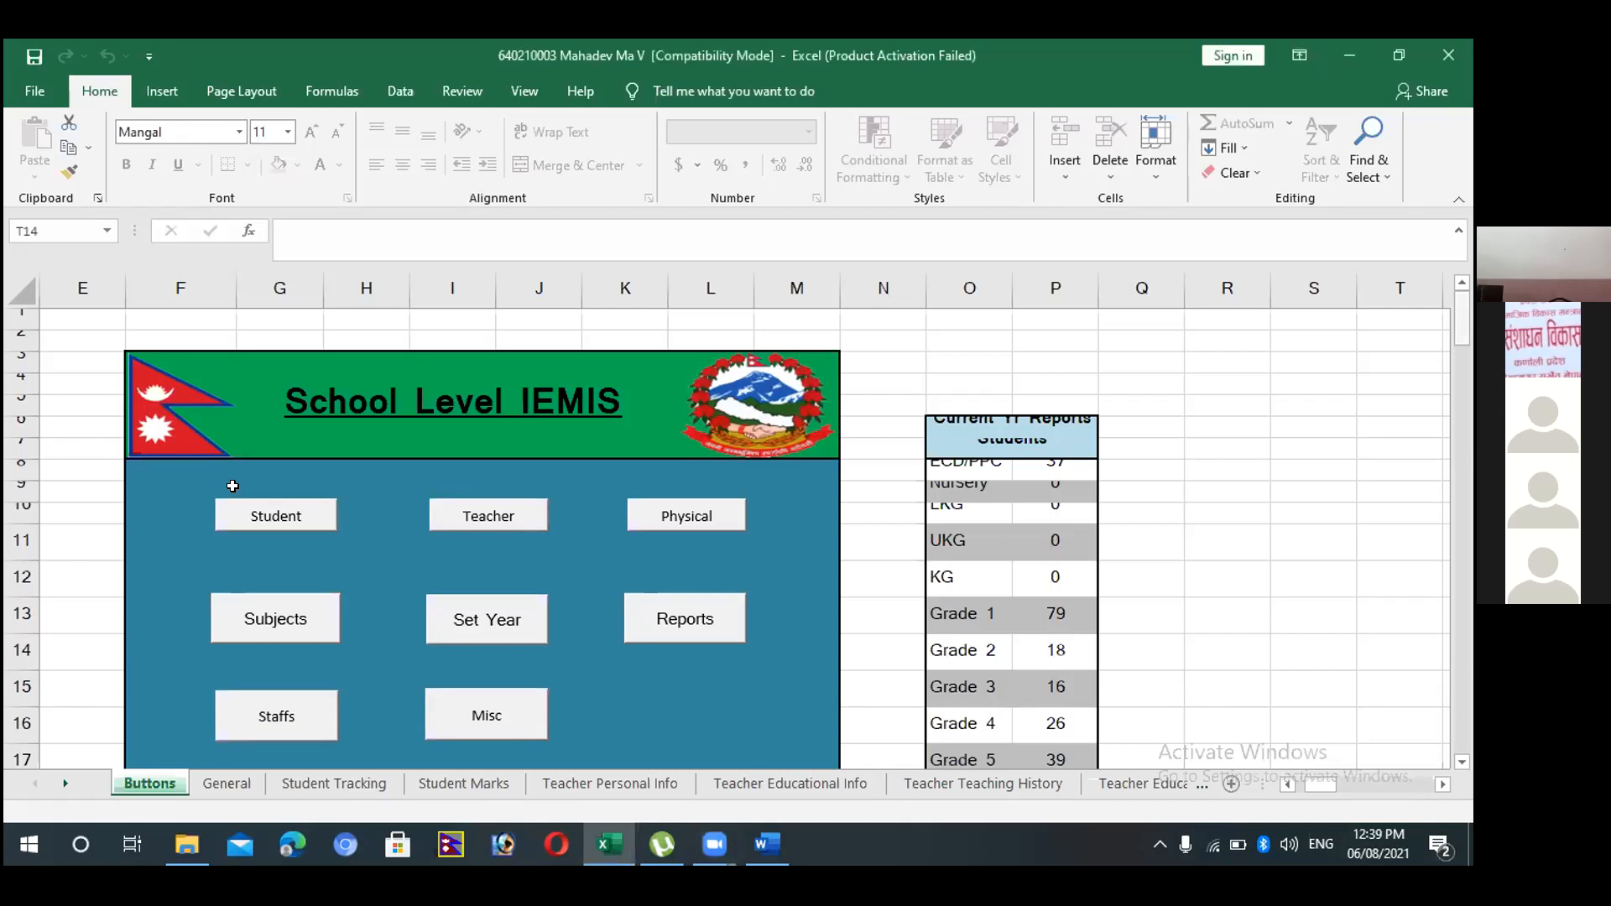
Examine the Summary Details section and the student report table by grade on the Buttons sheet.
scroll(232, 486, down, 1)
scroll(233, 486, down, 3)
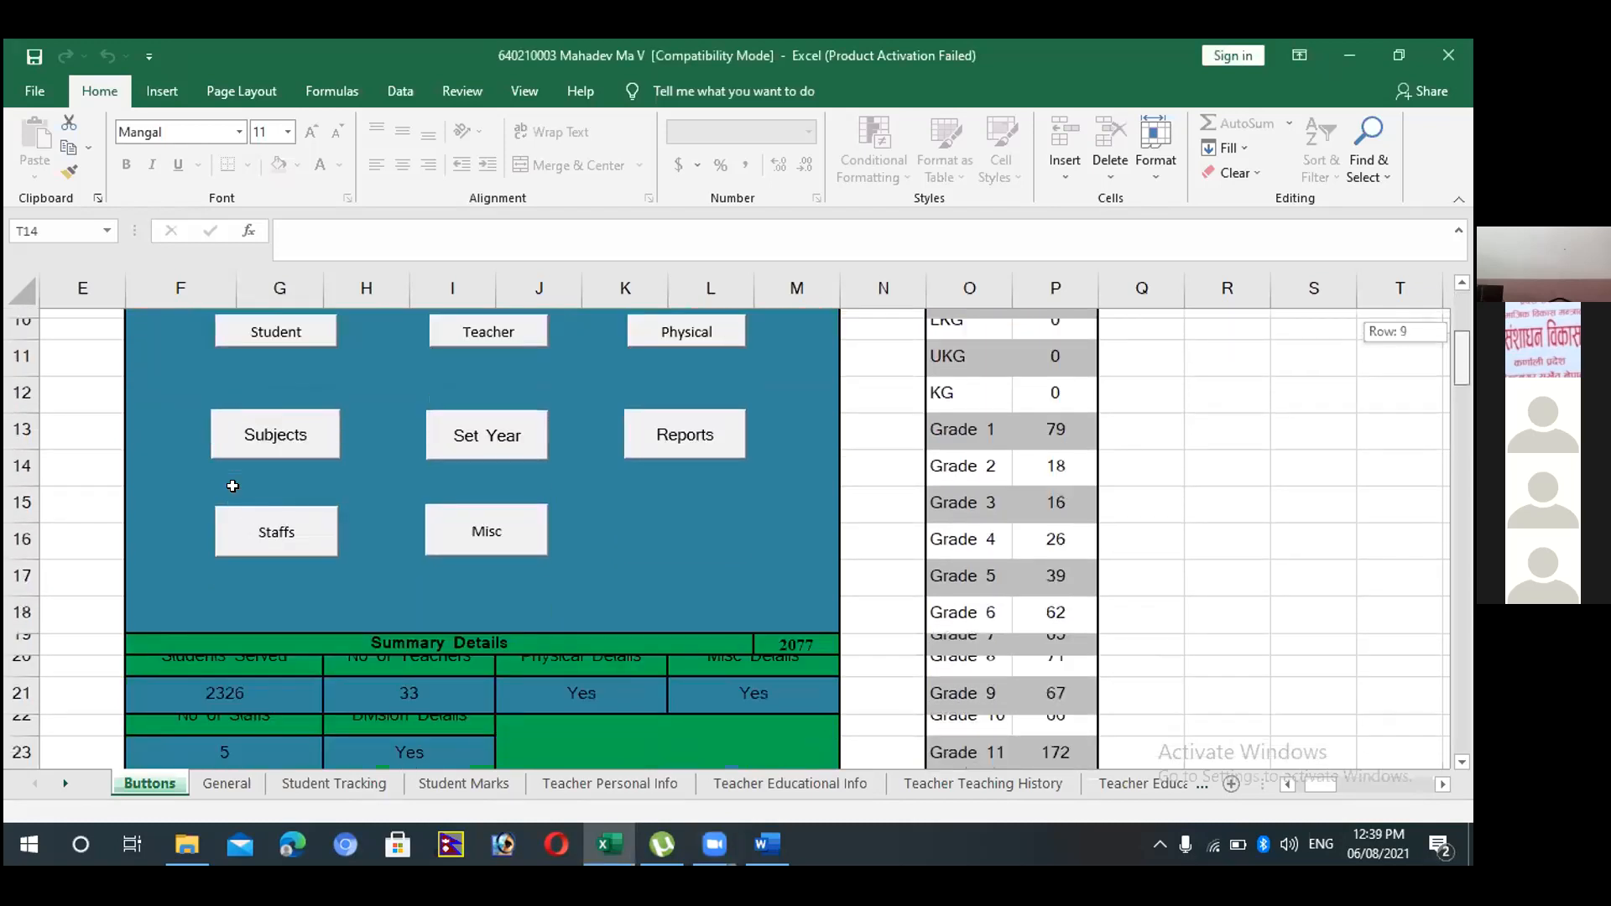
scroll(233, 486, down, 1)
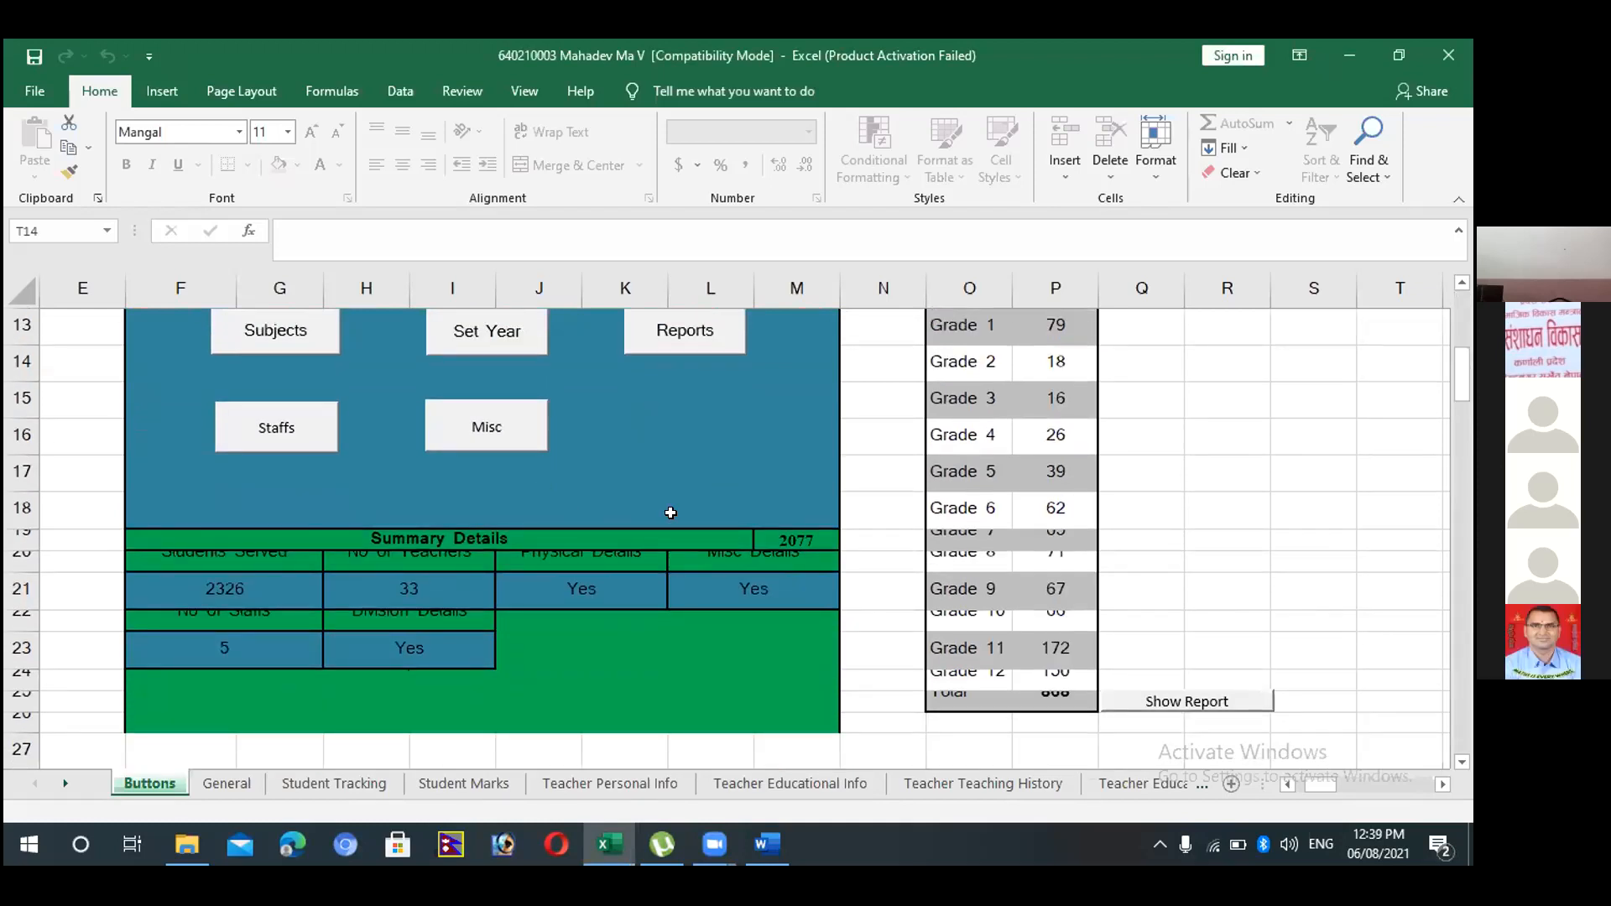
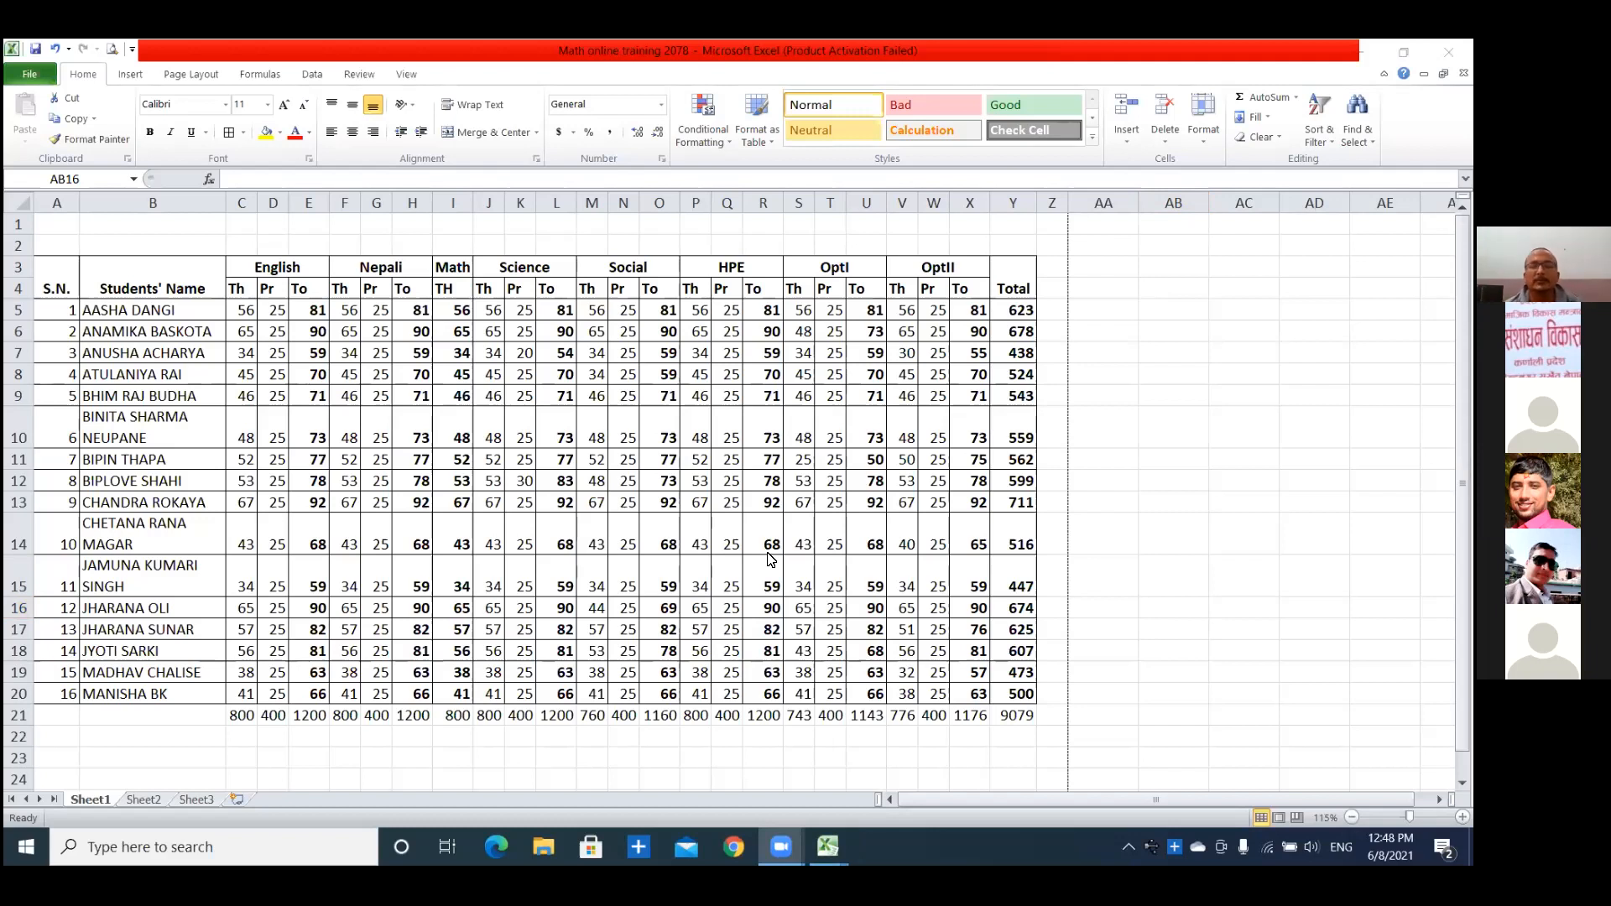
Clear the column sums in C21:Y21 and the students' totals in Y5:Y21.
click(231, 718)
drag(231, 718, 1014, 718)
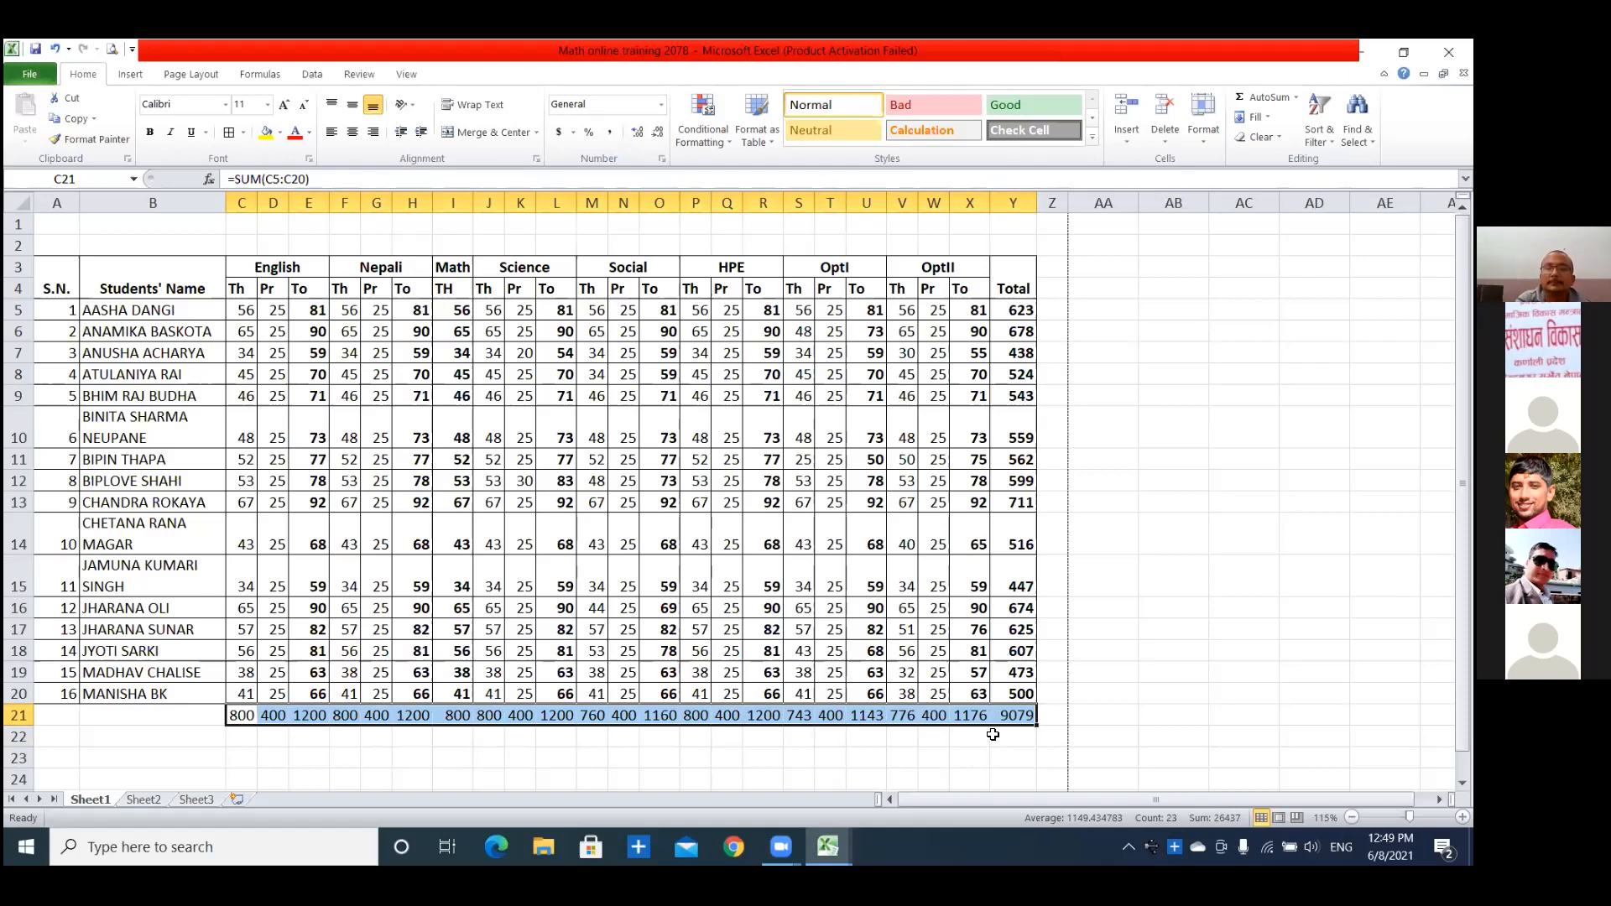
key(Delete)
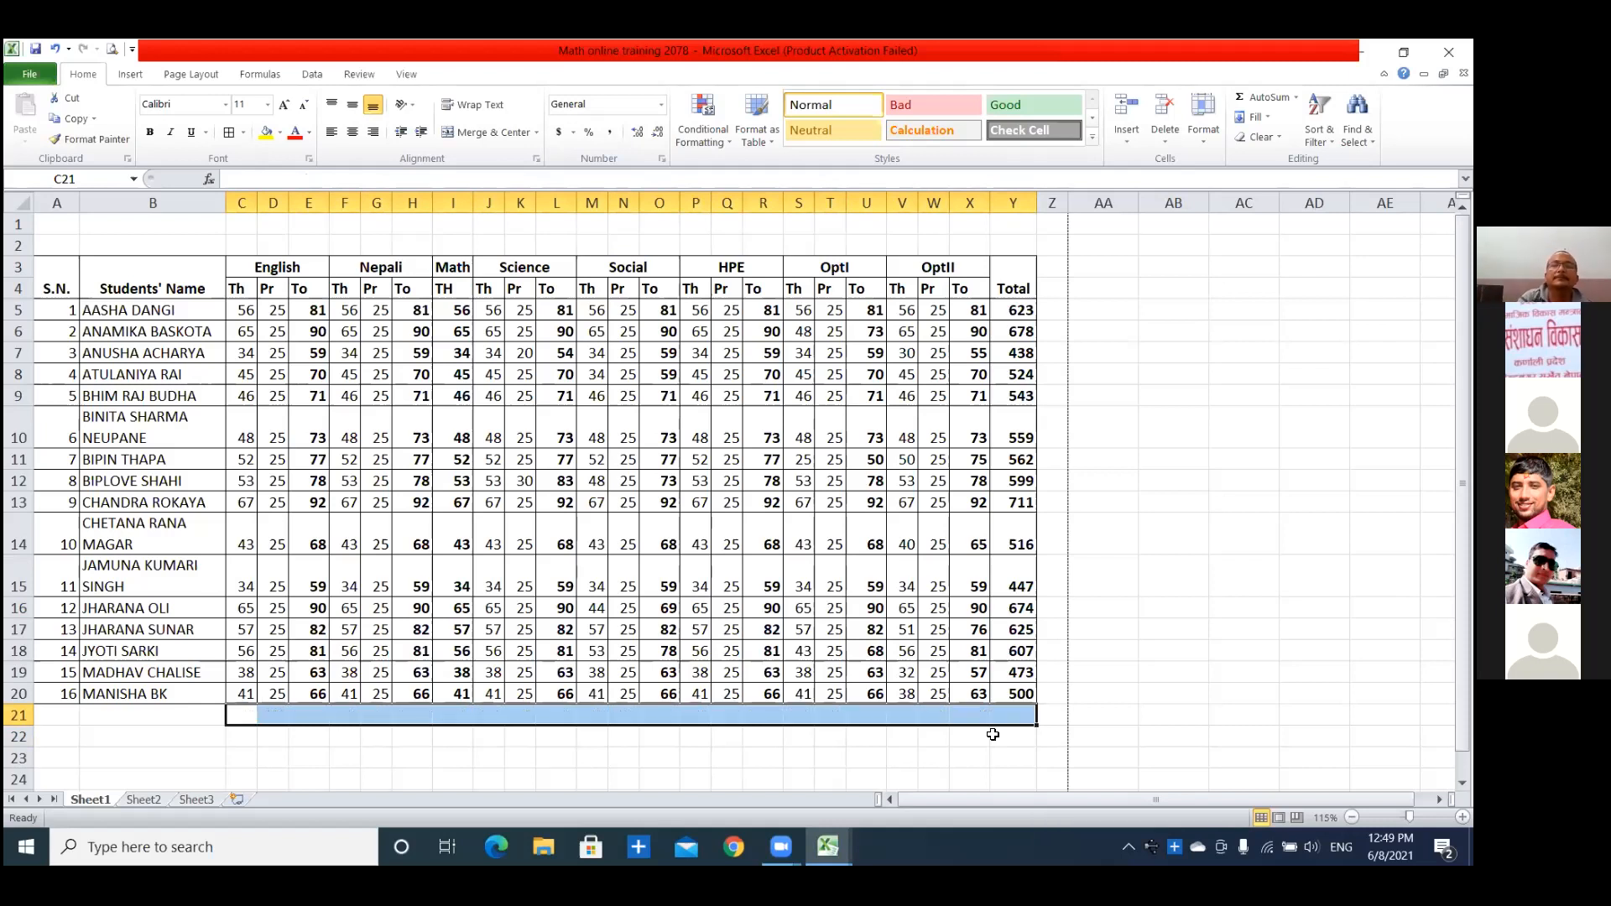
drag(1020, 310, 1026, 704)
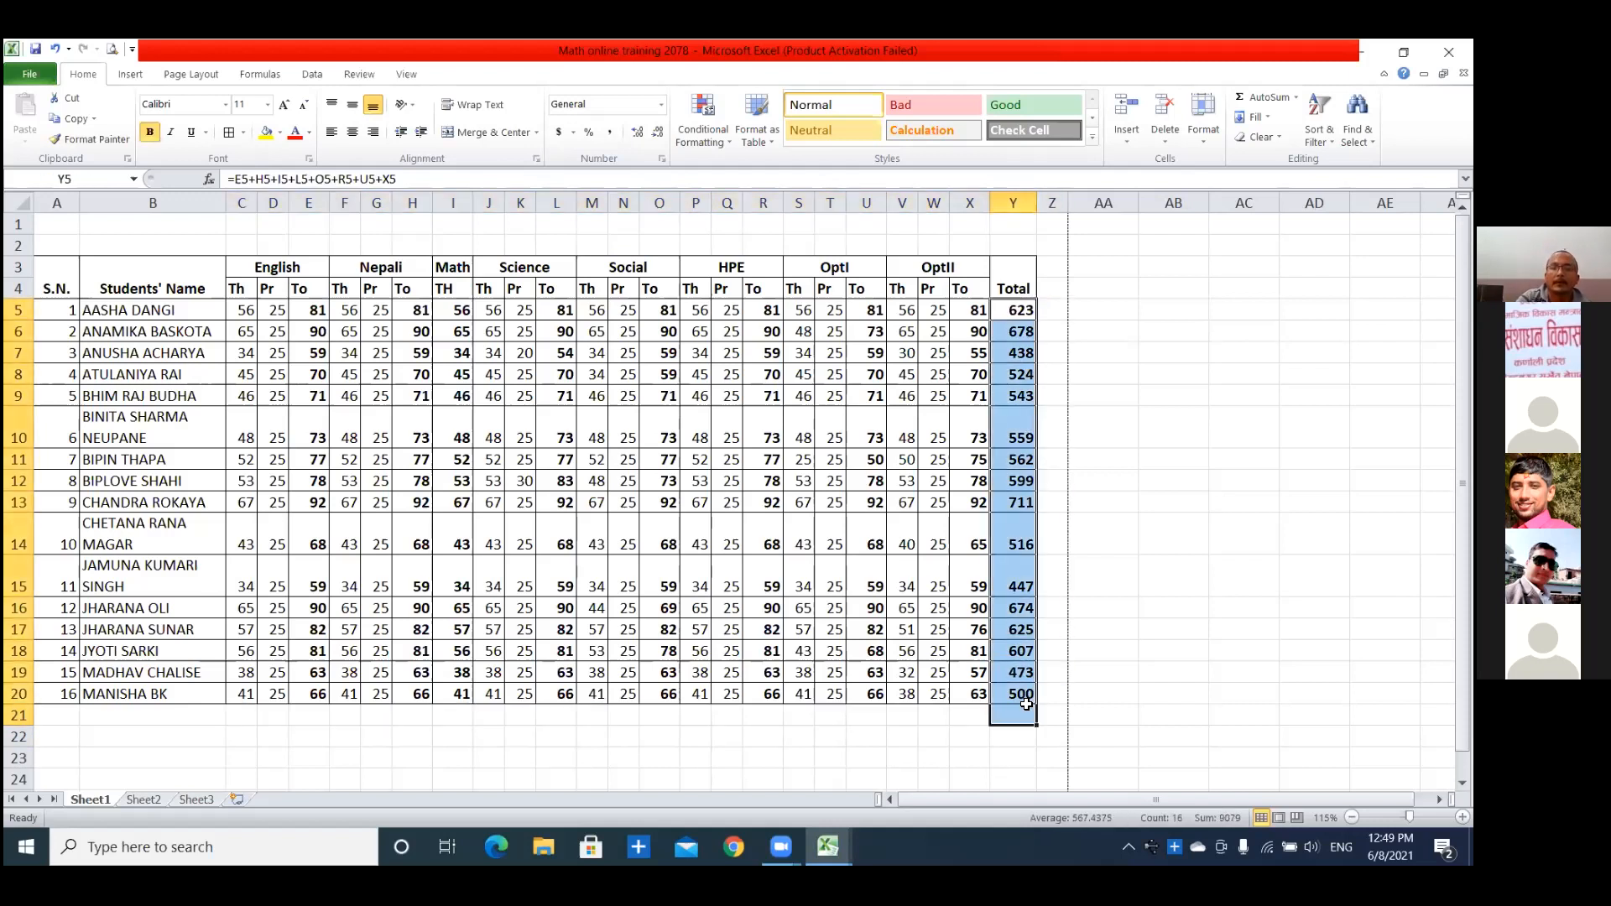
key(Delete)
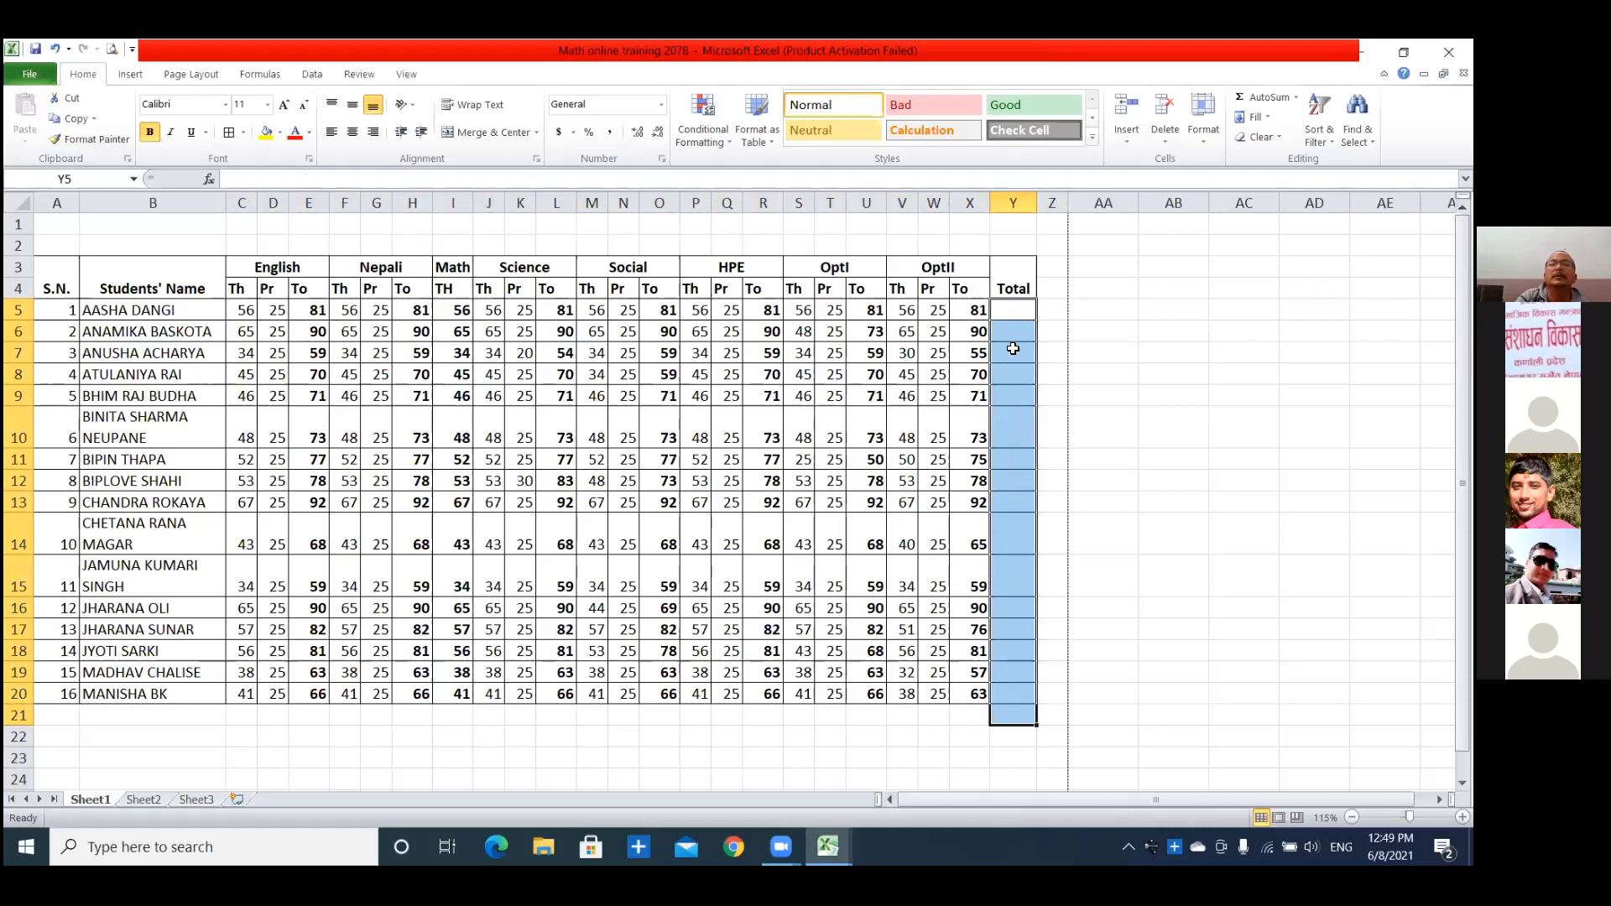
Enter =E5+H5+I5+L5+O5+R5+U5+X5 in Y5 to total the first student's subject marks.
click(1013, 348)
click(1014, 313)
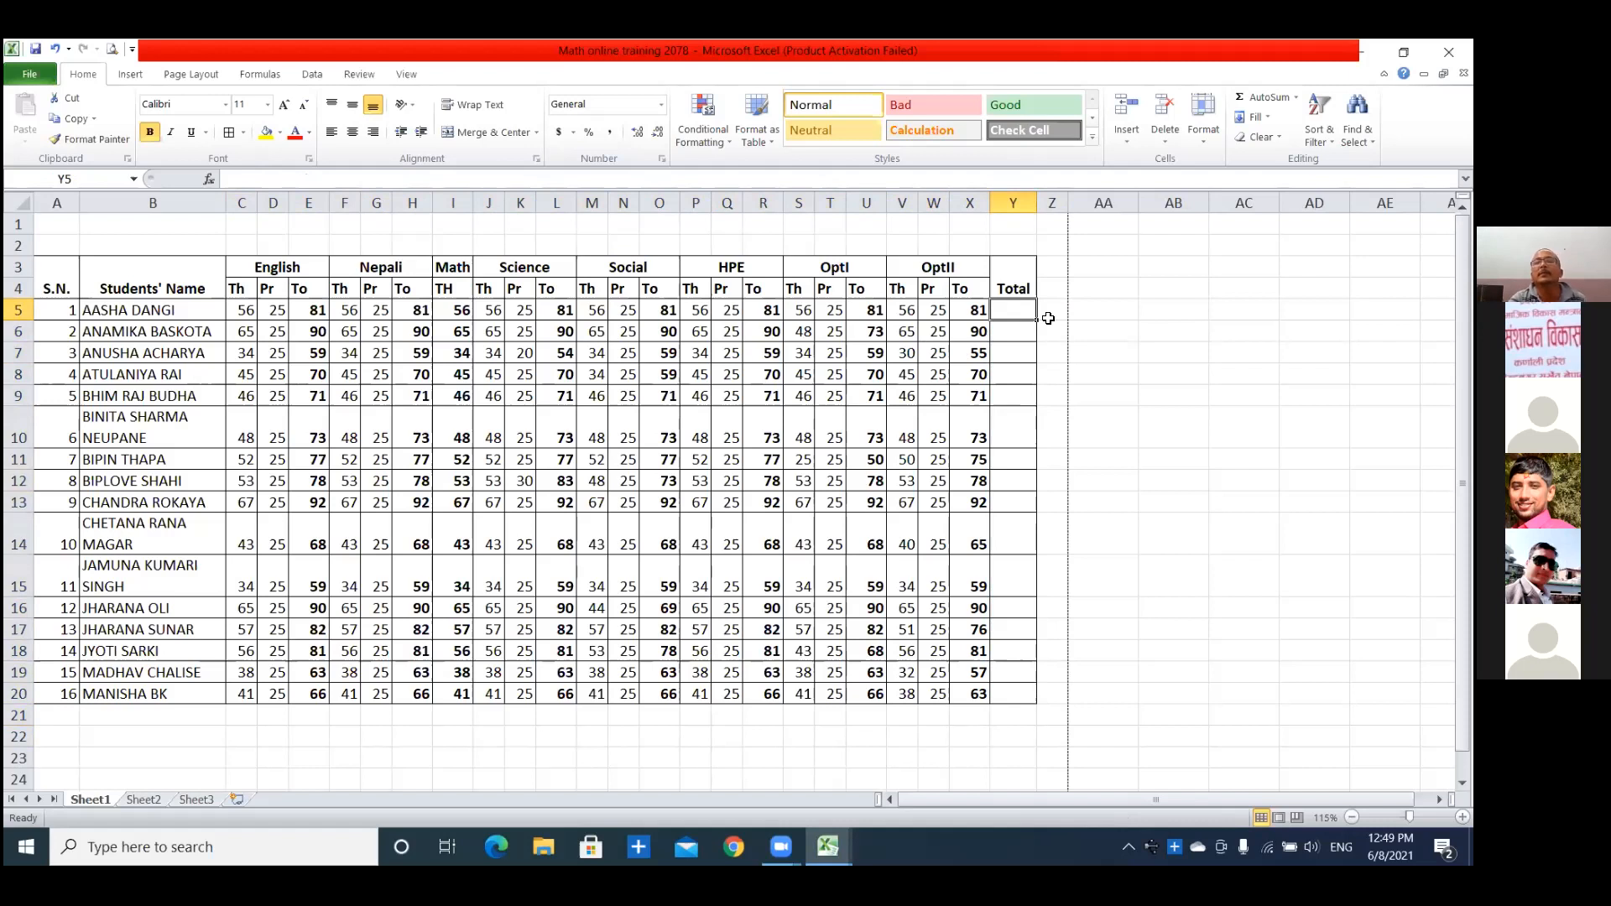
text(=)
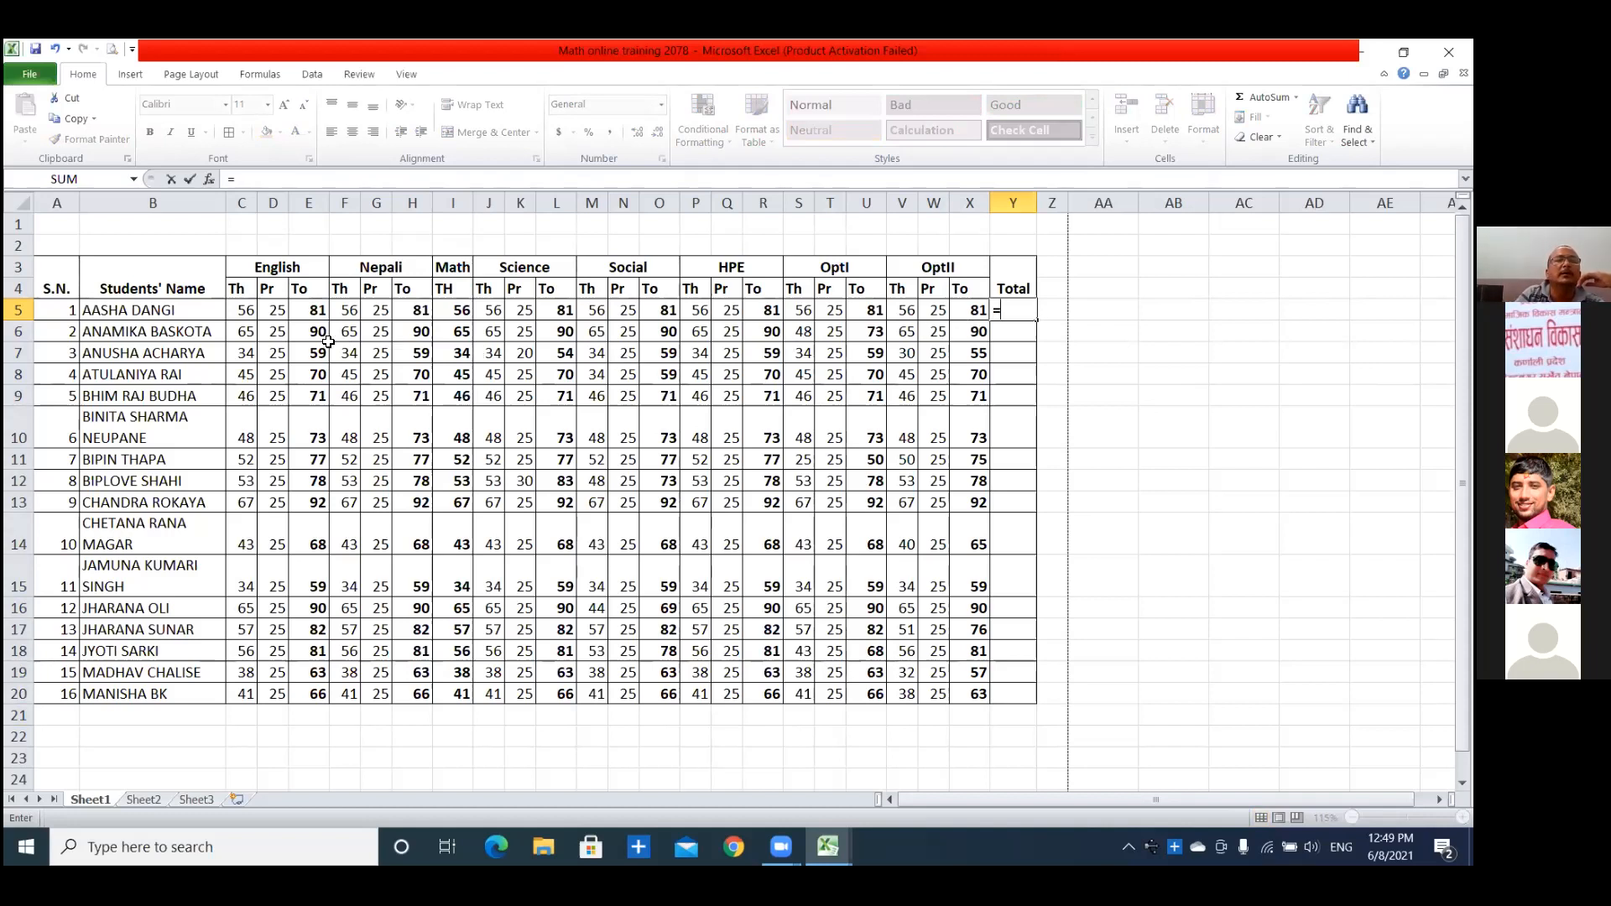
click(1010, 314)
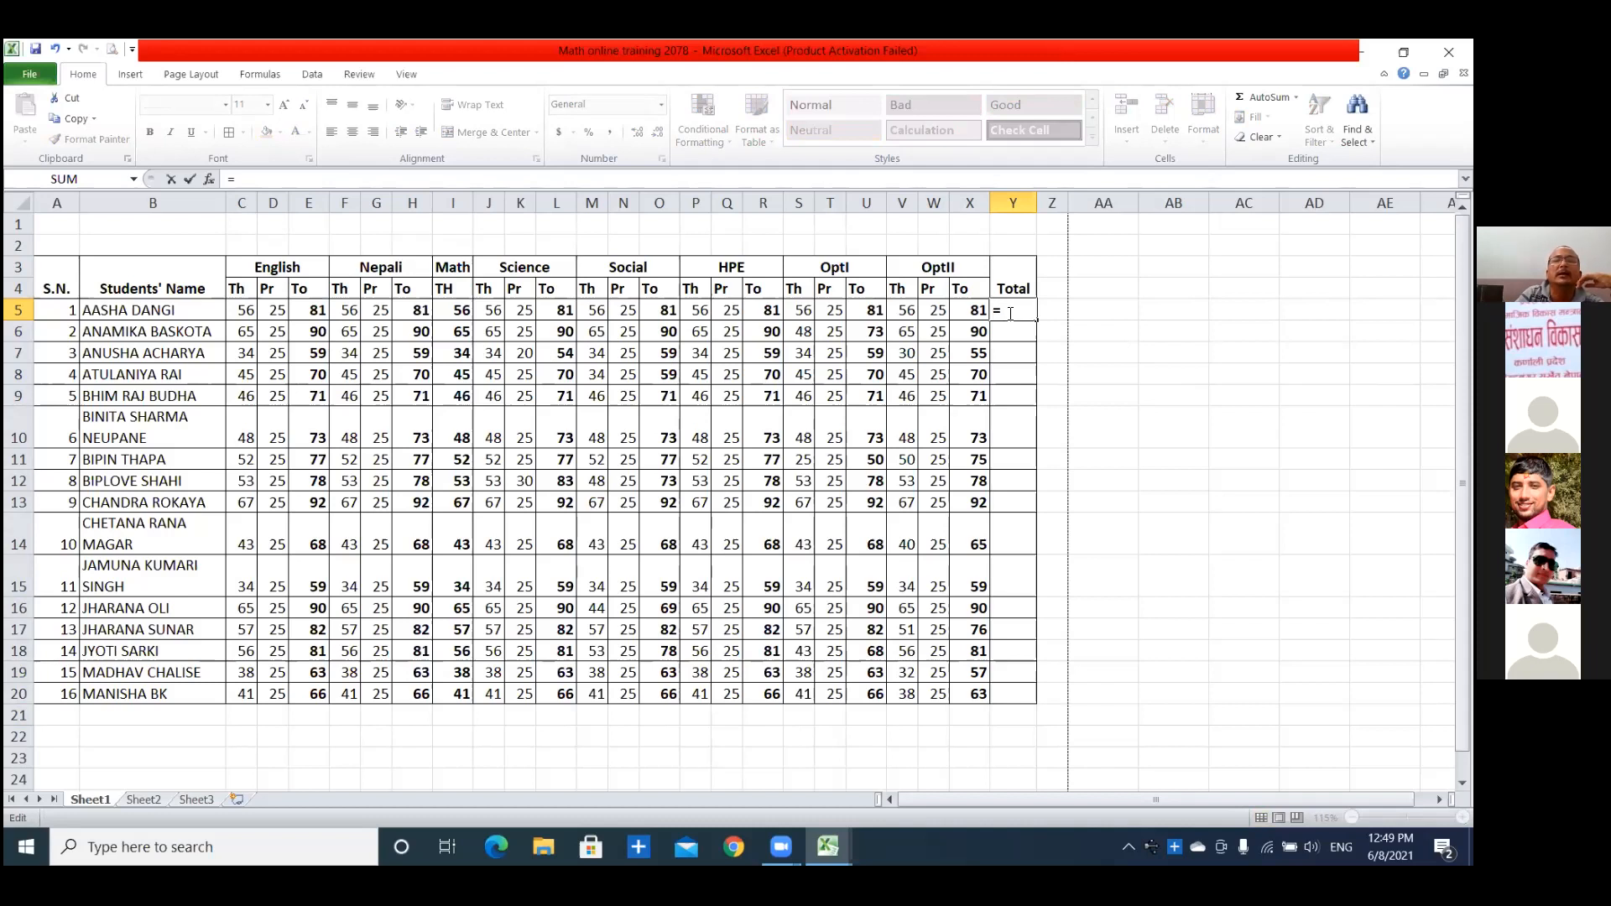
click(313, 313)
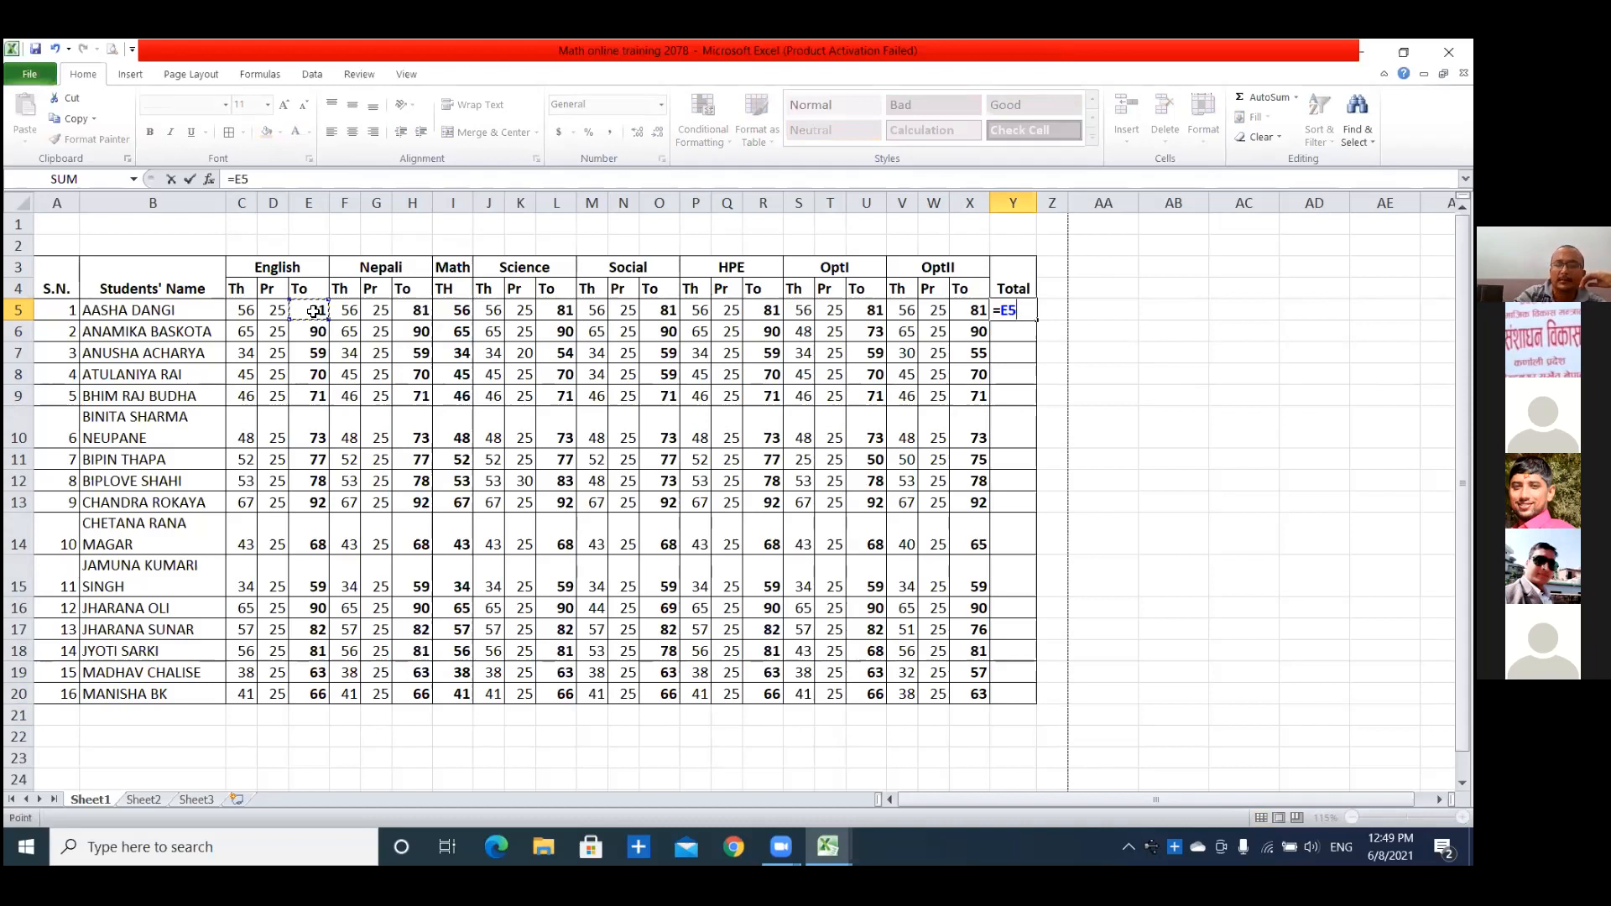
text(+)
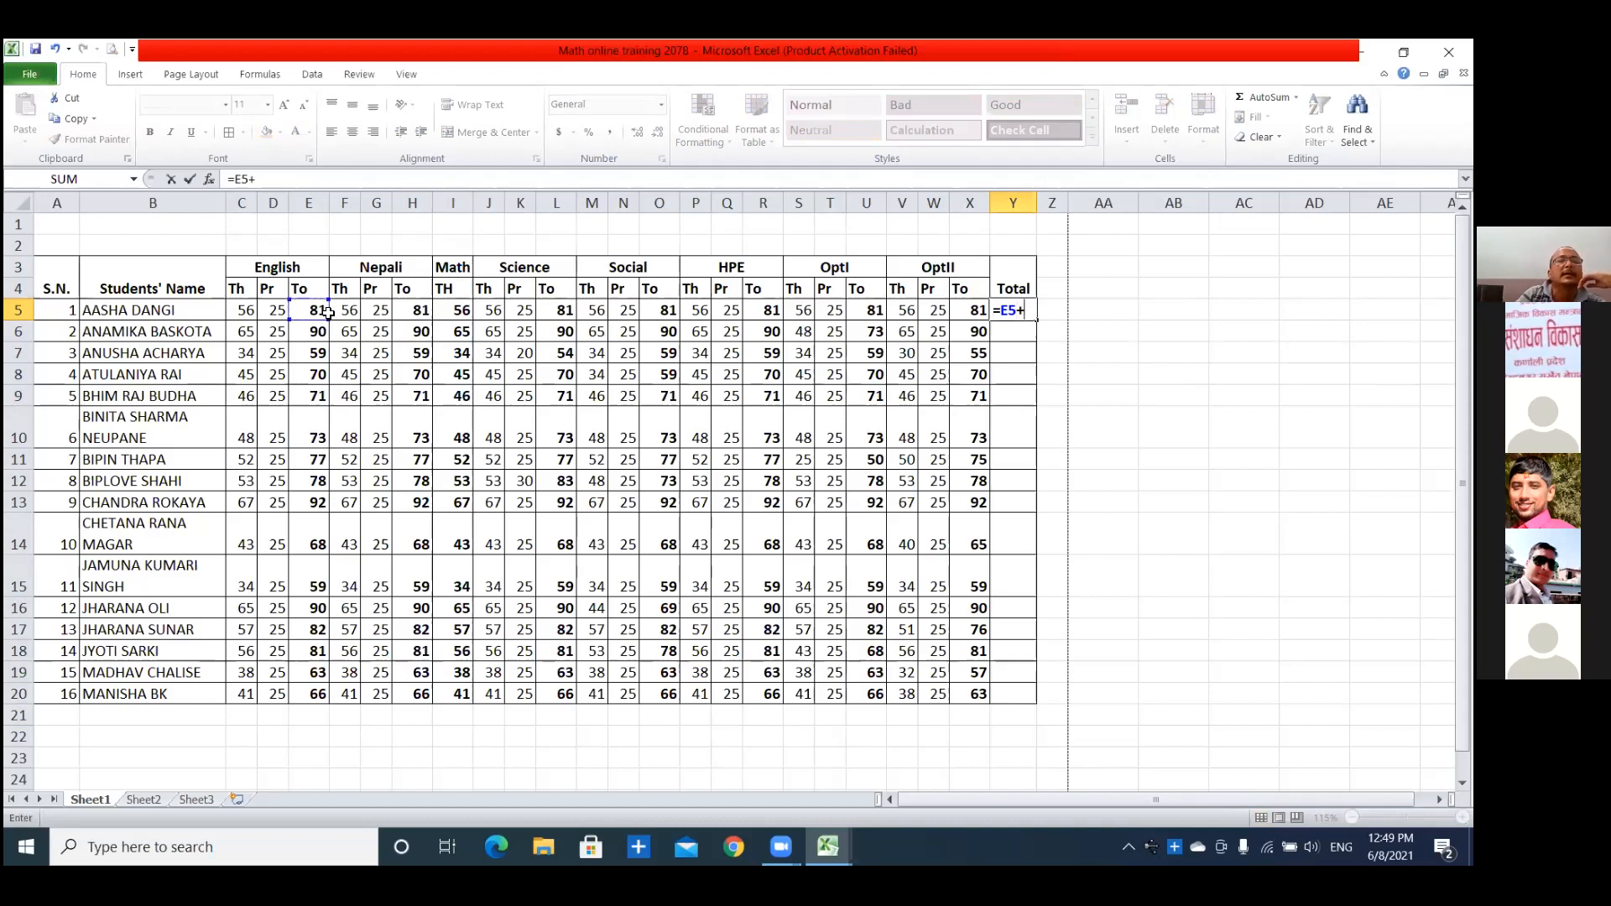
click(413, 309)
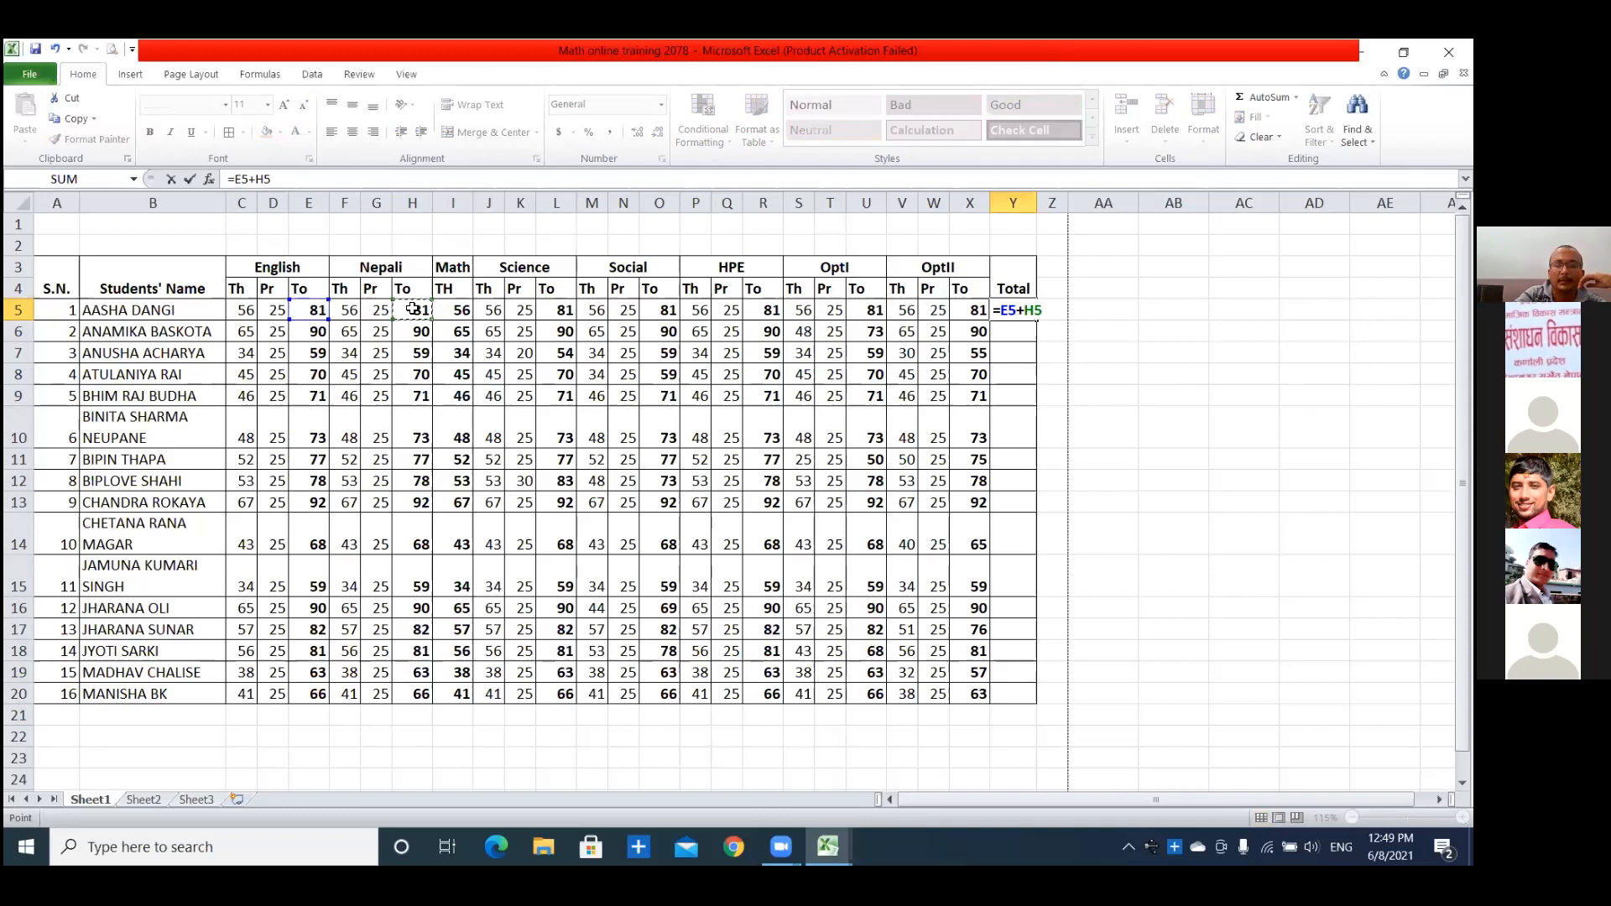
text(+)
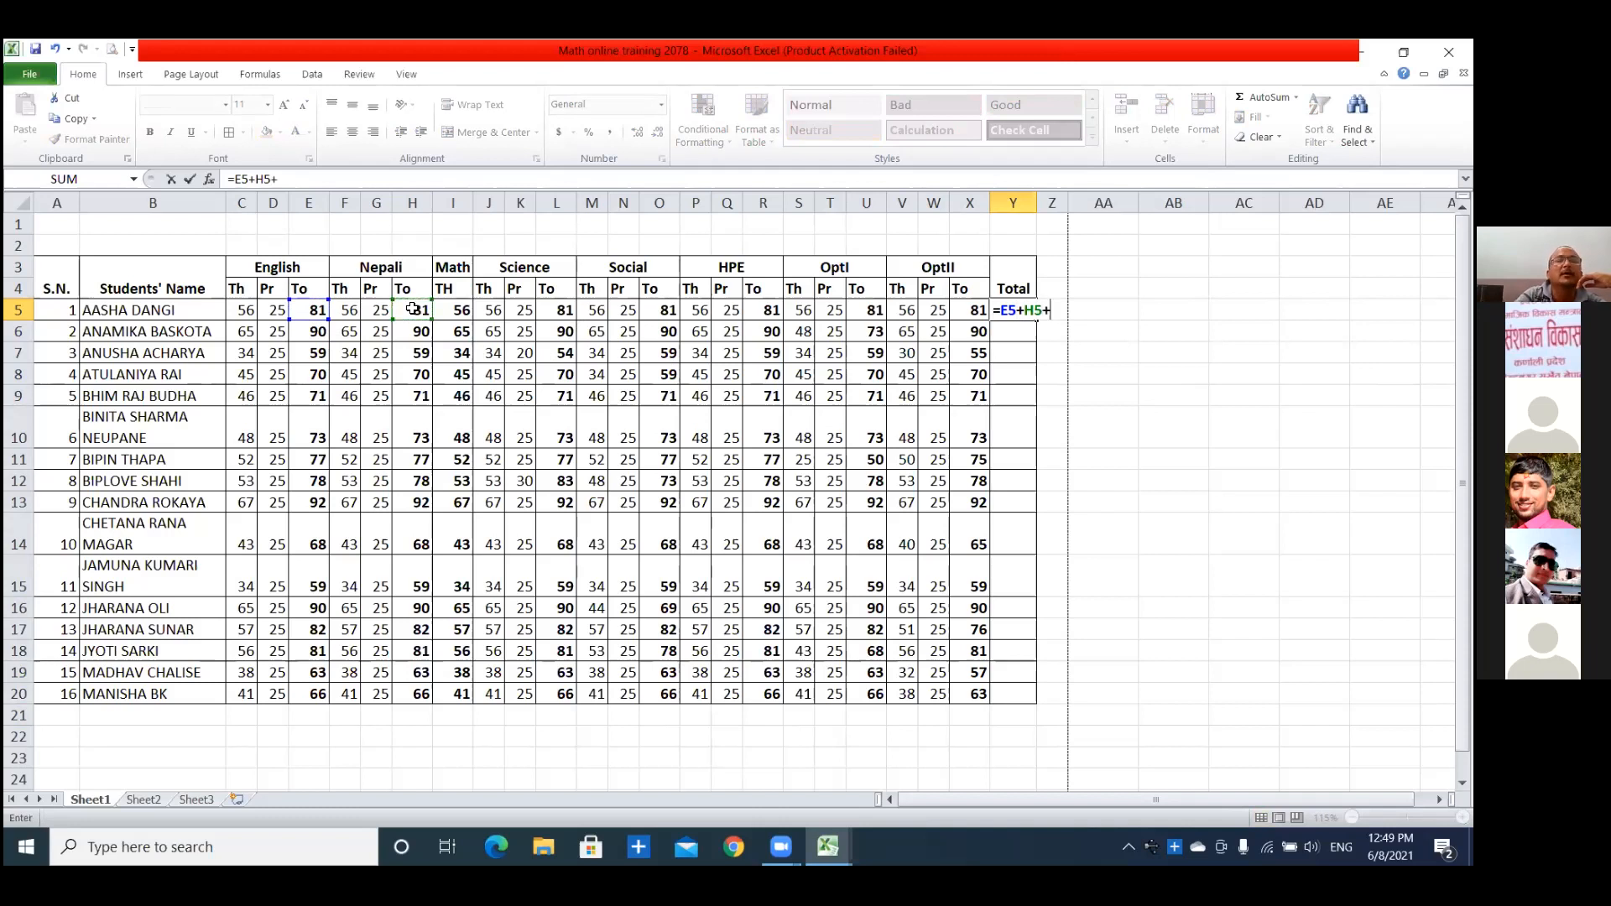
click(459, 312)
text(+)
click(561, 311)
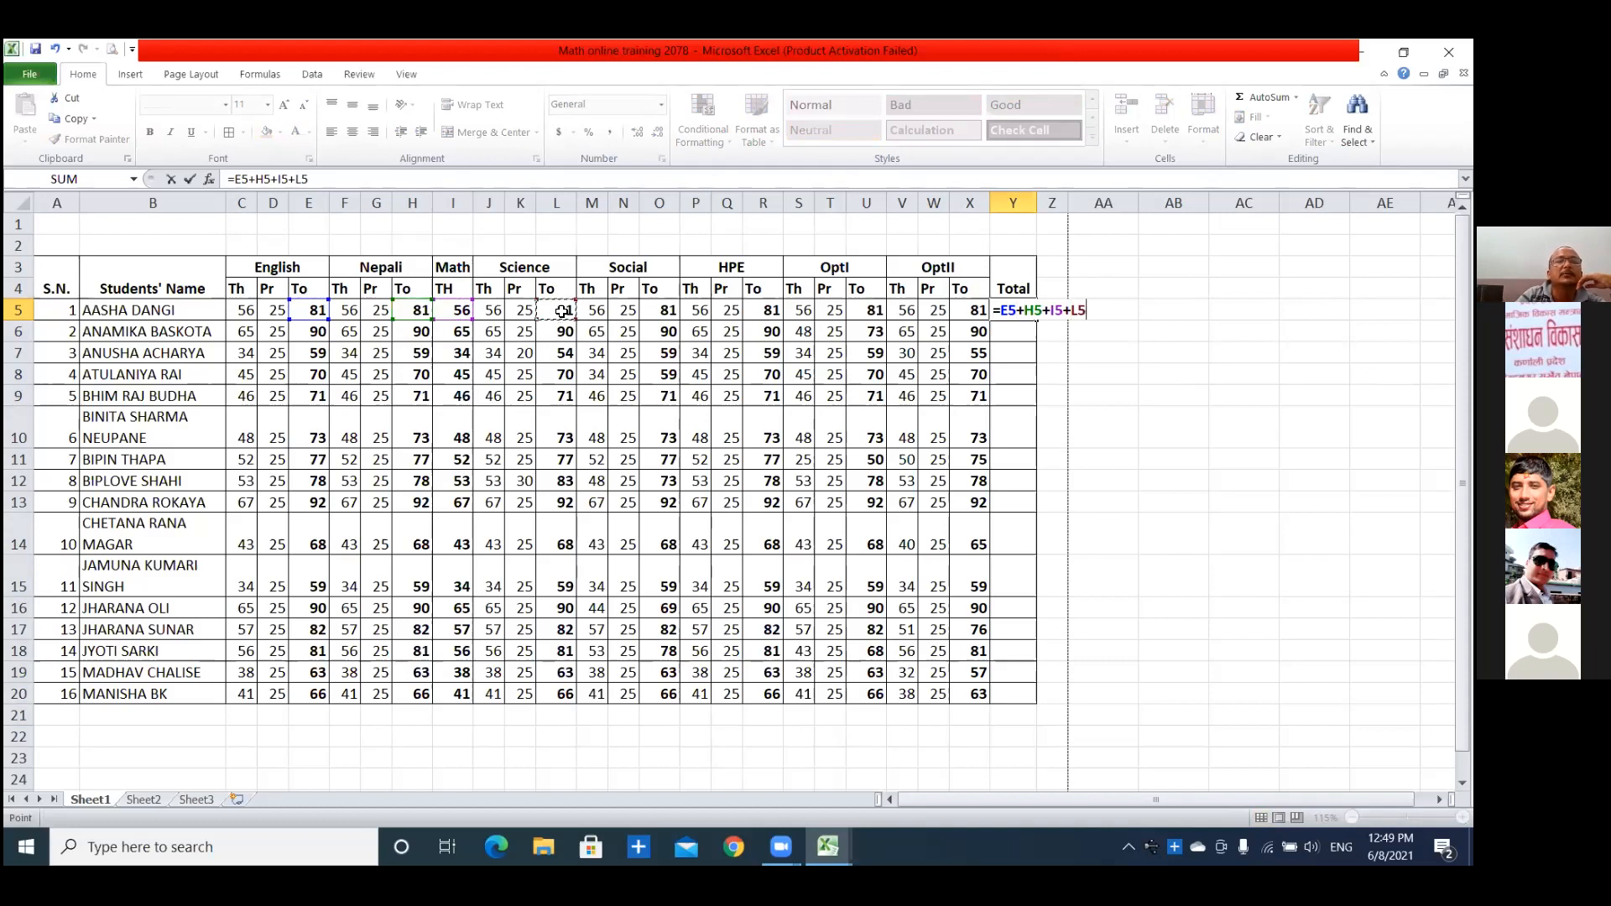
text(+)
click(663, 310)
text(+)
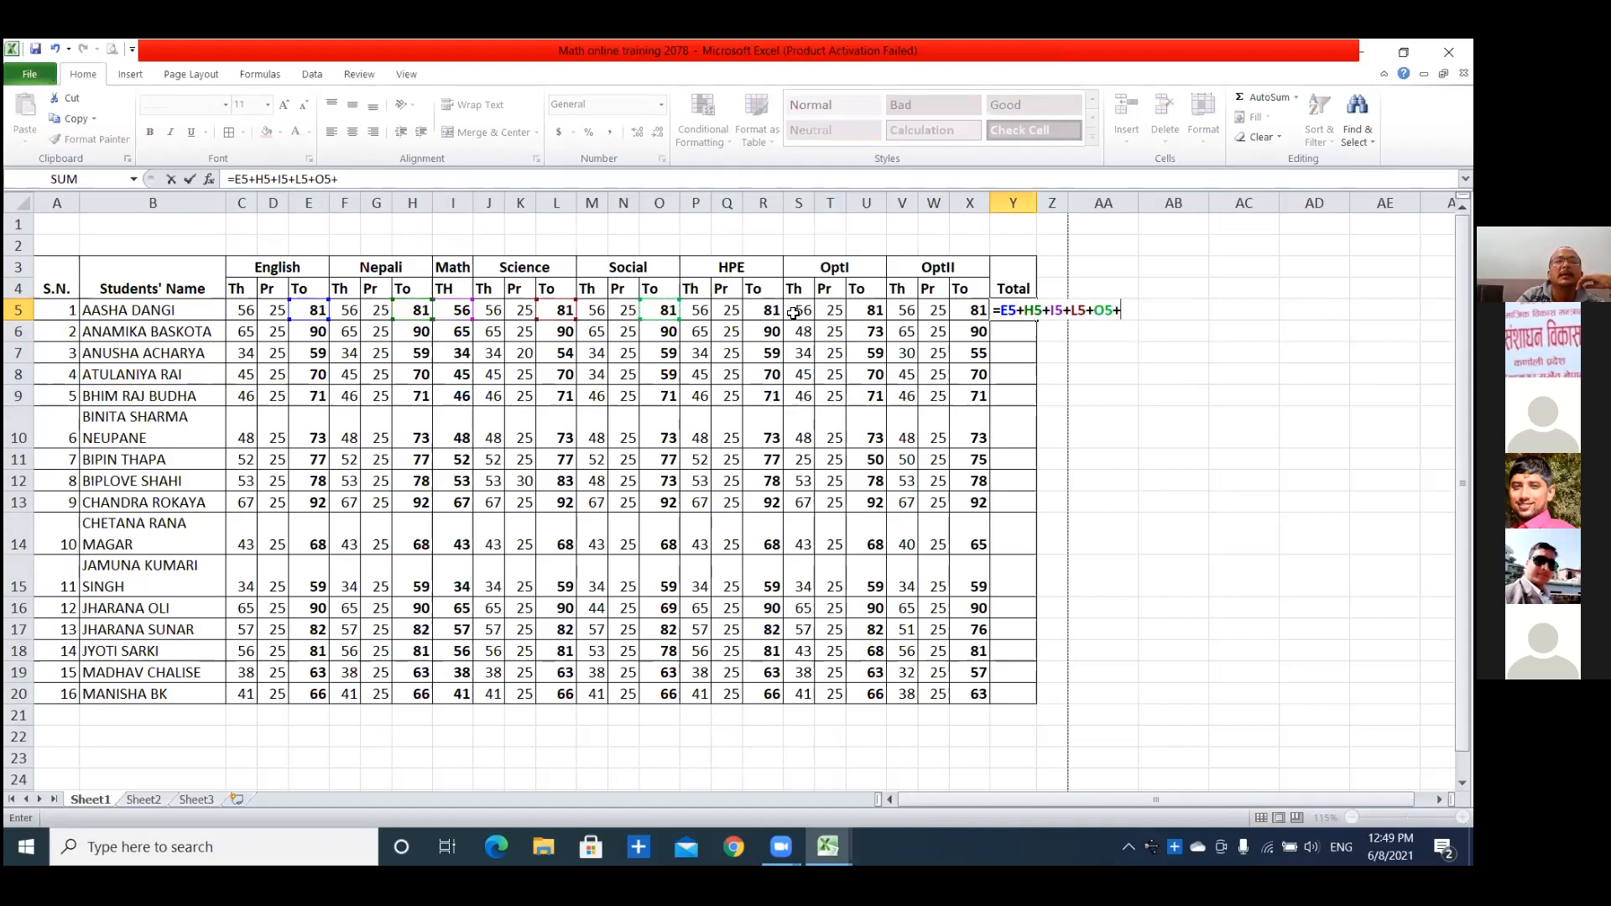
click(769, 308)
text(+)
click(866, 310)
text(+)
click(974, 312)
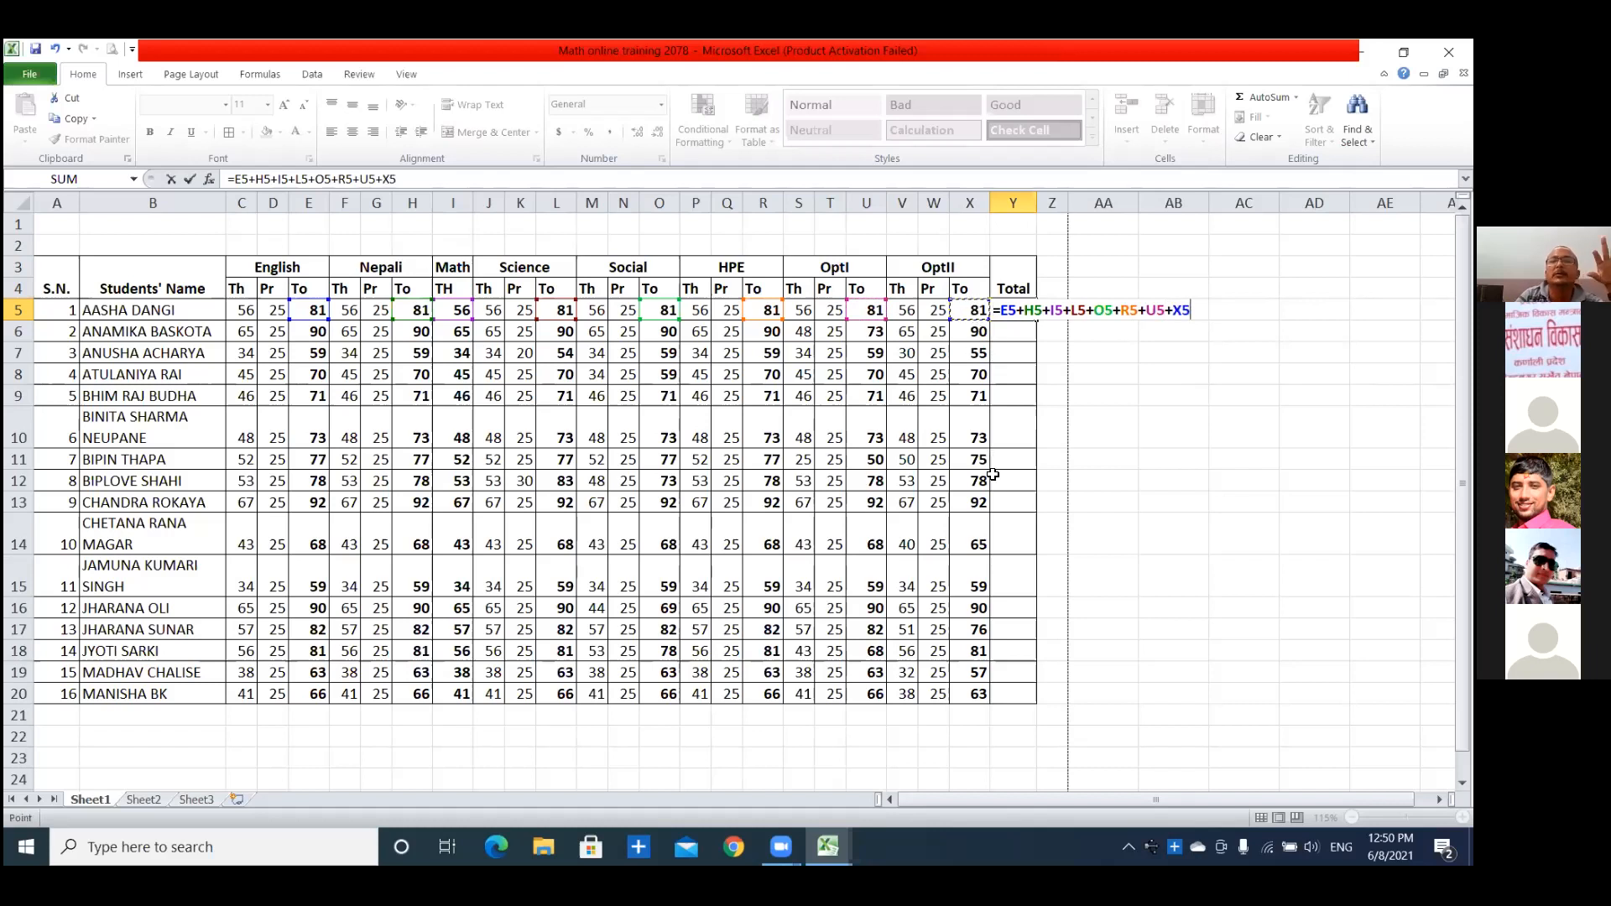
key(Return)
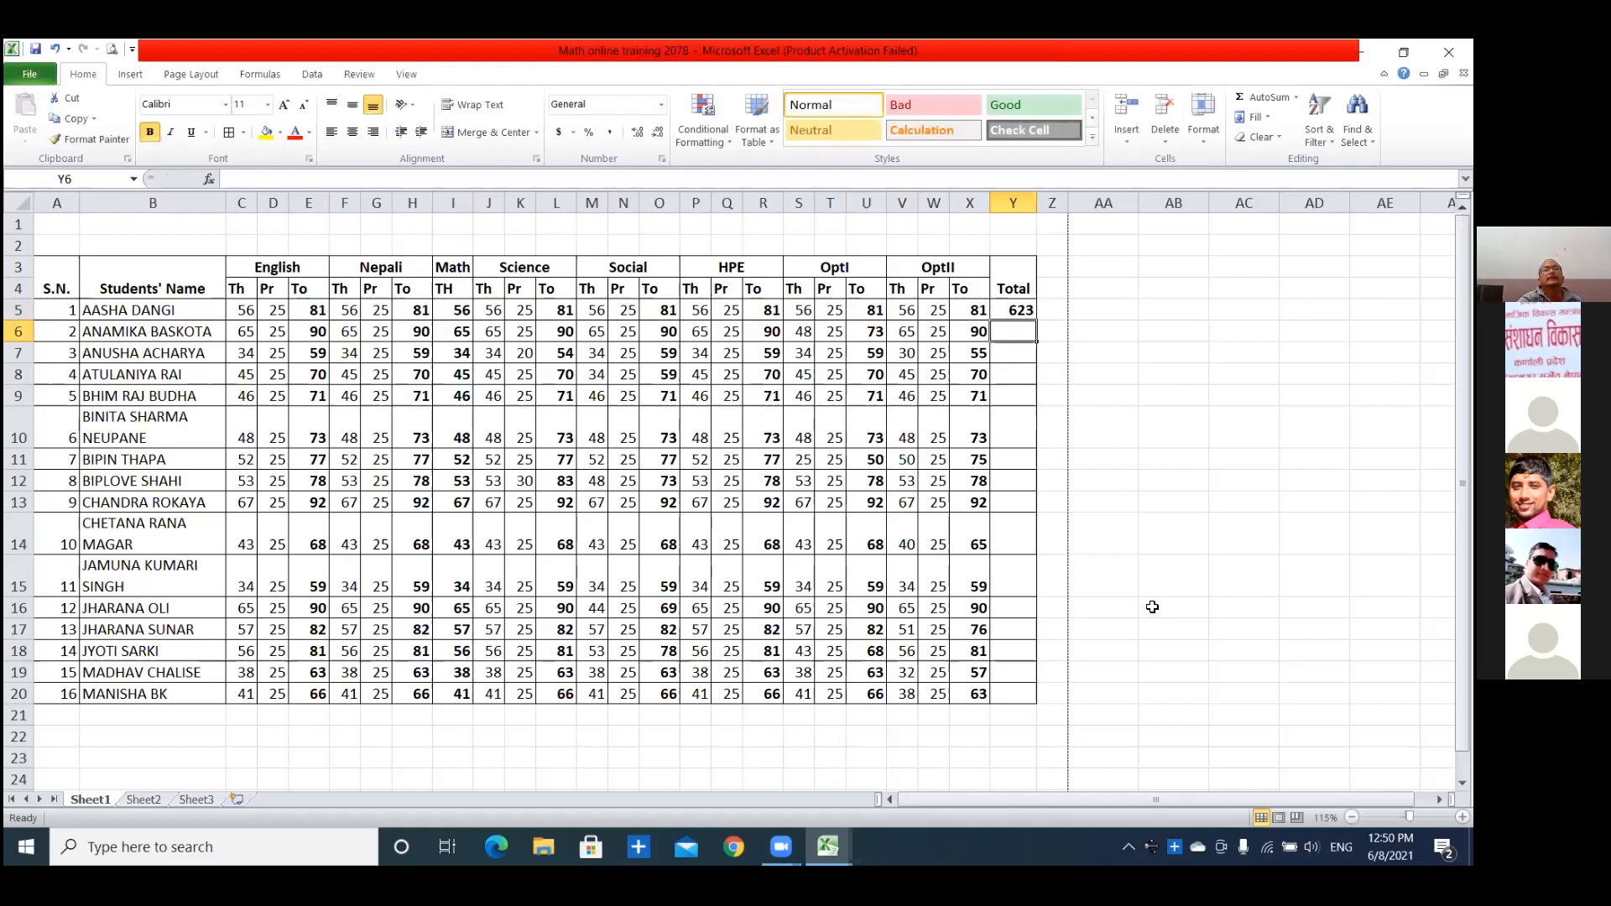
Recheck the total formula in Y5 and fill it down the Total column to Y20.
click(1025, 308)
double_click(1025, 309)
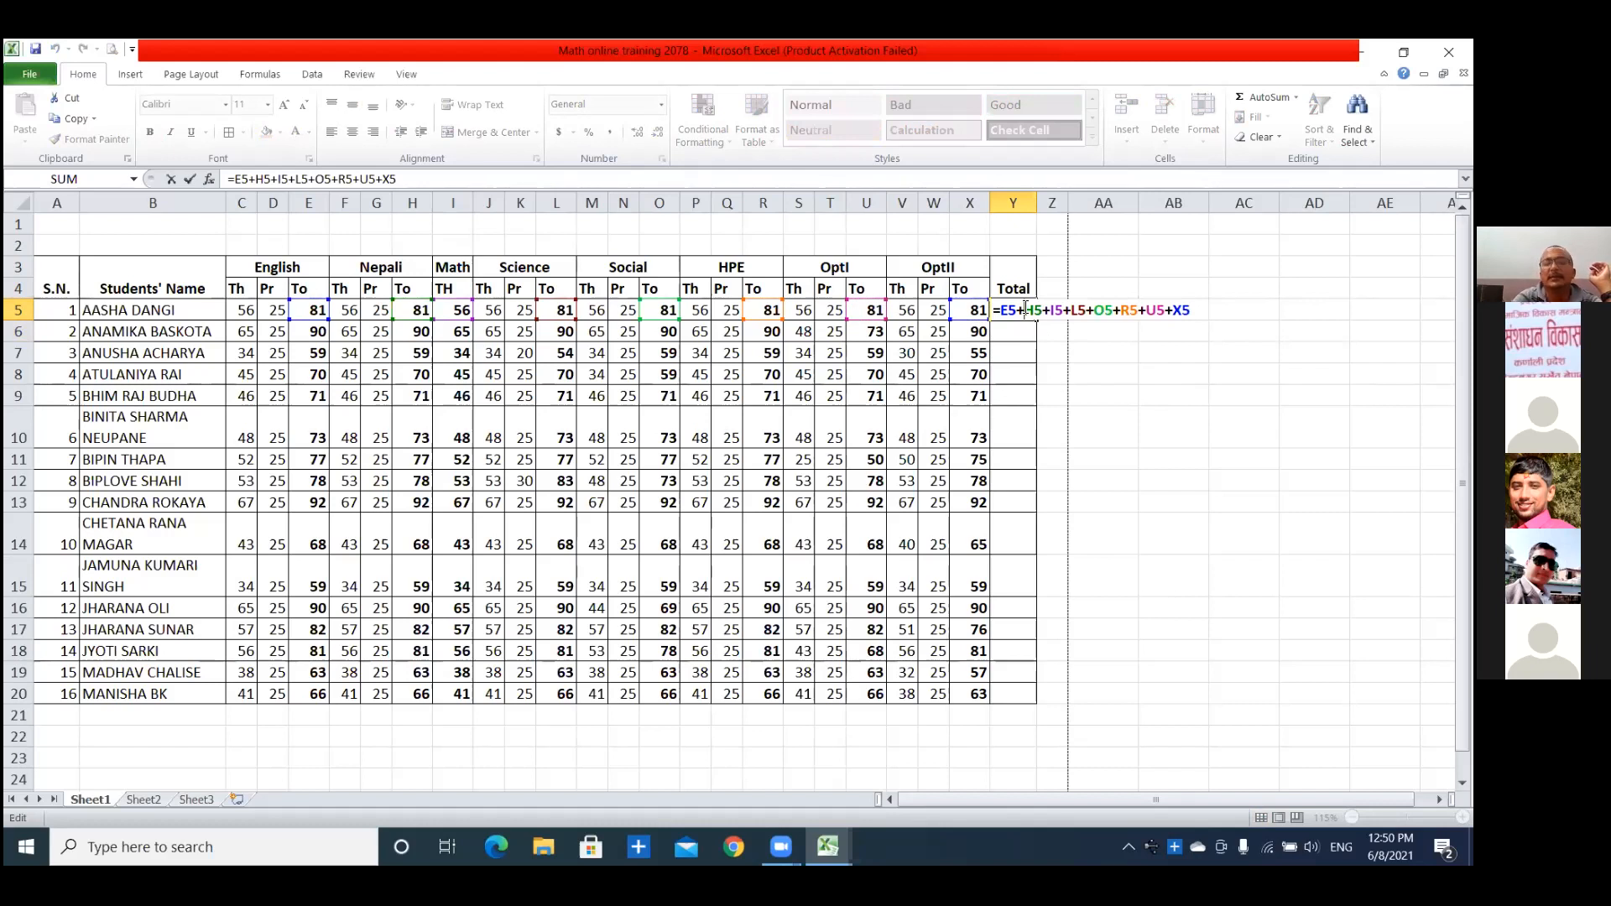
key(Return)
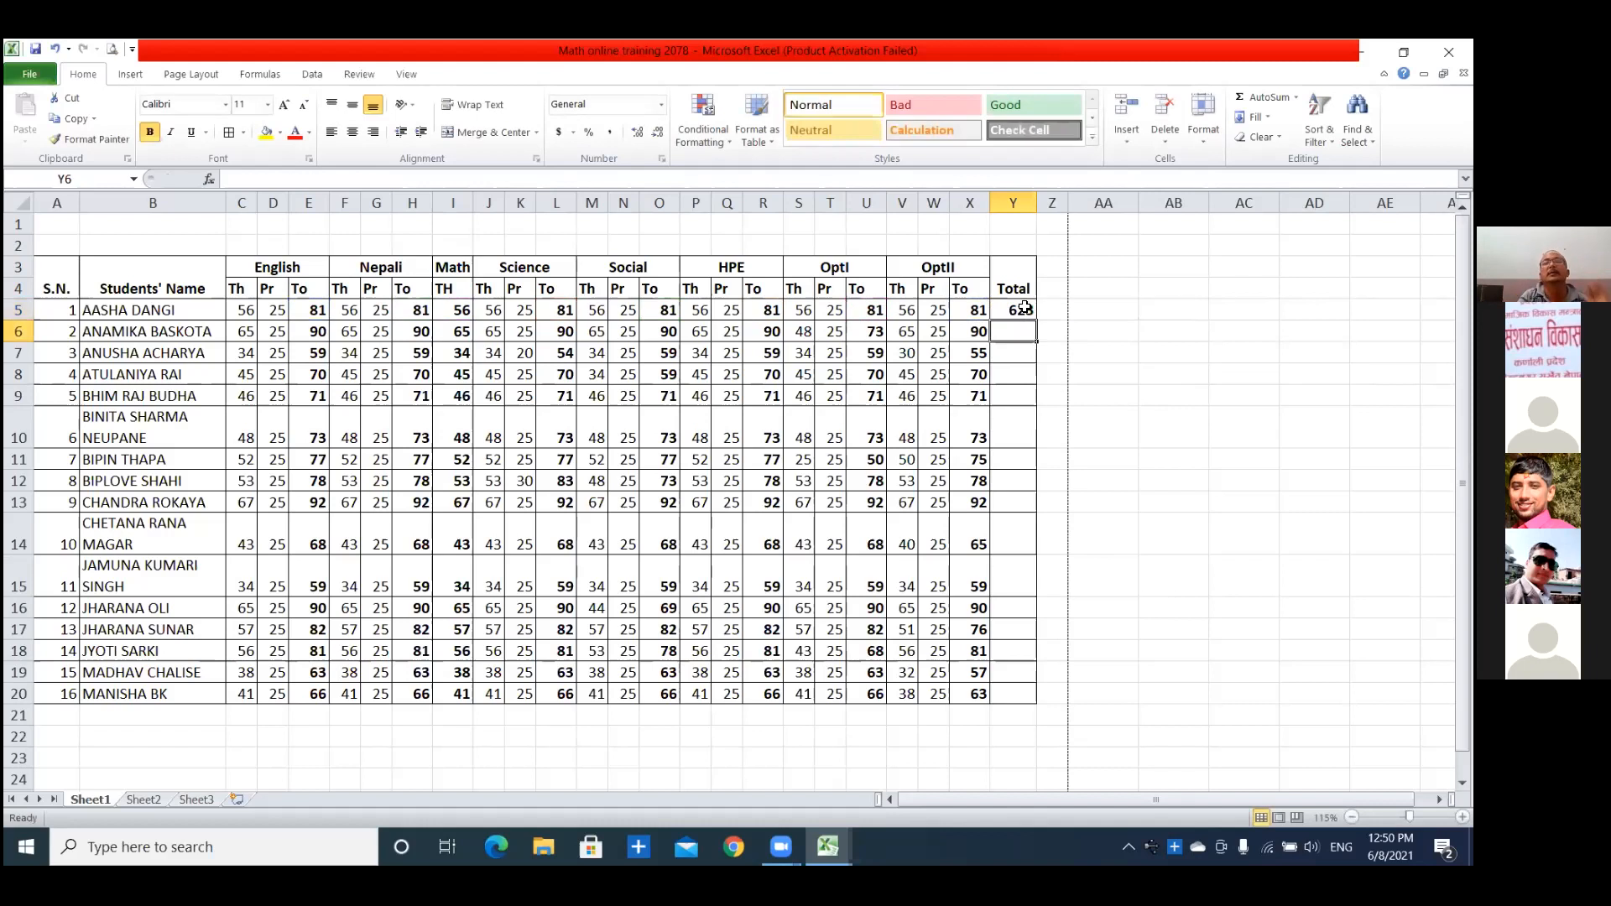
click(1025, 309)
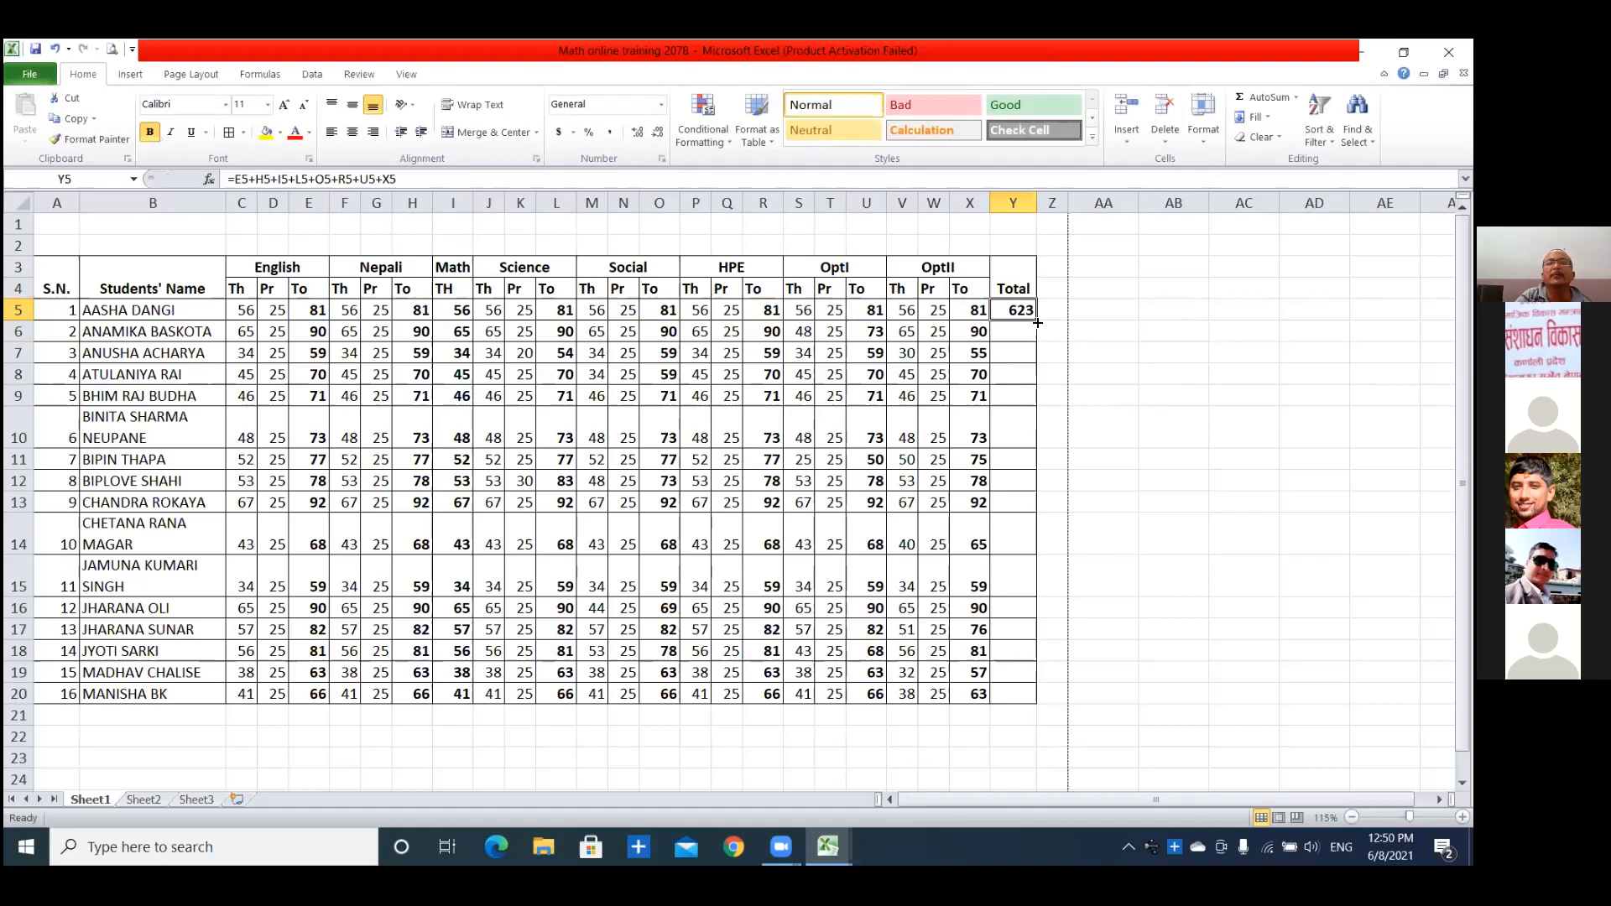
drag(1038, 324, 1039, 698)
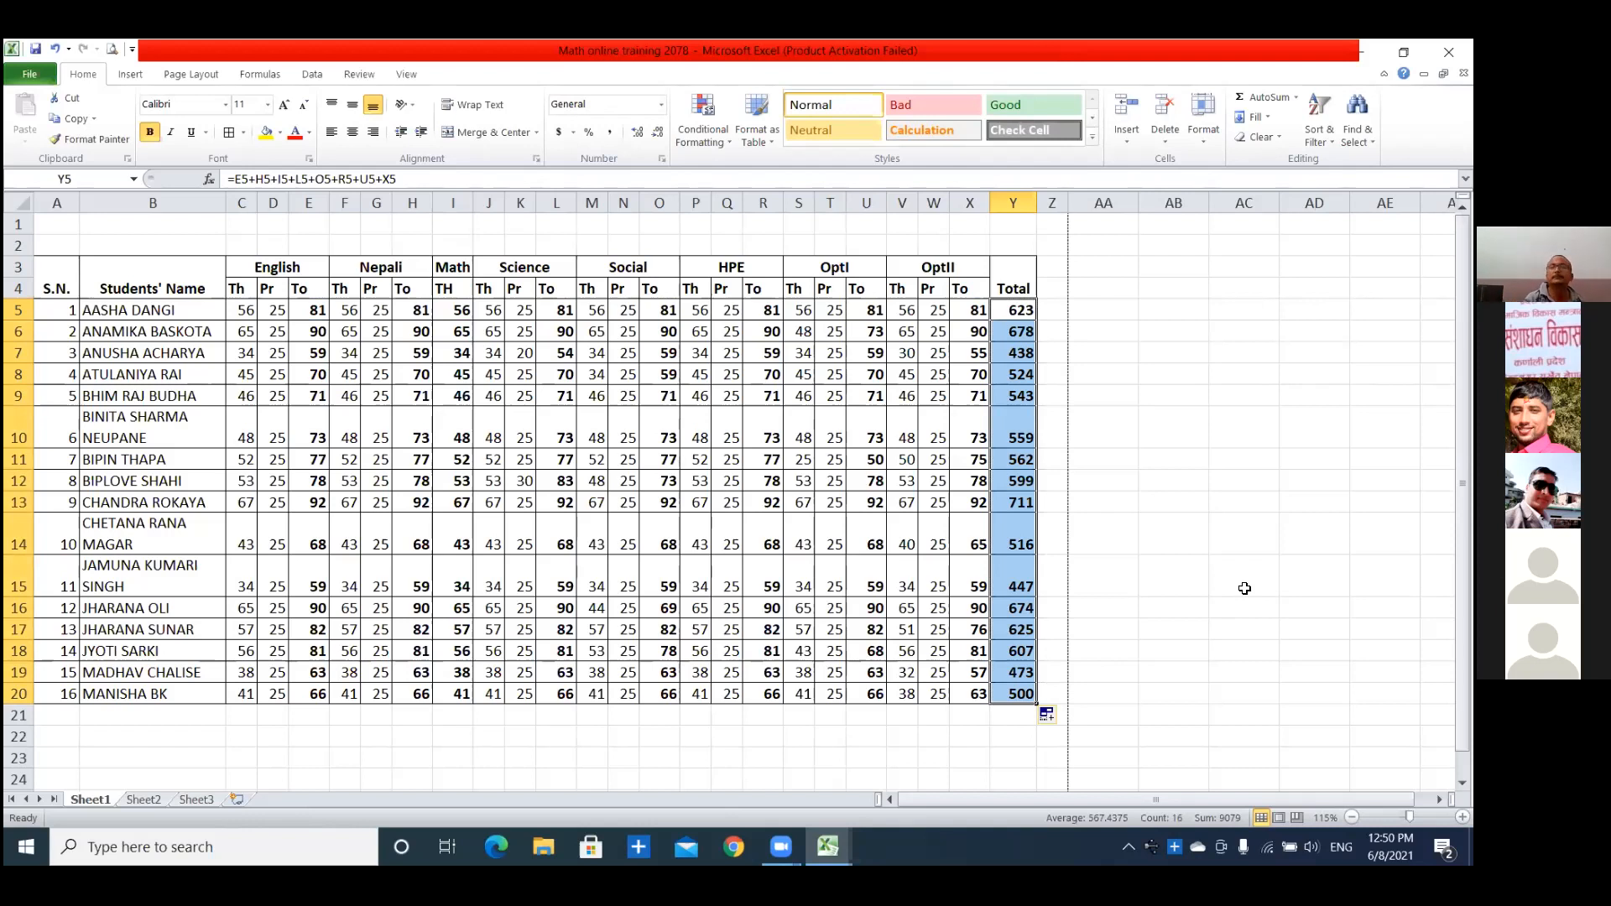
click(1147, 557)
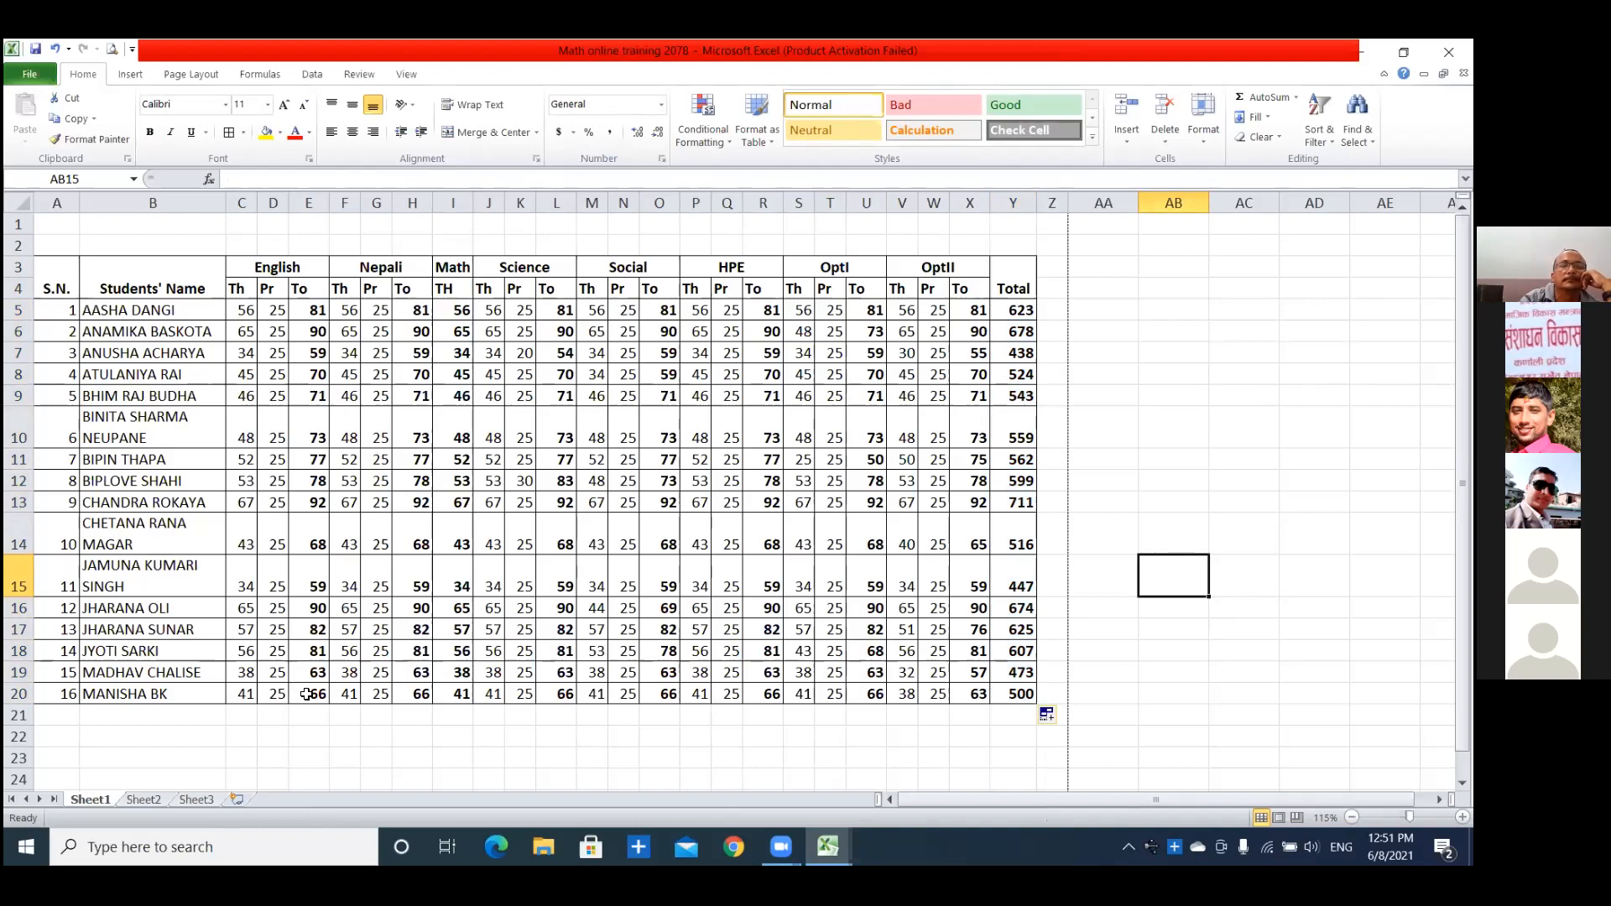
Sum the English theory marks C5:C20 into C21 with AutoSum.
click(243, 313)
click(243, 419)
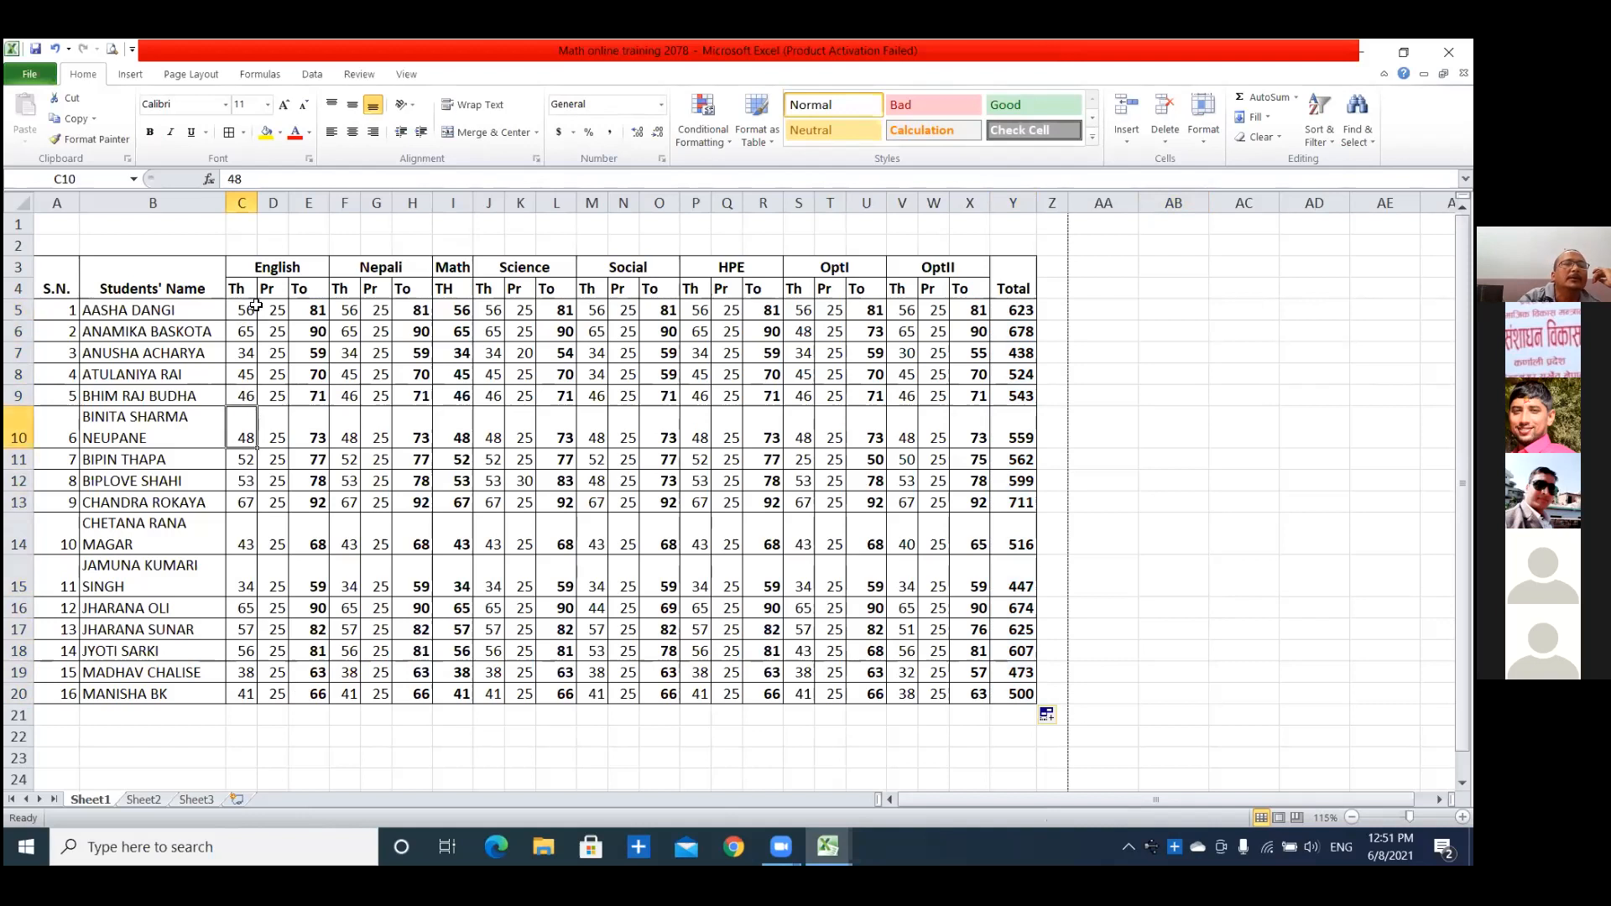
drag(242, 311, 247, 718)
click(248, 718)
drag(242, 312, 243, 714)
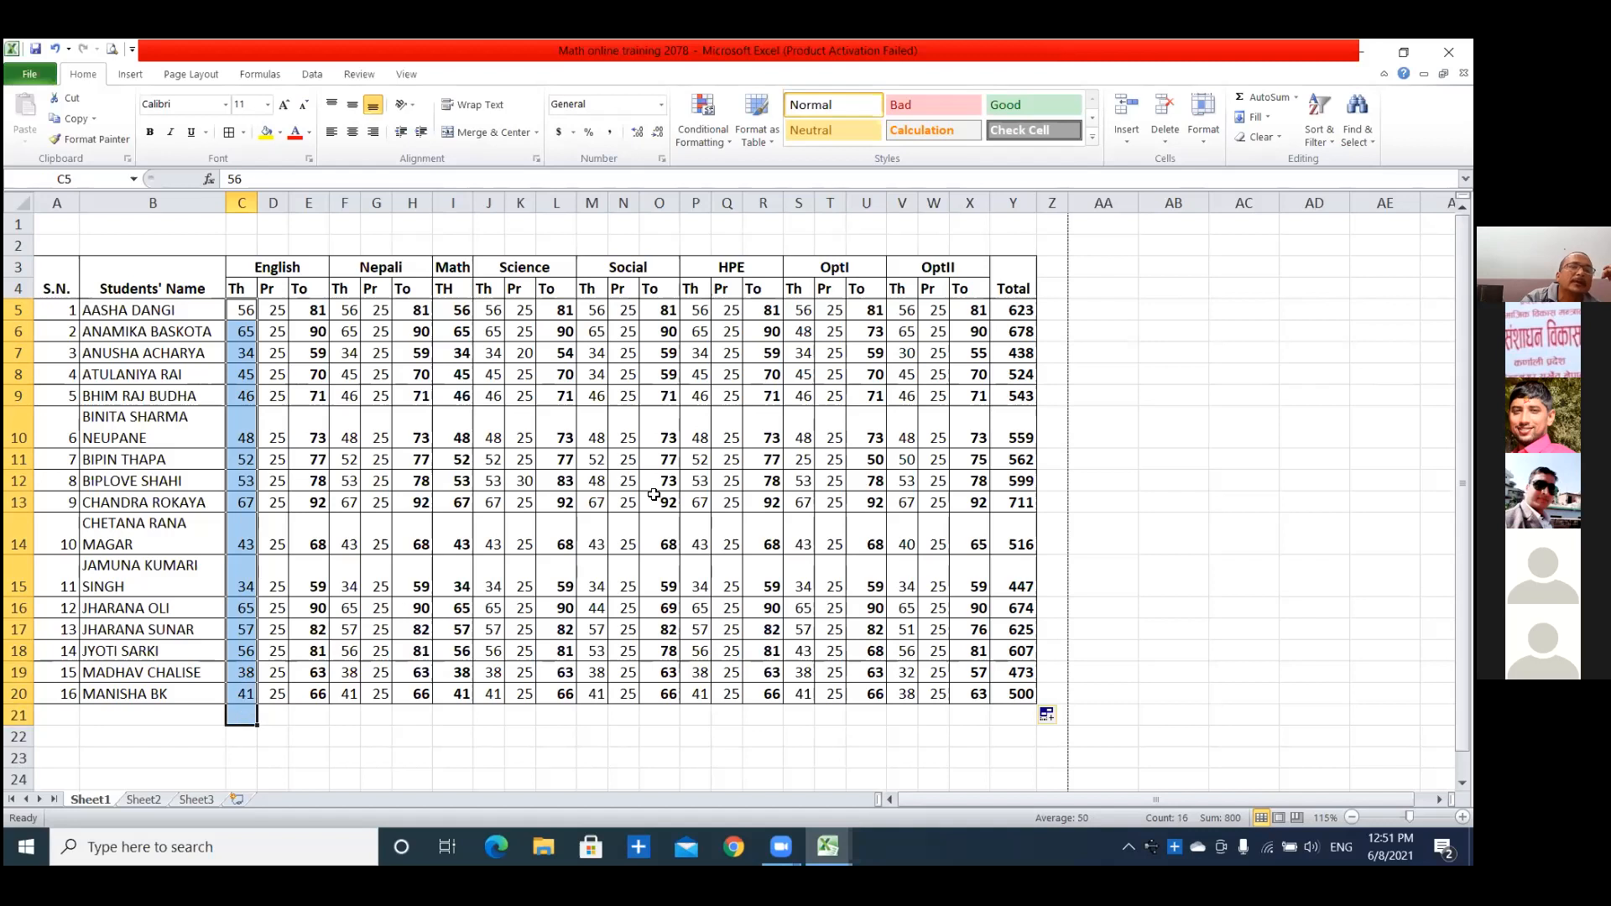
click(1254, 101)
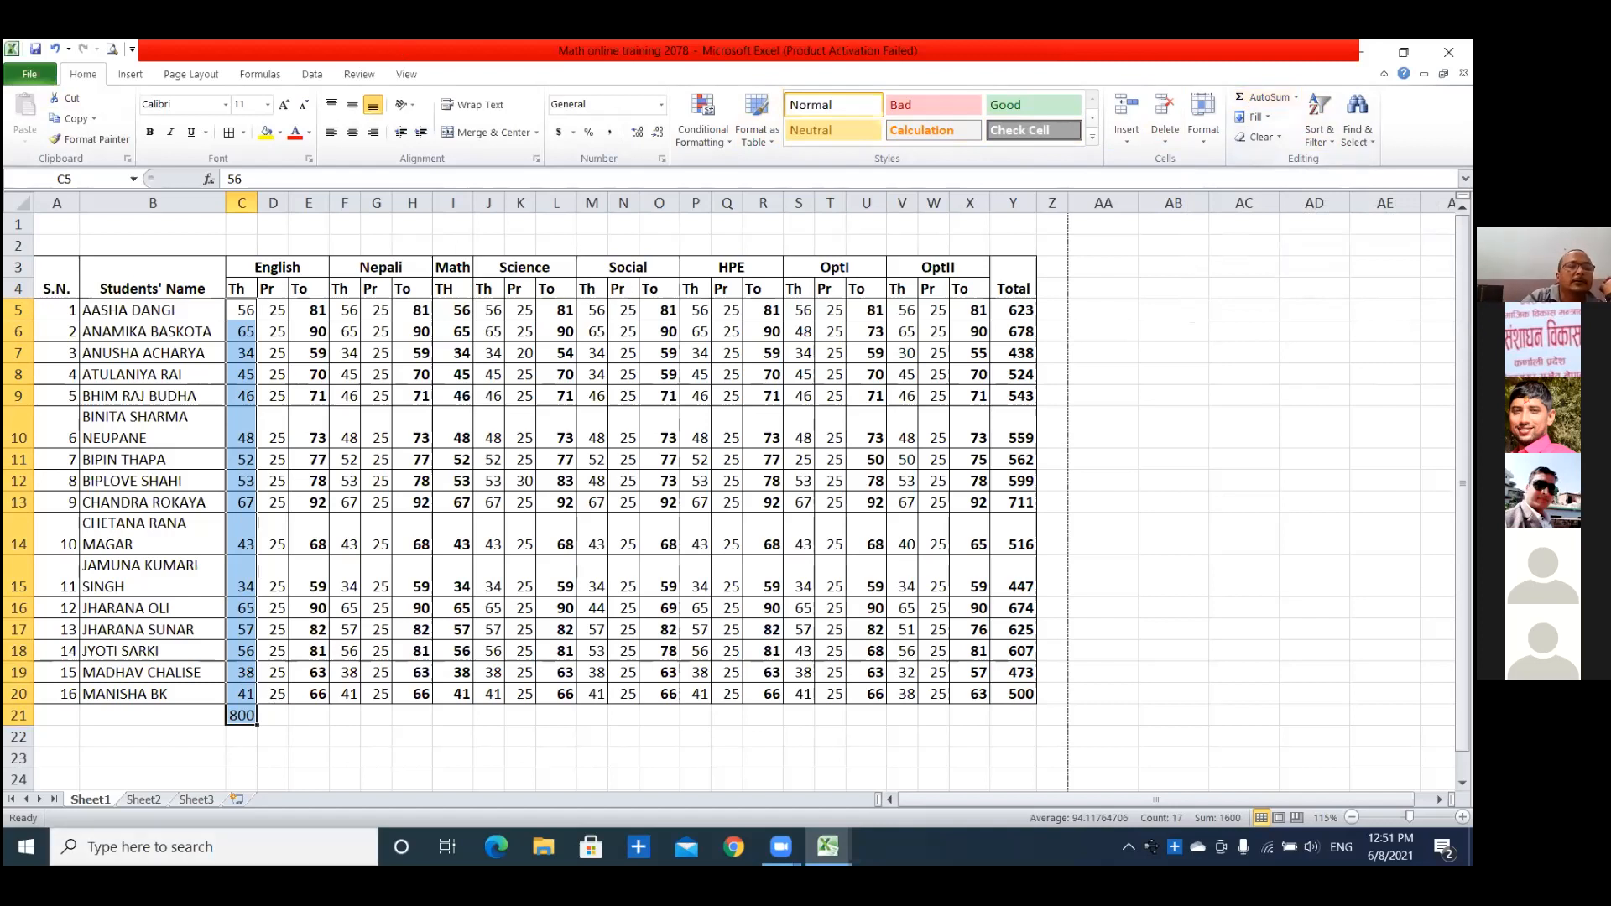
Fill the sum formula in C21 across row 21 to the Total column, Y21.
click(262, 738)
click(242, 718)
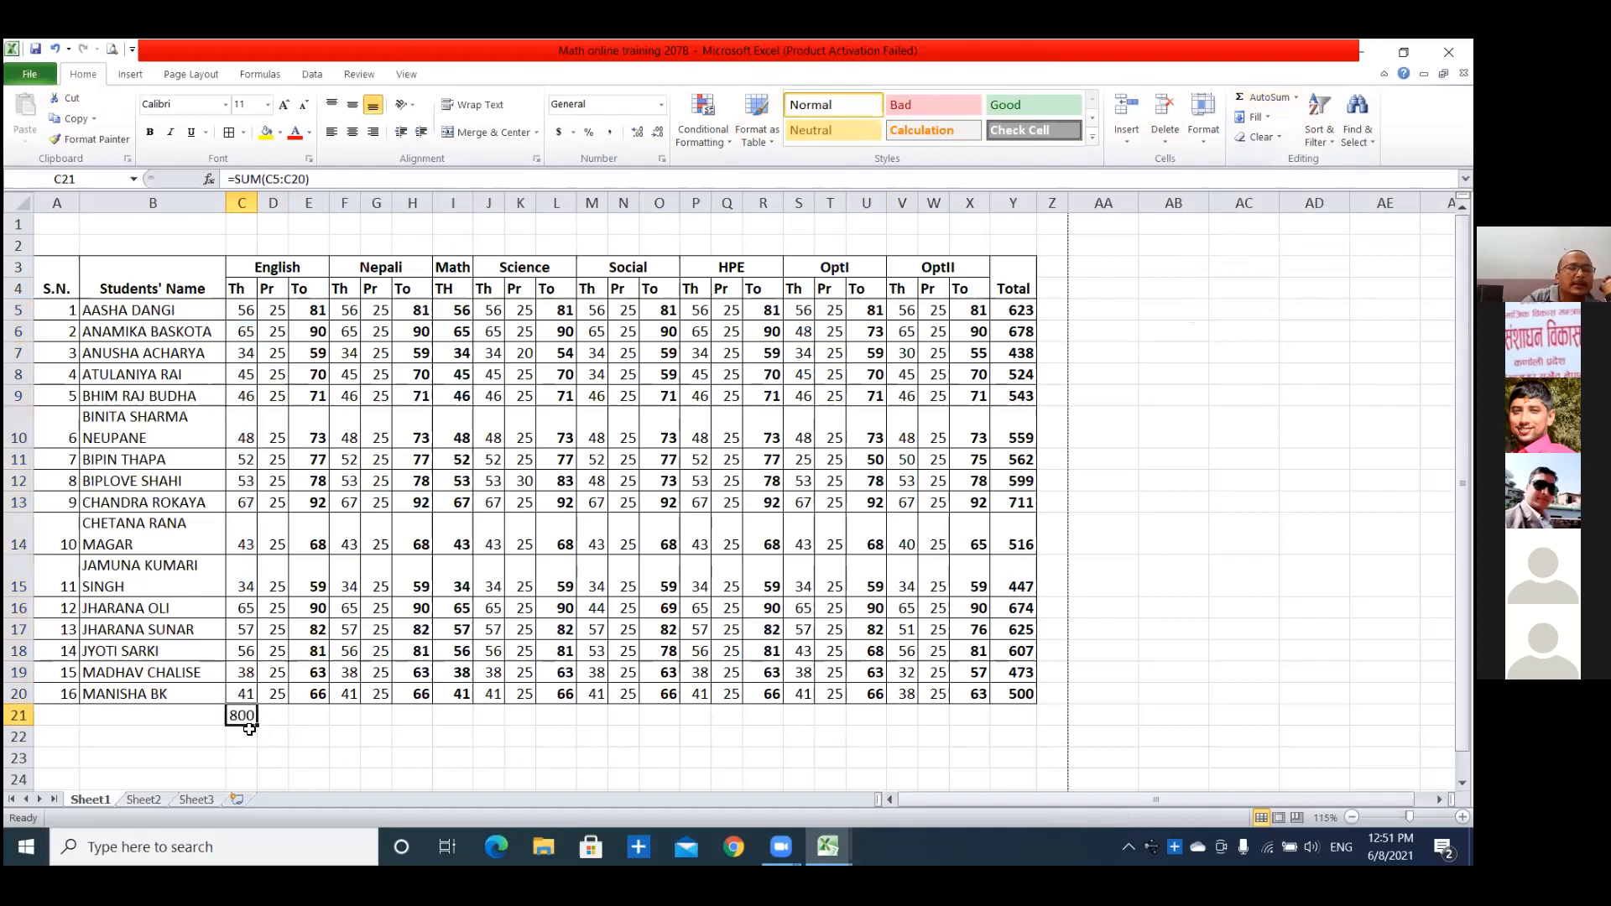
drag(257, 725, 1024, 732)
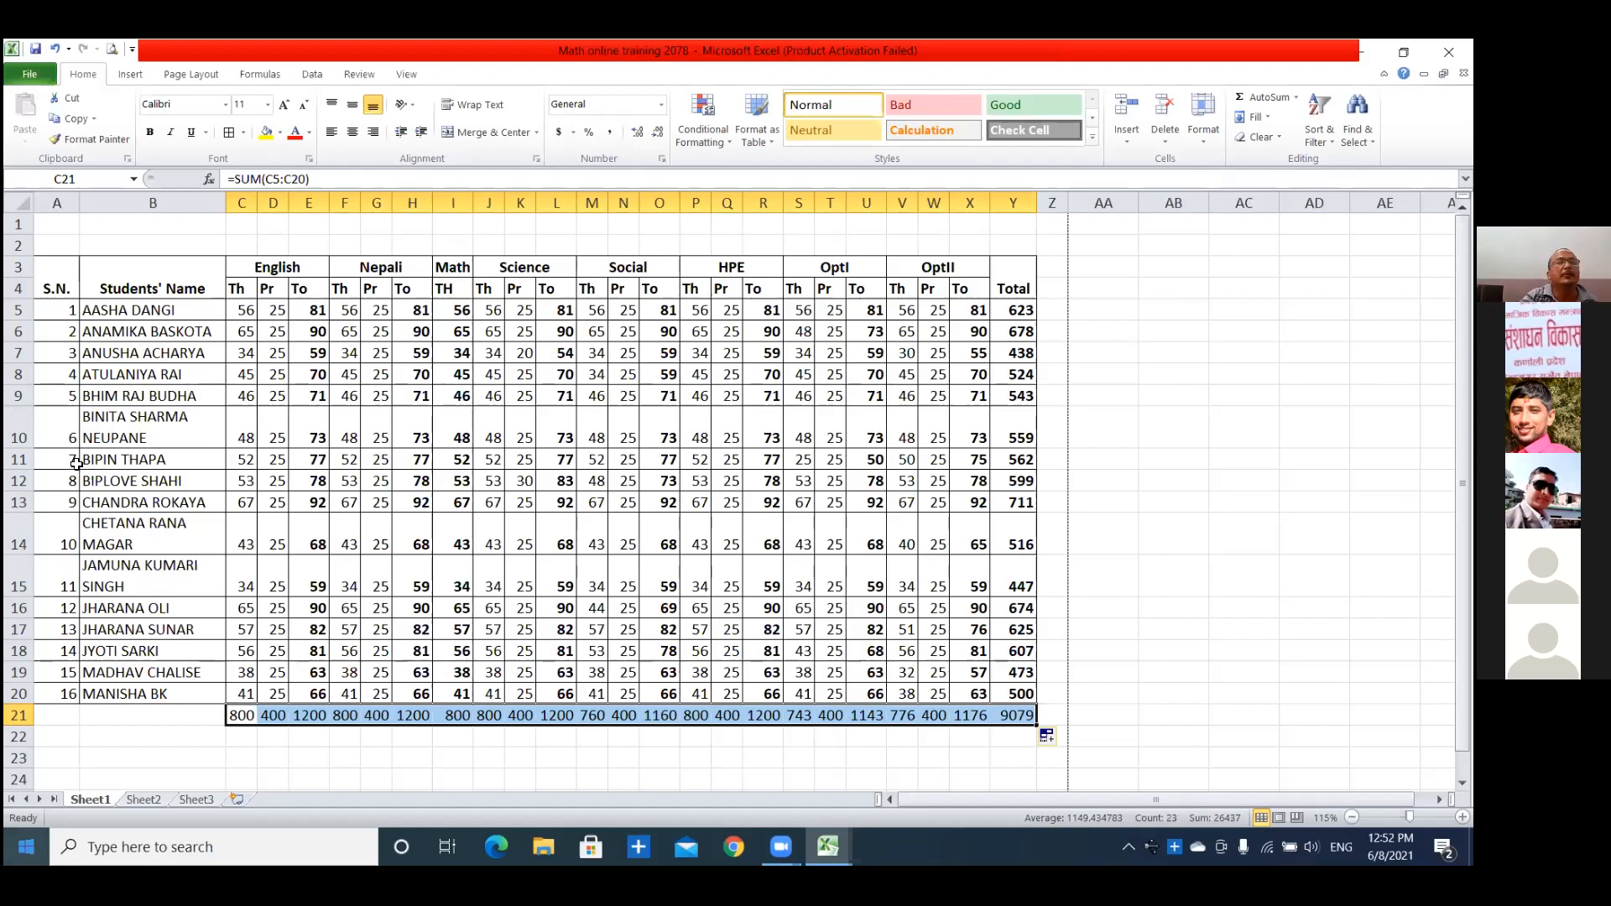
drag(240, 313, 243, 693)
click(243, 693)
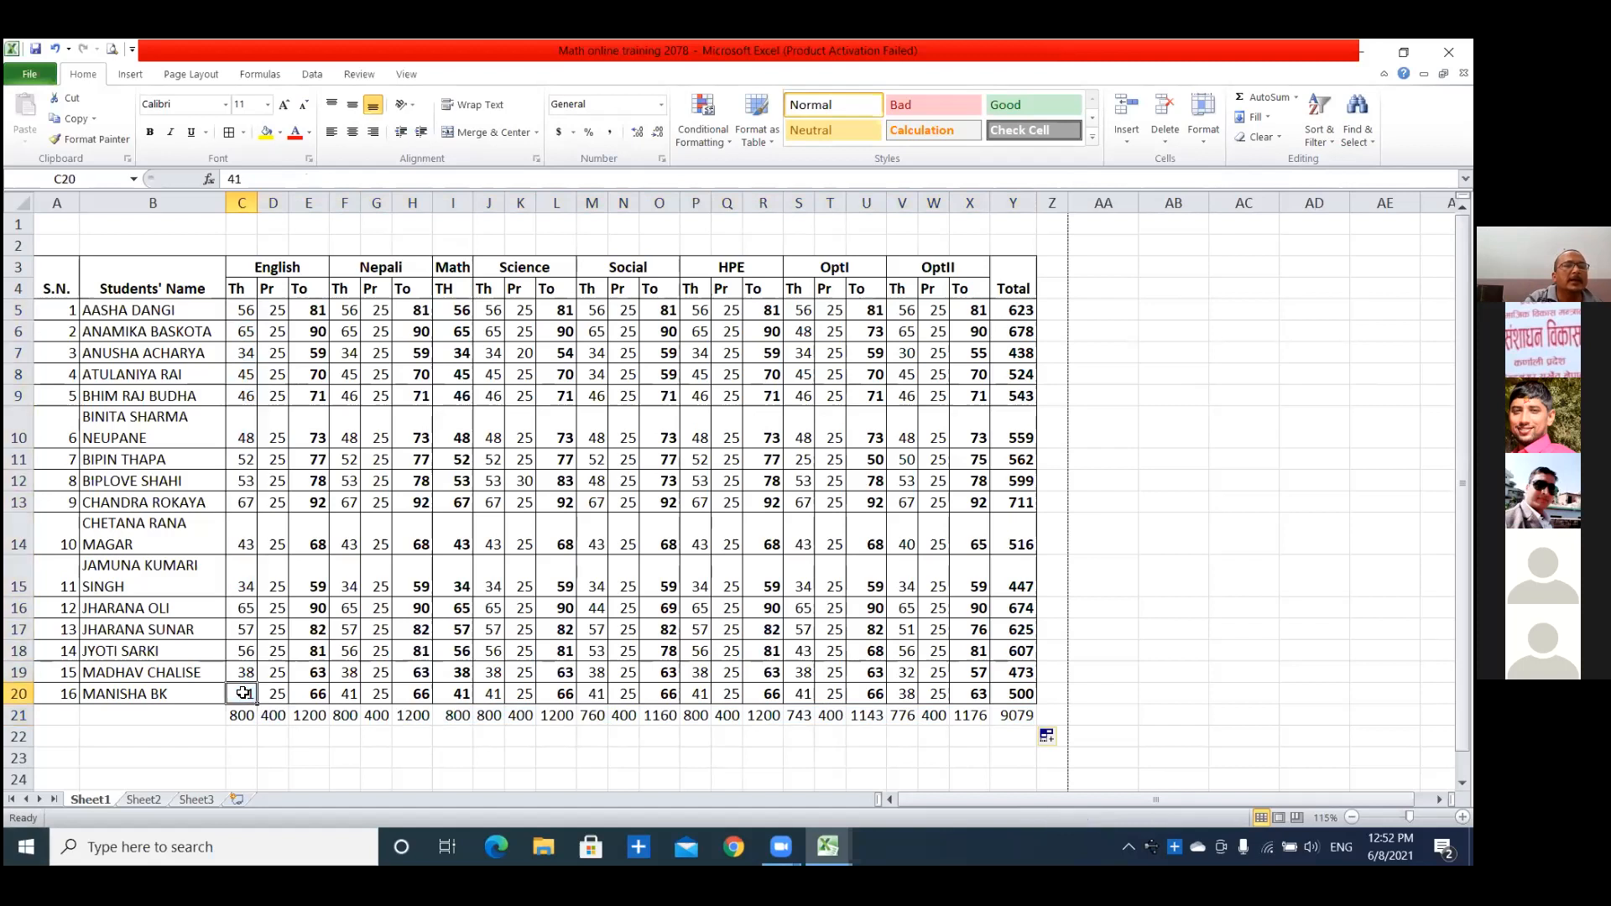
click(239, 313)
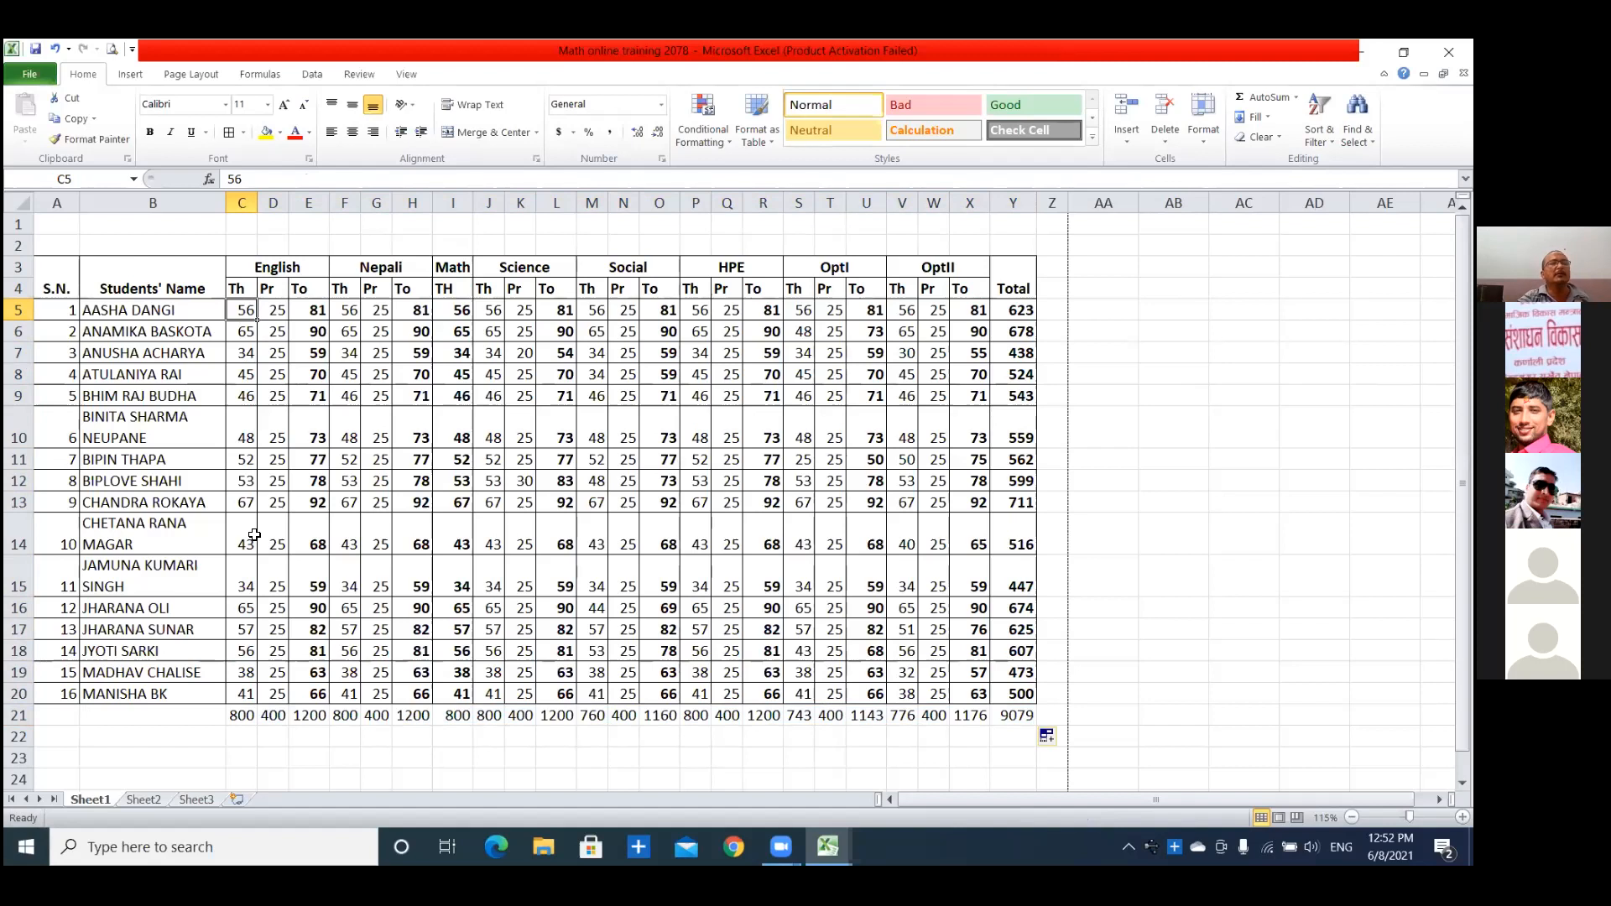
Enter =MAX(E5:E20) in E22 to find the highest English total, and check it against the matching mark in E13.
drag(323, 310, 319, 695)
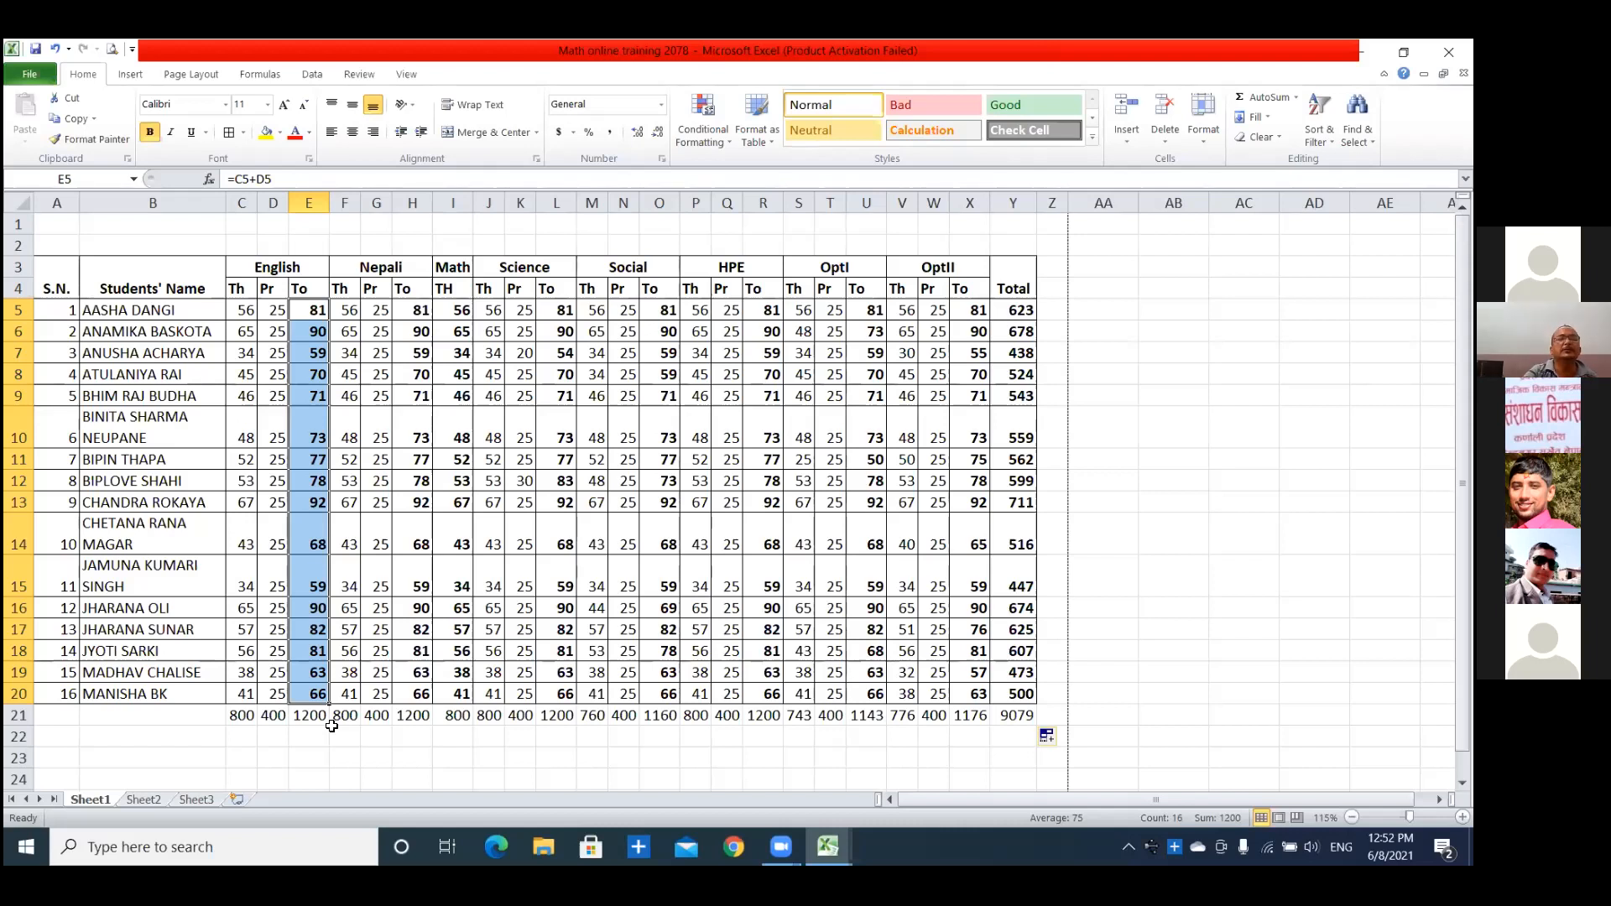
click(303, 735)
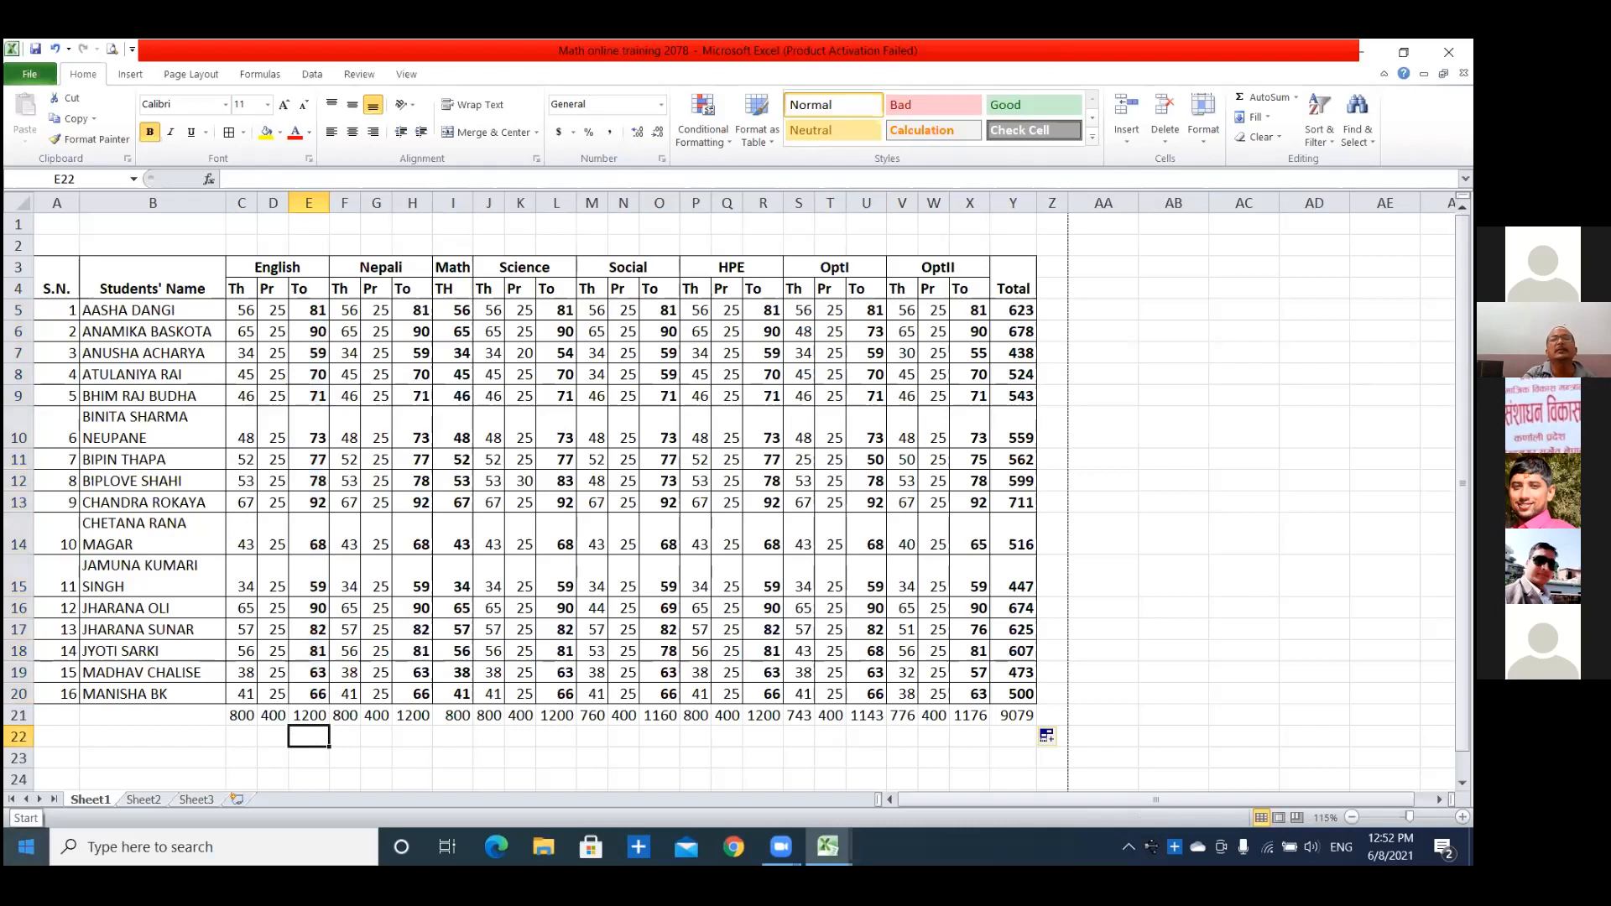
click(1295, 99)
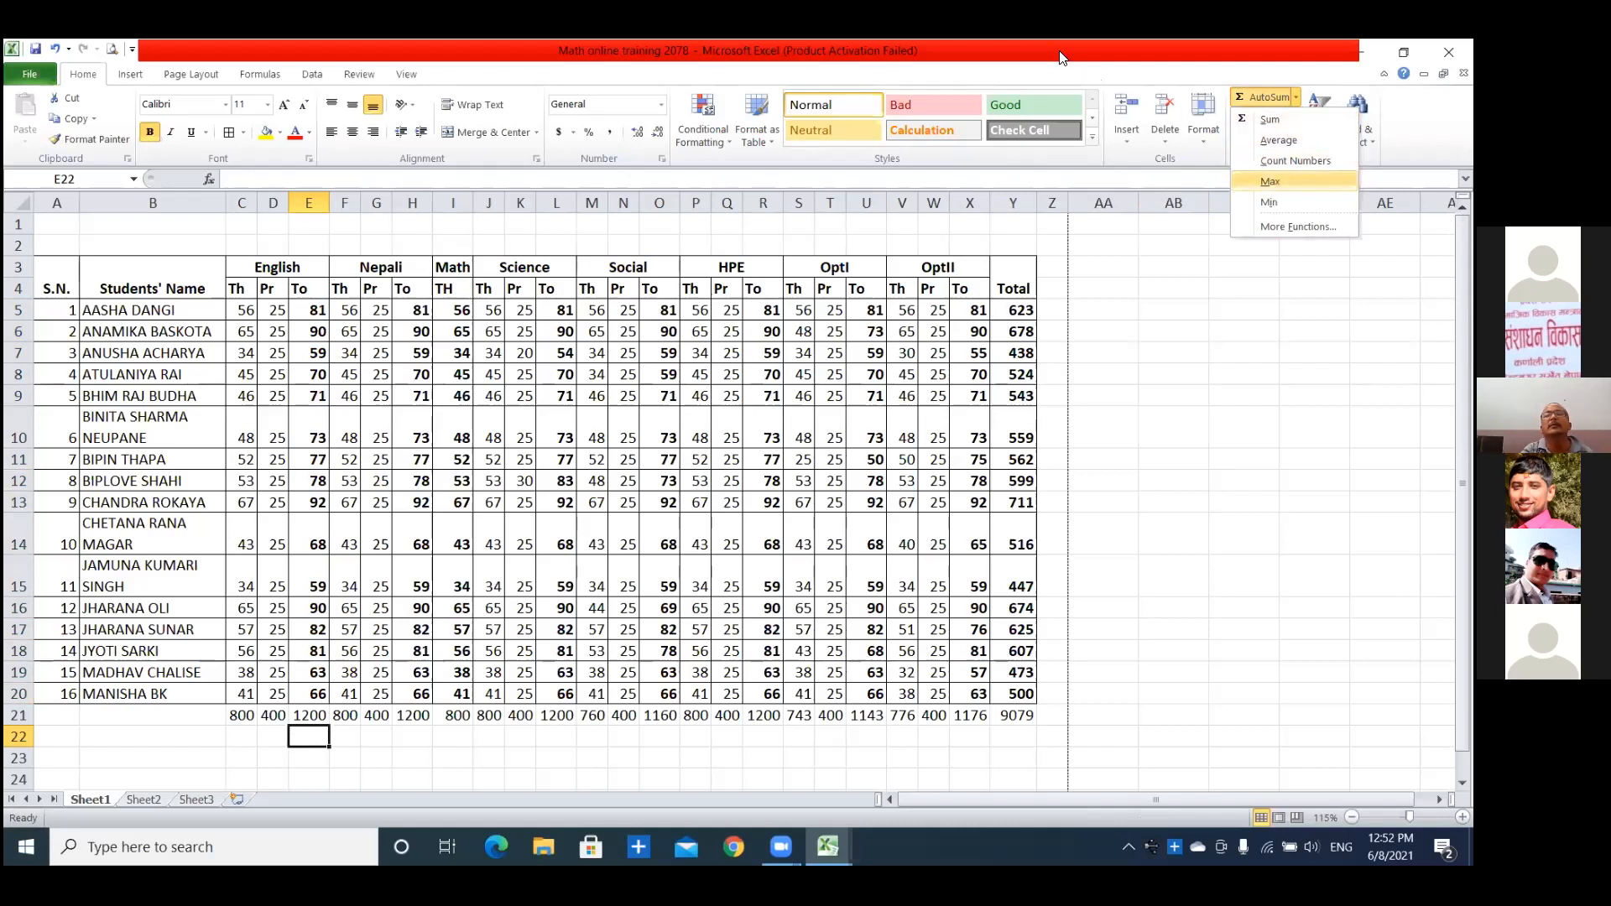
click(305, 719)
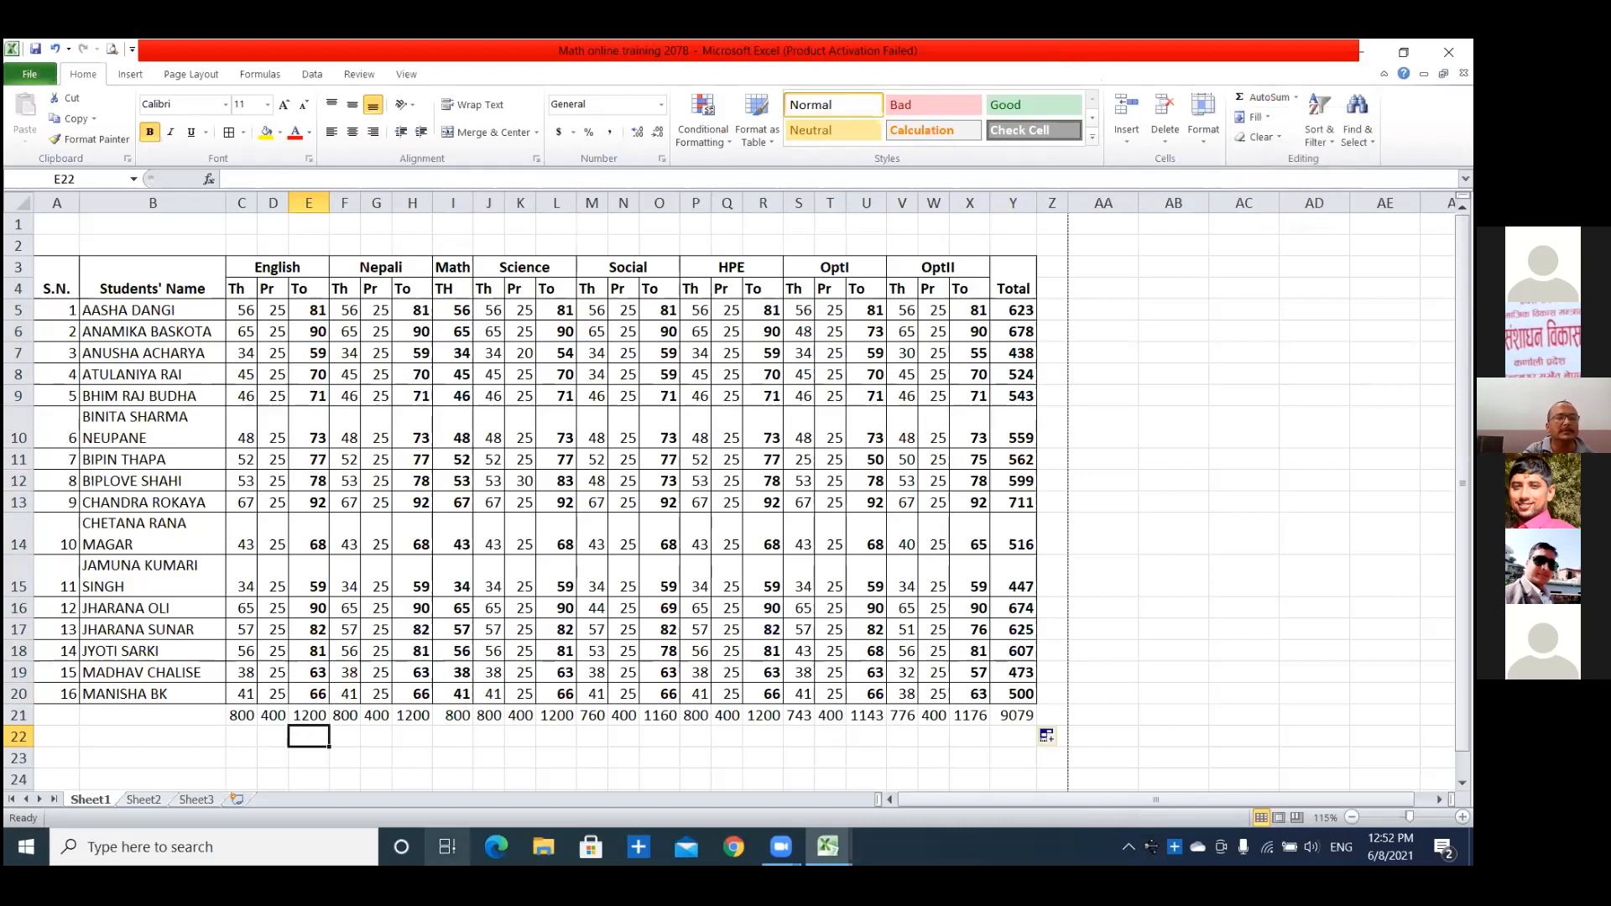
text(=)
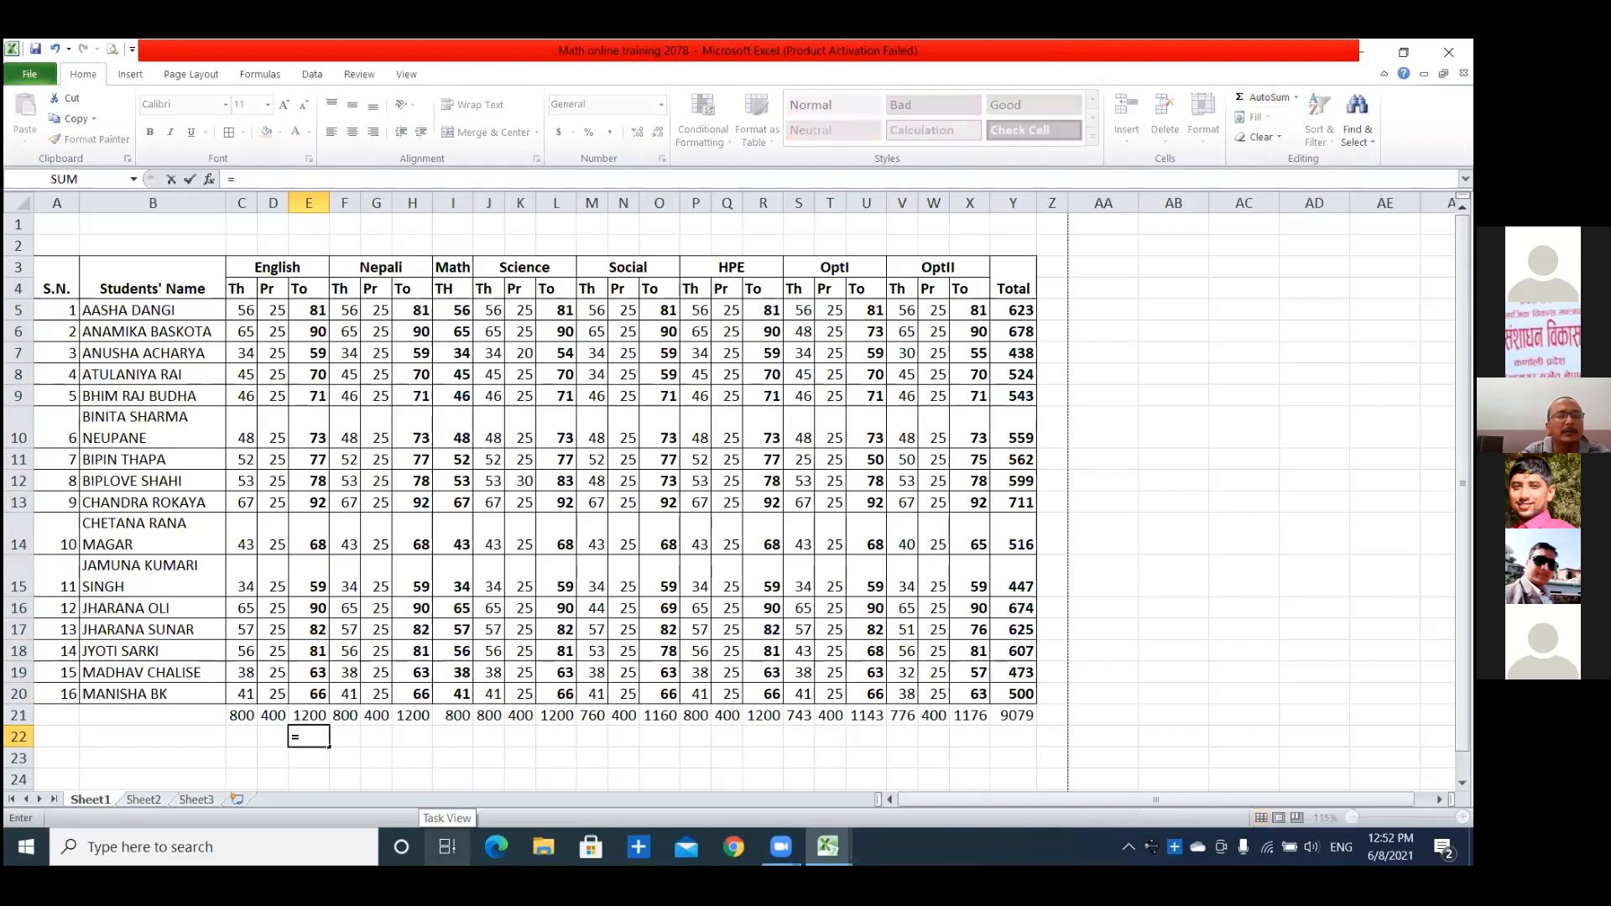
text(m)
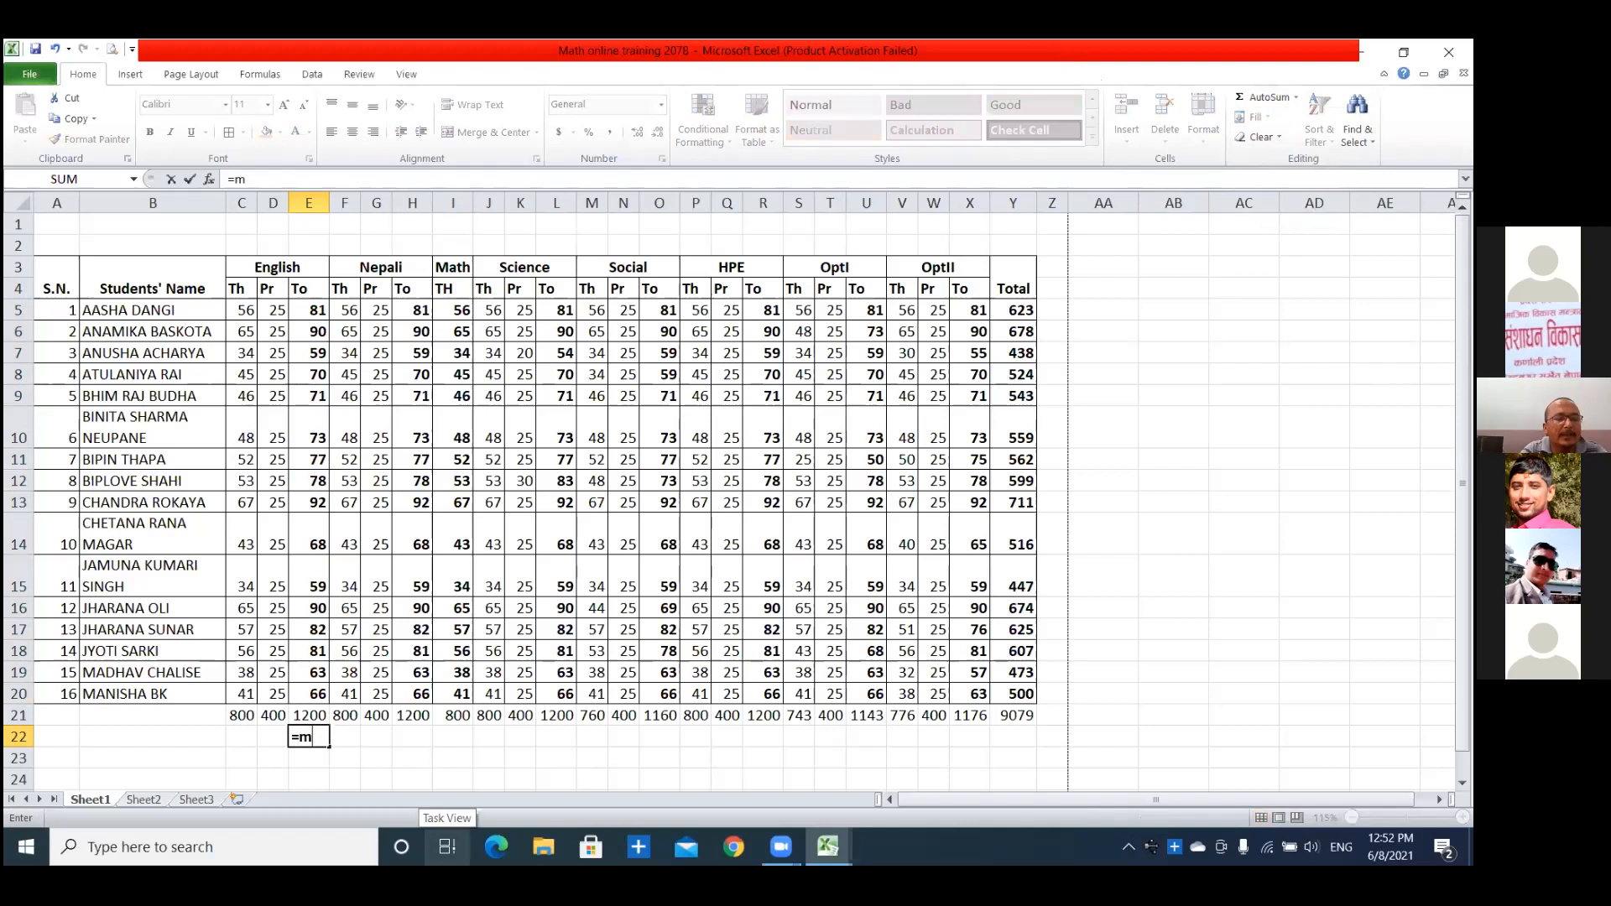
text(ax)
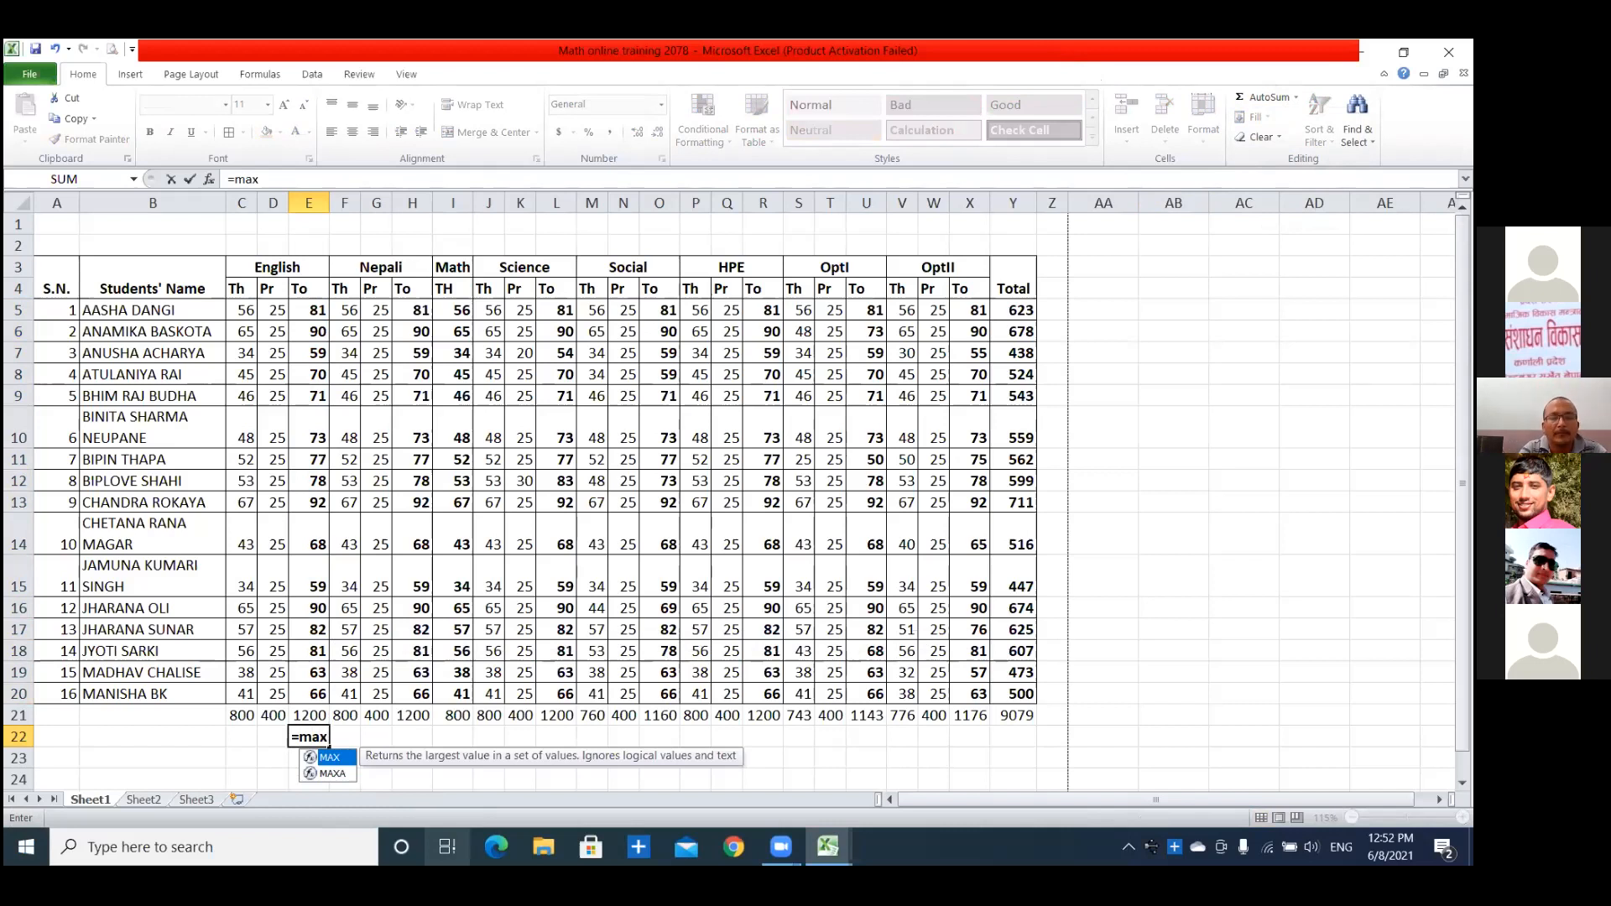
text(()
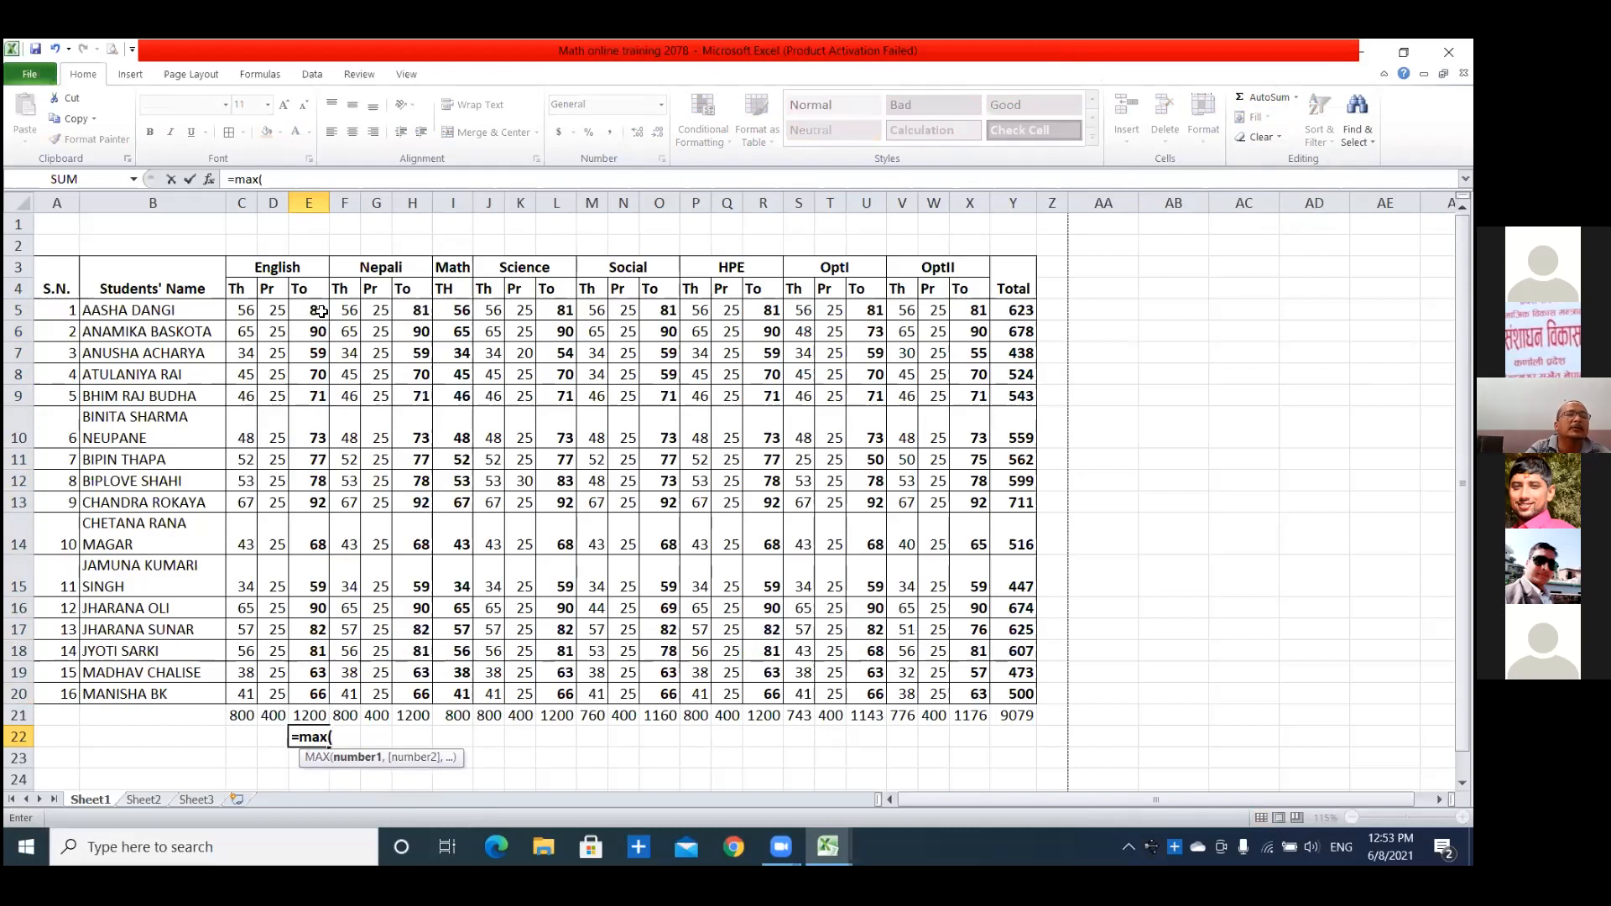
drag(321, 311, 317, 354)
drag(310, 533, 314, 692)
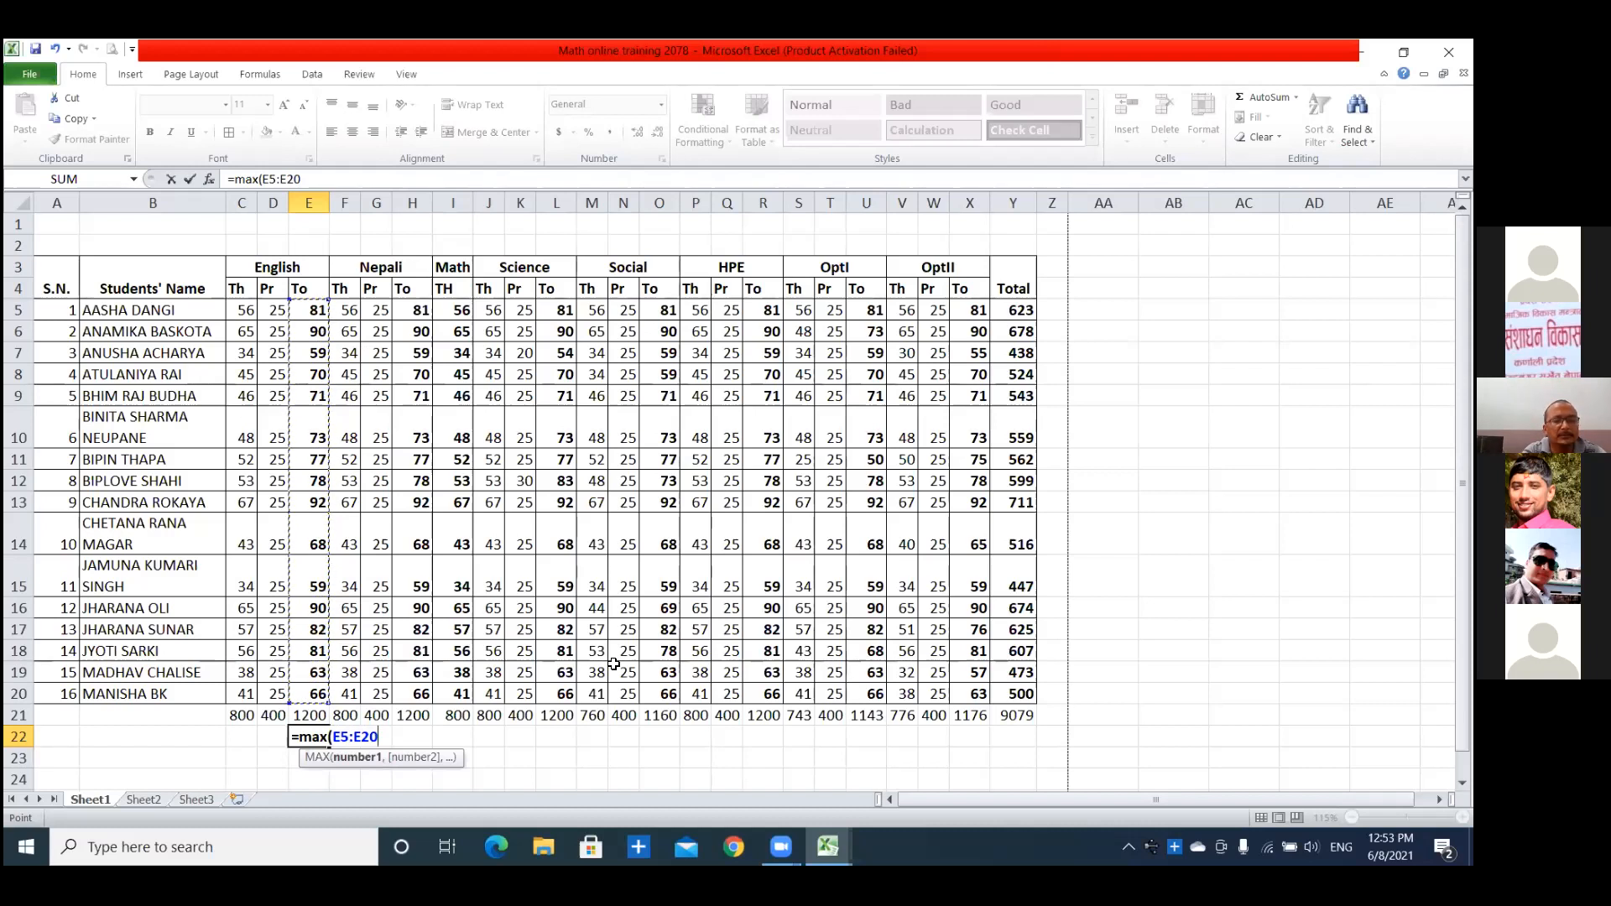
text())
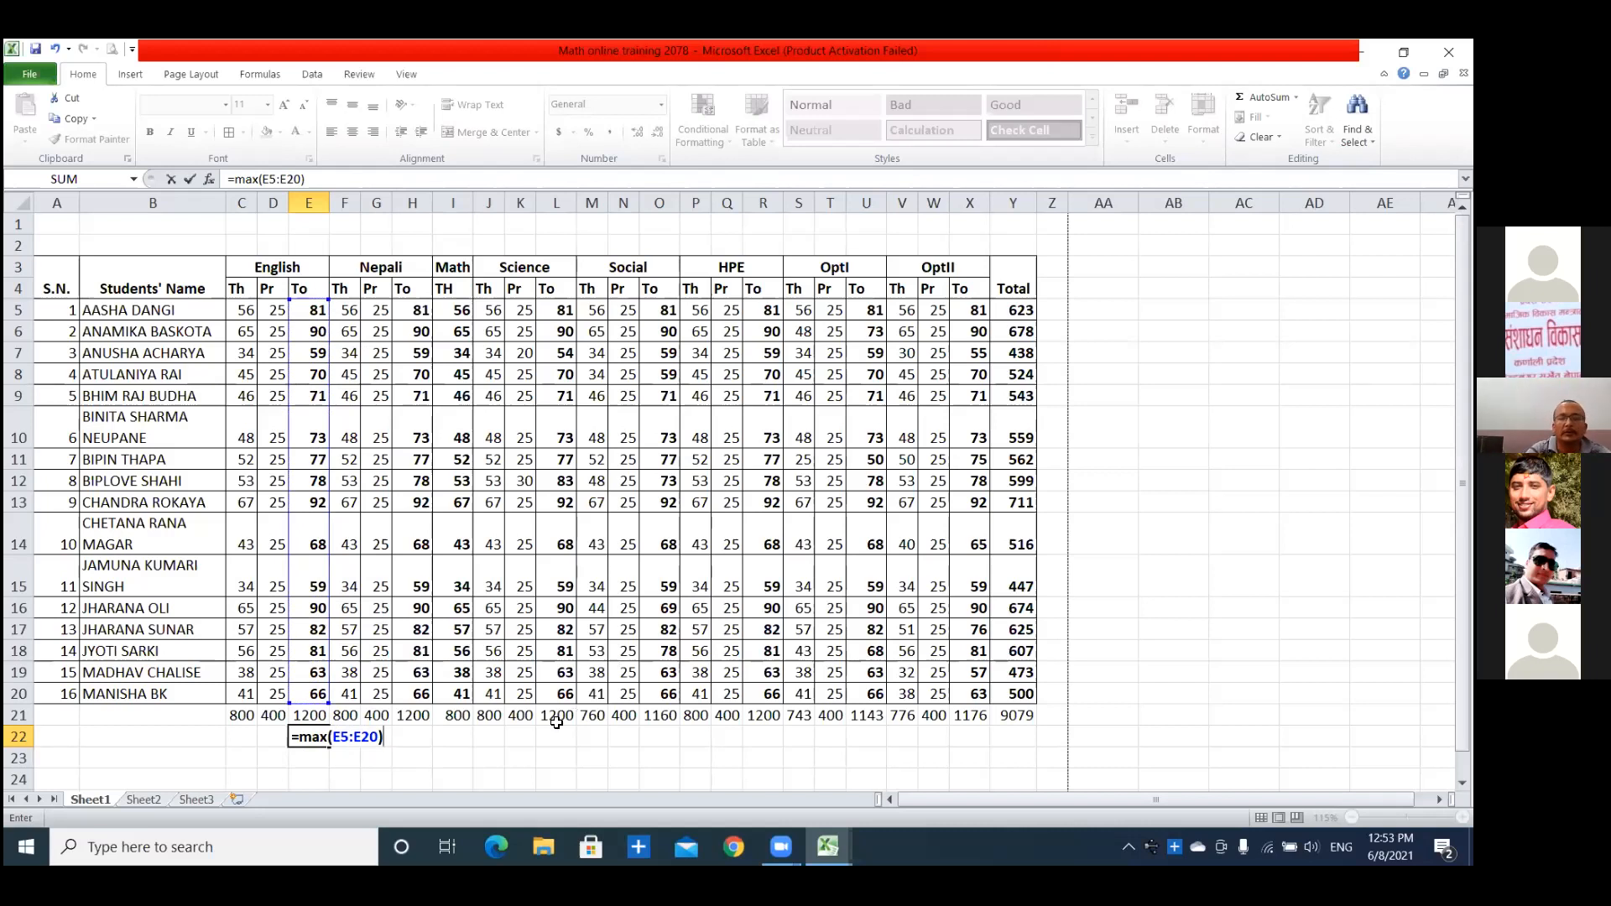
key(Return)
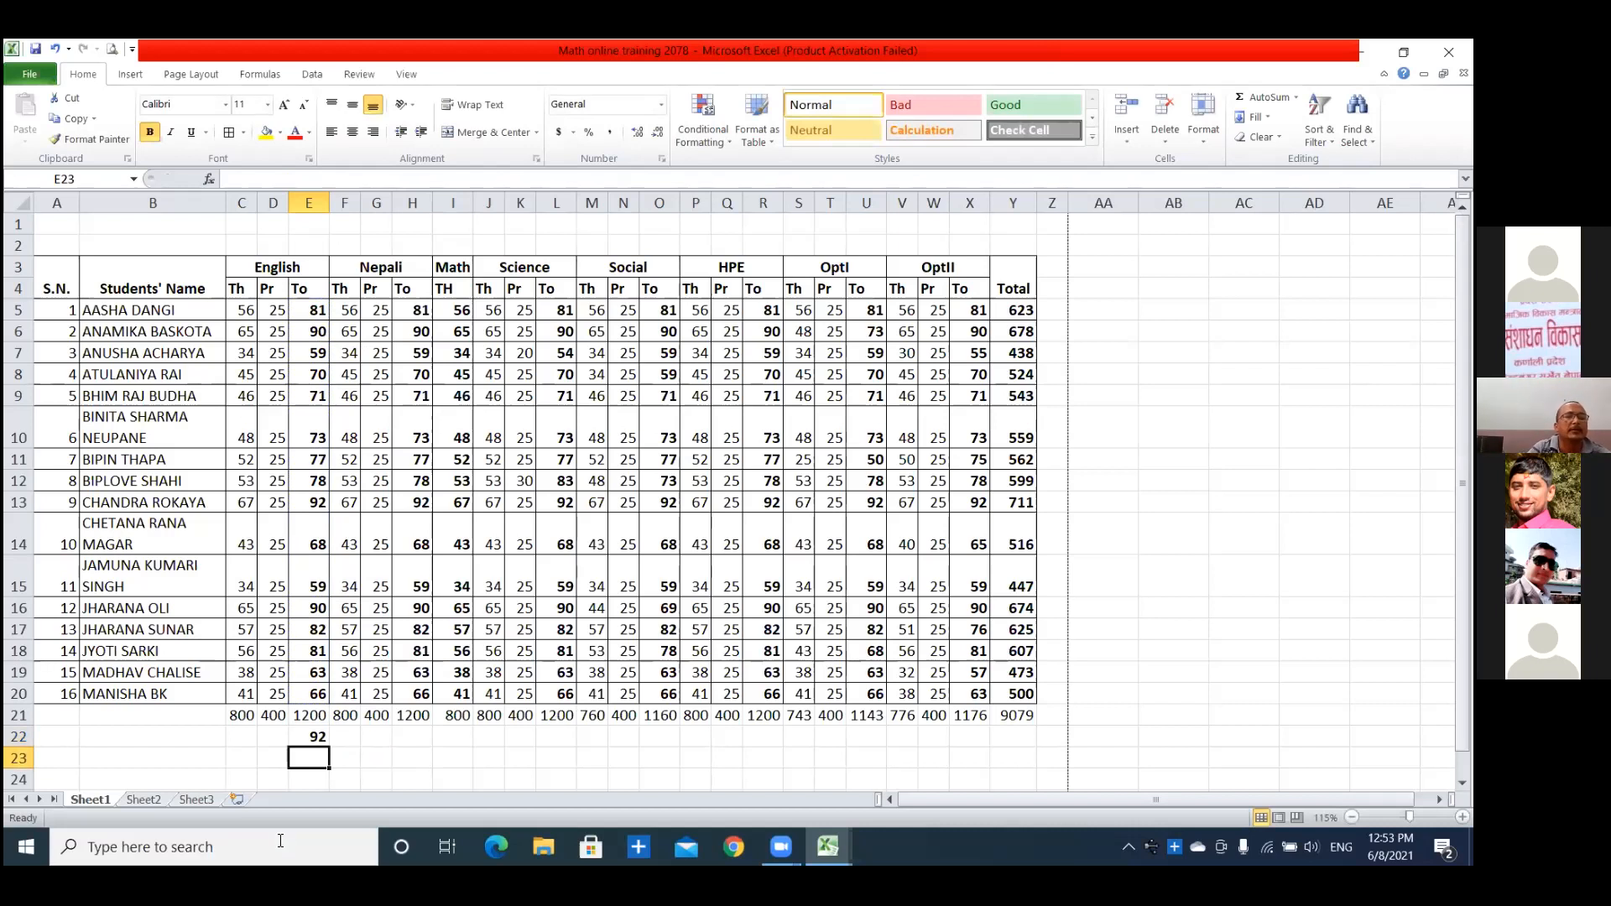
click(313, 736)
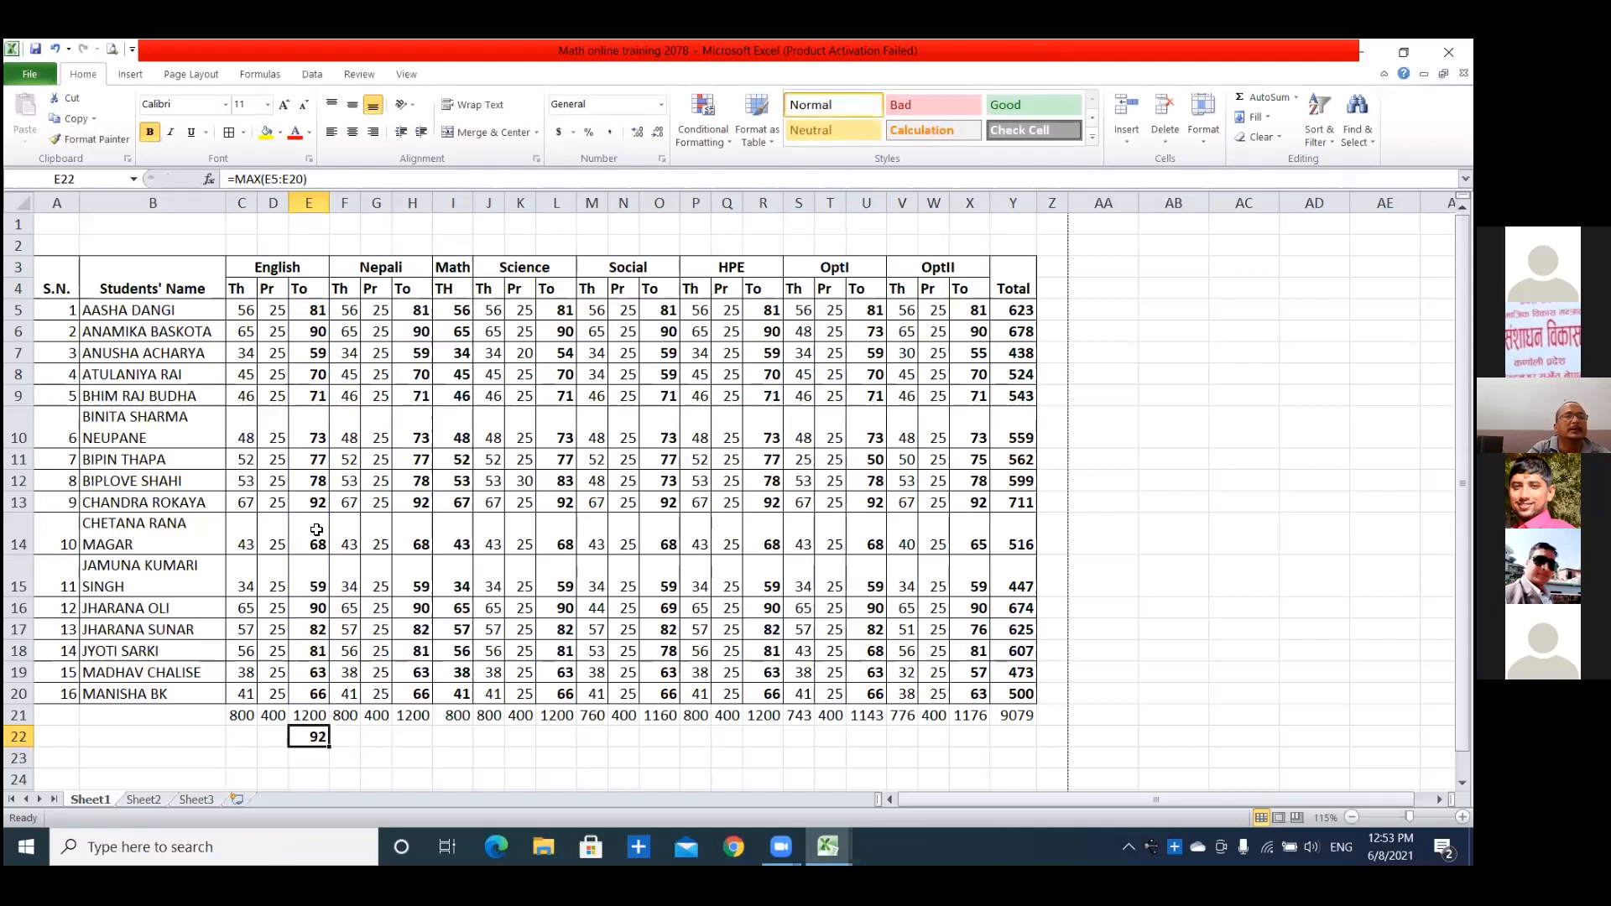
click(321, 502)
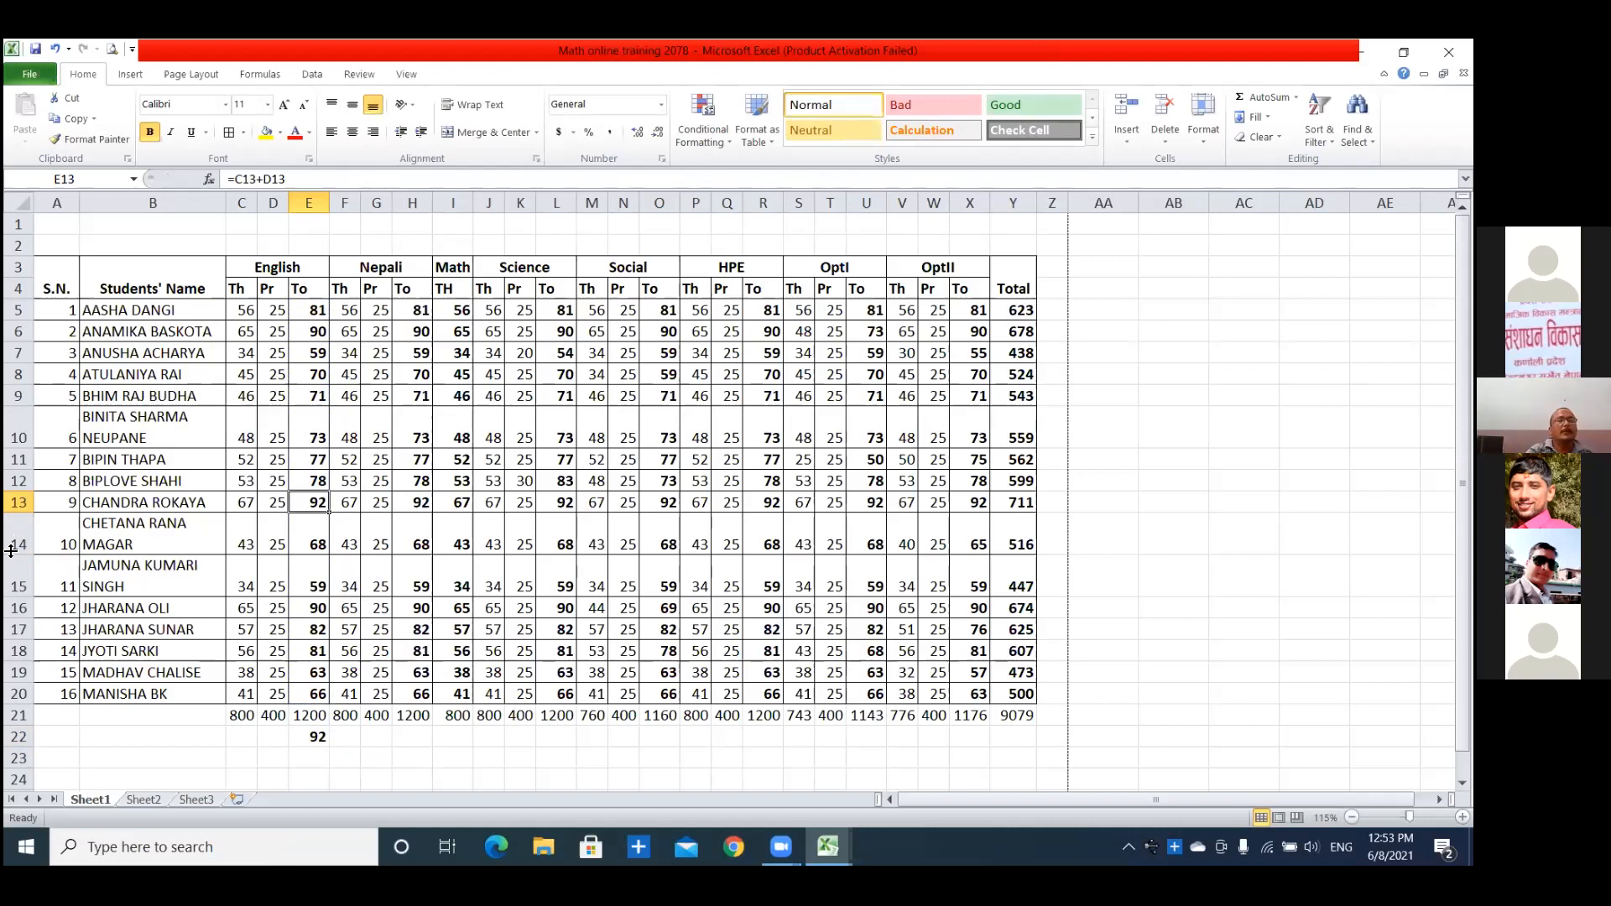
Copy the MAX formula from E22 into H22, L22, O22, R22, U22 and X22 under the other subjects' total columns.
click(311, 737)
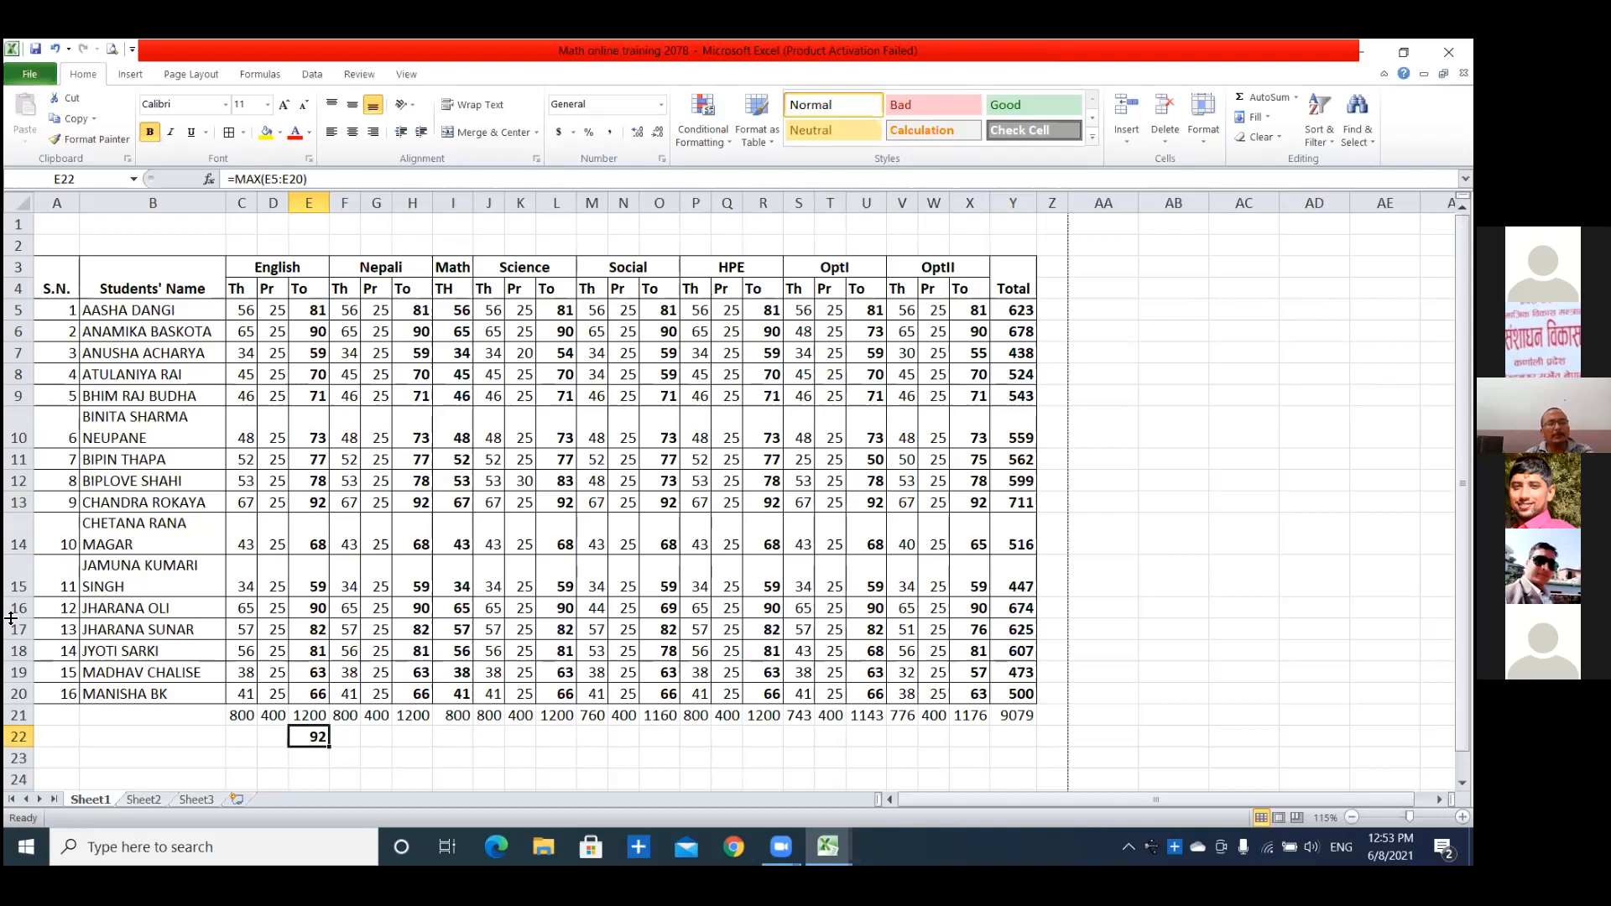
key(ctrl+c)
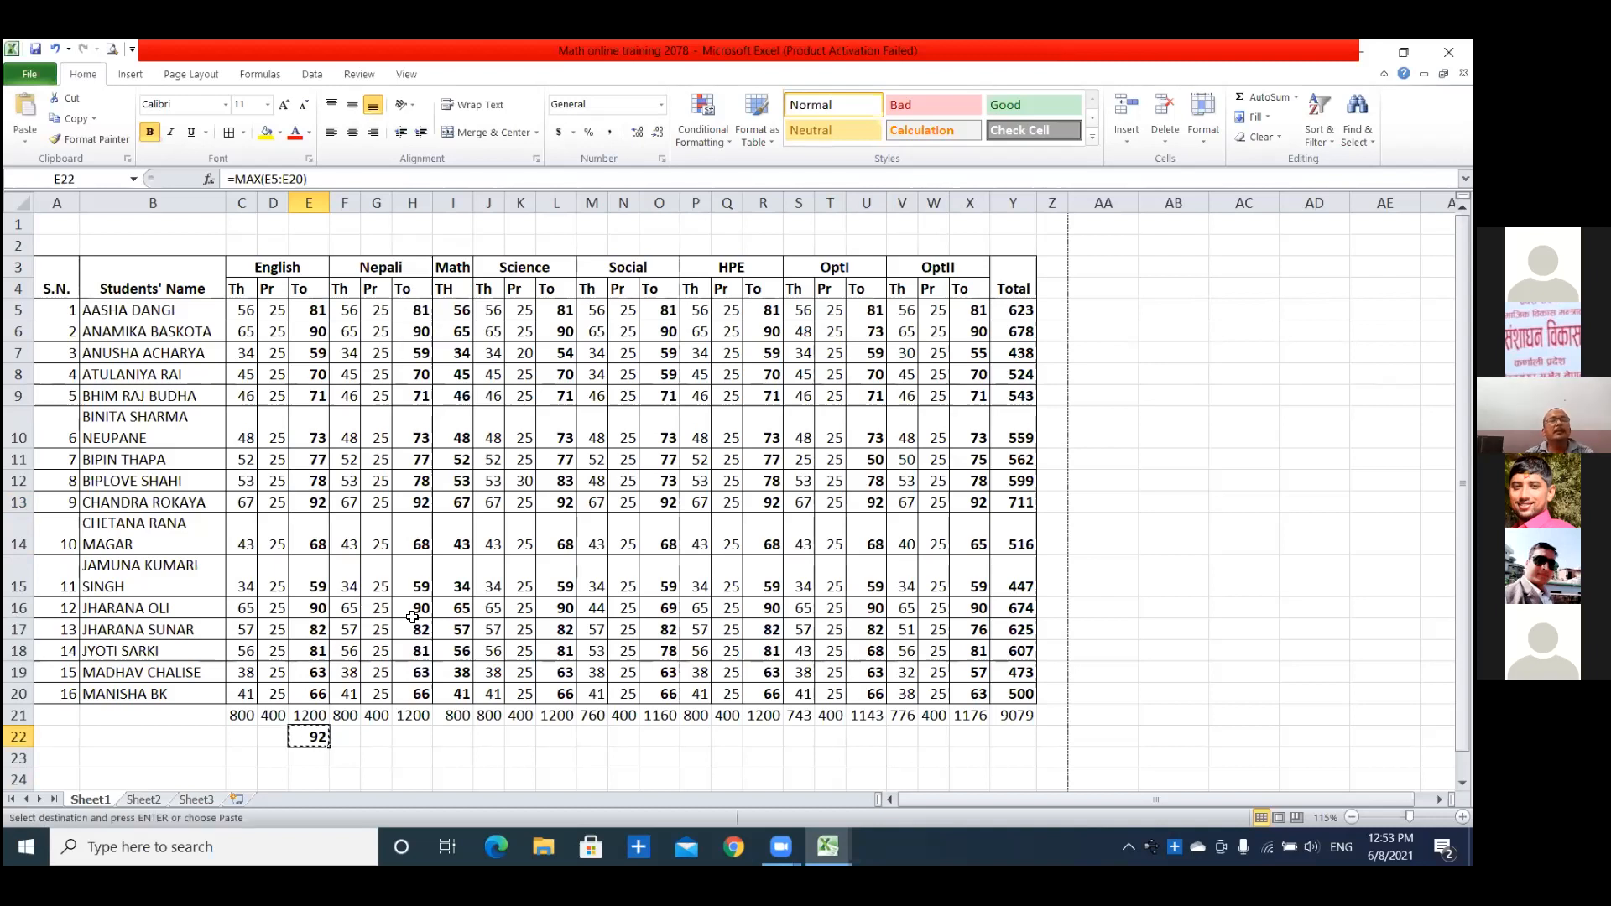
click(412, 737)
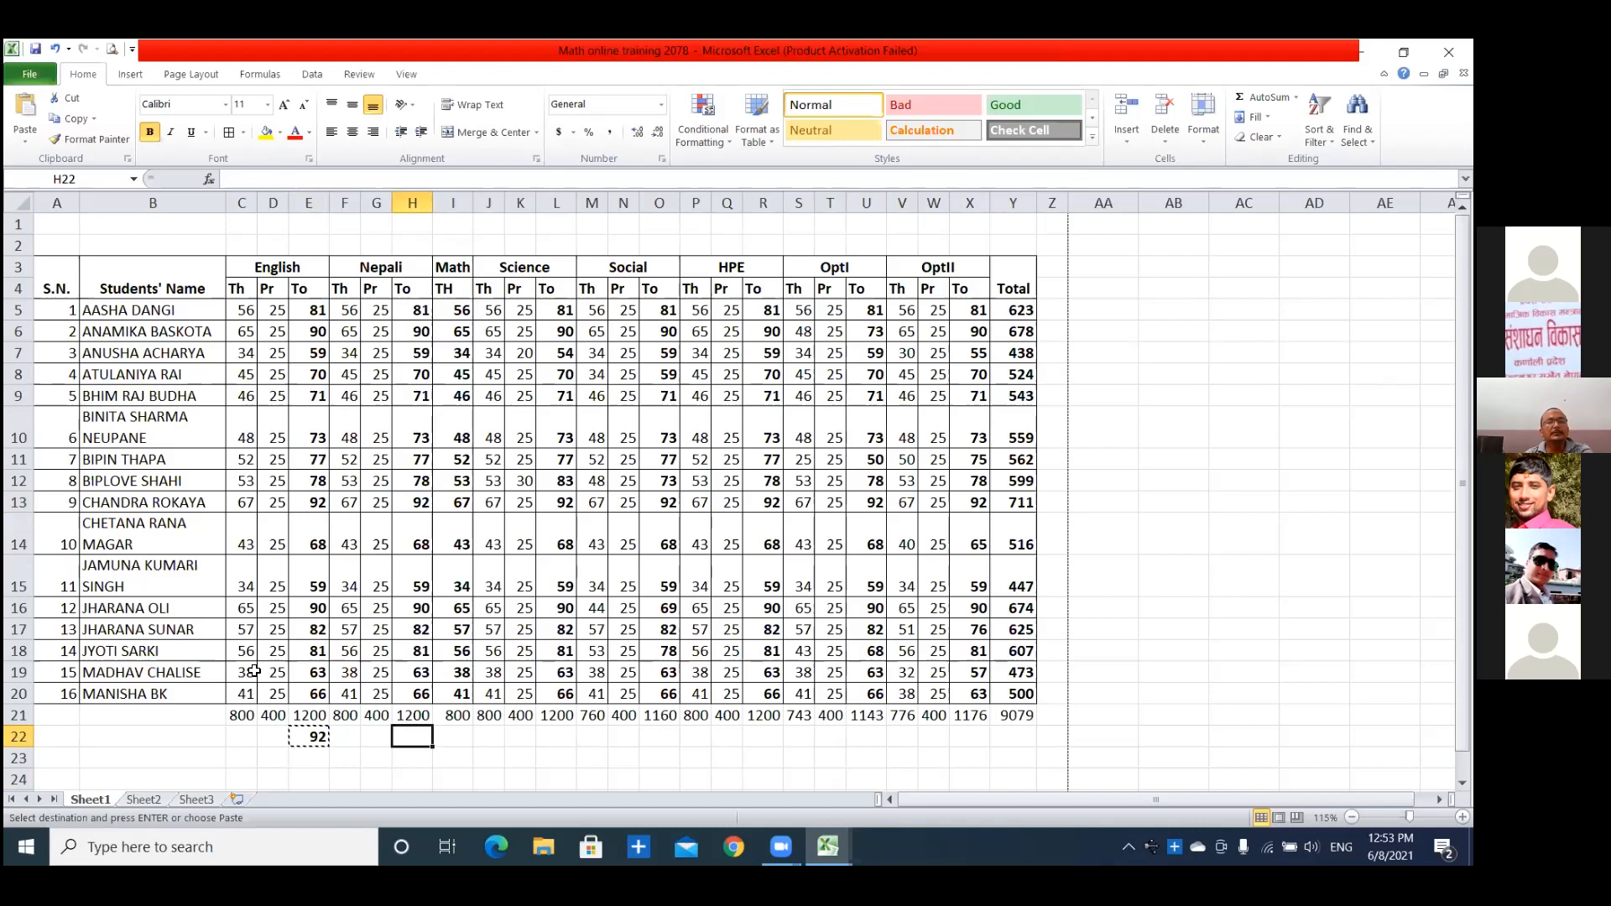
key(ctrl+v)
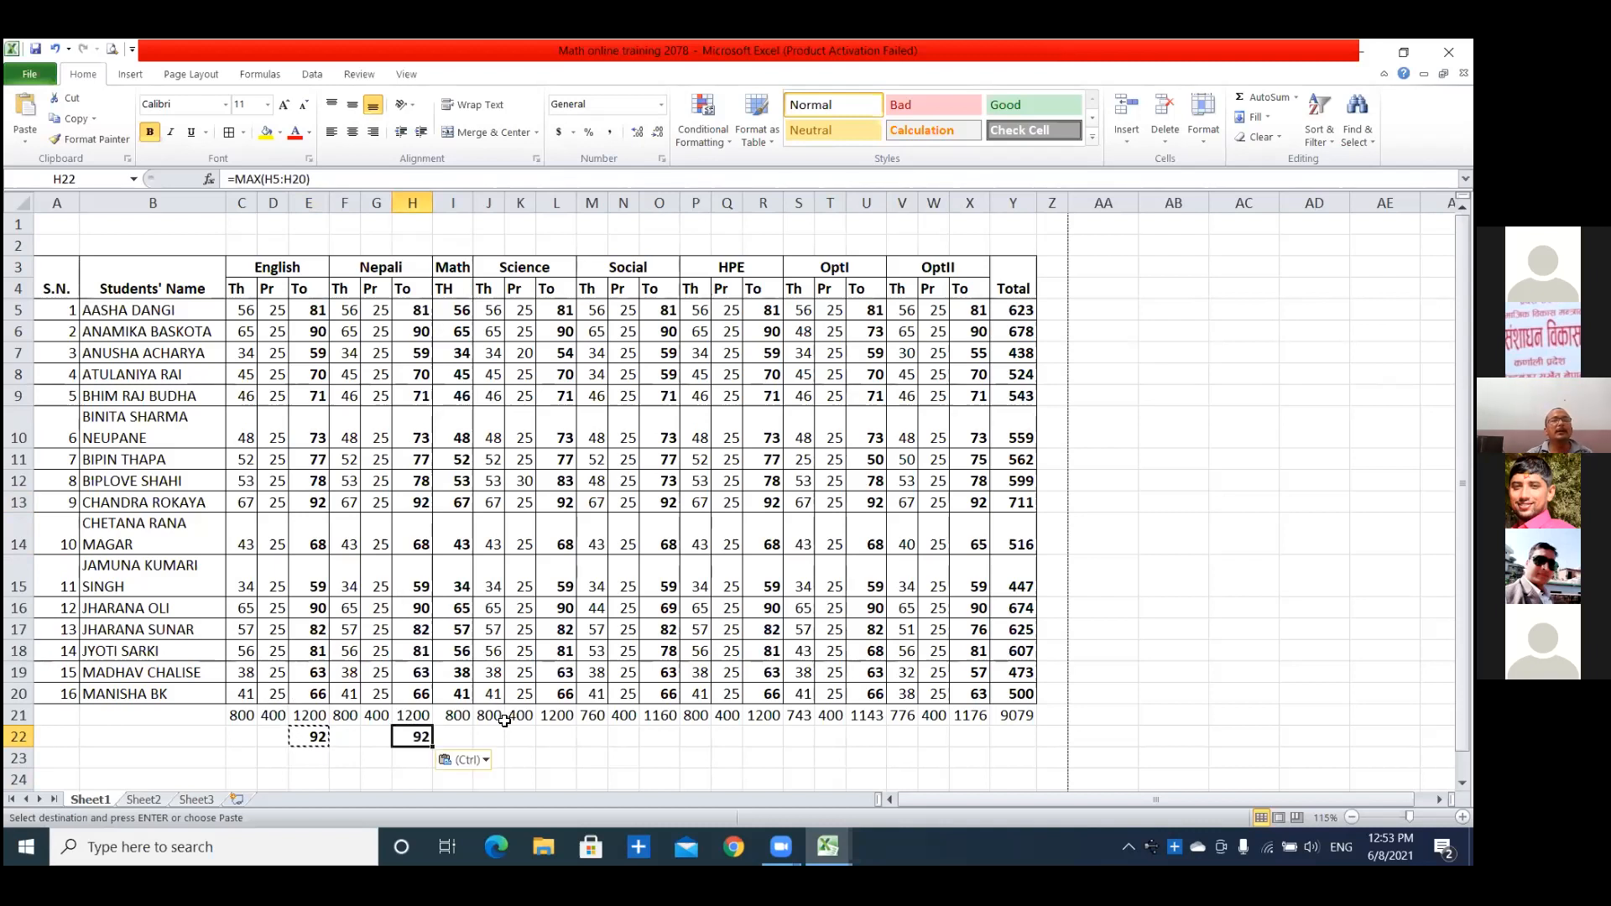
click(552, 737)
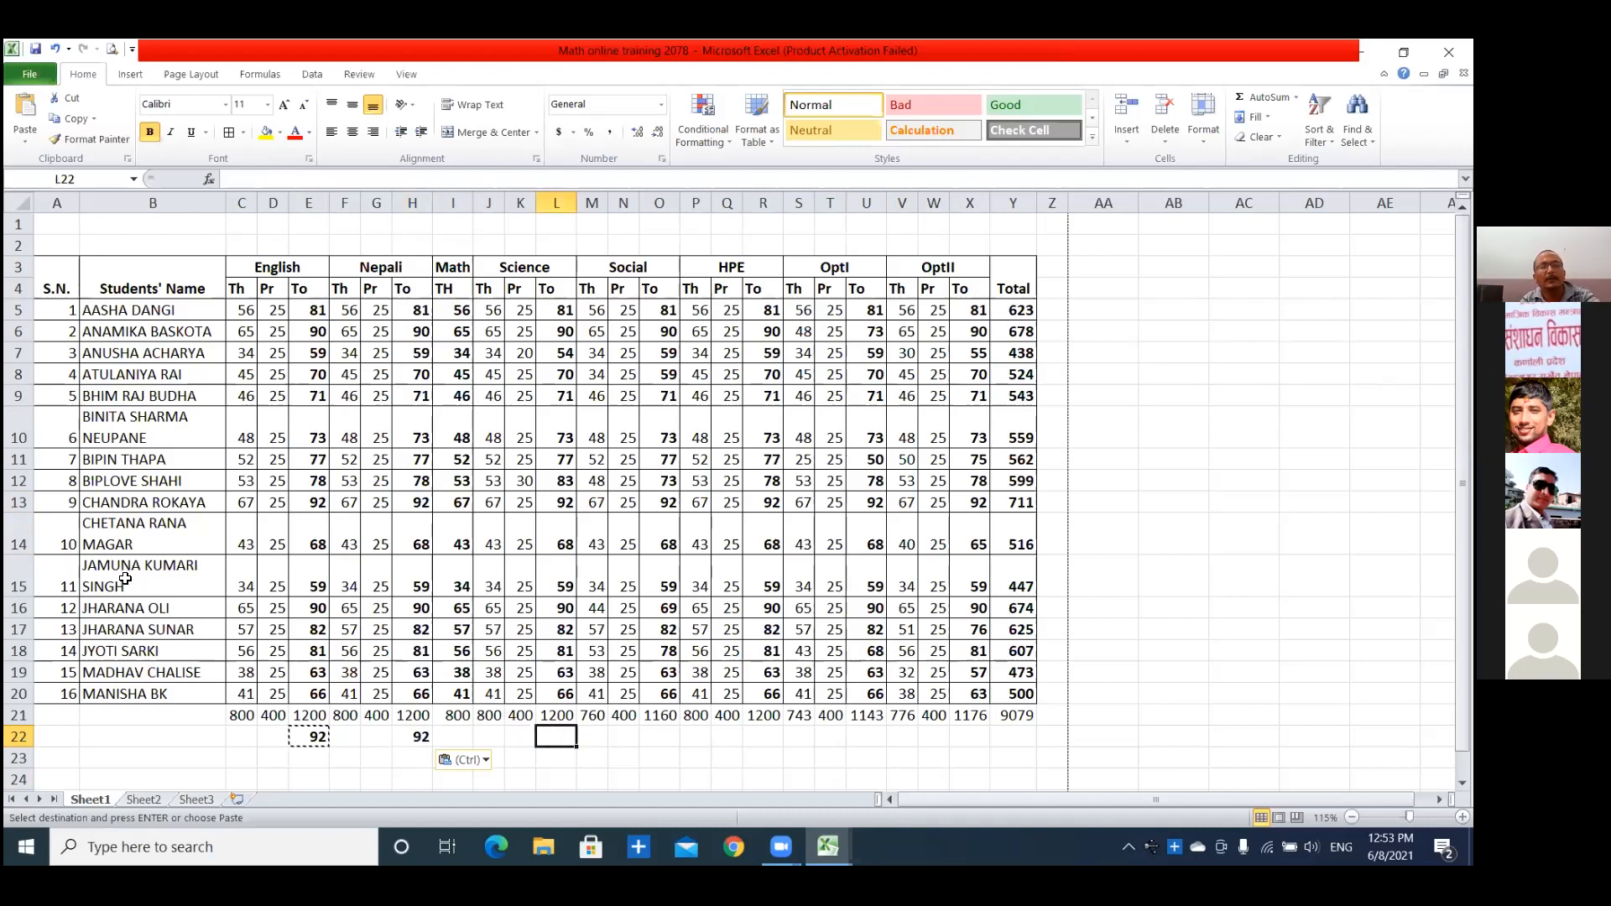
key(ctrl+v)
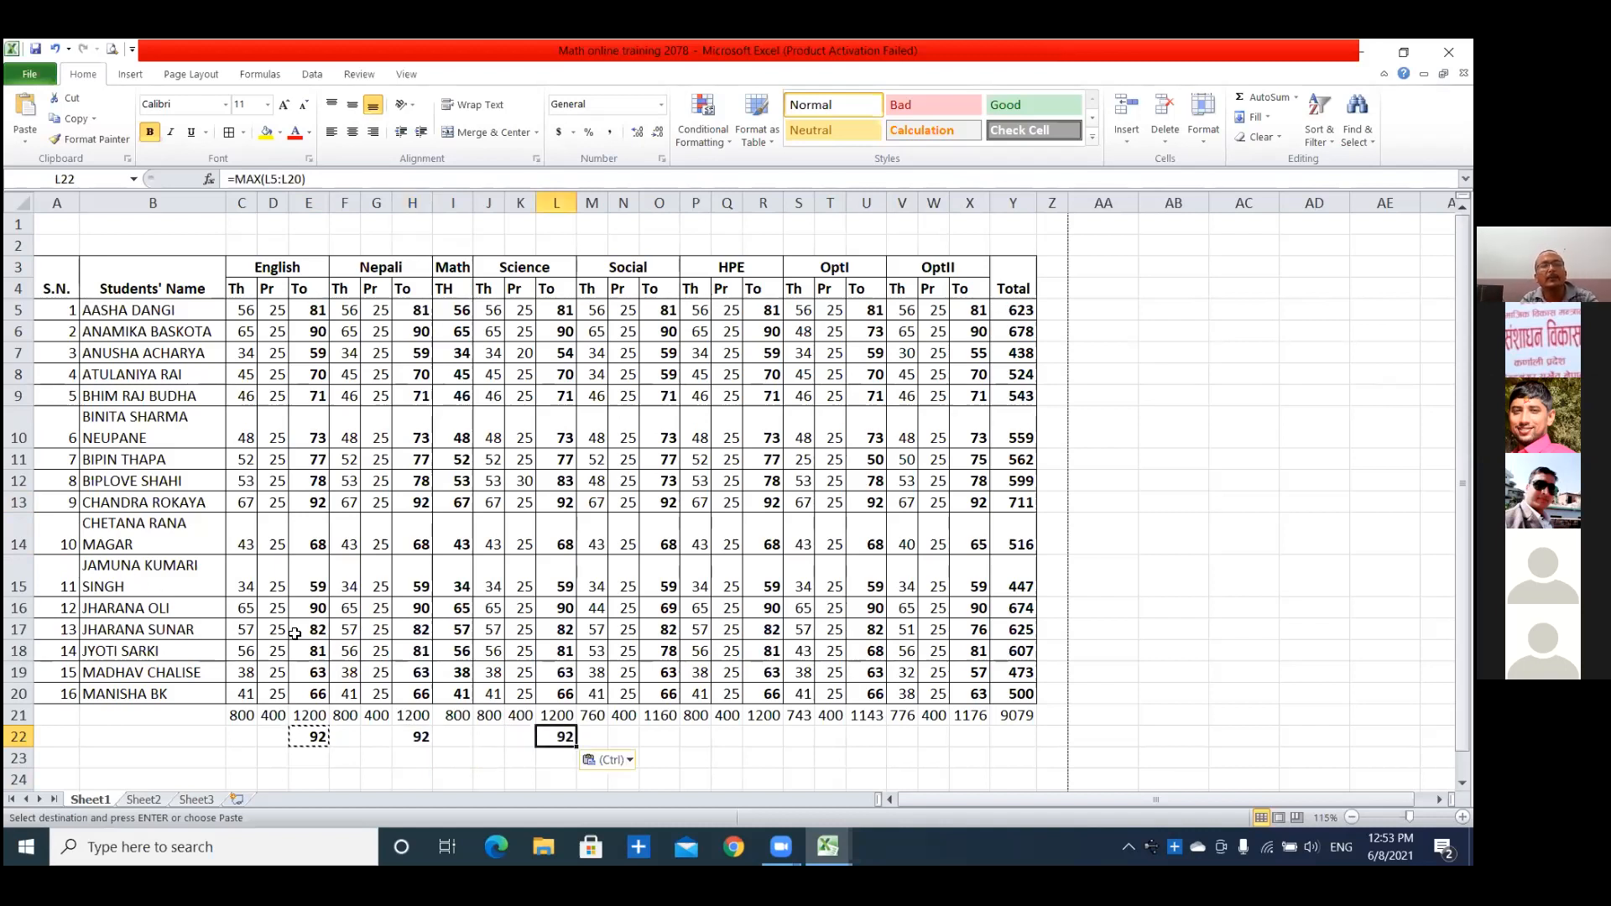
click(659, 736)
key(ctrl+v)
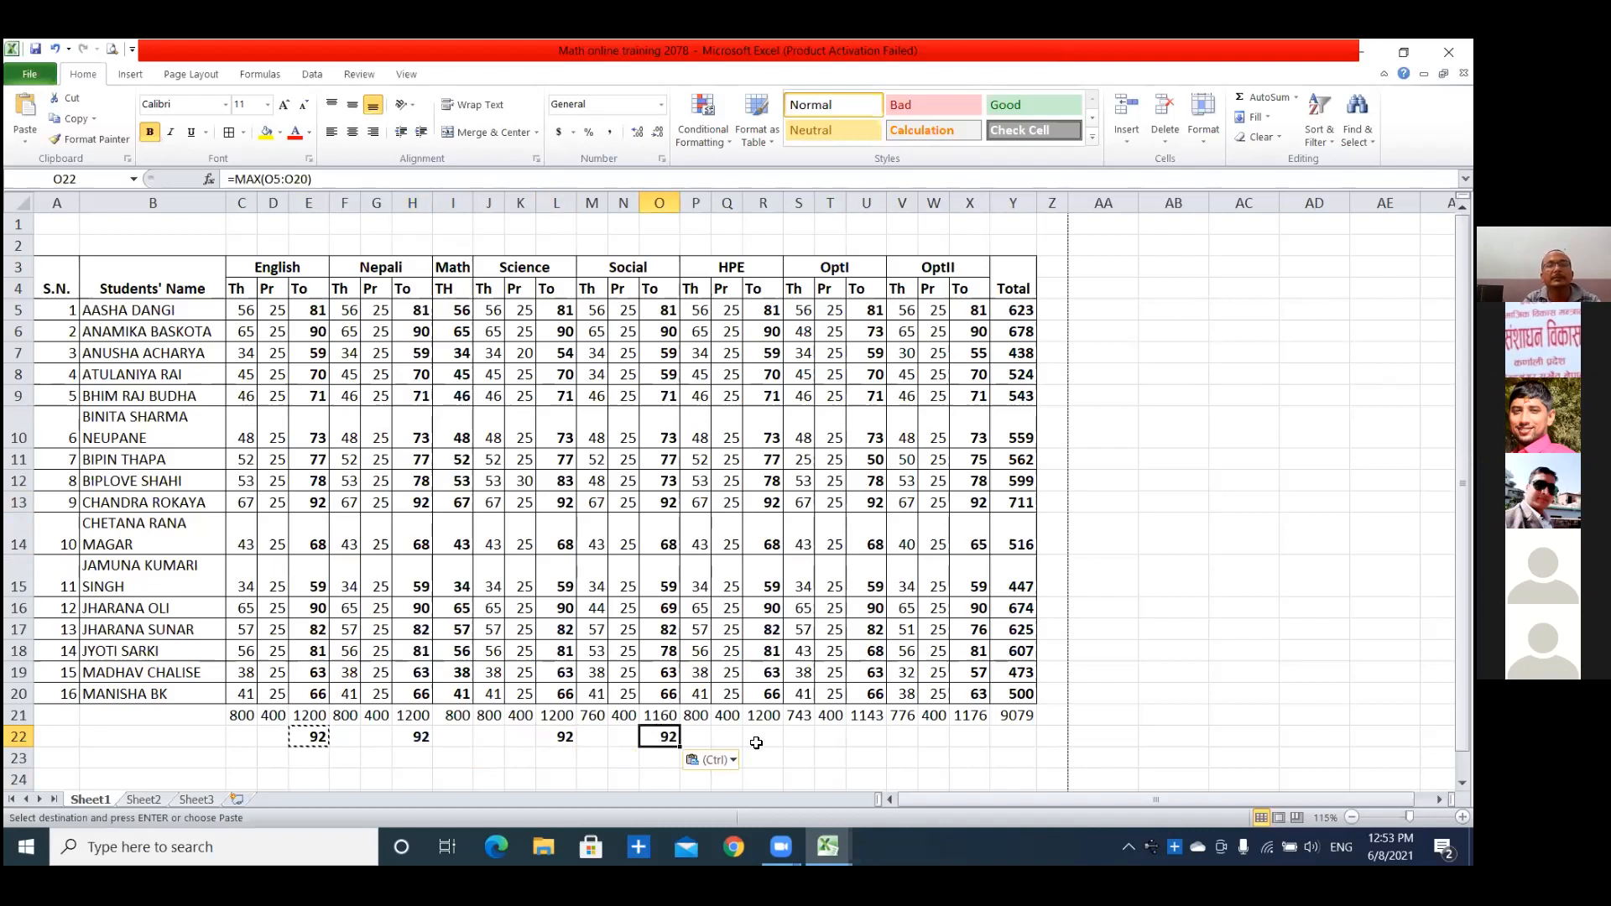
click(763, 737)
key(ctrl+v)
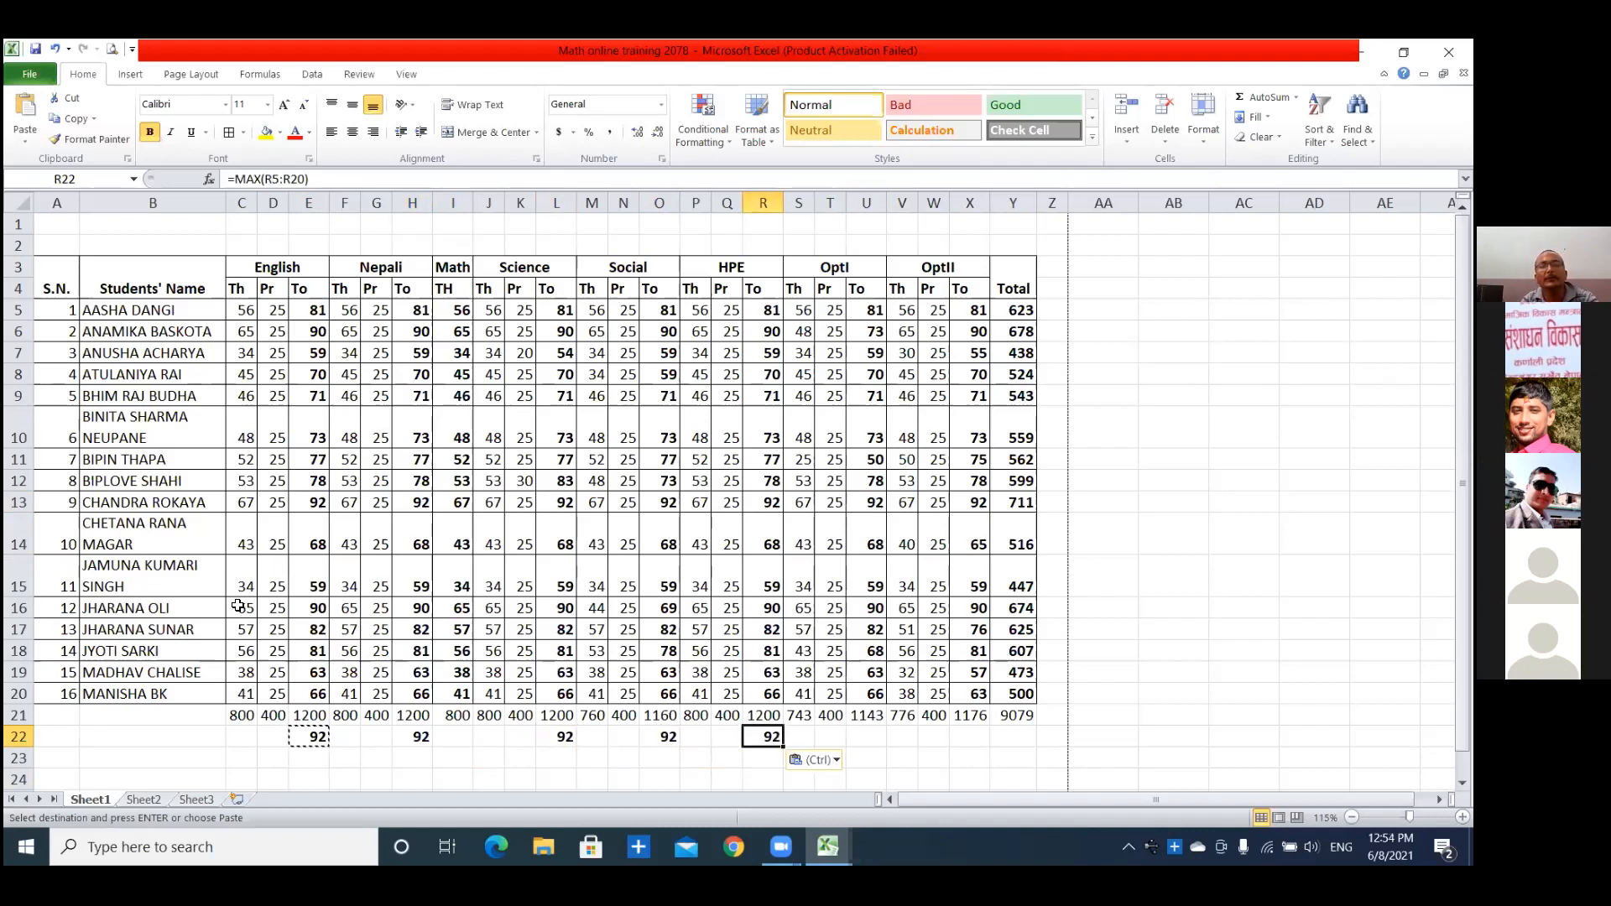
click(866, 737)
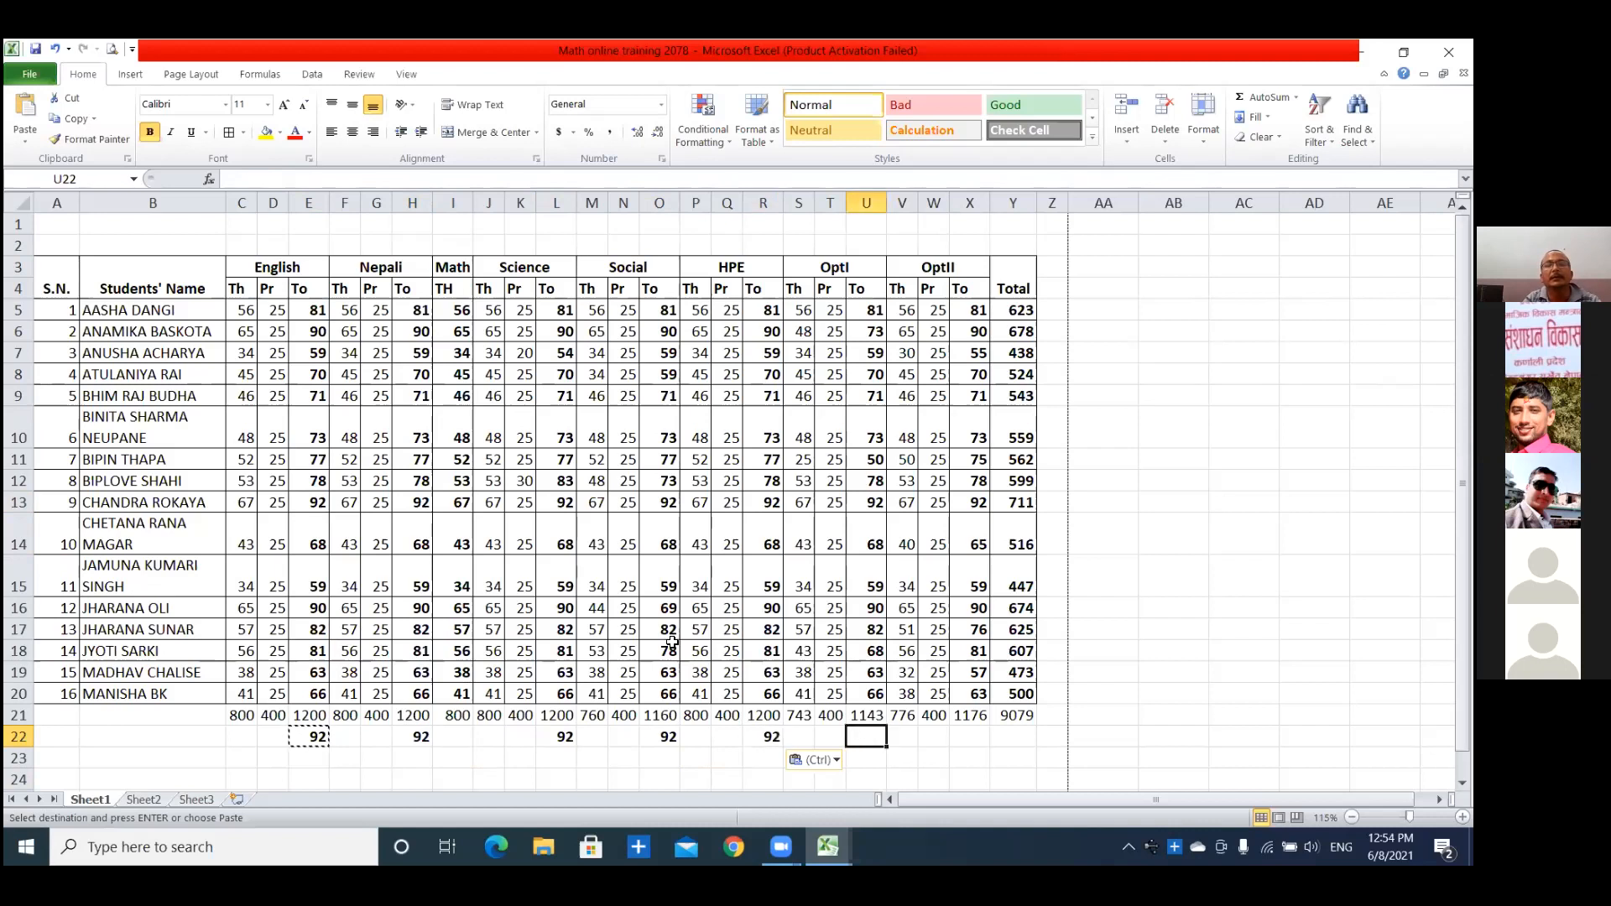
key(ctrl+v)
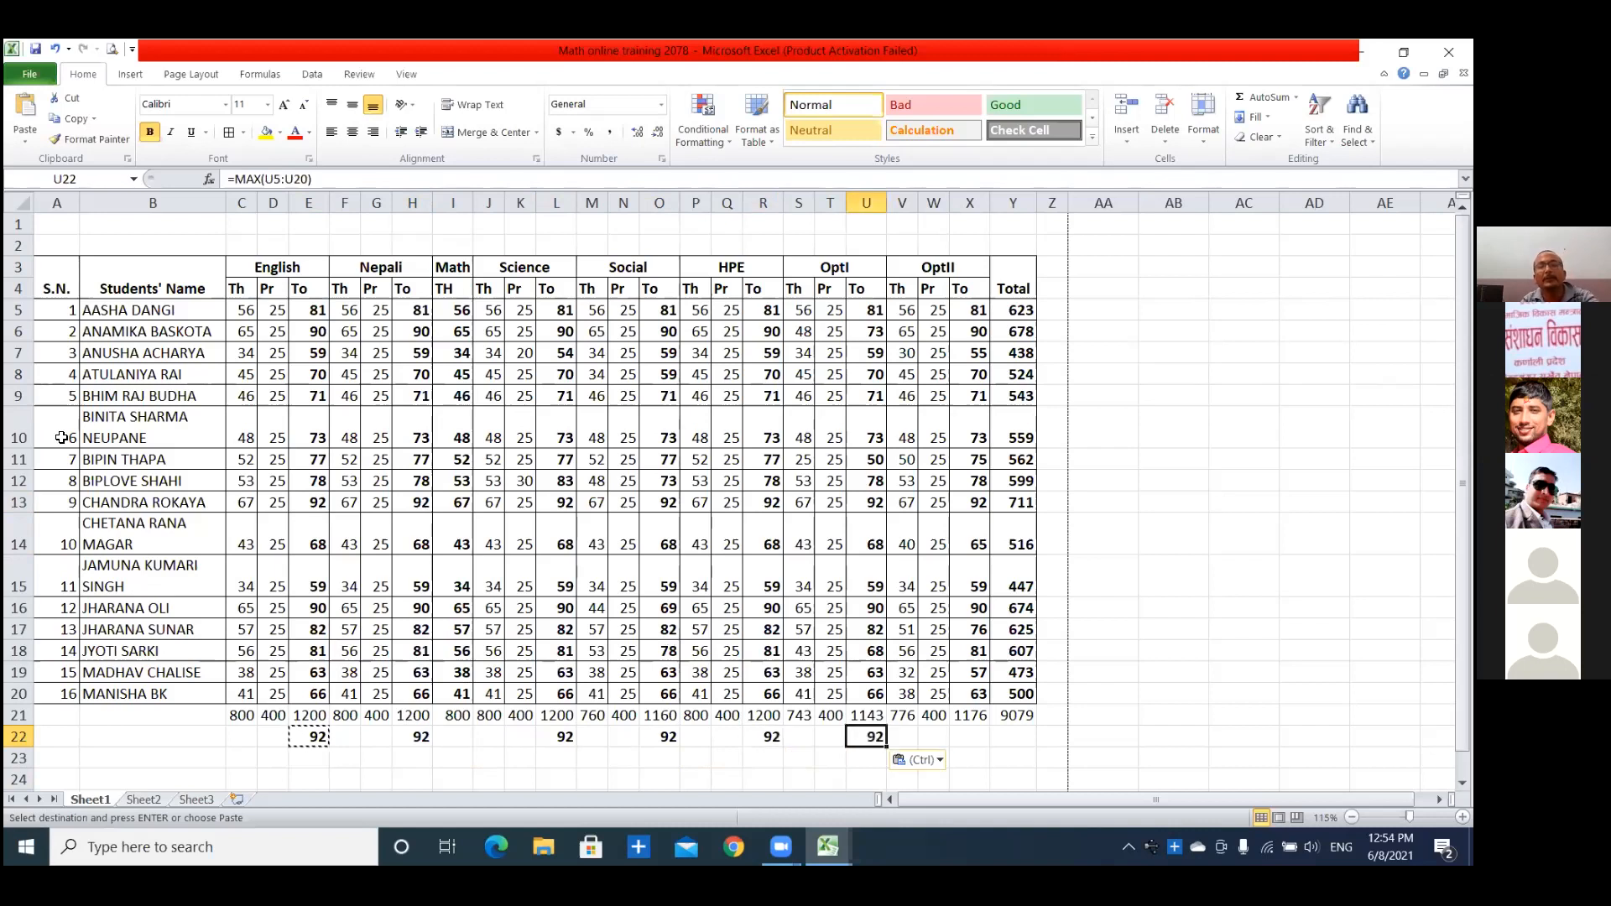
click(969, 734)
key(ctrl+v)
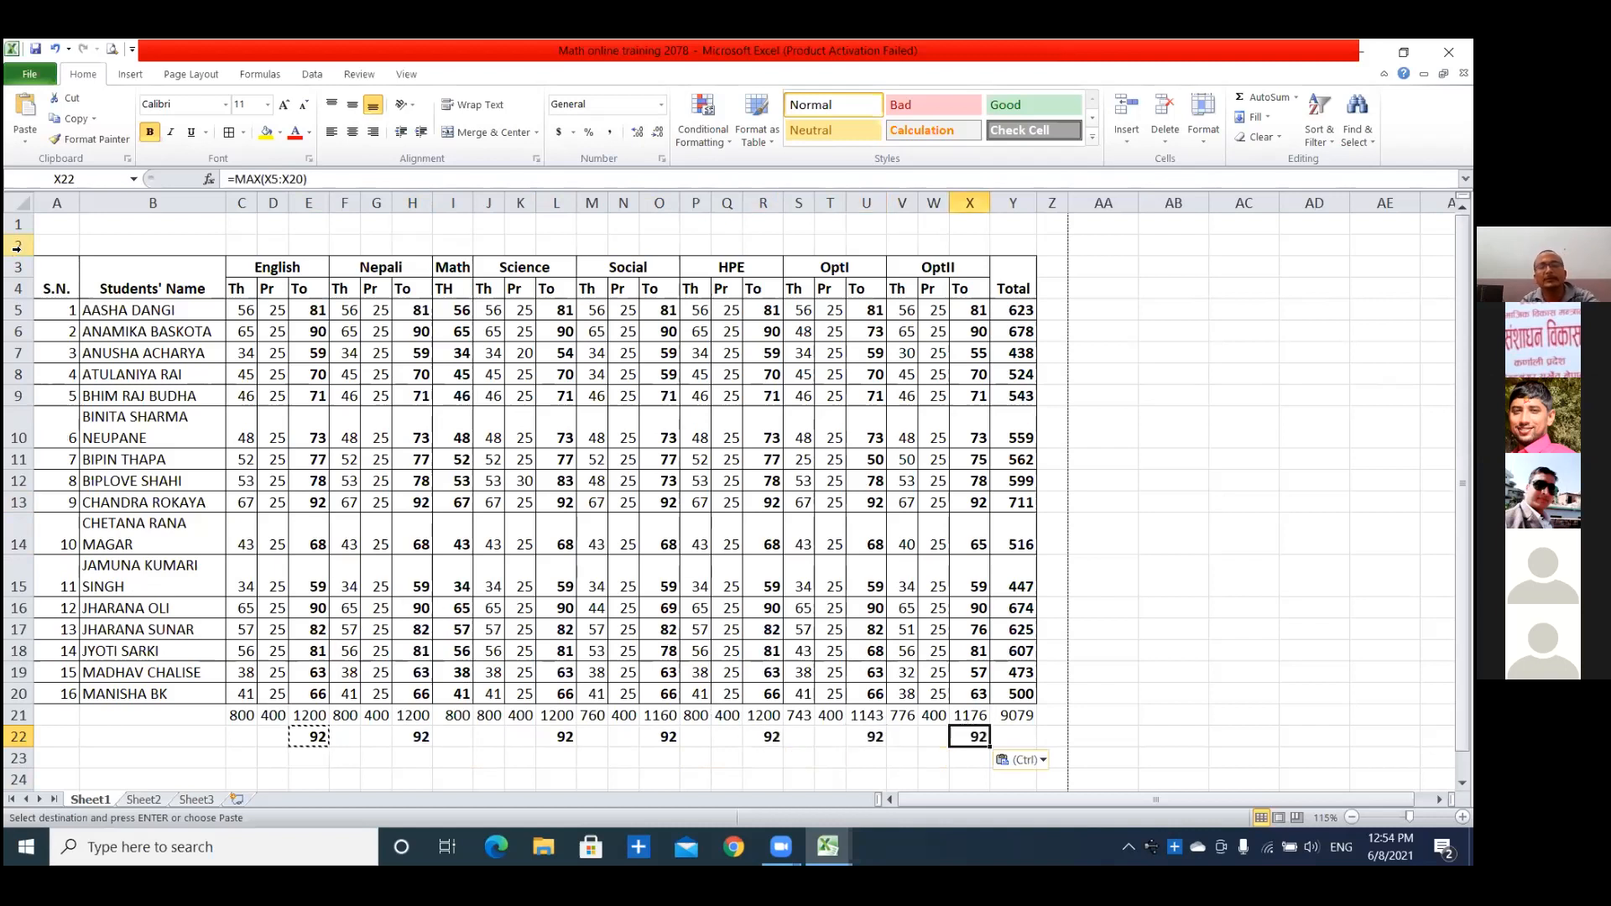
Enter the label "Max number in clsass" in B22 for the row of maximum marks.
click(143, 734)
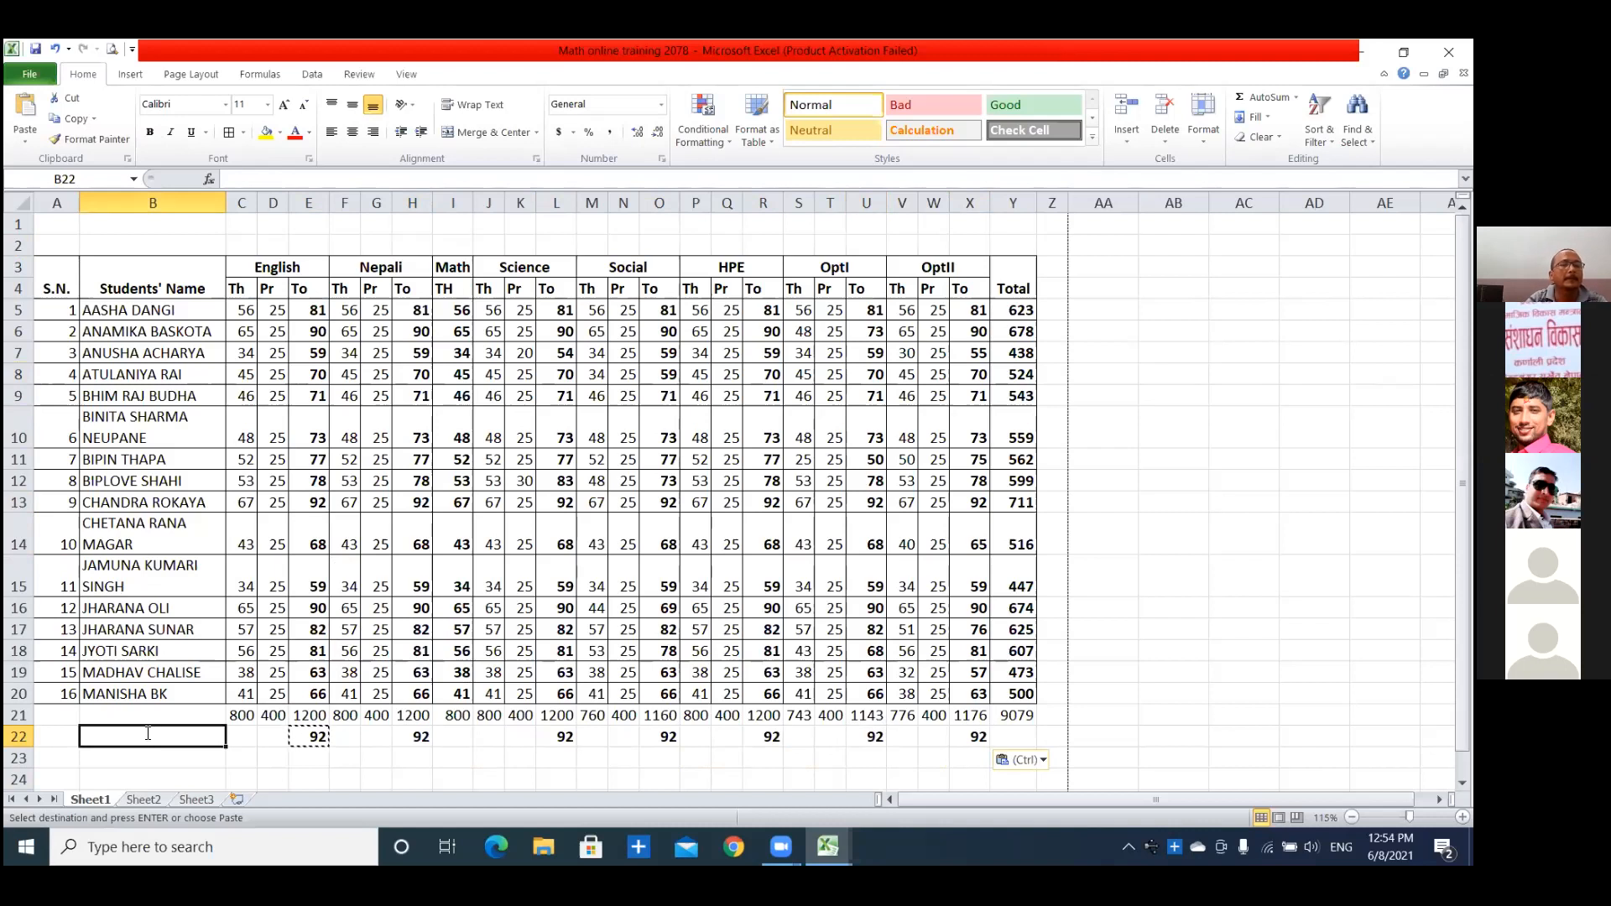
double_click(148, 734)
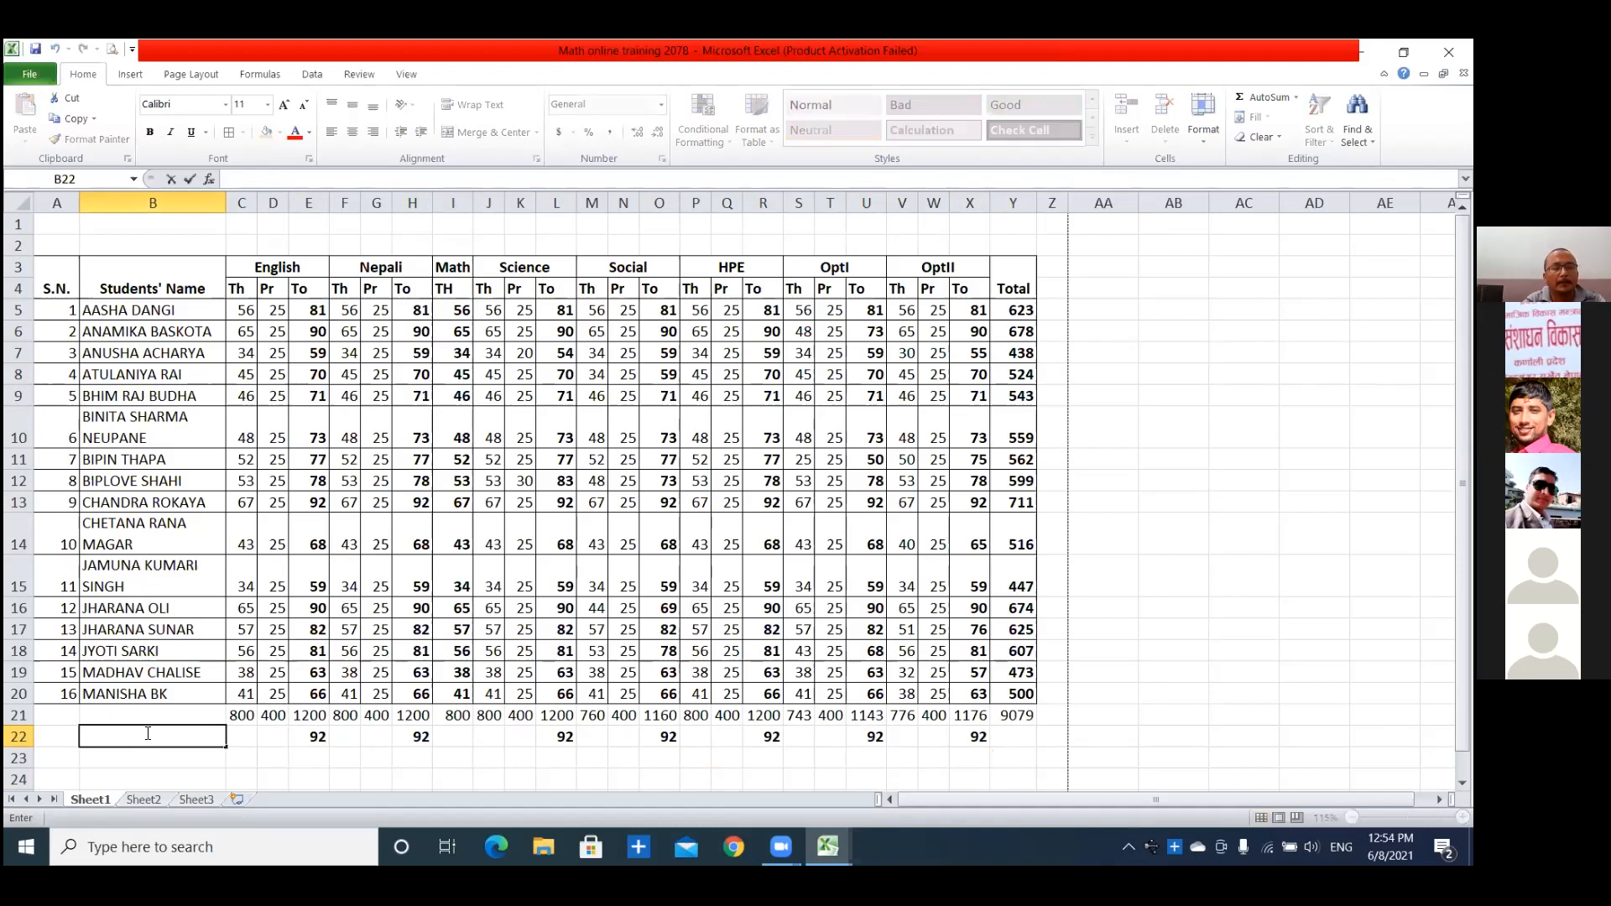
text(Maximum nu)
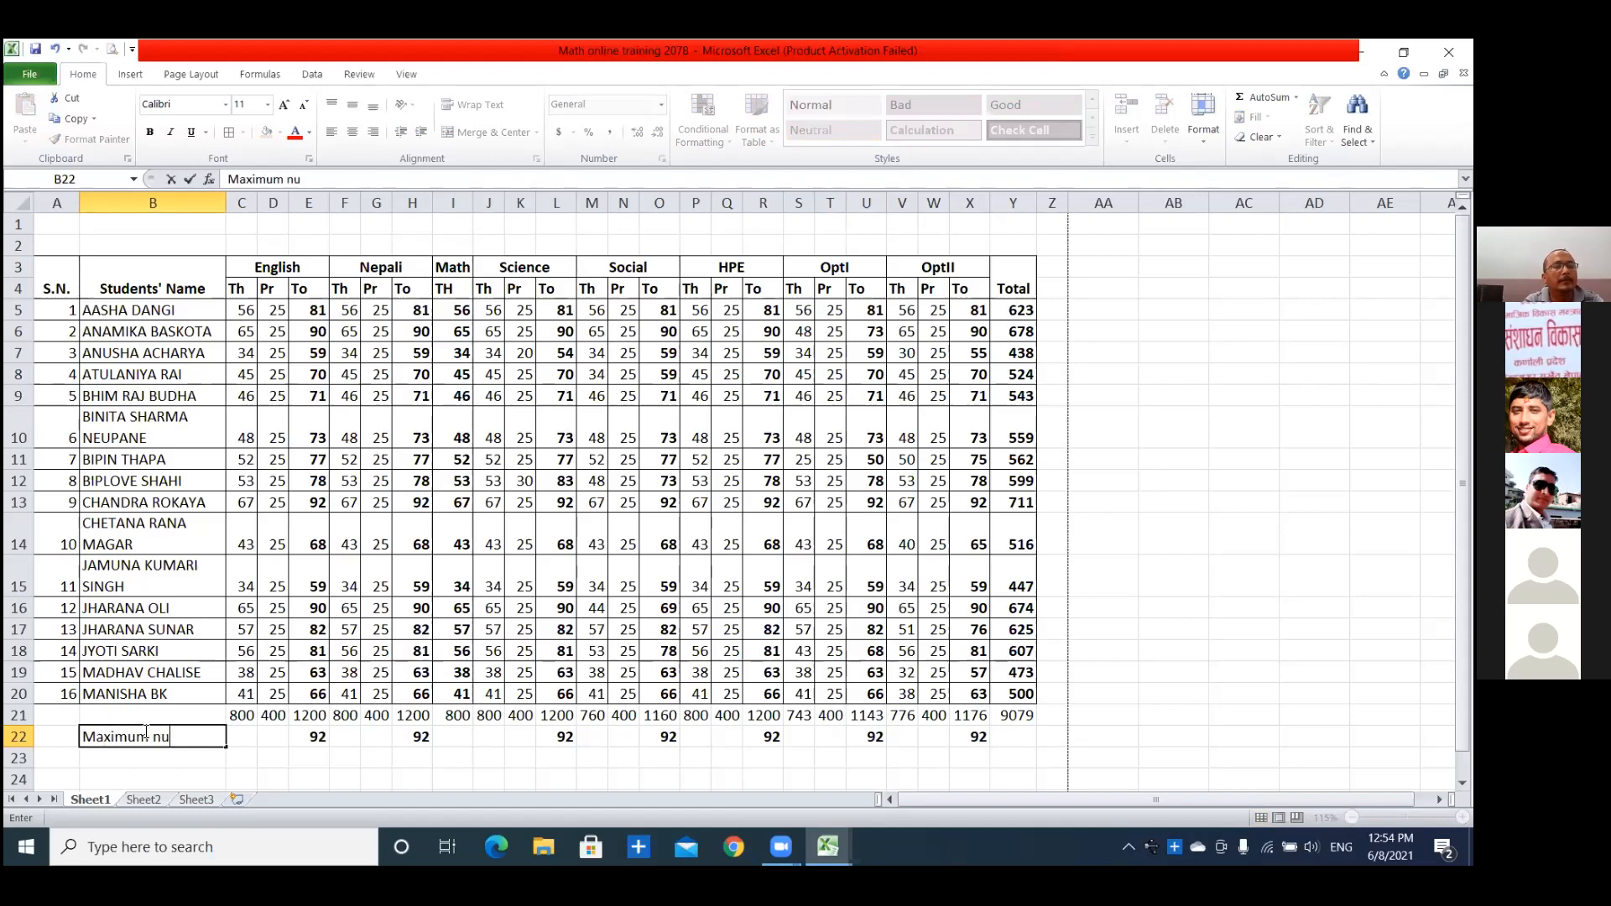
text(mber)
key(BackSpace)
key(BackSpace)
key(BackSpace)
key(BackSpace)
key(BackSpace)
key(BackSpace)
key(BackSpace)
key(BackSpace)
key(BackSpace)
text(number in clsass)
key(Return)
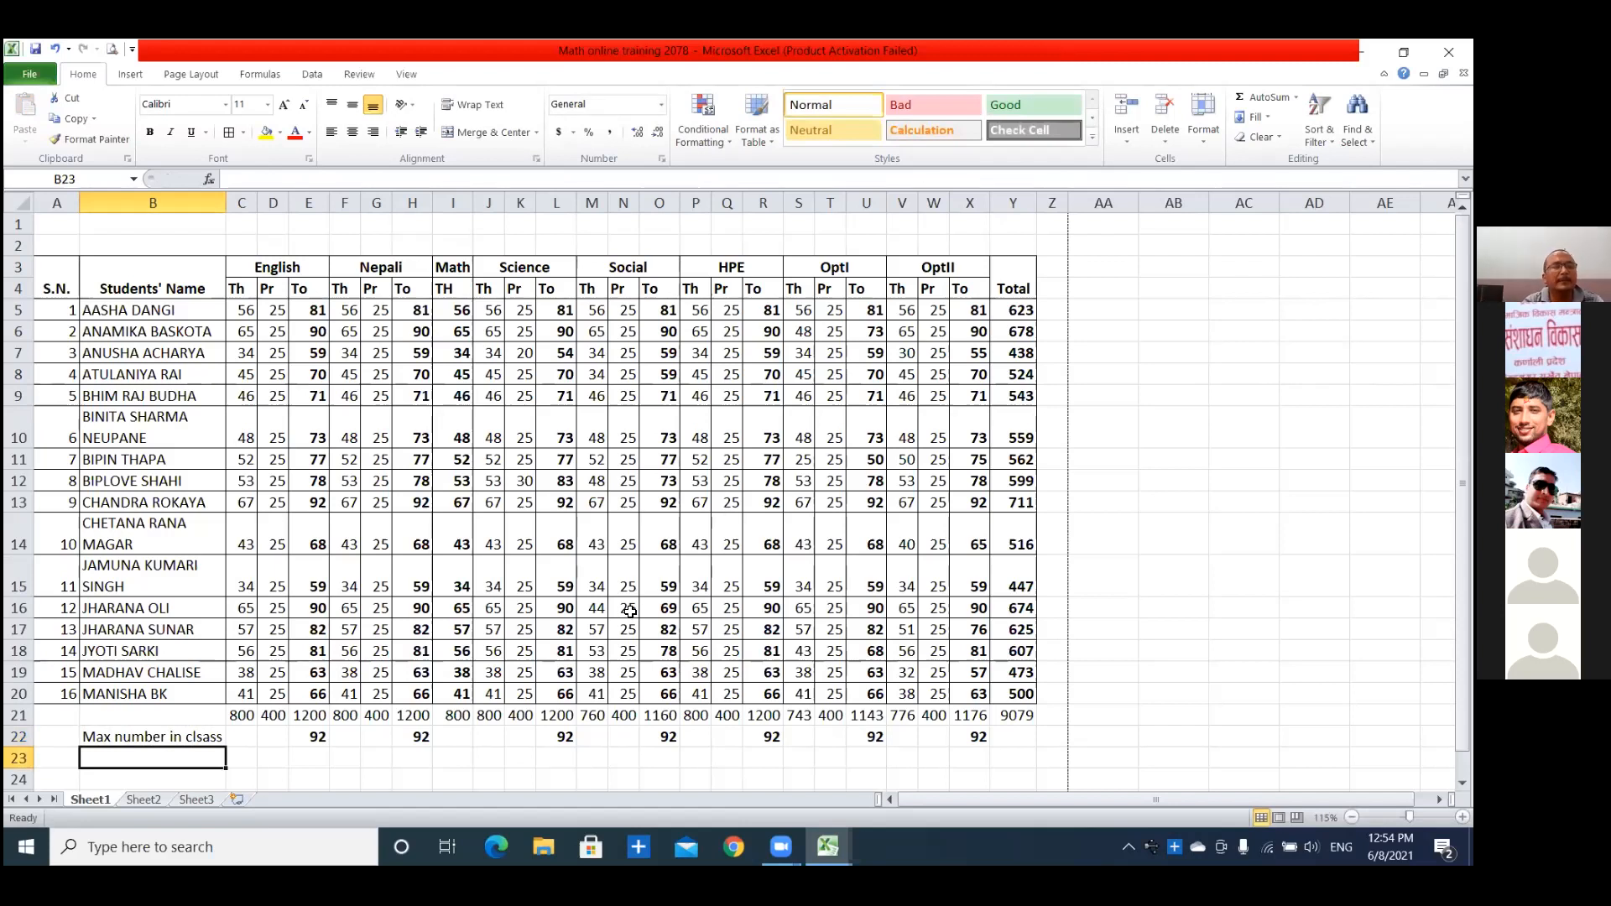
Enter the label "Min number in class" in B23, below the maximum label.
text(Mi)
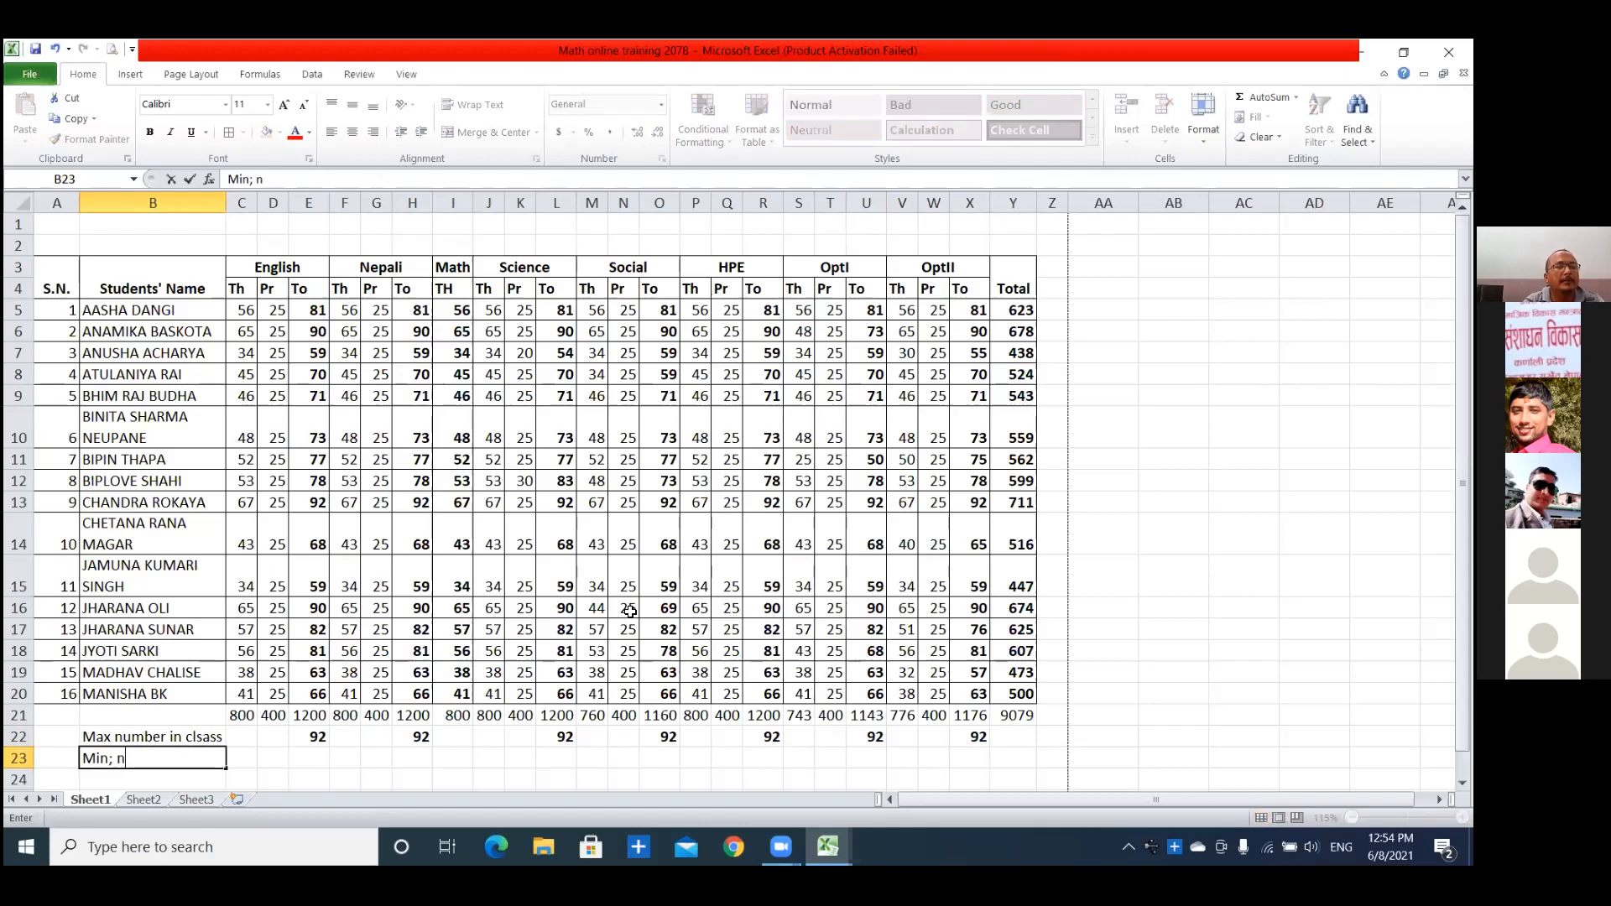
text(n number in class)
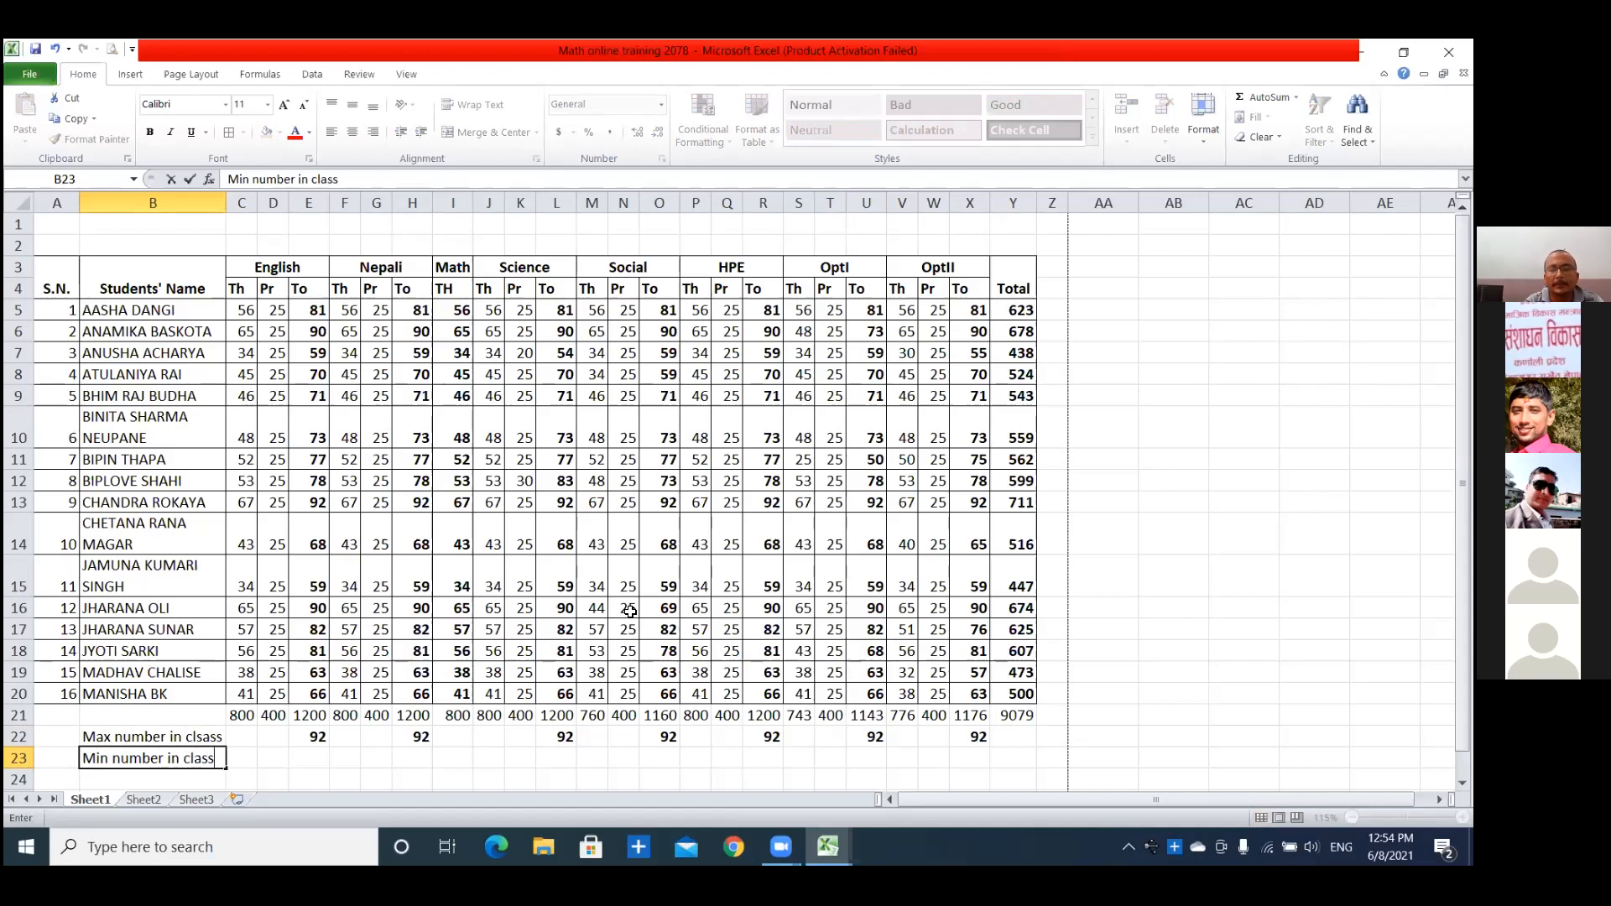
key(Up)
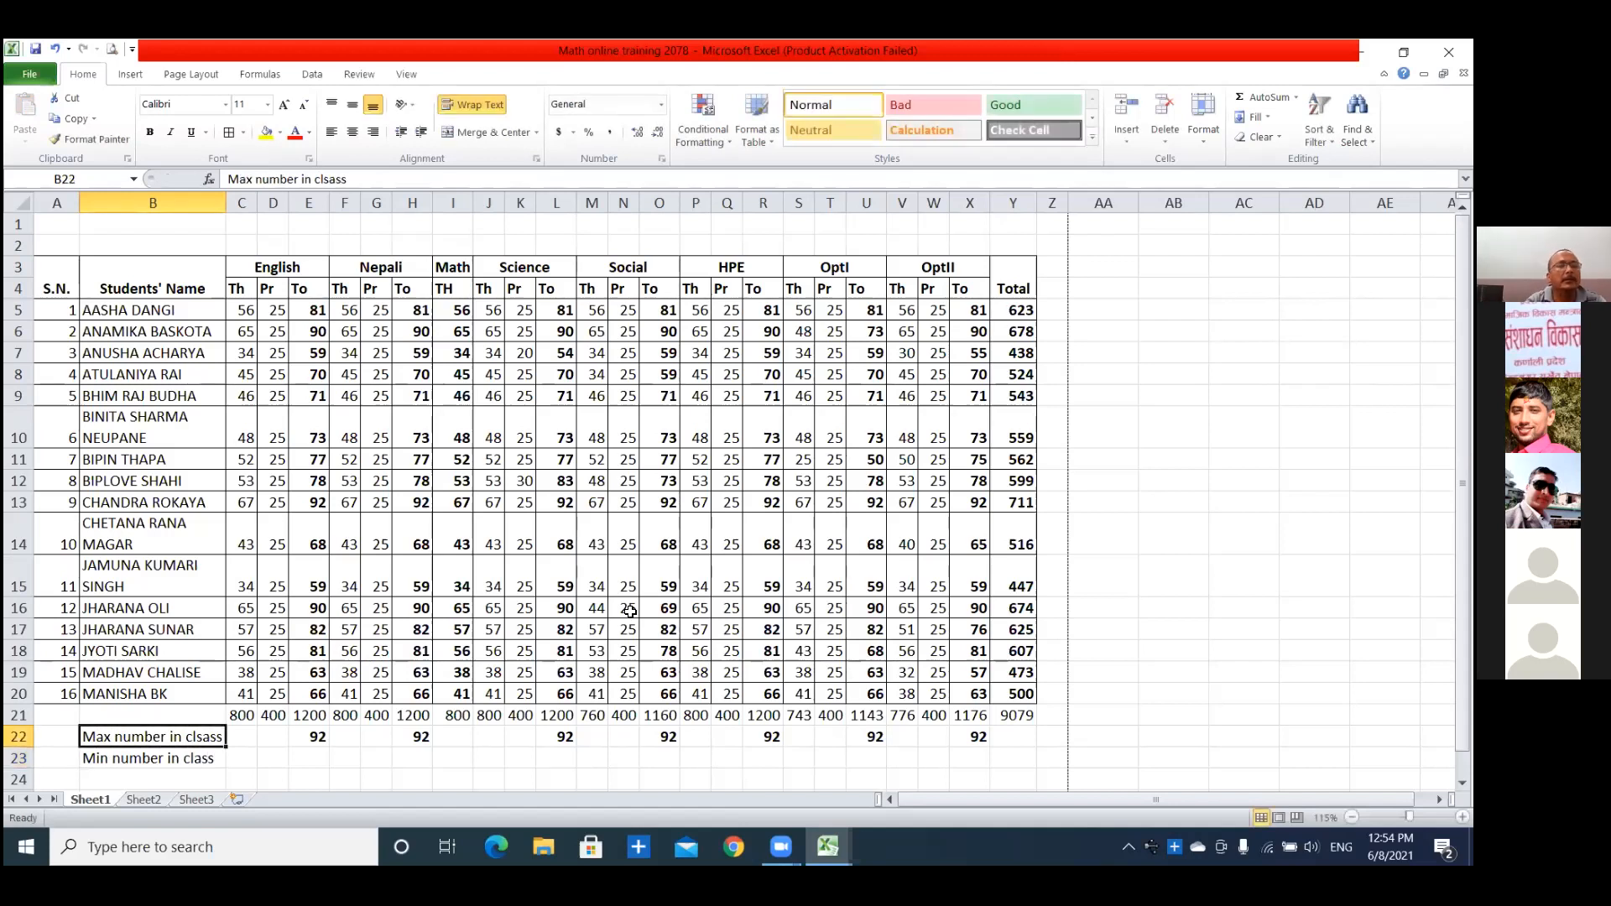
Correct the spelling of the label in B22 to "Max number in class".
double_click(202, 735)
key(BackSpace)
key(Return)
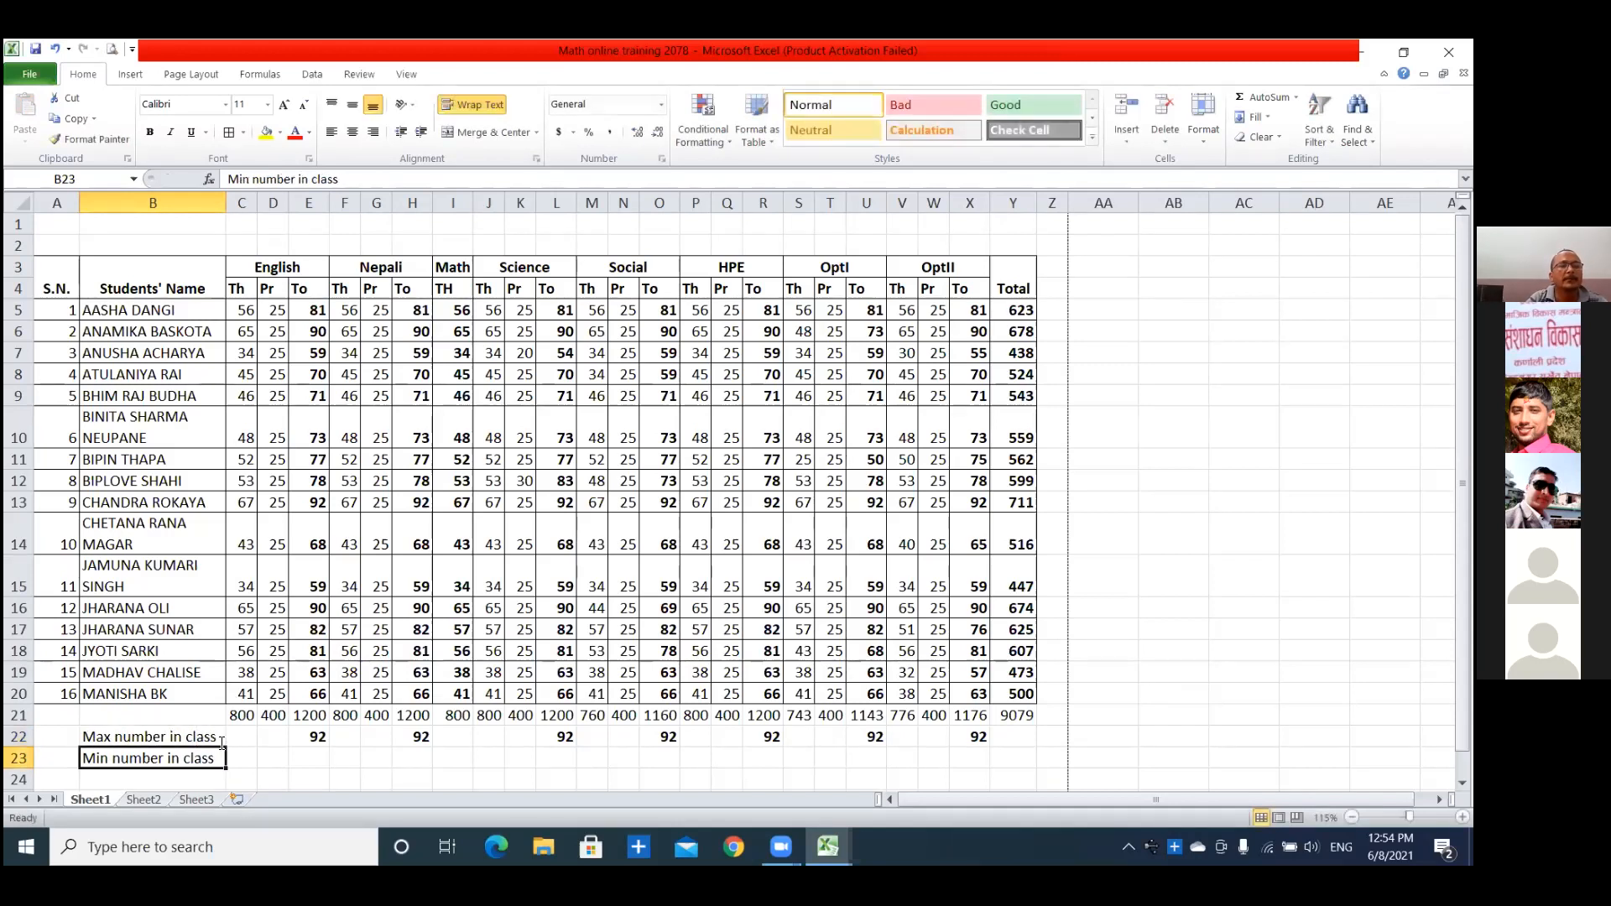
click(309, 758)
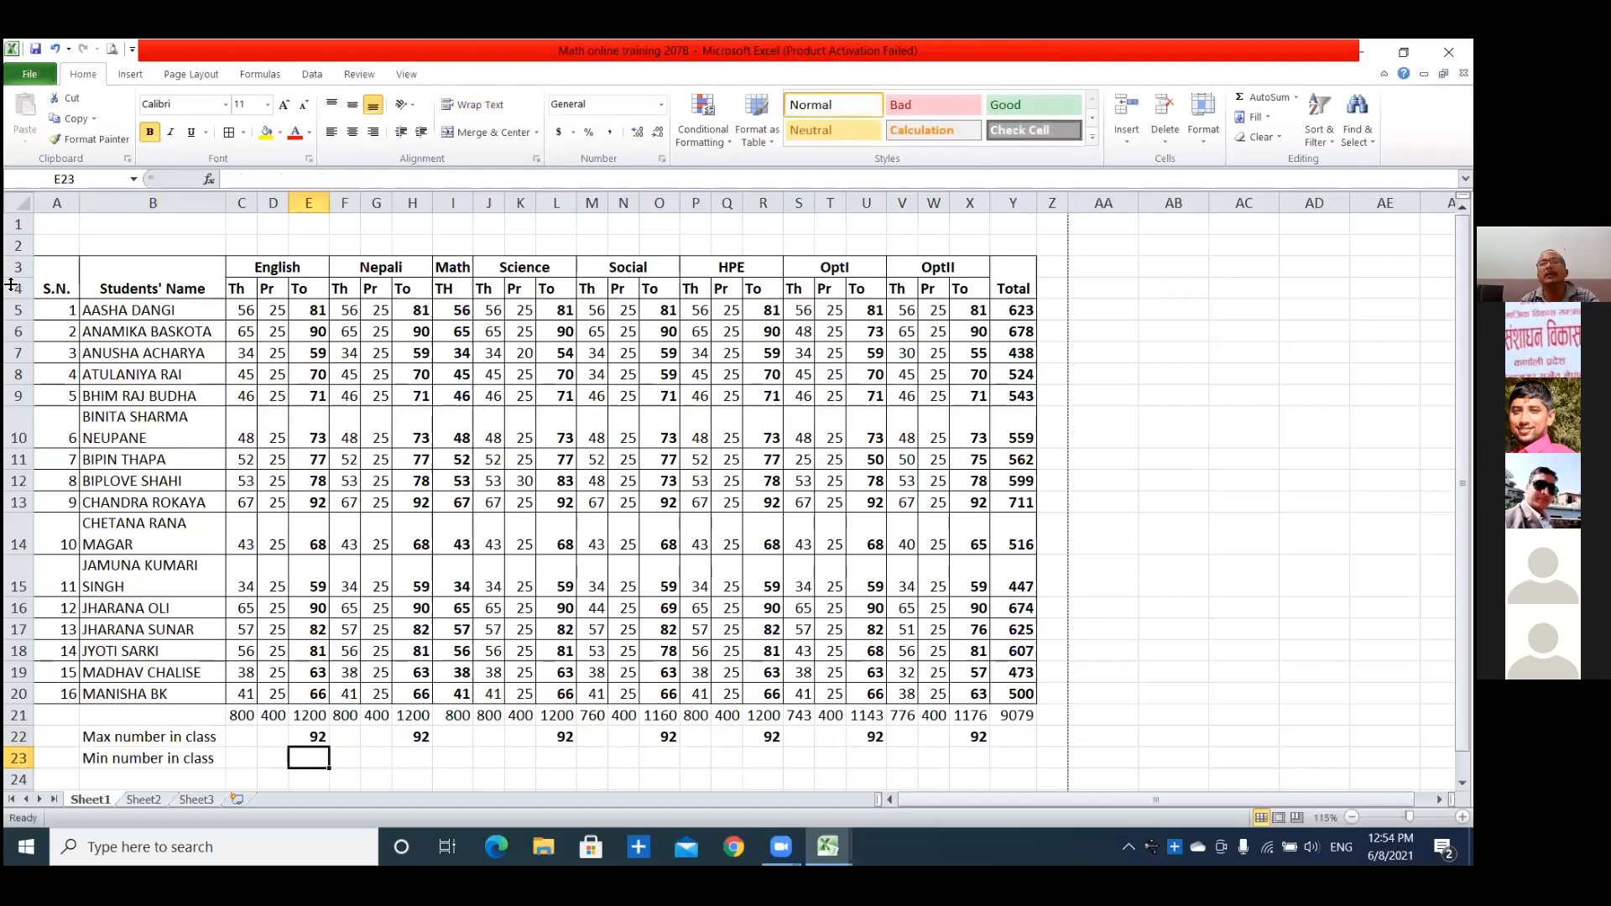
text(=)
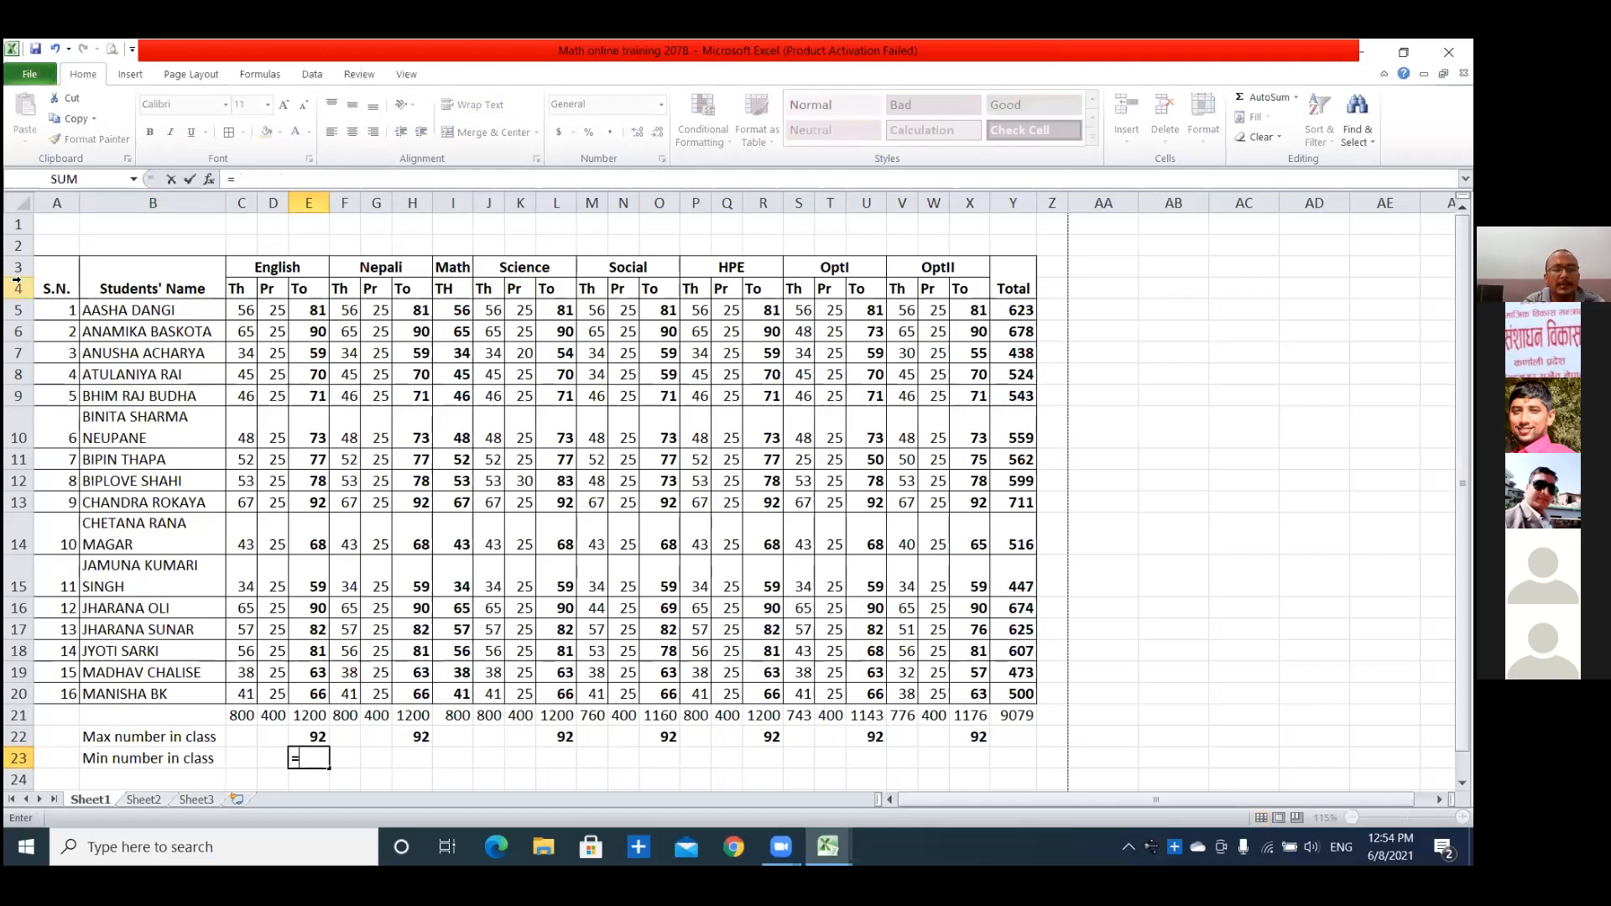
text(min)
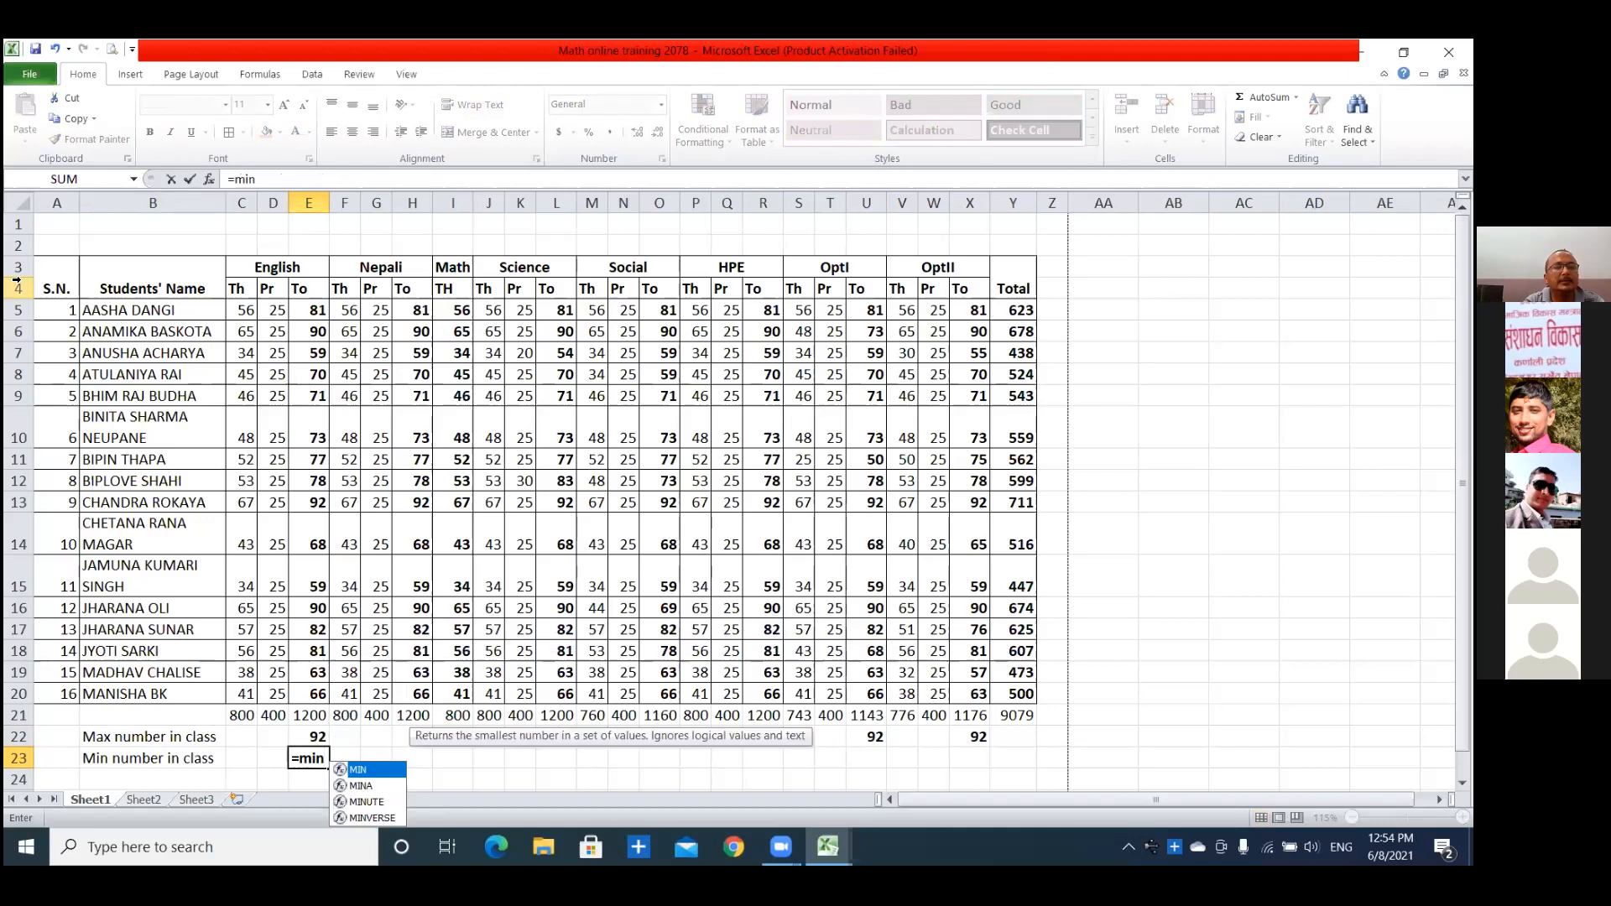
click(17, 285)
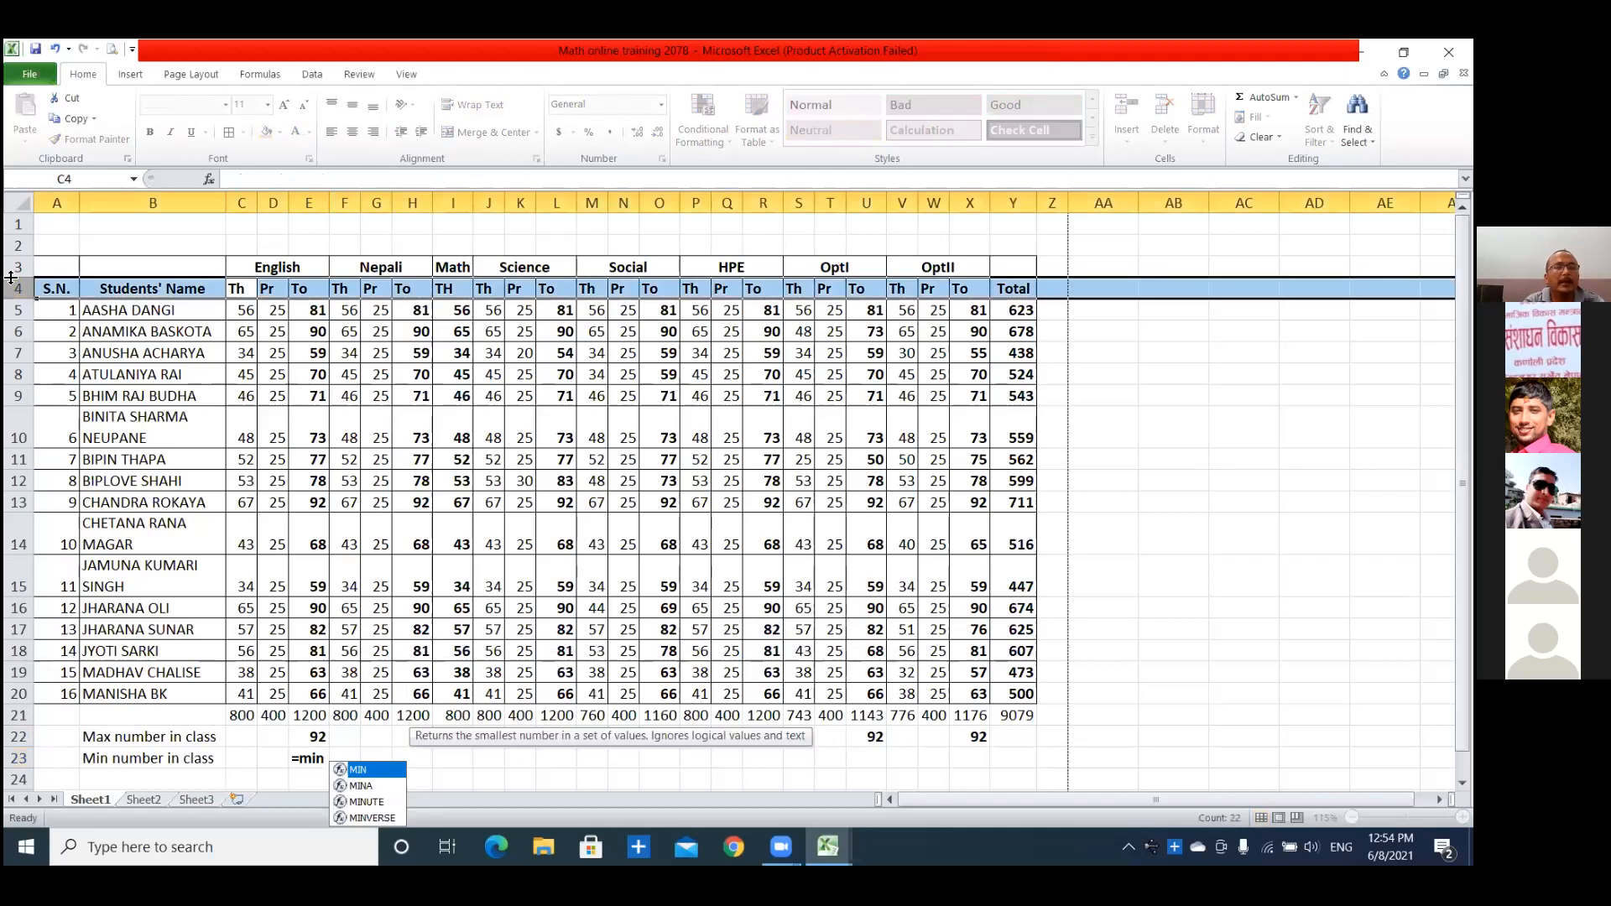
text(()
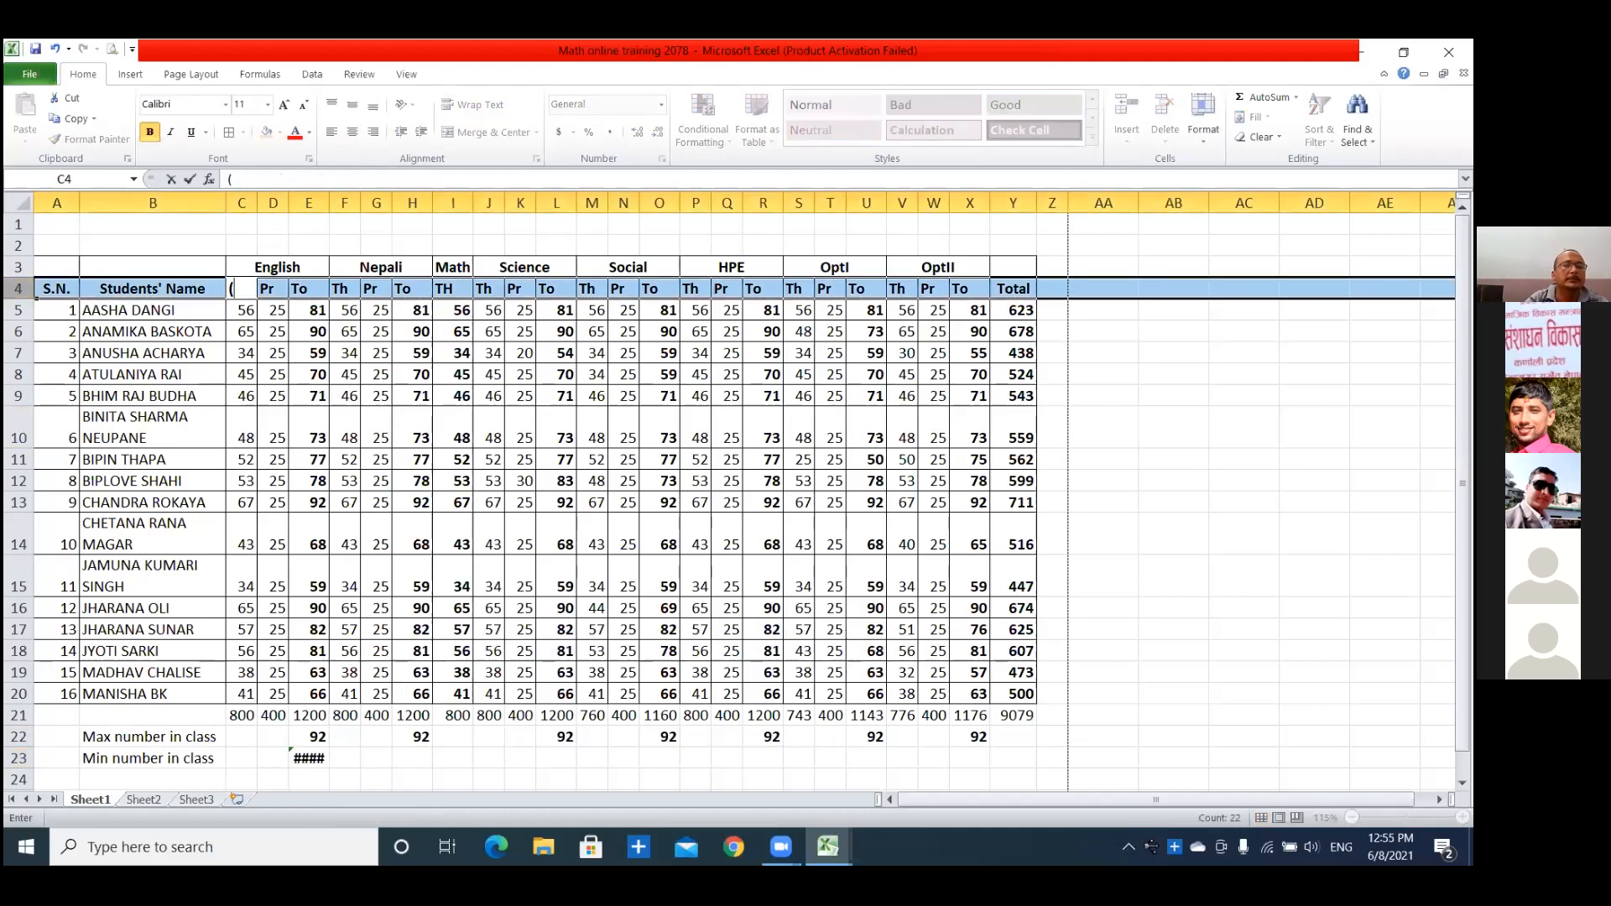
key(Escape)
key(Delete)
text(=)
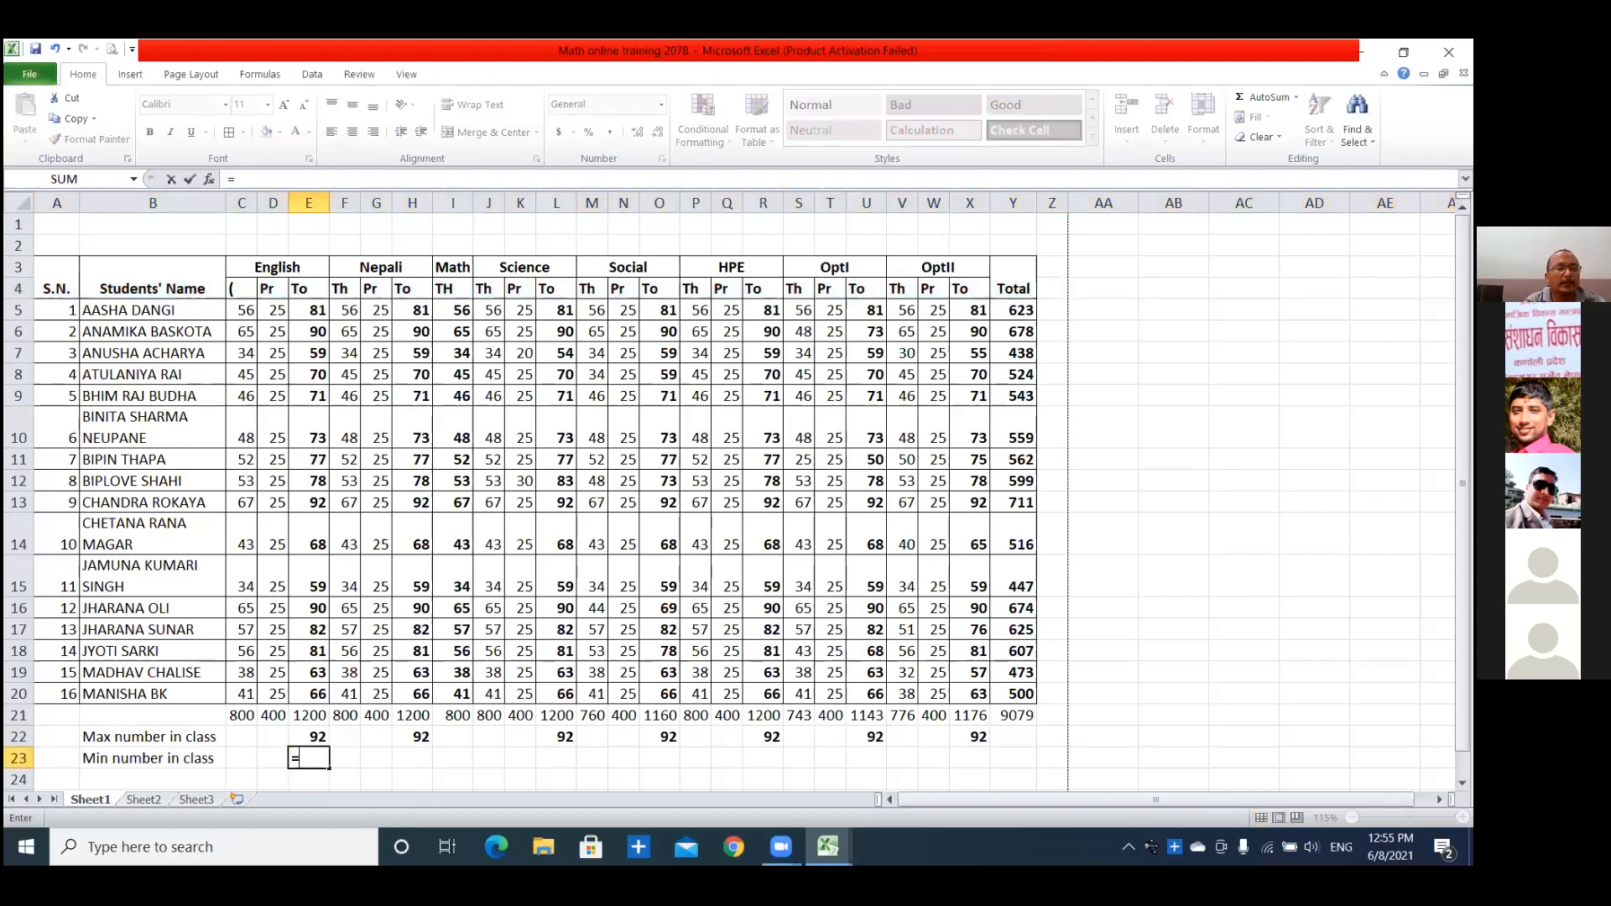
text(min)
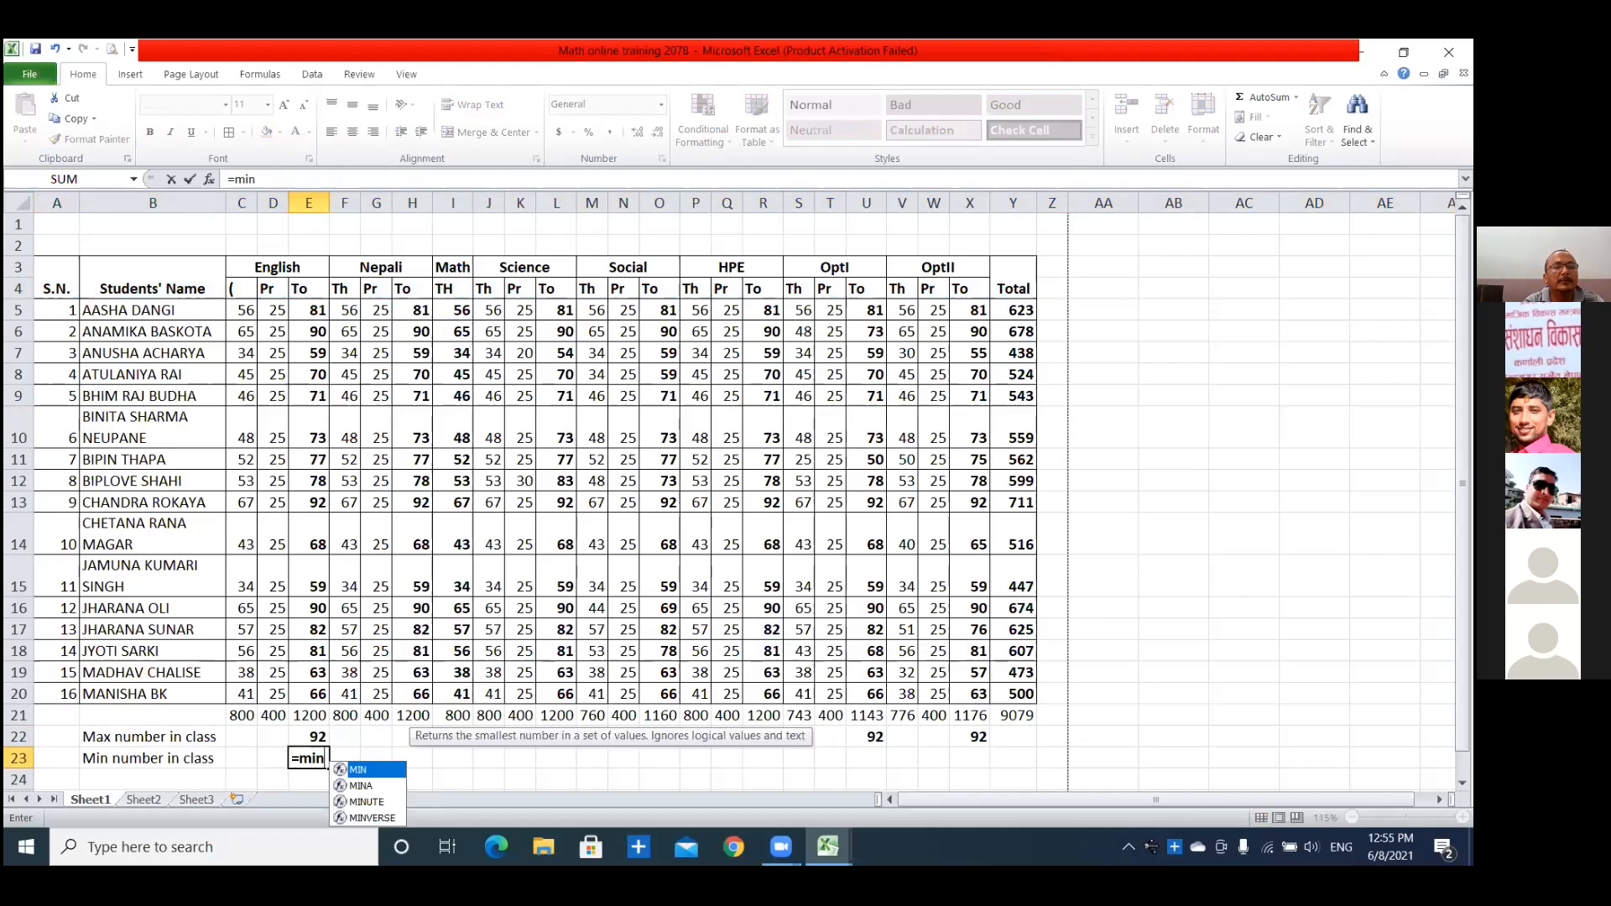
text(()
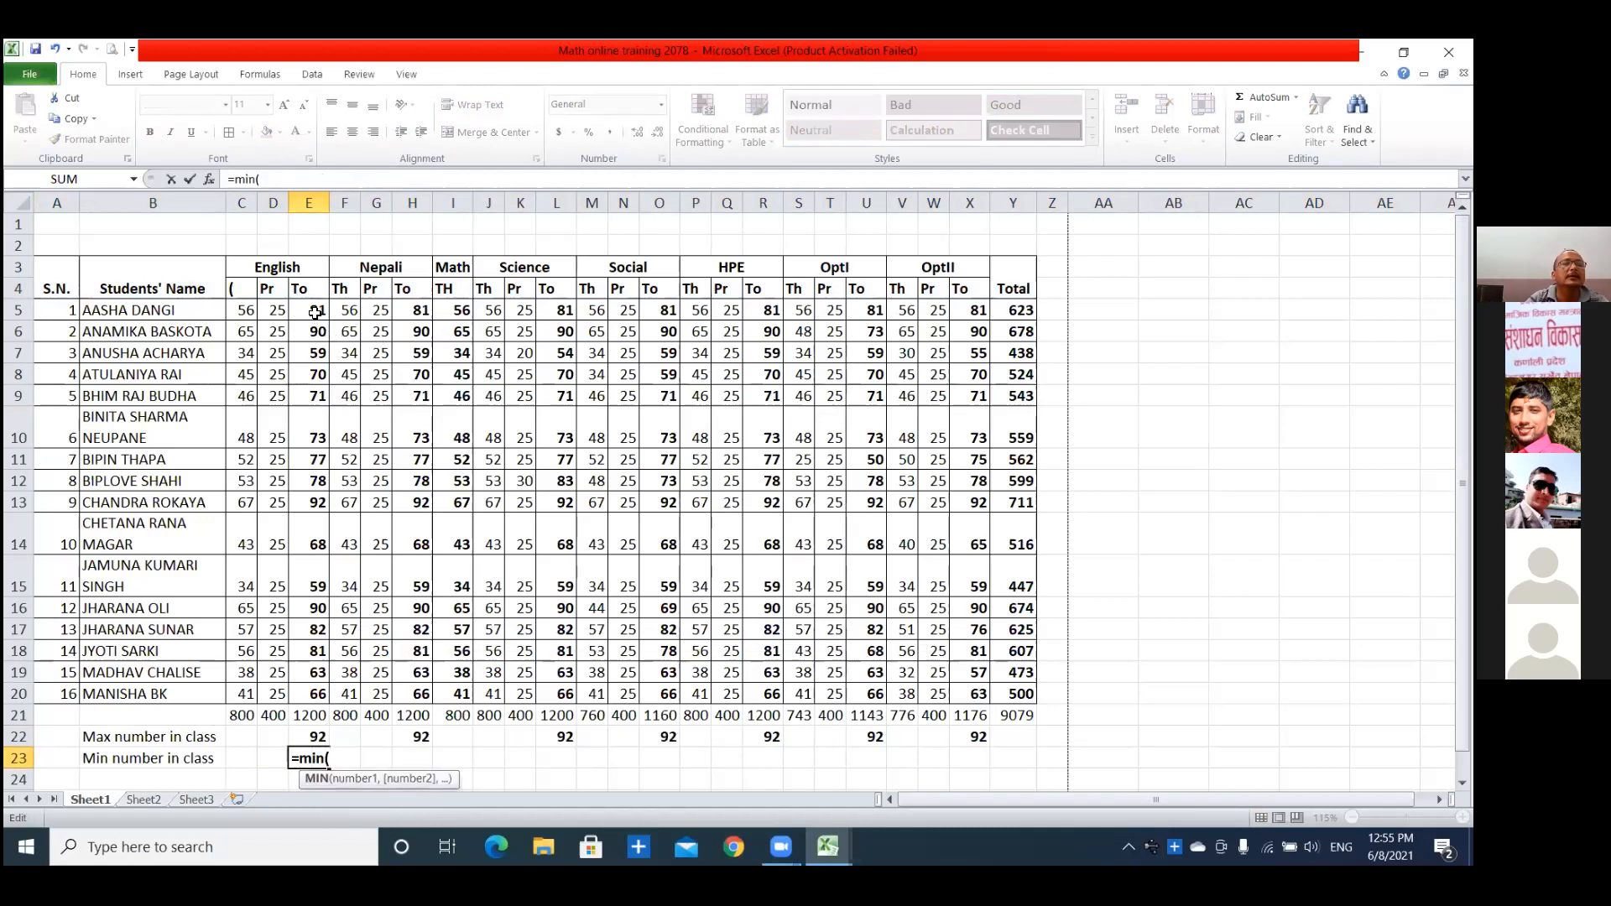
key(Return)
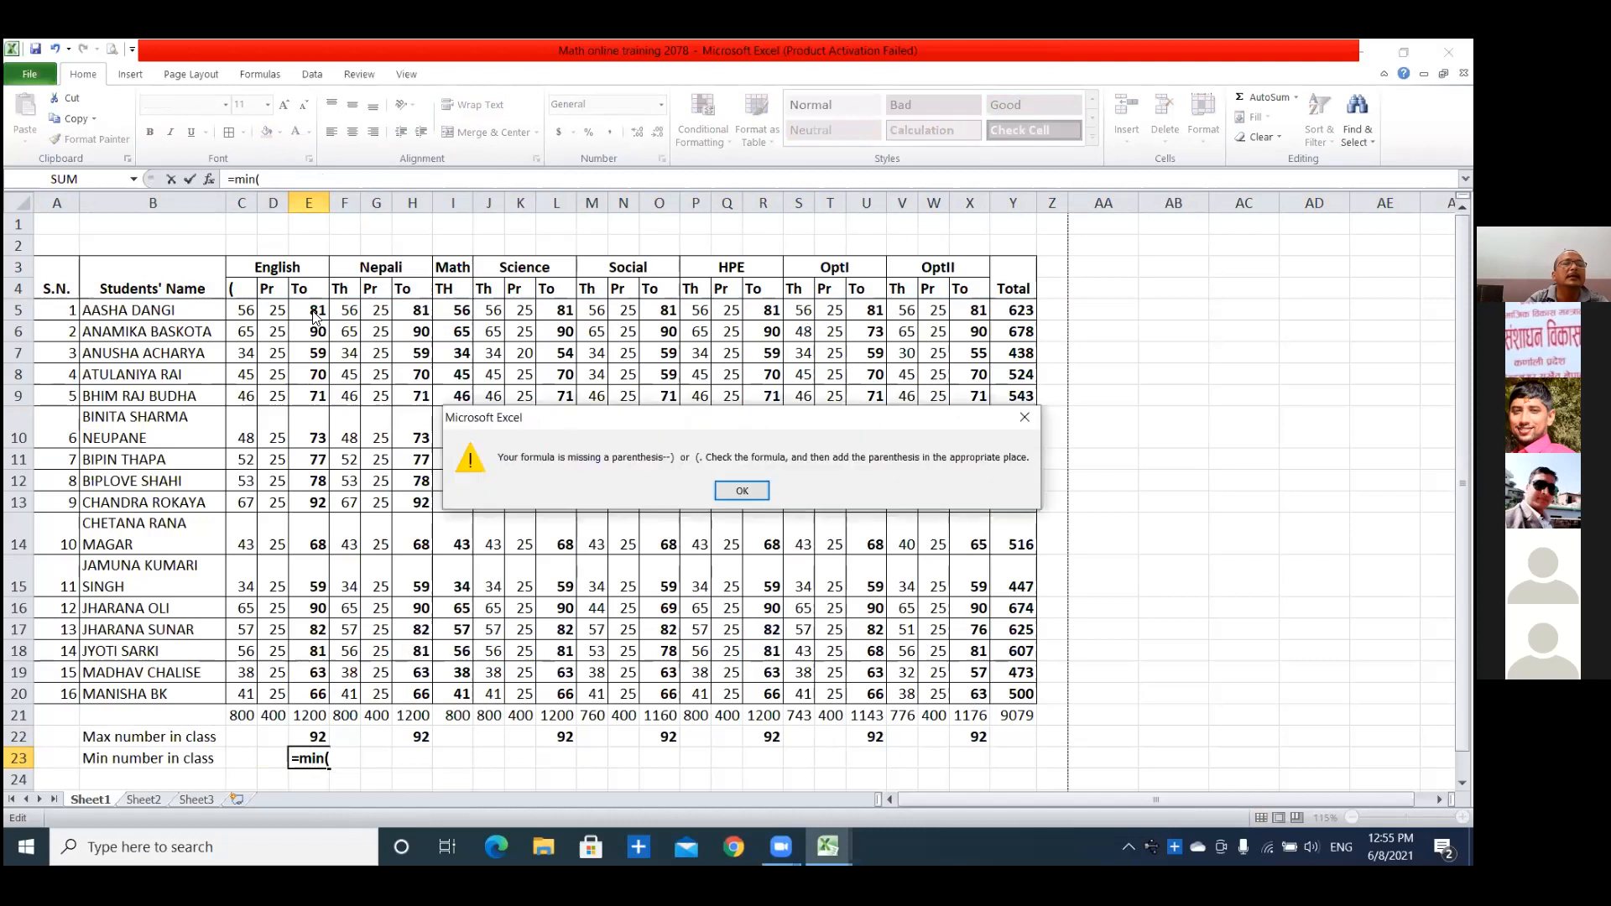
click(729, 491)
key(Right)
key(Right)
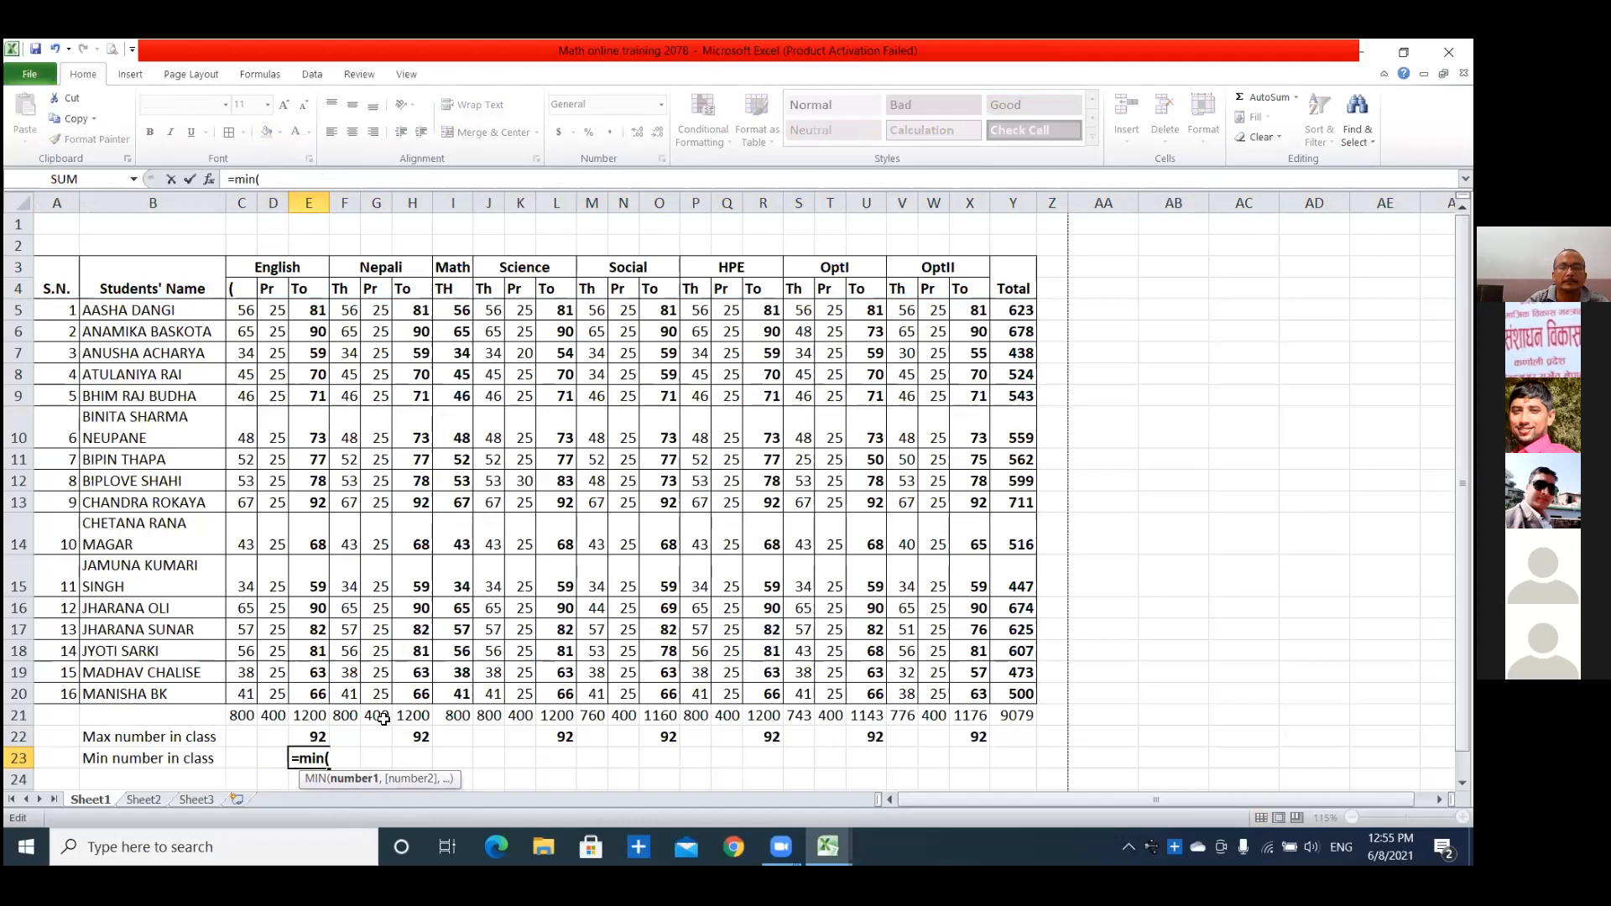
key(BackSpace)
key(BackSpace)
key(BackSpace)
key(BackSpace)
key(BackSpace)
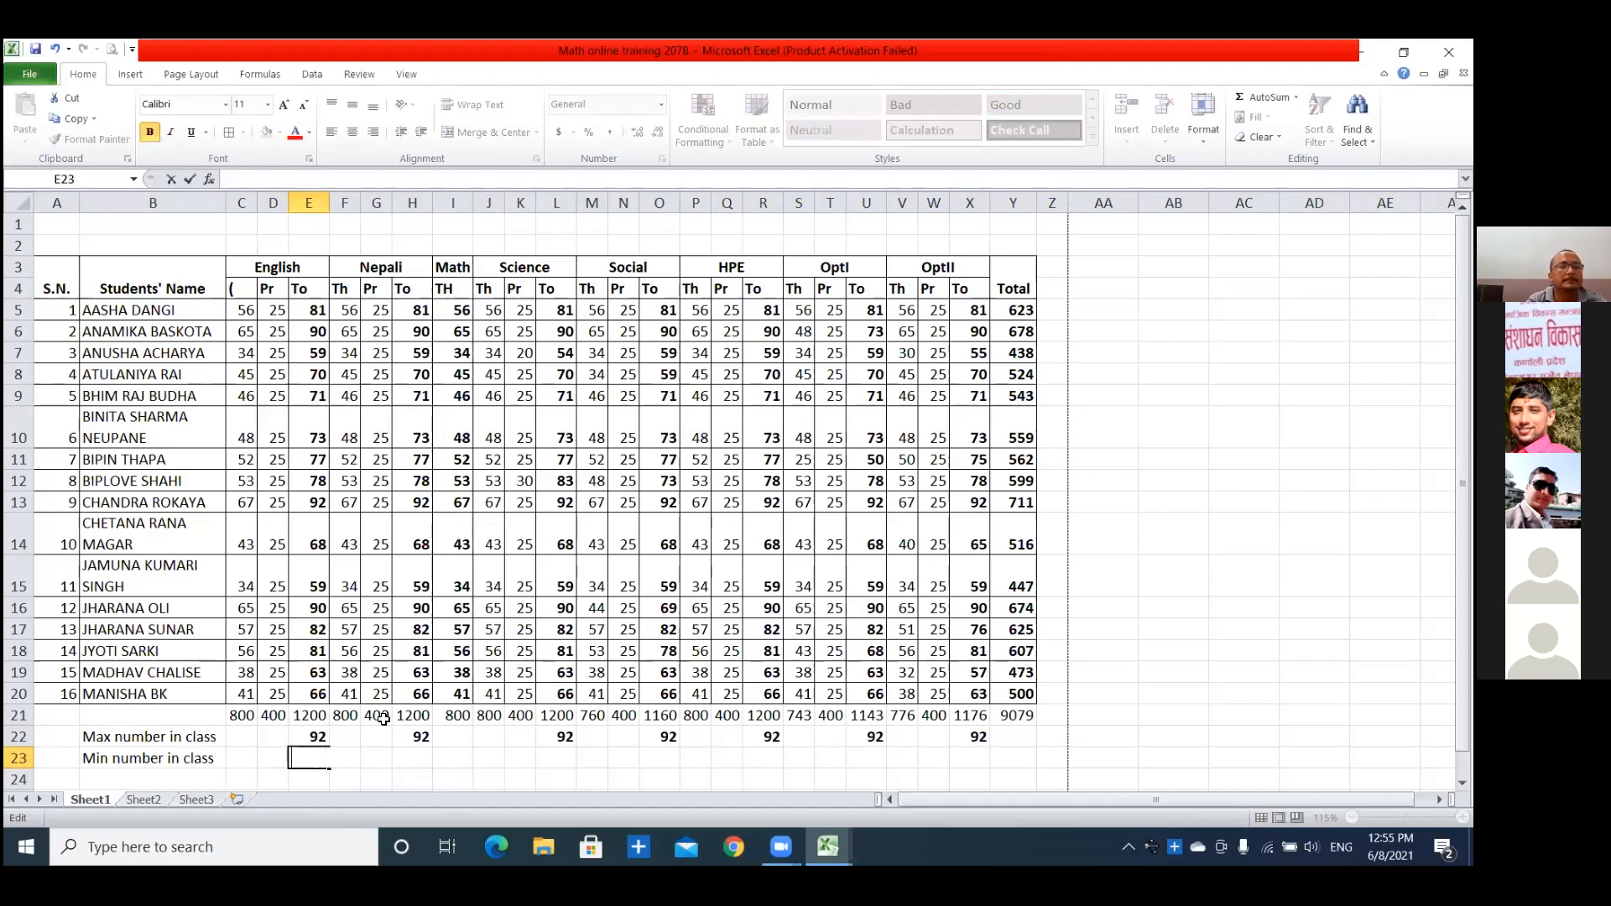
click(215, 735)
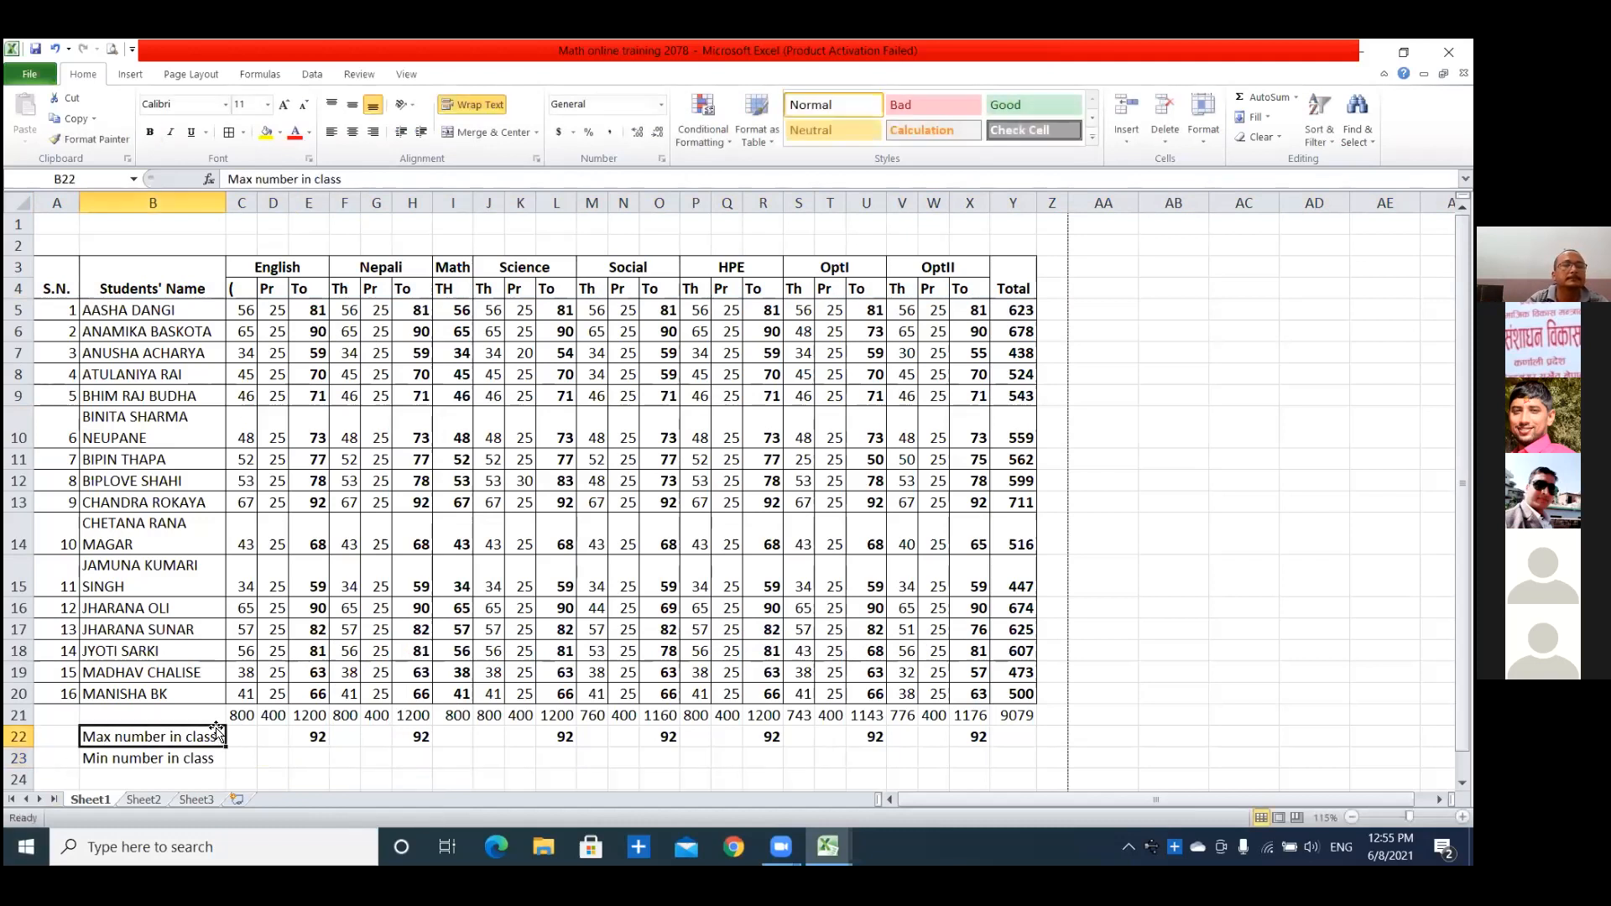
Enter the formula =MIN(E5:O11) in E23 of the minimum row.
scroll(386, 593, down, 1)
scroll(390, 582, up, 1)
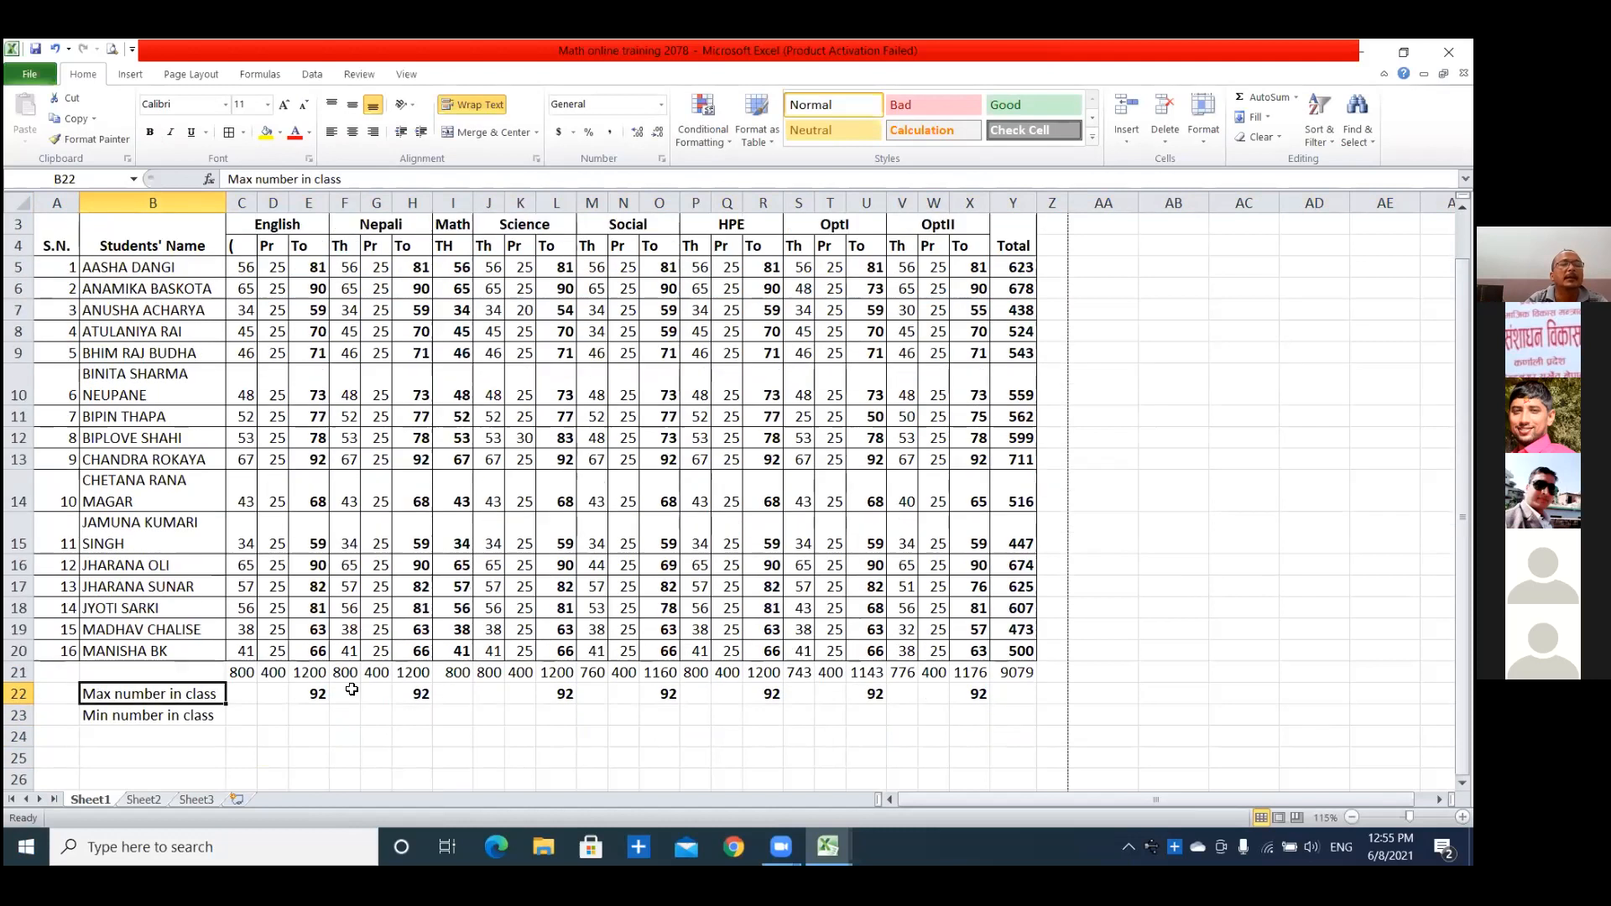
click(309, 715)
text(=)
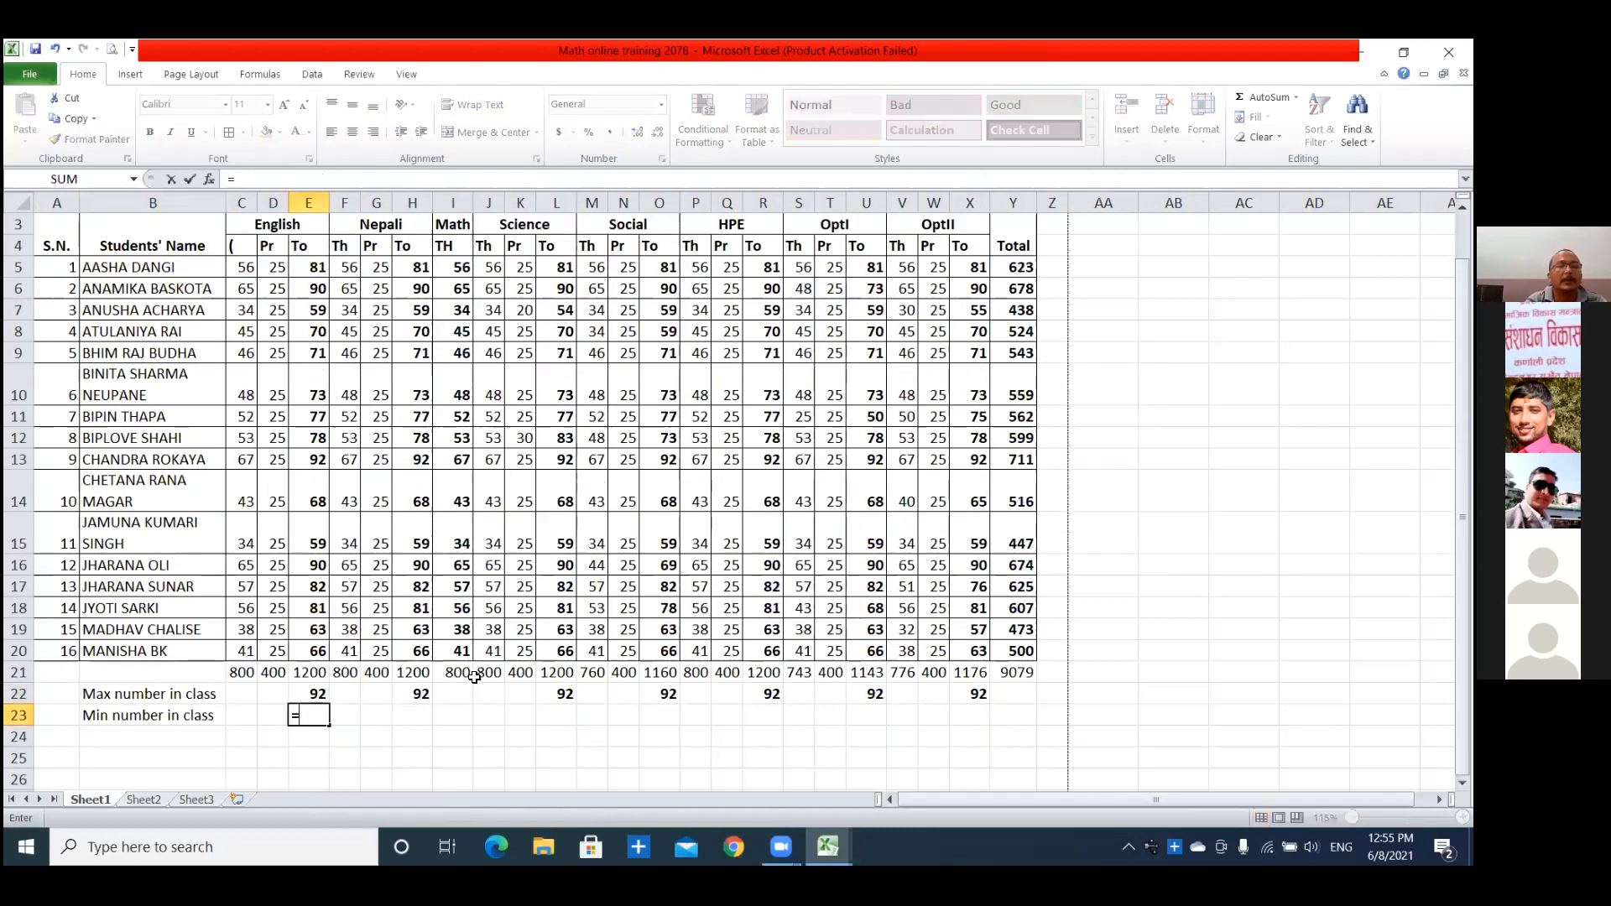
click(475, 678)
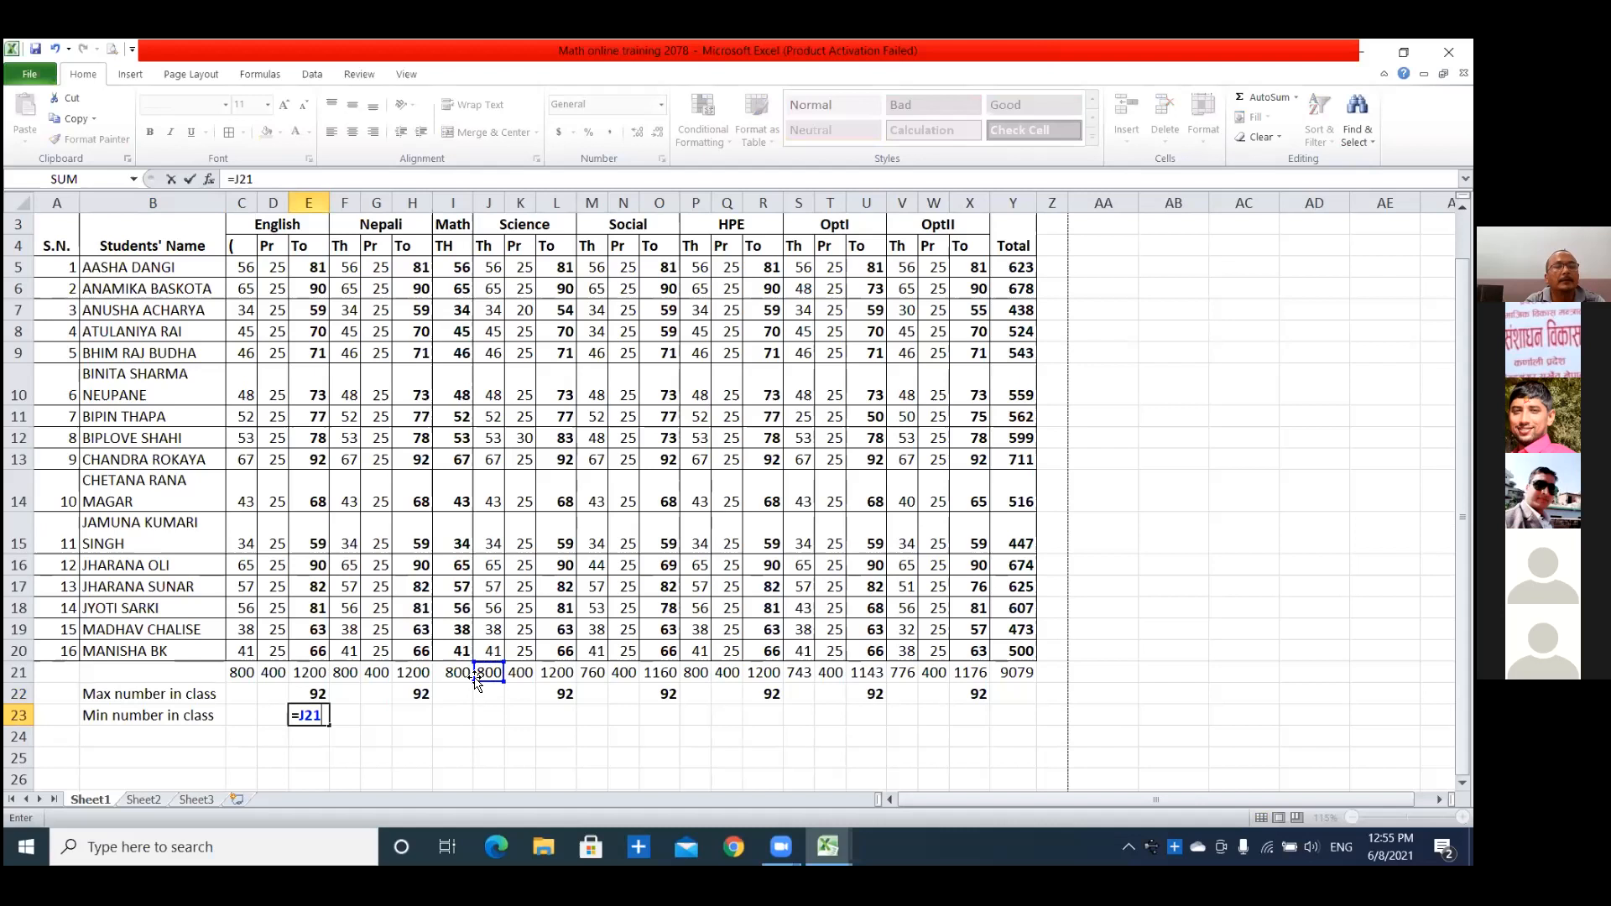
key(BackSpace)
key(BackSpace)
text(M)
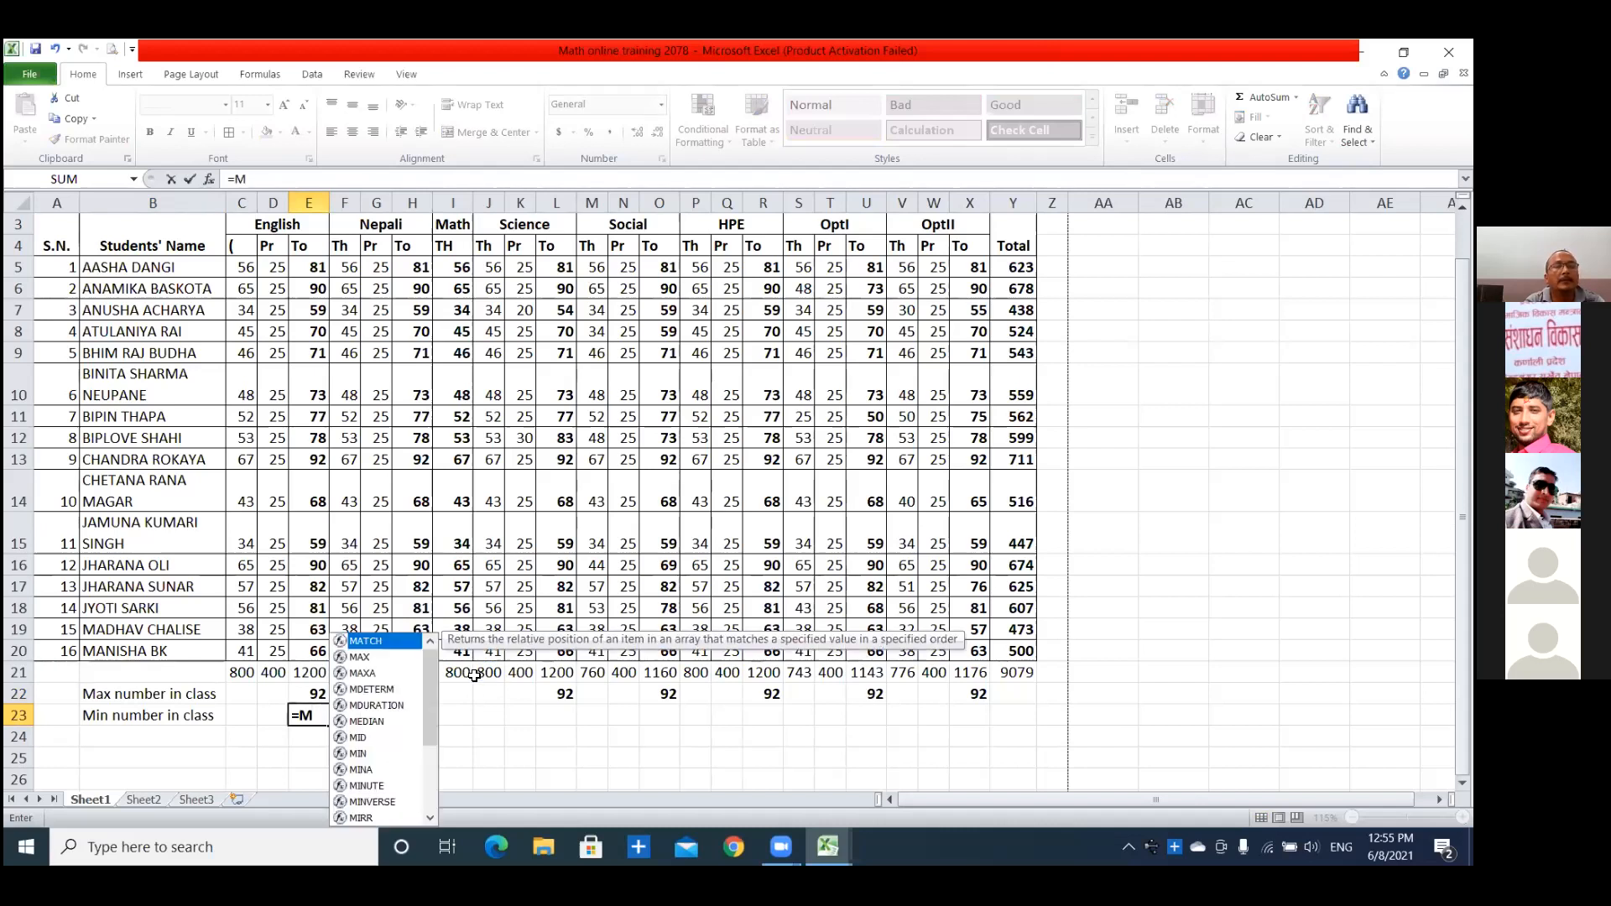
text(in)
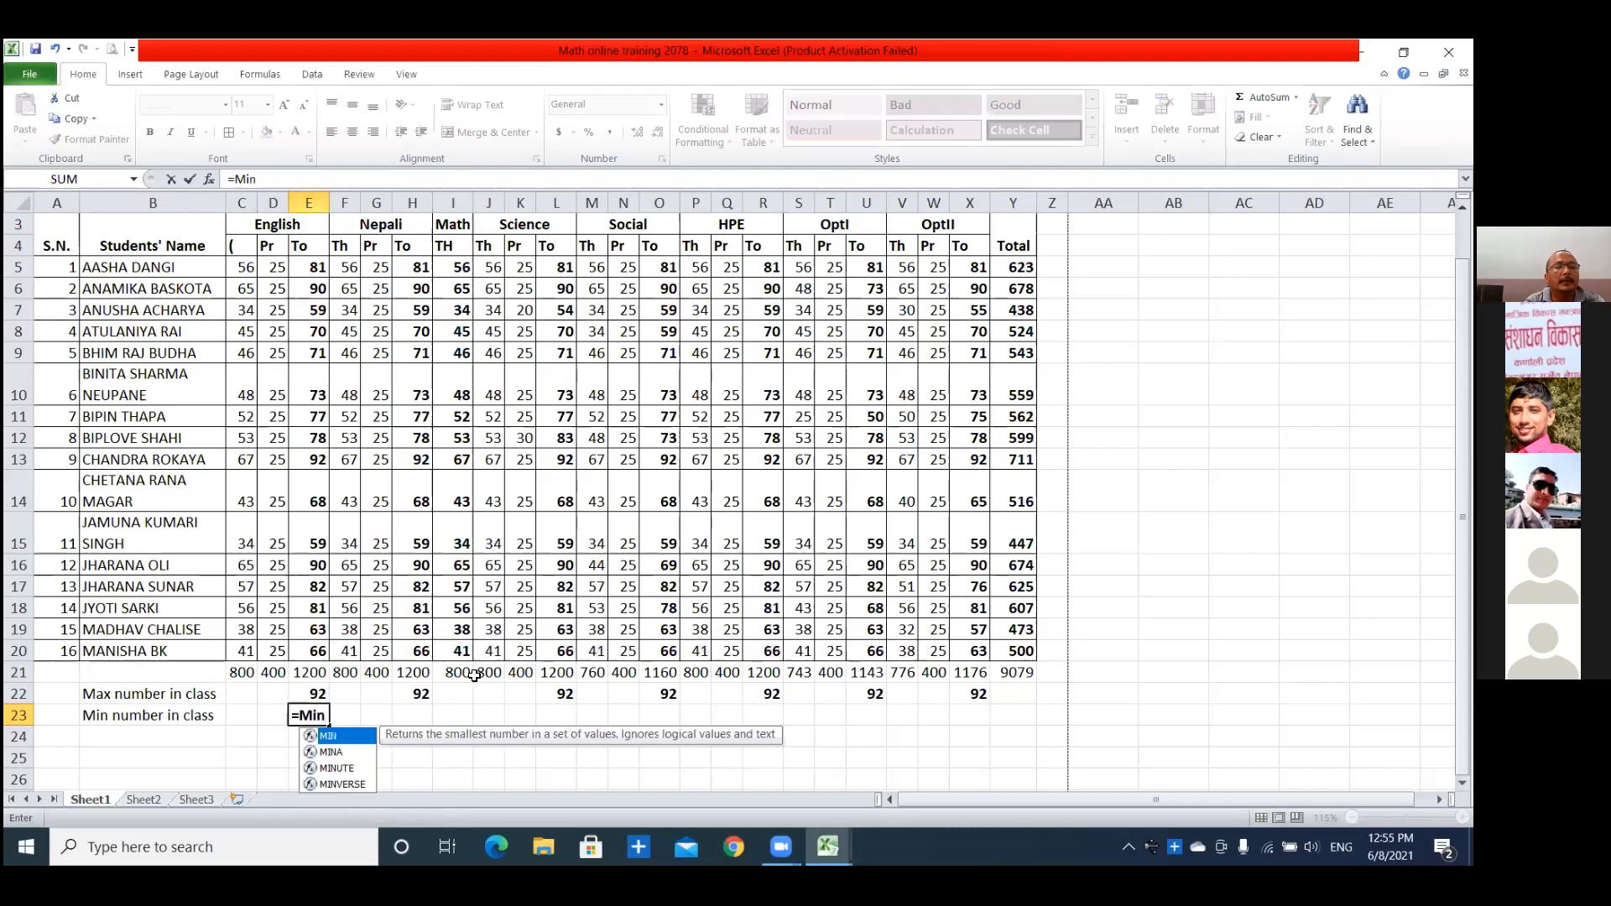
key(BackSpace)
key(BackSpace)
text(IN()
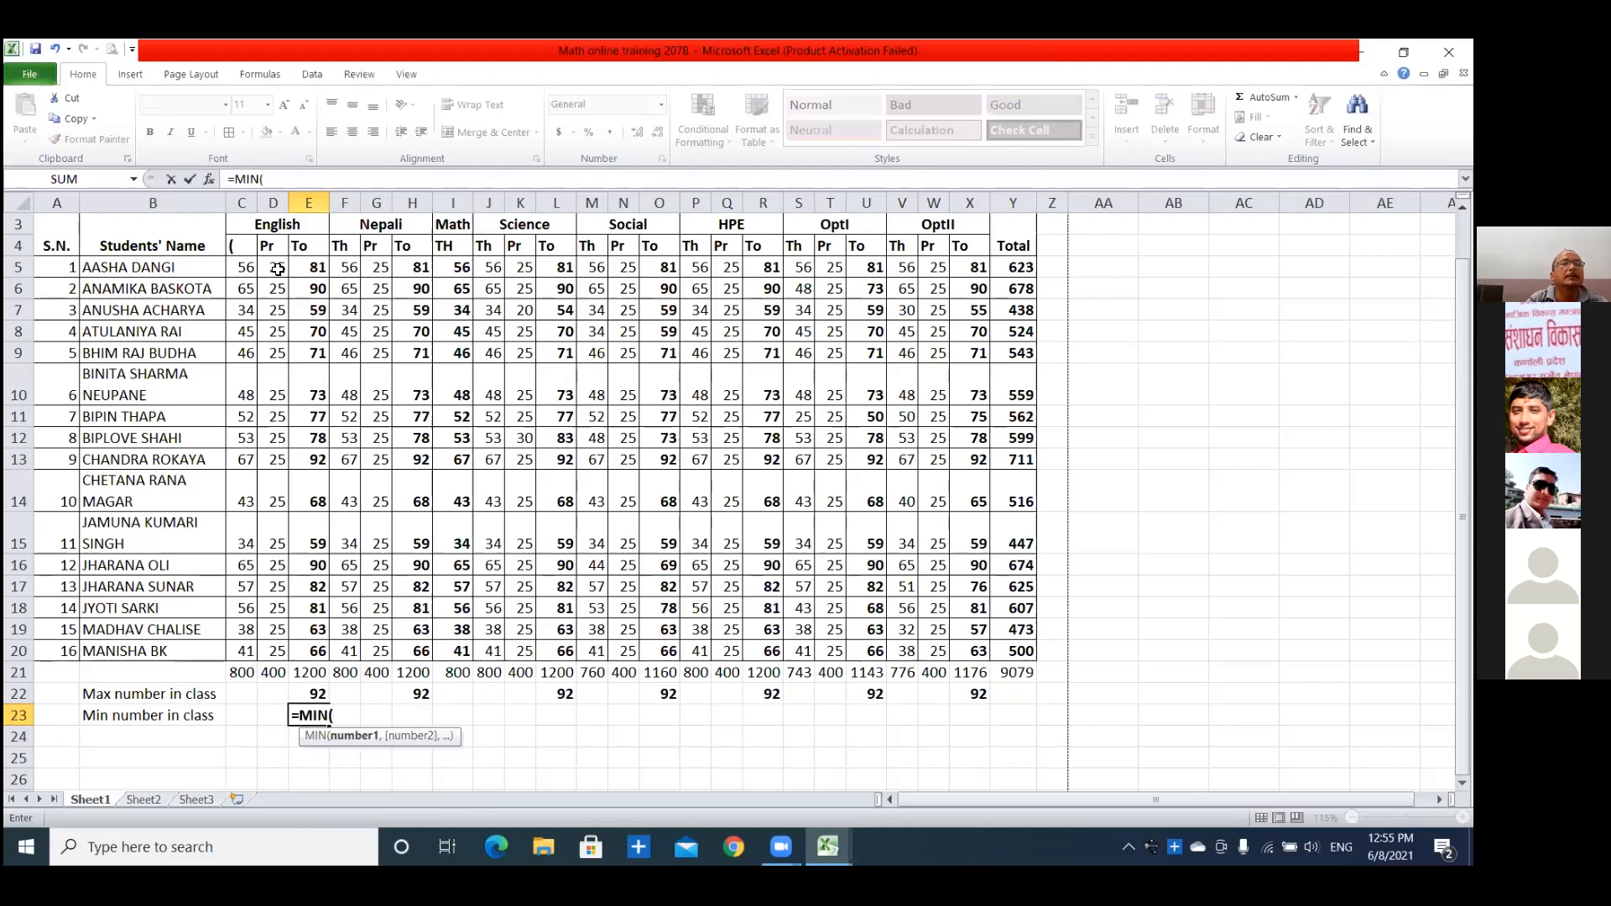
drag(316, 268, 351, 652)
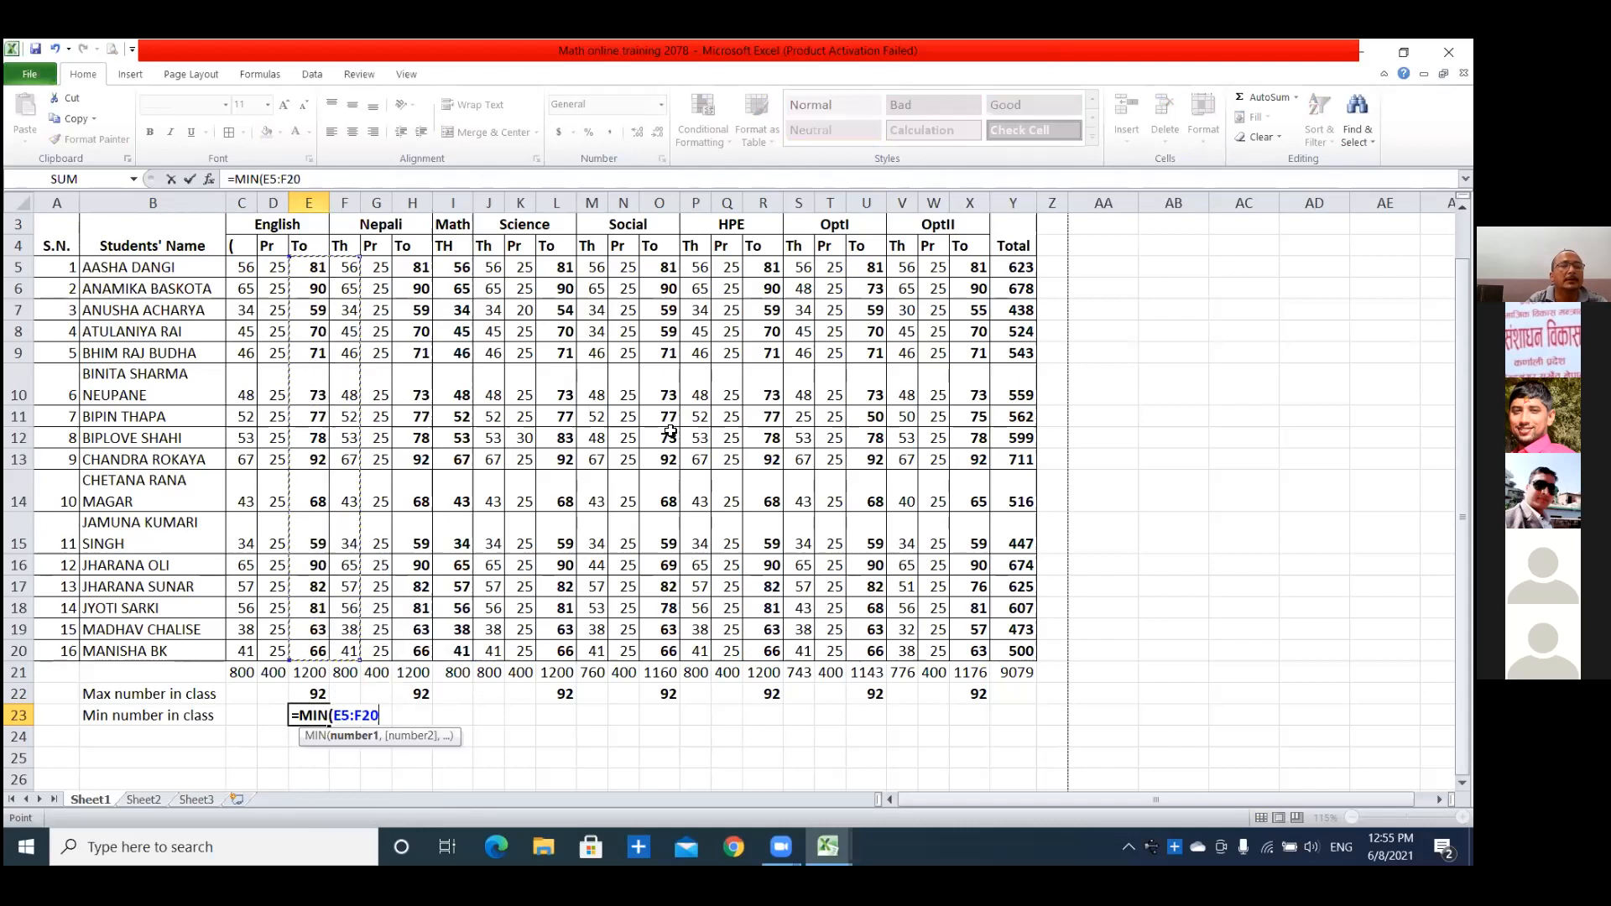
shift+click(671, 418)
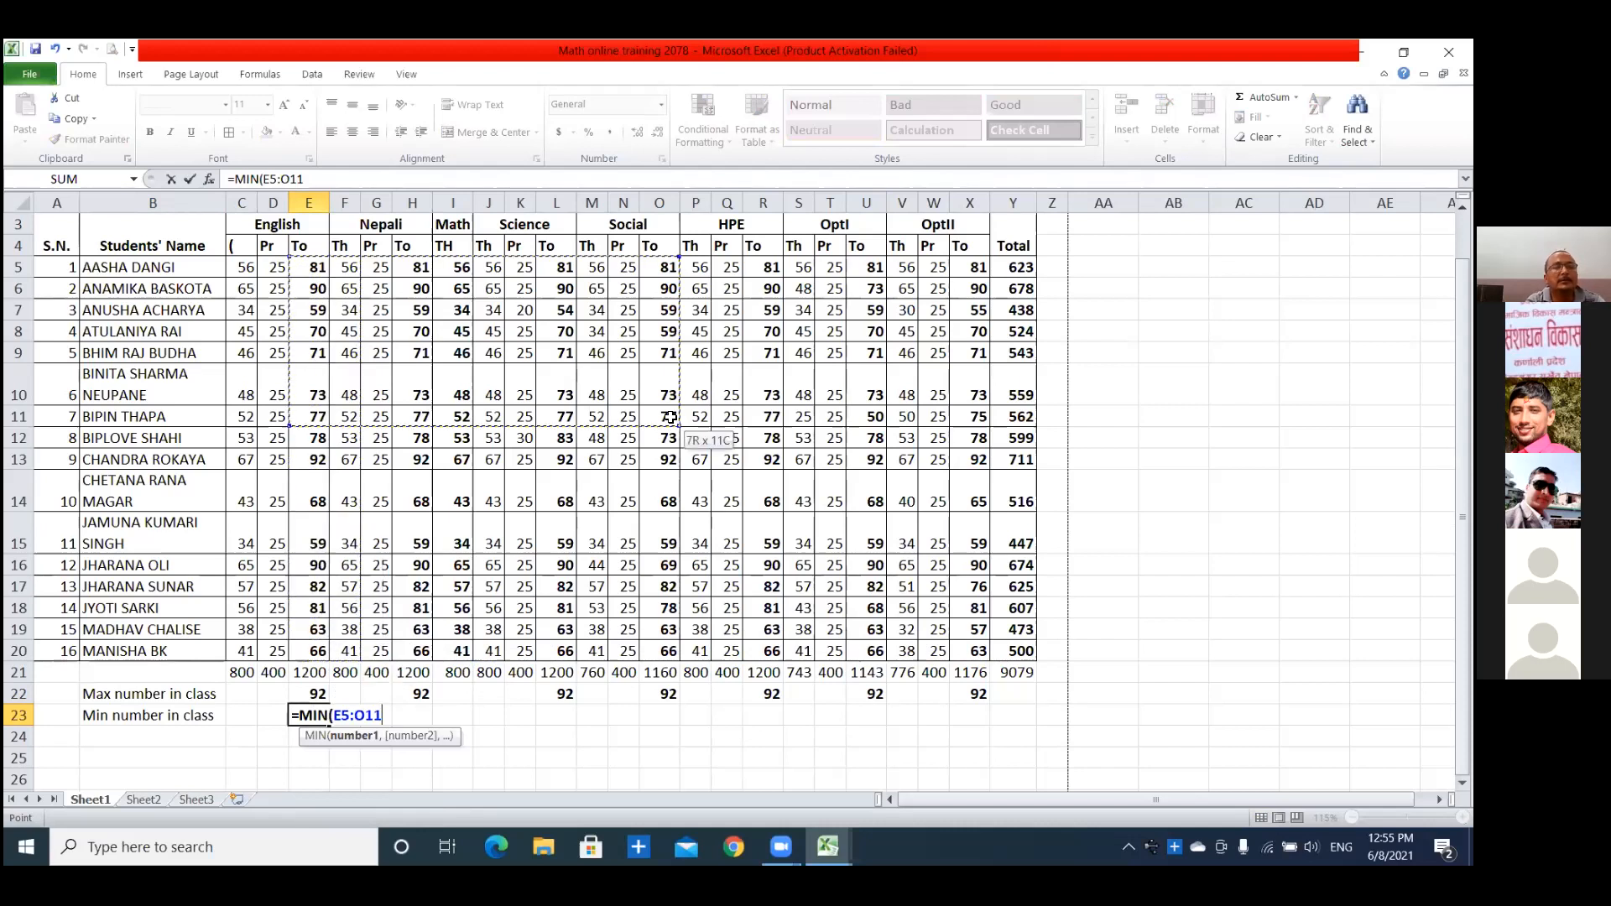
text())
key(Return)
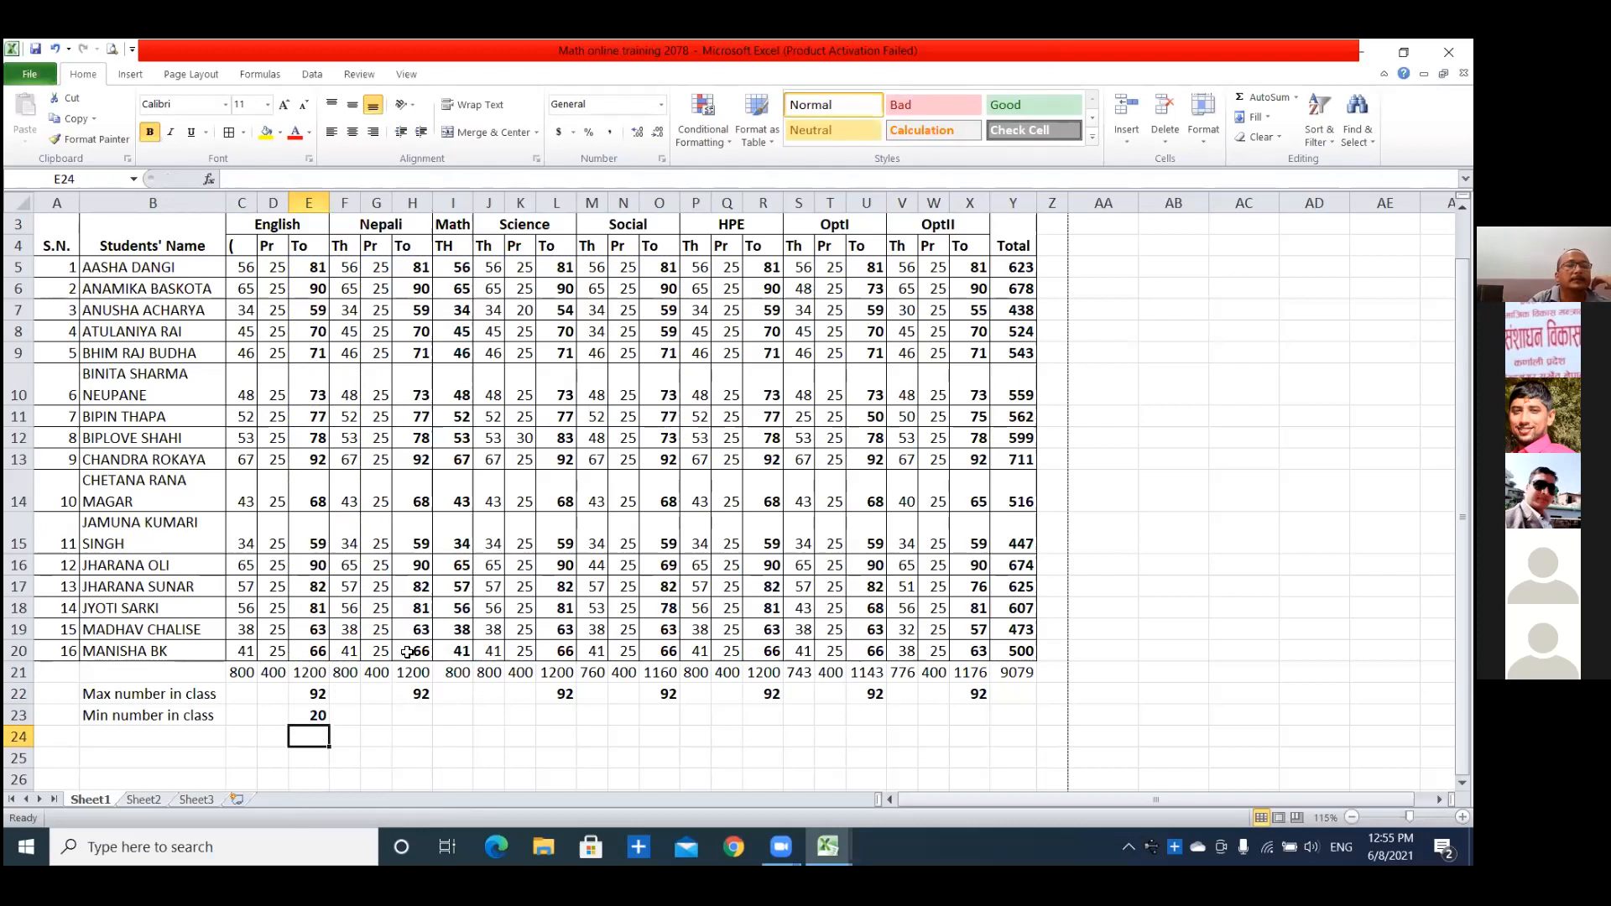
Check the range used by the MIN formula in E23 and clear the cell.
click(324, 718)
double_click(317, 718)
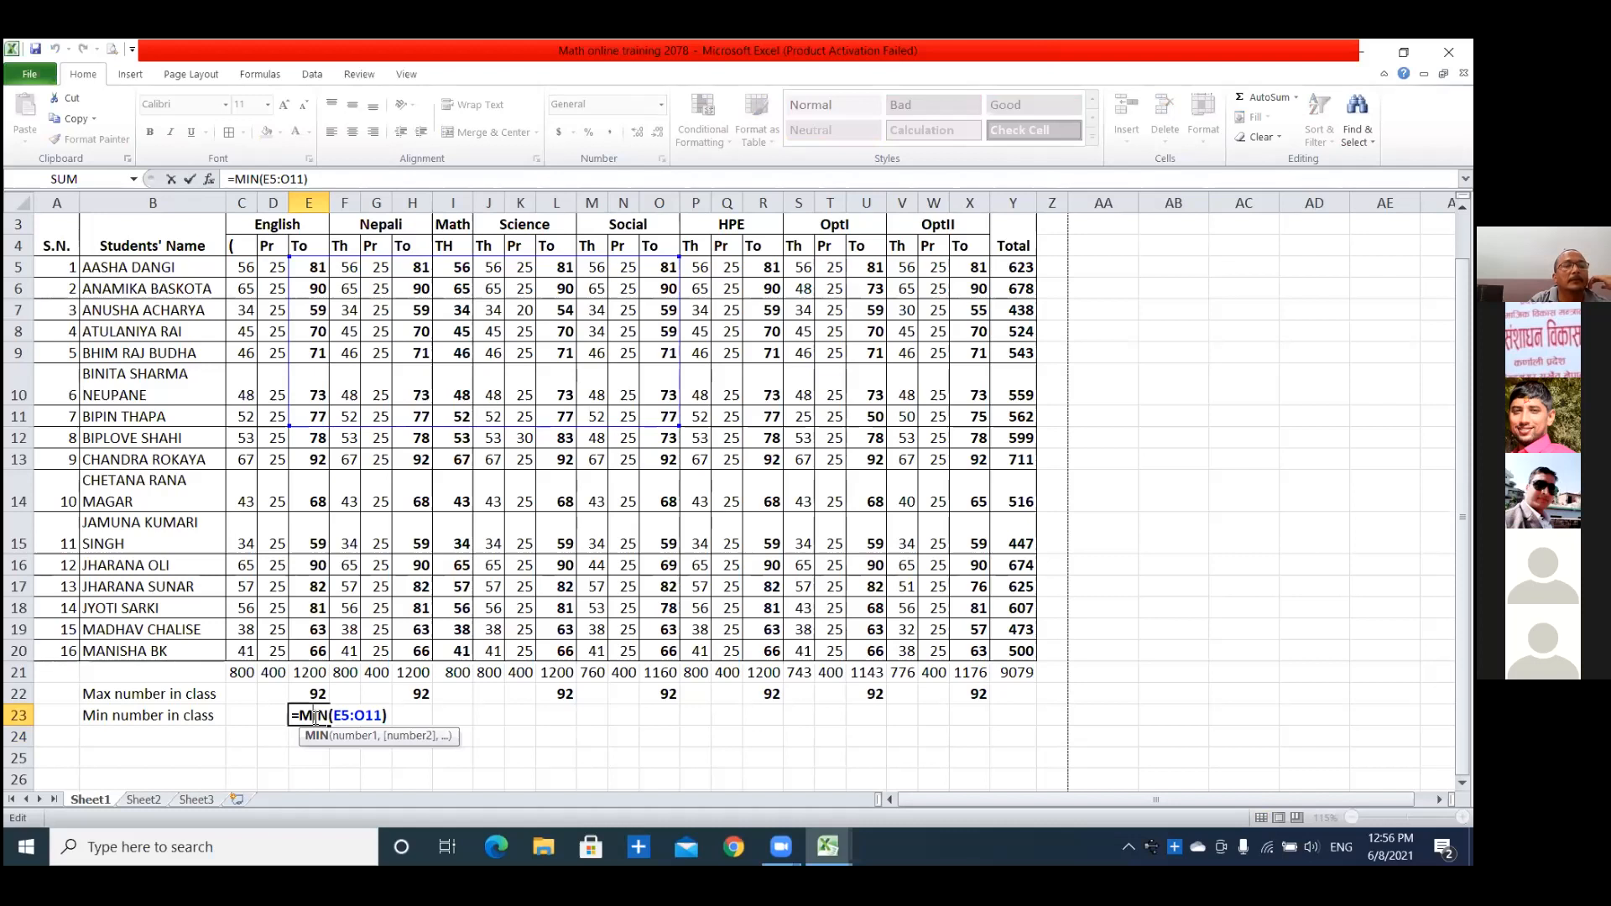
click(390, 714)
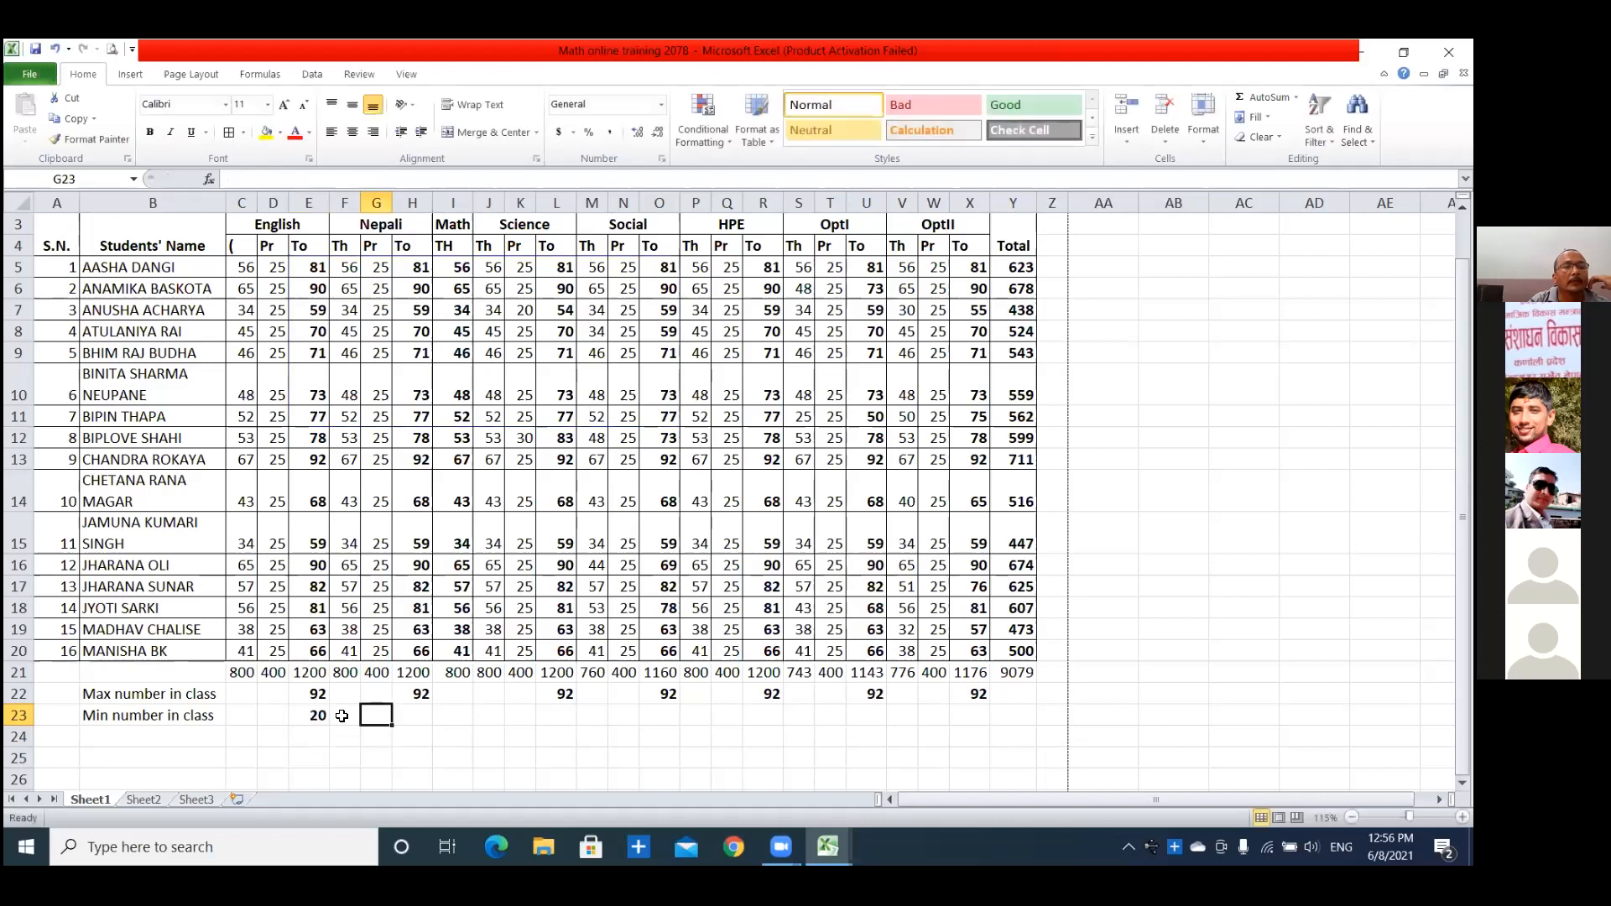
click(324, 716)
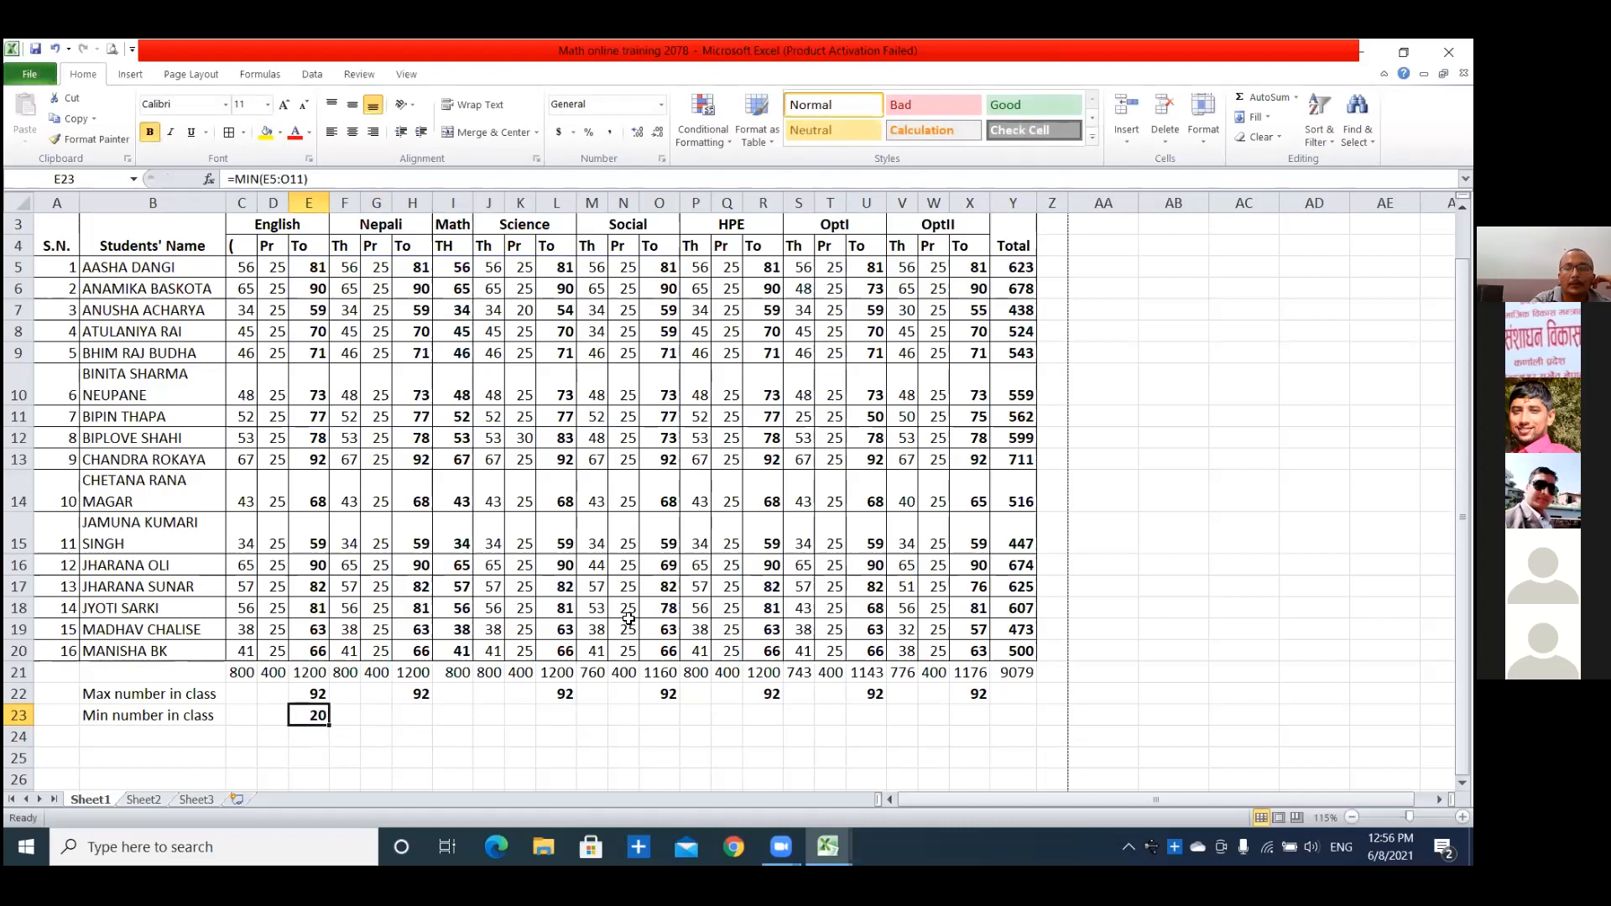
key(Delete)
text(=)
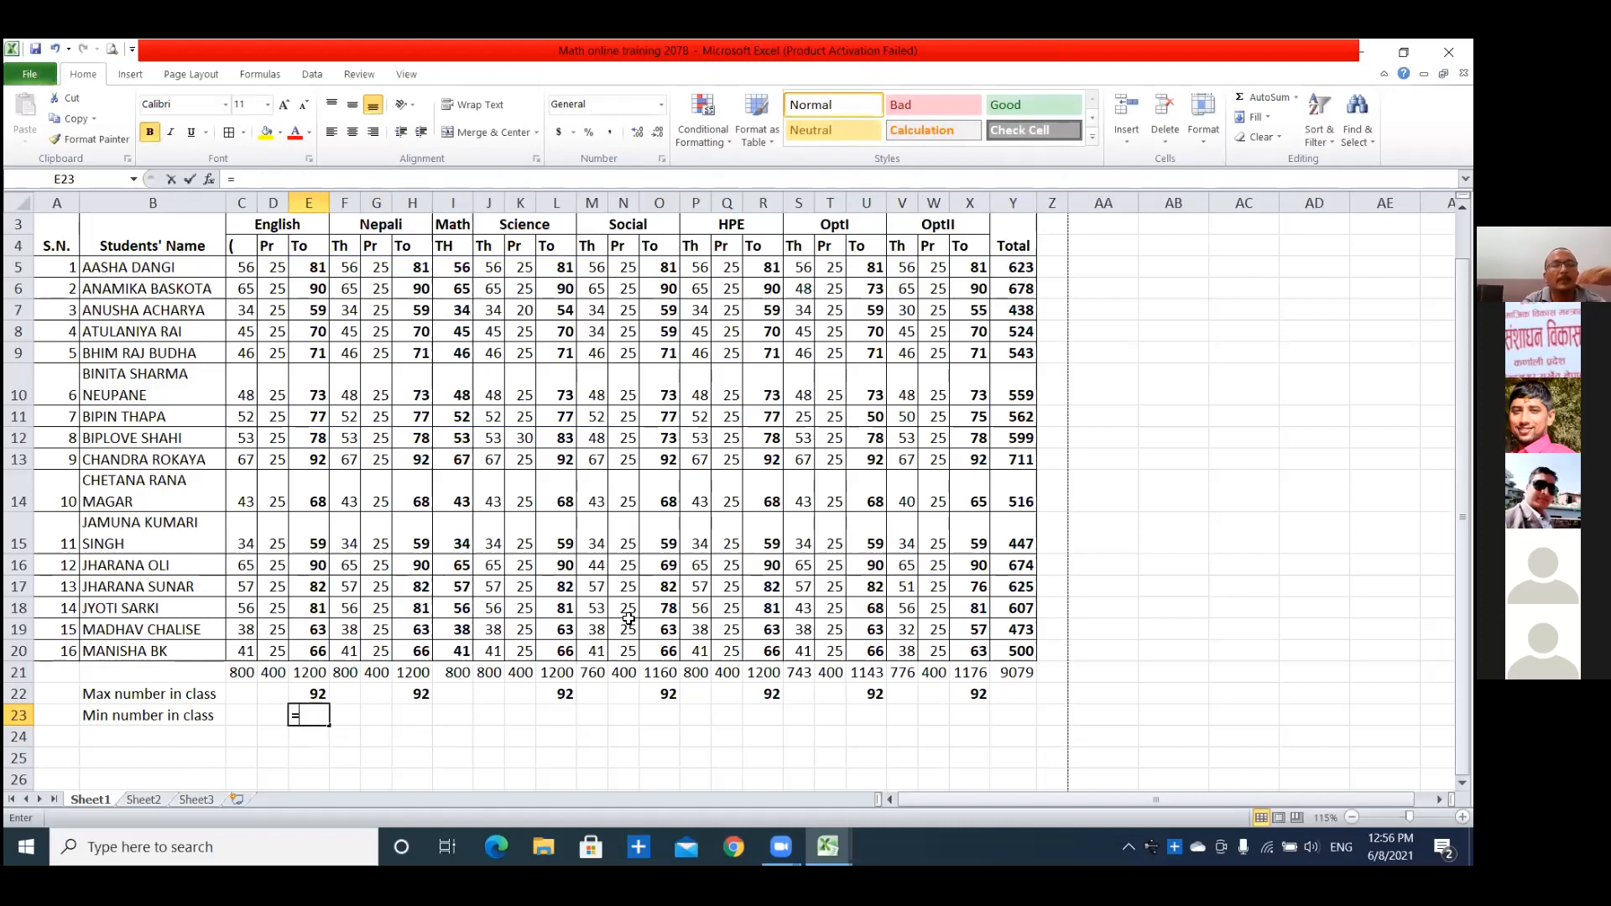
click(629, 619)
text(I)
key(BackSpace)
key(BackSpace)
key(BackSpace)
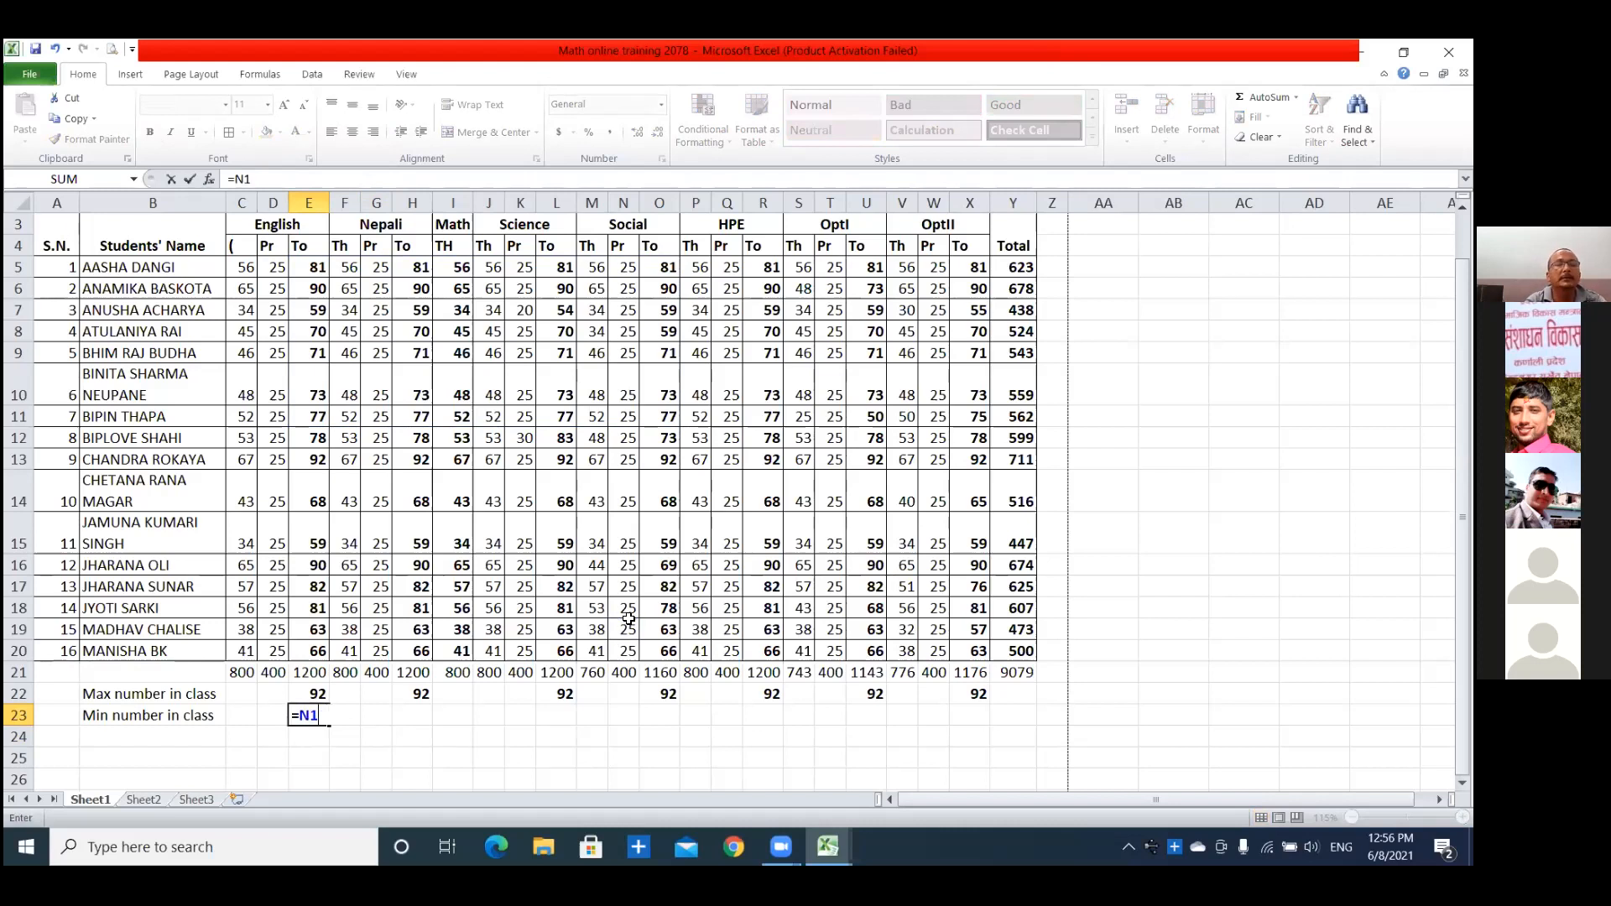
click(305, 720)
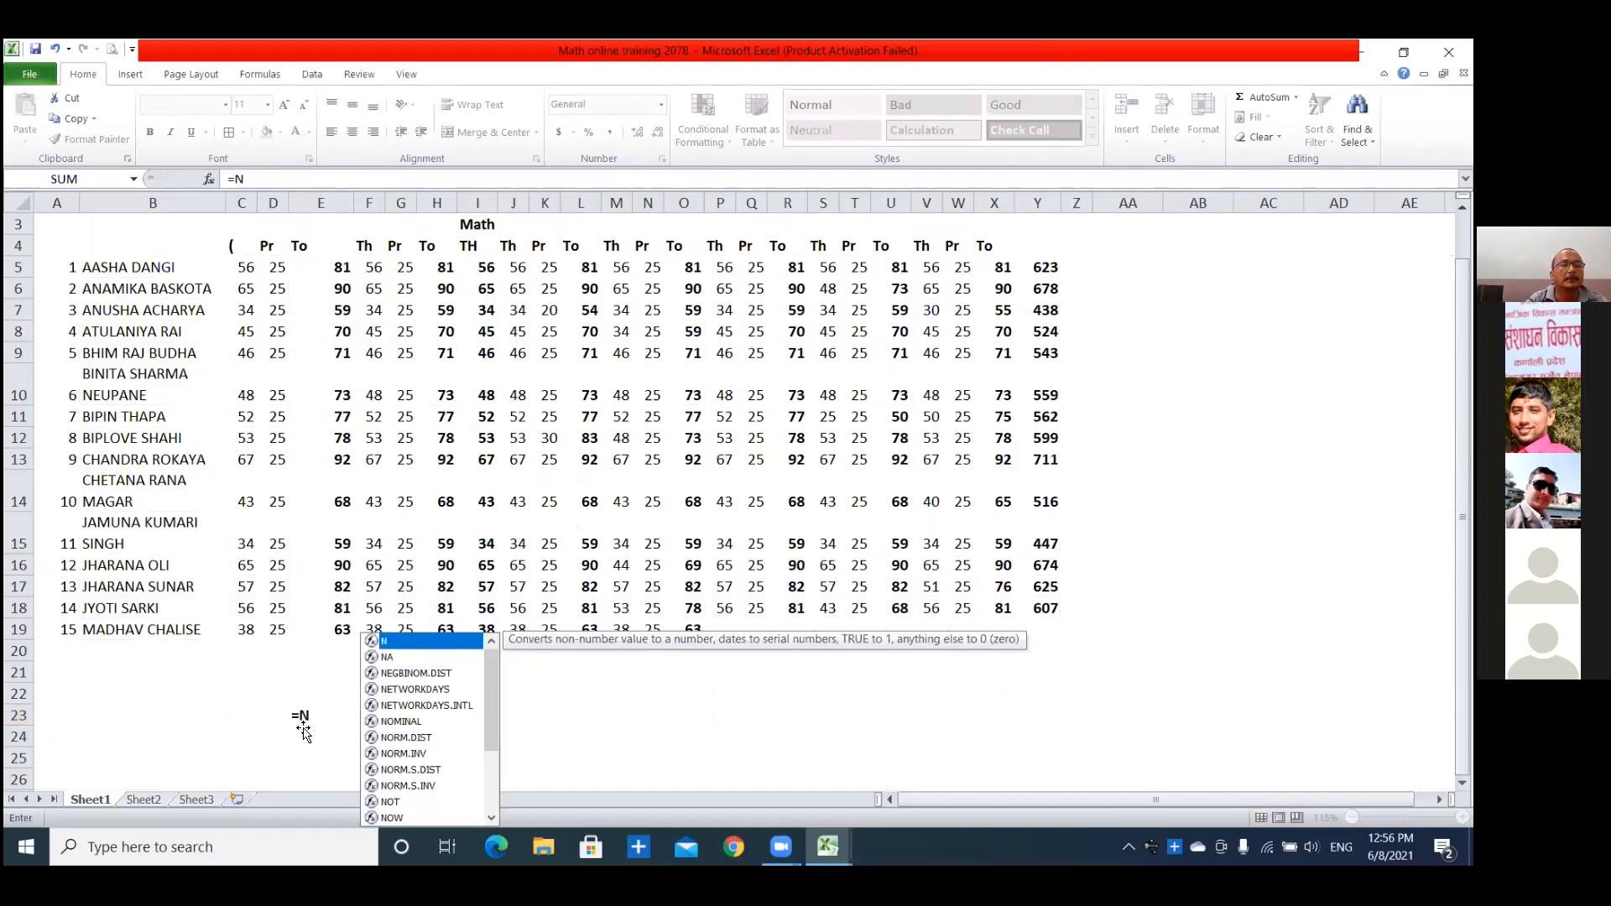
key(Delete)
click(400, 715)
click(342, 725)
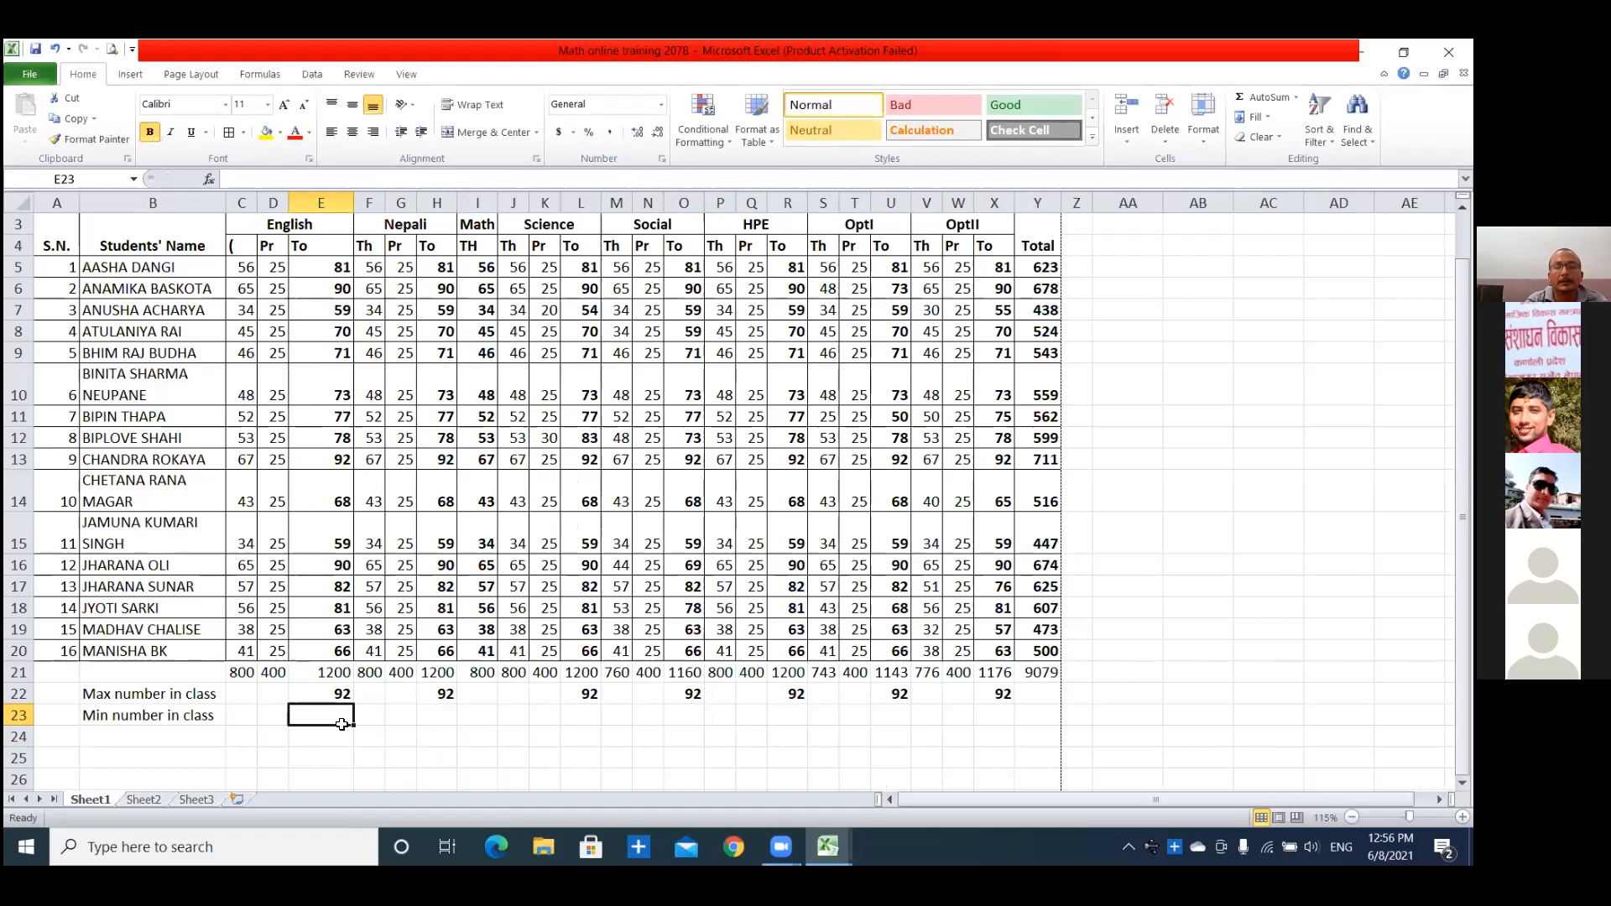
Enter =MIN(E5:E20) in E23 for the lowest English total and compare it with the MAX formula in E22.
text(=)
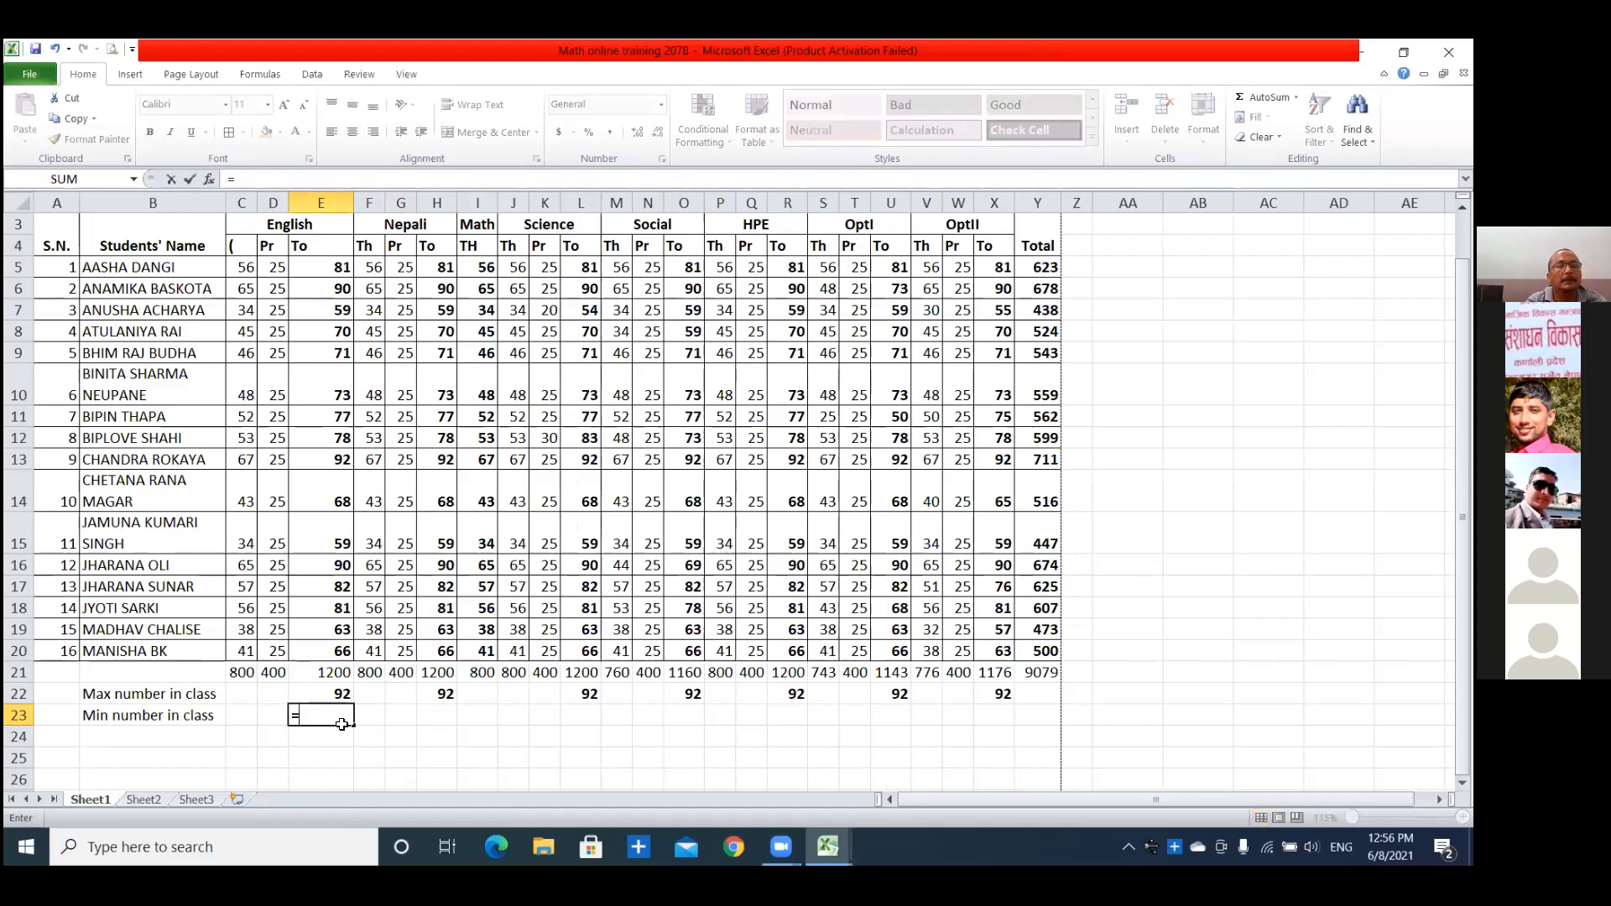
text(MIN)
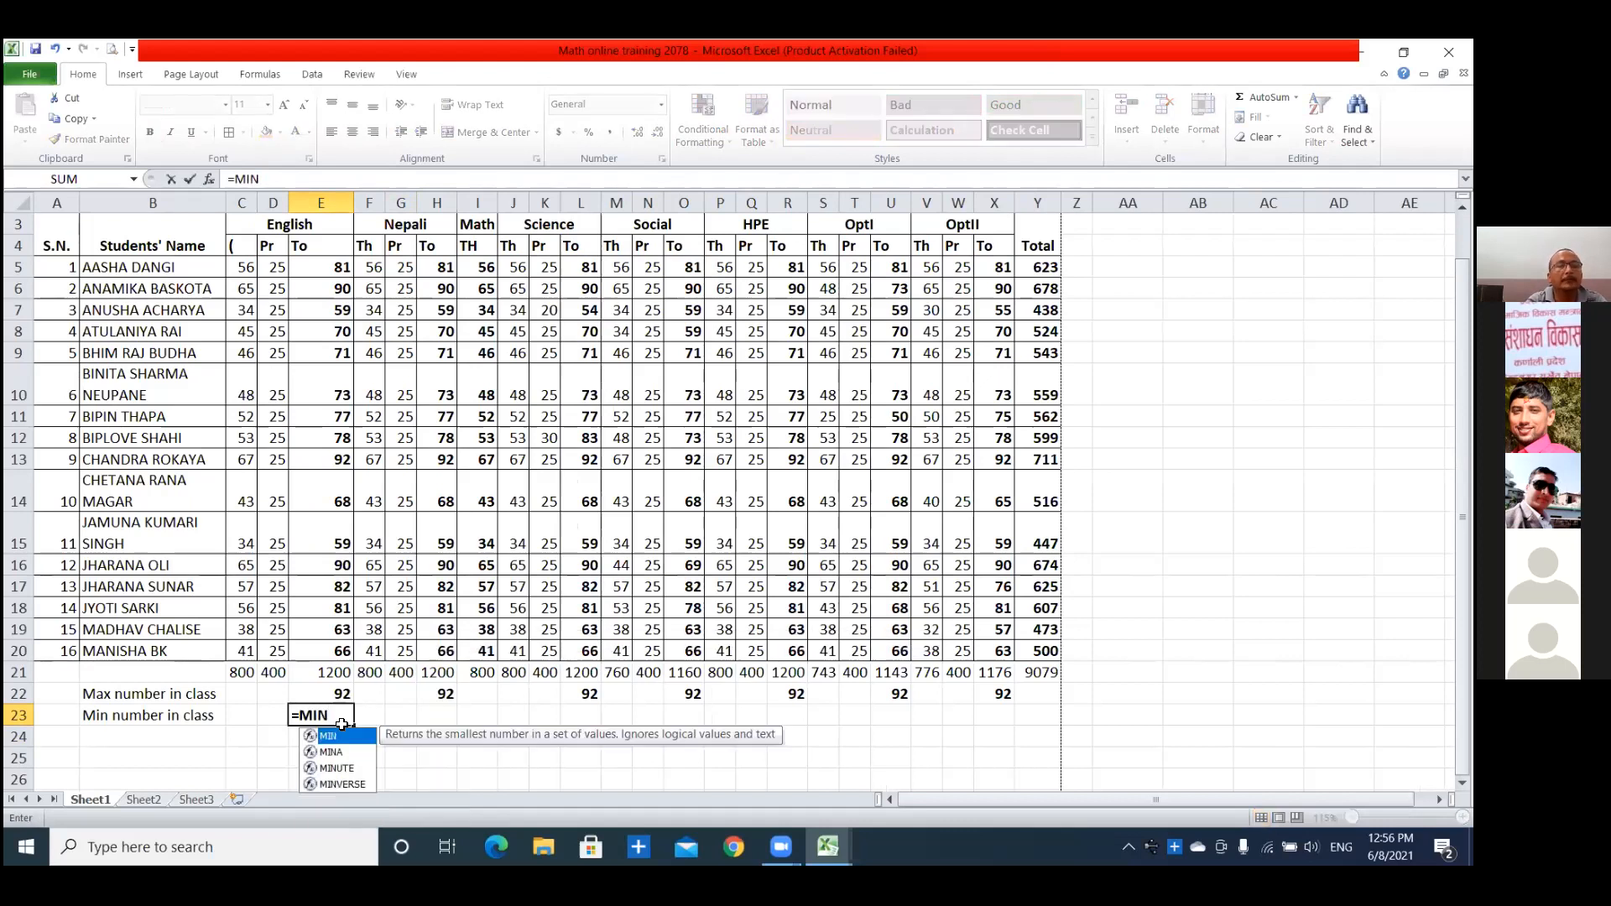
text(()
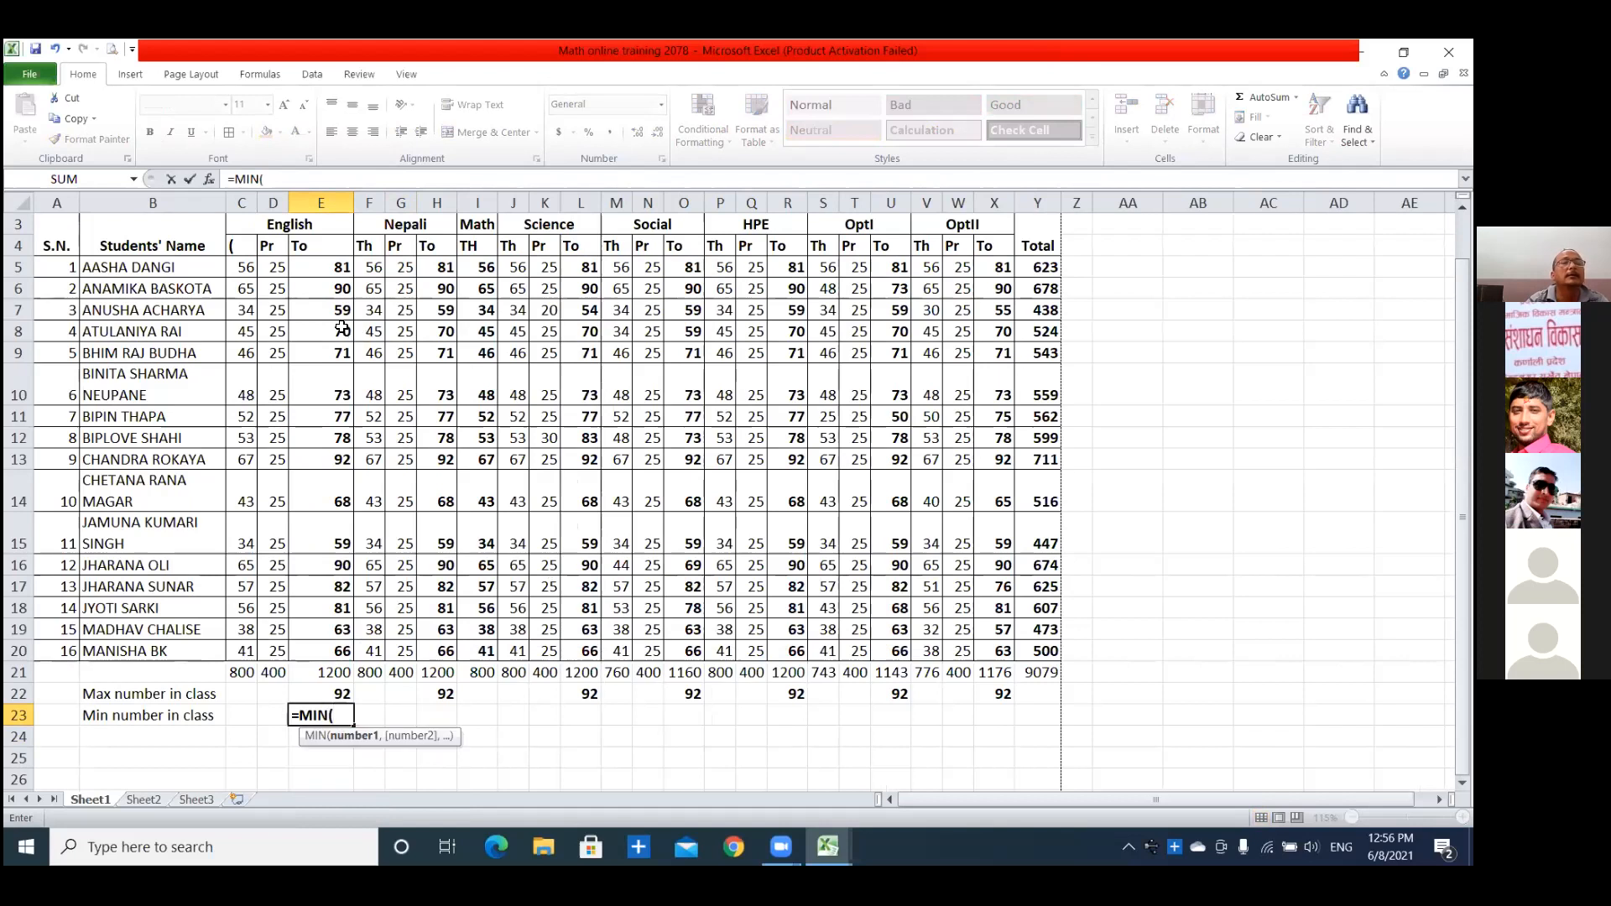
drag(326, 266, 338, 651)
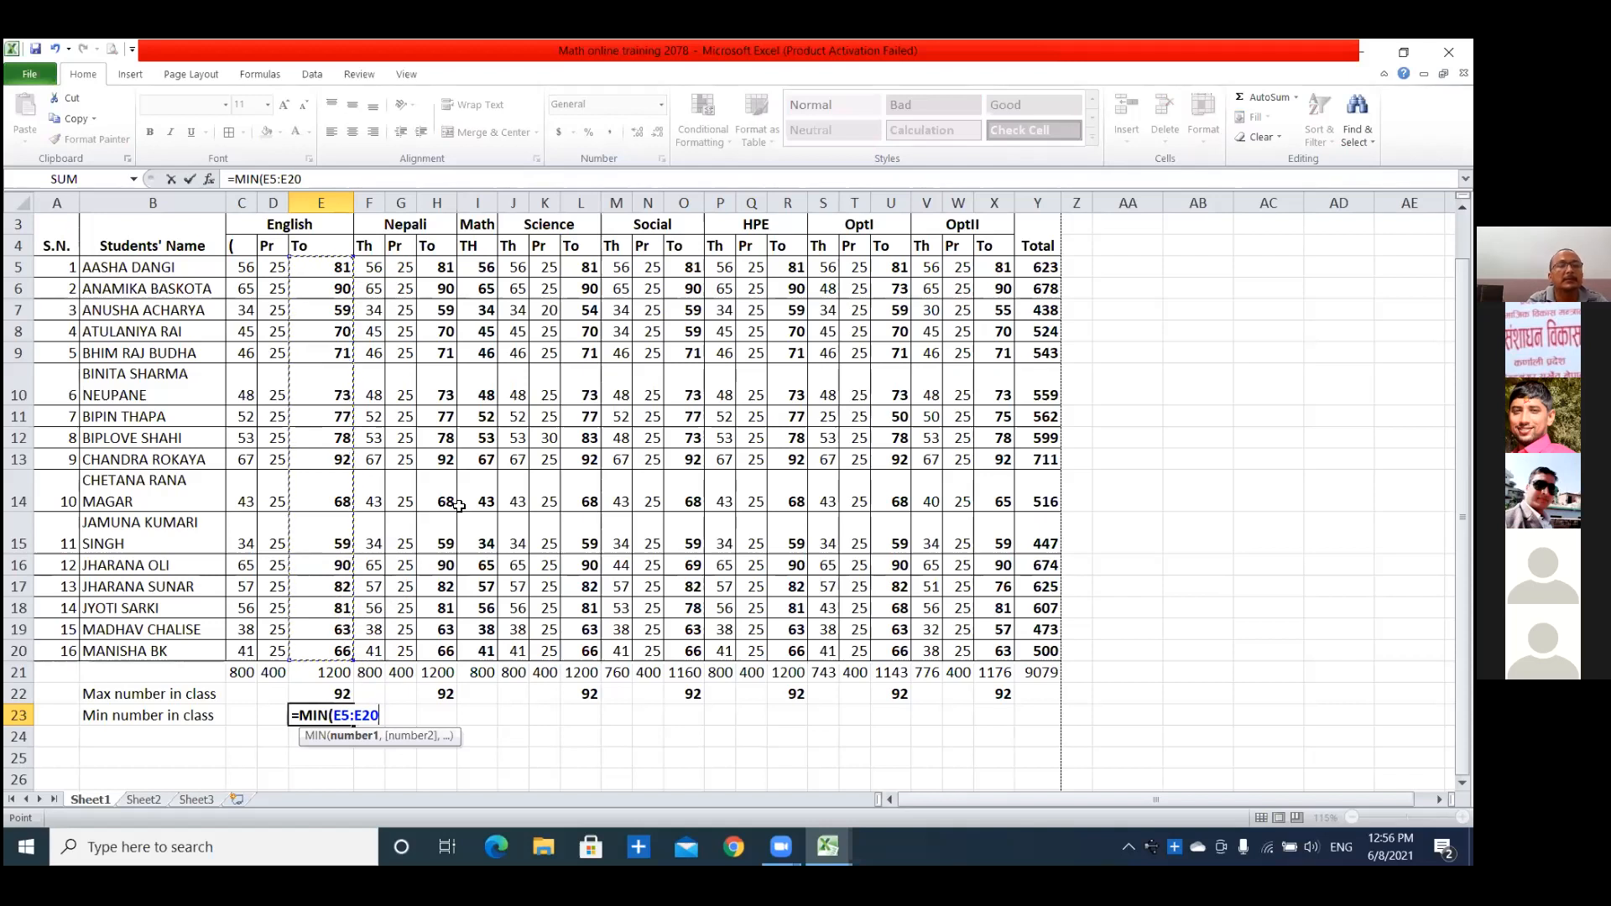
text())
key(Return)
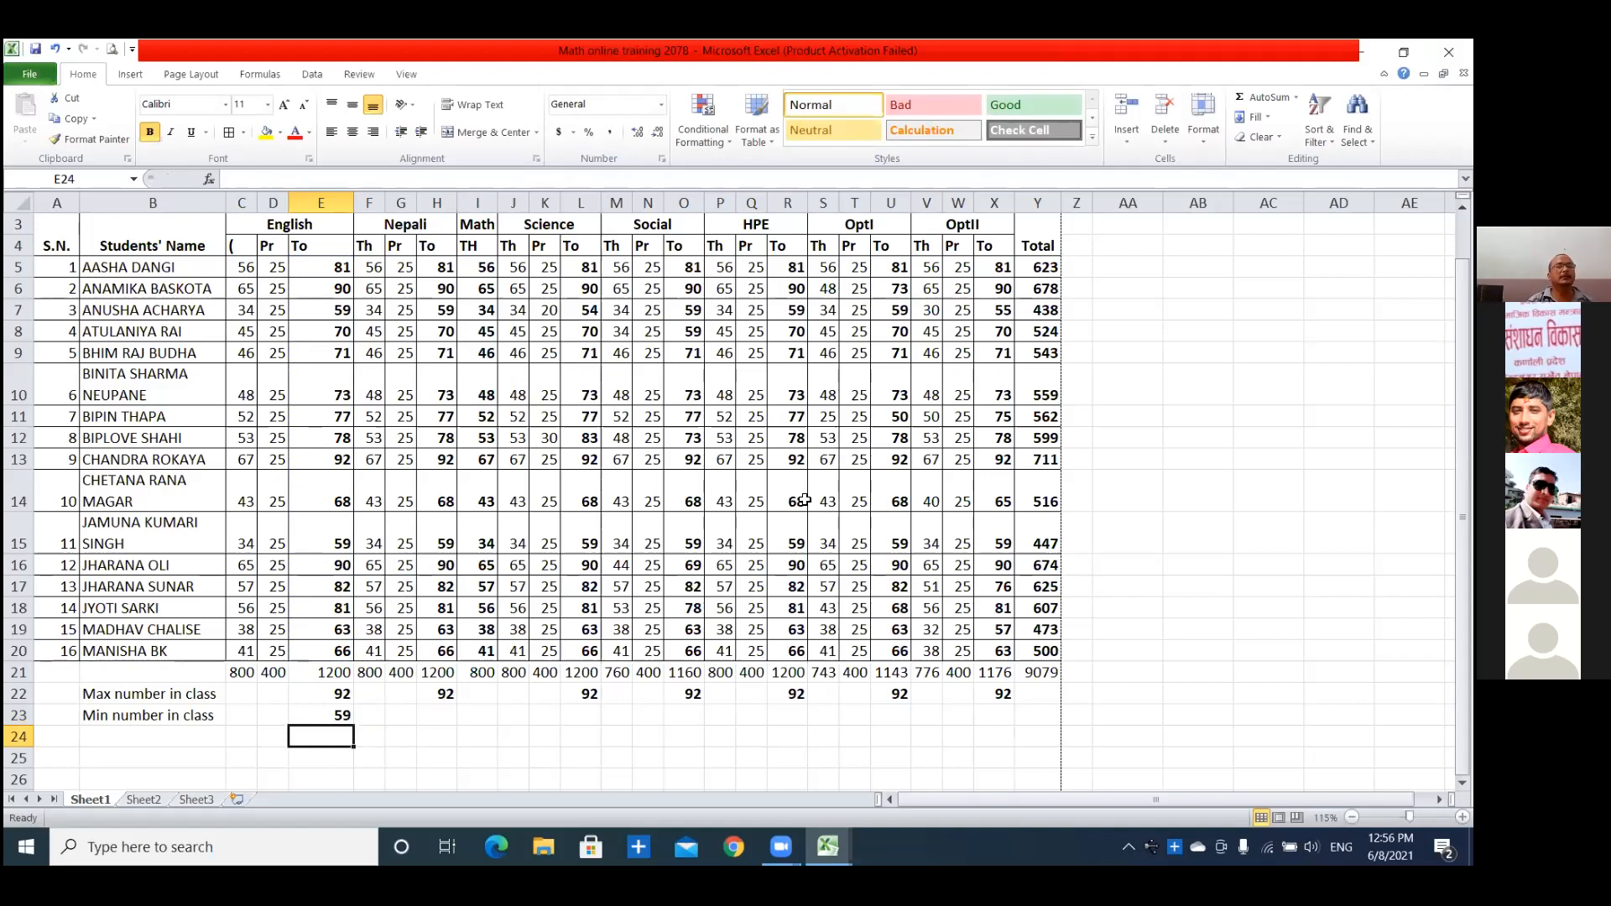
click(330, 693)
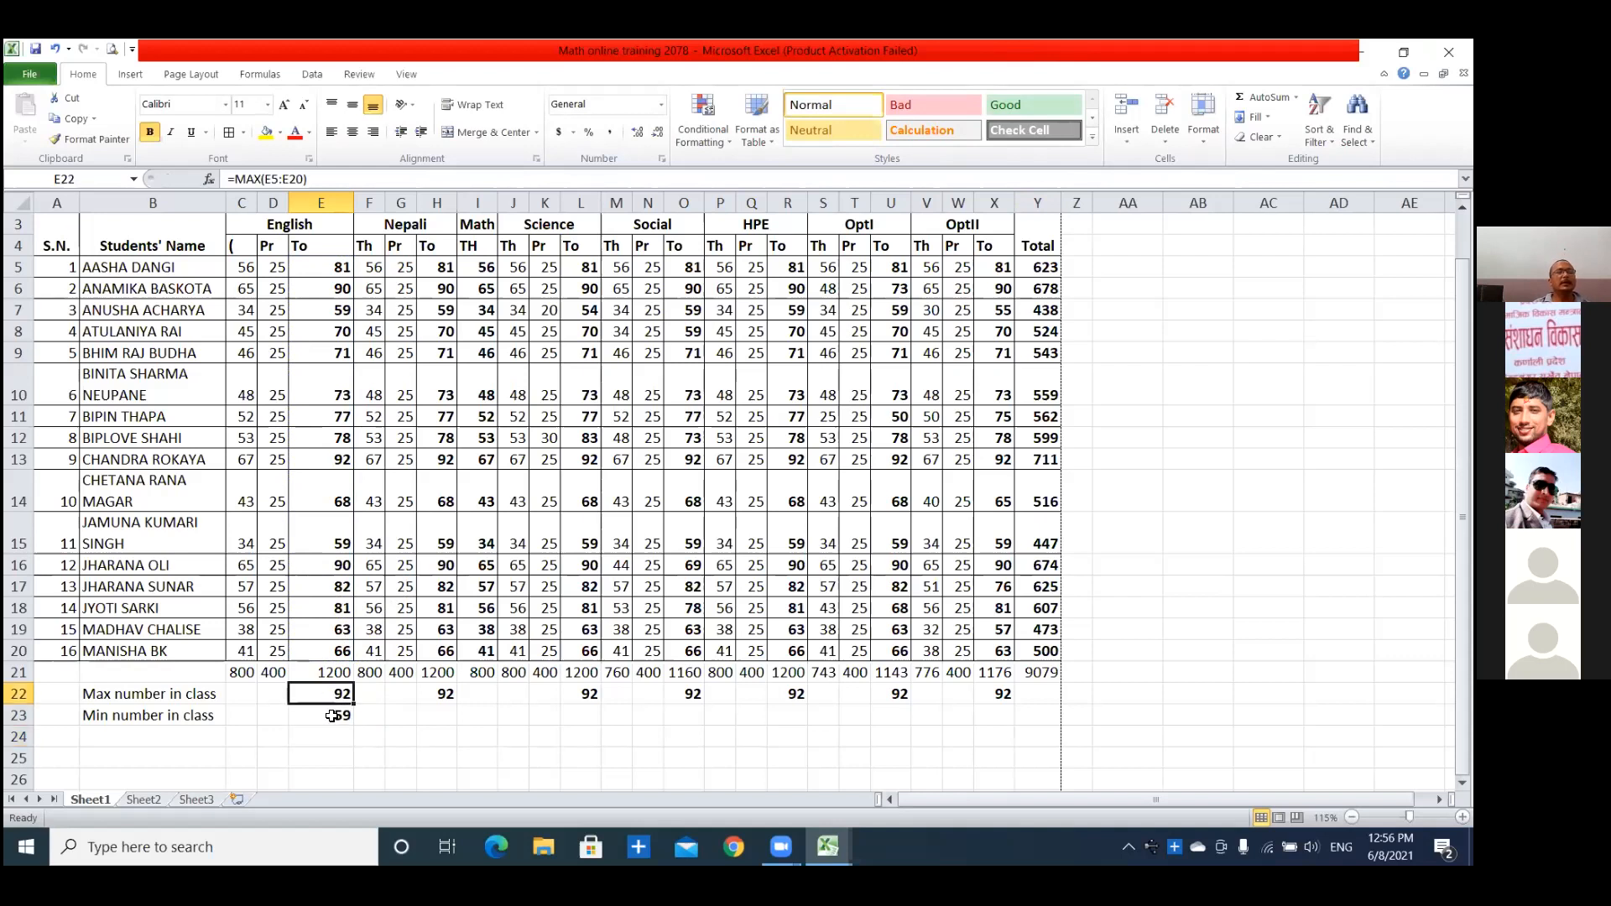
click(332, 716)
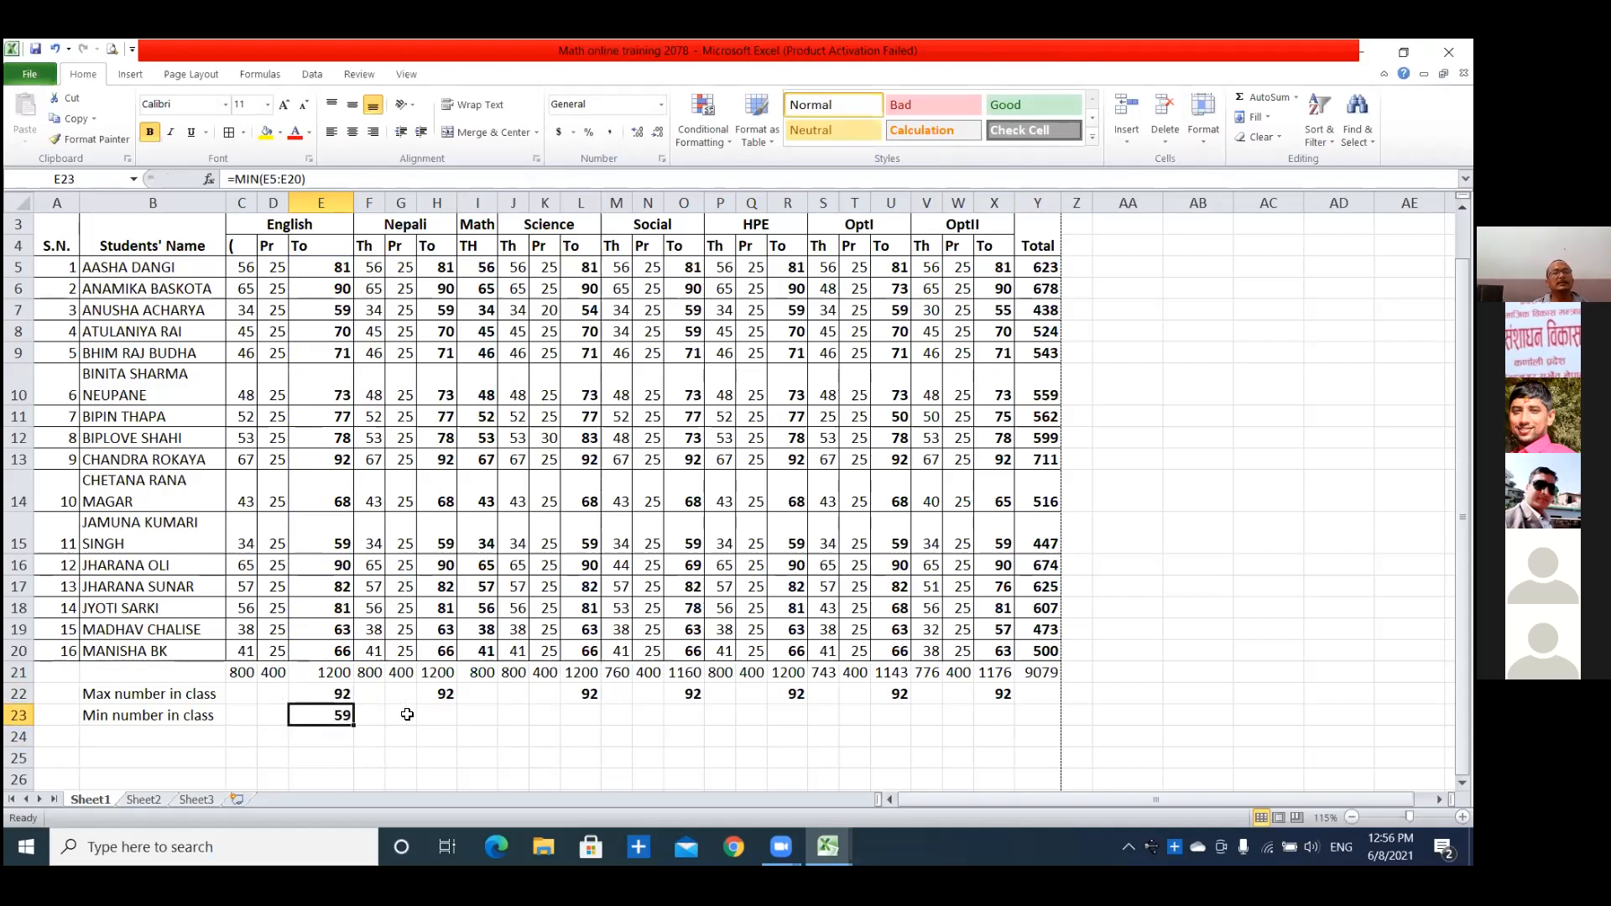
Copy the MIN formula from E23 into the Nepali, Science and Social total columns at H23, L23 and O23.
key(ctrl+c)
click(432, 716)
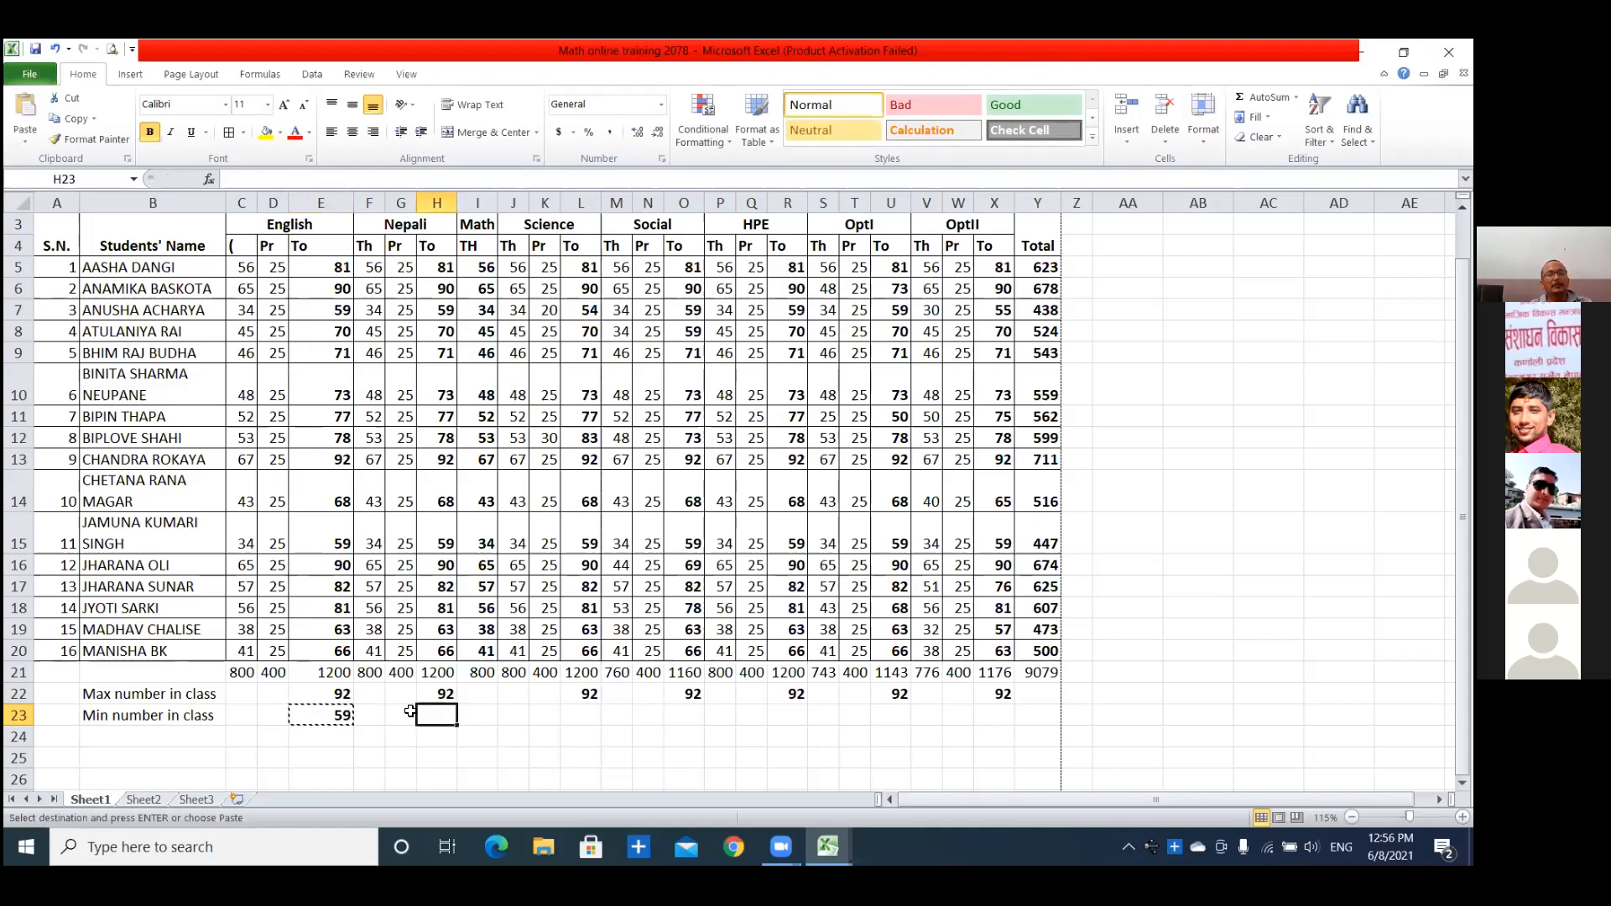
key(ctrl+v)
click(580, 718)
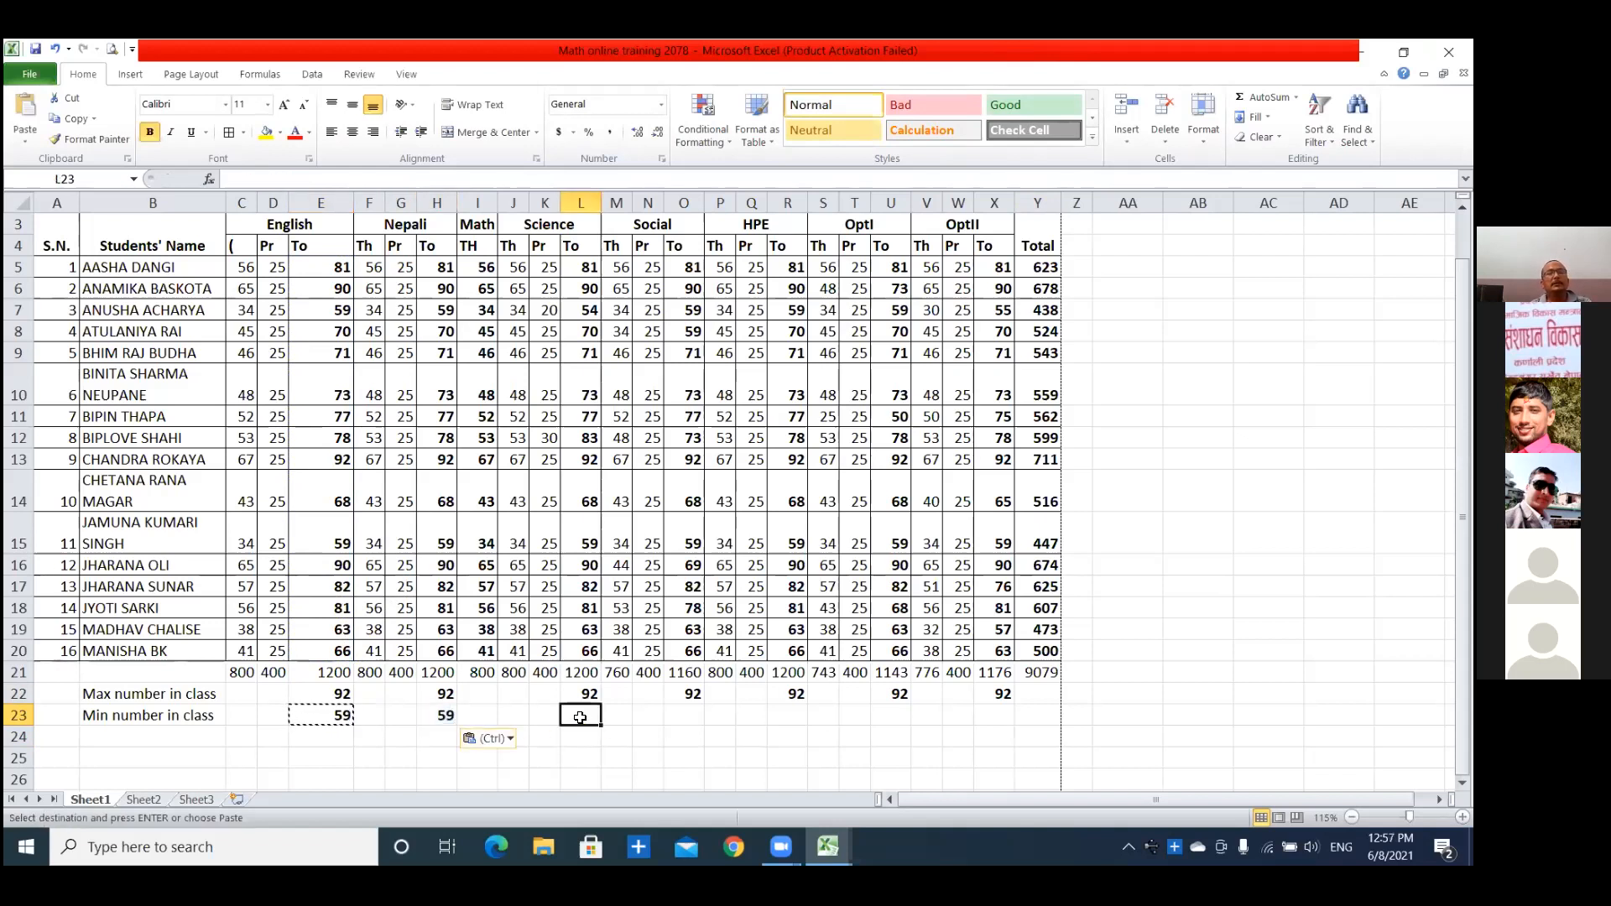
key(ctrl+v)
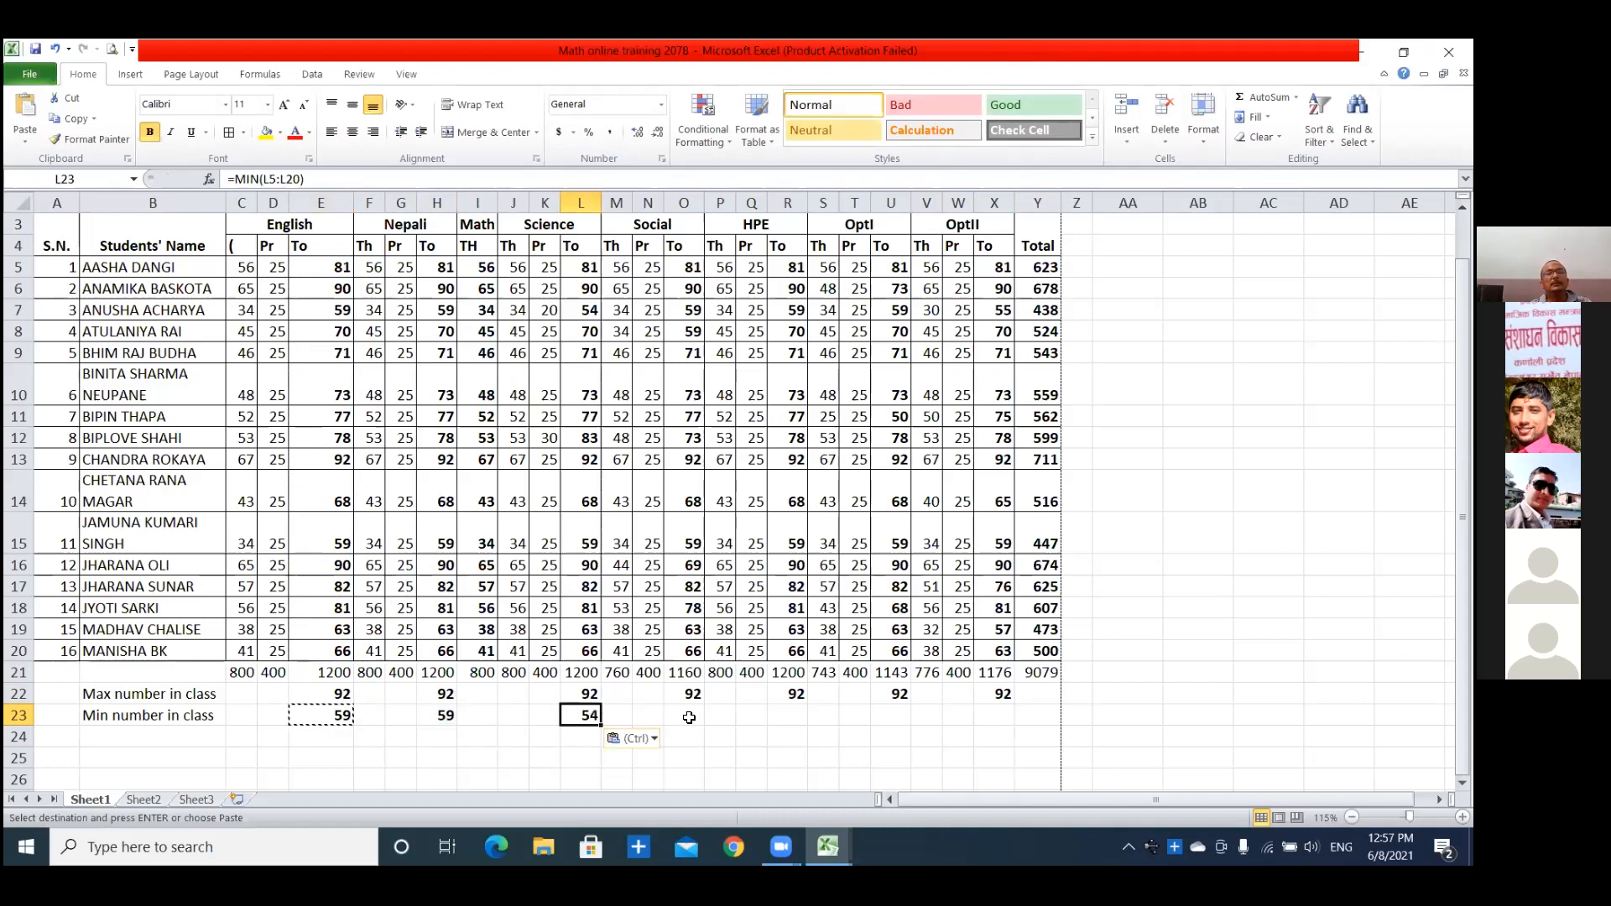
click(684, 717)
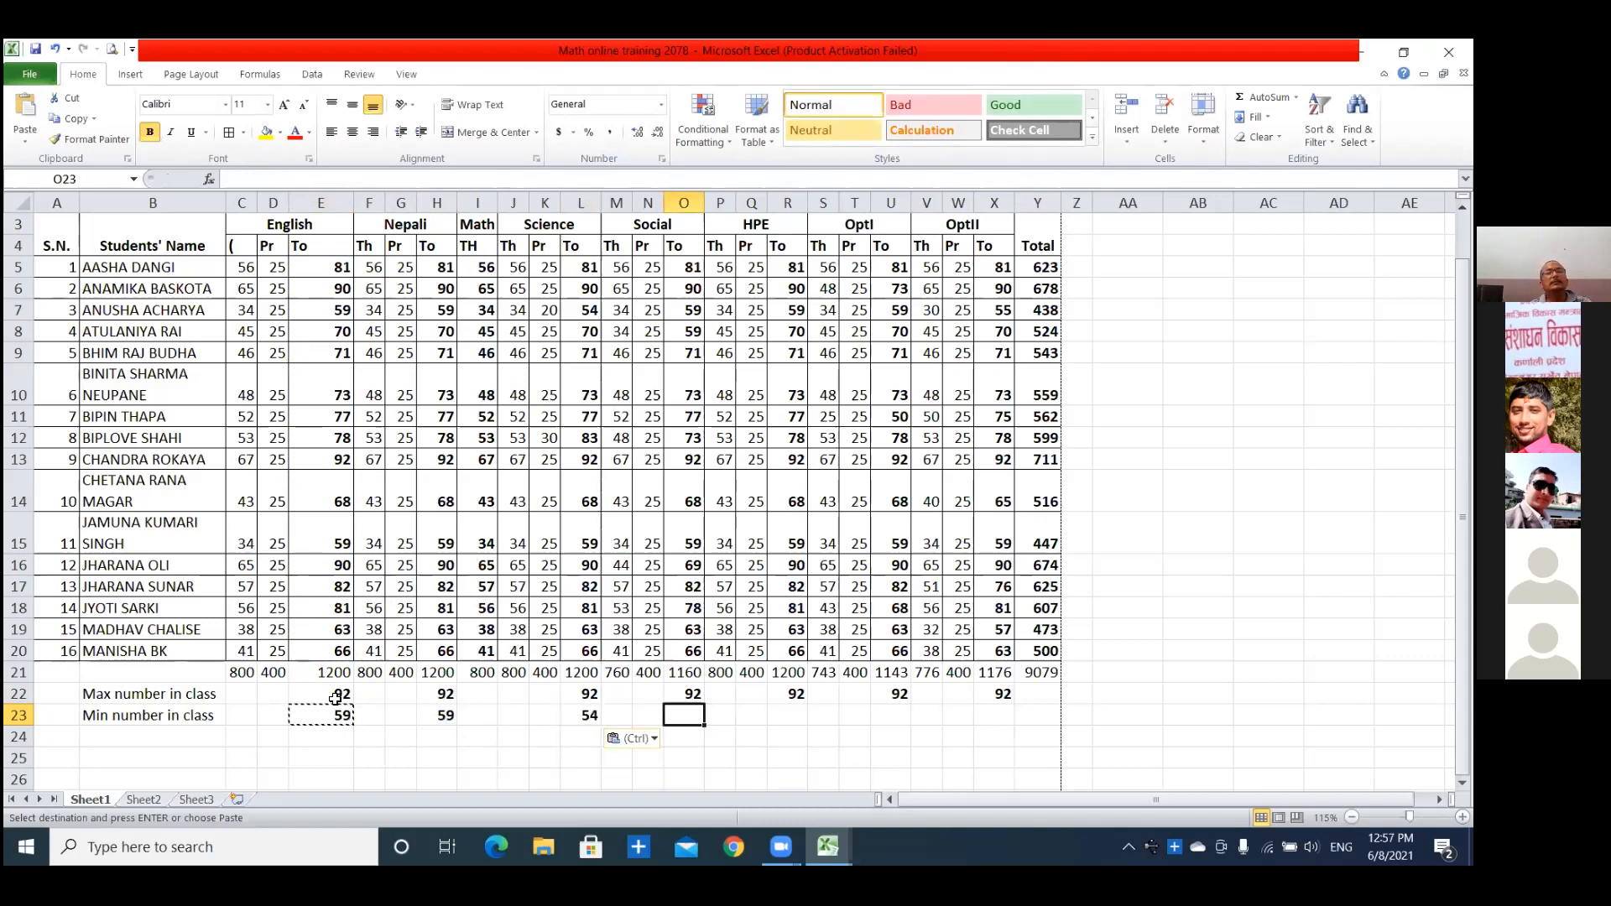
key(ctrl+v)
key(ctrl)
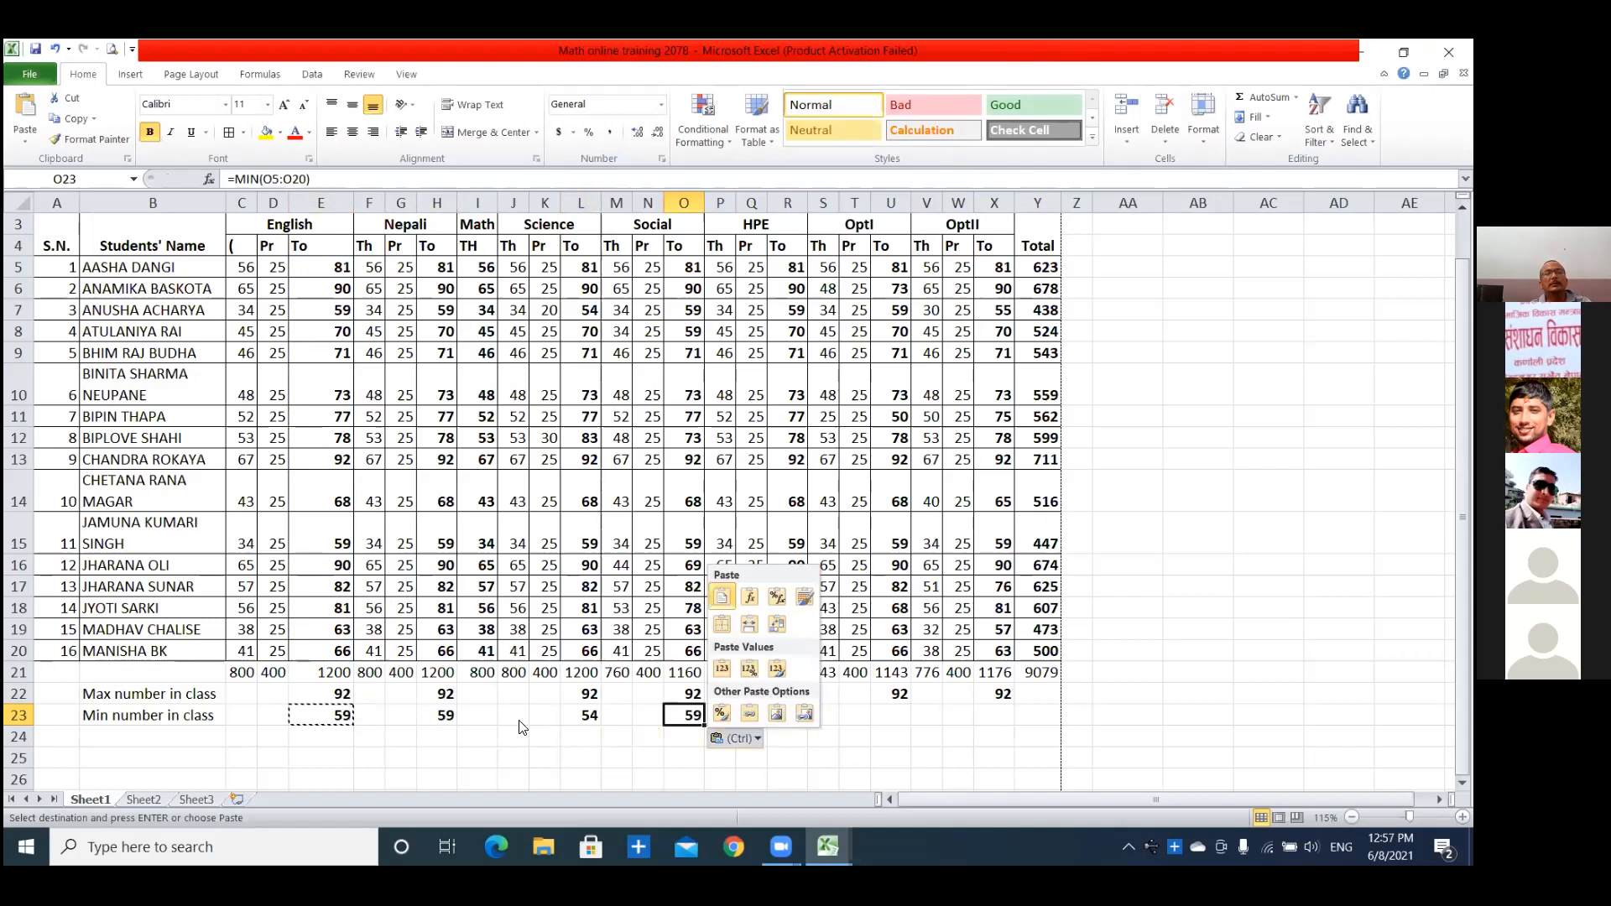
Paste the copied MIN formula into the HPE and OptI total columns at R23 and U23.
click(875, 718)
click(786, 710)
key(ctrl+v)
drag(659, 672, 751, 695)
click(901, 716)
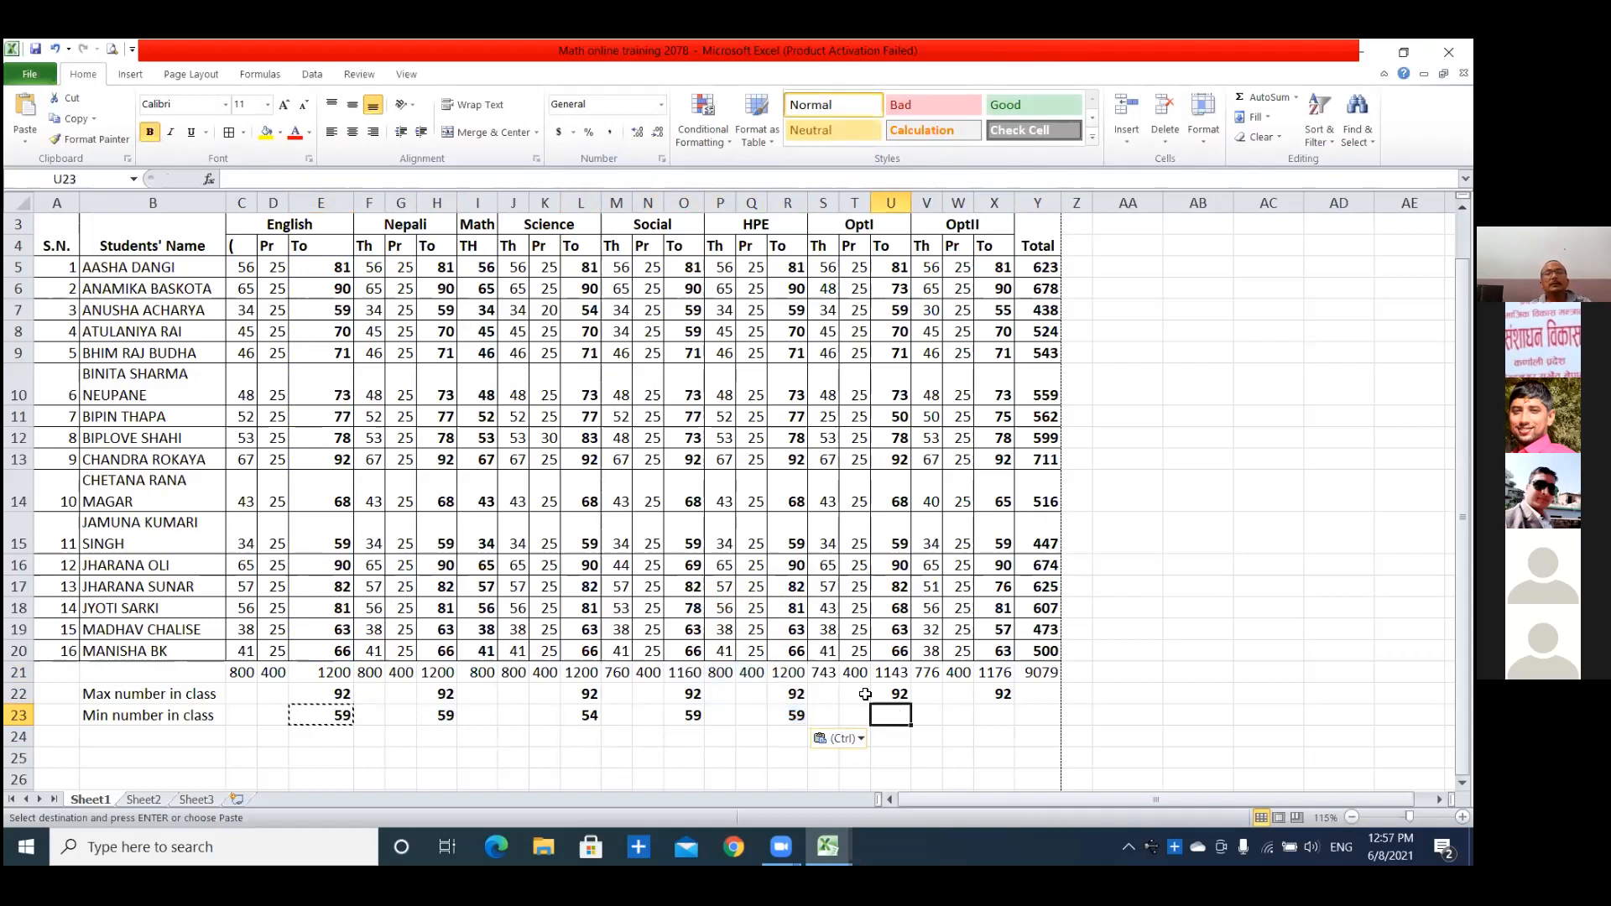
key(ctrl+v)
key(ctrl)
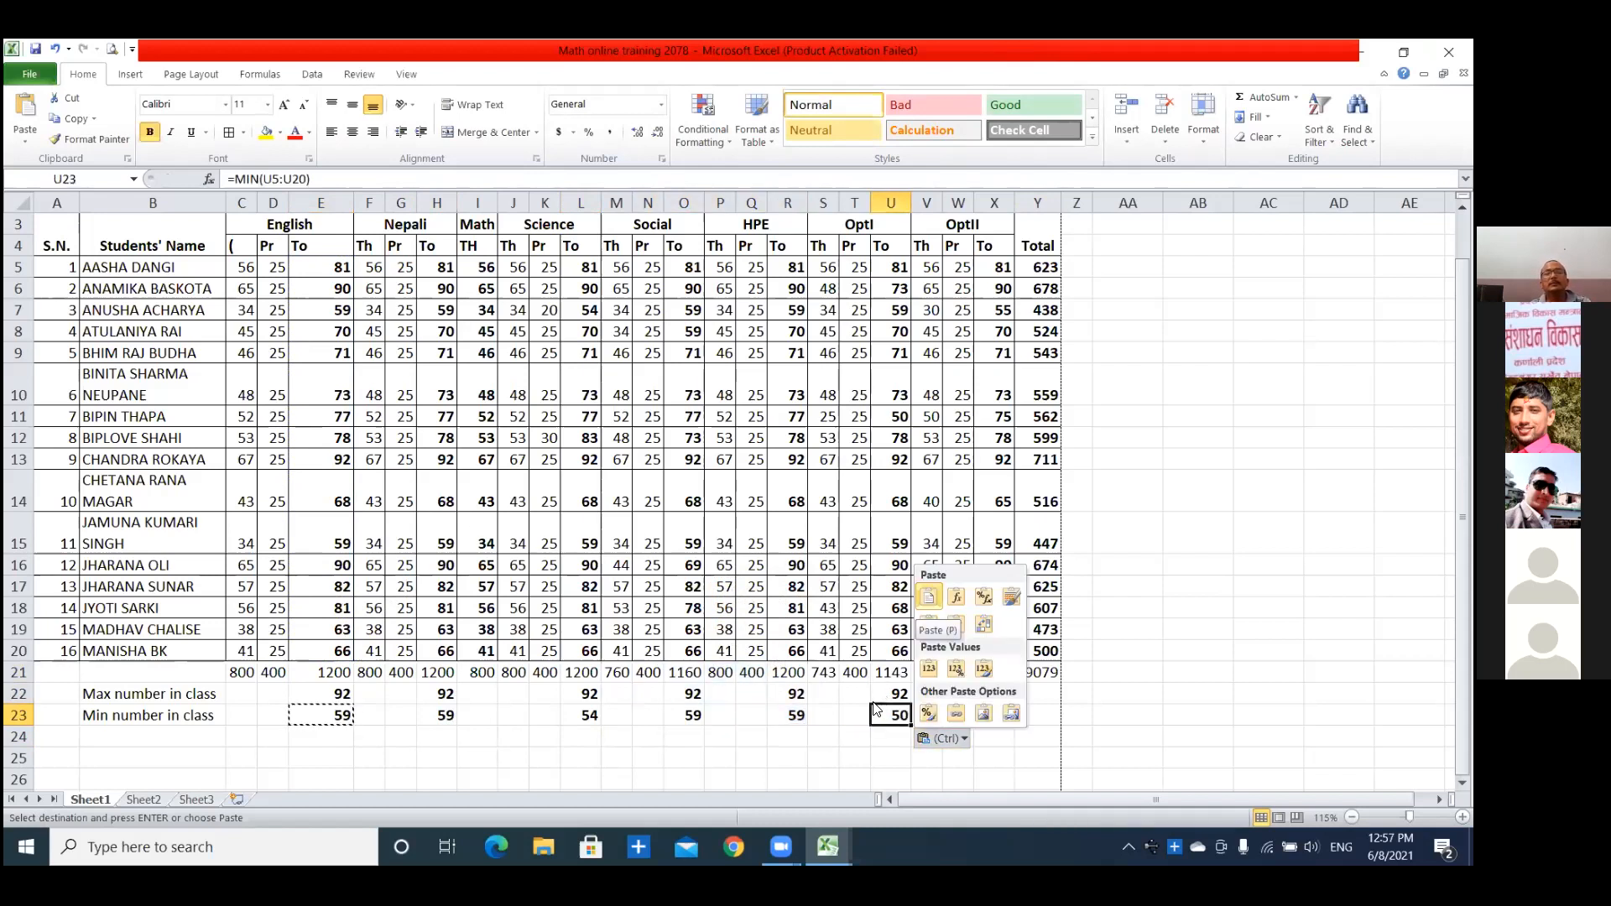
Paste the copied MIN formula under Math in I23 and under the OptII total in X23.
click(480, 718)
click(480, 716)
key(ctrl+v)
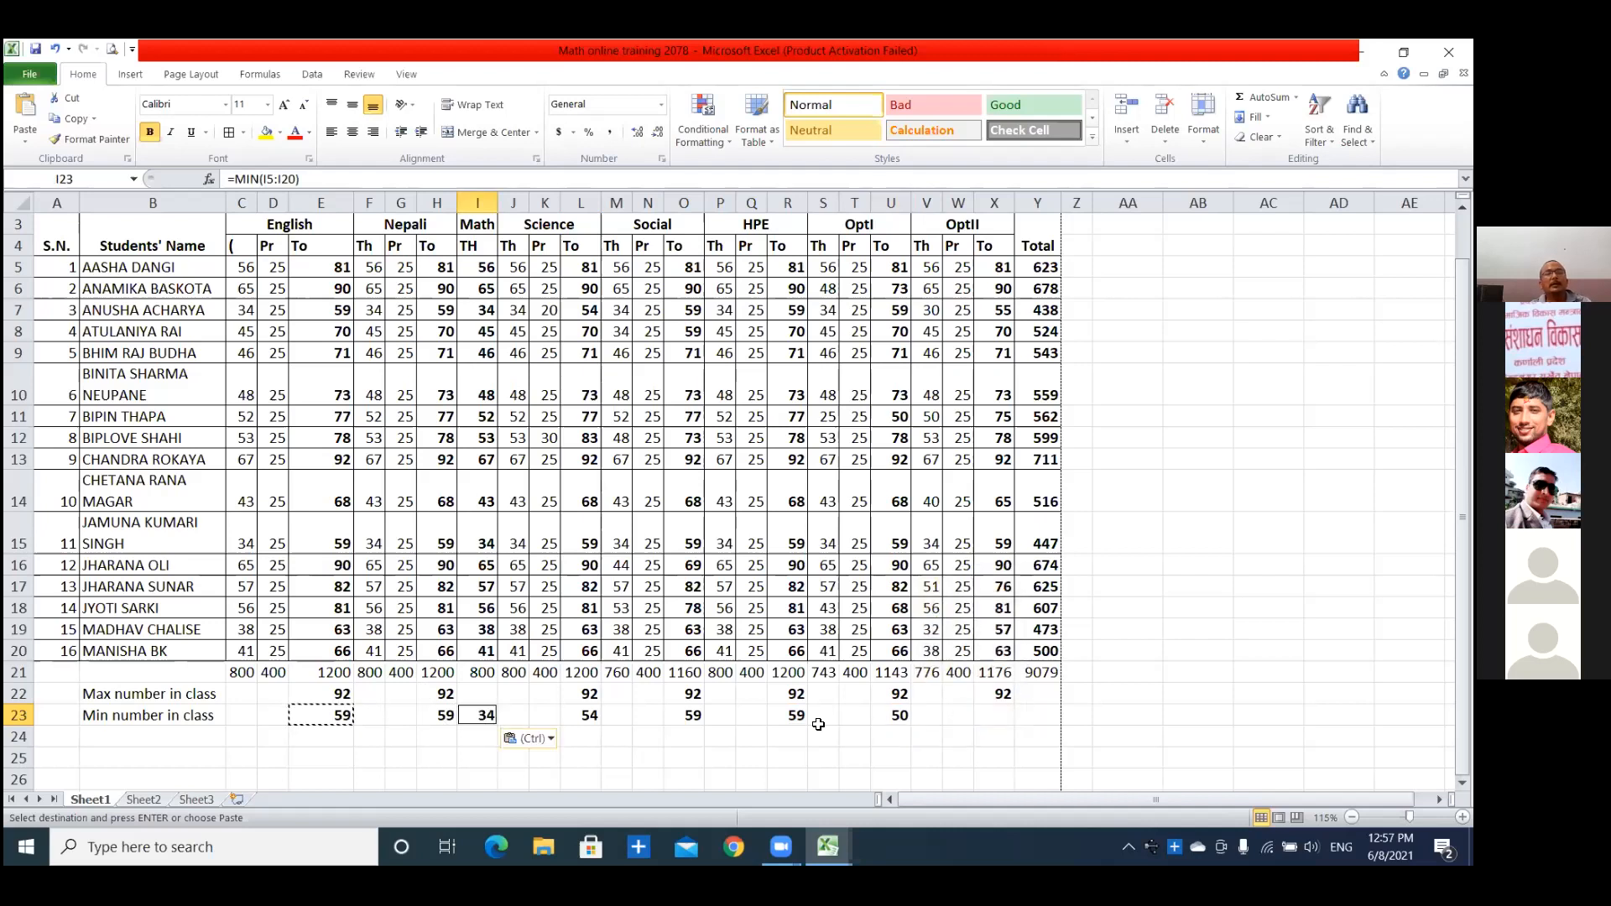
click(995, 718)
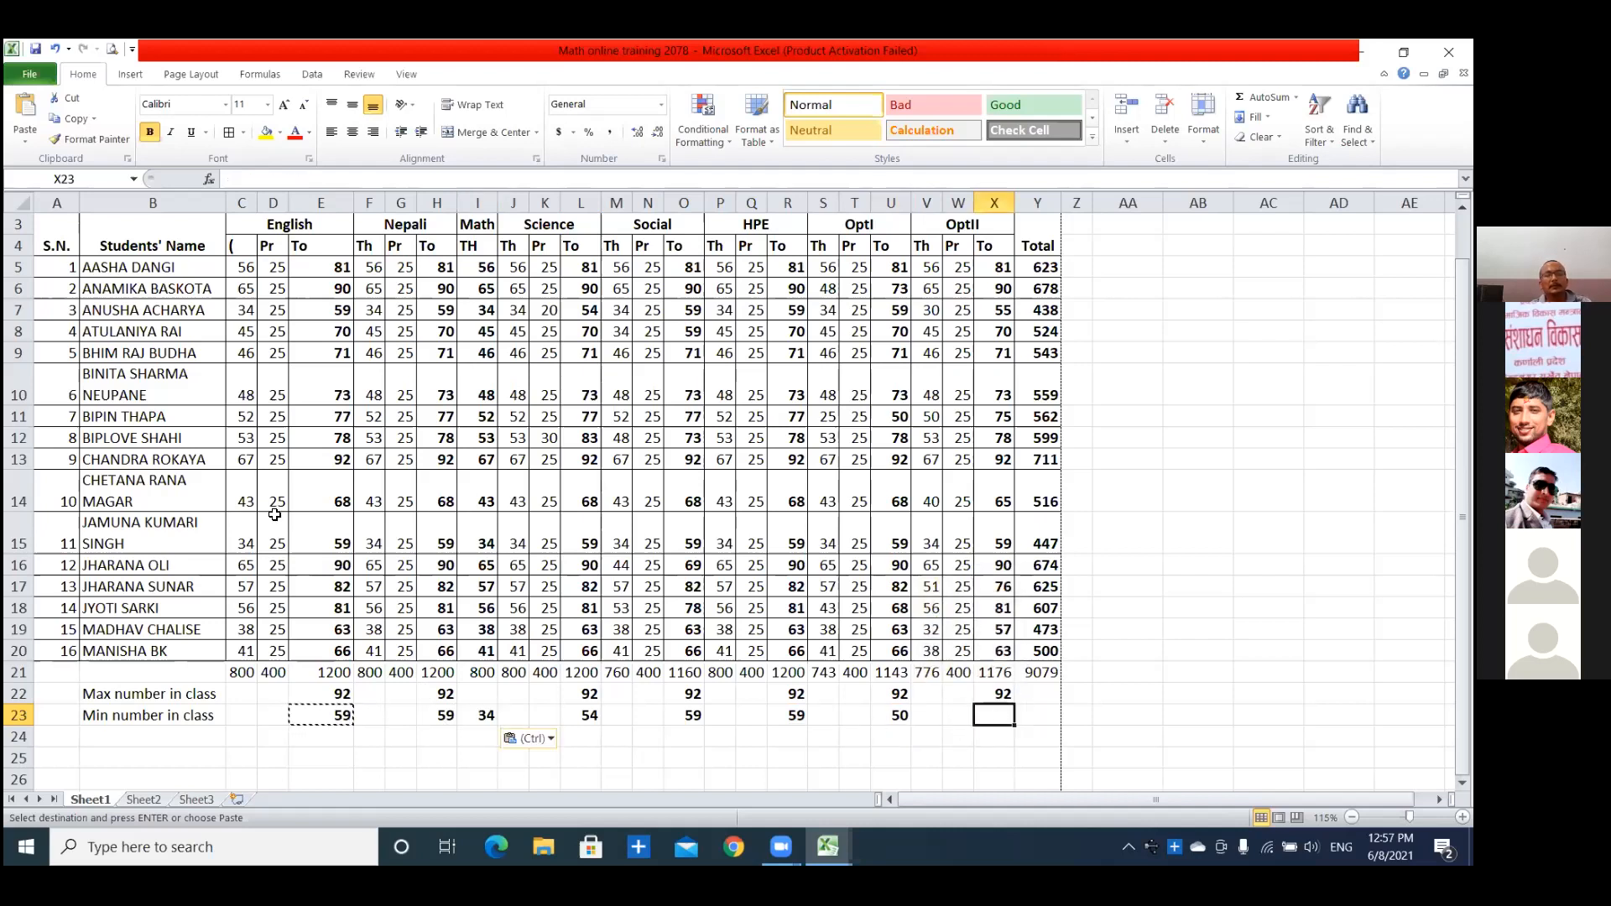
key(ctrl+v)
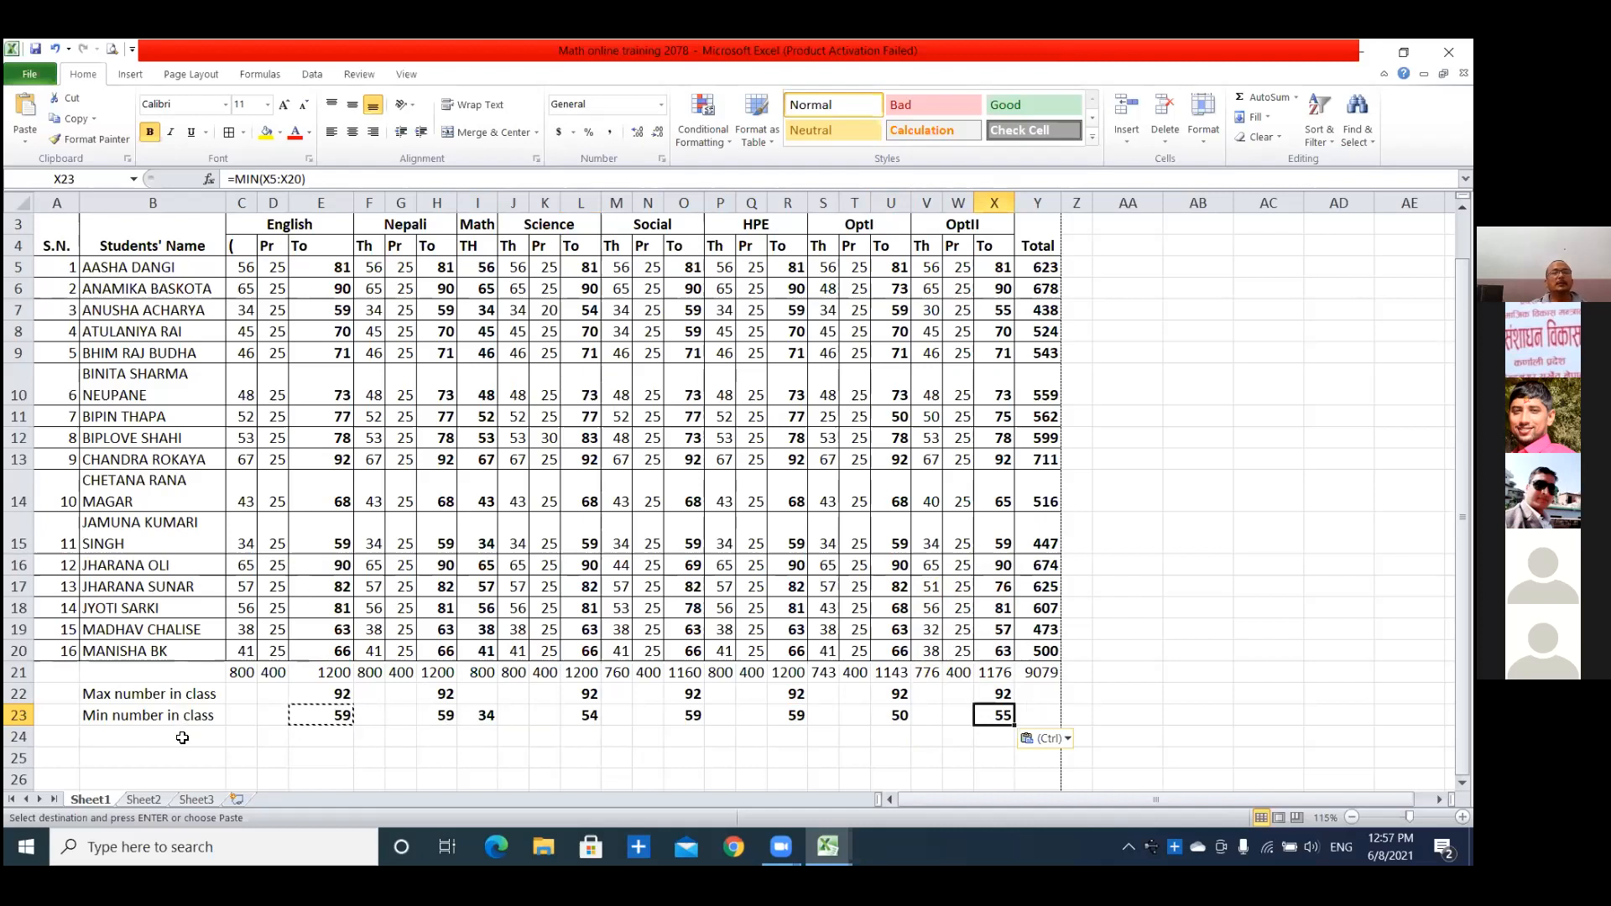
Copy the MAX formula from H22 into I22 for the Math column and end copy mode.
click(423, 690)
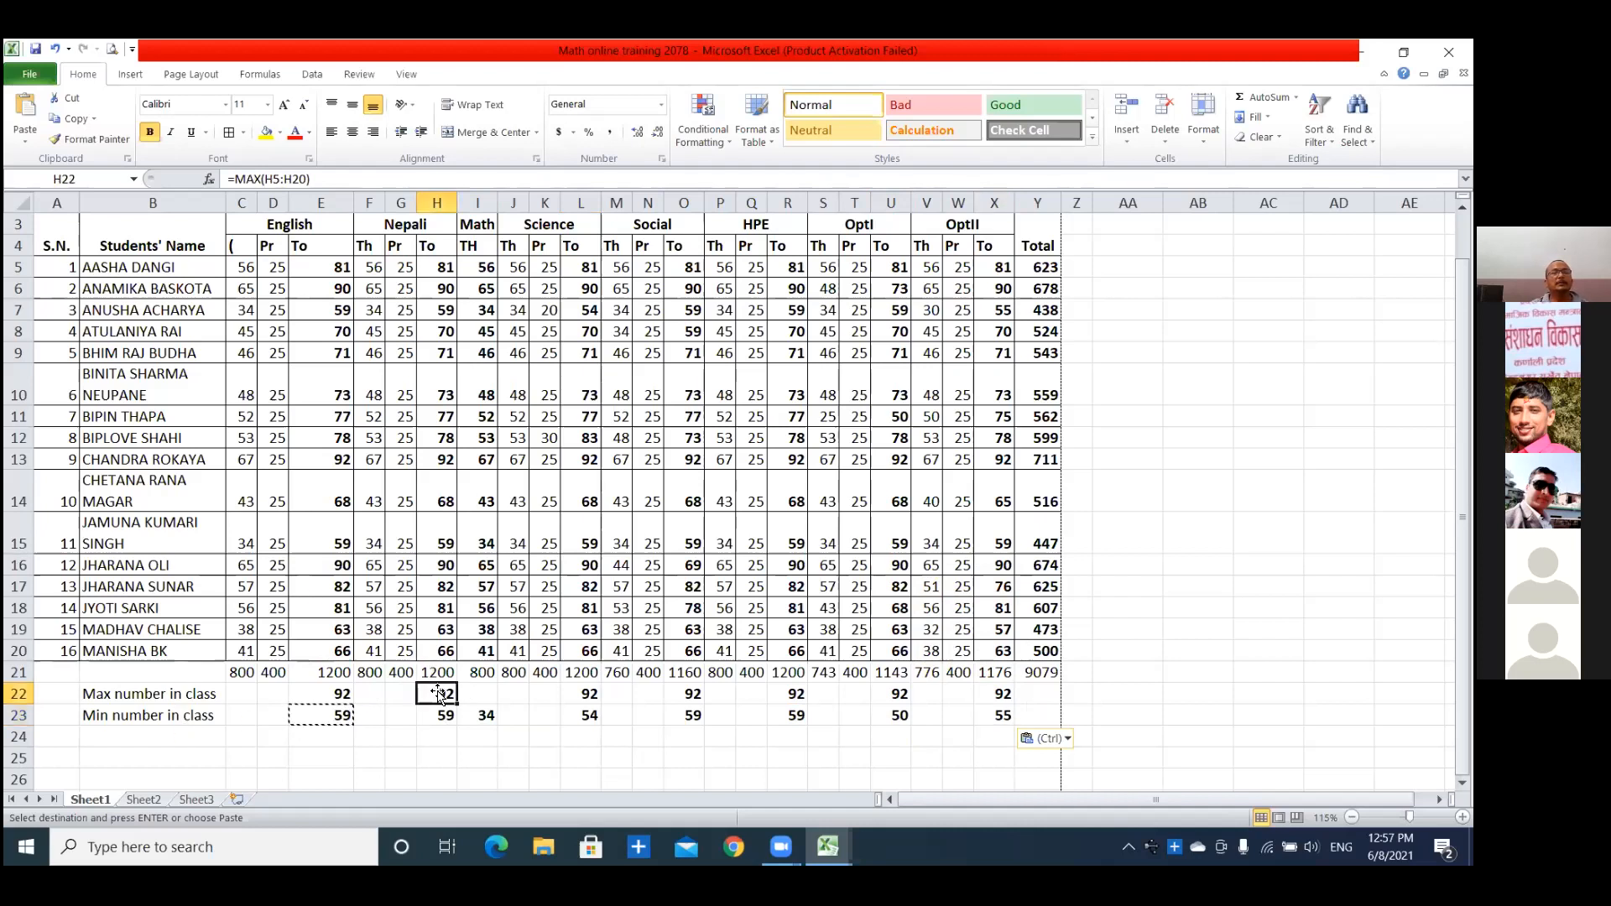
key(ctrl+c)
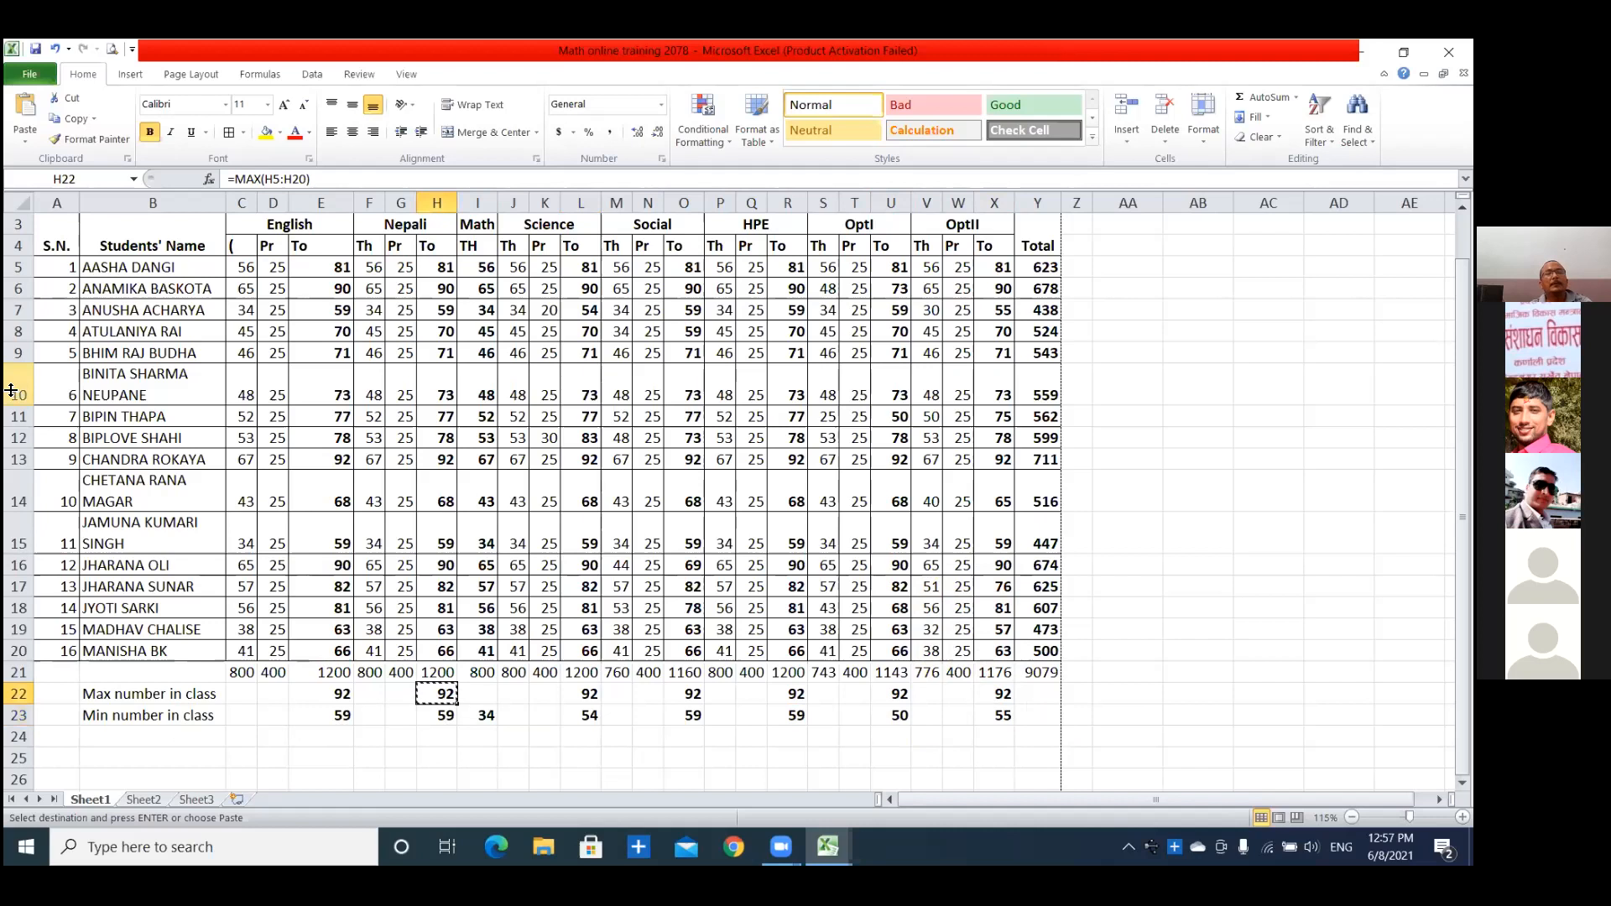
click(479, 693)
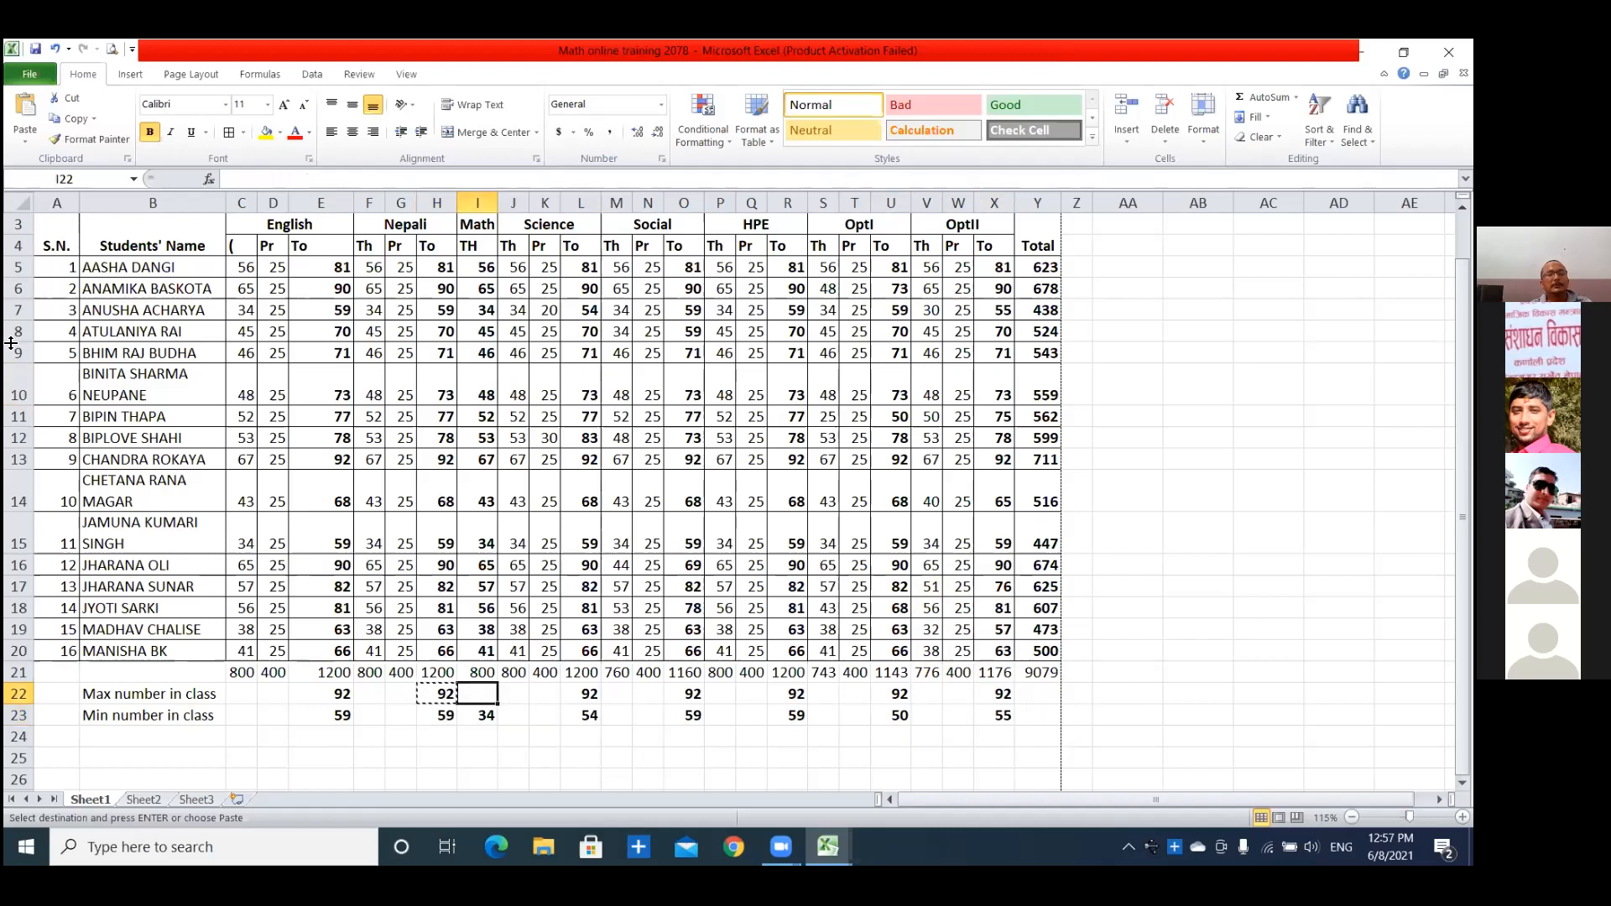
key(ctrl+v)
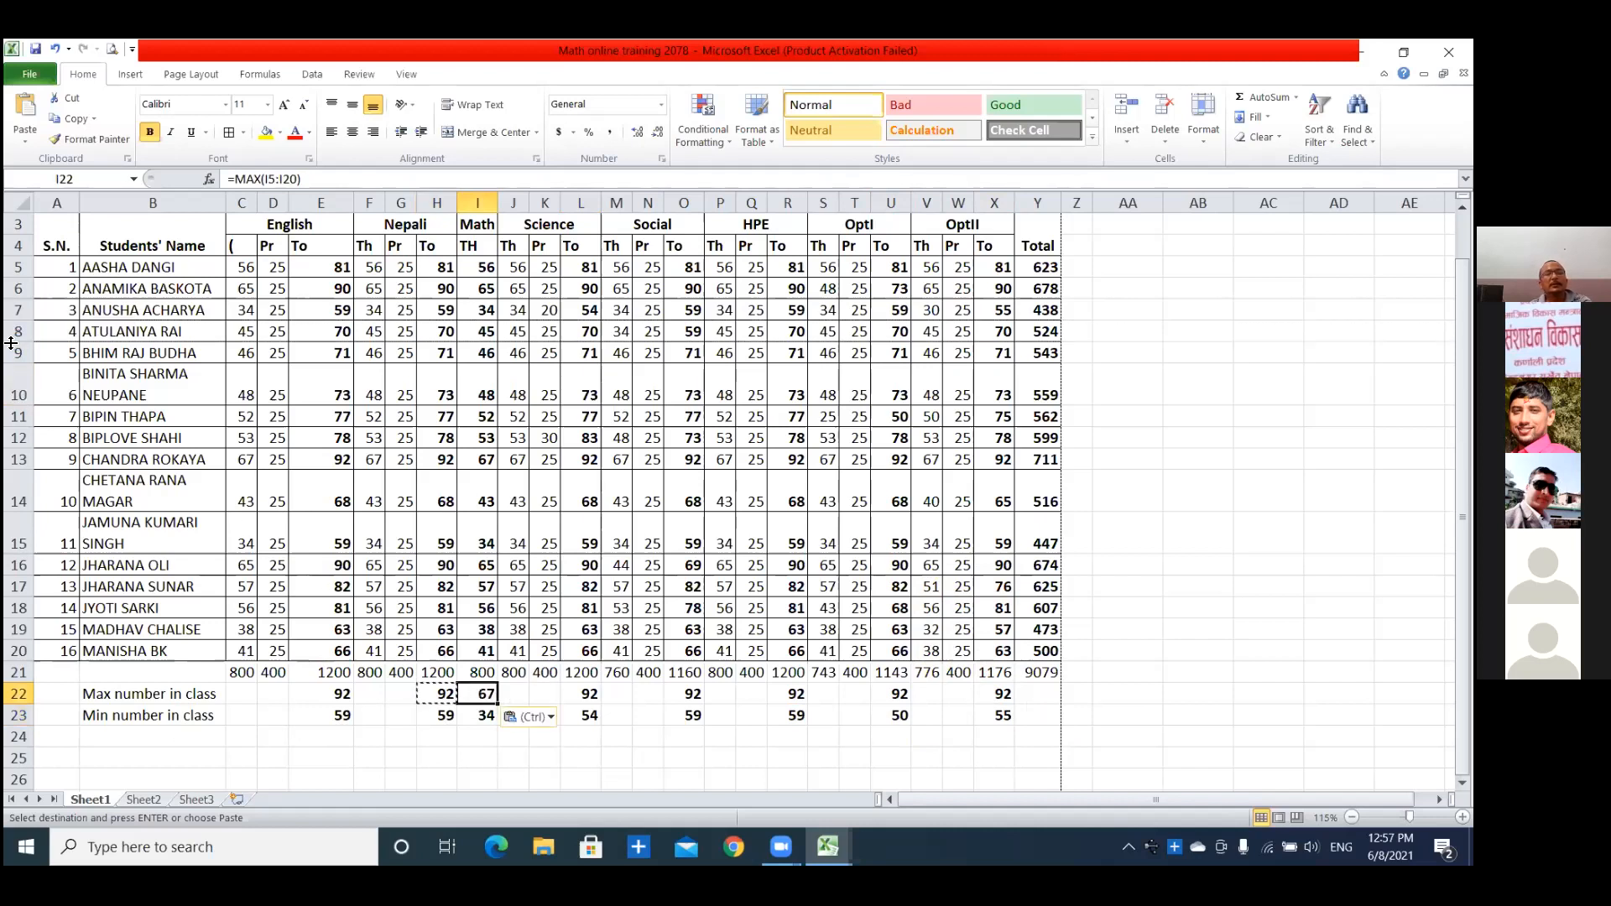
click(851, 732)
key(Escape)
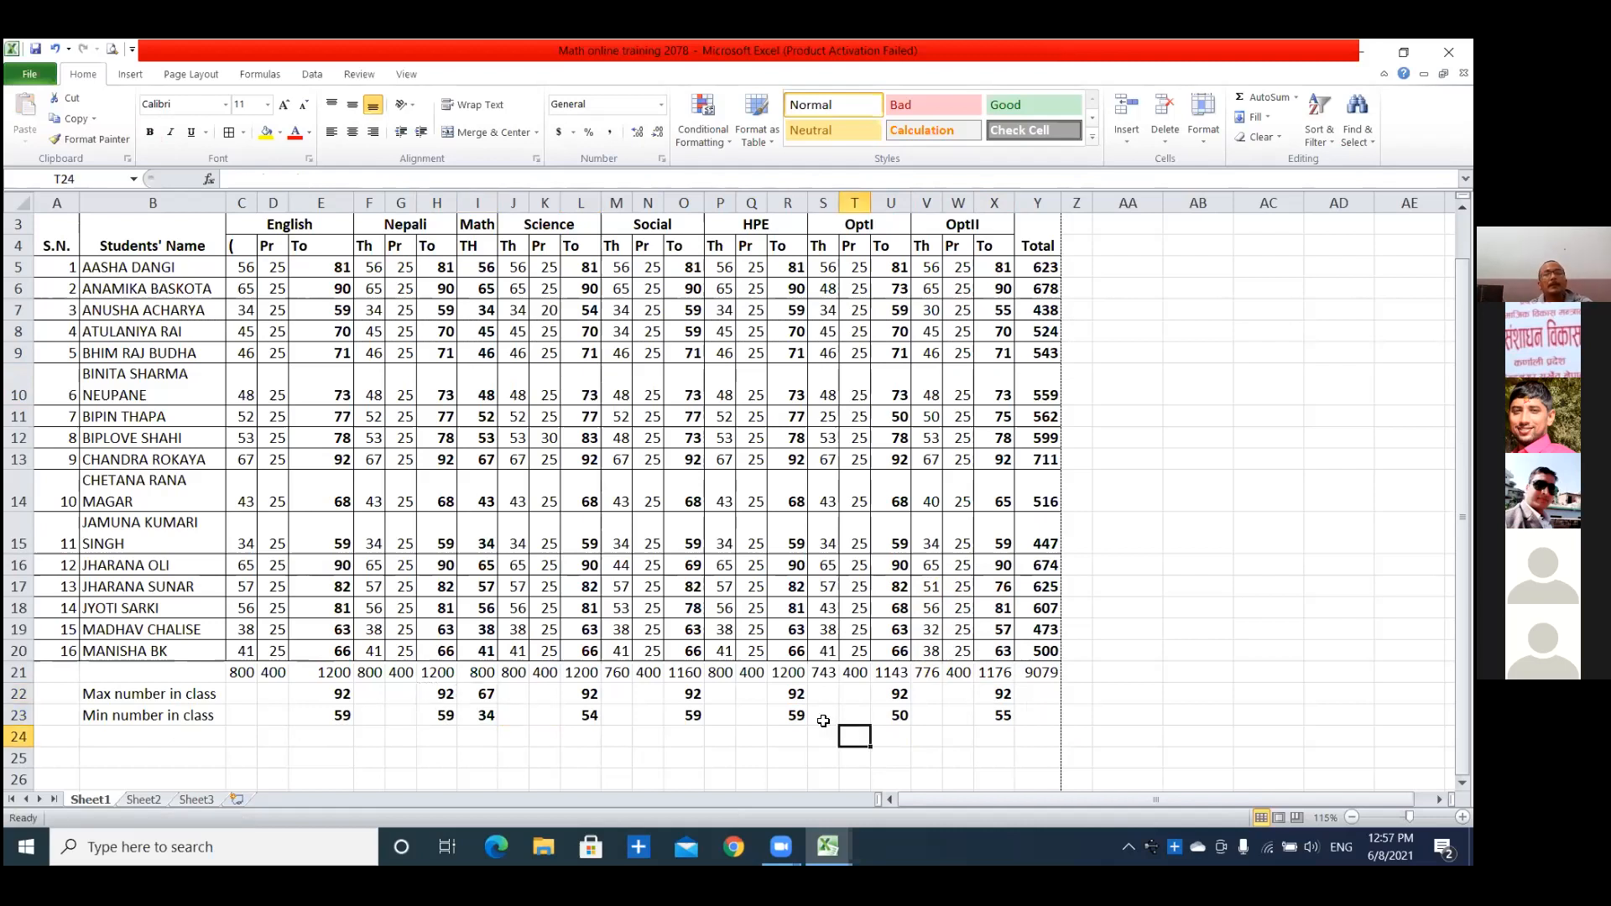
Clear all the maximum and minimum formulas in E22:X23, keeping the row labels.
click(1114, 709)
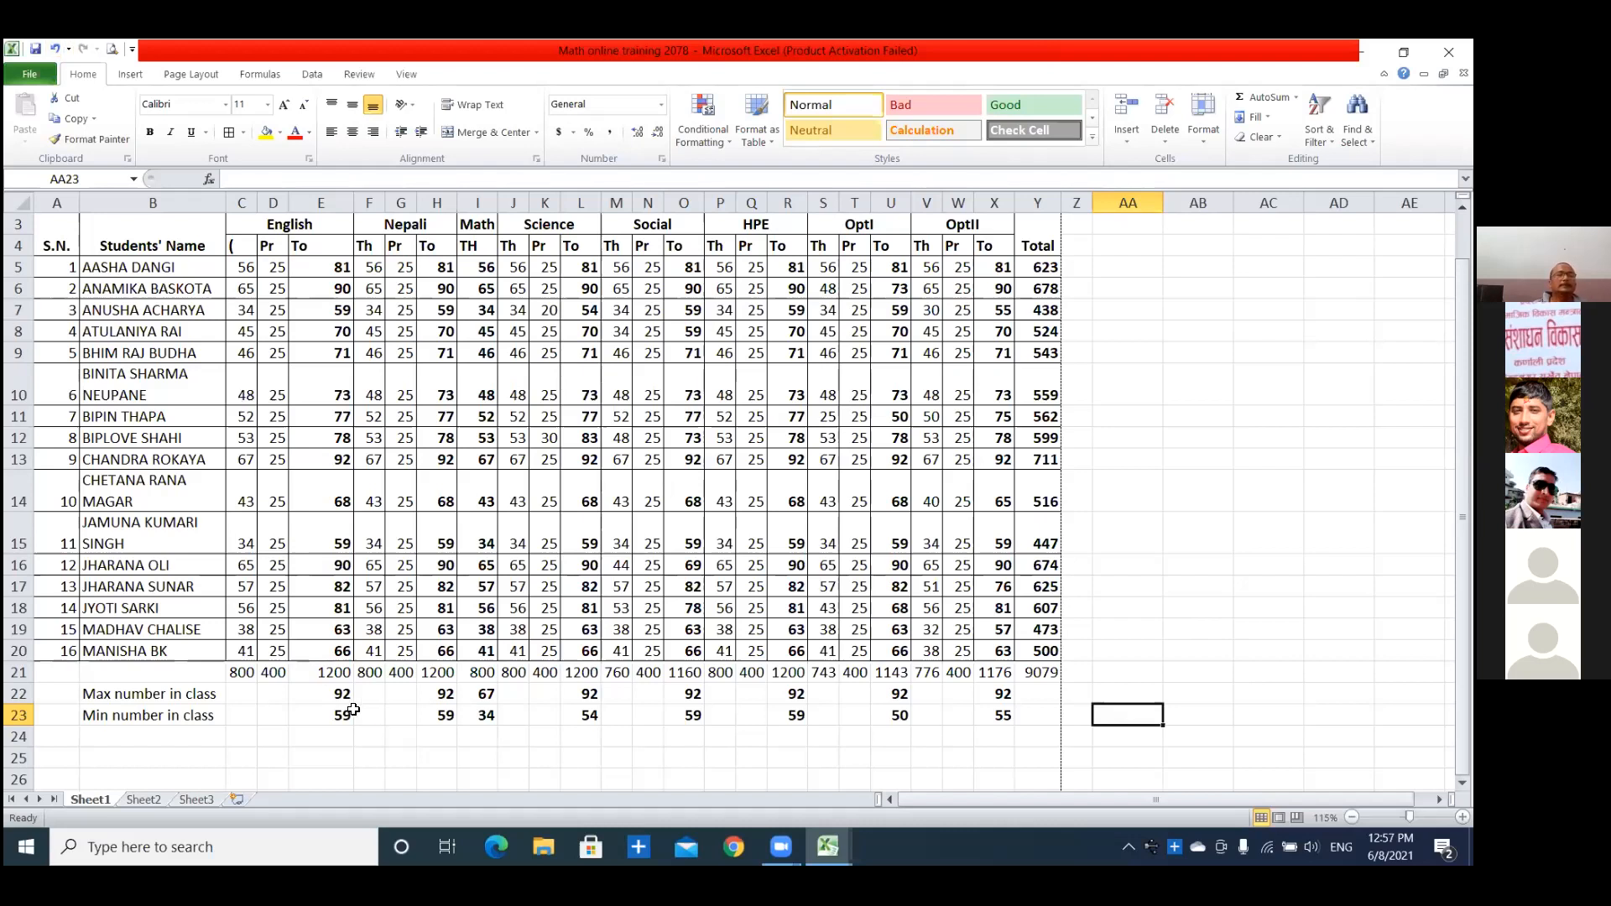
drag(331, 694, 1014, 722)
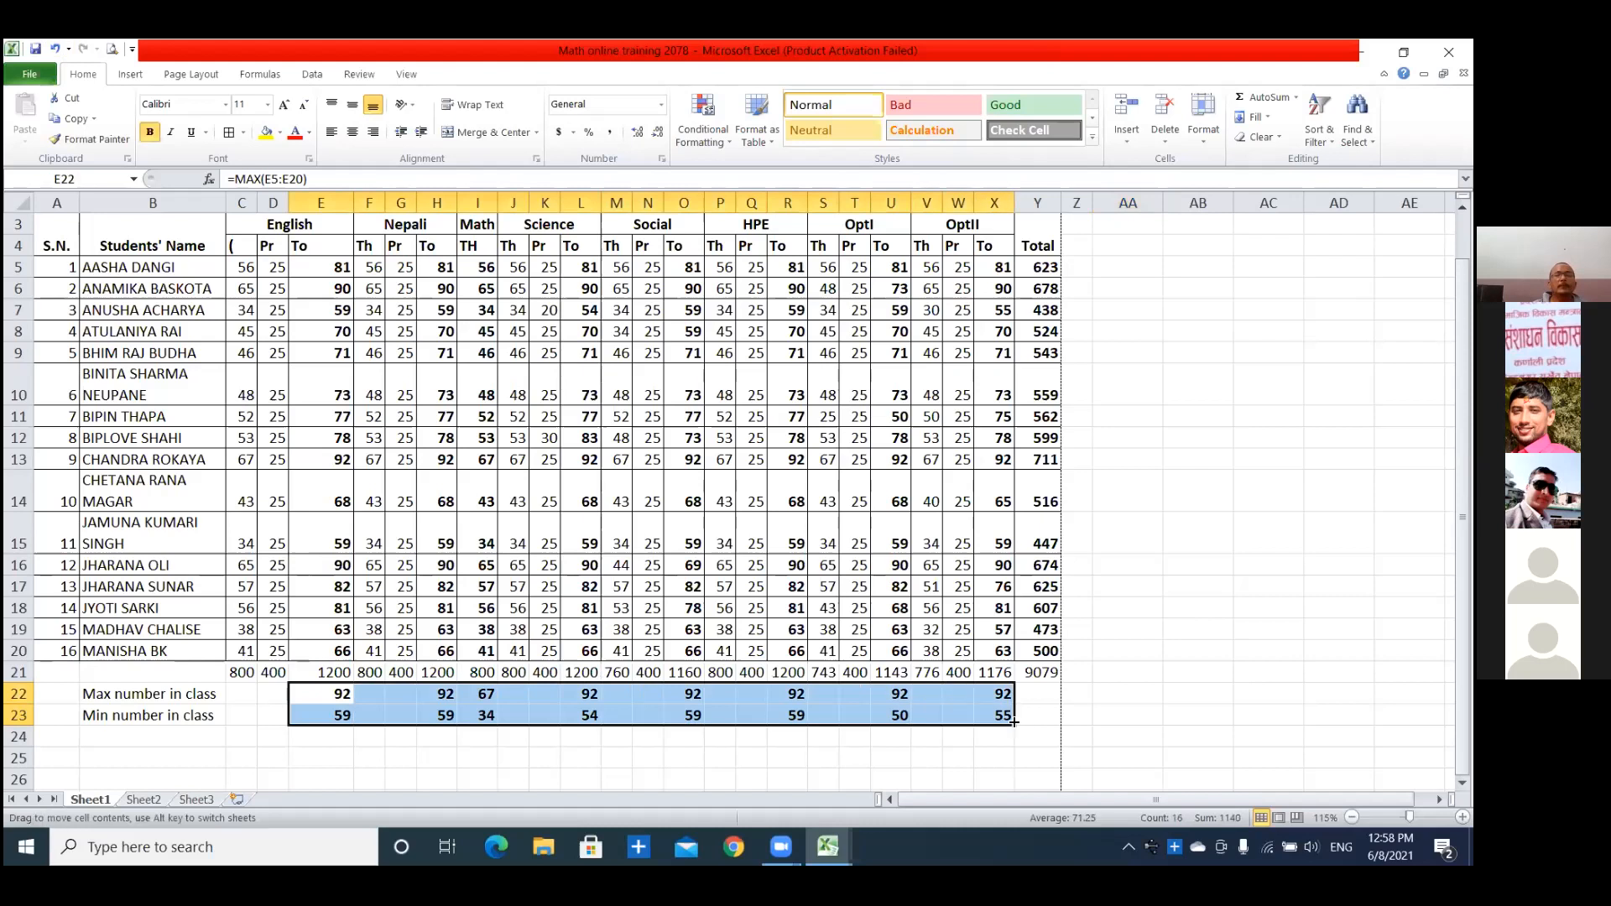
key(Delete)
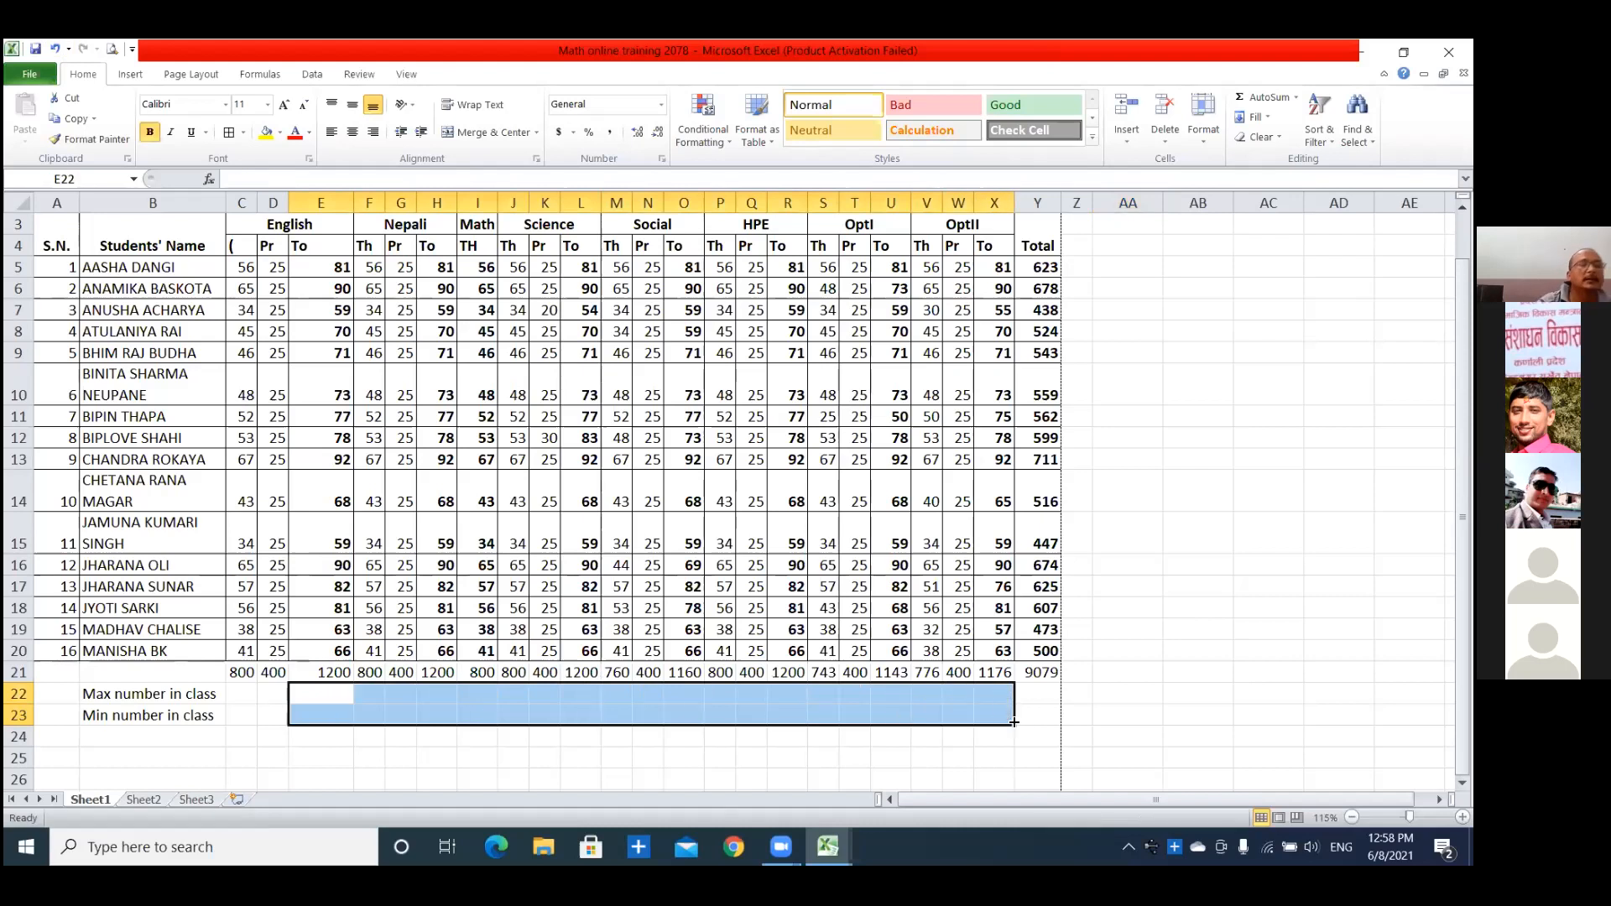
click(319, 752)
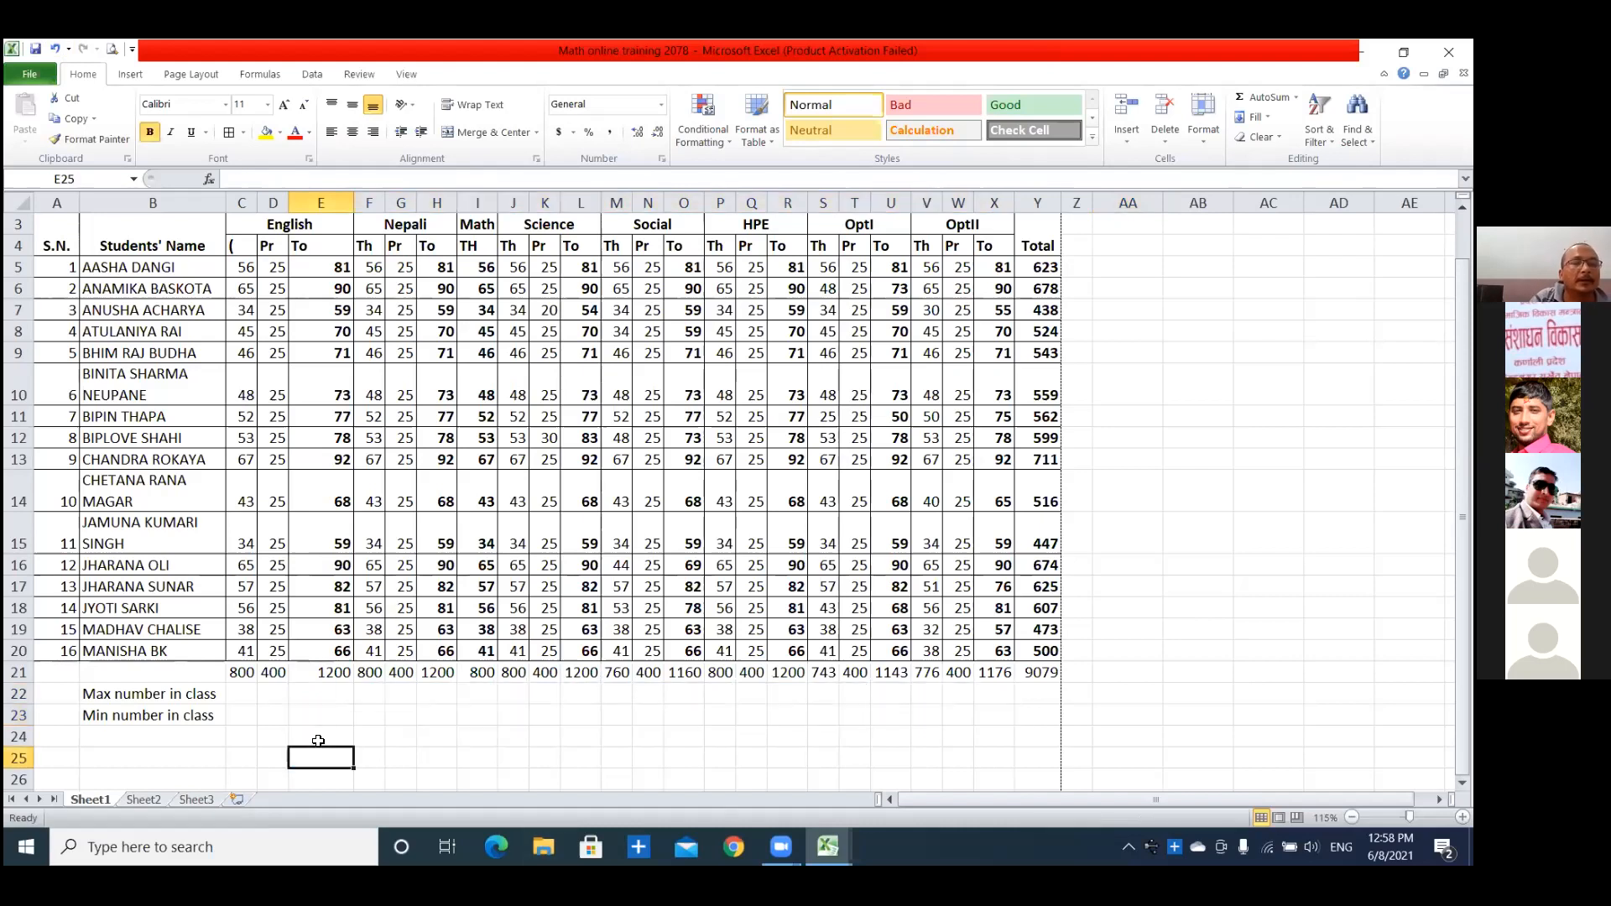
Enter =max(E5:E20) in E22 for the highest English total.
click(316, 692)
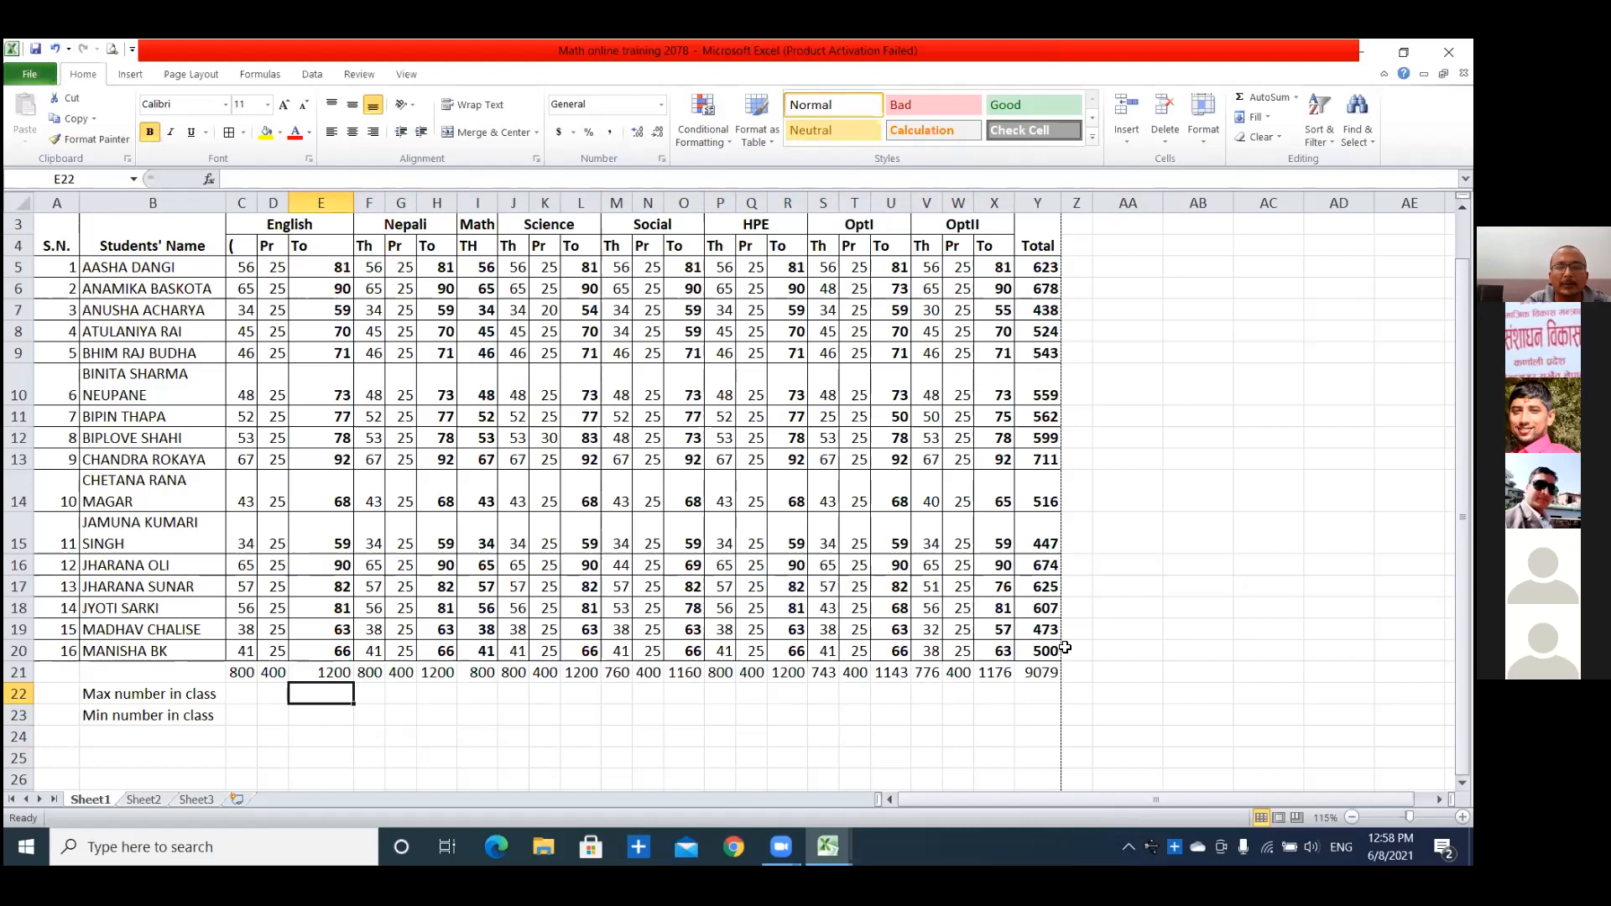
text(=)
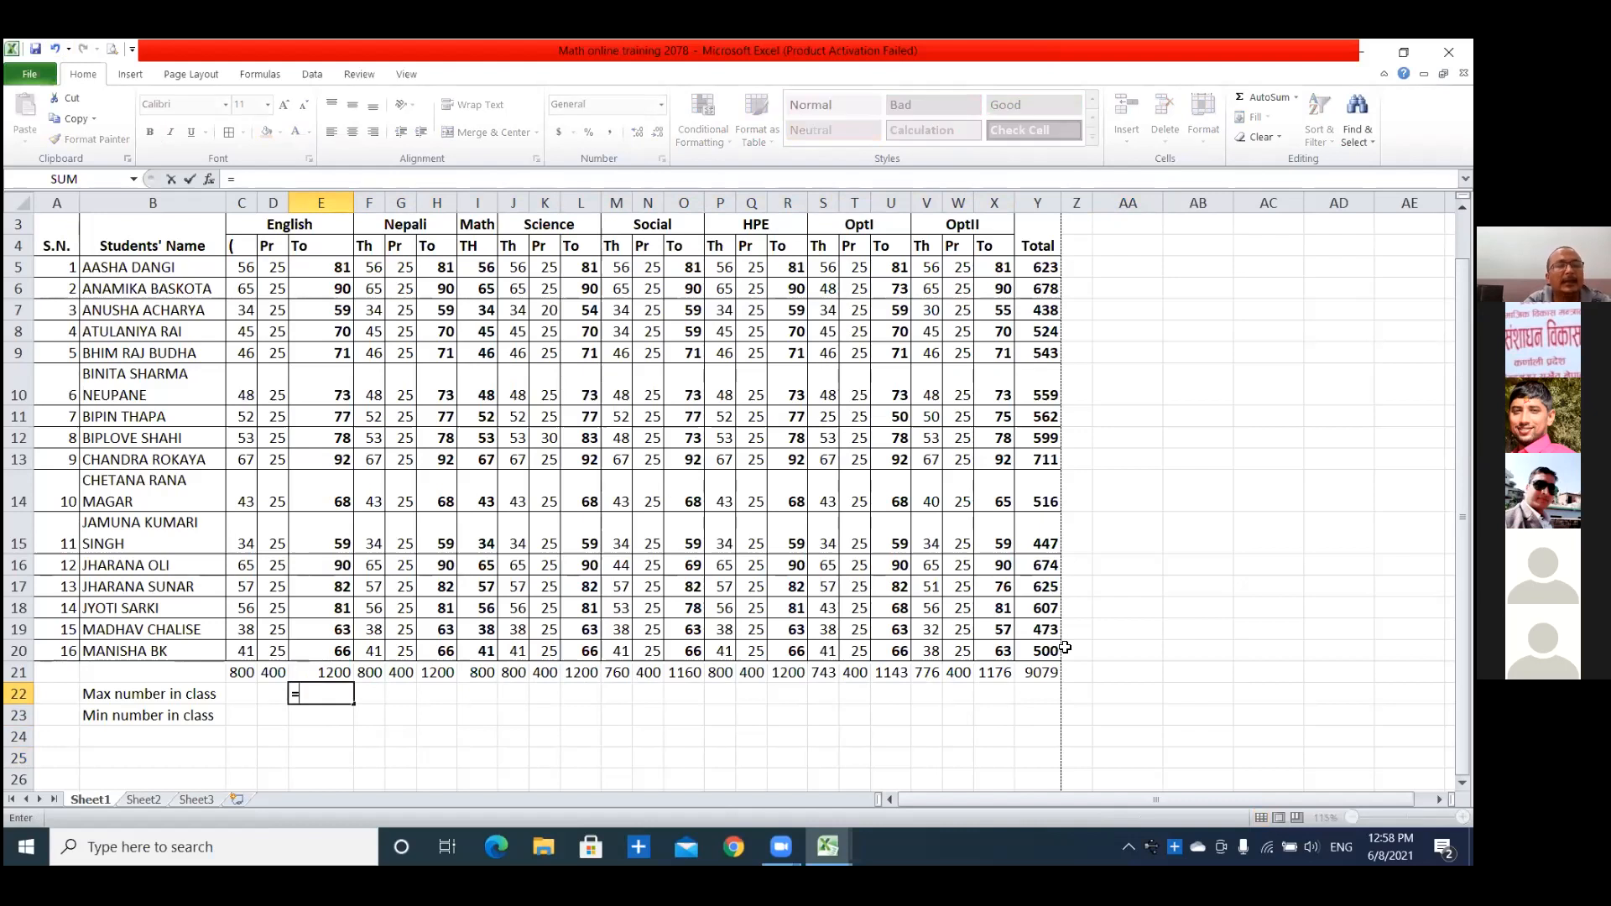
text(MAX)
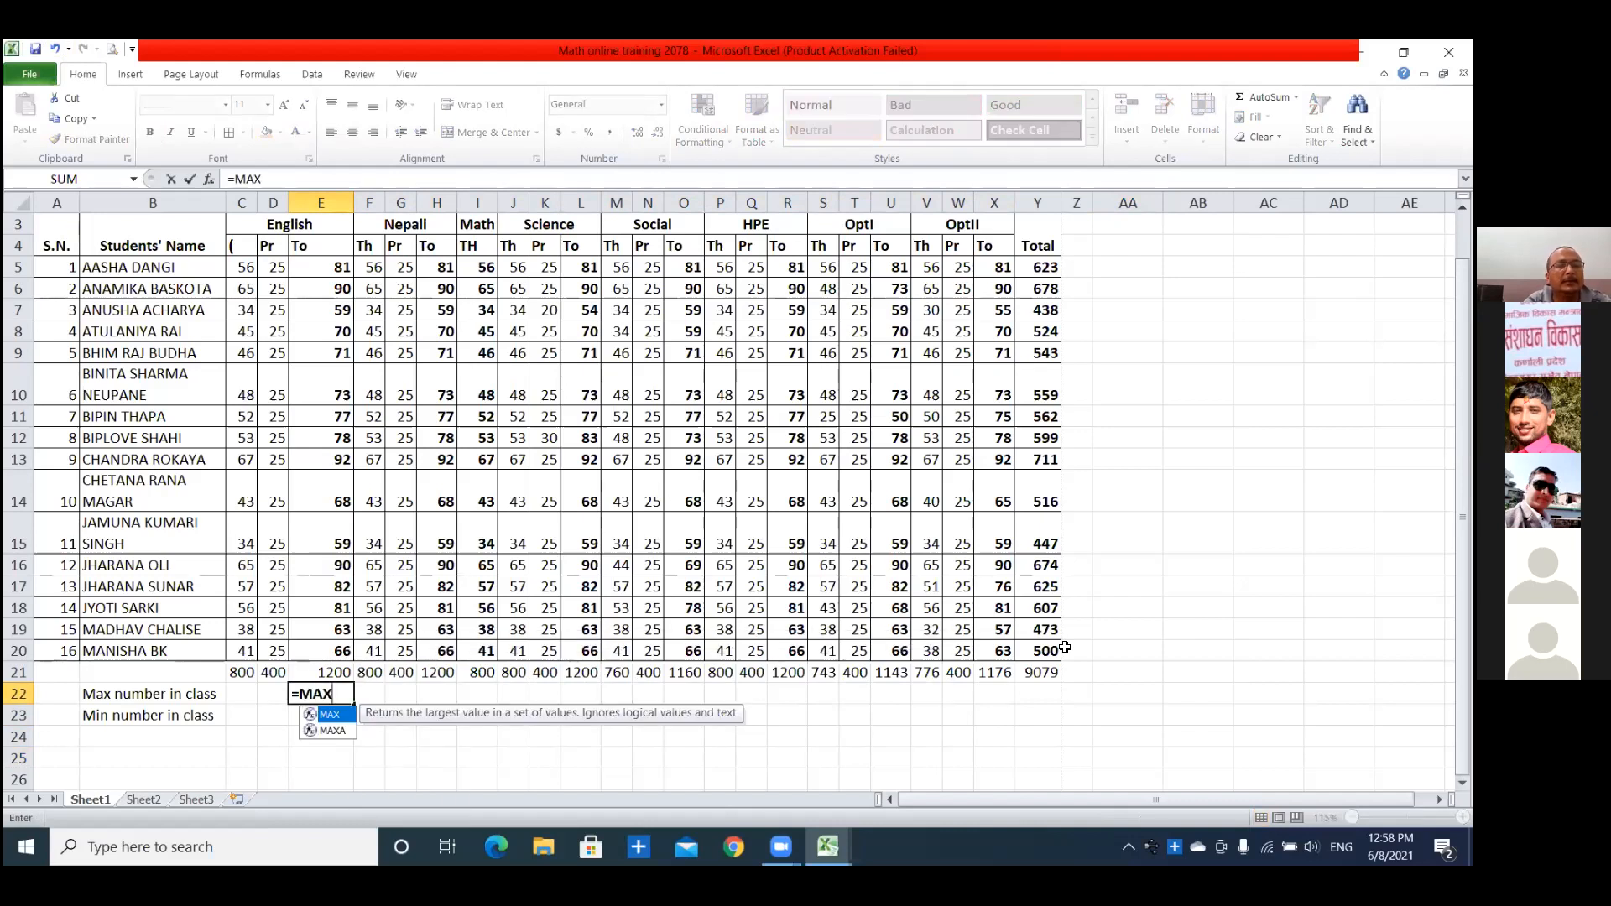
text(()
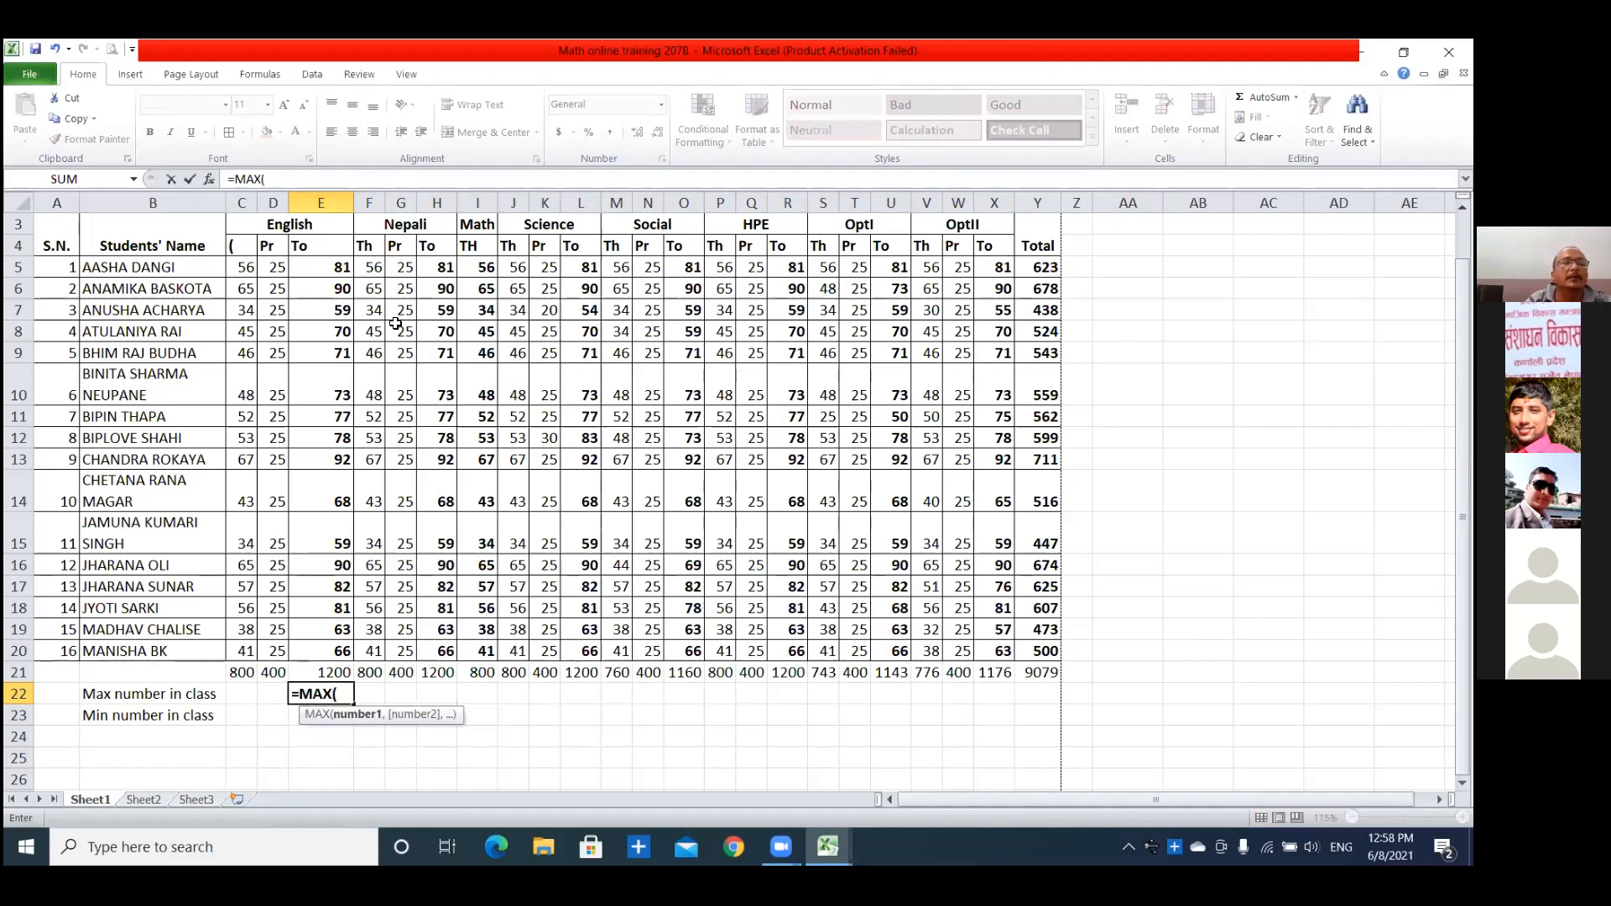
key(BackSpace)
key(BackSpace)
key(BackSpace)
key(BackSpace)
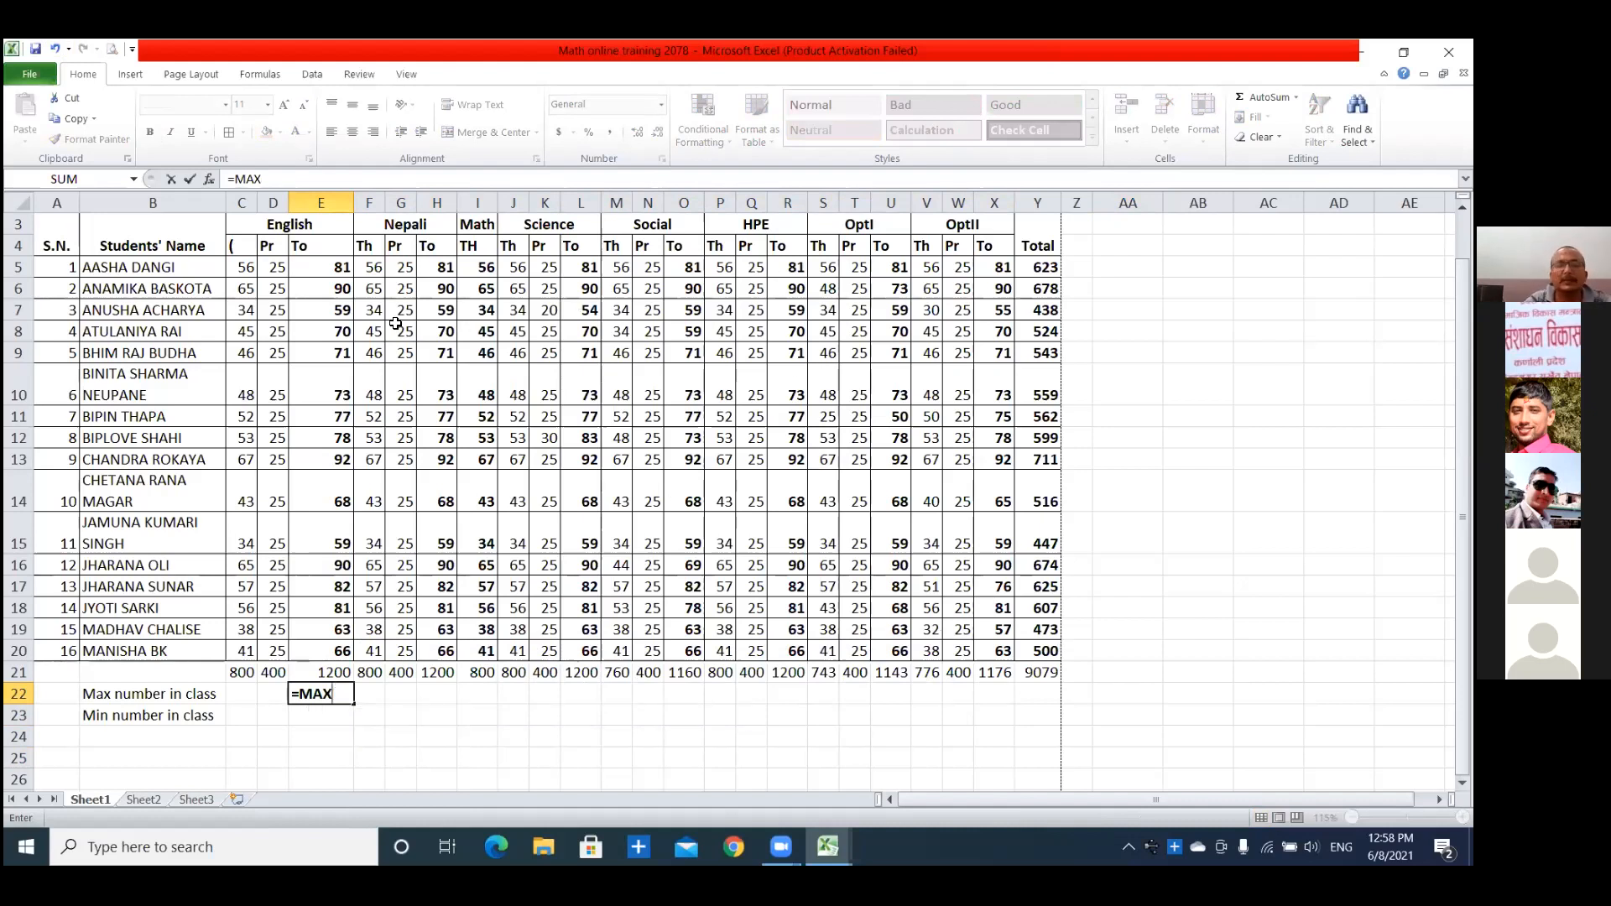
text(m)
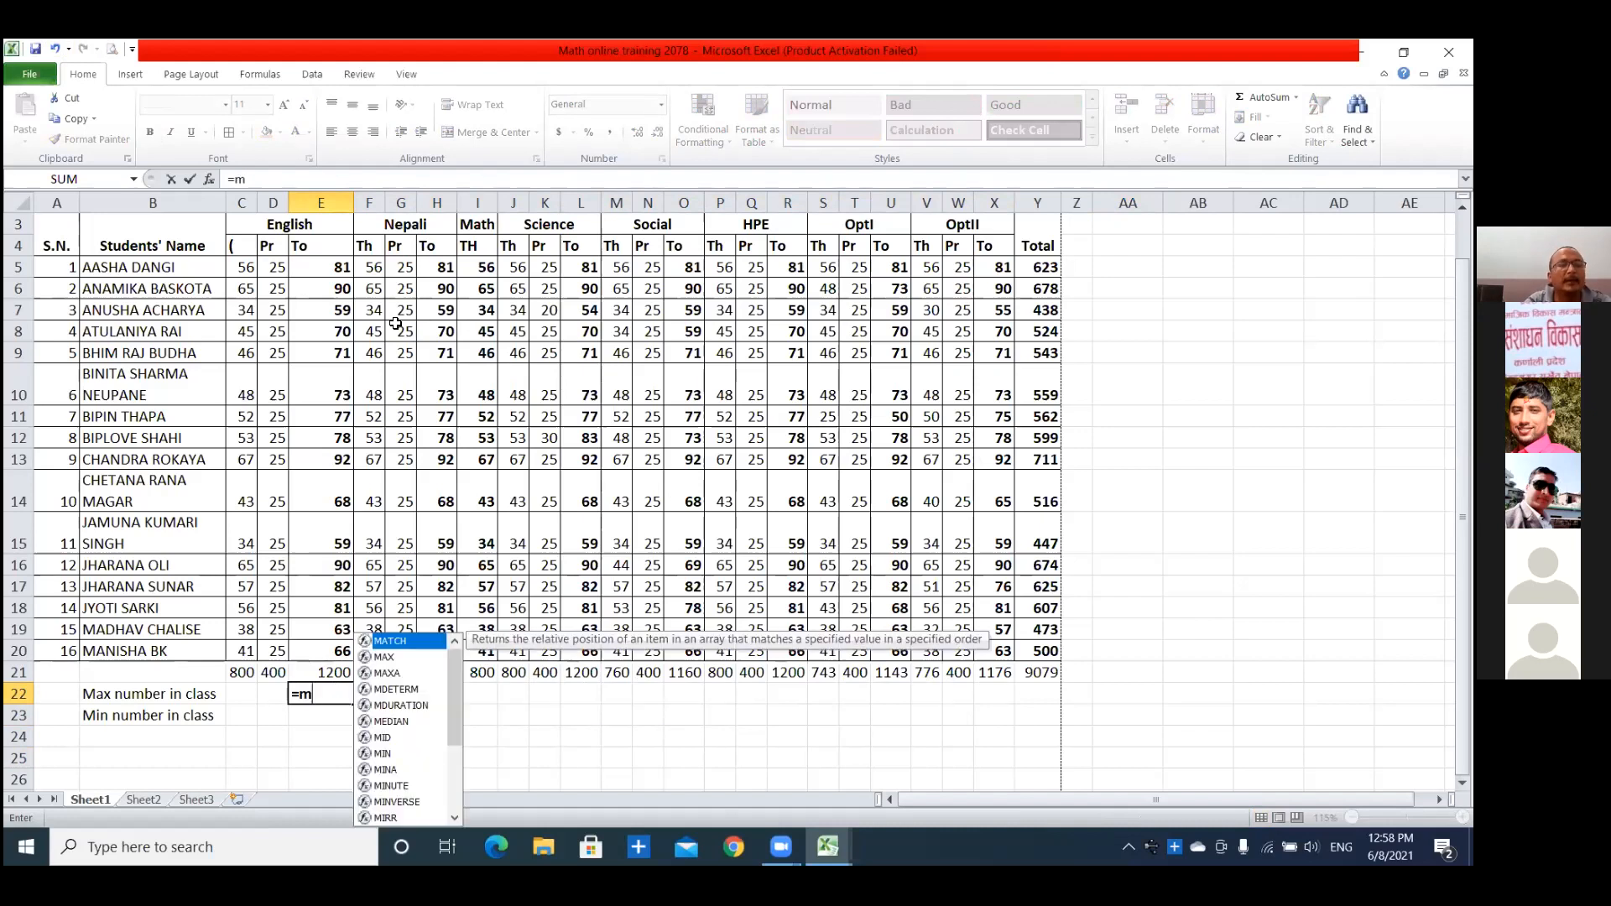
text(ax()
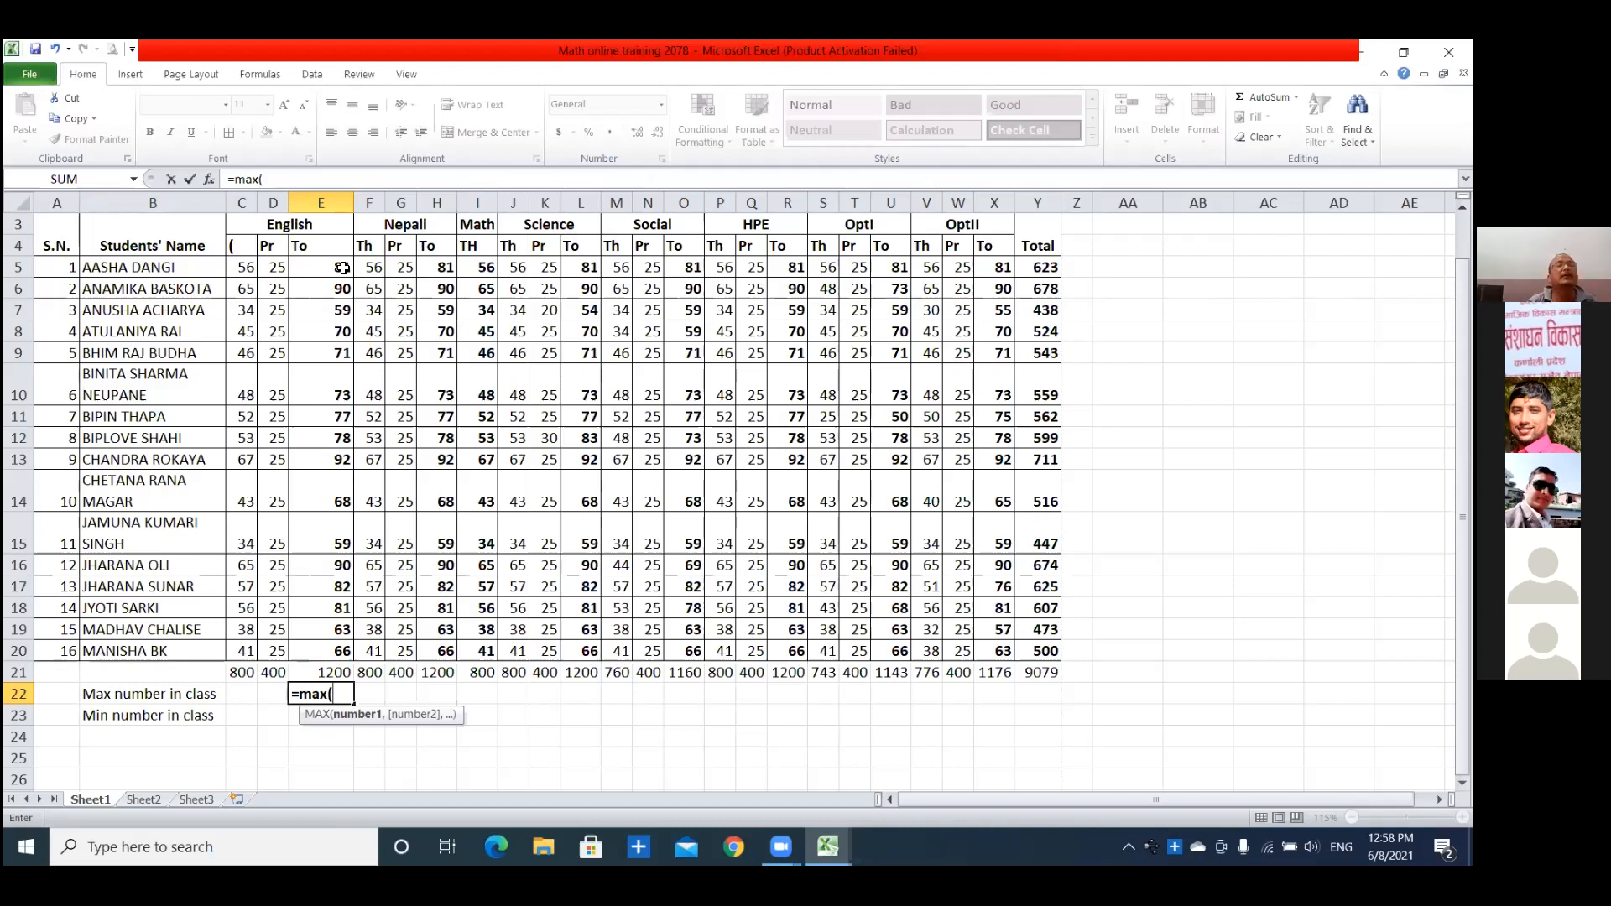
drag(342, 266, 338, 652)
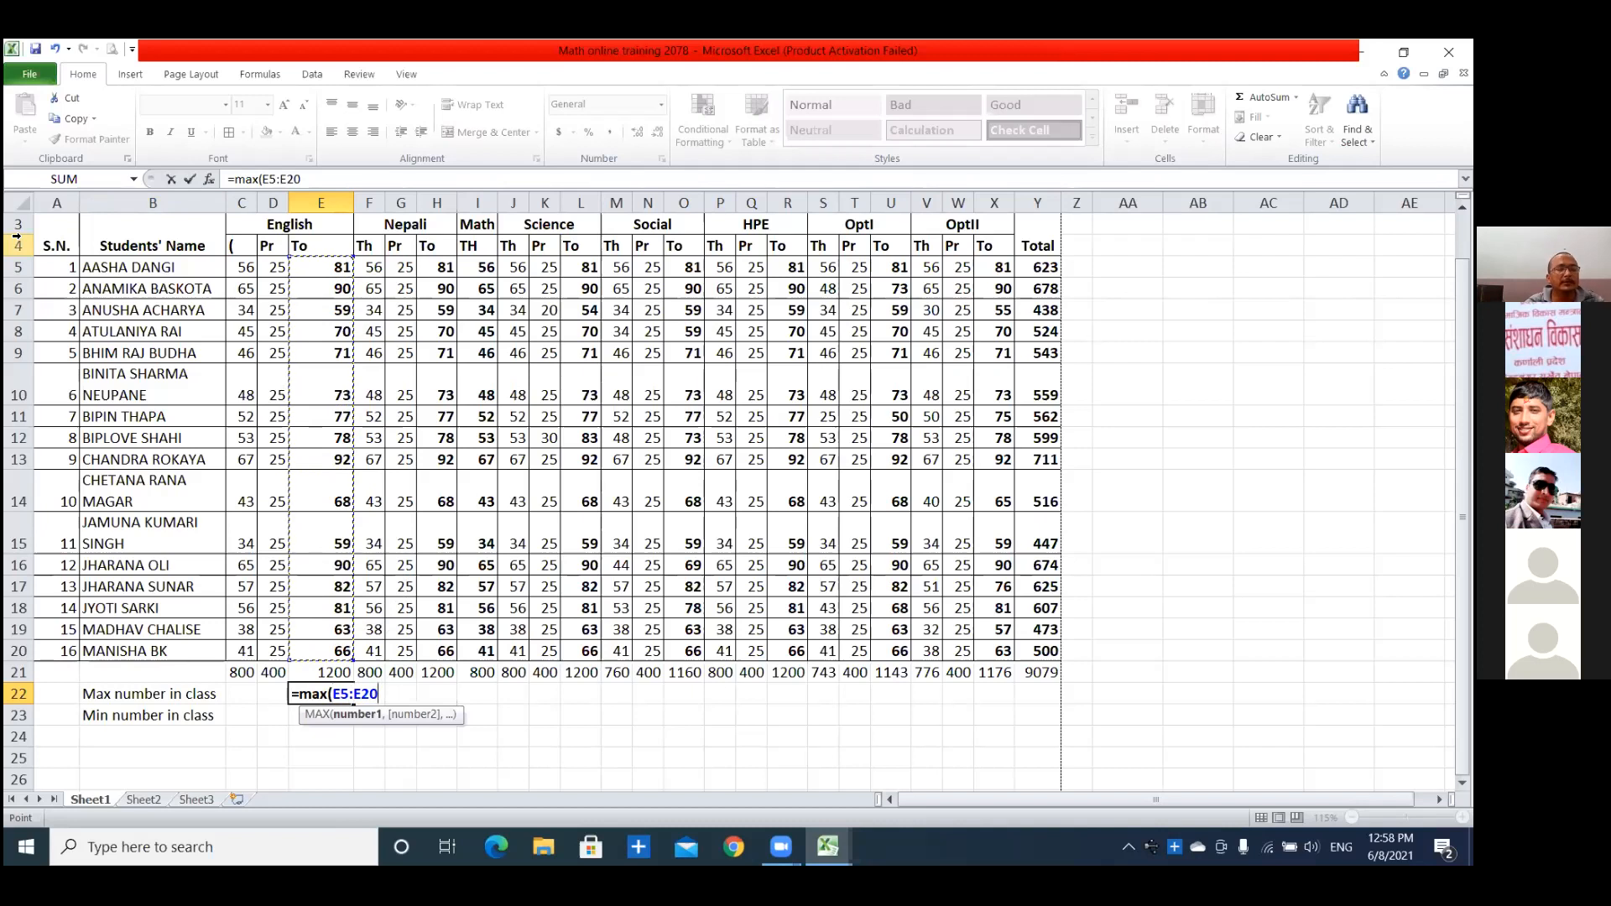
text())
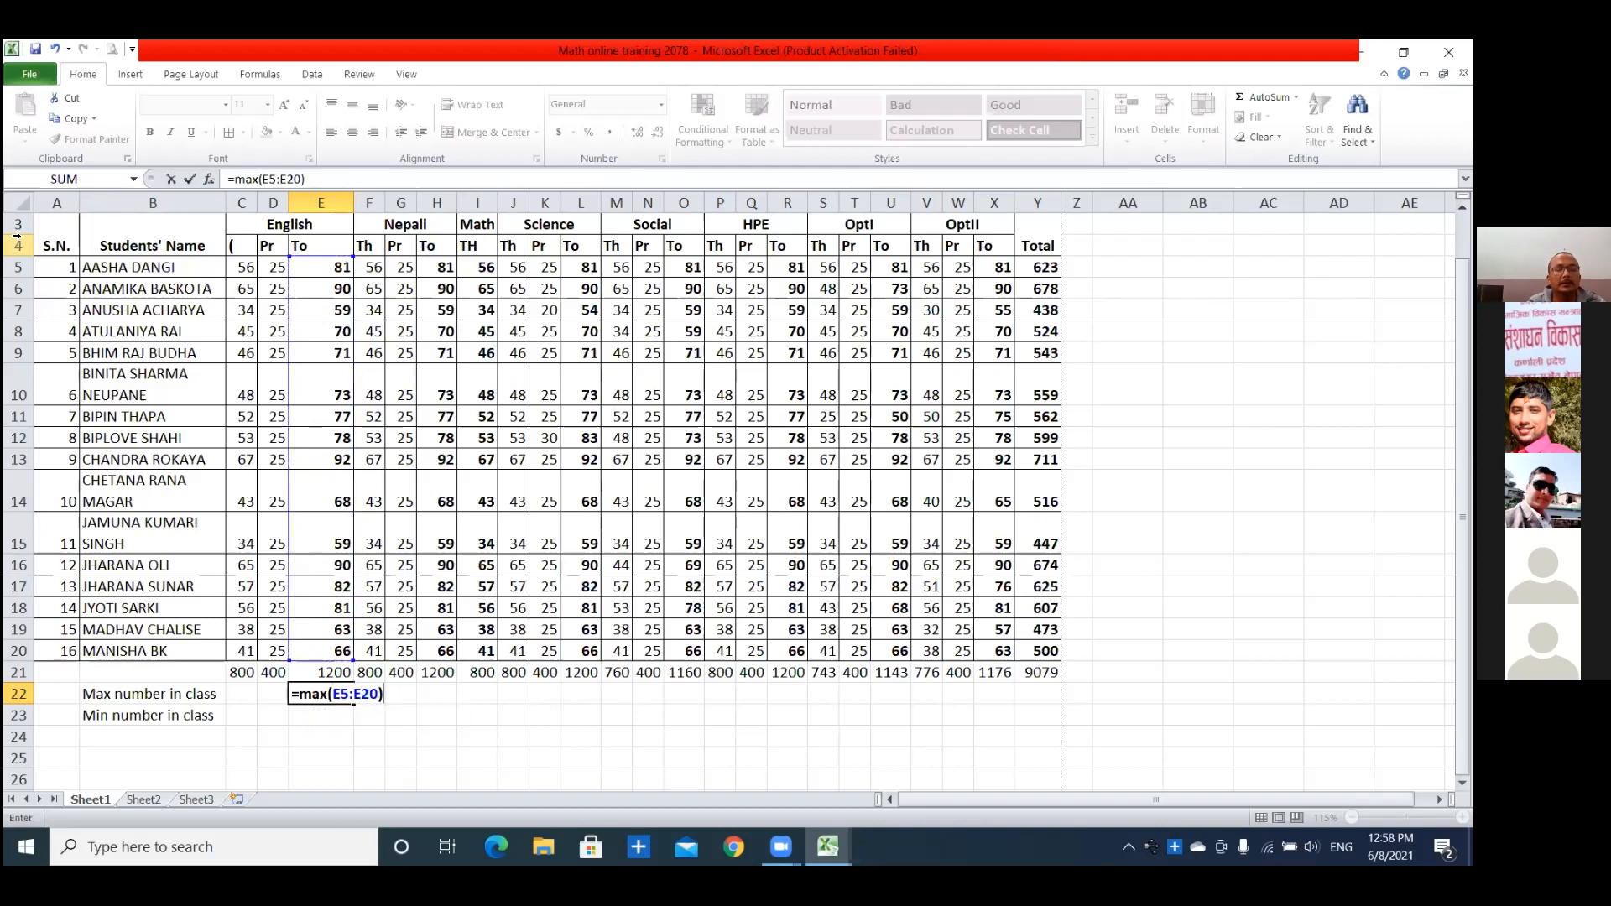
key(Return)
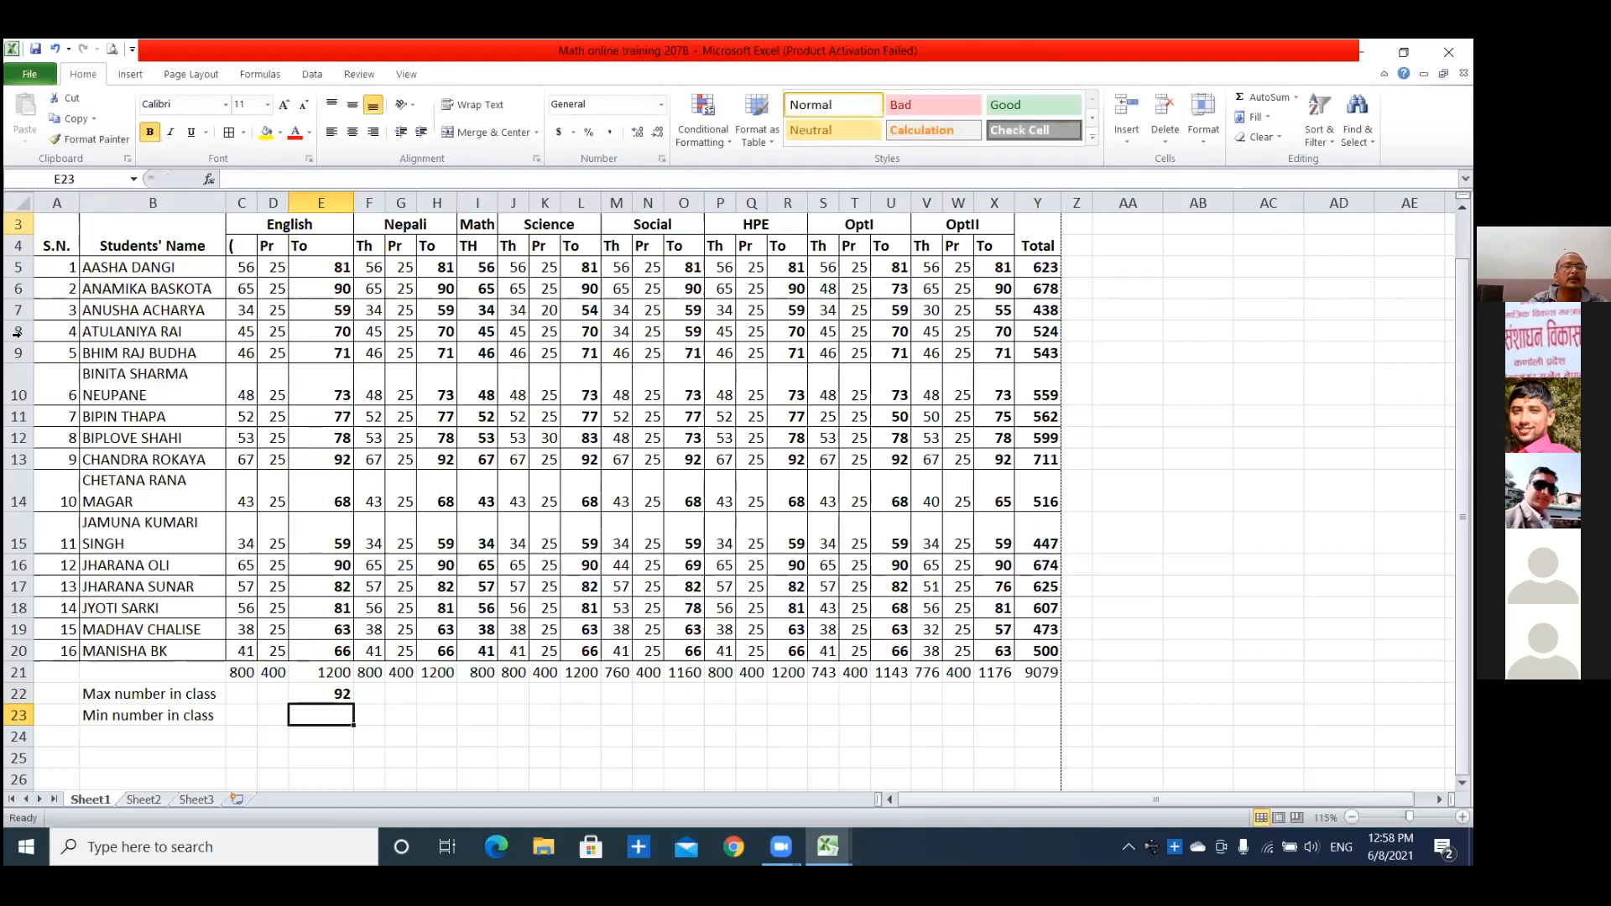
Copy the English MAX formula from E22 into H22 for the Nepali total and I22 for Math.
click(315, 694)
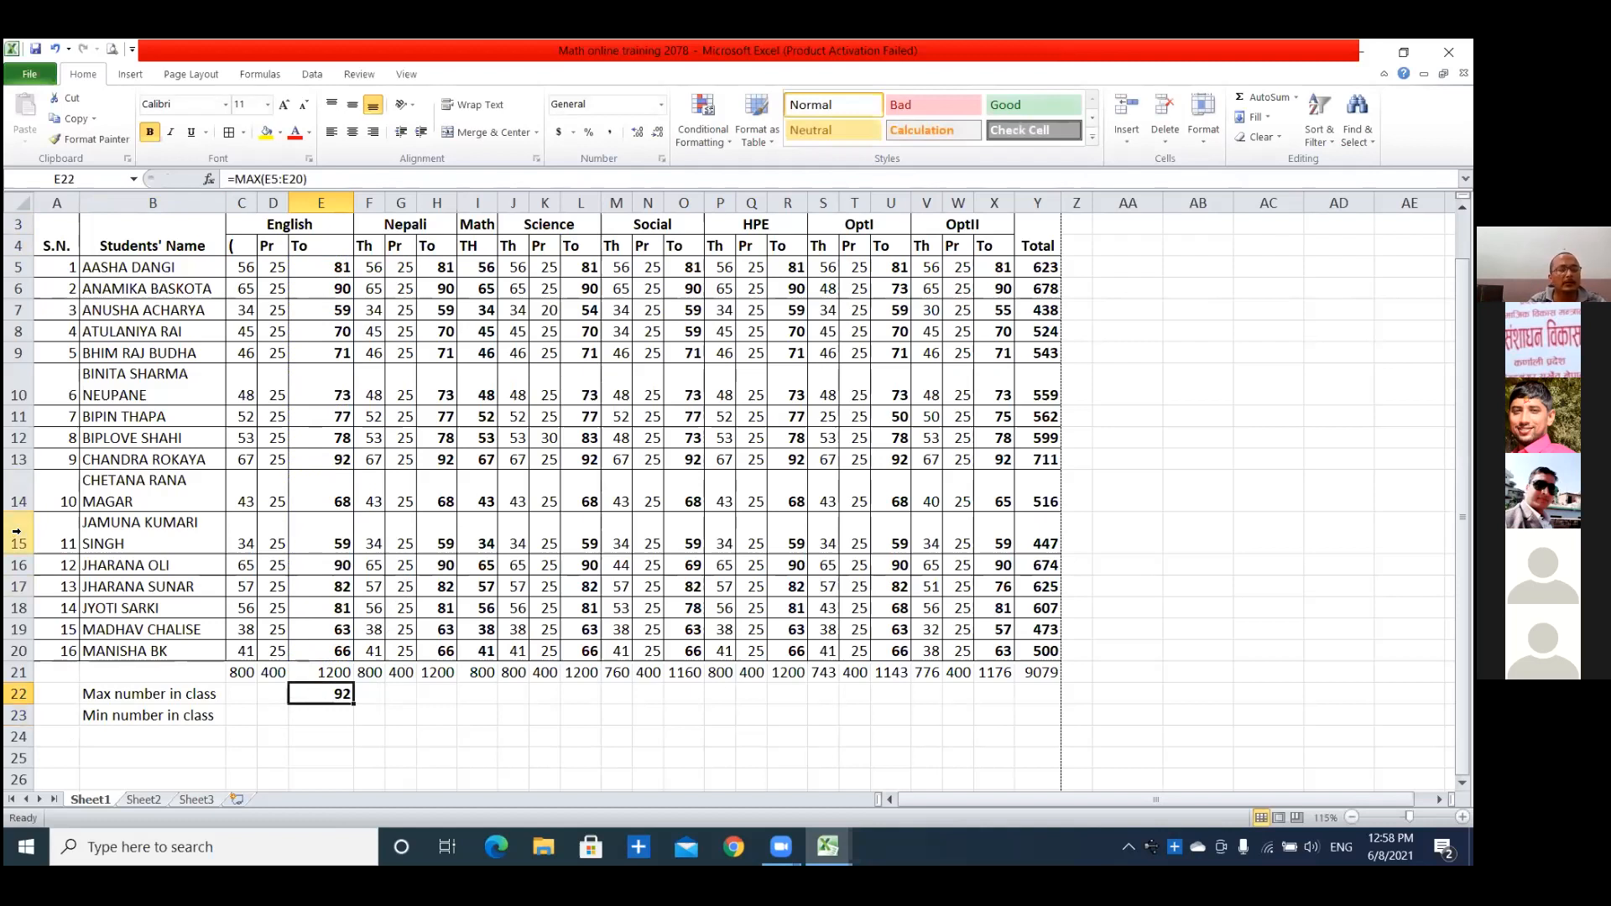
key(ctrl+c)
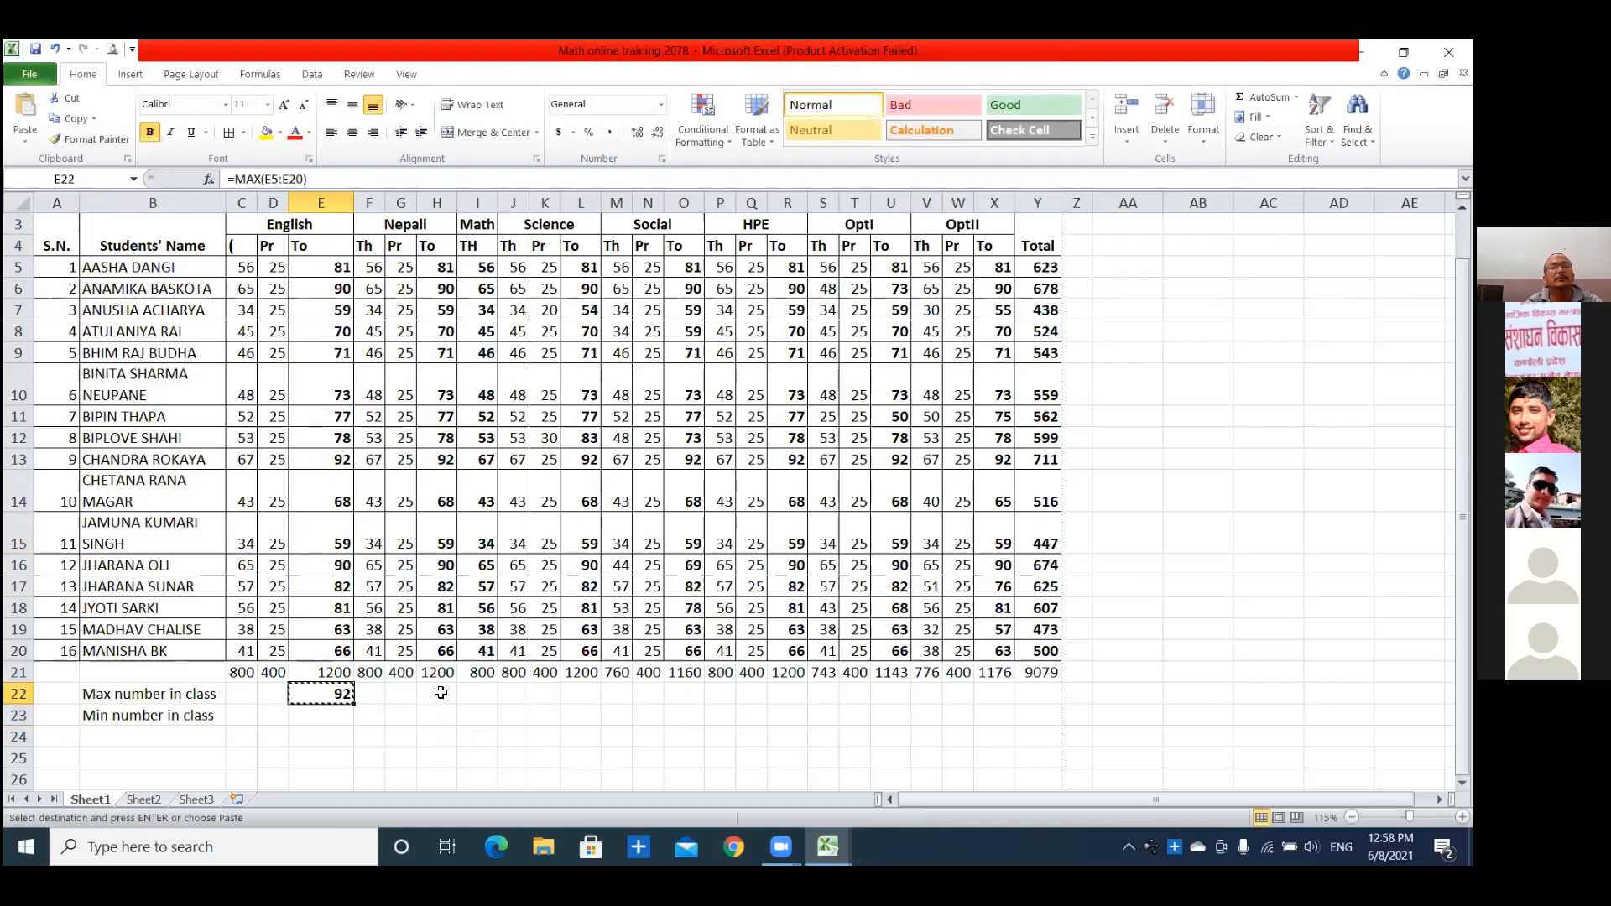
click(441, 693)
key(ctrl+v)
click(489, 716)
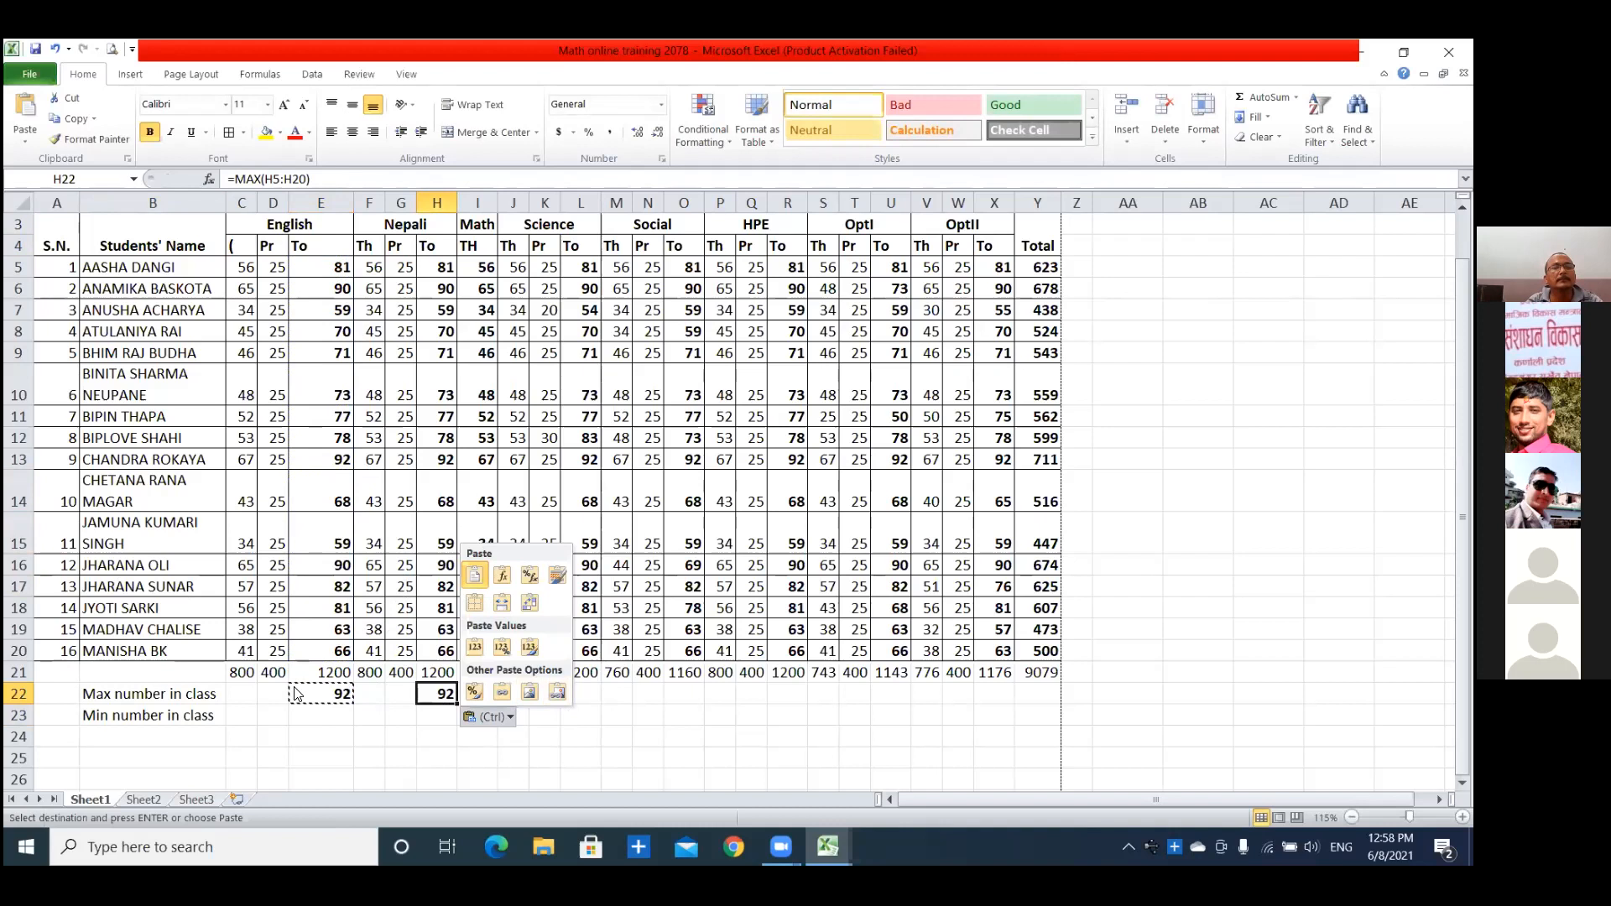
key(Escape)
click(487, 694)
key(ctrl+v)
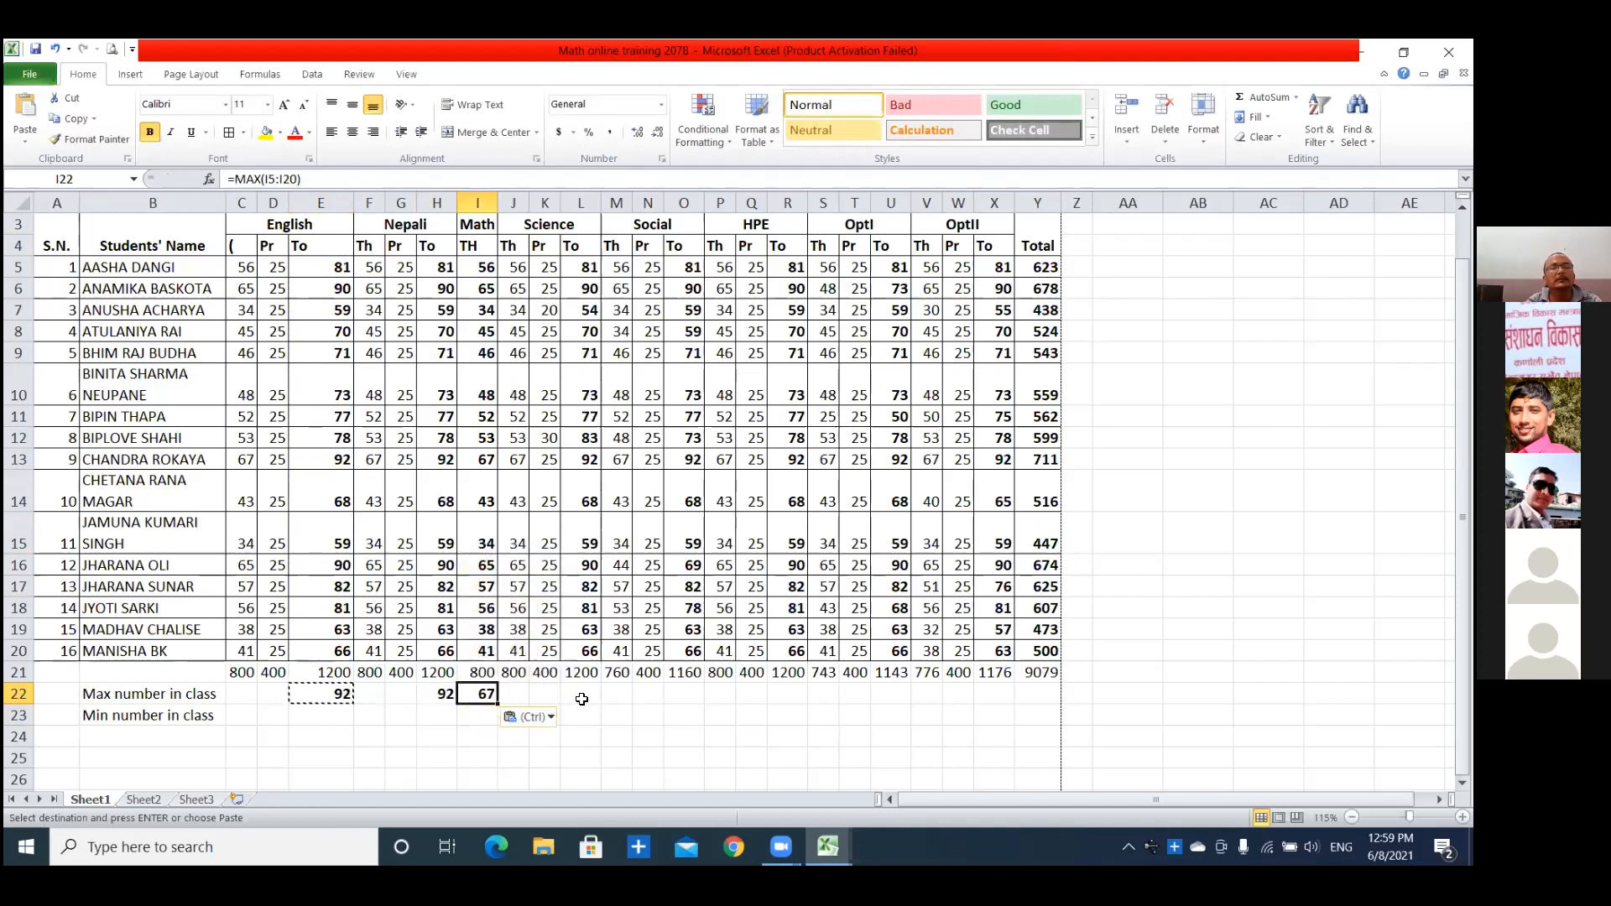
Paste the copied MAX formula under the Science, Social and HPE totals in L22, O22 and R22.
click(581, 697)
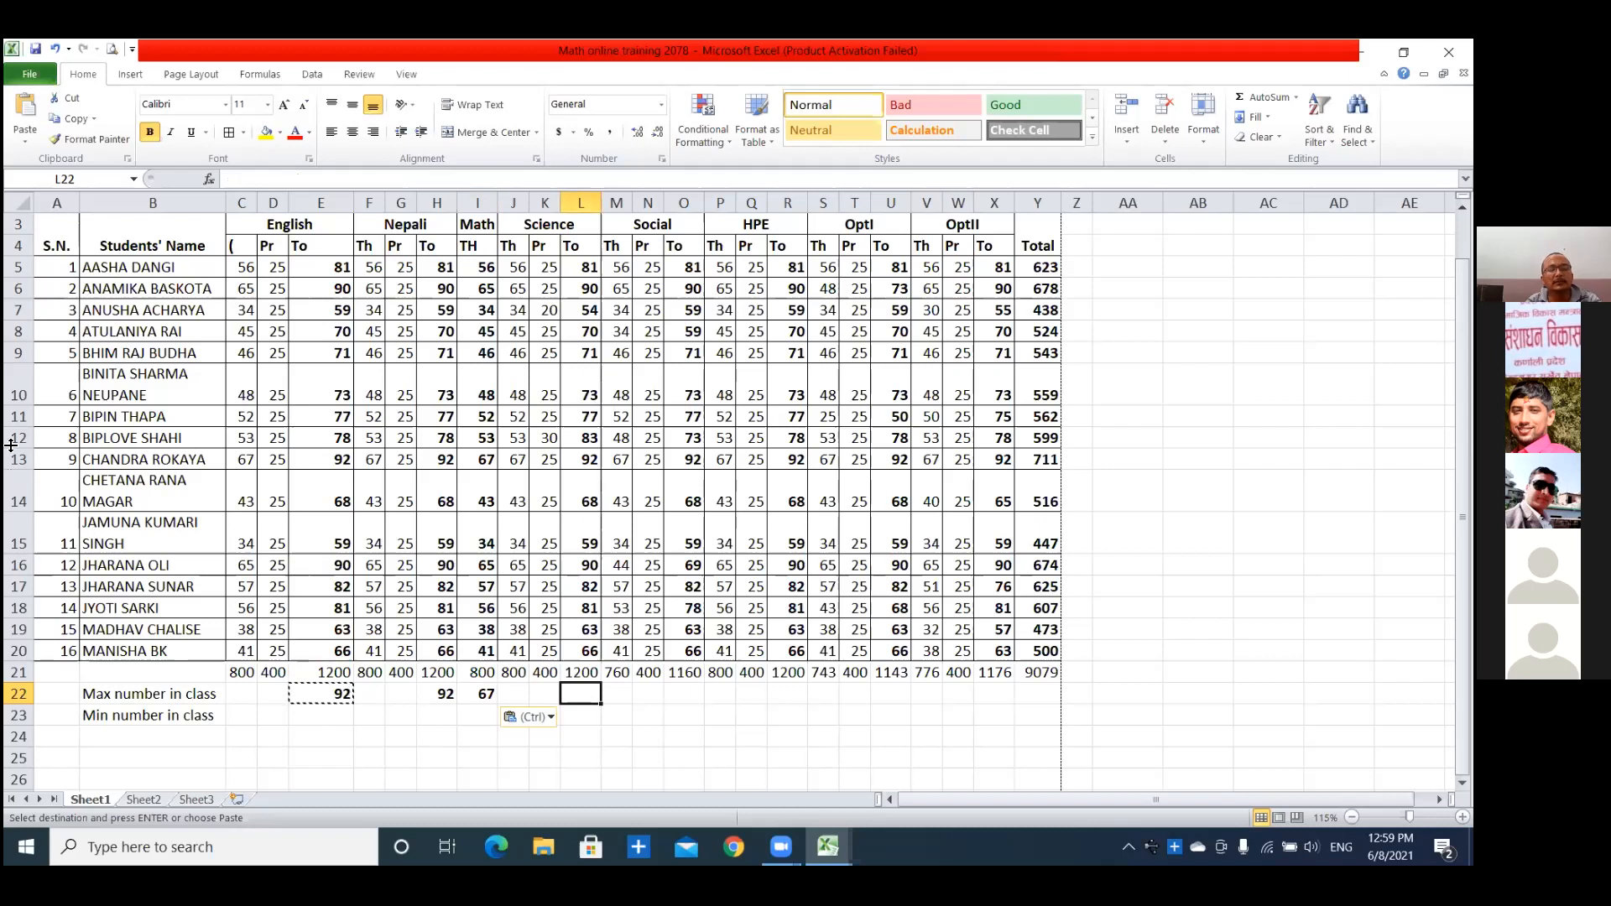
key(ctrl+v)
click(682, 695)
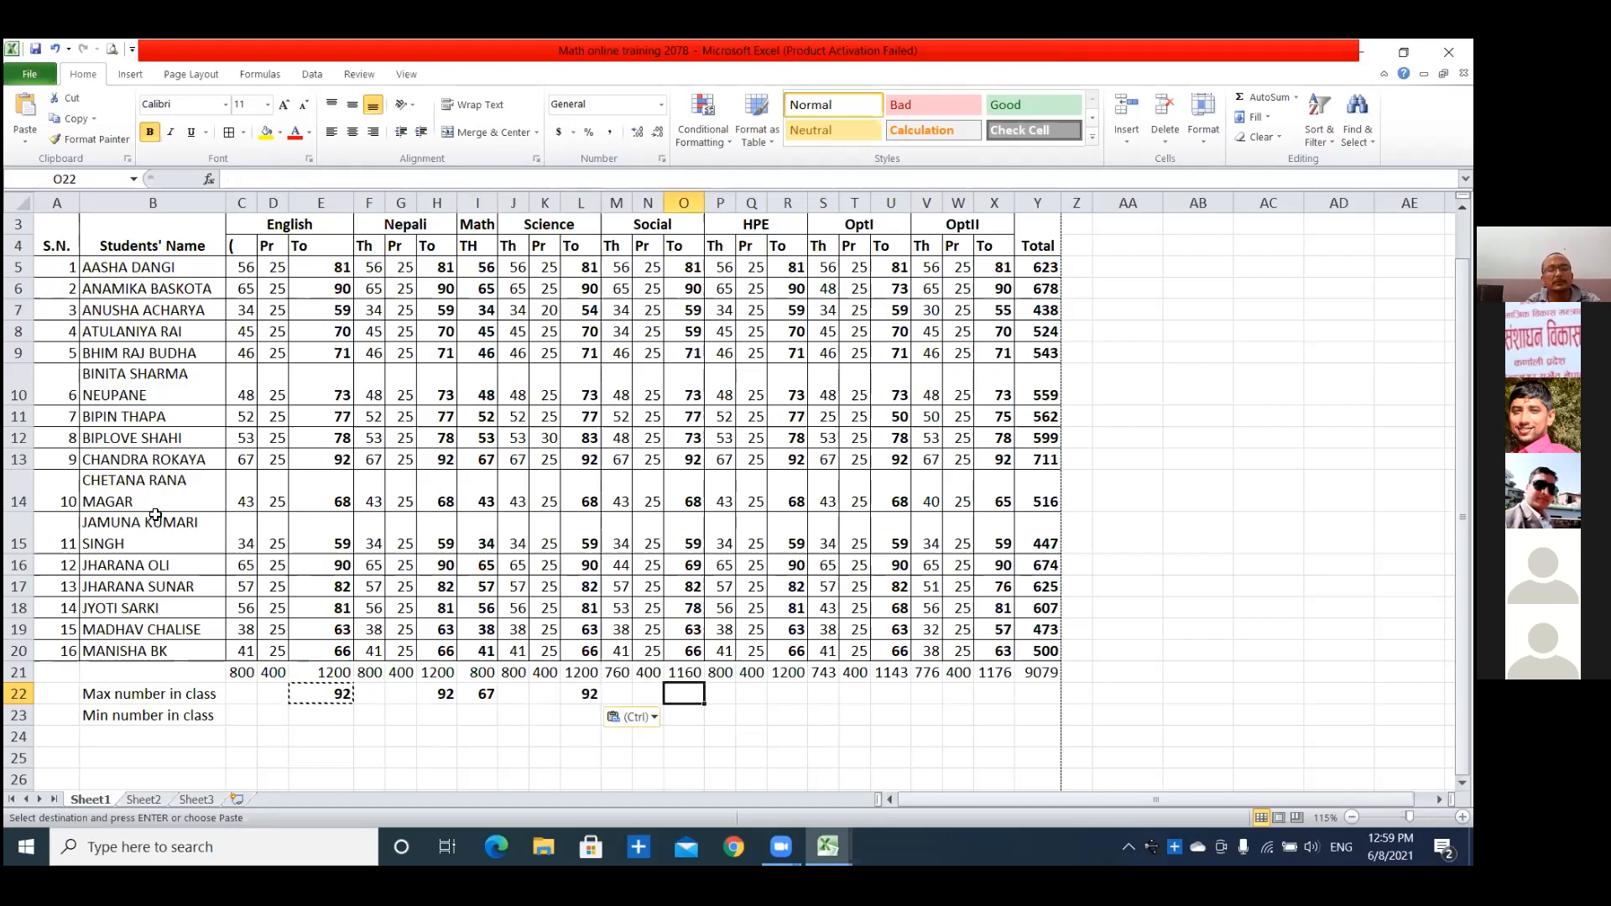
key(ctrl+v)
click(785, 694)
key(ctrl+v)
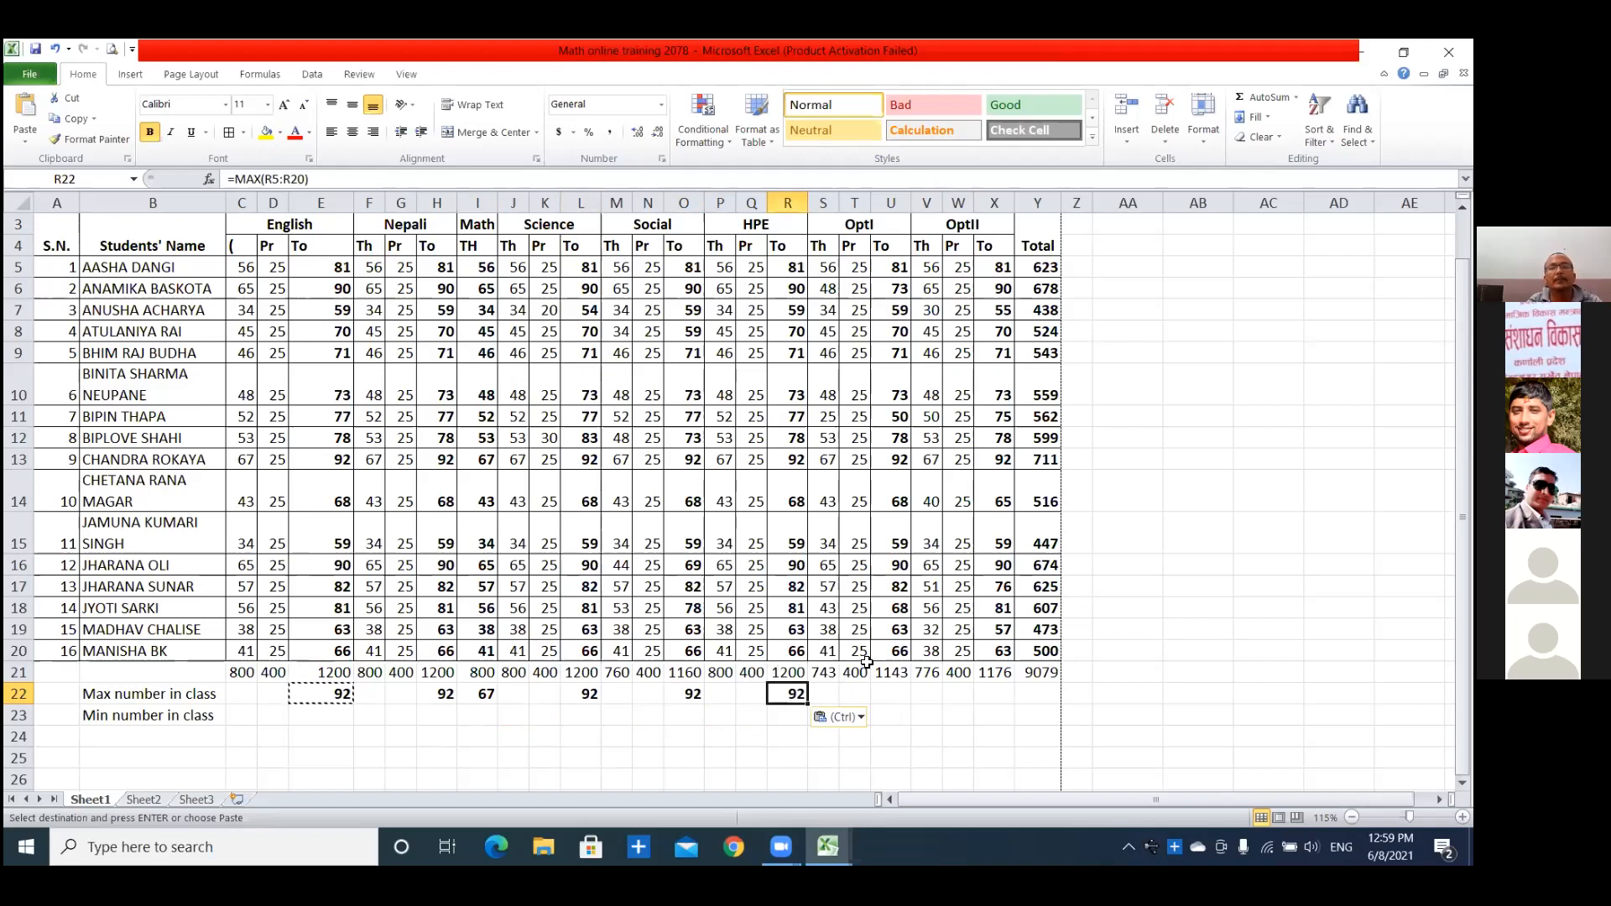
Paste the MAX formula under the OptI and OptII totals in U22 and X22, and end copy mode.
click(890, 693)
key(ctrl+v)
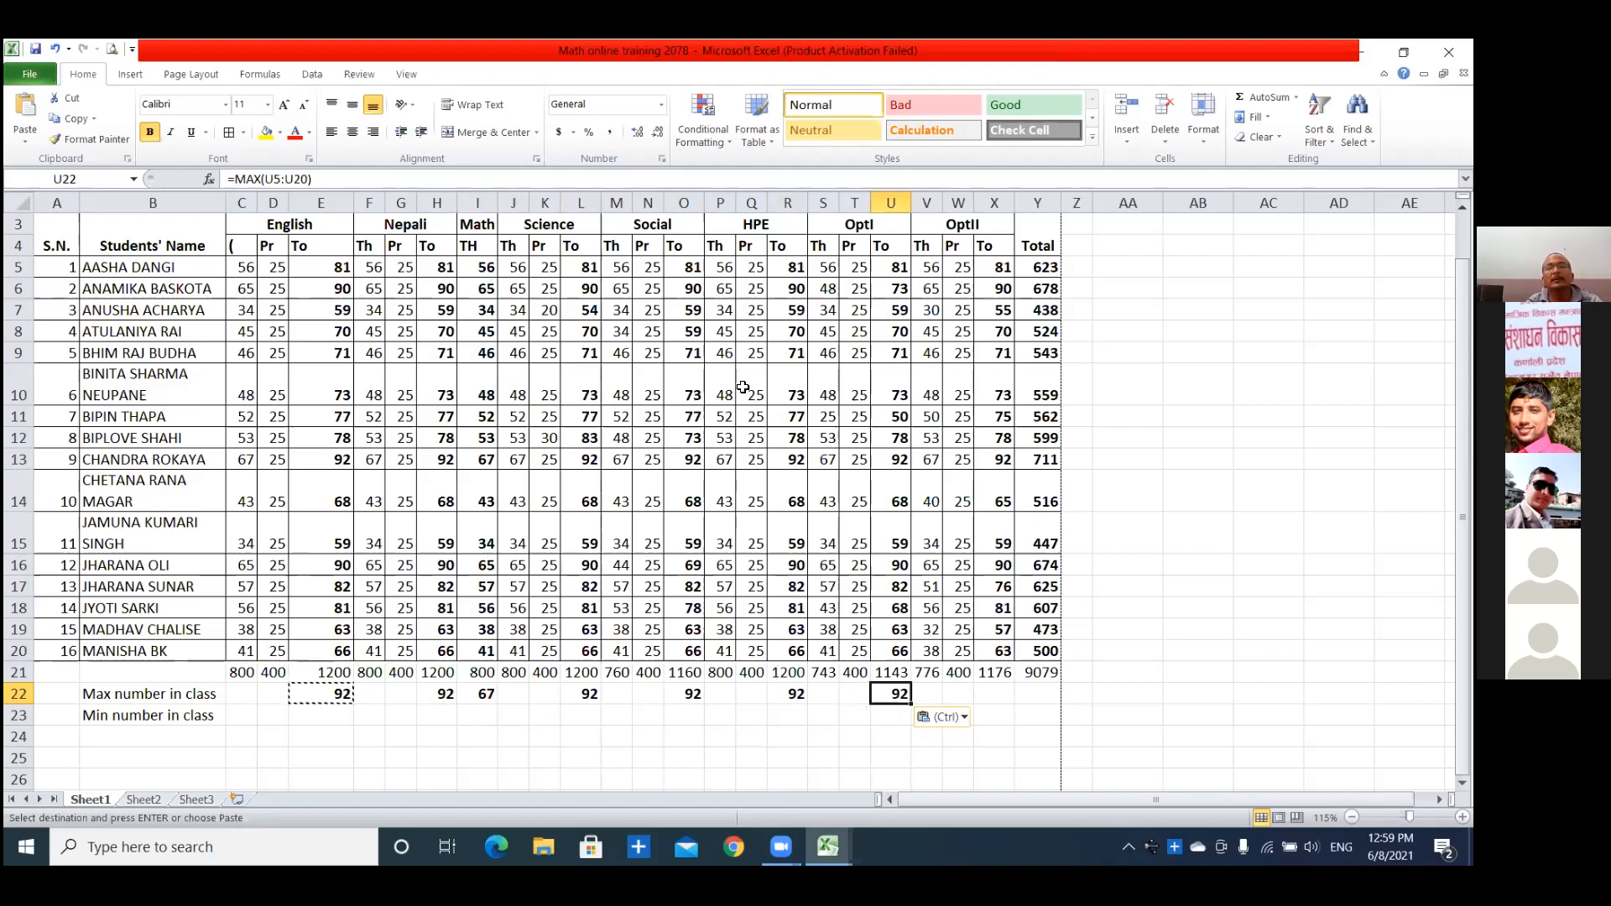
click(999, 693)
key(ctrl+v)
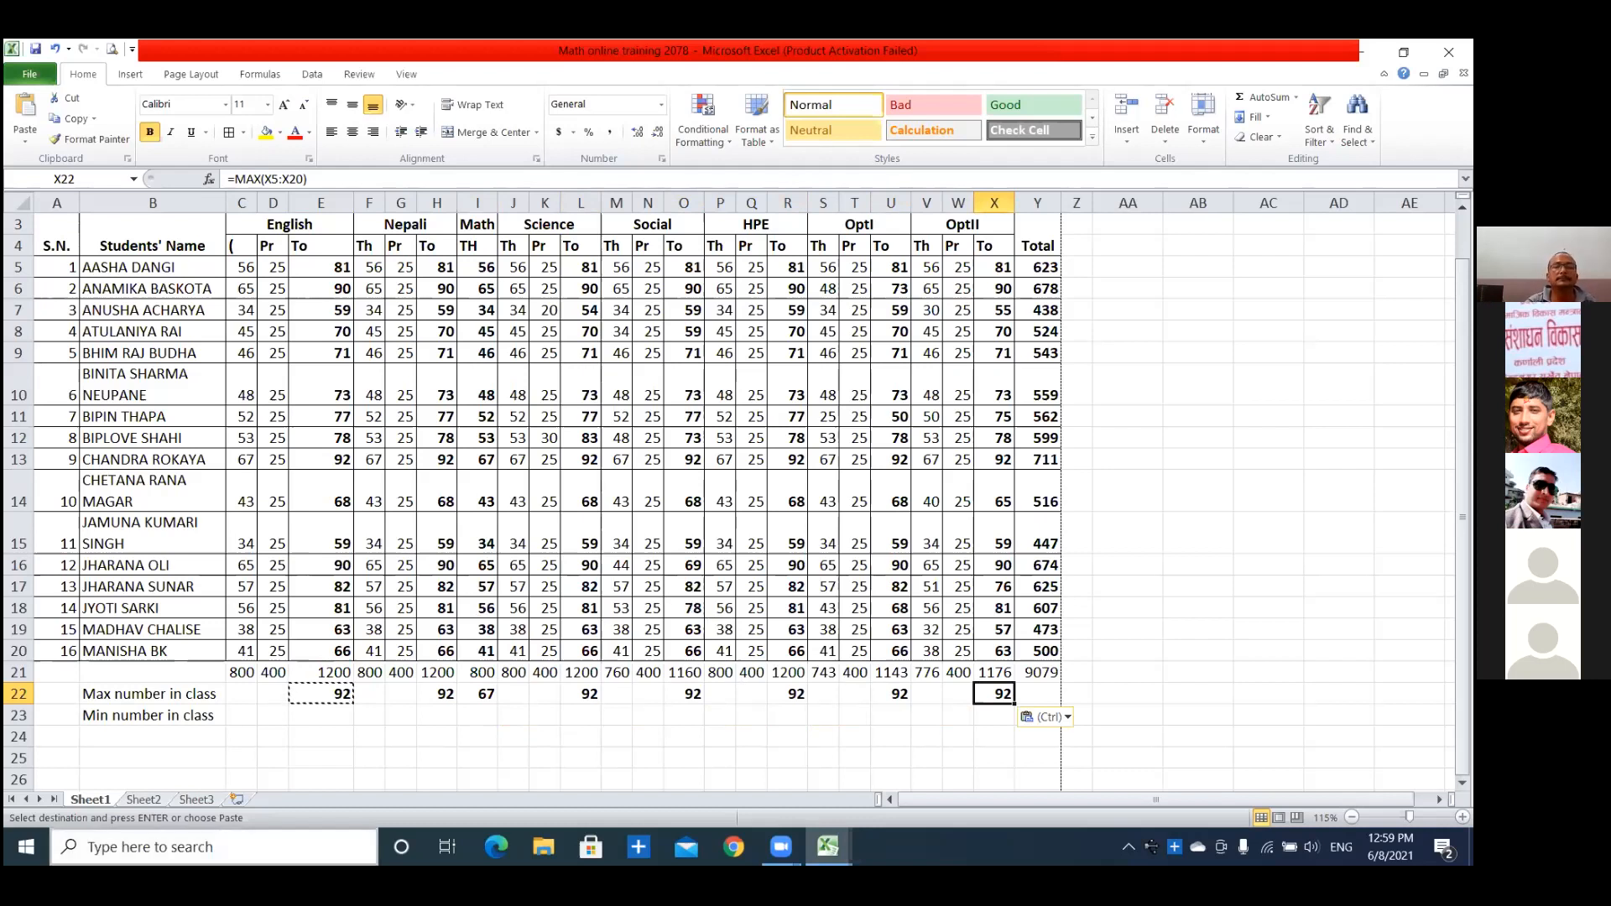
click(353, 836)
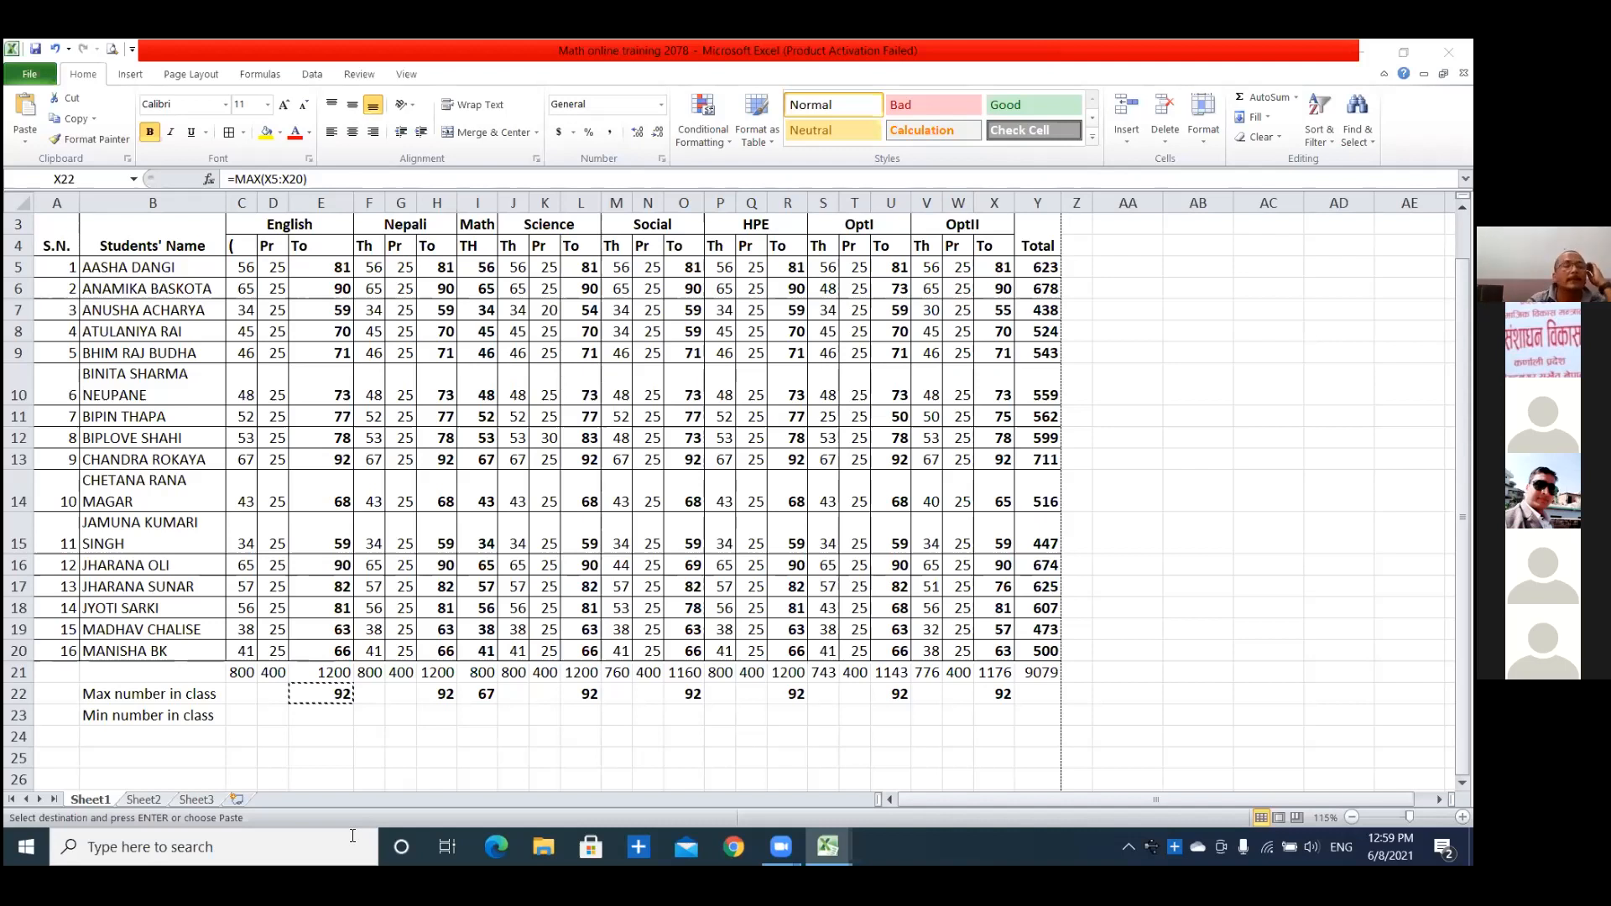
key(ctrl+v)
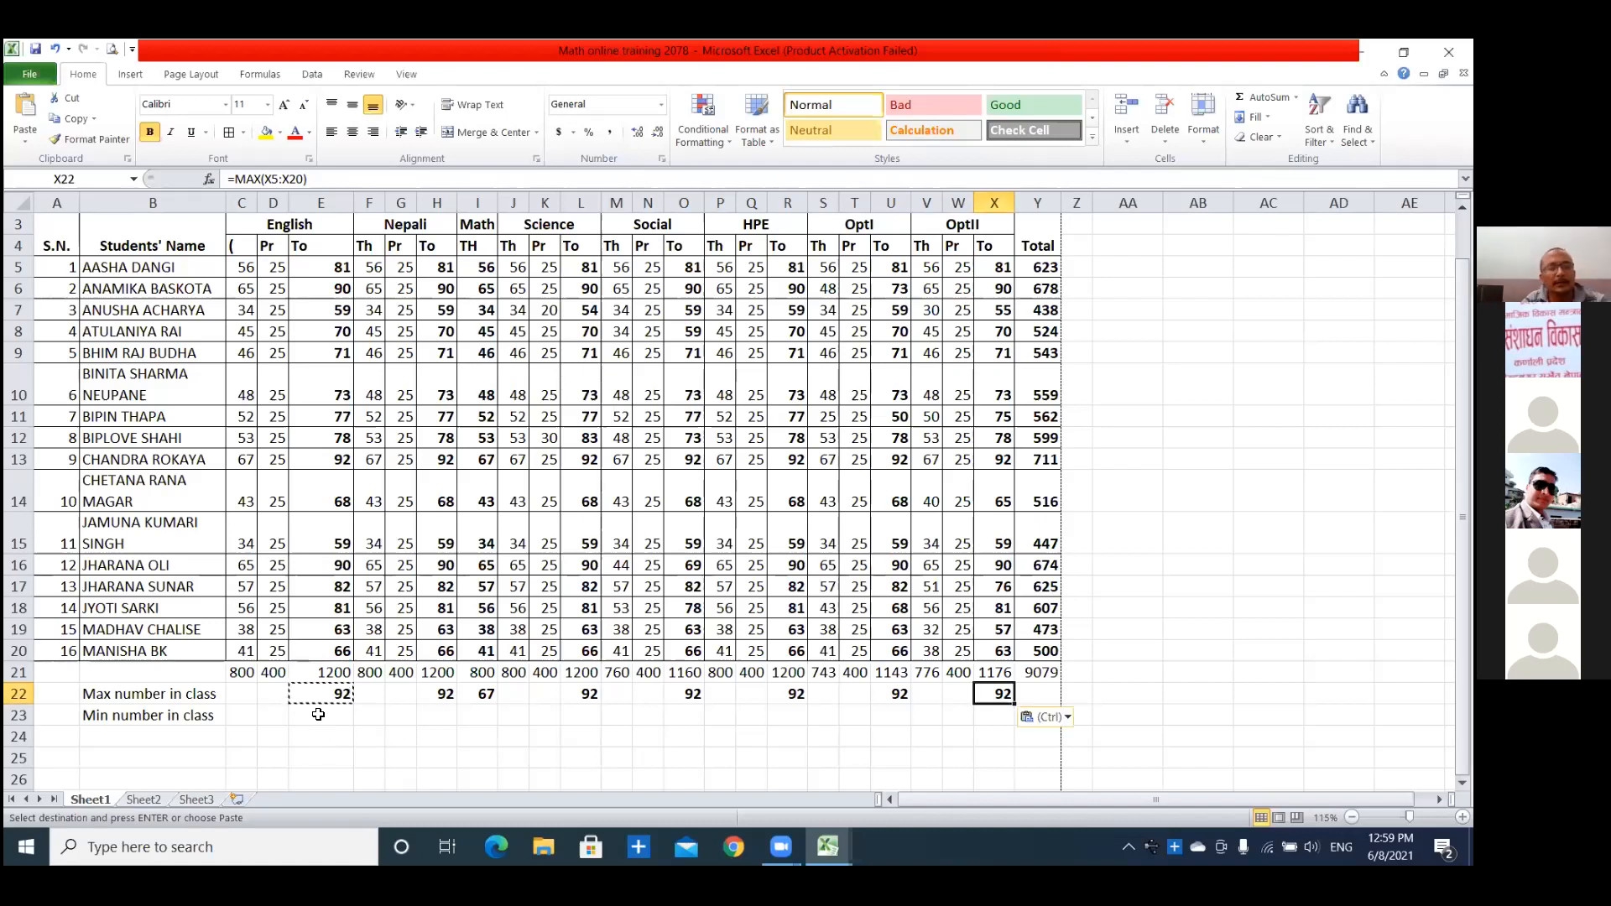
key(Escape)
Enter =min(E5:E20) in E23 for the lowest English total.
click(319, 714)
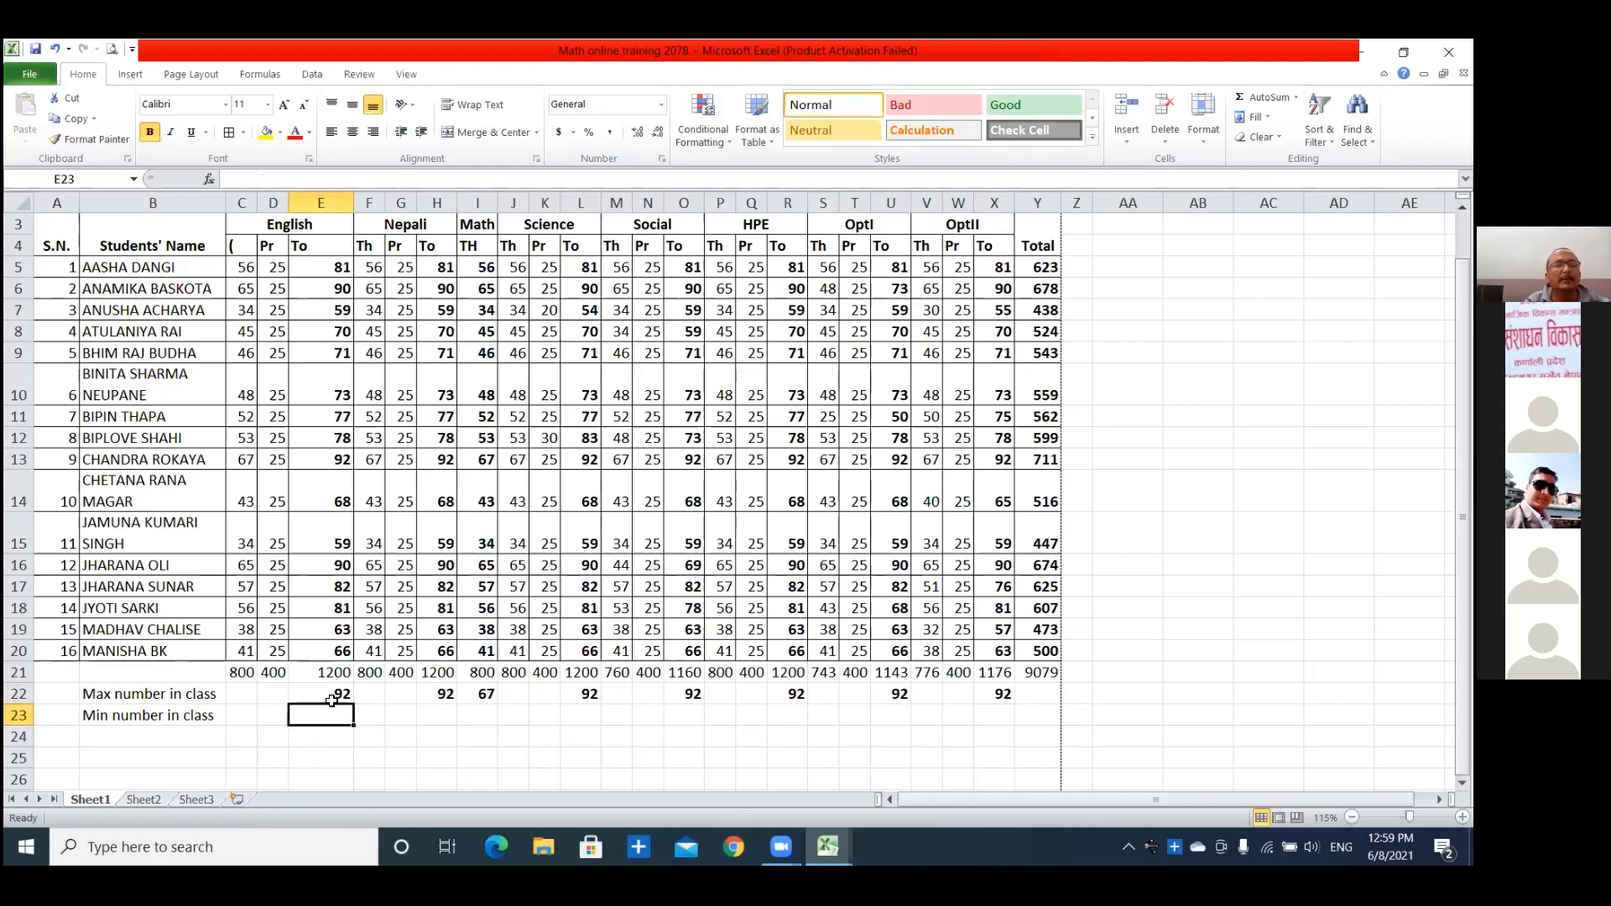
click(334, 696)
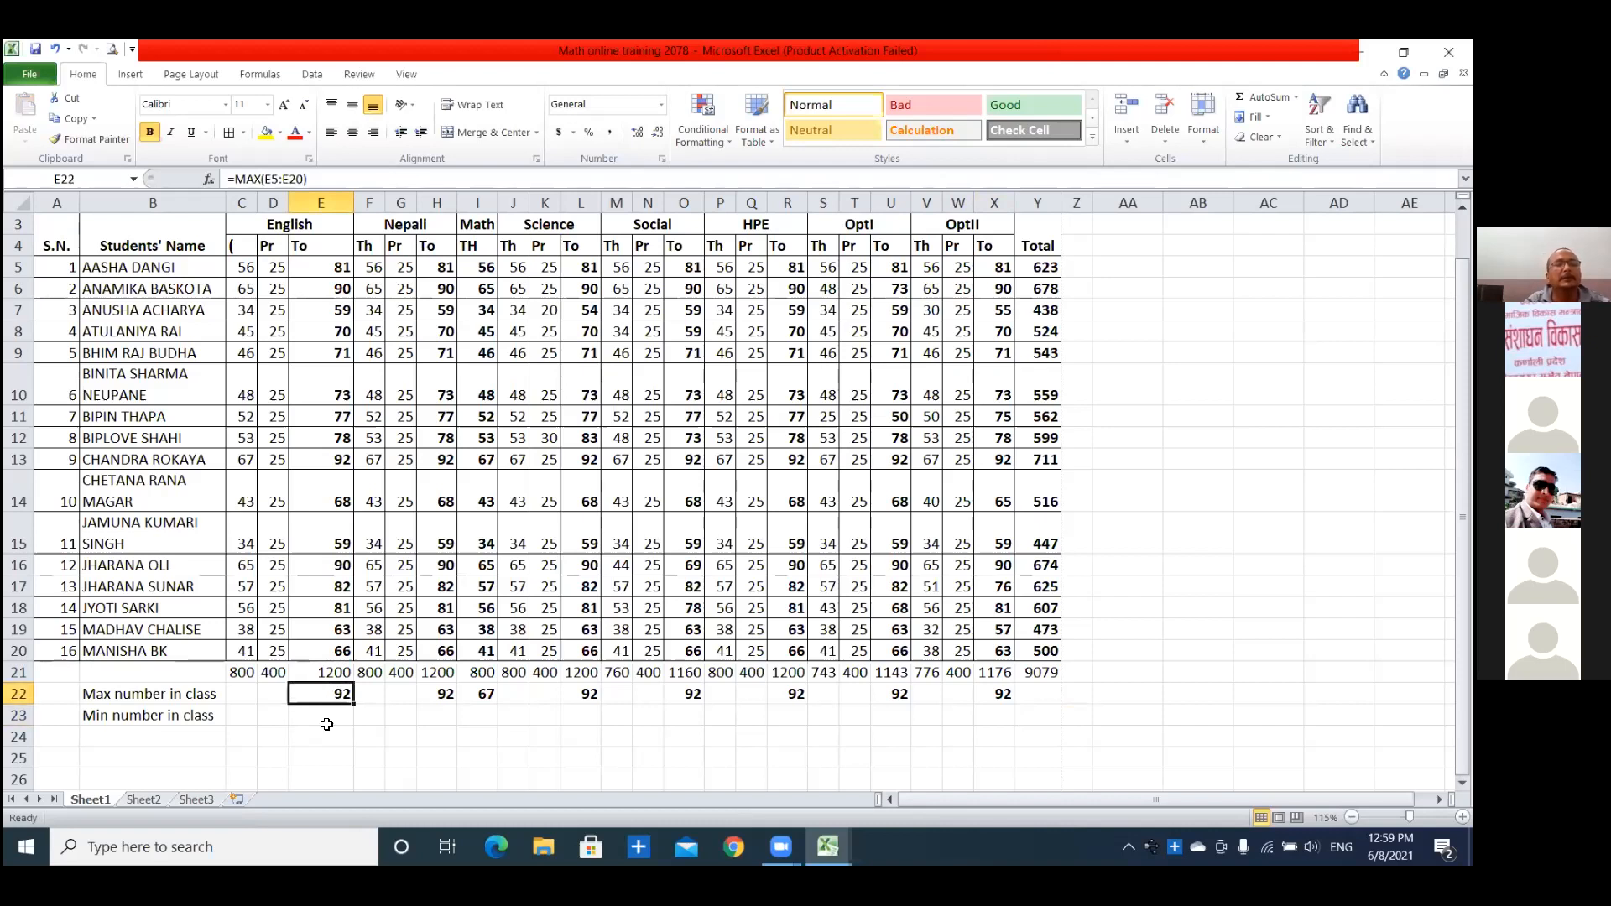
click(327, 721)
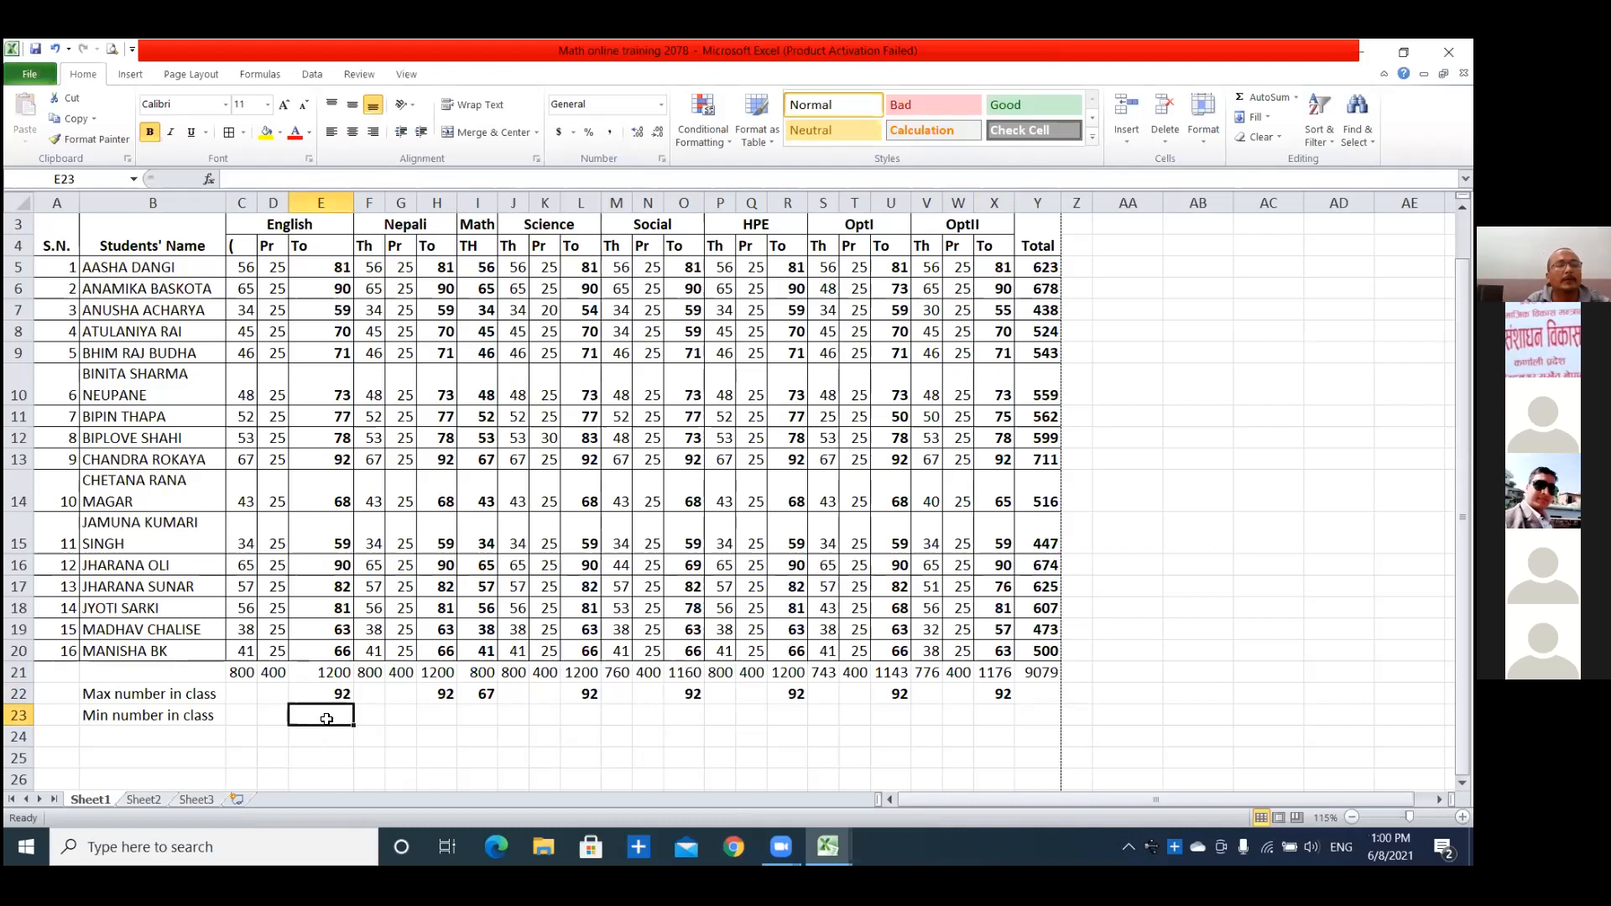
text(=)
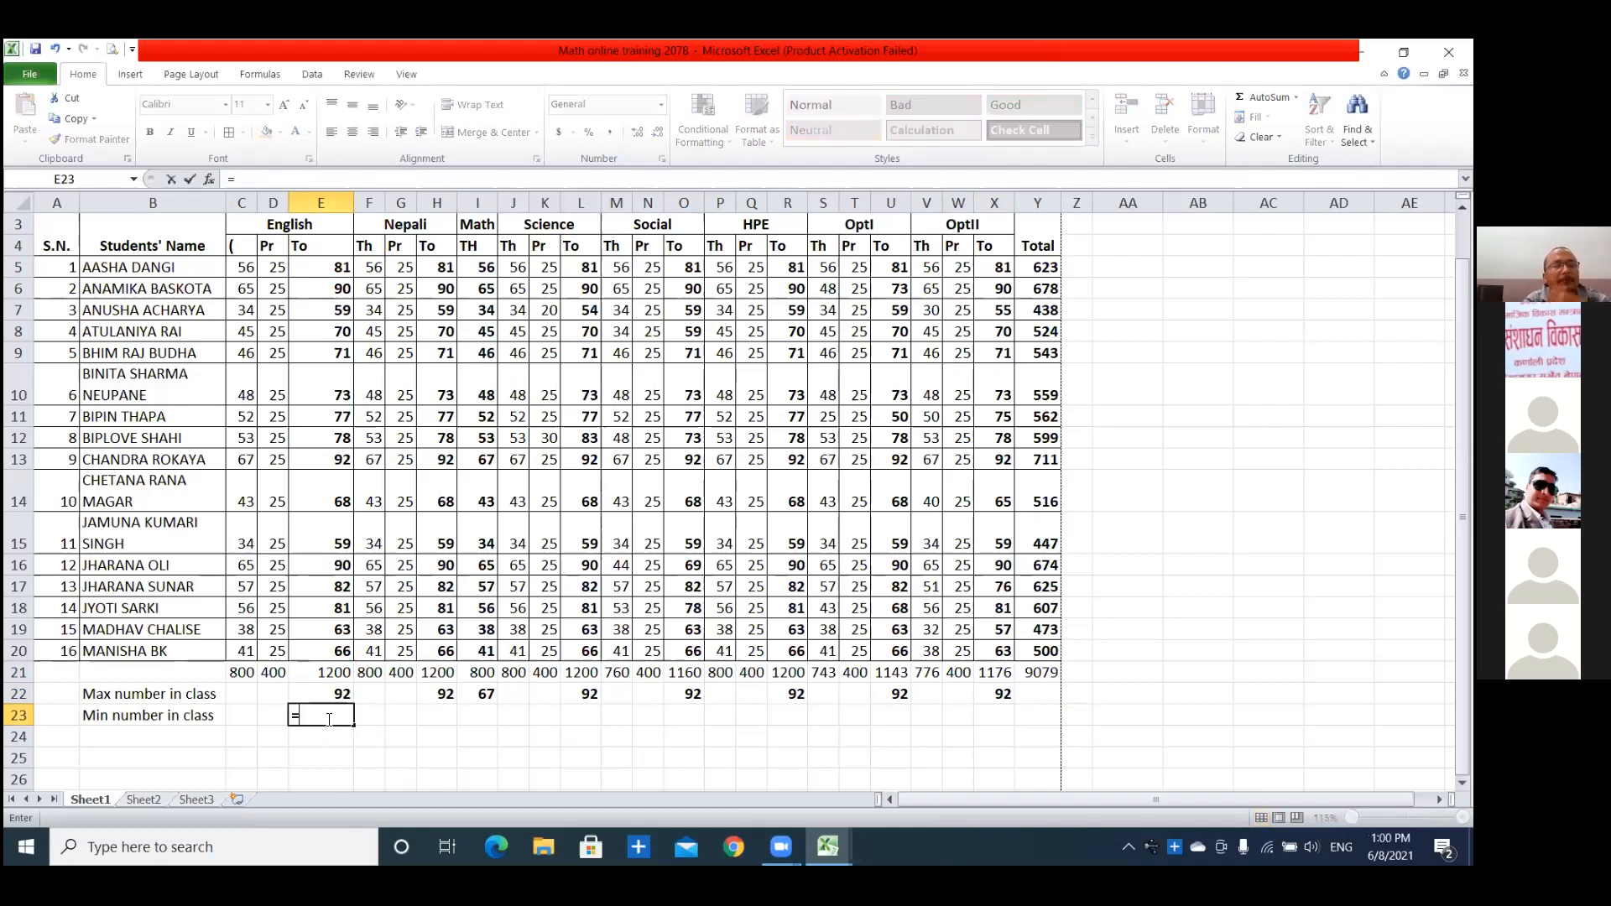
text(min)
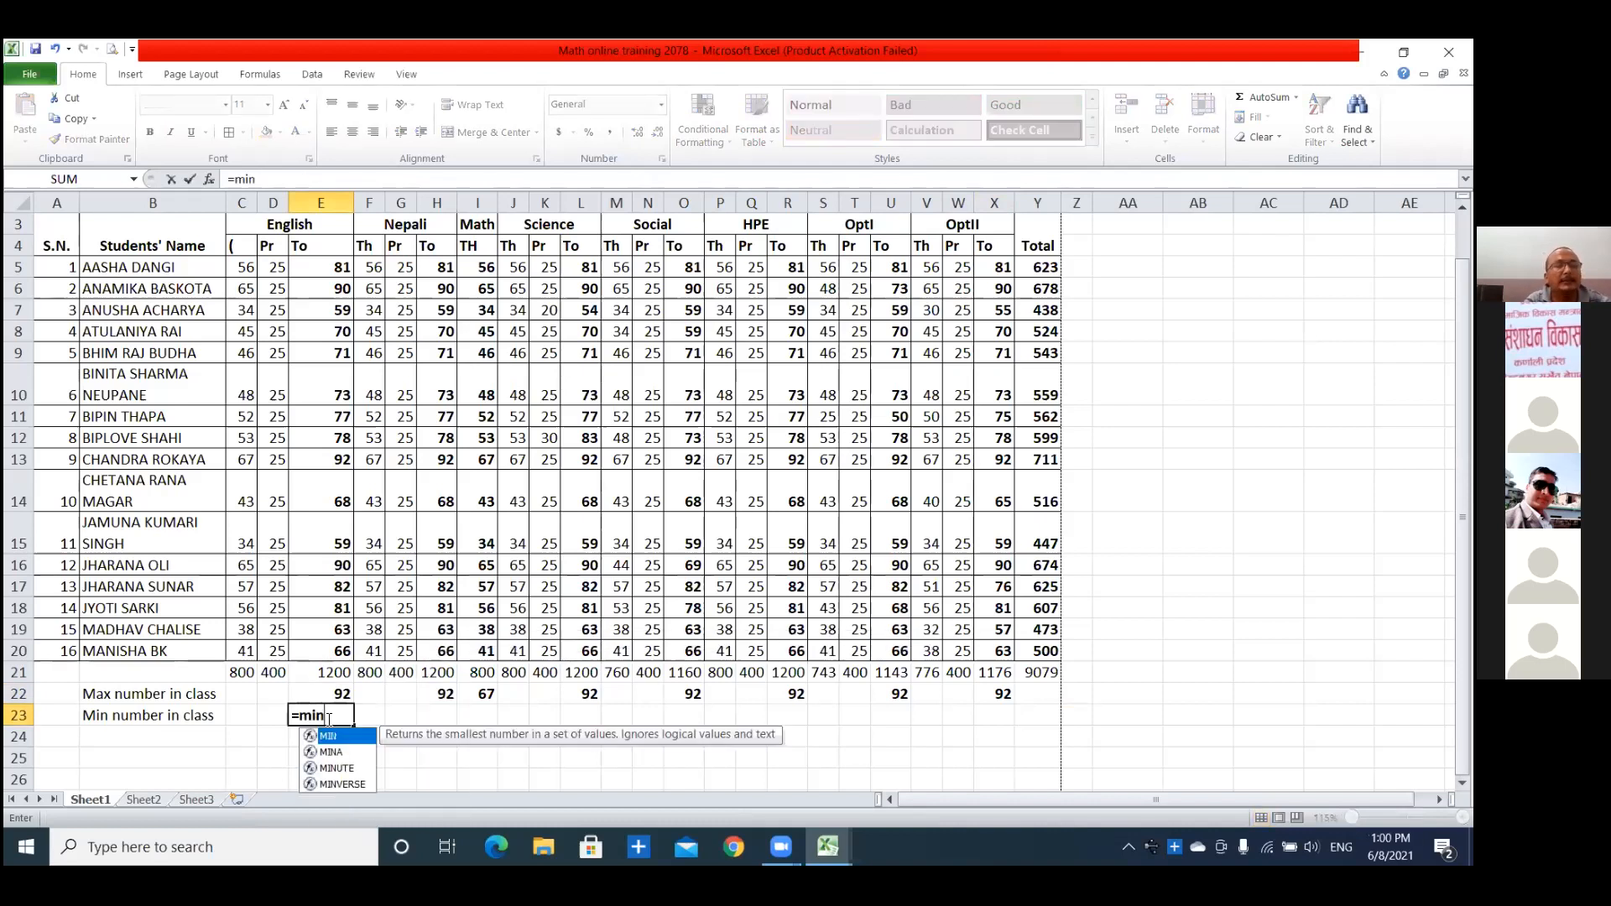
text(()
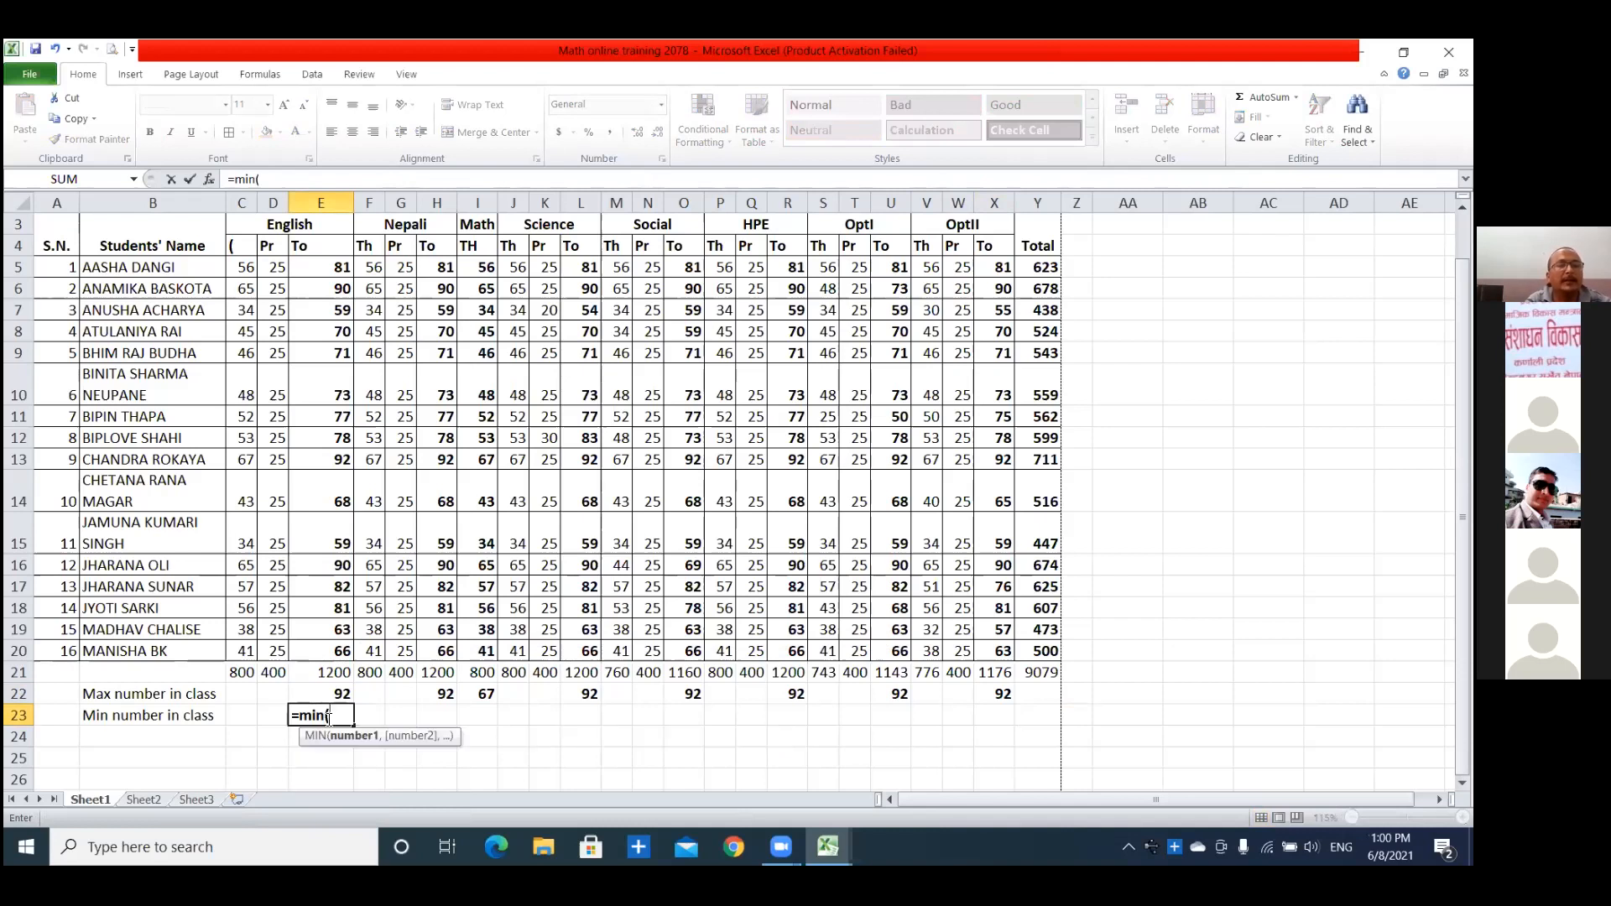
drag(327, 269, 343, 649)
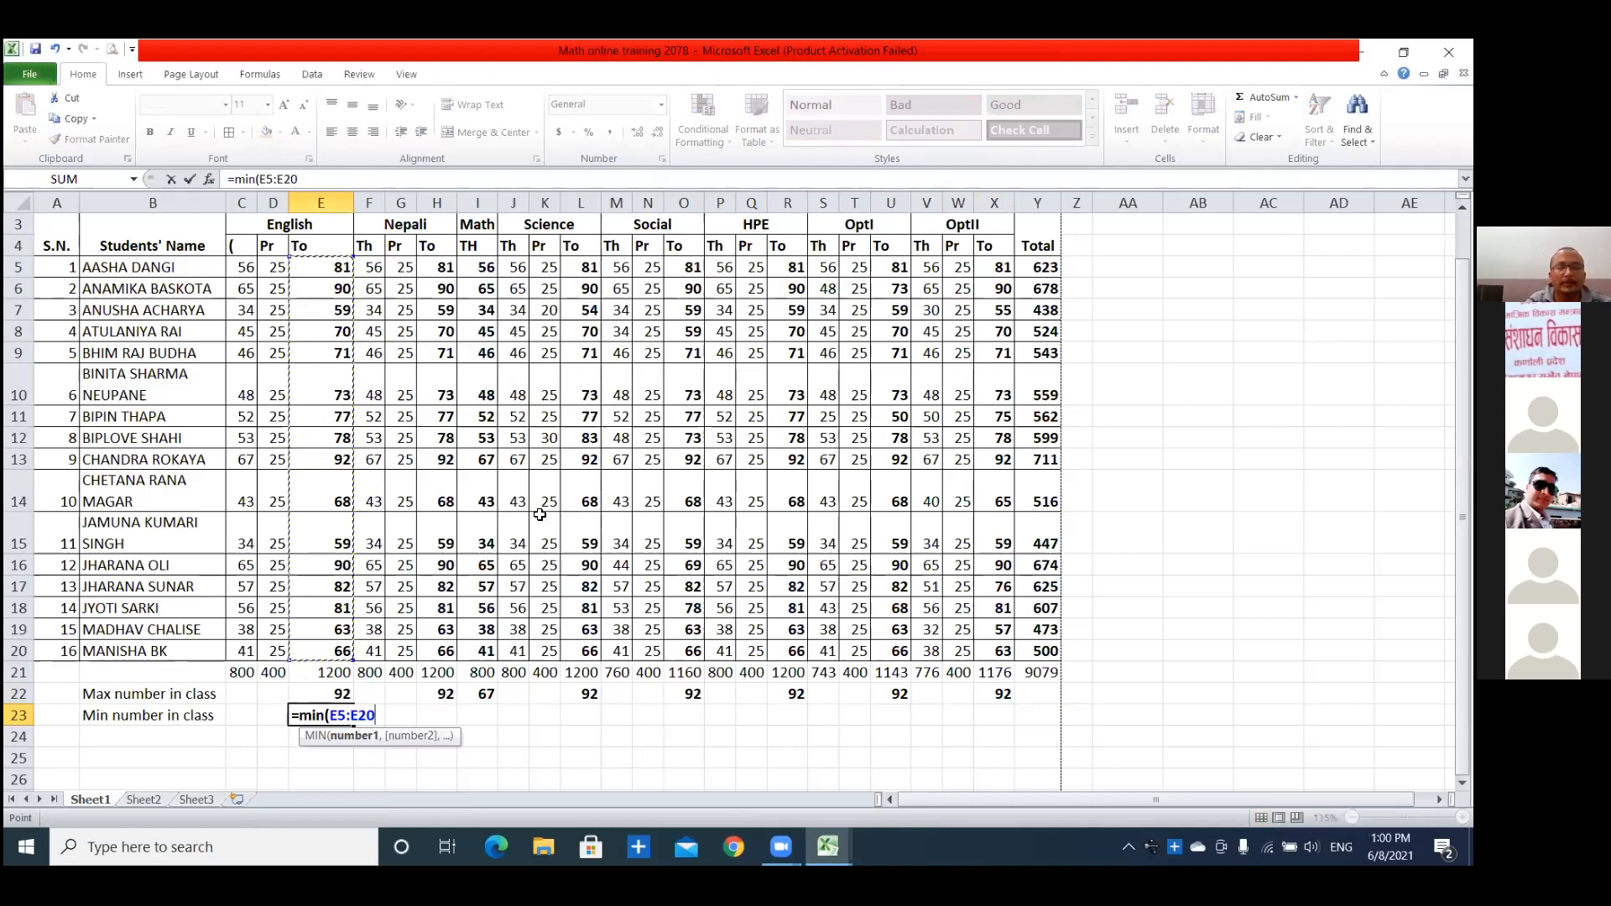
text())
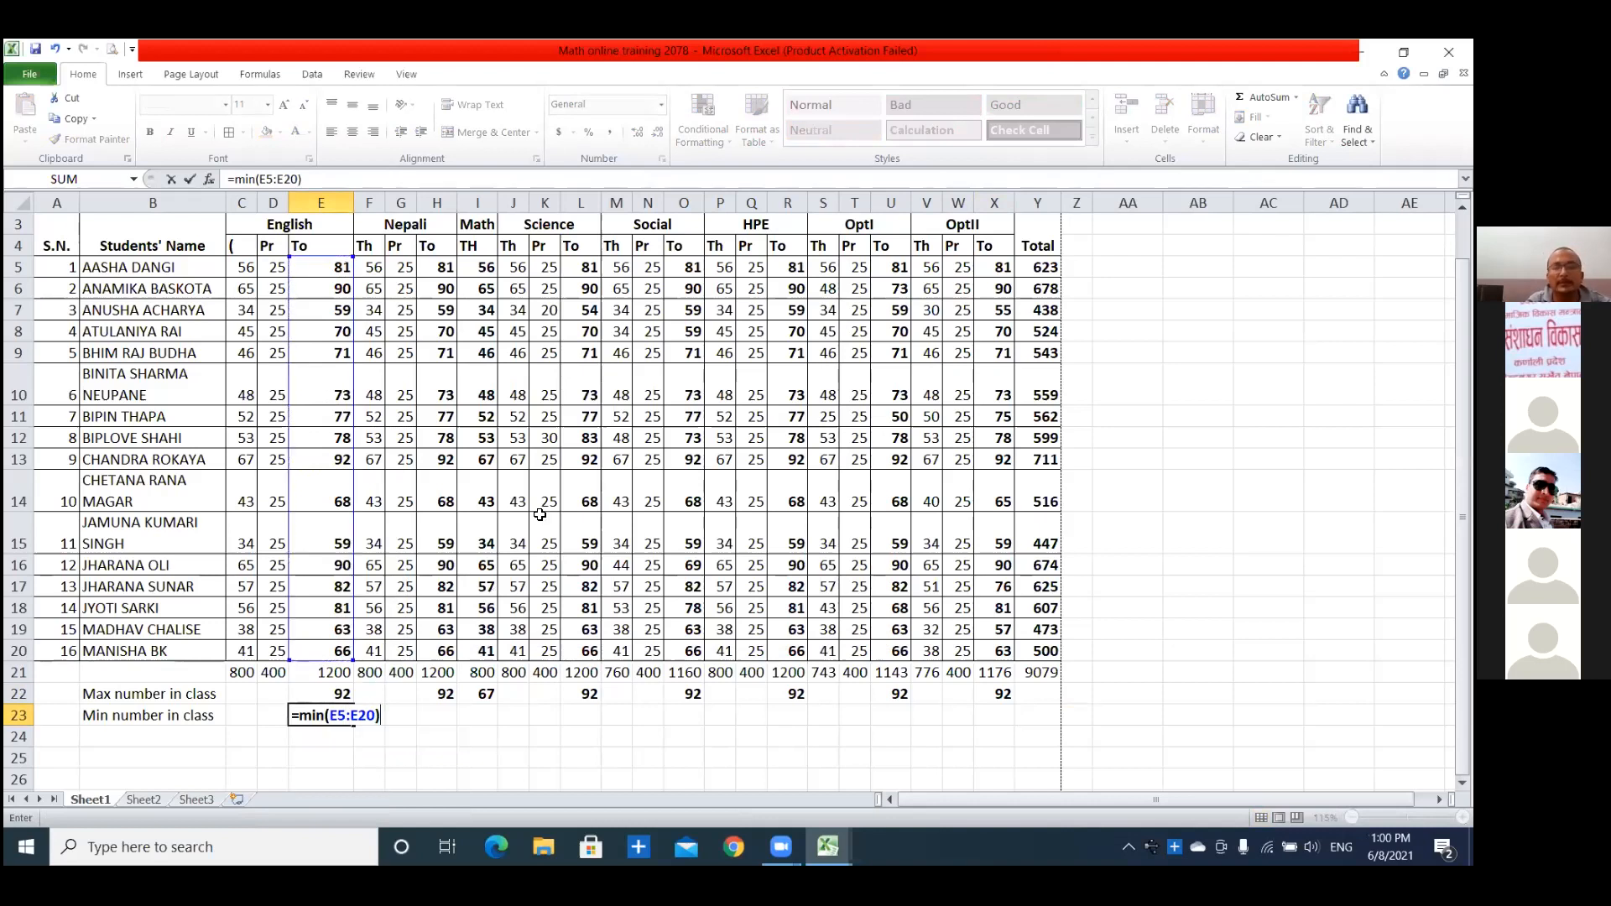
key(Return)
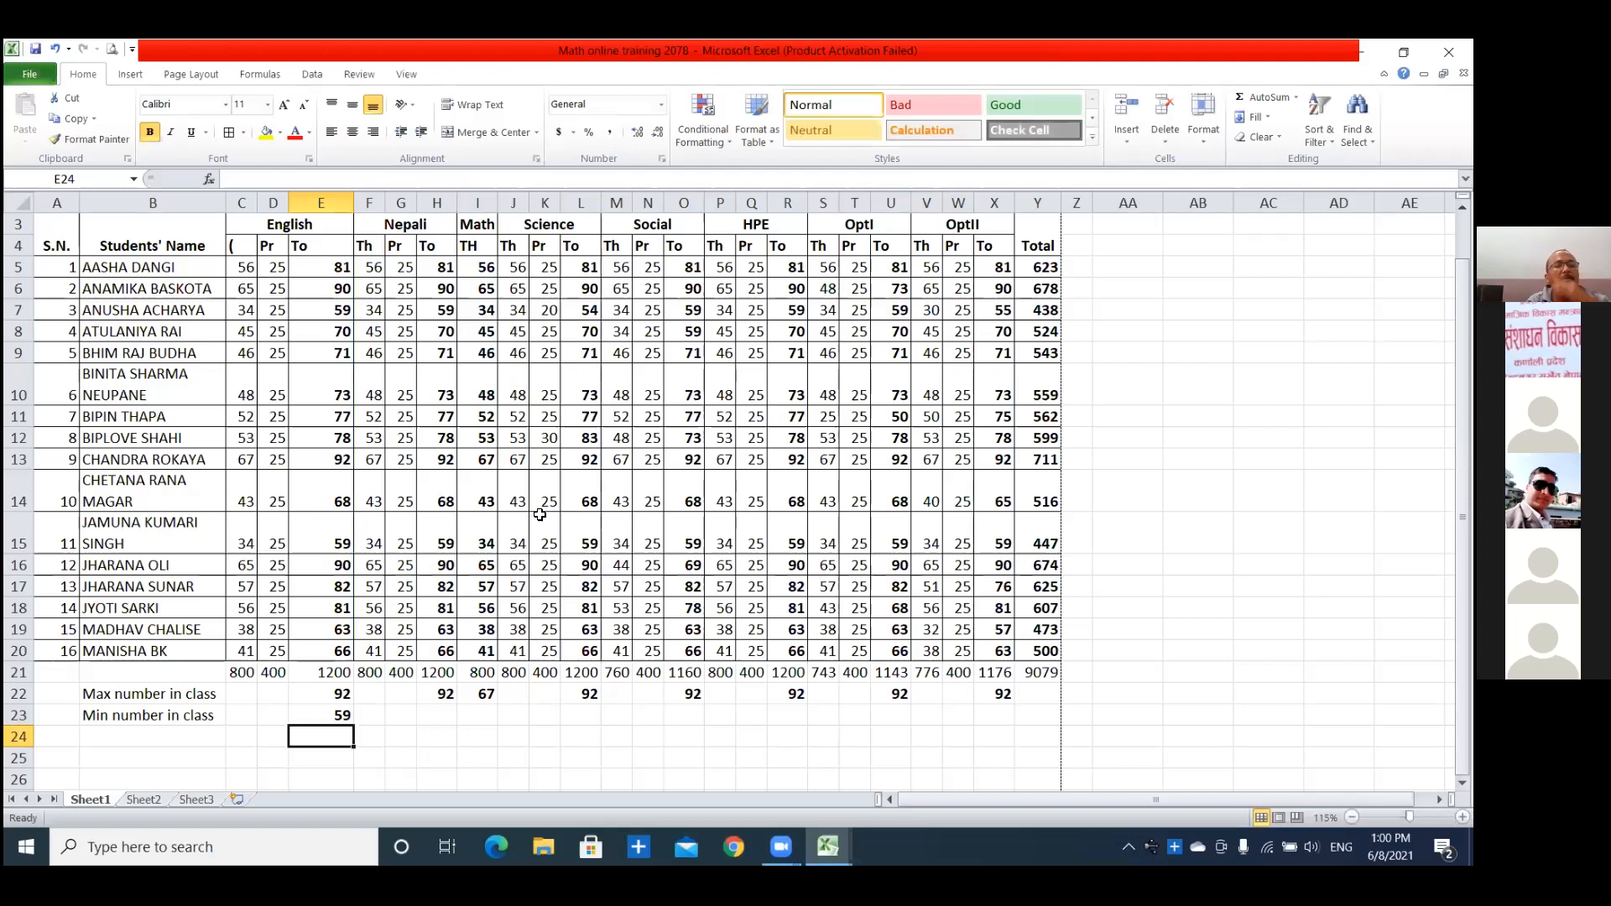
Copy the MIN formula from E23 into H23, I23 and L23 for Nepali, Math and Science.
click(329, 718)
key(ctrl+c)
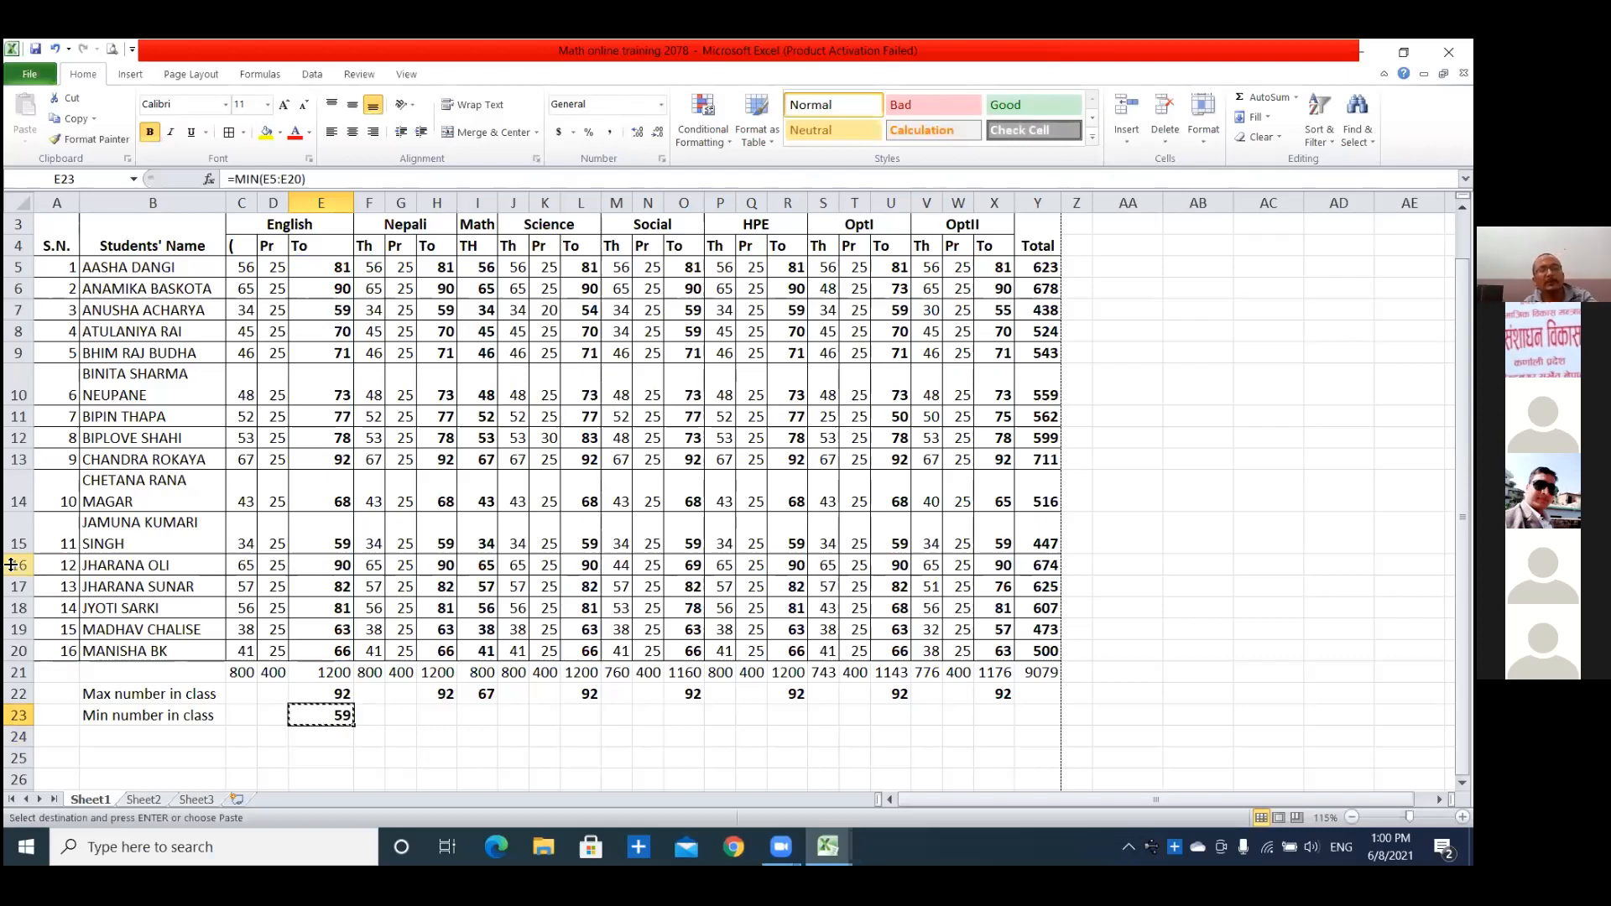
click(451, 718)
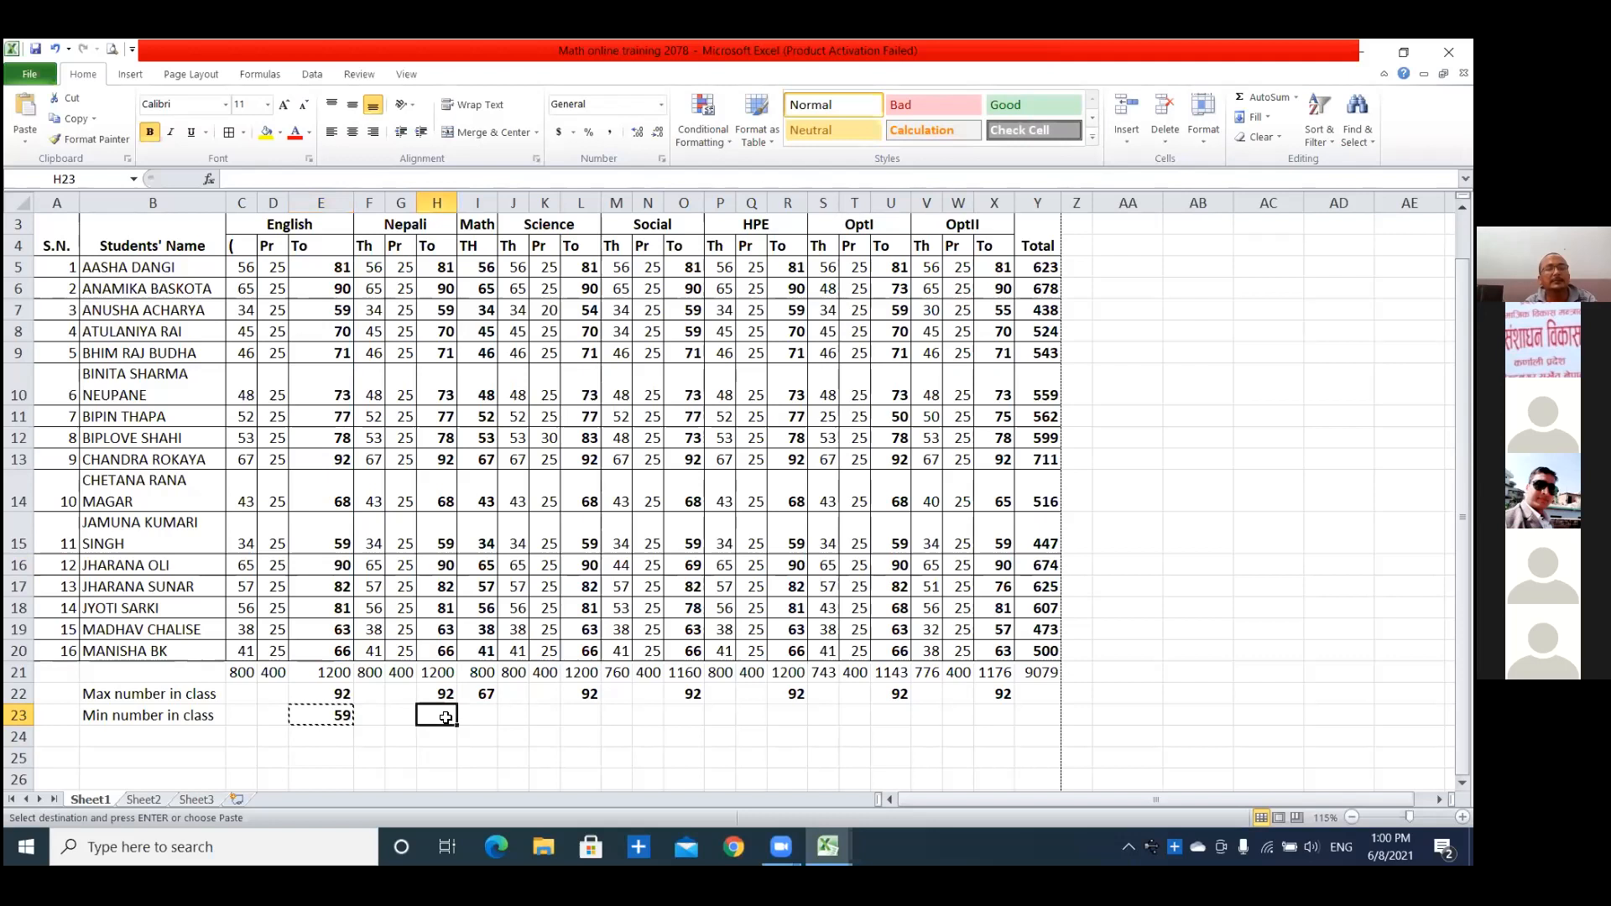
key(ctrl+v)
click(486, 722)
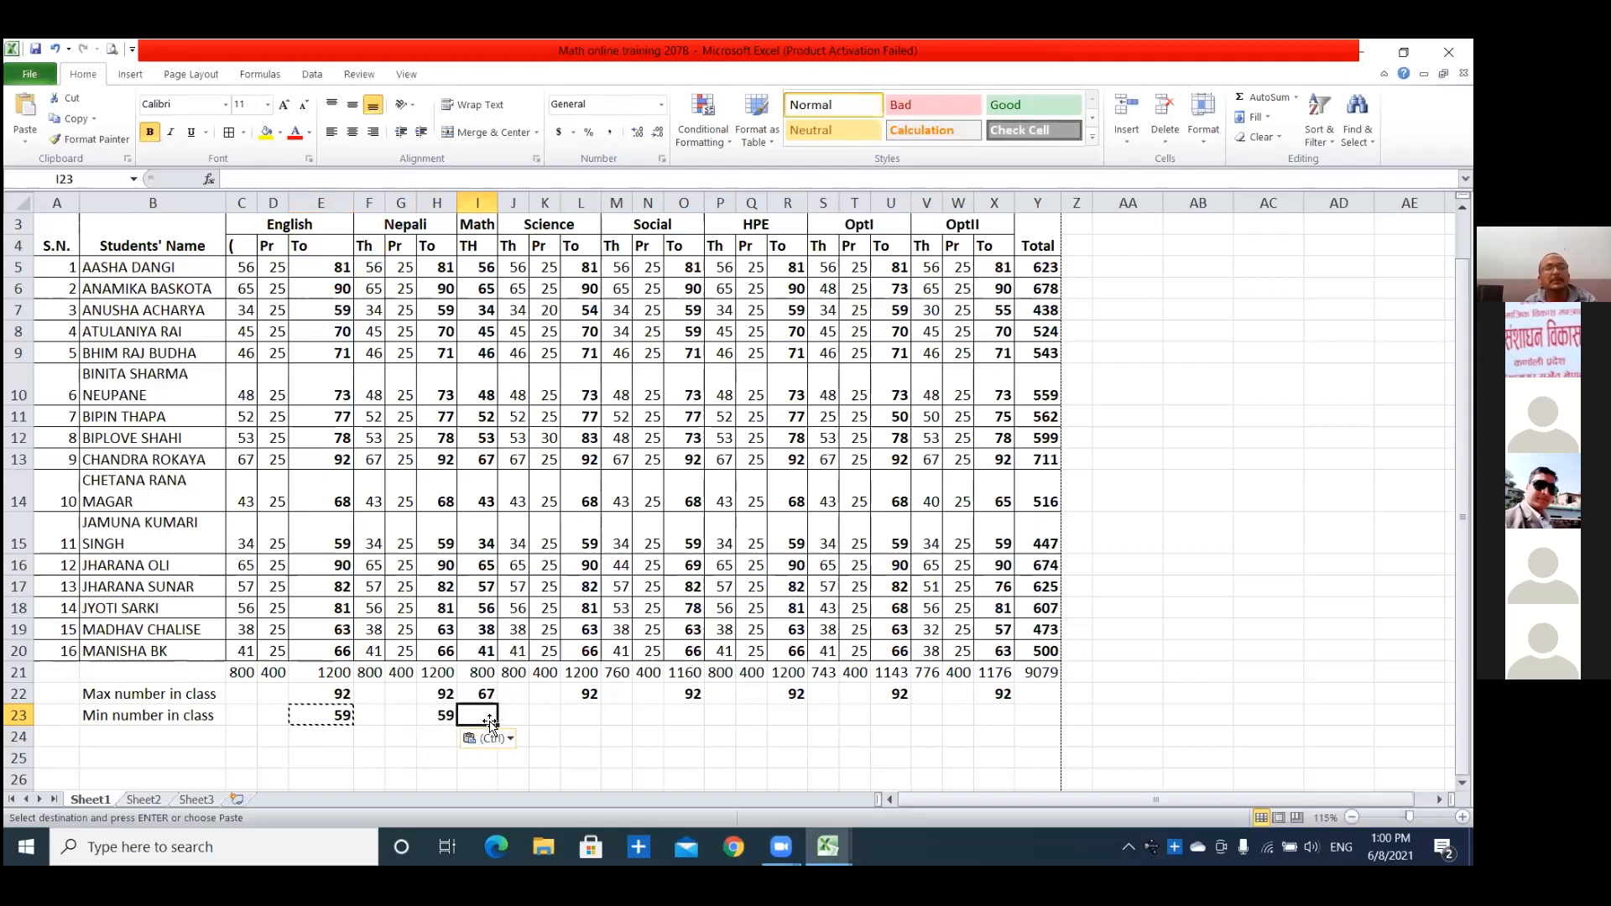
key(ctrl+v)
click(592, 718)
key(ctrl+v)
key(ctrl)
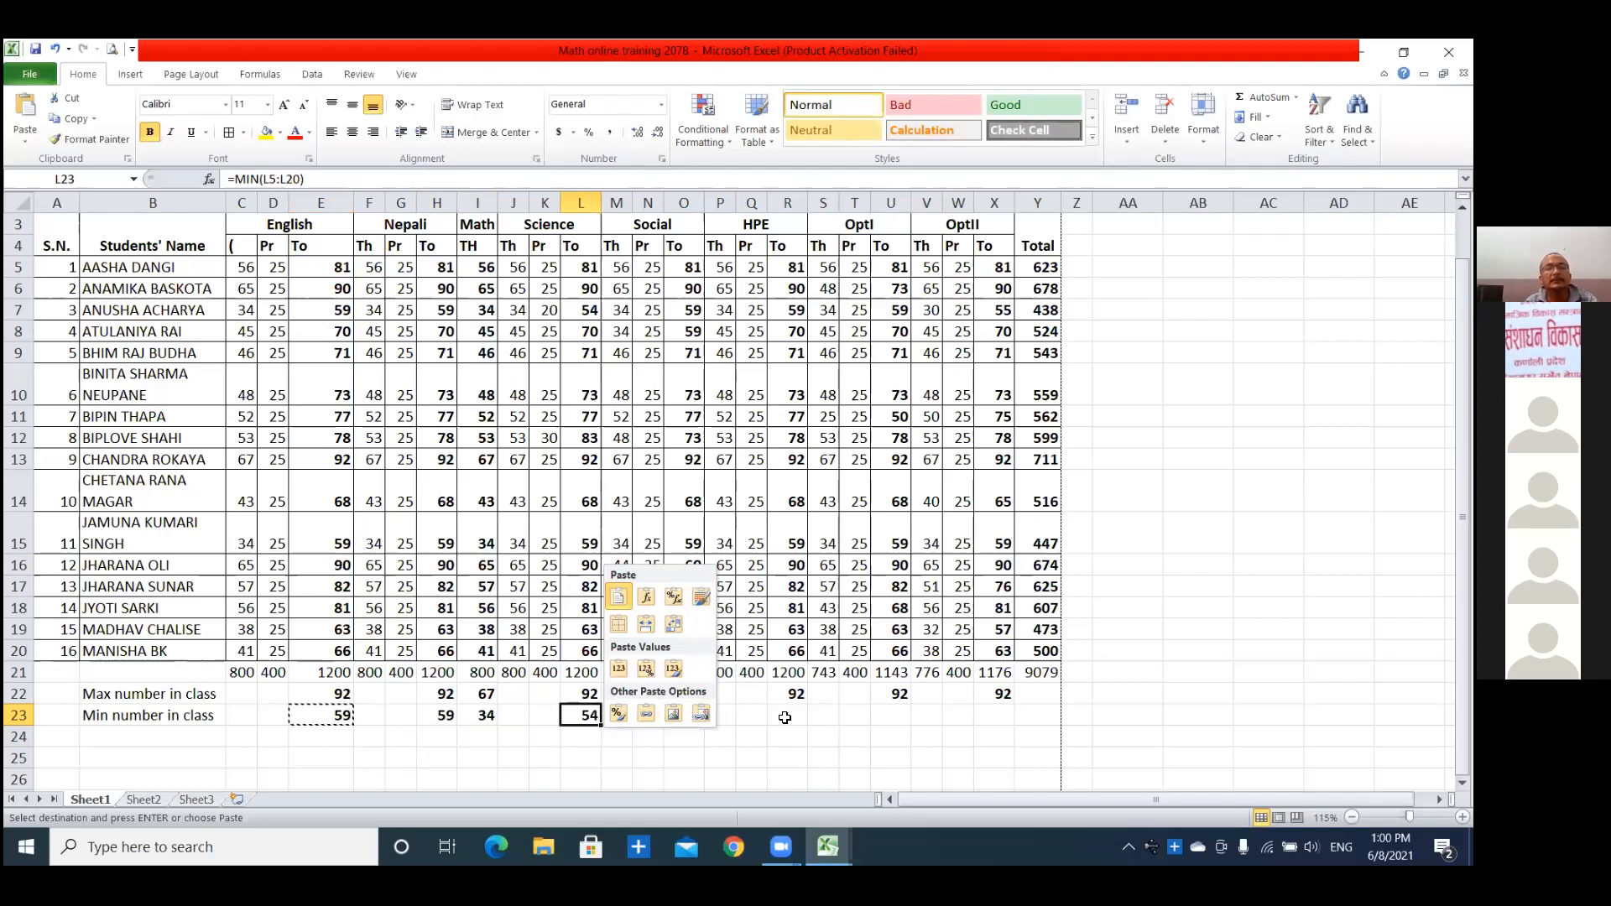
key(Escape)
Paste the copied MIN formula under the Social and HPE totals in O23 and R23.
click(684, 715)
key(ctrl+v)
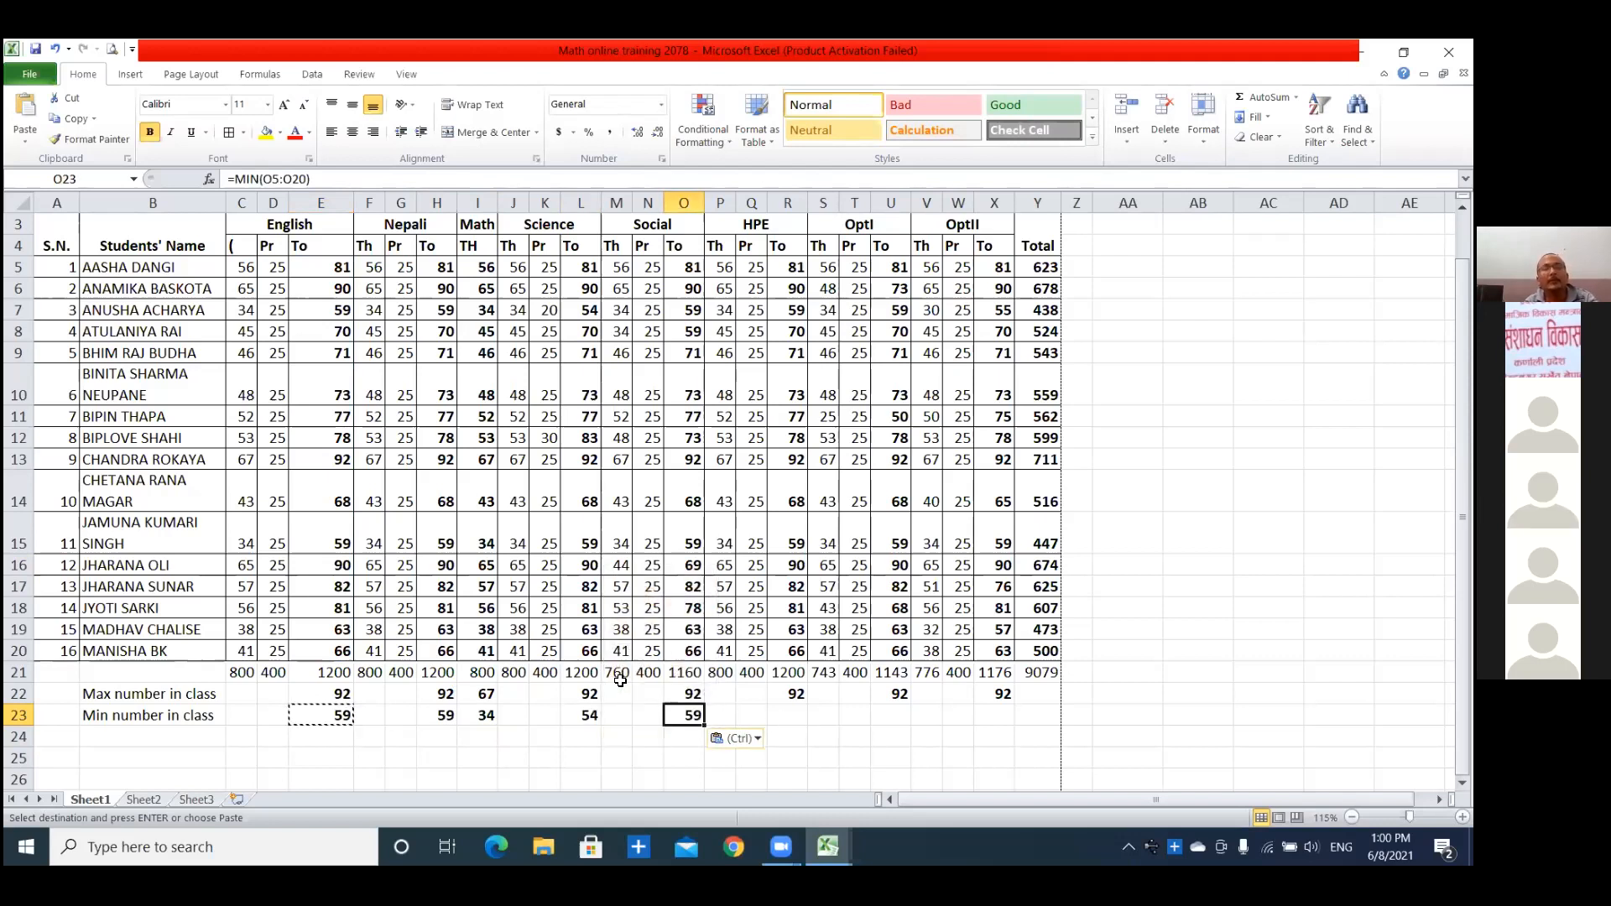
click(796, 715)
key(ctrl+v)
drag(641, 692, 792, 718)
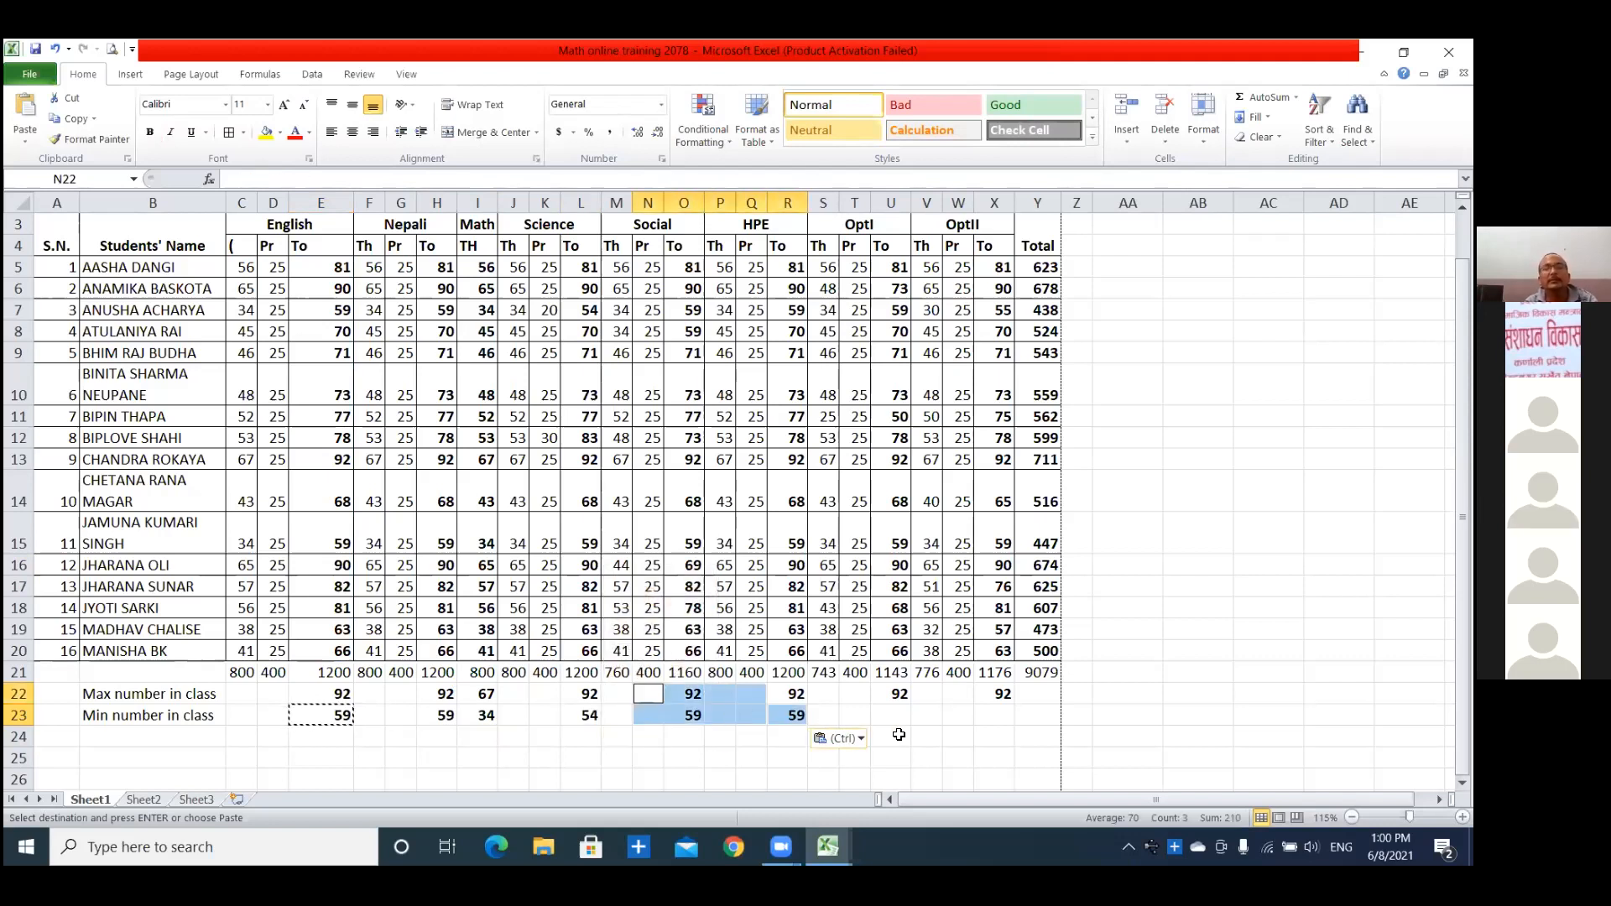
Paste the MIN formula under the OptI and OptII totals in U23 and X23, and end copy mode.
click(899, 717)
key(ctrl+v)
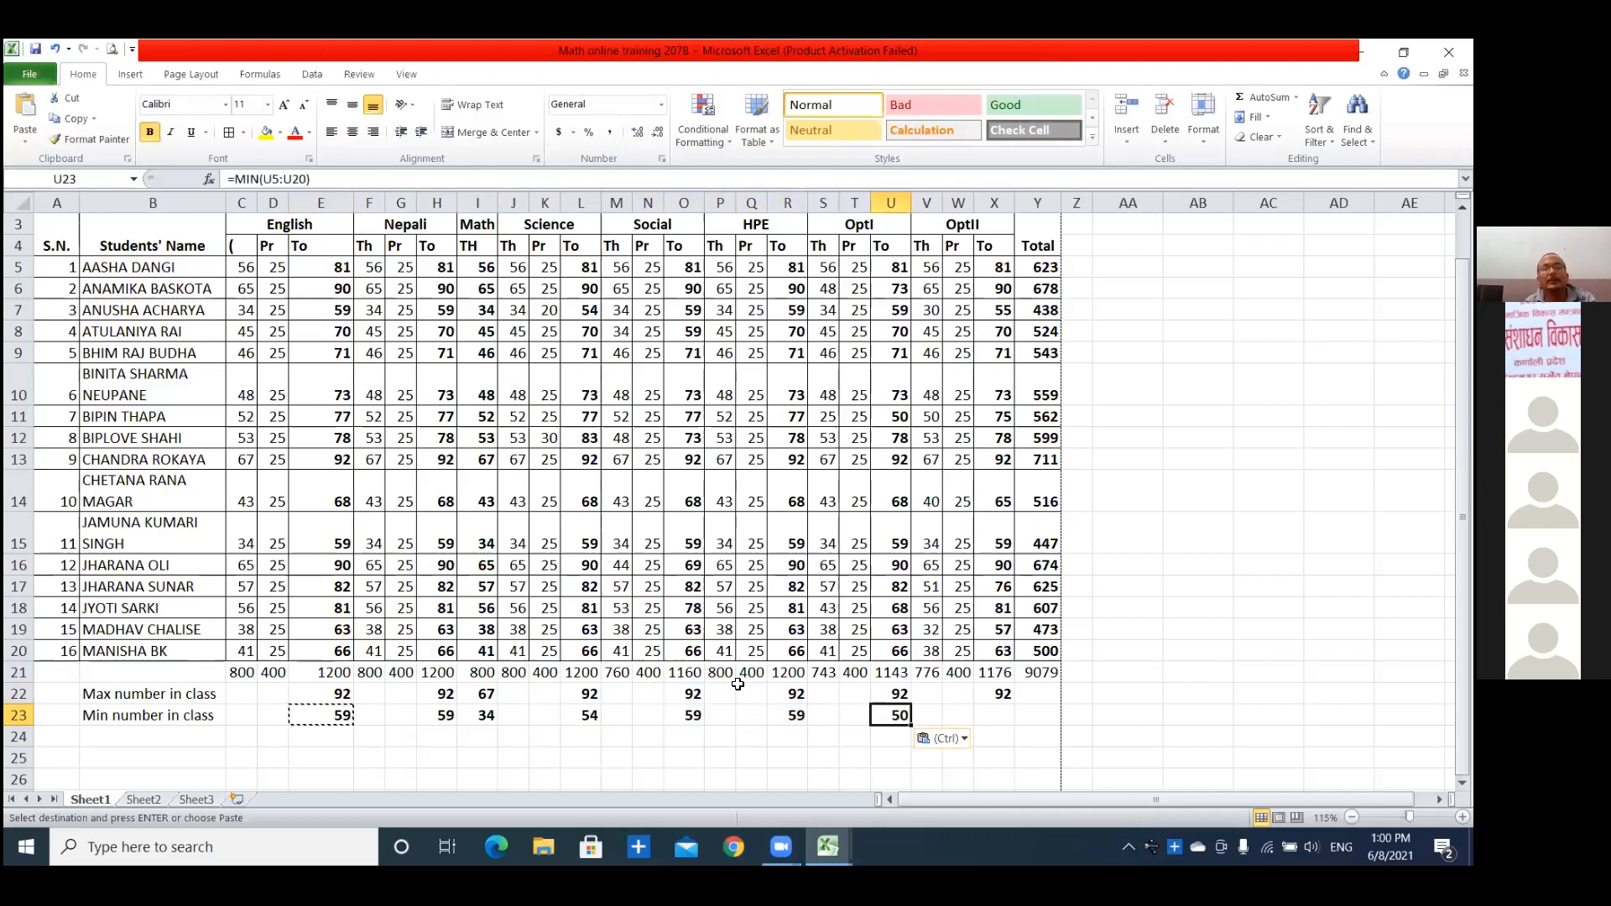
click(1013, 714)
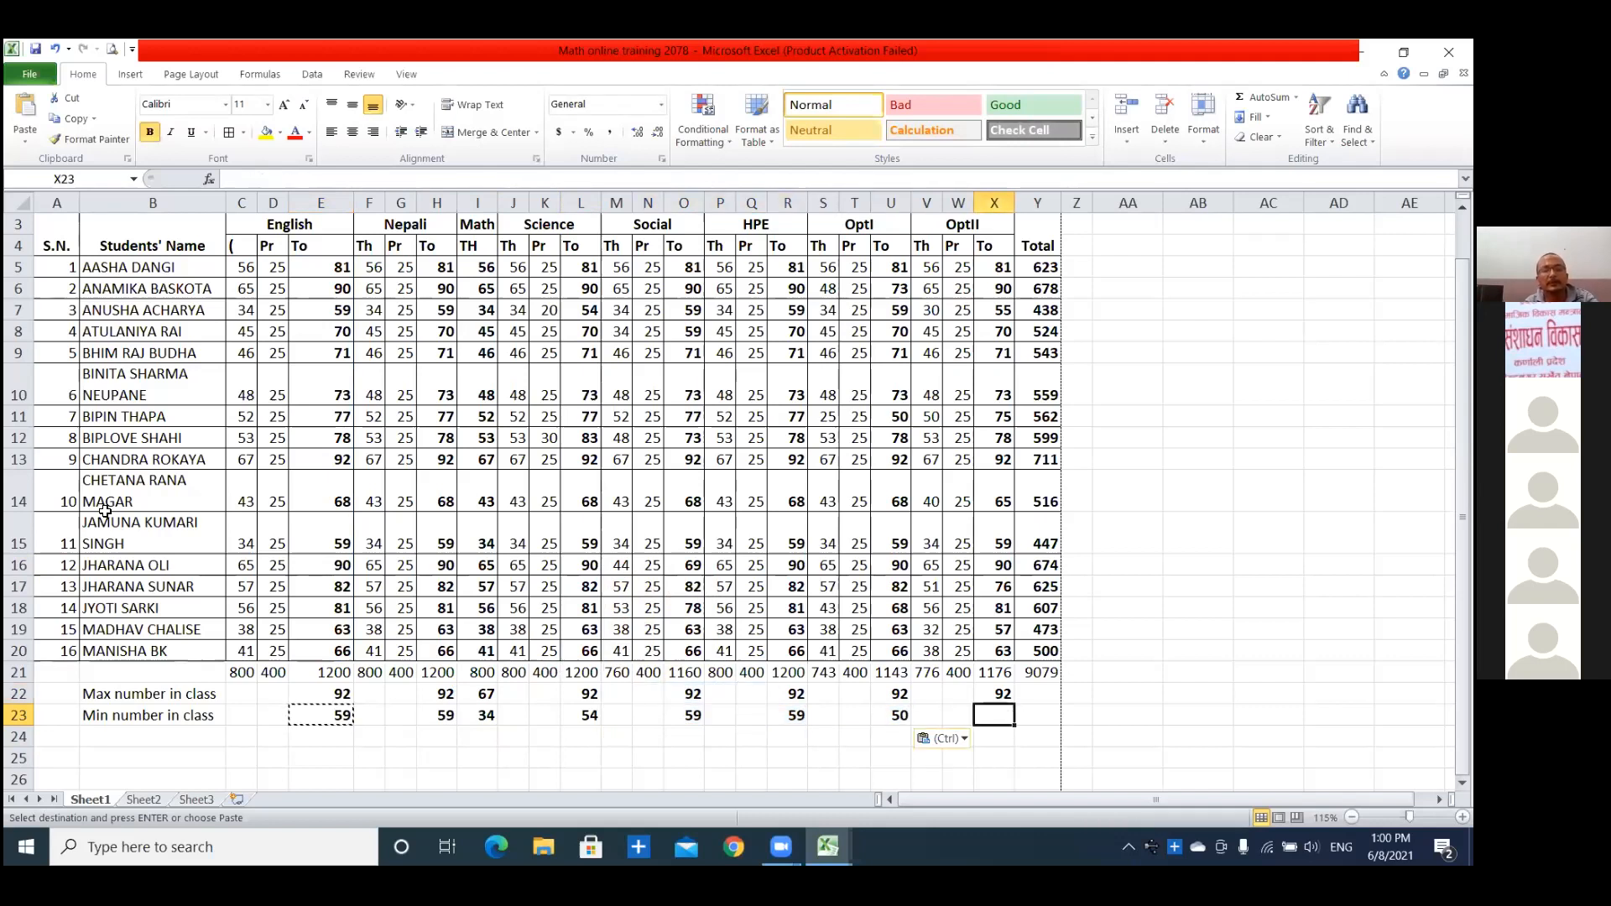
key(ctrl+v)
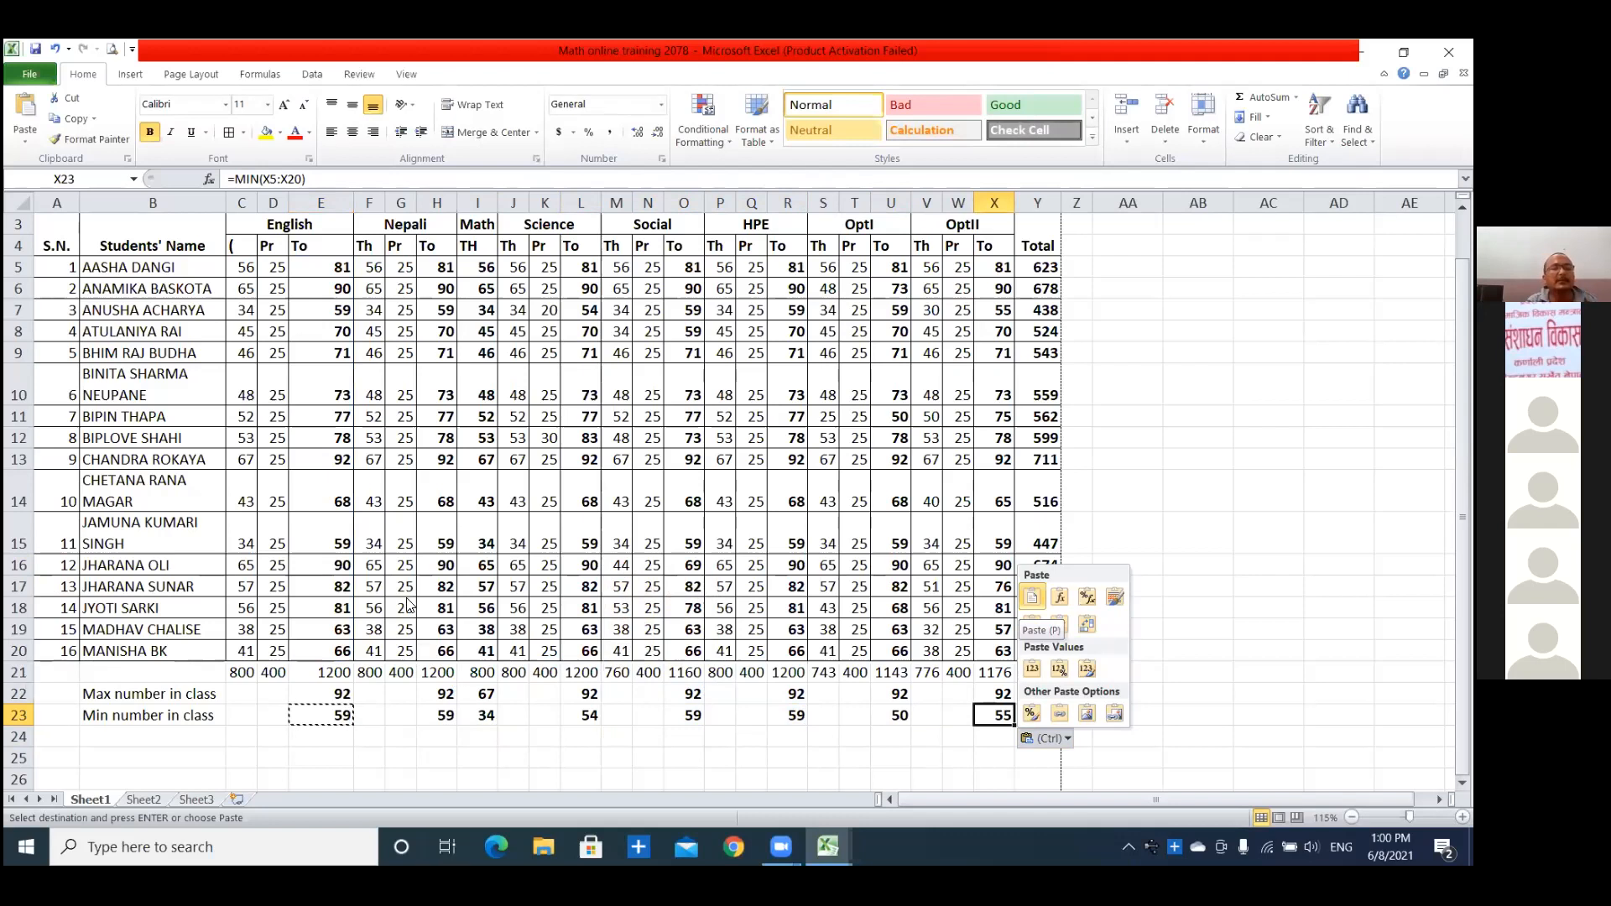
click(726, 622)
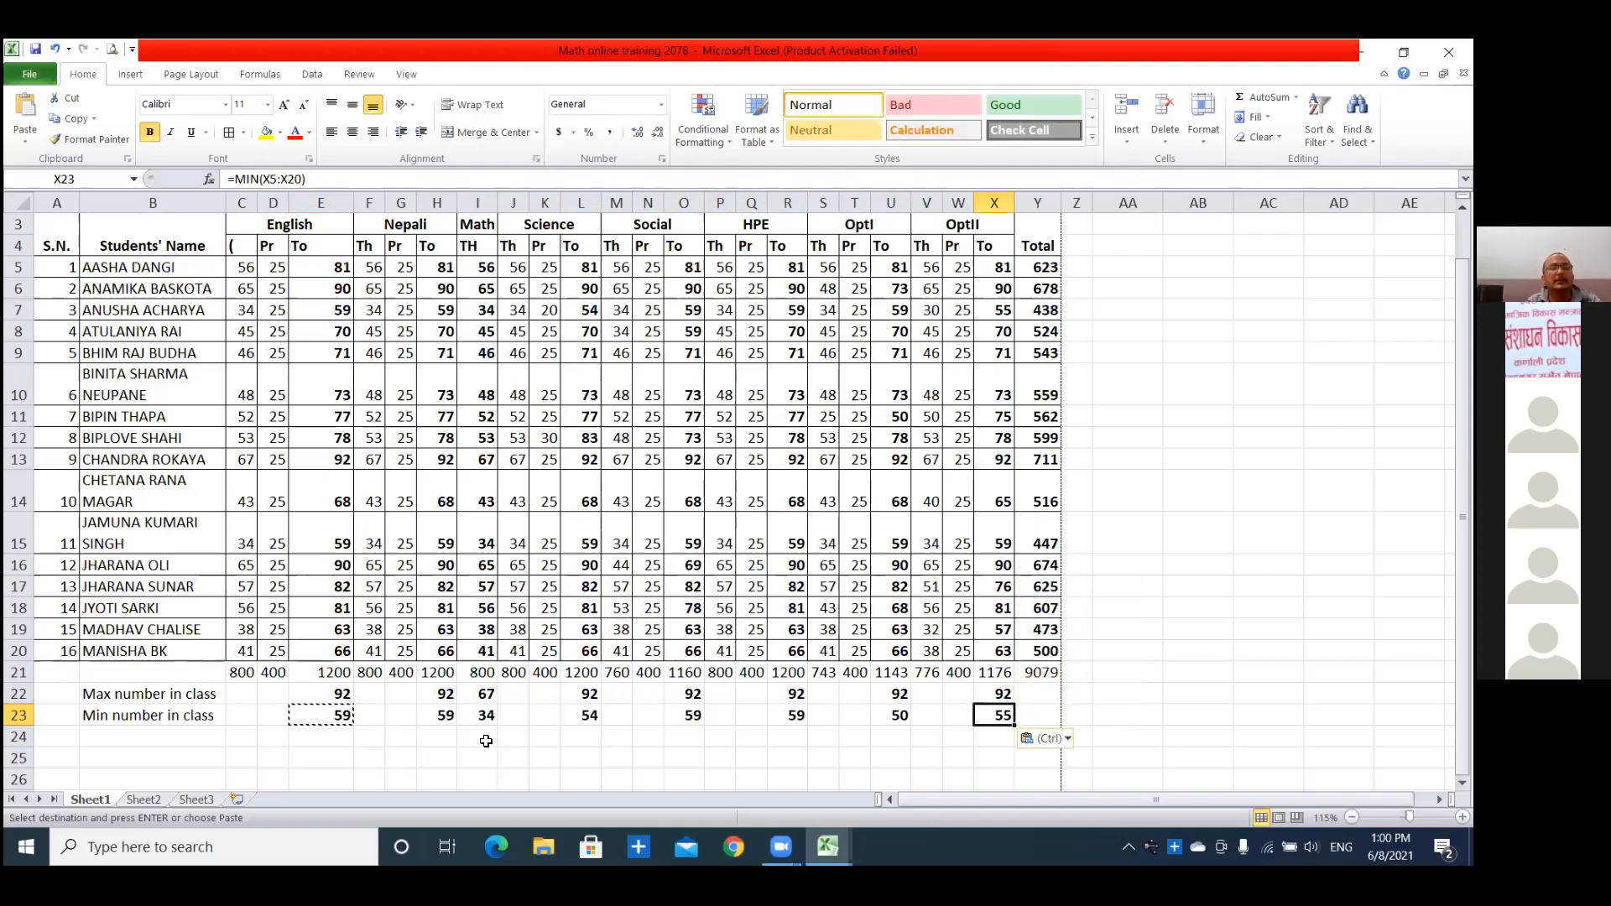
click(401, 757)
key(Escape)
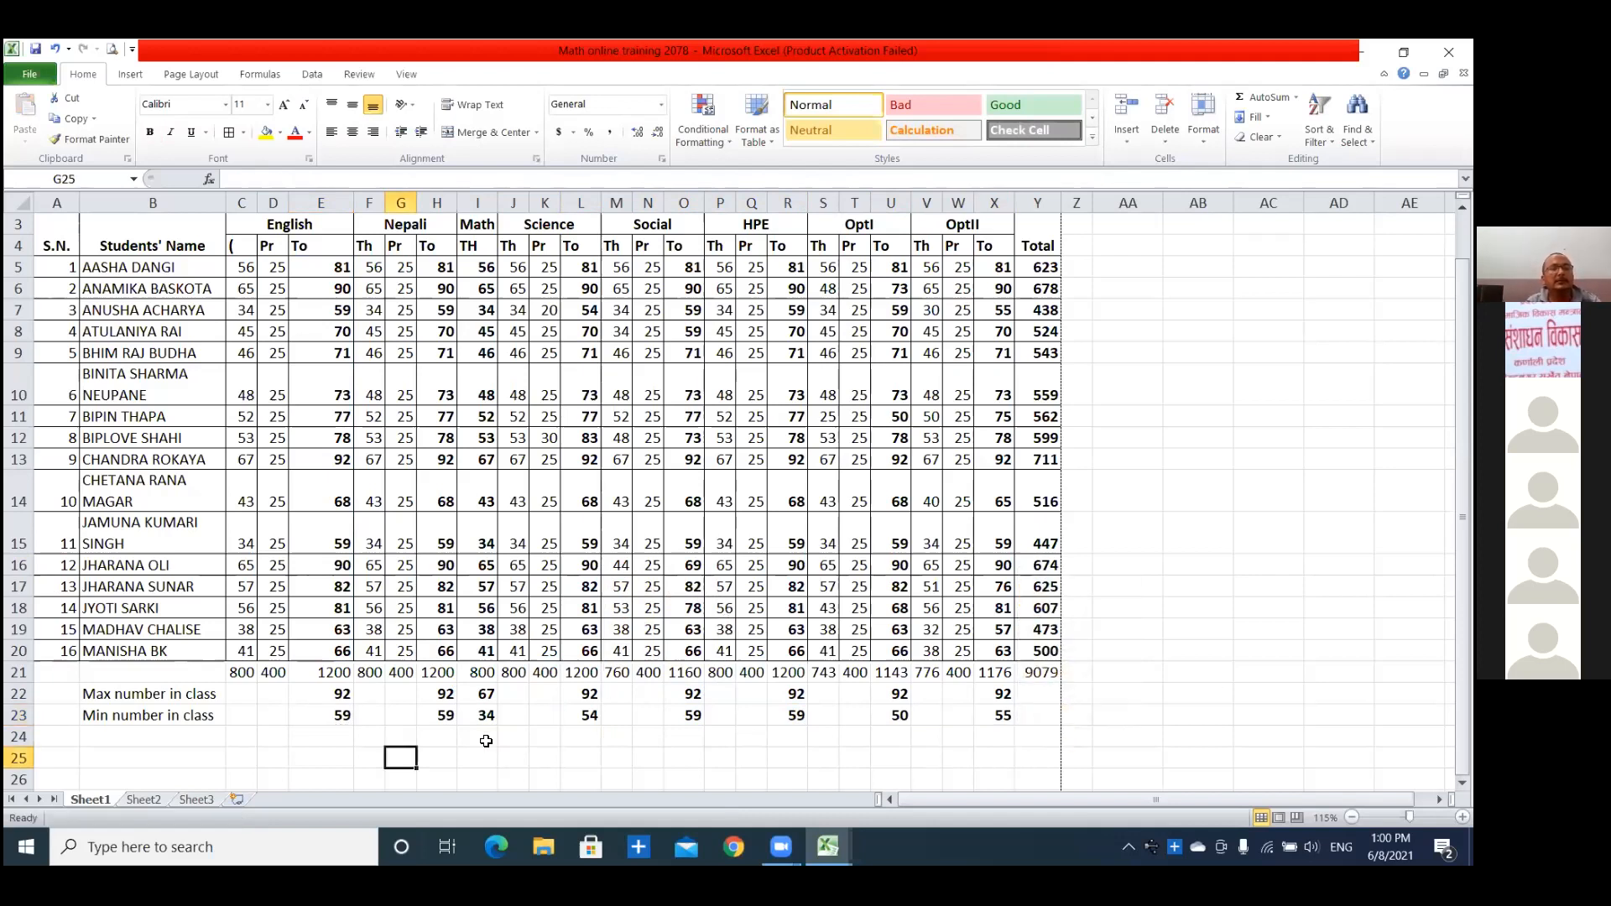
key(Up)
key(Left)
key(Left)
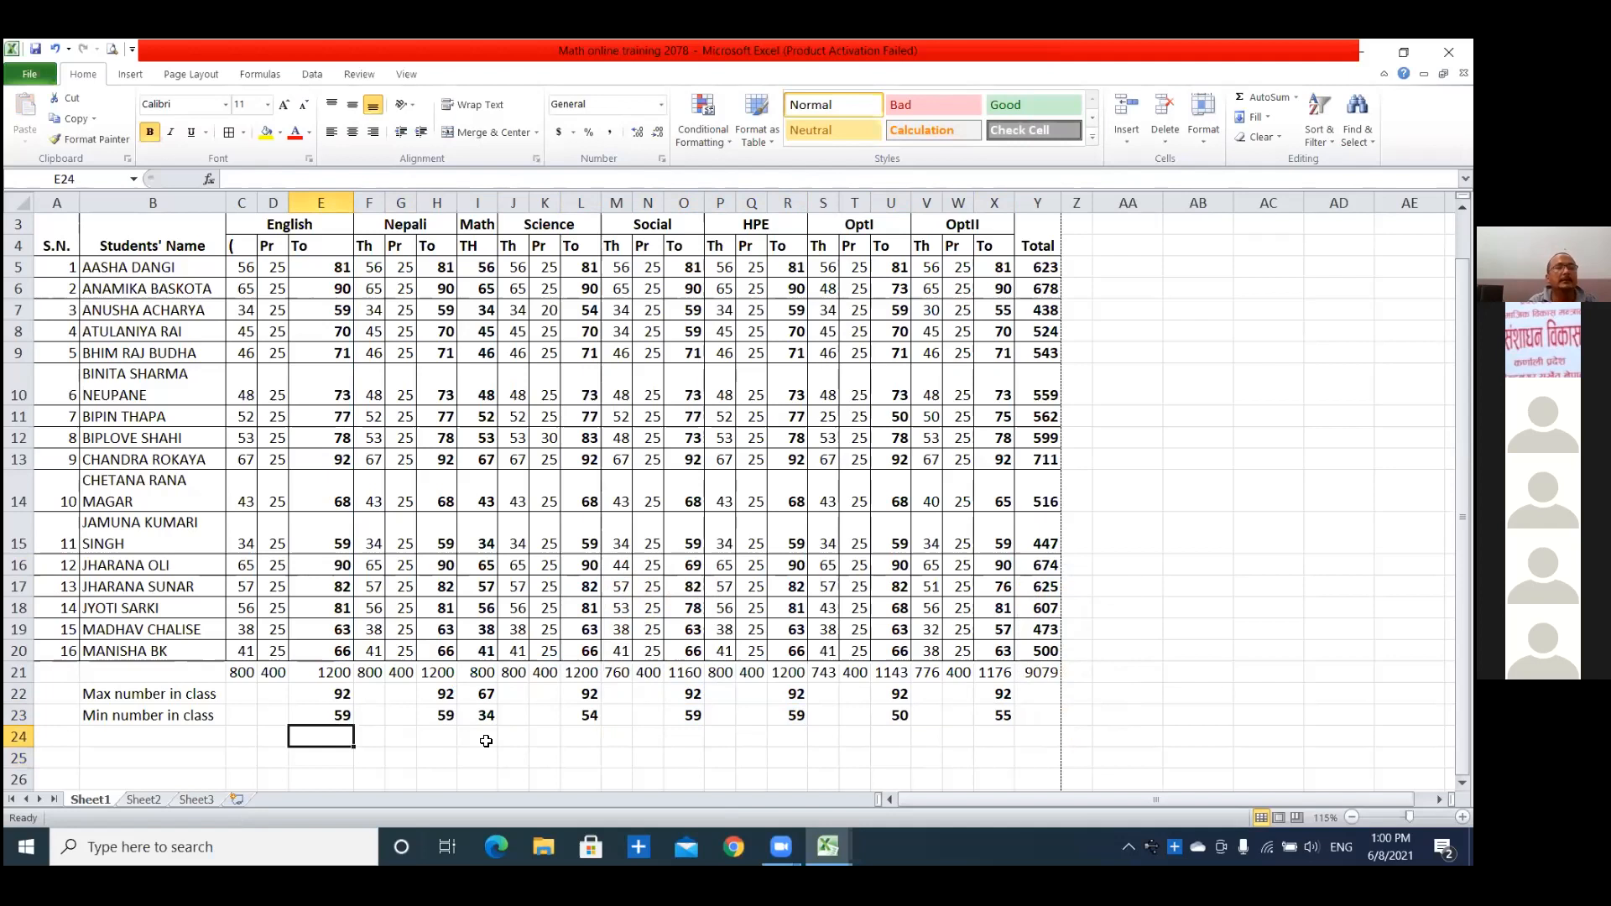
click(301, 658)
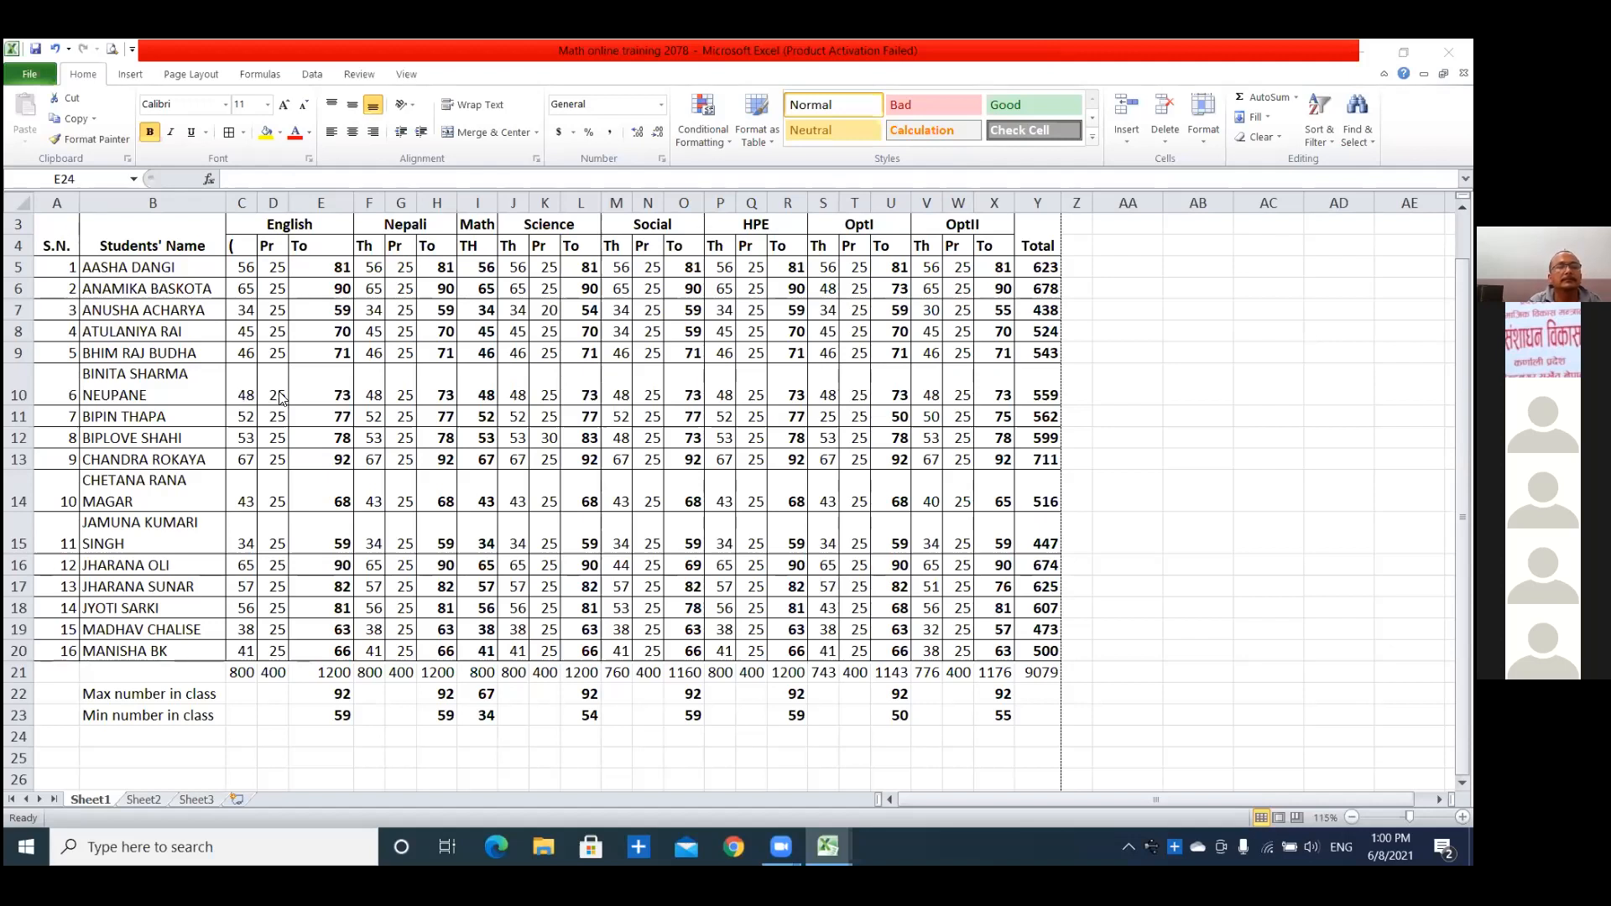
click(312, 713)
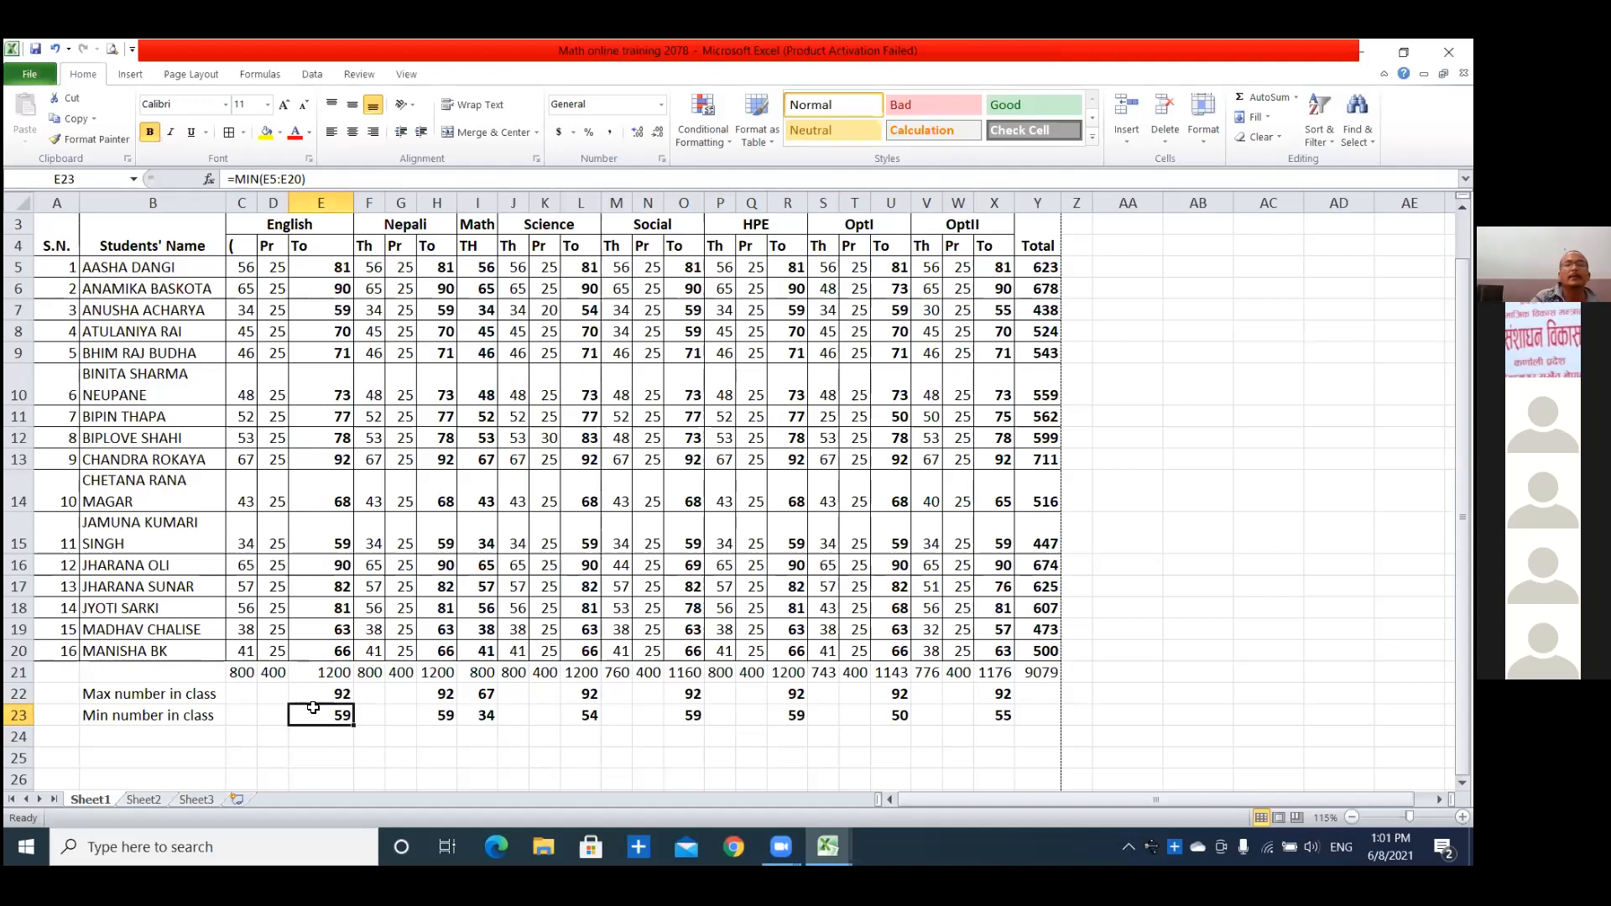
click(118, 739)
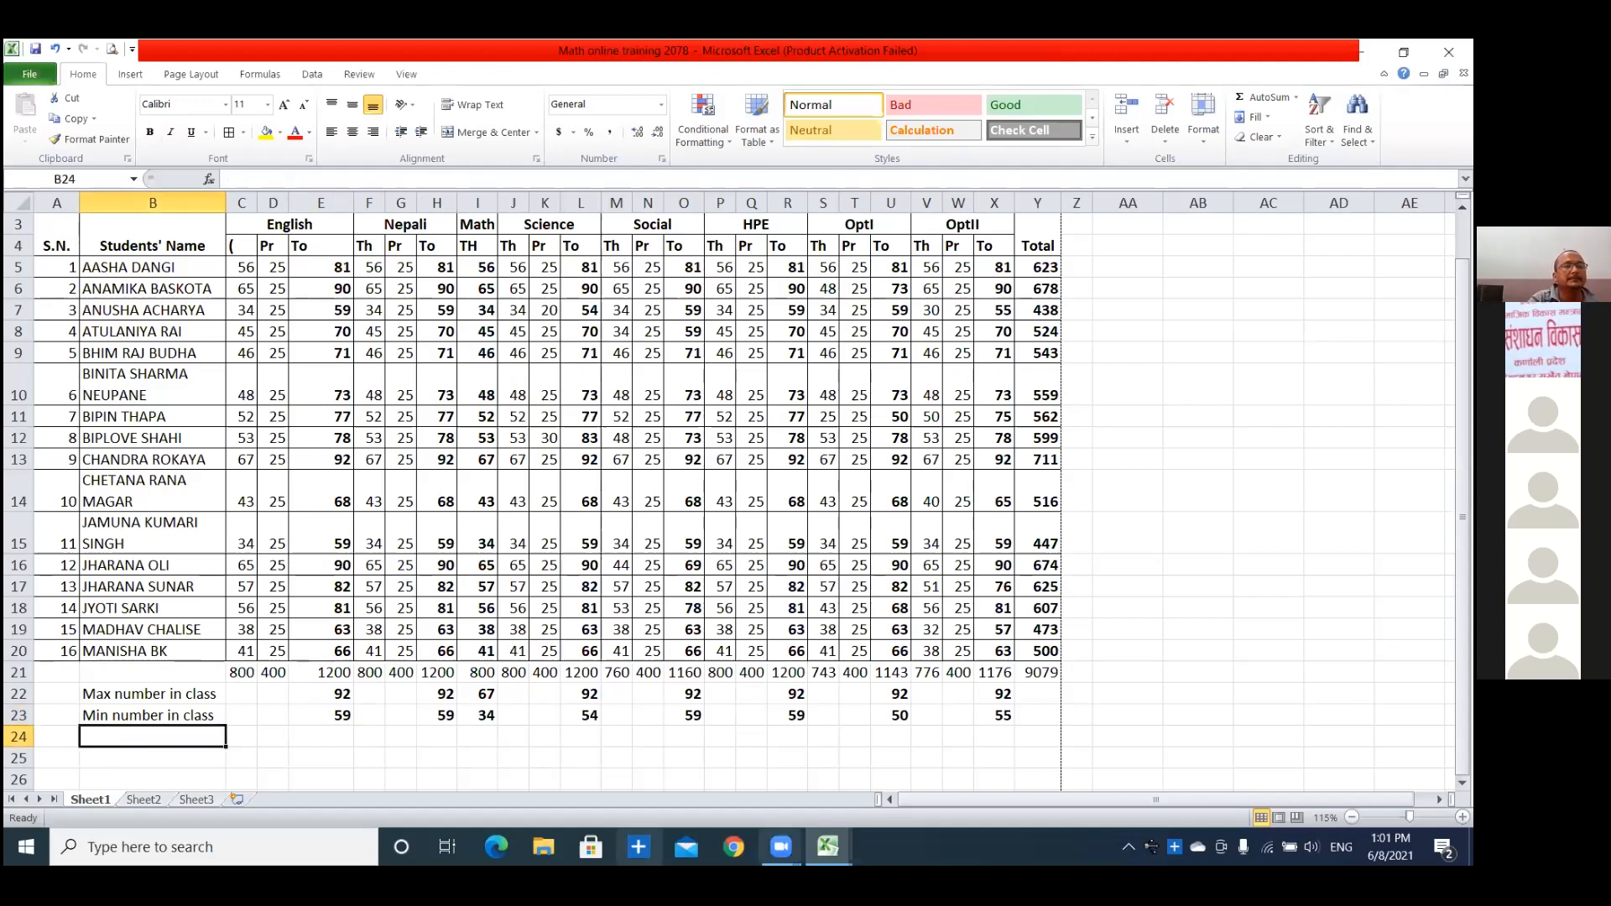
Label cell B24 "Average in English" below the minimum marks label.
text(Av)
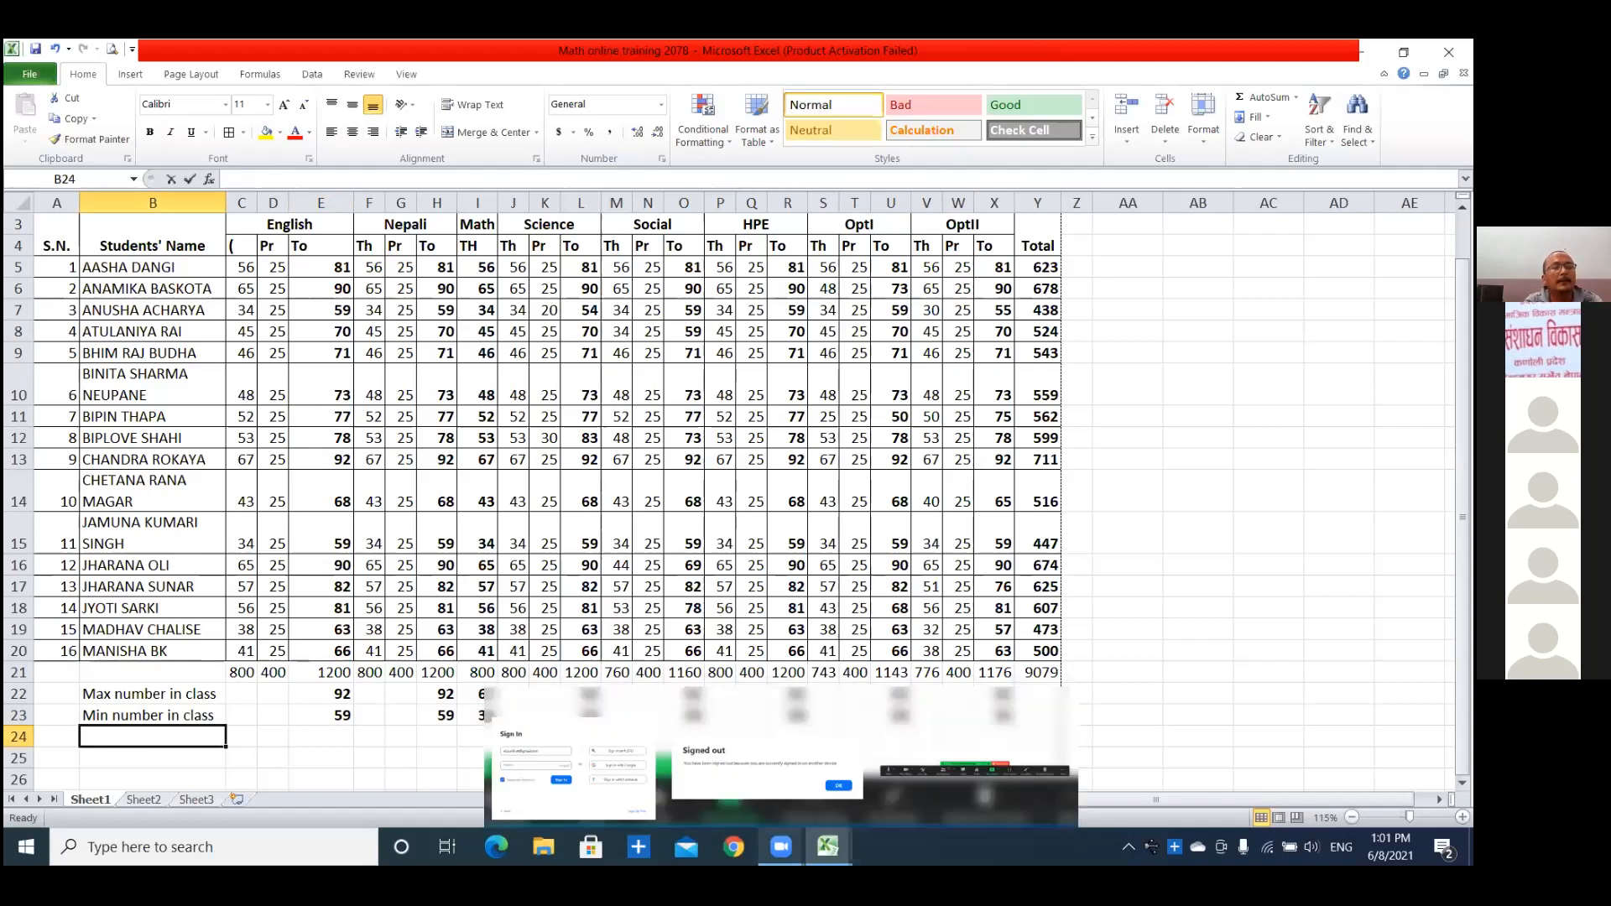
text(erage)
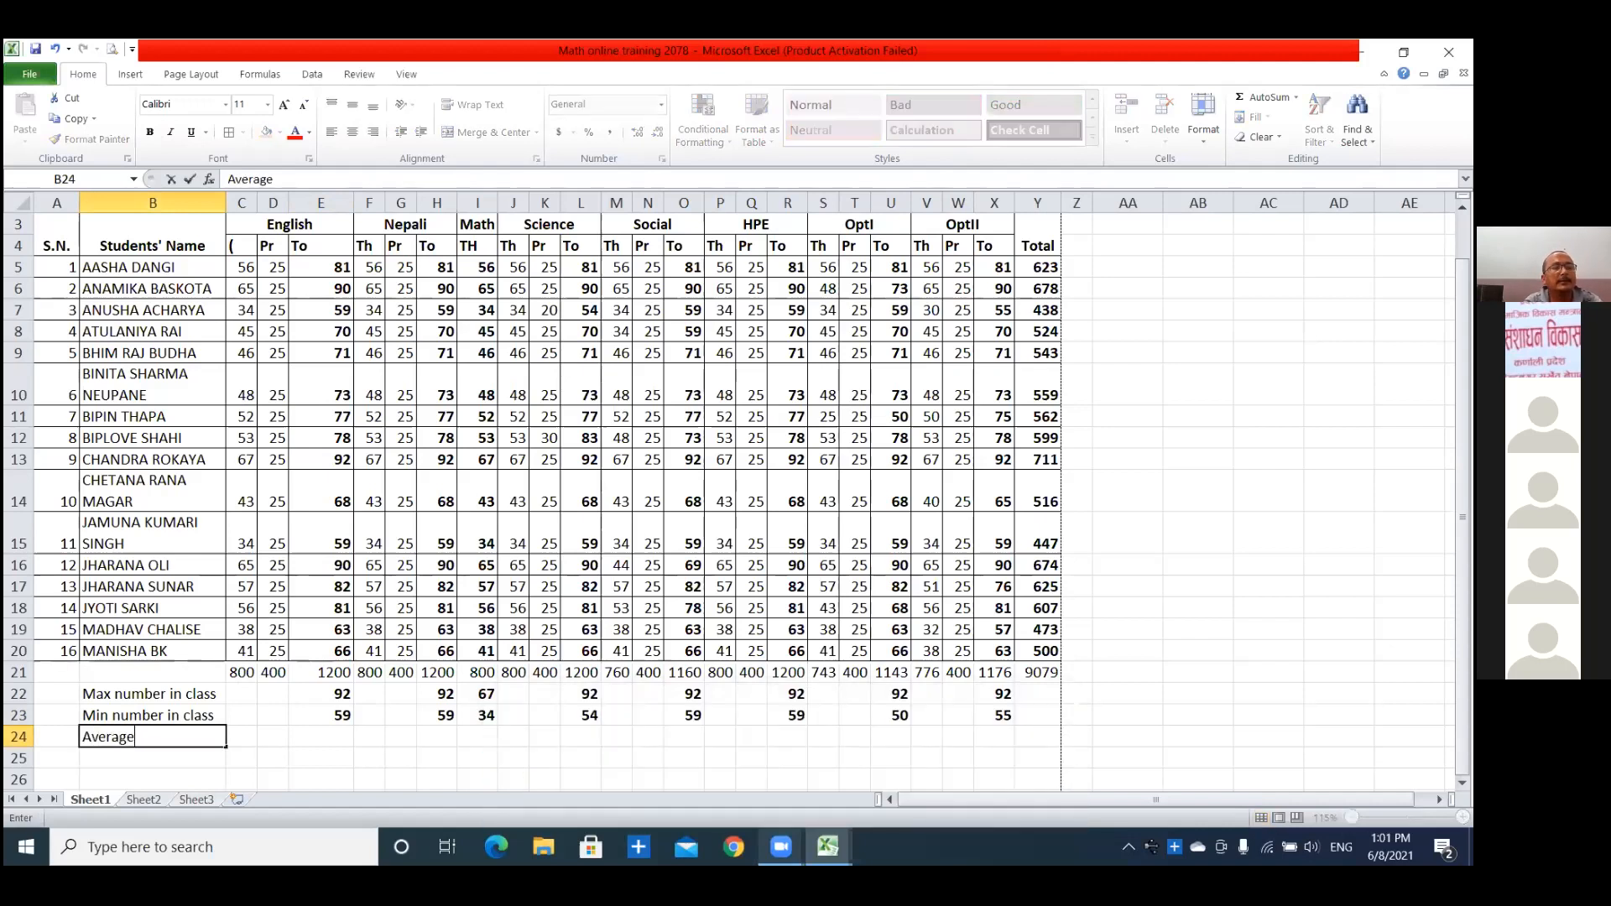
text( in  English)
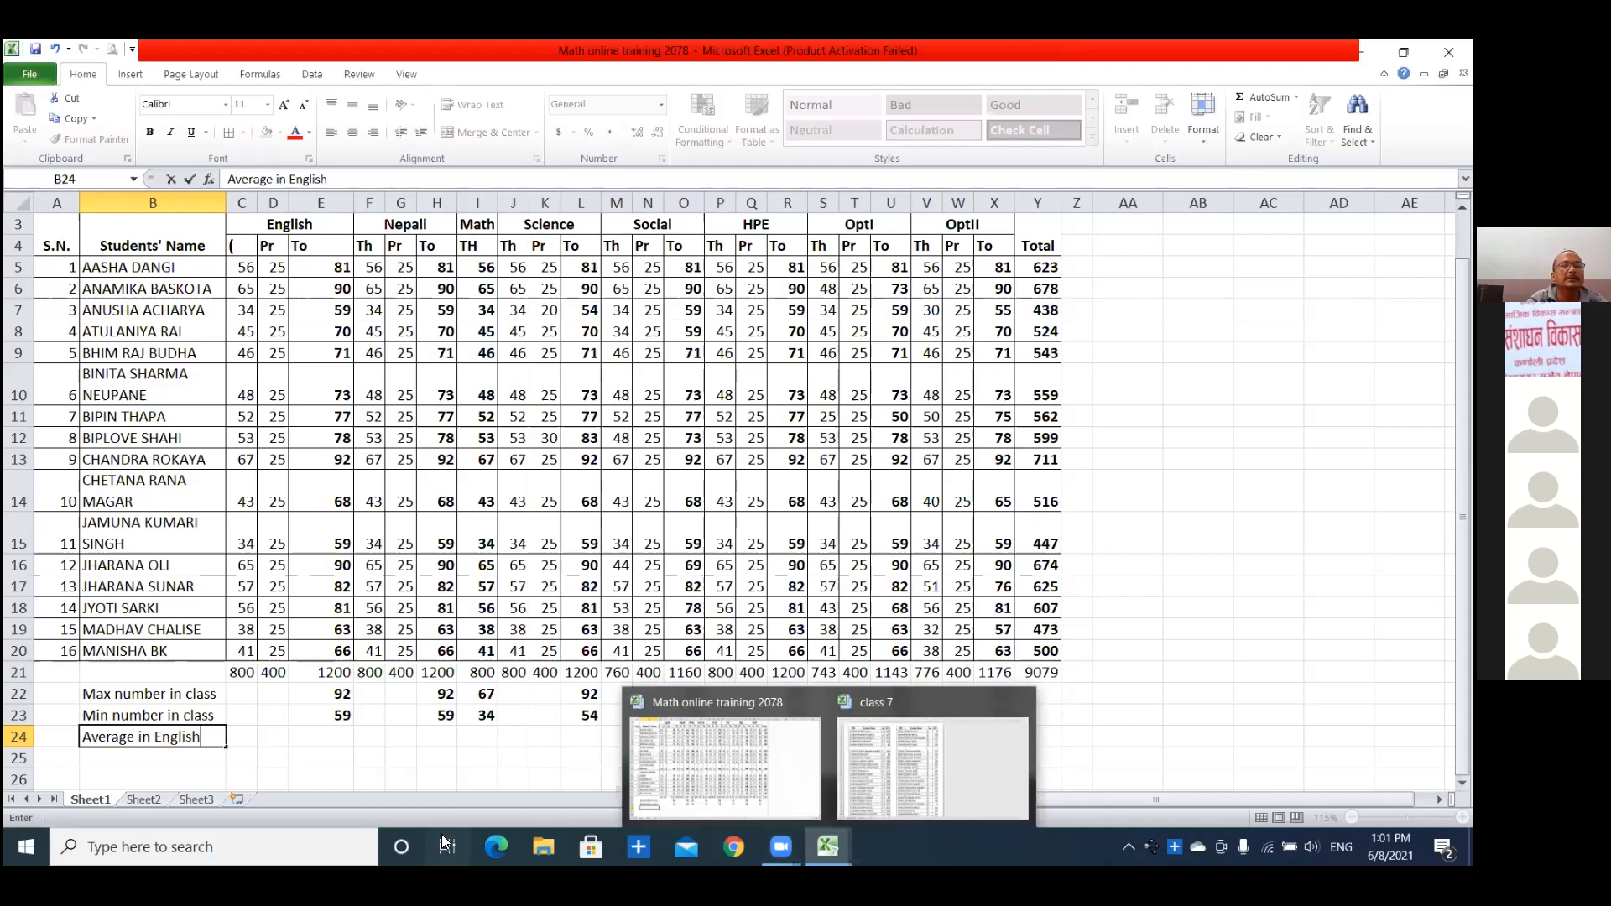
Enter =AVERAGE(E5:E20) in E24 for the average of the English totals.
click(336, 735)
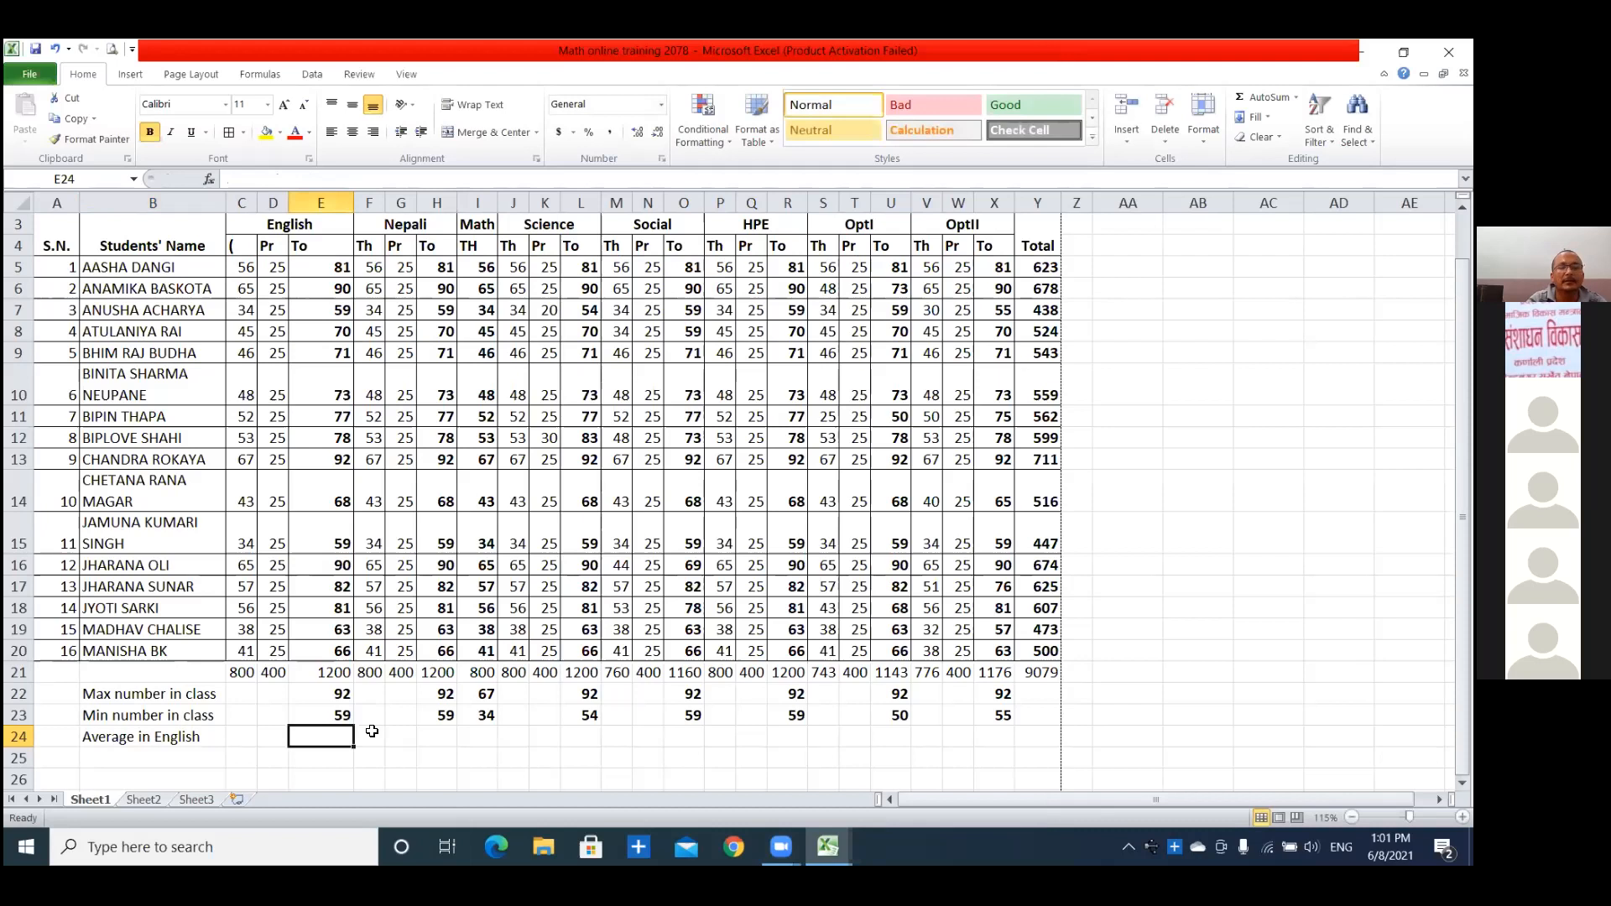
text(=)
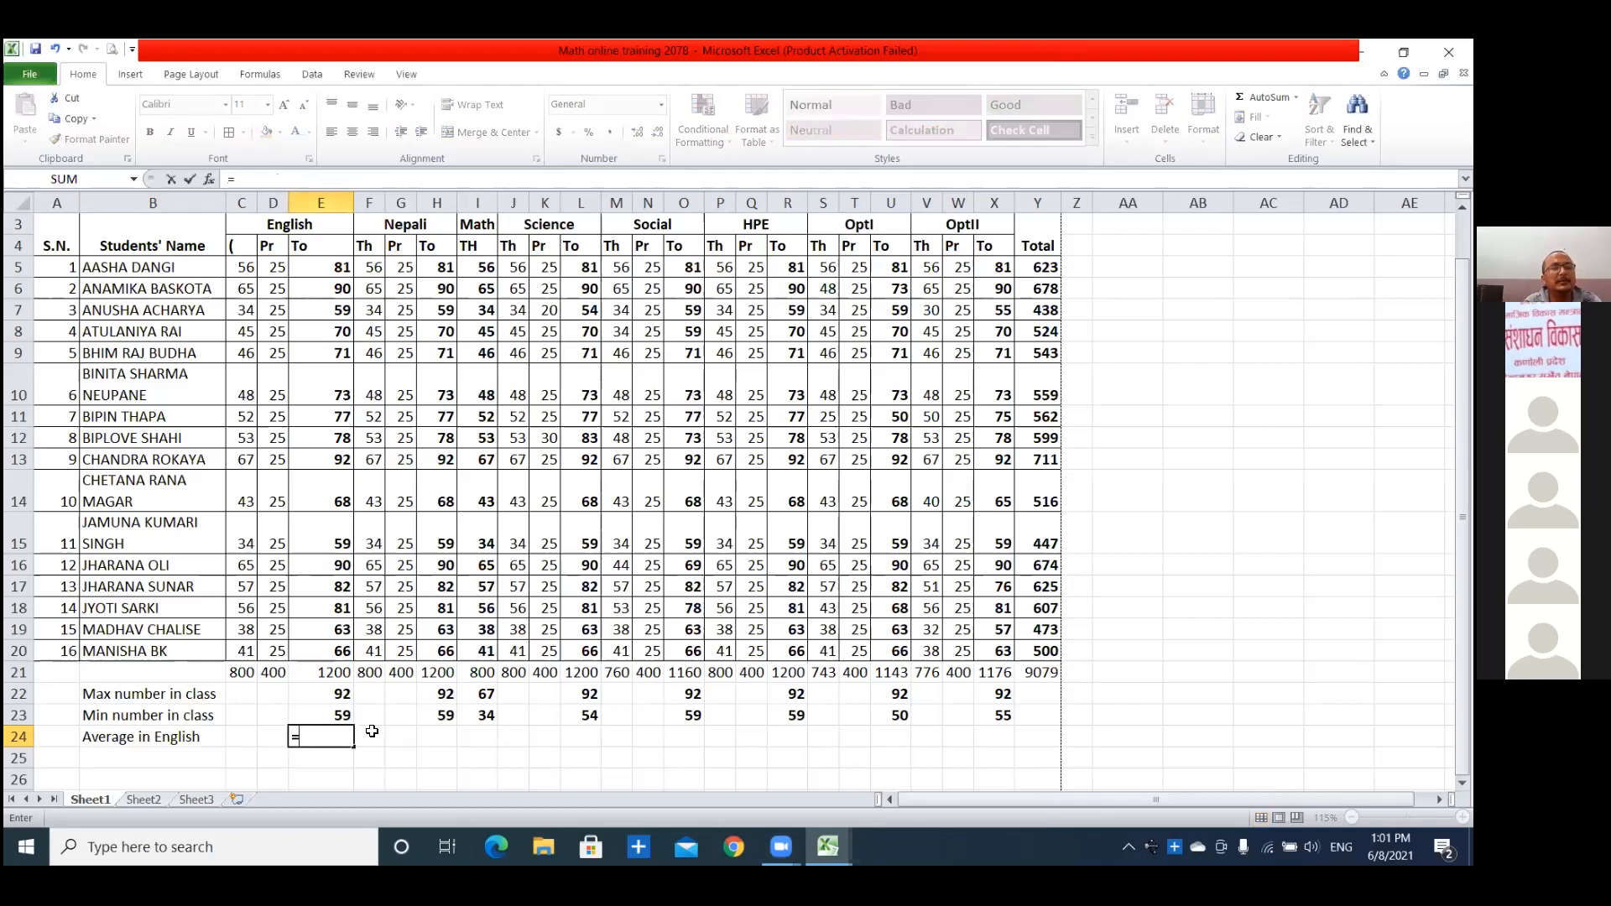
text(Av)
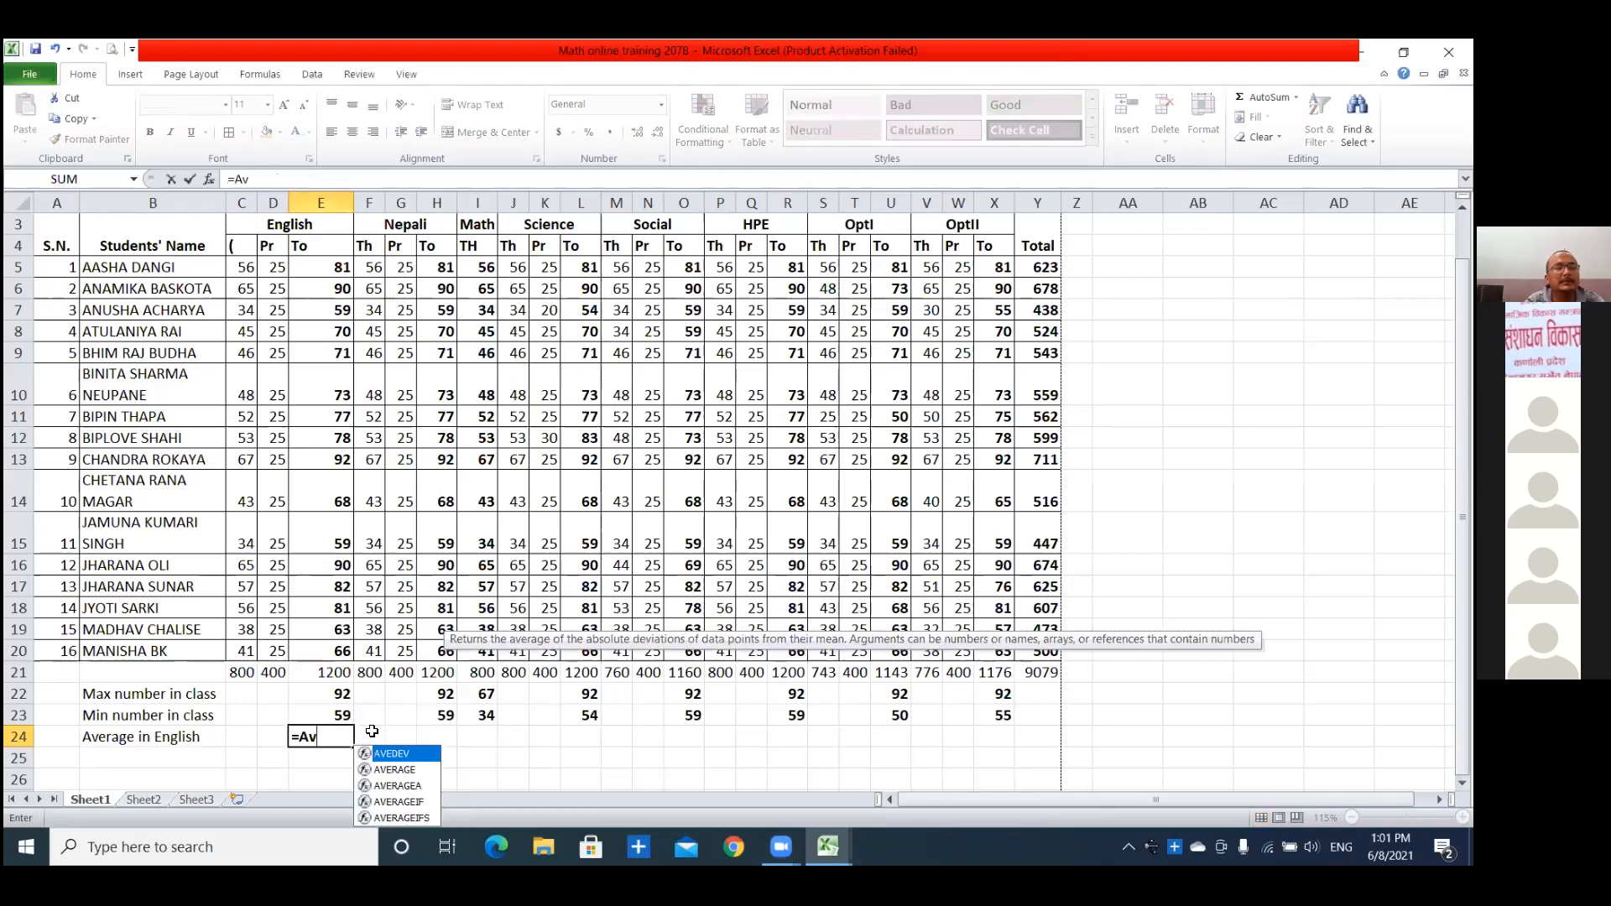
click(402, 772)
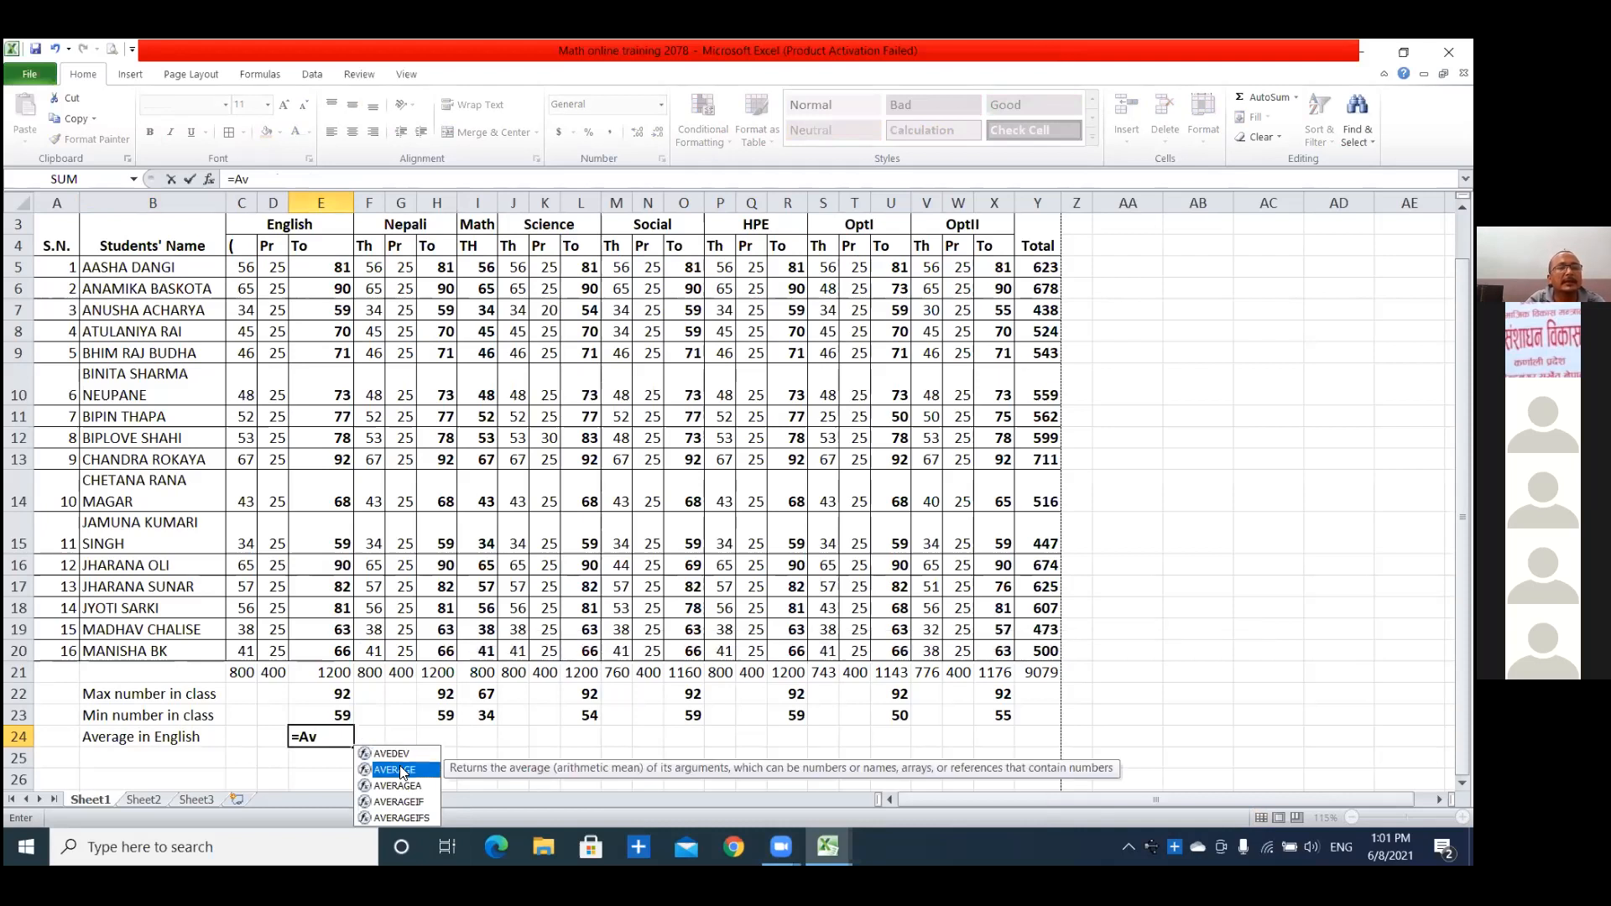
double_click(402, 771)
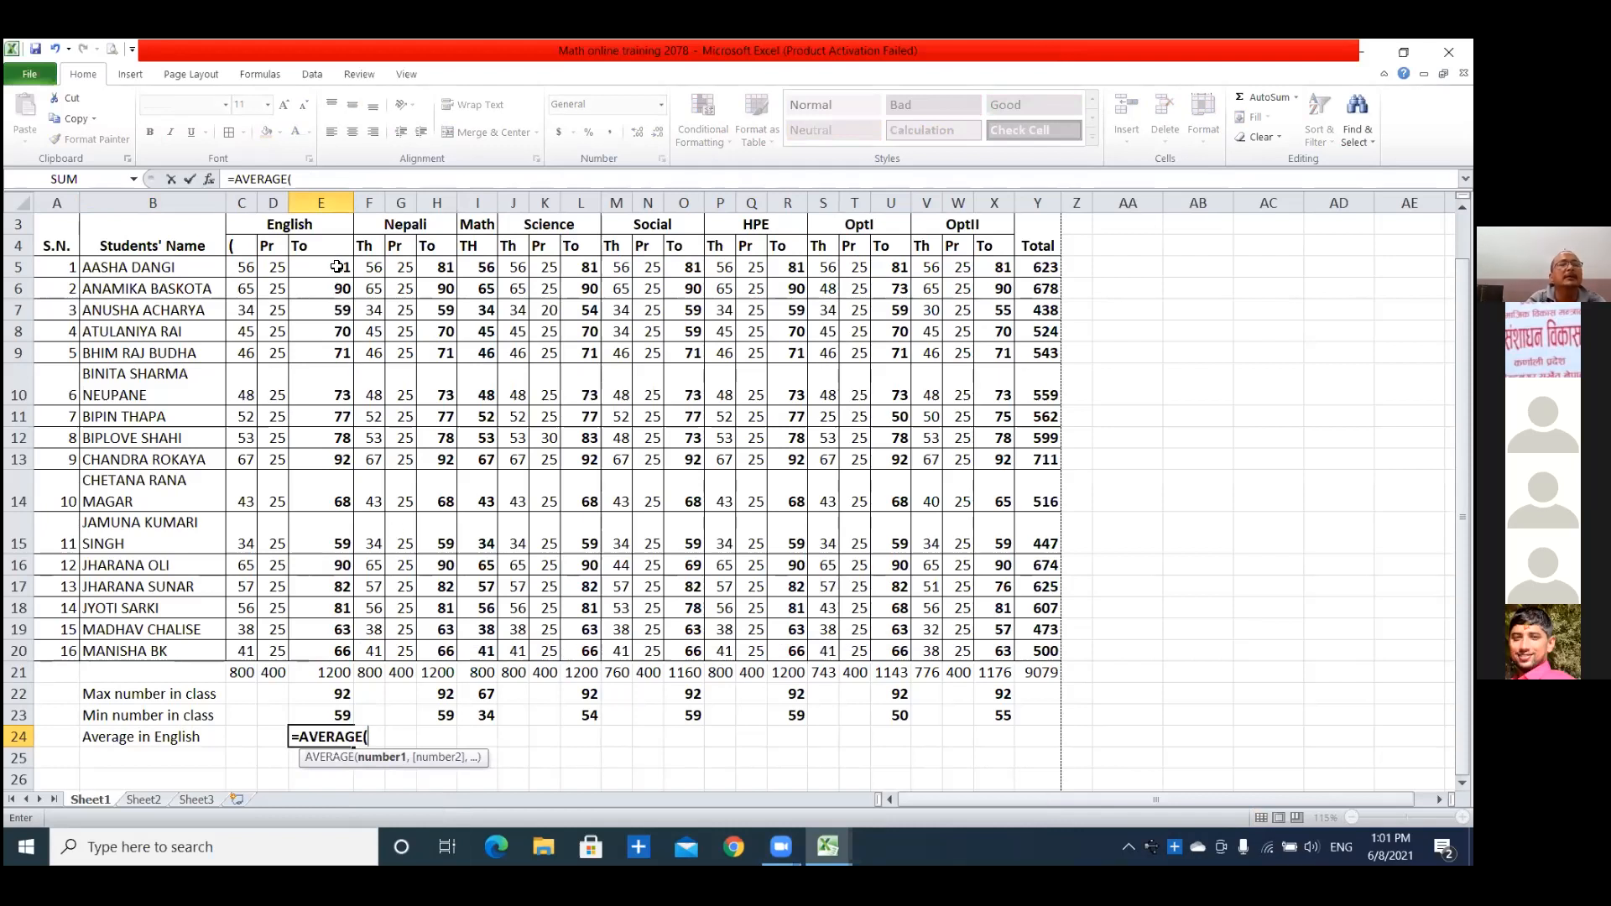
drag(336, 267, 331, 648)
click(514, 268)
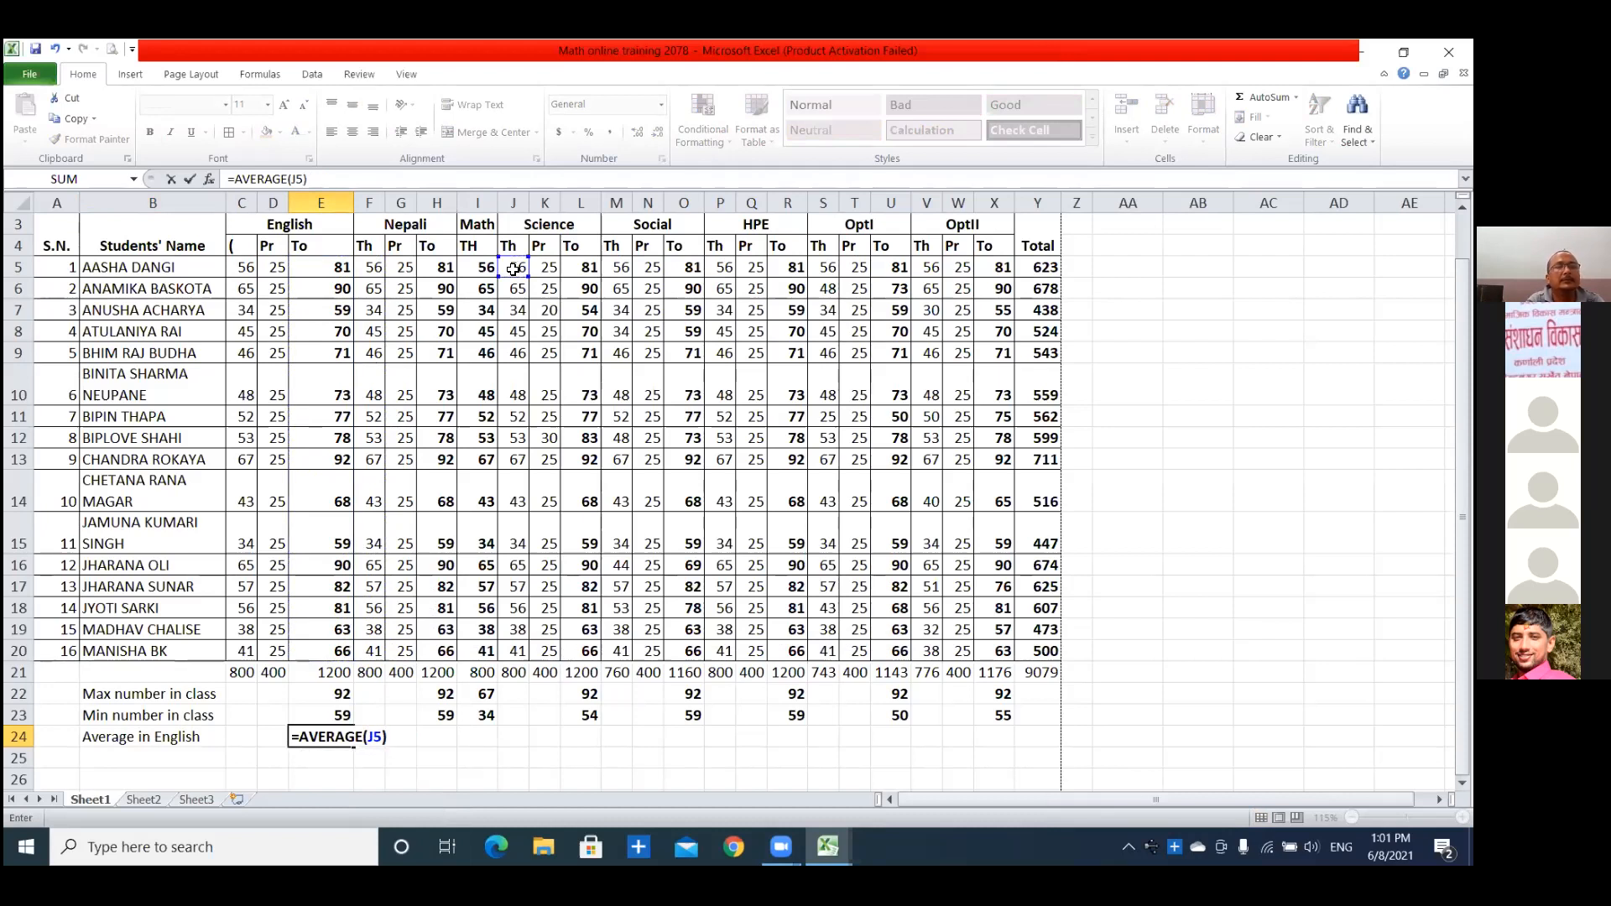
key(BackSpace)
key(BackSpace)
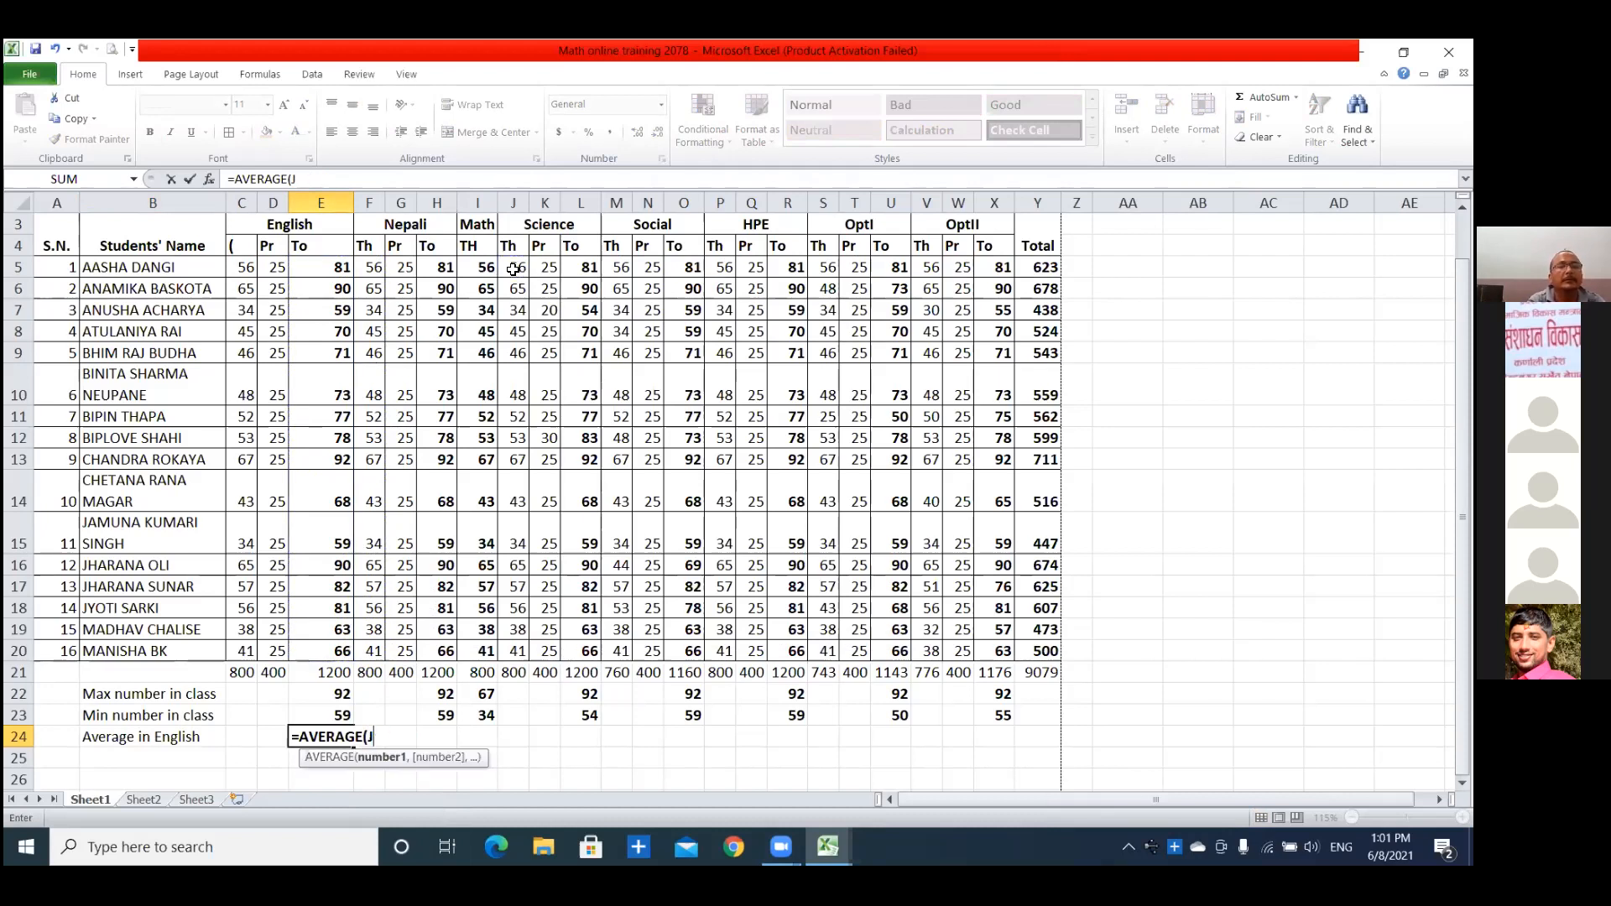
click(326, 269)
drag(326, 269, 332, 645)
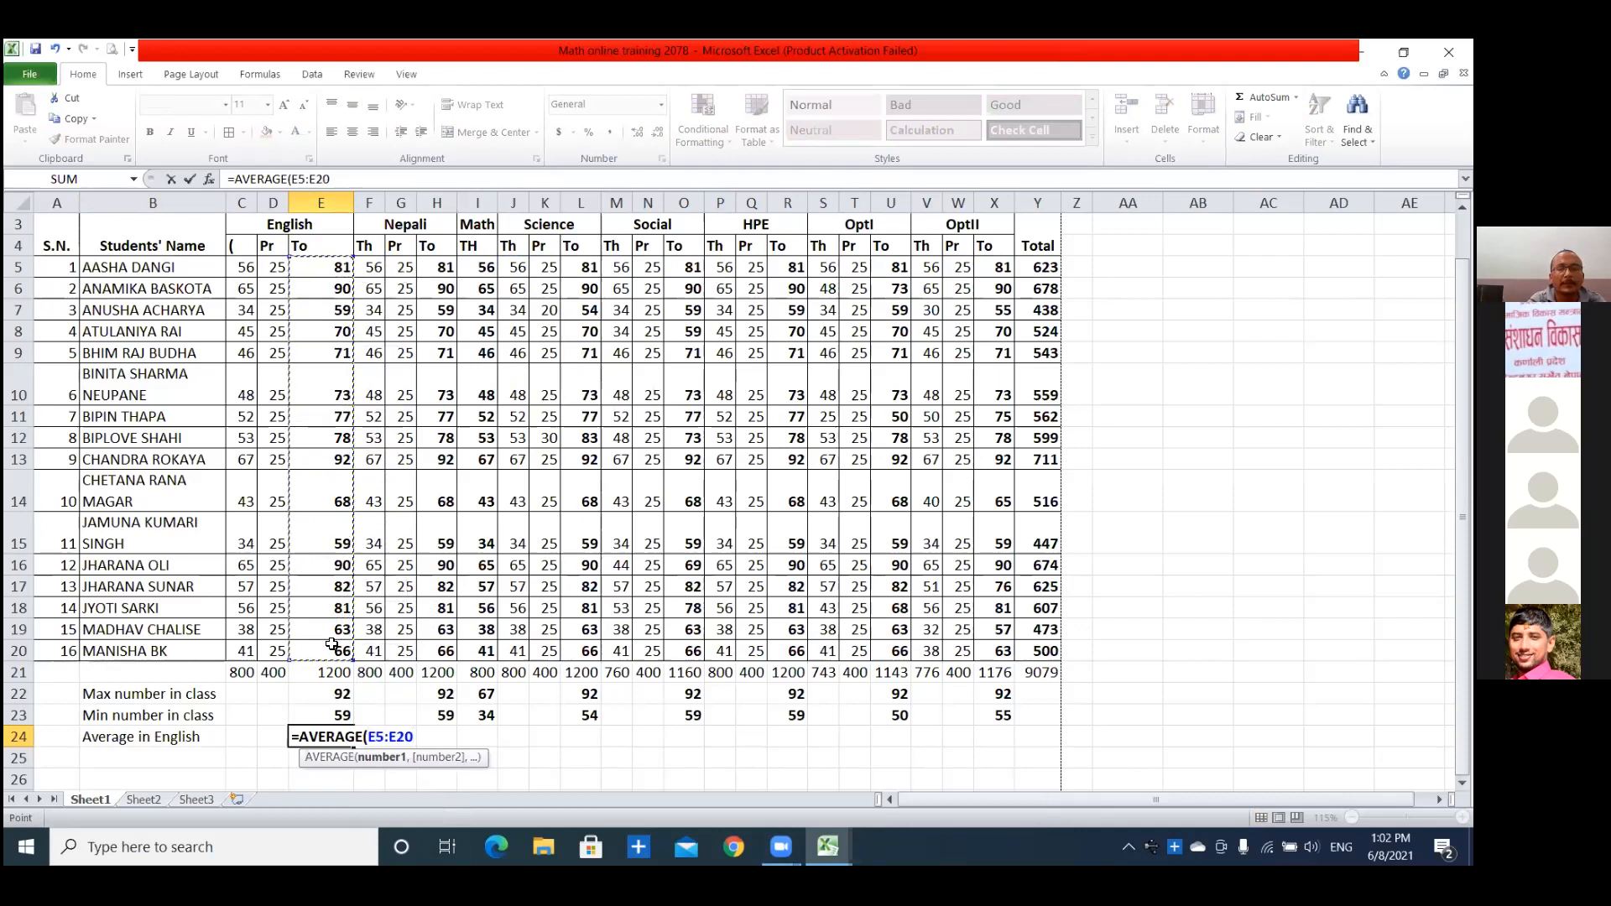
text())
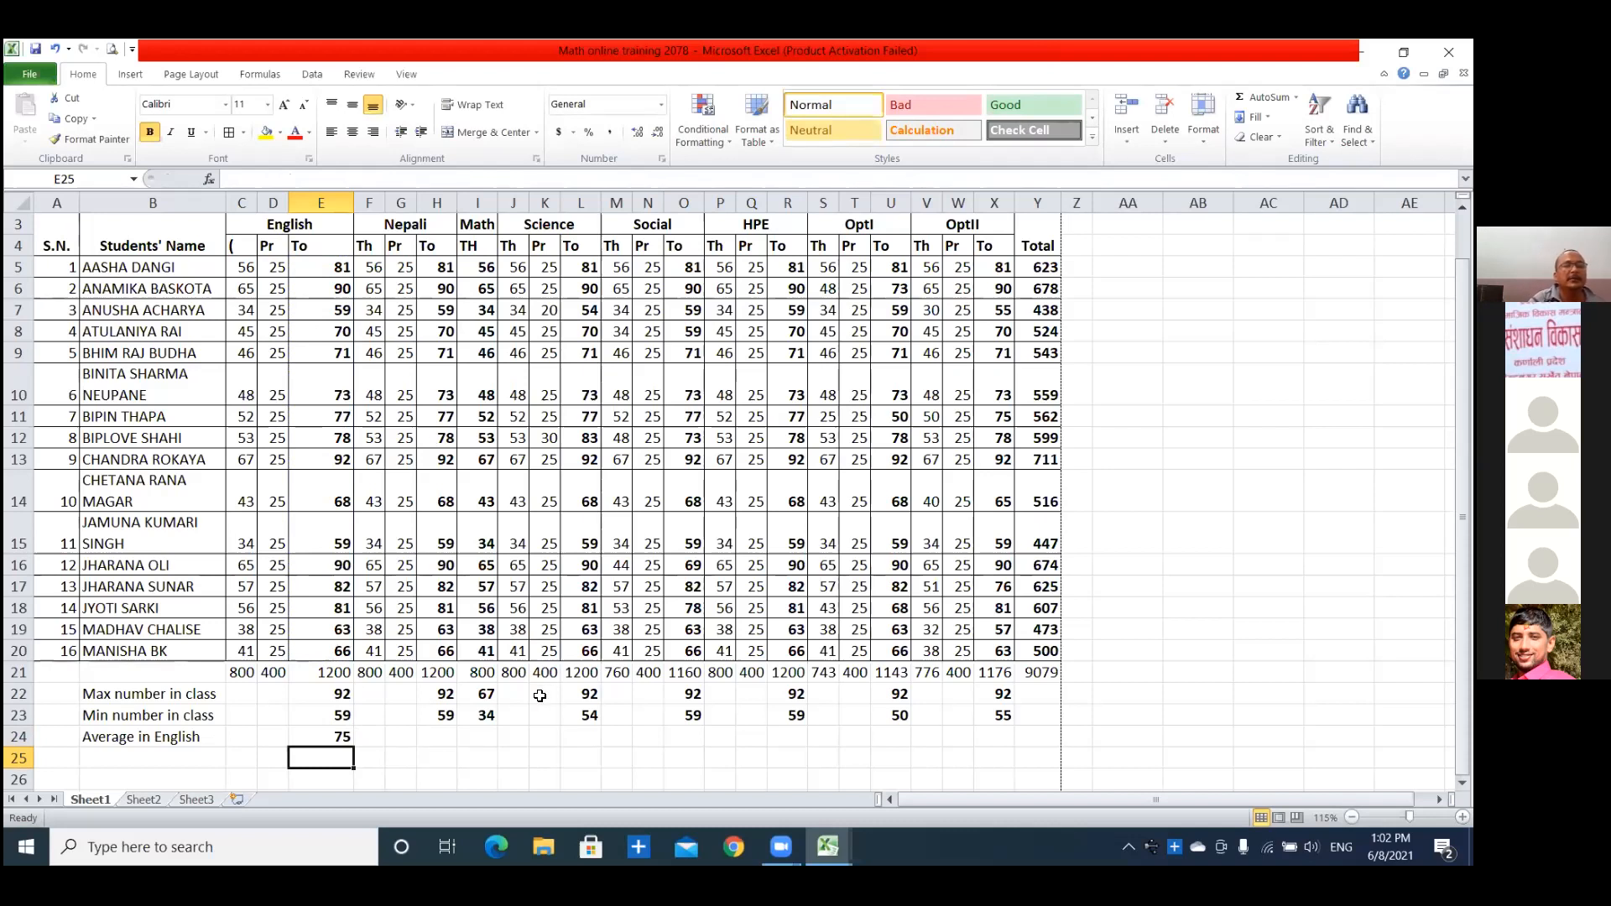
Copy the AVERAGE formula from E24 into H24, I24 and L24 for Nepali, Math and Science.
click(336, 736)
key(ctrl+c)
click(433, 735)
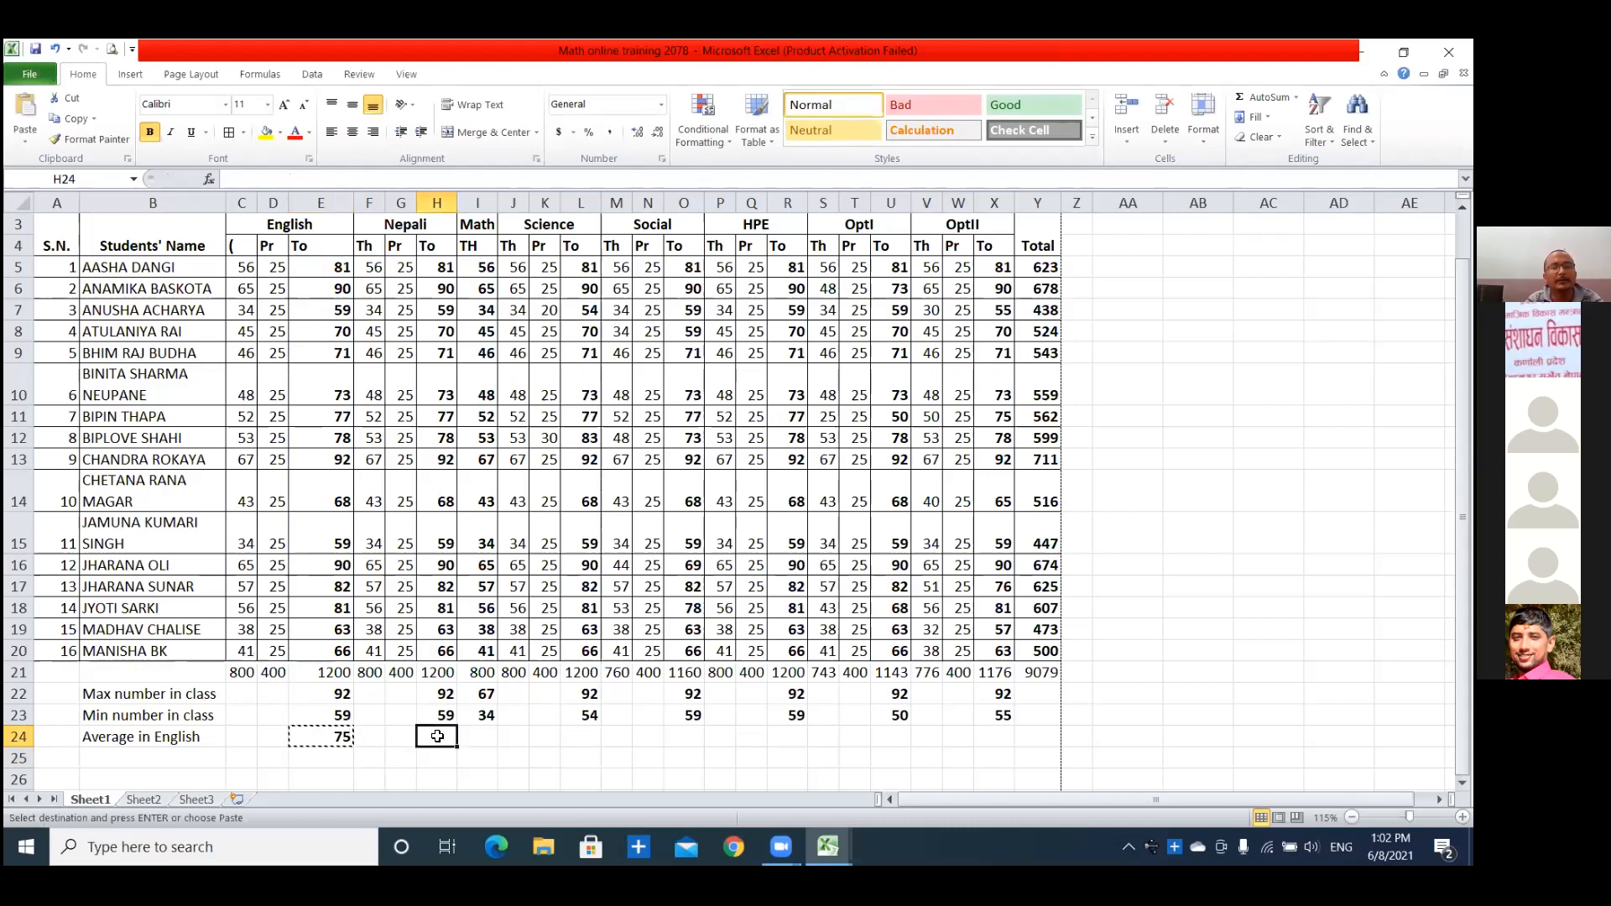
key(ctrl+v)
click(474, 735)
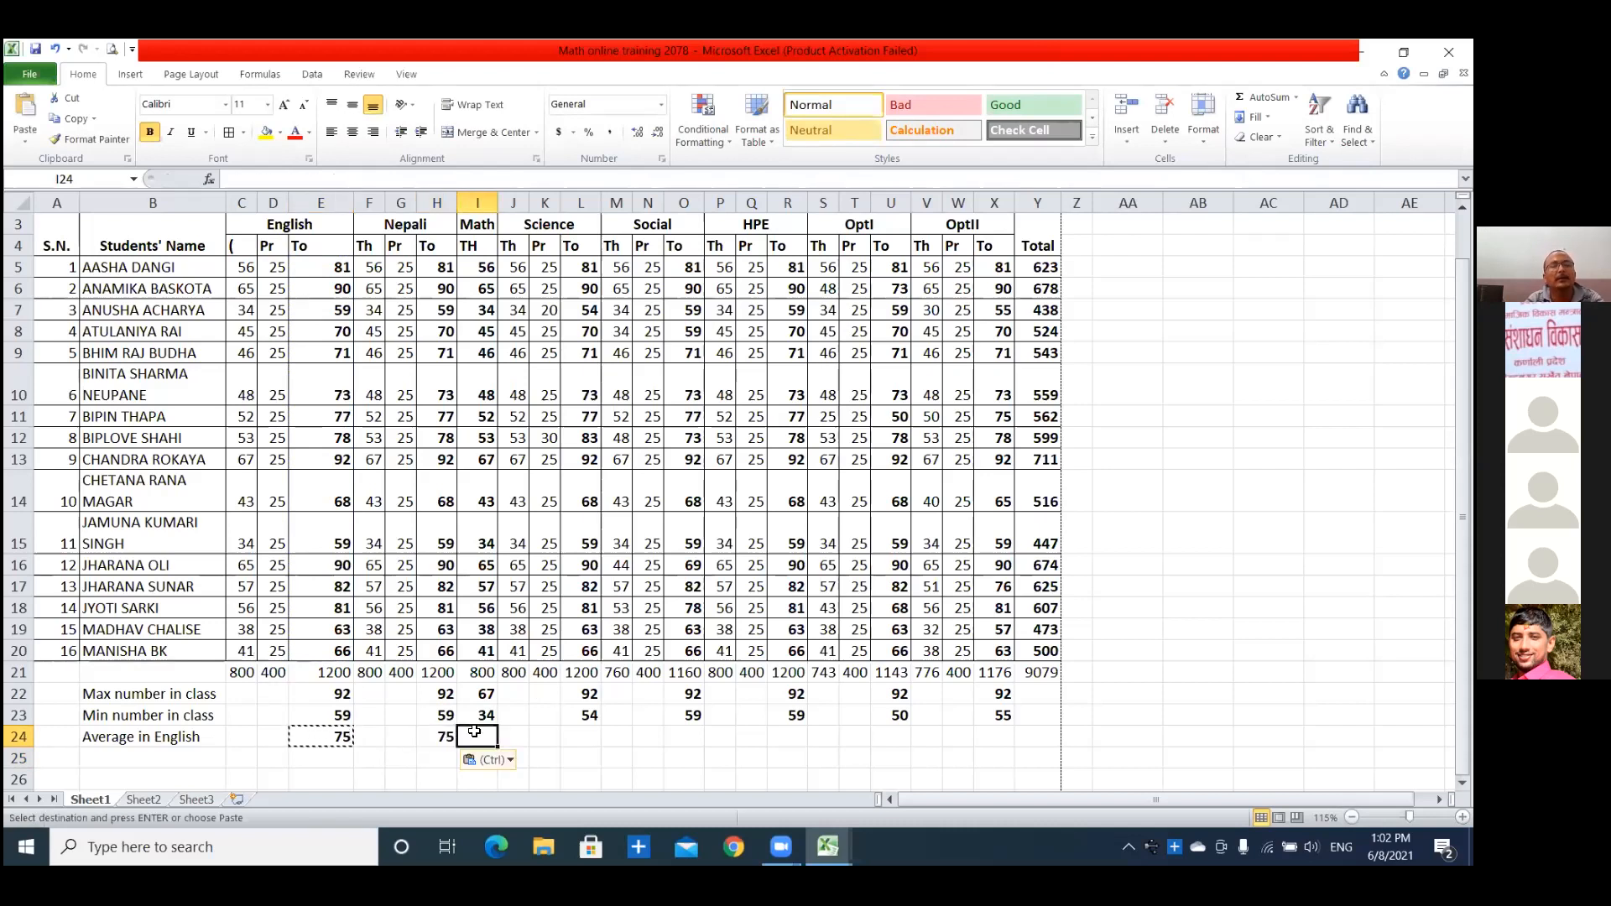
key(ctrl+v)
click(584, 737)
key(ctrl+v)
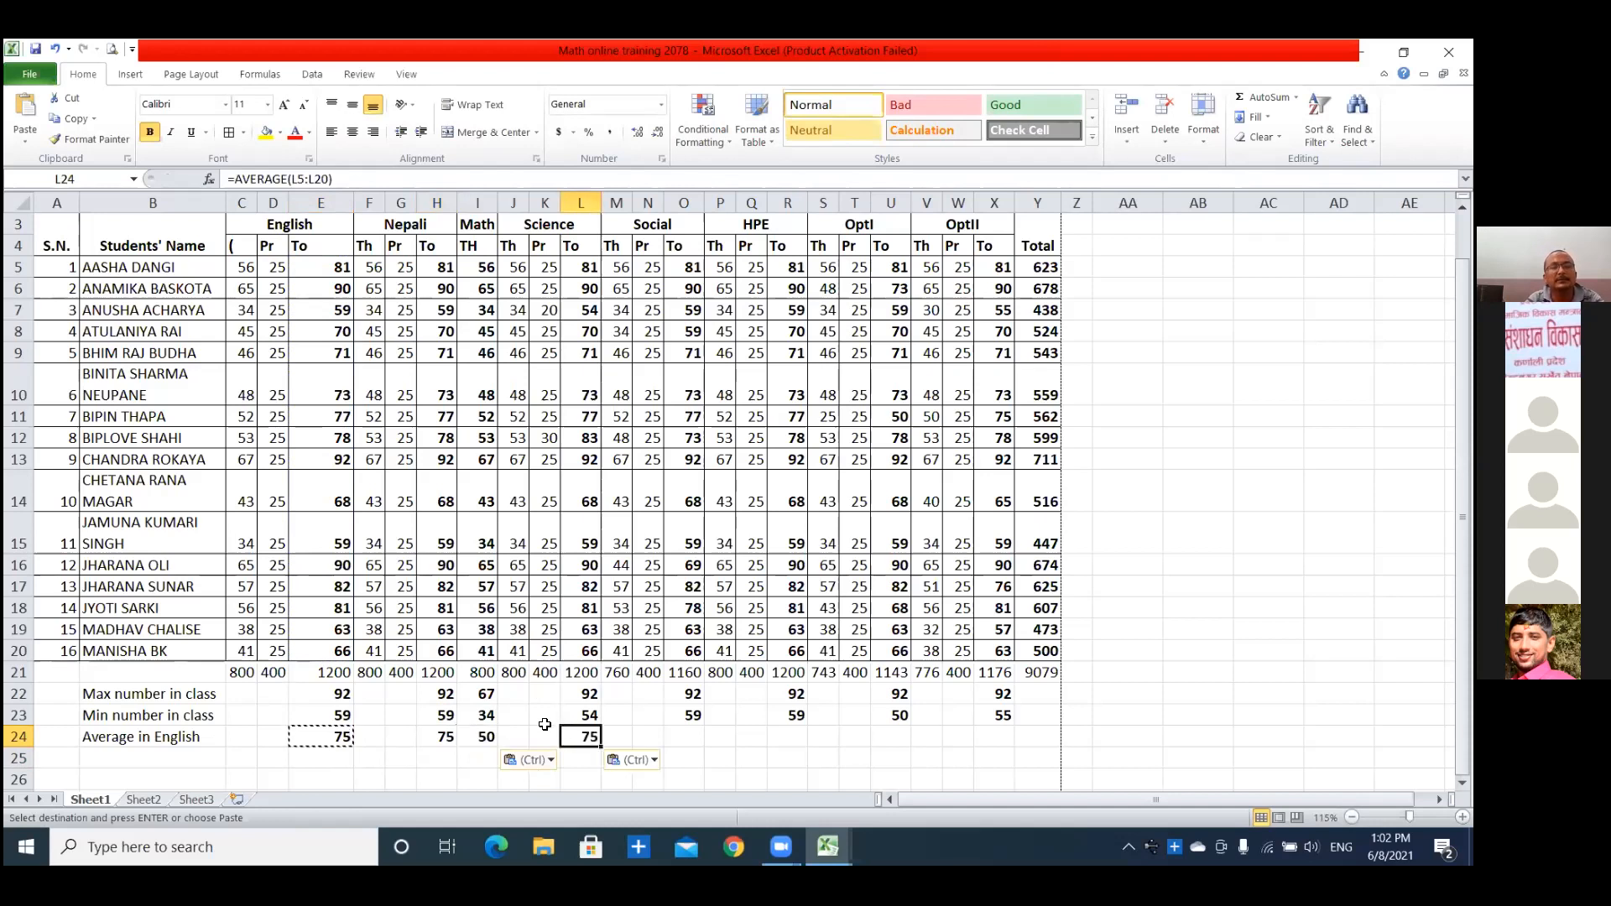
Paste the AVERAGE formula under the Social, HPE, OptI and OptII totals in O24, R24, U24 and X24, and end copy mode.
click(671, 734)
key(ctrl+v)
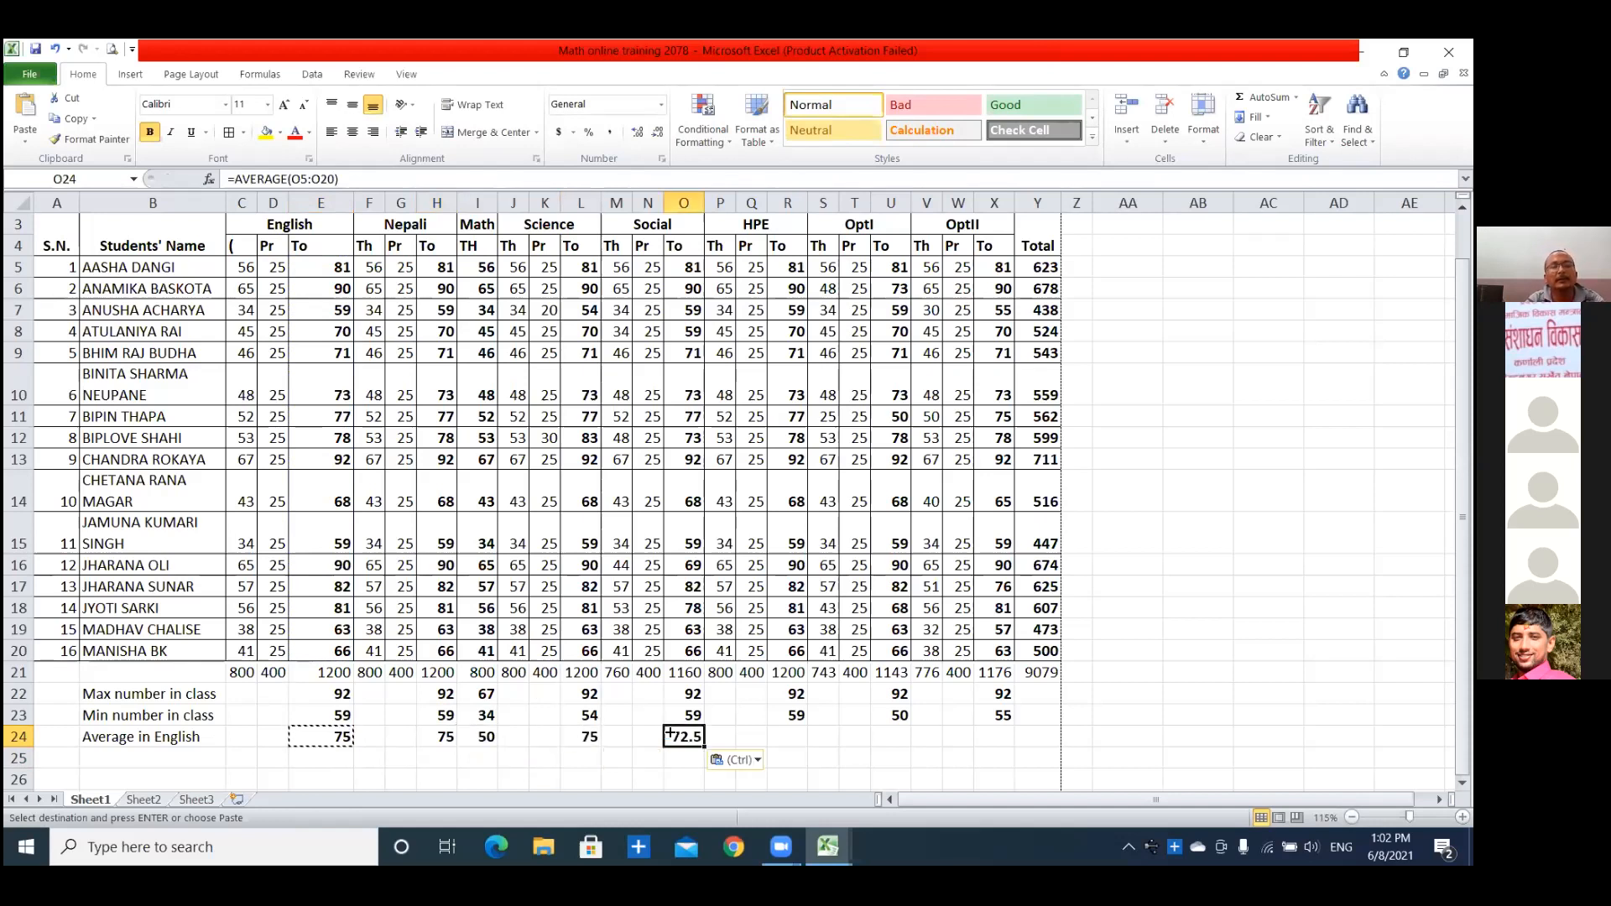
click(789, 733)
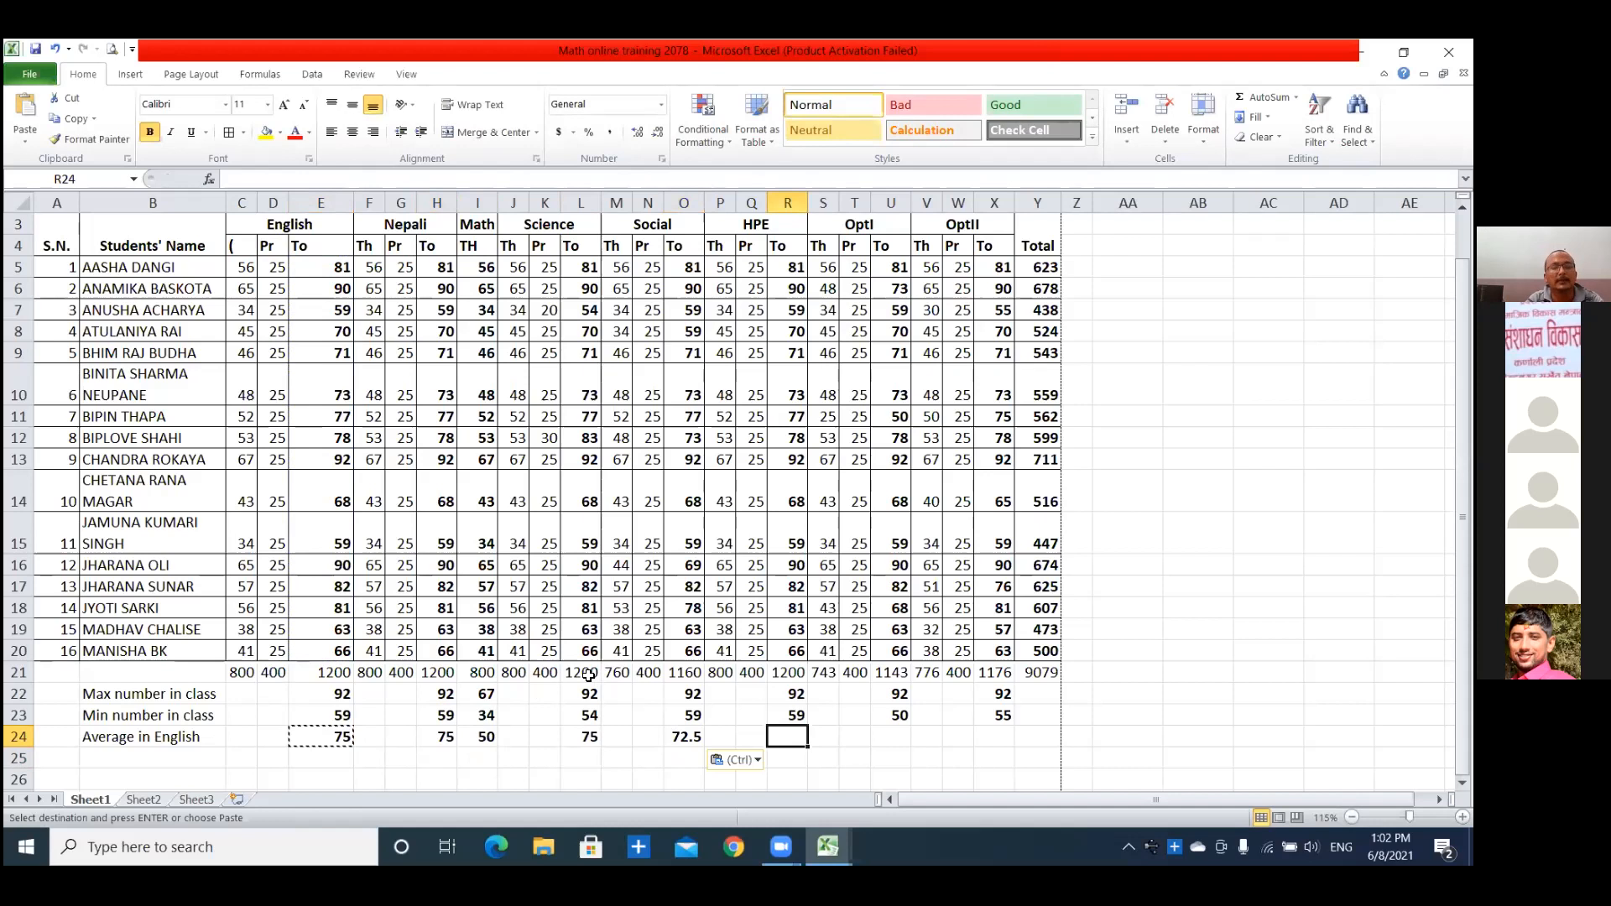
key(ctrl+v)
click(882, 737)
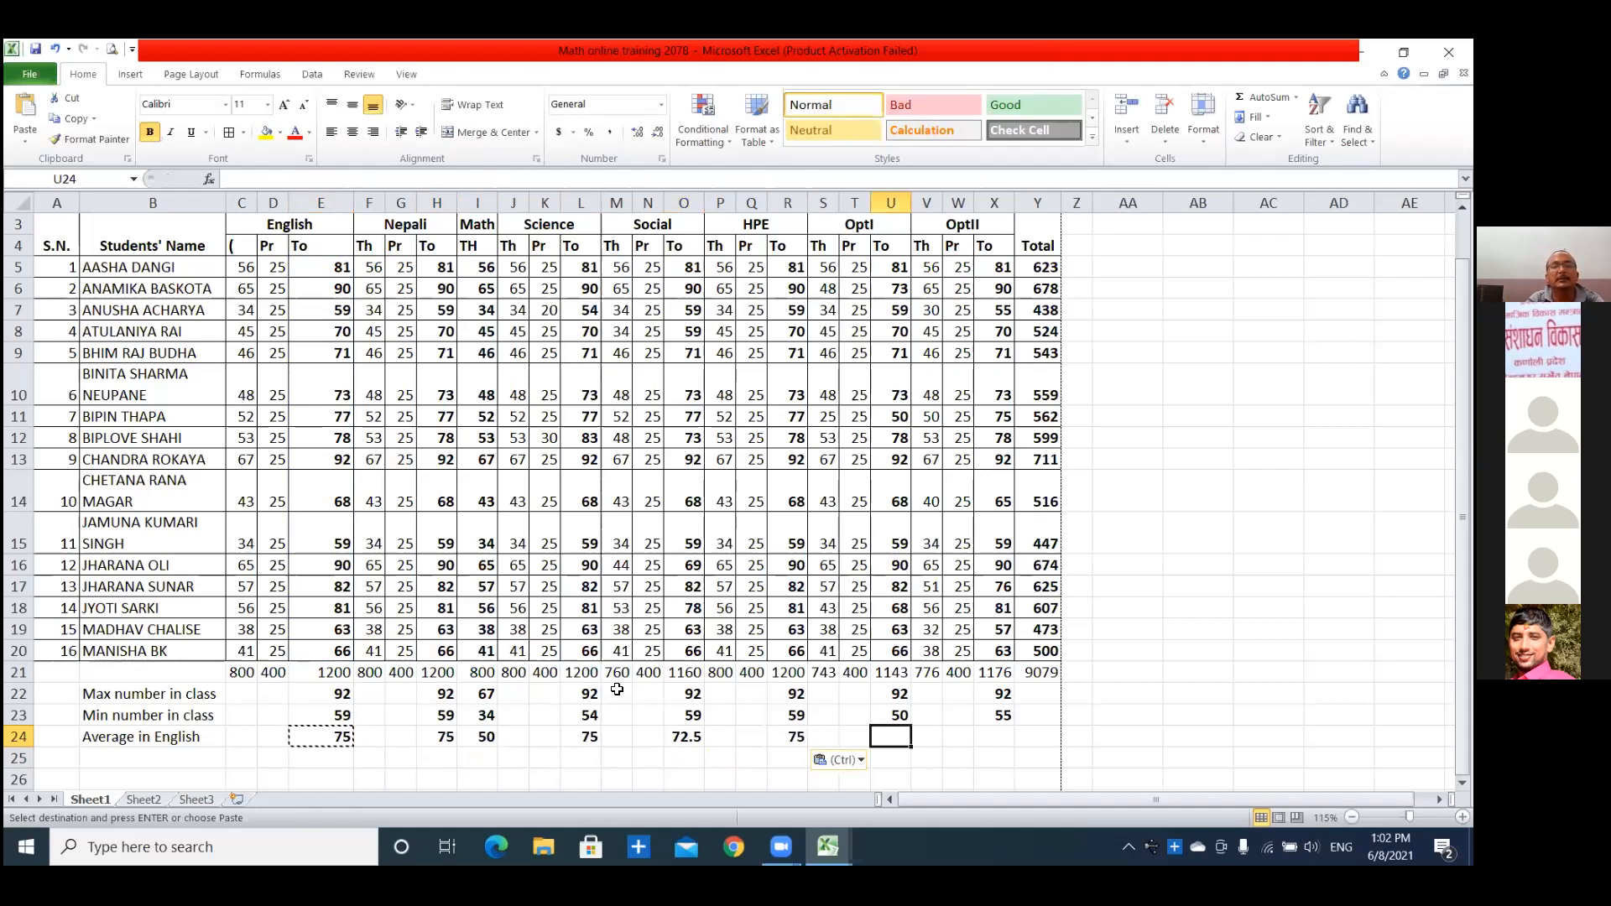
key(ctrl+v)
key(ctrl)
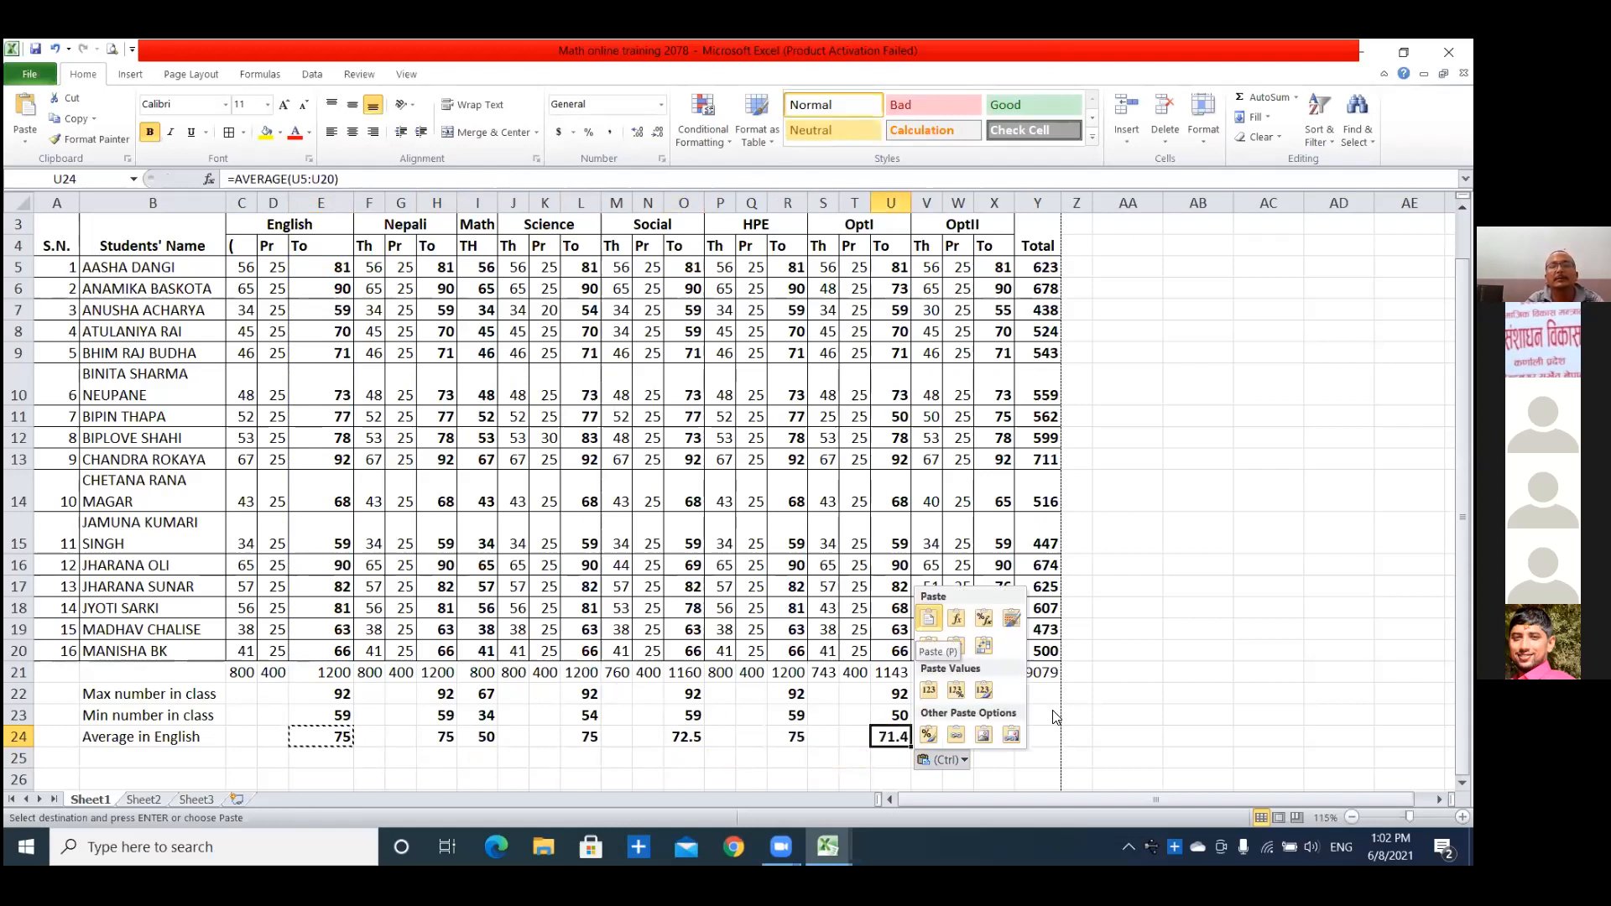
click(1003, 736)
key(ctrl+v)
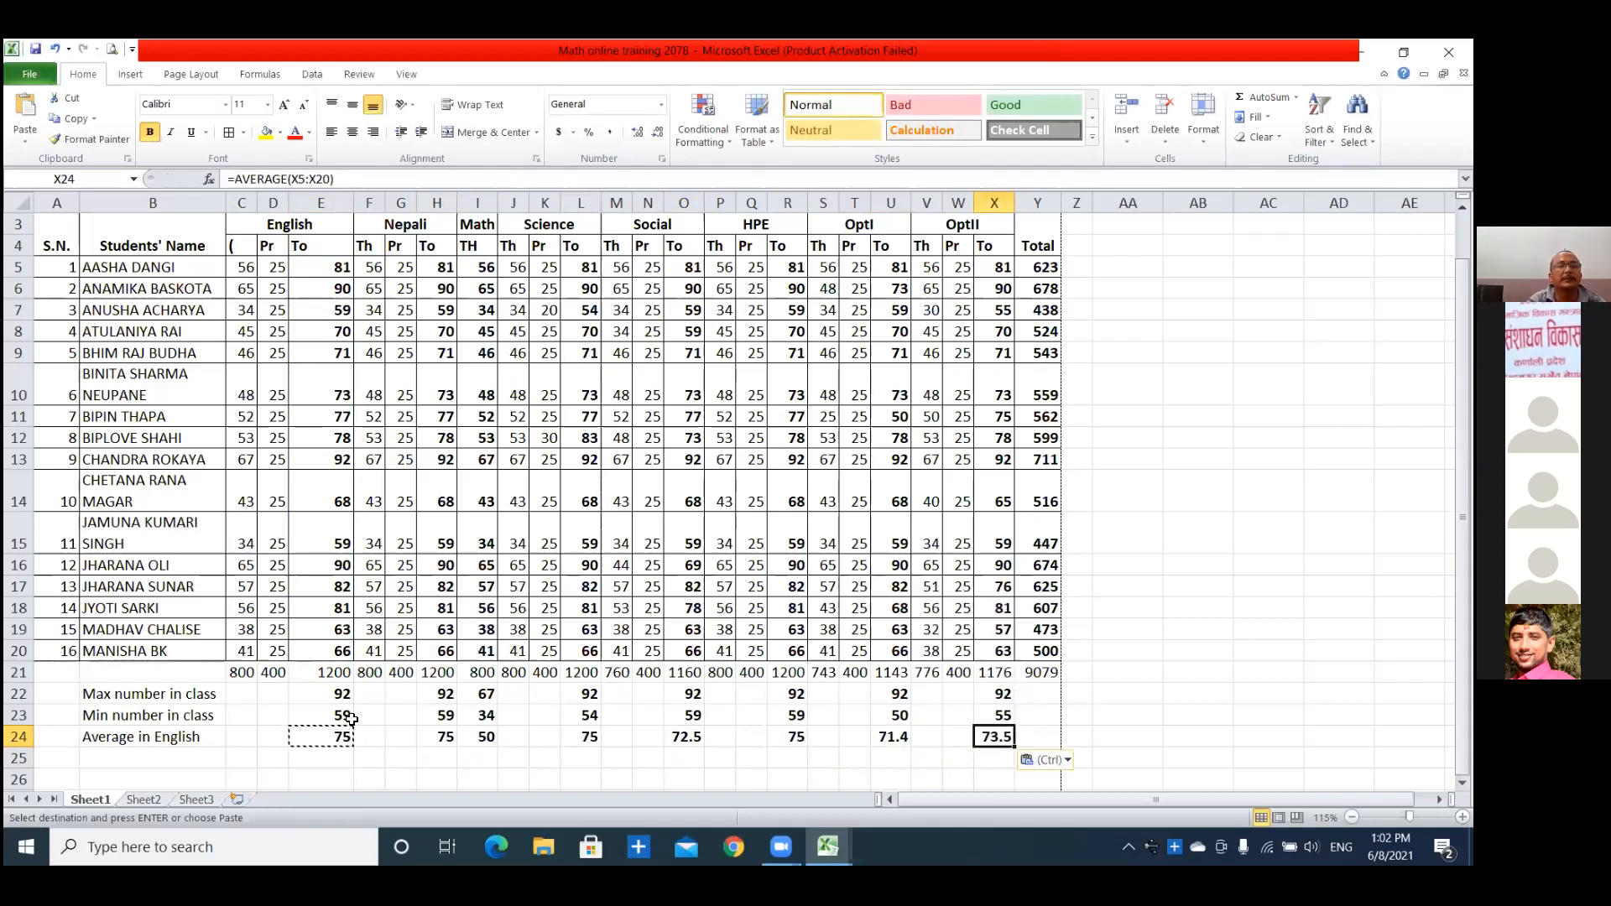
click(320, 756)
key(Escape)
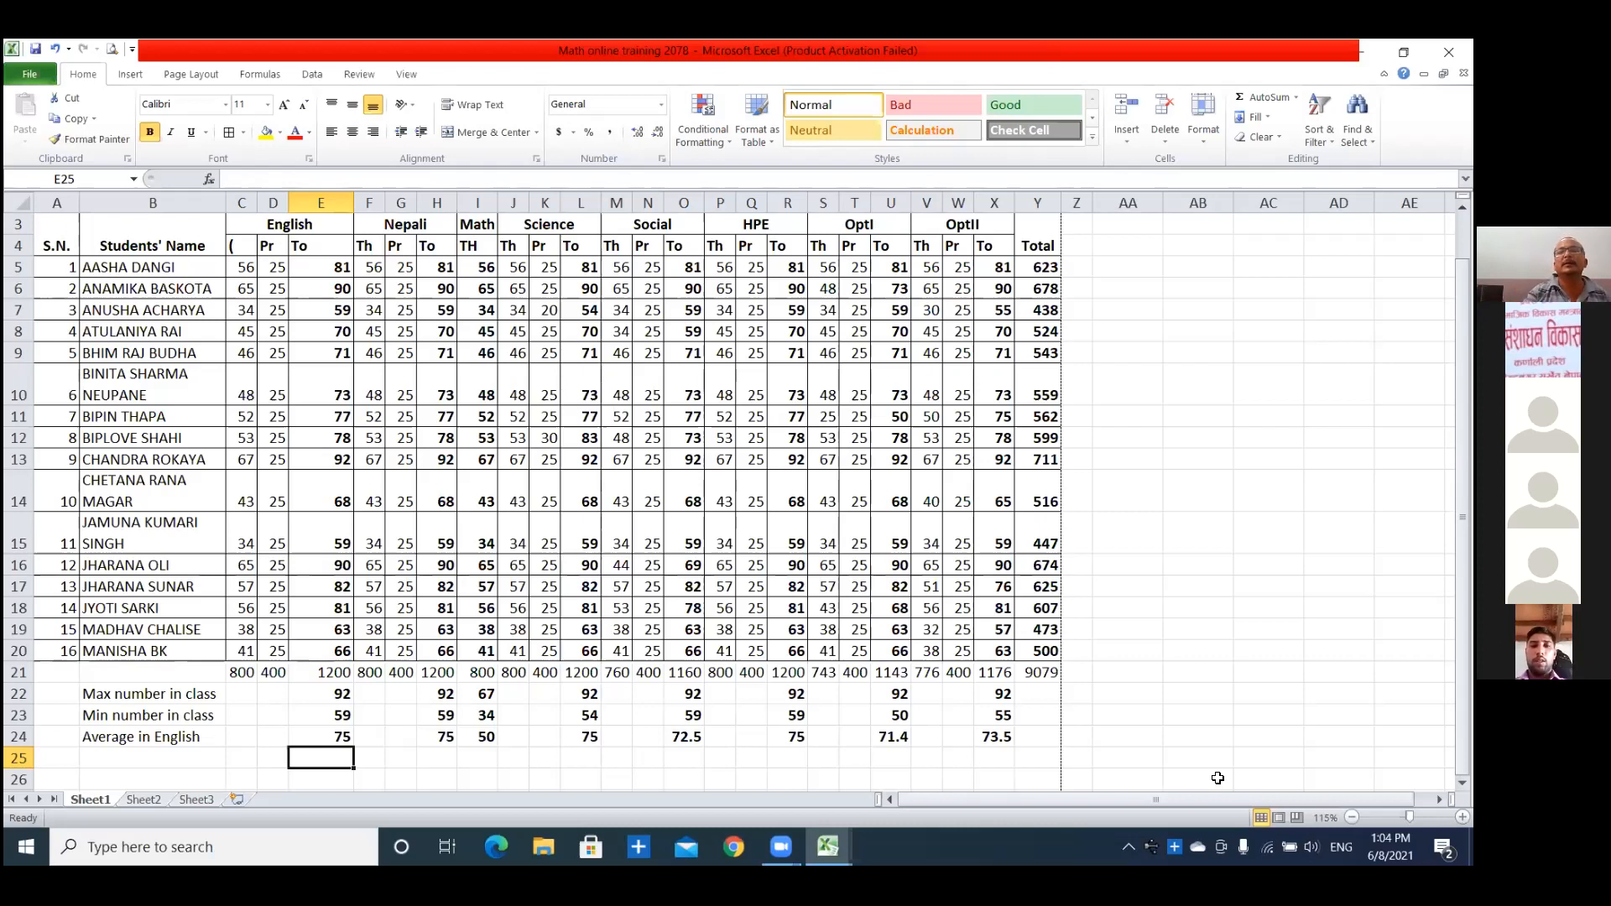
Correct the English theory column header in C4 to "Th".
click(594, 365)
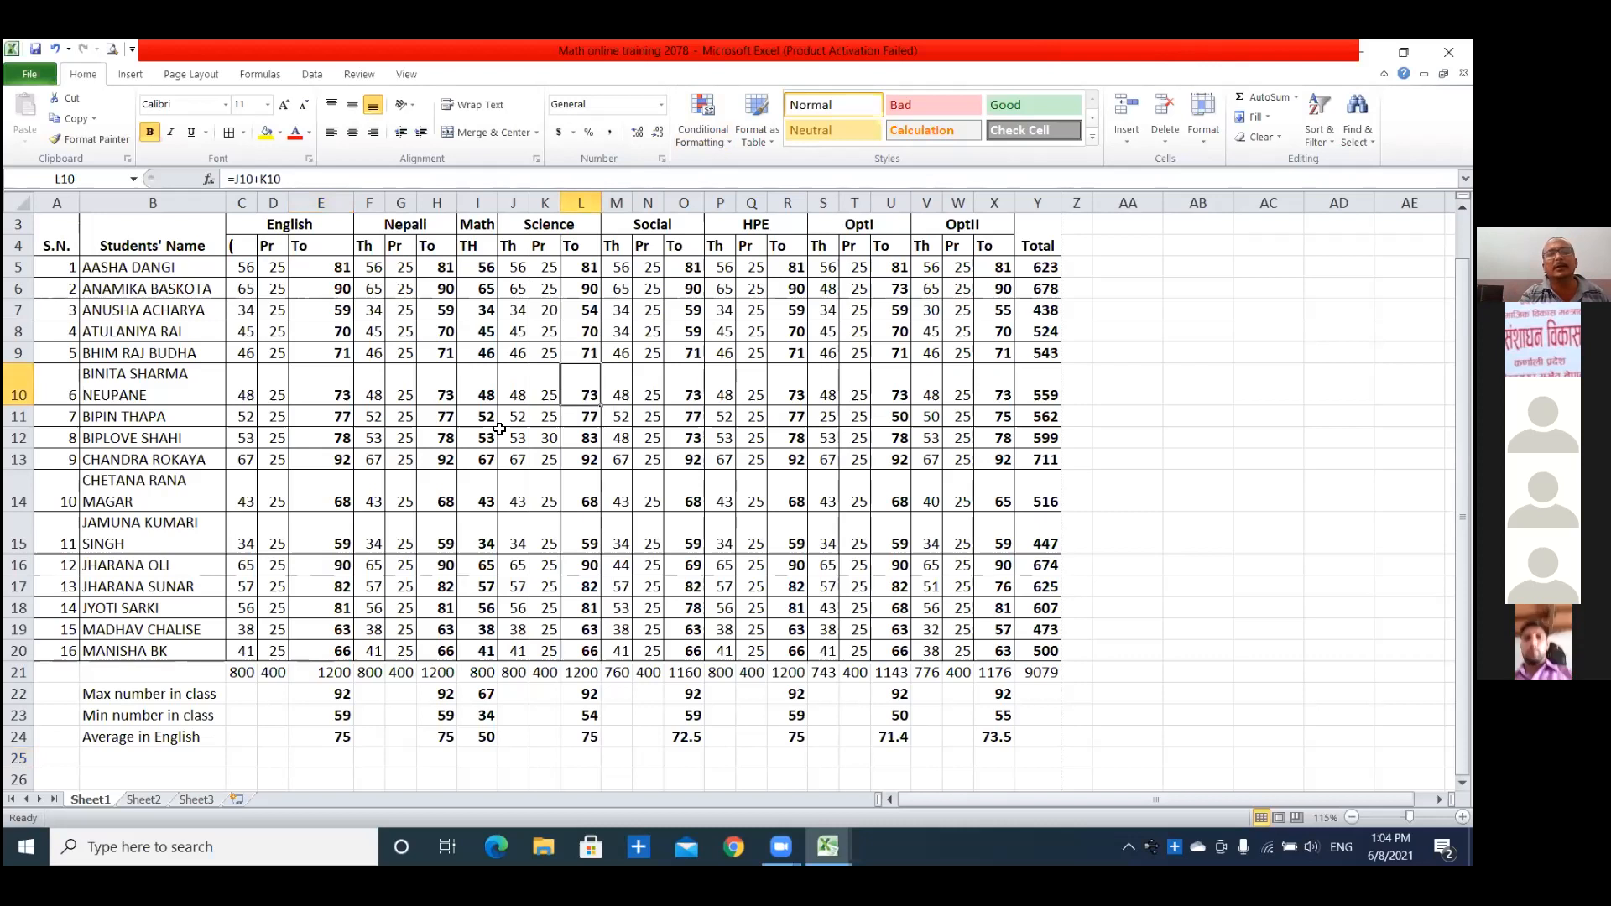
drag(80, 225, 126, 226)
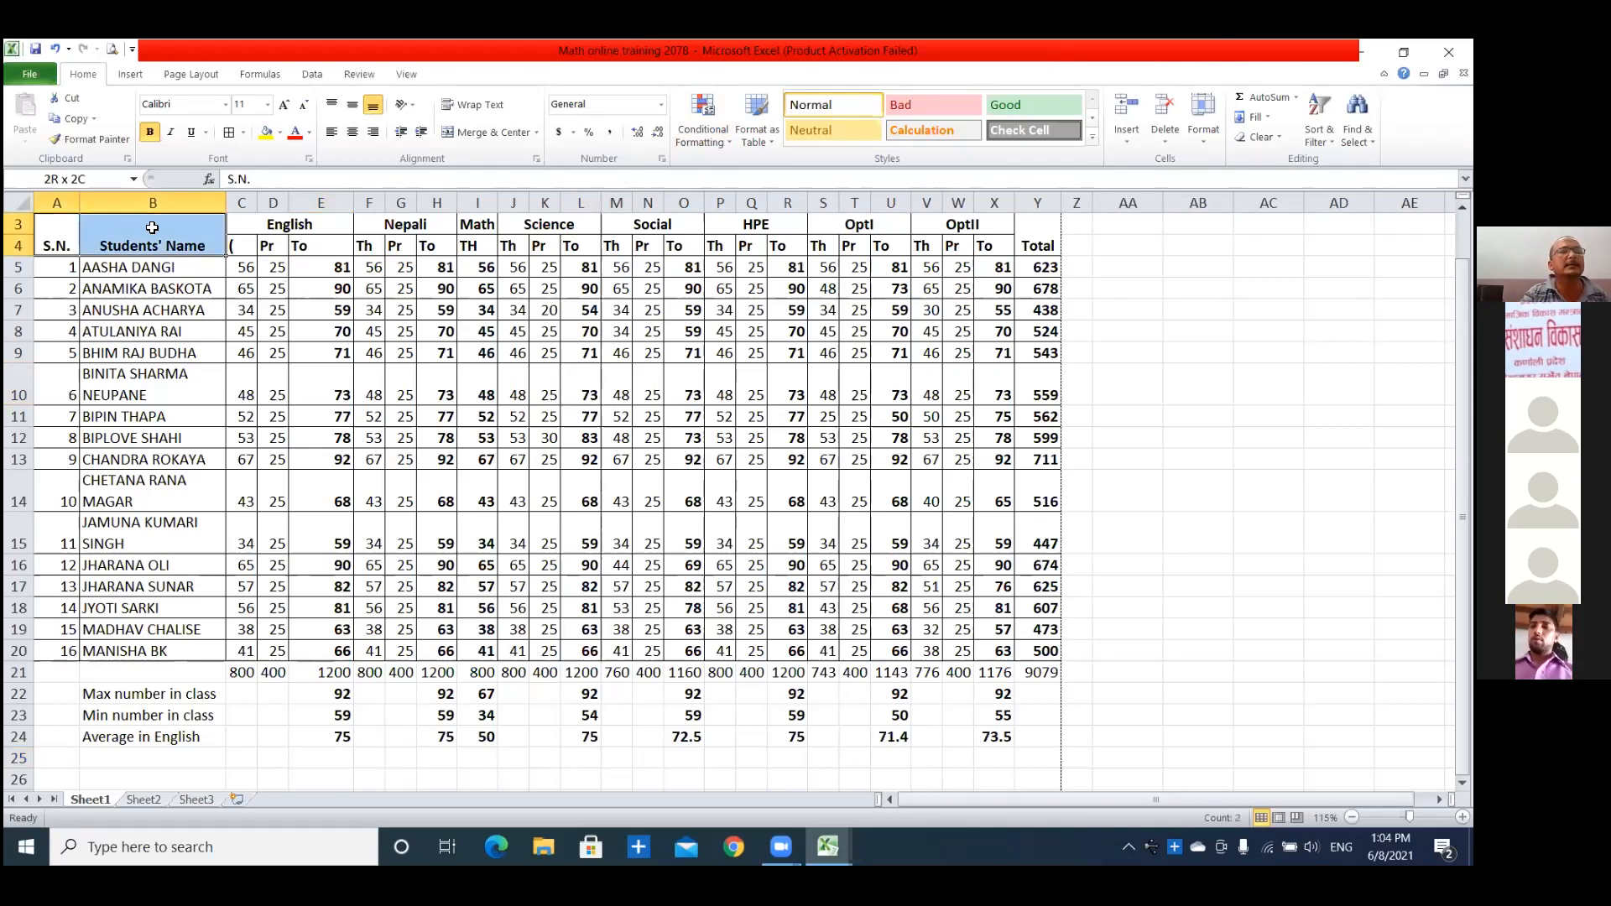
click(248, 253)
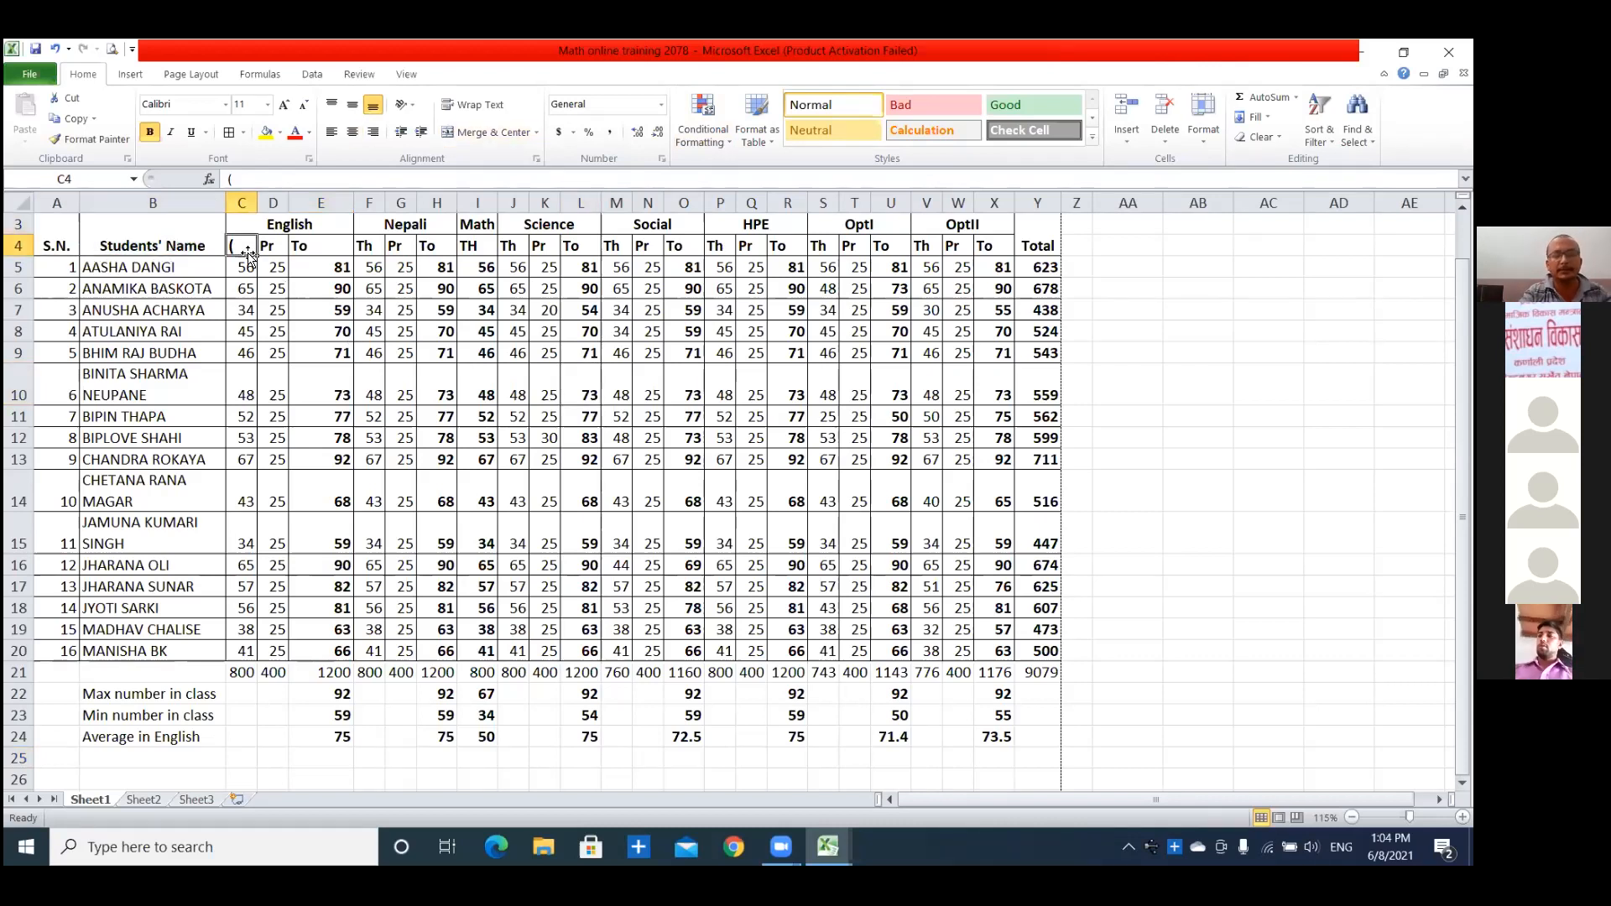
text(T)
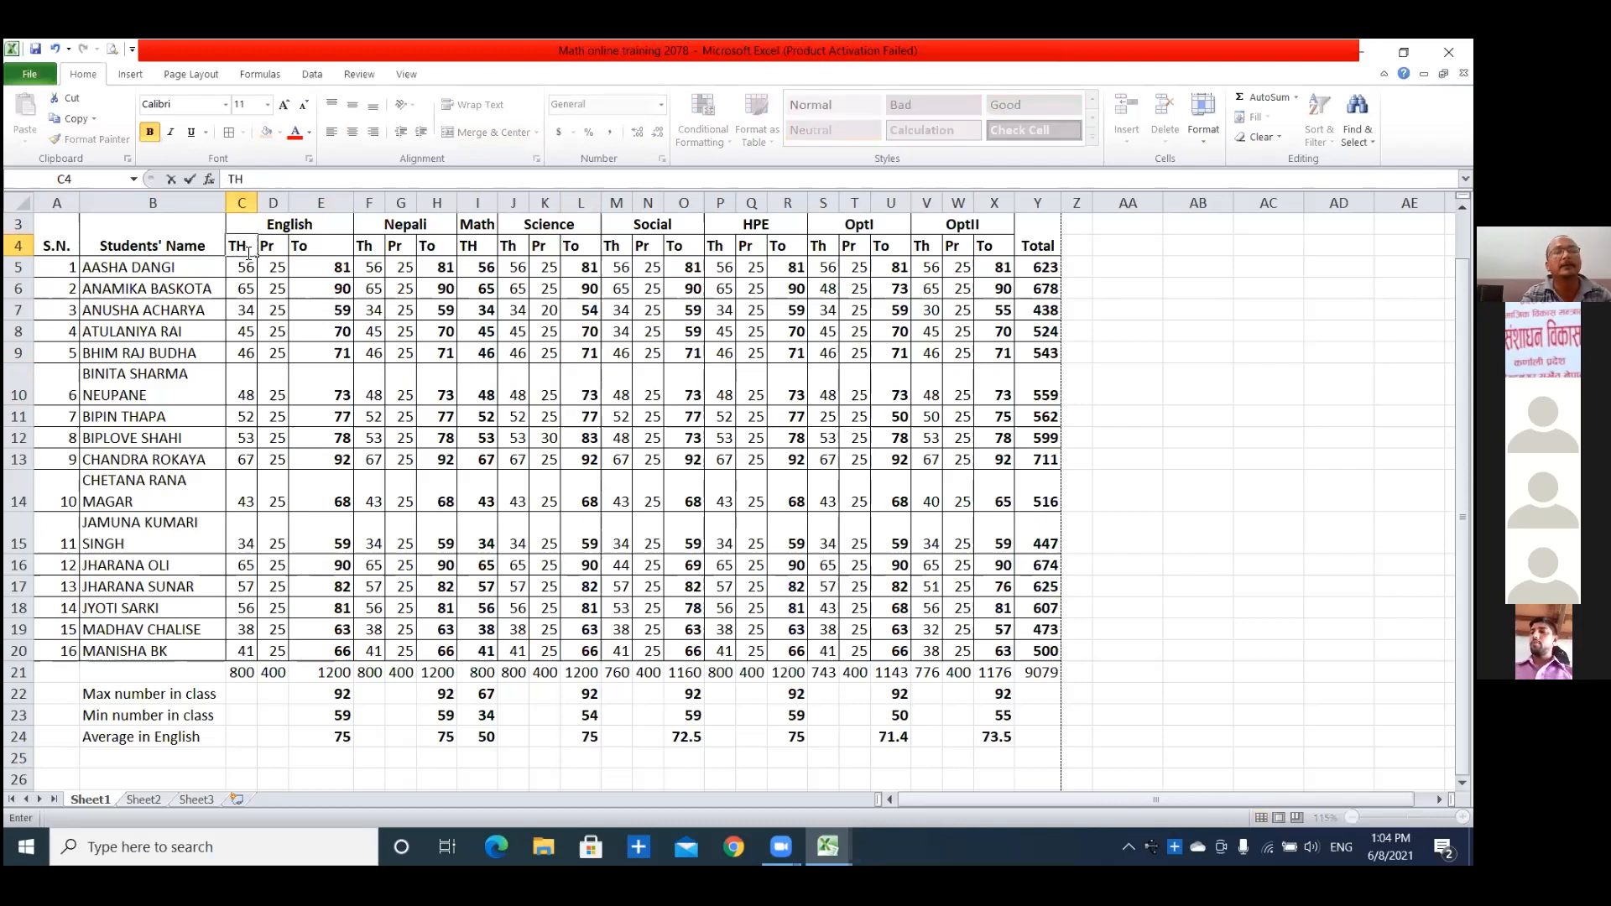
text(h)
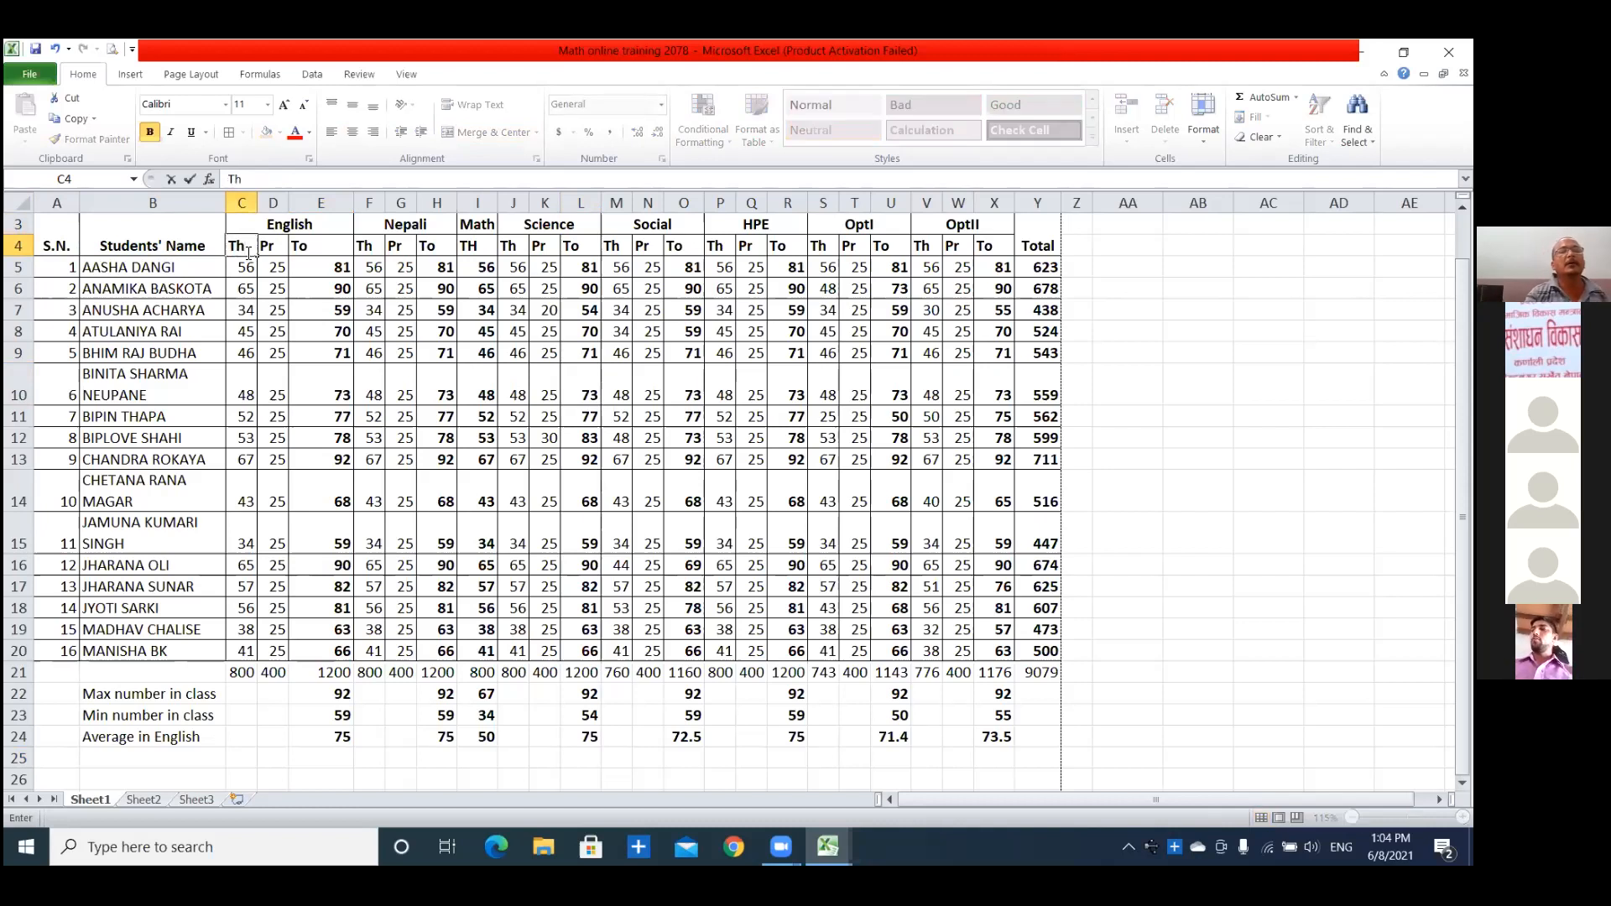
click(768, 631)
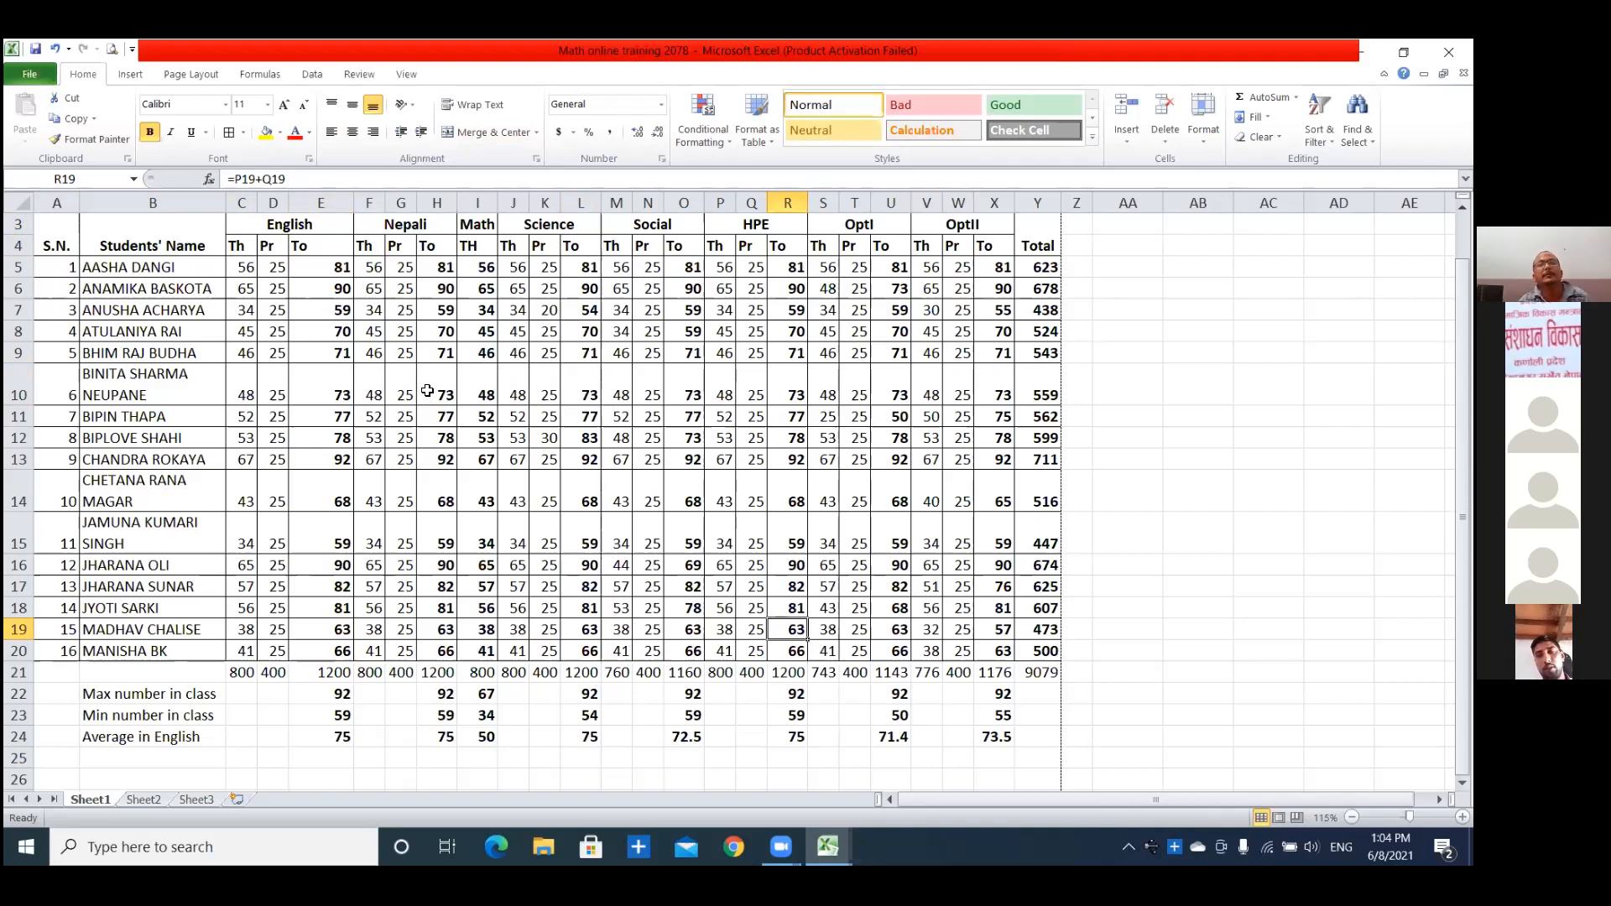
Examine the students' English totals one by one down column E, from the header to row 17.
click(337, 247)
click(339, 268)
click(341, 289)
click(341, 310)
click(341, 352)
click(346, 394)
click(346, 415)
click(346, 437)
click(347, 460)
click(343, 503)
click(344, 537)
click(345, 565)
click(346, 587)
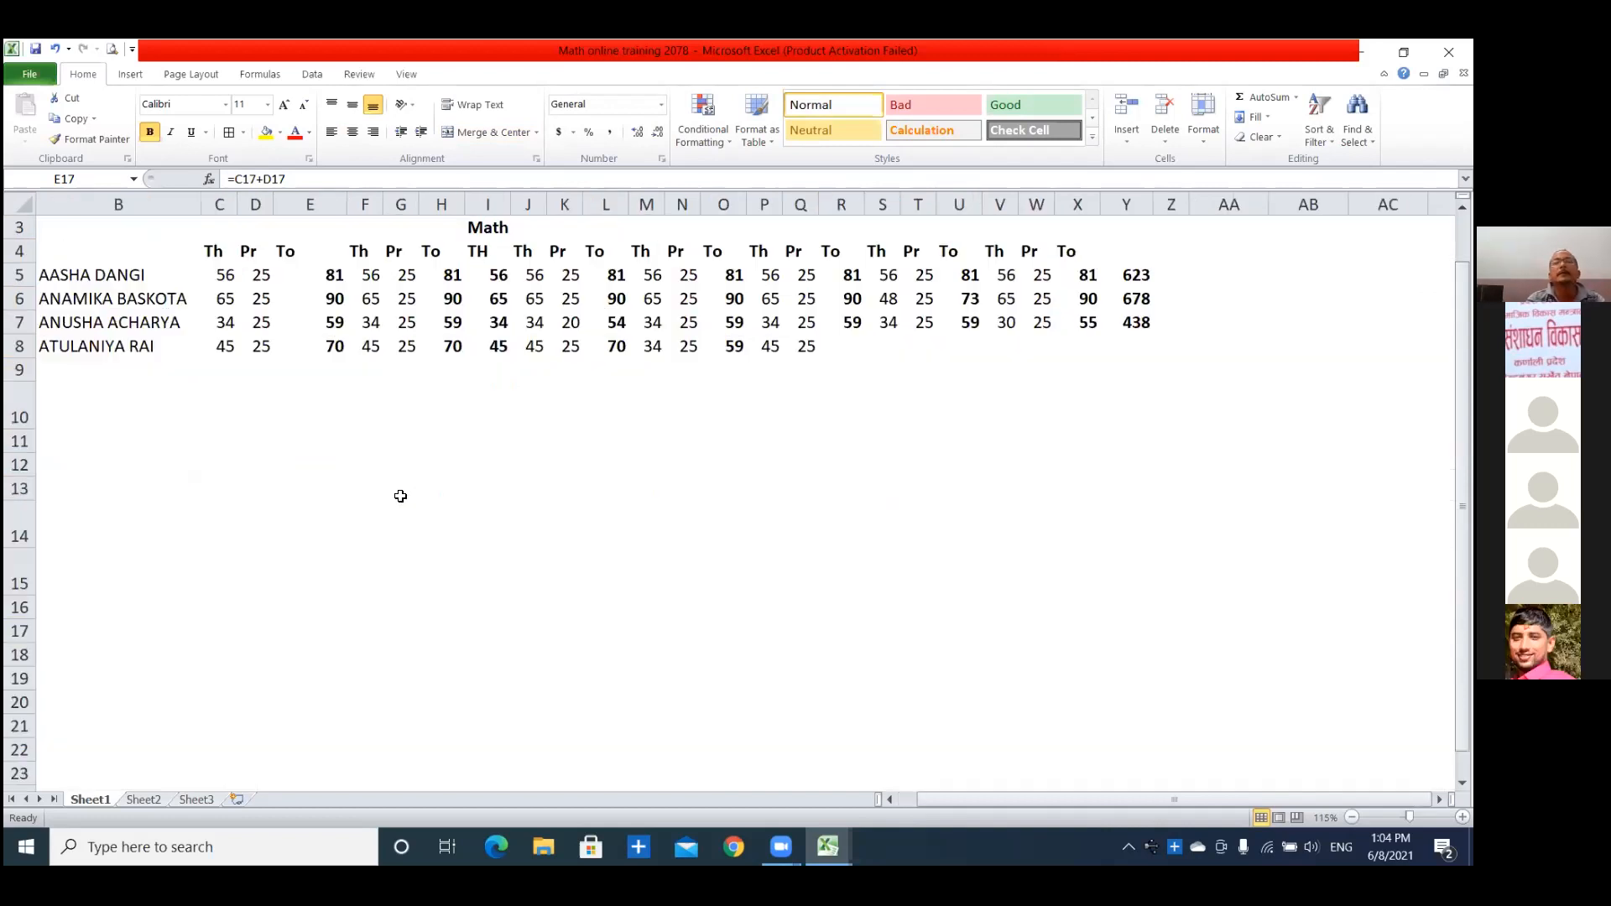
Insert a blank column F between the English total and the Nepali theory columns.
scroll(400, 496, up, 1)
scroll(705, 705, up, 1)
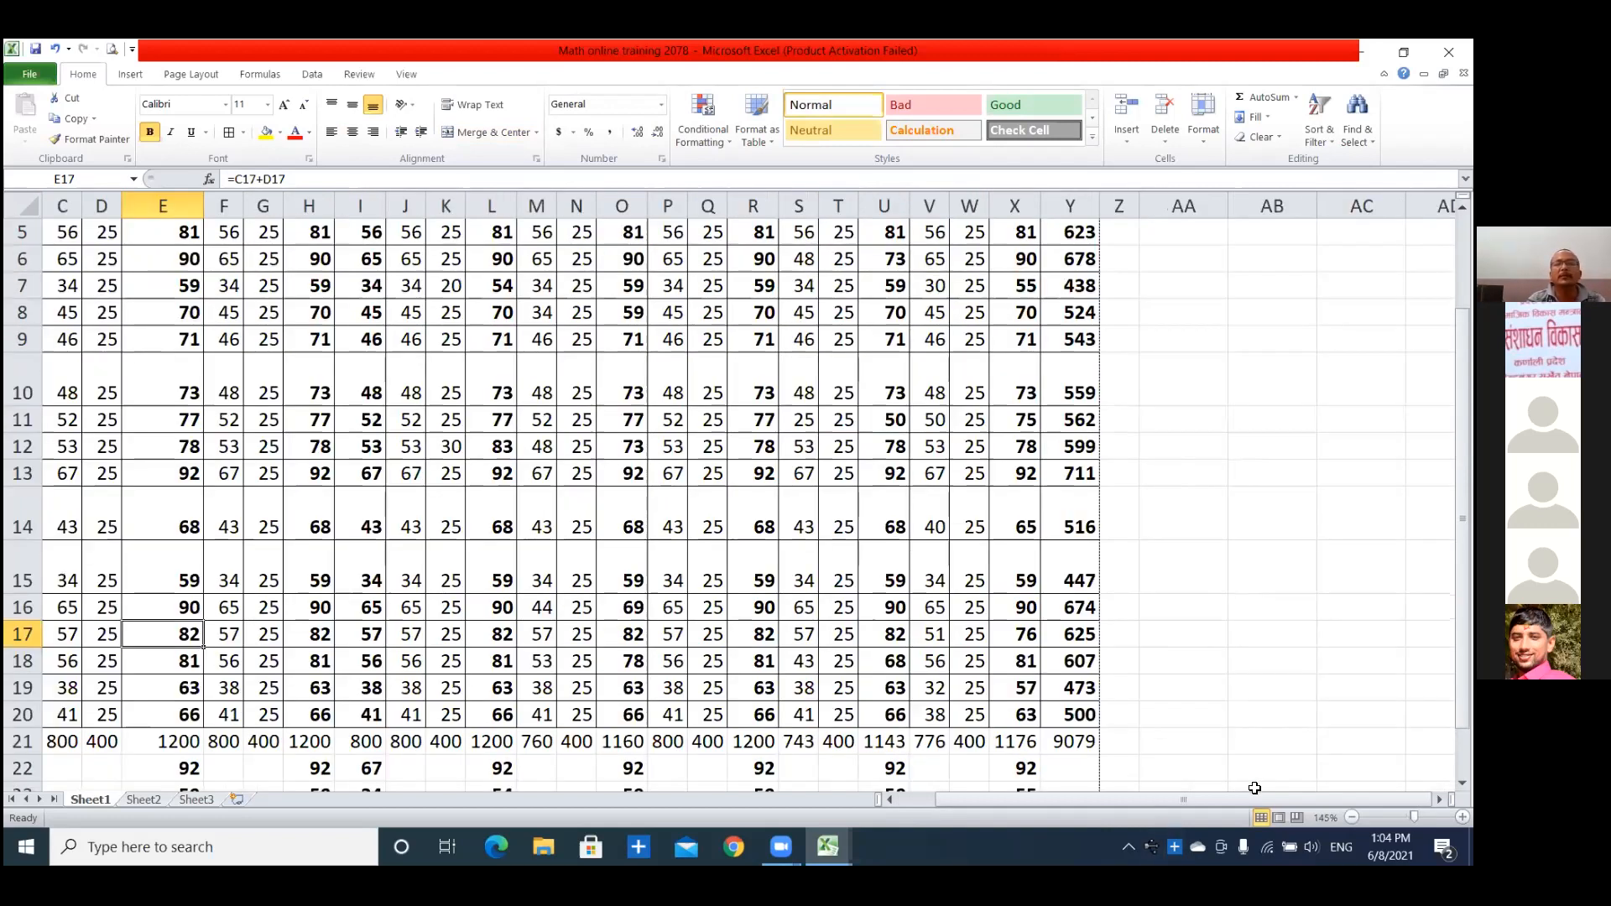
drag(1181, 801, 1138, 801)
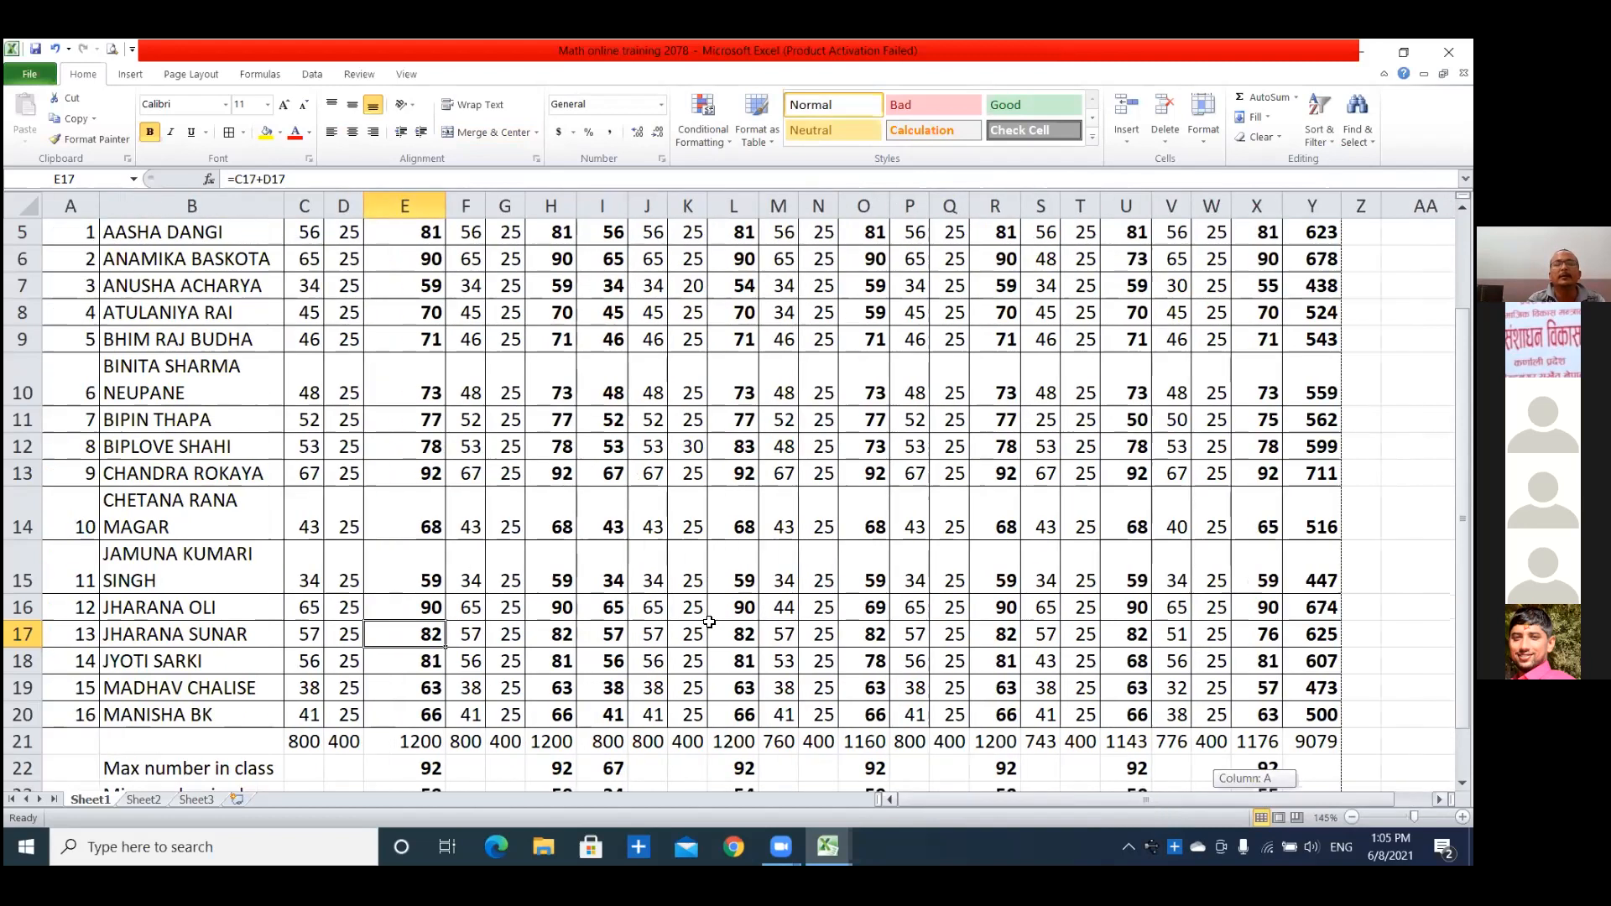
scroll(676, 525, up, 1)
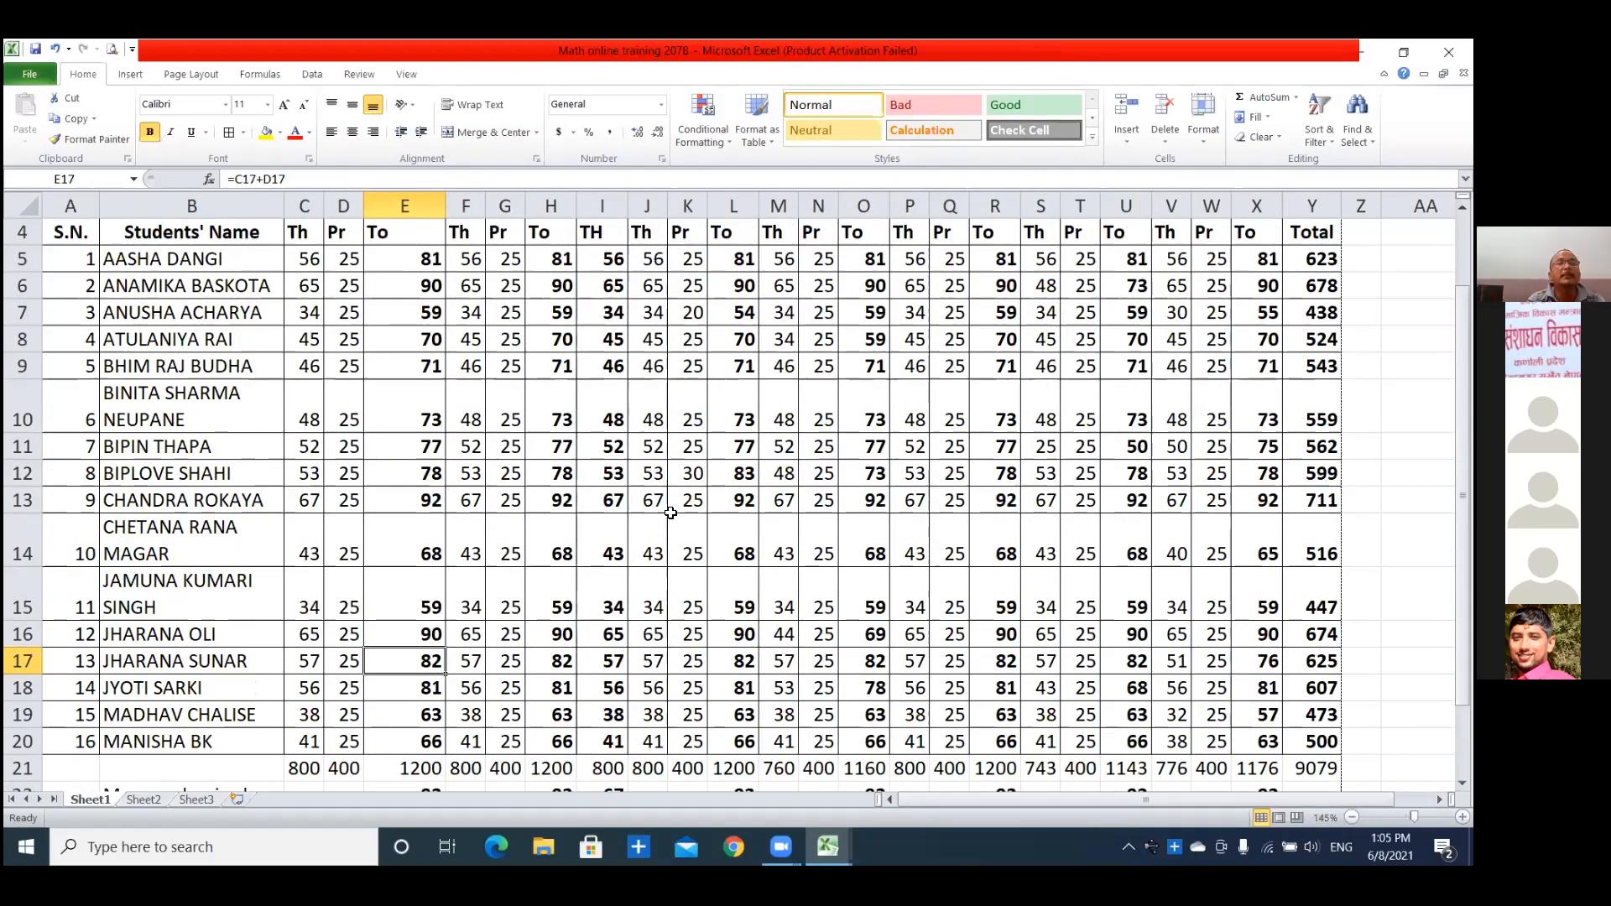
scroll(669, 512, down, 1)
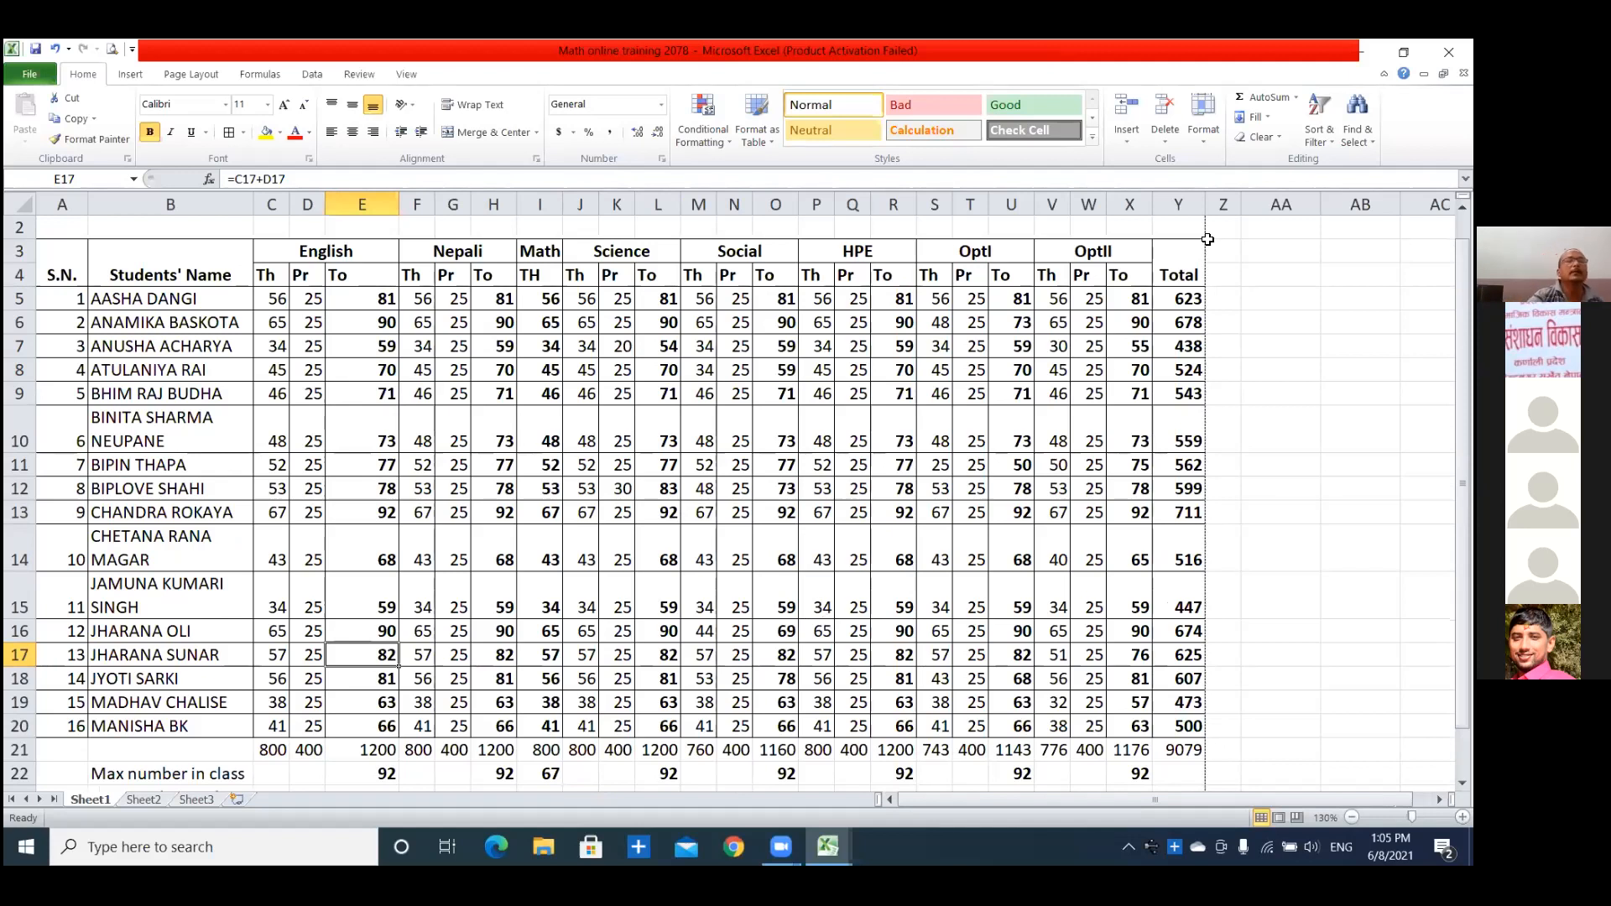
right_click(416, 195)
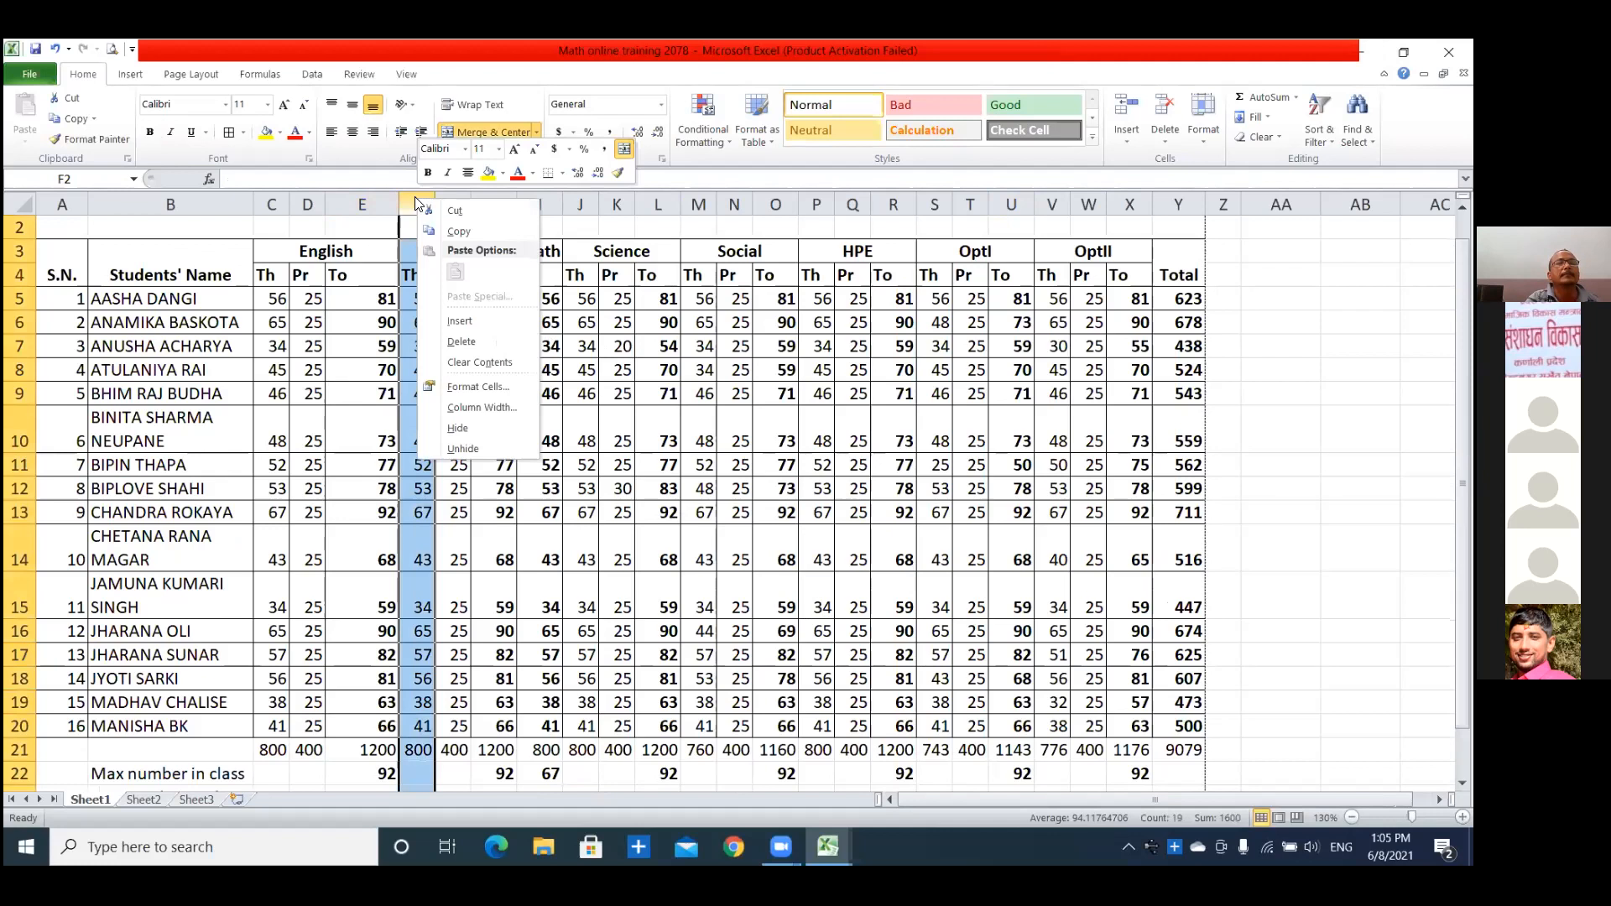
click(467, 319)
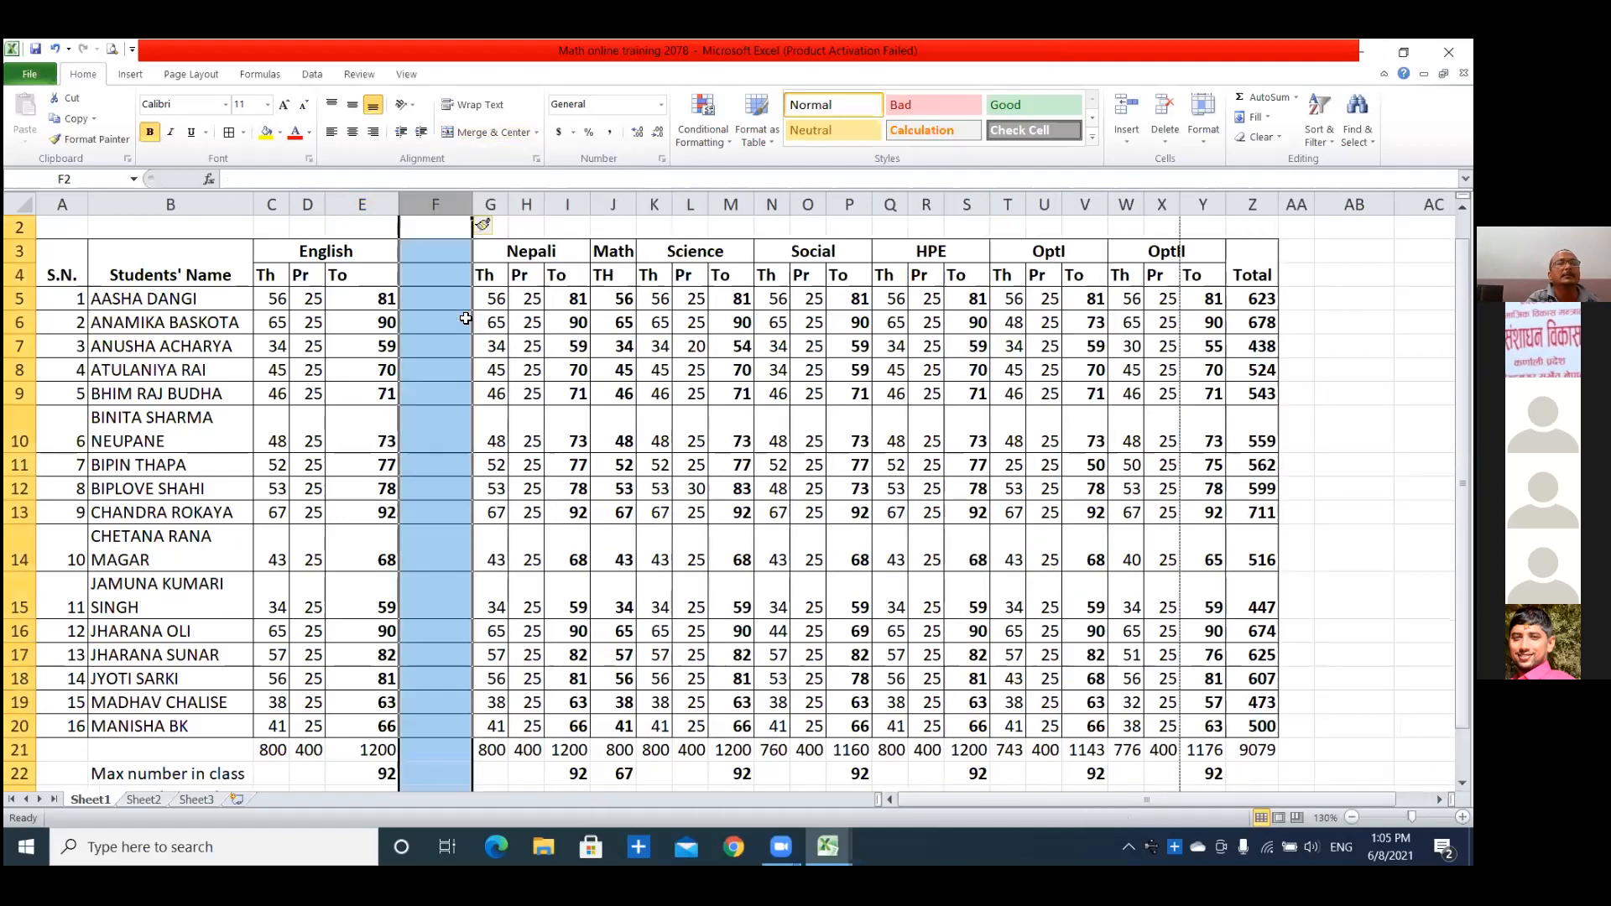
click(442, 337)
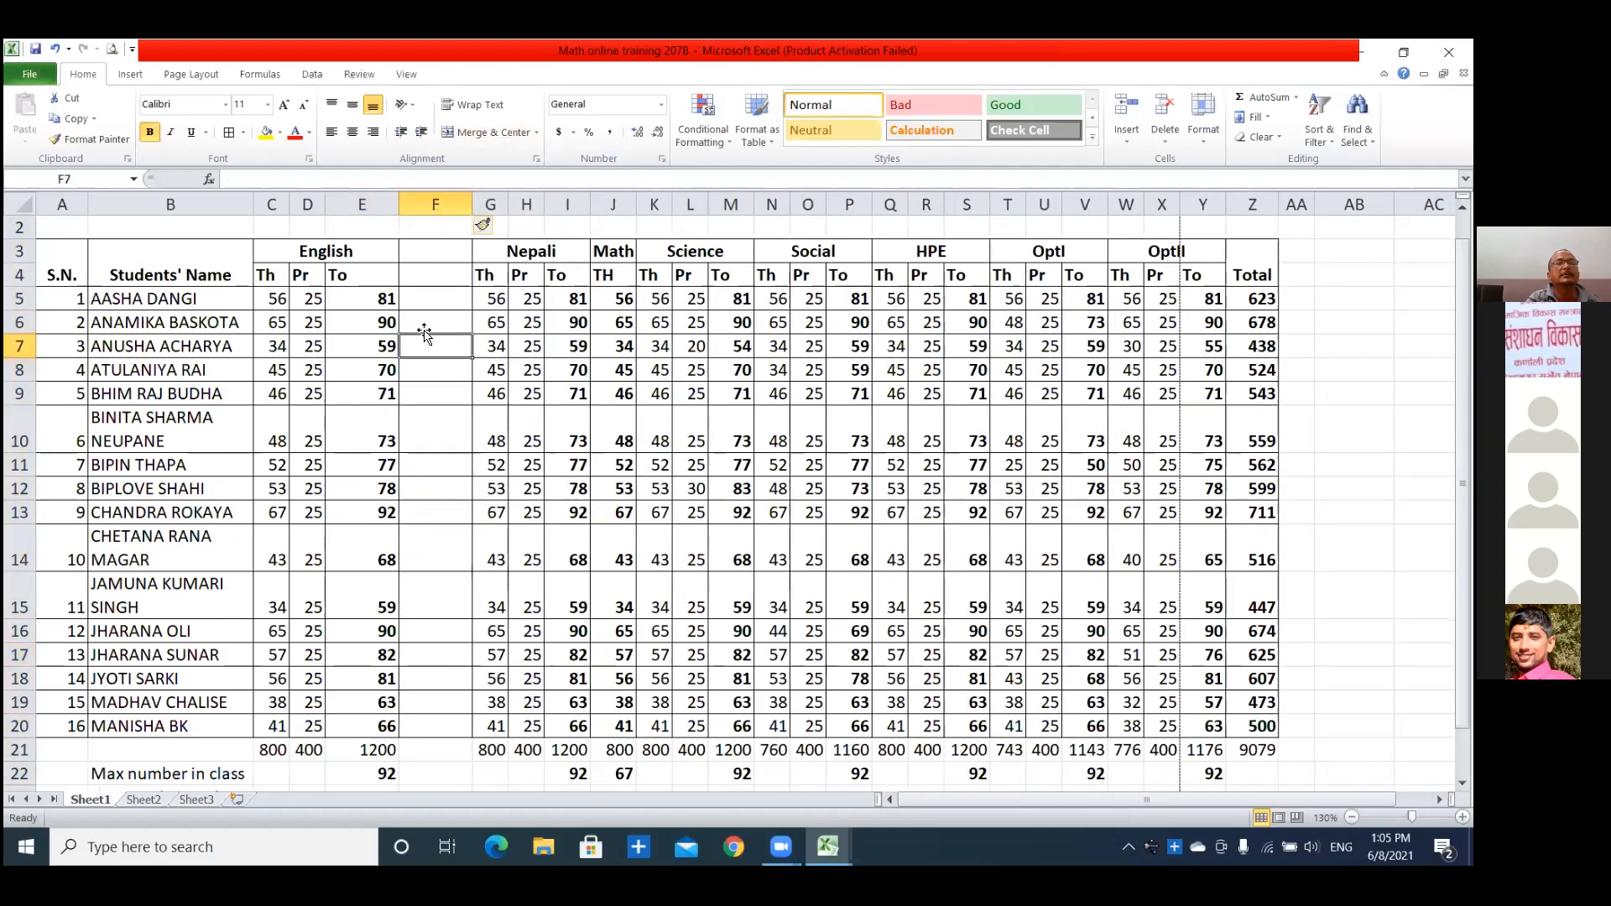
Label the new column beside the English totals GP in F4 and narrow column F to fit.
click(414, 277)
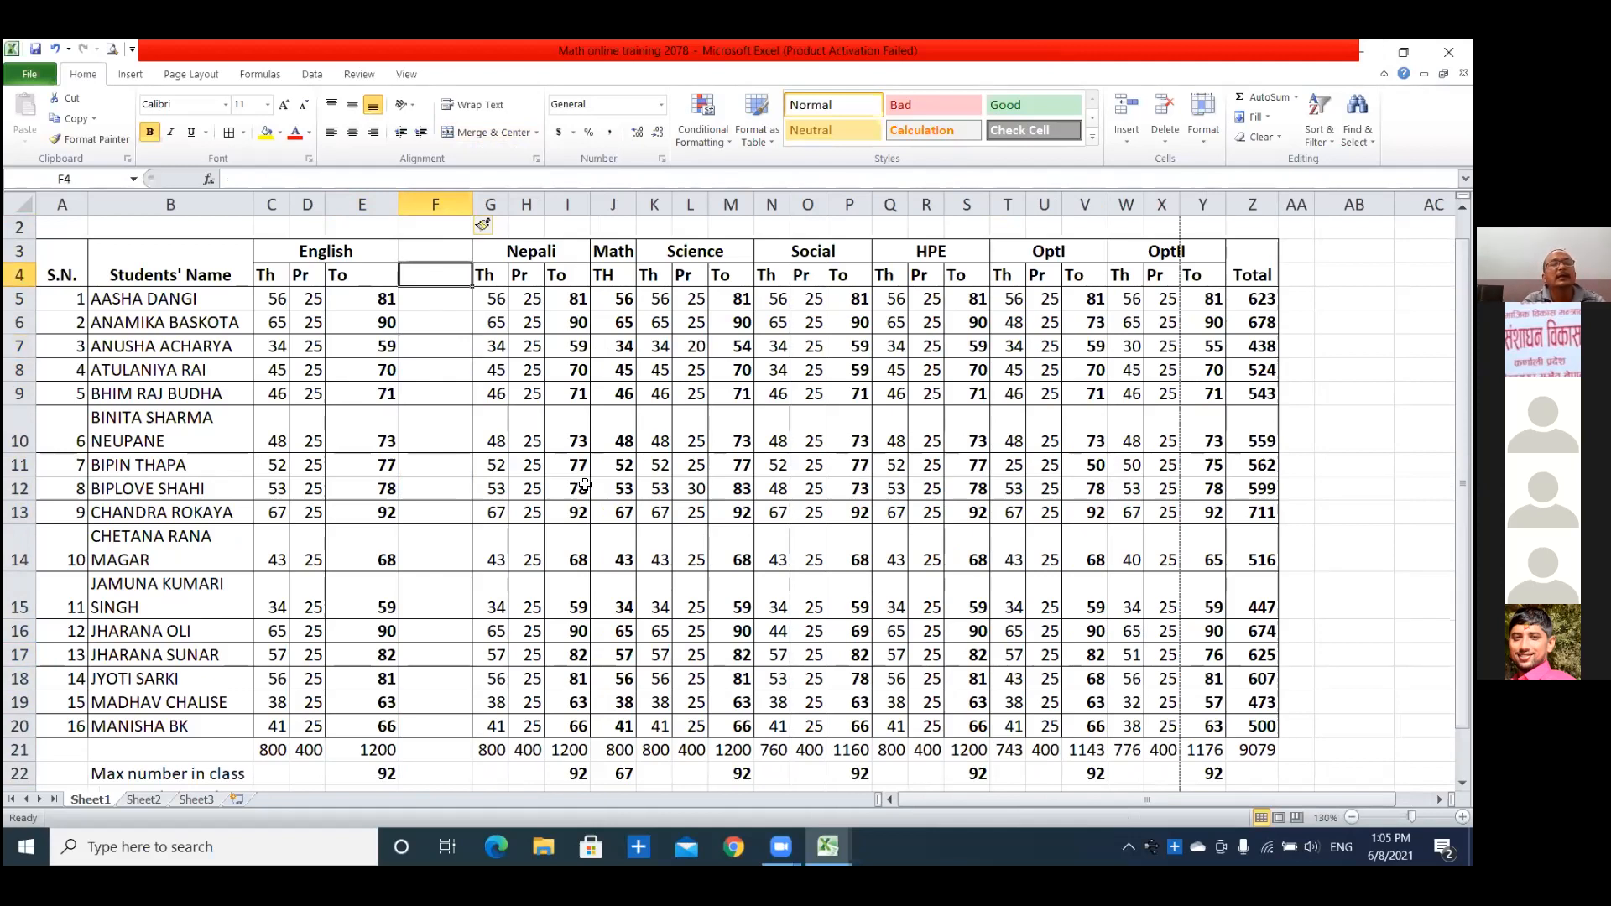
text(GP)
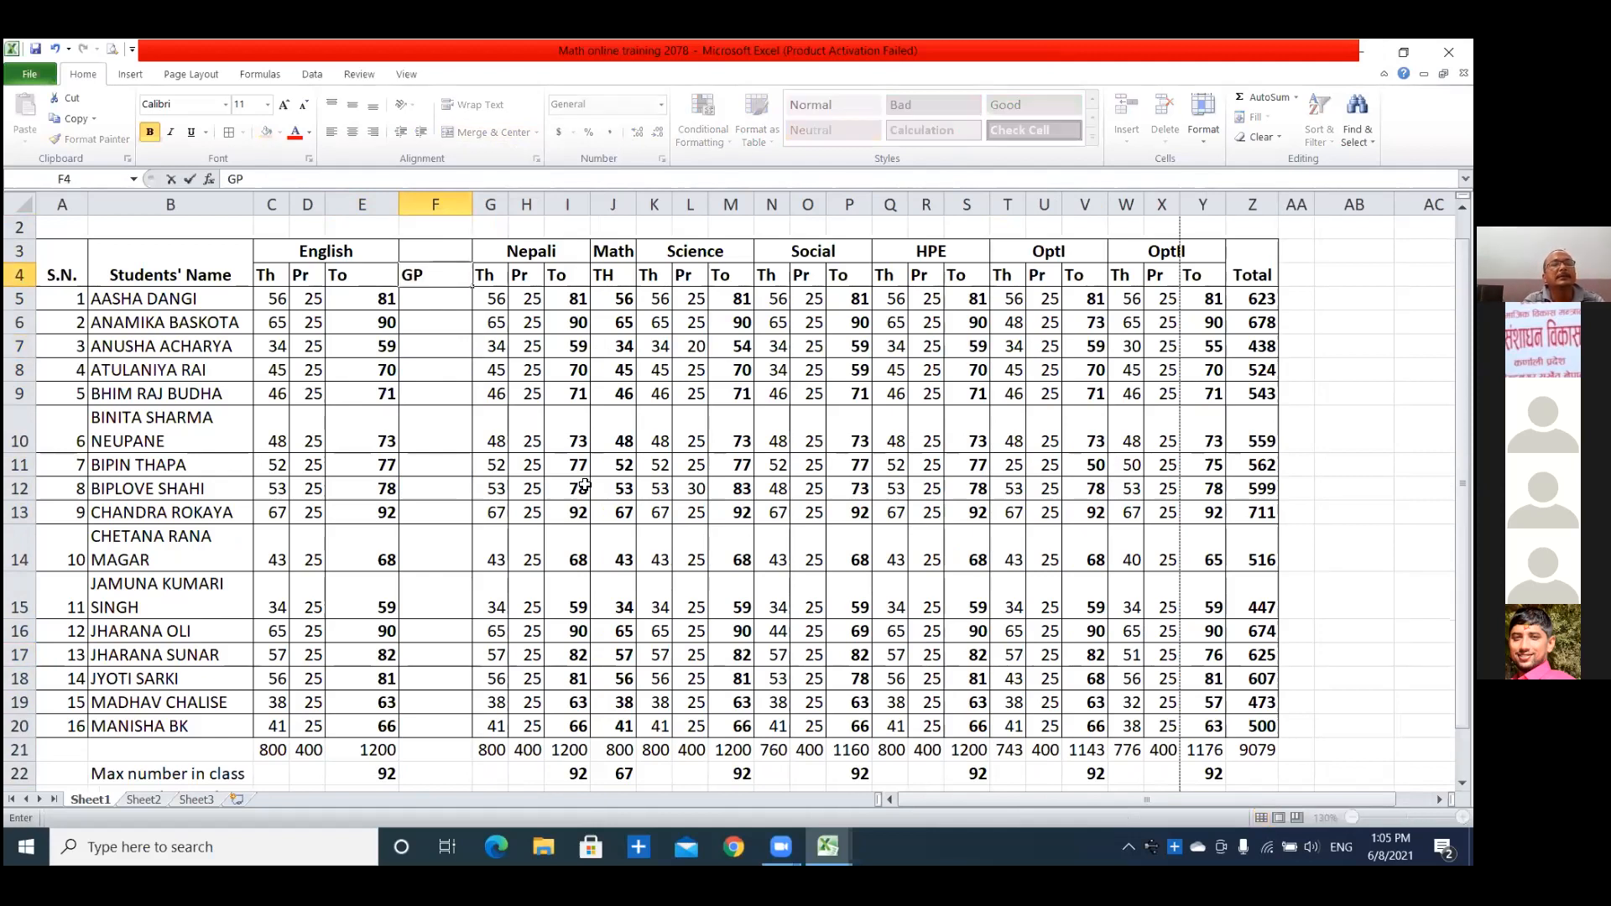
text(A)
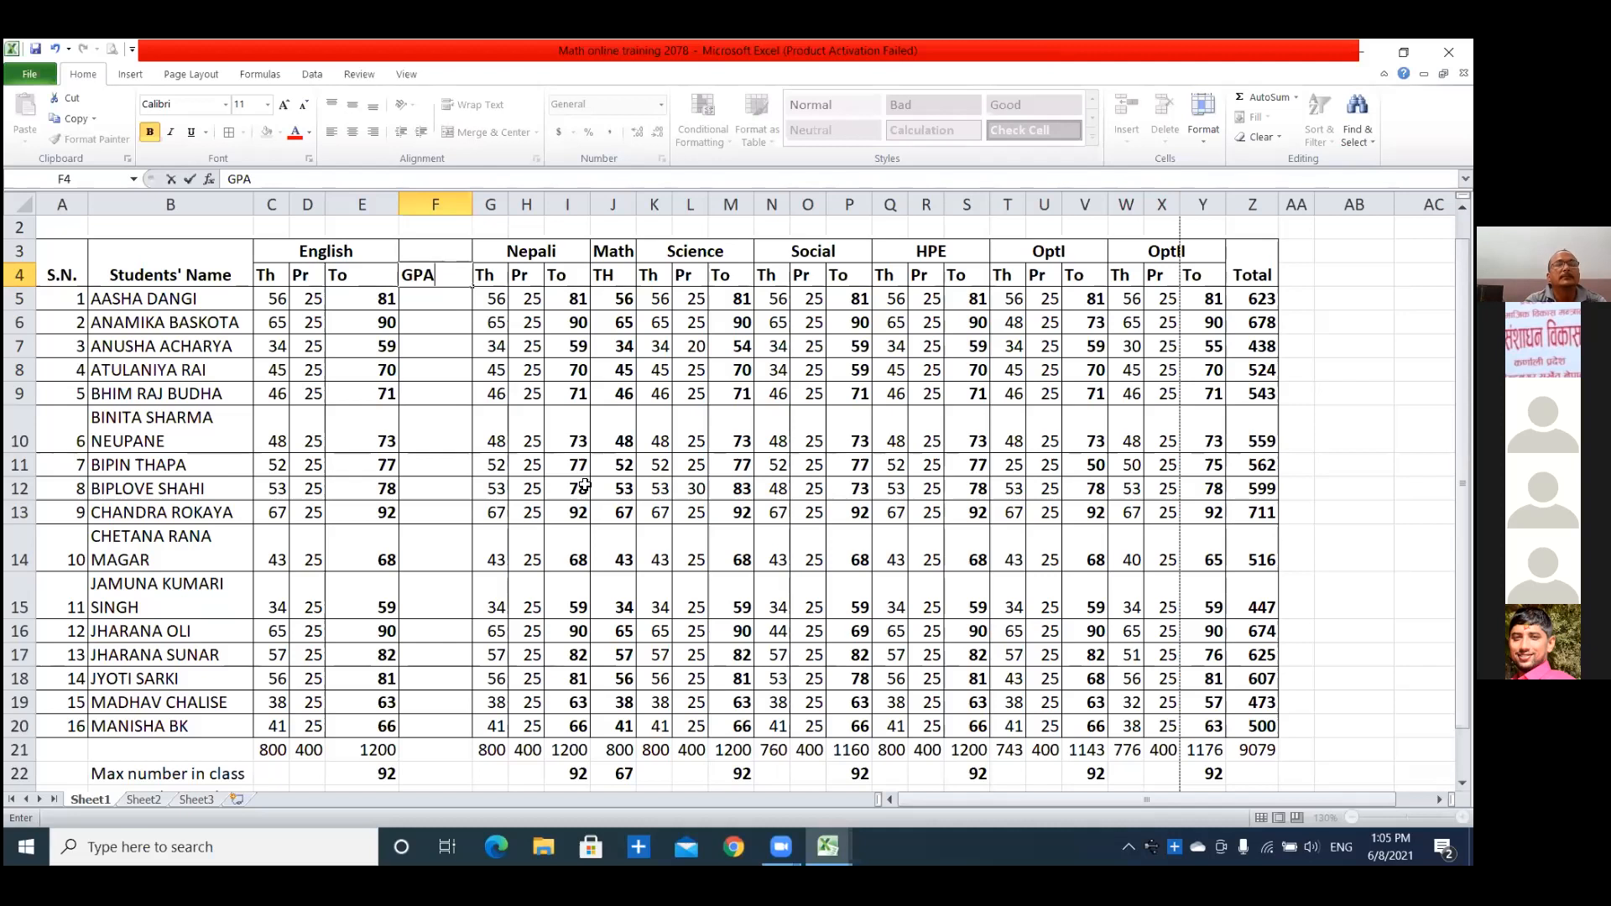
key(BackSpace)
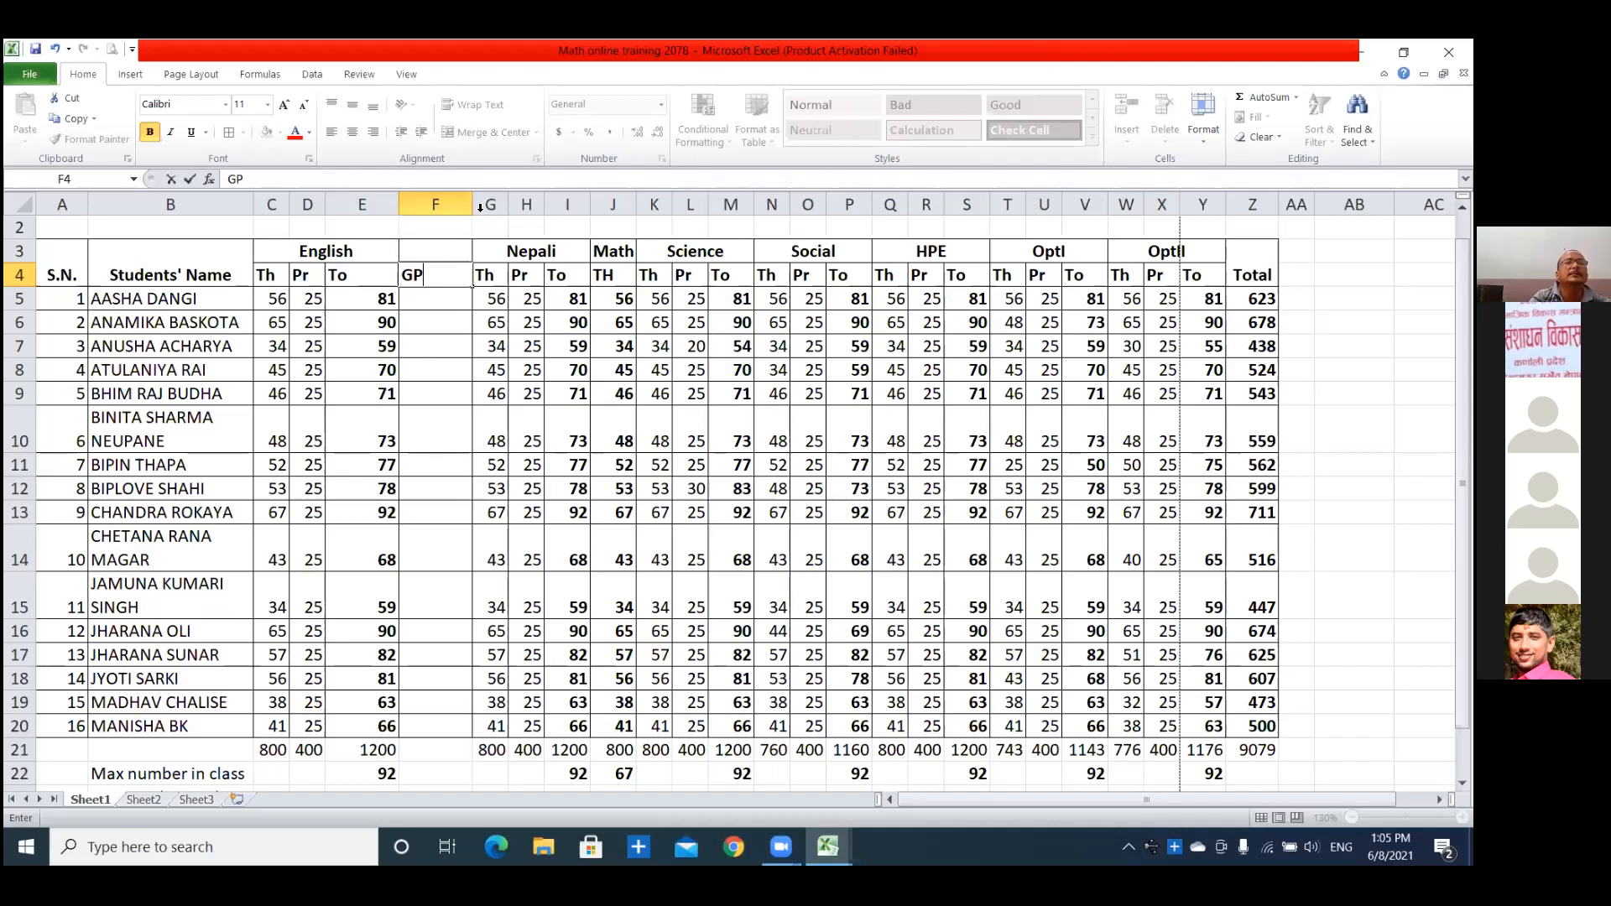
key(Return)
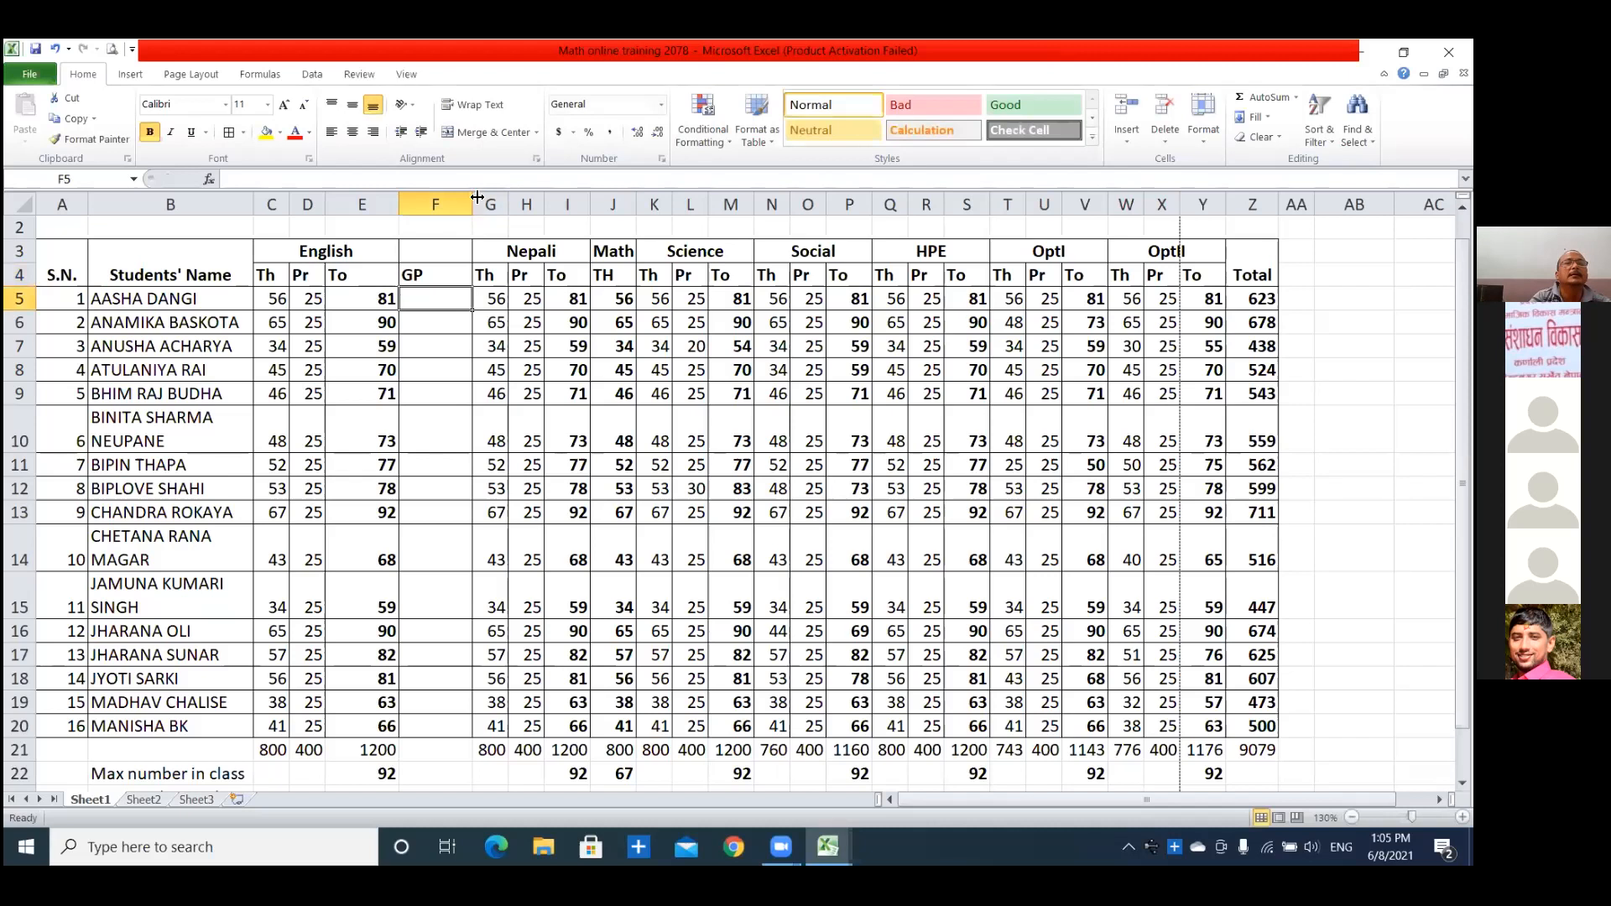
drag(477, 196, 444, 196)
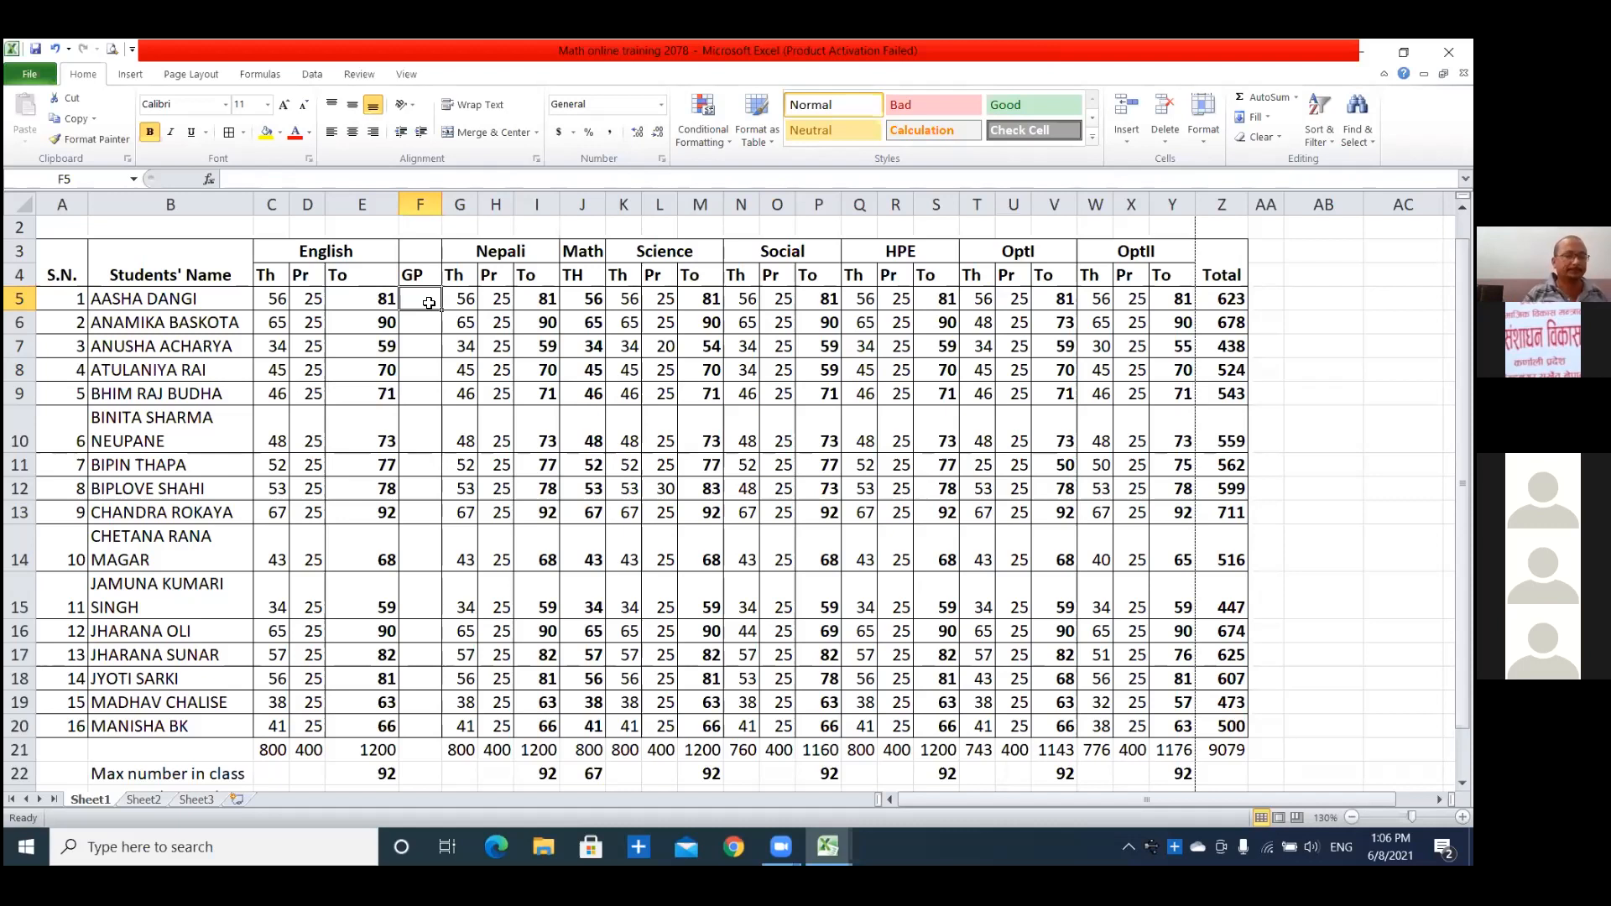
Undo the narrowing of column F, its GP header and the column insertion.
key(ctrl+z)
key(ctrl+z)
key(ctrl+z)
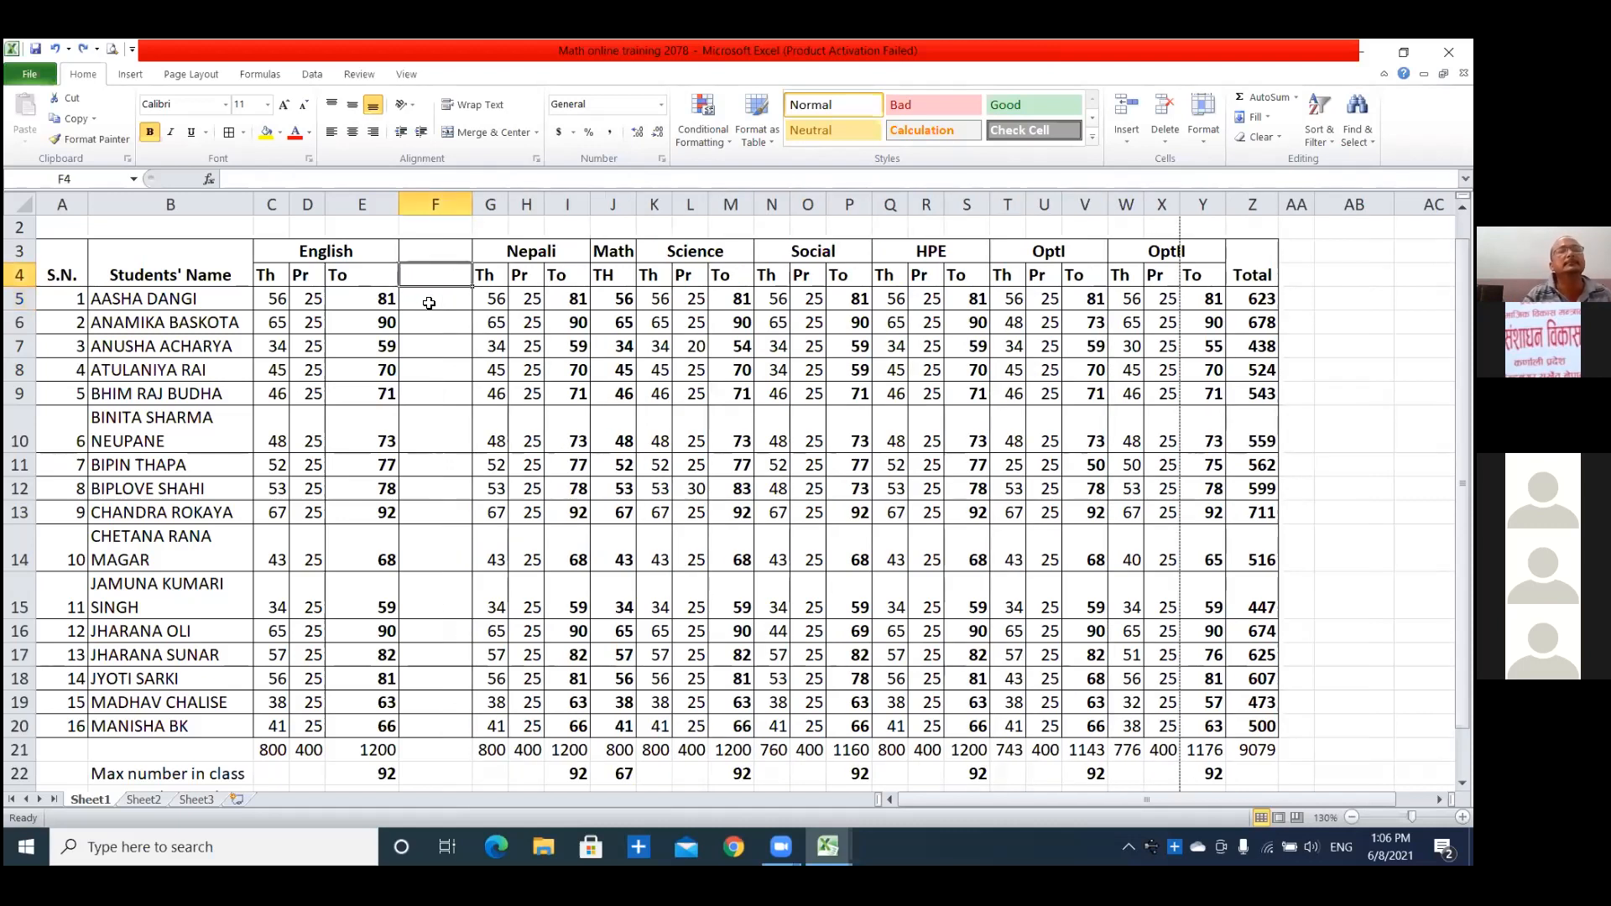
click(462, 326)
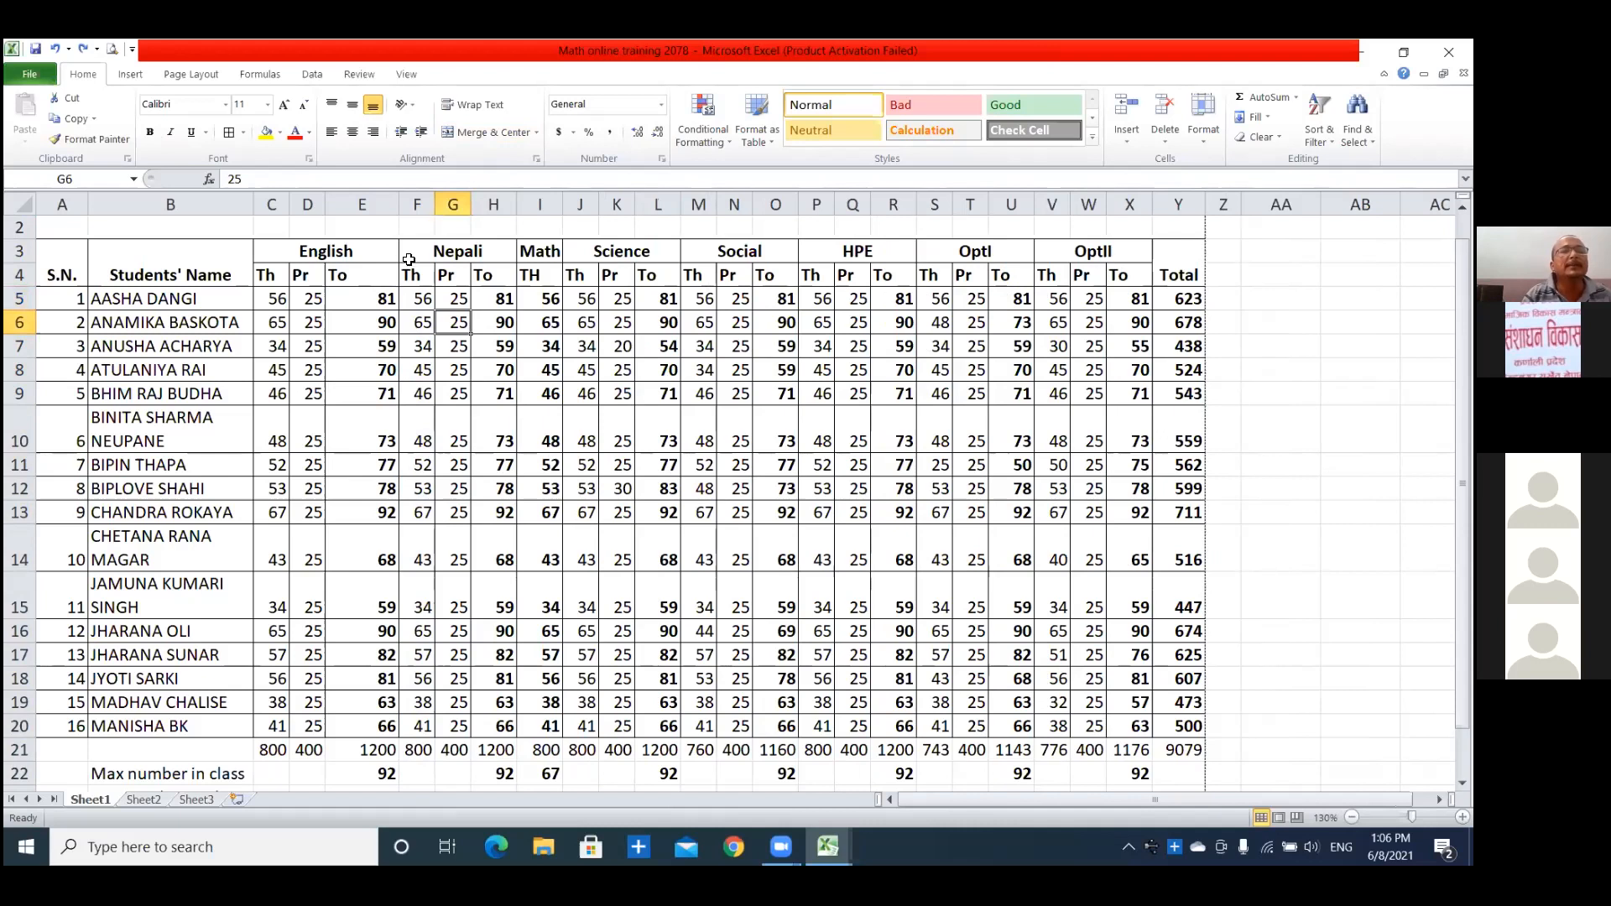
Insert a blank column F again between the English total and the Nepali theory columns.
click(418, 204)
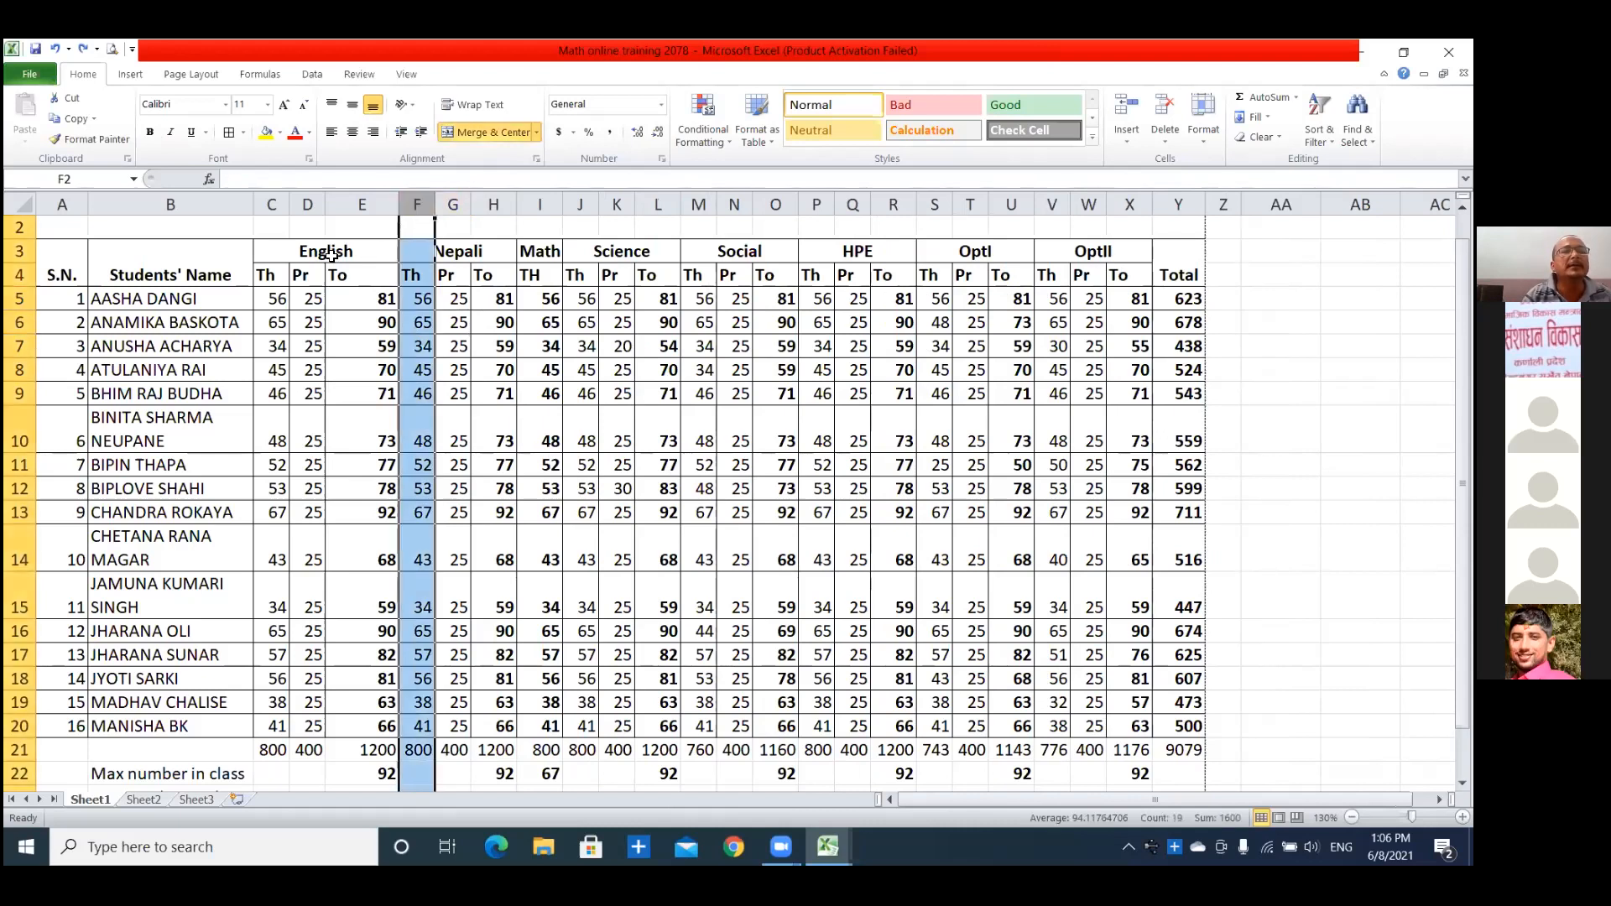
click(410, 274)
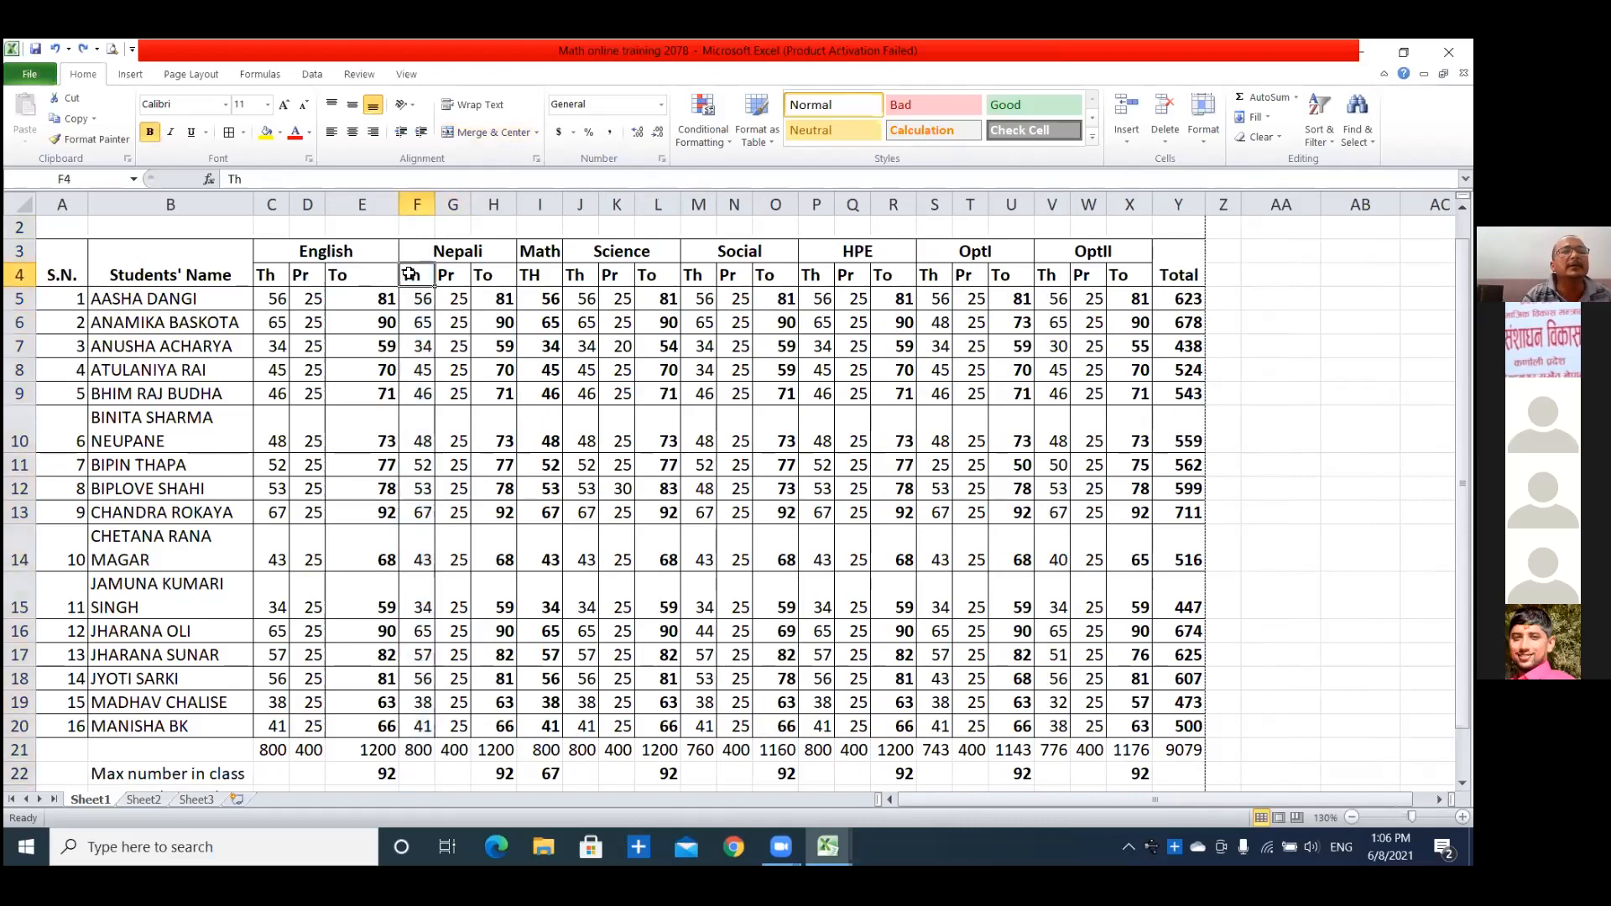
click(414, 202)
right_click(414, 201)
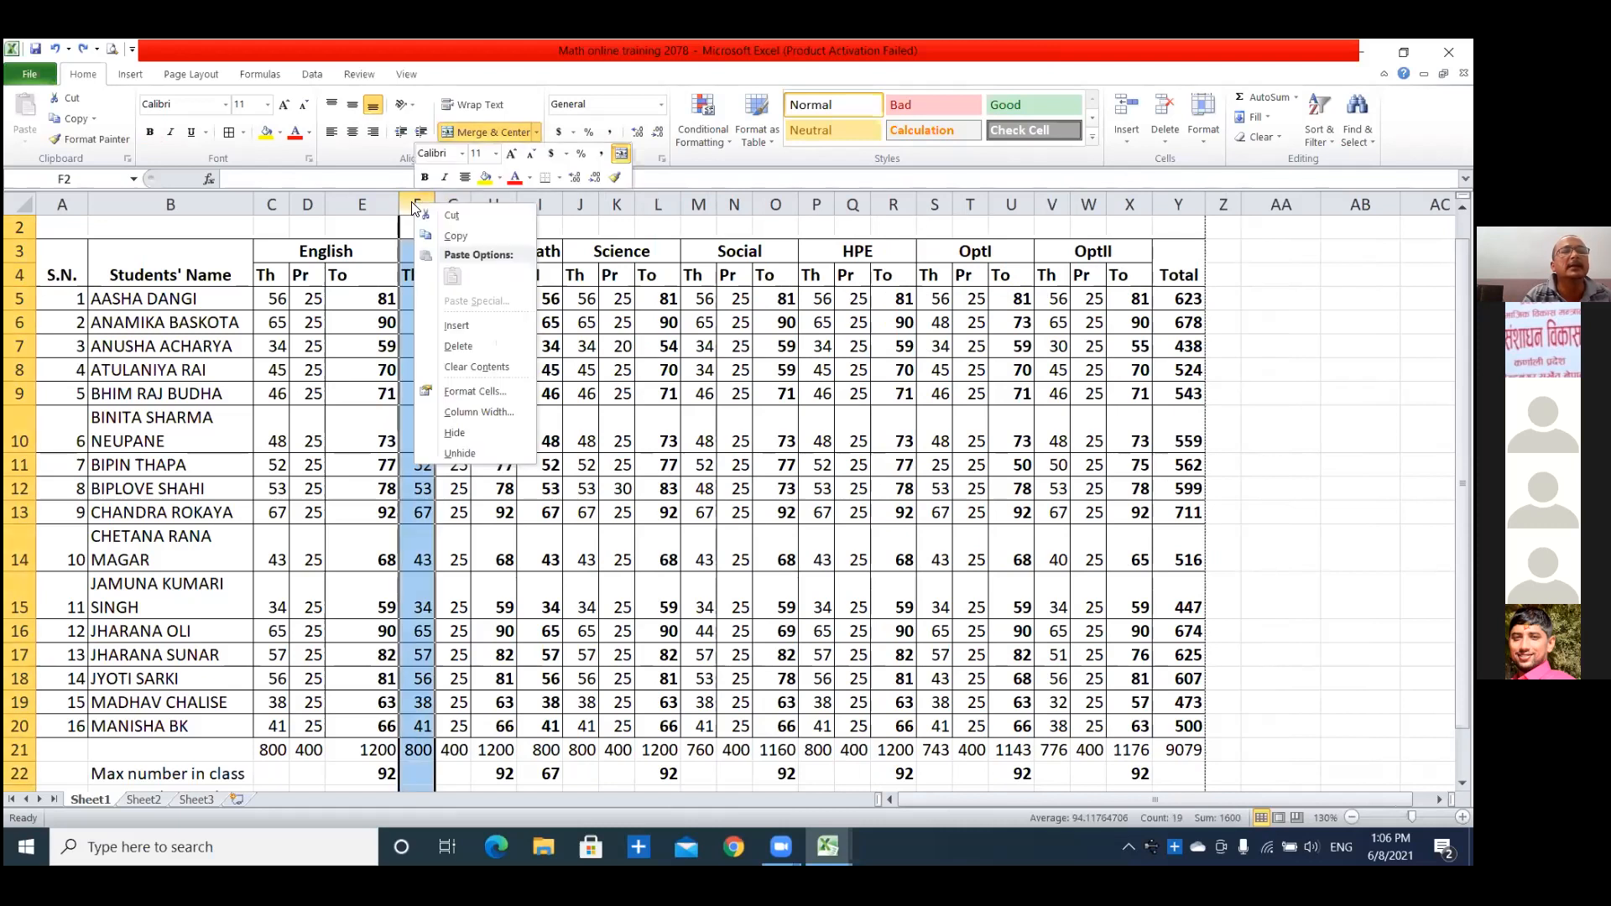
click(414, 202)
right_click(414, 202)
click(452, 324)
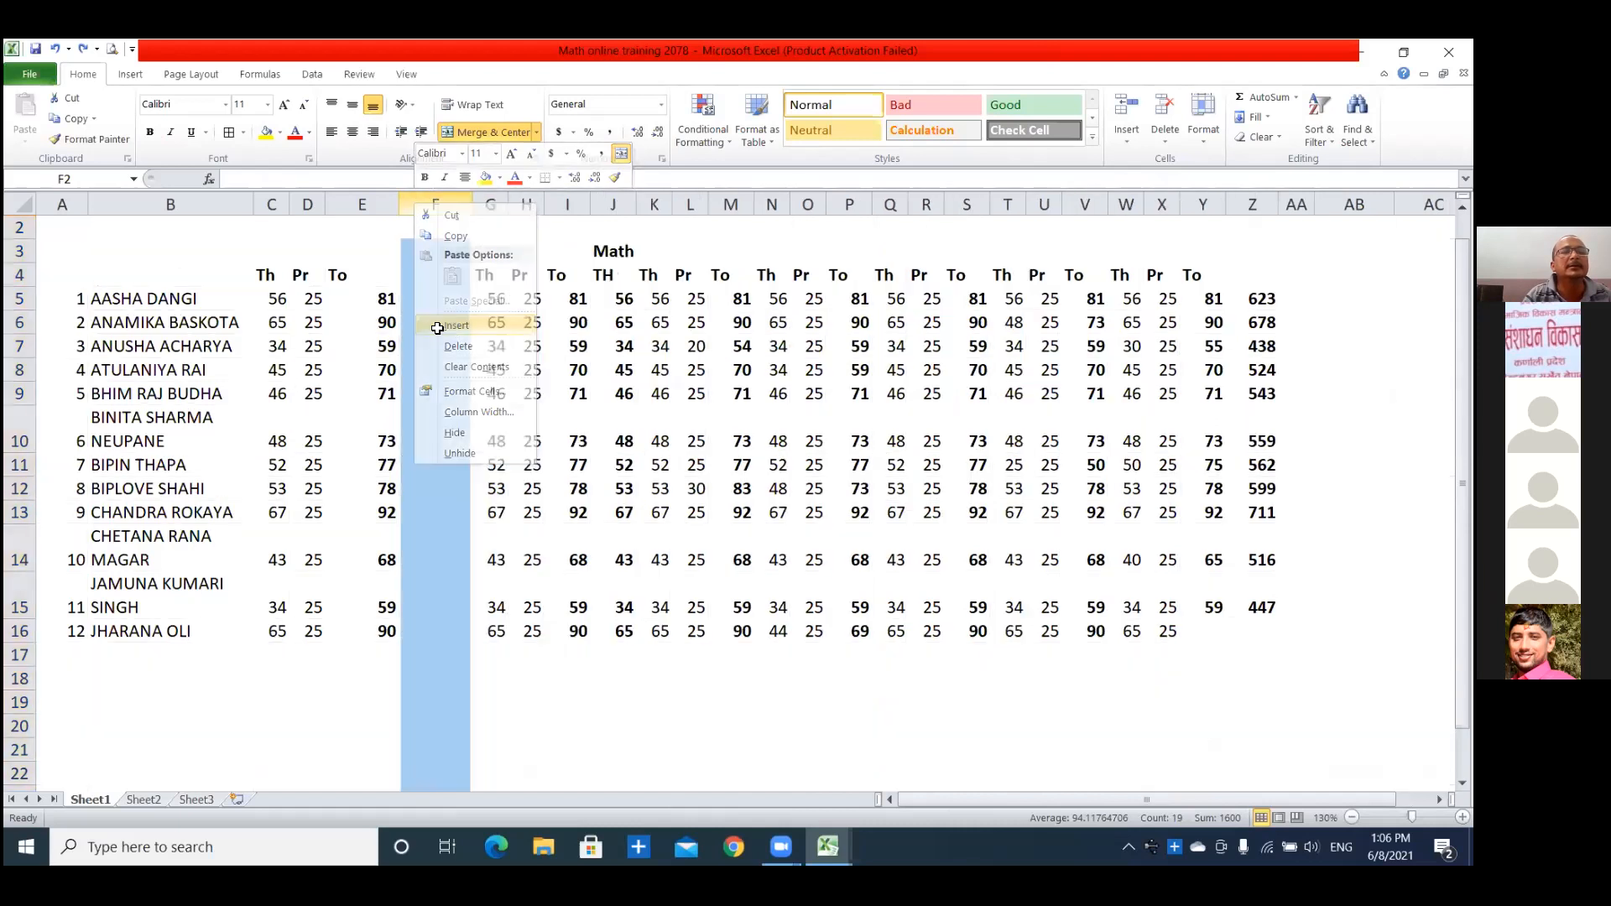
click(449, 314)
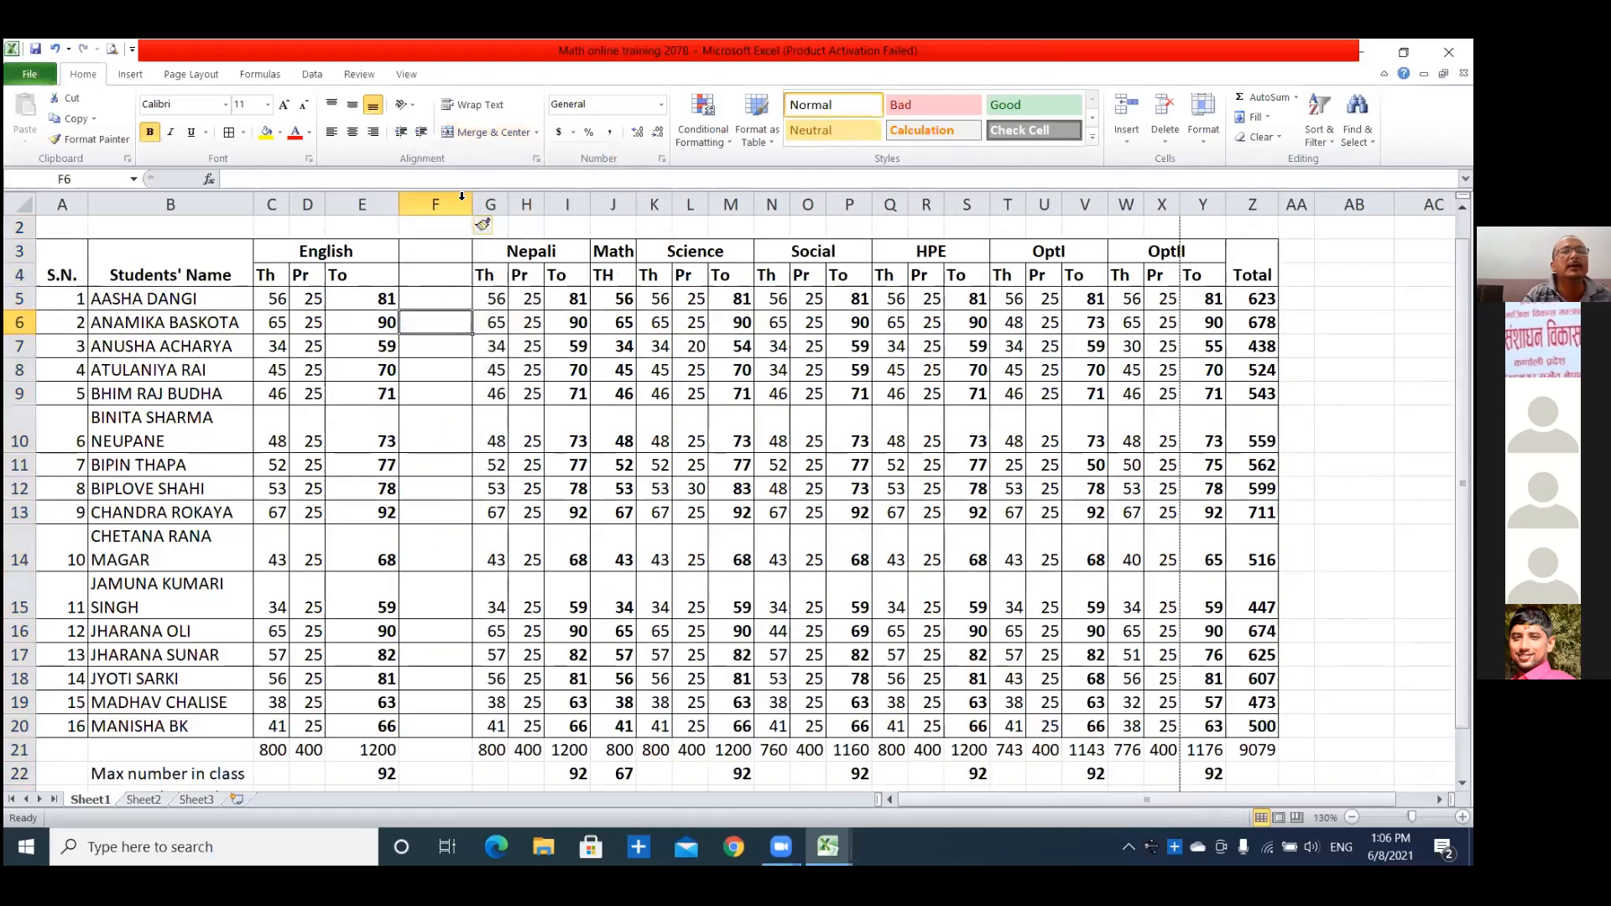
Enter the header GPA in F4 and merge and center the English heading across C3:F3.
click(424, 272)
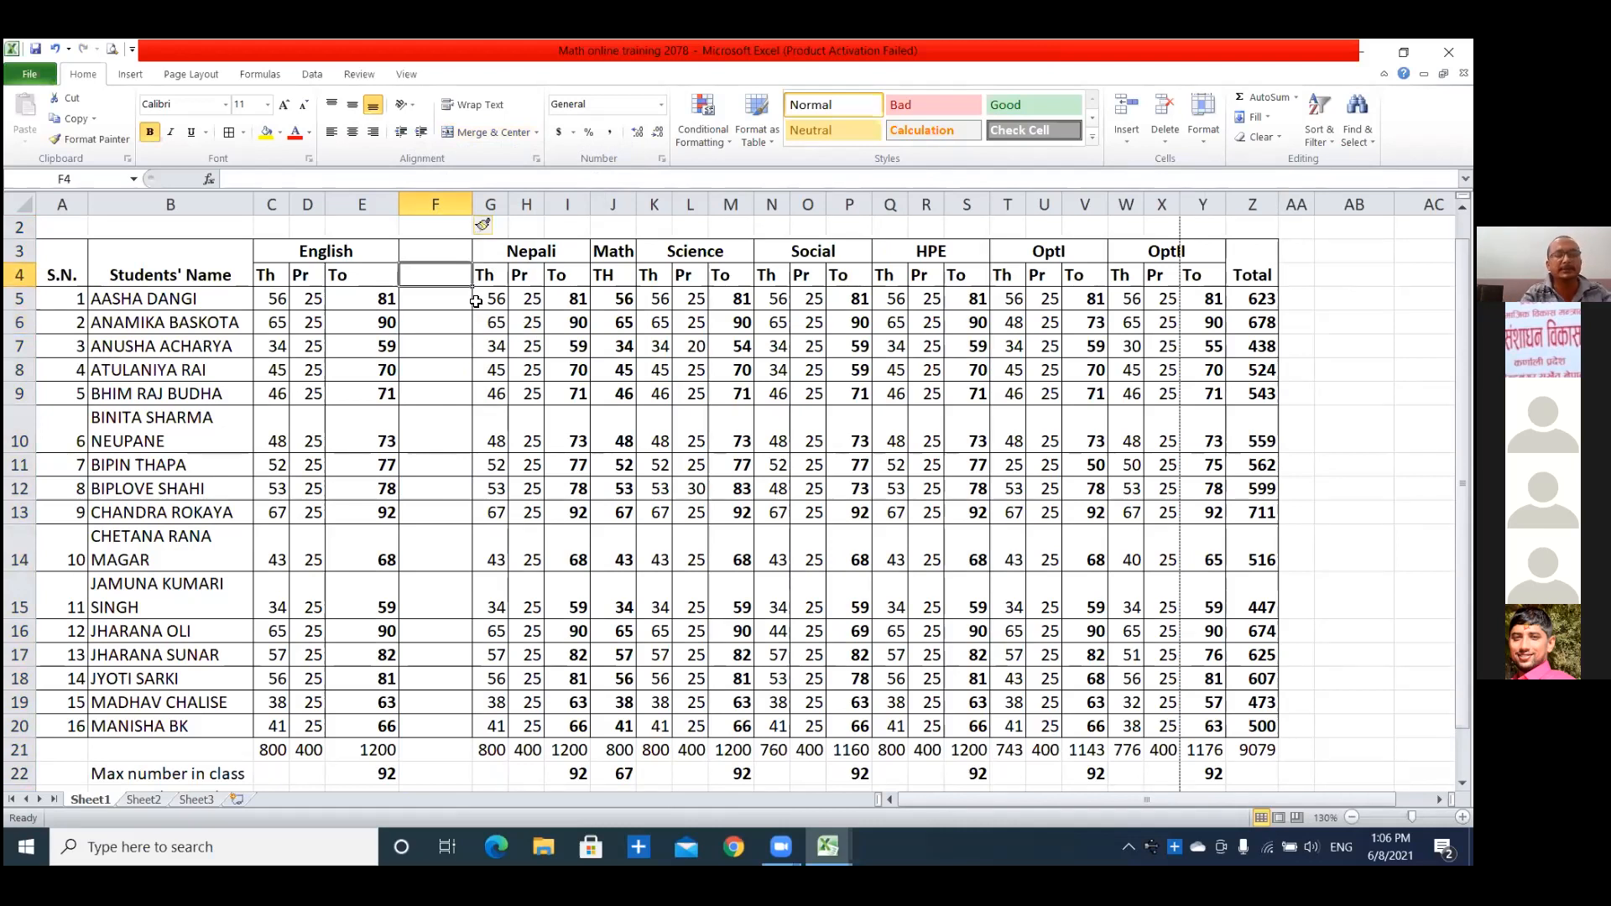
text(GPA)
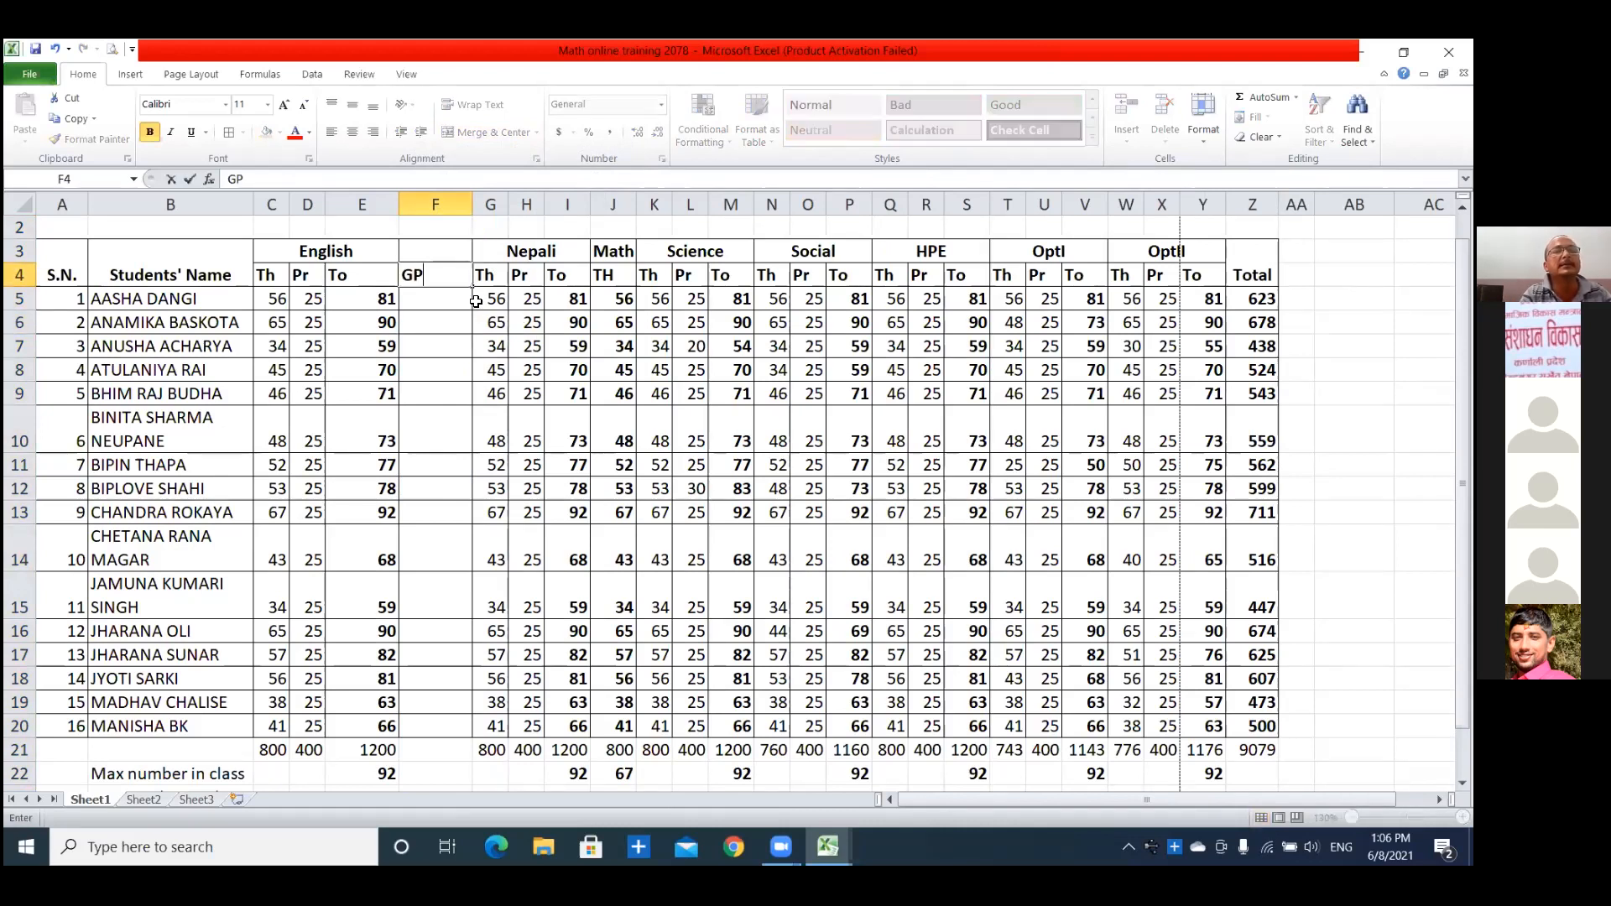
click(361, 257)
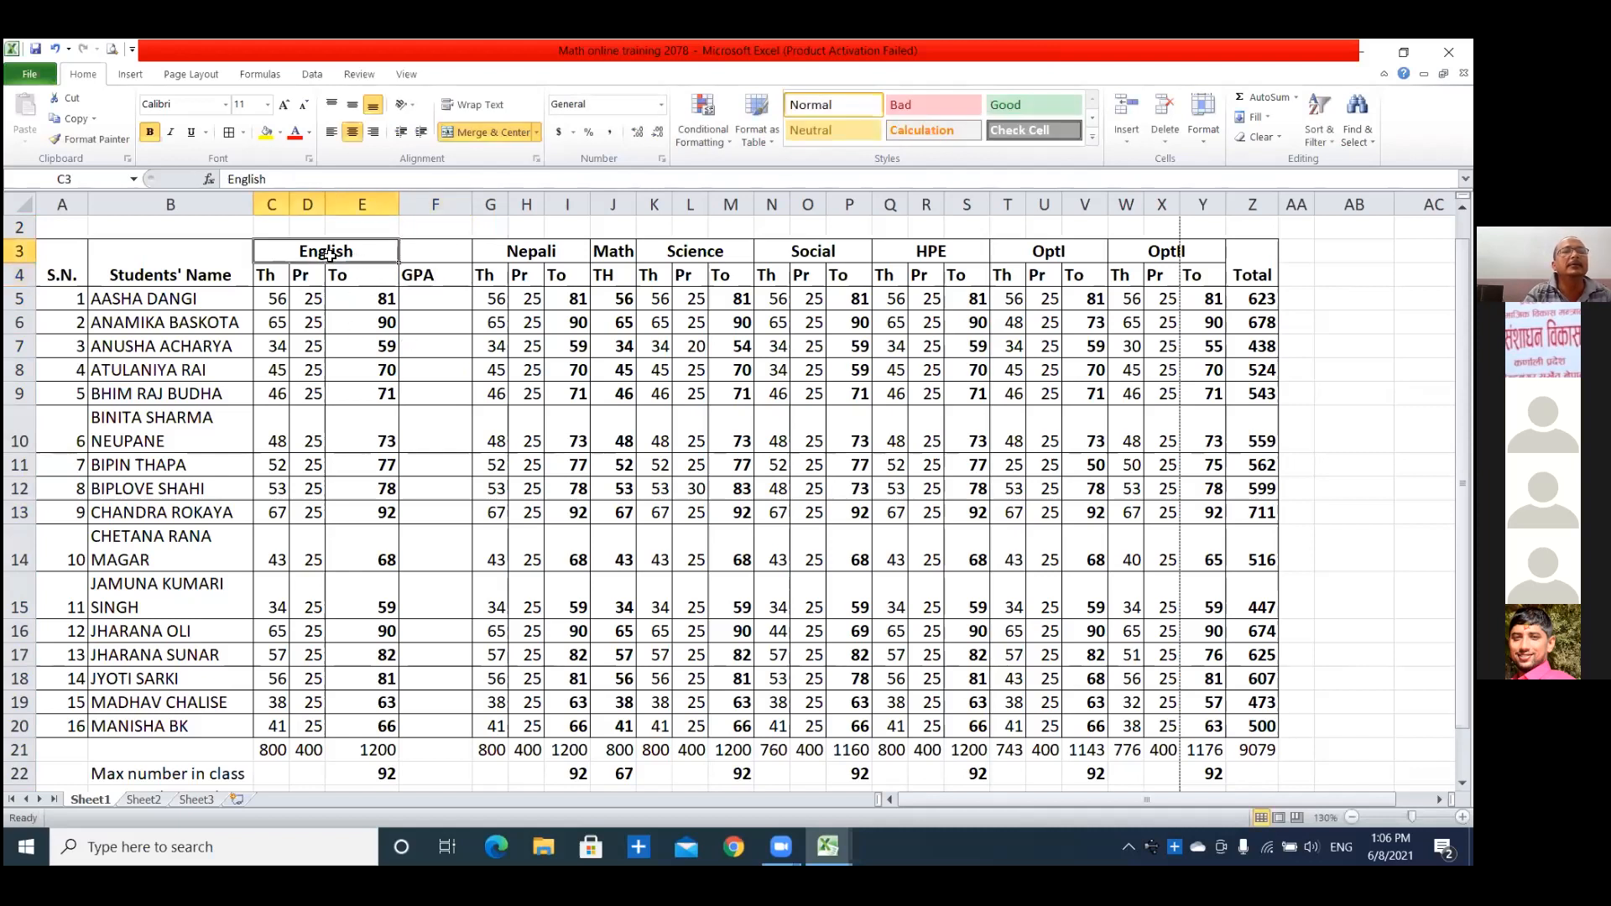
drag(361, 250, 436, 252)
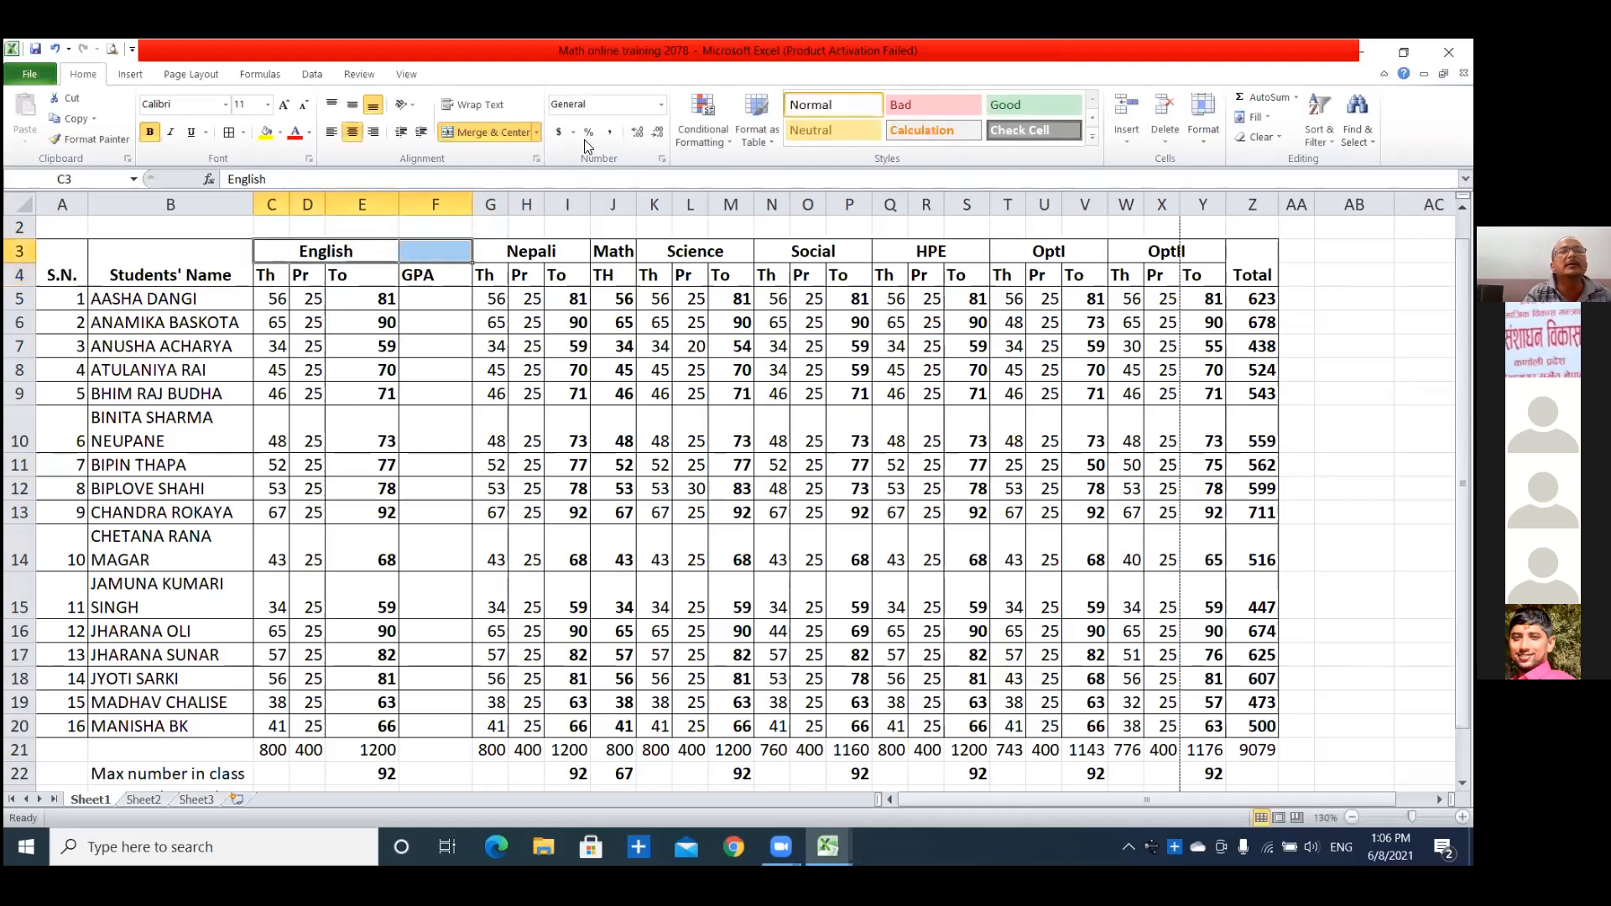
click(502, 131)
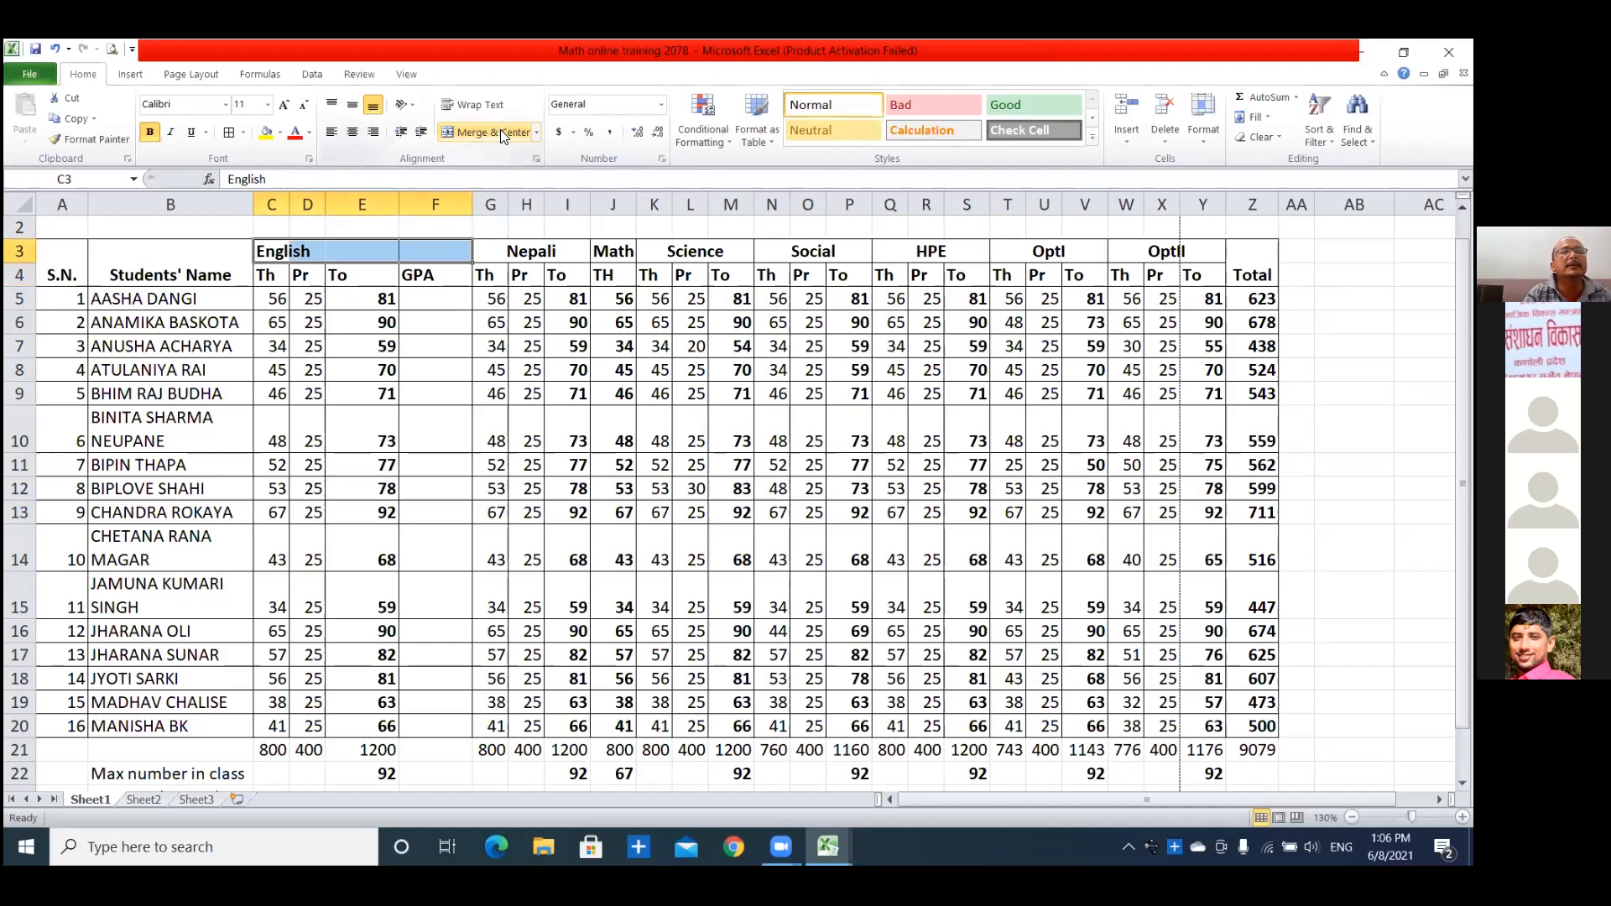
click(500, 132)
click(443, 349)
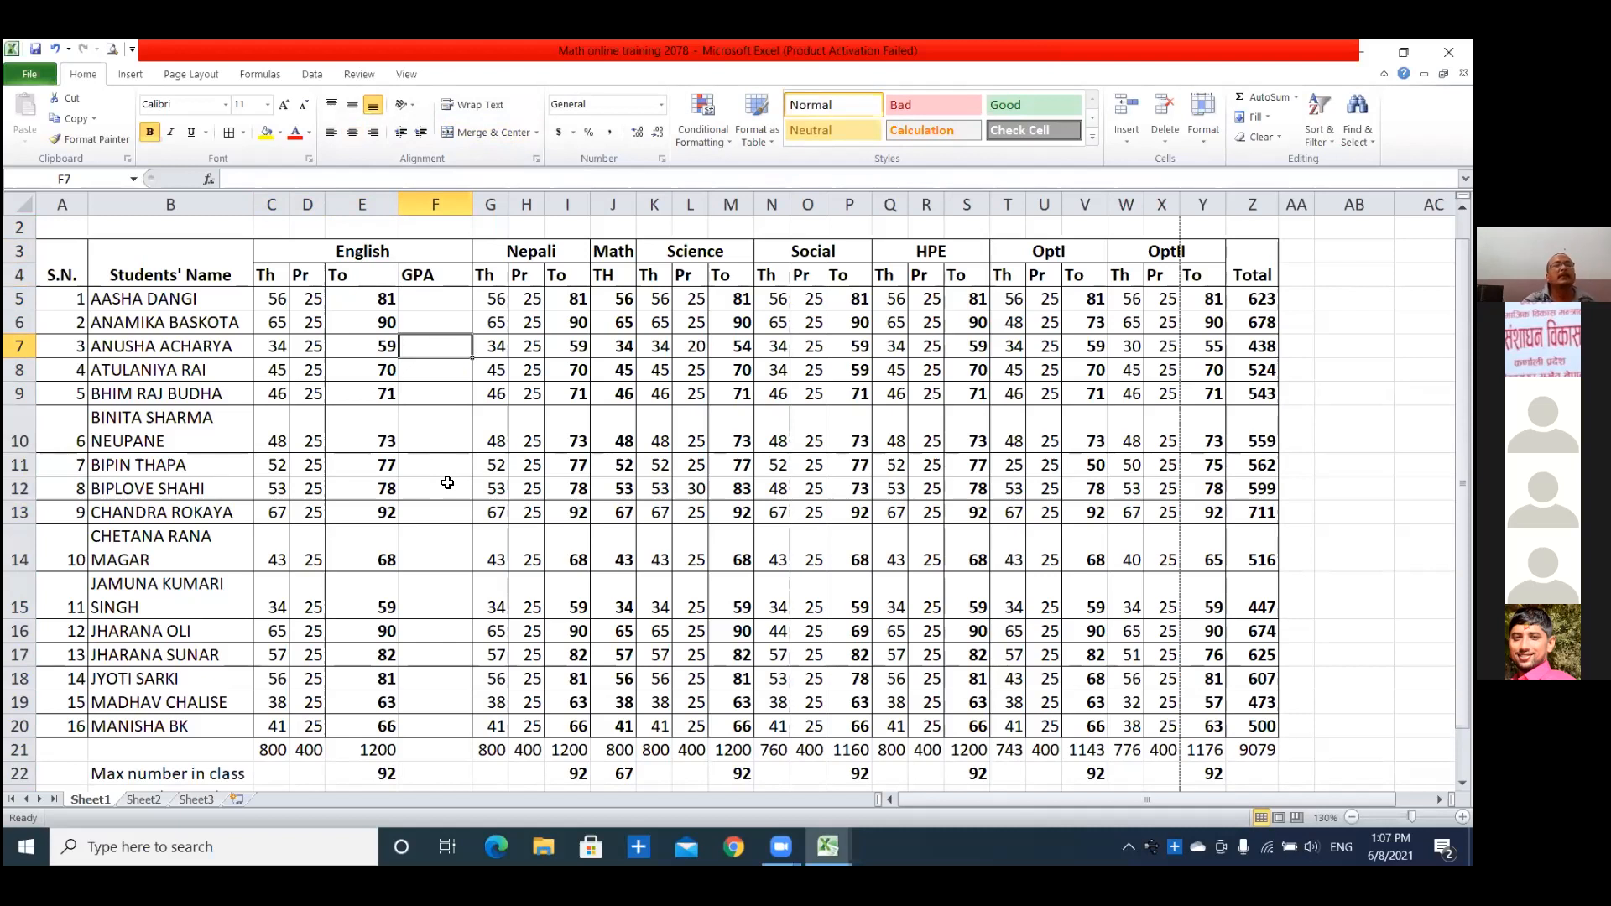
Start an IF formula in F5 that takes the first student's English total in E5 as its logical test.
click(422, 303)
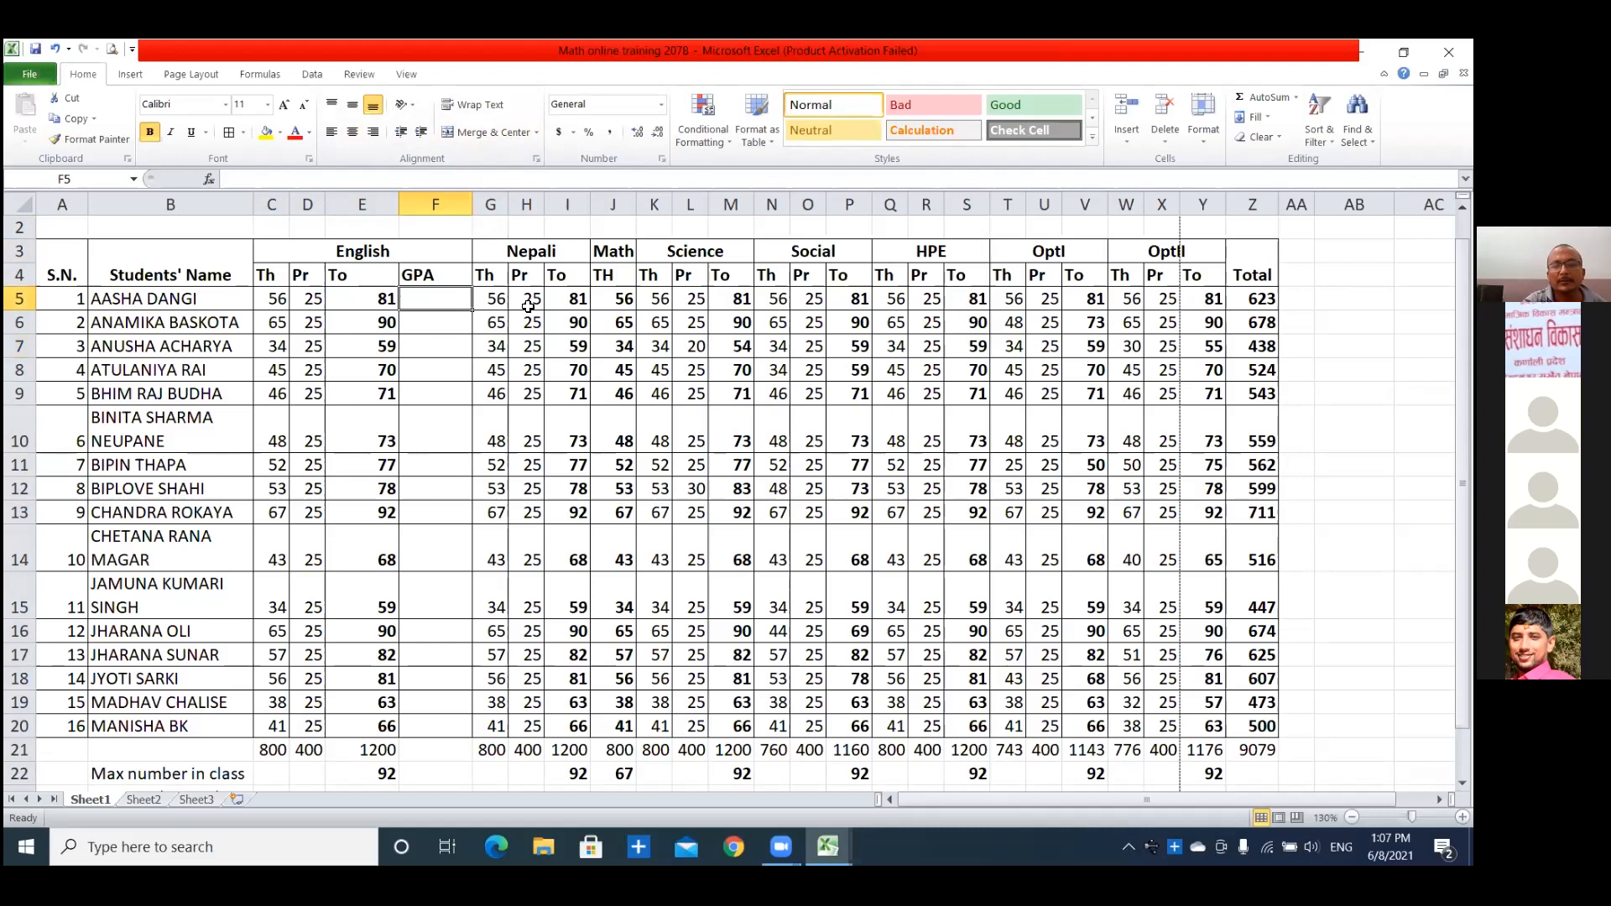
text(=)
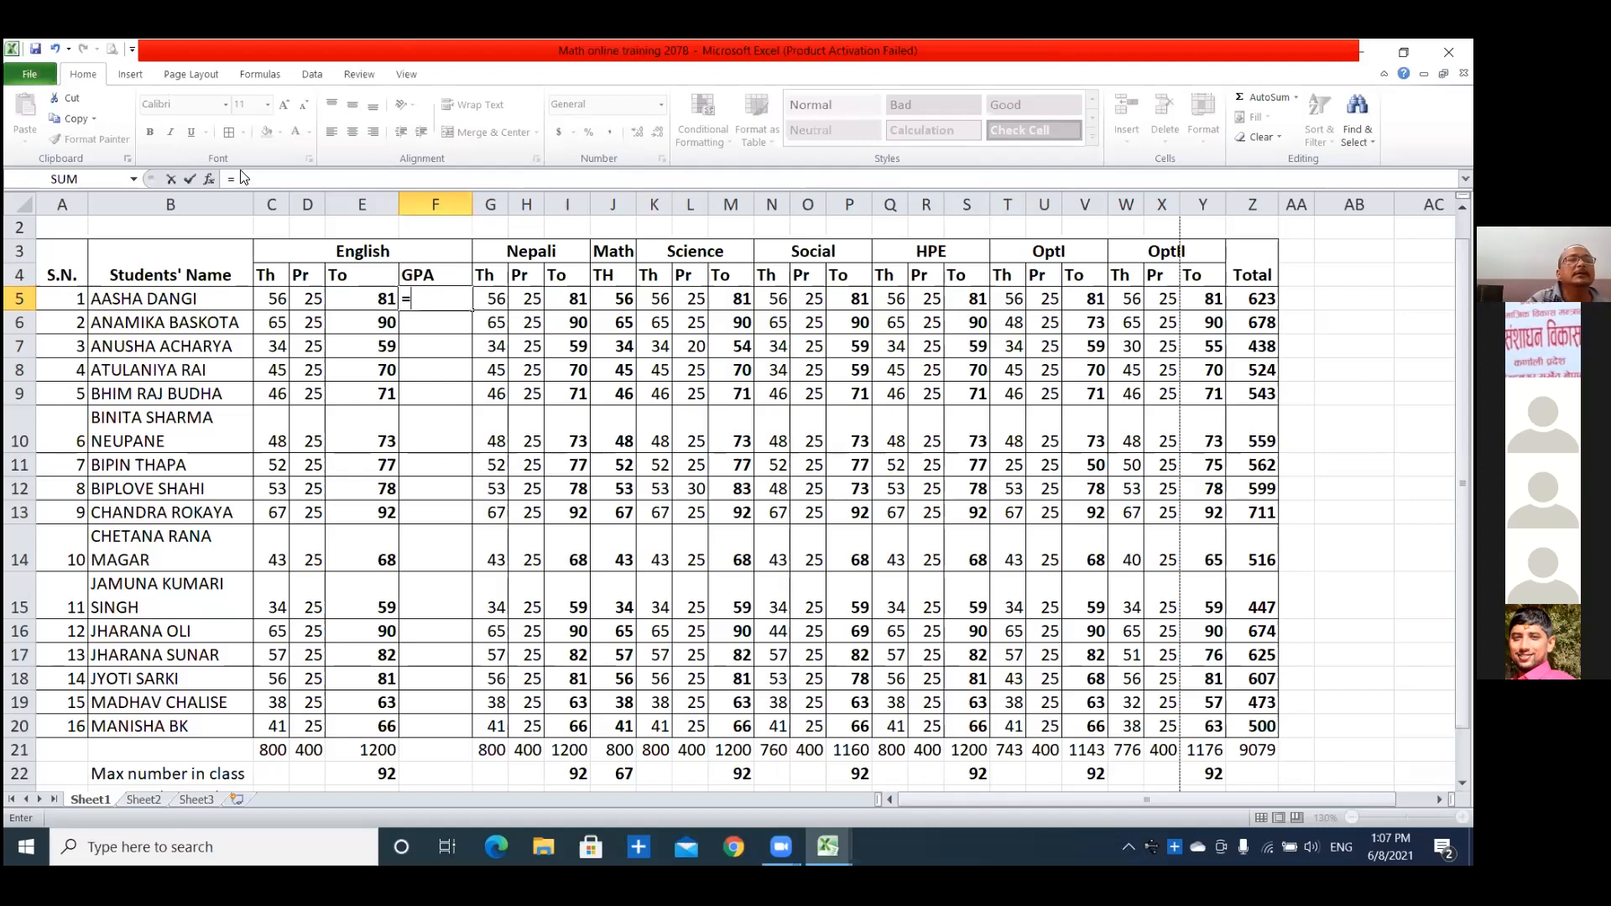
click(434, 300)
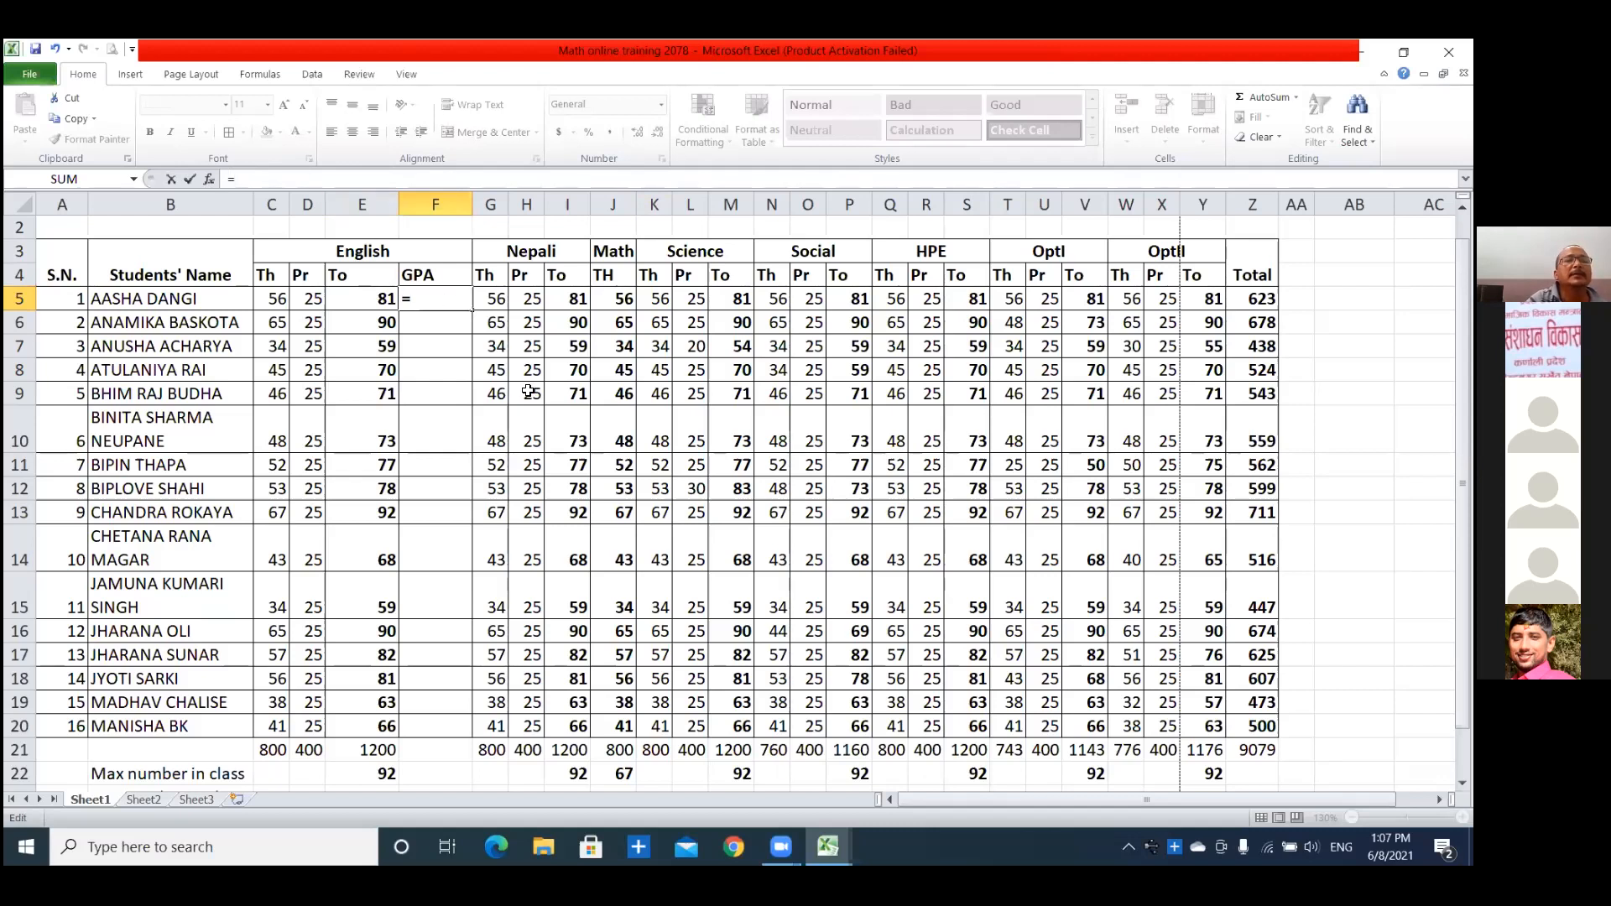
text(if)
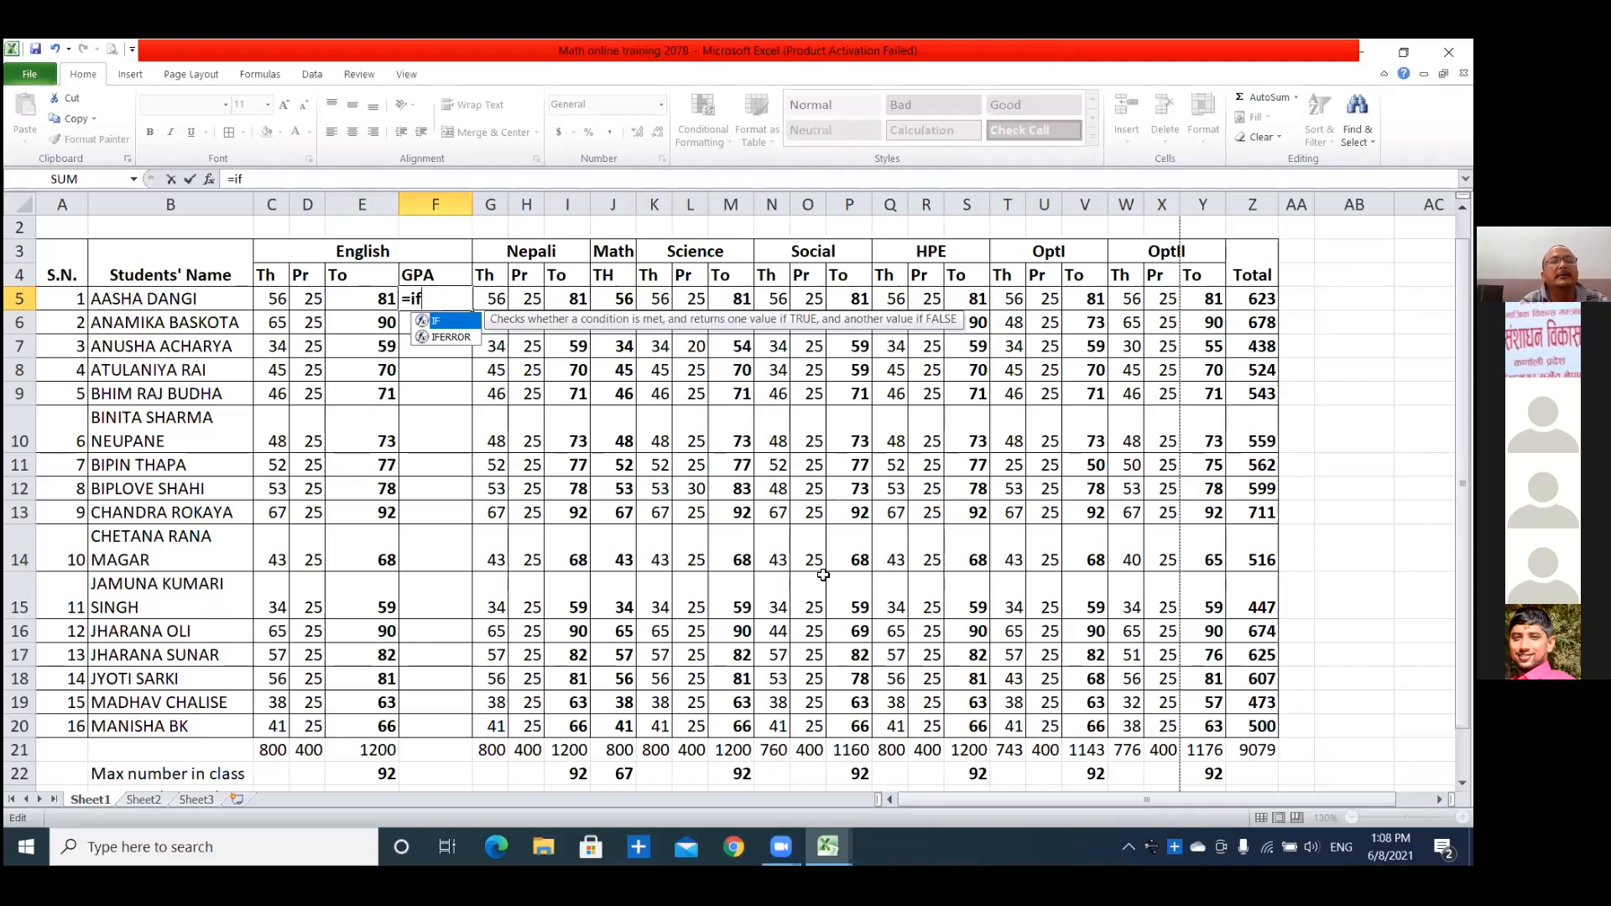
text(()
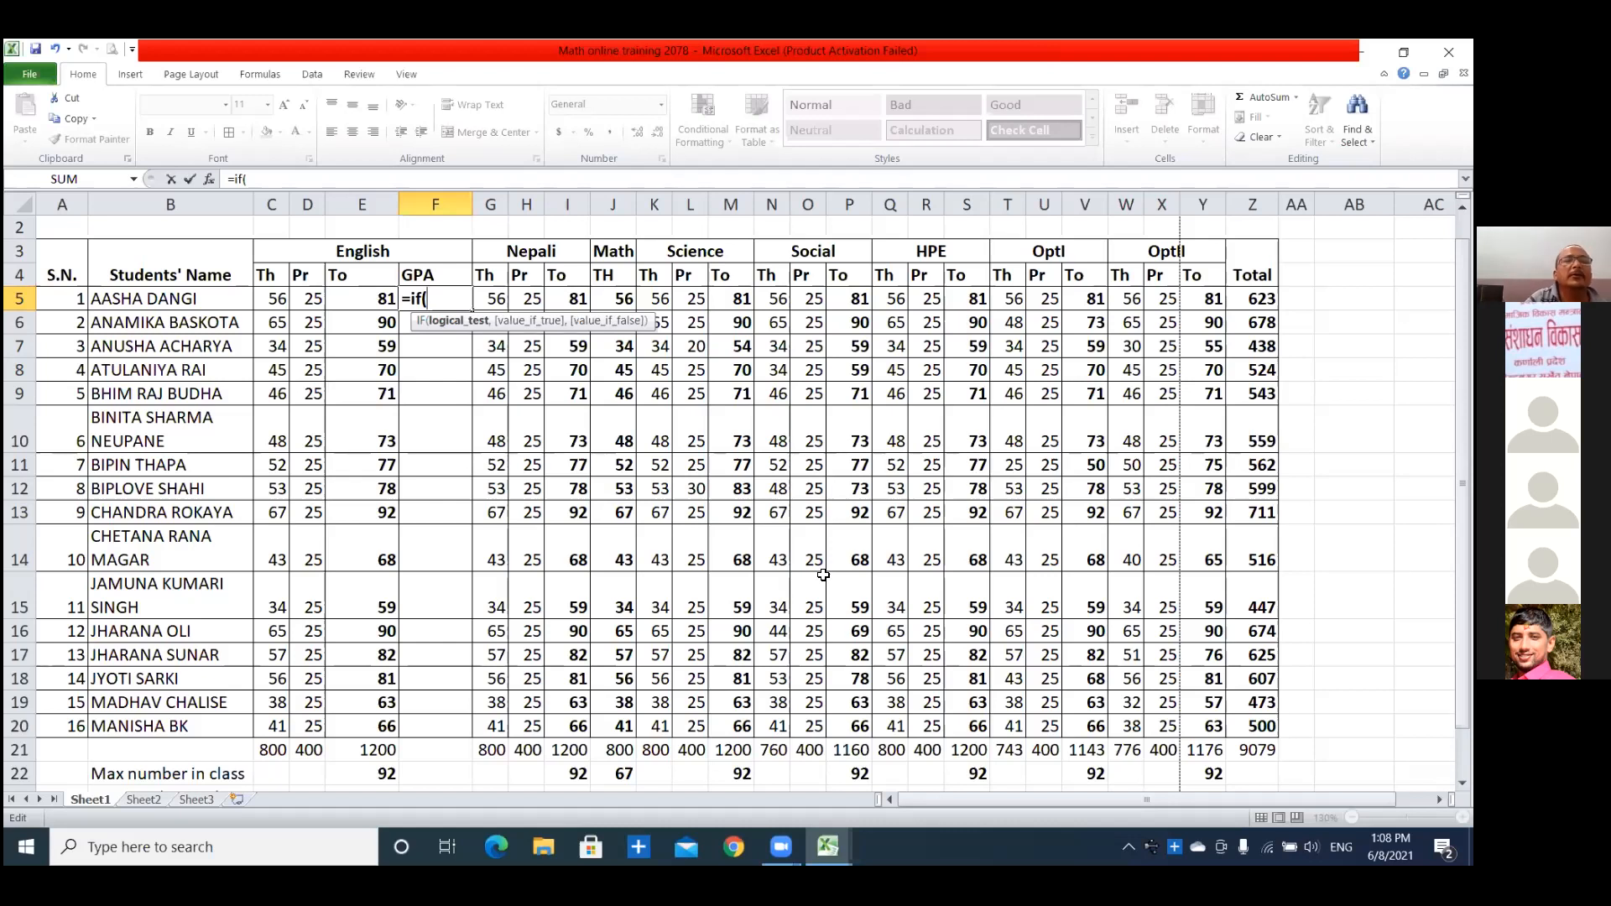
click(380, 299)
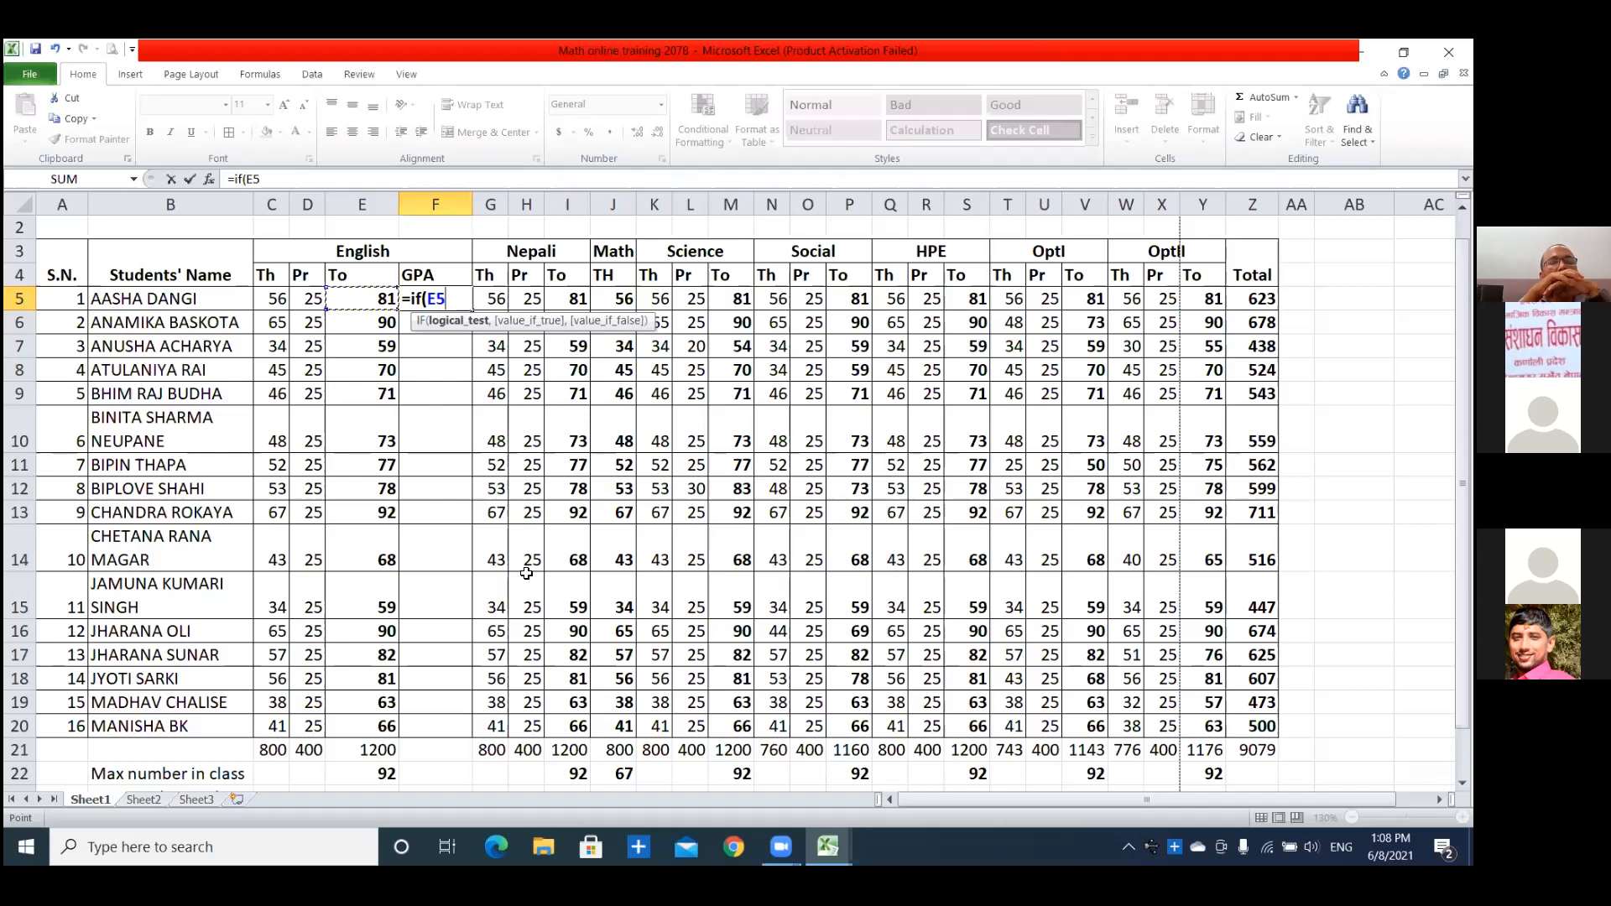
Erase the unfinished IF formula from F5 and leave the cell.
key(BackSpace)
key(BackSpace)
key(BackSpace)
key(BackSpace)
key(BackSpace)
key(BackSpace)
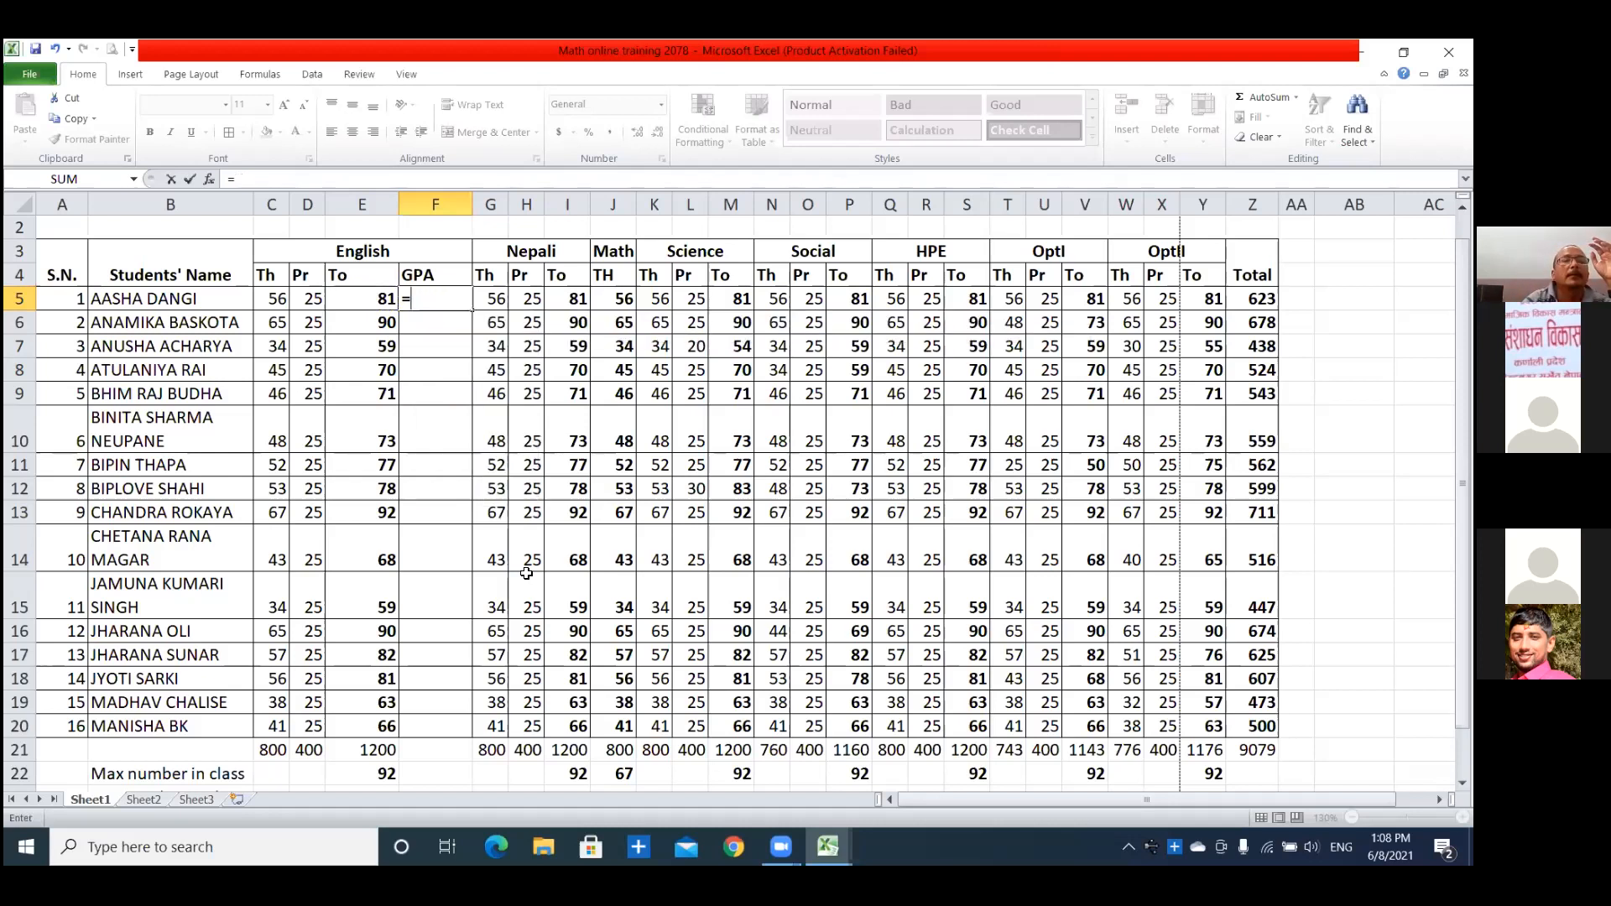
scroll(425, 456, down, 1)
click(426, 456)
scroll(450, 227, up, 1)
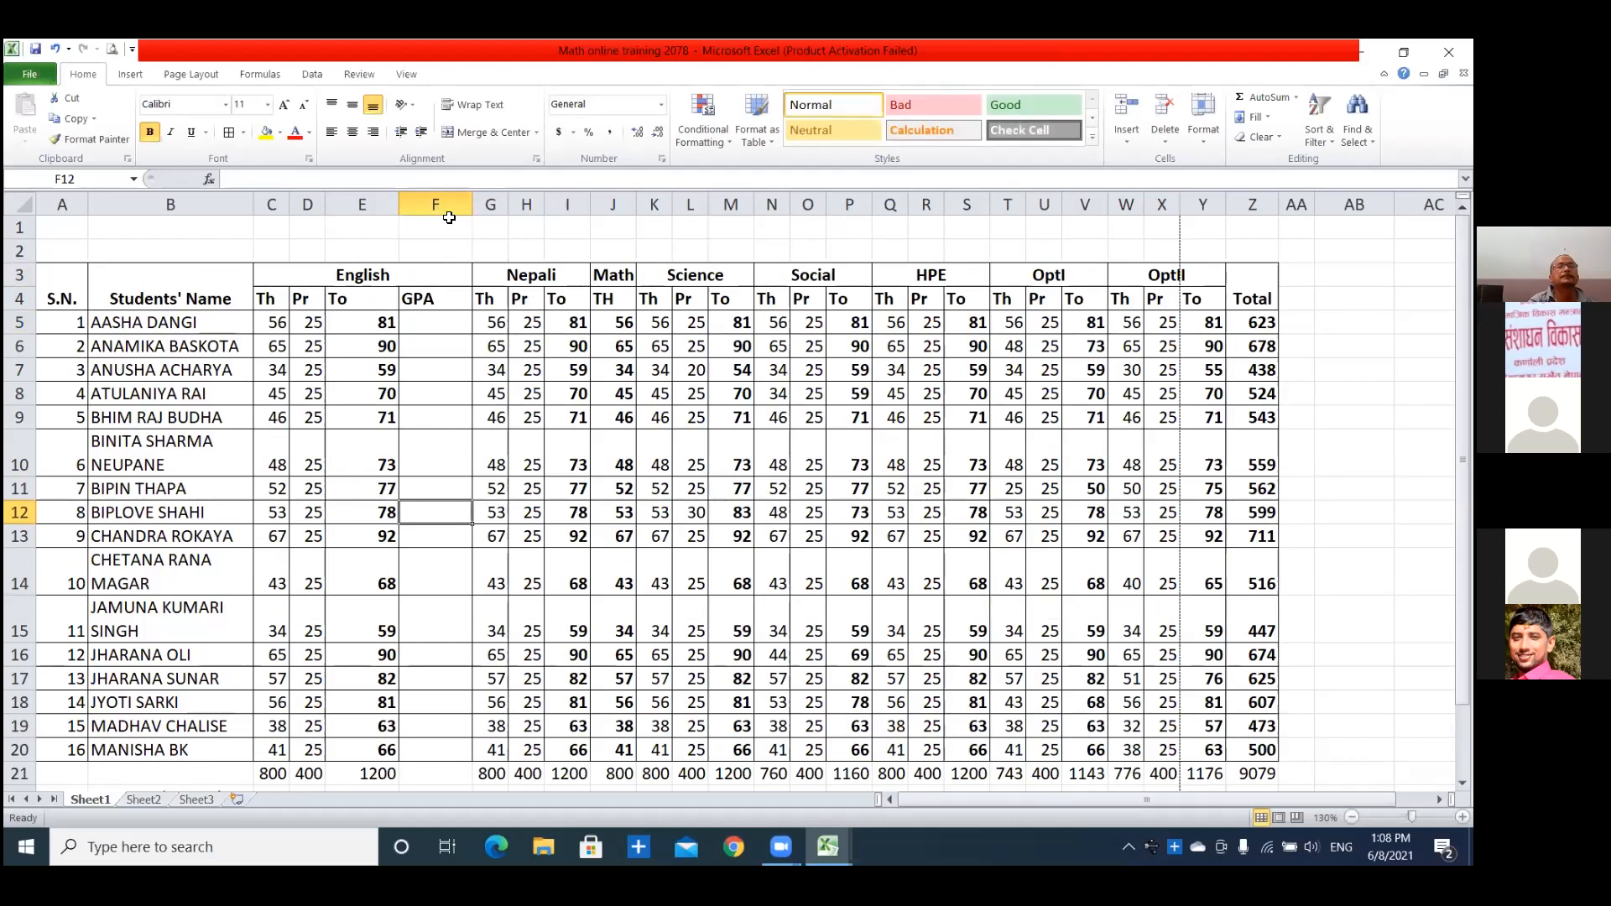
click(376, 203)
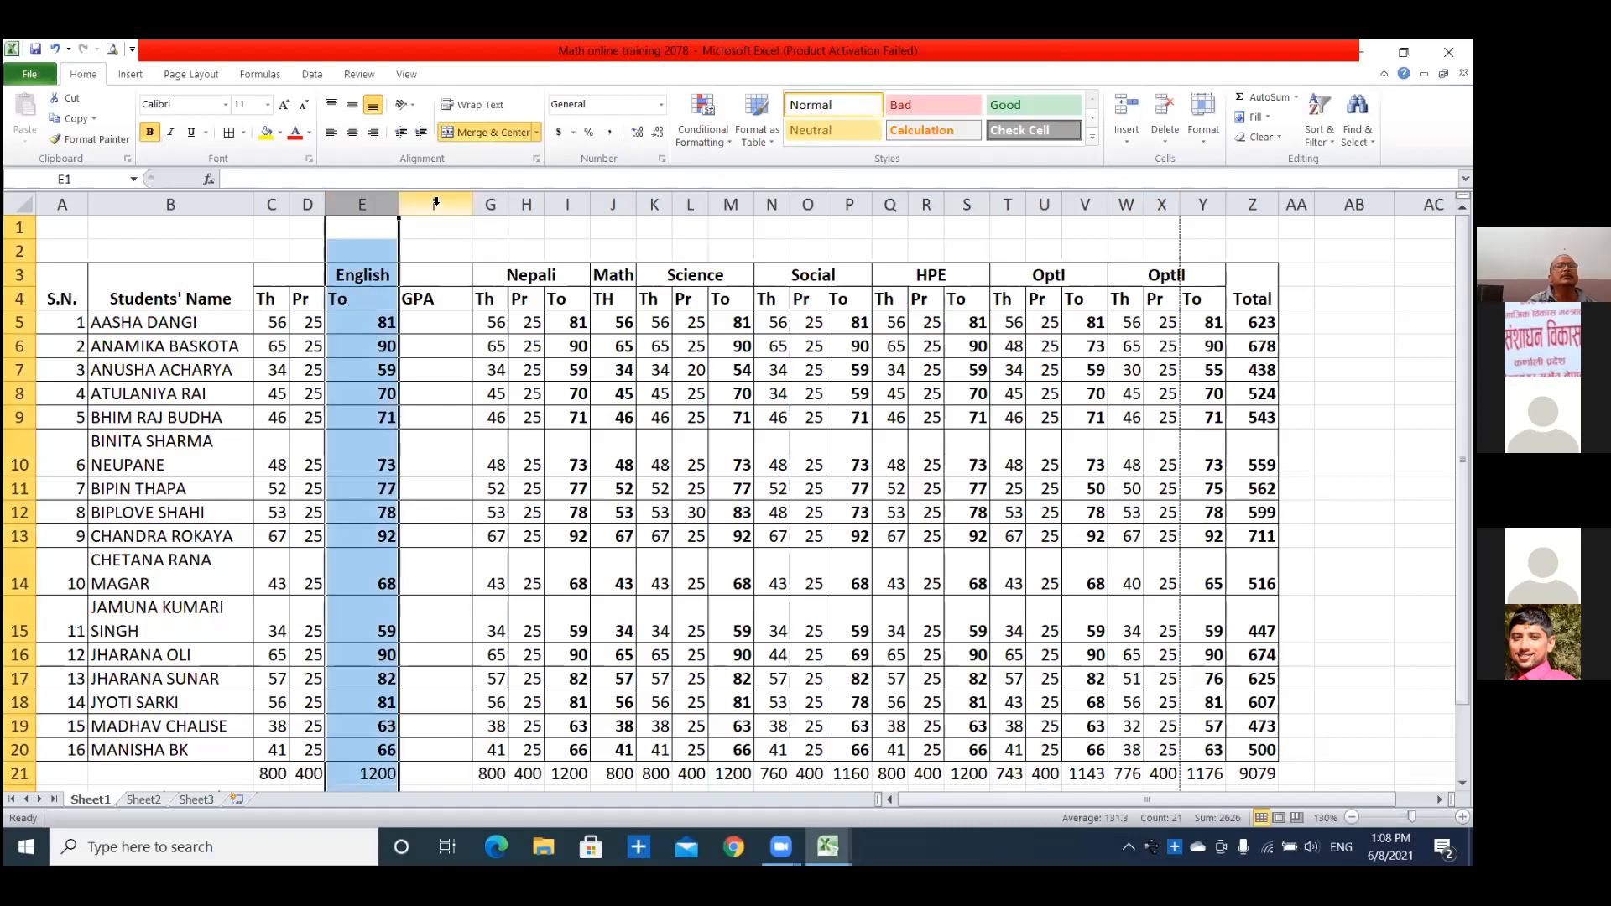
click(436, 206)
right_click(435, 208)
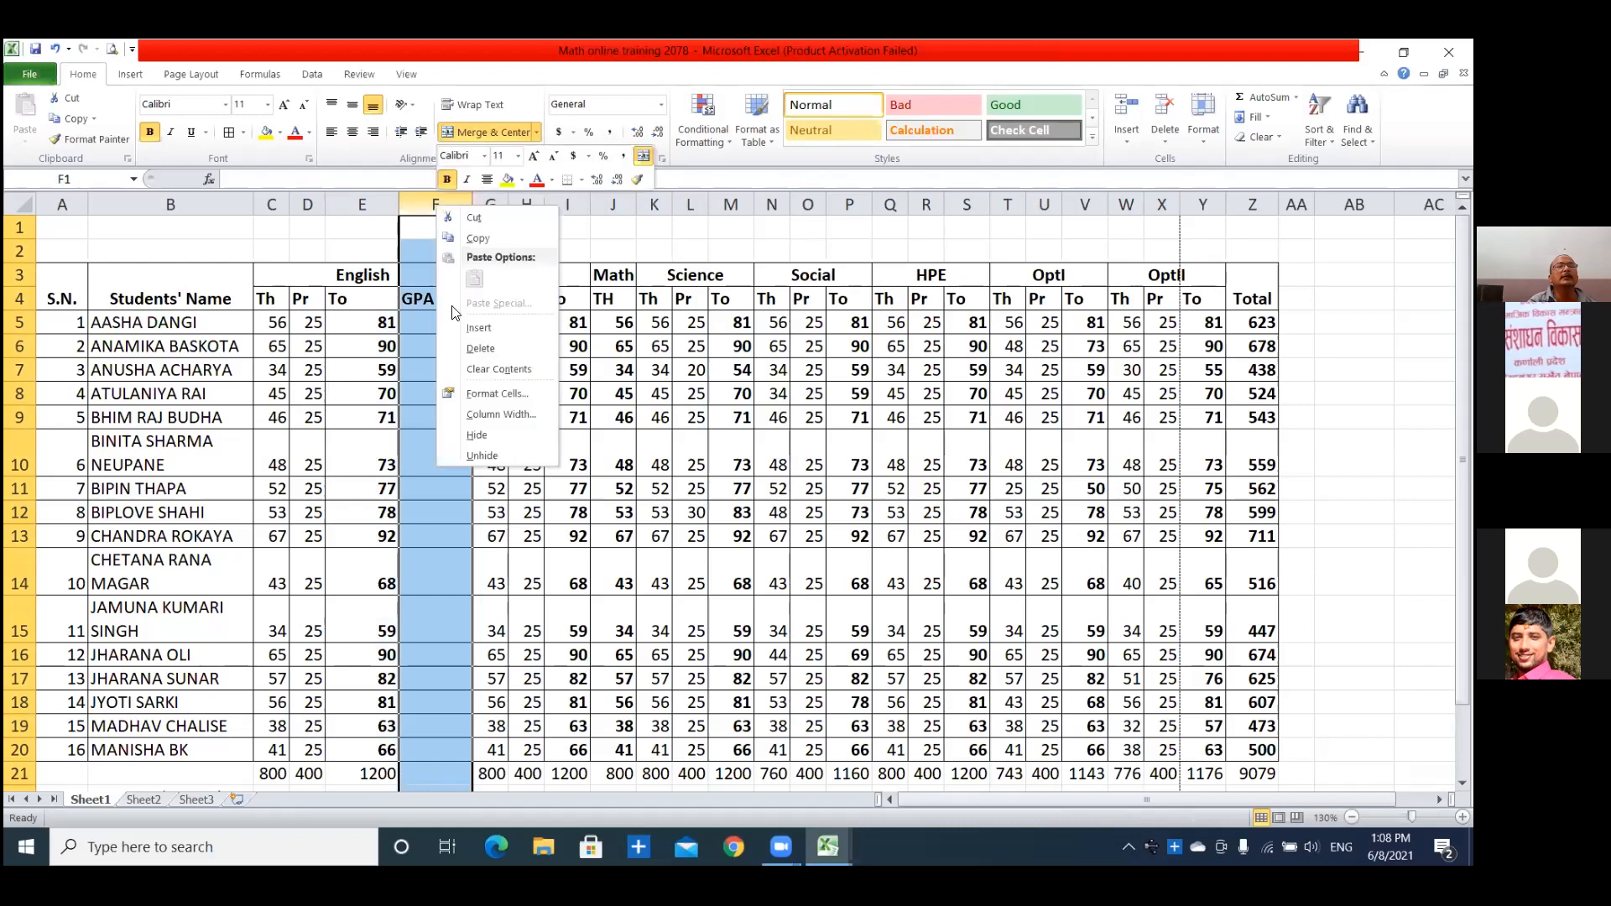
click(365, 298)
click(386, 353)
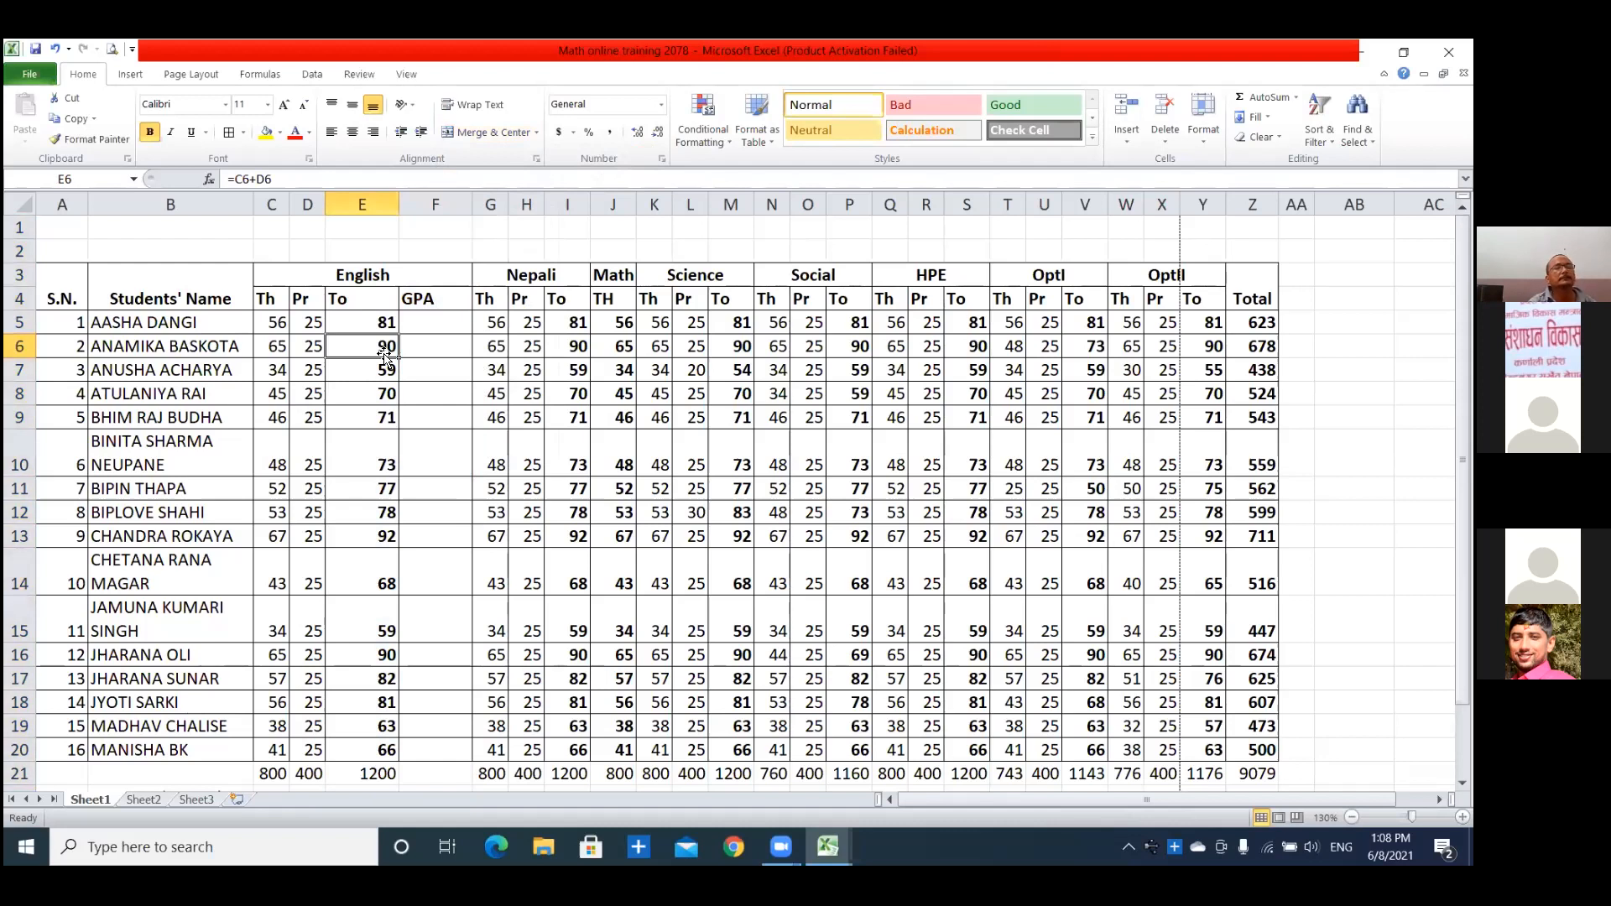
click(428, 324)
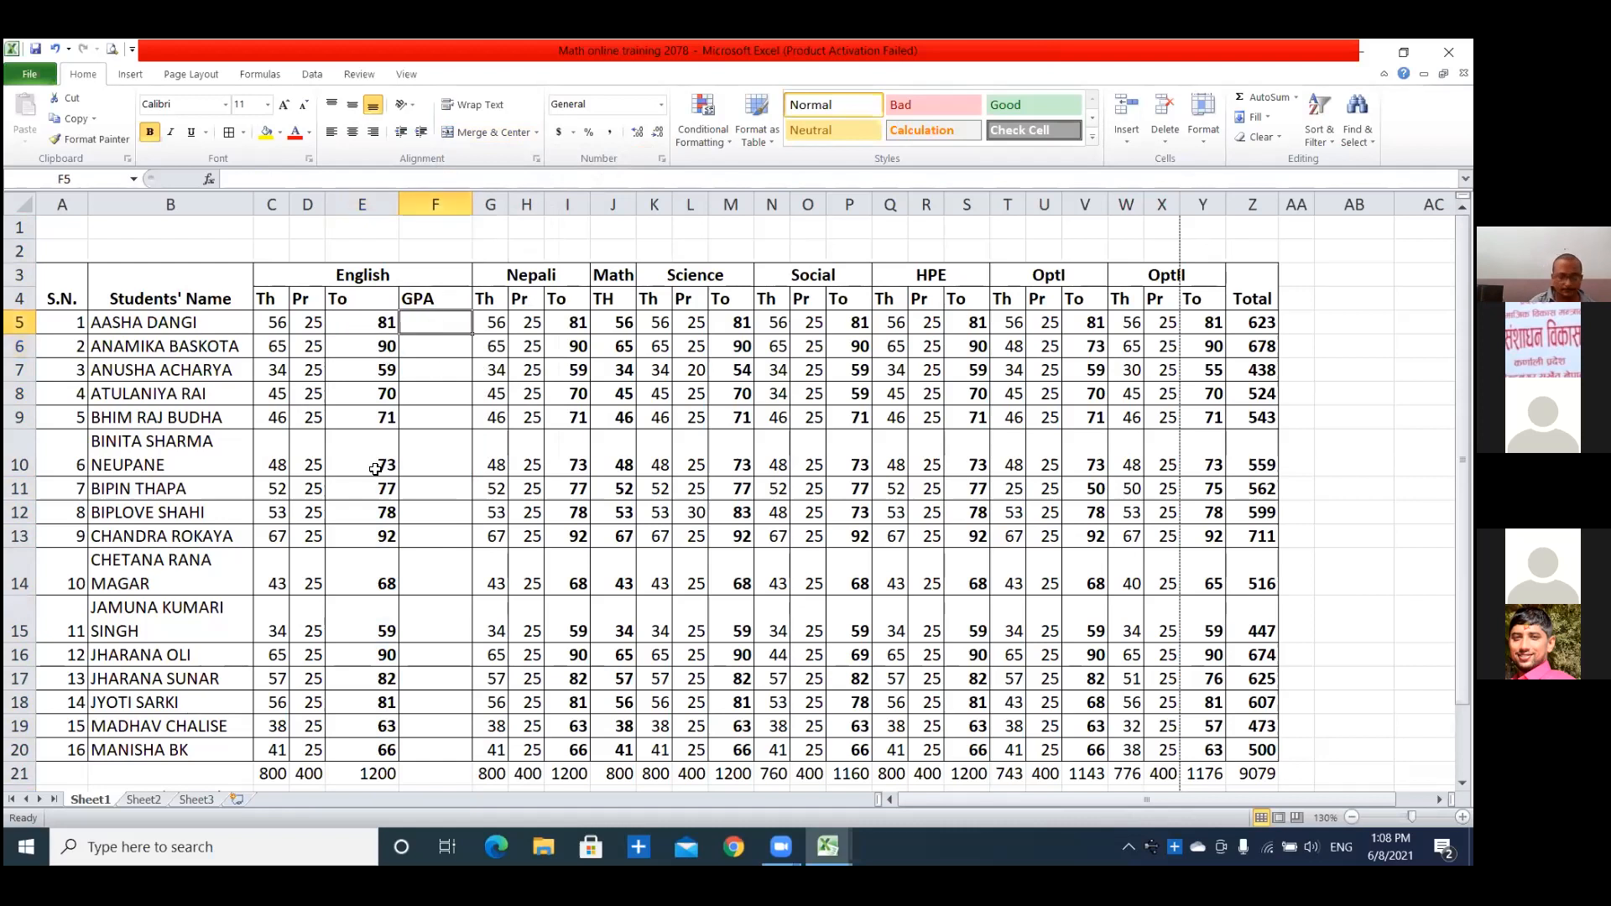
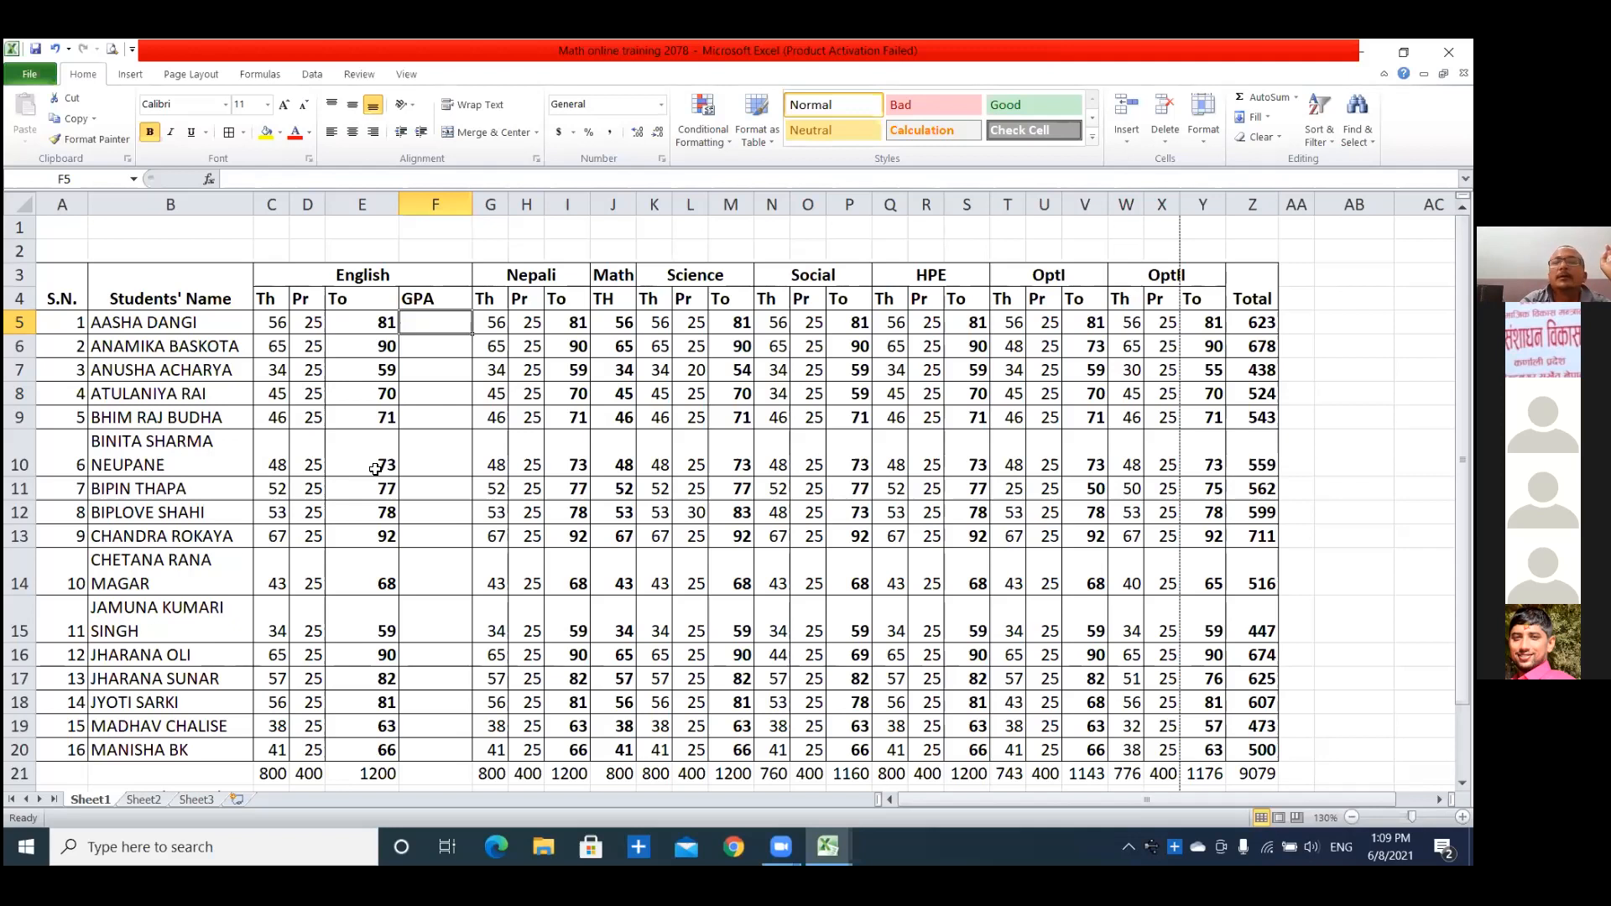
Start an IF formula in F5 that returns "A+" when the first student's English total in E5 is at least 90.
text(=)
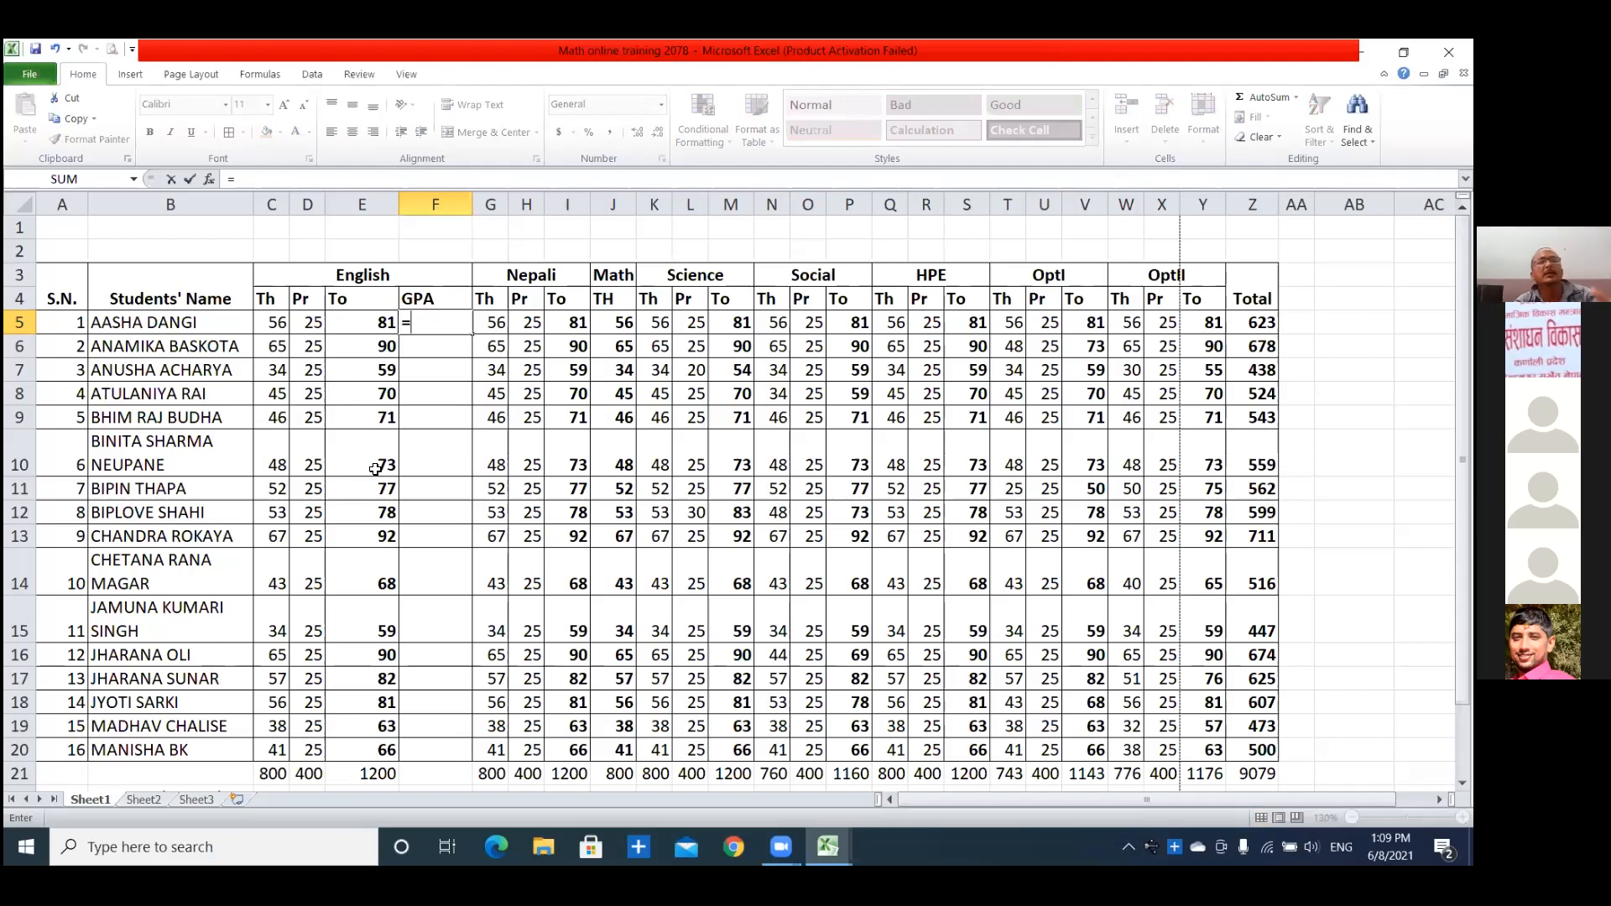
text(if)
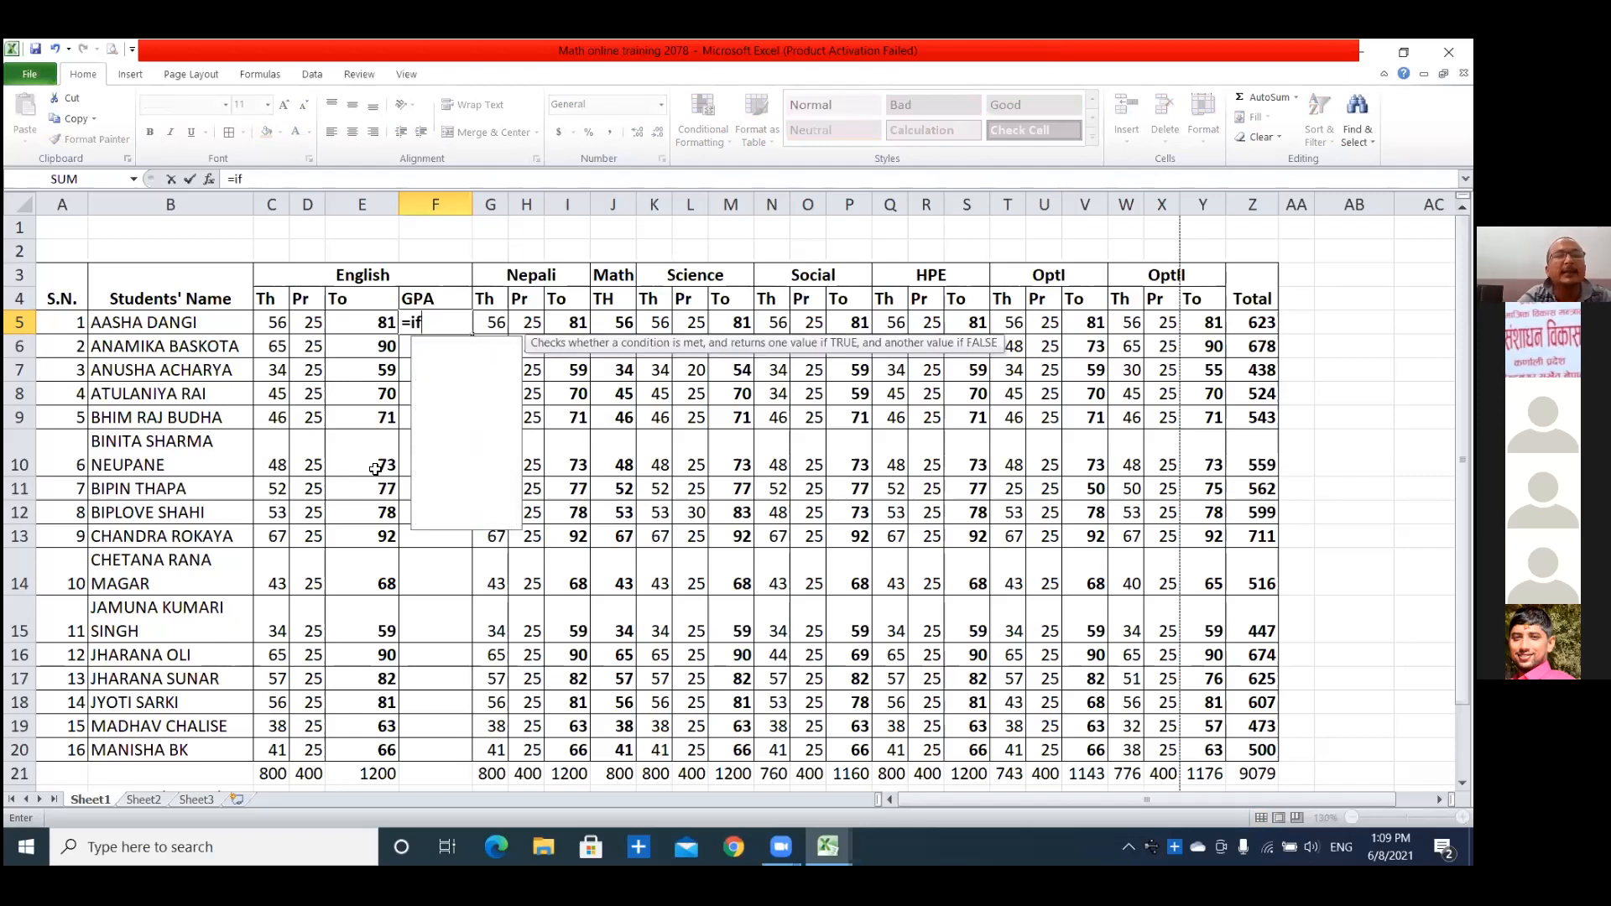
text(()
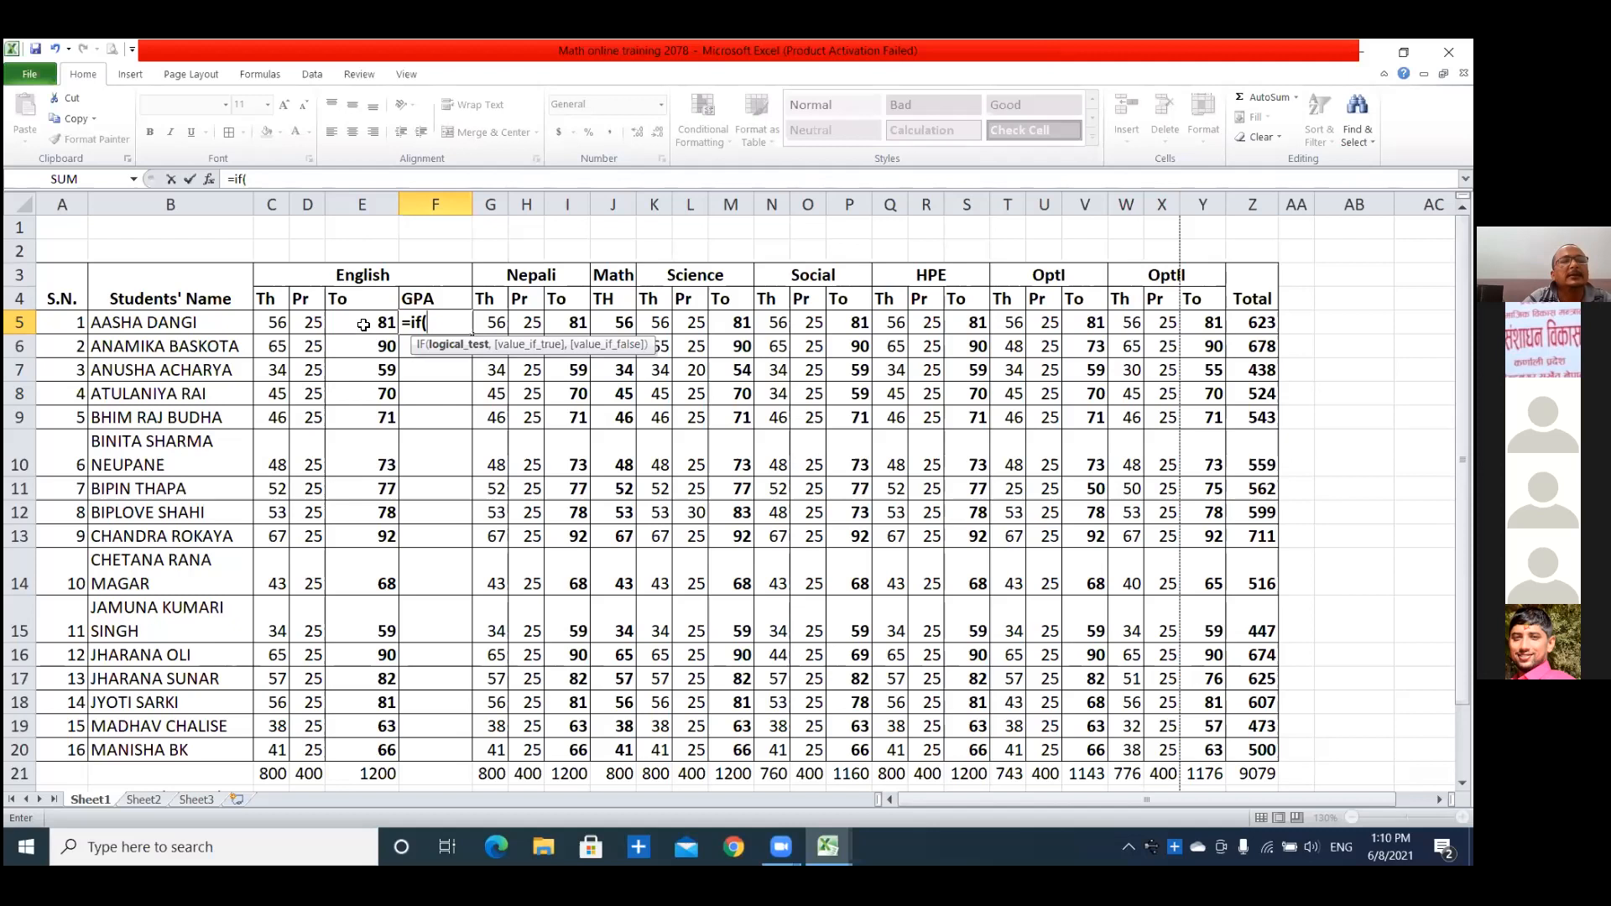
click(363, 324)
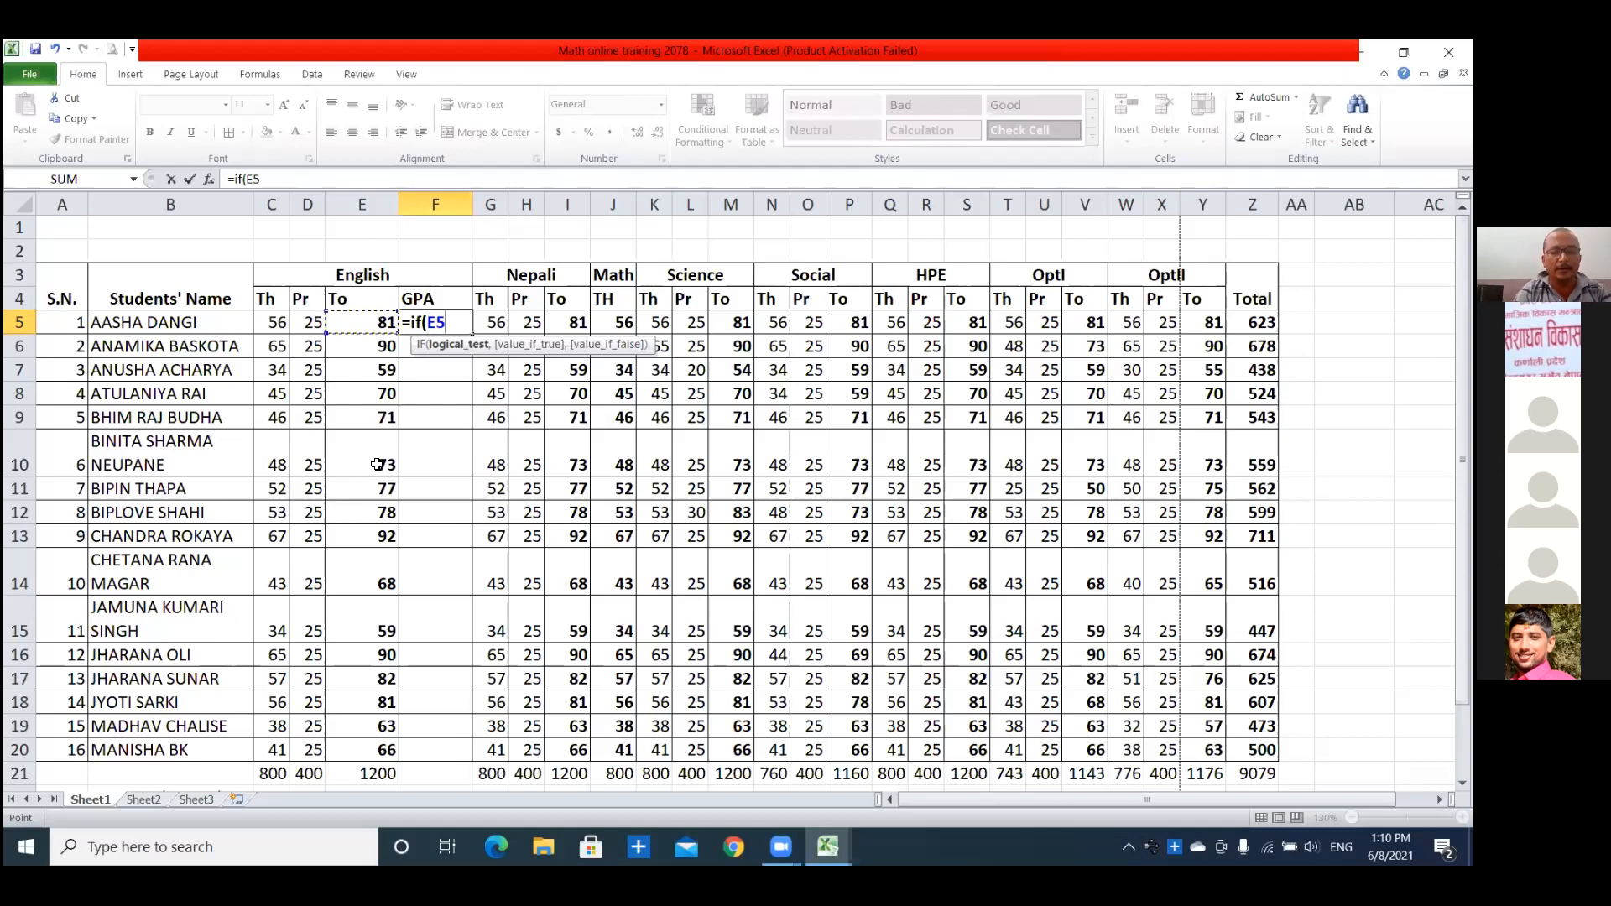
text(>=90)
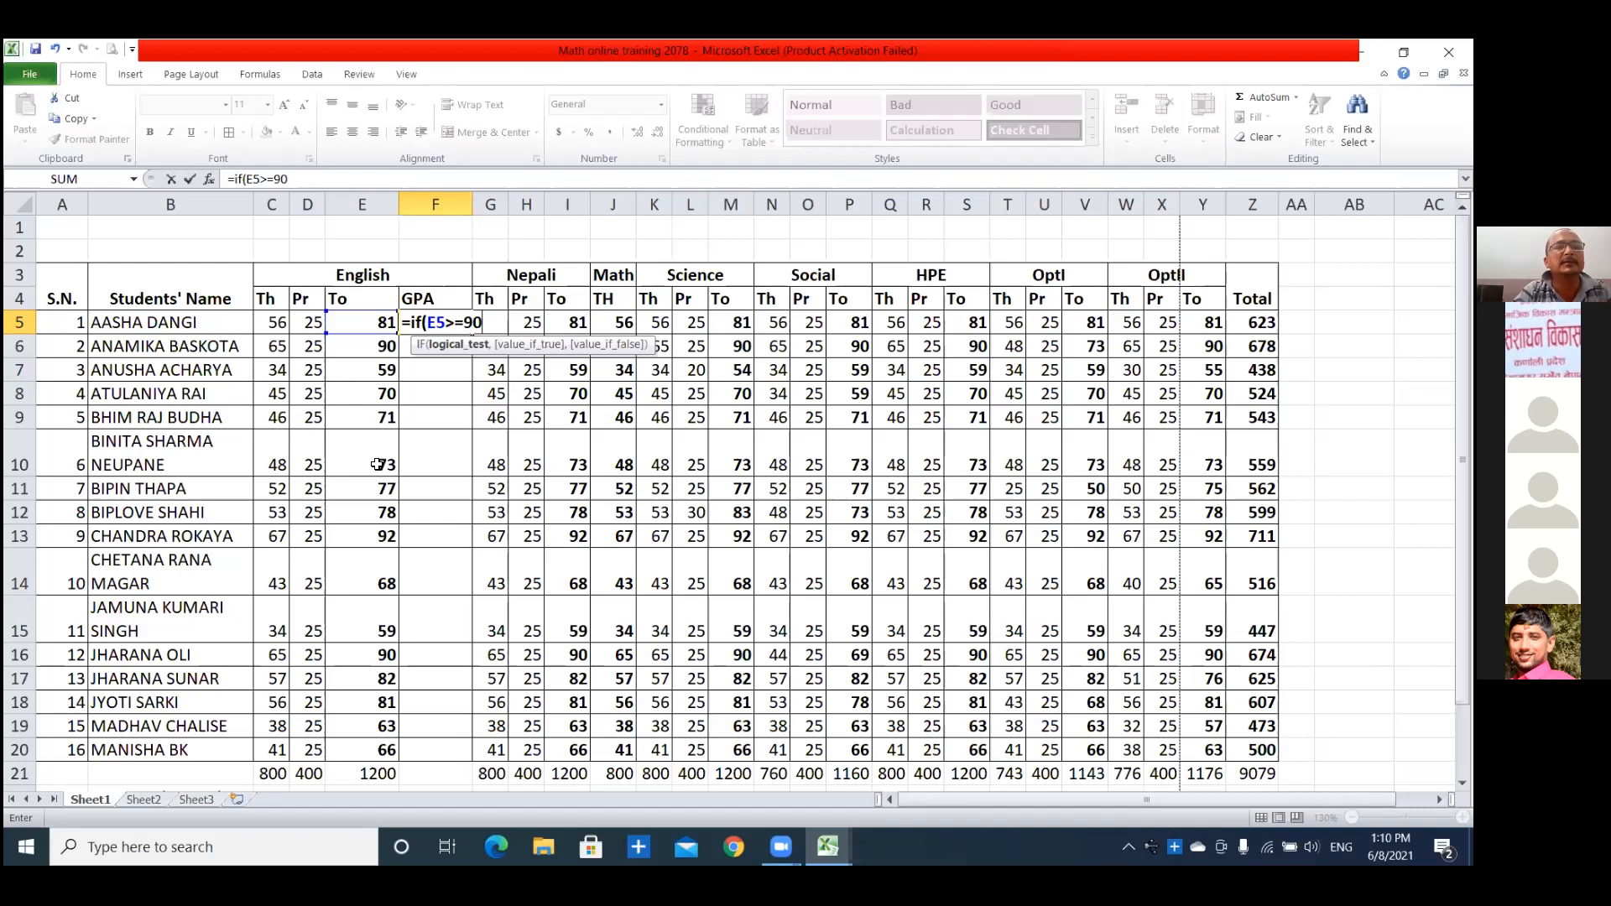
text(,)
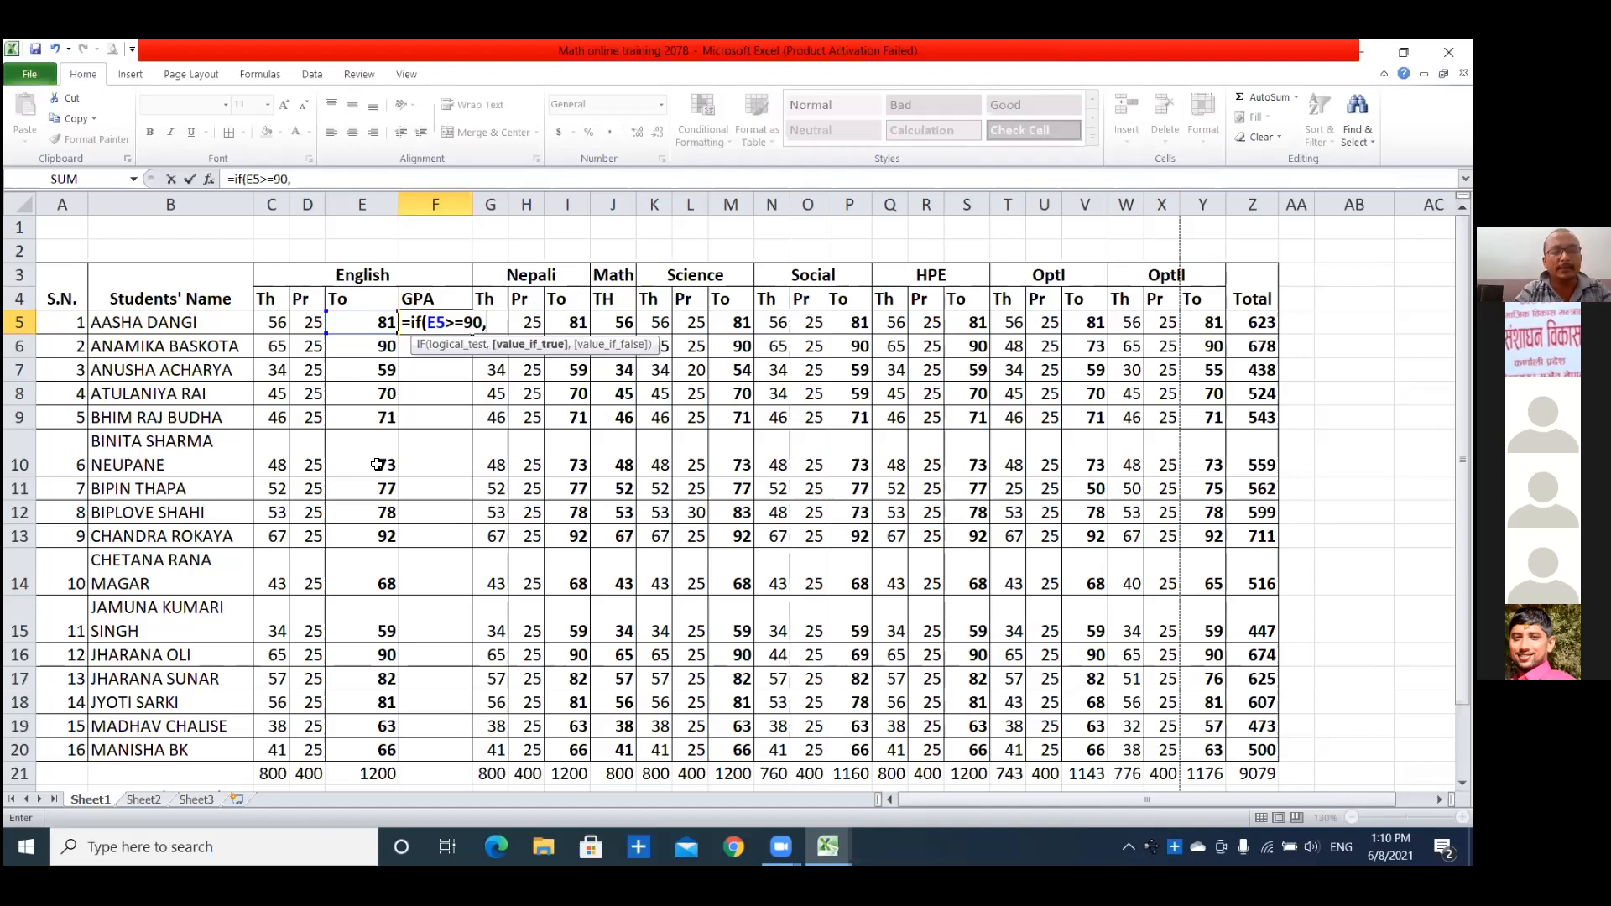
text("A+")
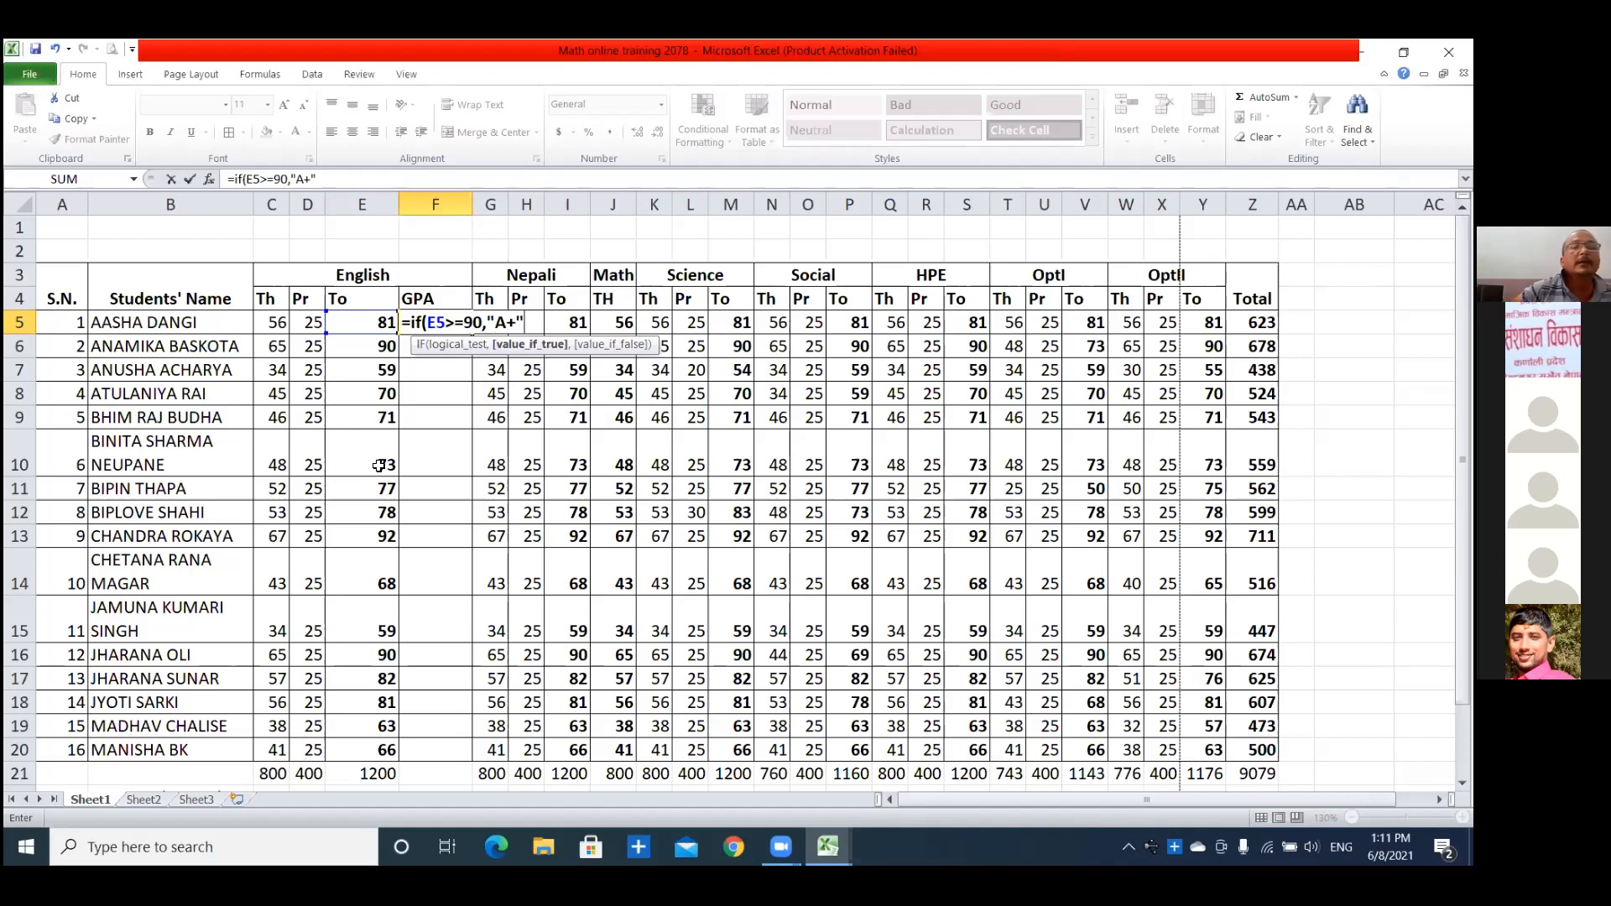
Try to nest a second IF on E5 as the value if false and commit the incomplete formula.
text(,)
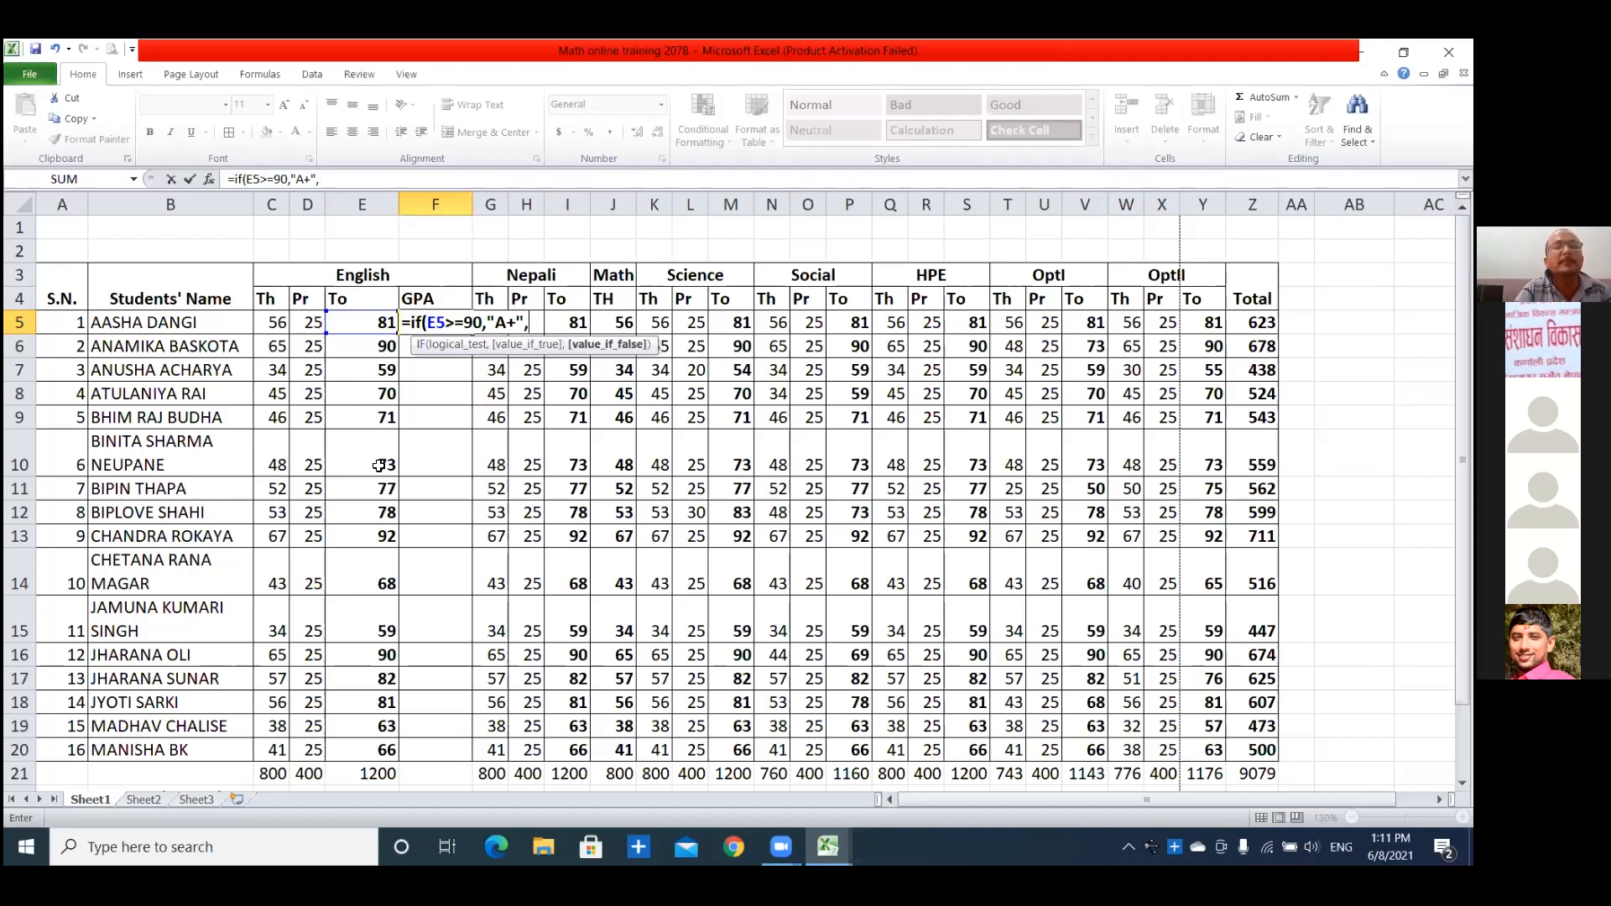
text(if)
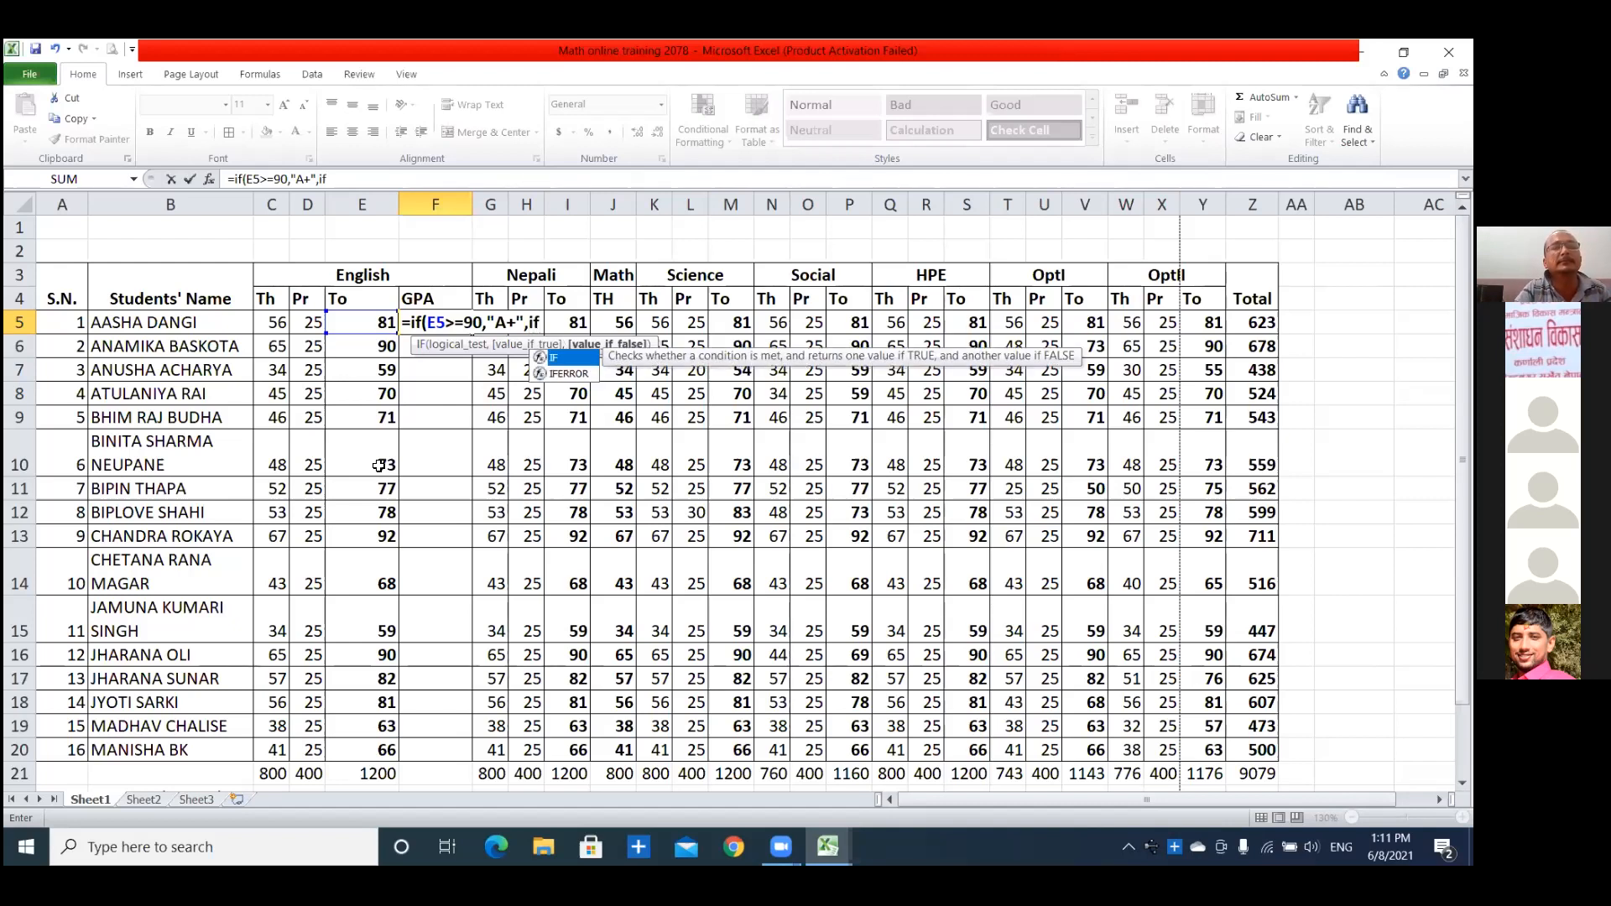
text(()
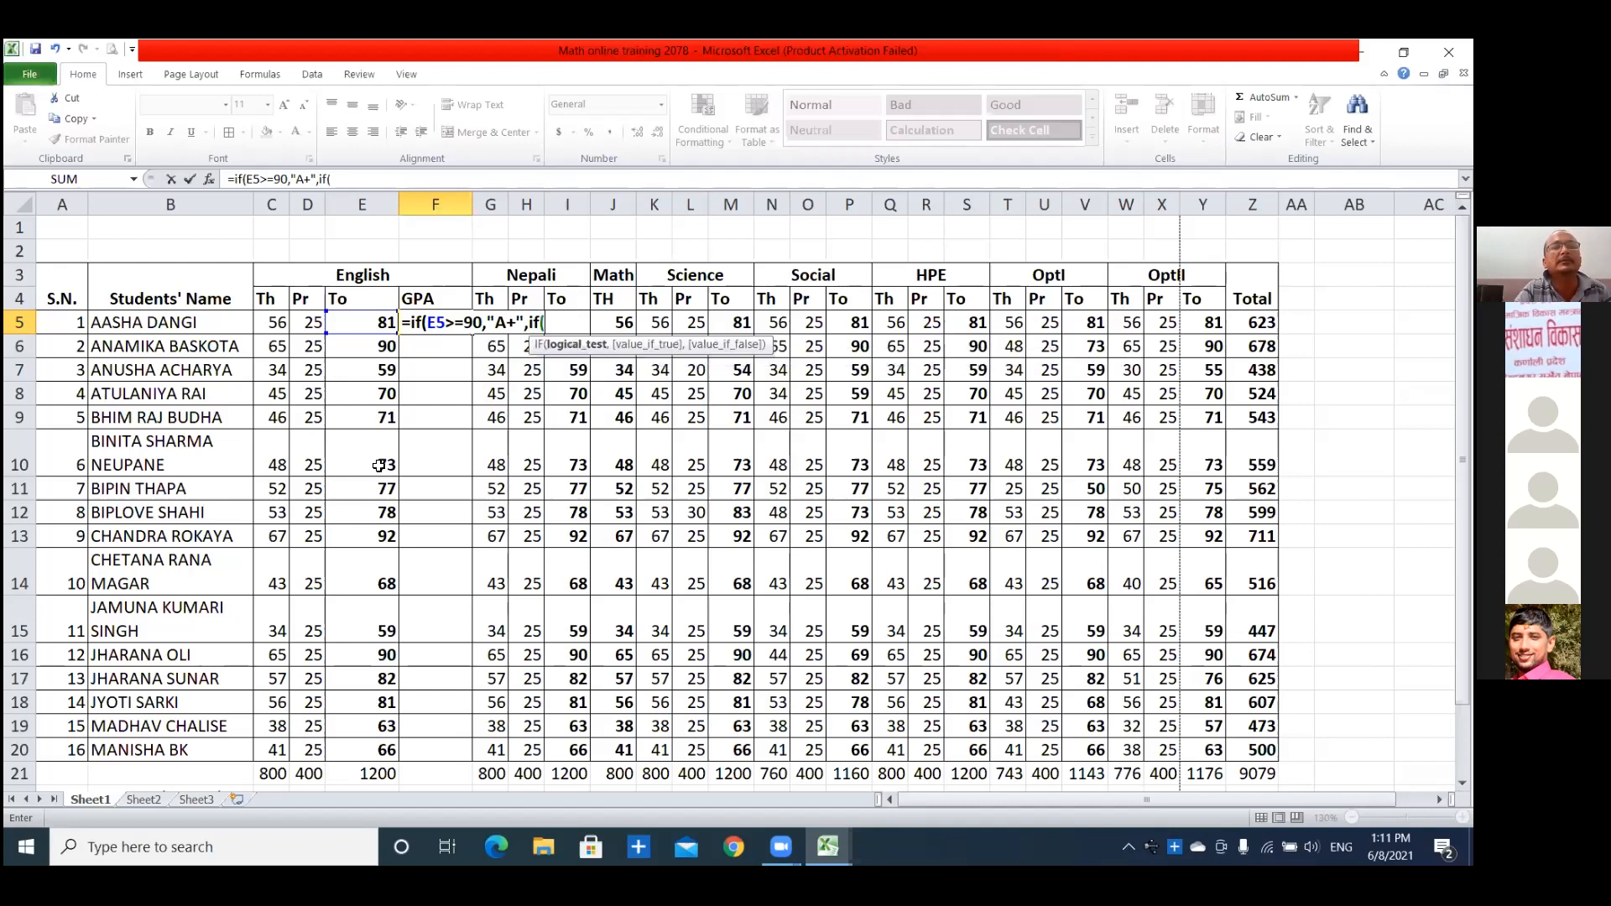
text(E)
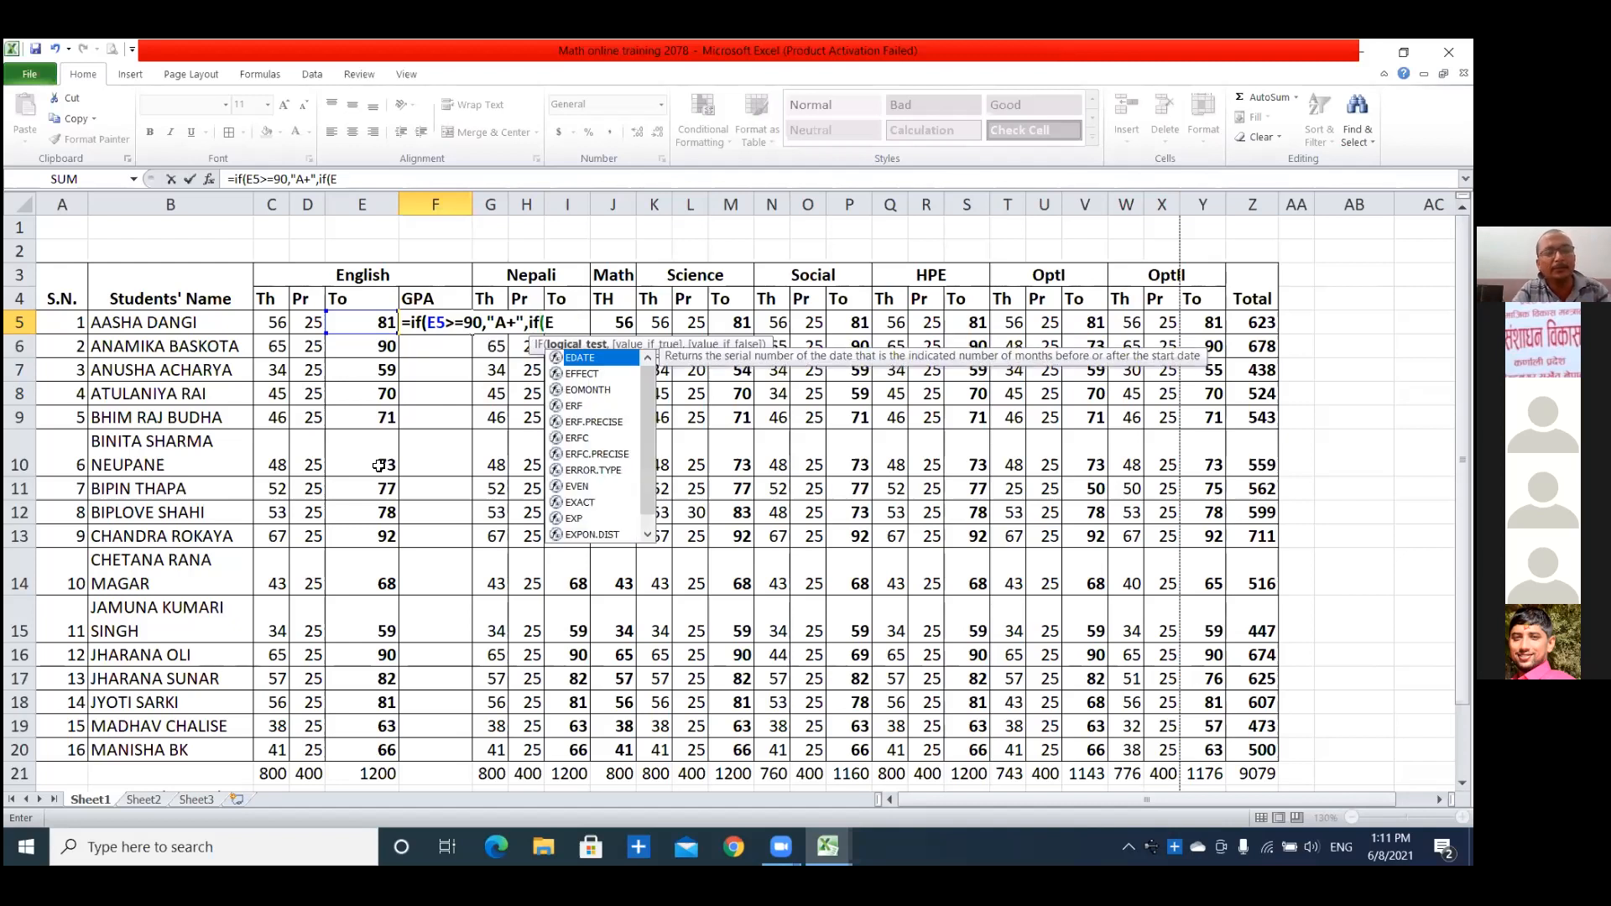
text(5)
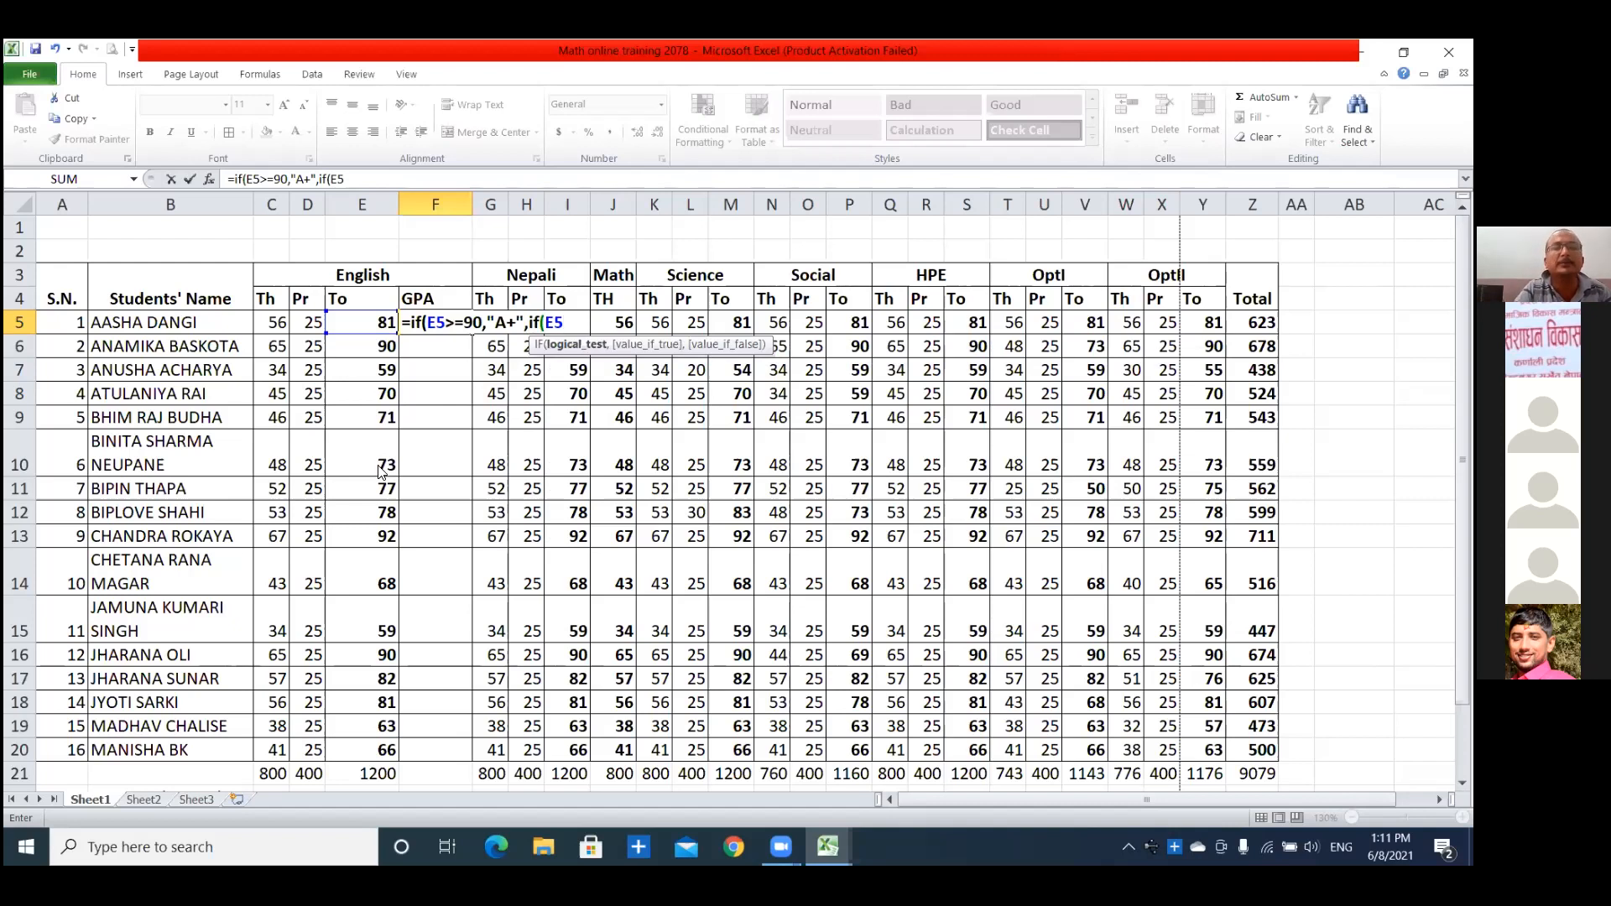
key(Return)
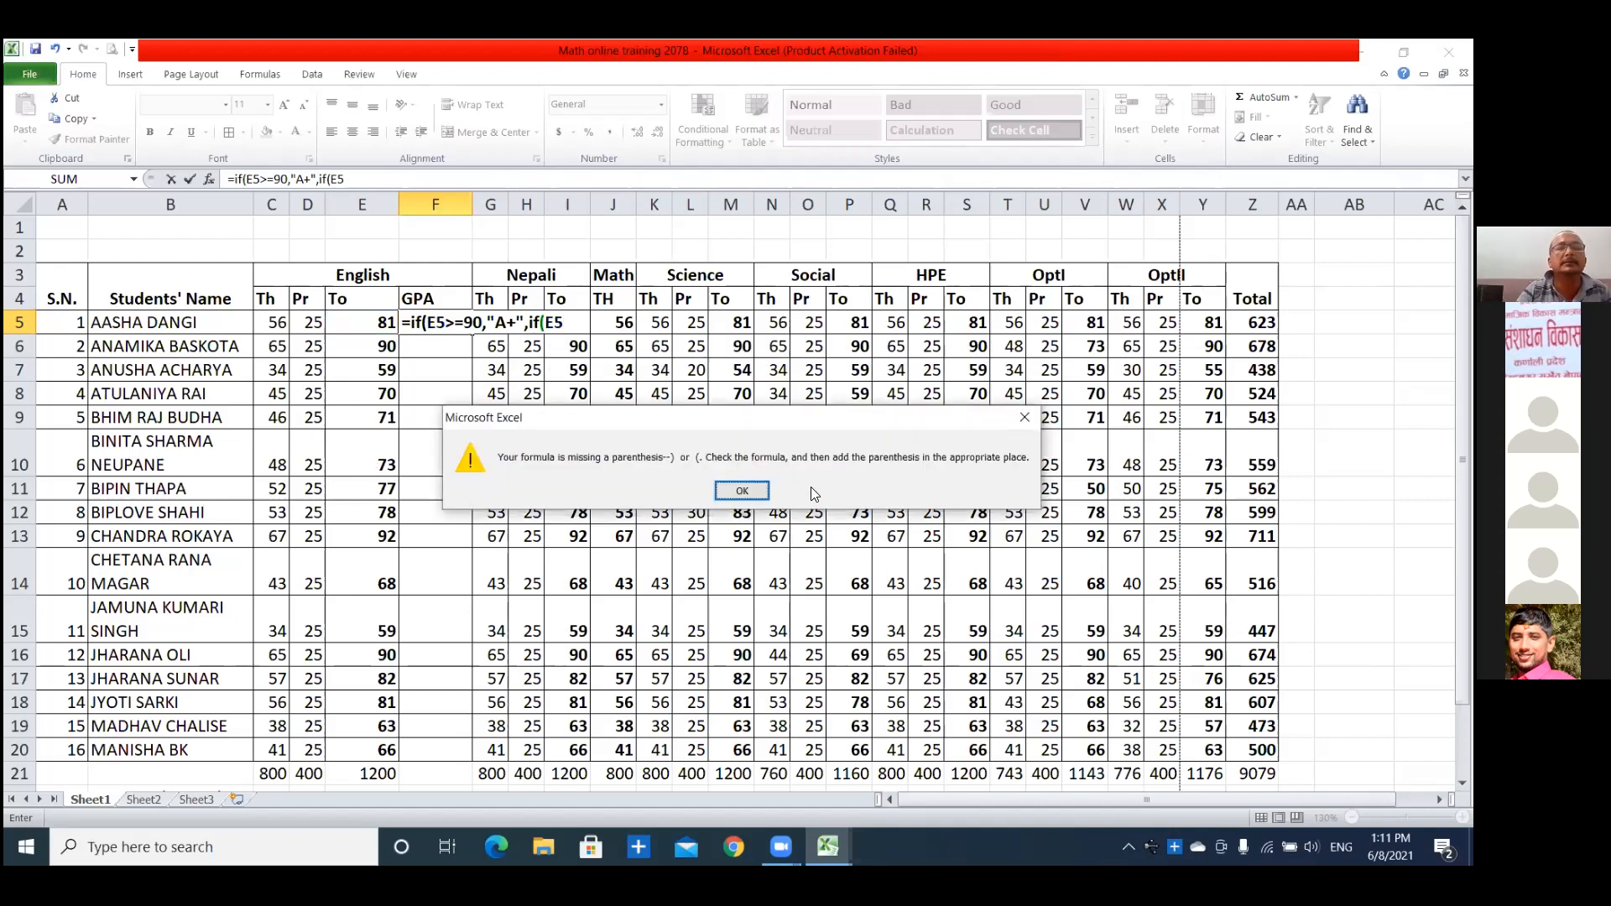
click(742, 491)
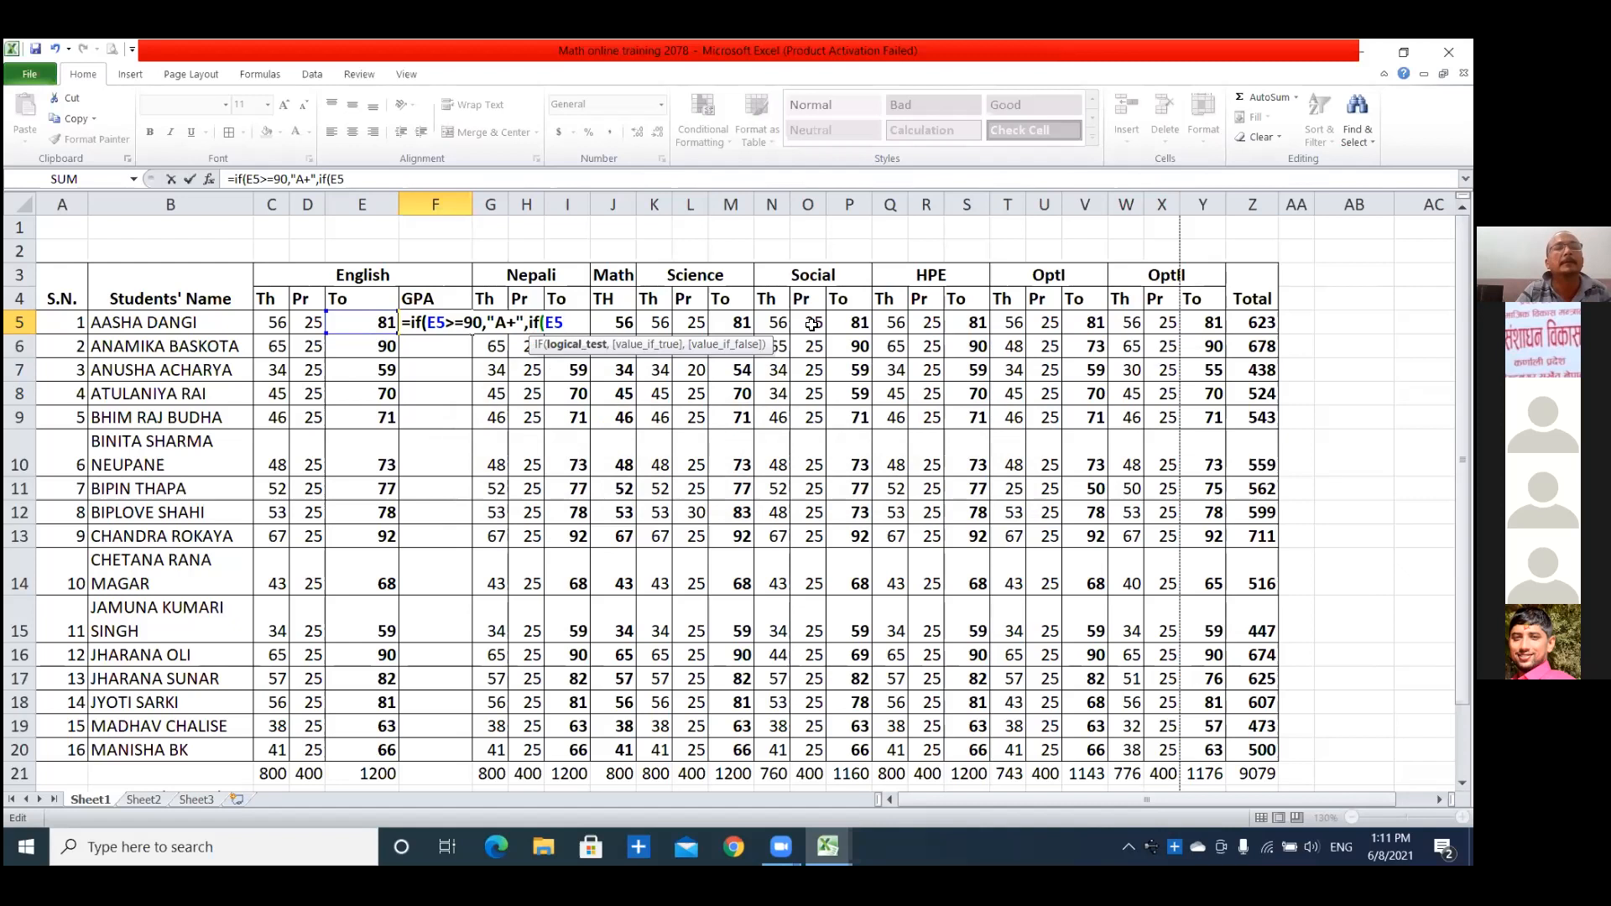
Erase the incomplete nested IF formula from F5 and leave the cell empty.
key(BackSpace)
key(BackSpace)
key(BackSpace)
key(BackSpace)
key(BackSpace)
key(BackSpace)
key(BackSpace)
key(BackSpace)
key(BackSpace)
key(BackSpace)
key(BackSpace)
key(BackSpace)
key(BackSpace)
key(BackSpace)
key(BackSpace)
key(BackSpace)
key(BackSpace)
key(BackSpace)
key(BackSpace)
key(BackSpace)
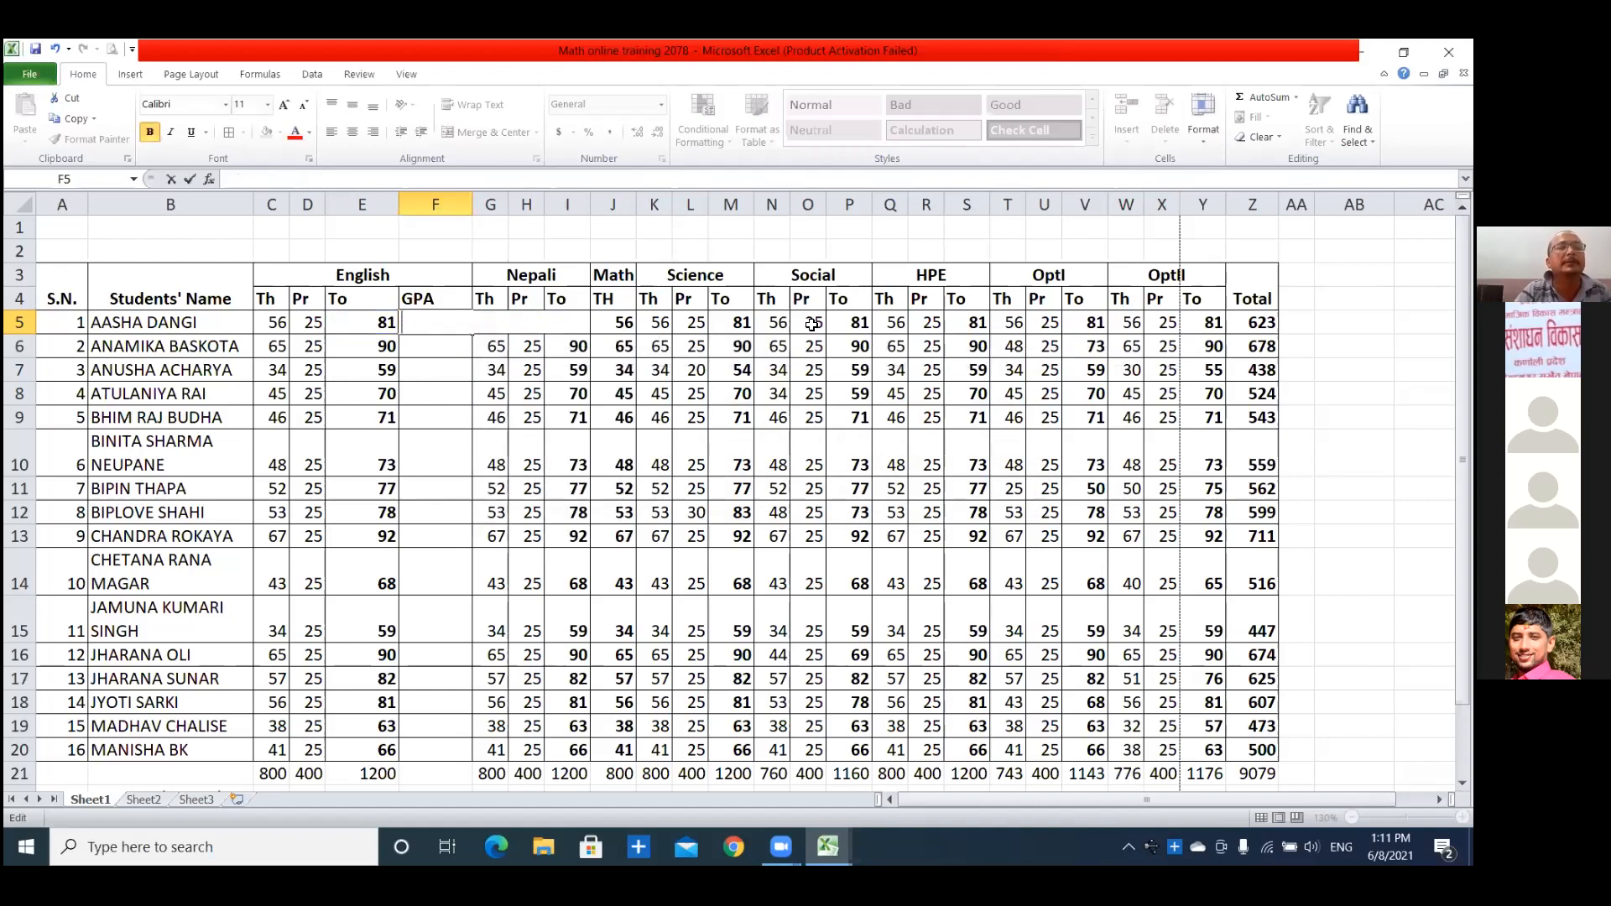
click(462, 413)
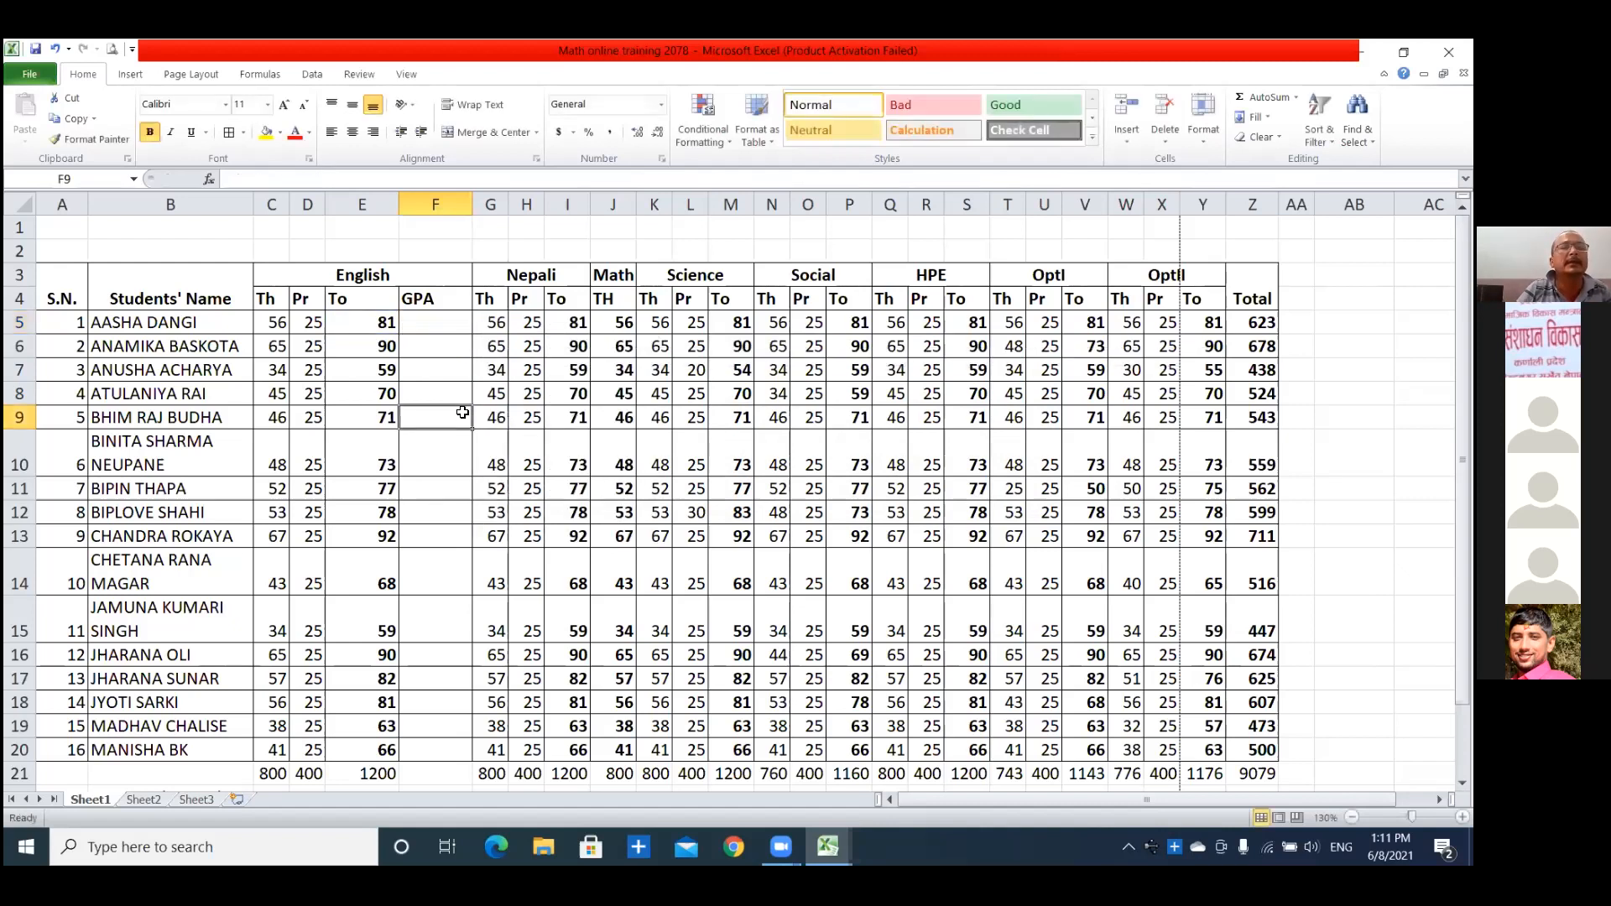
Begin an IF formula in F5 with the logical test E5>=90 on the first student's English total.
key(Up)
key(Up)
key(Up)
key(Up)
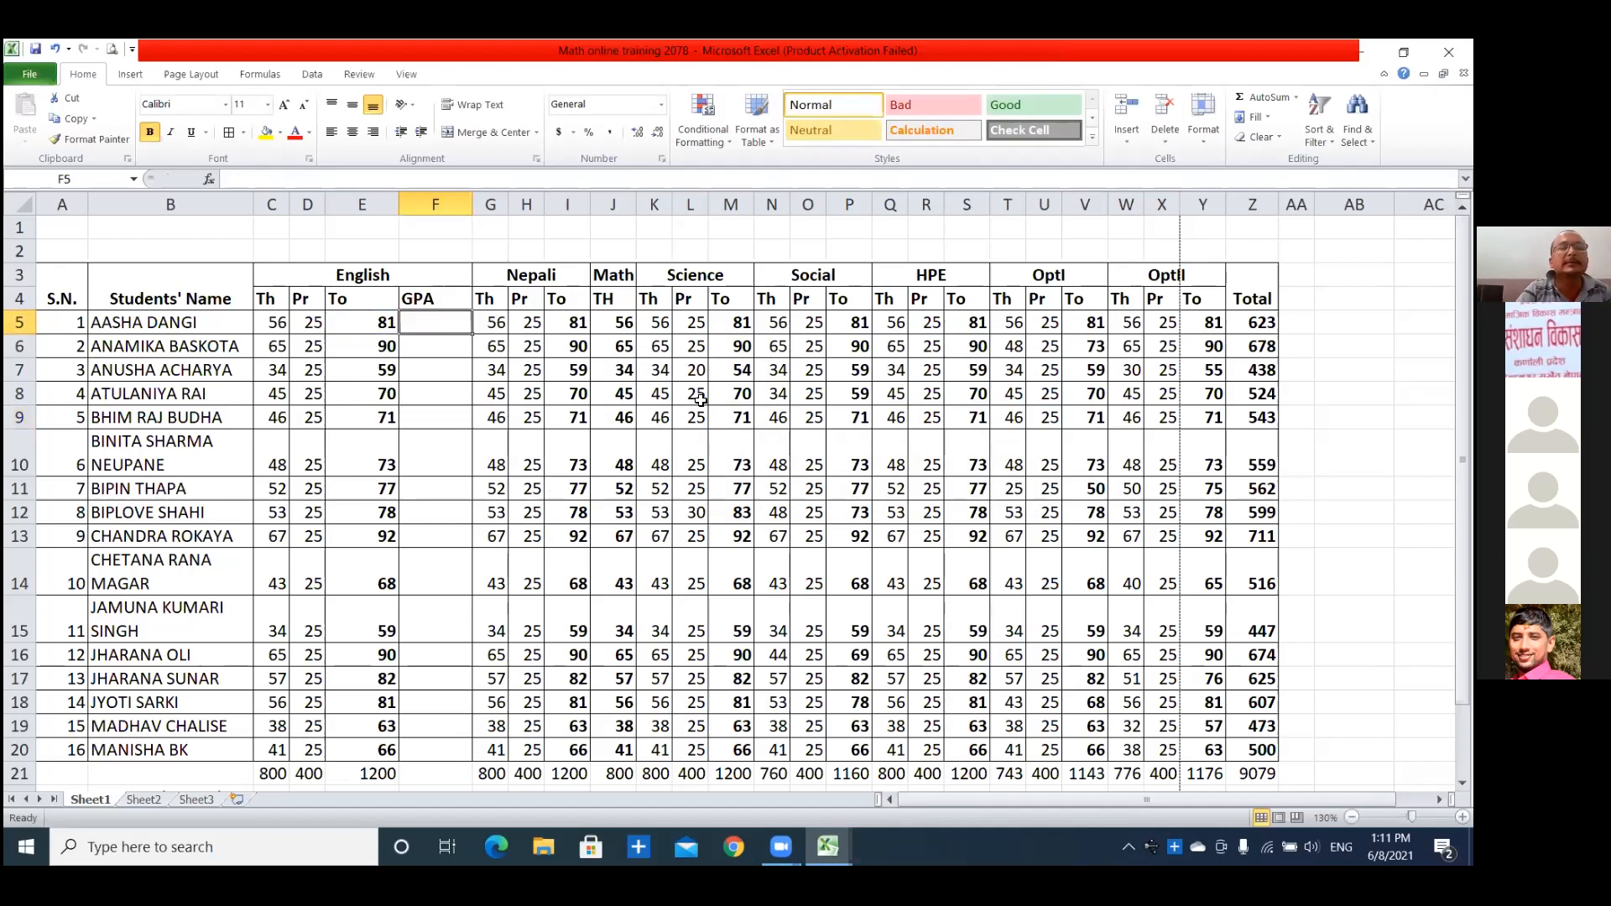
text(=if)
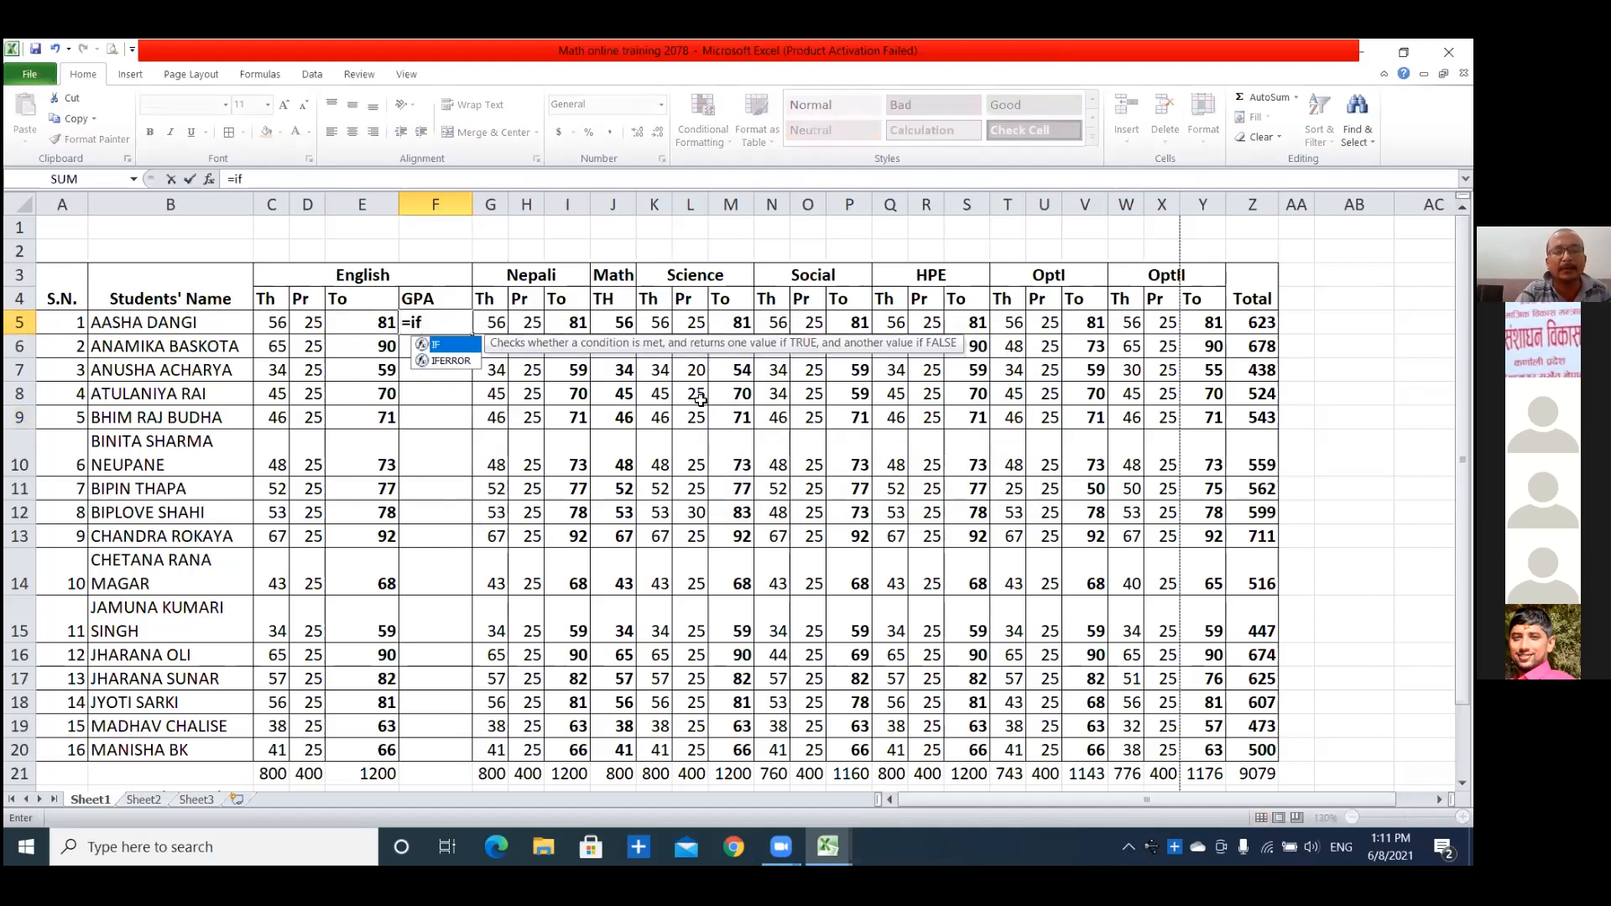
text(()
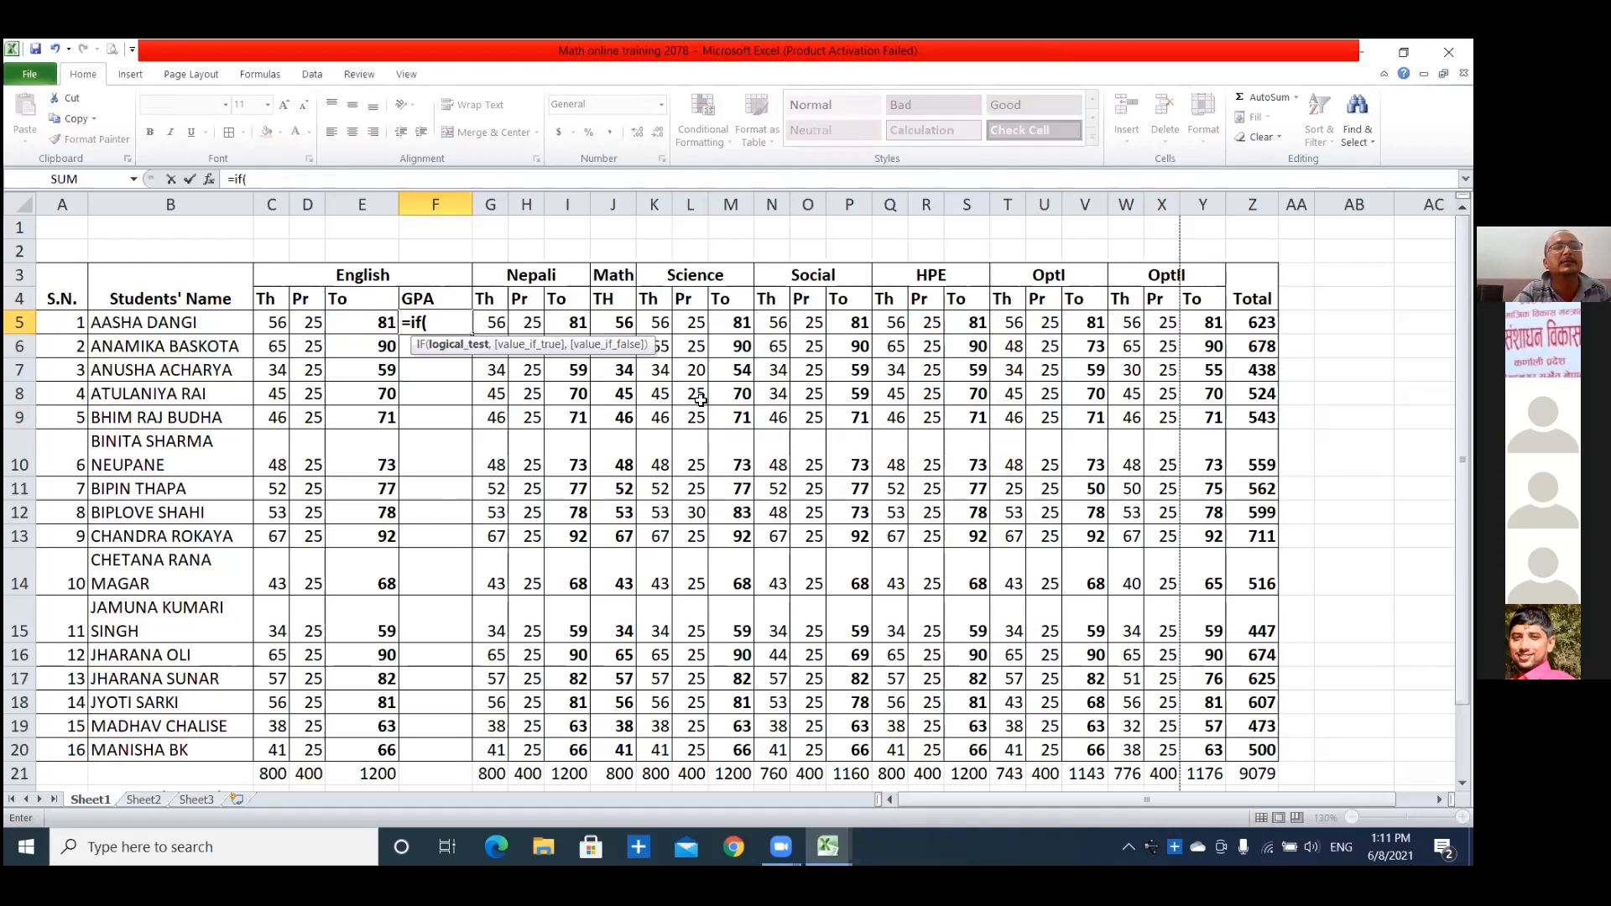
key(Left)
text(>=90)
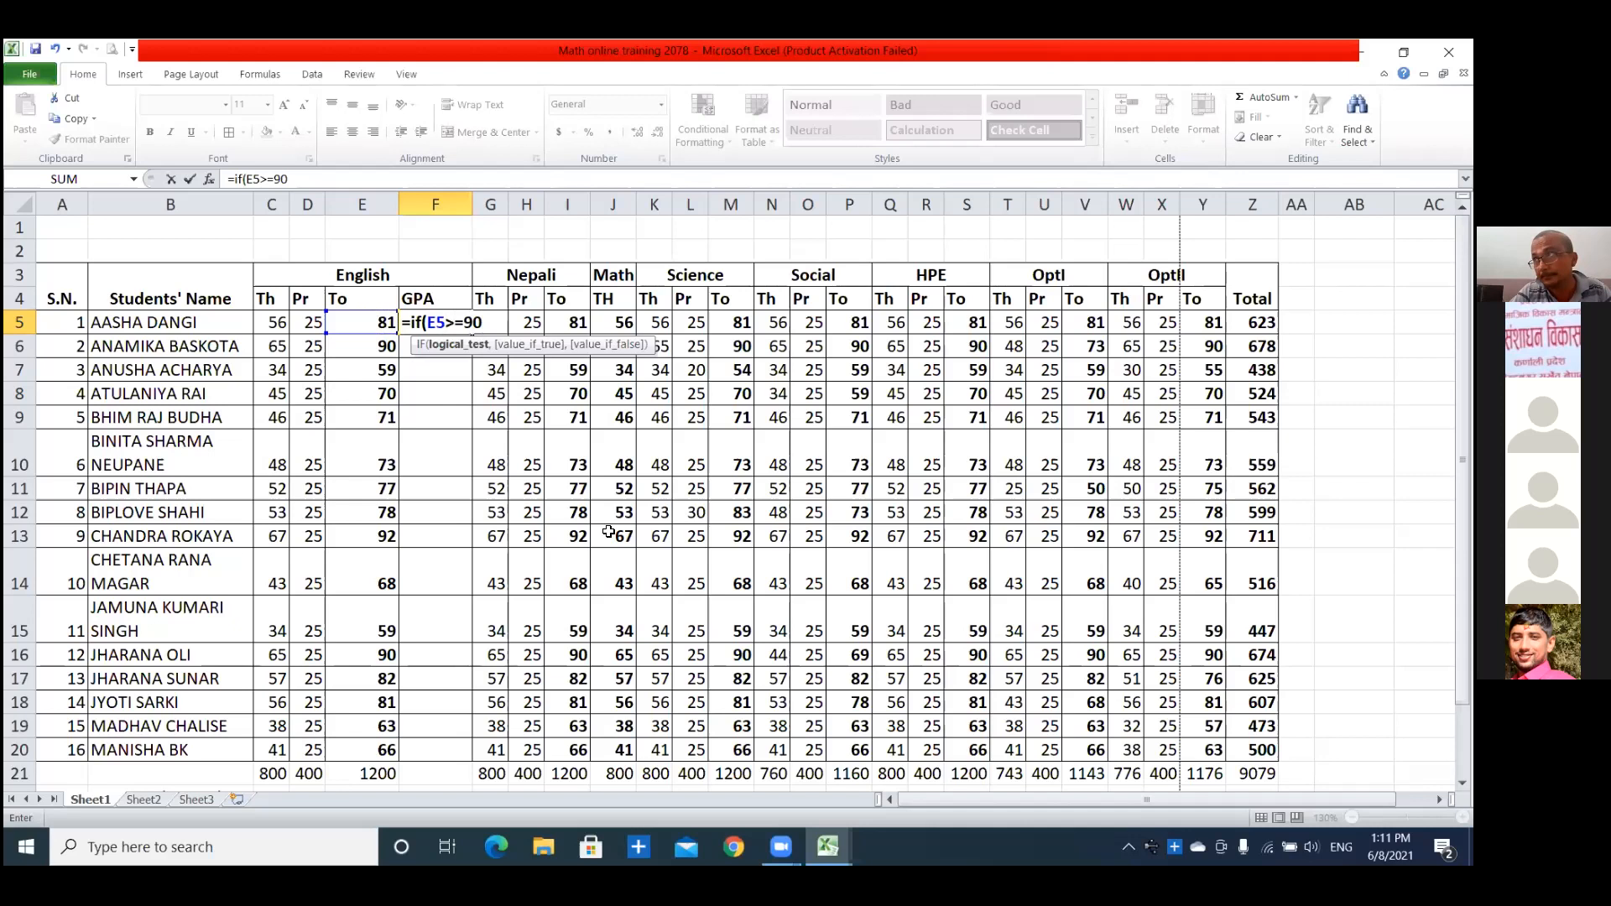
Add the grade "A+" as the value if true in the F5 formula.
text(,)
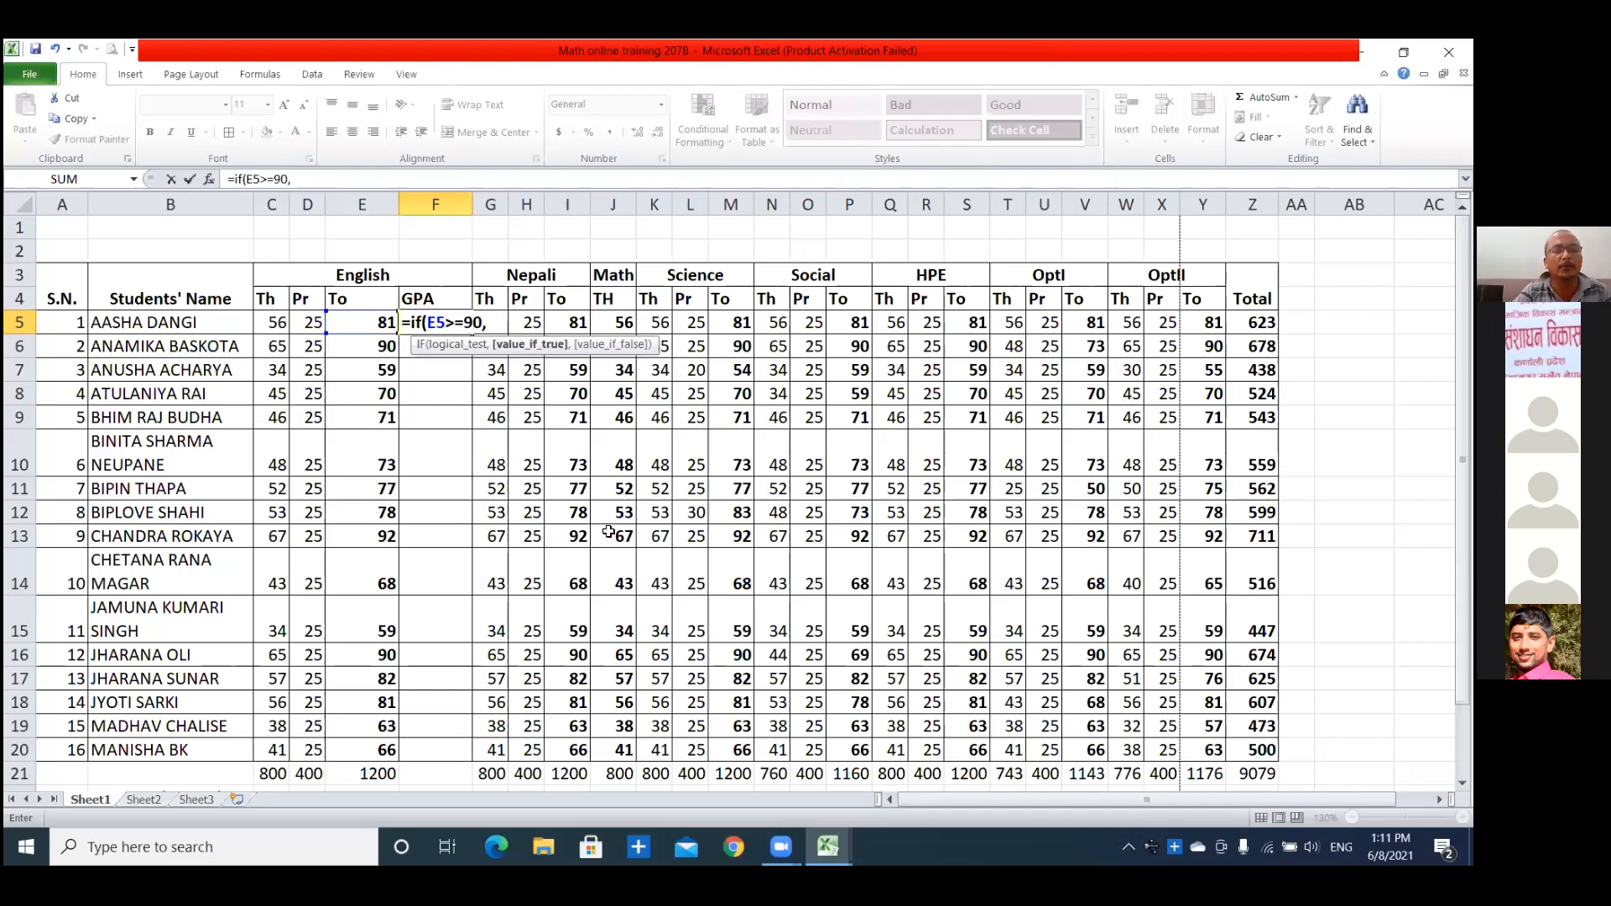
text("A+")
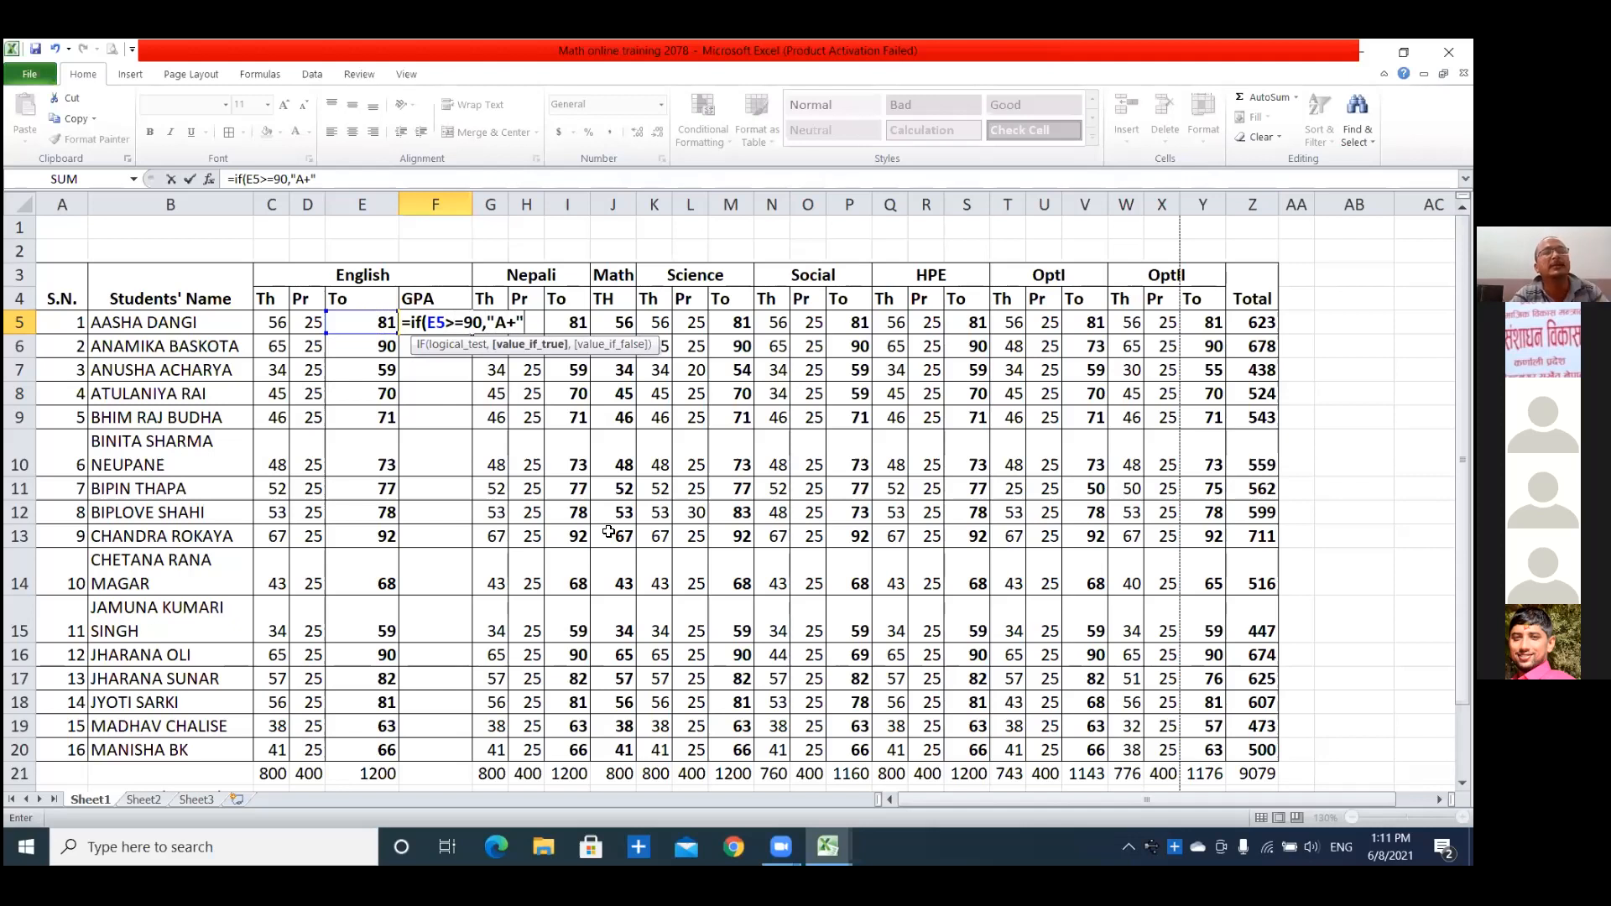
Nest a second IF as the value if false in F5 that returns "A" when E5>=80, removing any stray cell reference.
text(,)
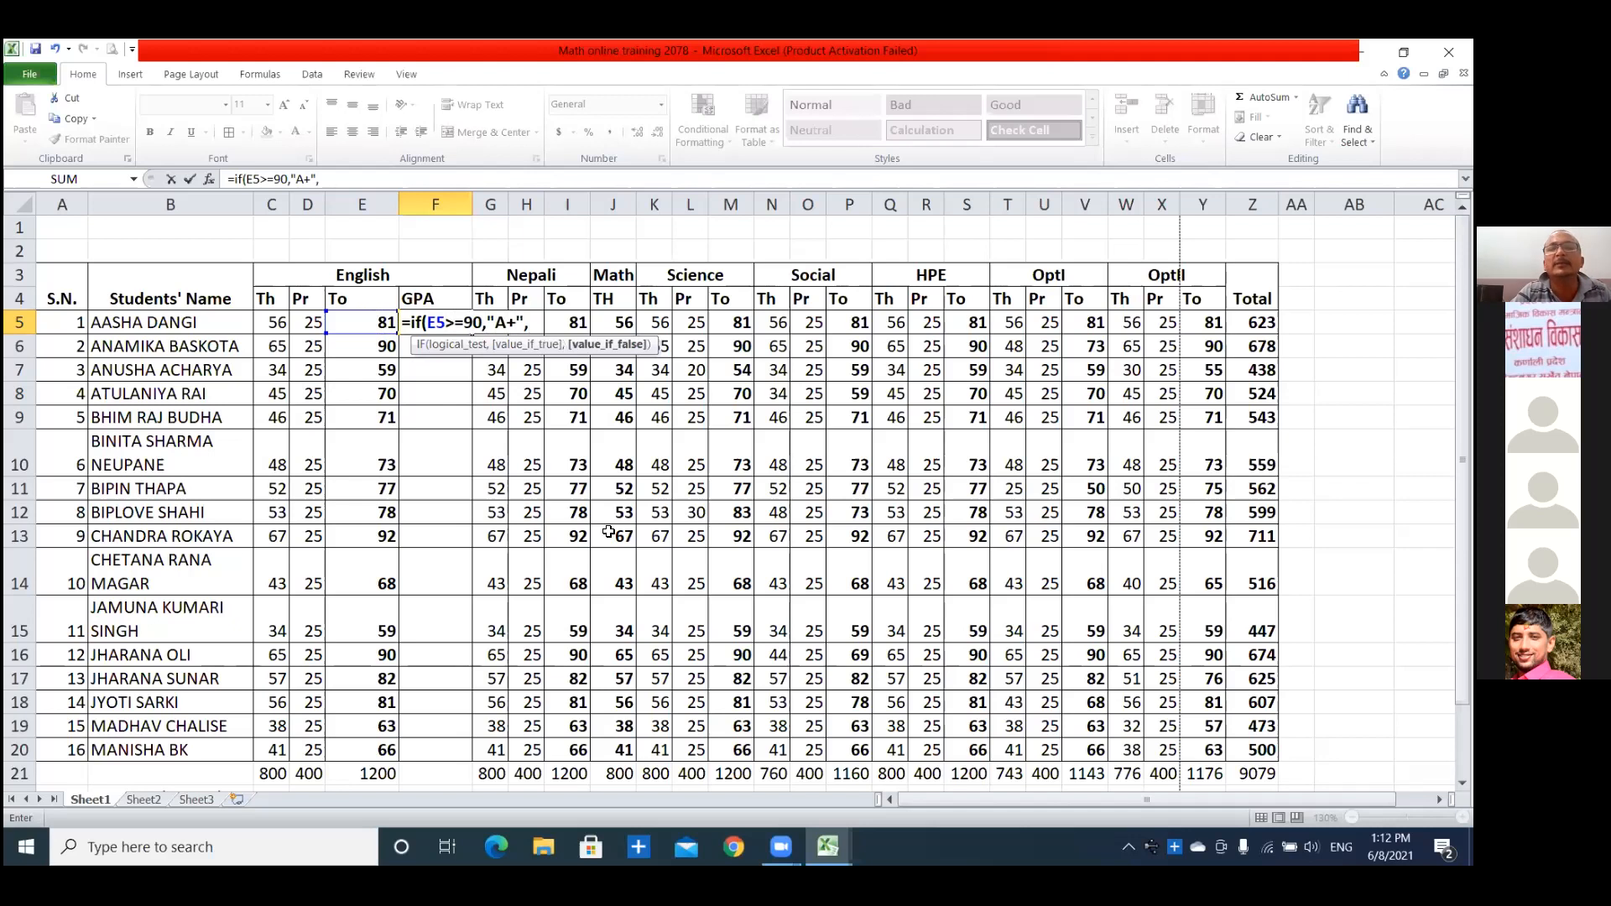
text(J13i)
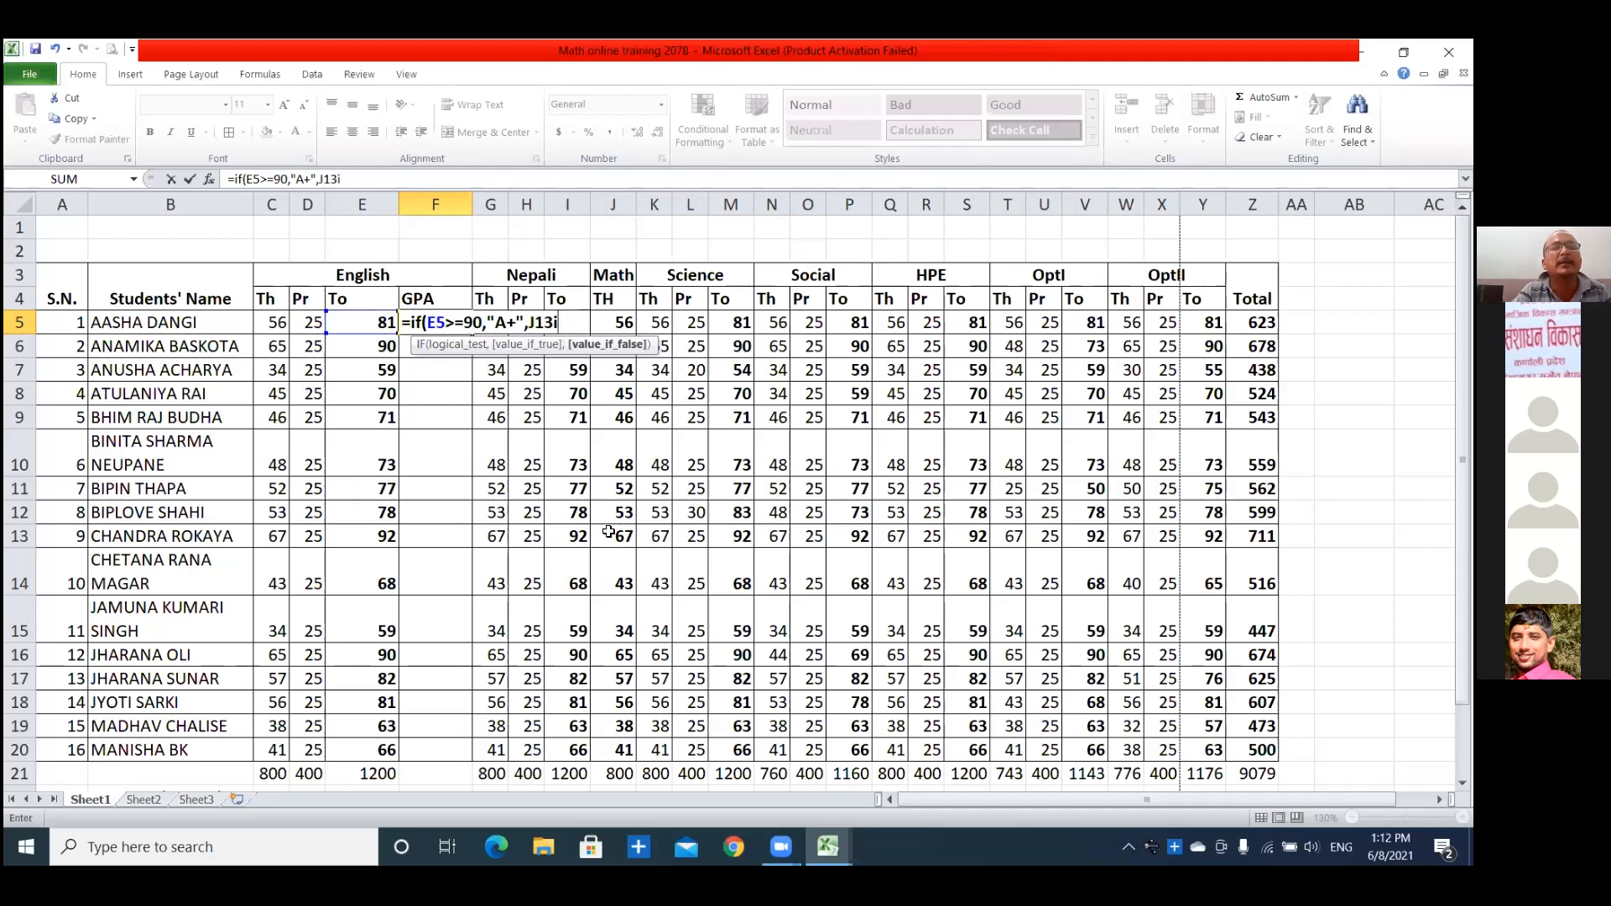
text(f)
key(BackSpace)
key(BackSpace)
key(BackSpace)
key(BackSpace)
key(BackSpace)
text(if)
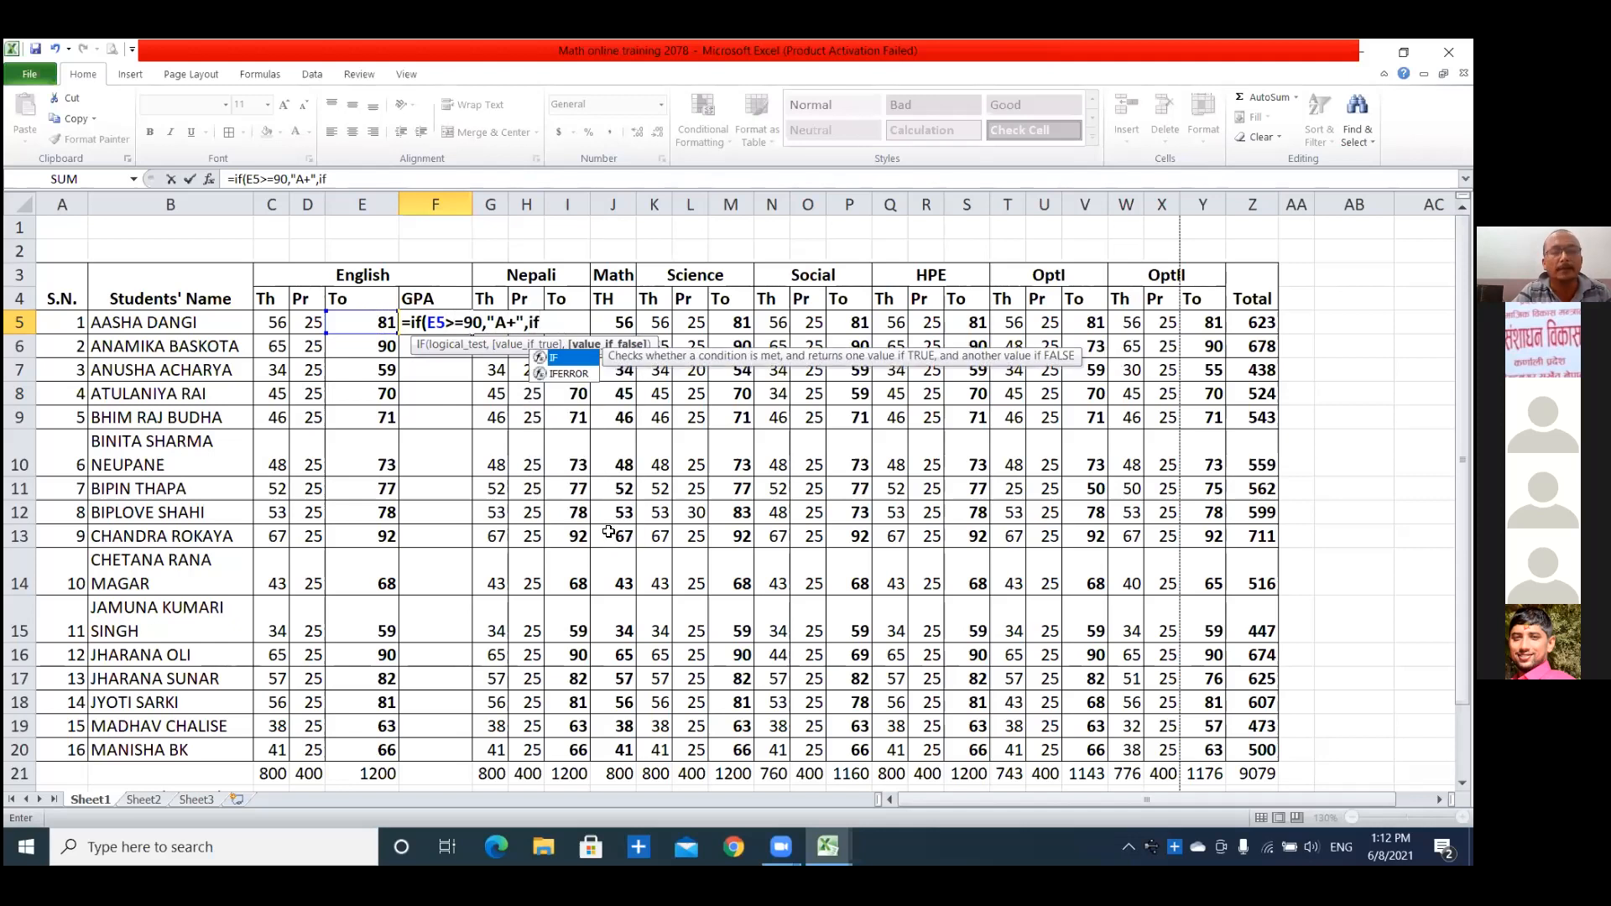
text(()
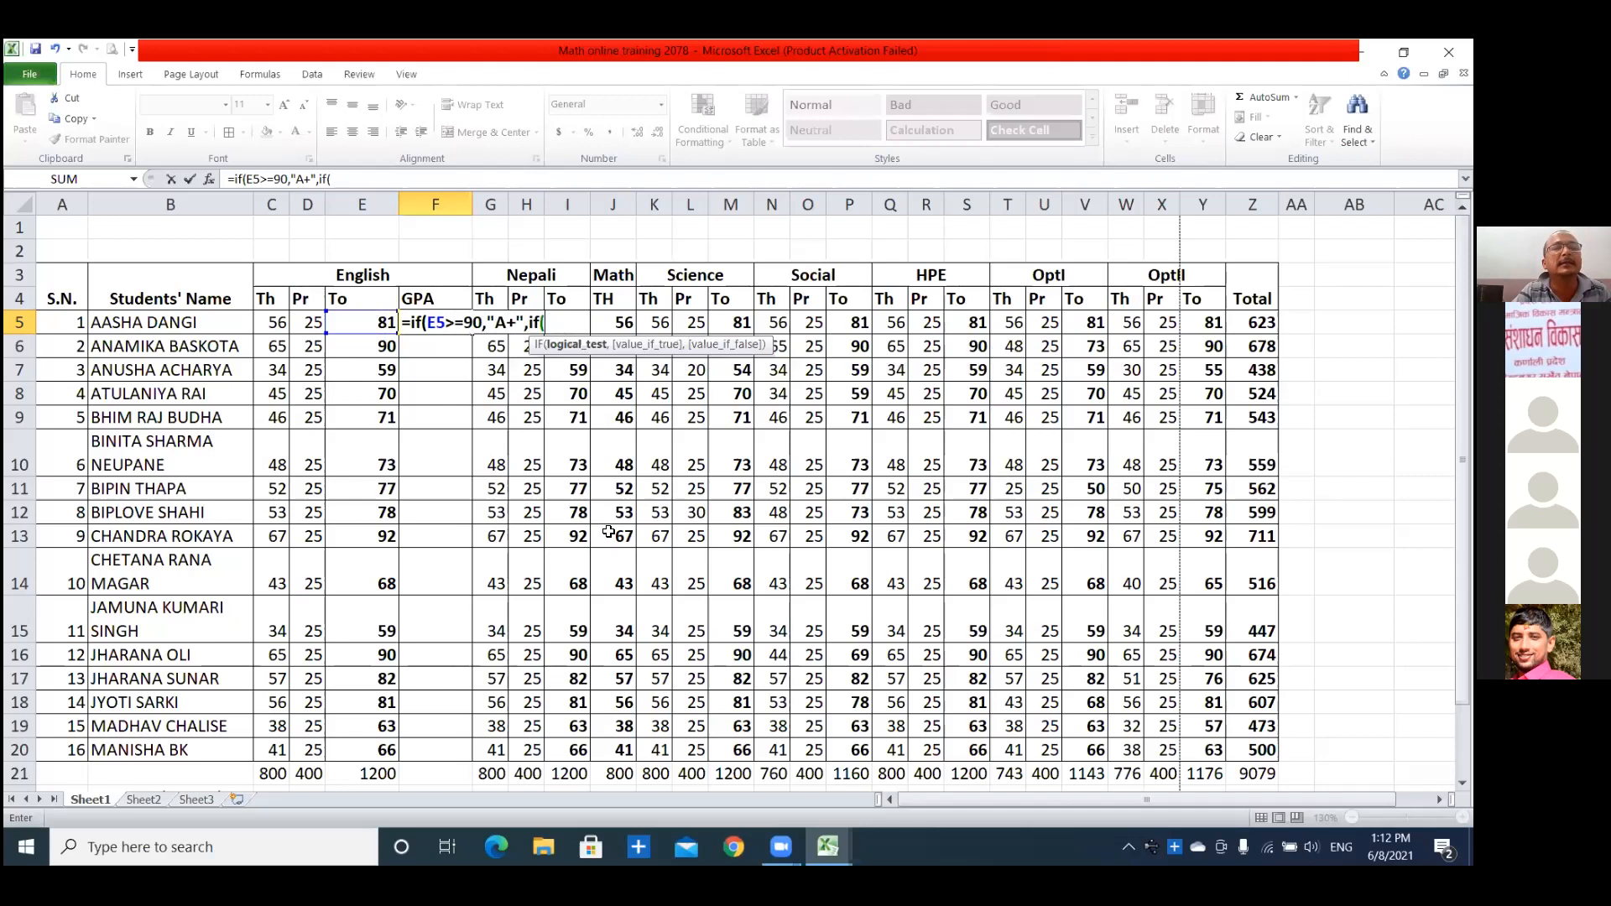
text(E5)
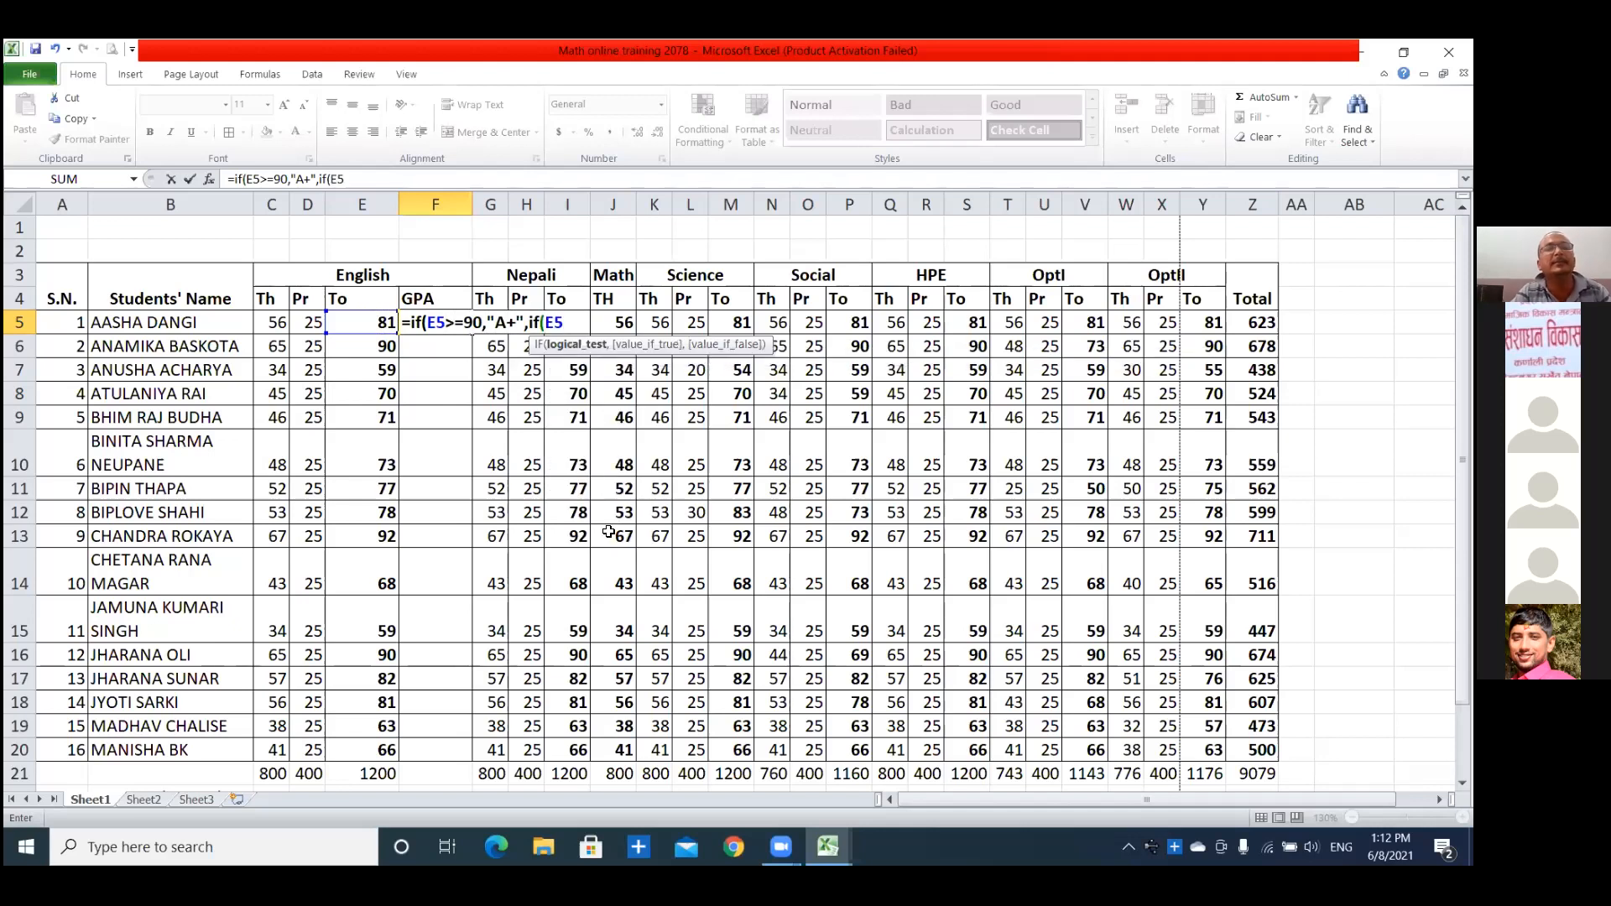
text(>=80,"A)
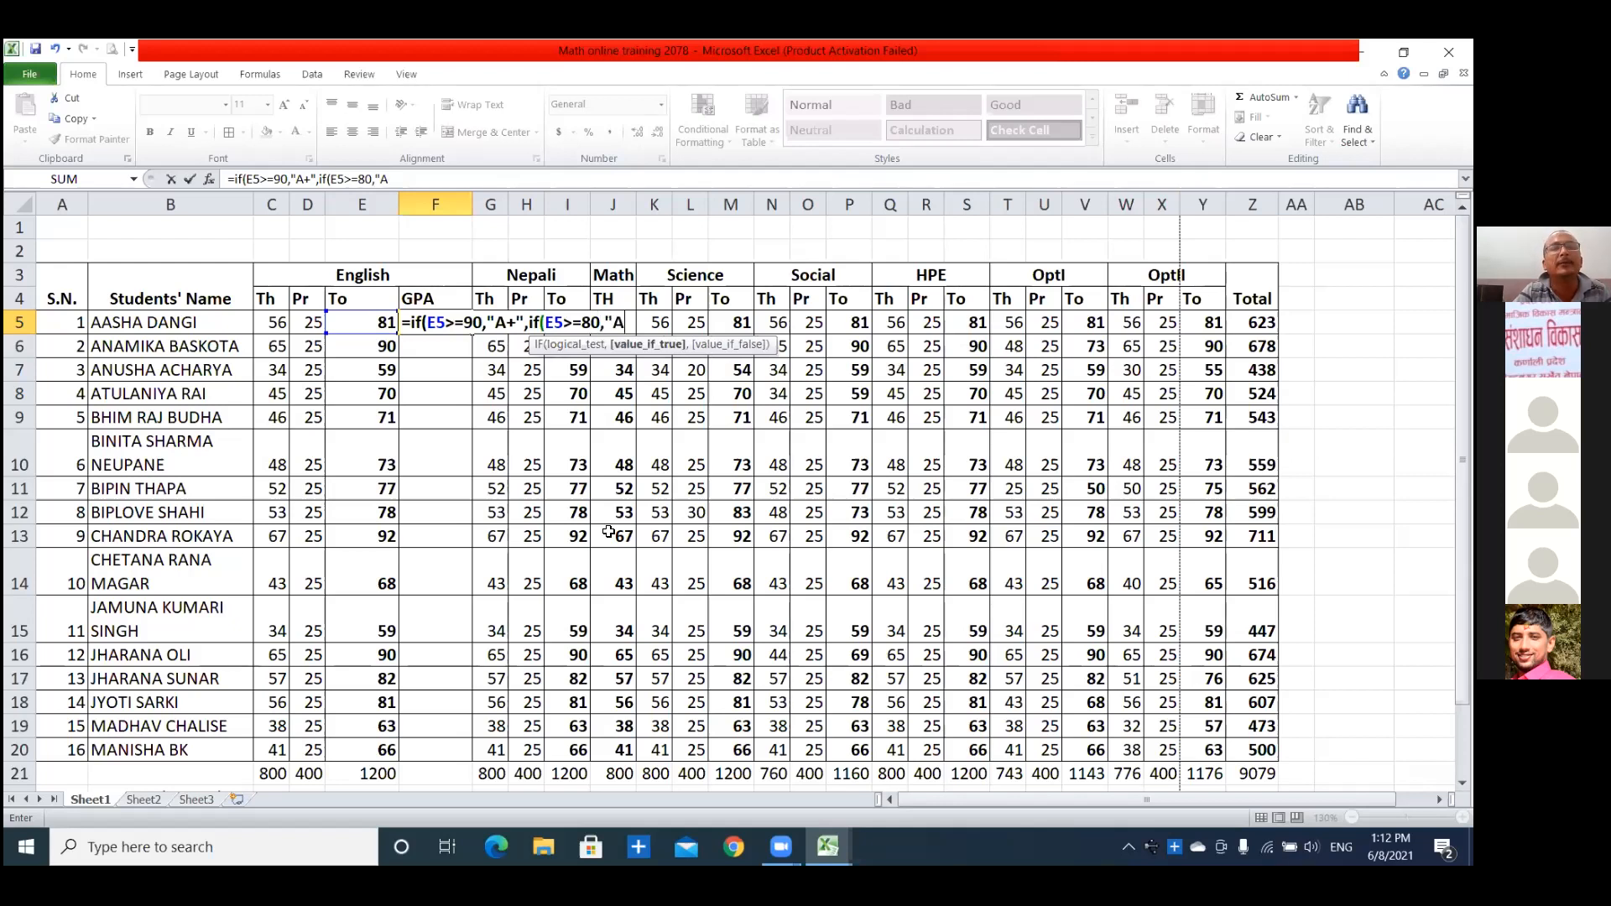
text(",)
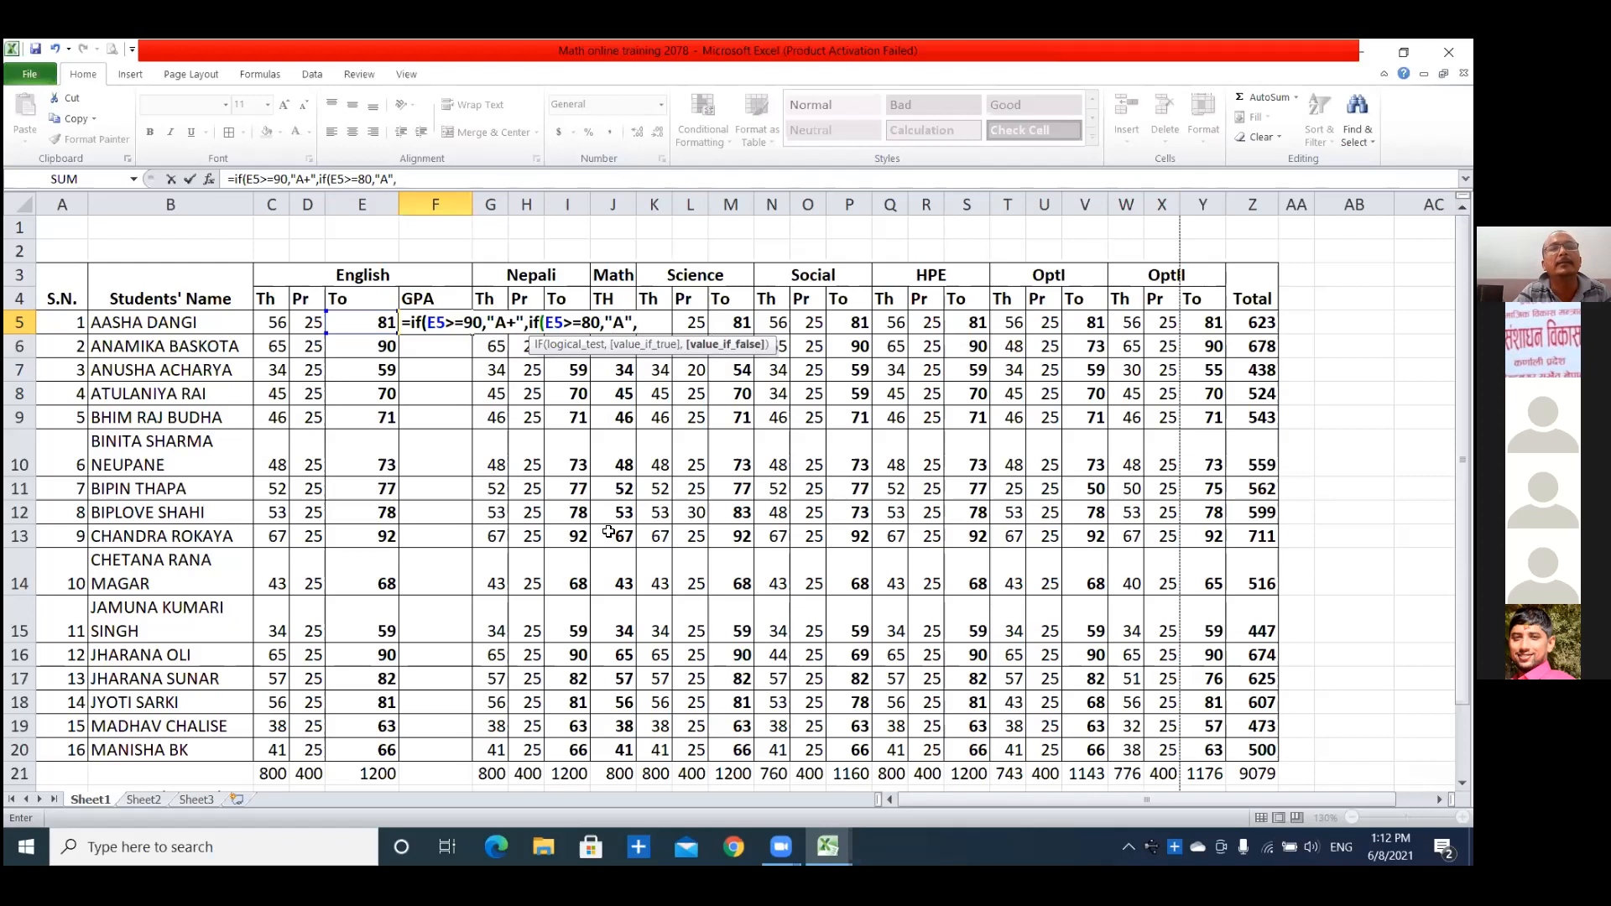
text(if)
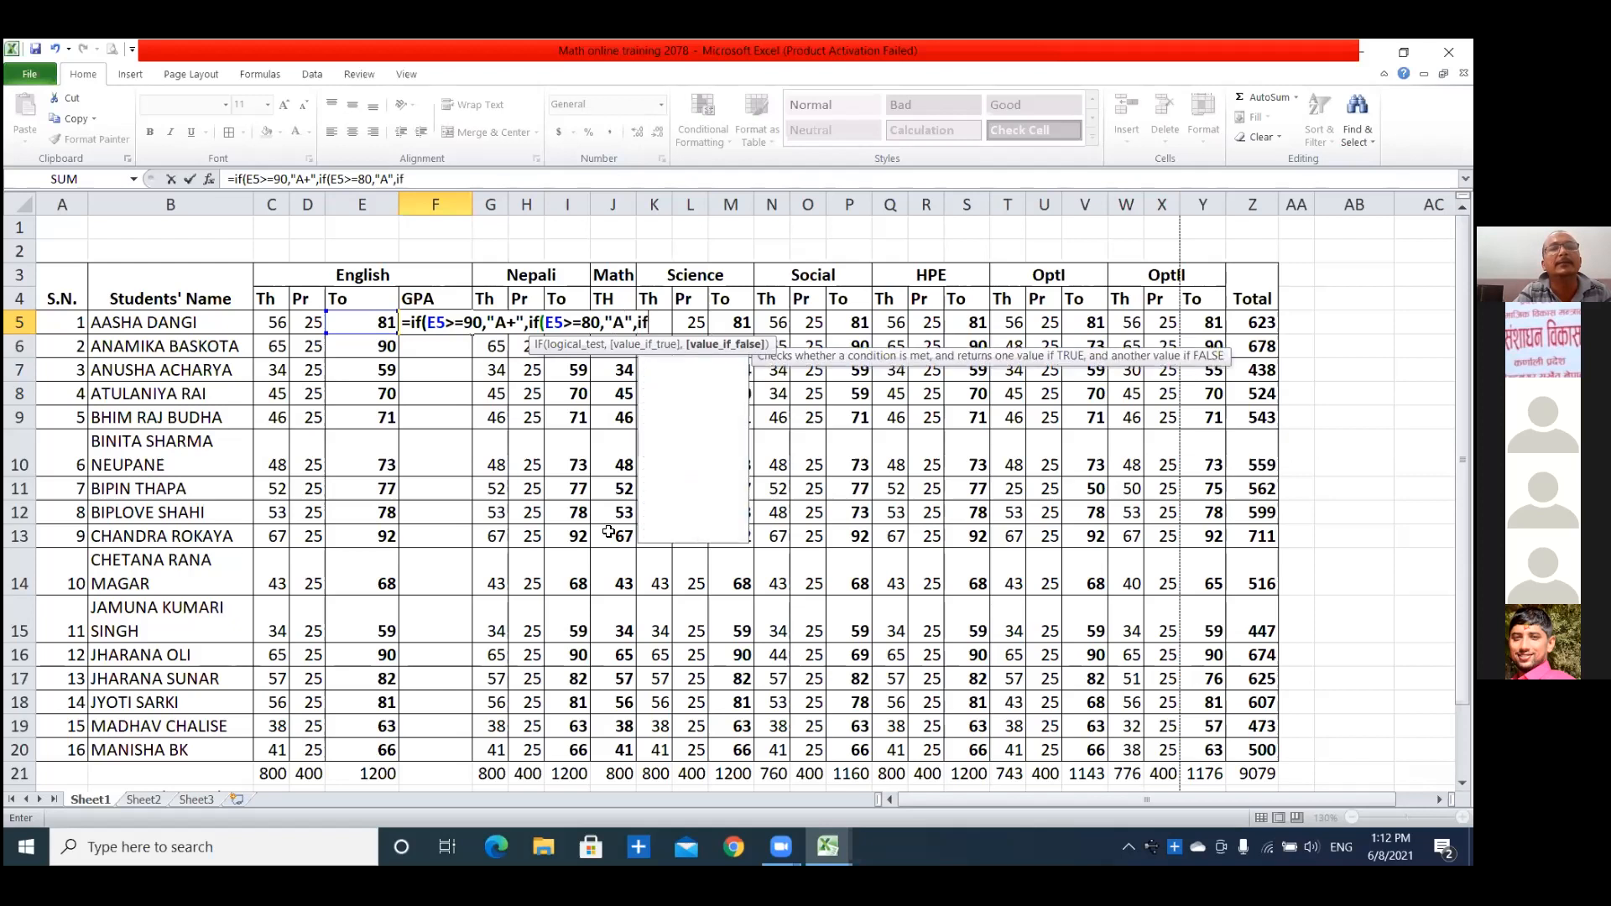
text(()
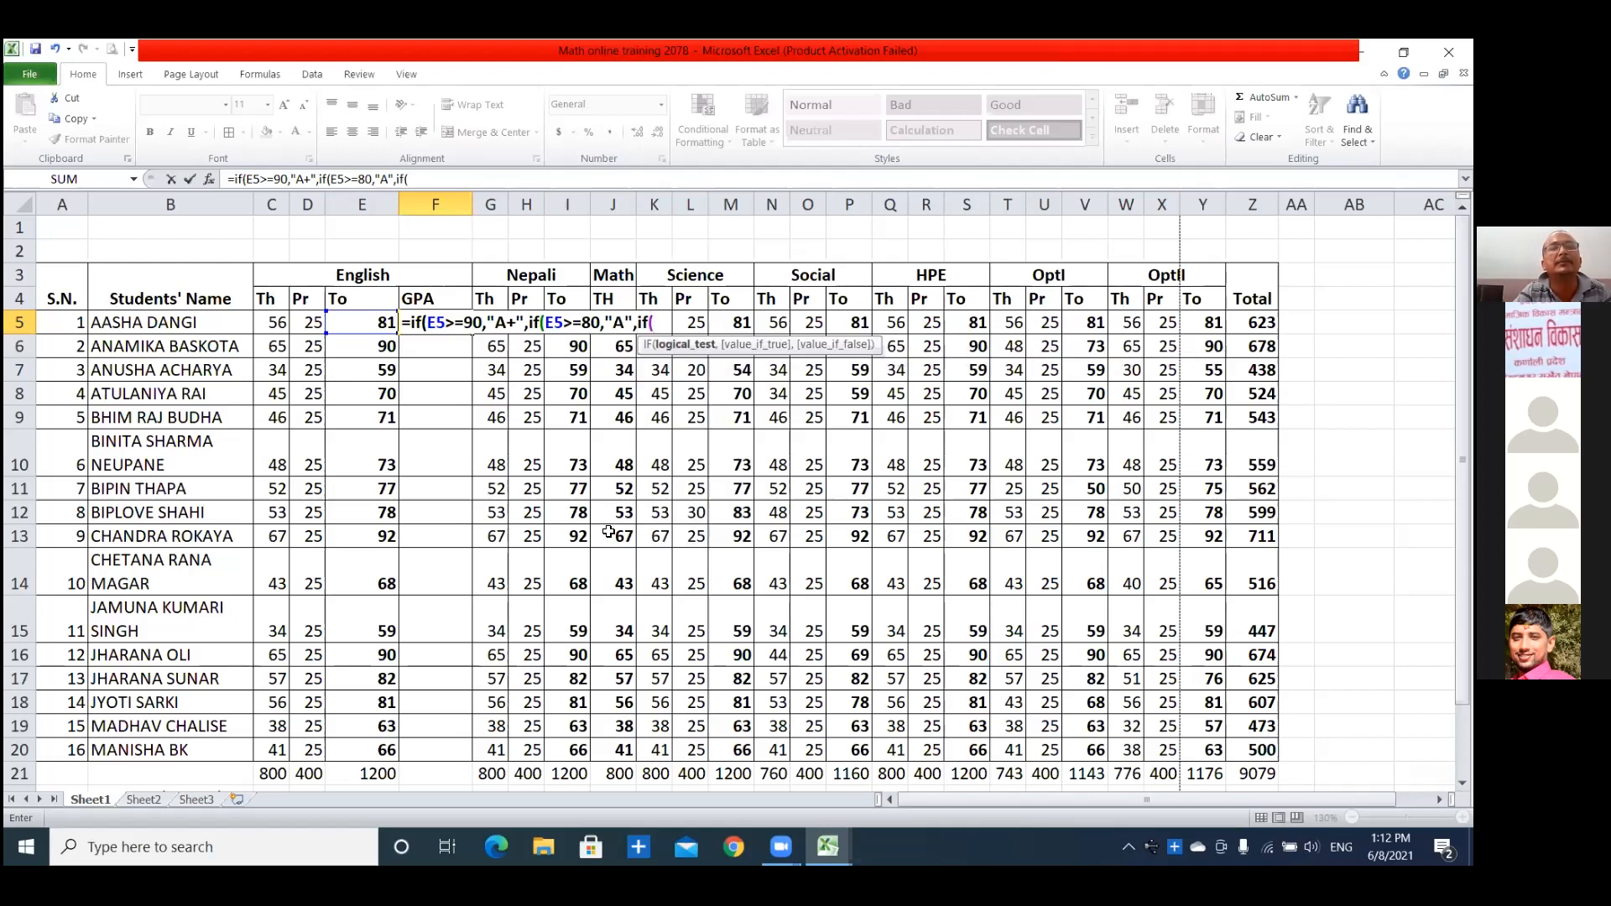
text(E5)
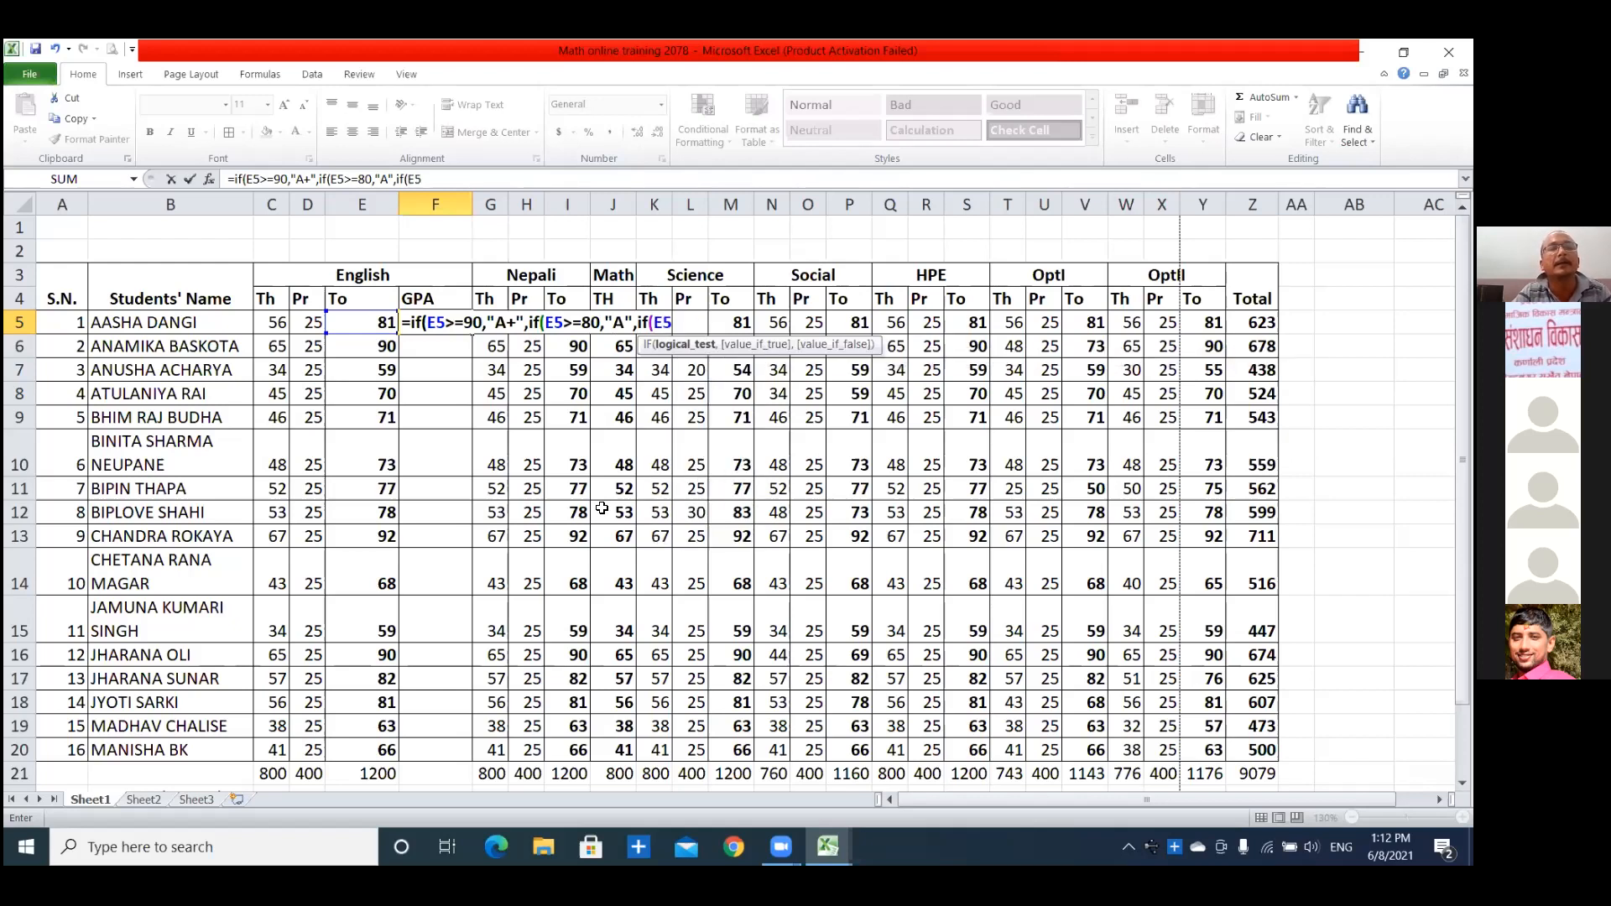
text(>)
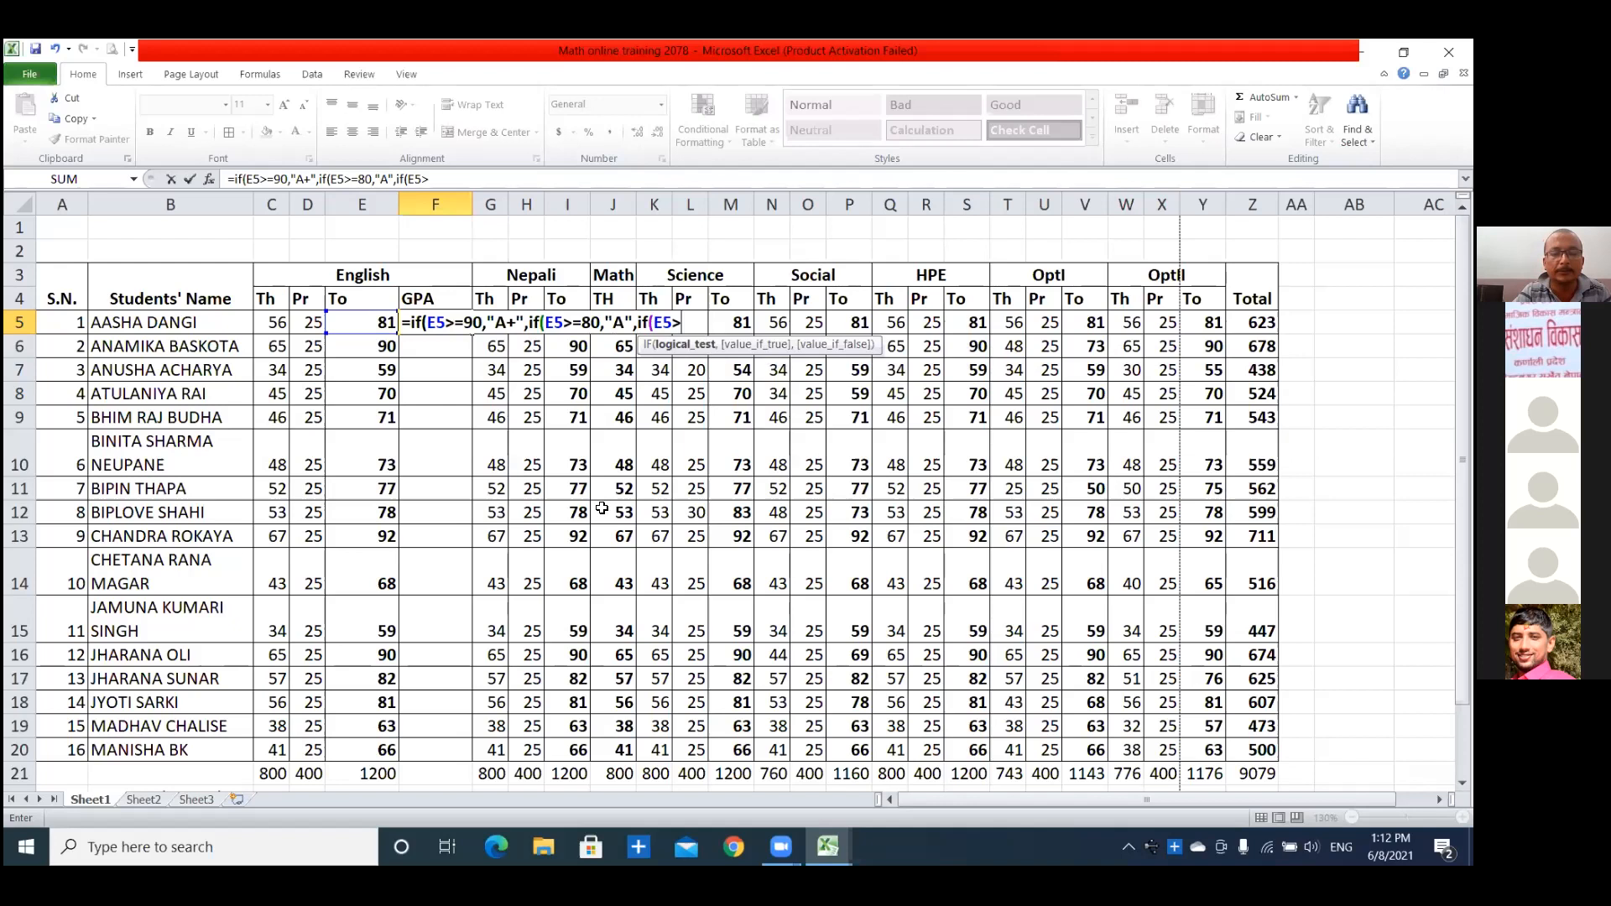
text(=70)
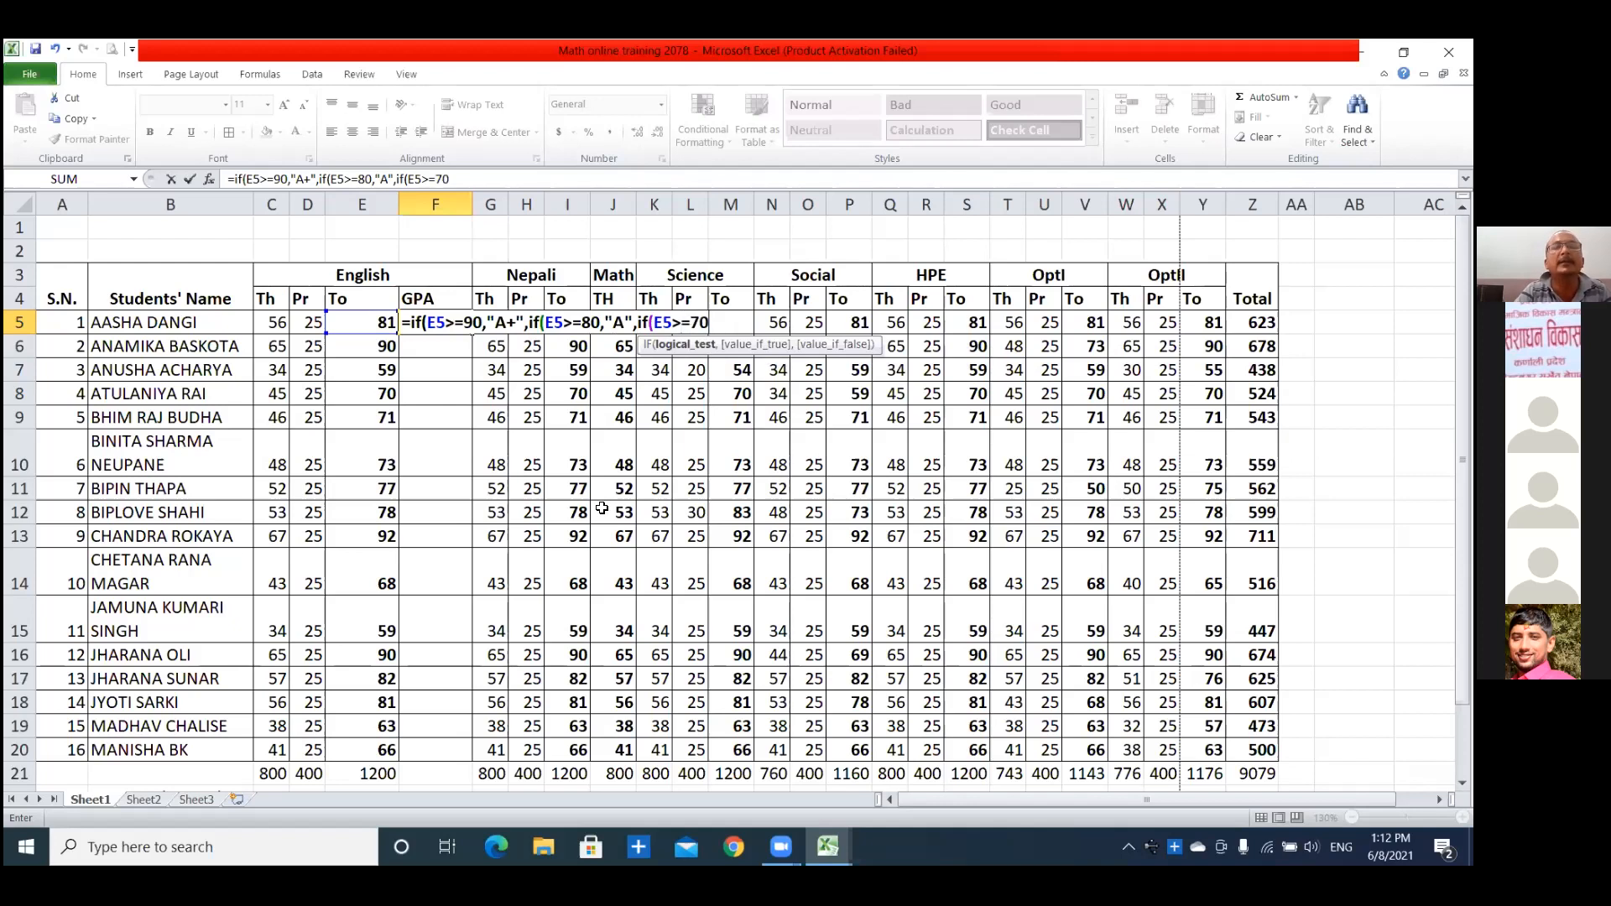
text(,)
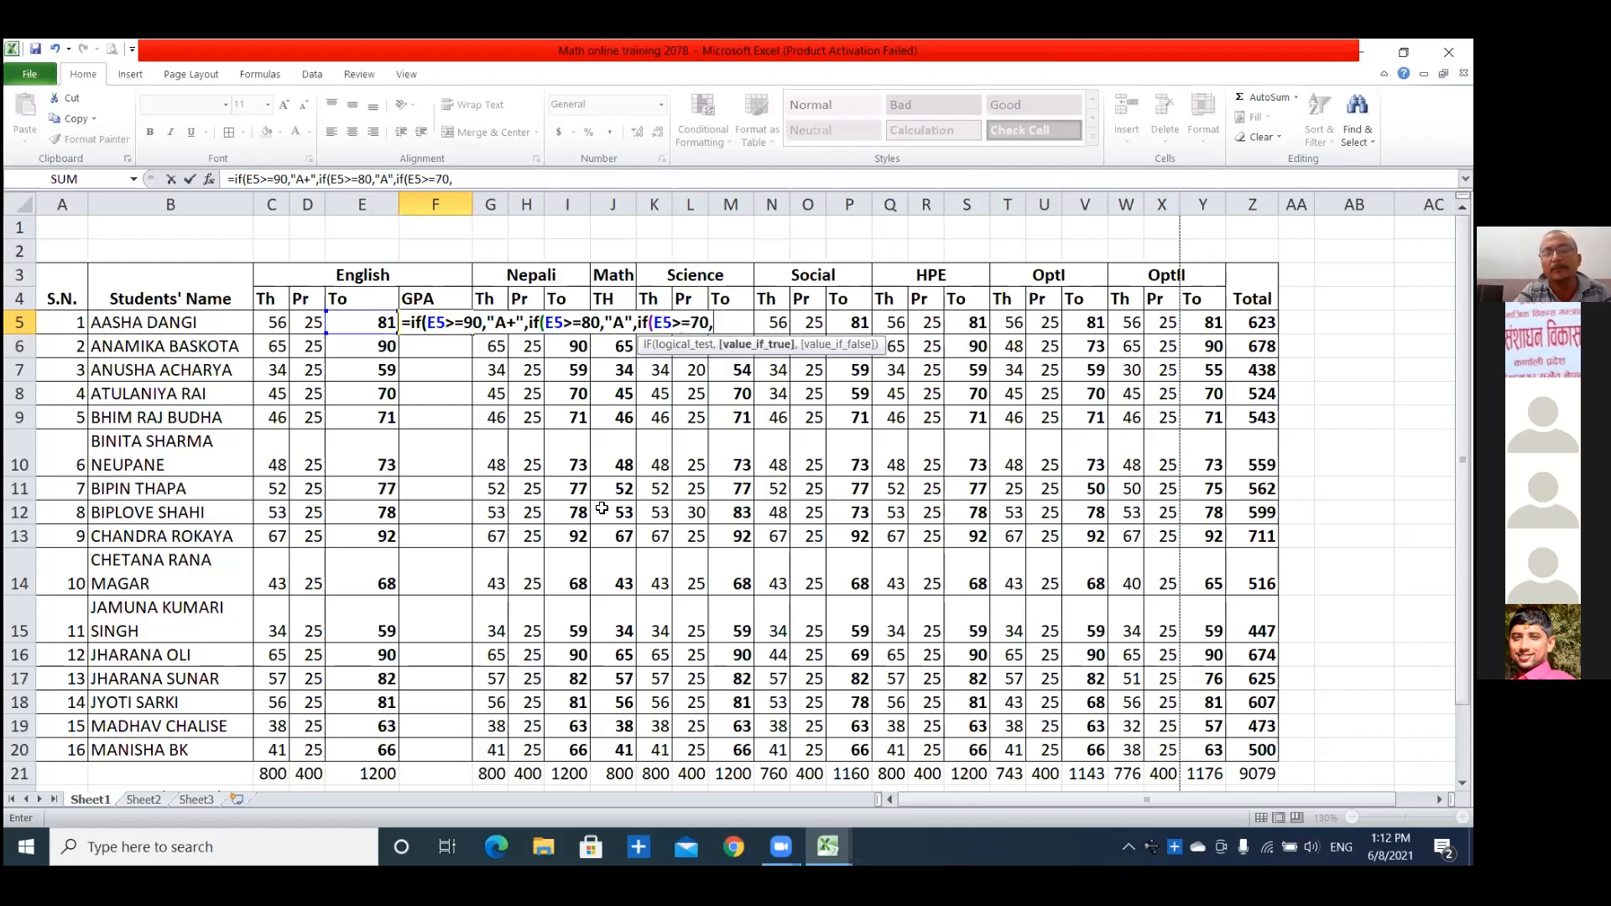
text("B+)
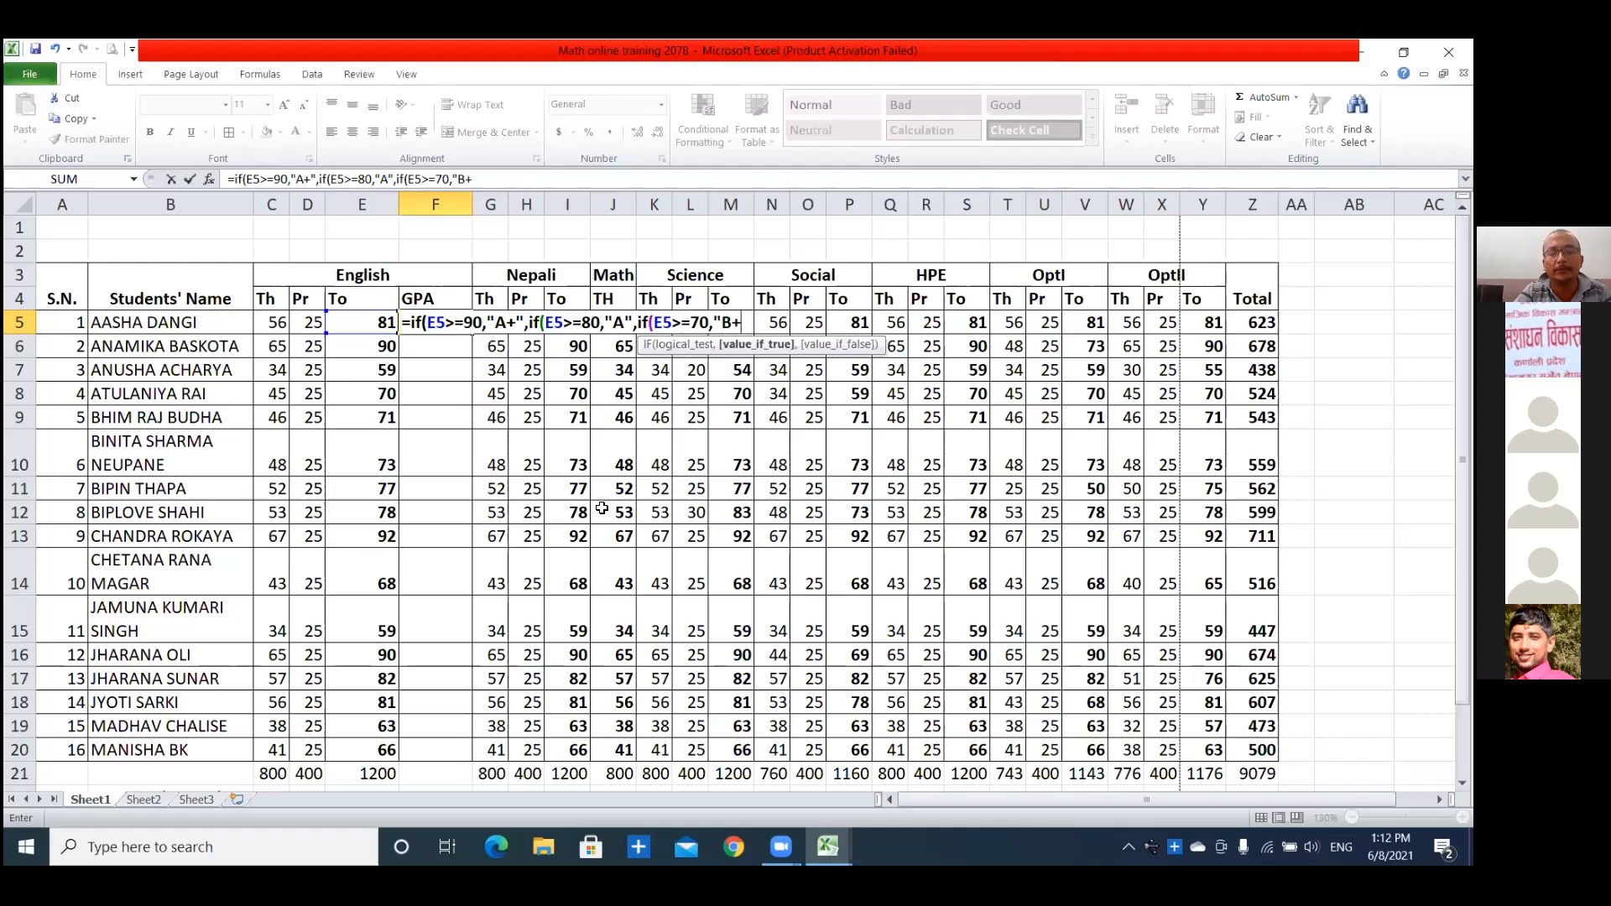
text(")
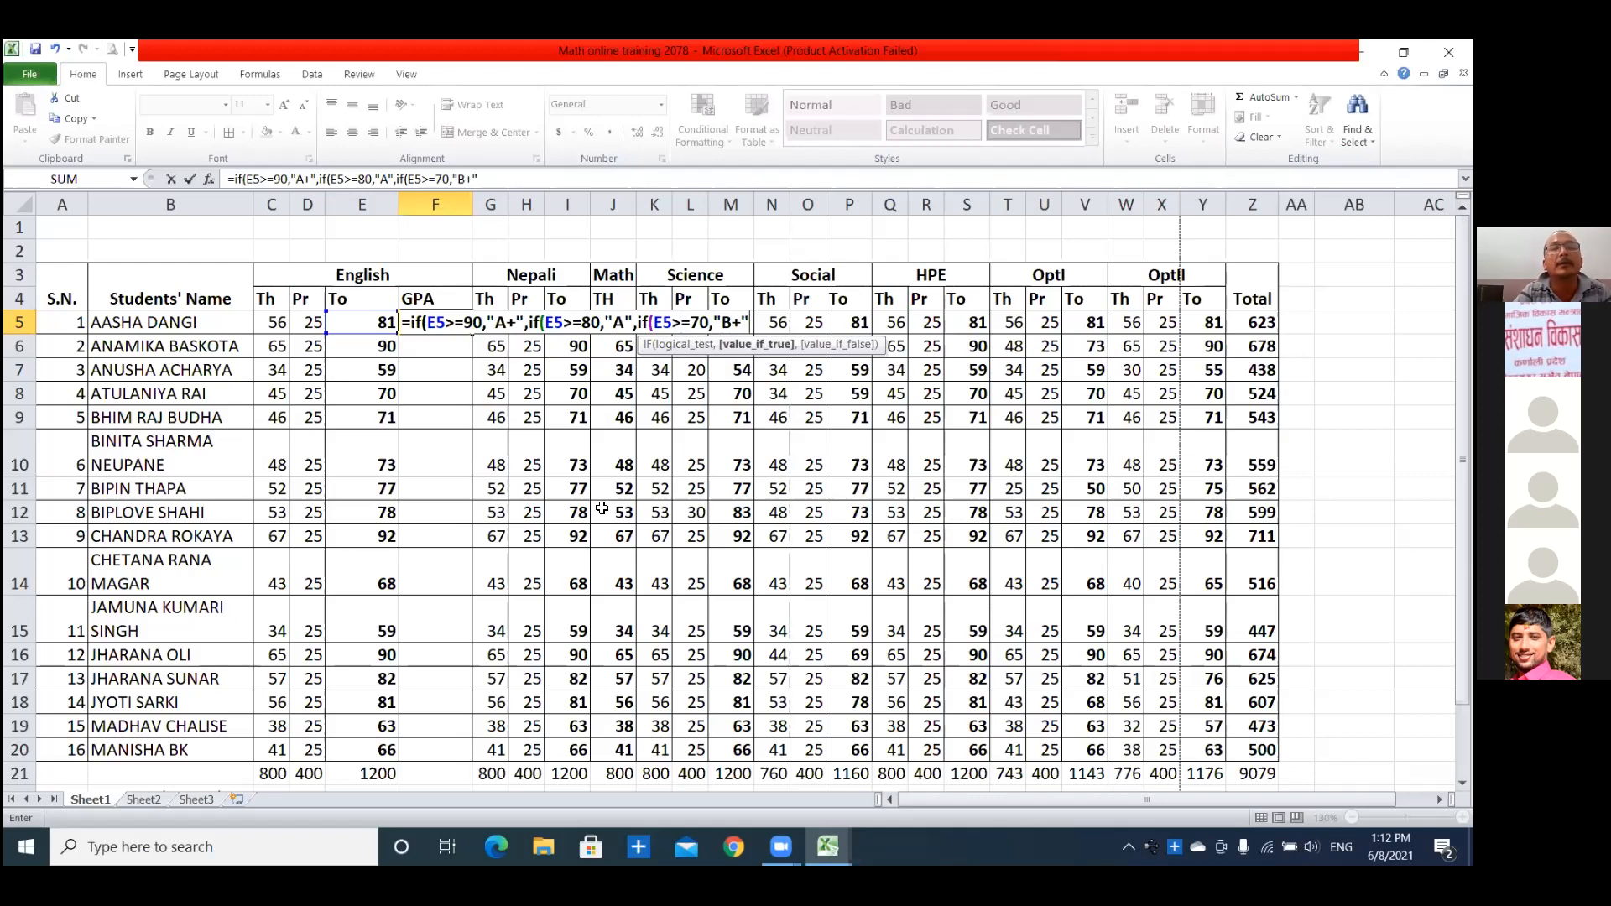
text(,if)
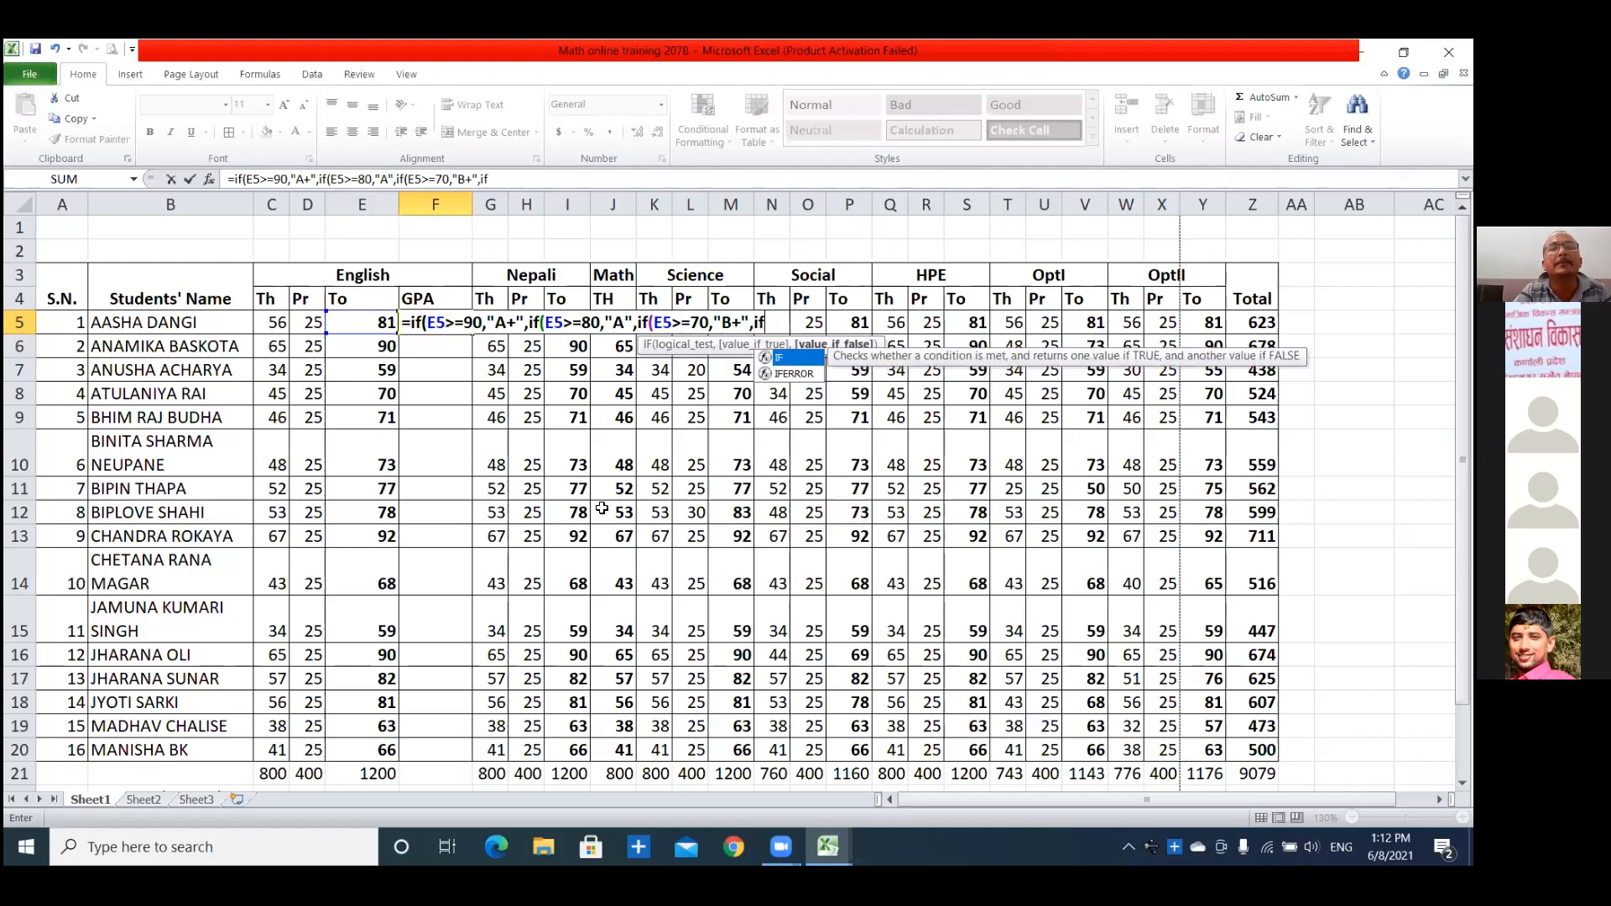
text(()
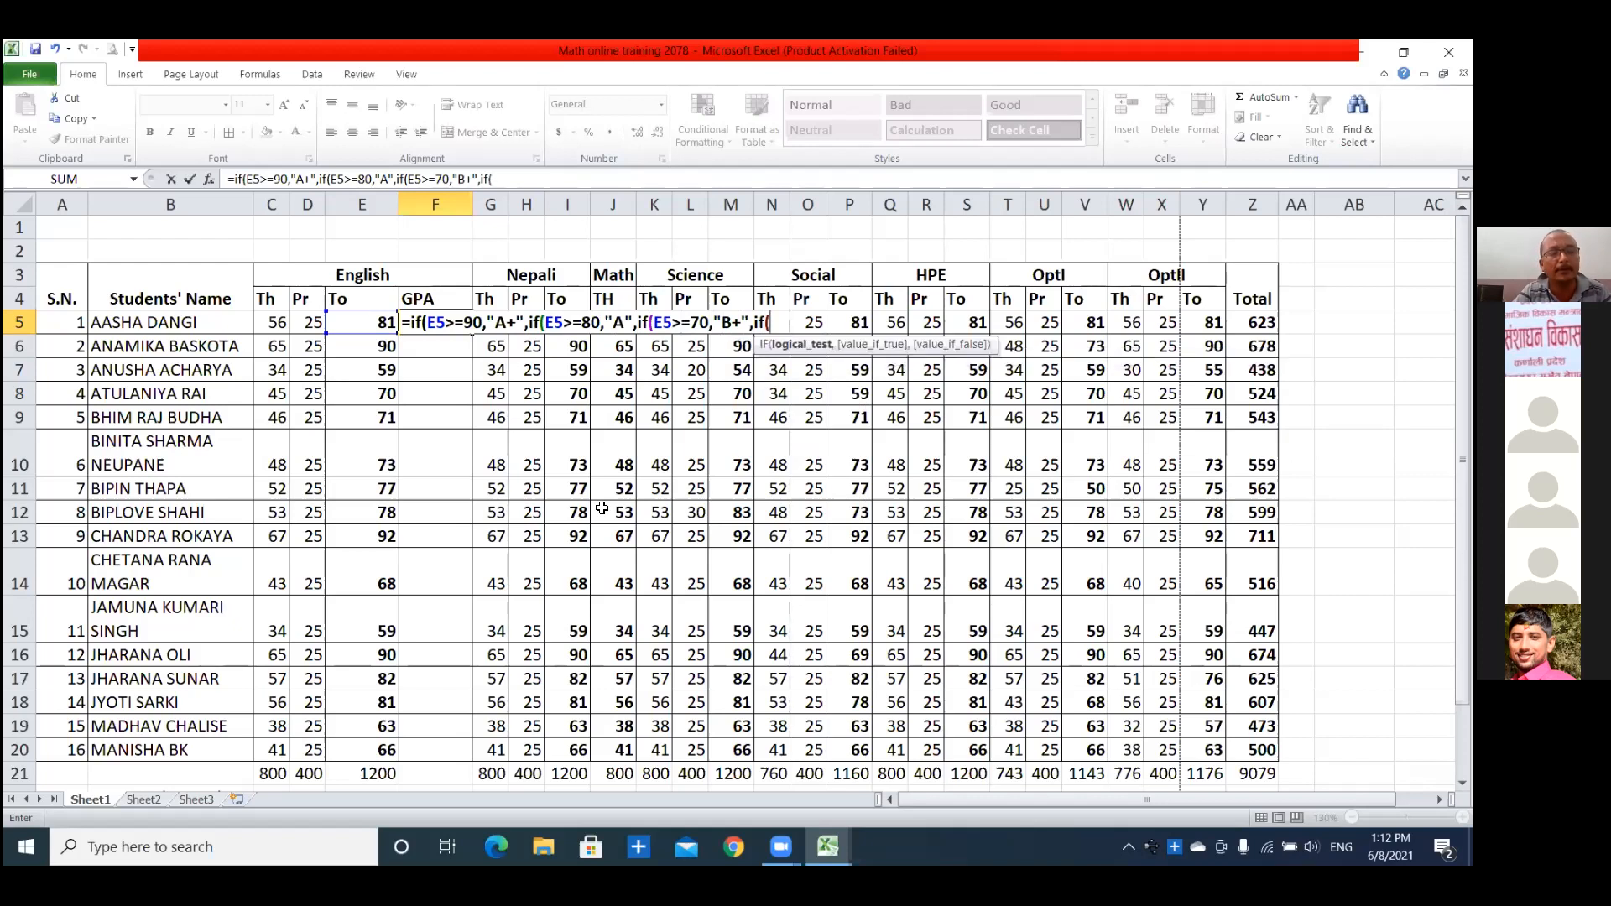
text(E5>=)
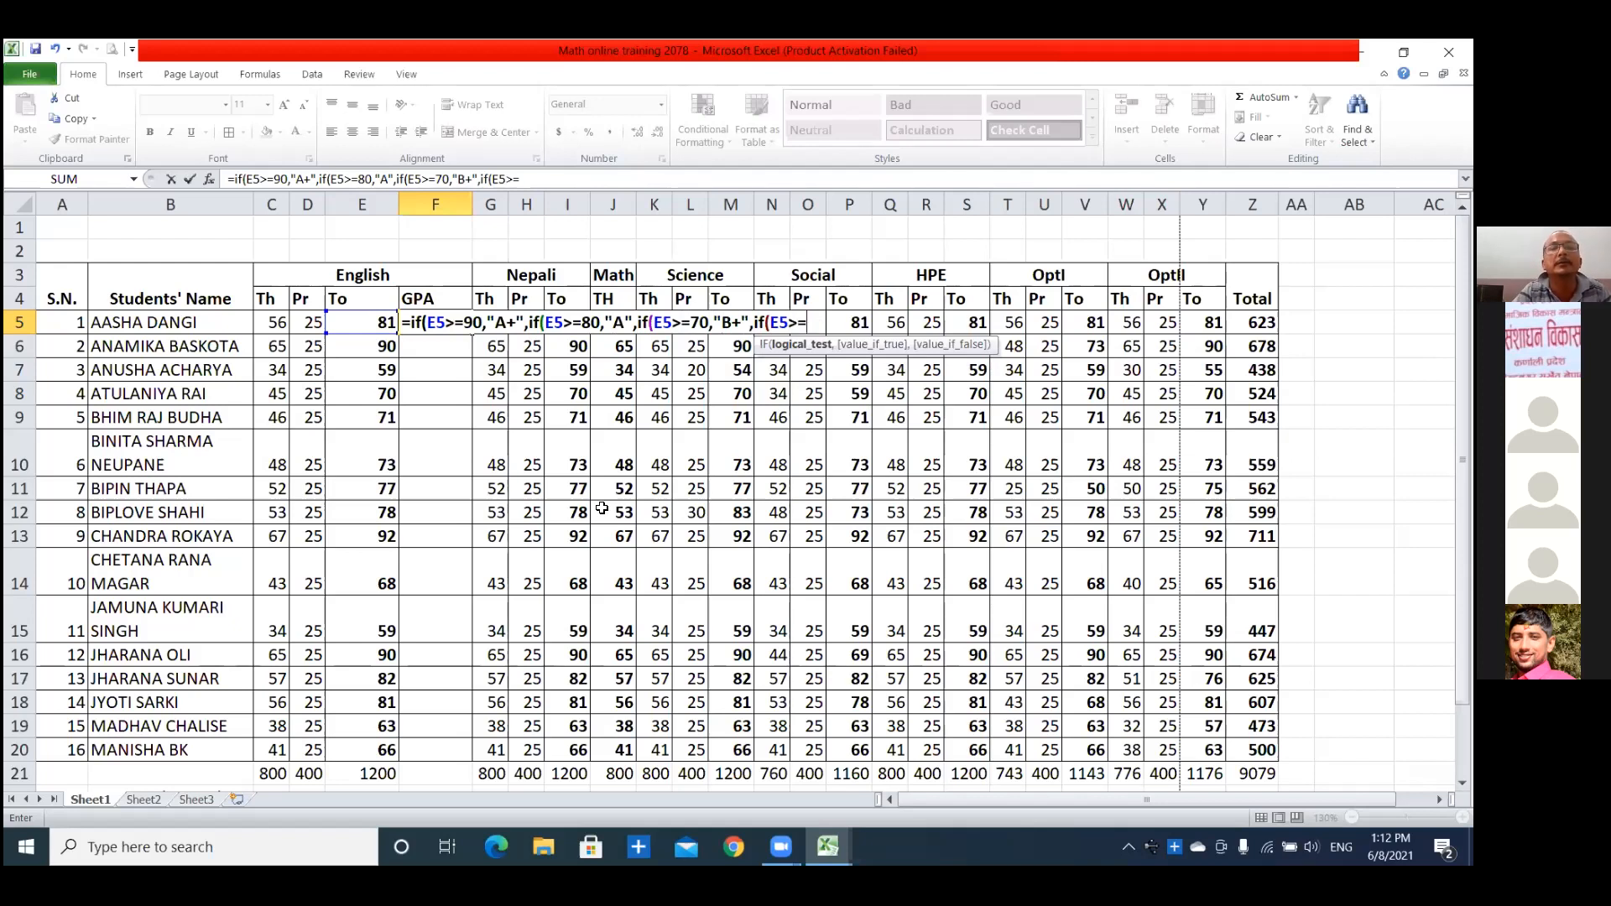
text(60,"B)
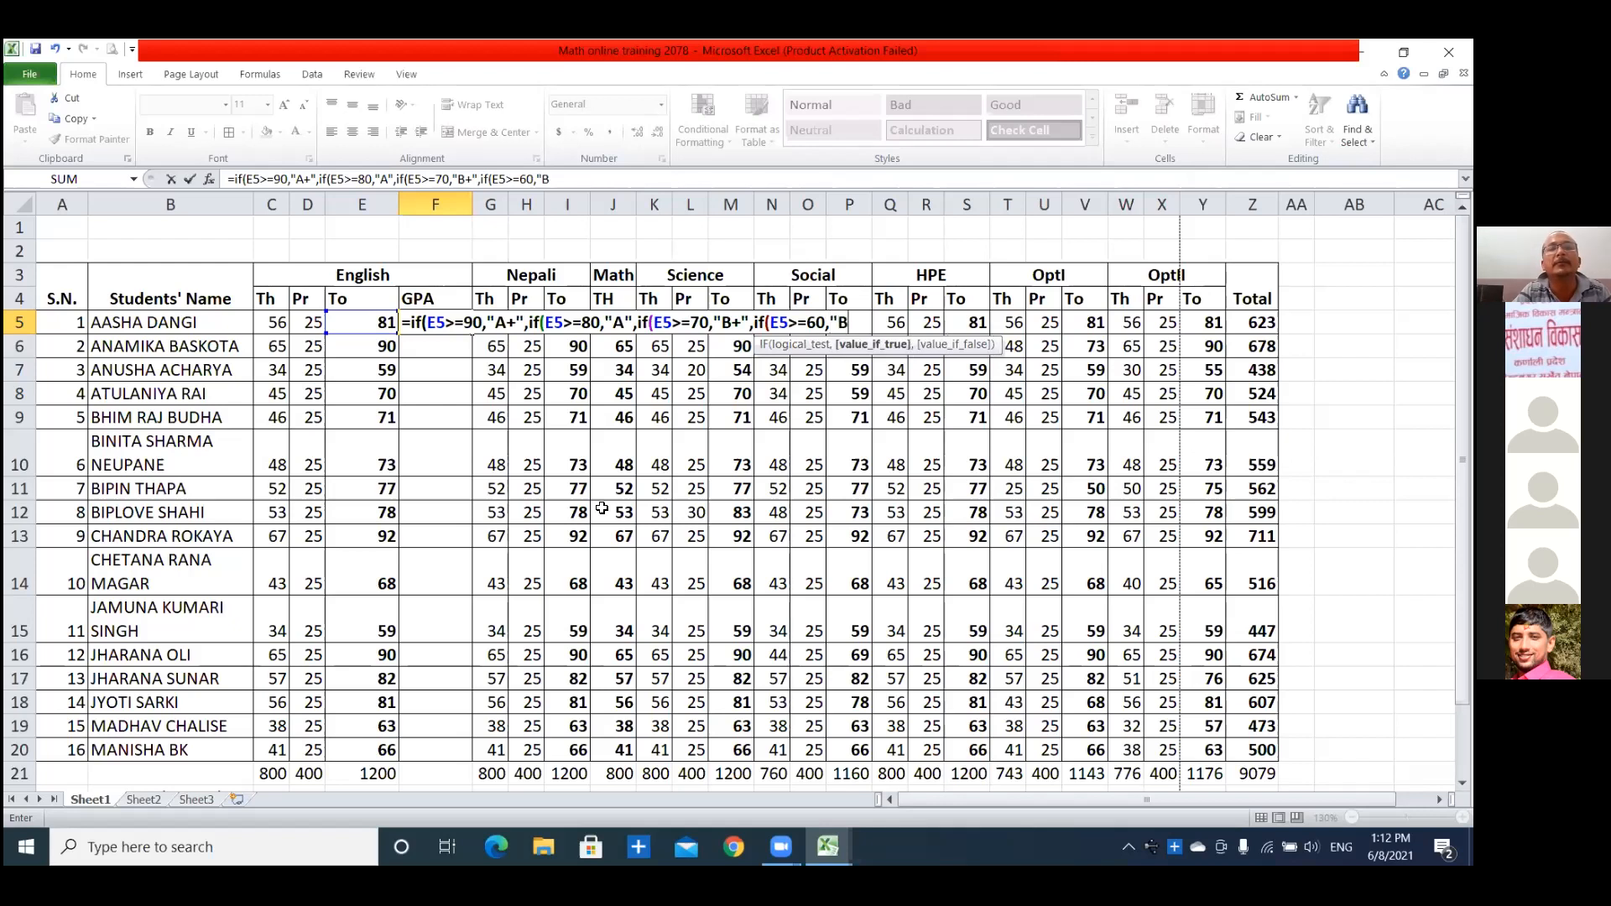
text(",if)
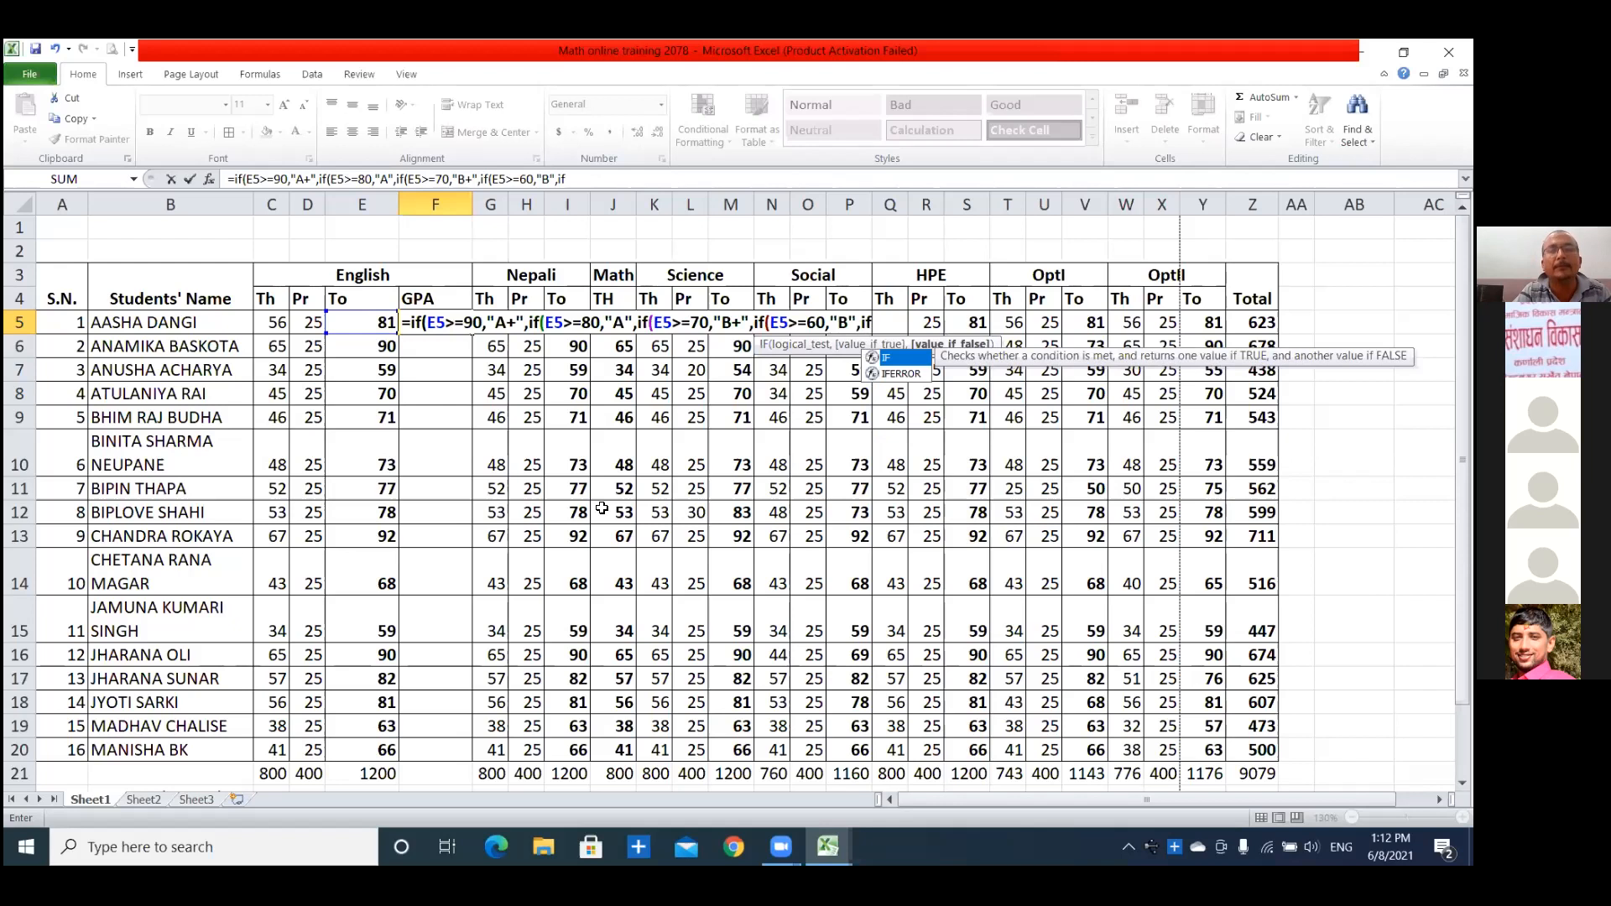
text(()
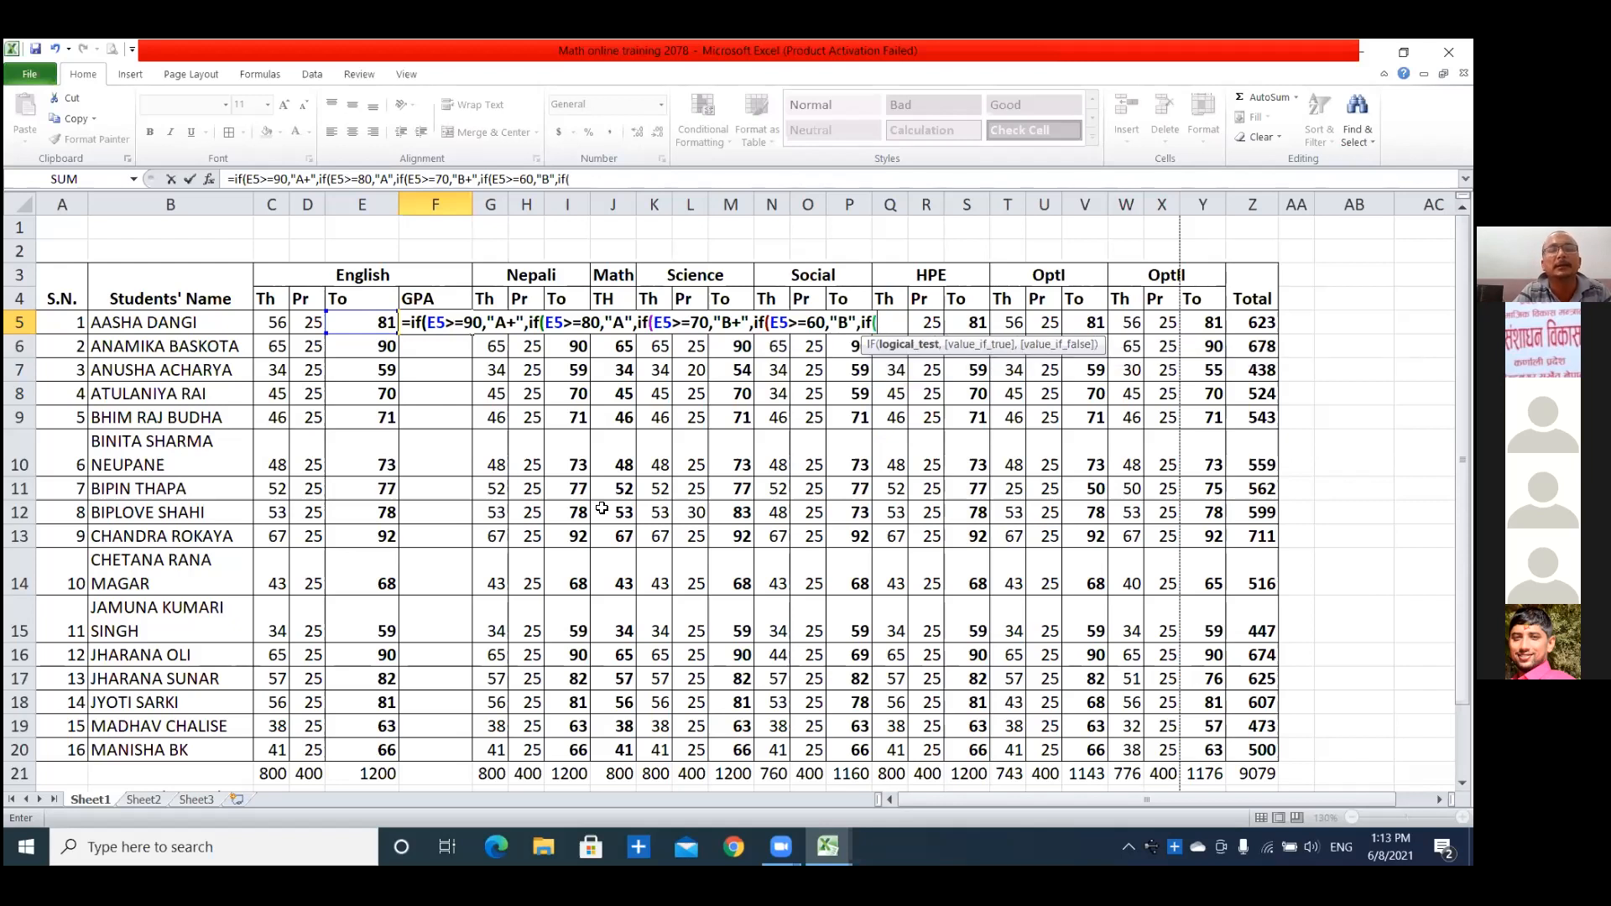
text(E5)
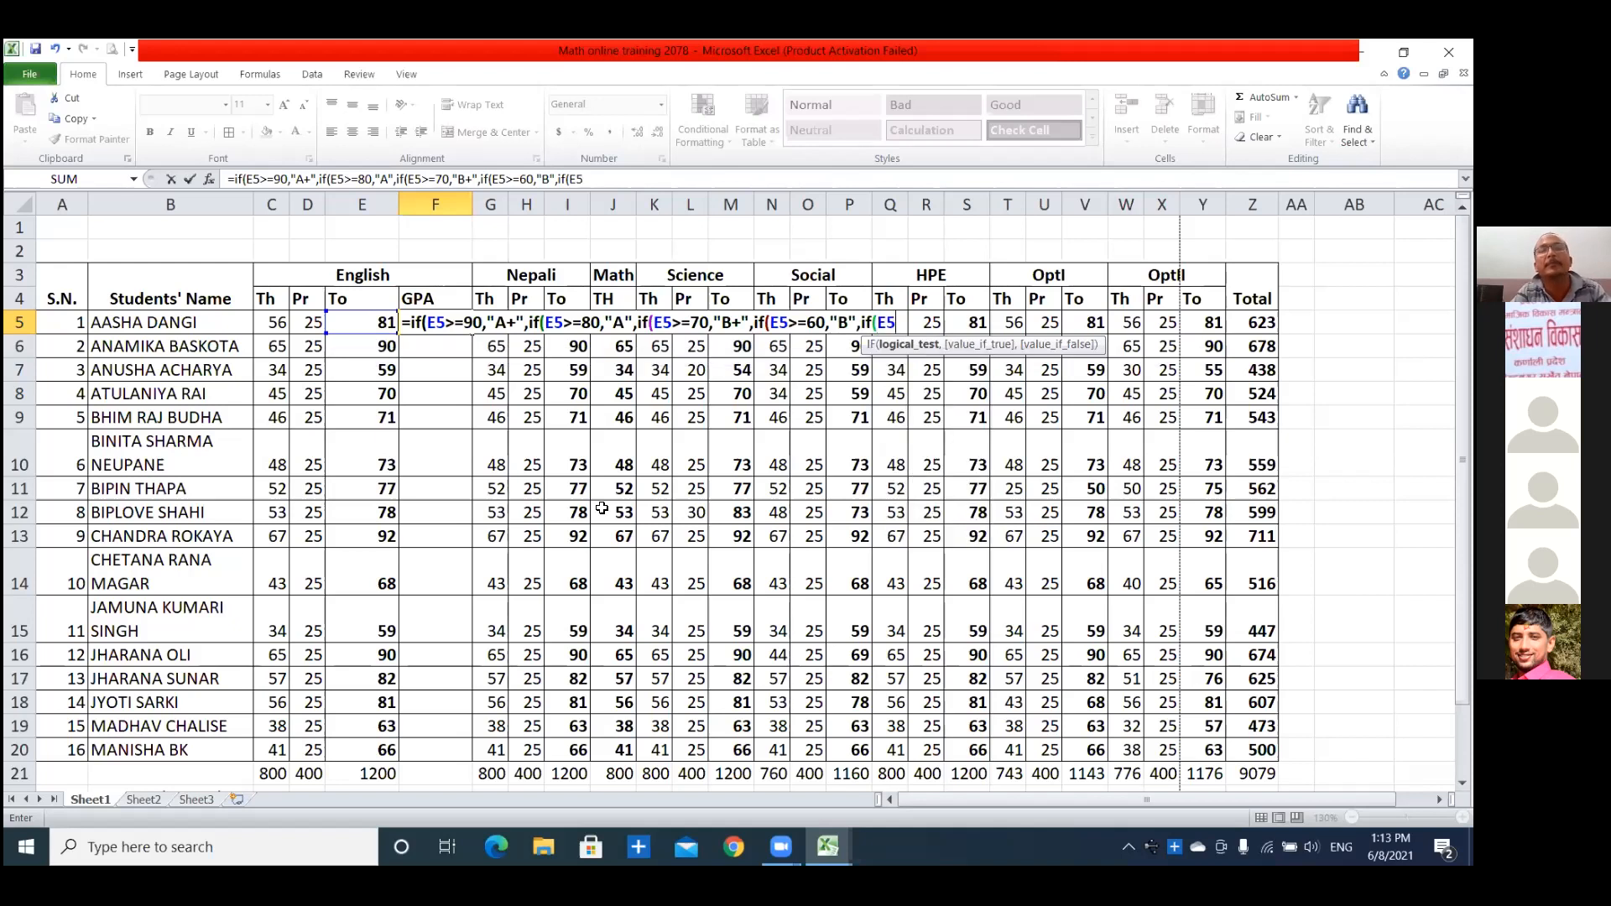
text(>=)
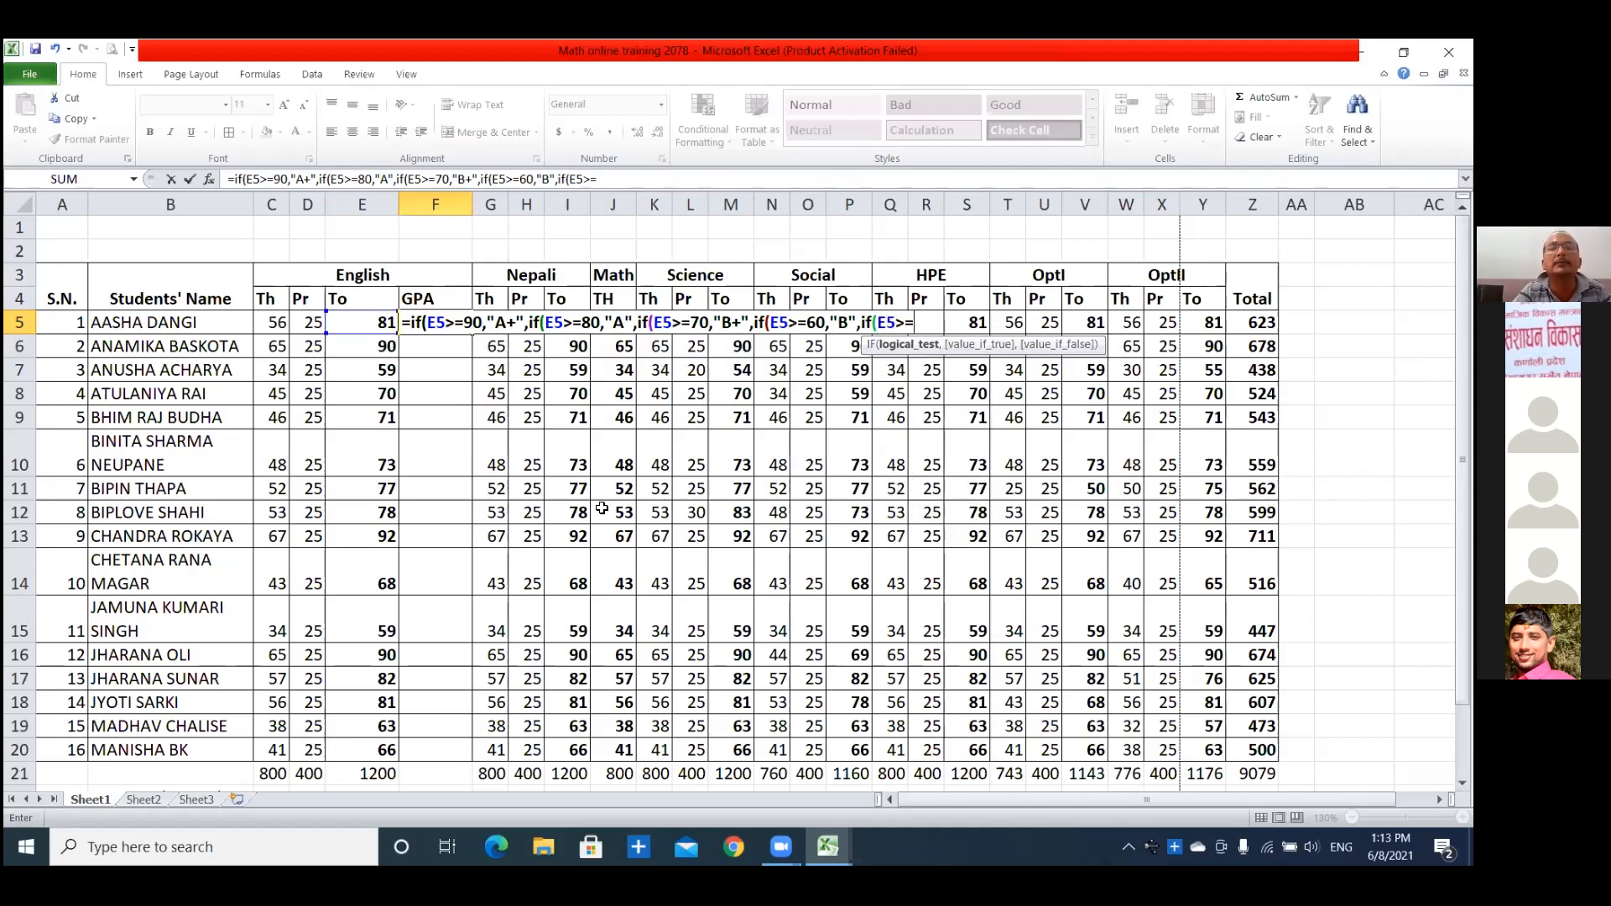
text(50)
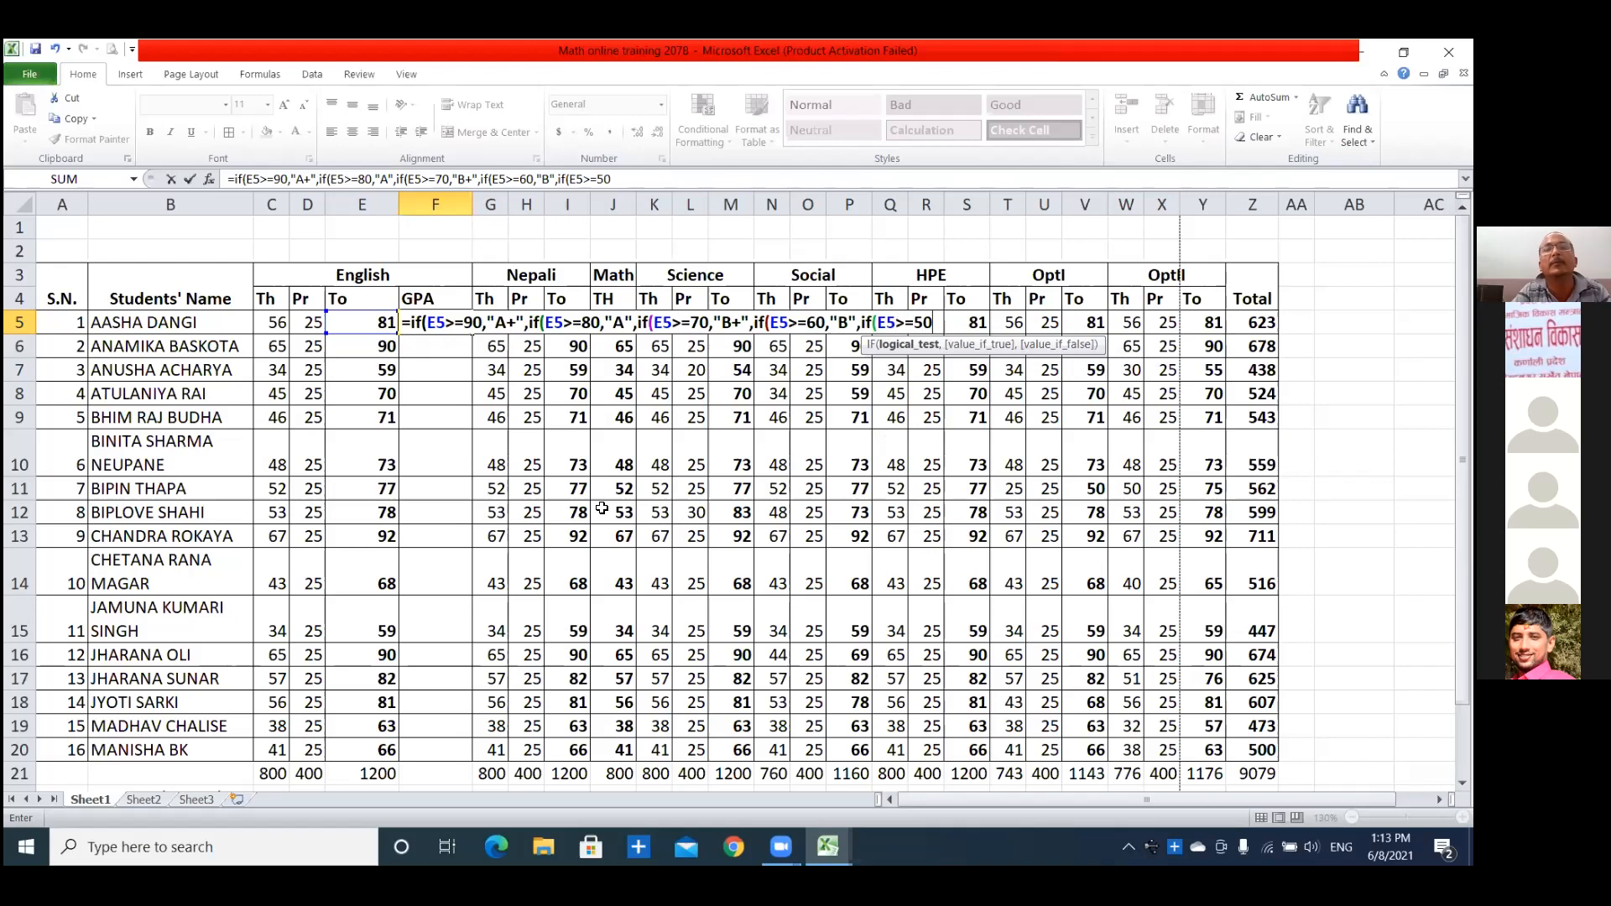
text(,"C+")
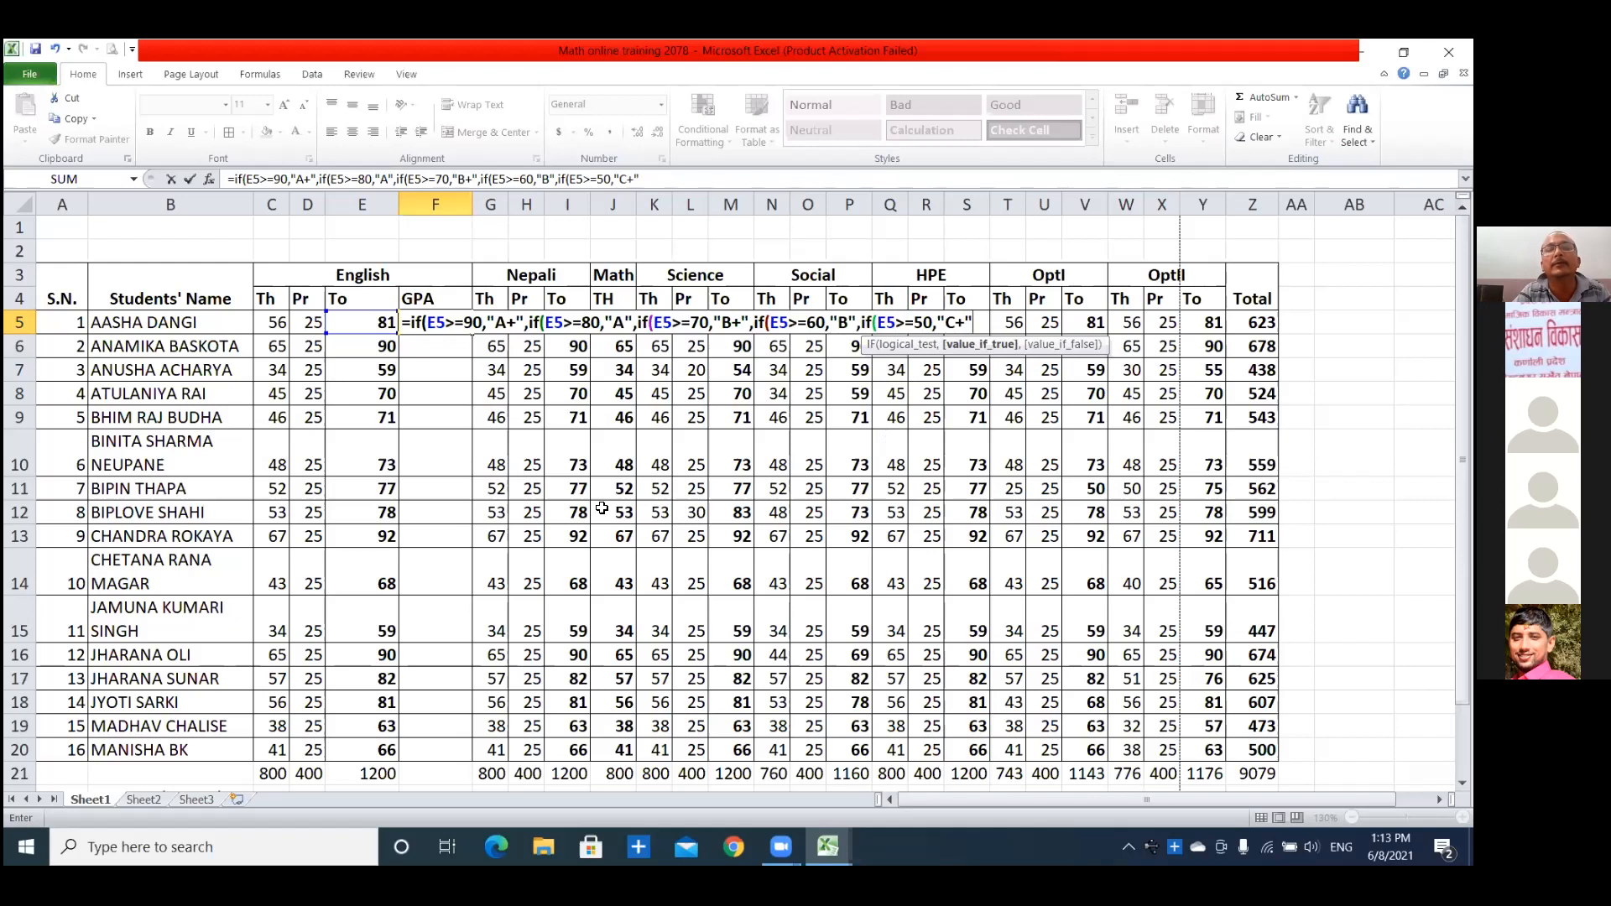
text(,)
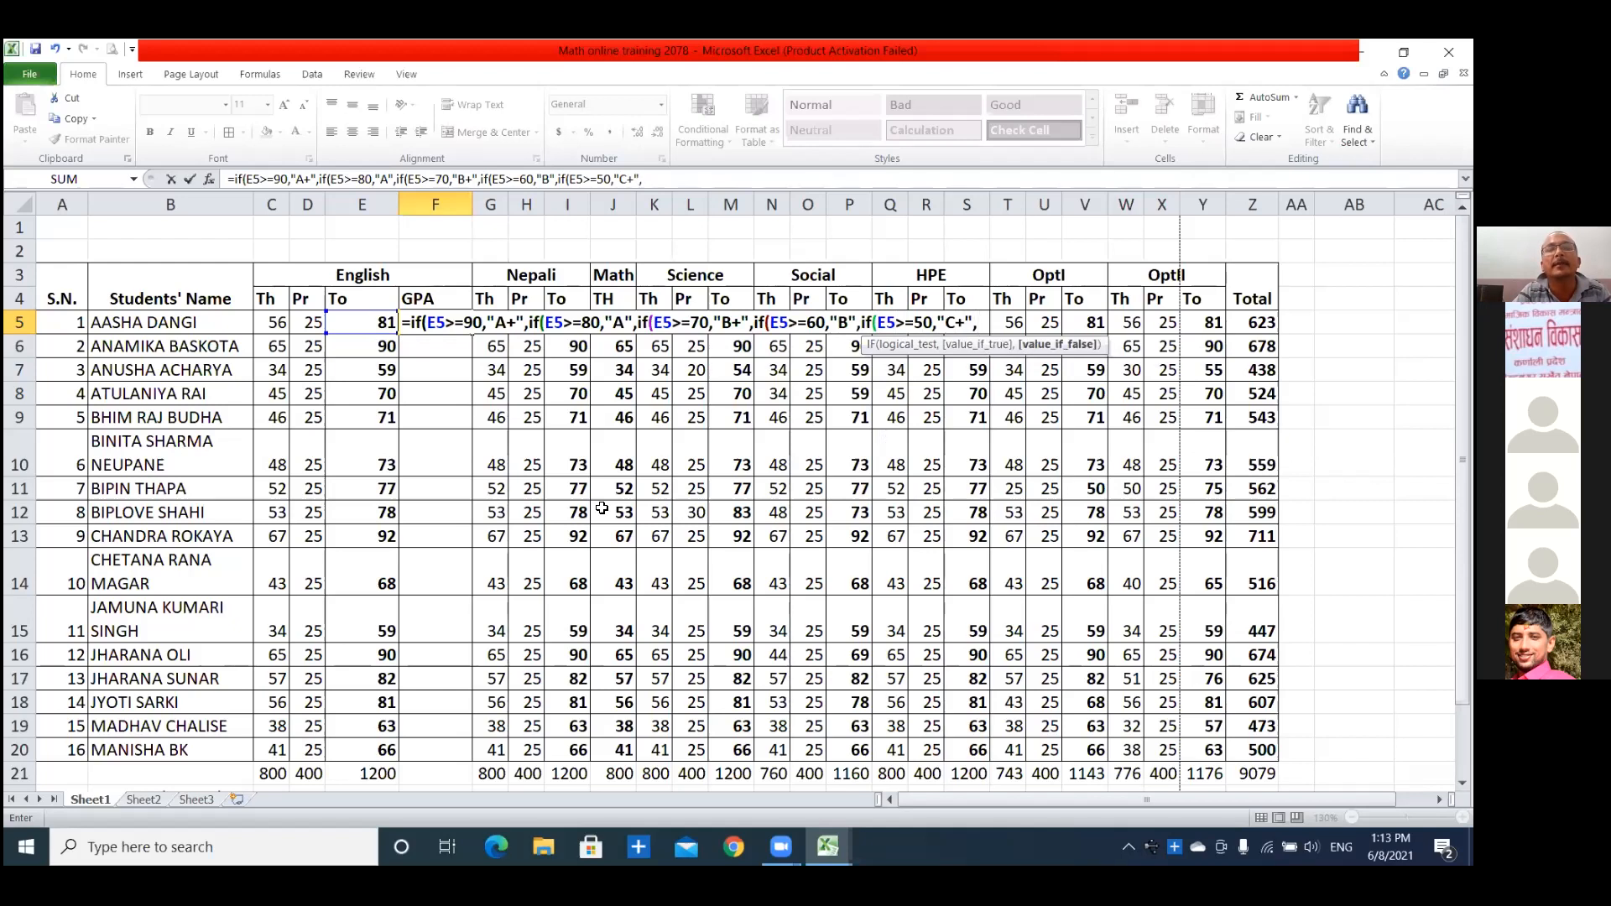
text(if()
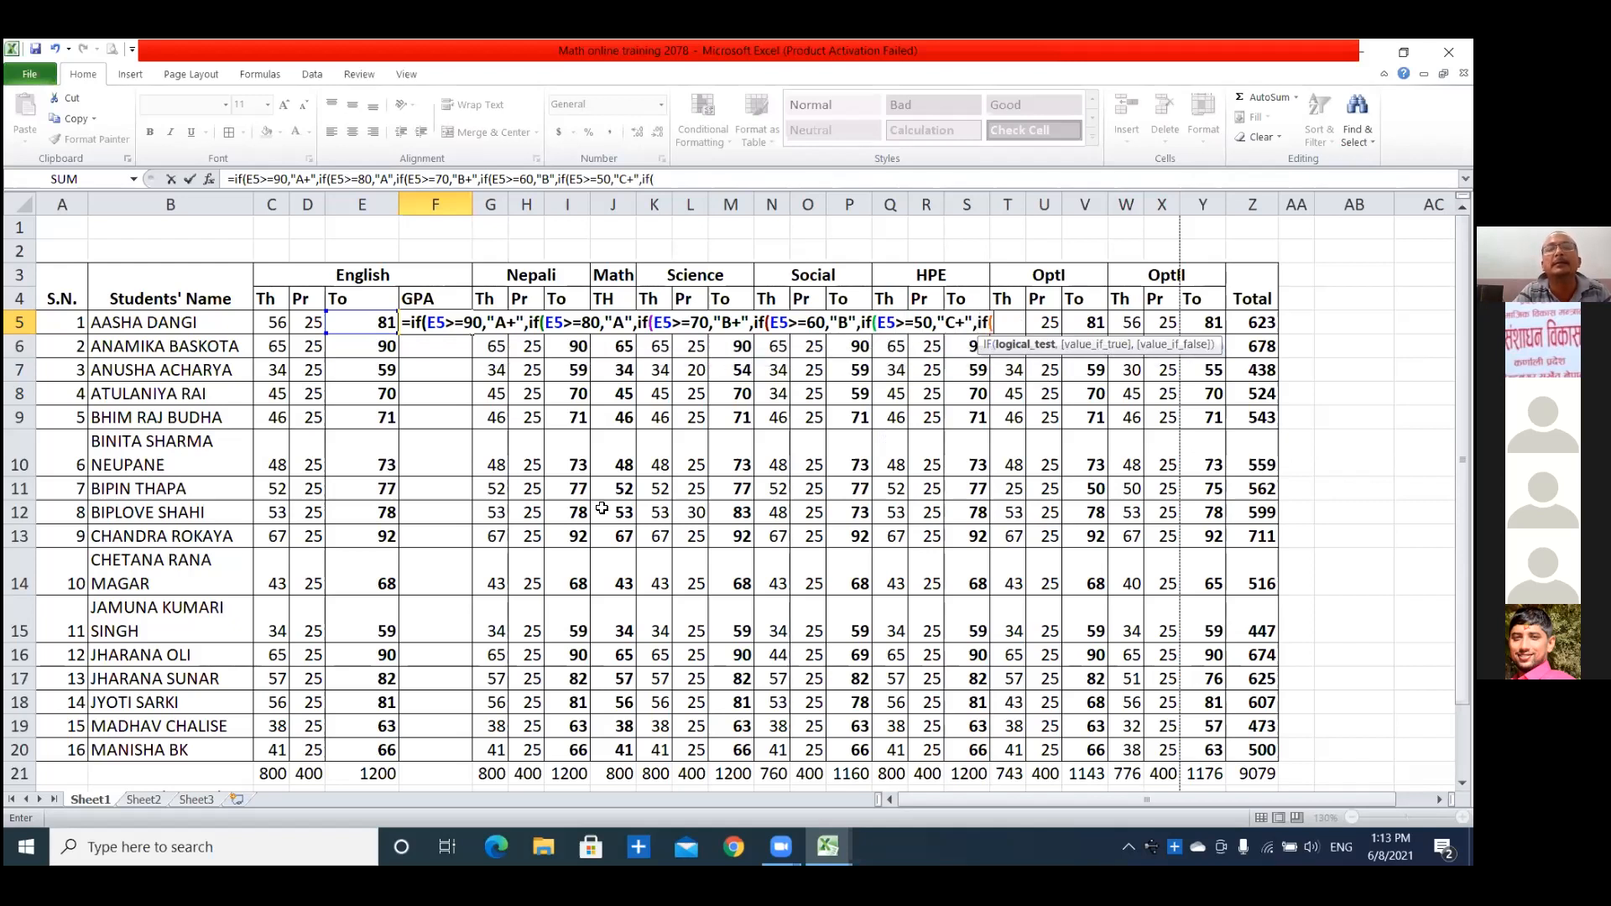
text(E)
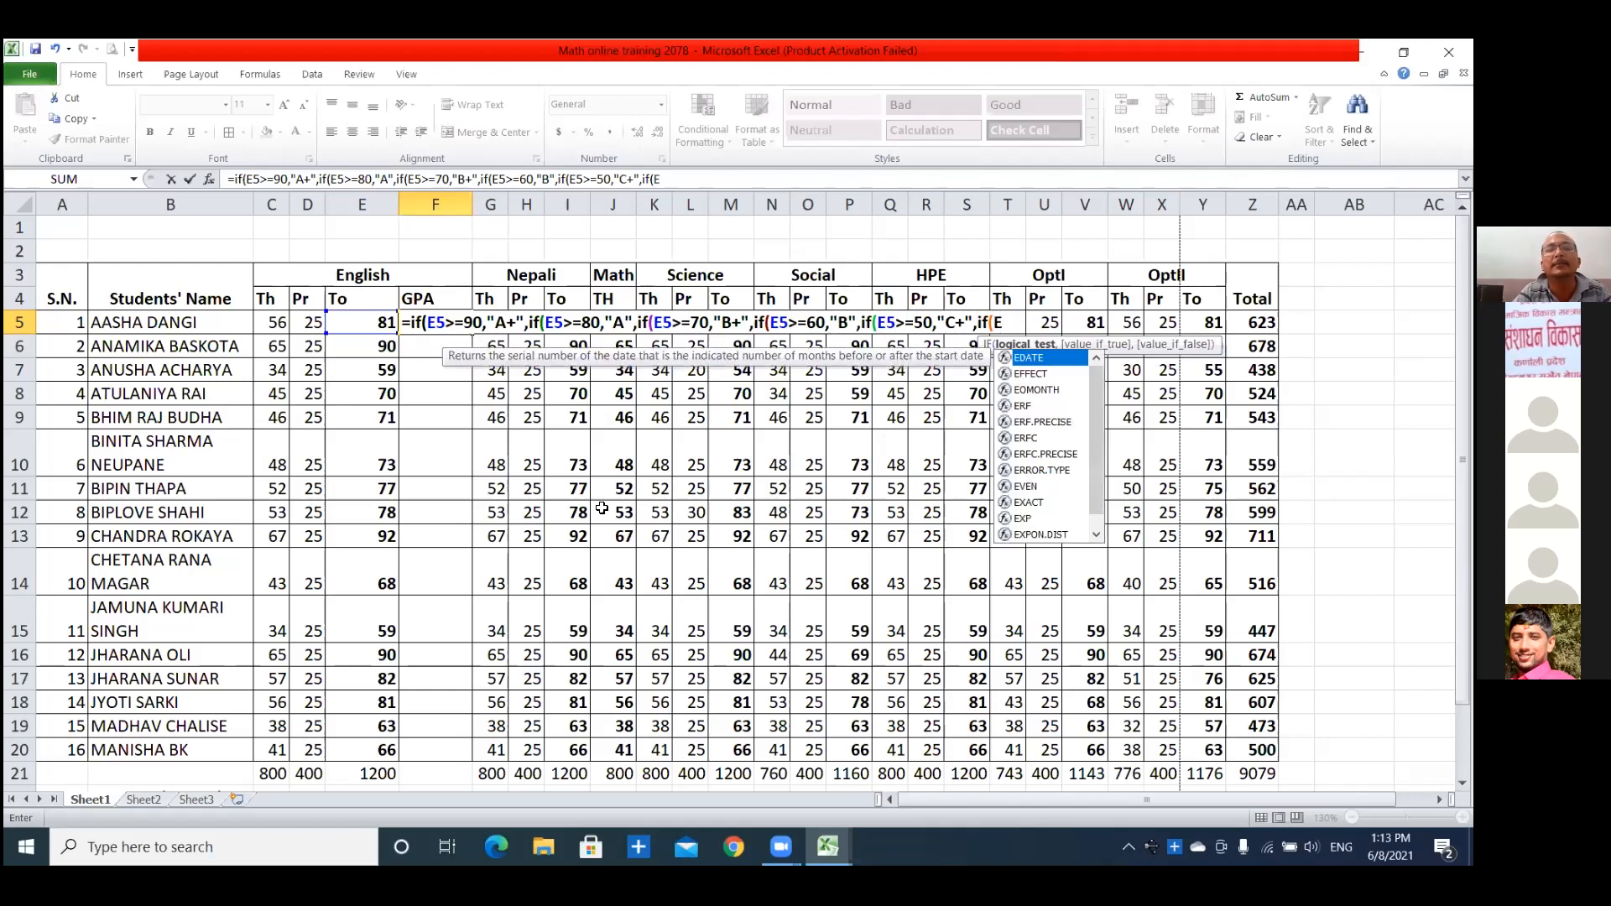
text(5)
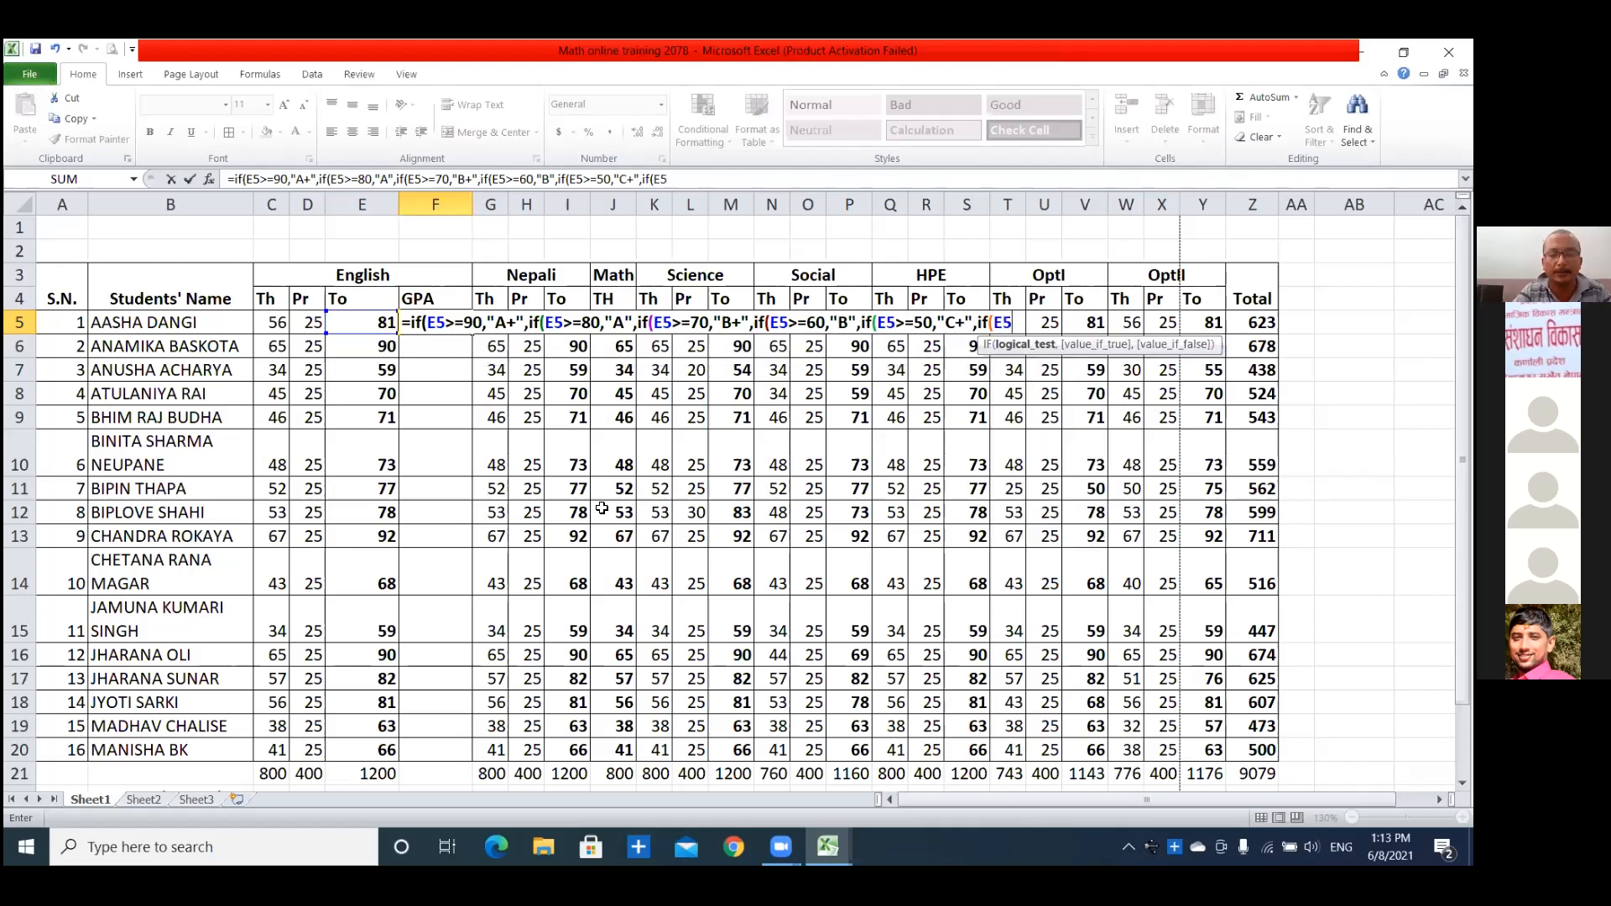
text(>=)
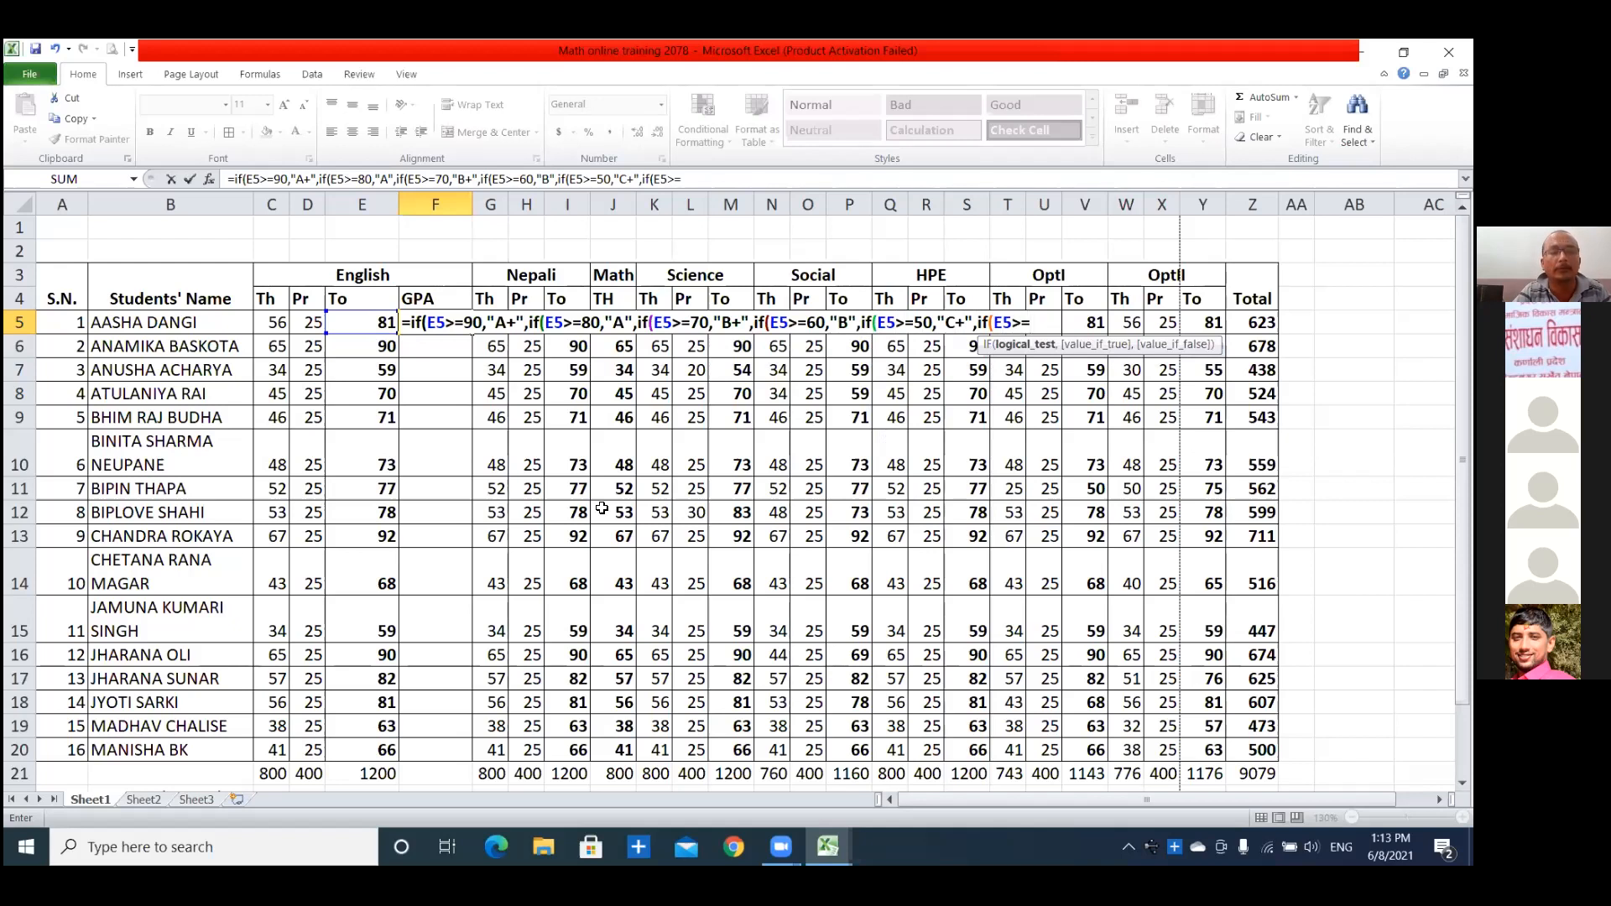
text(40,"C)
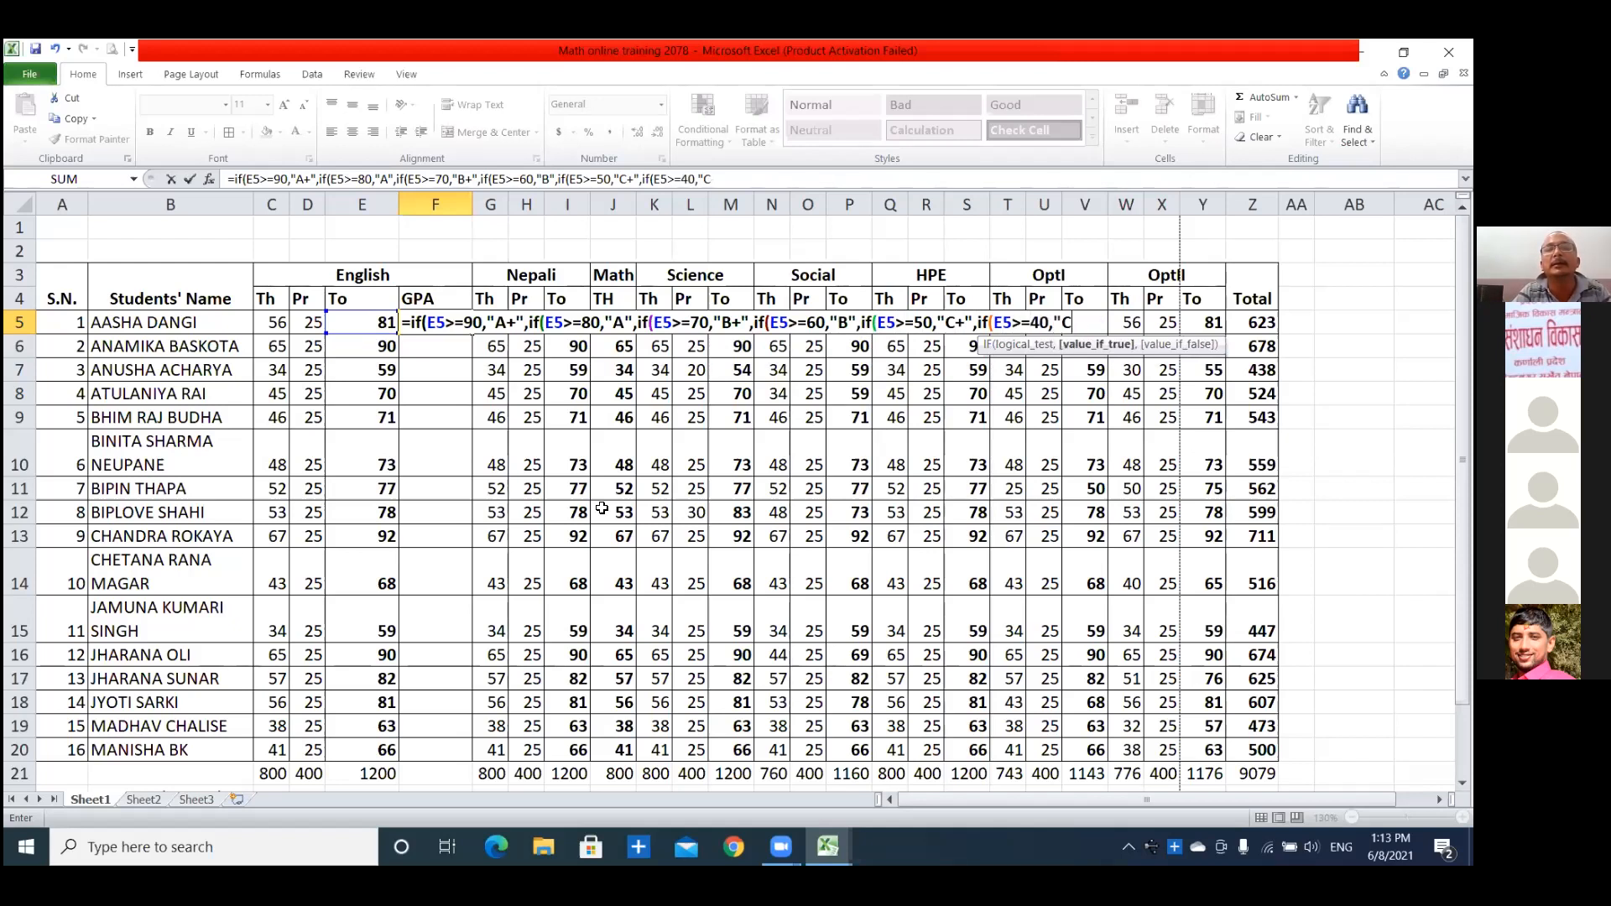
text(",if)
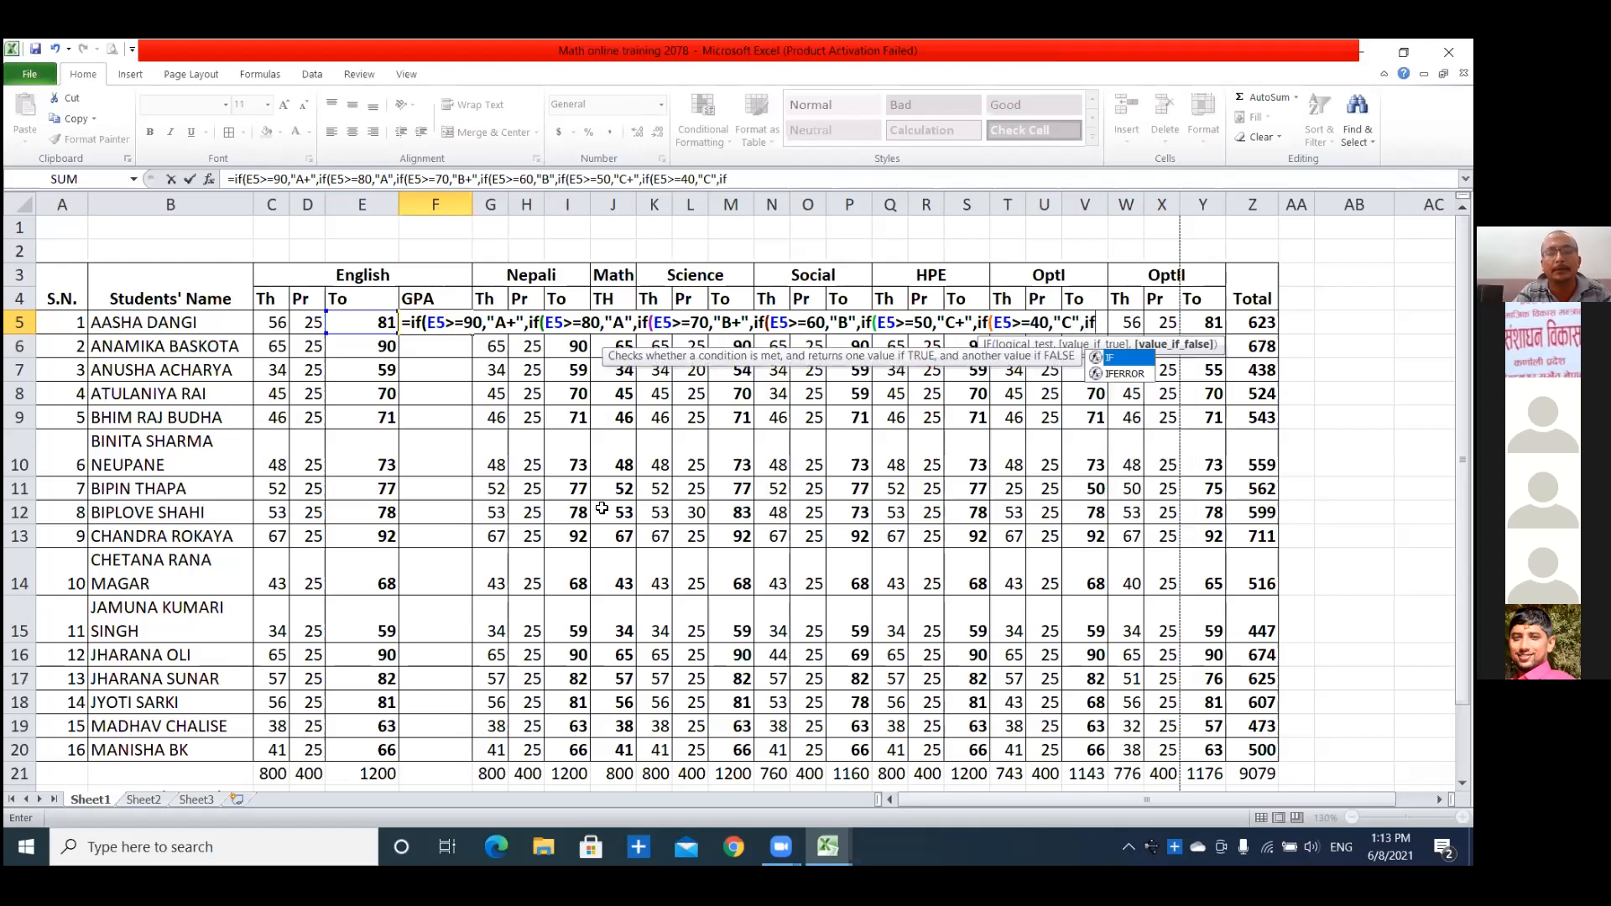
text((E5)
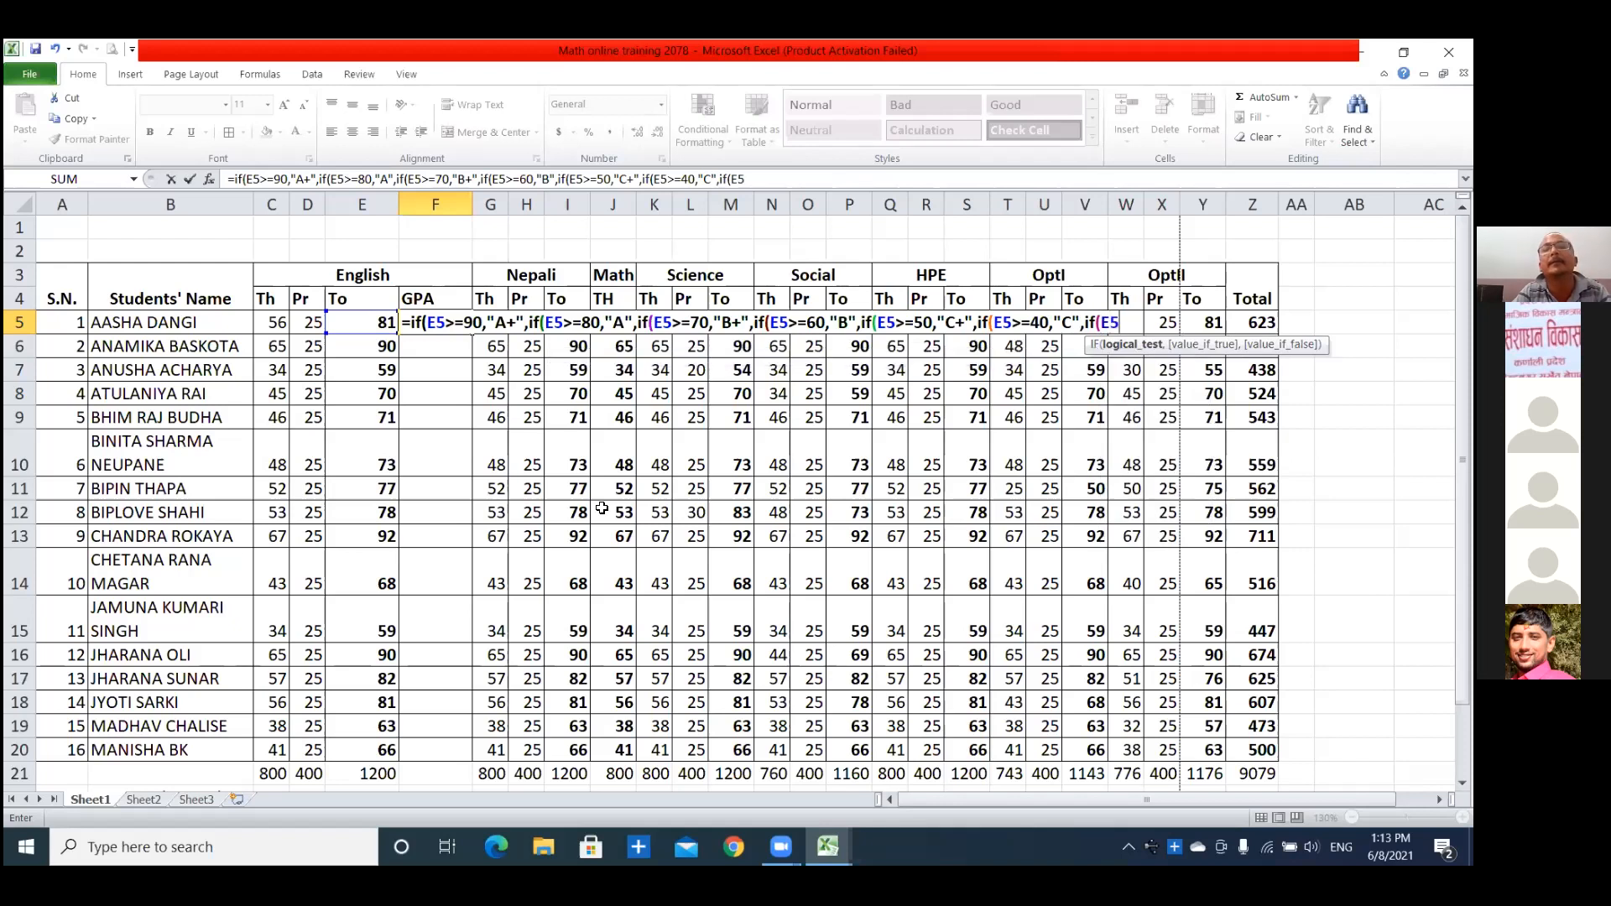
text(>=)
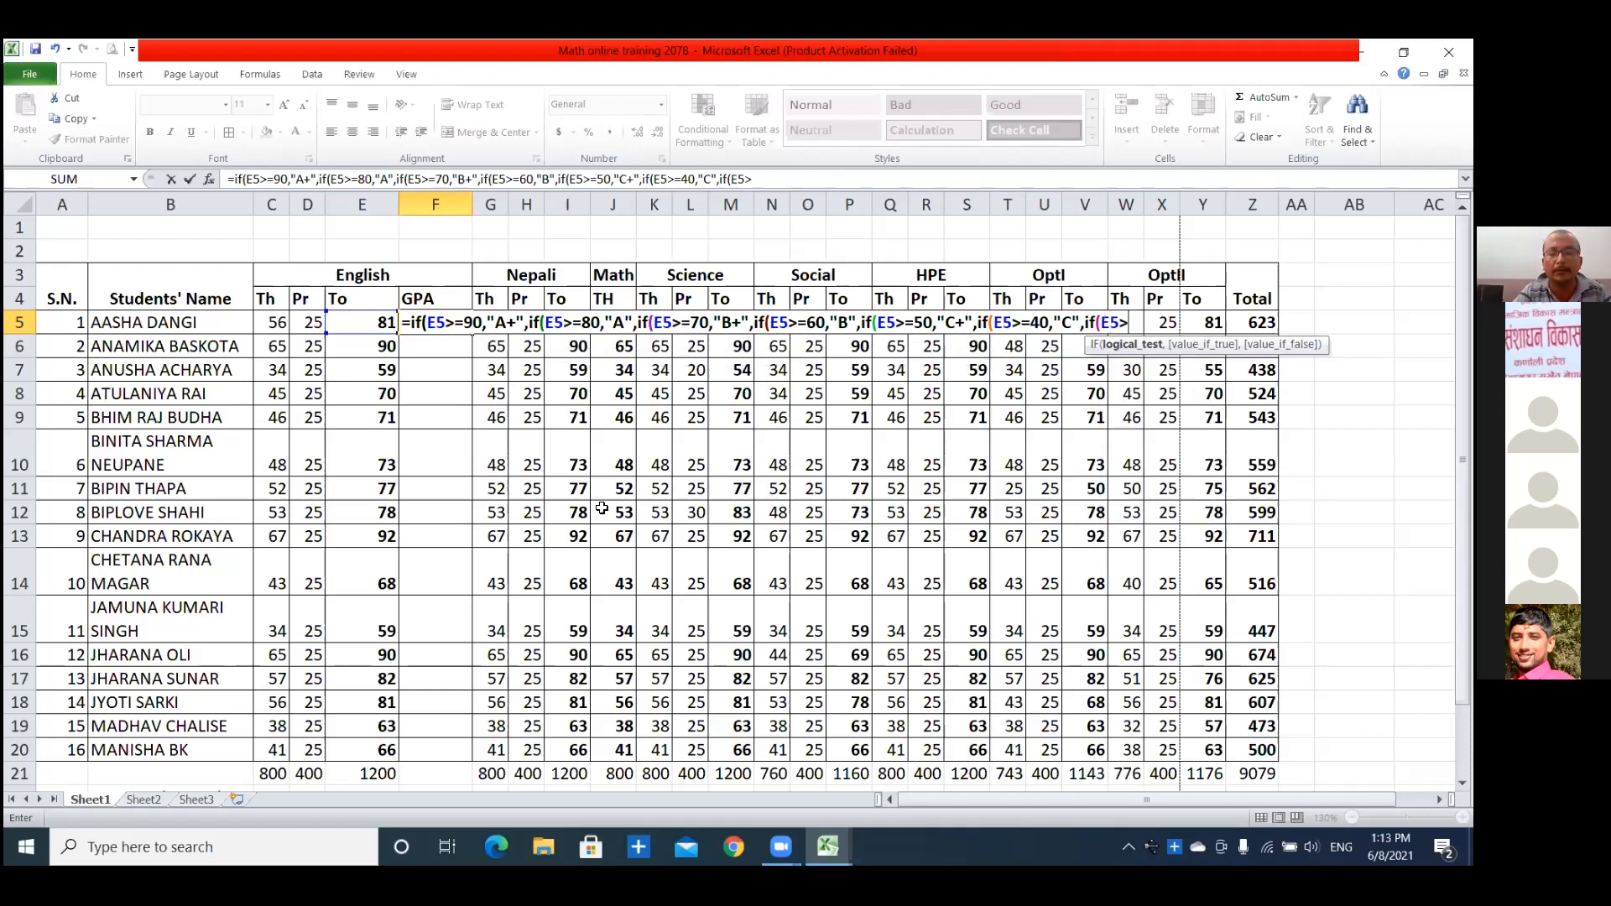
text(3)
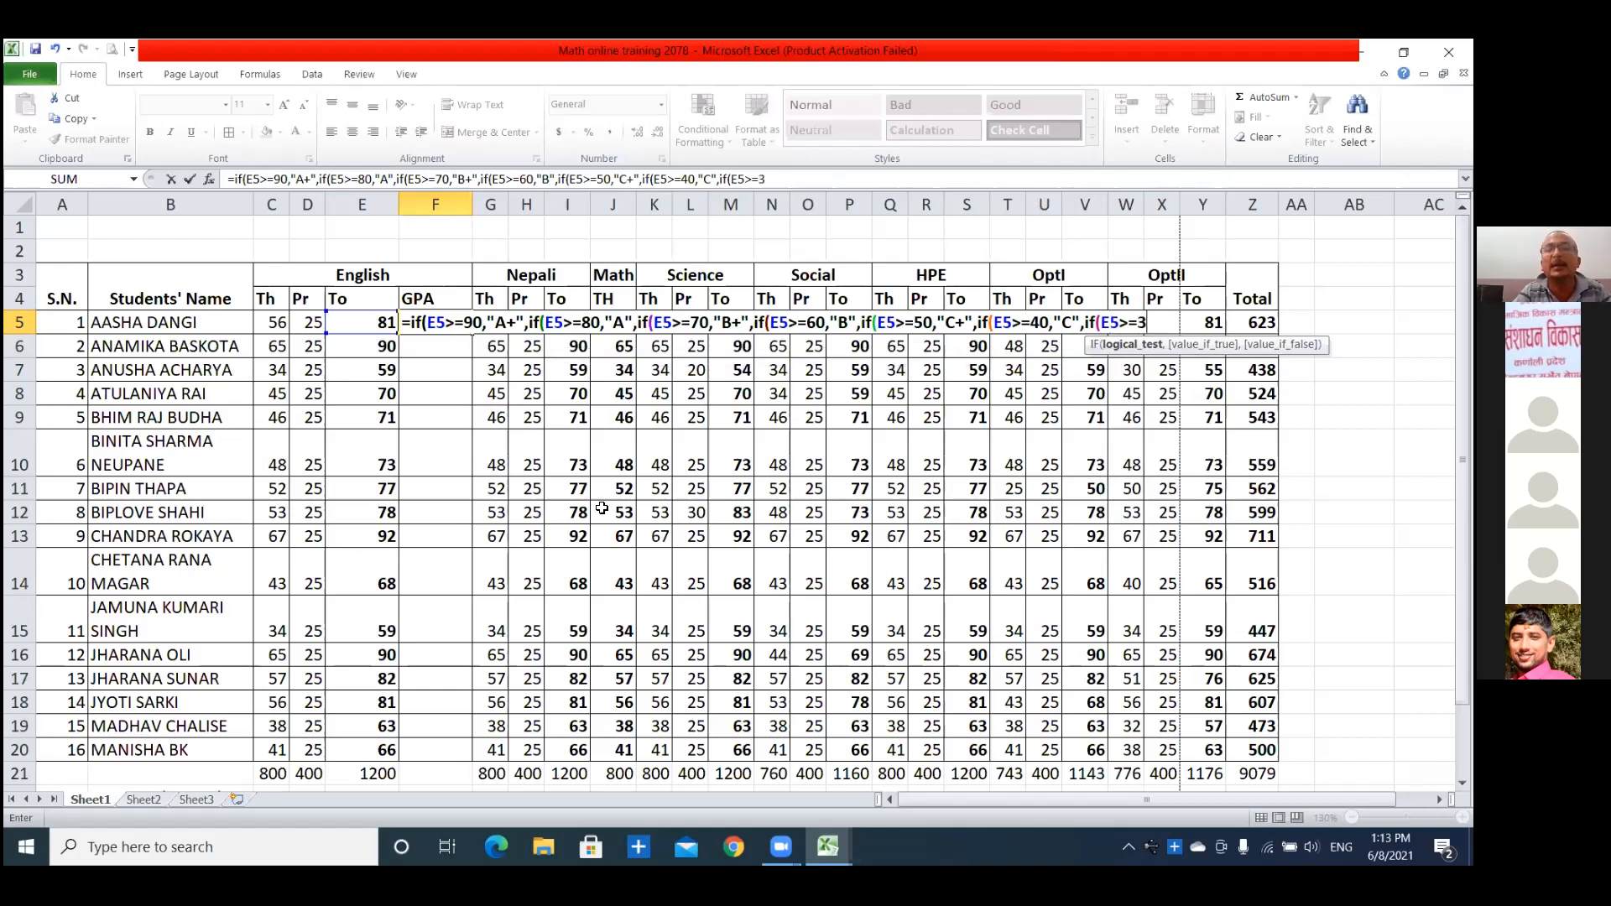
text(0,"D)
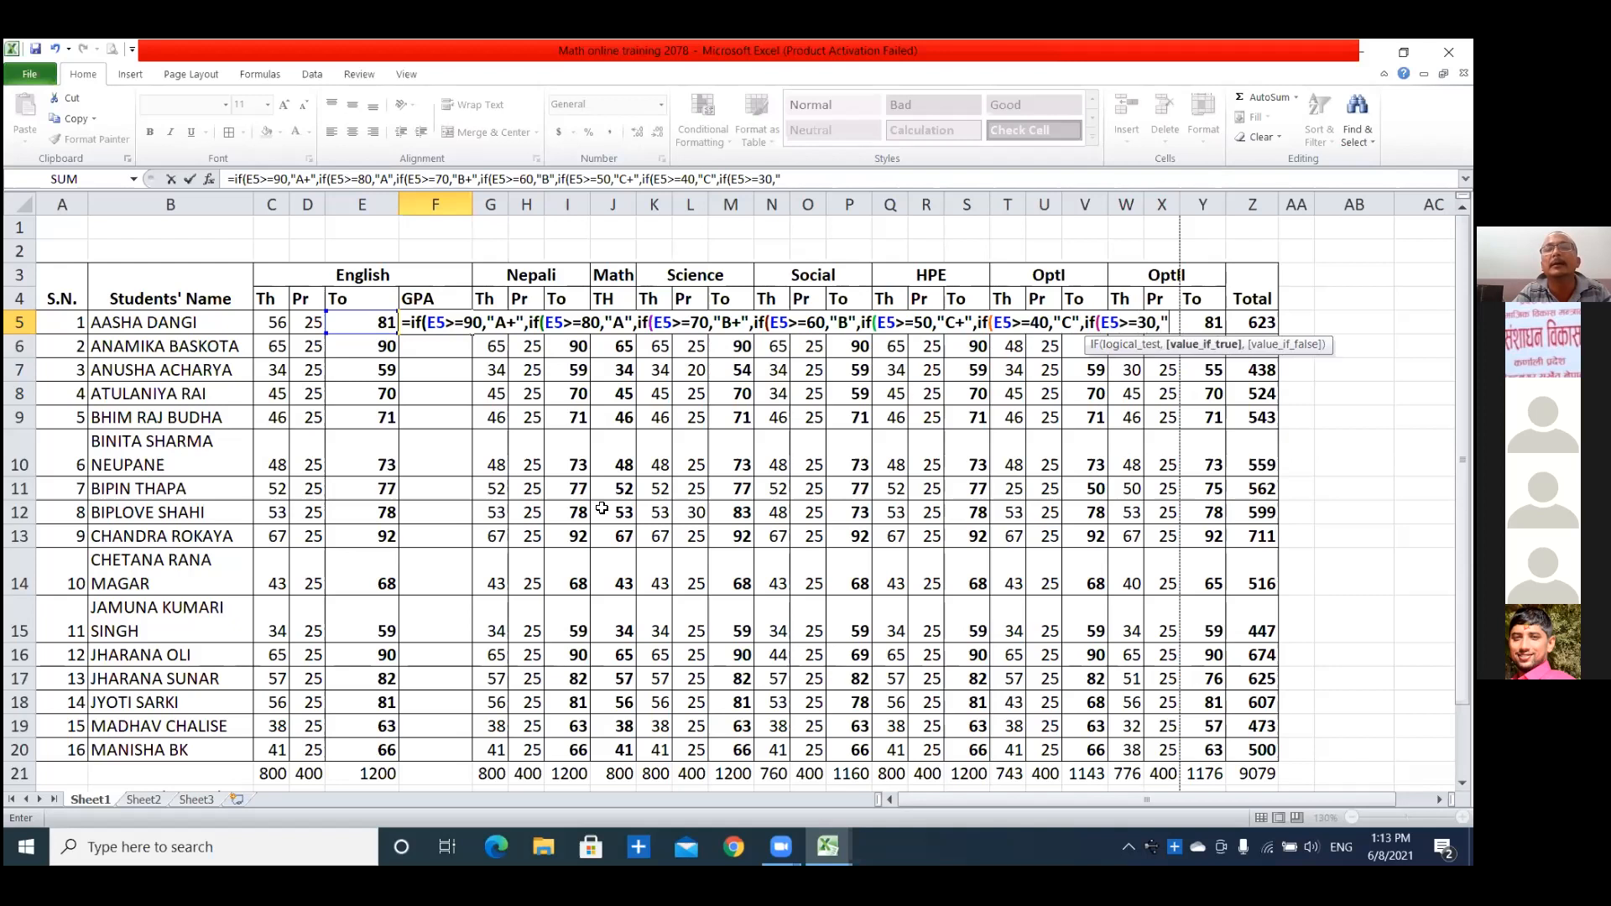
text(+",if)
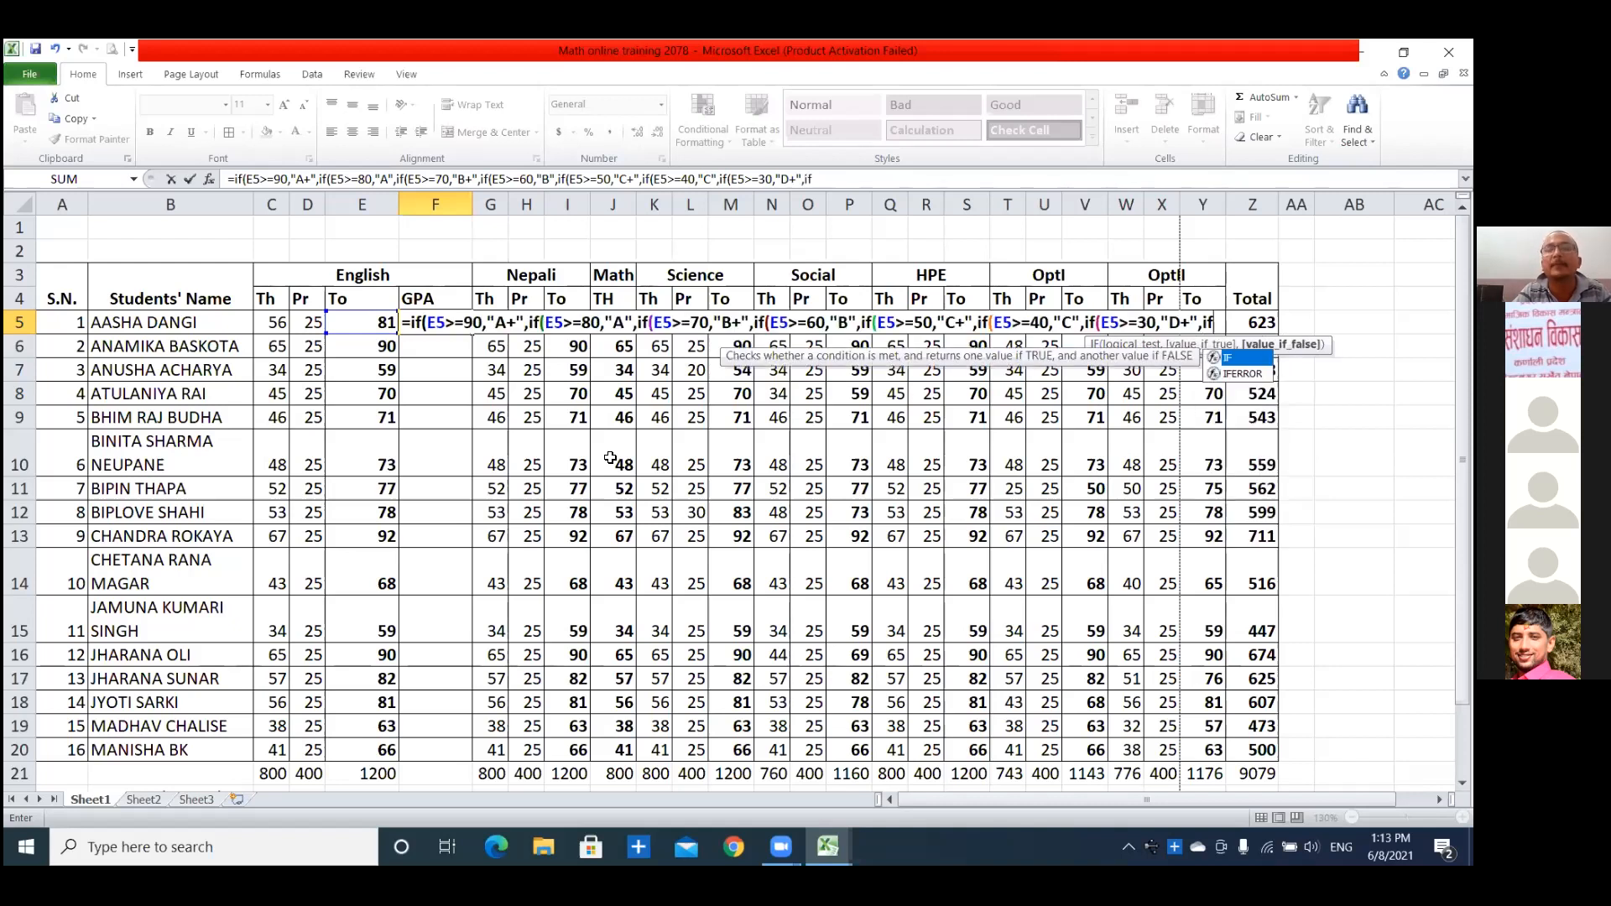
text(()
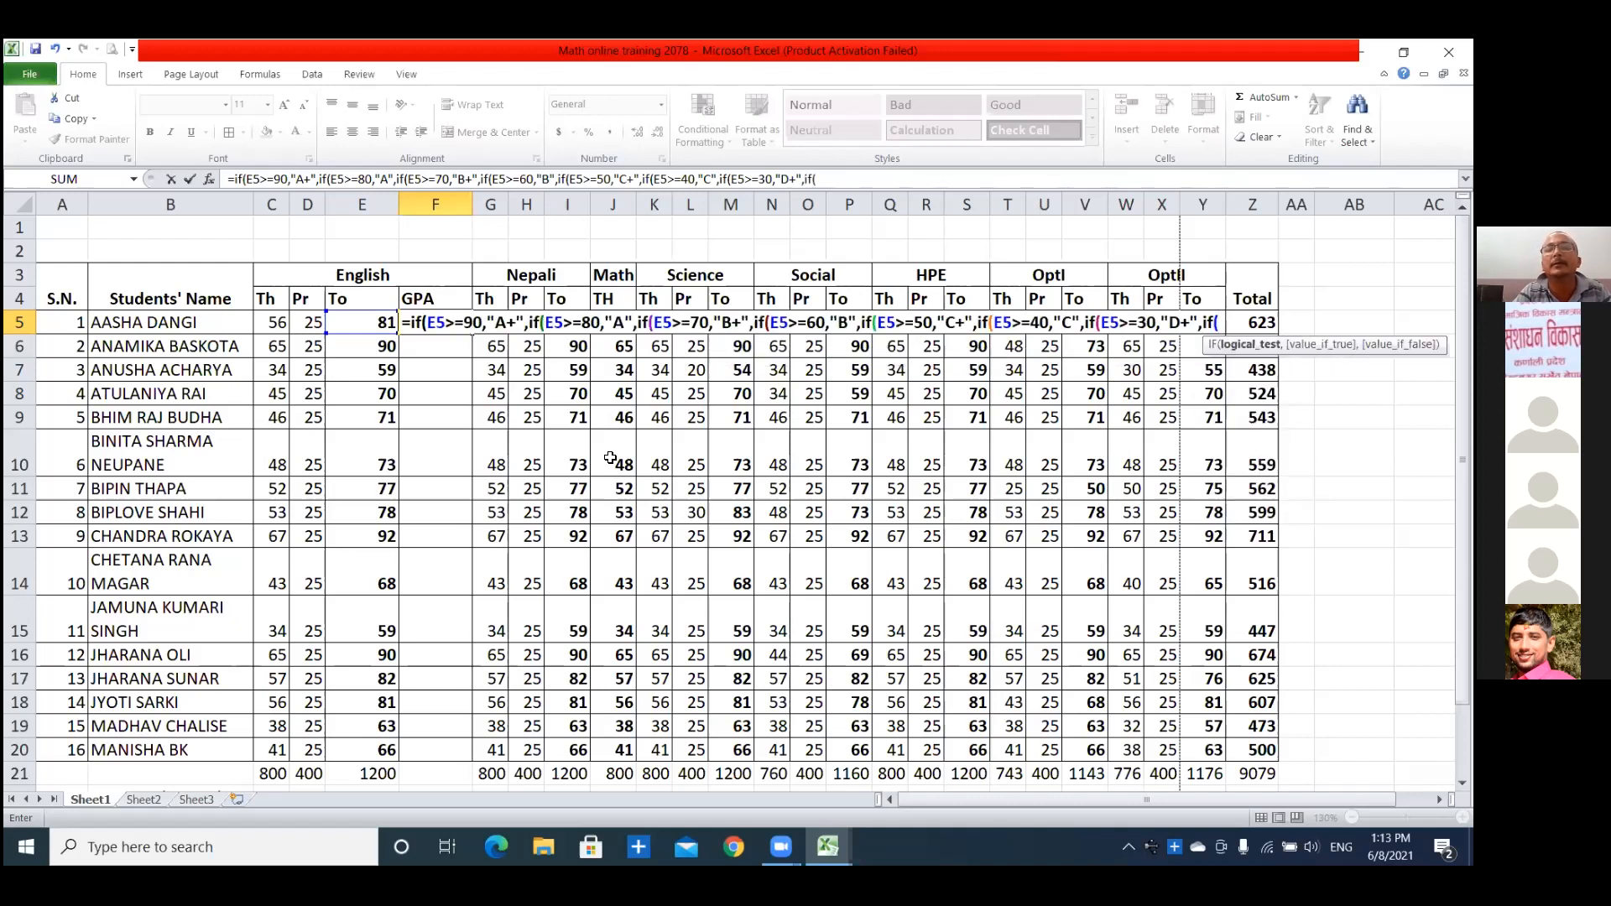
text(E5)
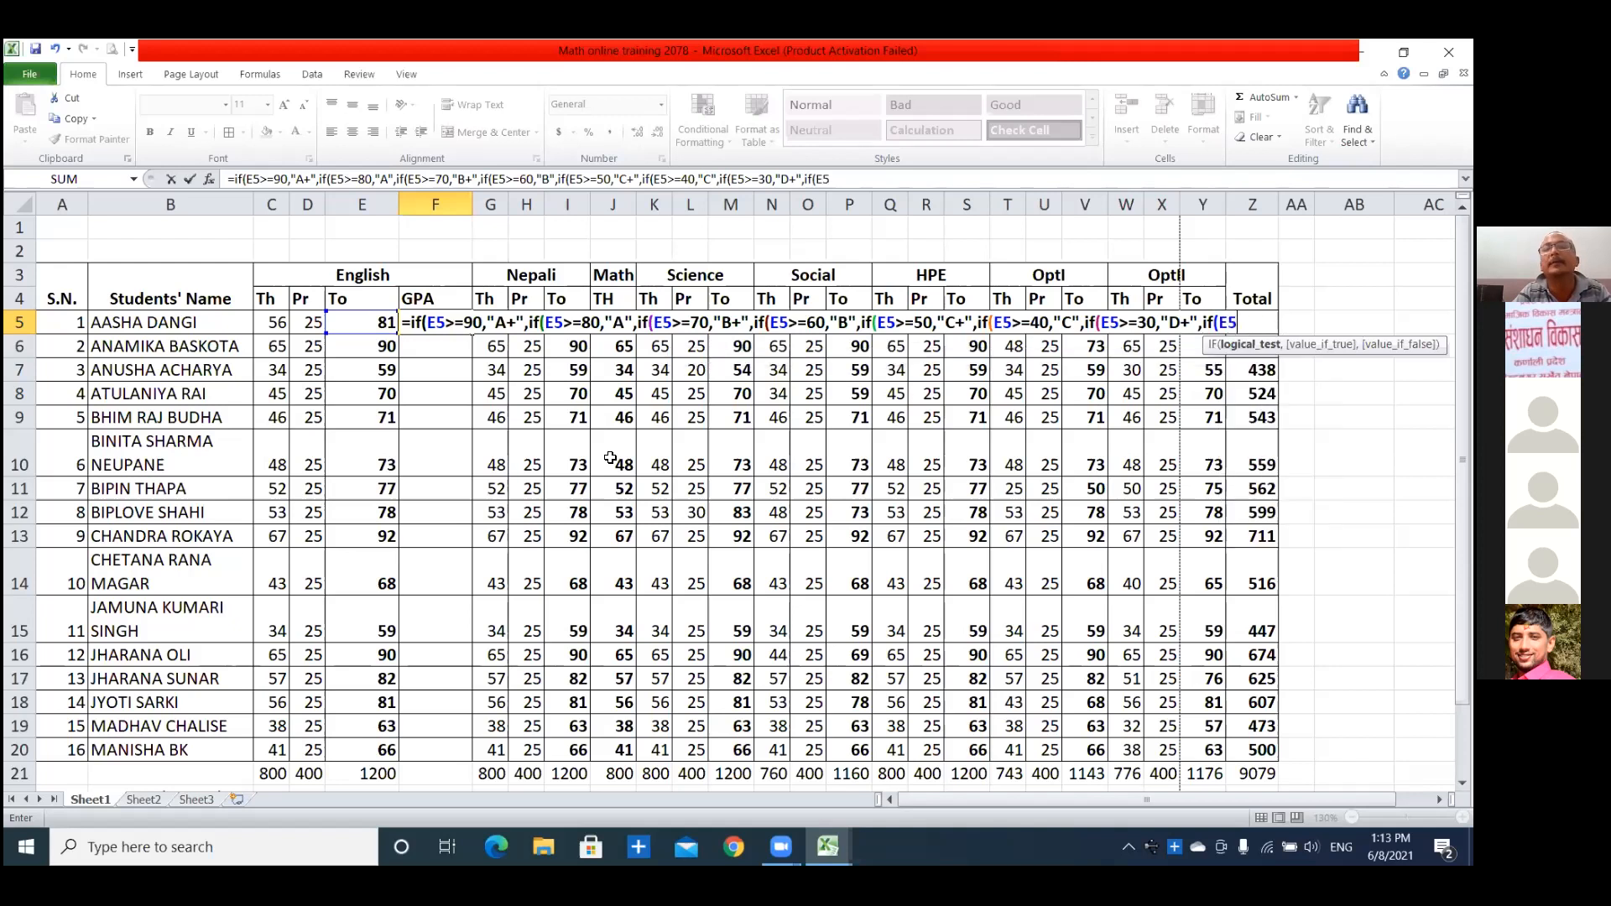
text(>)
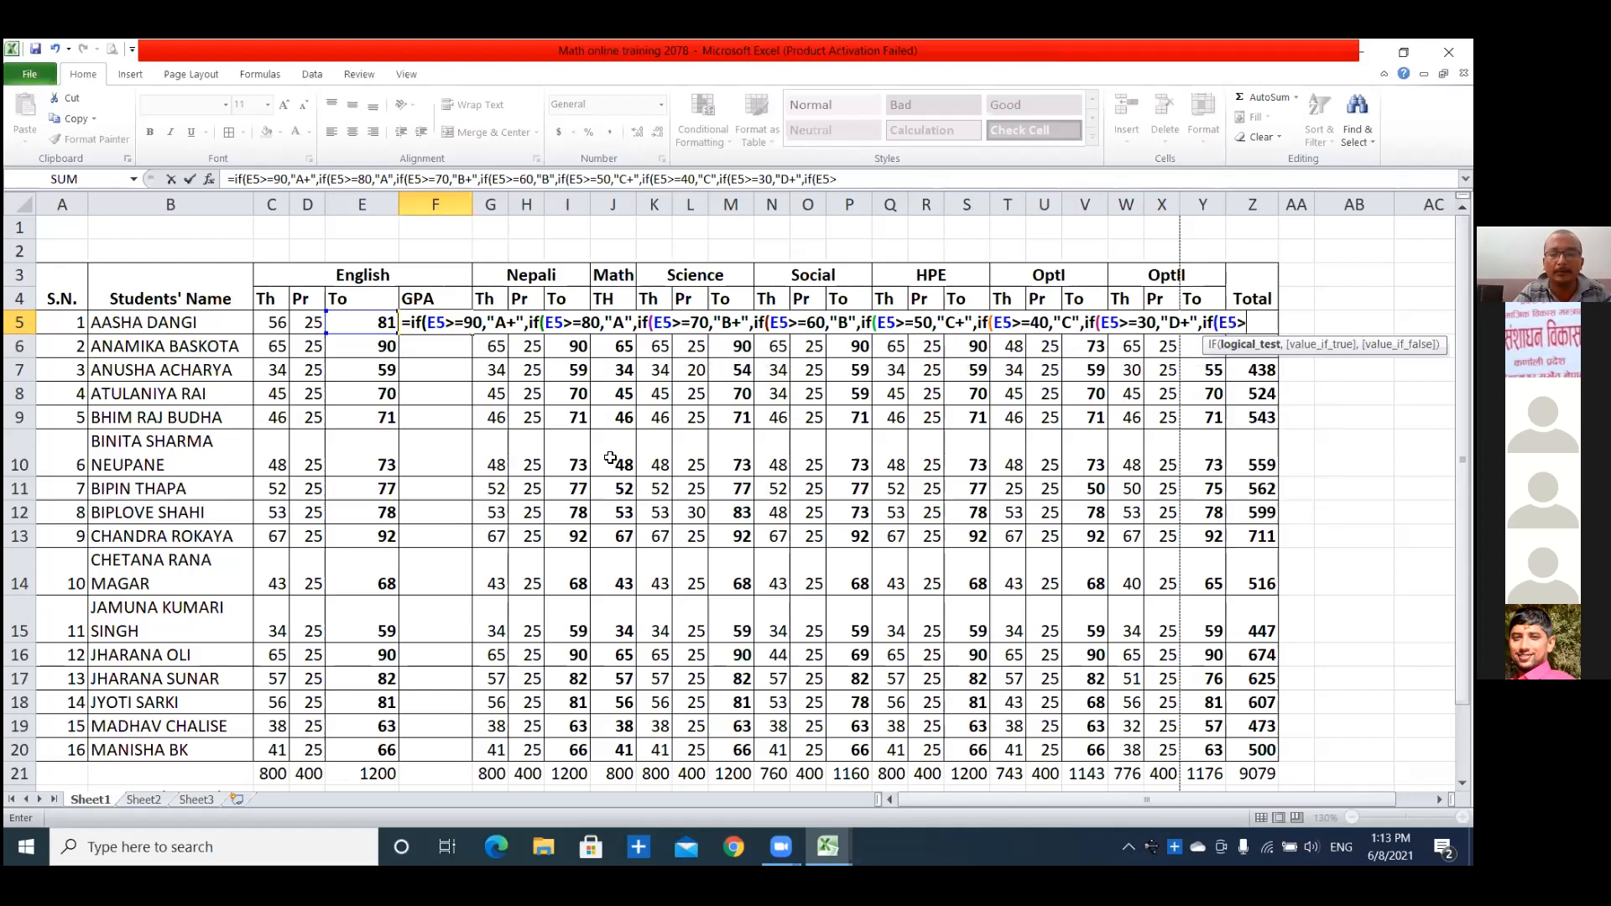
text(=)
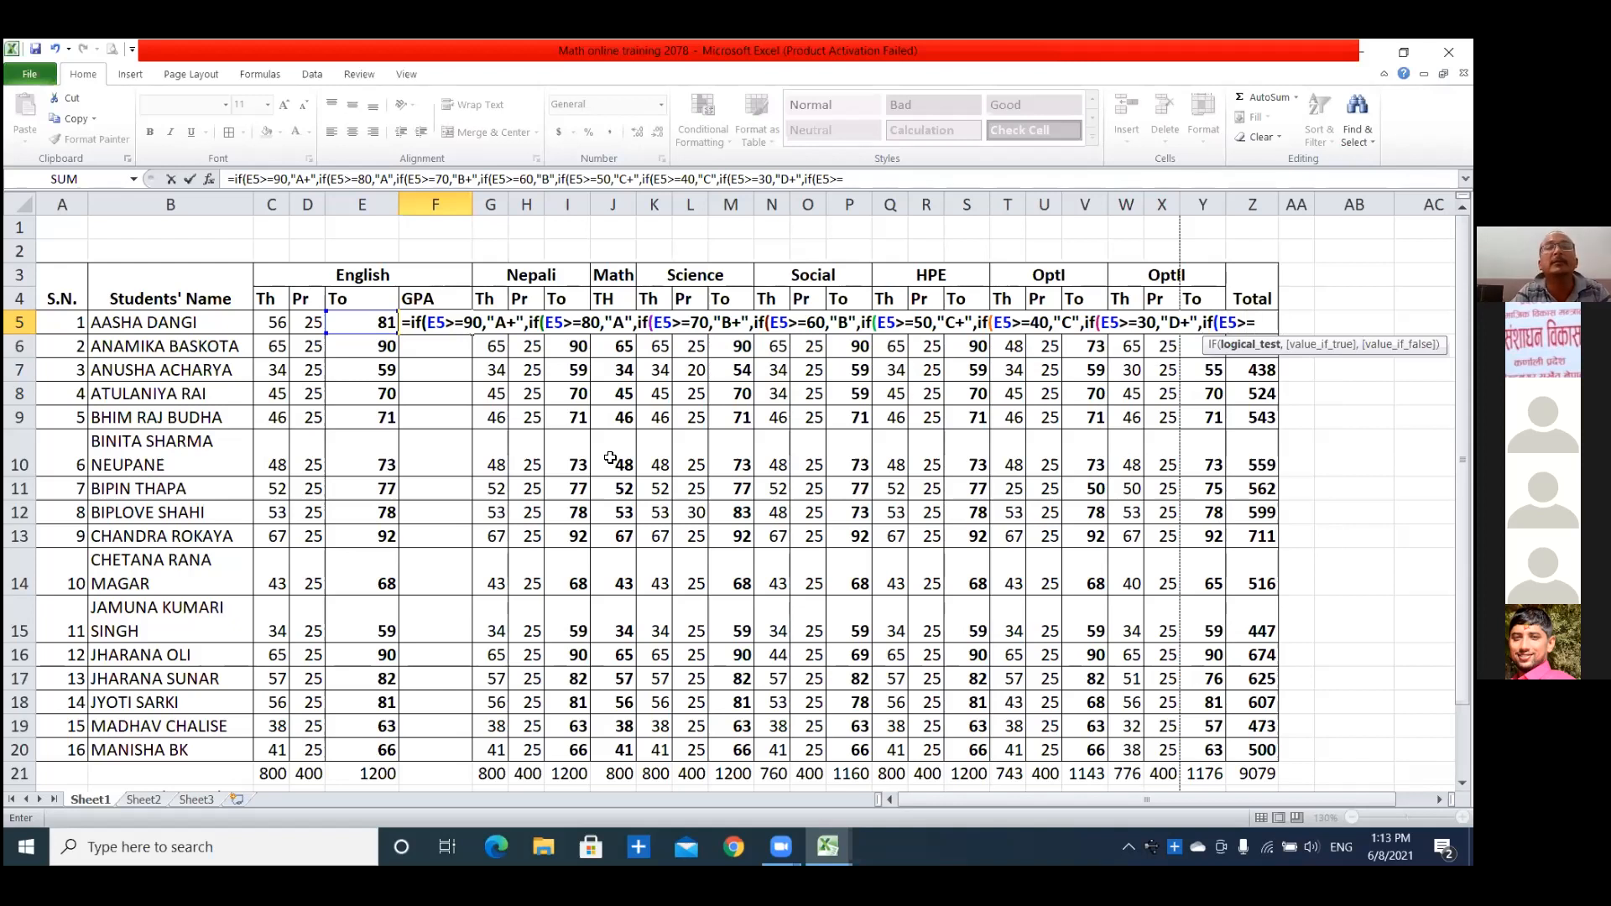
Nest an eighth IF in the F5 formula that returns "D" when E5>=20.
text(20,)
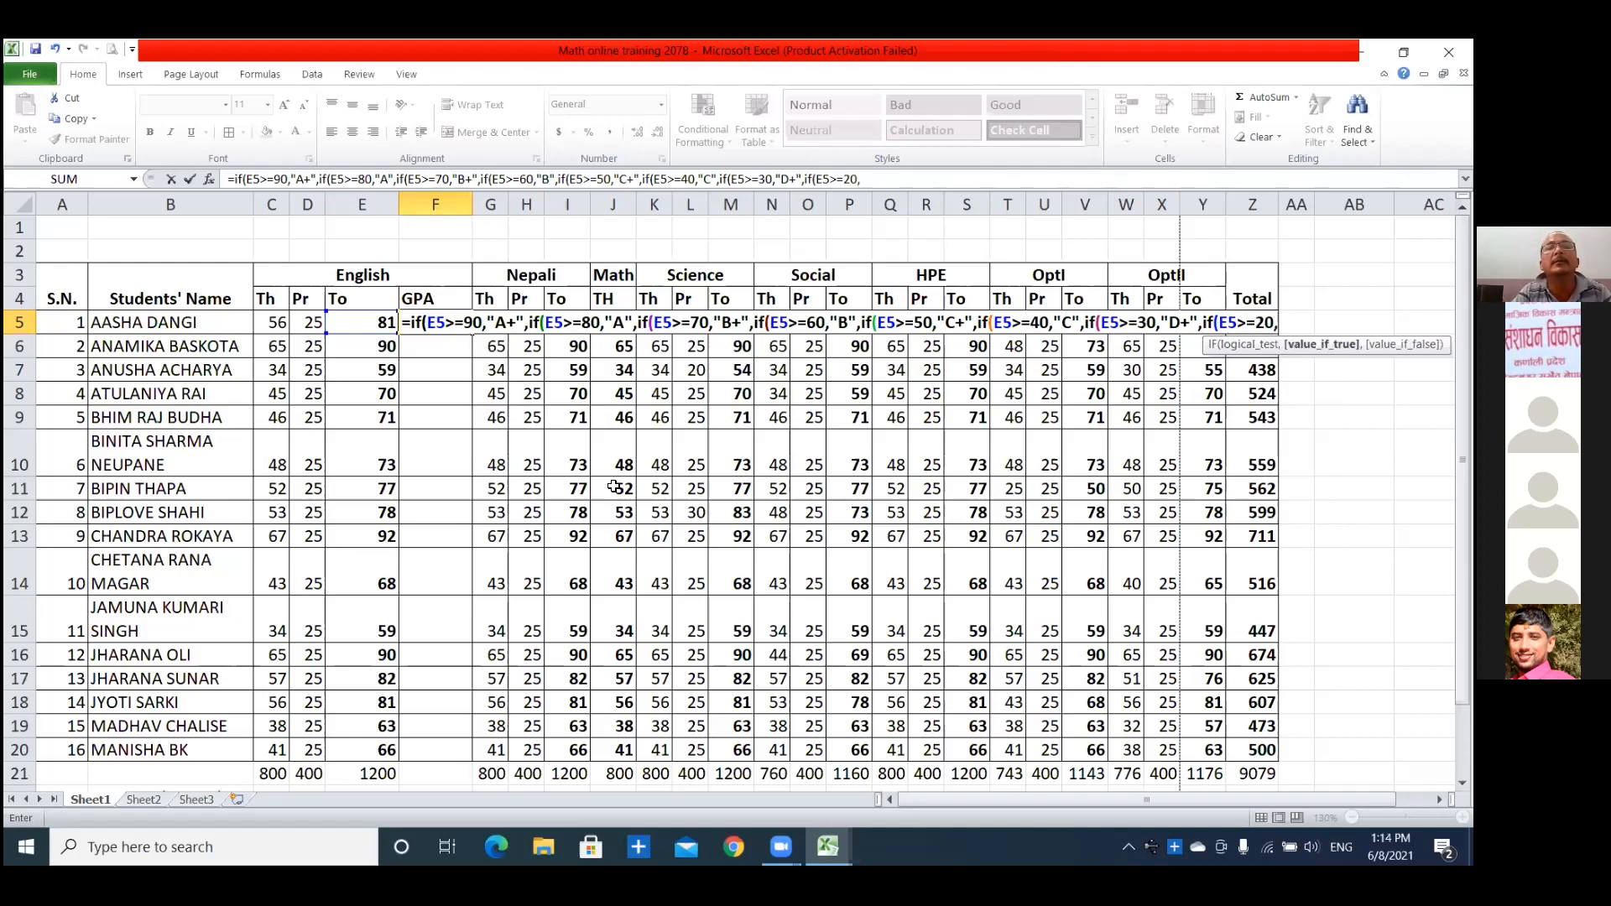
text("D")
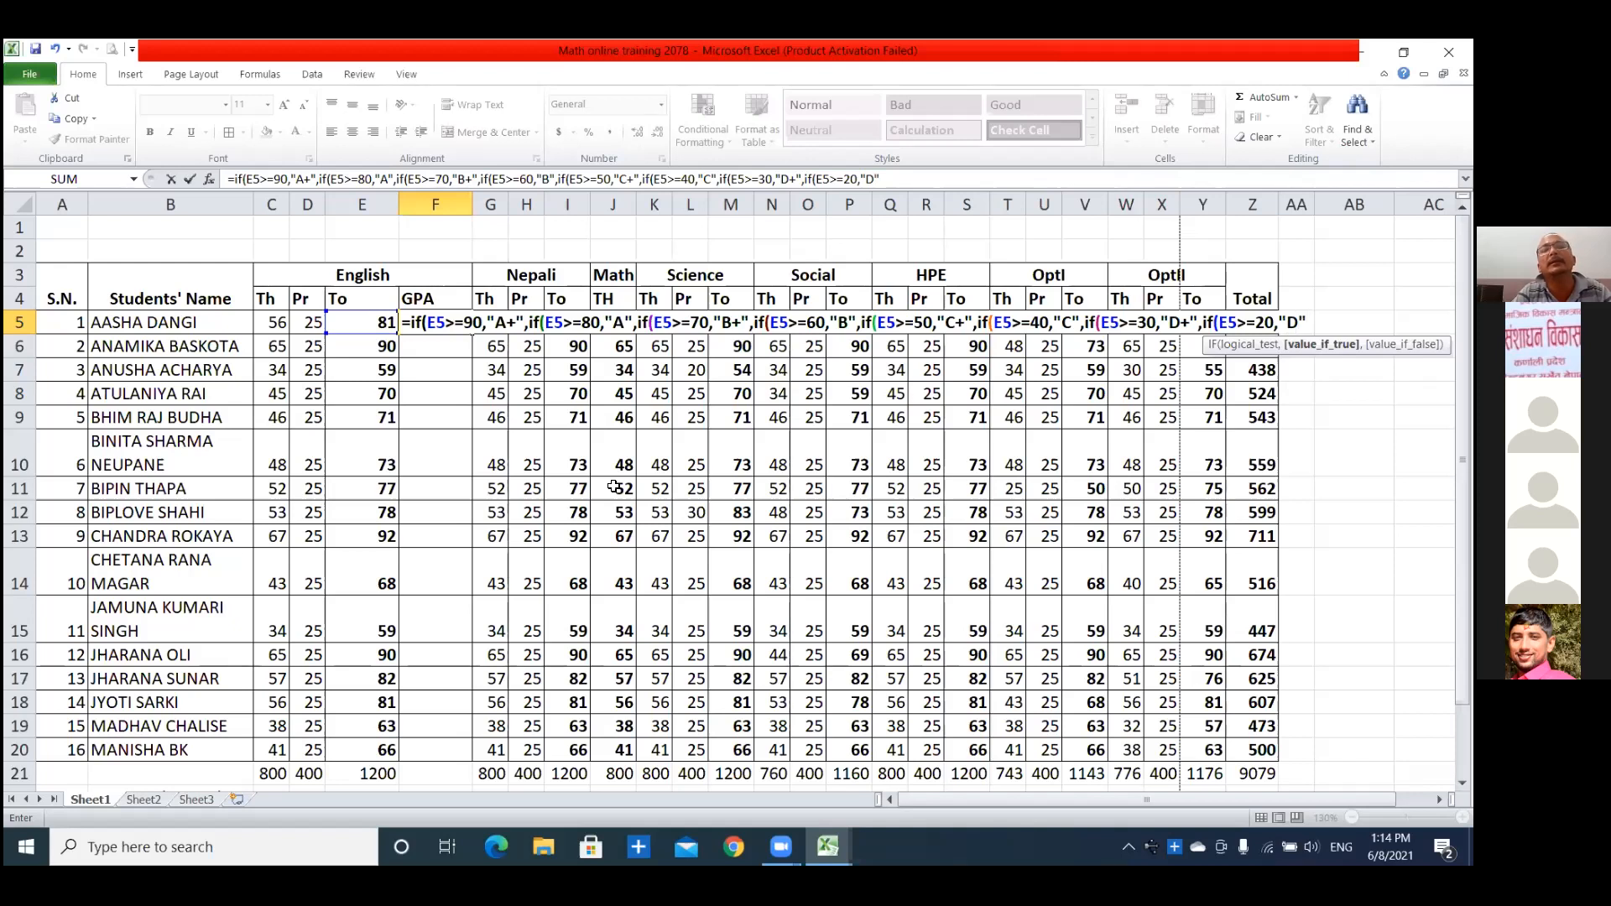
text(,)
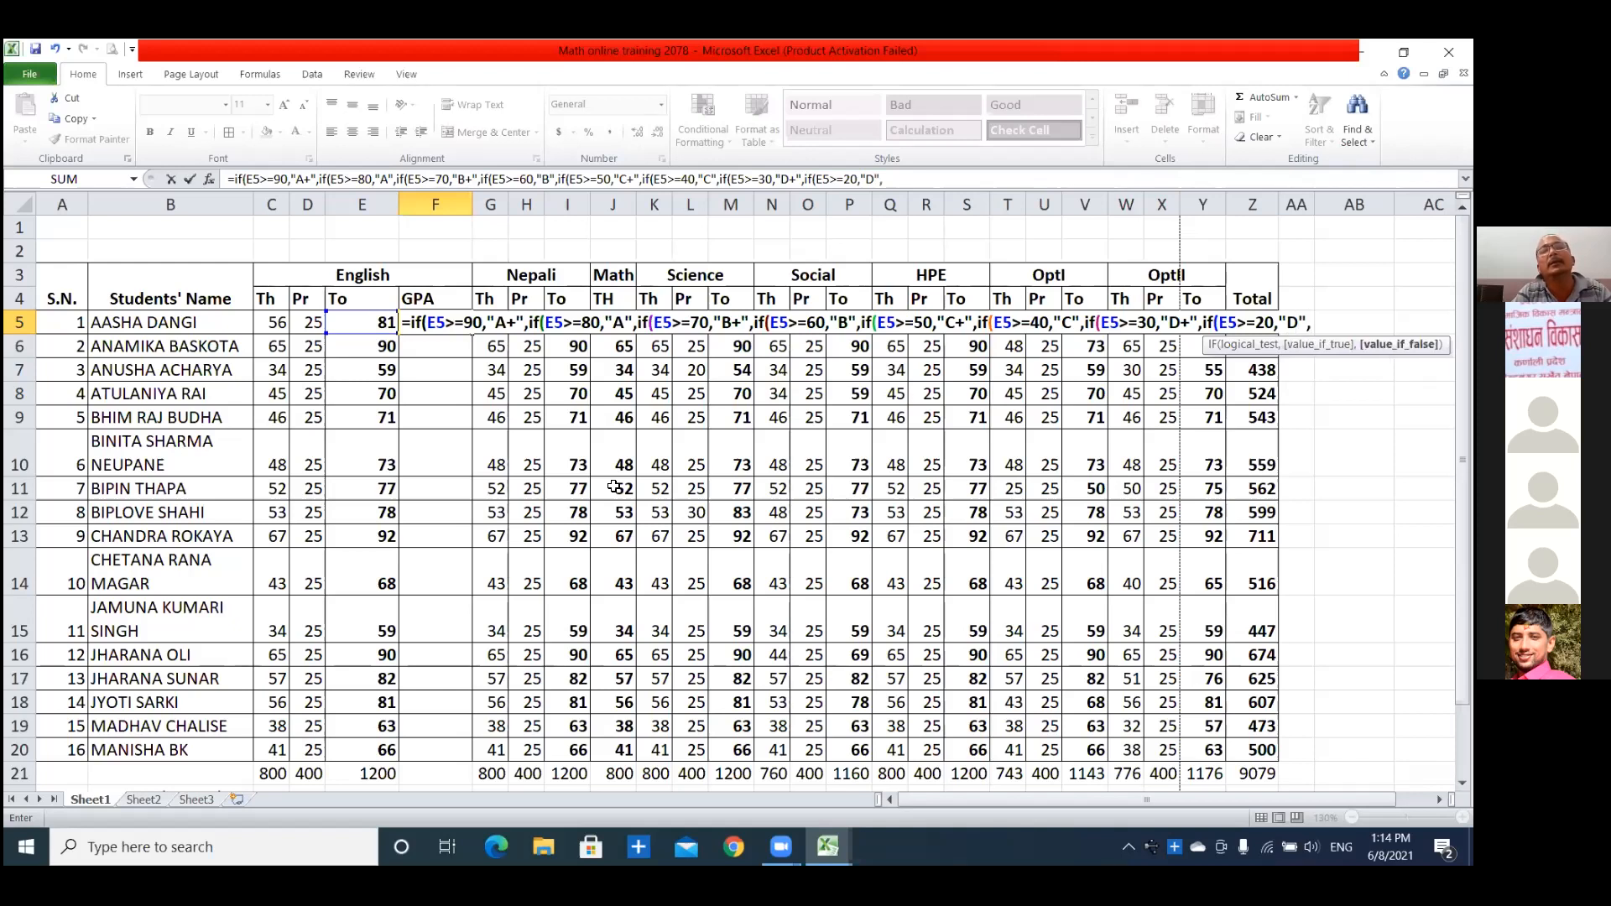
text("E")
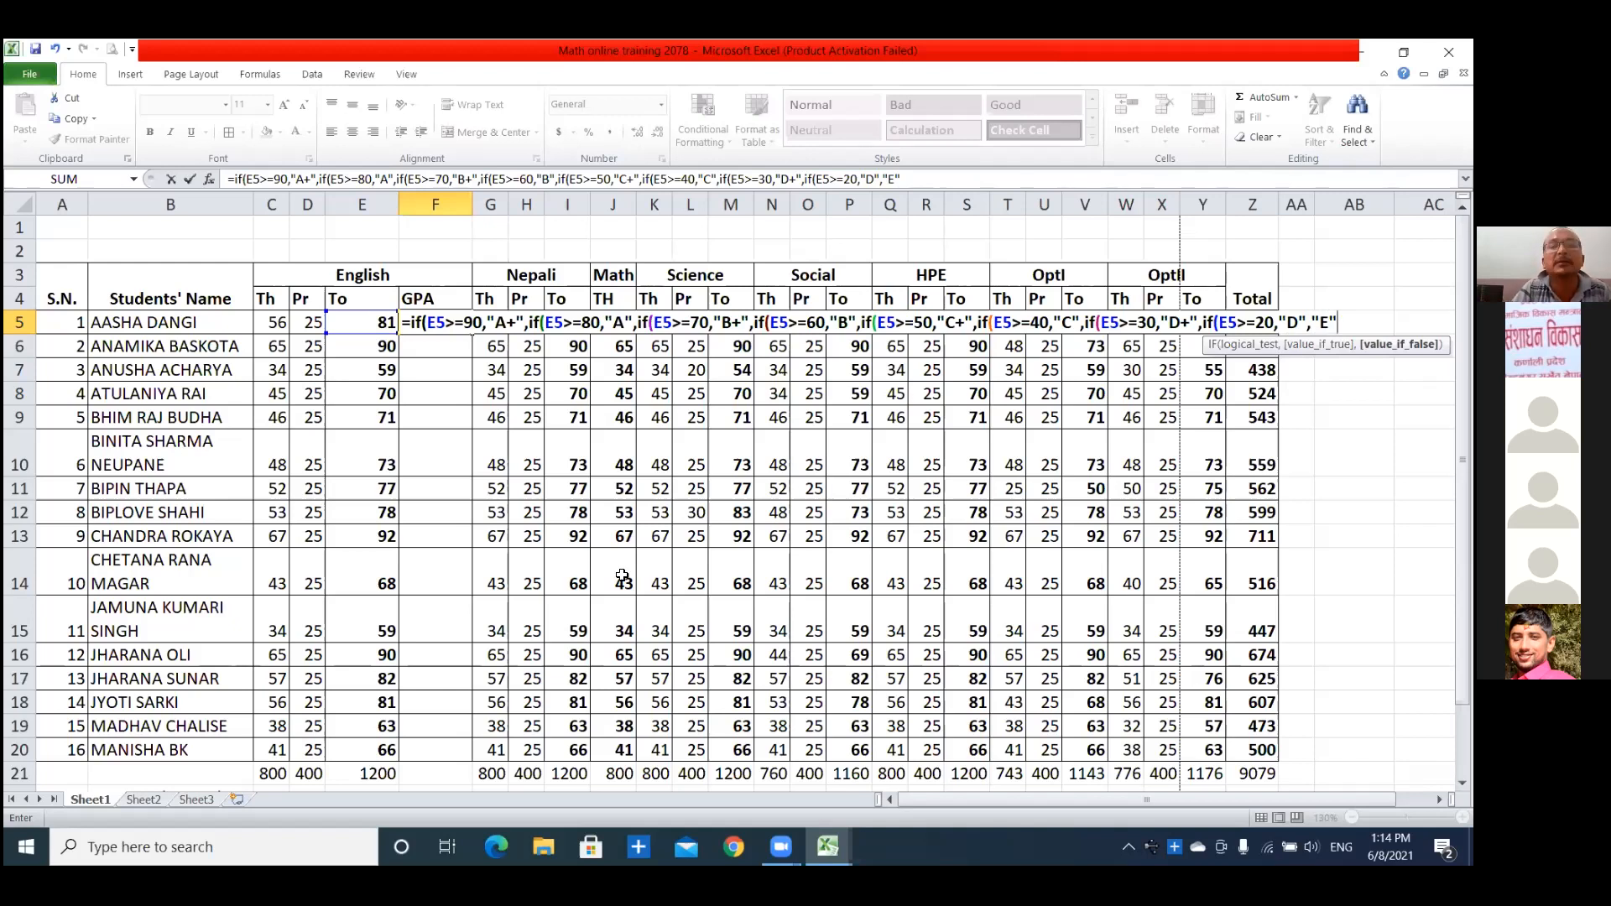
Add "E" as the final value-if-false in the F5 formula and close all eight nested IFs with parentheses.
text()))
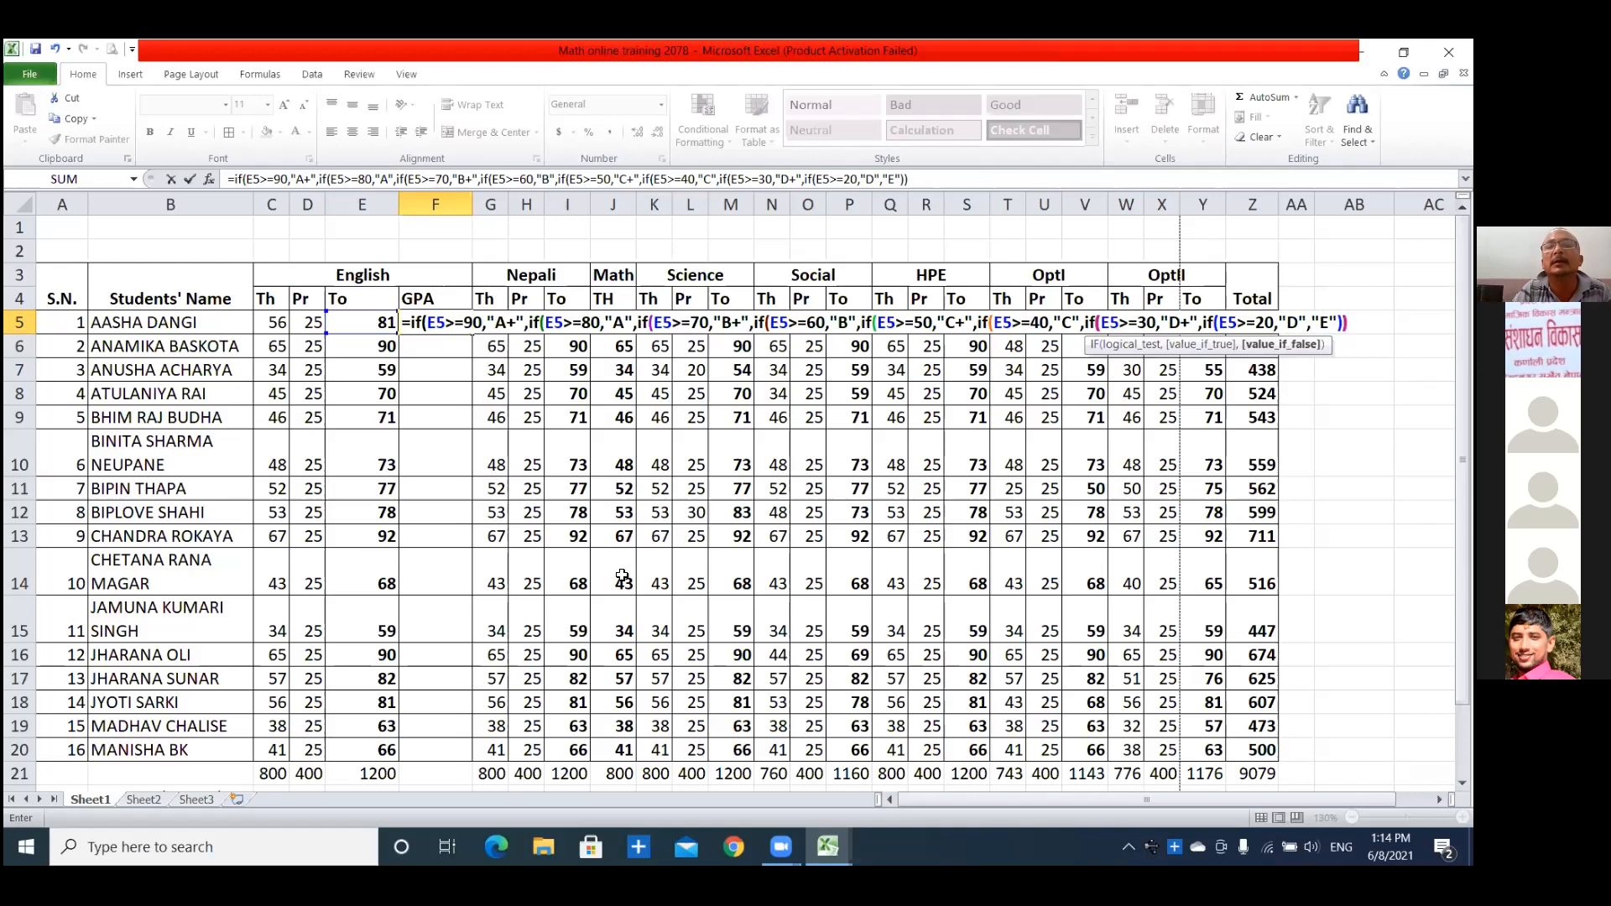
text()))
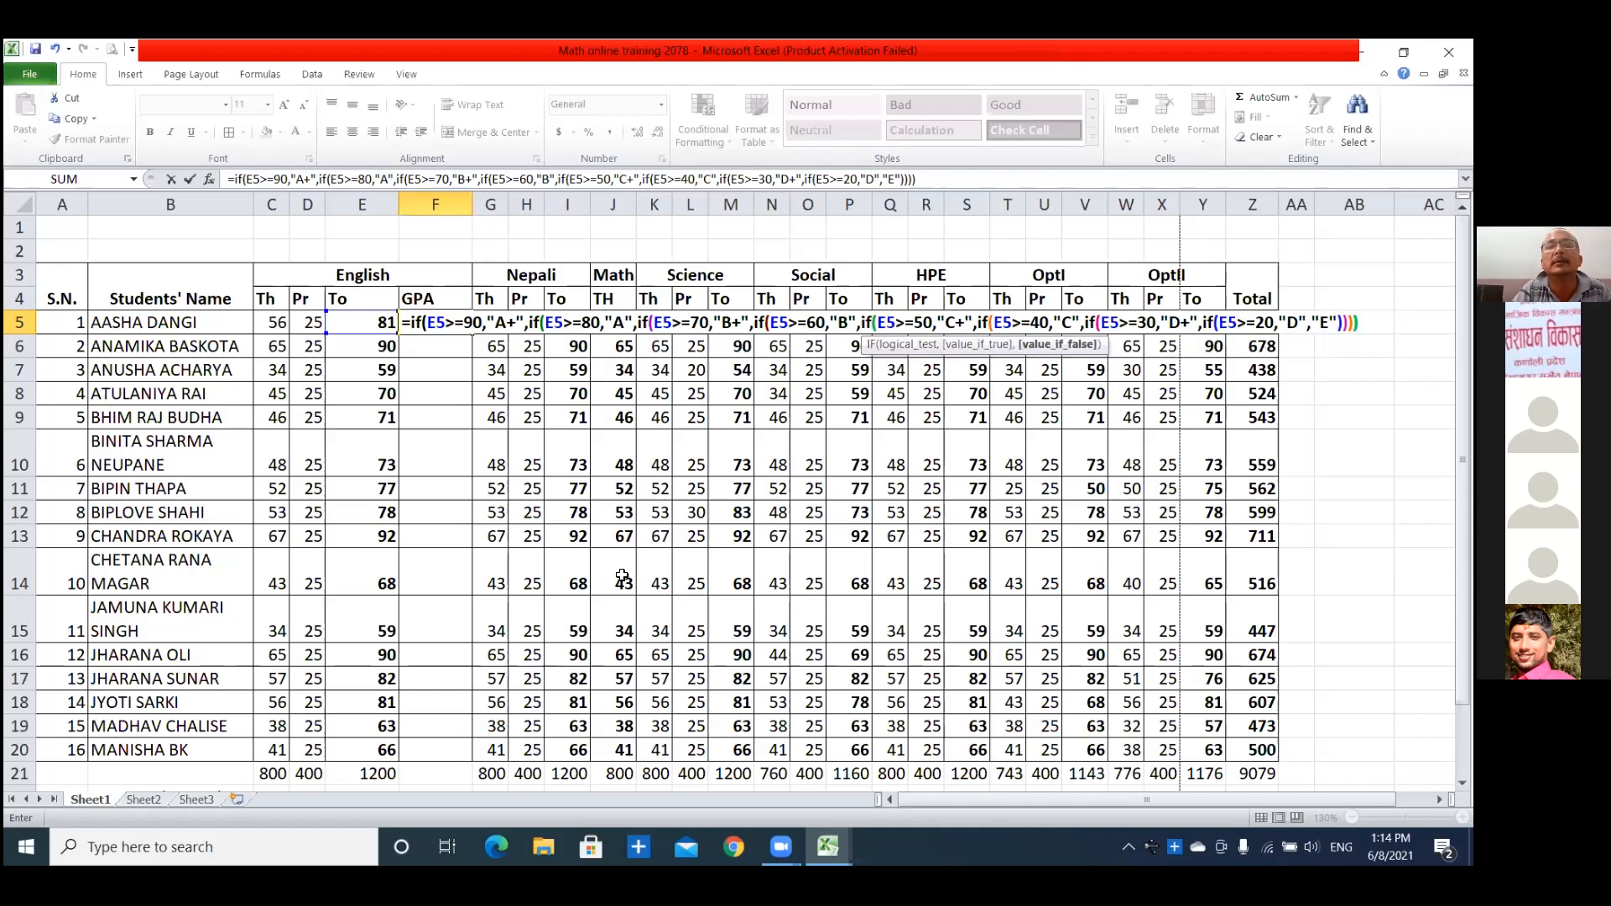
text())))
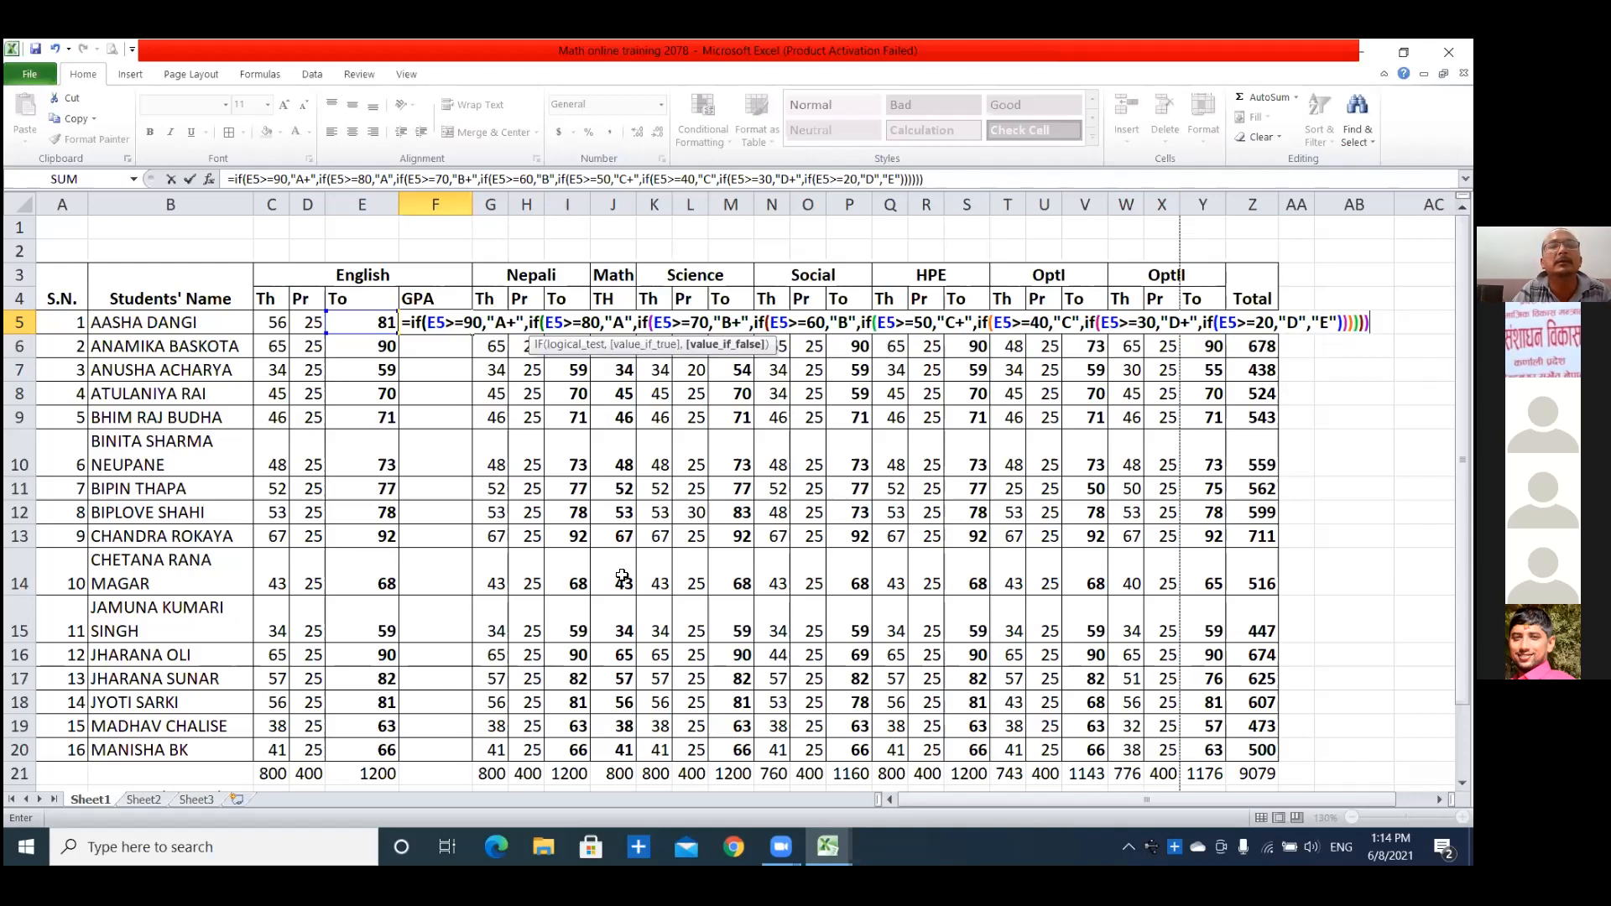
text())
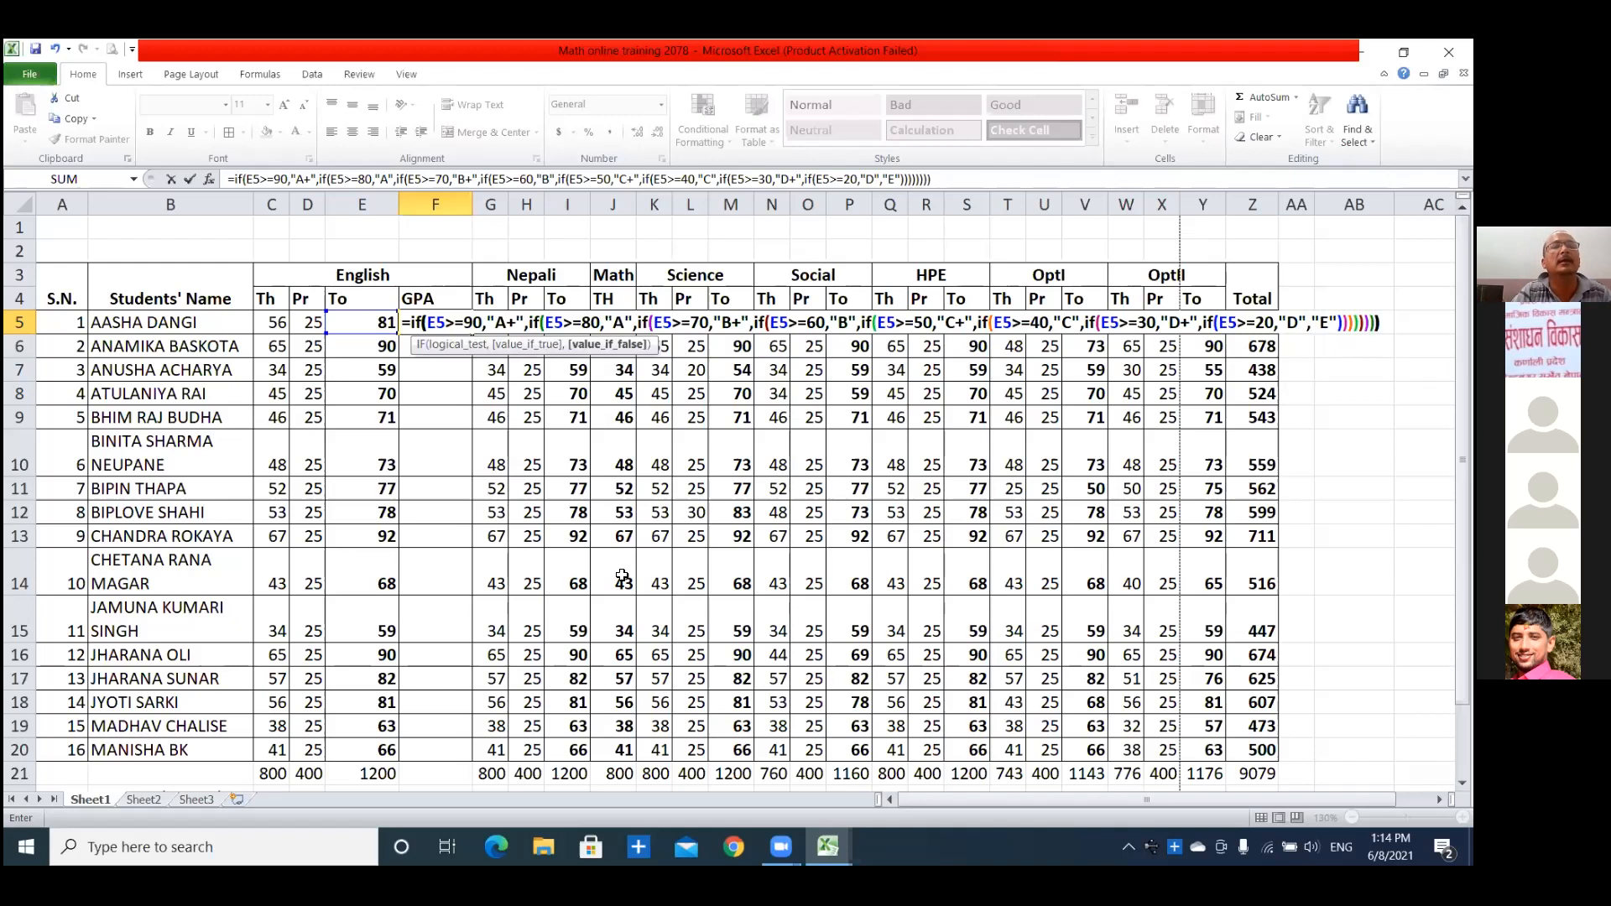
text())
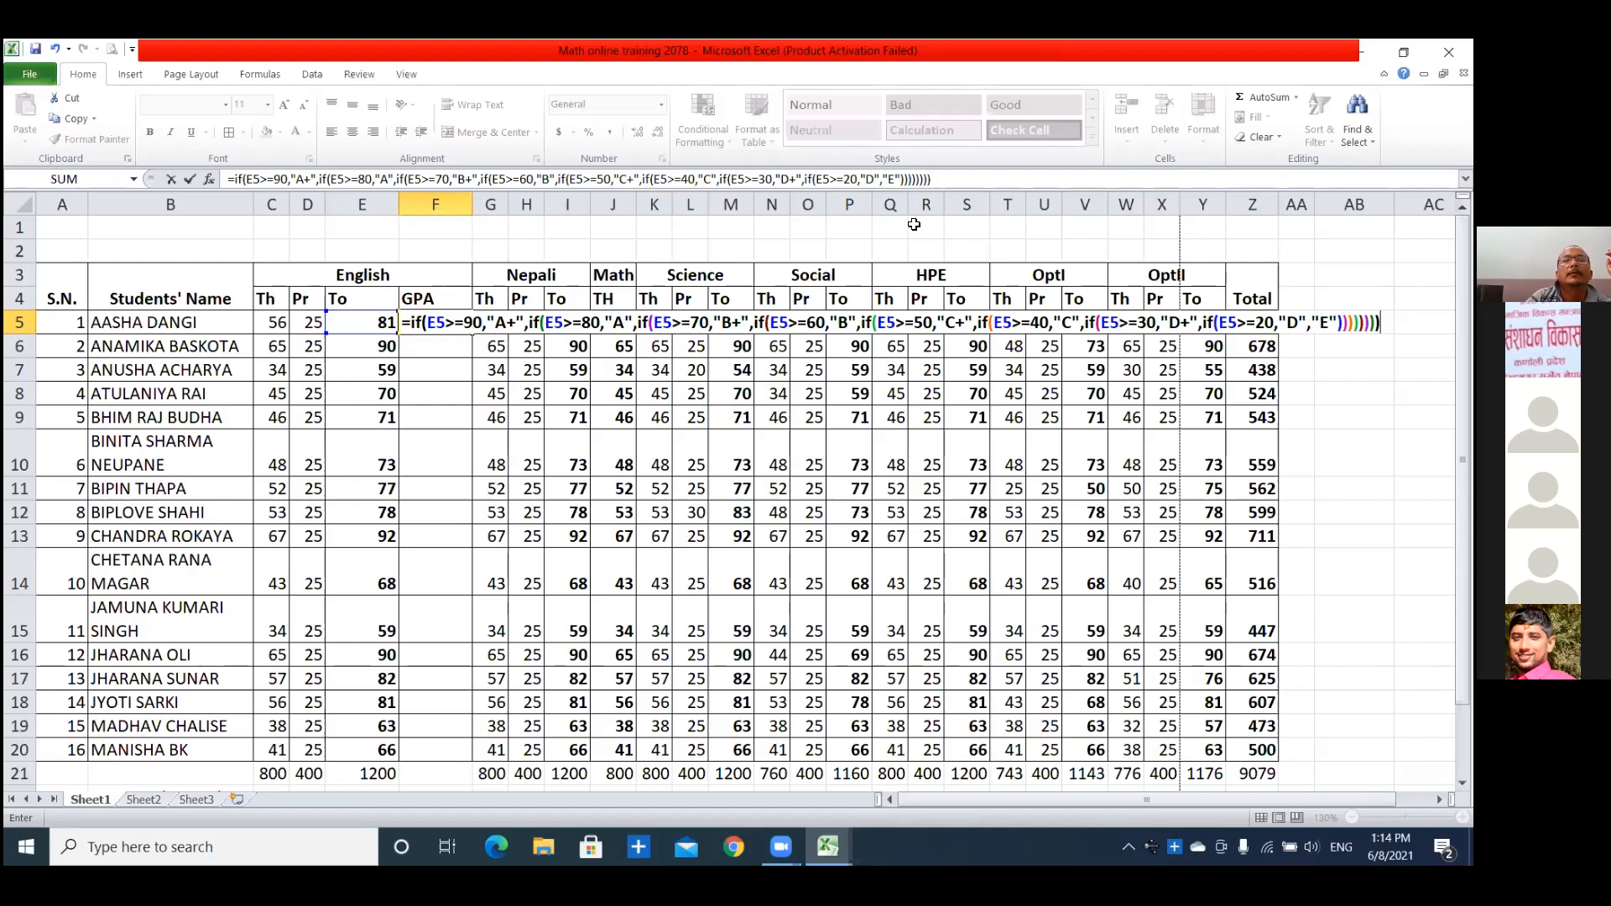
Copy the complete nested IF formula text in F5, commit the formula and reselect F5.
drag(930, 179, 213, 177)
key(ctrl+c)
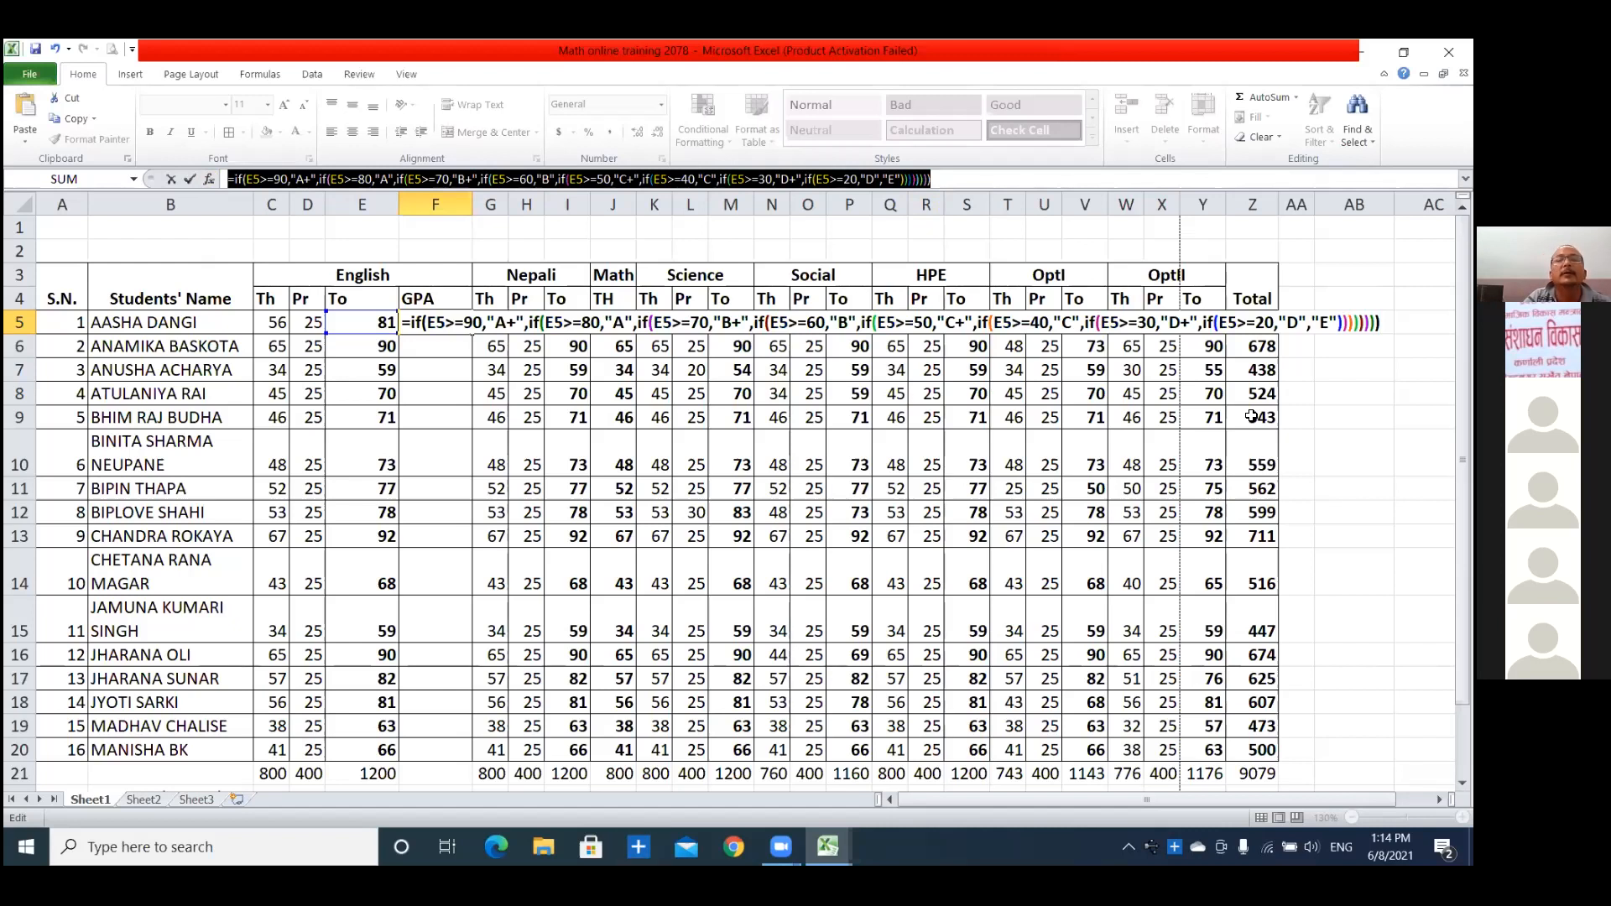
key(Return)
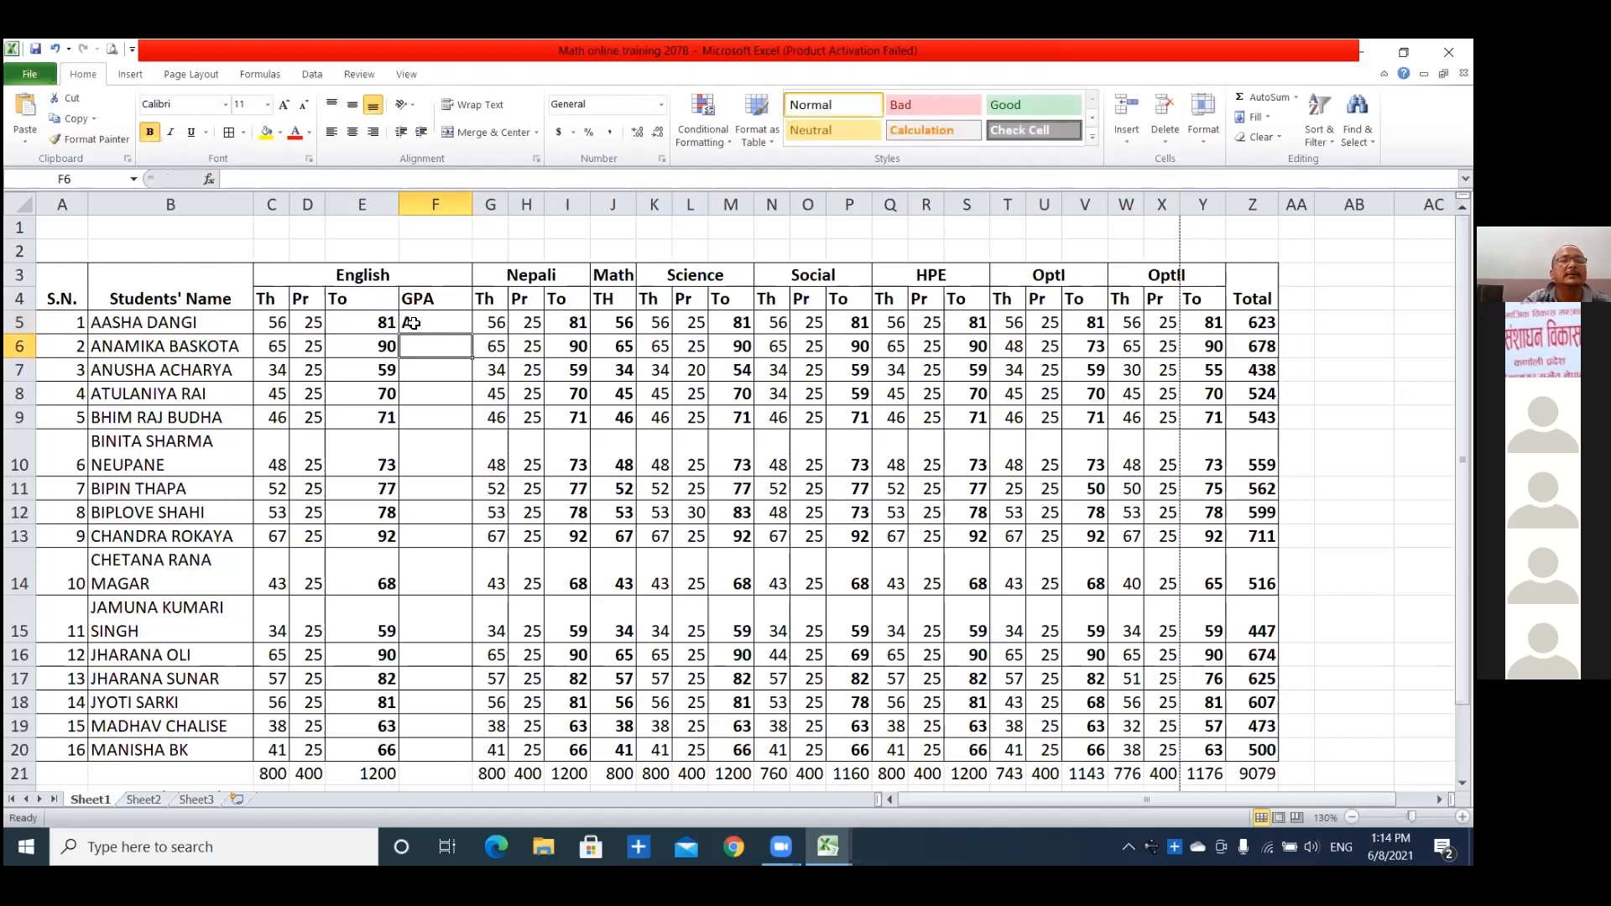
click(401, 322)
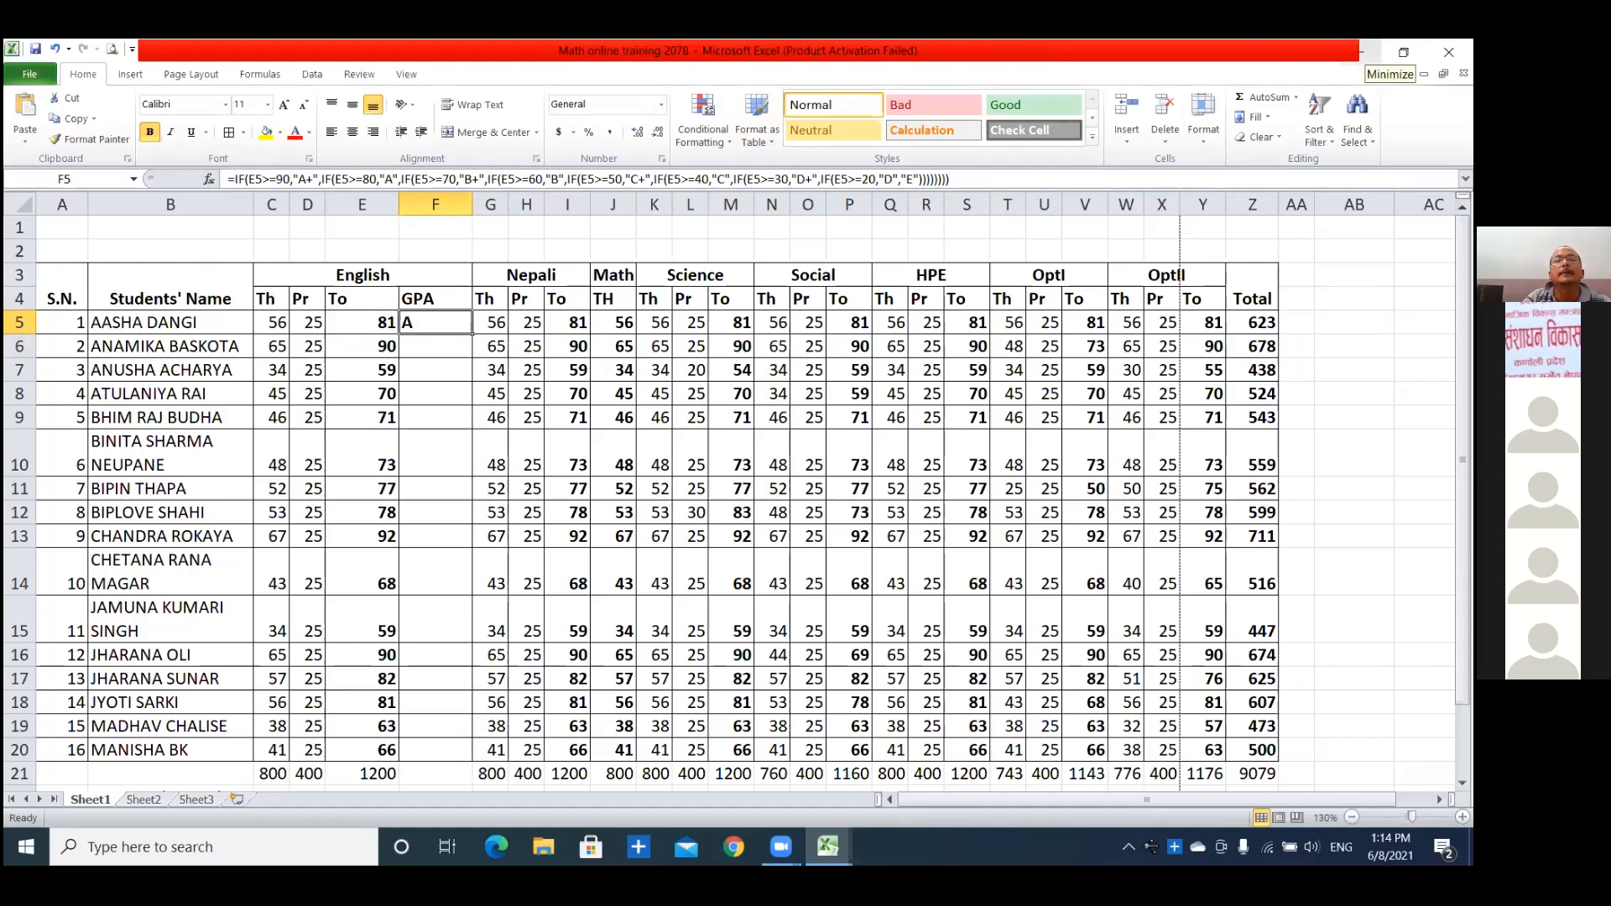
Minimize the workbook and clear the Zoom sign-in window out of the way to reach the desktop.
click(1359, 52)
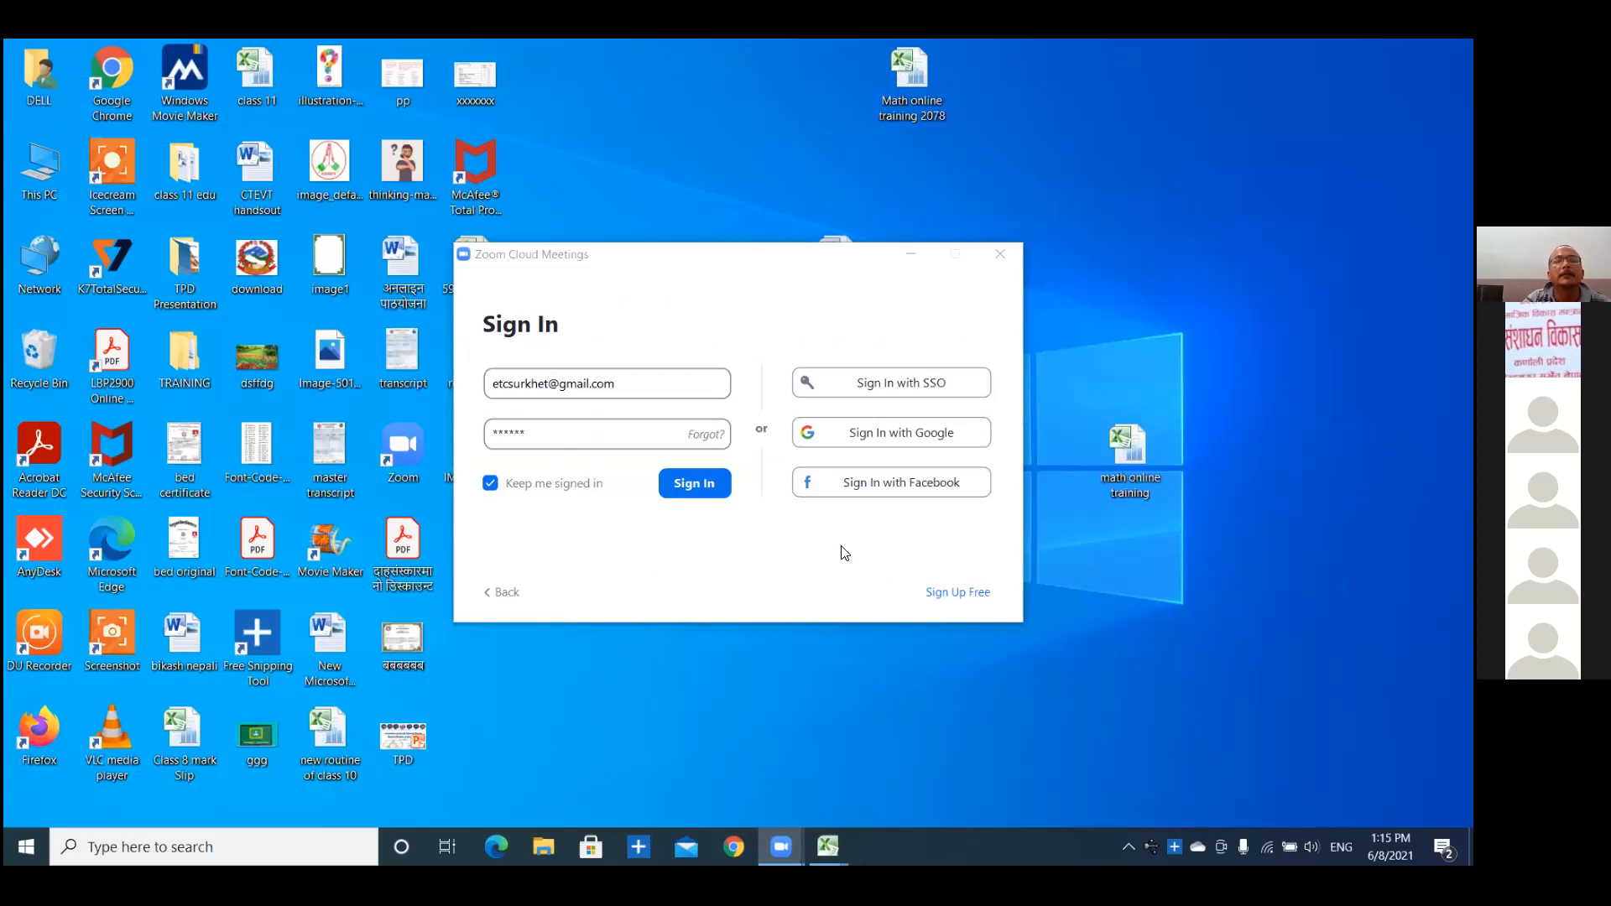
click(842, 547)
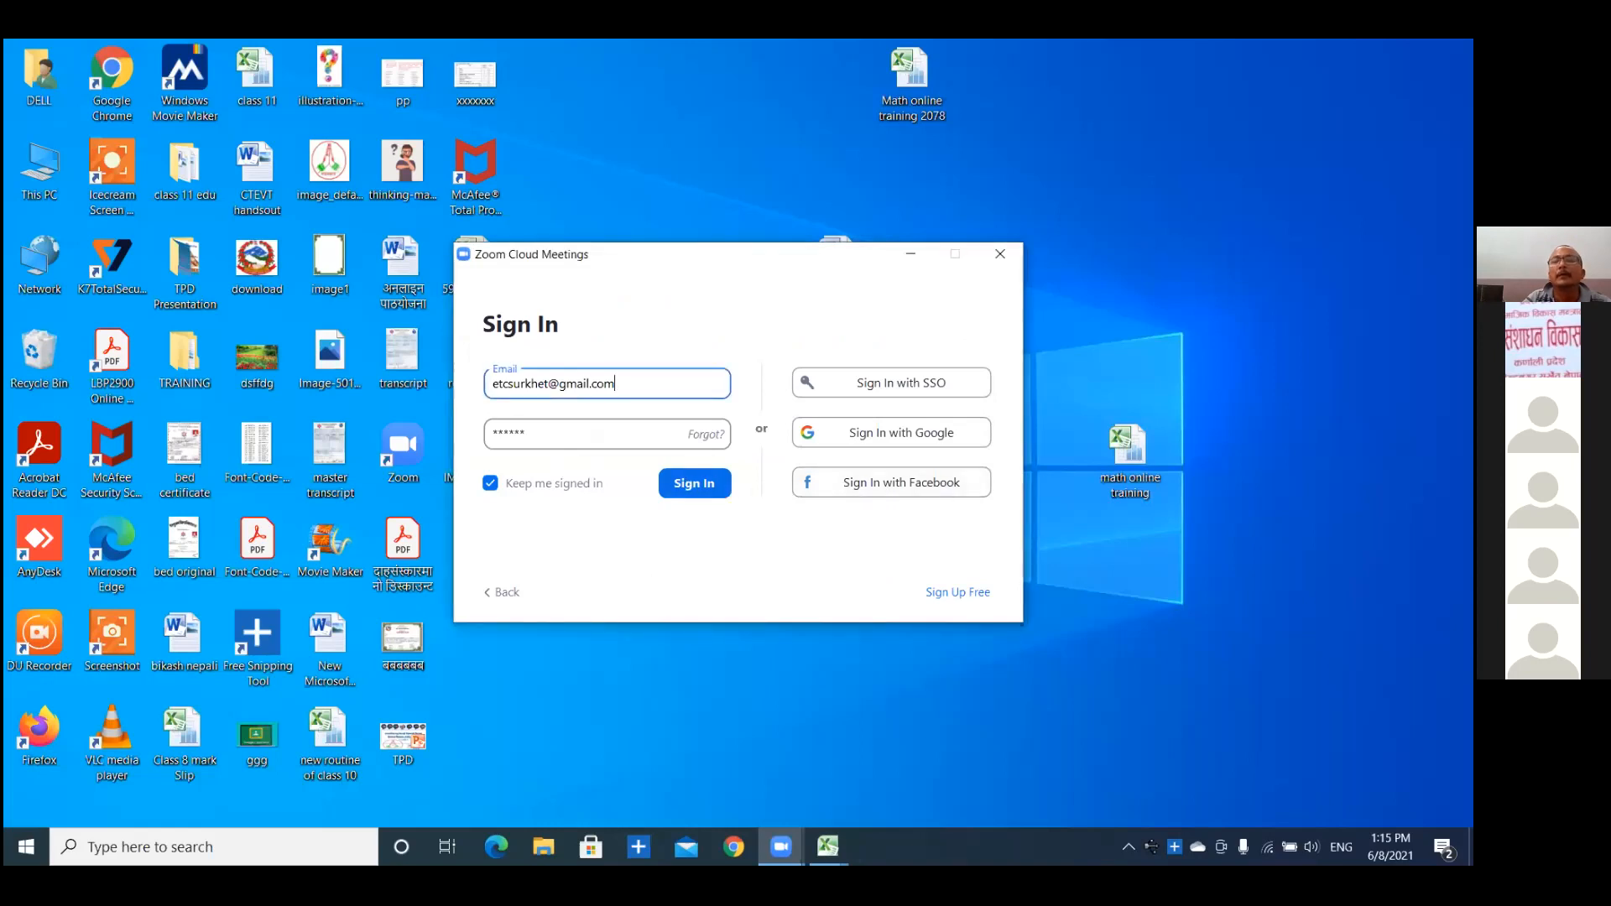
click(689, 485)
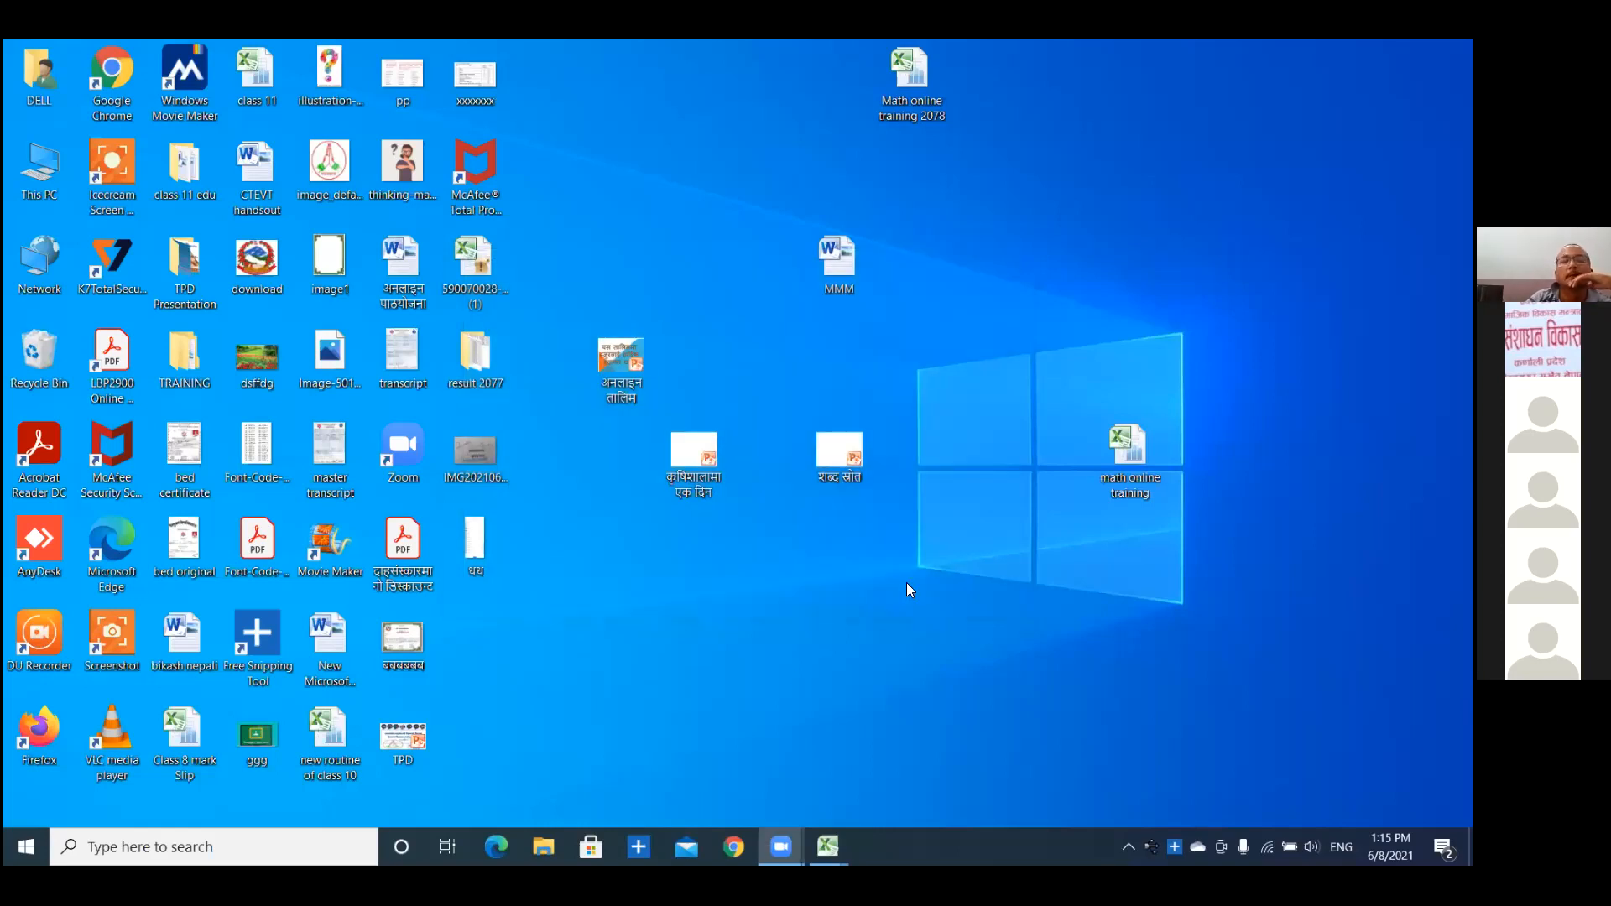
Create a new text document named "if formula" on the desktop and open it in Notepad.
right_click(770, 373)
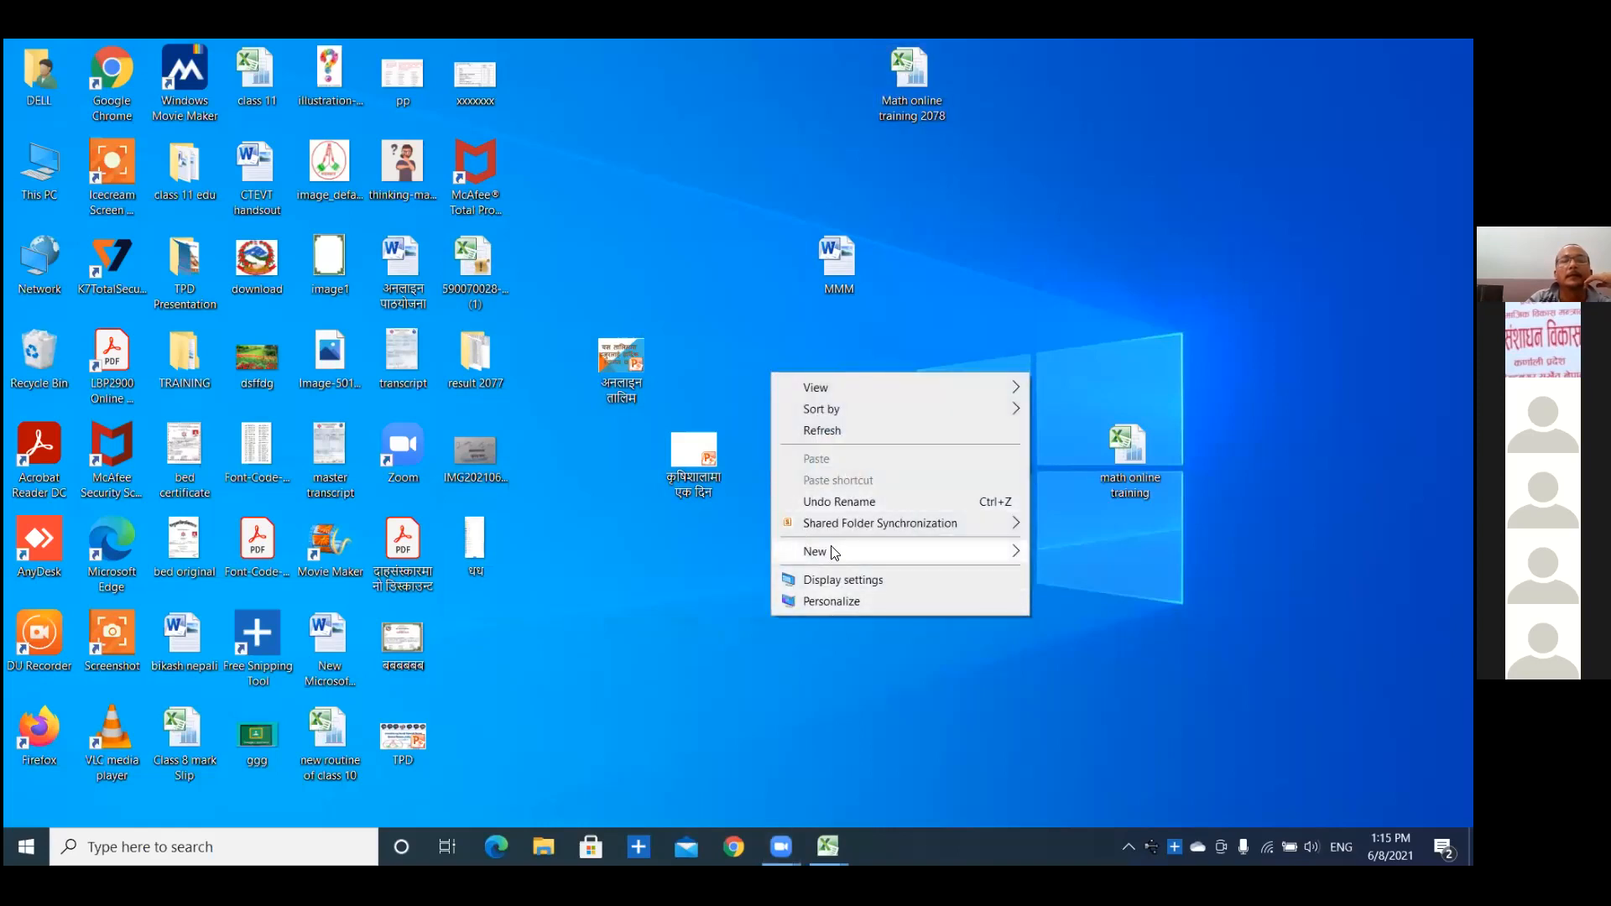
mouse_move(835, 553)
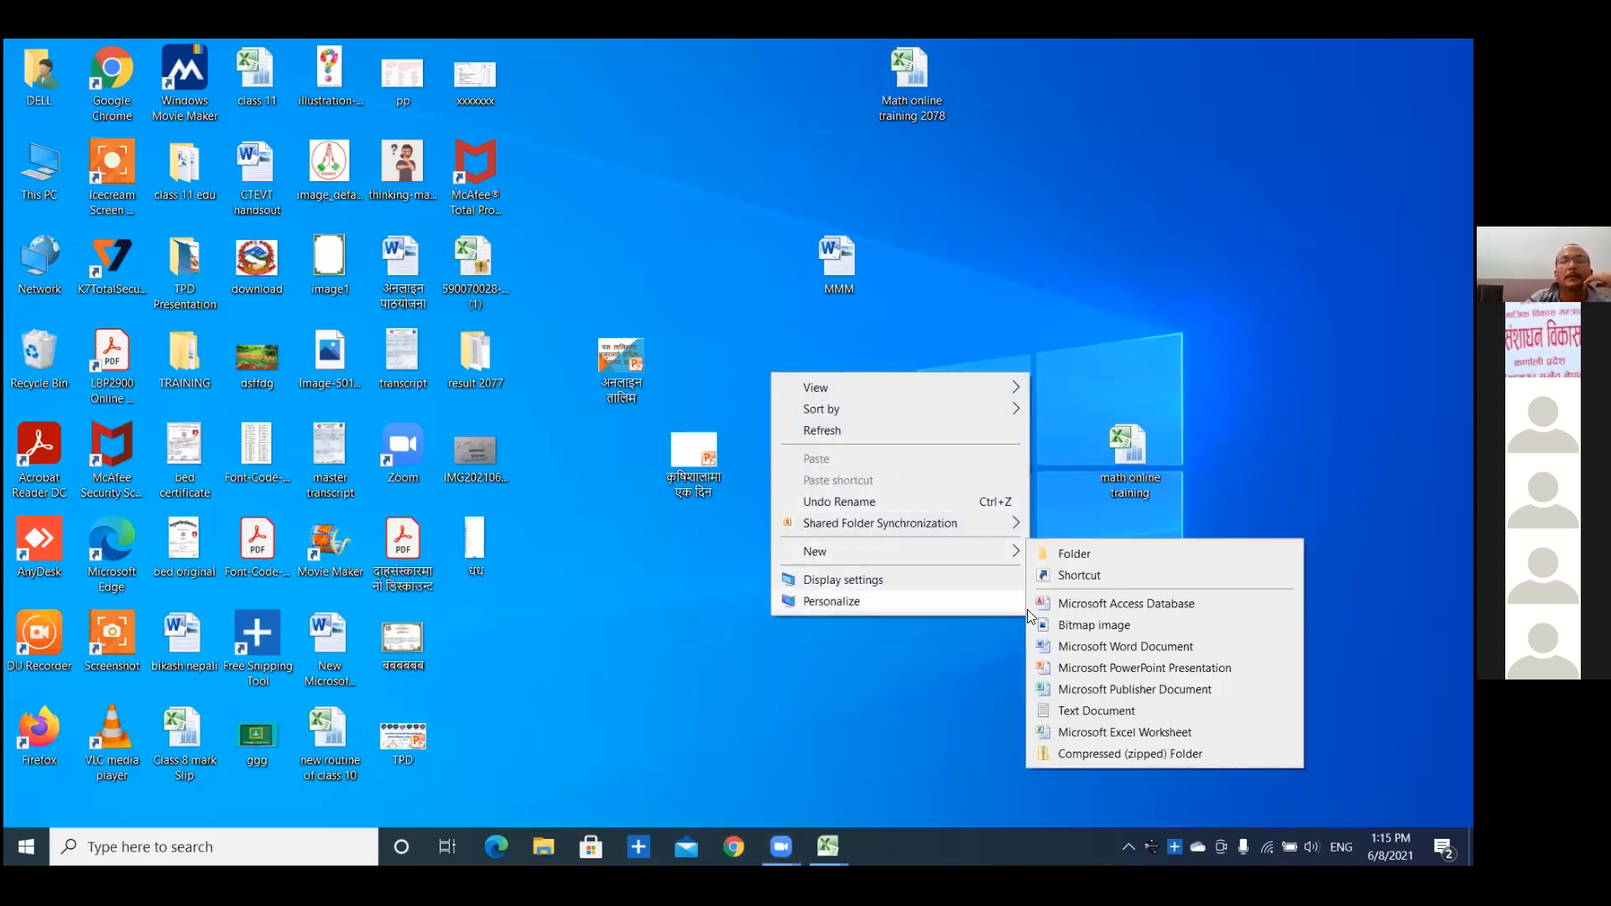
click(1057, 712)
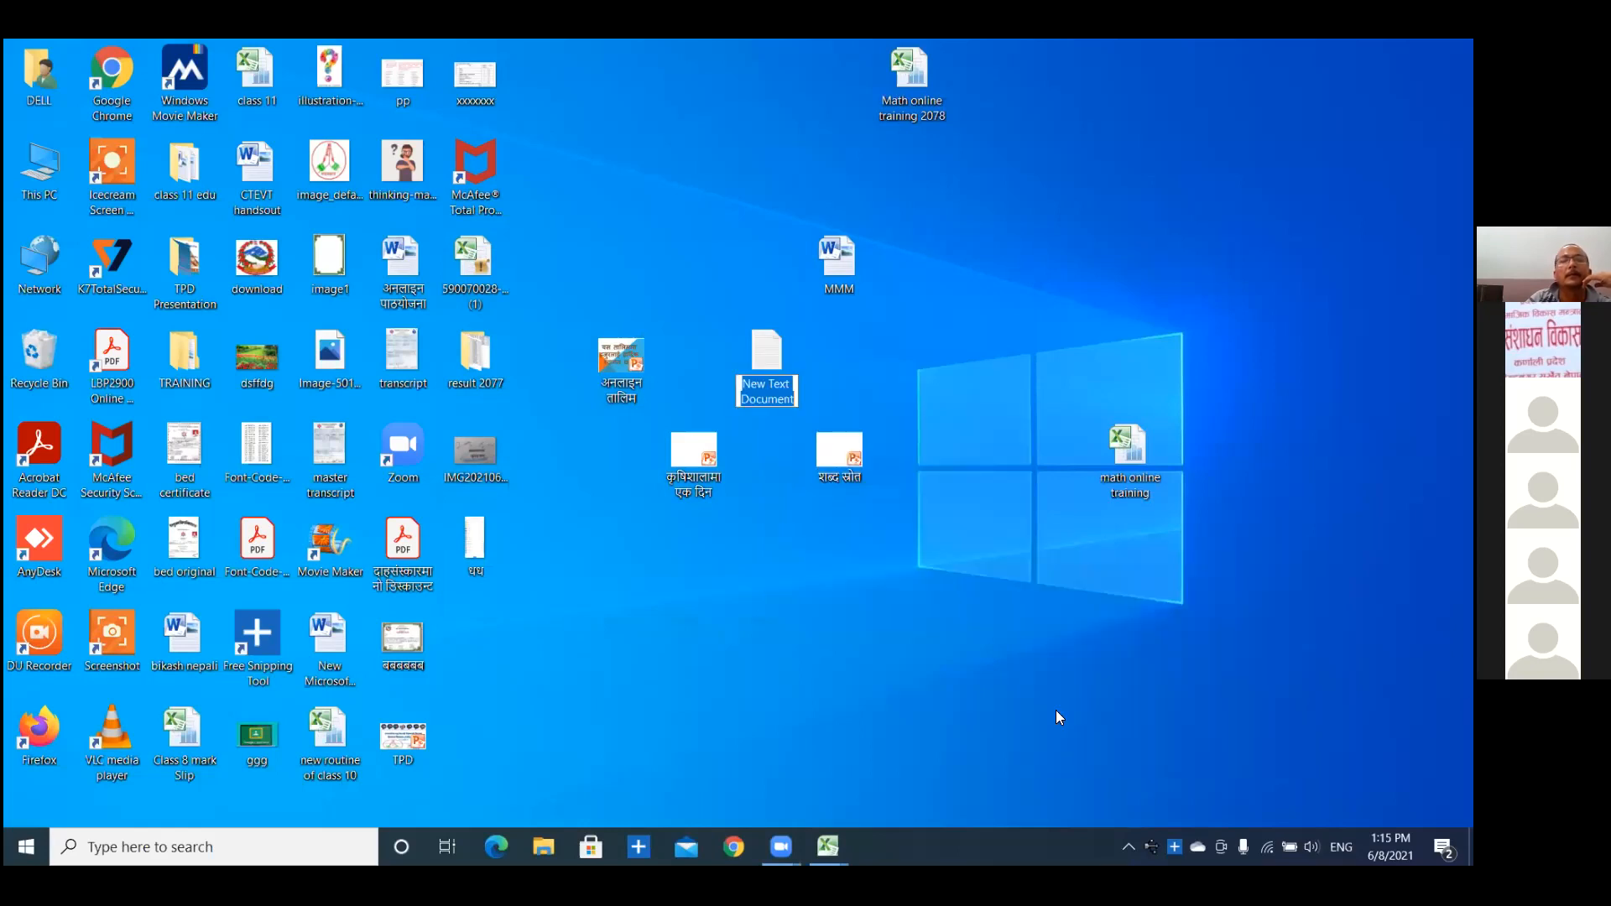
key(BackSpace)
text(i)
text(f fou)
text(mula)
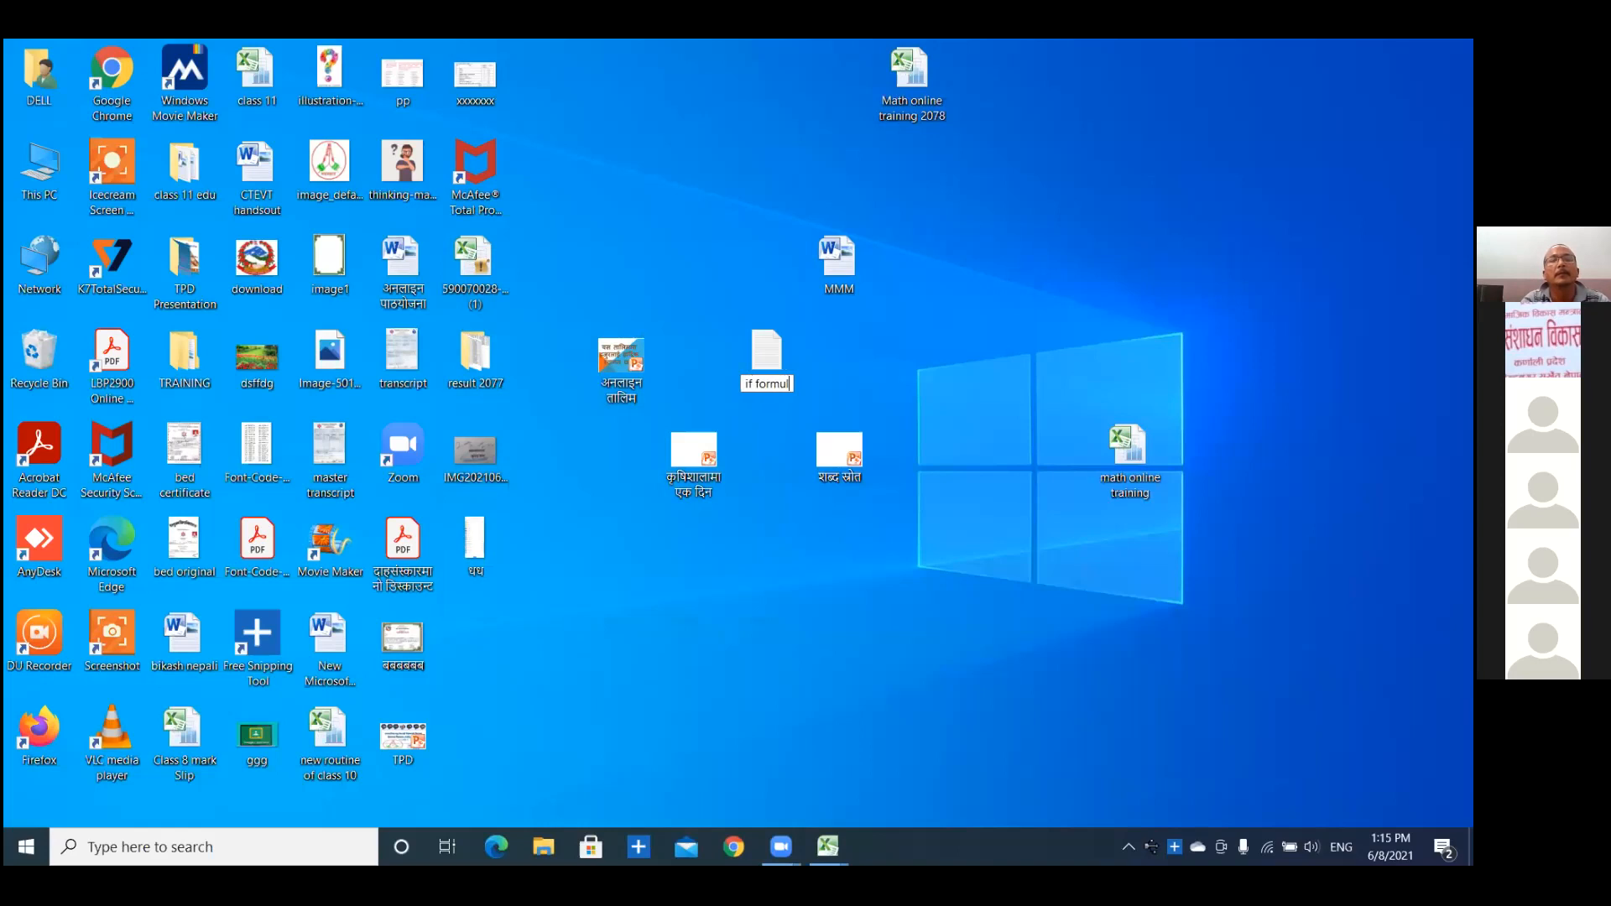
key(Return)
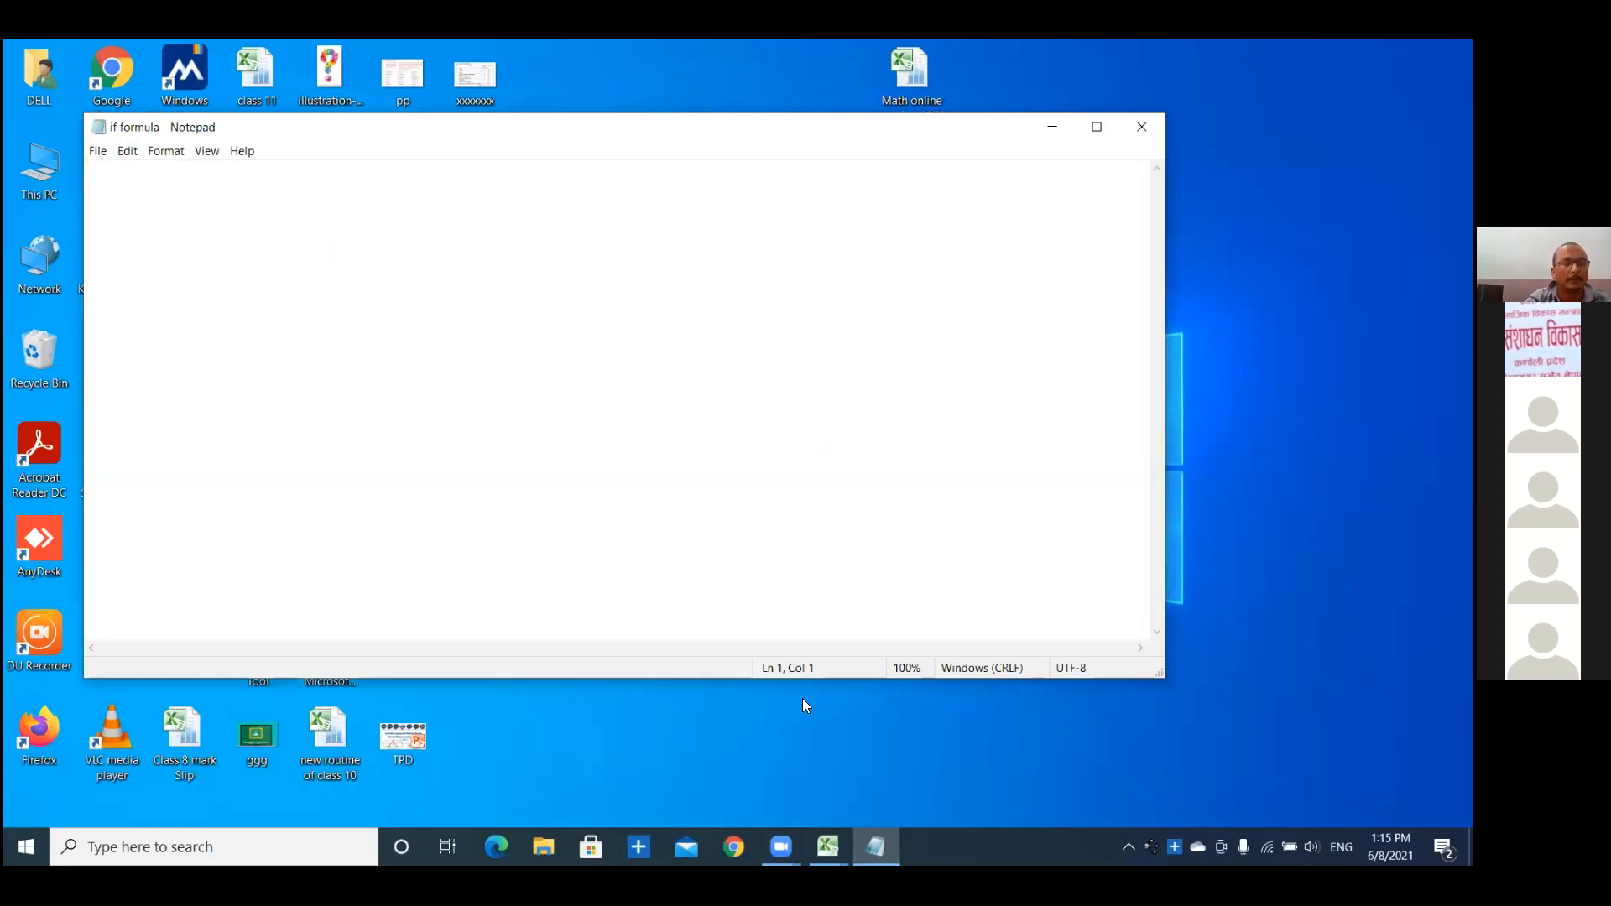
Paste the nested IF formula into the "if formula" text document, then close it with the changes saved.
key(ctrl+v)
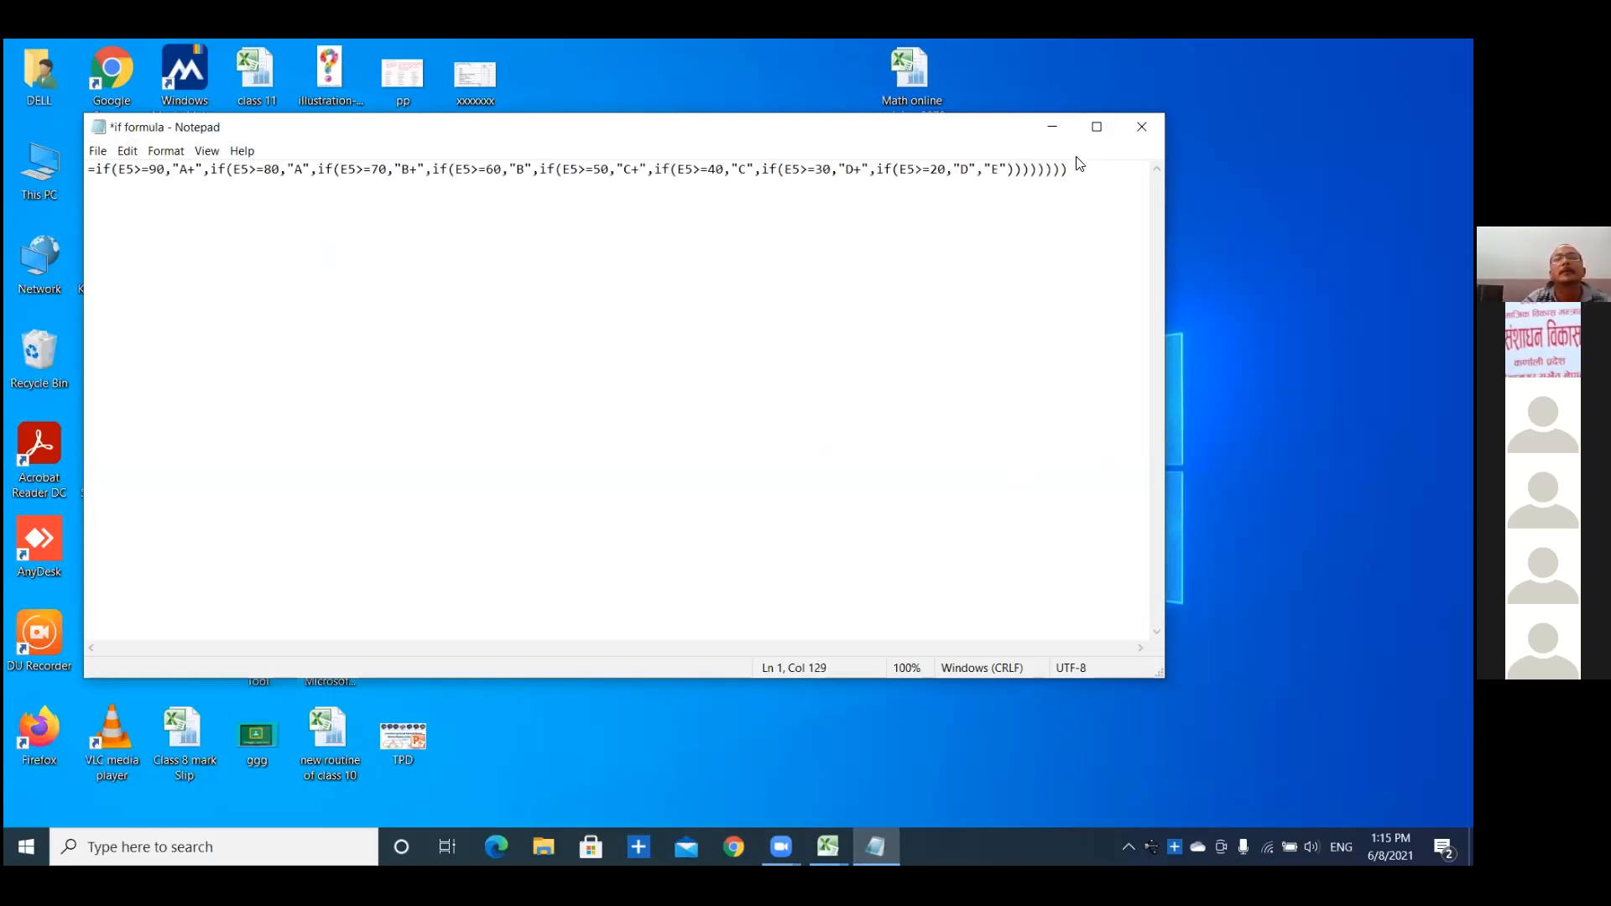
drag(1075, 168, 101, 186)
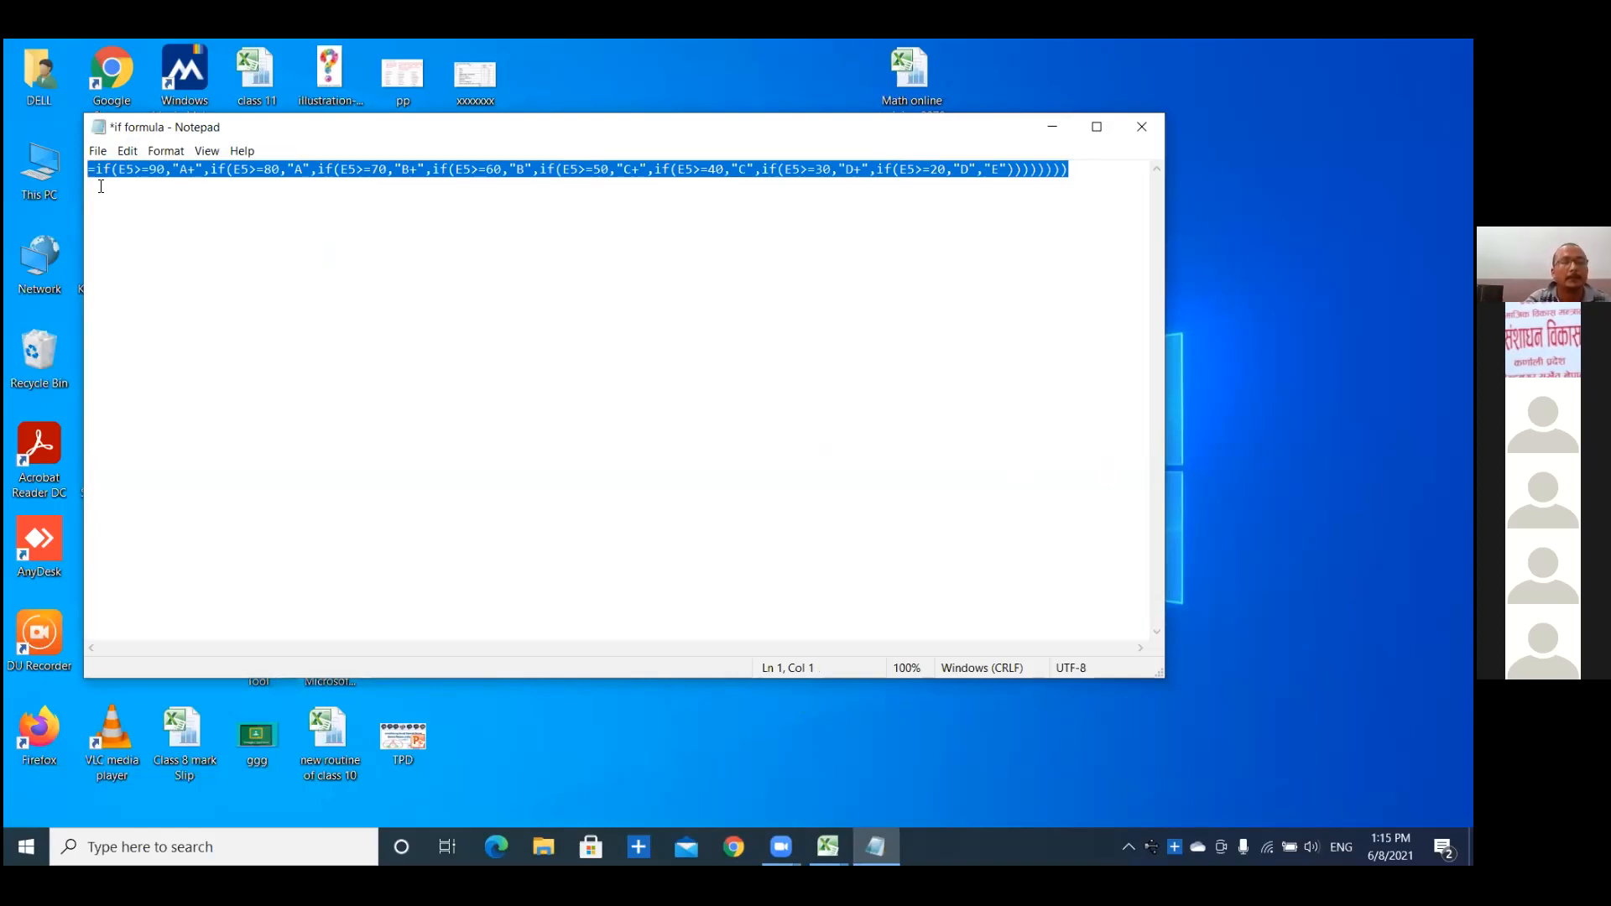
click(685, 170)
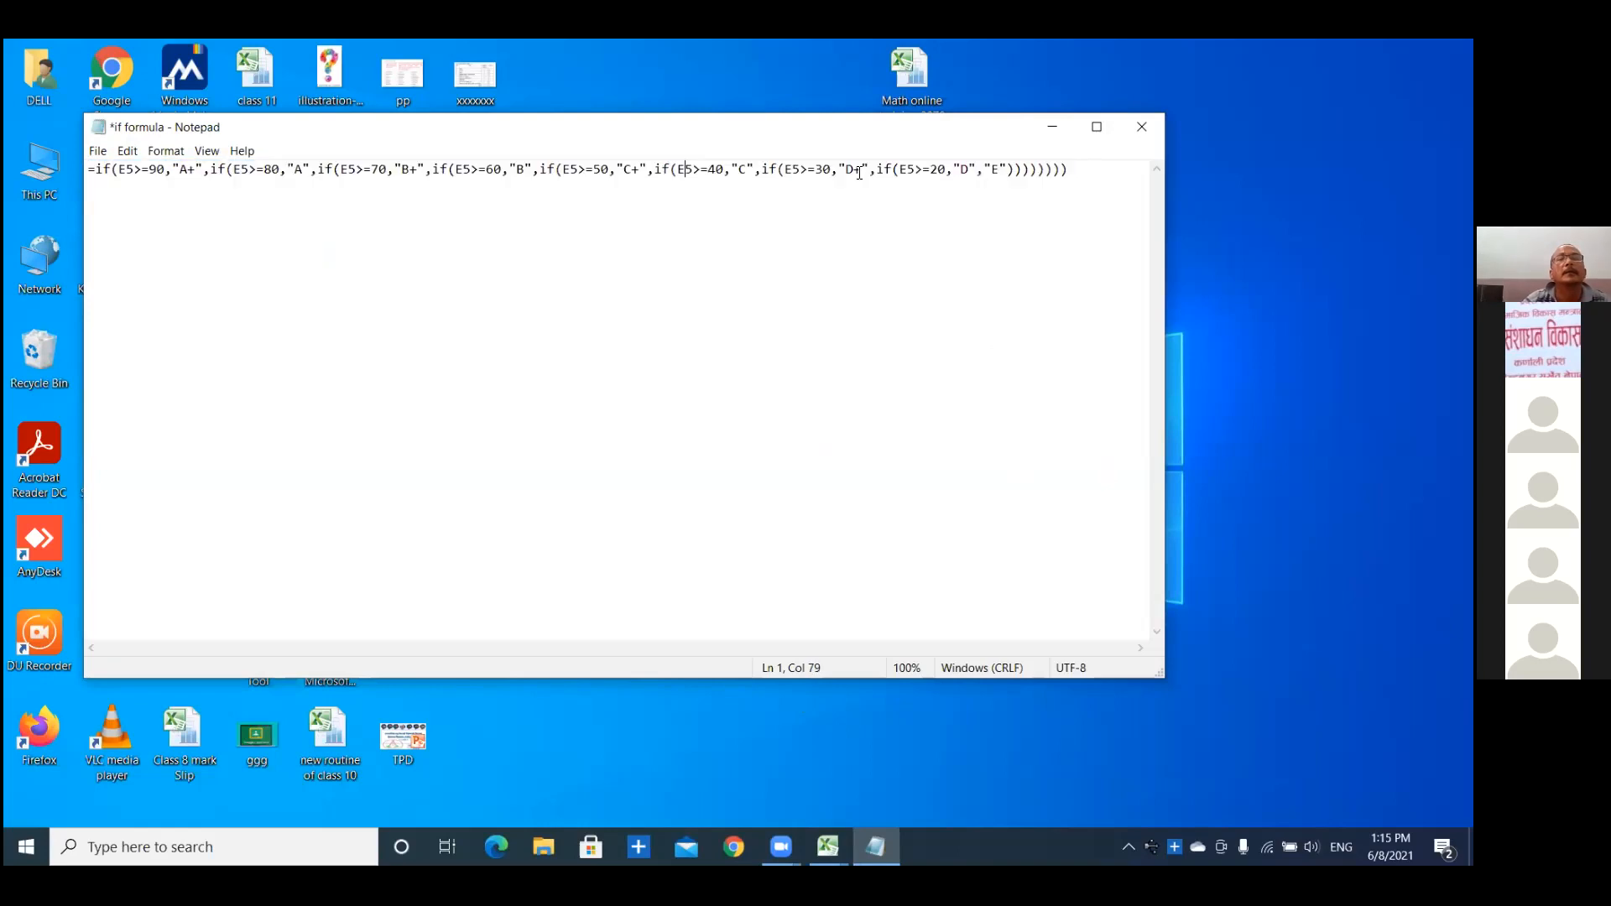
click(1143, 126)
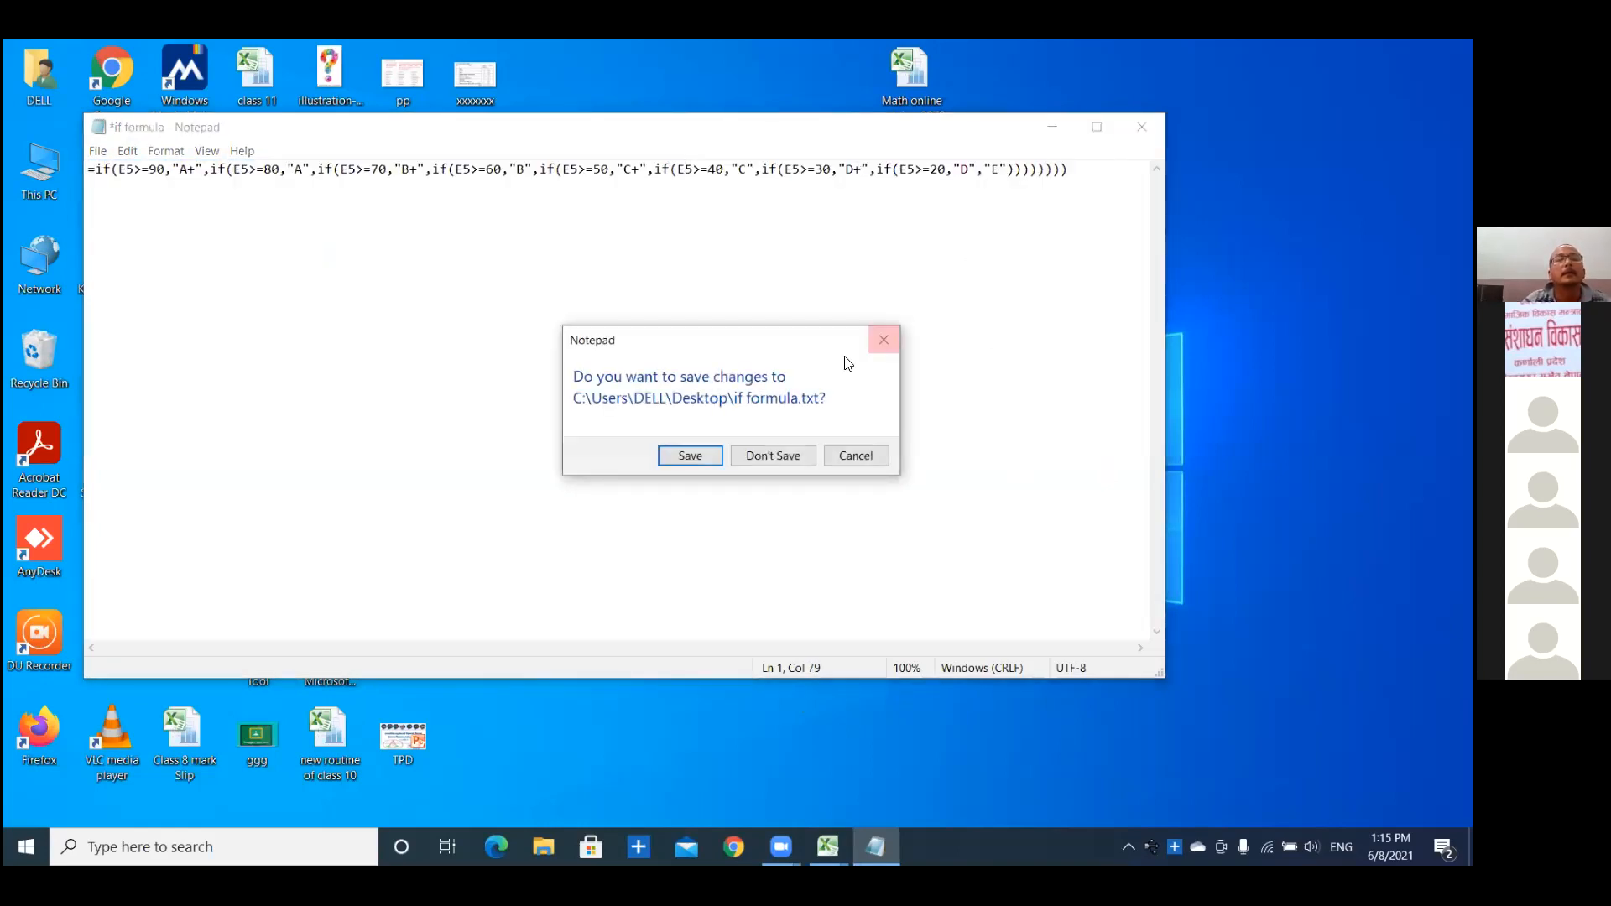
click(690, 455)
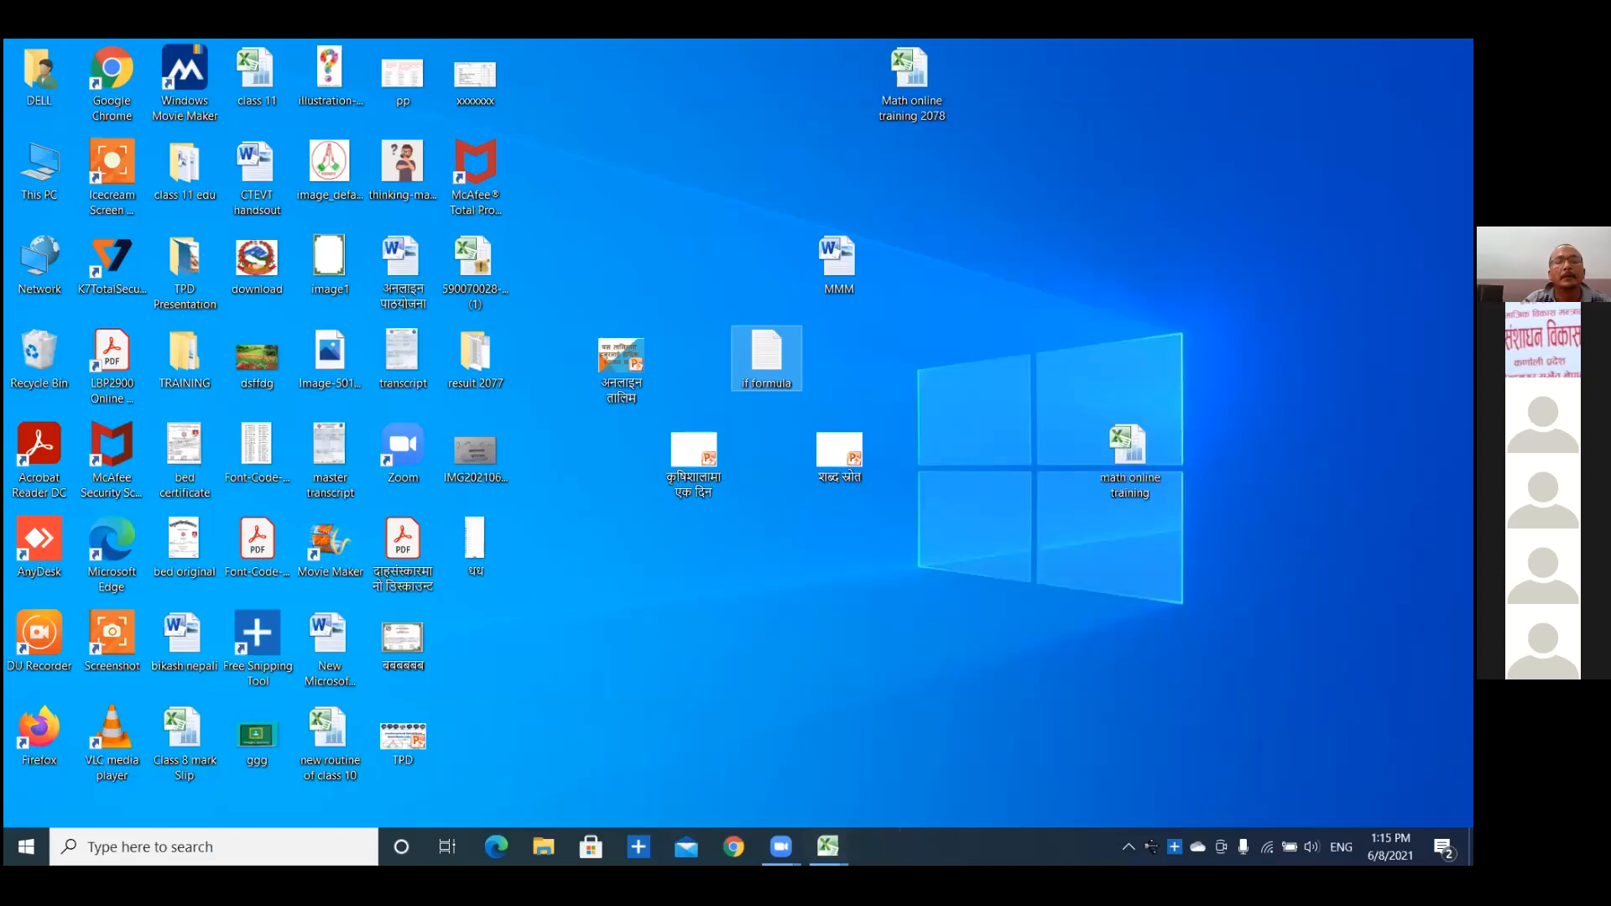
Switch back to the "Math online training 2078" workbook in Excel and copy the full formula text of F5.
mouse_move(828, 846)
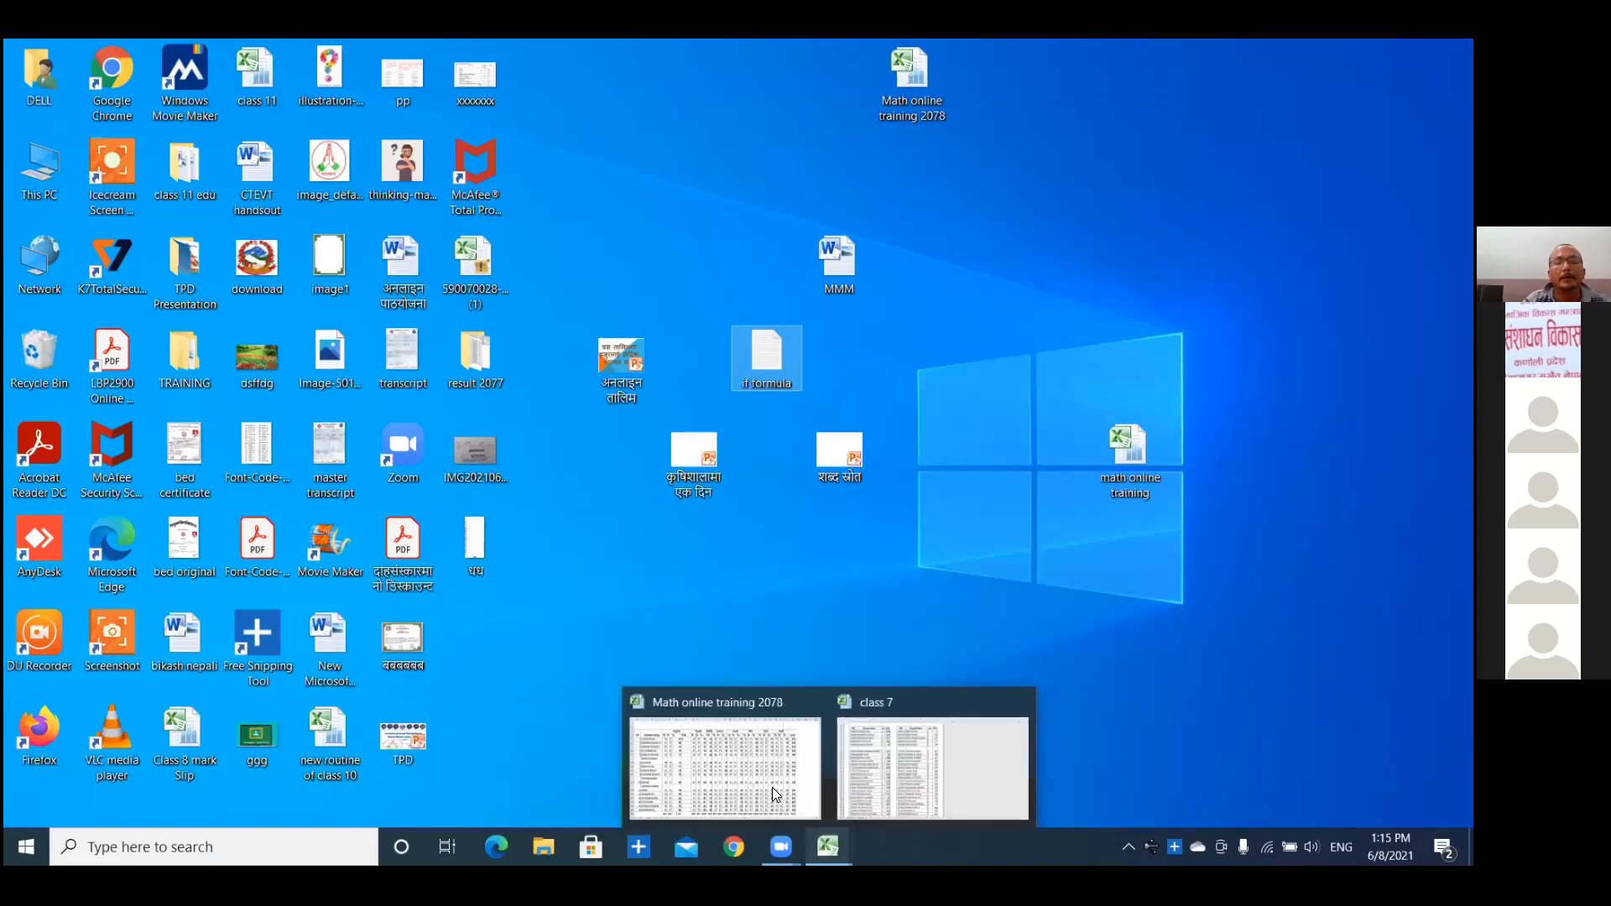
click(744, 752)
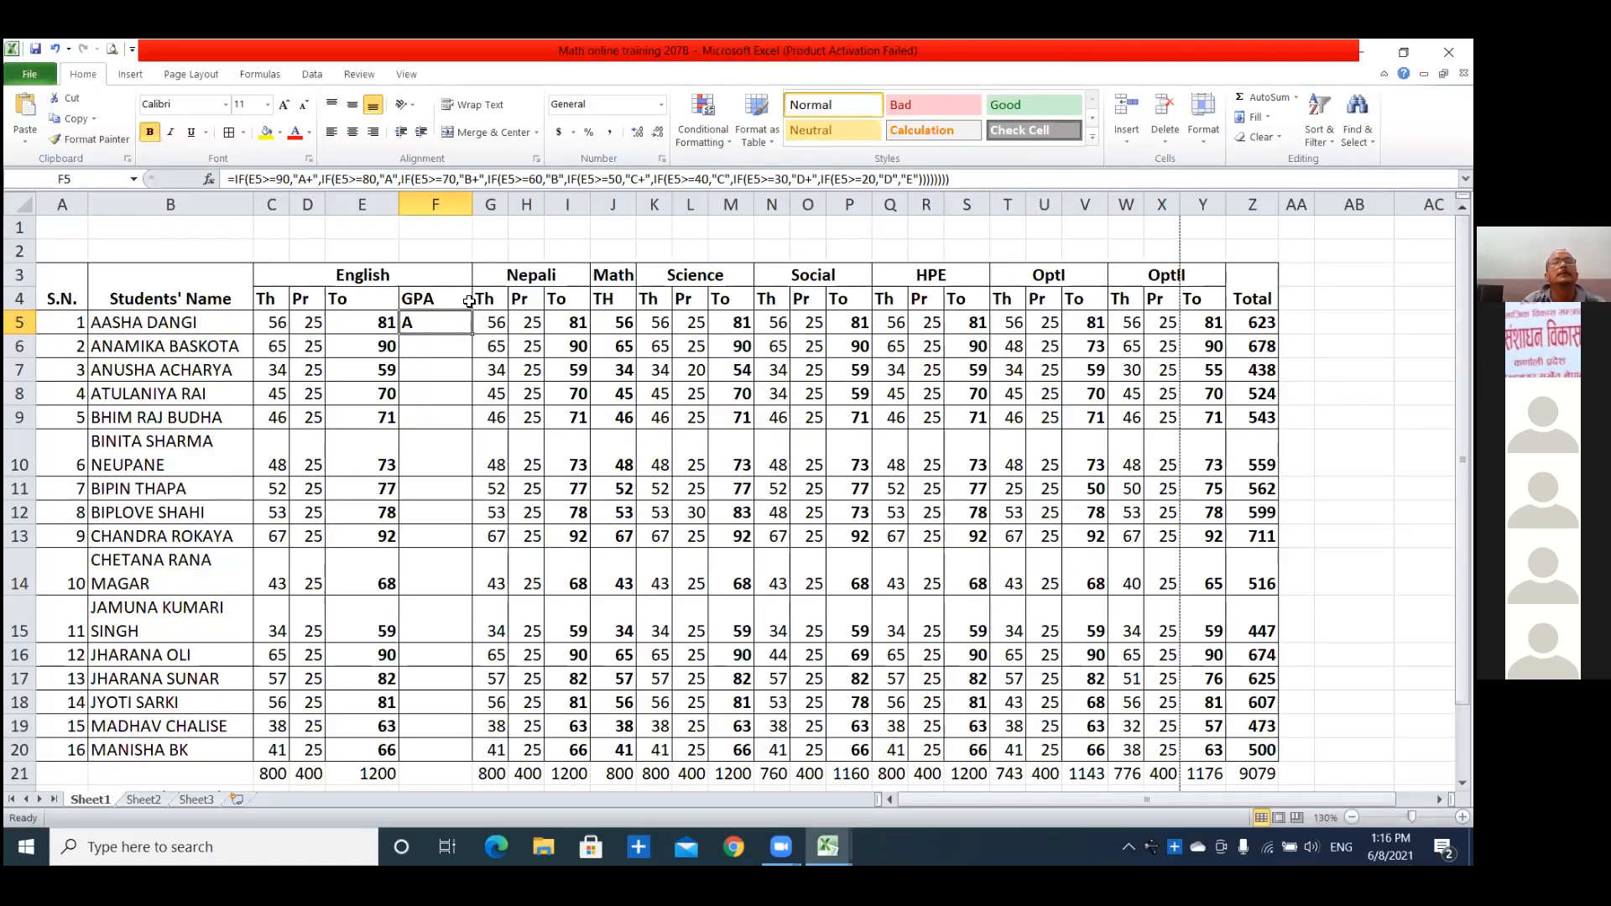
click(628, 176)
click(627, 177)
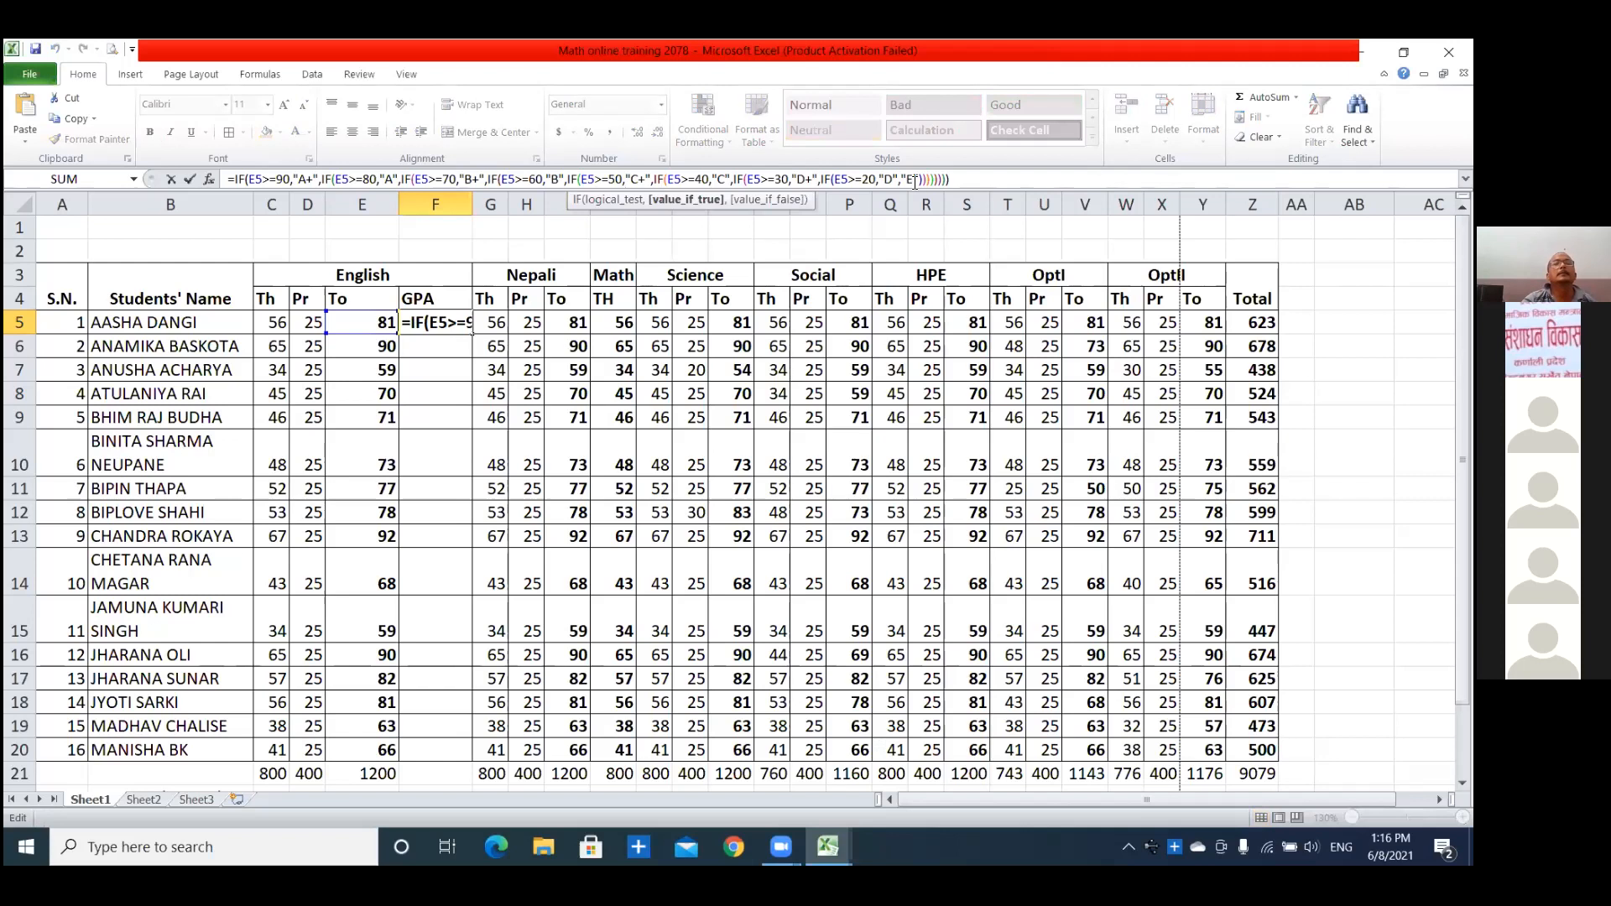
drag(955, 178, 225, 178)
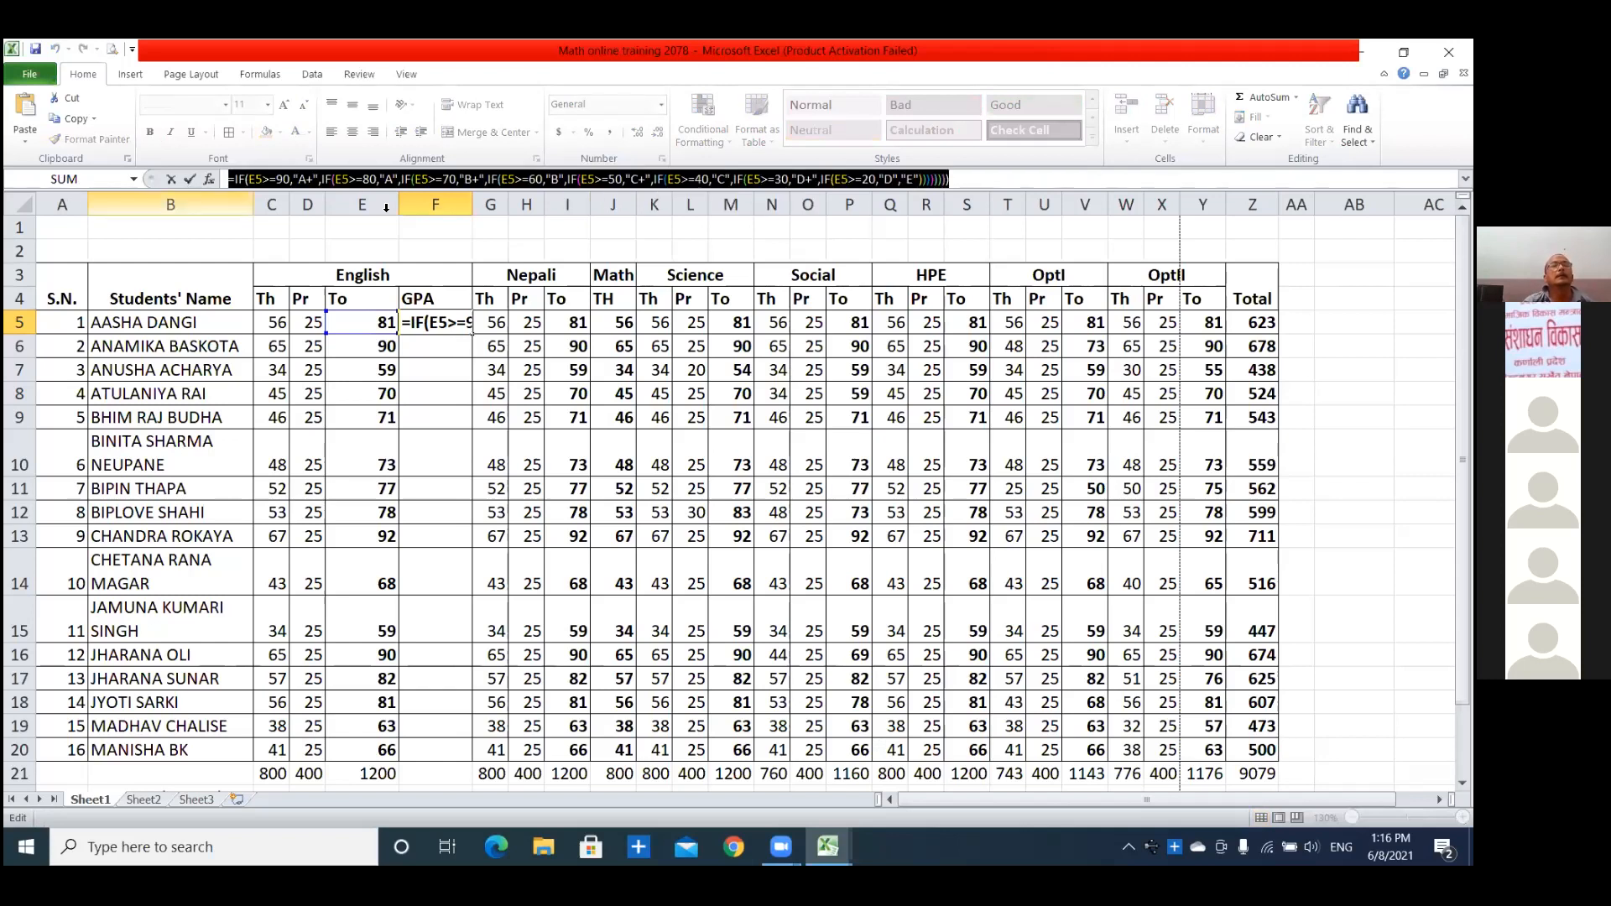
key(ctrl+c)
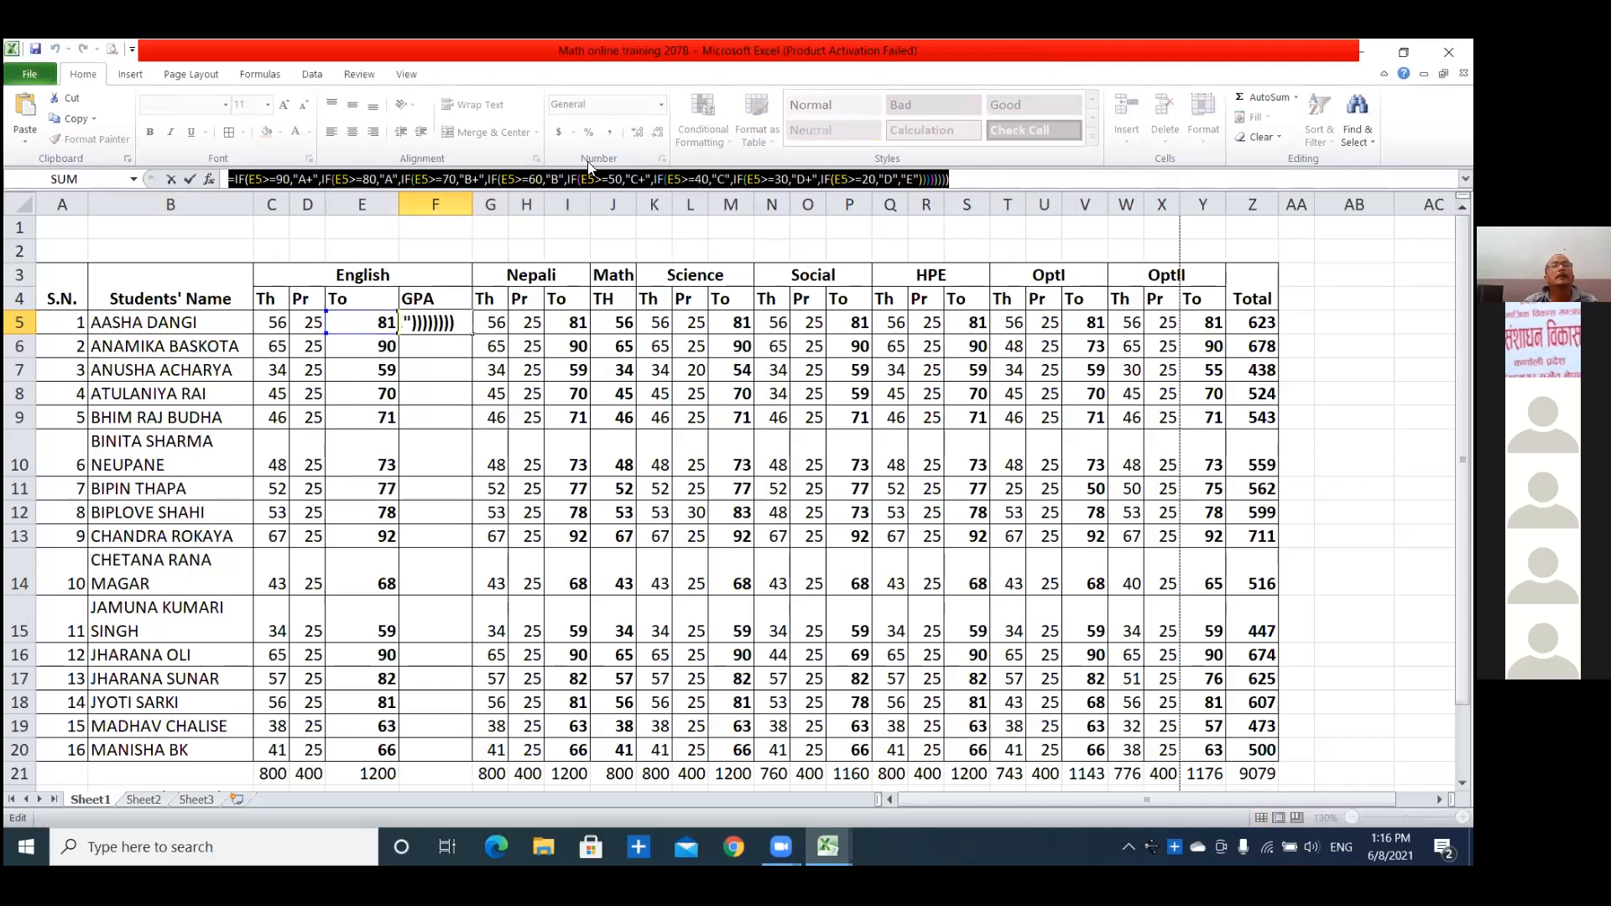
text(=)
click(655, 324)
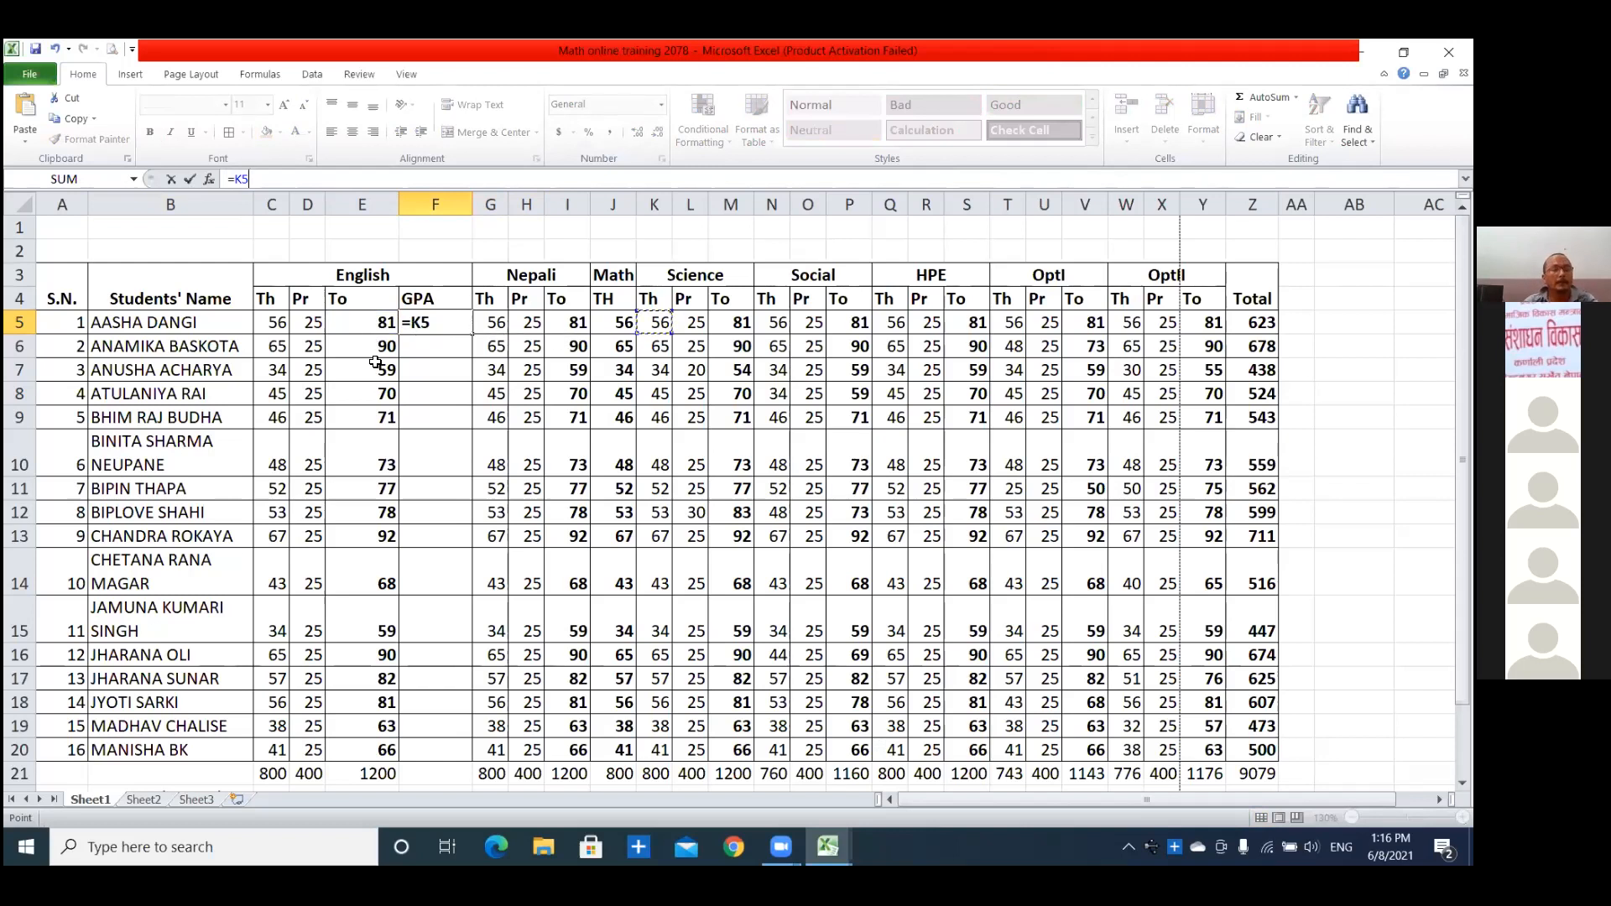
key(ctrl+z)
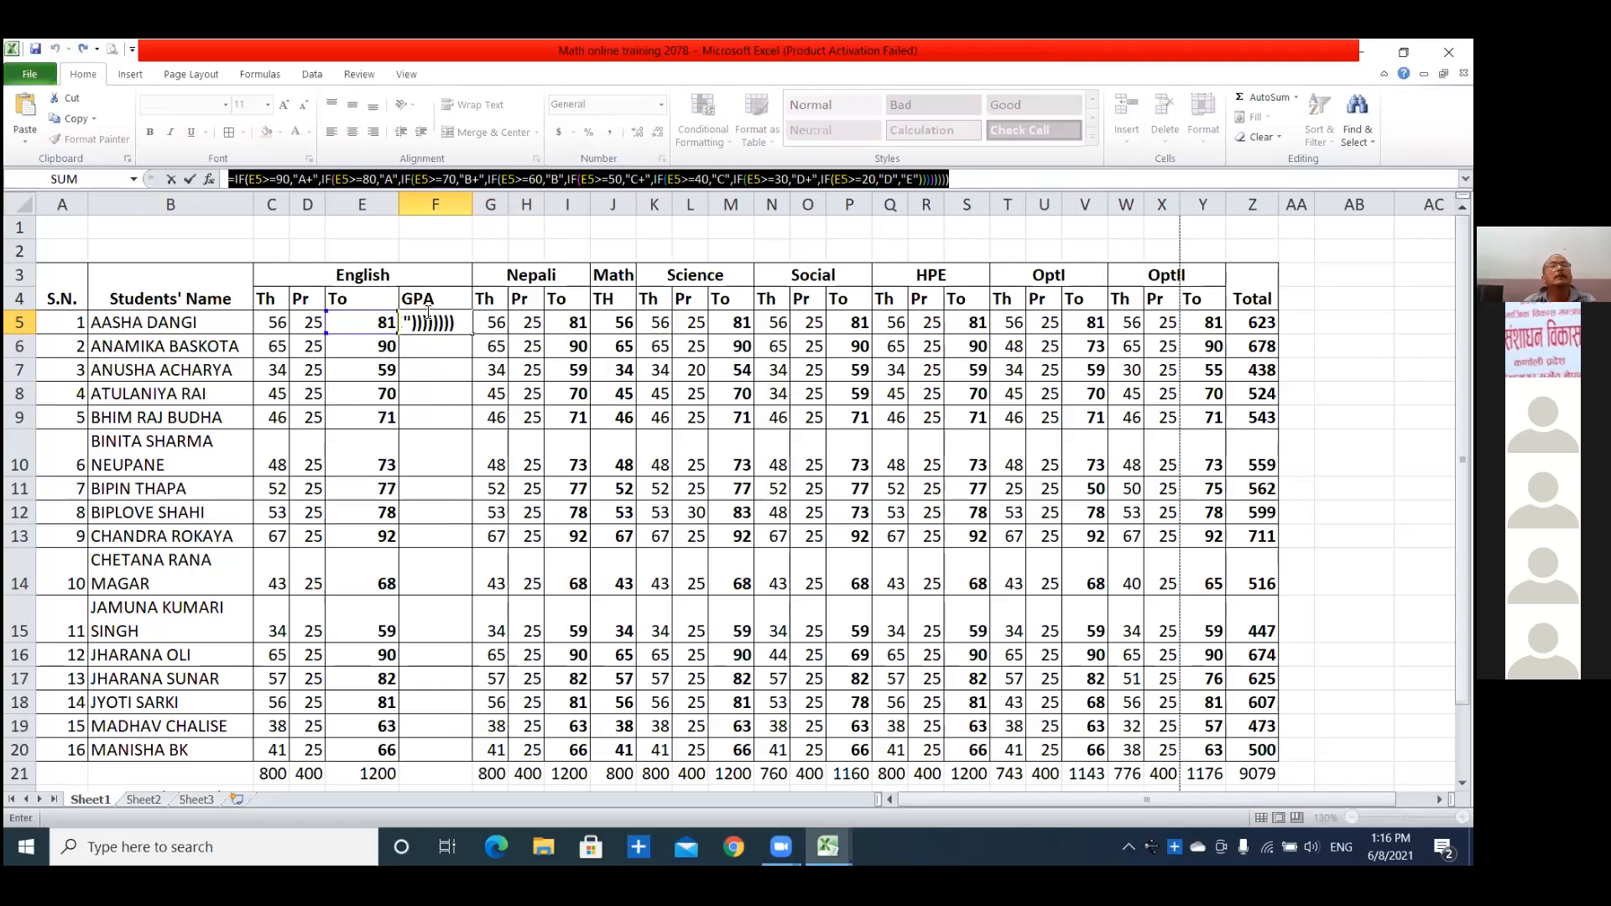
Finish editing F5 with its nested IF formula kept and select that GPA cell again.
key(Return)
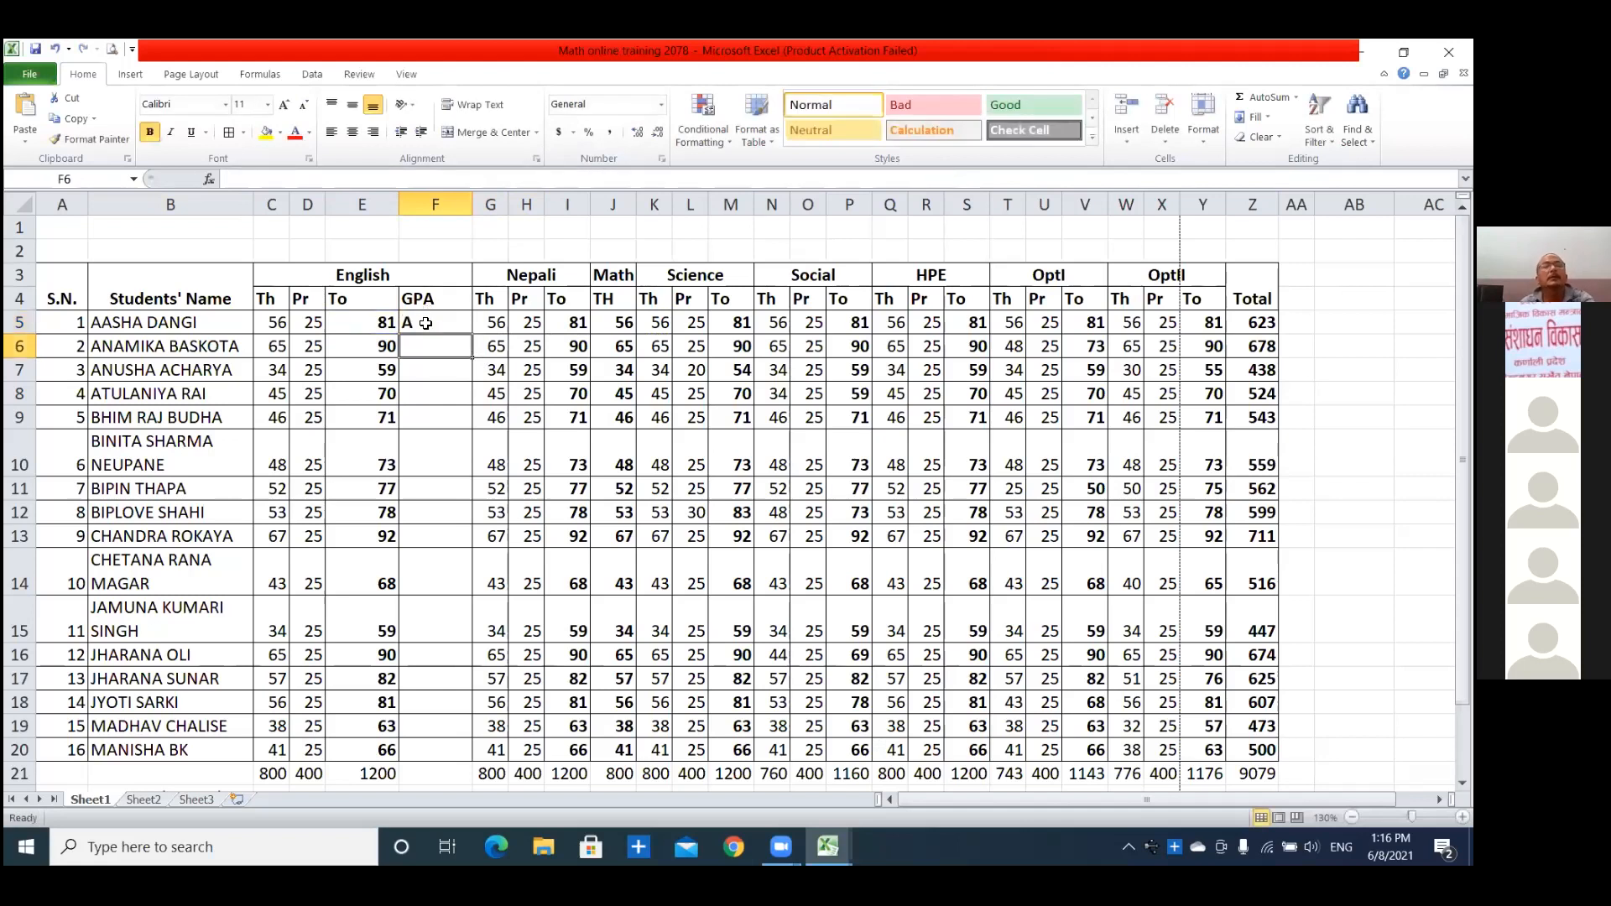
click(426, 323)
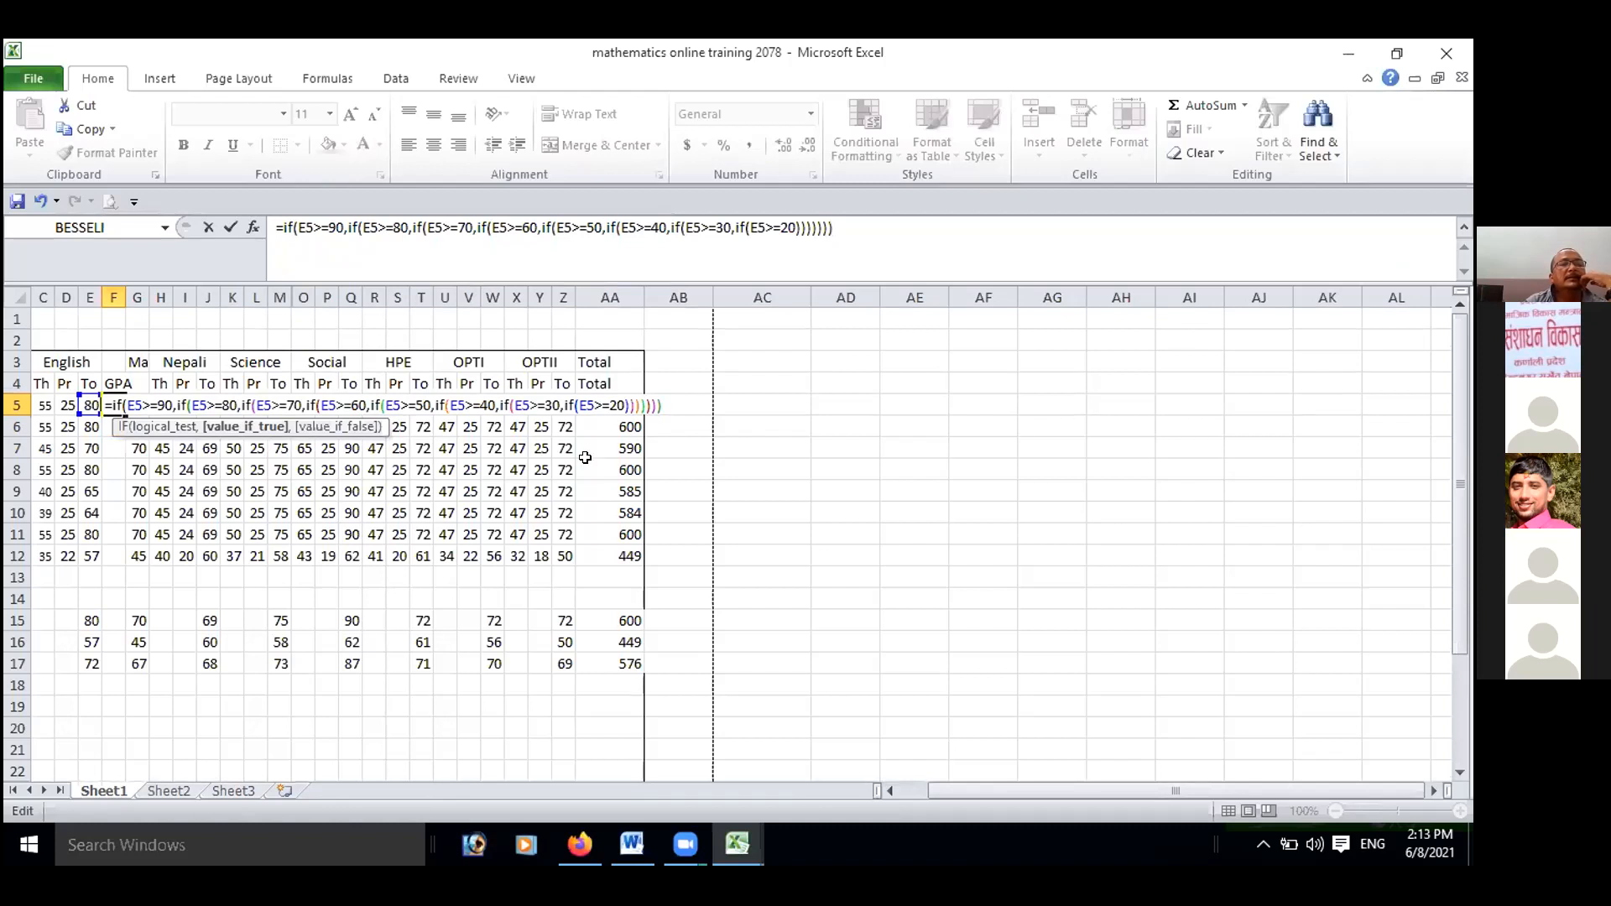
In the nested IF formula of F5 in the "mathematics online training 2078" workbook, insert the grade "A+" and a comma after the E5>=90 test.
click(170, 404)
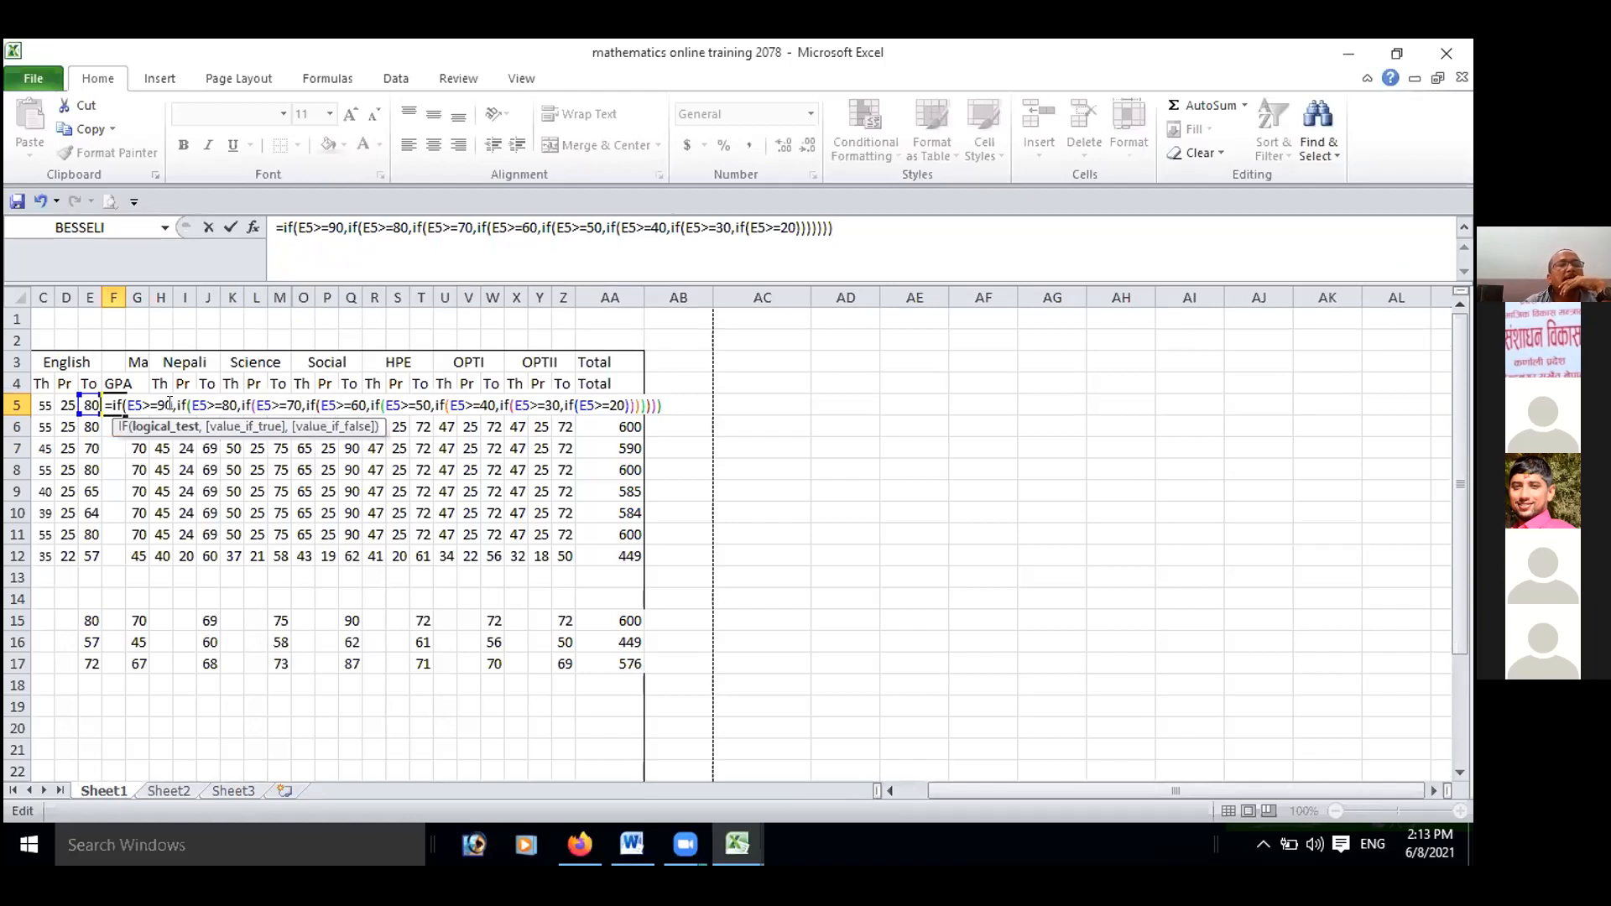
click(174, 404)
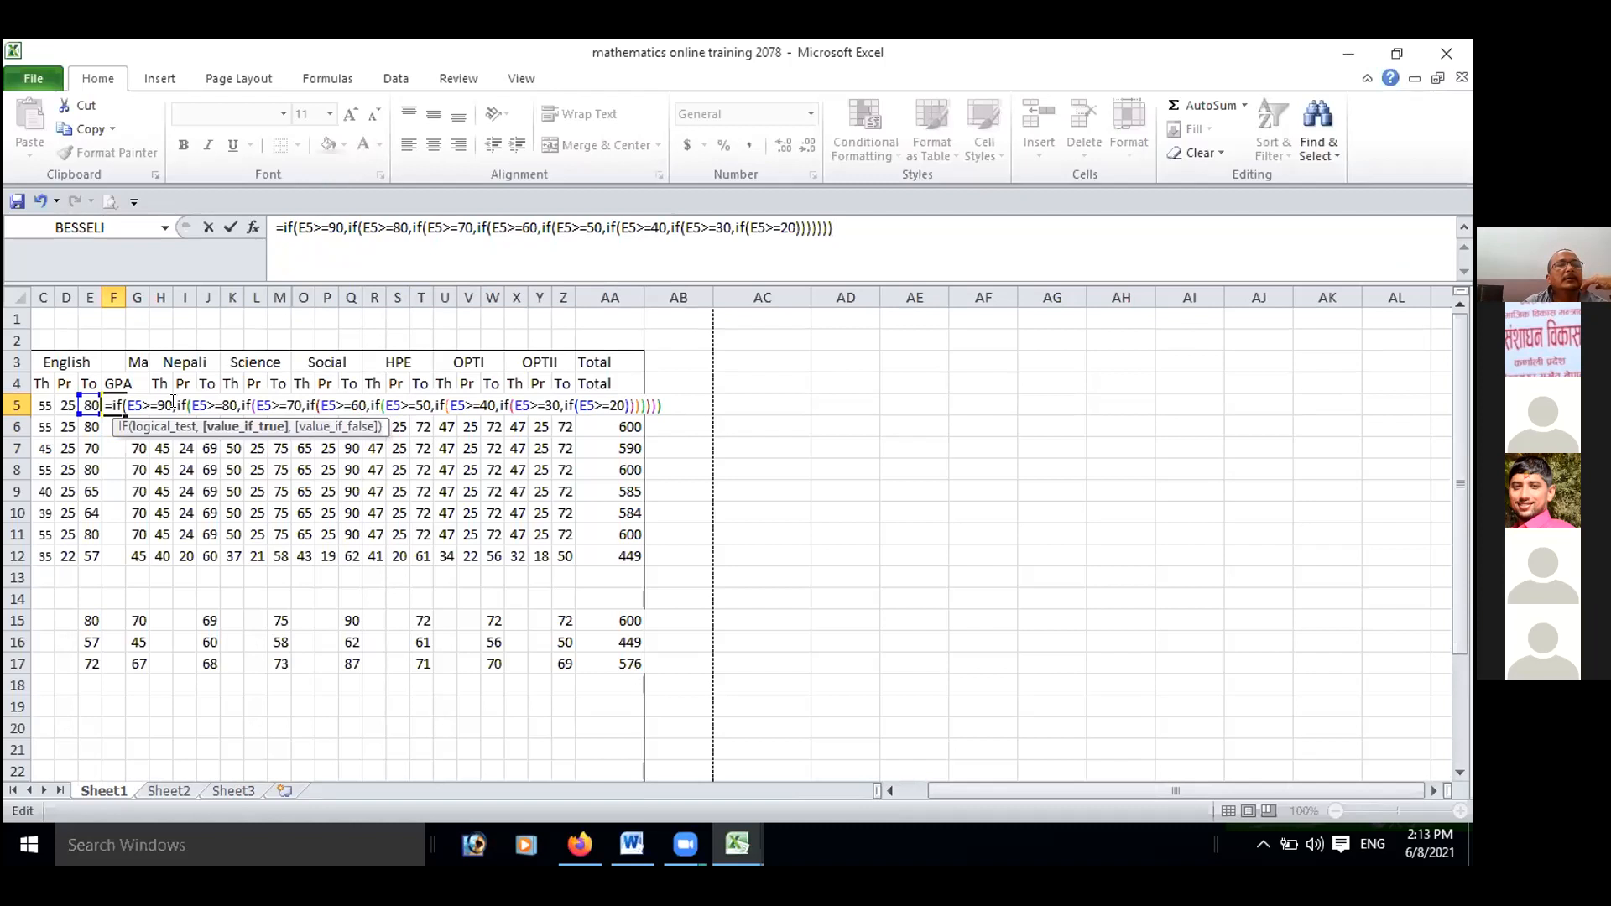
text(;)
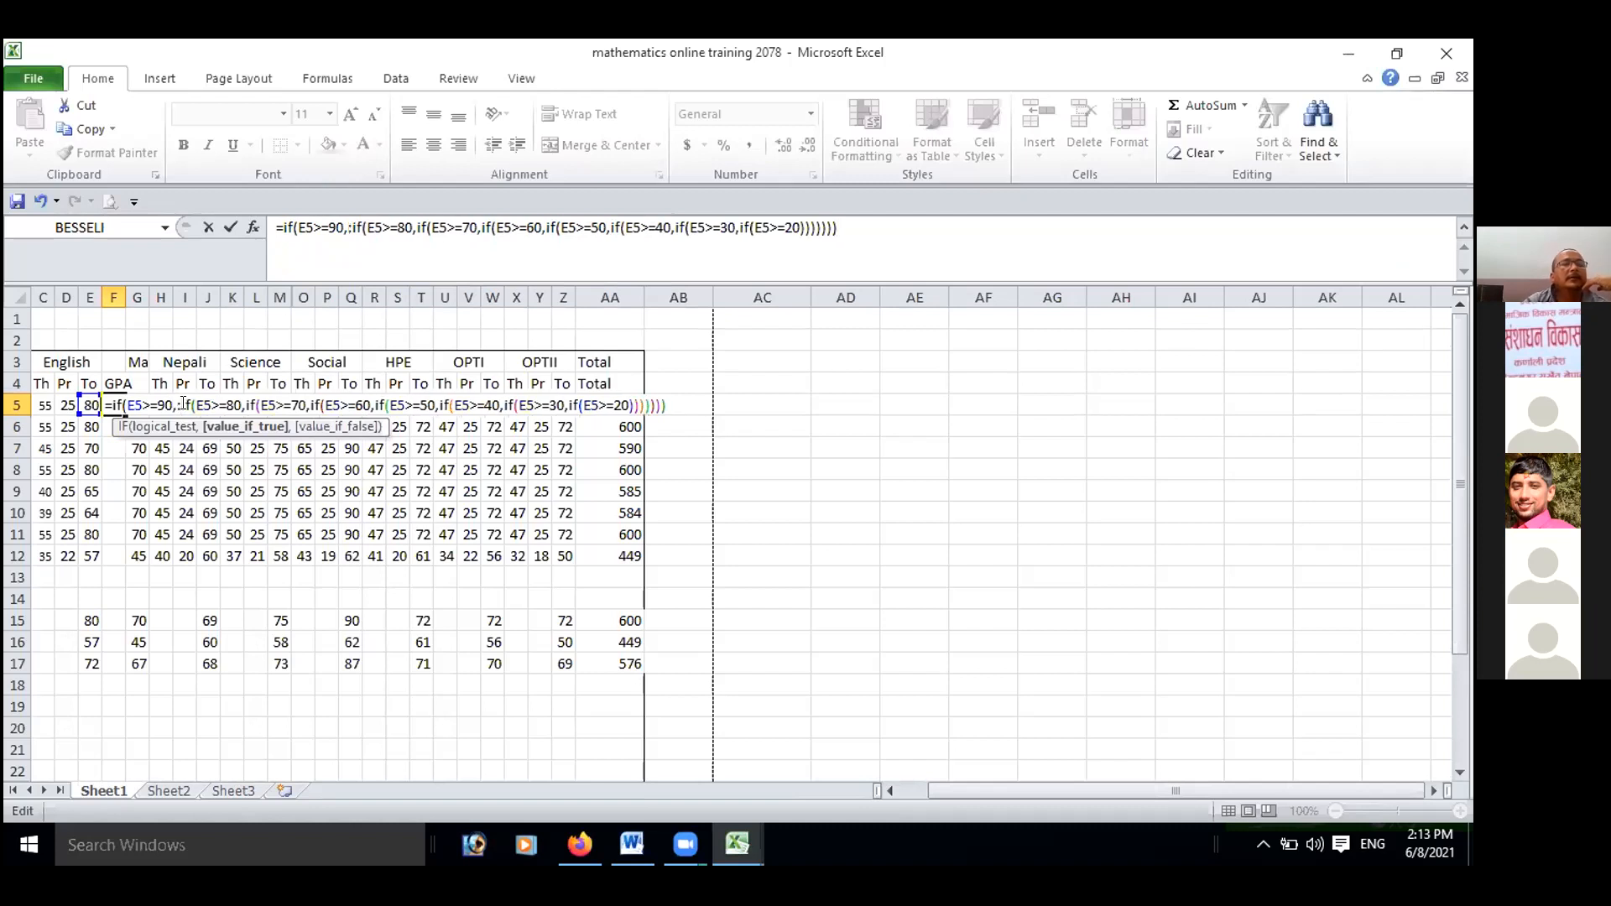
key(BackSpace)
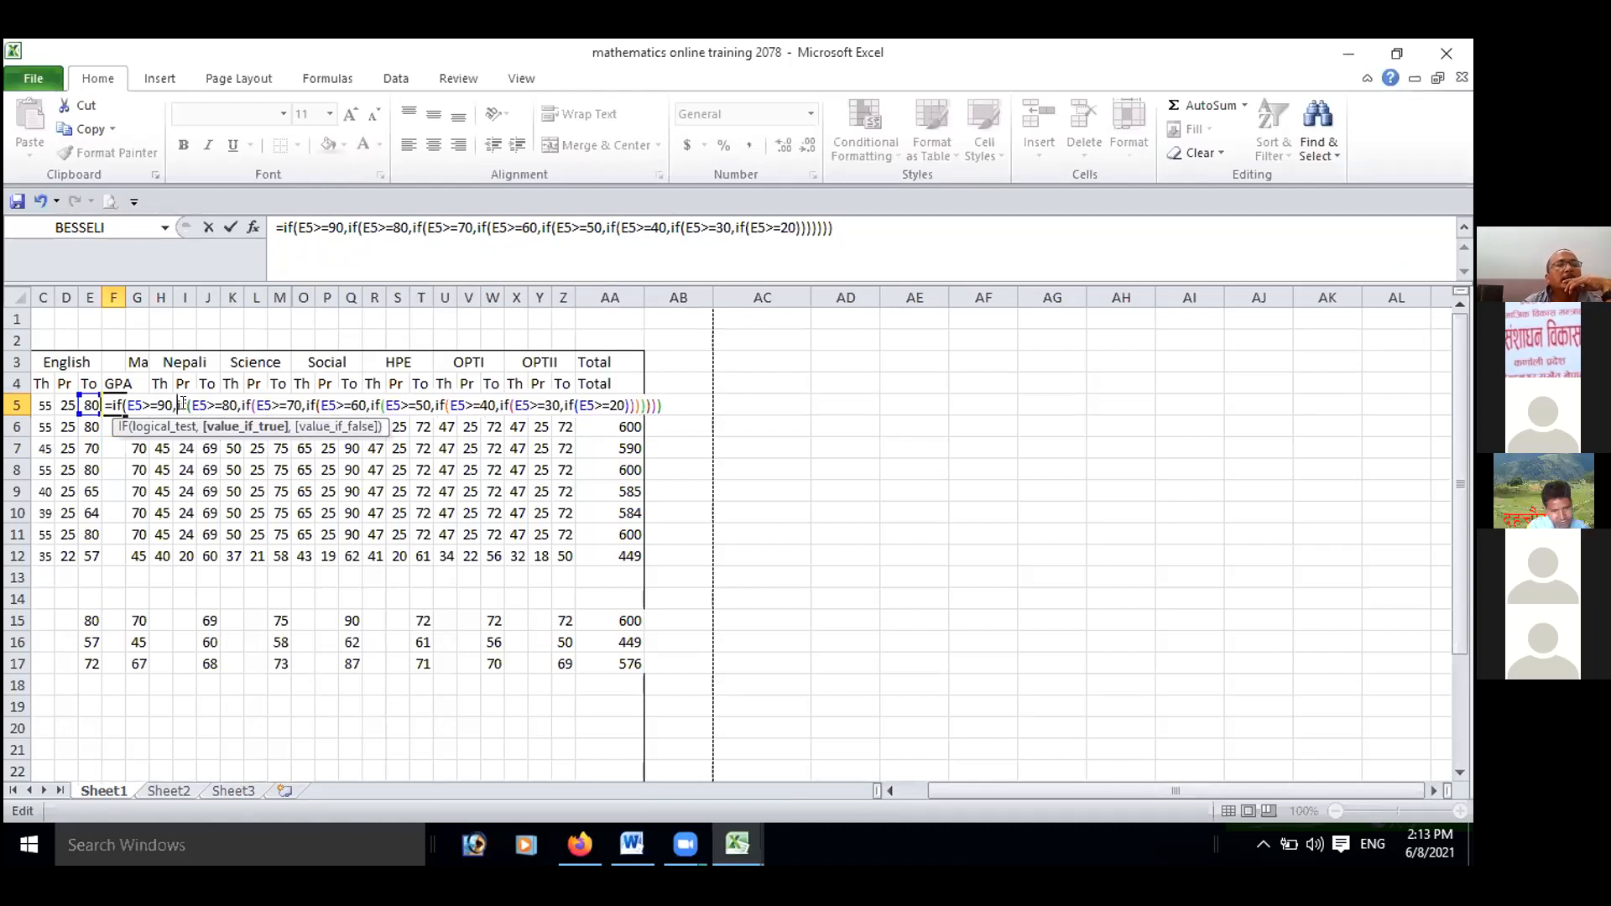
text(;)
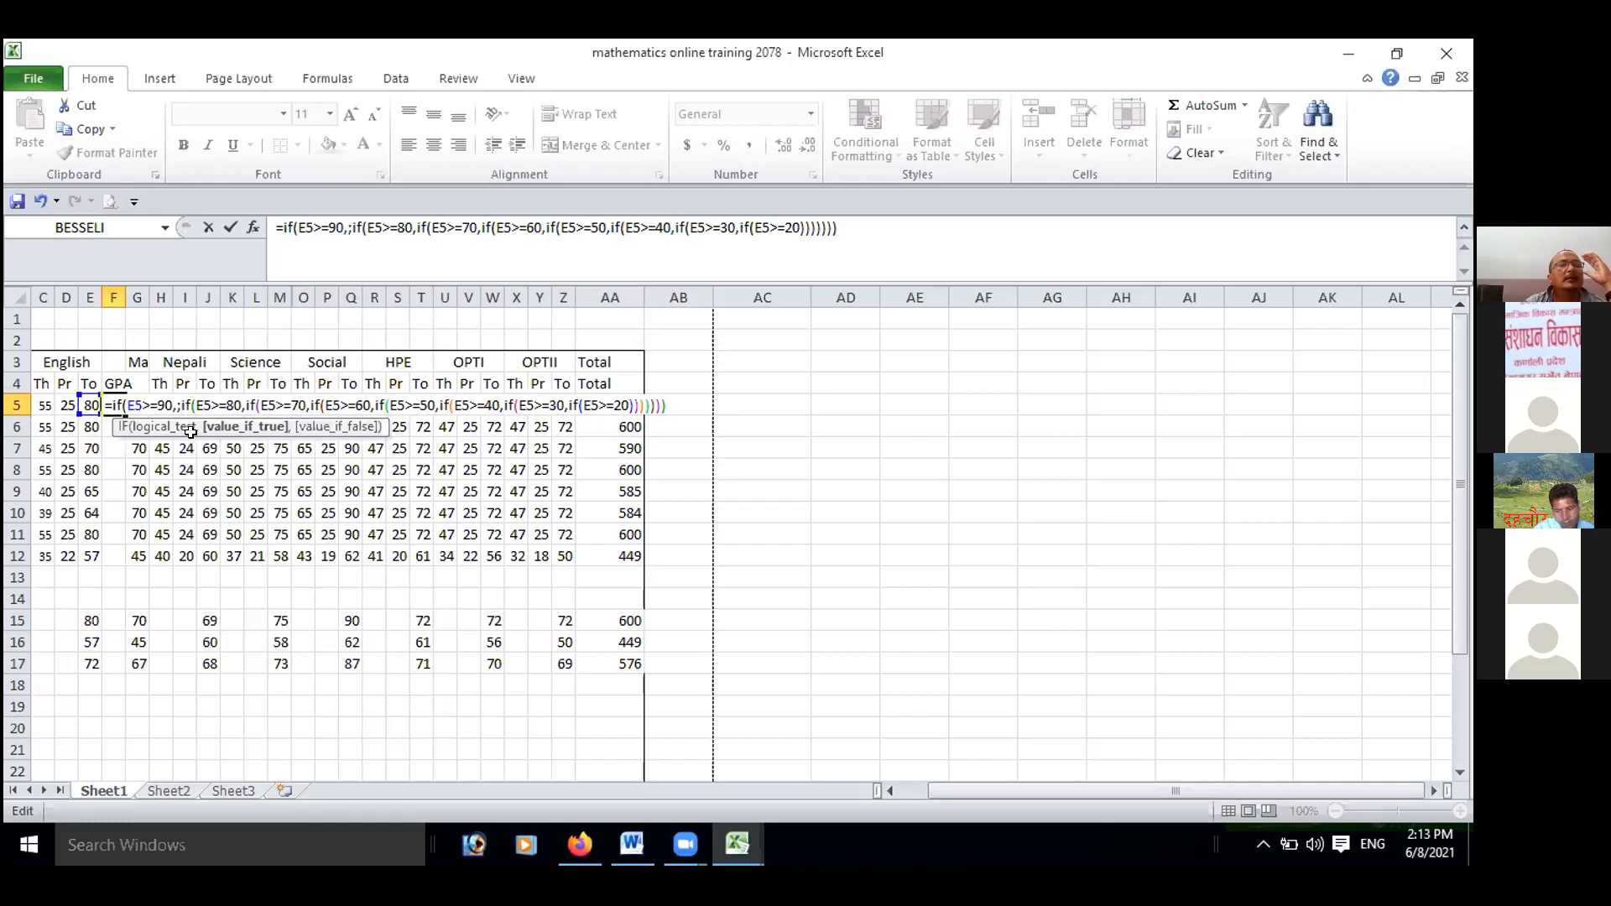
key(BackSpace)
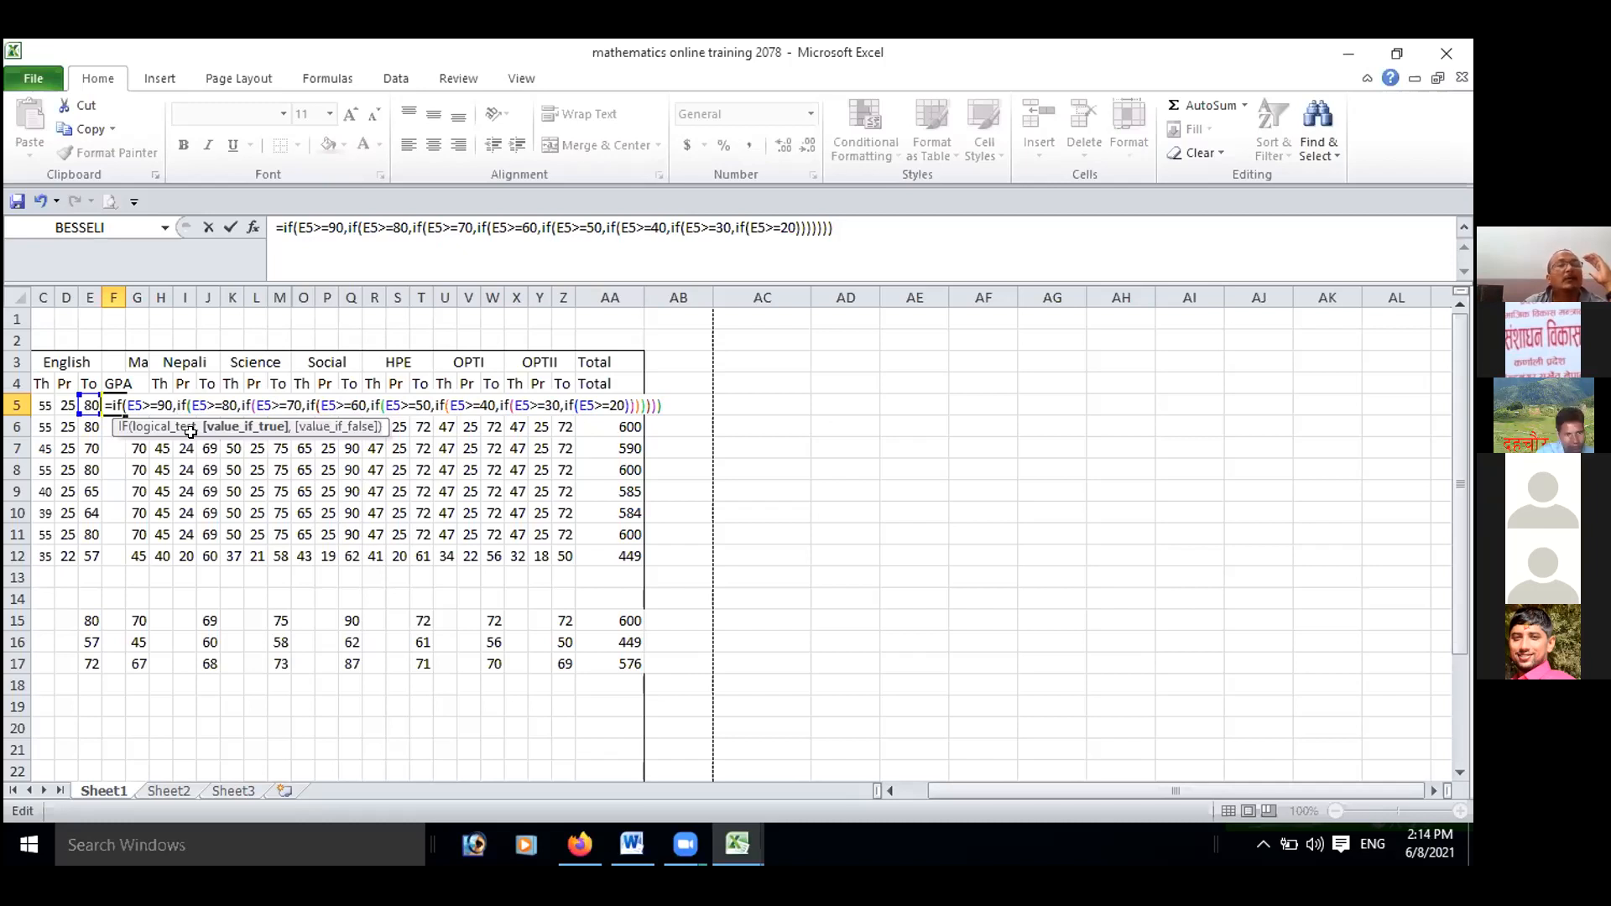
text(")
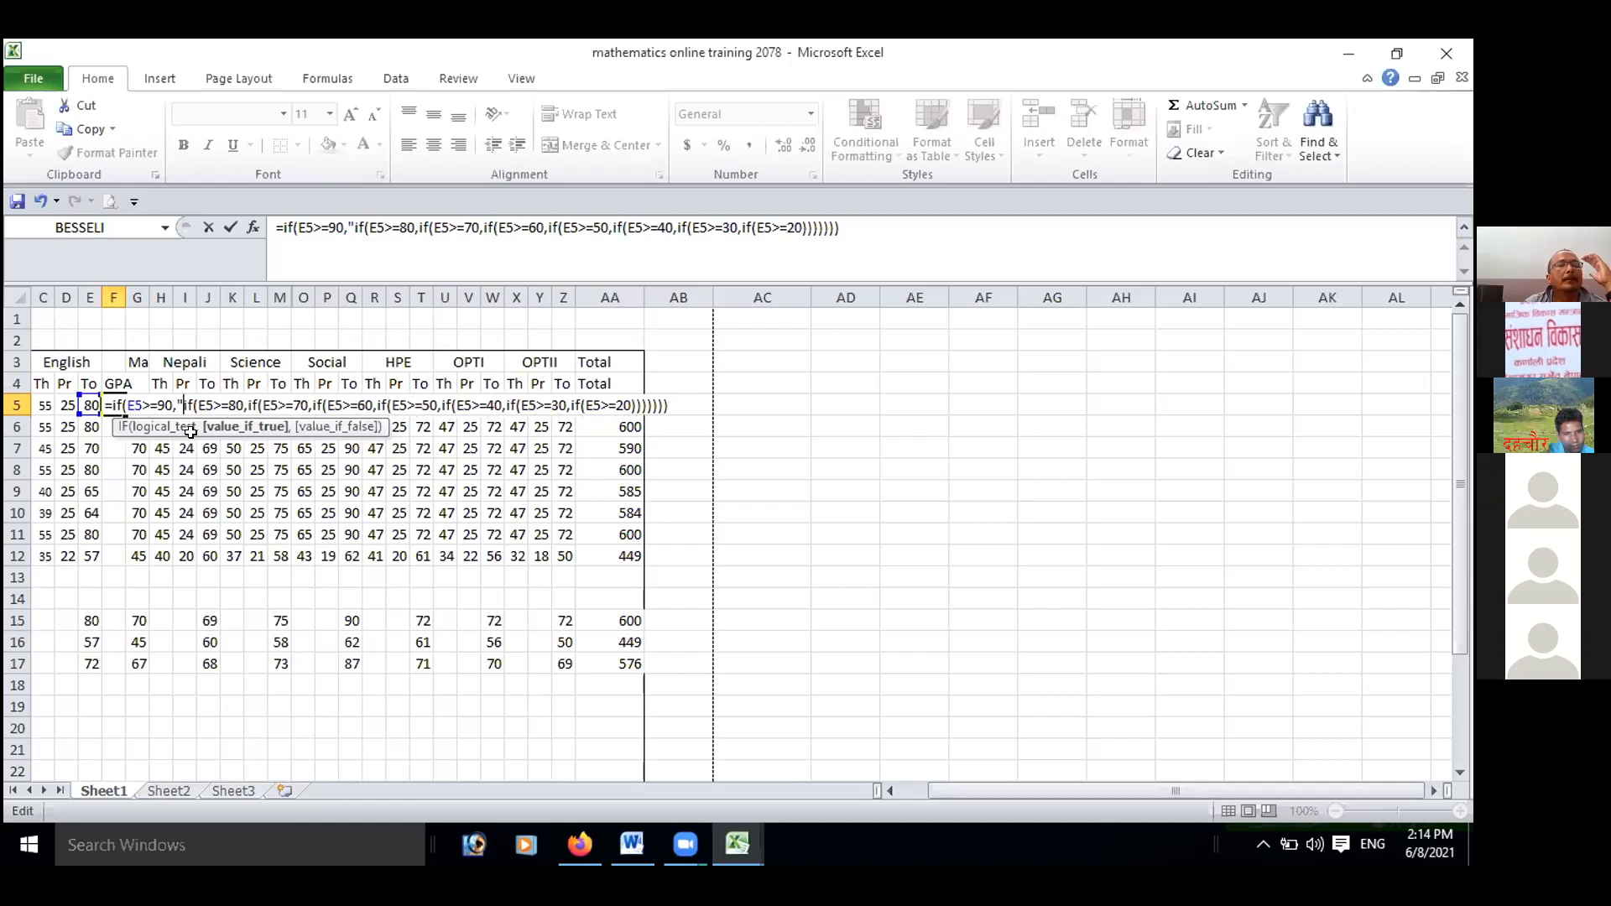
text(A+)
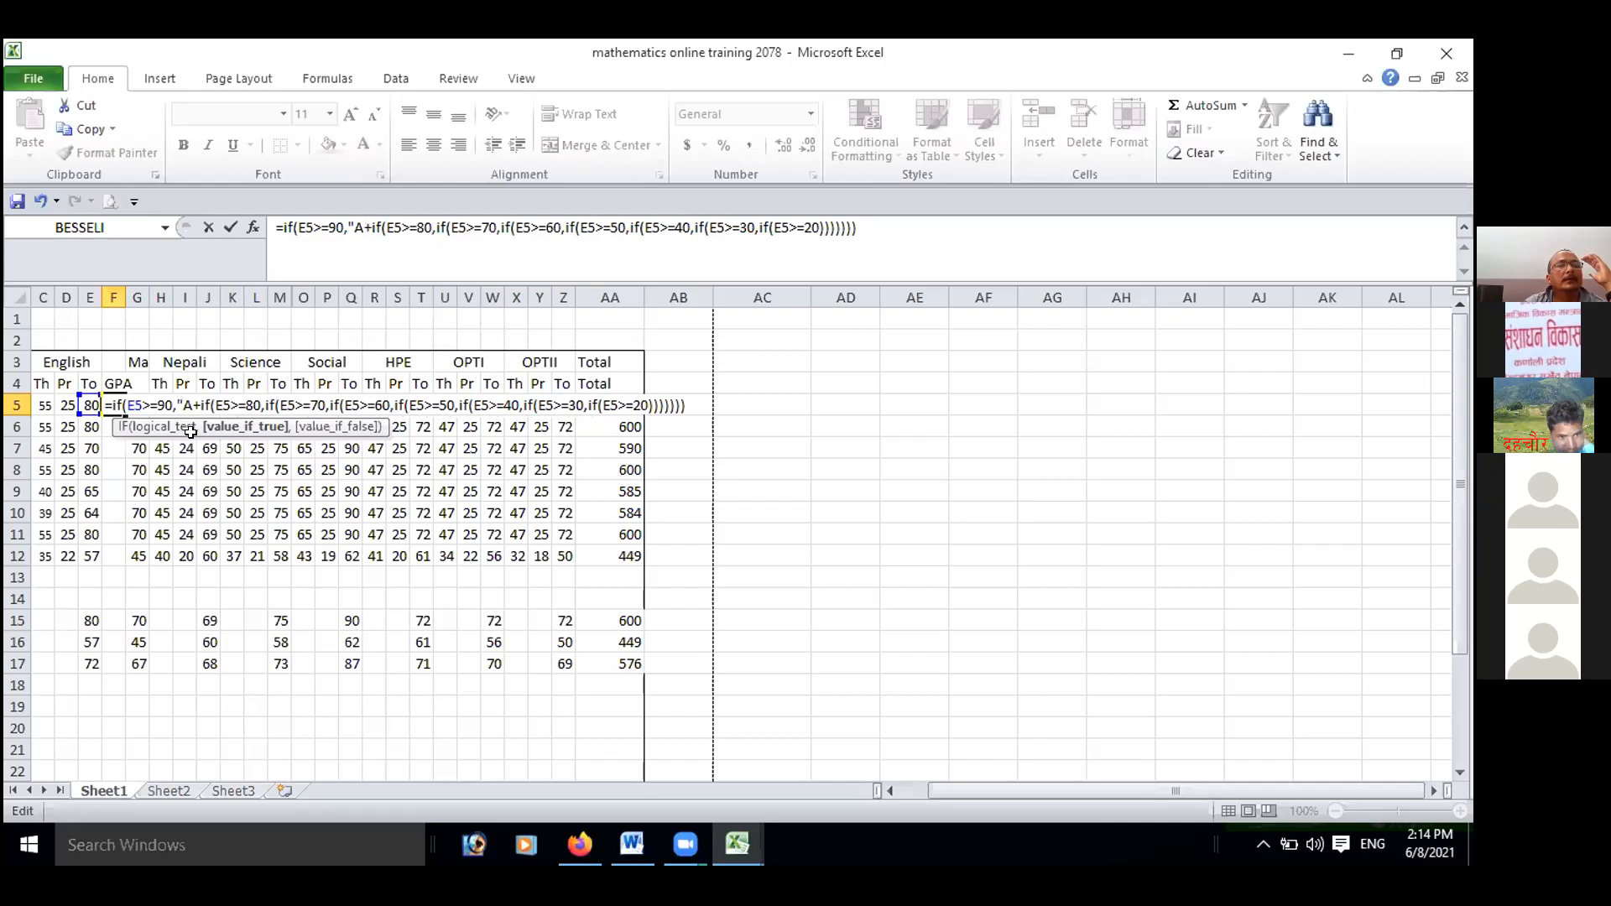
text(")
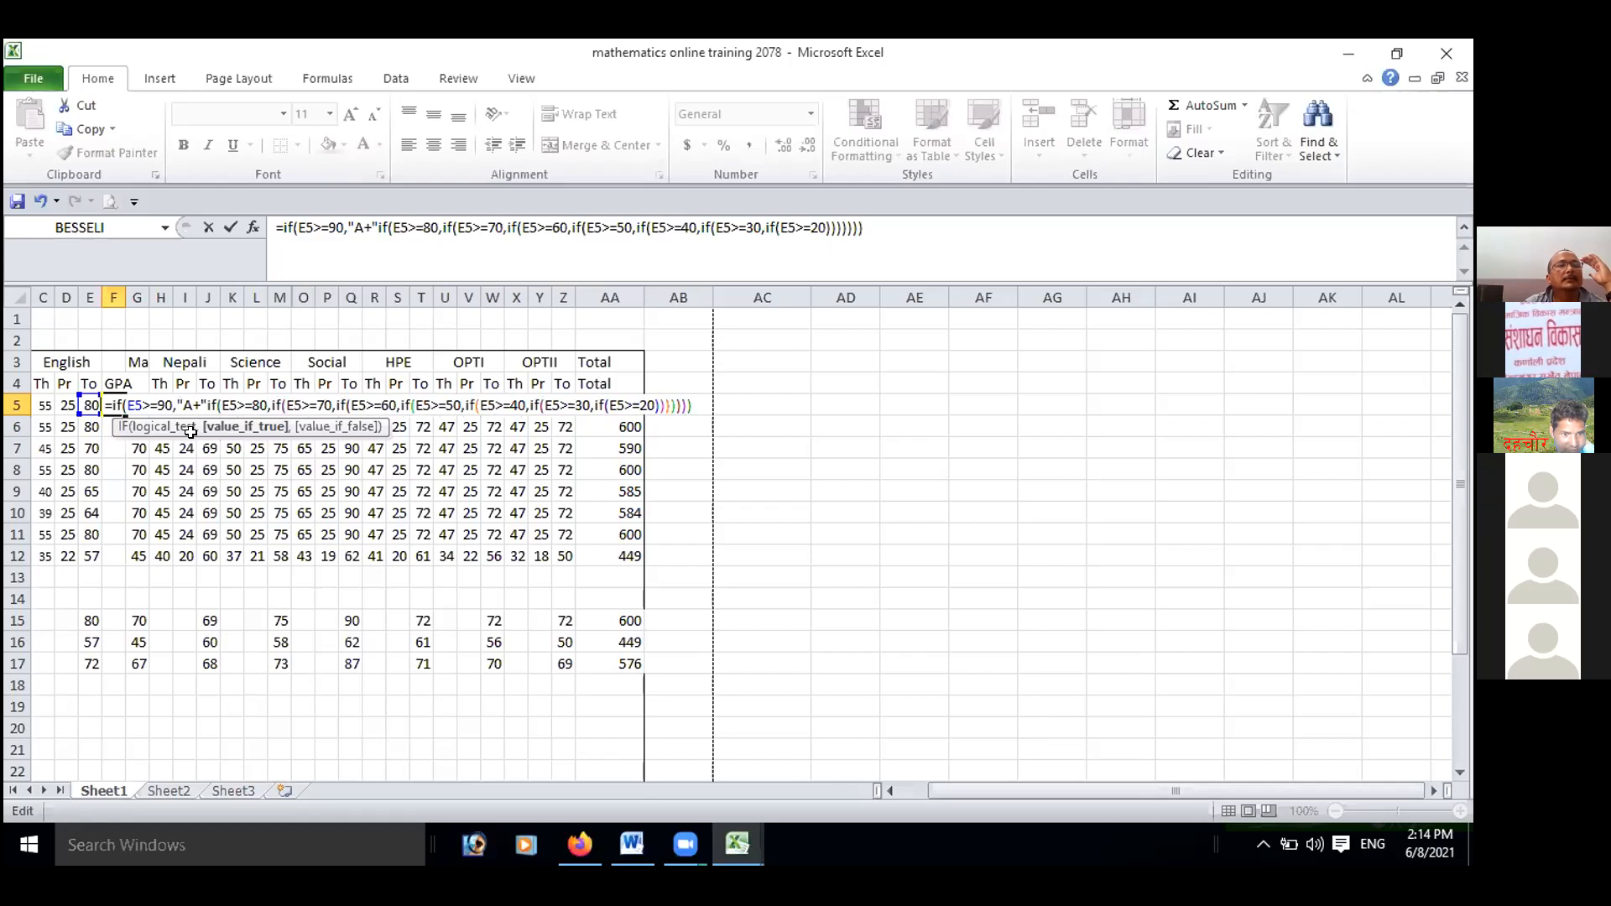
text(,)
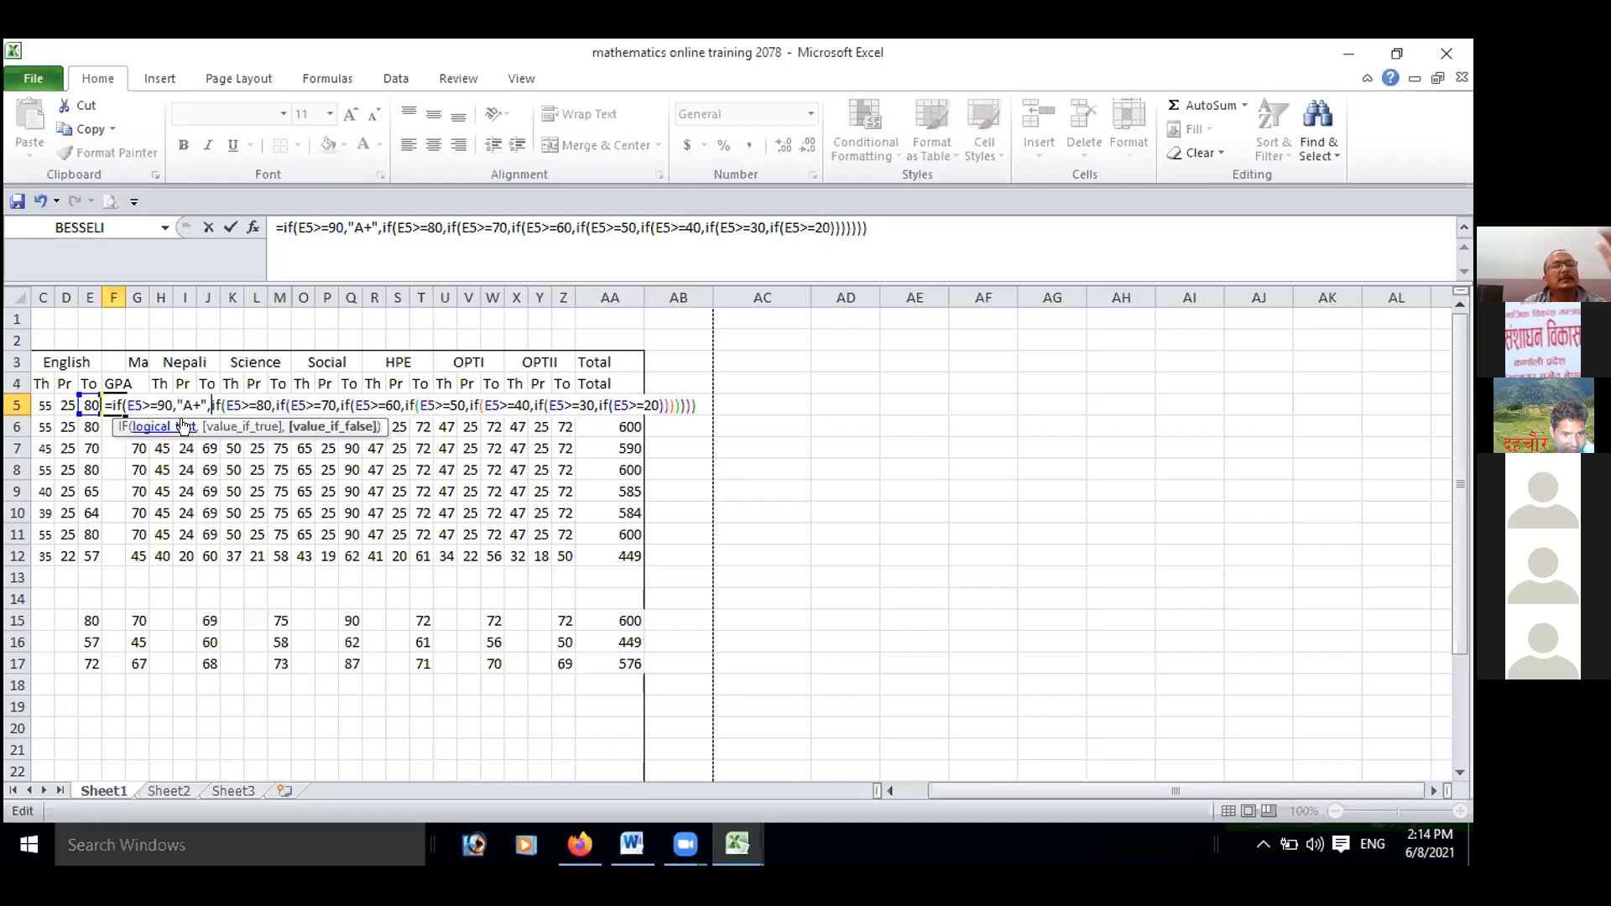
Insert the grade "B+" in quotes, followed by a comma, after the E5>=80 test in the formula.
click(271, 405)
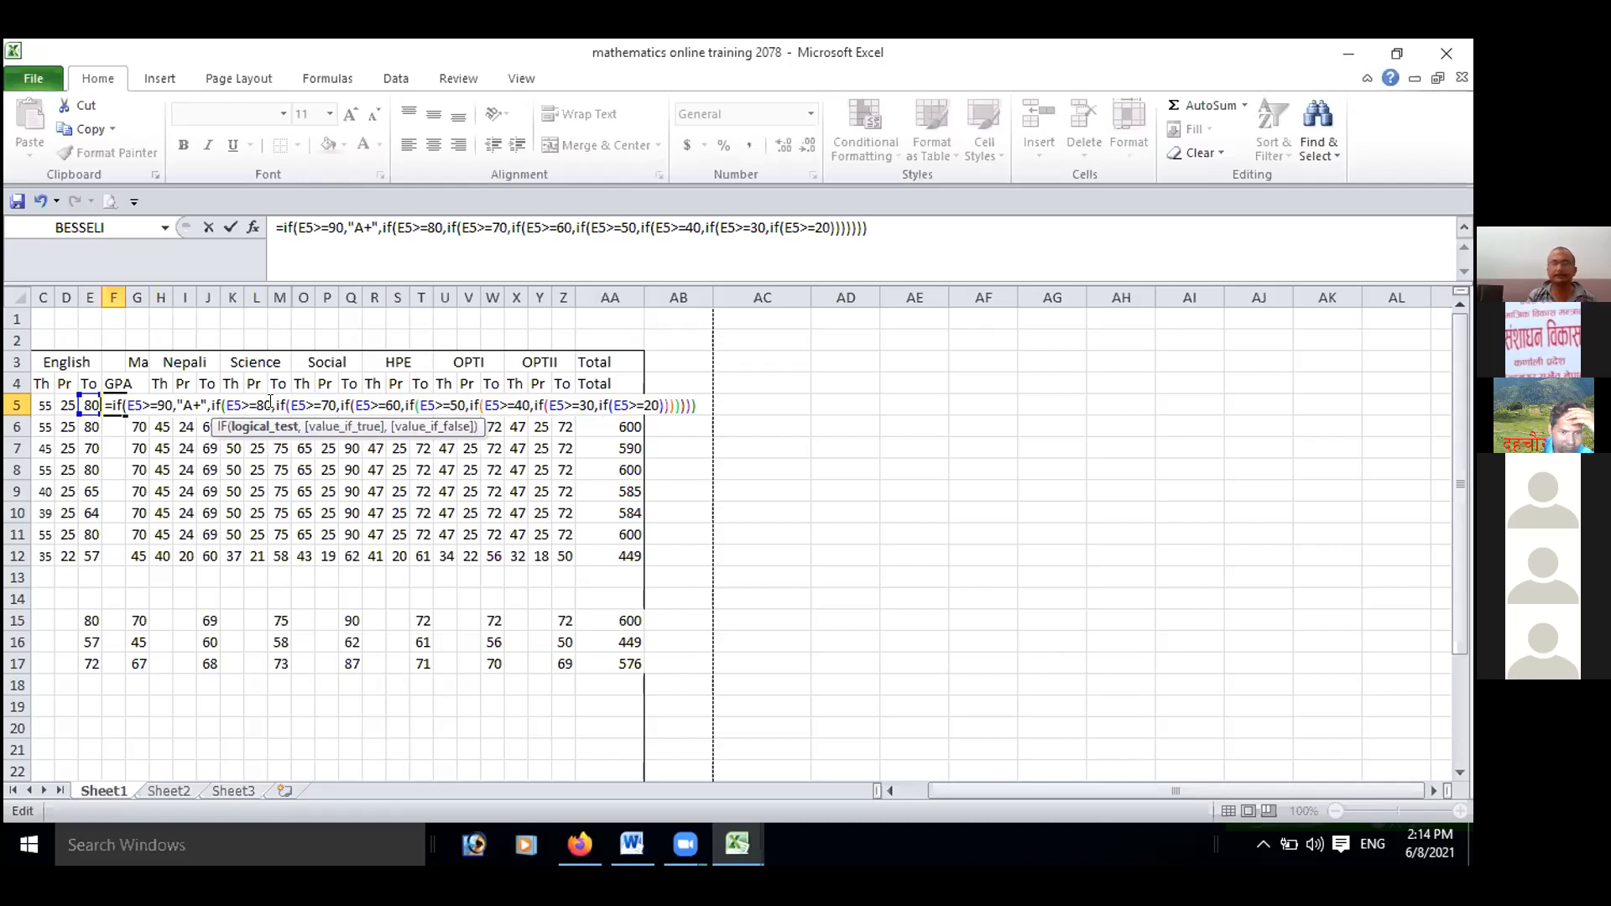
key(Right)
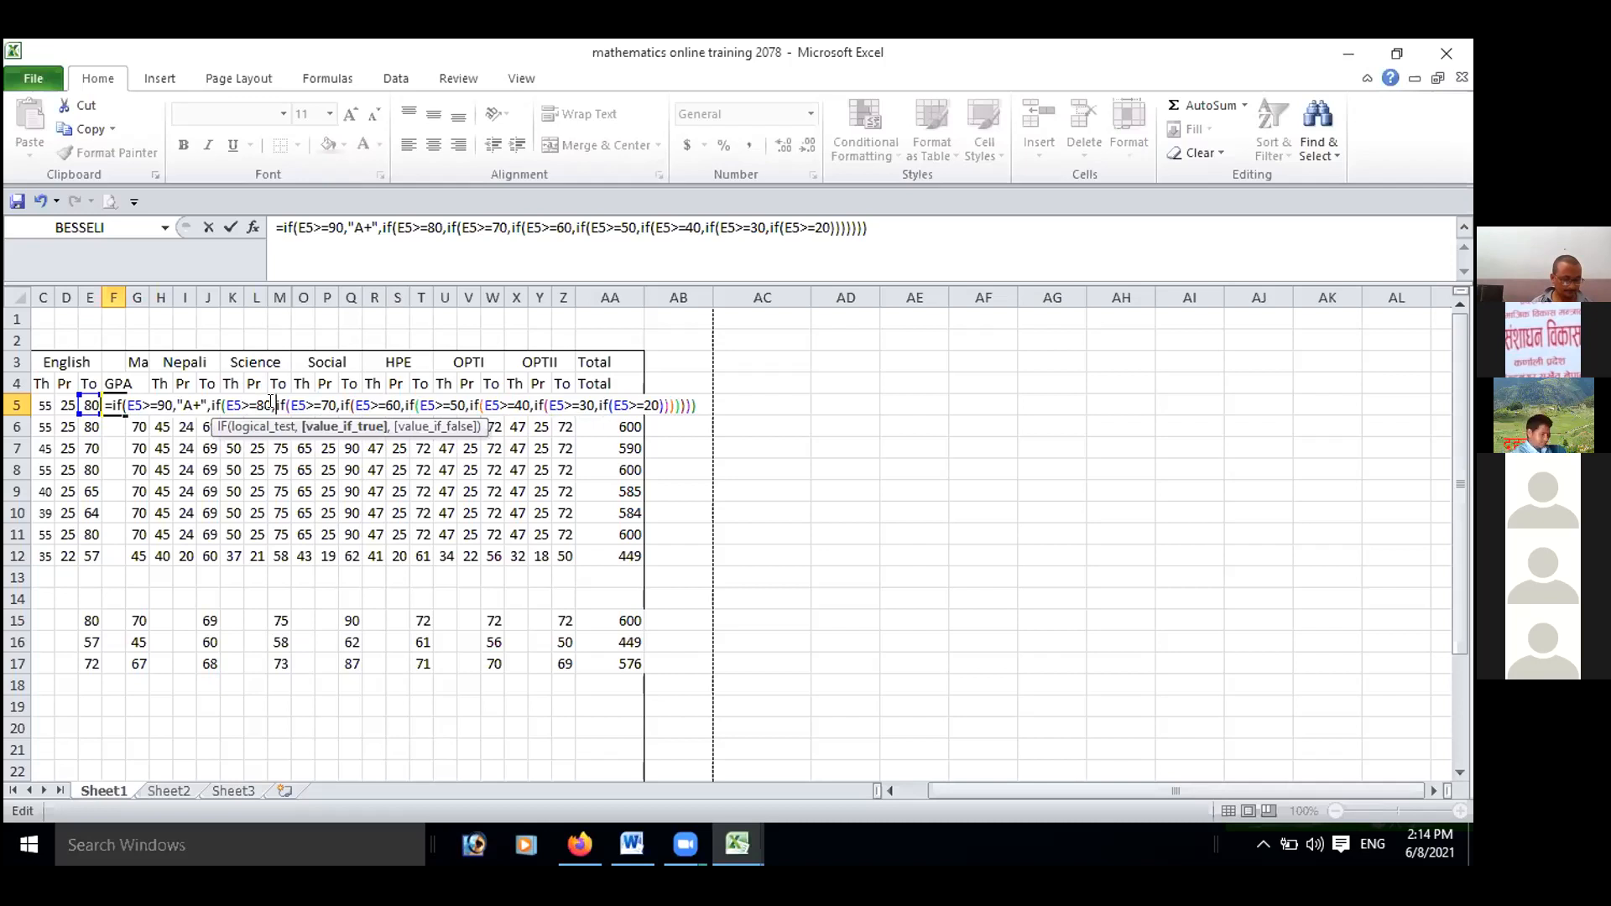
text(")
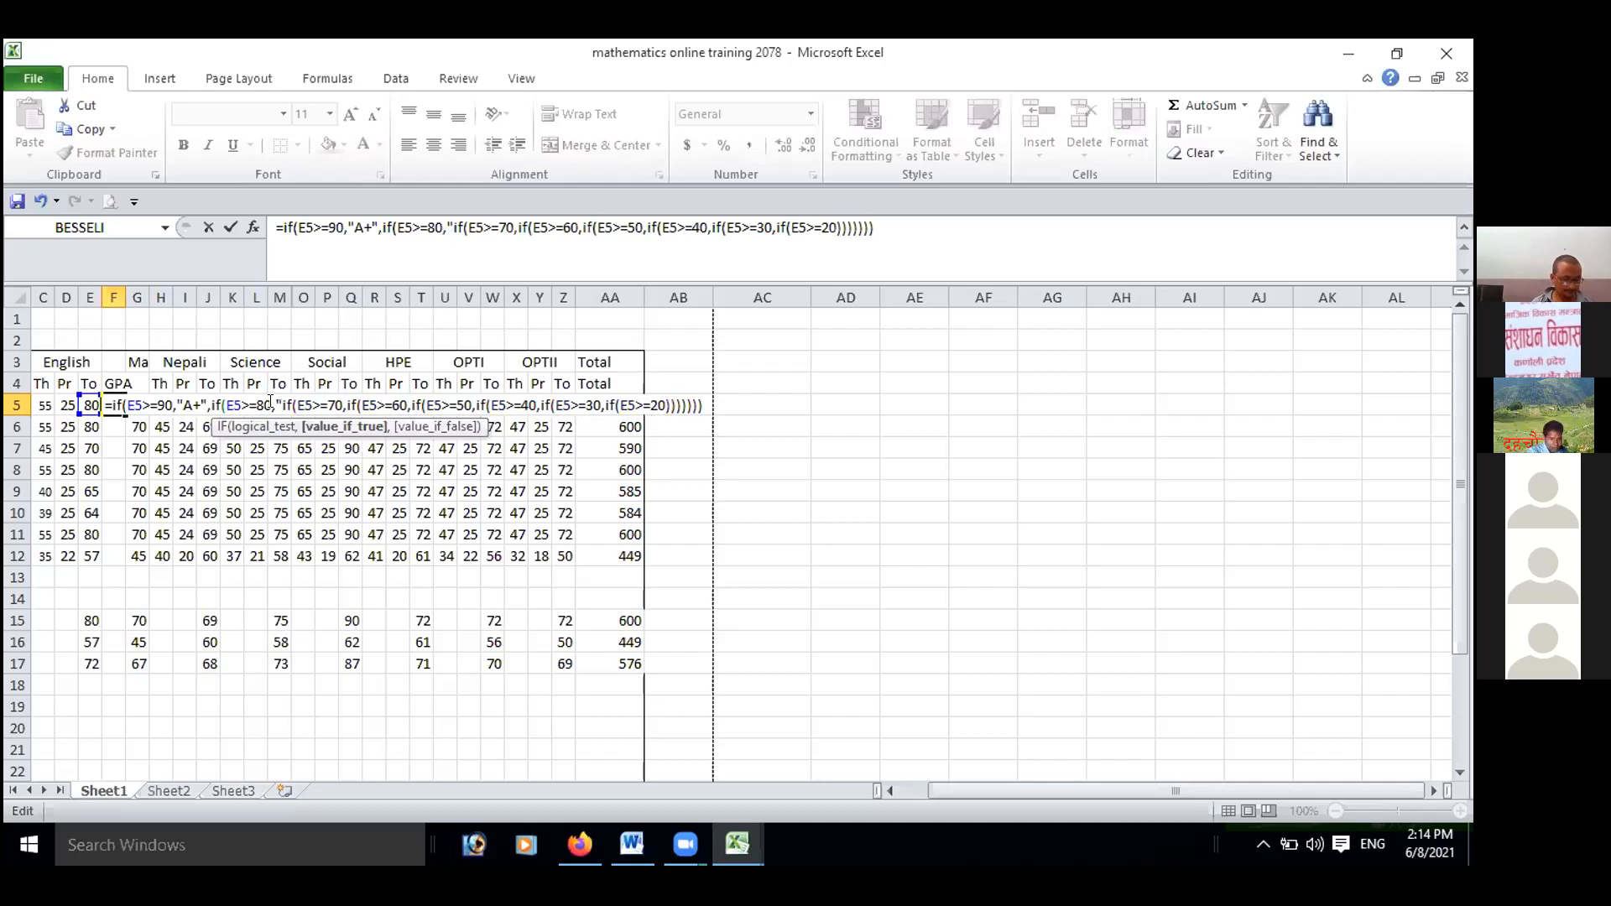
text(B)
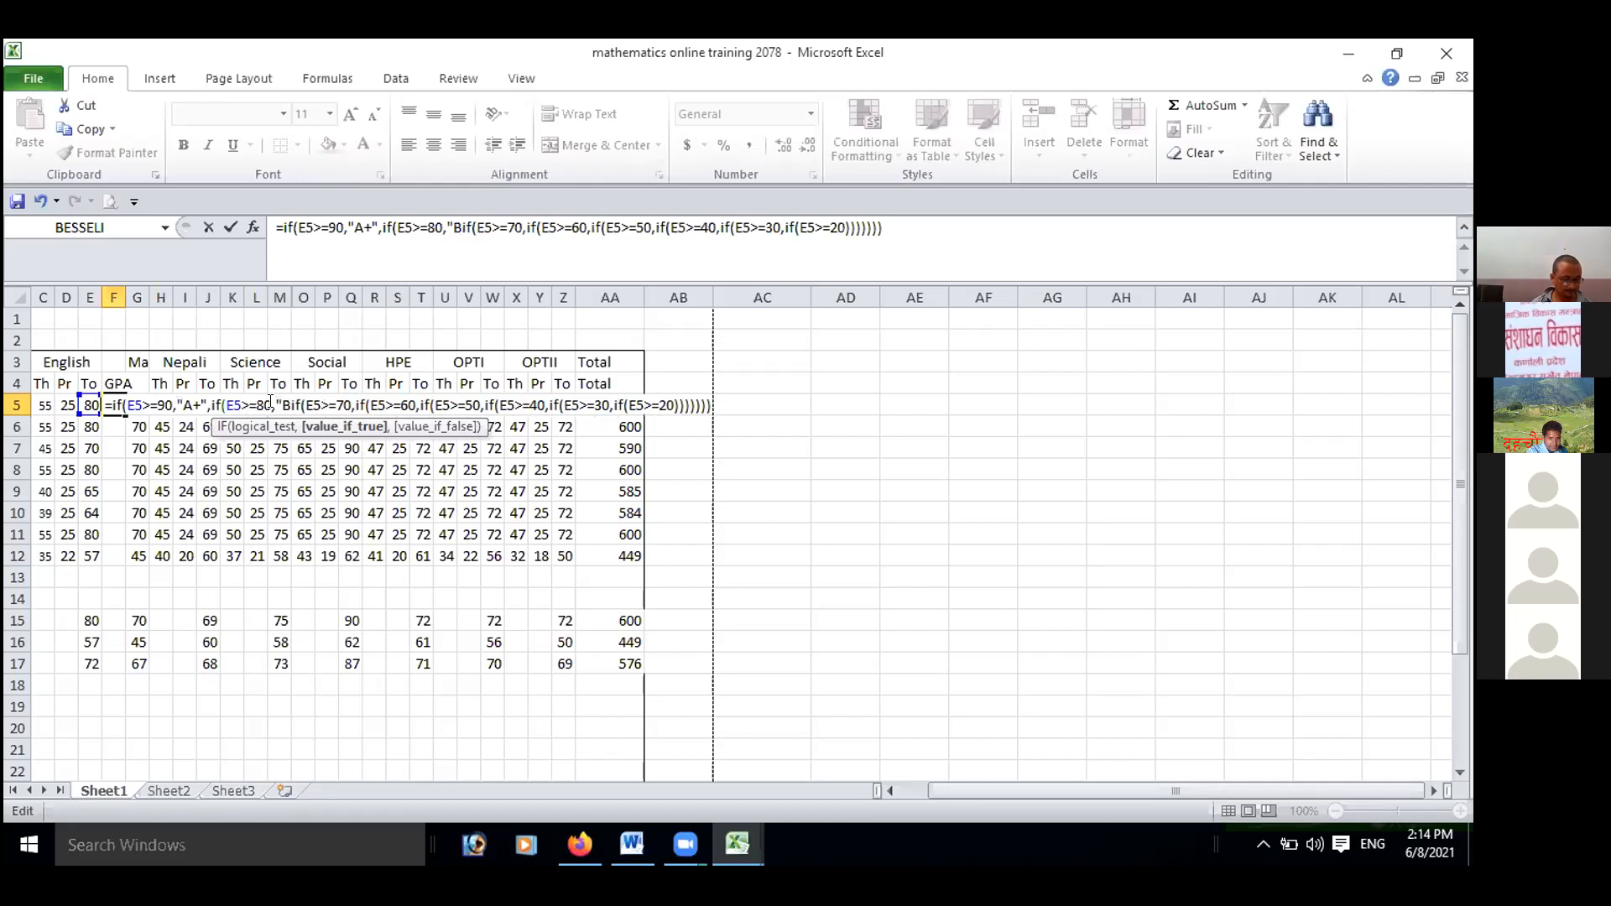
text(+)
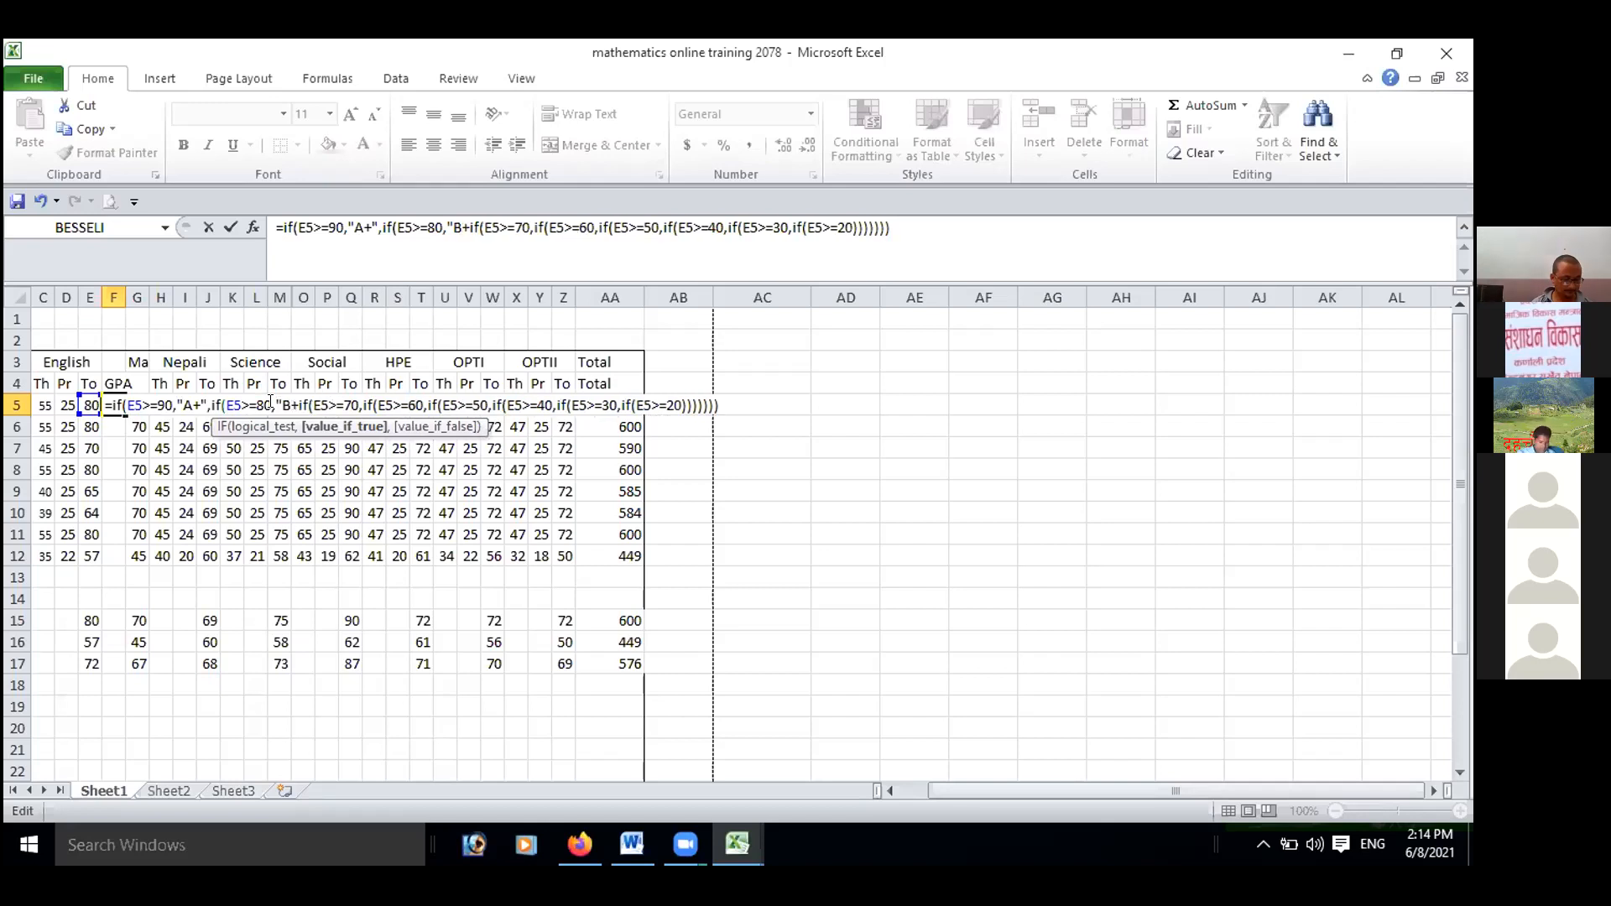
text(,)
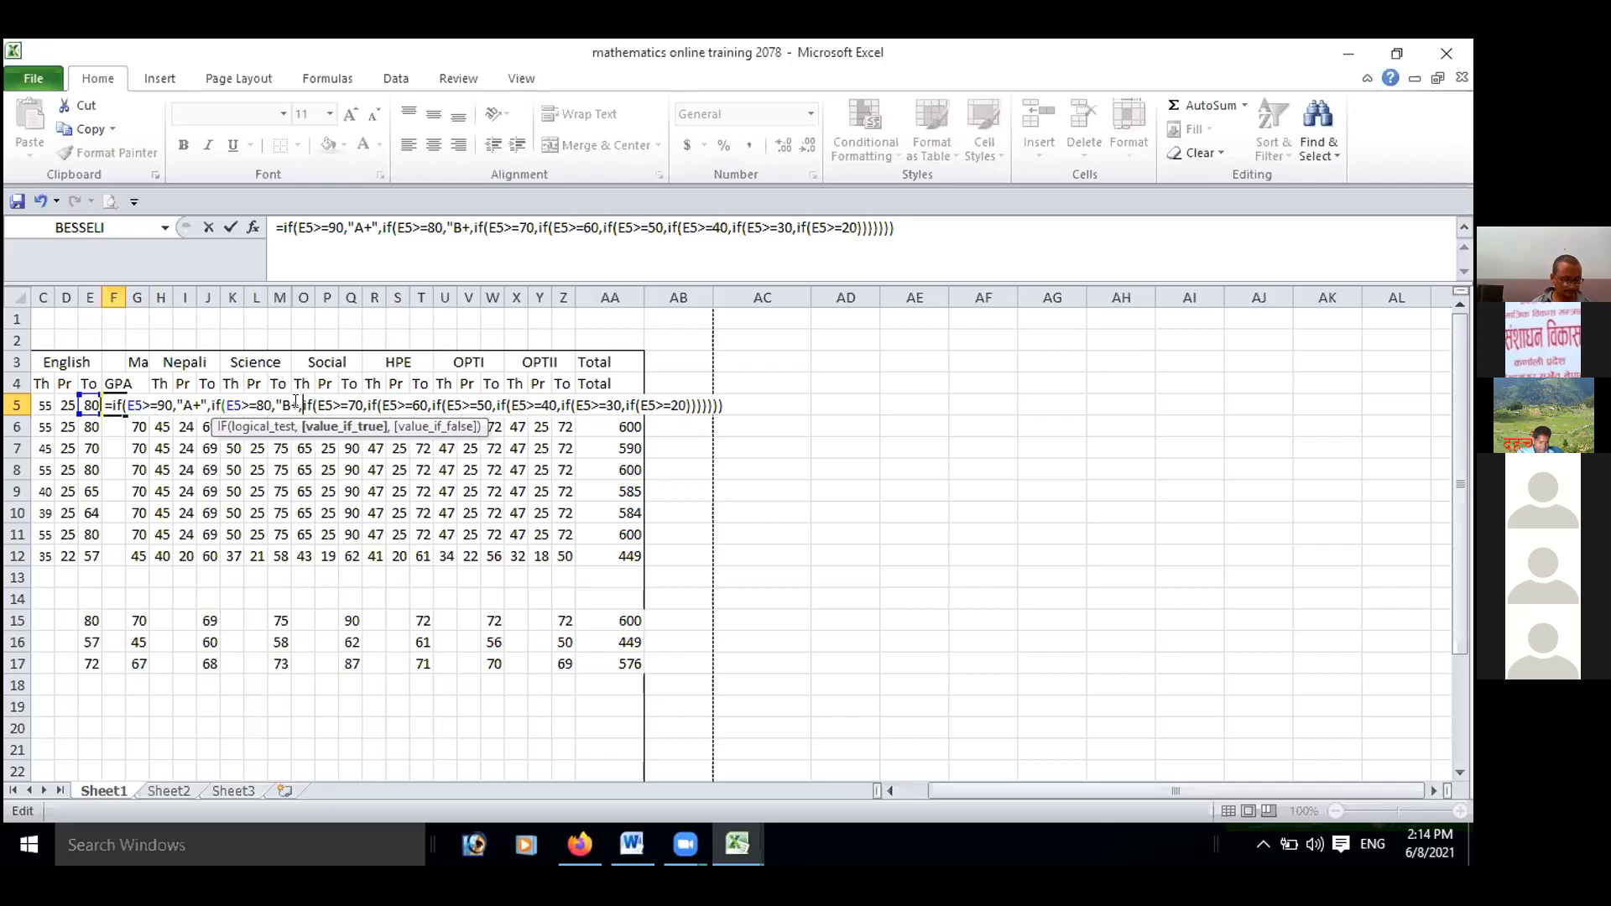
text(")
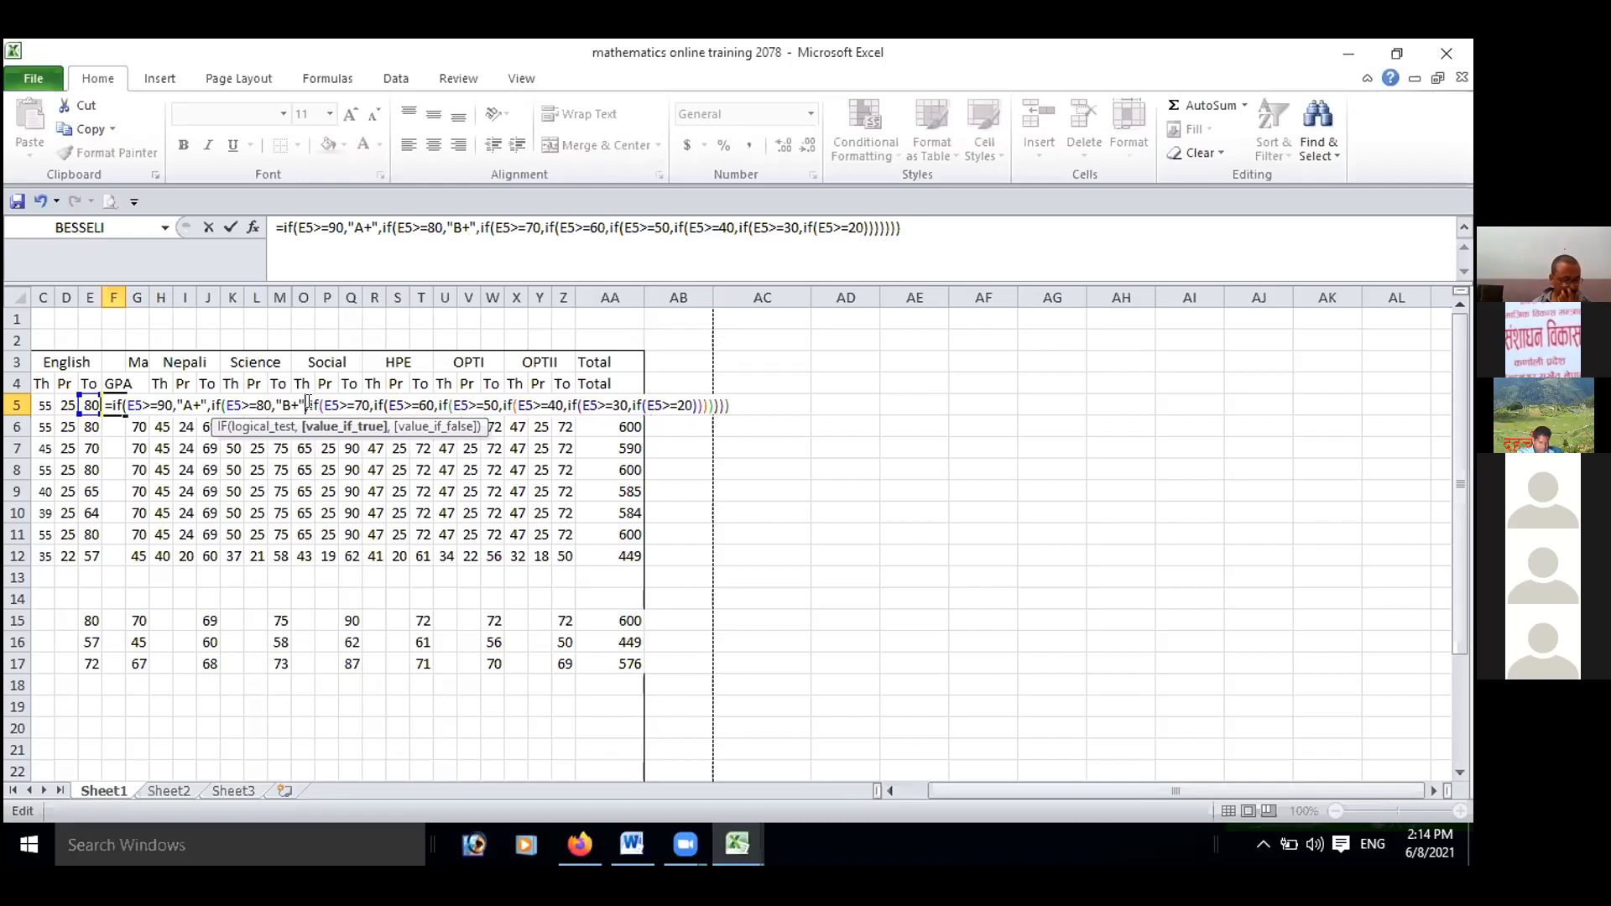
Insert the grade "C+" in quotes, followed by a comma, after the E5>=70 test in the formula.
click(363, 401)
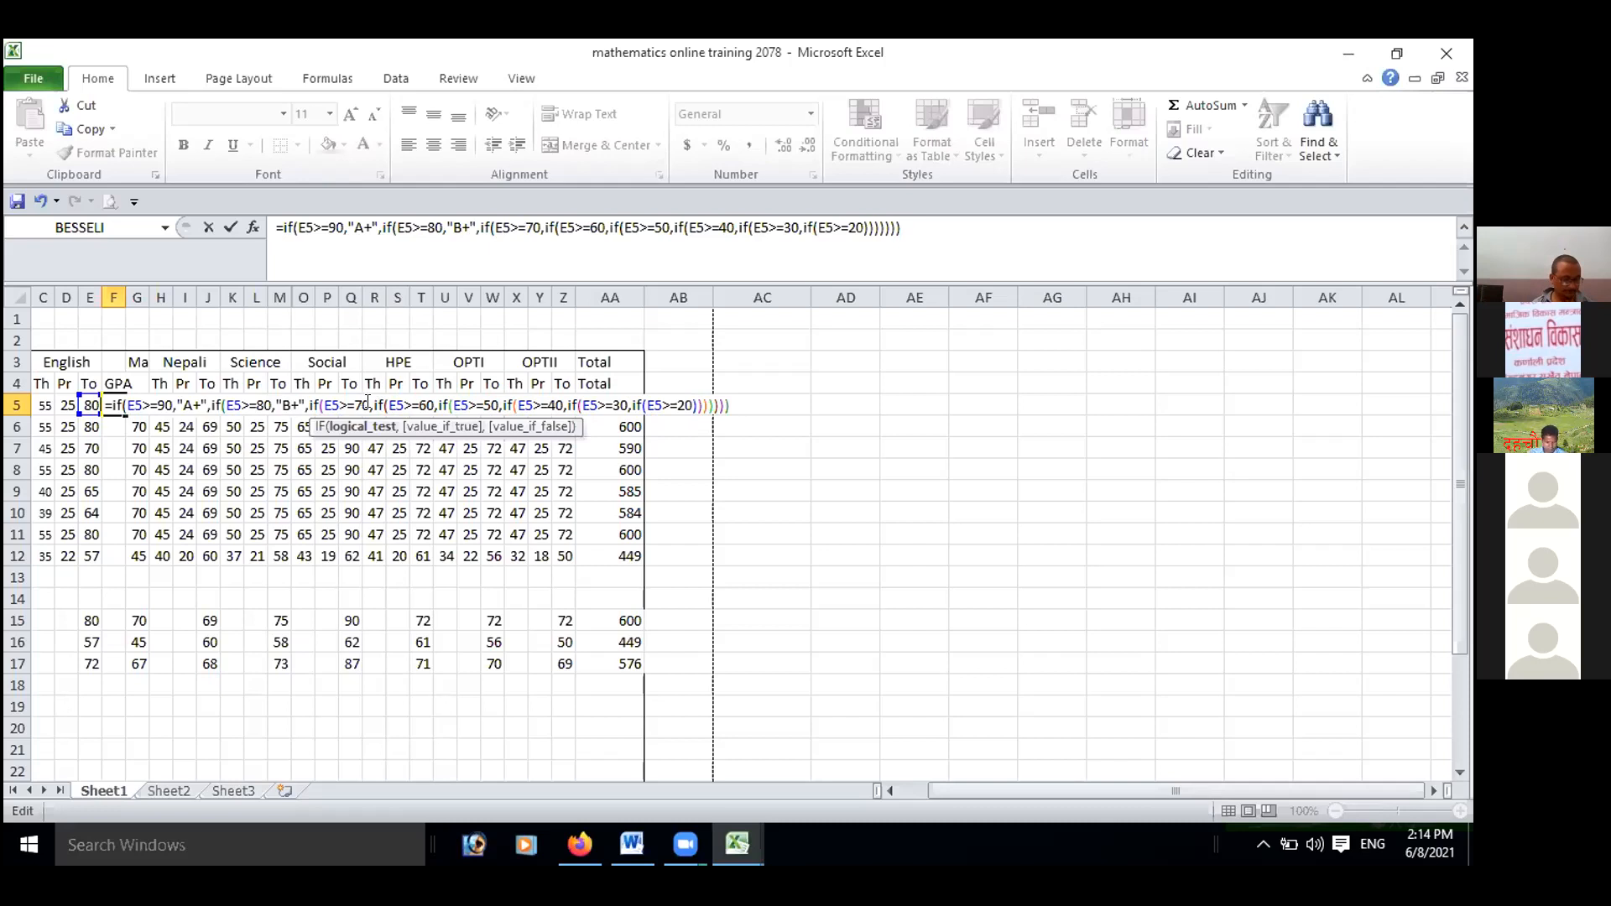
key(Right)
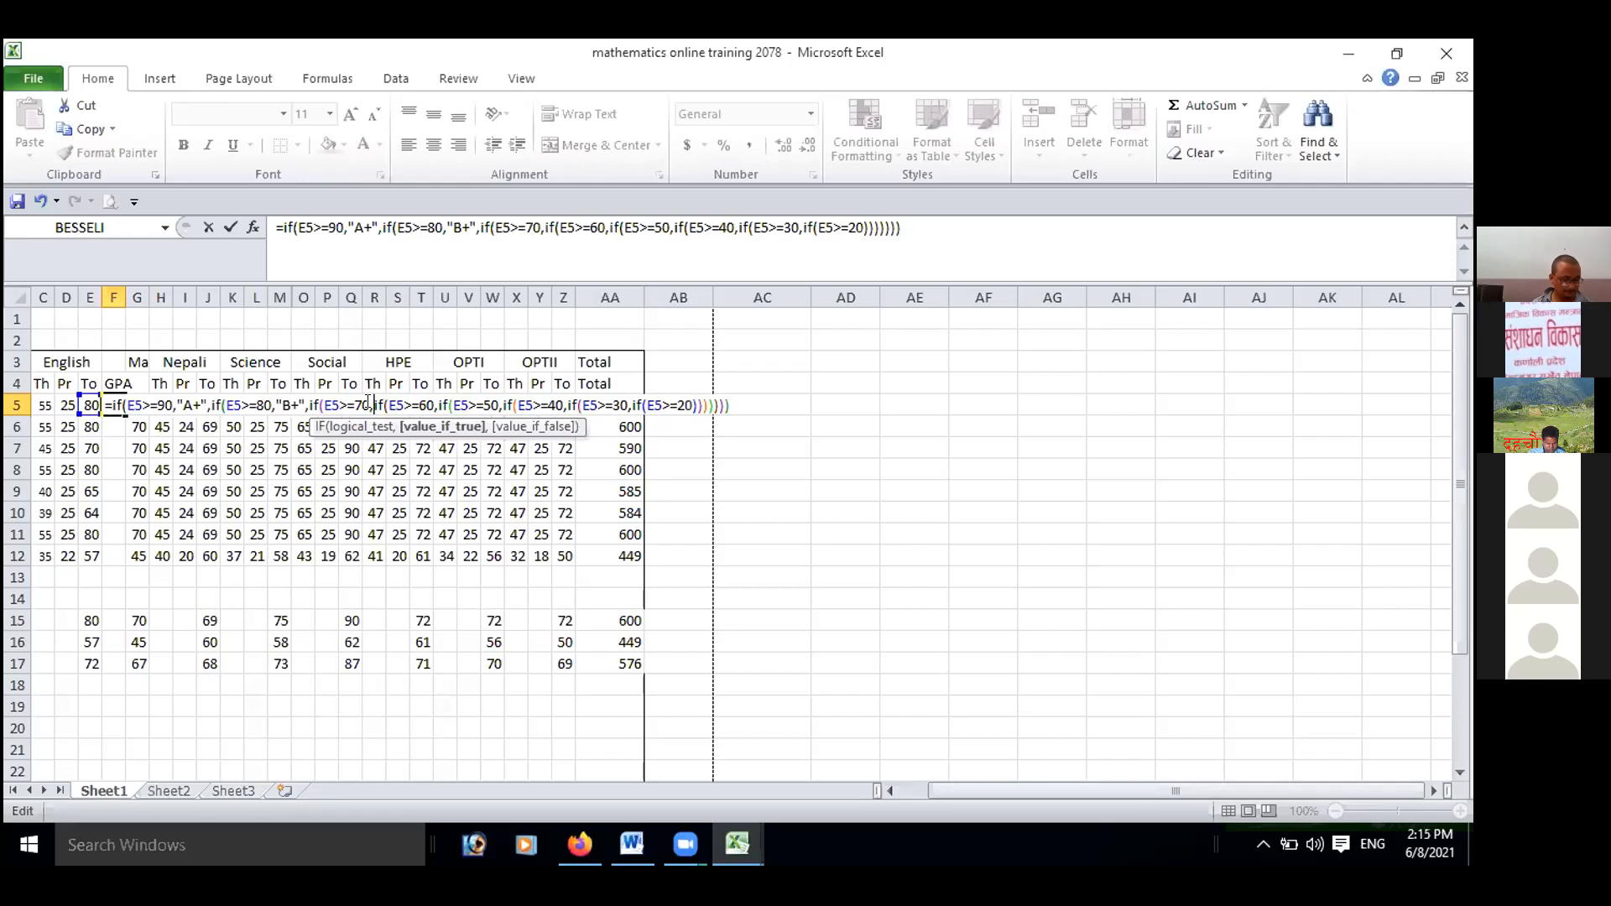
text("C+)
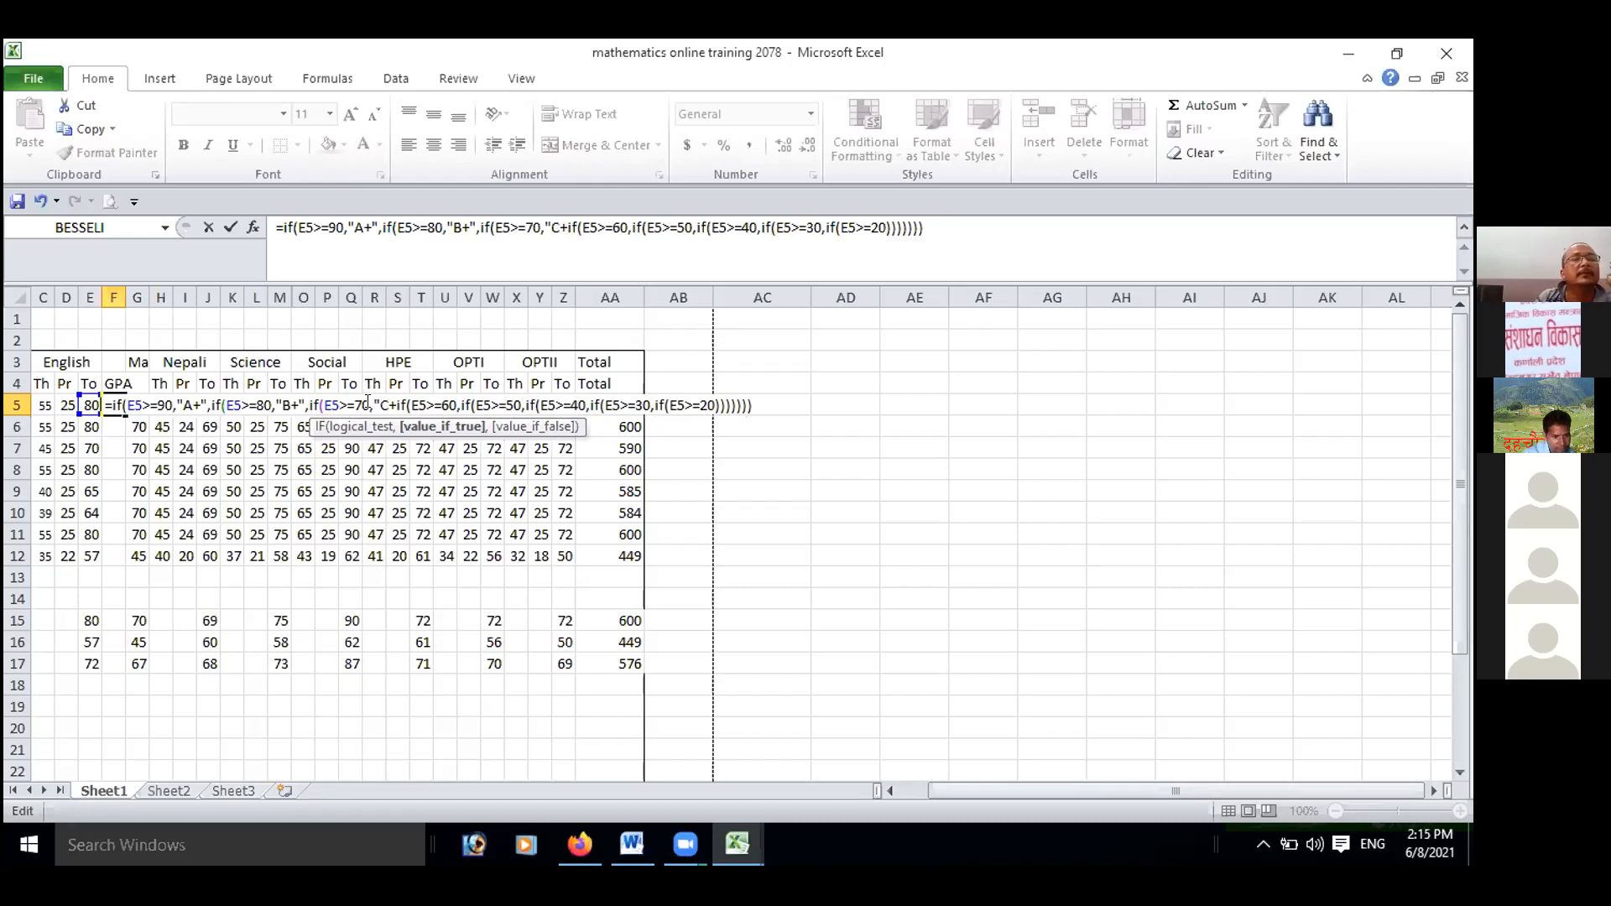
text(")
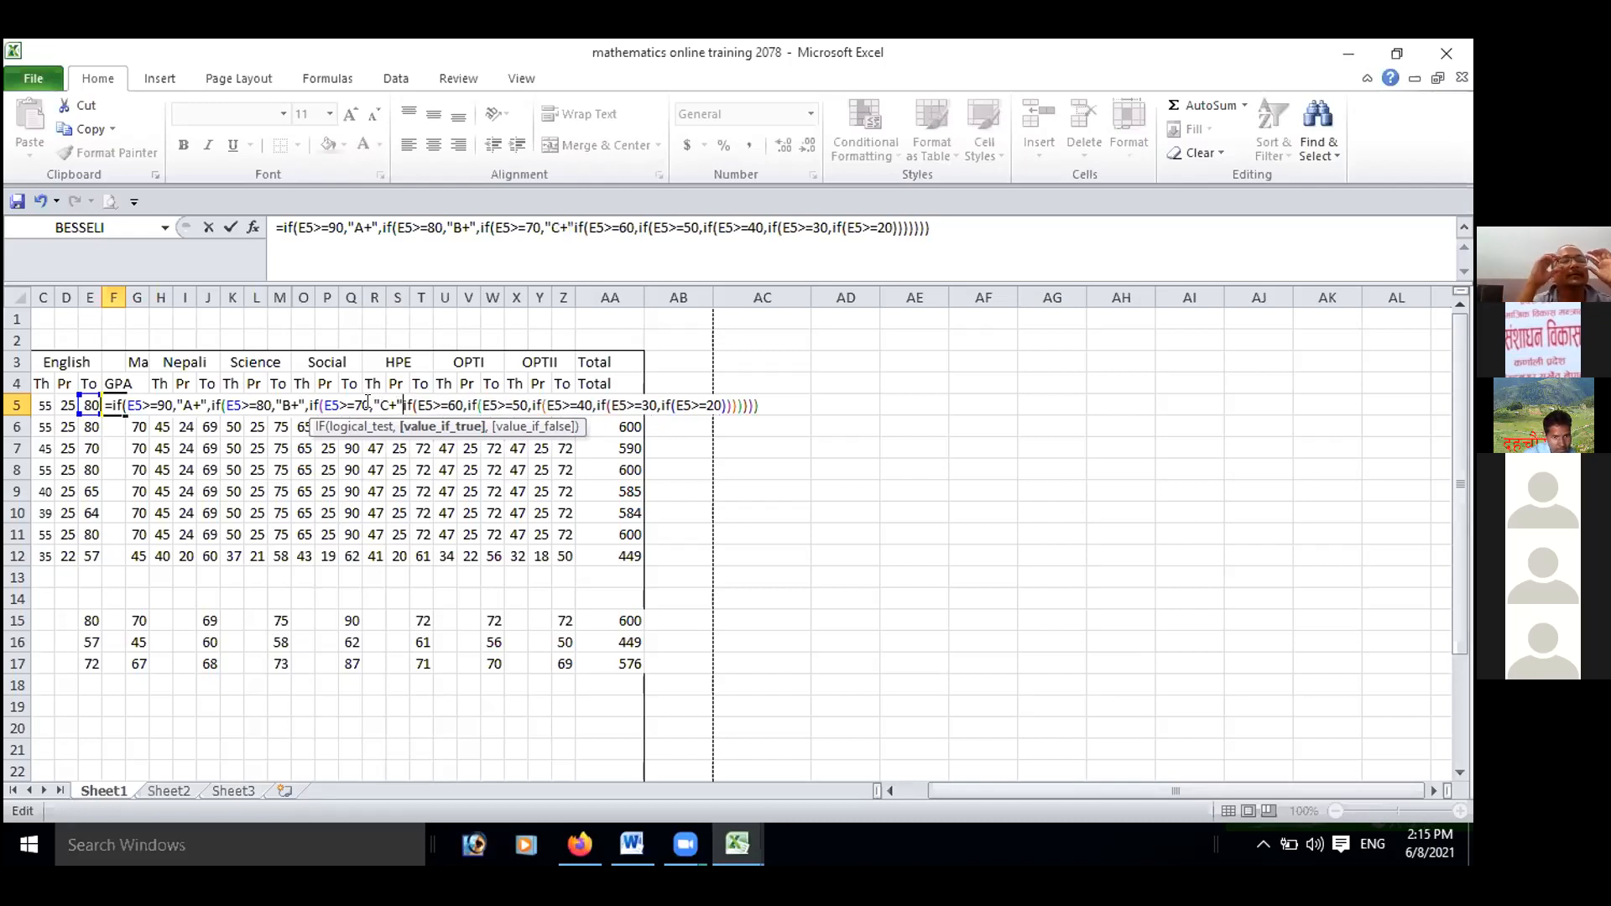
text(,)
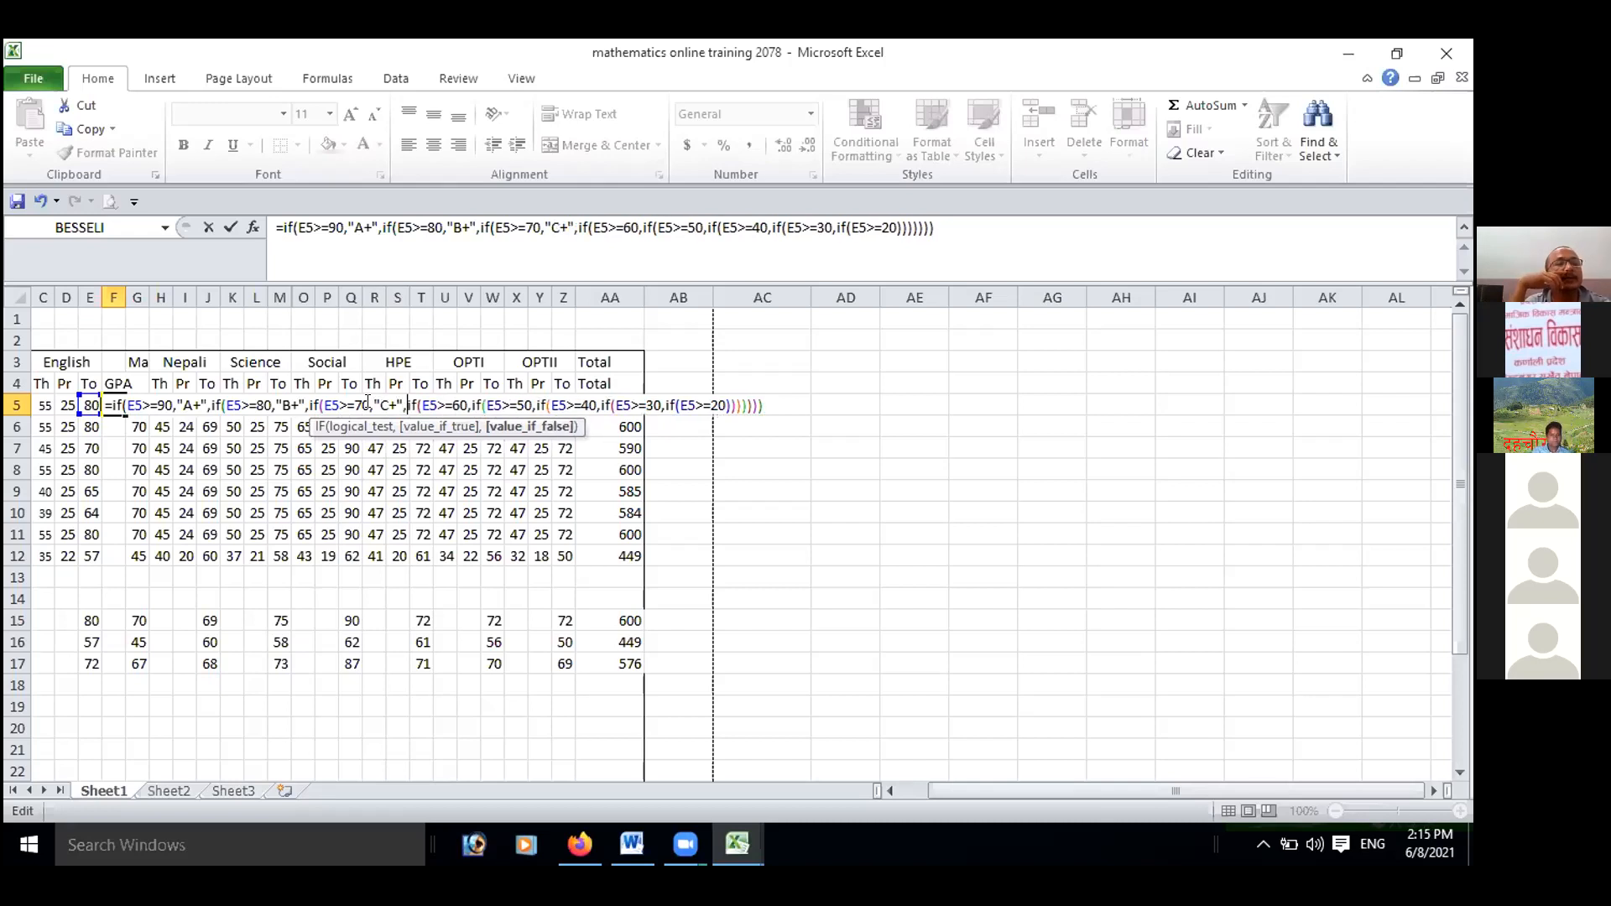
Correct the grades in the formula to "A" for E5>=80 and "B+" for E5>=70.
click(288, 403)
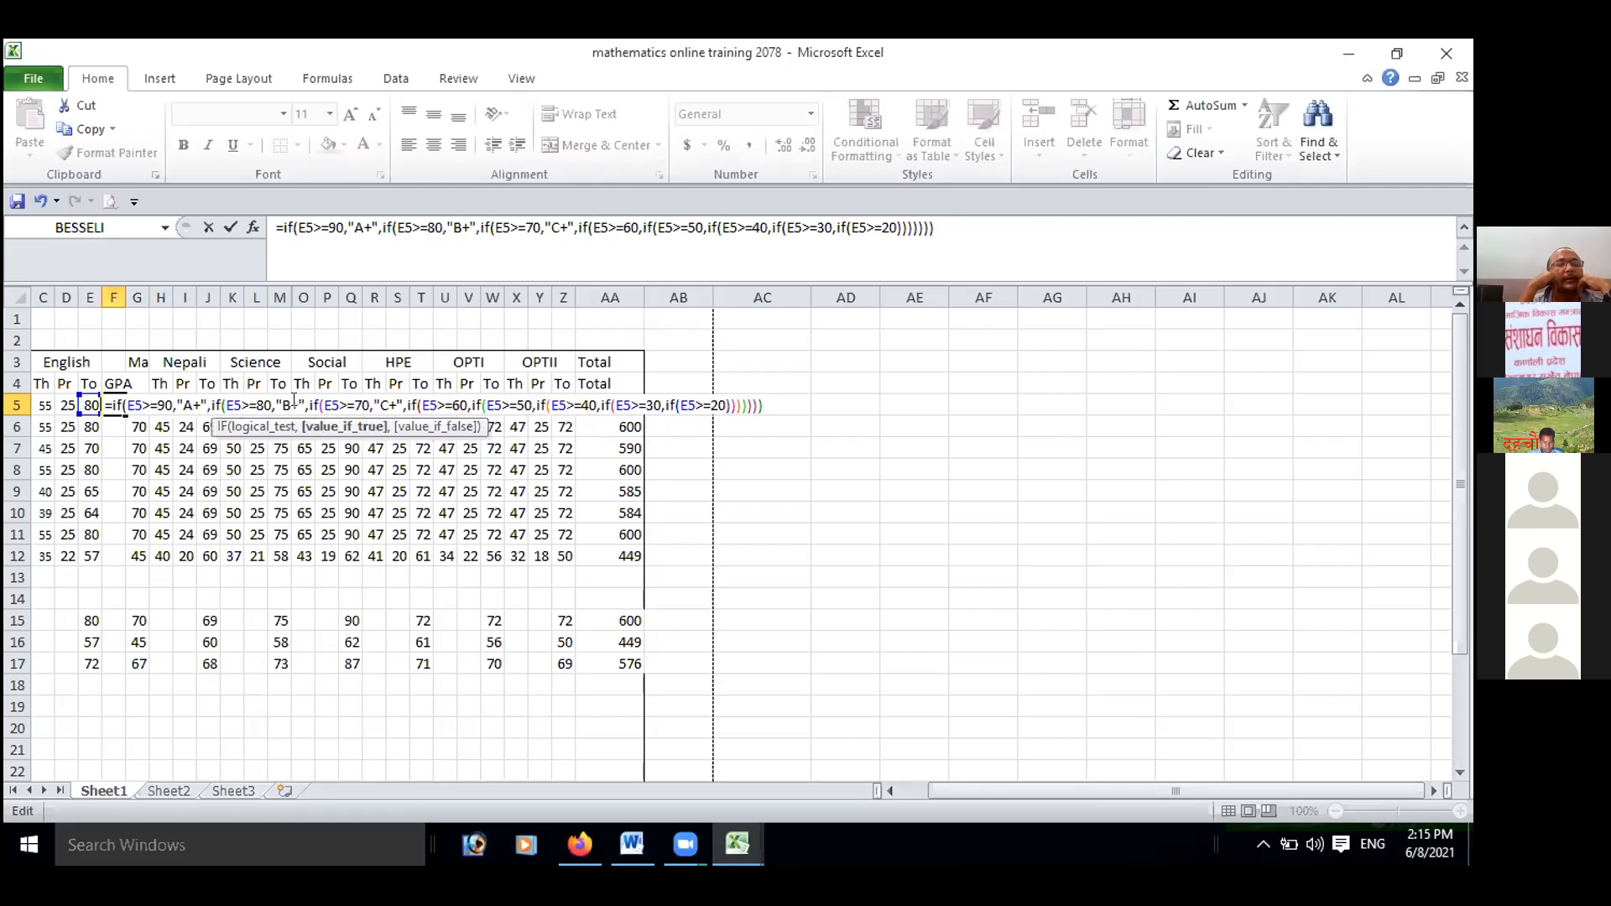
key(BackSpace)
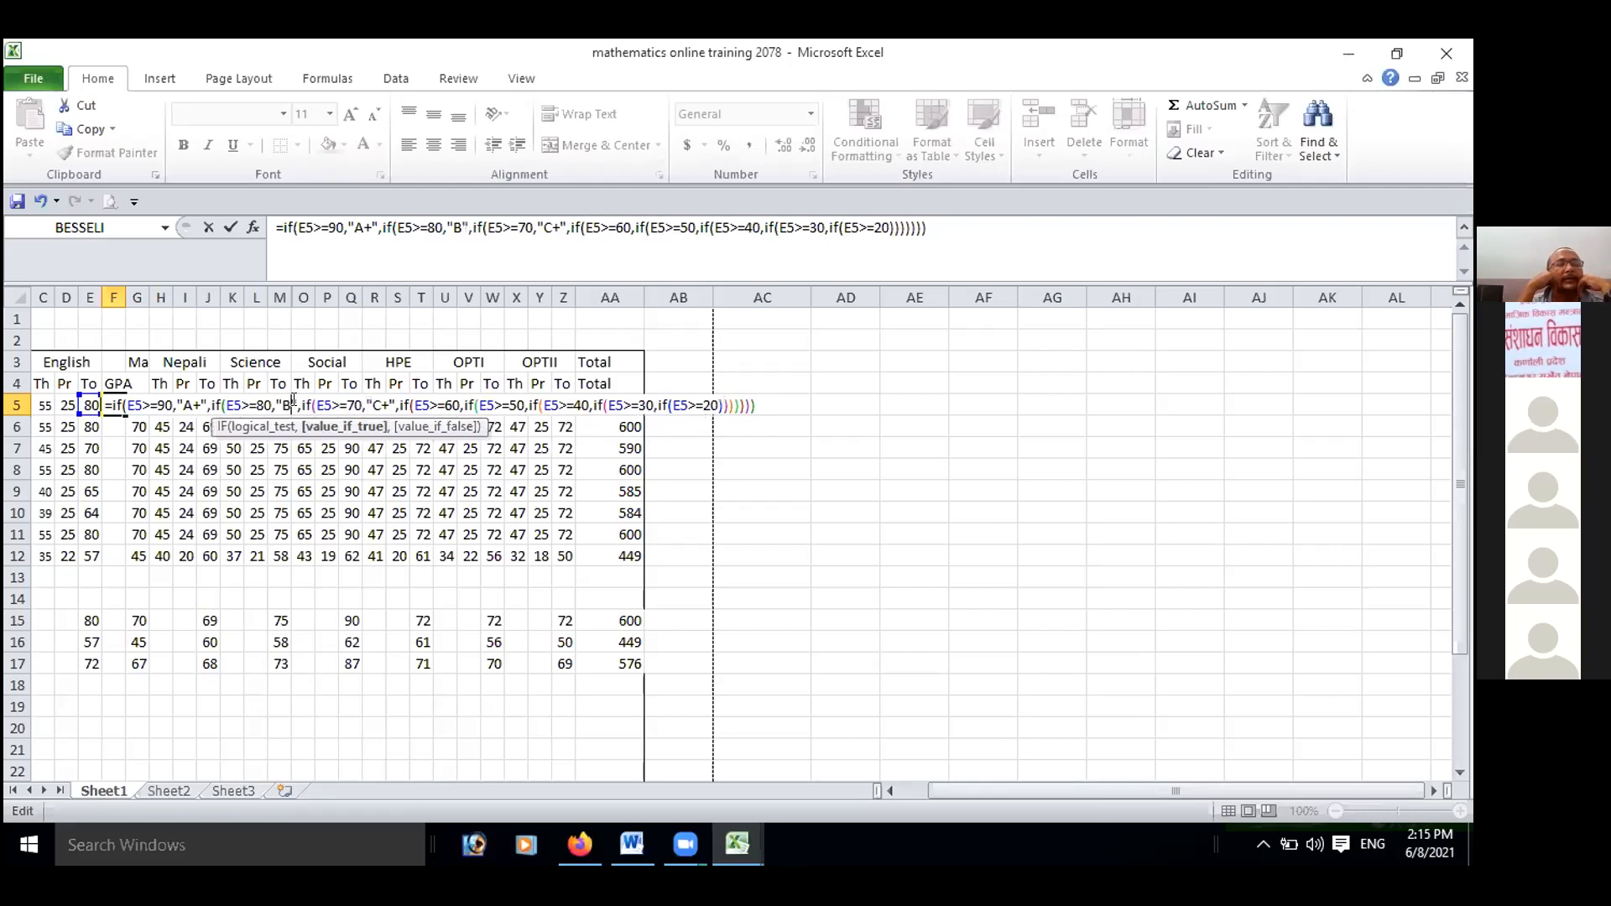
key(BackSpace)
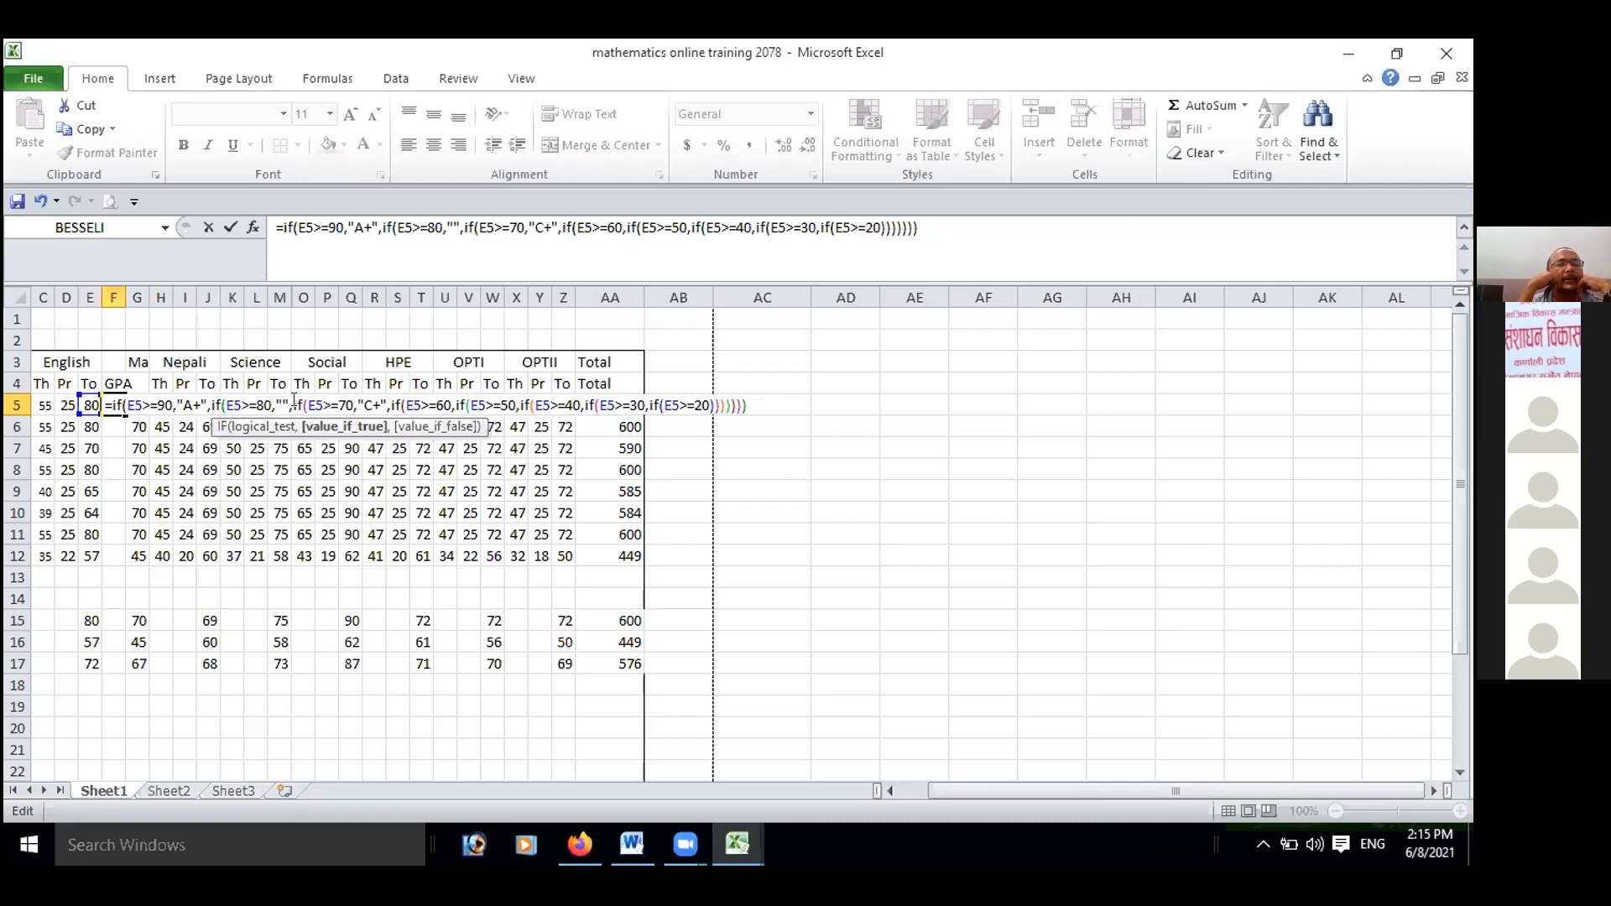
text(a)
key(BackSpace)
text(A)
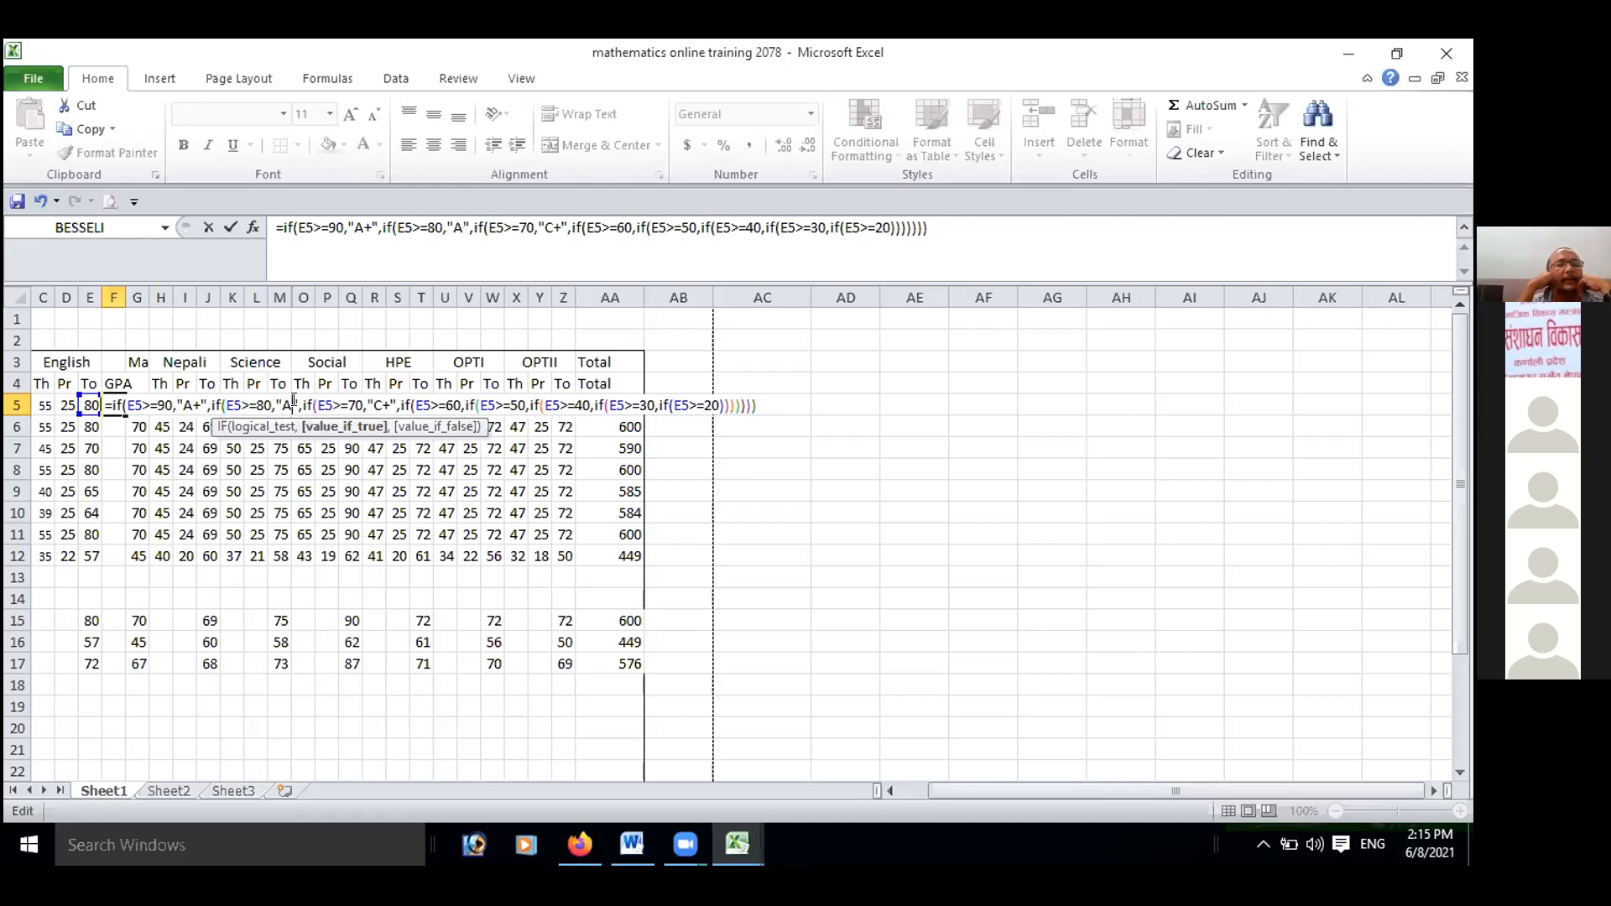
click(380, 406)
key(BackSpace)
text(B)
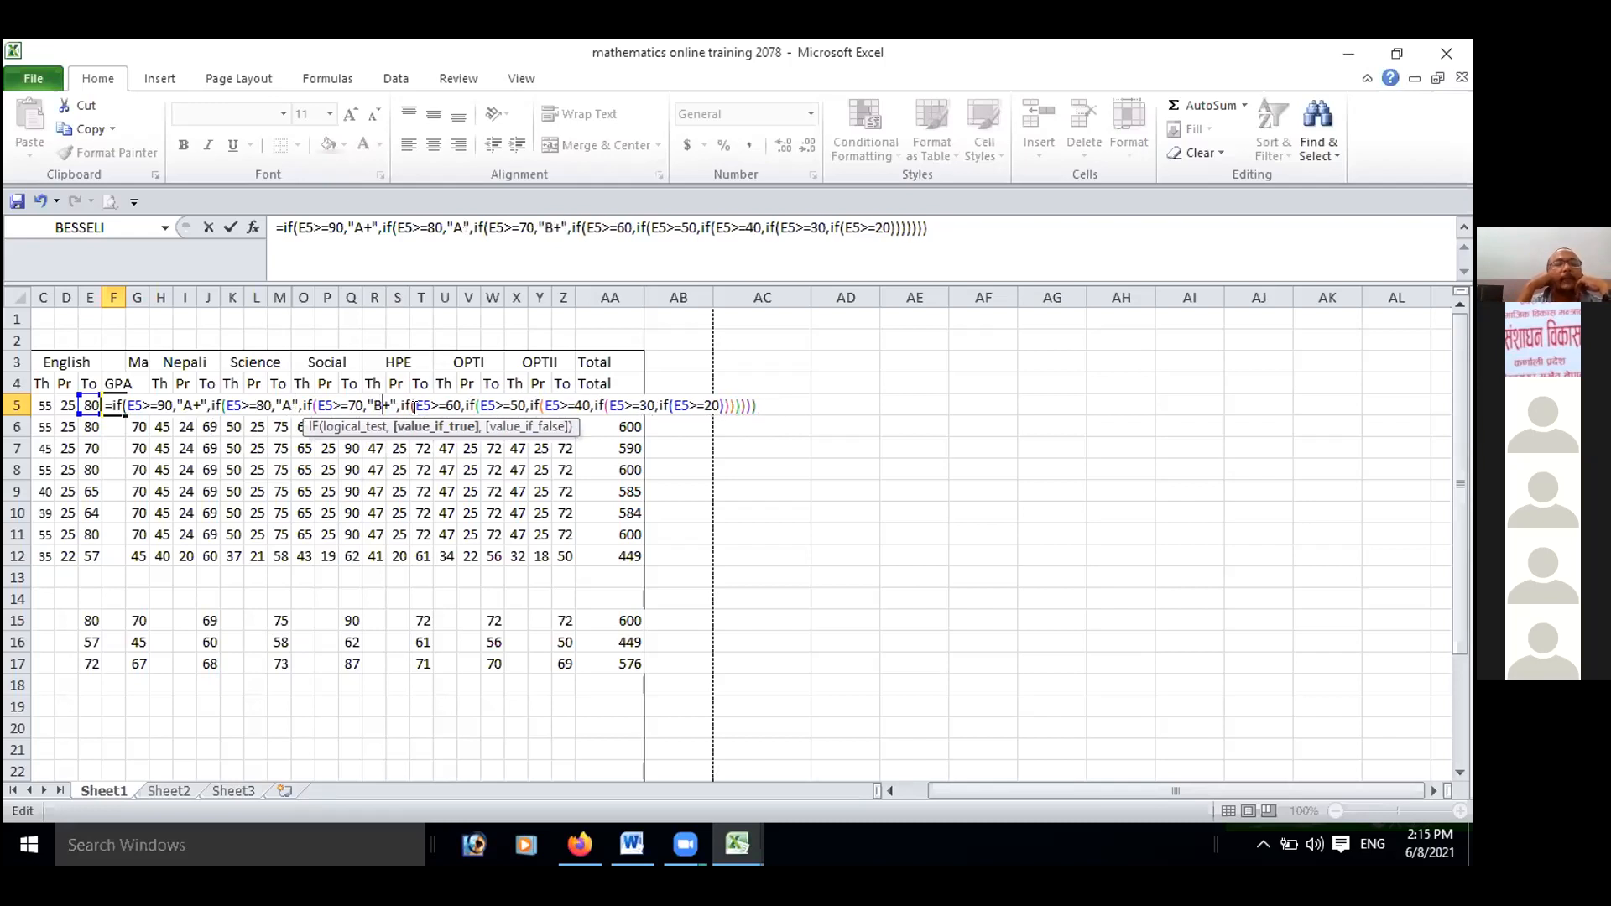
Insert the grade "B" in quotes, followed by a comma, after the E5>=60 test in the formula.
double_click(458, 406)
click(459, 403)
click(462, 404)
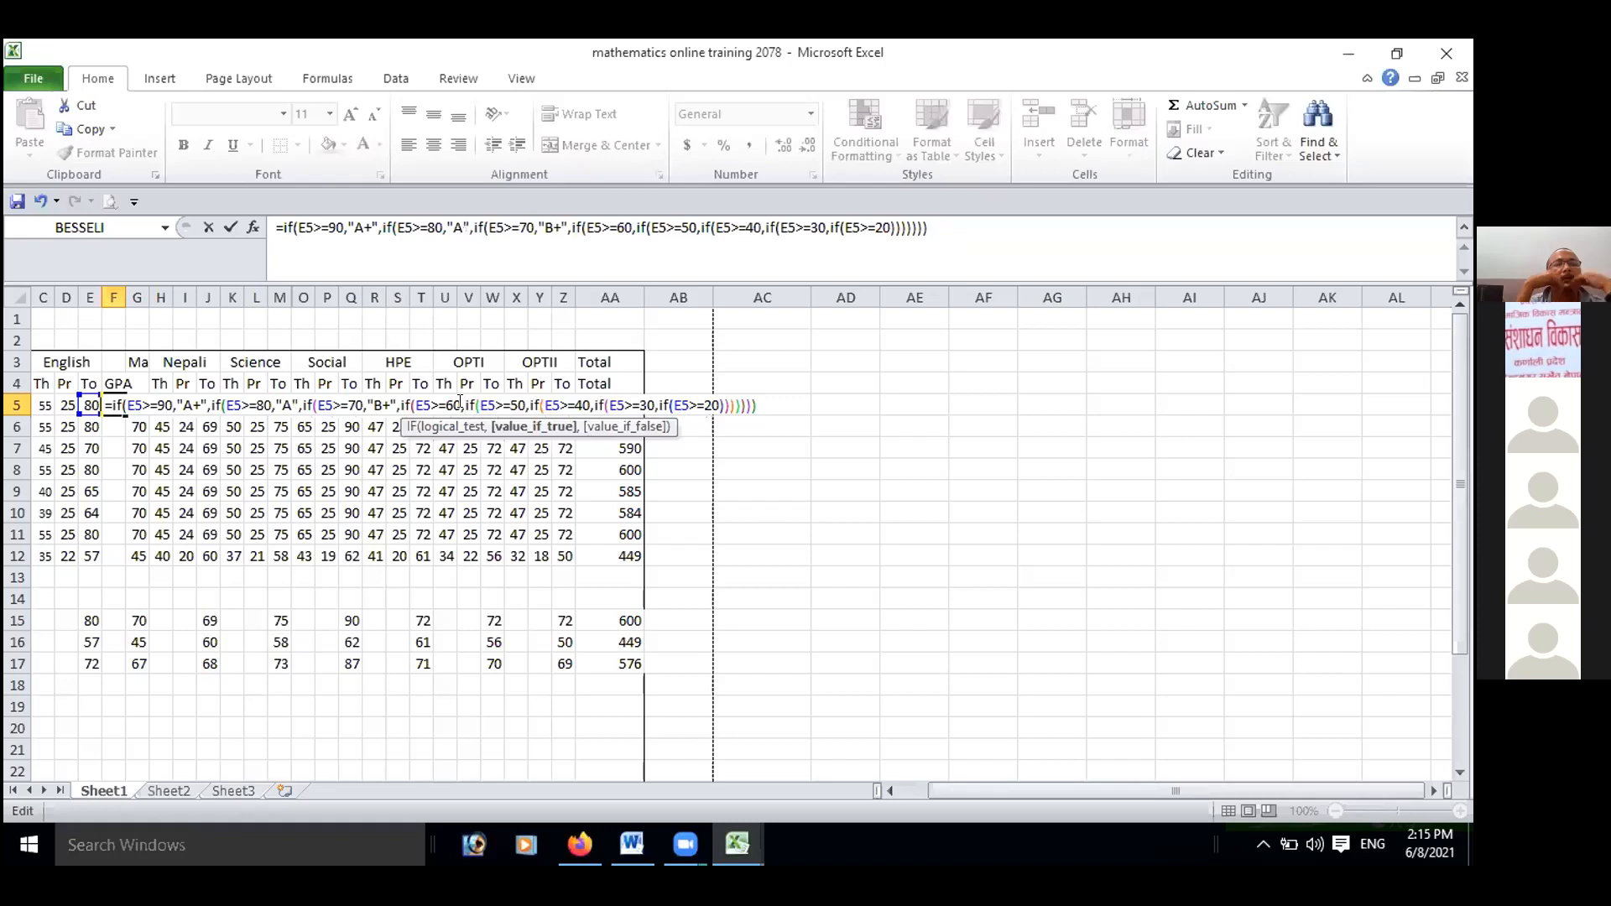
text(")
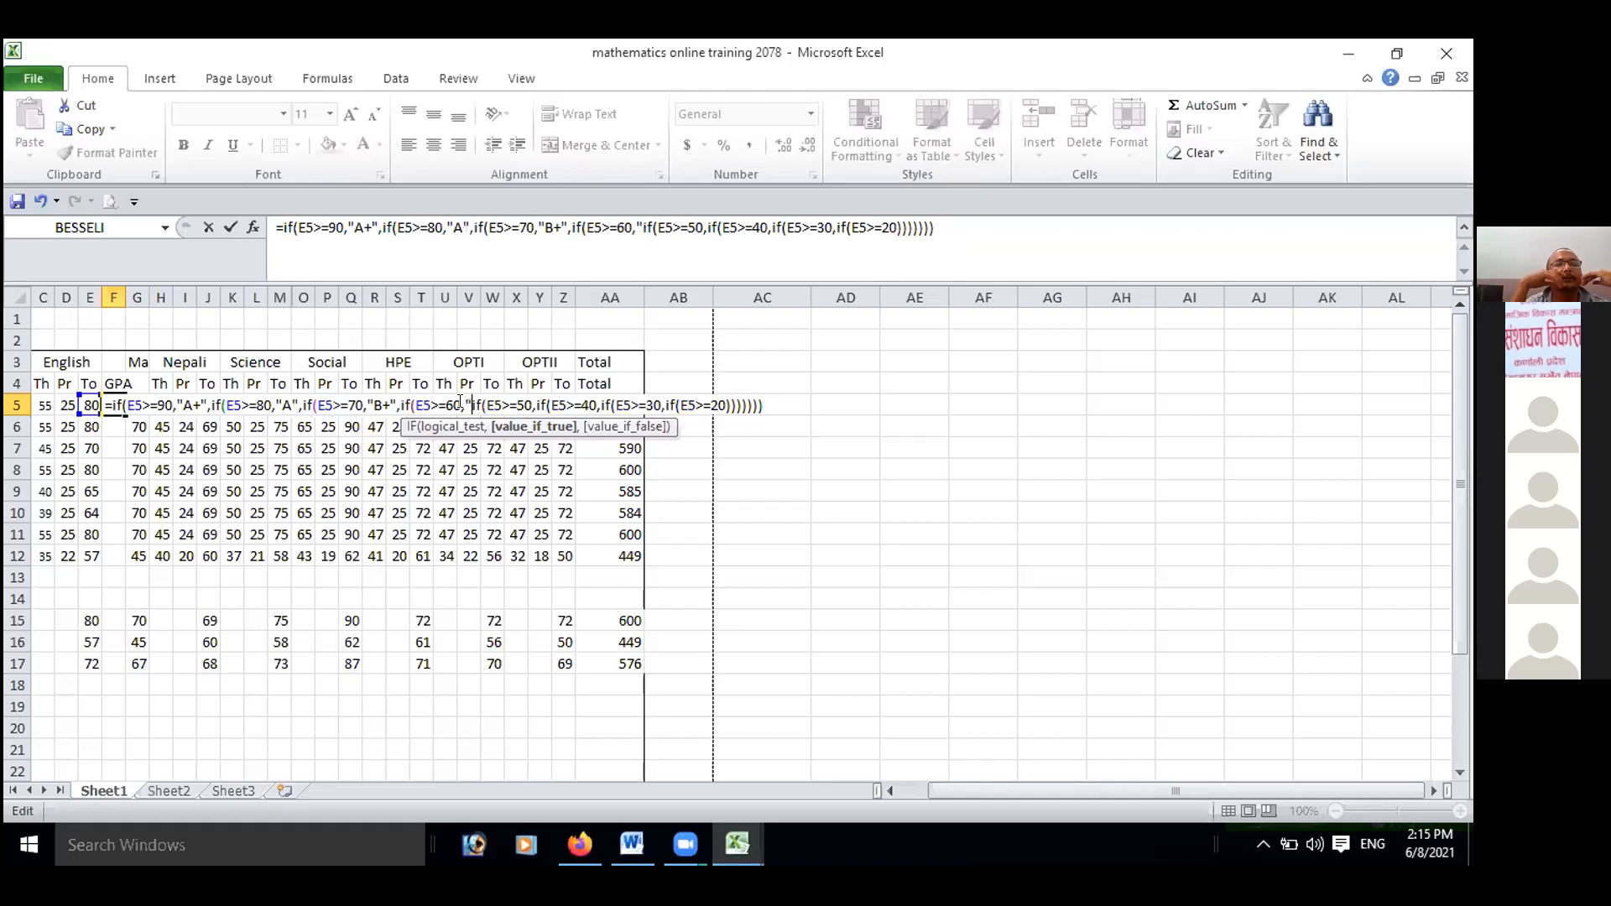
text(B")
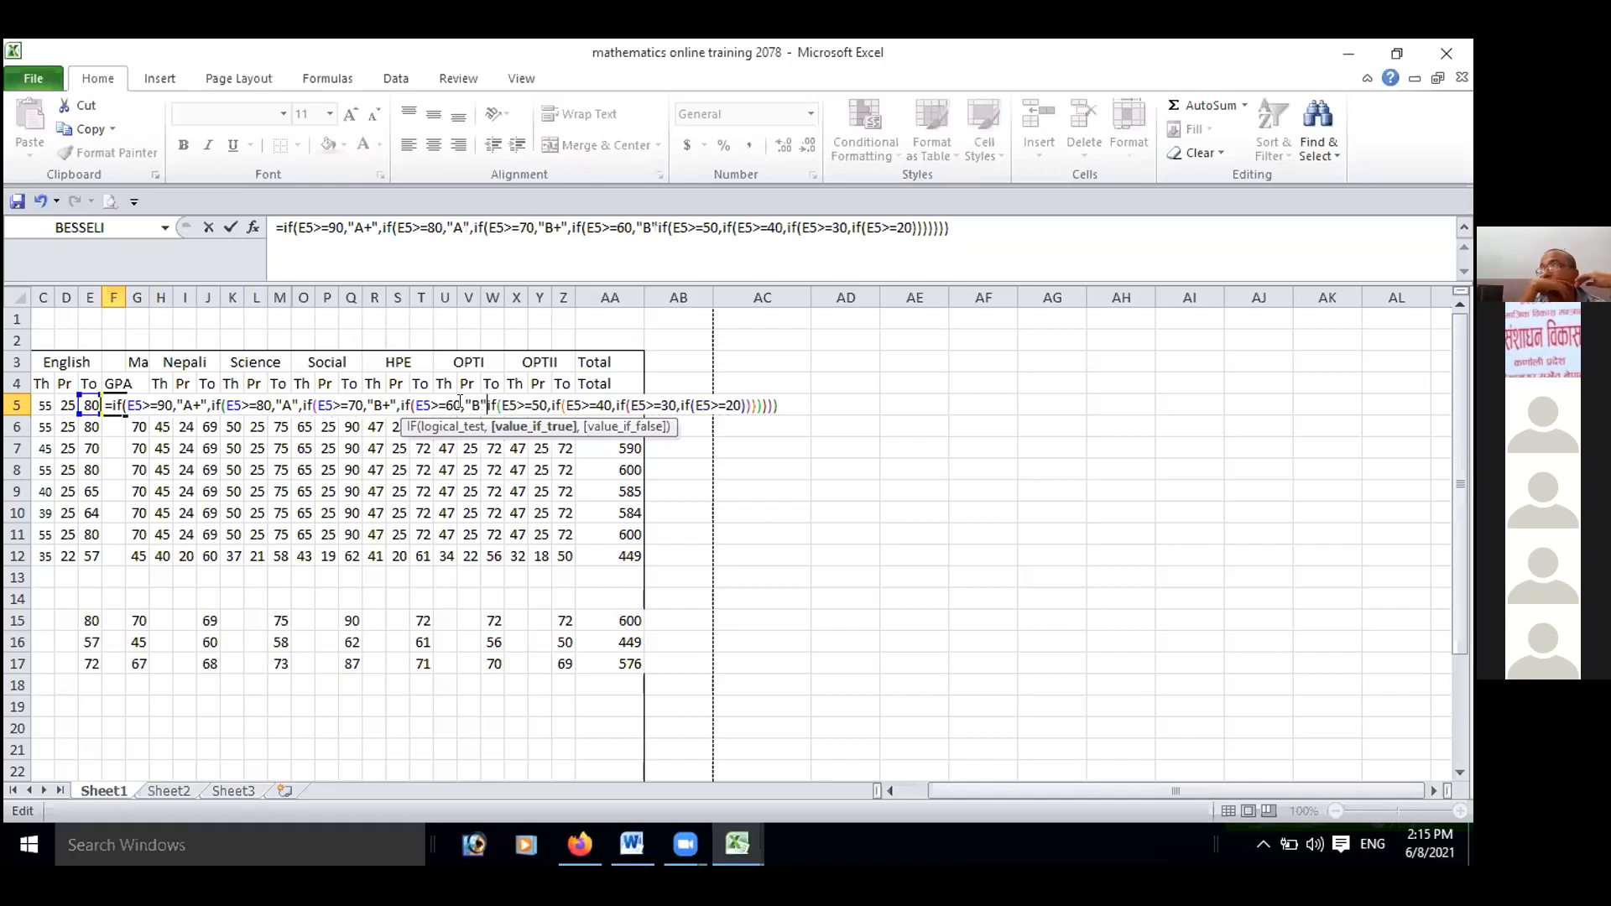
text(,)
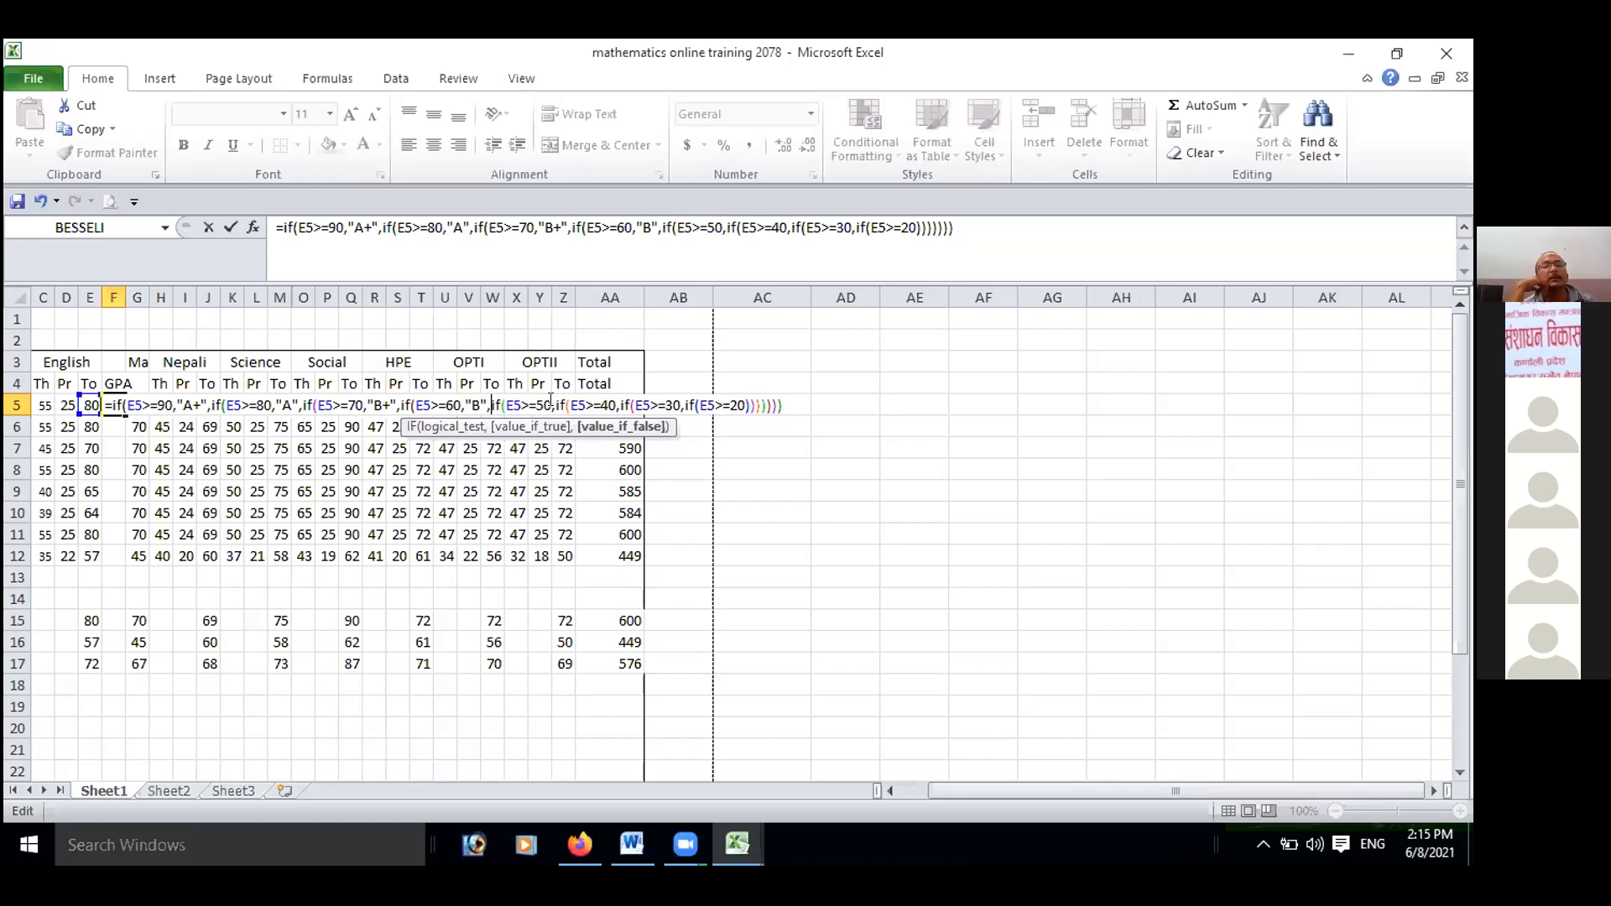
Insert the grade "C+" in quotes, followed by a comma, after the E5>=50 test in the formula.
click(551, 403)
text("C+)
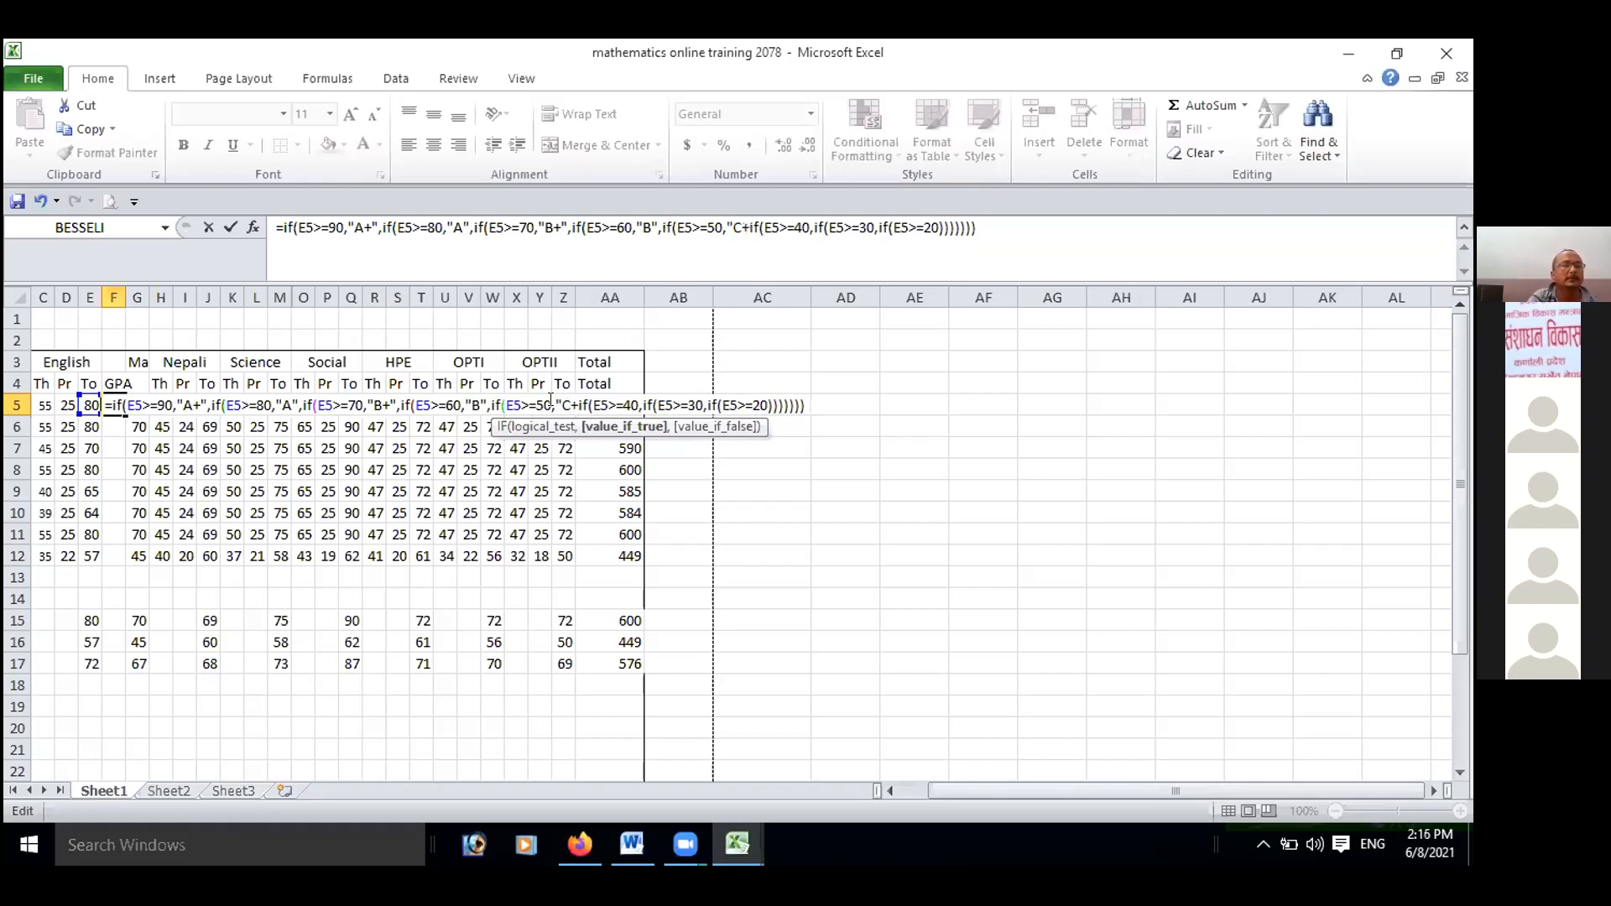
text(",)
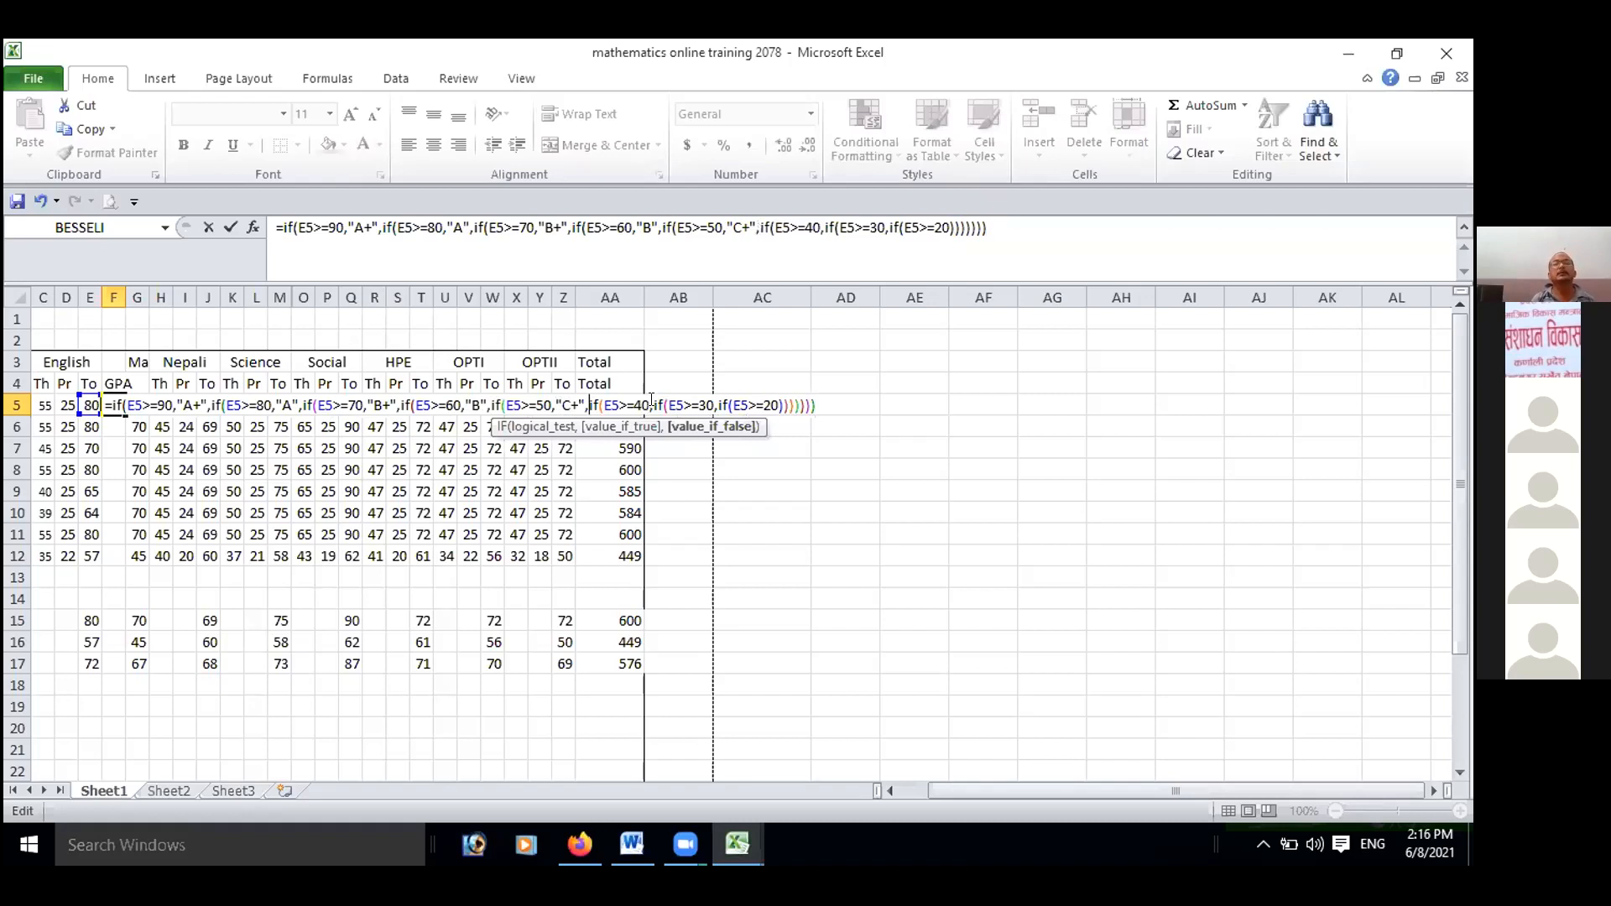
Insert the grade "C" in quotes, followed by a comma, after the E5>=40 test in the formula.
click(652, 403)
text("C)
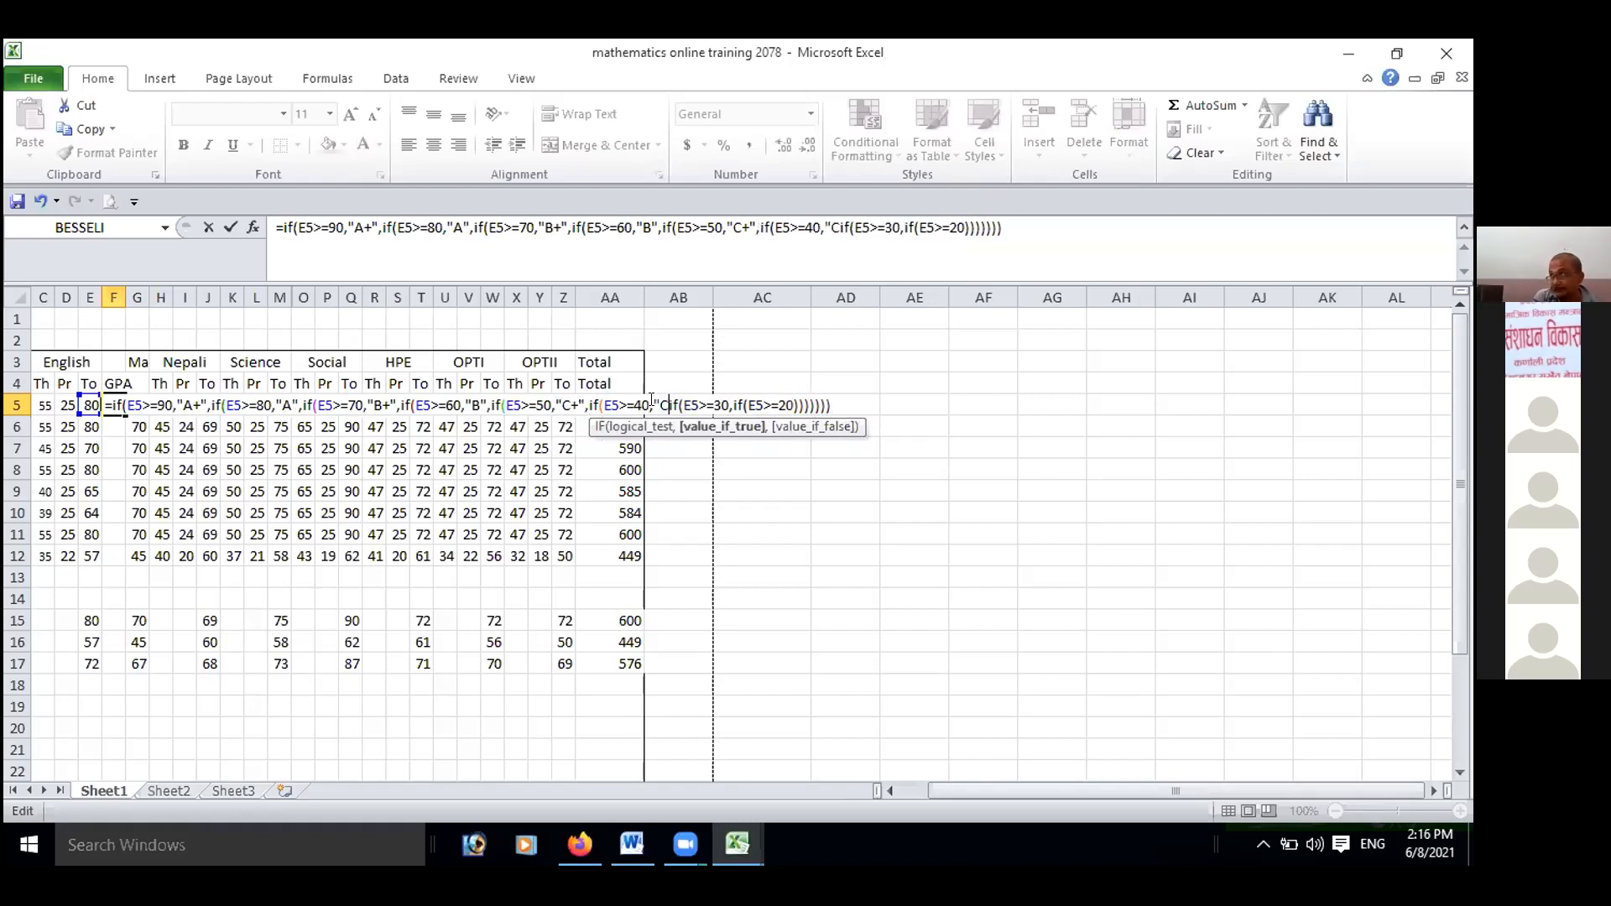
text(",)
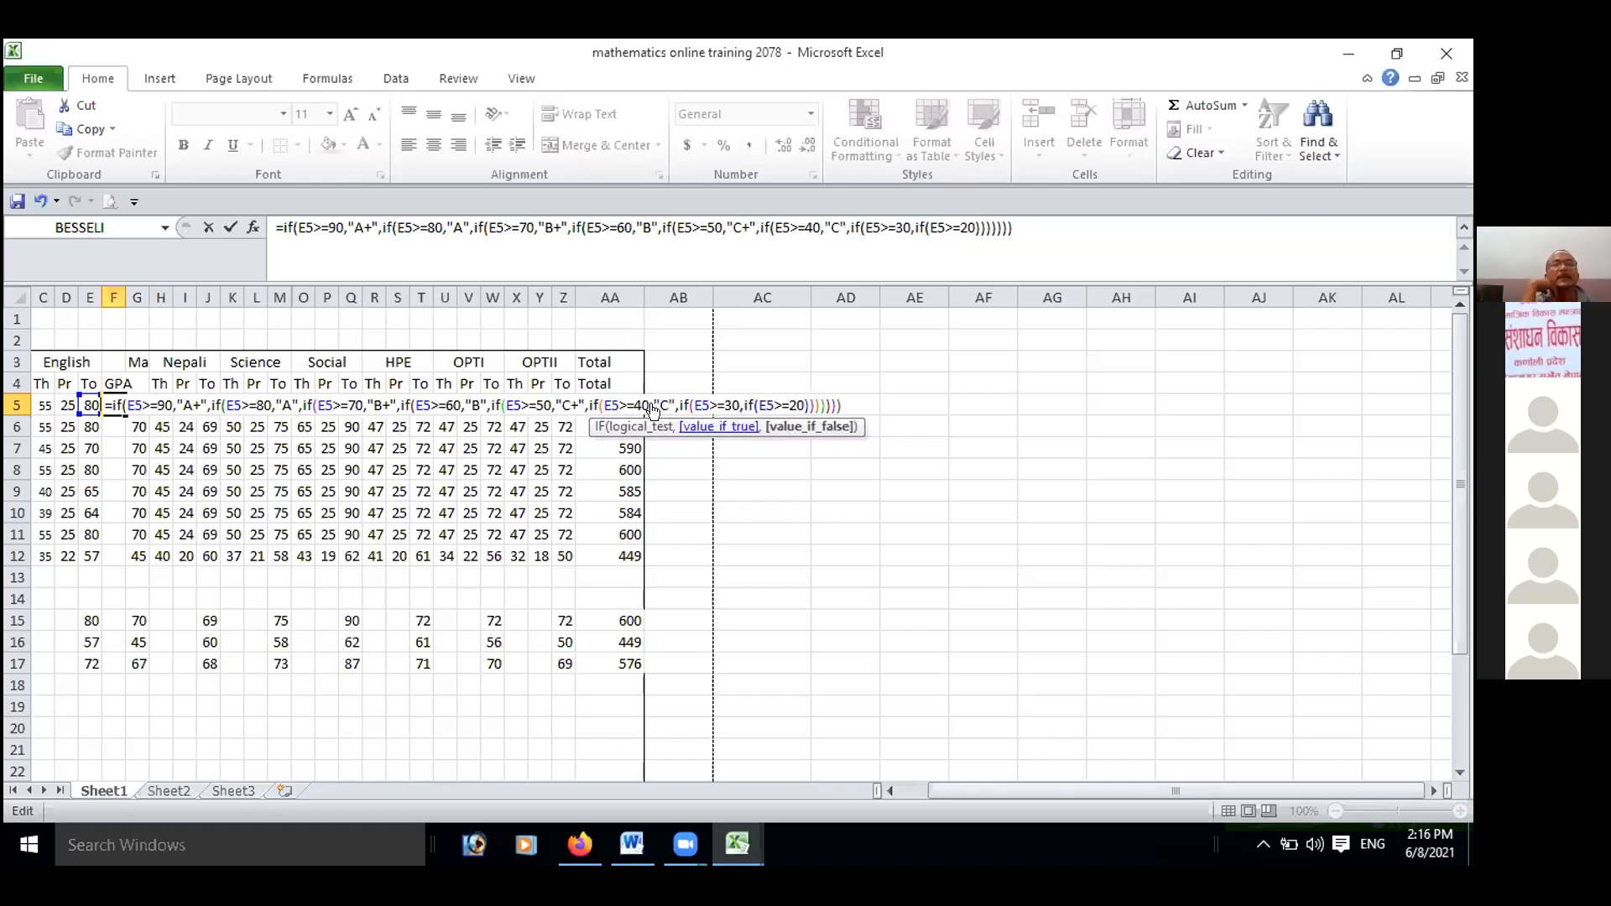
Insert the grade "D+" in quotes, followed by a comma, after the E5>=30 test in the formula.
click(738, 406)
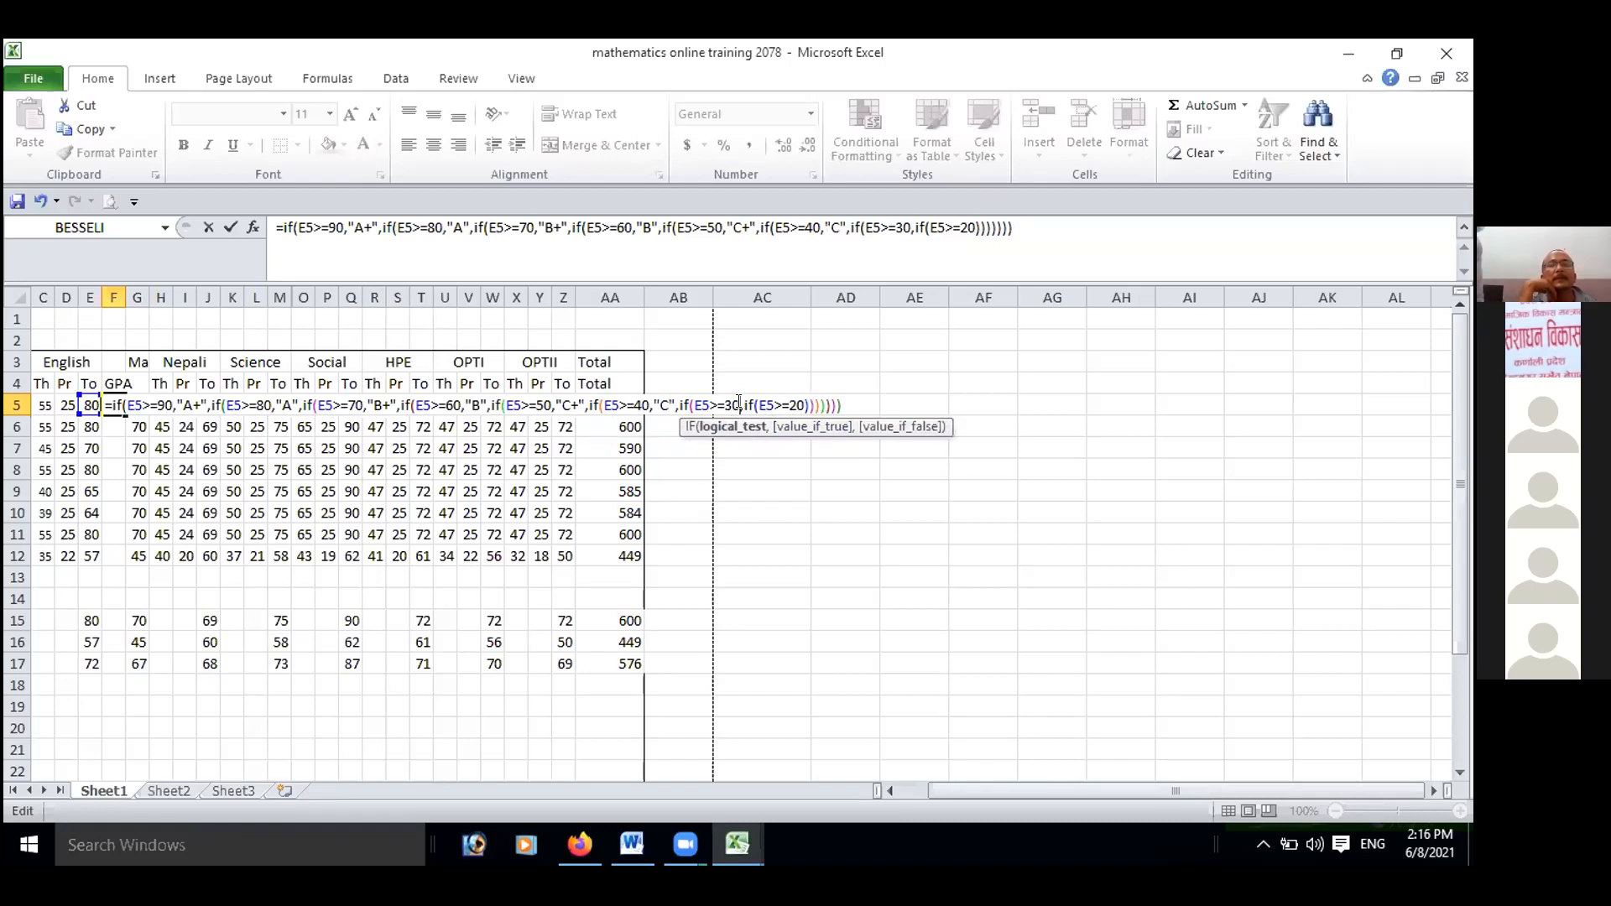
key(Right)
text("D)
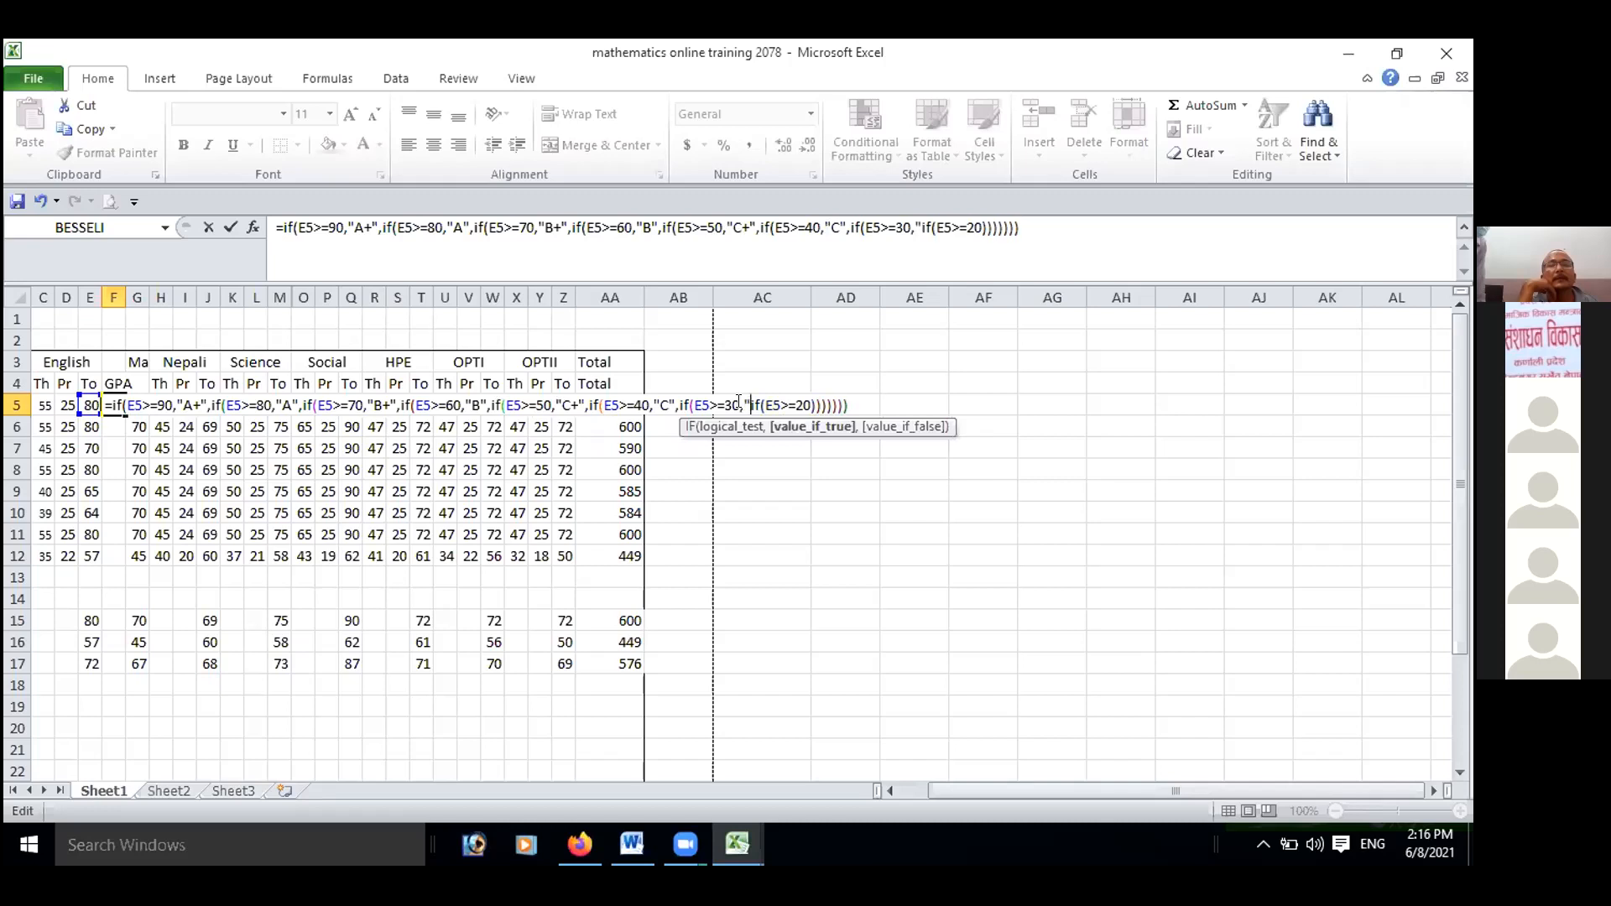
text(+)
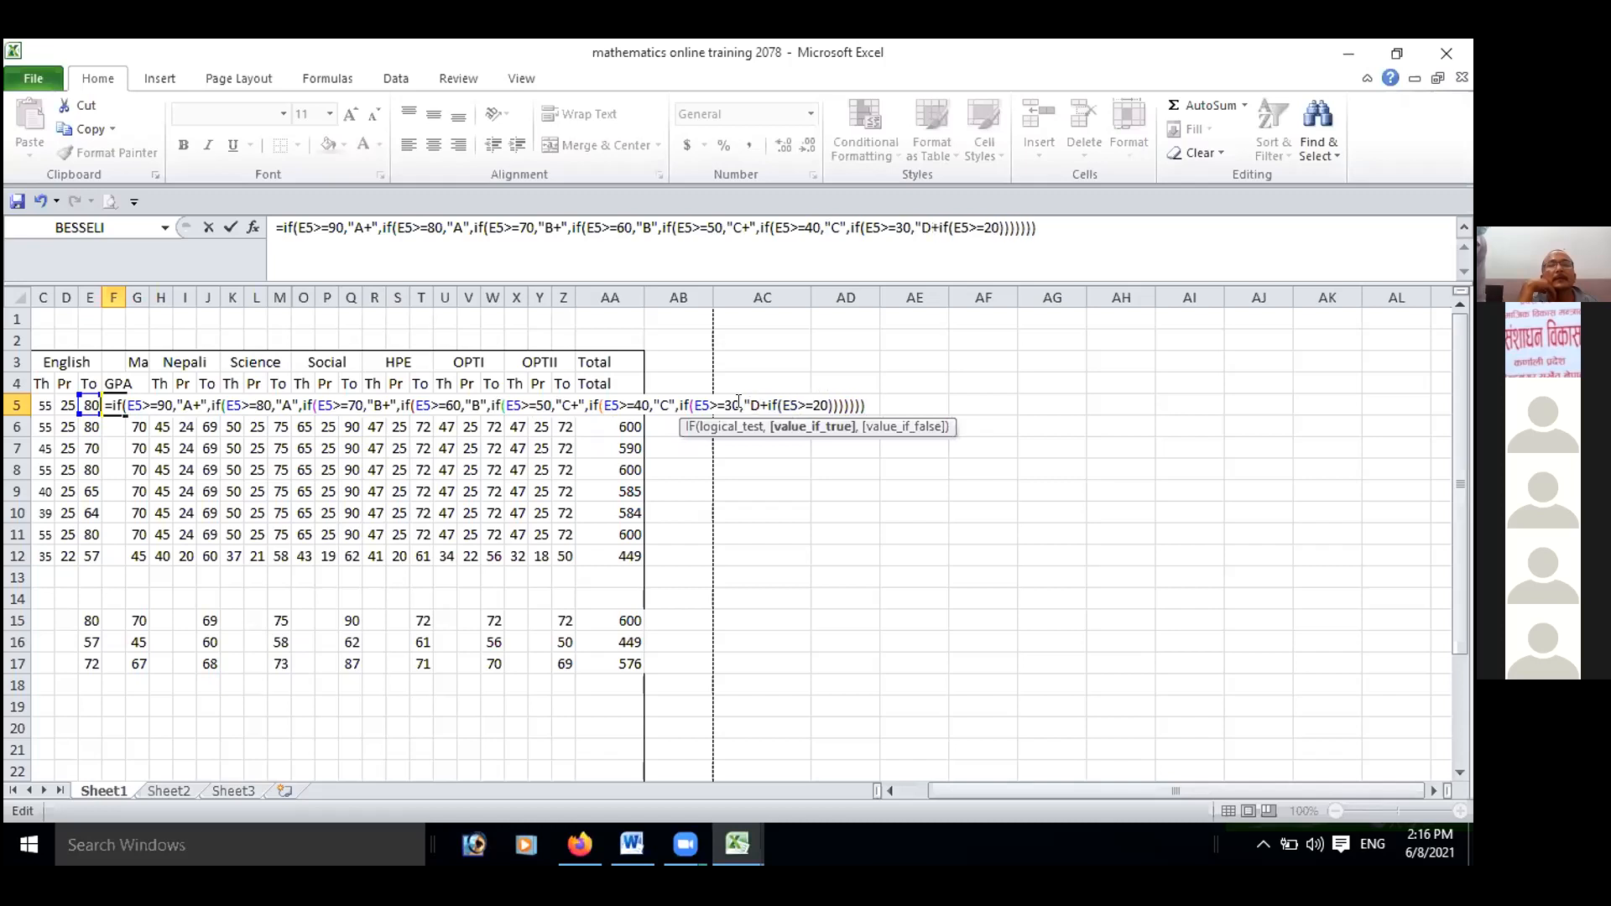
text(")
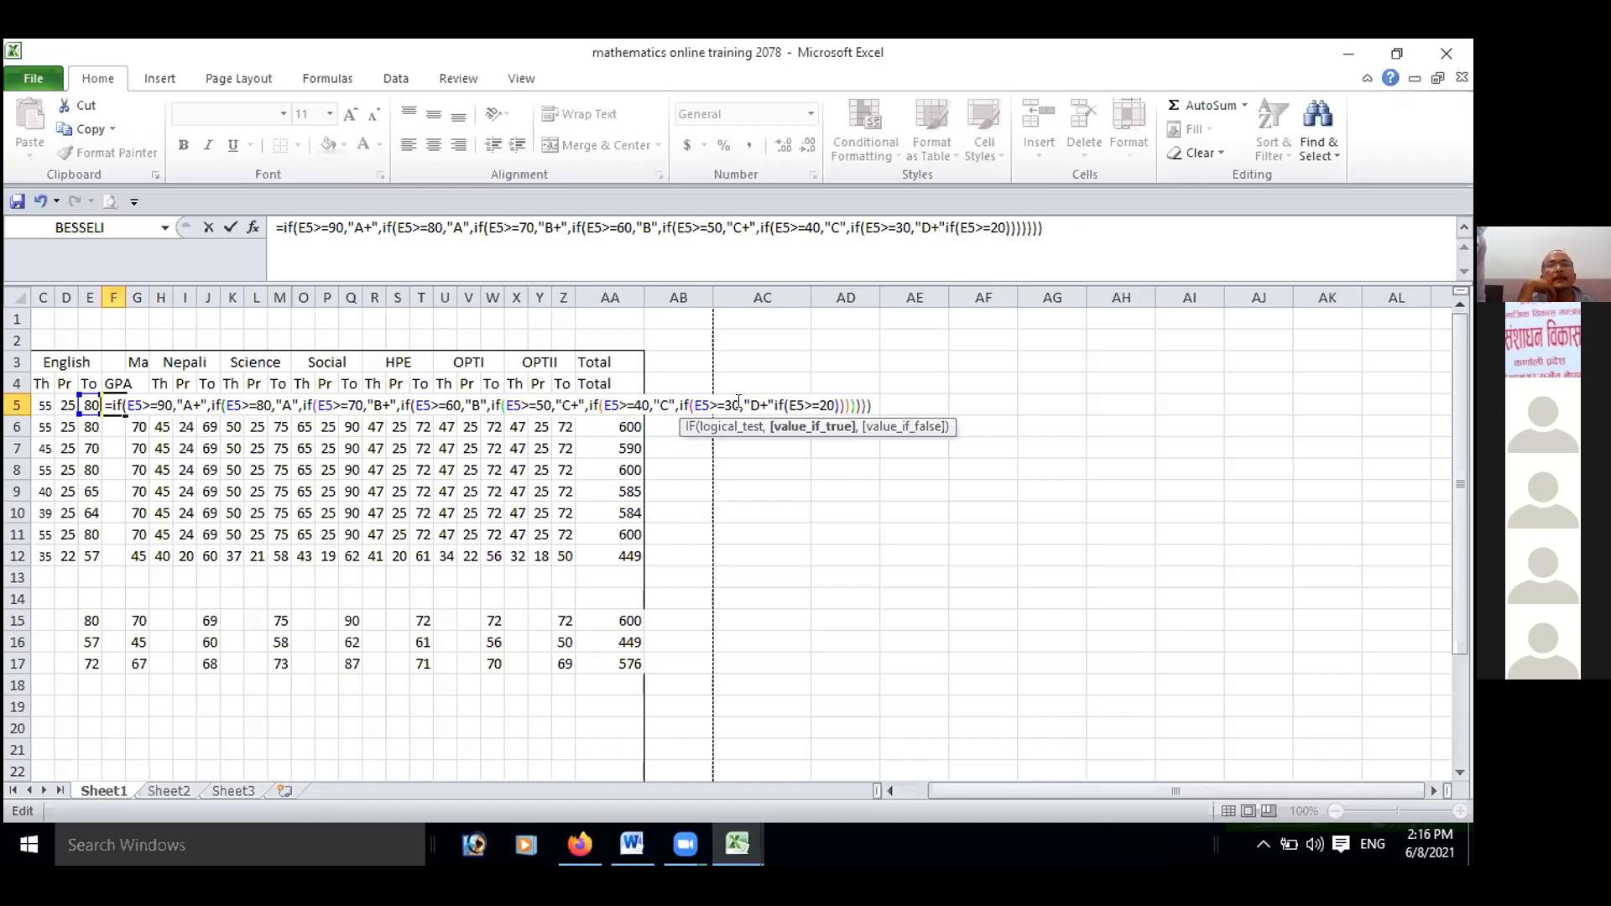
text(,)
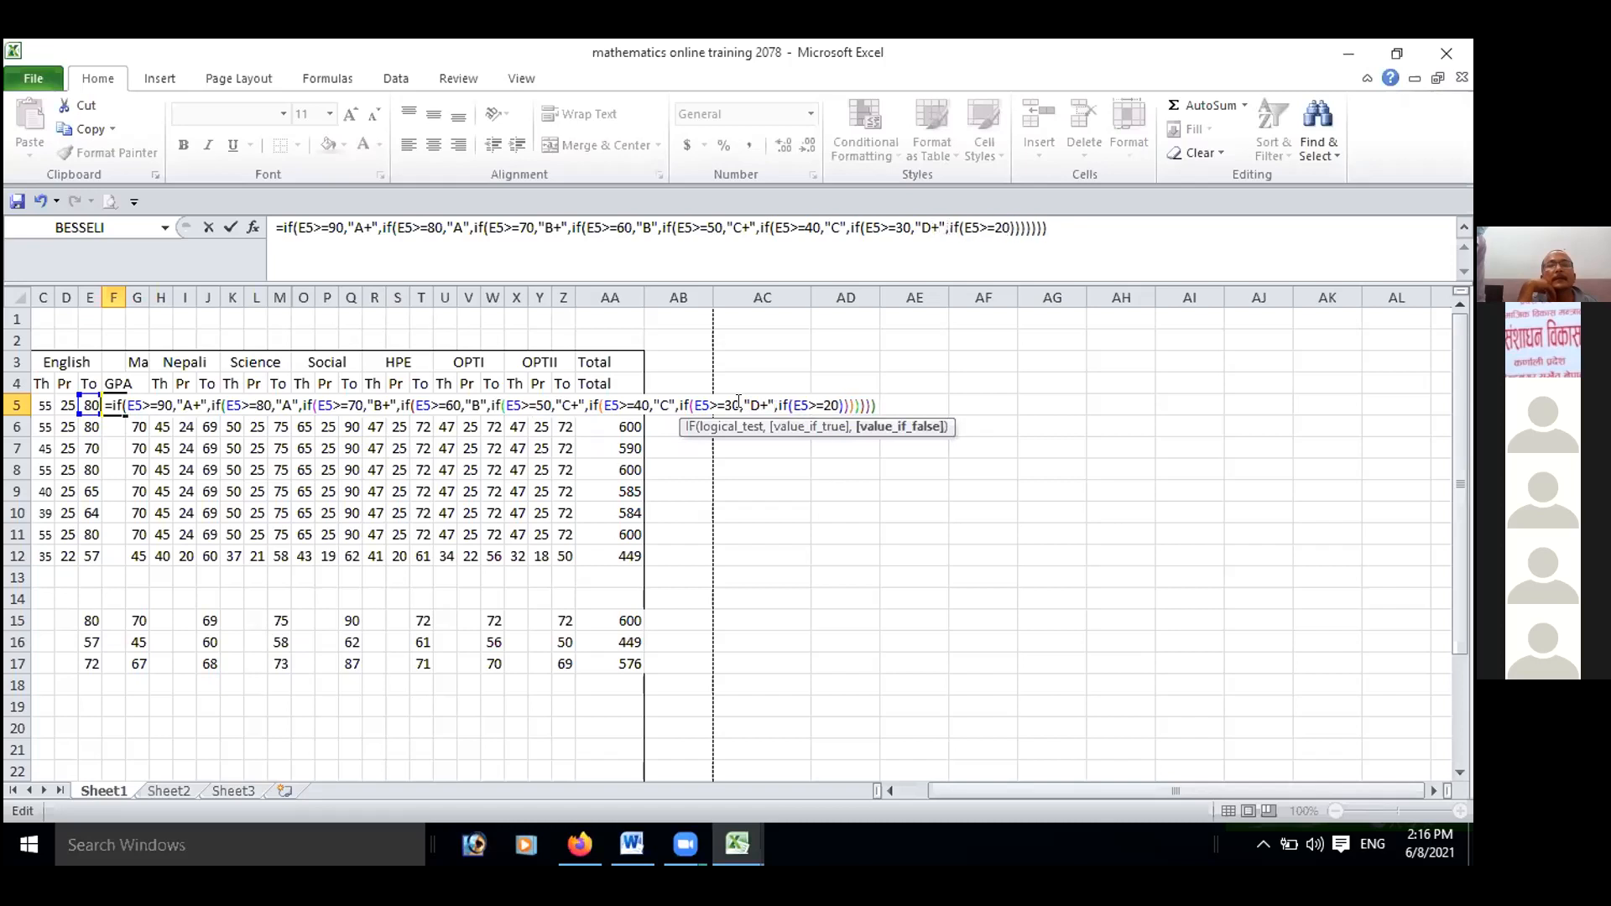
Insert a comma, the grade "D" in quotes and another comma after the E5>=20 test in the formula.
click(837, 404)
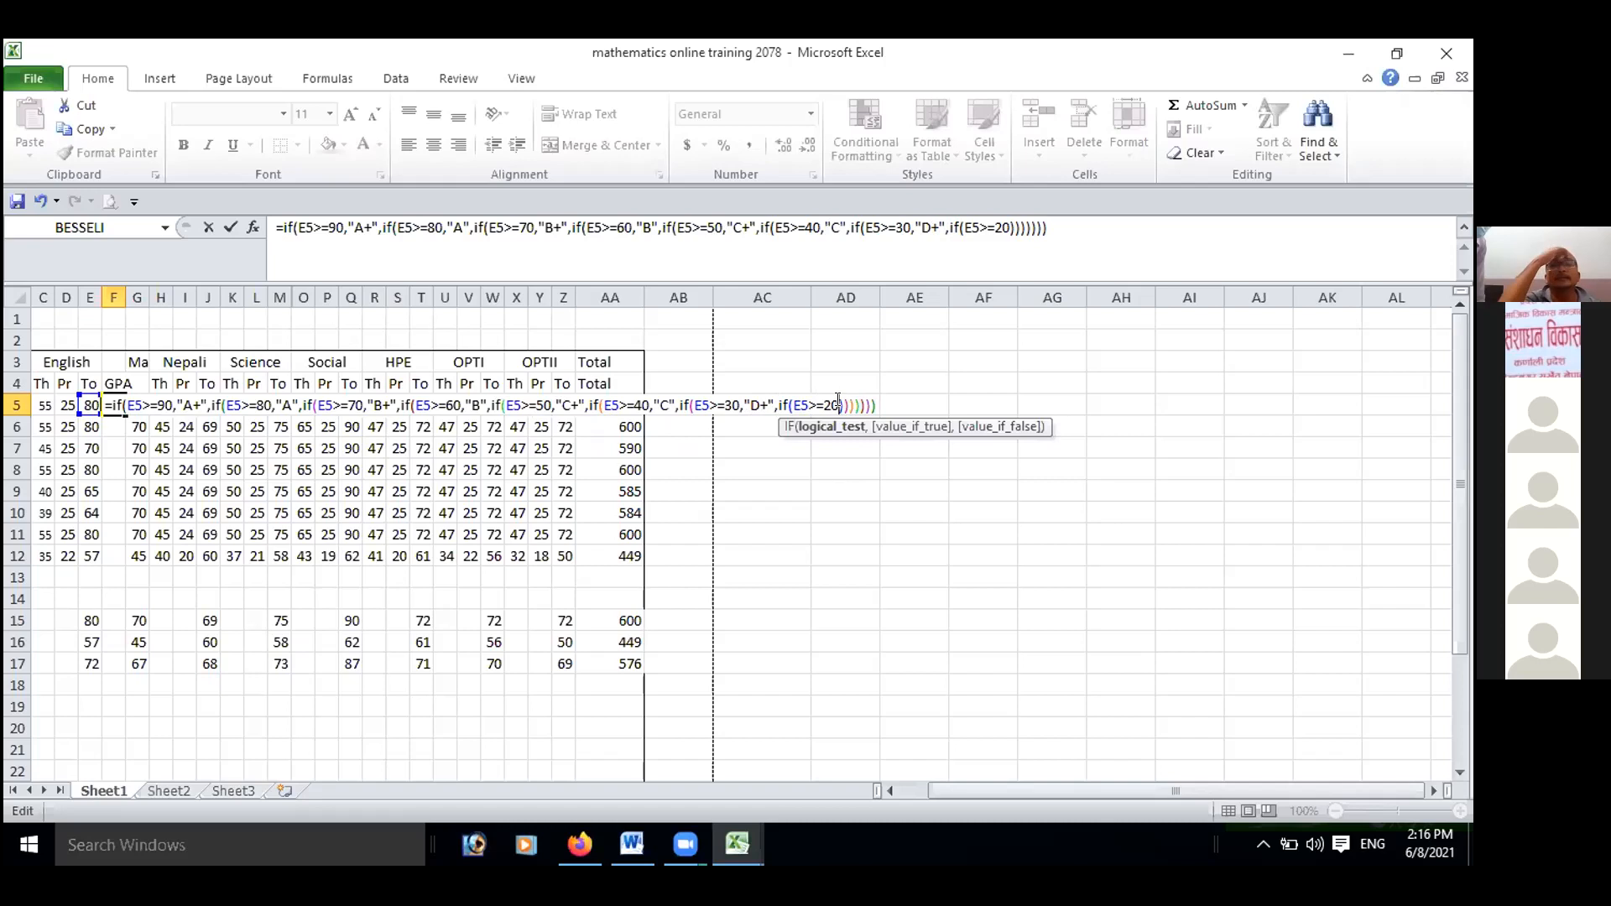
text(,)
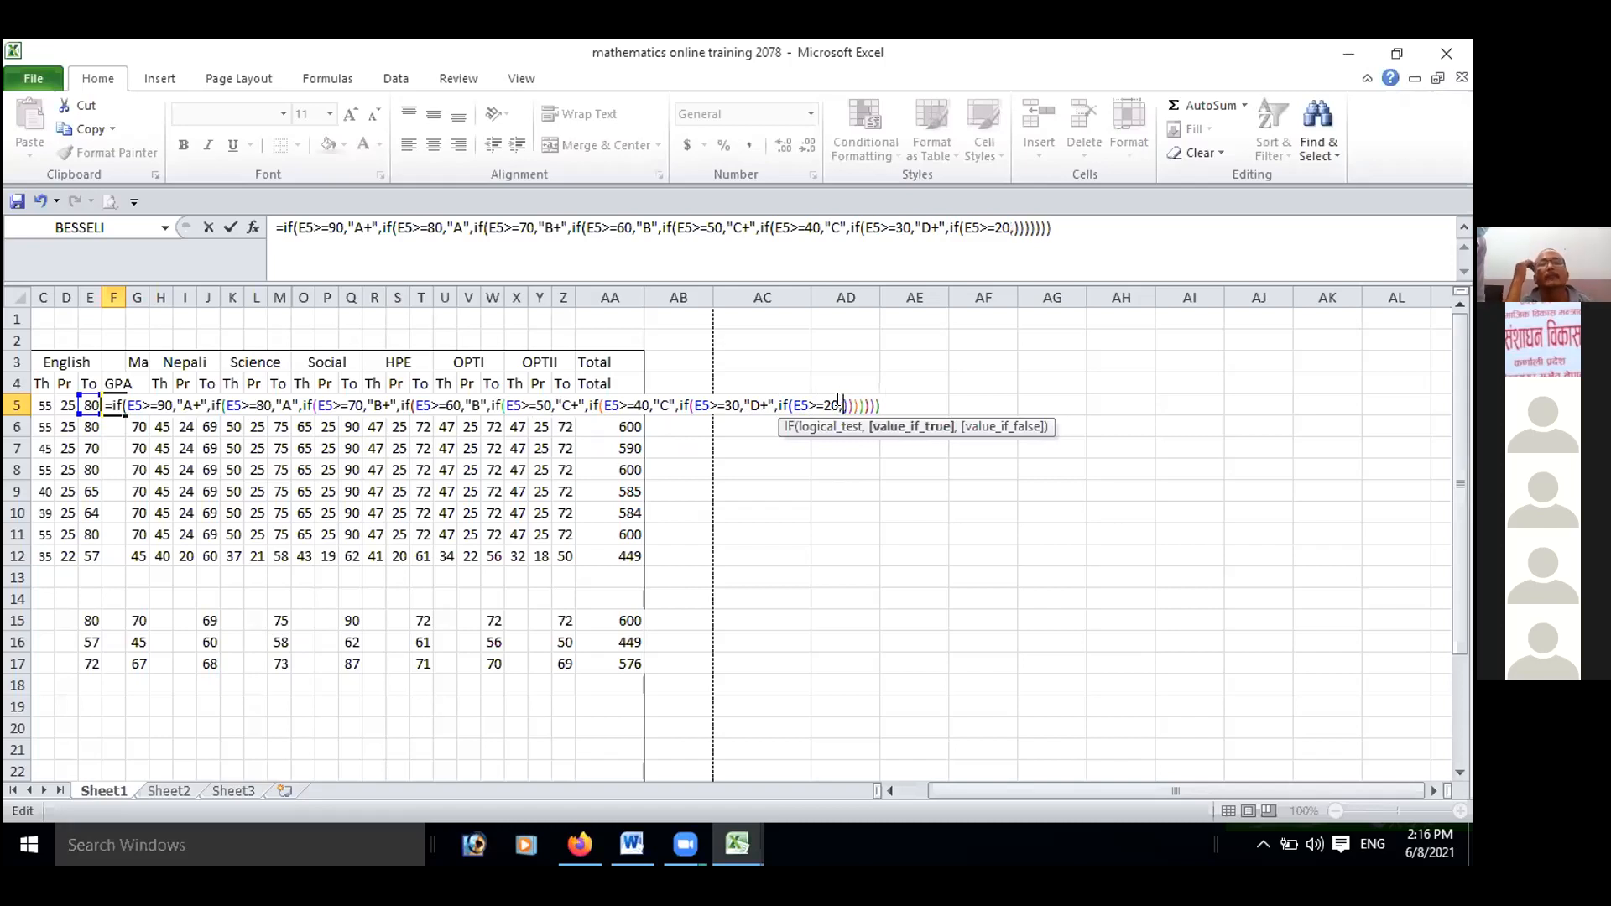
text(")
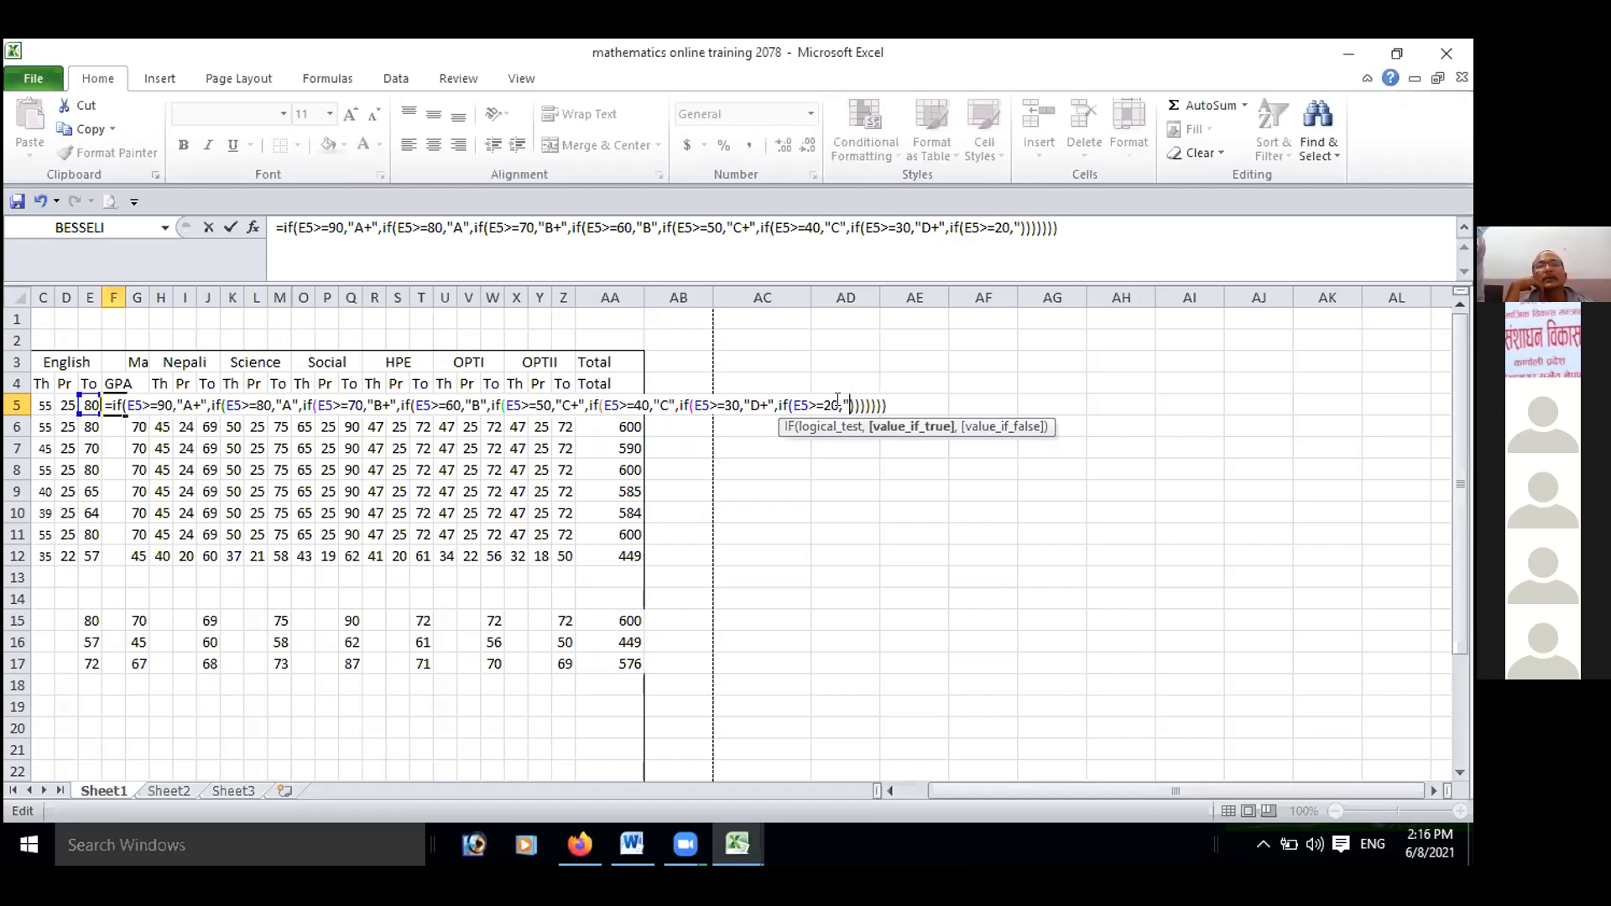
text(D)
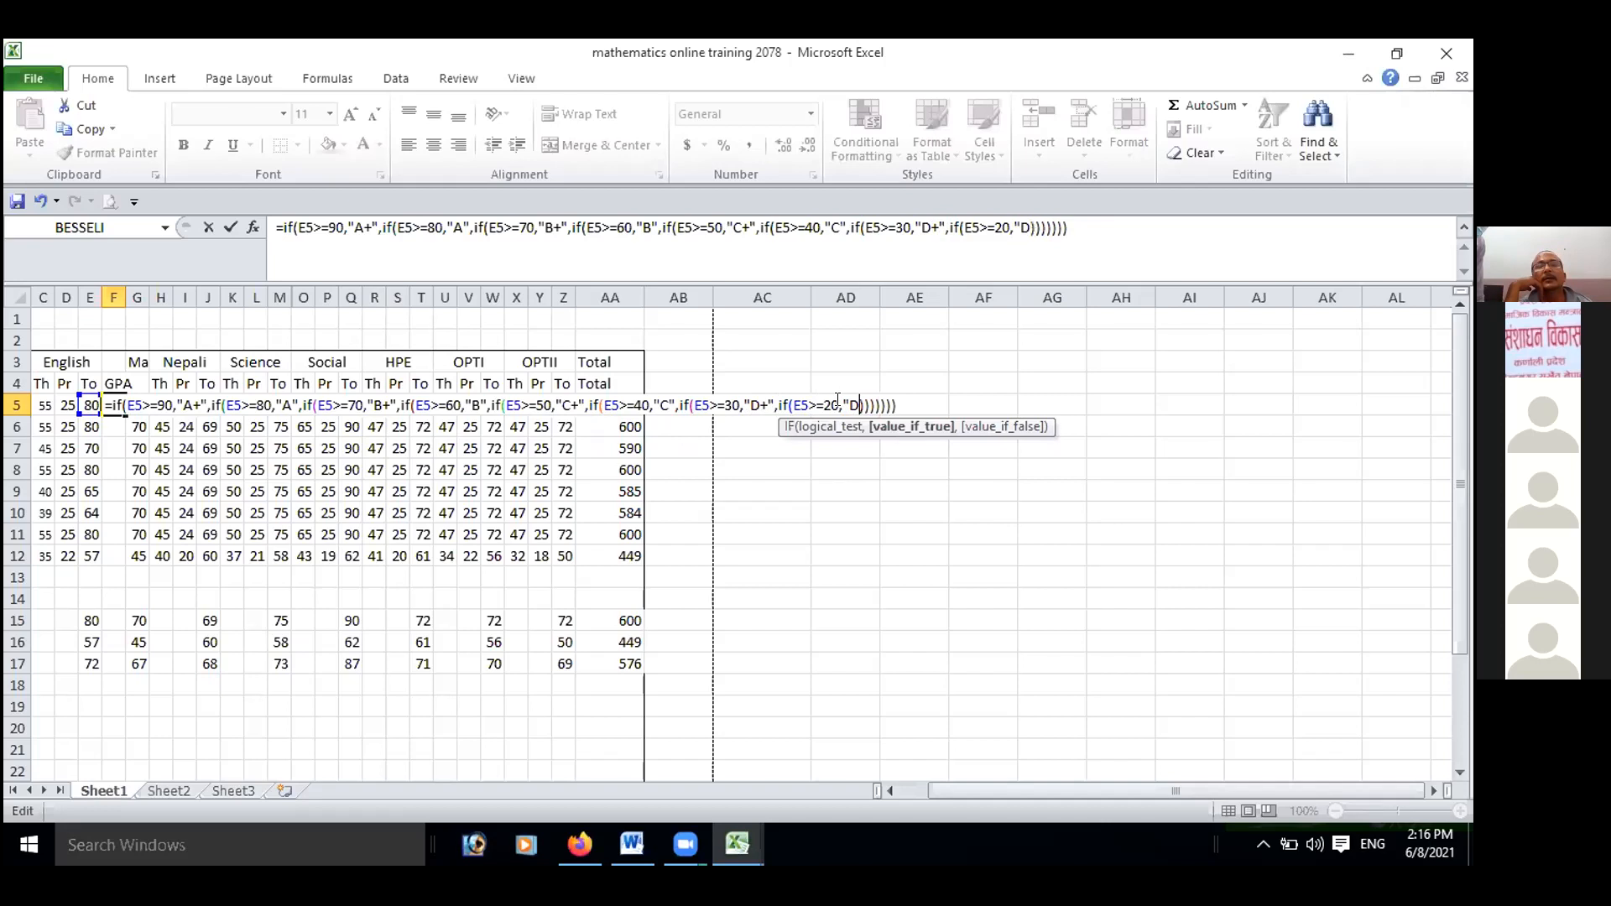
text(",)
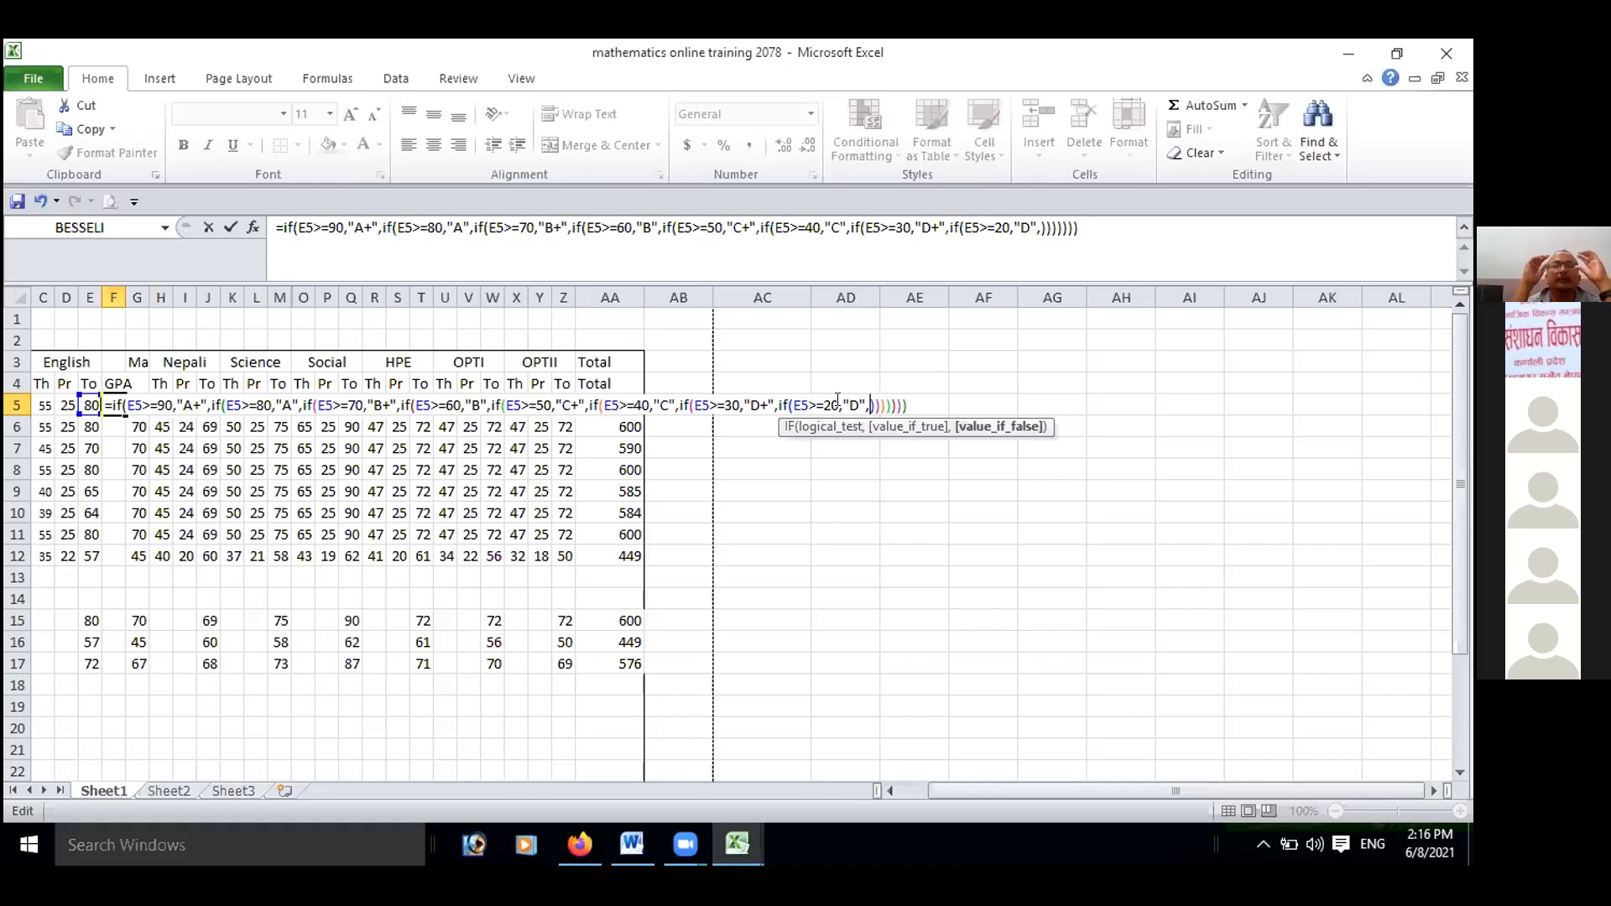
Add "E" in quotes as the last value if false, add the missing closing parenthesis and enter the formula.
text(E)
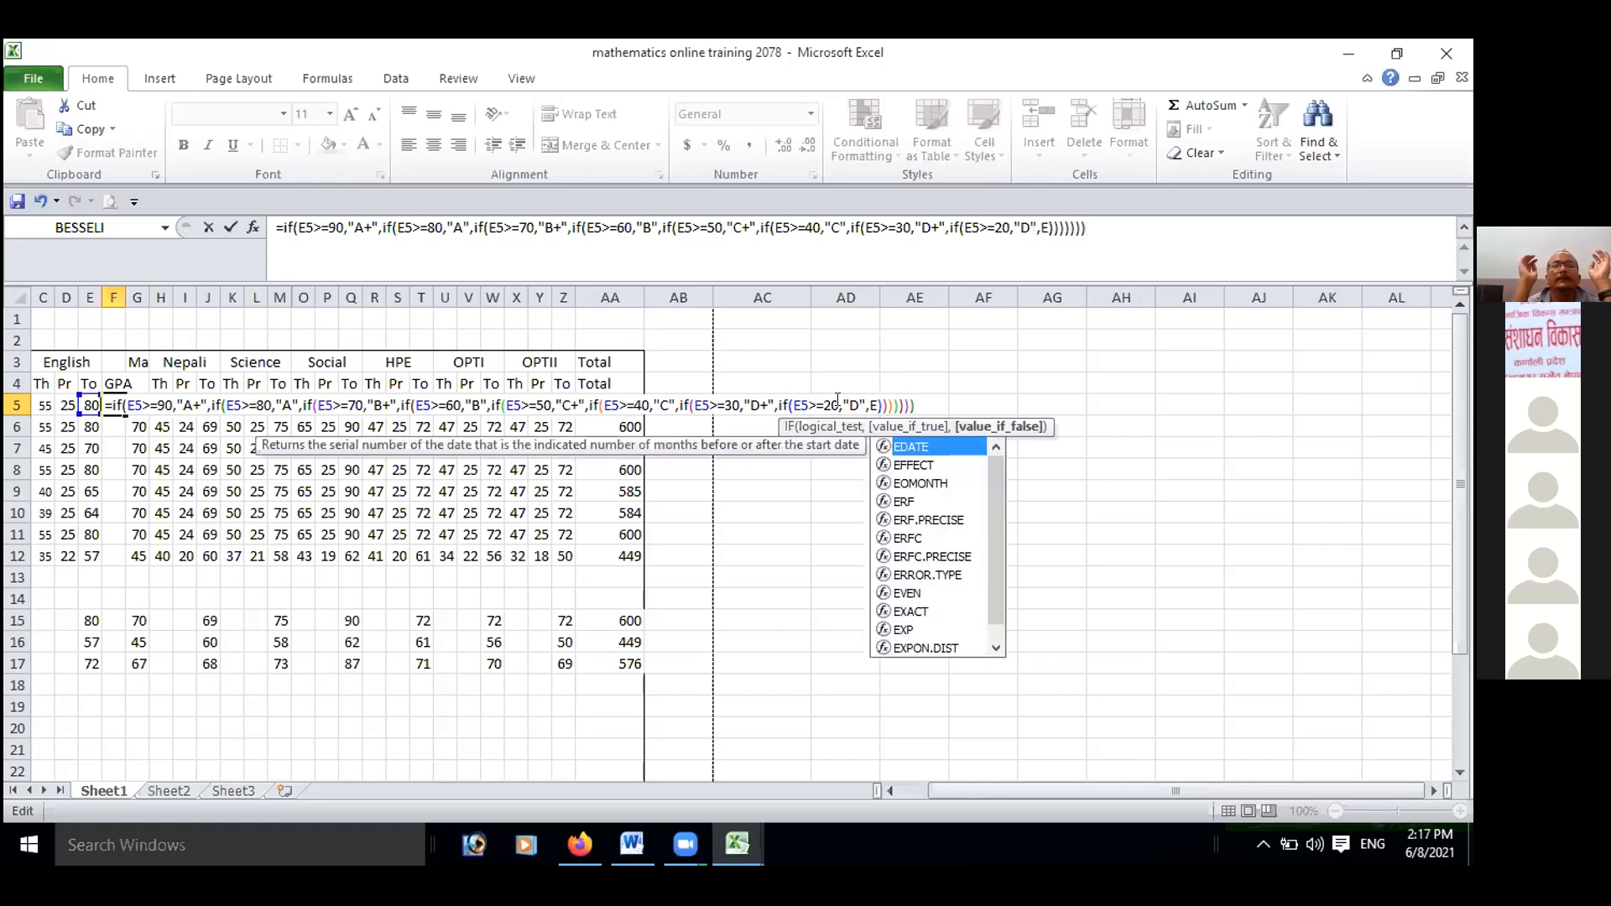
key(BackSpace)
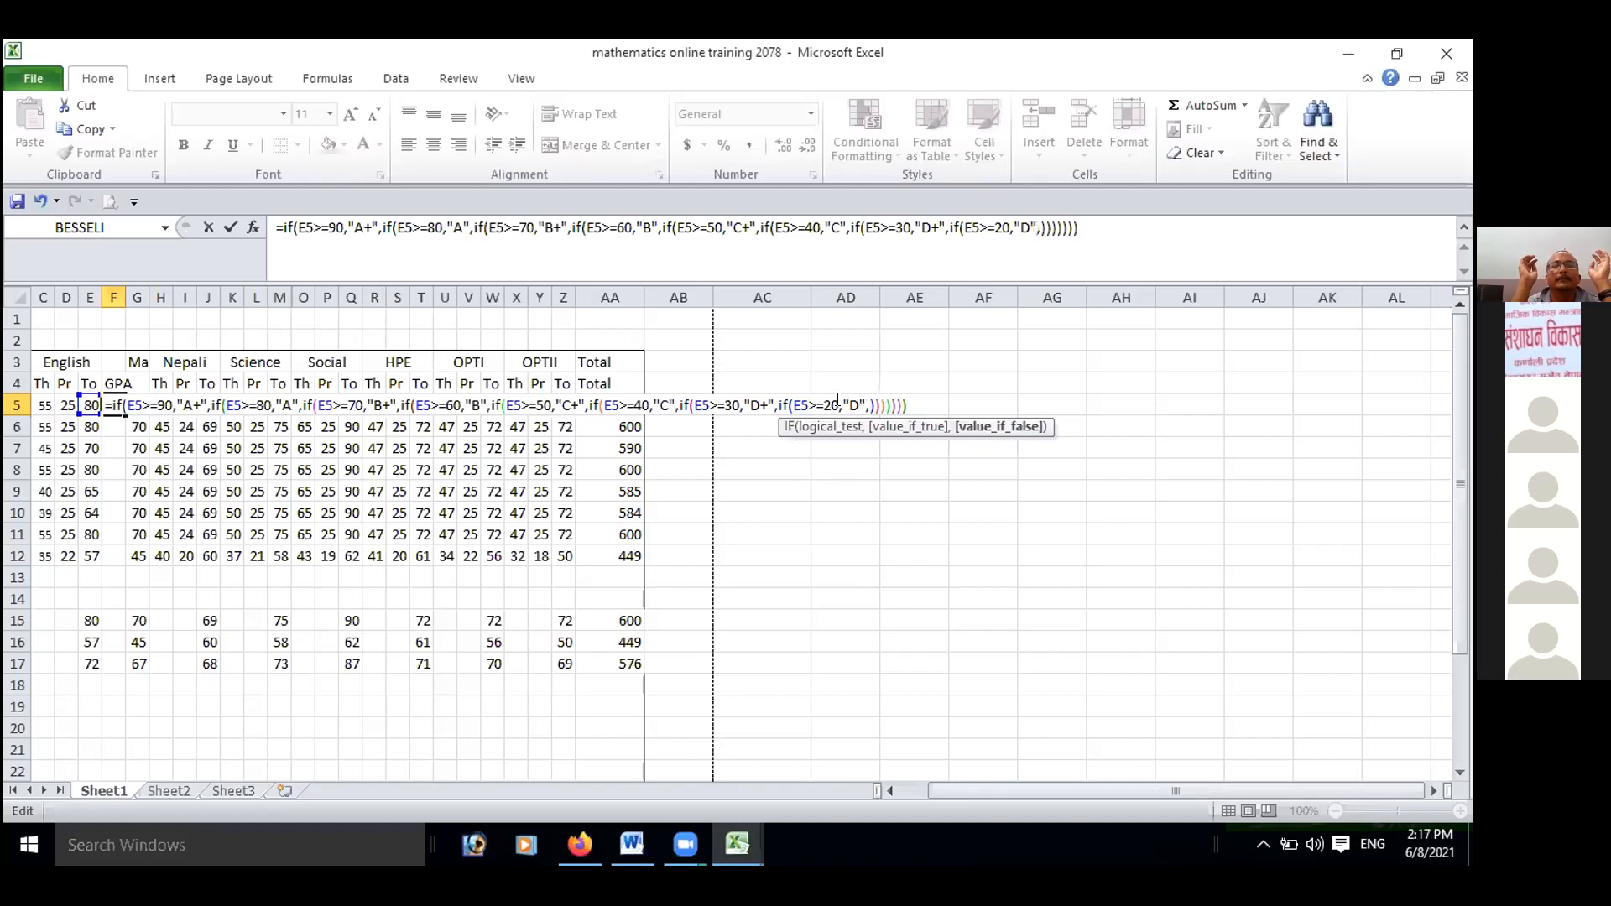
text("E")
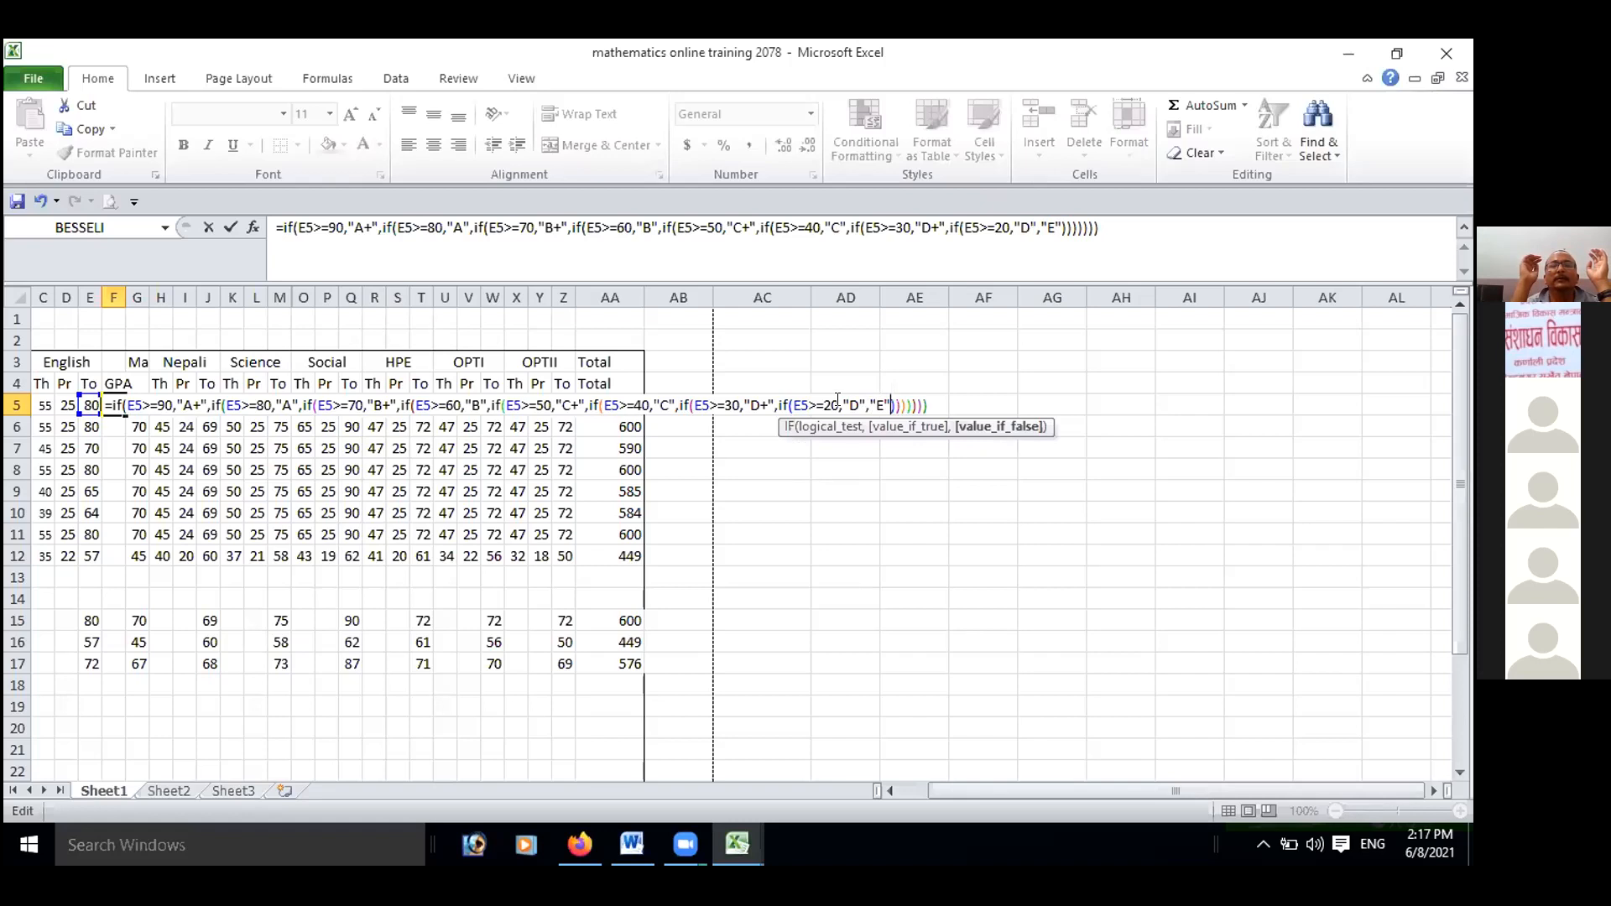
click(899, 403)
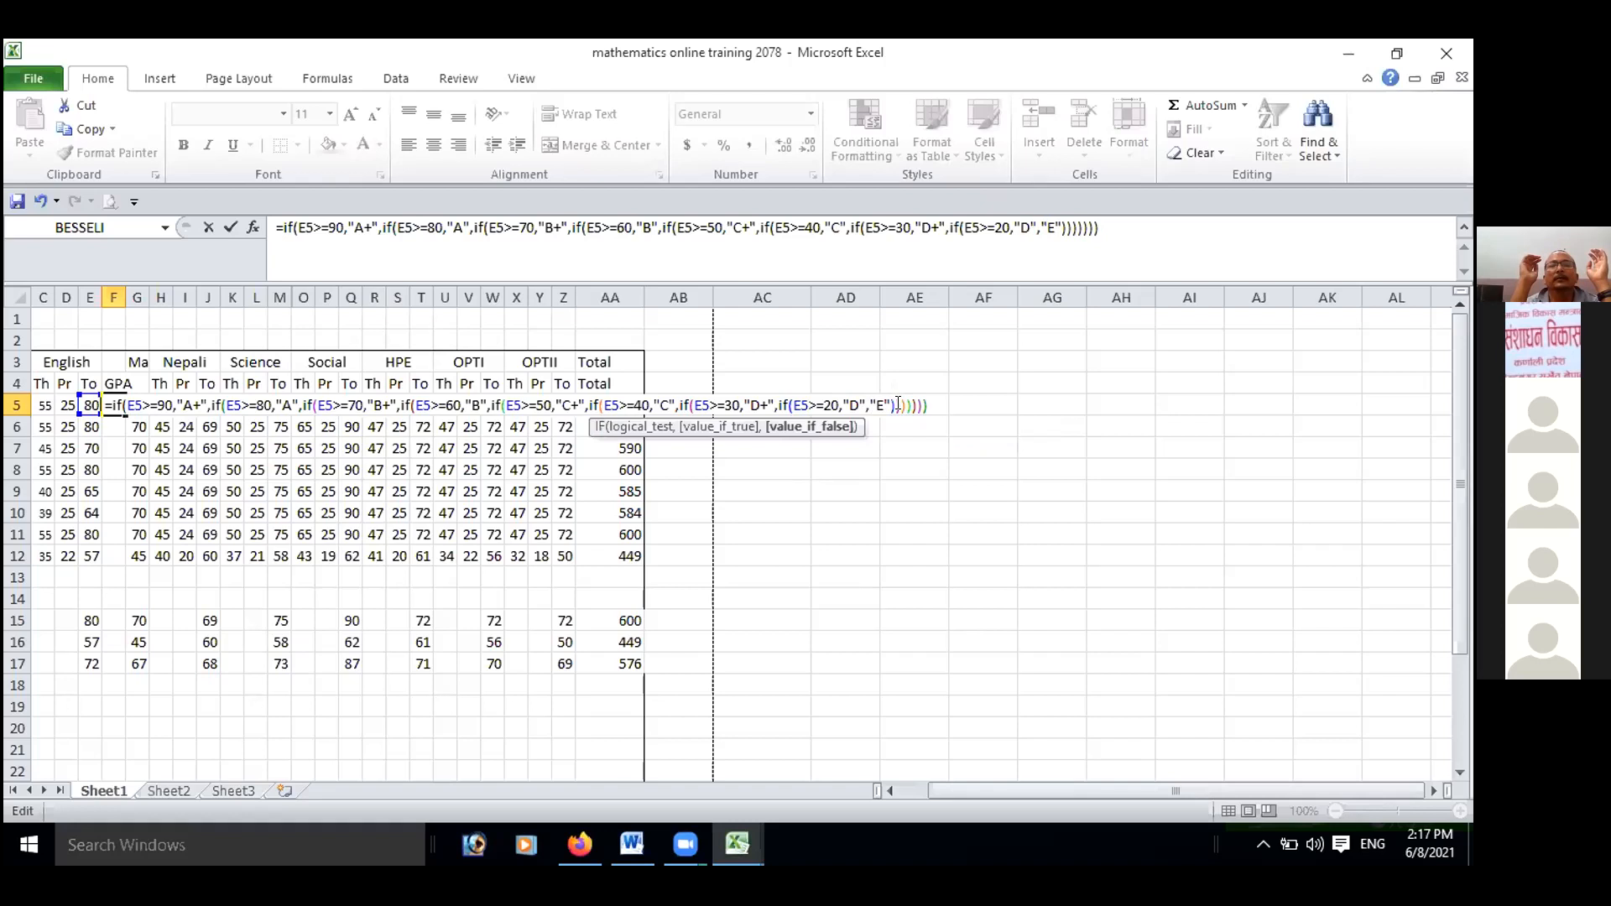
key(Right)
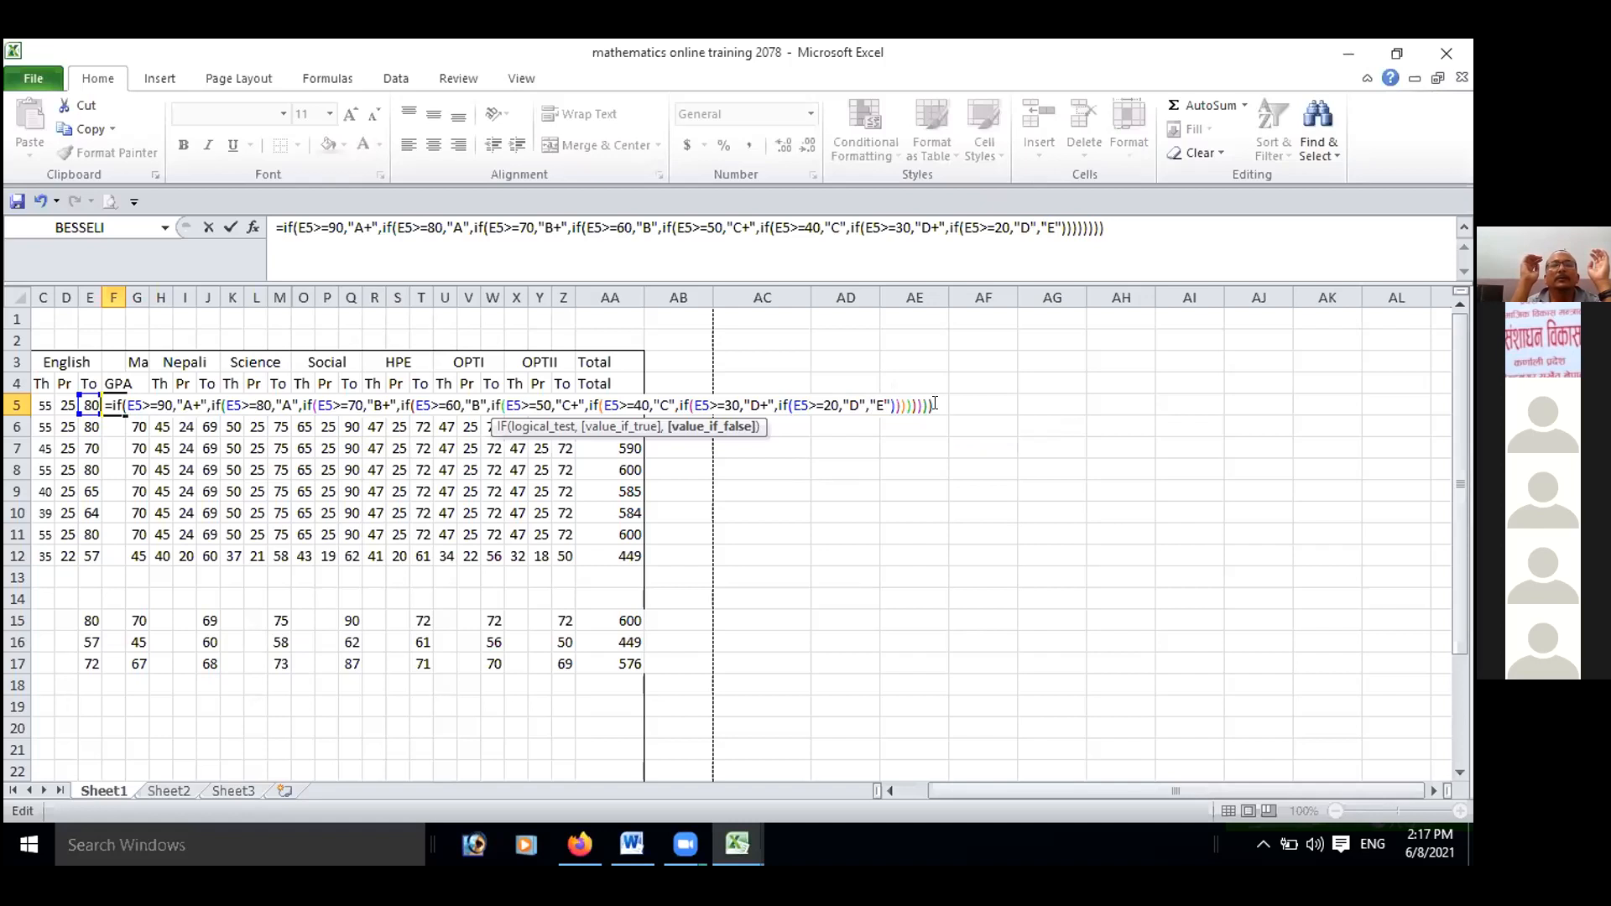
key(Return)
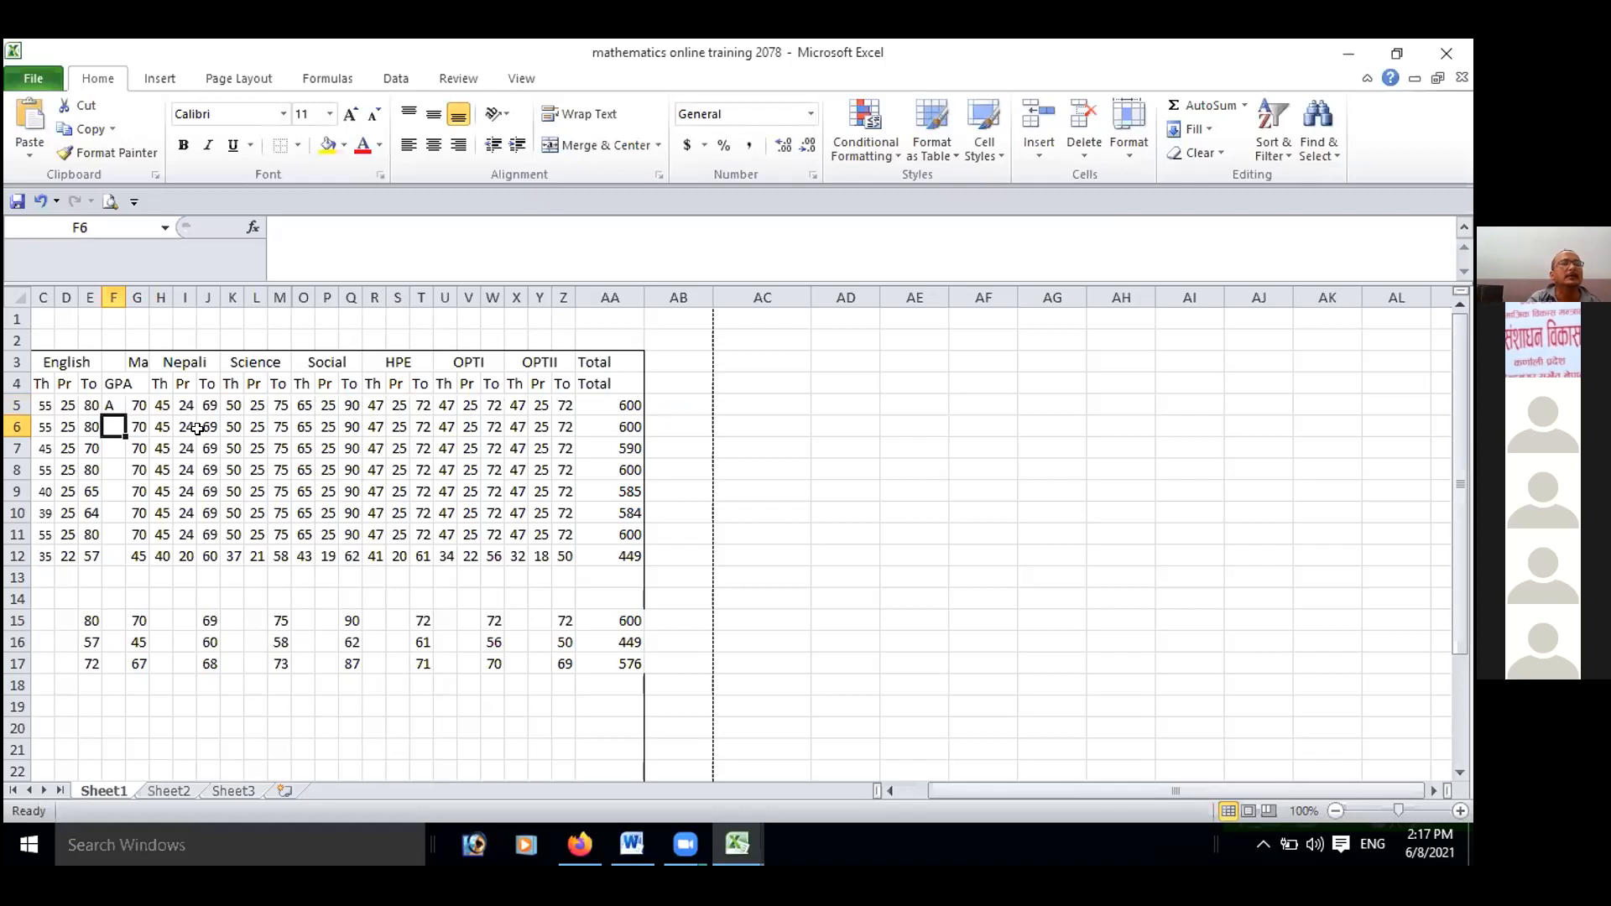
click(113, 403)
key(ctrl+c)
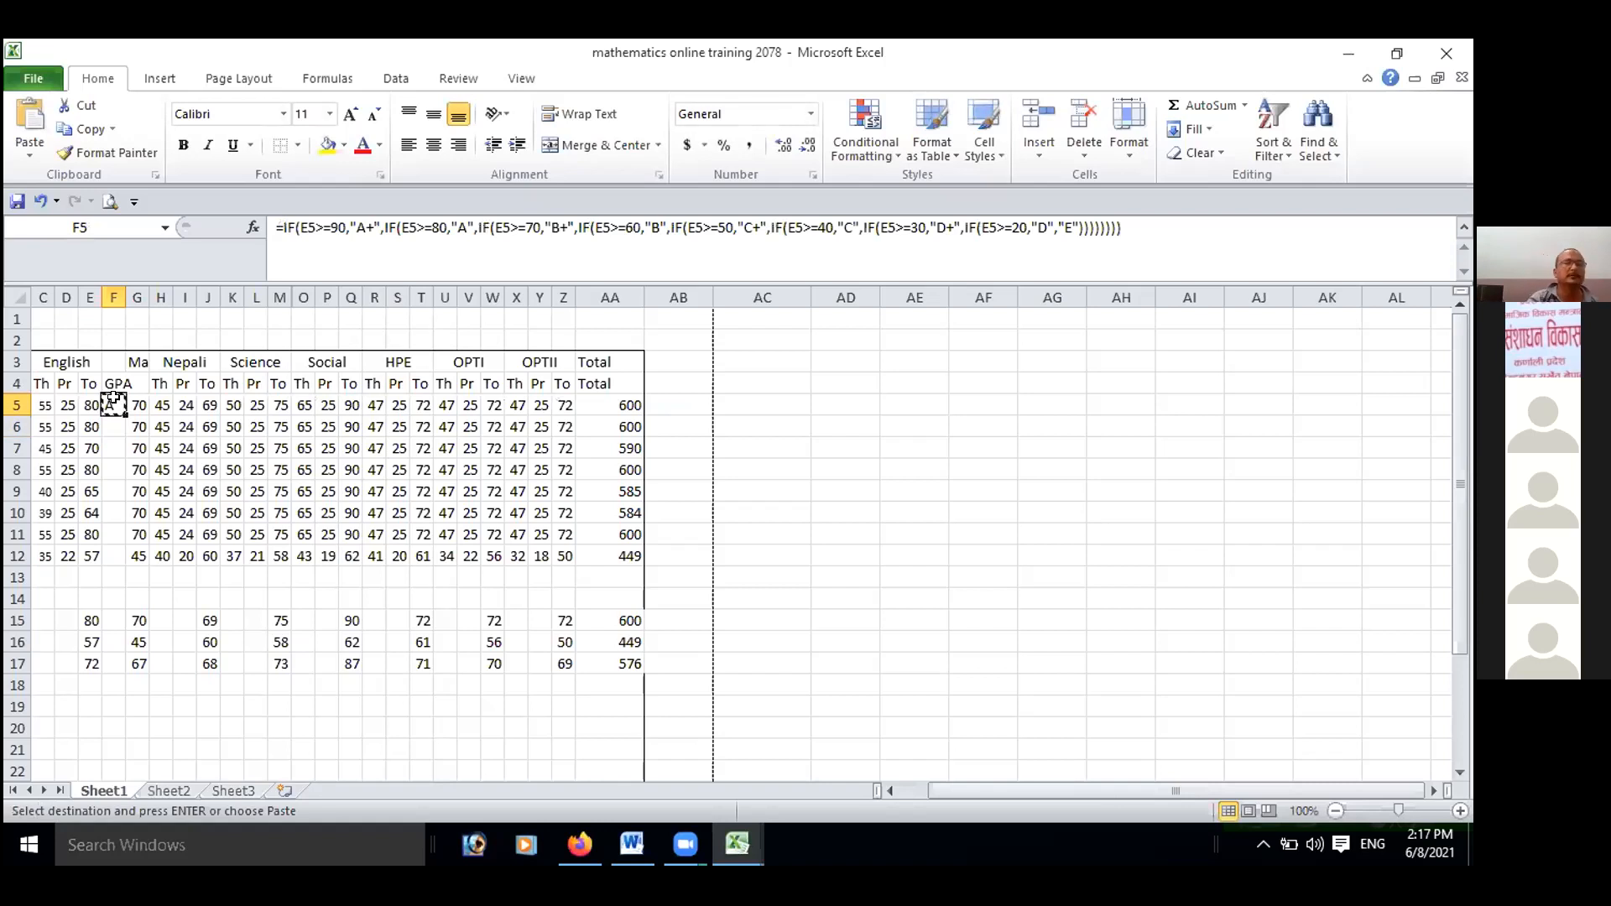
key(Escape)
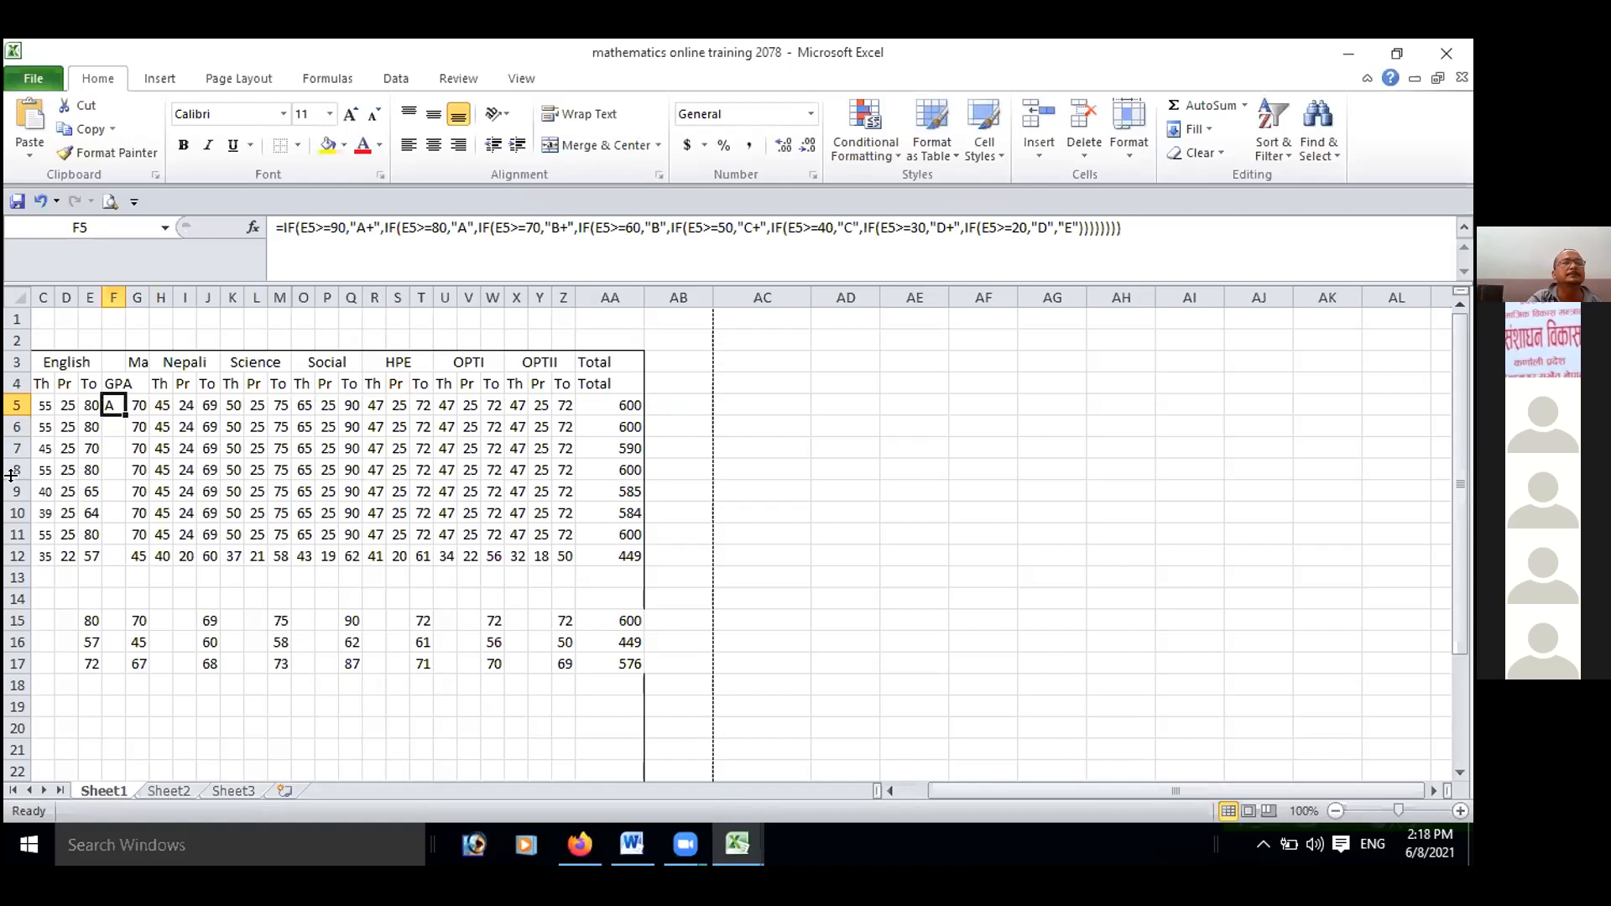
click(116, 428)
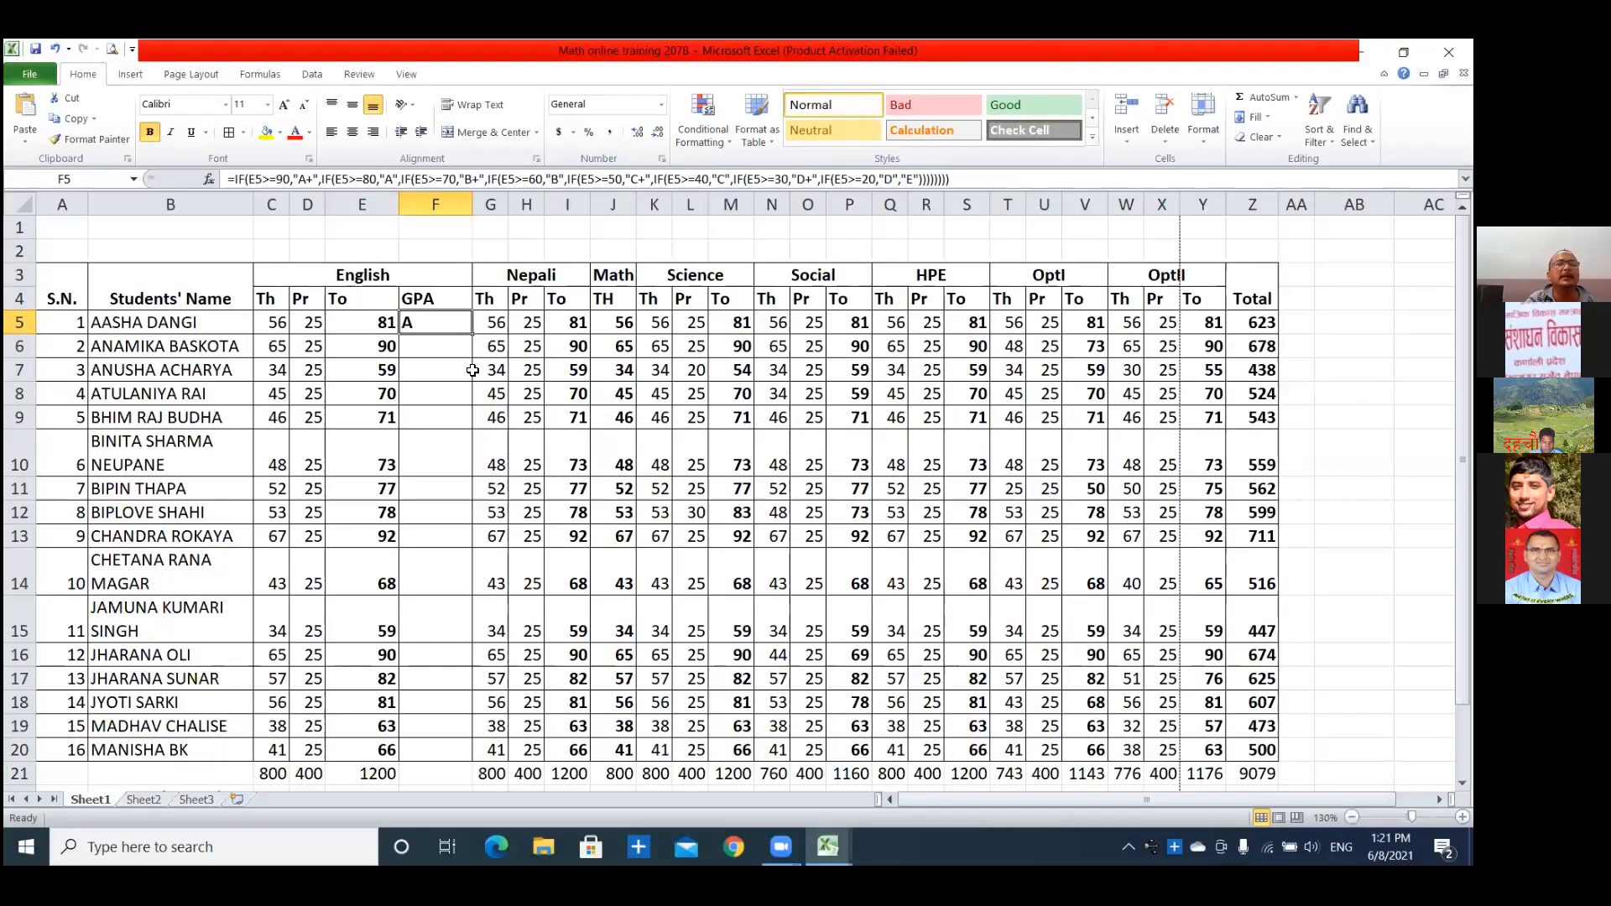
Fill the English GPA formula from F5 down to F20 and check several grades against their totals.
drag(473, 334, 465, 661)
scroll(376, 357, up, 2)
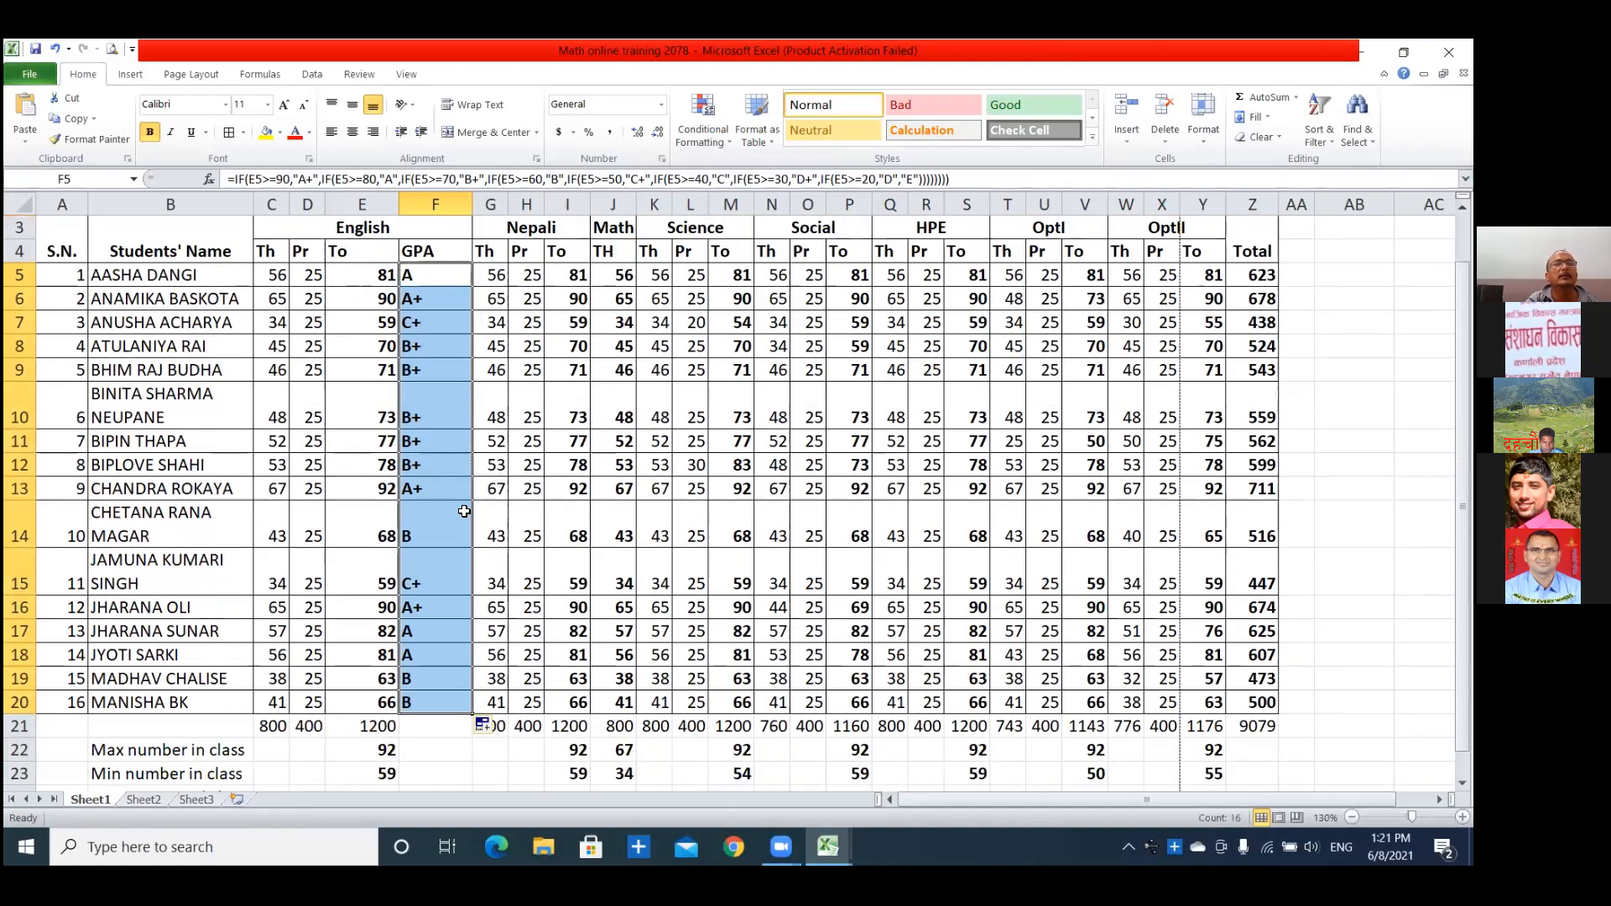
click(380, 300)
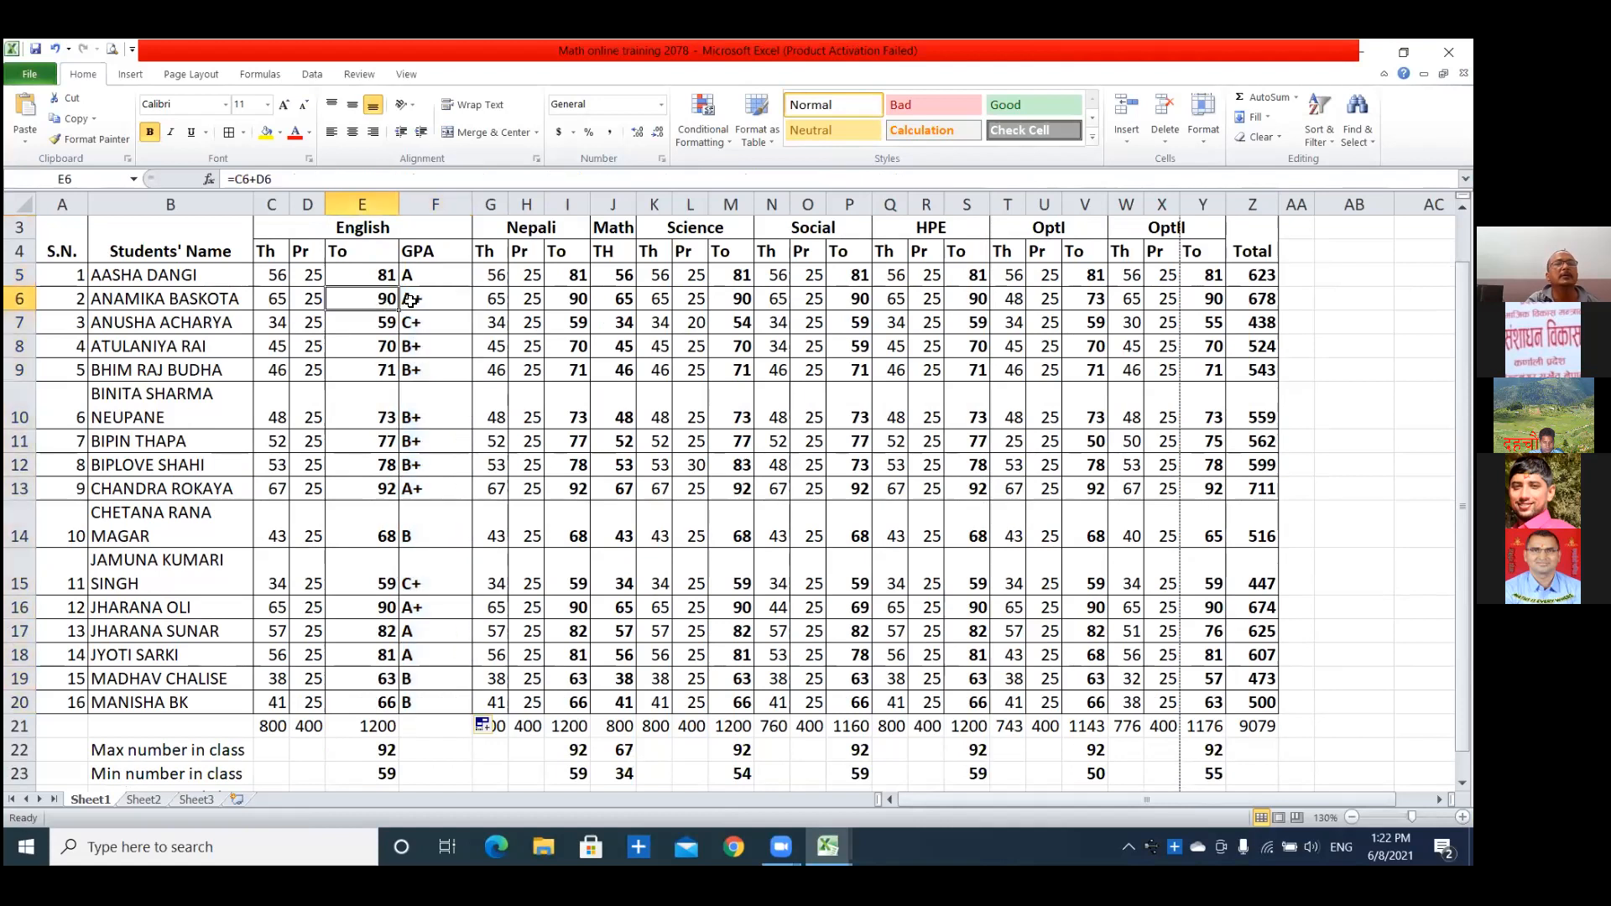
click(387, 378)
click(389, 500)
click(385, 539)
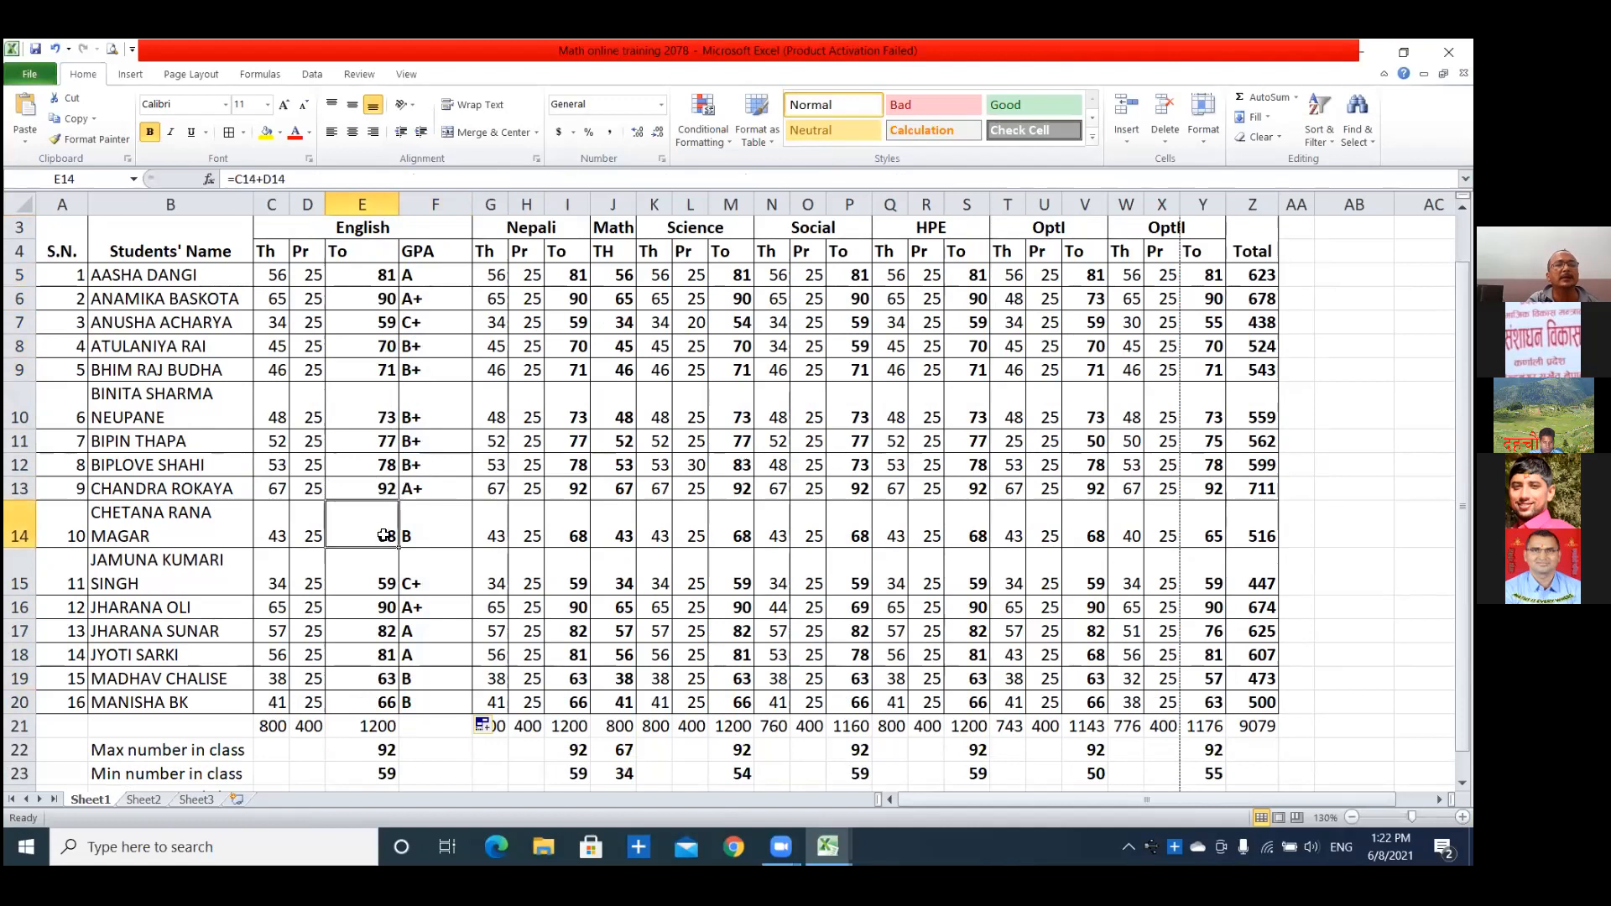
Set the English total in E15 to 60 and check the resulting grade and formula in the GPA column.
click(385, 587)
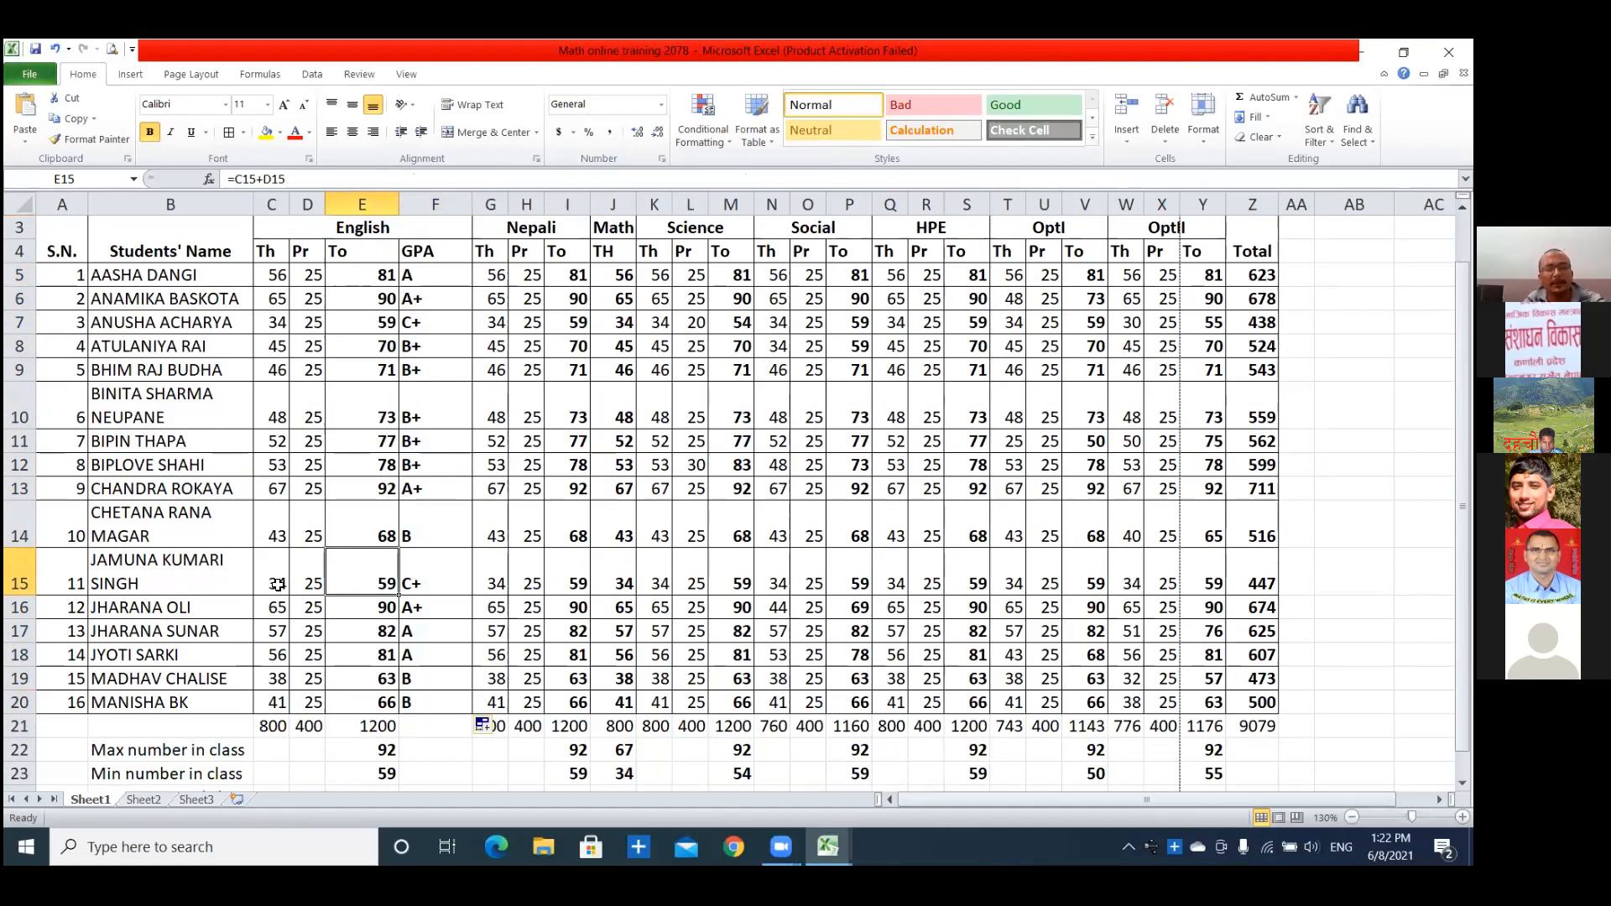
text(60)
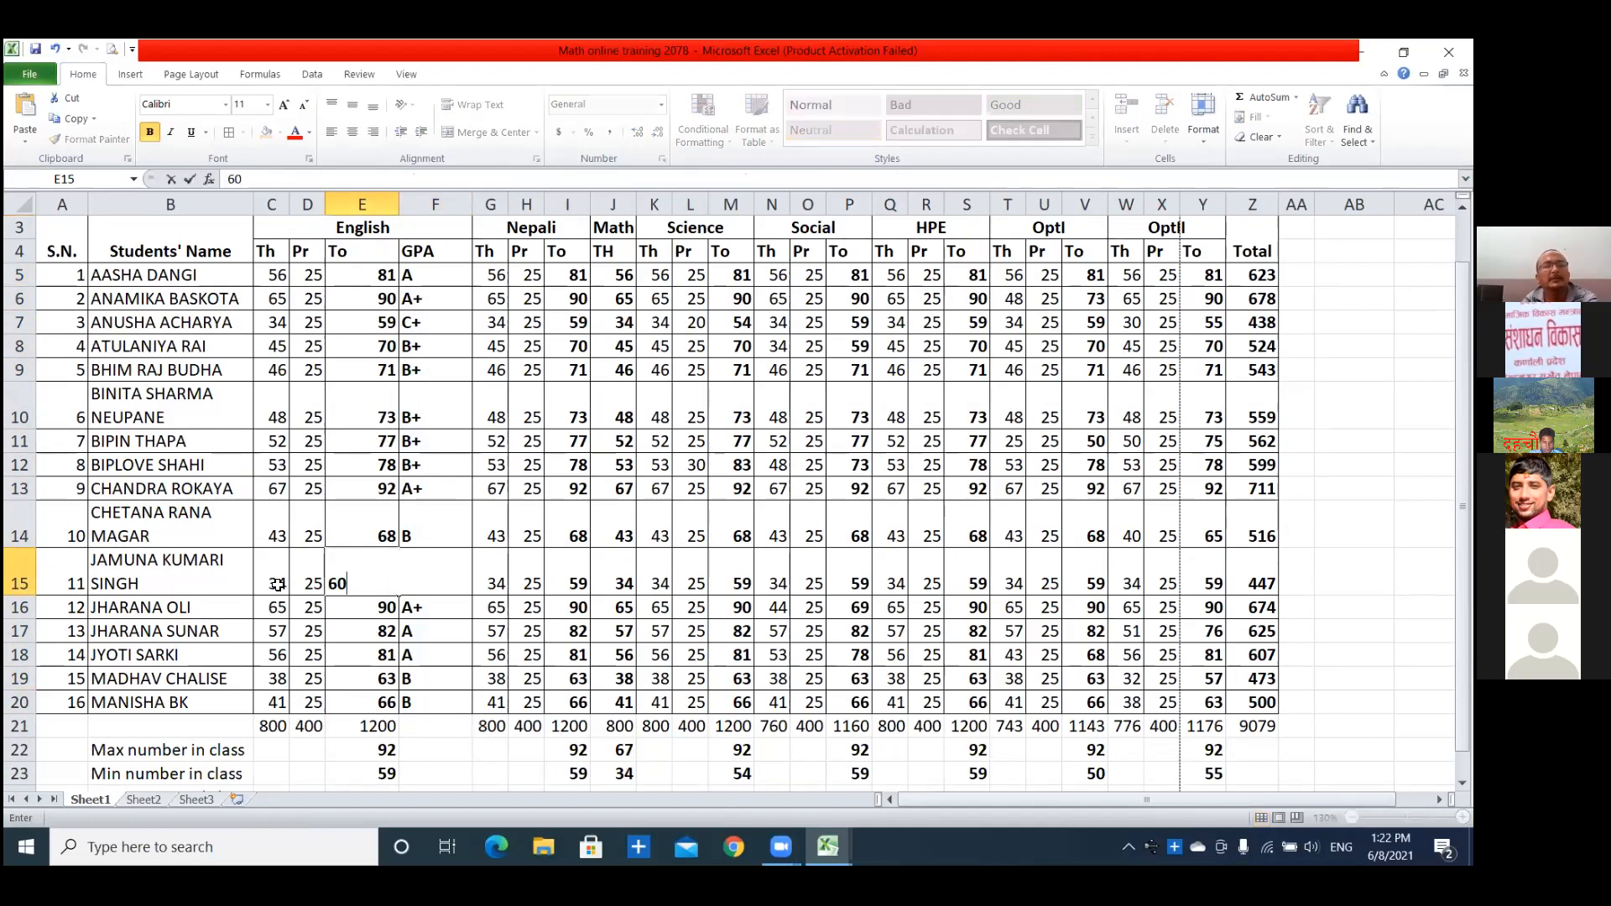
key(Return)
click(432, 588)
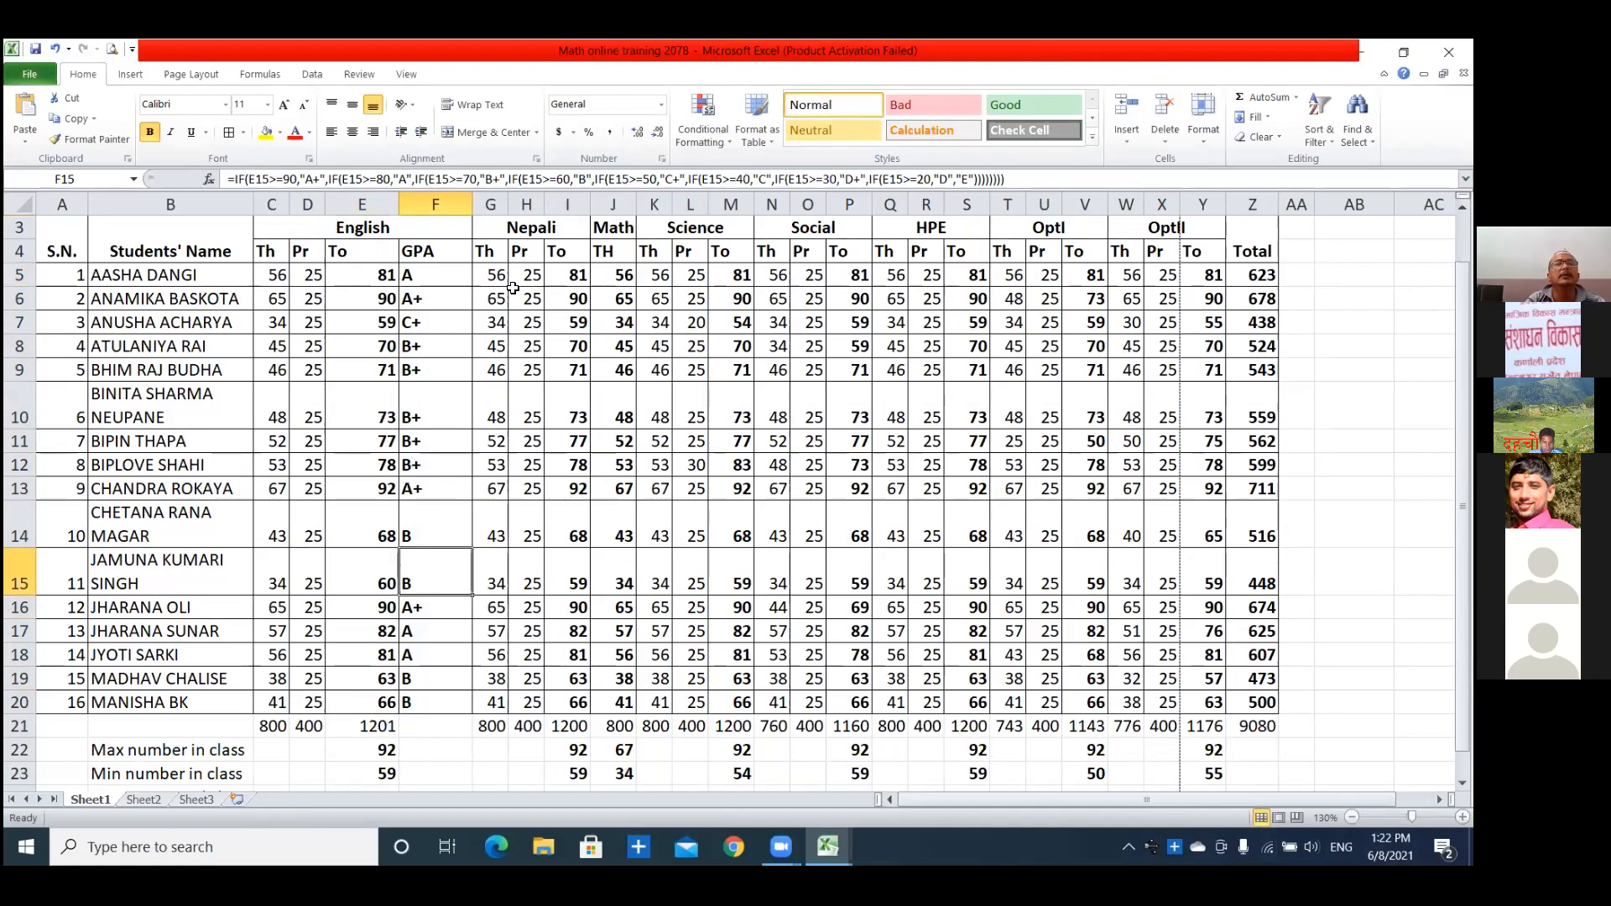
click(450, 270)
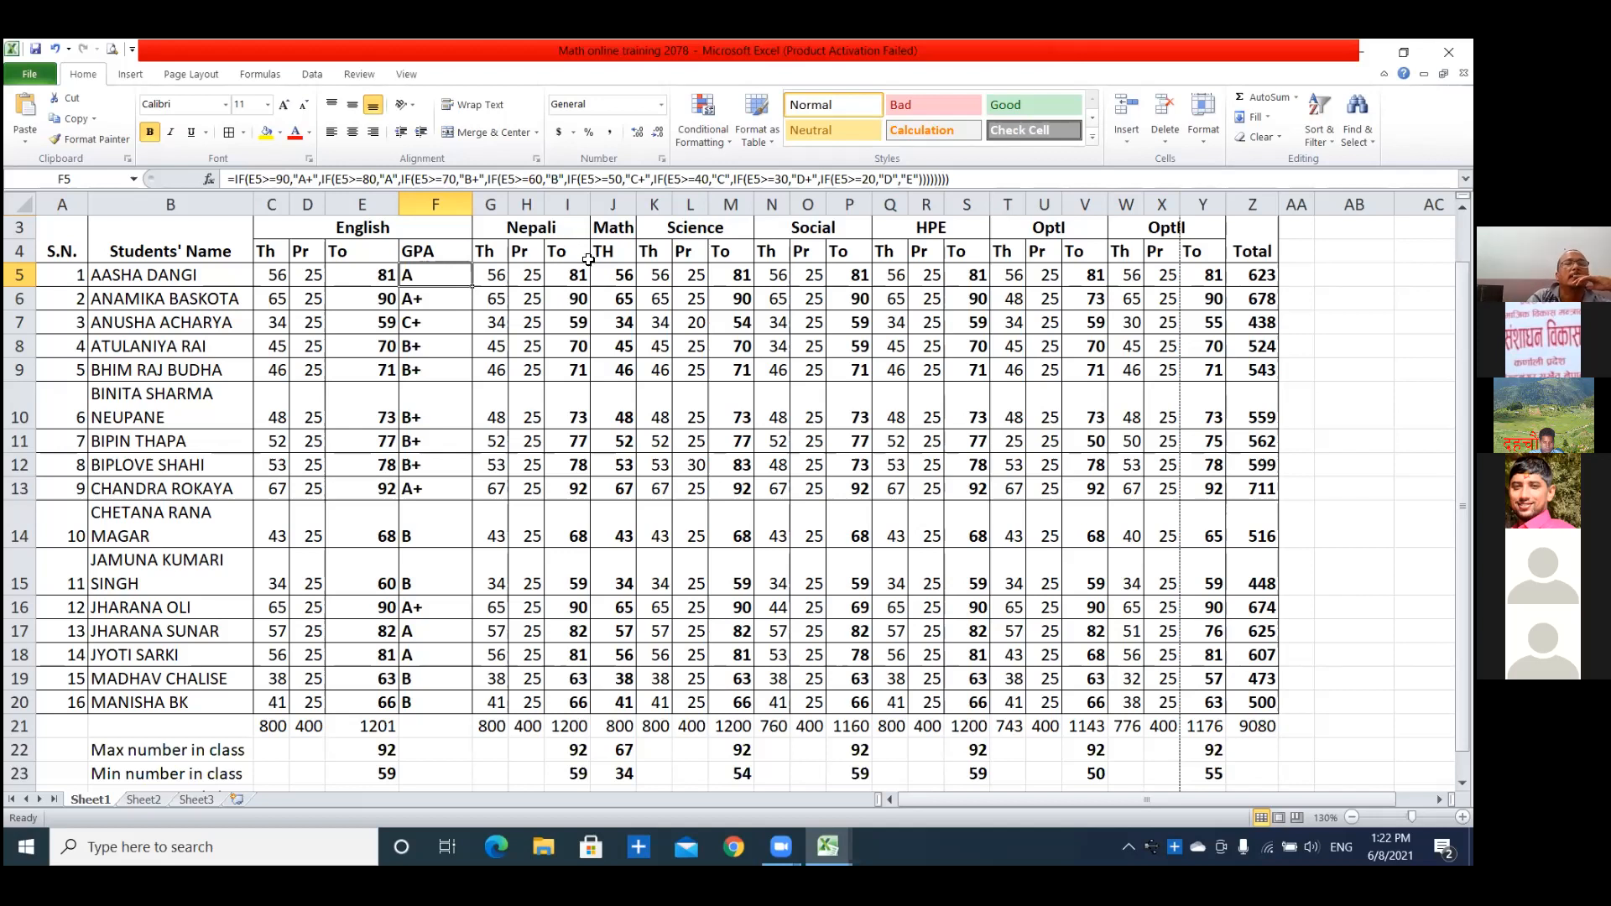
click(451, 342)
Insert a blank column between the Nepali total column and the Math column.
click(437, 261)
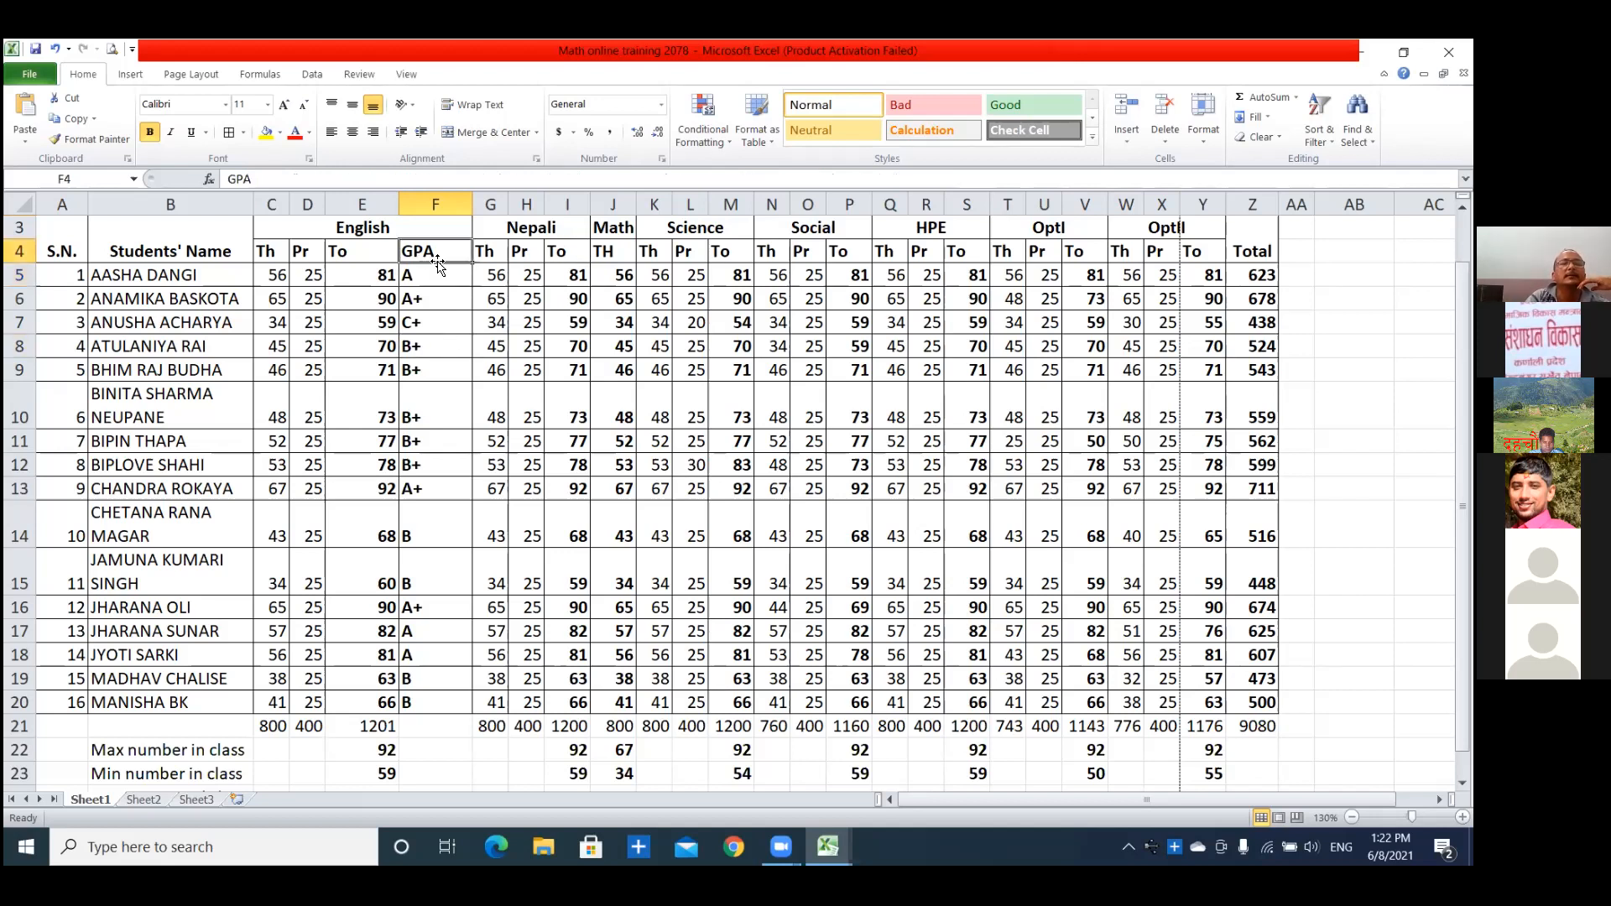
scroll(548, 324, up, 1)
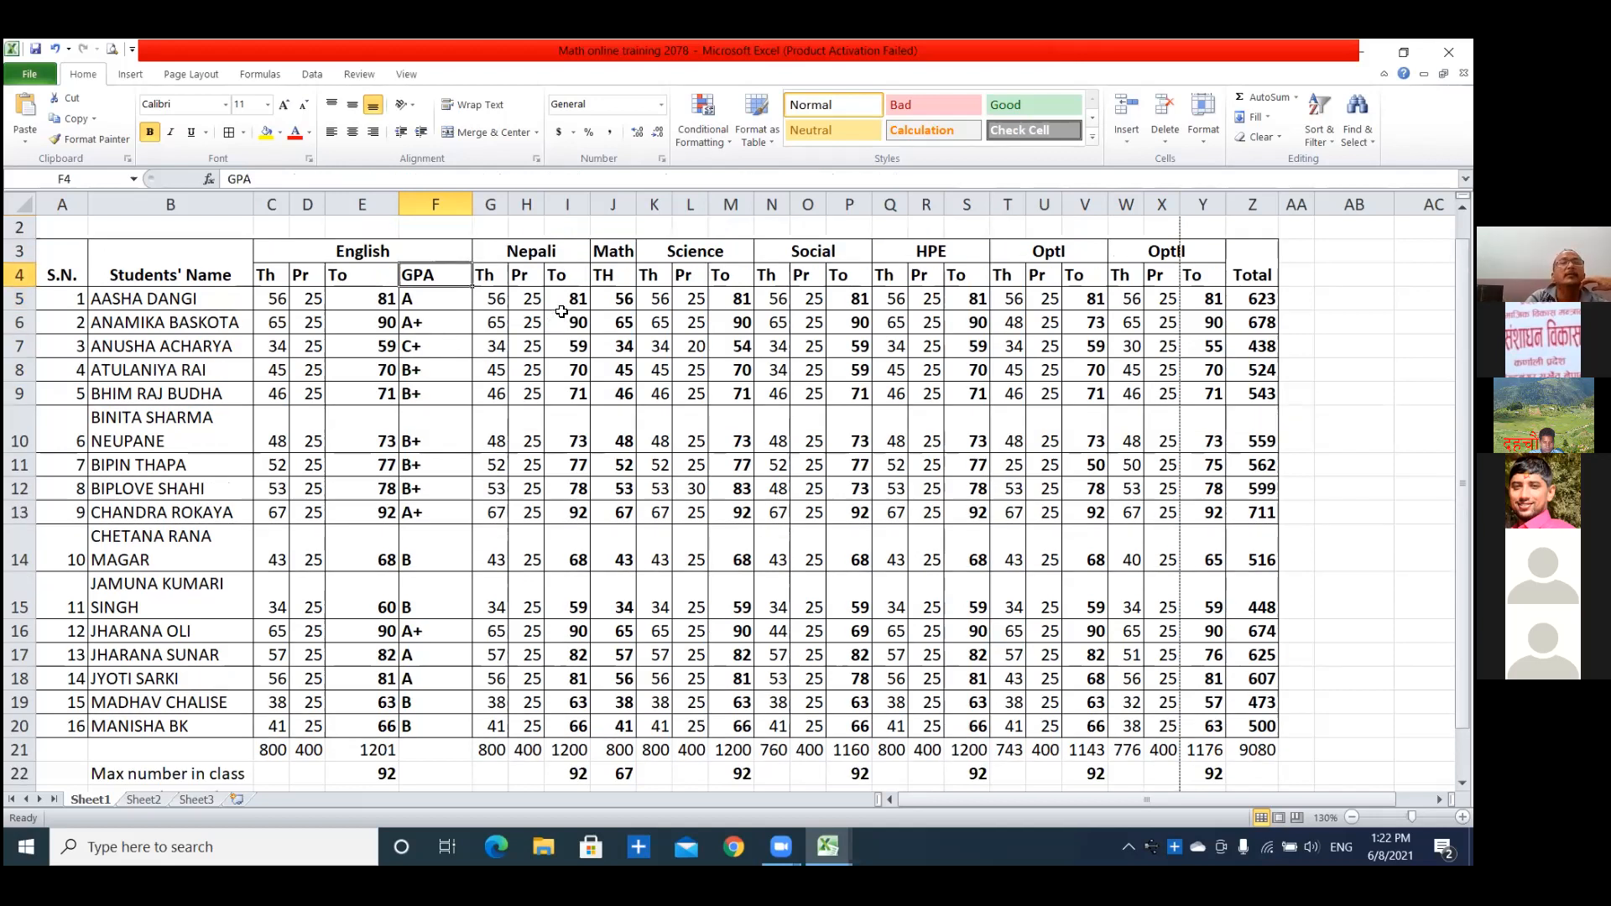
click(581, 255)
click(581, 269)
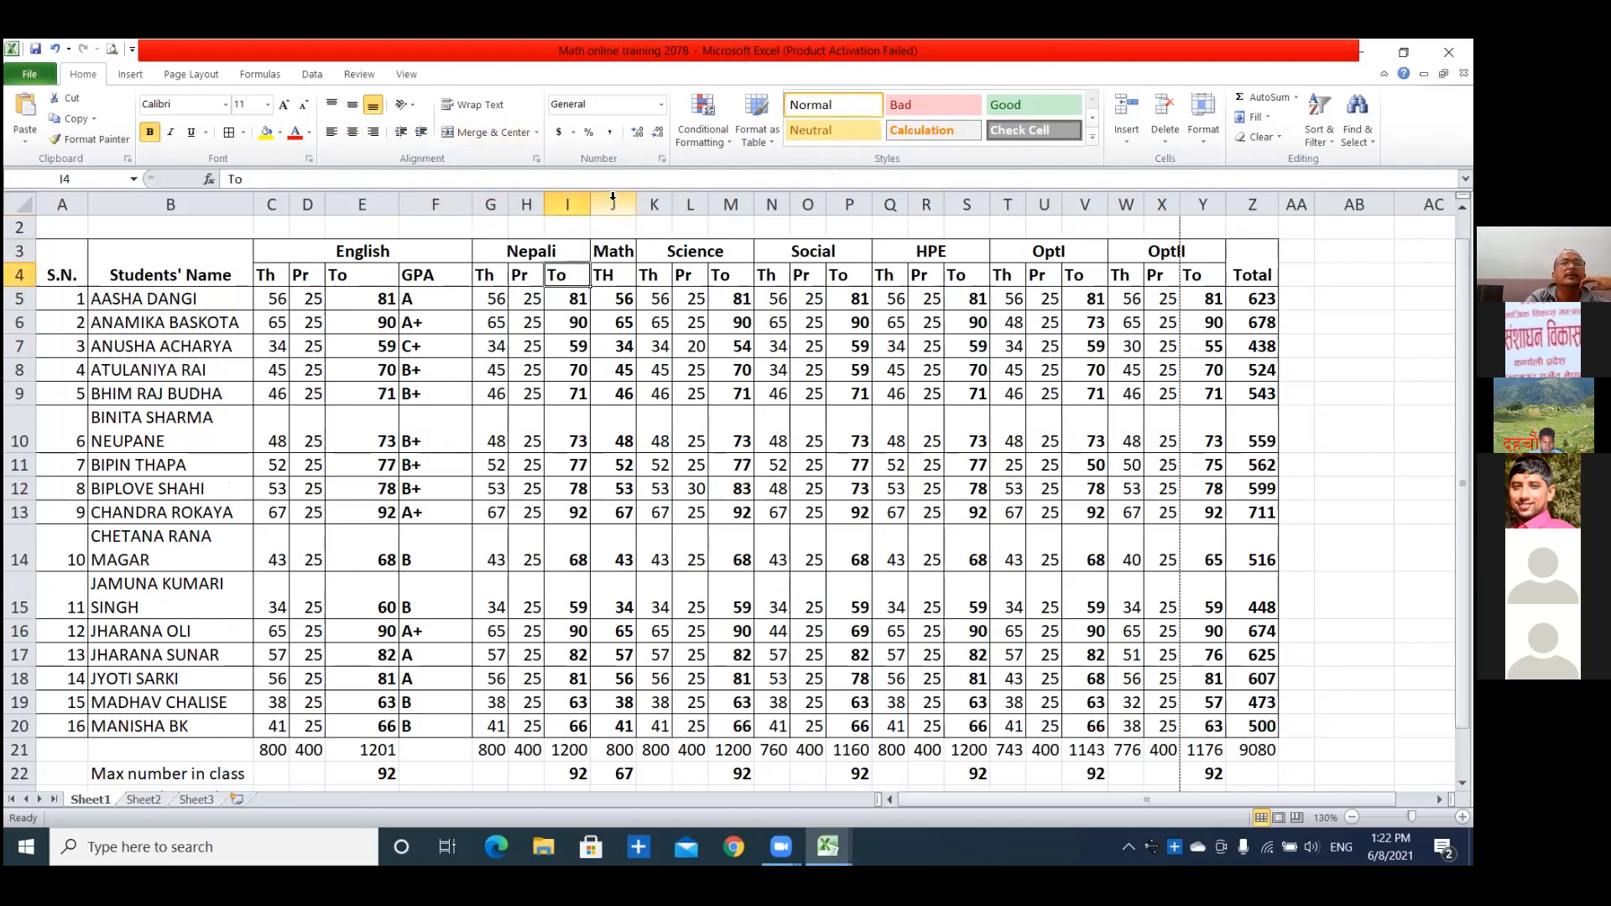
click(614, 204)
right_click(614, 204)
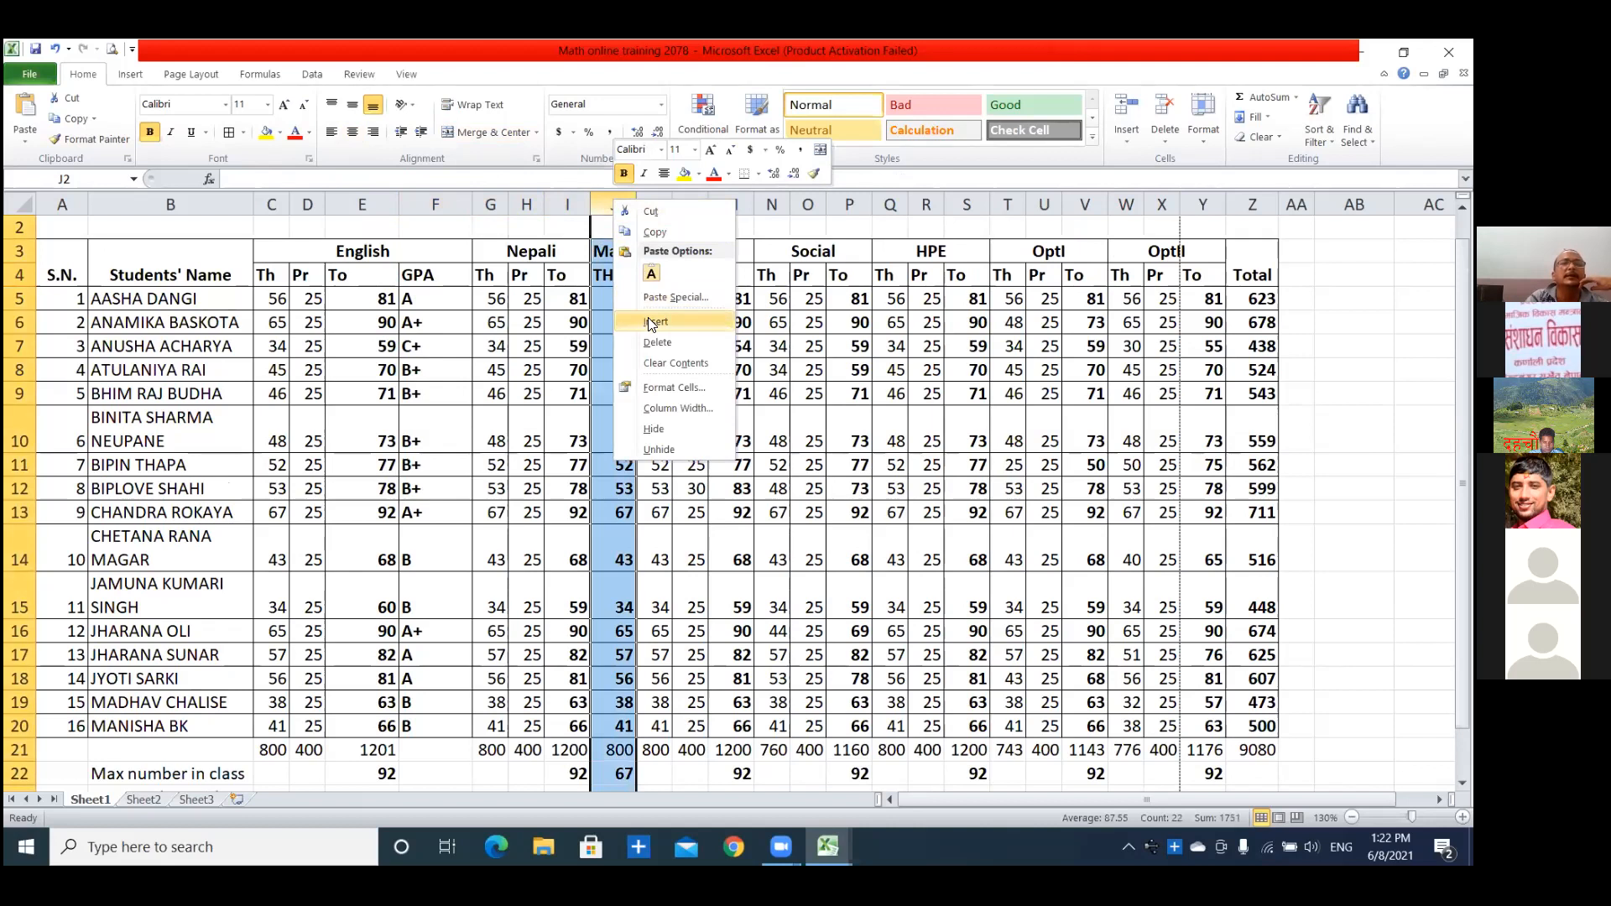
click(651, 321)
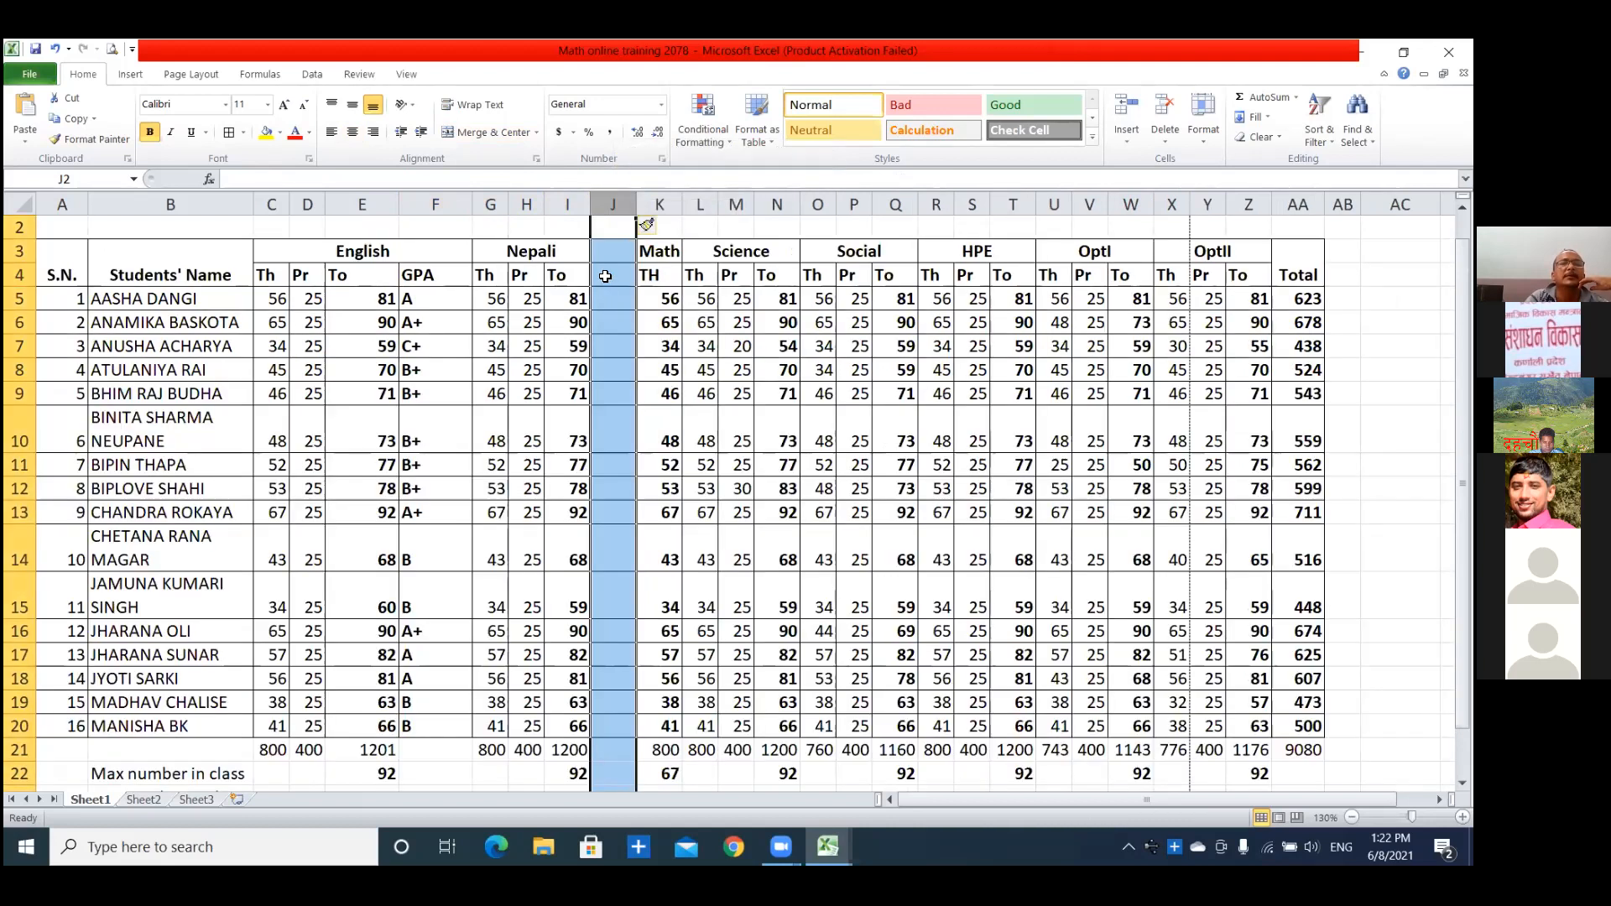
Label the new Nepali column GPA in J4 and fill J5:J20 with the grade formula copied from F5.
click(606, 277)
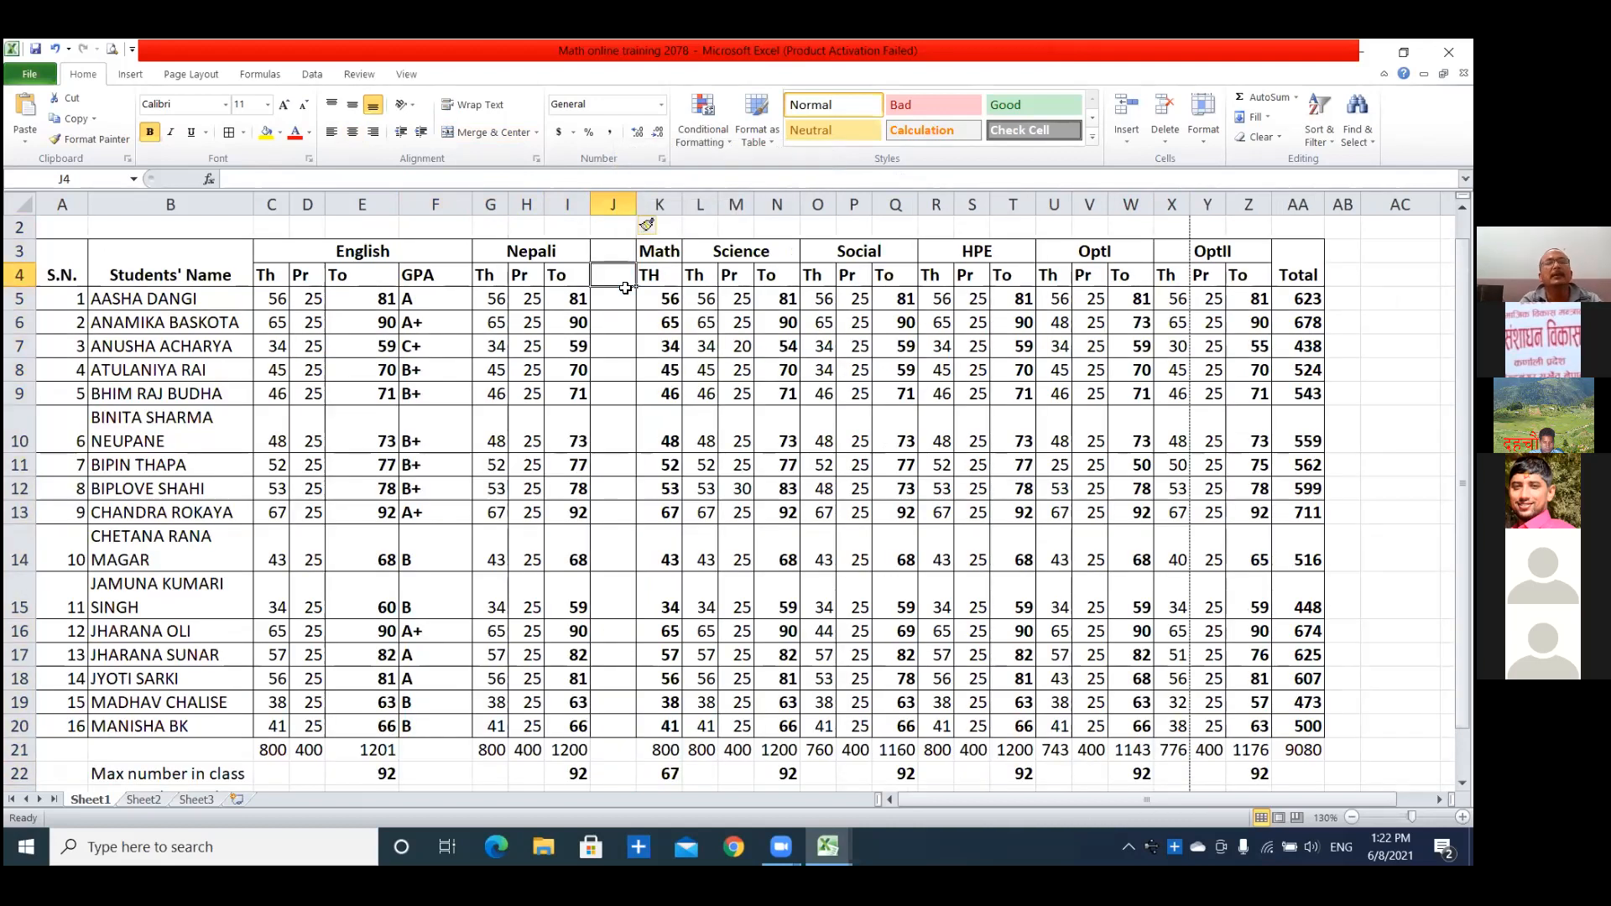
text(GPA)
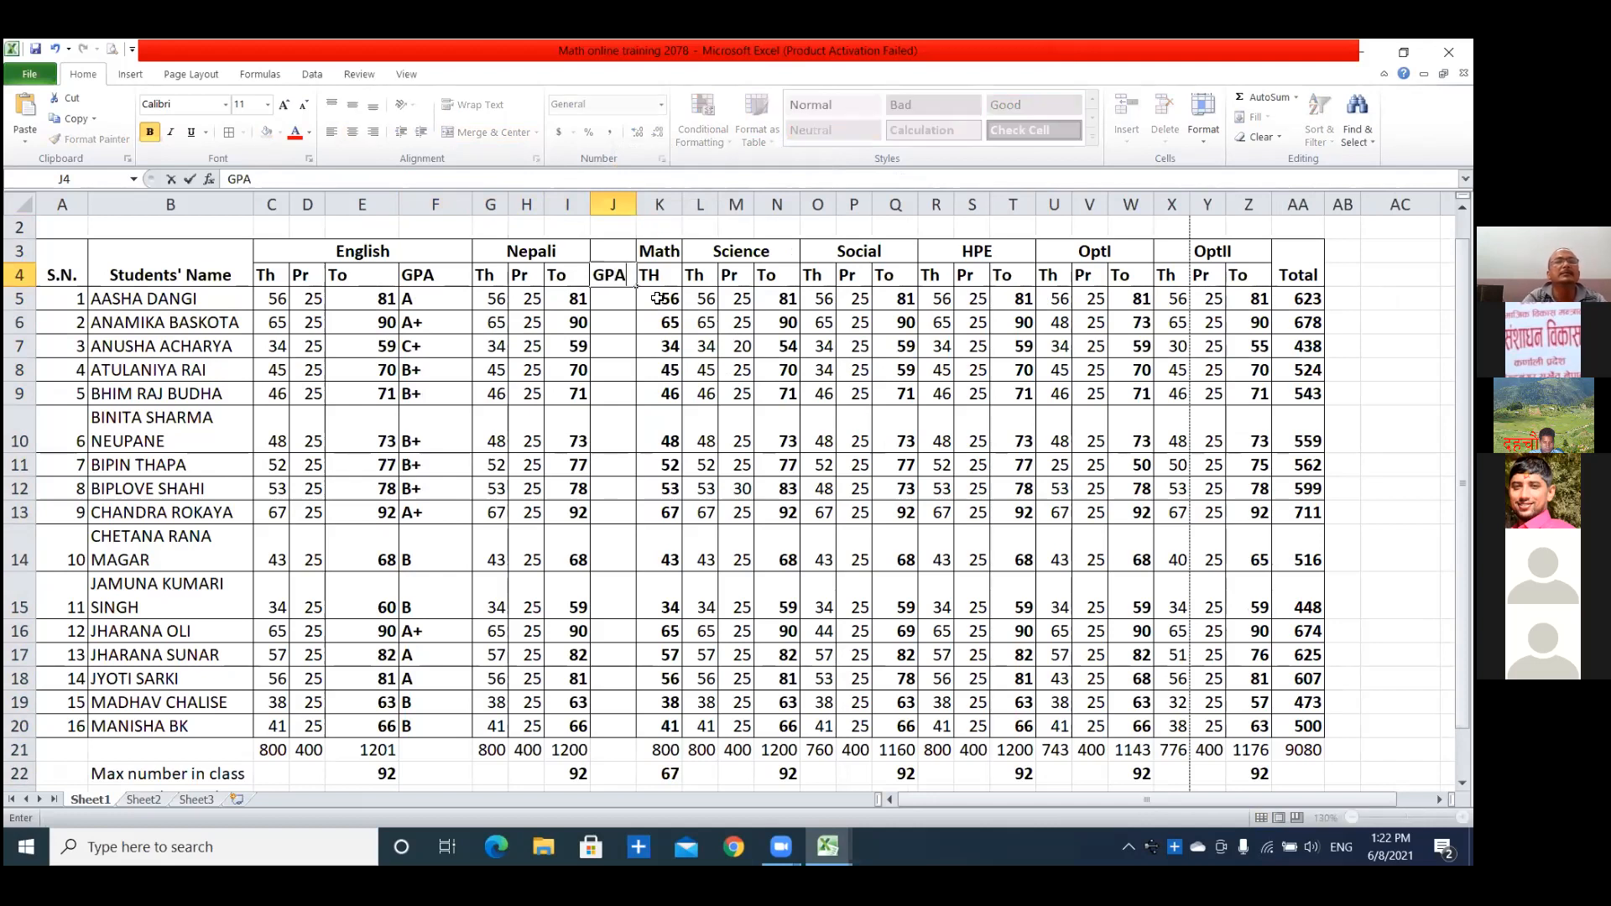
click(418, 298)
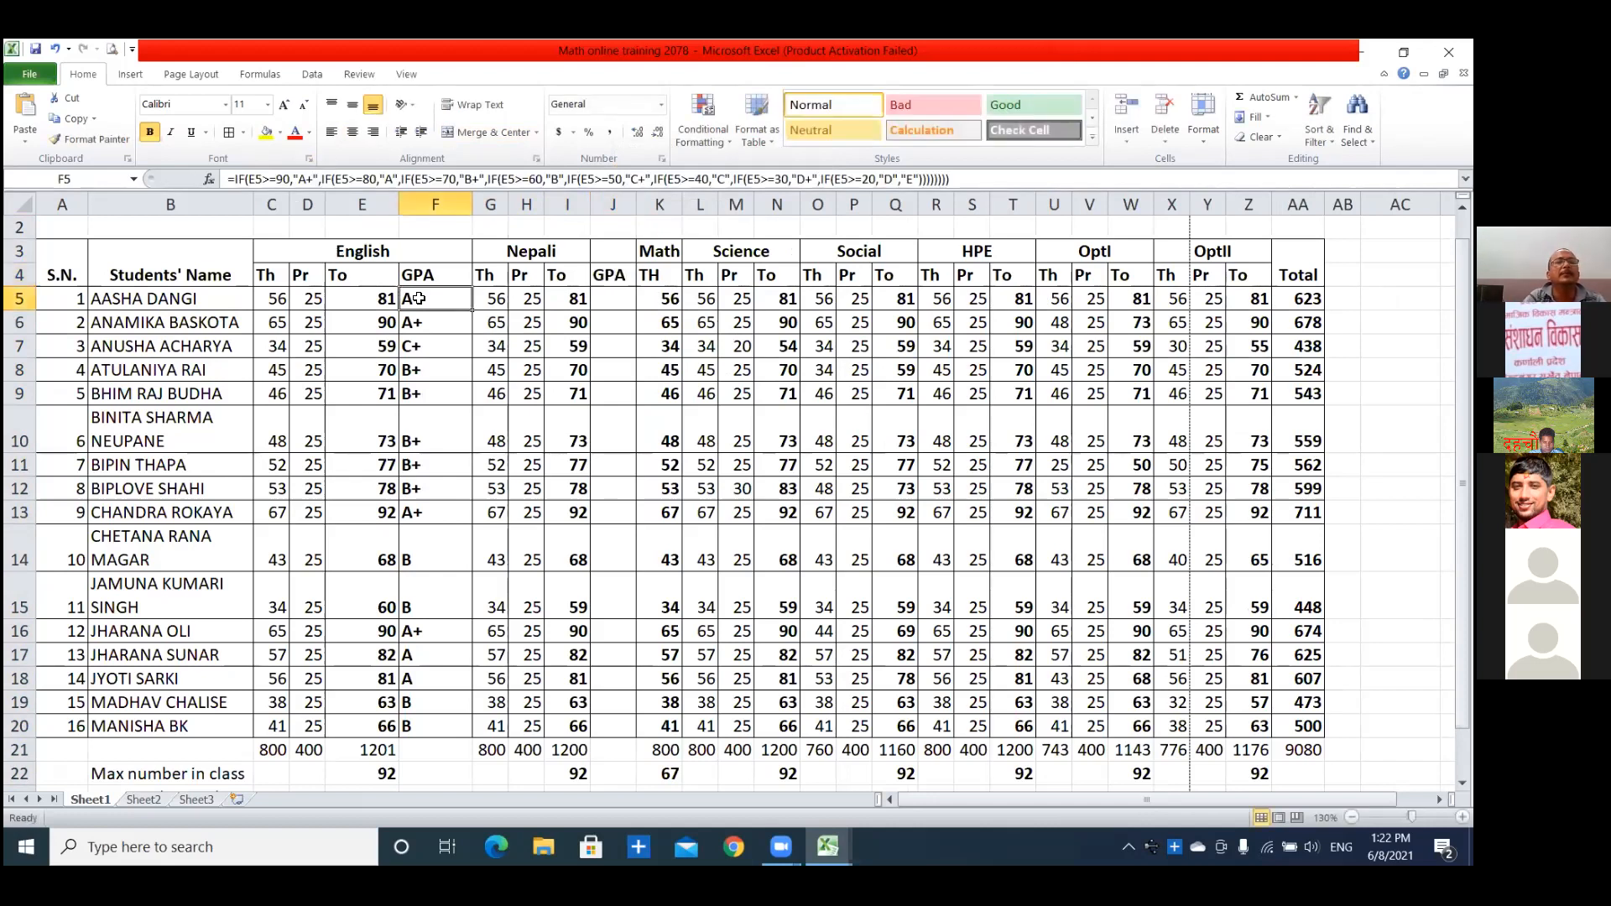
key(ctrl+c)
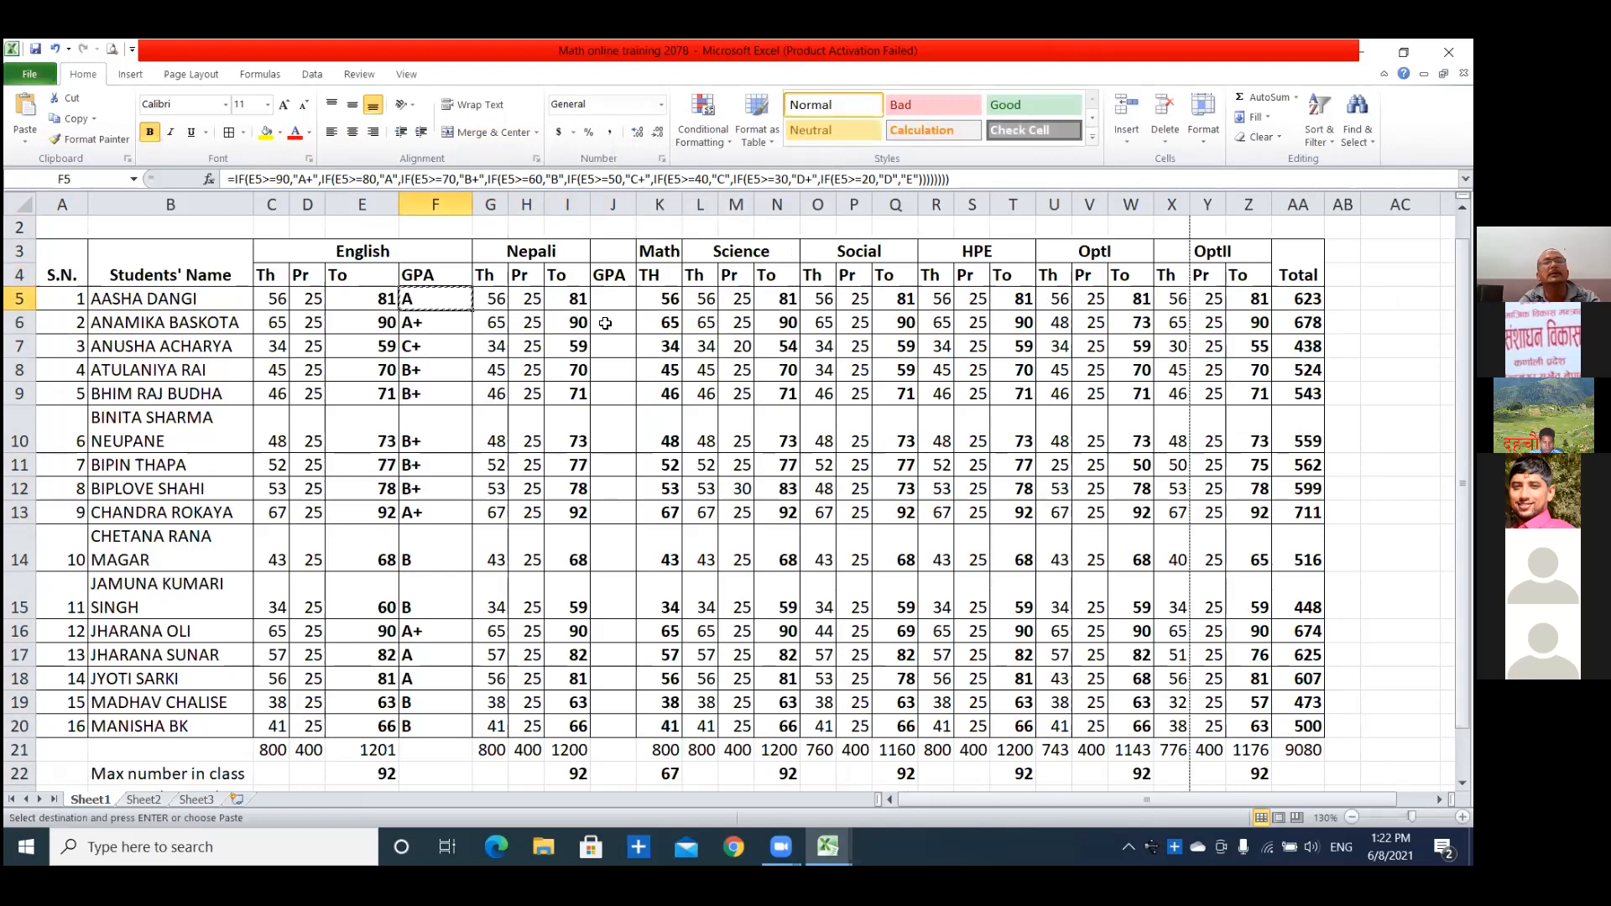
click(615, 299)
key(ctrl+v)
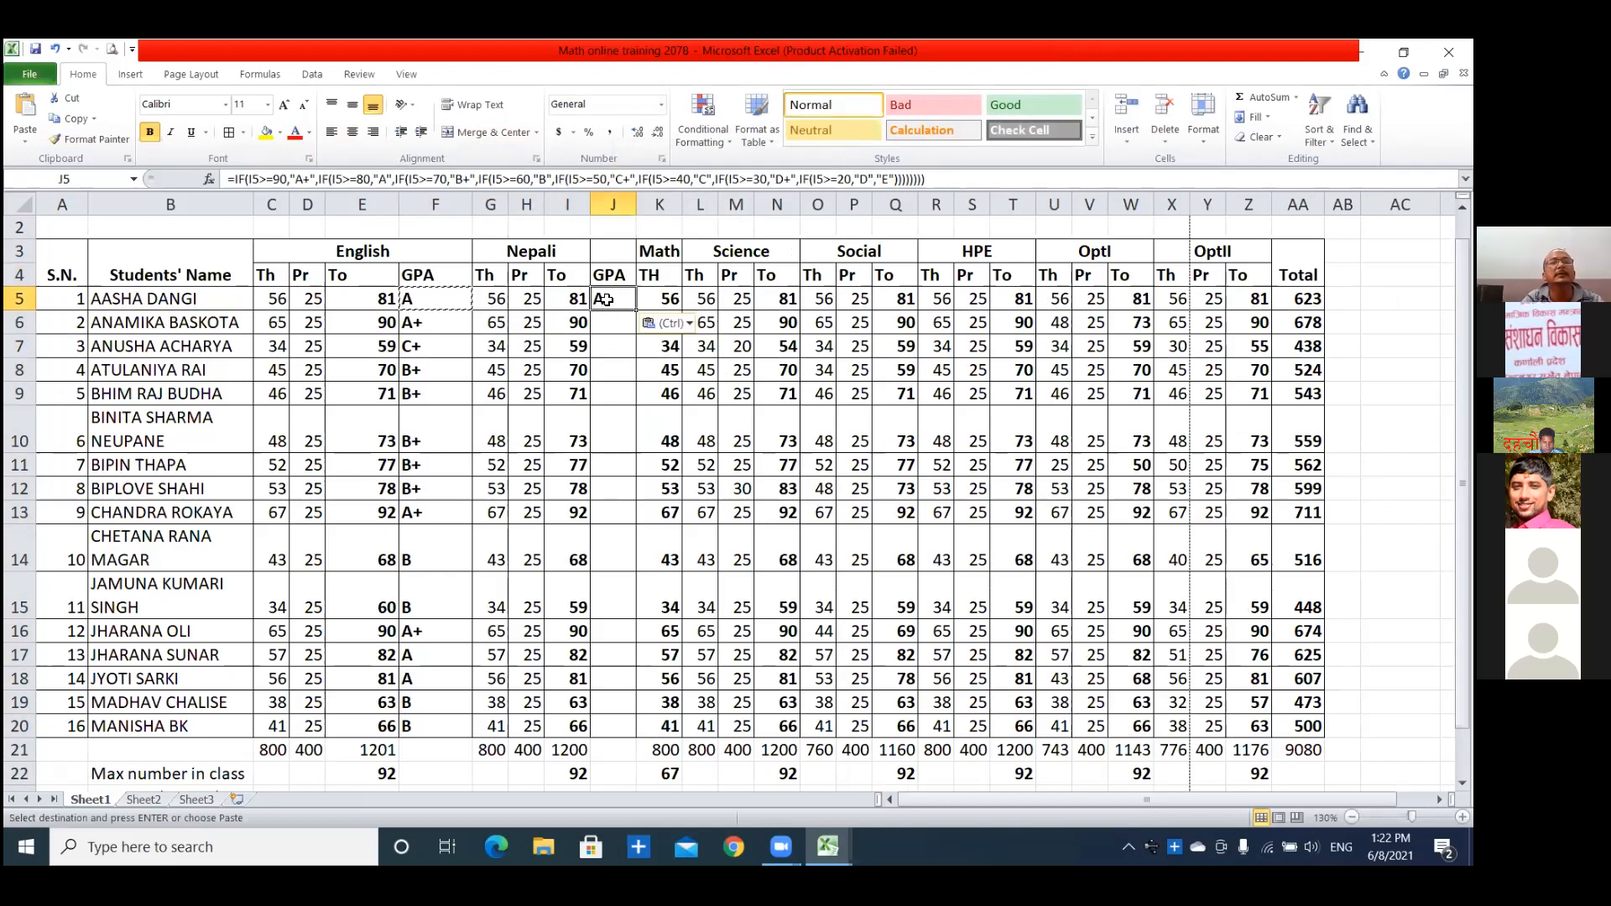
drag(638, 313, 647, 742)
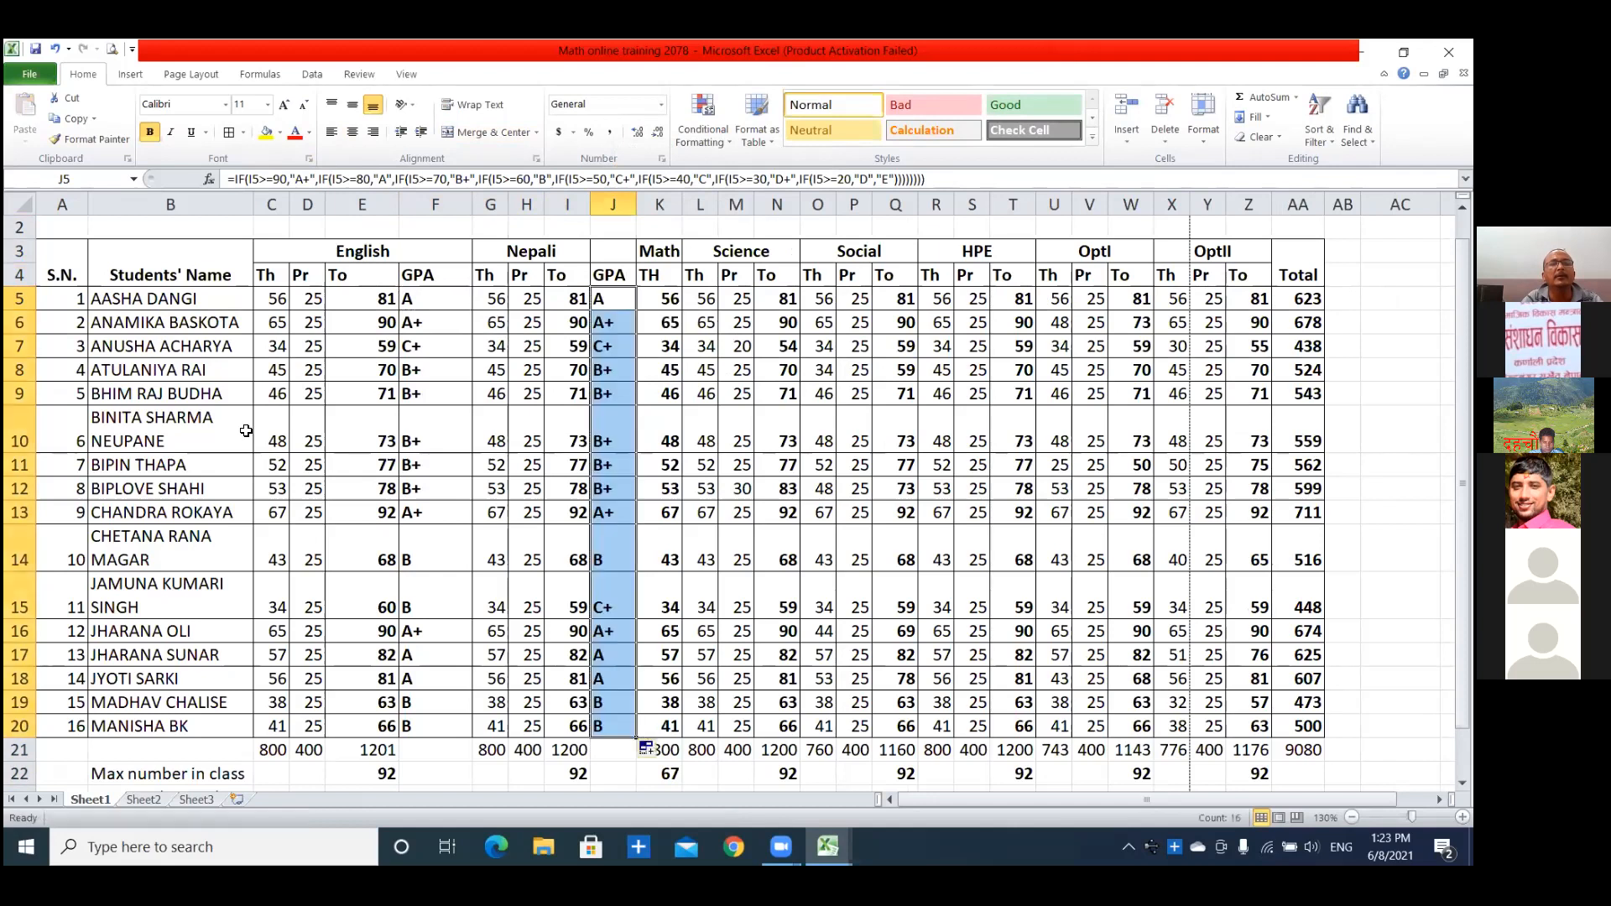
Insert a column between Math and Science and enter GPA as its header in L4.
right_click(703, 213)
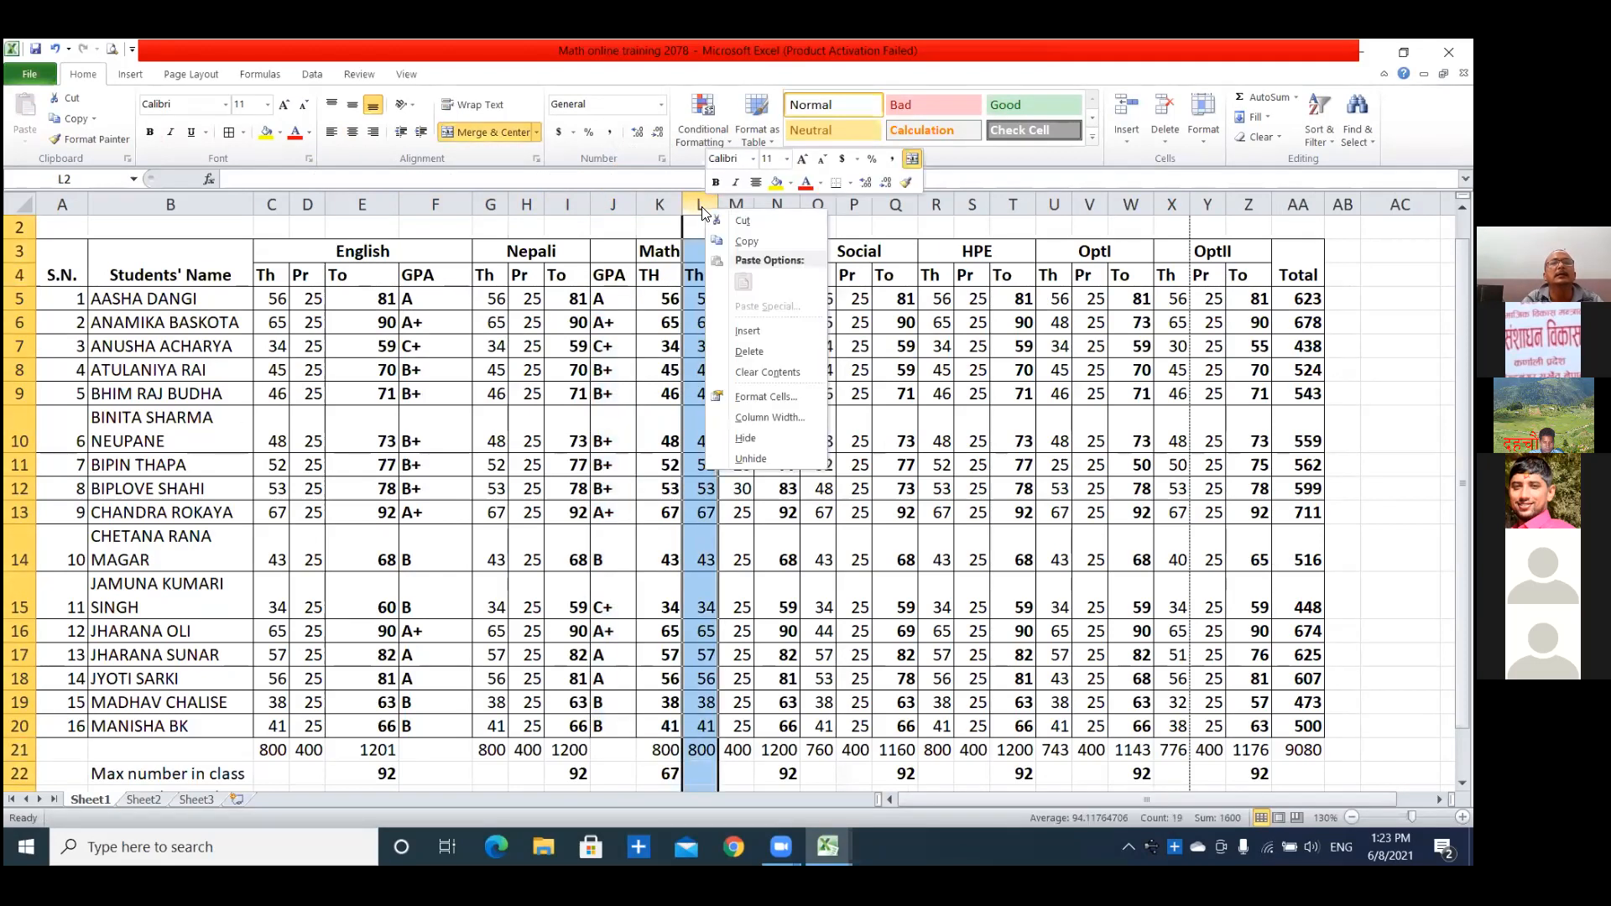
click(746, 330)
click(695, 275)
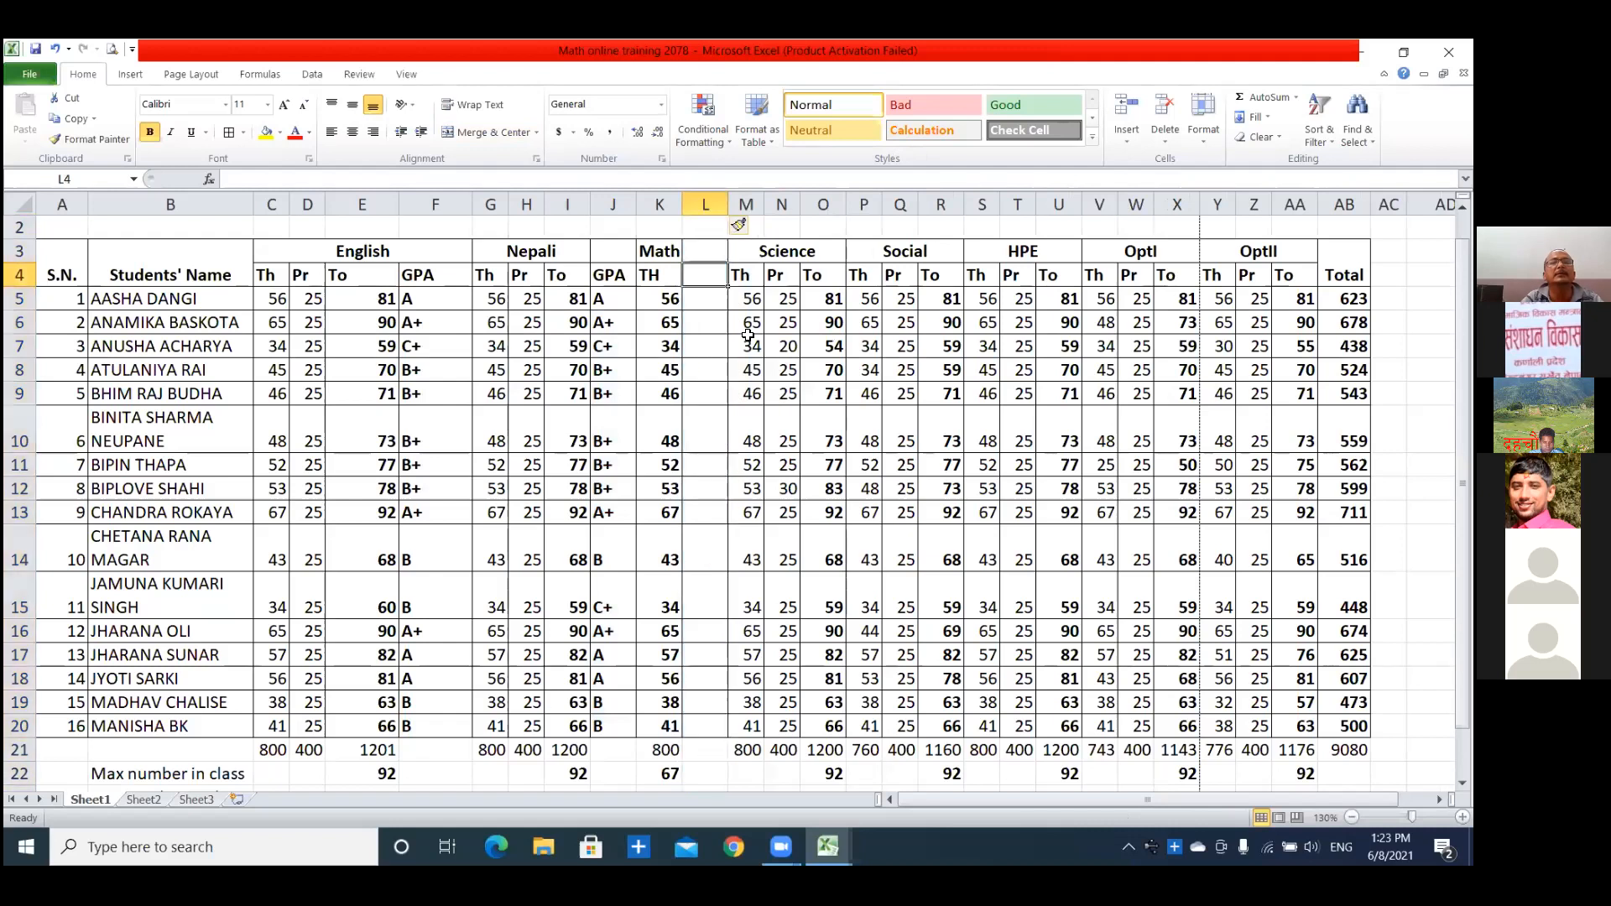
text(GPA)
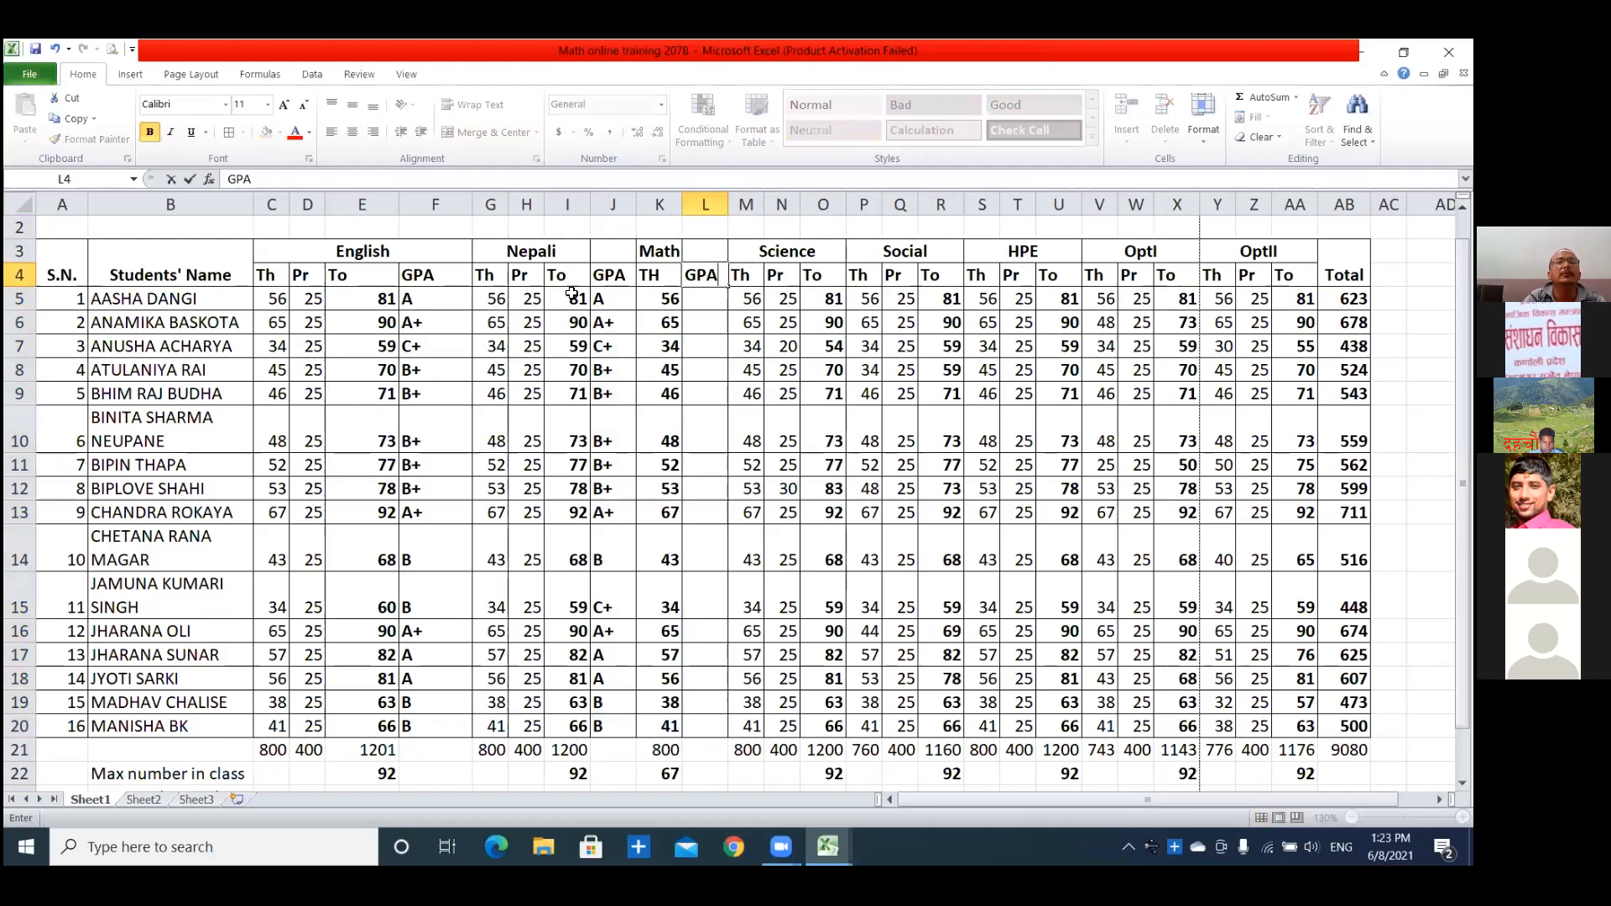
Copy the Nepali grade formula from J5 into L5 and fill it down to L20 for the Math marks.
click(602, 298)
key(ctrl+c)
click(709, 298)
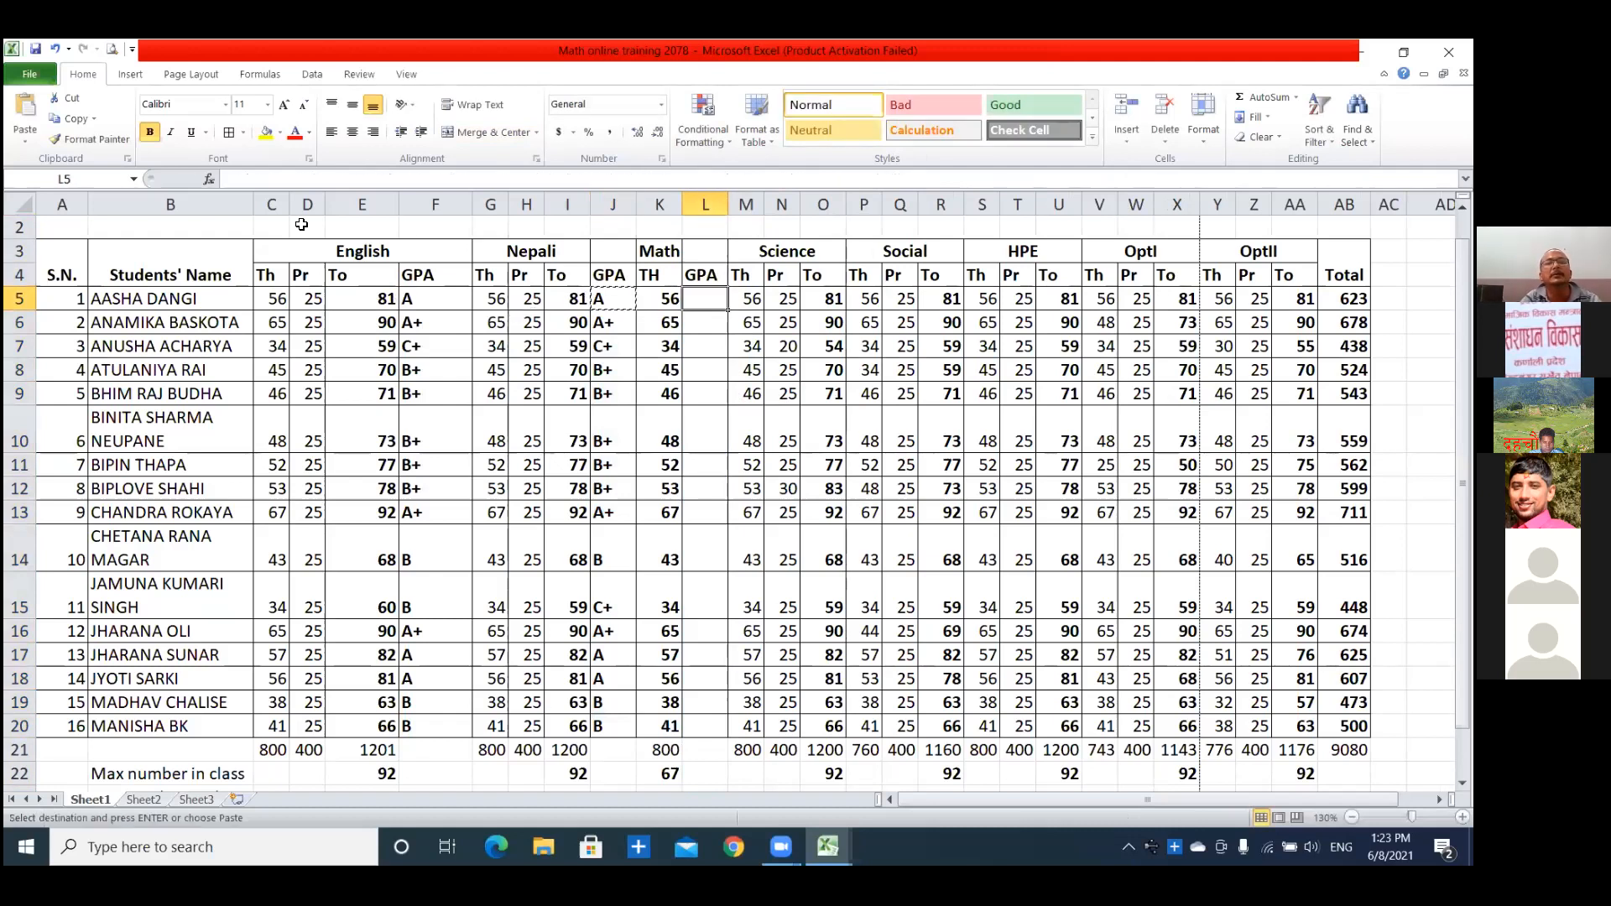
key(ctrl+v)
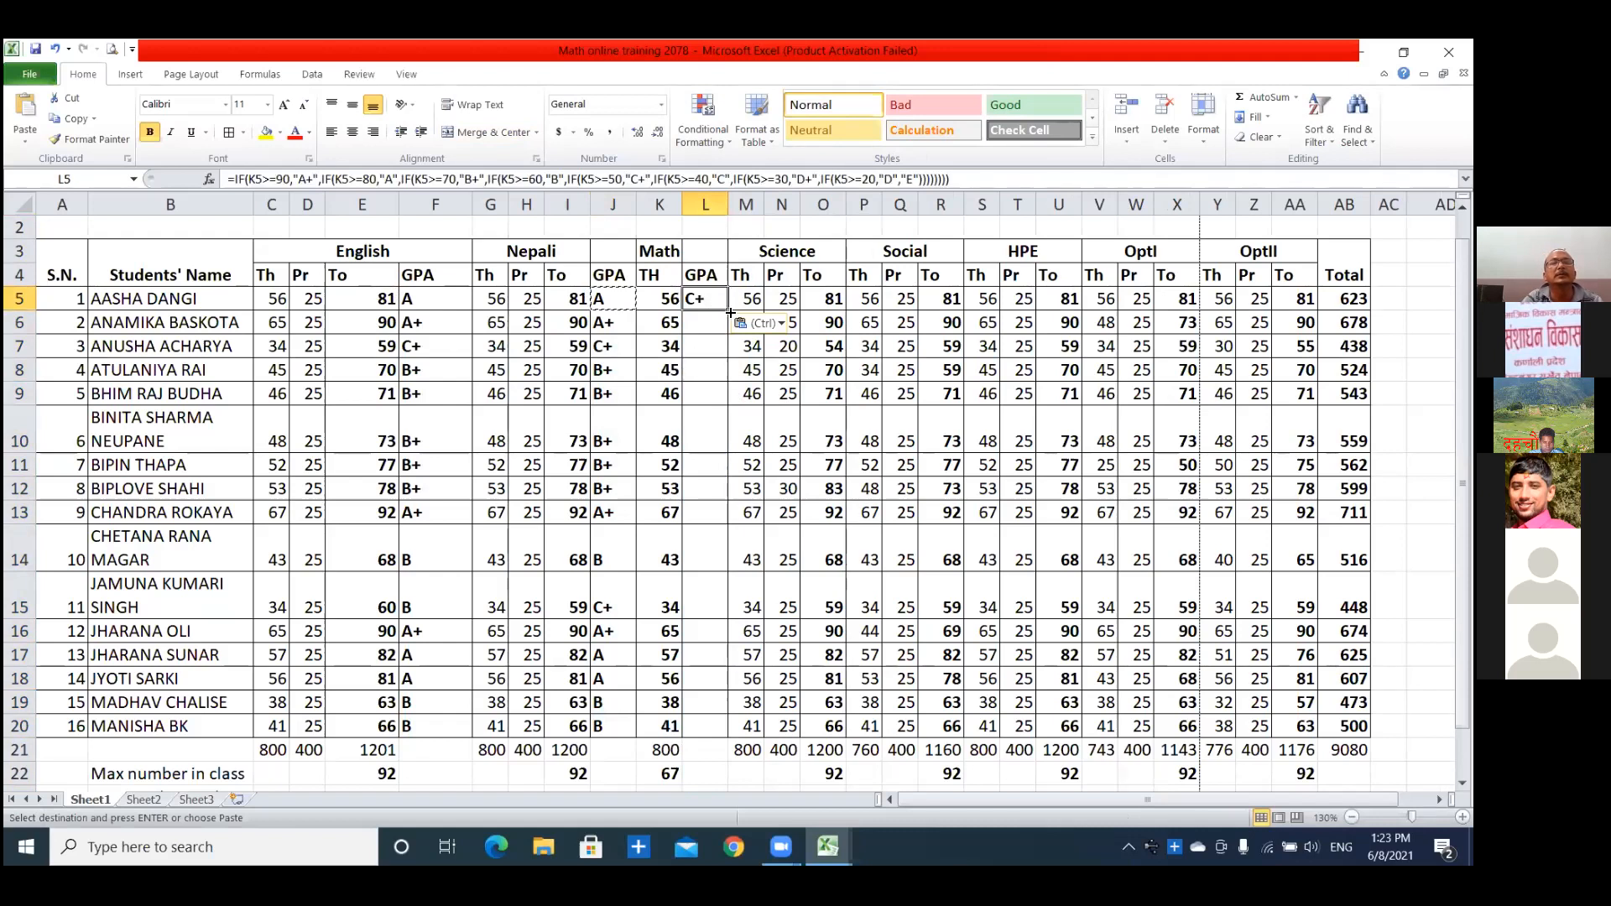
drag(731, 311, 737, 726)
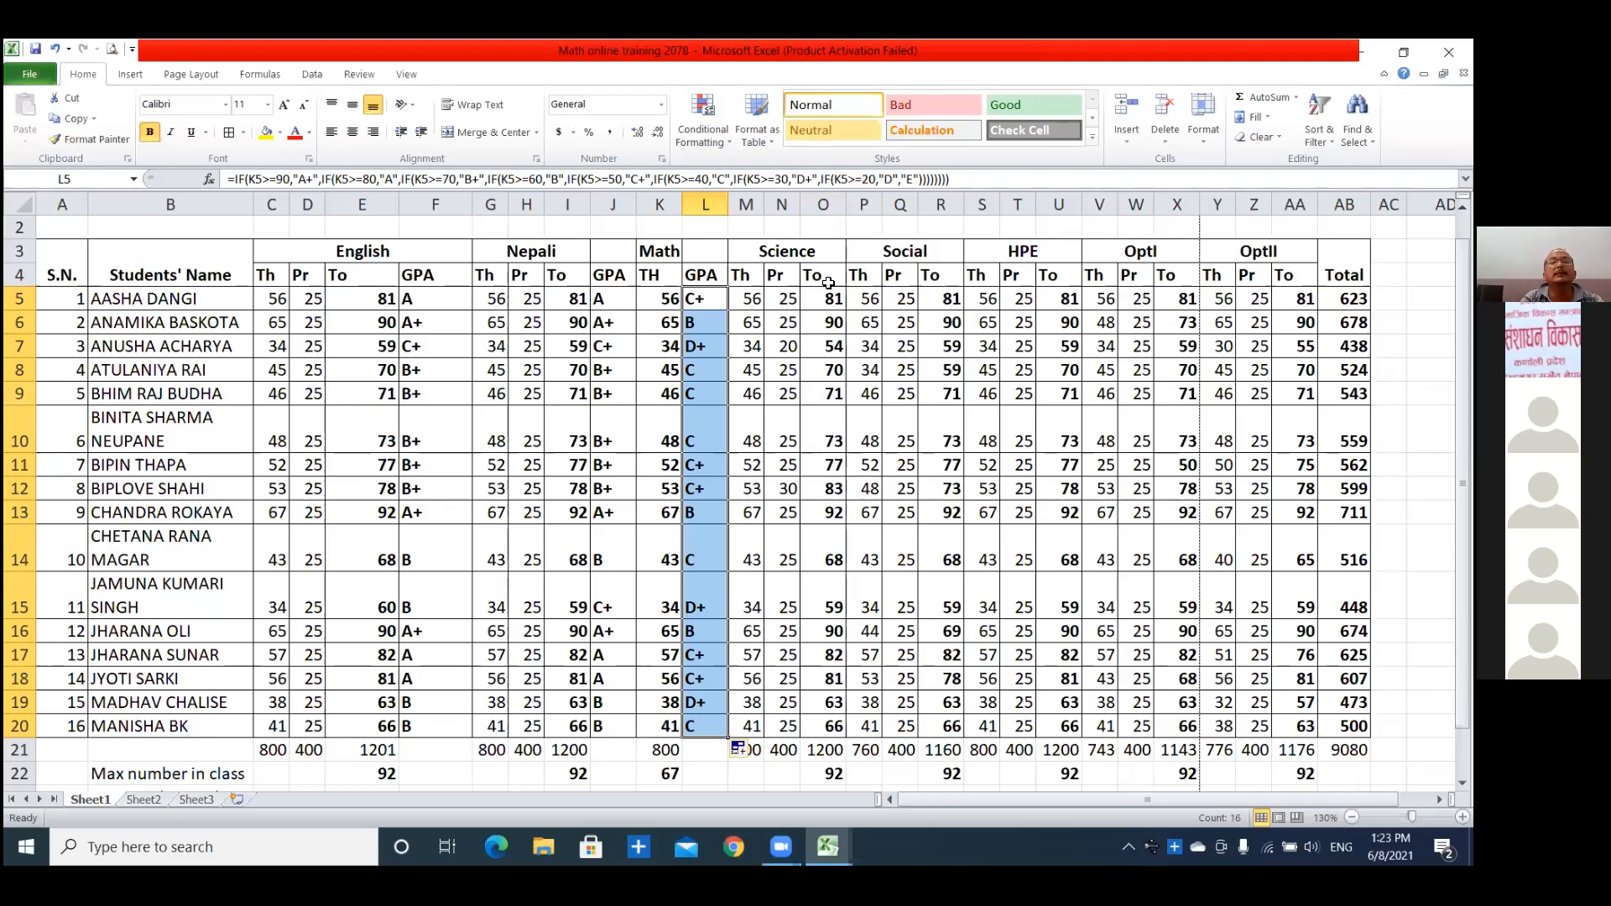
Insert a column between the Science total and Social columns and enter GPA as its header in P4.
click(867, 254)
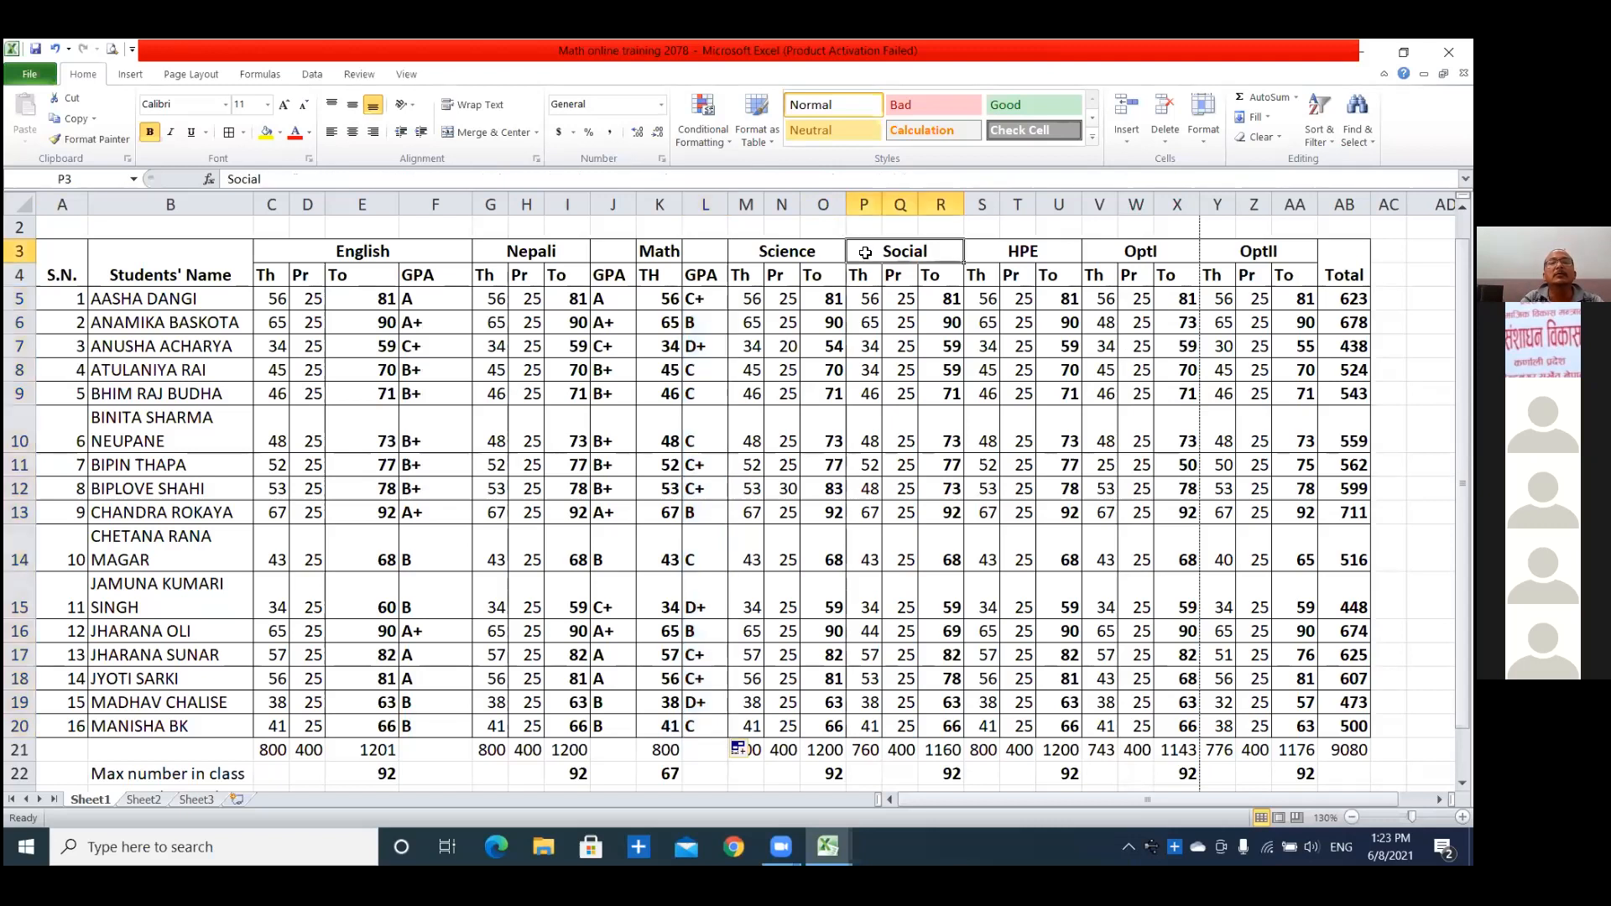
right_click(864, 204)
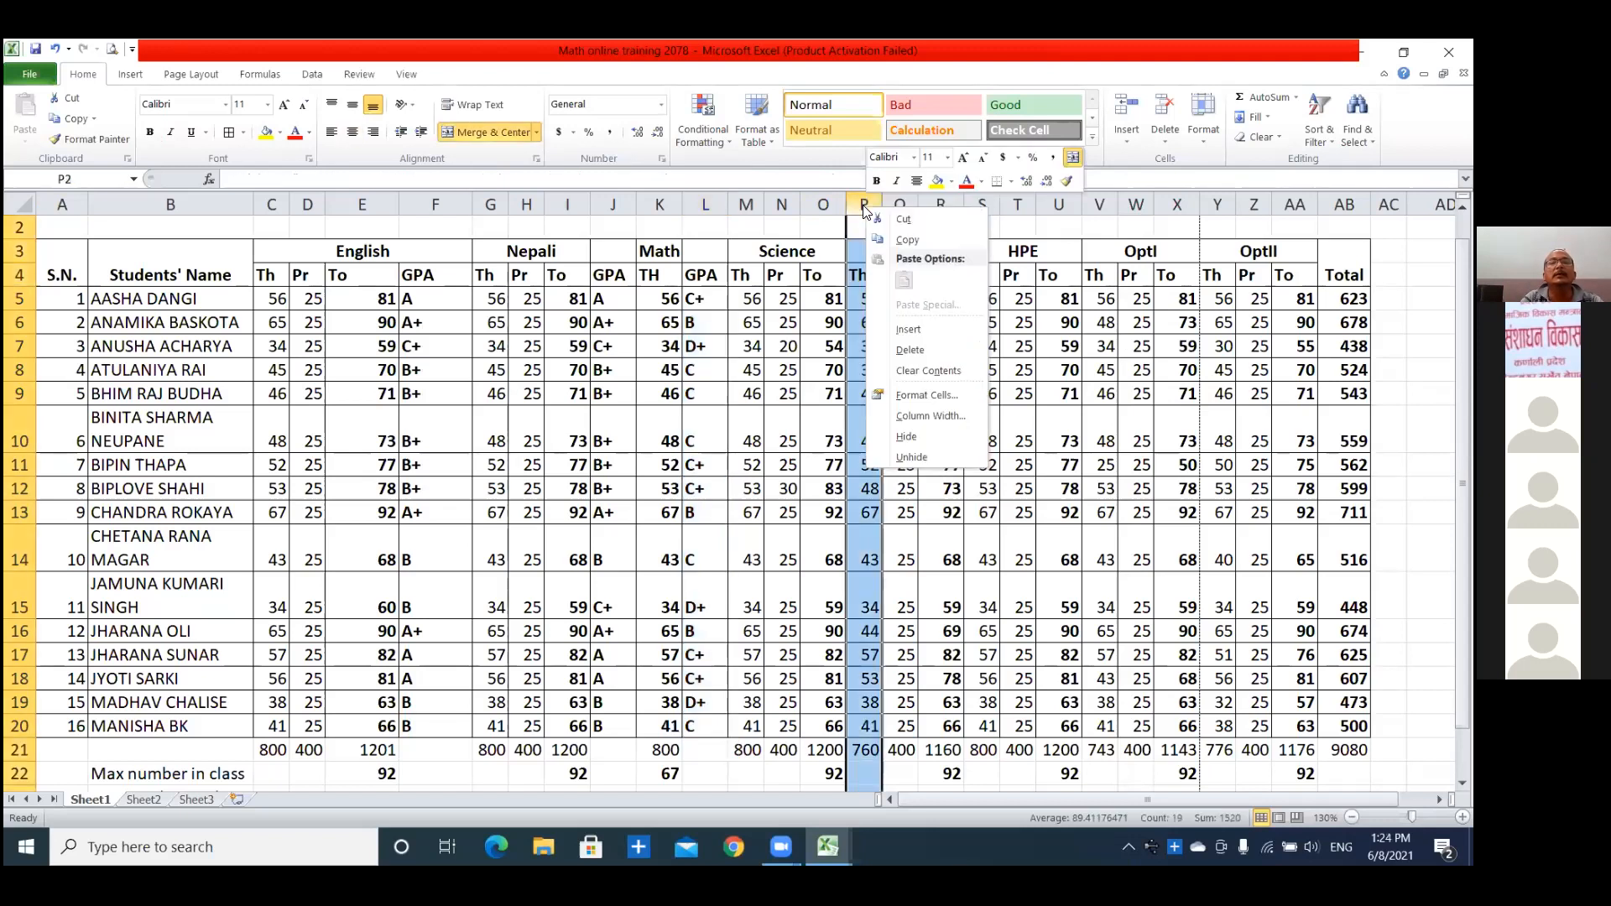
click(898, 328)
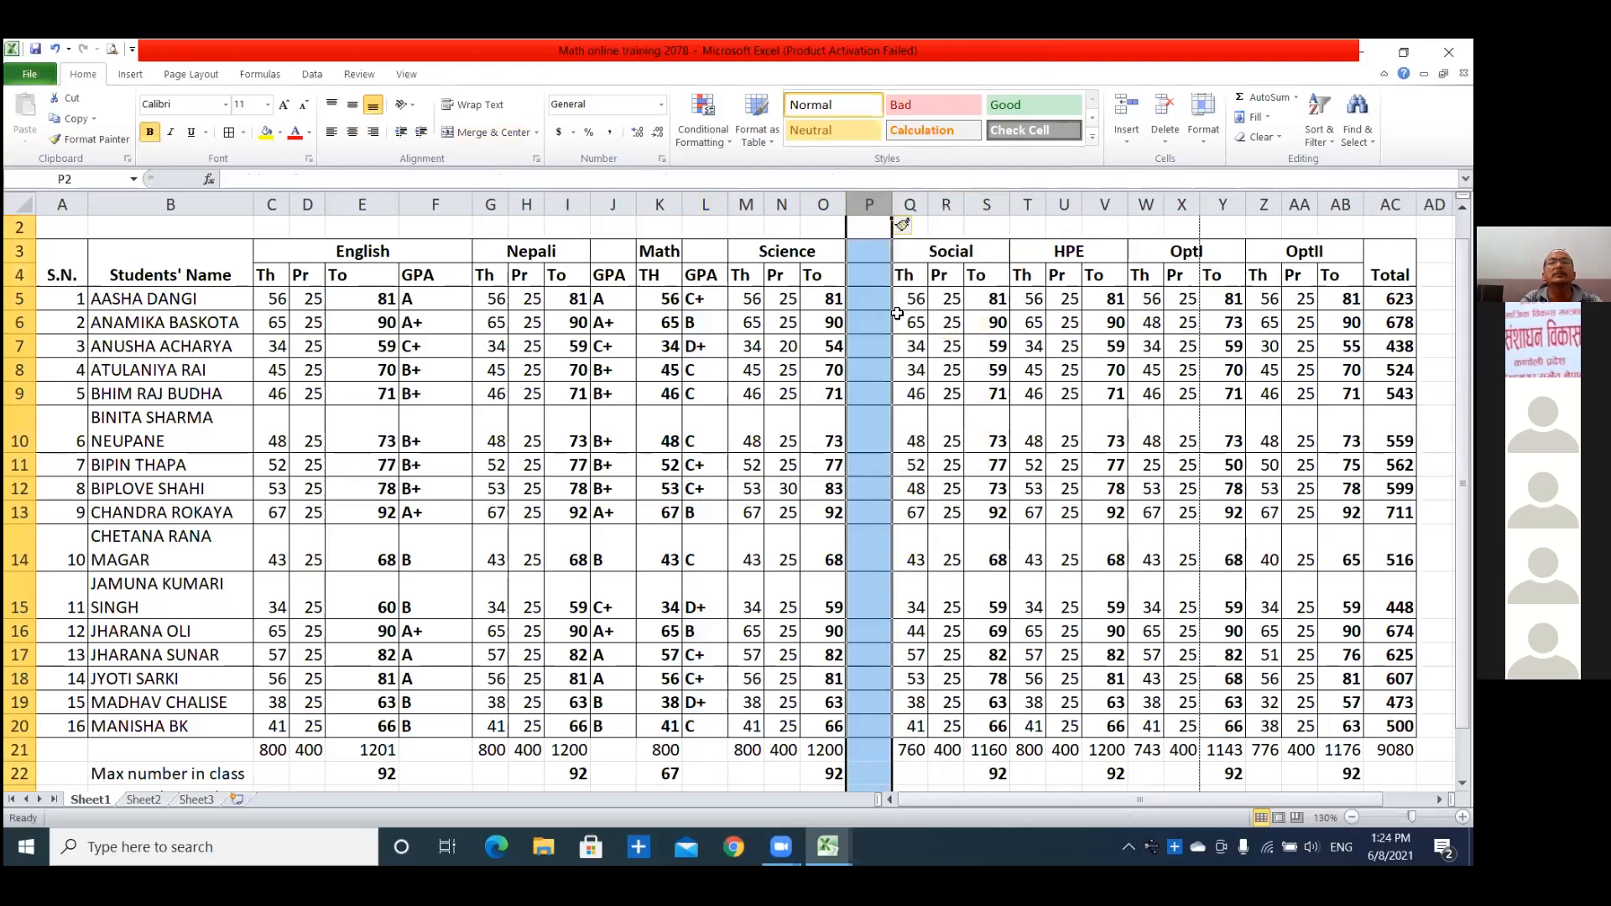
click(867, 277)
text(GPA)
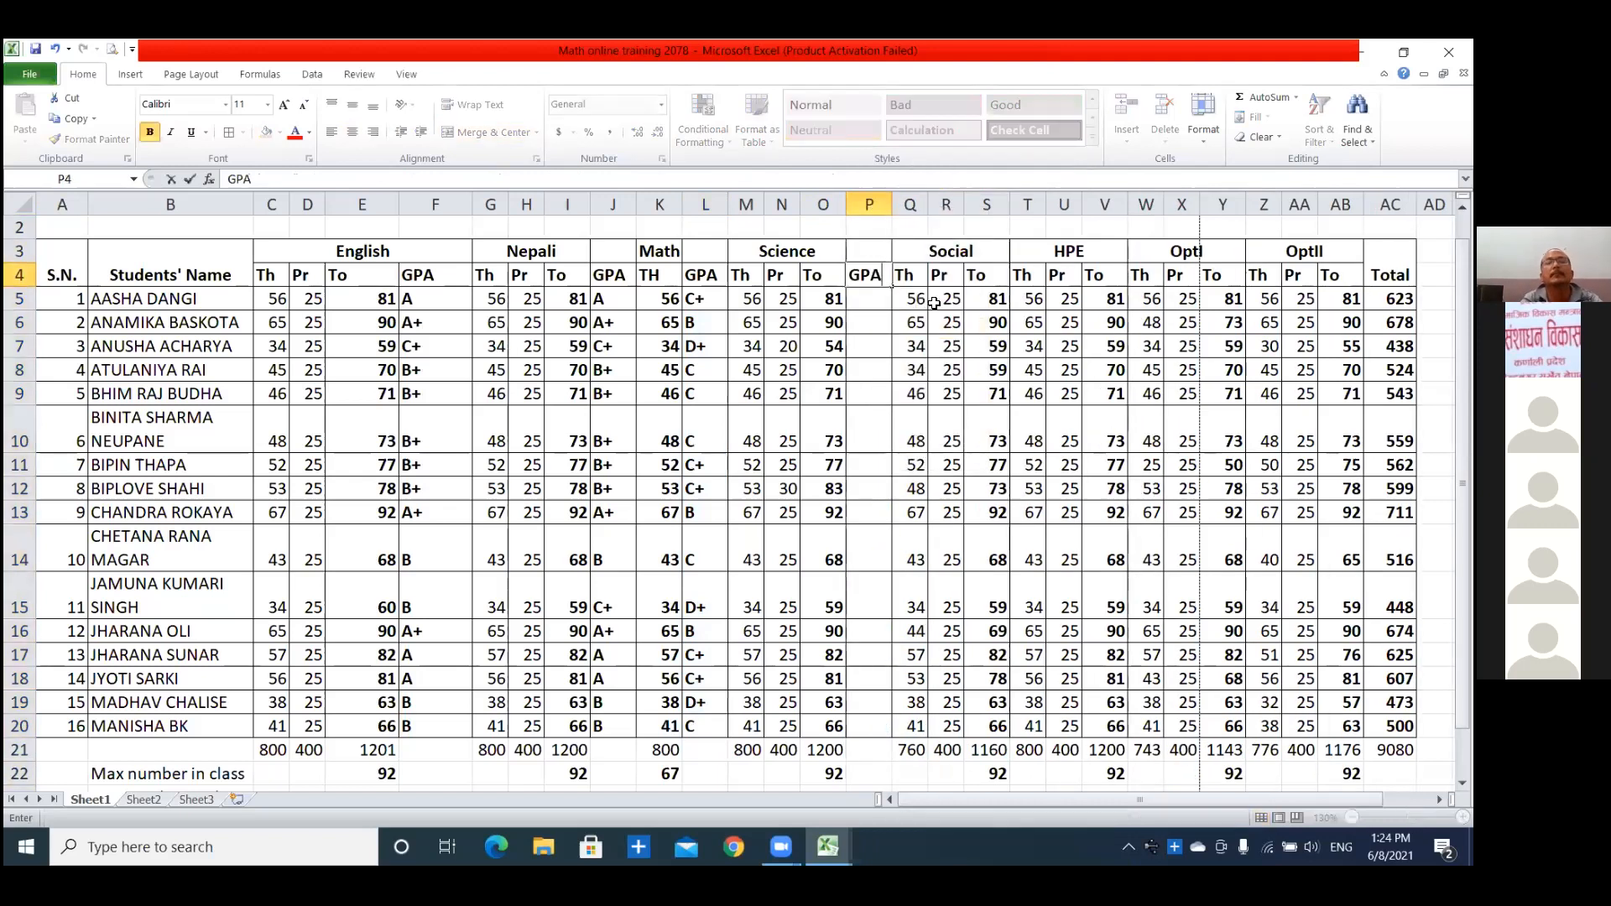
Copy the Math grade formula from L5 into P5 and fill it down to P20 for the Science totals.
click(700, 300)
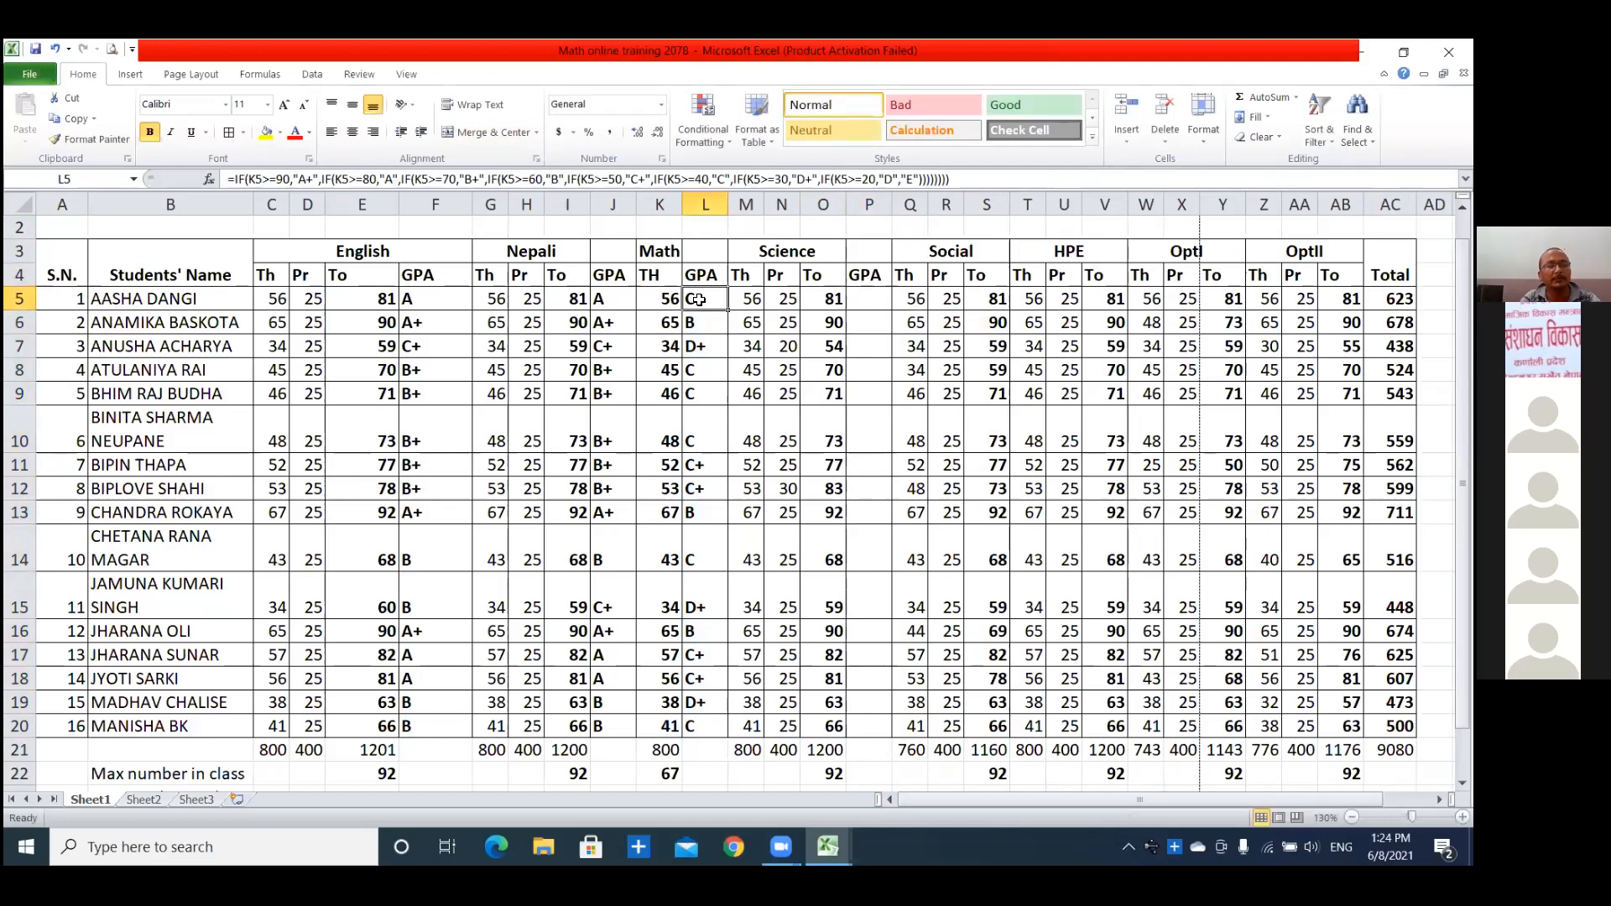
key(ctrl+c)
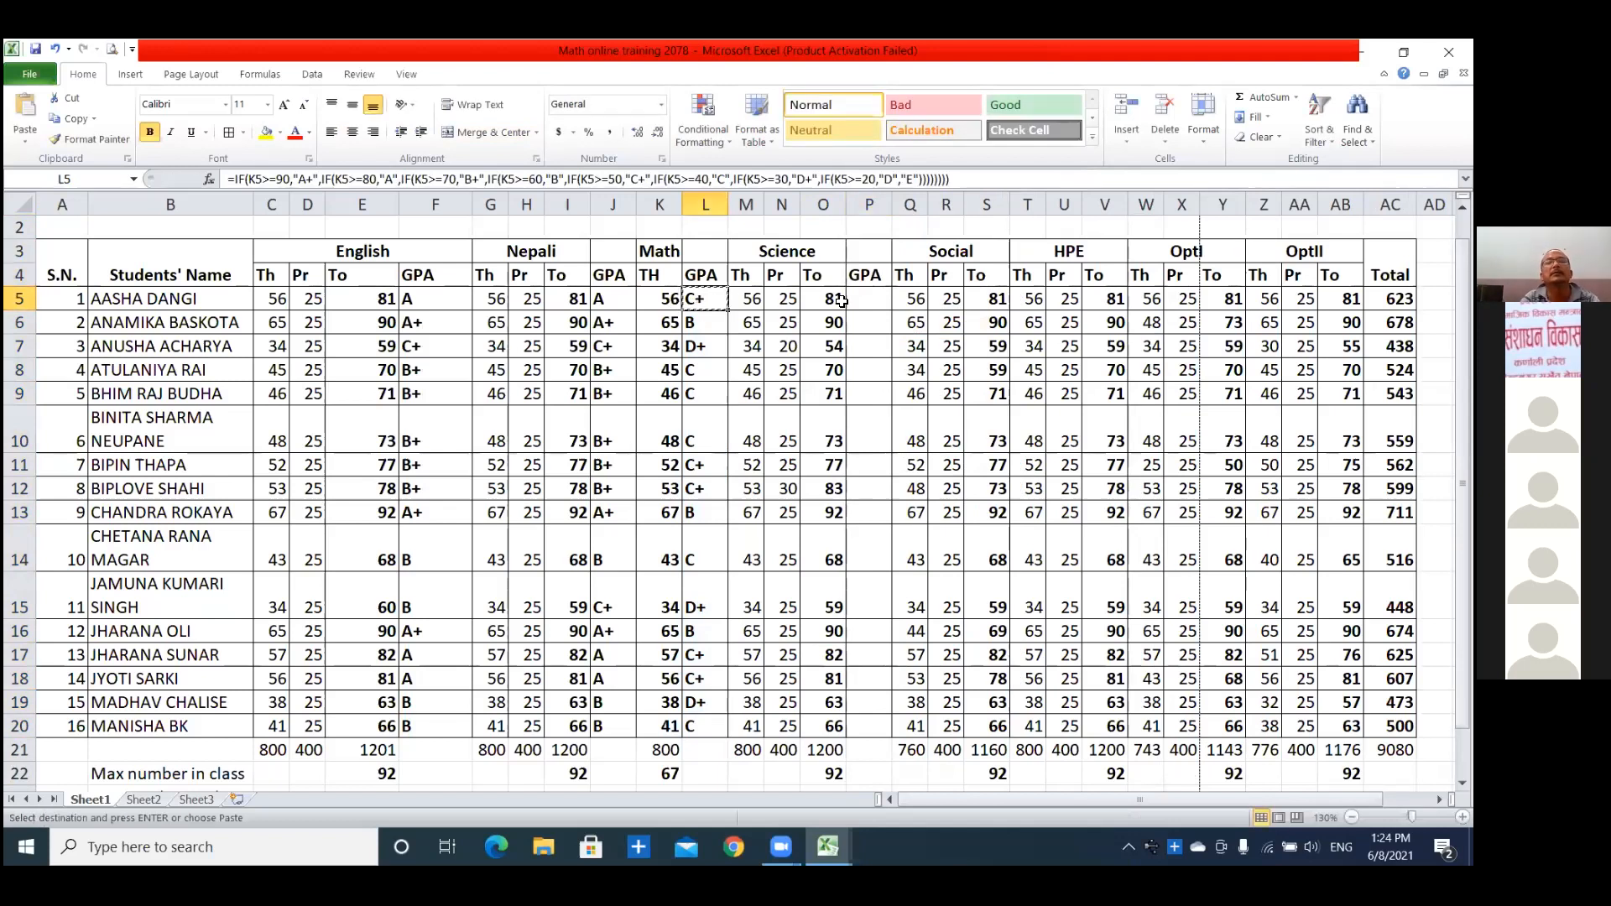
click(864, 300)
key(ctrl+v)
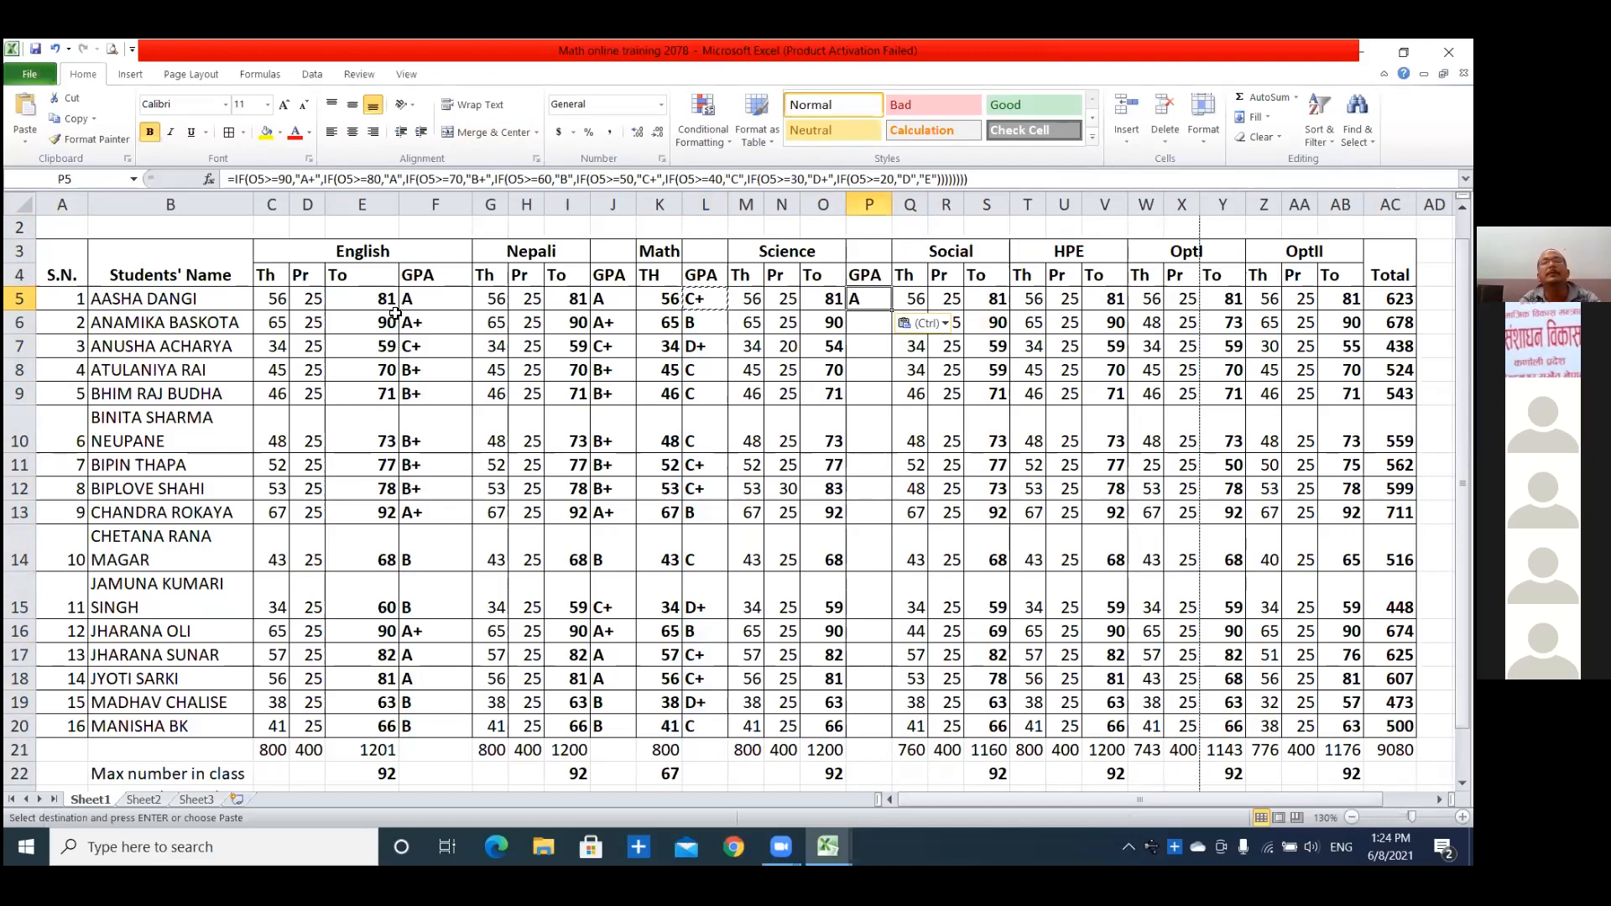
click(865, 347)
click(864, 300)
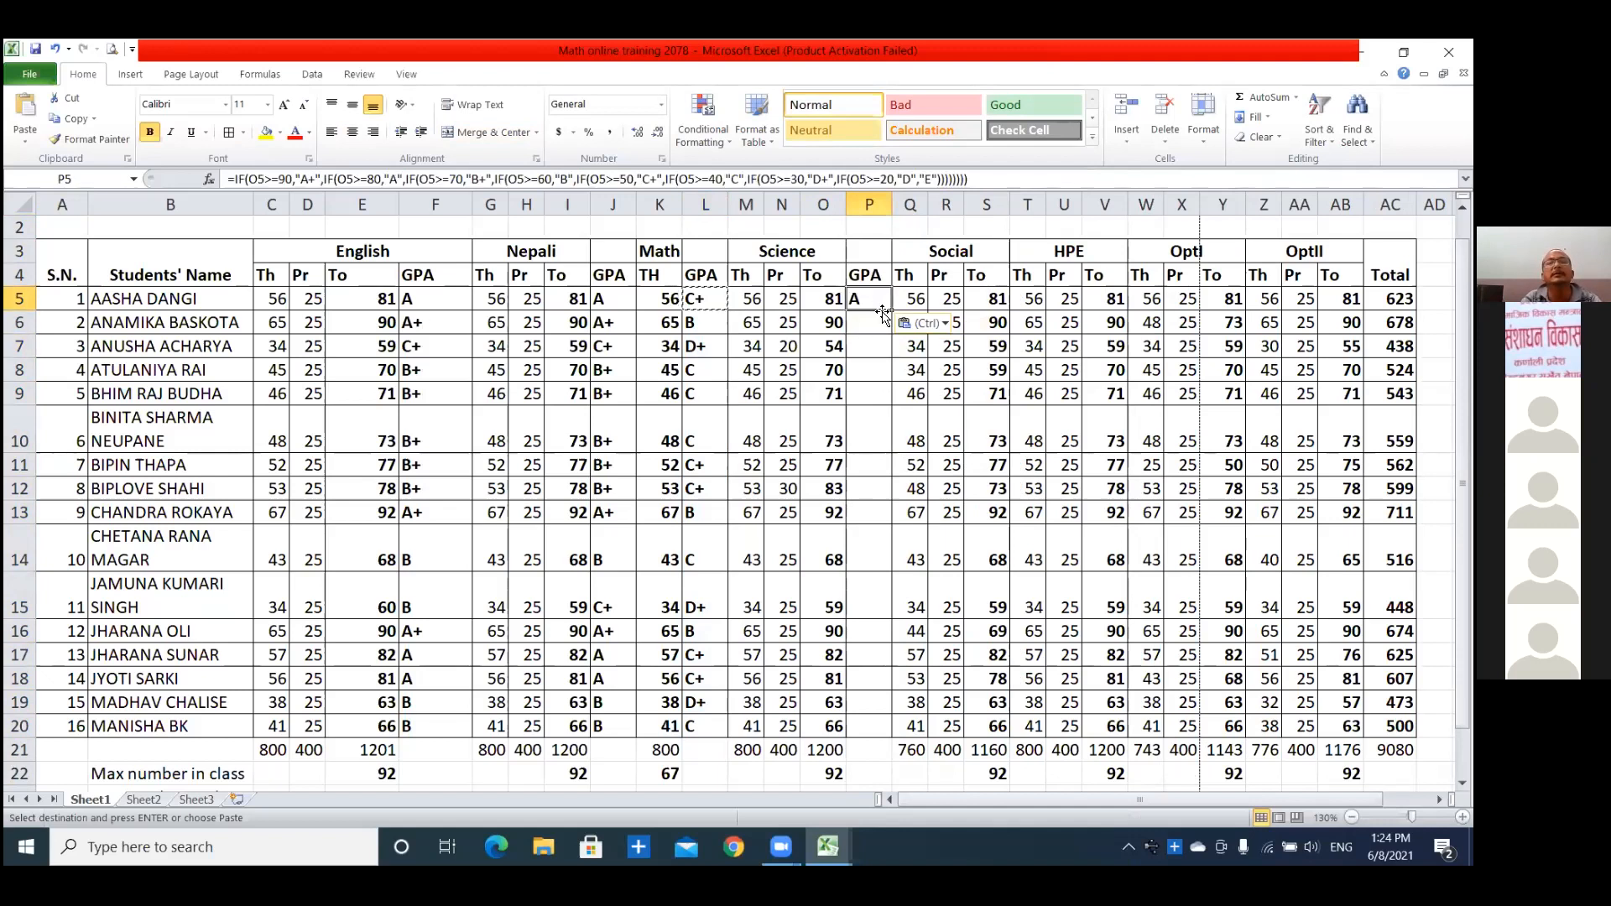
drag(891, 310, 932, 618)
drag(919, 743, 913, 735)
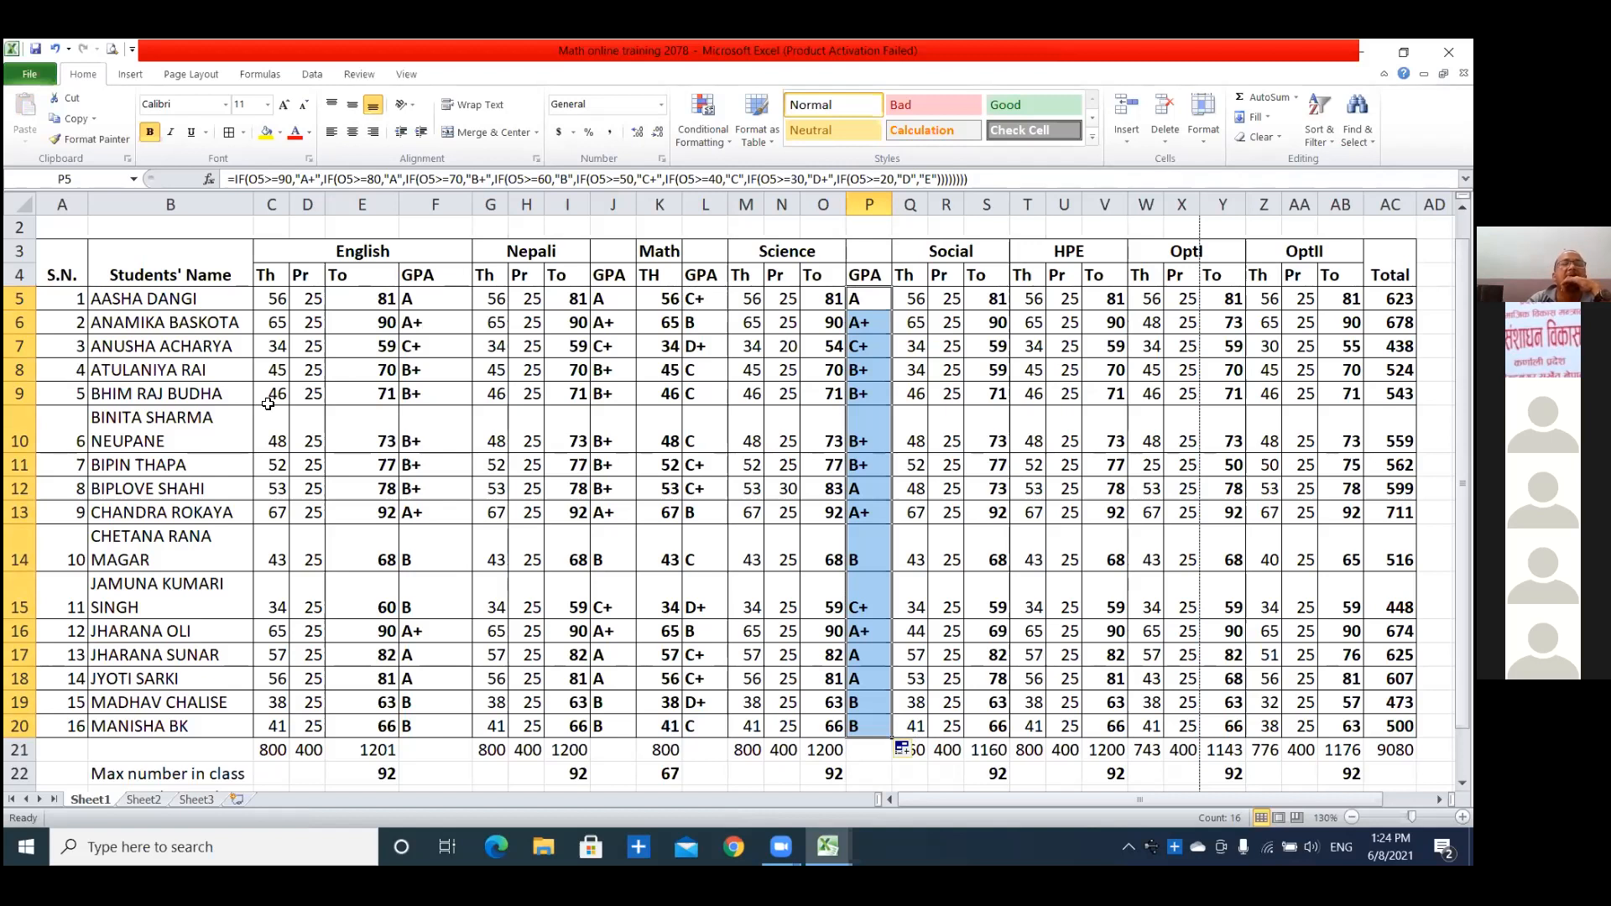
Insert a column between the English grades and the Nepali Th column and enter GPA as its header in G4.
right_click(491, 204)
click(532, 326)
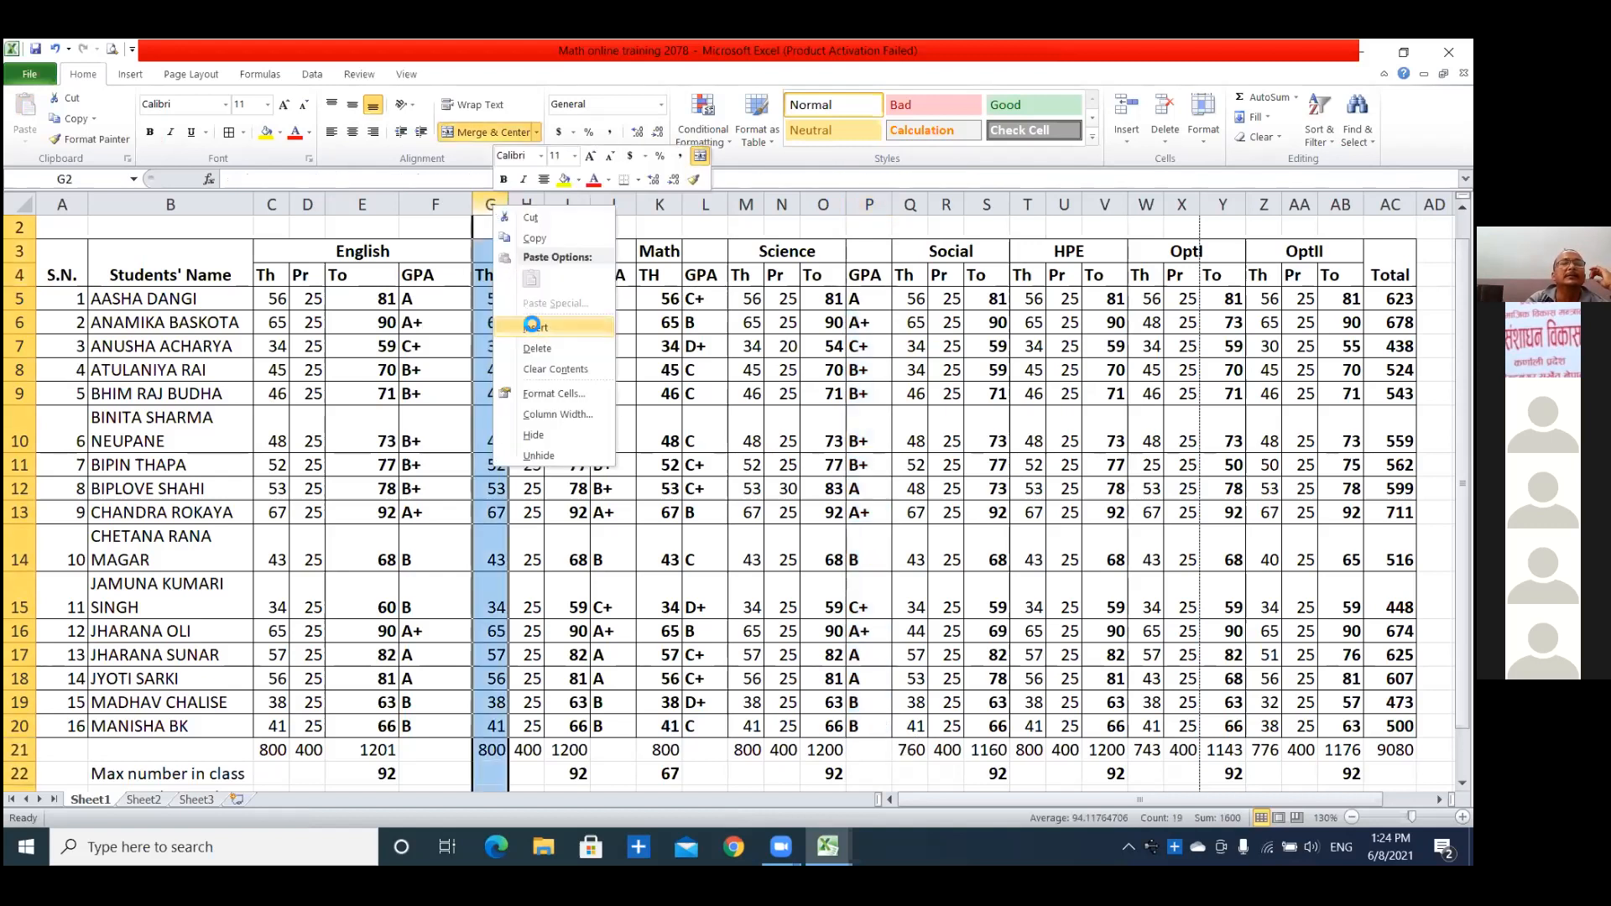
click(489, 275)
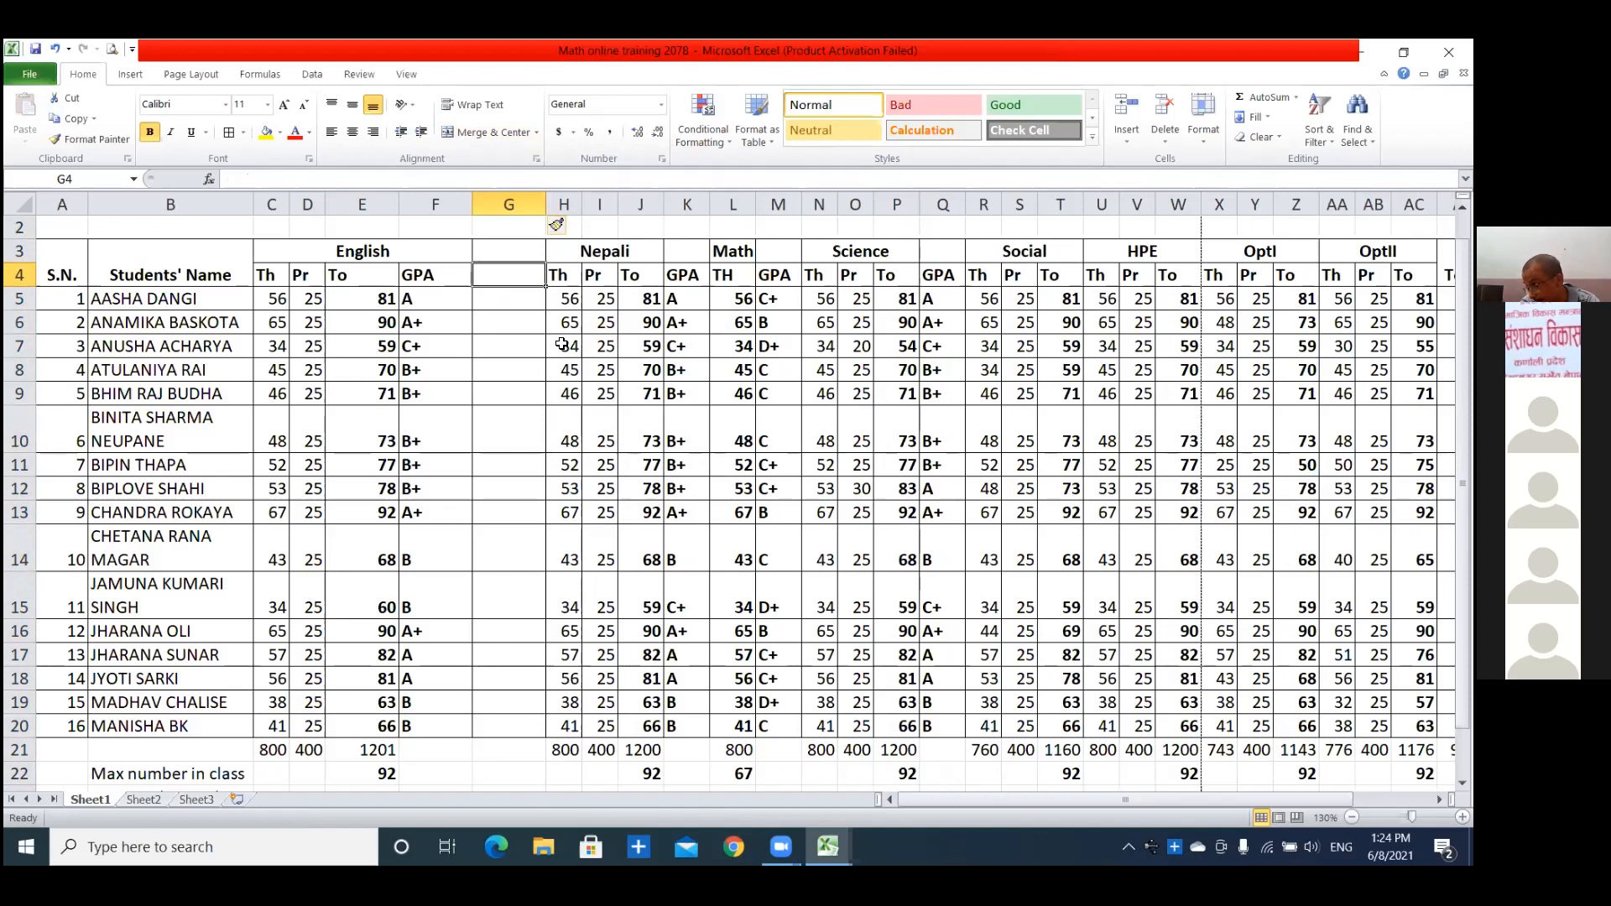
click(437, 276)
click(503, 283)
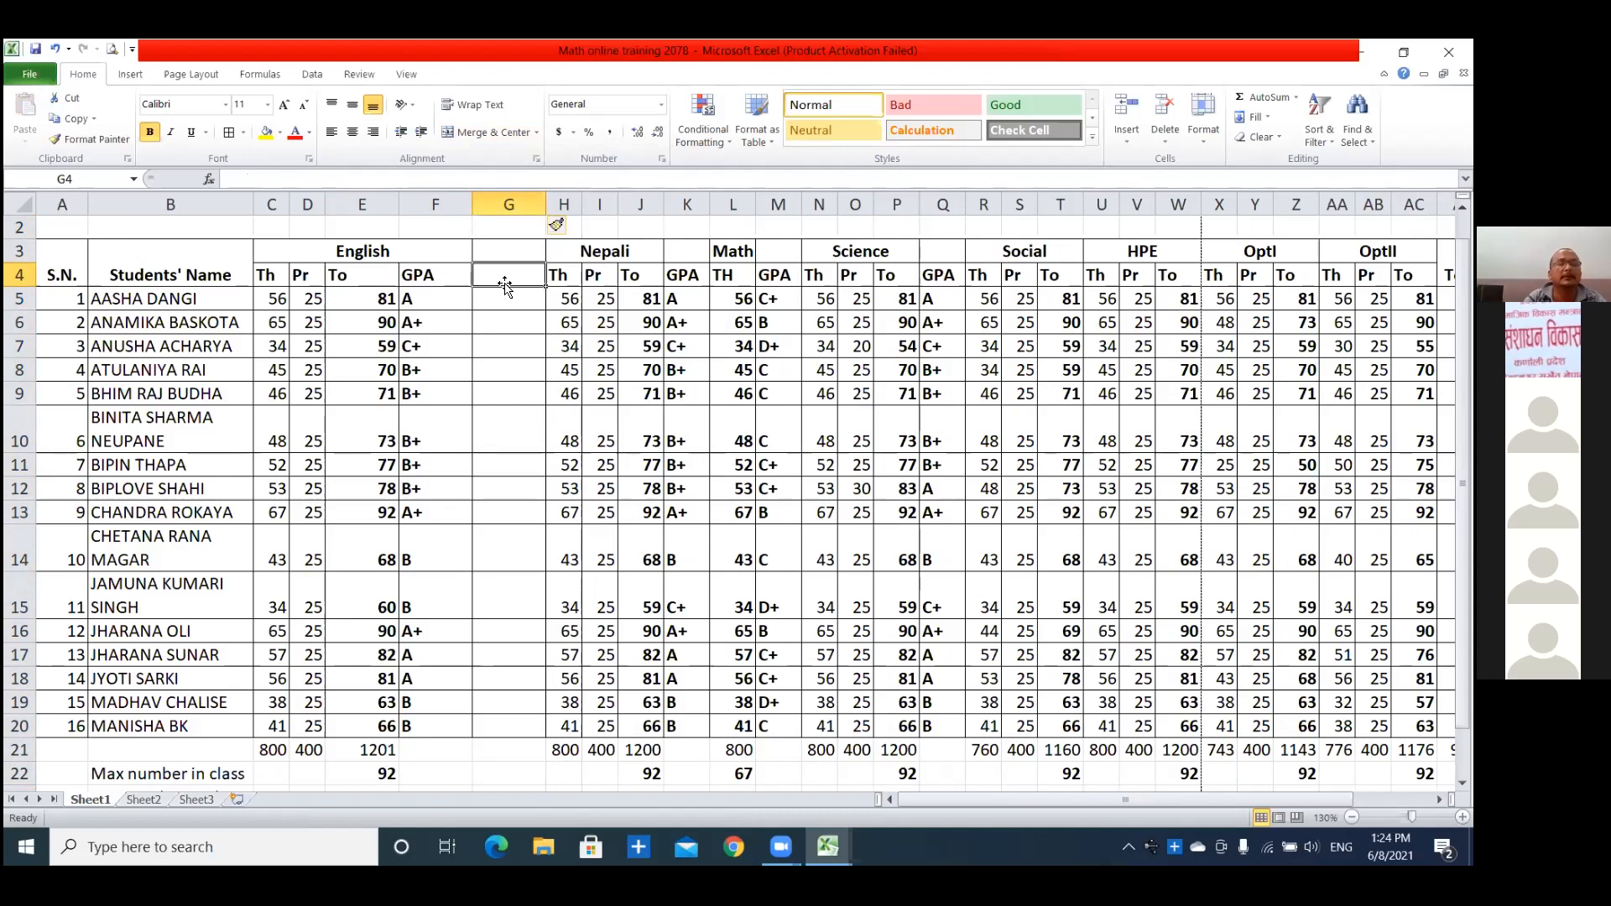
text(GPA)
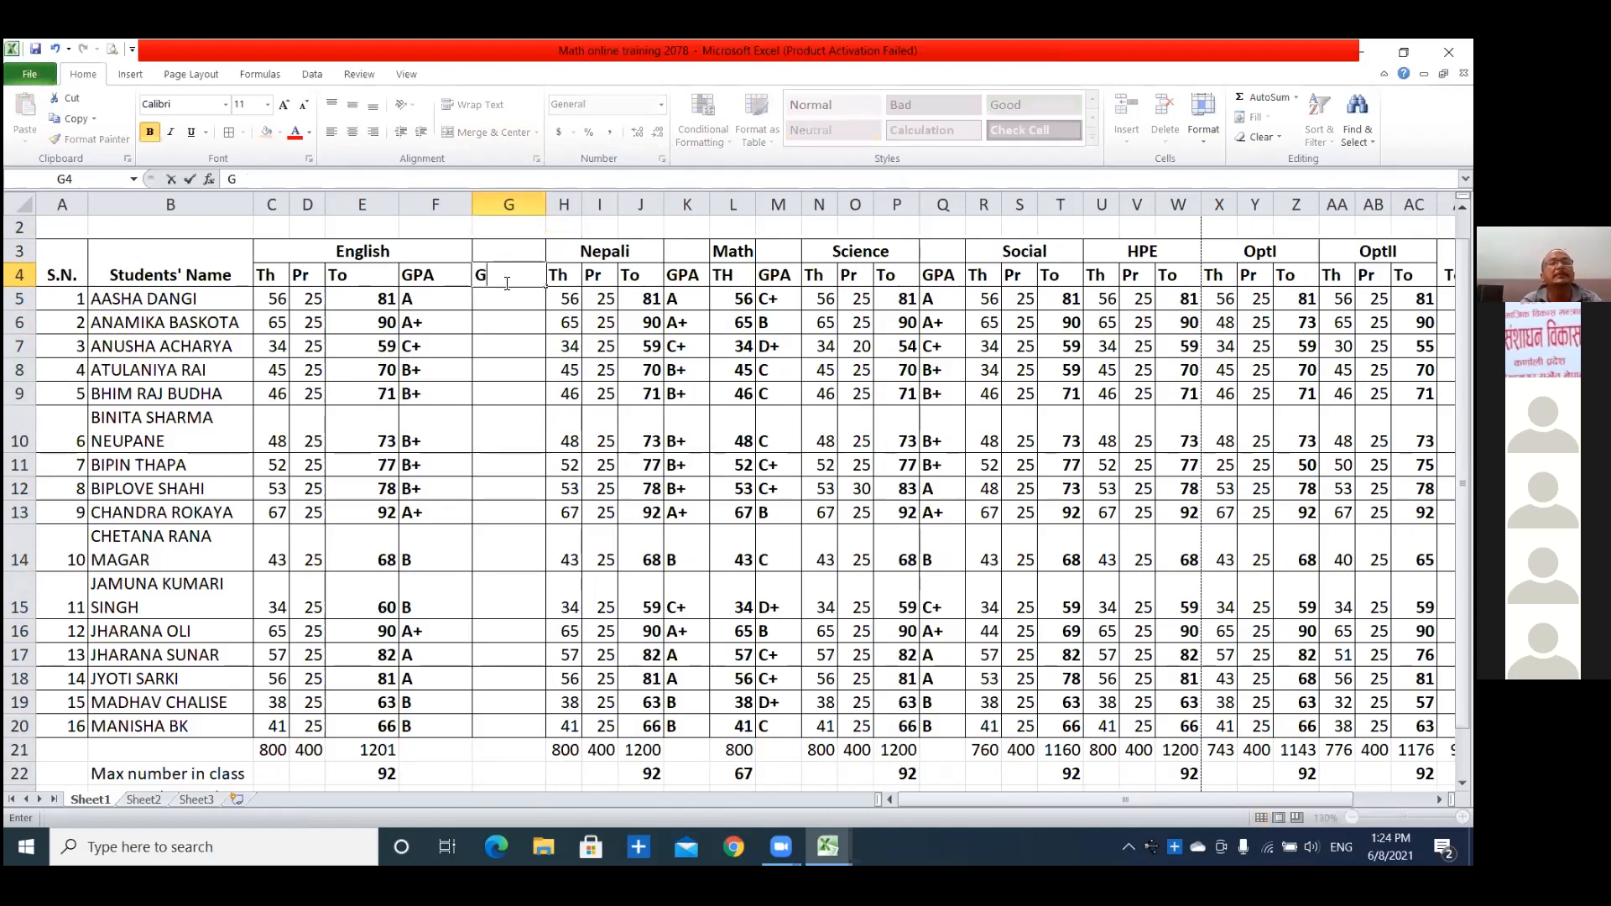
Shorten the header of the English letter grade column in F4 to G.
click(438, 276)
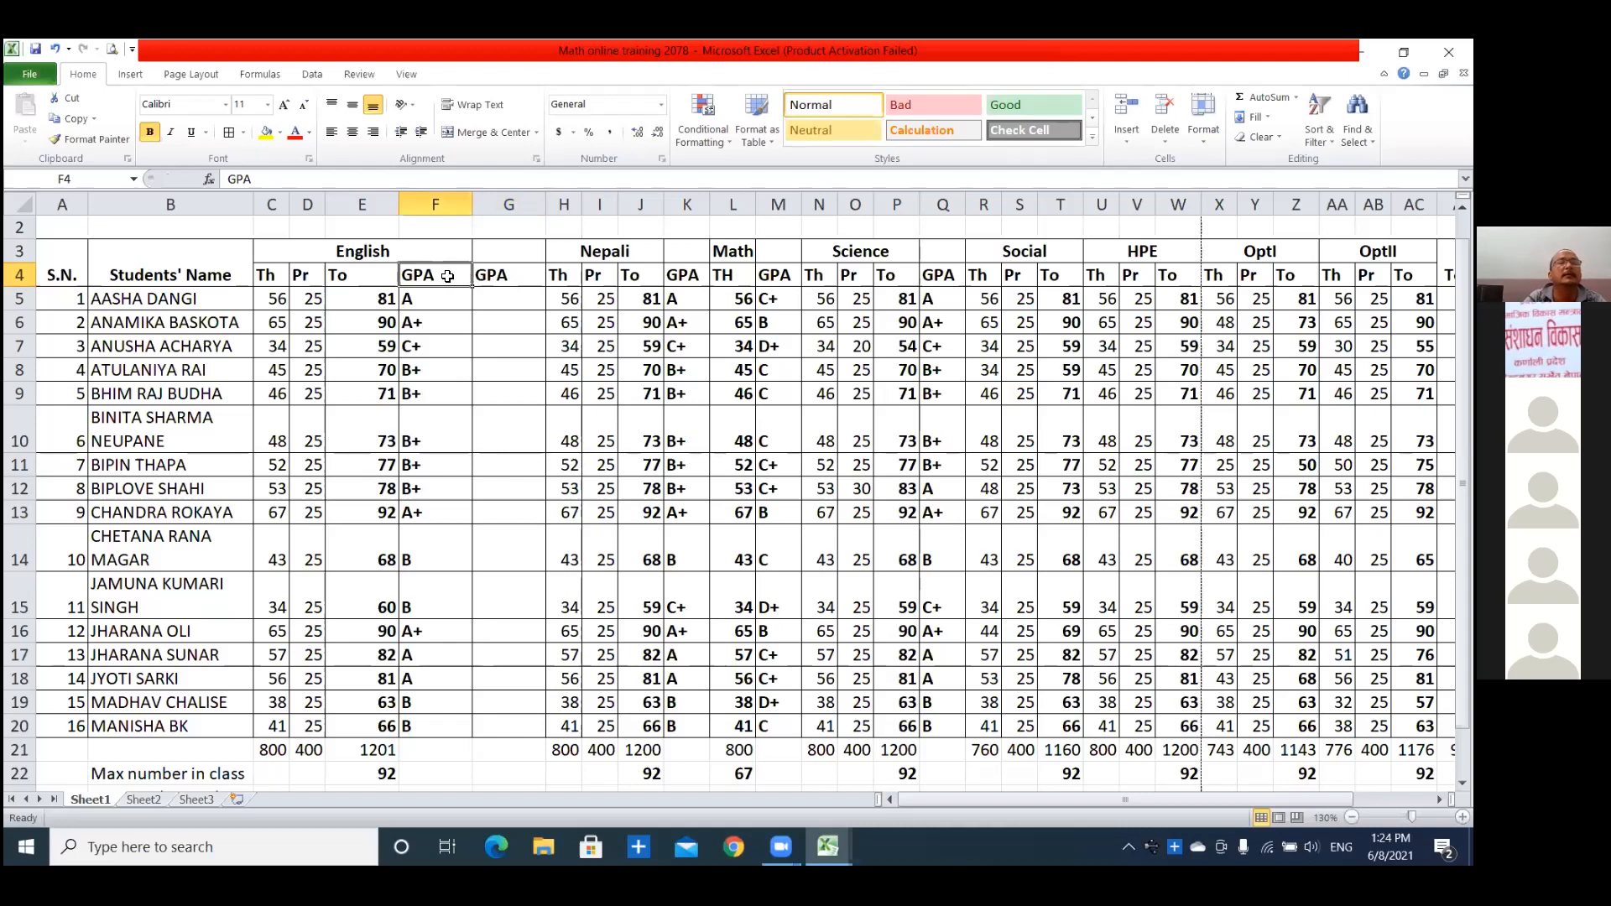
key(F2)
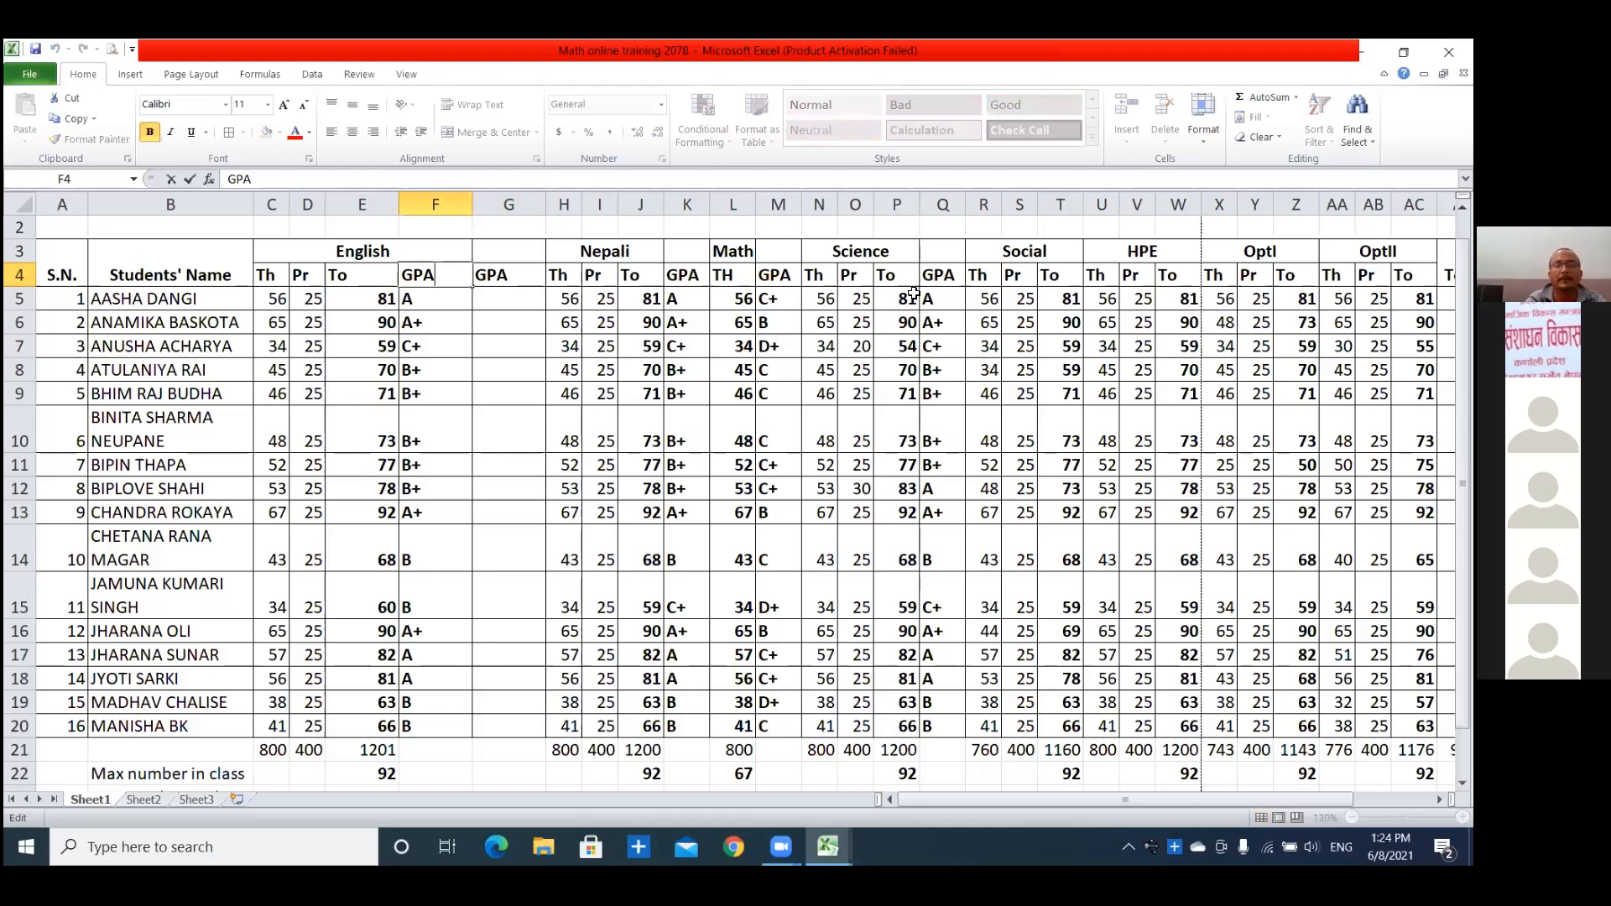
key(BackSpace)
key(BackSpace)
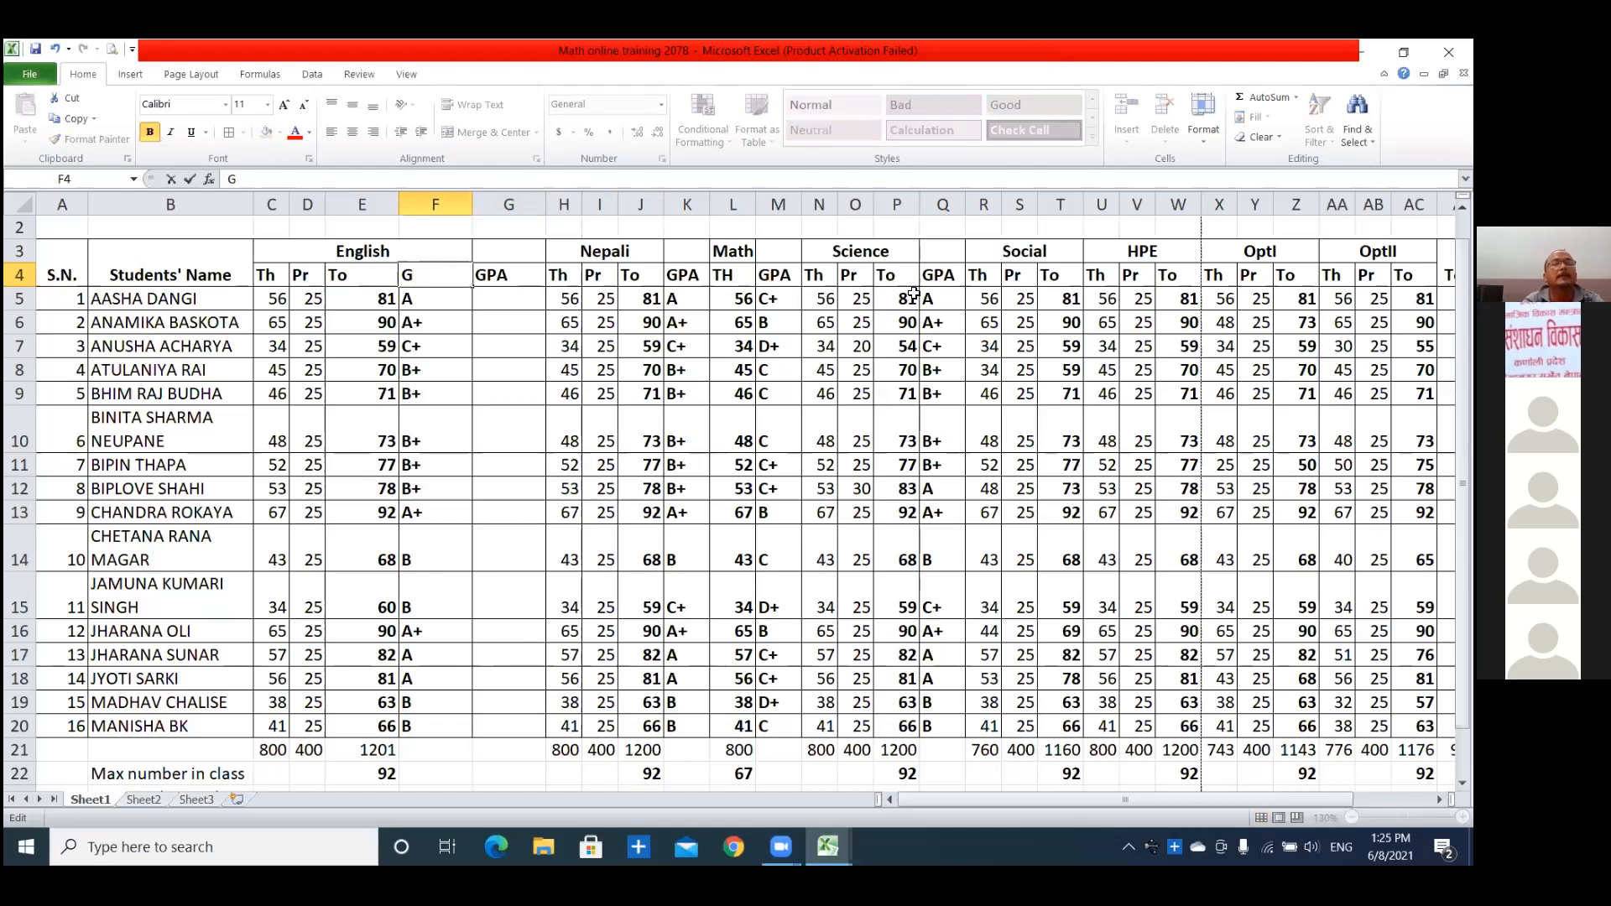
click(461, 320)
Try to enter an IF formula in G5 that tests F5 for grade A+ and returns "4".
click(508, 300)
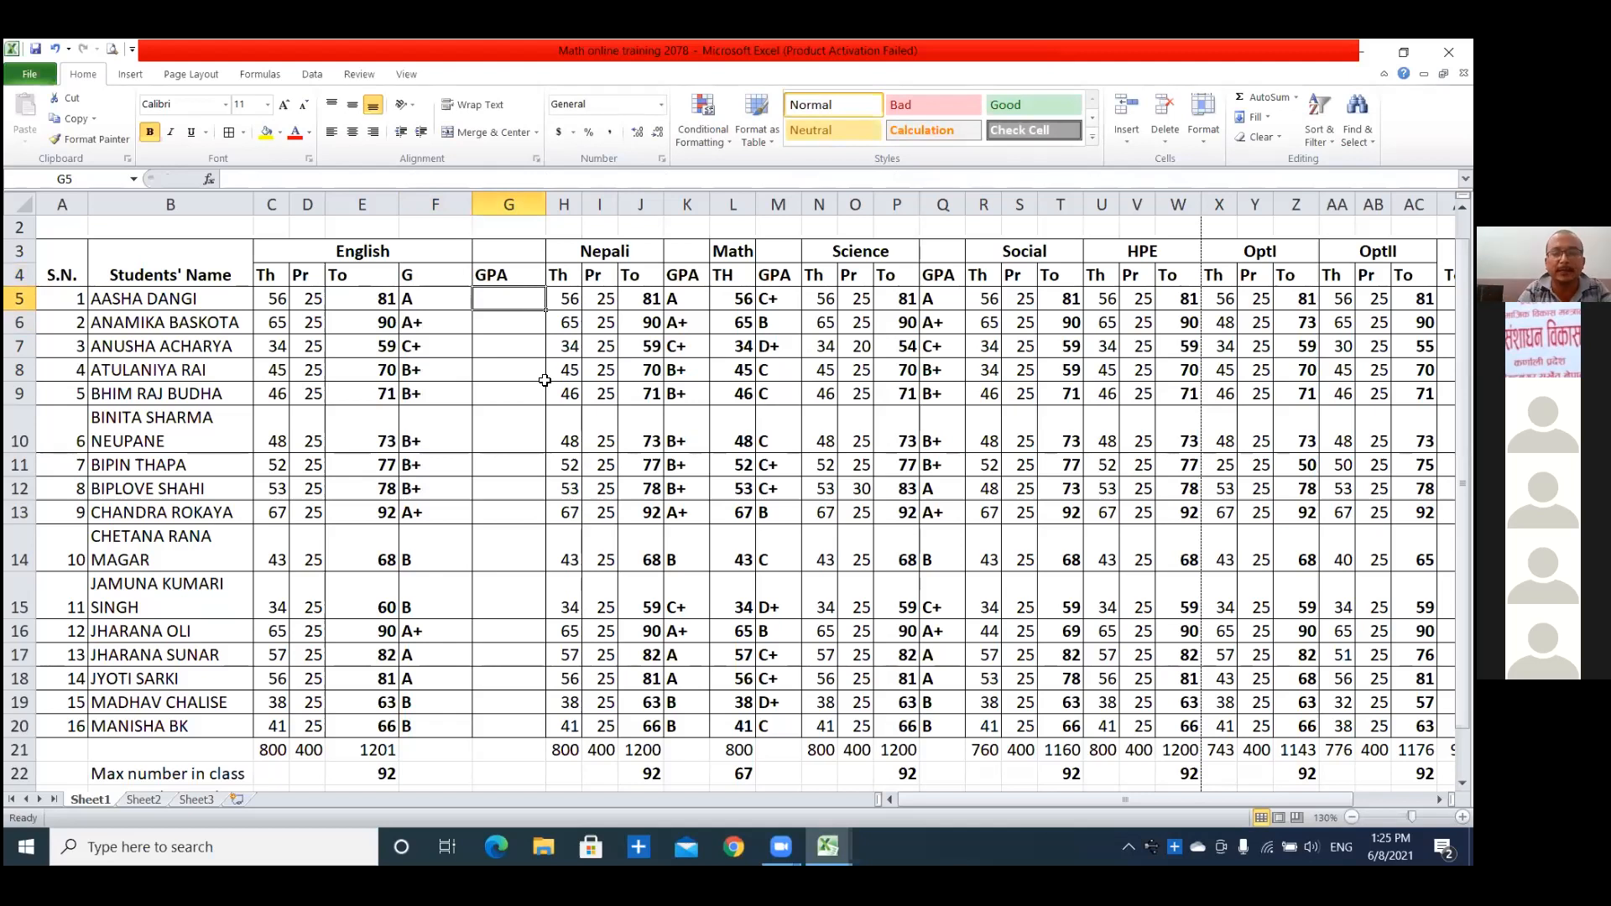
text(=)
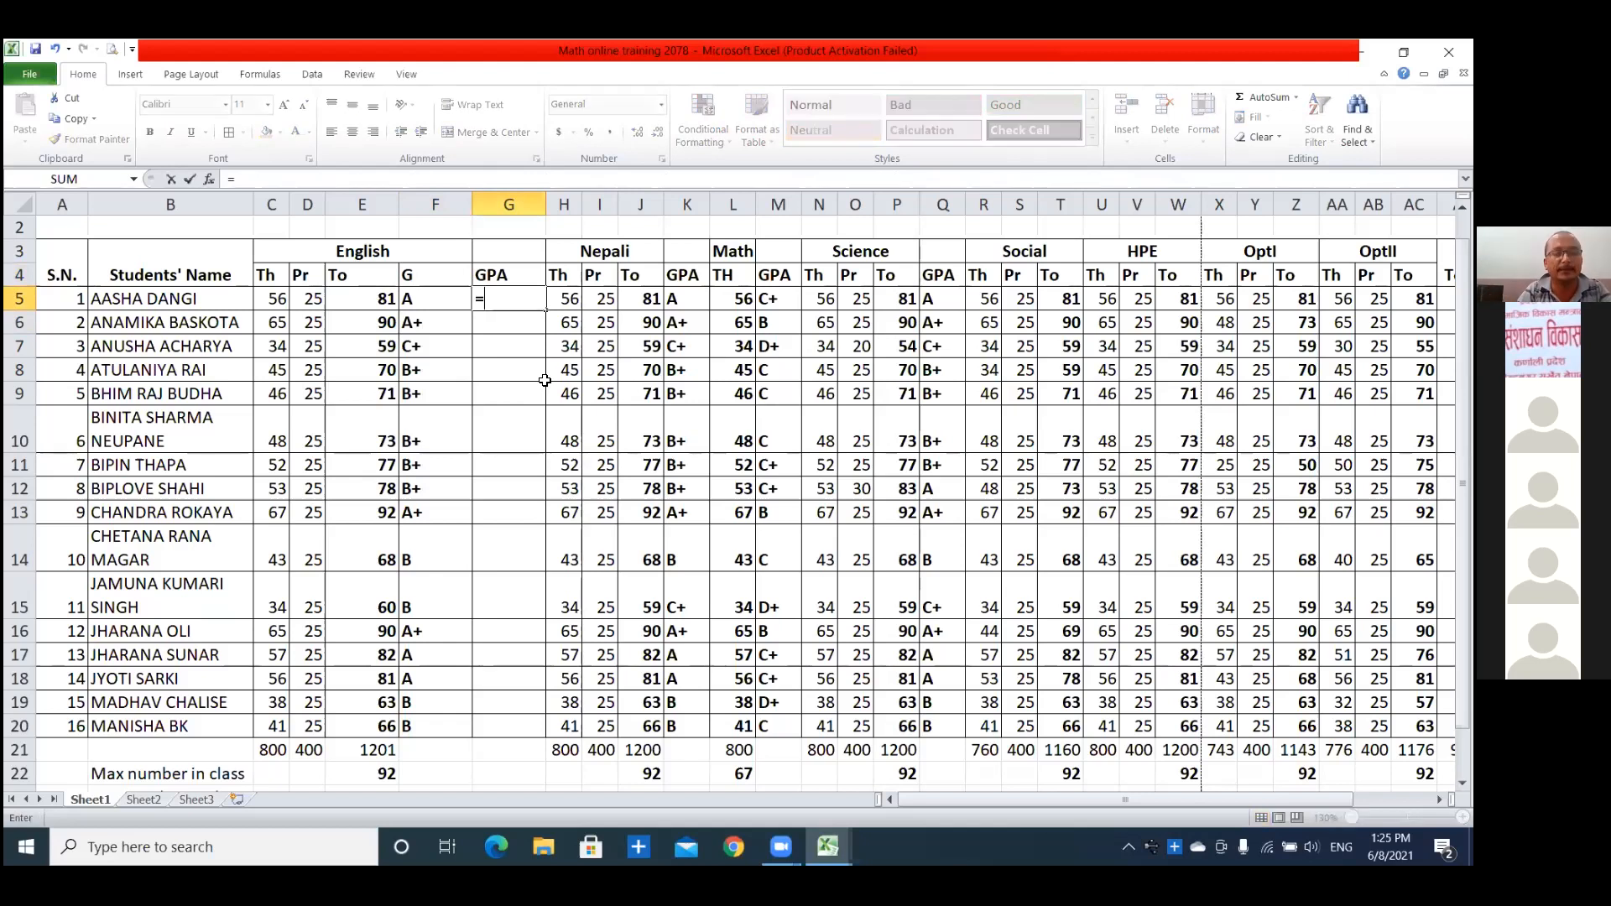
text(if)
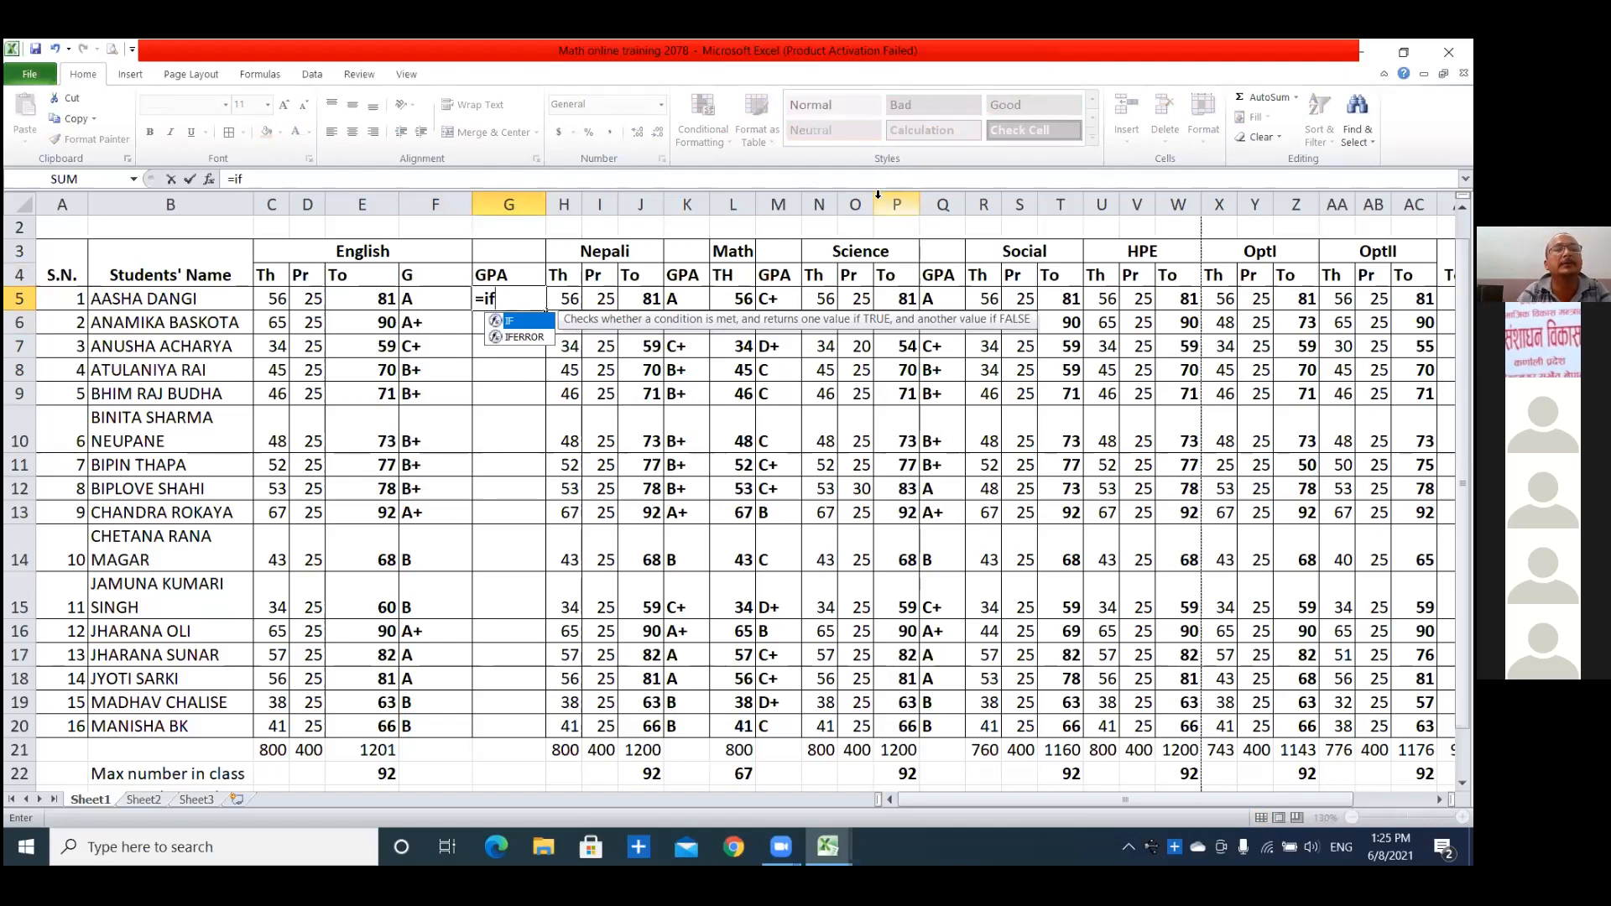
text(()
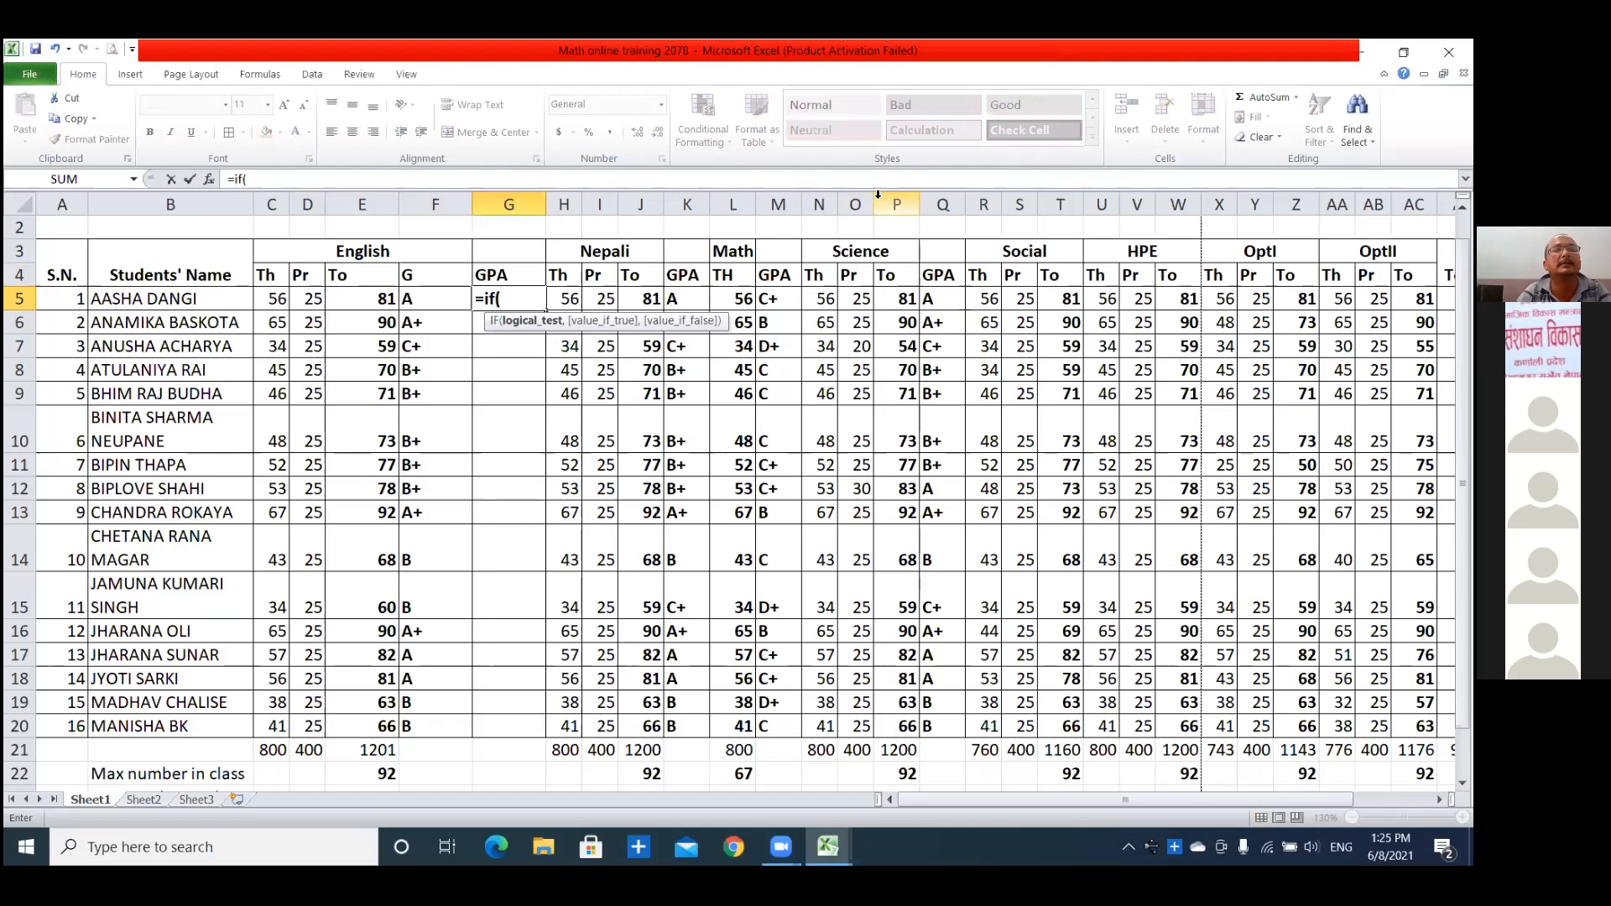
click(446, 303)
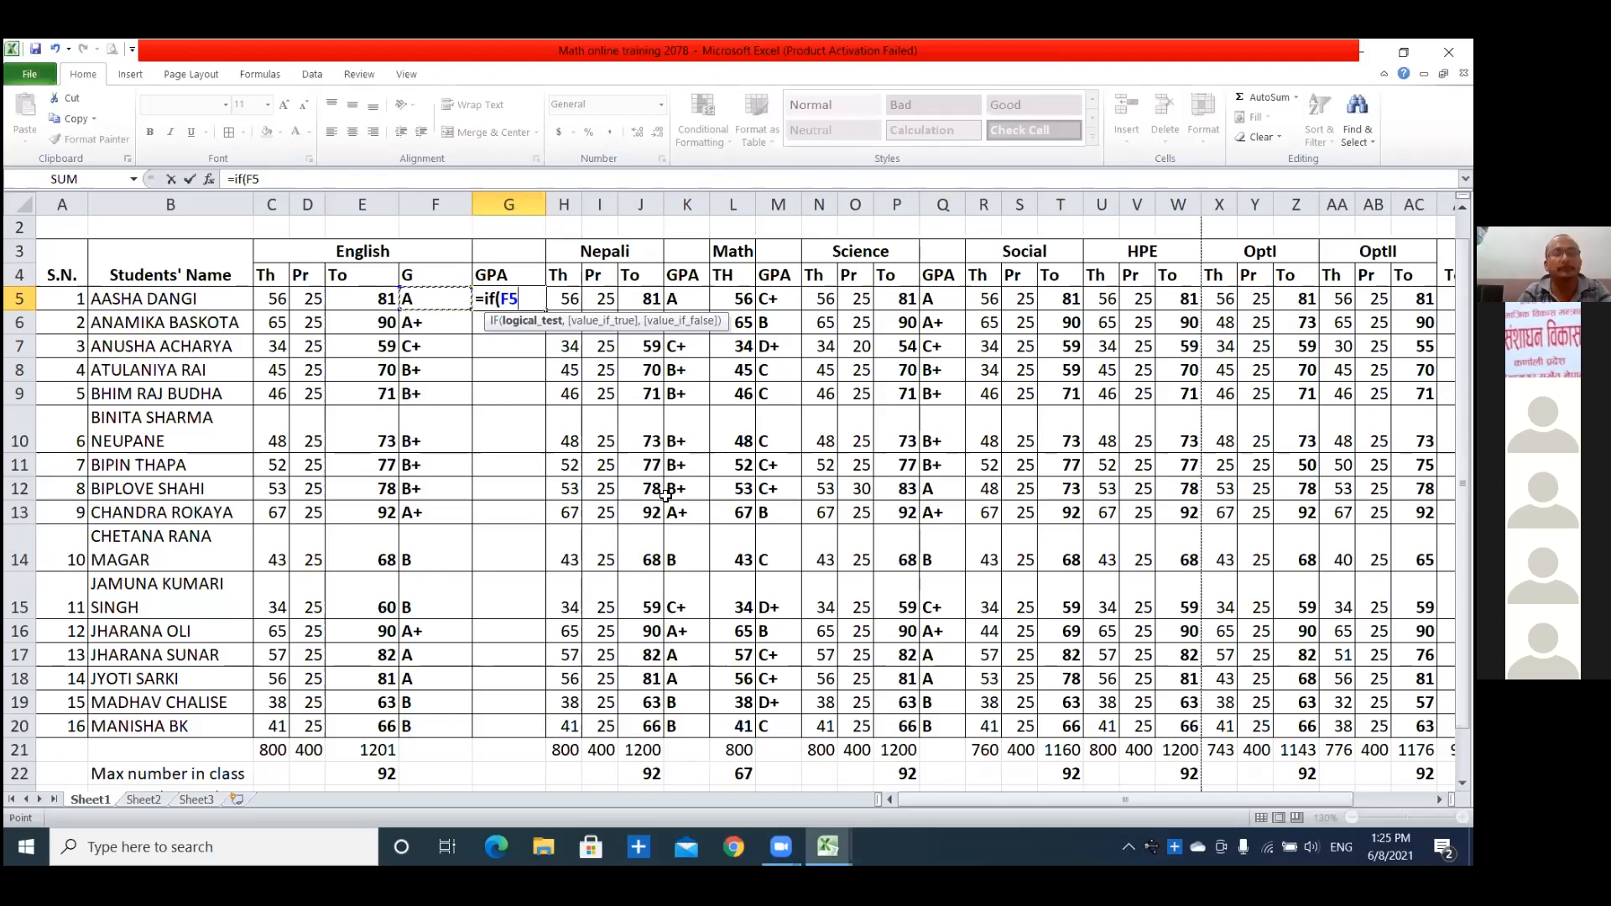
text(>=)
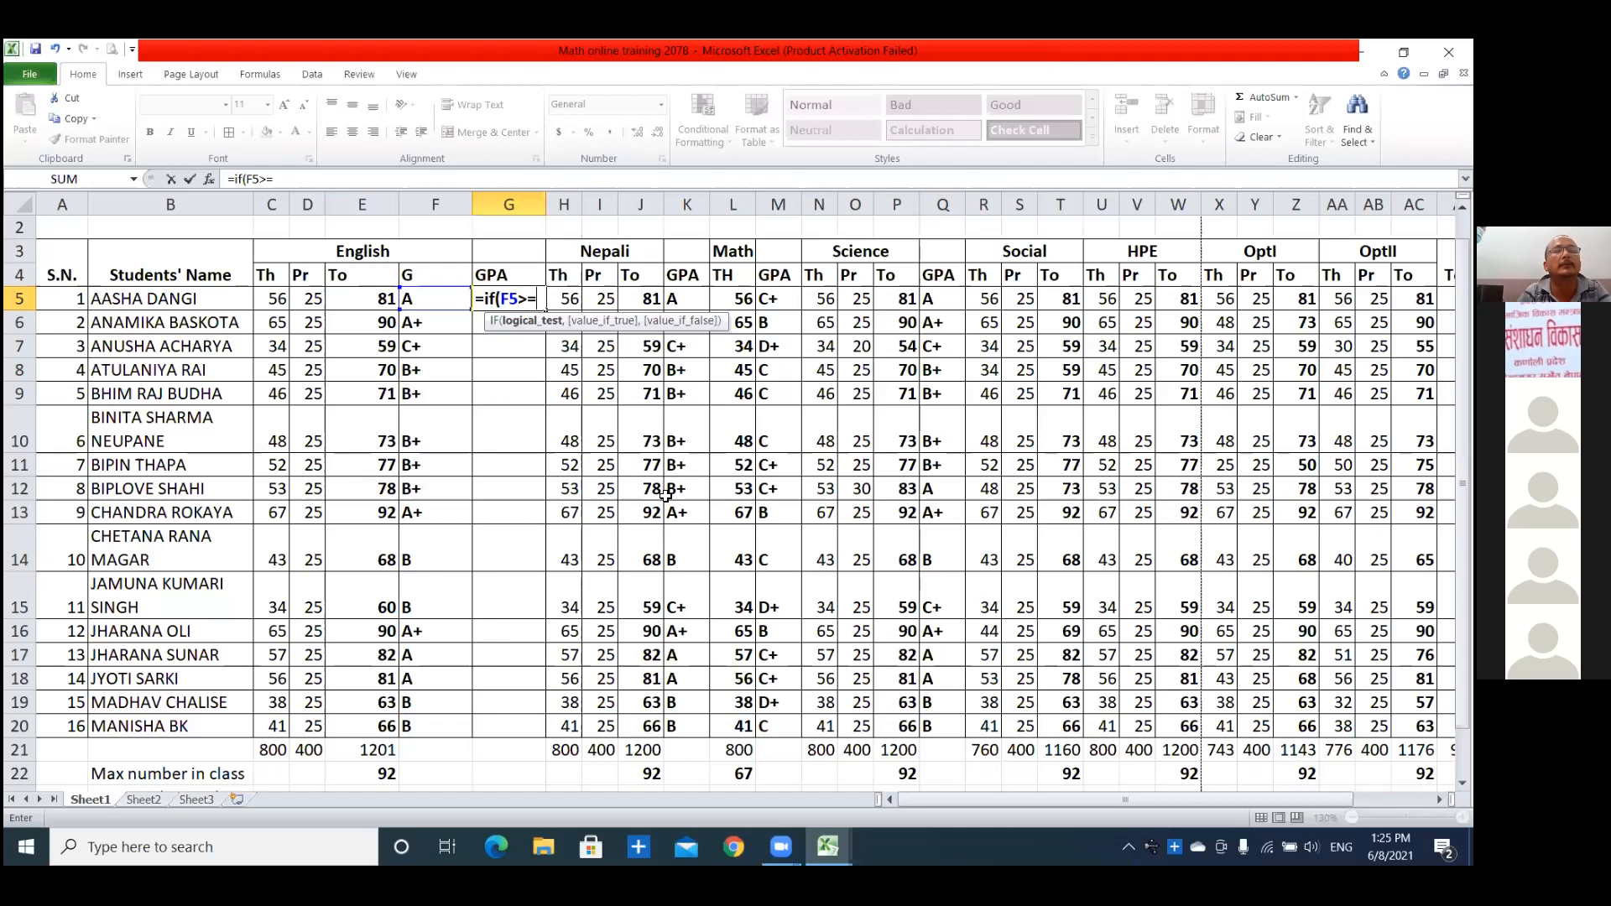
key(BackSpace)
key(BackSpace)
text(=A)
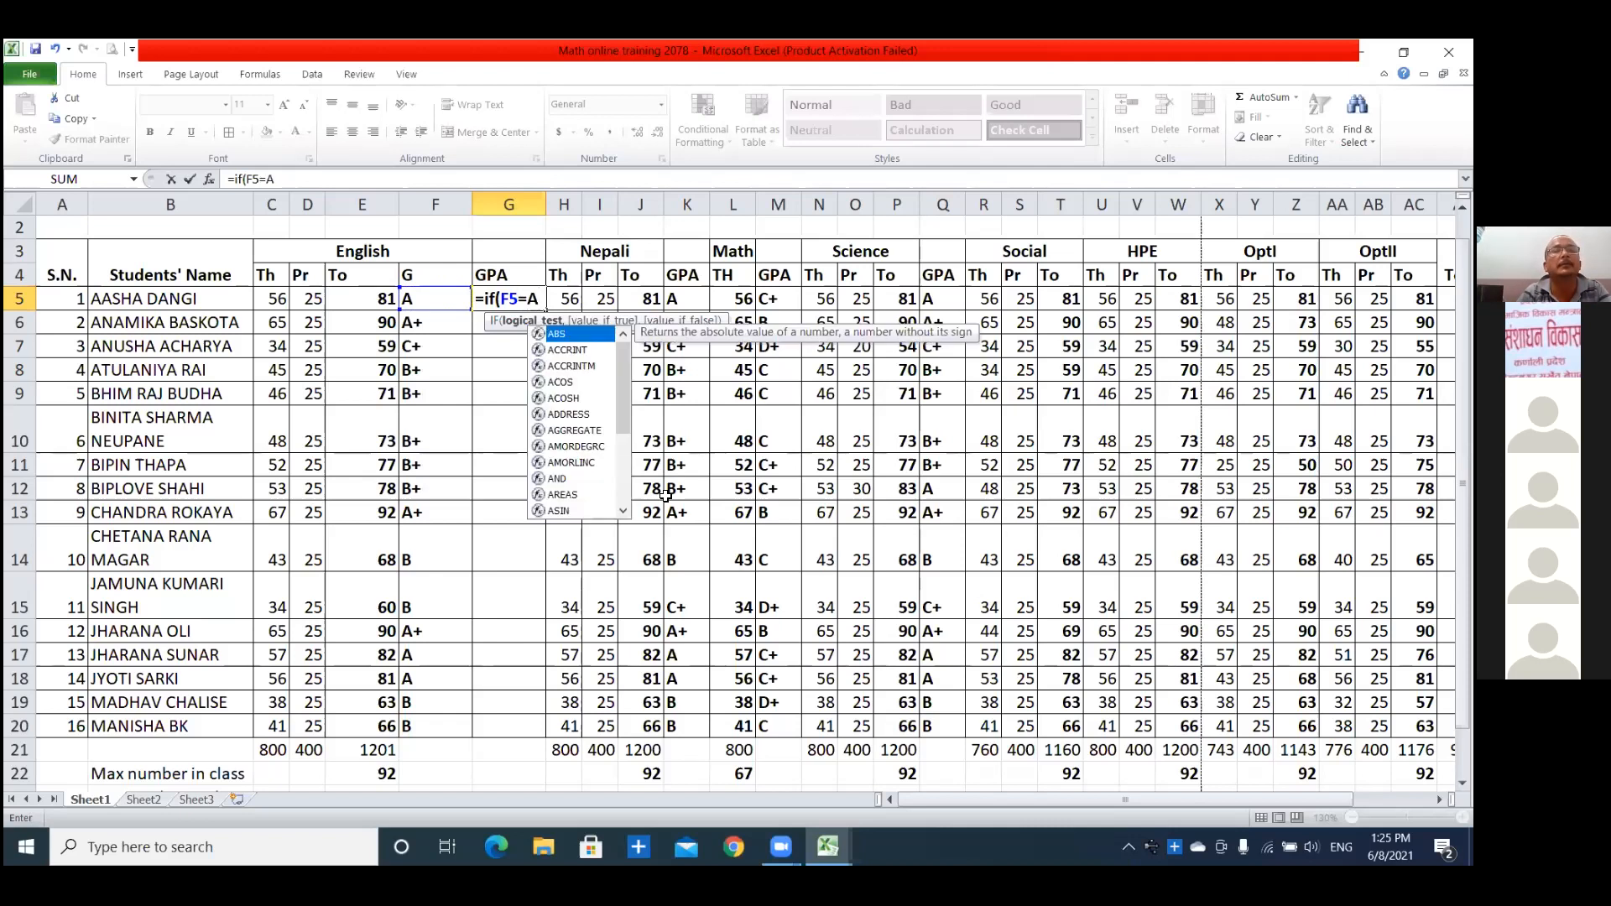
text(+,")
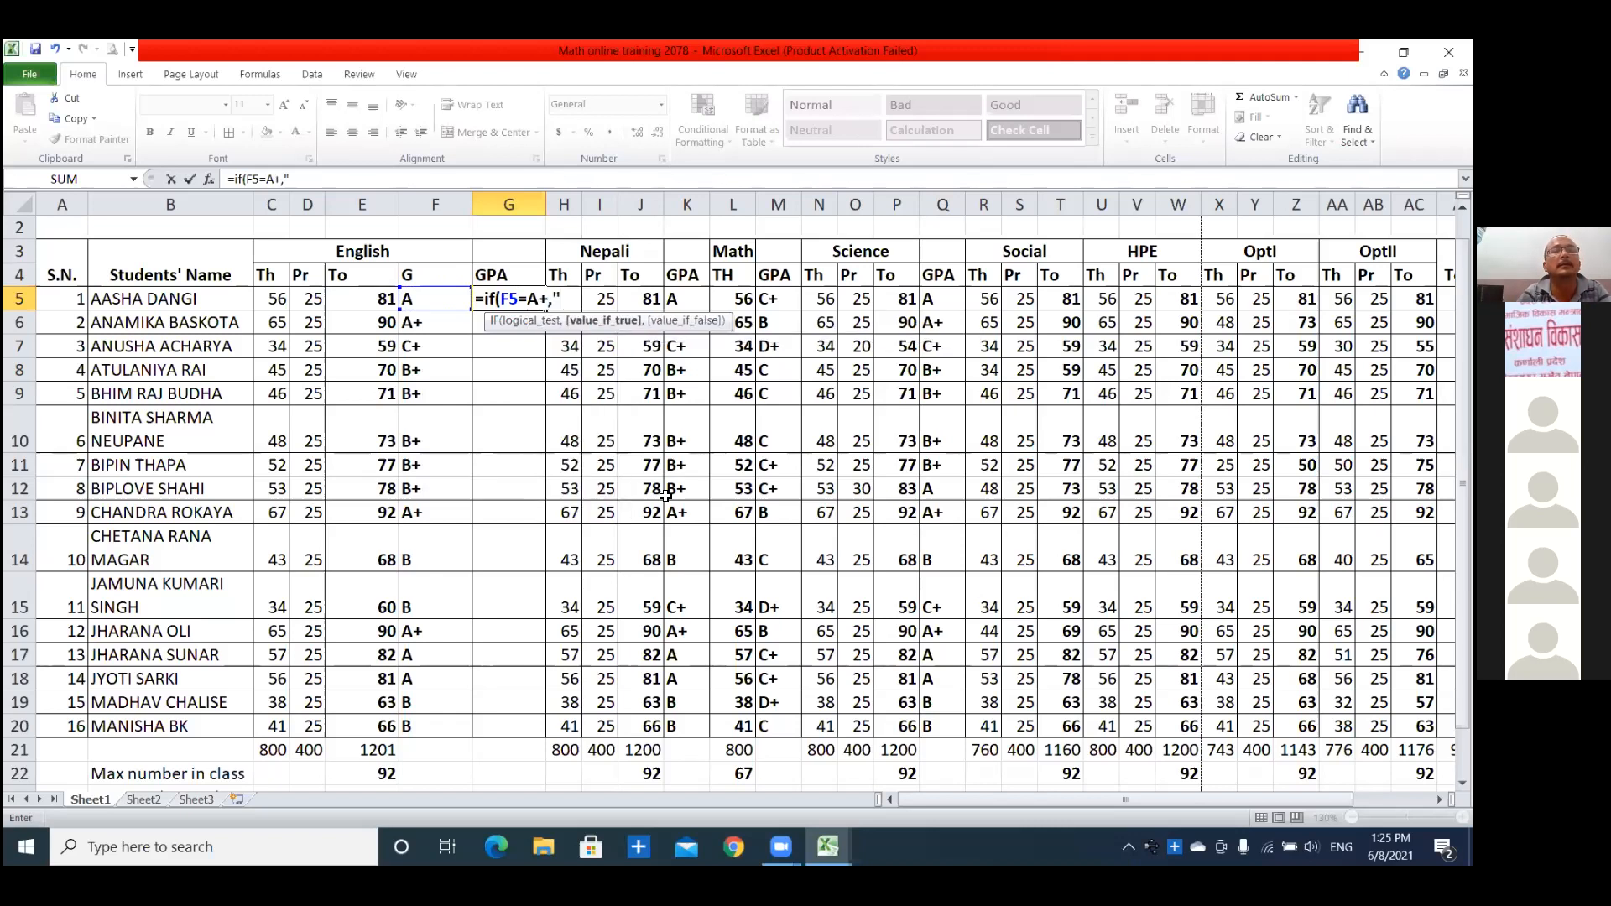
text(4)
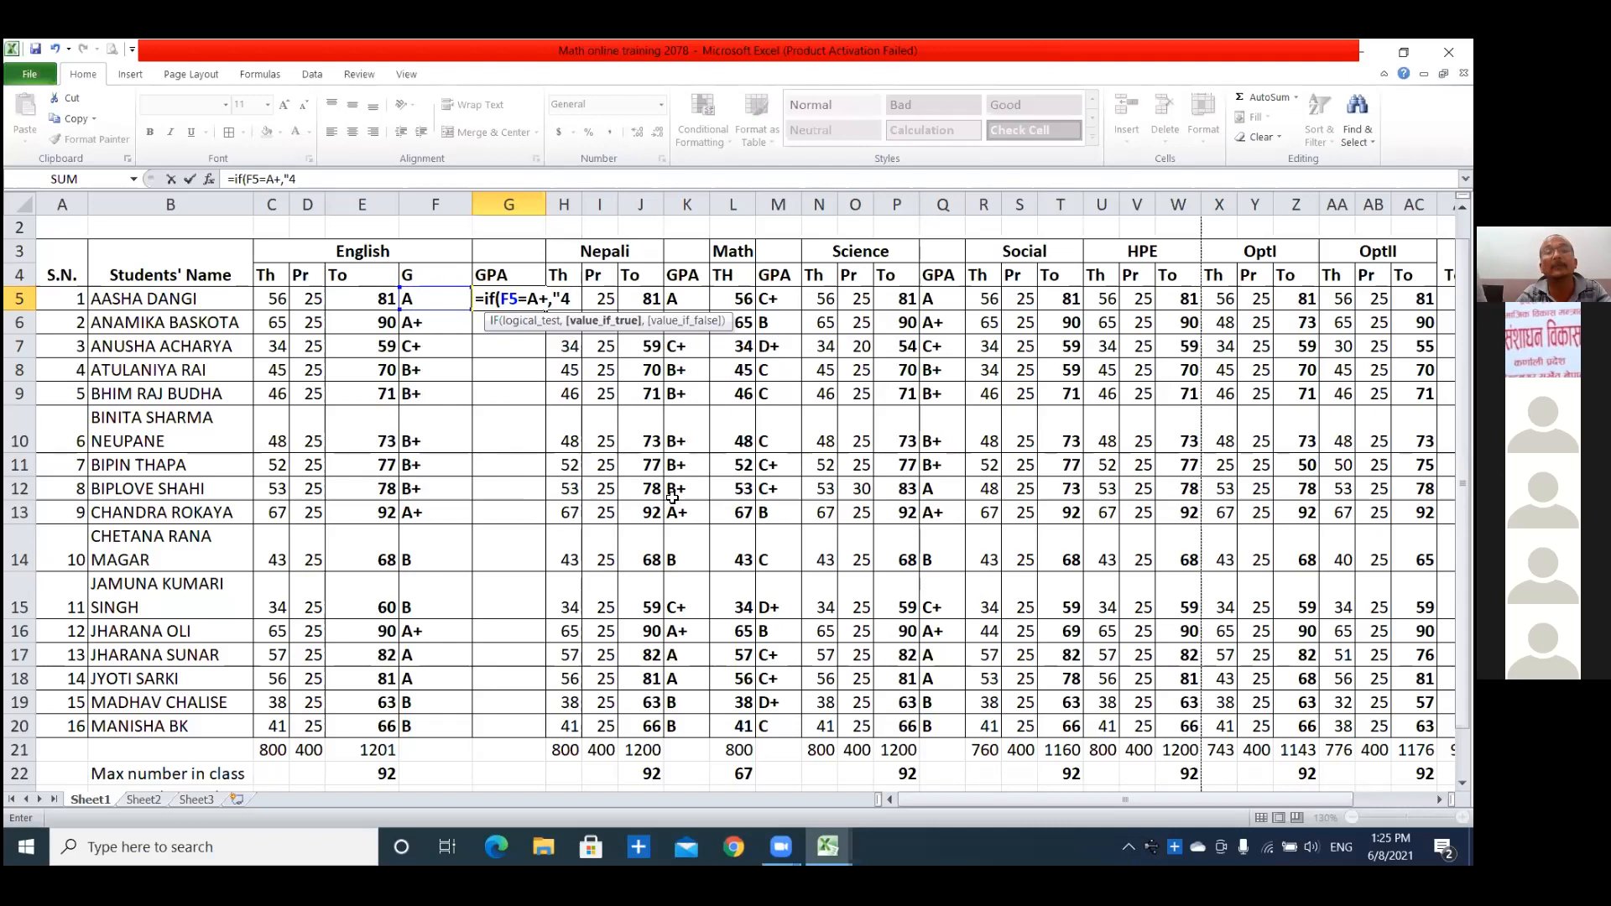
key(Return)
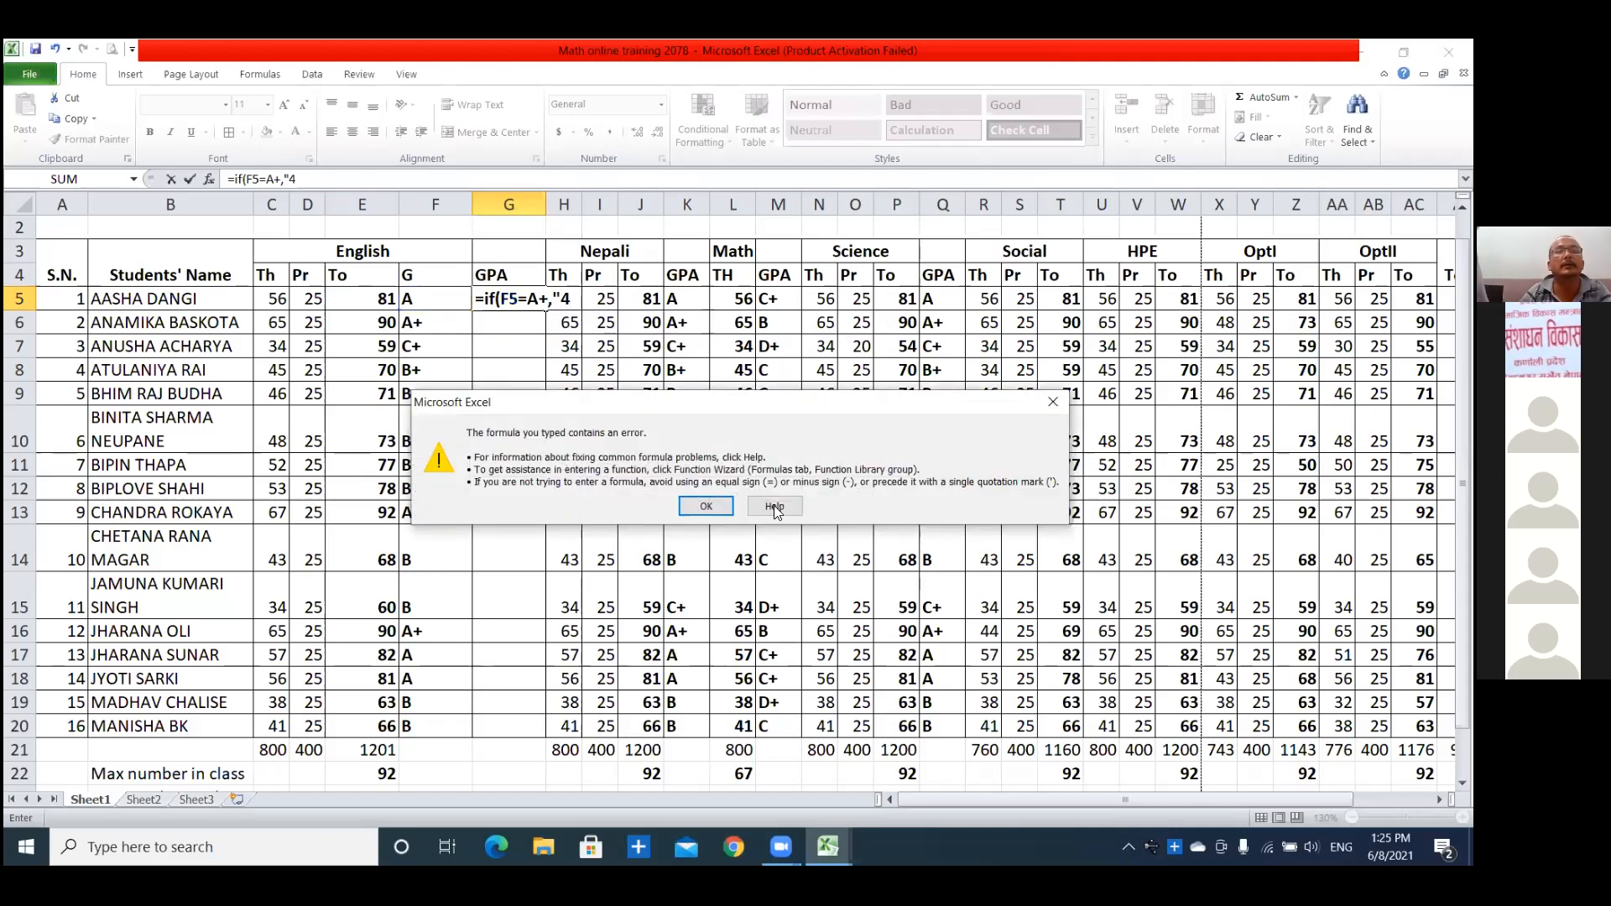
click(707, 507)
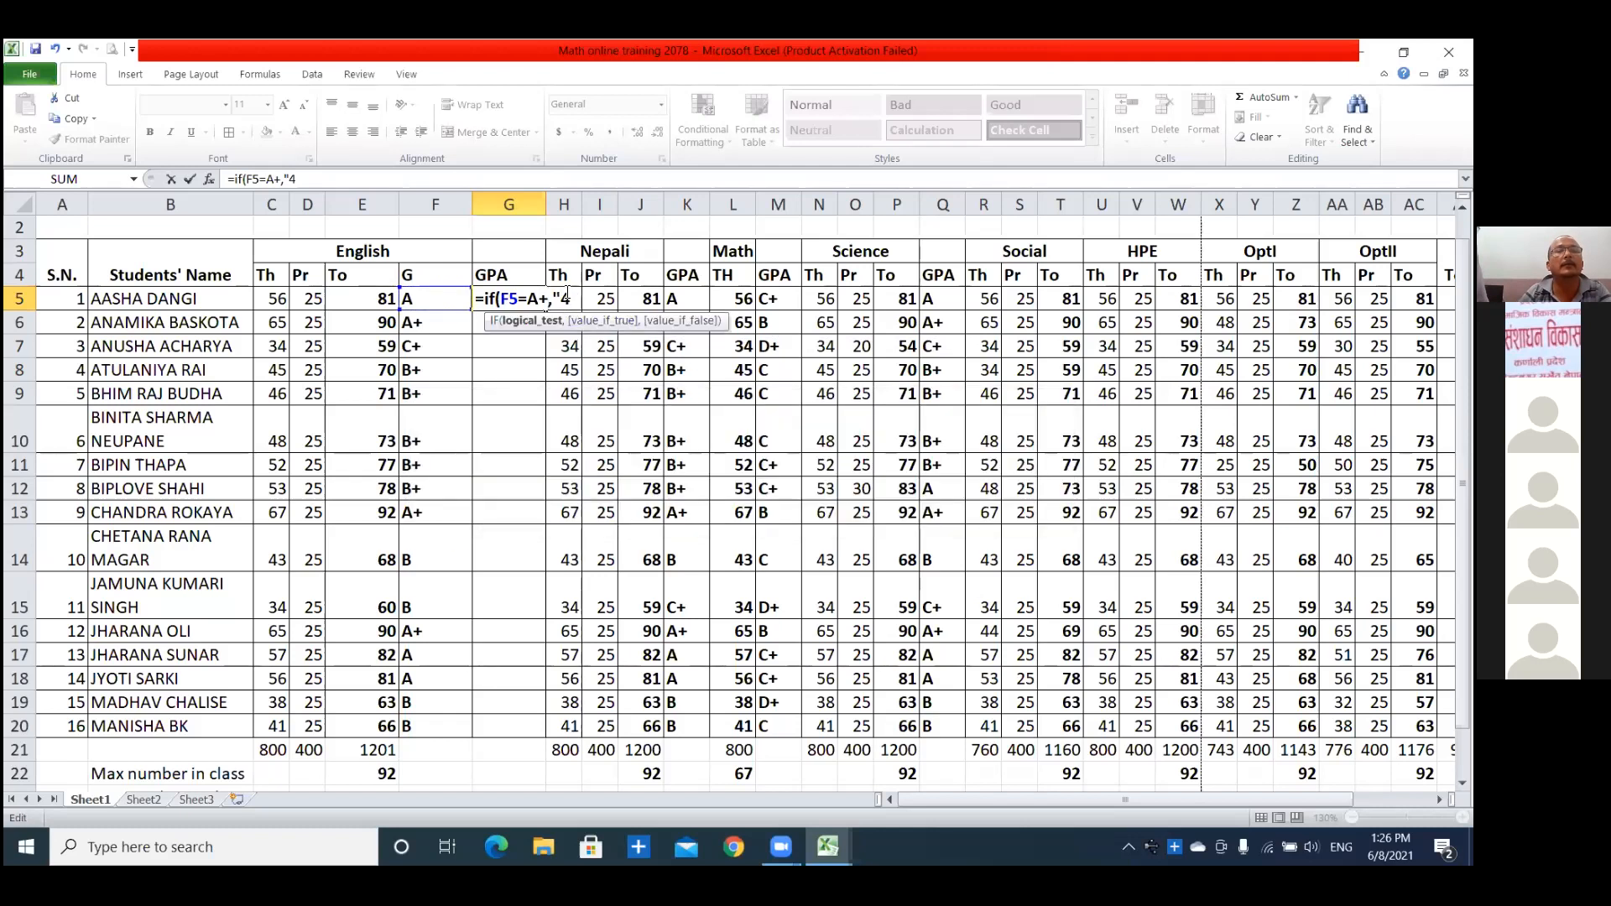
Correct the G5 formula to =if(F5="A+","4") by completing the quotation marks and closing the parenthesis.
click(566, 299)
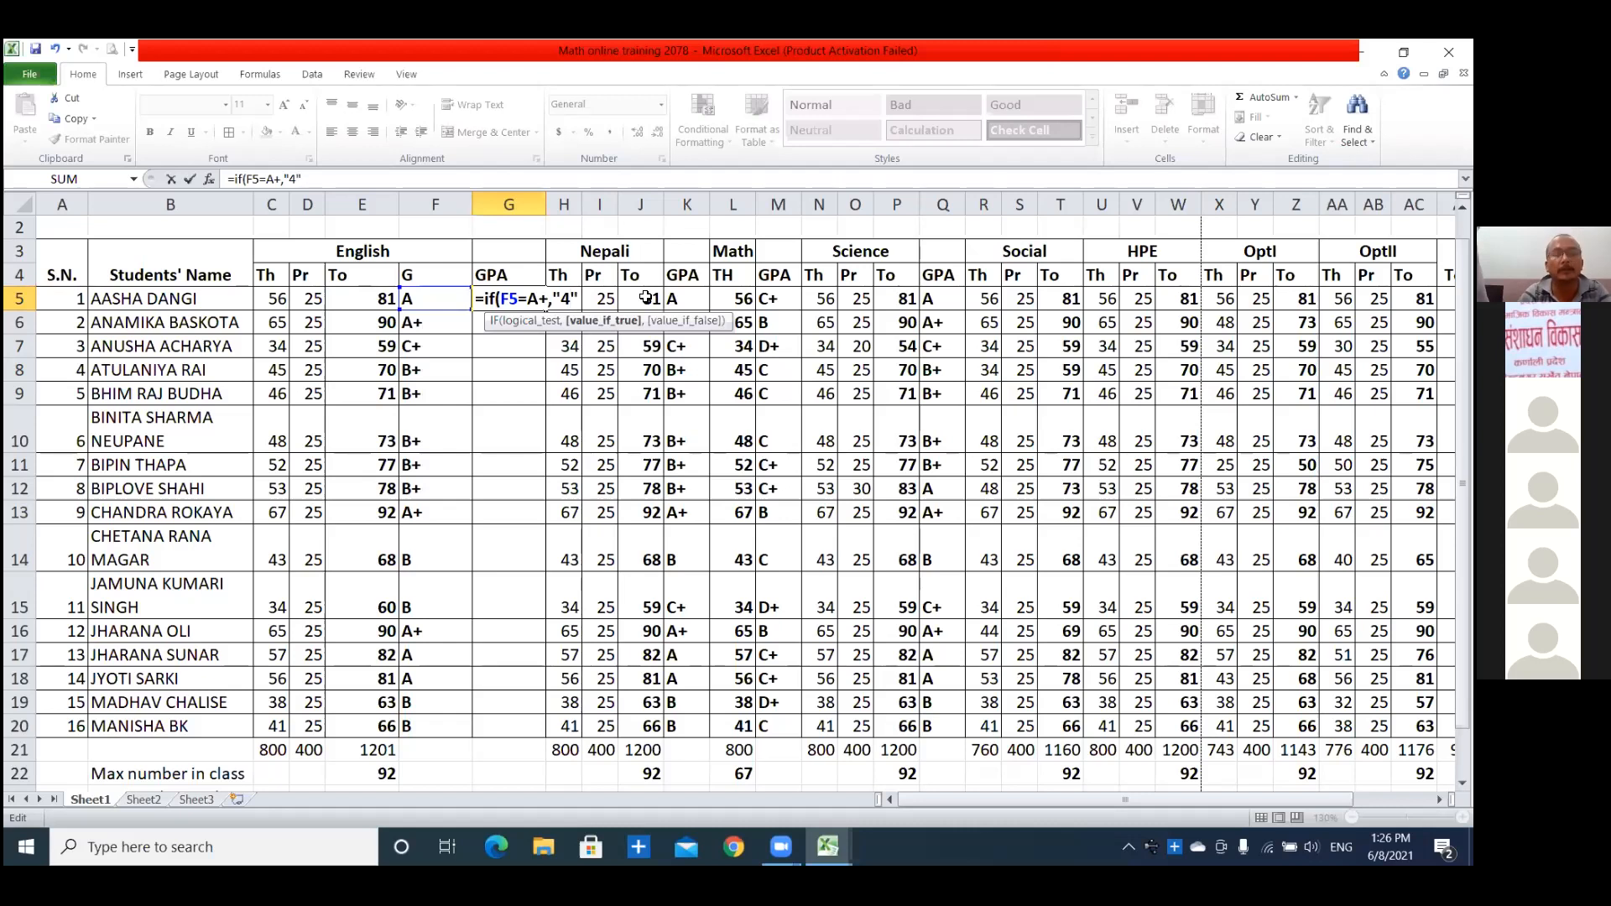
text("))
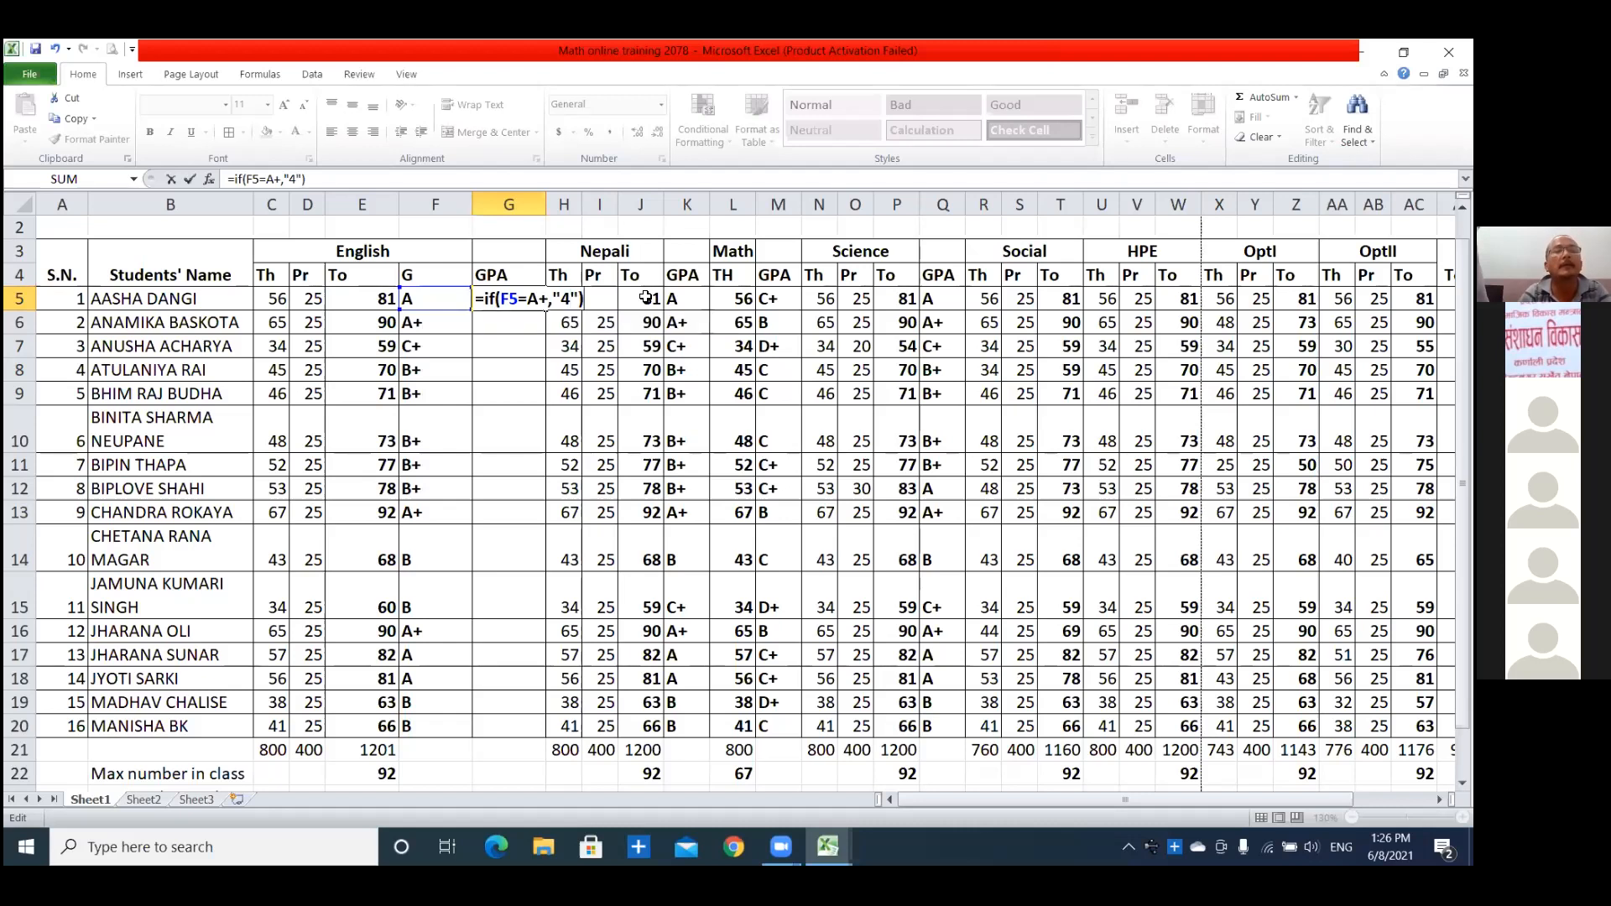
key(Return)
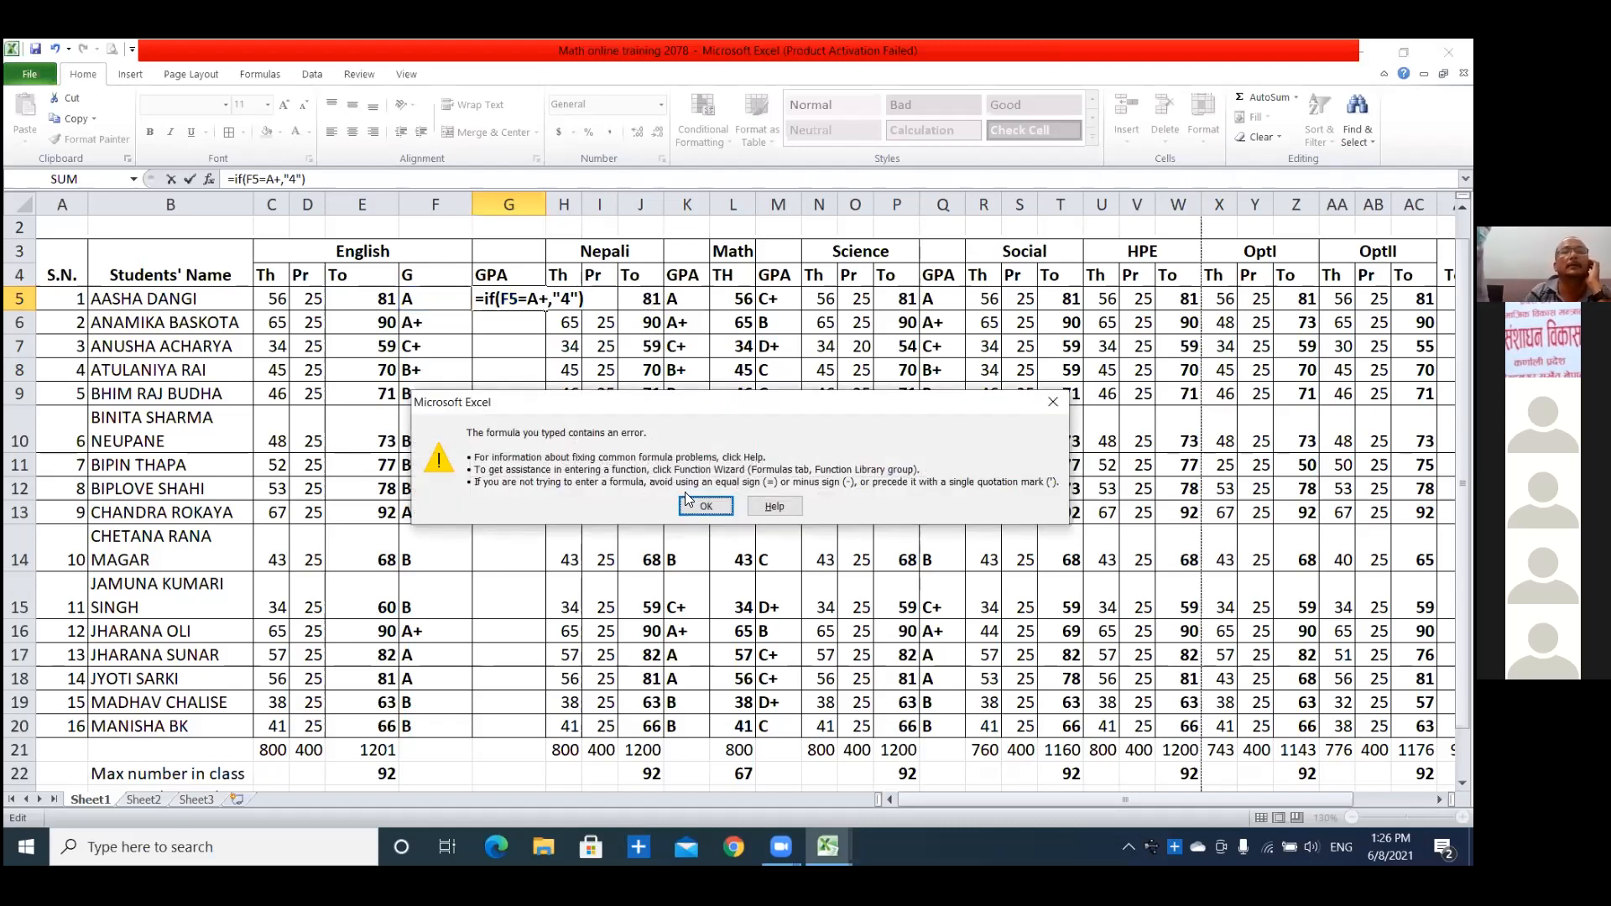
key(Return)
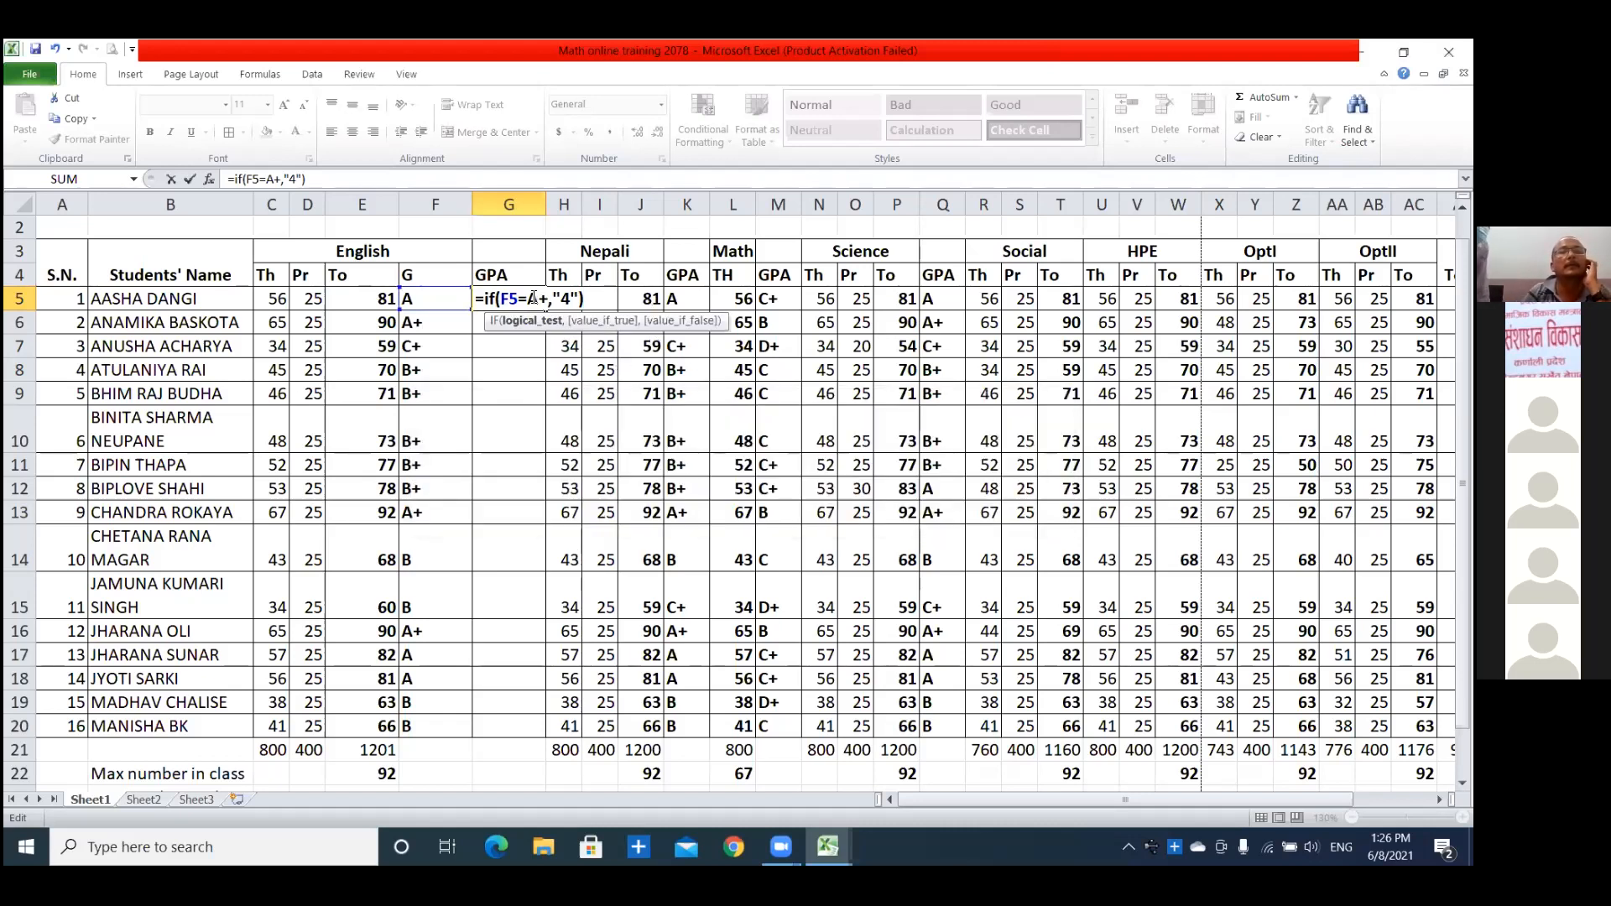
text(",)
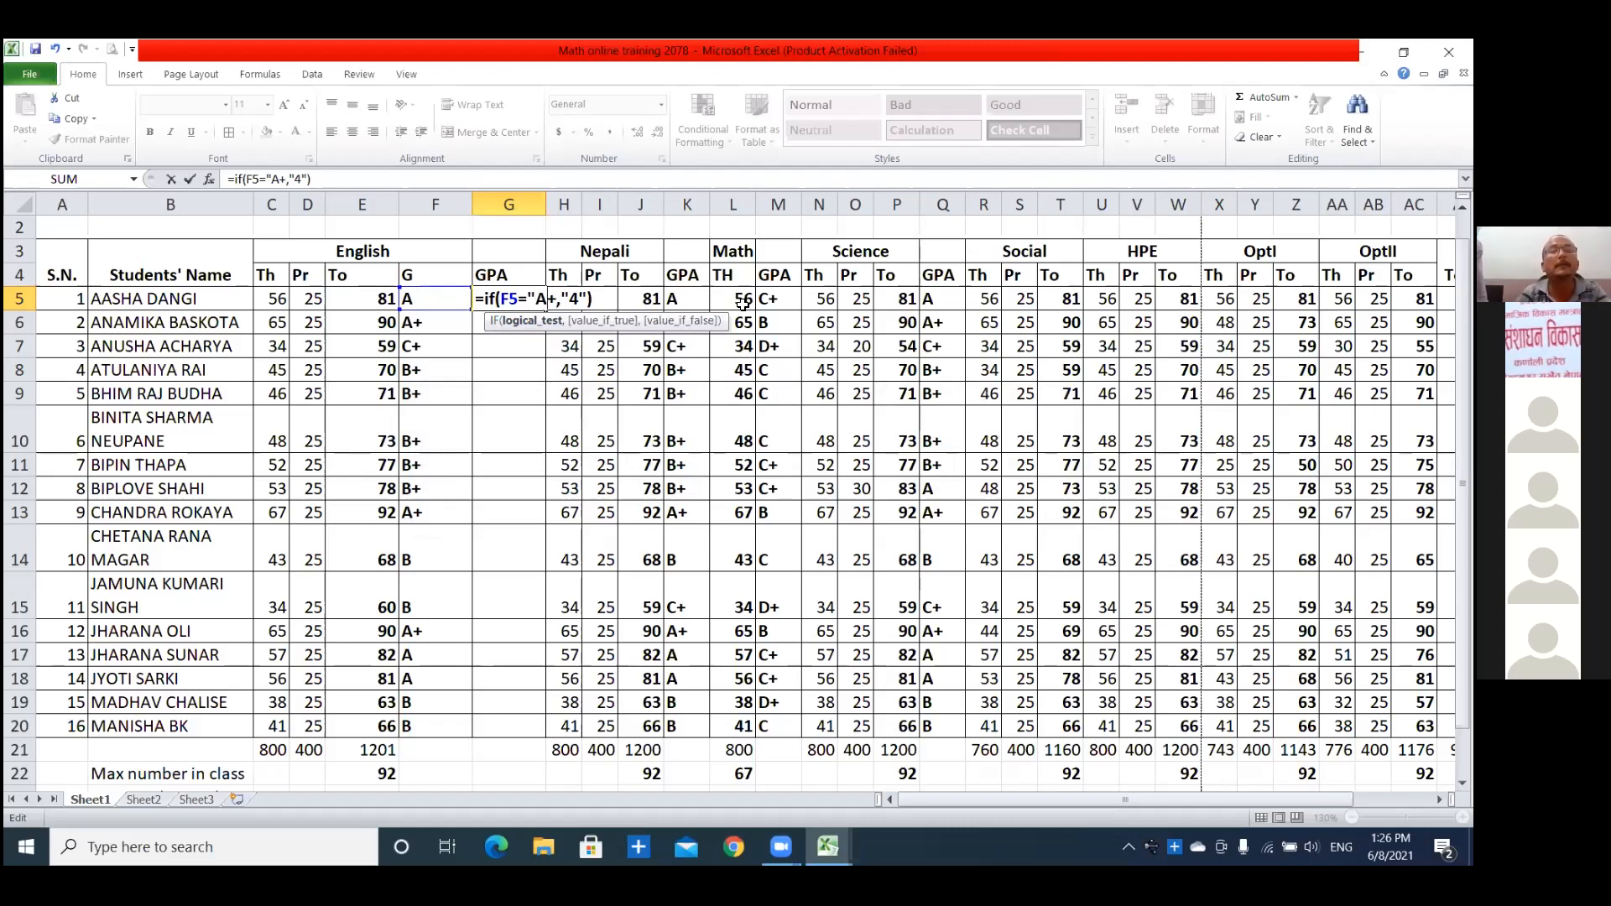
text(")
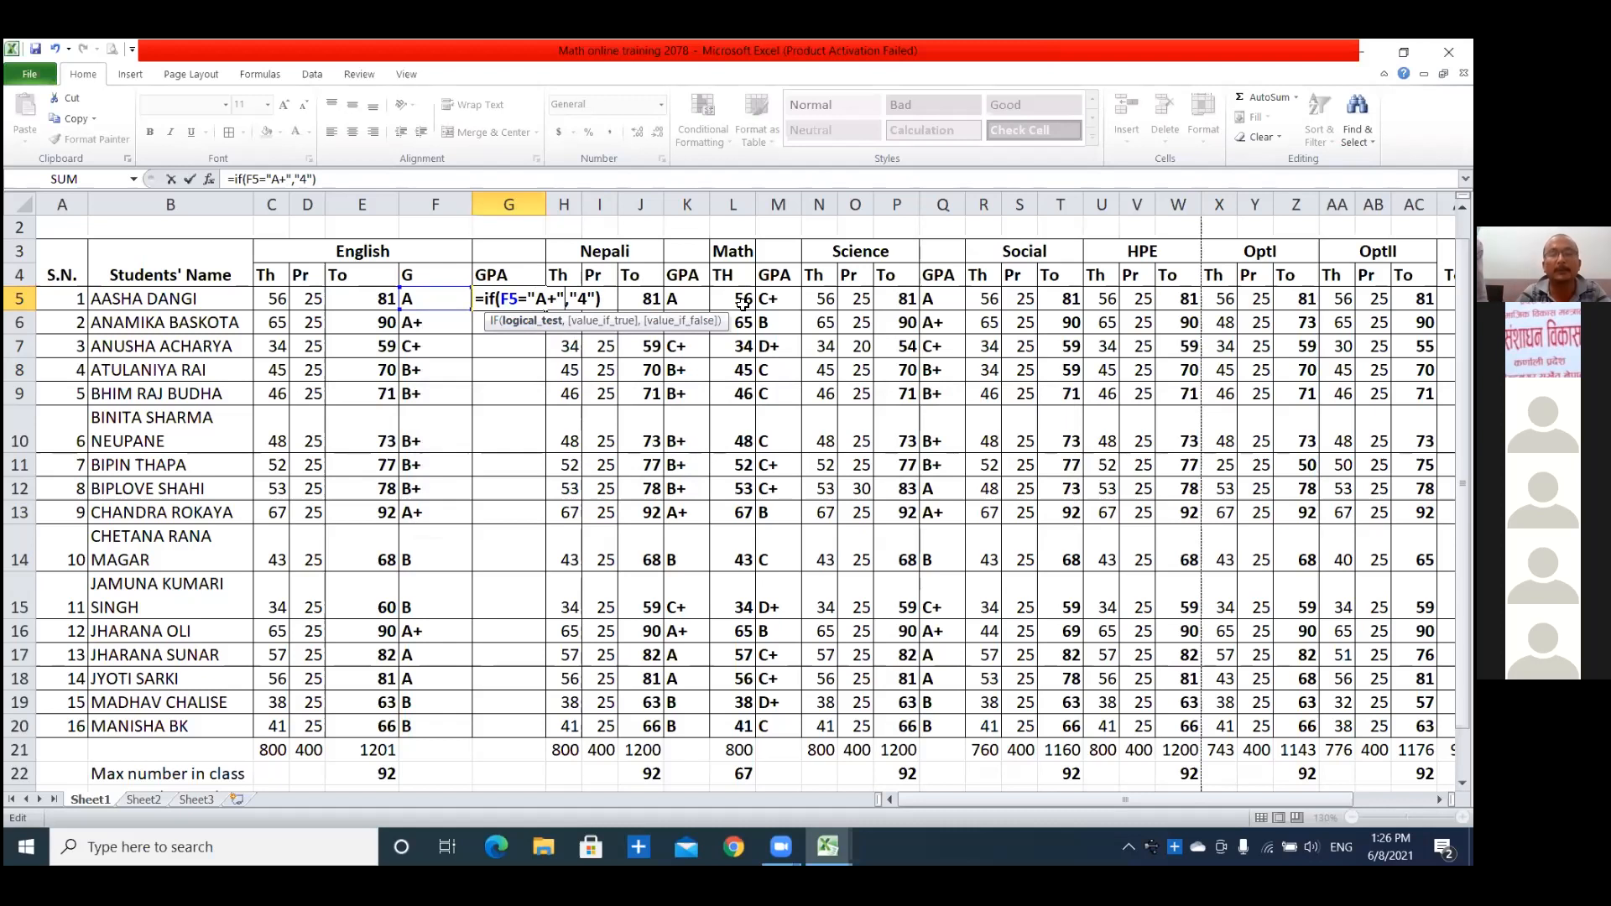
key(Return)
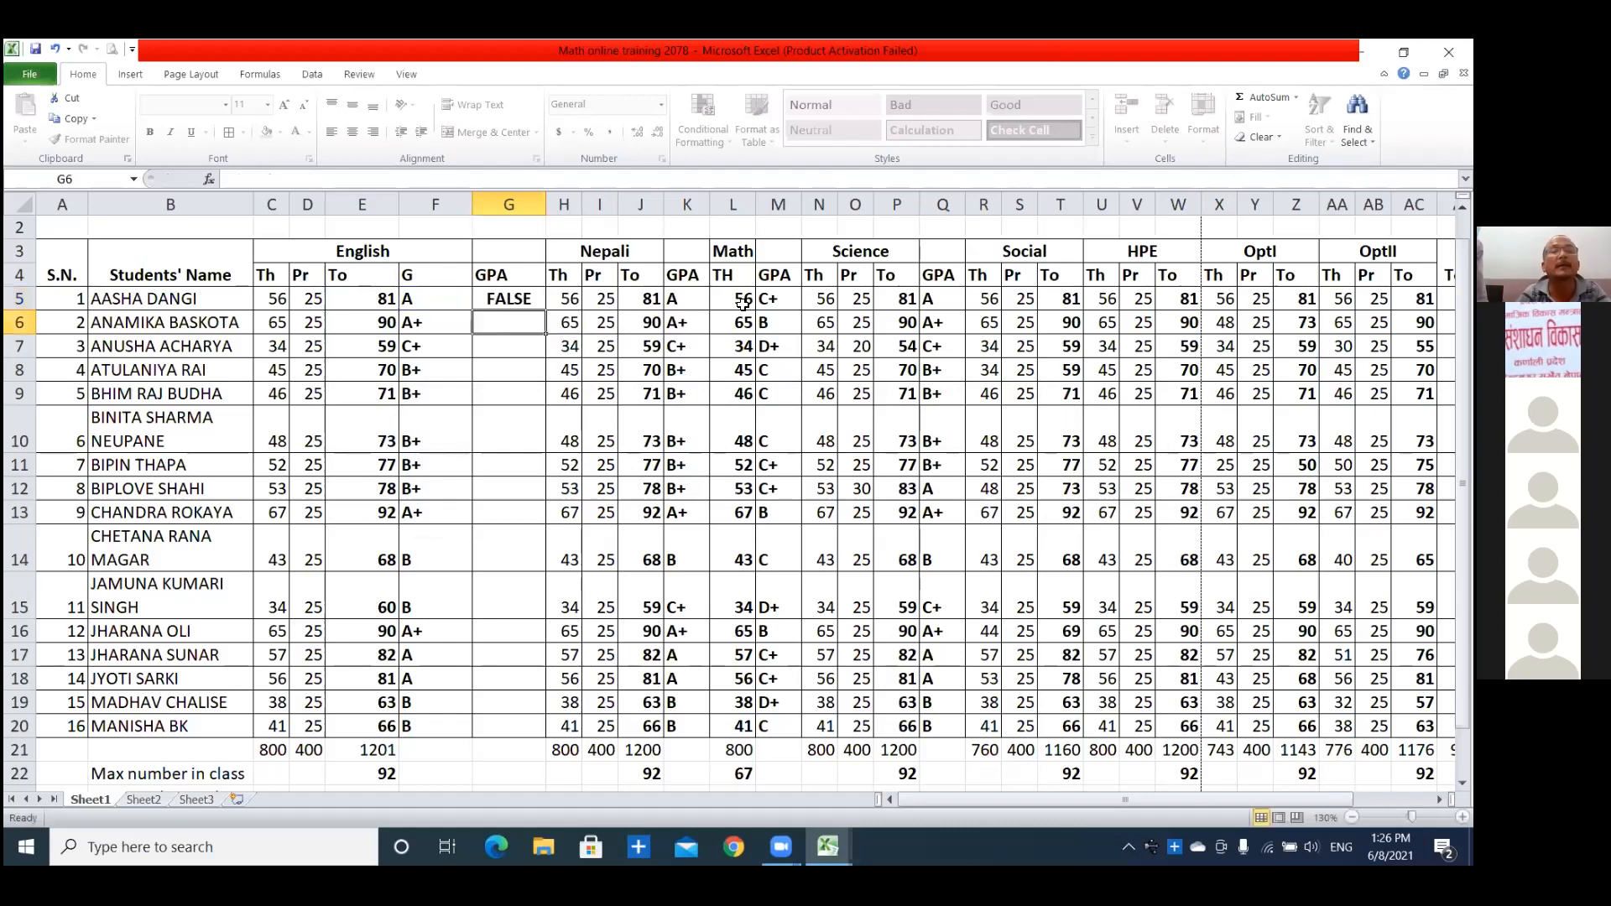
Clear the IF formula from the first English GPA cell, G5.
click(508, 300)
double_click(508, 300)
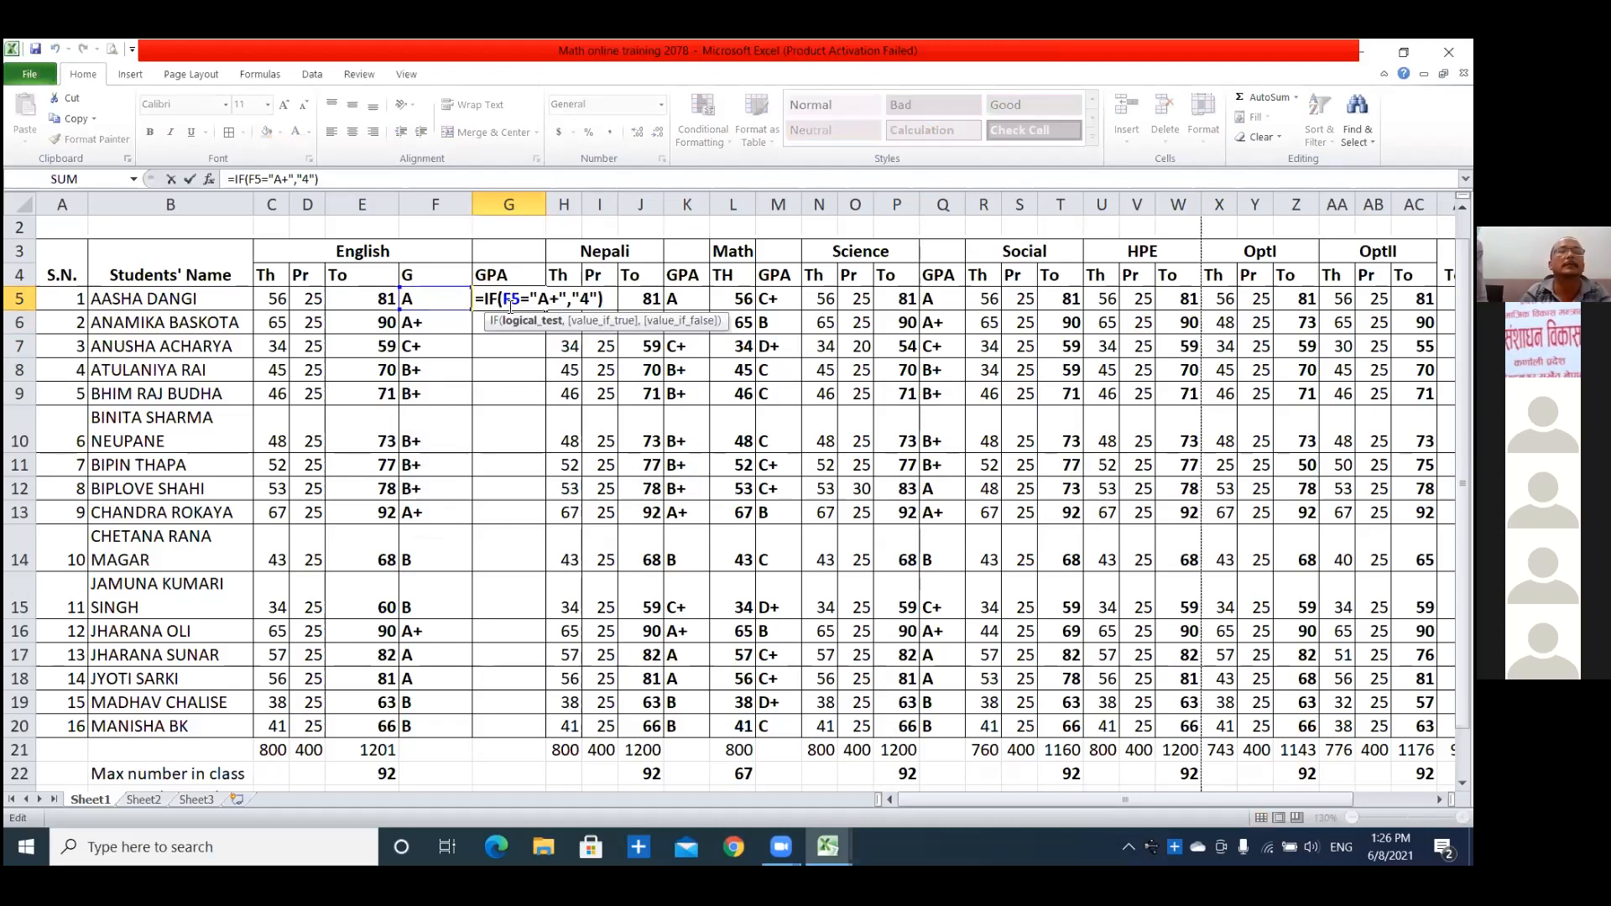
click(515, 410)
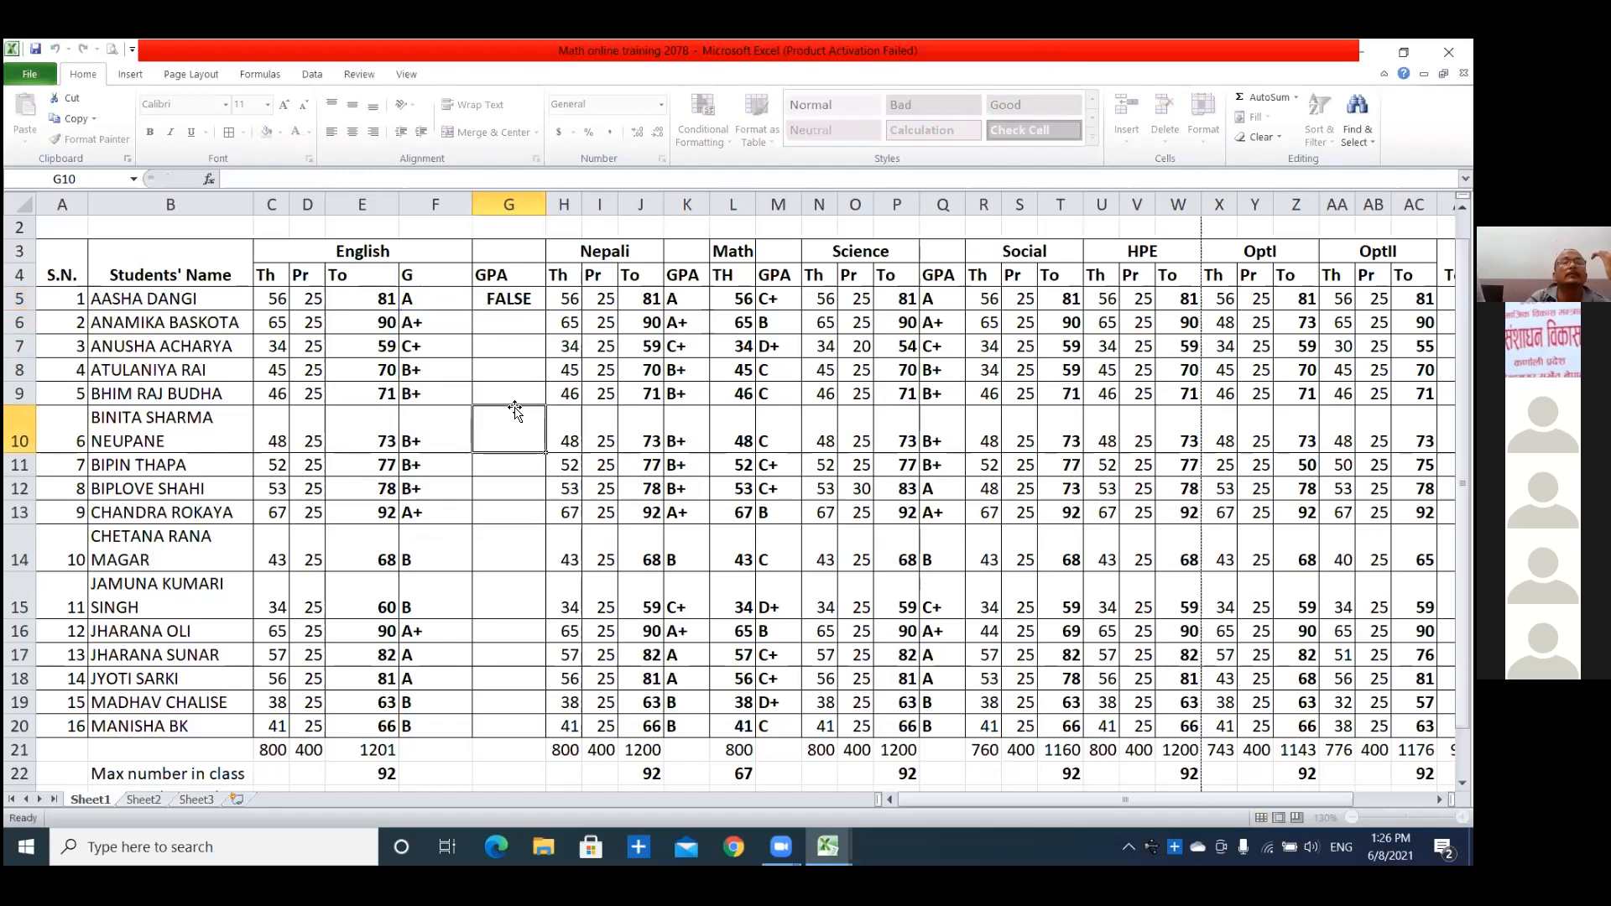
click(516, 298)
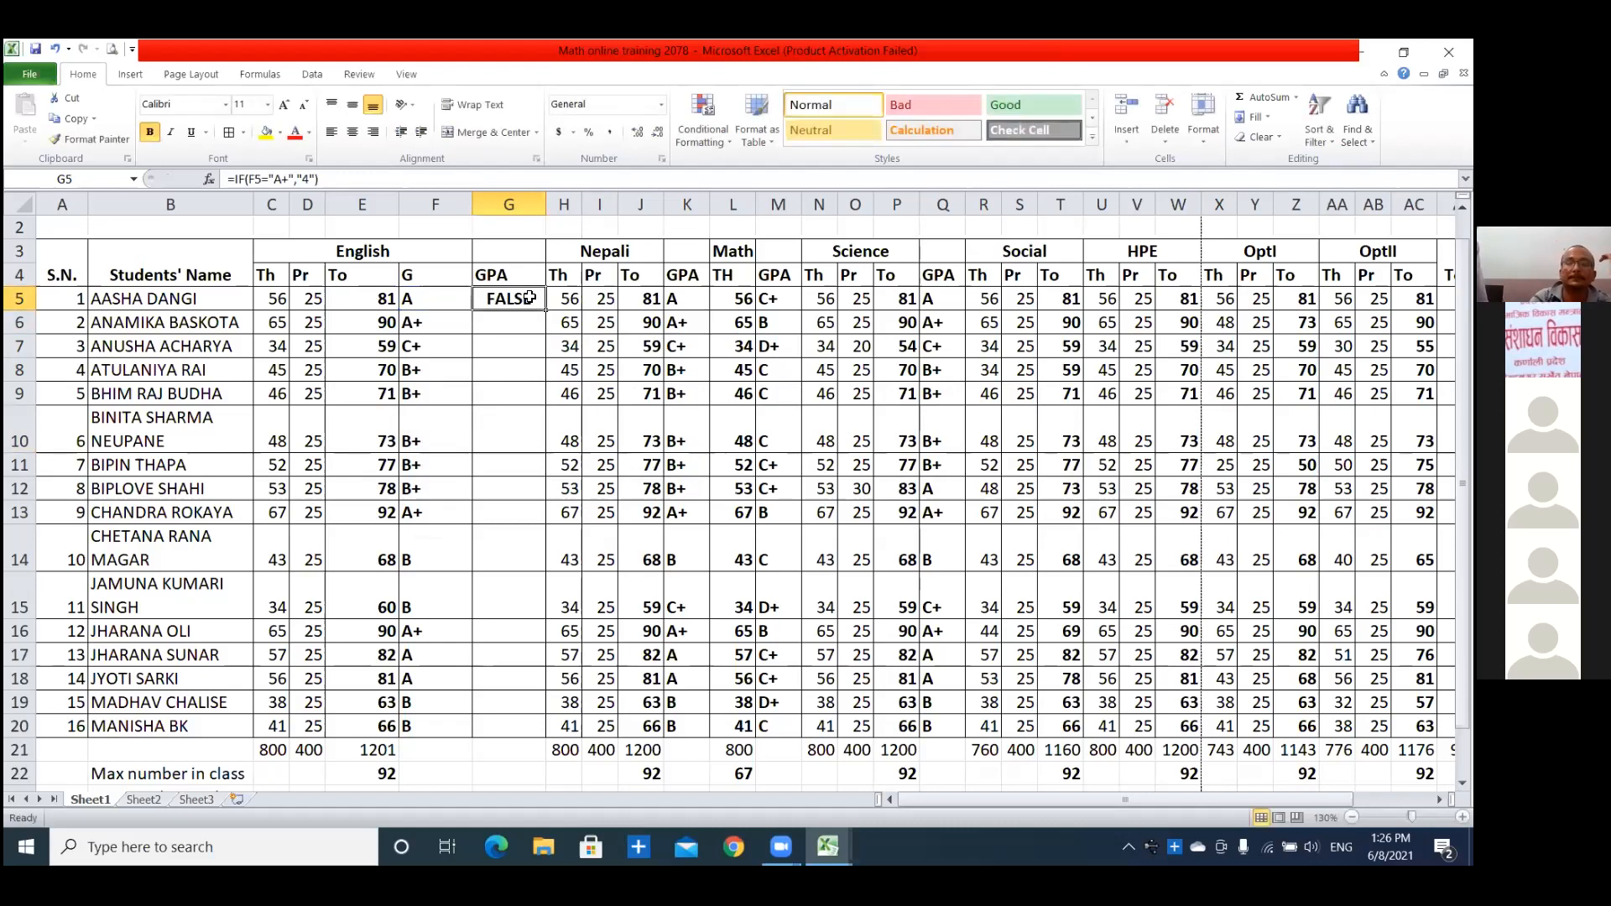
key(Delete)
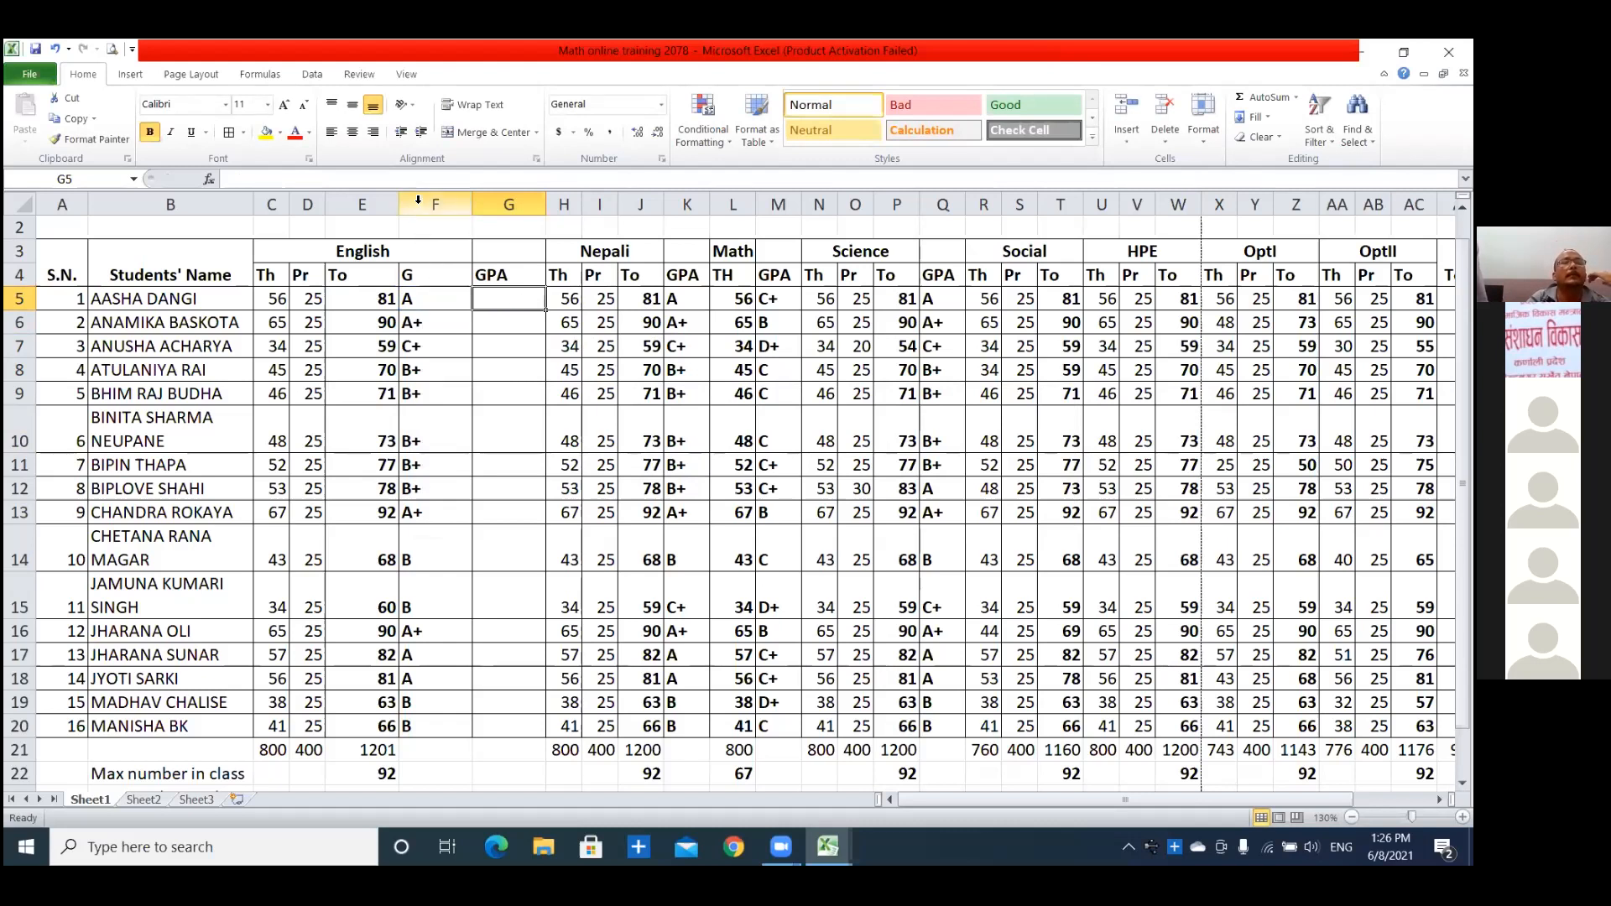
Try inserting a column before the English grade column F, and undo the insertion.
right_click(415, 207)
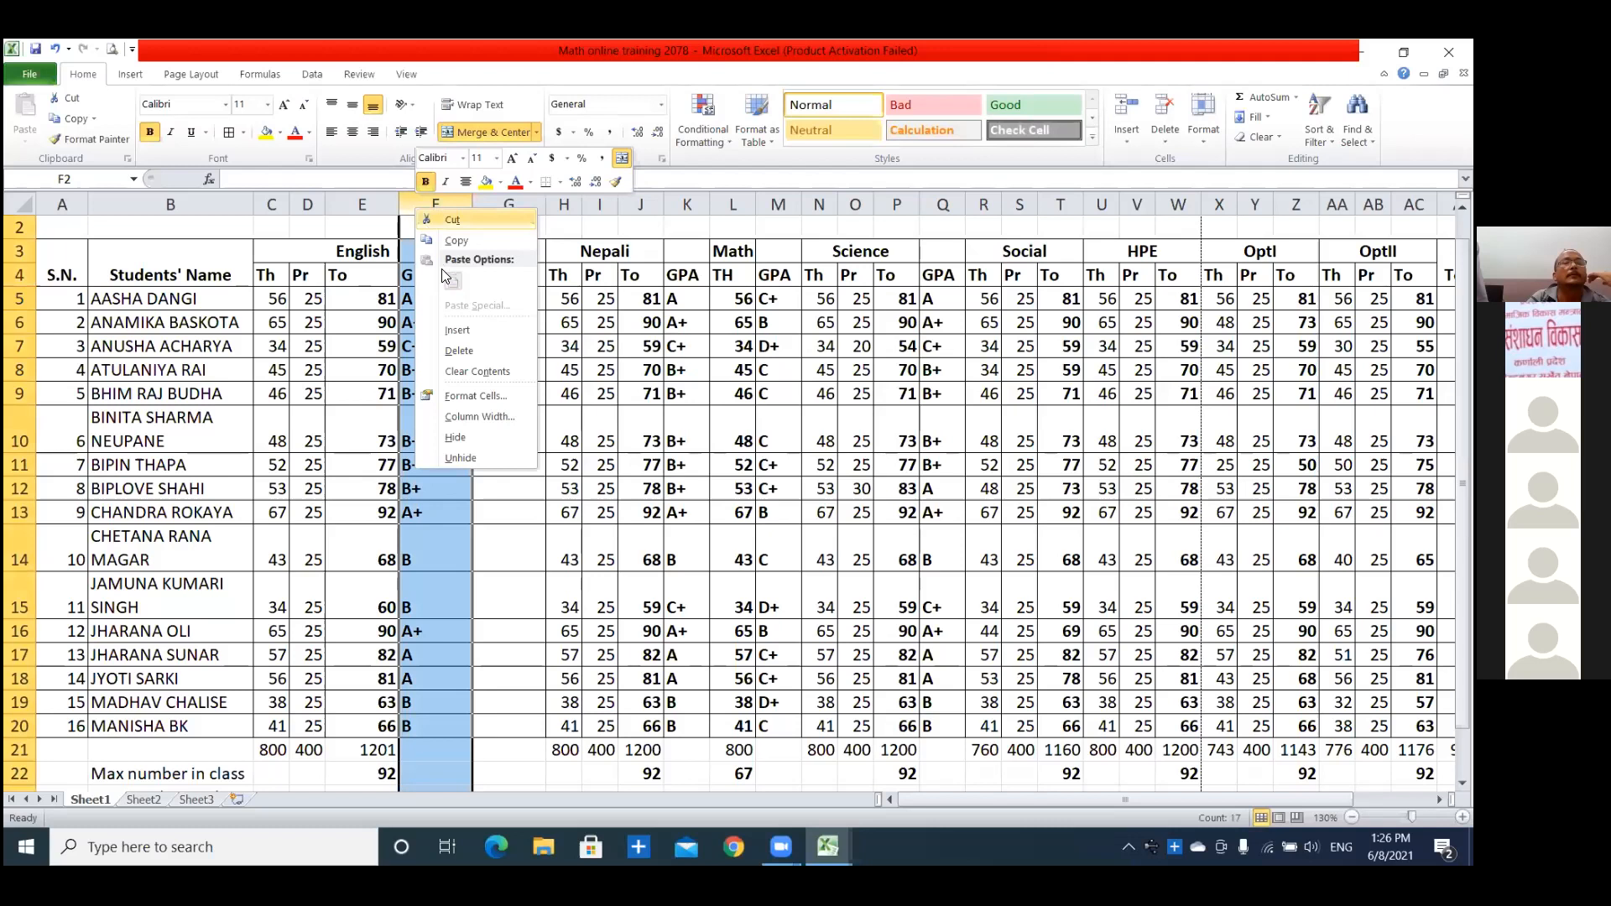
click(457, 330)
click(441, 303)
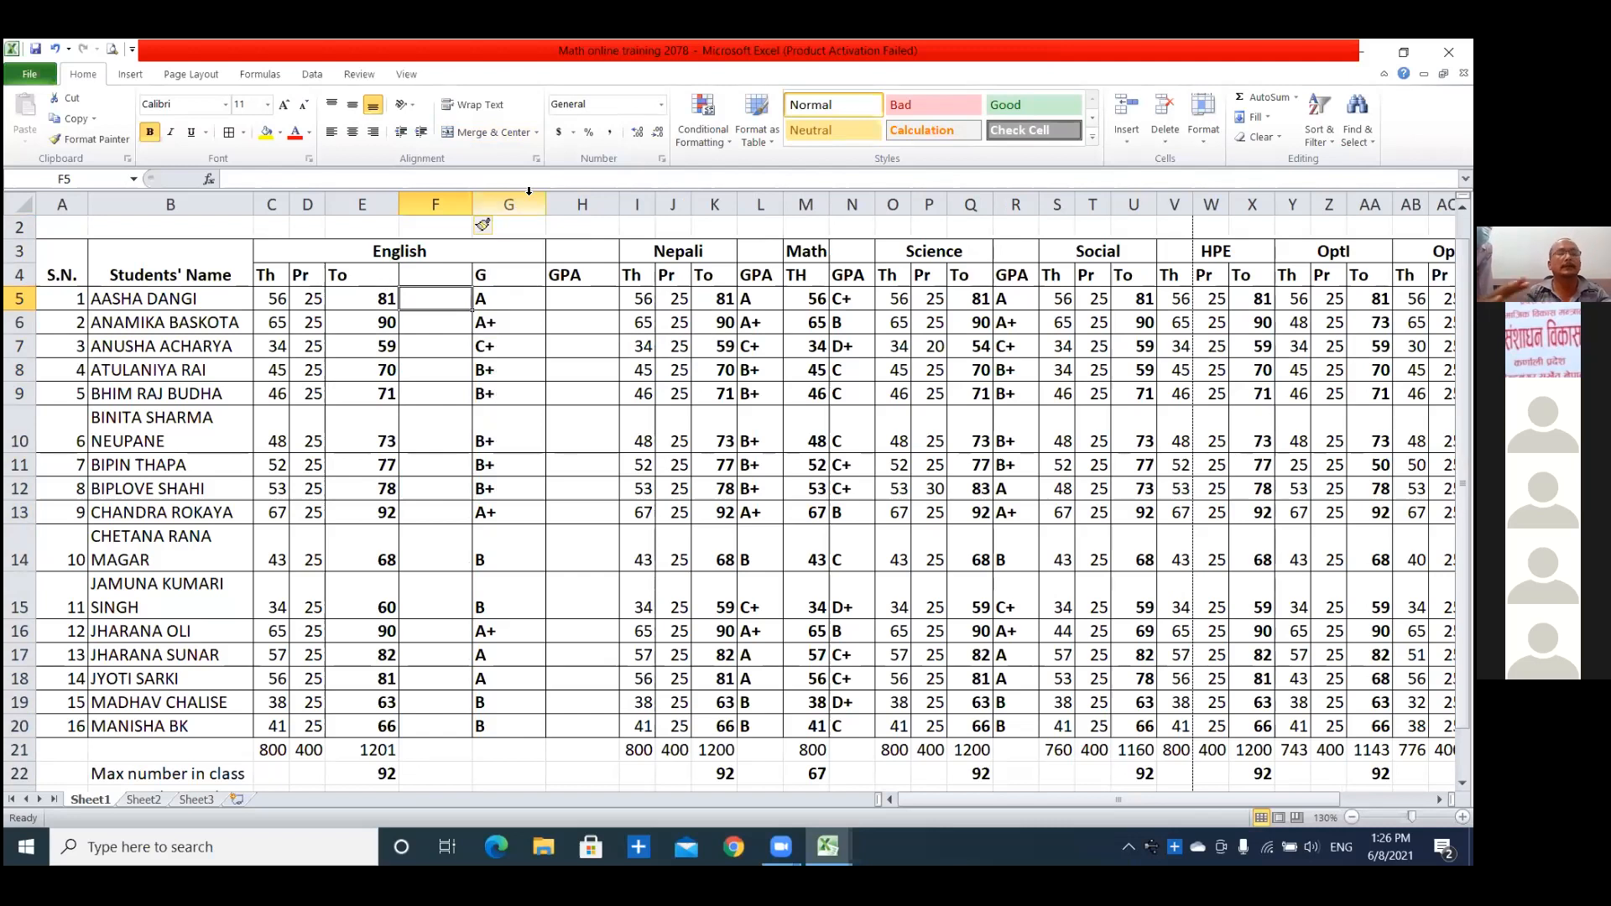
key(ctrl+z)
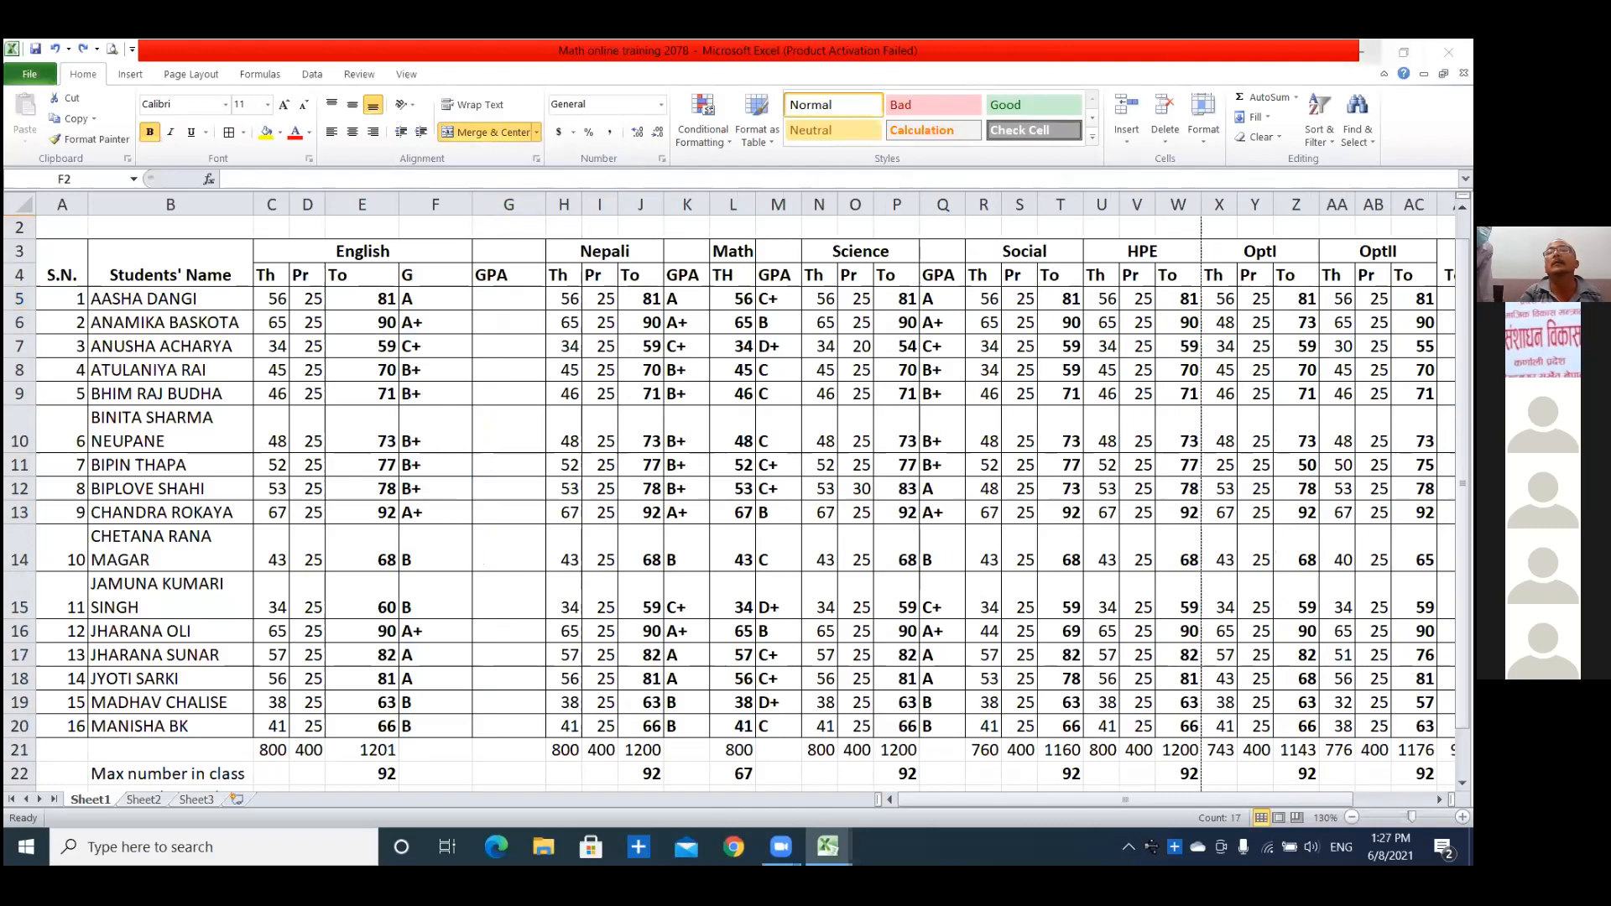
Minimize the marks workbook and open This PC from the desktop.
click(1362, 52)
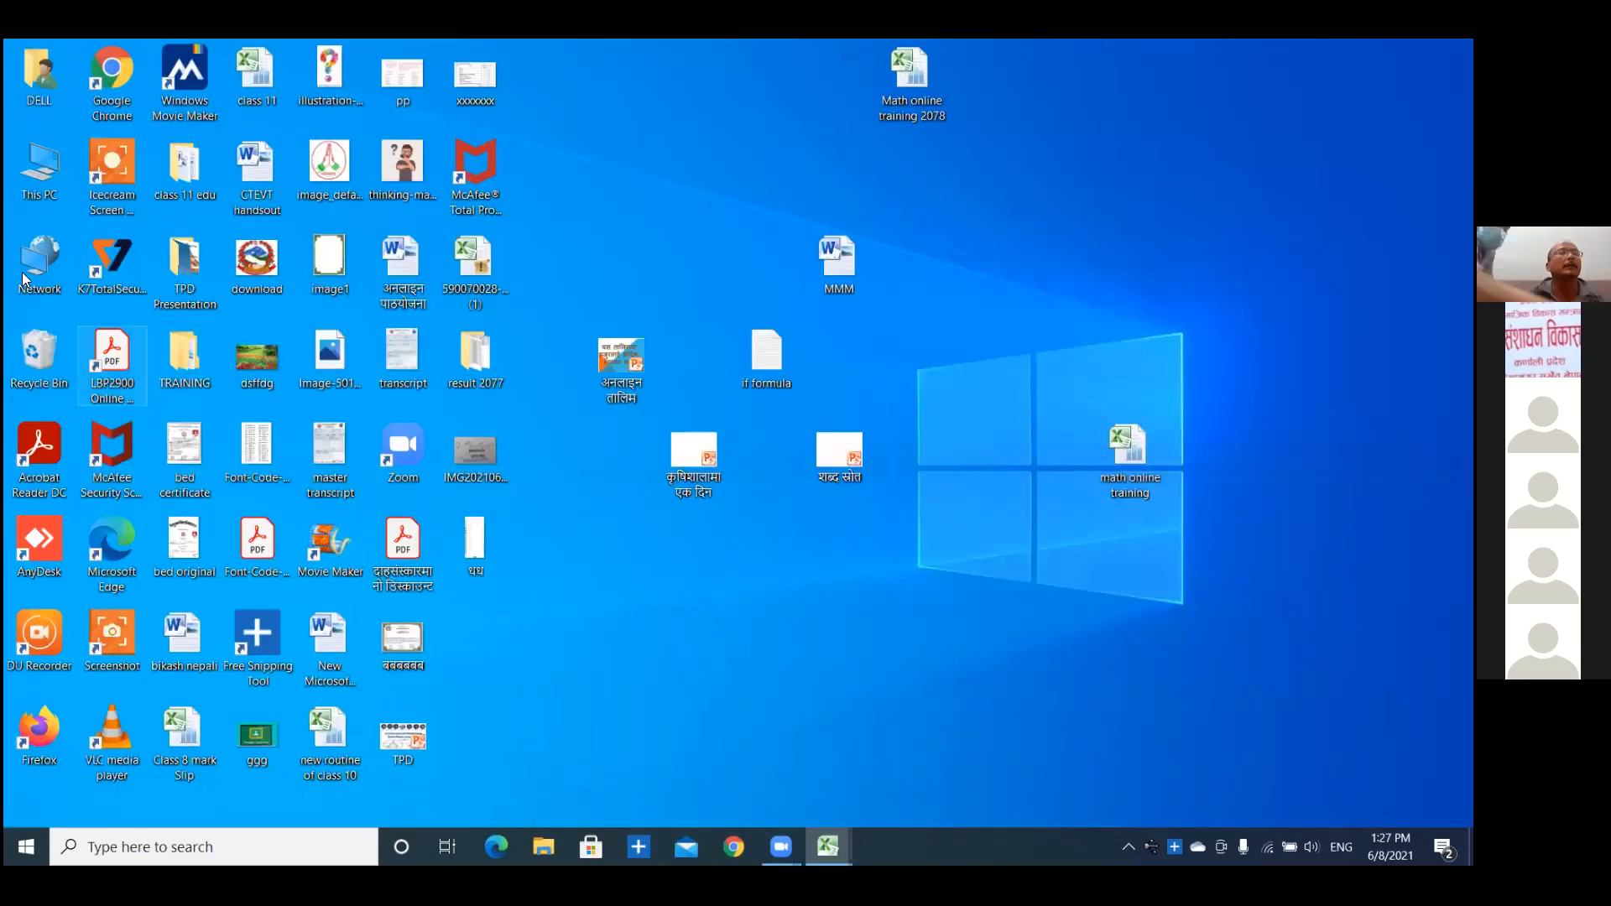
double_click(35, 173)
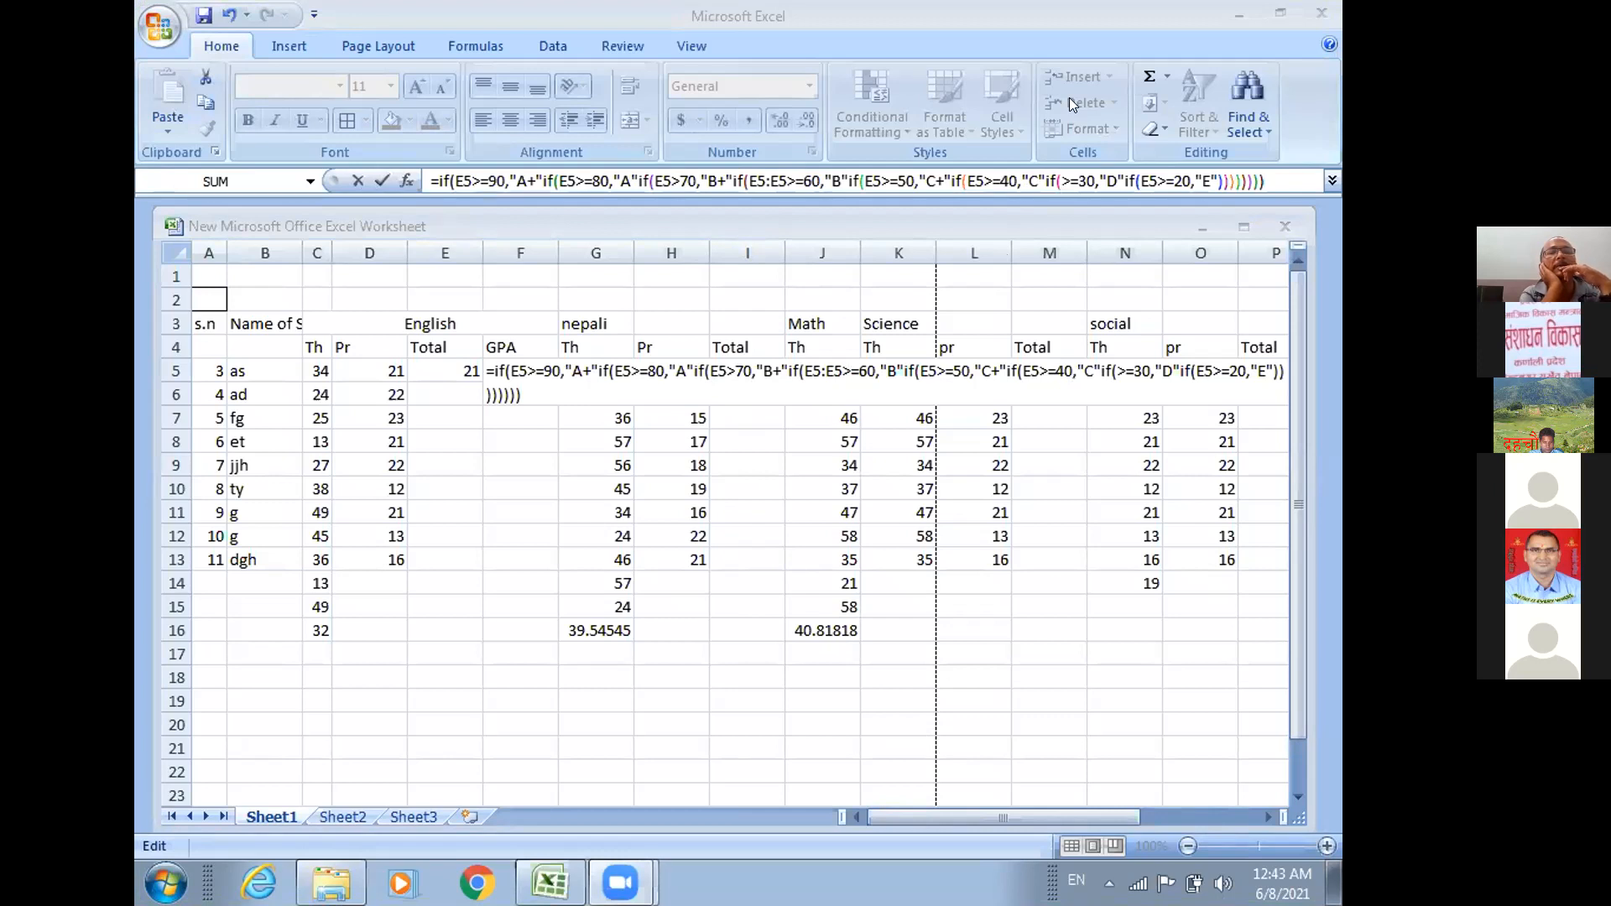
Insert the missing commas after "A+", "A" and "B+" in the nested IF formula in F5.
double_click(588, 357)
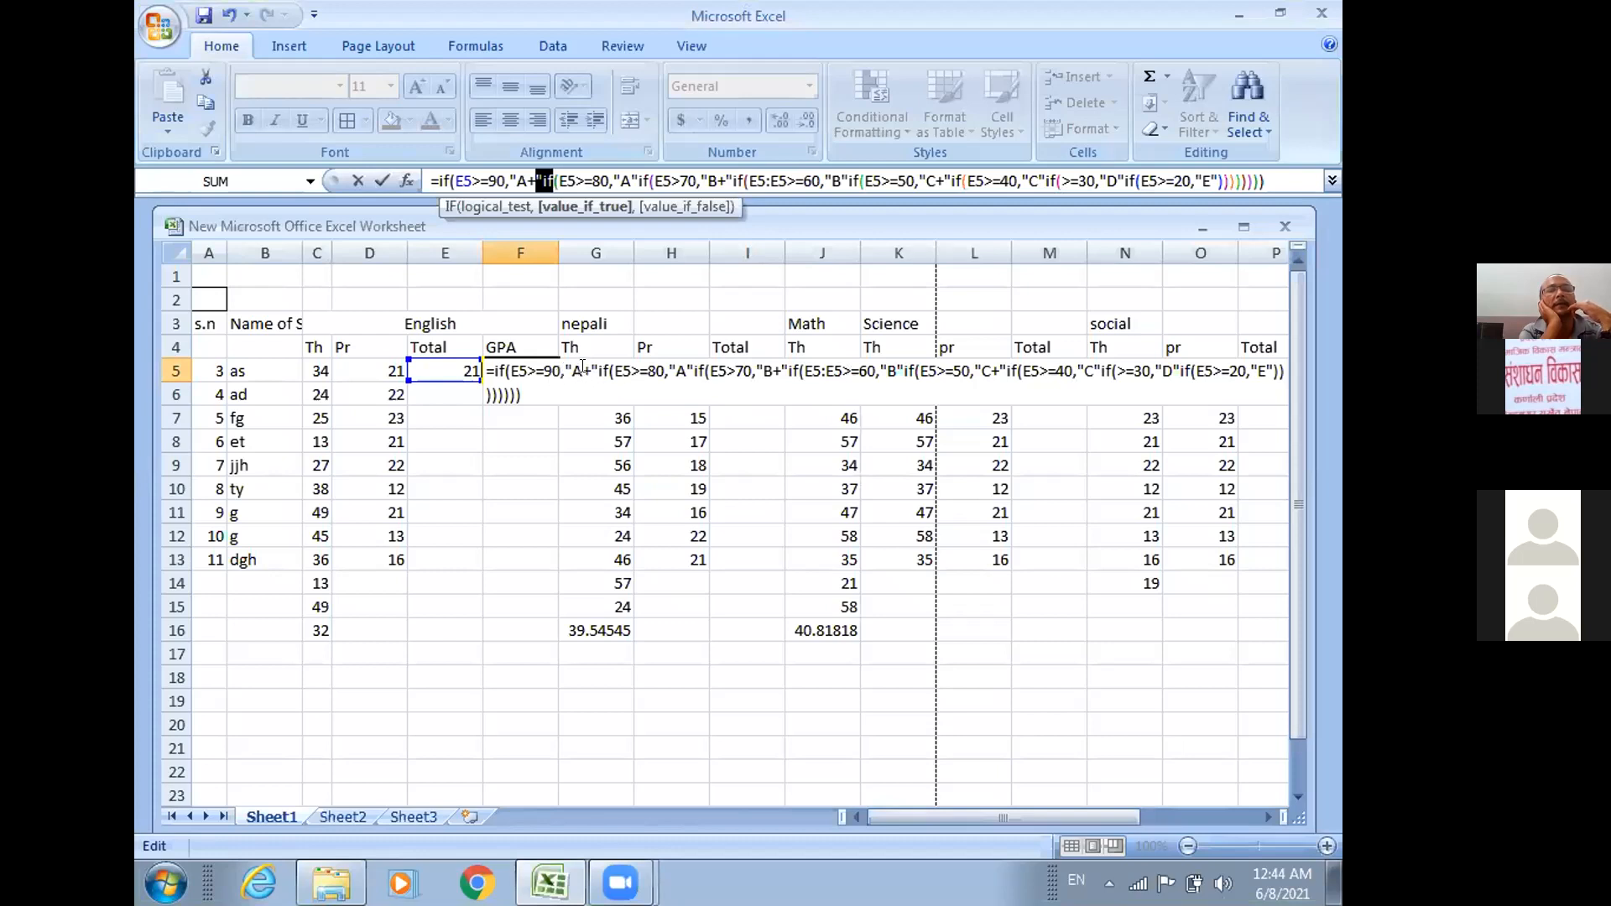
click(601, 367)
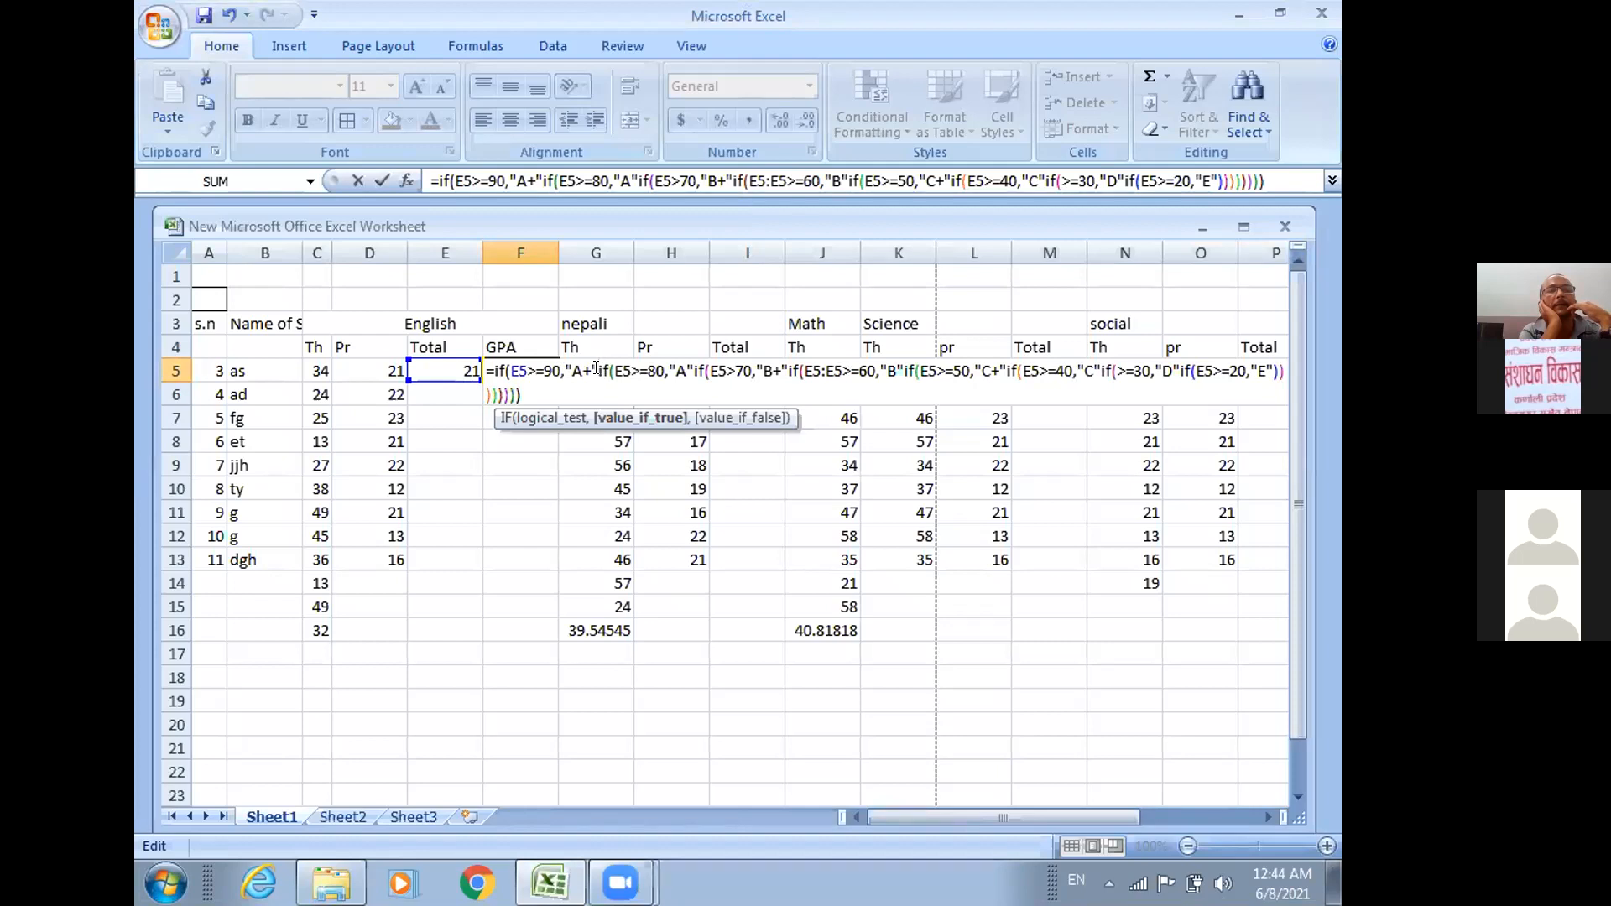
click(532, 184)
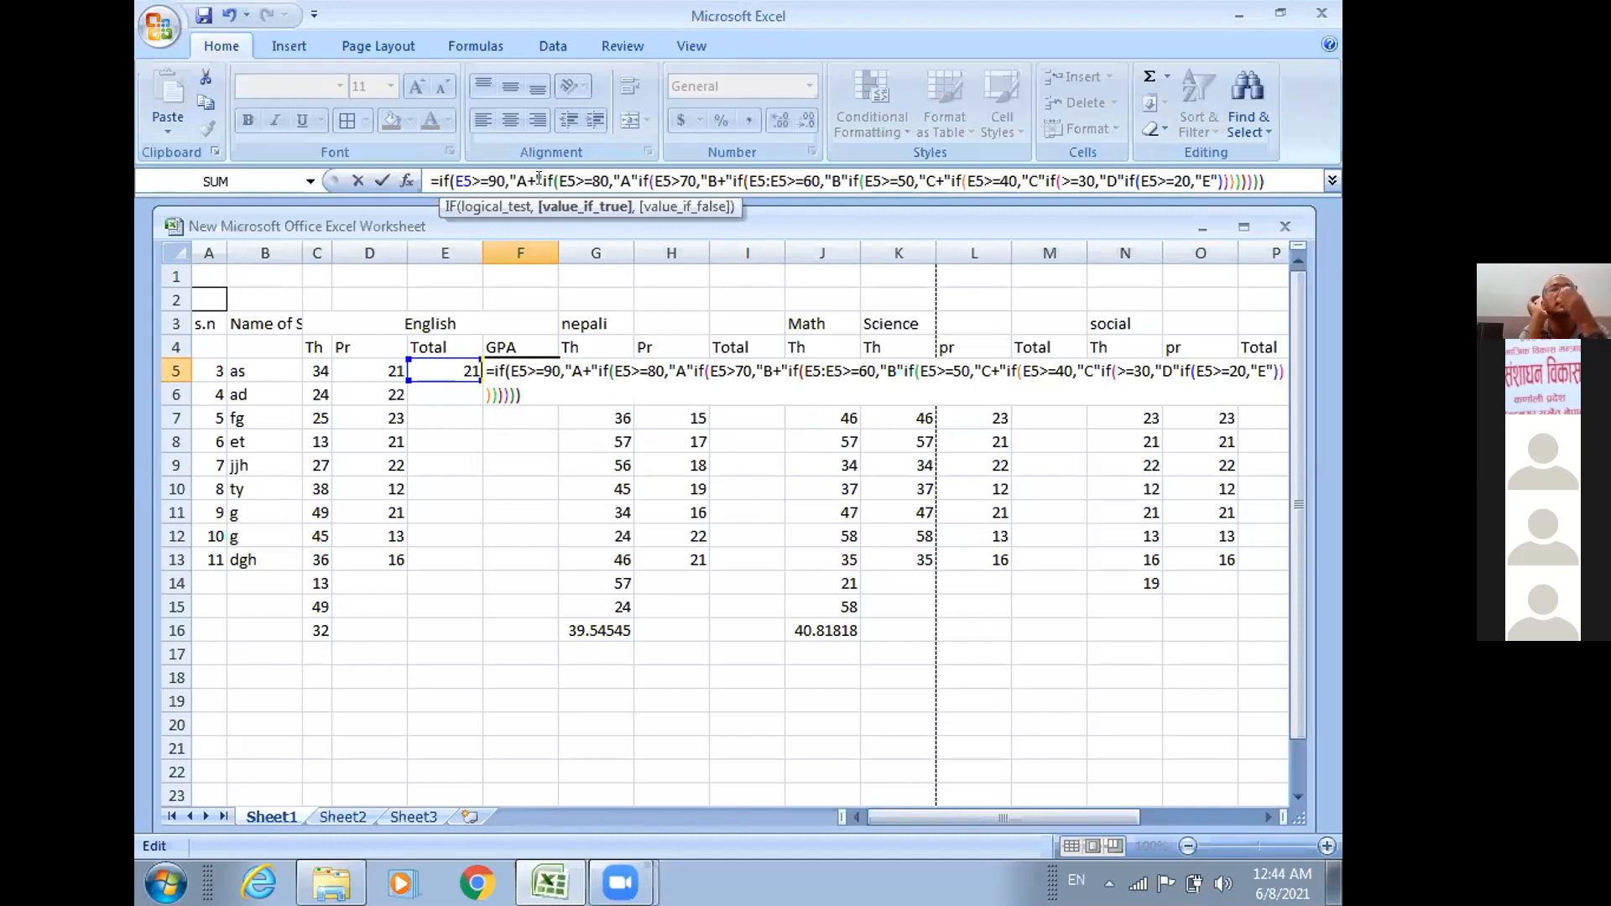
text(",)
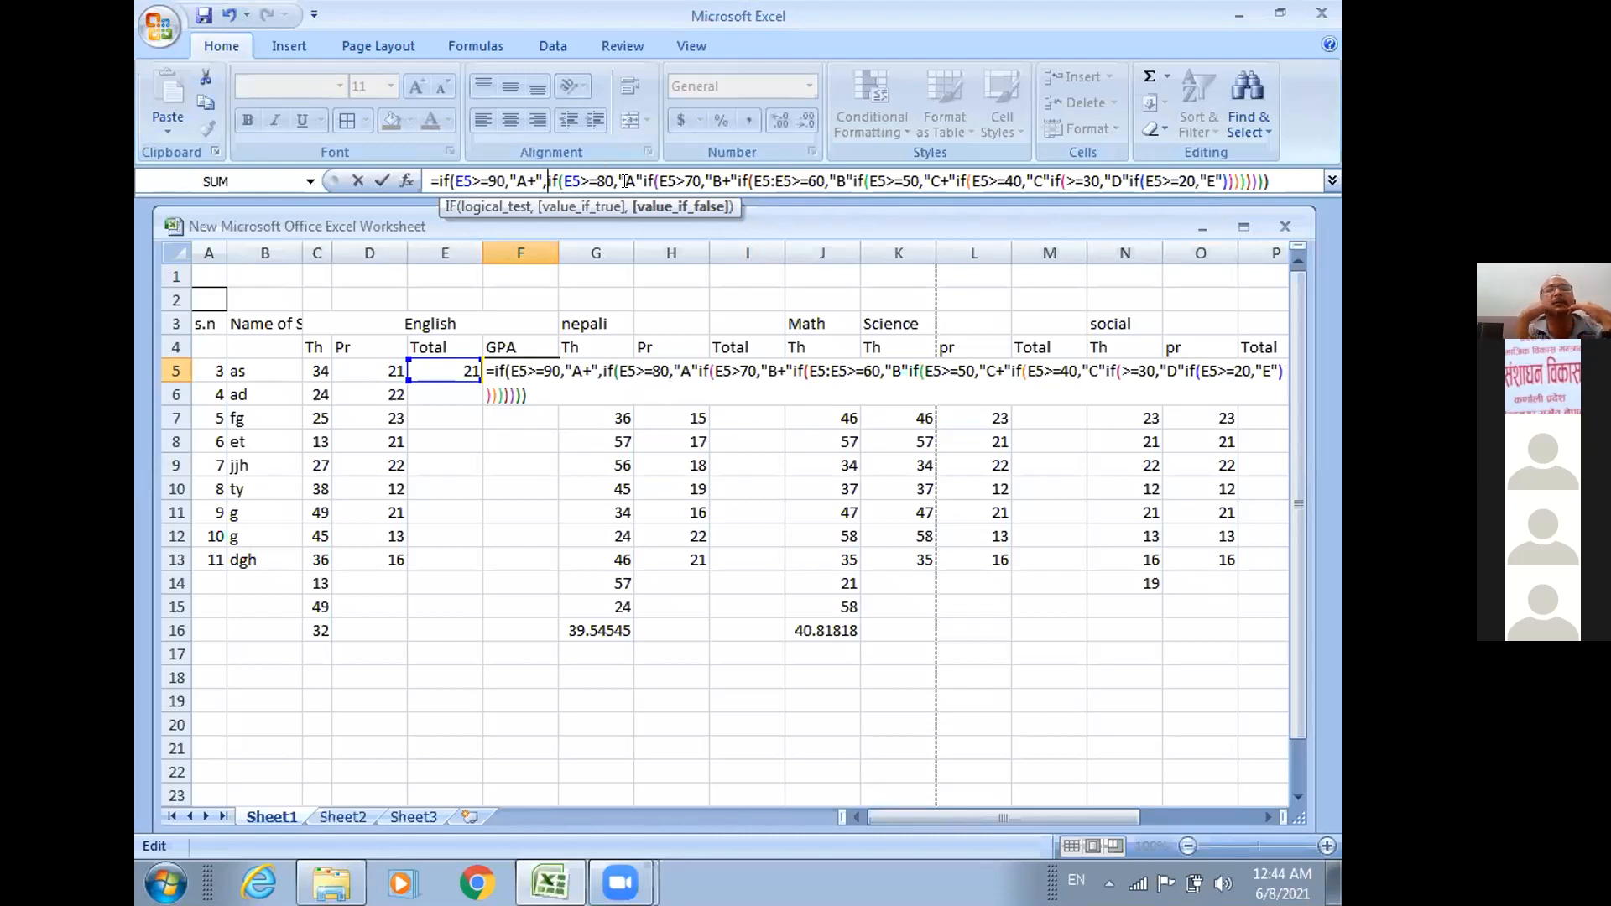
click(638, 179)
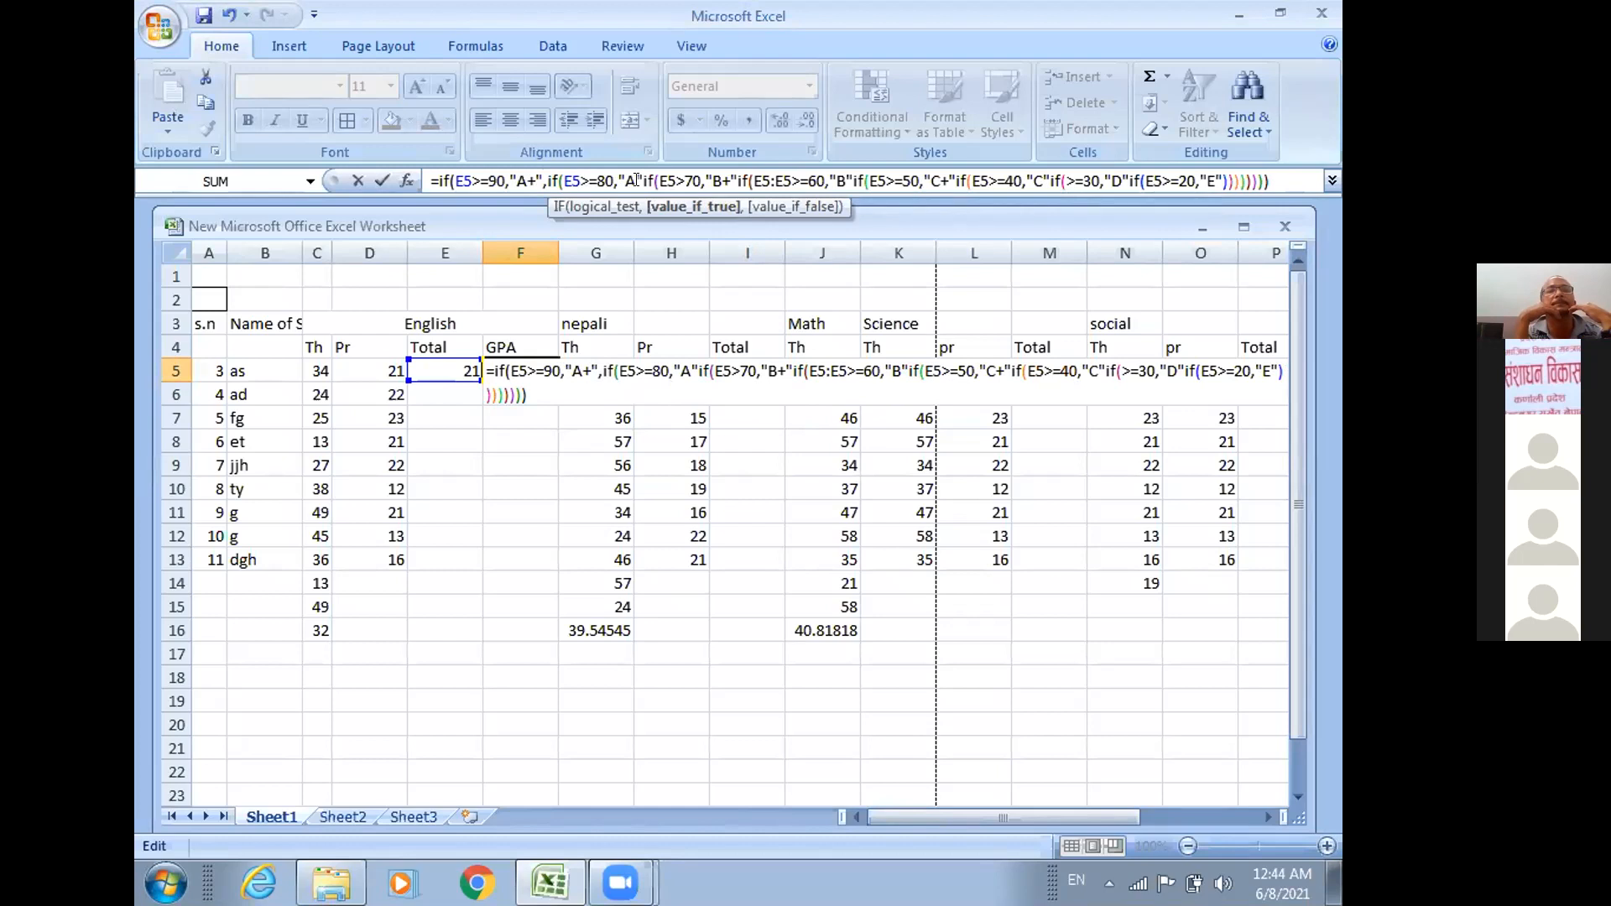
text(,)
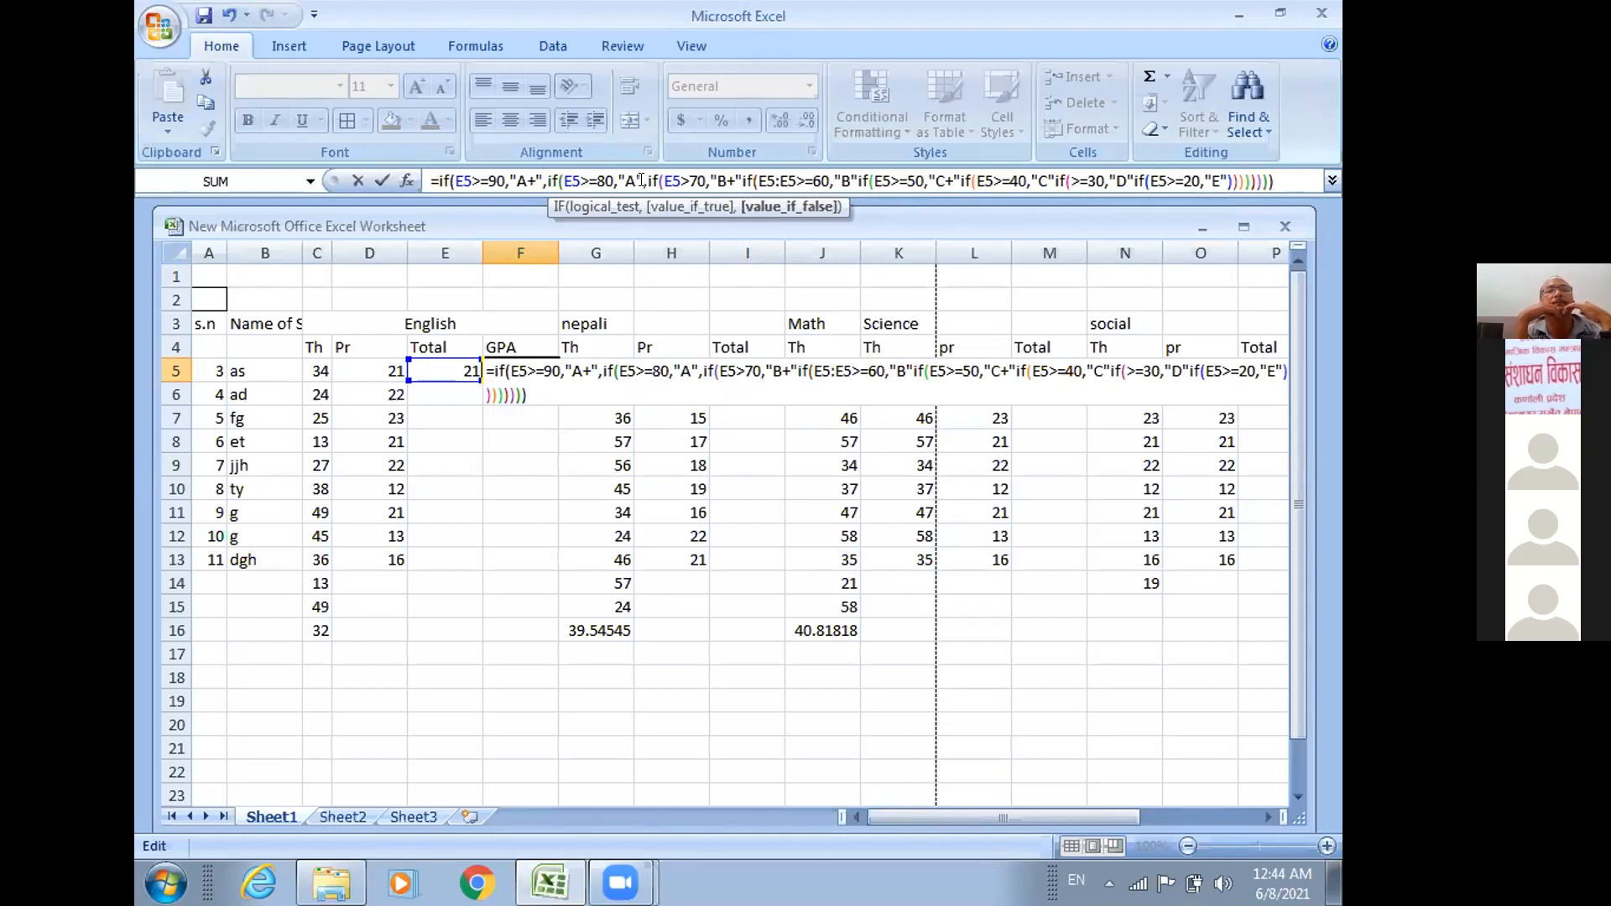
click(734, 172)
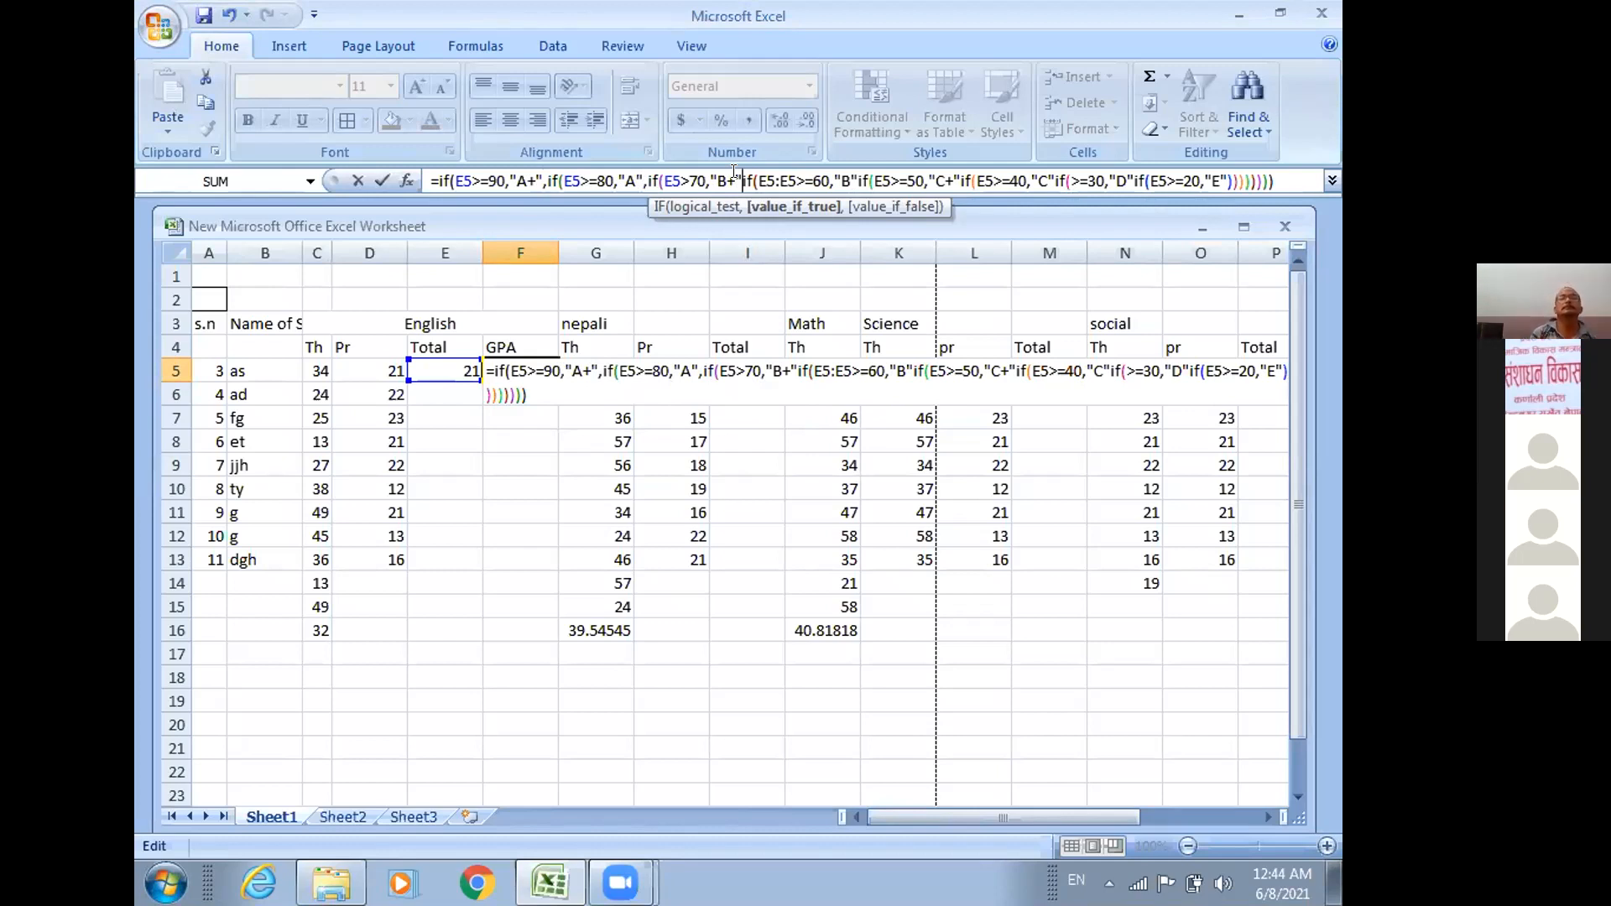
text(,)
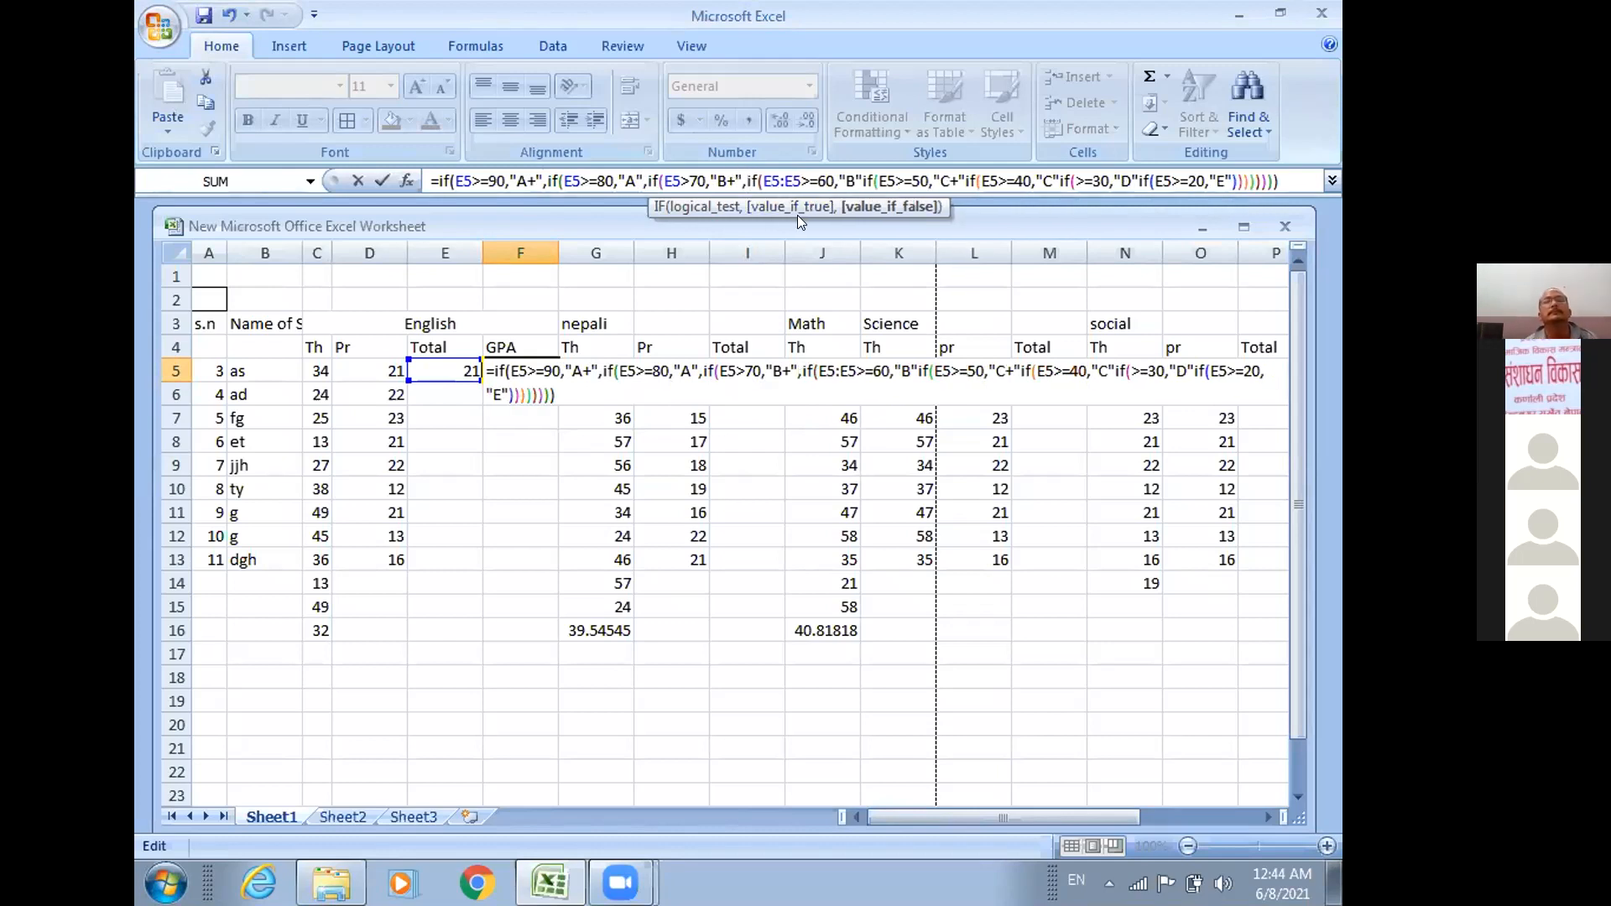
Add the missing commas after the "B", "C+" and "C" grades in the F5 formula.
click(859, 178)
text(,)
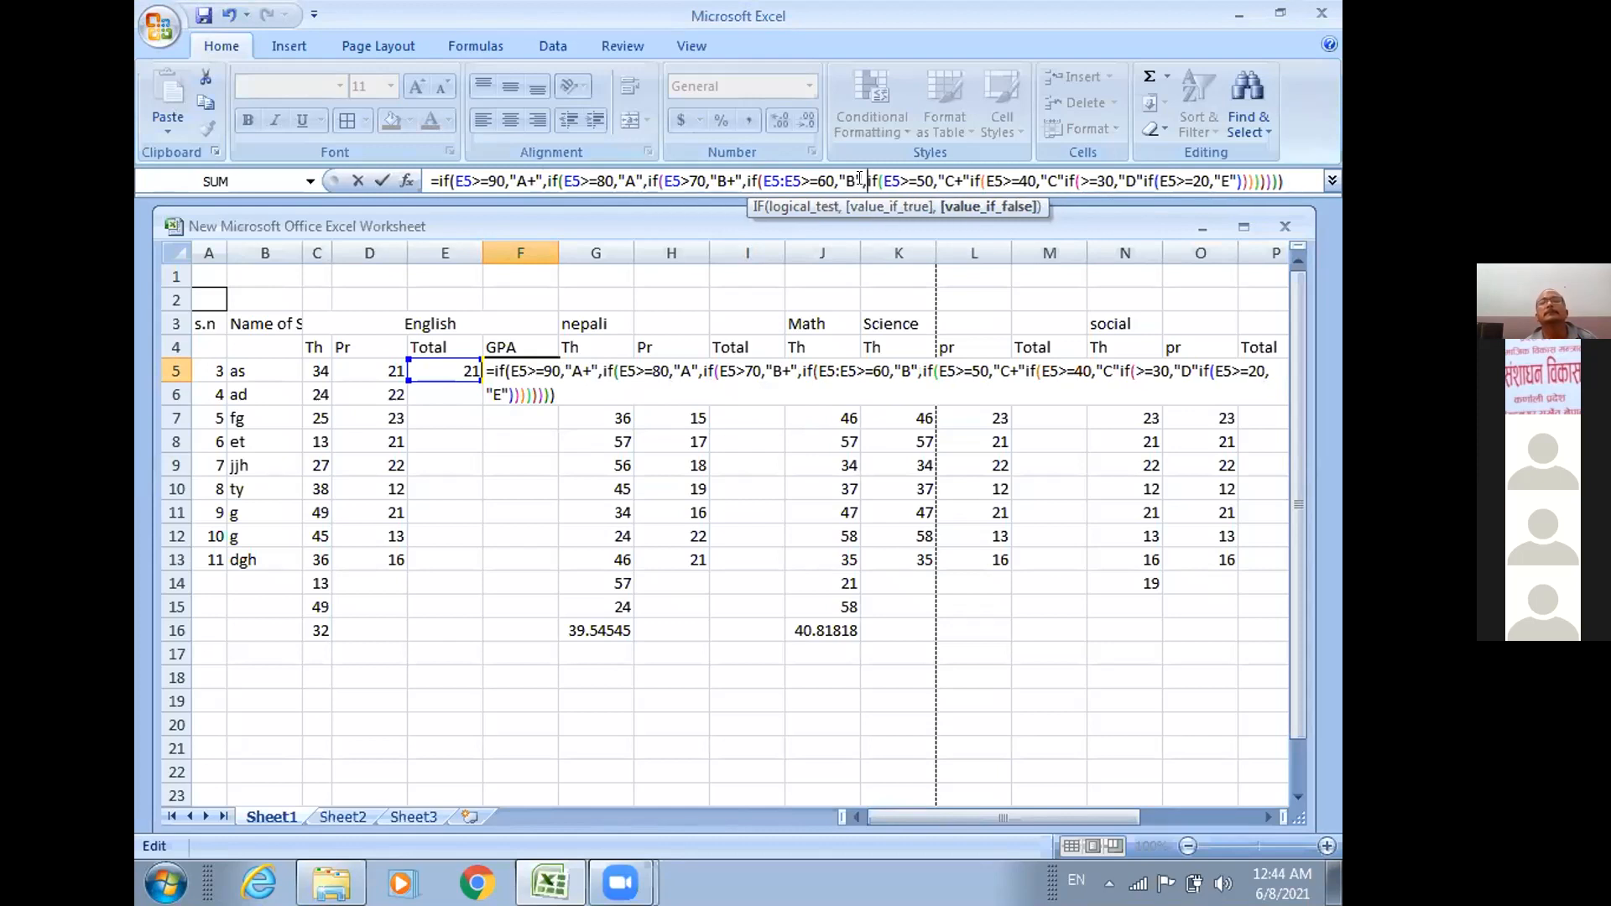
click(962, 173)
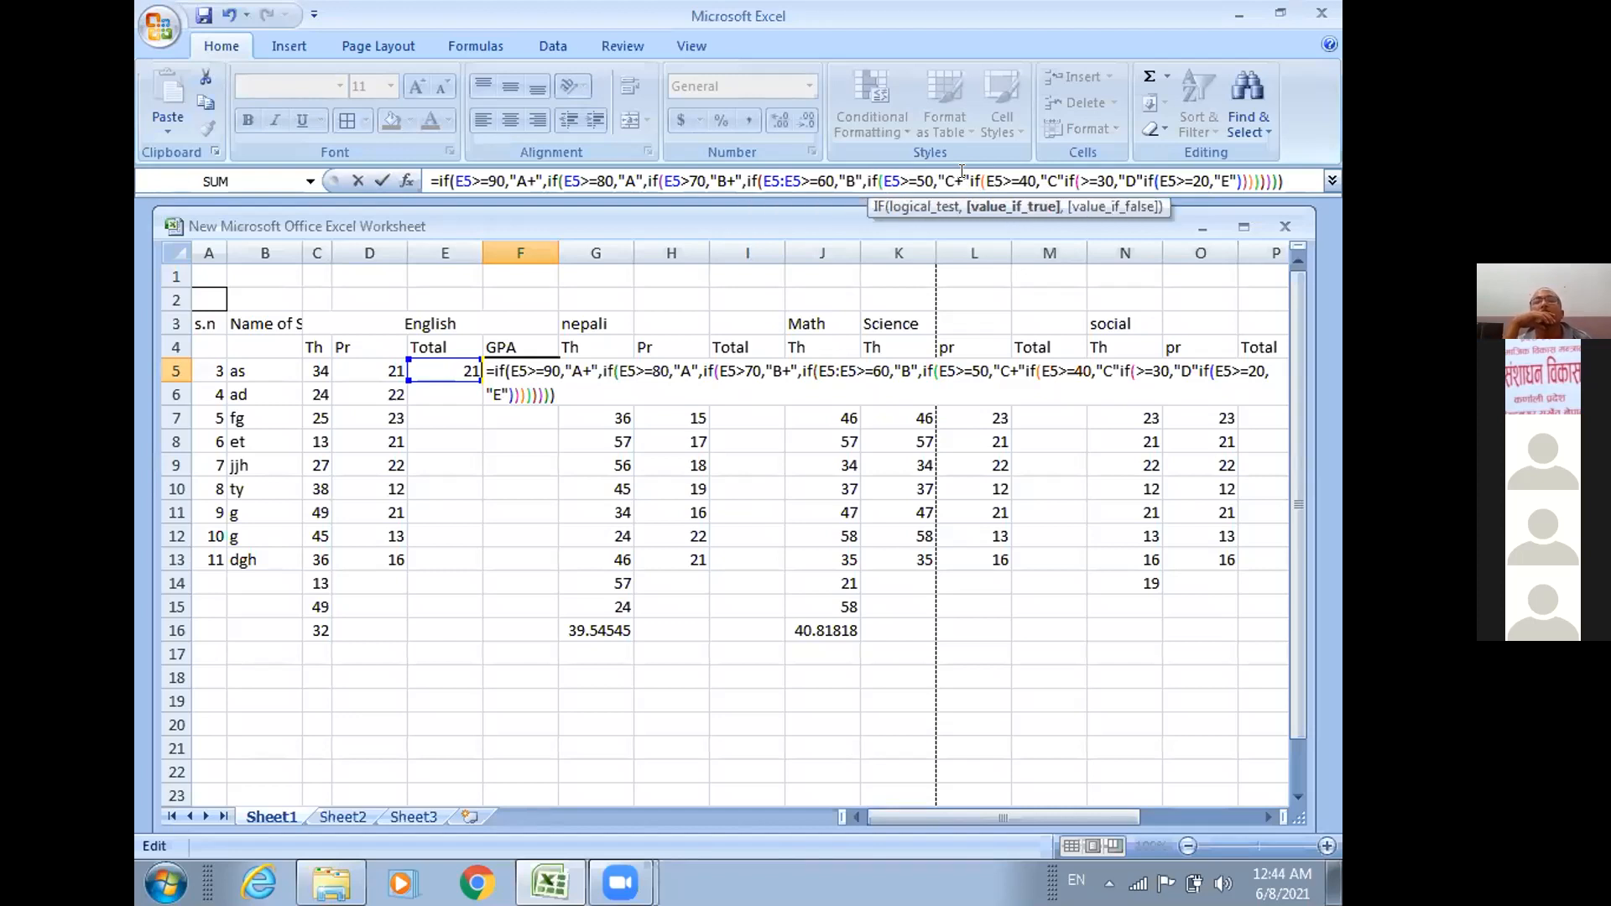
text(,)
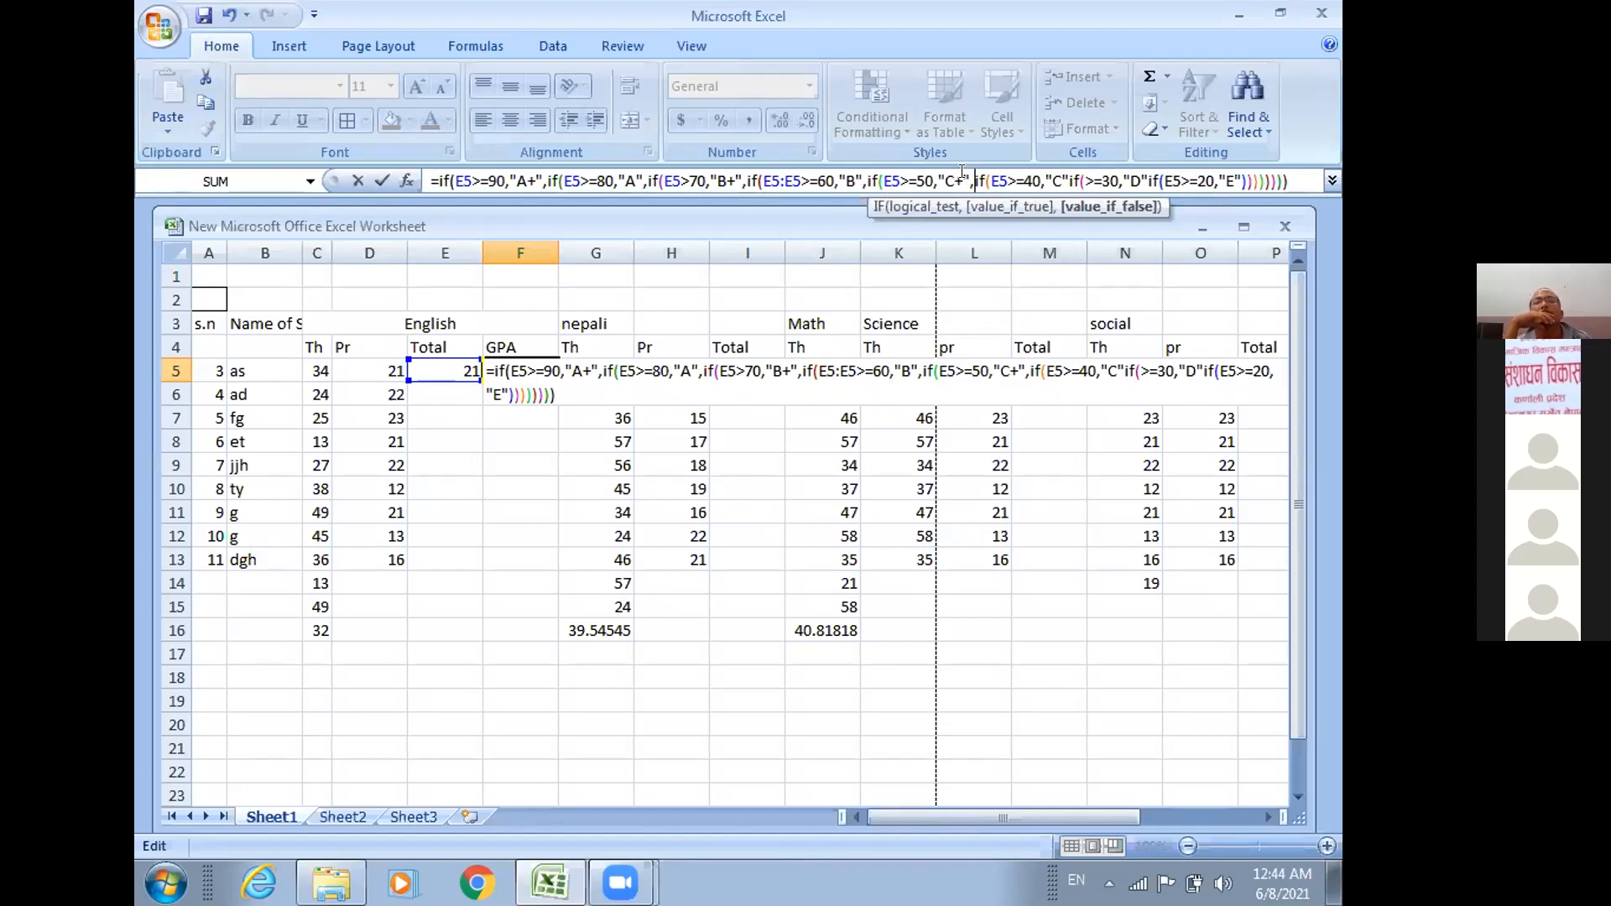
click(1068, 173)
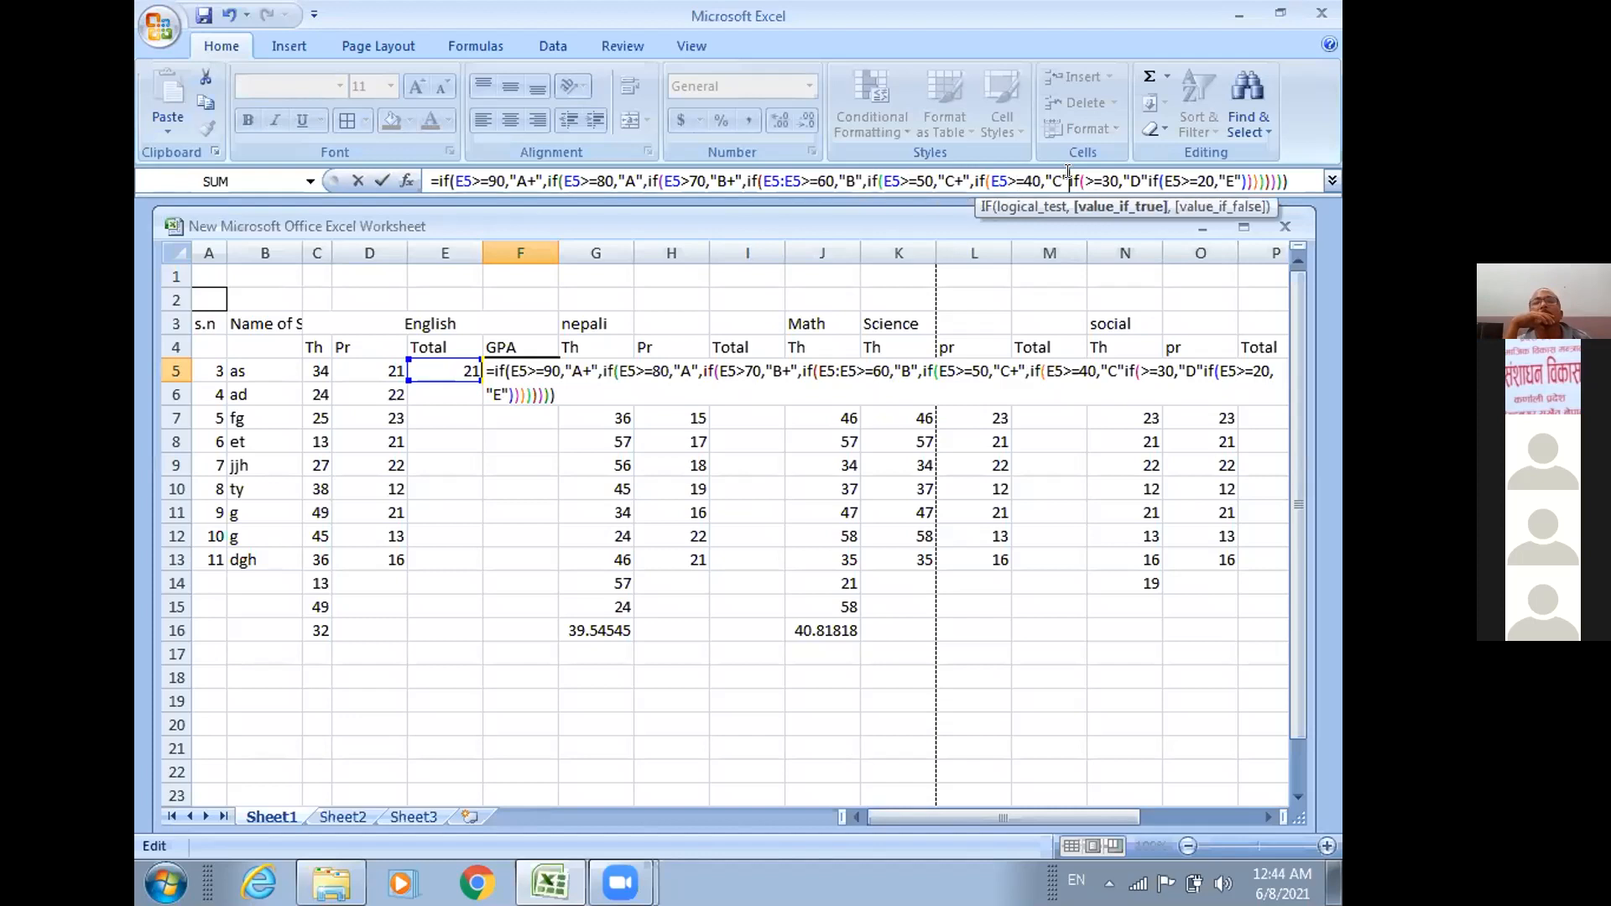
text(,)
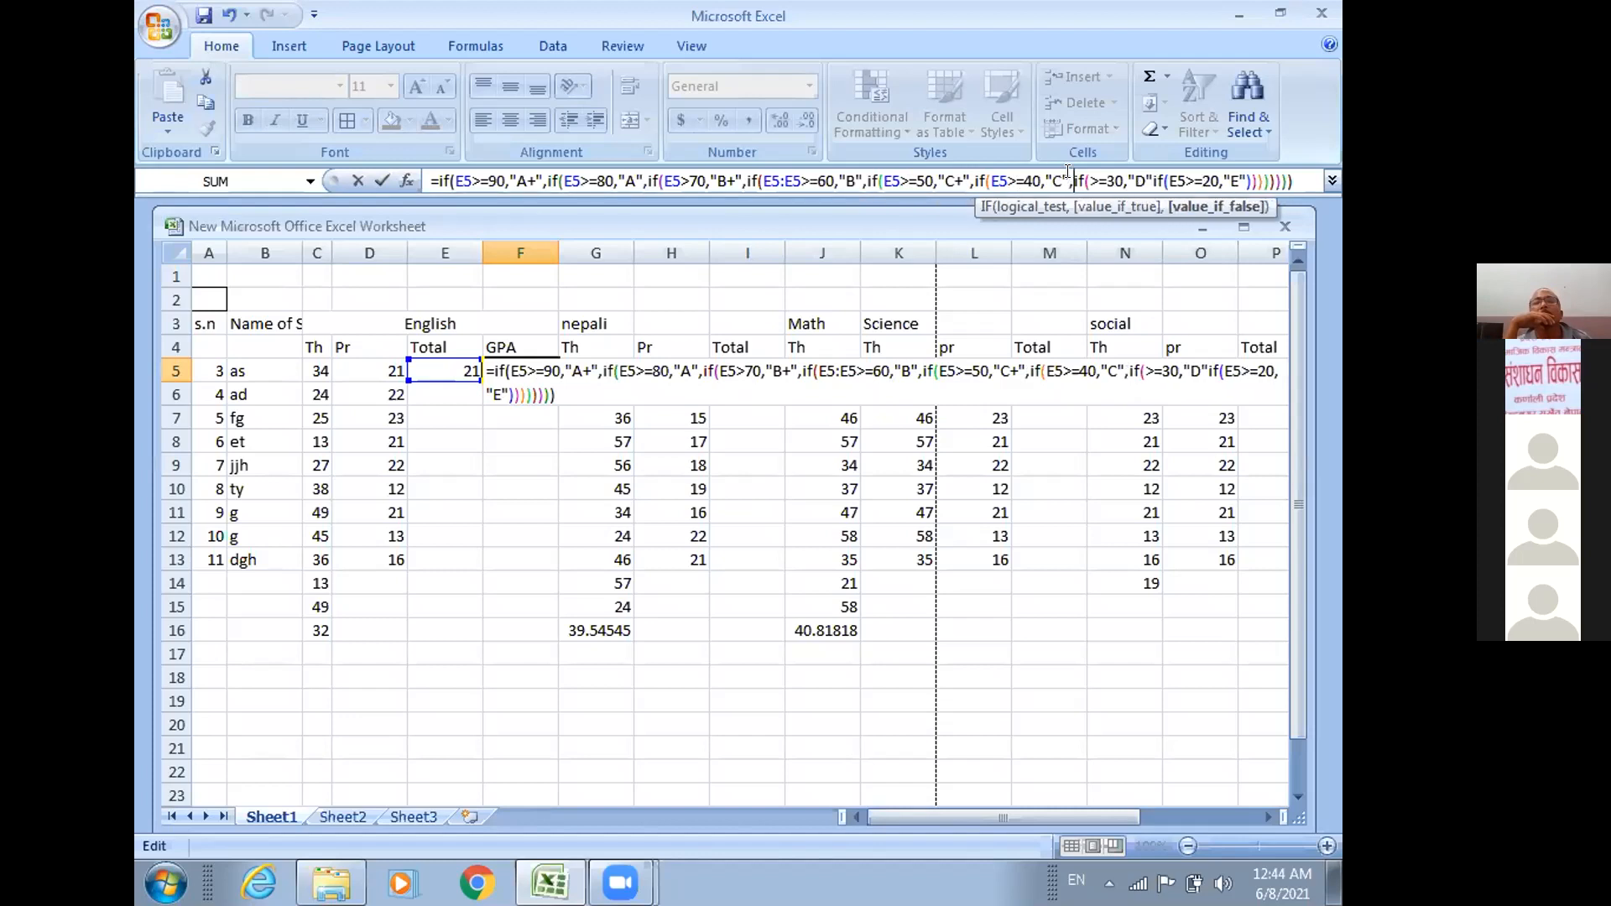
Change the grade for the >=30 test in F5 to "D+" and add a comma before the following IF.
click(1143, 170)
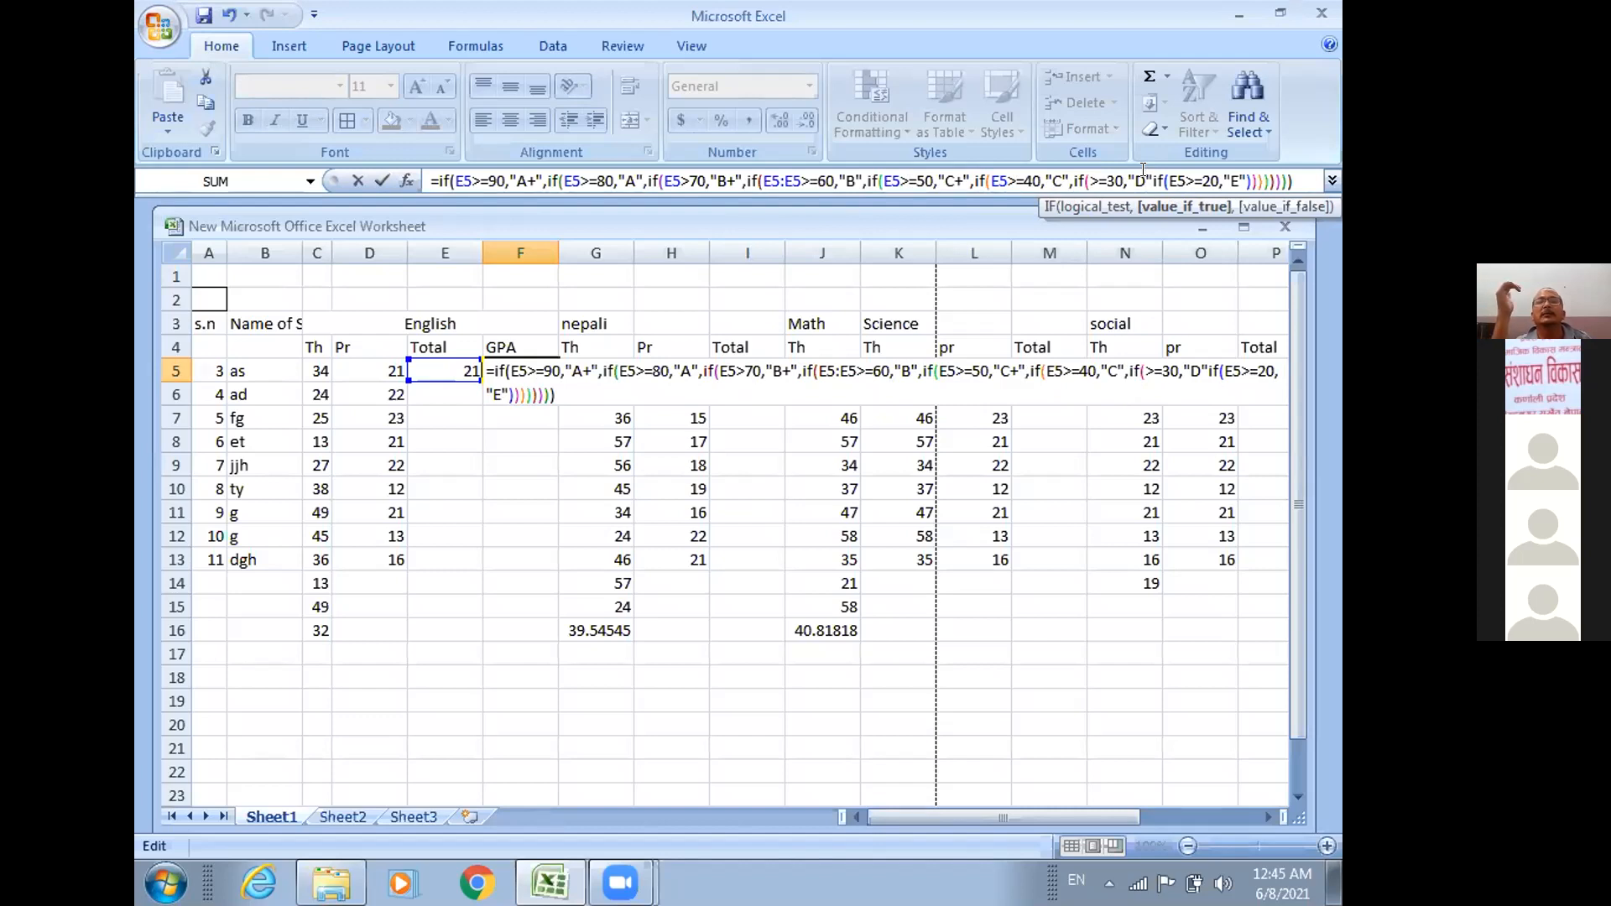
text(+)
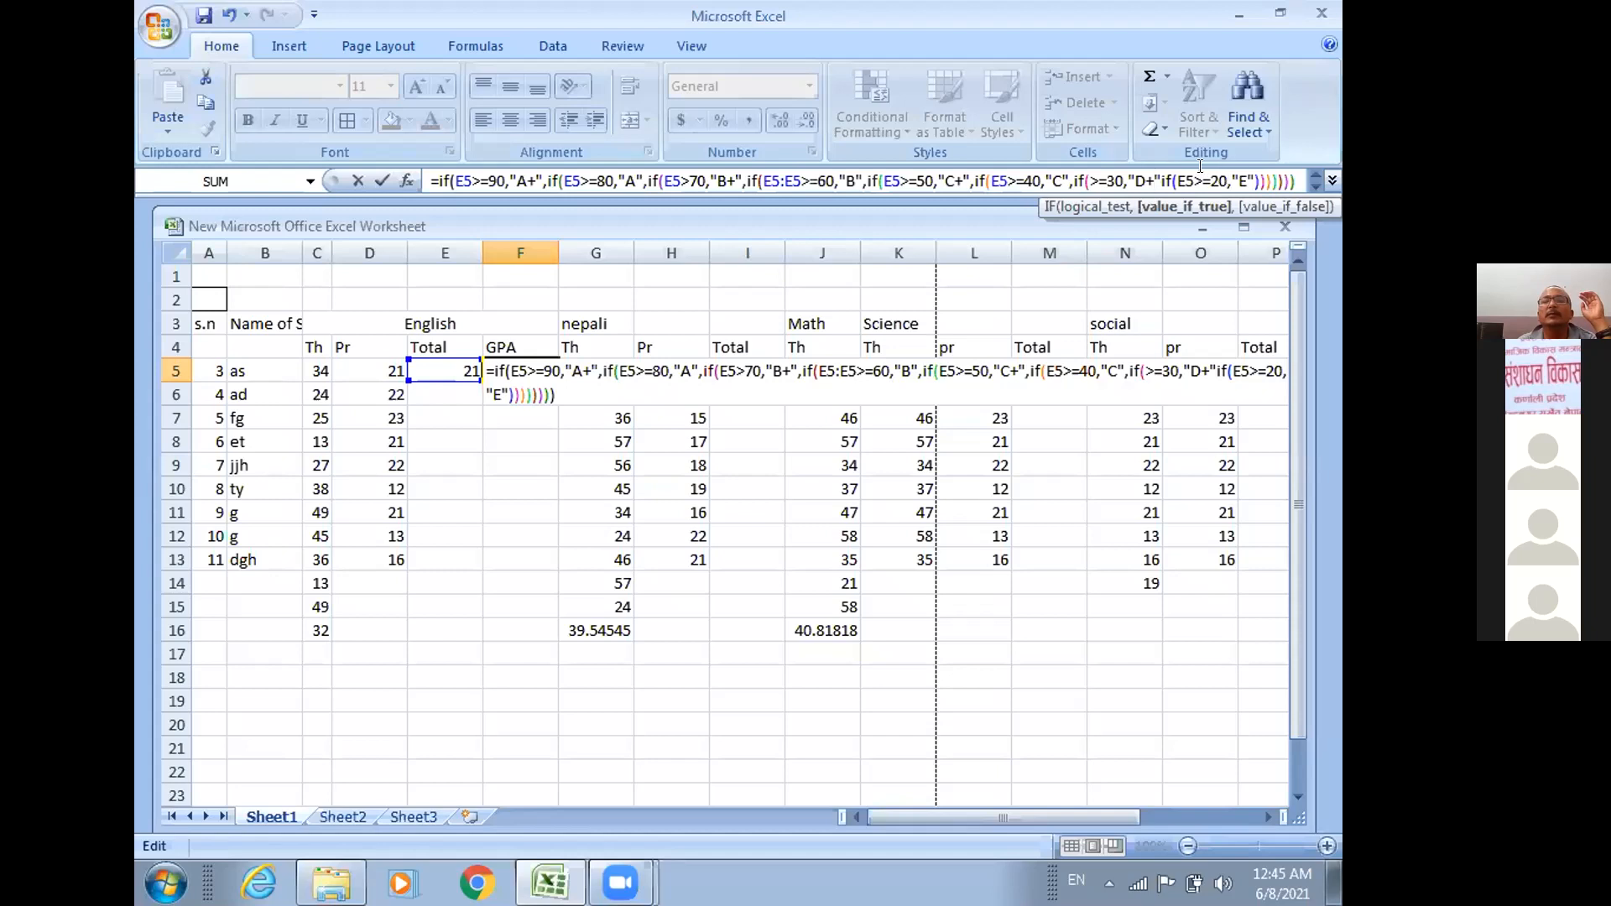
click(1154, 176)
text(,)
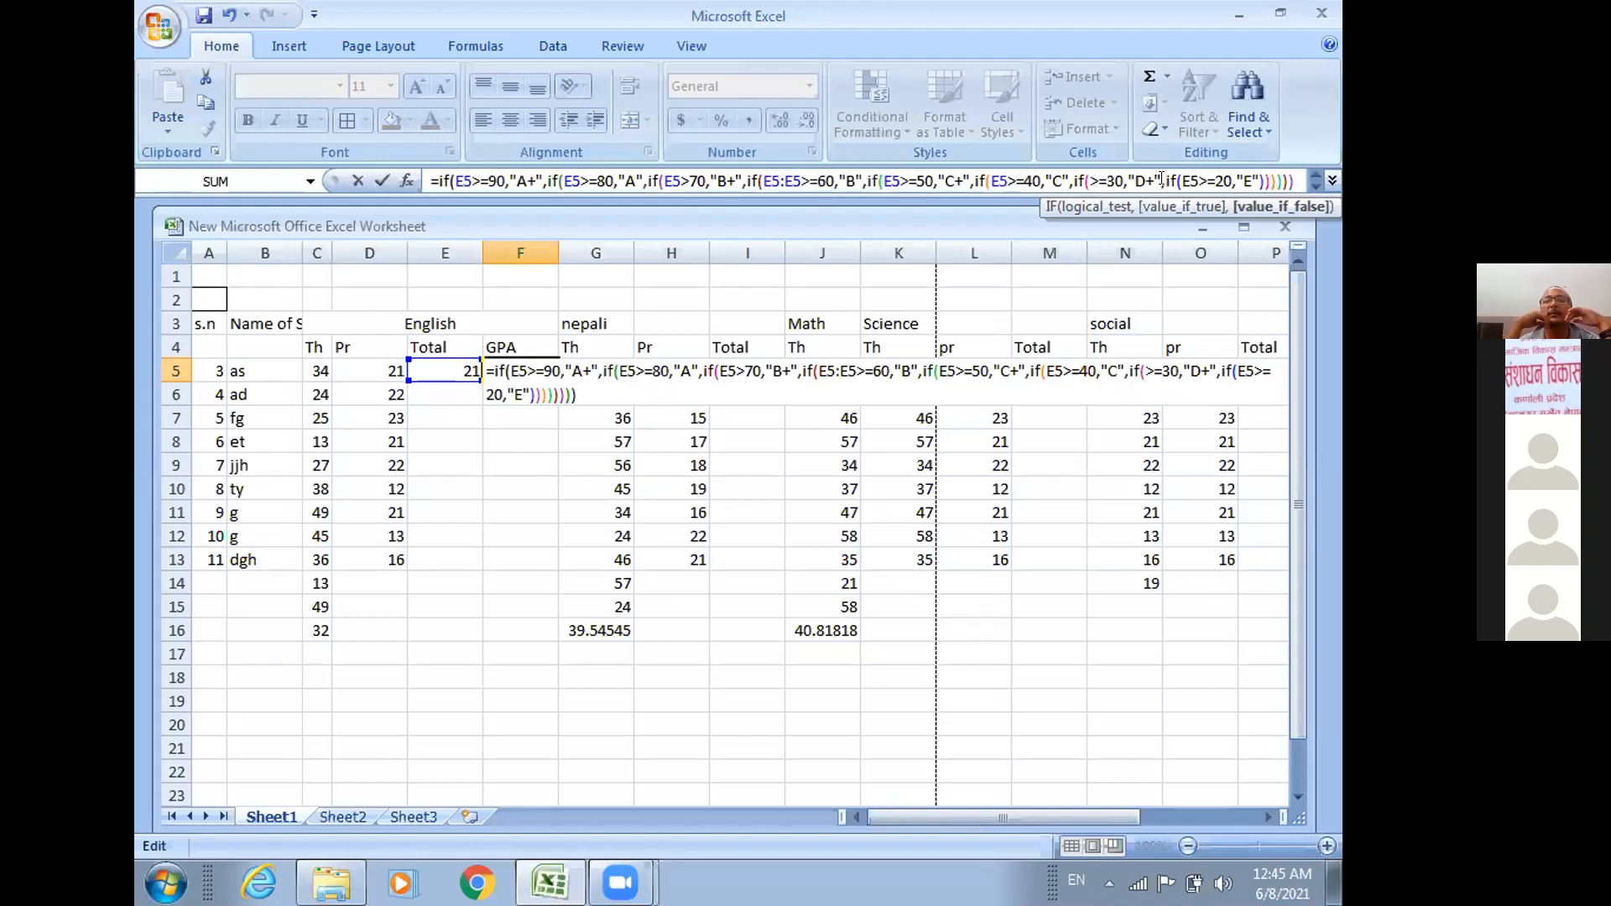
click(1162, 180)
text(if)
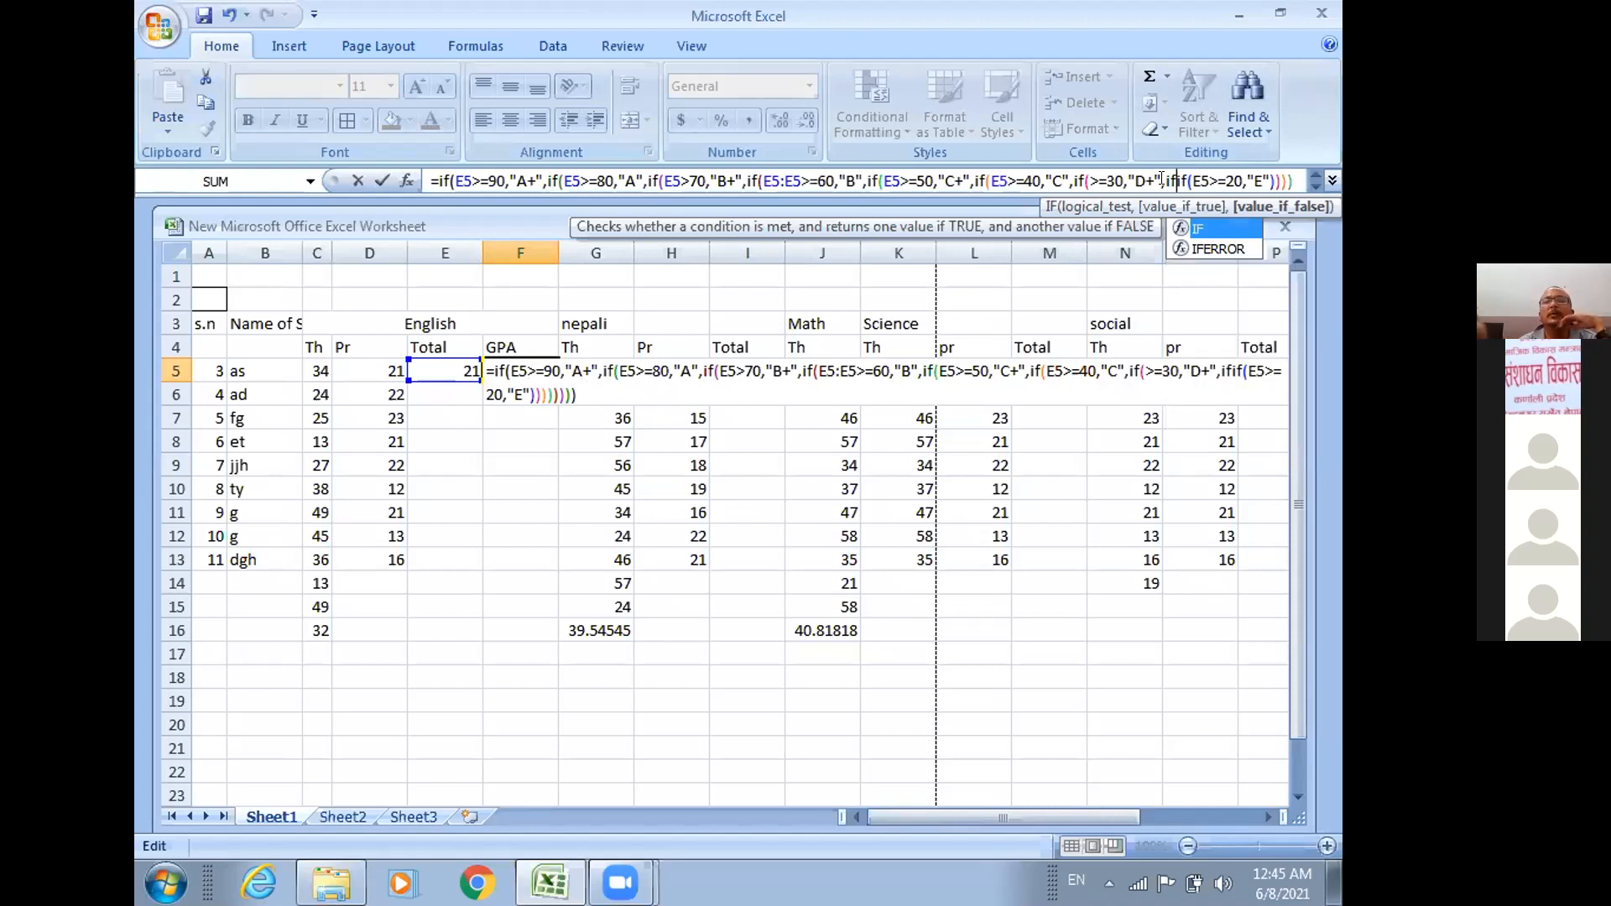
key(BackSpace)
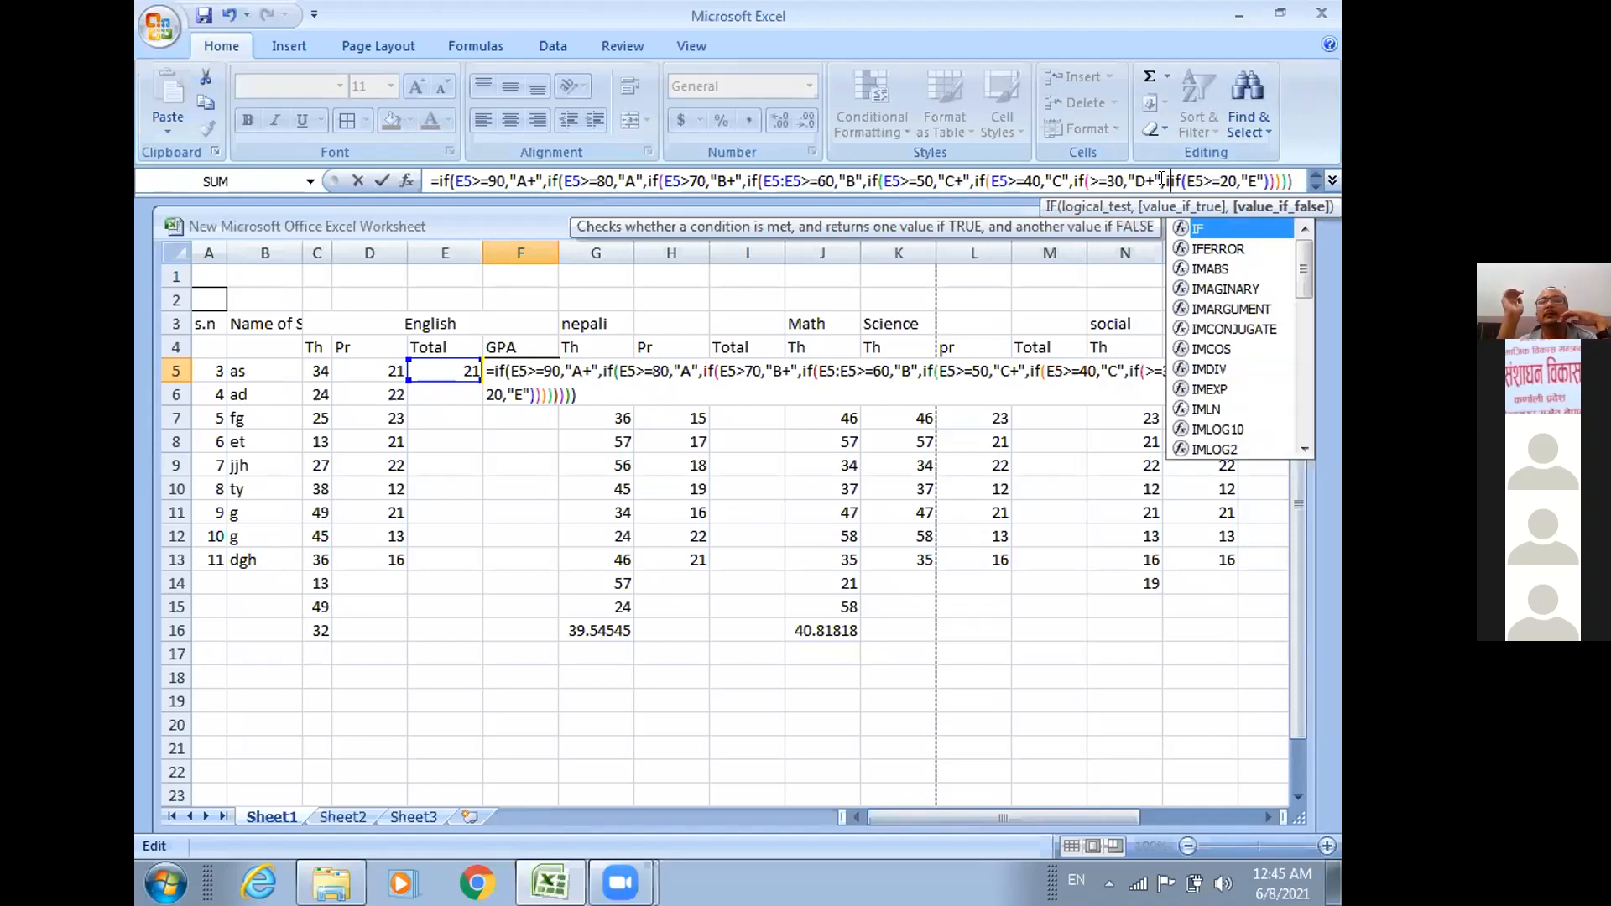
key(BackSpace)
text(,)
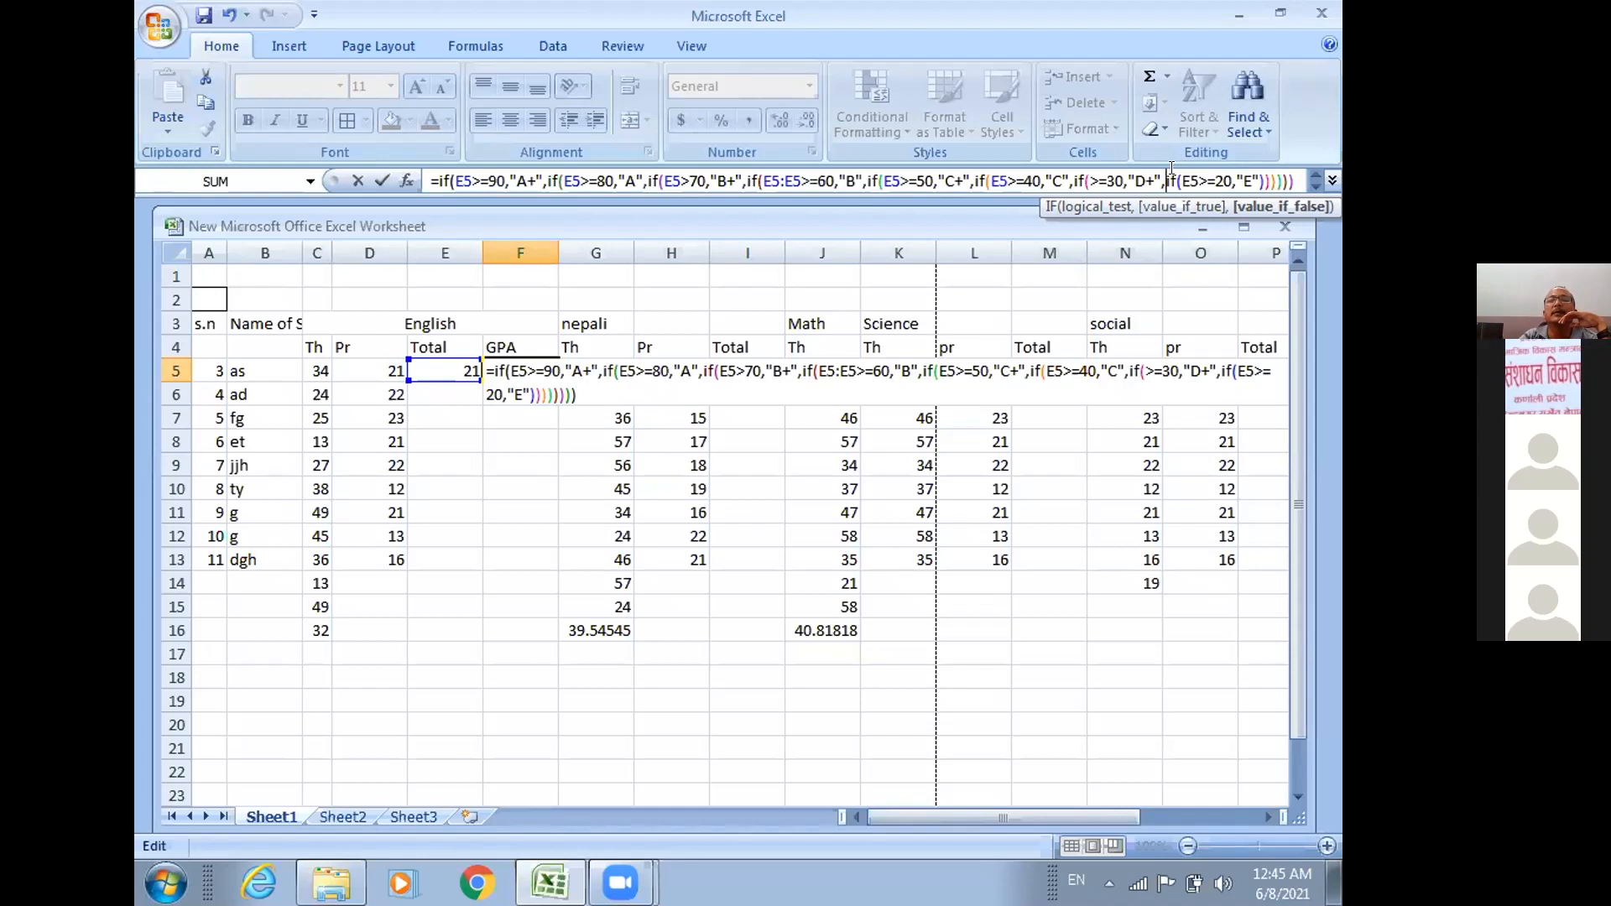
Set the grade for E5>=20 to "D", add "E" as its false value, and try entering the formula.
click(1245, 169)
key(BackSpace)
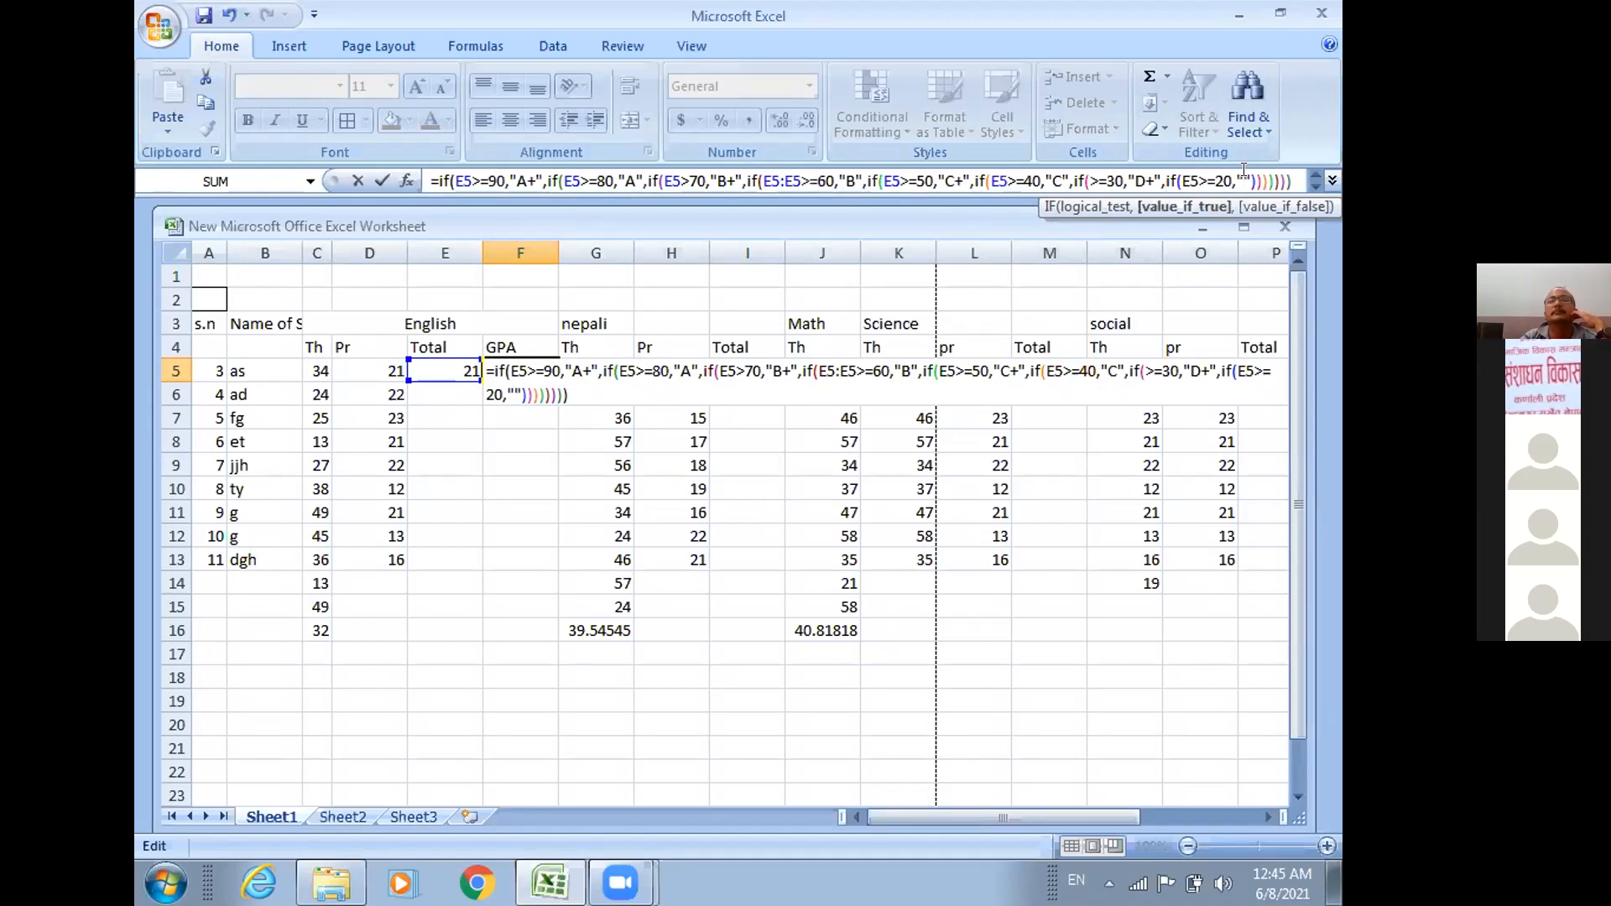
text(d)
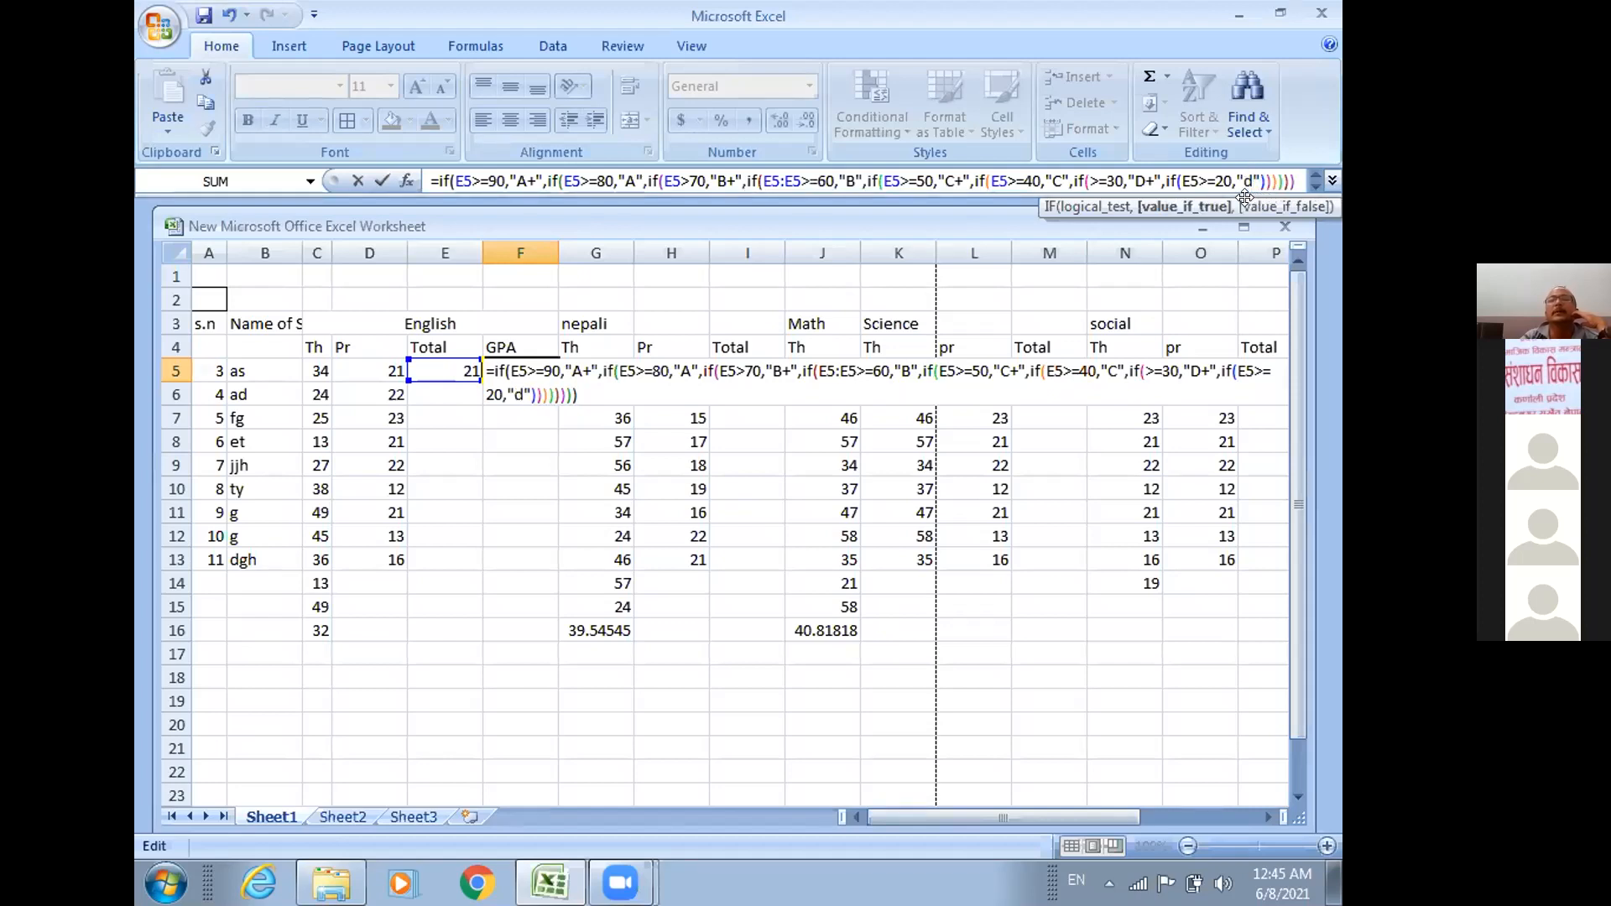
key(BackSpace)
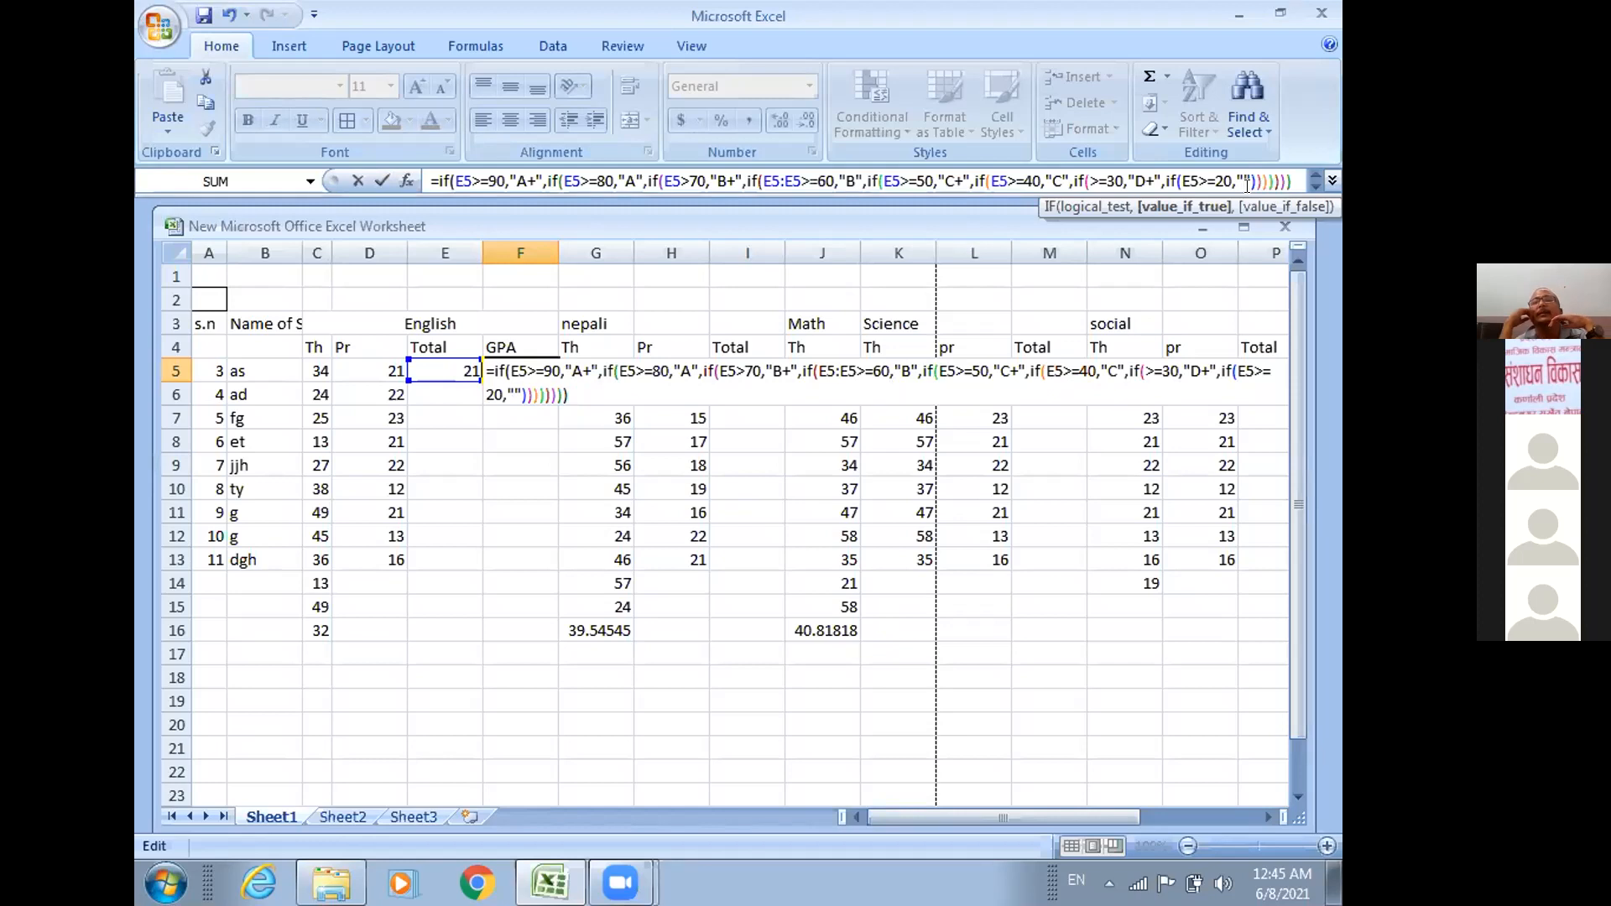
text(D)
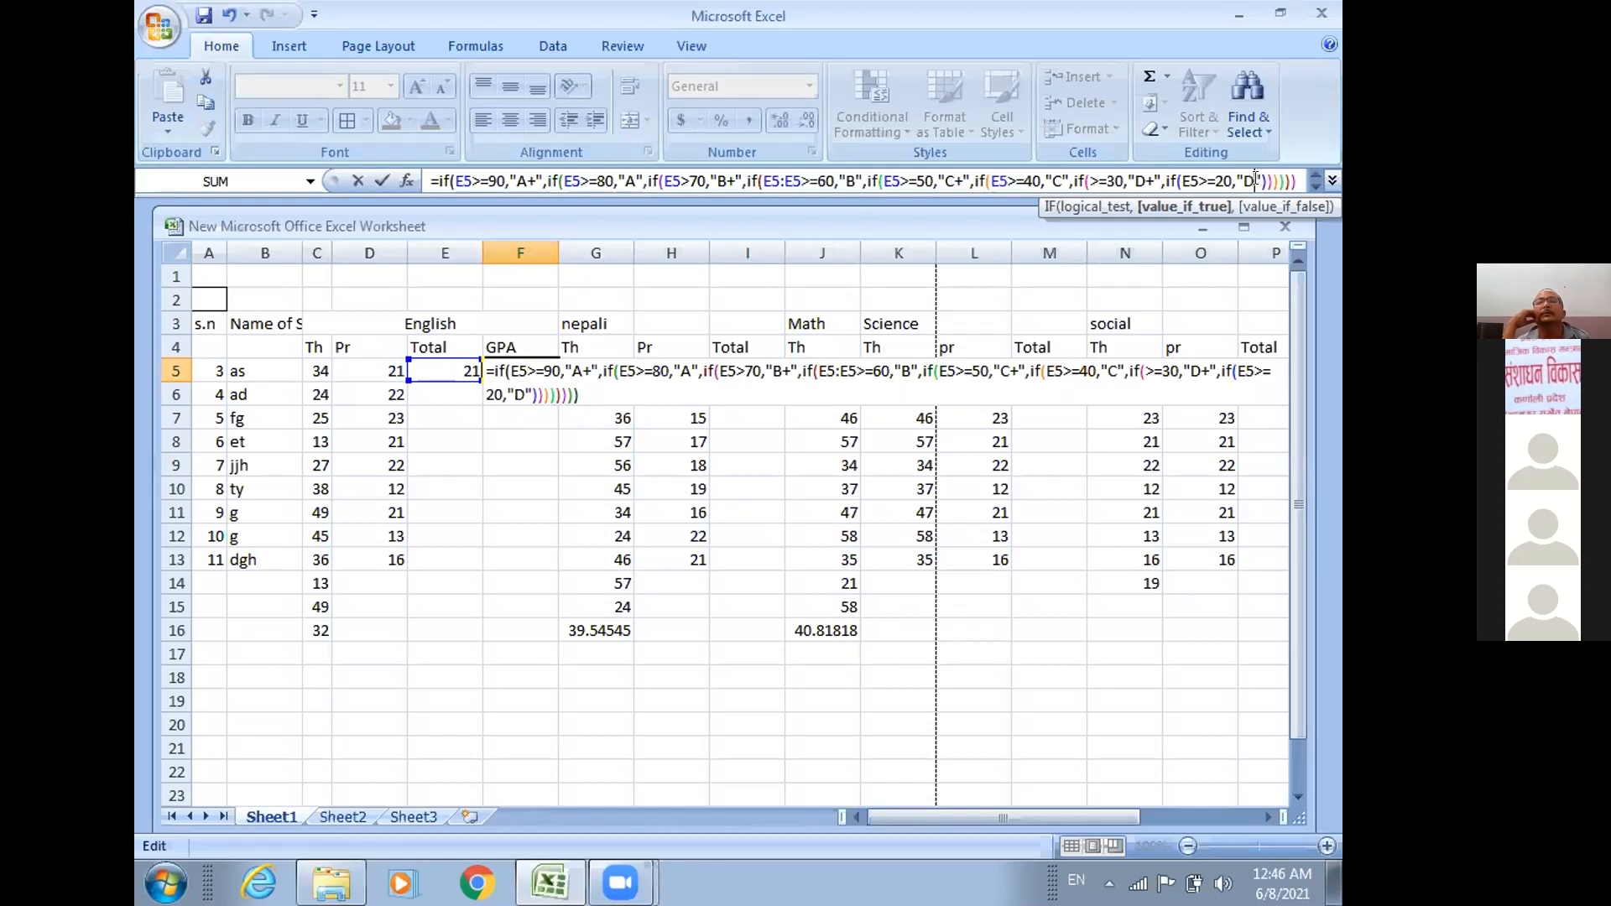
text(,)
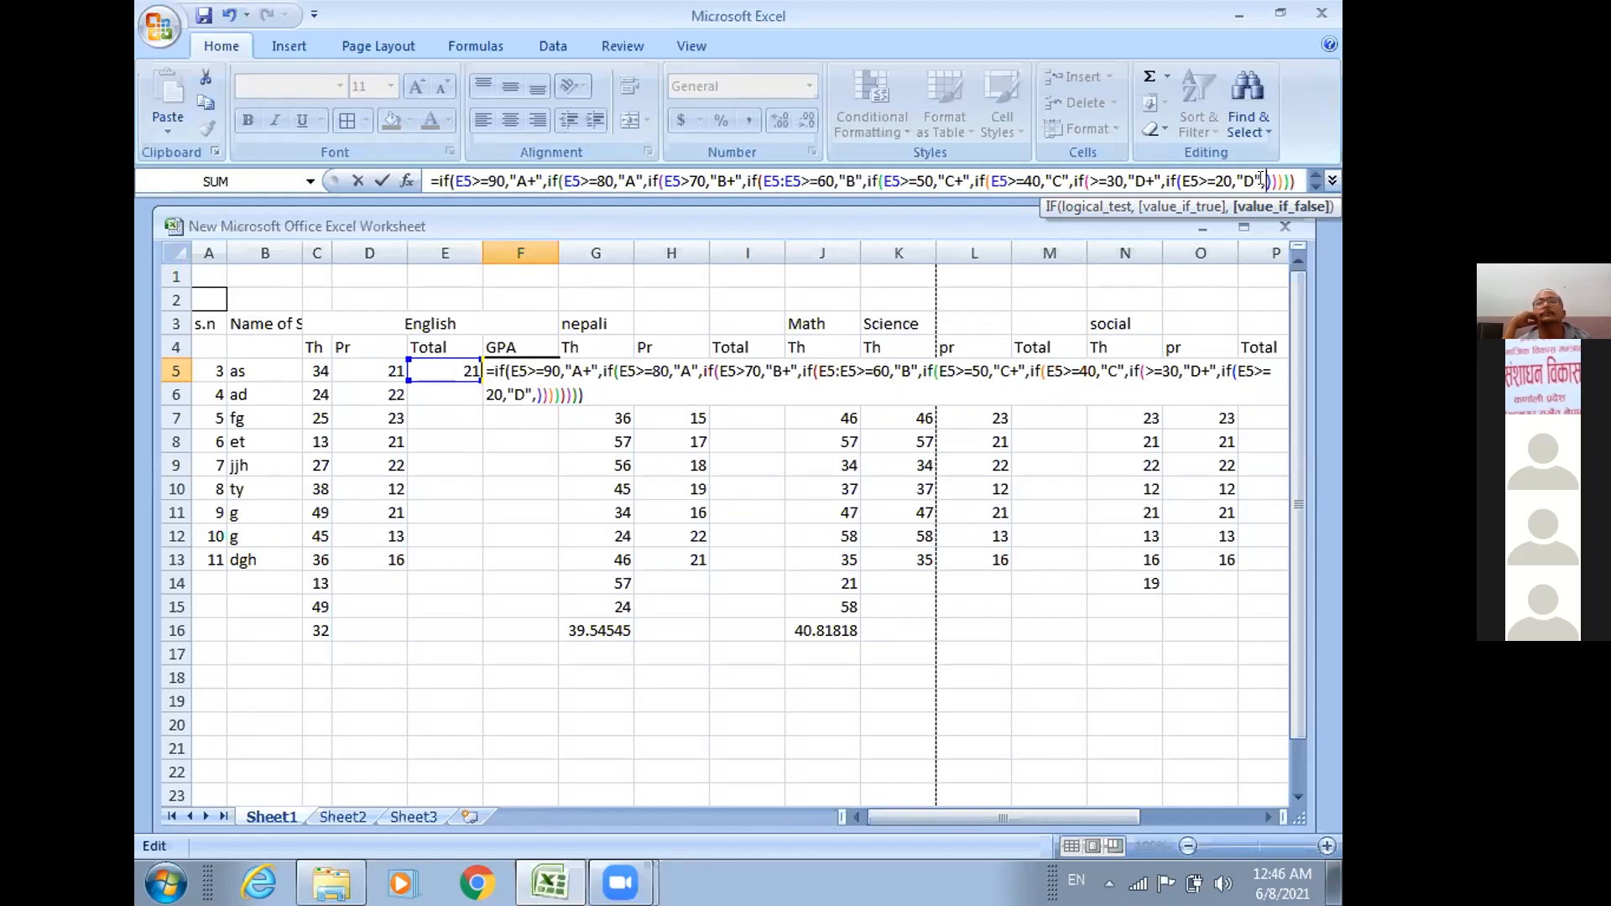
text("E")
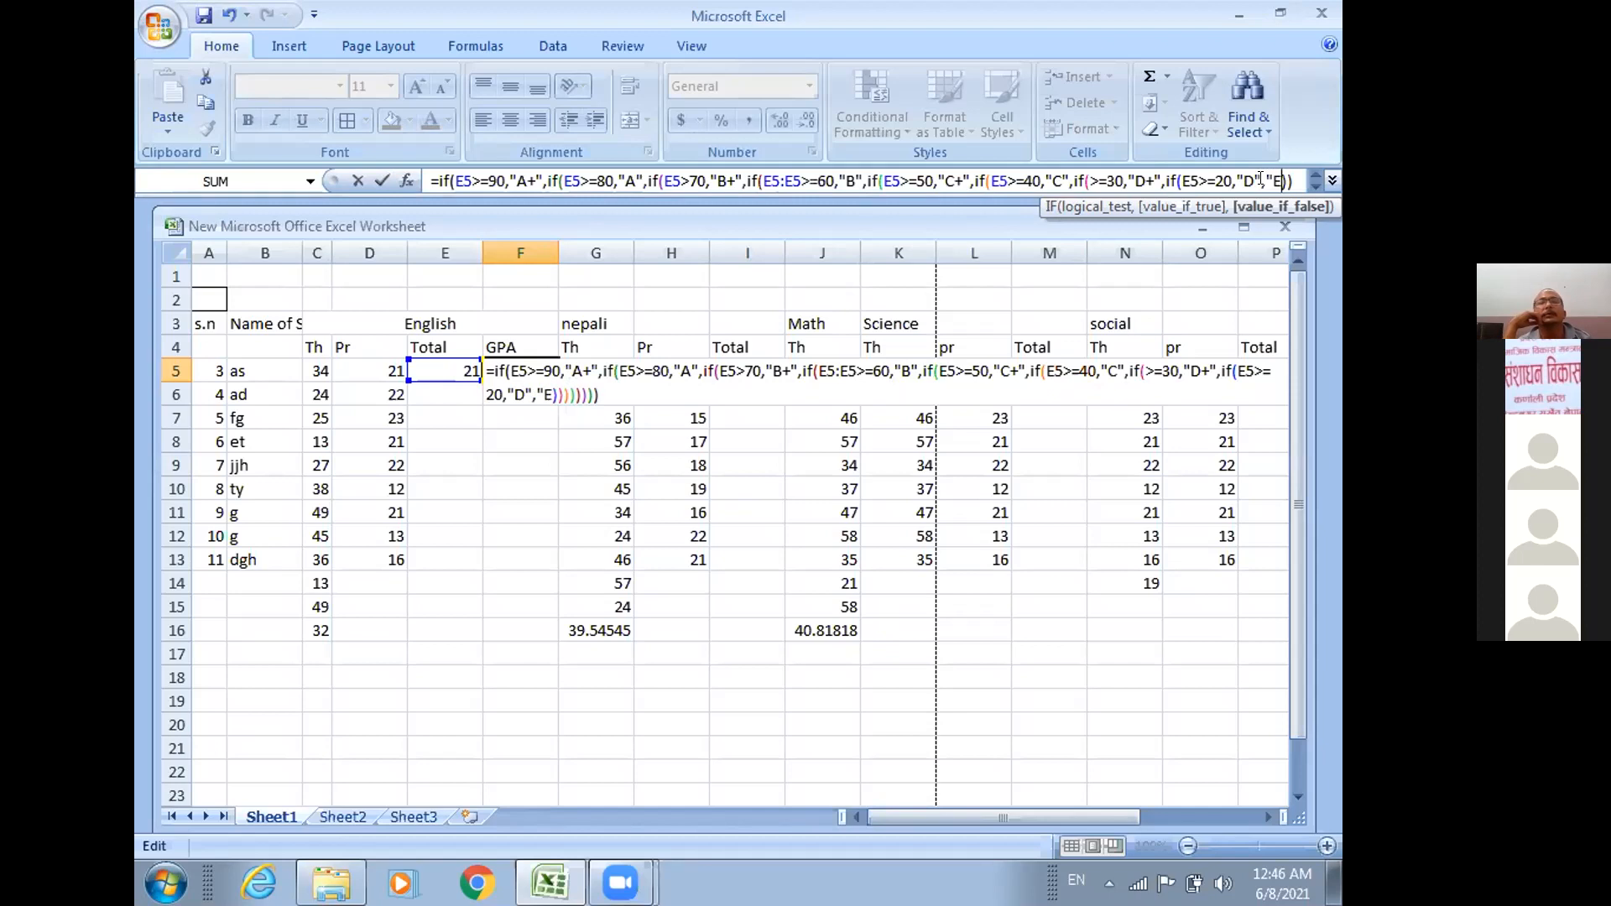
text(")
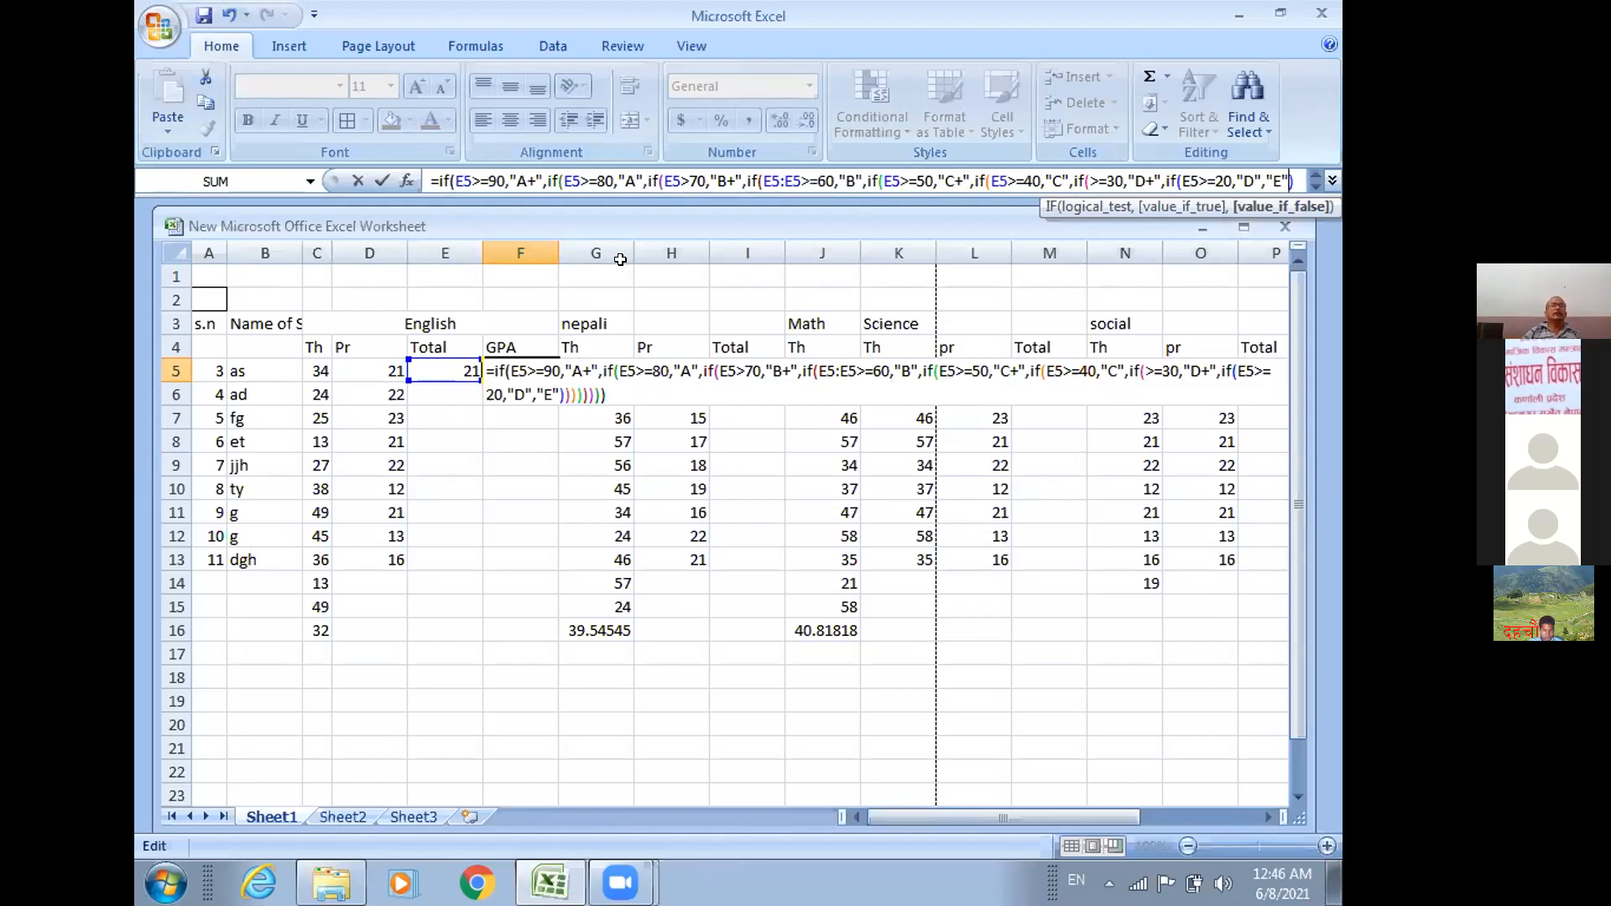
key(Return)
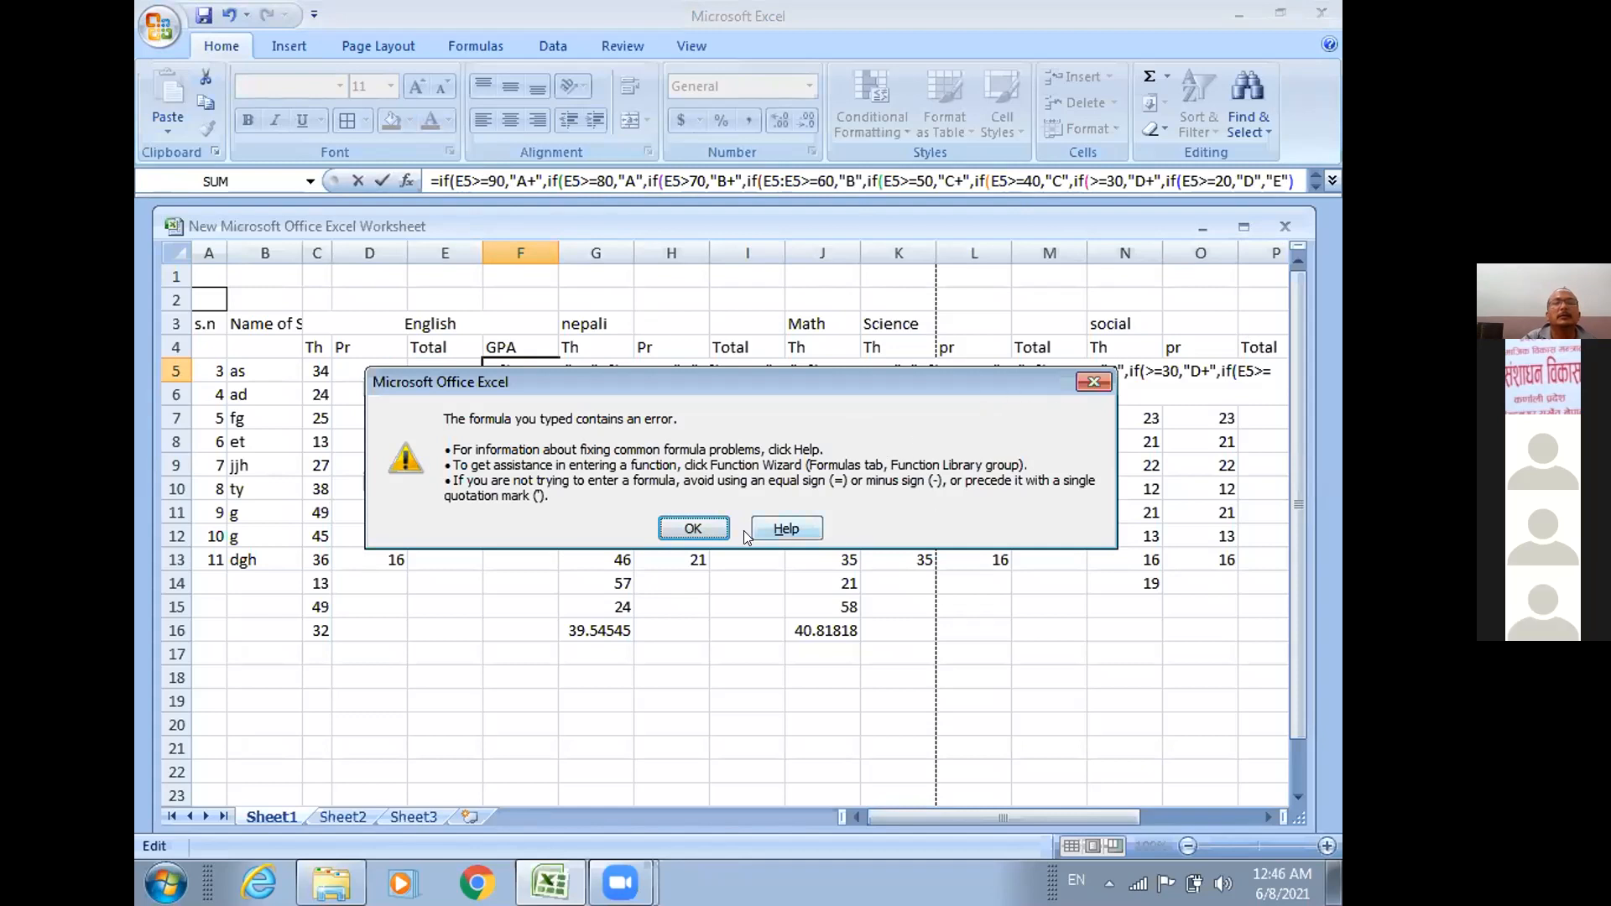
click(709, 529)
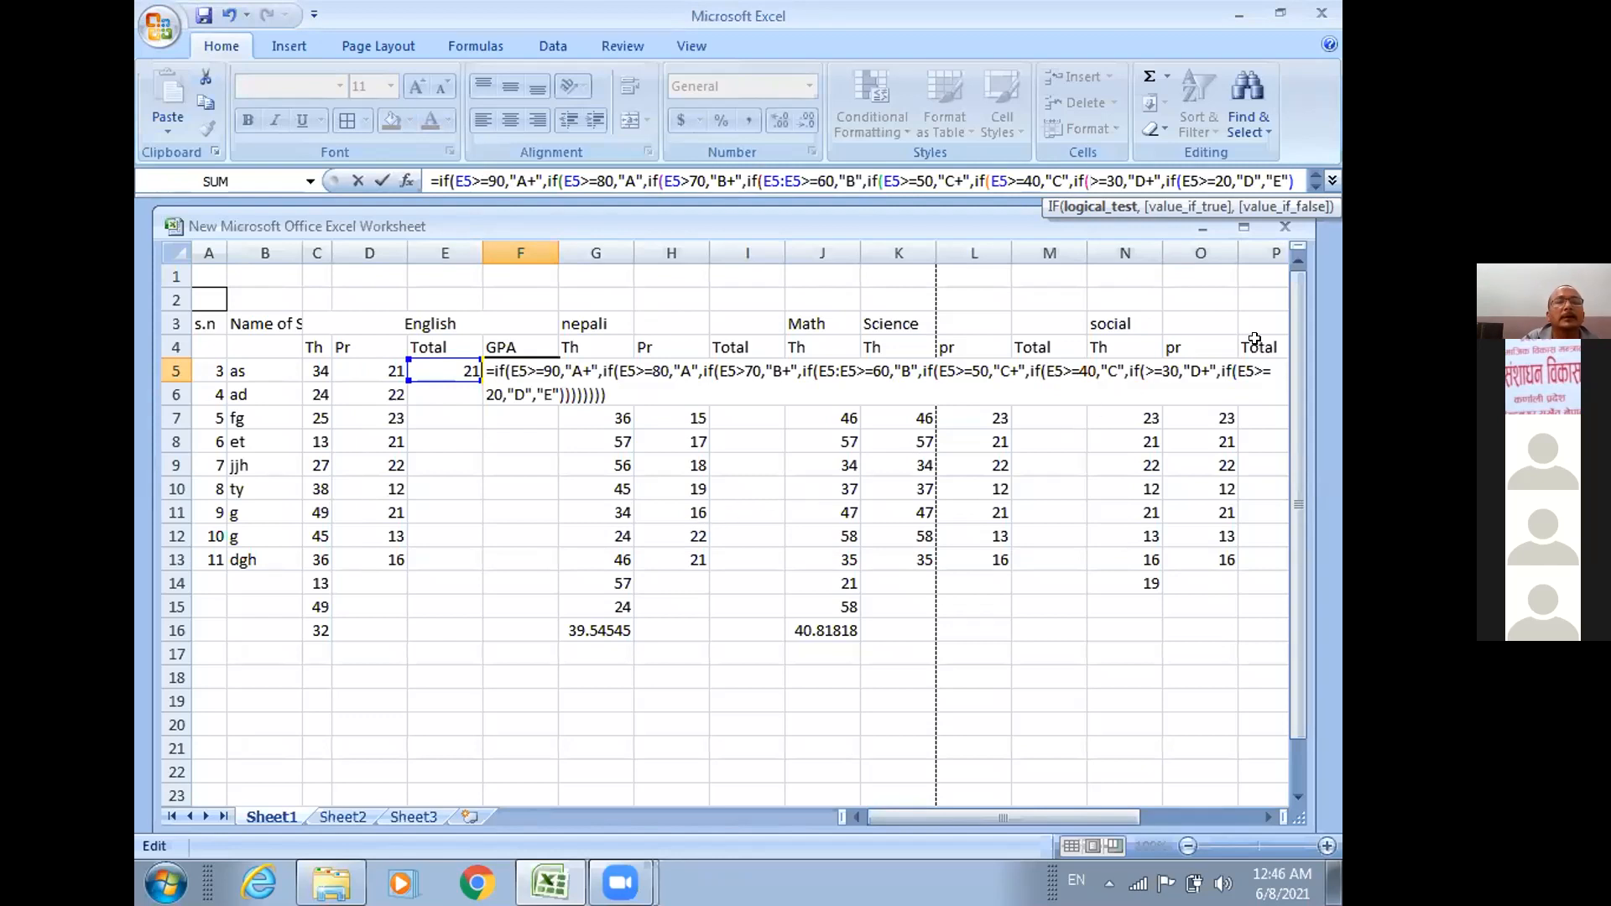
Insert the missing E5 reference before >=30 in the F5 formula and enter it.
click(1259, 180)
key(Right)
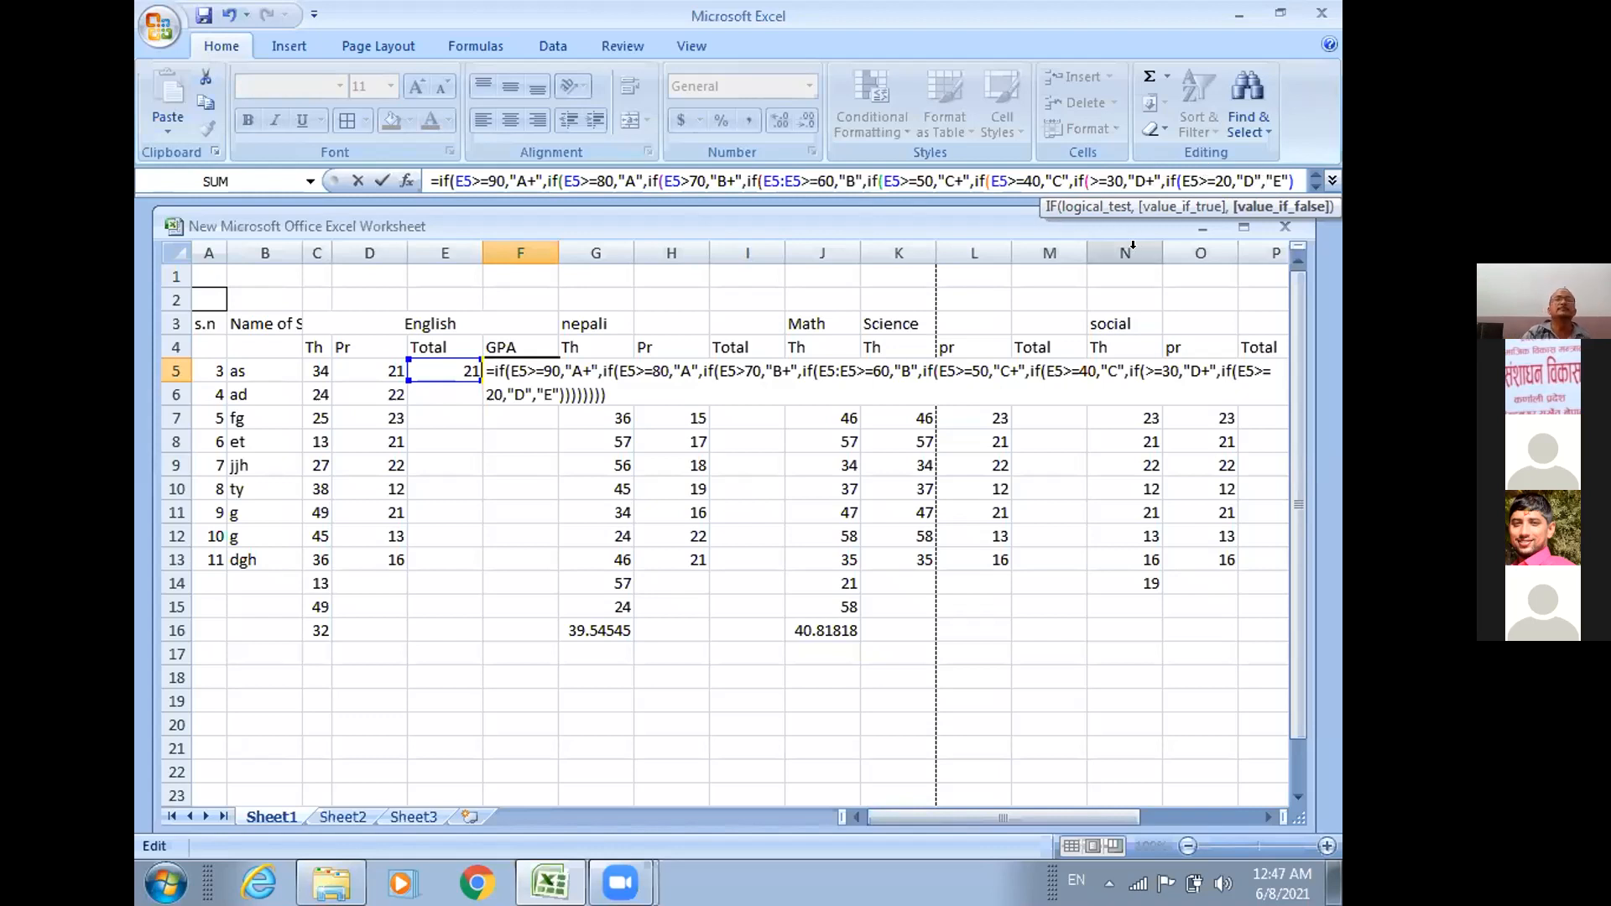
click(1088, 174)
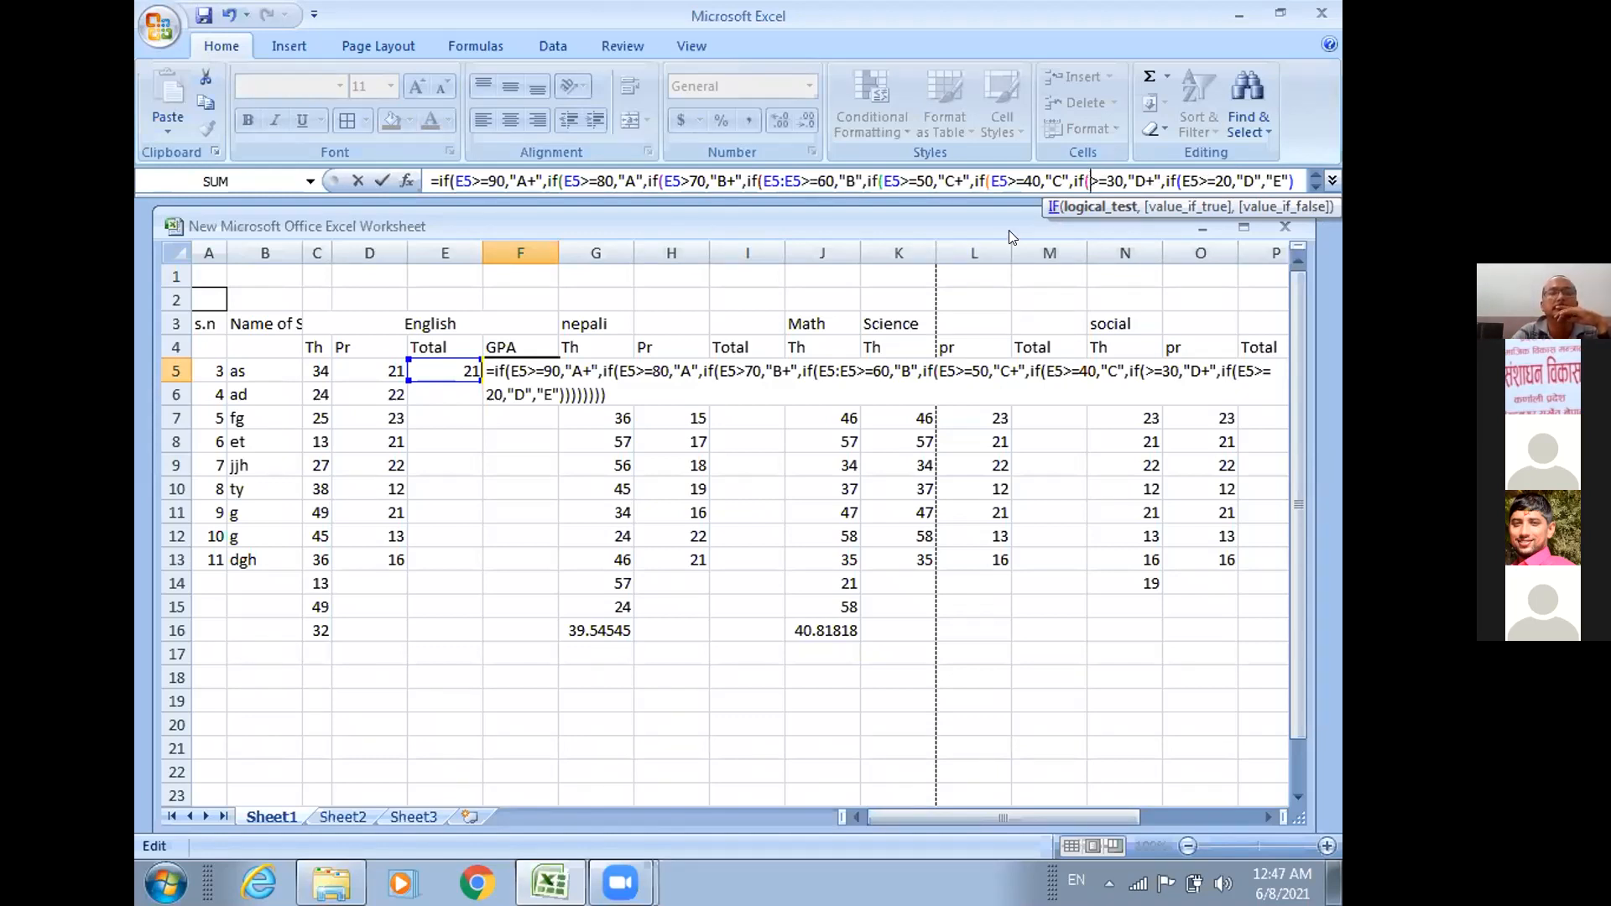
click(432, 364)
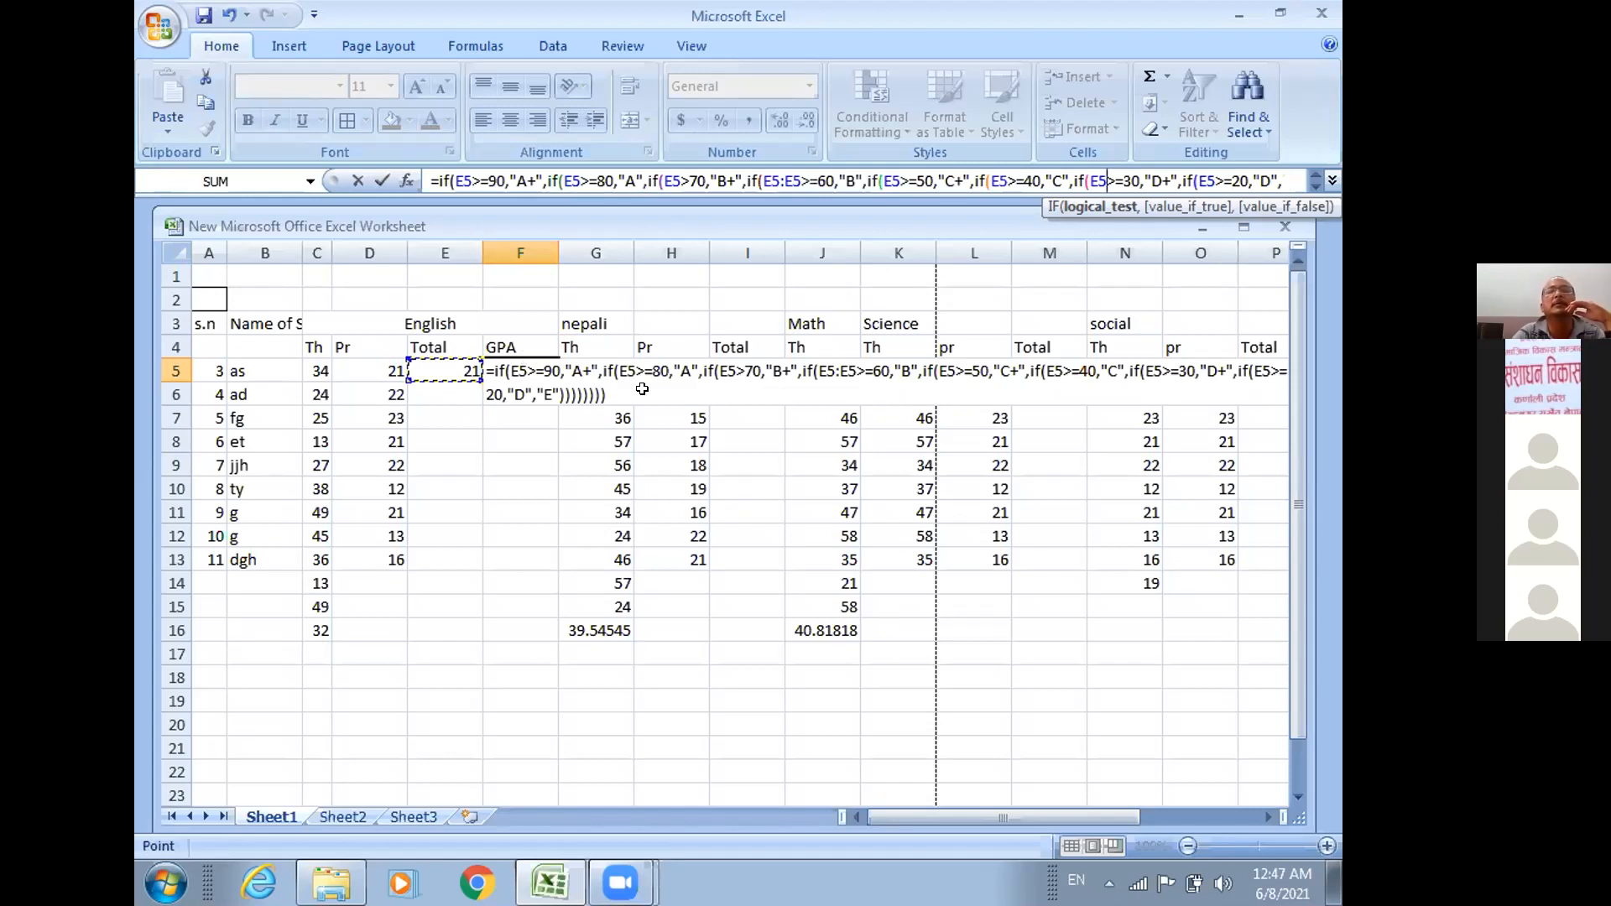
key(Return)
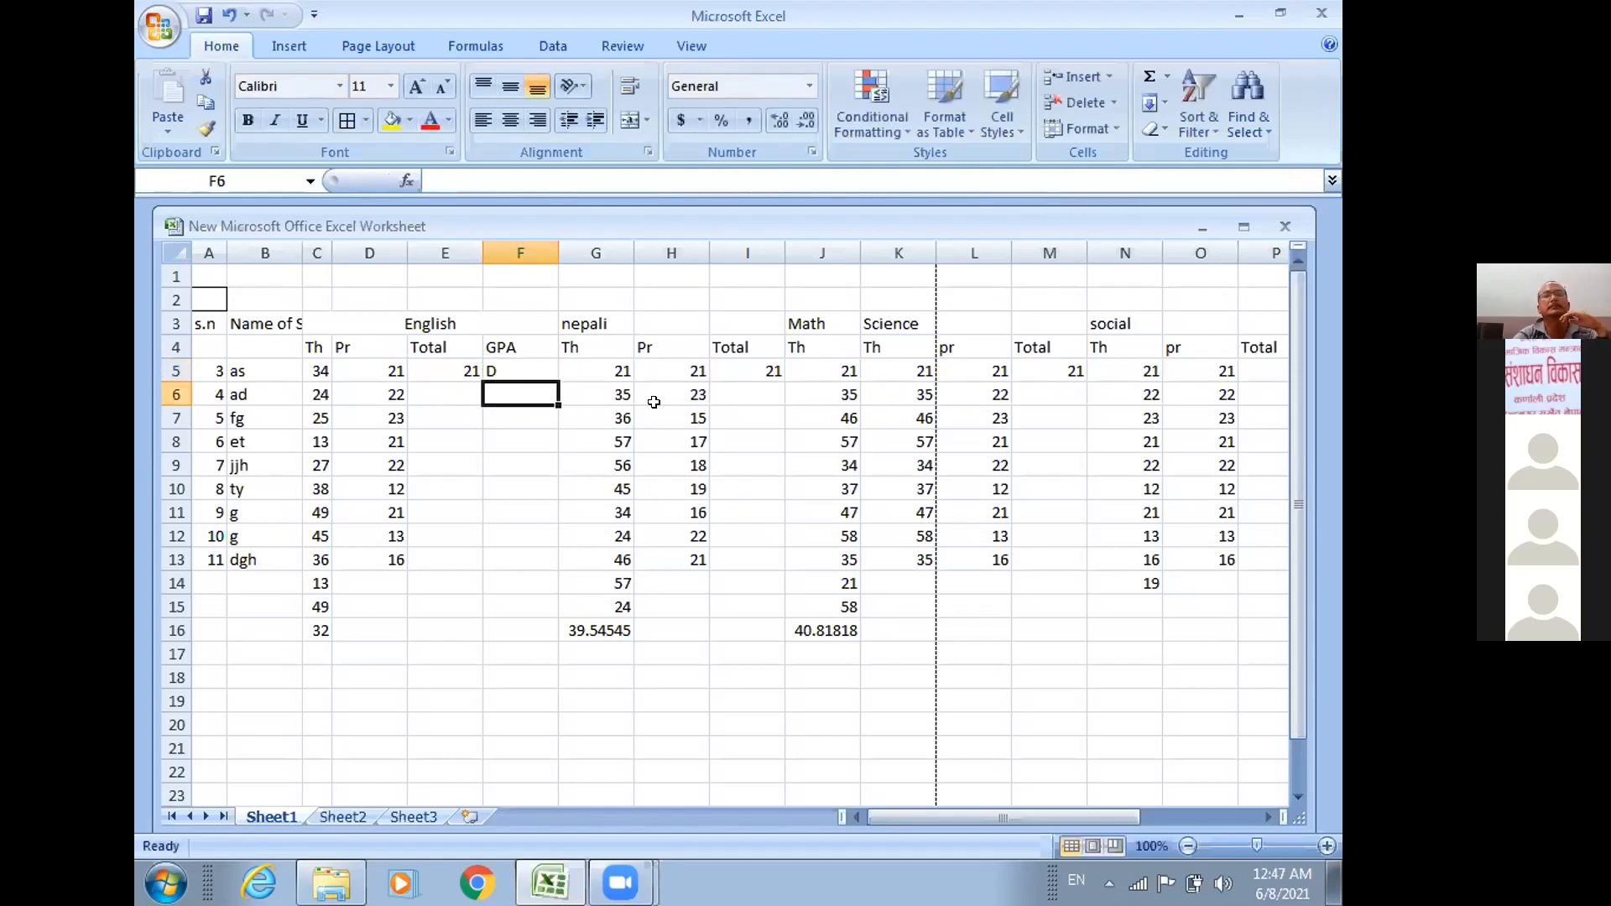
click(466, 370)
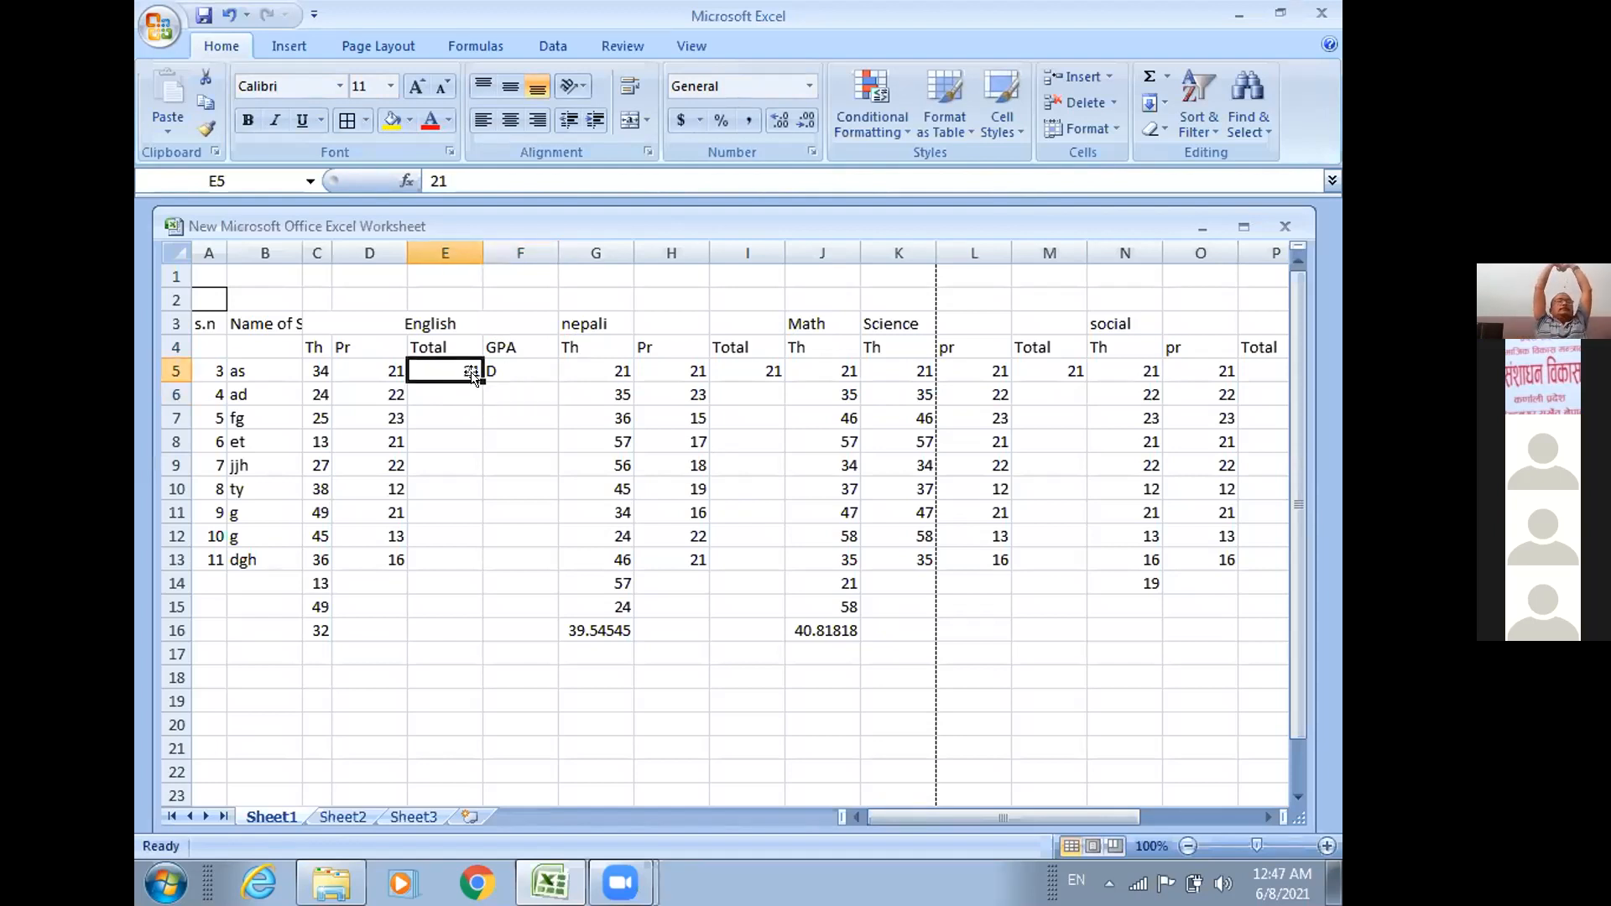
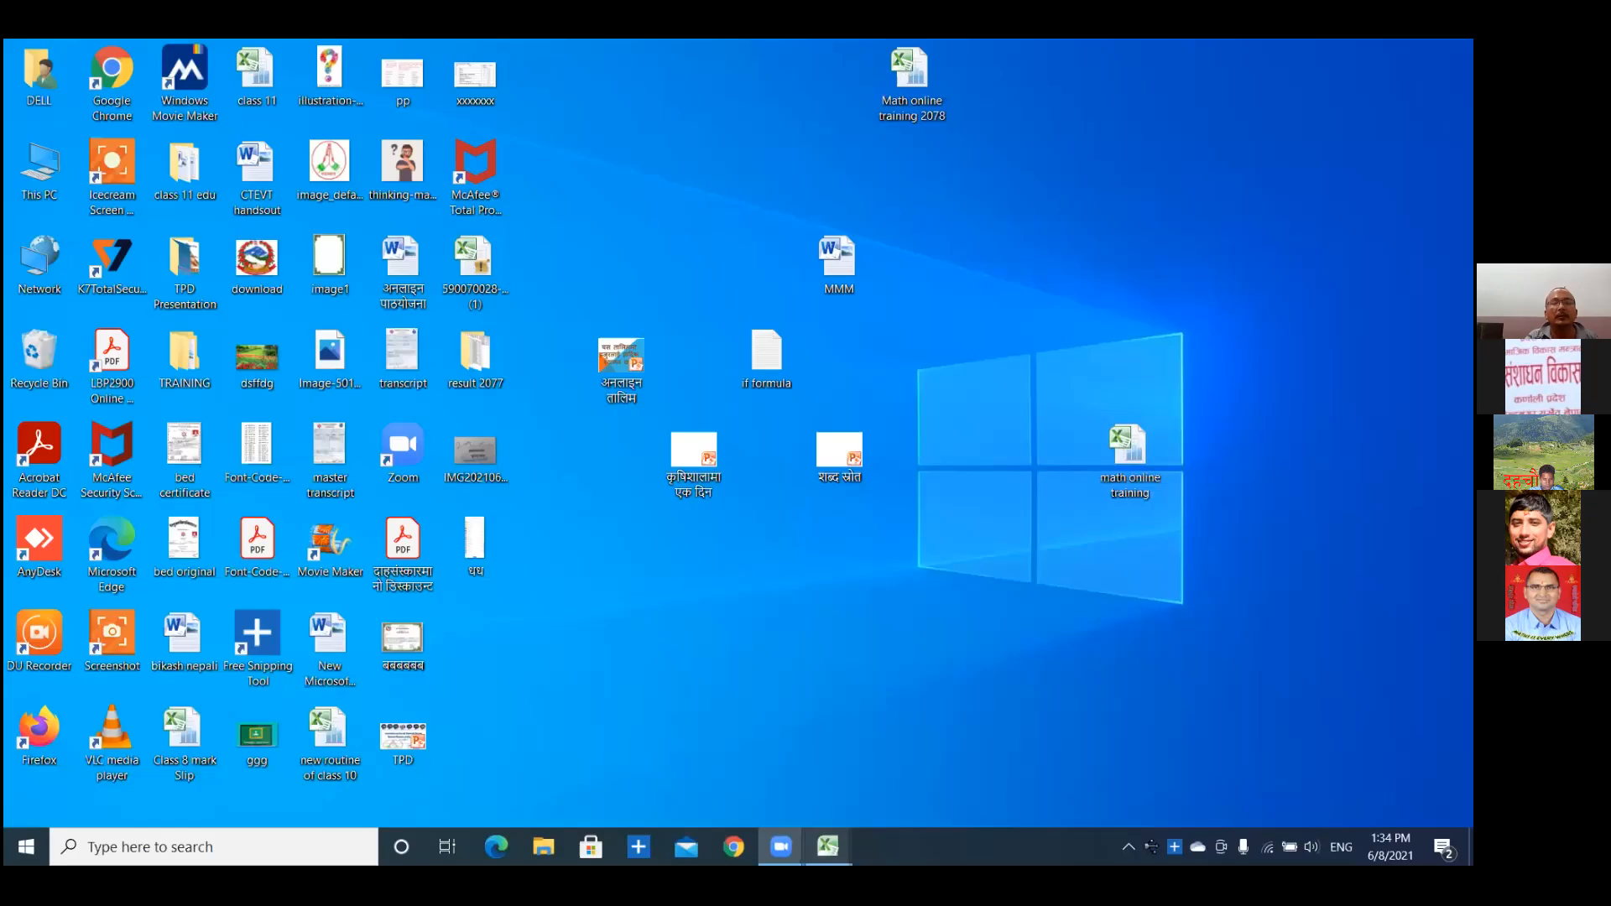
Switch to the Math online training 2078 workbook and select cell G5 in the English section of Sheet1.
mouse_move(828, 847)
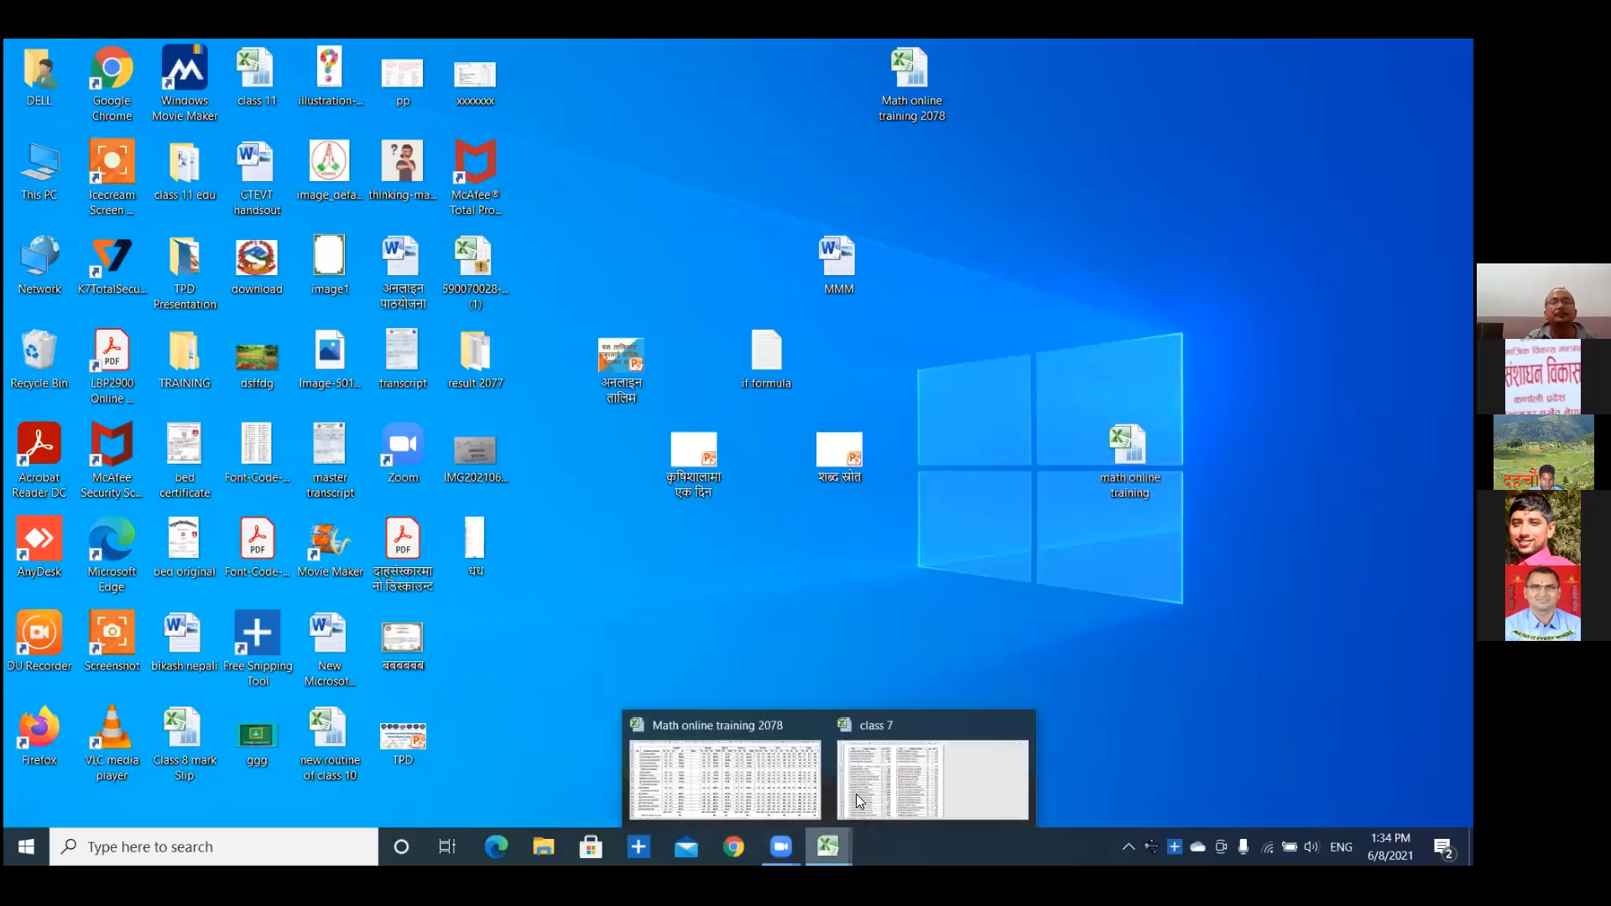
click(763, 772)
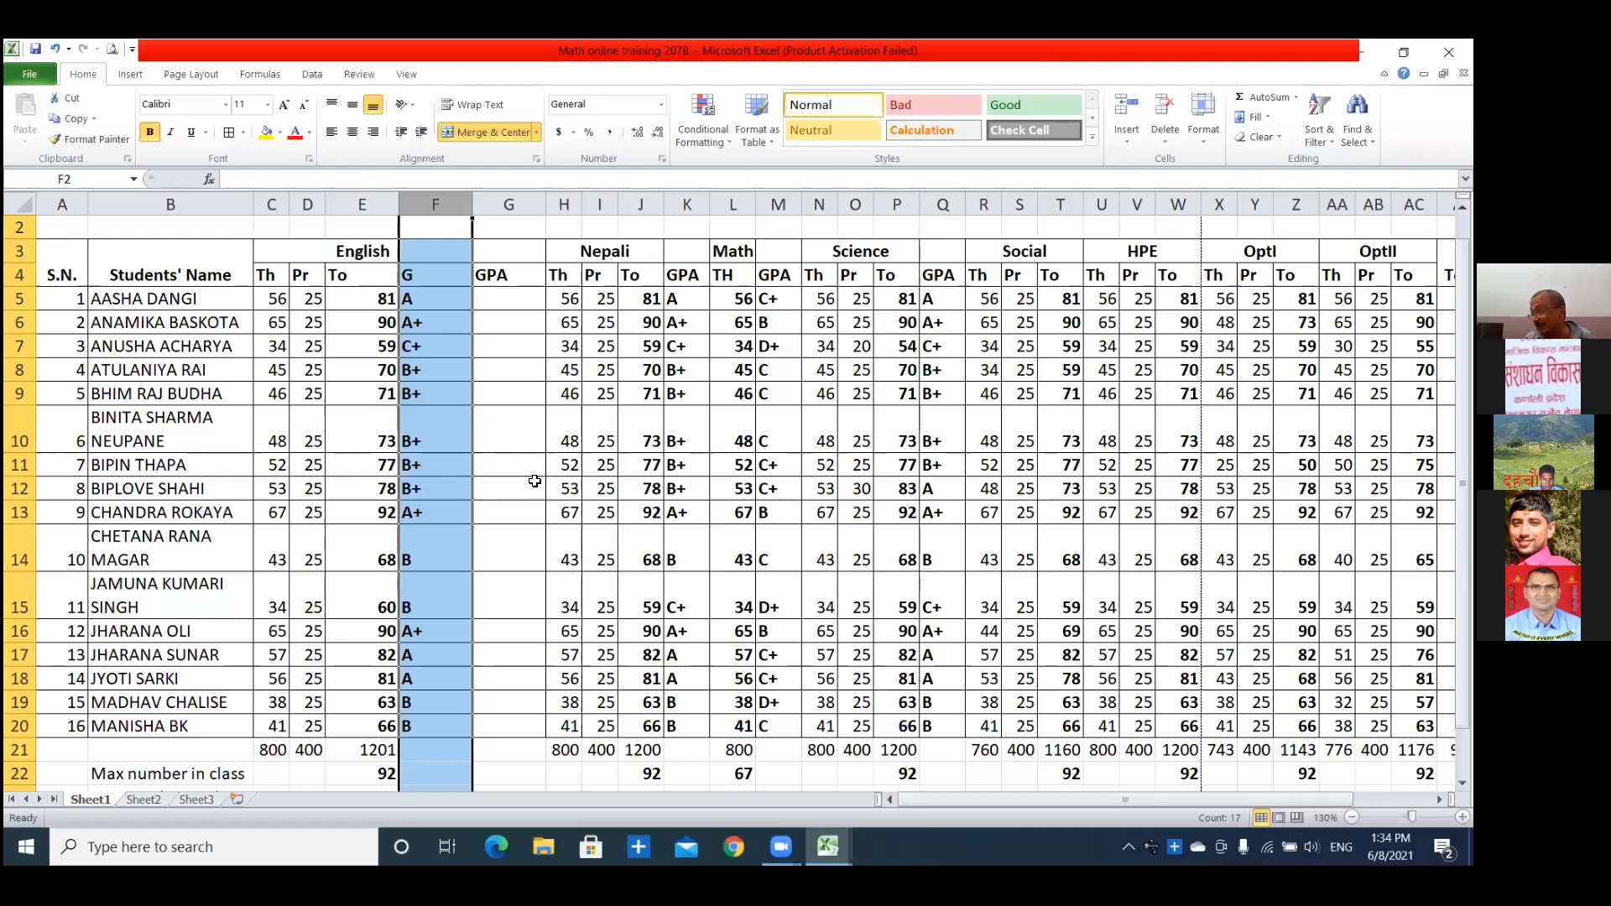
click(494, 310)
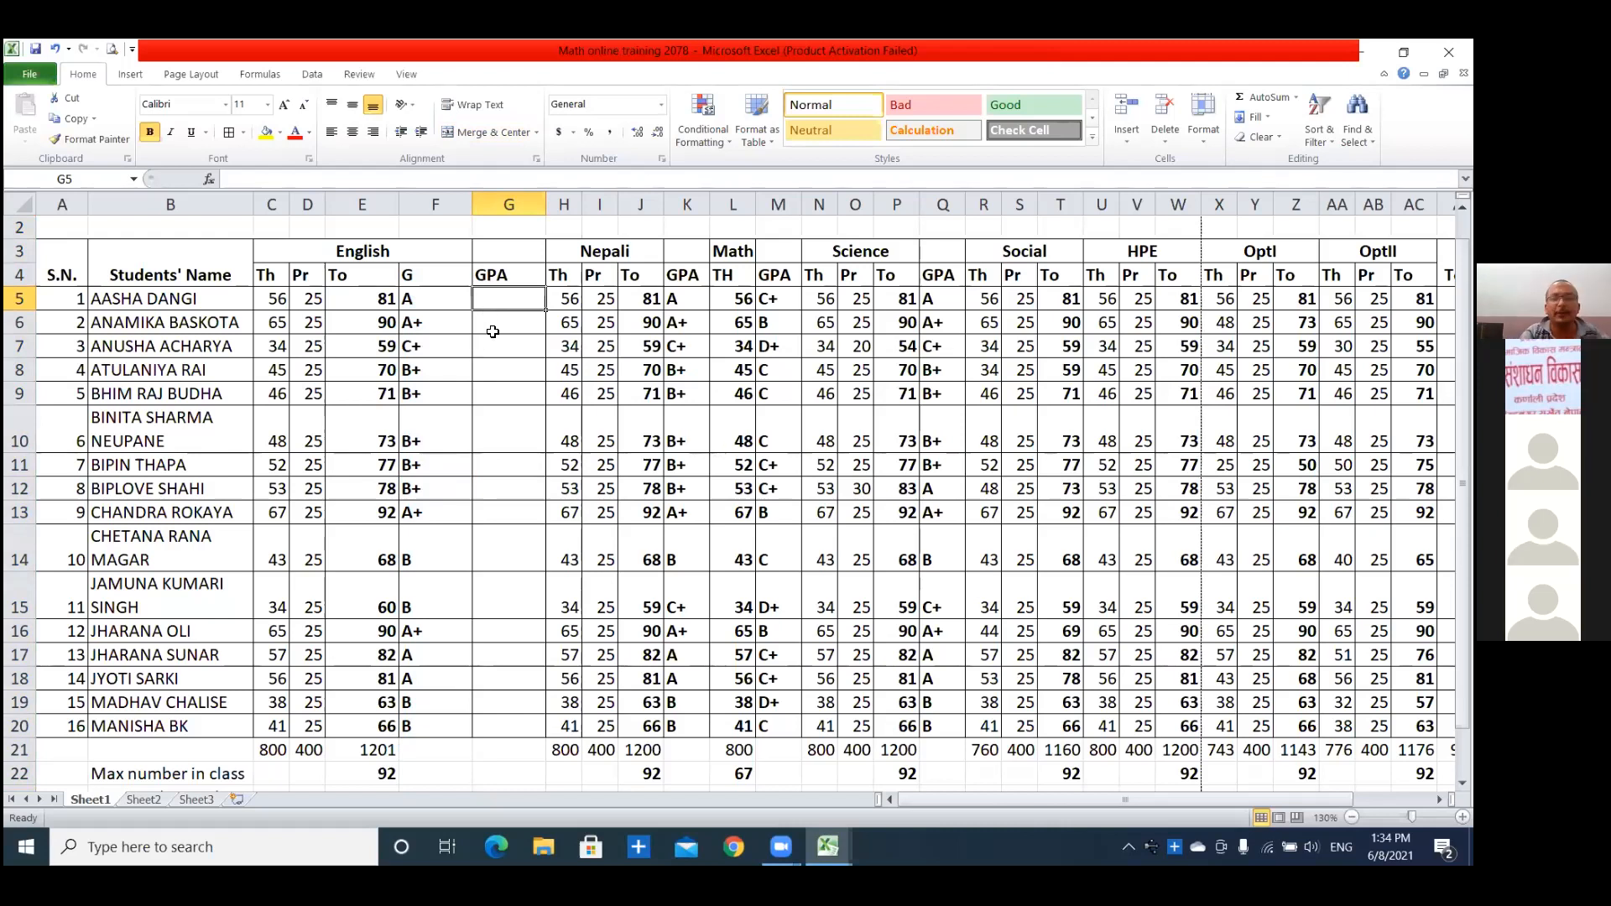
text(=)
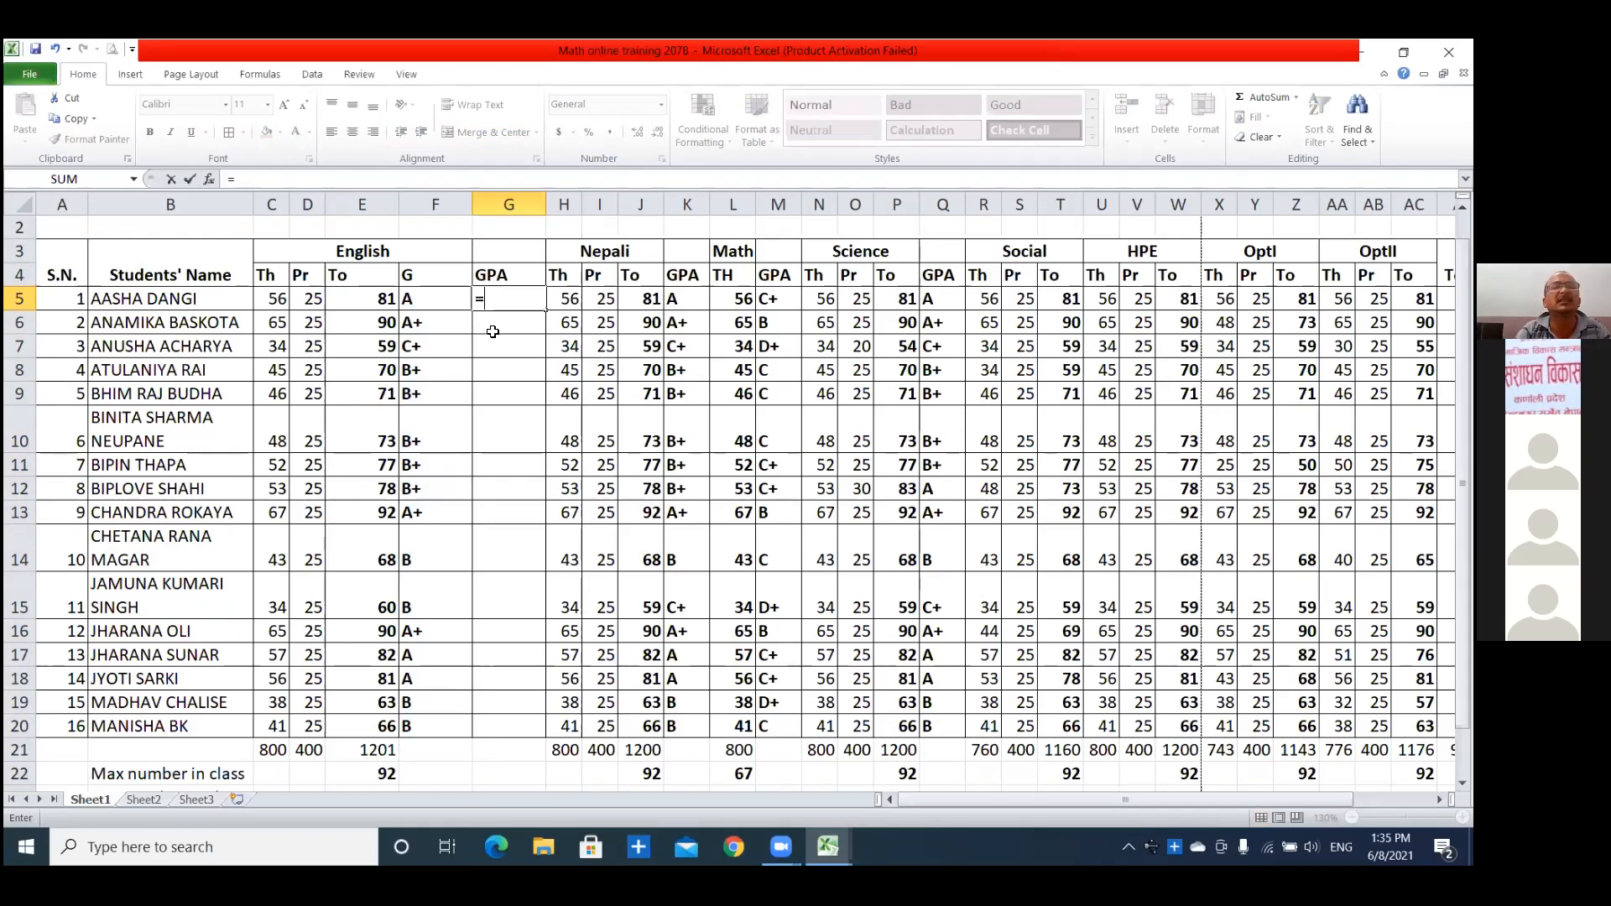
click(512, 274)
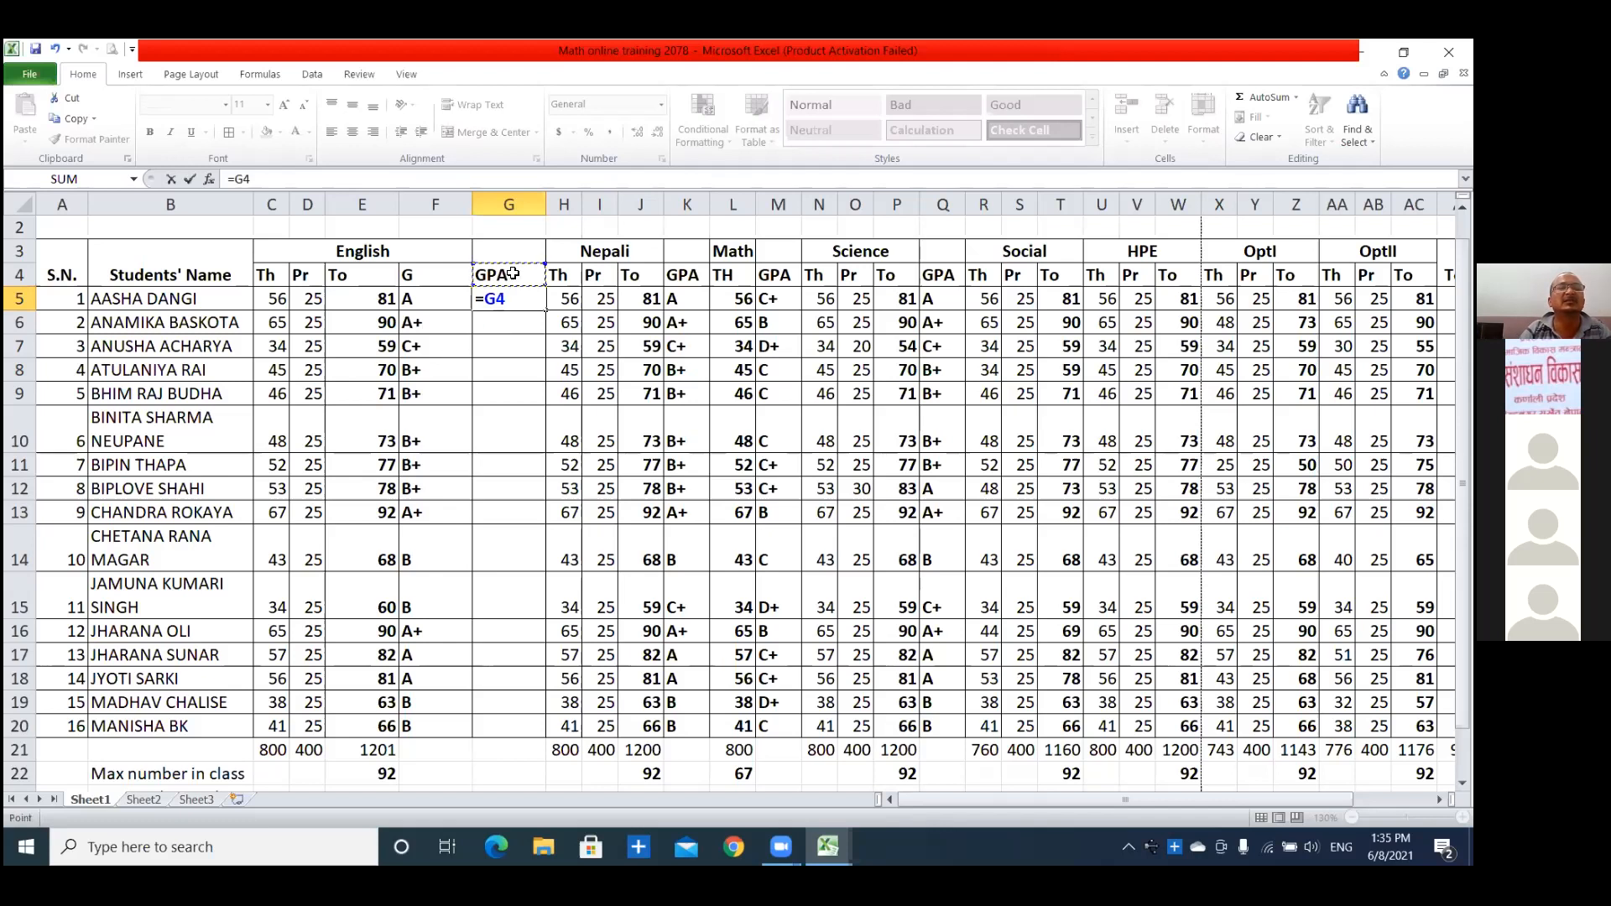
key(BackSpace)
key(BackSpace)
key(Escape)
Replace the heading in G4 with "GP".
click(501, 273)
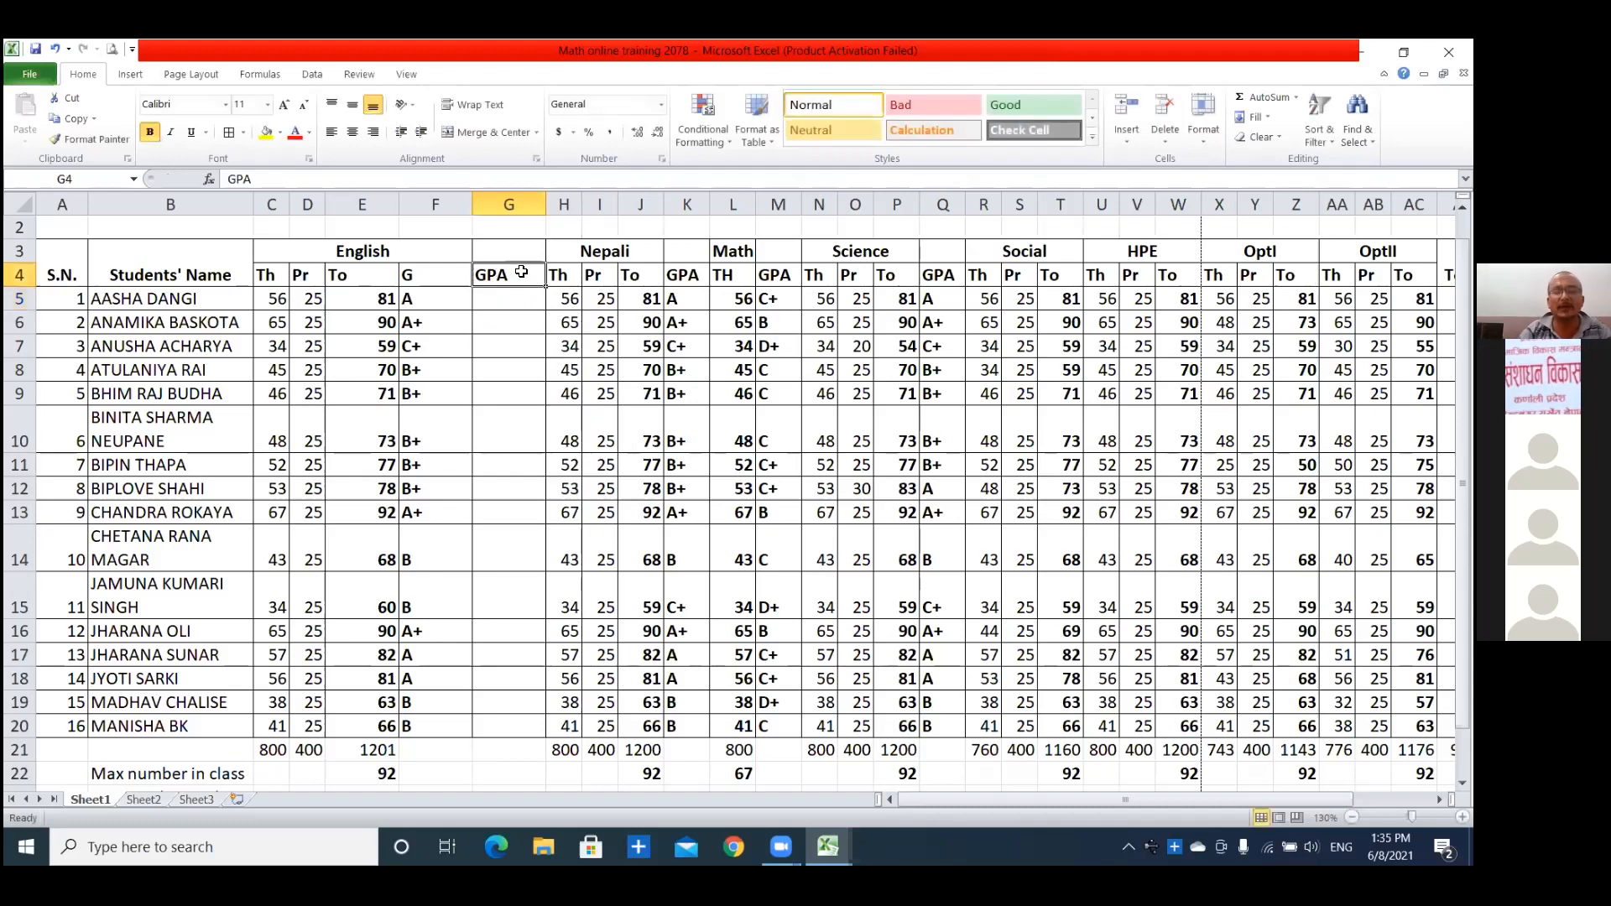
key(Delete)
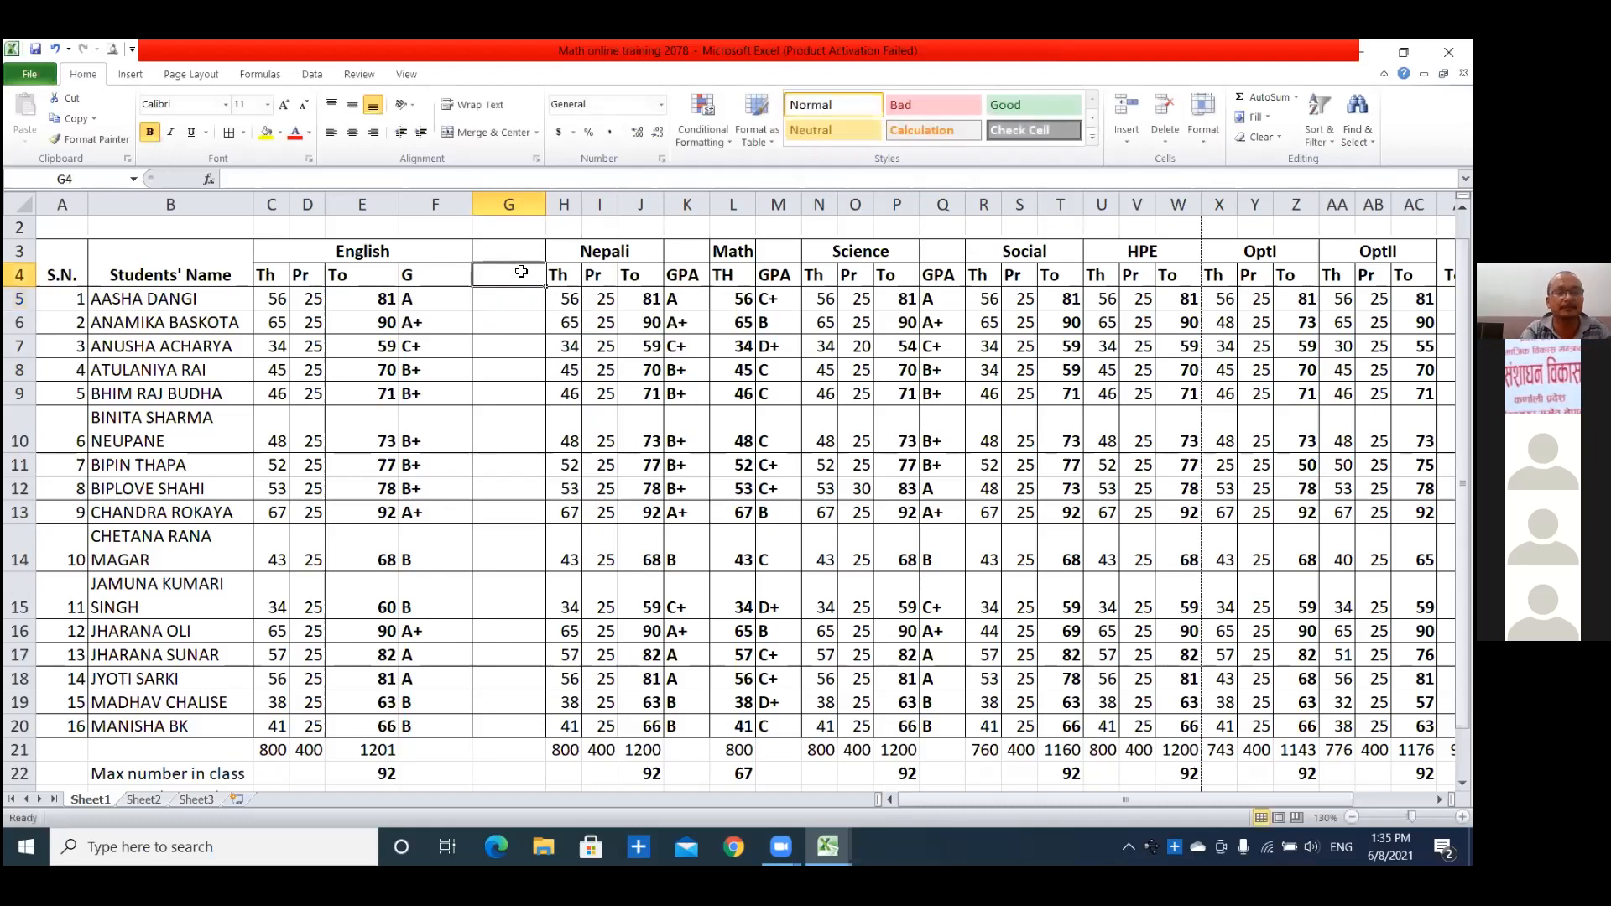
text(GP)
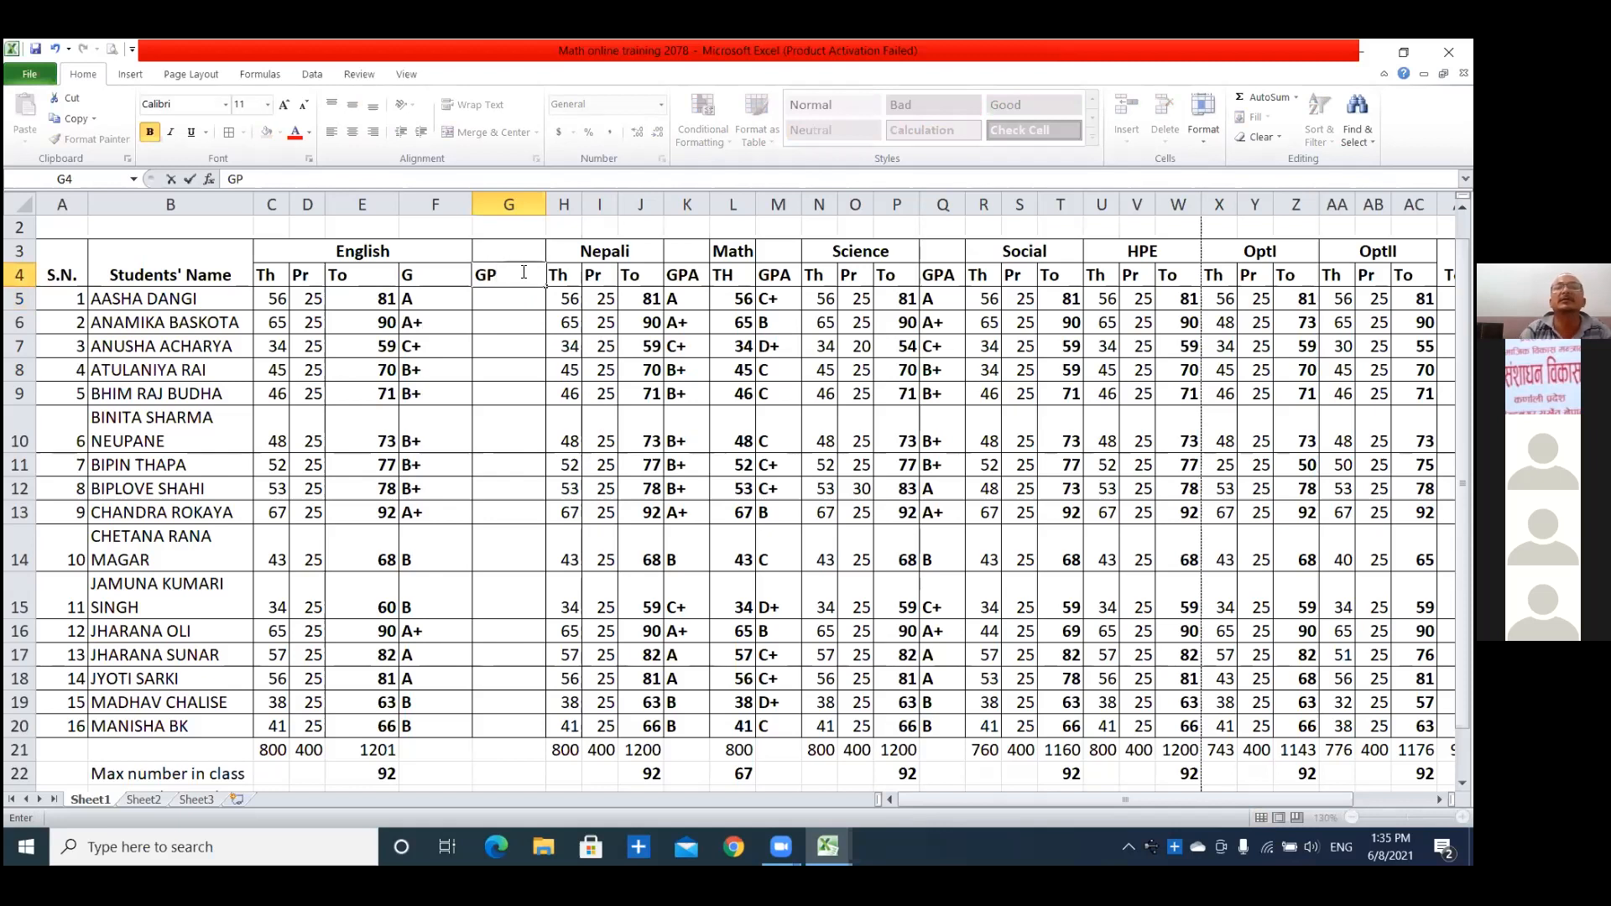
click(492, 306)
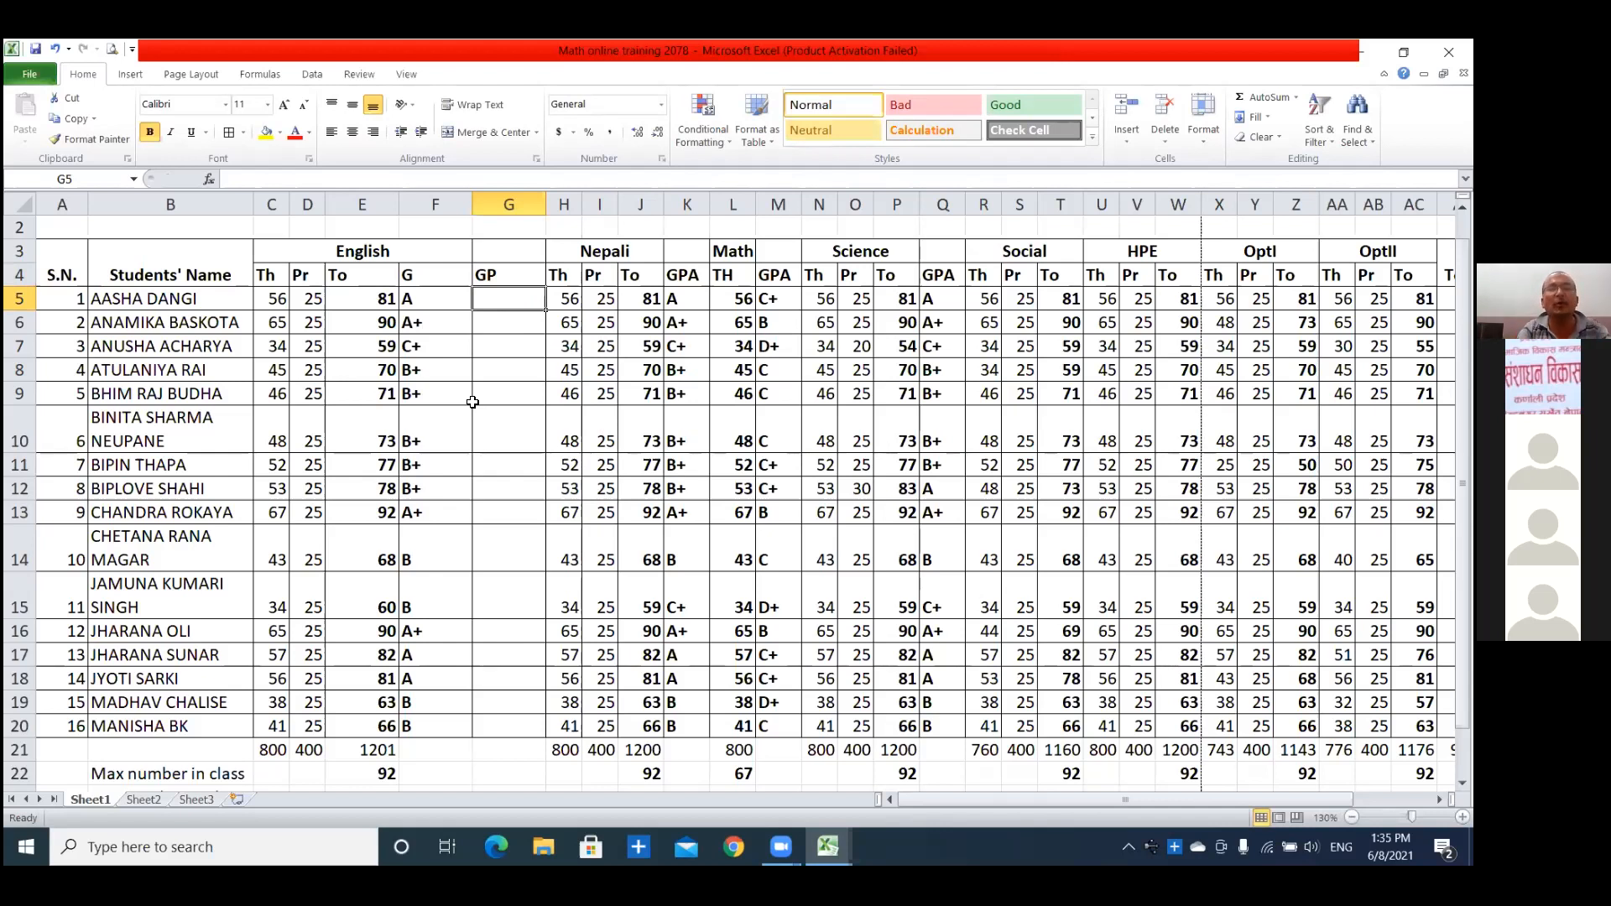
Start an IF formula in G5 whose logical test compares F5 for equality.
text(=)
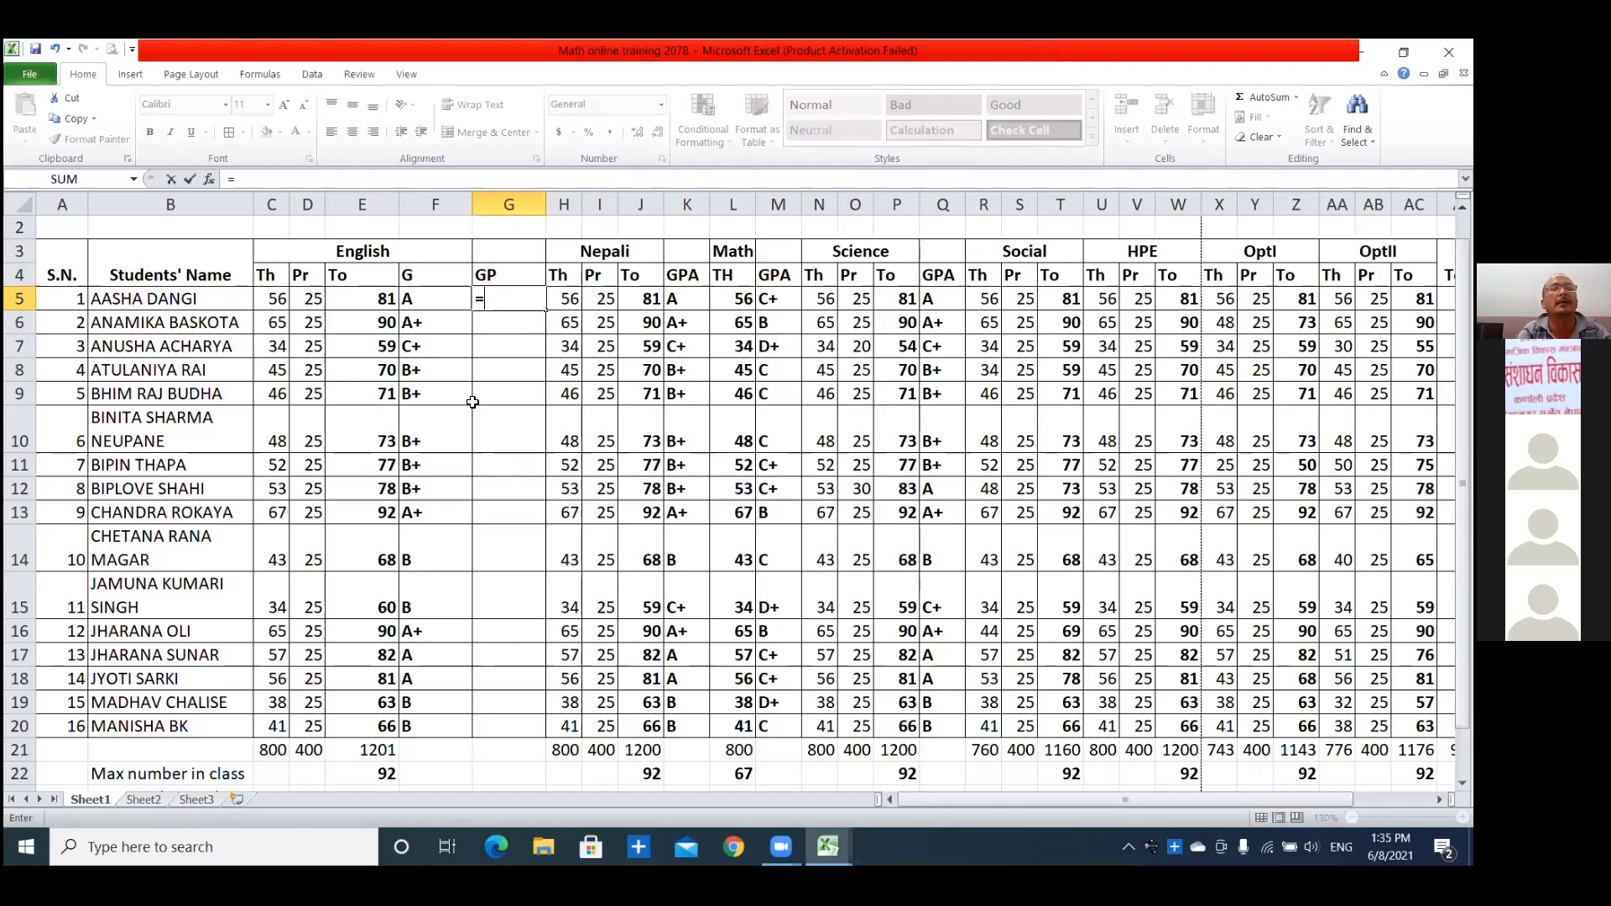
text(if)
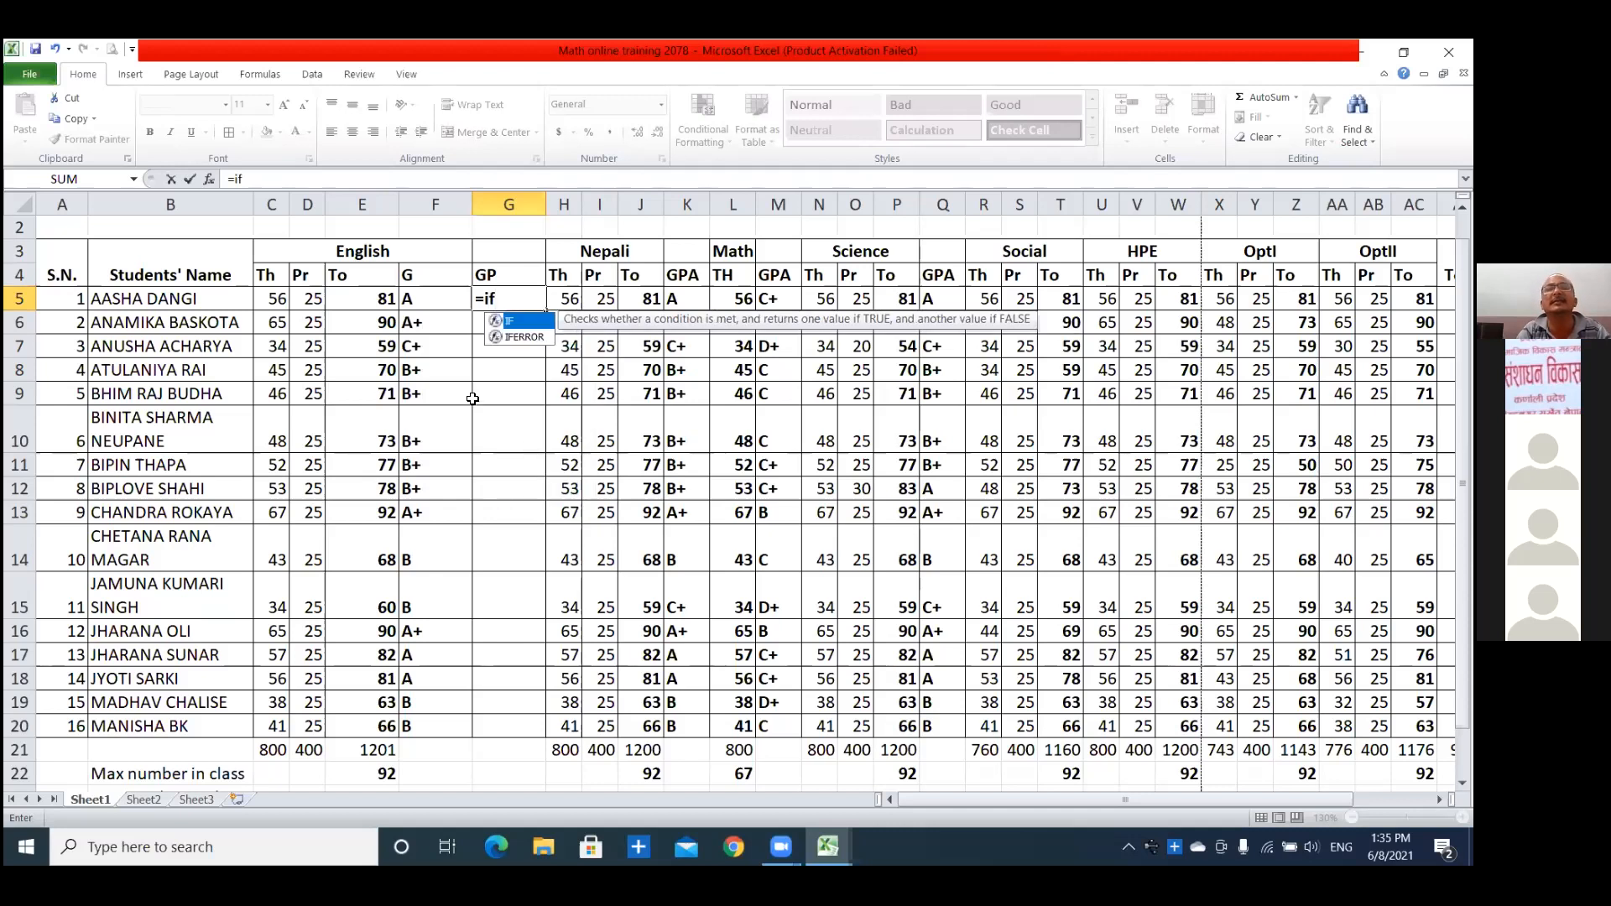
text(()
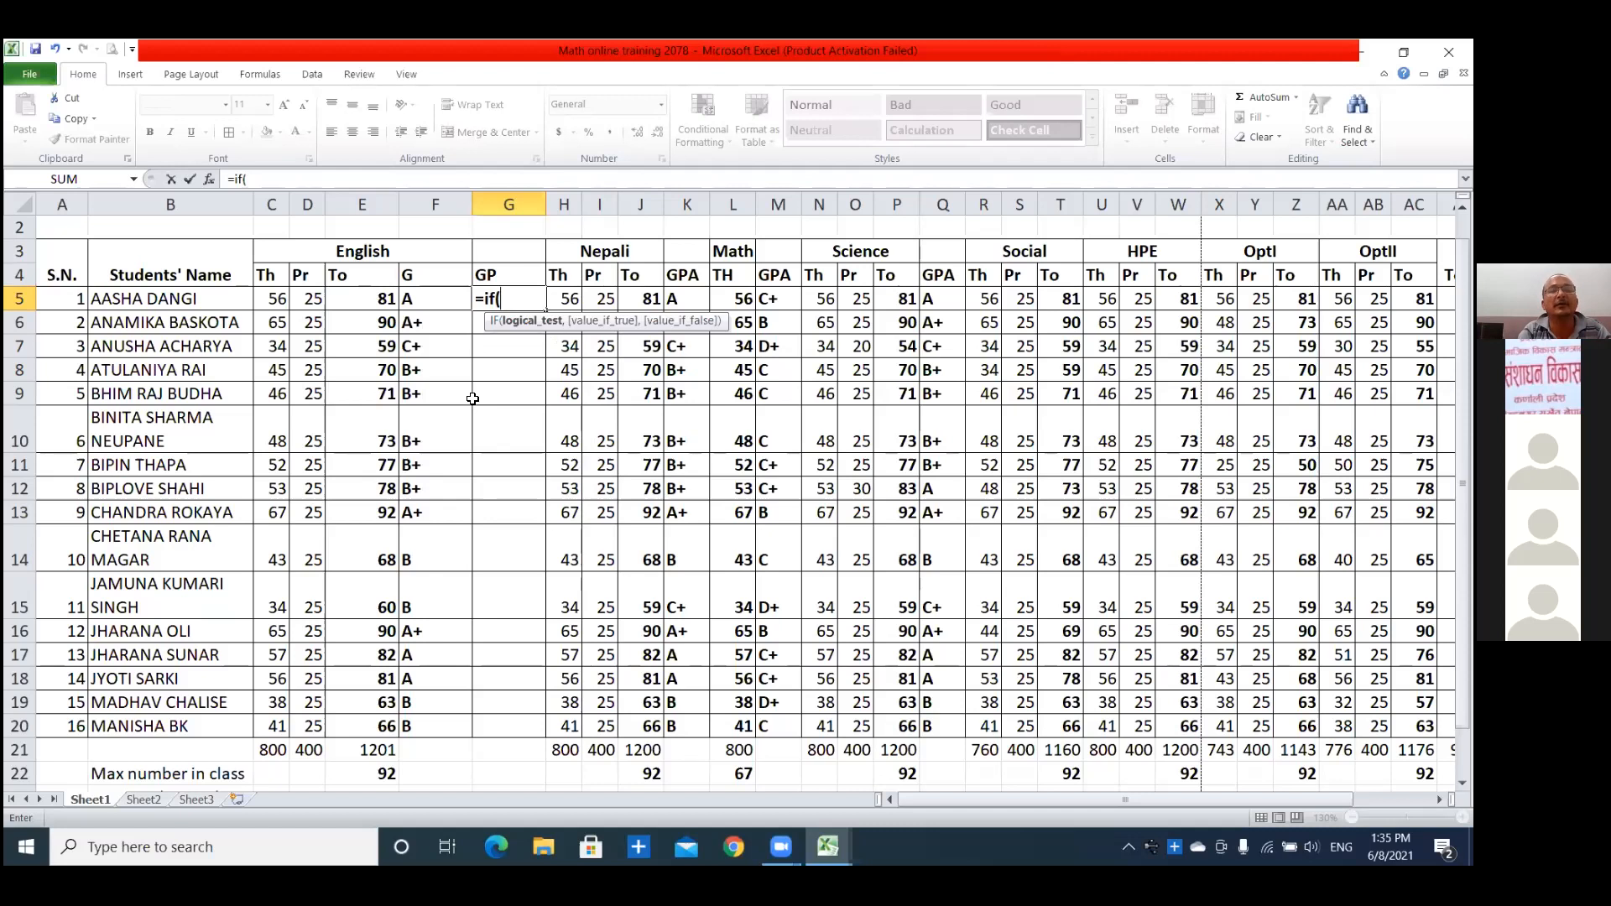
text("A)
key(BackSpace)
key(BackSpace)
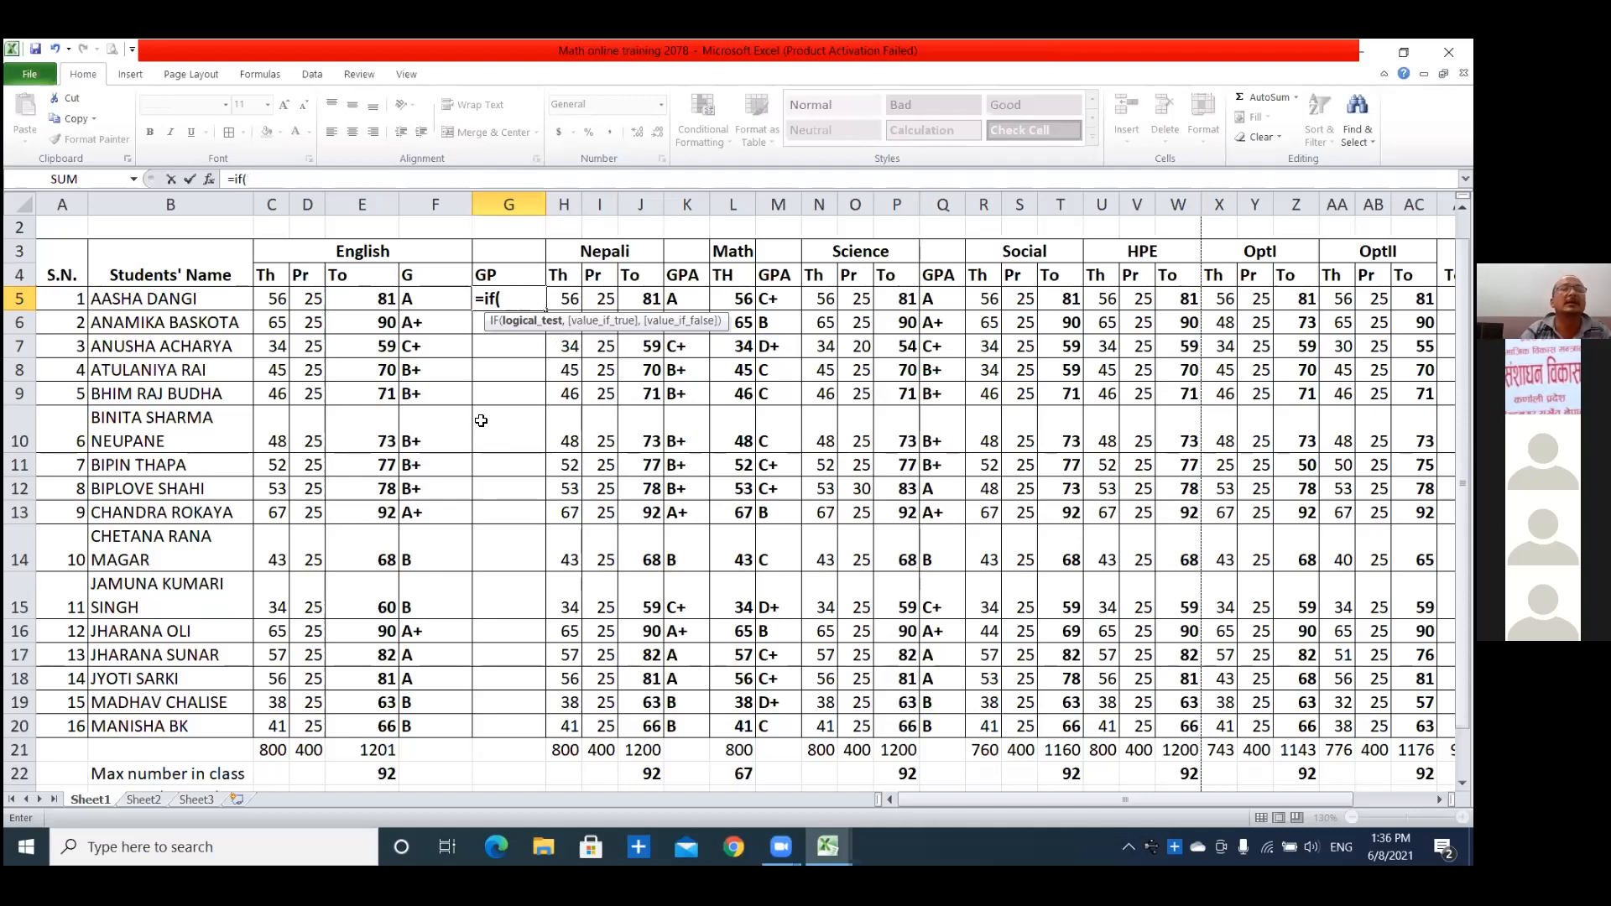
click(428, 303)
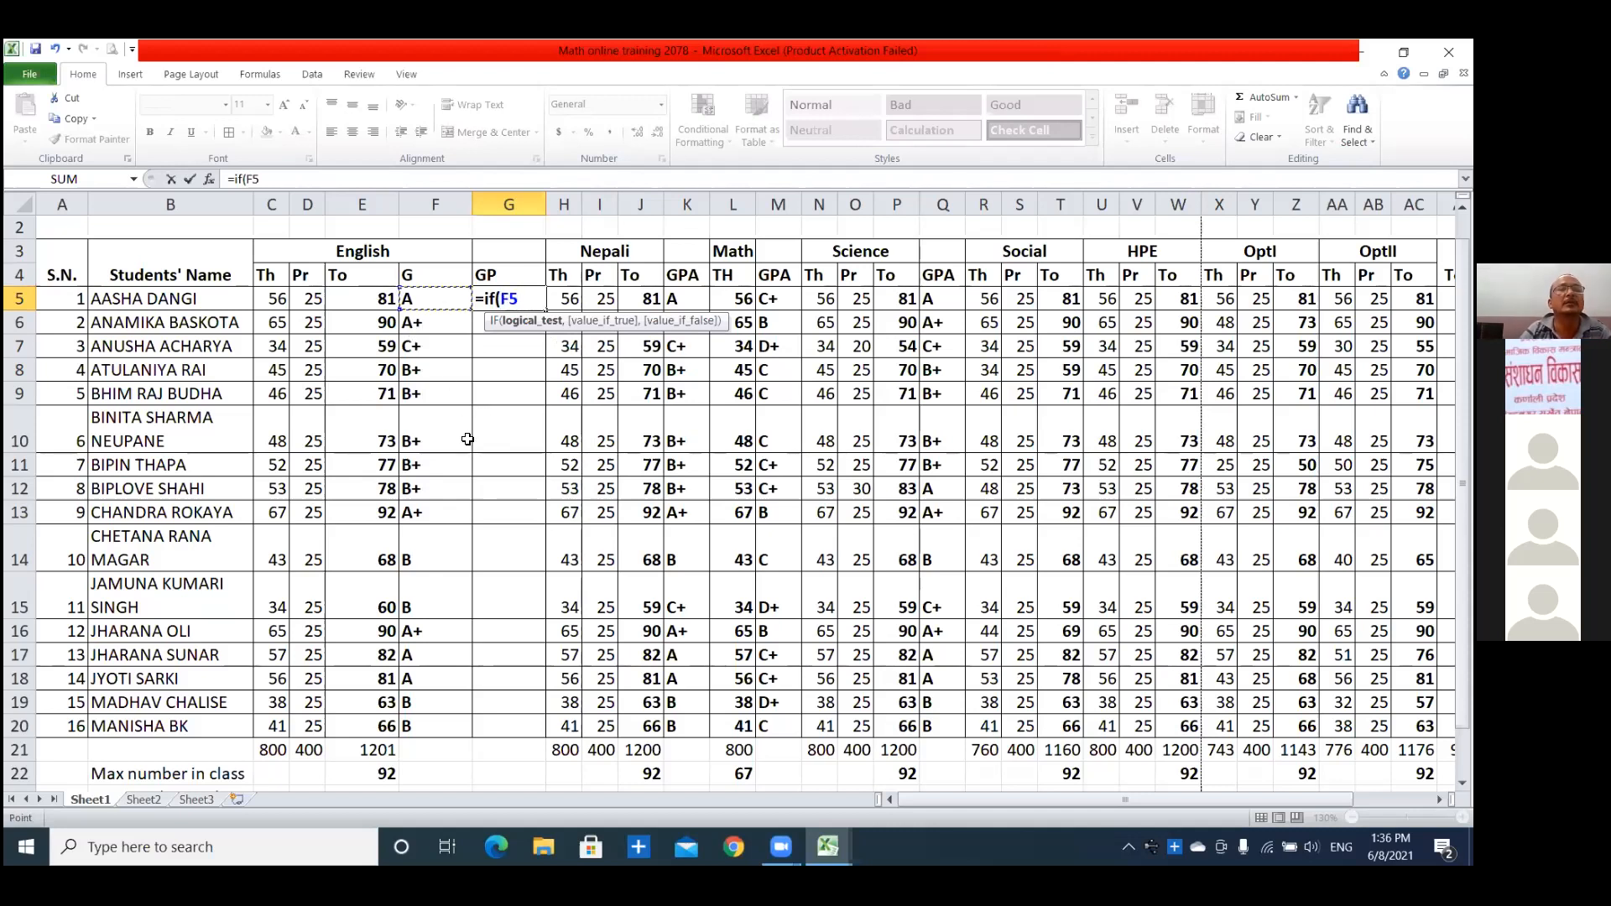
text(=)
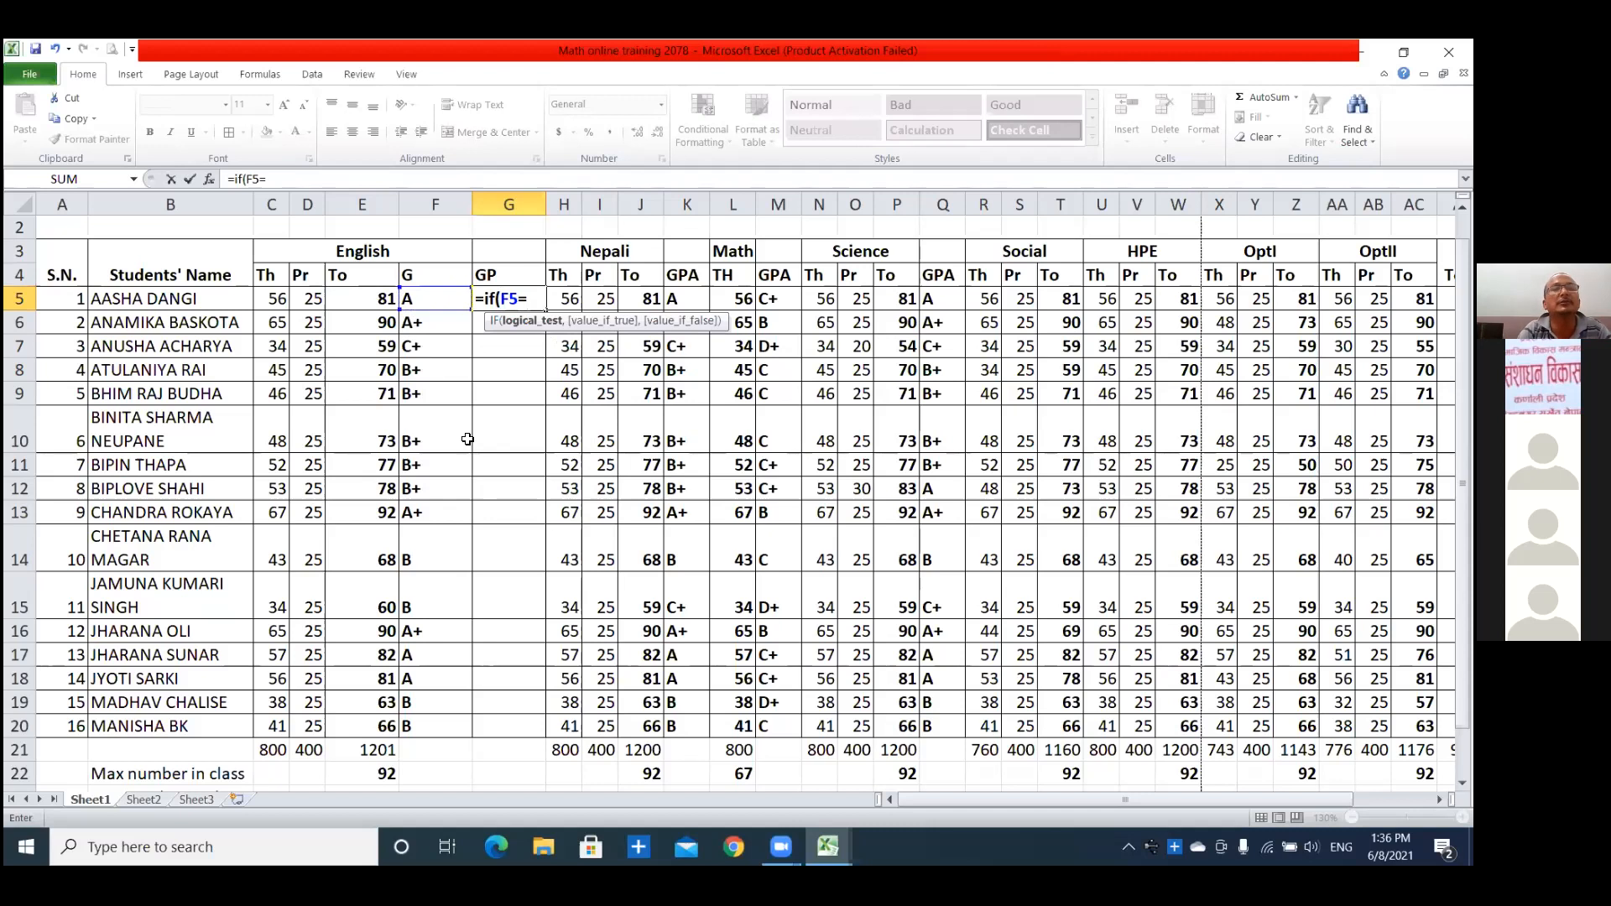
text("A)
Complete the G5 logical test with "A+" and give 4 as its true value.
key(Return)
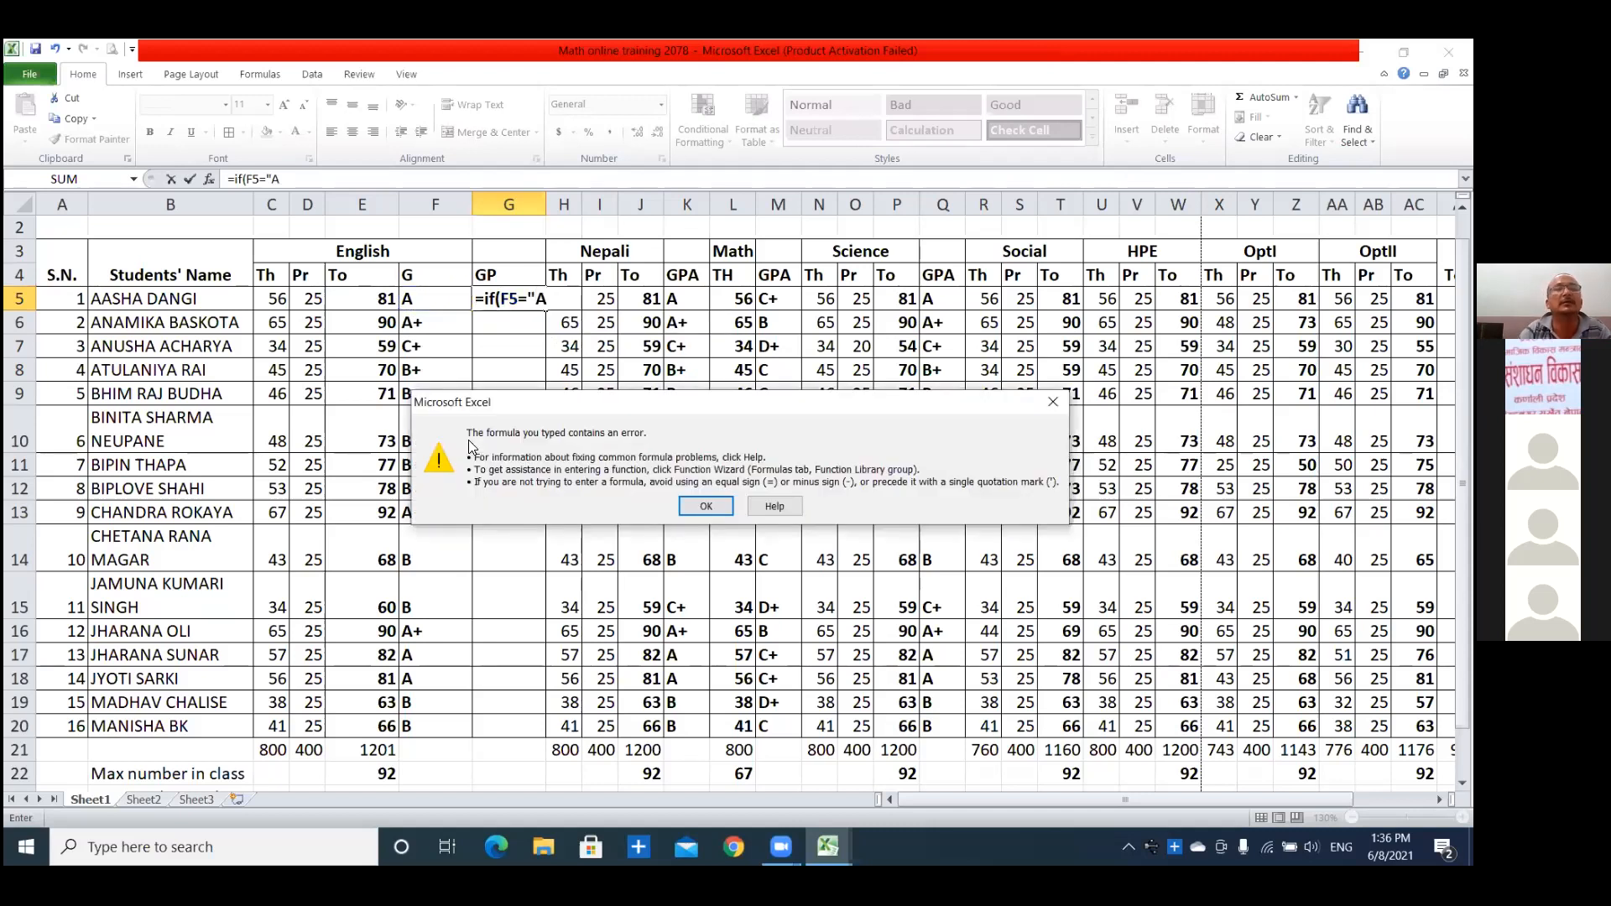
click(705, 506)
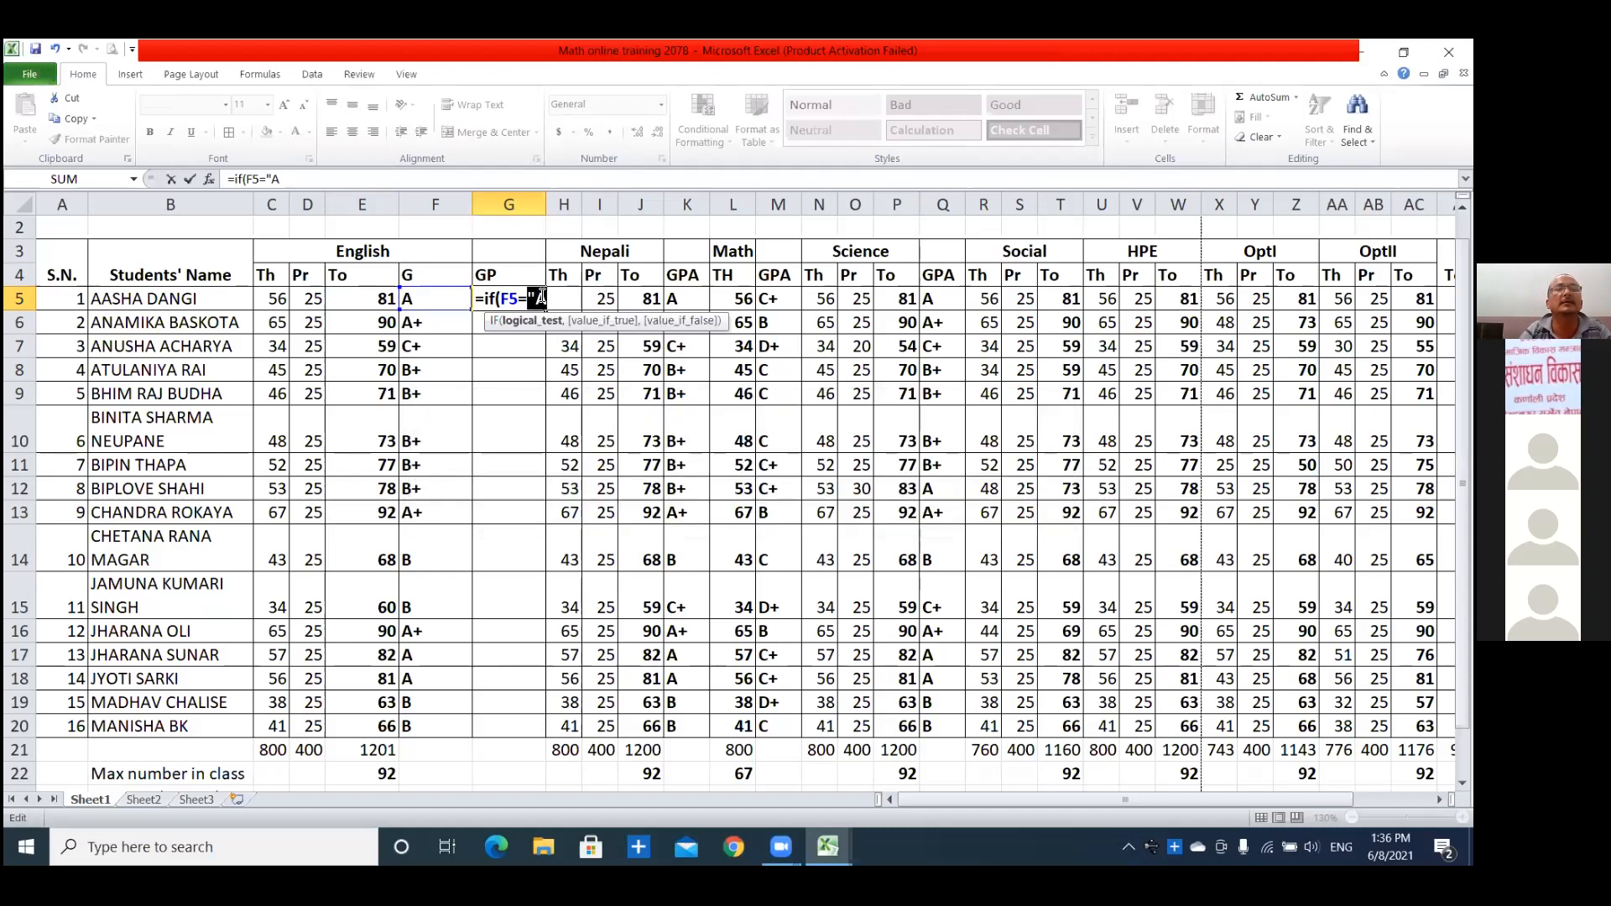
key(Right)
text(+",4)
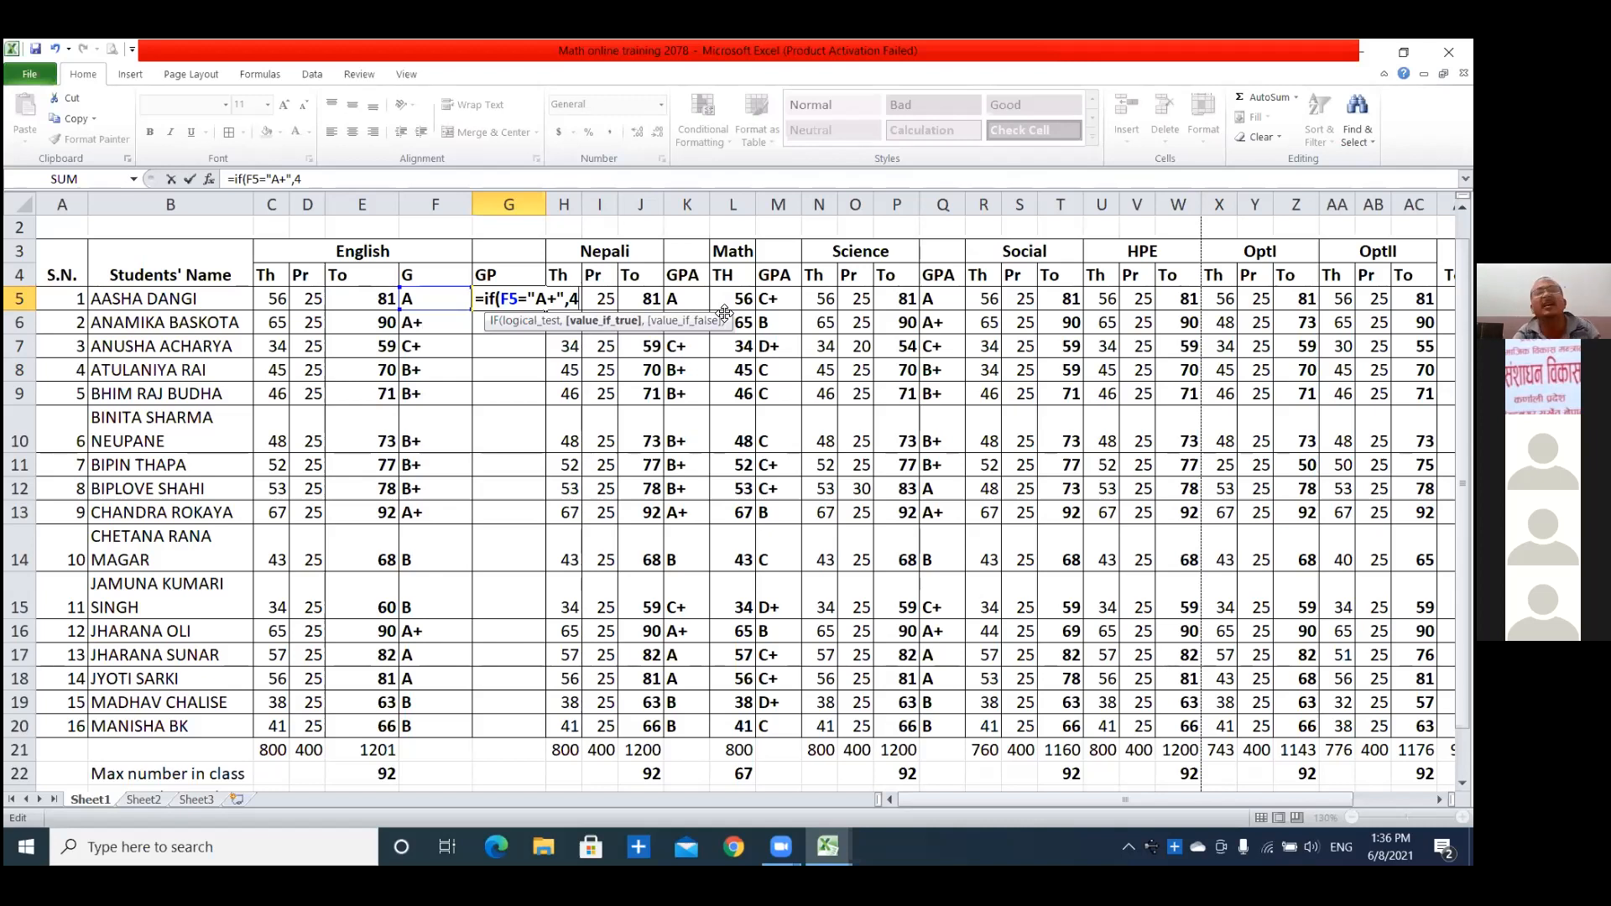
Add a nested IF to the G5 formula that tests F5="A" and returns 3.6.
text(,)
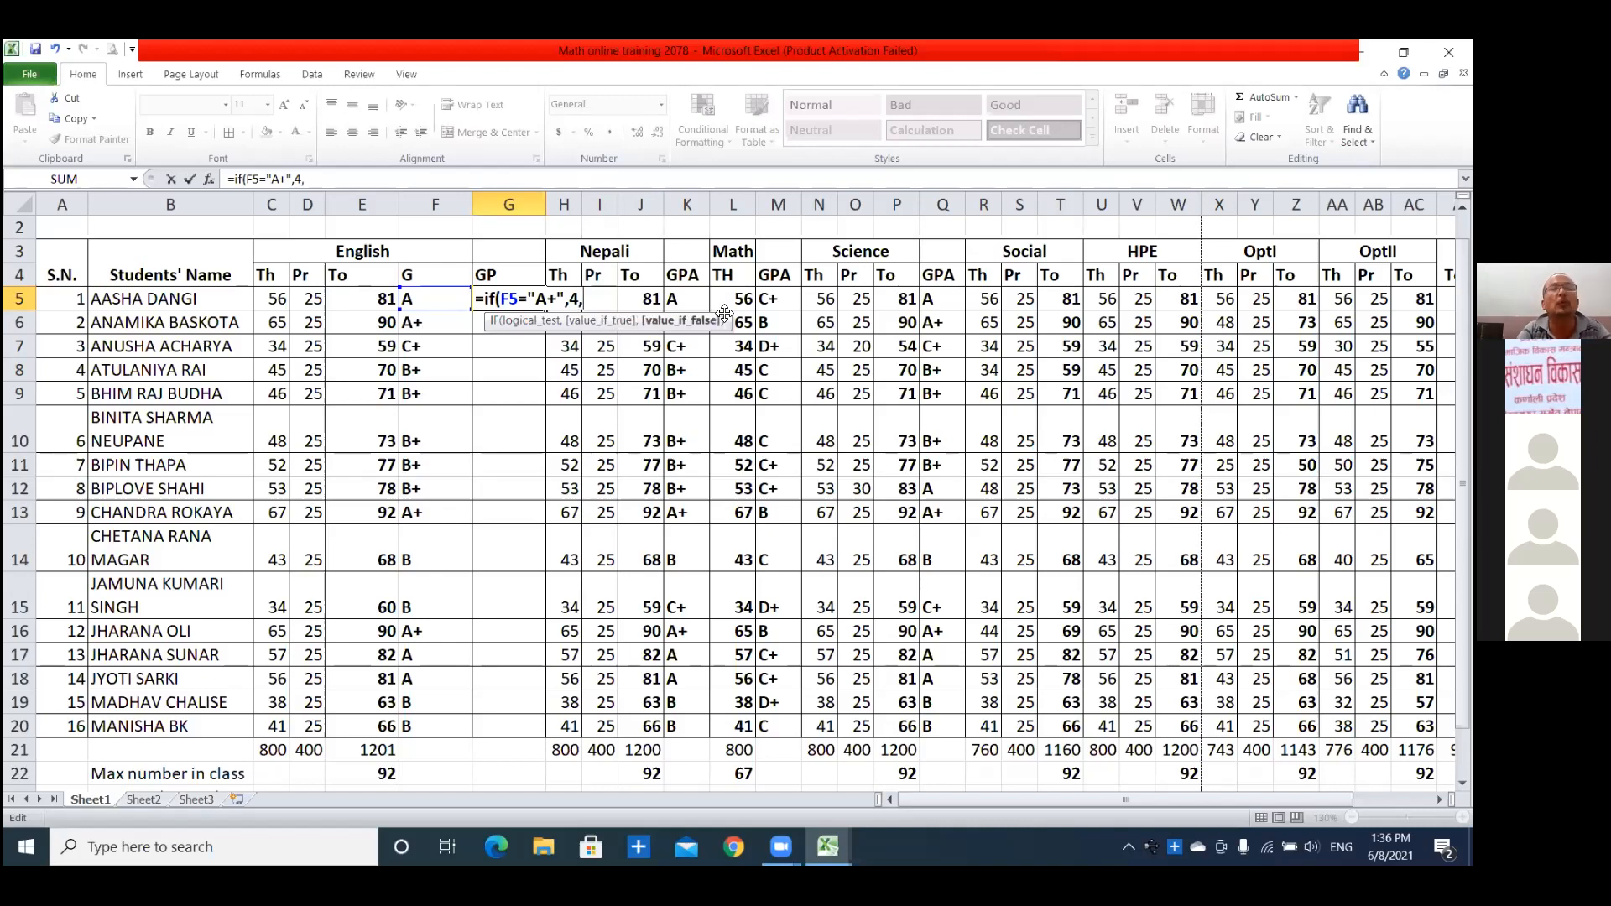
text(if()
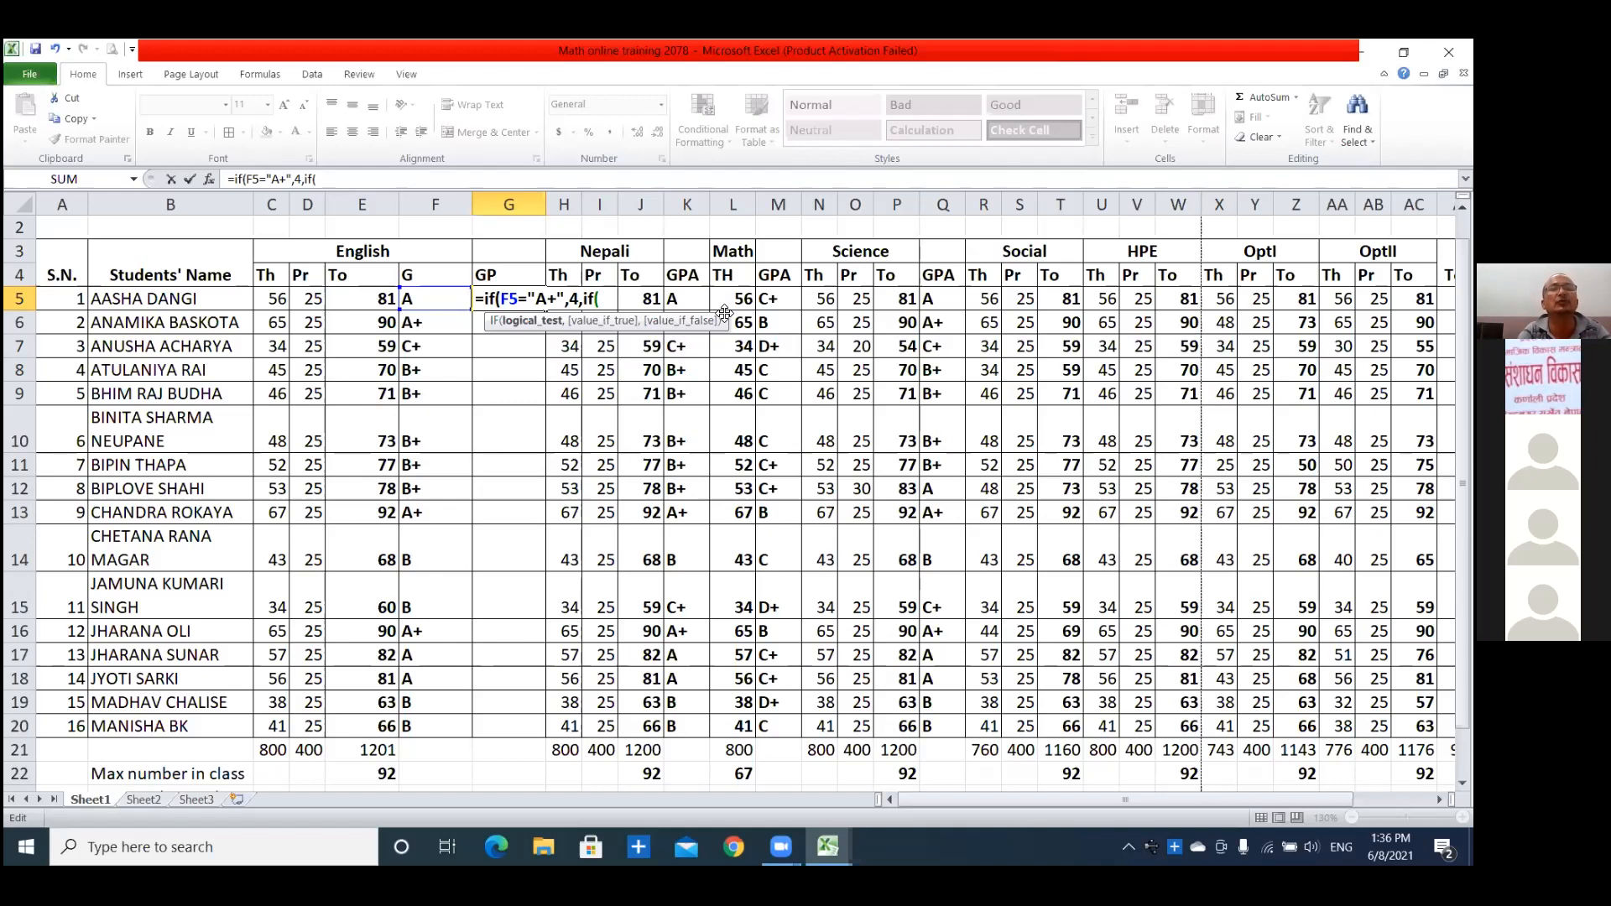
text(F5)
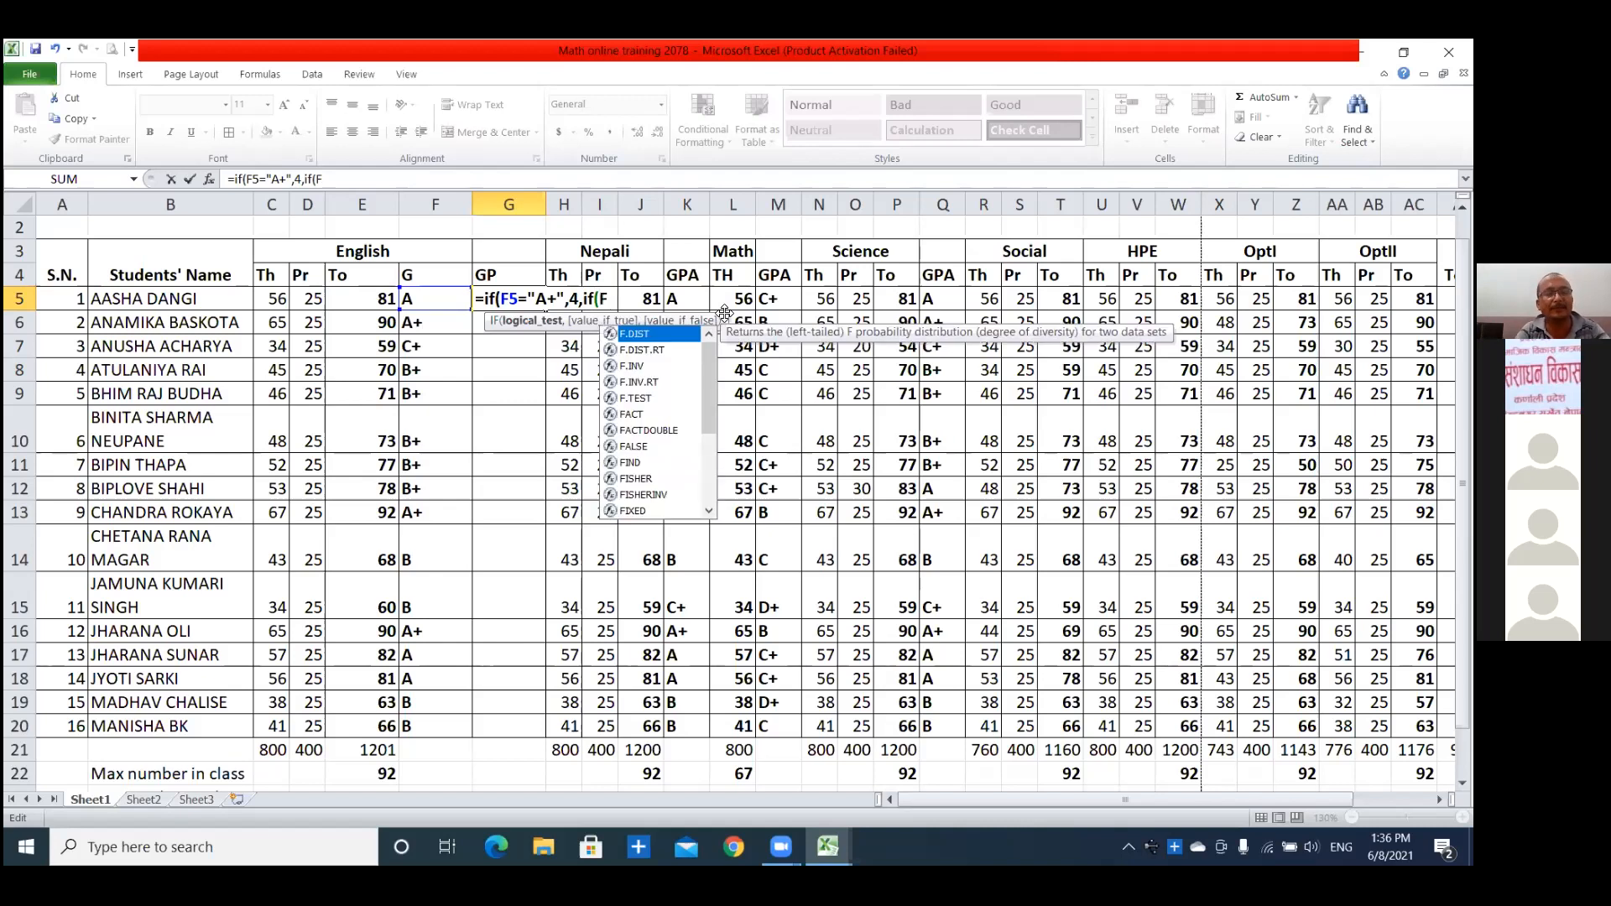
text(=")
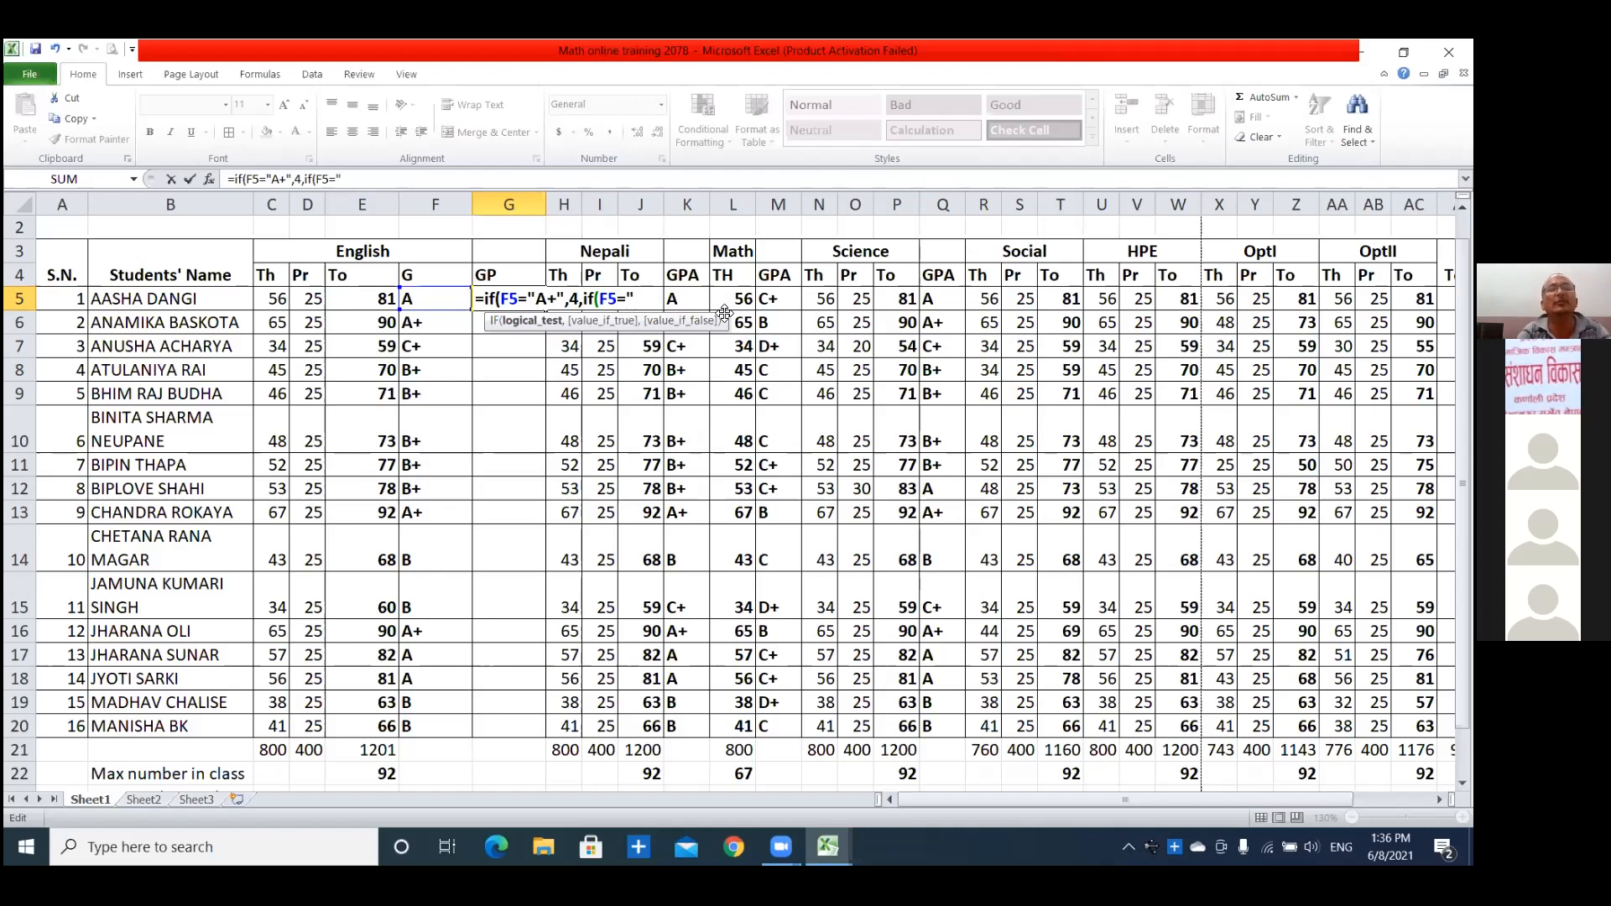
text(A",)
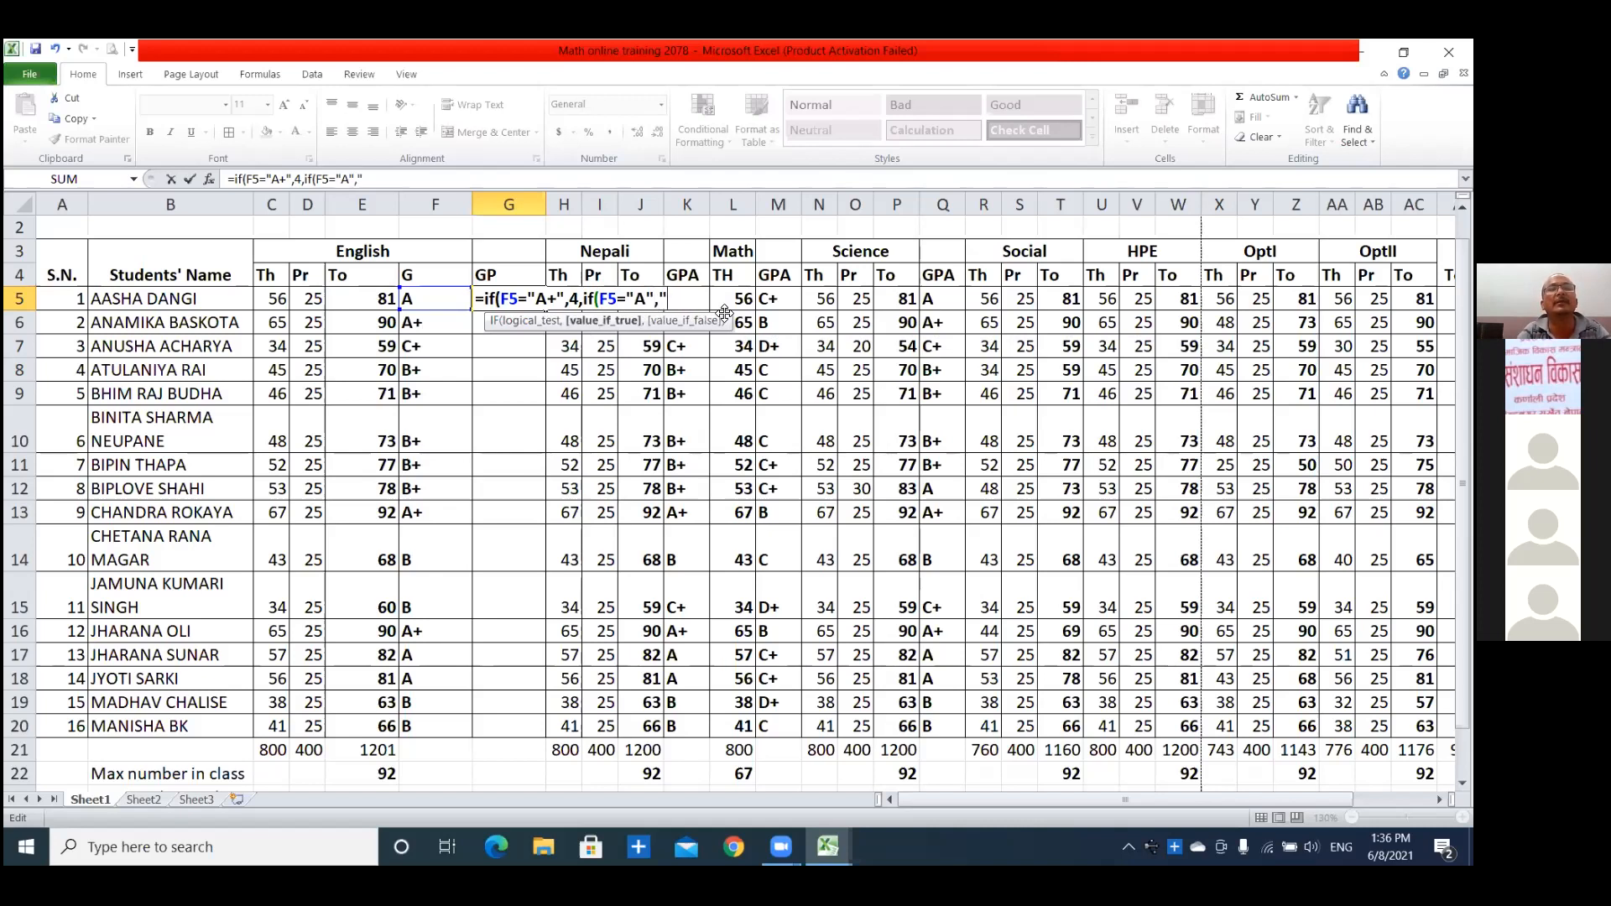
text( 3.6)
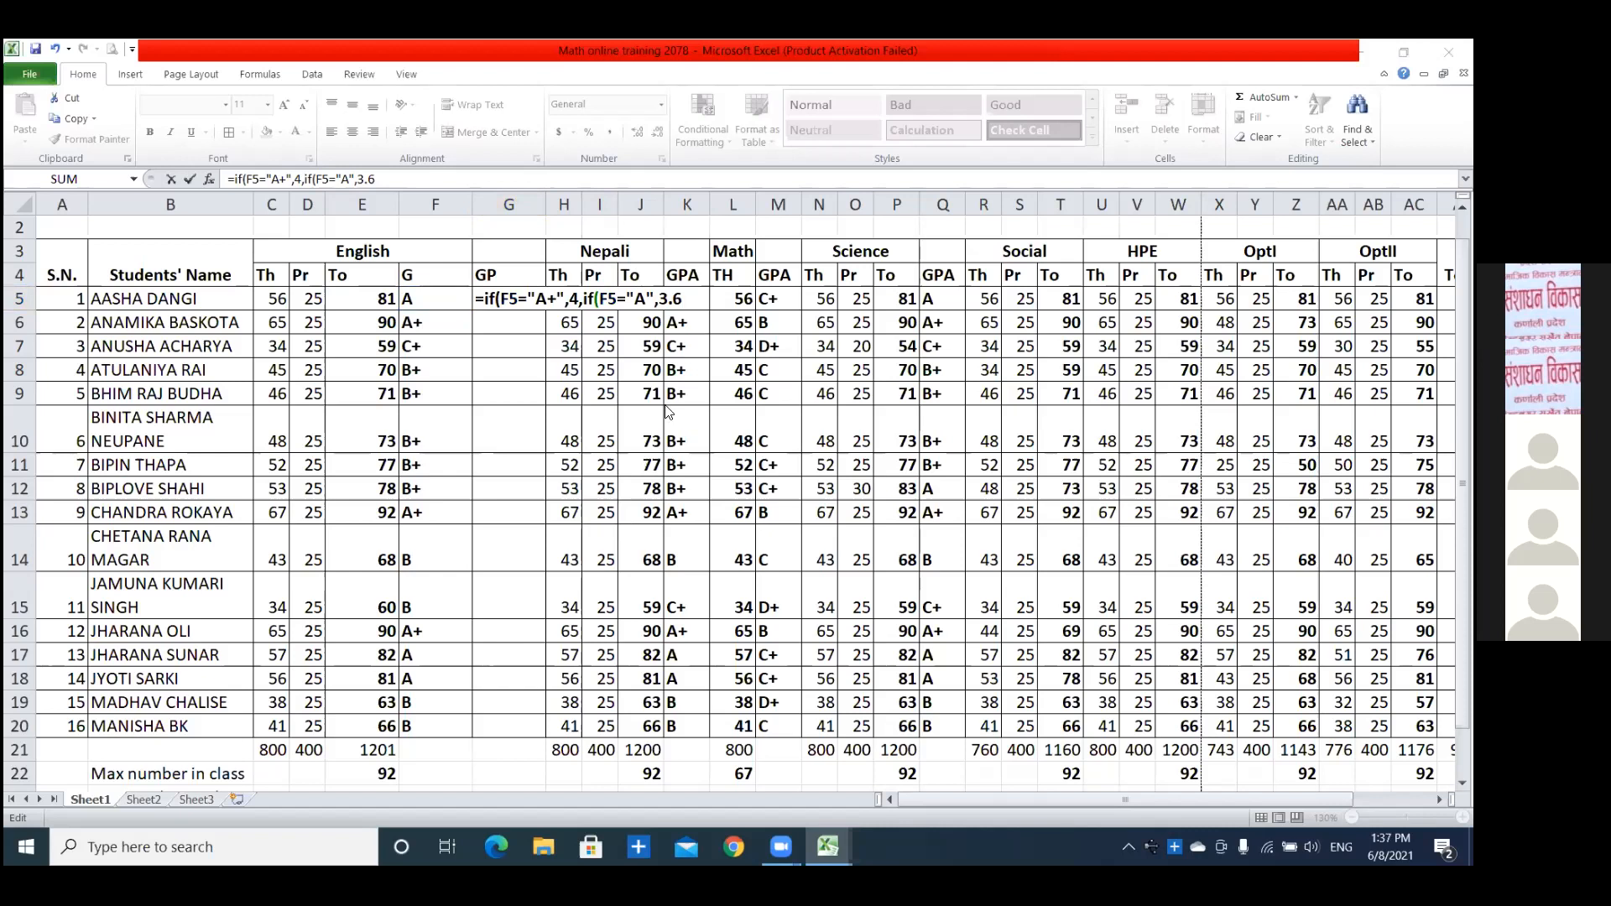
Remove the nested IF from G5 and enter the formula as =IF(F5="A+",4).
click(683, 298)
key(BackSpace)
key(BackSpace)
key(BackSpace)
key(BackSpace)
key(BackSpace)
key(BackSpace)
key(BackSpace)
key(BackSpace)
key(BackSpace)
key(BackSpace)
key(BackSpace)
key(BackSpace)
key(BackSpace)
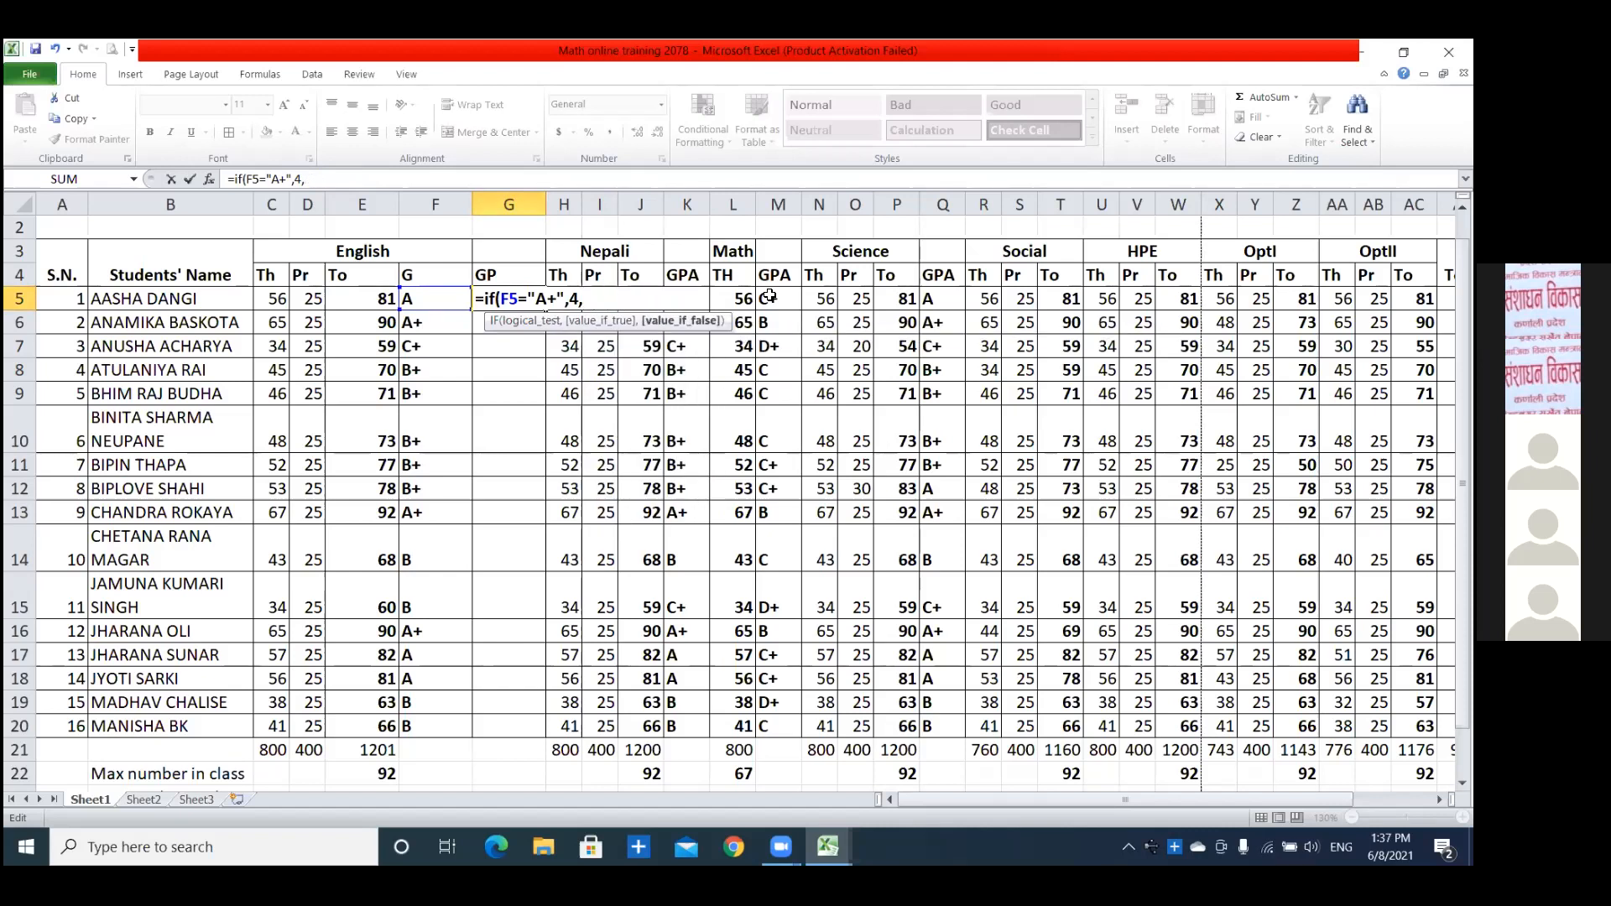
key(BackSpace)
text())
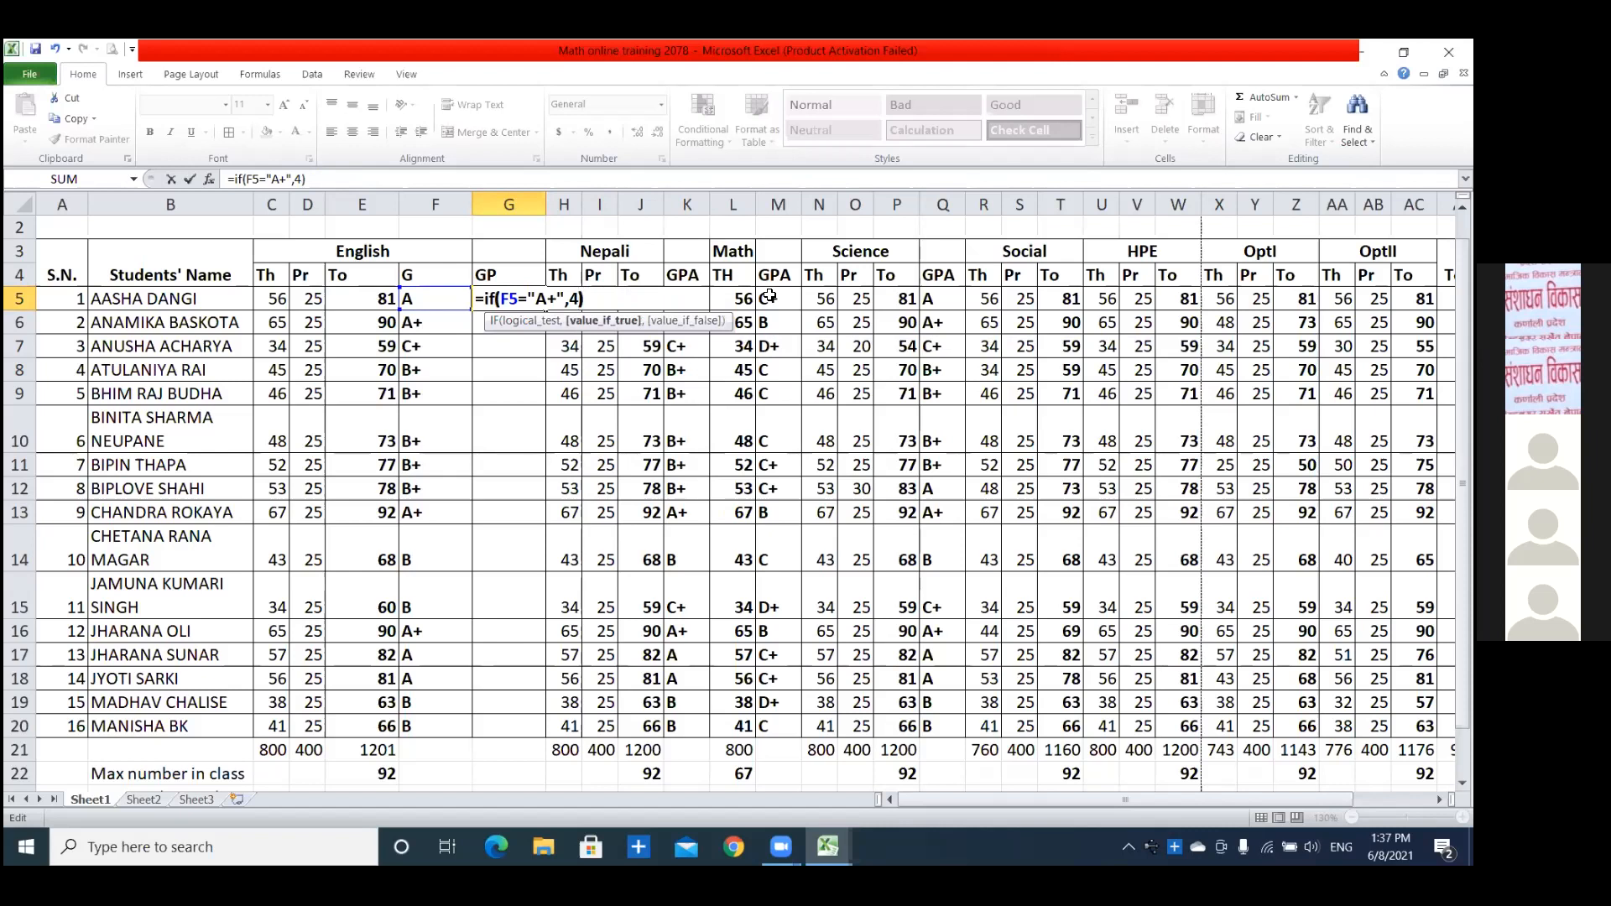
key(Return)
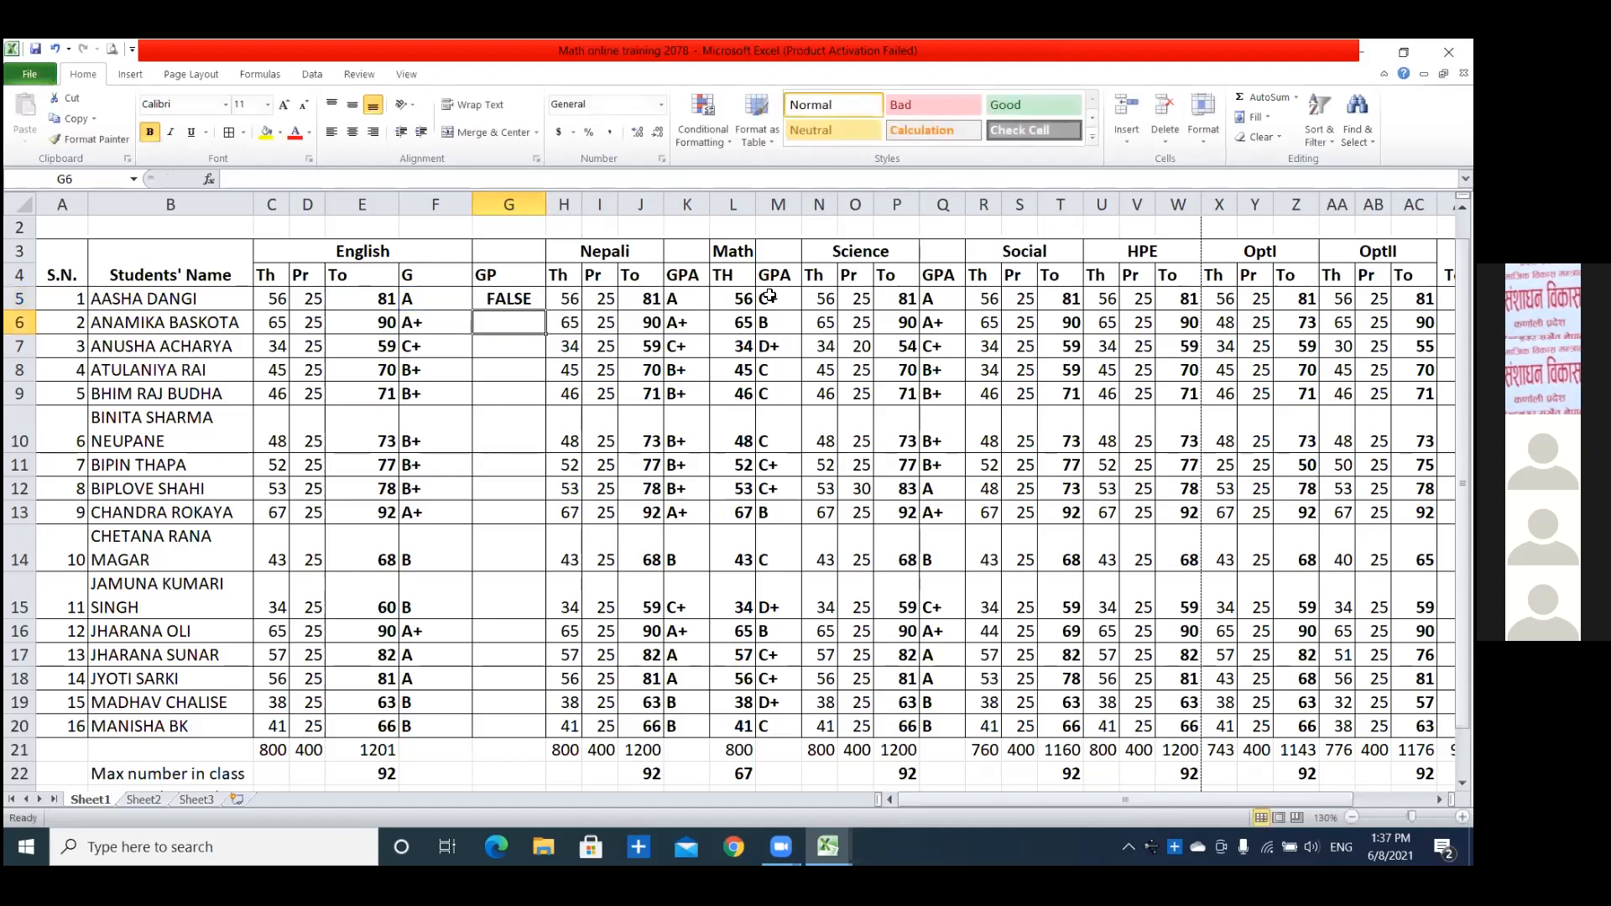
Set the first student's English total in E5 to 90 to test the grade point formula.
click(375, 304)
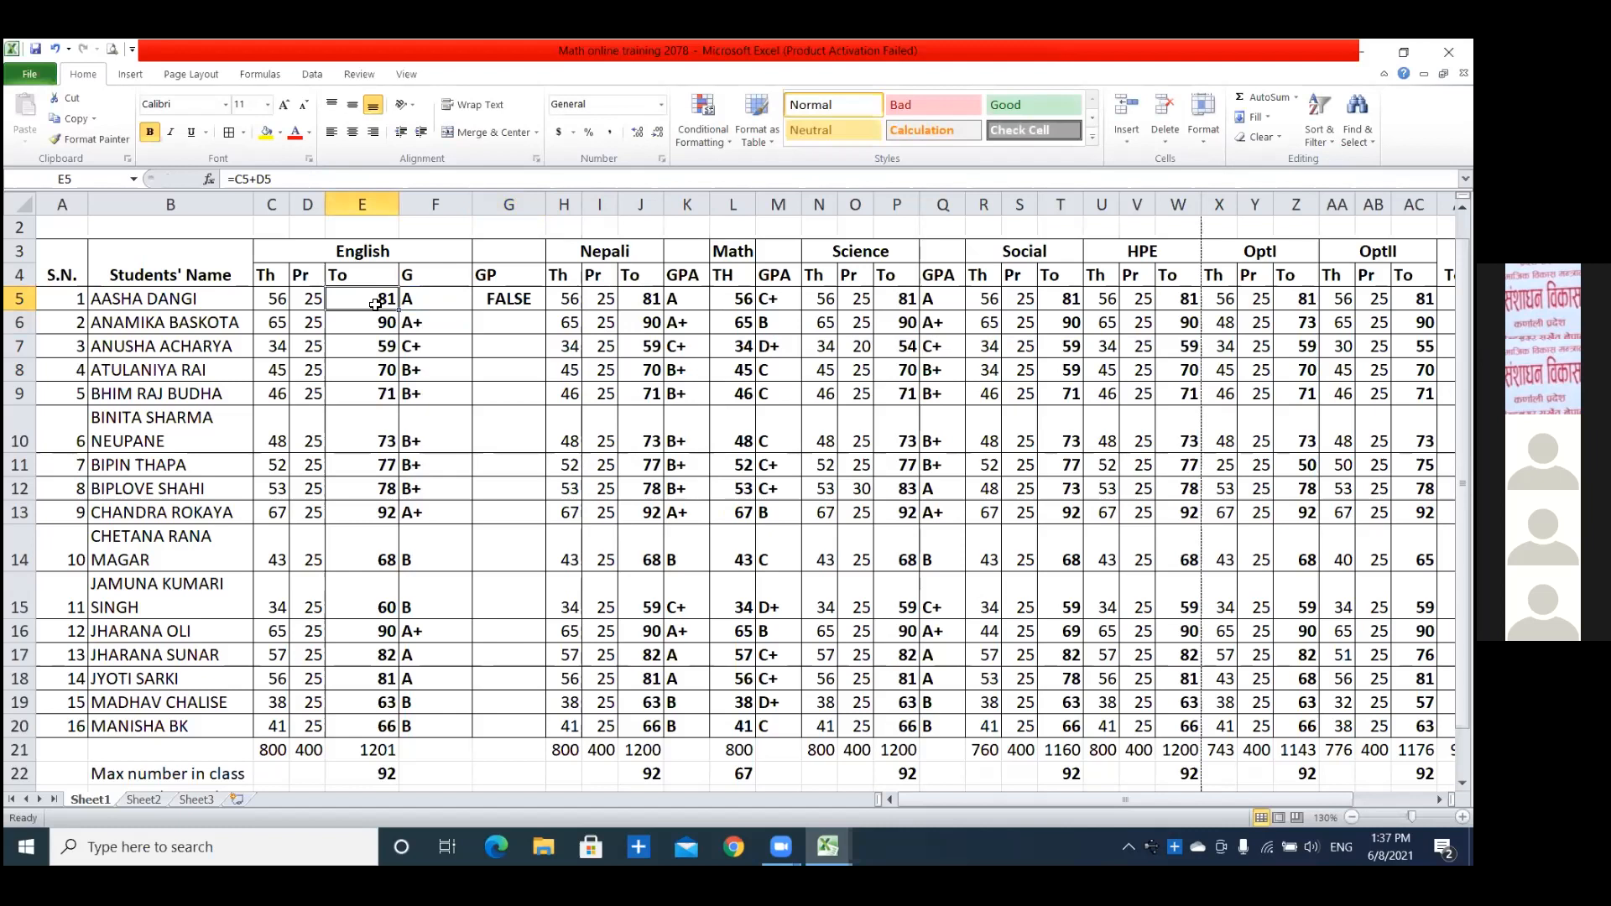
text(90)
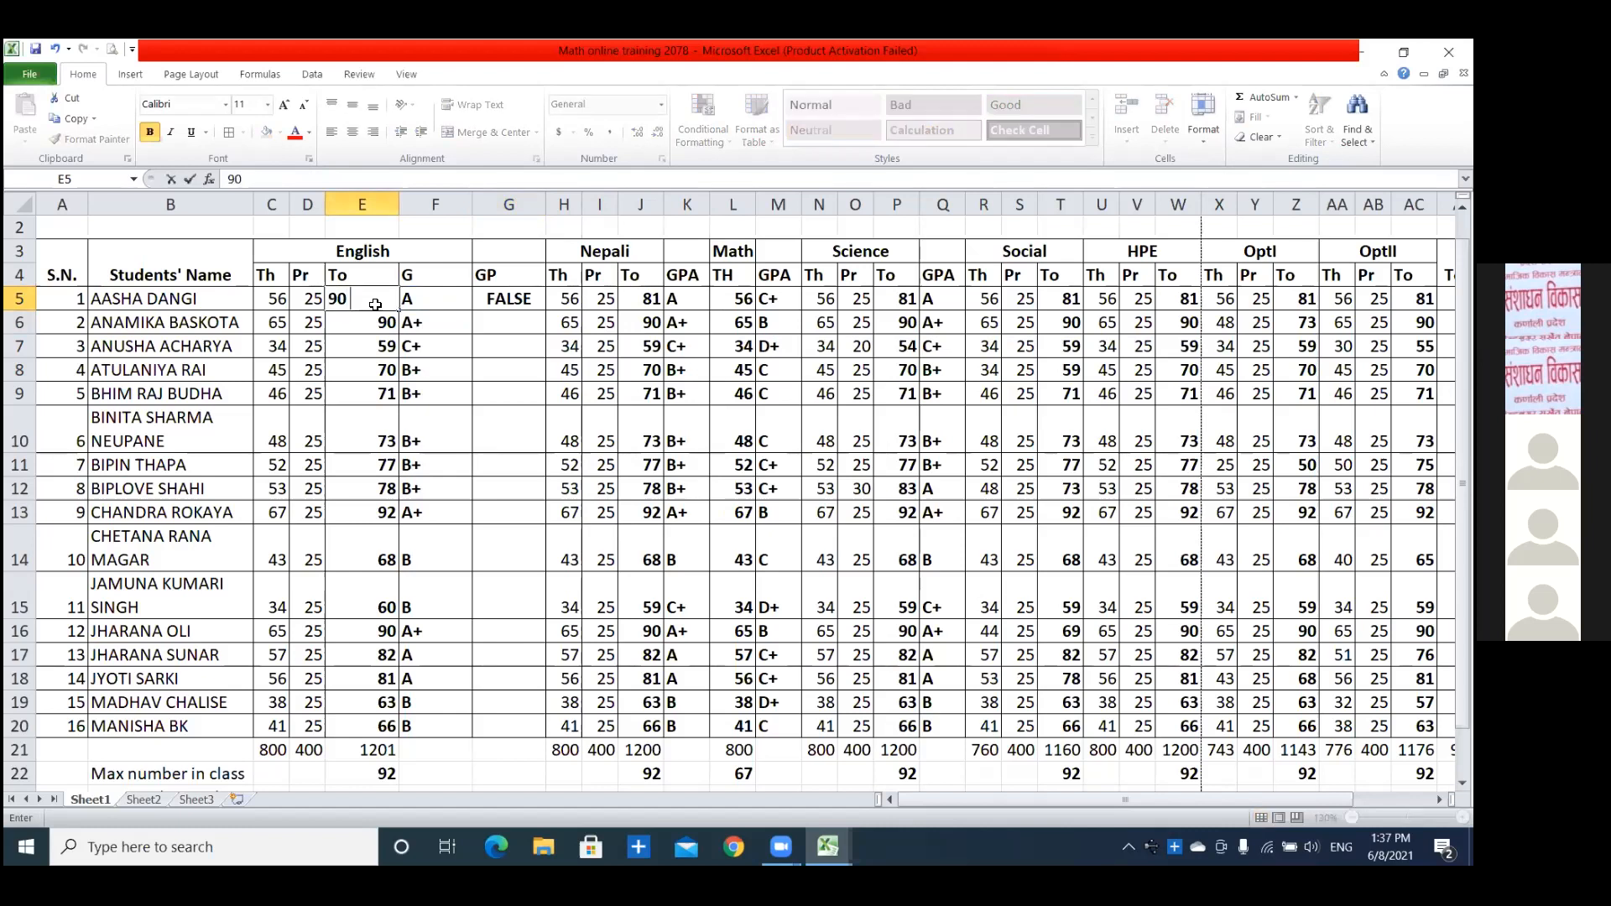
key(Return)
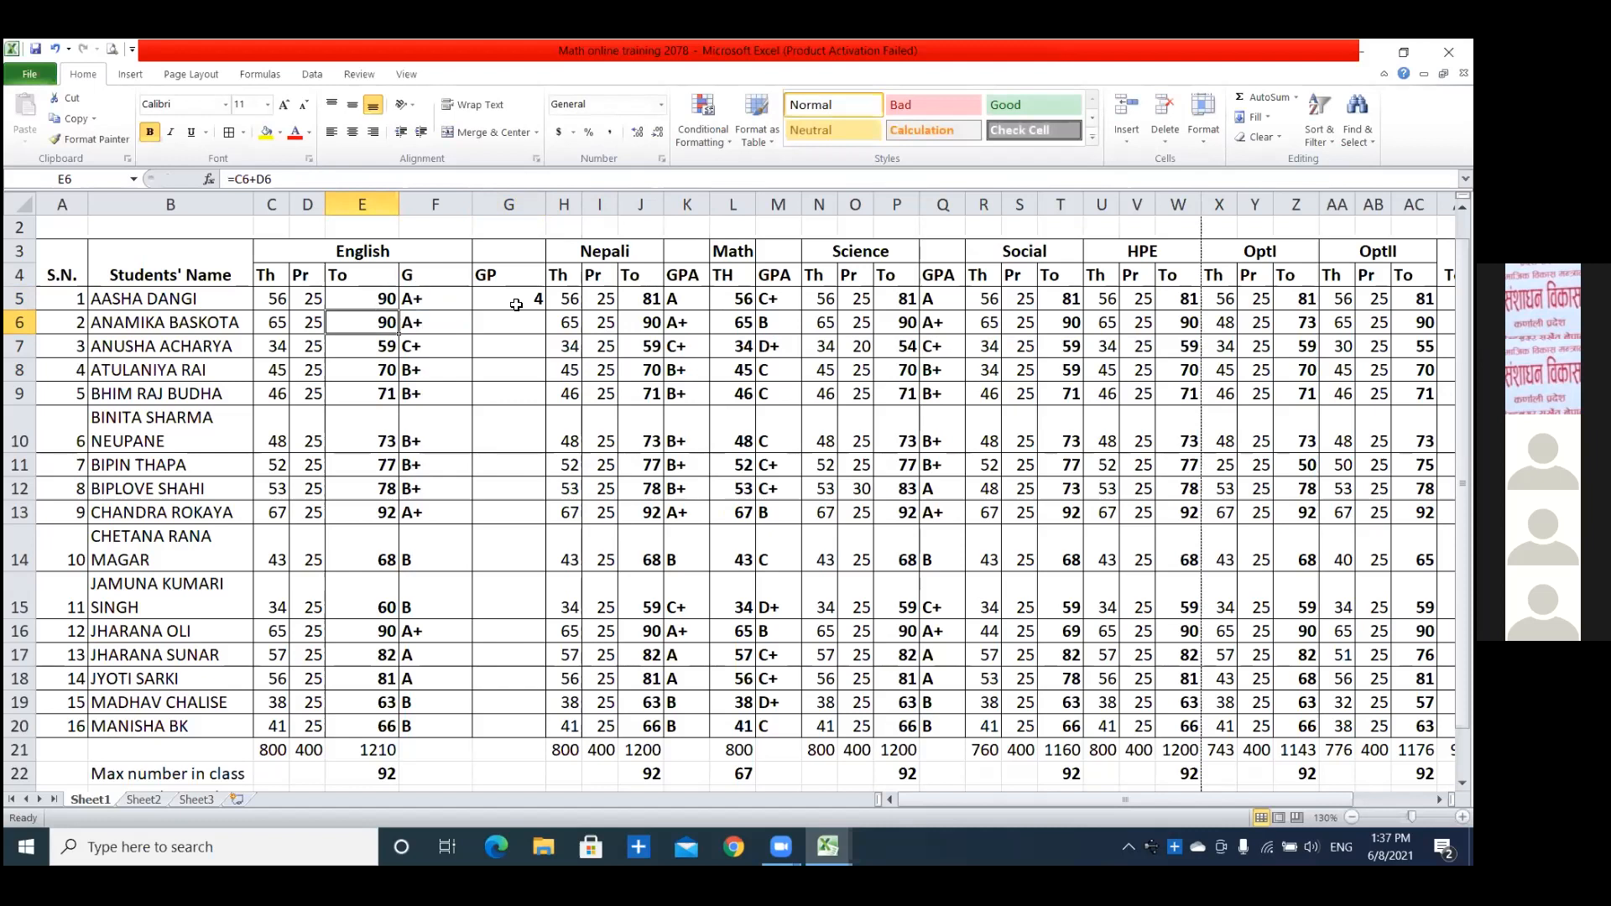
Extend the G5 grade point formula with a nested IF that tests F5="A" and returns 3.6.
double_click(523, 300)
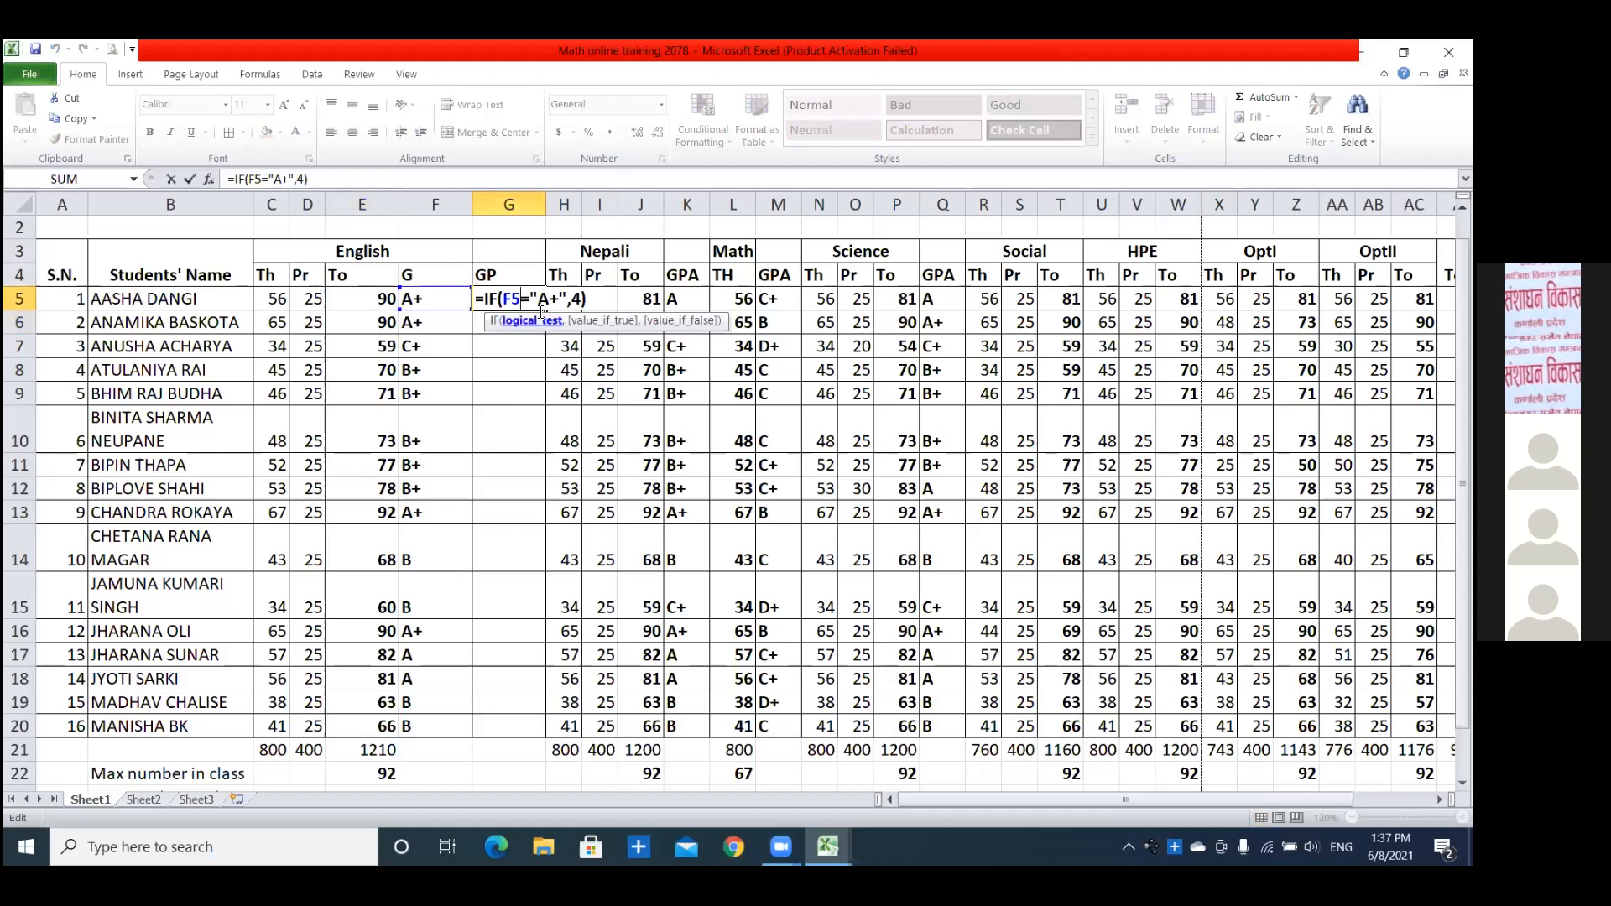
click(578, 298)
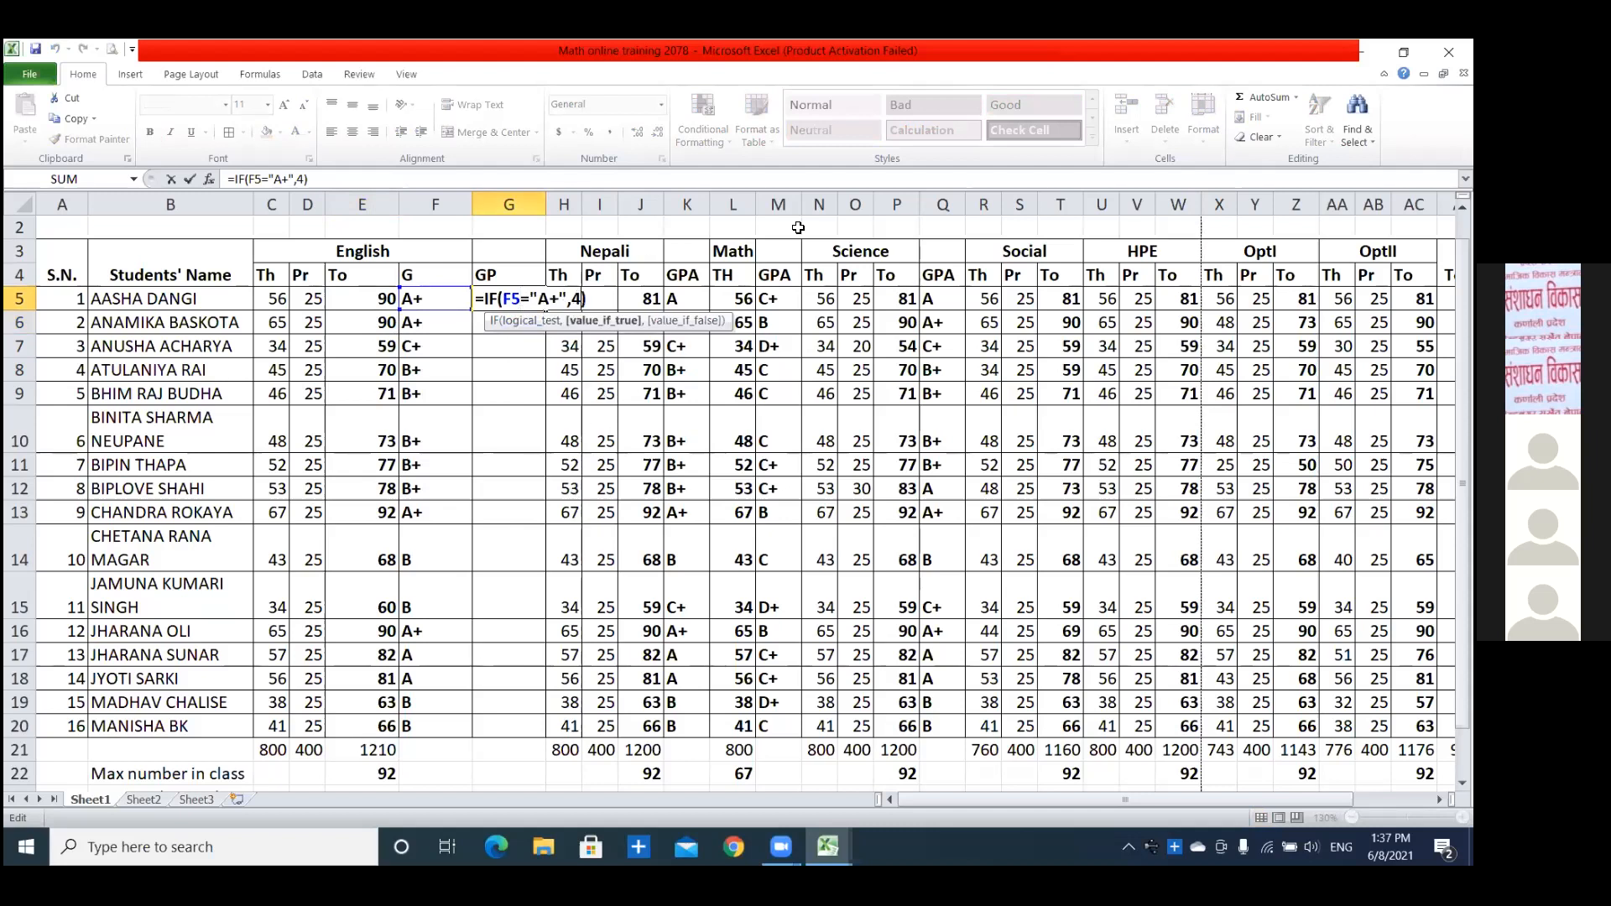
key(Delete)
text(,if()
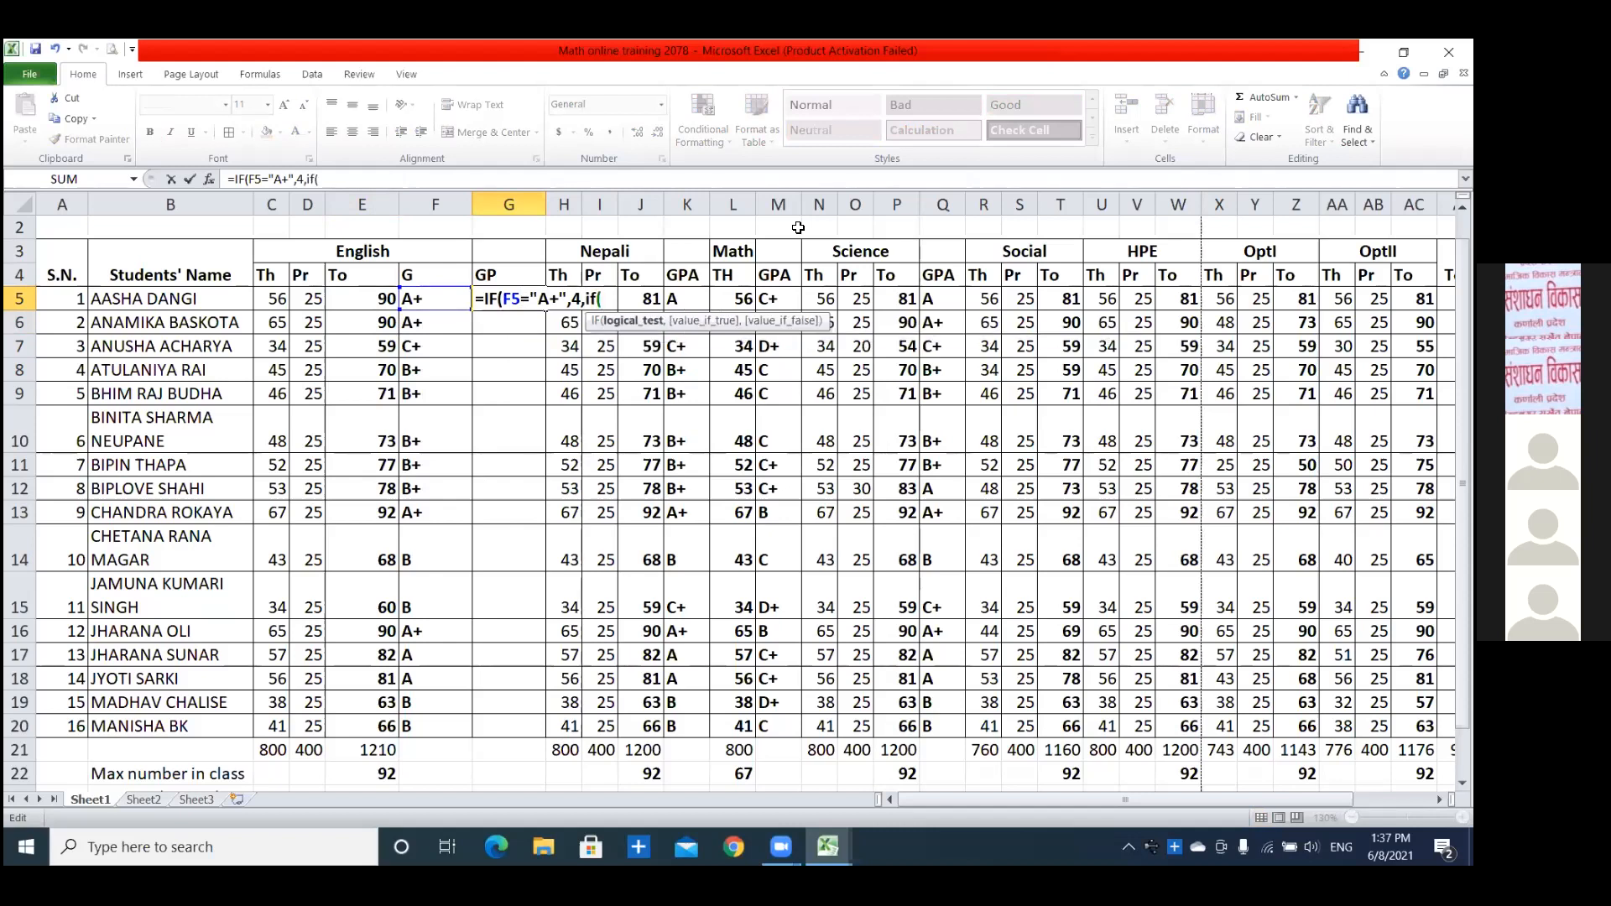
text(F5="A",)
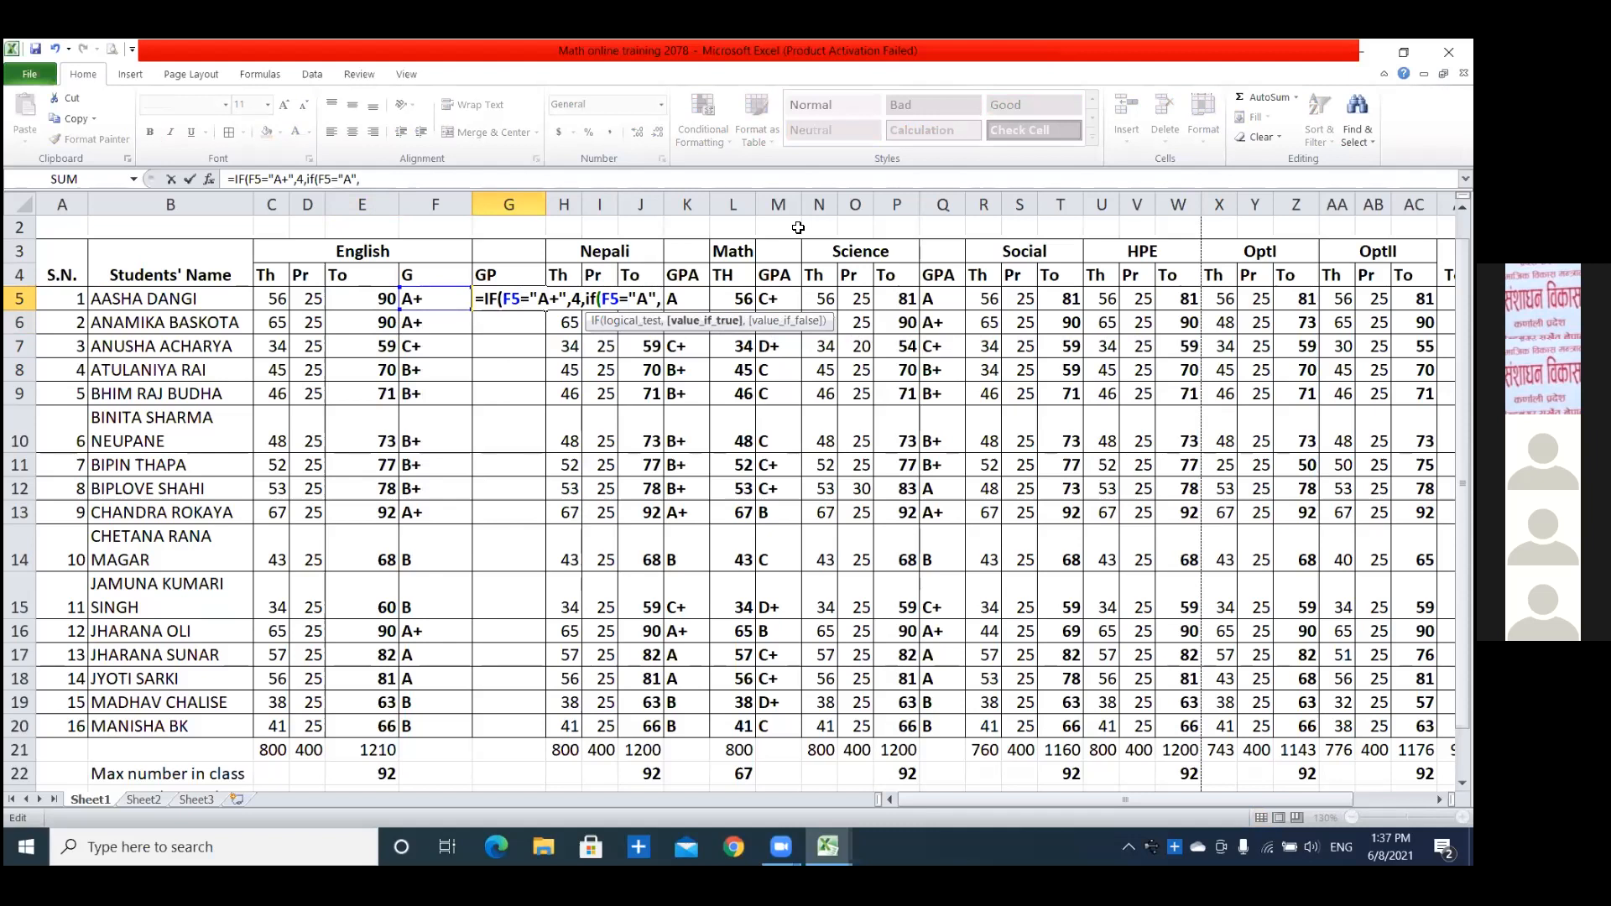
text(3.6,)
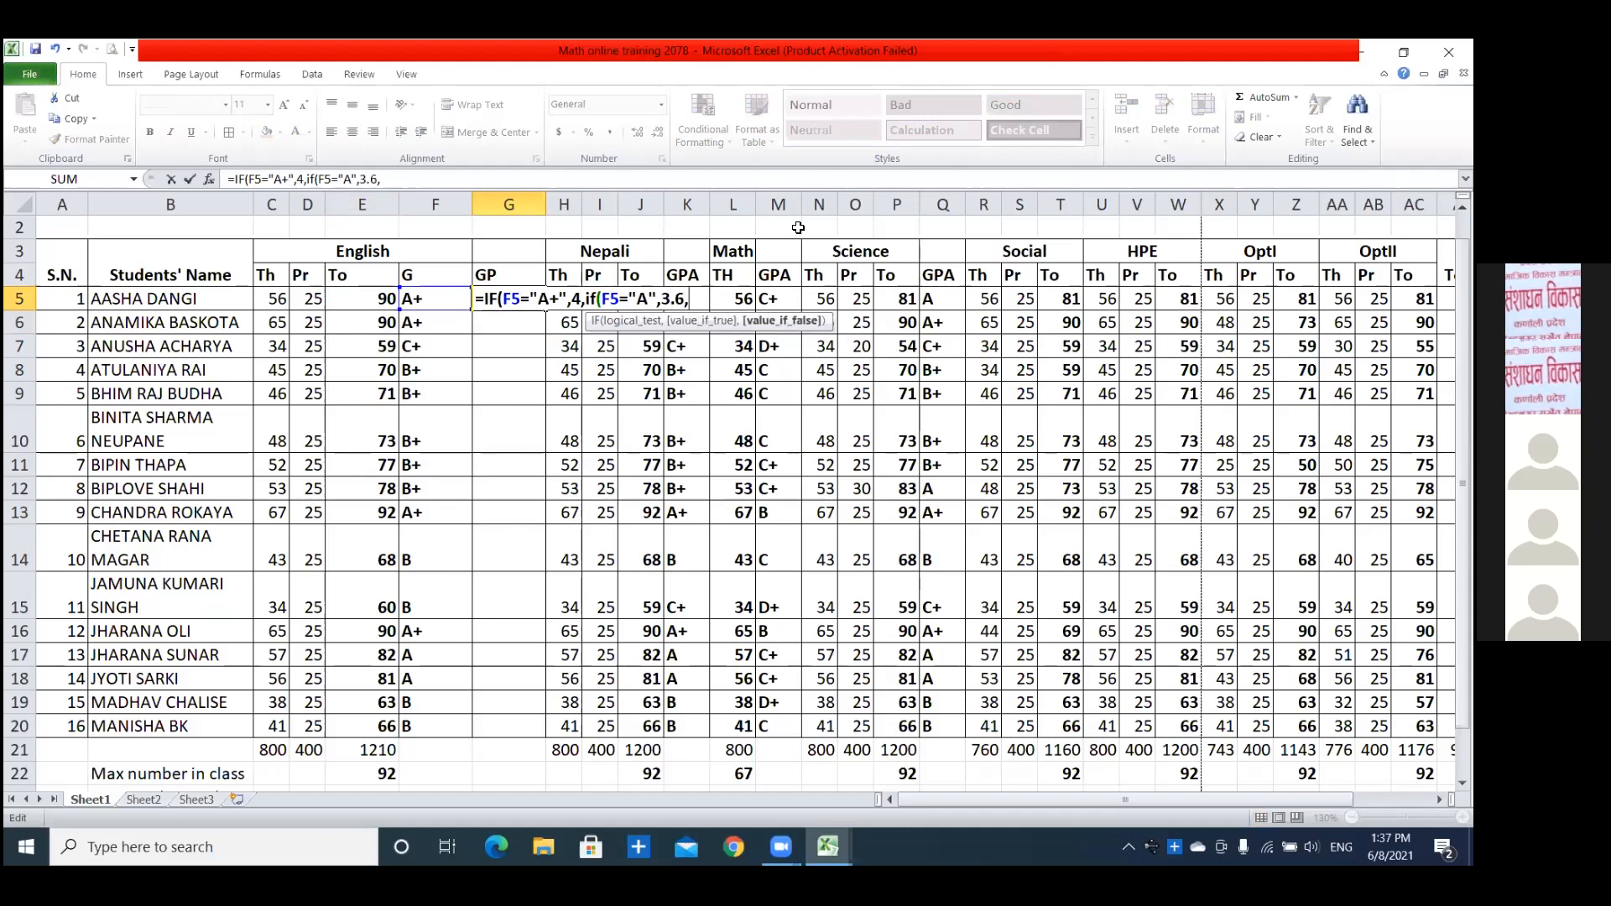
text(if()
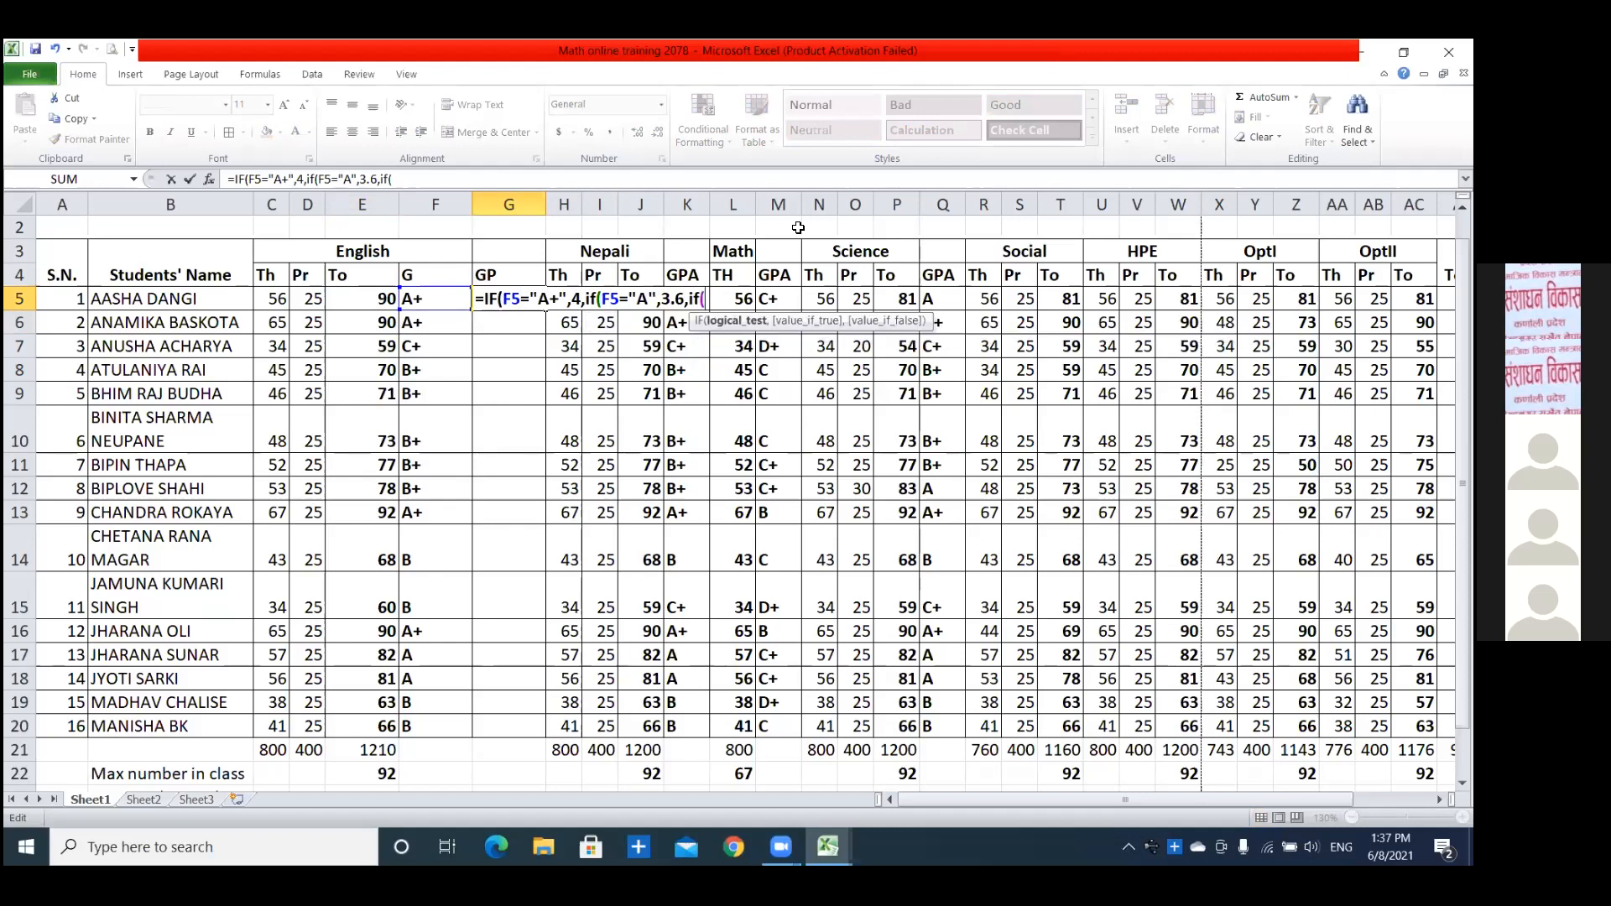
text(F)
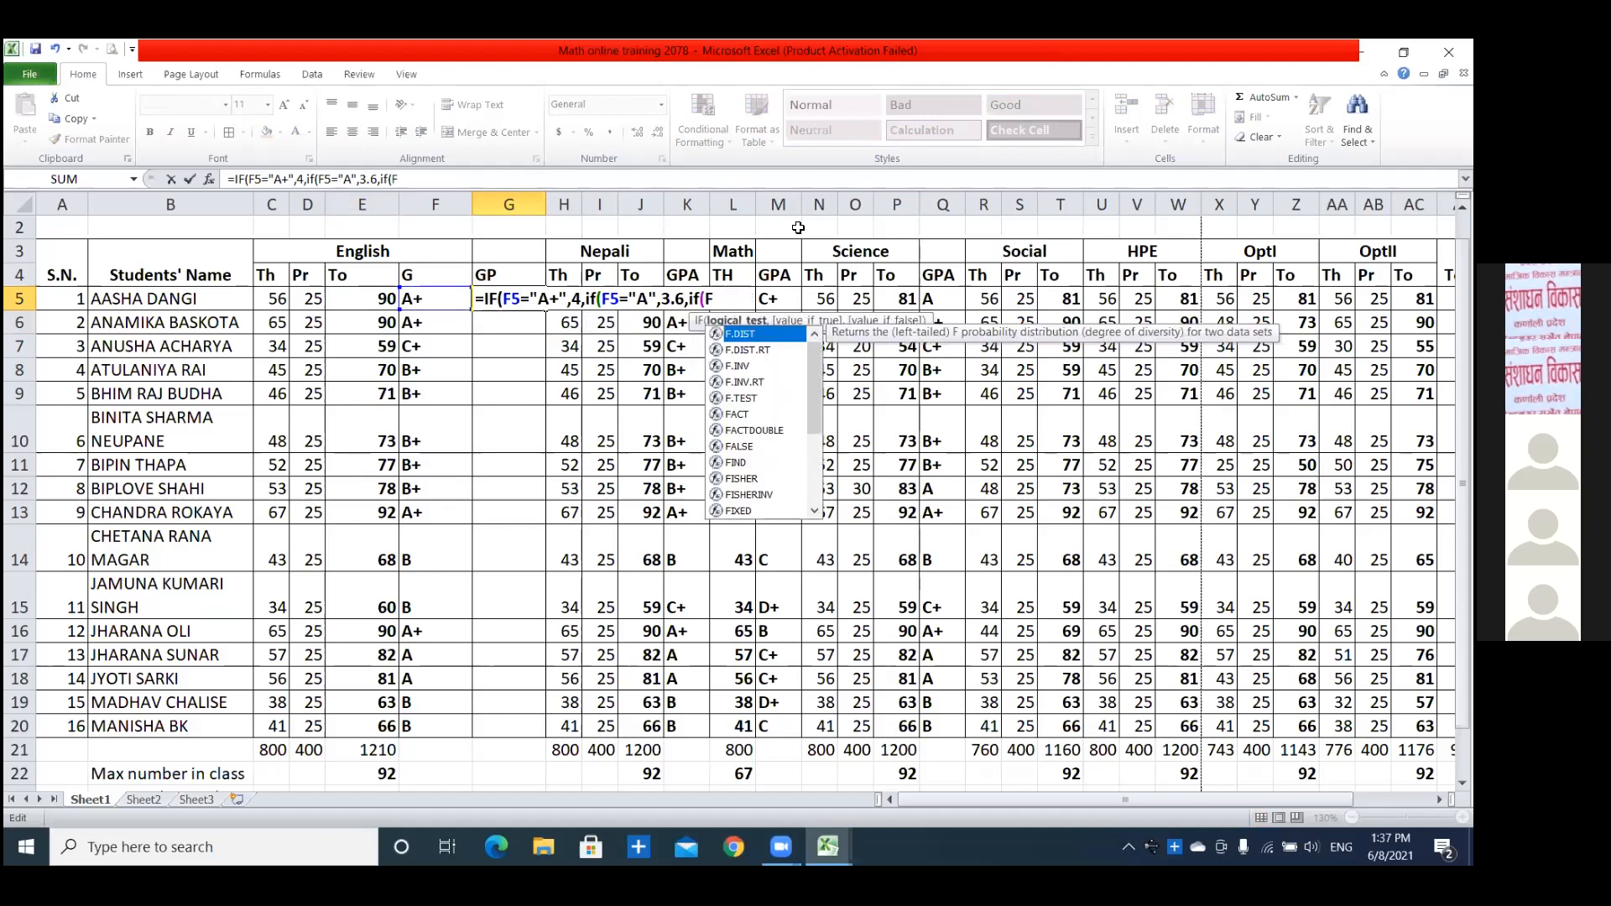
text(5=)
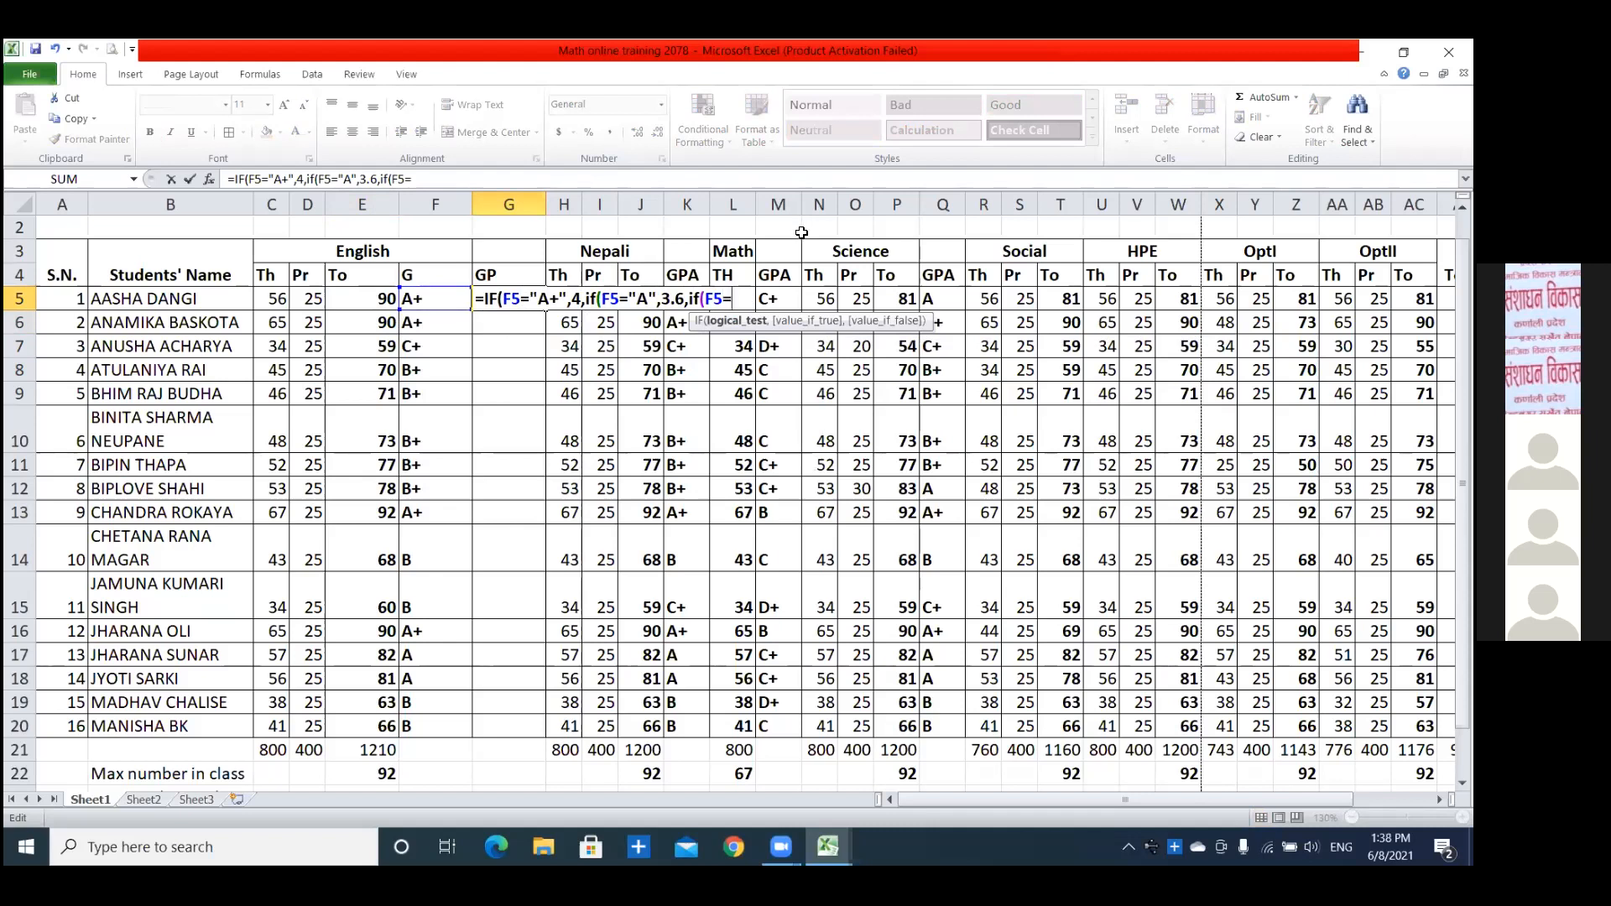
text(")
text(B)
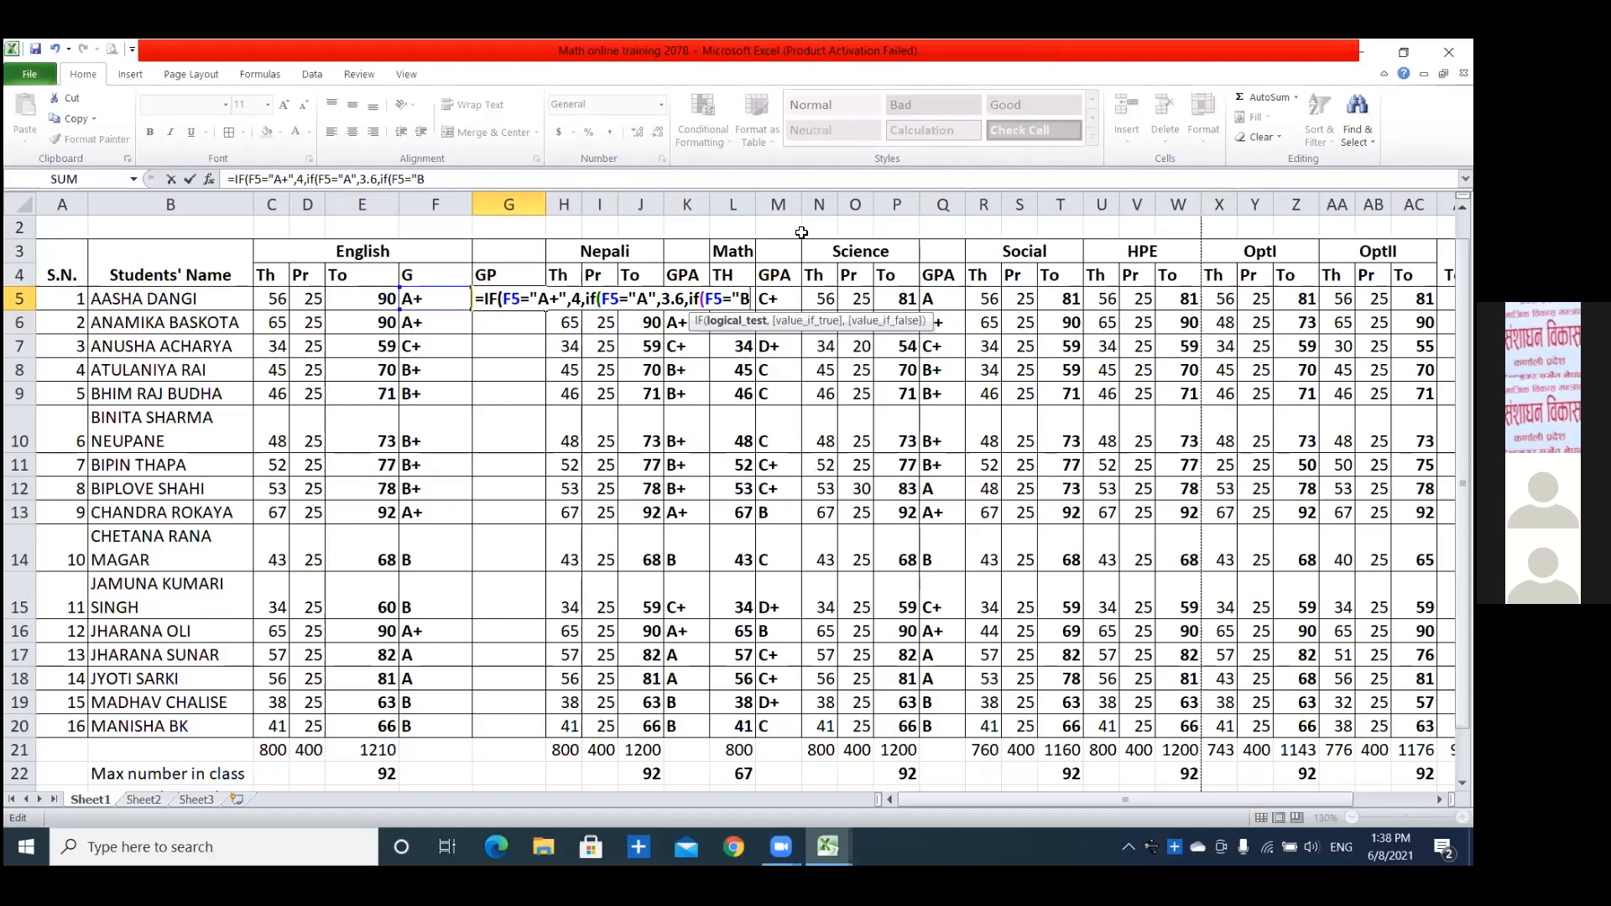
text(+",)
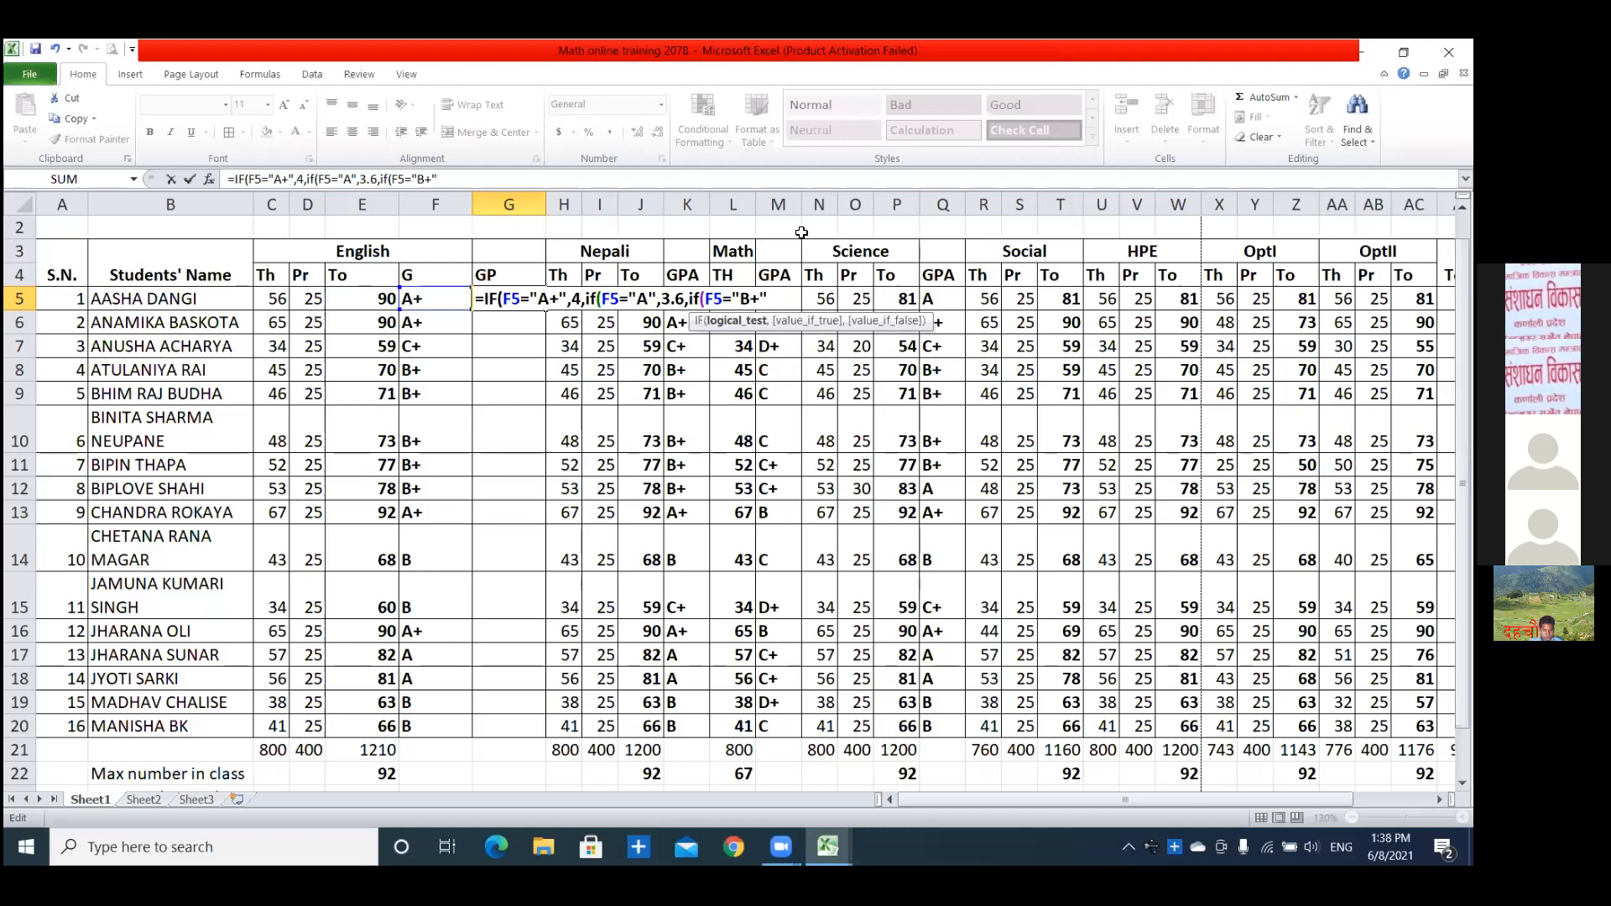
text(3.2)
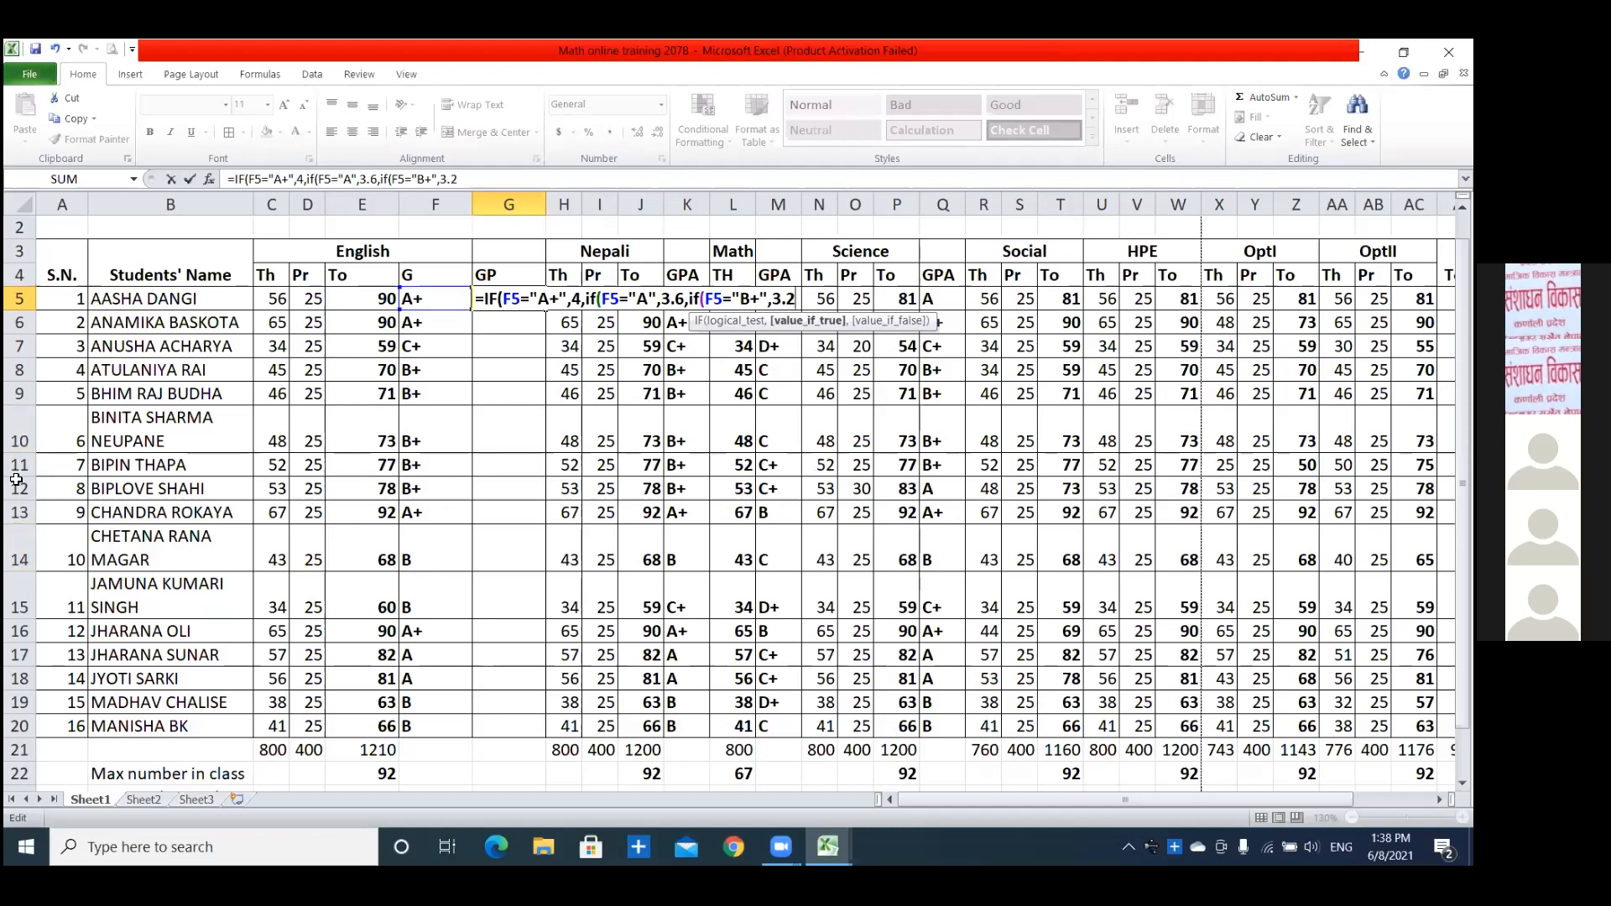
Add a nested IF to the G5 formula that tests F5="B+" and returns 3.2.
click(191, 841)
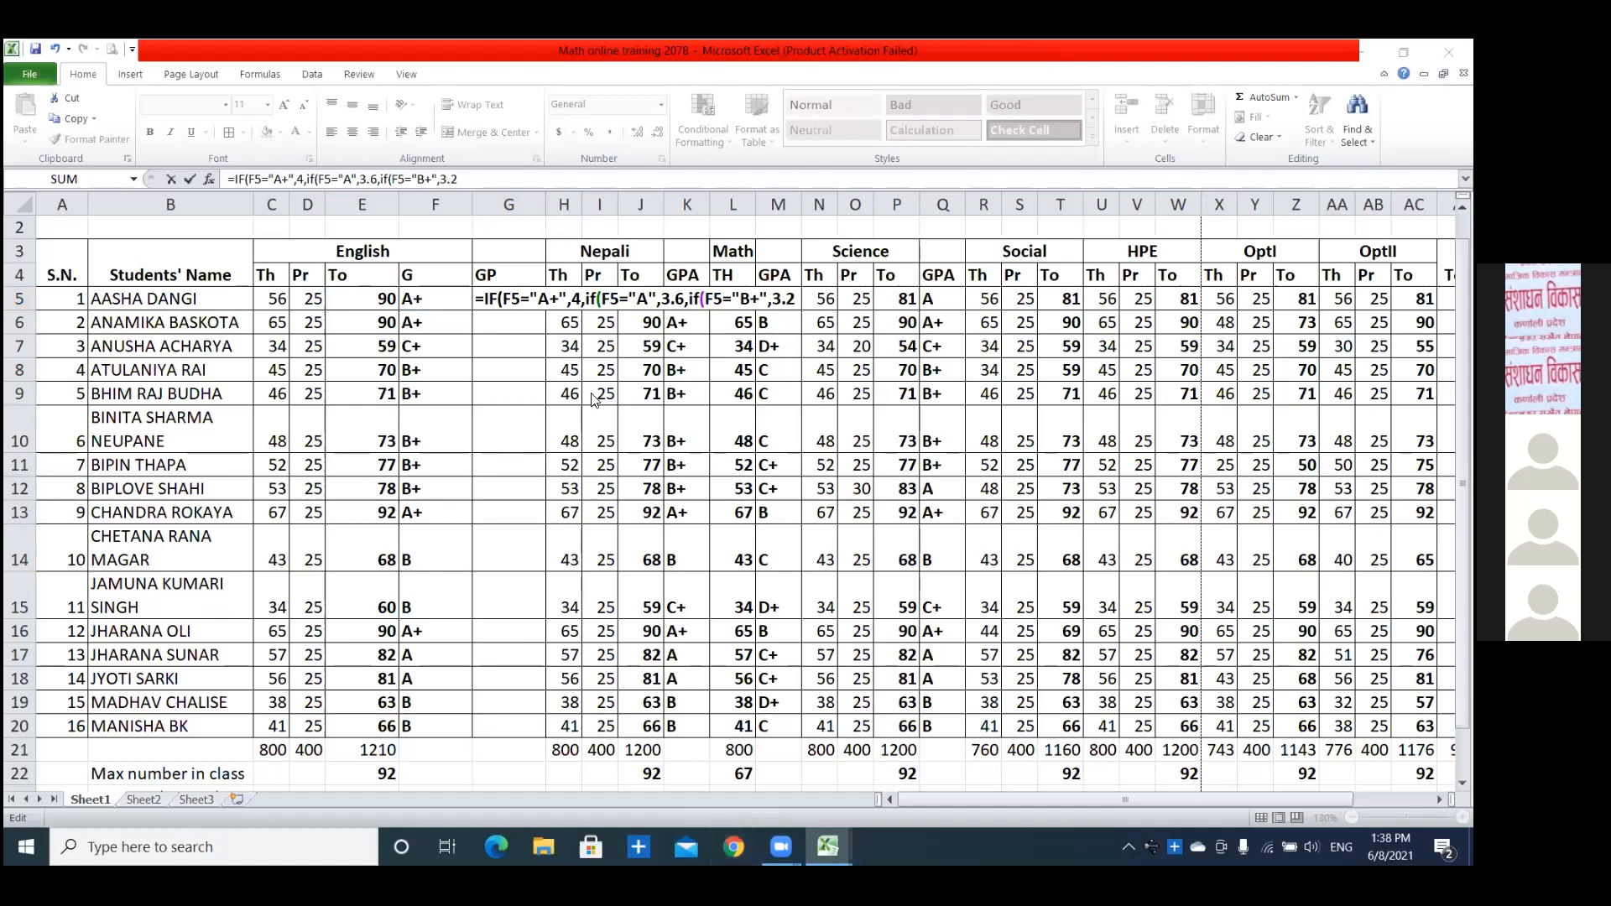
click(792, 299)
text(,)
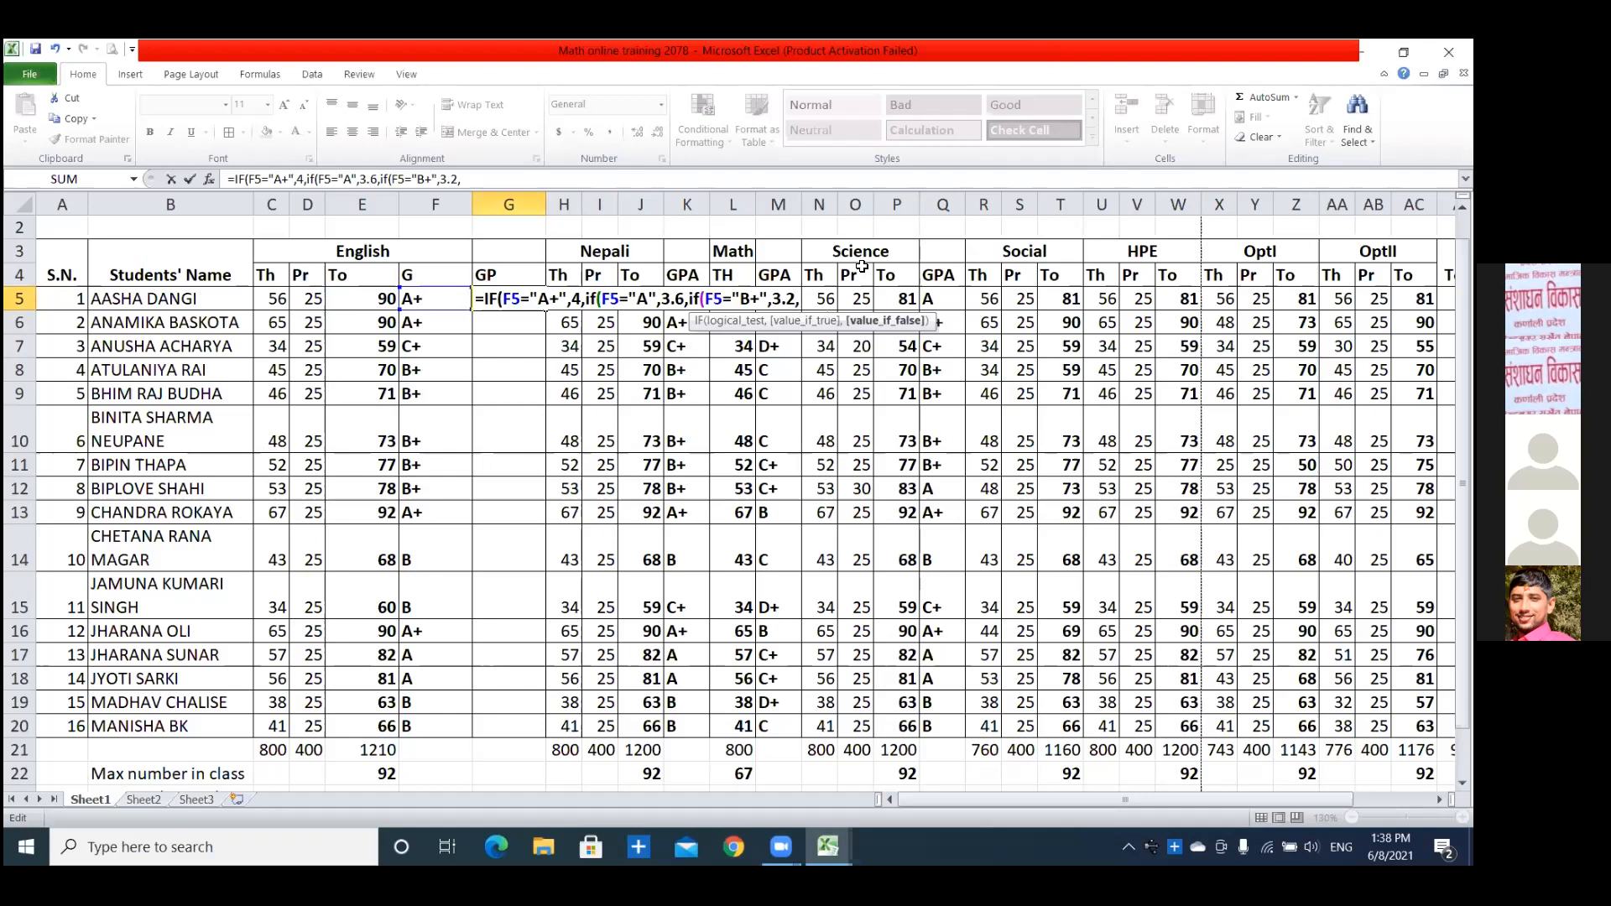
Add a nested IF to the G5 formula that tests F5="B" and returns 2.8.
text(if()
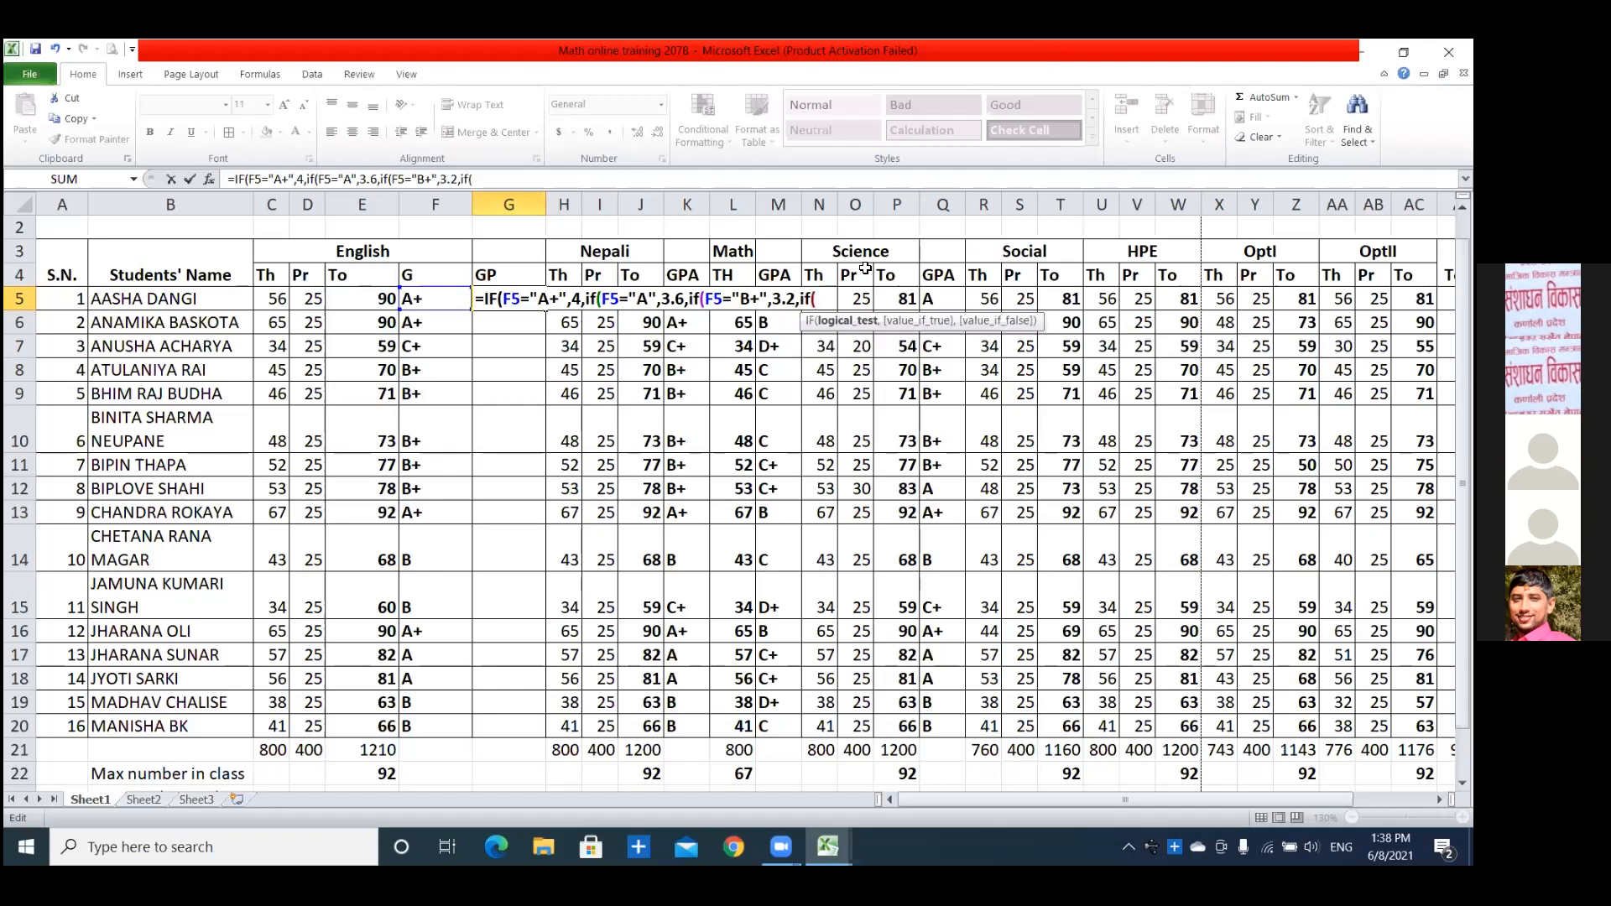
text(F5=")
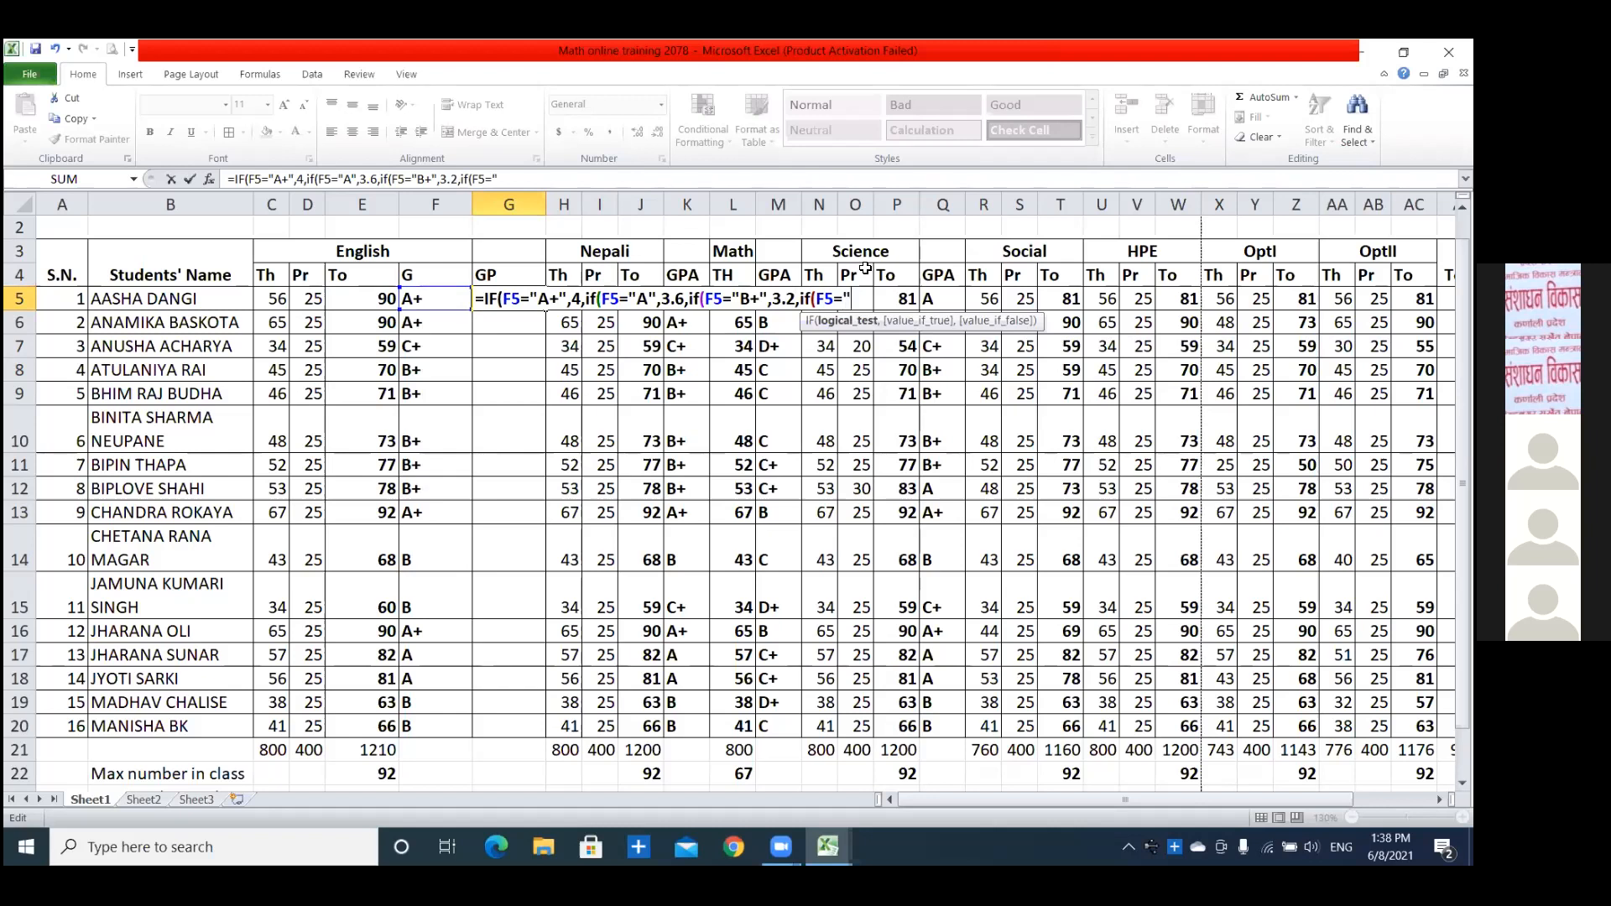
text(B",2.8)
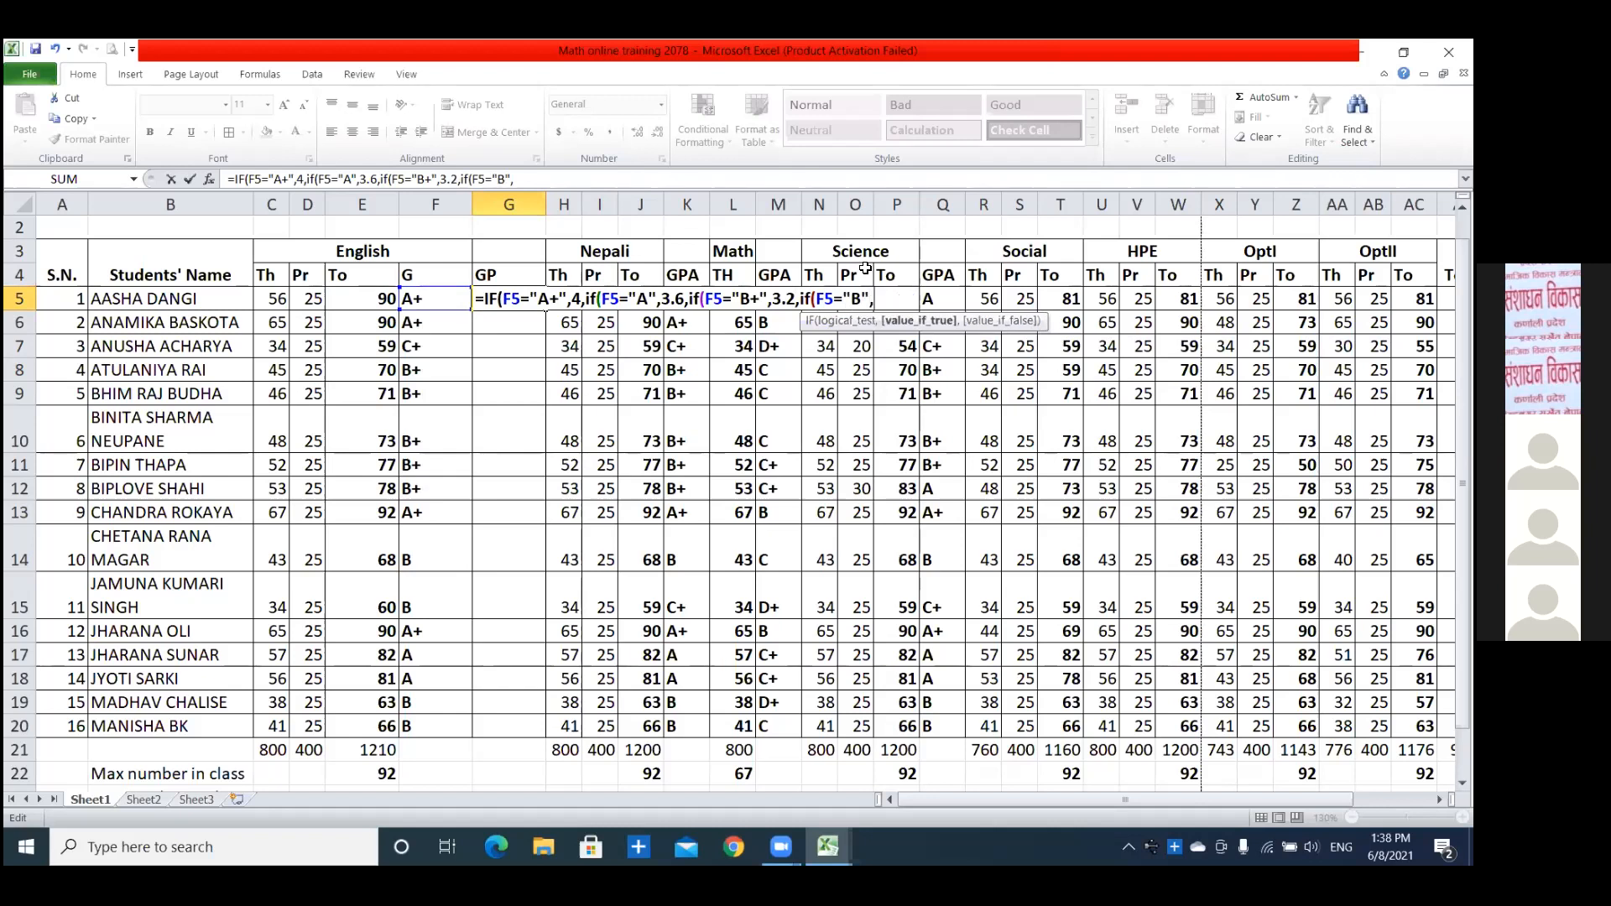
text(,if)
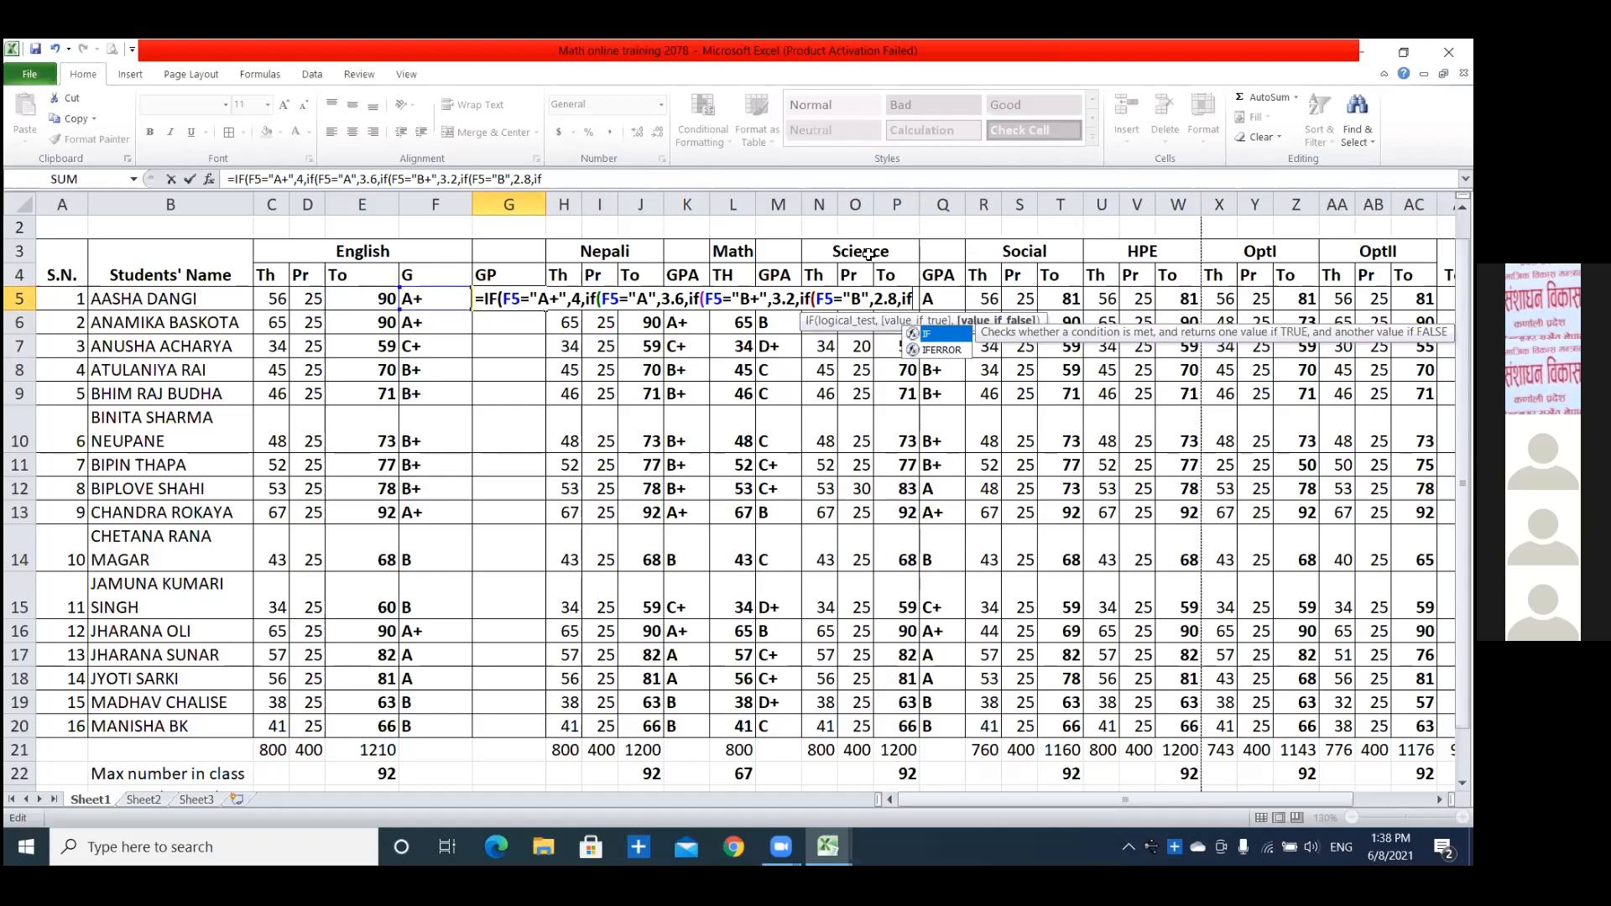
text(()
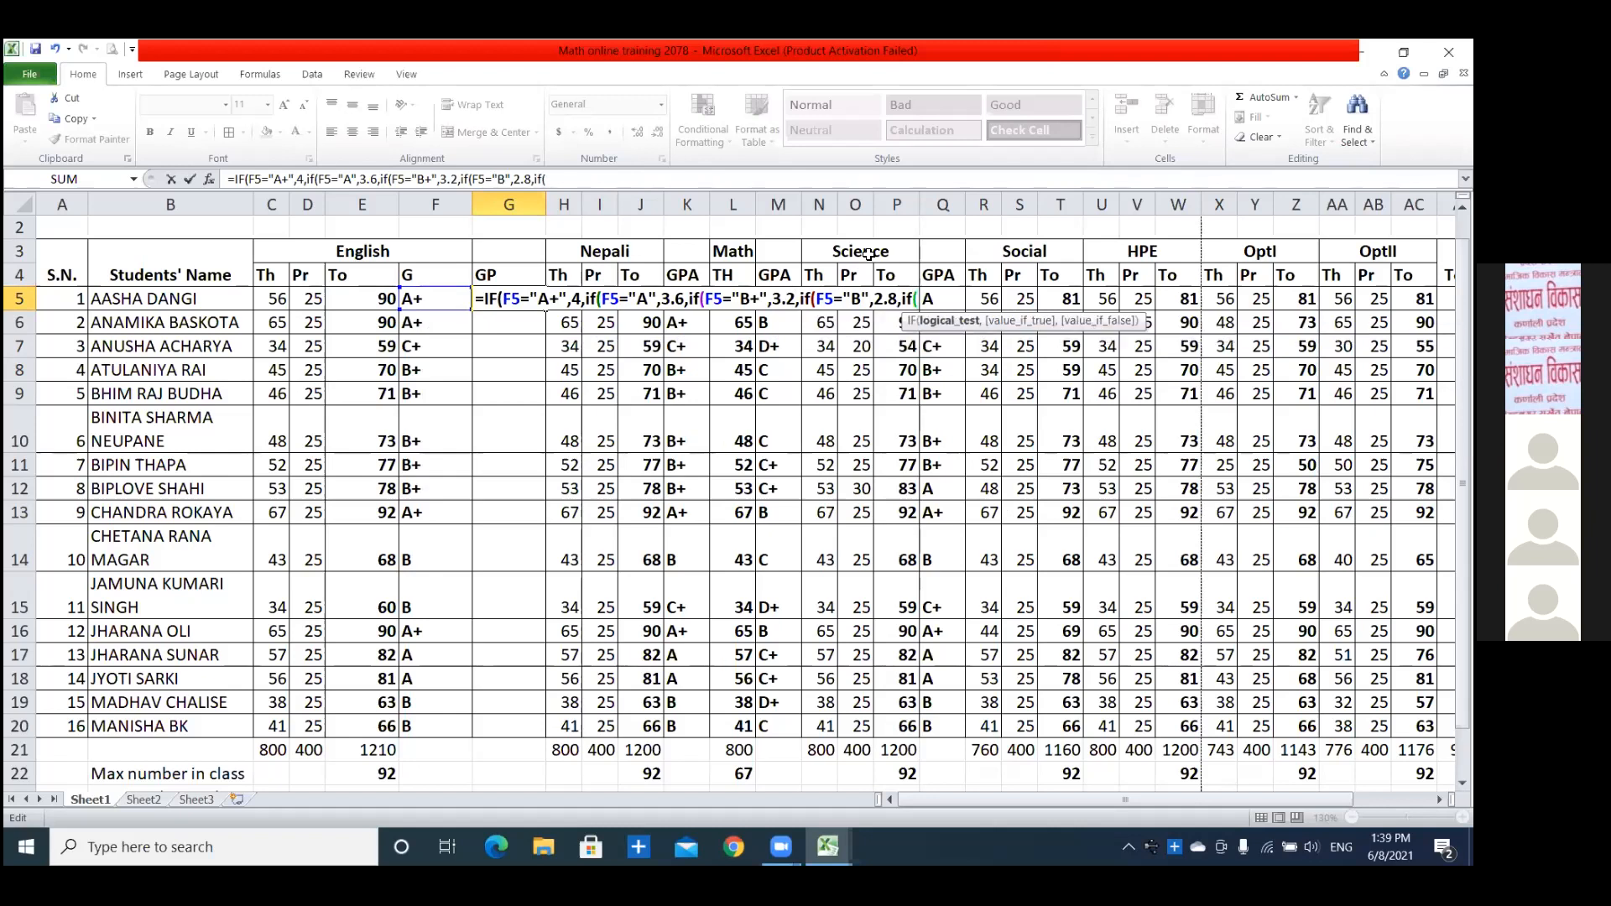
text(f)
Add a nested IF to the G5 formula that tests F5="C+" and returns 2.4.
key(BackSpace)
text(F5="C+",)
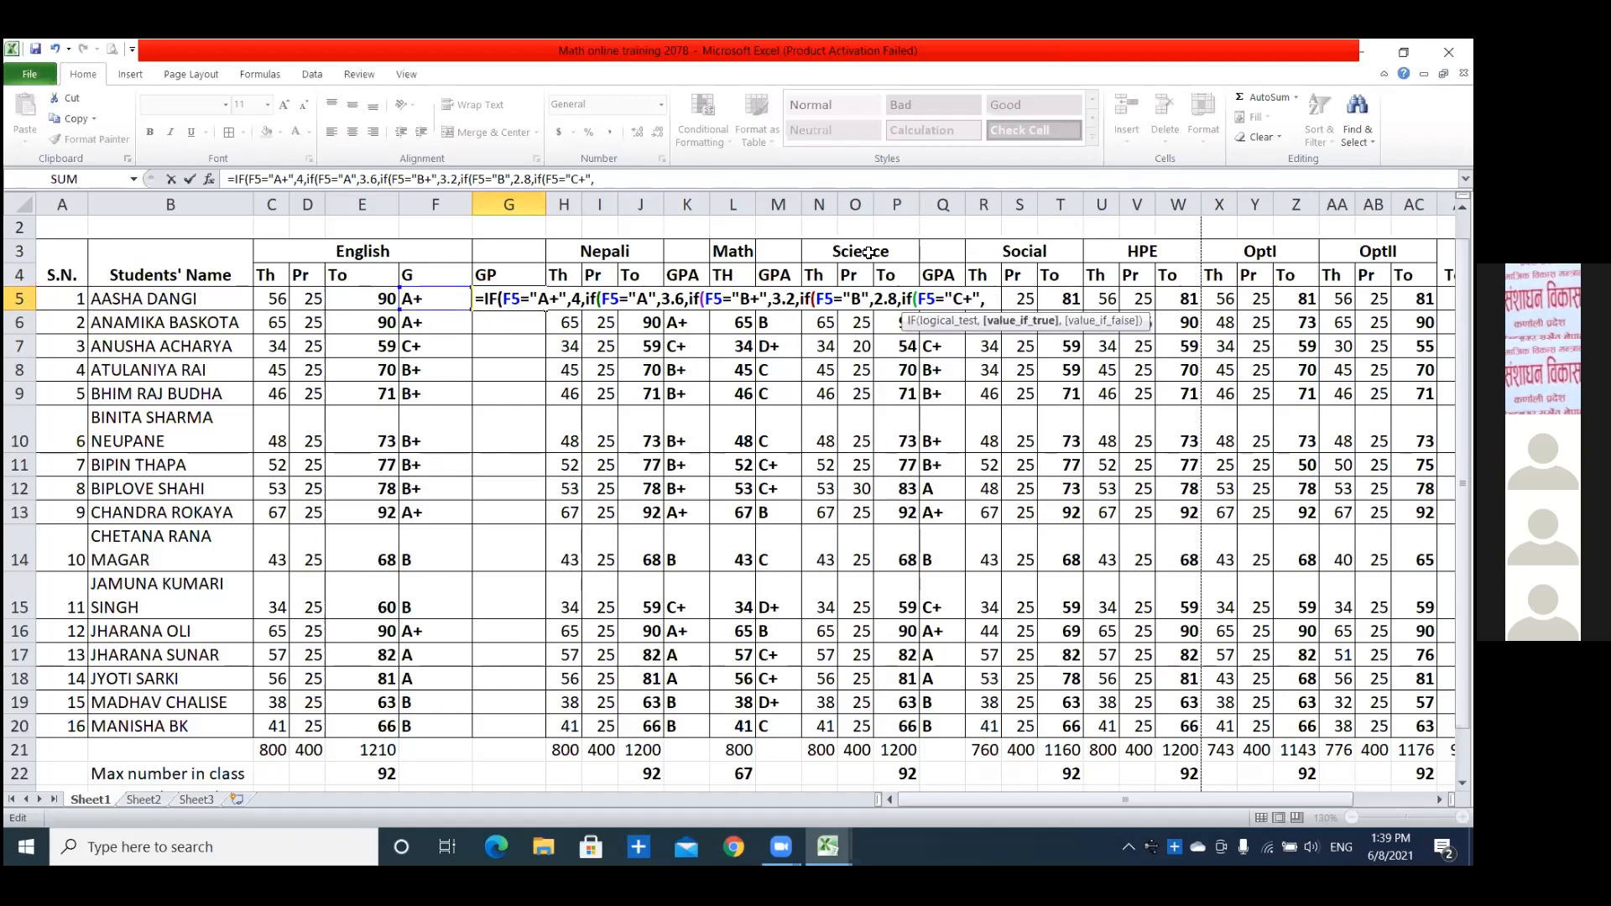
click(869, 253)
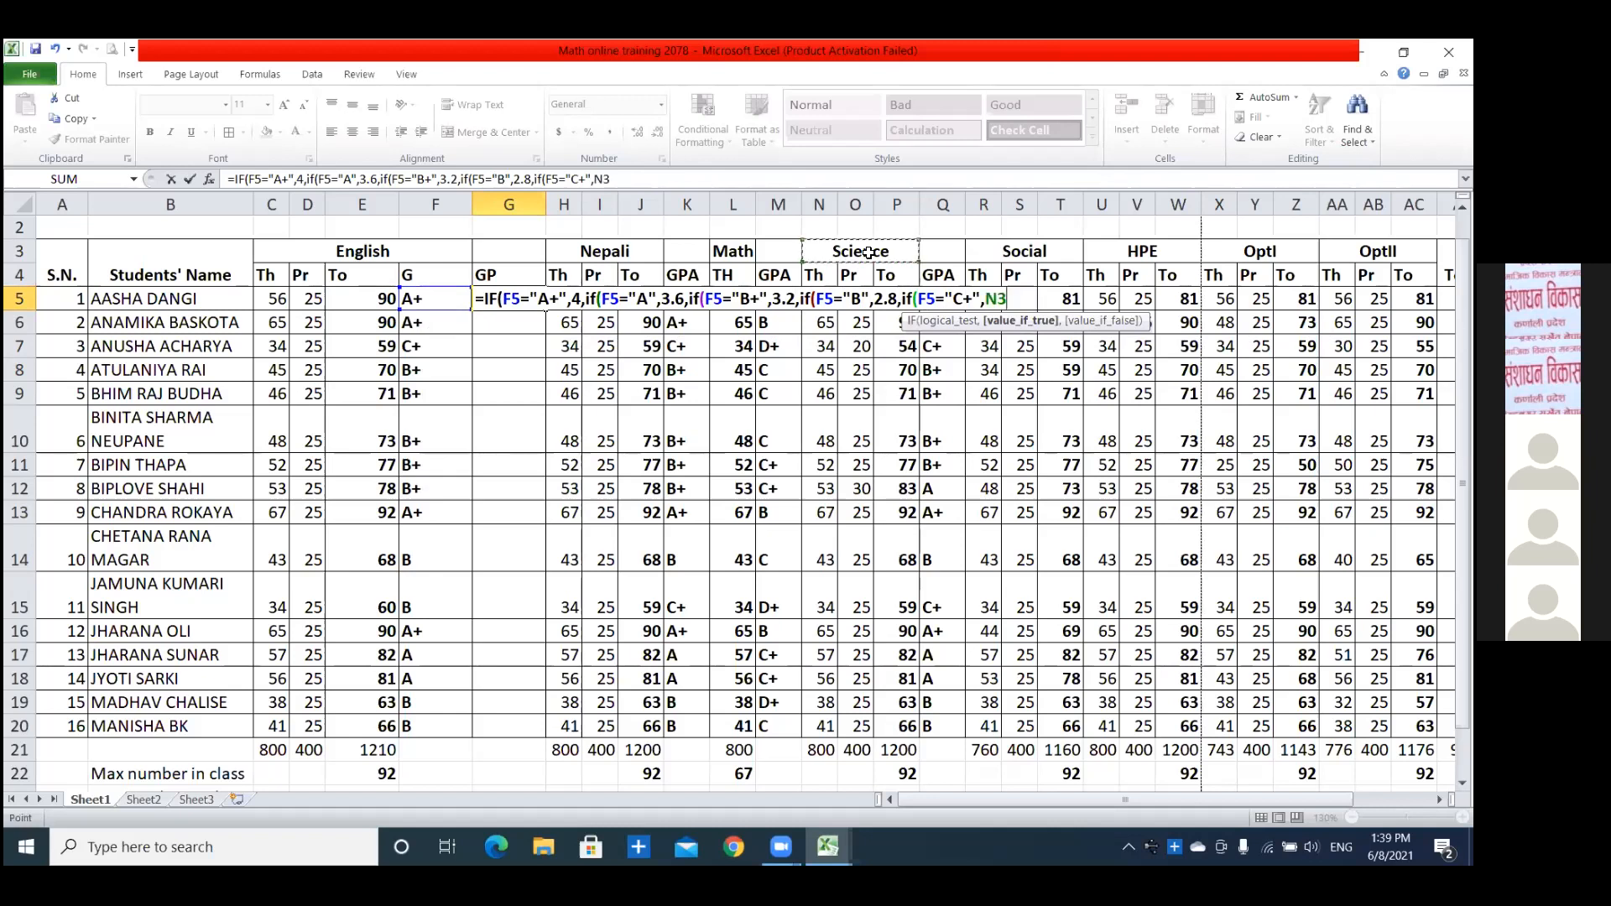
key(BackSpace)
key(BackSpace)
key(BackSpace)
key(BackSpace)
key(BackSpace)
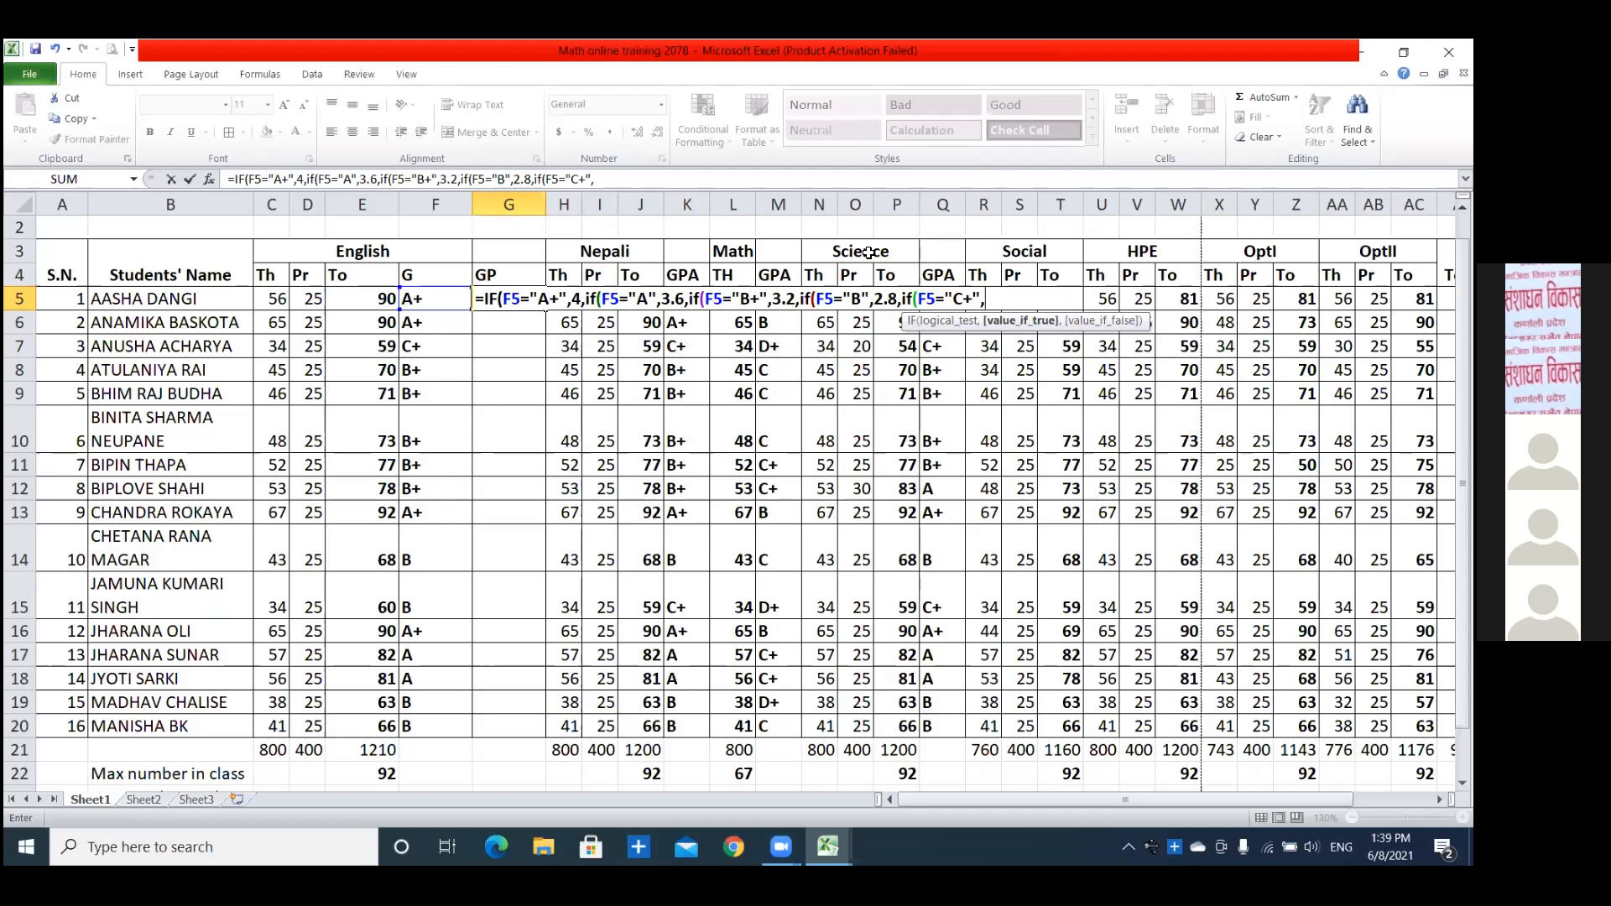
text(2.4,if)
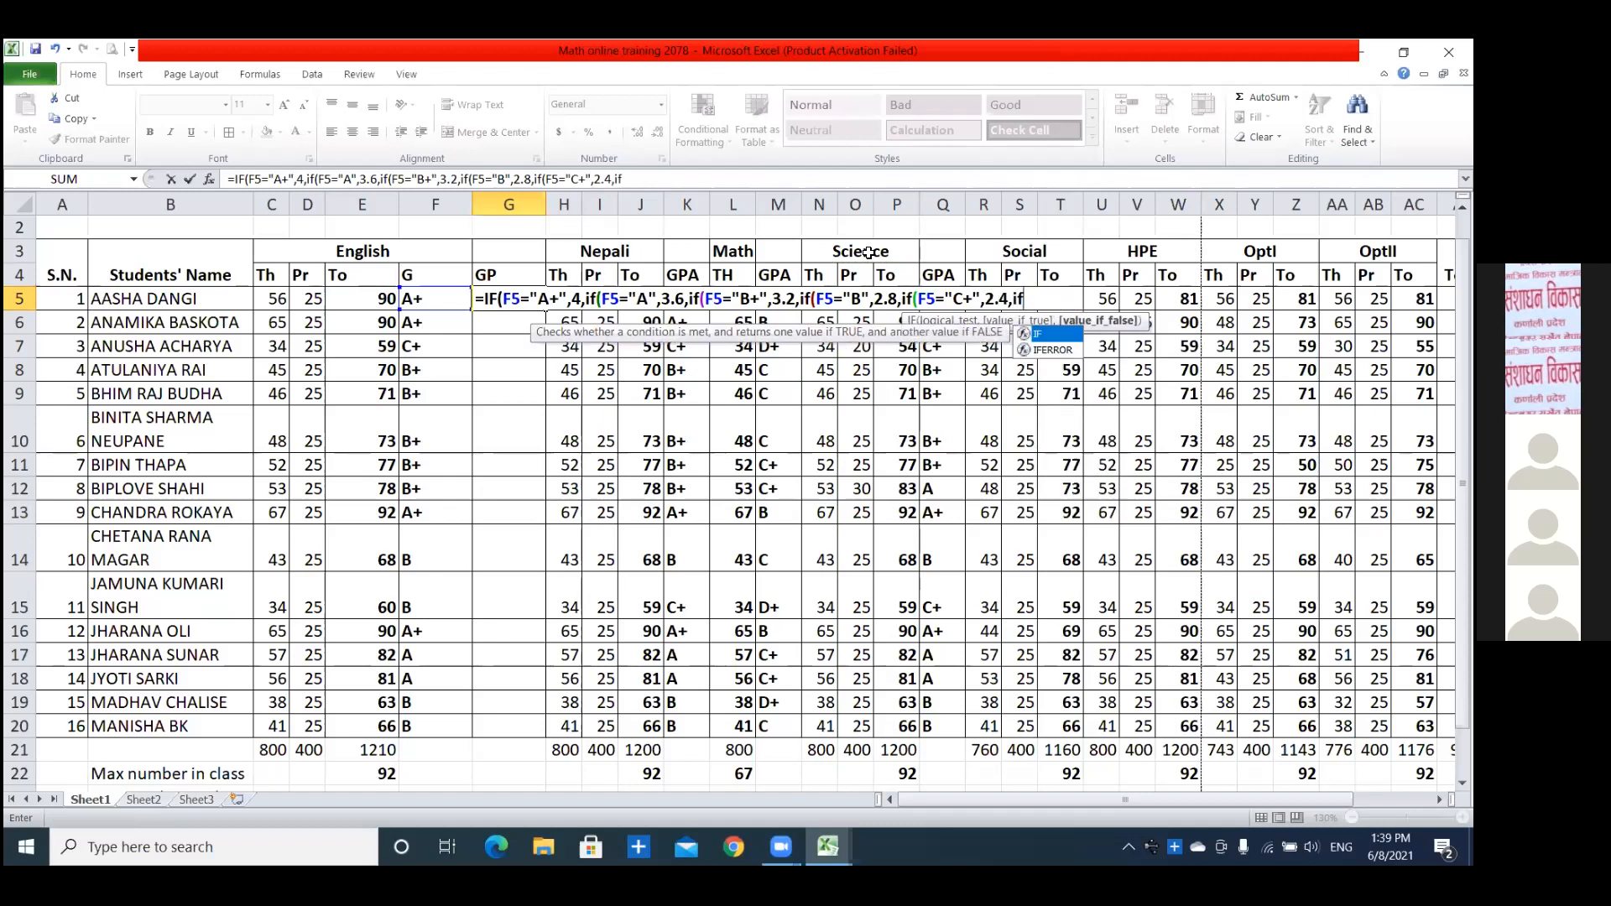
text((F)
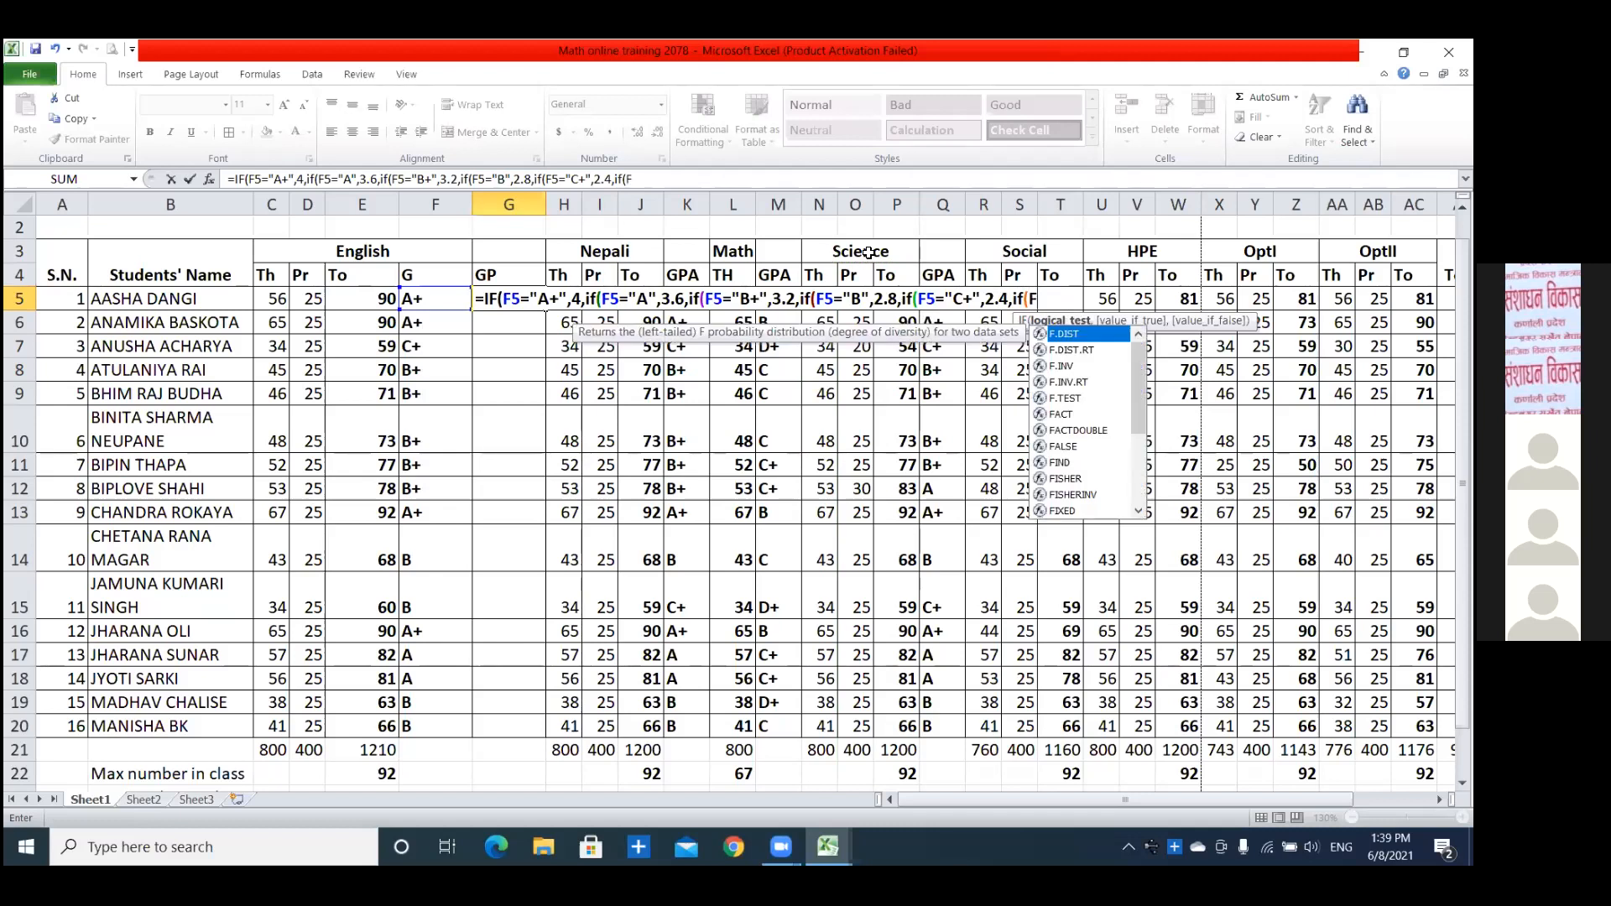
text(5="C",)
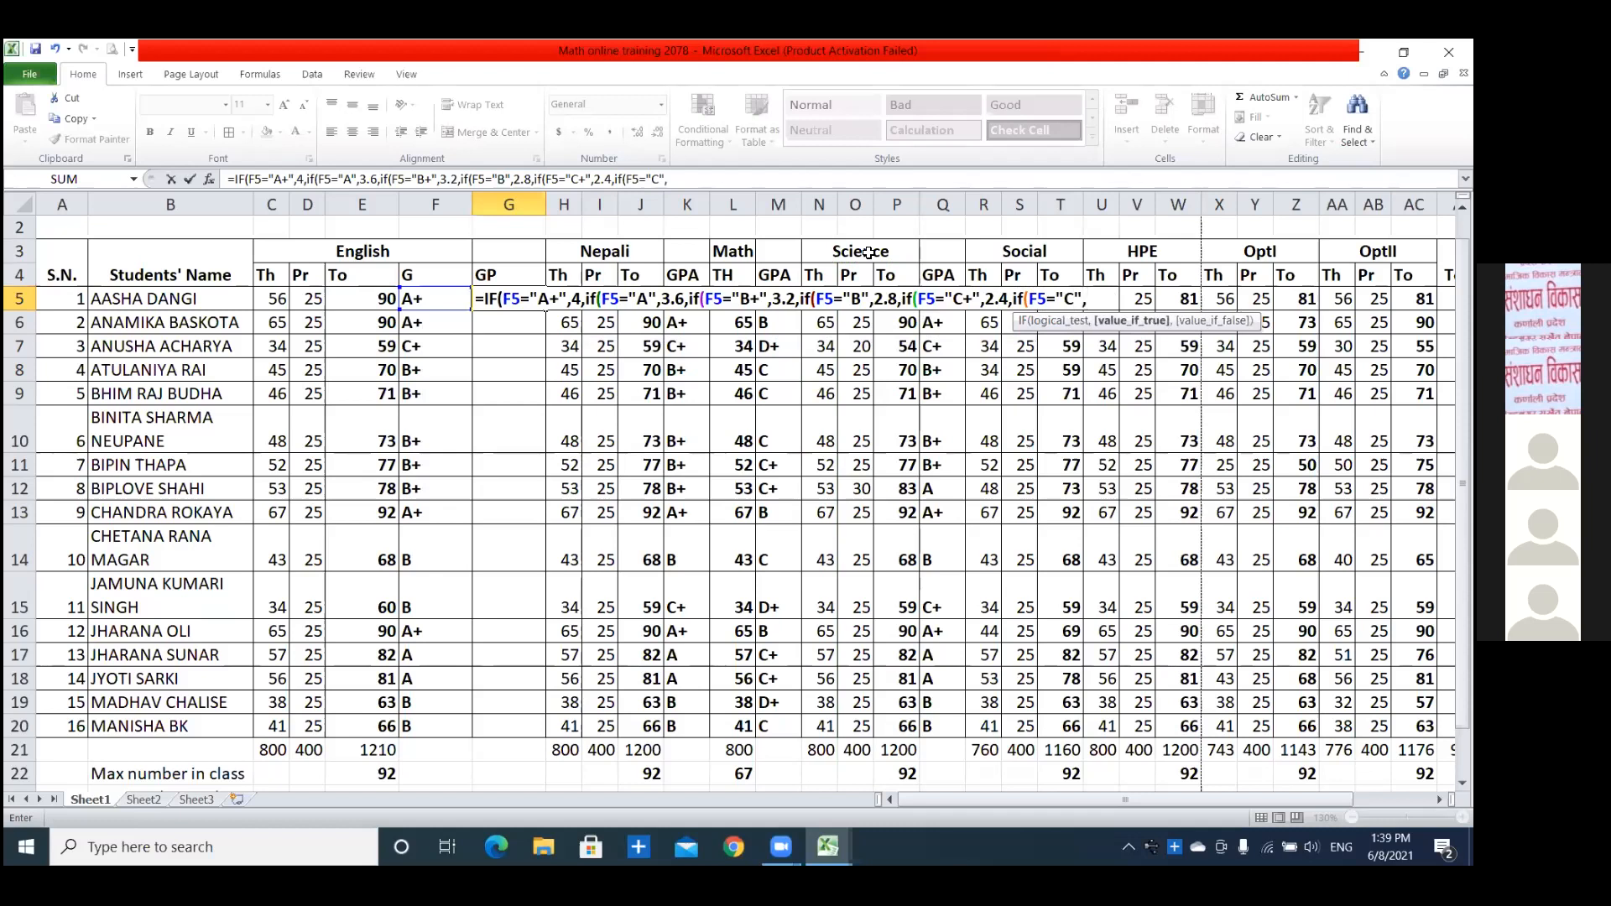
text(2,)
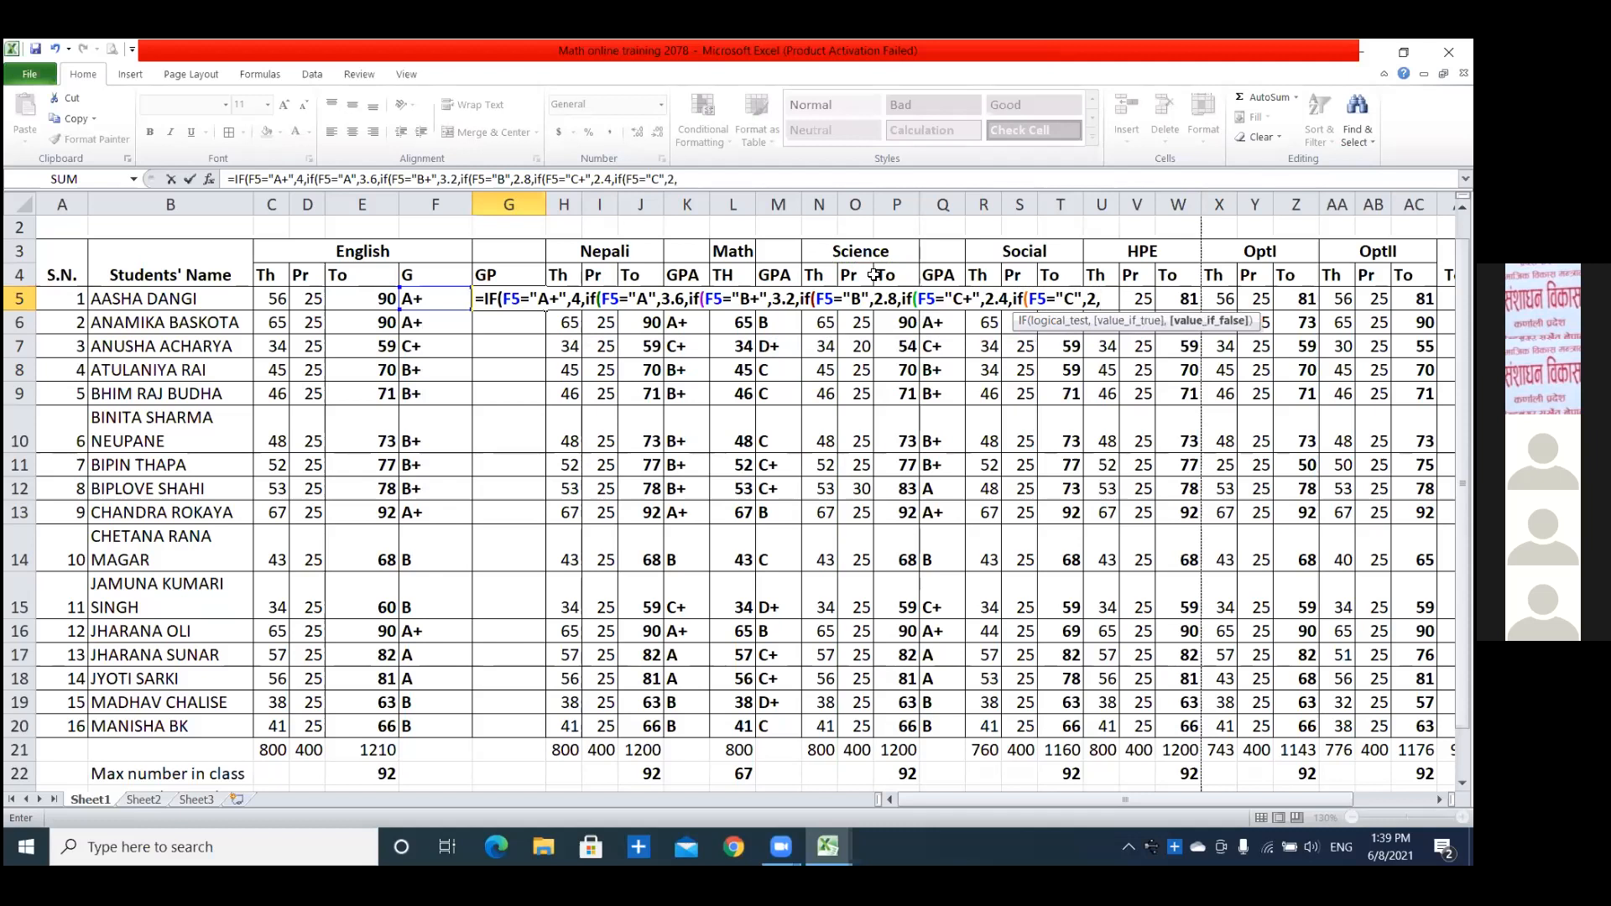
text(if()
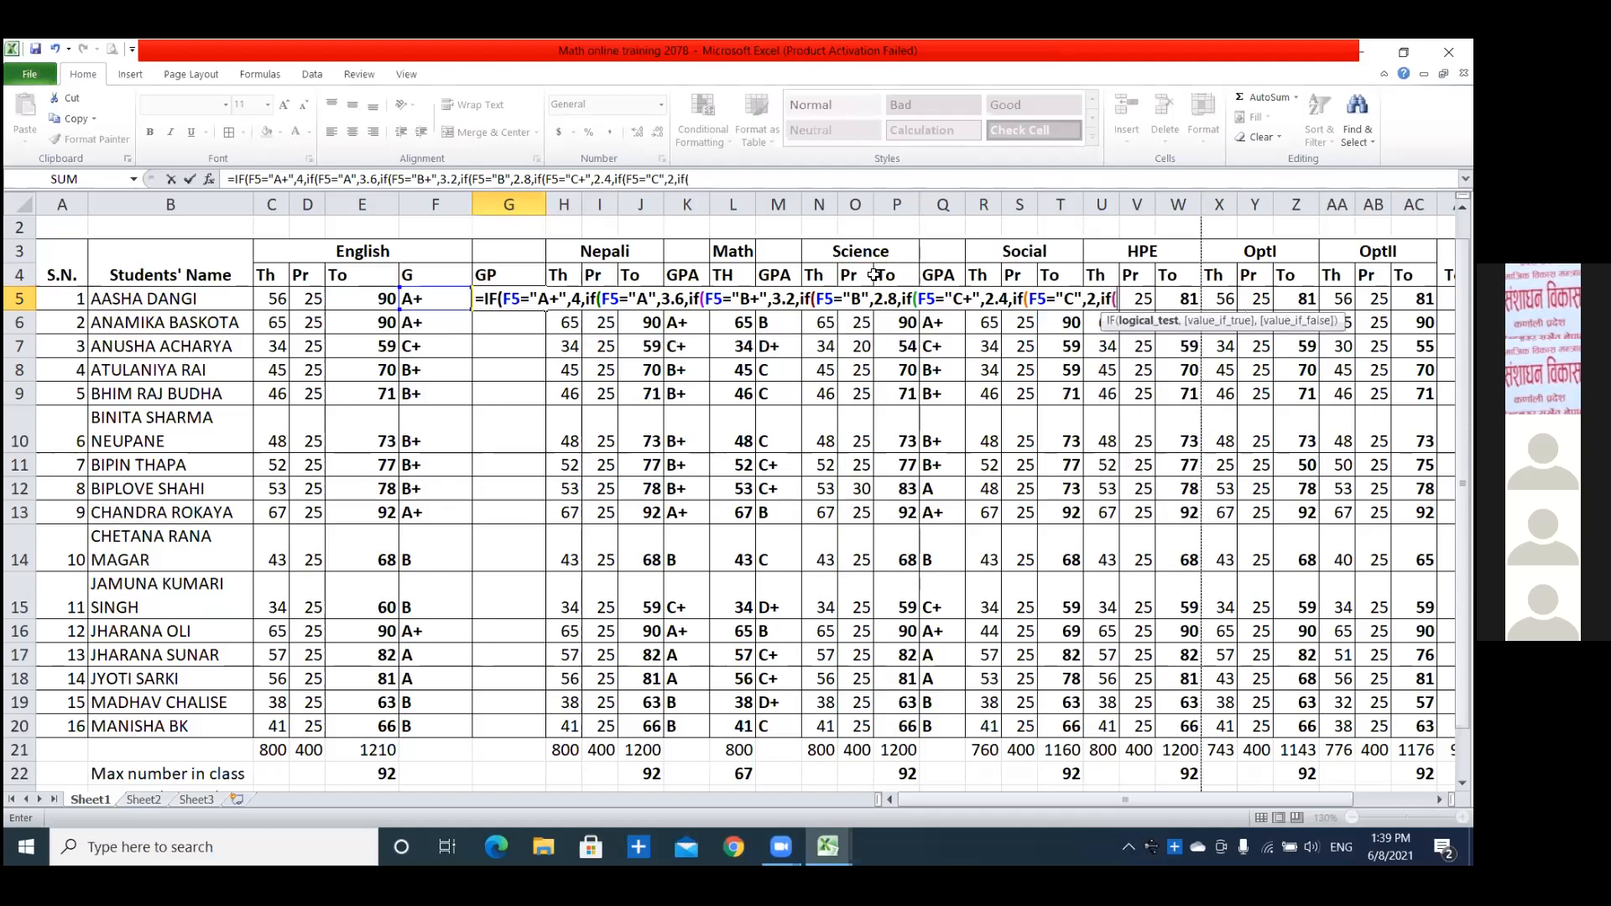
text(F5="D+",)
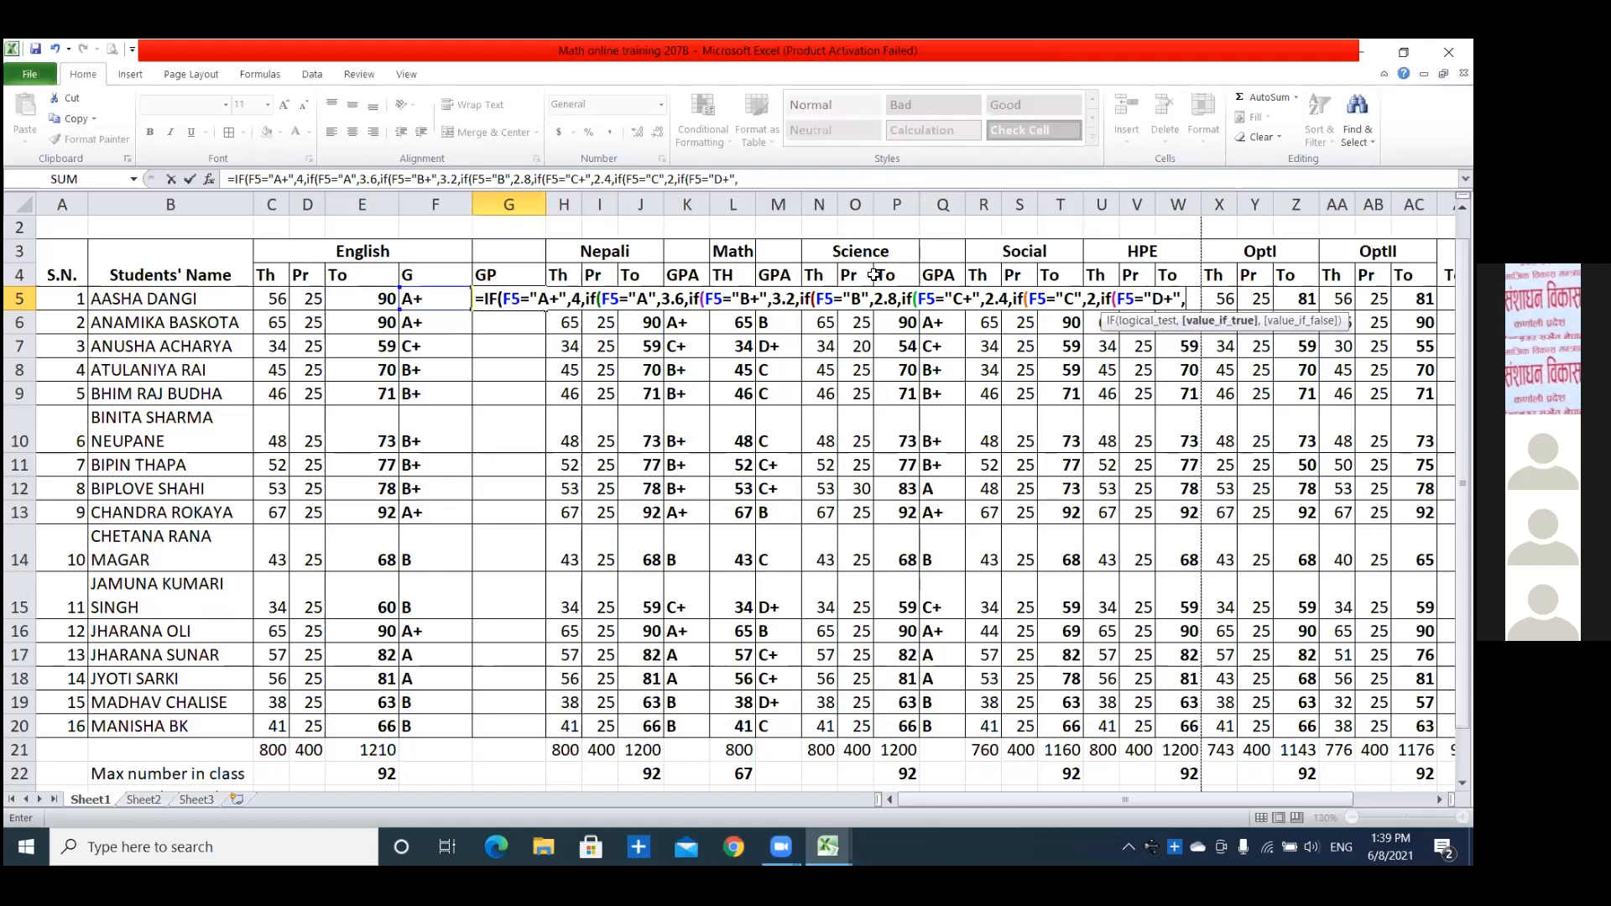
text(1.6,if)
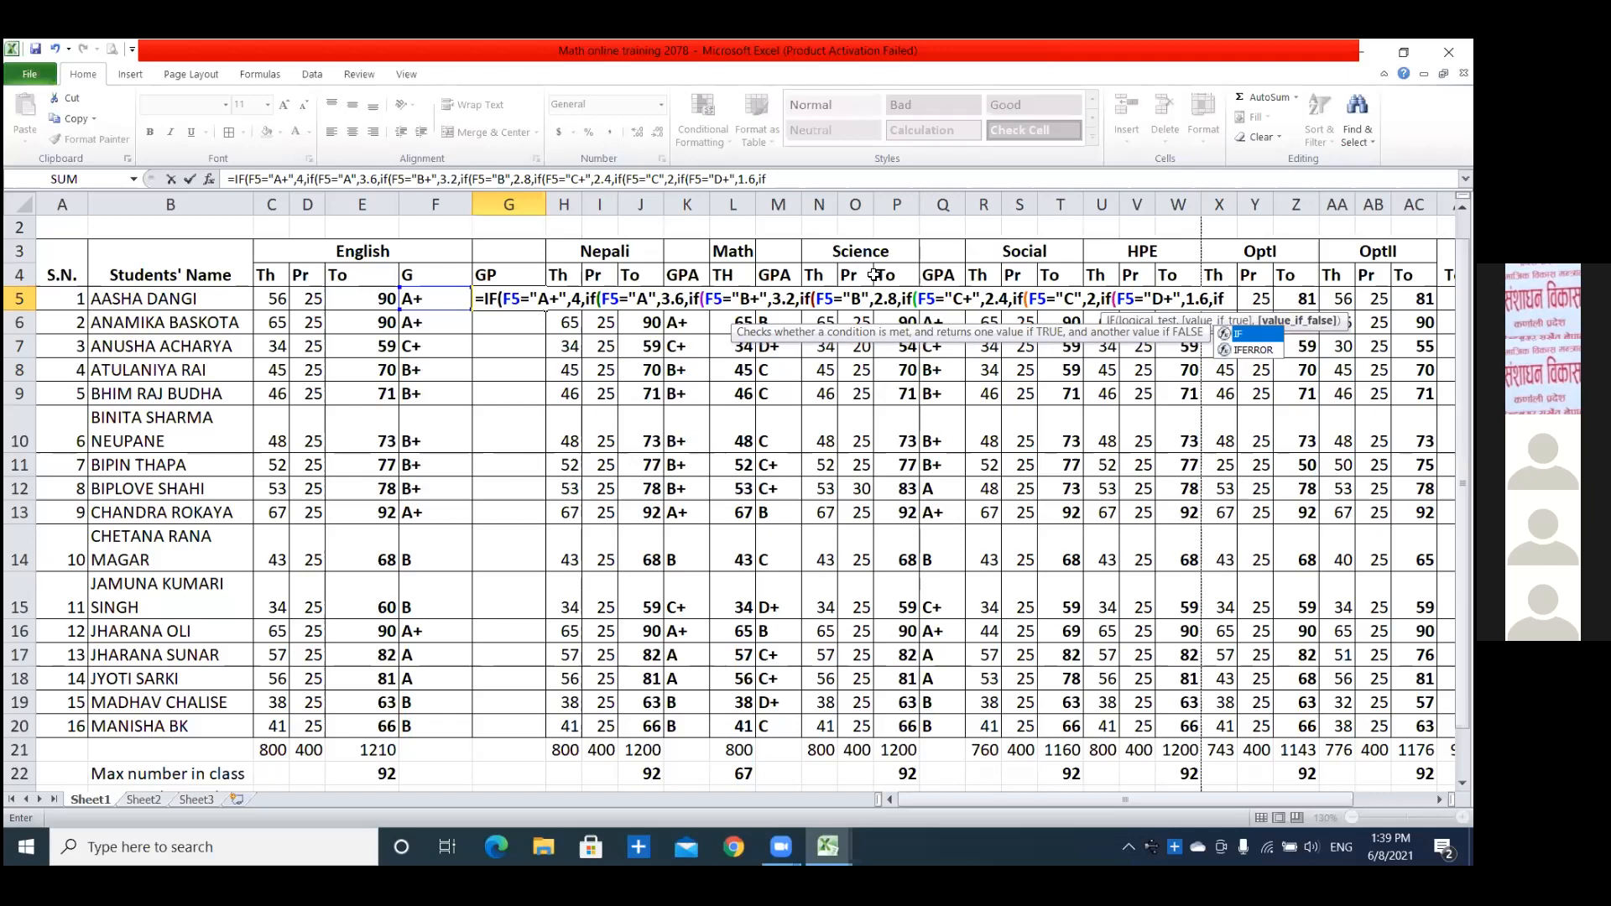
text((F5=)
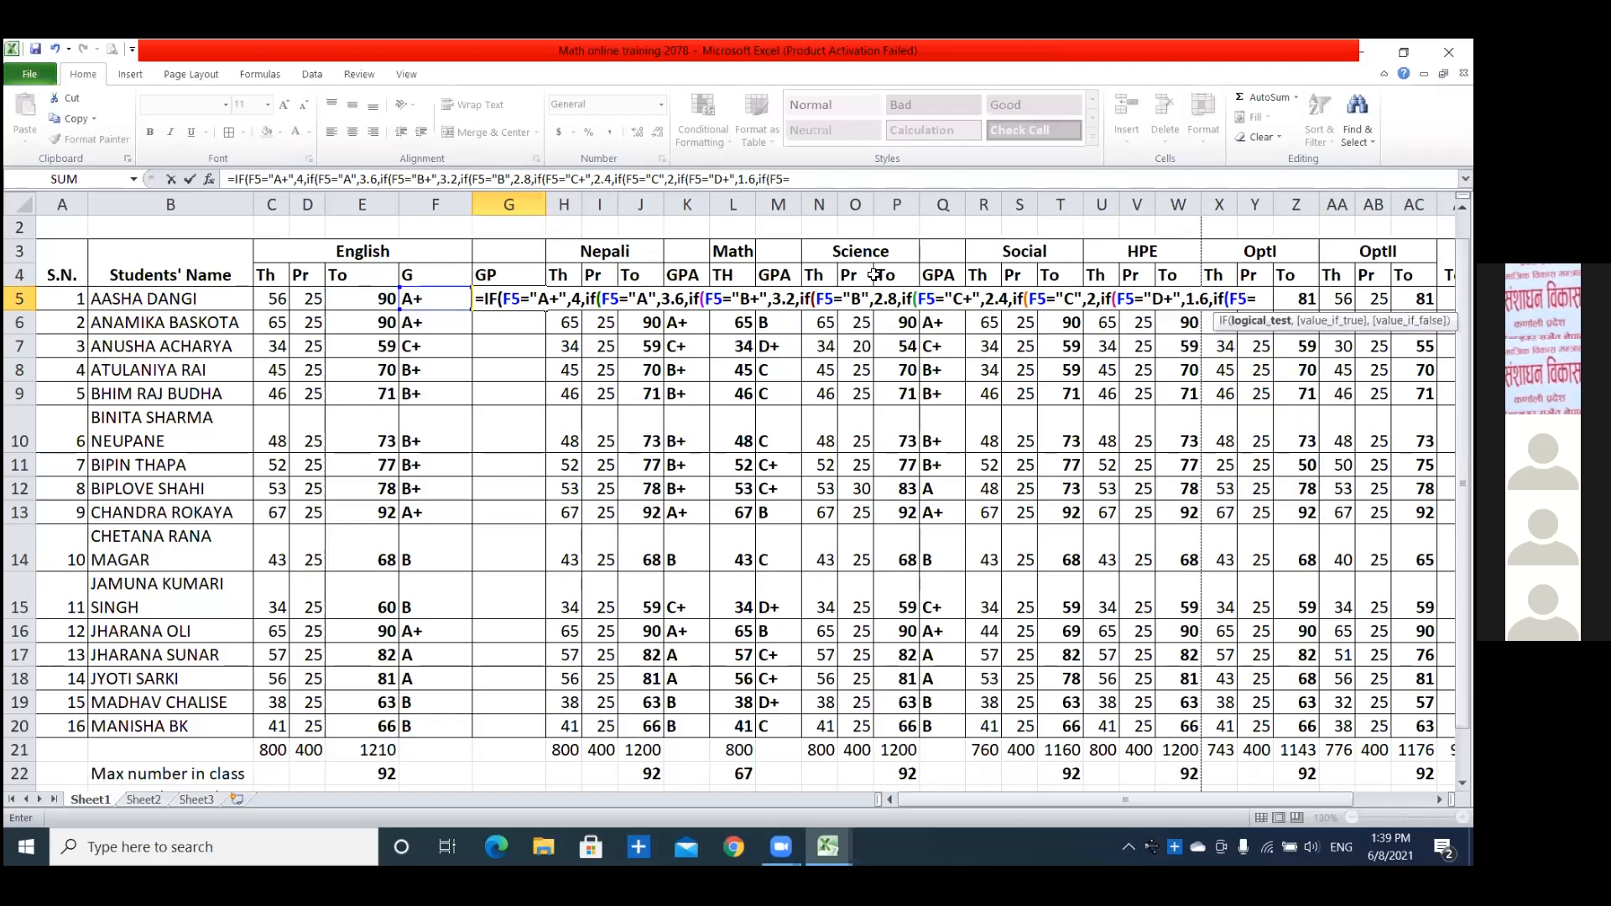
text("D",)
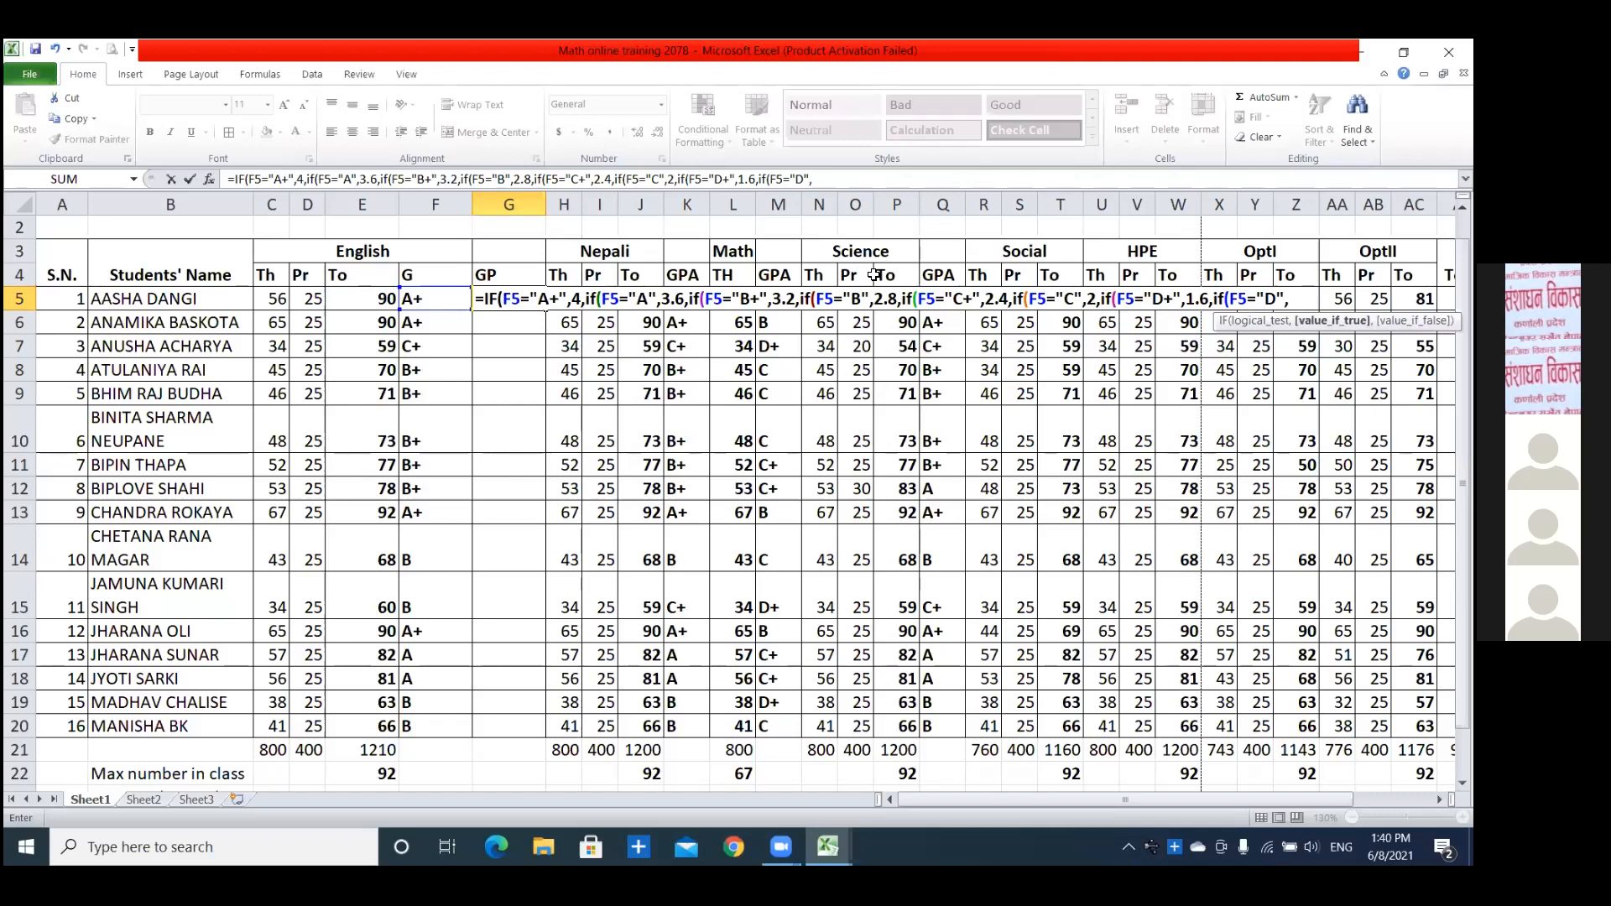
text(1.2,)
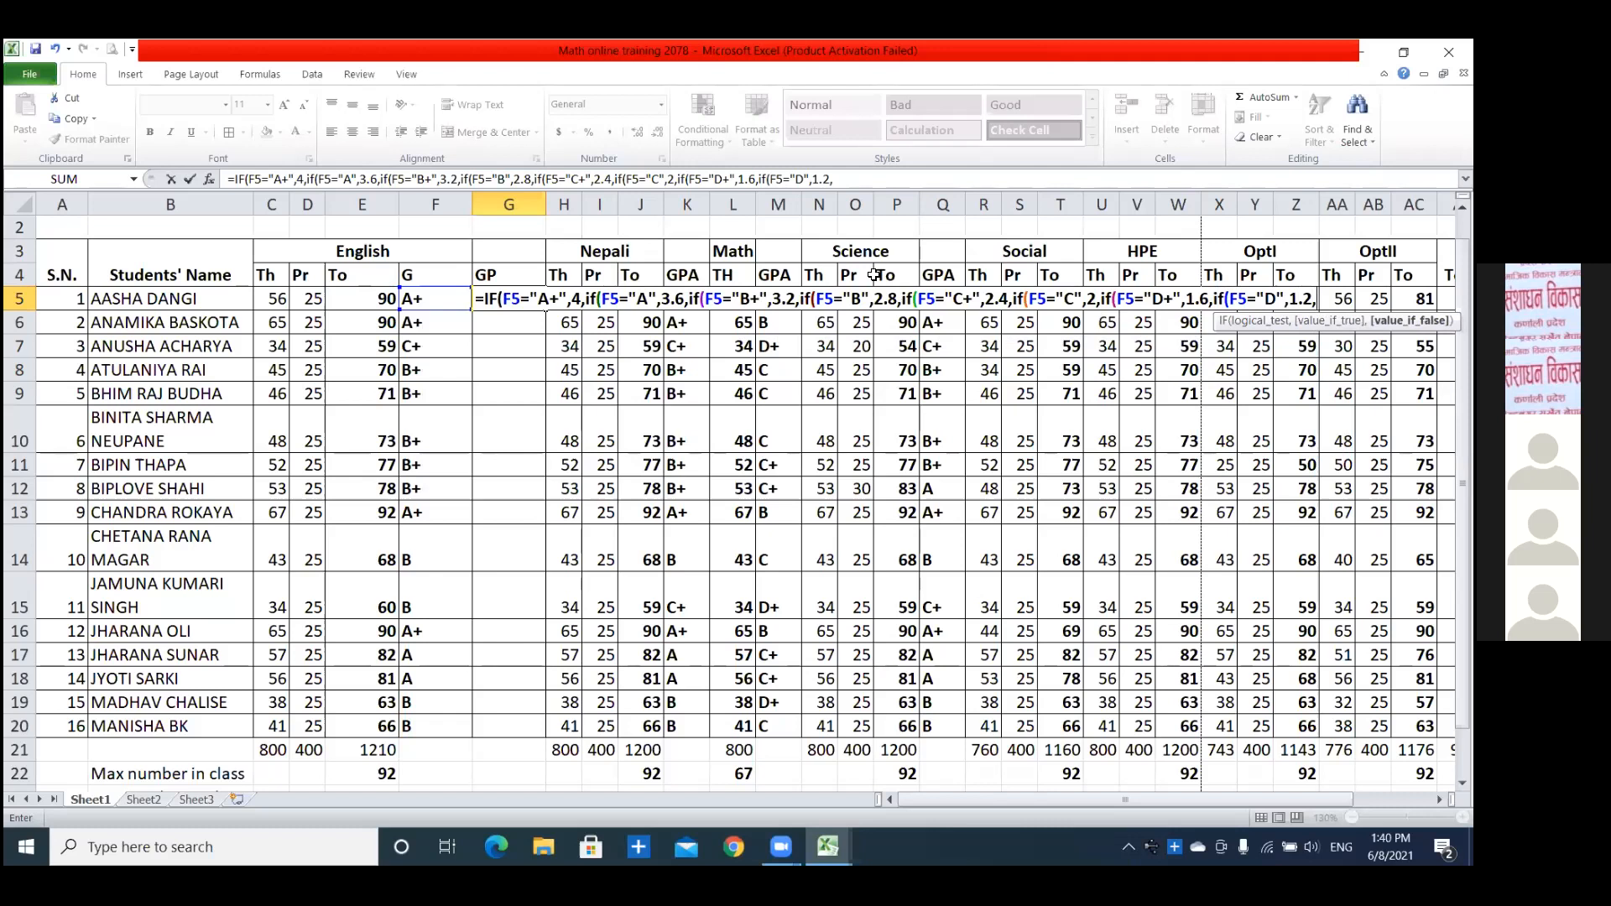
text(if()
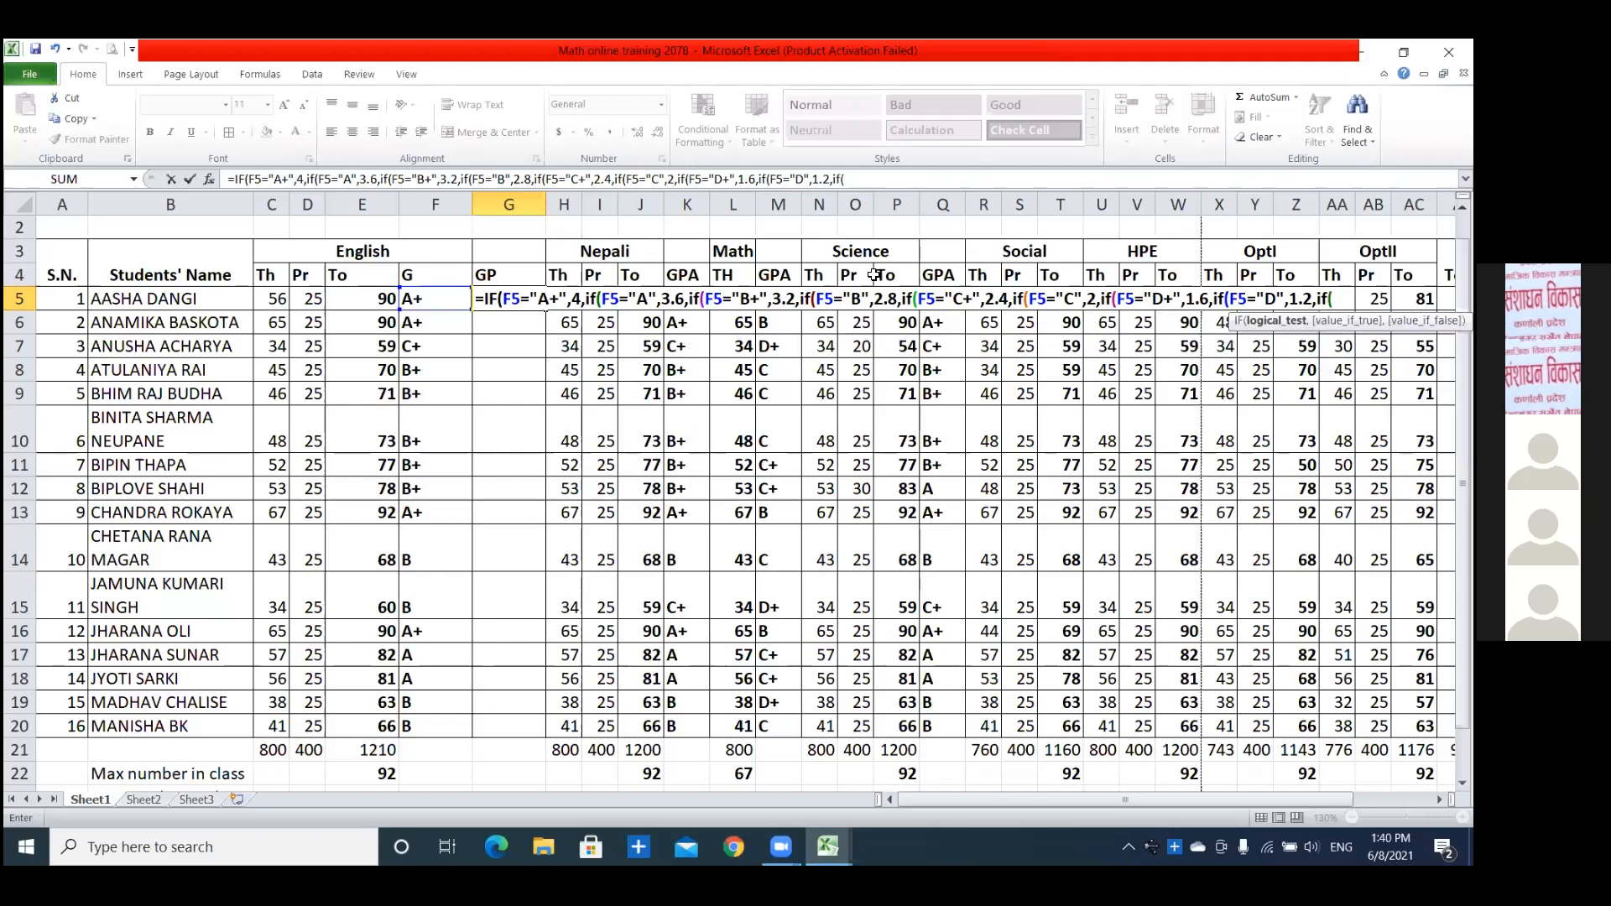
text(F)
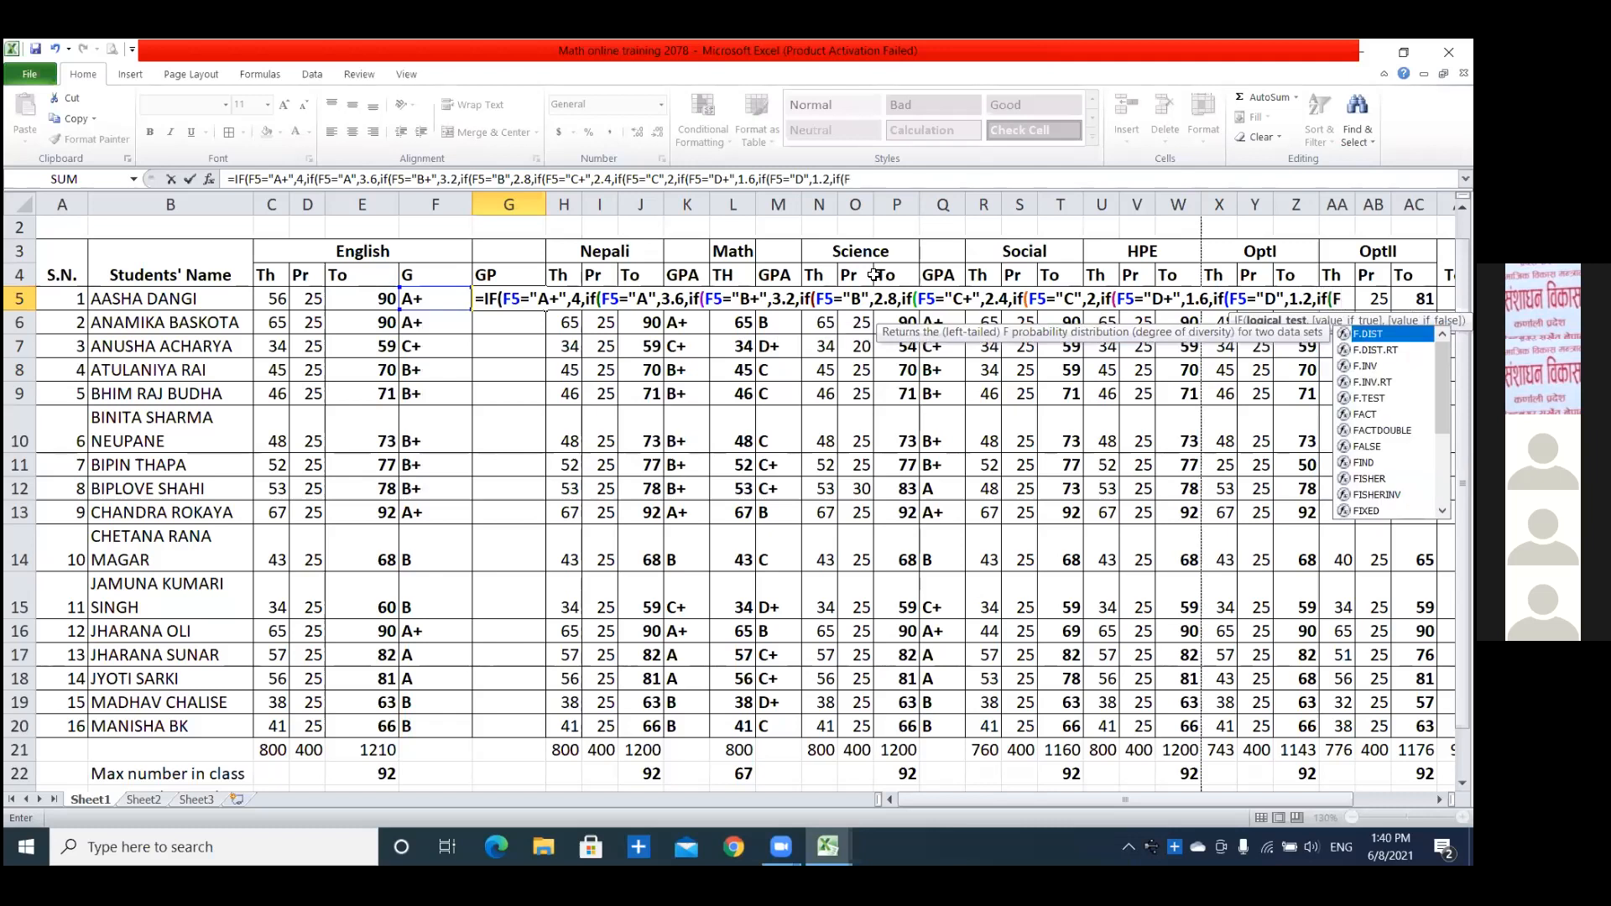
text(5="E",8)
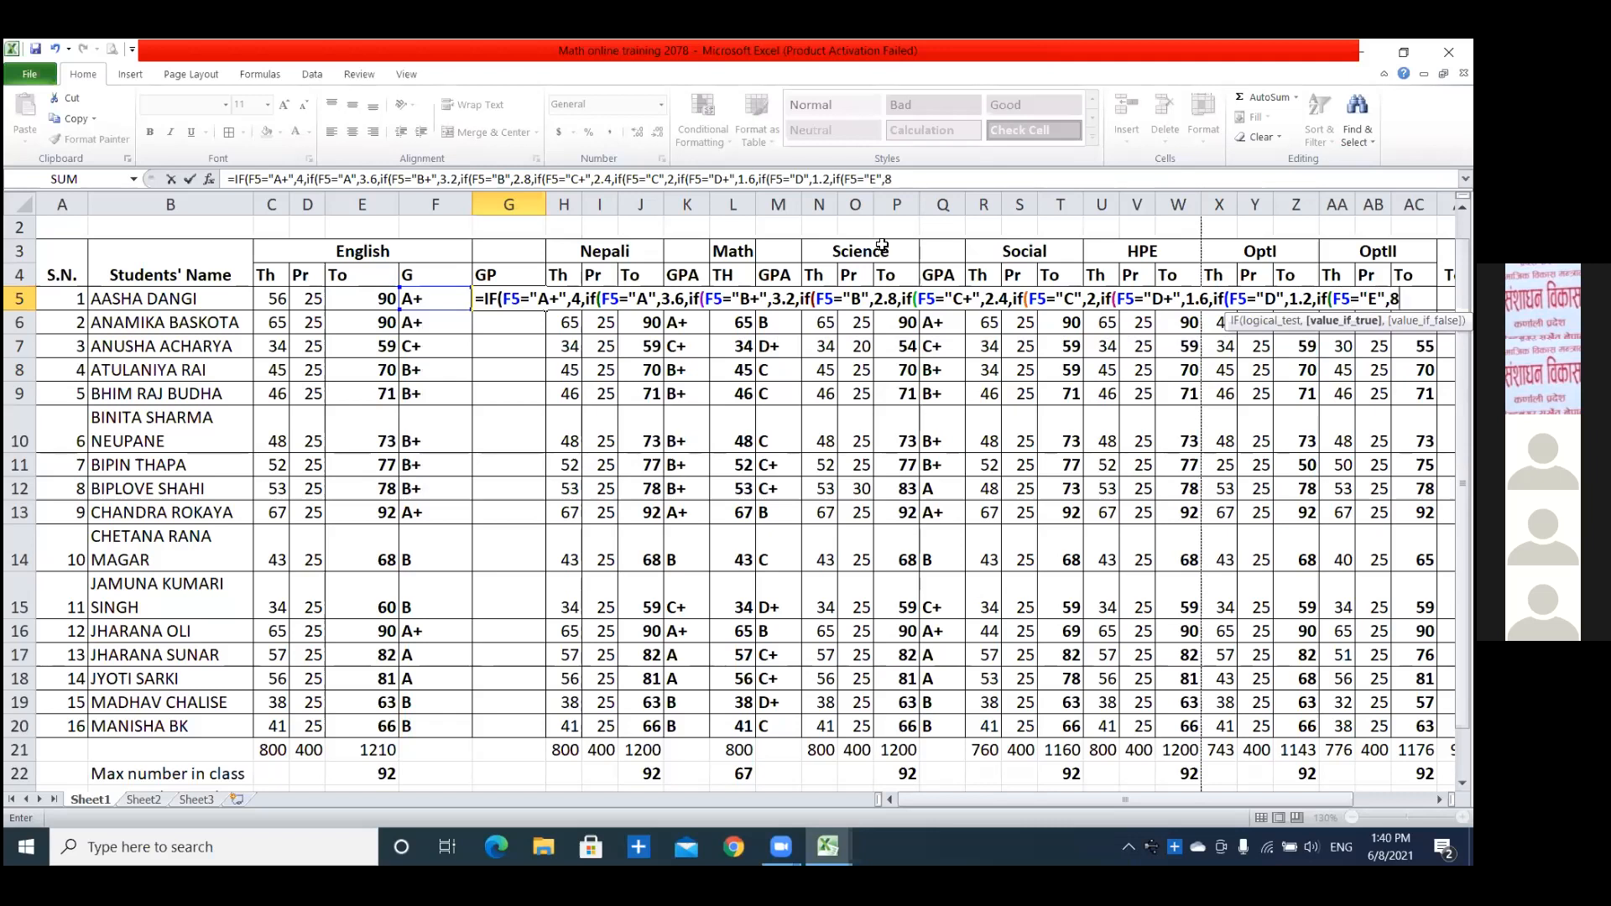
text(.8)
Add a nested IF to the G5 formula that tests F5="E" and returns 0.8.
key(BackSpace)
key(BackSpace)
key(BackSpace)
text(0.8)
Close all the nested IFs to complete the G5 formula, and fill it down the GP column to G20.
text()))))
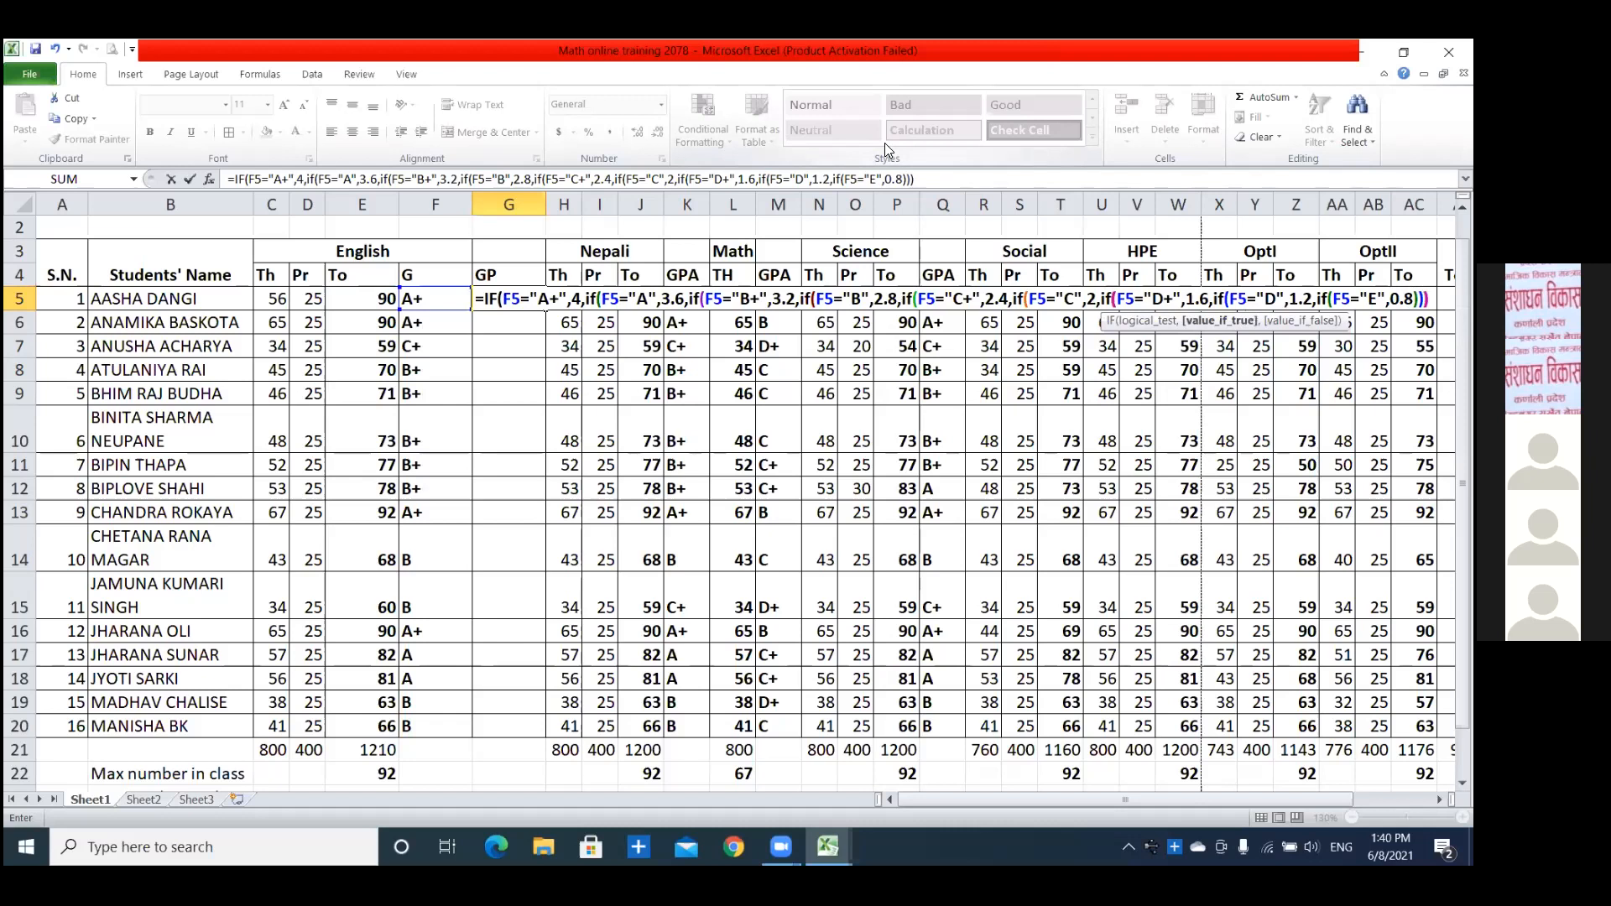
text())))
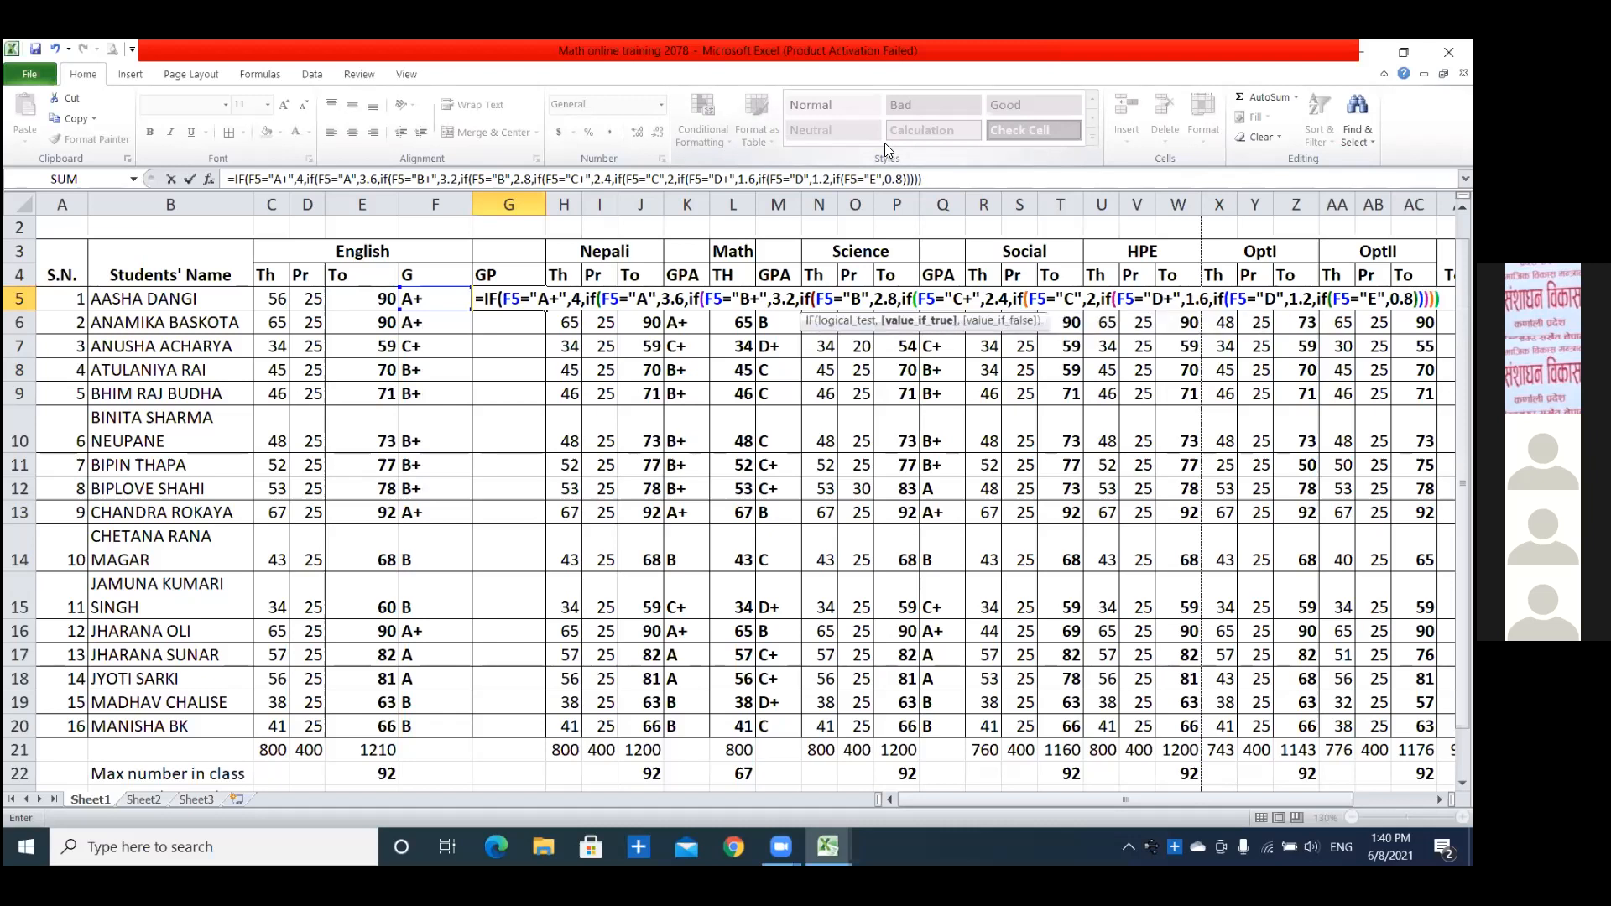
text())
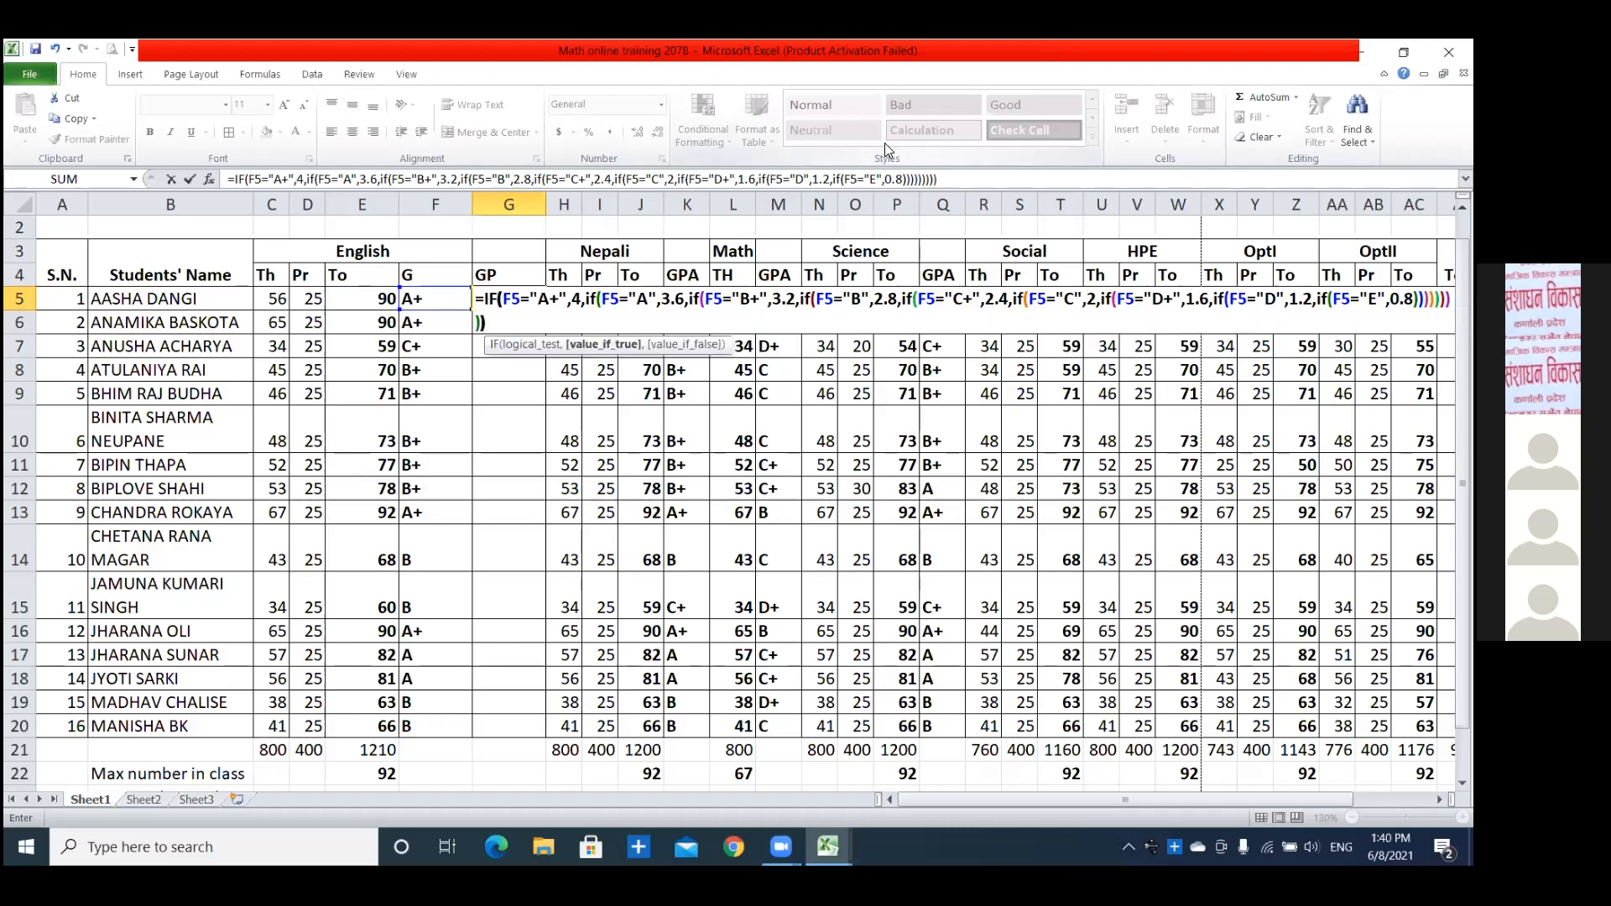
text())
key(Return)
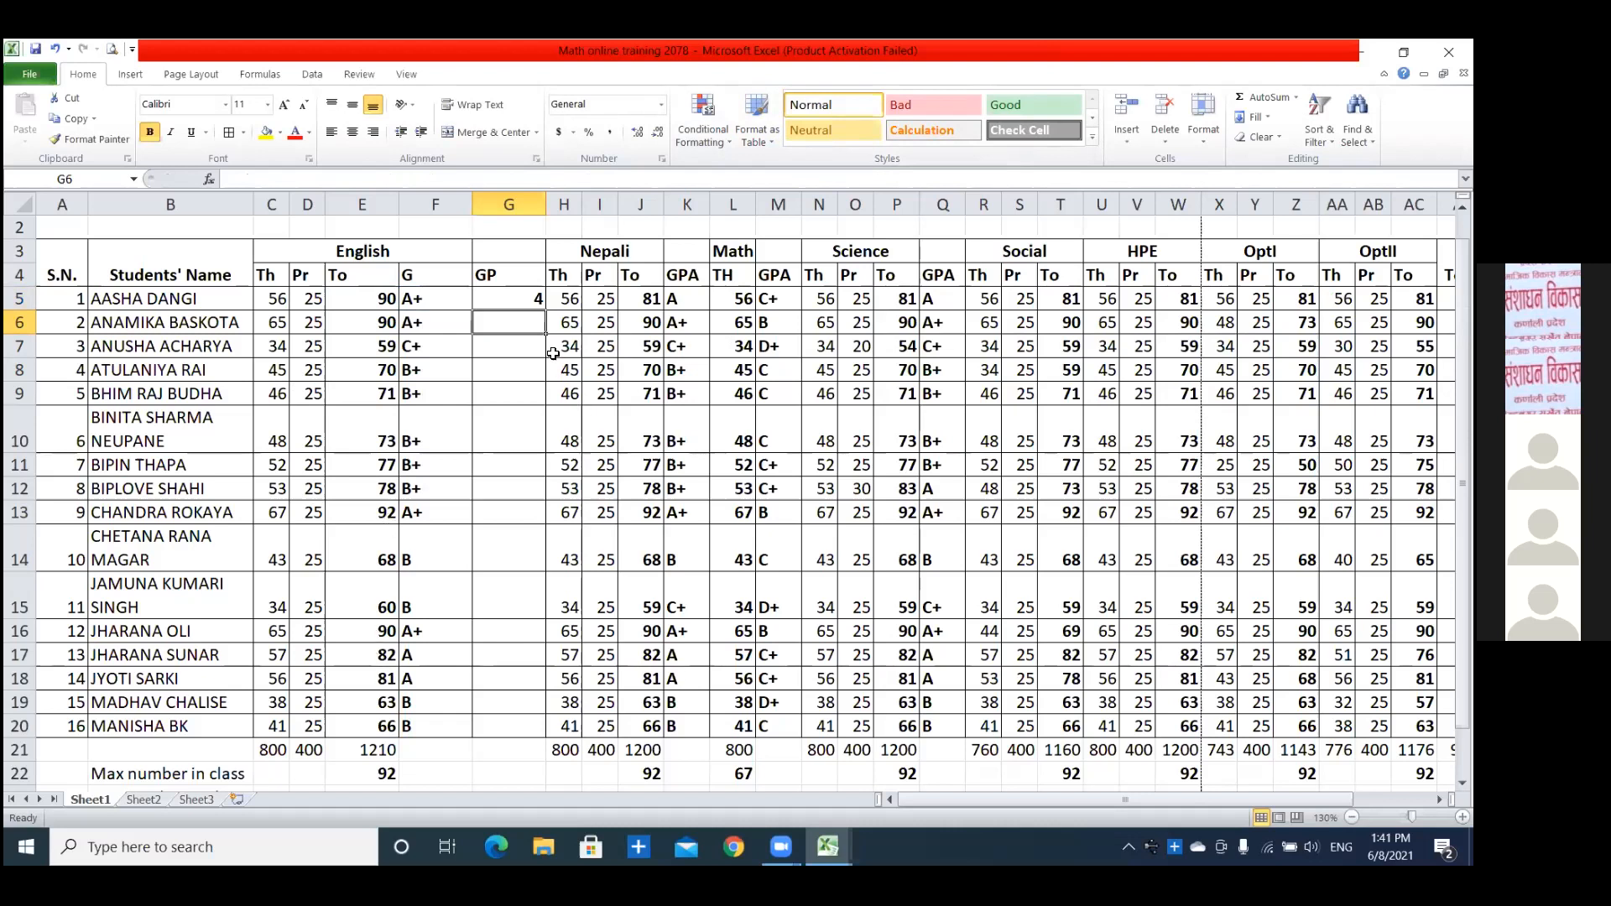
click(533, 301)
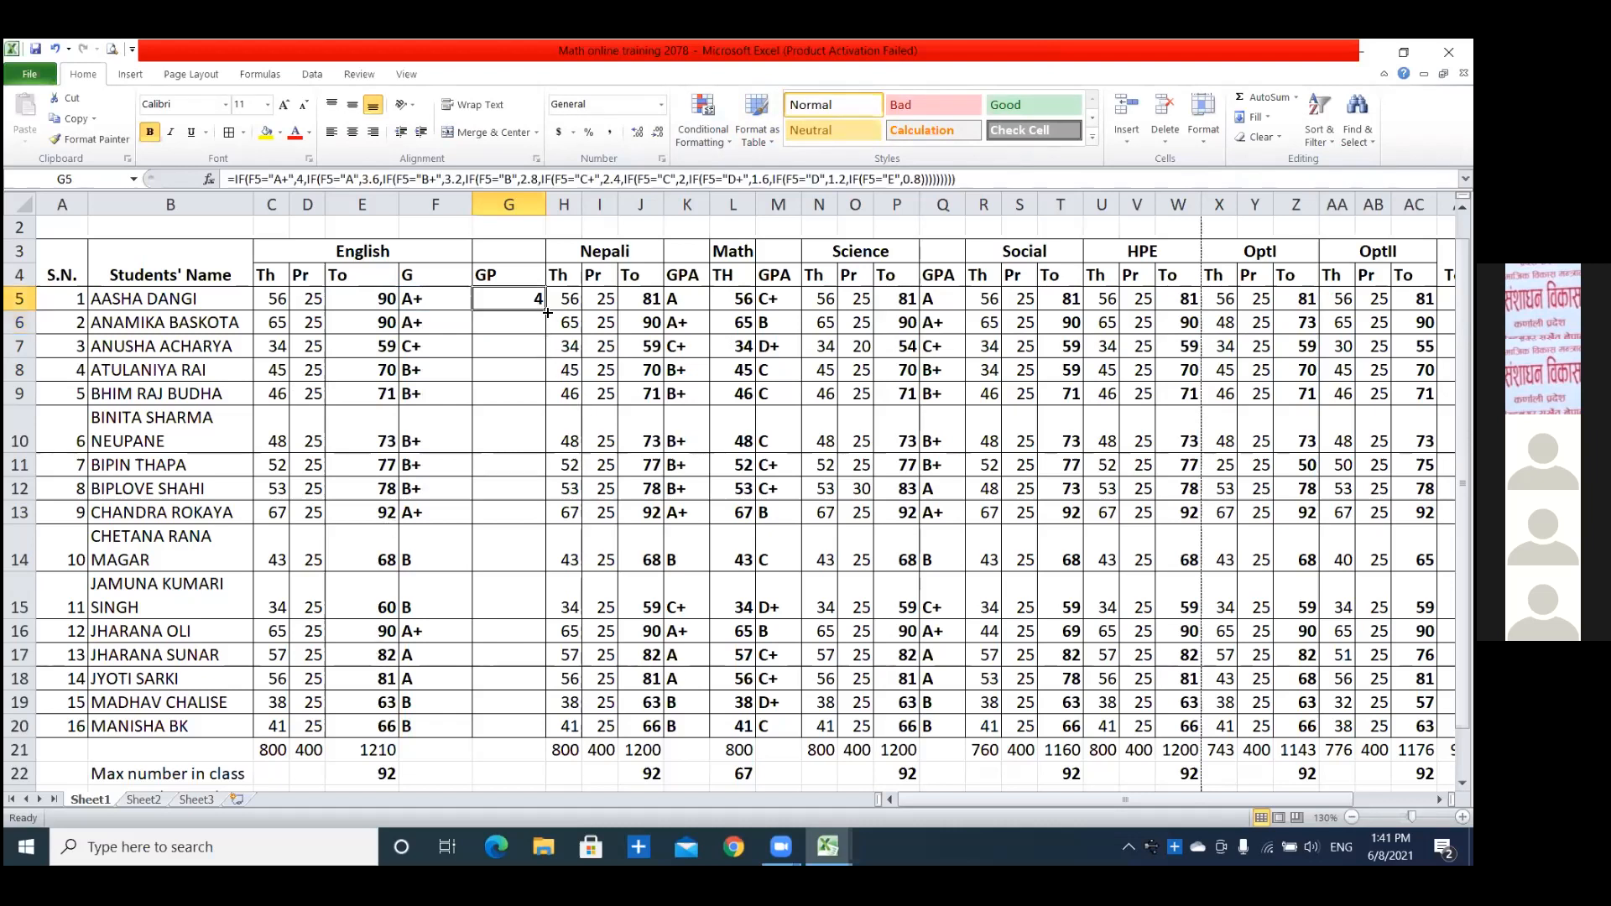
drag(547, 314, 556, 731)
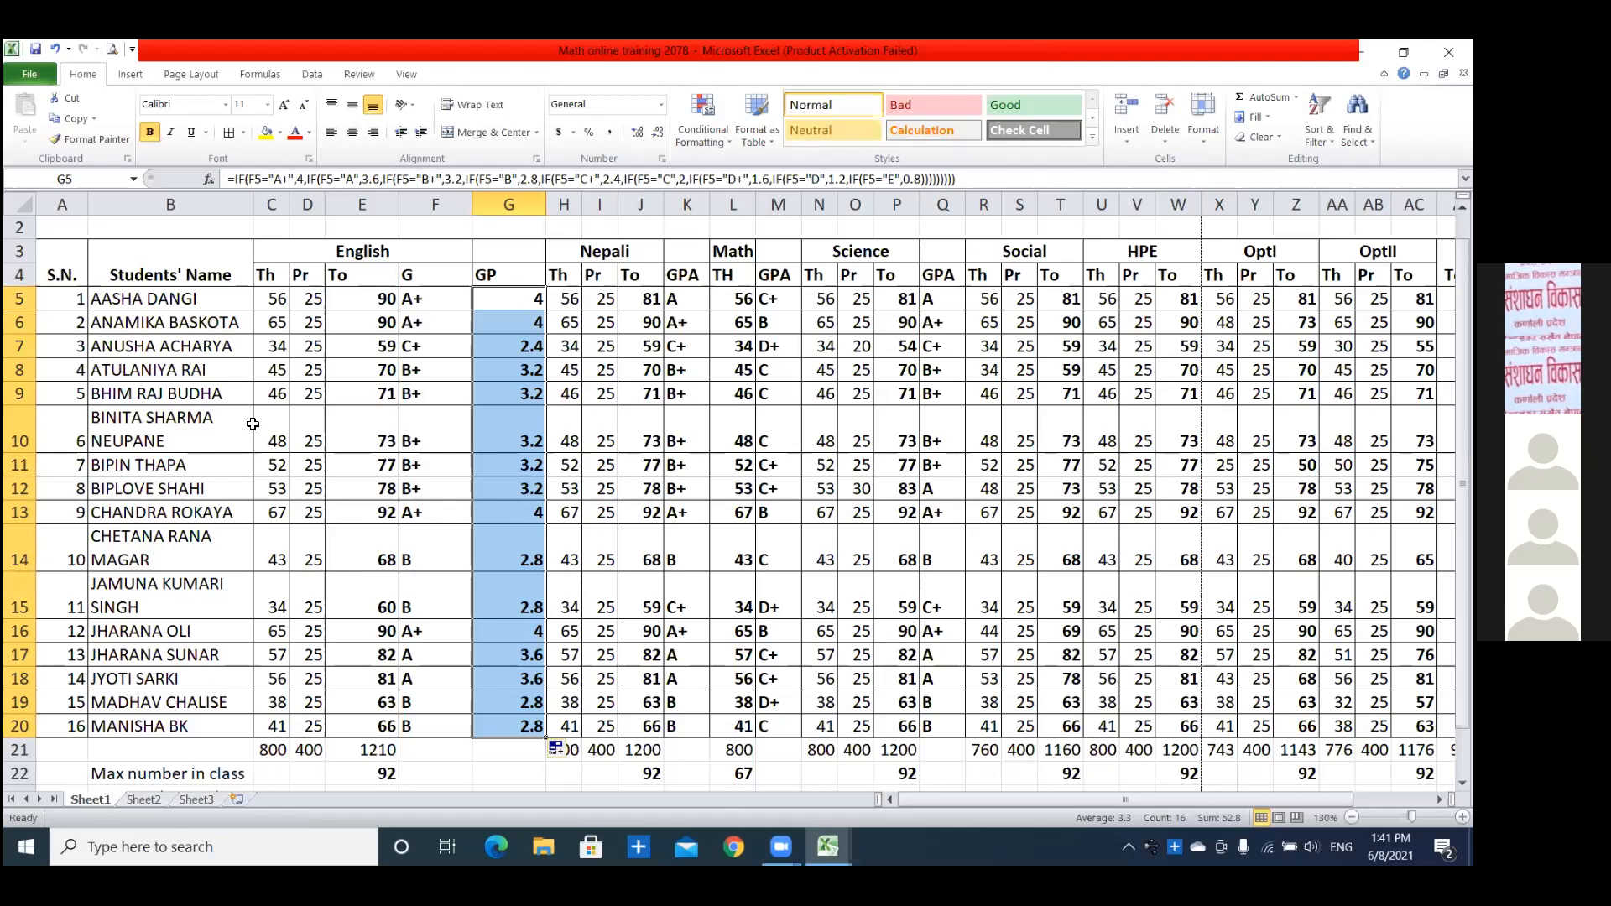
Set the English marks in row 18 to 4 for theory in C18 and 17 for practical in D18.
click(285, 688)
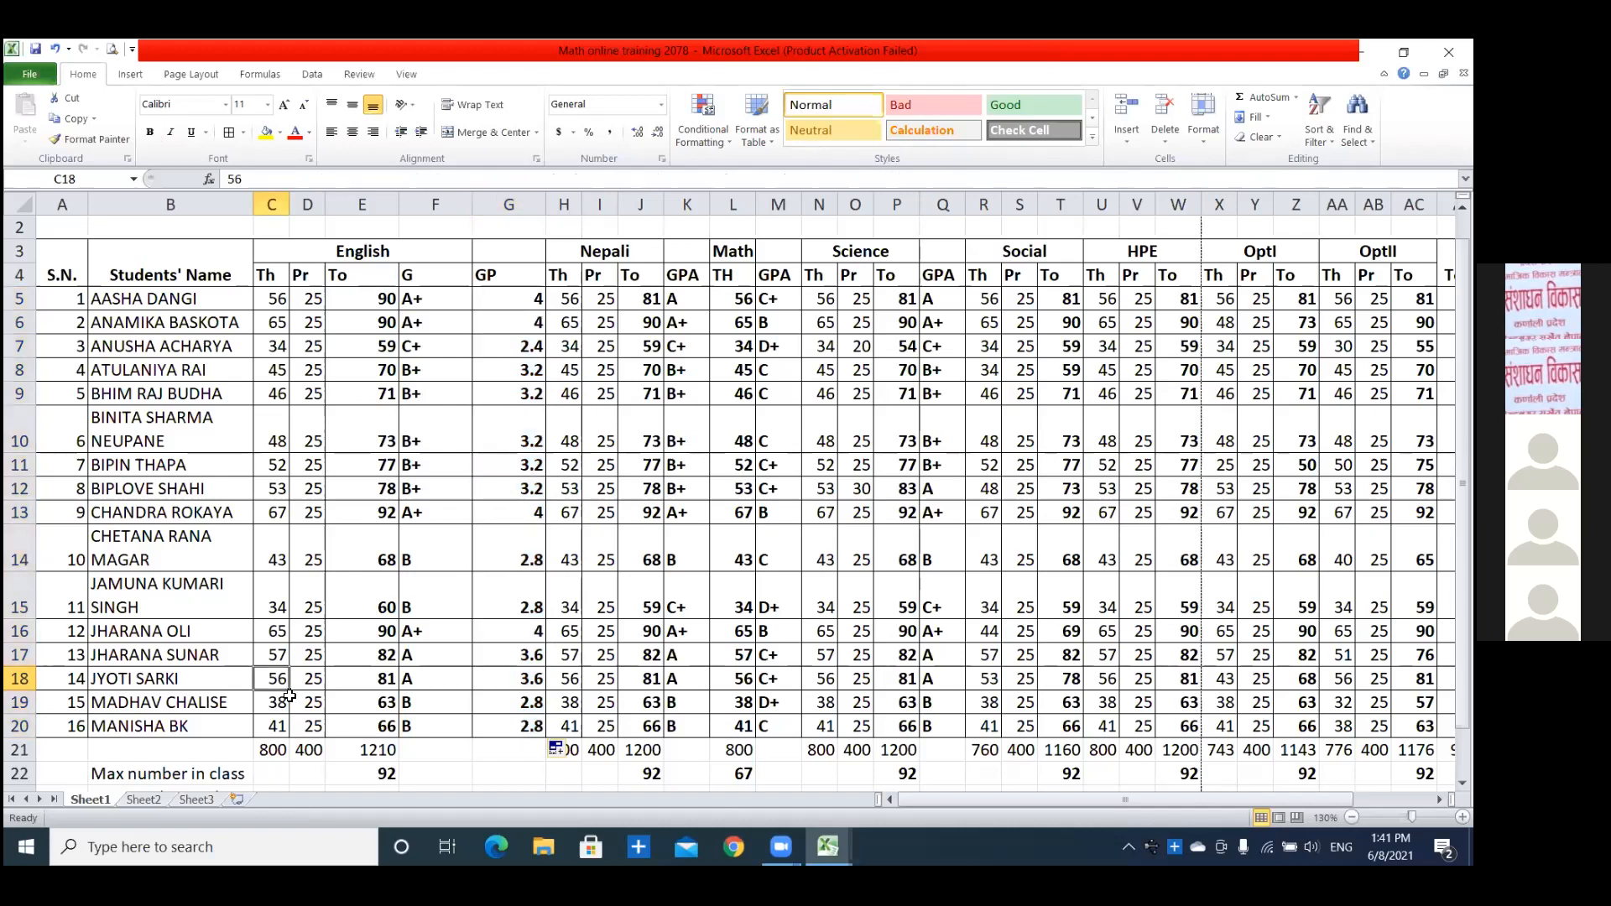
text(4)
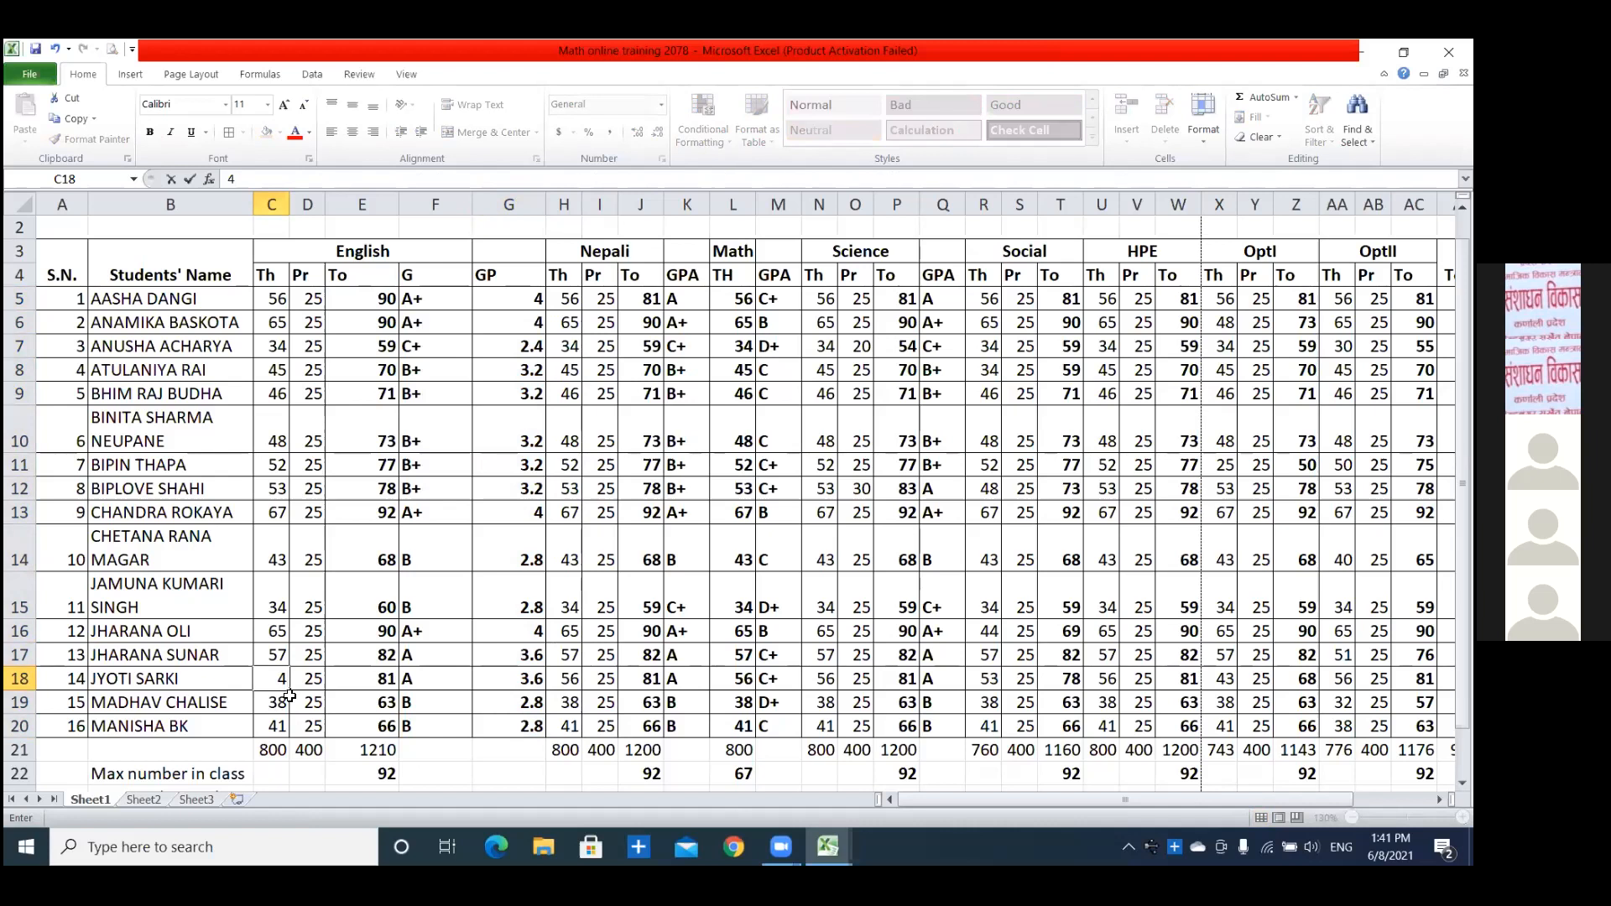
key(Return)
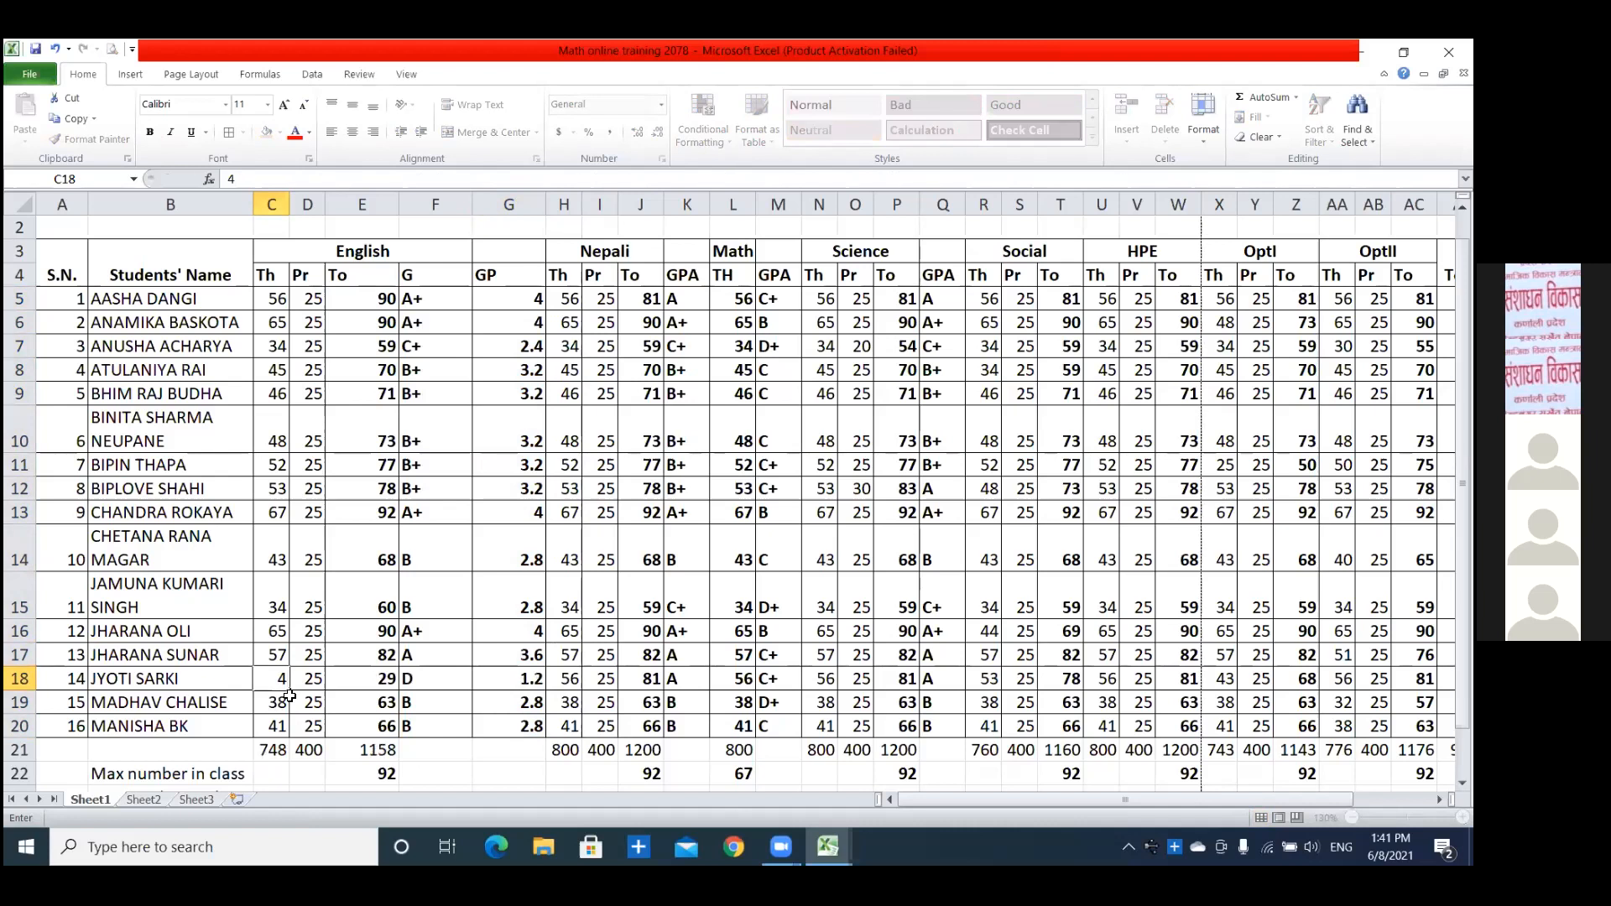
key(Right)
text(17)
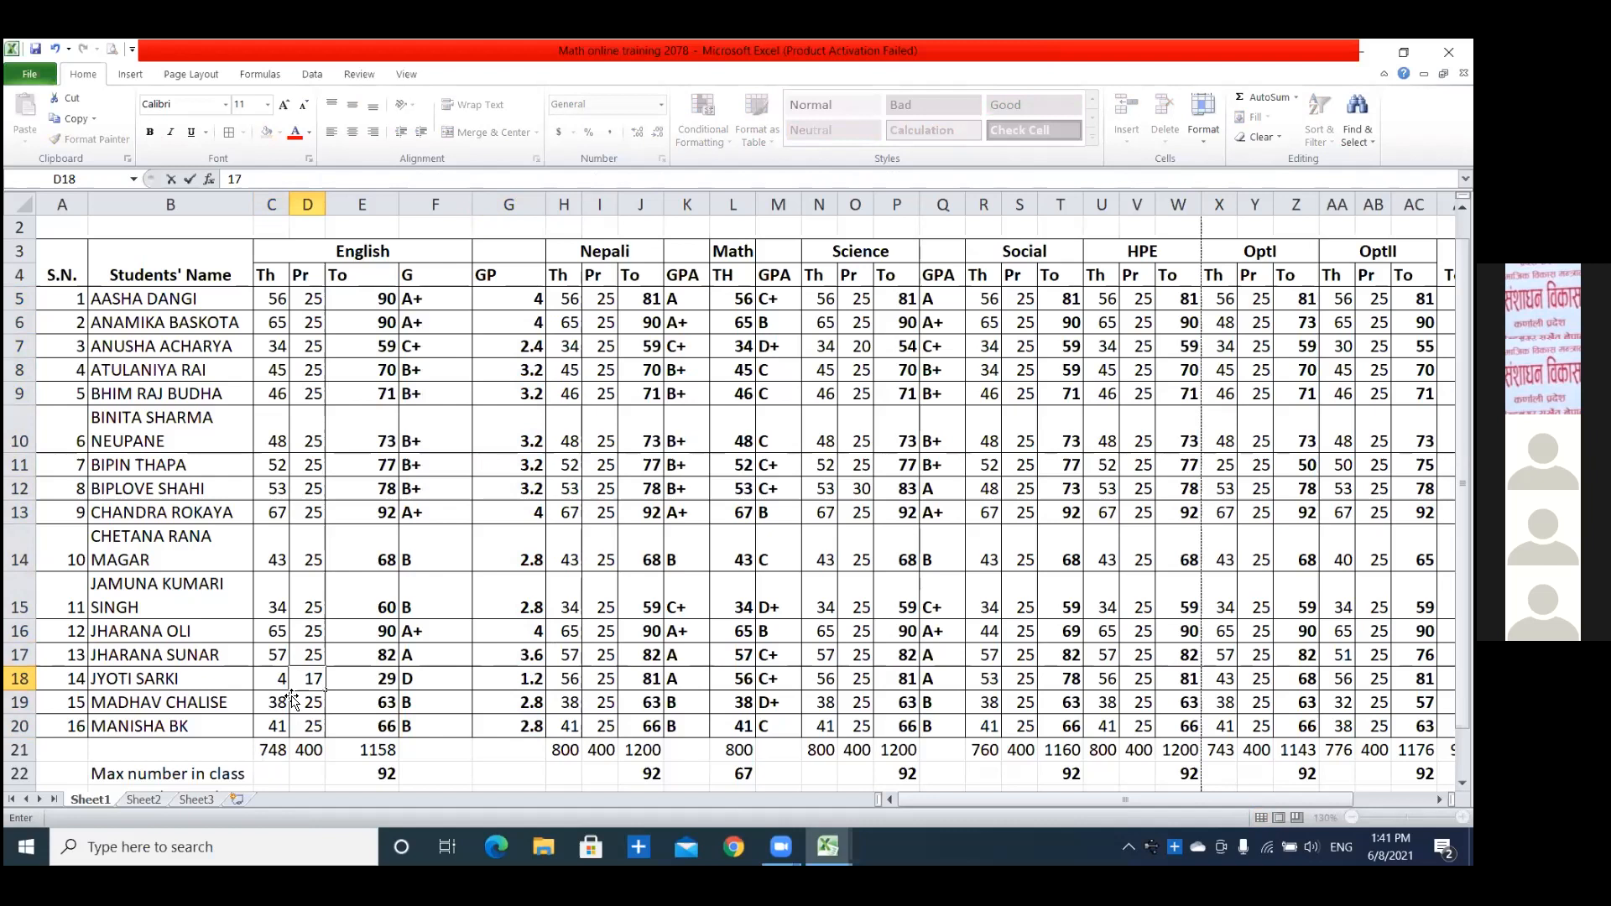
click(288, 700)
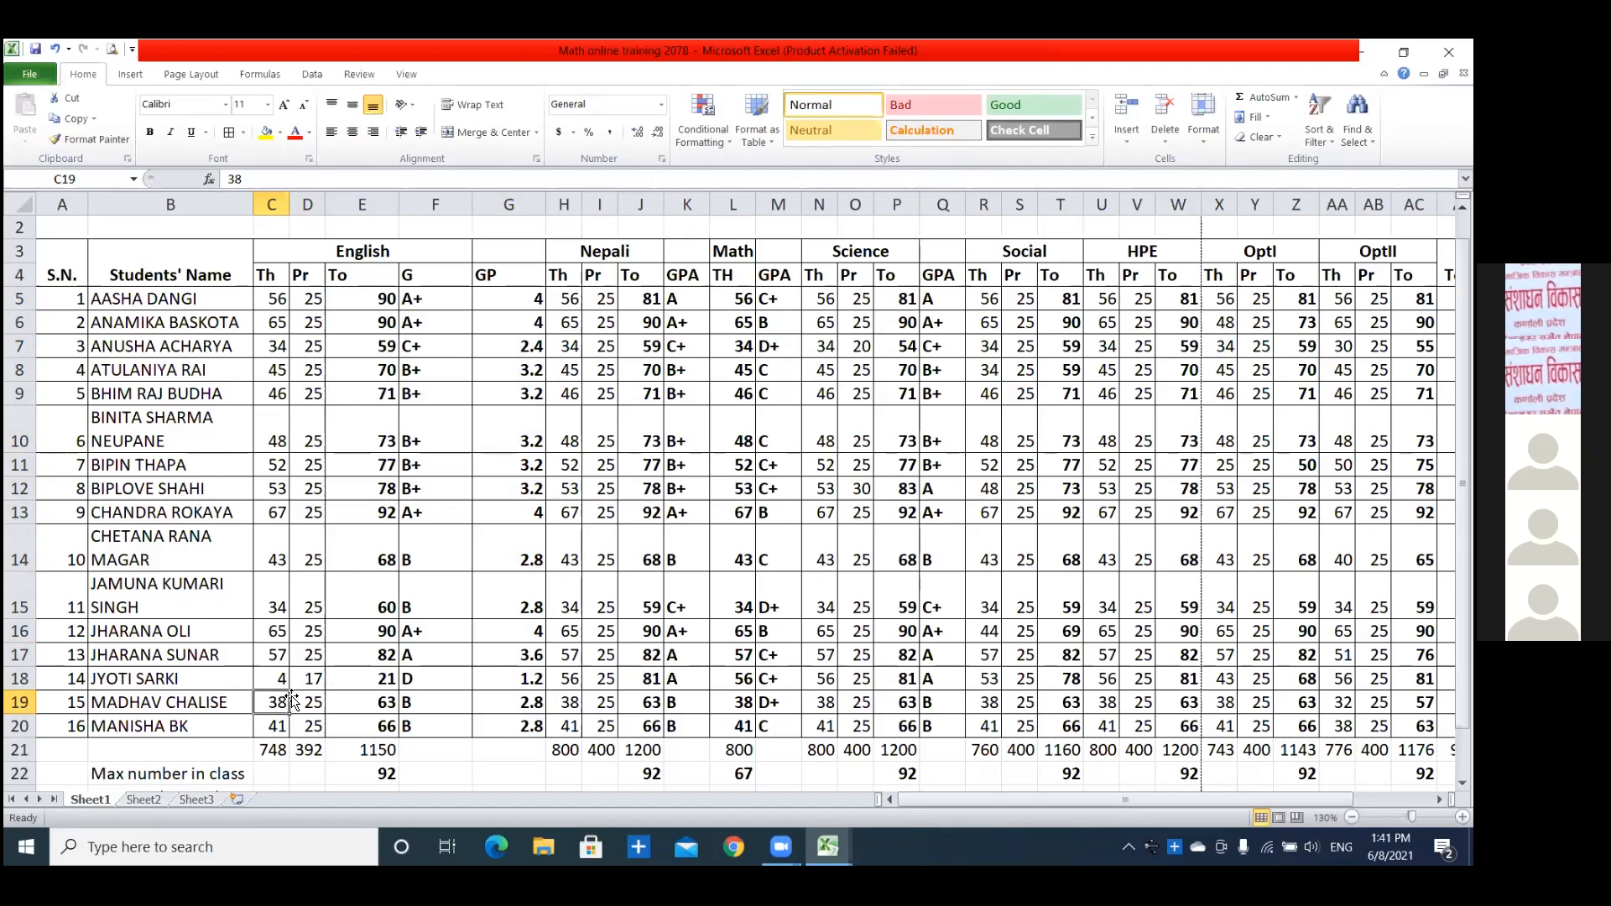
Set the English theory mark in C15 to 12.
click(265, 607)
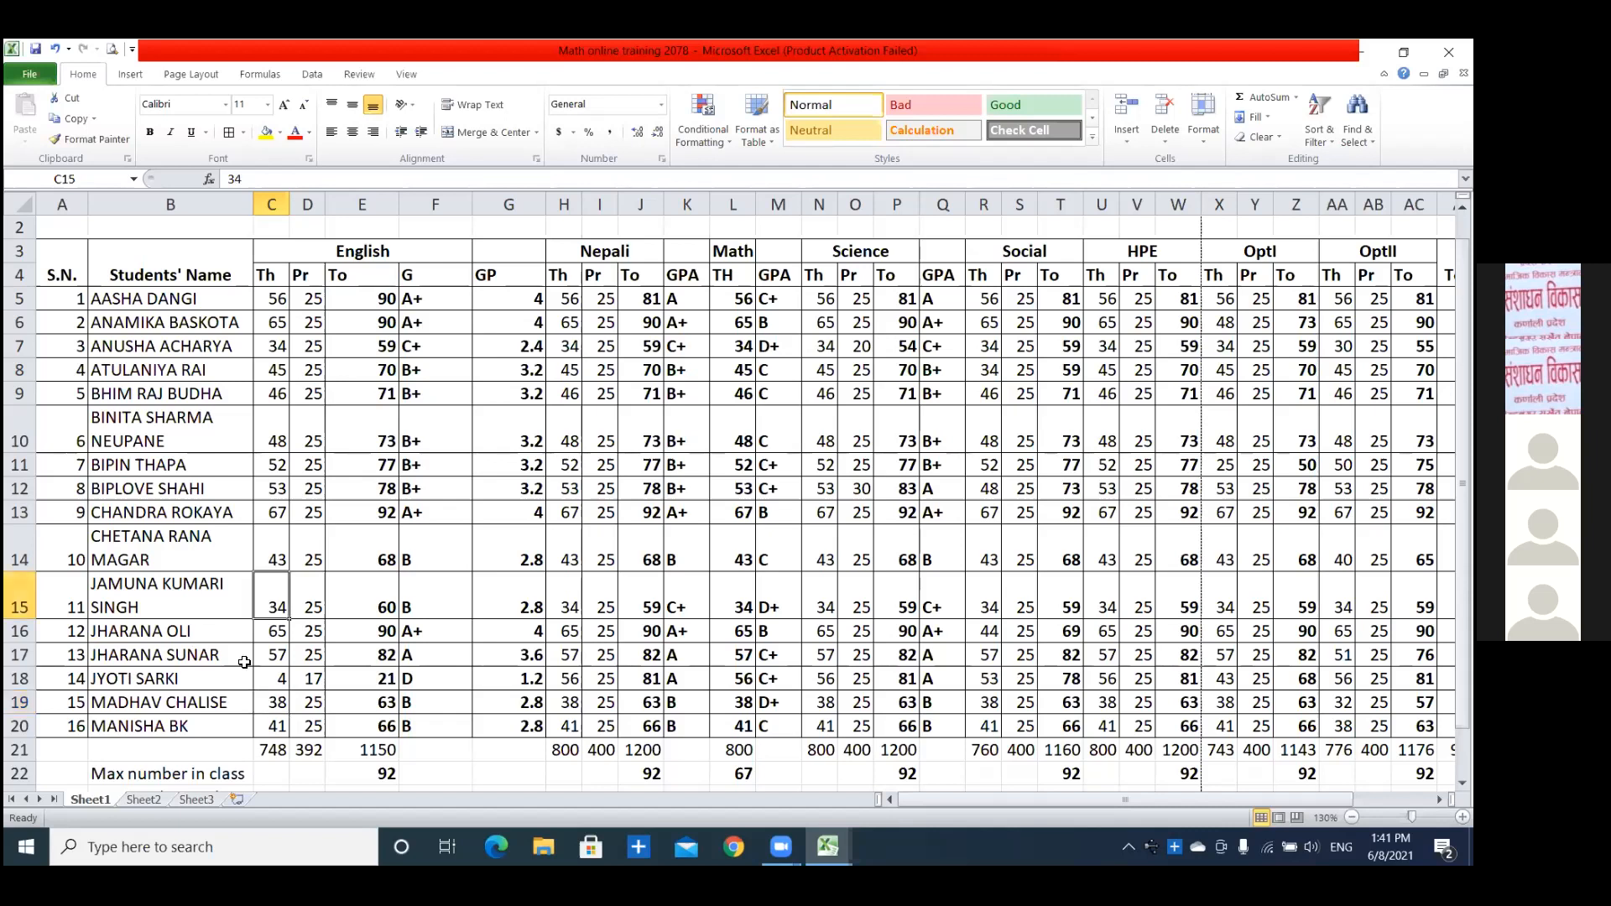
text(12)
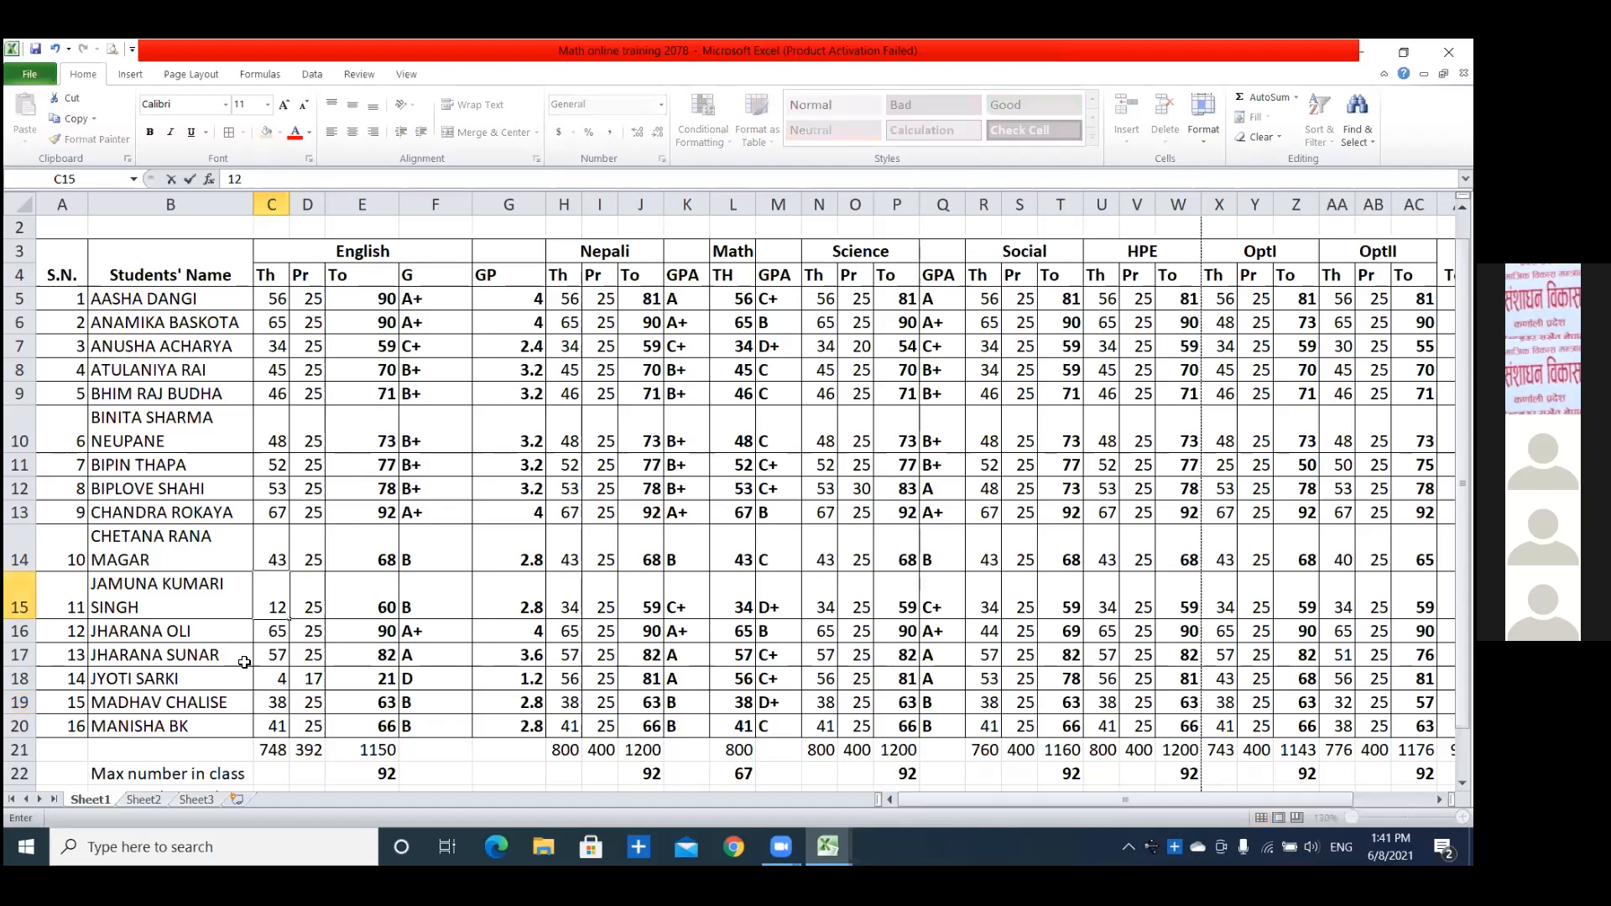
key(Return)
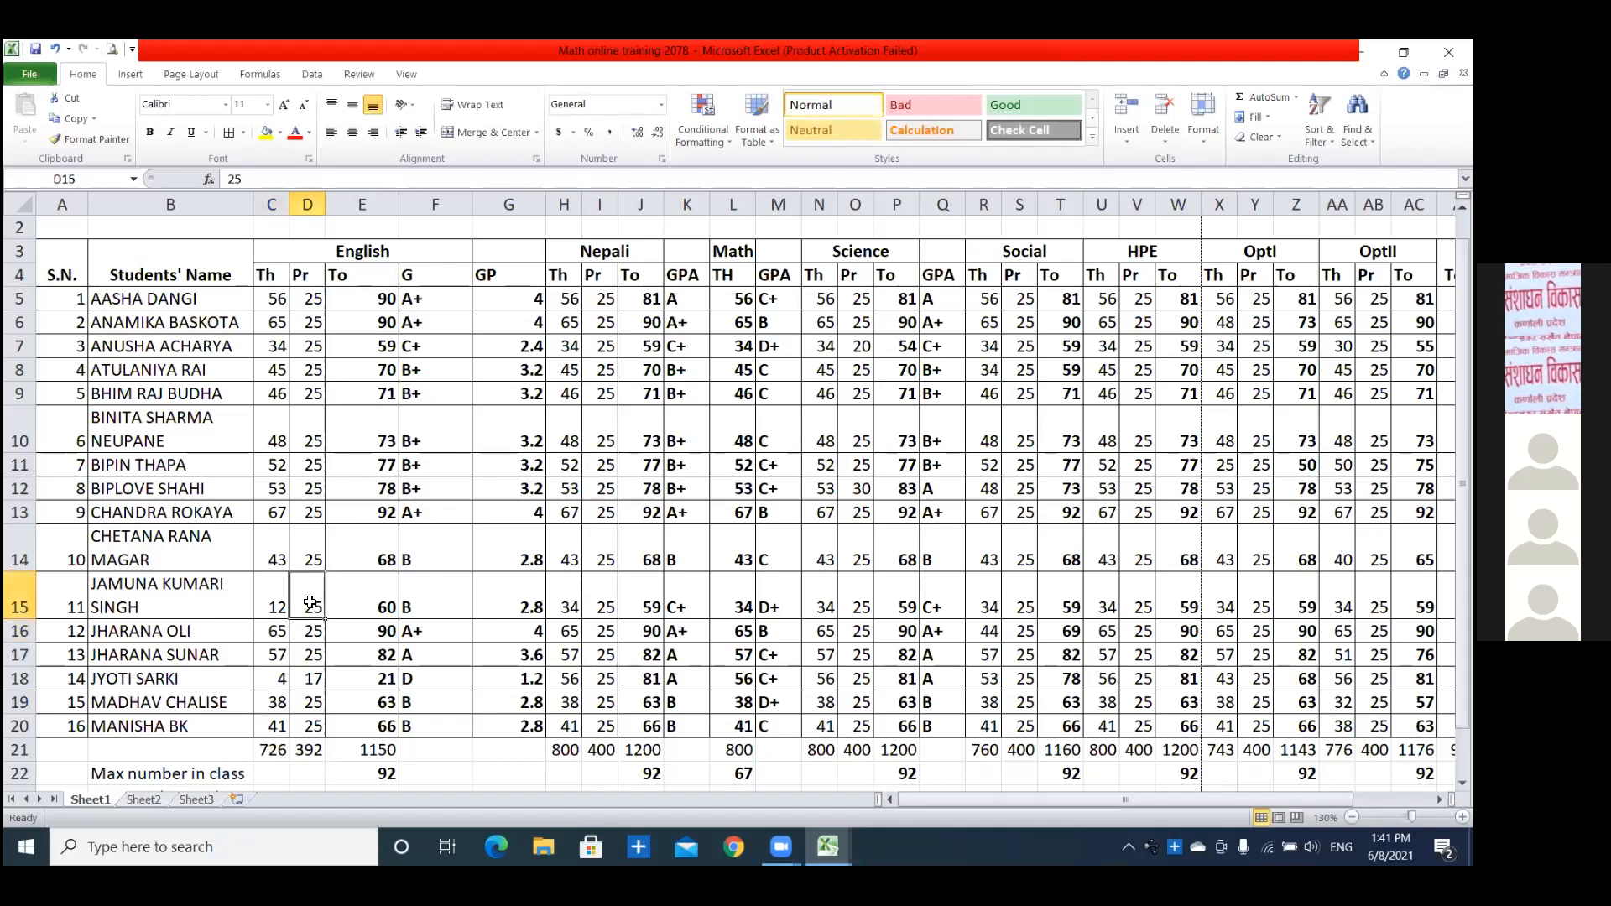
Check the English marks, total and GP cells to see which totals in column E are calculated by a formula.
click(324, 600)
click(285, 581)
click(284, 558)
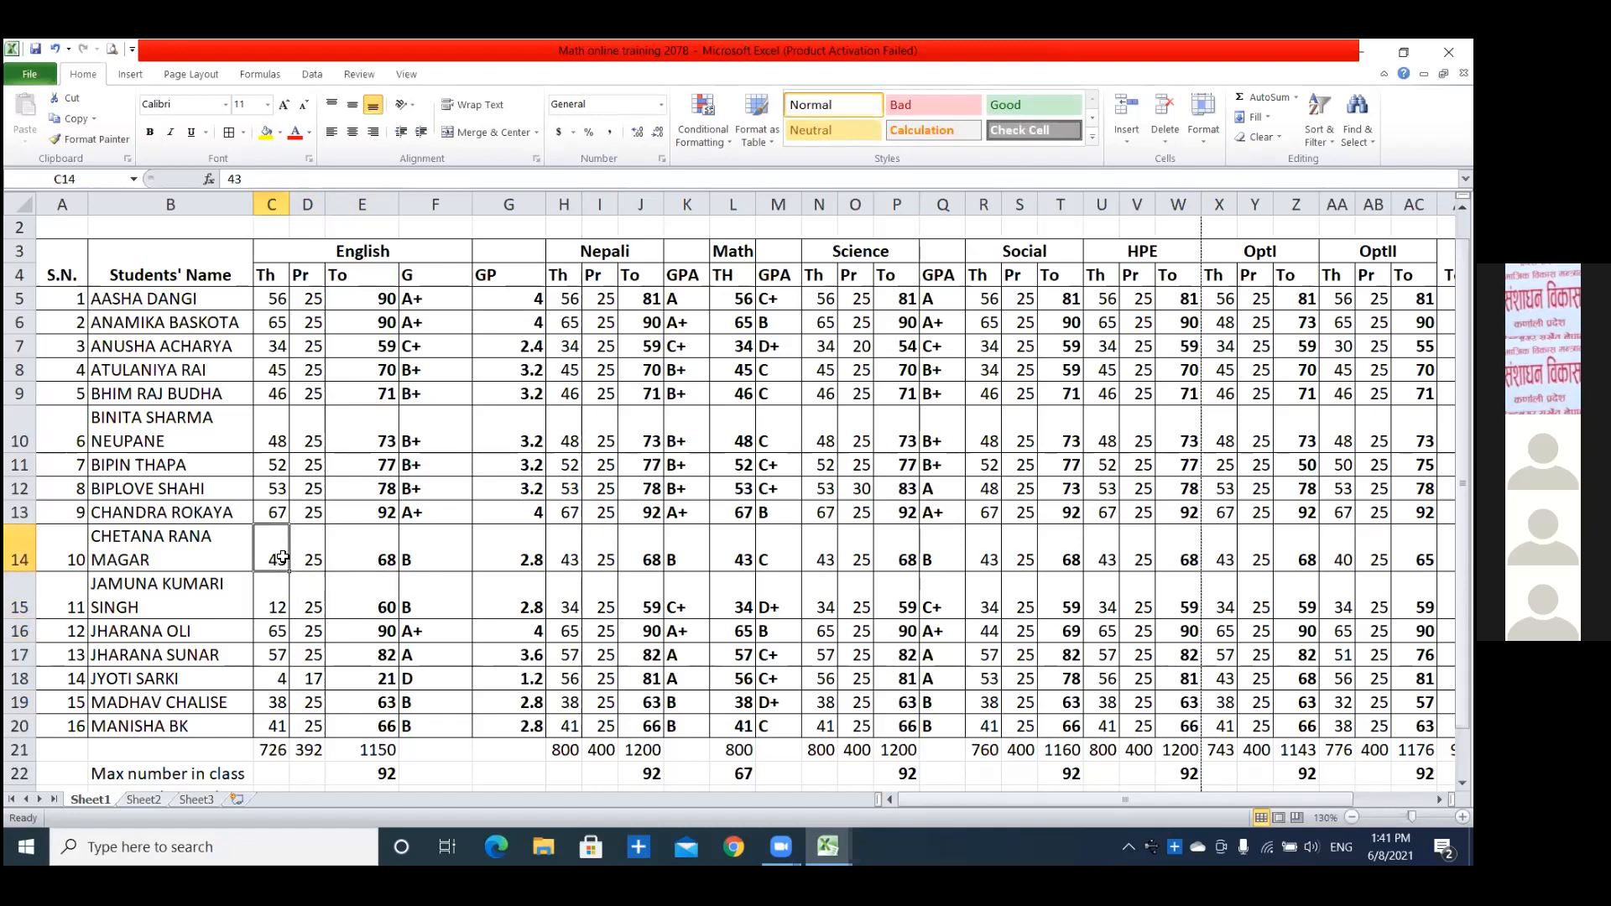
click(275, 303)
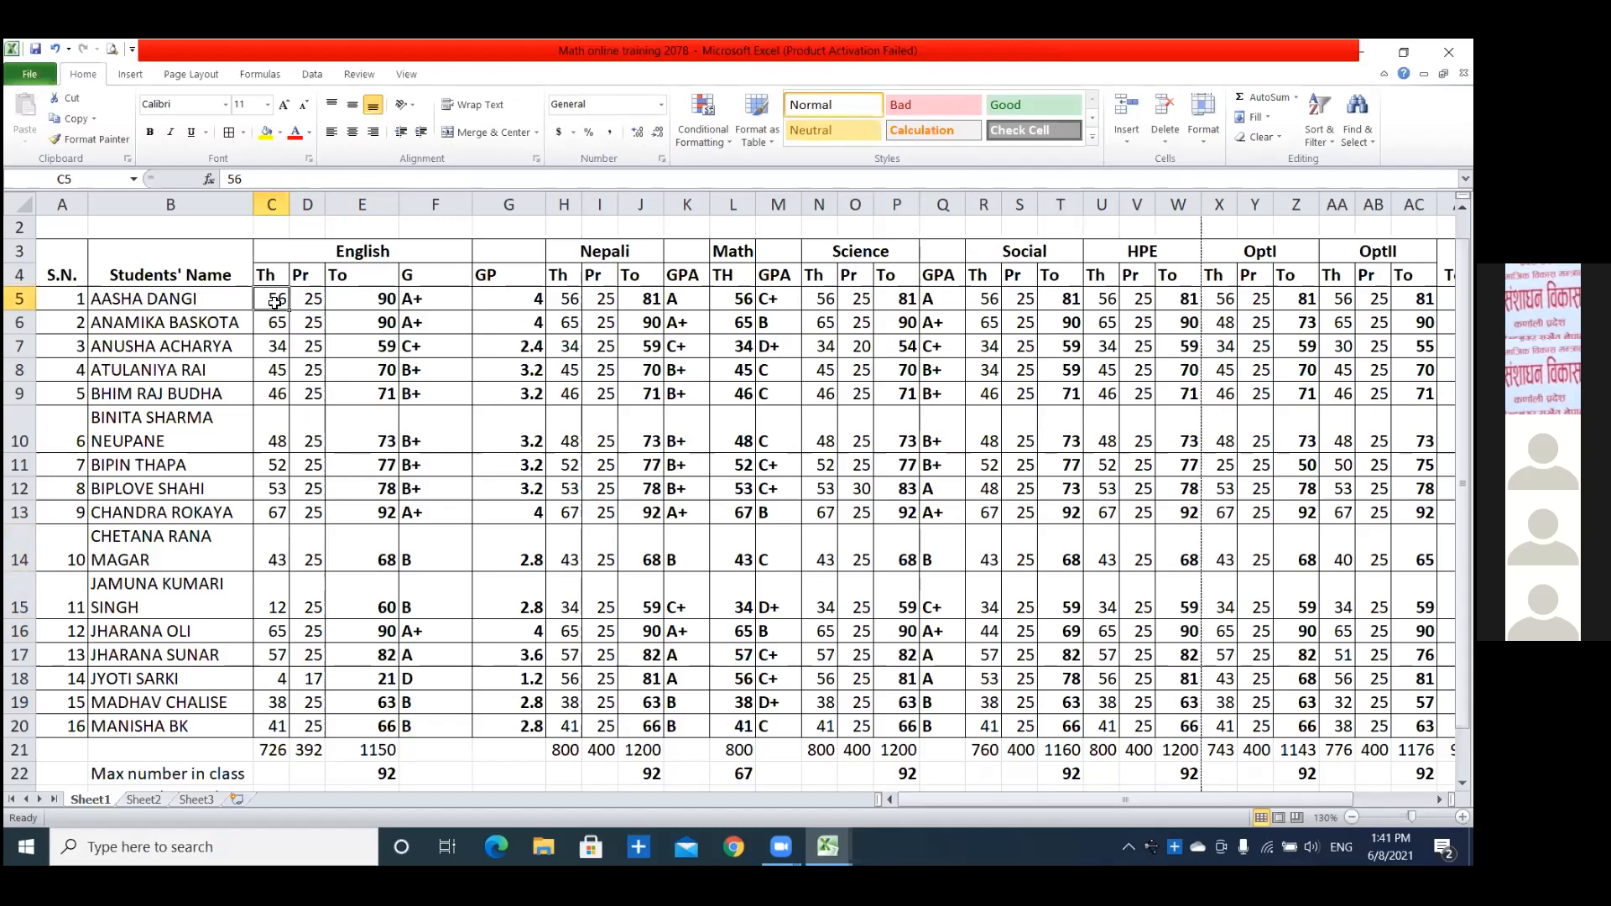
click(313, 300)
click(351, 299)
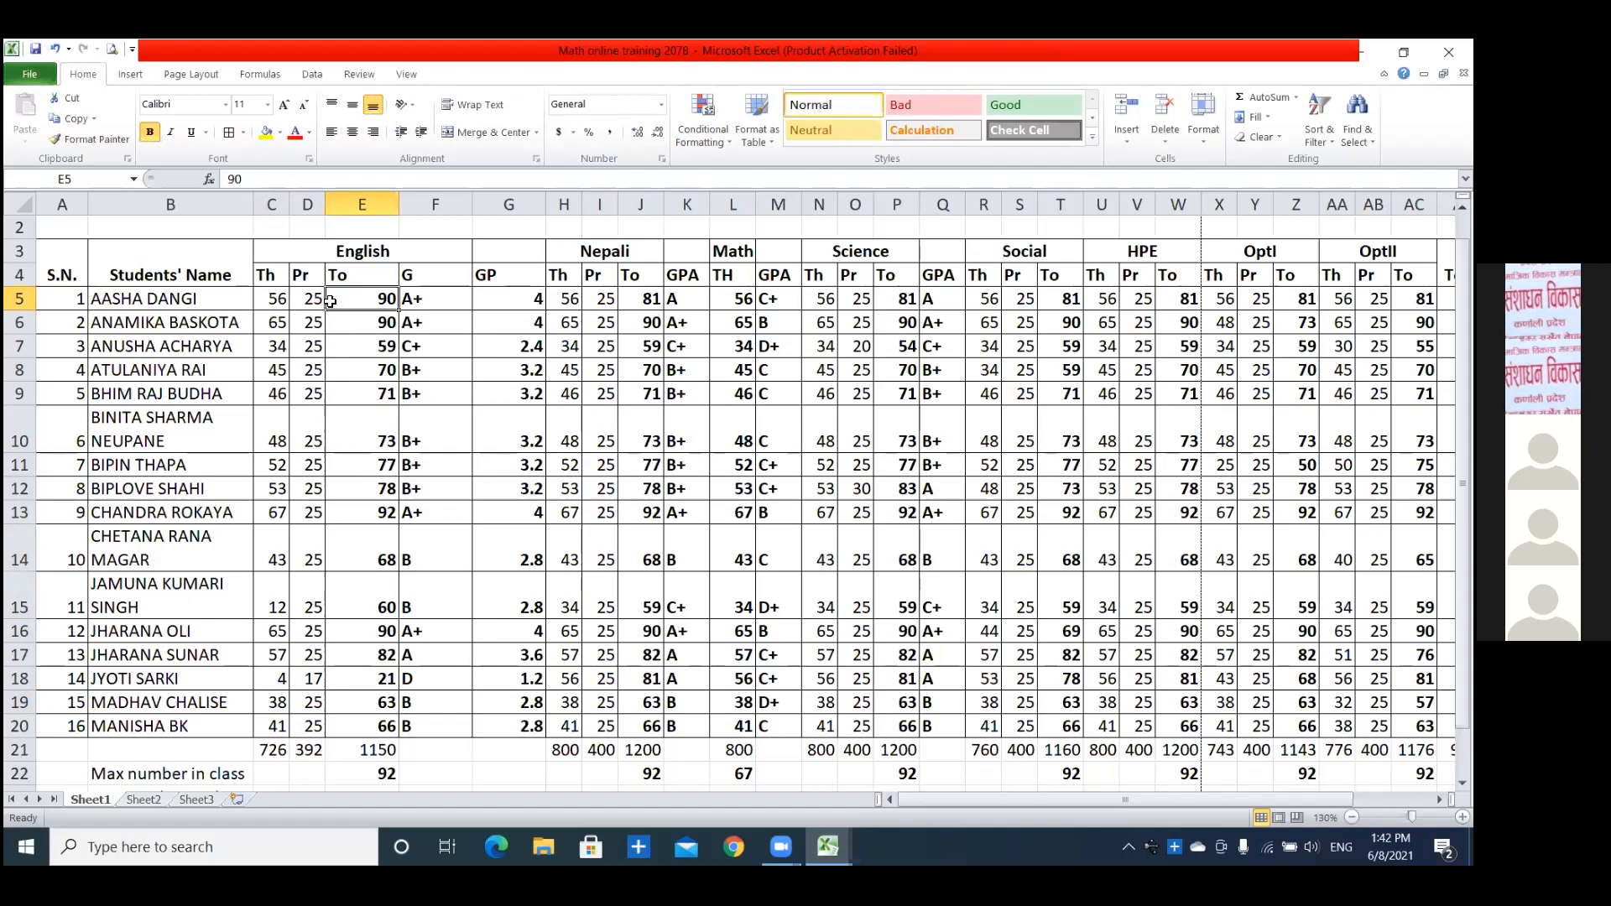
click(355, 373)
click(362, 300)
click(362, 344)
click(365, 297)
click(518, 302)
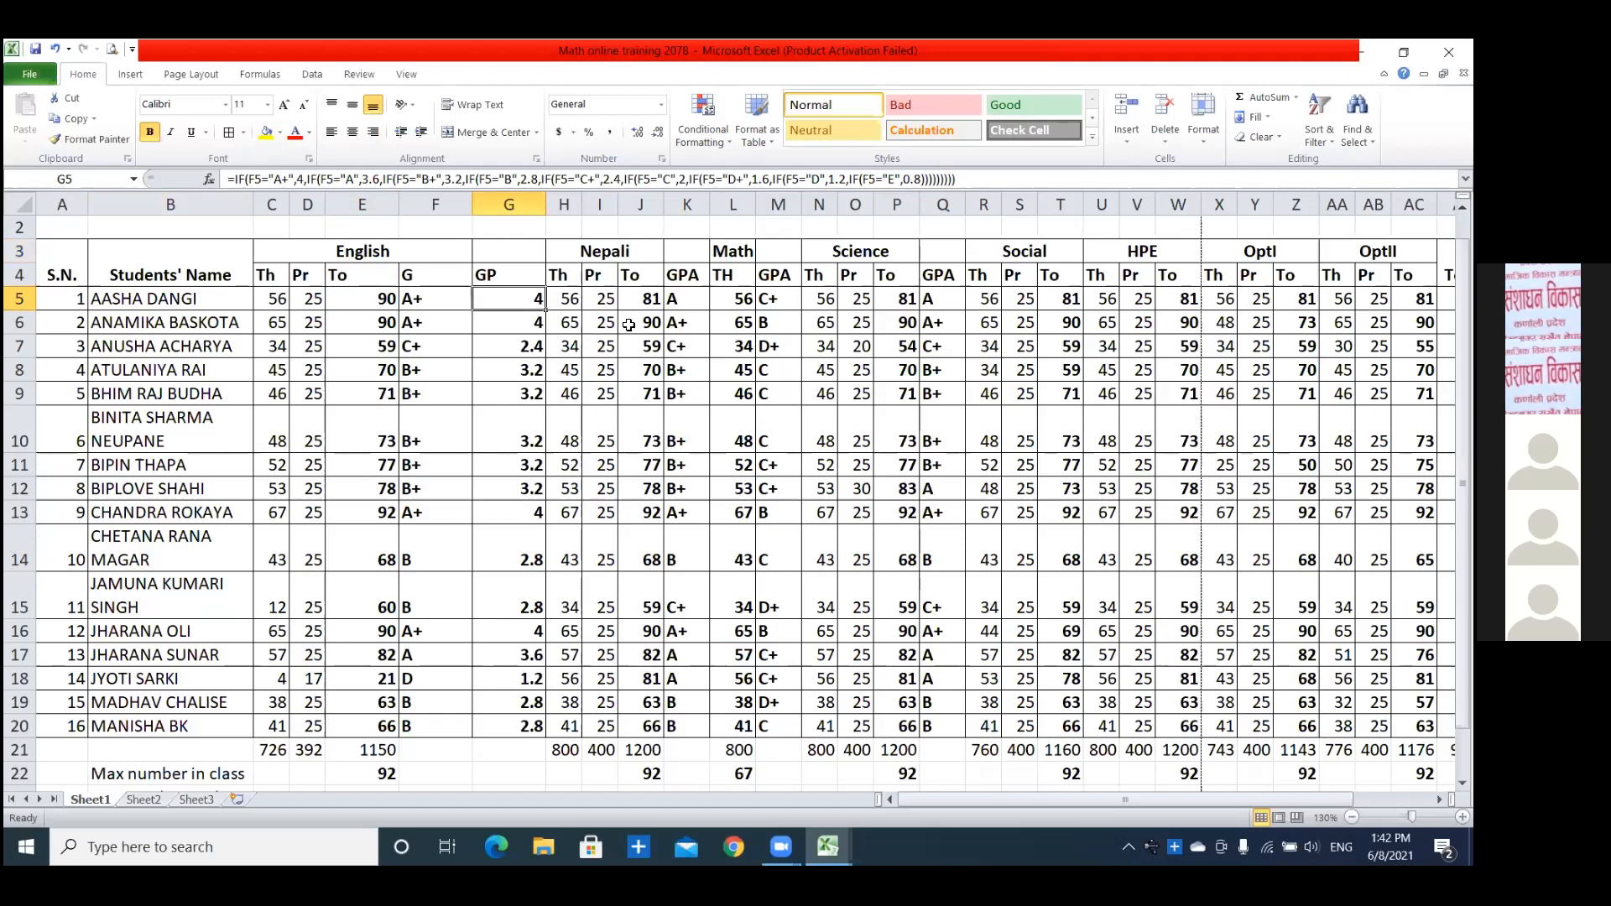
click(386, 298)
click(314, 299)
Replace the English total in E5 with the formula =C5+D5 and fill it down to E20.
click(367, 300)
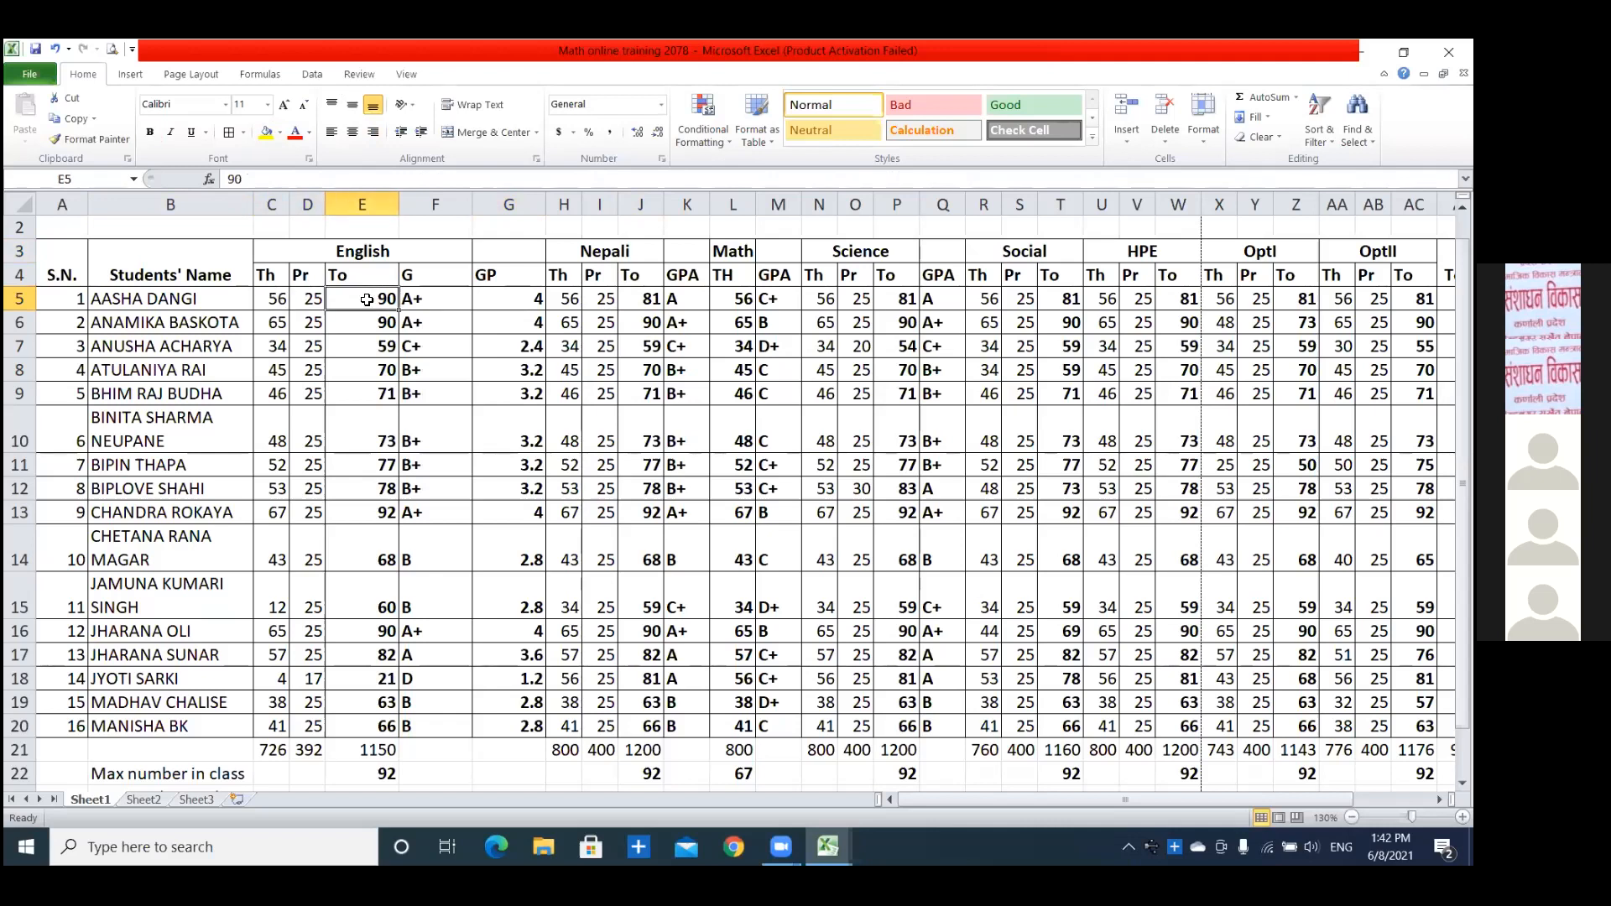
text(=)
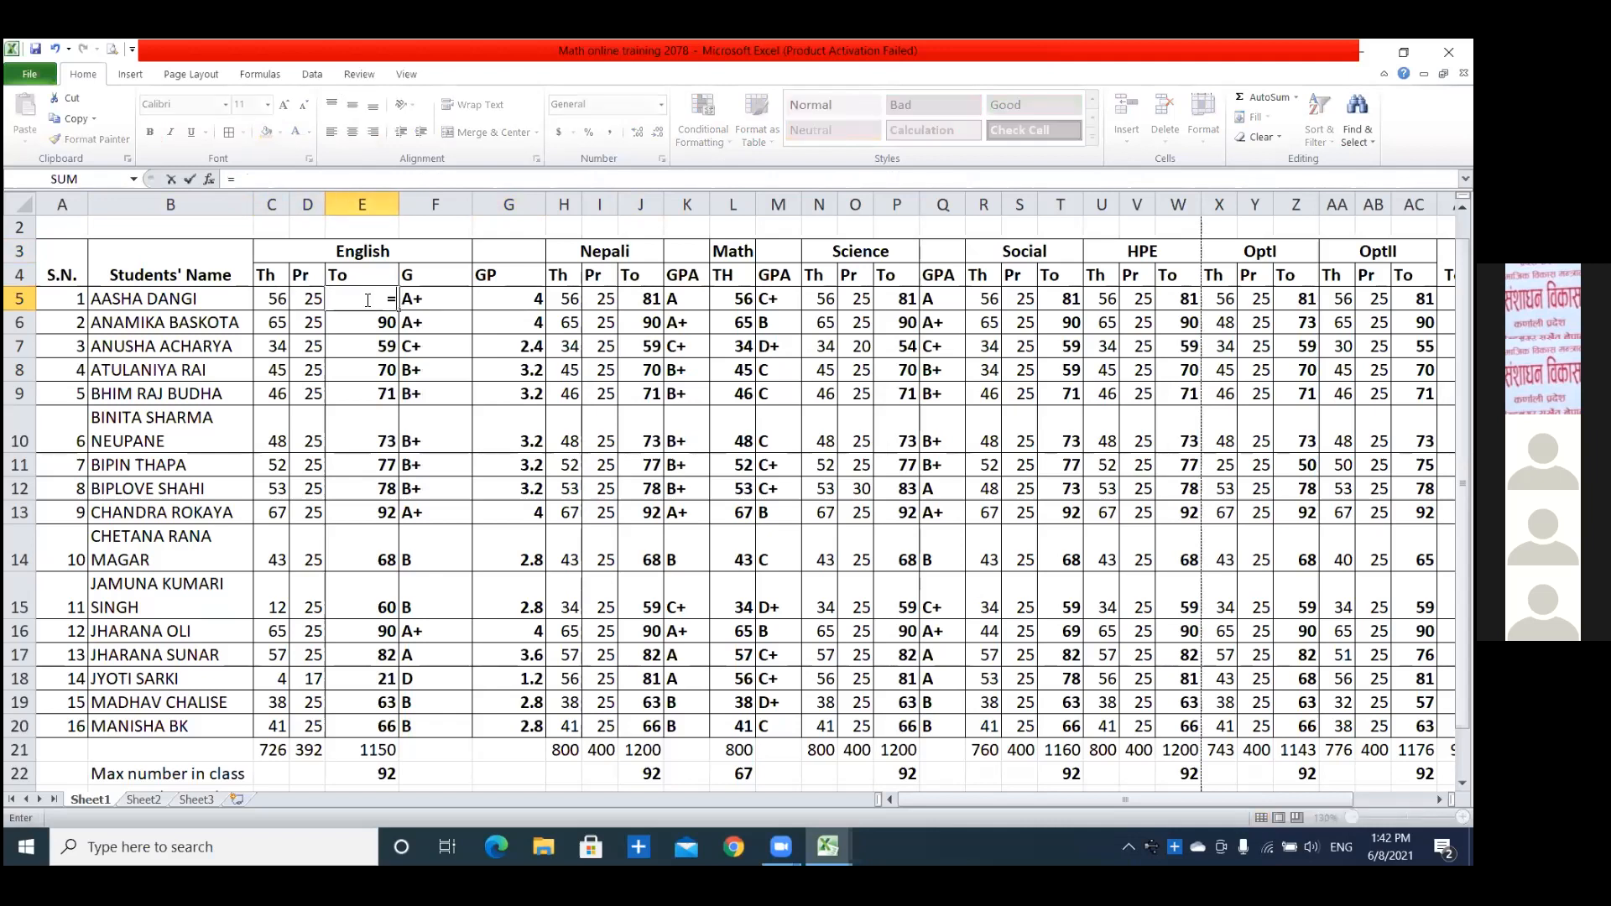
click(277, 296)
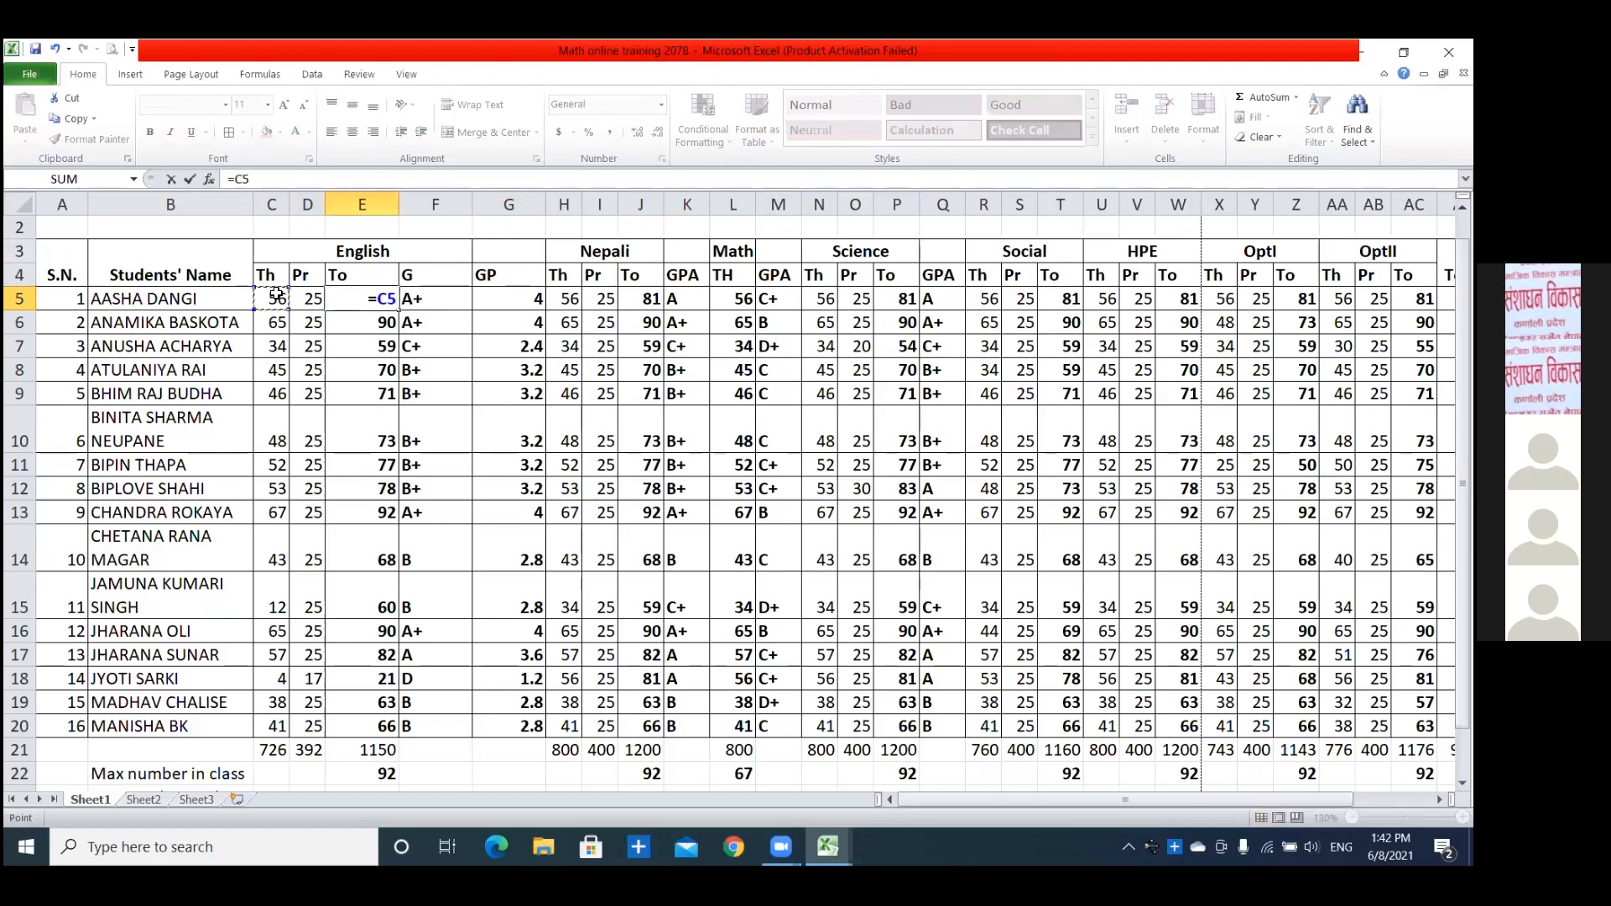
text(+)
click(304, 297)
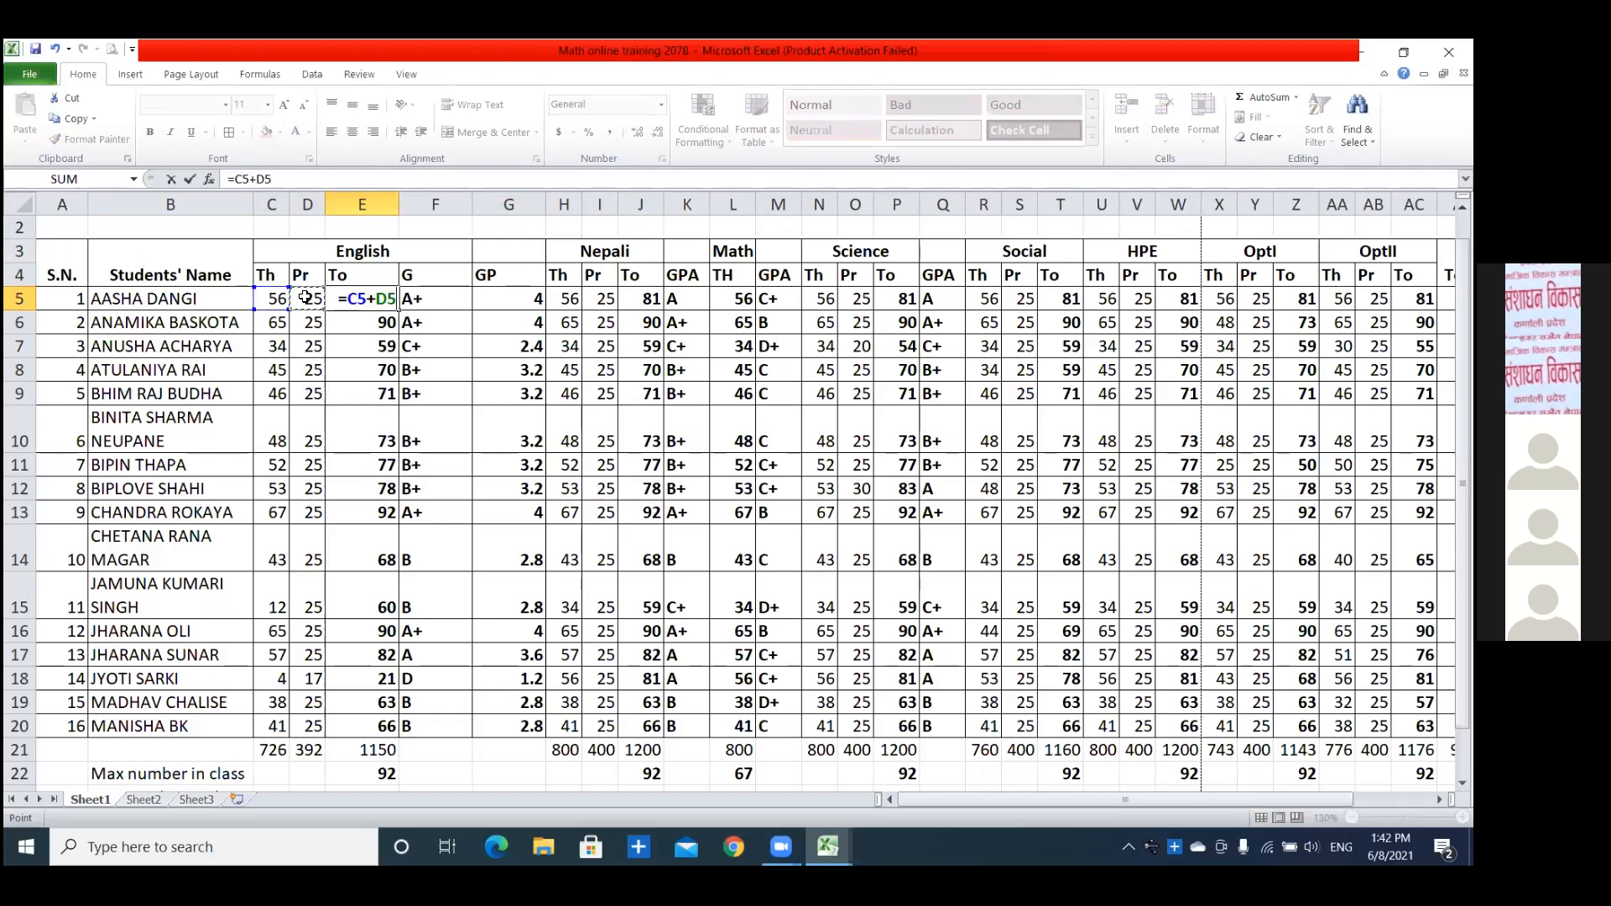
key(Return)
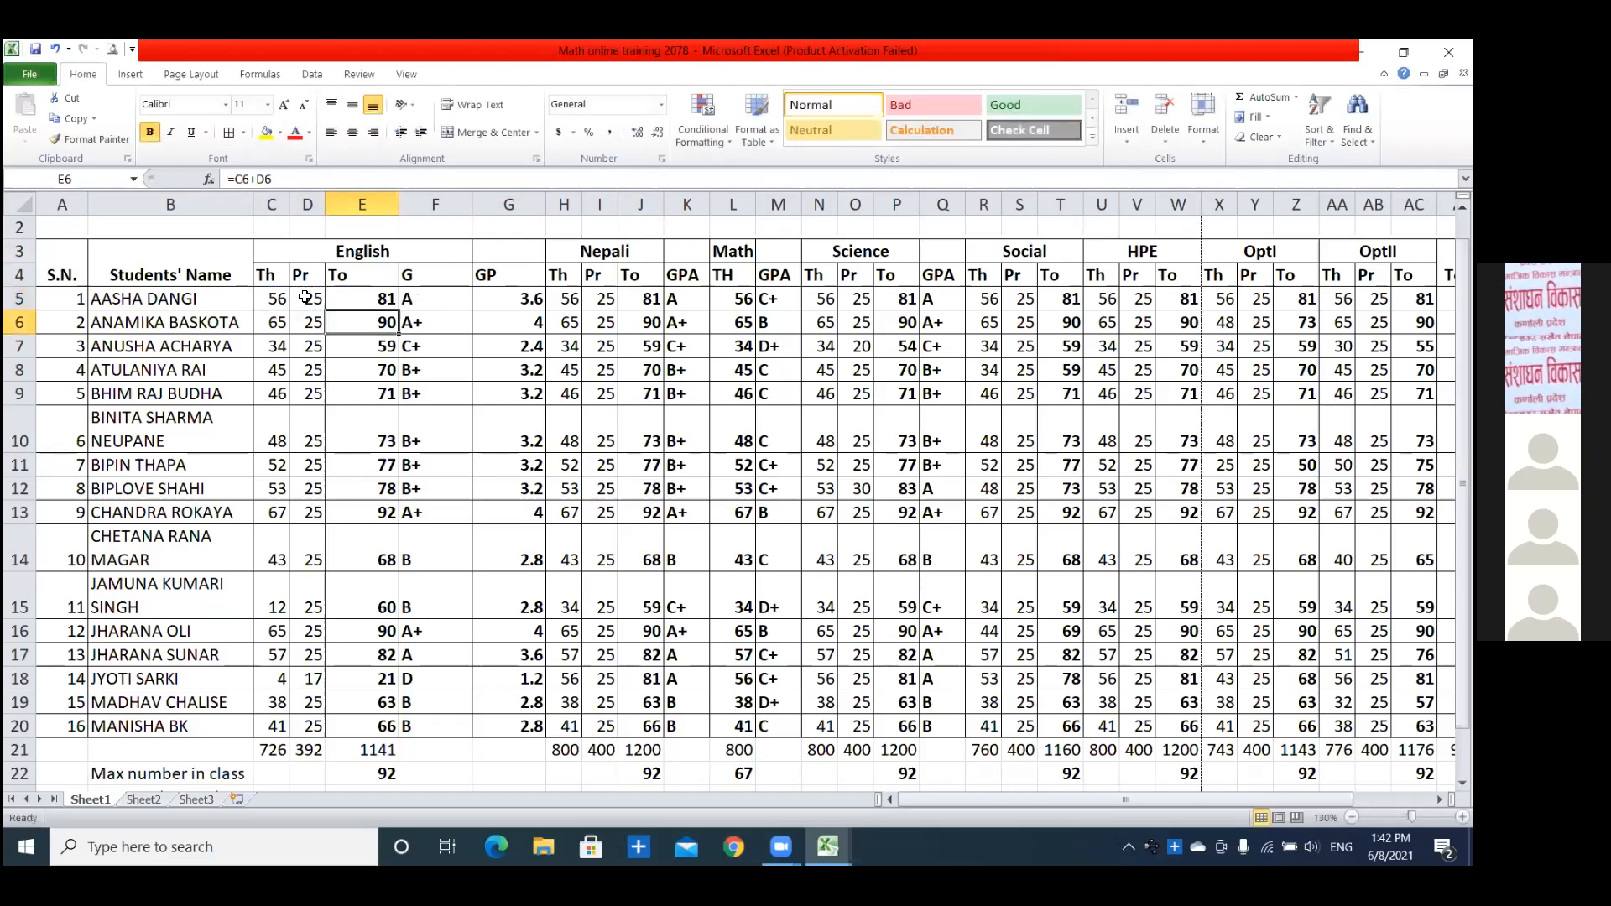
click(358, 304)
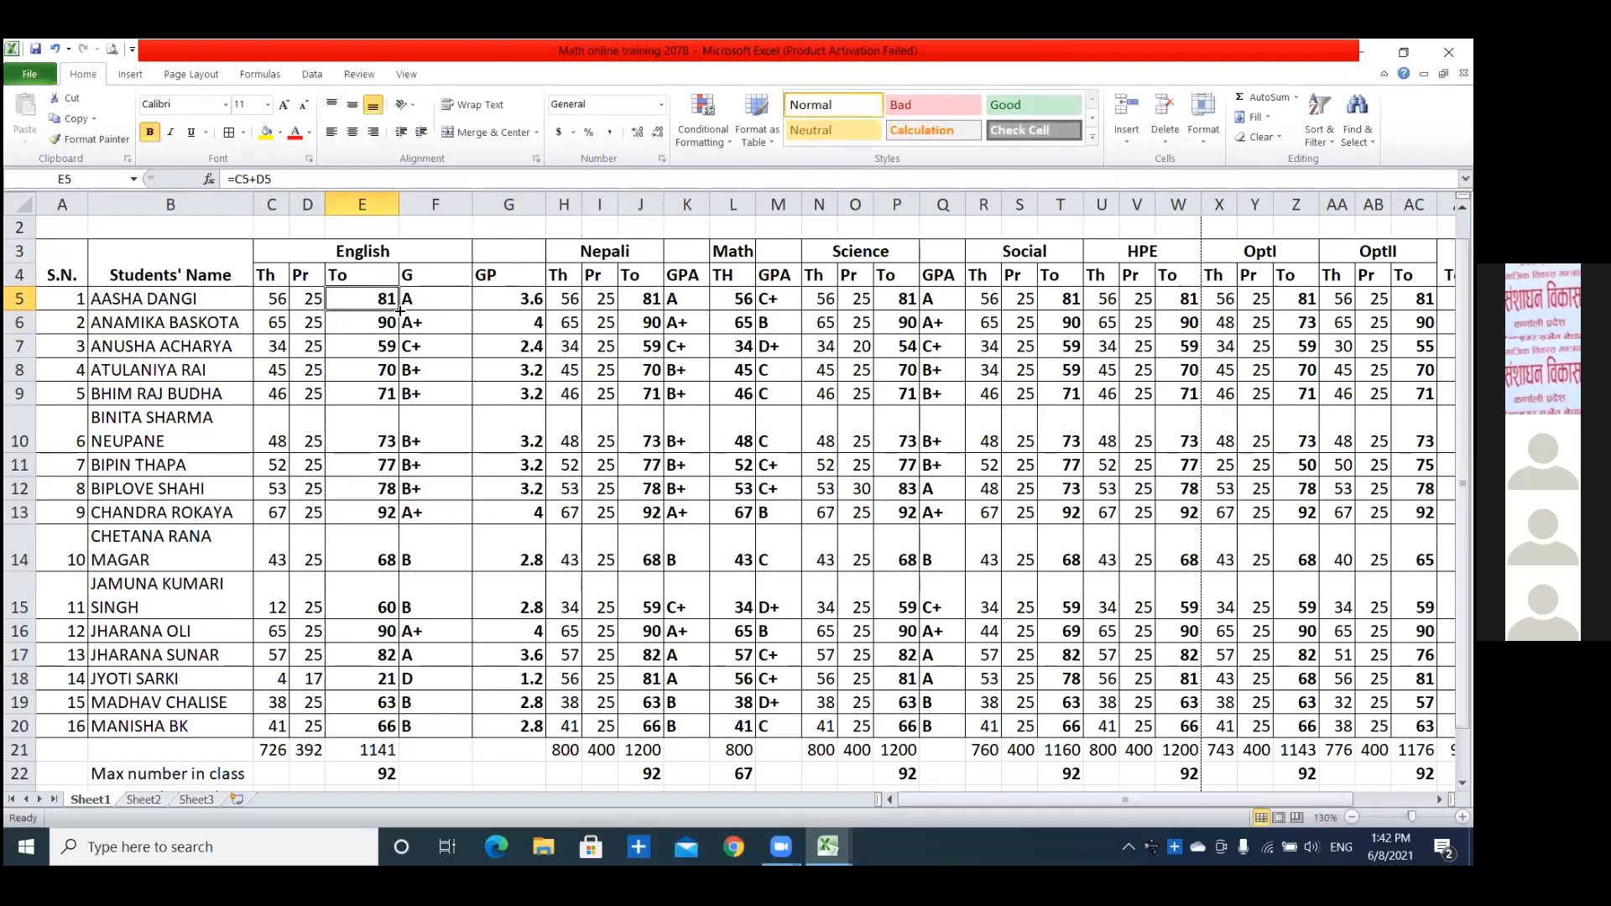
drag(401, 311, 396, 727)
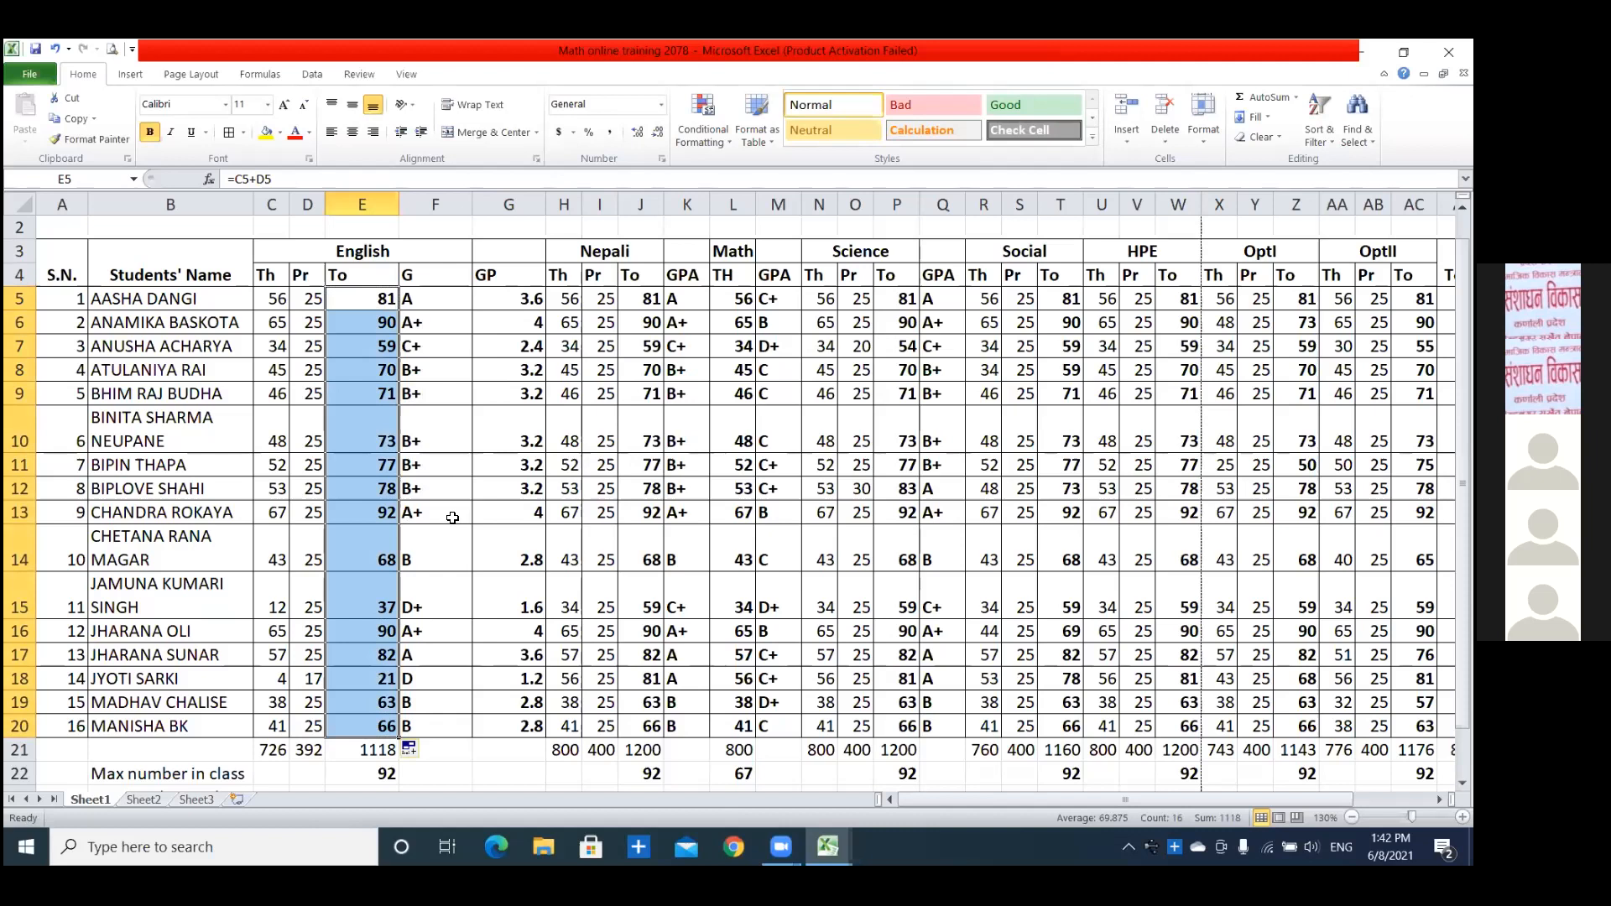
click(358, 299)
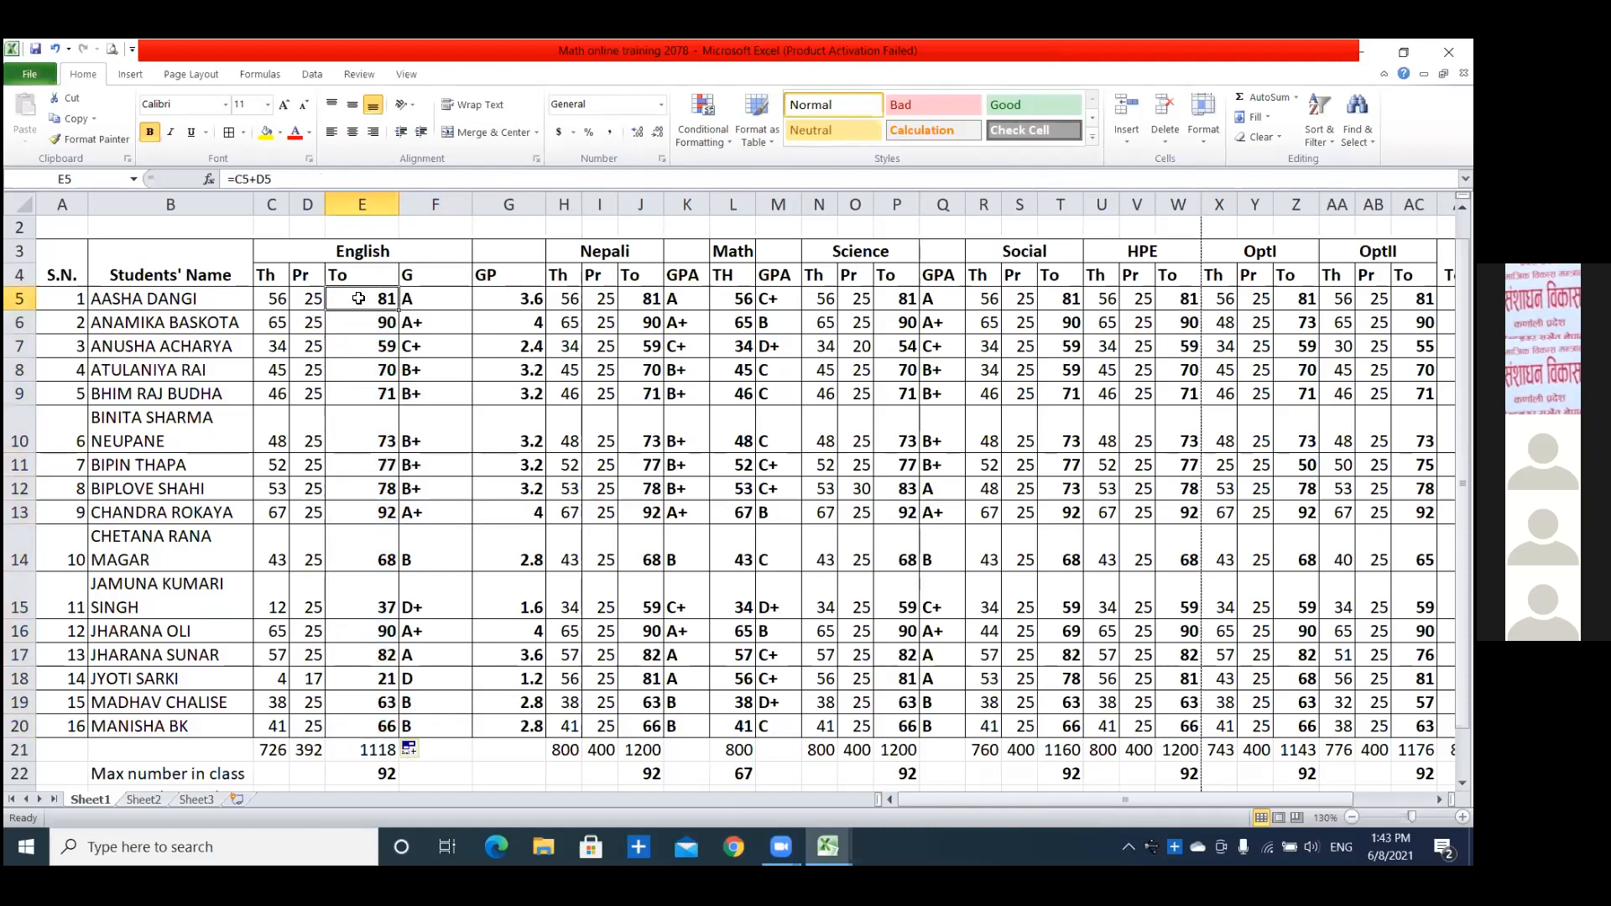
key(Right)
key(Right)
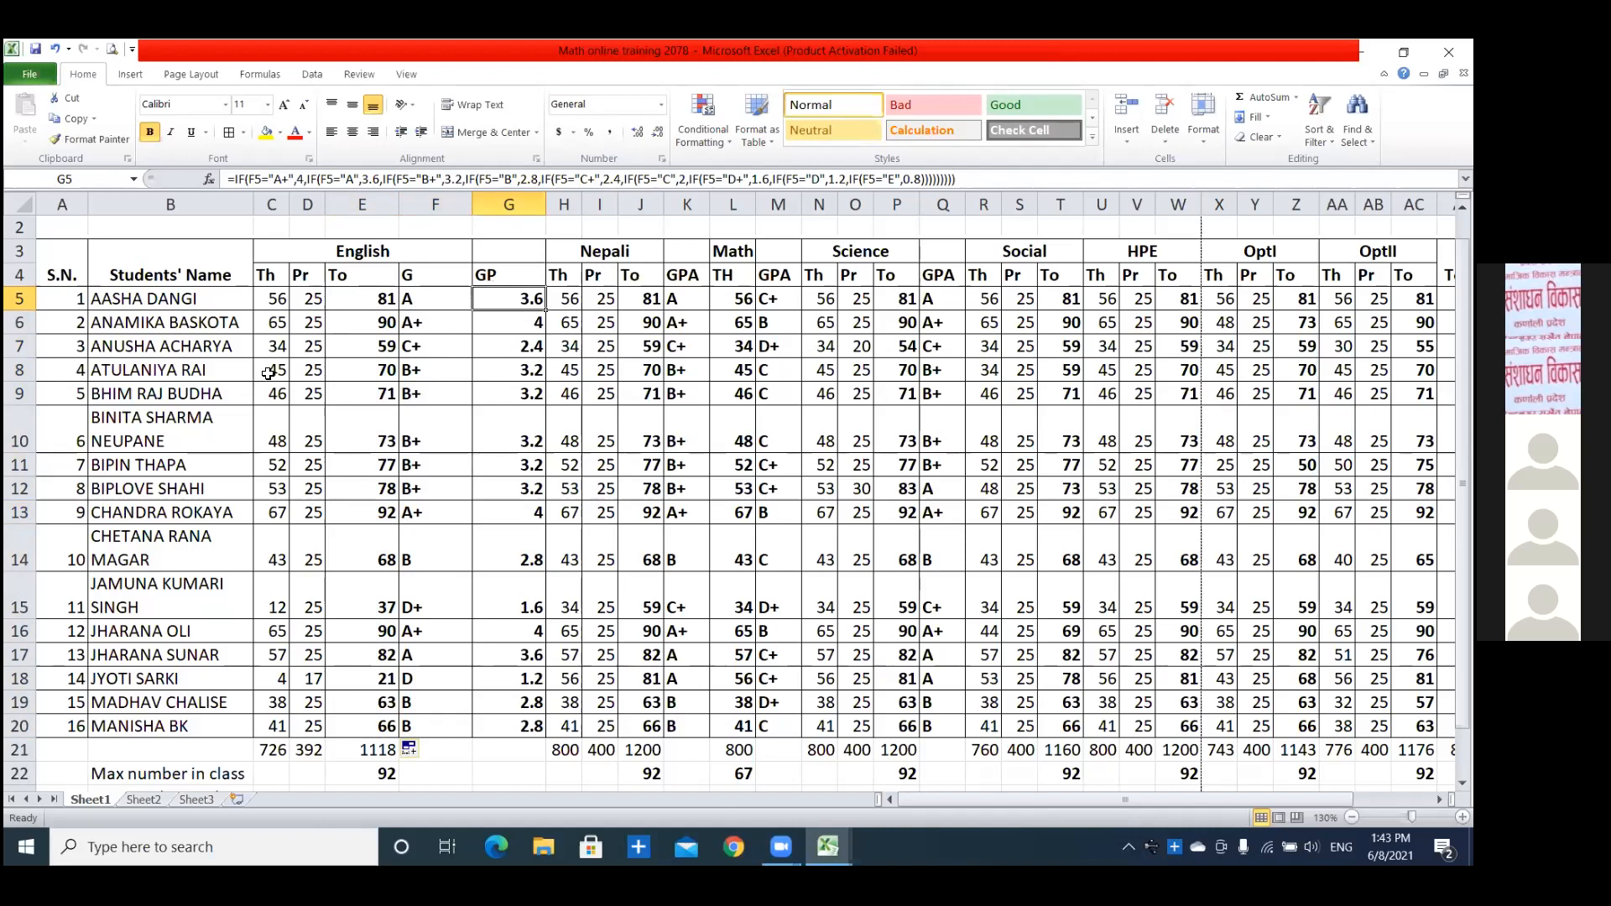
scroll(668, 597, down, 5)
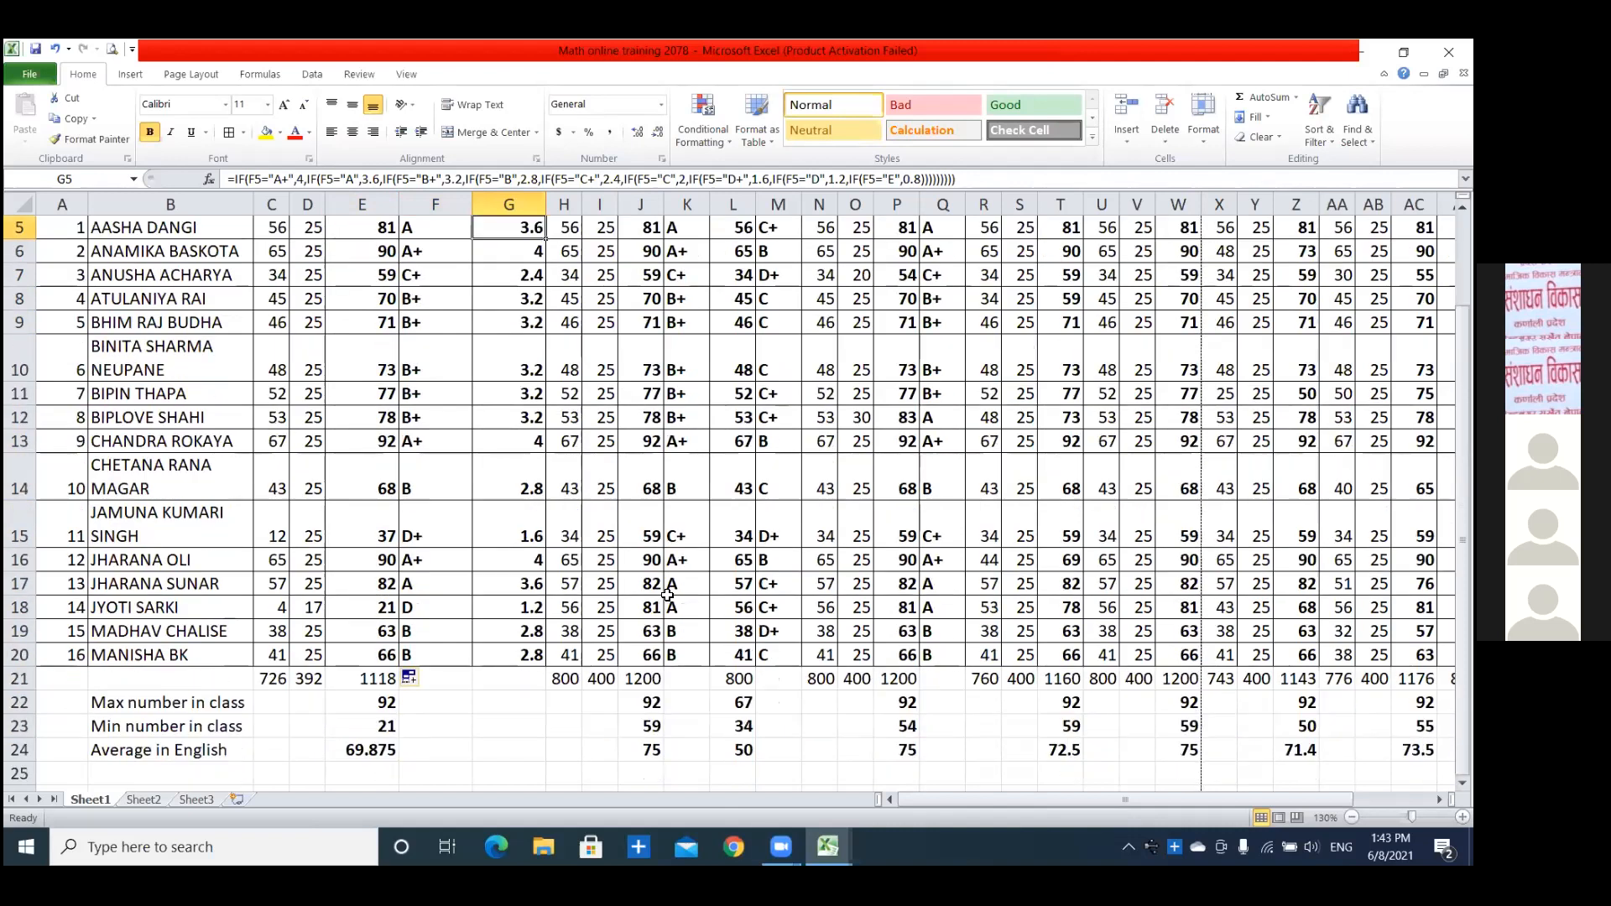
scroll(667, 595, down, 3)
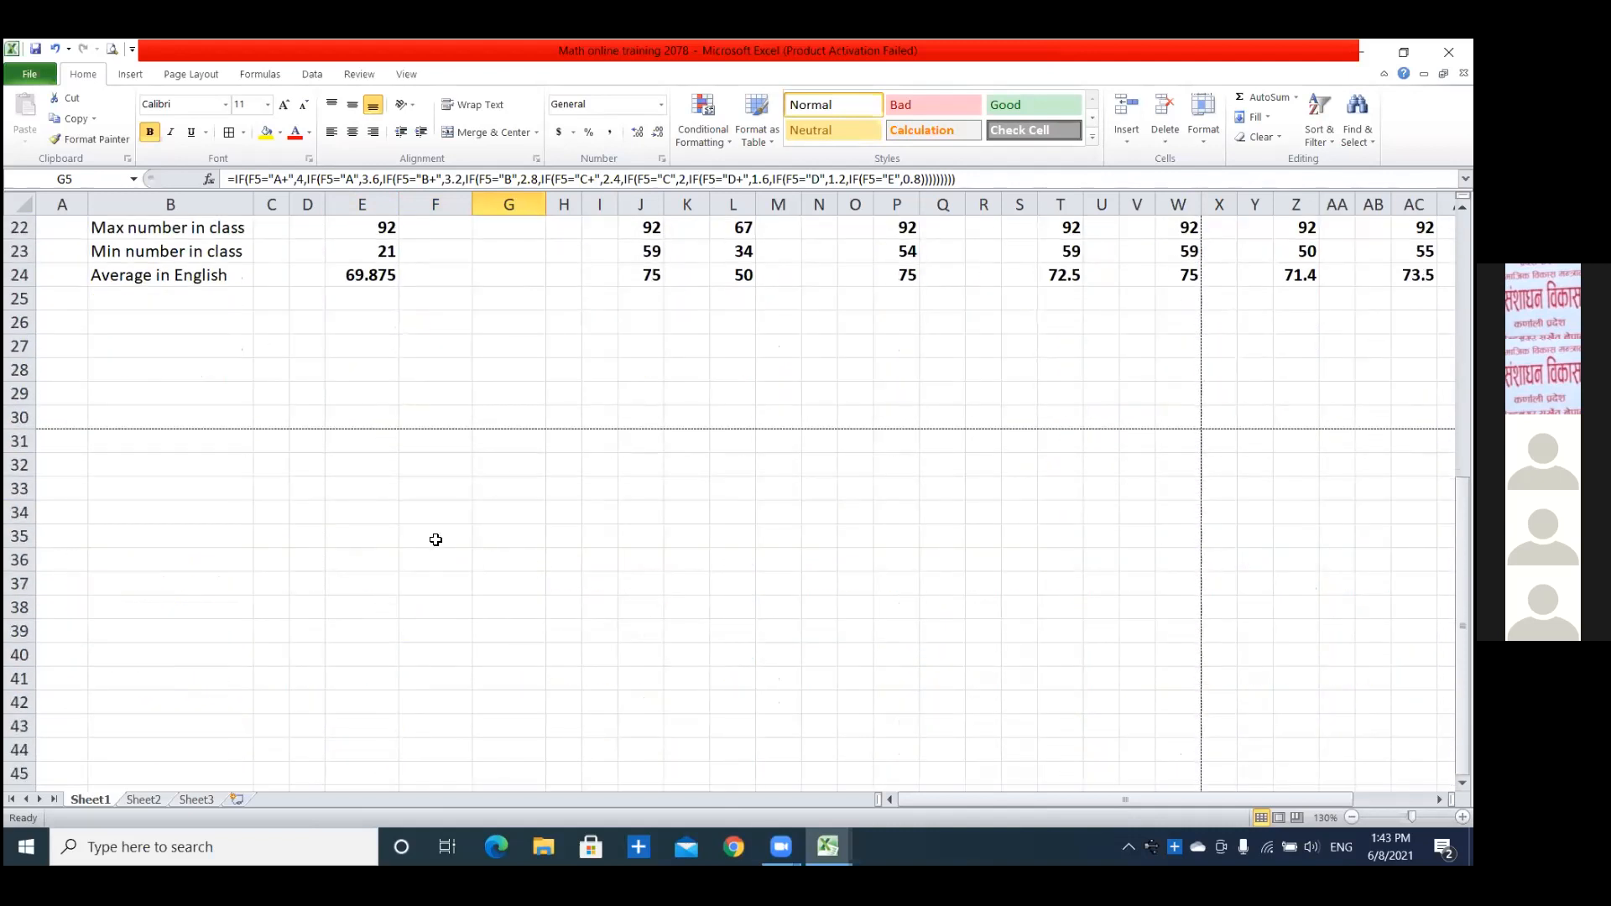
scroll(400, 459, up, 2)
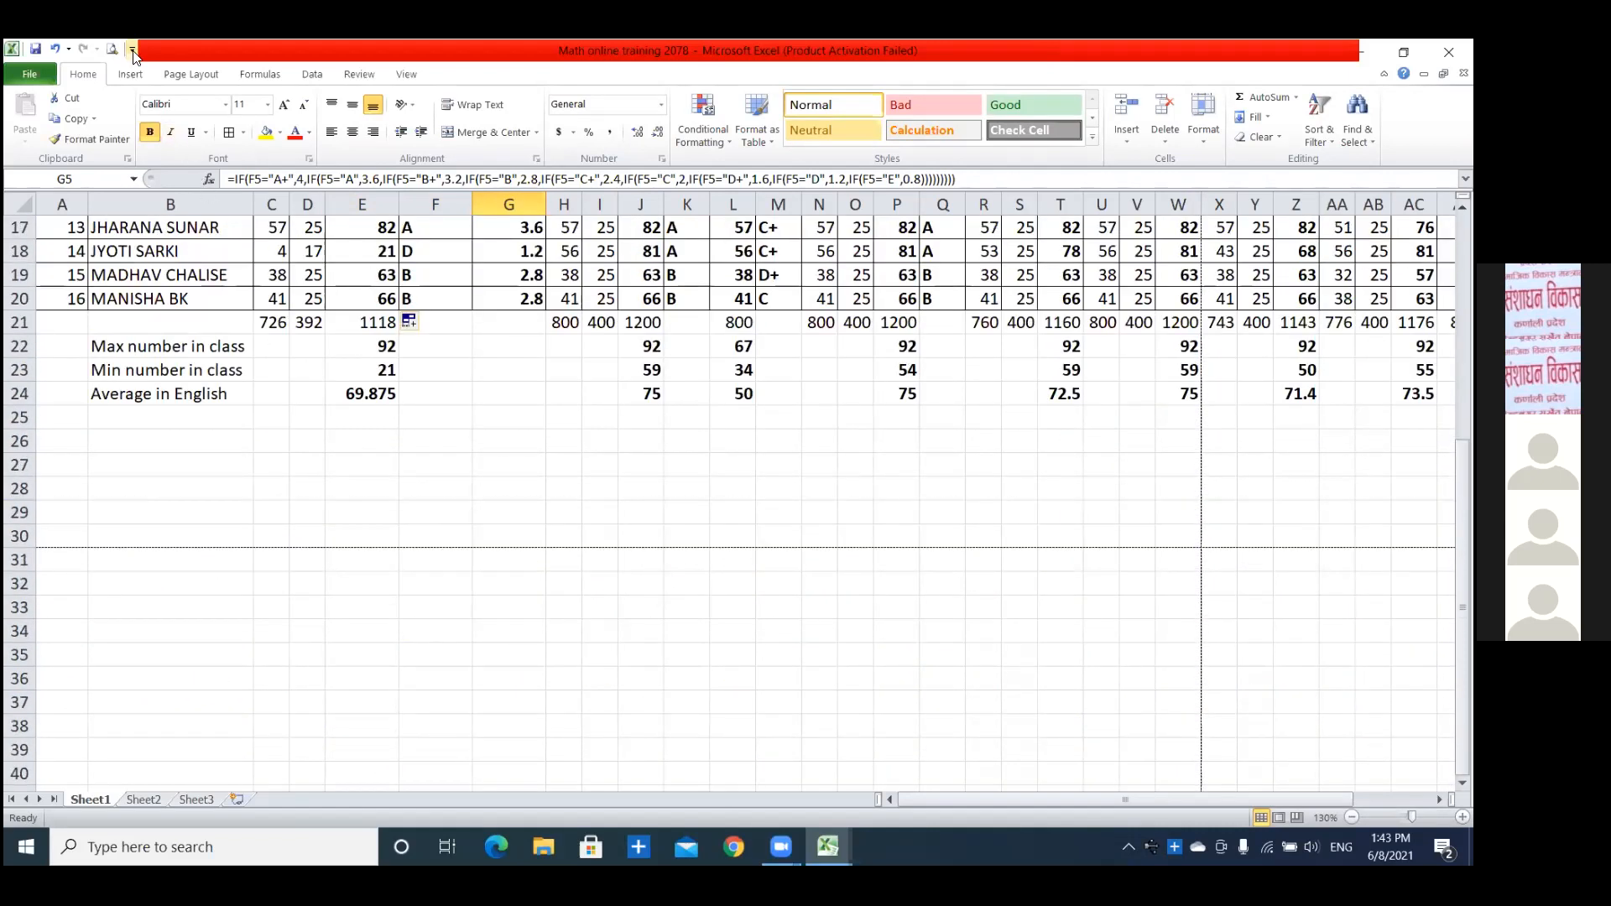
Add the New command to the quick access commands and create a blank workbook with it.
click(133, 52)
click(159, 97)
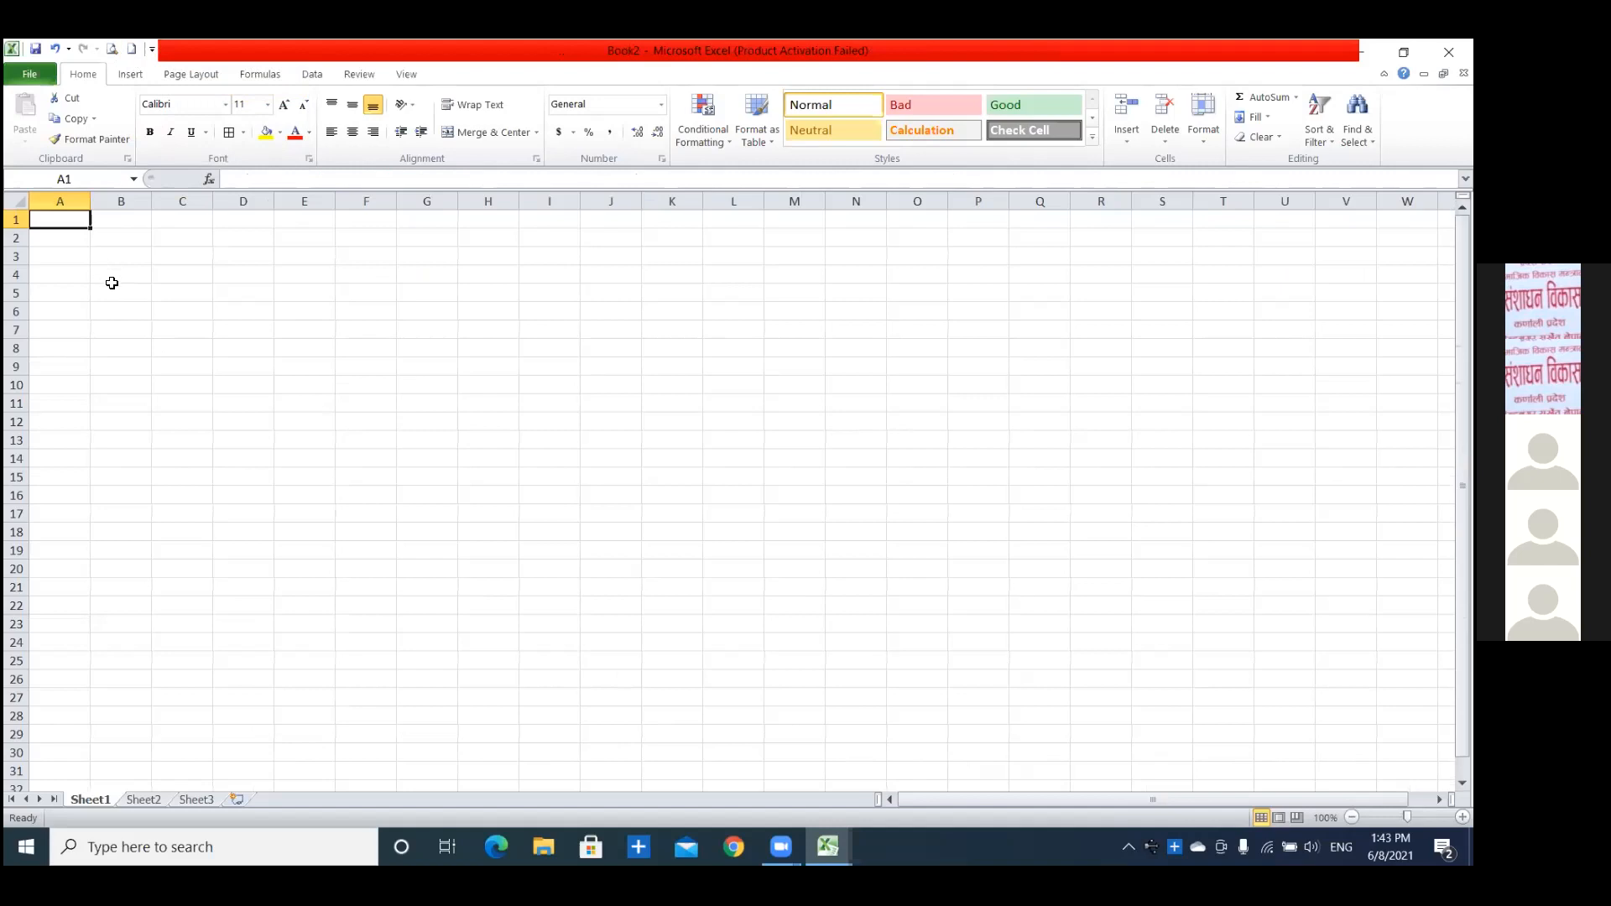
Enter the headers S.N. in A5 and Students name in B5, and autofit column B to its text.
click(114, 291)
key(Left)
text(S.N.)
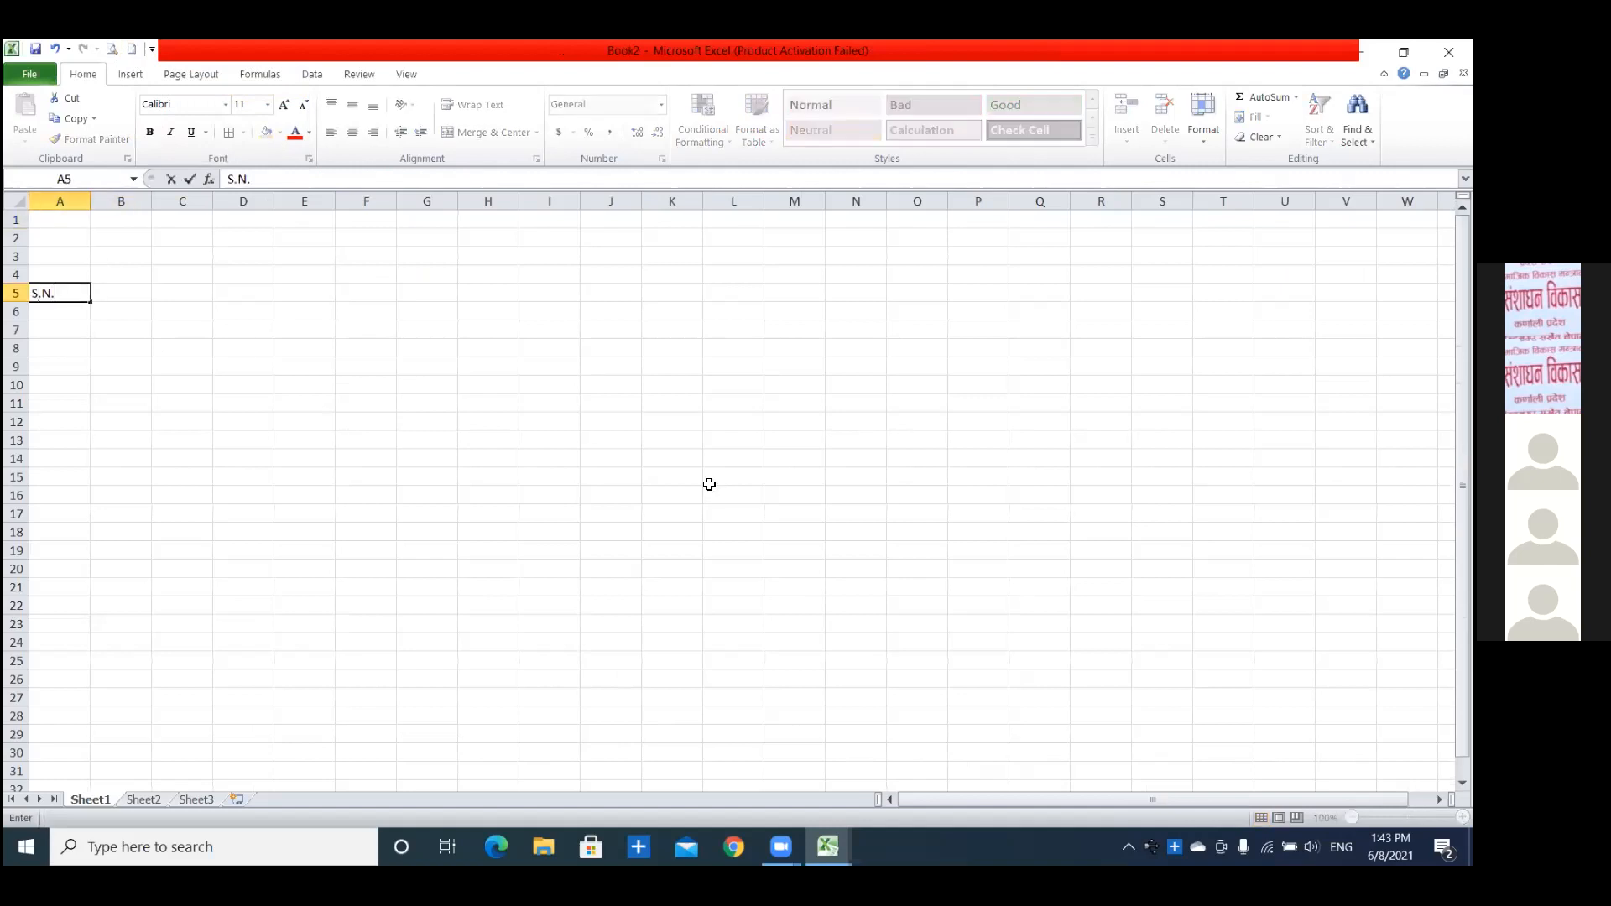
key(Tab)
text(Students name)
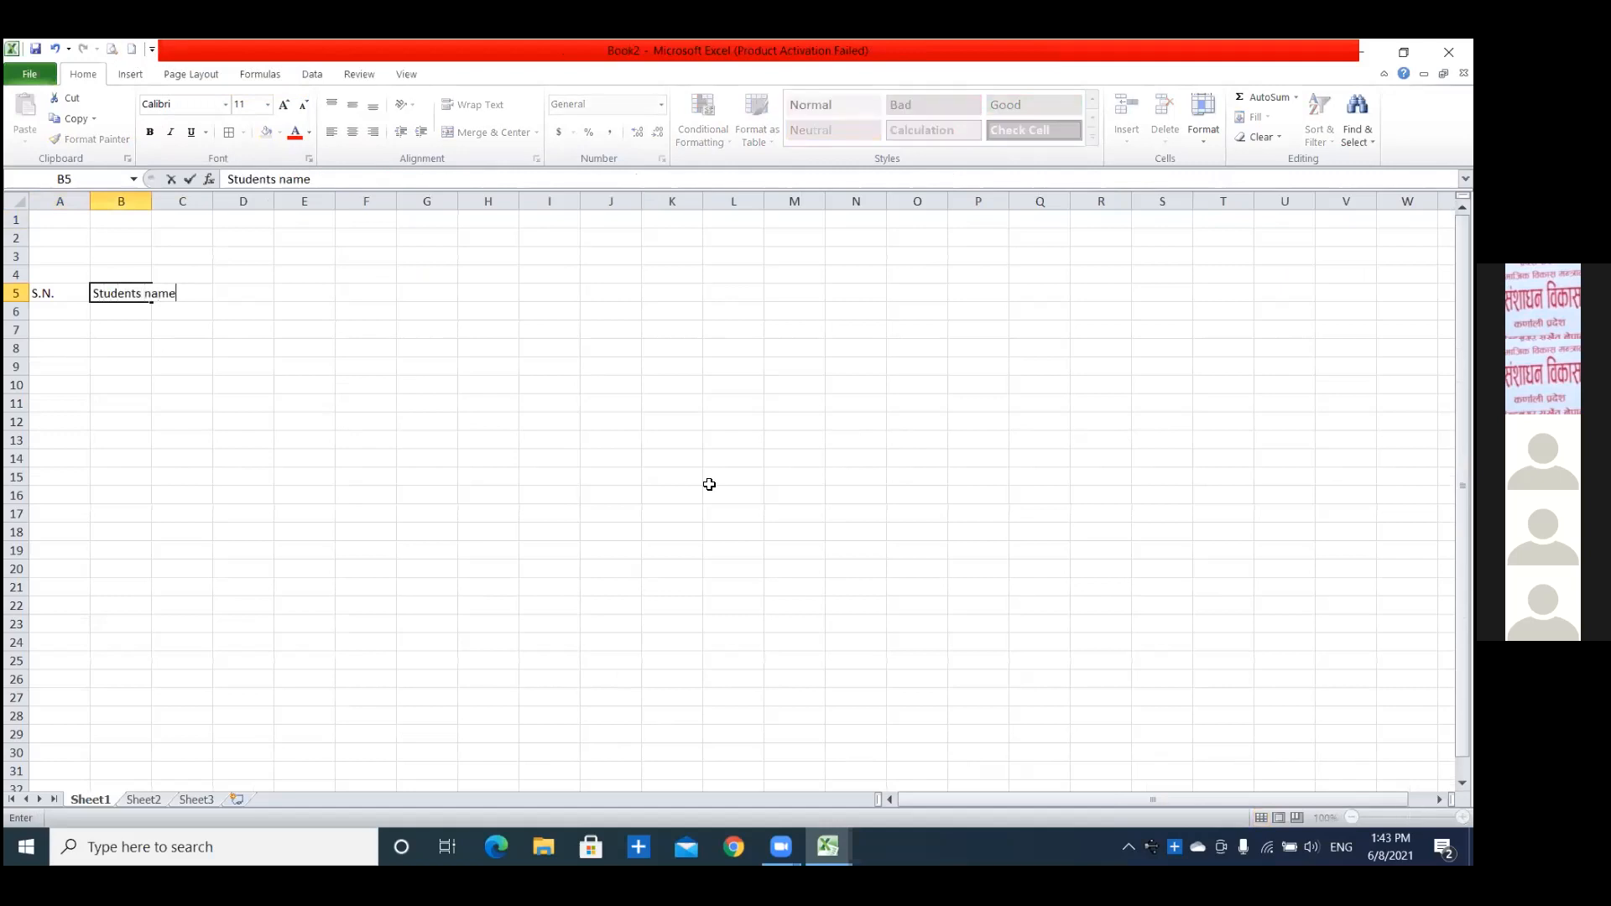
key(Tab)
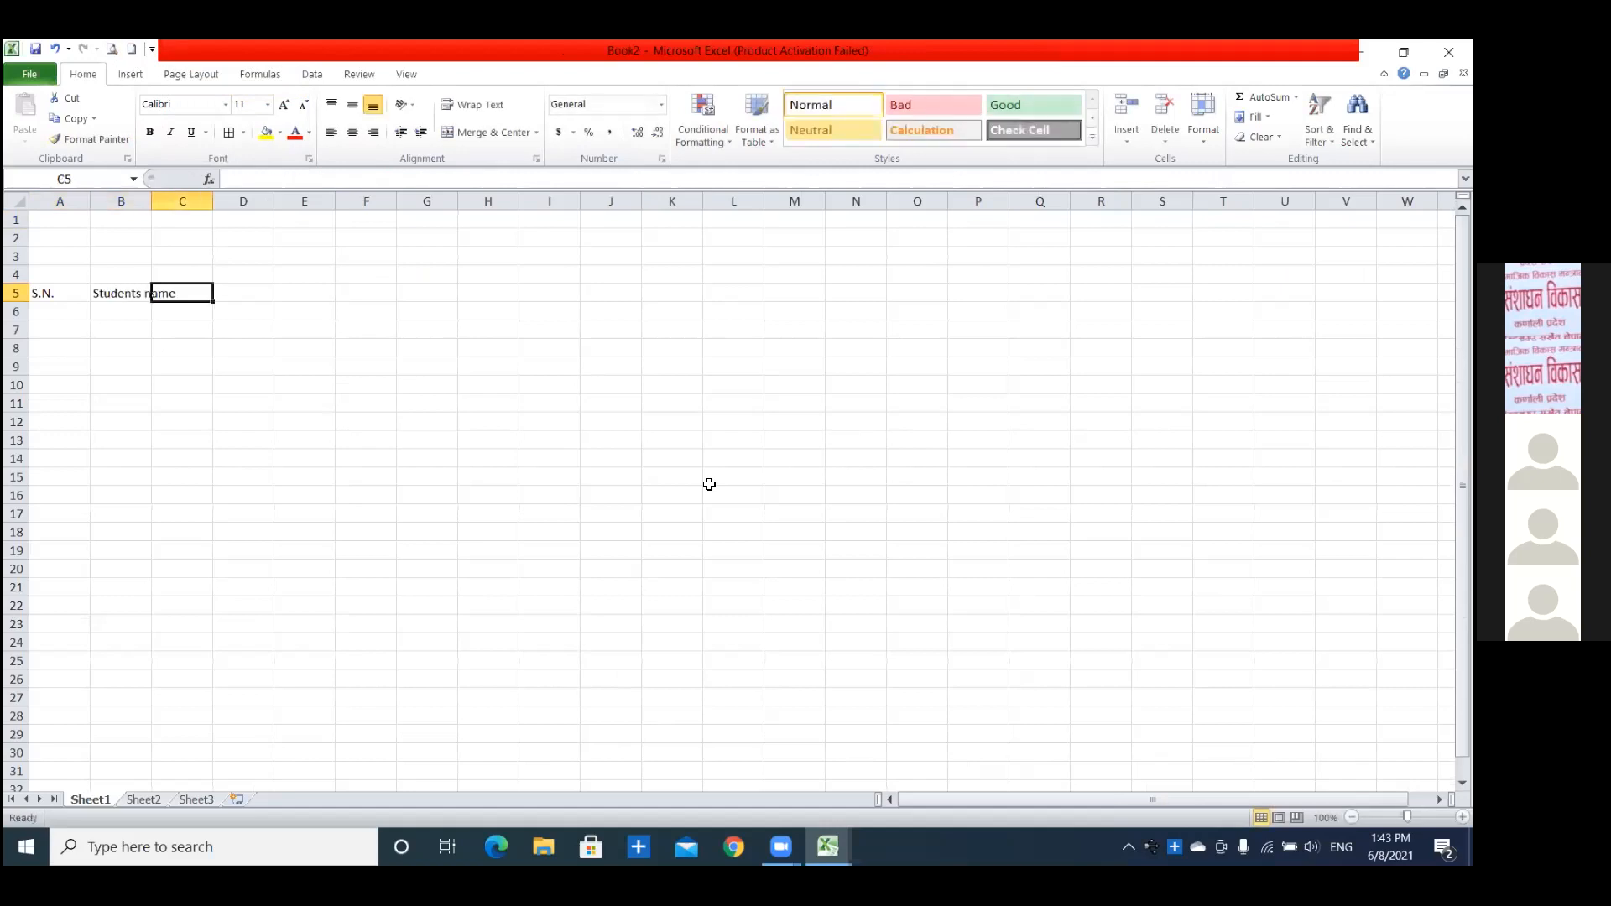
double_click(149, 195)
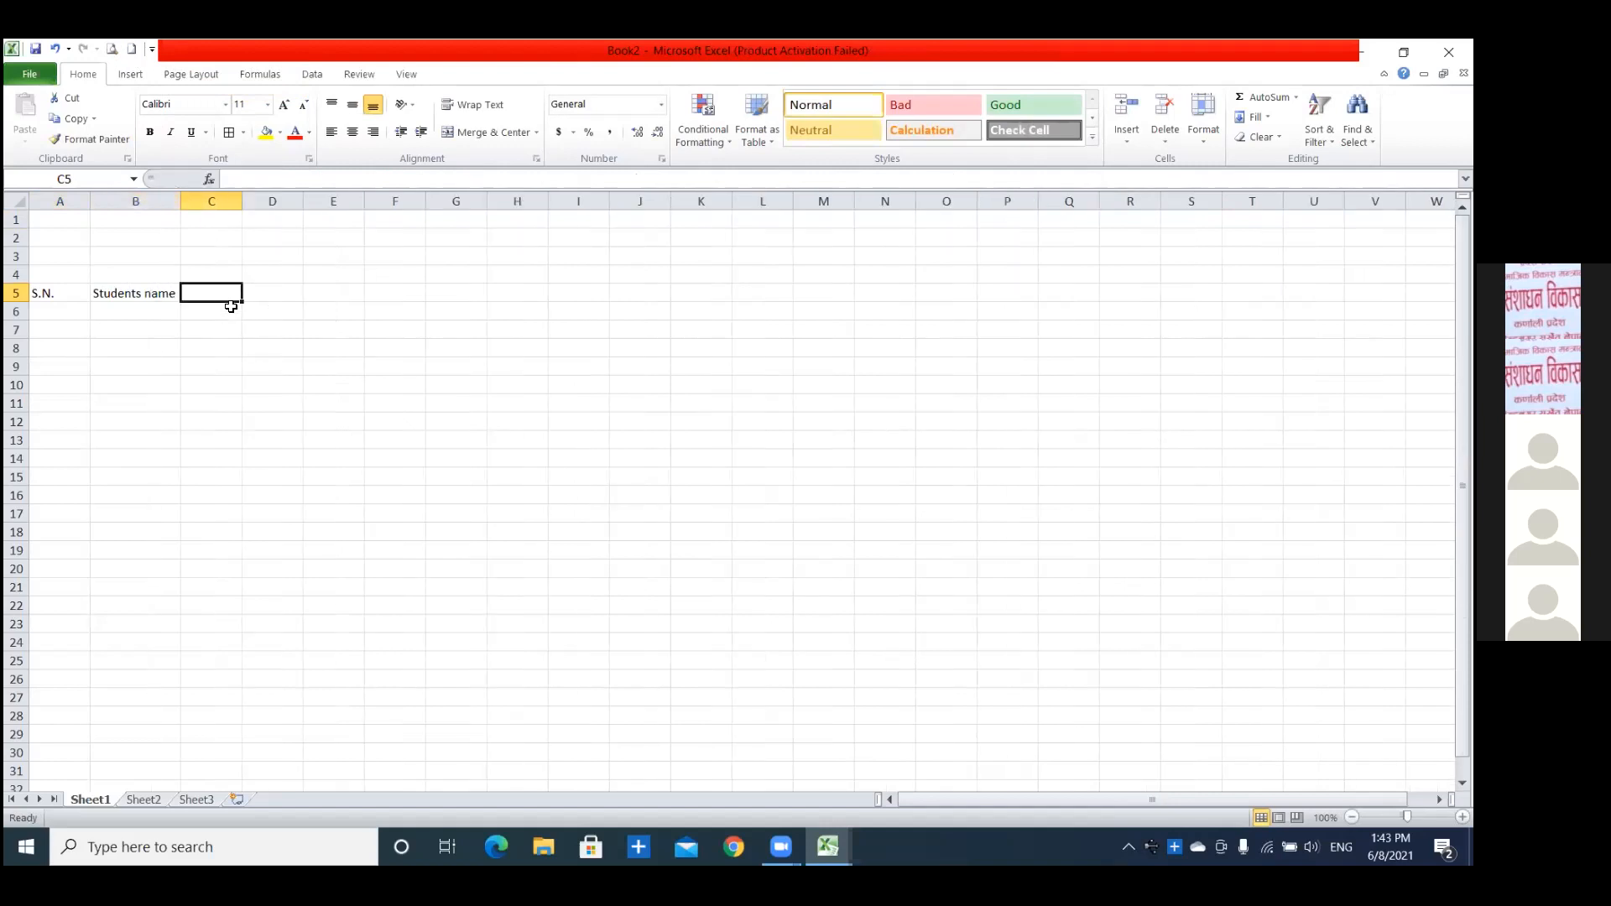
click(232, 333)
click(208, 293)
click(264, 290)
click(325, 289)
click(223, 289)
click(264, 289)
click(228, 290)
click(265, 290)
click(333, 294)
click(212, 289)
click(281, 291)
click(335, 293)
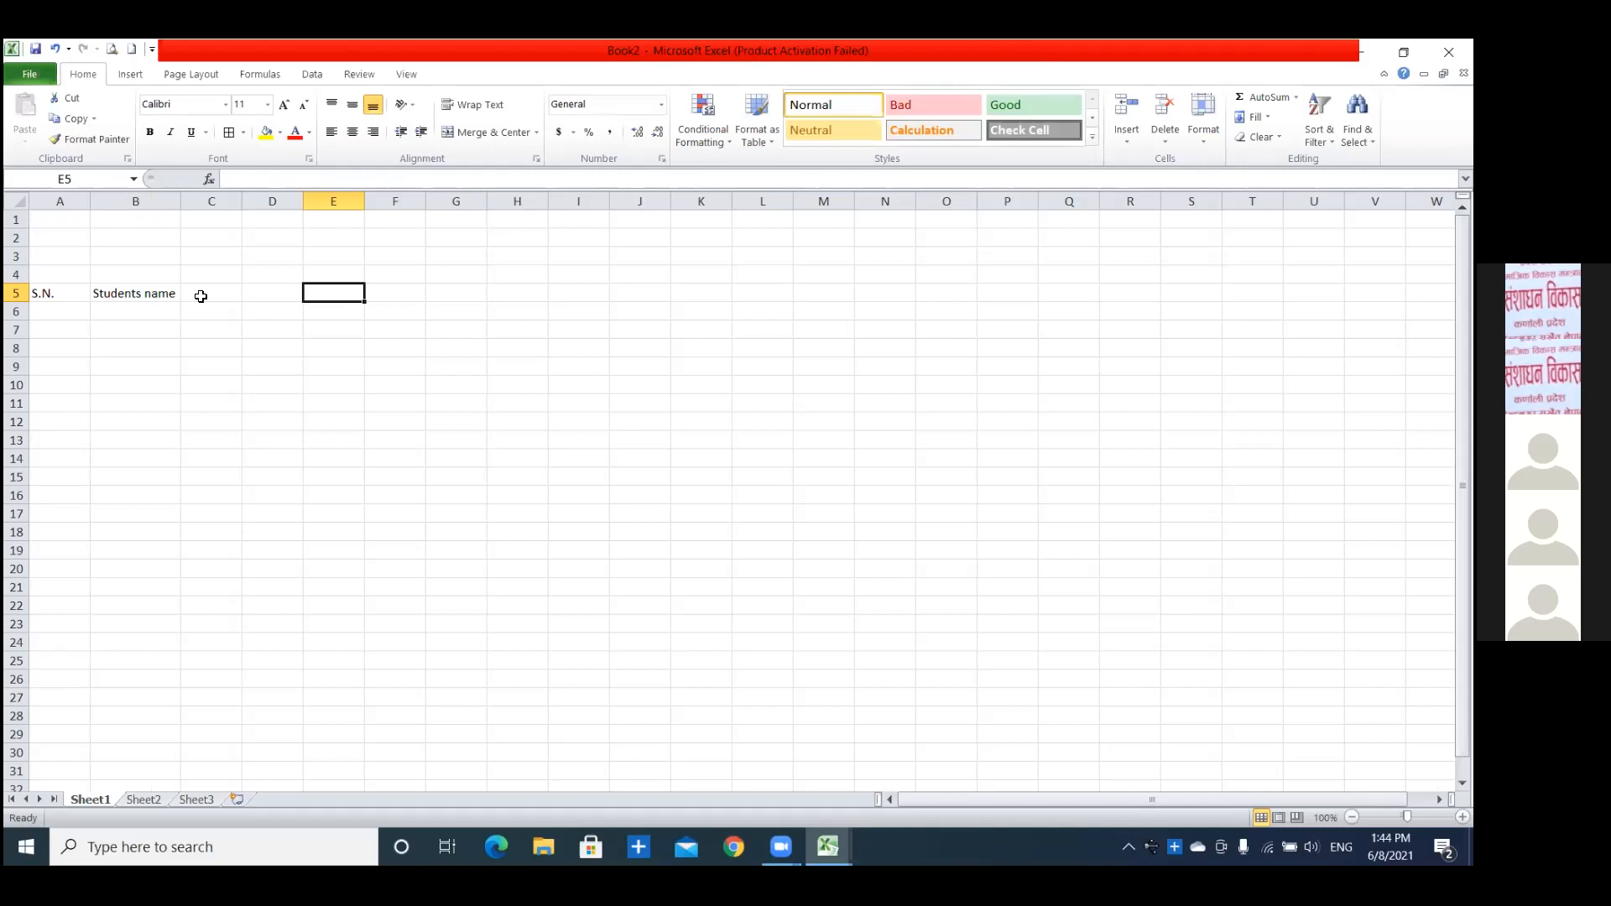
click(206, 331)
click(205, 289)
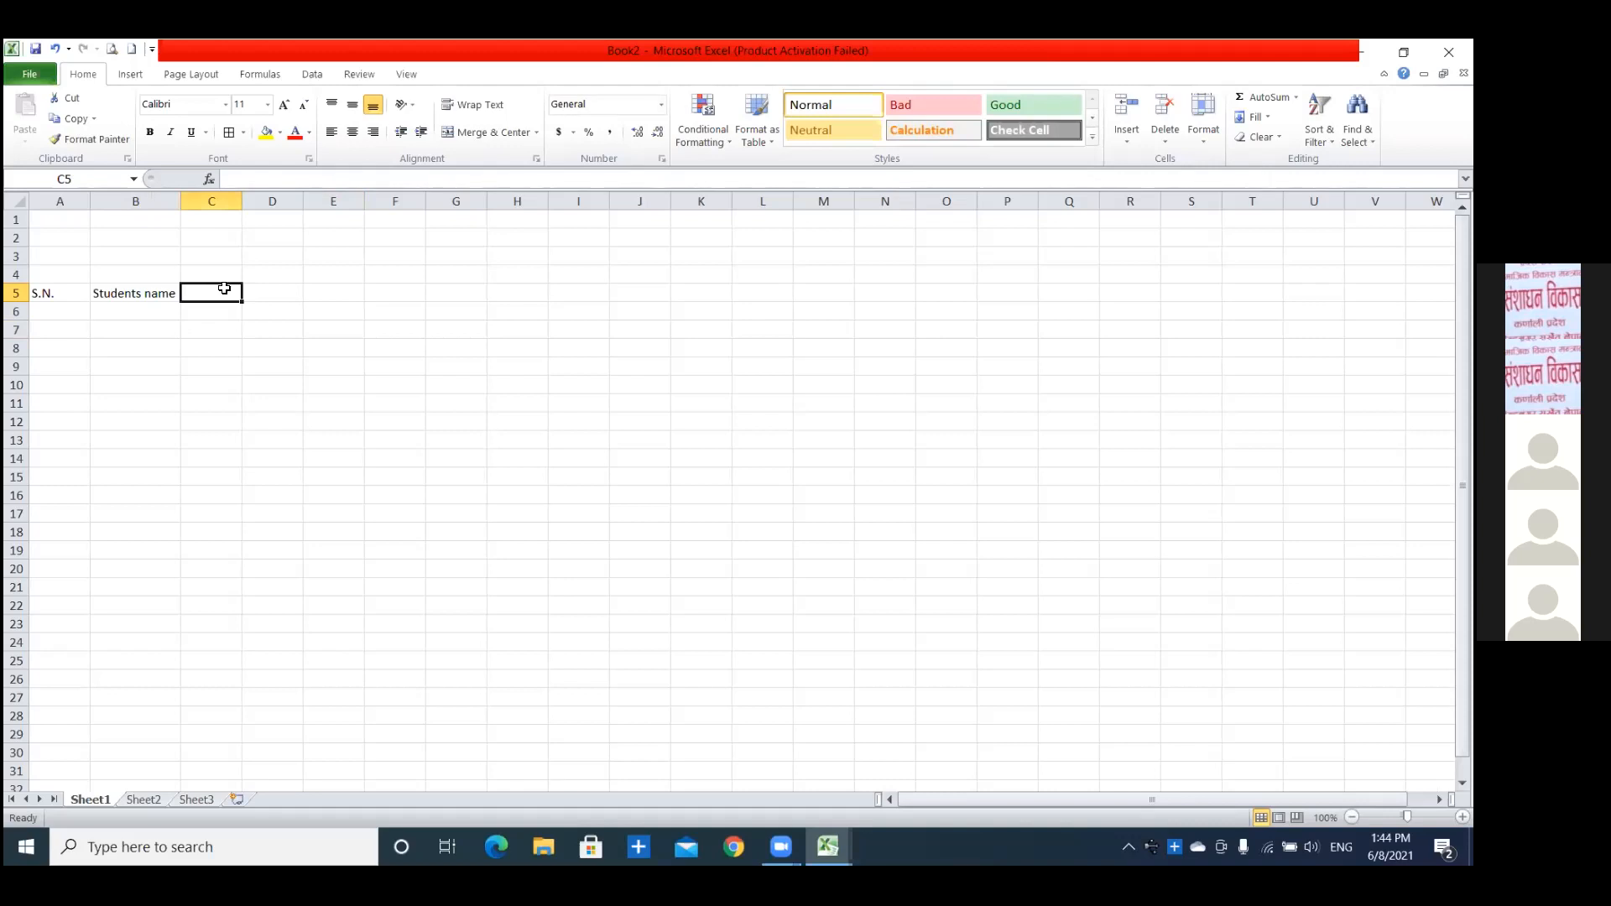
click(256, 289)
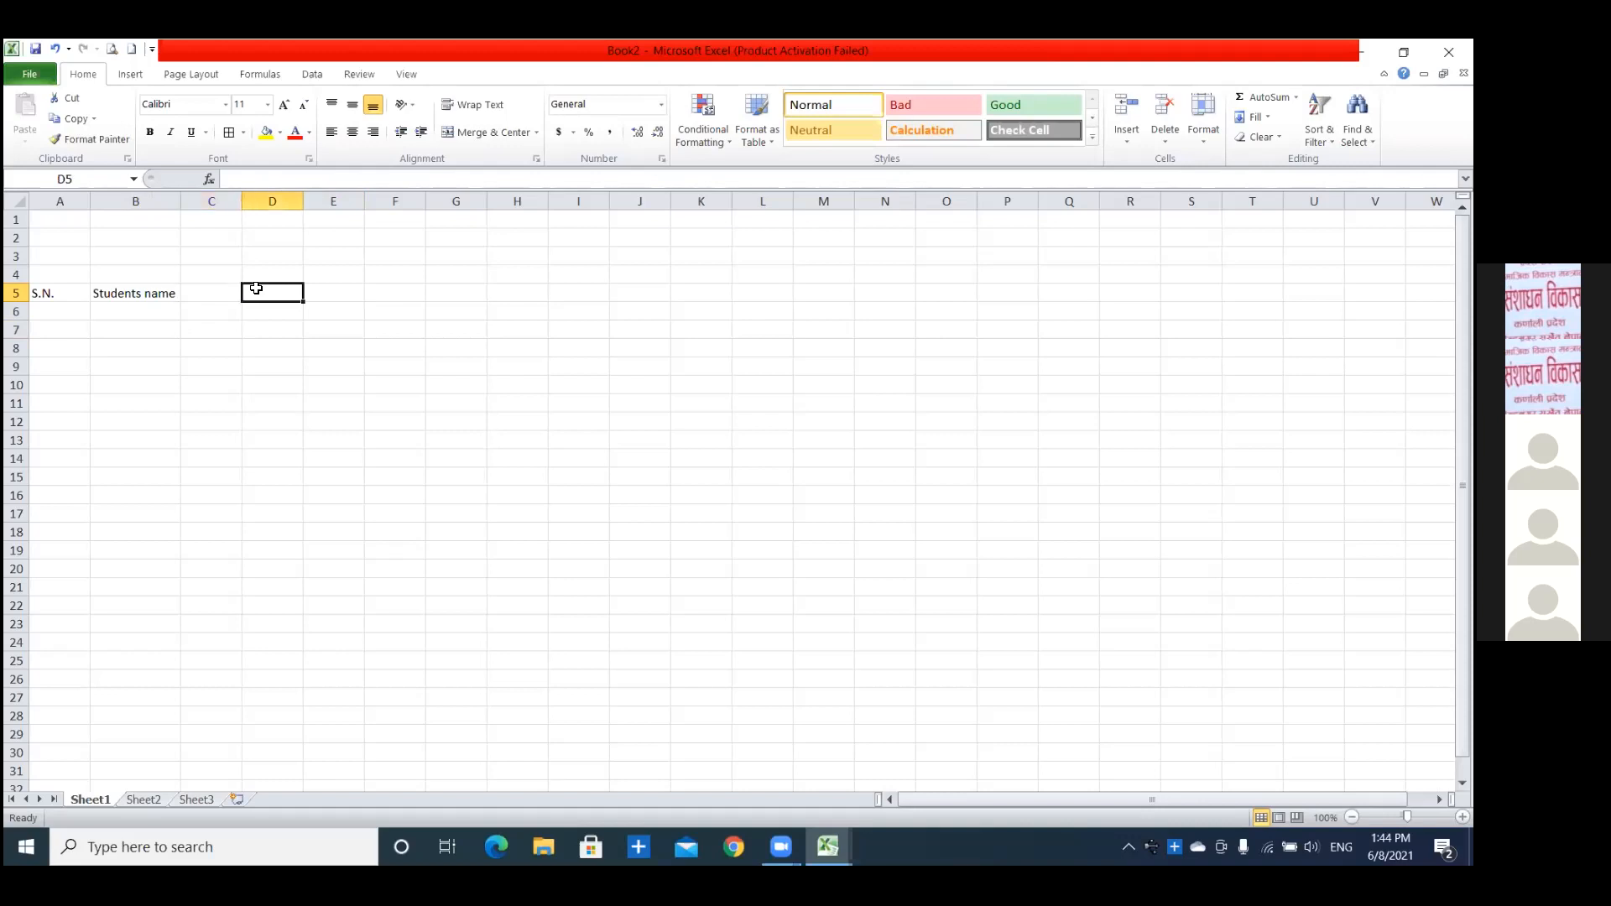
click(212, 306)
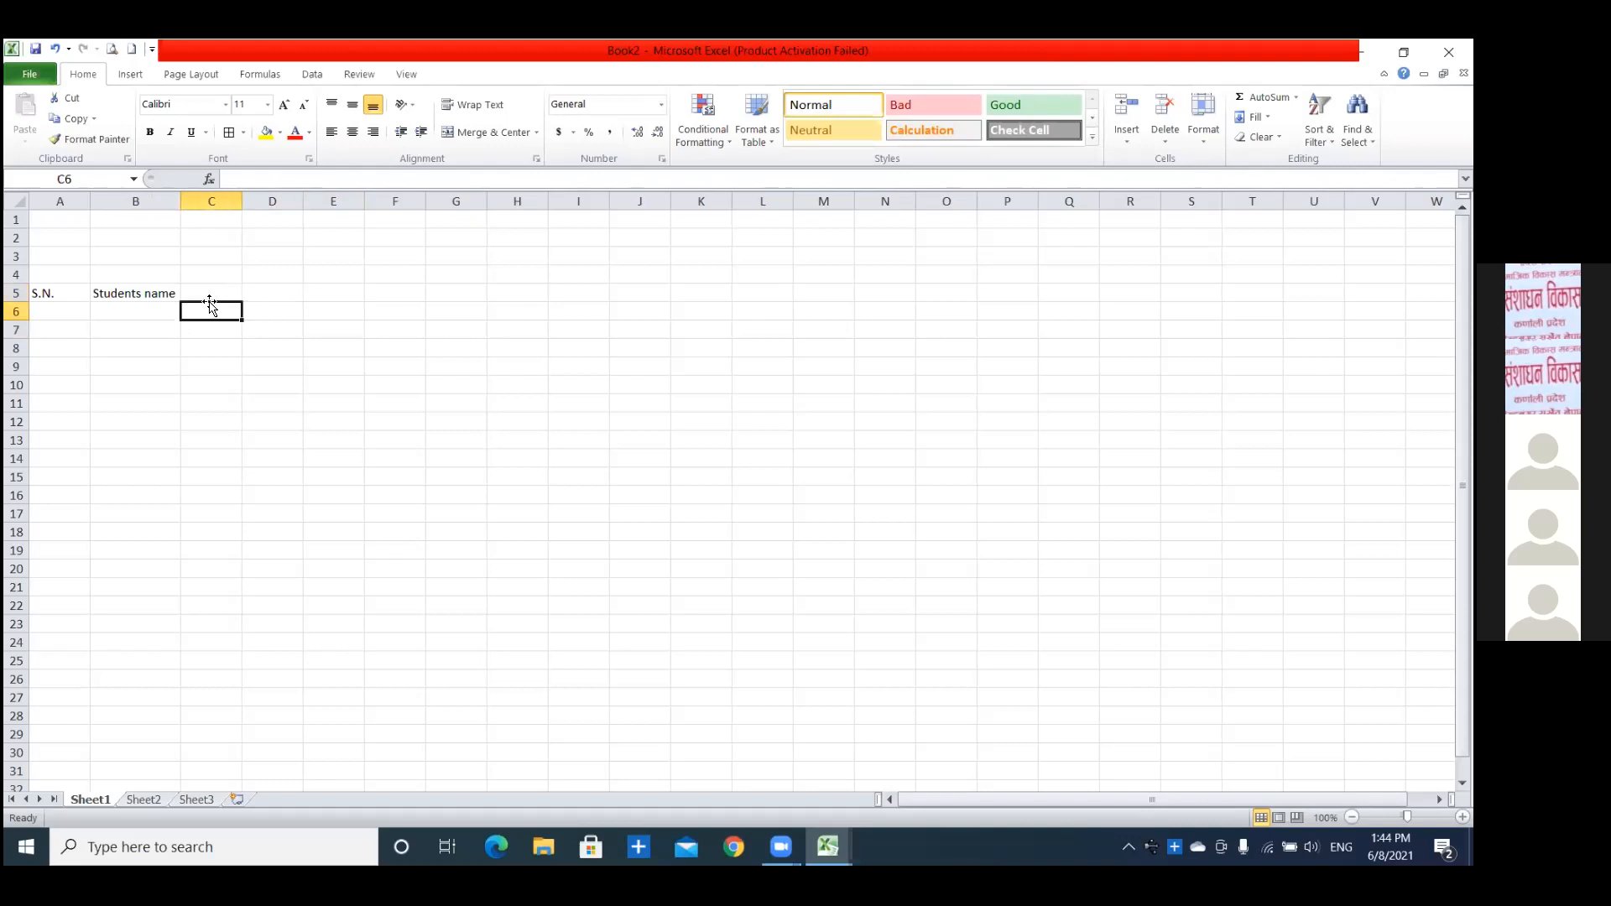
click(256, 289)
click(351, 289)
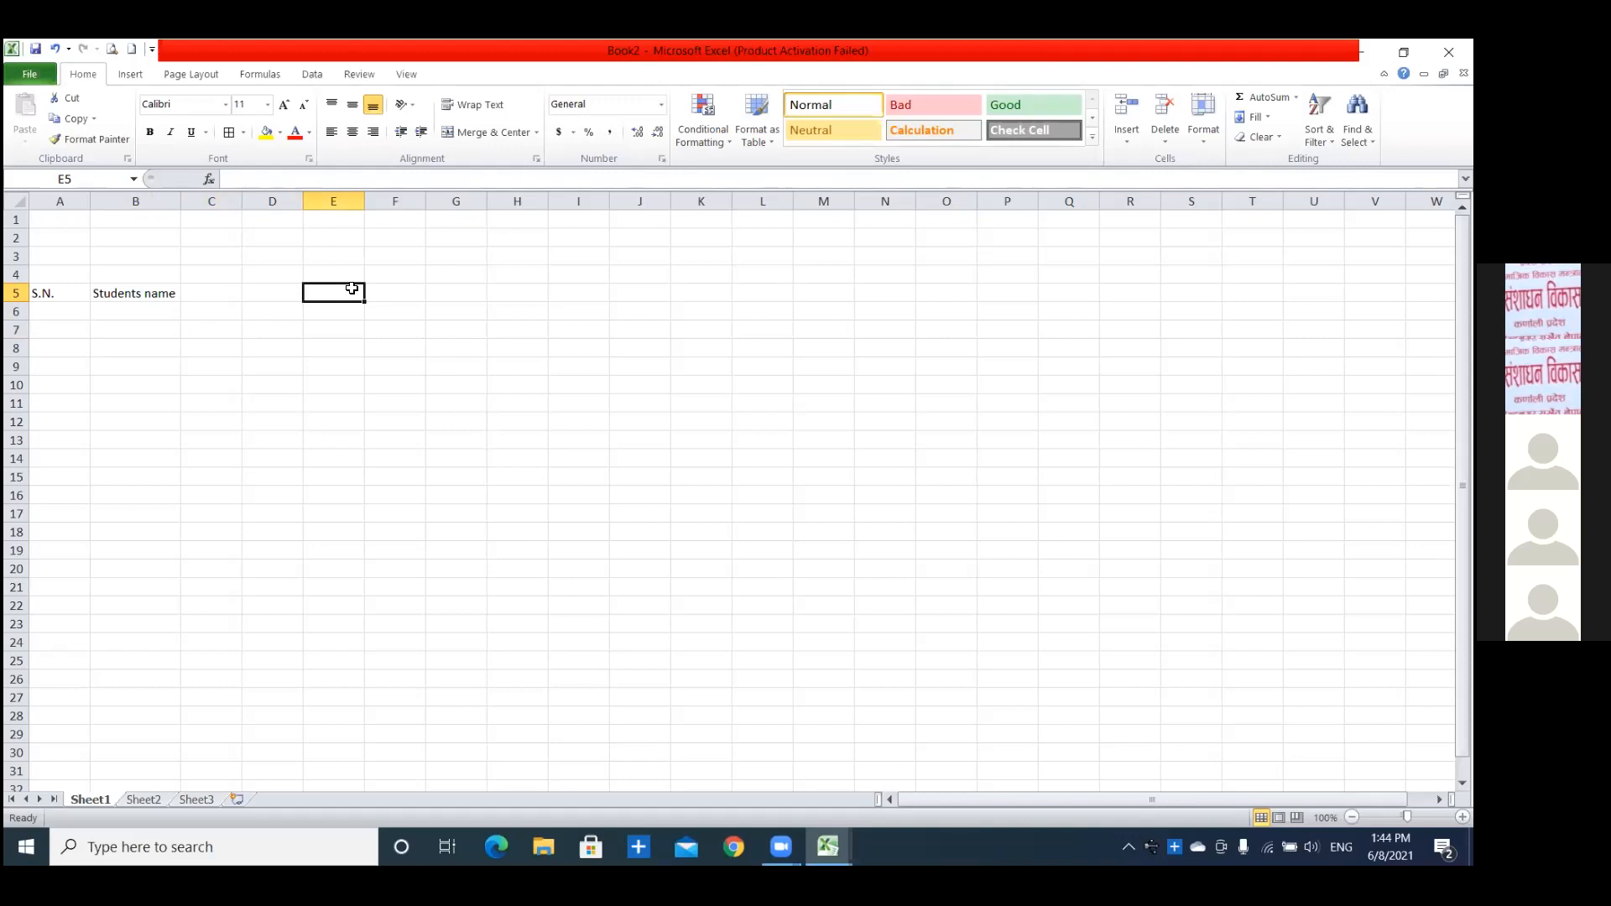
click(218, 292)
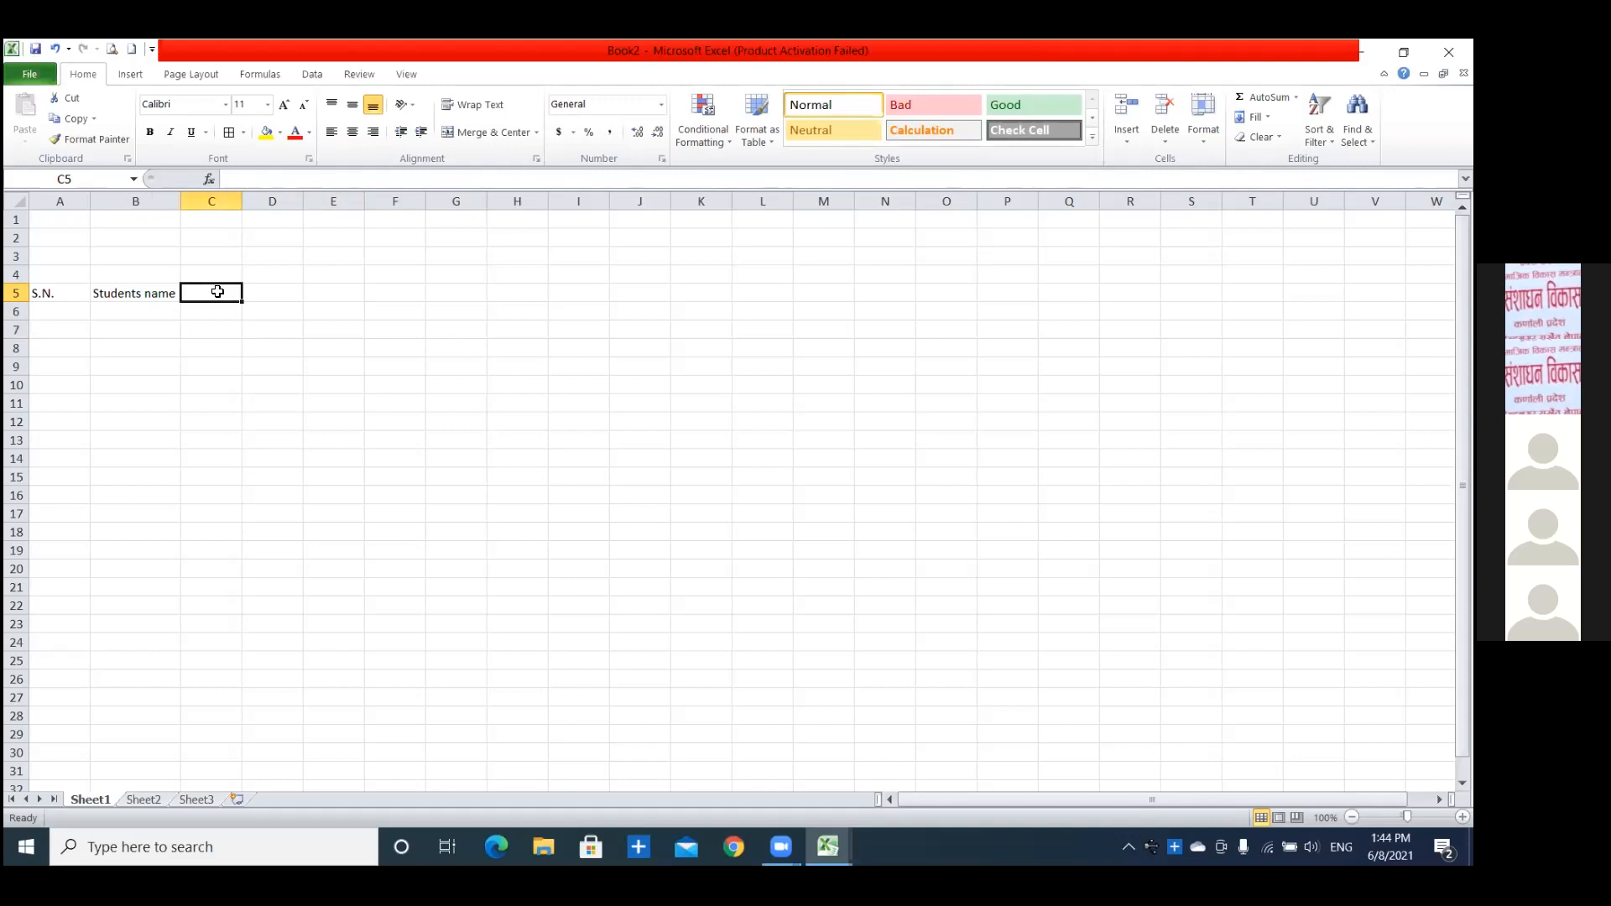
click(279, 293)
click(342, 290)
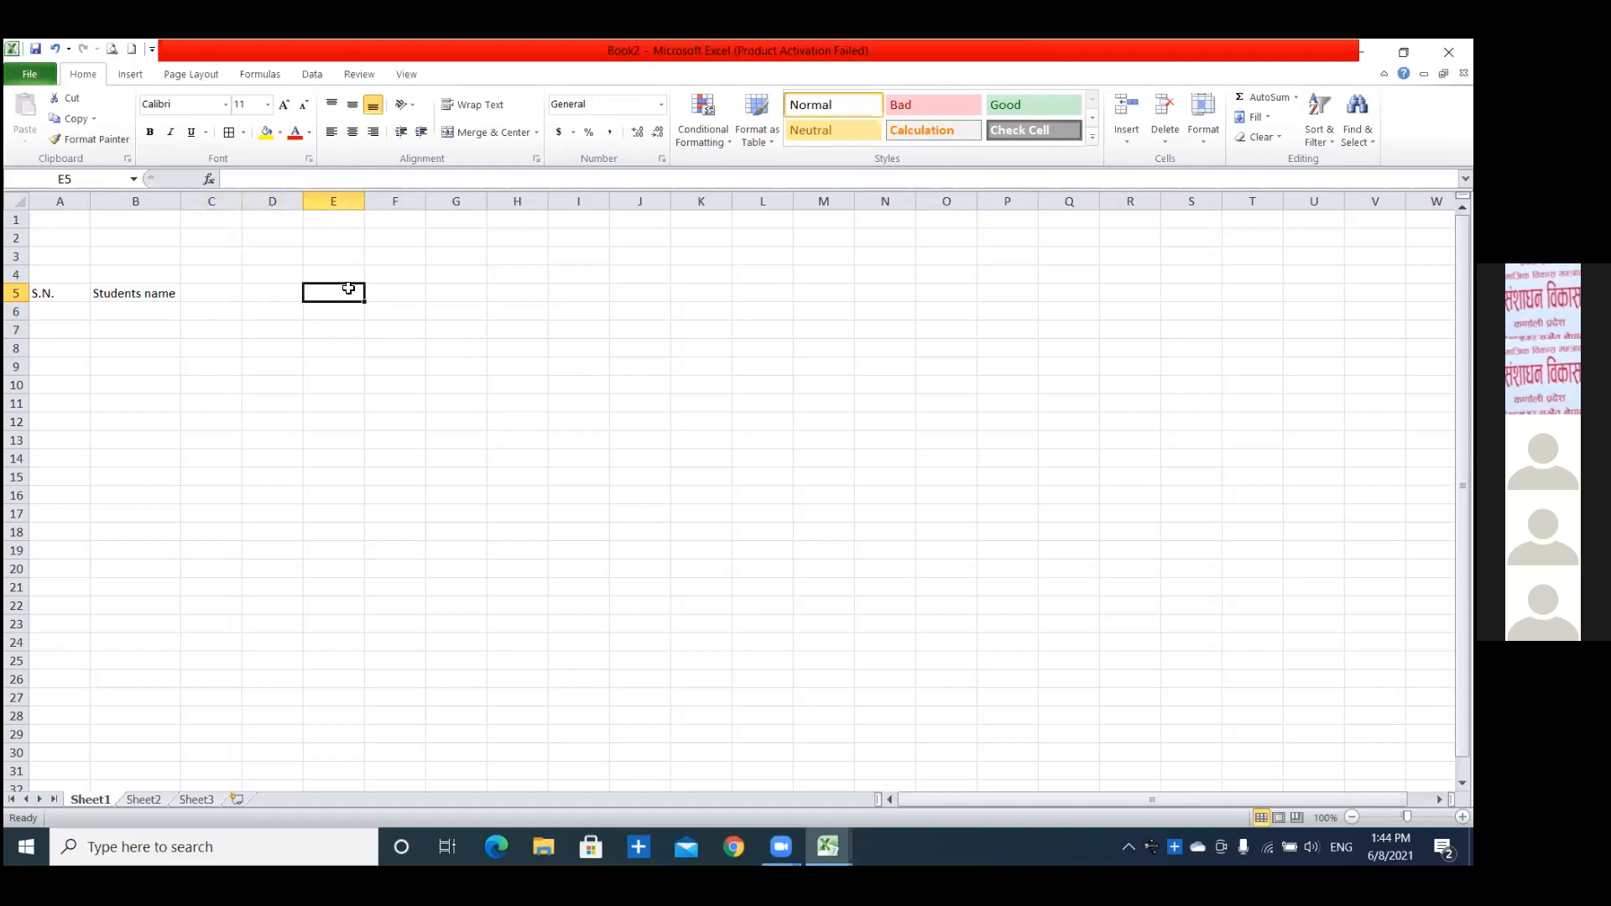
click(394, 291)
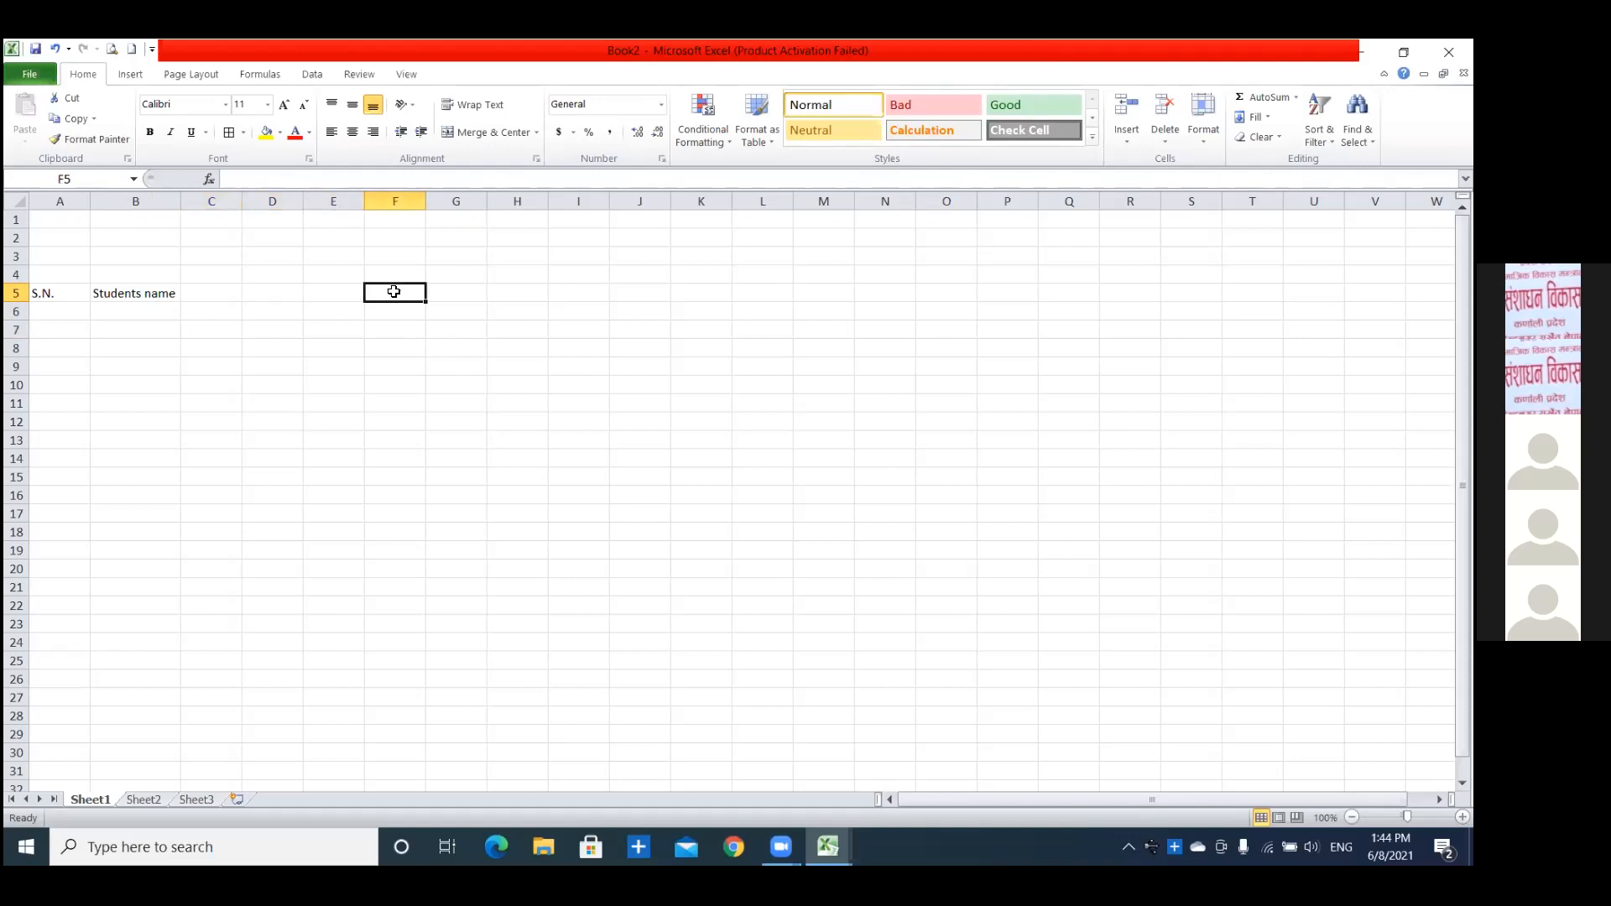
click(441, 294)
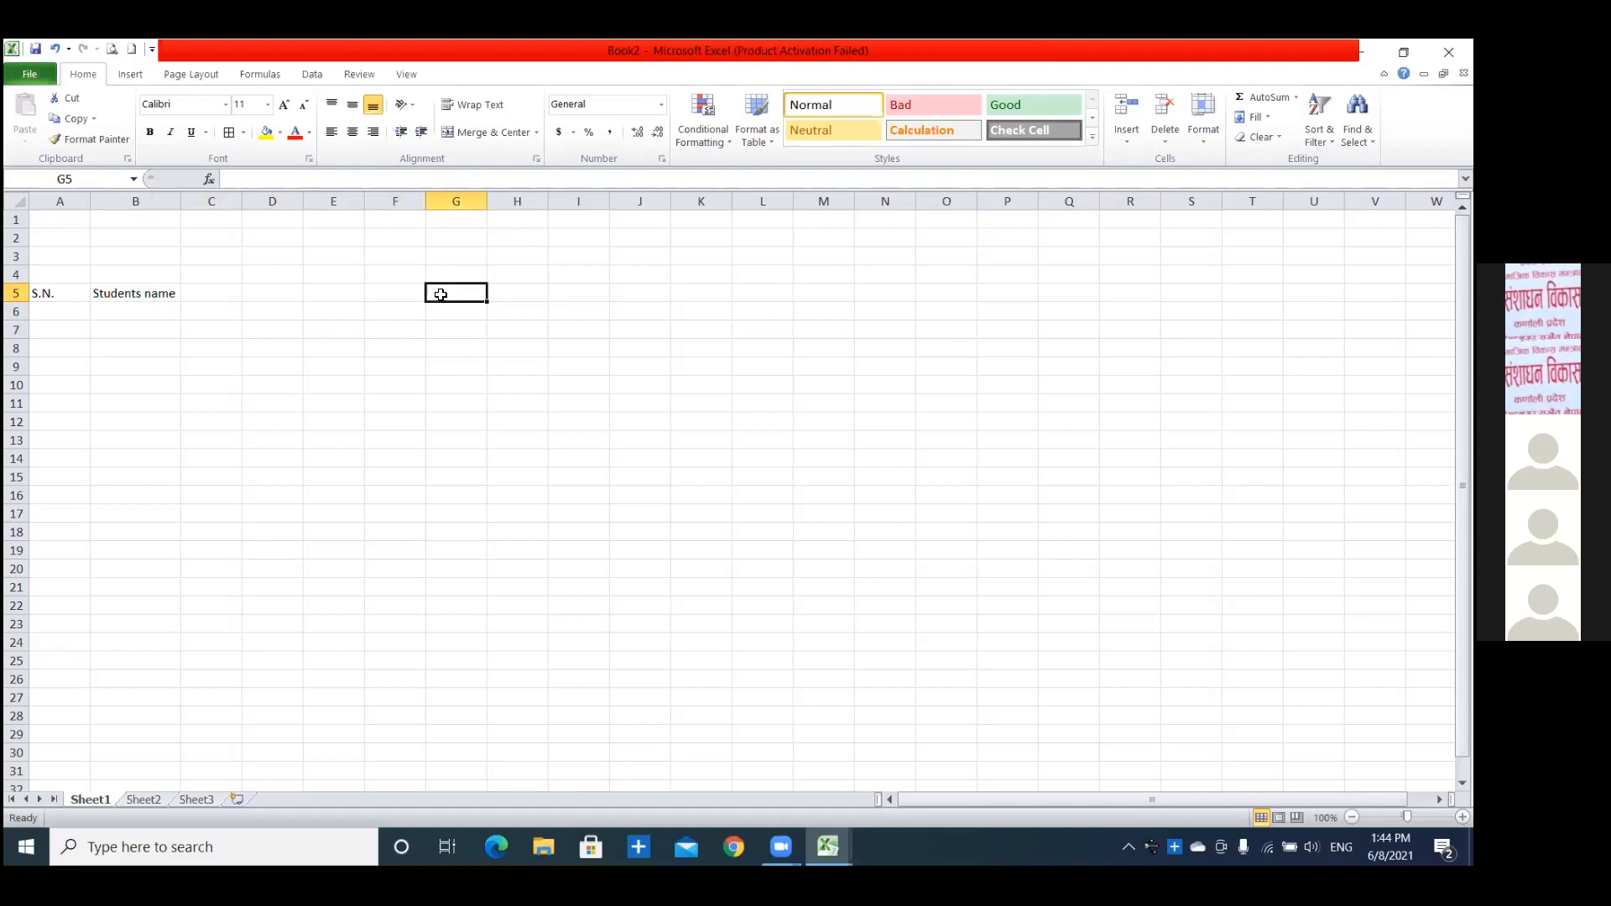
click(334, 293)
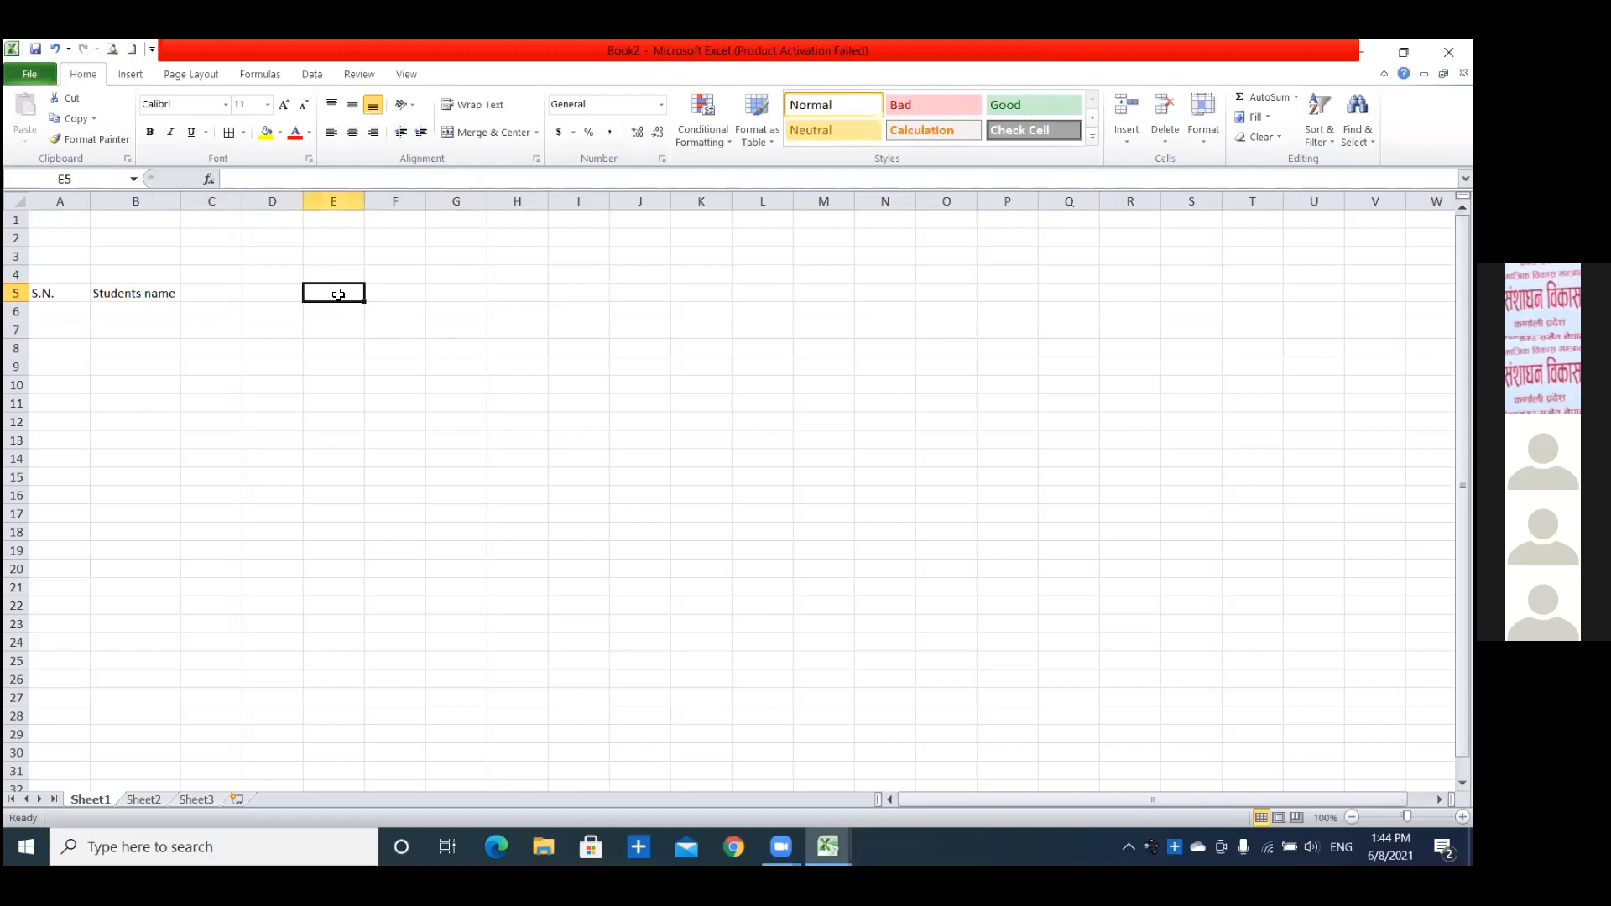
click(522, 290)
drag(232, 293, 510, 294)
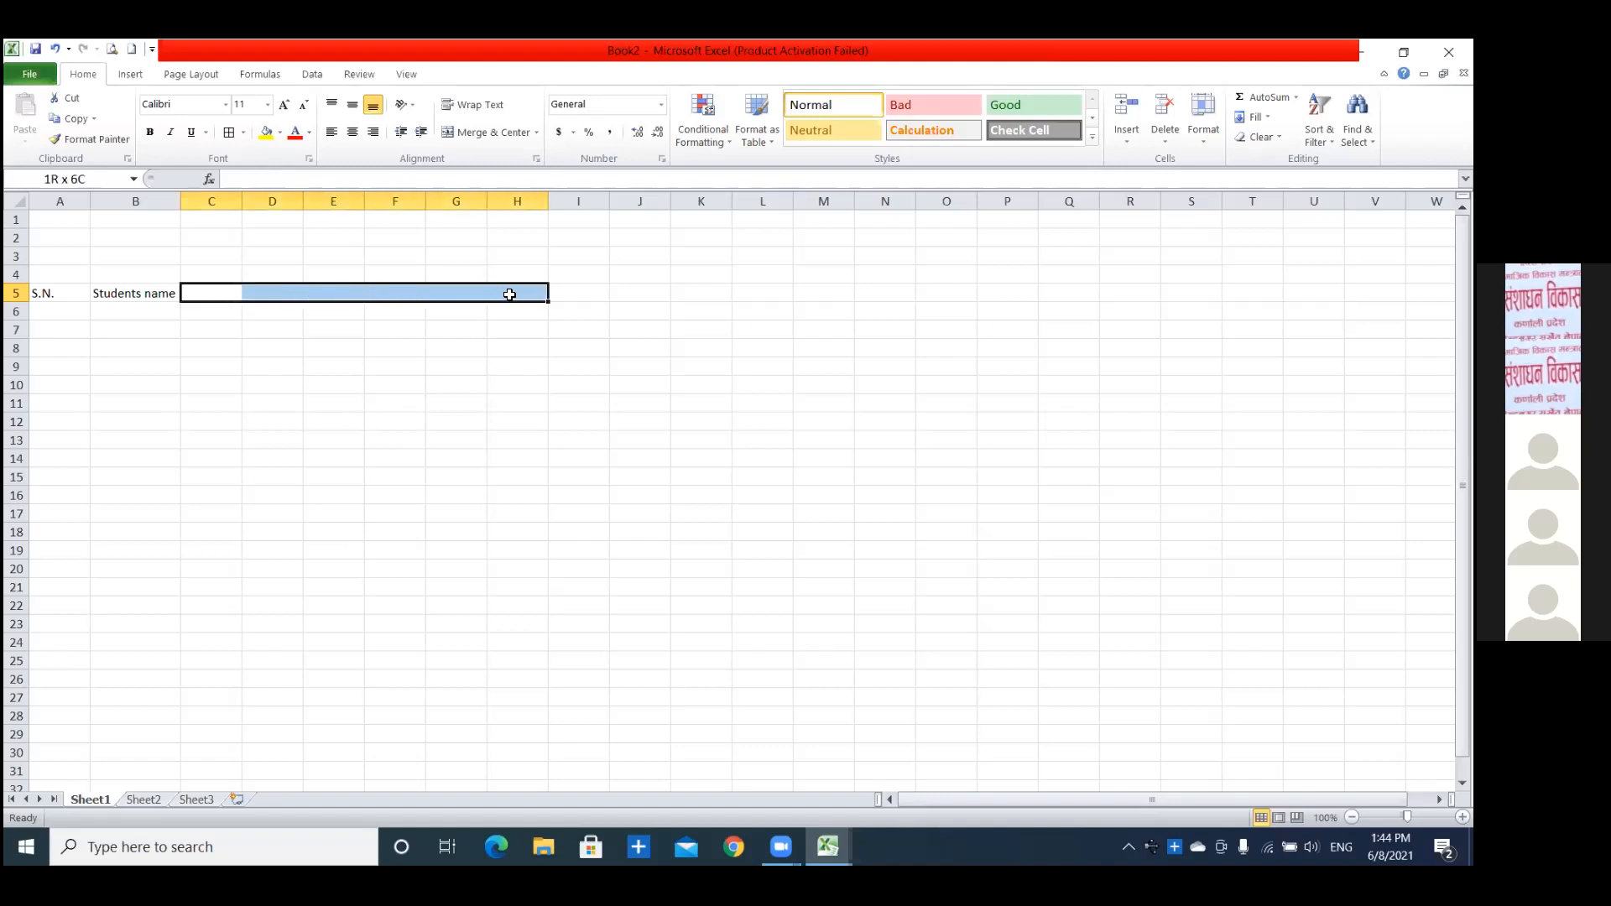
click(509, 294)
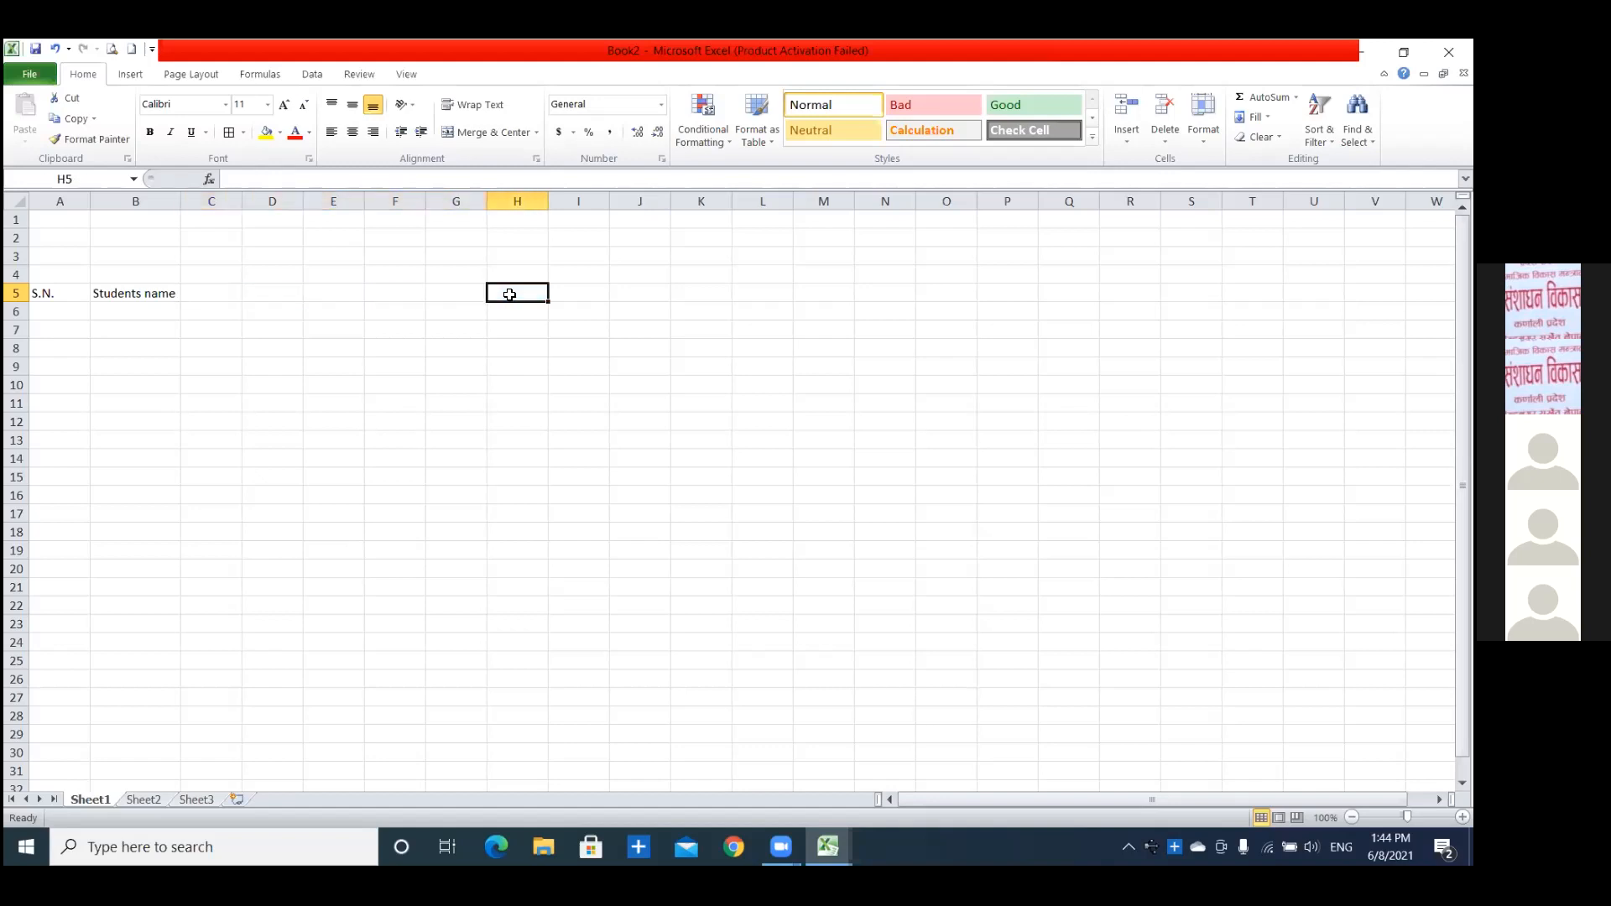
Merge and center C4:H4 and enter the heading English in it.
drag(188, 274, 515, 274)
click(489, 132)
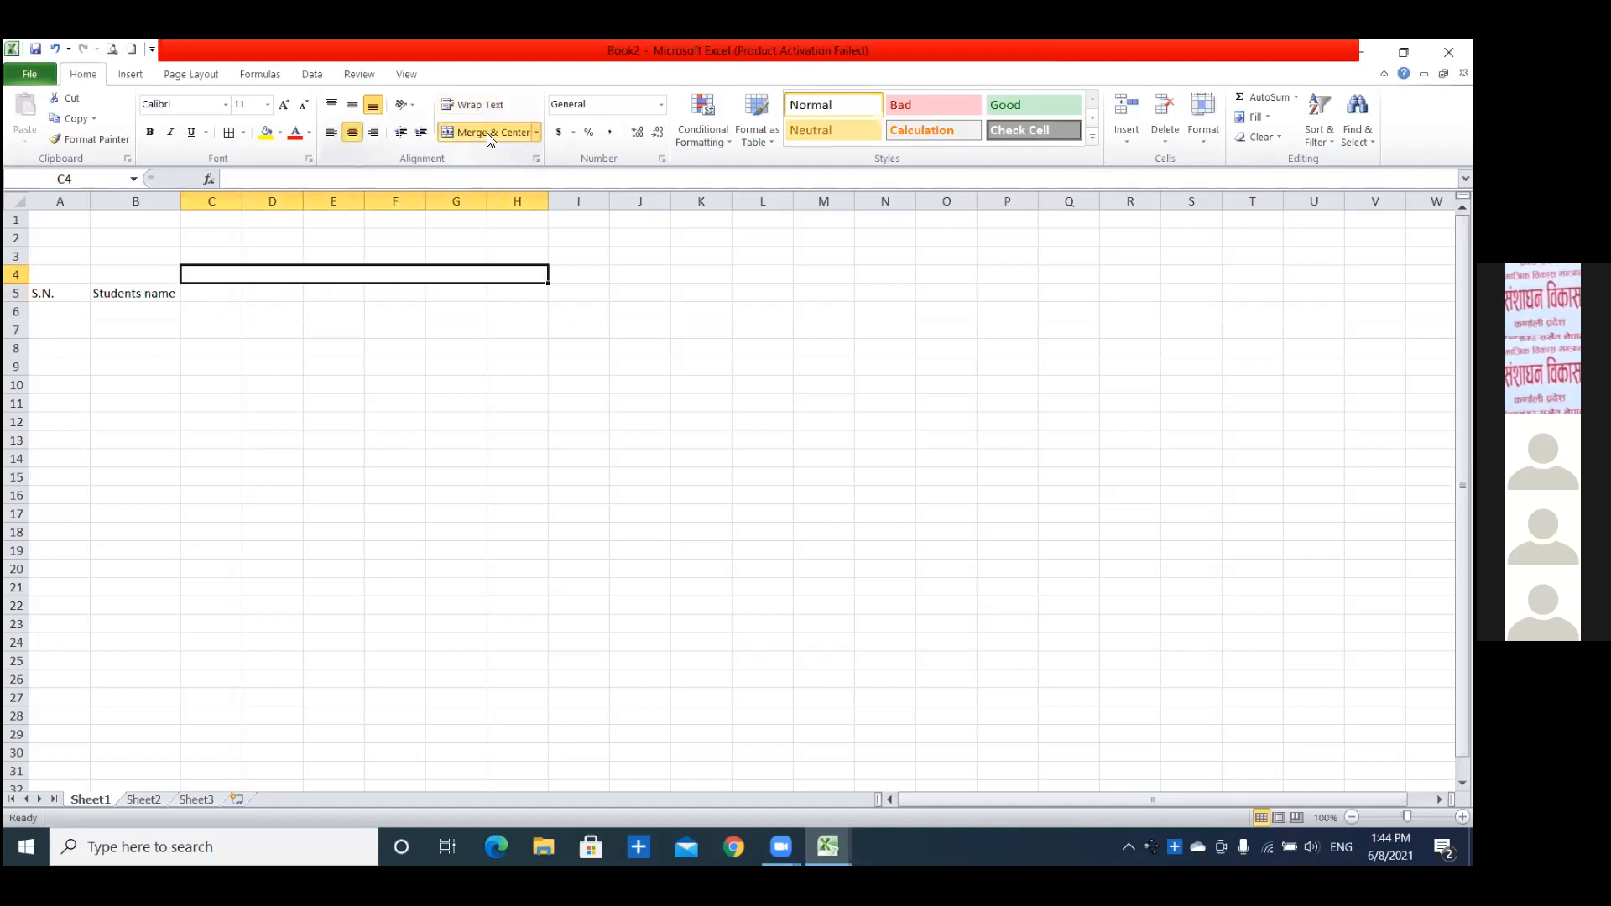
text(English)
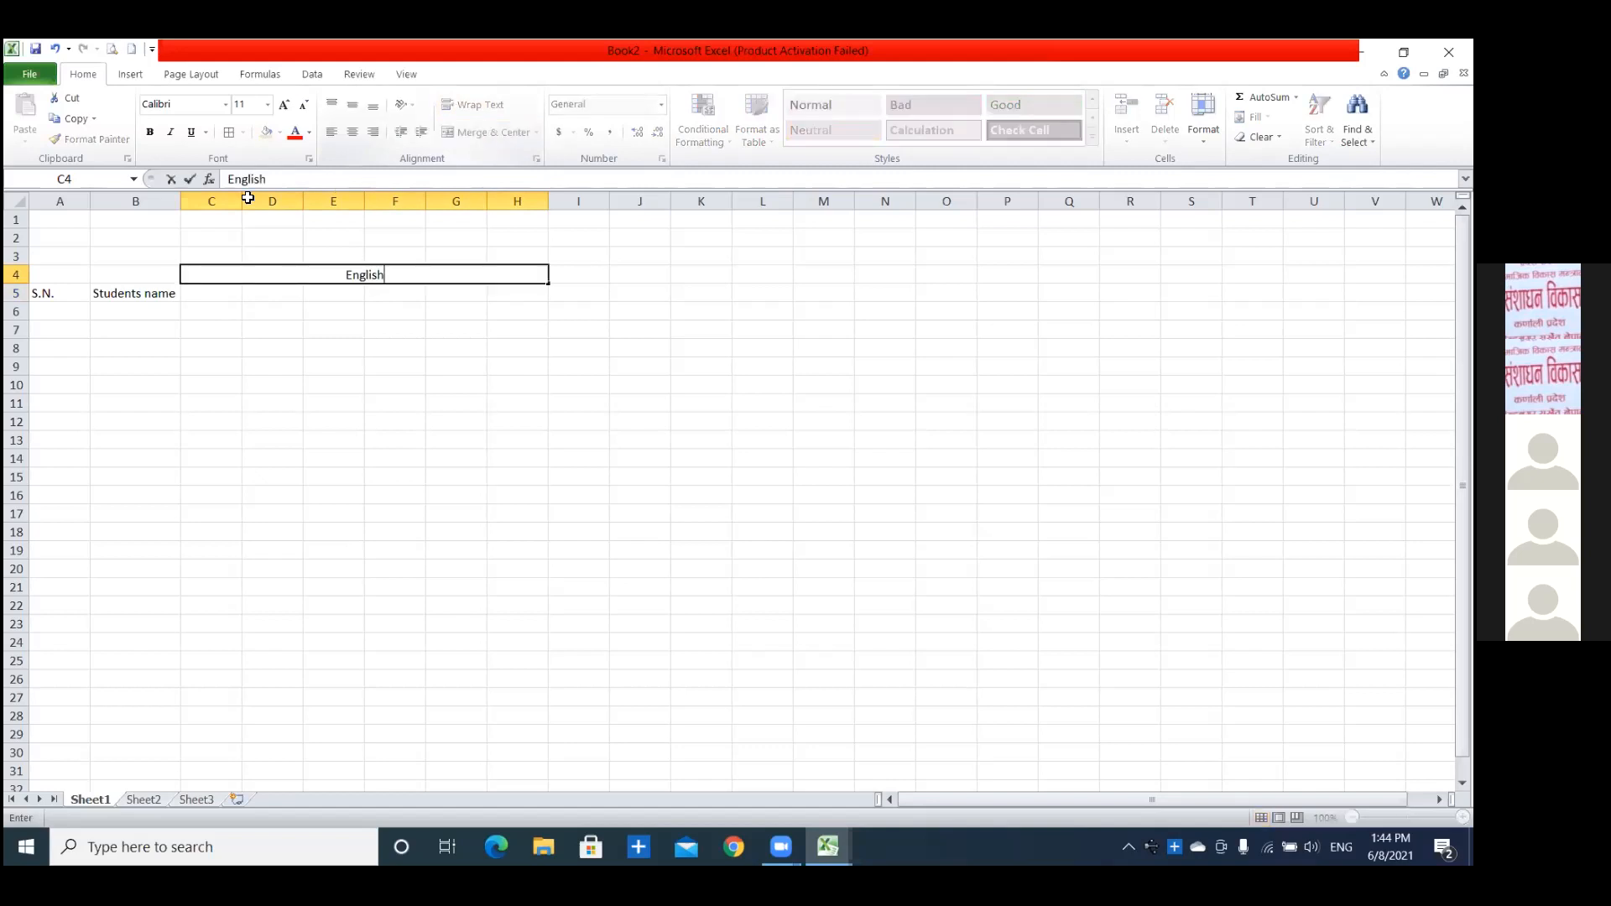
click(118, 313)
Enter the mark column headers th, pr and to in C5:E5.
click(201, 292)
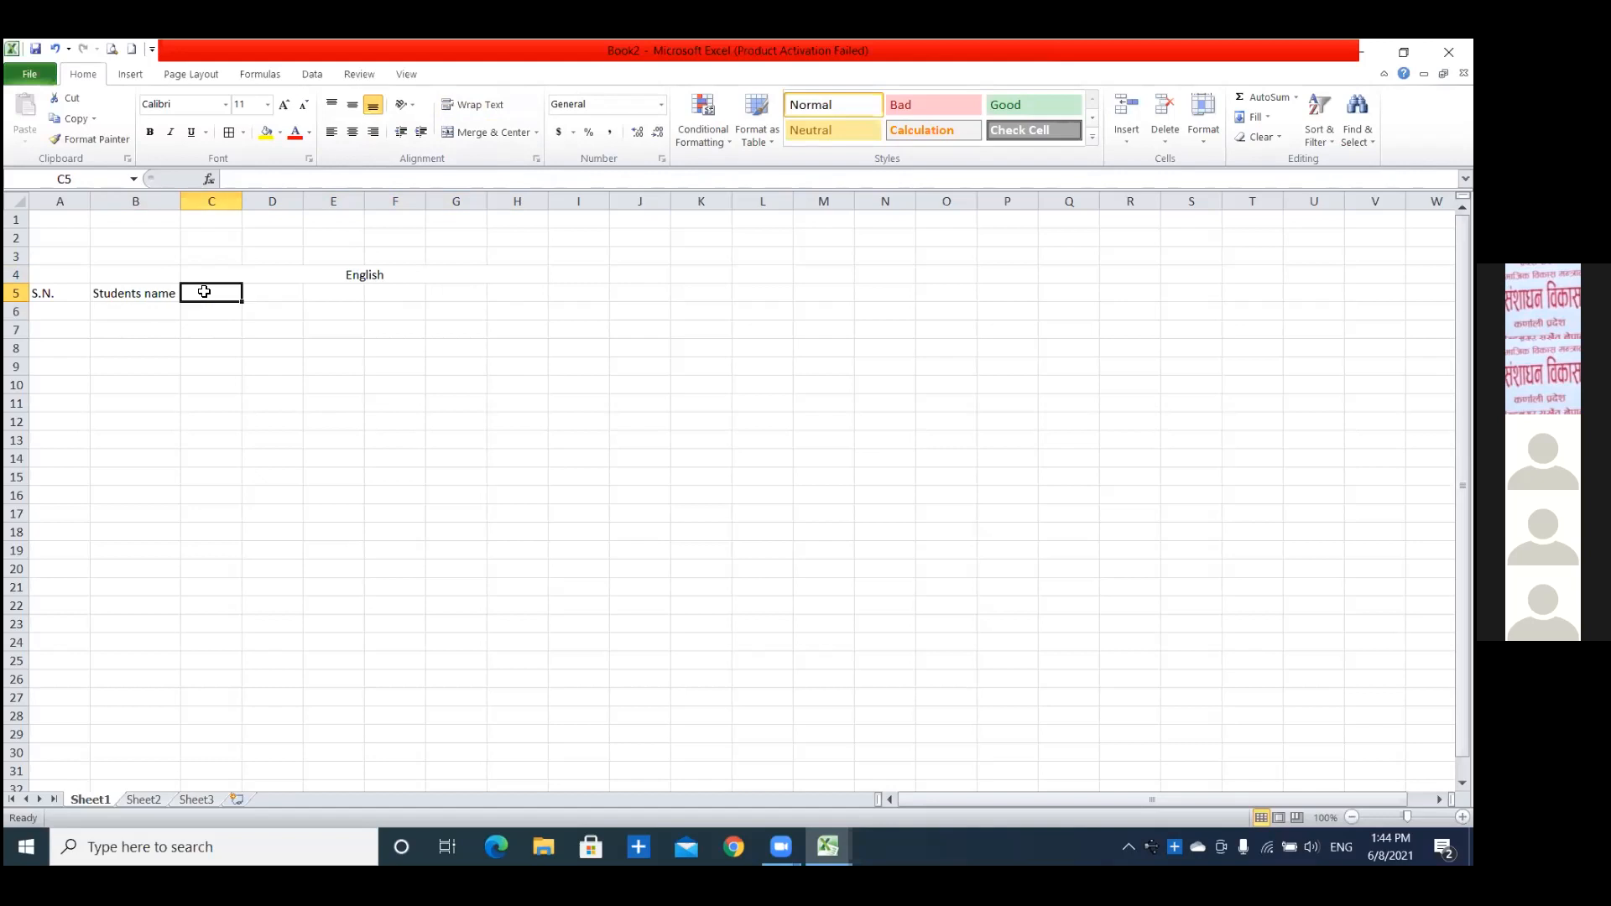
text(th)
key(Tab)
text(pr)
key(Tab)
text(to)
key(Tab)
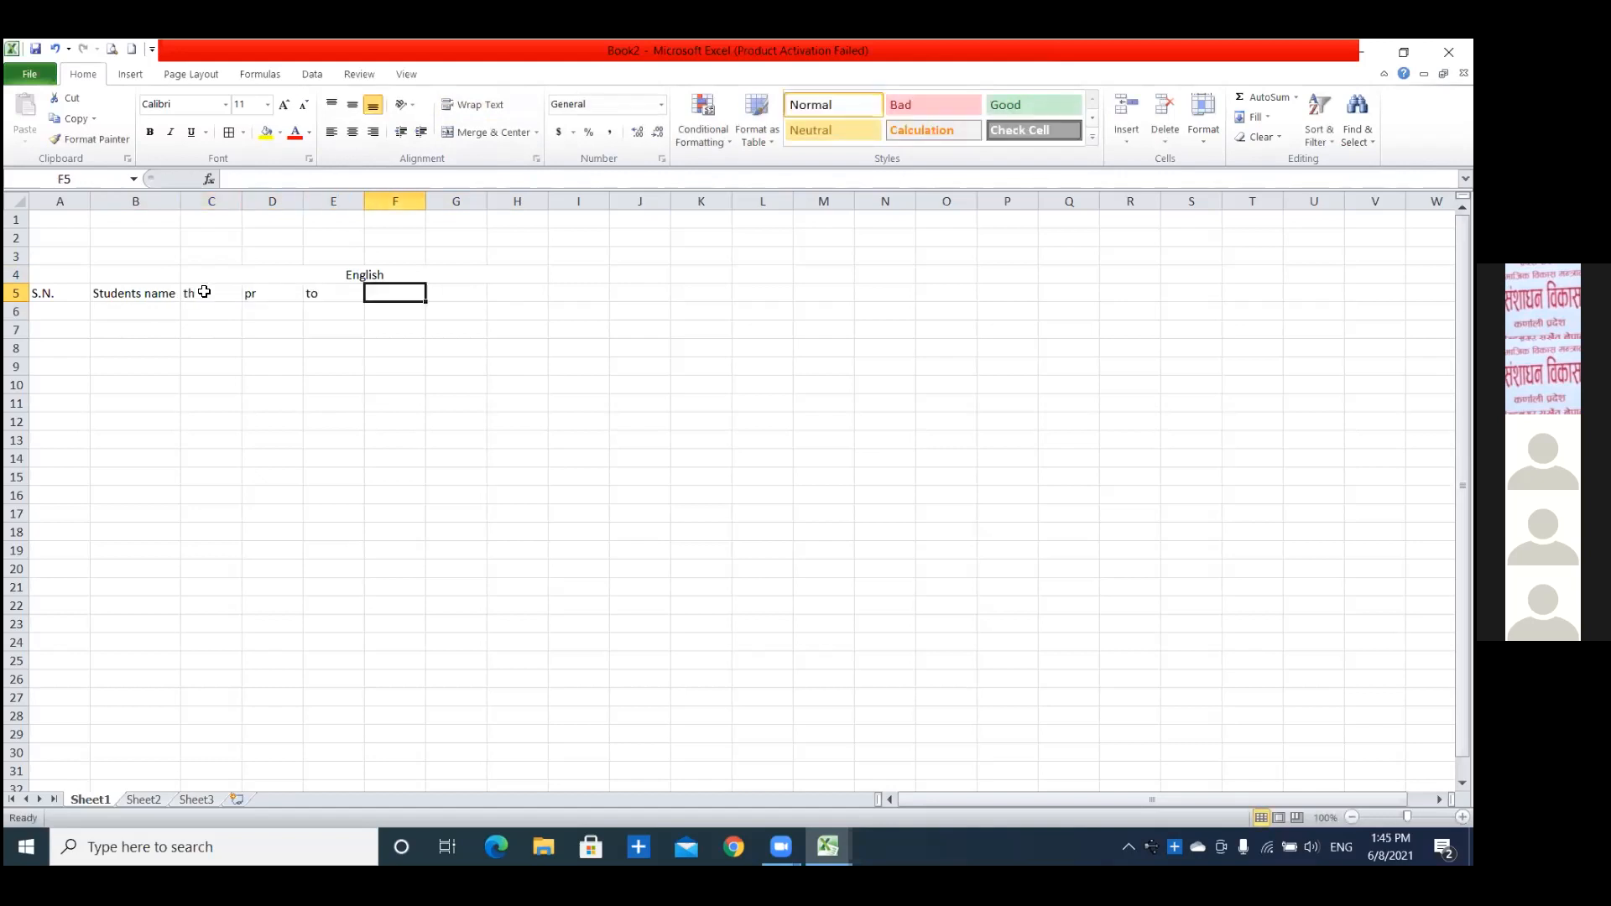
Enter the grade column headers ThG, Pr G, ToG and GPA in F5:I5.
text(Th)
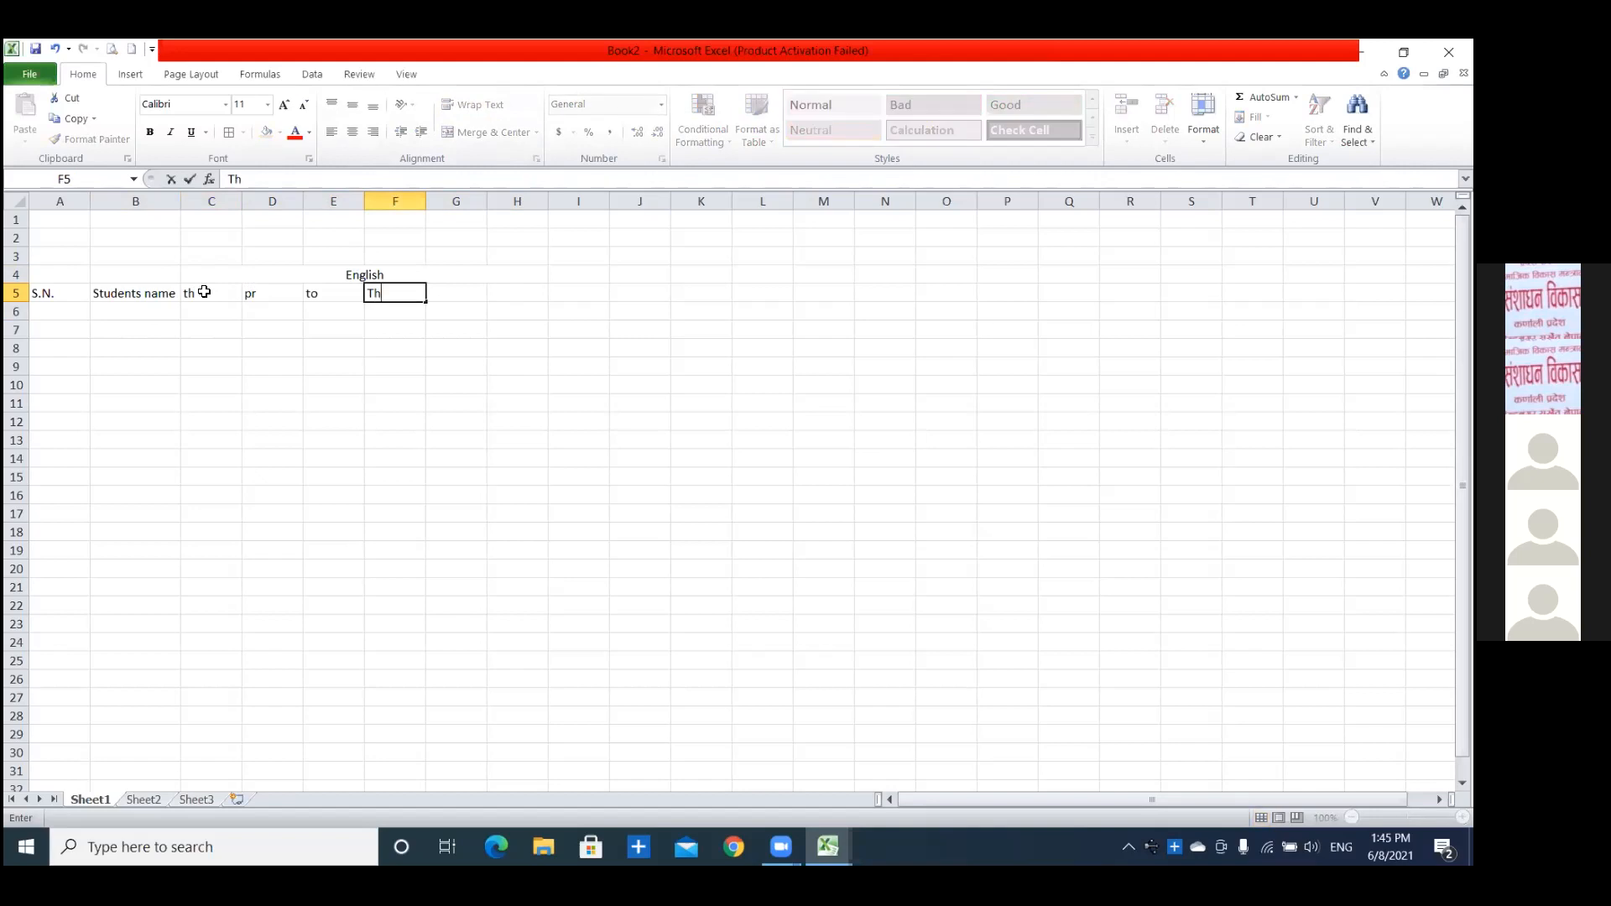
text(G)
key(Tab)
text(P)
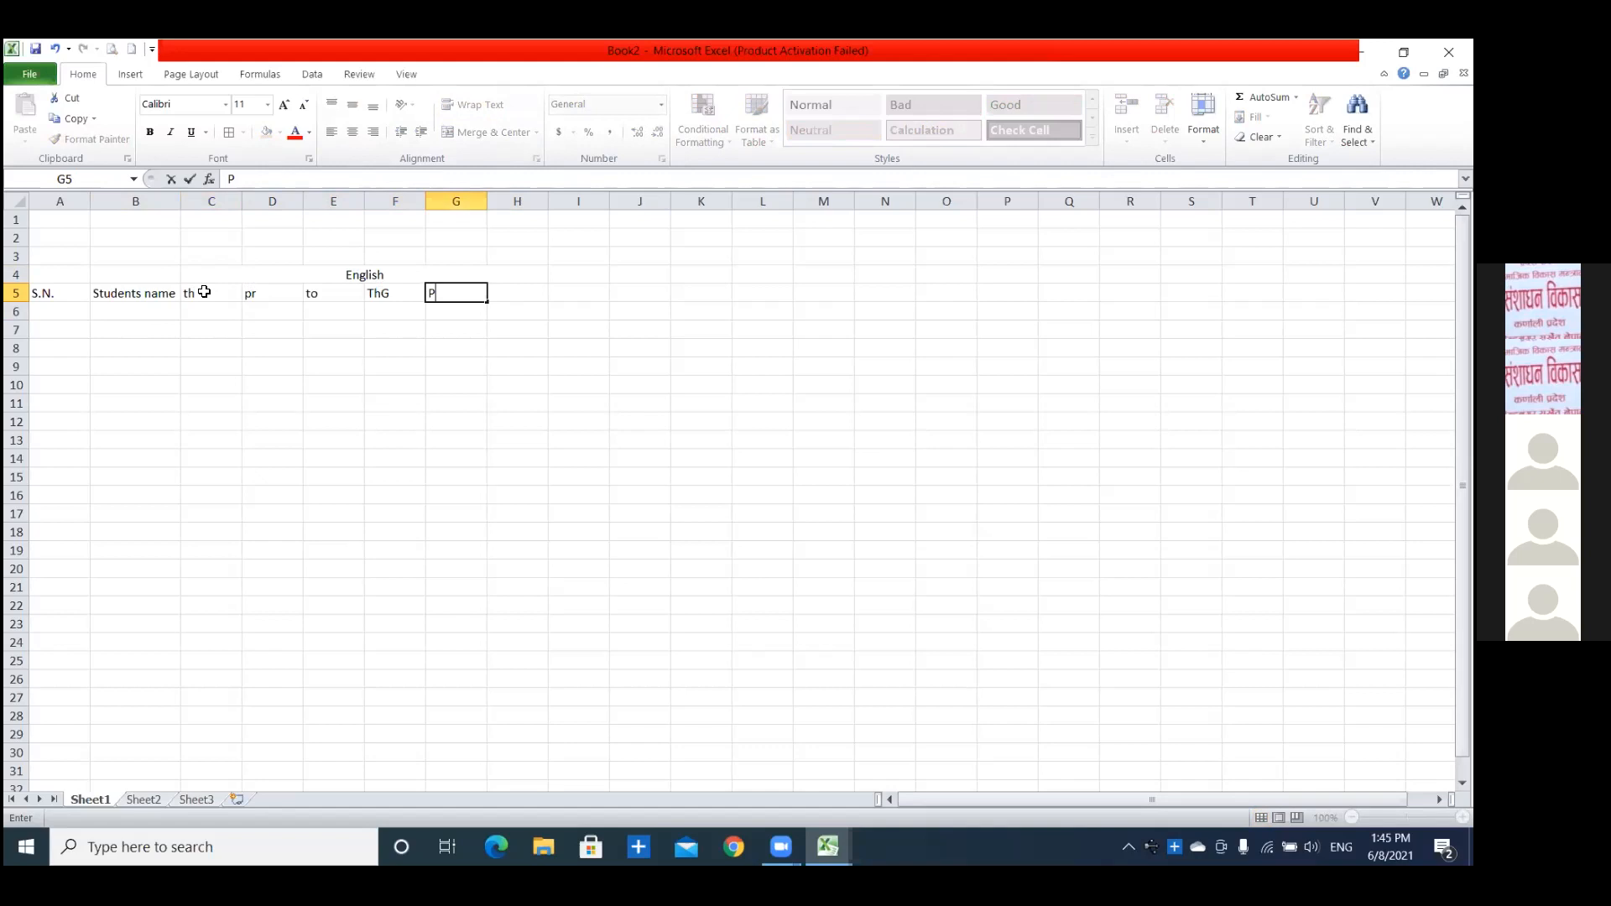
text(r G)
key(Tab)
text(ToG)
key(Tab)
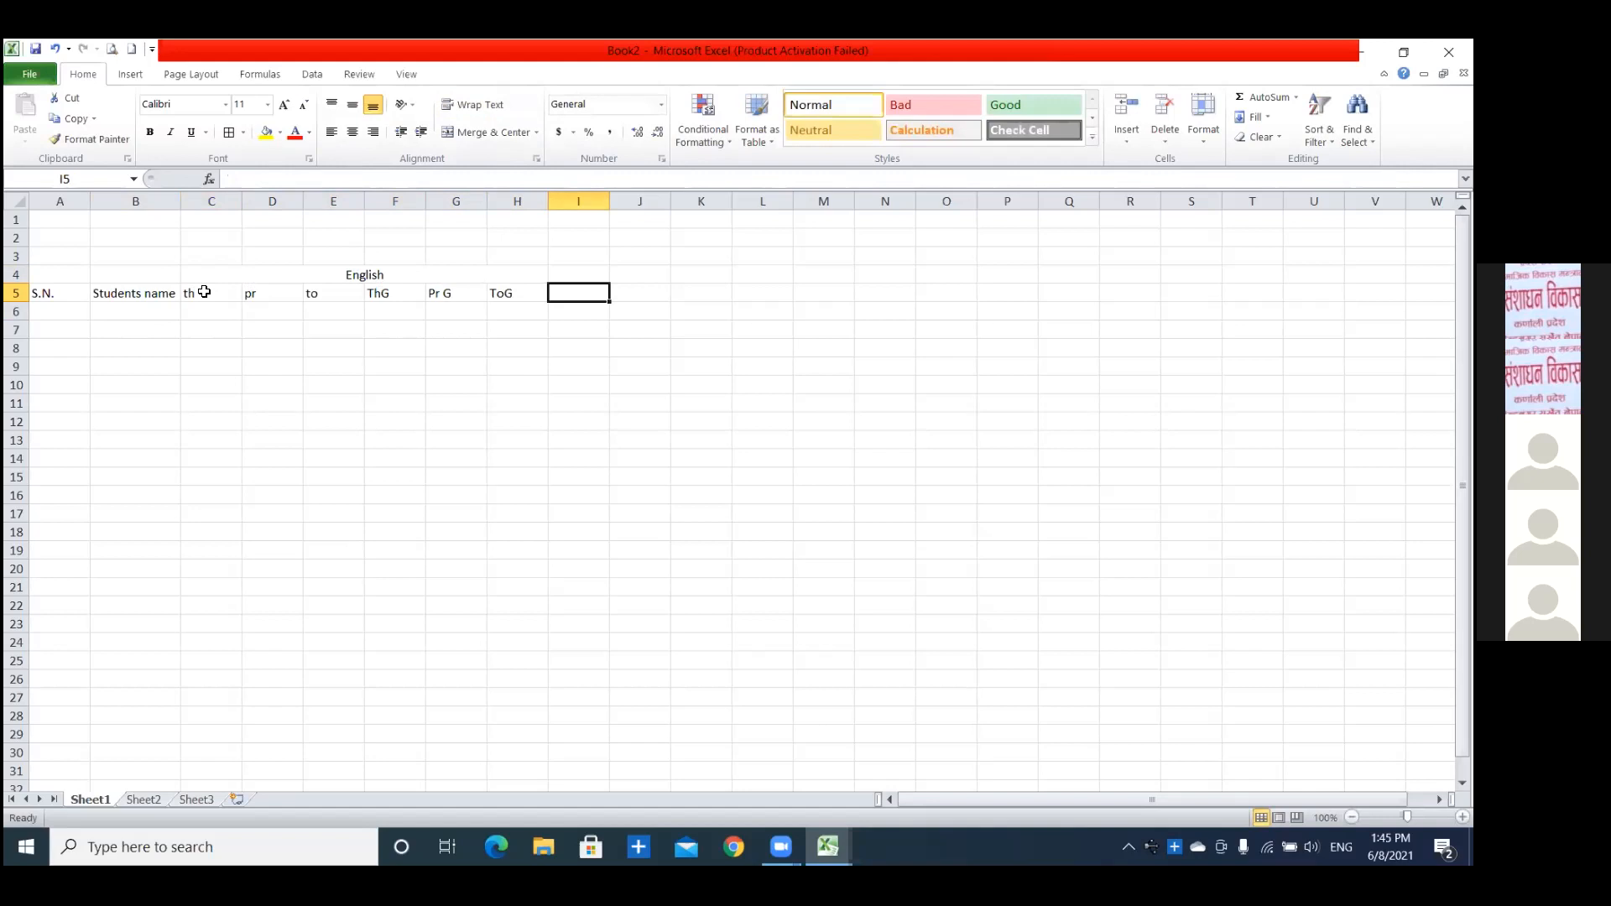
text(GPA)
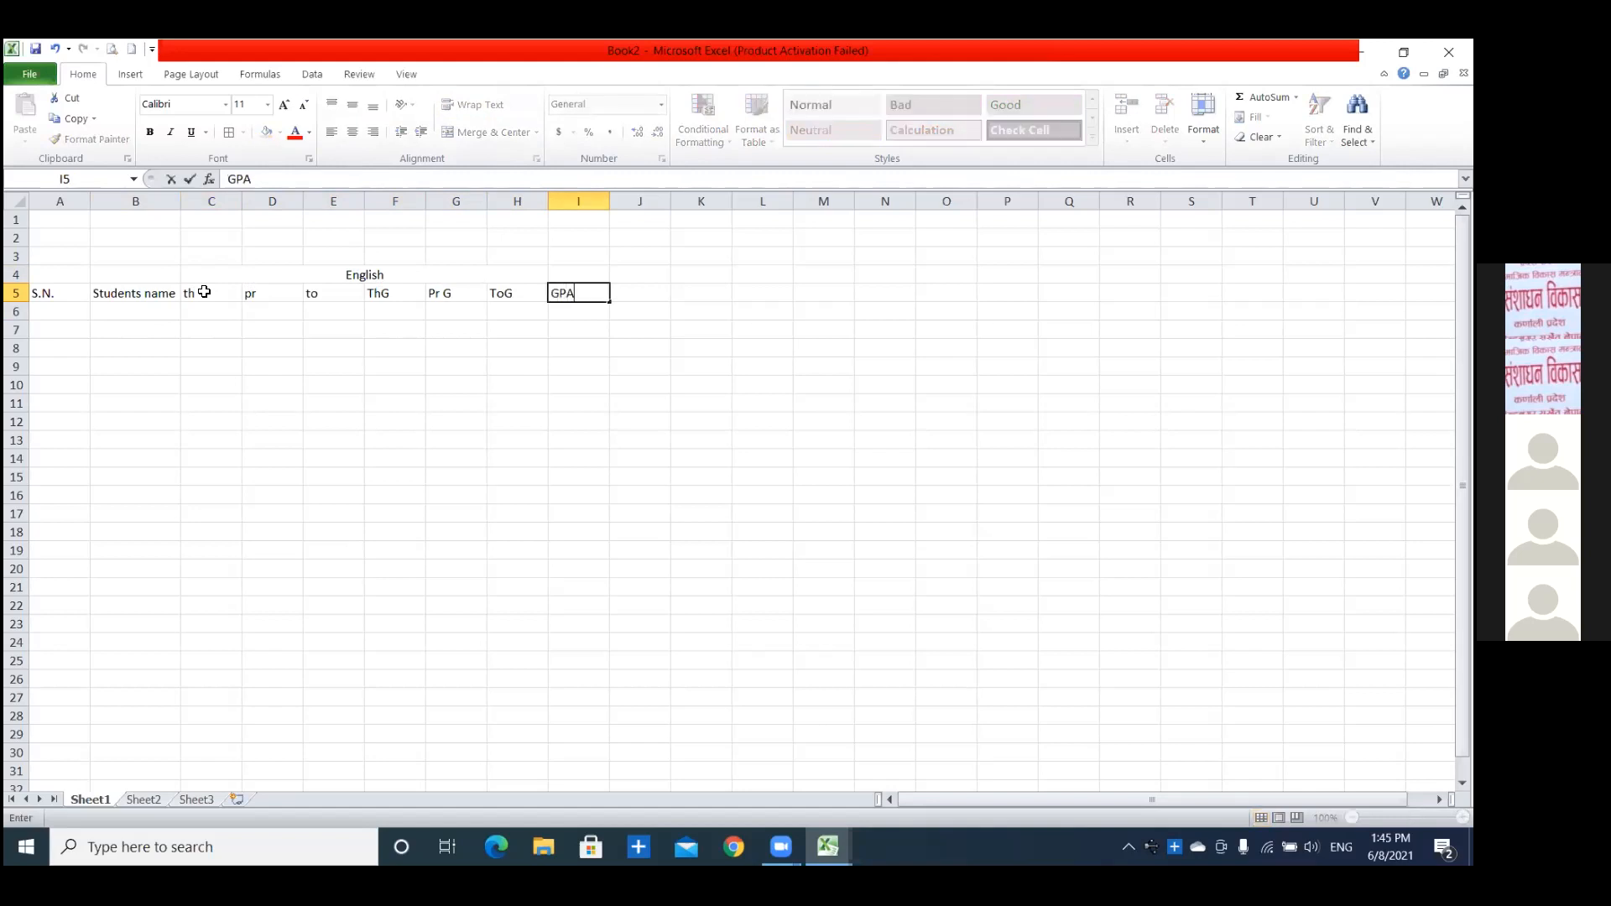
click(333, 441)
Extend the merged and centered English heading to span C4:I4, above the GPA column.
click(185, 275)
drag(229, 275, 558, 277)
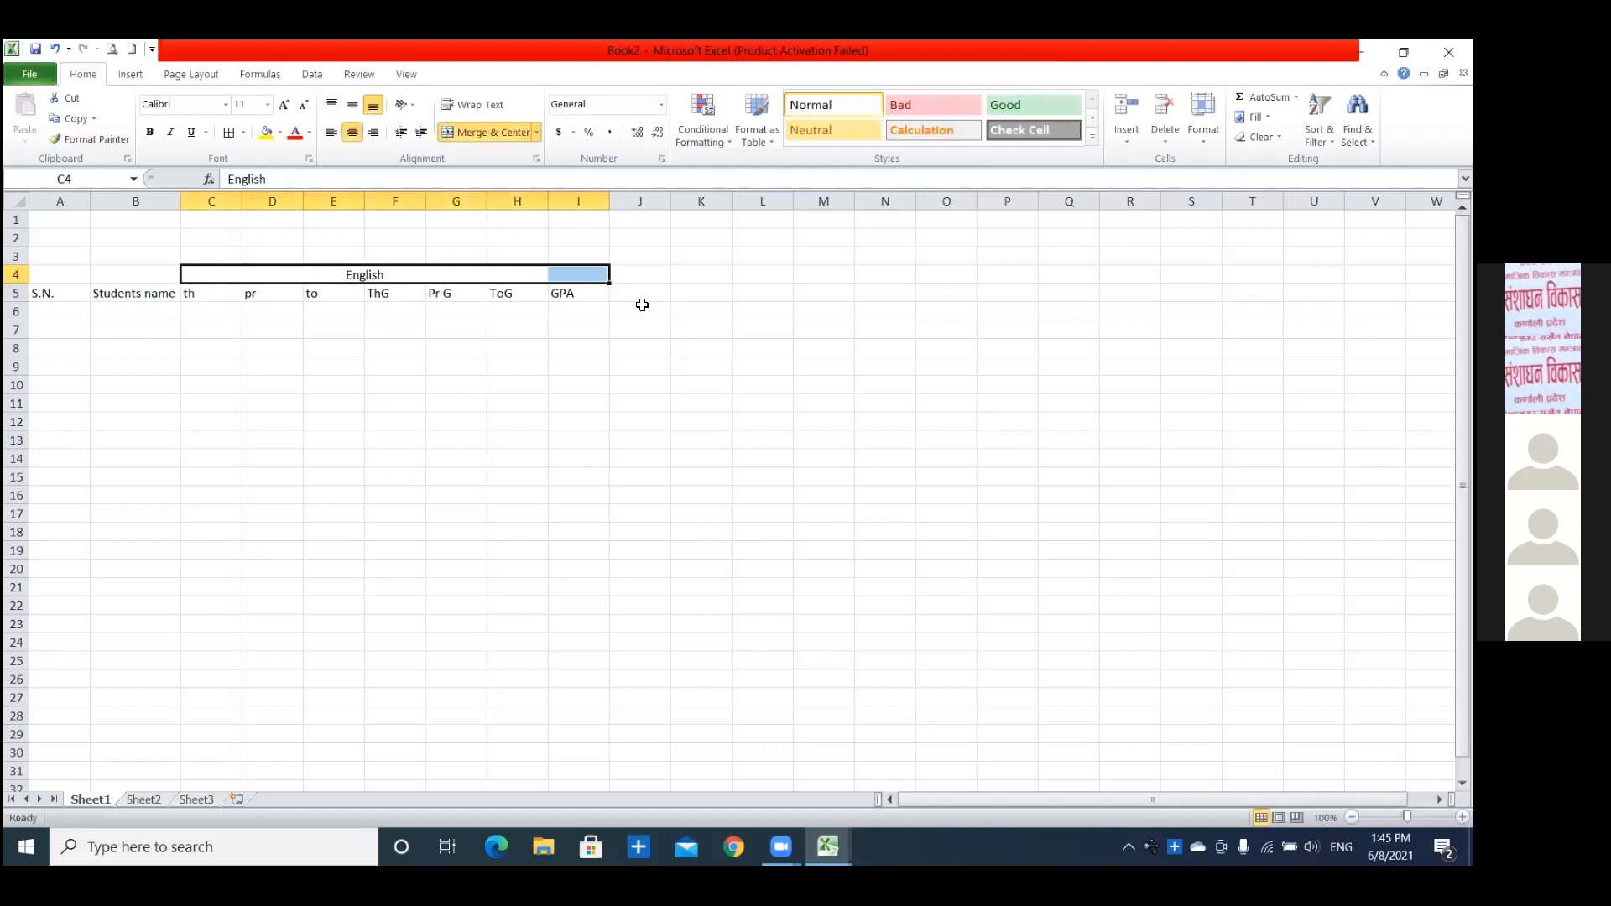
click(488, 131)
click(488, 131)
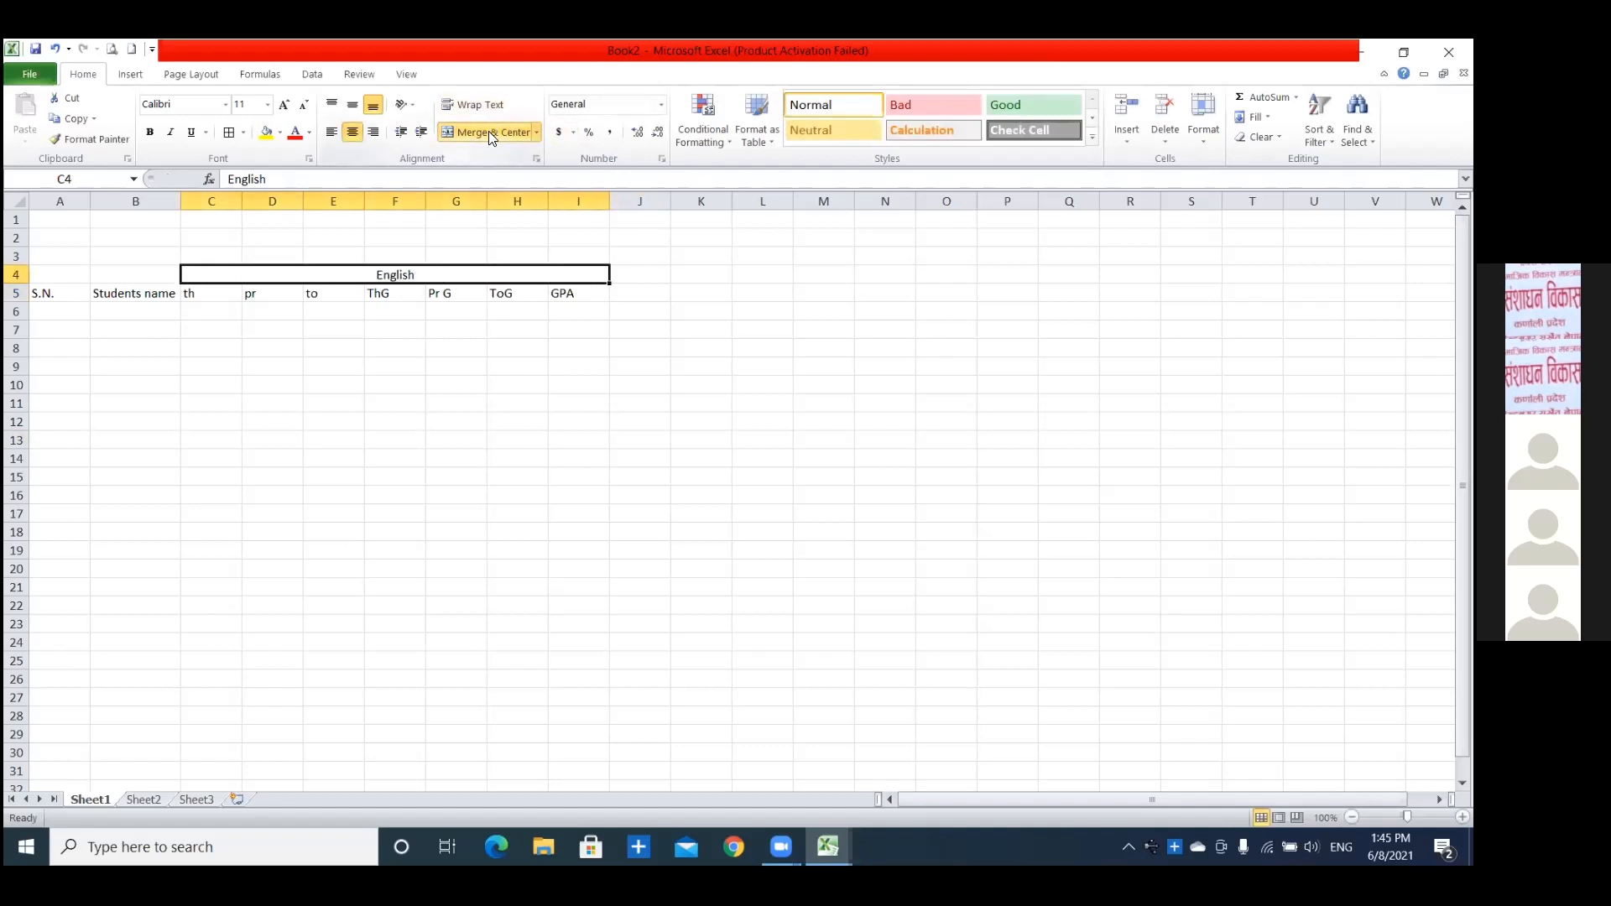
click(526, 440)
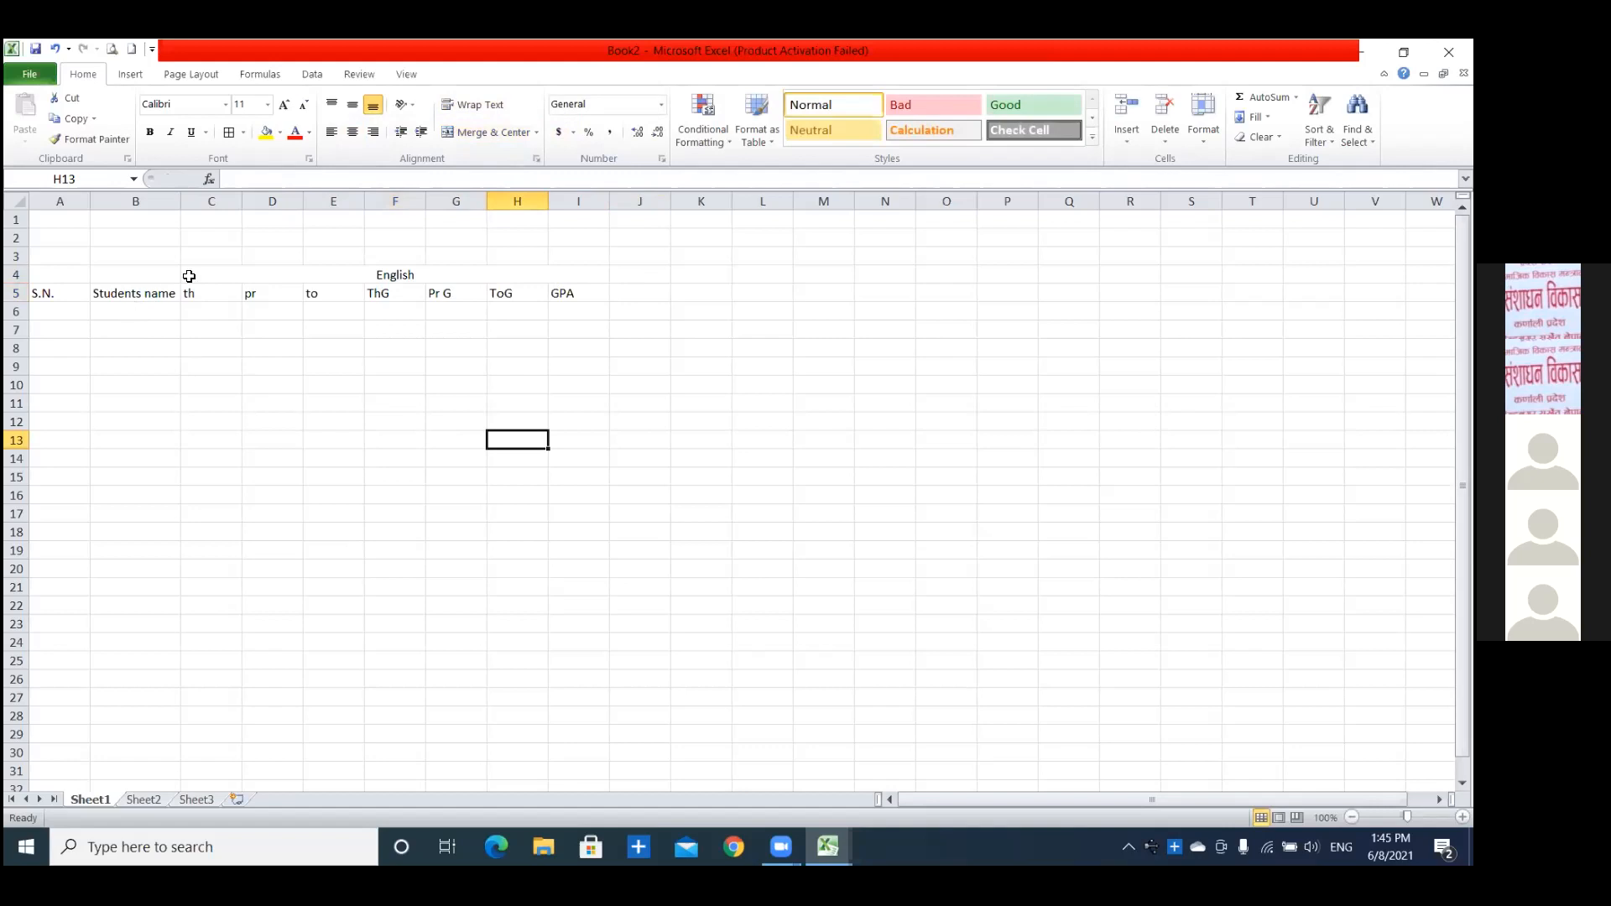
Enter the first student's name in B6, with theory mark 34 in C6 and practical mark 25 in D6.
double_click(180, 201)
click(120, 309)
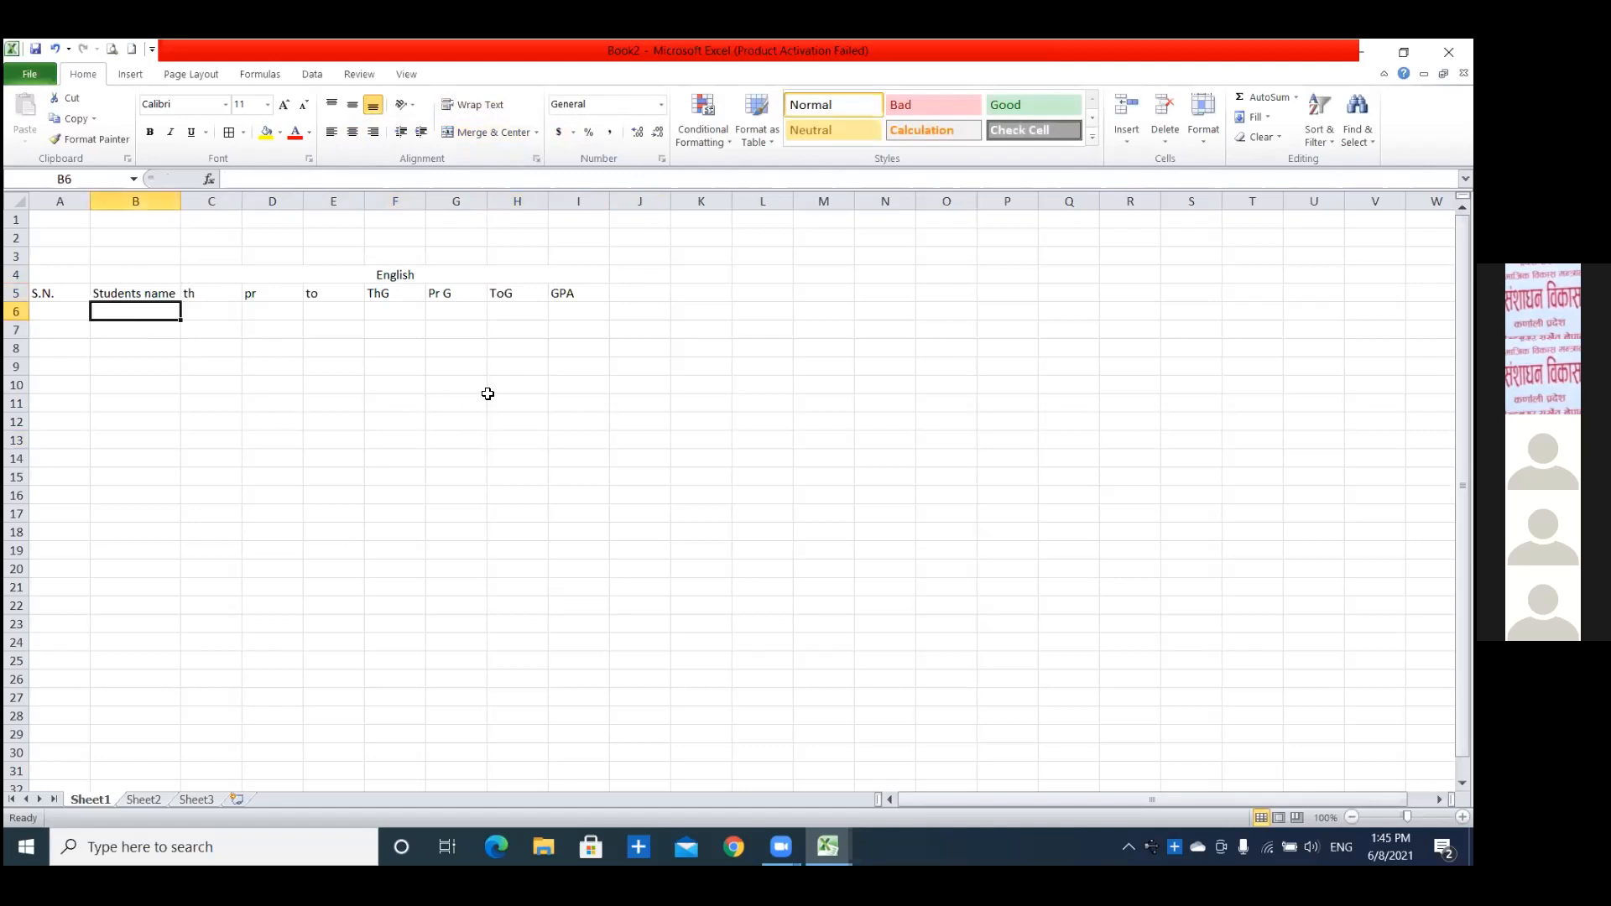
text(Ramesh)
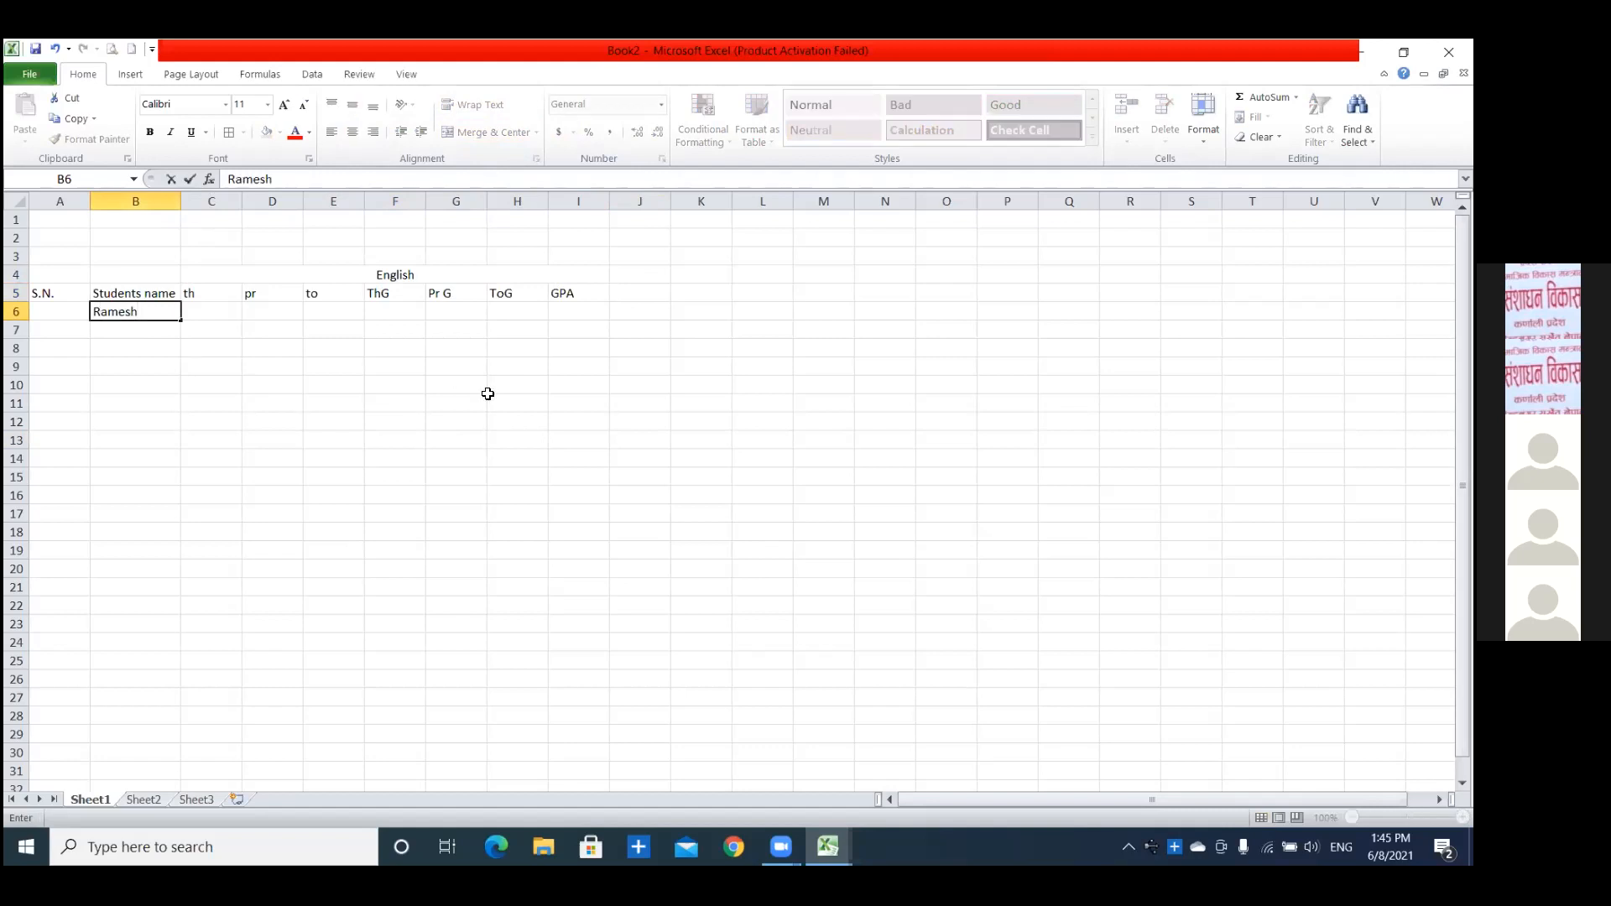
key(Tab)
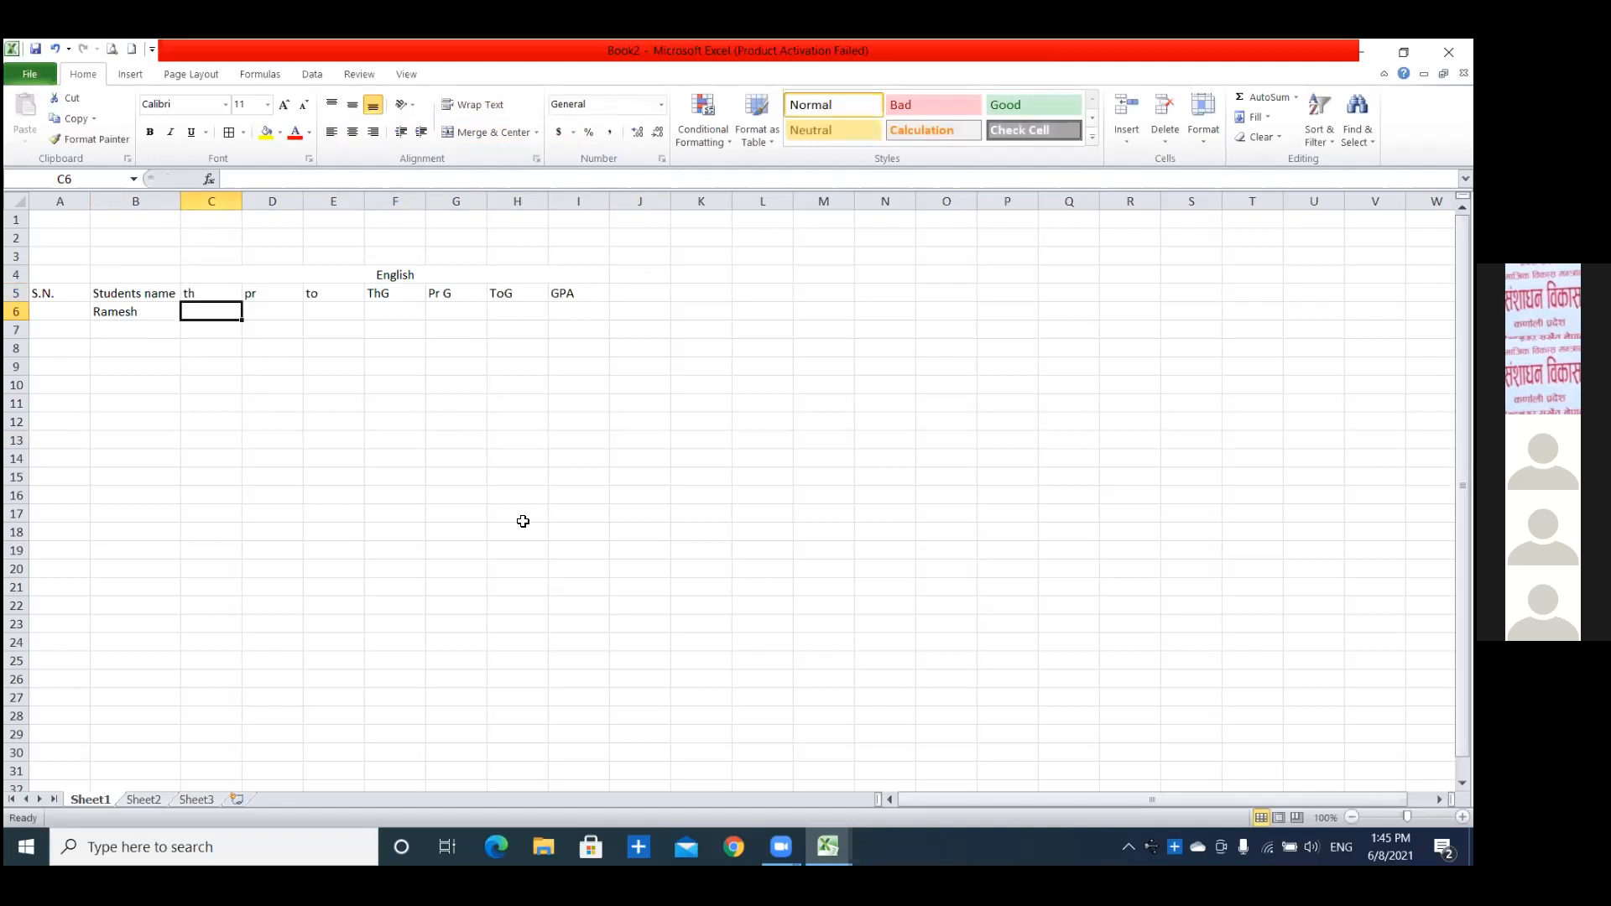
text(34)
key(Tab)
text(25)
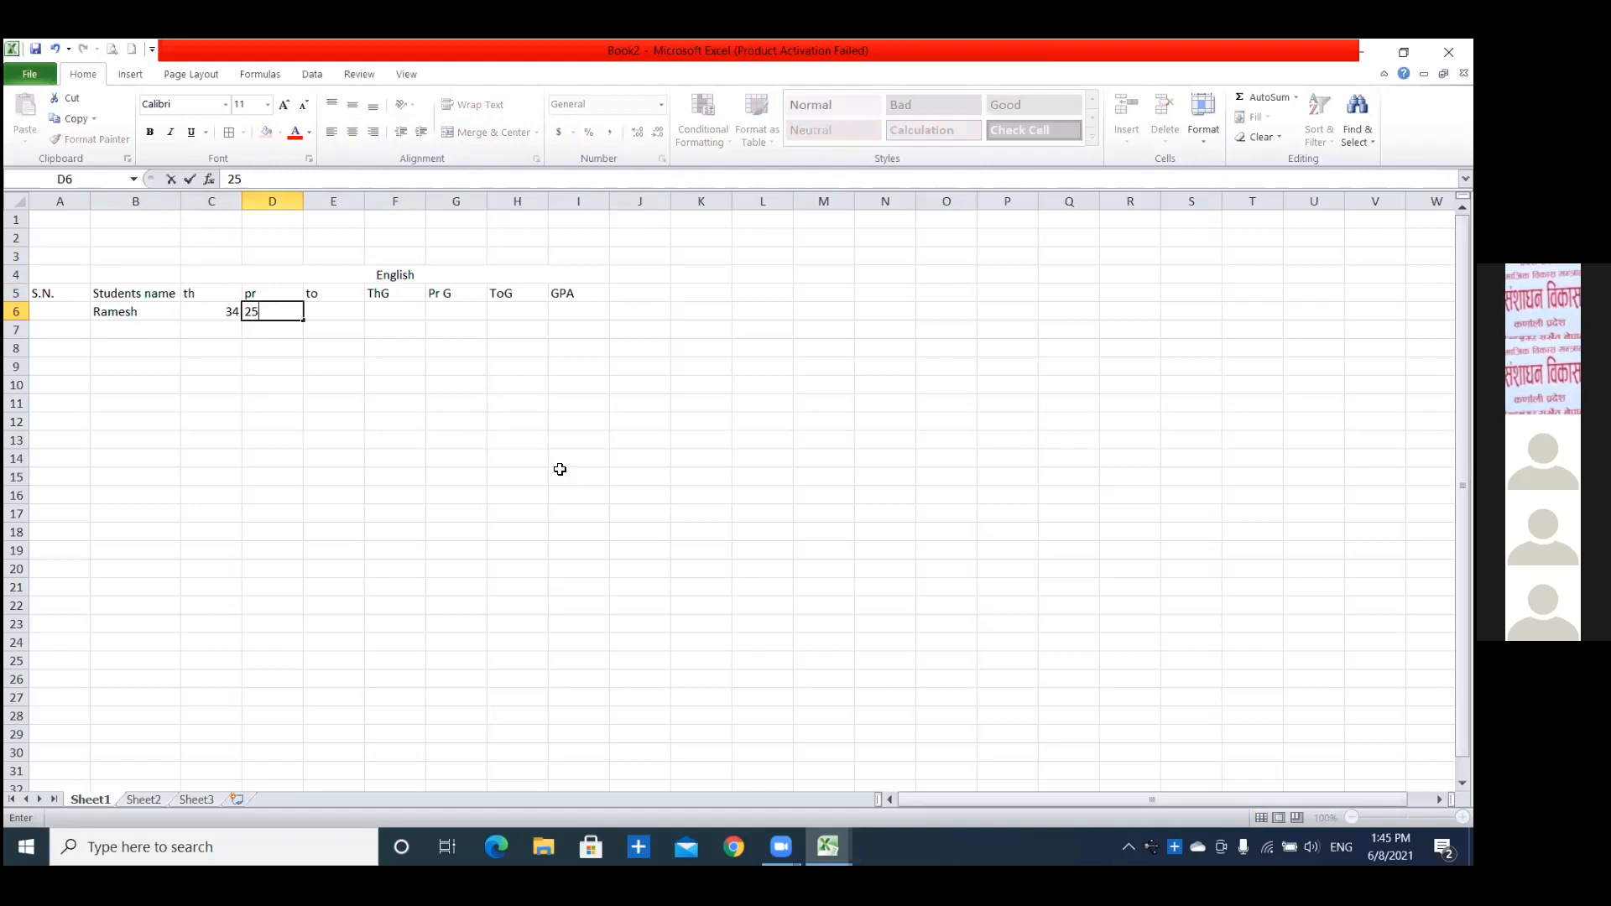
key(Tab)
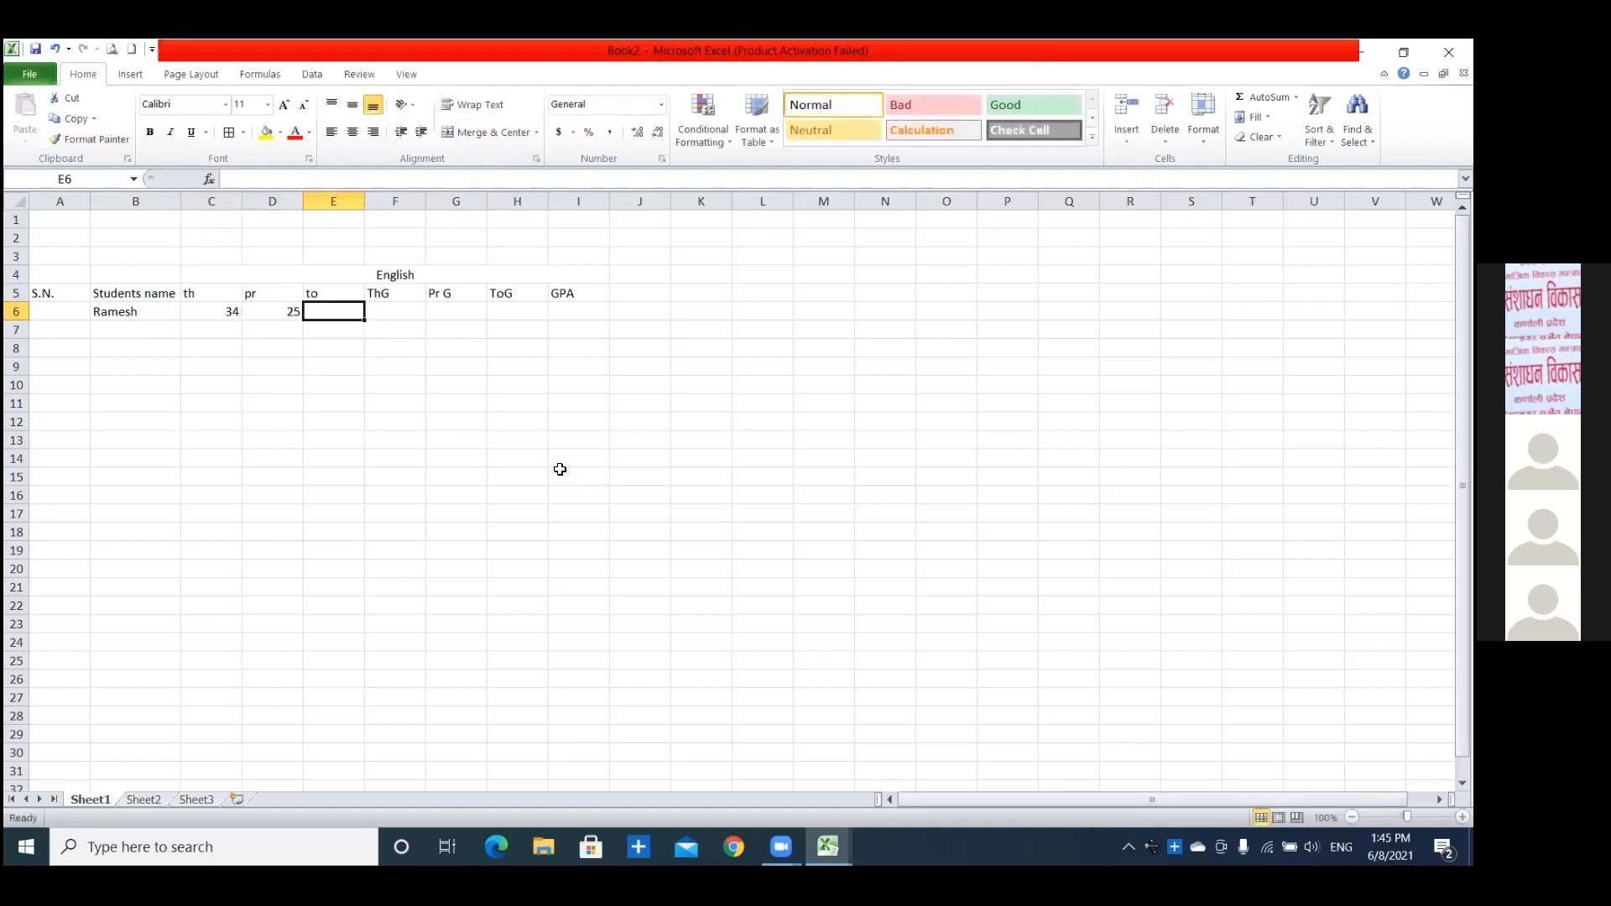
Calculate the first student's English total in E6 with the formula =C6+D6.
text(=)
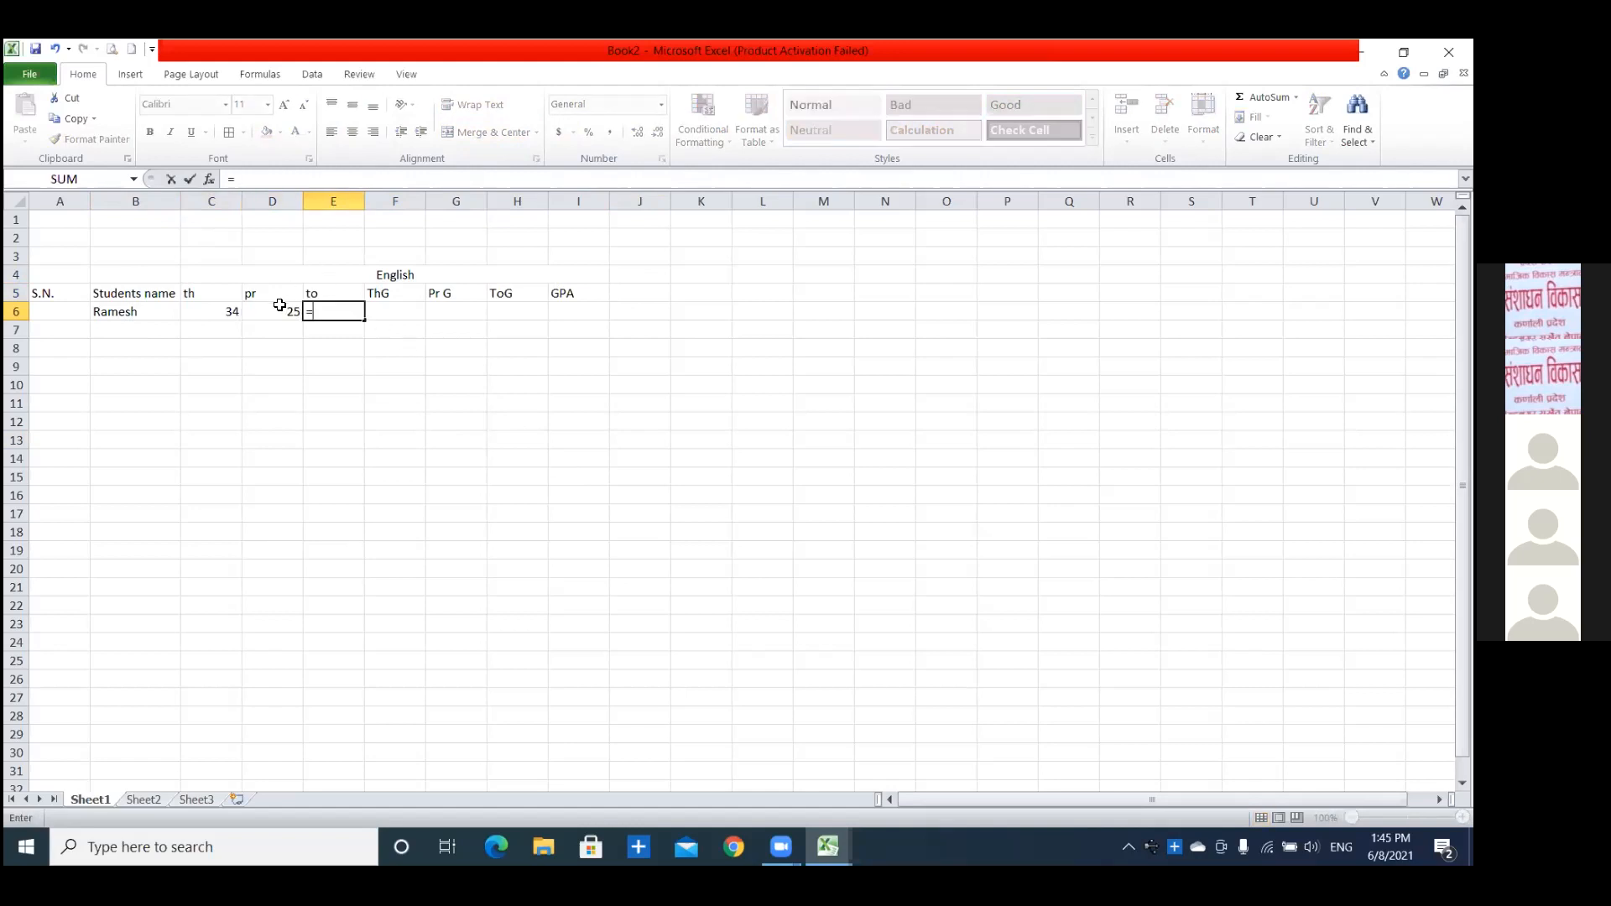
click(217, 312)
click(283, 312)
key(BackSpace)
key(BackSpace)
click(201, 313)
click(341, 313)
text(+)
click(270, 312)
key(Return)
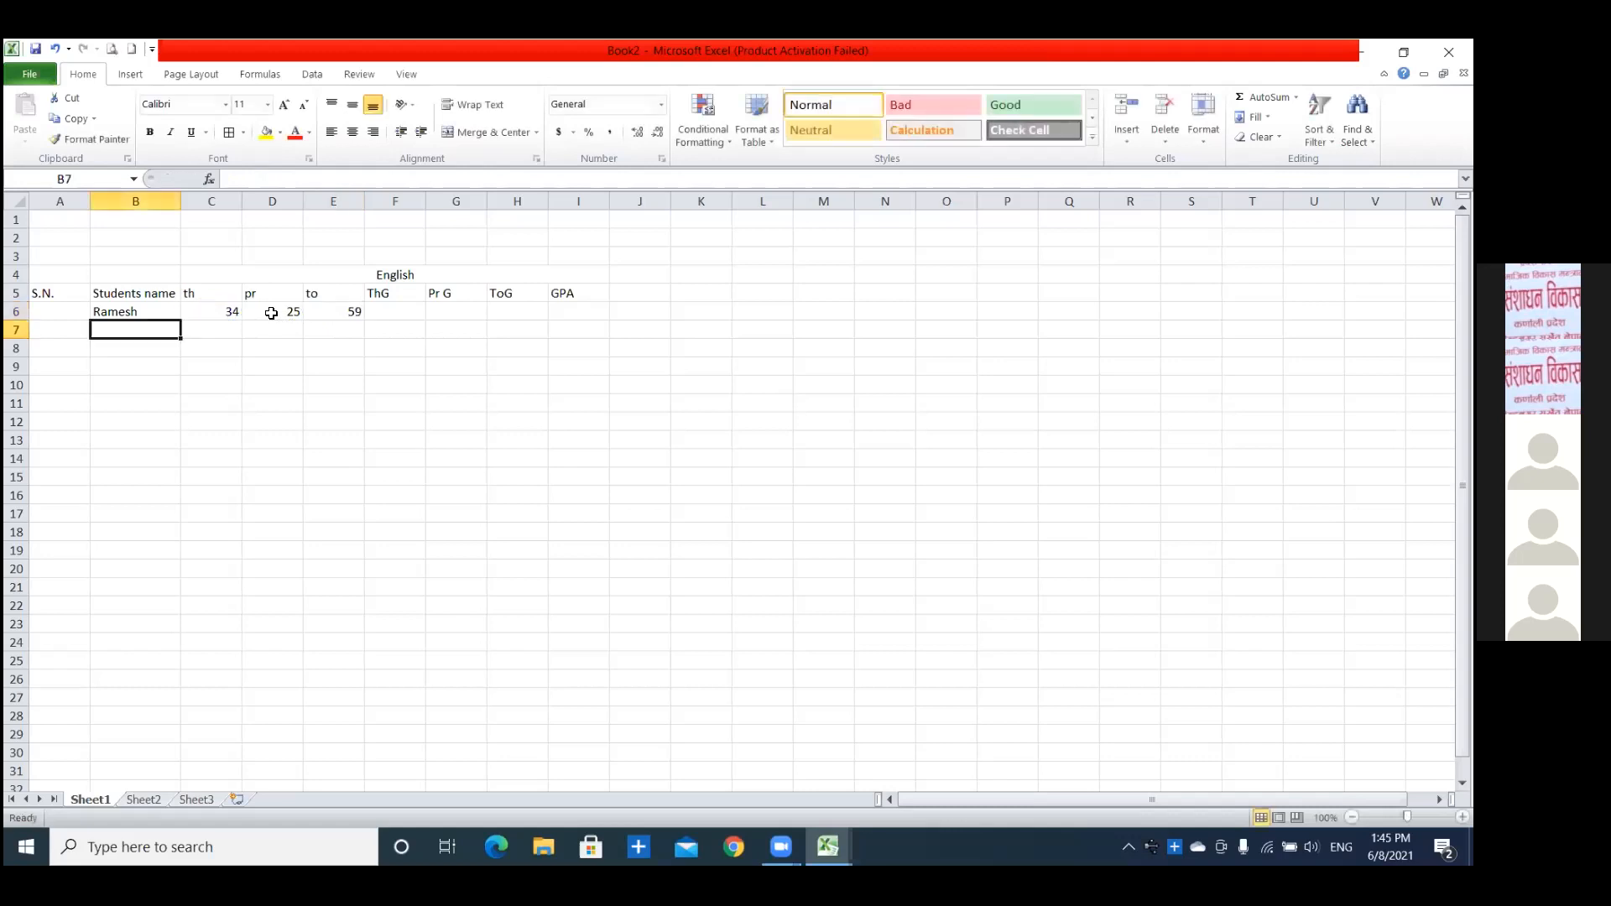
Switch to the Math online training 2078 workbook.
click(845, 841)
click(677, 773)
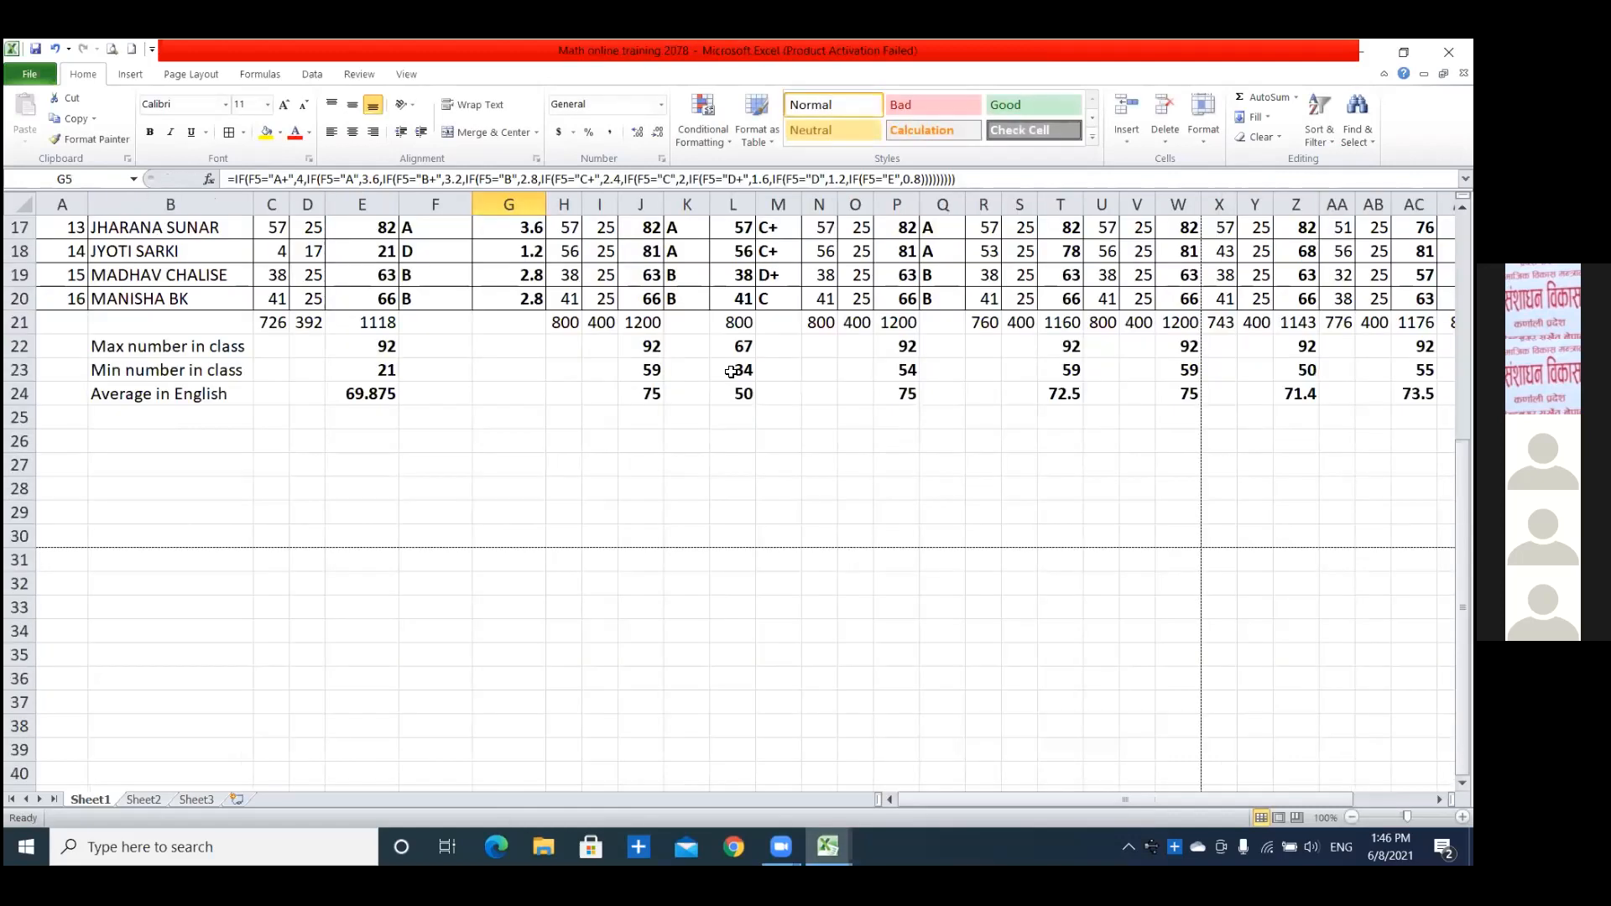
Examine the nested IF grade point formula in G5 of the English GP column, highlighting it from end to start.
scroll(731, 486, up, 5)
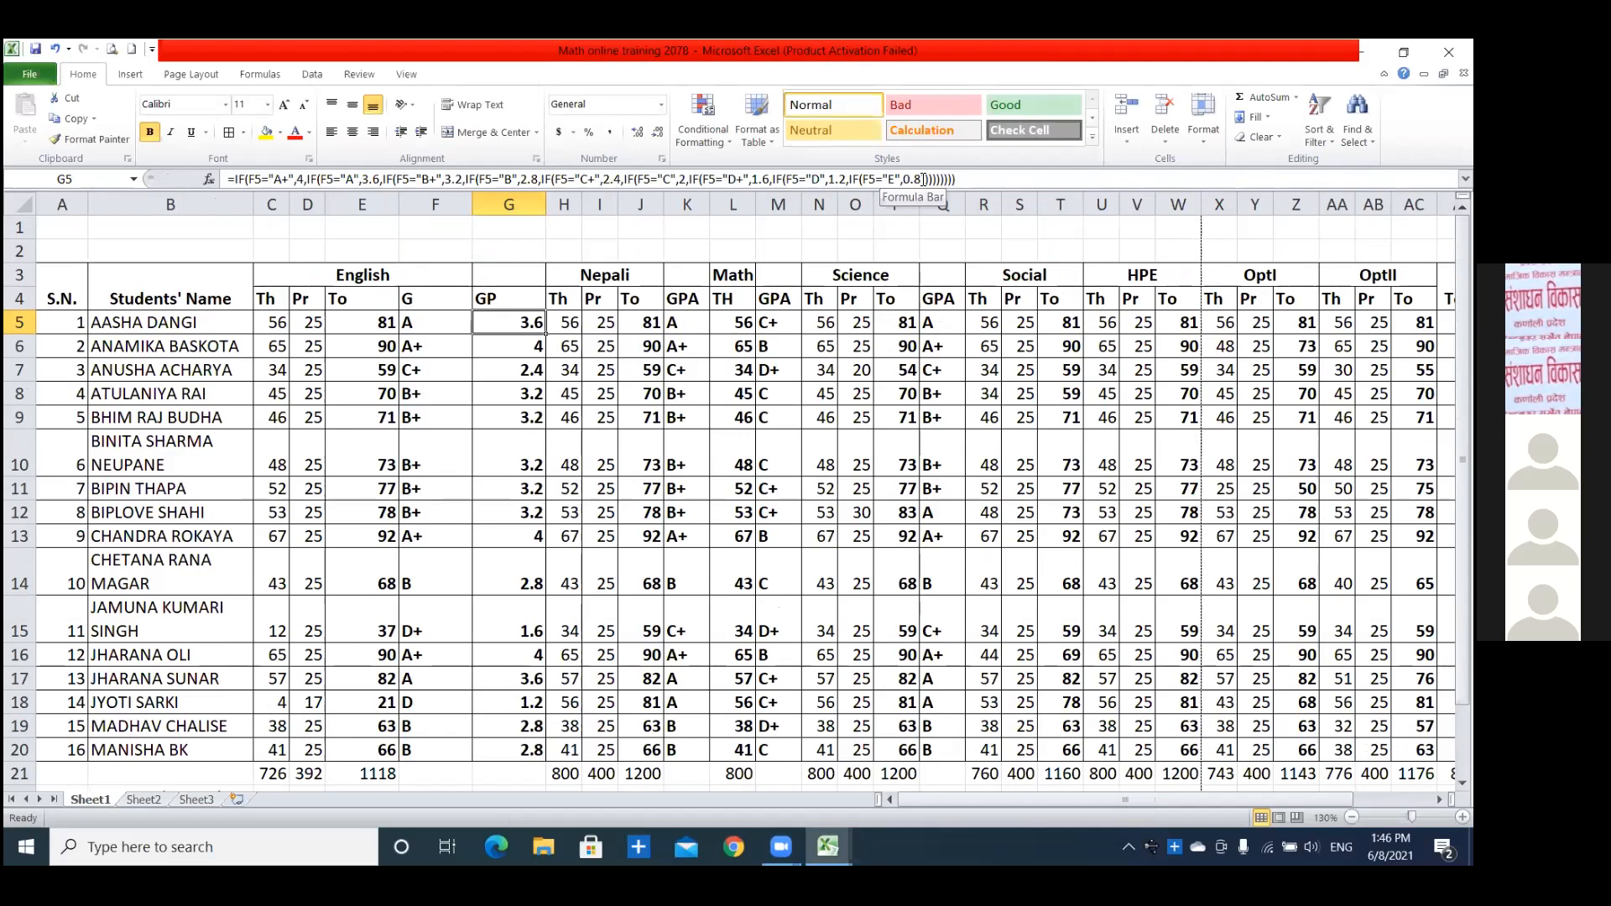
click(967, 177)
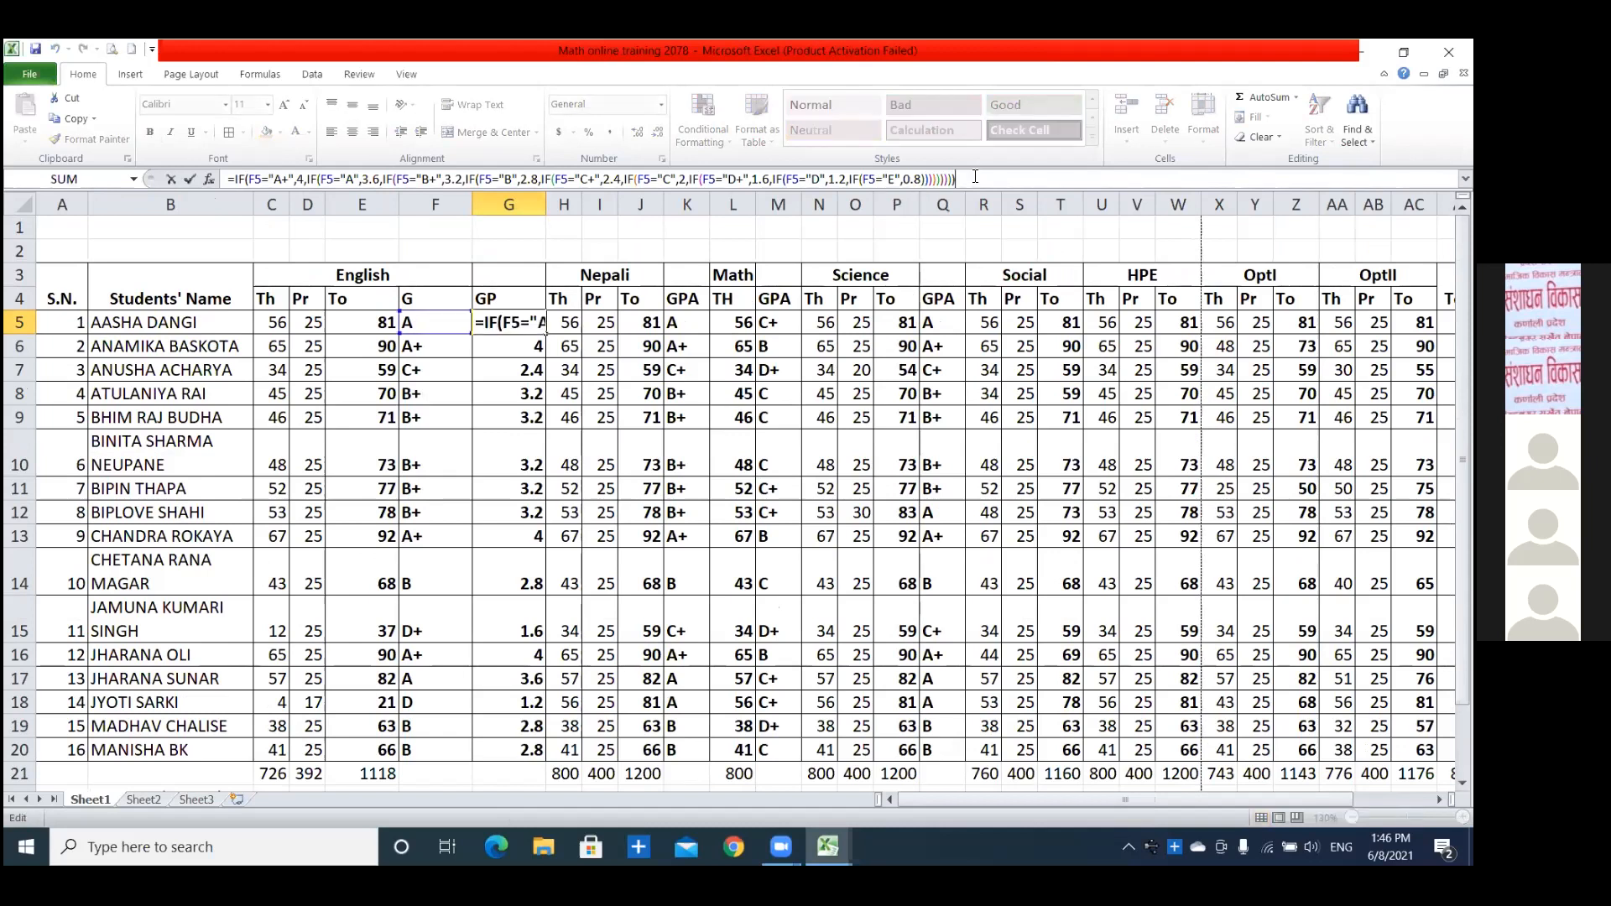
drag(956, 179, 220, 180)
click(978, 177)
key(Return)
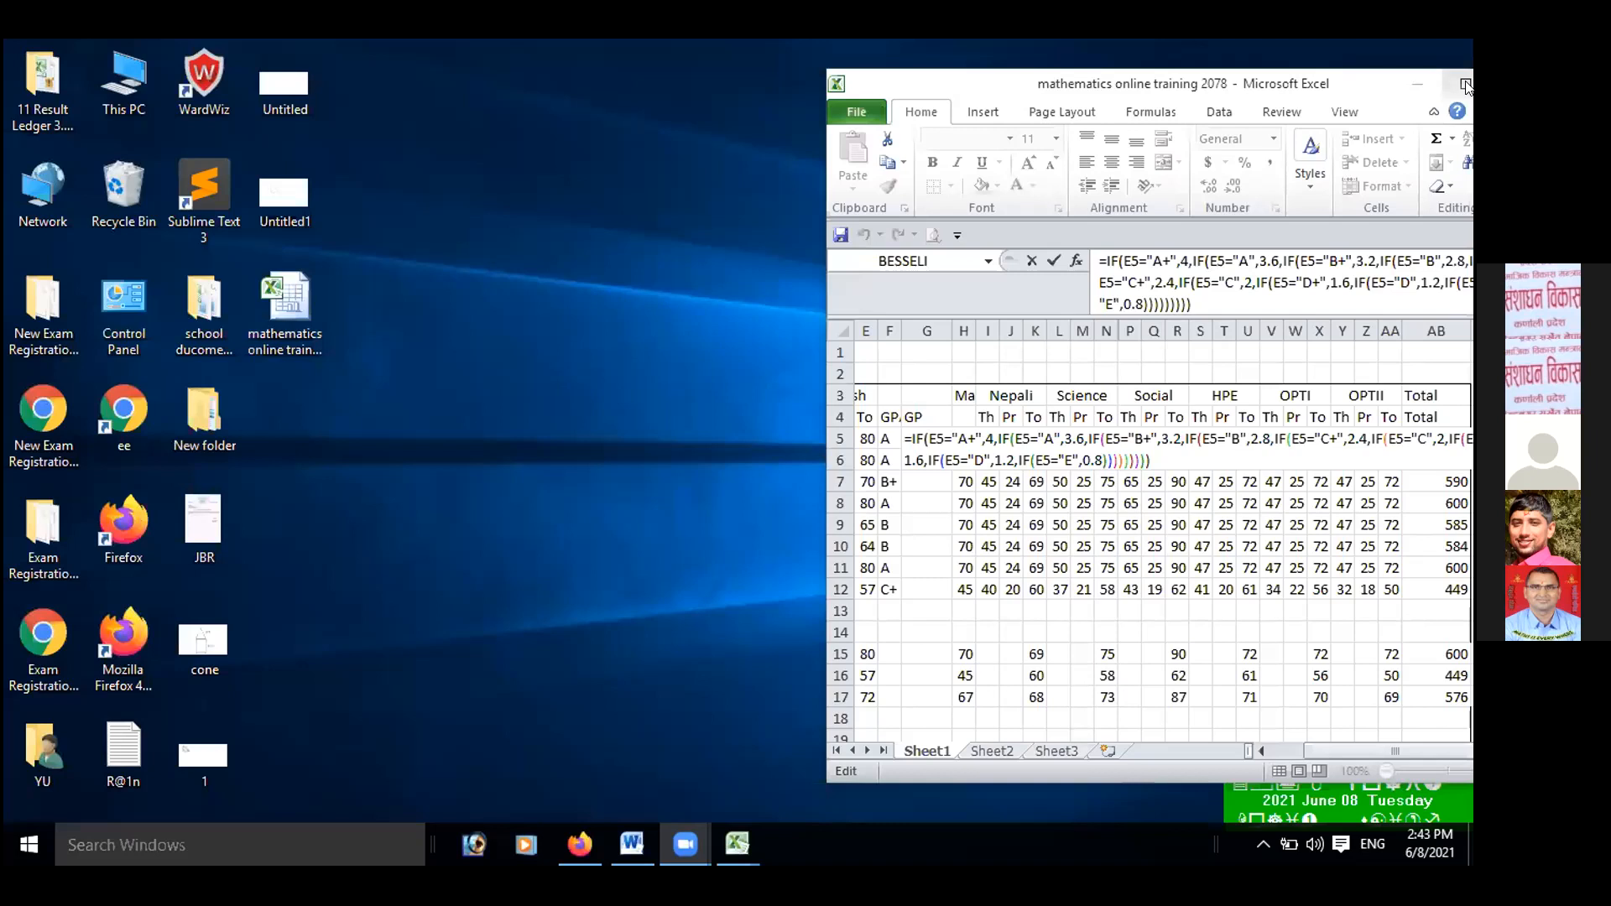
click(1466, 84)
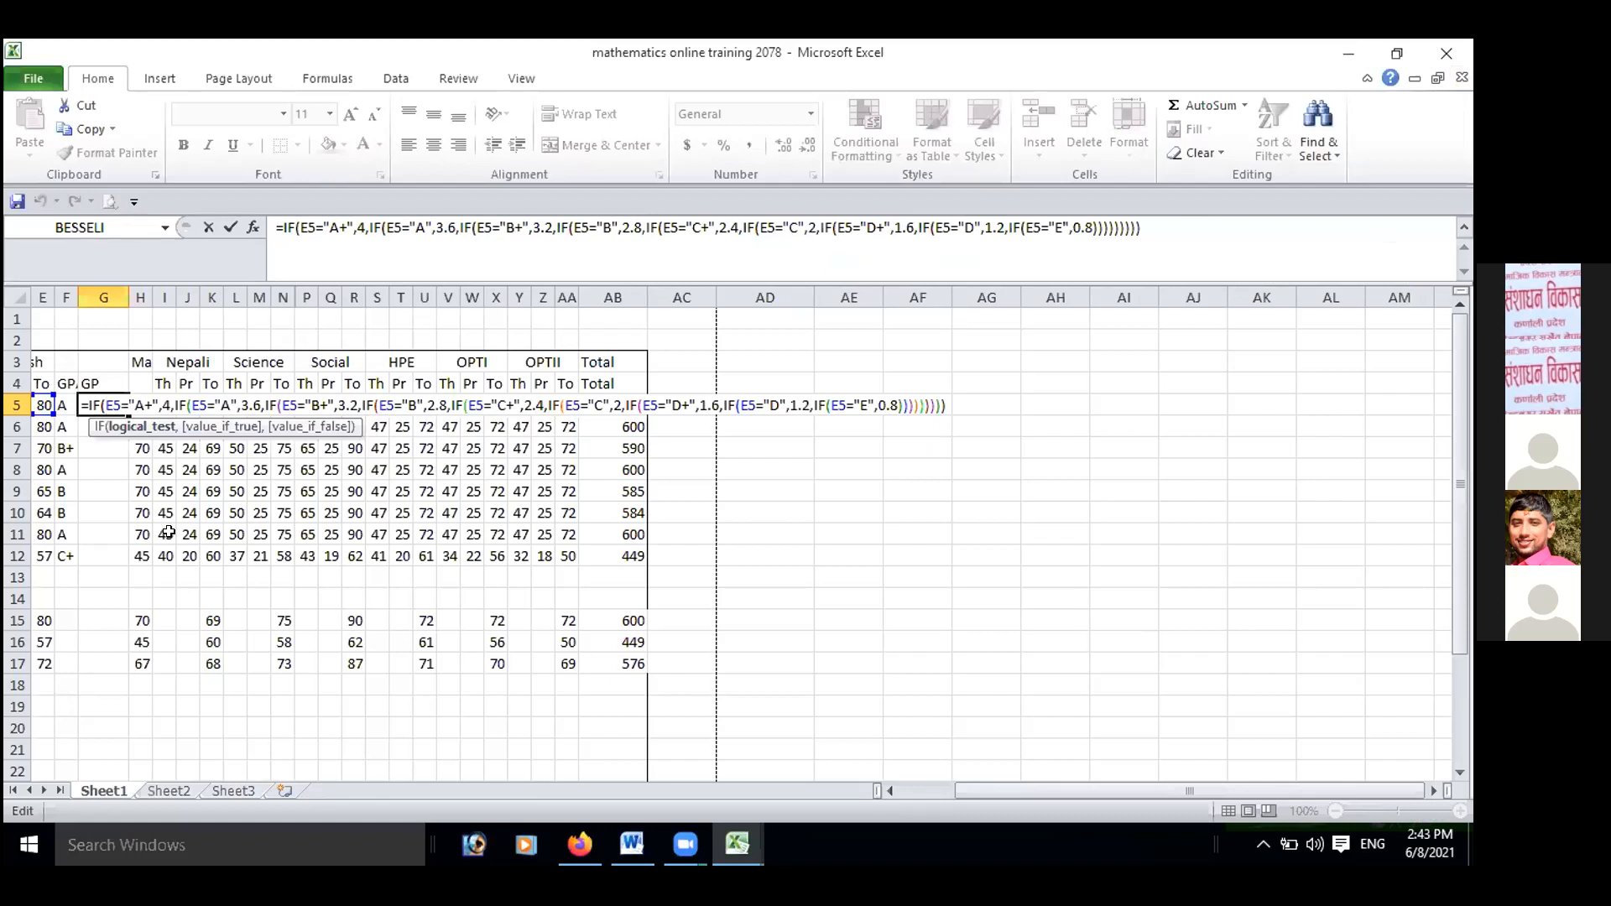
Replace the reference E5 with F5 in the "A+" and "A" tests of the nested IF formula in G5.
click(61, 405)
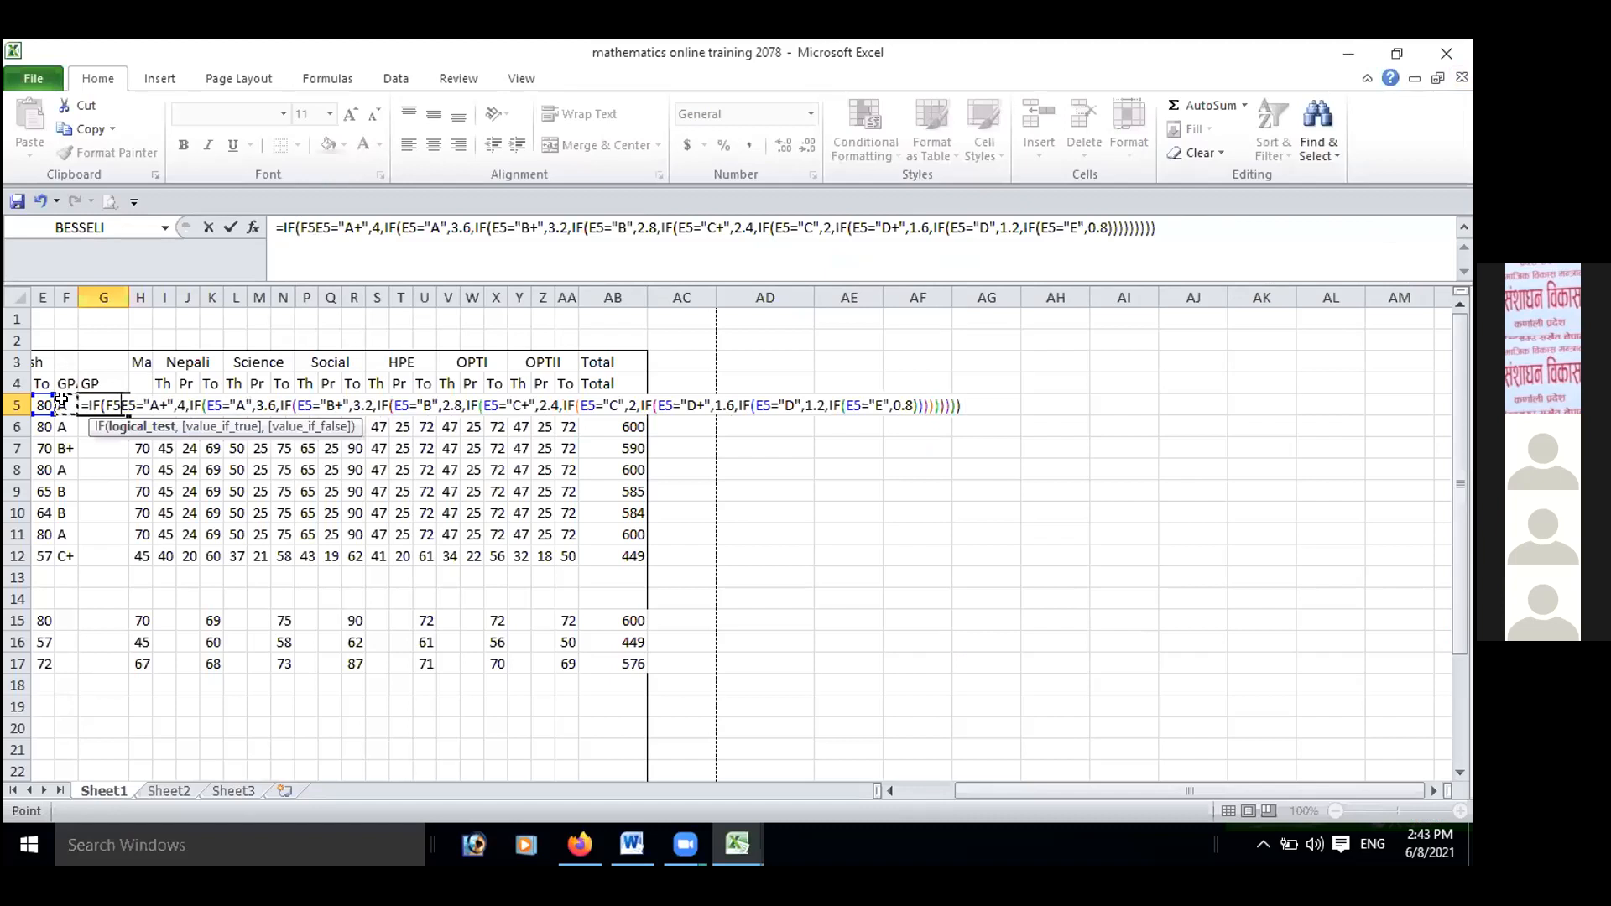
click(218, 404)
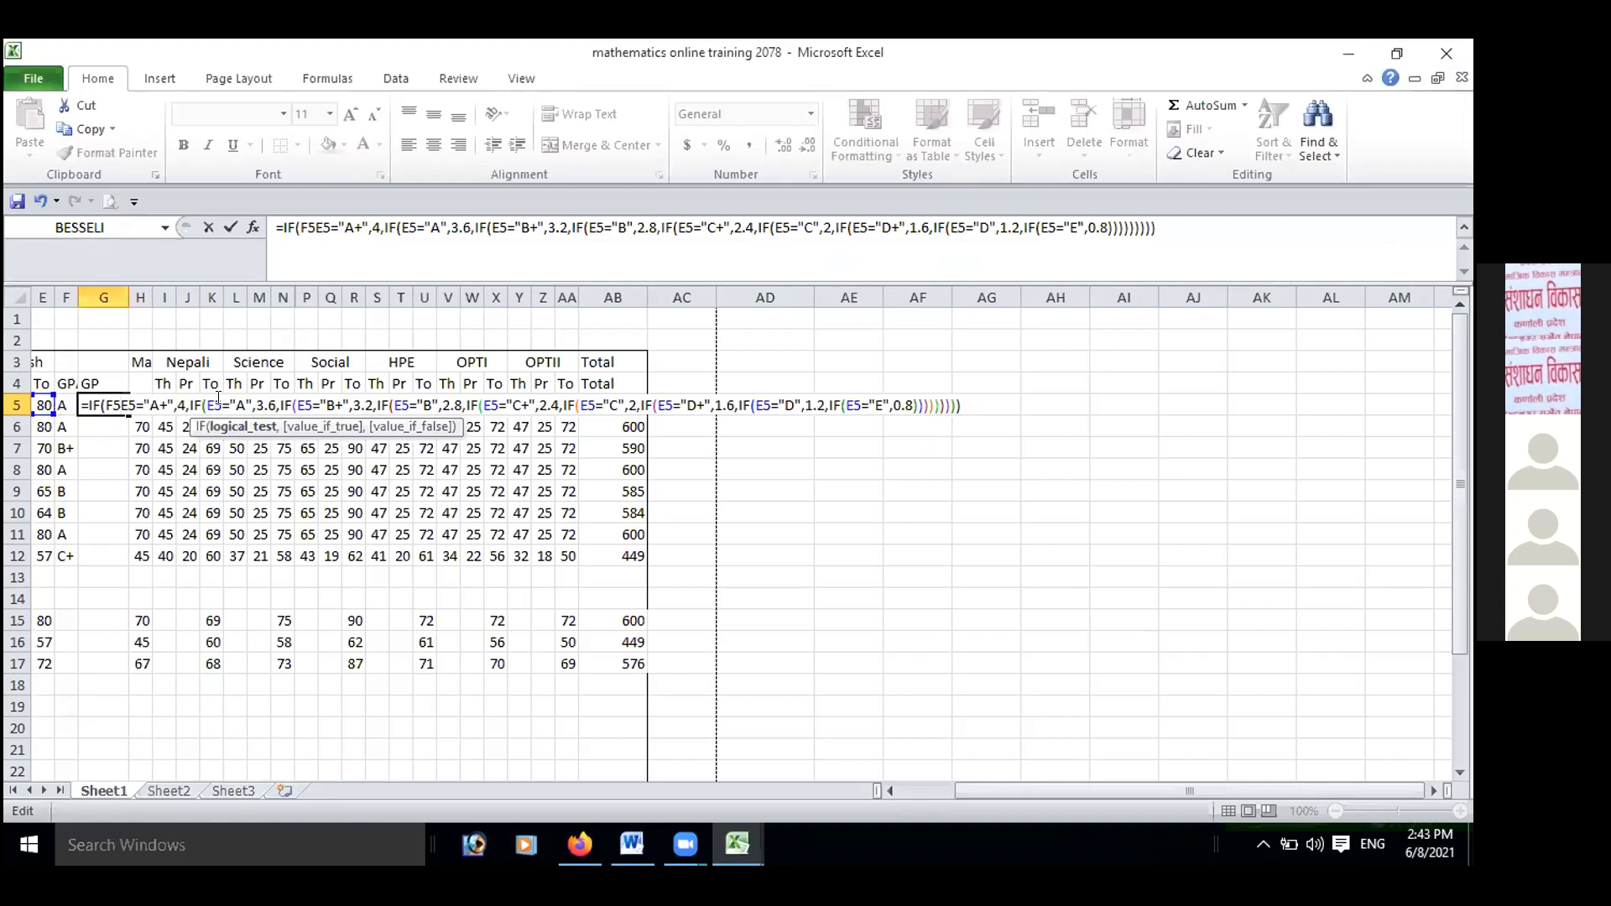
key(BackSpace)
key(BackSpace)
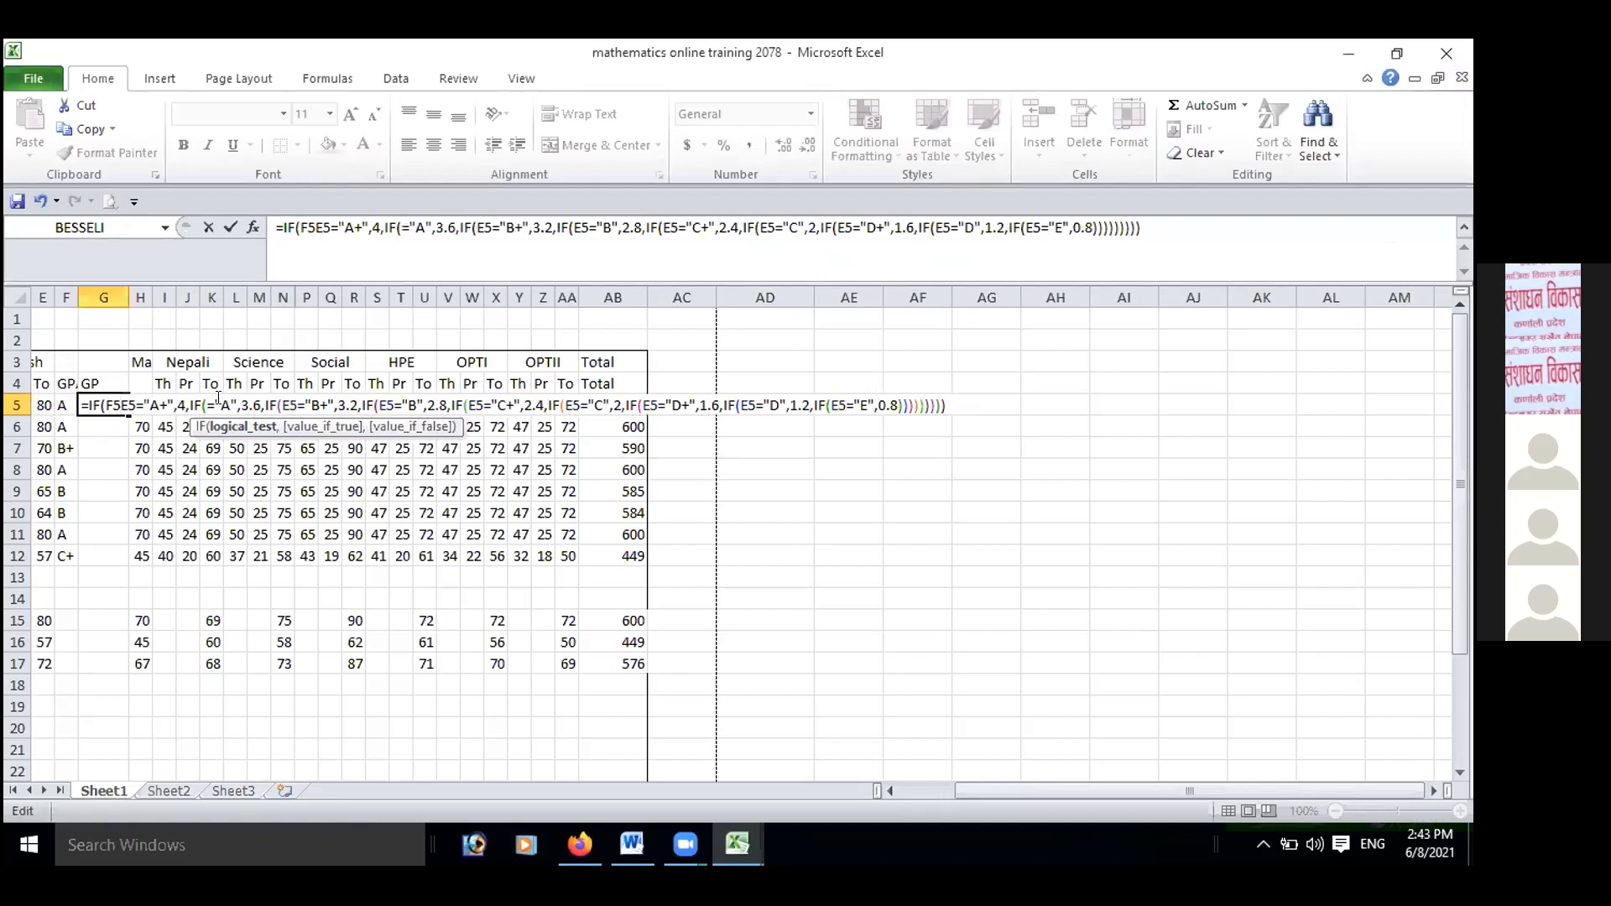
click(132, 401)
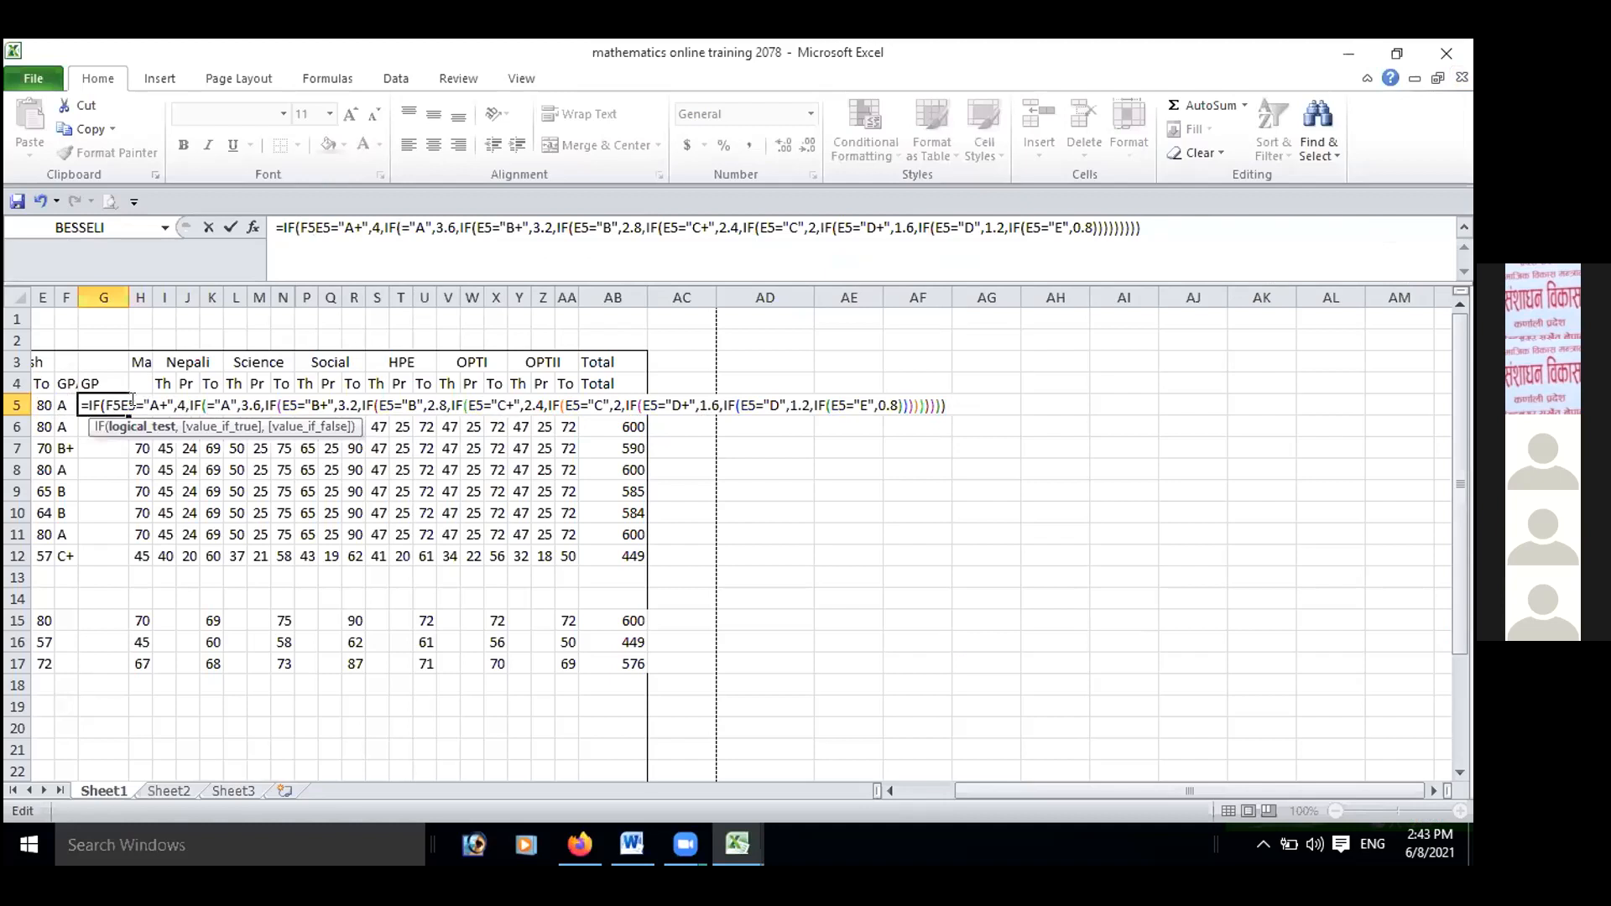
key(BackSpace)
key(BackSpace)
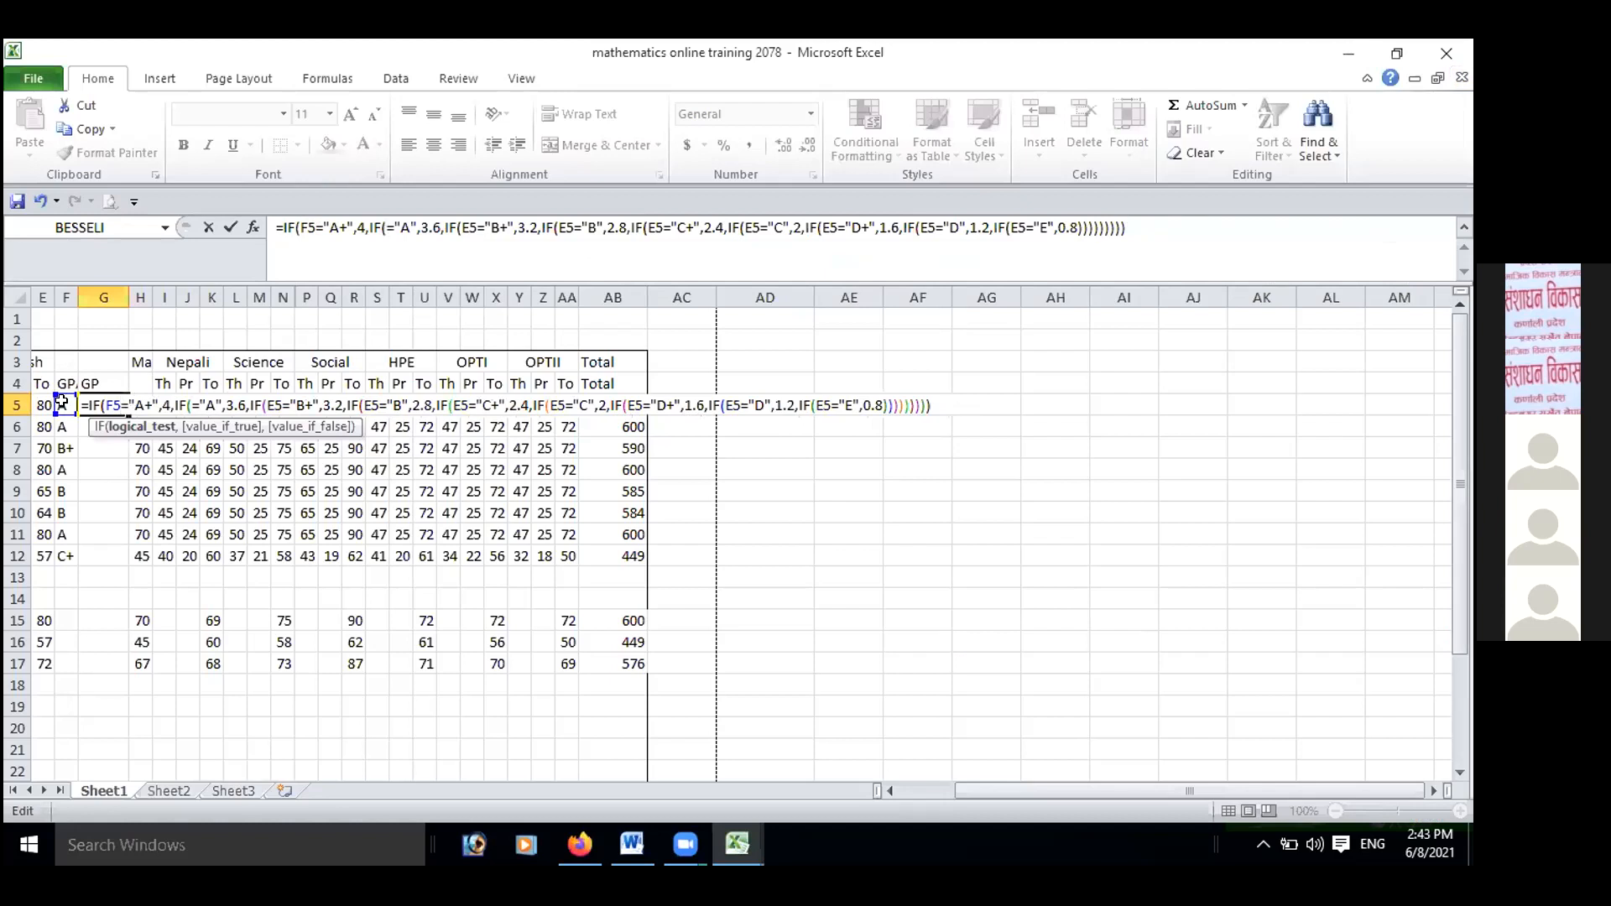
click(189, 405)
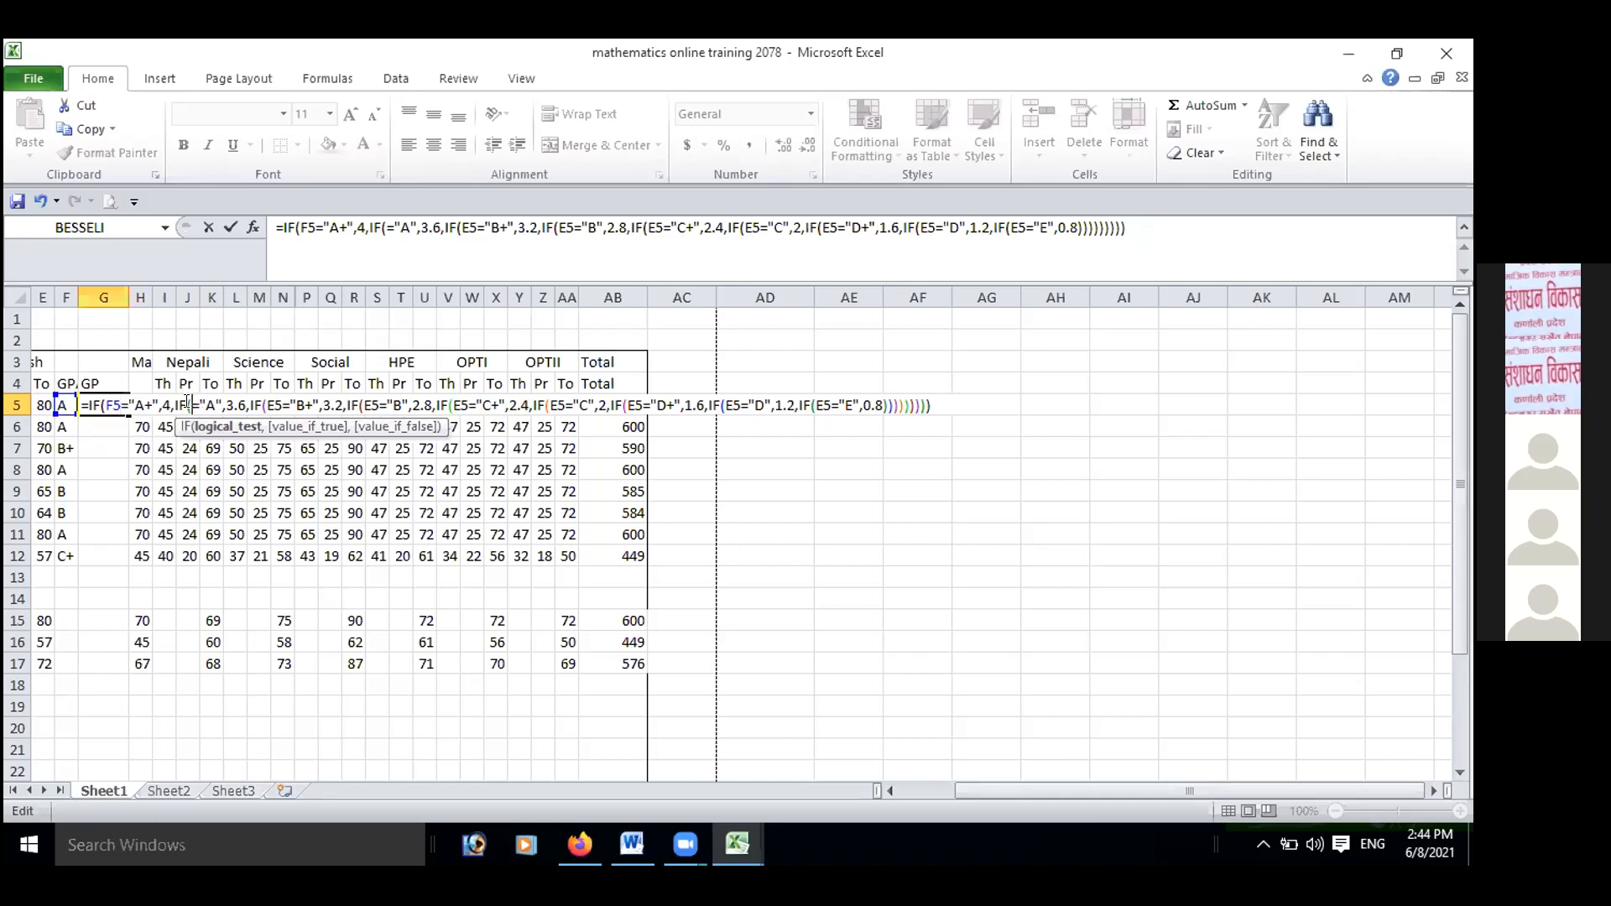
click(61, 406)
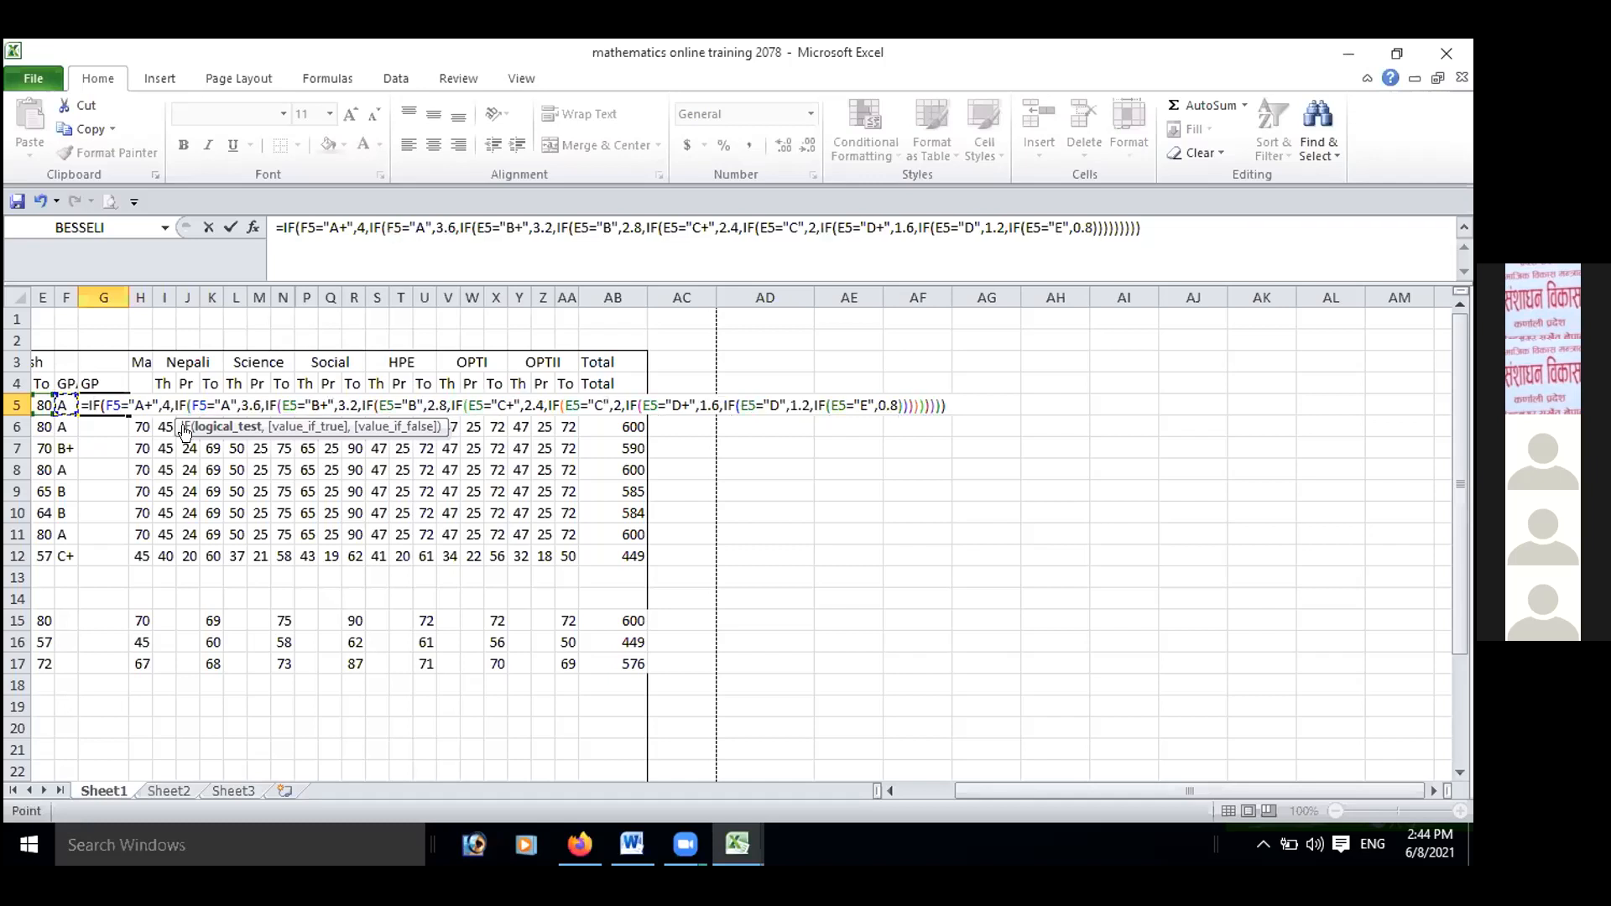
Replace E5 with F5 in the "B+", "B" and "C+" tests of the G5 grade point formula.
click(294, 405)
key(BackSpace)
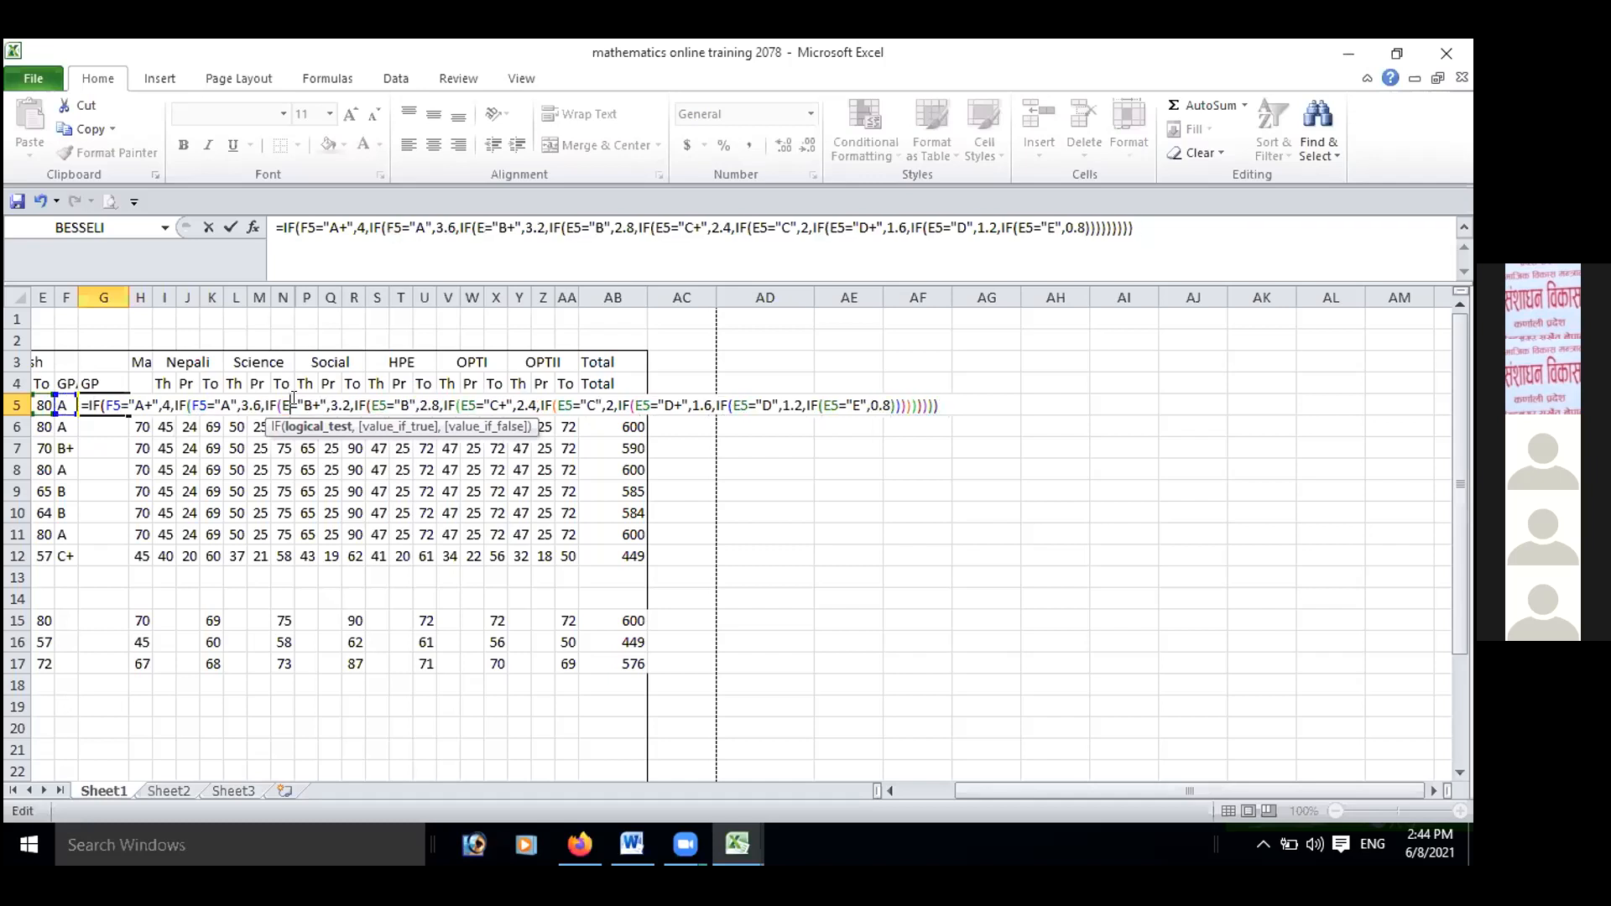
key(BackSpace)
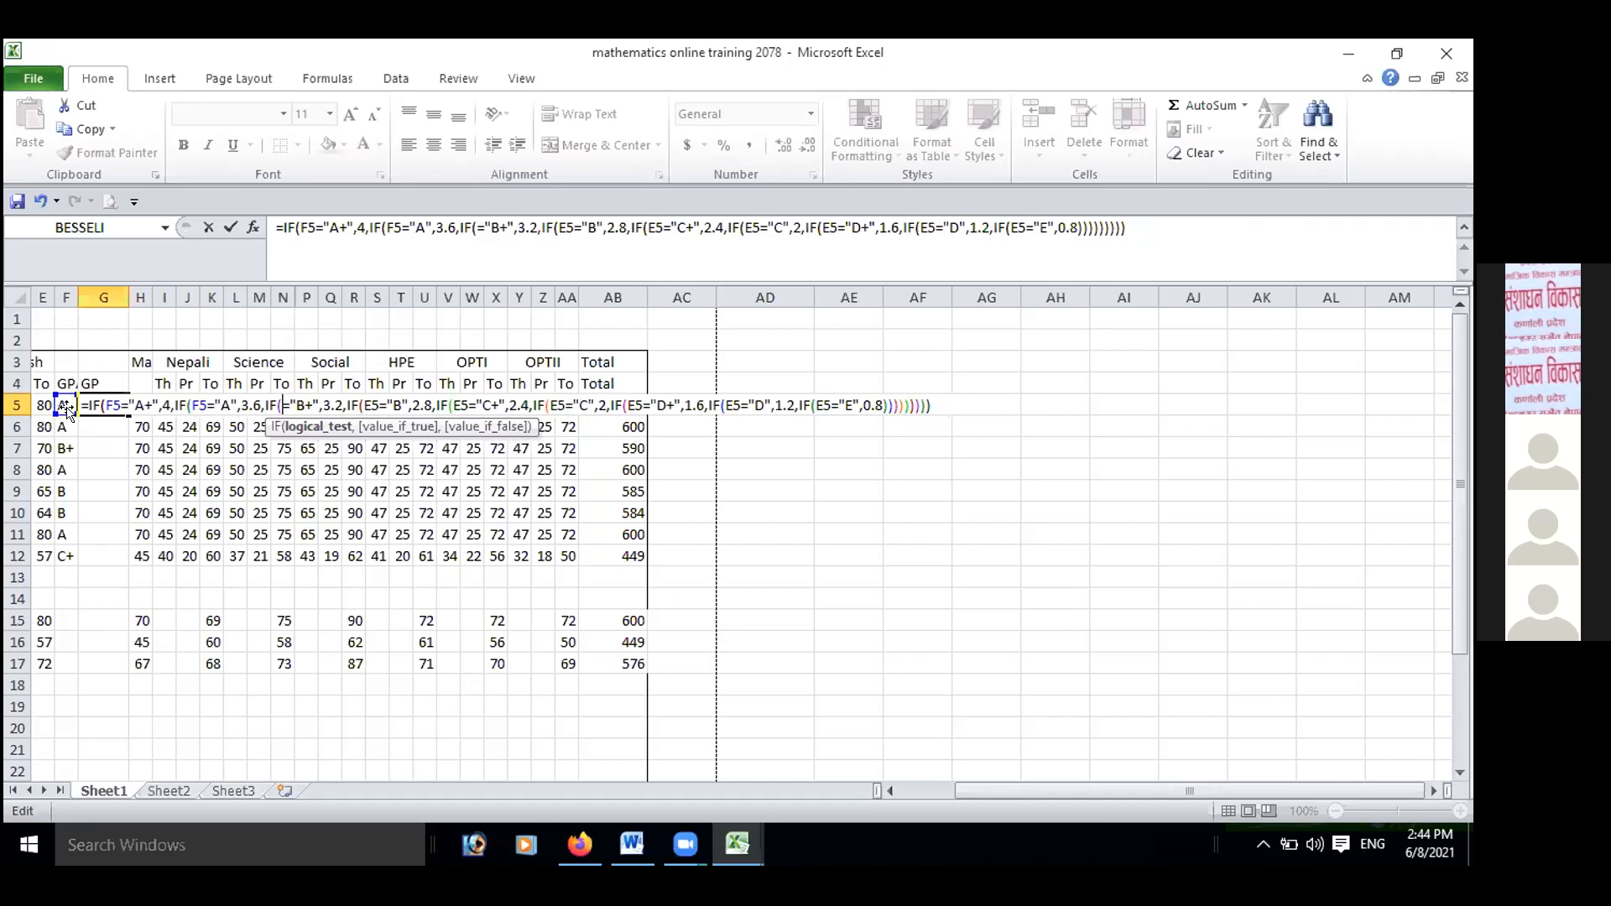
click(66, 406)
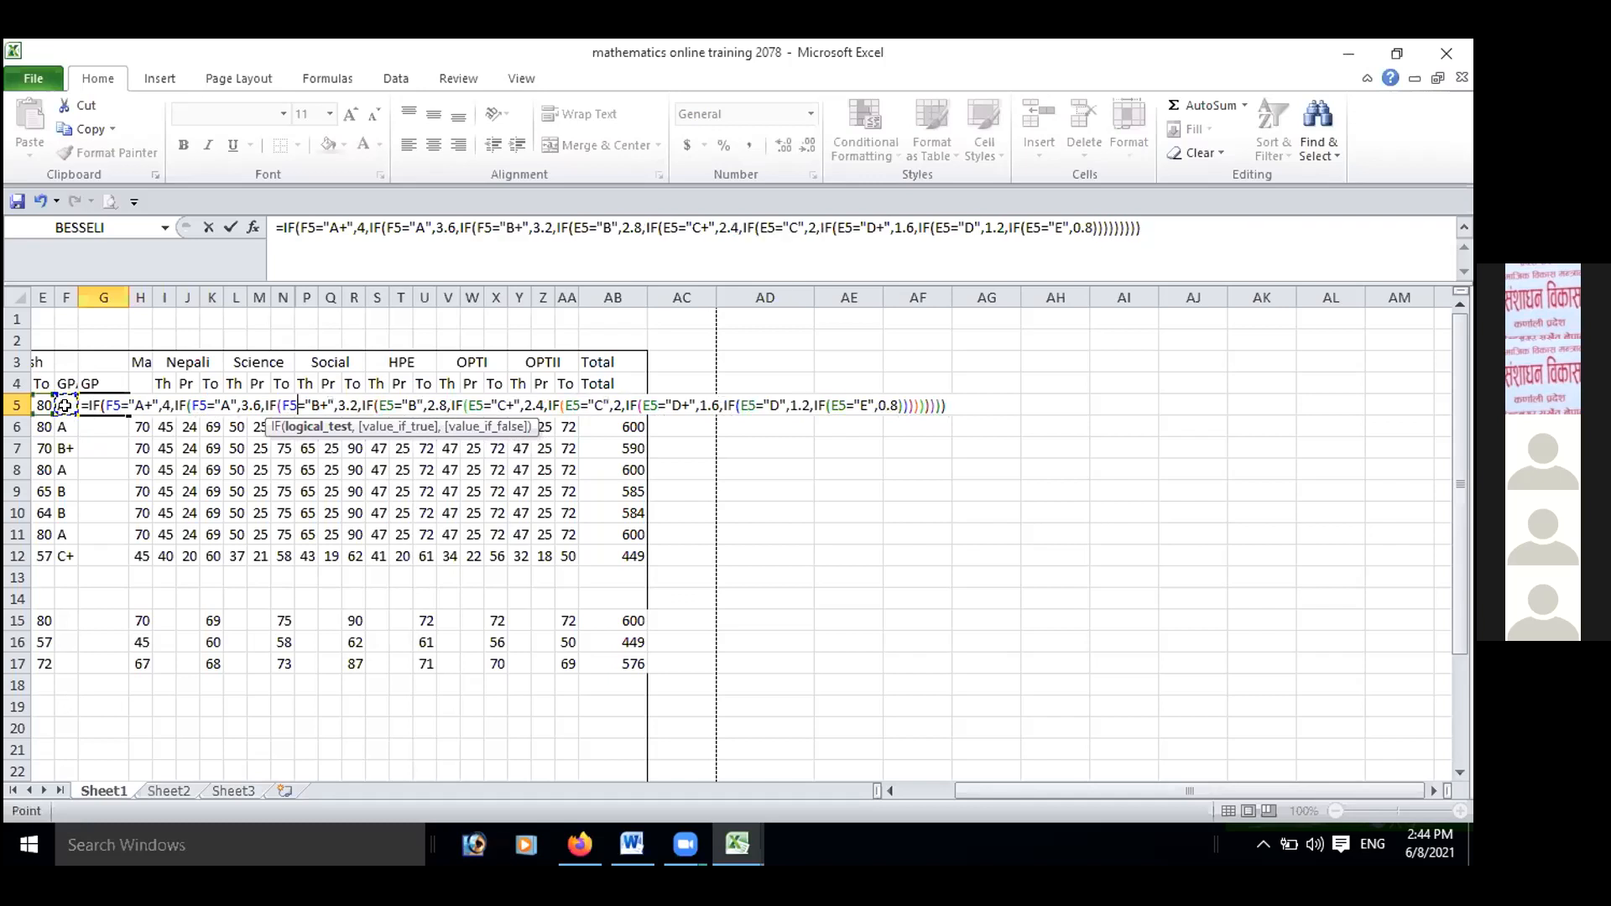
double_click(390, 404)
key(Delete)
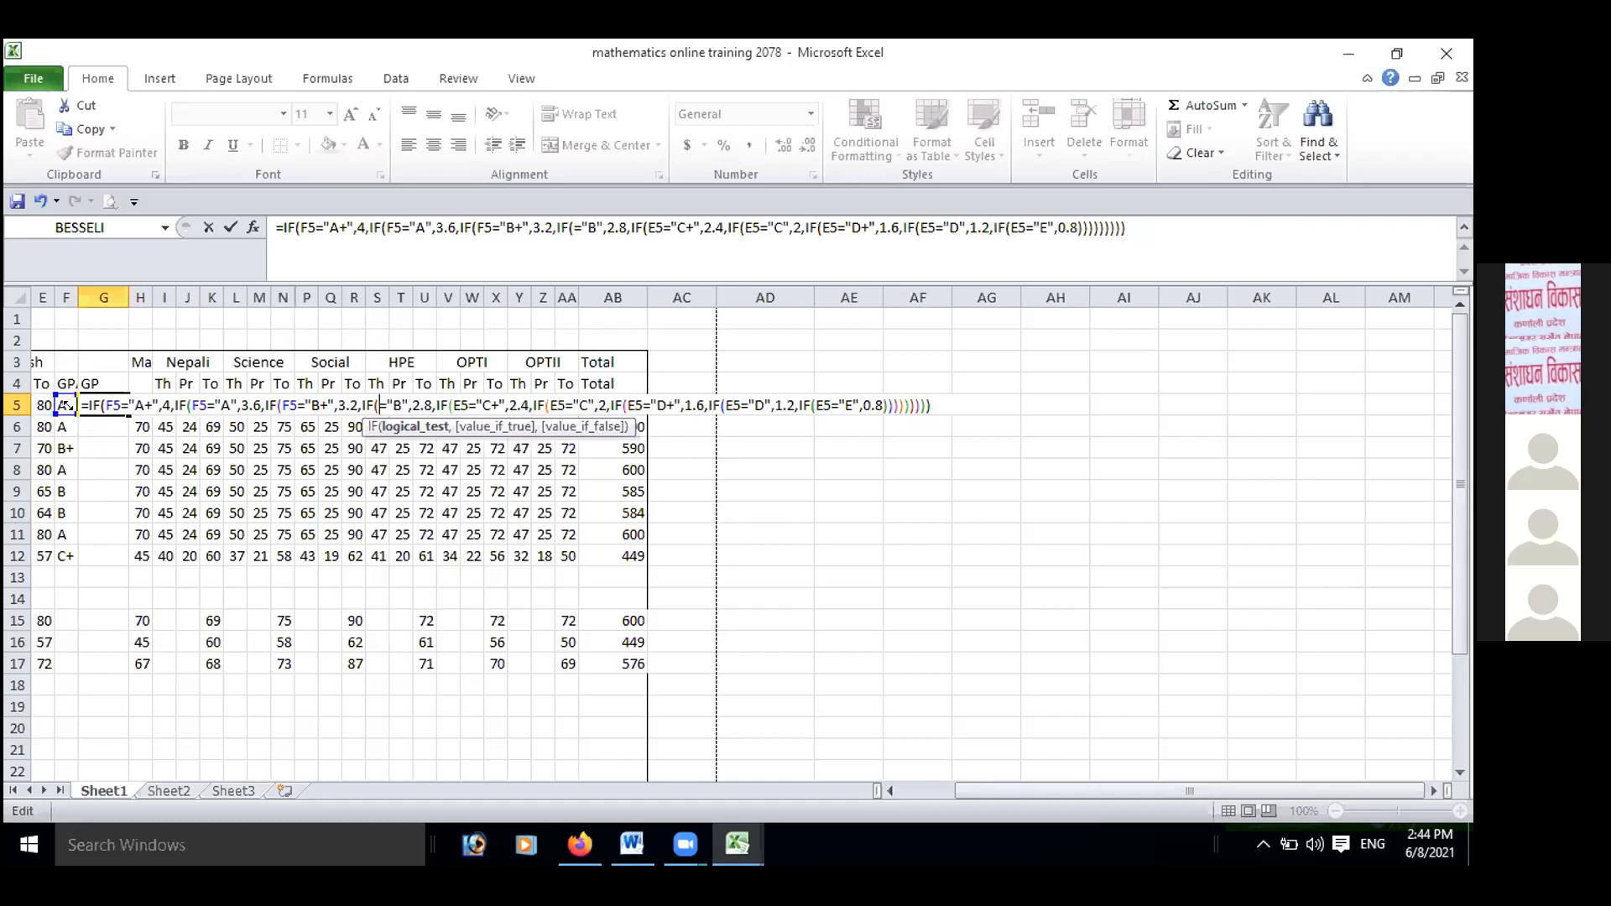
click(66, 407)
double_click(475, 403)
key(Delete)
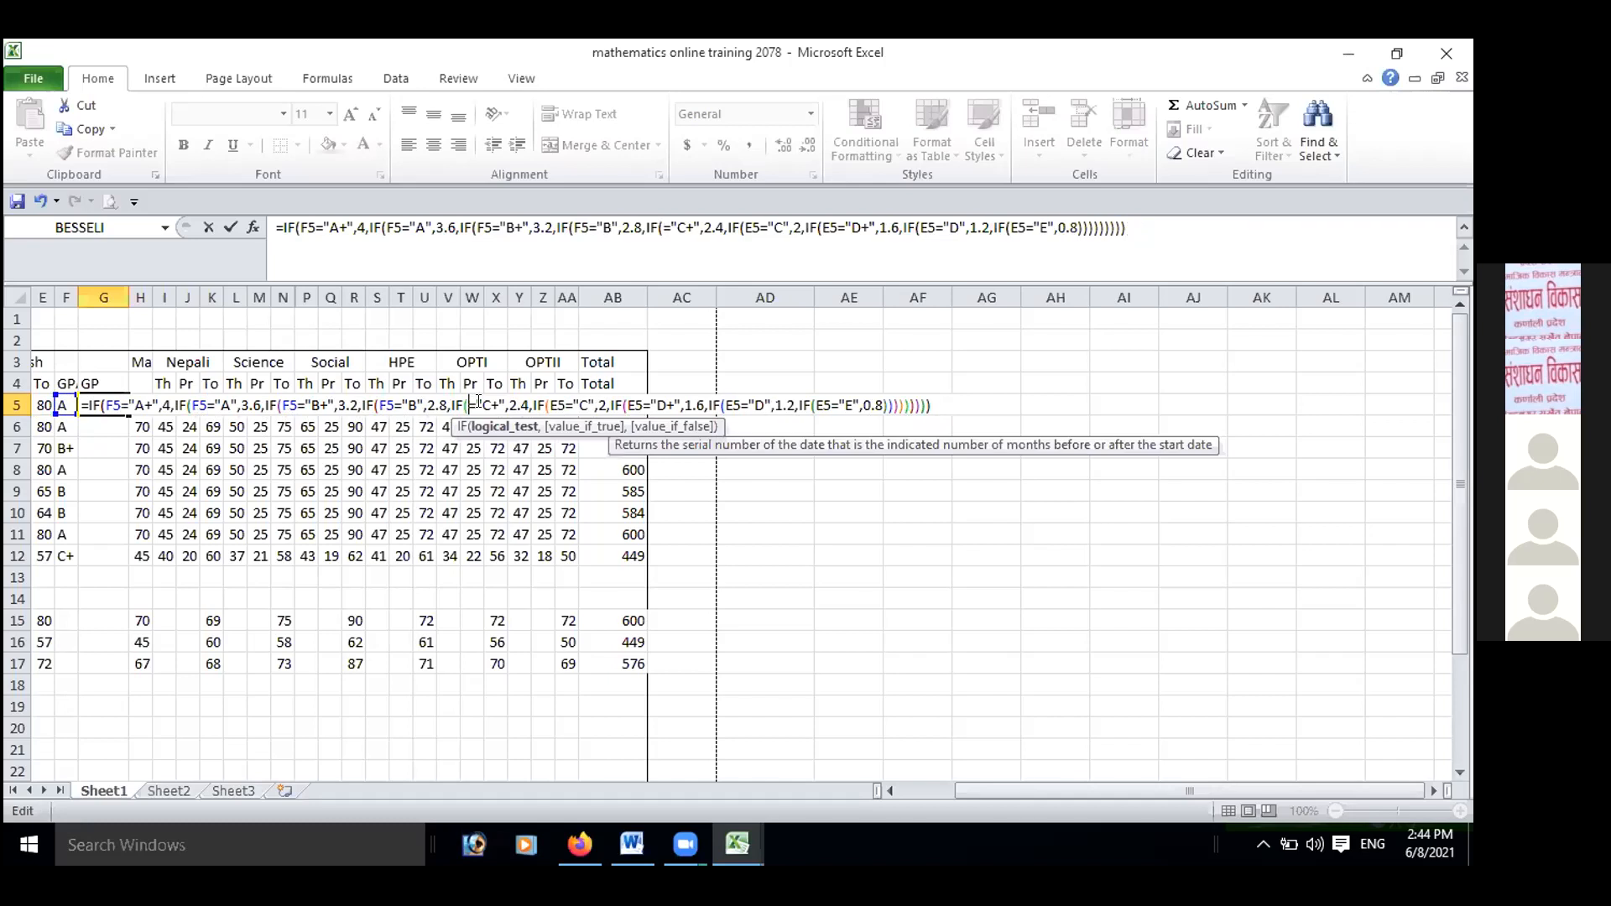
click(62, 406)
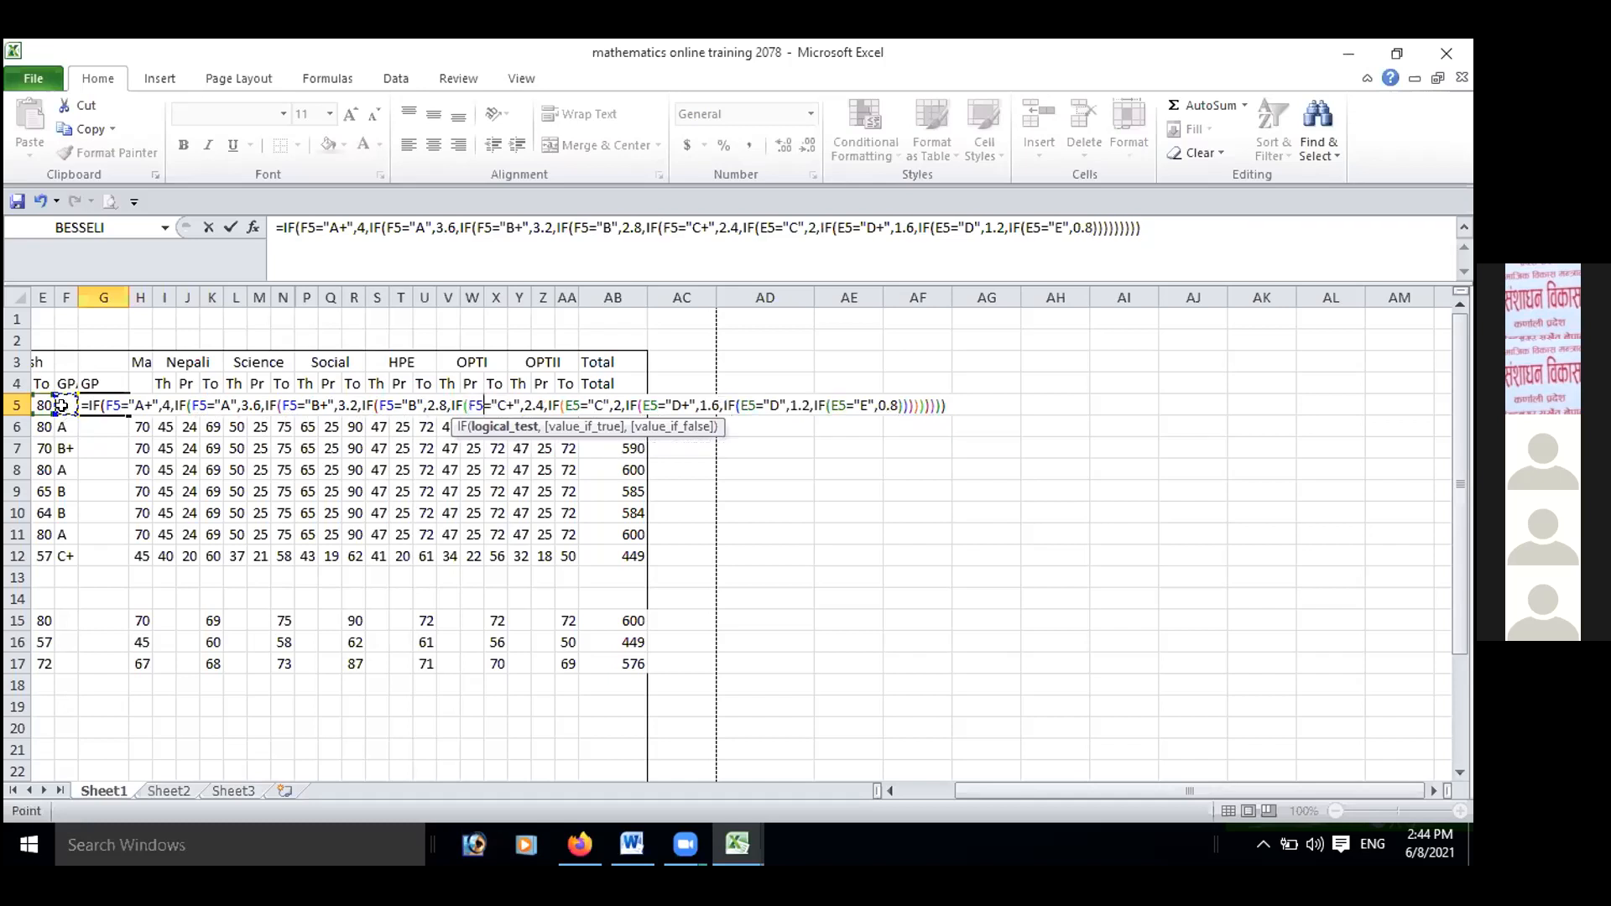
Replace E5 with F5 in the "C" and "D+" tests of the G5 grade point formula.
click(574, 404)
key(BackSpace)
key(Delete)
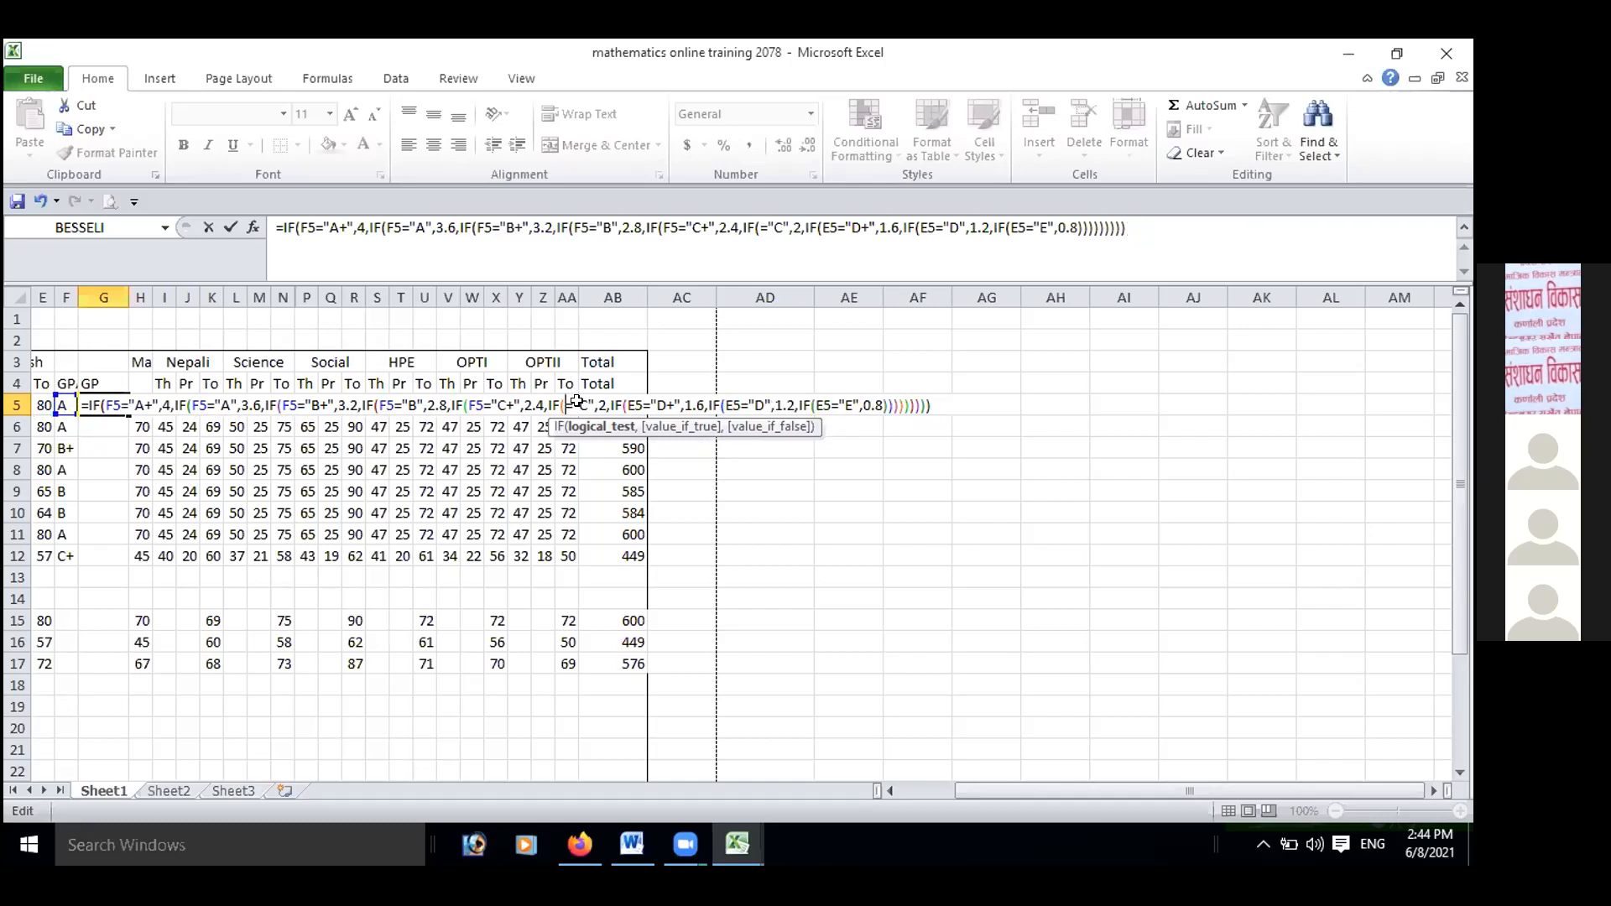
click(64, 405)
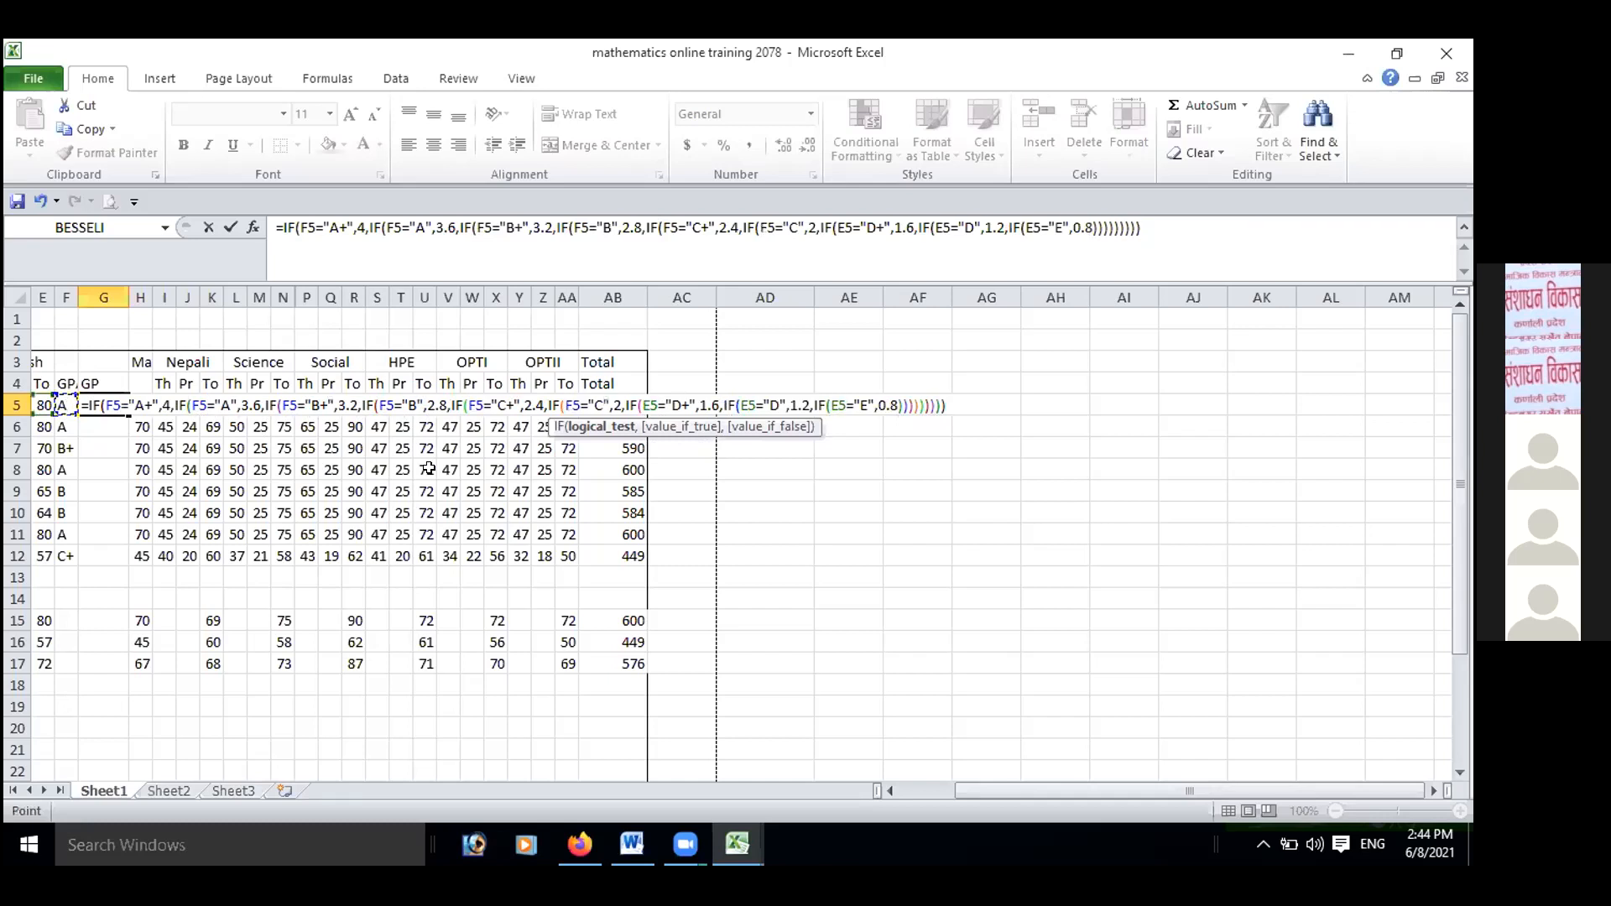
click(654, 419)
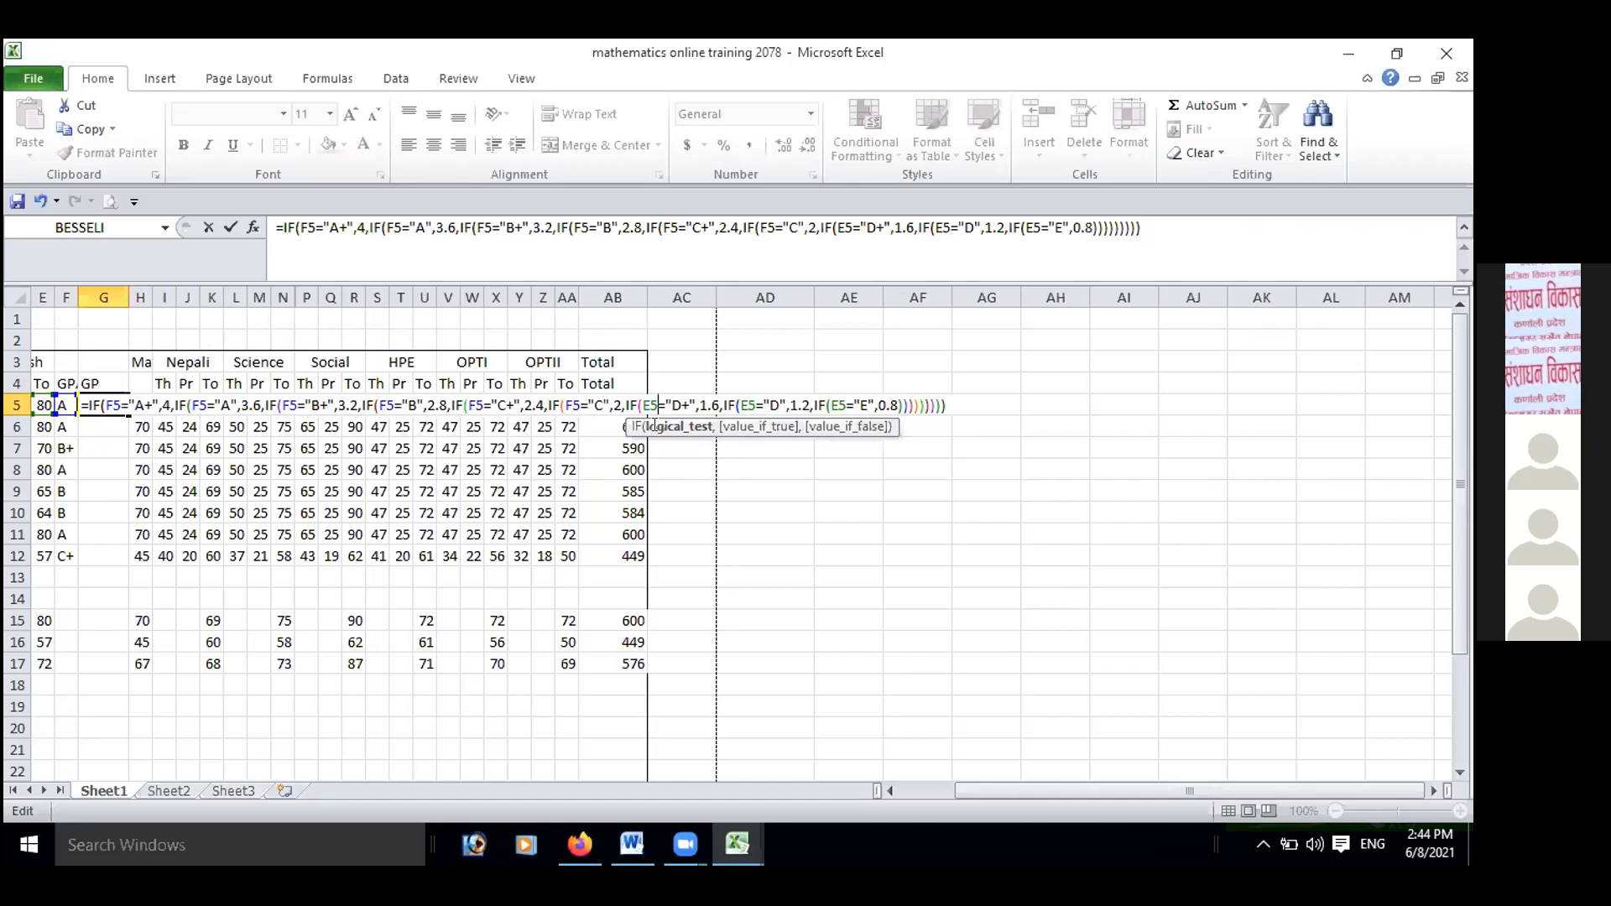
key(BackSpace)
key(BackSpace)
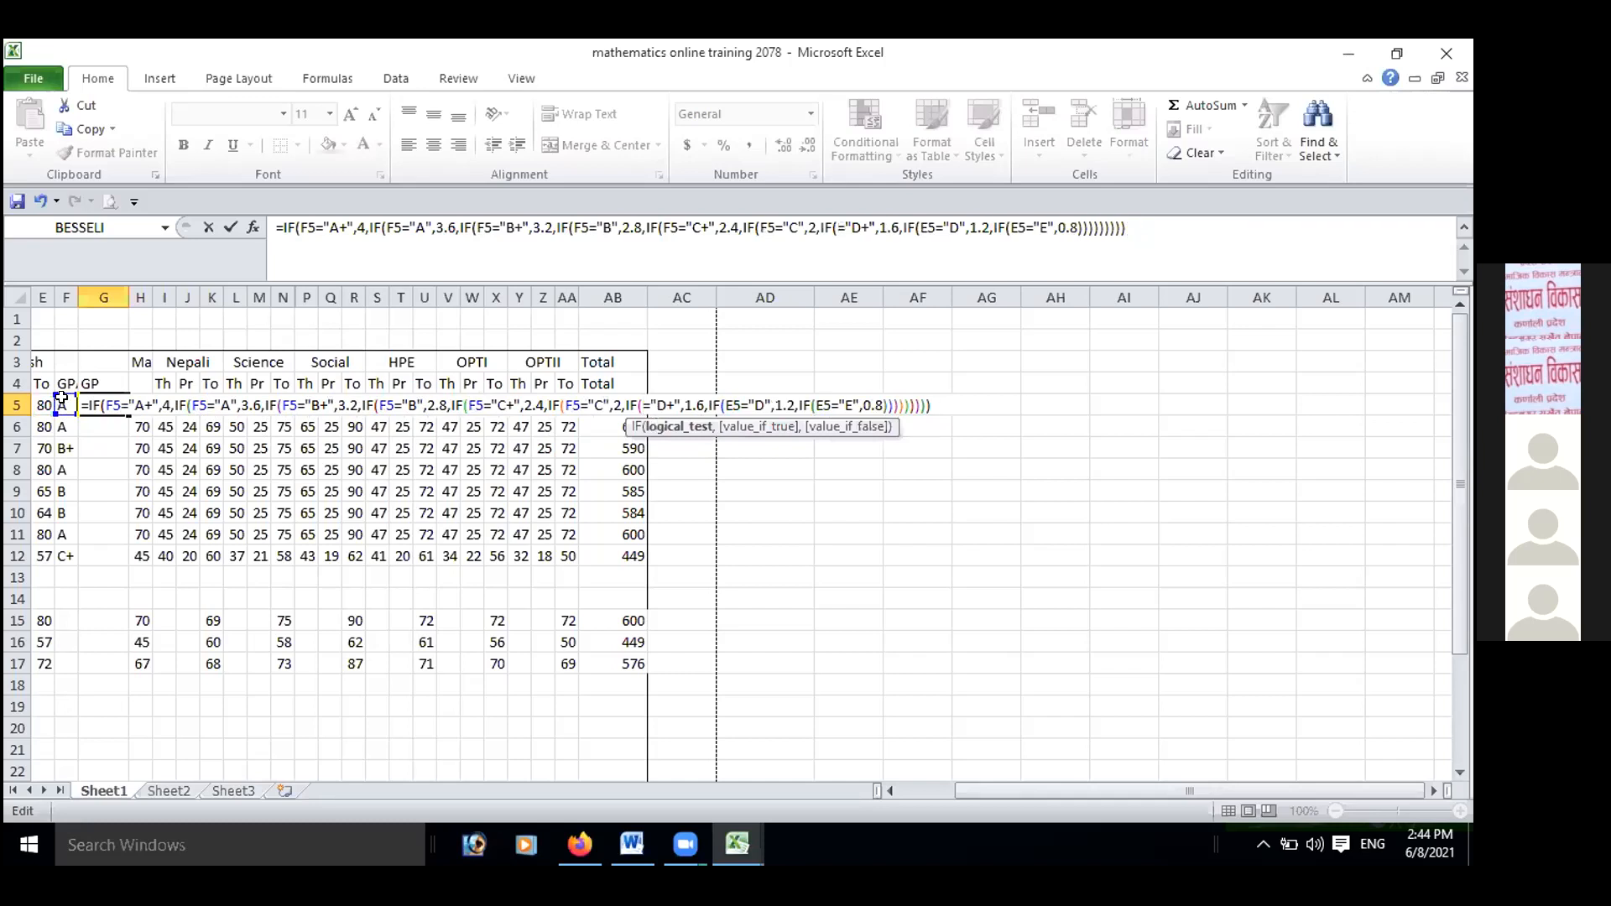
click(61, 402)
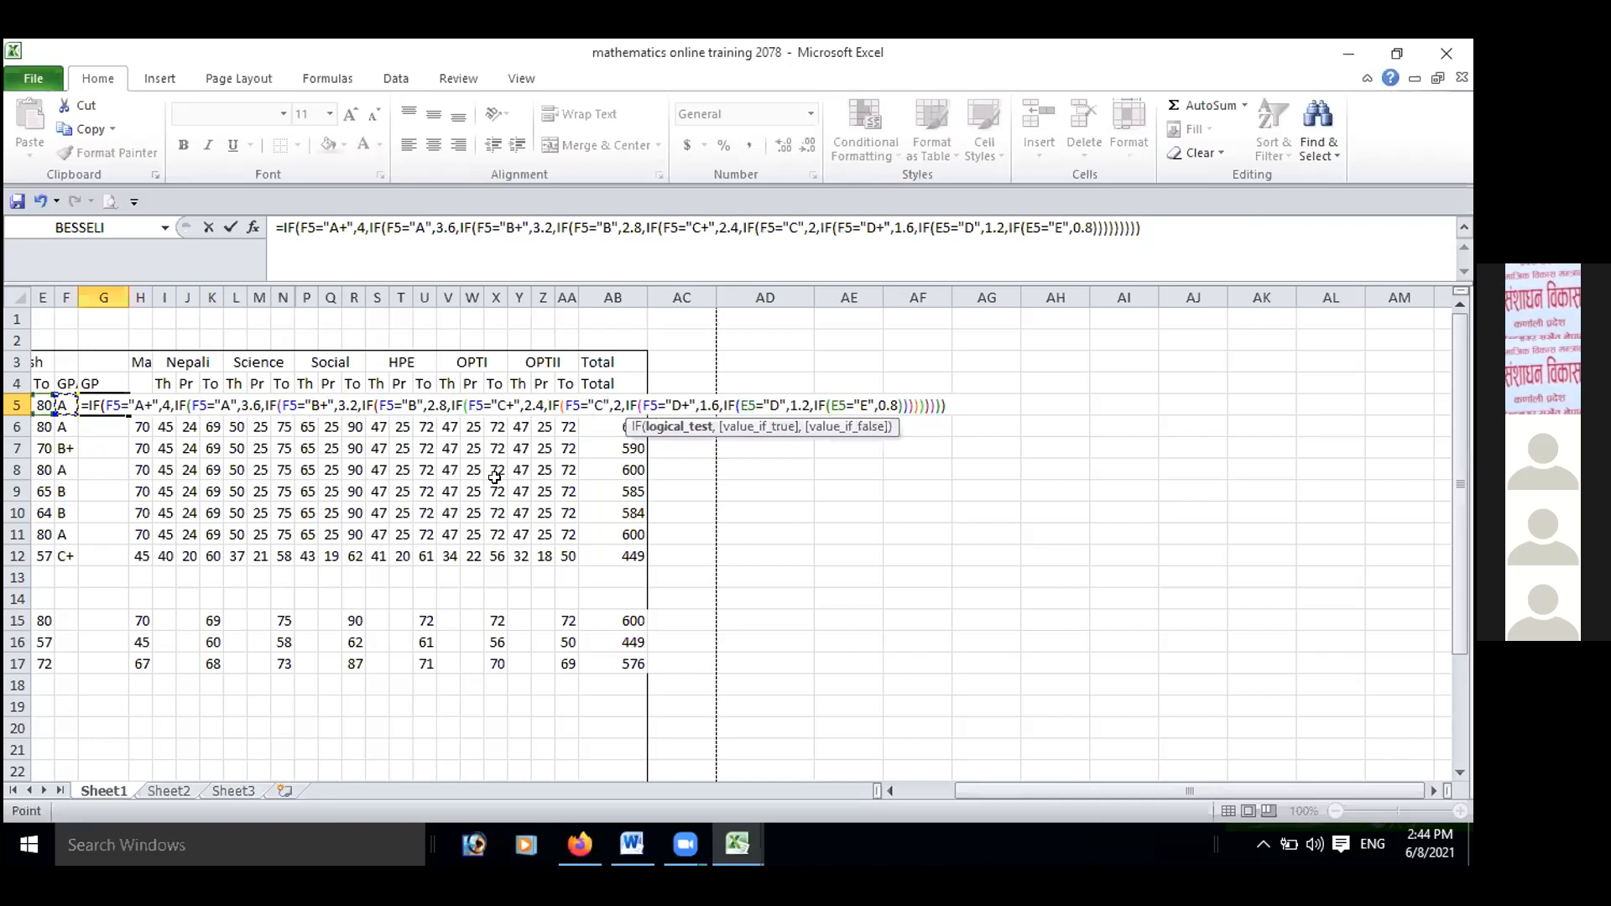
Replace E5 with F5 in the "D" and "E" tests of the G5 formula and commit the grade point formula.
click(753, 405)
key(BackSpace)
key(BackSpace)
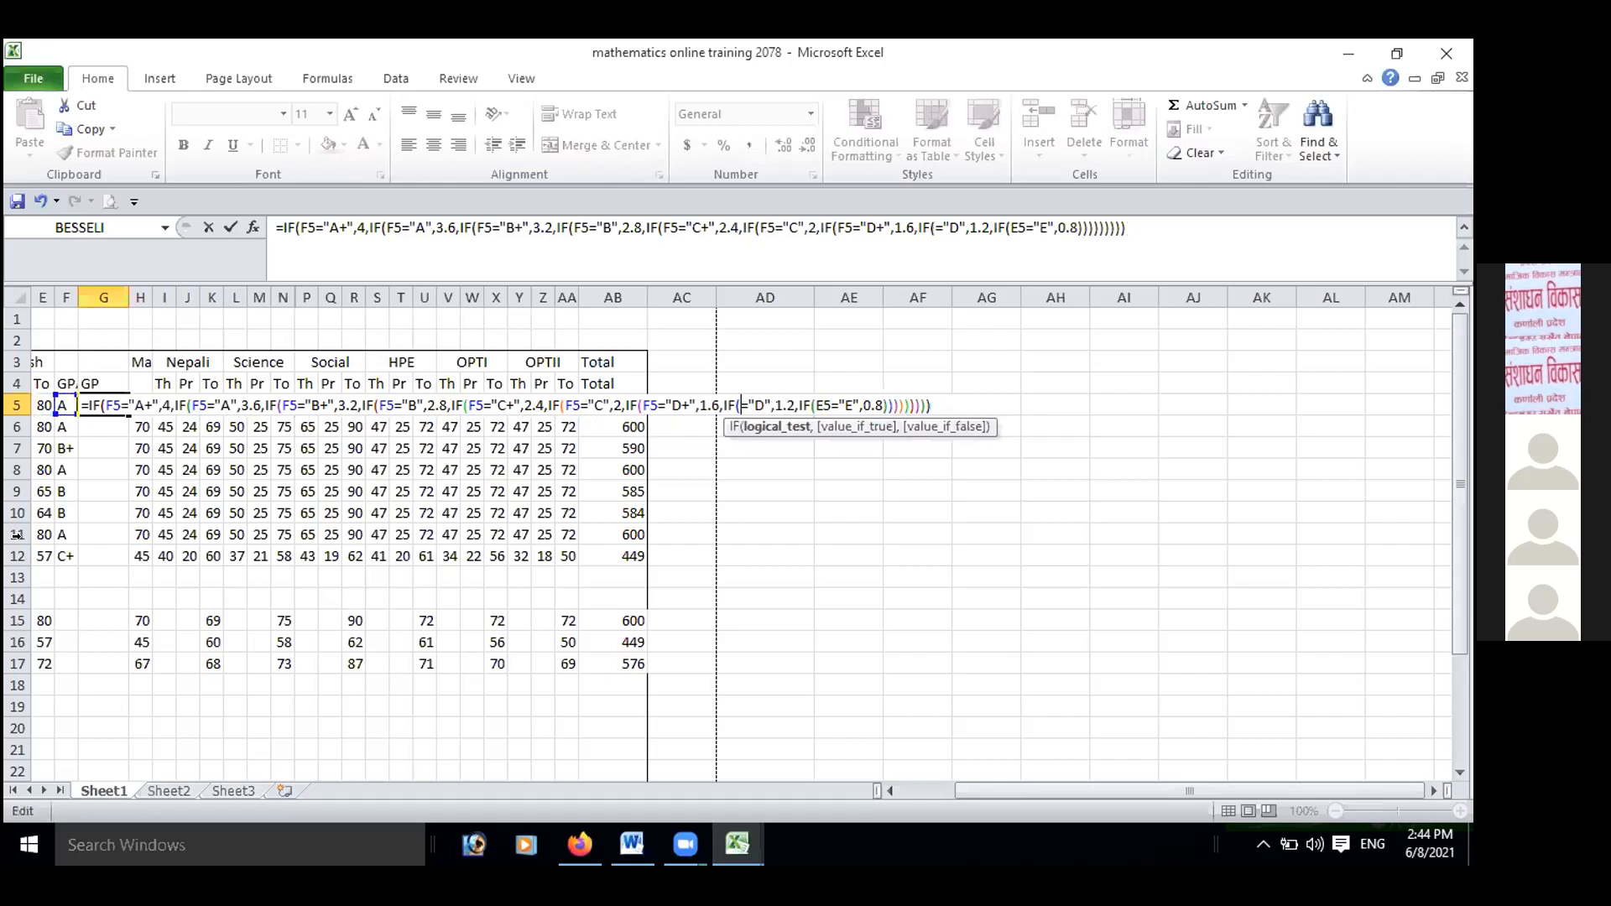
click(61, 406)
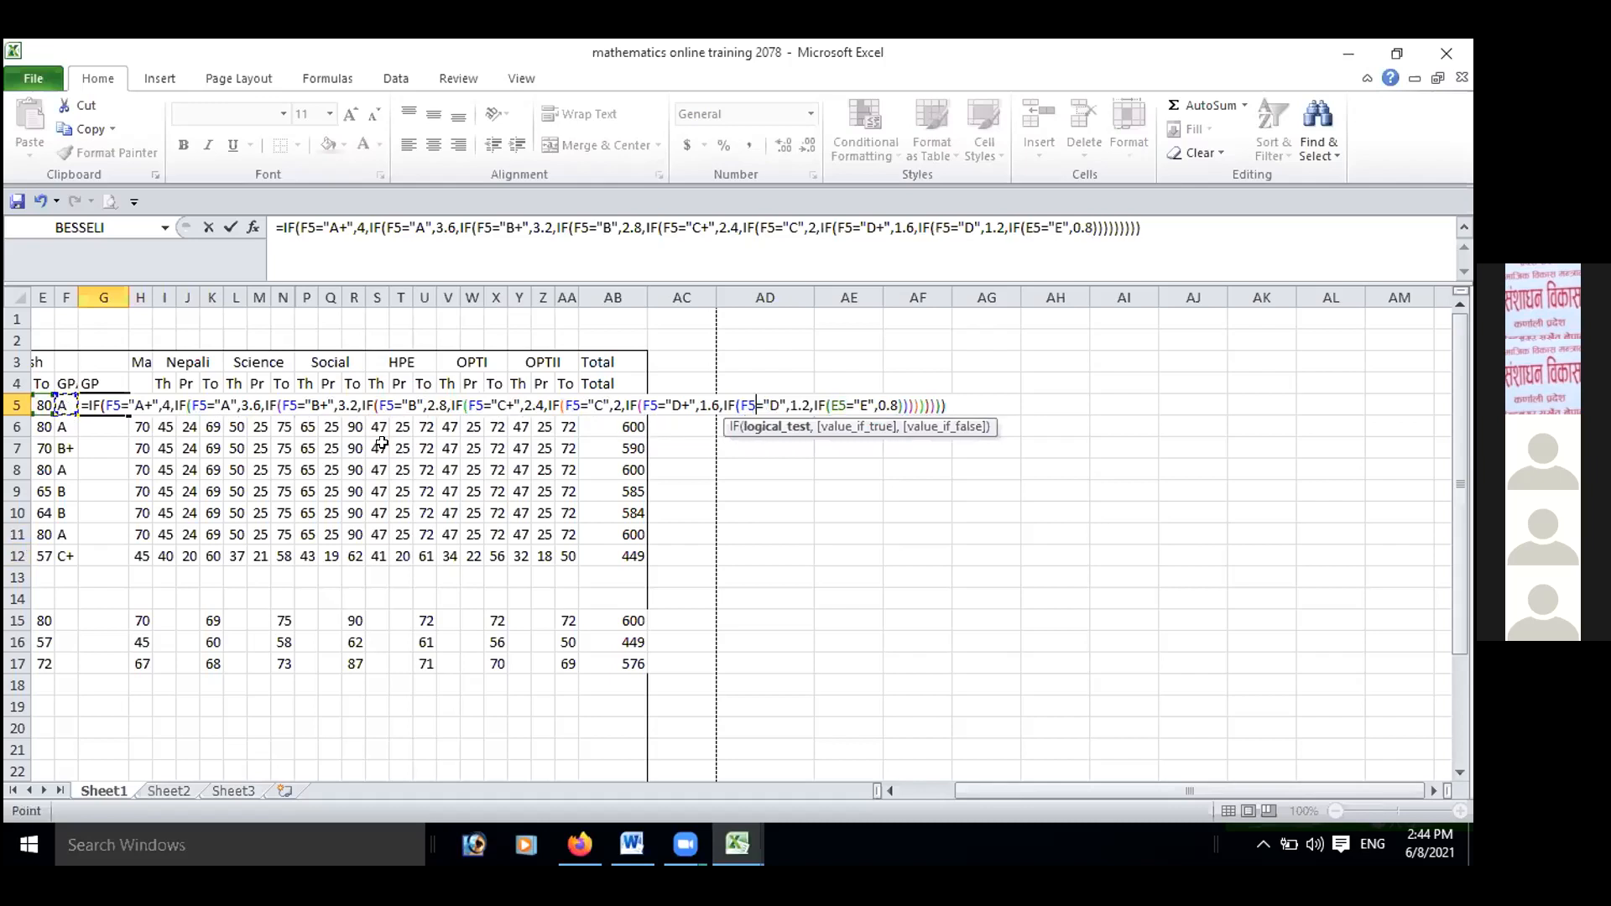
click(845, 404)
key(BackSpace)
key(BackSpace)
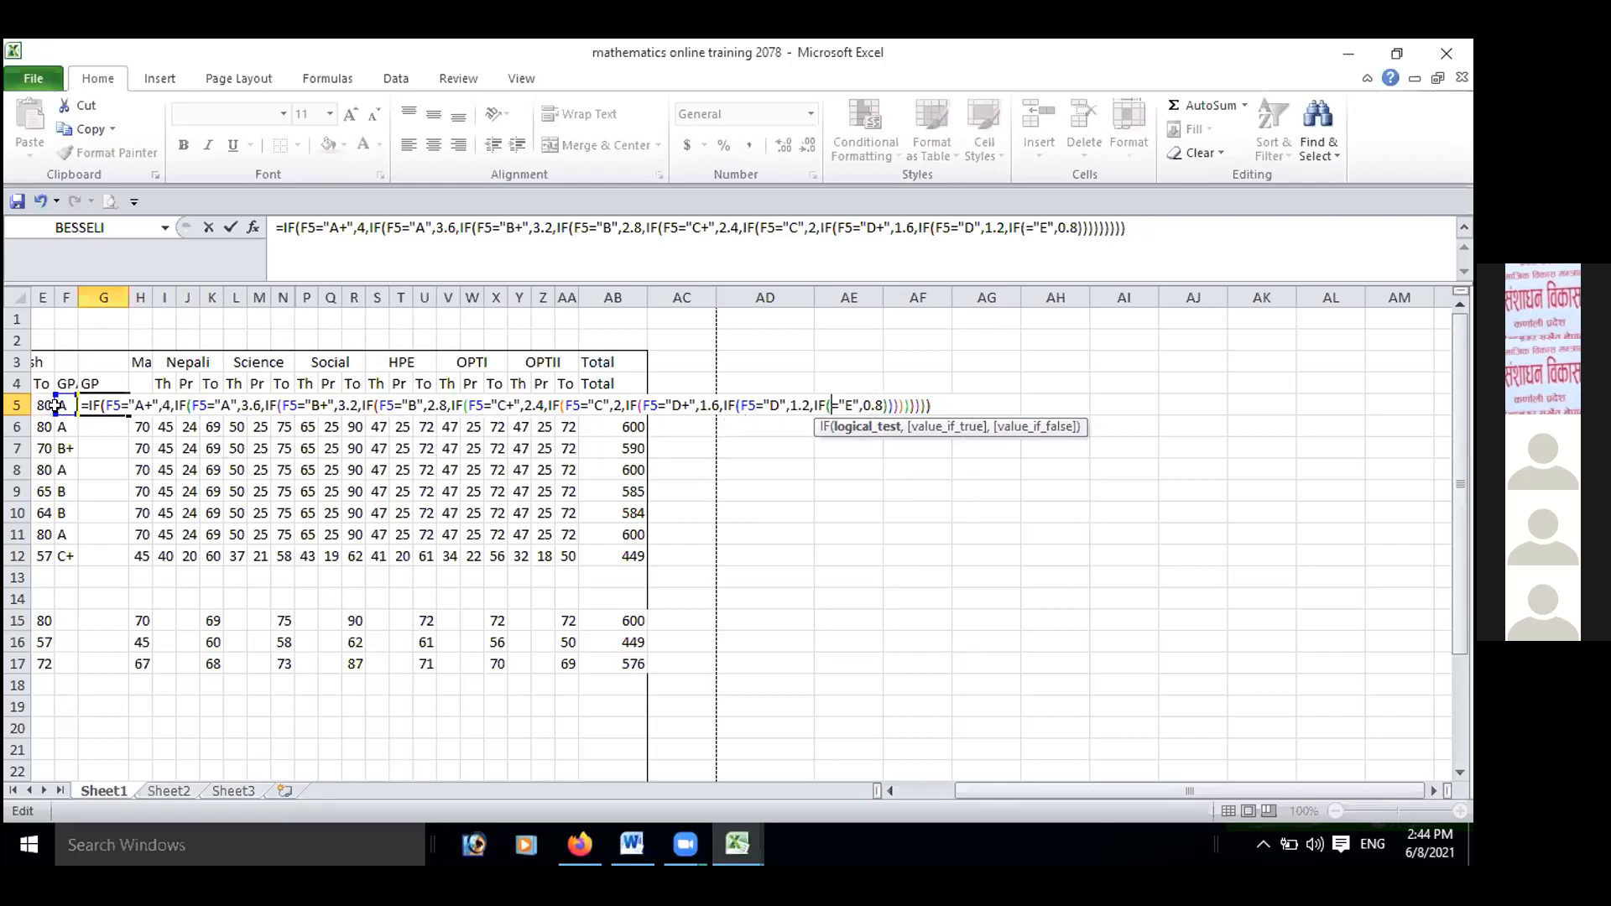
key(F2)
key(Left)
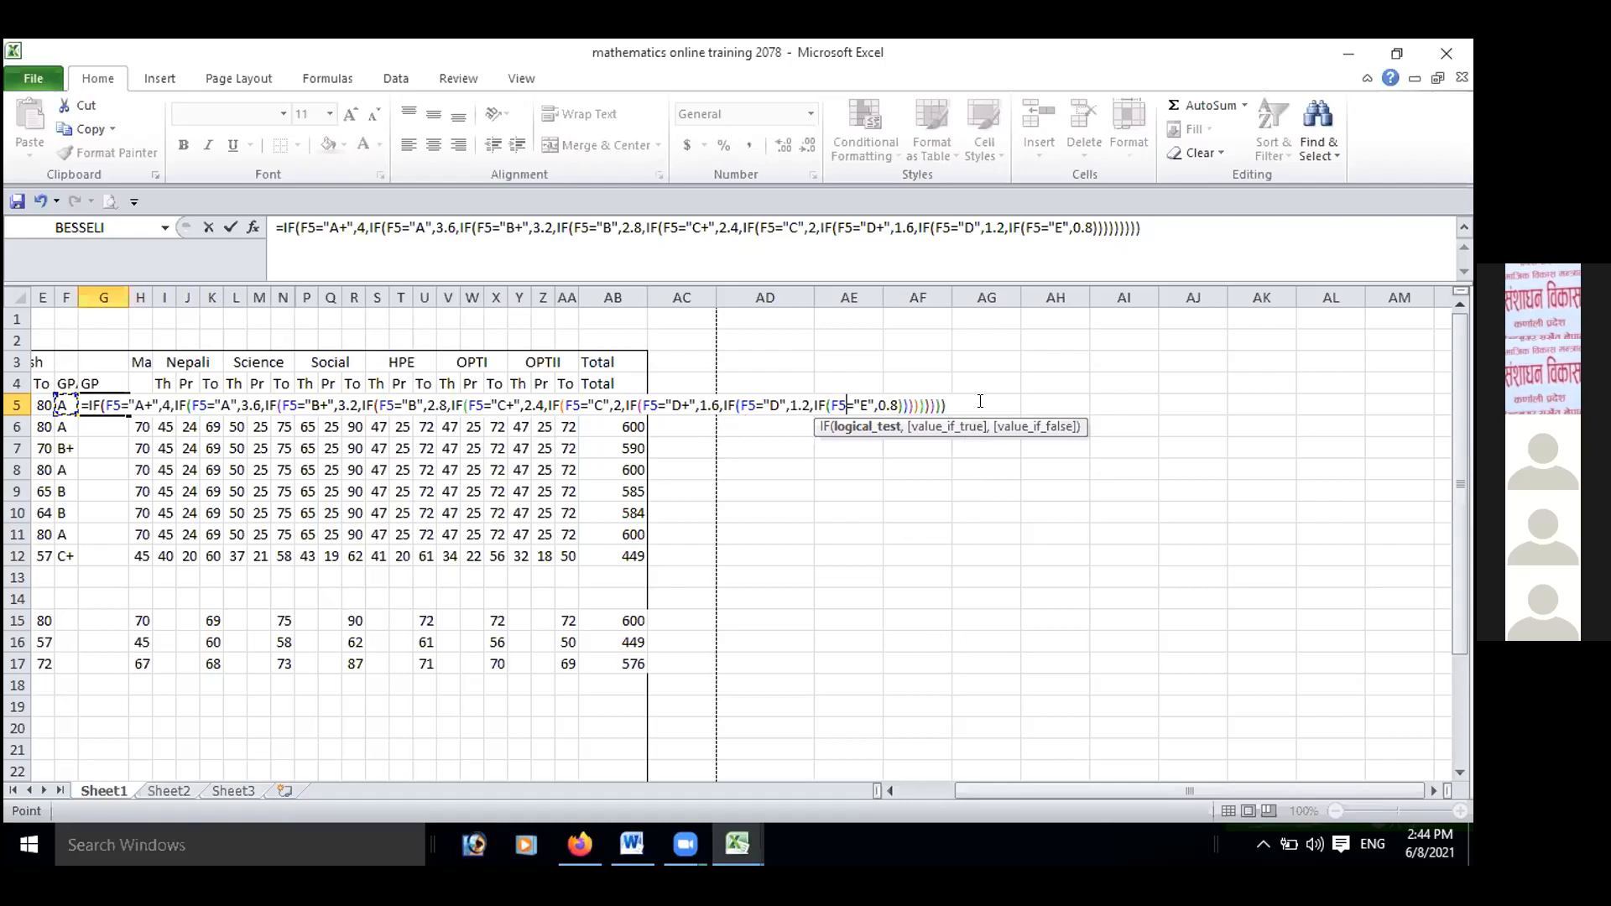
key(Return)
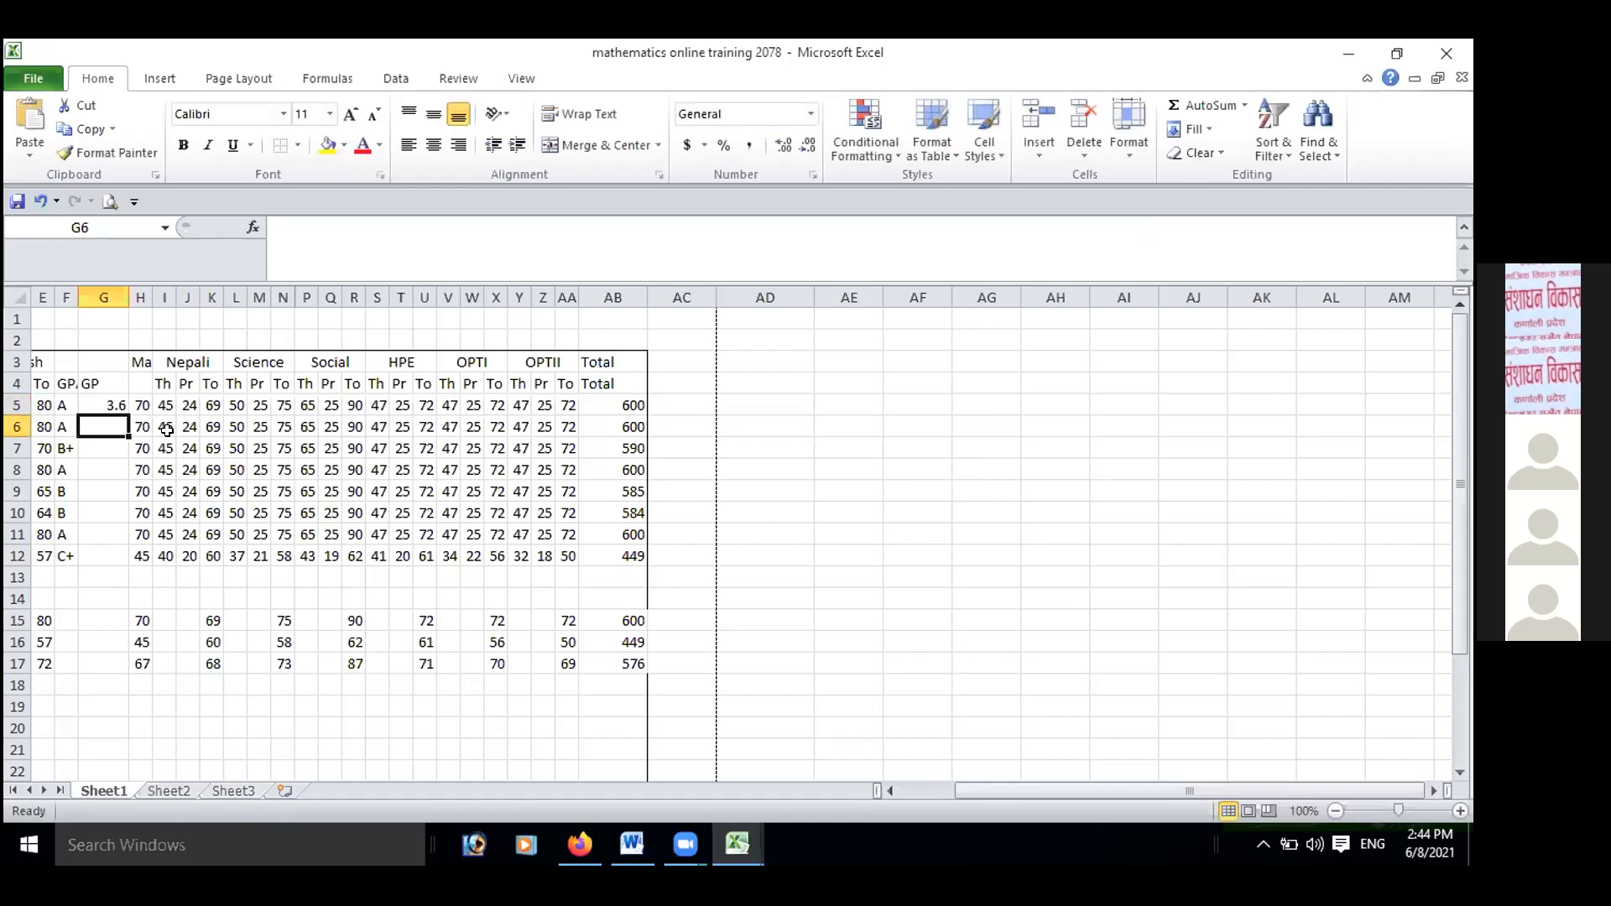
click(115, 401)
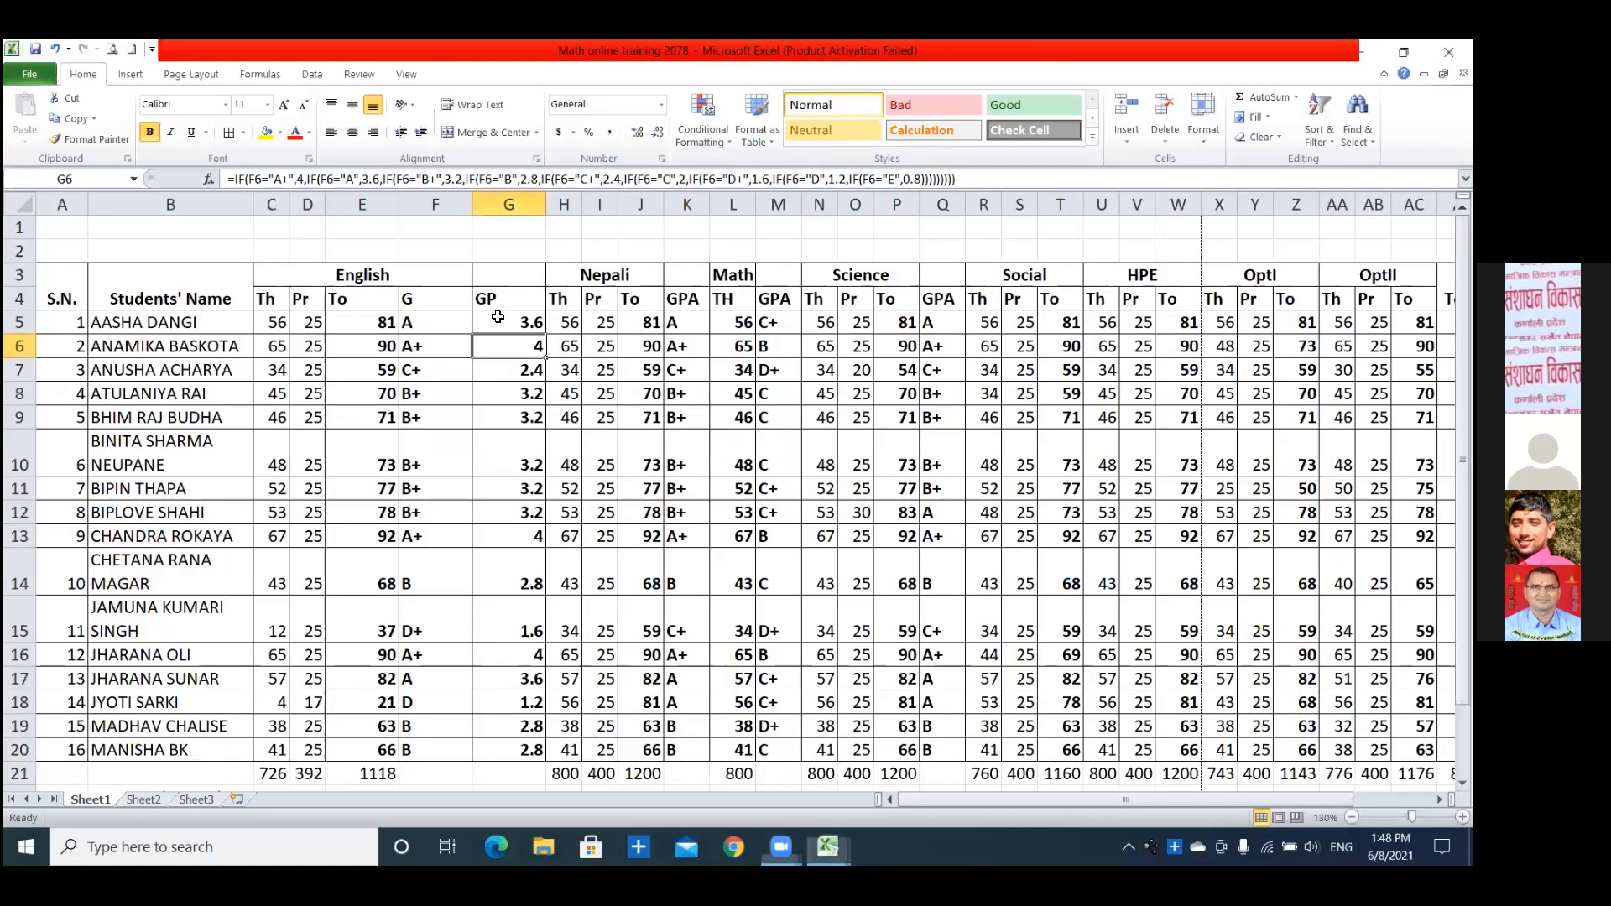
Compare the first student's English formulas for grade point in G5, grade in F5 and total in E5.
click(513, 326)
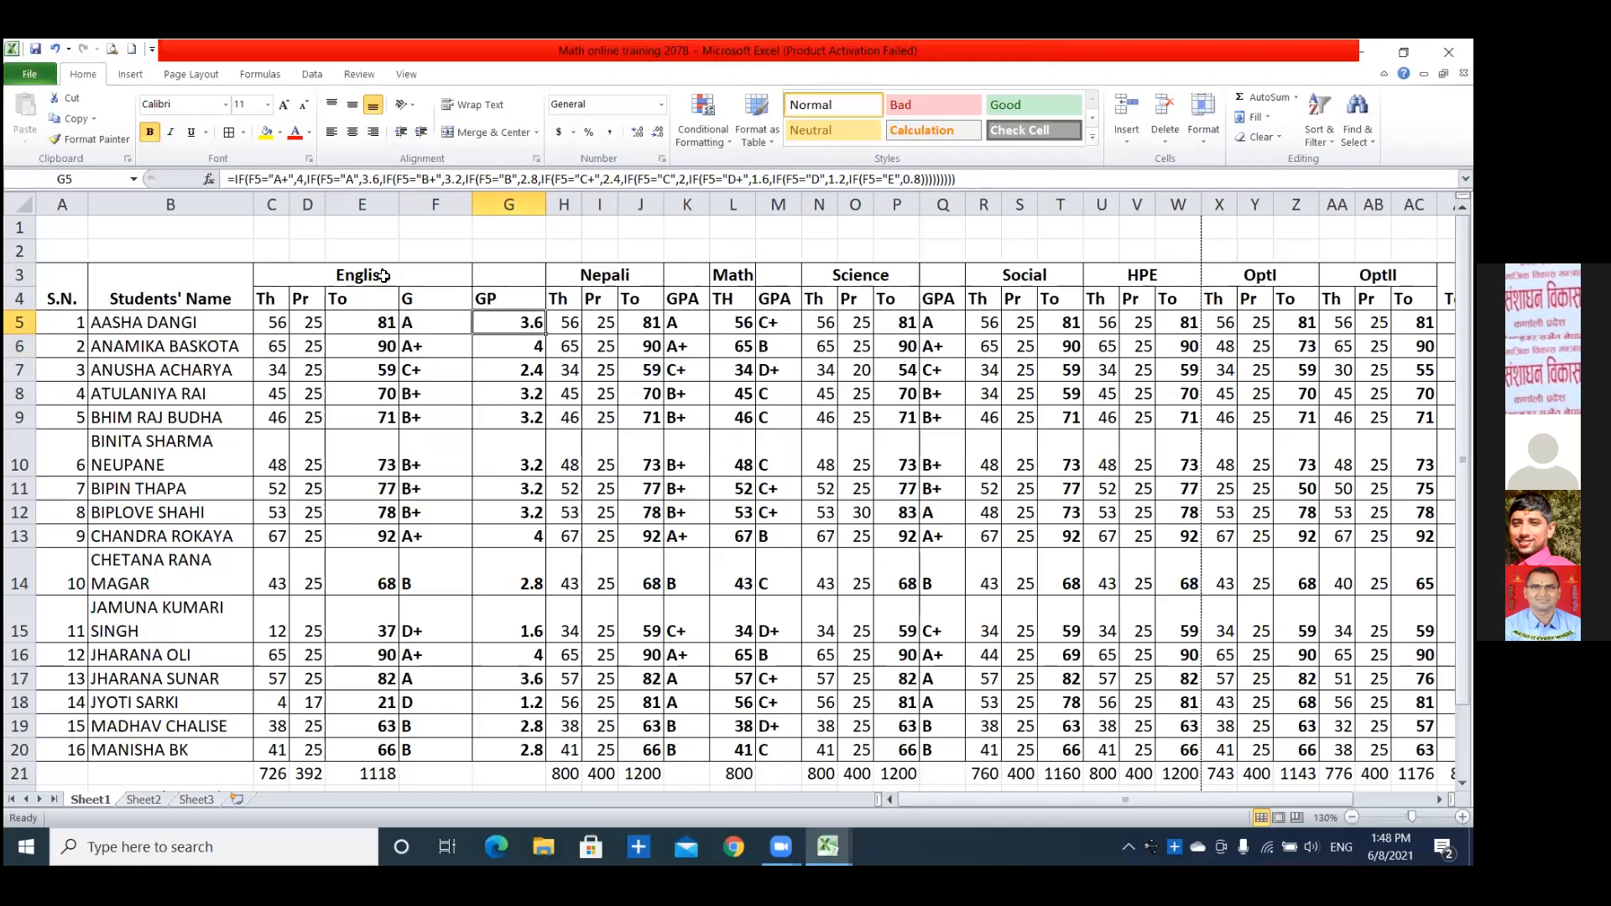
click(424, 325)
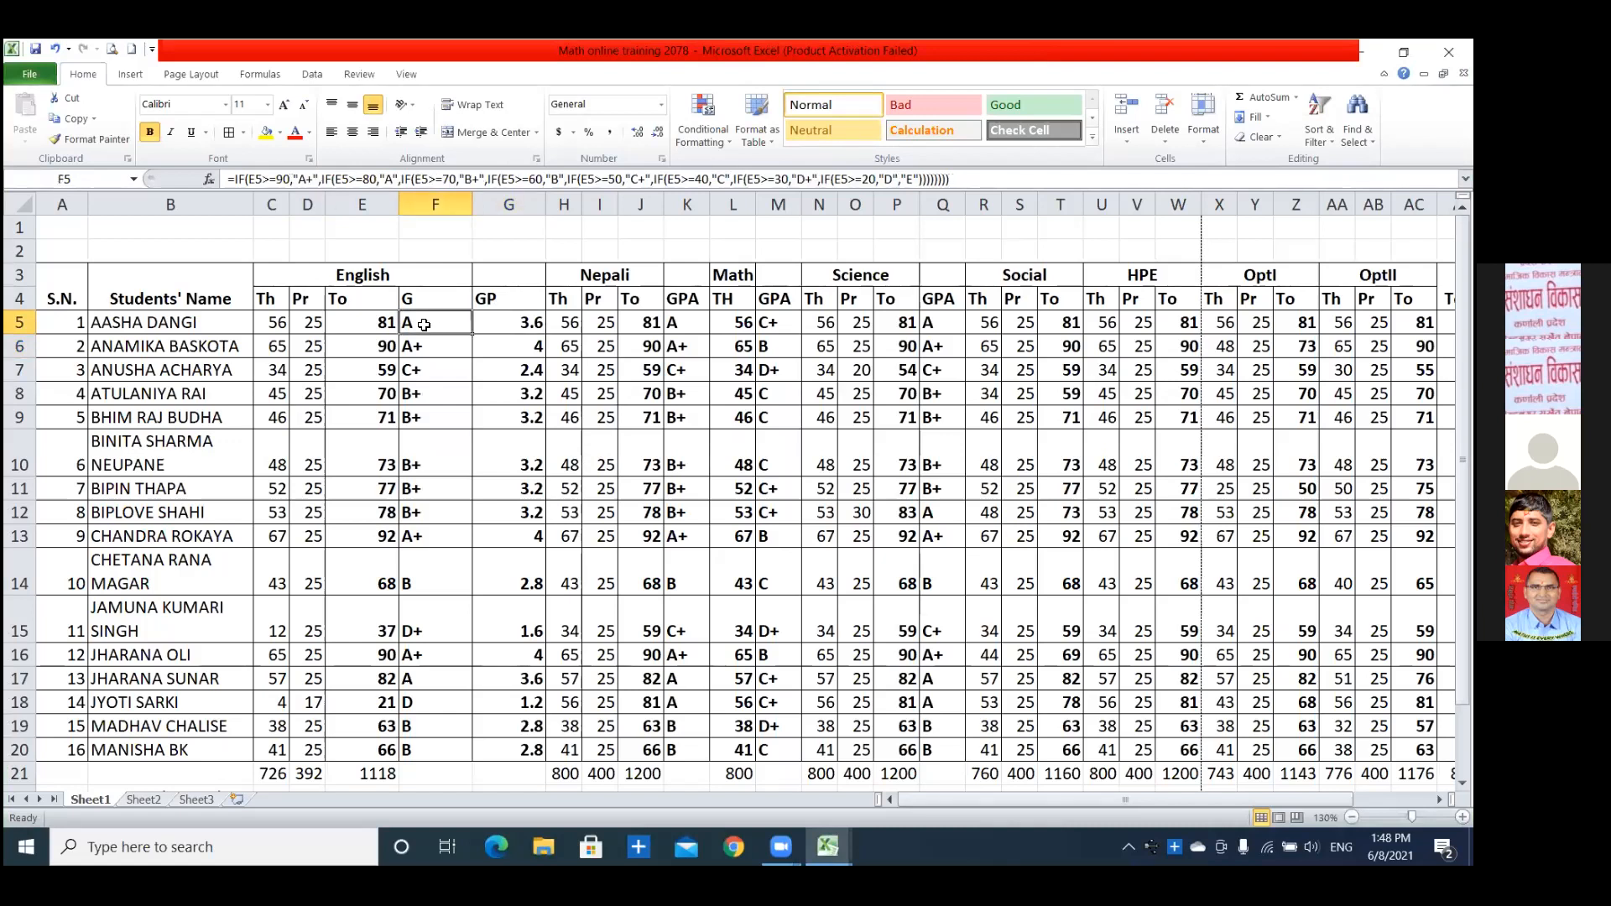
click(370, 322)
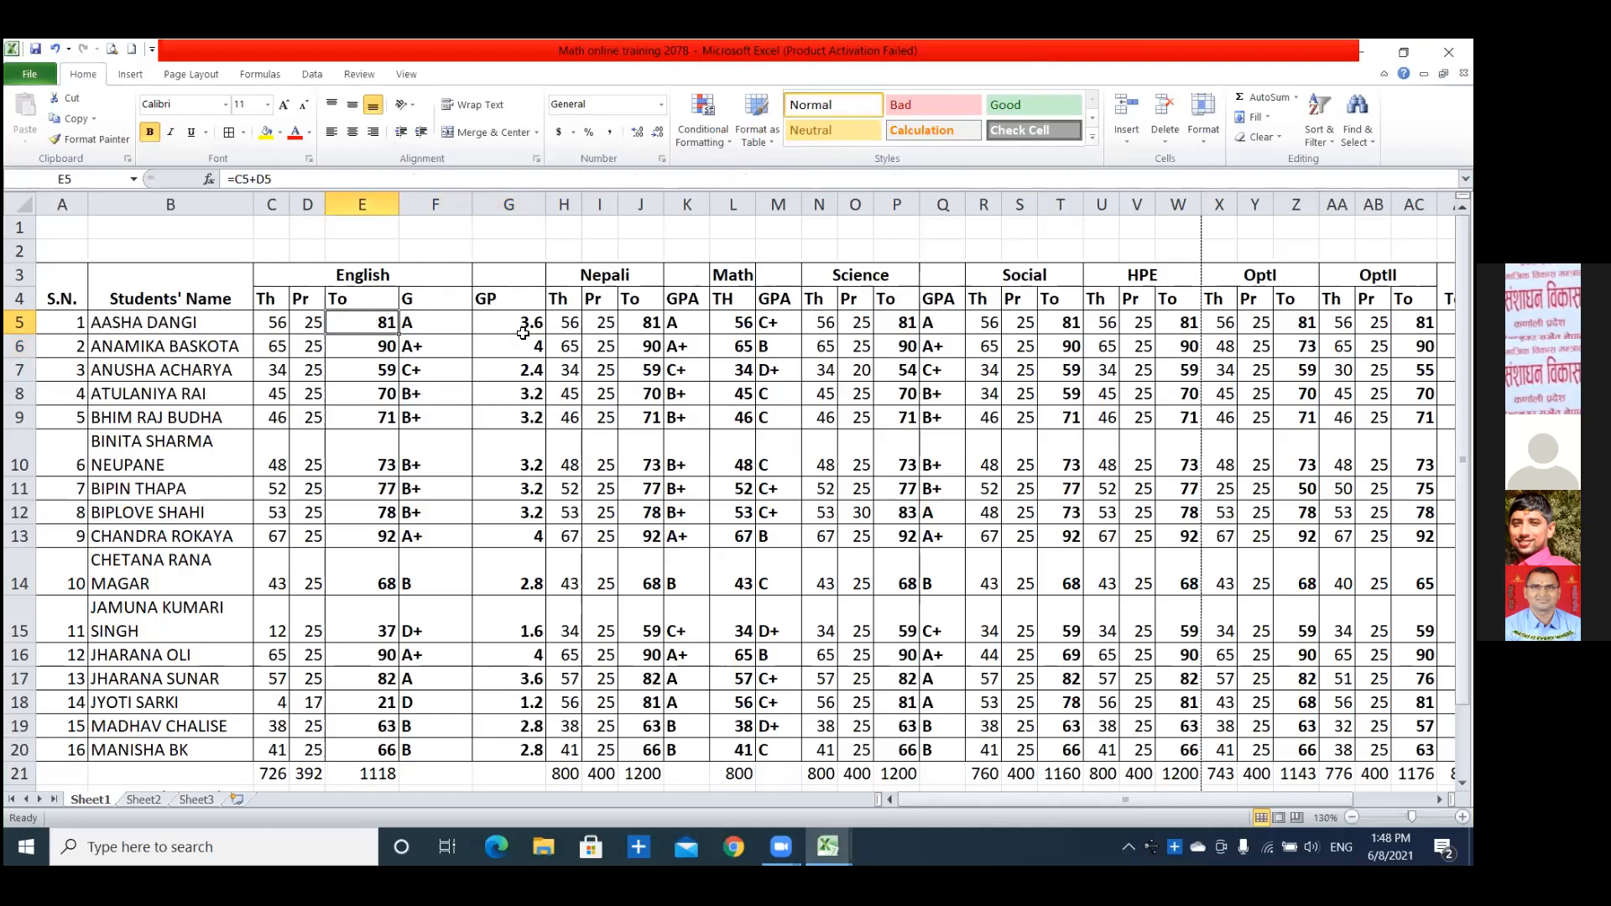
click(411, 325)
click(375, 321)
Switch to the Book2 workbook and select the first student's serial number cell A6.
mouse_move(829, 848)
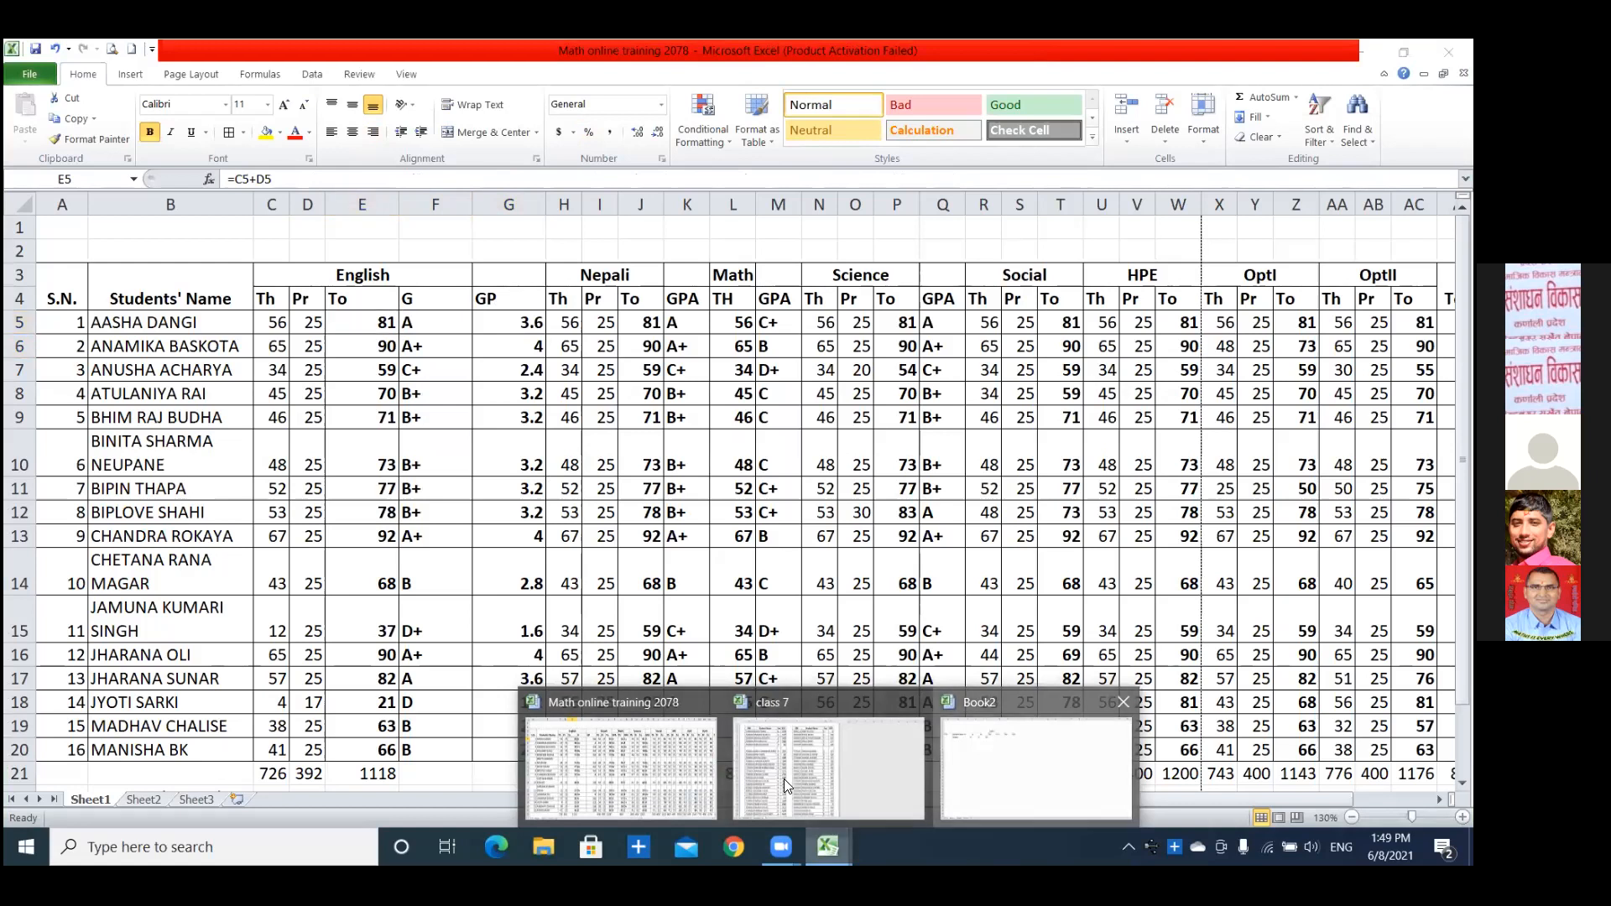
click(1036, 768)
click(246, 371)
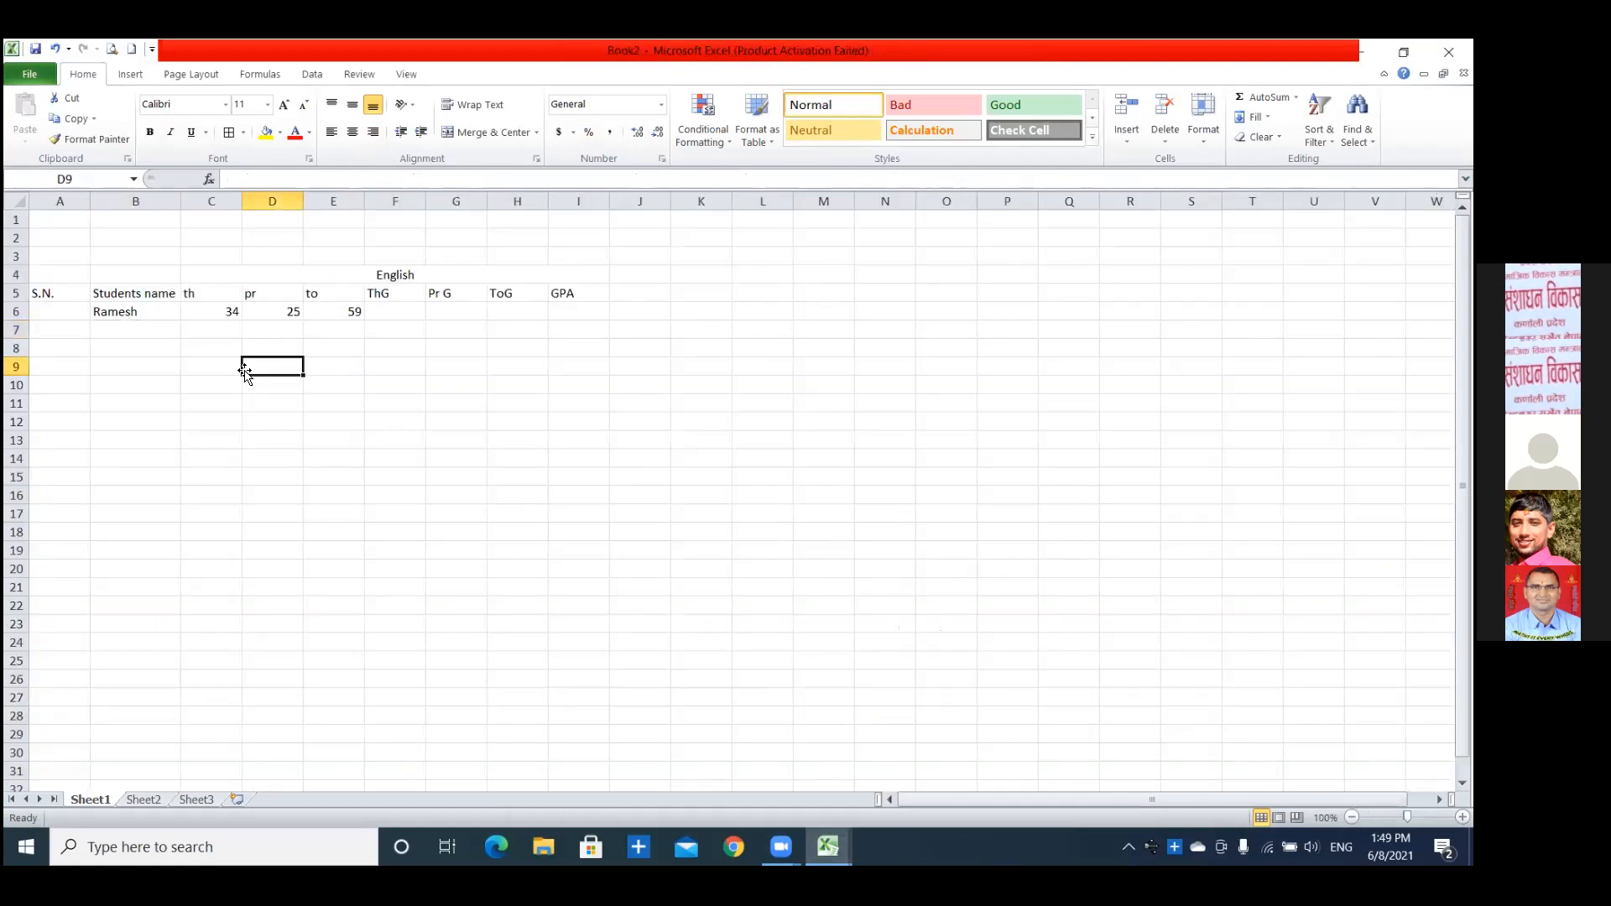
click(389, 317)
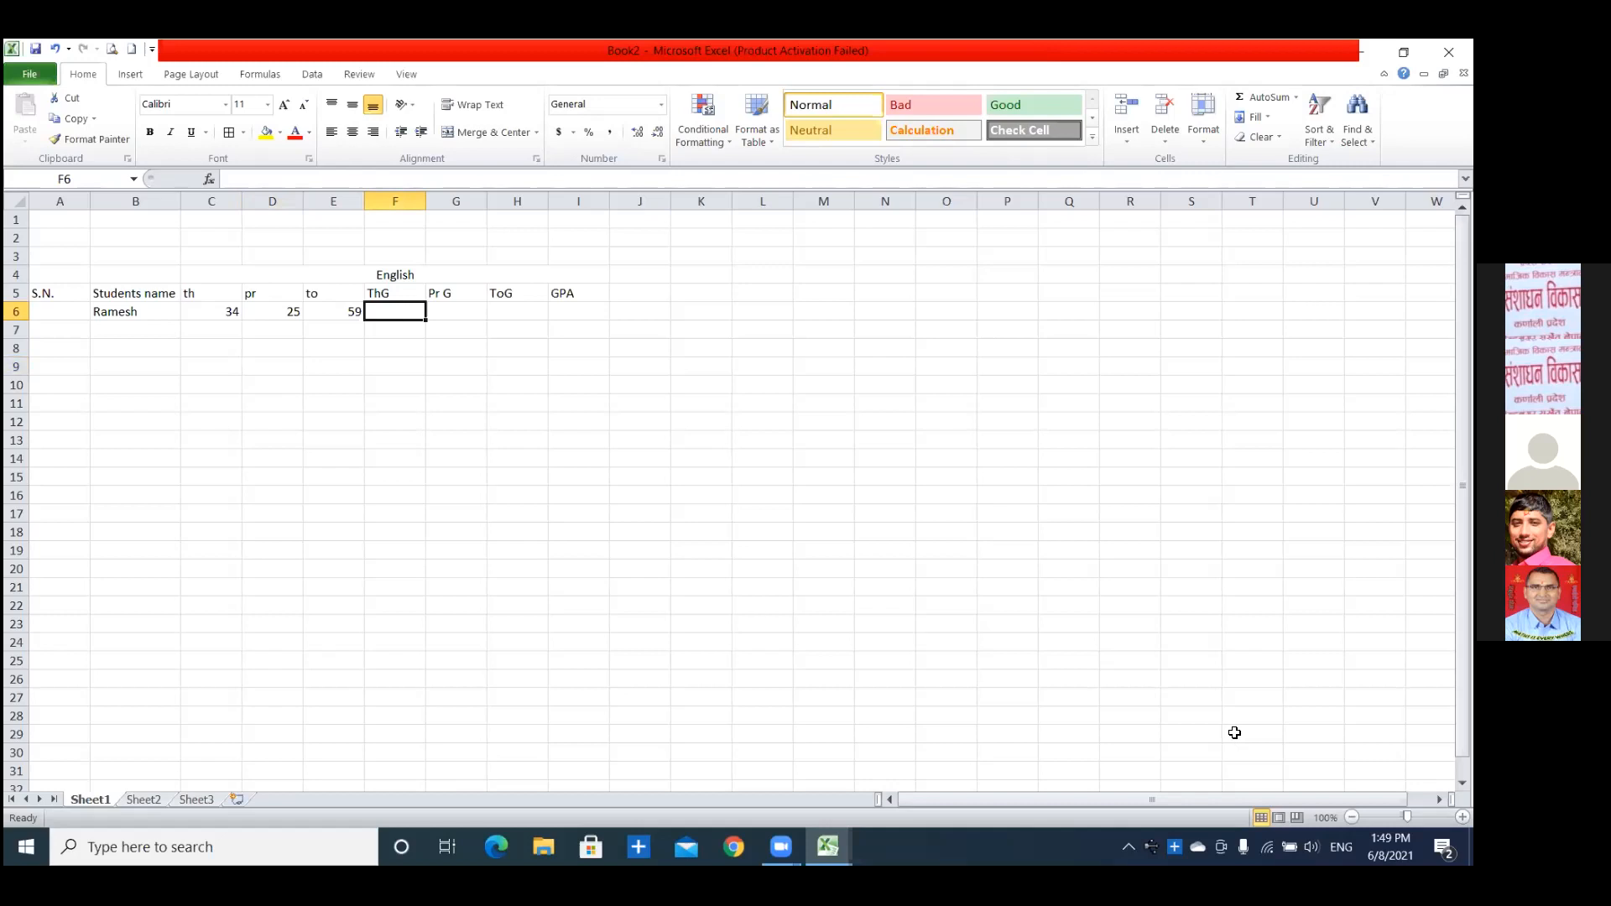
click(48, 313)
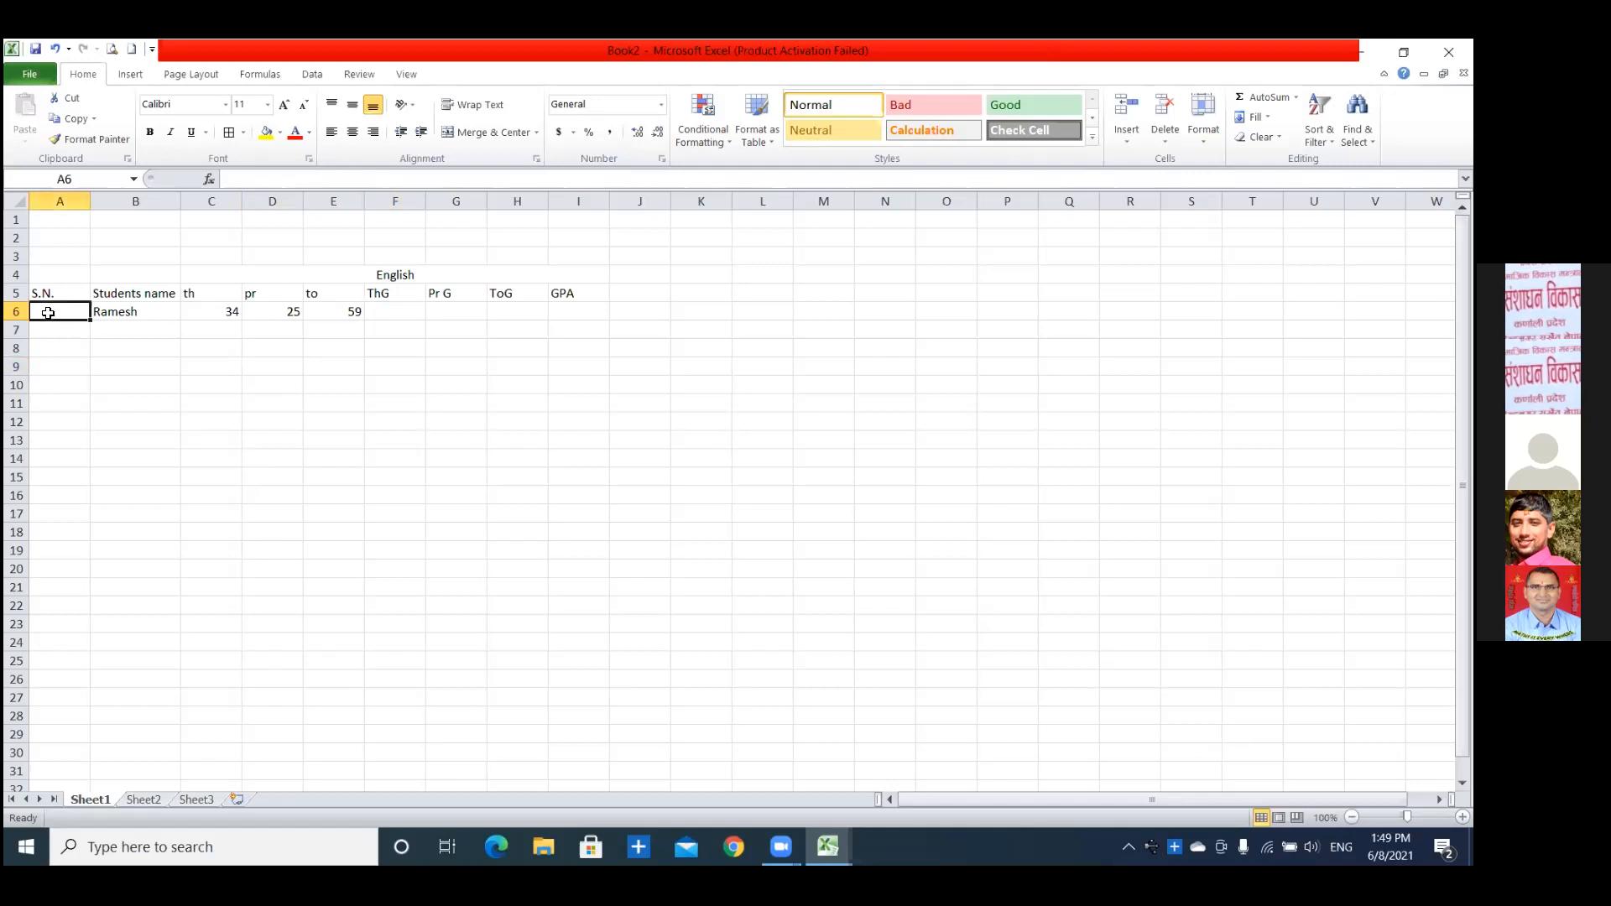
Enter 1 as the first student's serial number in A6 and check the theory mark beside the name.
text(1)
click(262, 401)
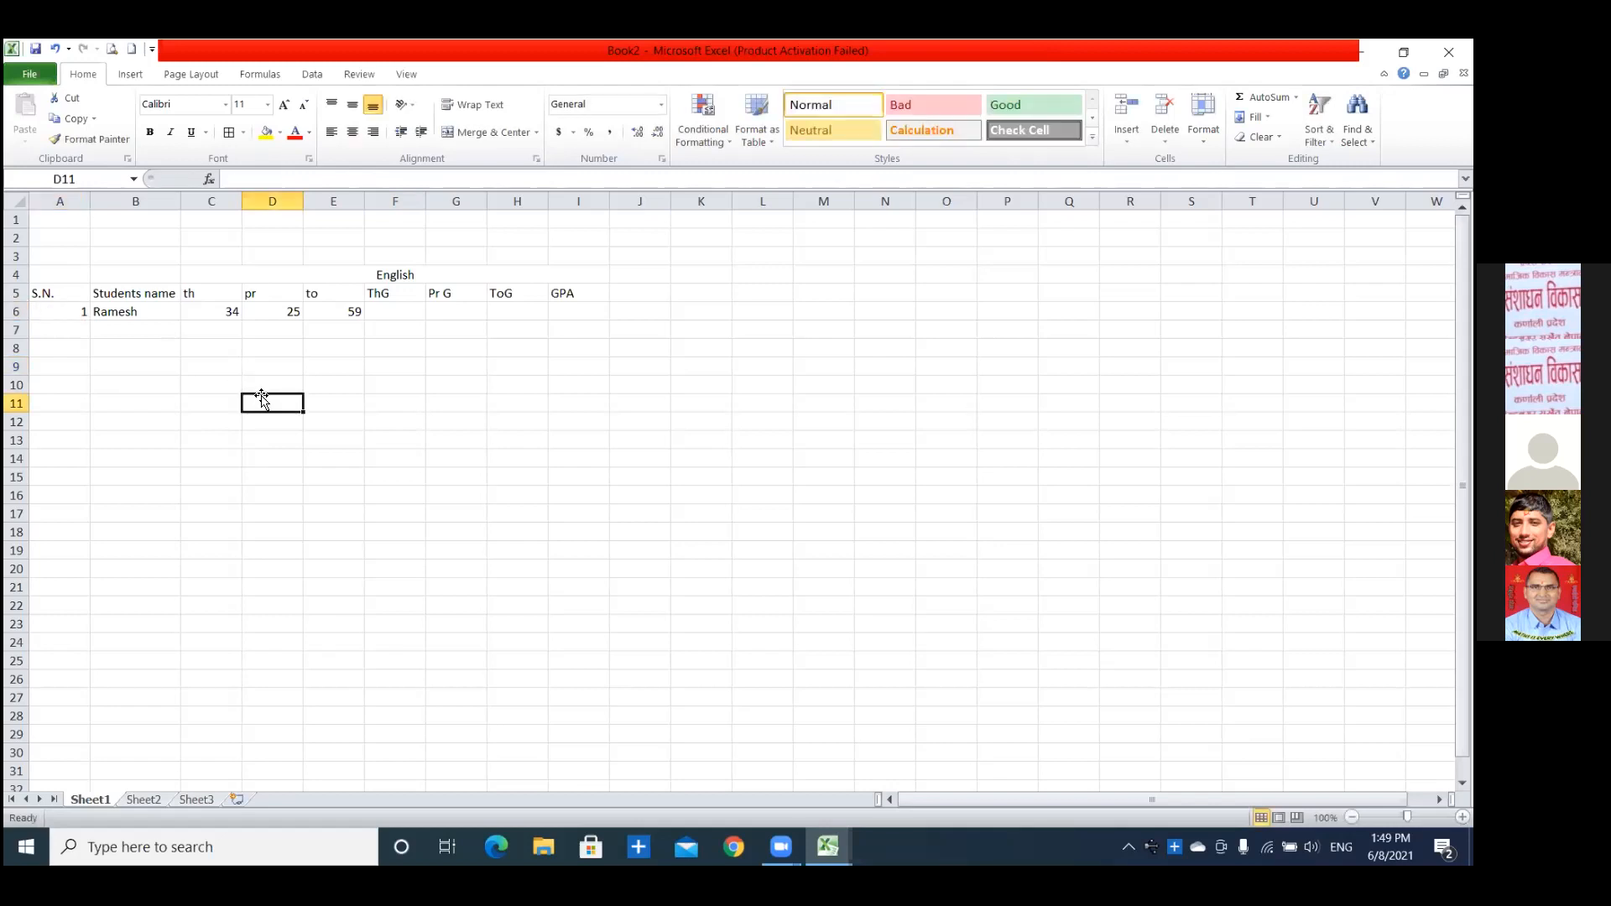
click(226, 315)
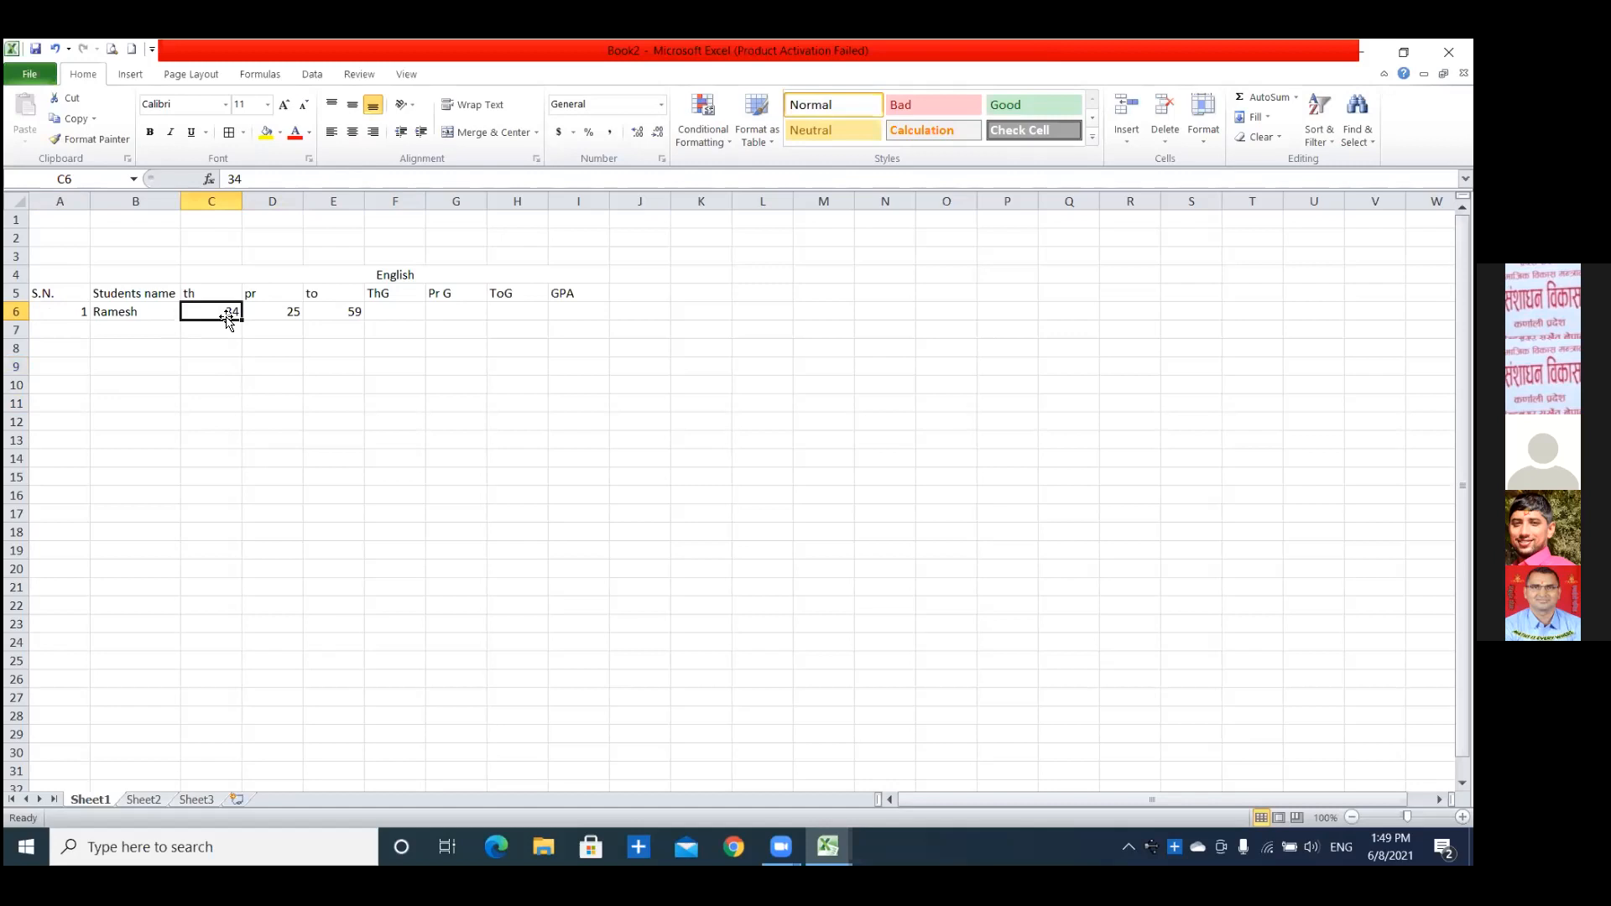
click(316, 385)
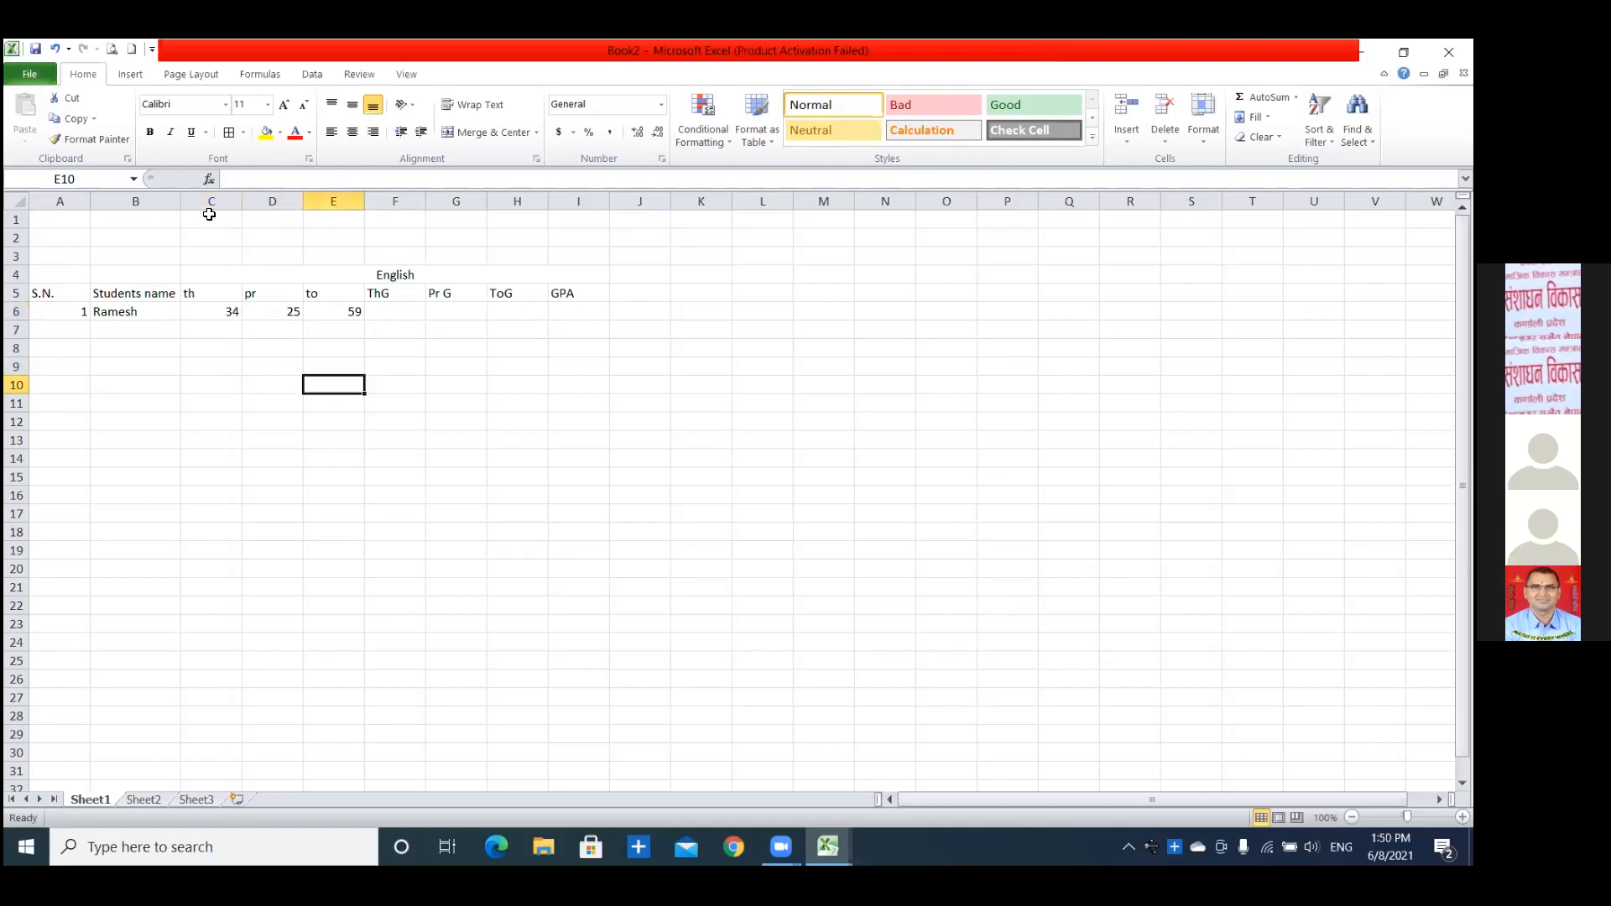
Hide the English marks columns C through E.
drag(212, 192, 332, 202)
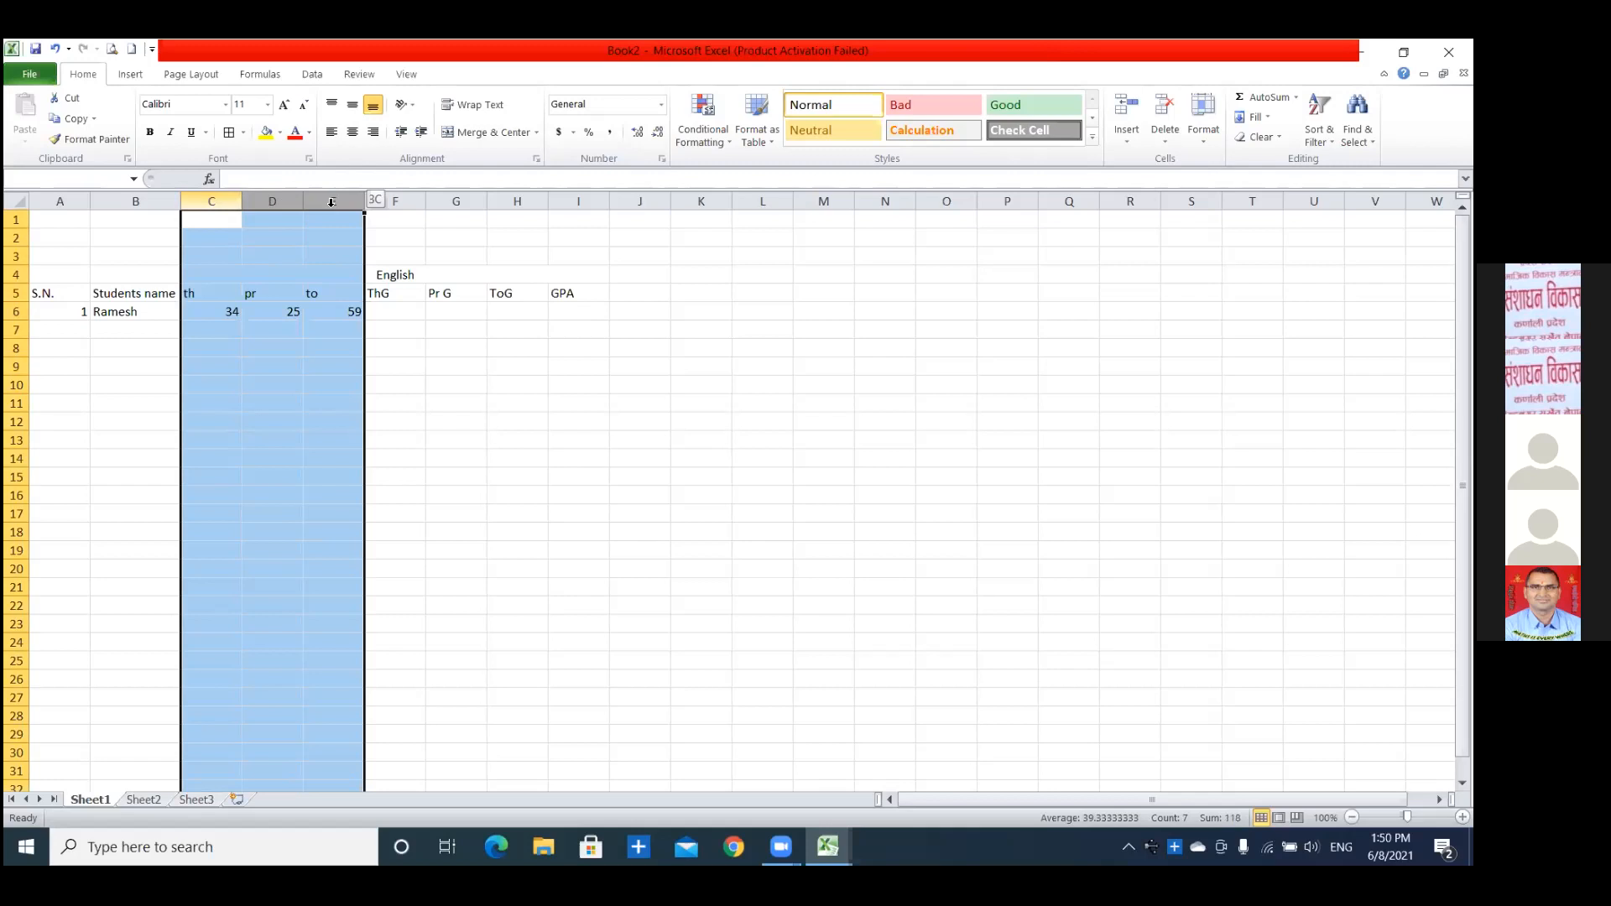
drag(332, 203, 332, 202)
right_click(329, 206)
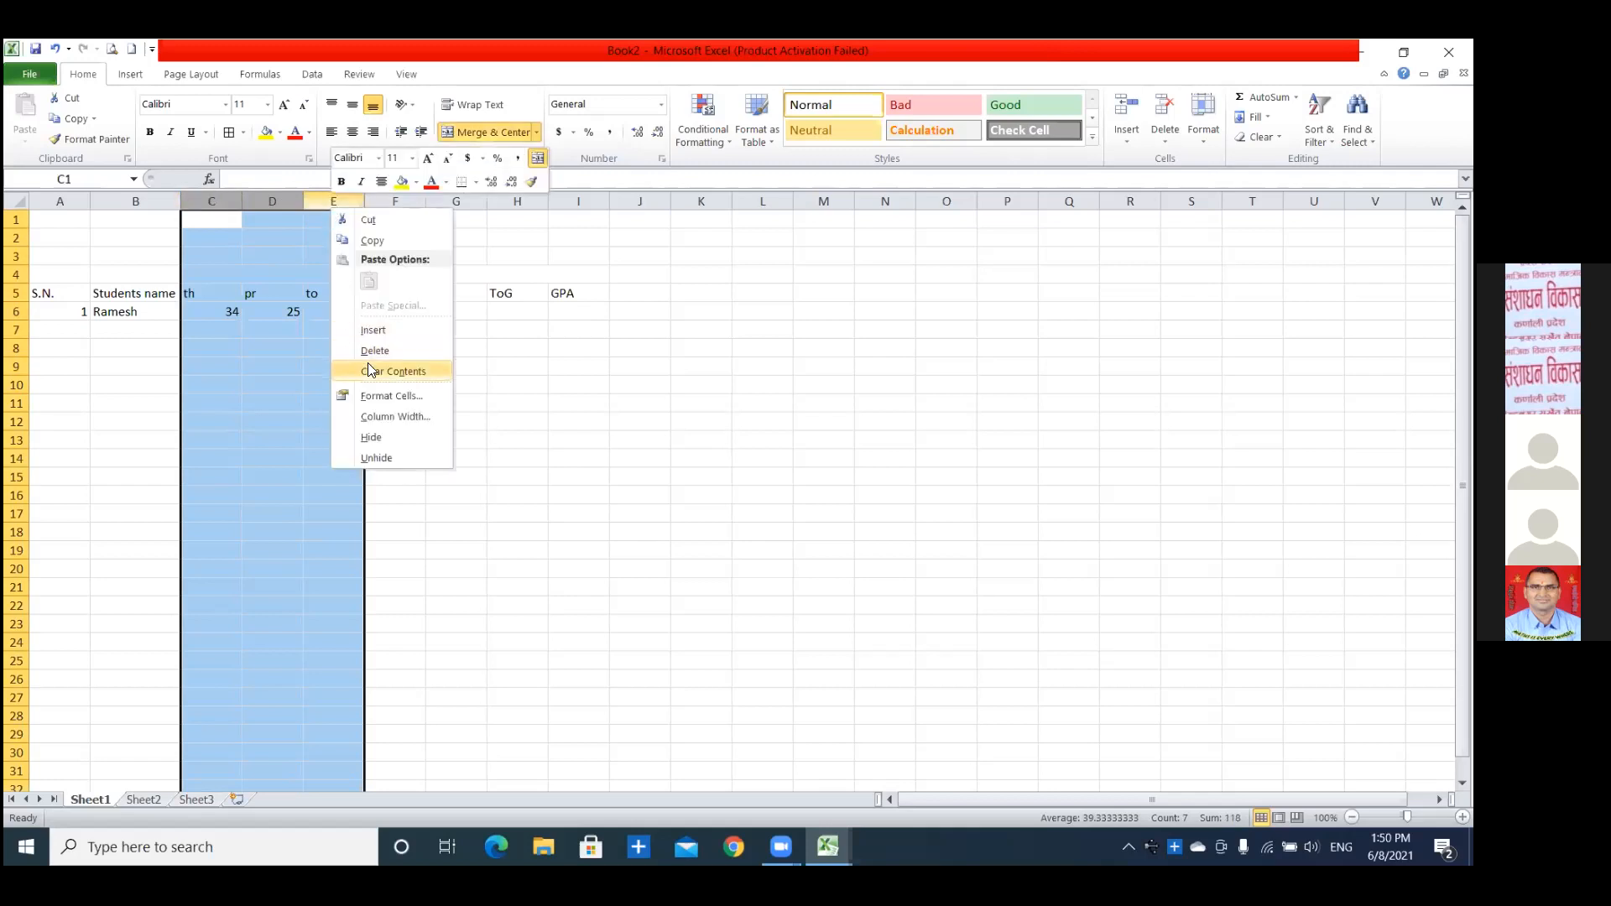
click(382, 439)
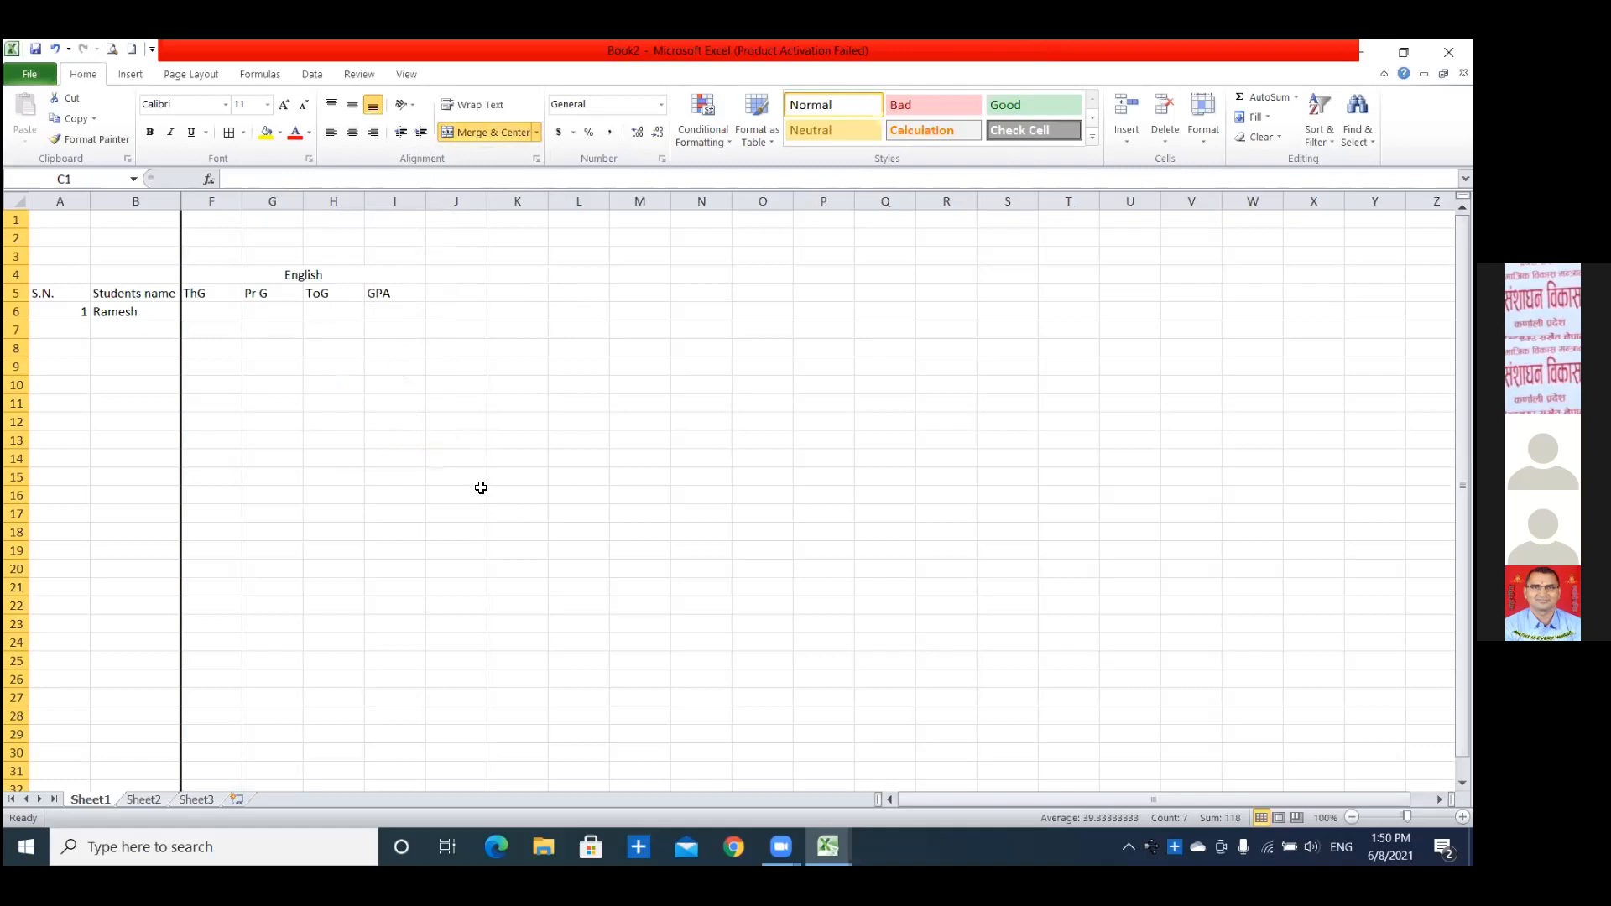
Hide the columns from the student name column B through the theory grade column F.
drag(166, 201, 187, 198)
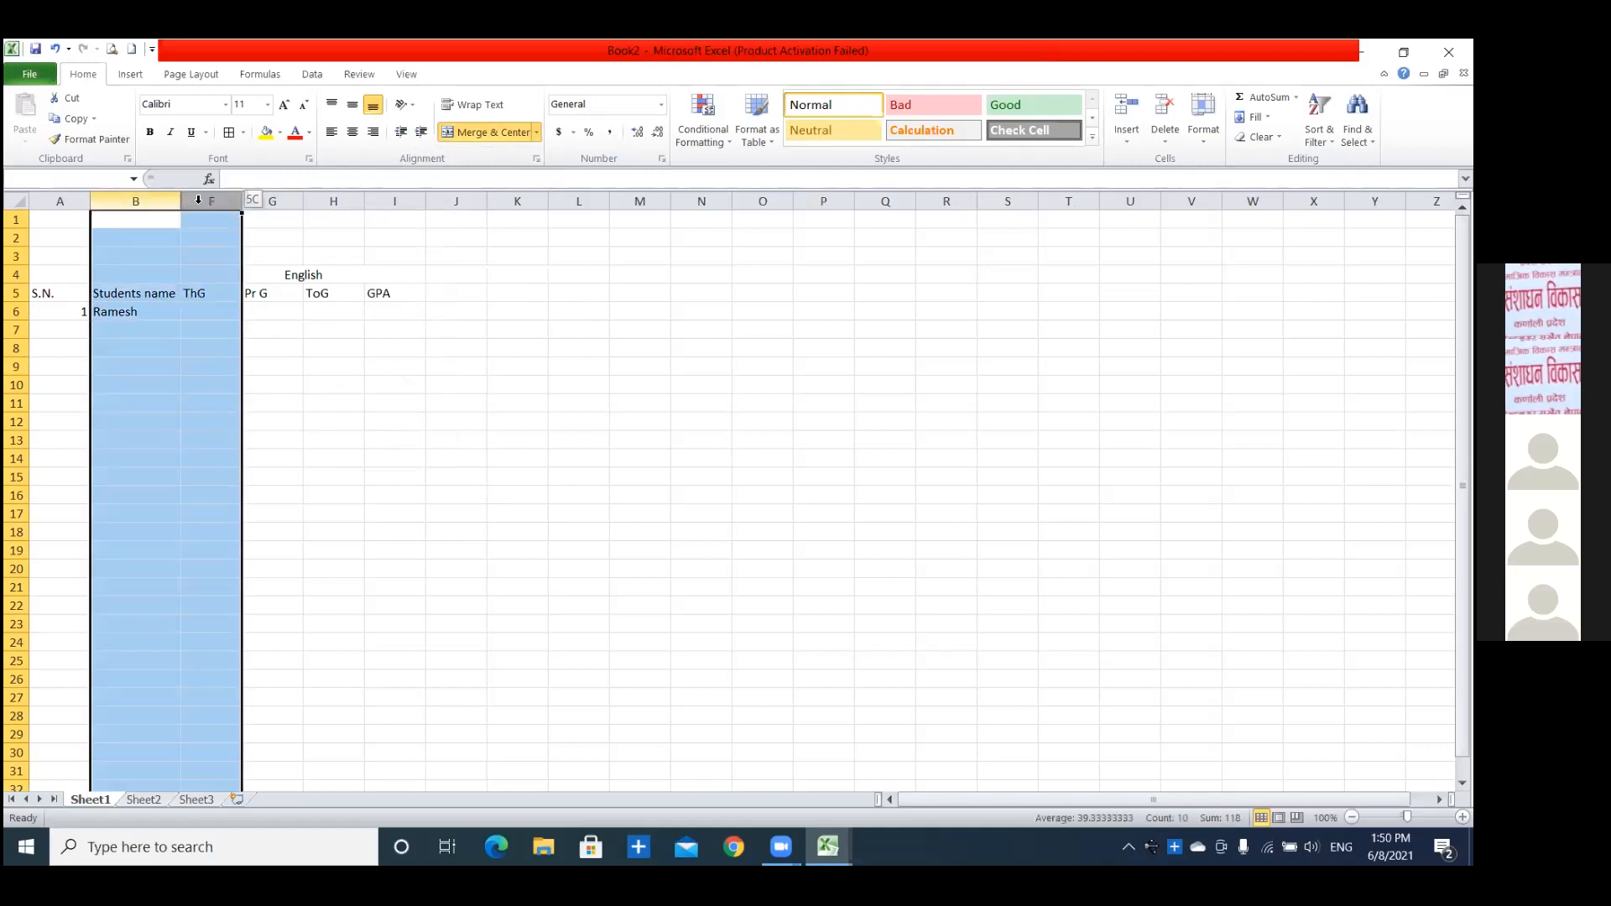
right_click(198, 201)
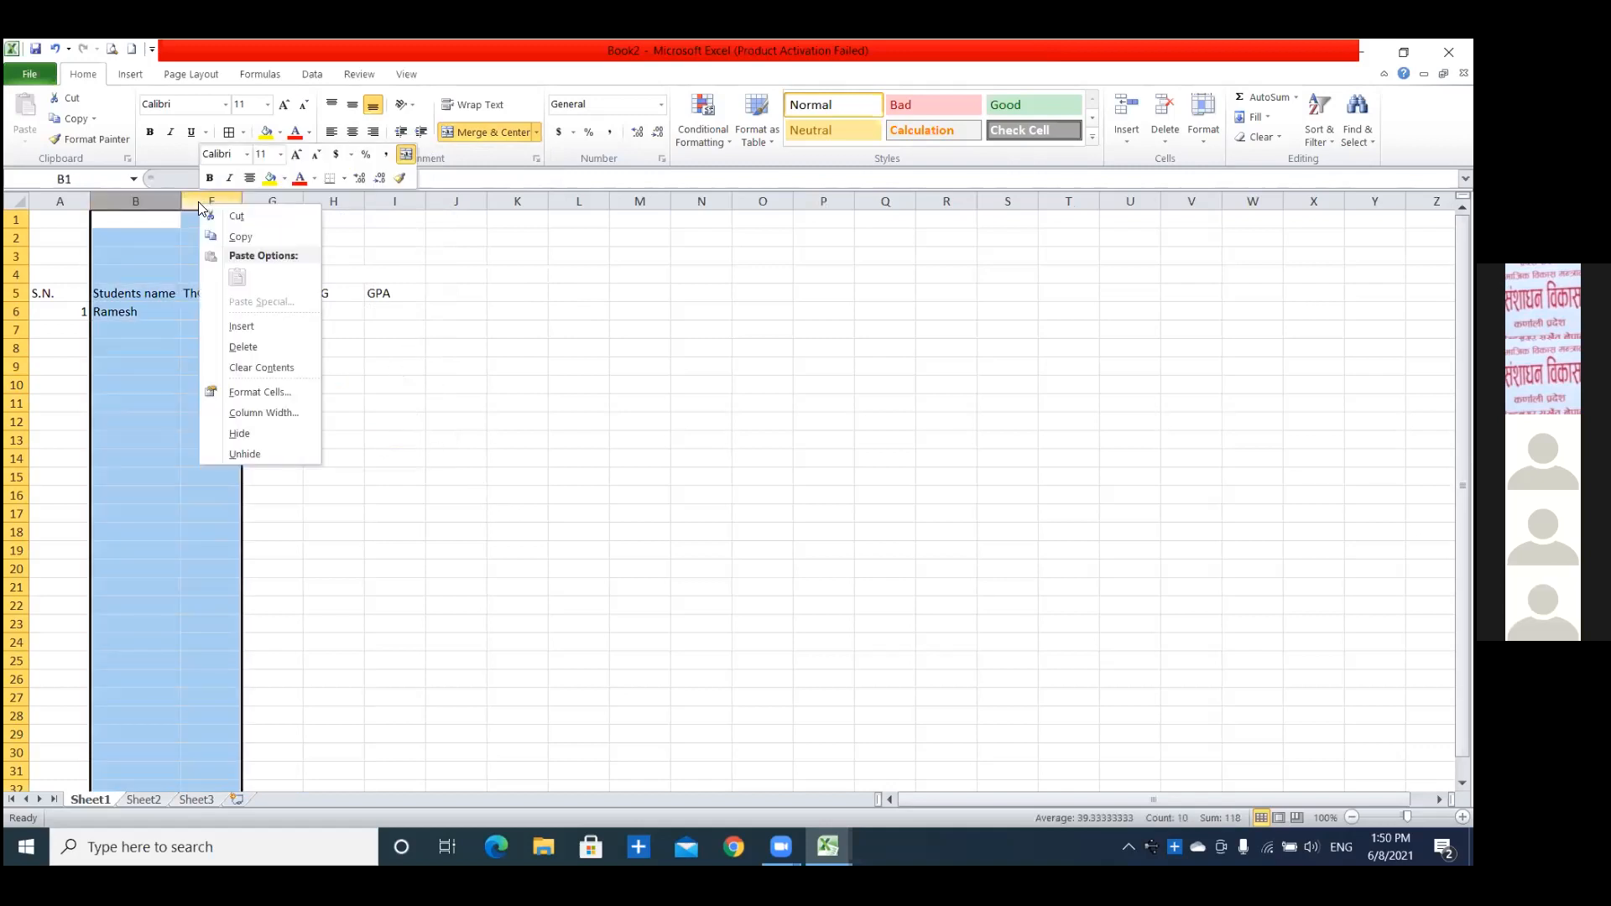
click(271, 436)
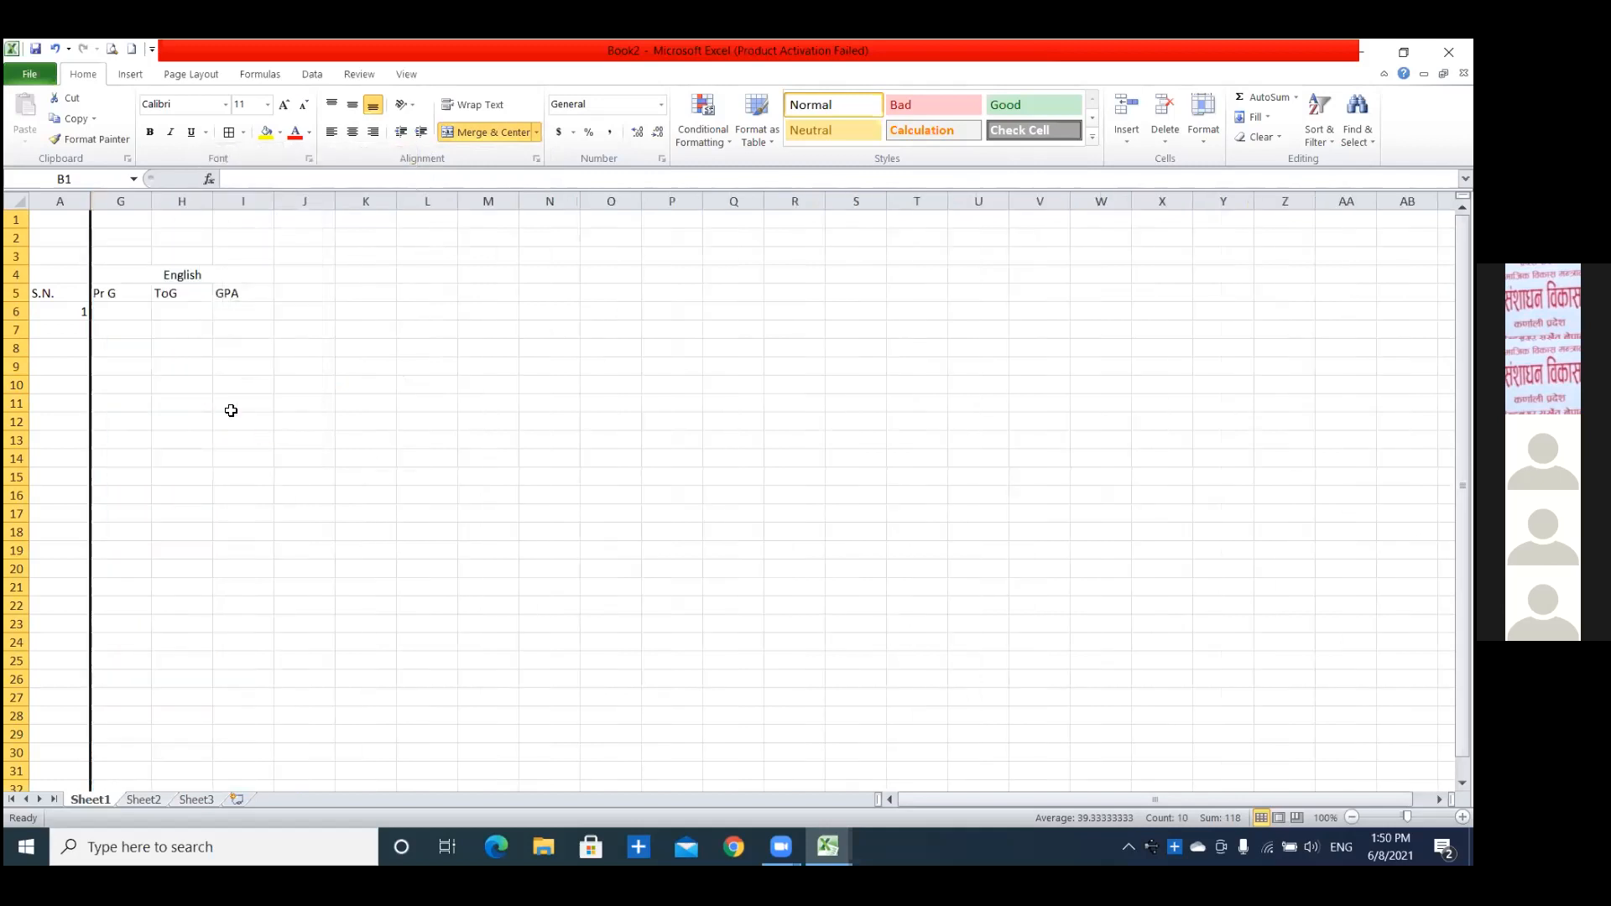
Unhide all the hidden columns between A and G.
right_click(88, 204)
click(134, 454)
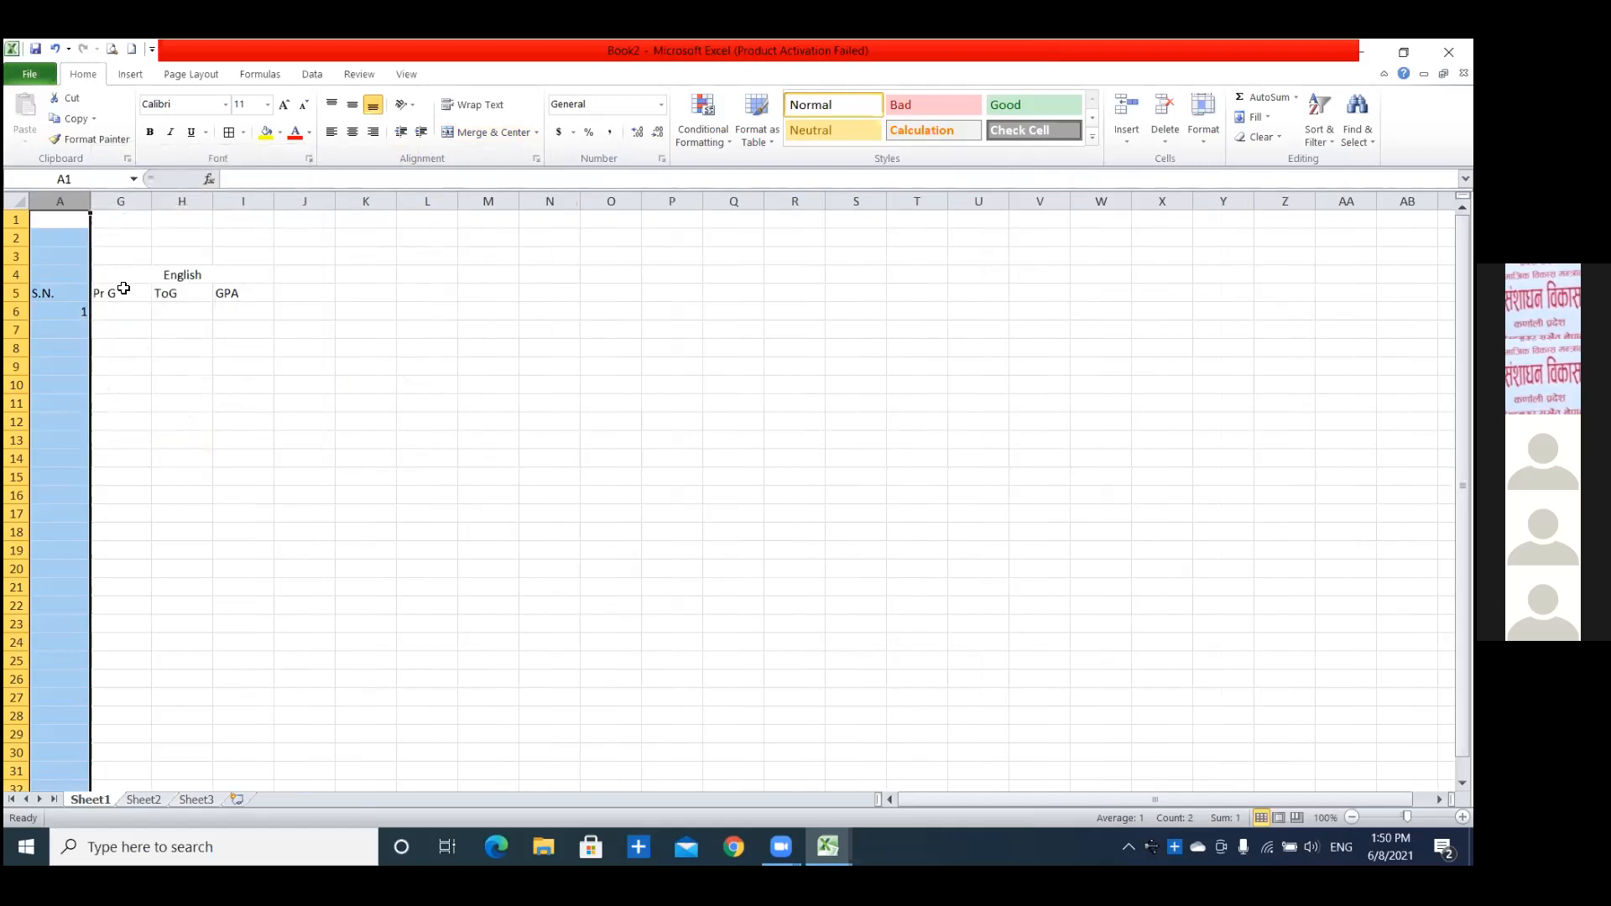
click(87, 199)
drag(88, 199, 113, 201)
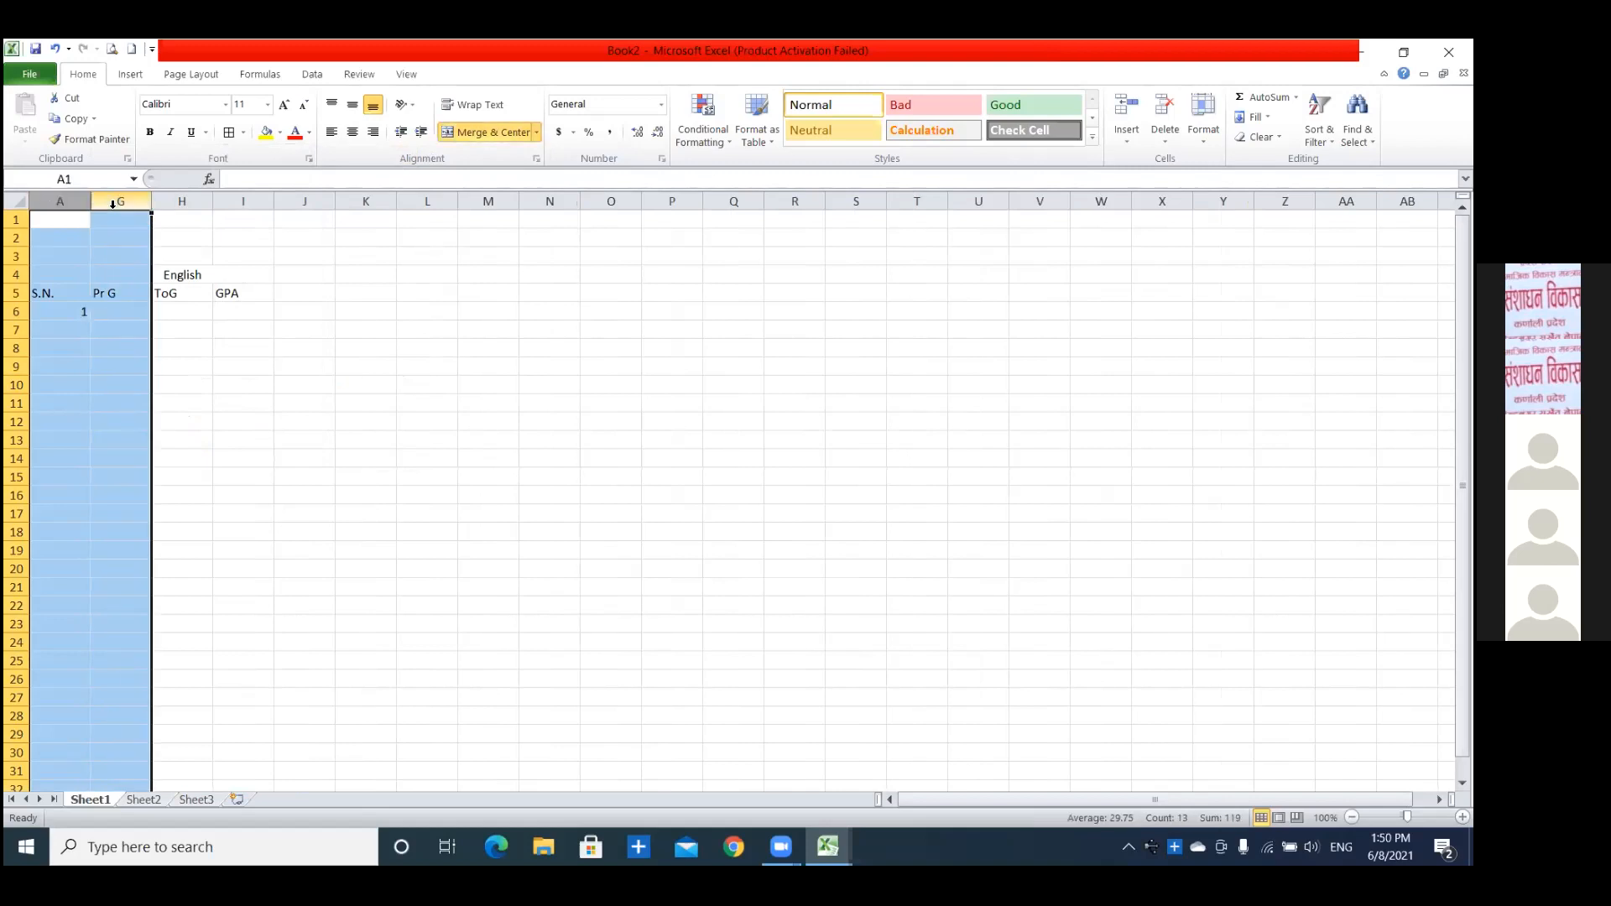
right_click(112, 207)
click(160, 459)
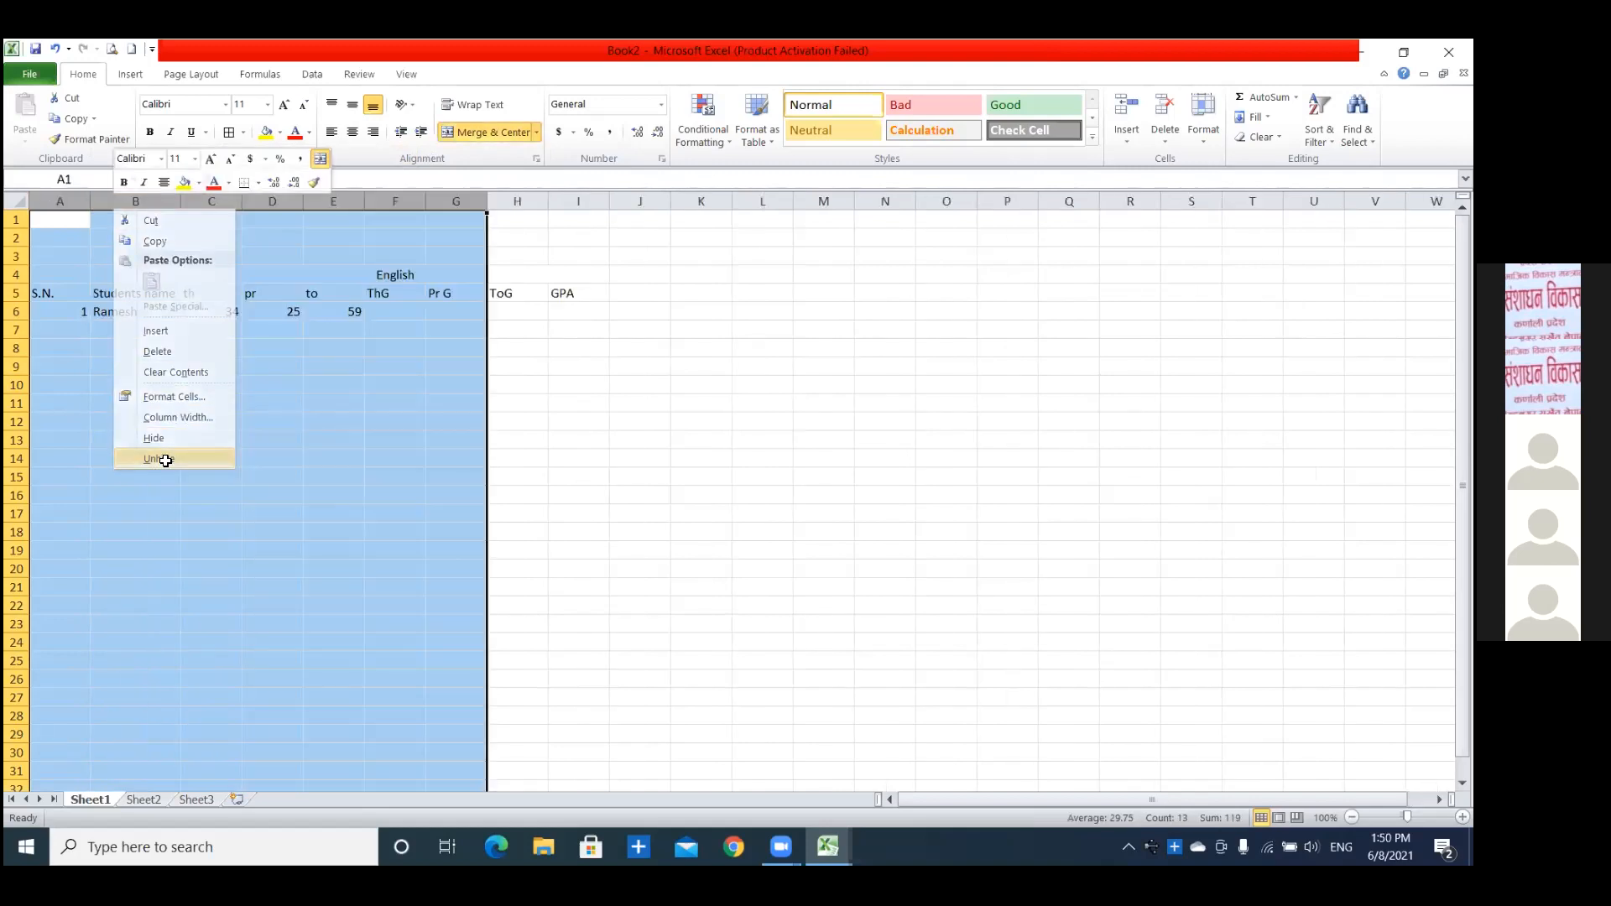
click(294, 407)
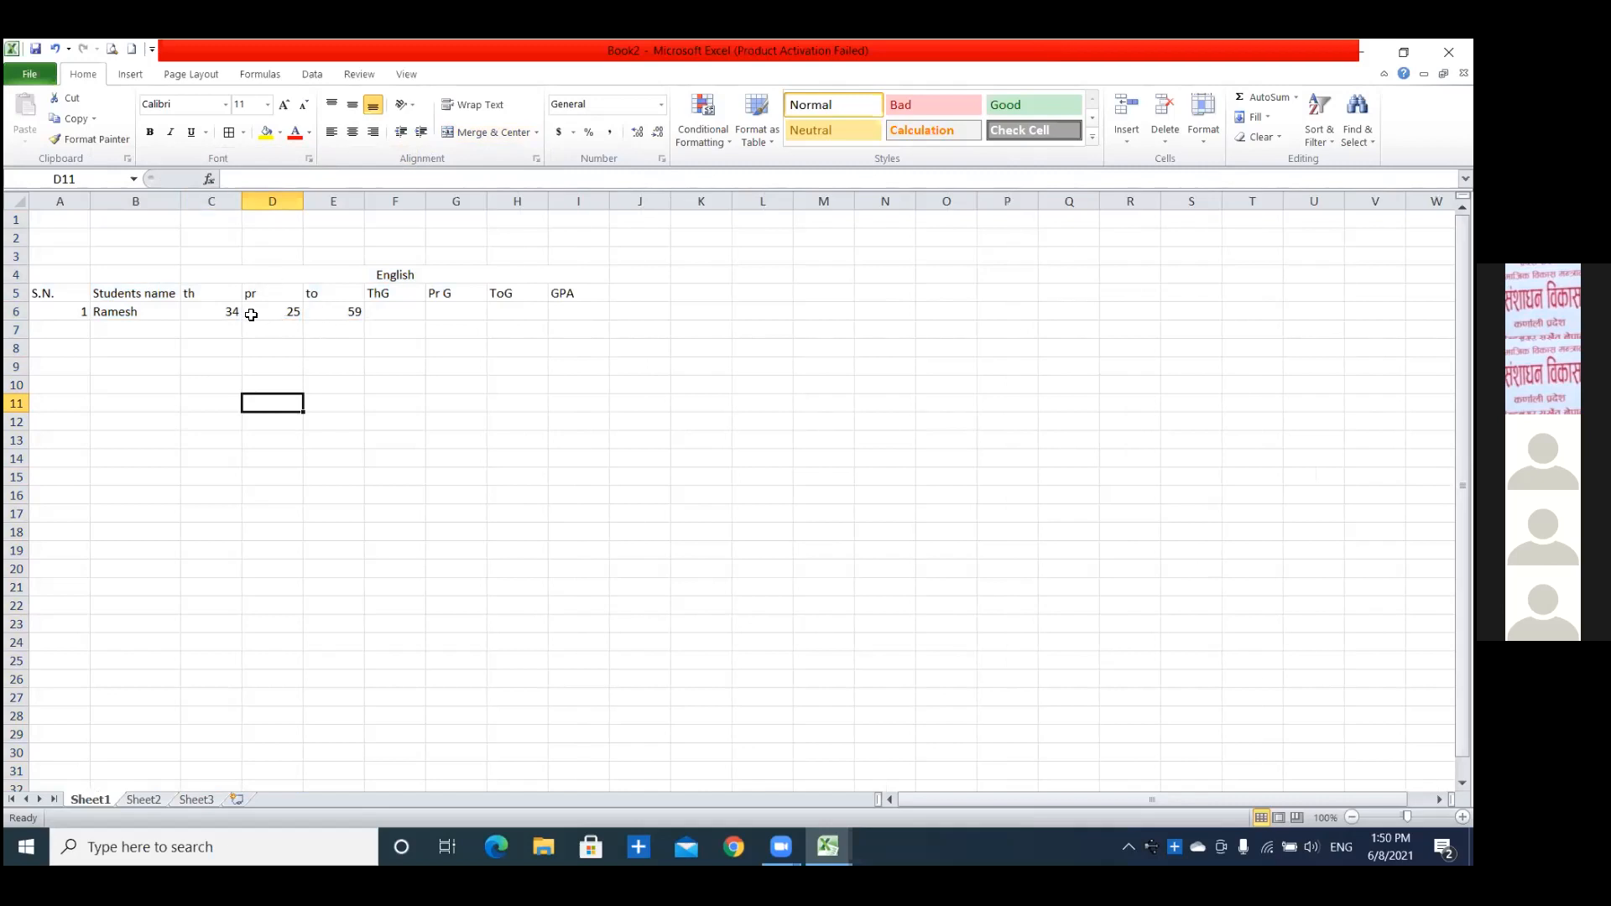
Examine the English block's theory, practical and total marks and its grade and GPA columns.
drag(230, 313, 566, 323)
click(476, 404)
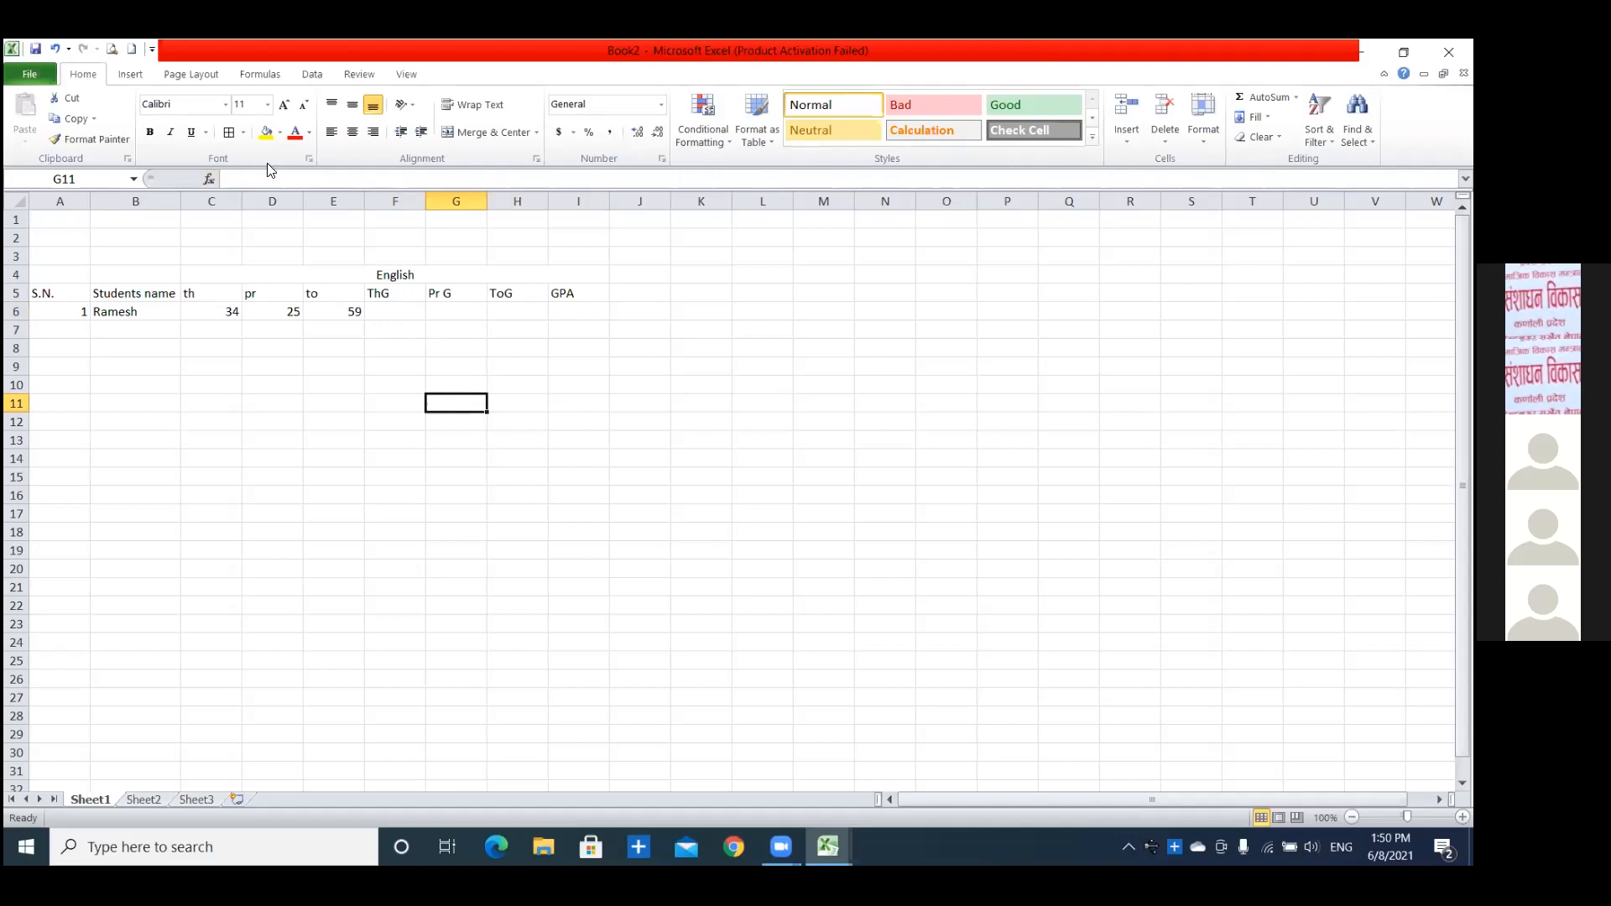
click(356, 276)
drag(356, 287, 362, 302)
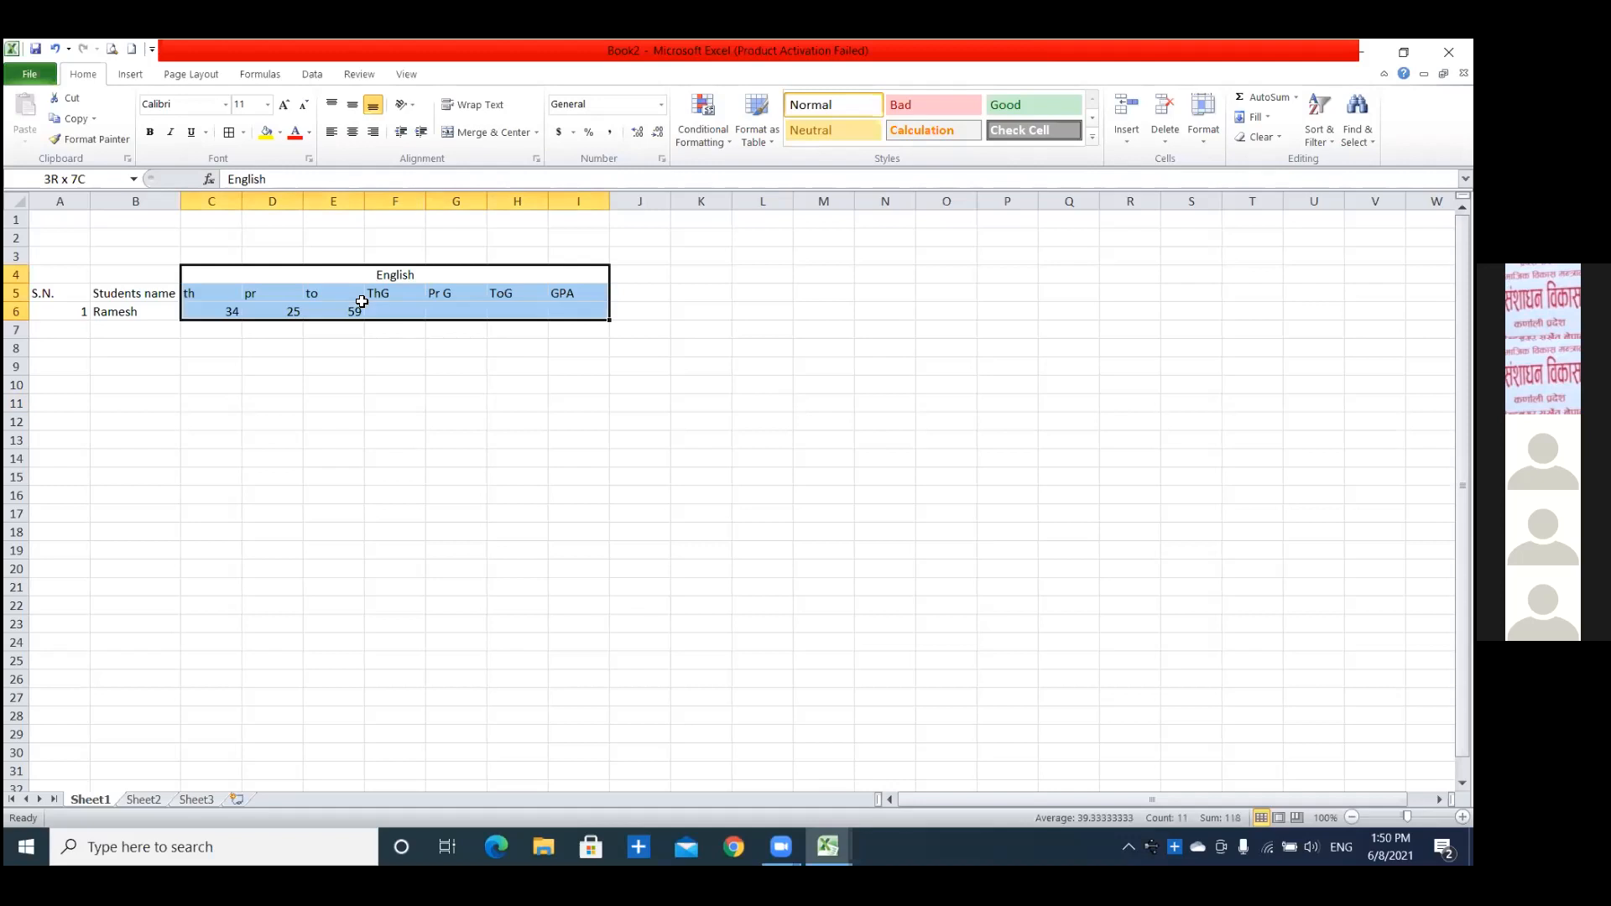
click(371, 401)
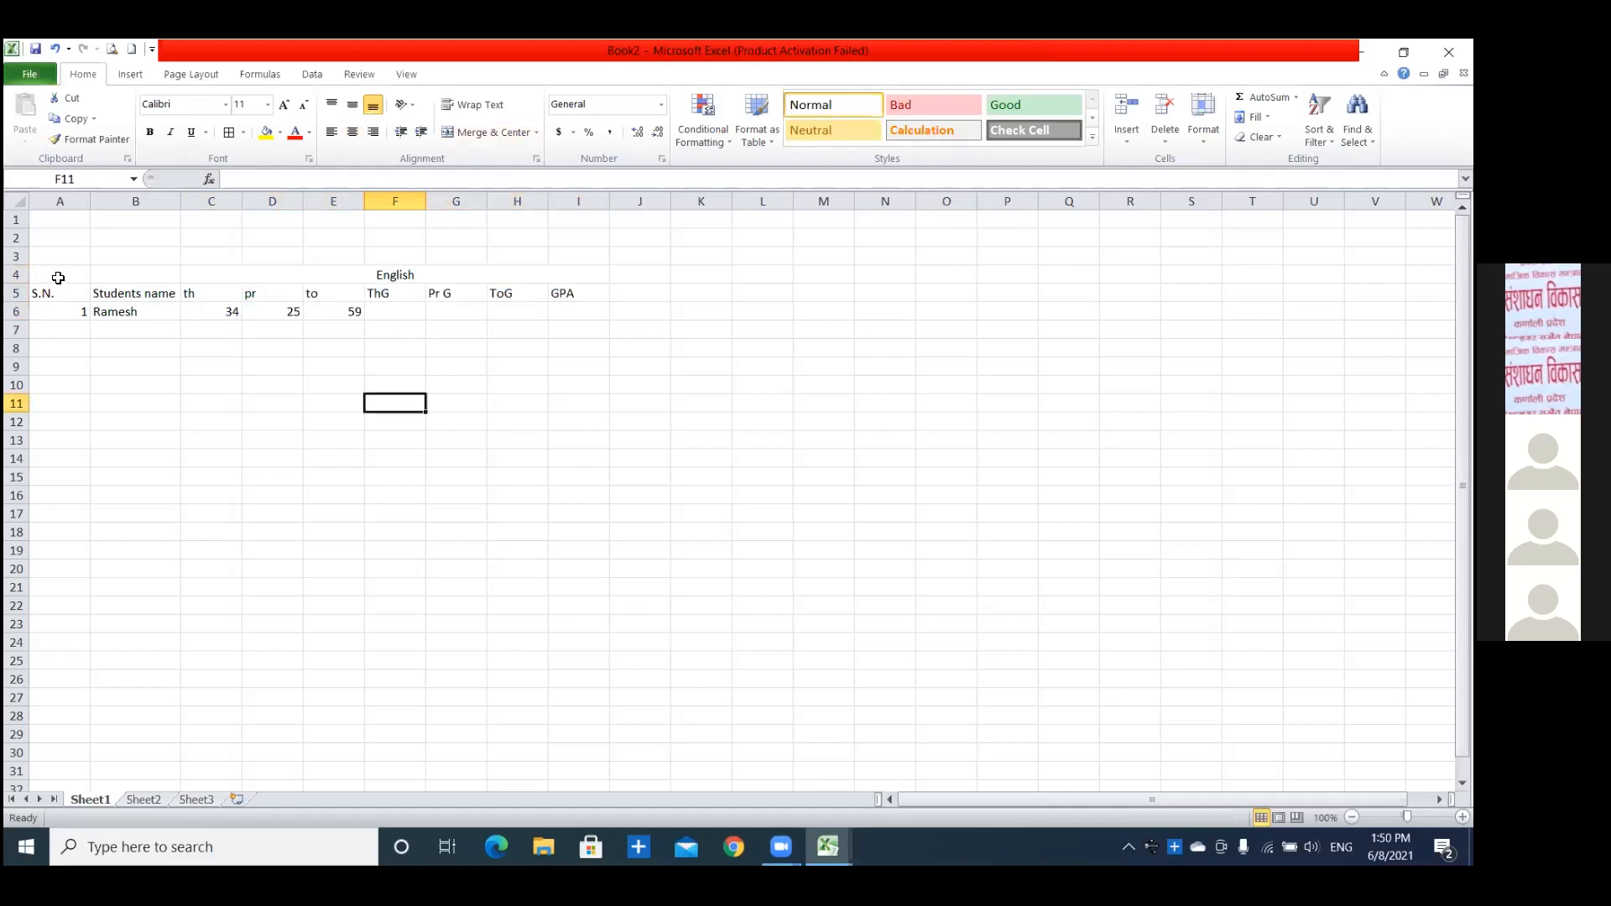
click(239, 329)
click(307, 316)
click(228, 312)
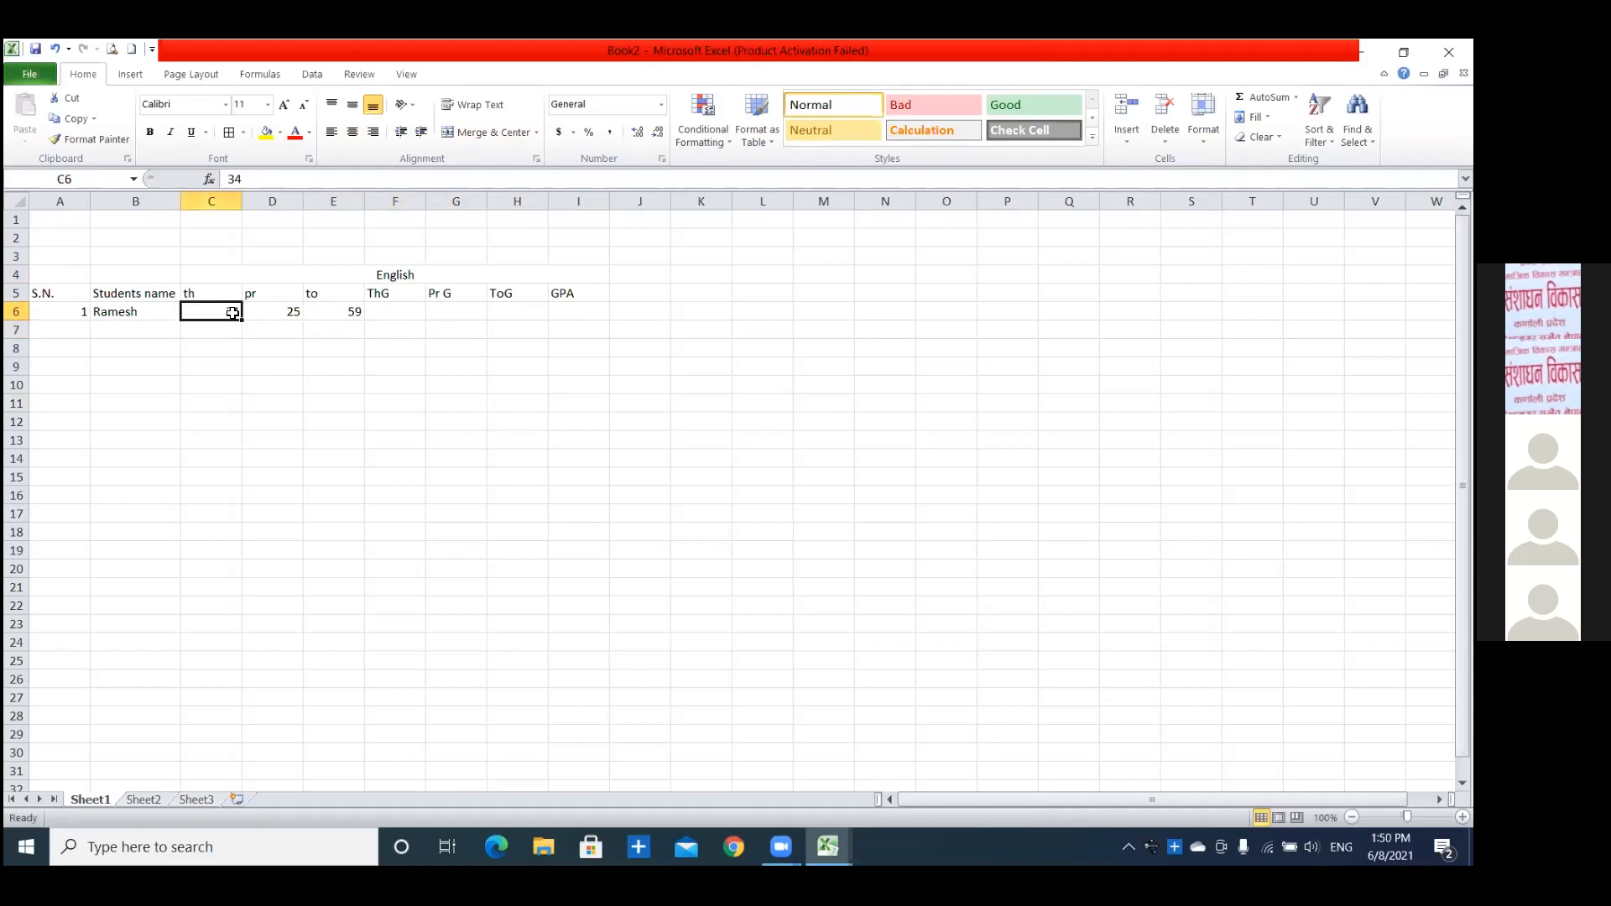
click(254, 314)
click(193, 314)
click(484, 379)
click(256, 276)
drag(256, 276, 375, 328)
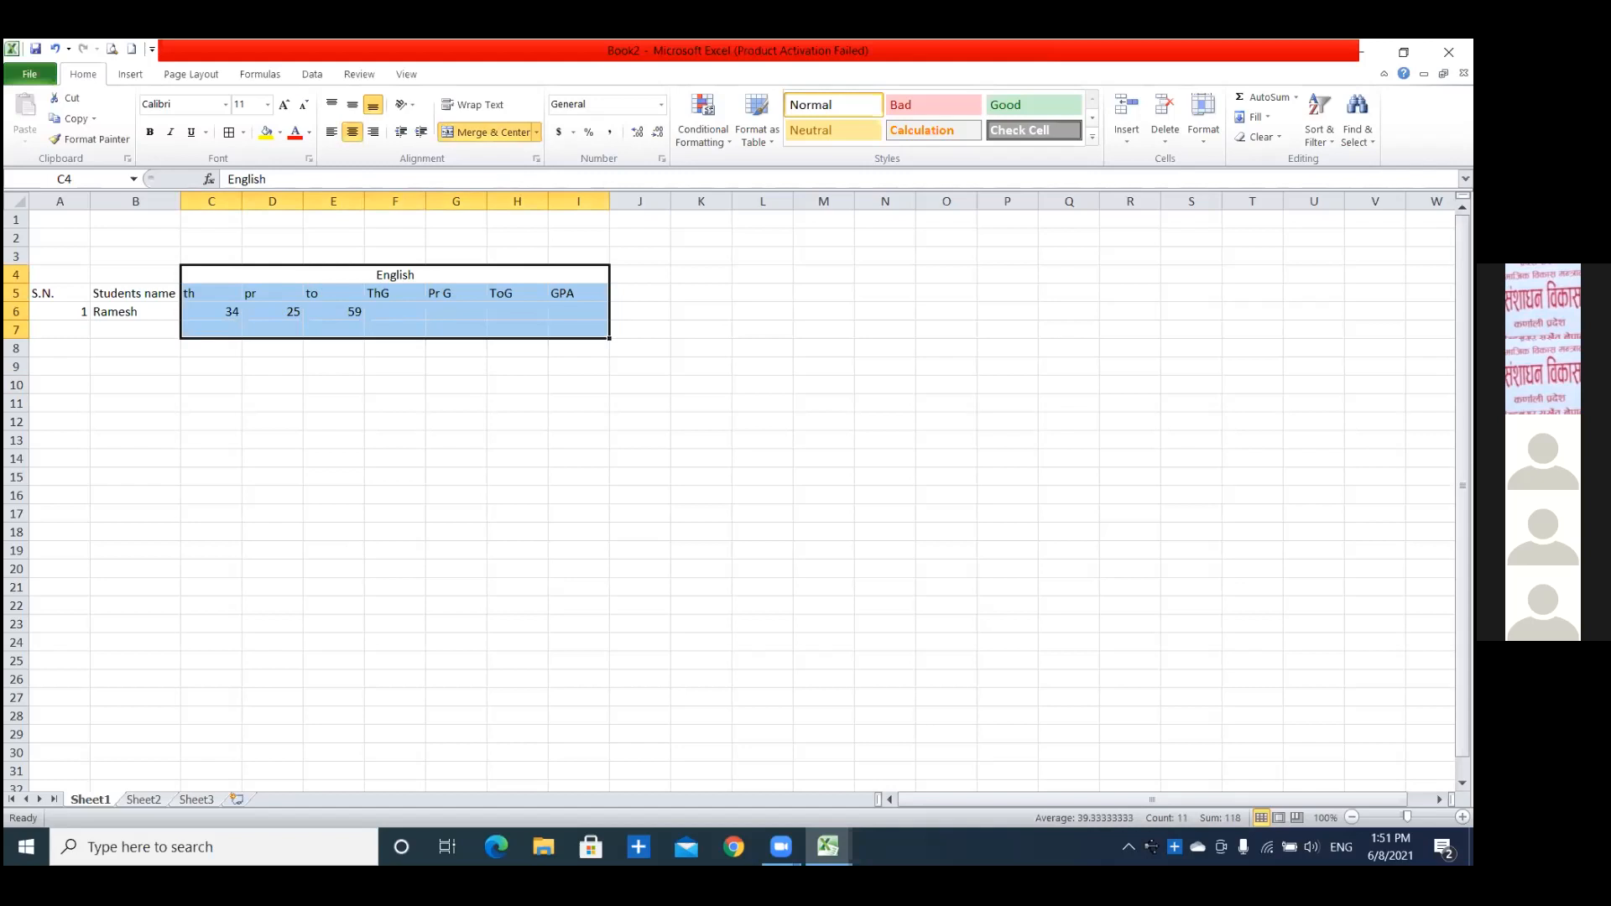
click(532, 403)
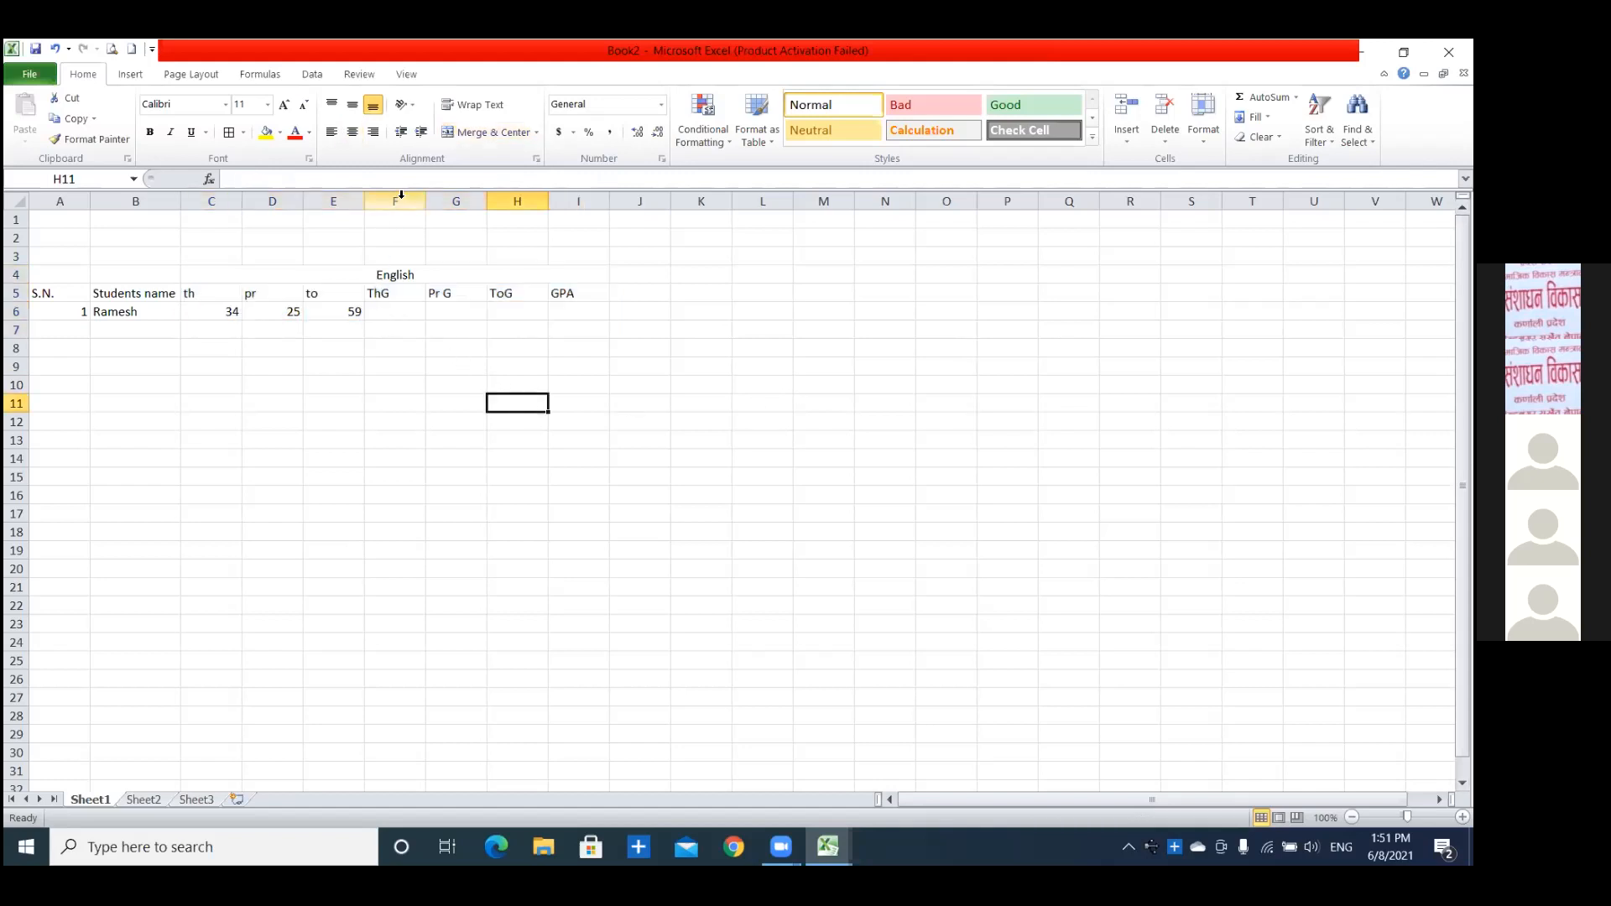
drag(399, 197, 551, 215)
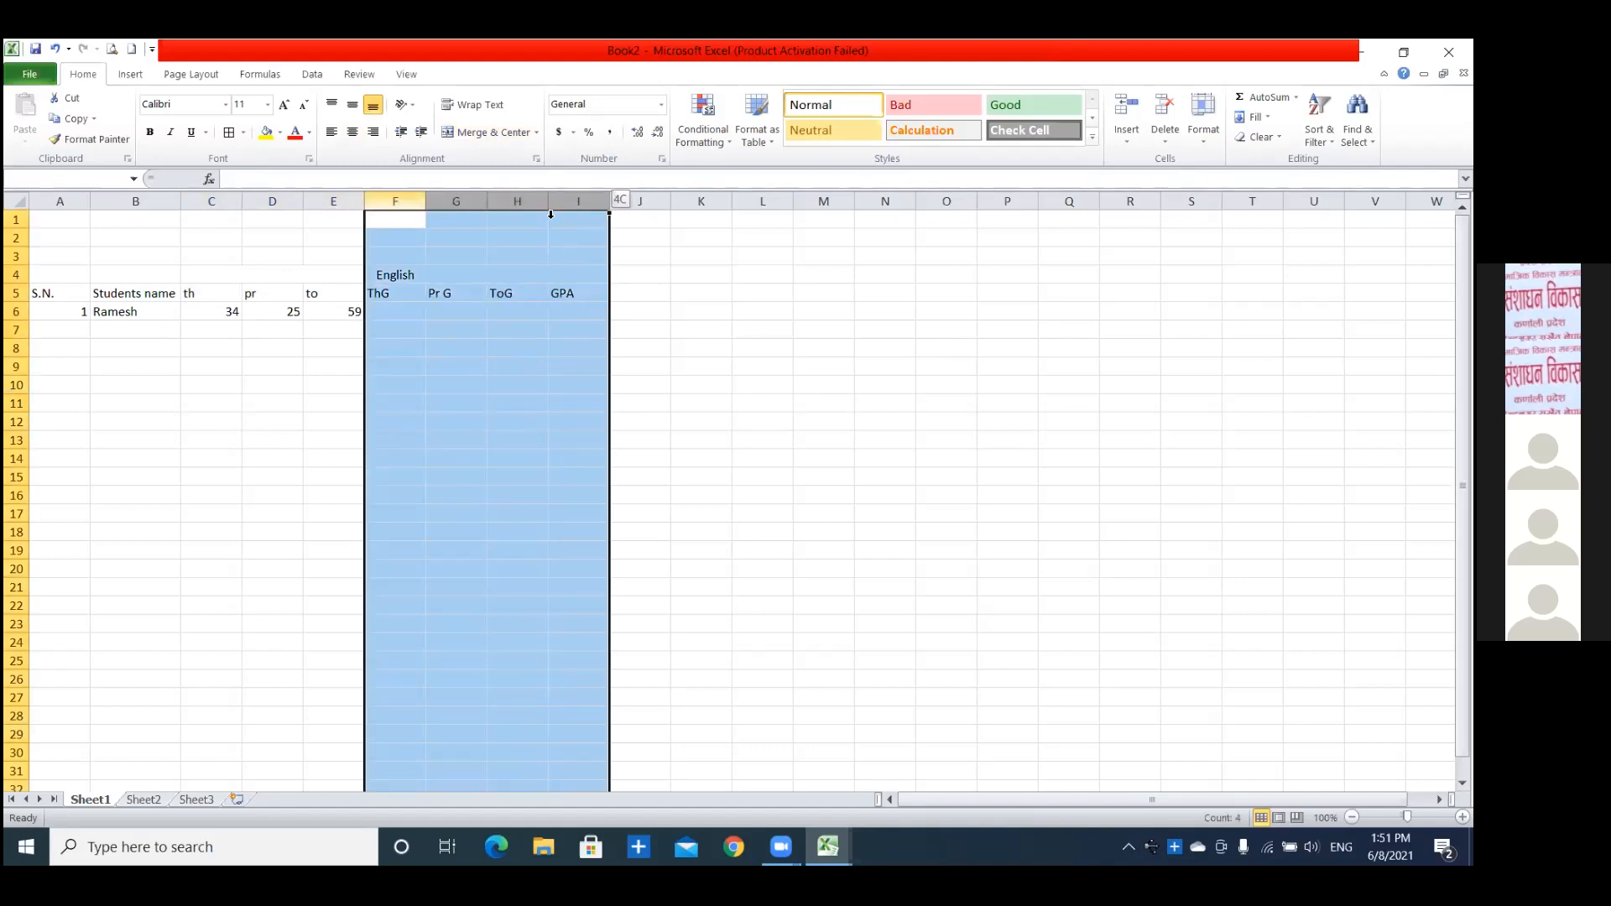
click(223, 290)
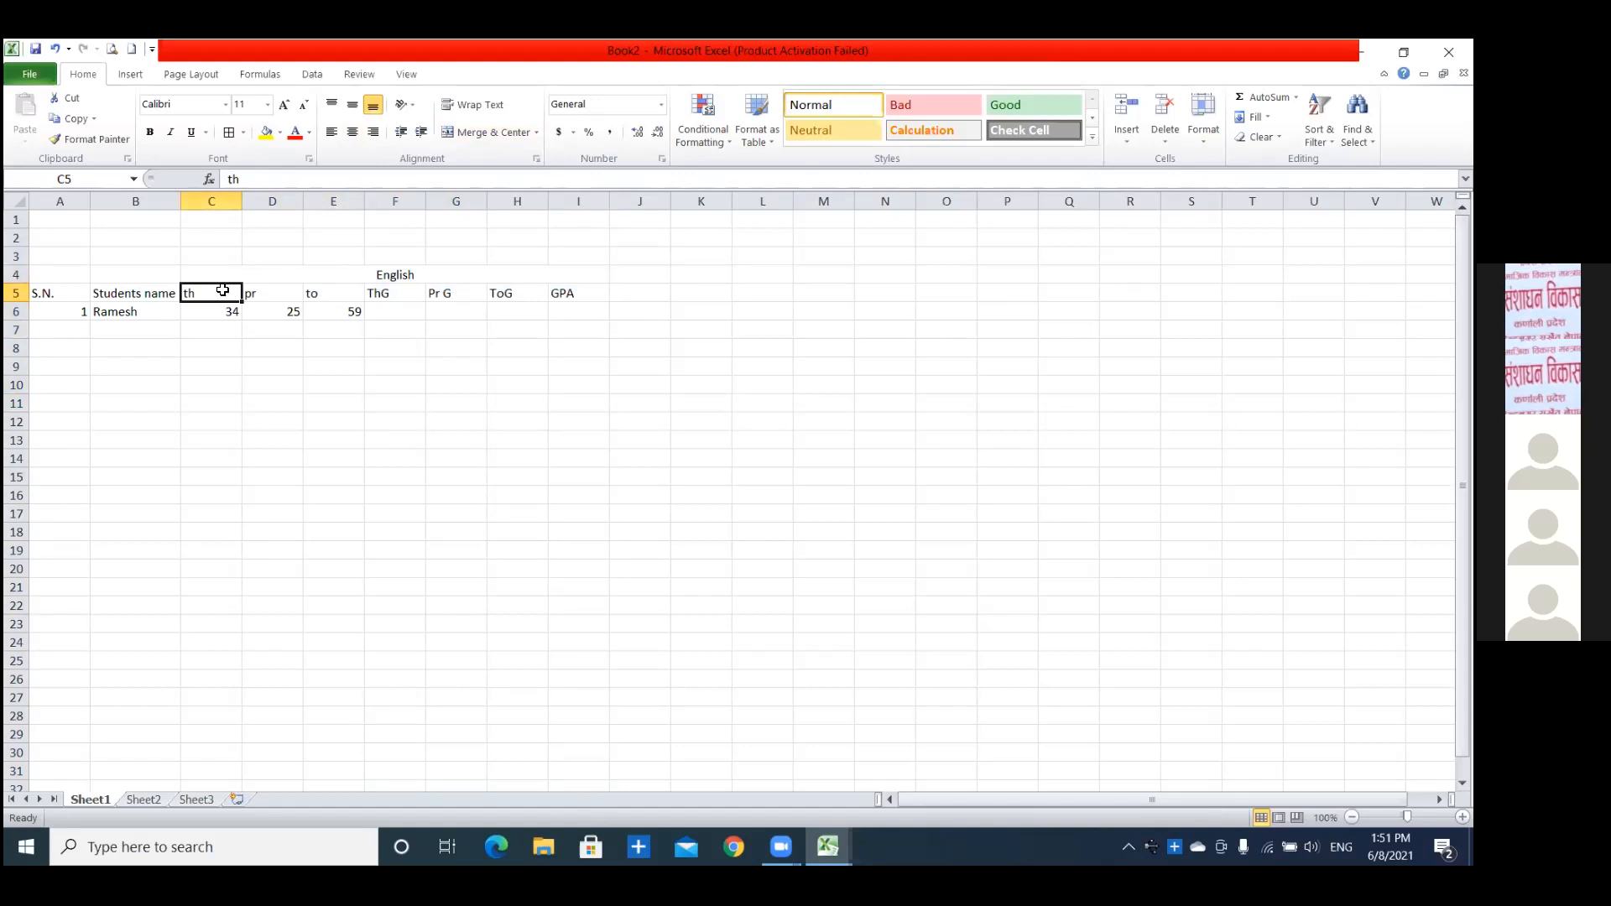
Add the second student in row 7 with serial number 2 and the student's name.
click(84, 329)
text(2)
key(Tab)
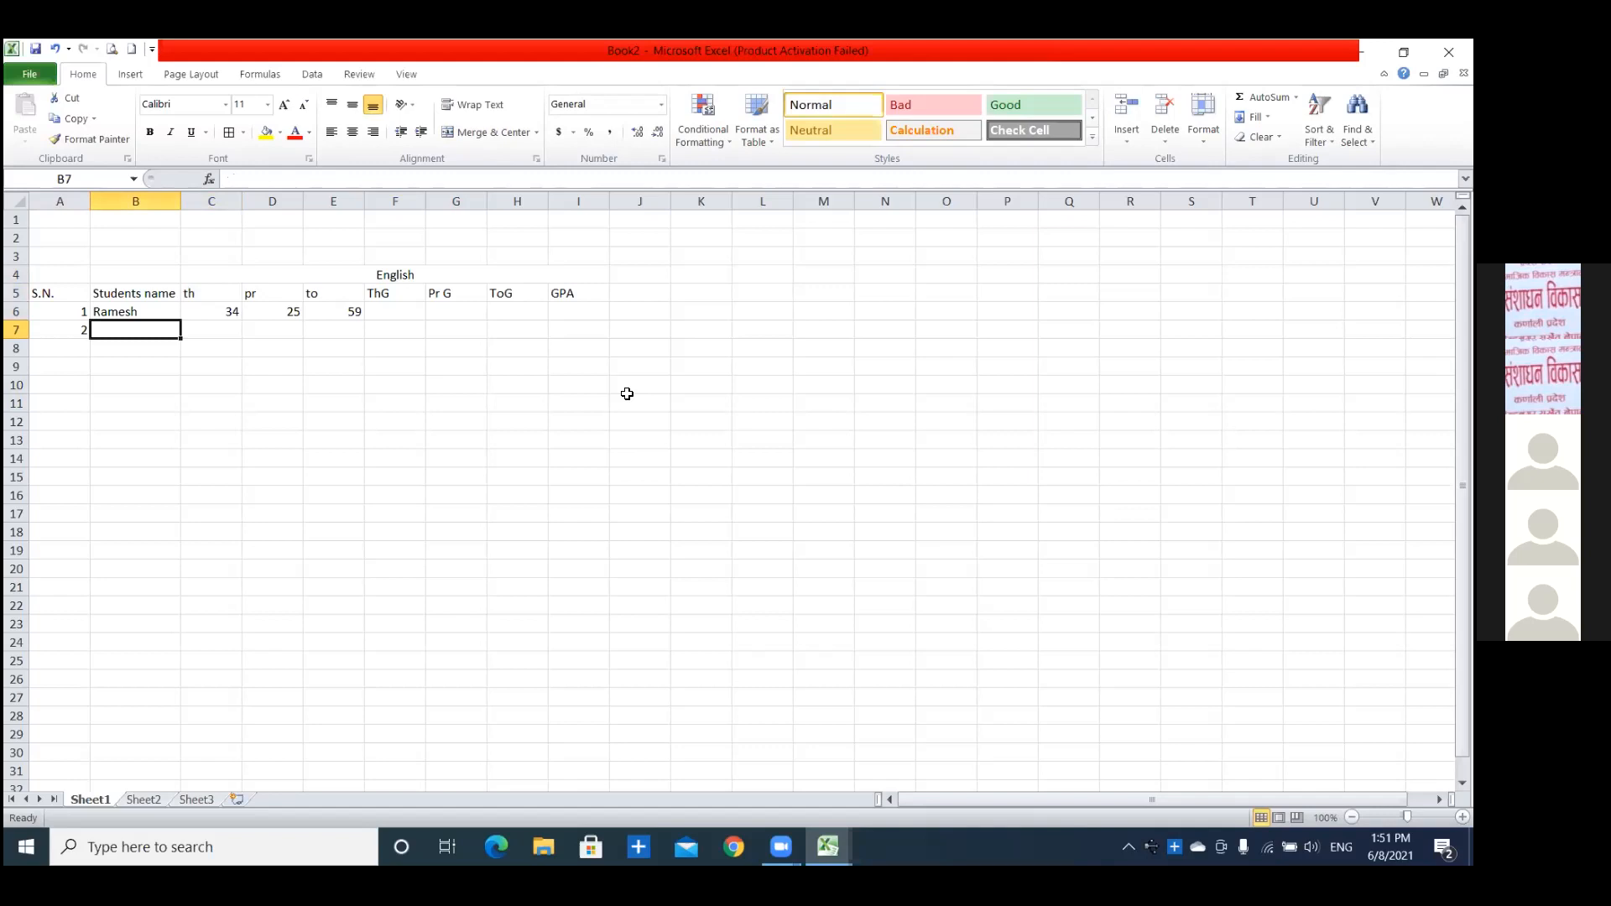
text(Gita)
key(Tab)
click(627, 395)
text(45)
key(Tab)
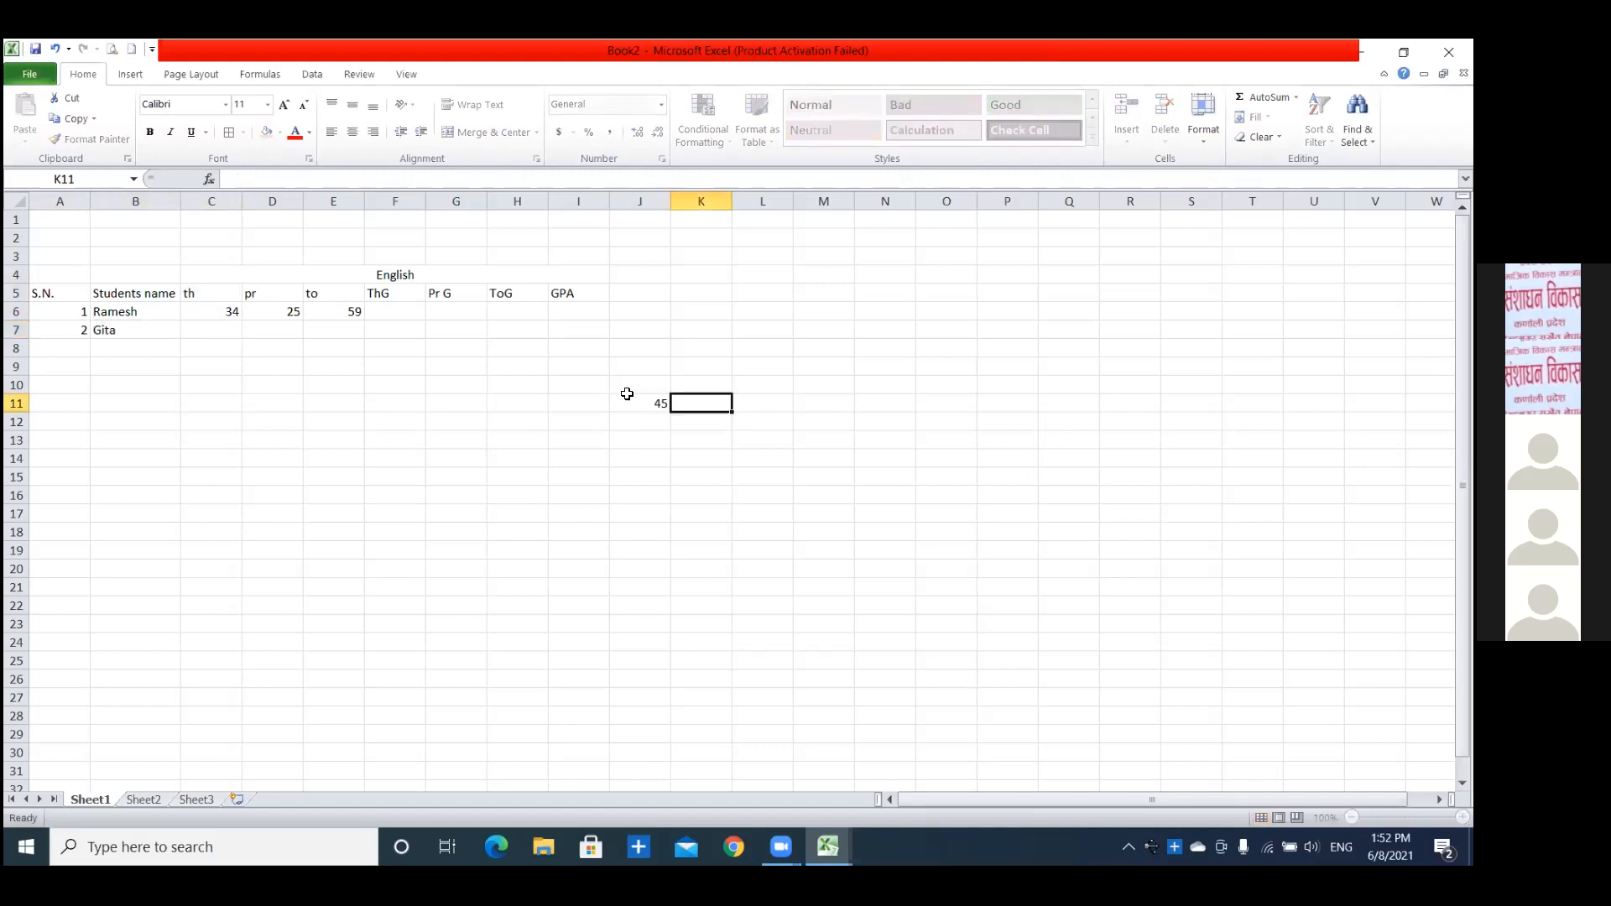
click(656, 402)
key(Delete)
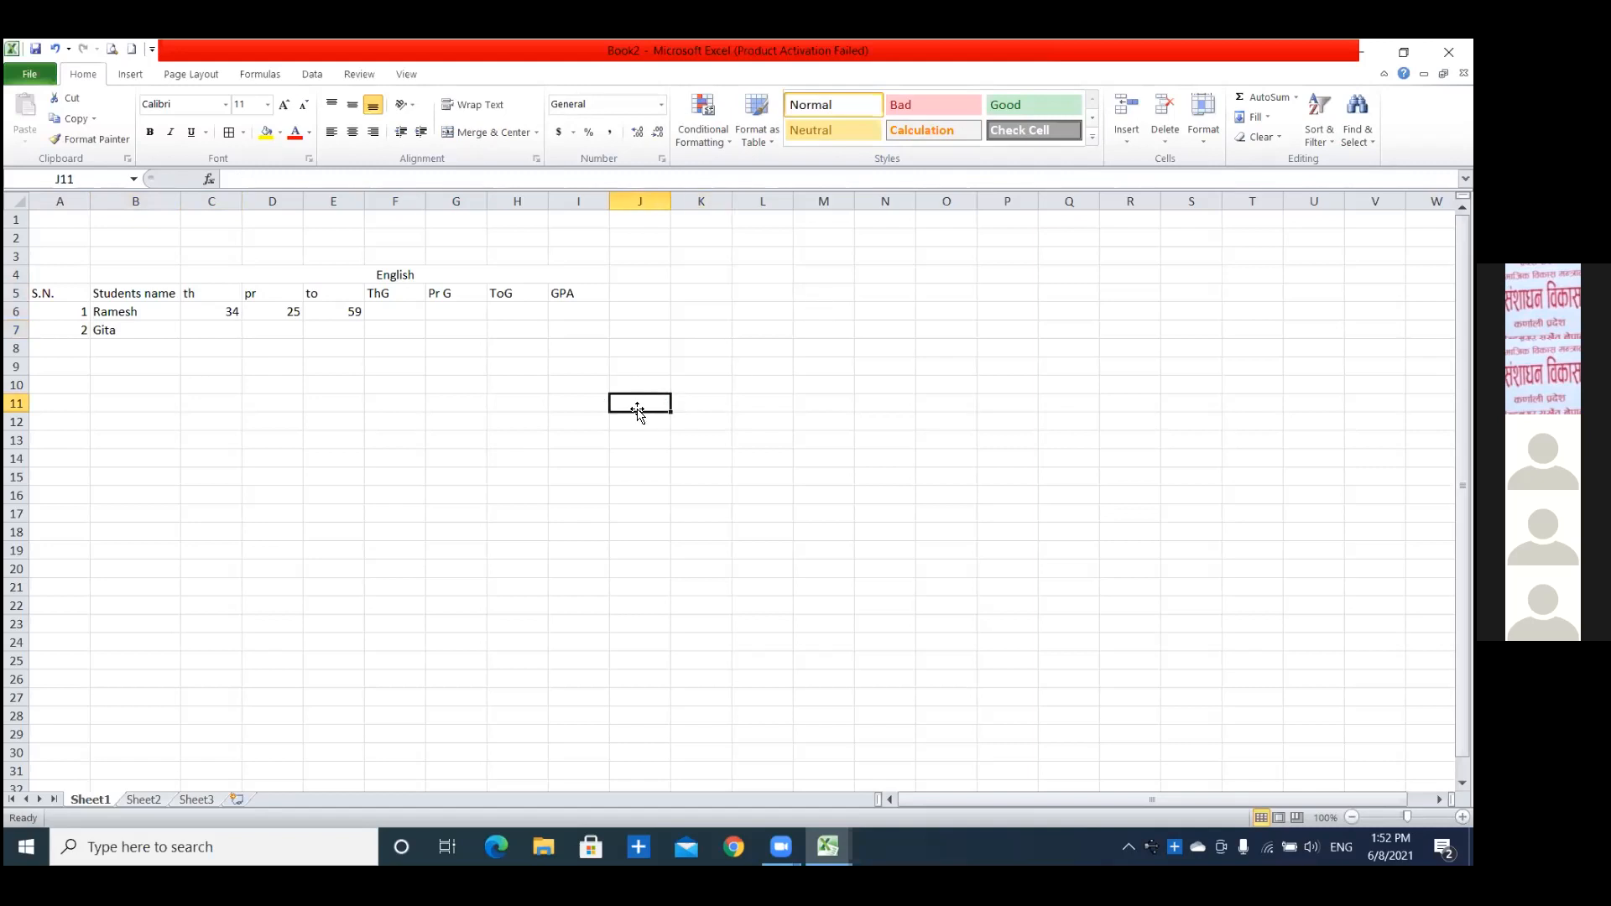
Enter the second student's English marks, 45 for theory in C7 and 25 for practical in D7.
click(221, 332)
text(25)
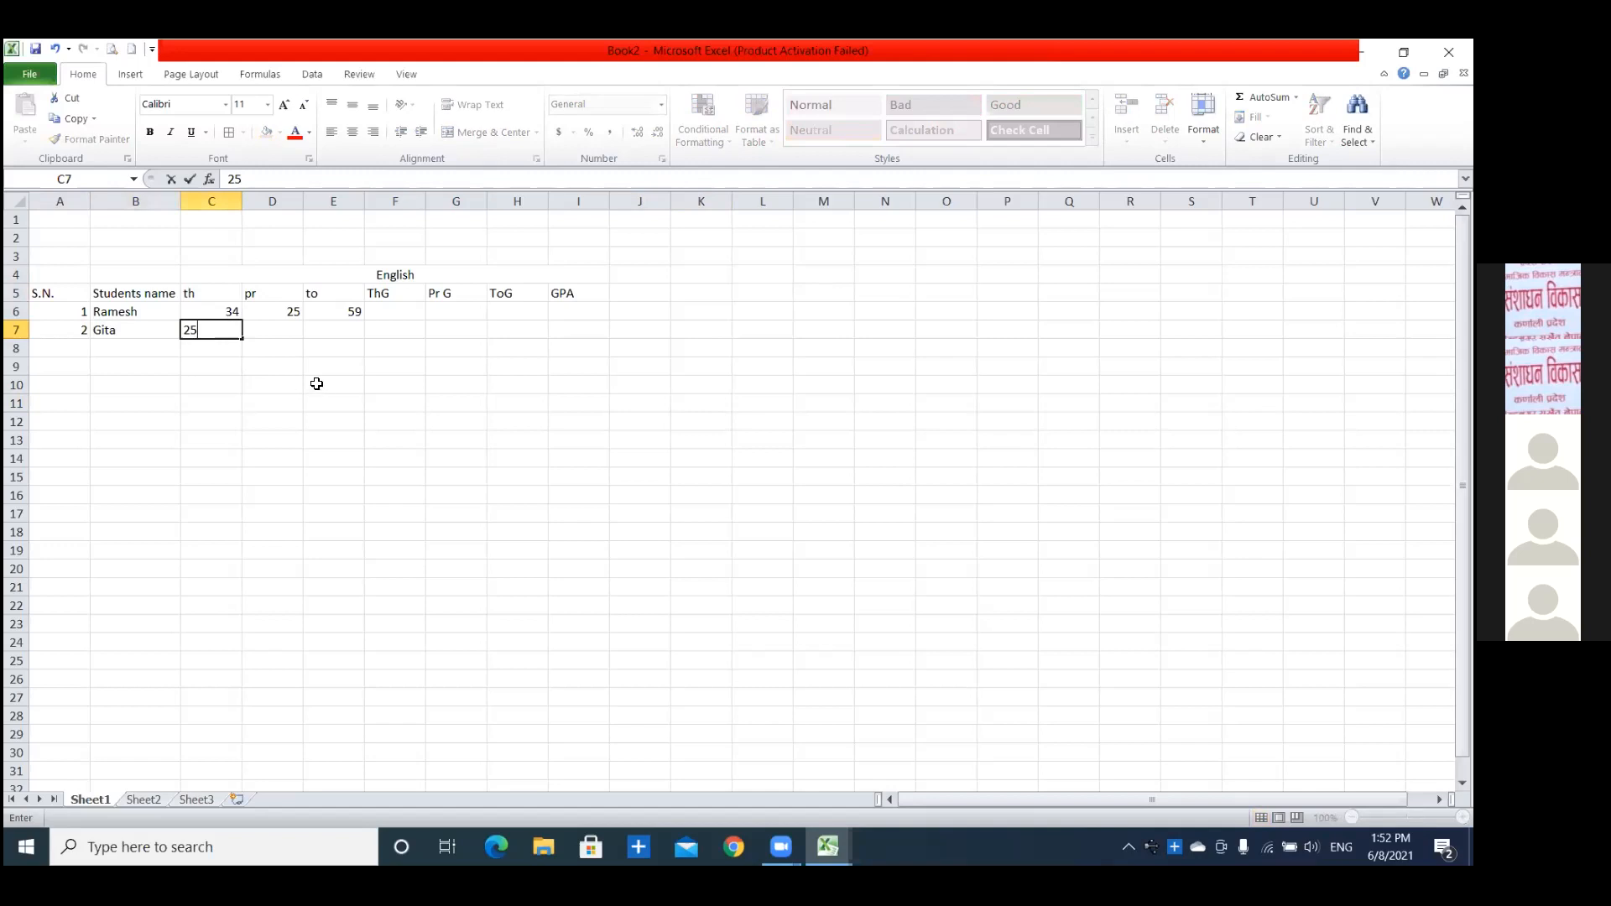
click(287, 334)
click(198, 330)
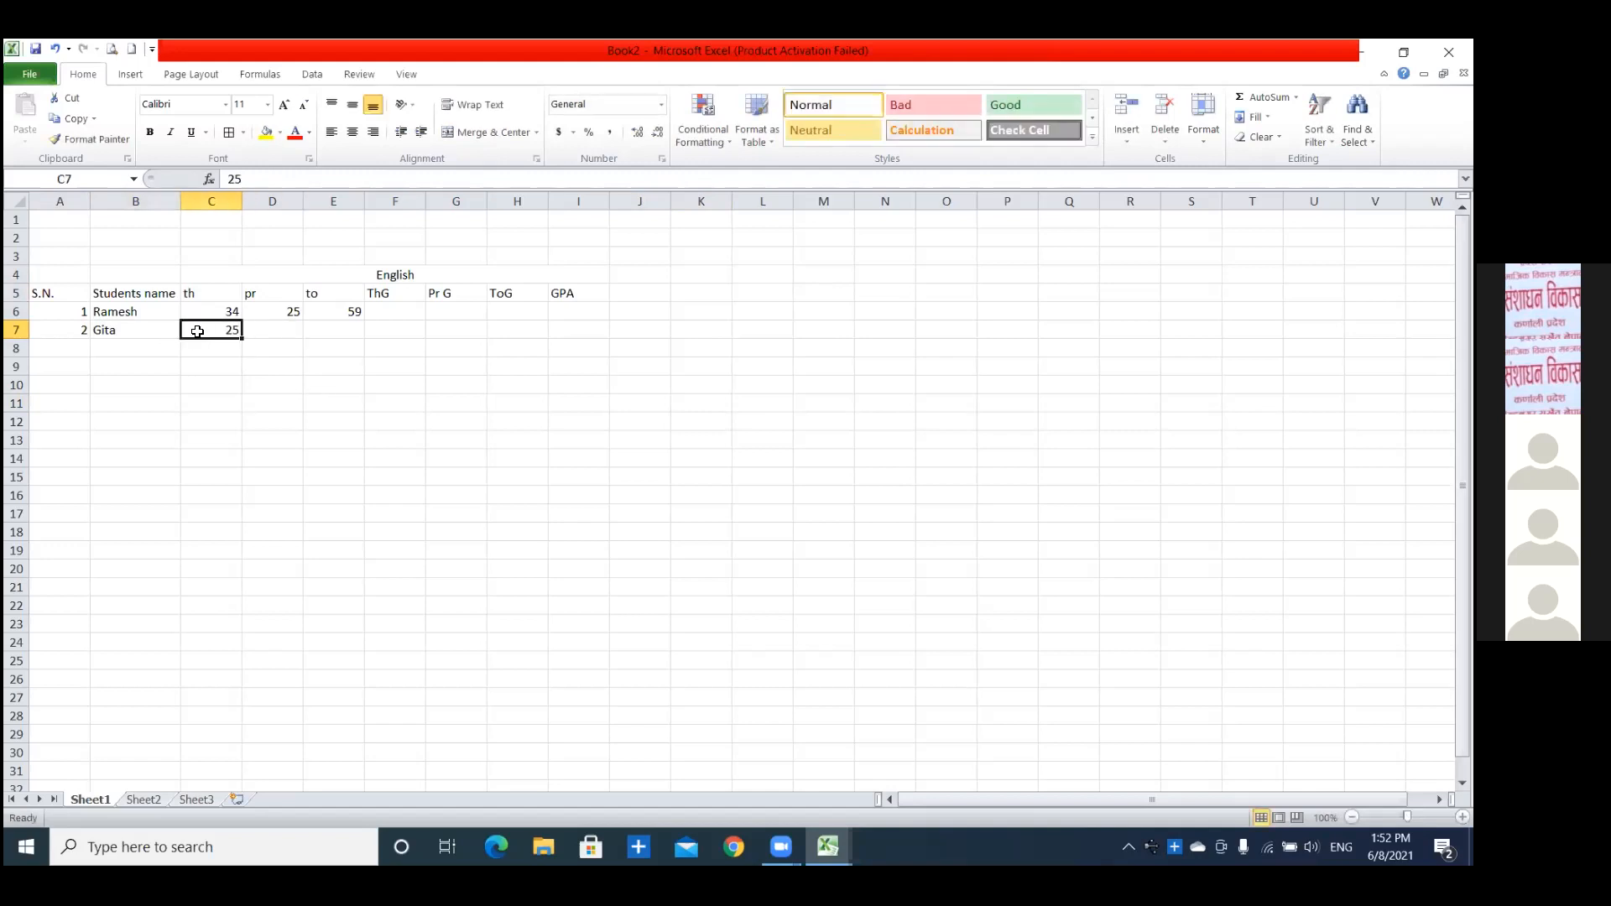
text(45)
click(286, 333)
text(25)
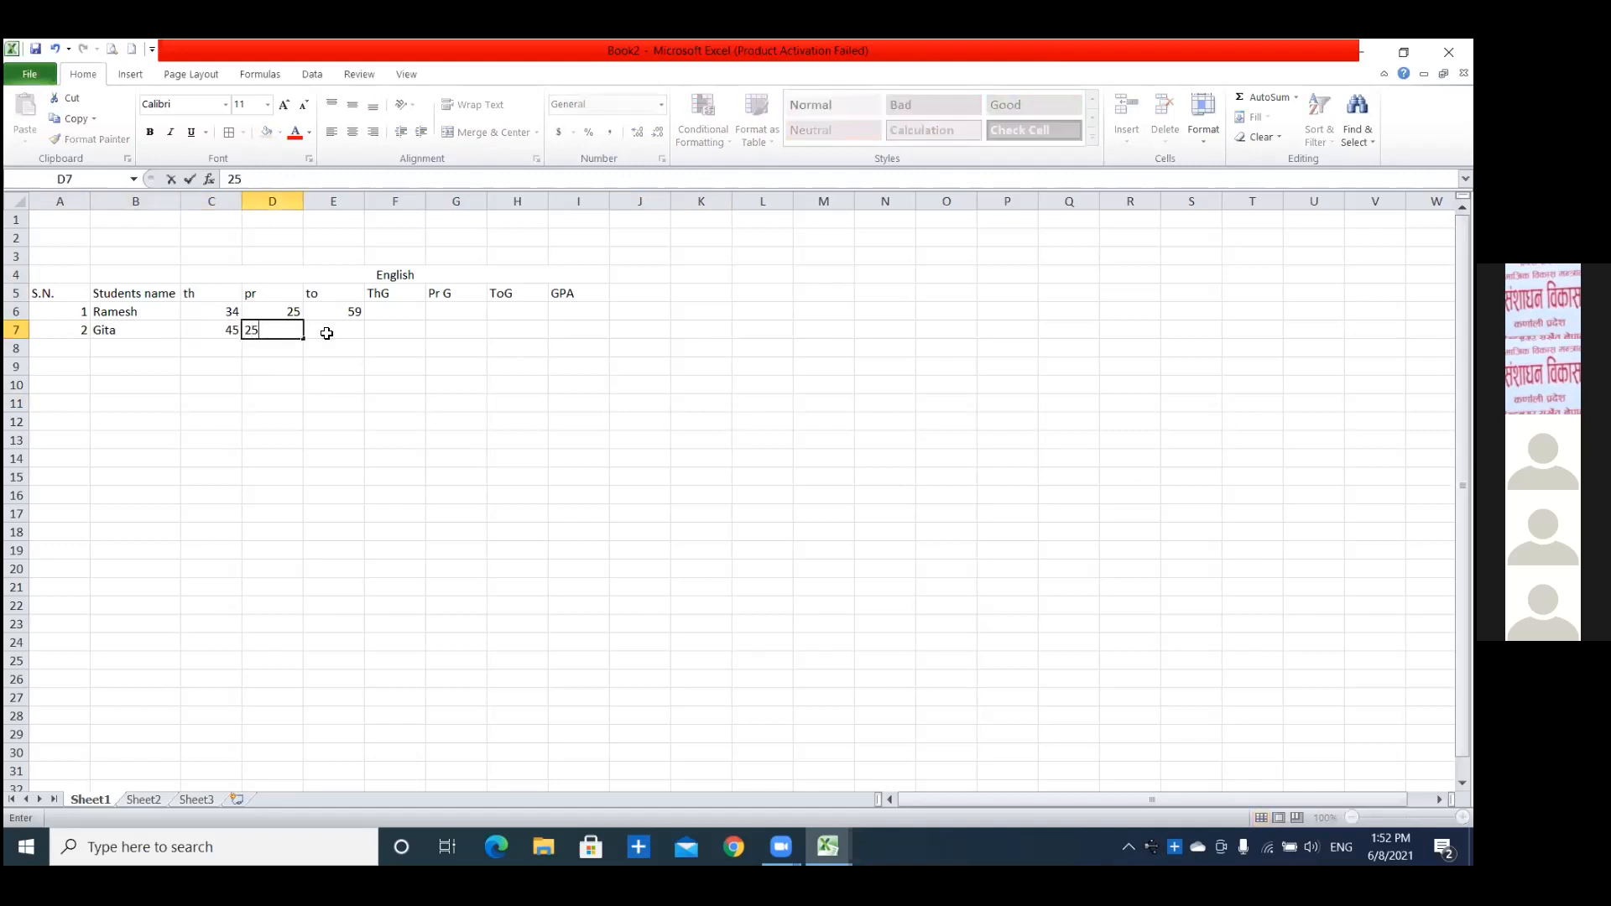
Copy the total formula from E6 down to E7 for the second student.
click(334, 332)
click(346, 314)
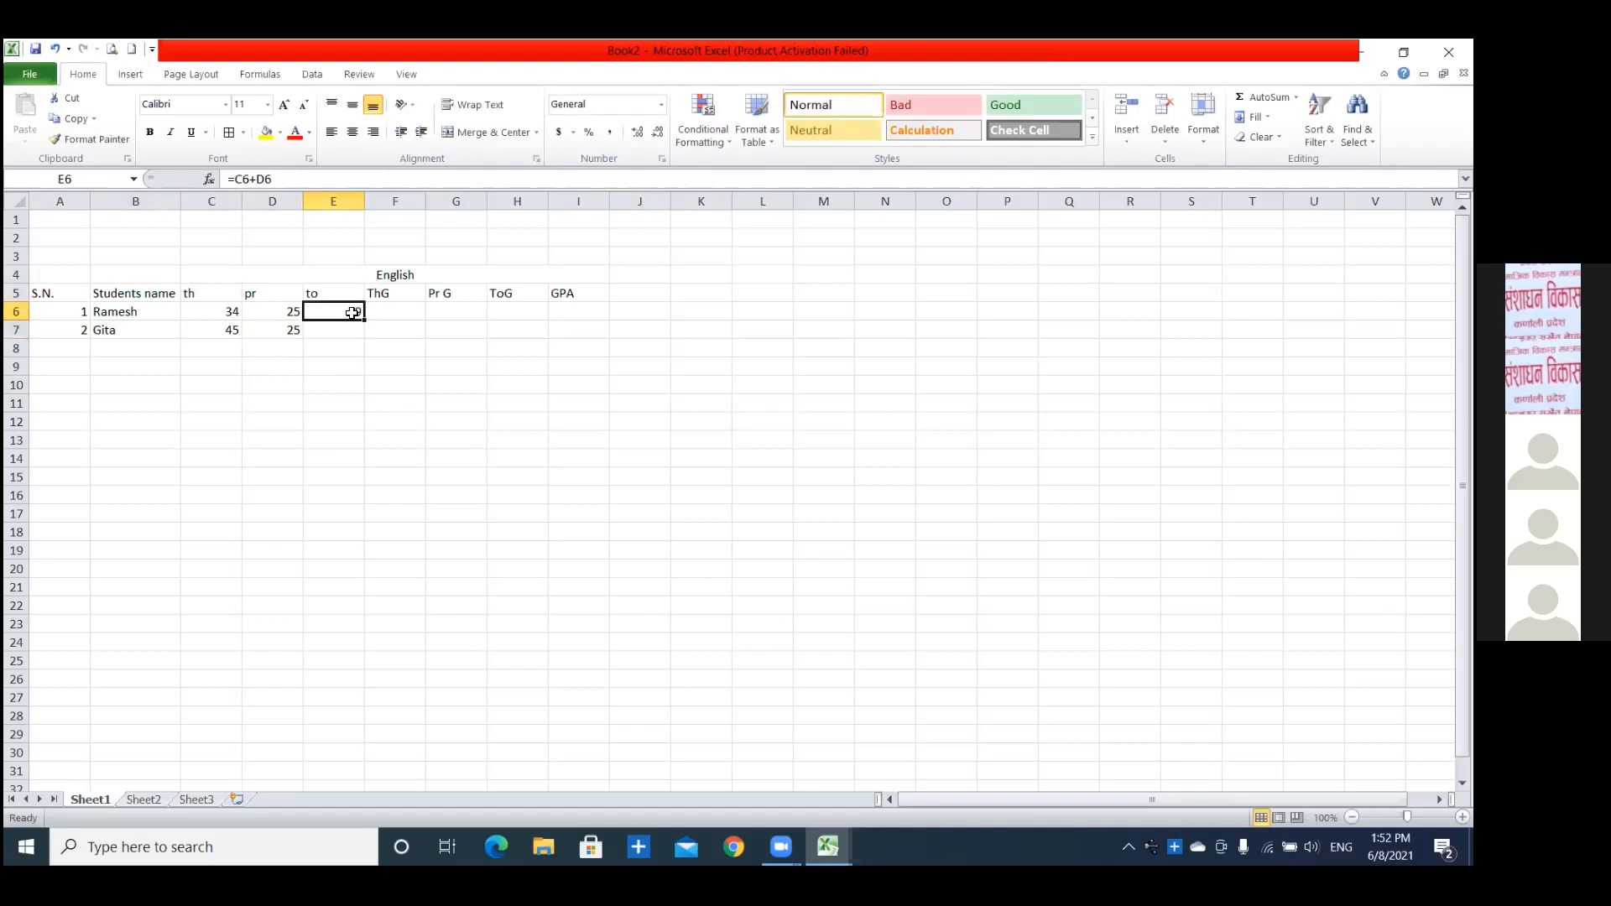
drag(366, 322, 366, 334)
Start an IF formula in the theory grade cell F6 that returns "A+" when C6>=67.5.
click(395, 308)
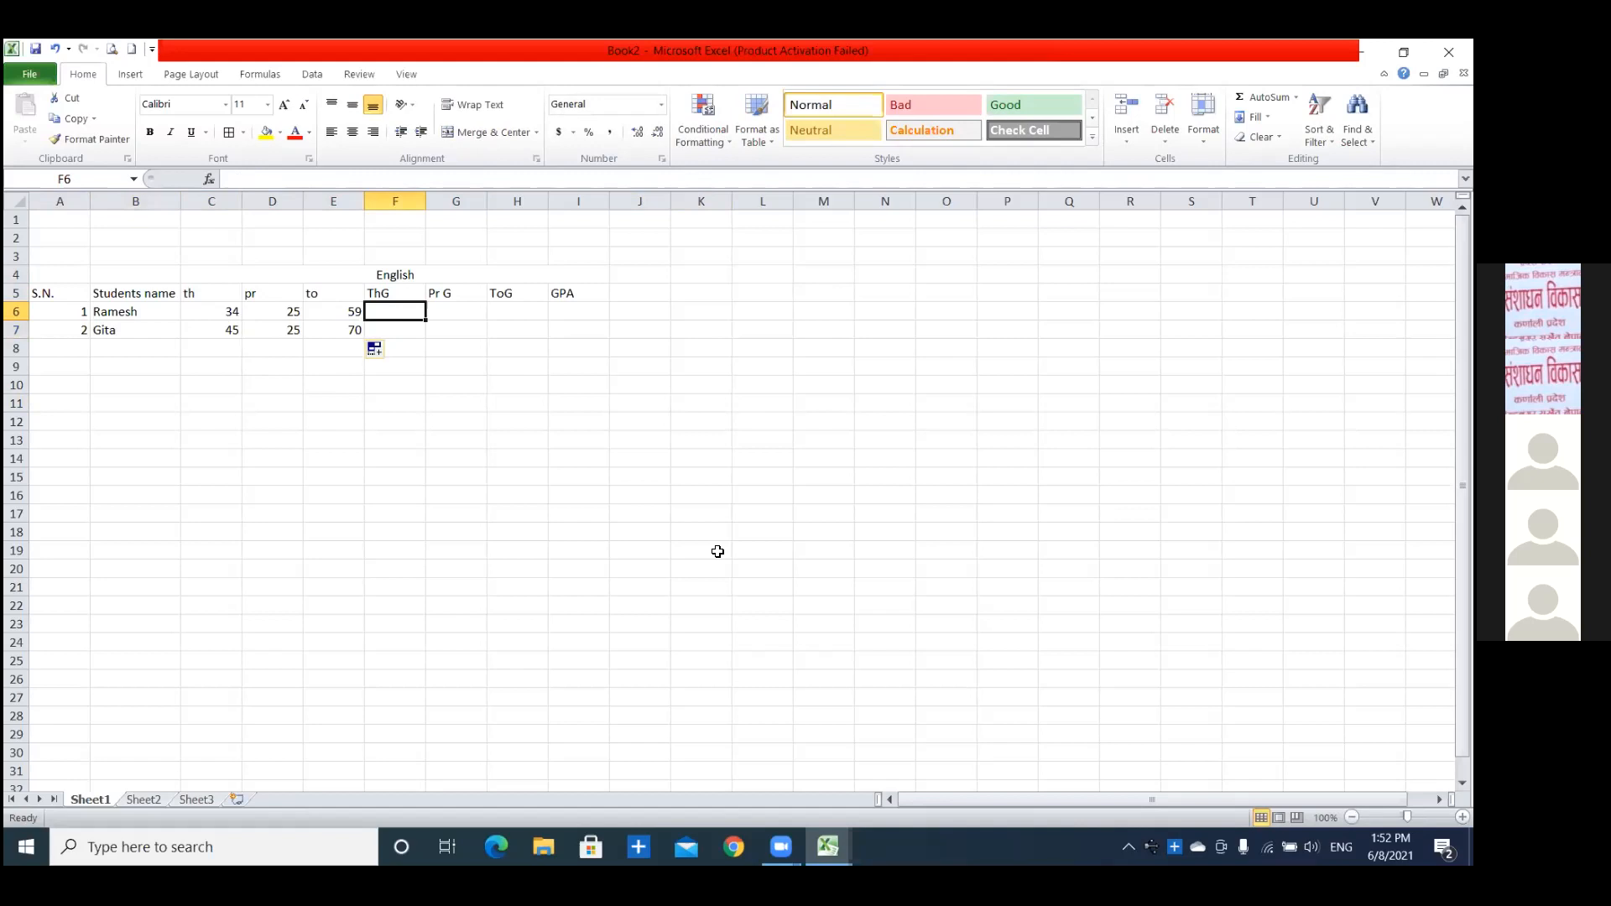
text(=)
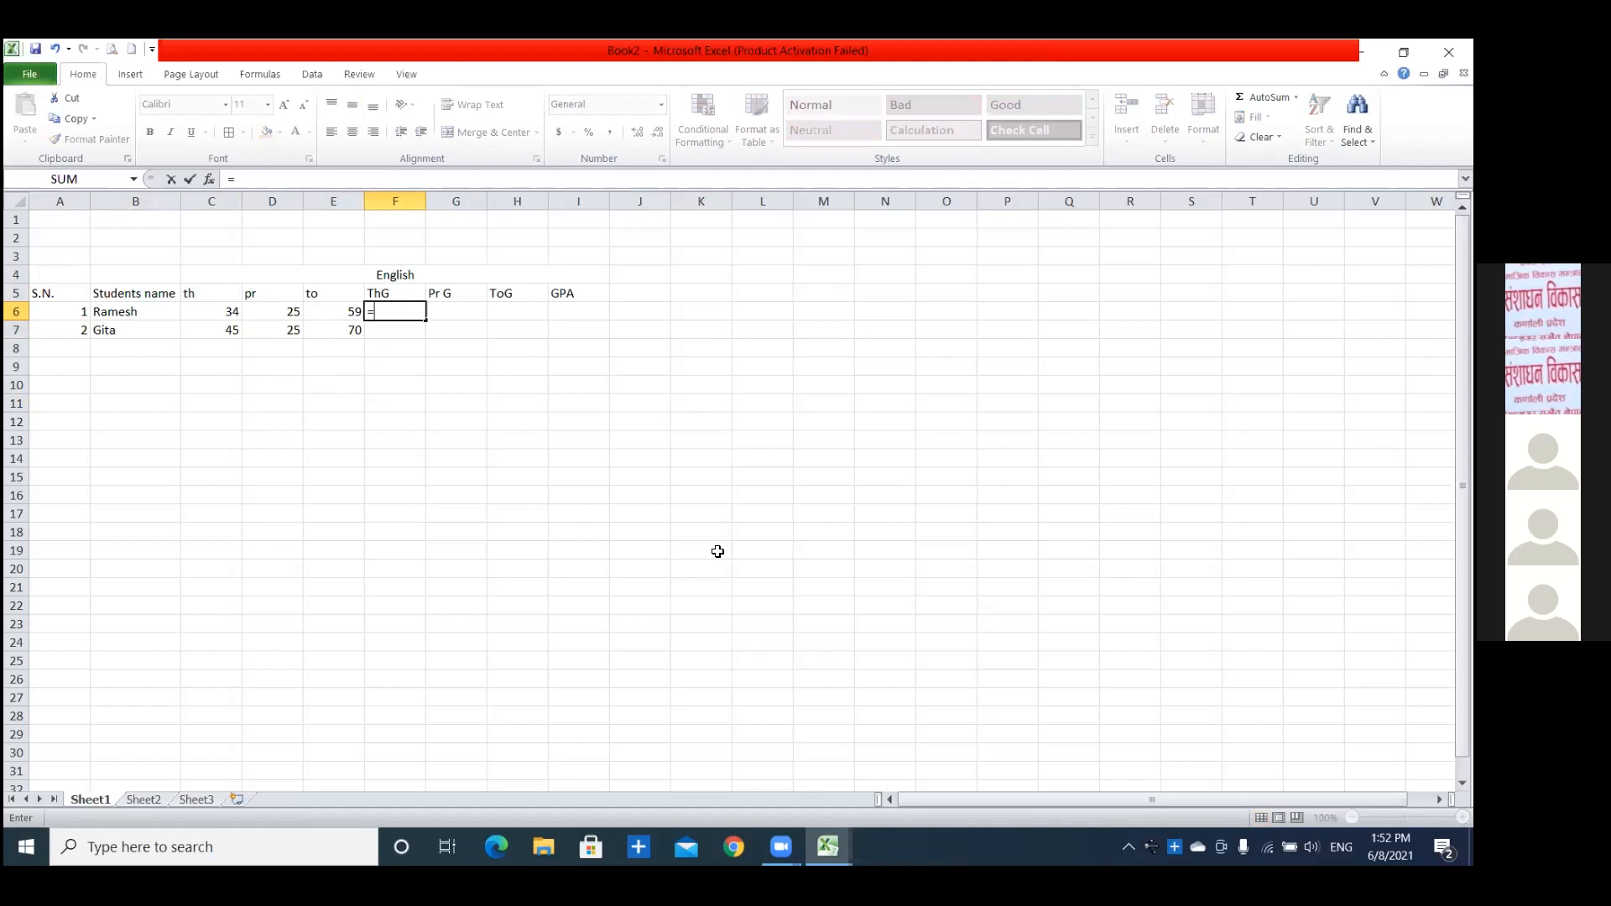
text(if()
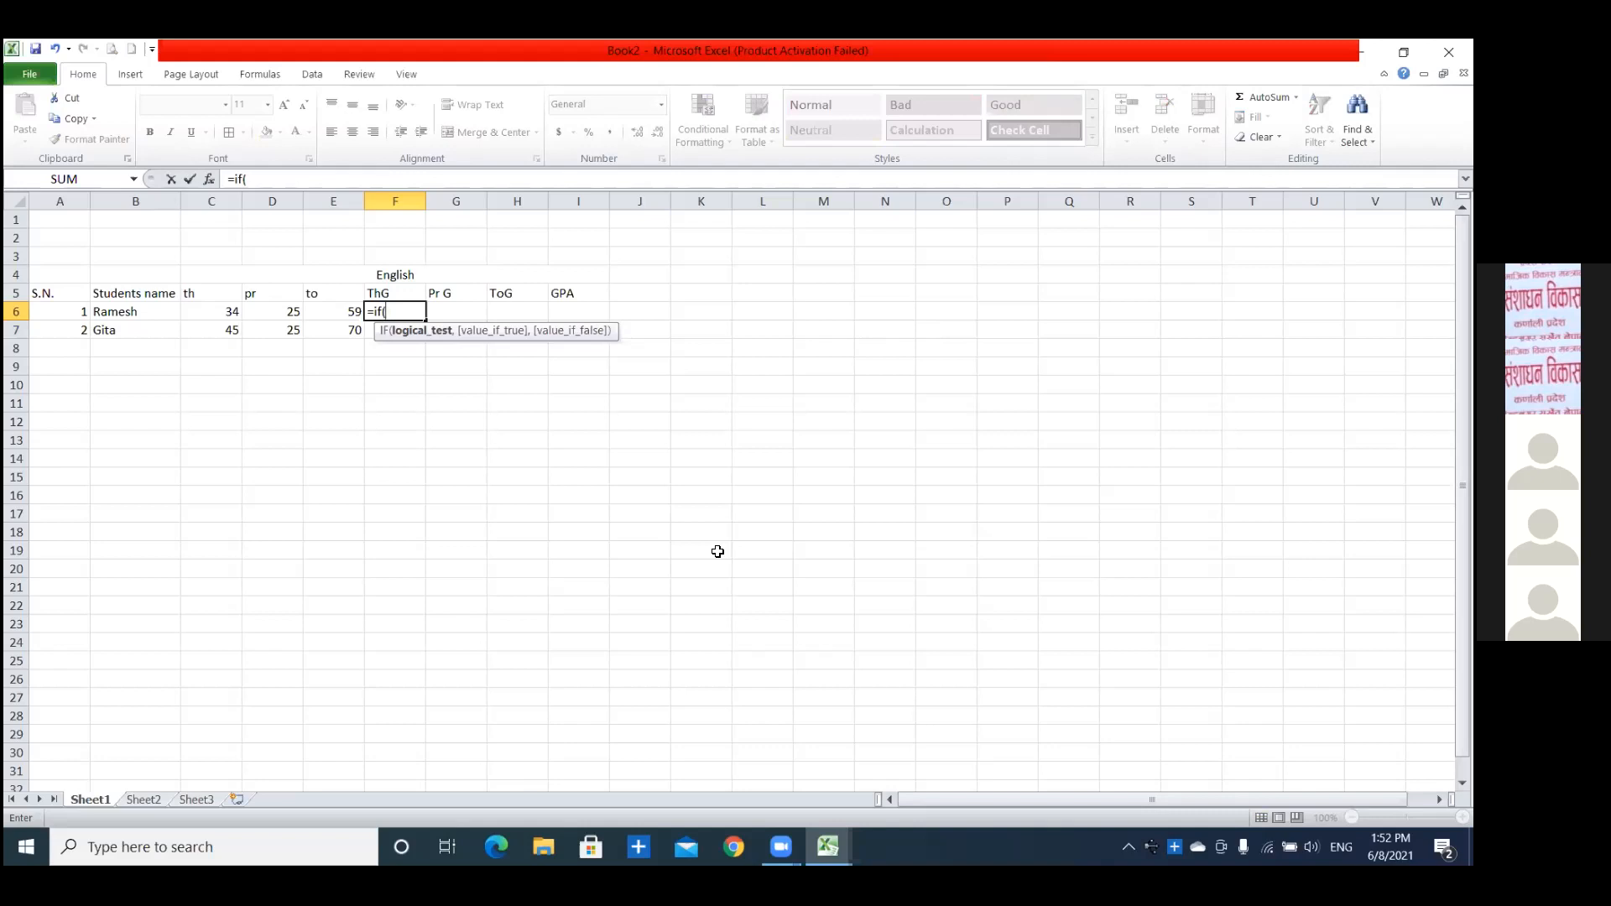
click(215, 318)
text(>=67.7)
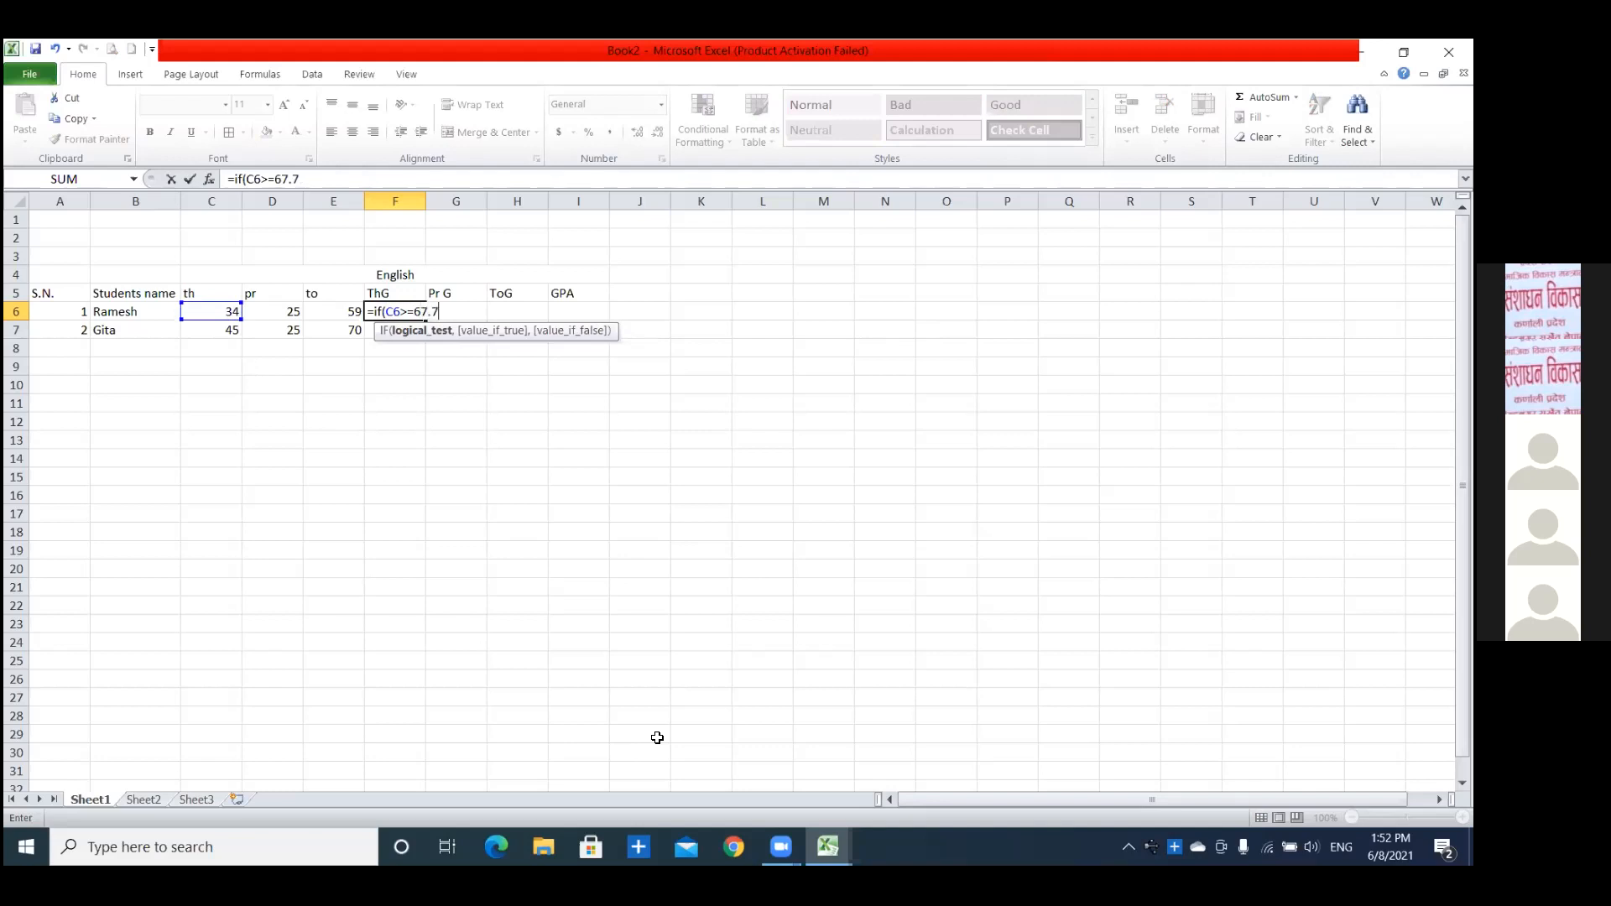
key(BackSpace)
text(5,")
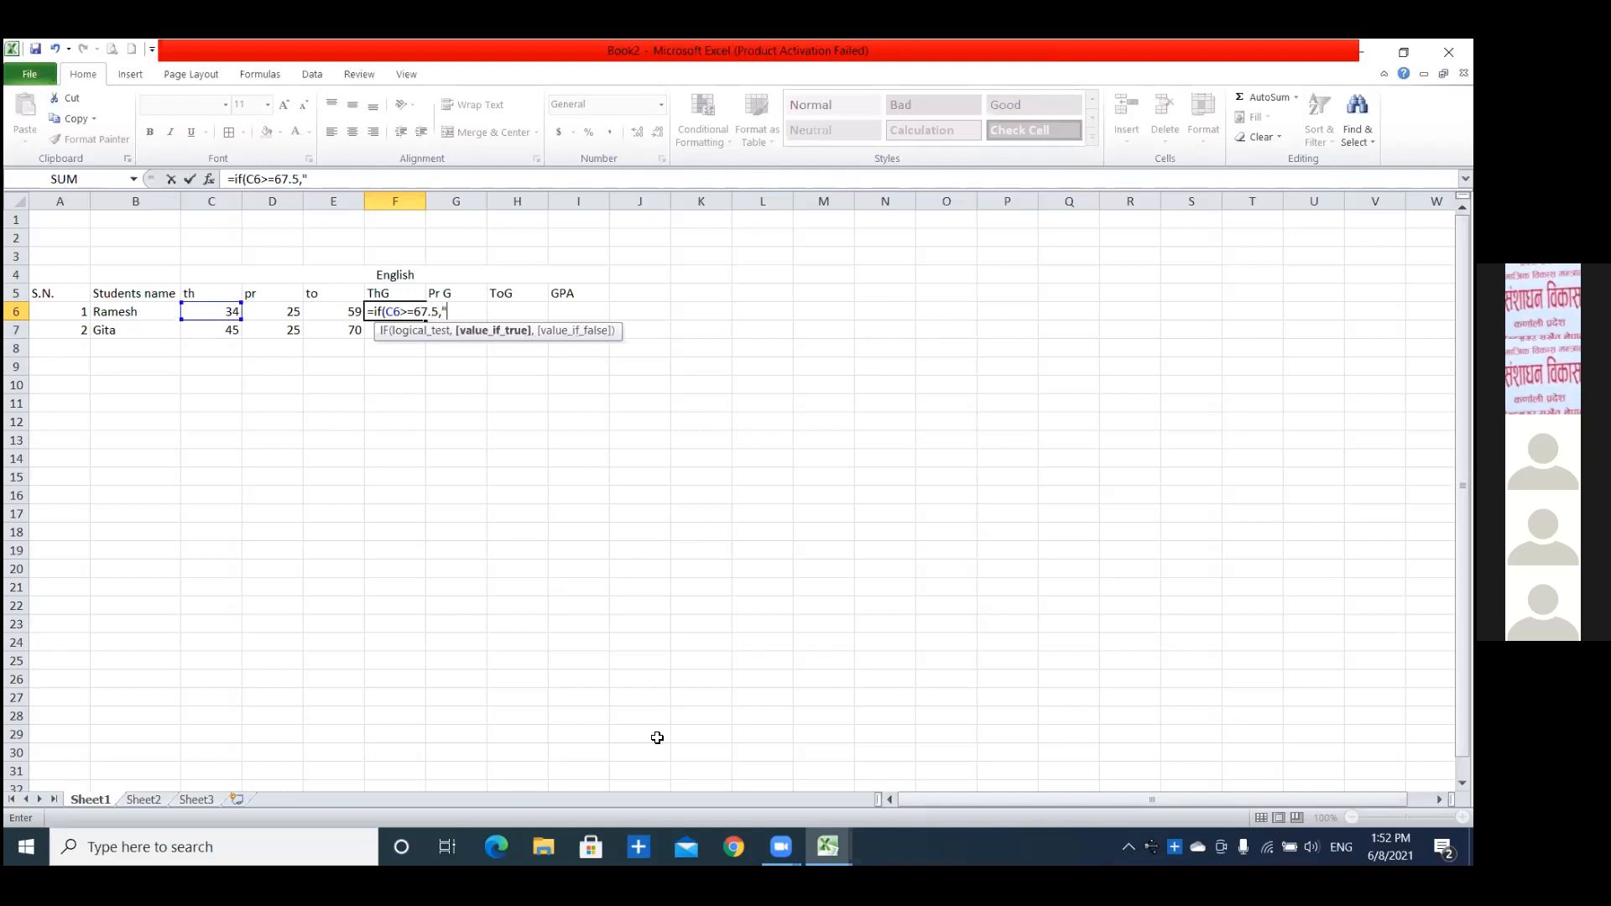
text(A+",if()
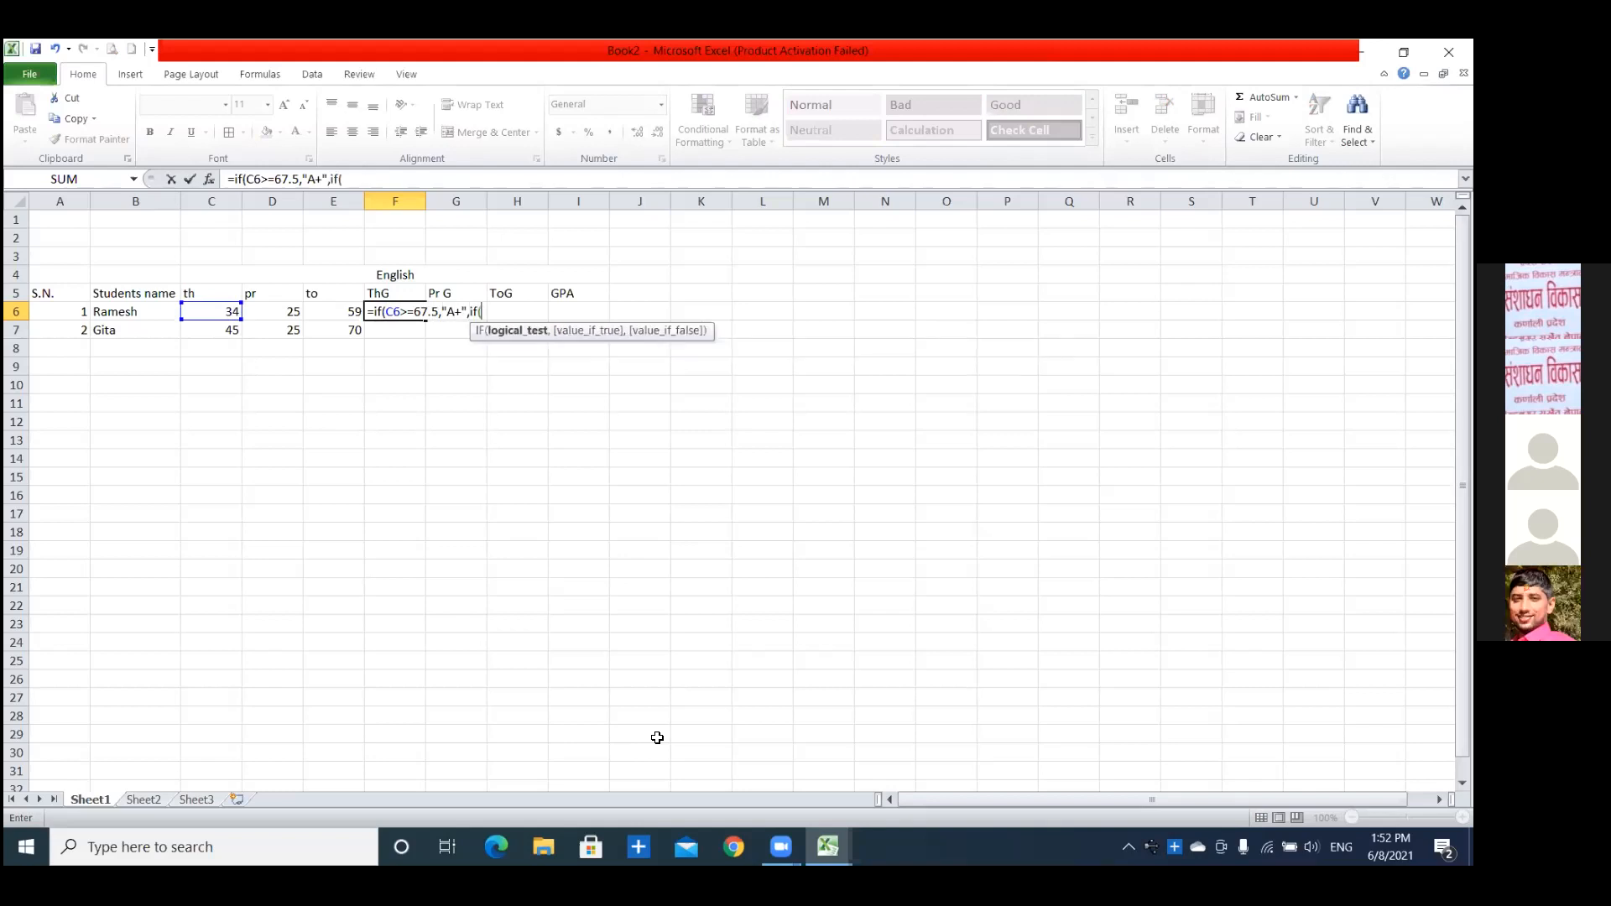
text(C6>=60,"A",if()
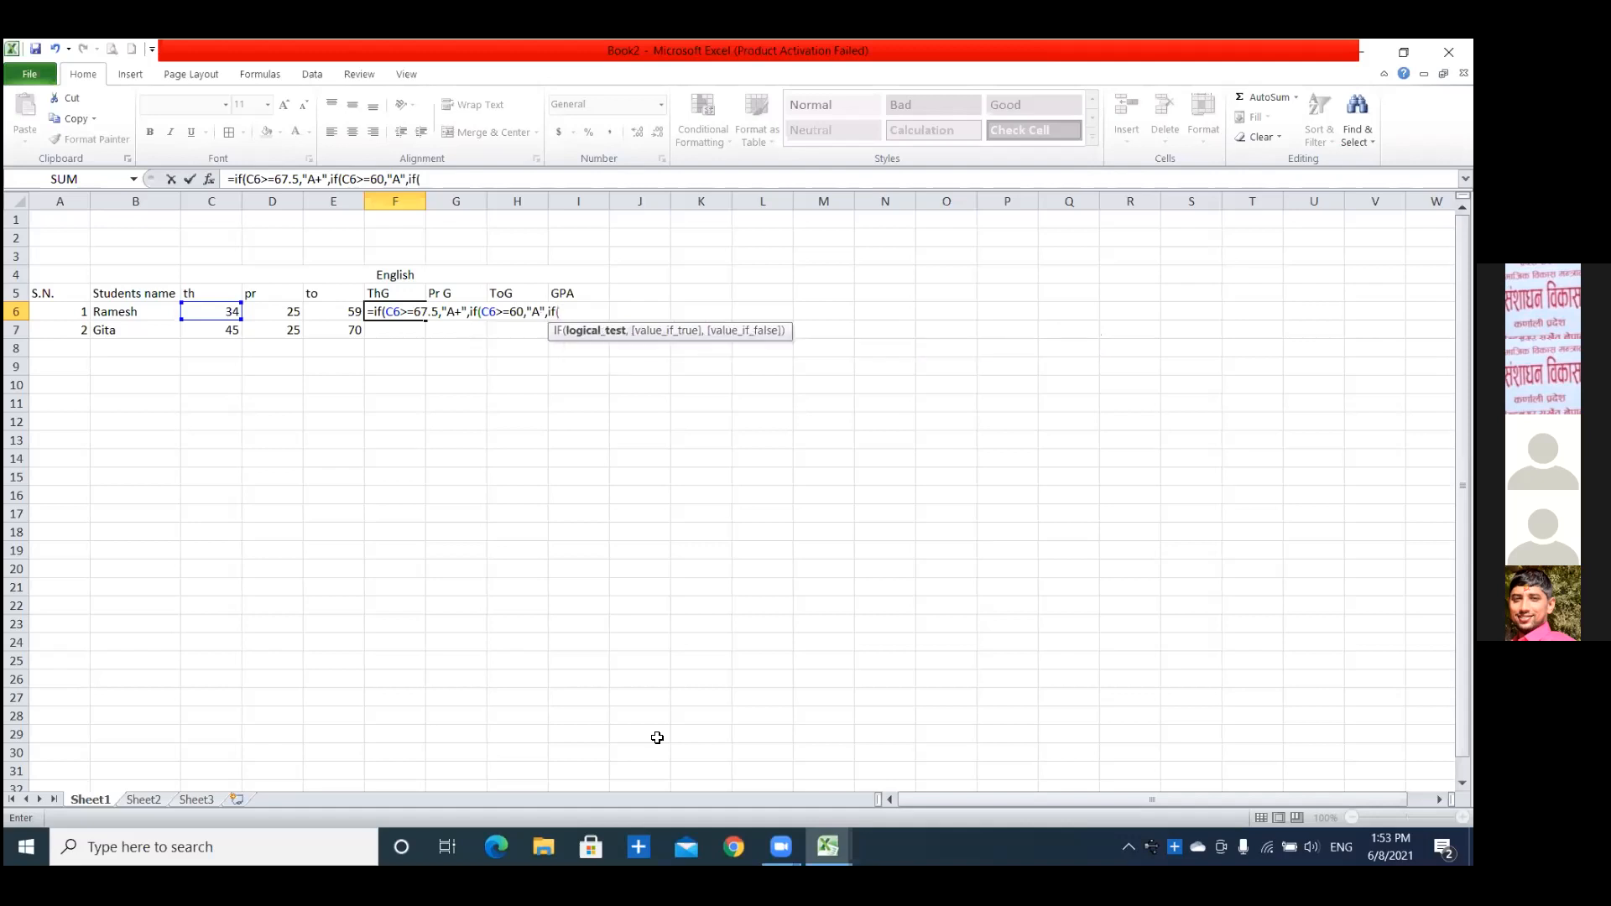
text(C6>=52.5,"B+",if)
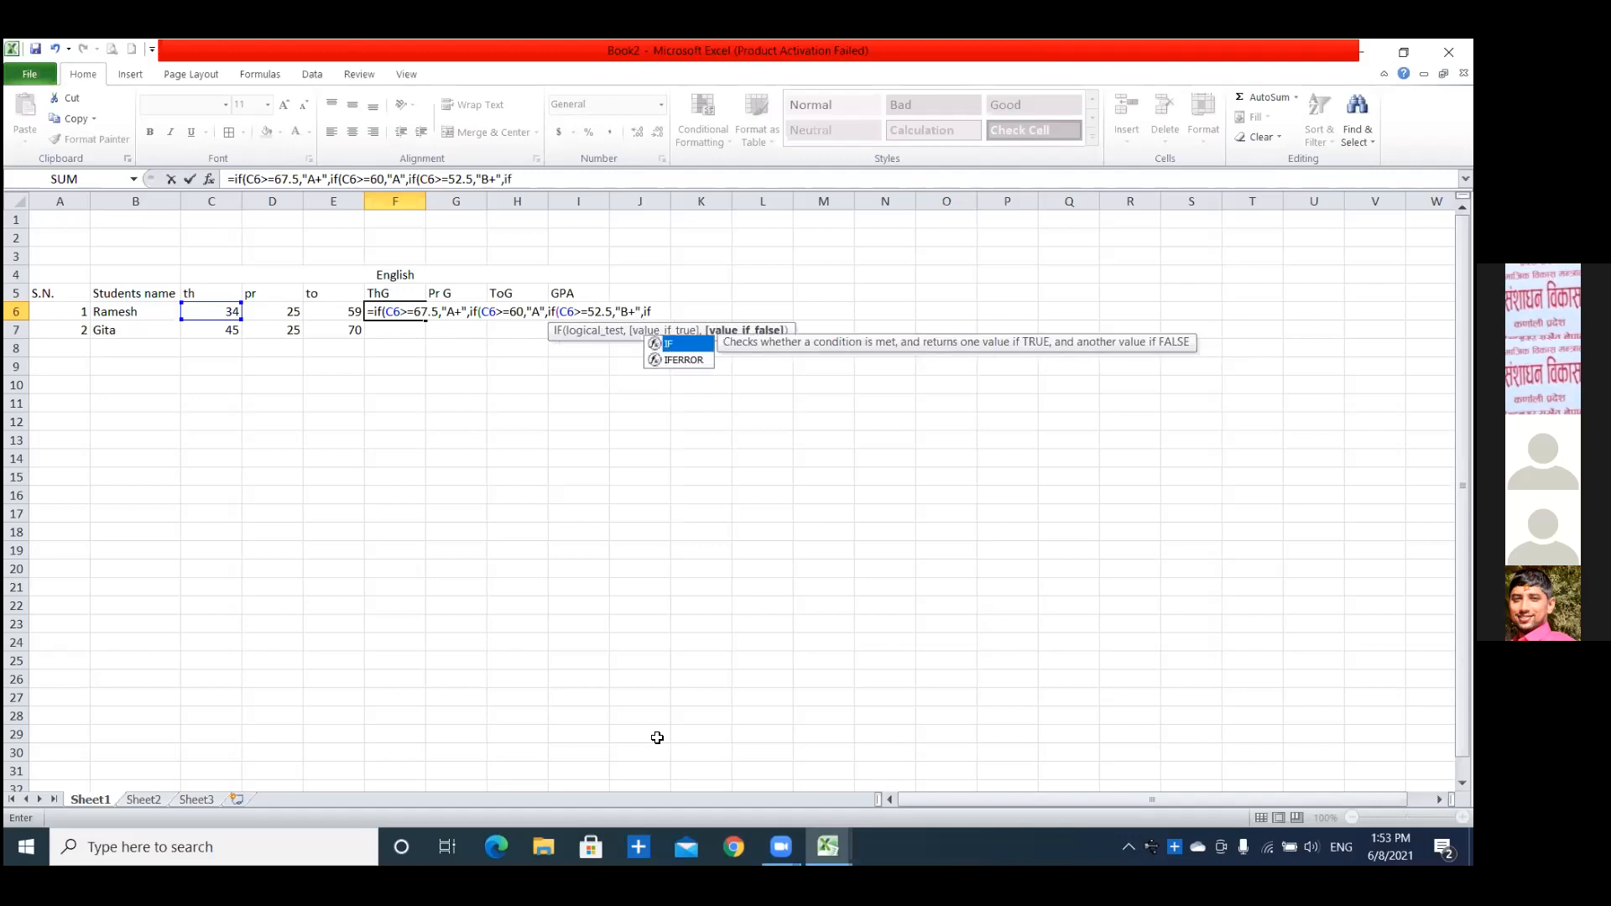
text((C6)
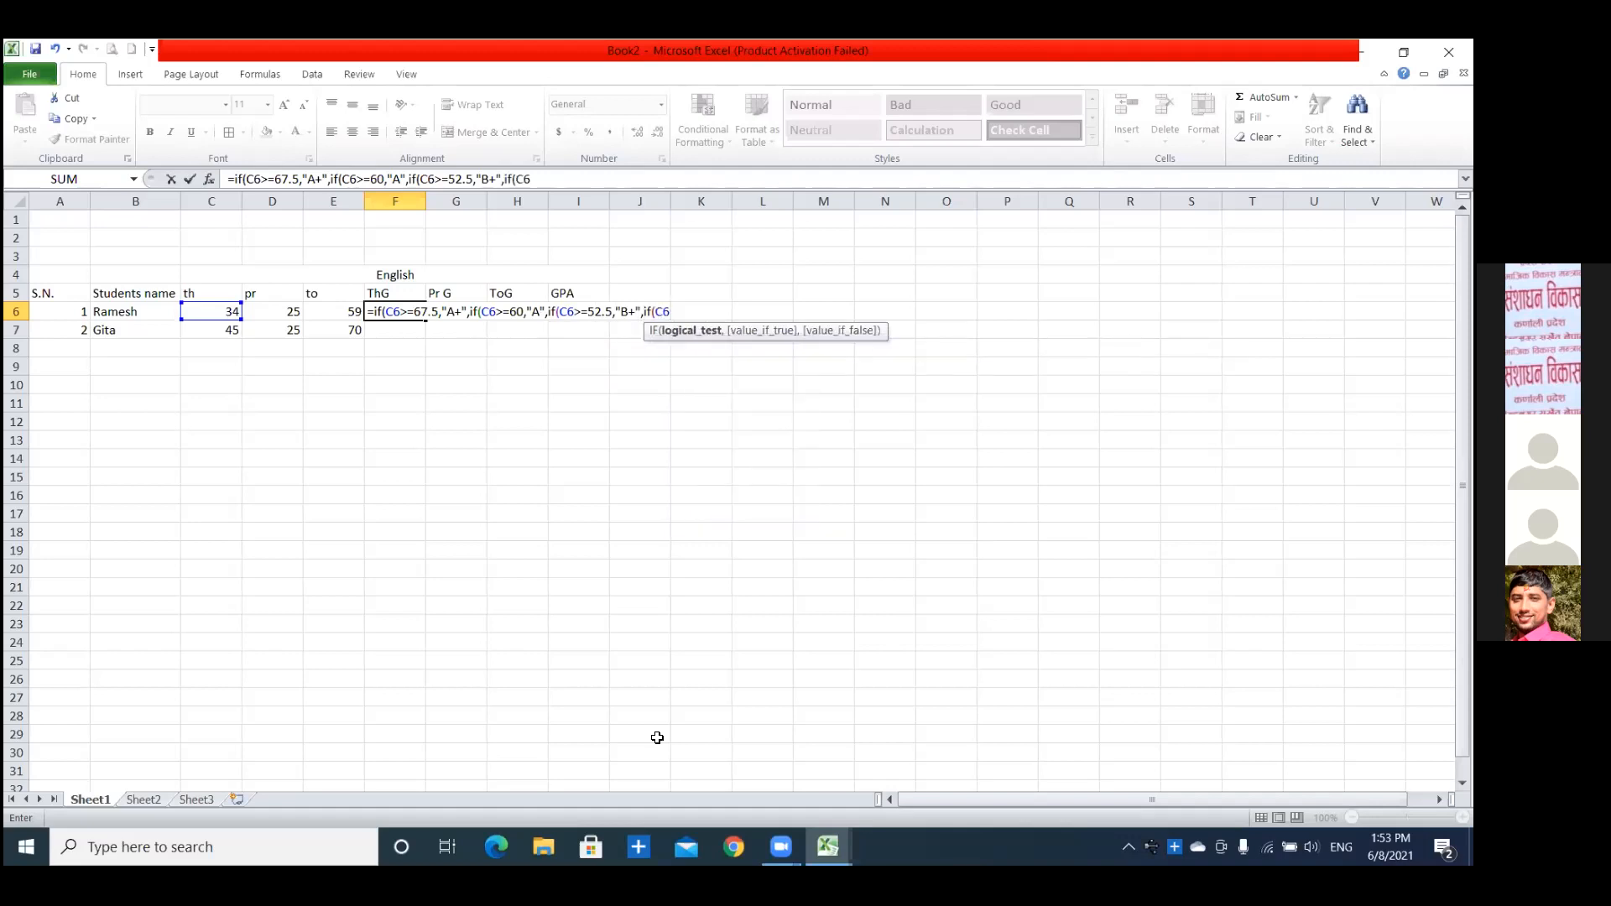
text(>=45,")
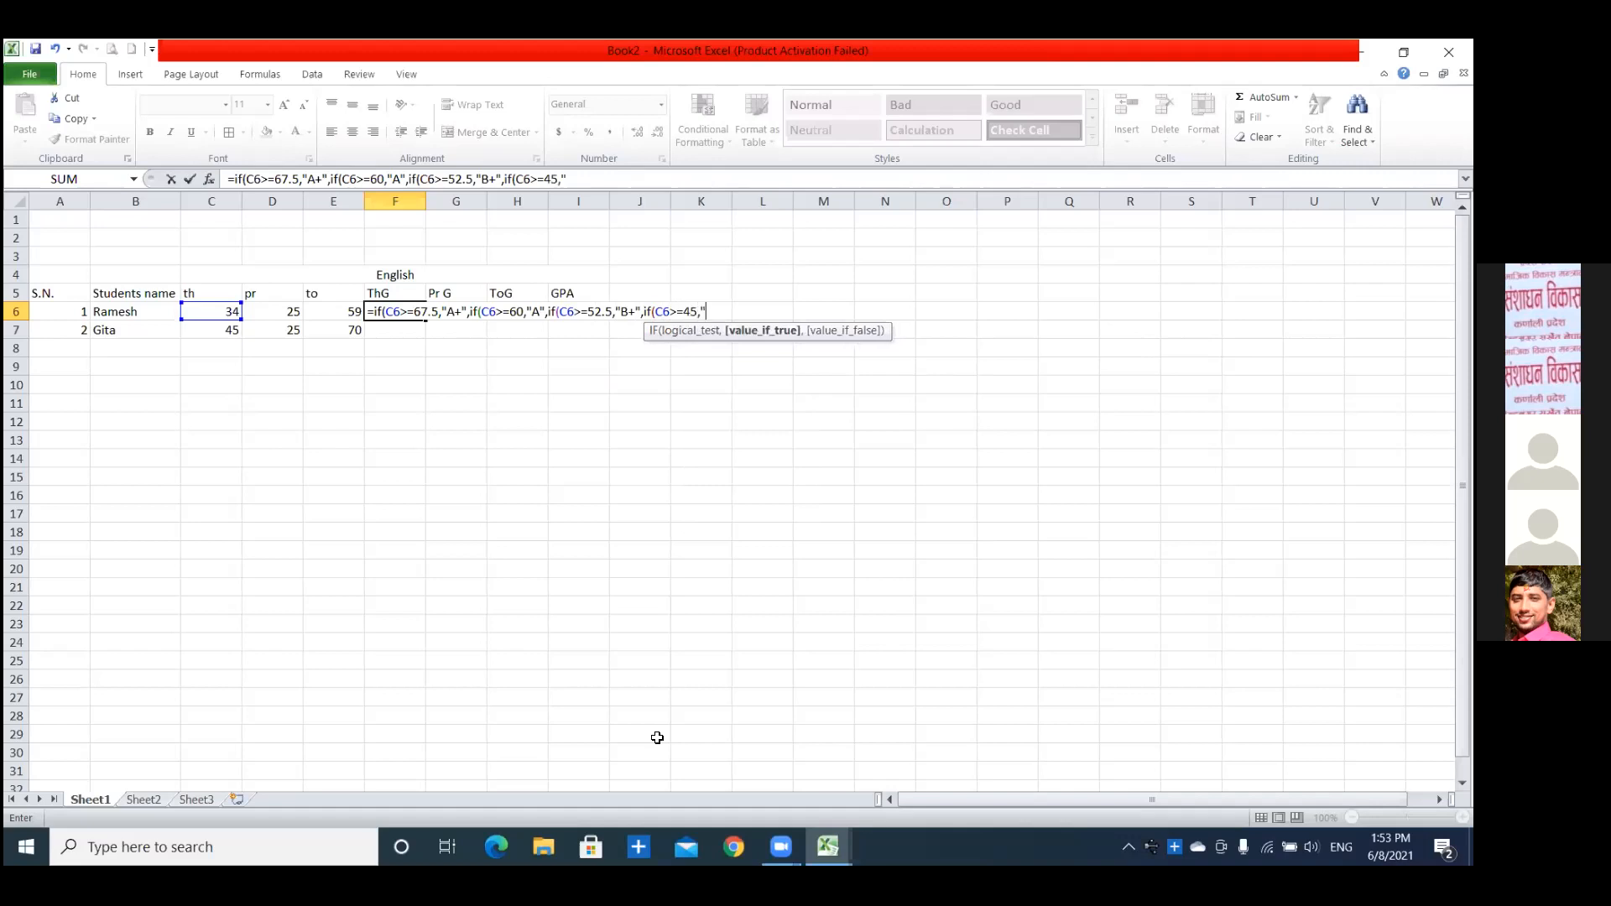
text(B",if)
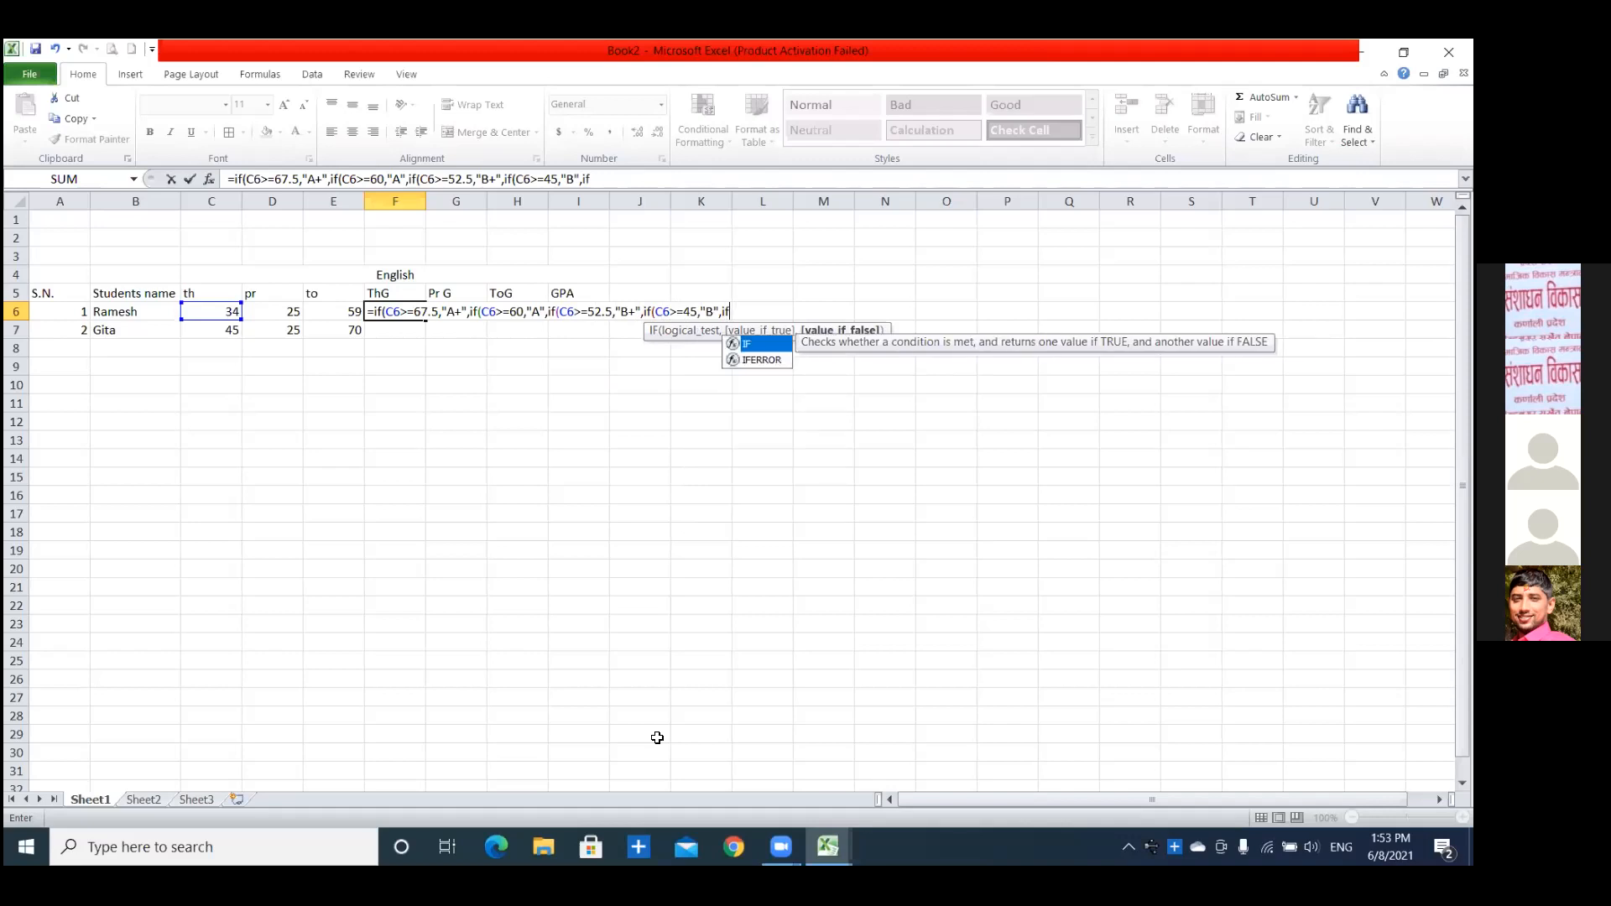
text((C)
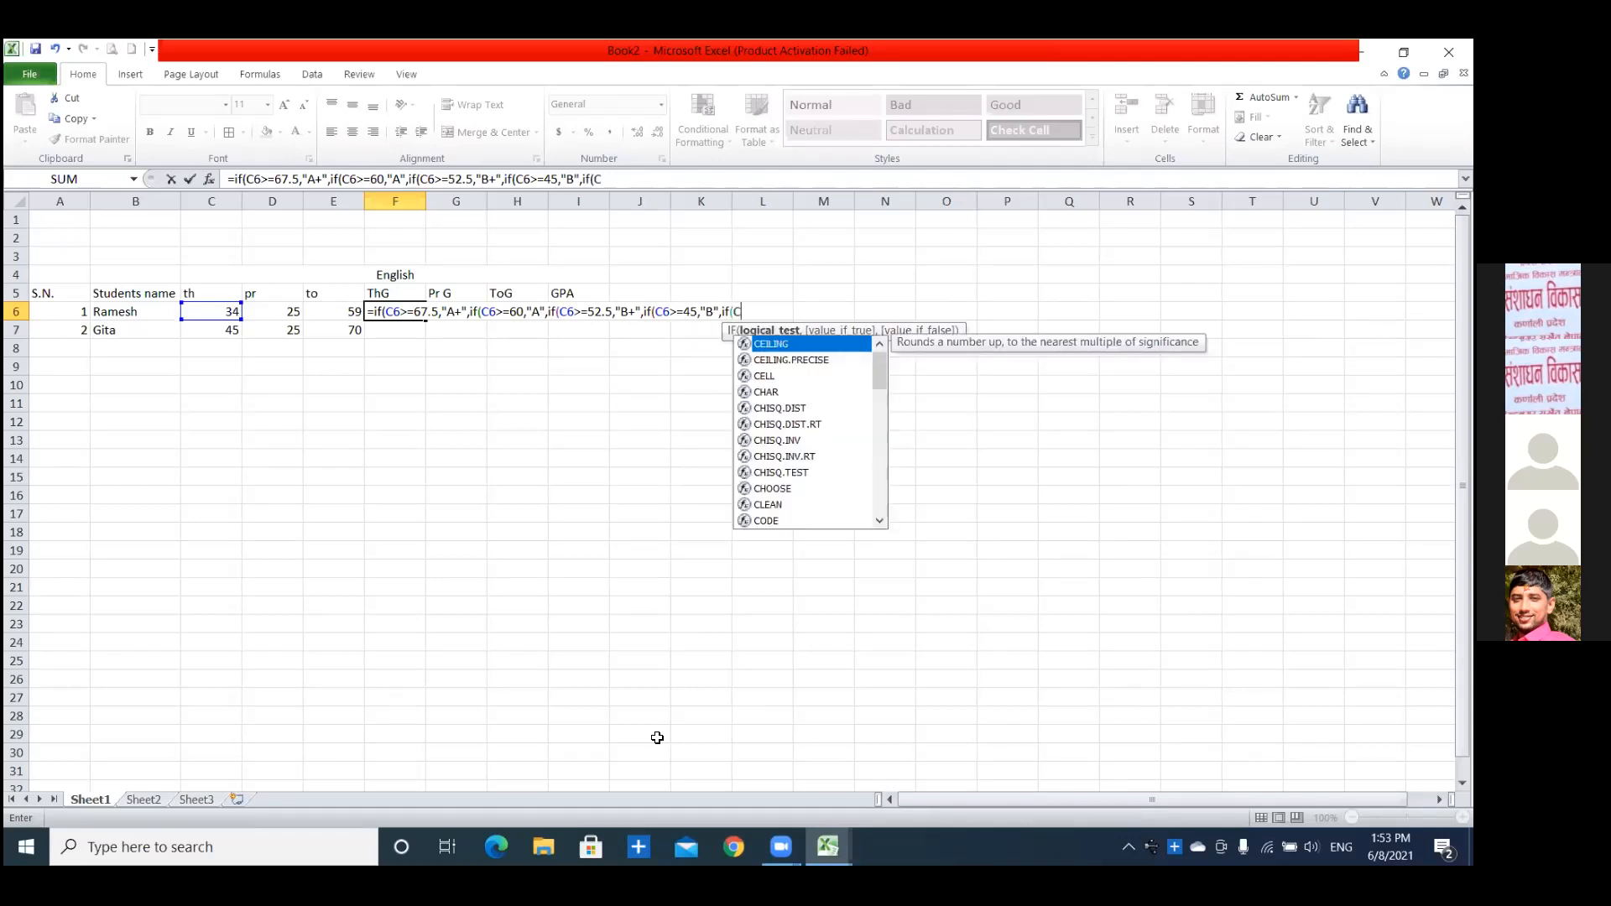
text(6=)
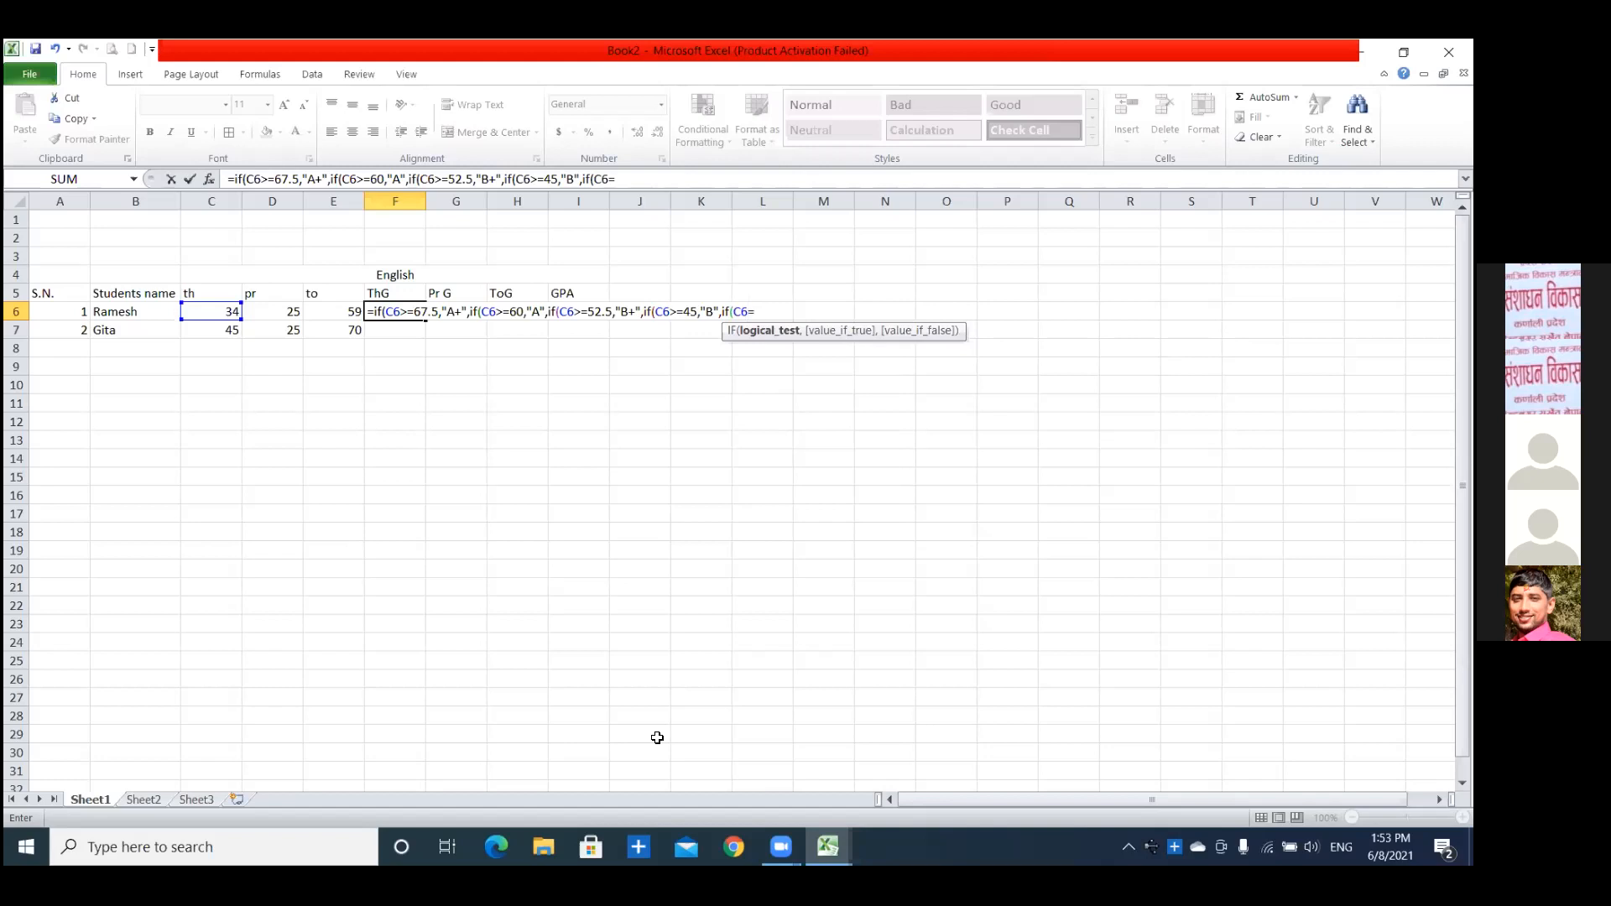
Begin the fifth IF's logical test in the F6 formula with a comparison on C6.
key(BackSpace)
text(<)
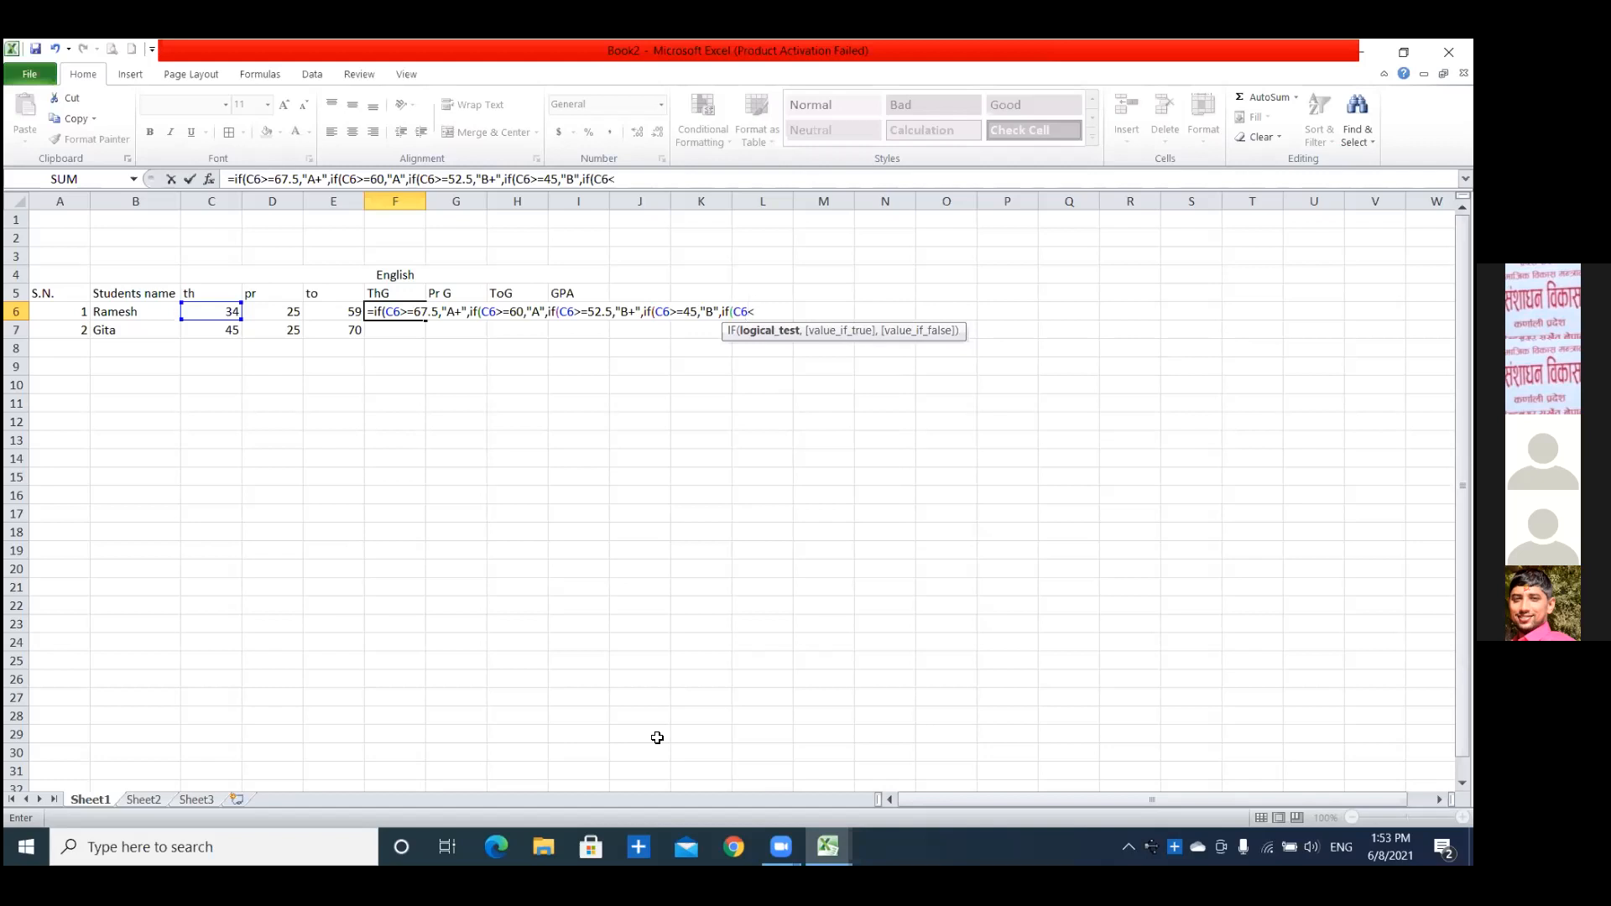
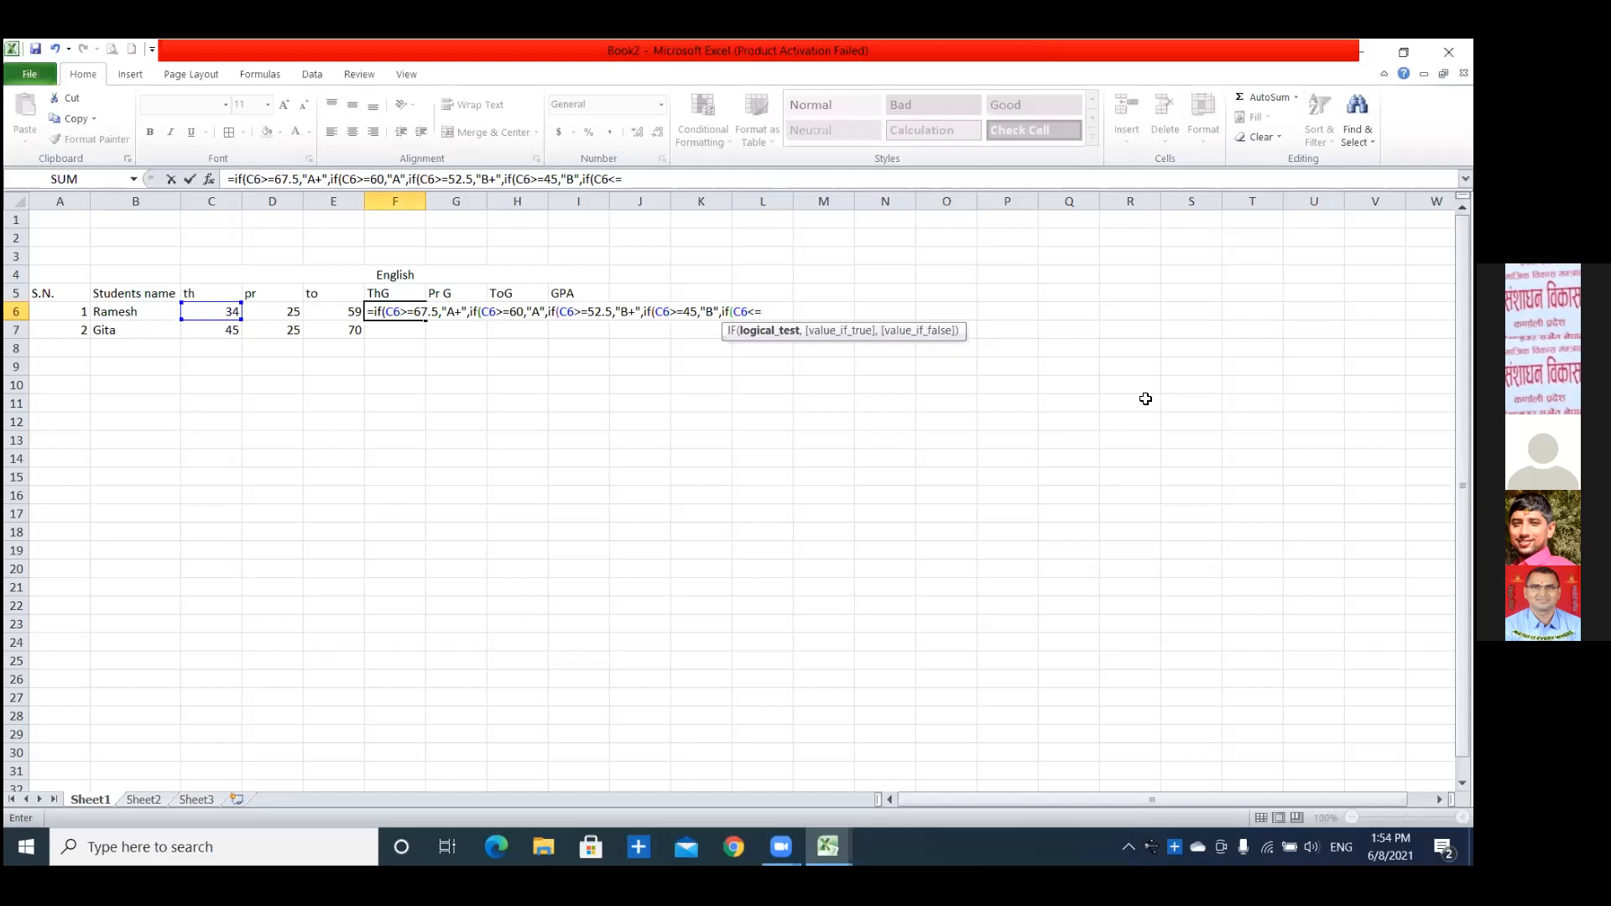
Complete the fifth IF in the F6 formula so that C6>=37.5 returns "C+".
key(BackSpace)
key(BackSpace)
text(>=37.5,"C)
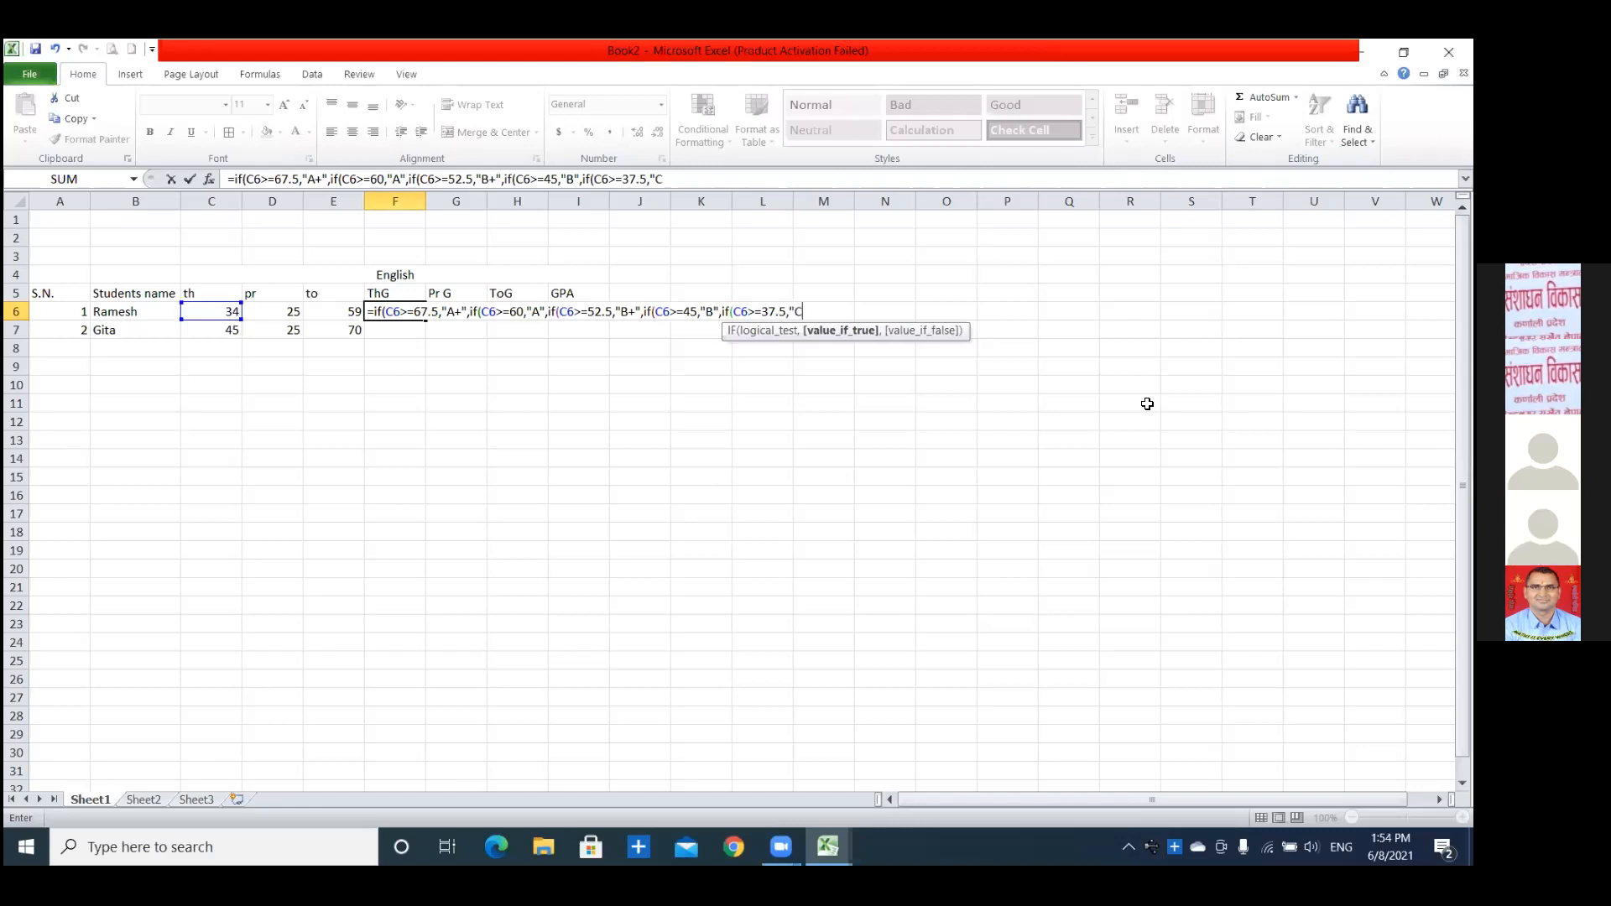
text(+",if)
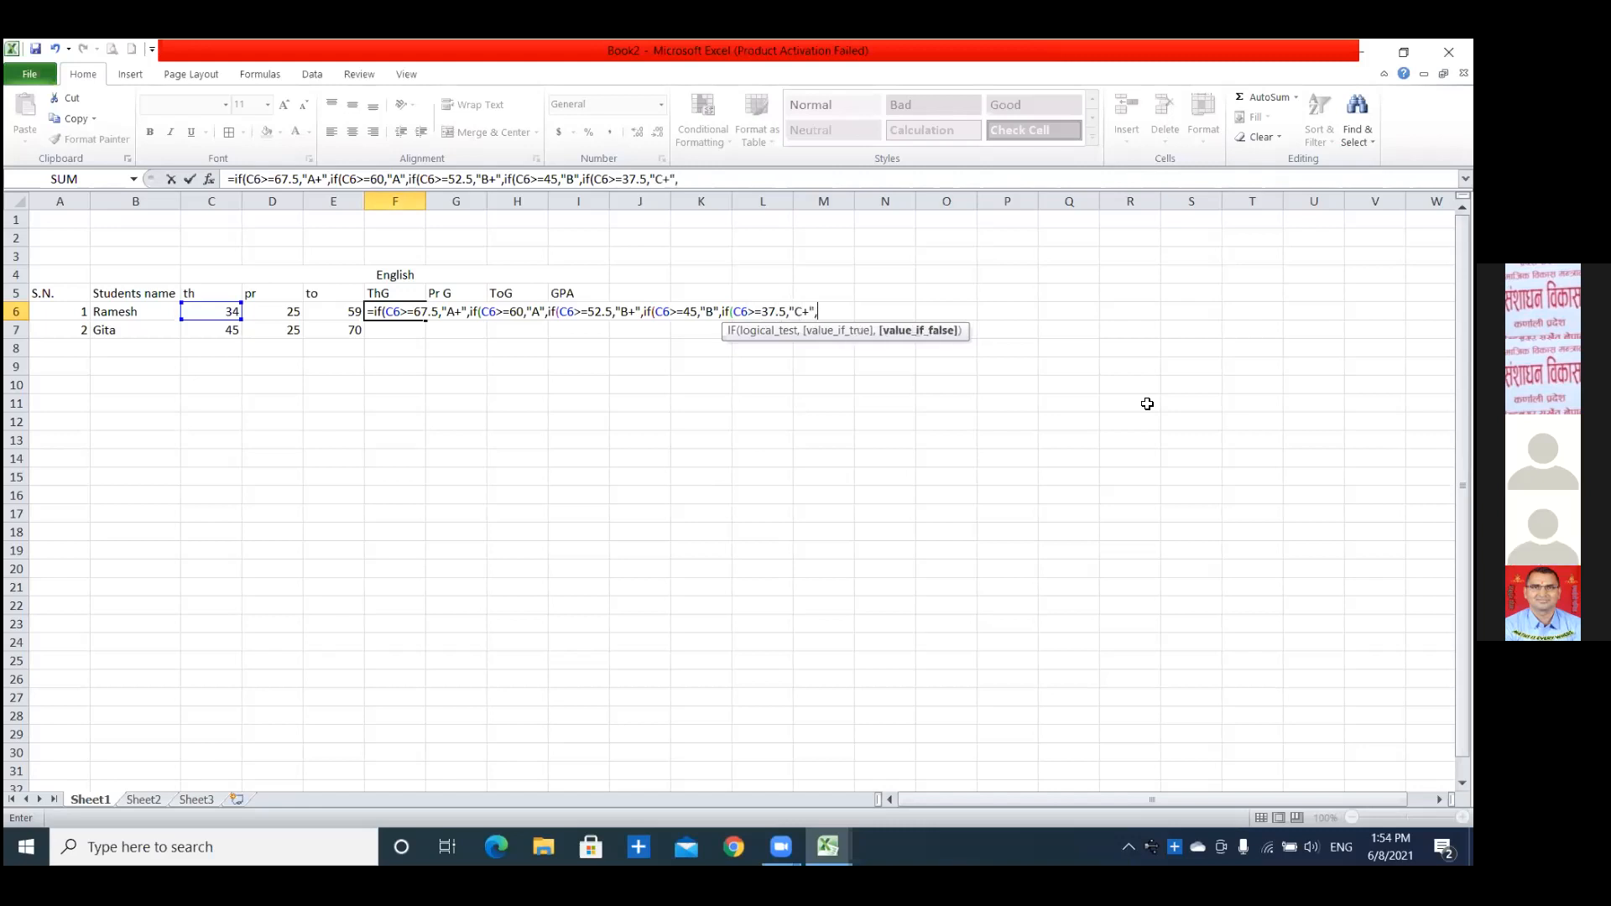
text(()
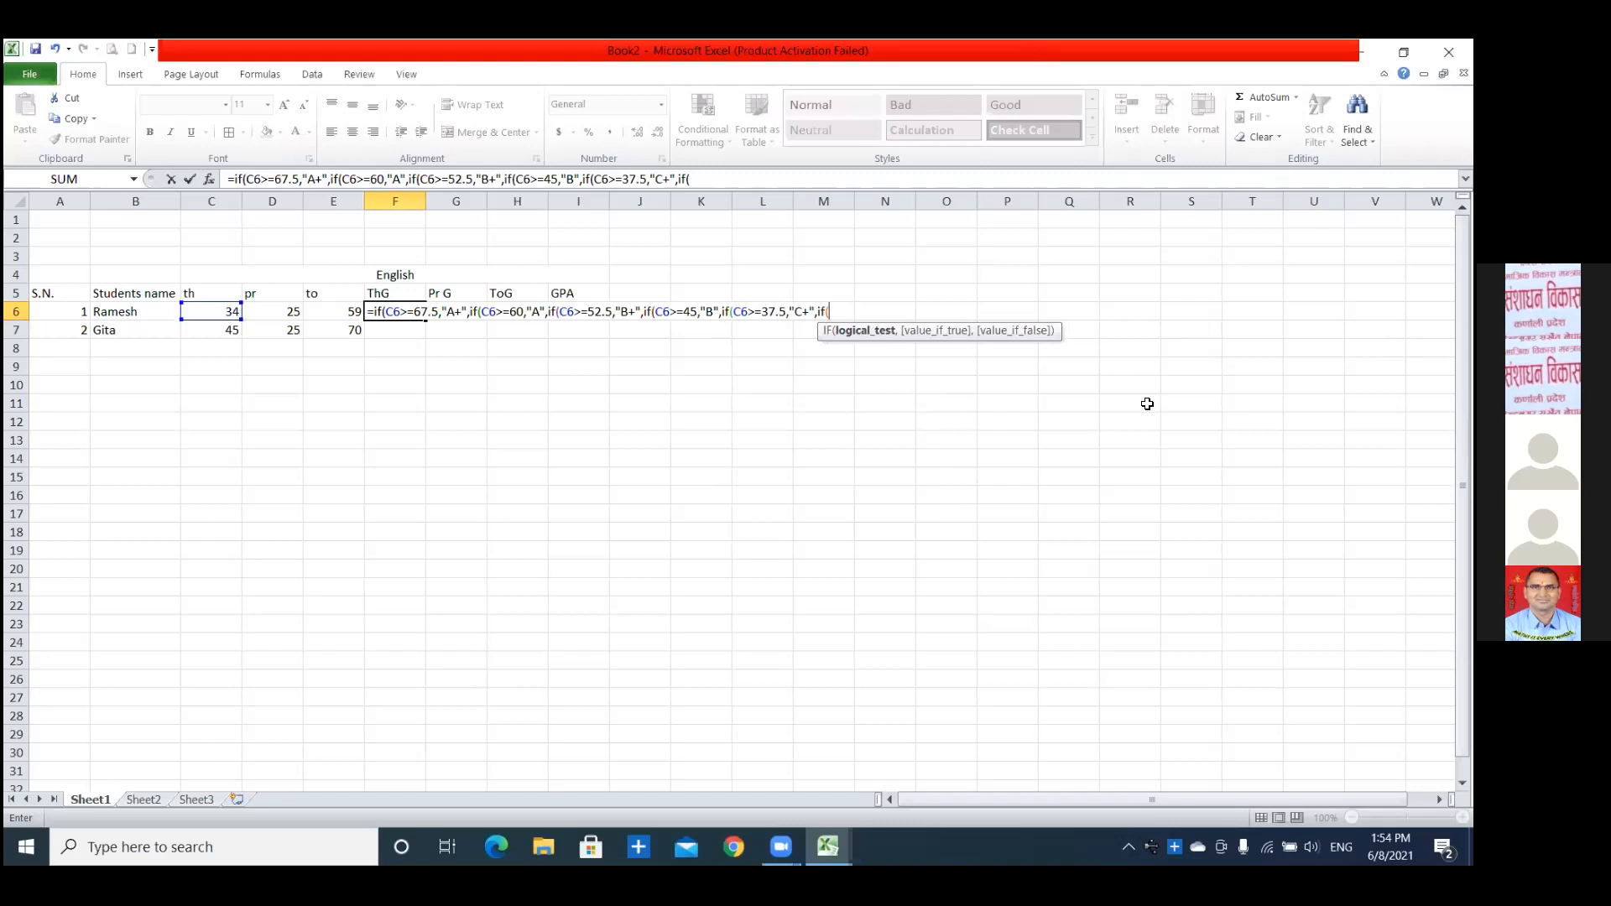
text(C6>=)
click(1147, 404)
text(0,)
key(BackSpace)
key(BackSpace)
key(BackSpace)
key(BackSpace)
key(BackSpace)
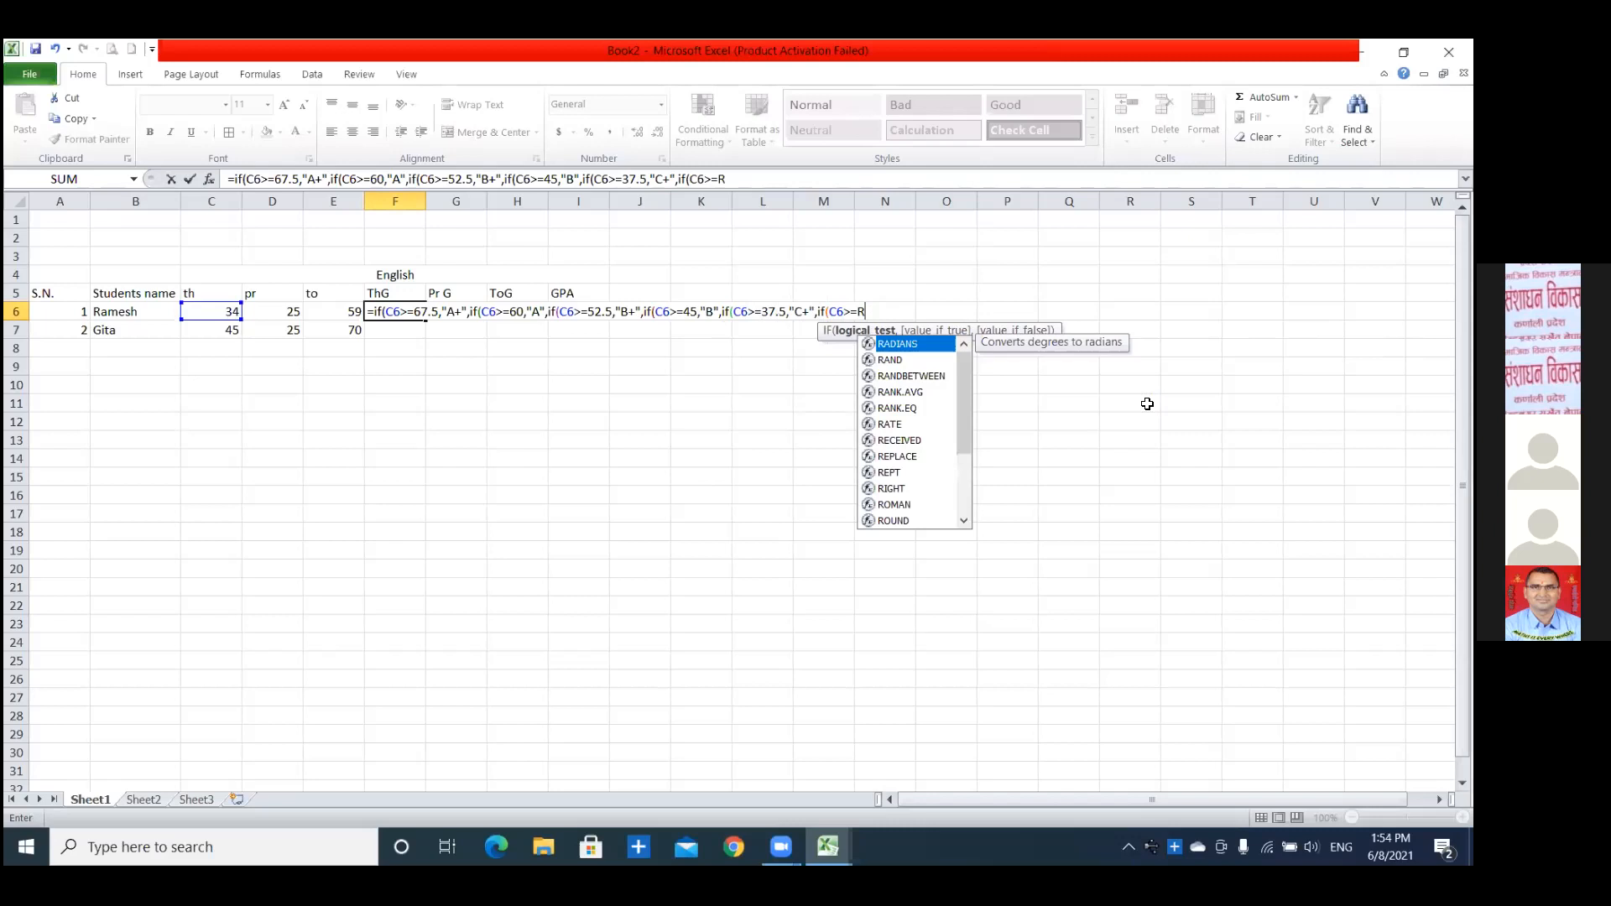
click(1147, 404)
text(30)
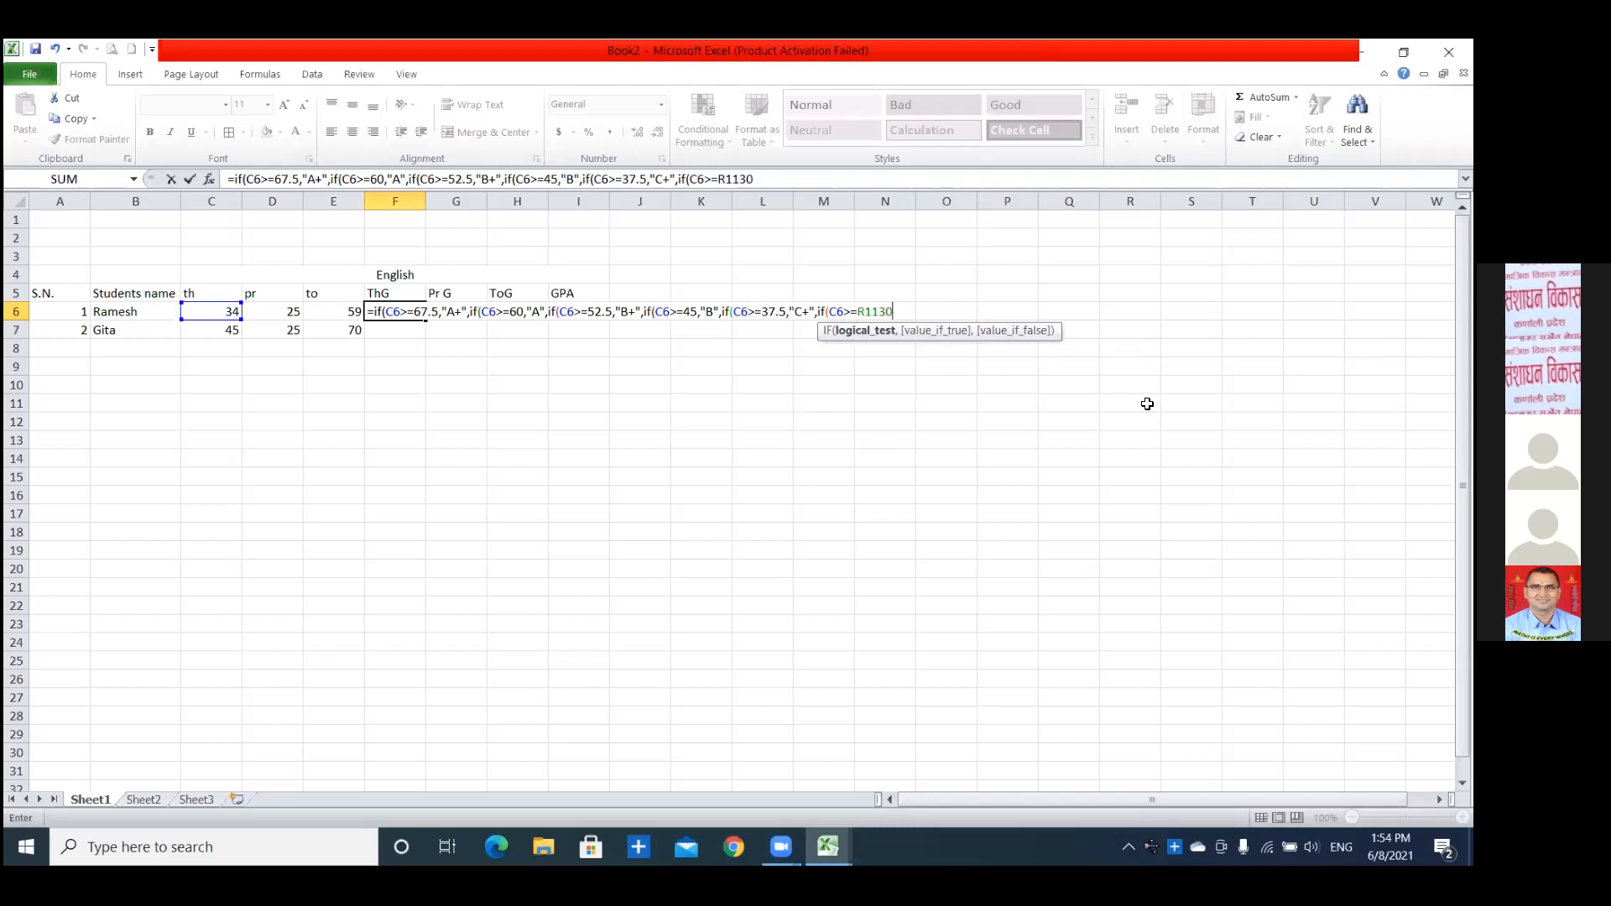
key(BackSpace)
key(BackSpace)
key(BackSpace)
key(BackSpace)
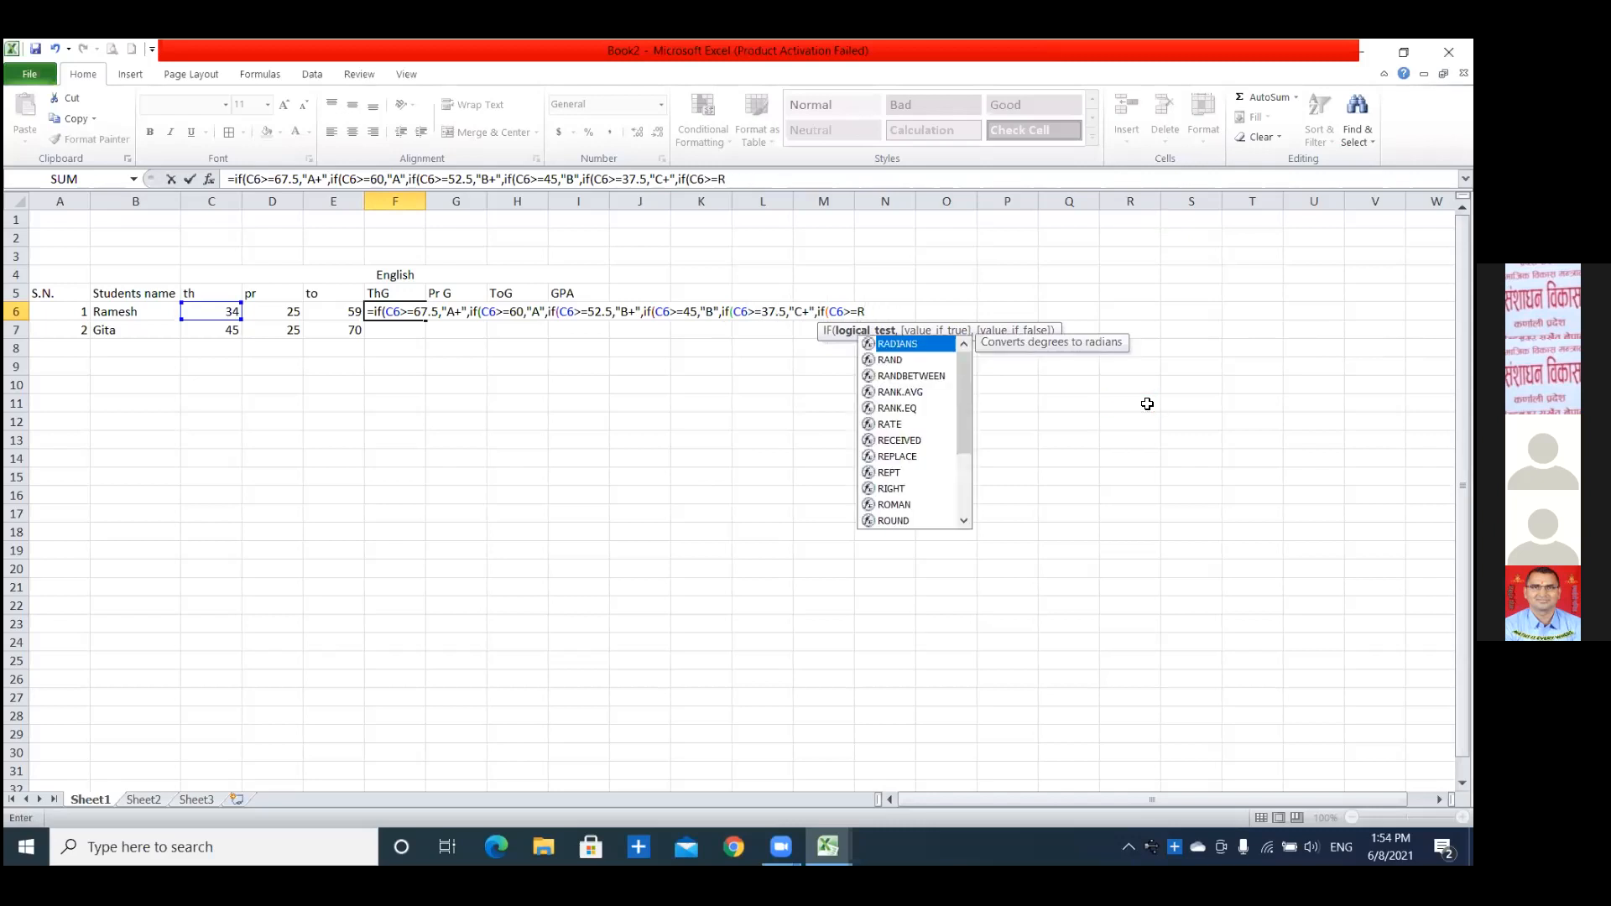
key(BackSpace)
click(1147, 403)
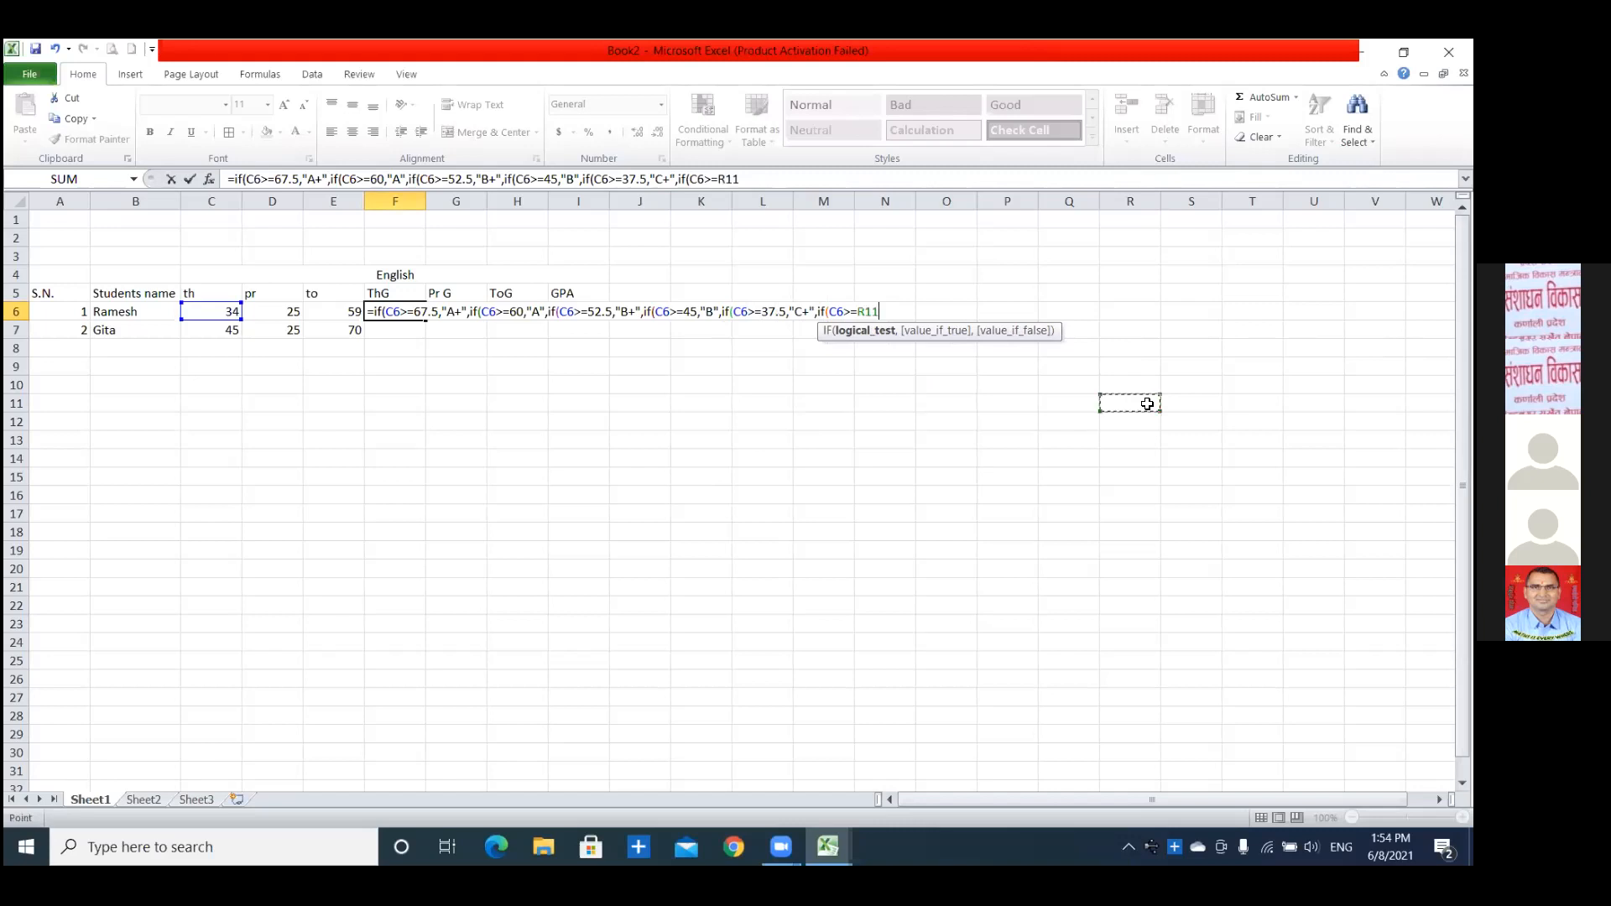
key(BackSpace)
key(BackSpace)
key(BackSpace)
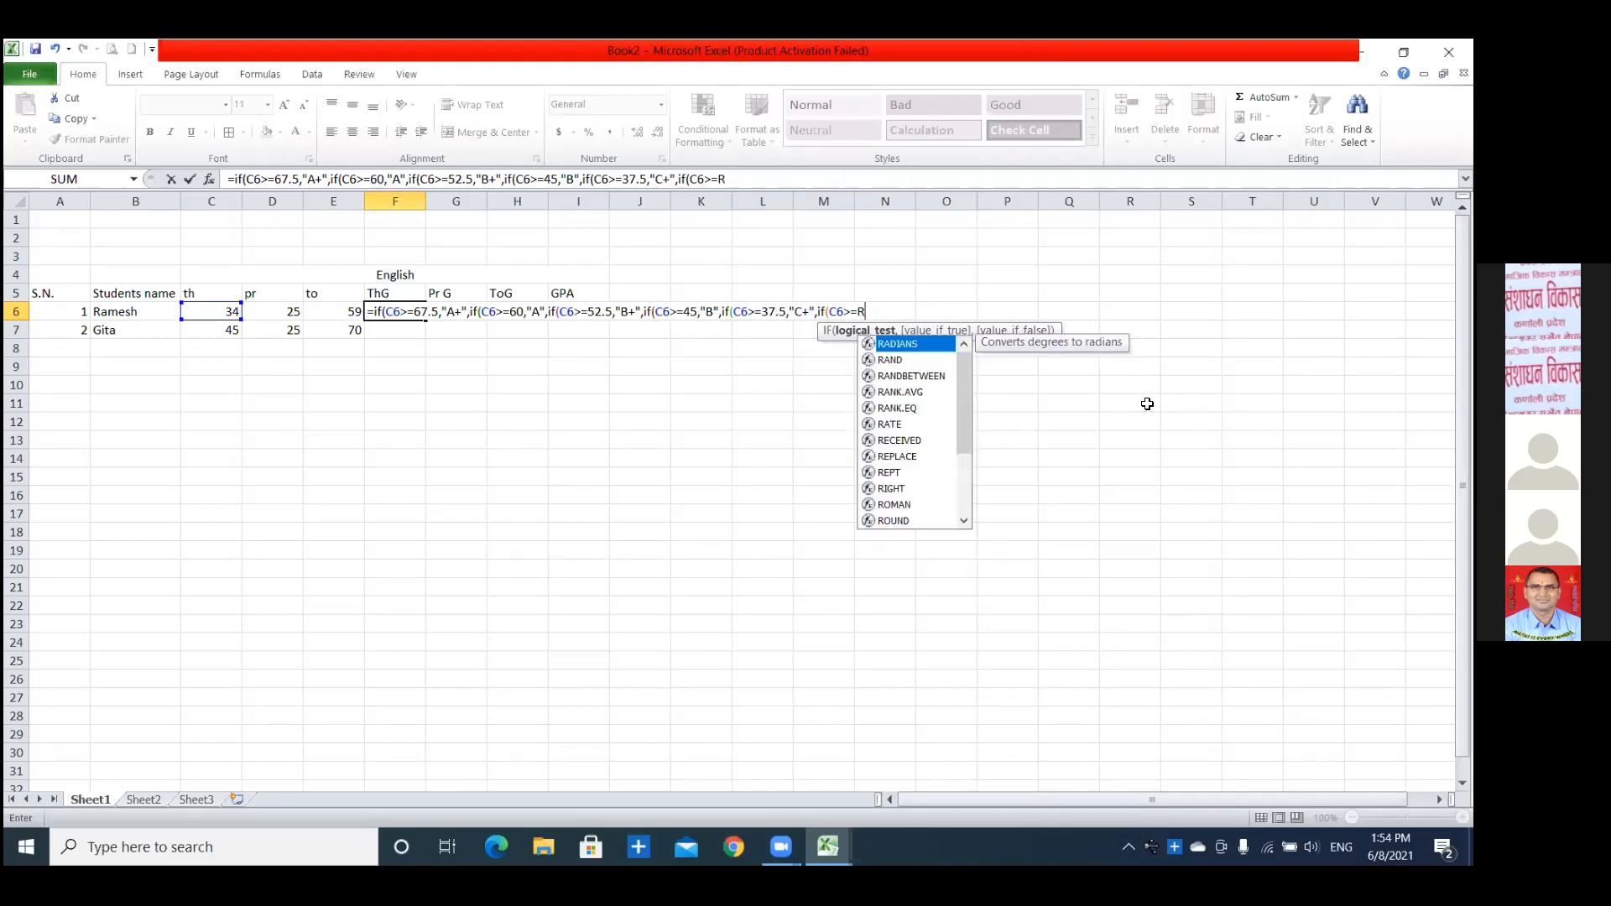
Complete the sixth IF in F6 with the threshold 30 and the grade "C".
text(3)
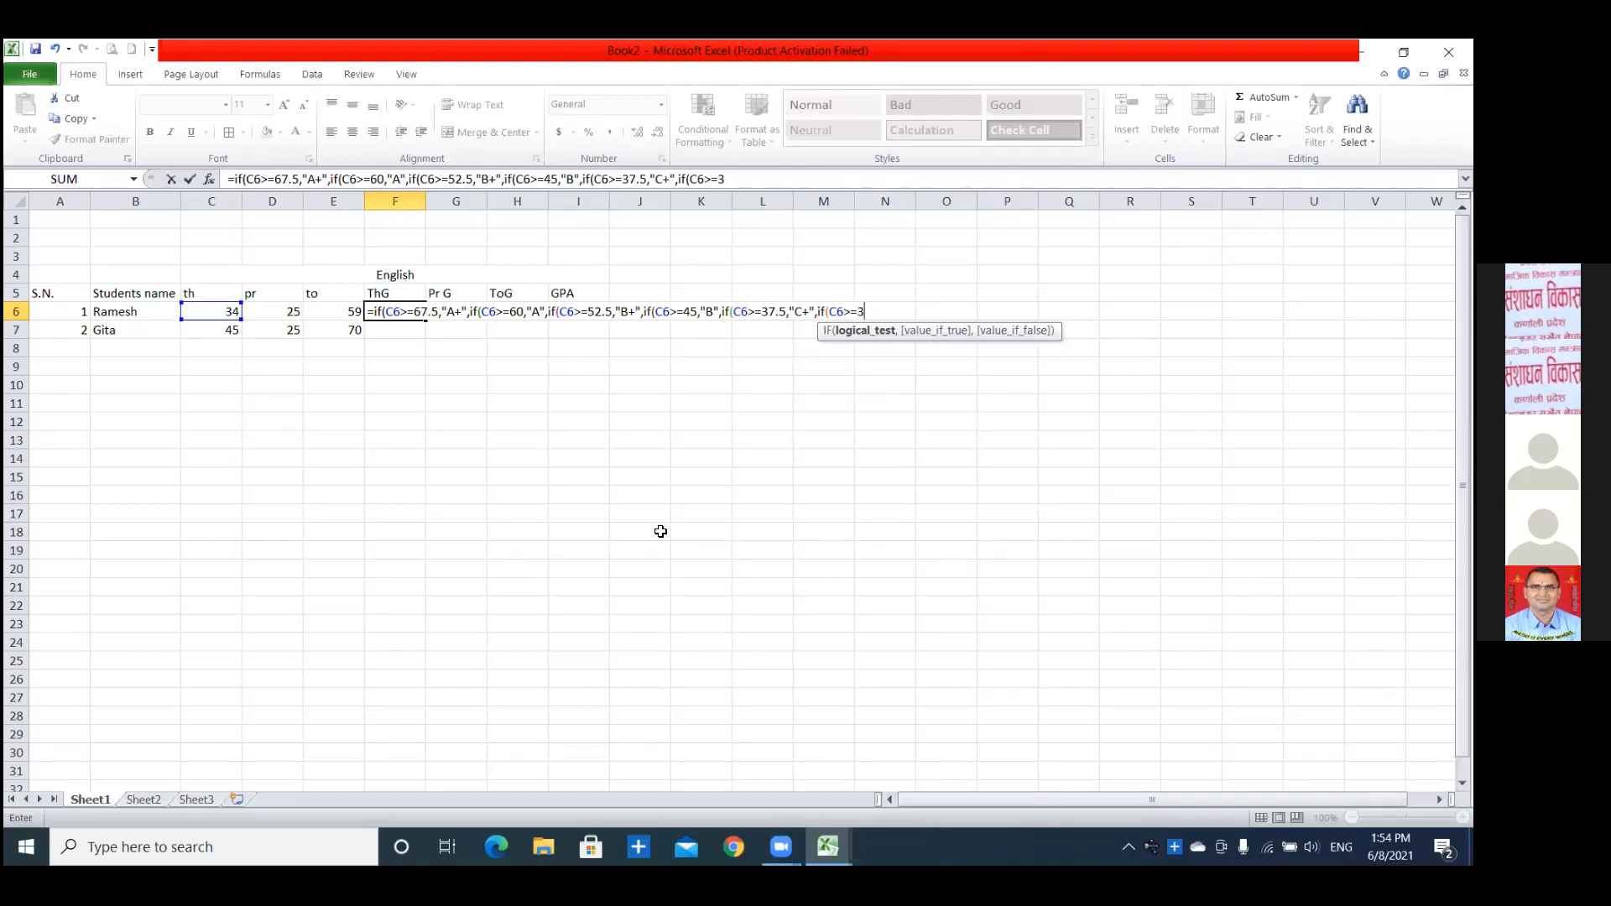
text(0,")
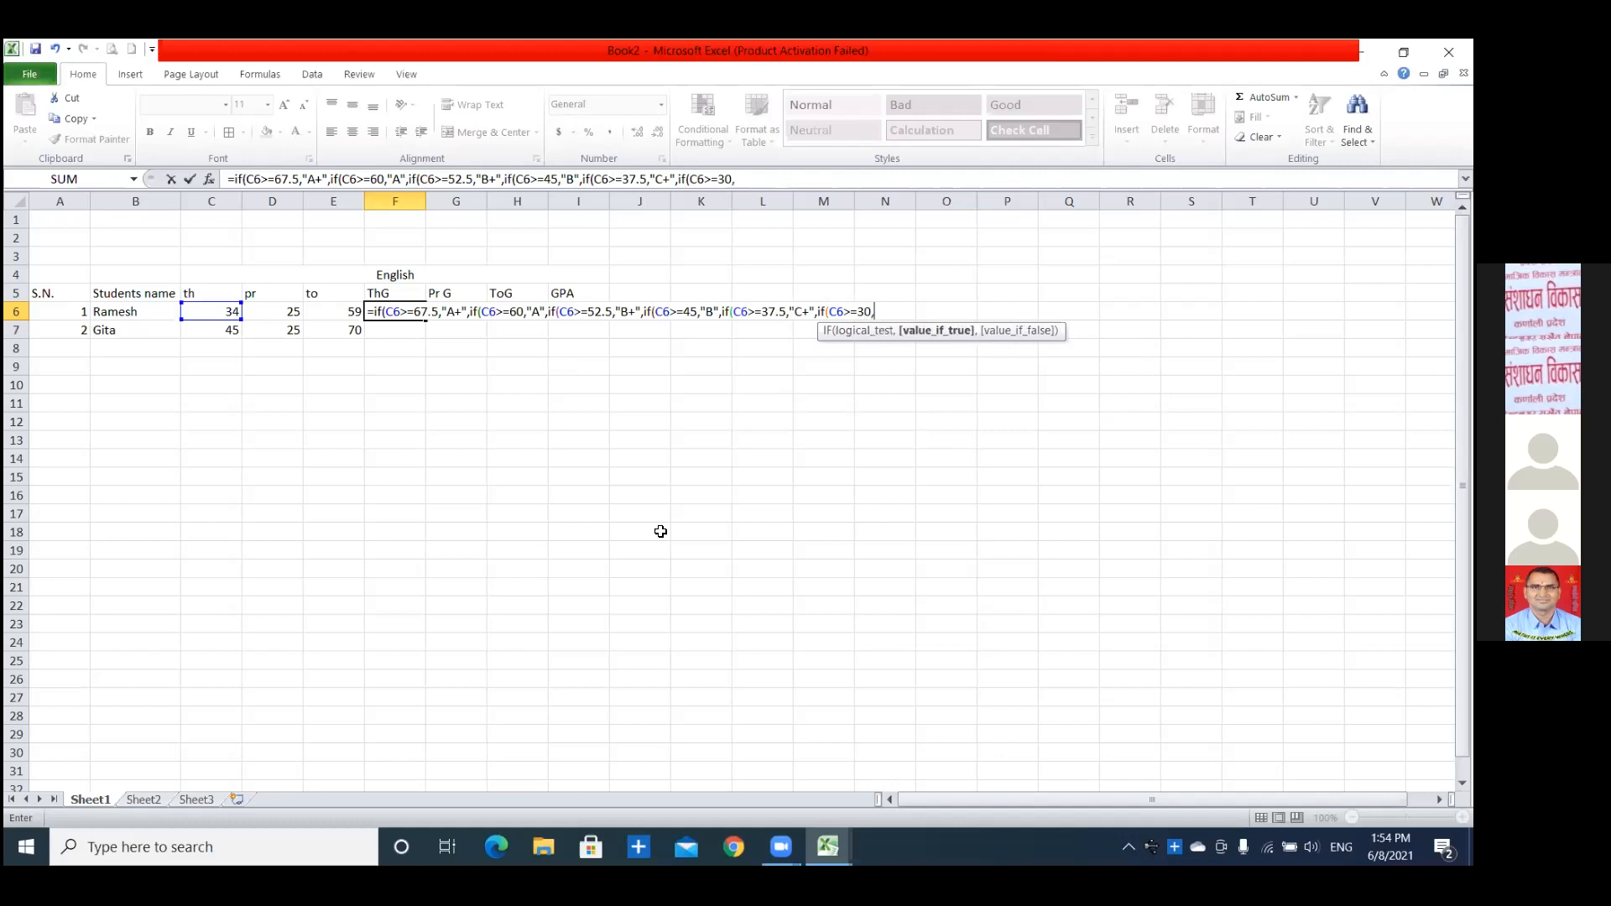
text(C"if)
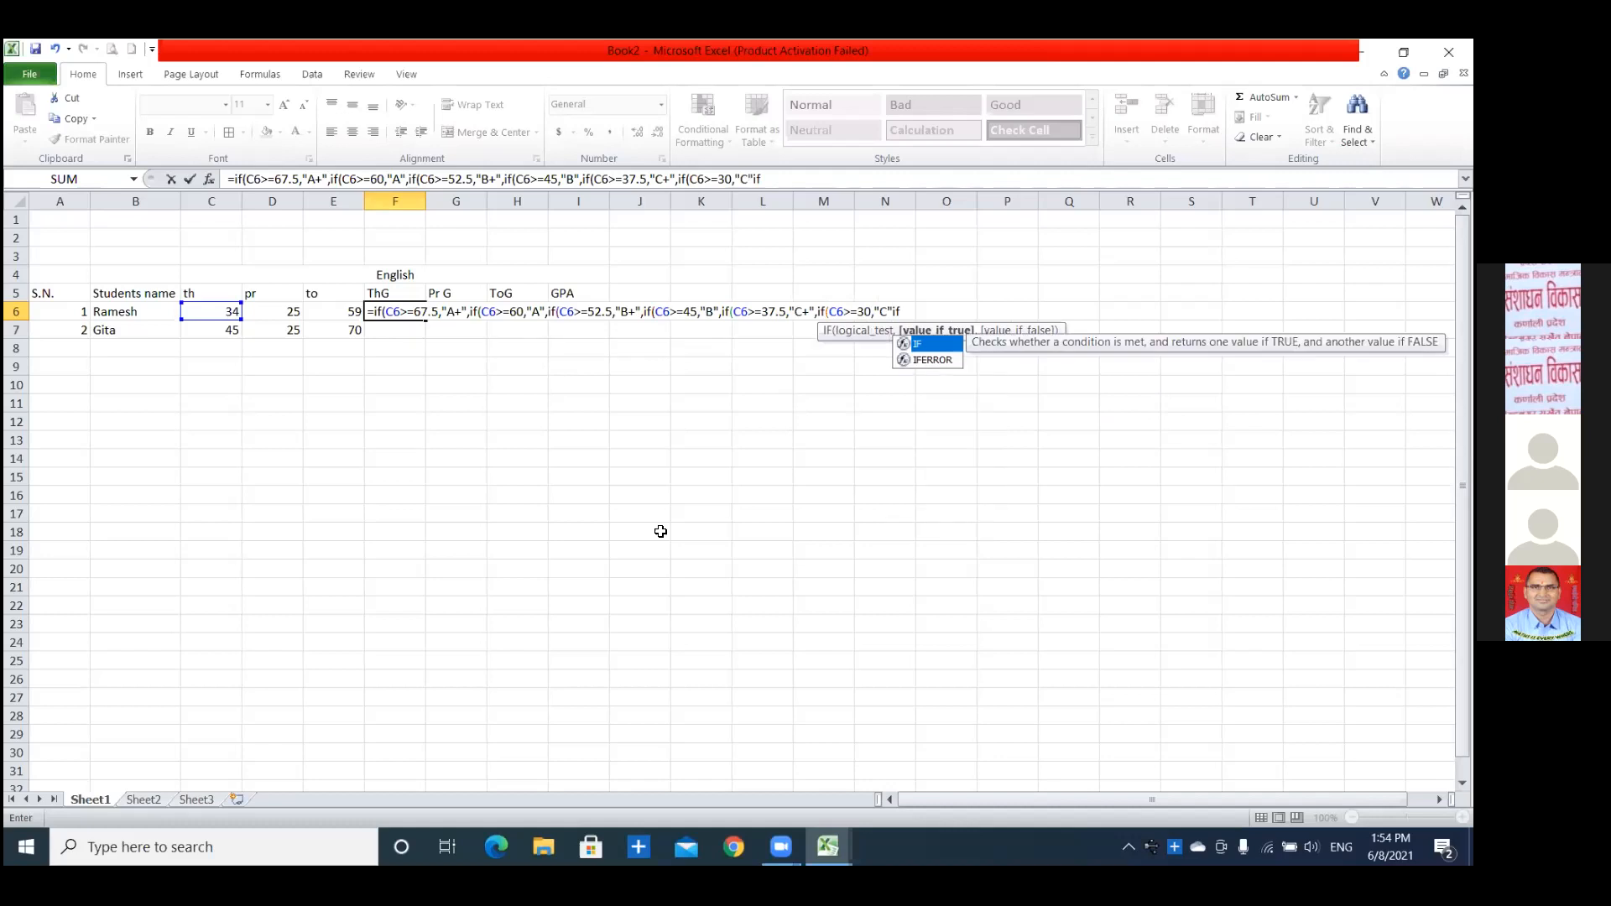
Add a seventh nested IF to the F6 formula that returns "D+" when C6>=22.5.
key(BackSpace)
key(BackSpace)
text(,if)
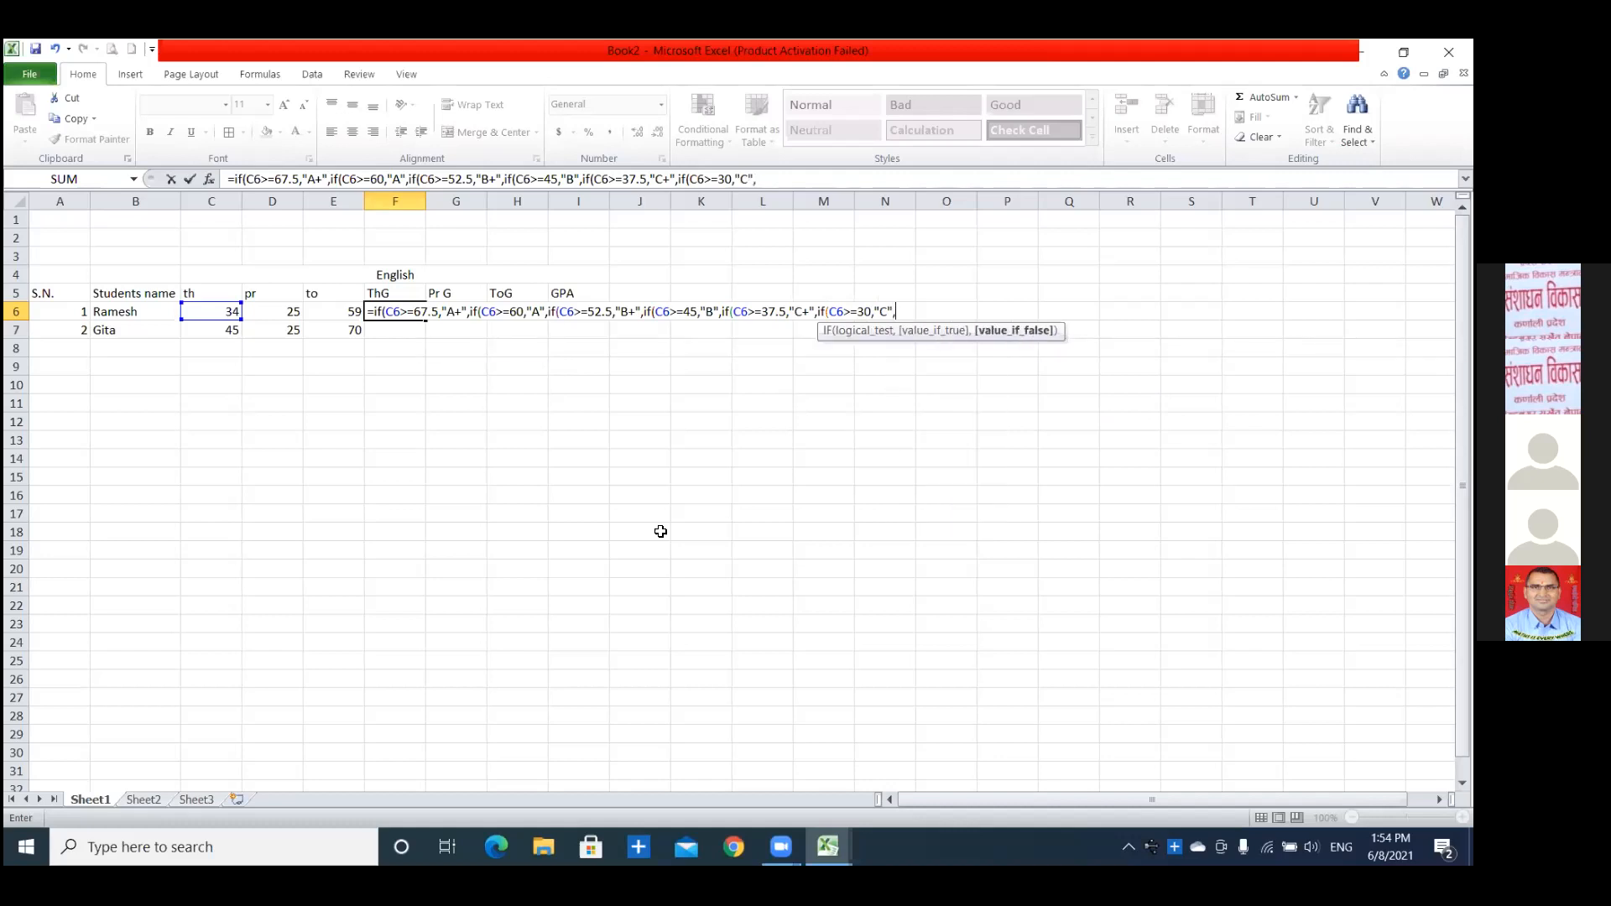
text(()
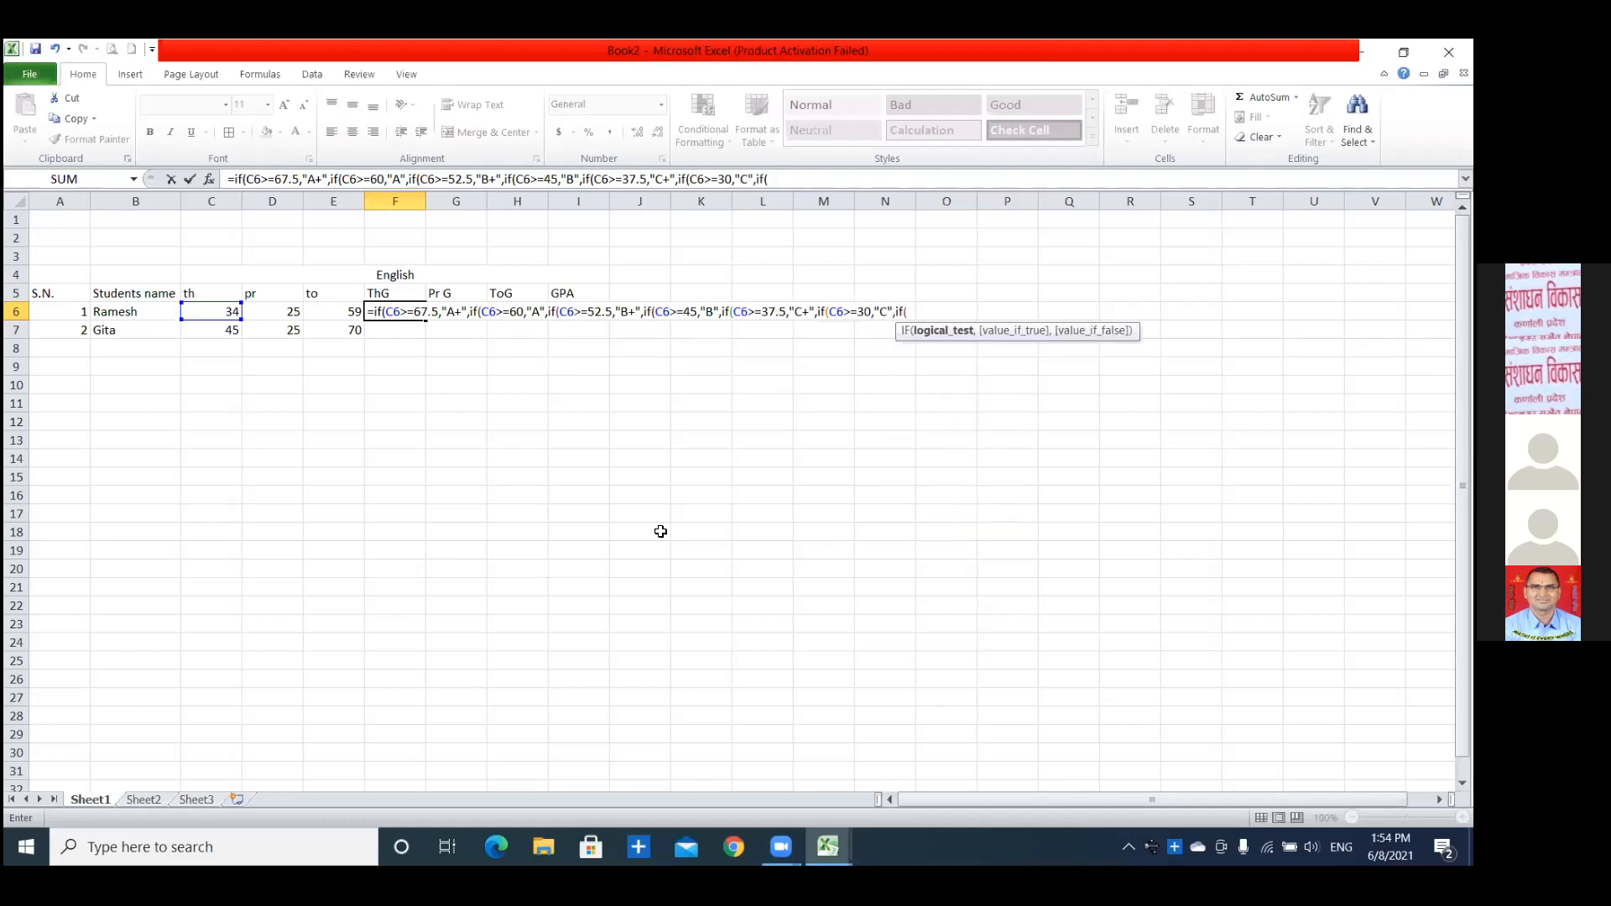
text(C6>=22.5,)
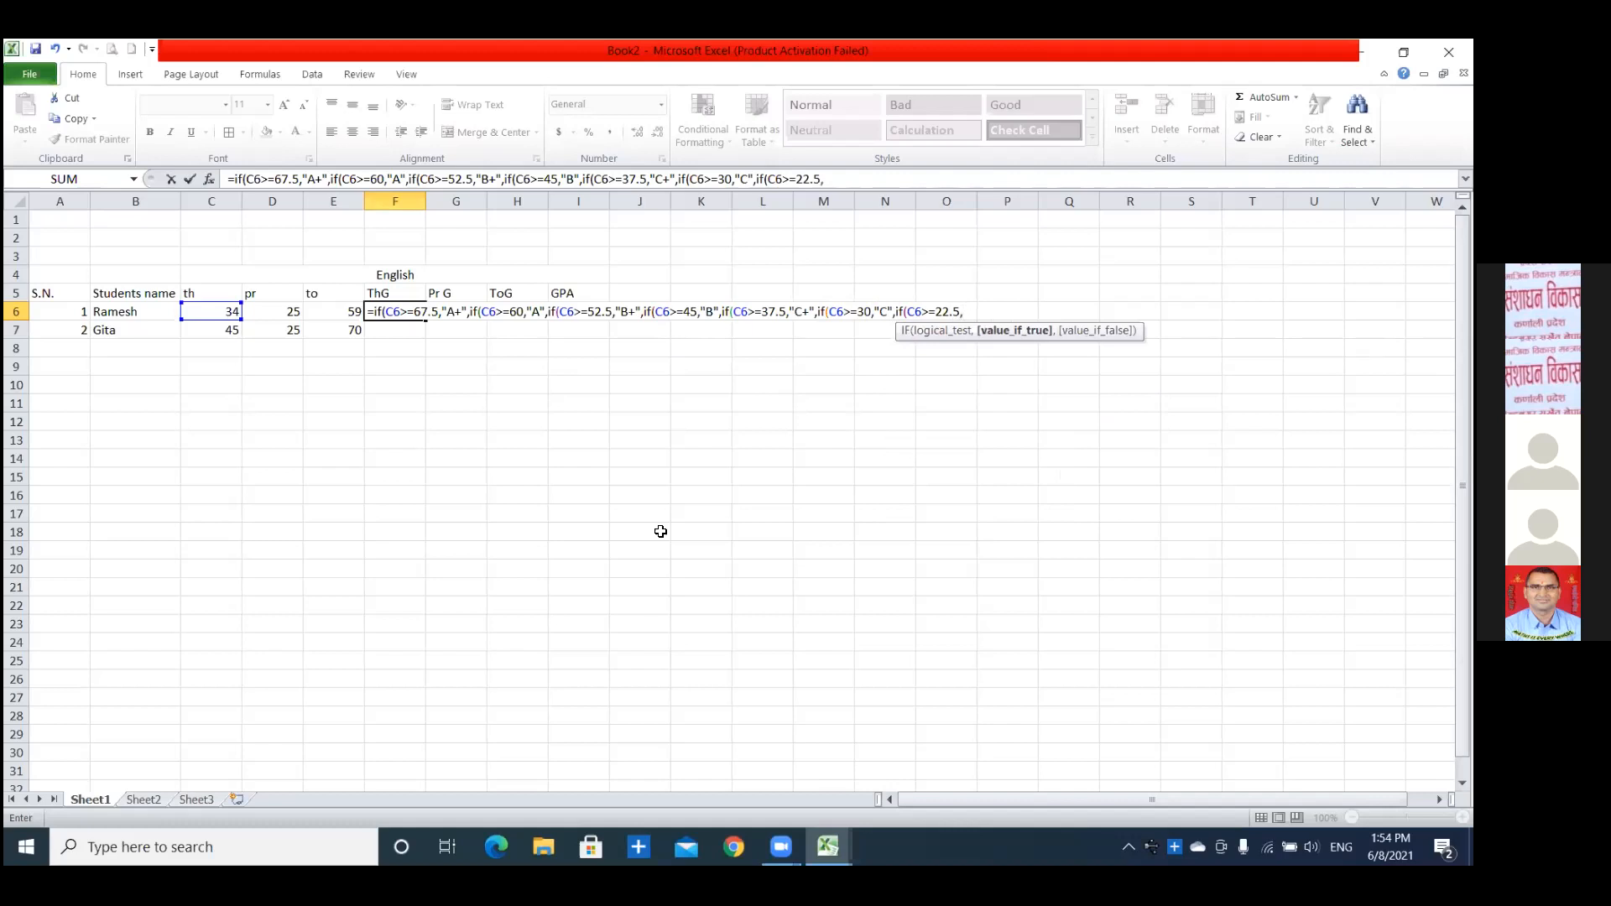
text("D")
text(+)
text(",if)
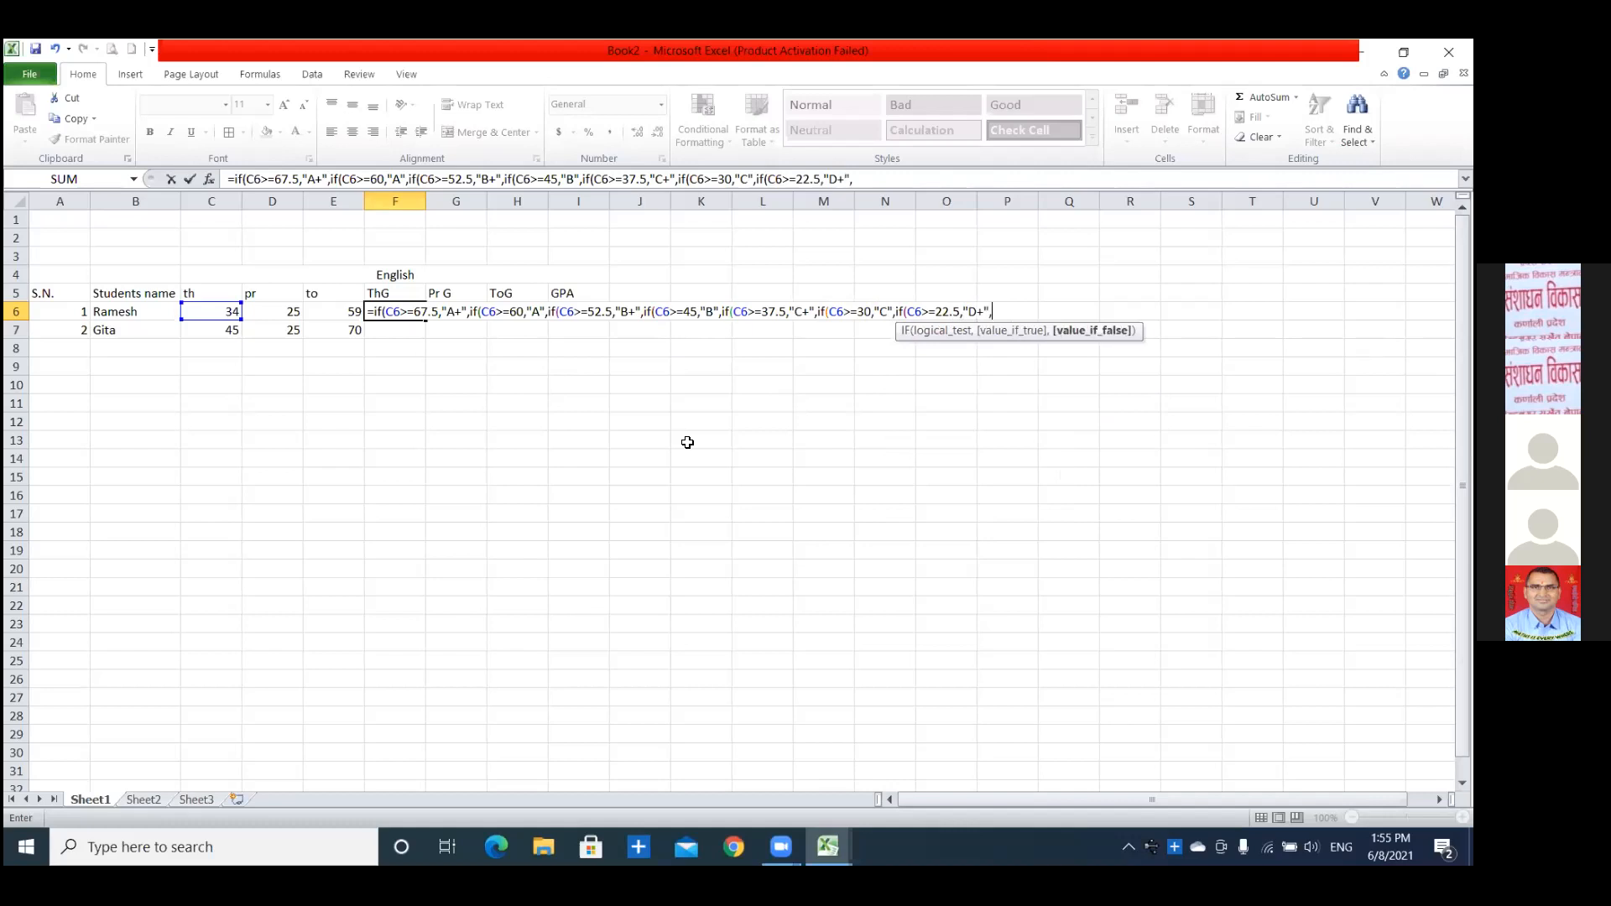
text(()
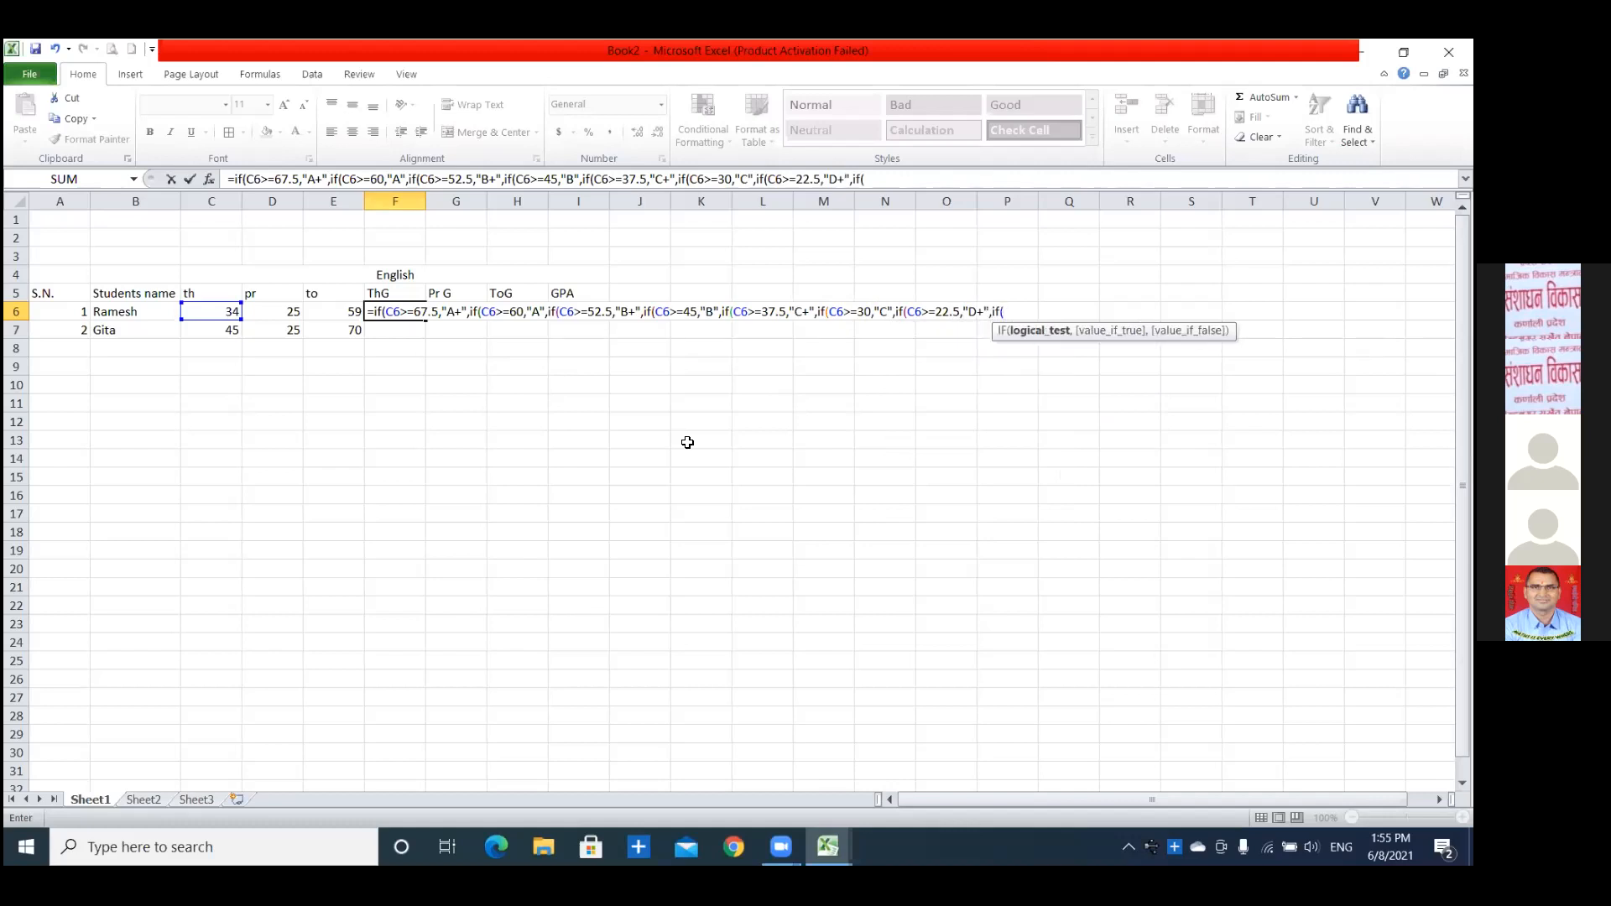
text(C6)
Add an eighth nested IF to the F6 formula that returns "D" when C6>=15.
key(Return)
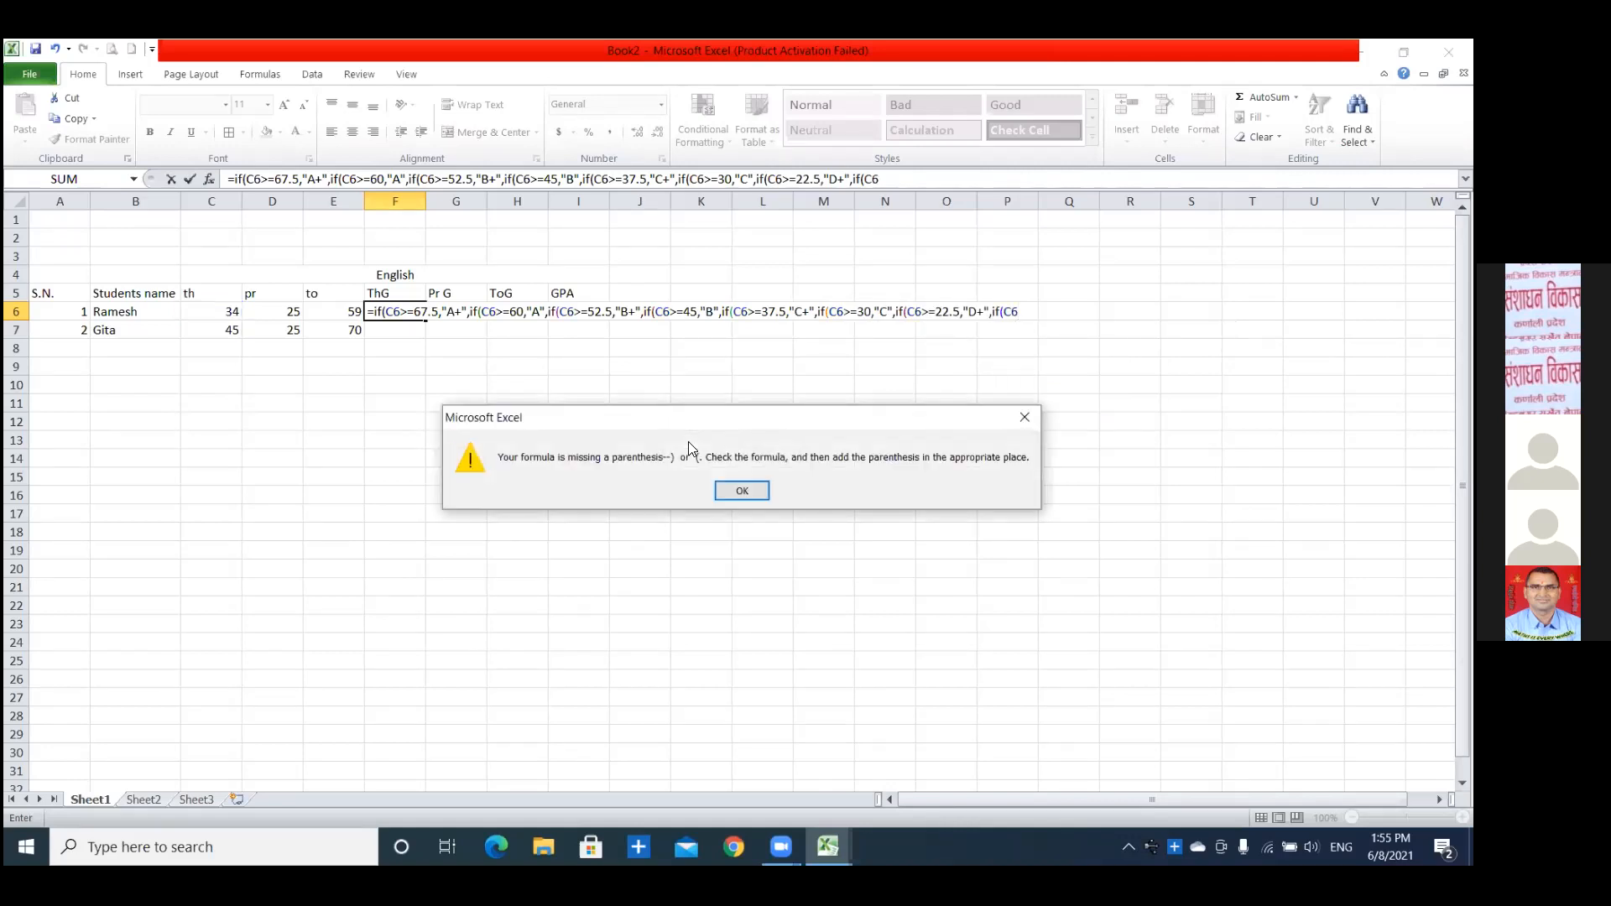
click(718, 496)
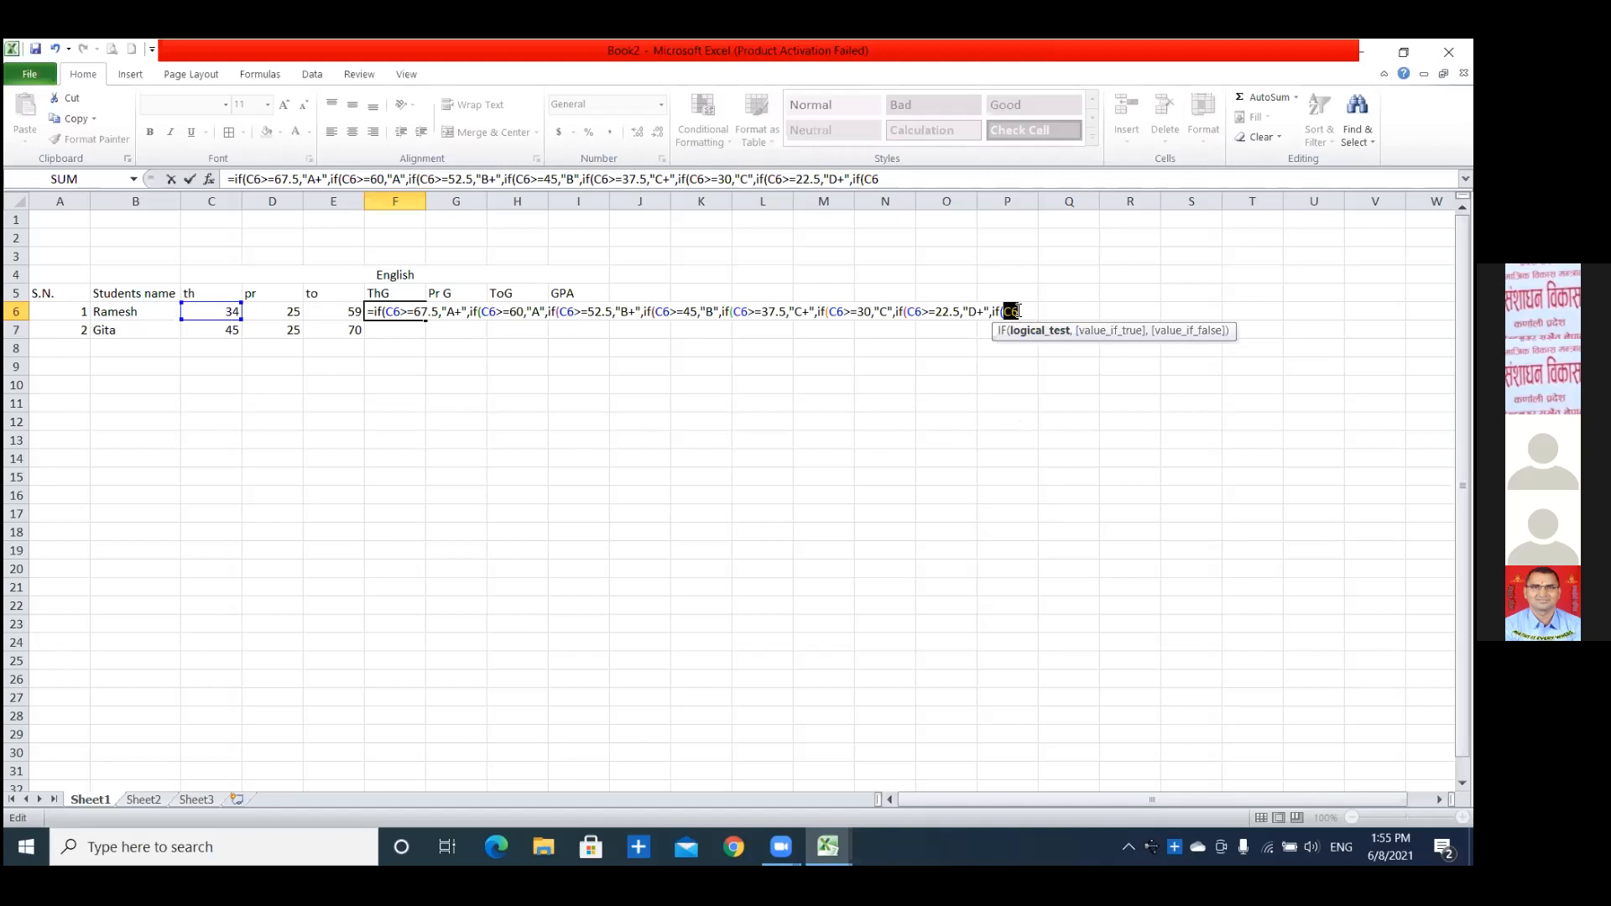
click(1022, 311)
text(>=15,)
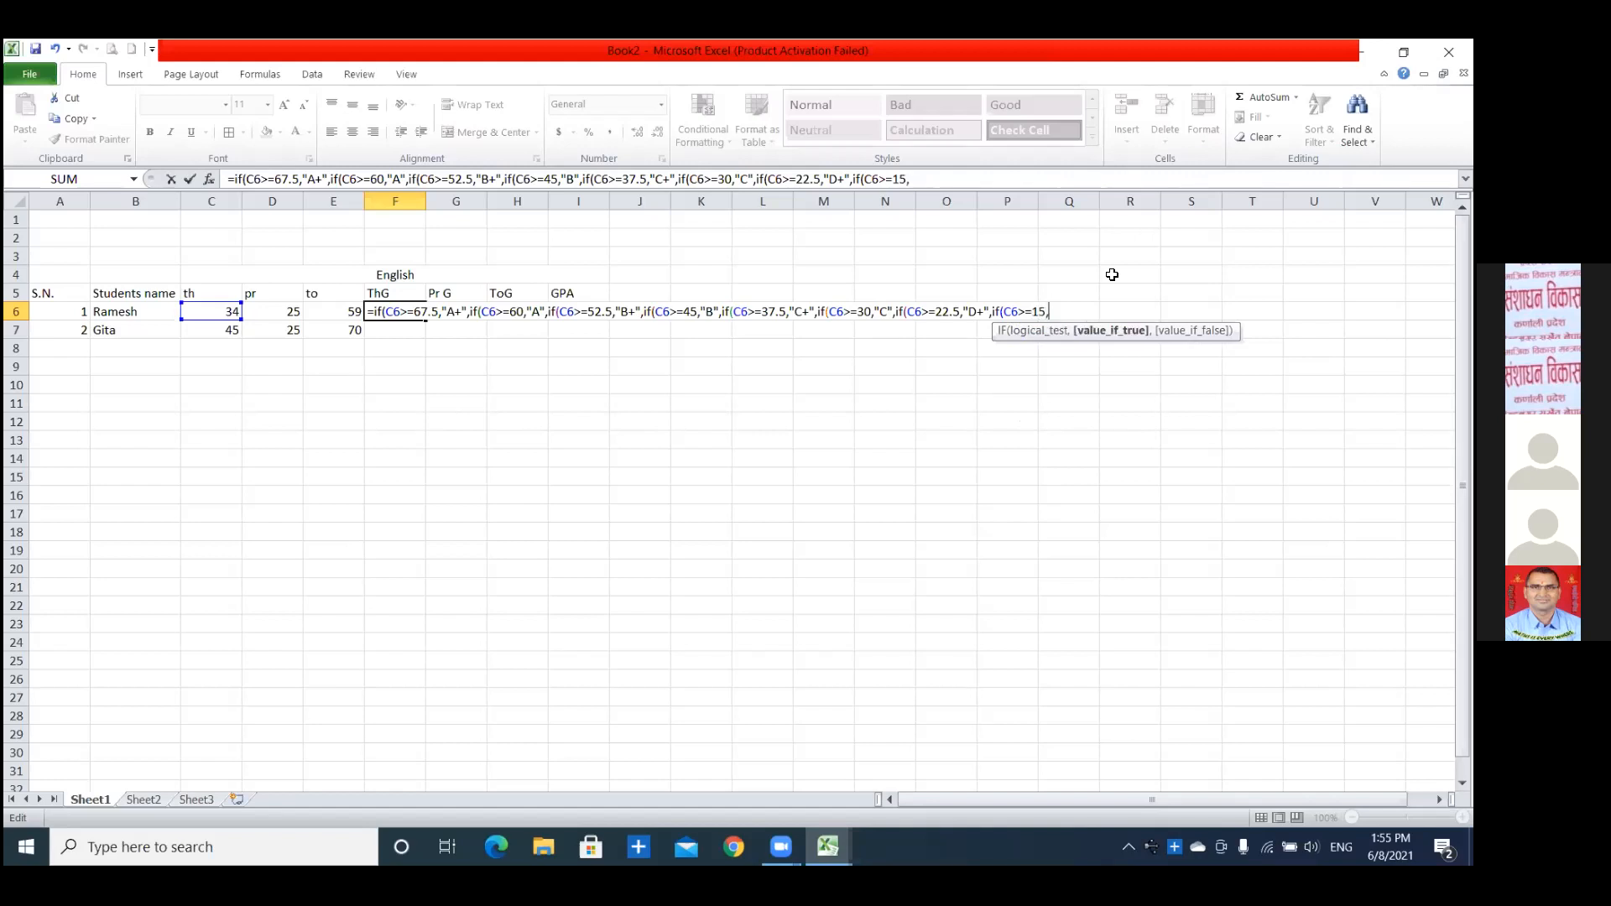
text("D)
Finish the F6 formula with "E" as the final false value, close all eight IF parentheses and enter it.
text(,)
text(E)
key(BackSpace)
text("E")
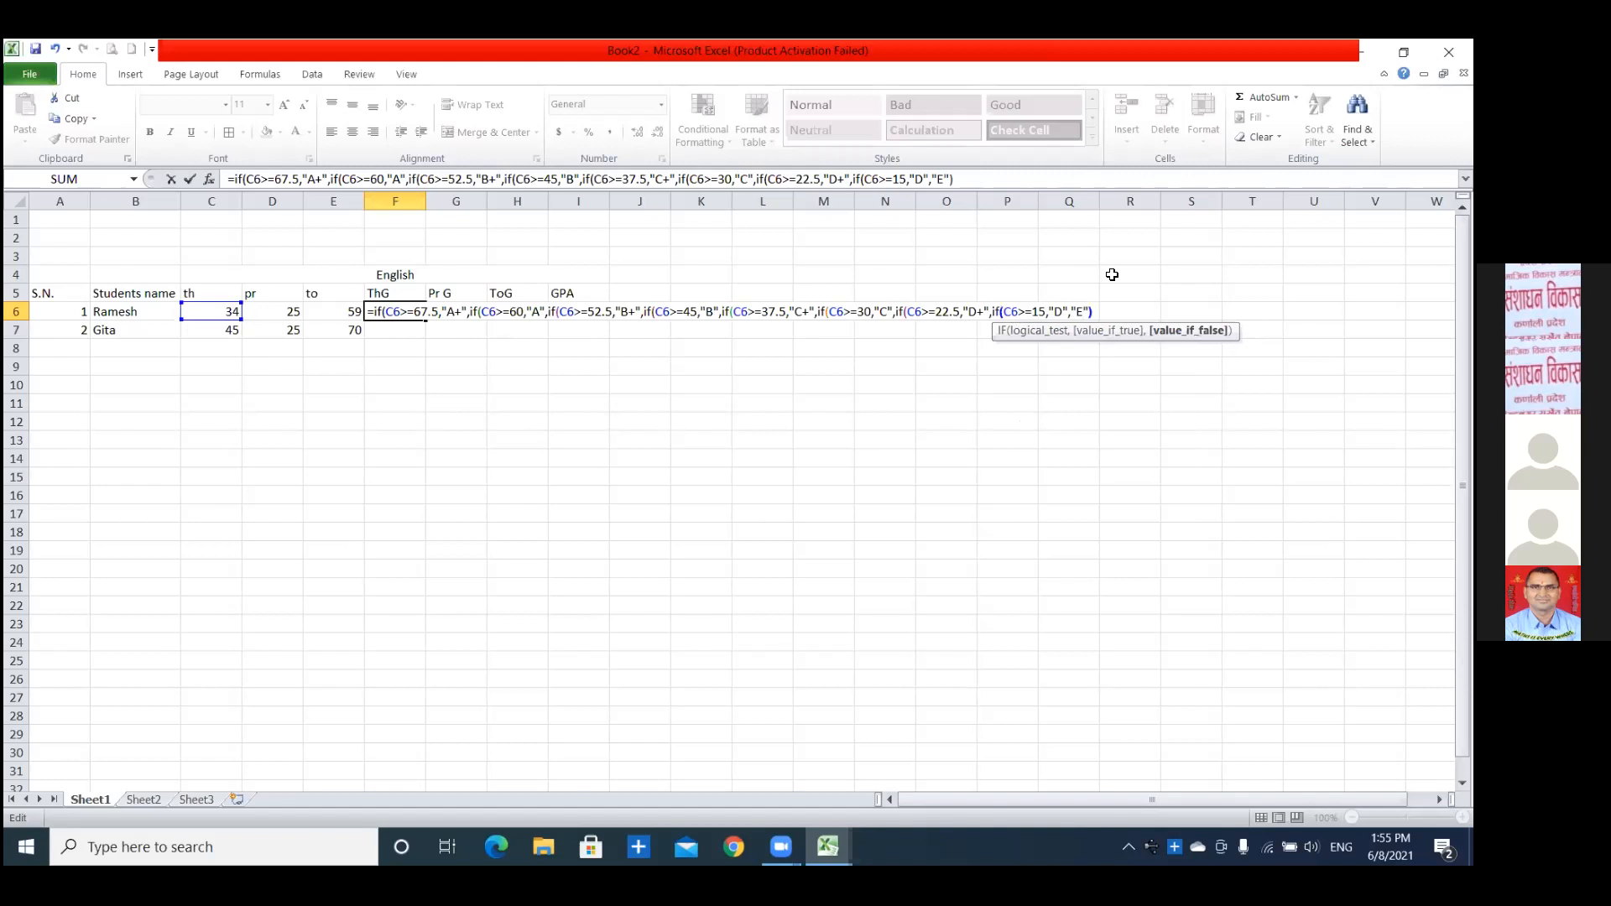
text())))
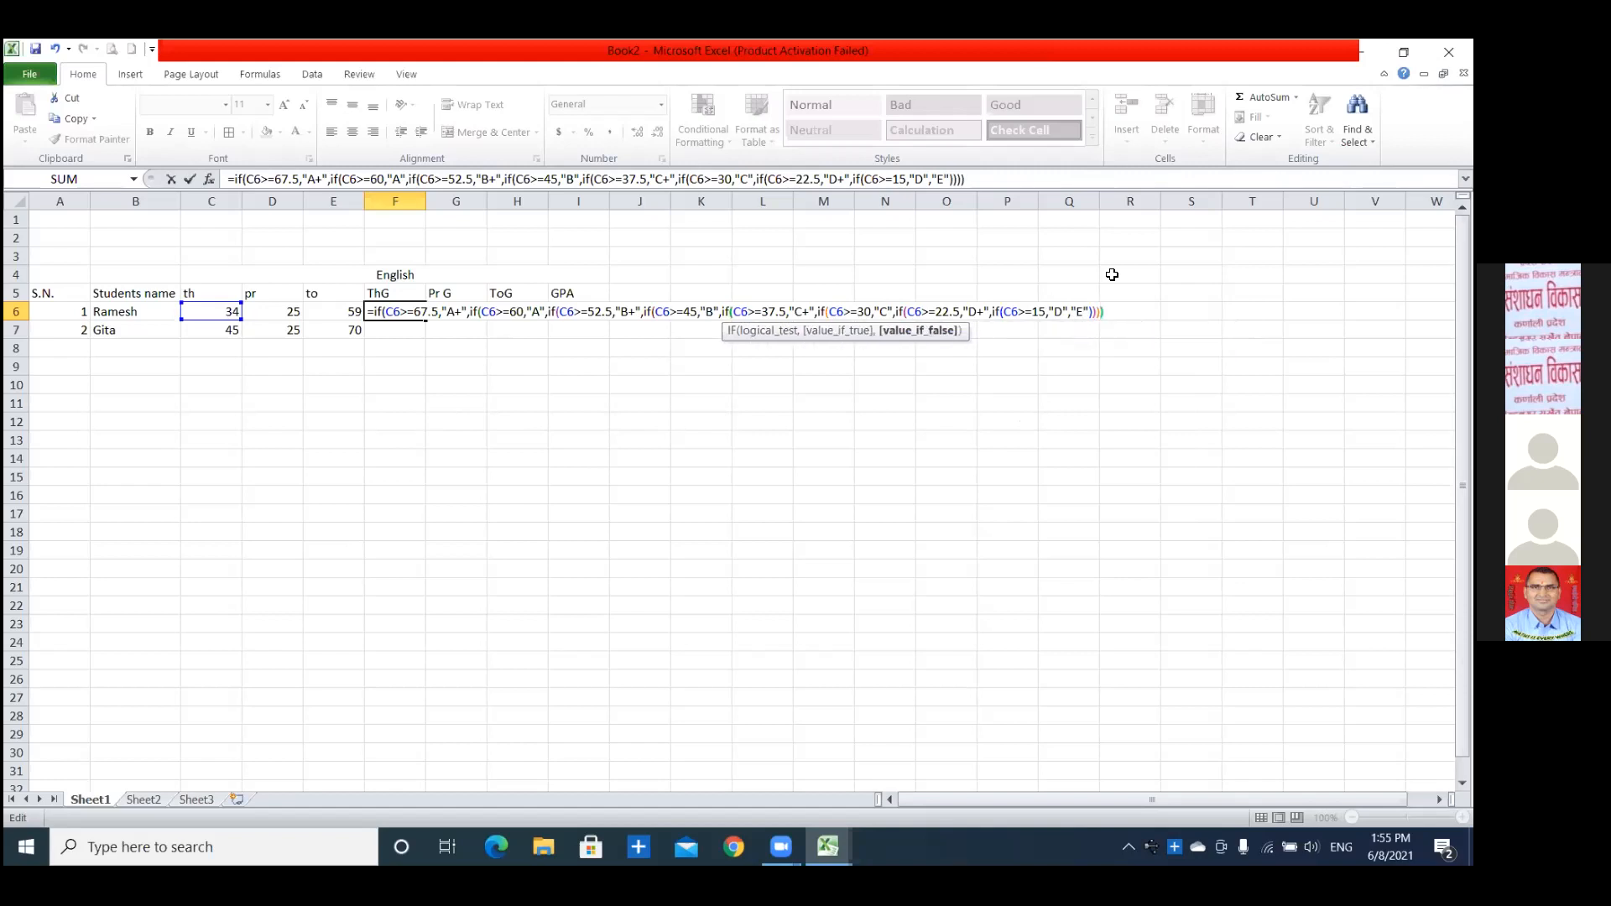
text())))
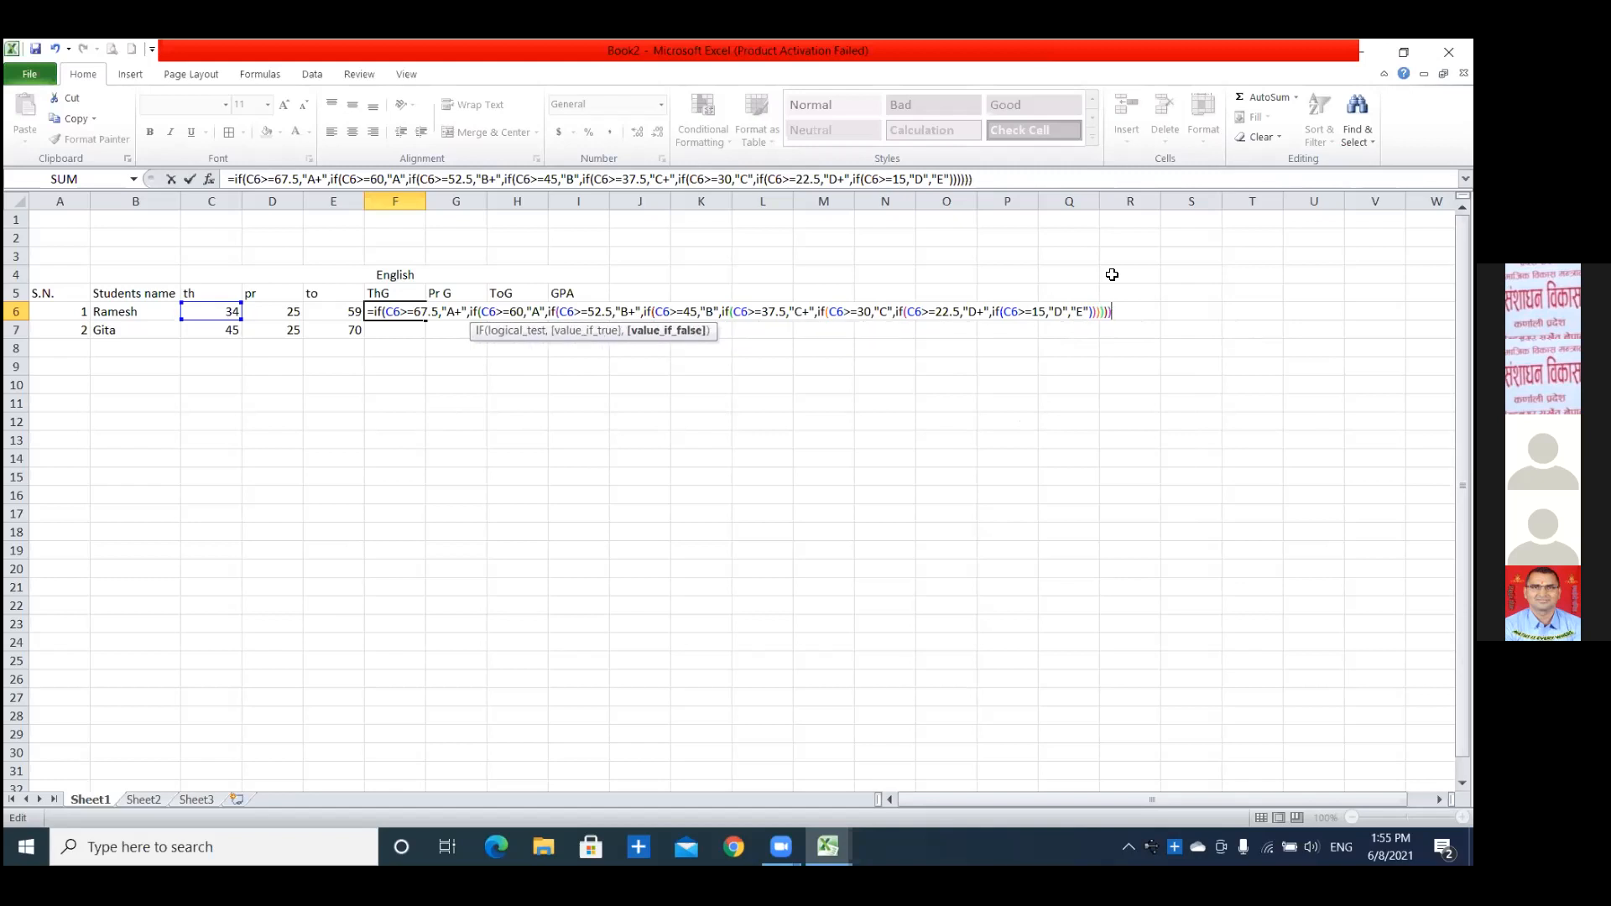
text())
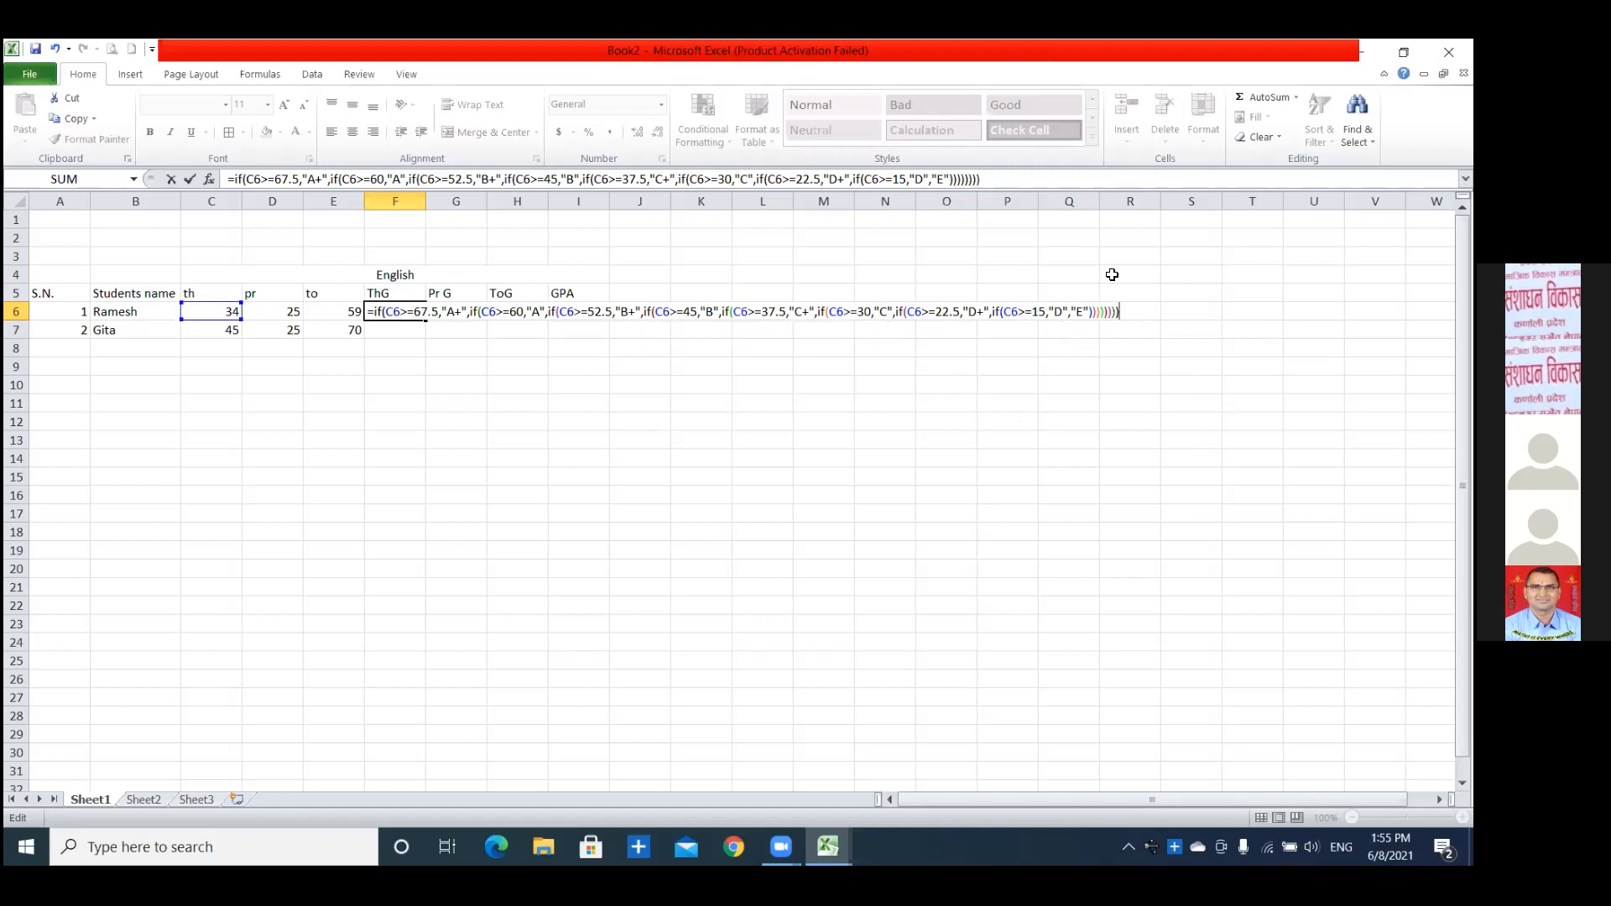
key(Return)
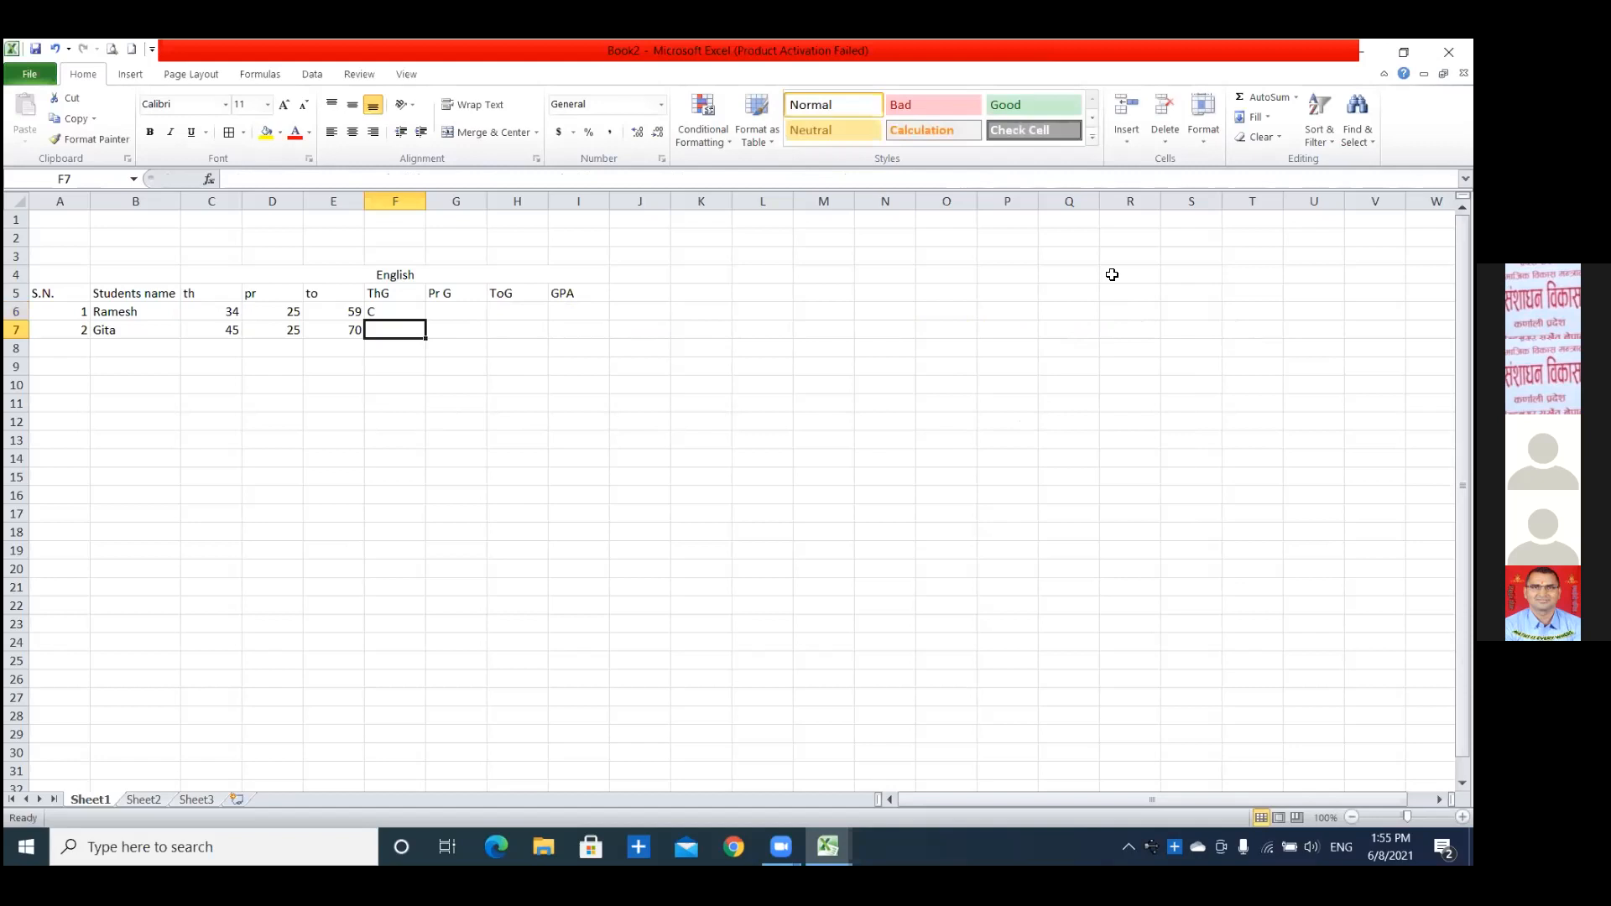
Copy the theory grade formula from F6 down to F7 for the second student.
click(206, 315)
click(386, 316)
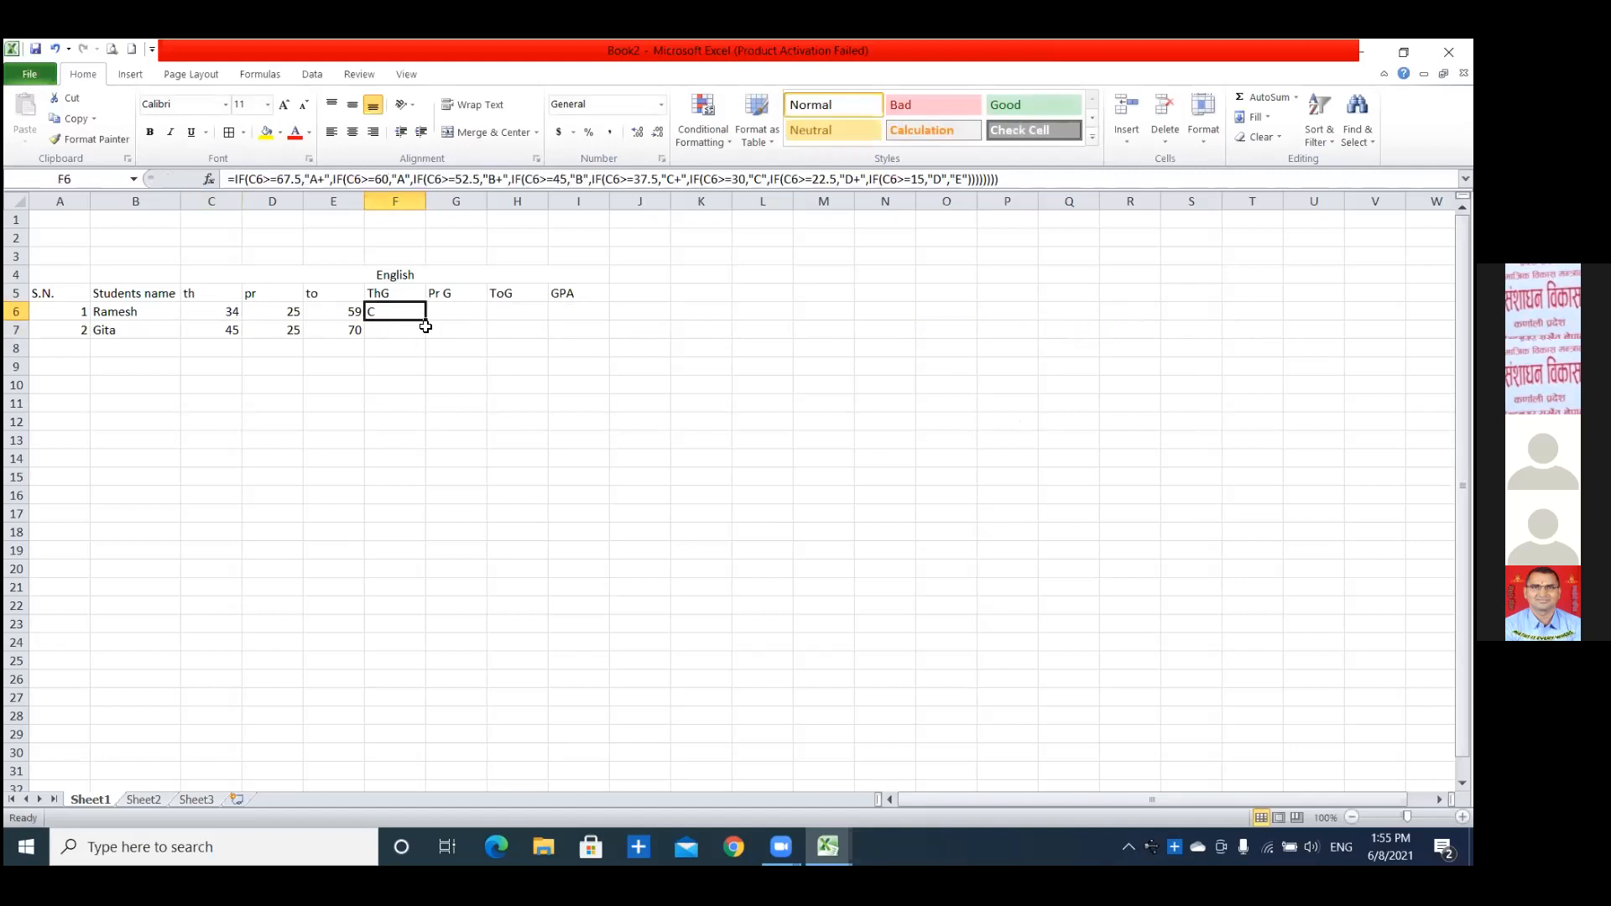
drag(425, 326, 428, 336)
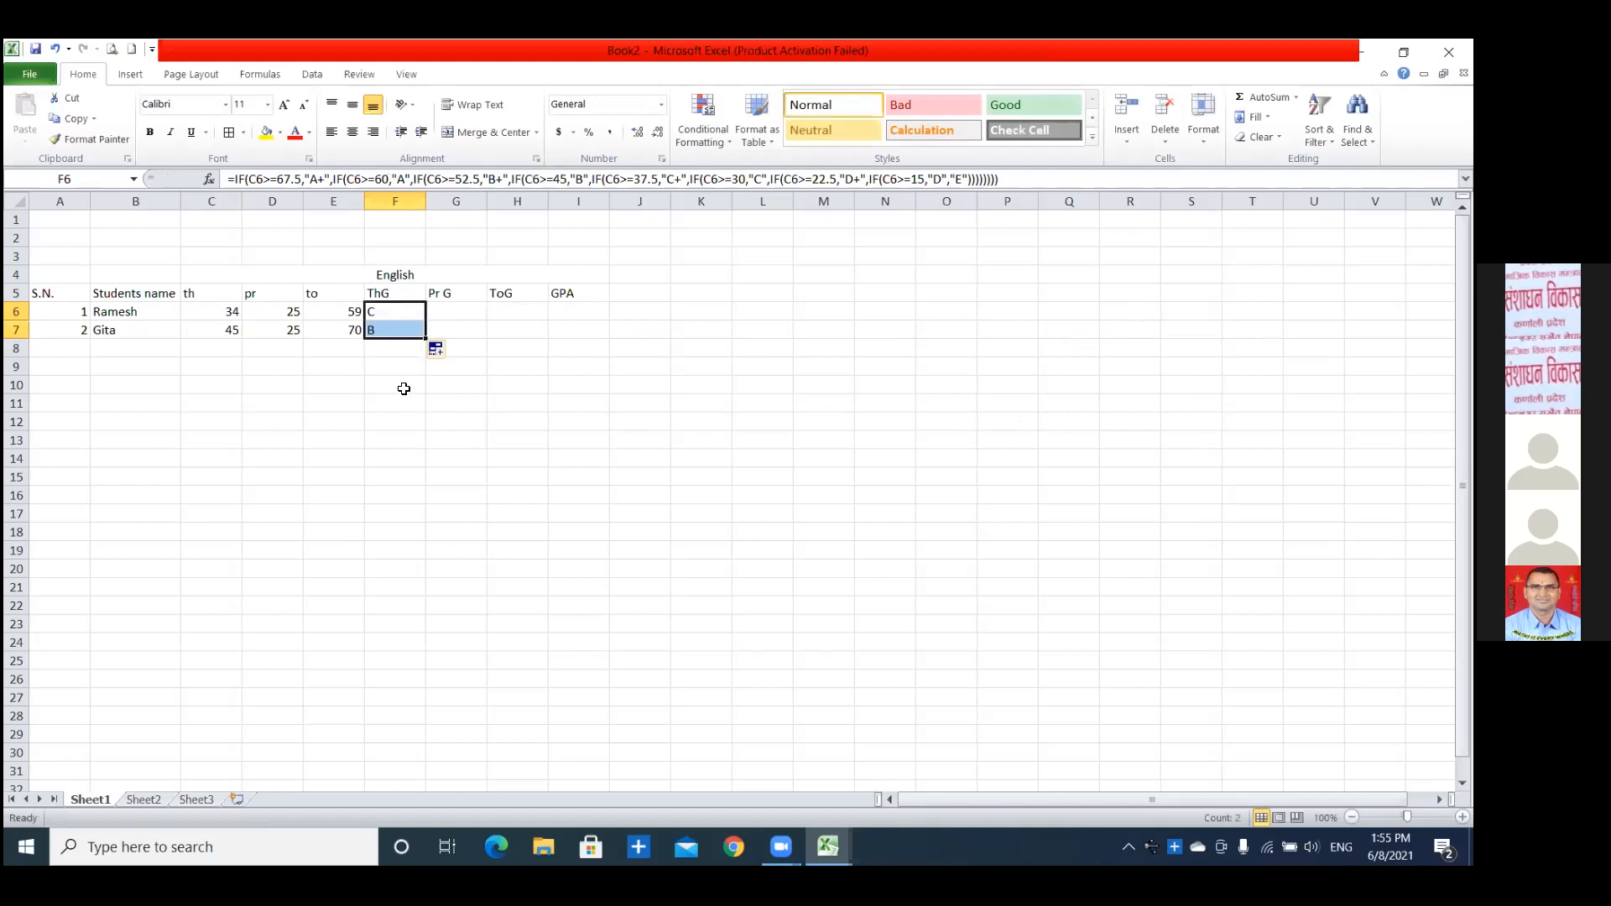
click(224, 329)
click(439, 313)
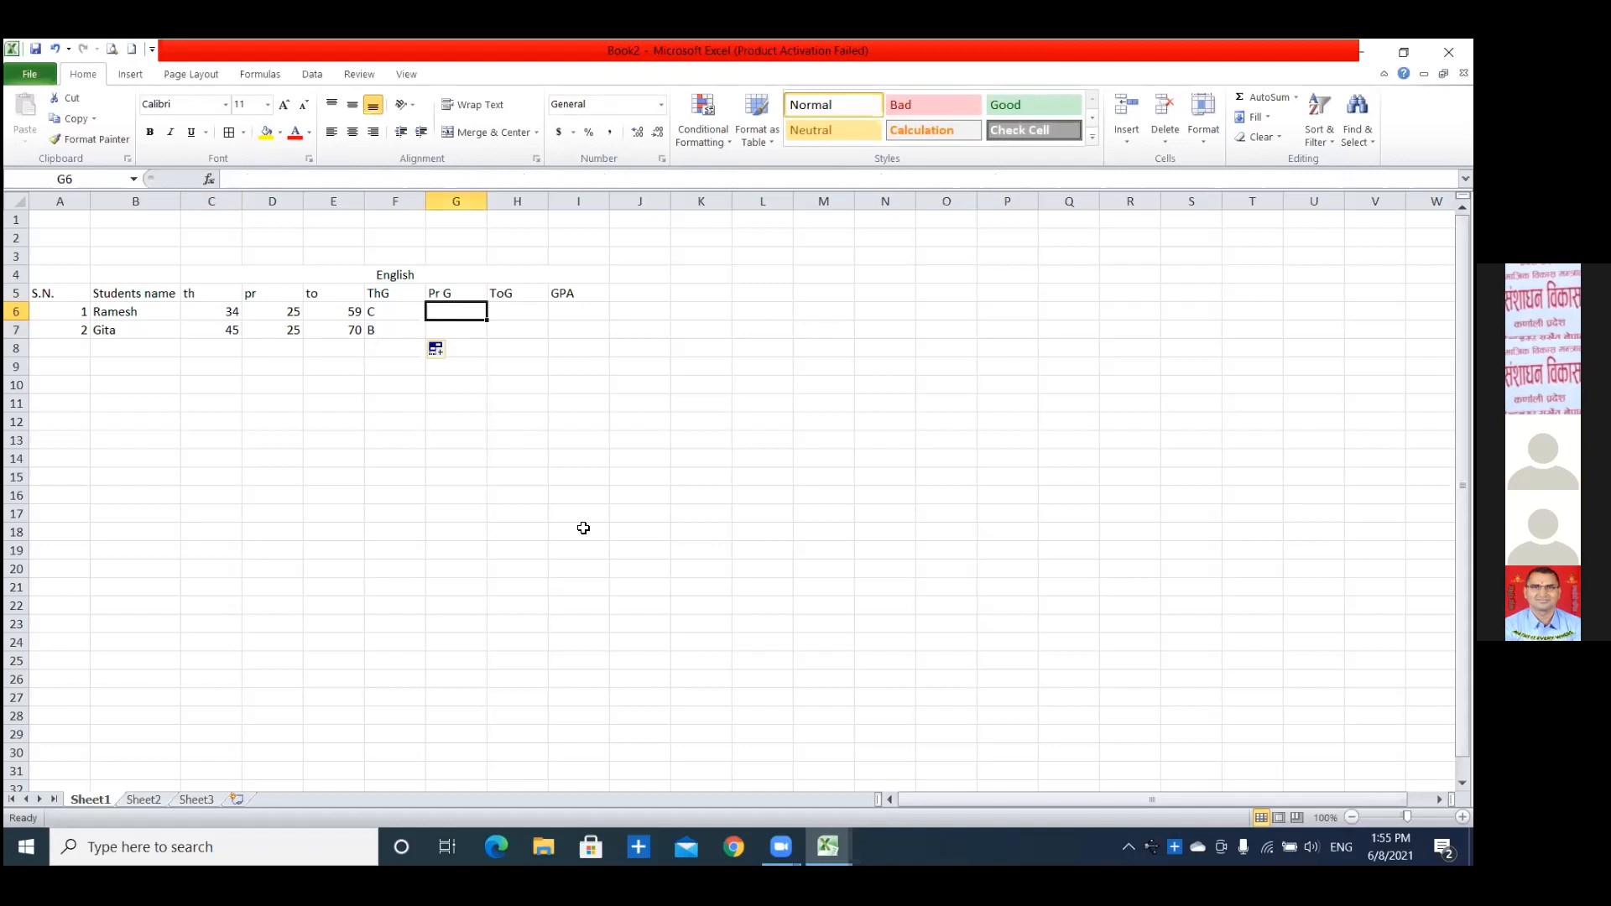
text(=)
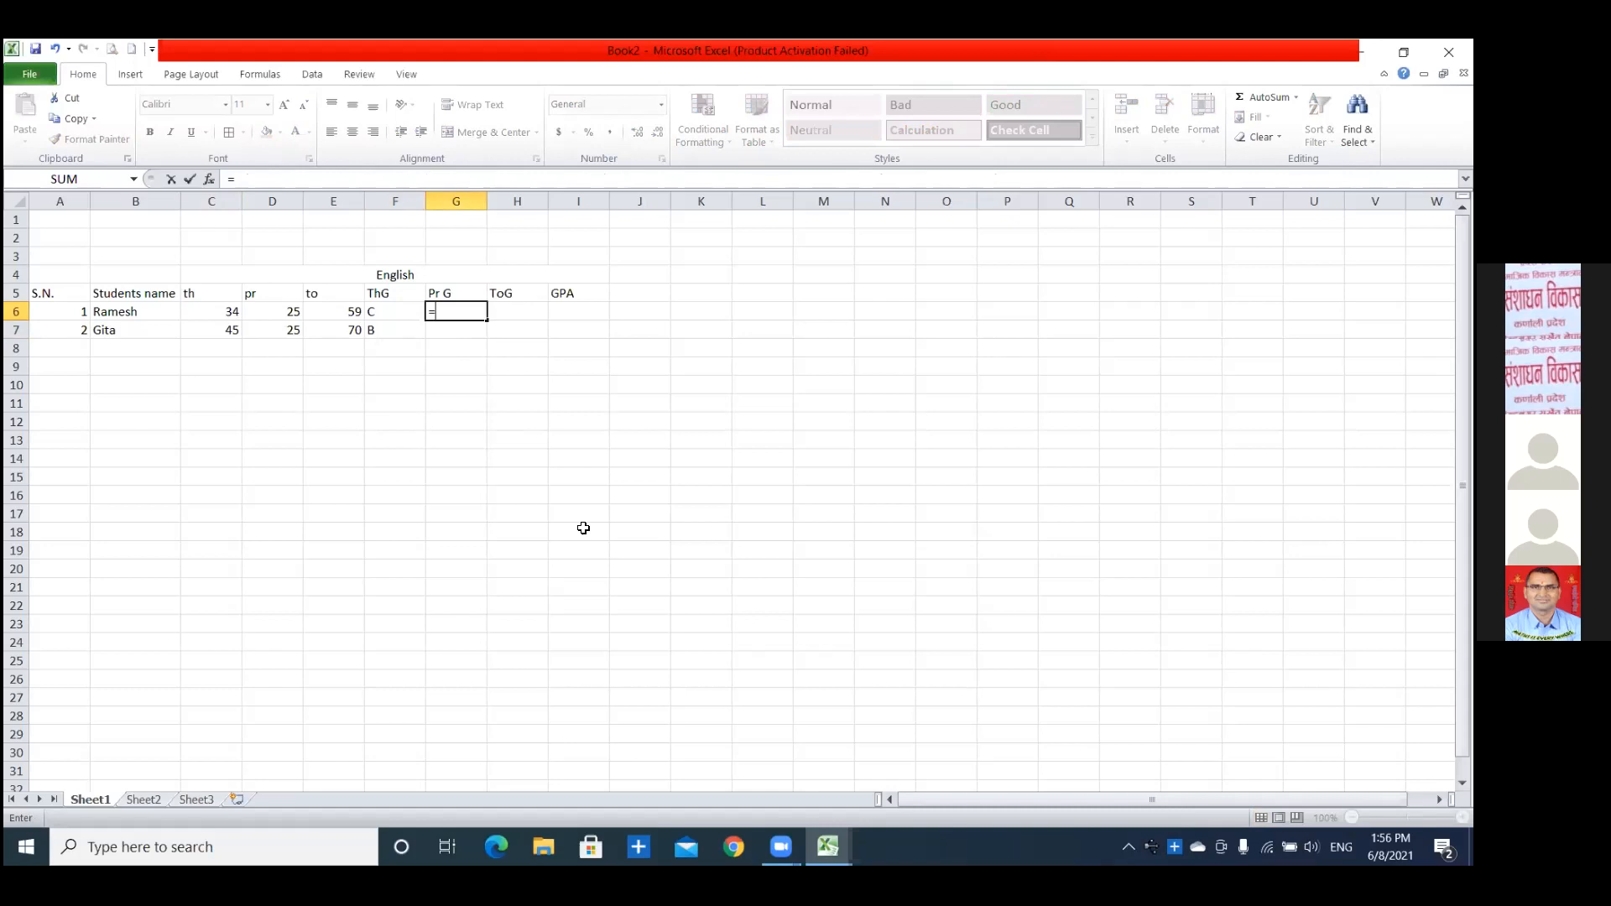
text(if()
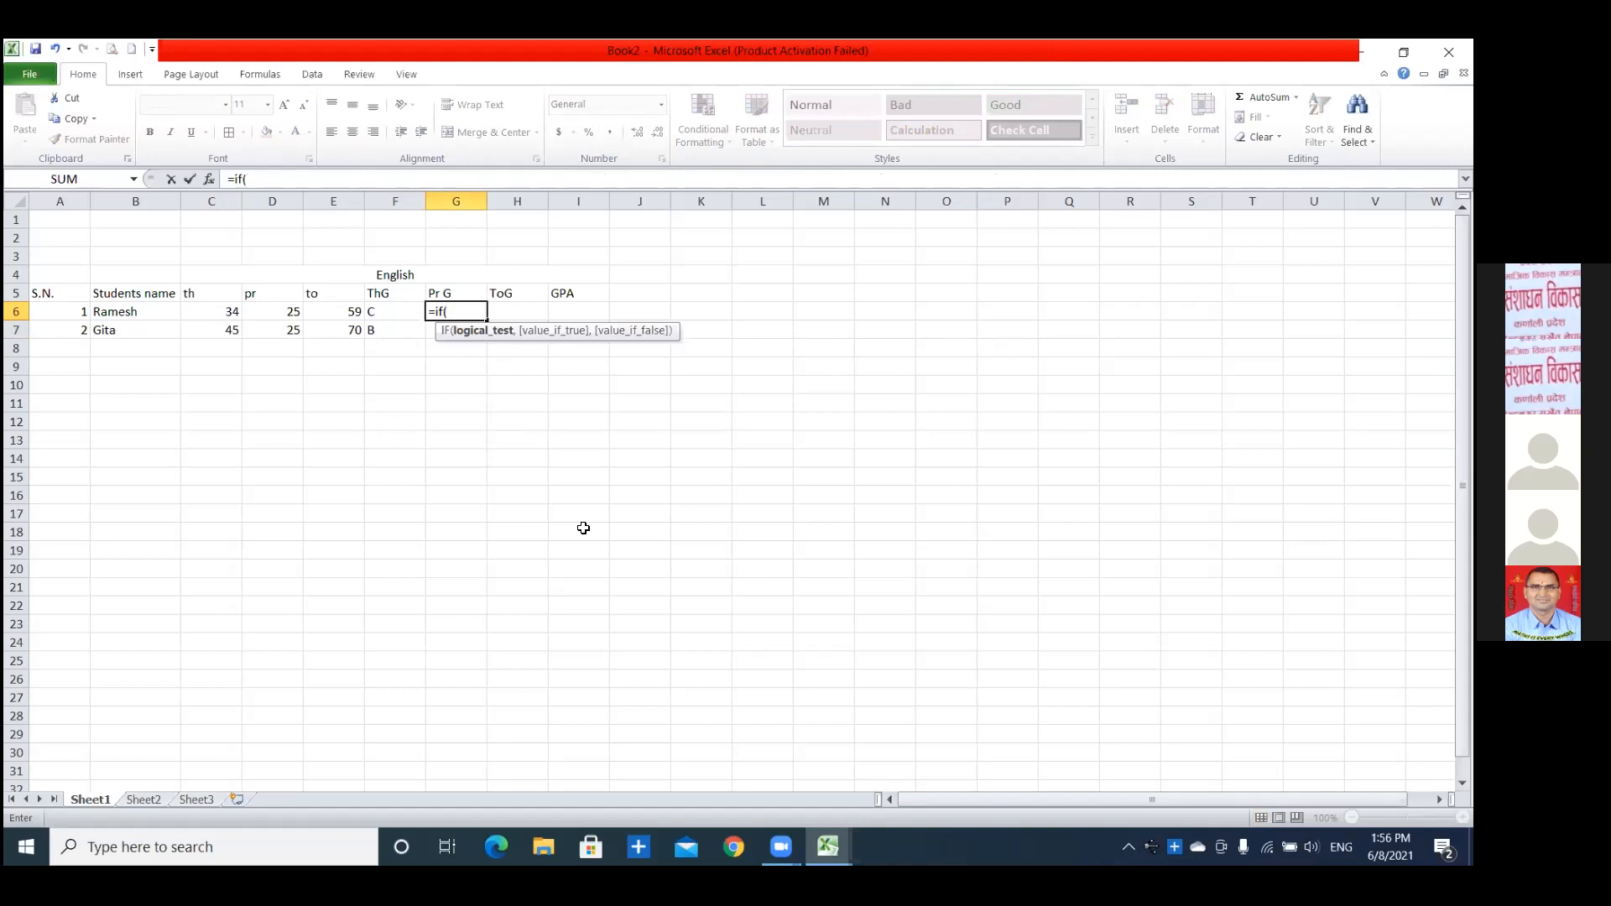
key(BackSpace)
key(BackSpace)
key(BackSpace)
key(BackSpace)
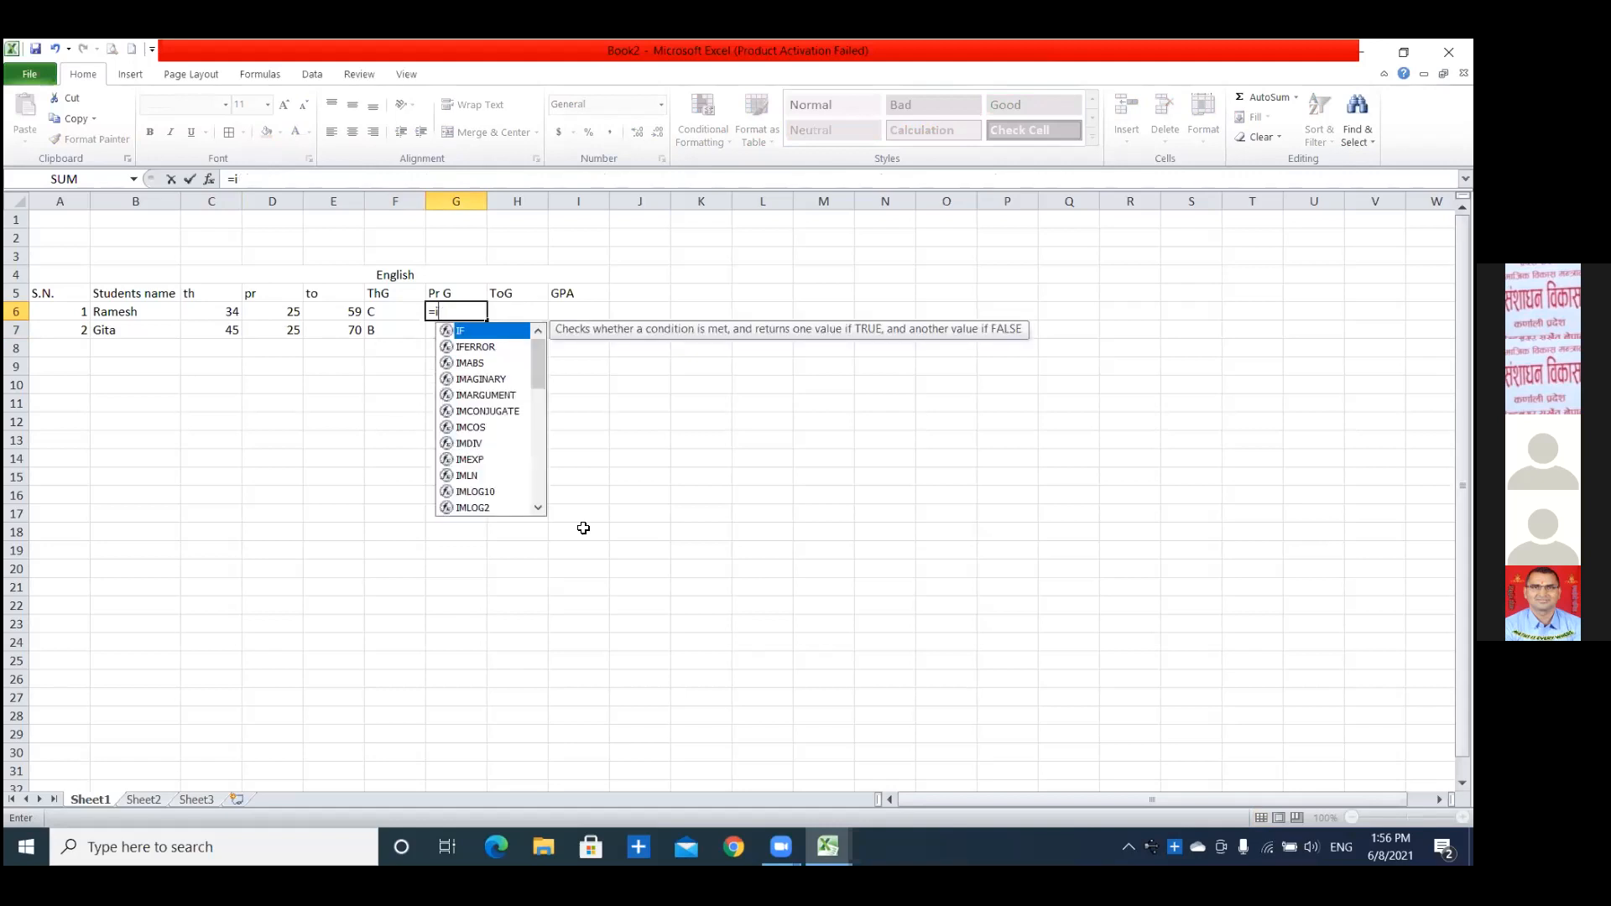
Copy the theory grade formula from F6 into the practical grade cell G6.
click(372, 311)
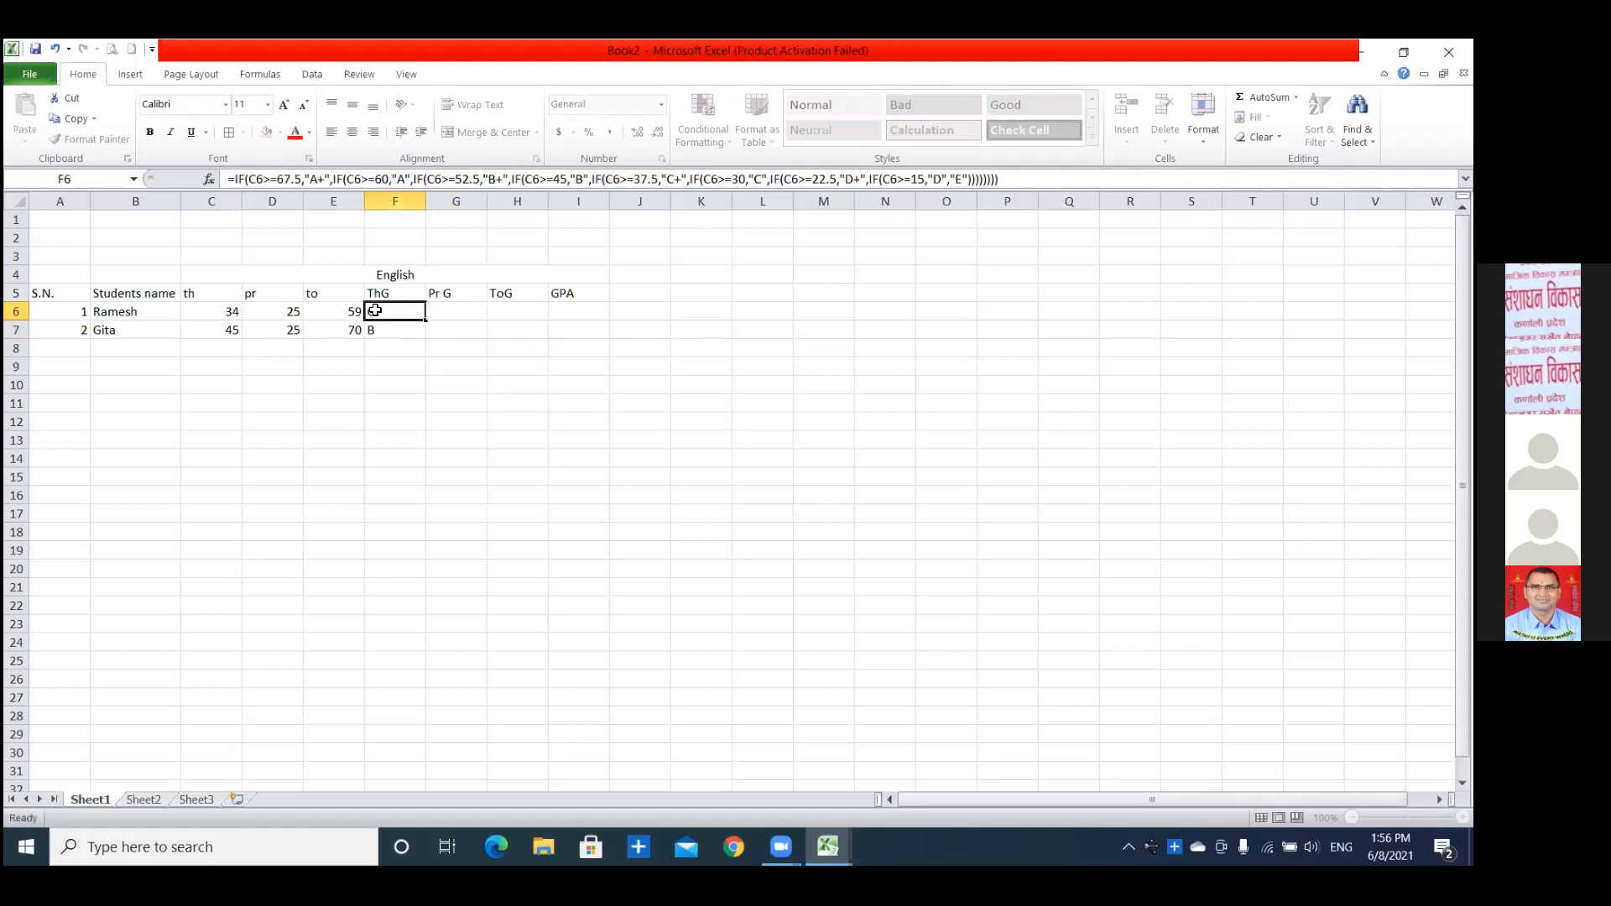
key(ctrl+c)
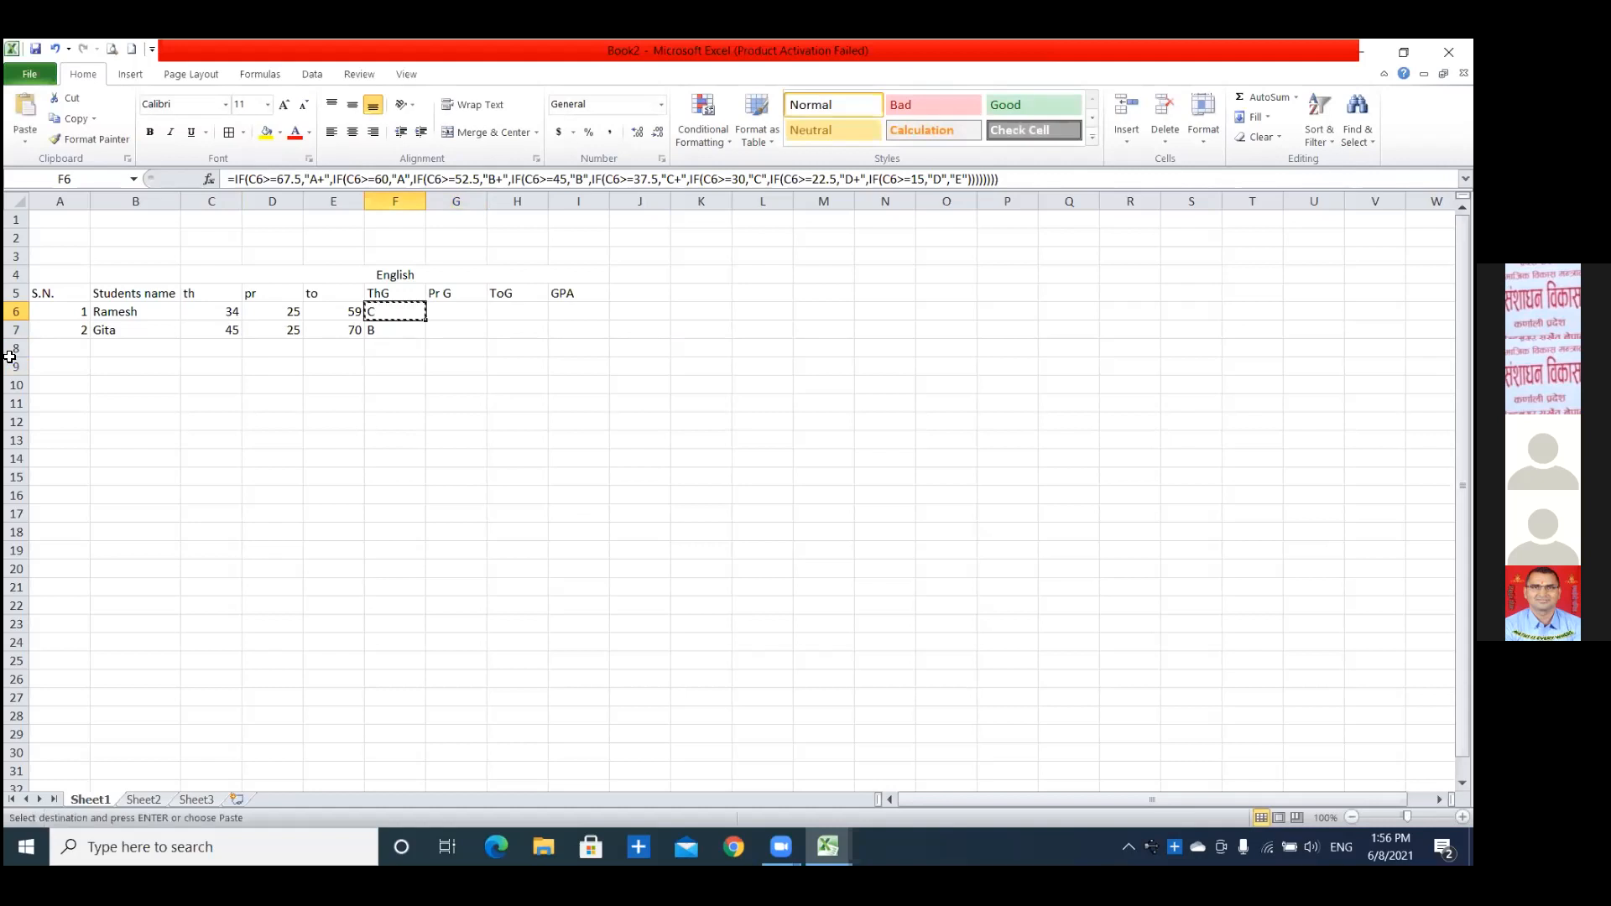
click(460, 315)
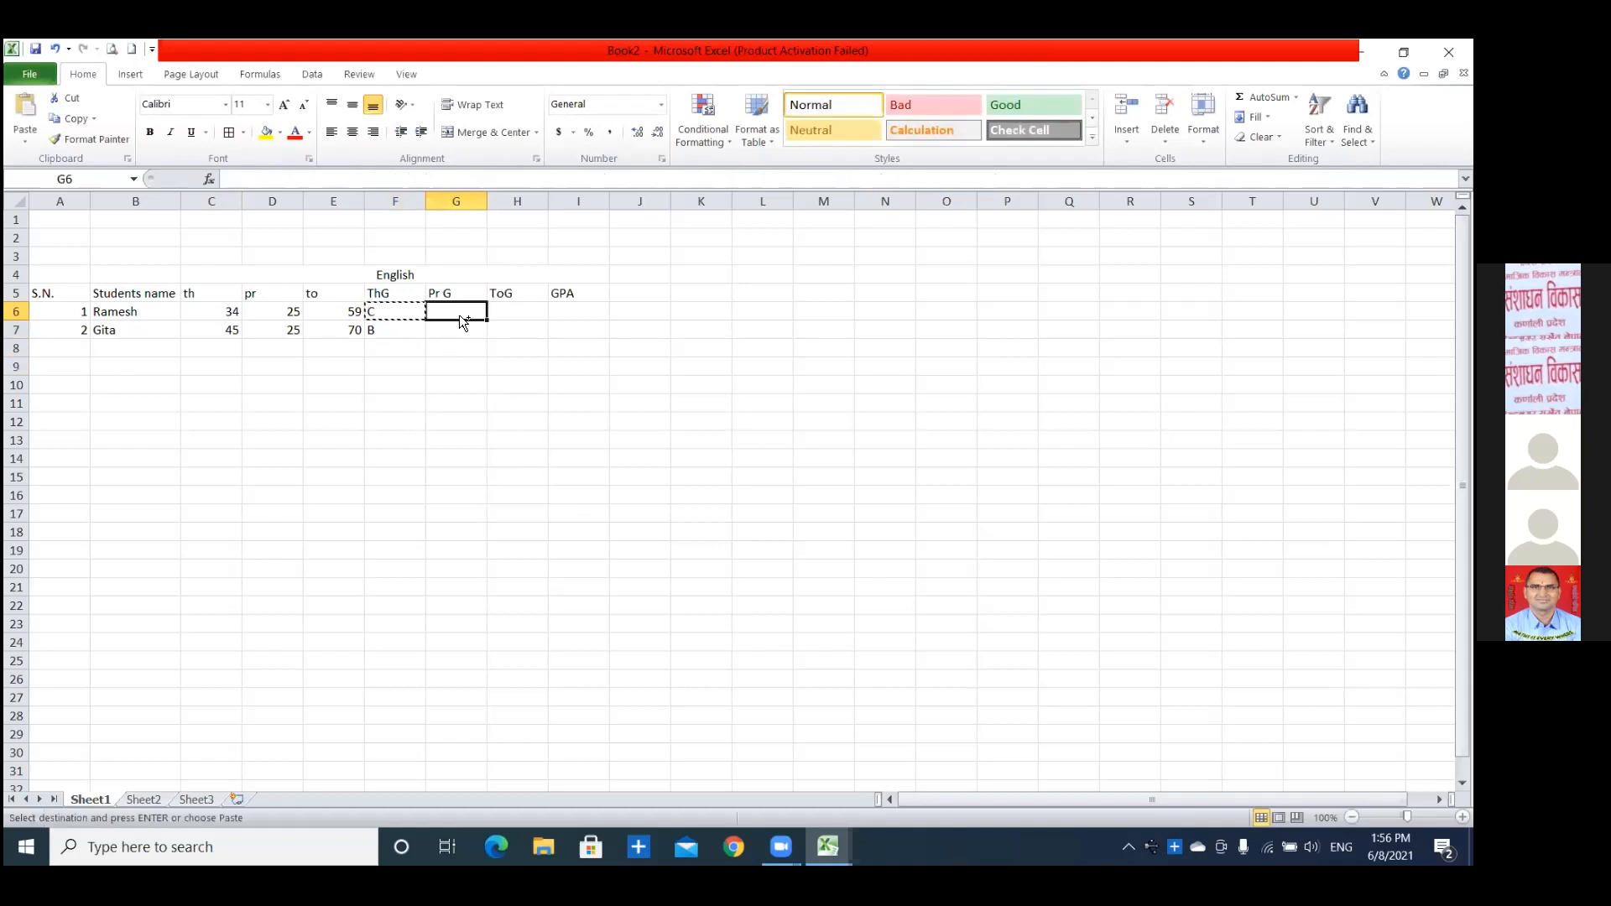
key(ctrl+v)
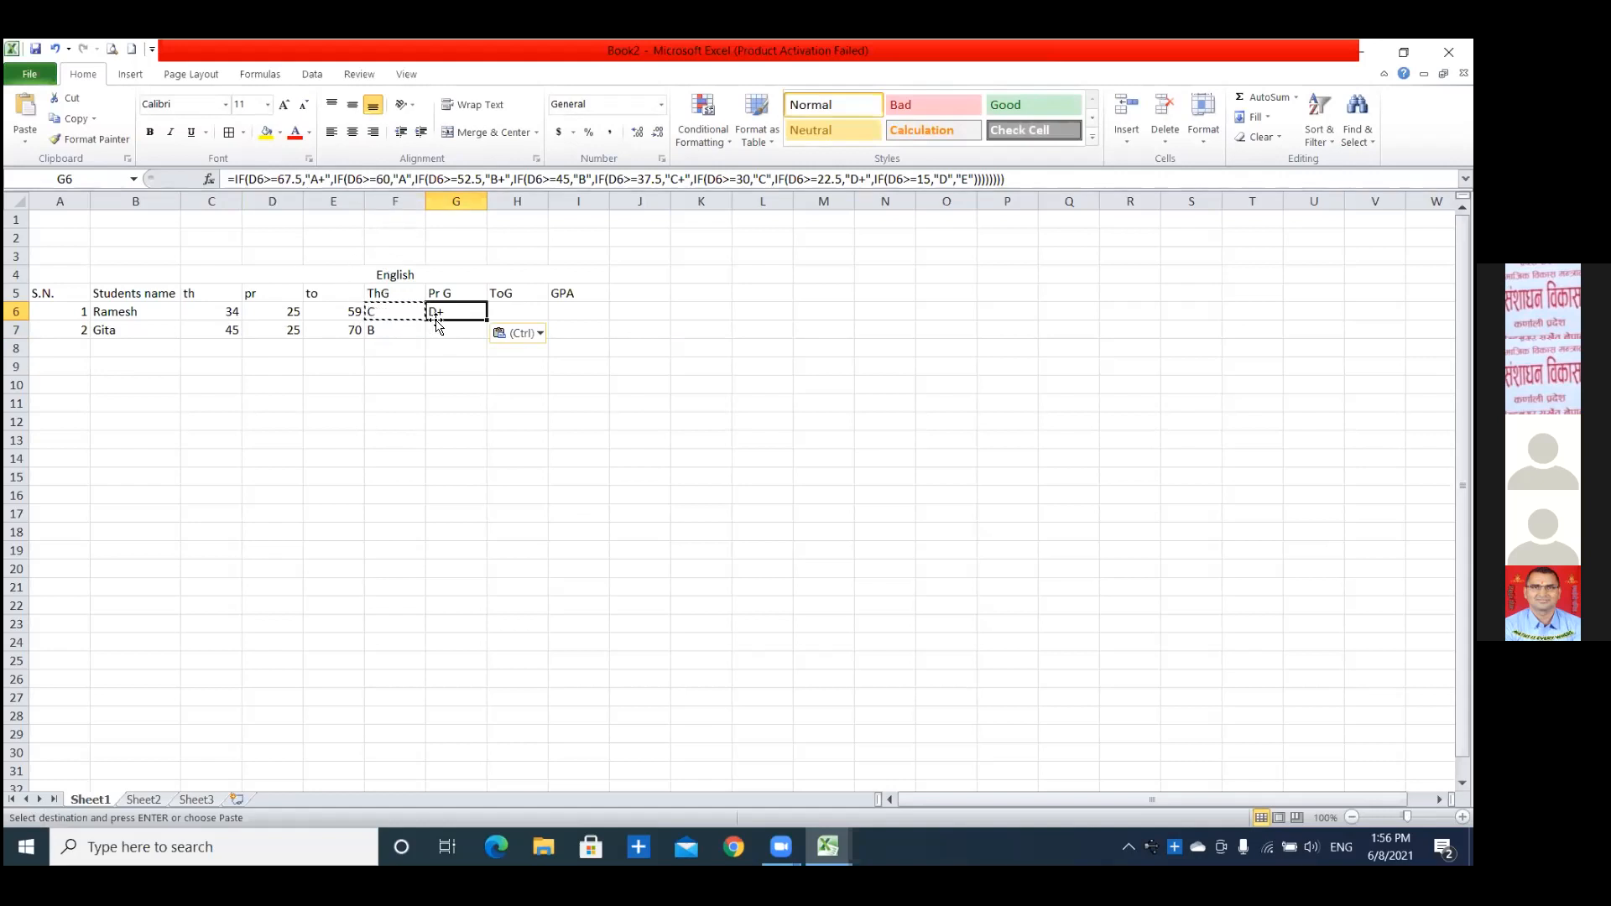
Change the first condition of the G6 grade formula to E6>=22.5 for "A+".
click(260, 178)
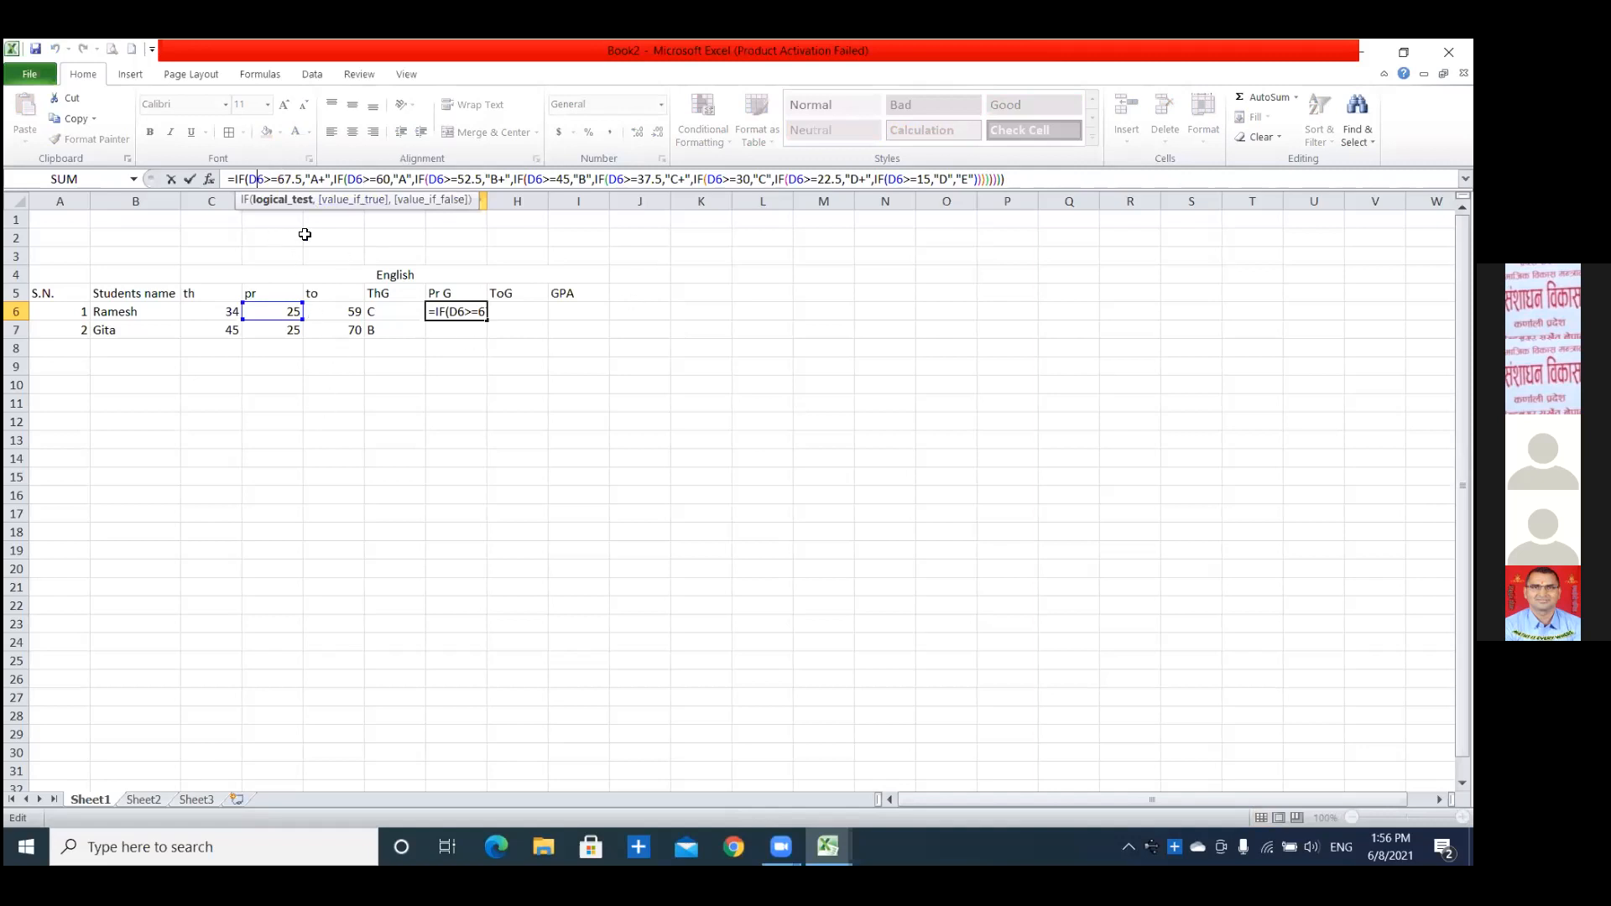
key(BackSpace)
text(E)
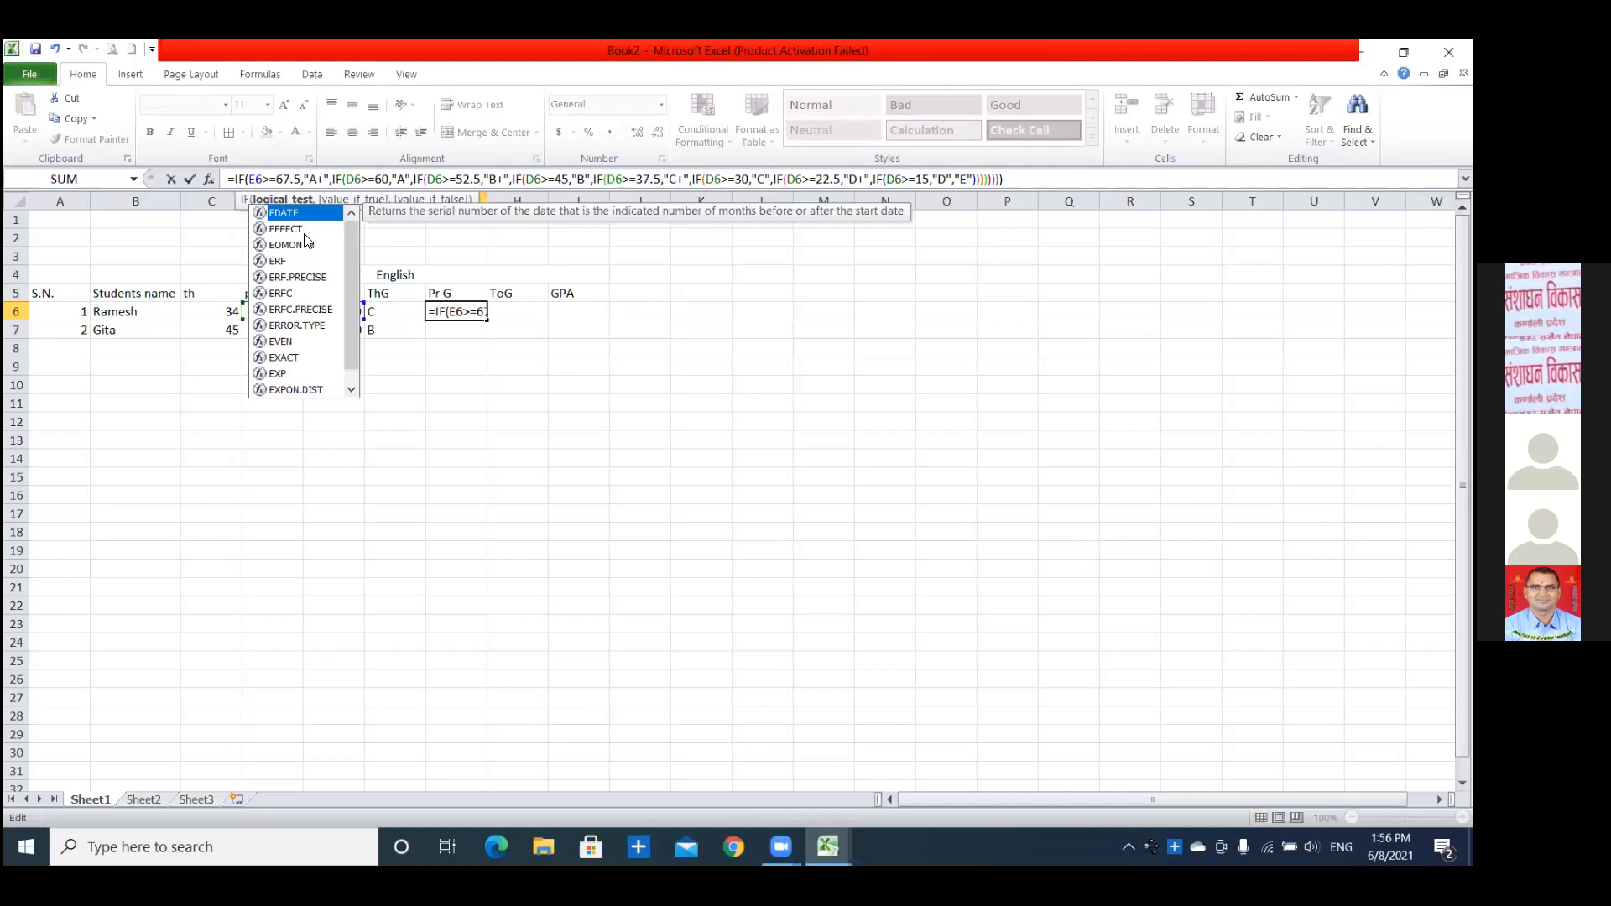
click(277, 179)
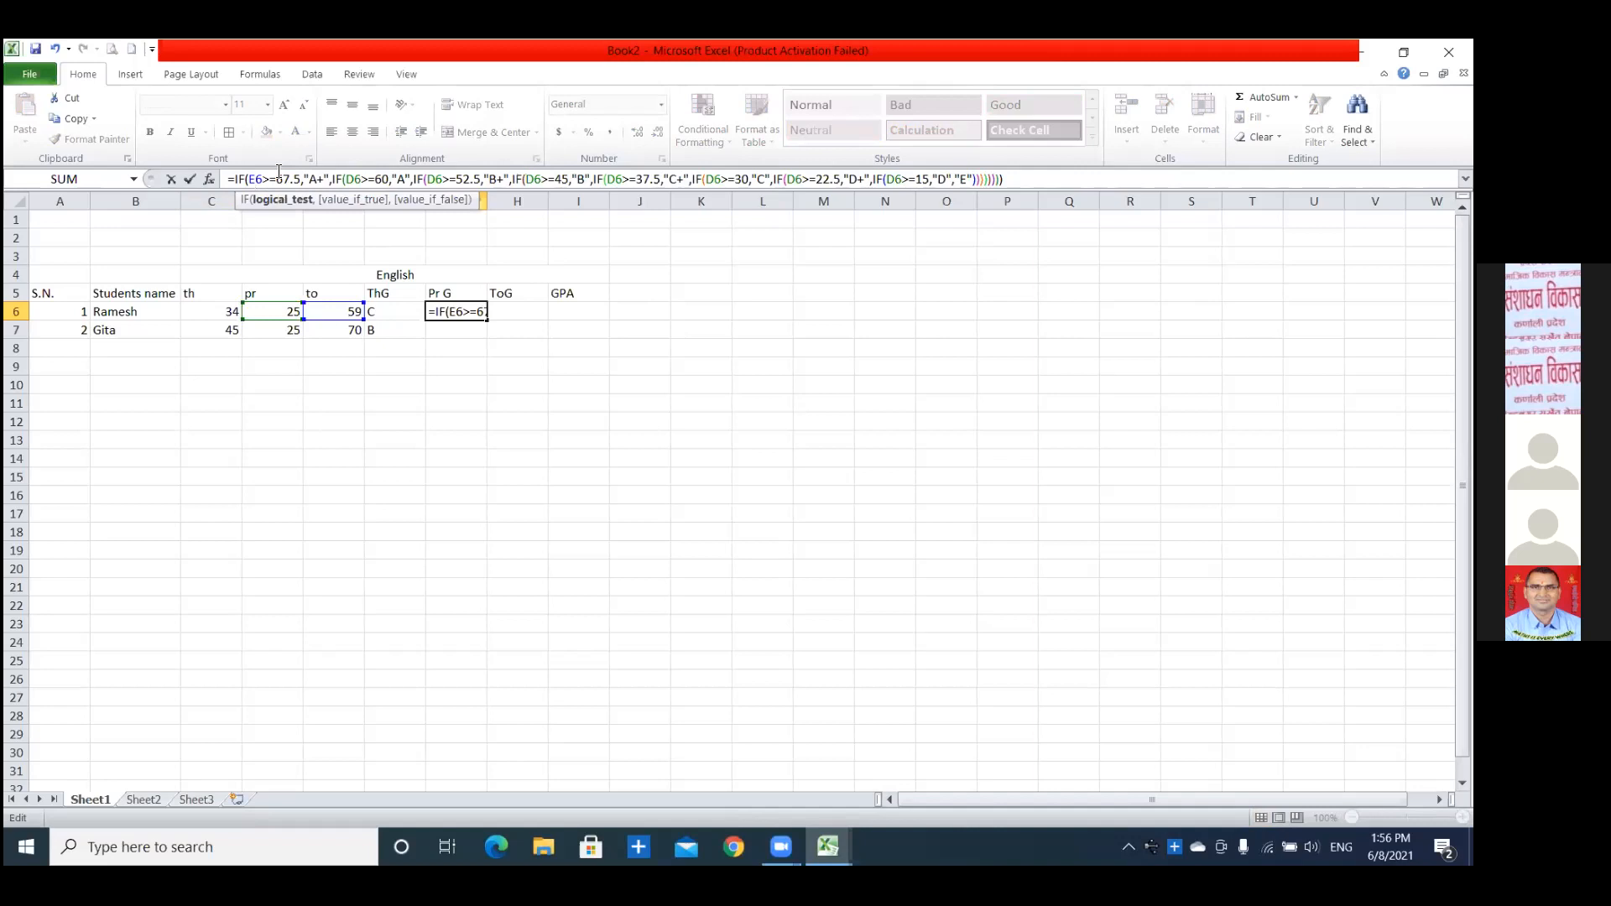
key(Delete)
key(Delete)
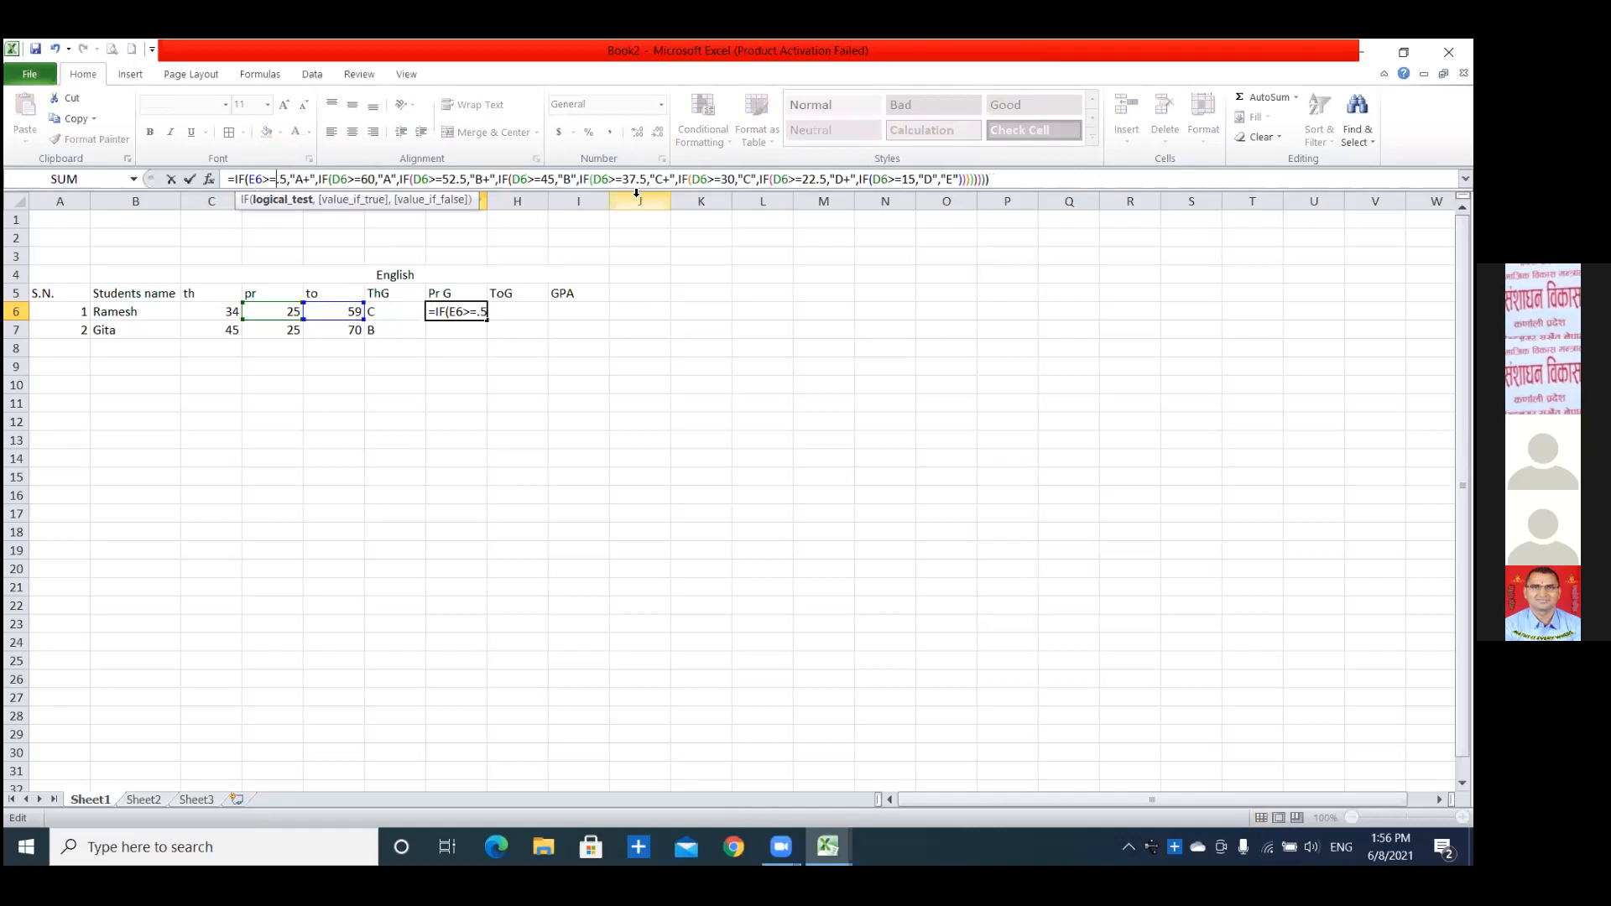
text(22)
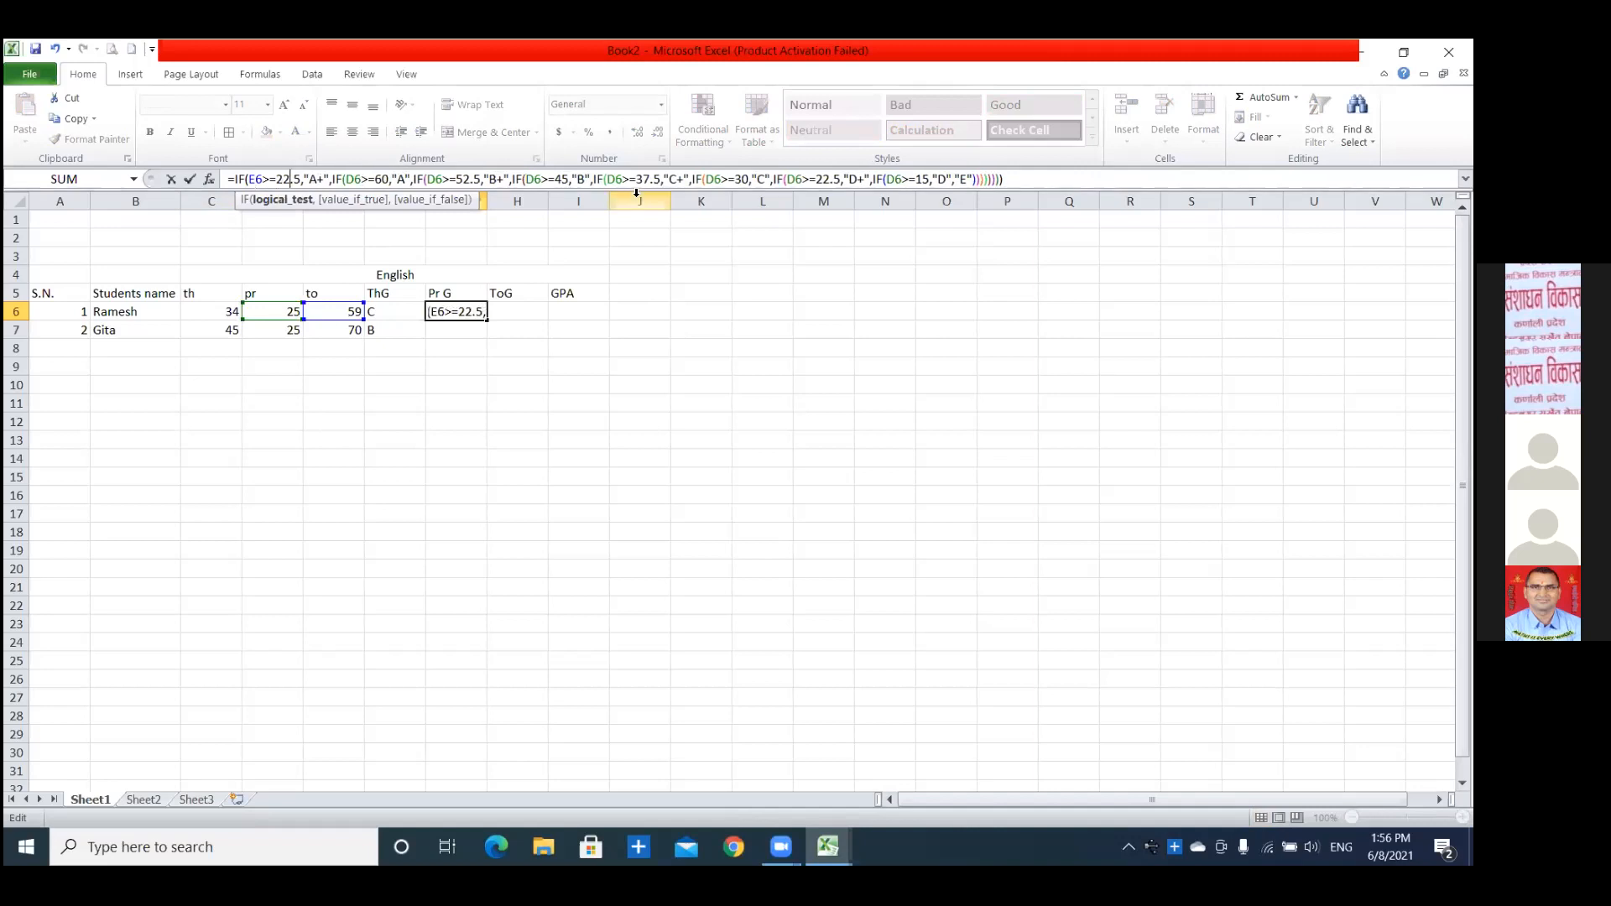
Change the second condition of the G6 formula to E6>=20 for "A".
click(354, 178)
key(BackSpace)
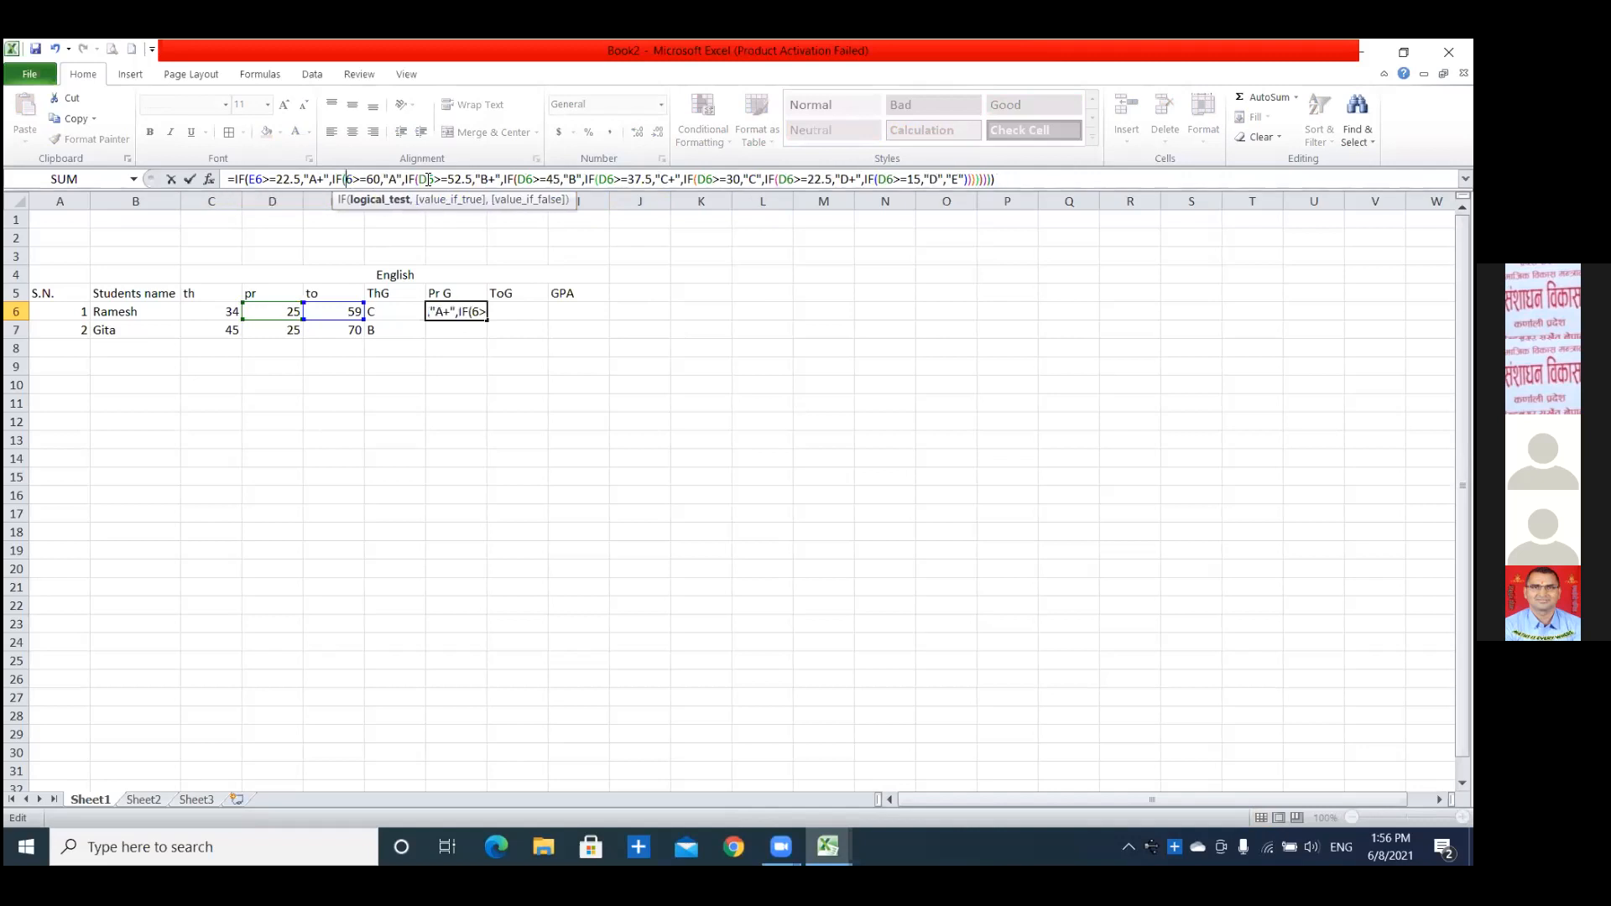
text(E)
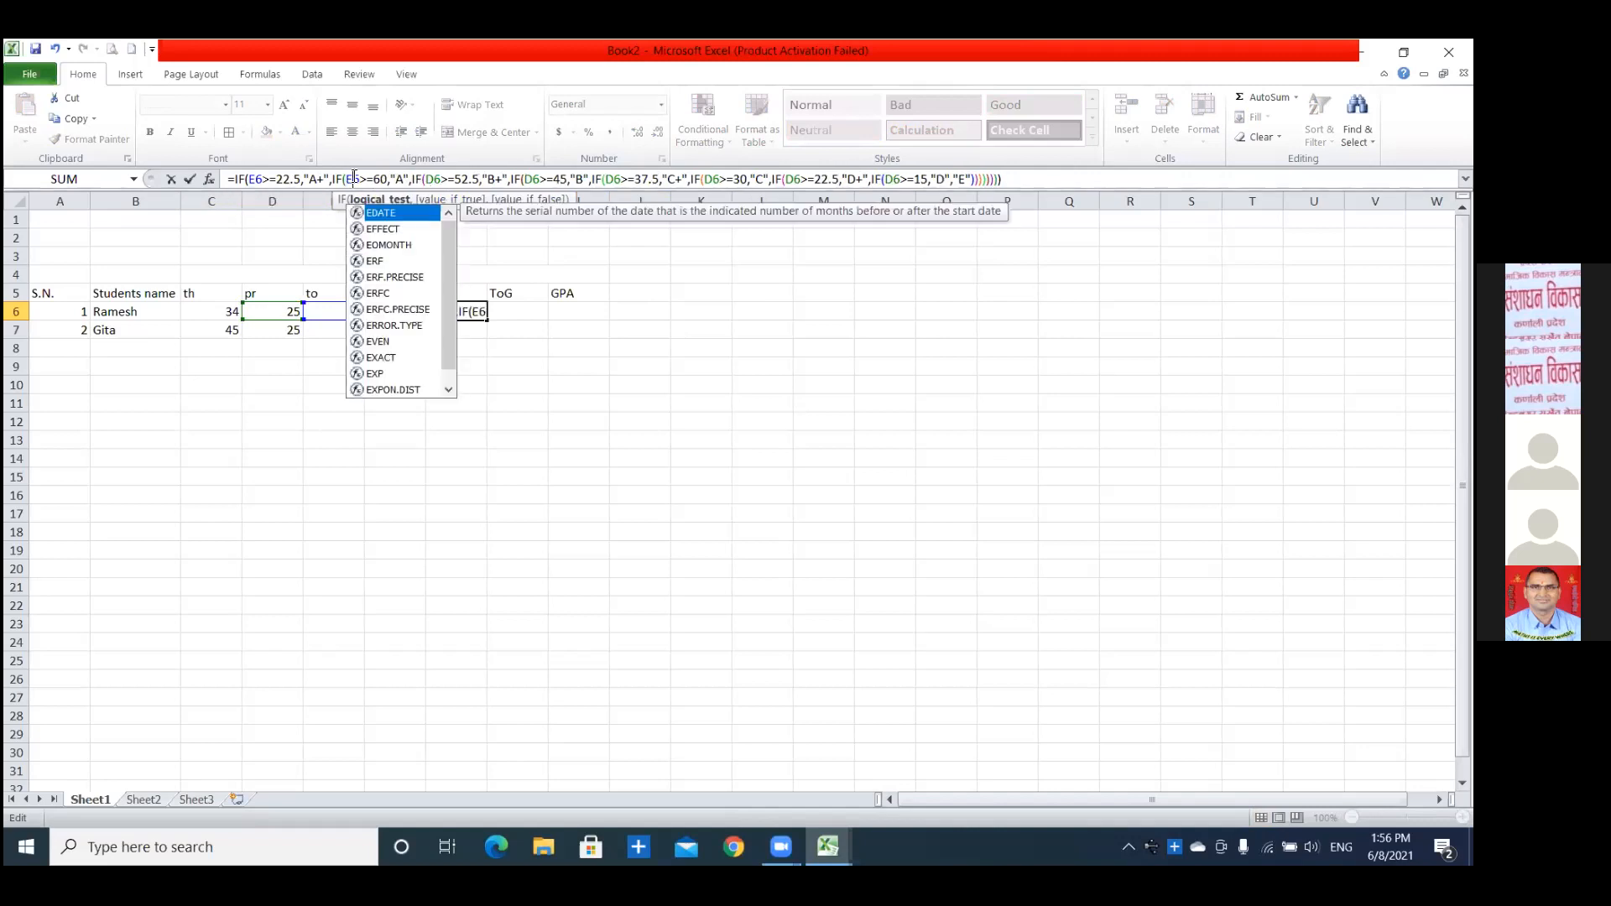
click(382, 181)
key(BackSpace)
text(2)
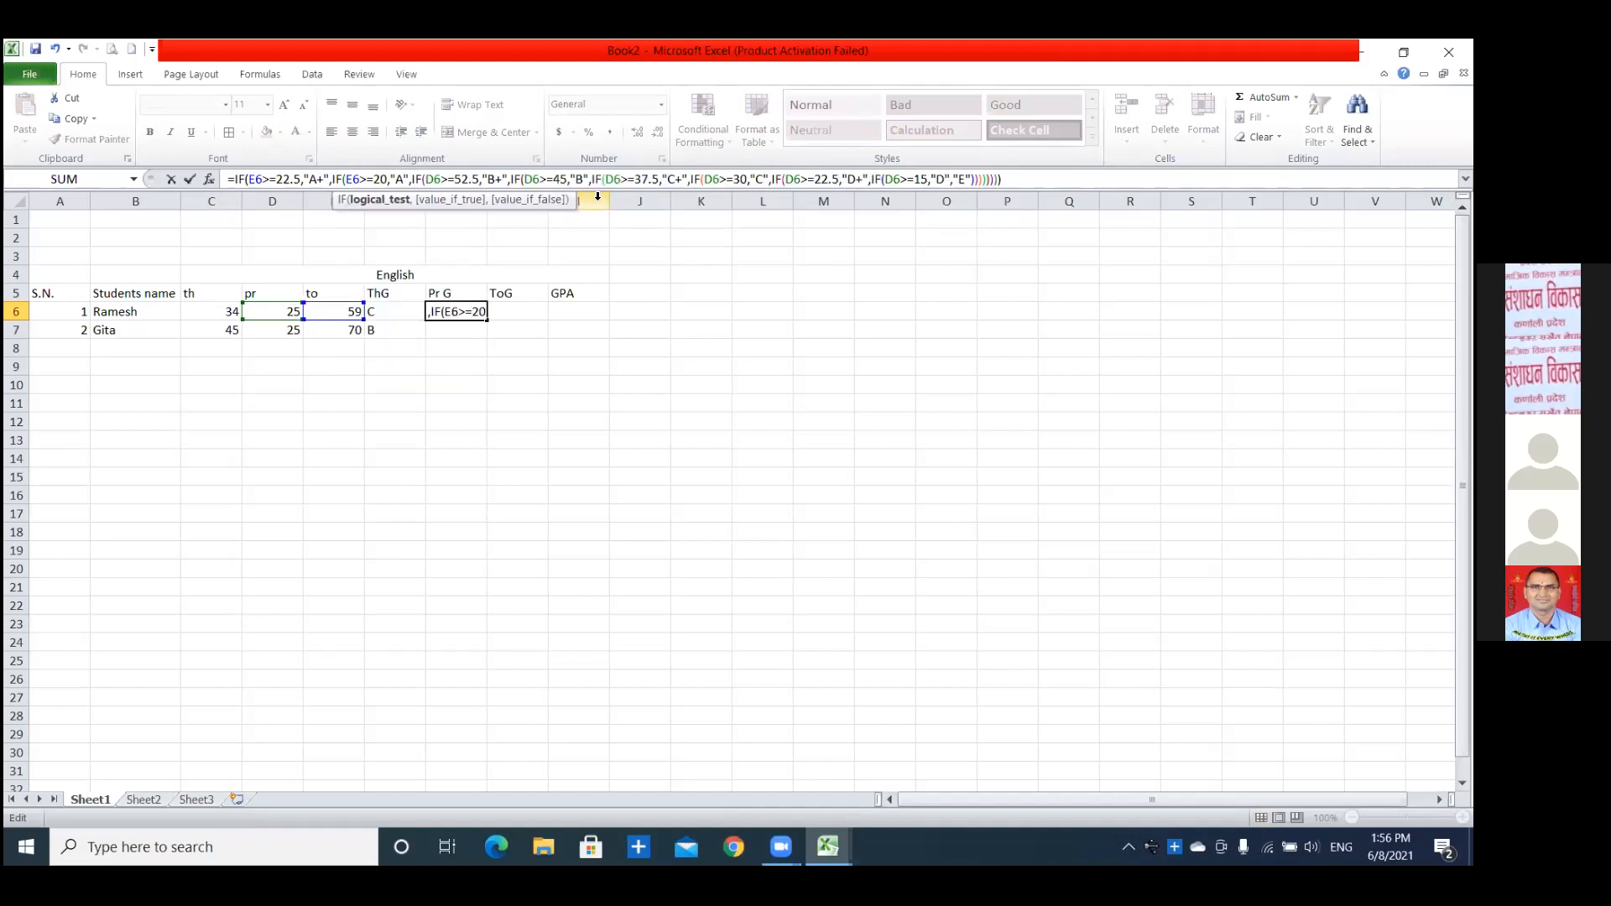
Change the "B+" condition of the G6 formula to E6>=17.5.
click(479, 180)
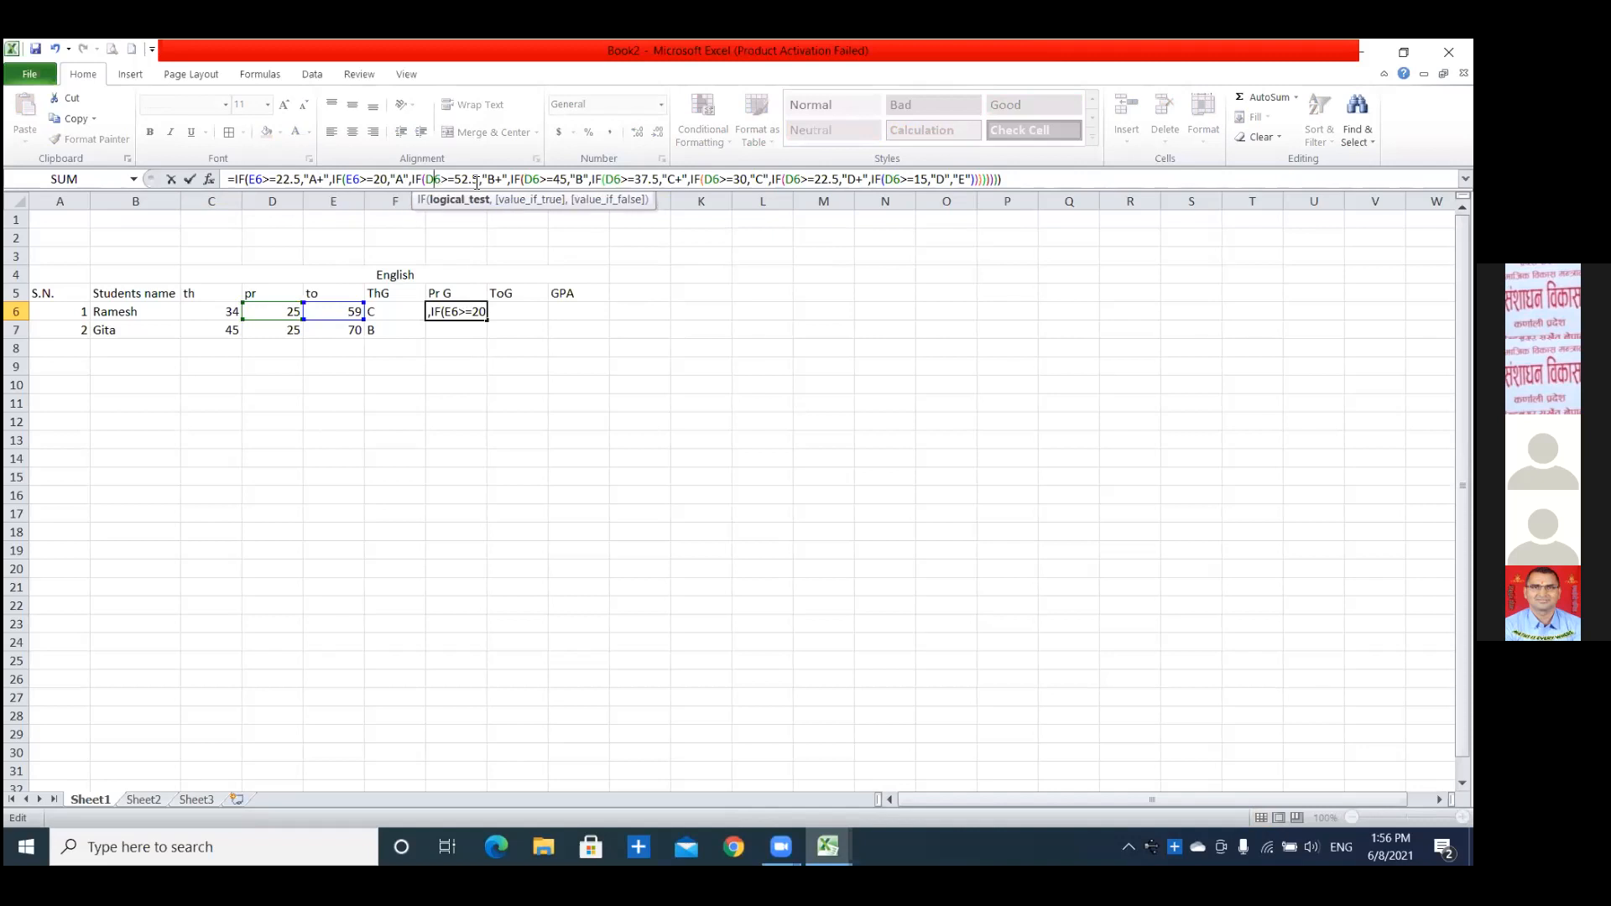
key(BackSpace)
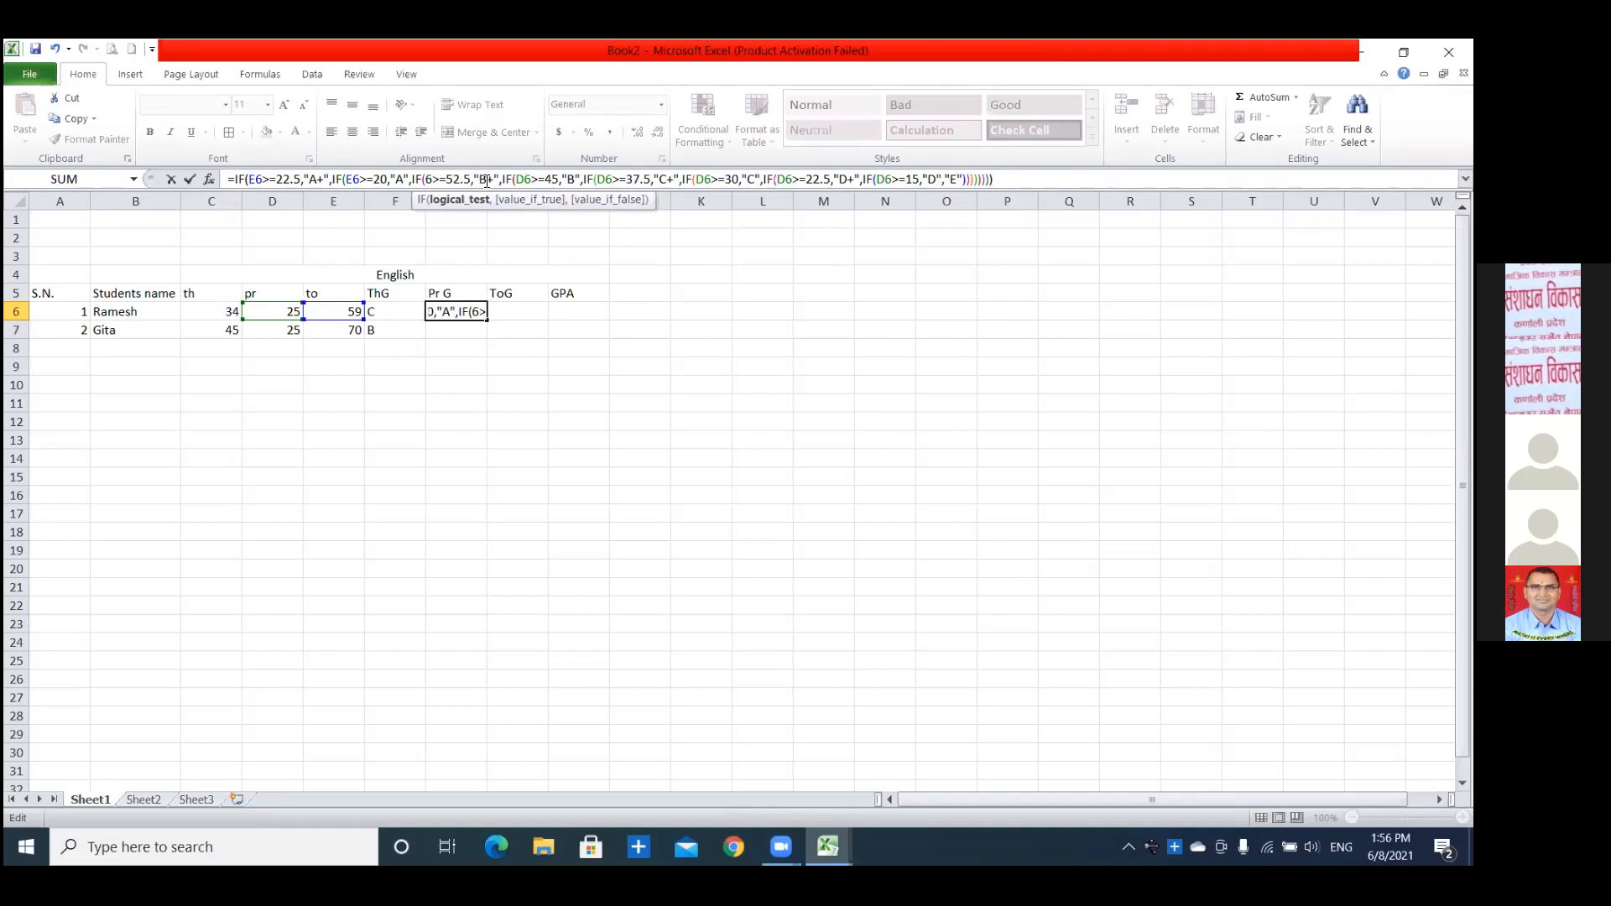
text(E)
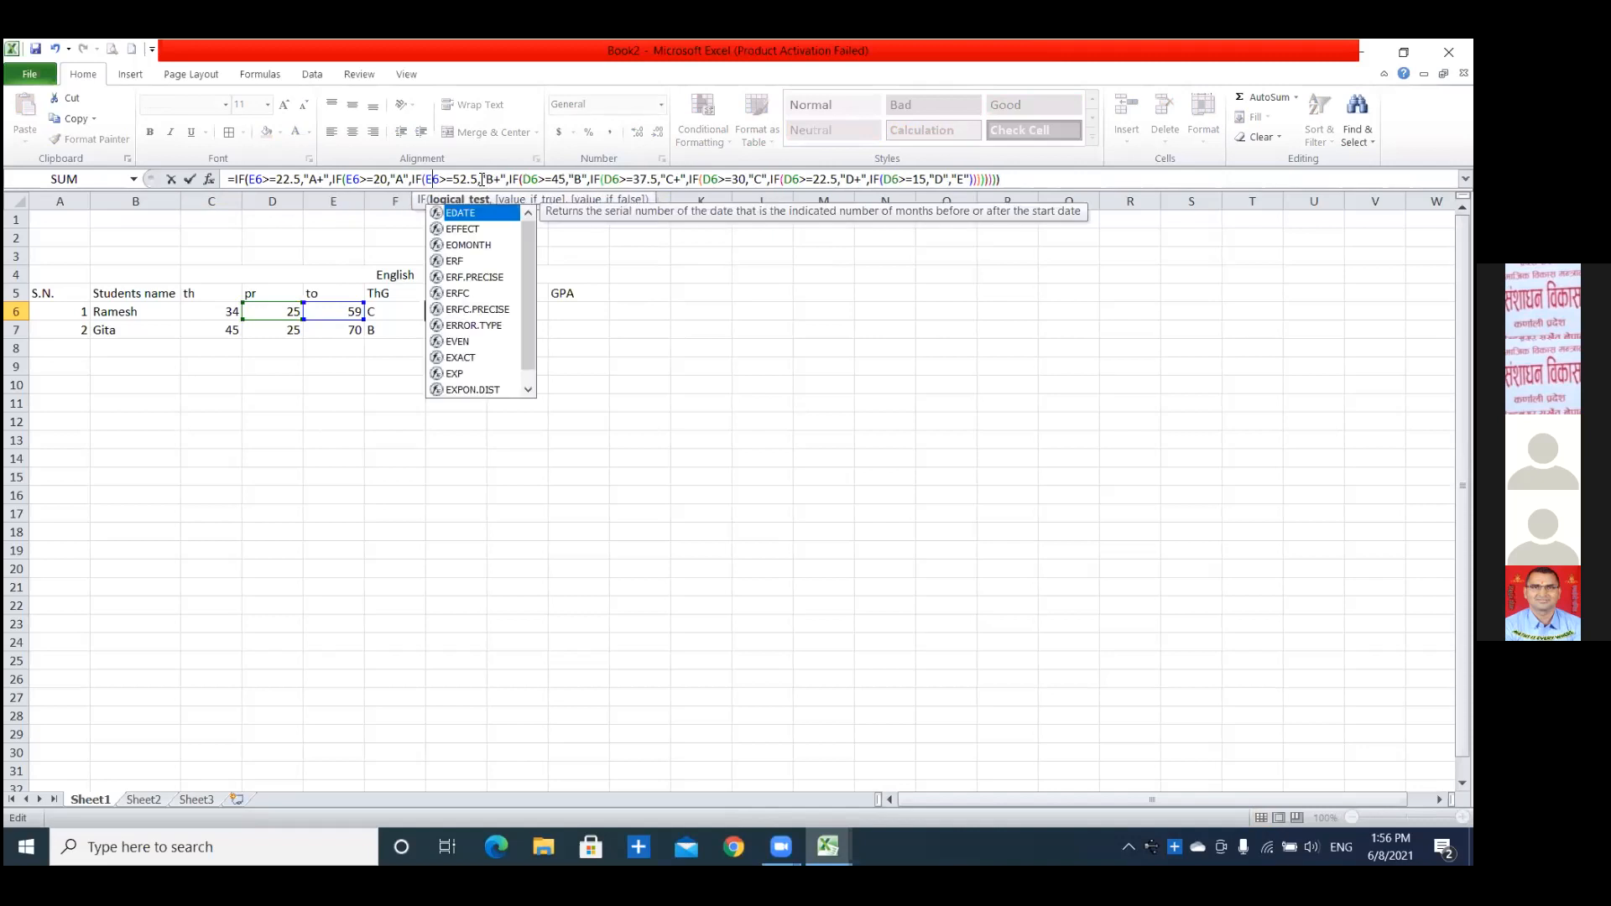
click(454, 179)
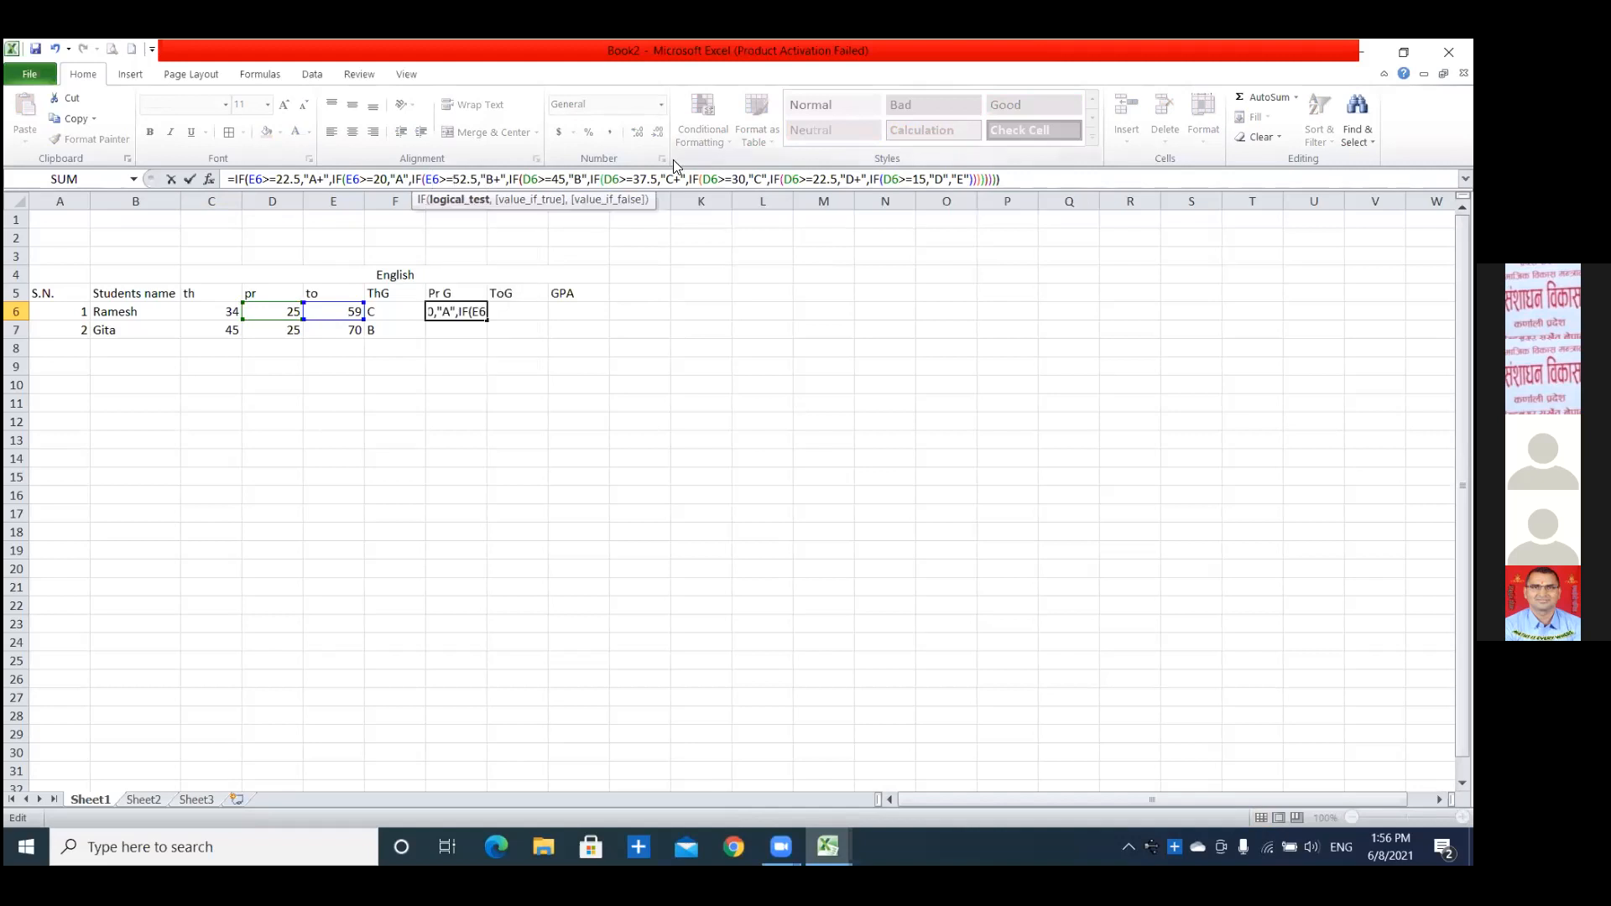
key(BackSpace)
key(BackSpace)
text(17)
Change the "B" condition of the G6 formula to E6>=15.
click(541, 178)
key(BackSpace)
text(E)
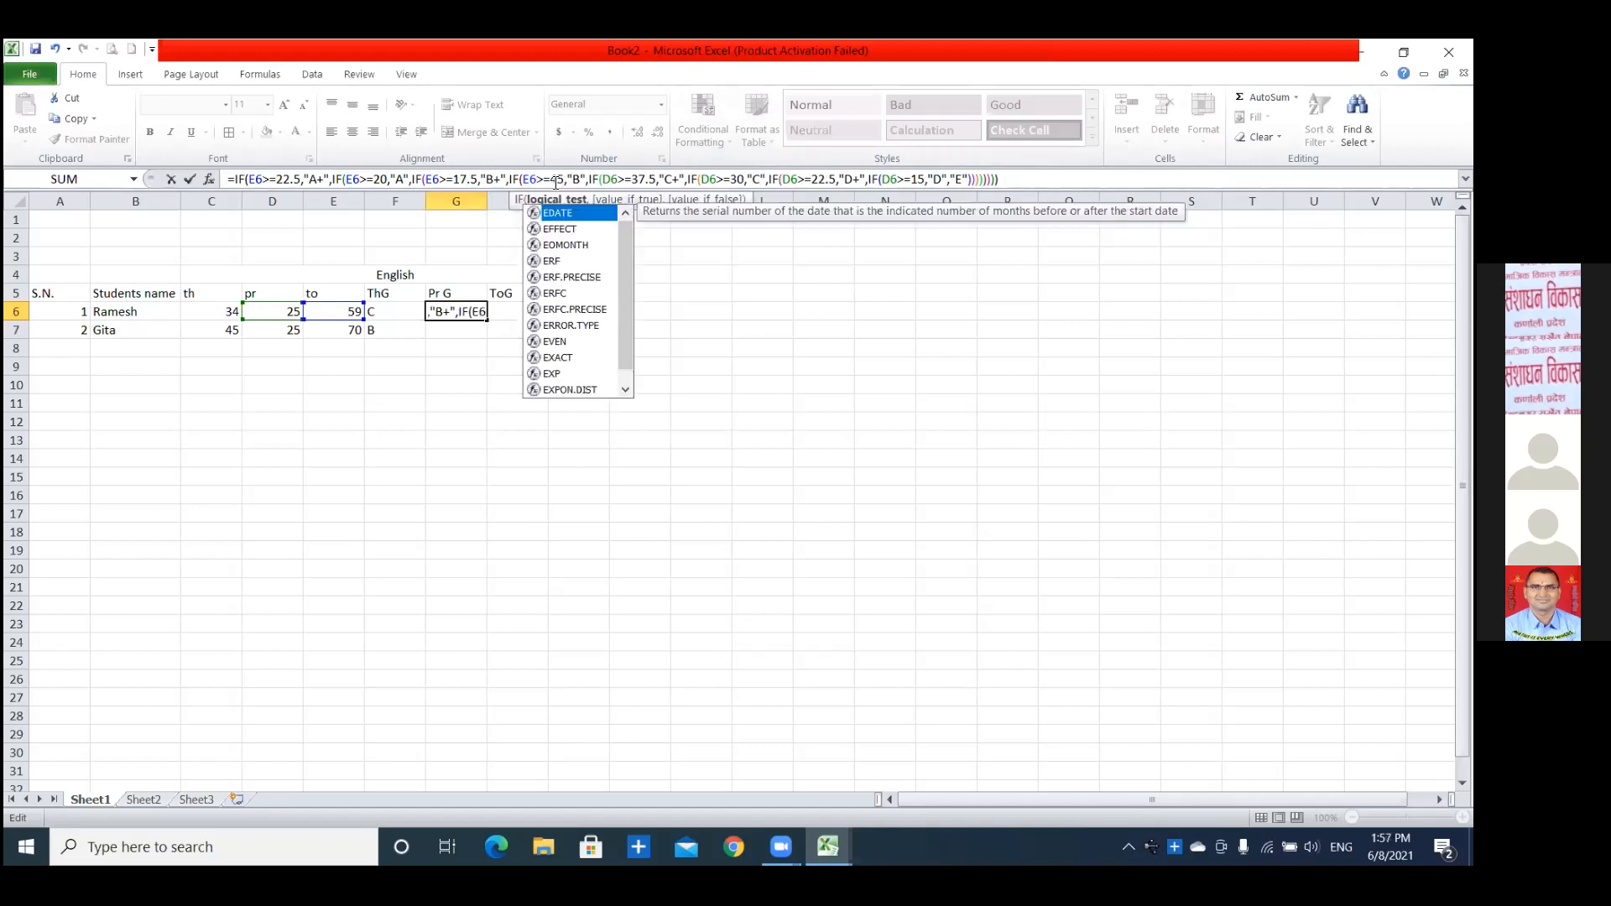
click(556, 183)
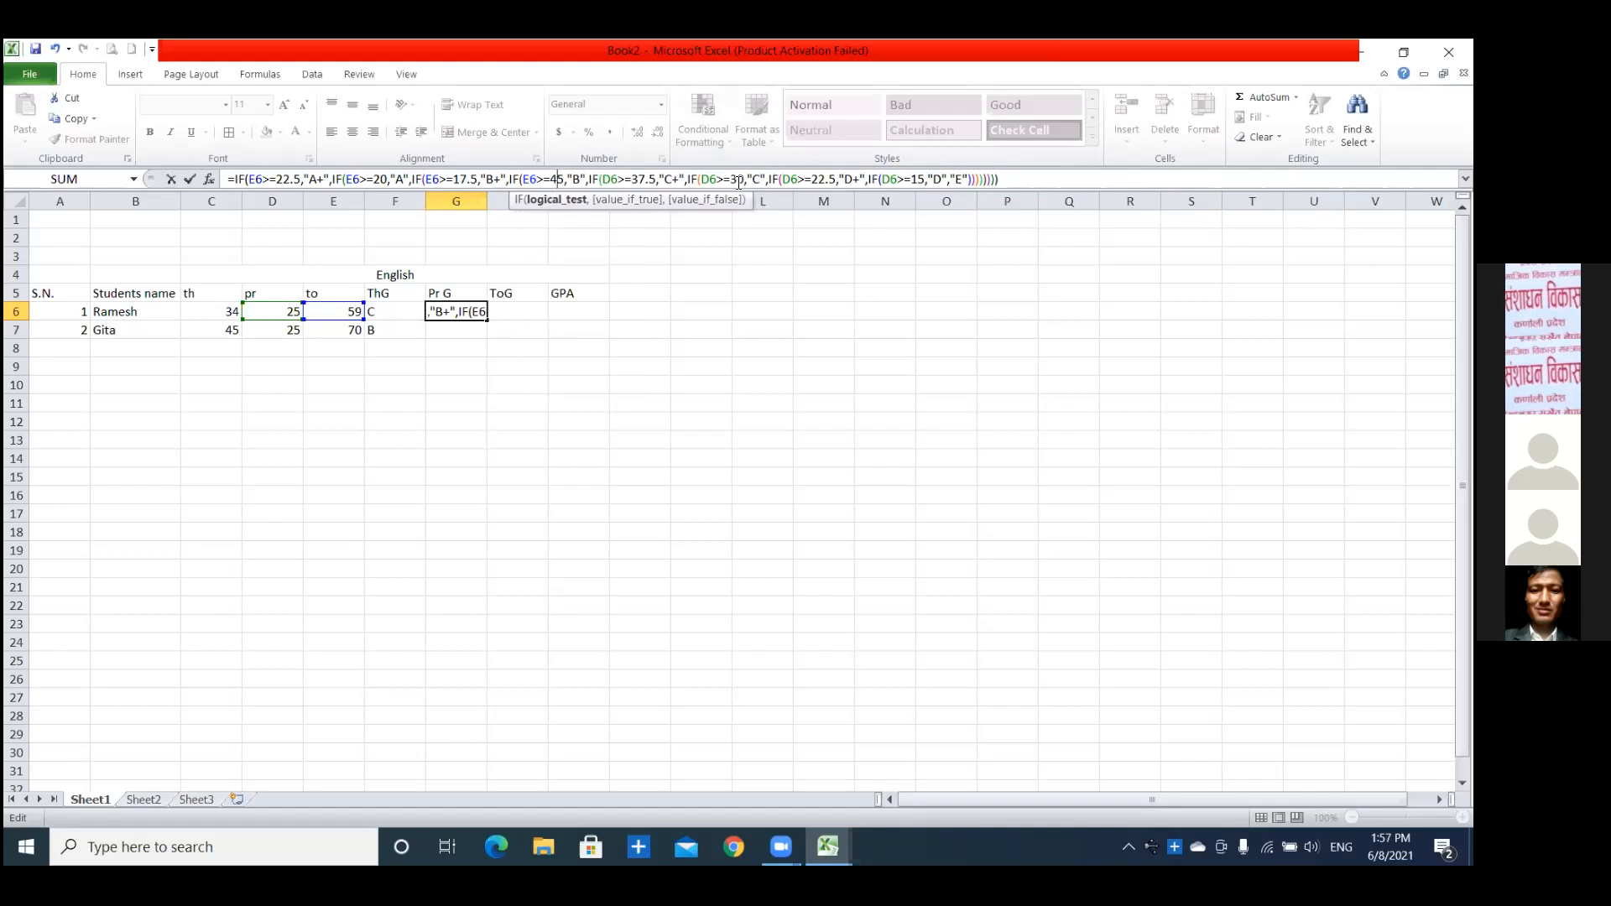
key(BackSpace)
text(1)
Change the "C+" condition of the G6 formula to E6>=12.5, keeping the >= operator in place.
click(611, 180)
key(BackSpace)
text(E)
key(Right)
key(Right)
key(Right)
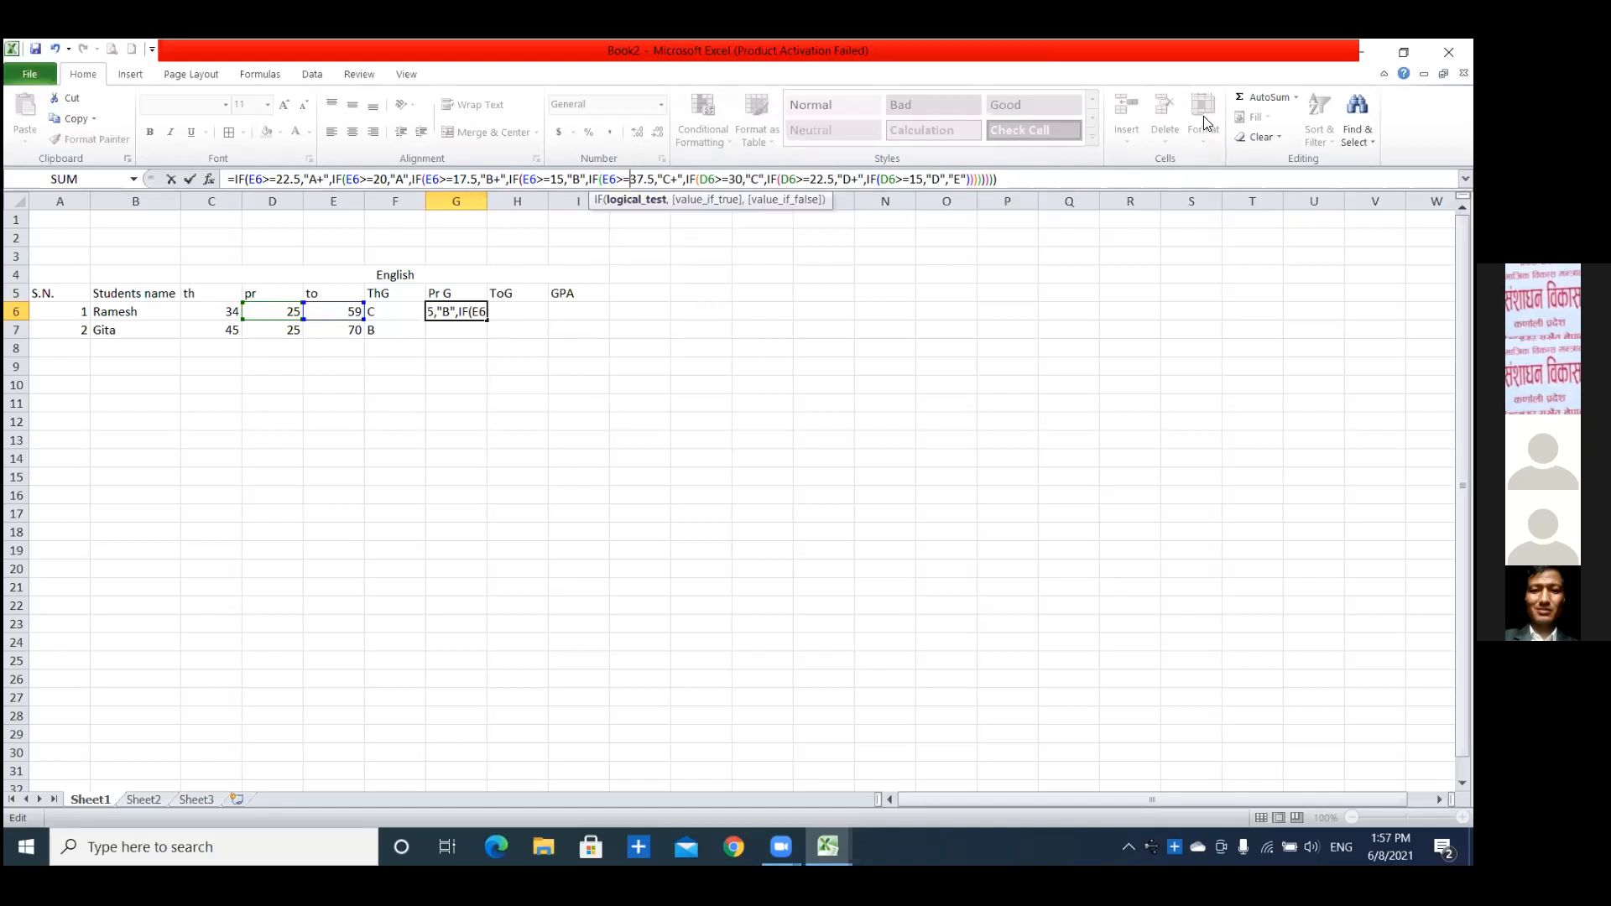
key(BackSpace)
key(BackSpace)
text(12)
key(Delete)
key(Delete)
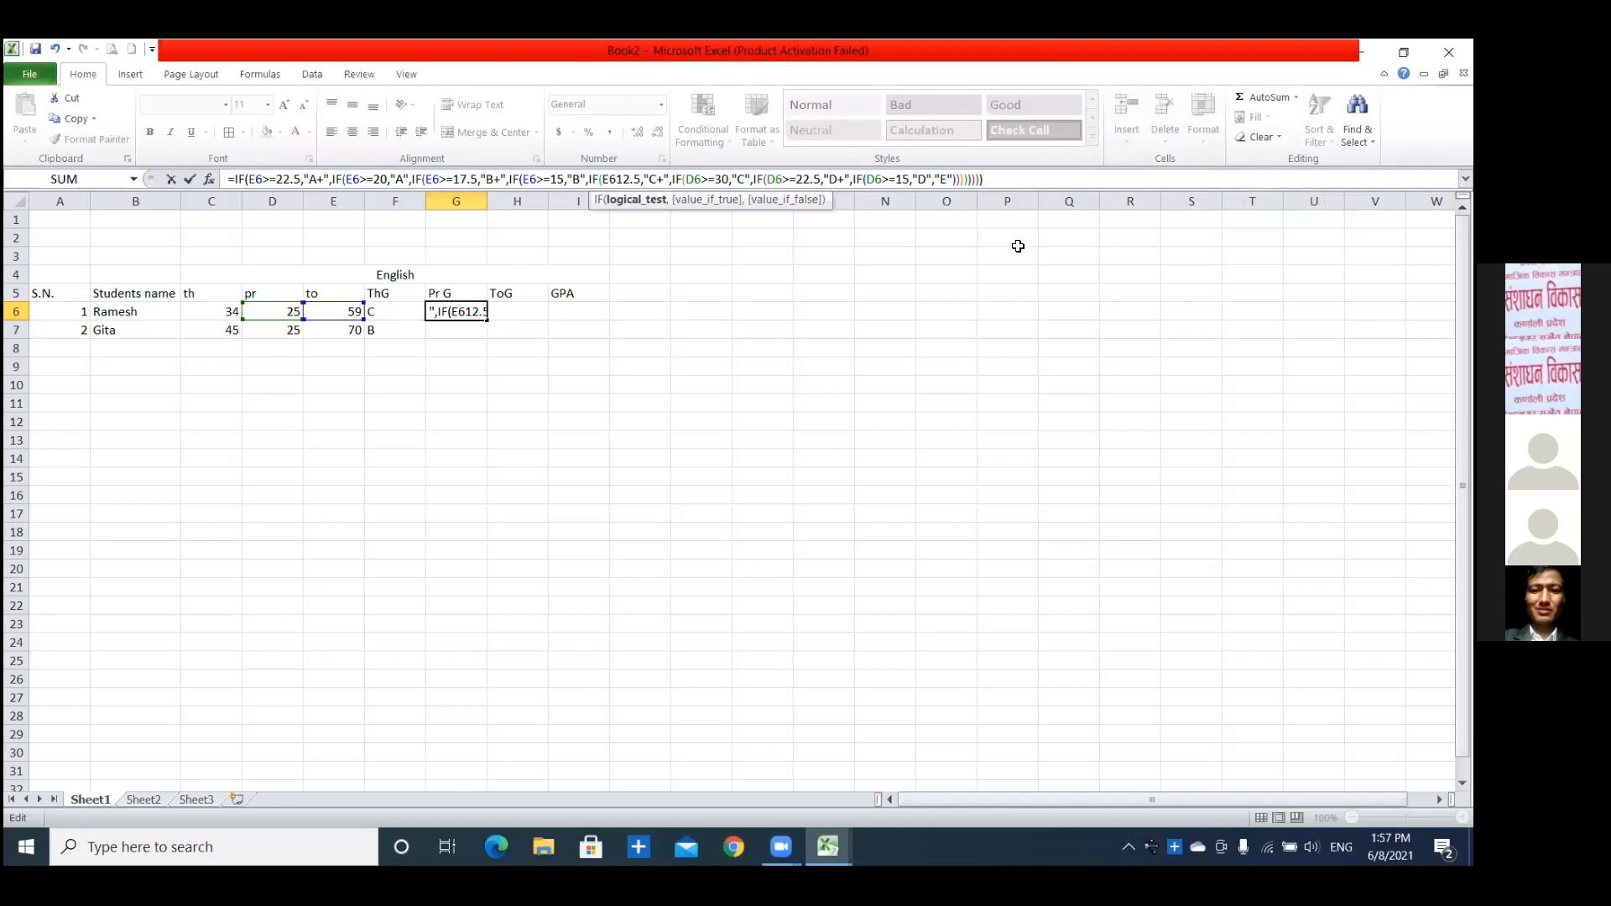
text(>=)
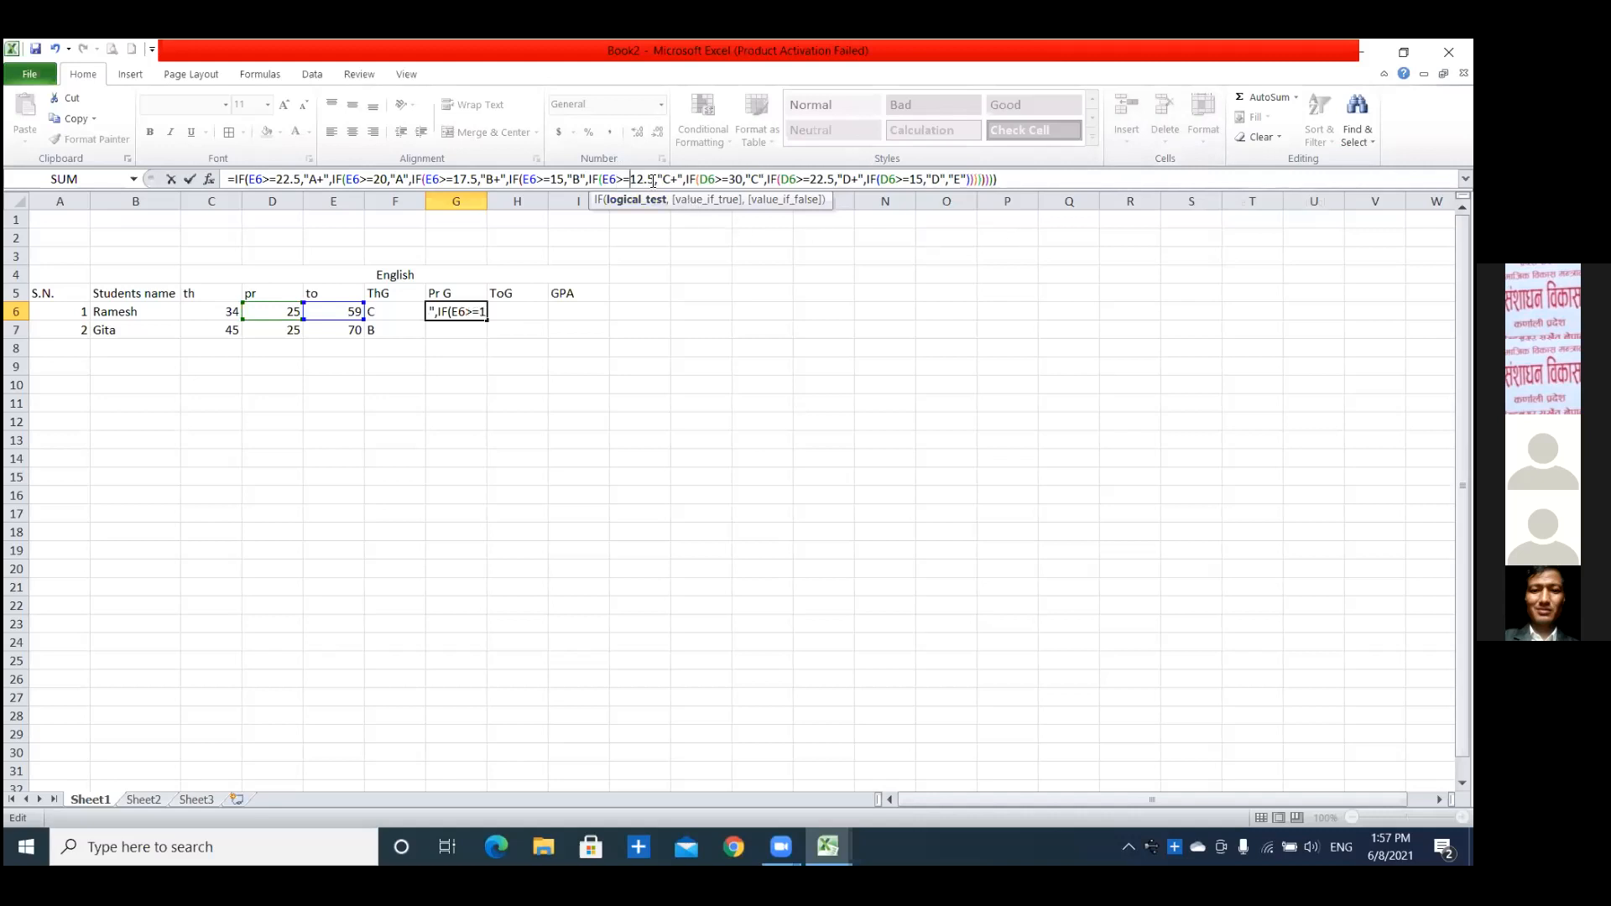
Change the "C" condition of the G6 formula to E6>=10.
click(709, 179)
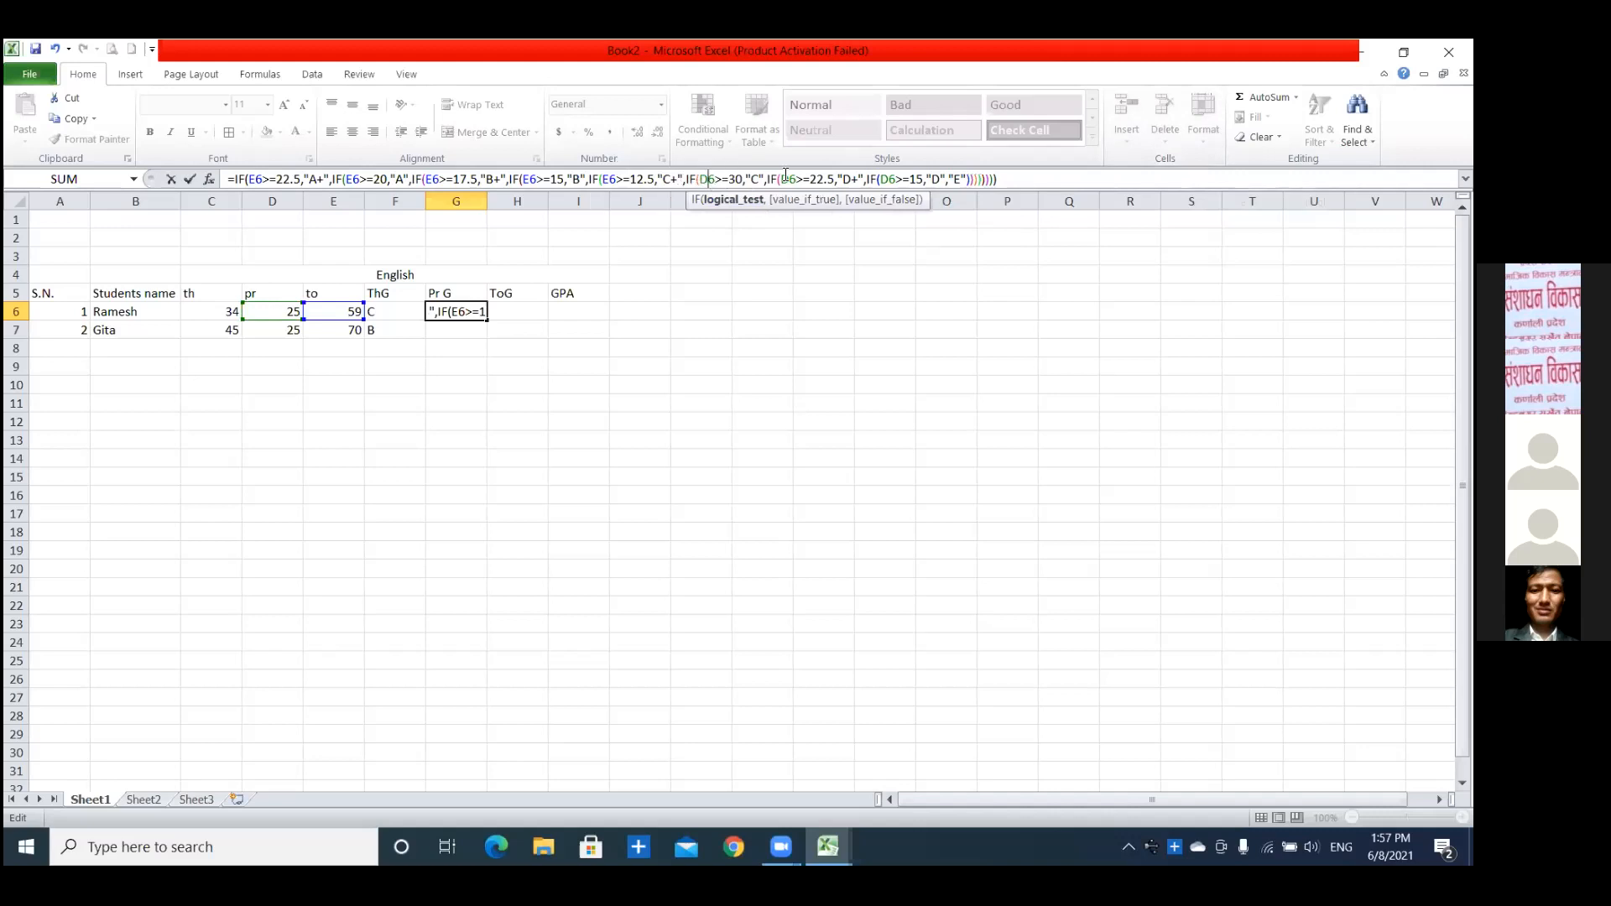
key(BackSpace)
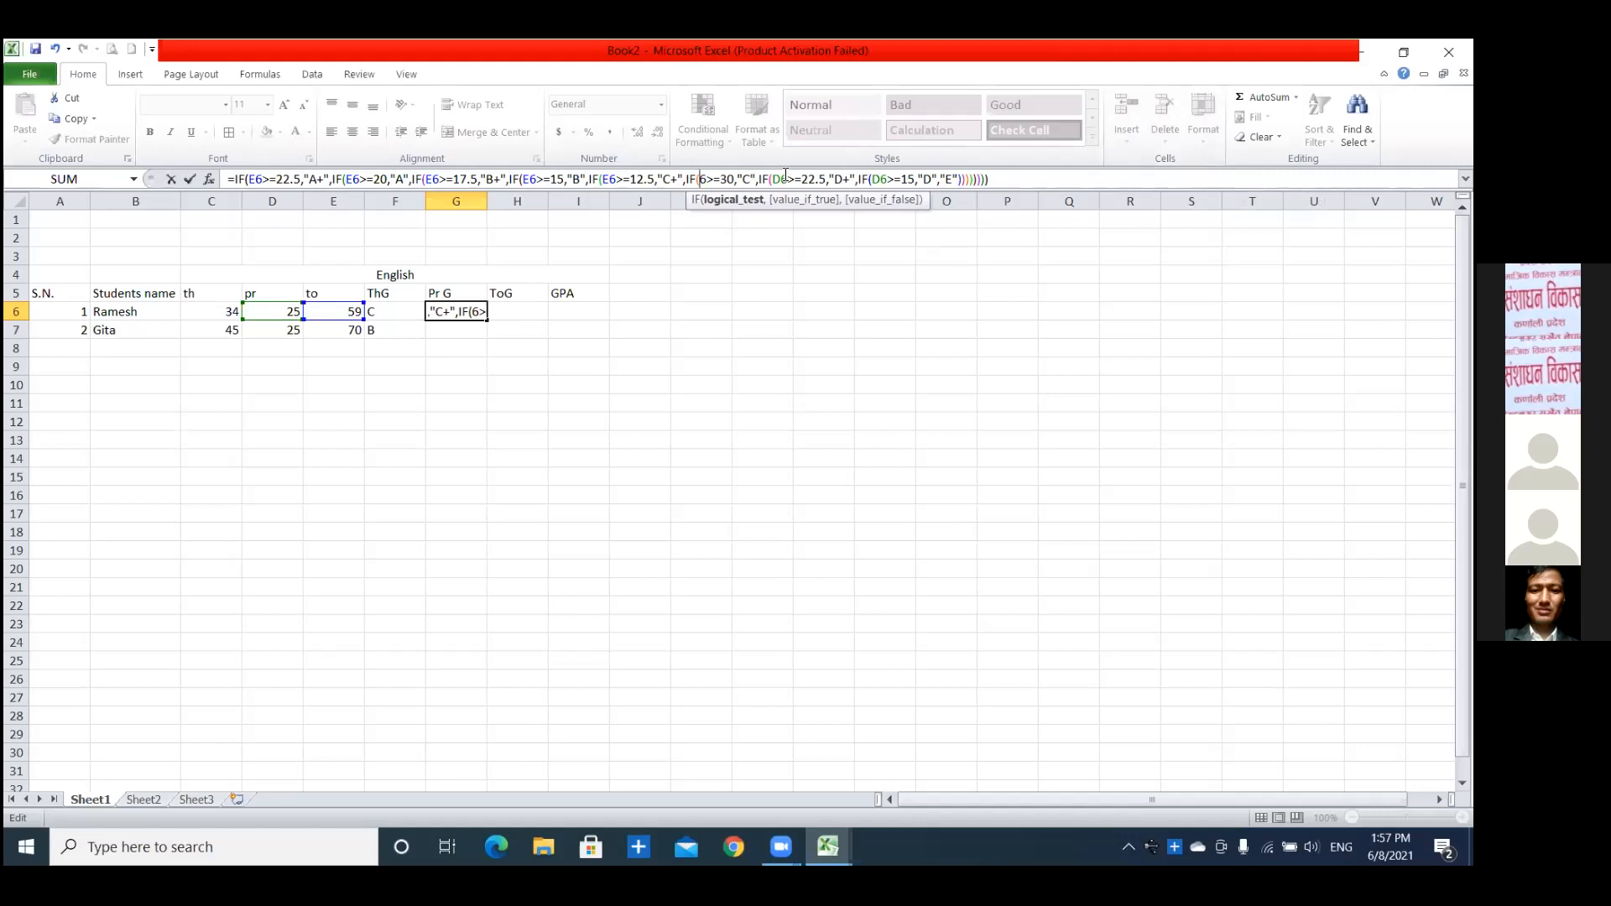
text(E)
click(733, 184)
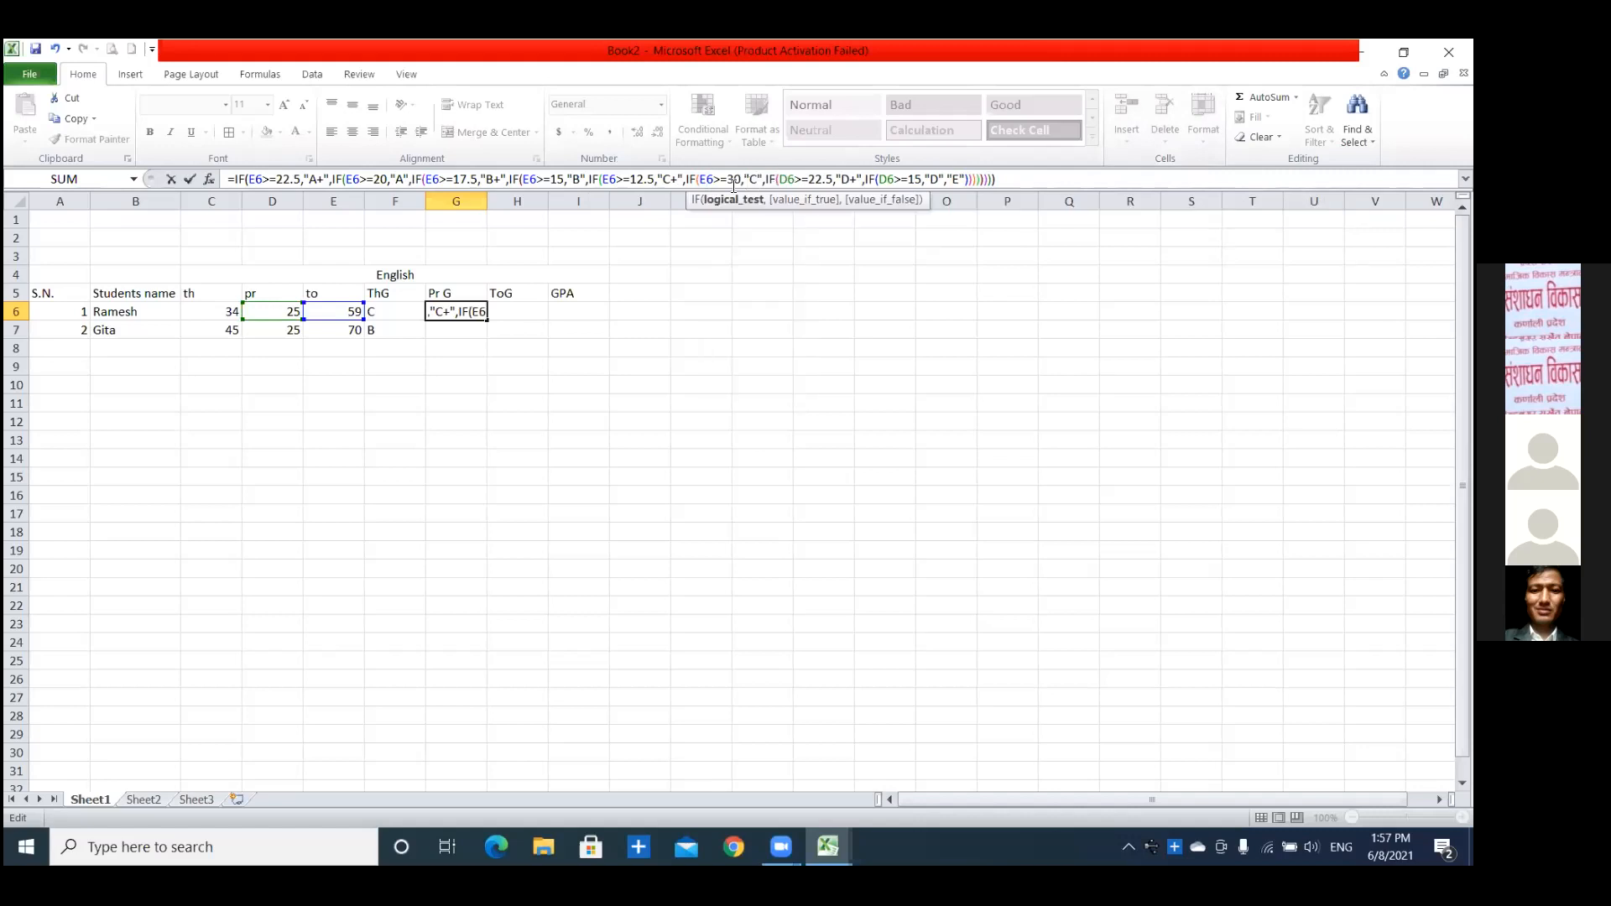
key(BackSpace)
text(1)
Change the "D+" condition of the G6 formula to E6>=7.5.
click(790, 179)
key(BackSpace)
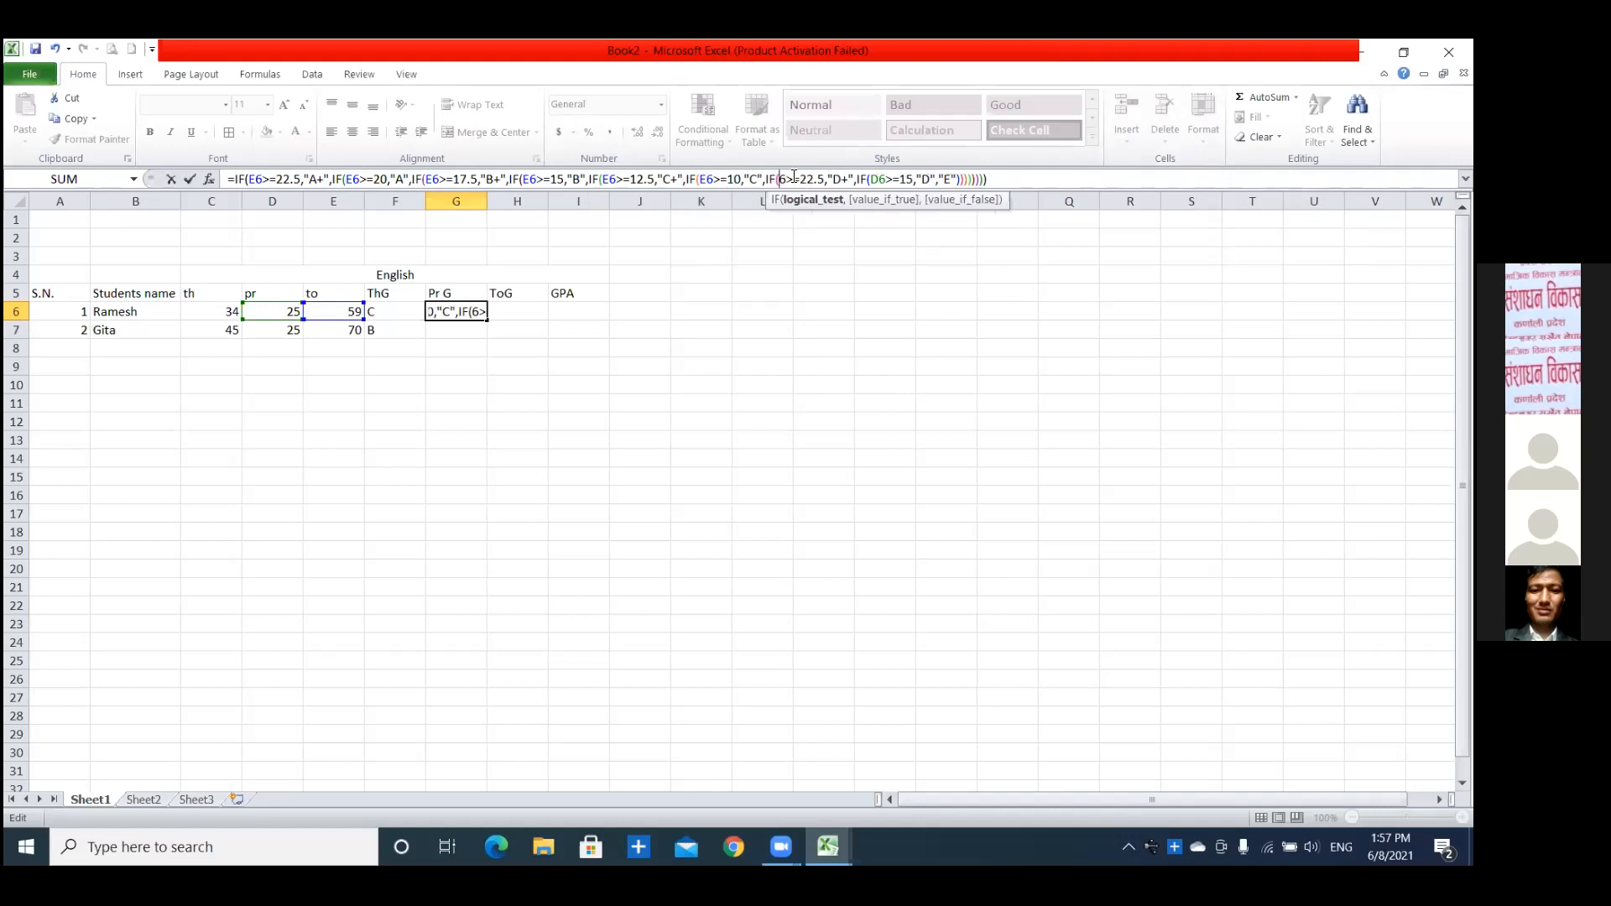
text(E)
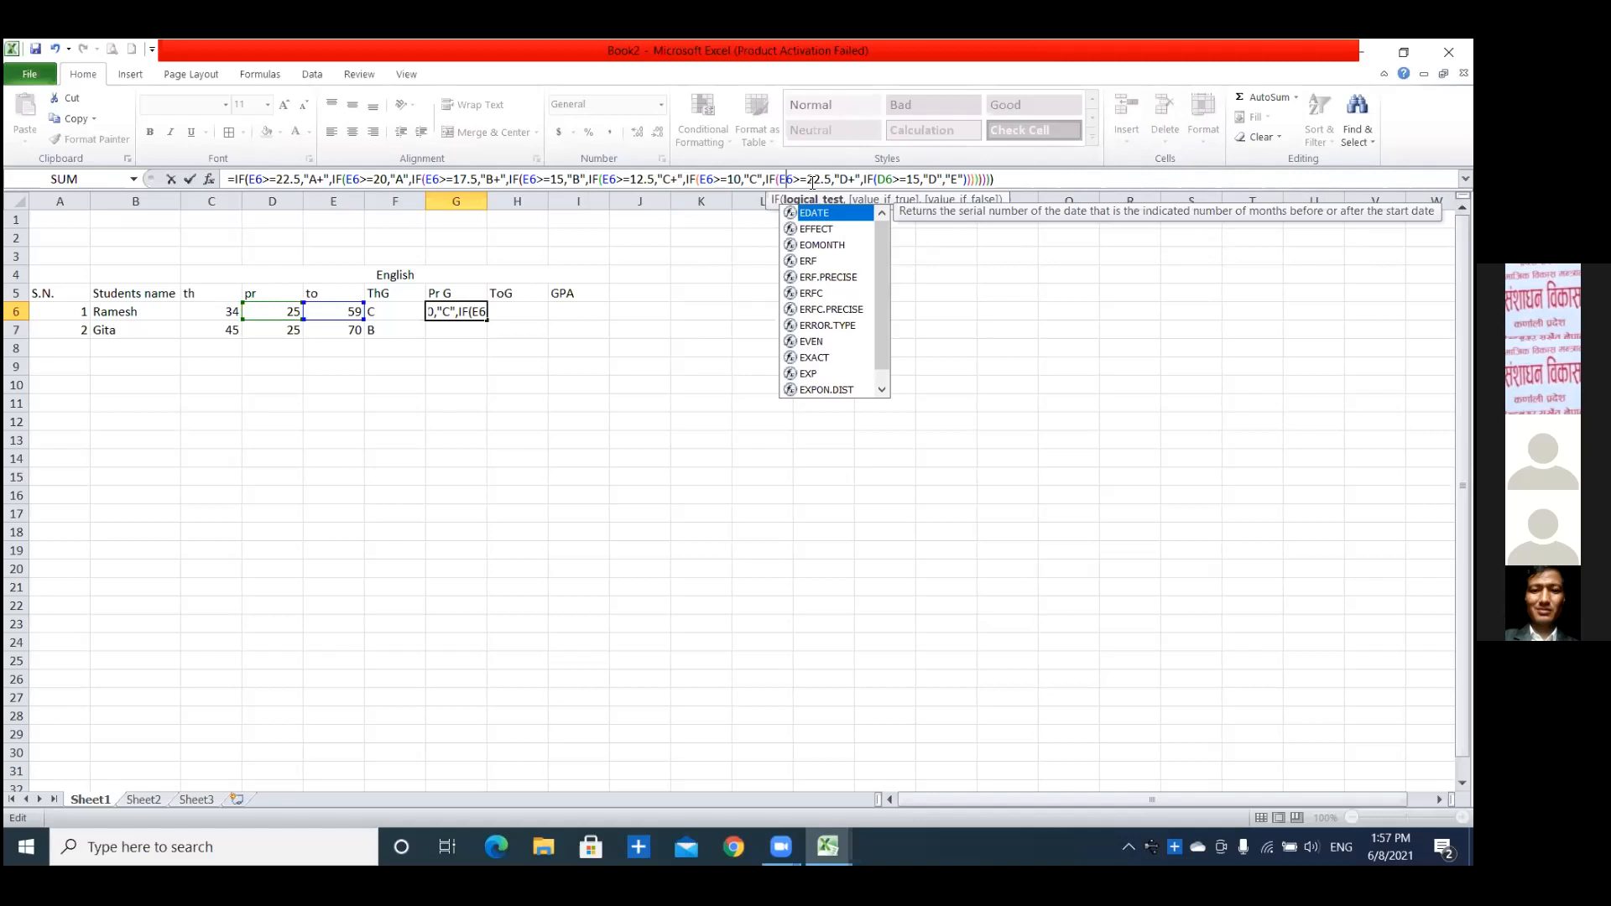
click(814, 178)
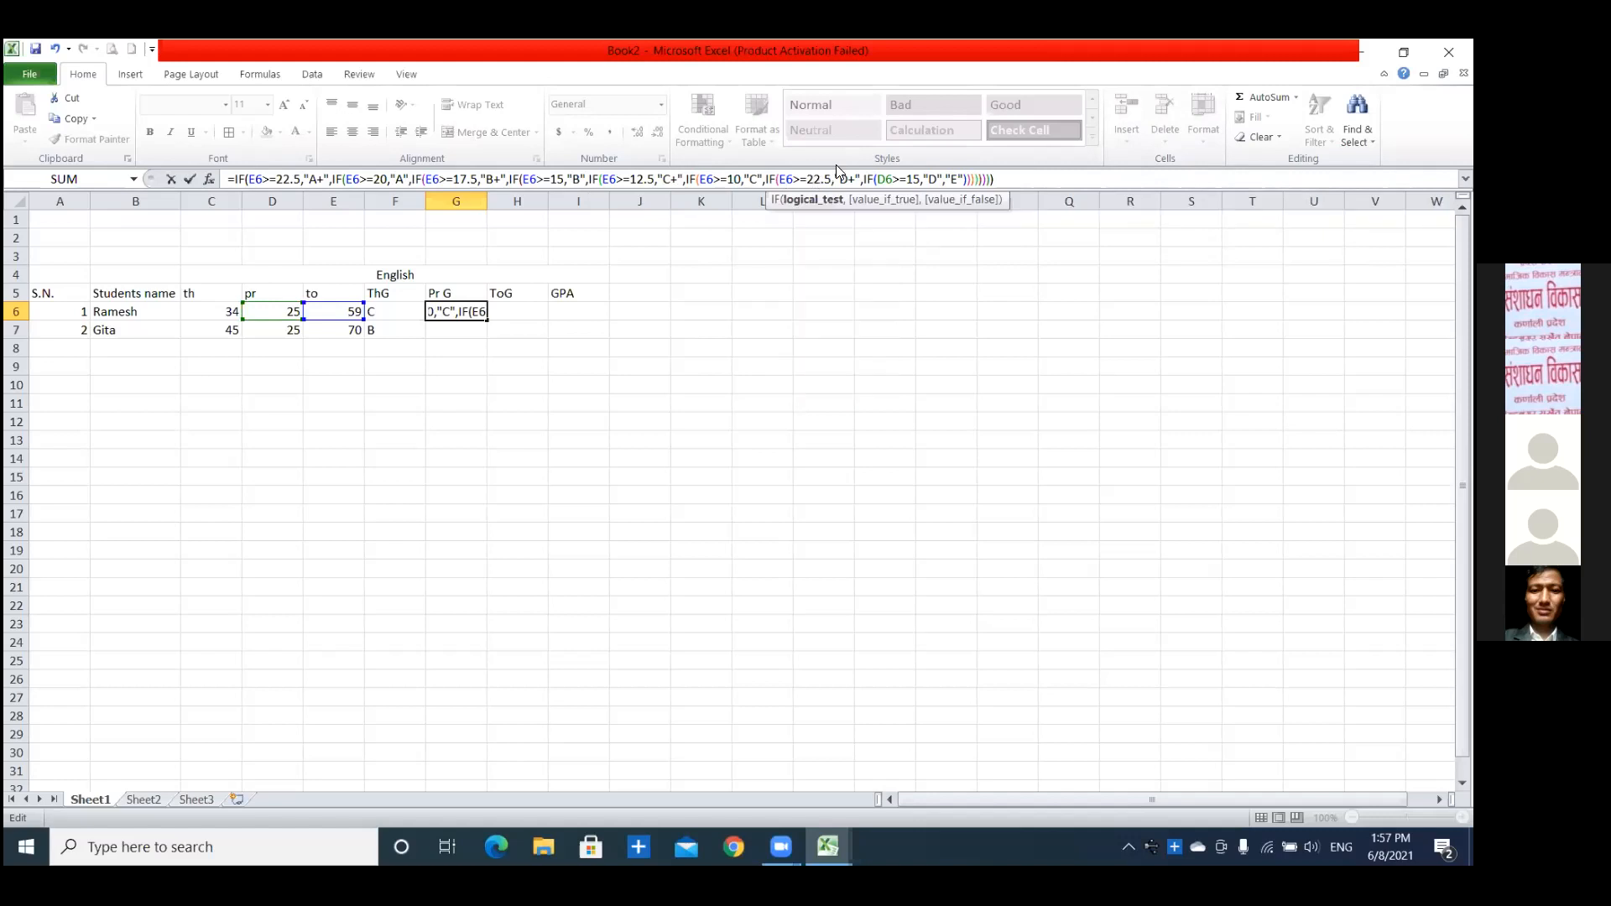
key(BackSpace)
key(Delete)
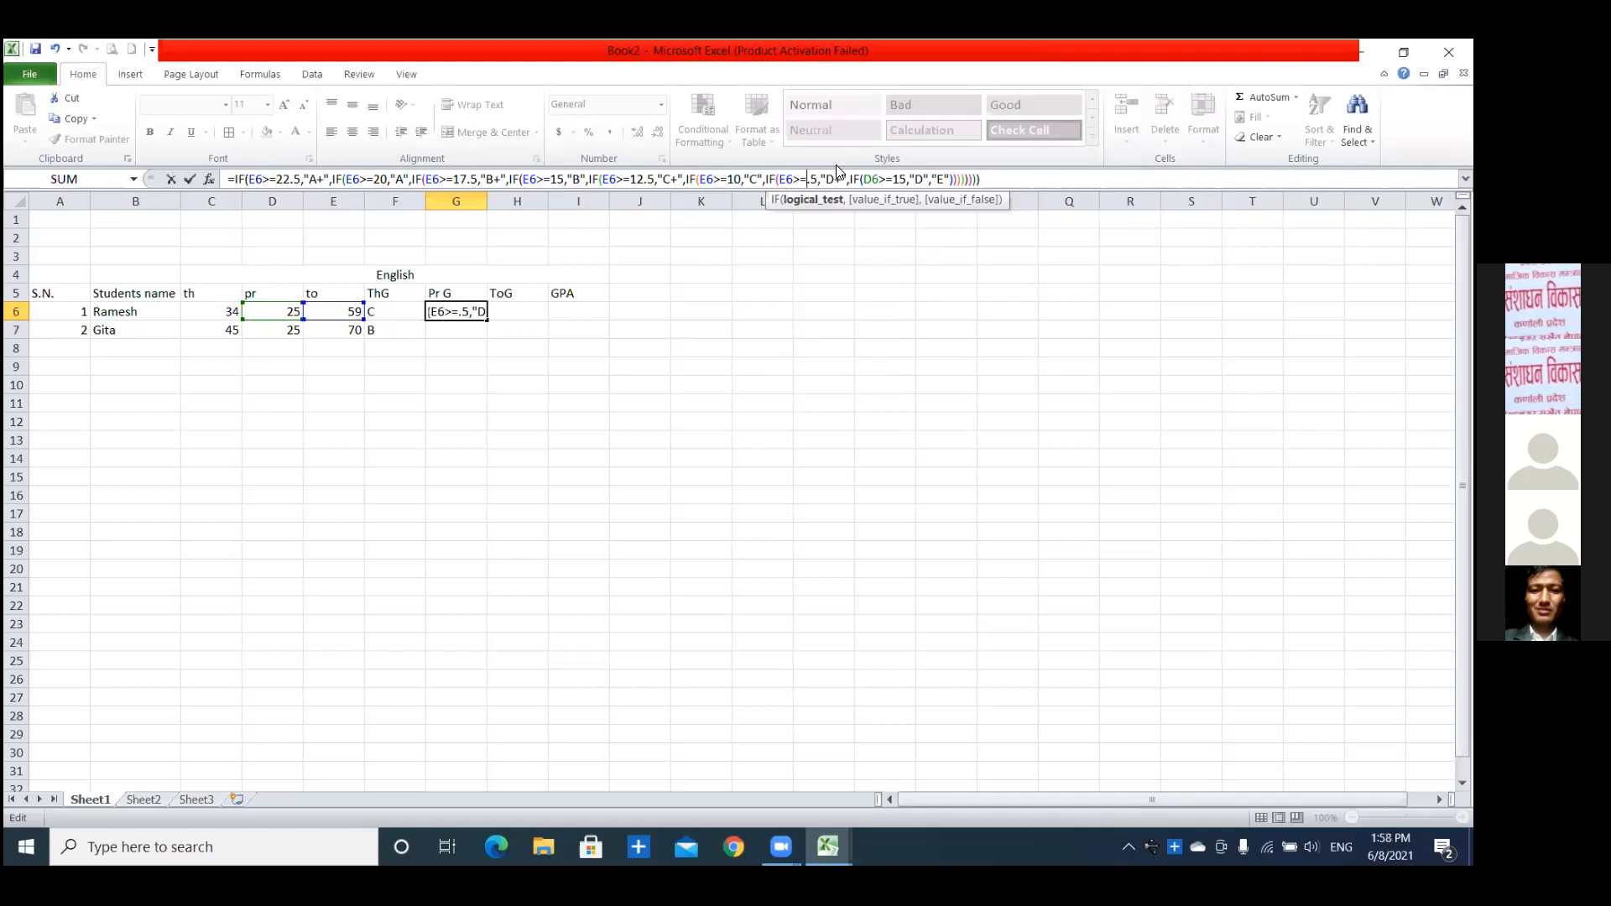
text(7)
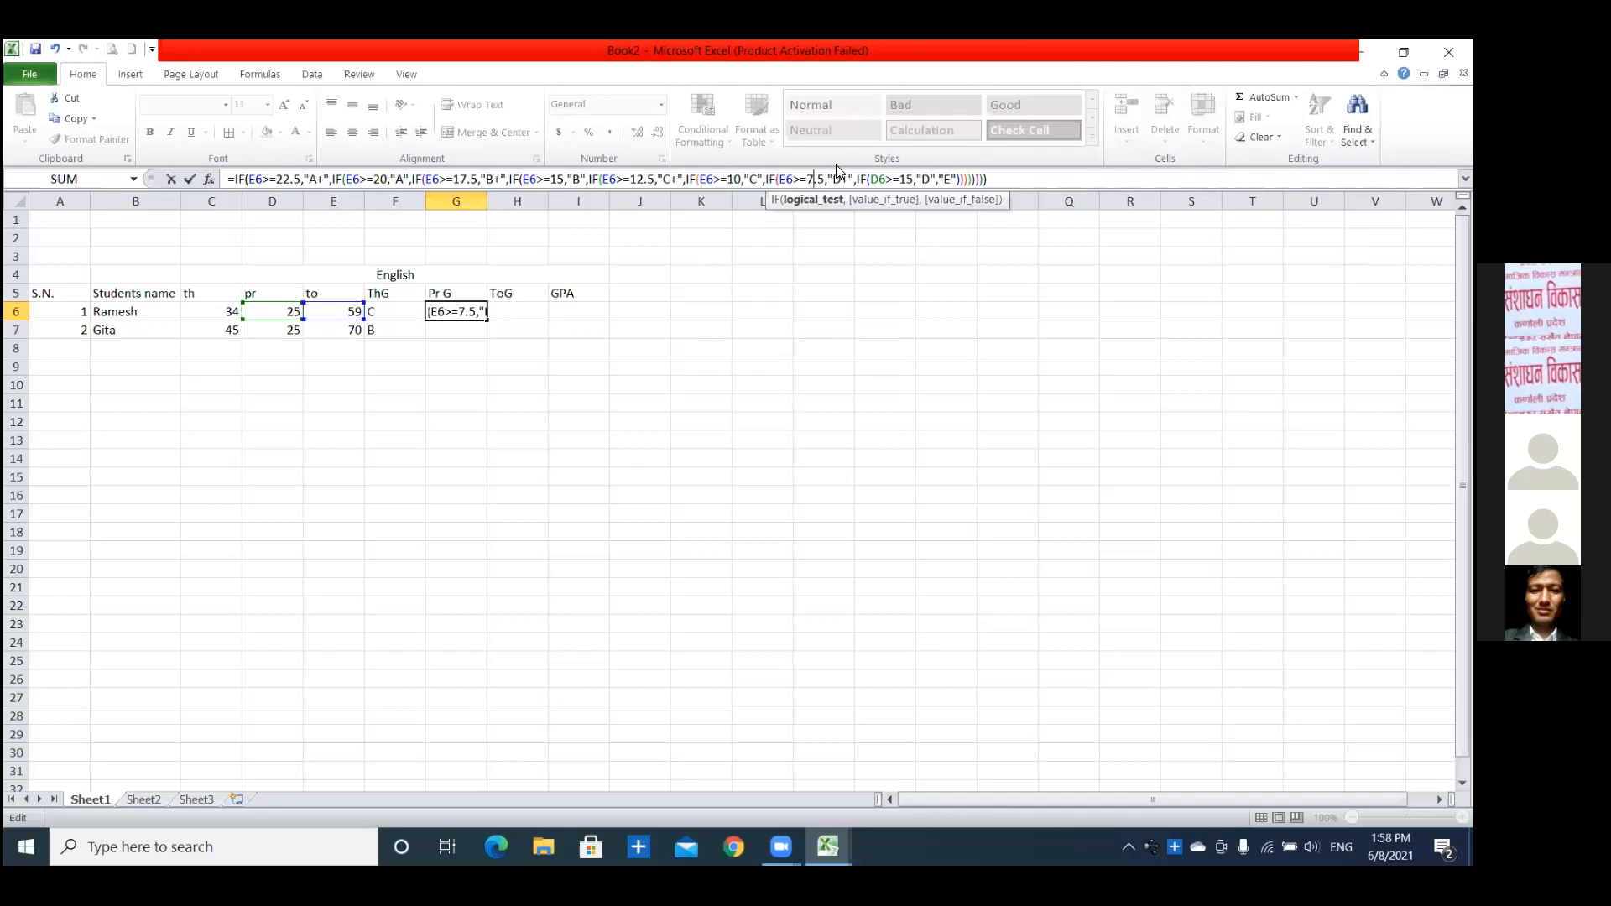
Change the last condition of the G6 formula to E6>=5 for "D" and enter the edited formula.
click(885, 180)
key(BackSpace)
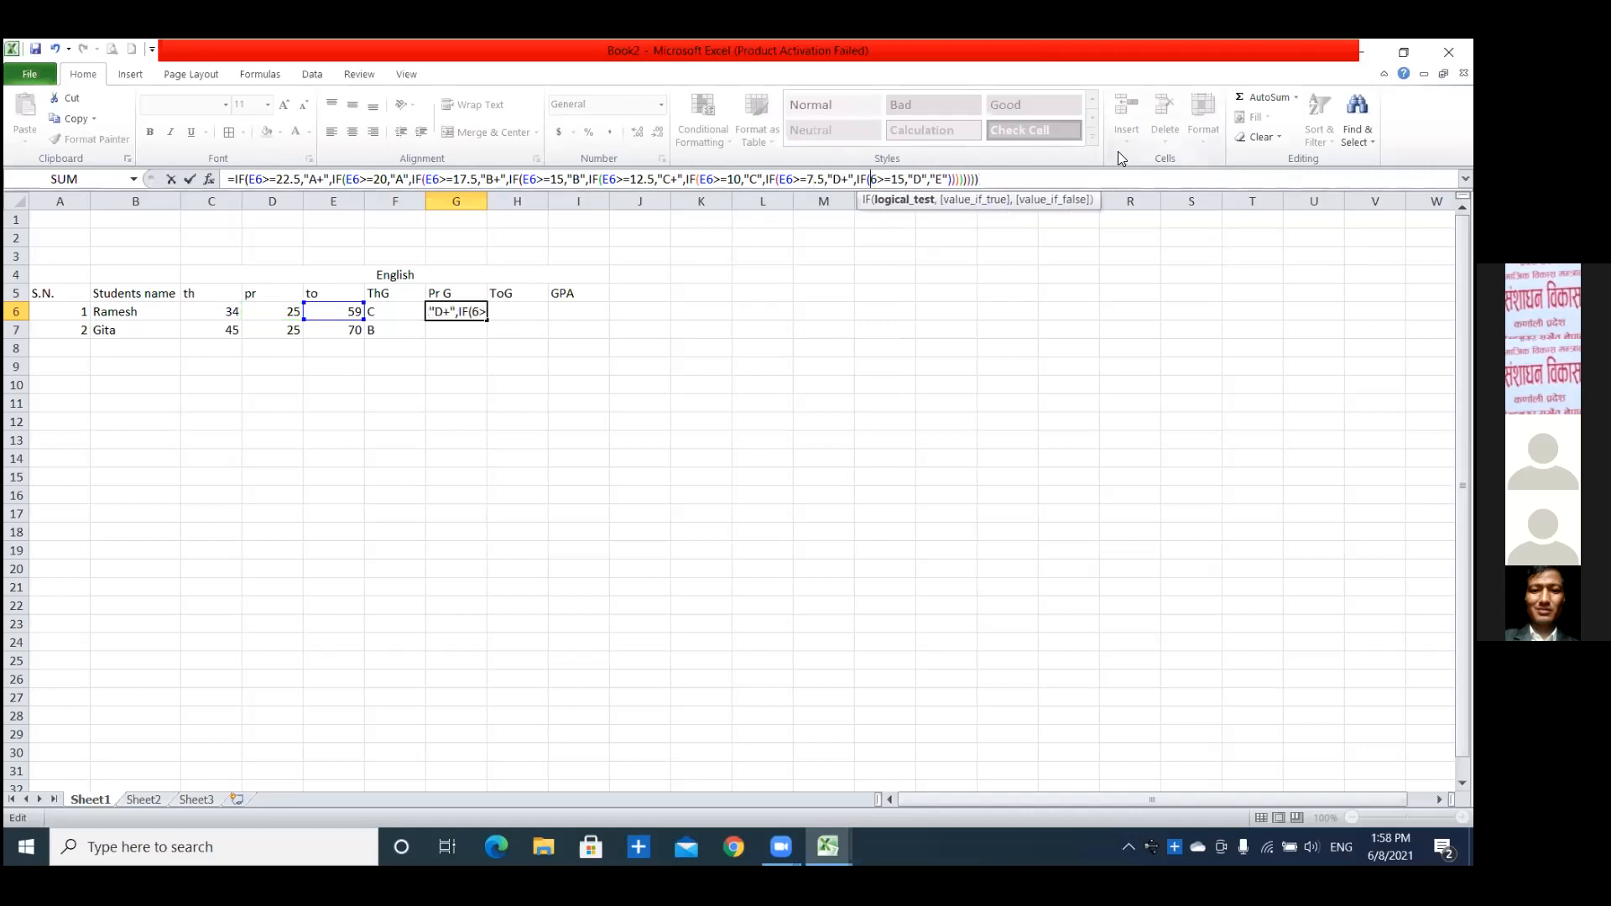
text(E)
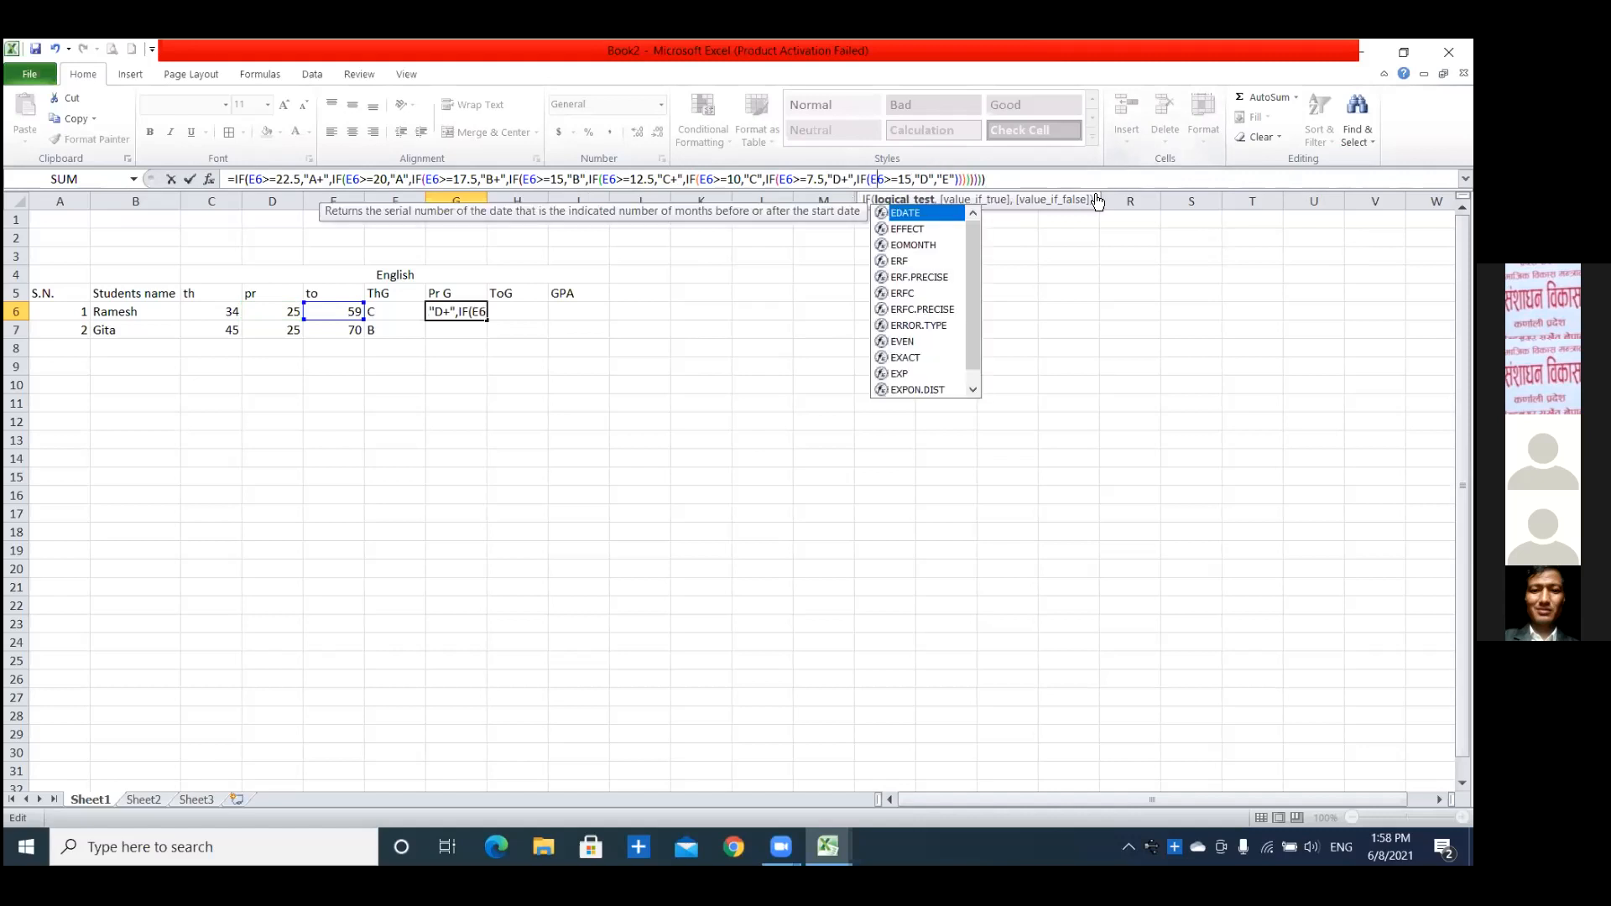
click(912, 180)
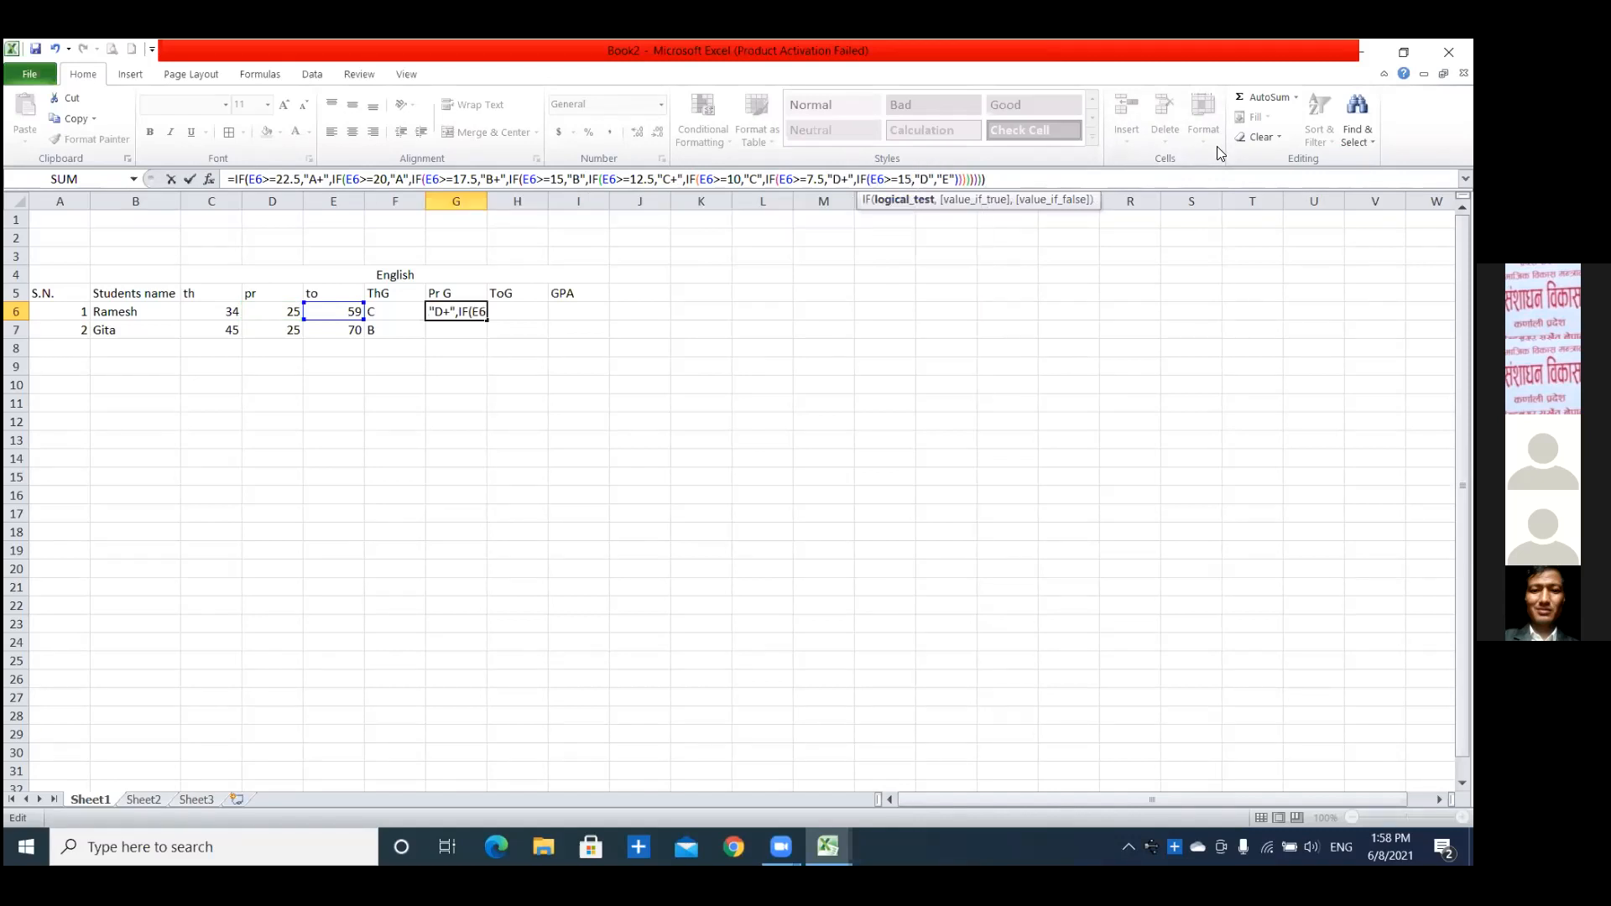
key(Left)
key(BackSpace)
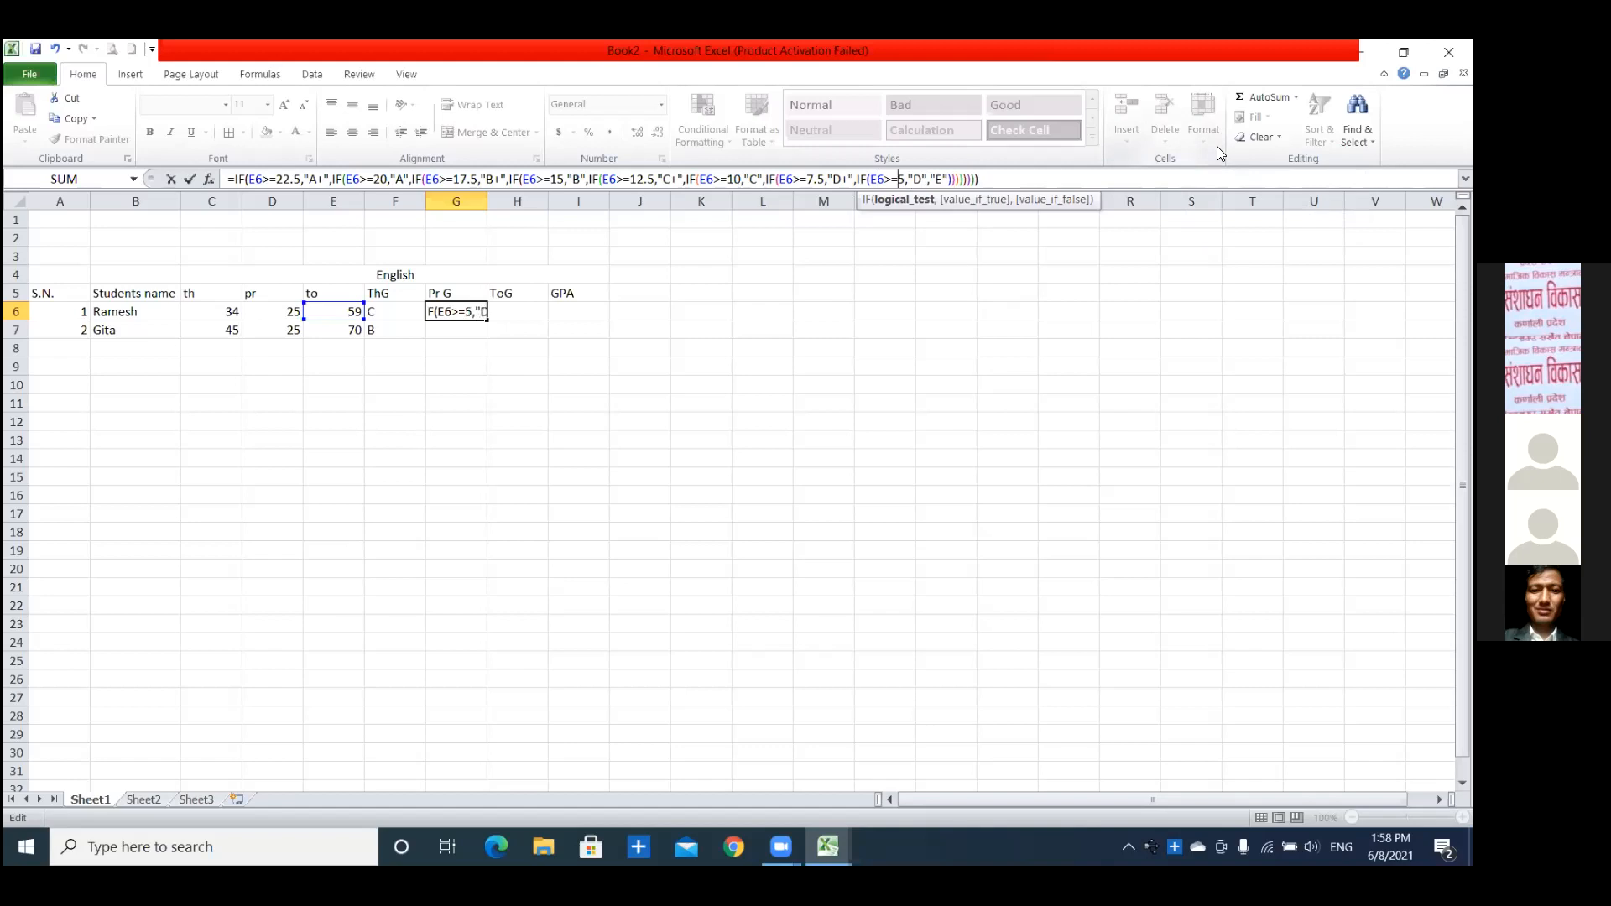
click(982, 178)
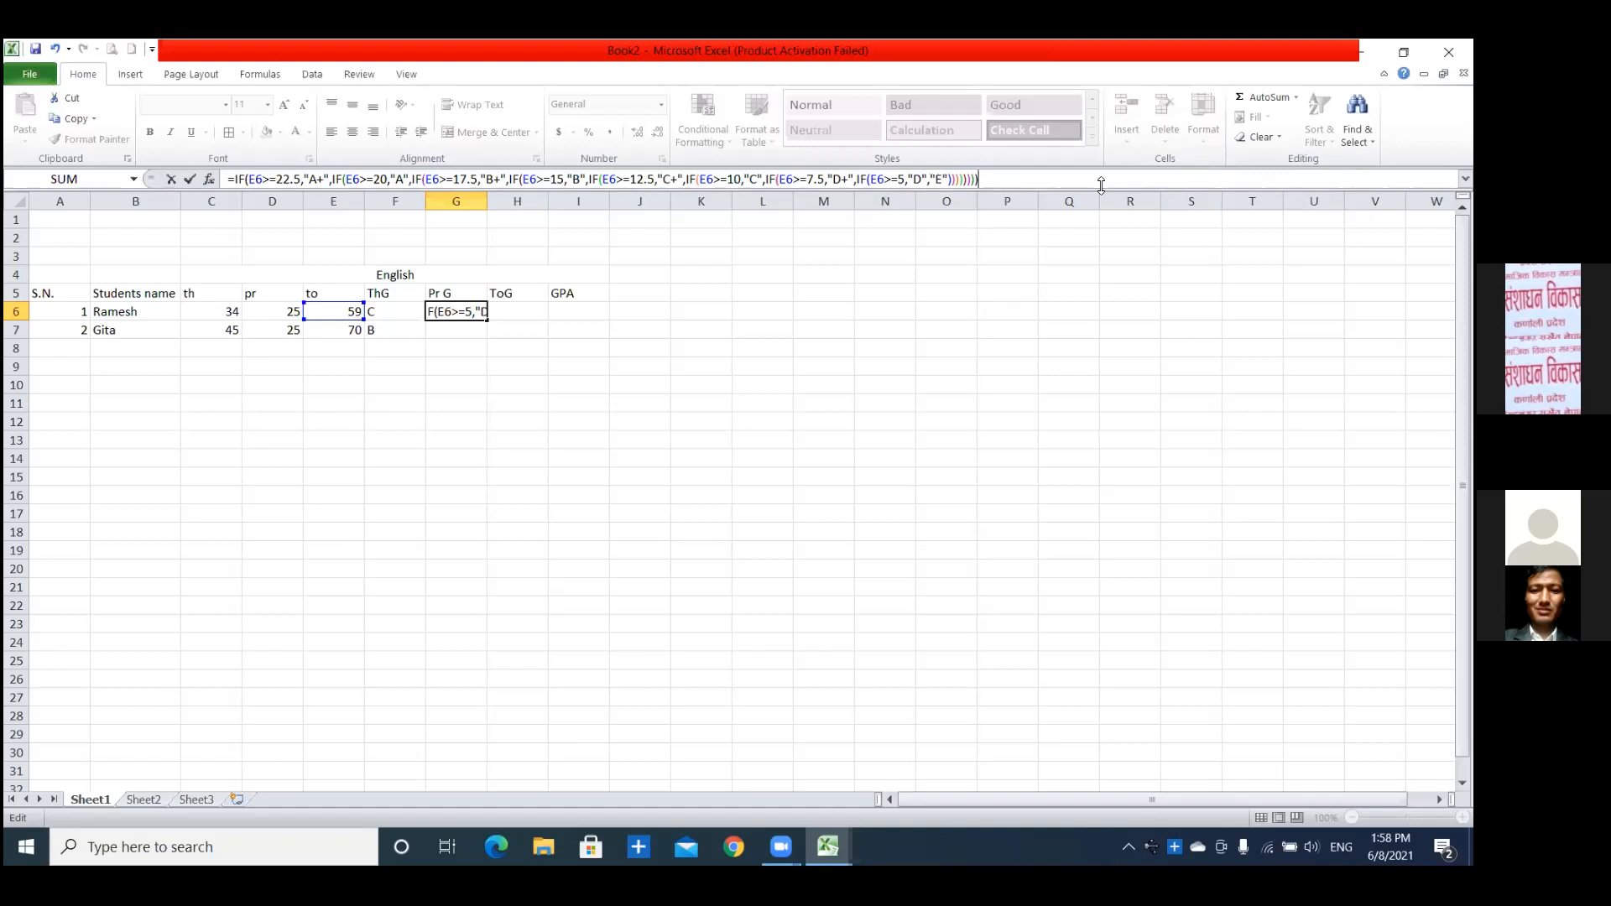
key(Return)
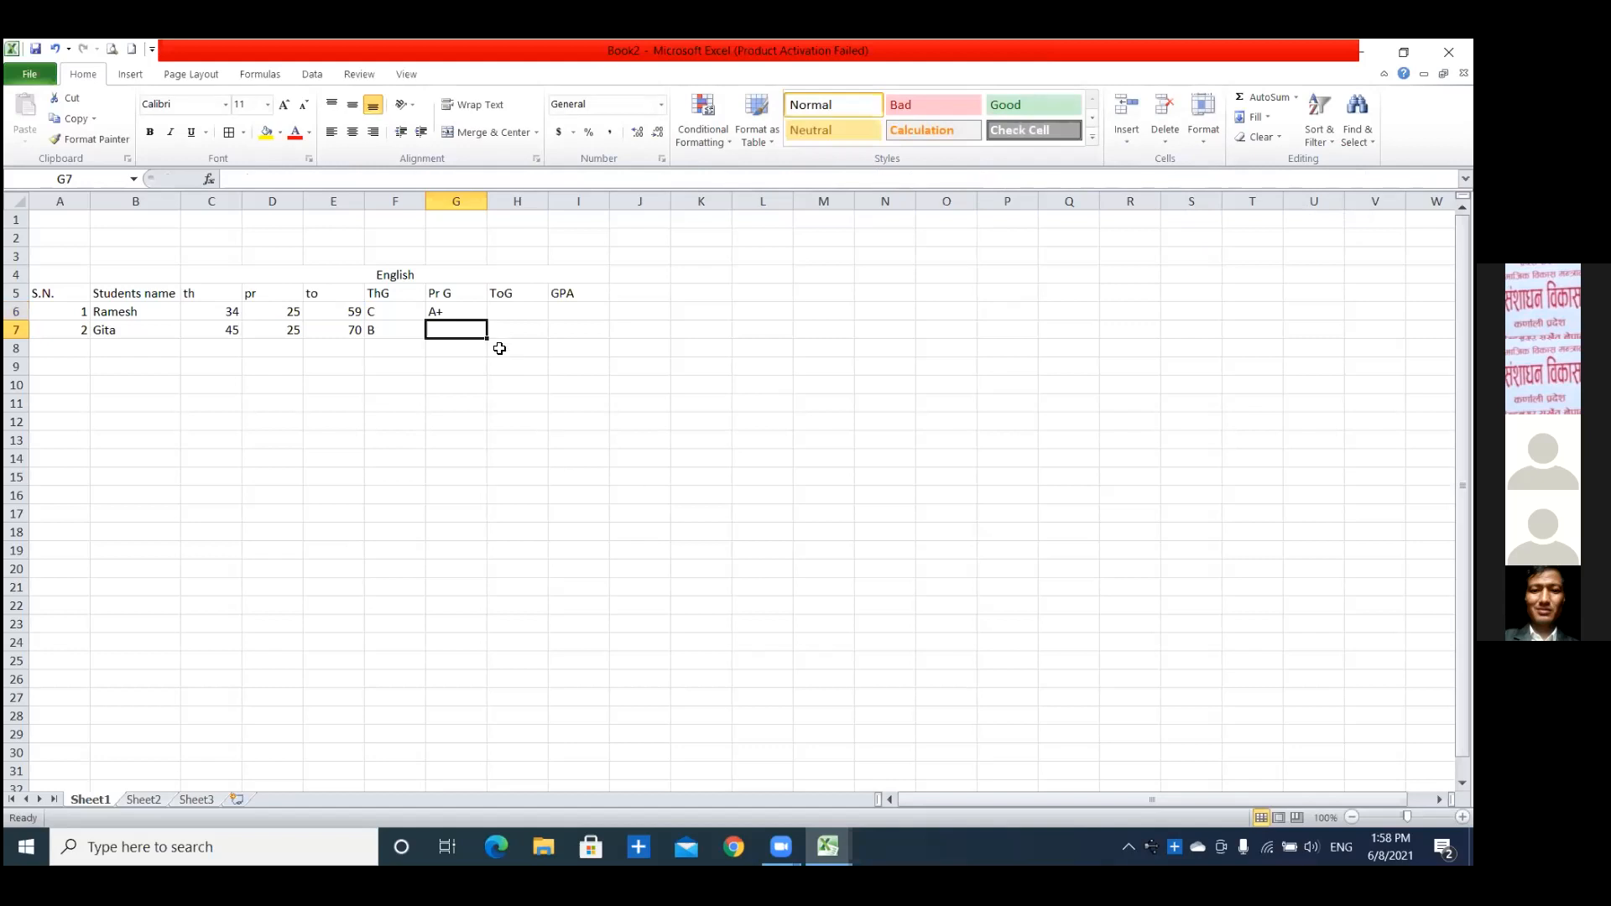
Fill the practical grade formula from G6 down to G7 for the second student.
click(457, 312)
drag(488, 324, 485, 349)
click(460, 396)
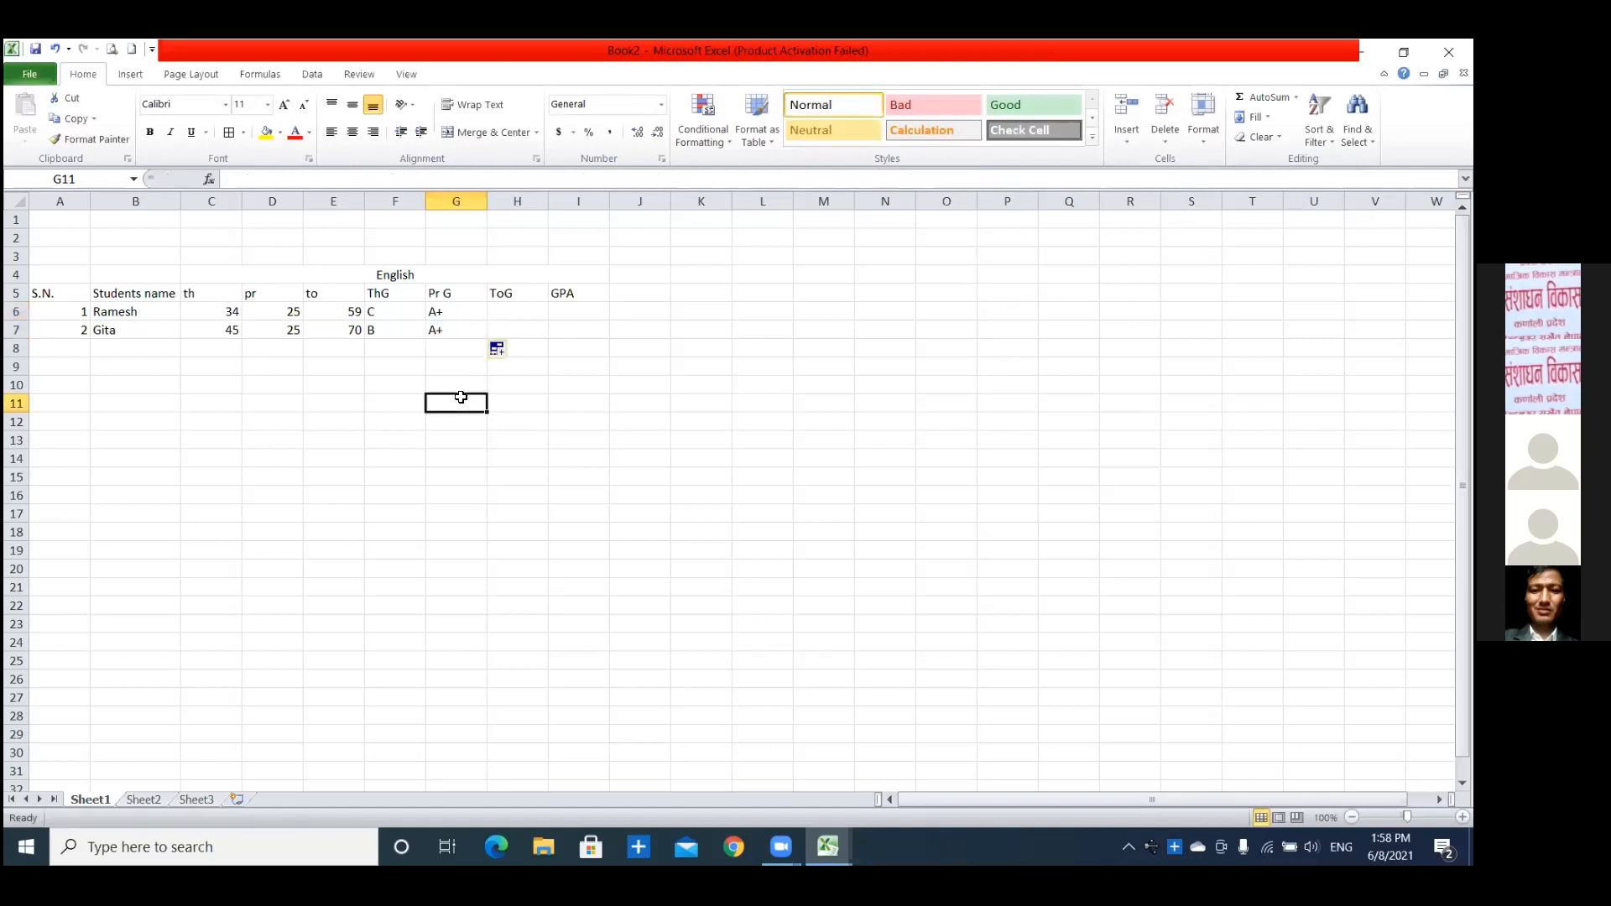
click(353, 310)
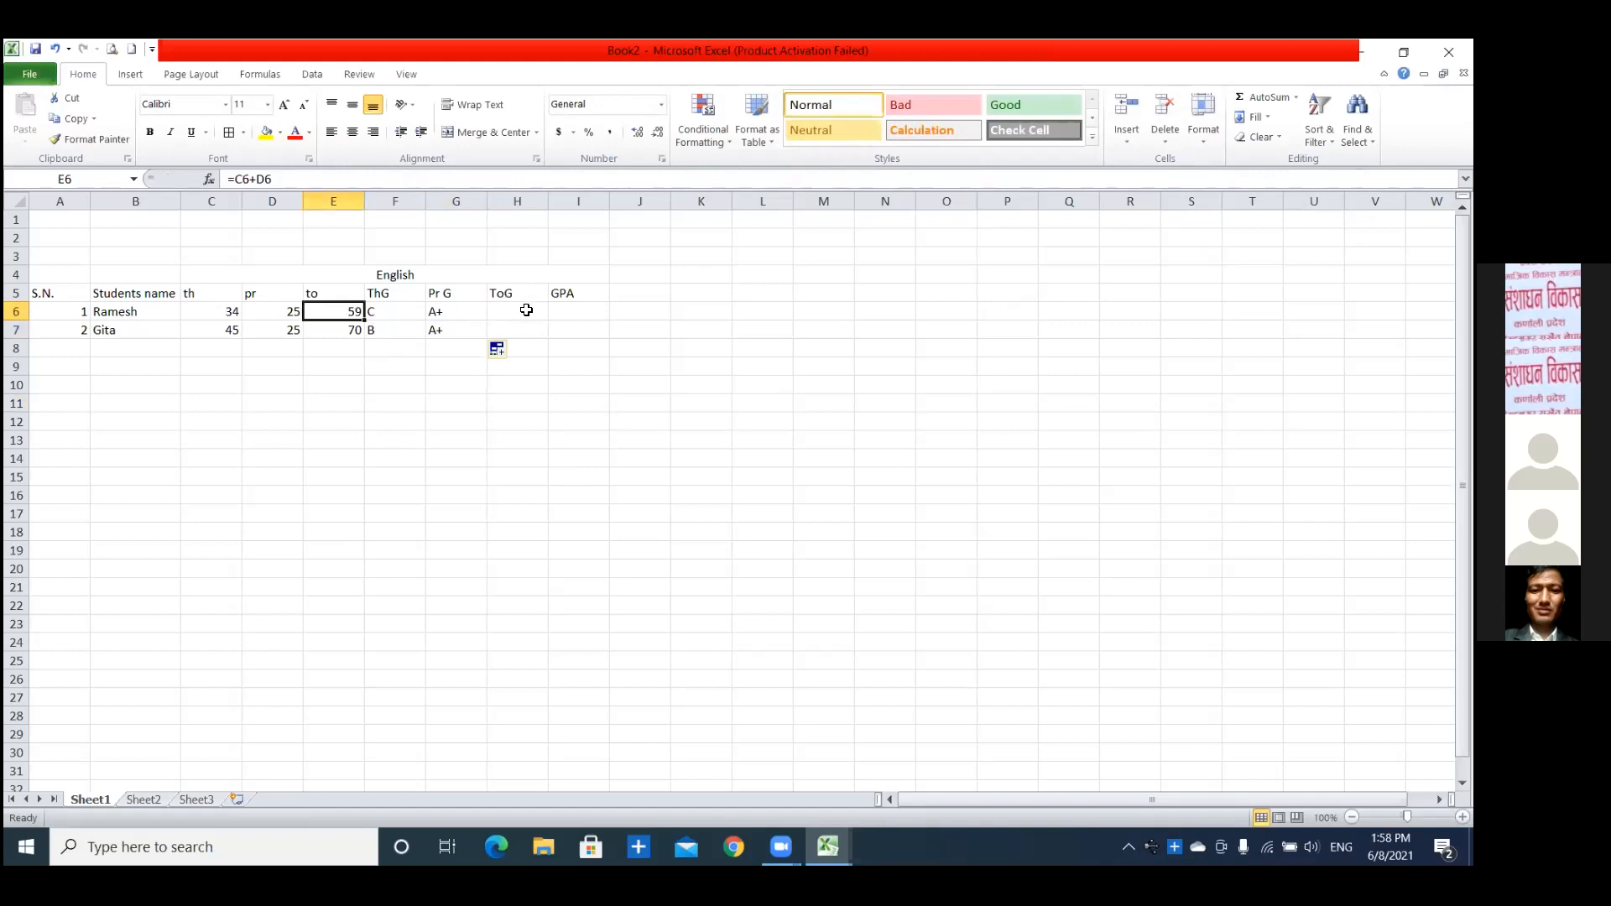
click(399, 313)
click(456, 312)
click(527, 313)
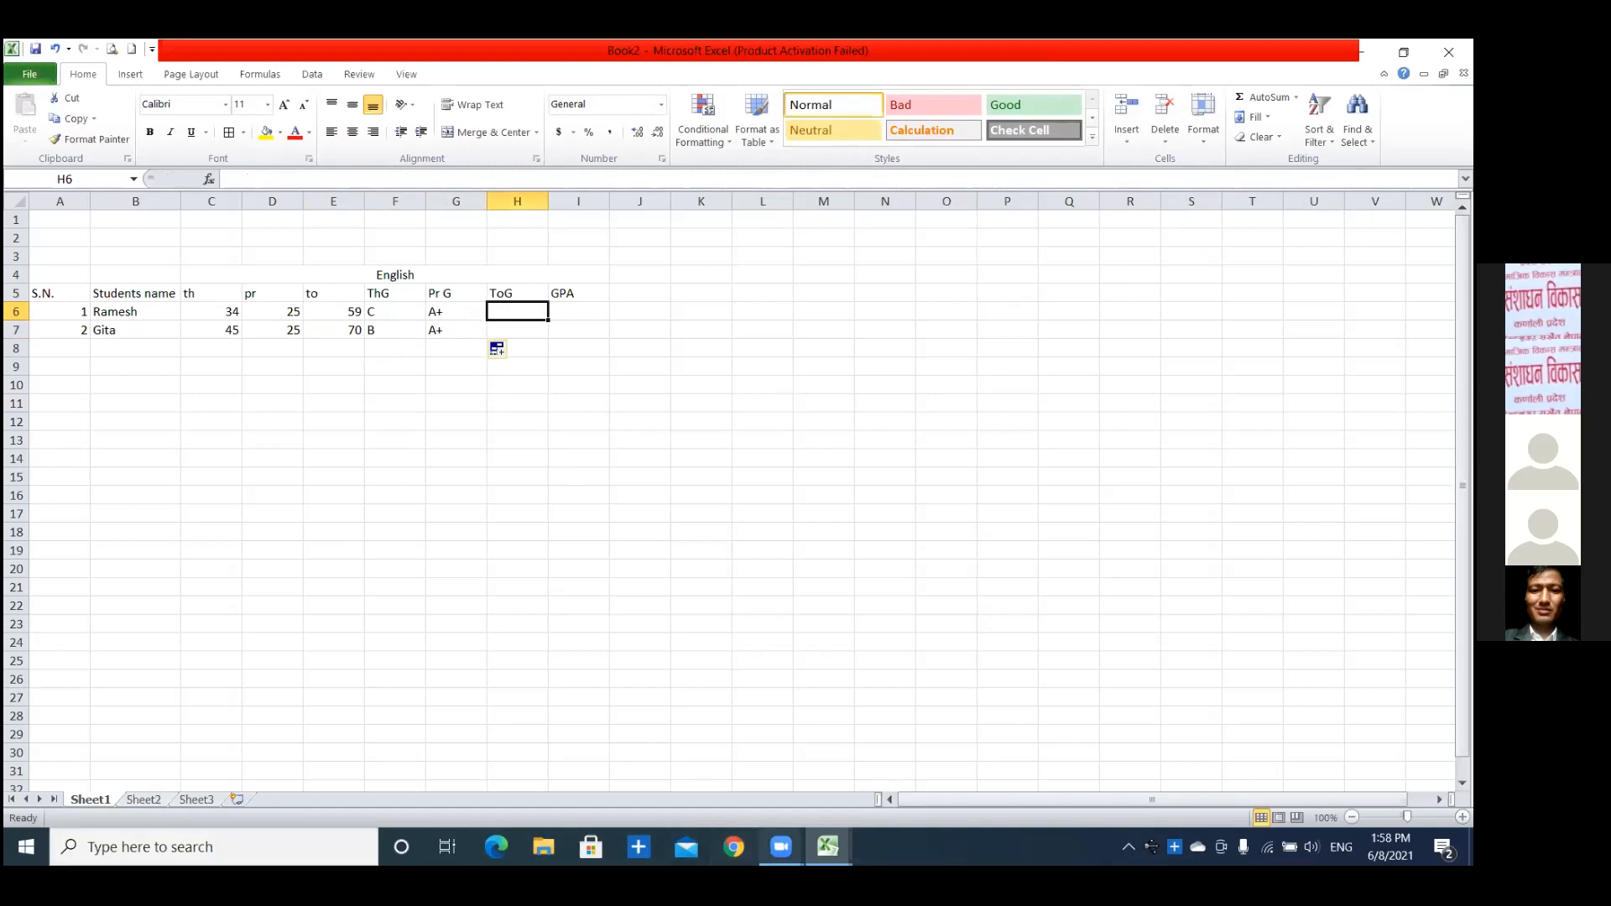
mouse_move(781, 847)
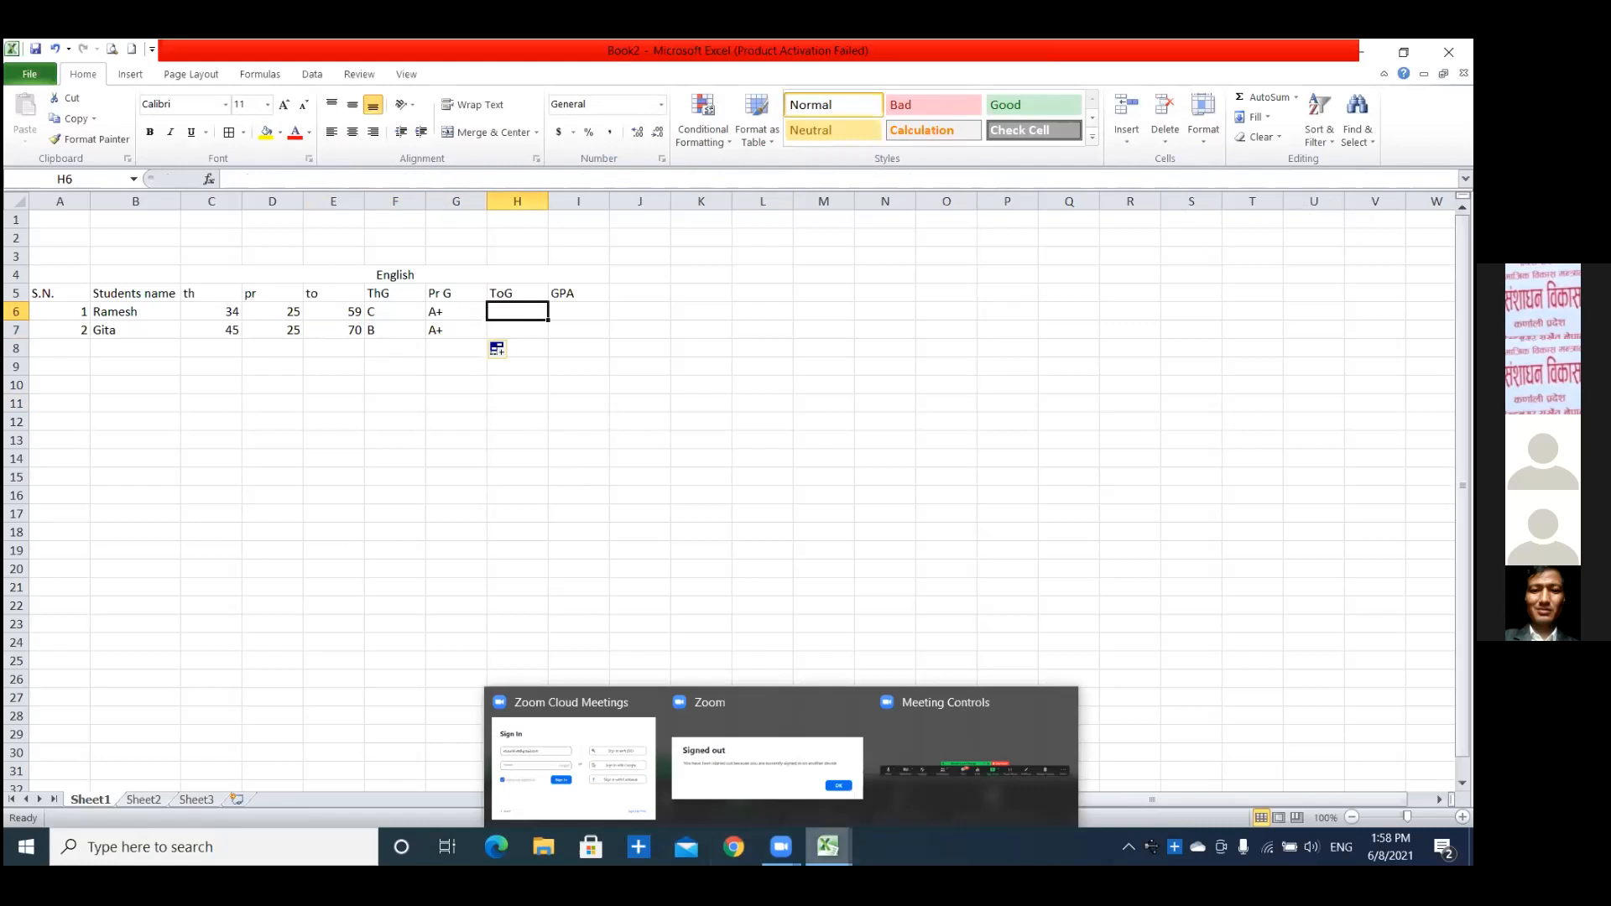
Copy the English grade formula from F5 of the Math online training 2078 workbook into H6 of Book2.
click(637, 776)
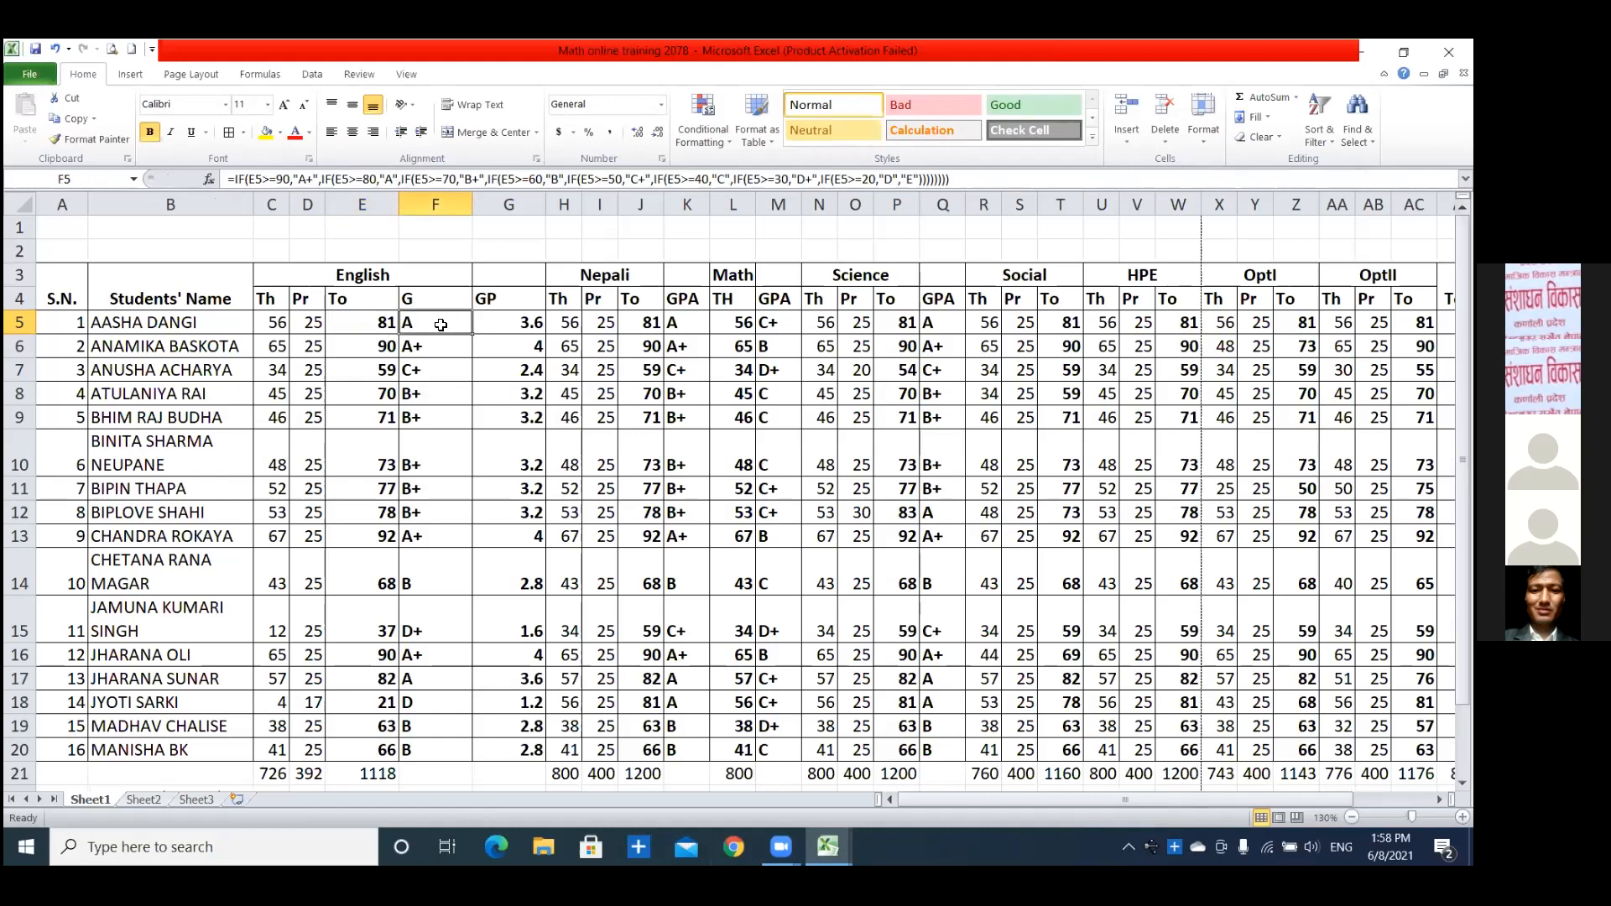
key(ctrl+c)
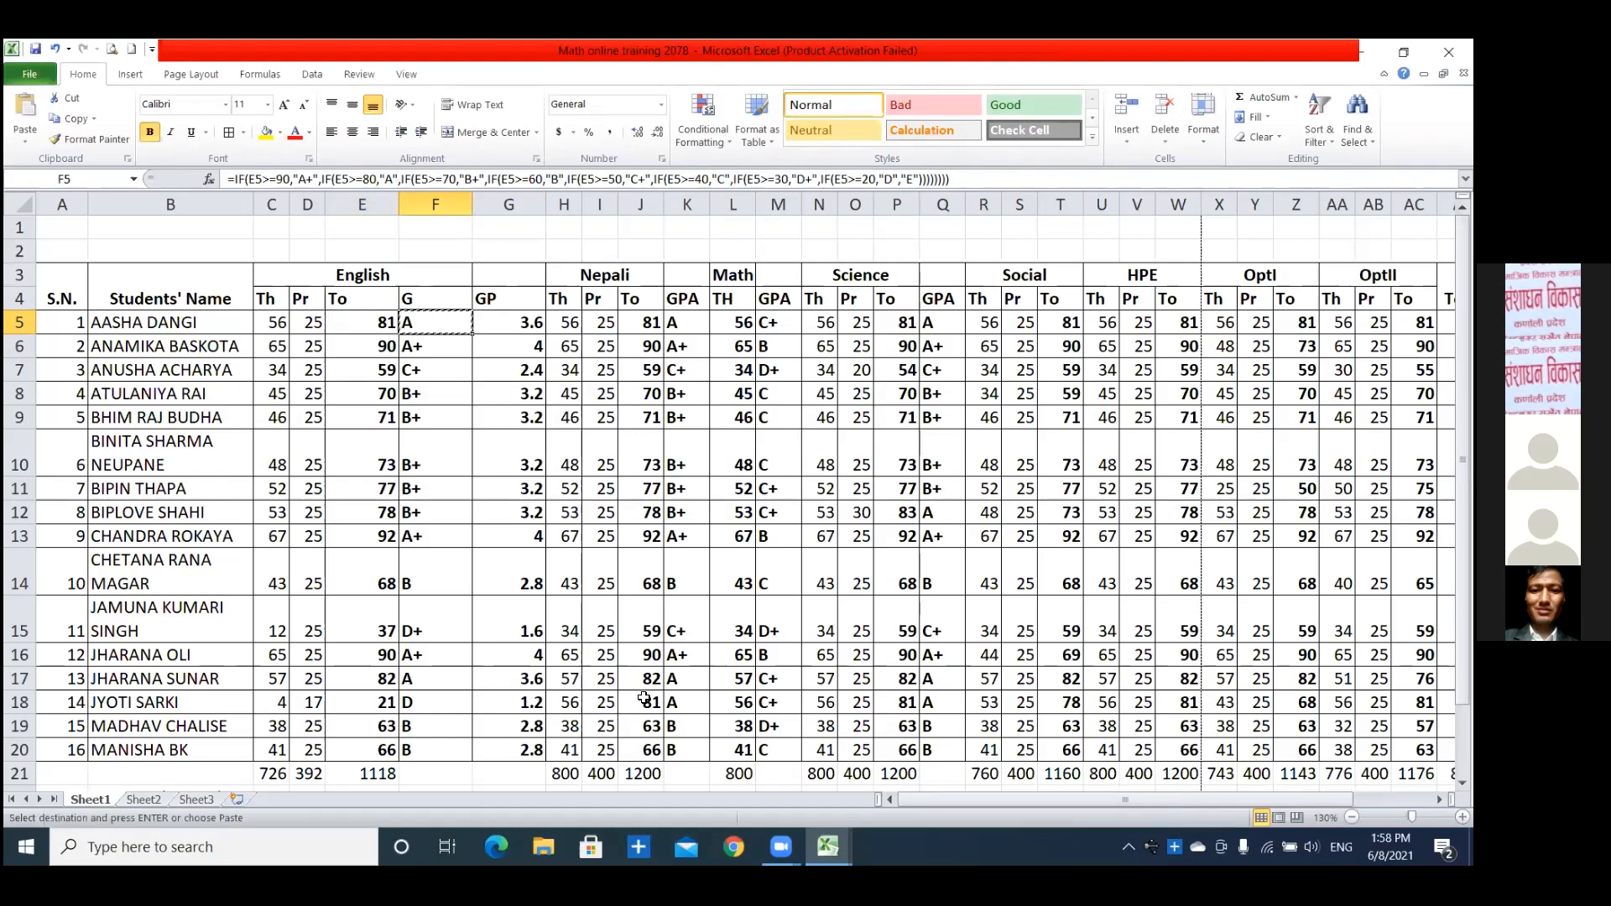
mouse_move(826, 839)
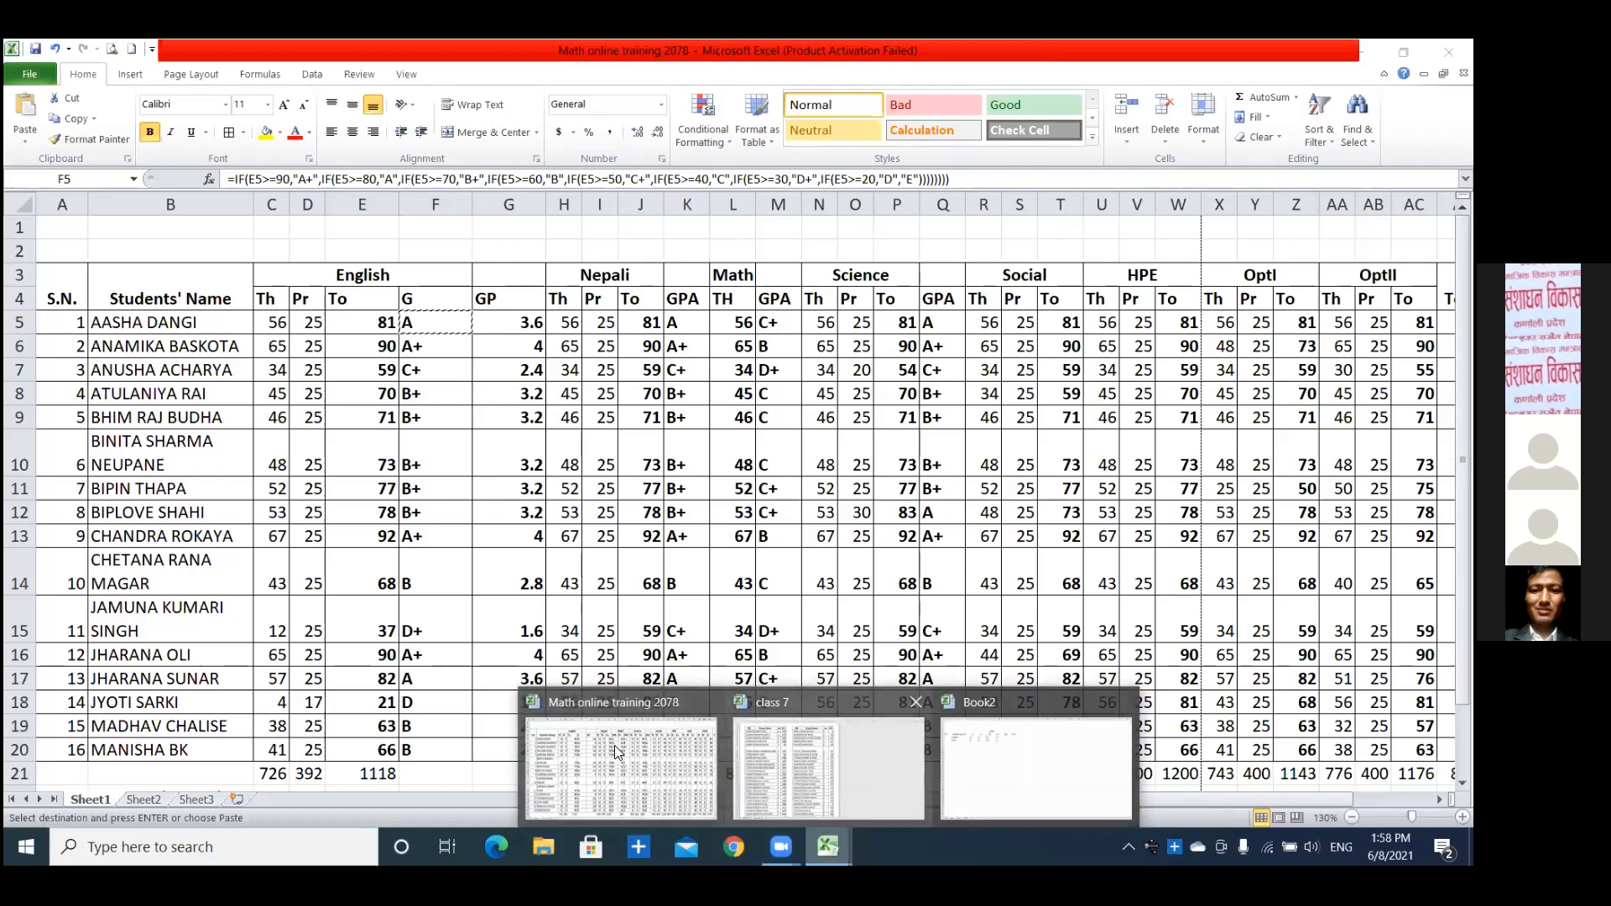
click(1036, 768)
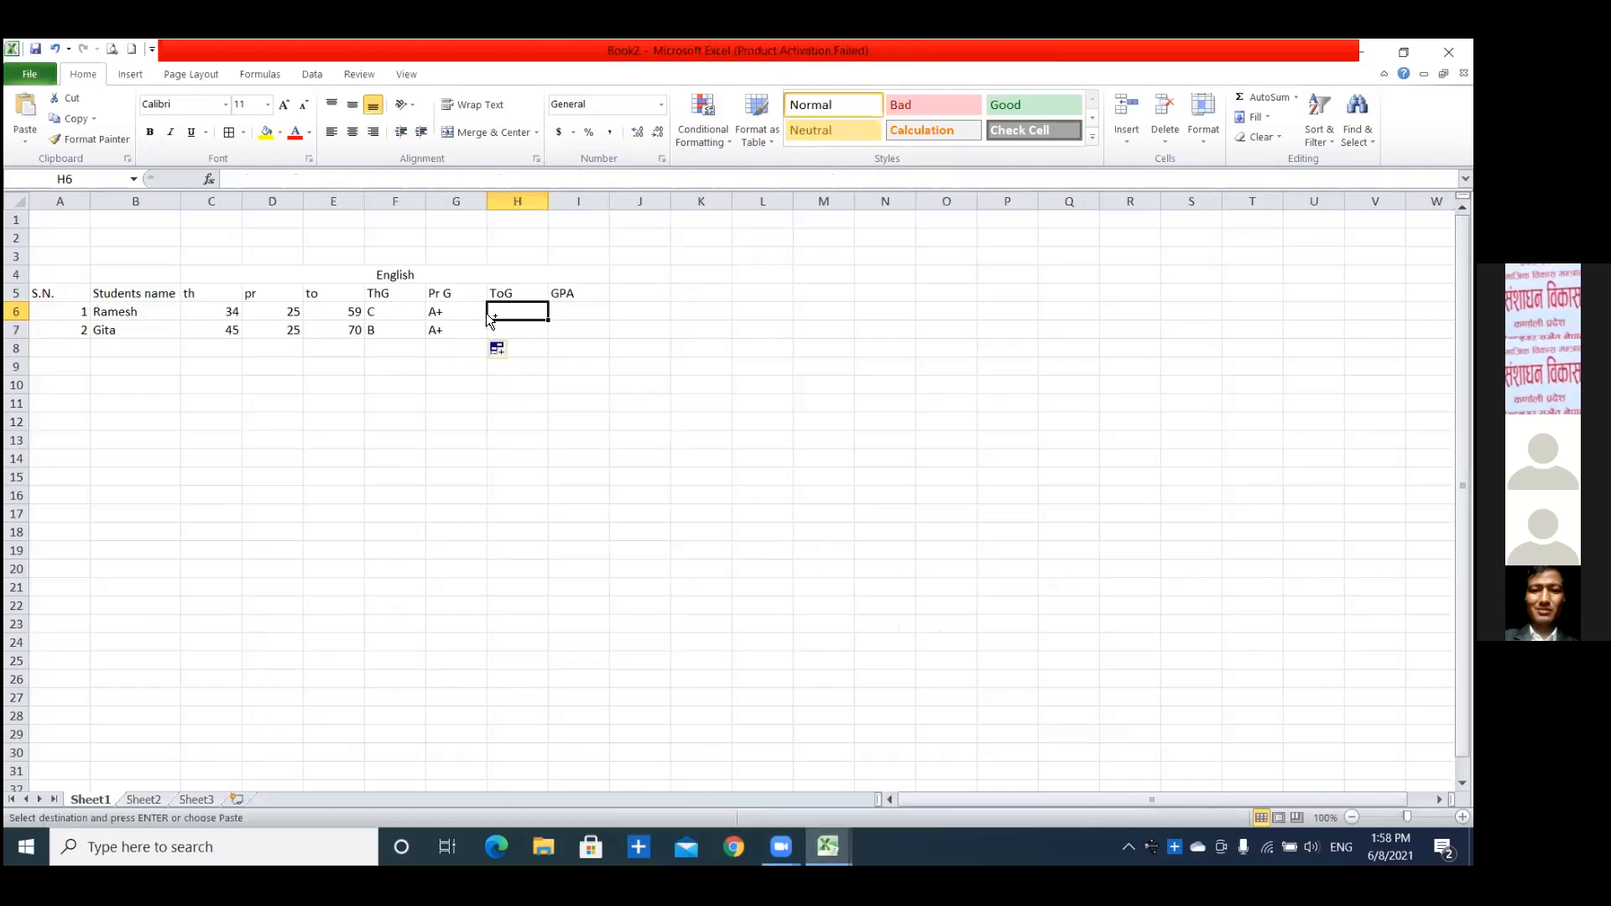
key(ctrl+v)
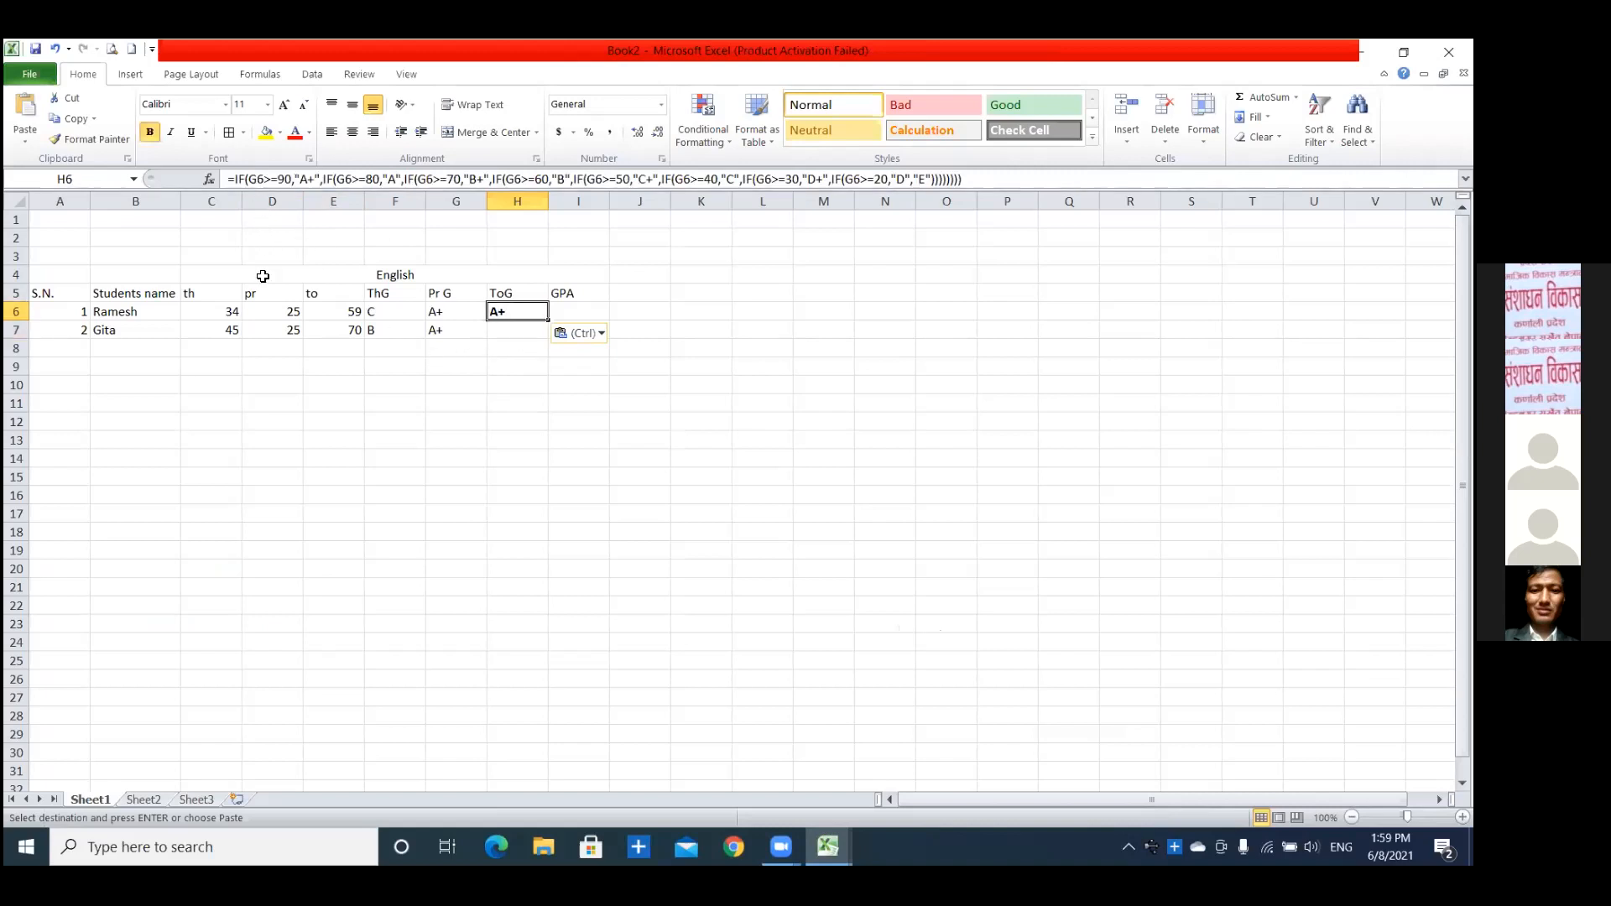
In the H6 total grade formula, change the cell reference to E6 in the "A+", "A" and "B+" conditions.
click(352, 313)
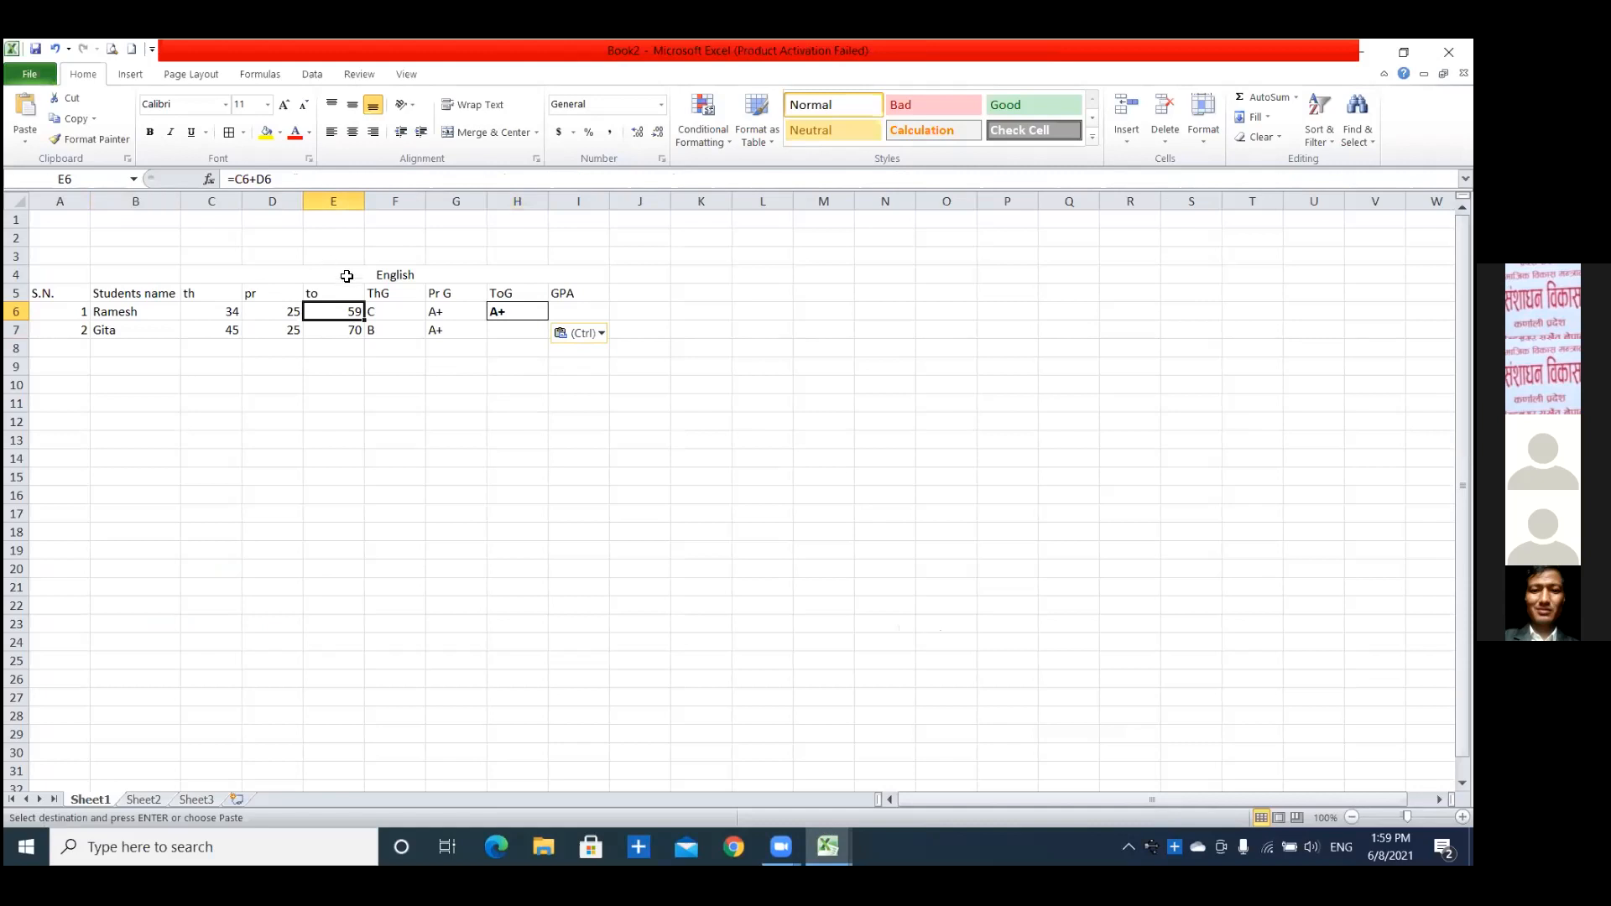
click(528, 313)
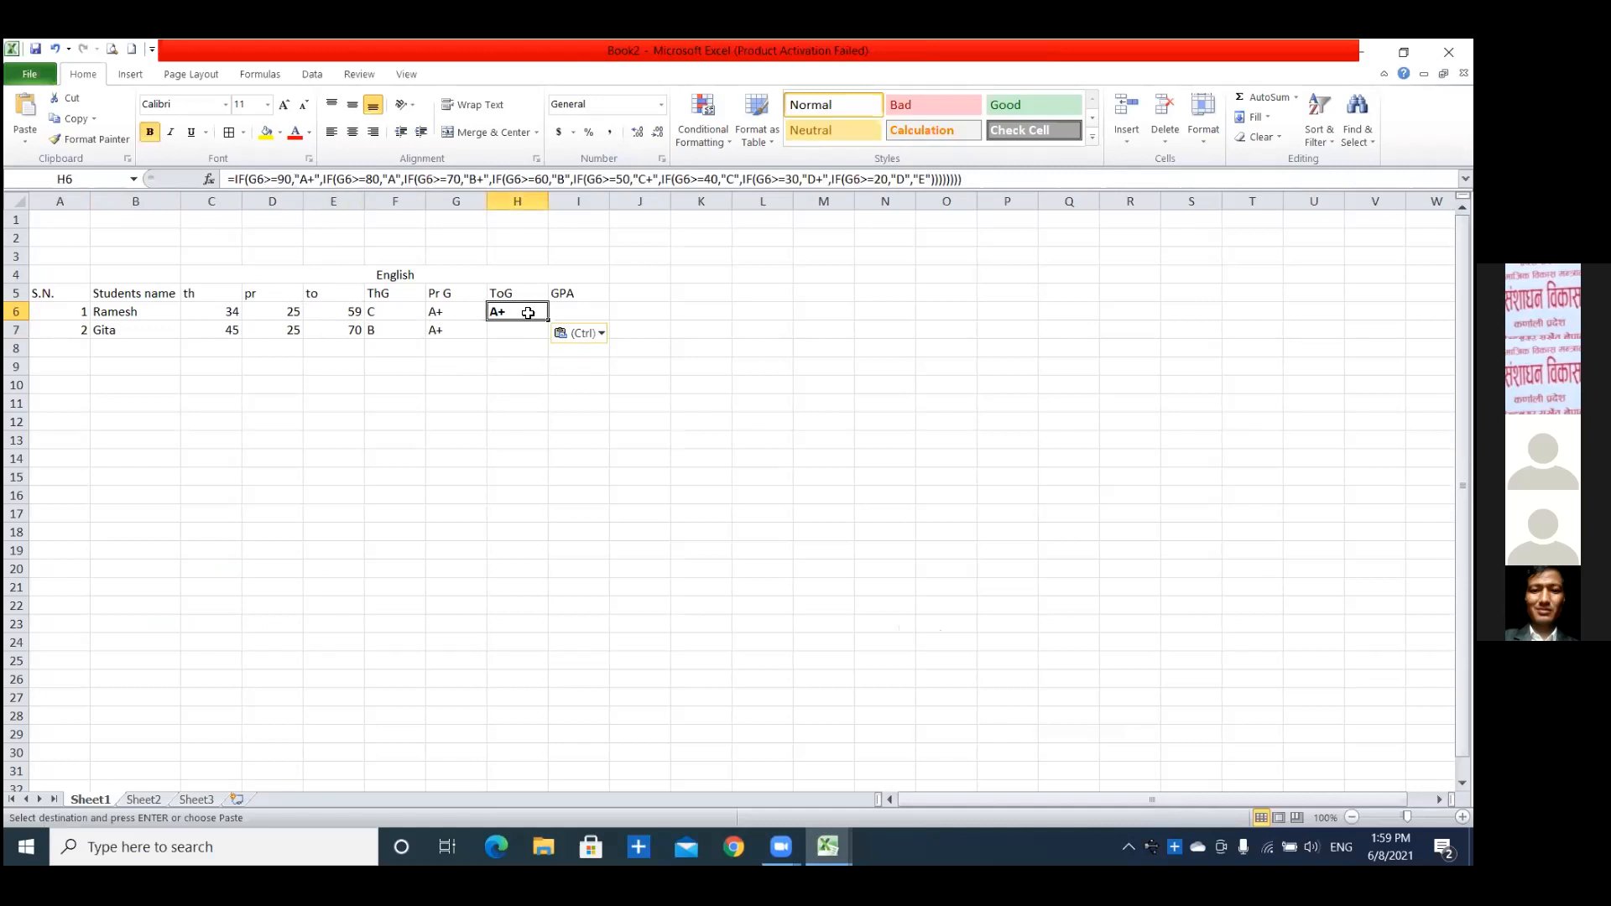
click(259, 178)
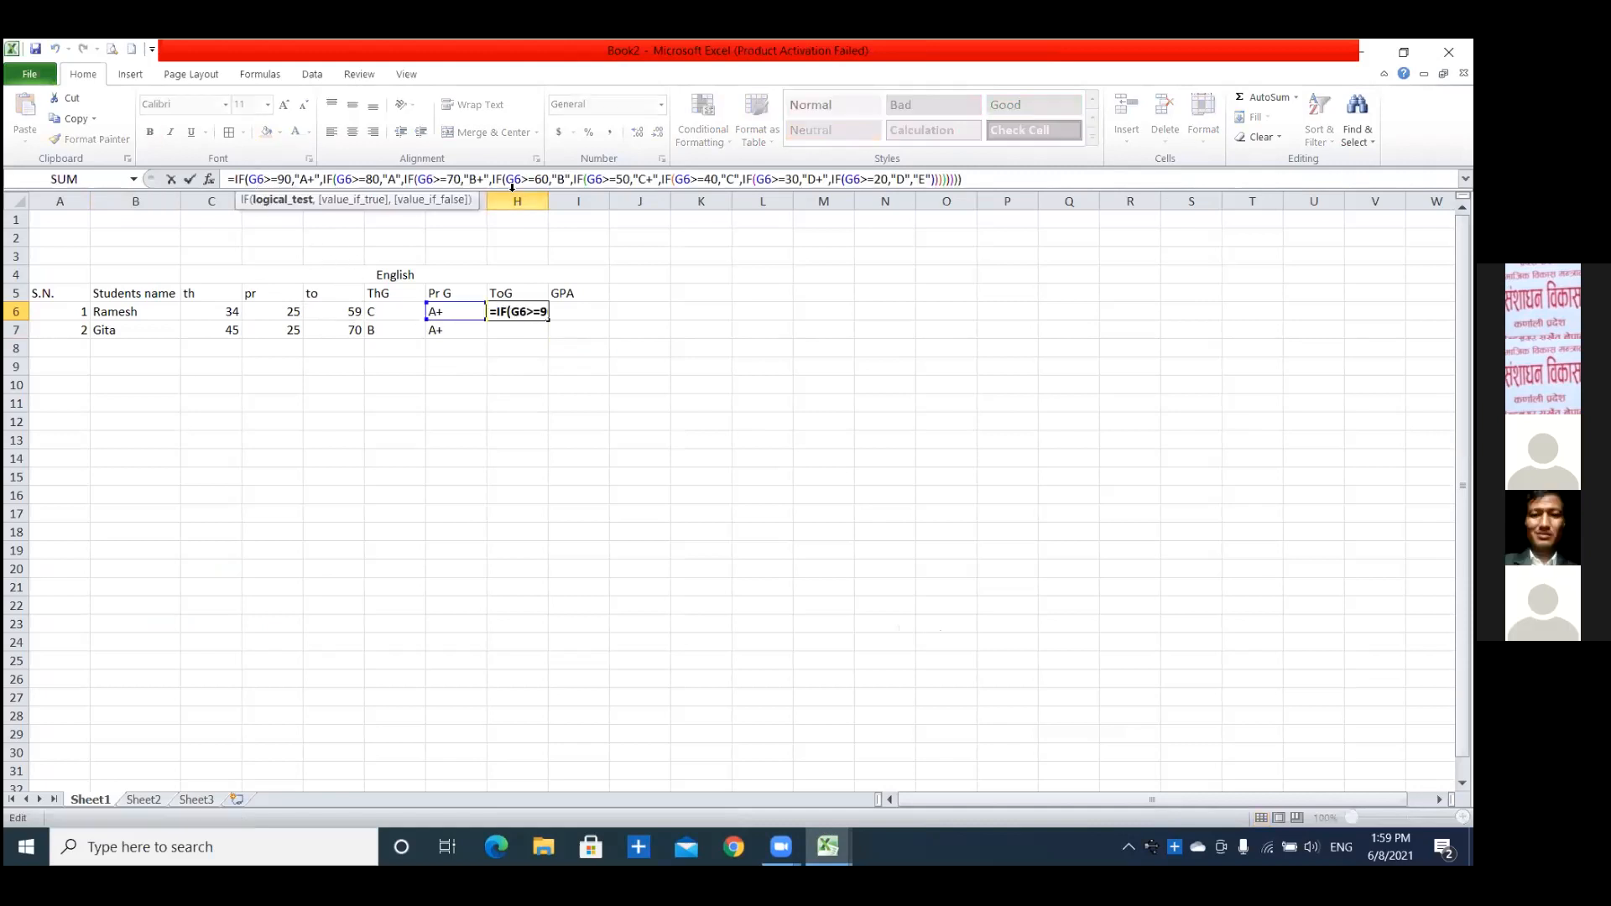
key(BackSpace)
text(E)
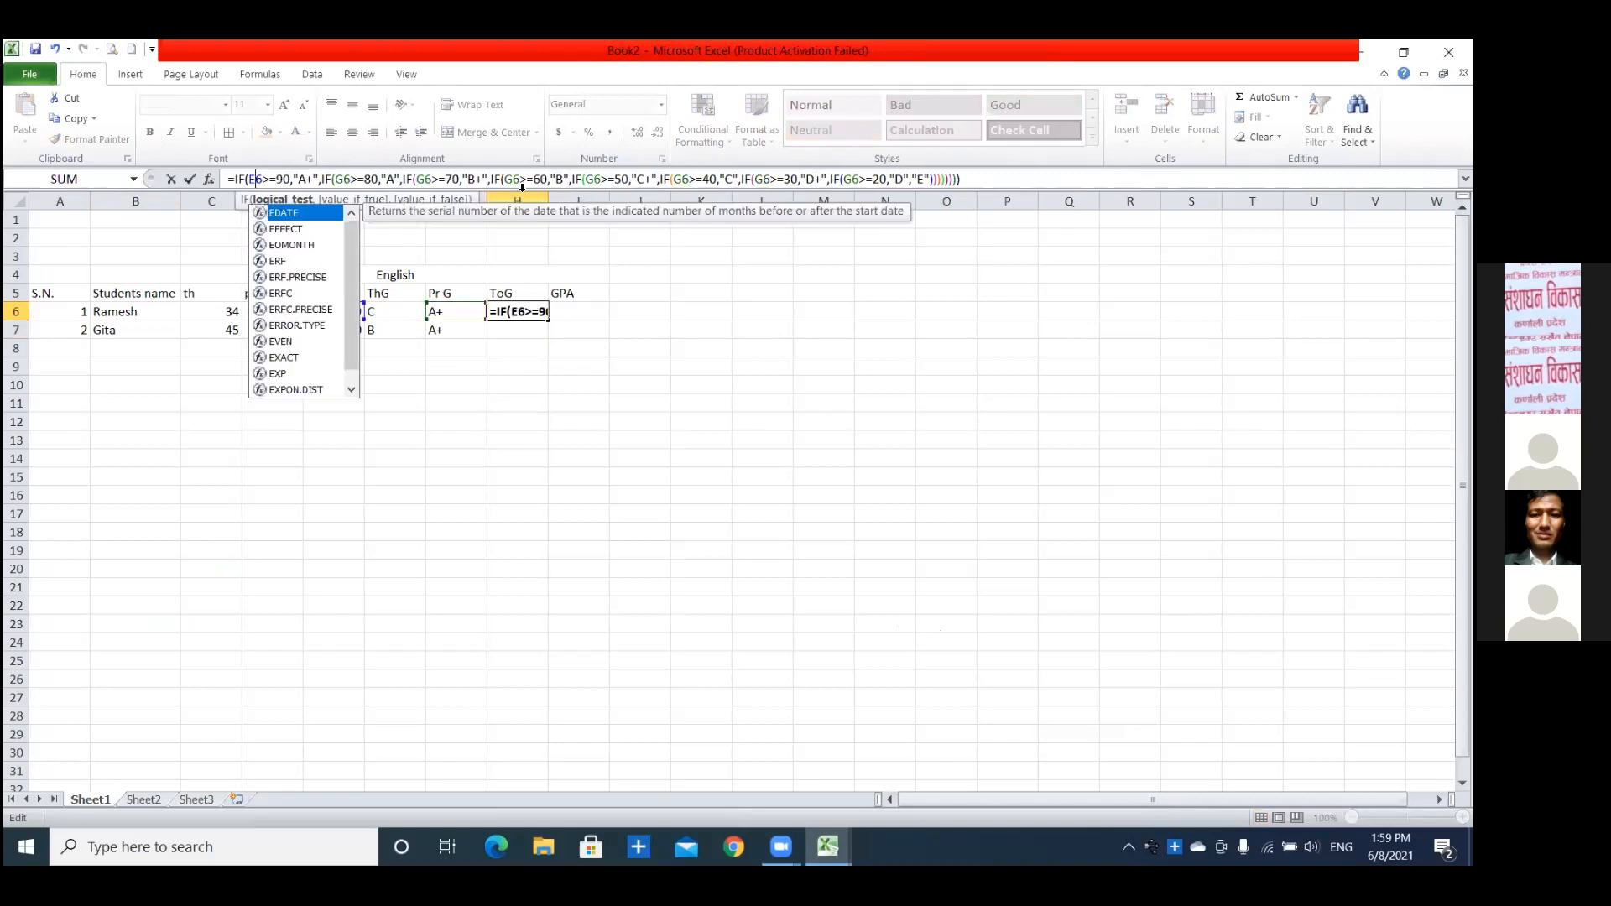
click(347, 178)
key(BackSpace)
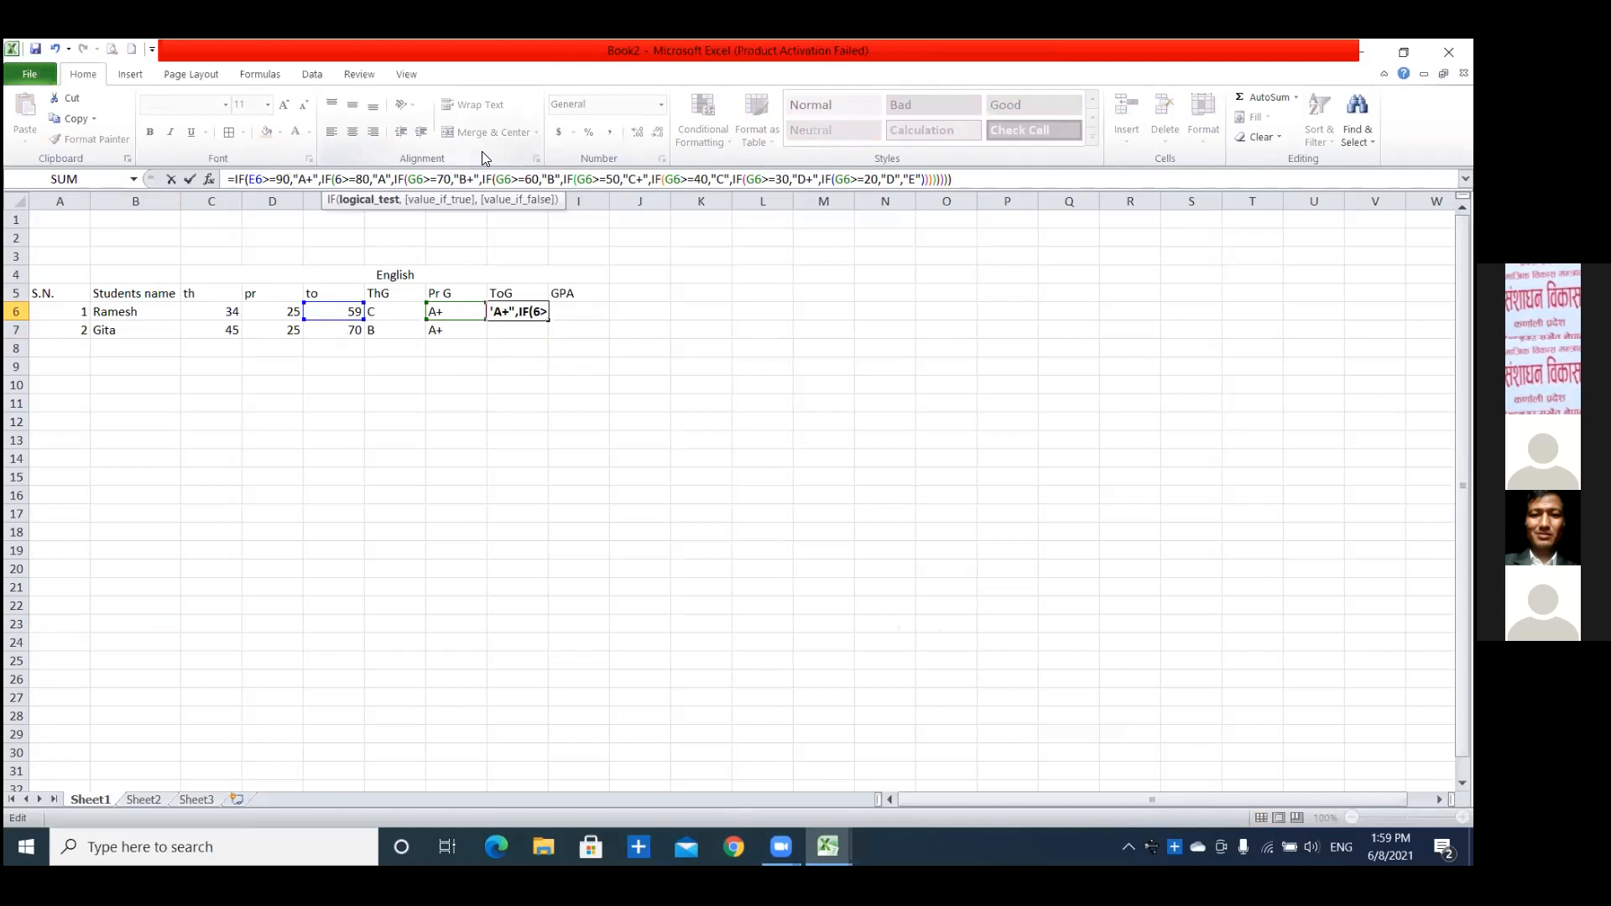
text(E)
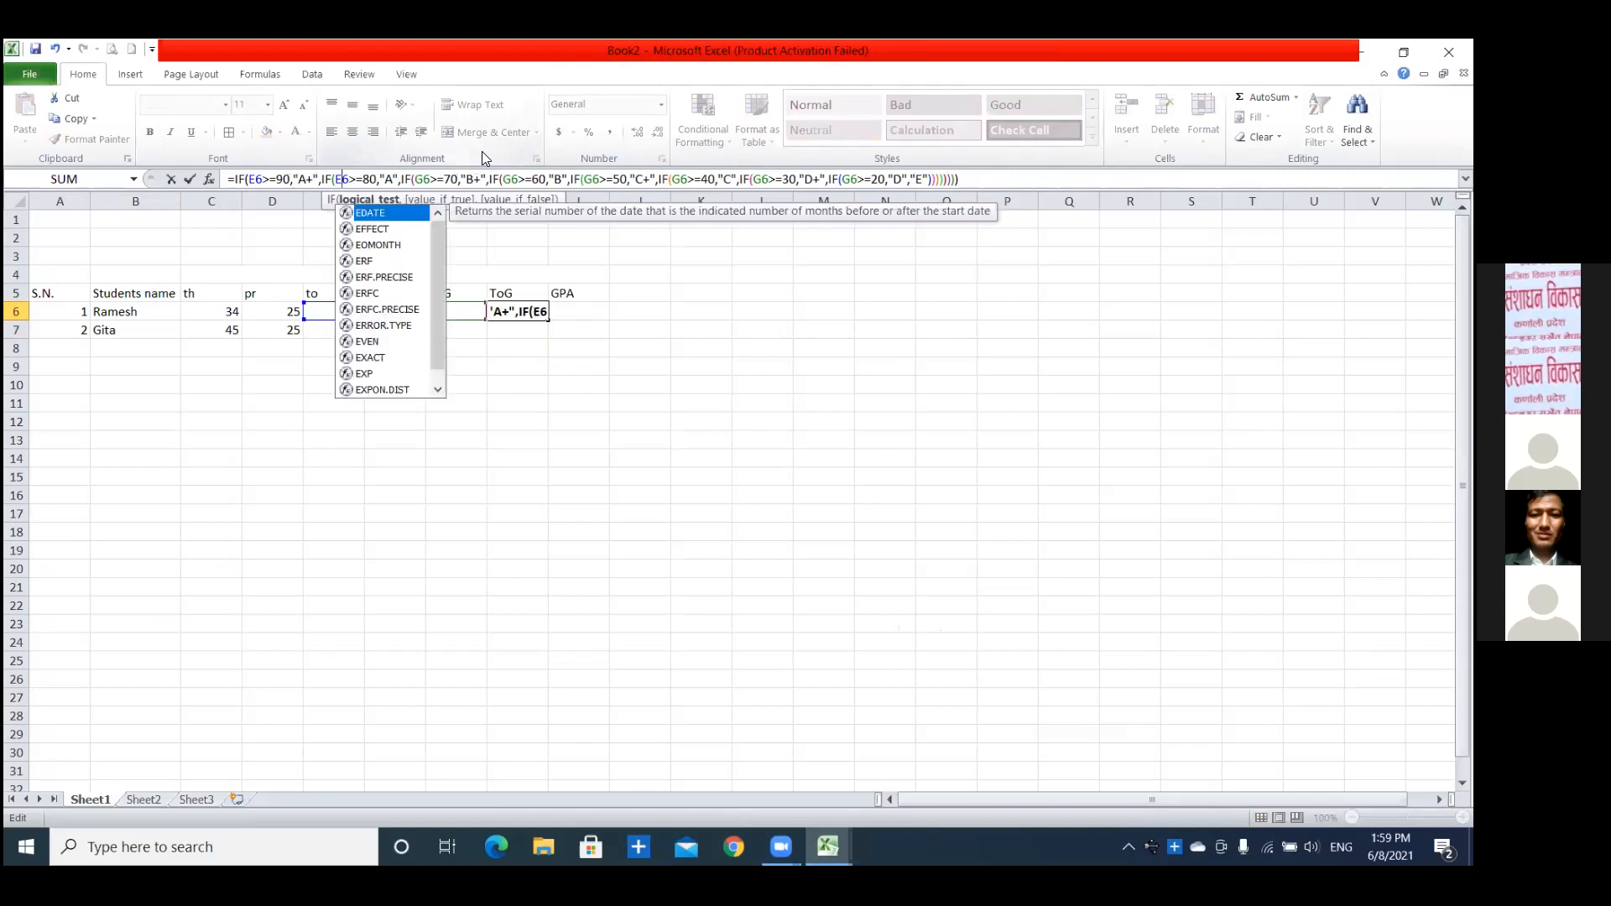
click(425, 178)
key(BackSpace)
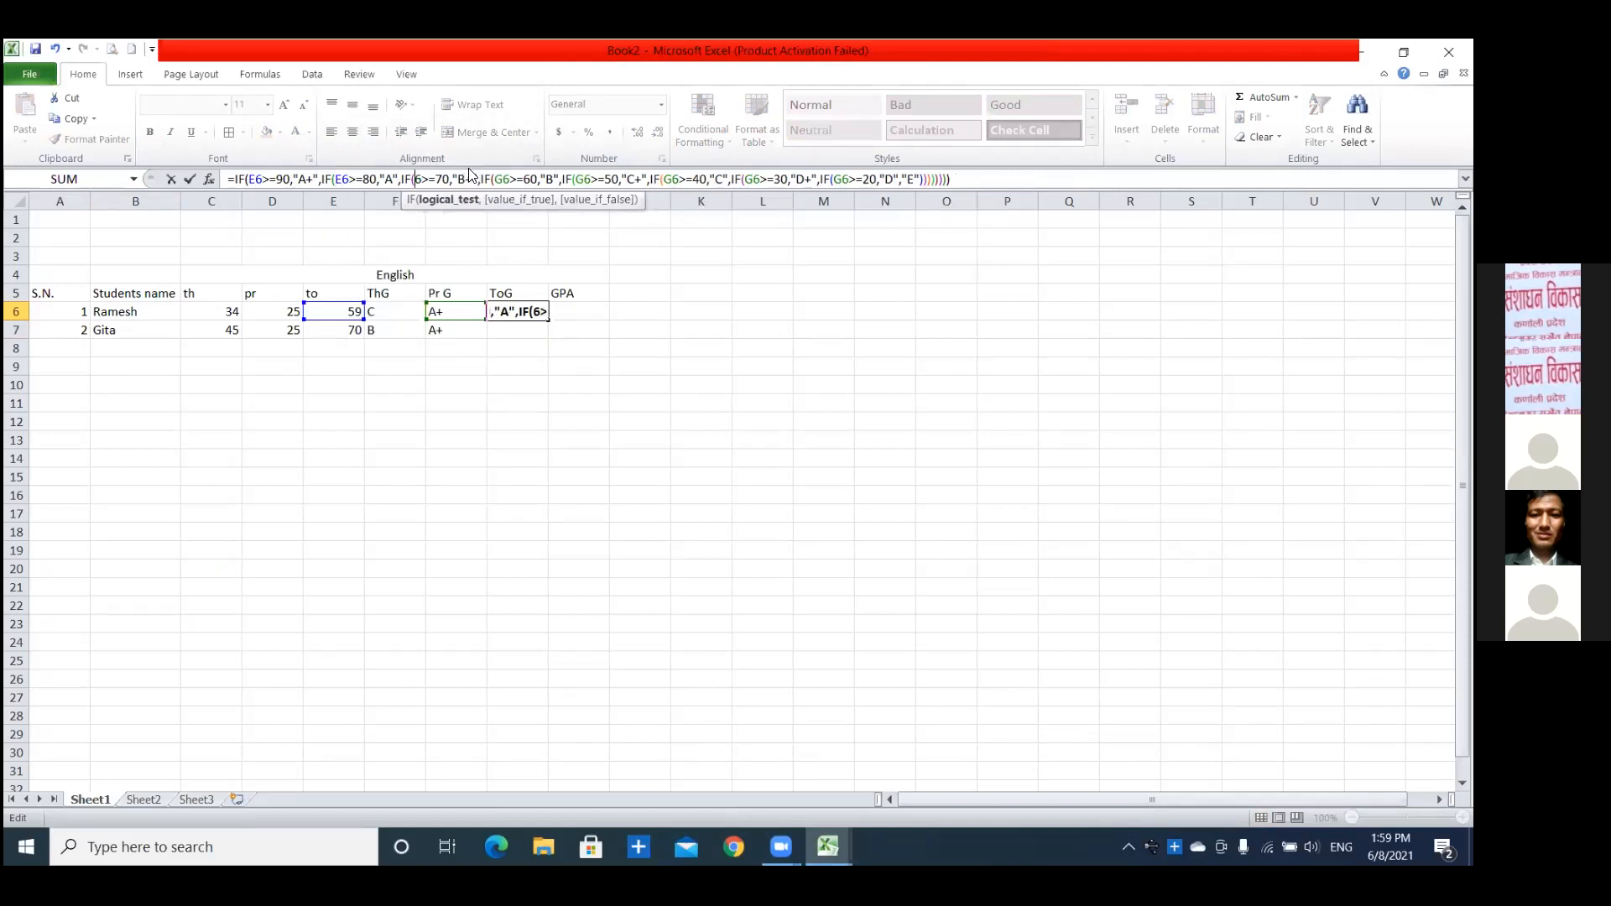
text(E)
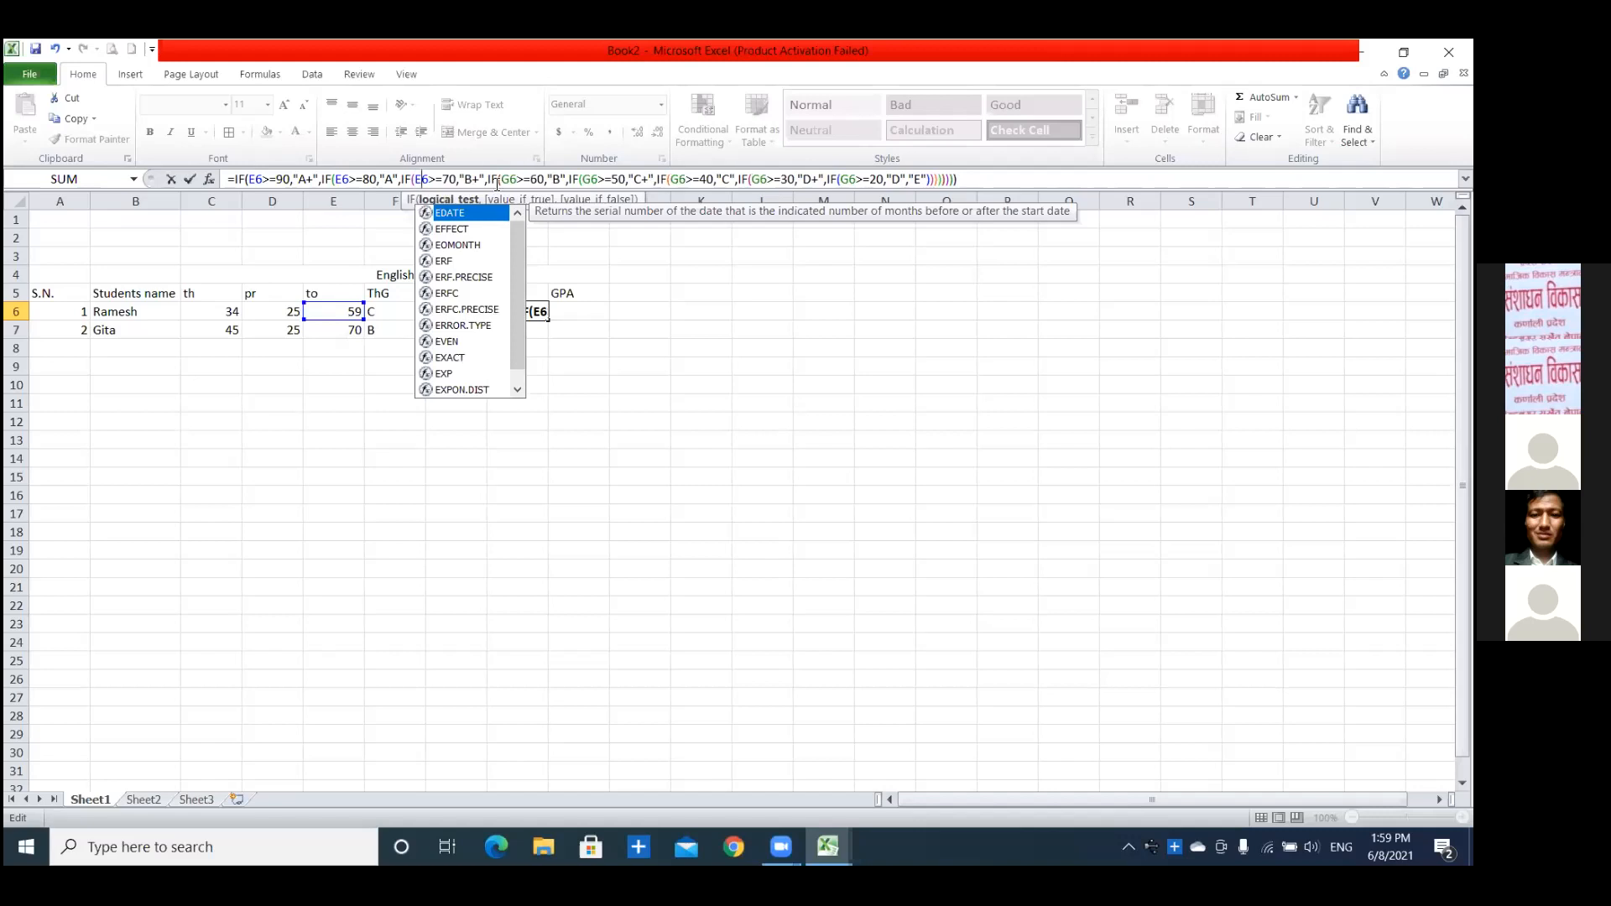
Change the cell reference to E6 in the "B", "C+" and "C" conditions of the H6 formula.
click(507, 178)
key(BackSpace)
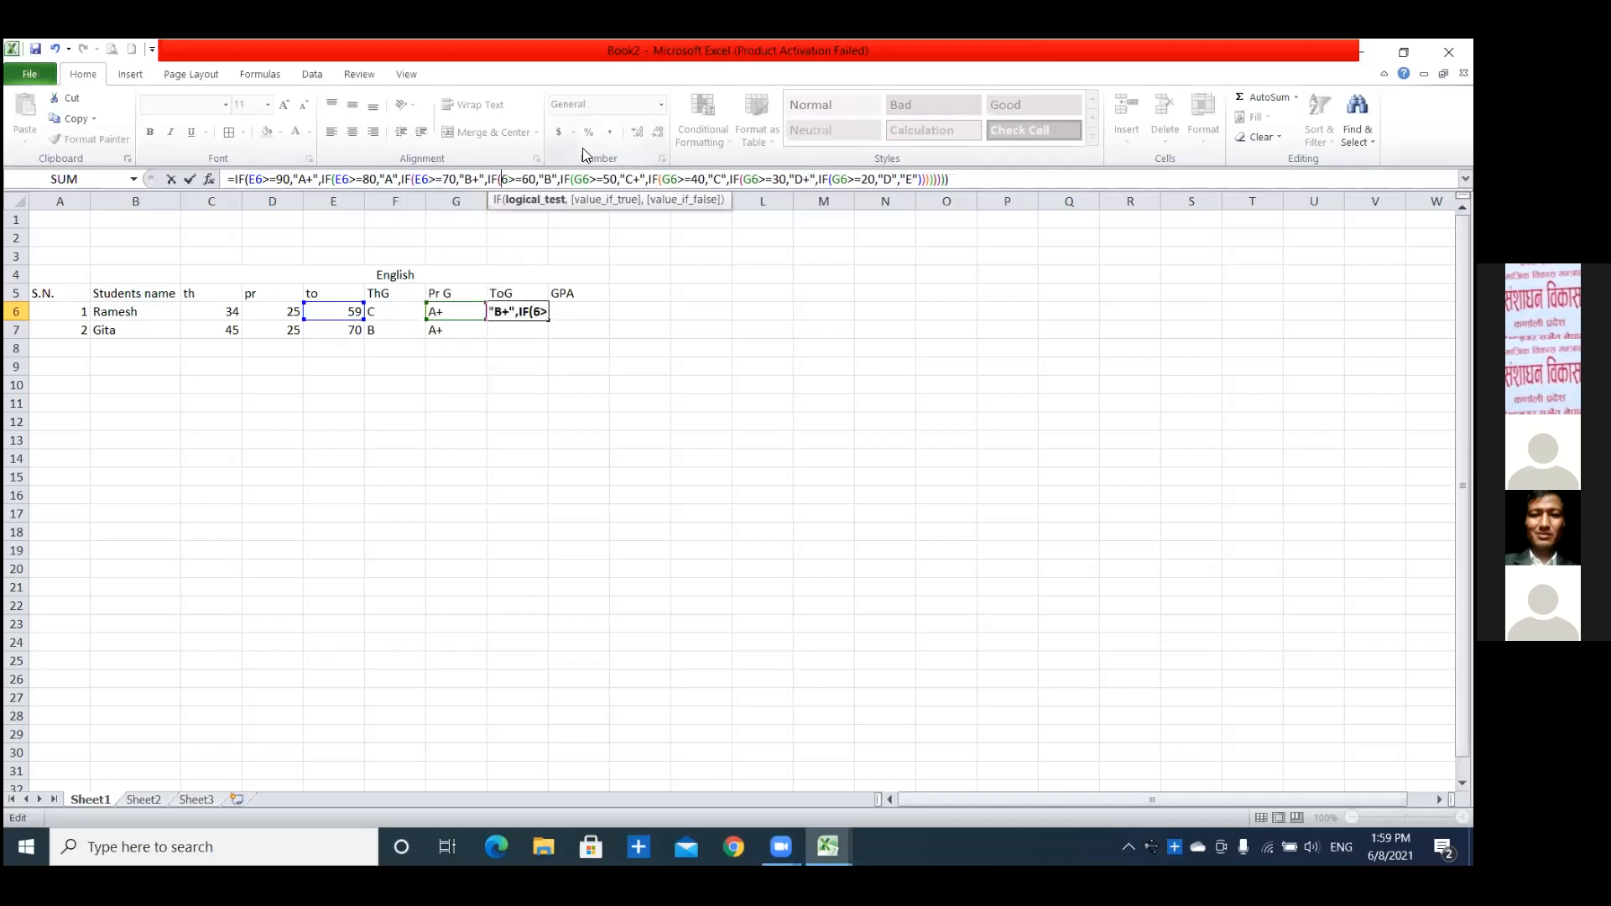
text(E)
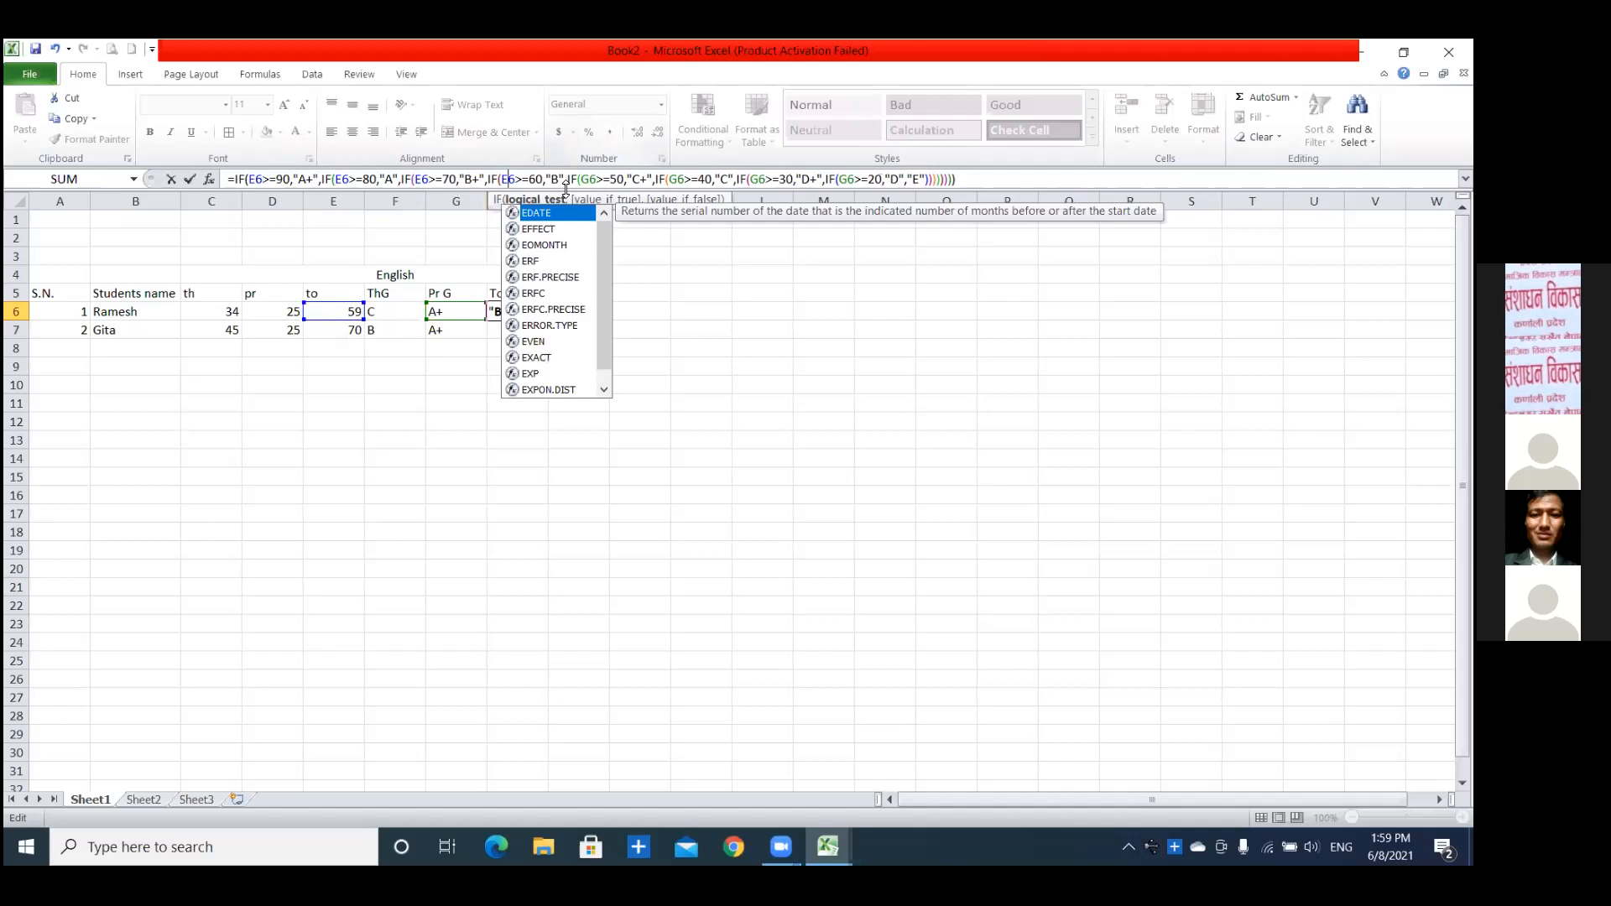
click(587, 178)
key(BackSpace)
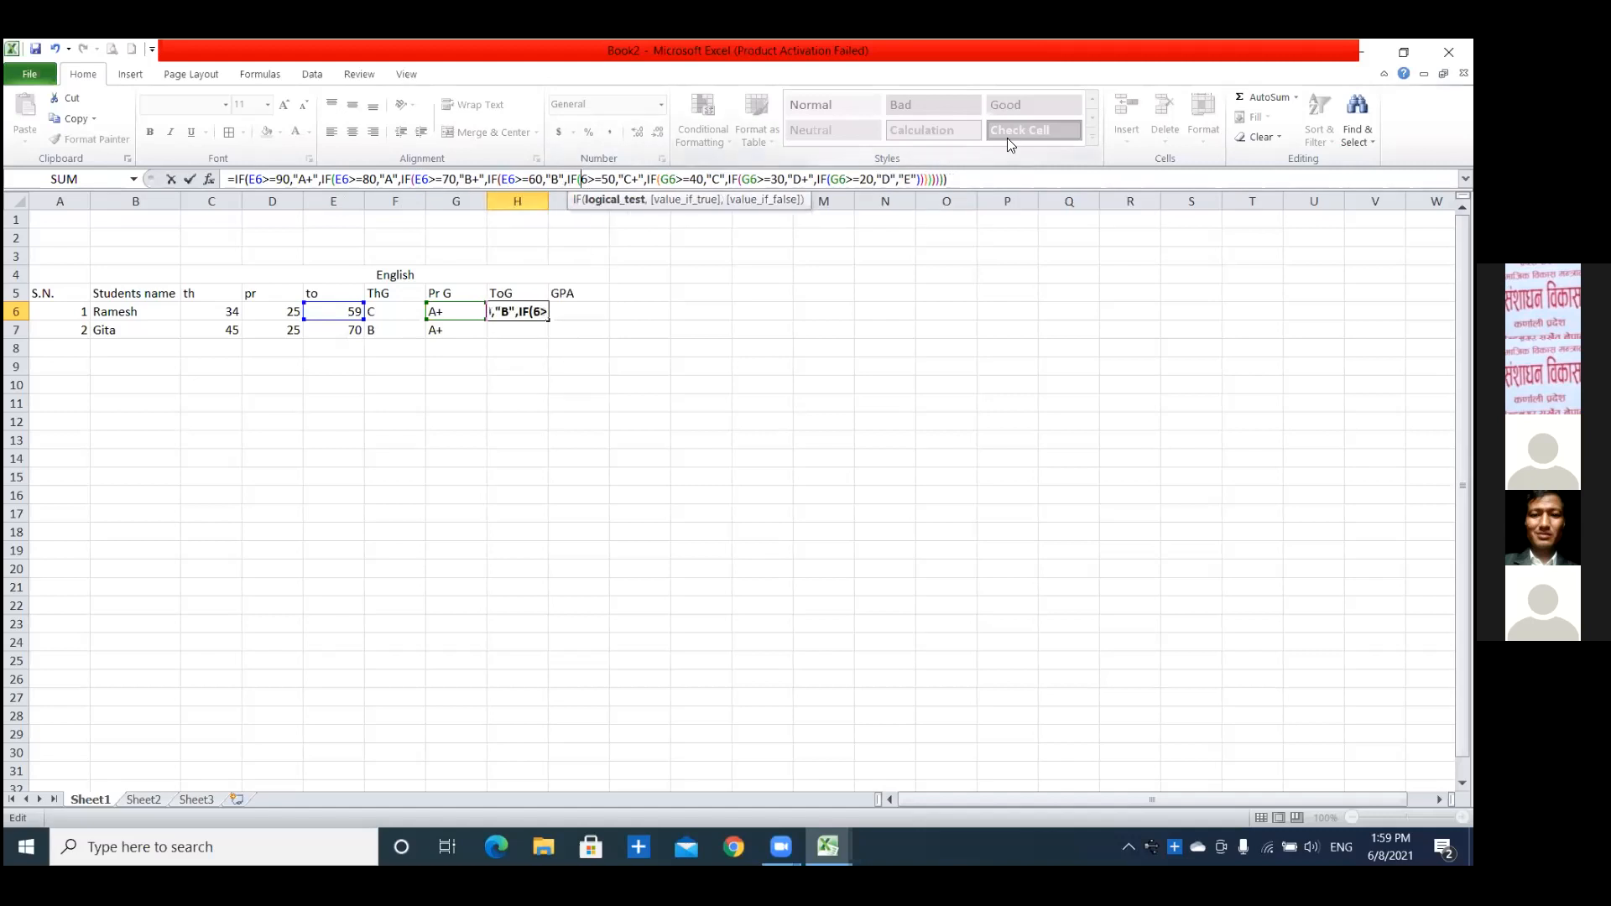
text(E)
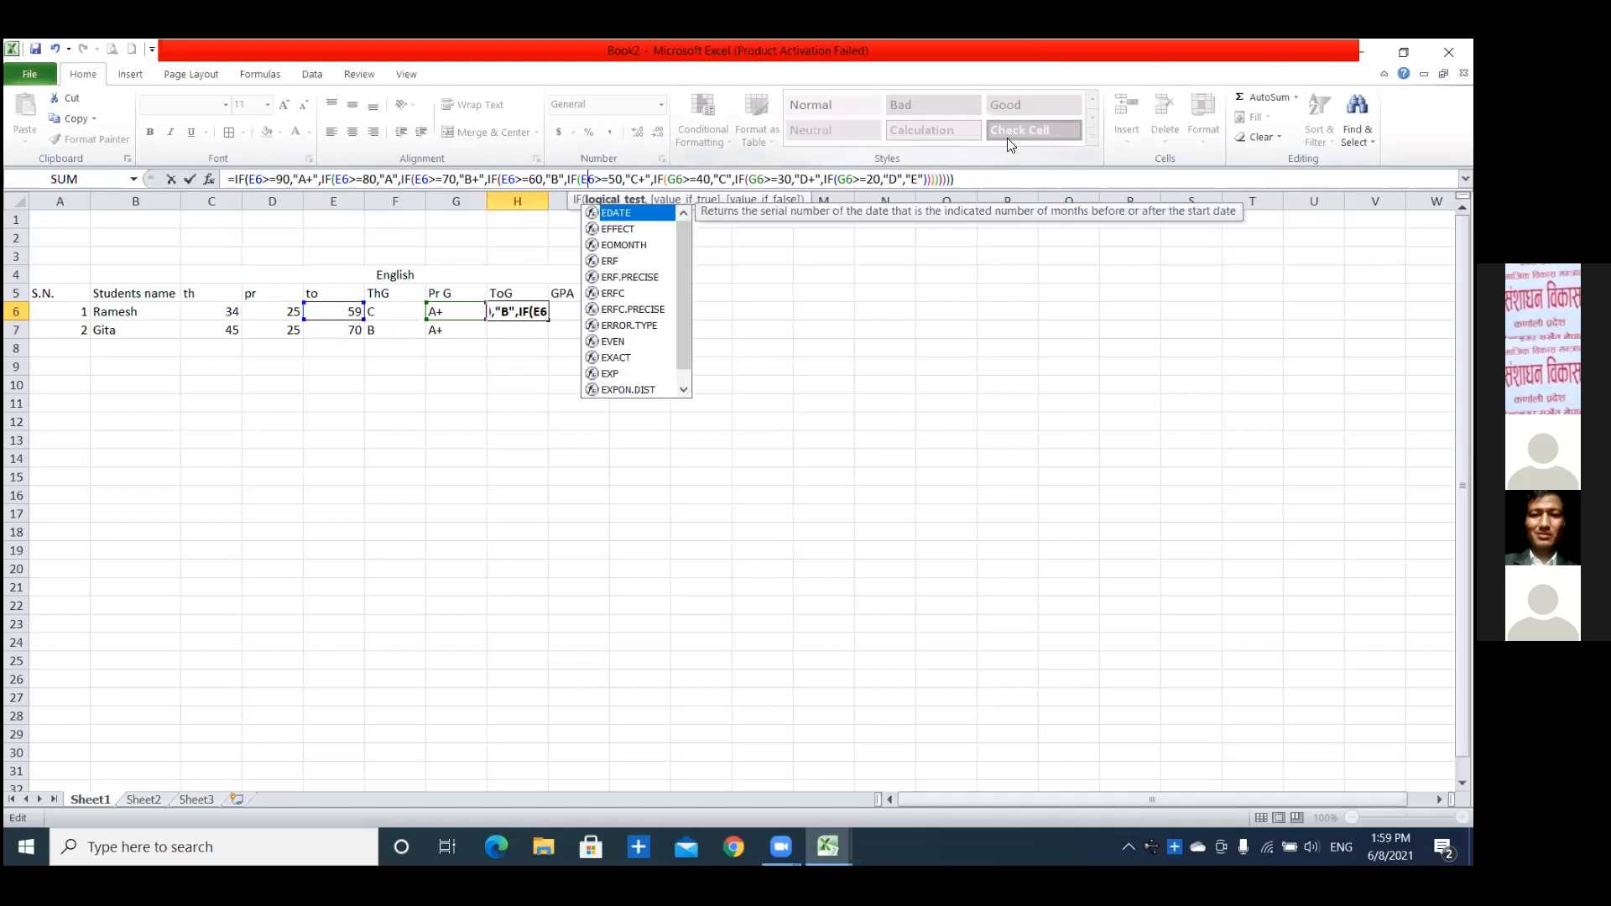
click(675, 179)
key(BackSpace)
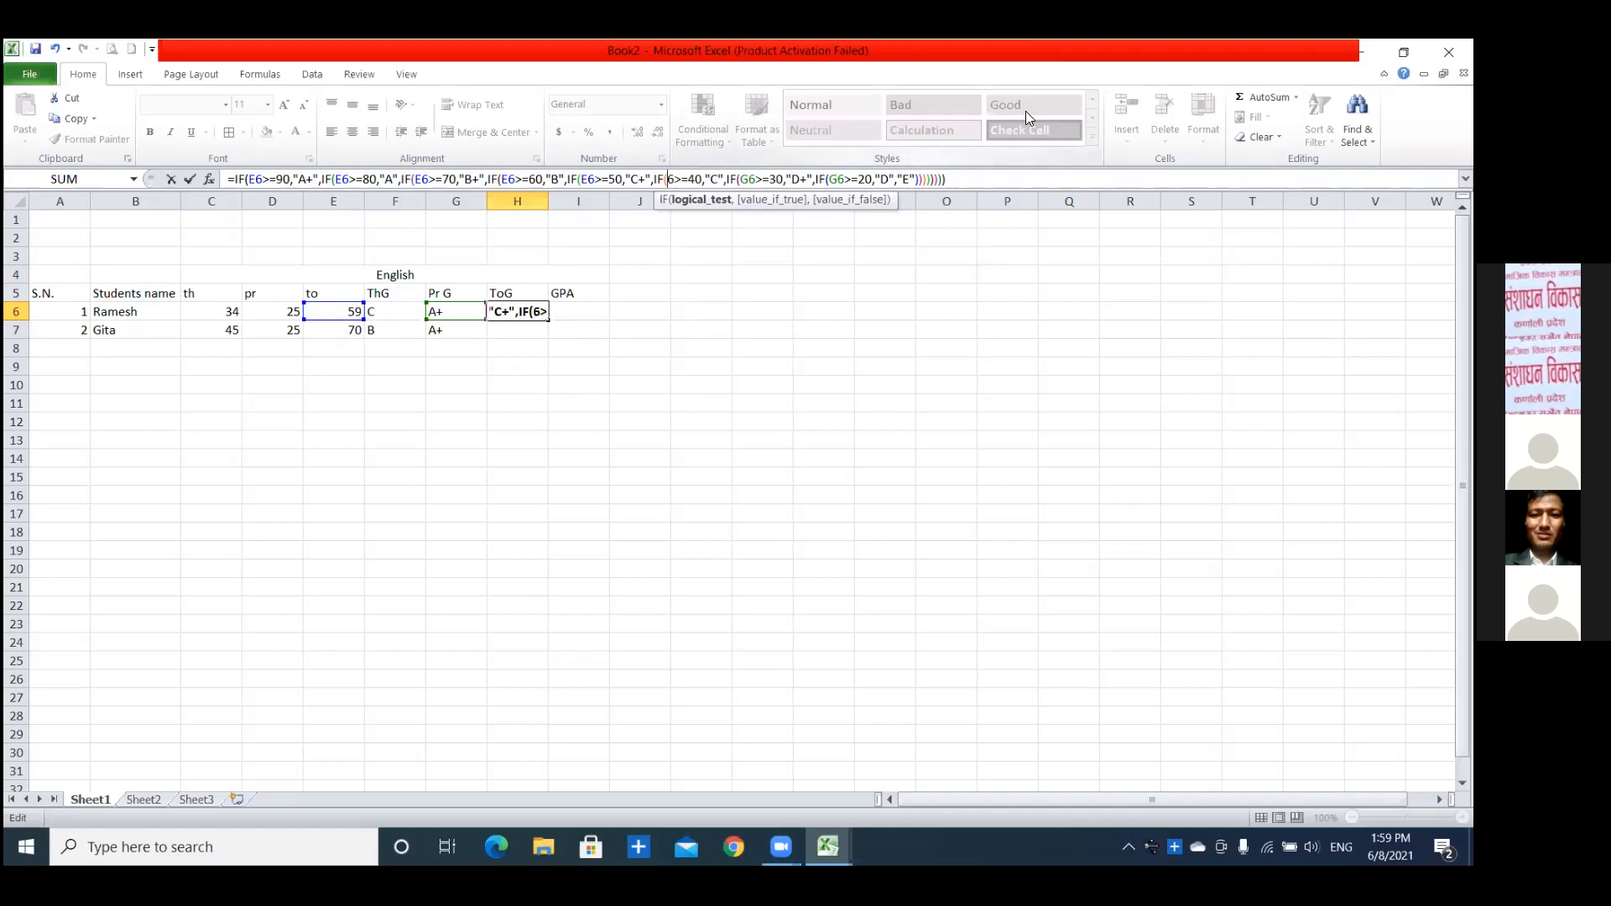
text(E)
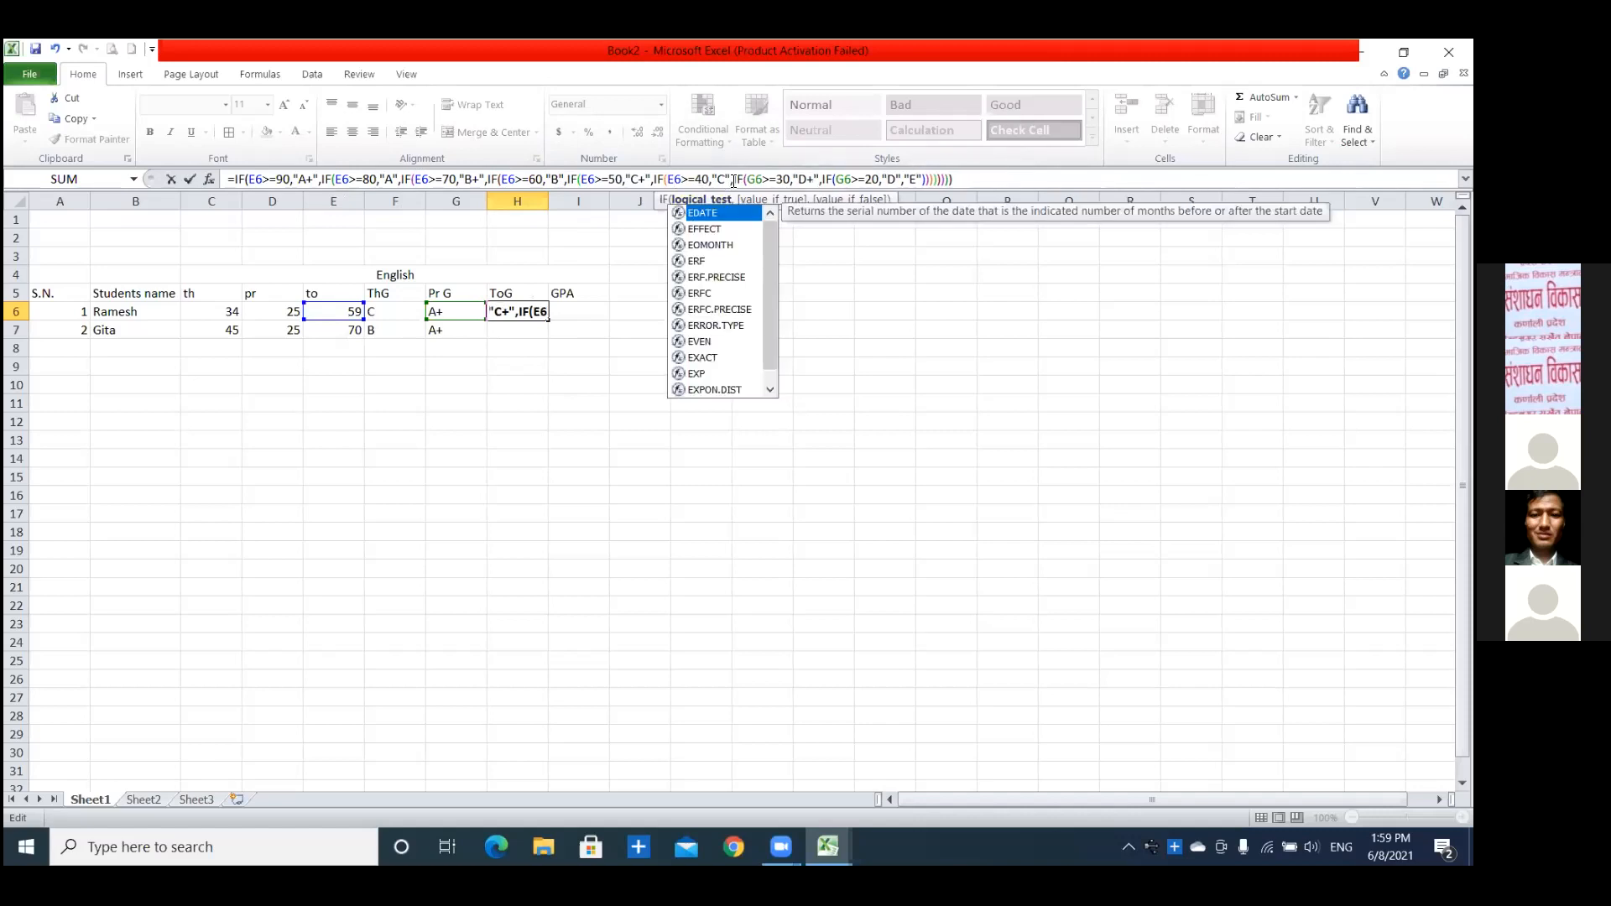
Change the cell reference to E6 in the "D+" and "D" conditions of the H6 formula and enter it.
click(755, 179)
key(BackSpace)
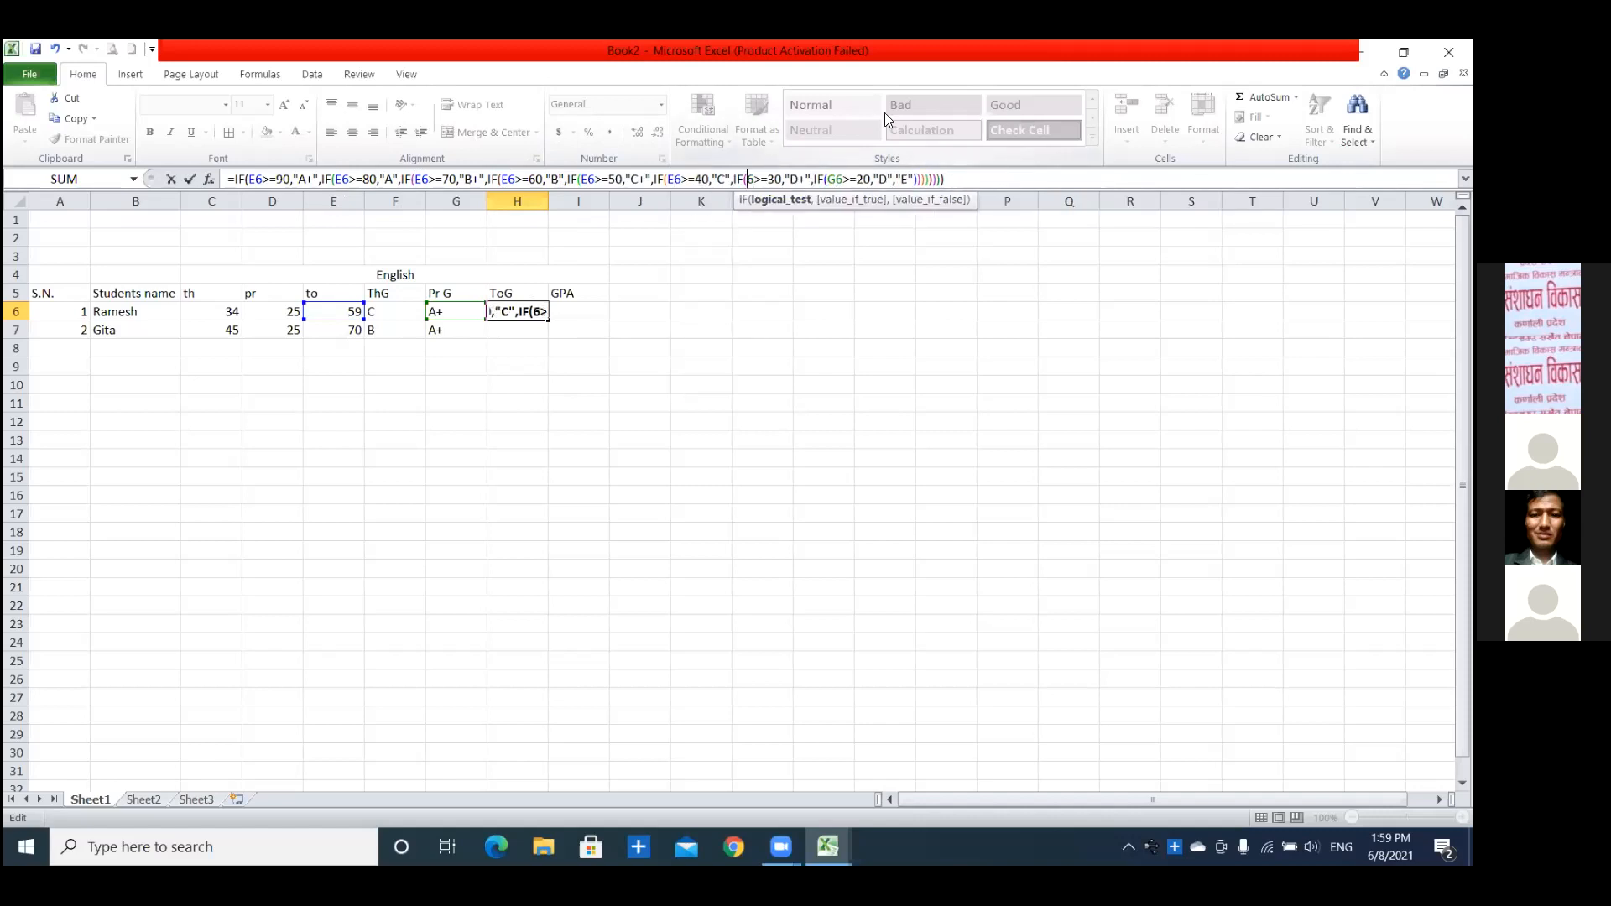
text(E)
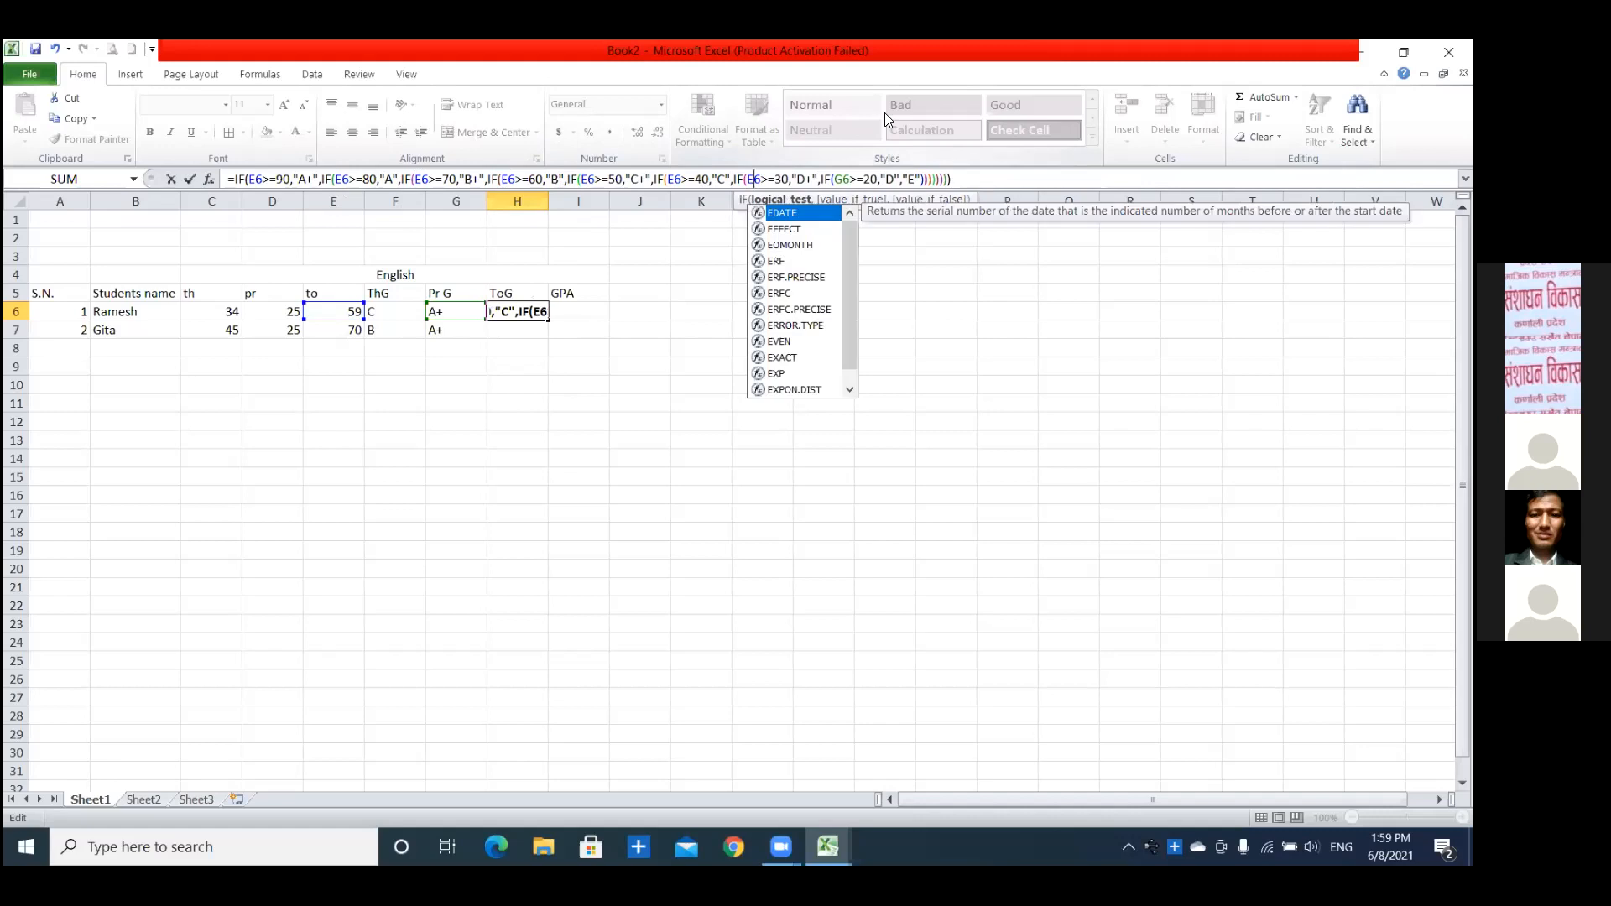
click(840, 179)
click(839, 179)
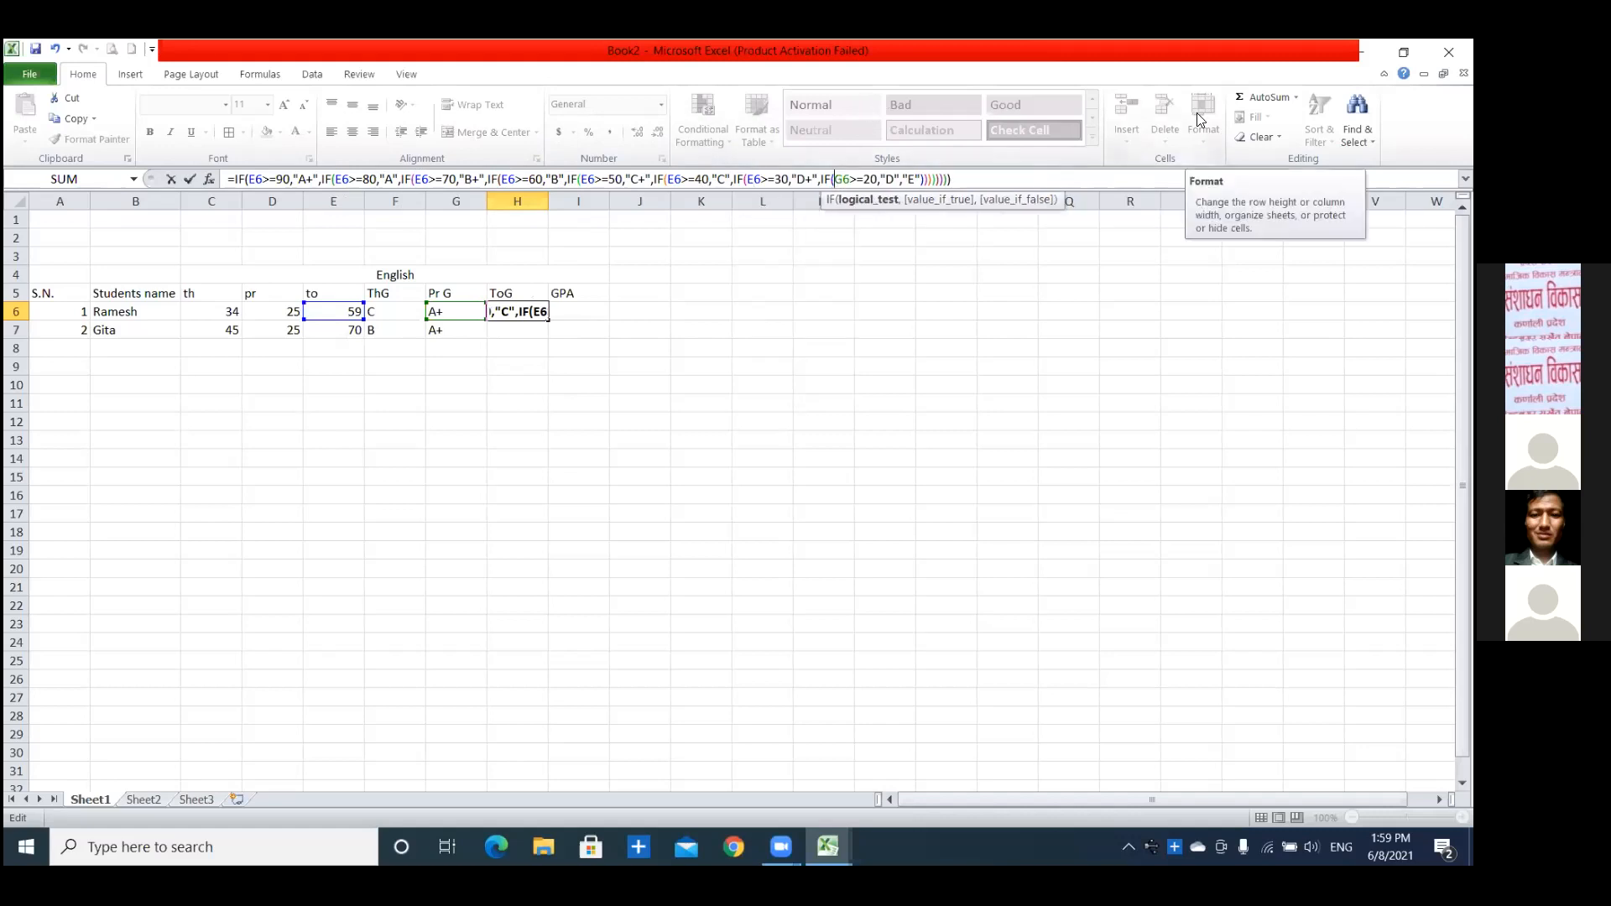
key(Delete)
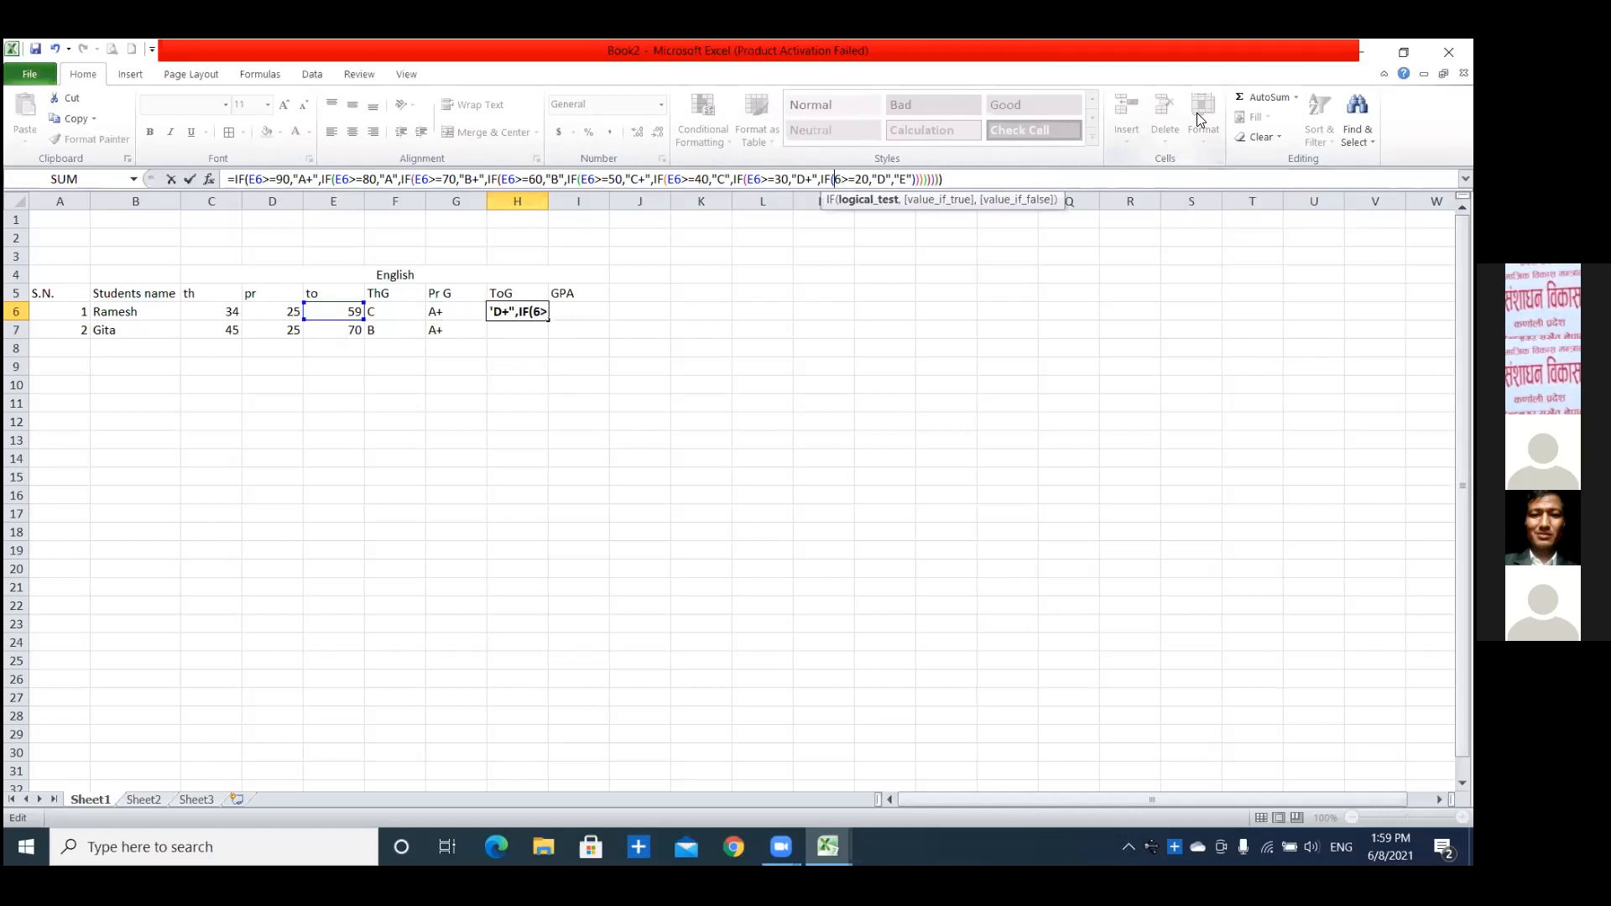
text(E)
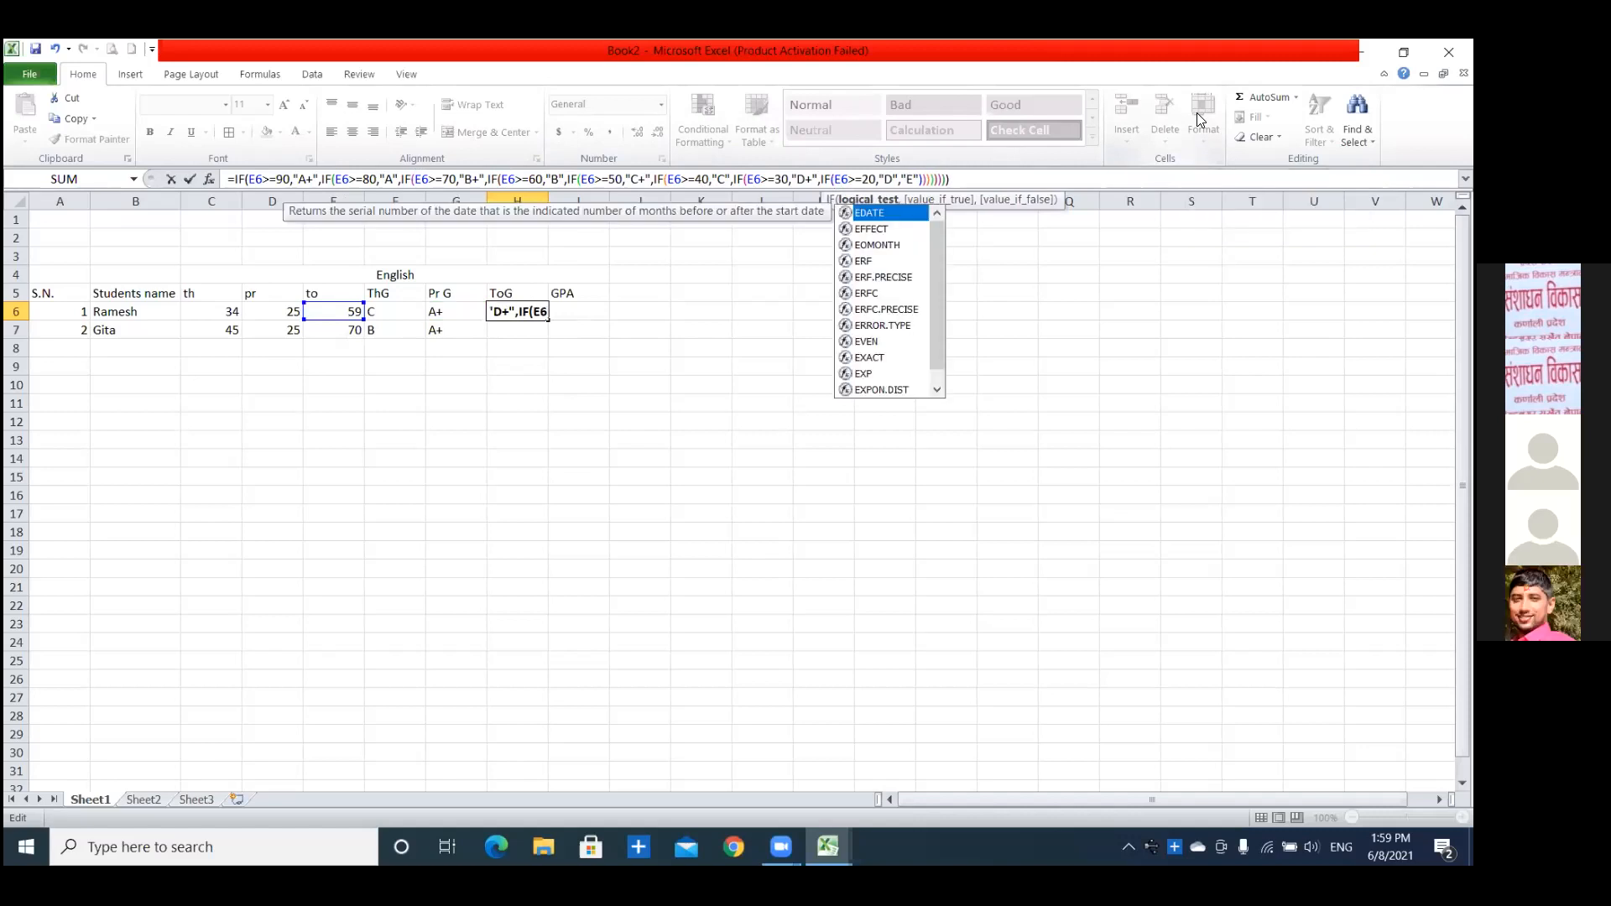
click(1009, 193)
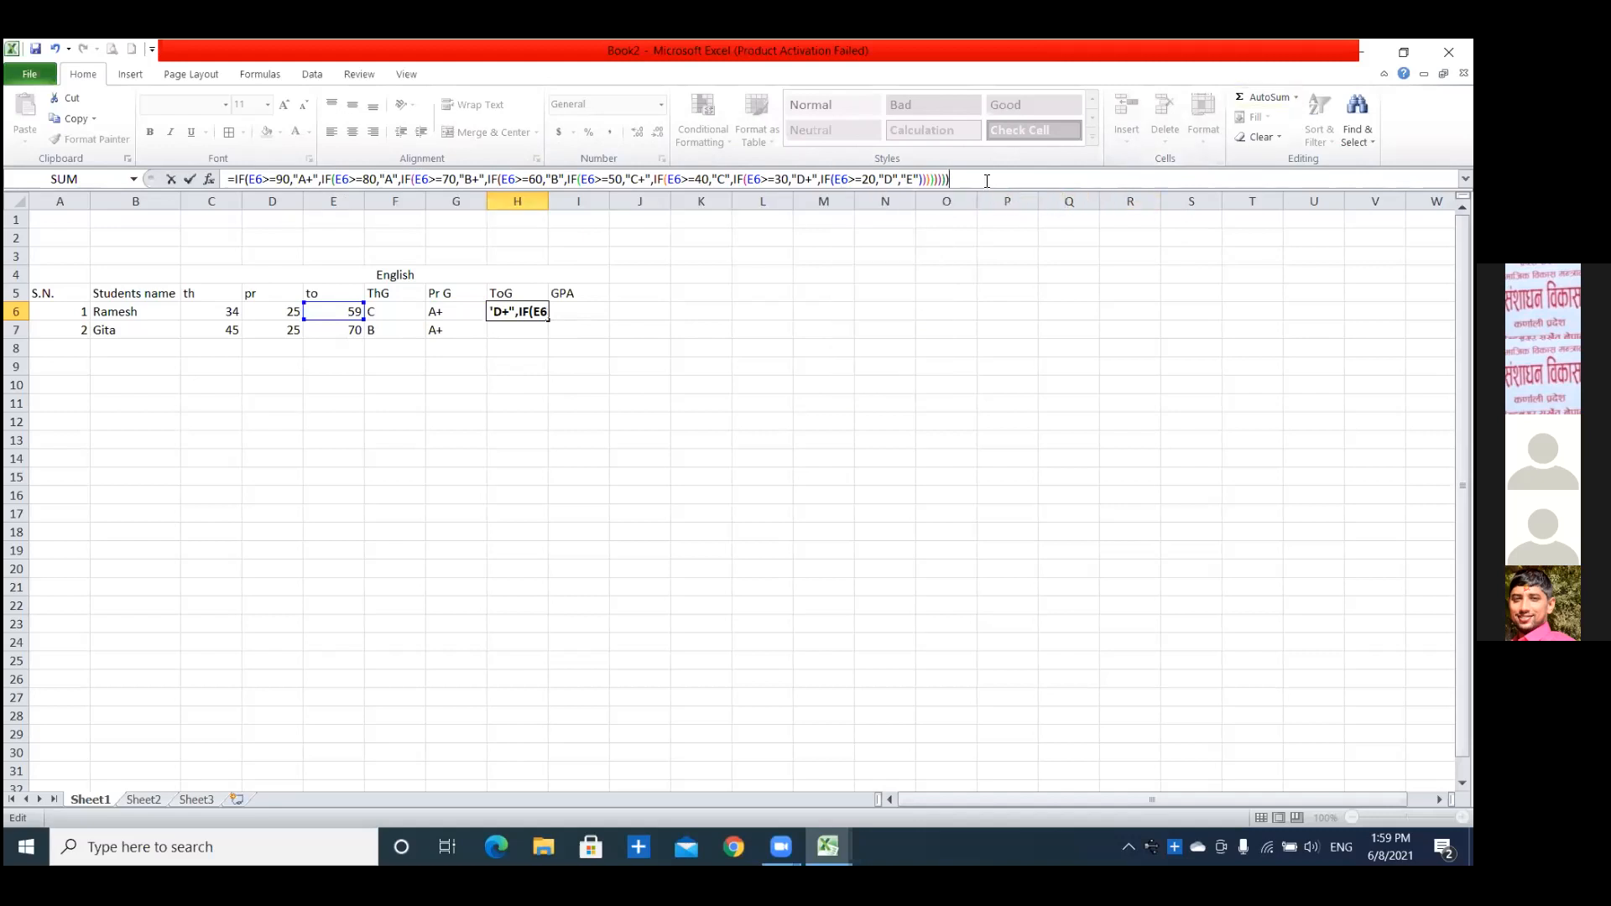
key(Return)
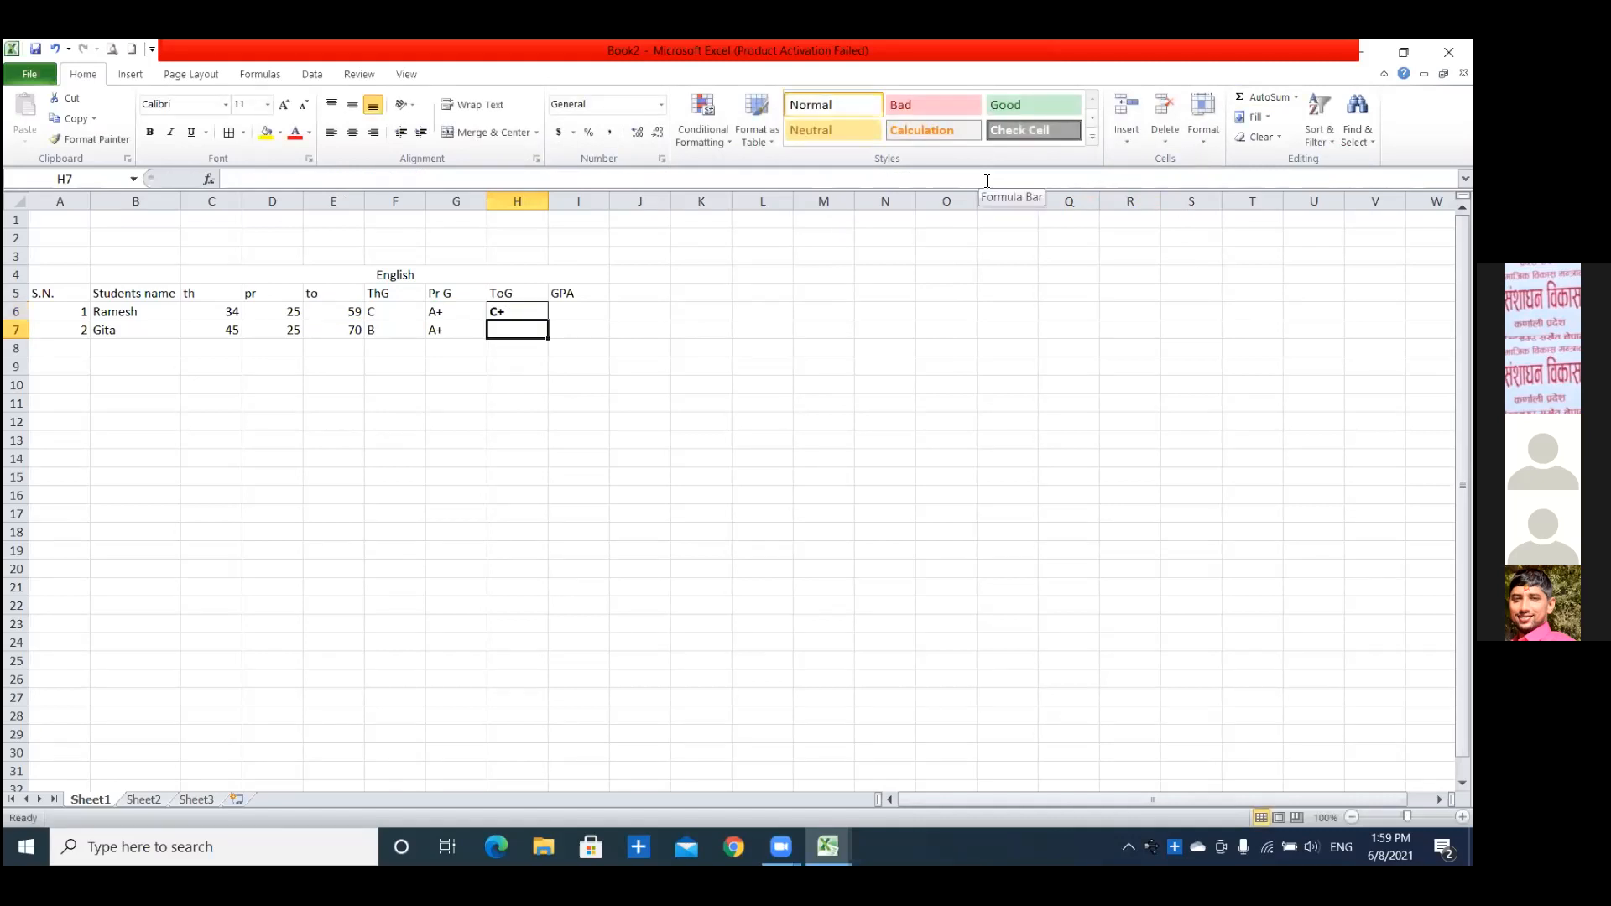
Set the first student's theory mark in C6 to 37.
click(224, 313)
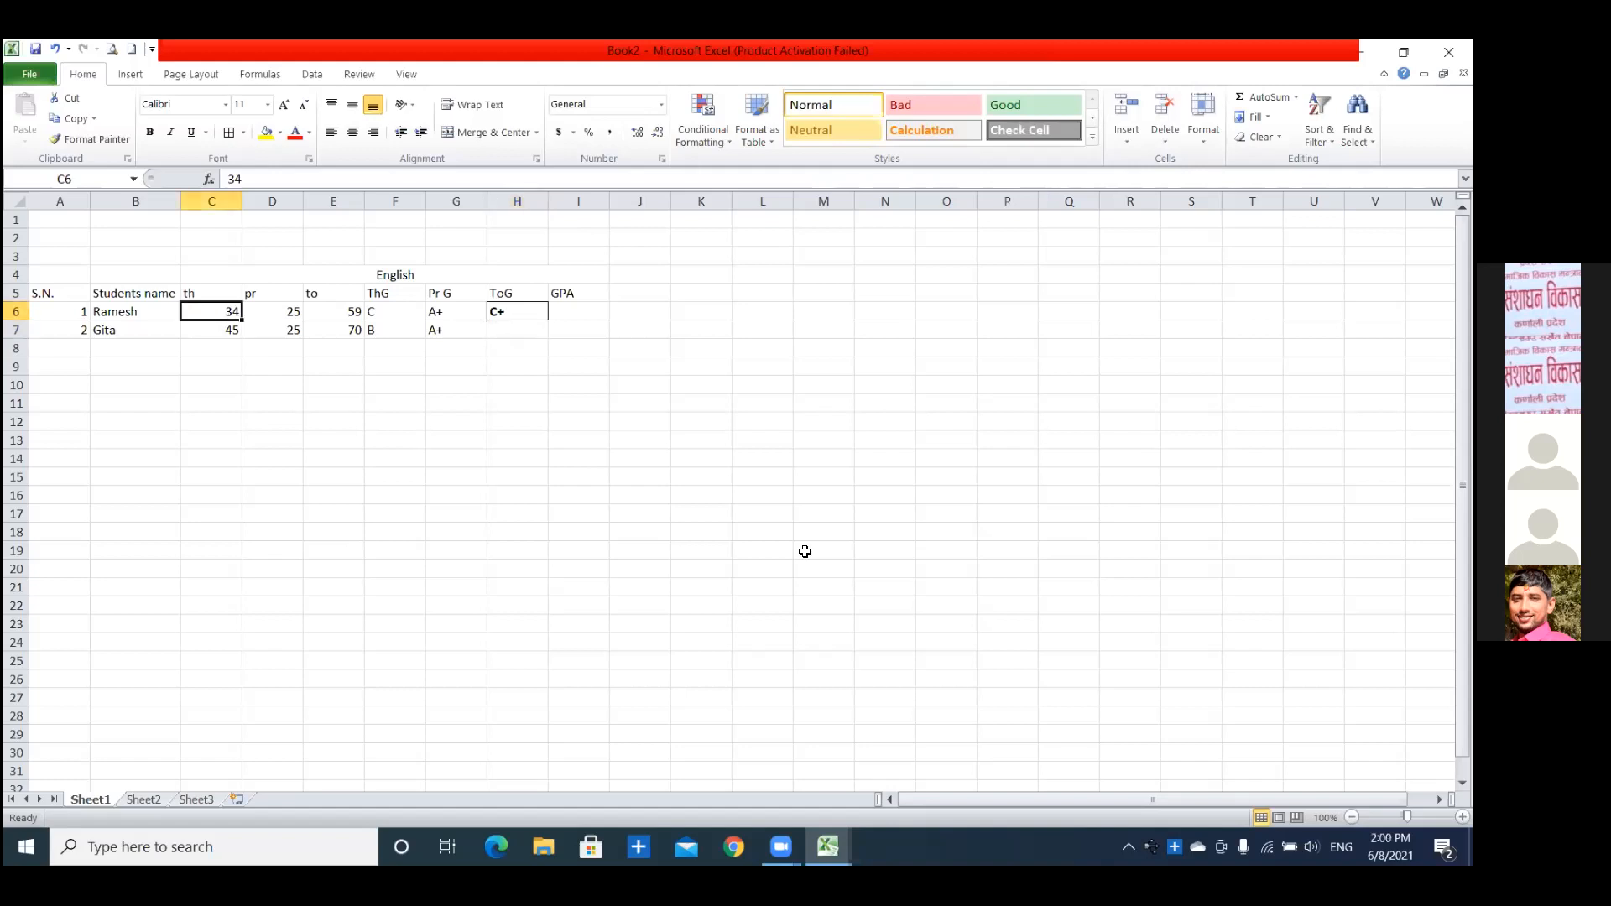
text(37)
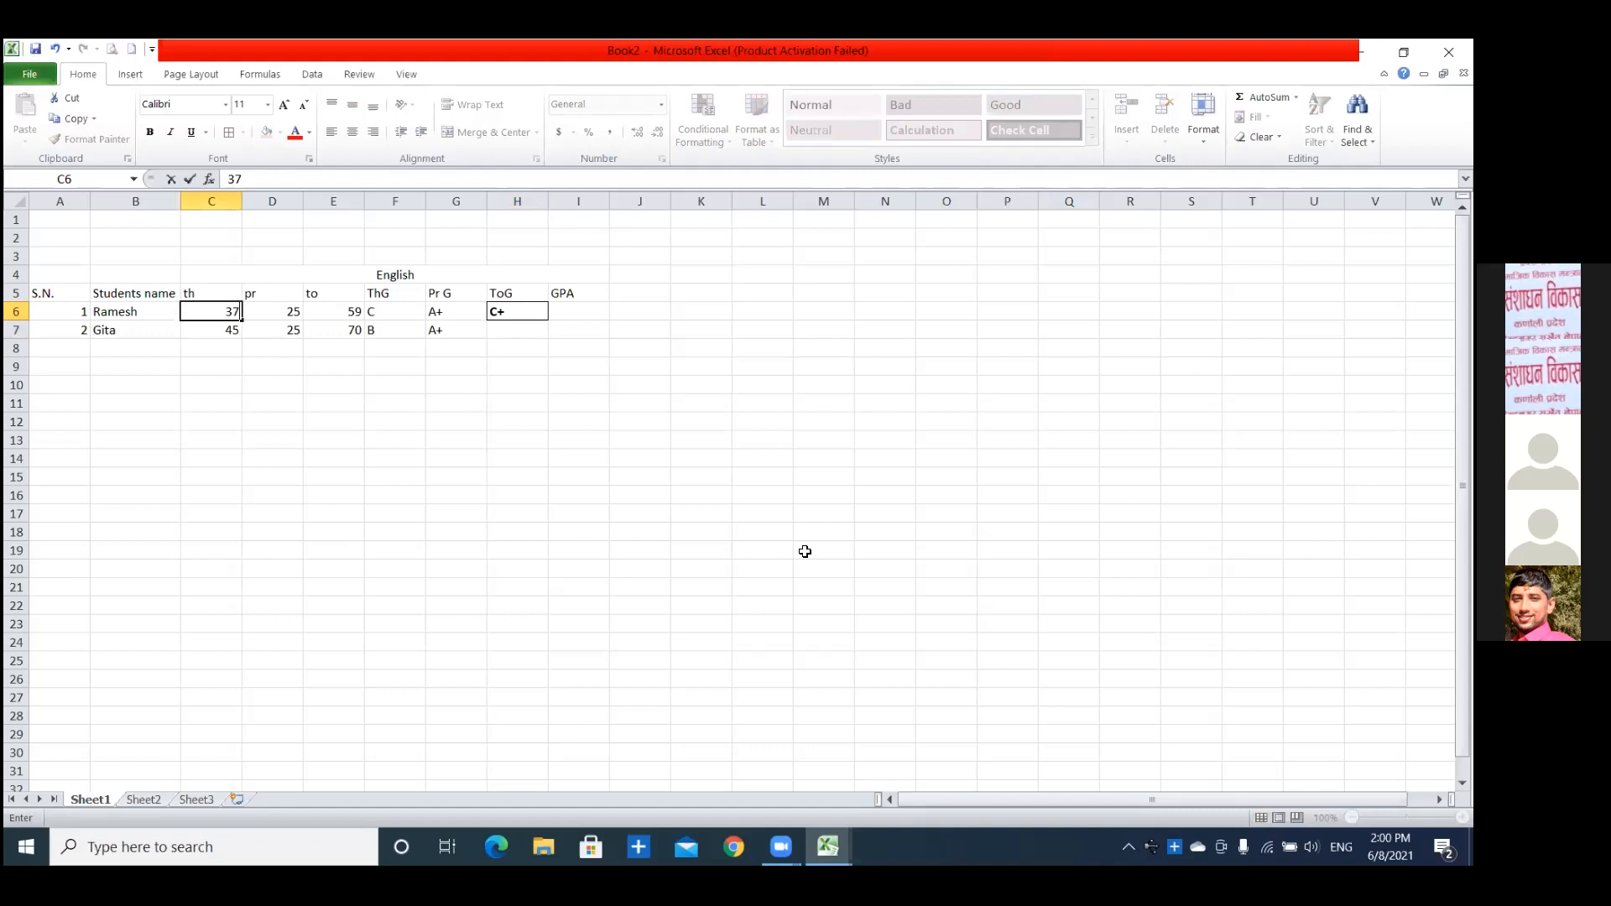
key(Return)
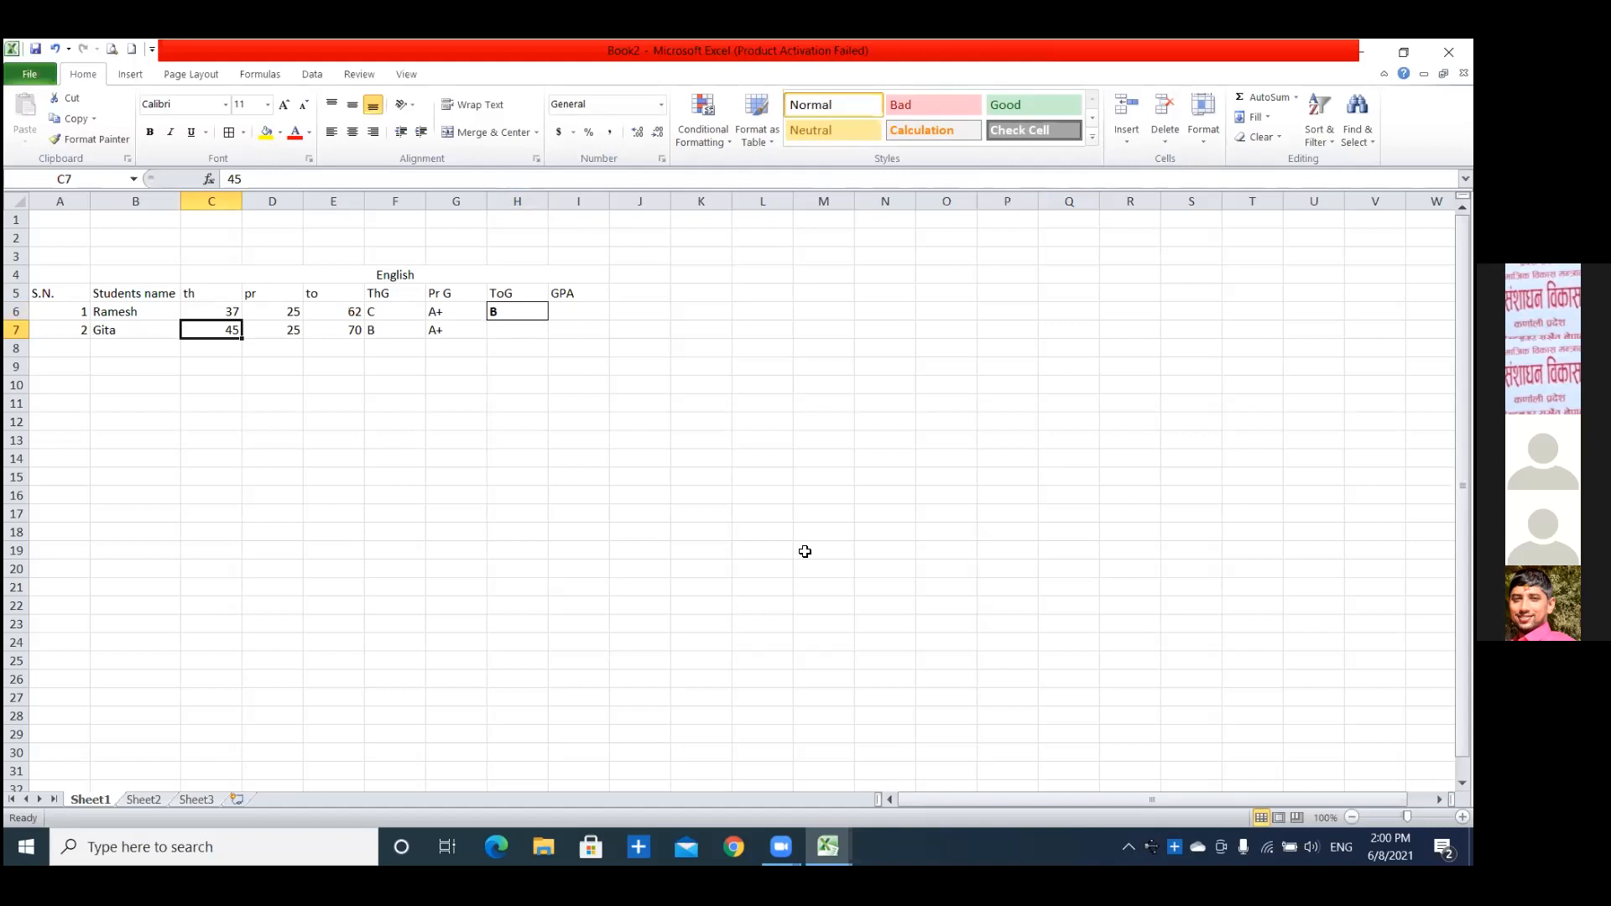
Fill the total grade formula from H6 down to H7 for the second student.
click(510, 336)
click(511, 316)
drag(548, 321, 551, 335)
click(514, 438)
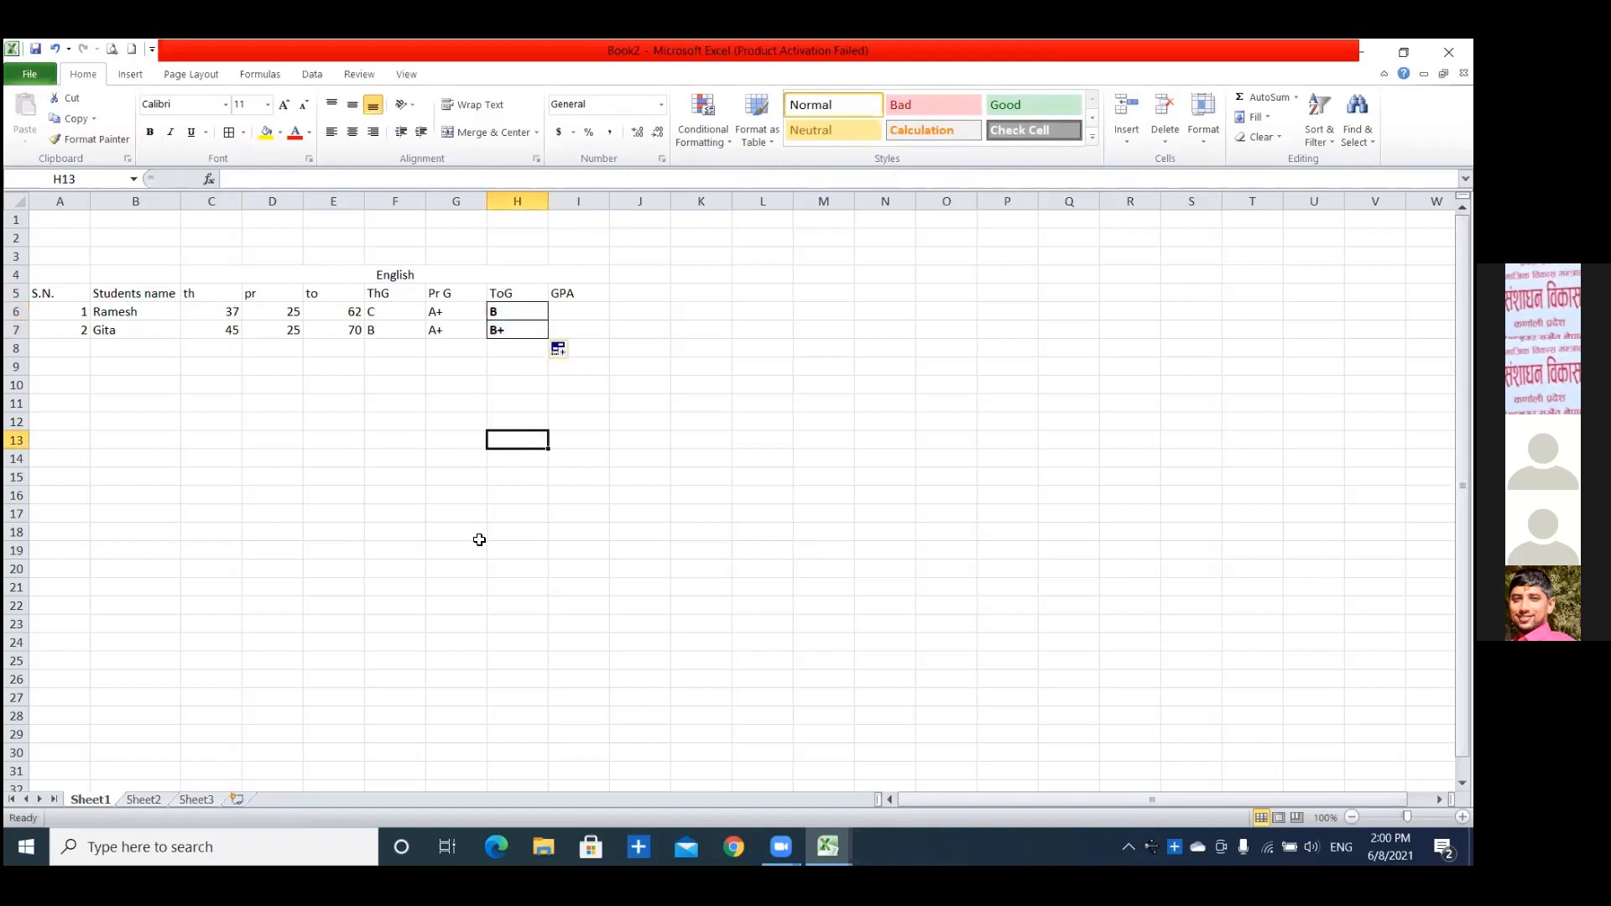
click(576, 313)
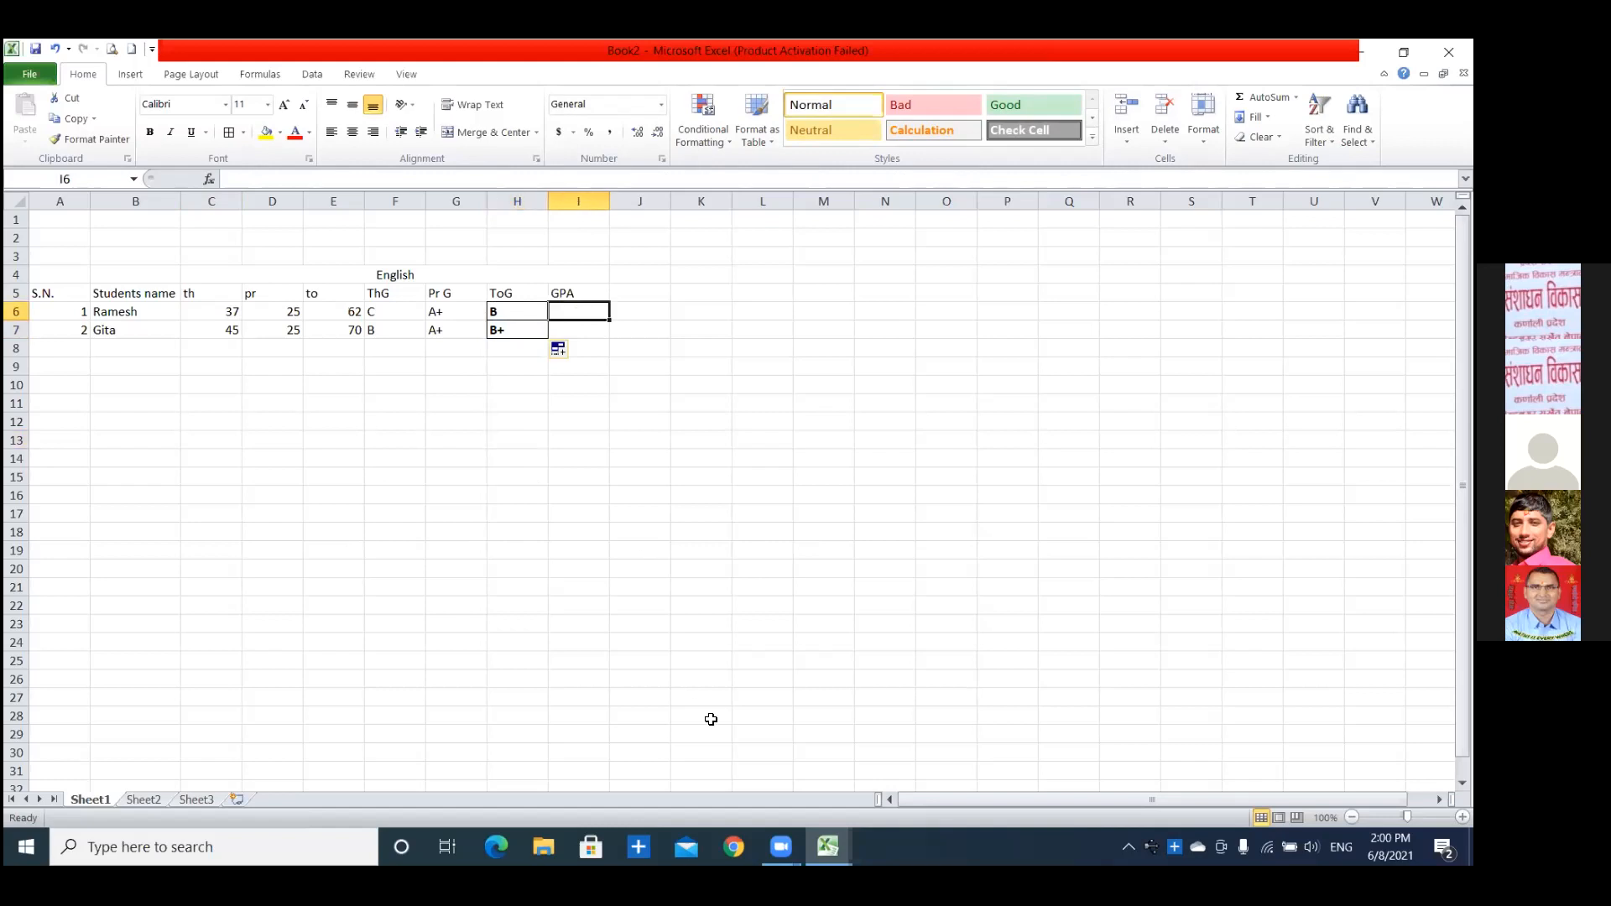
text(=)
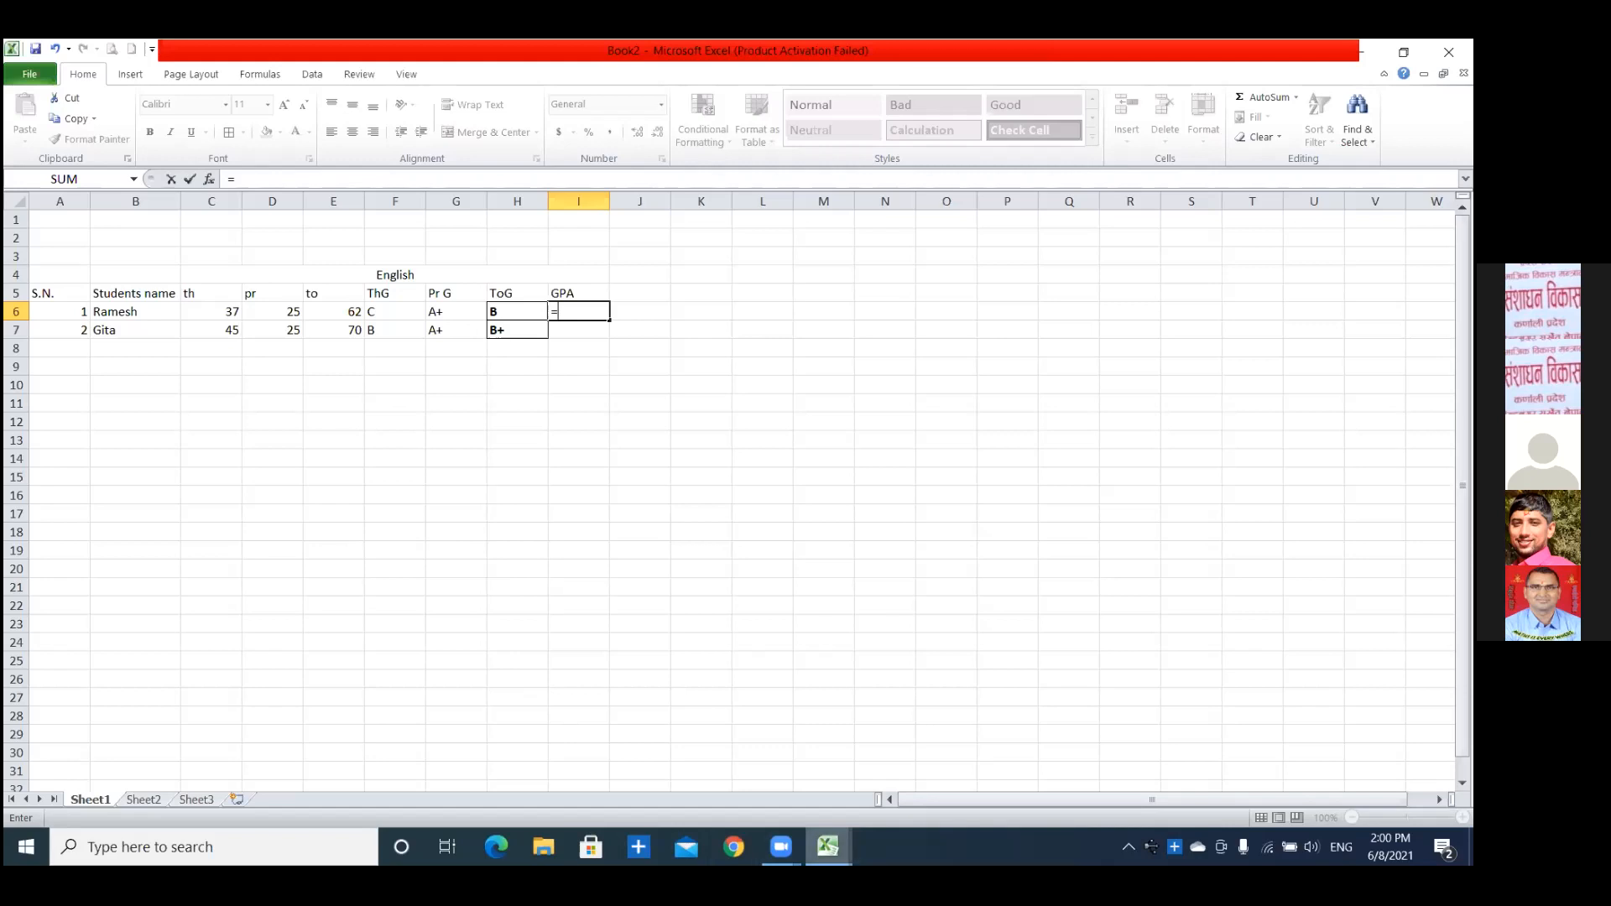
mouse_move(827, 847)
click(673, 749)
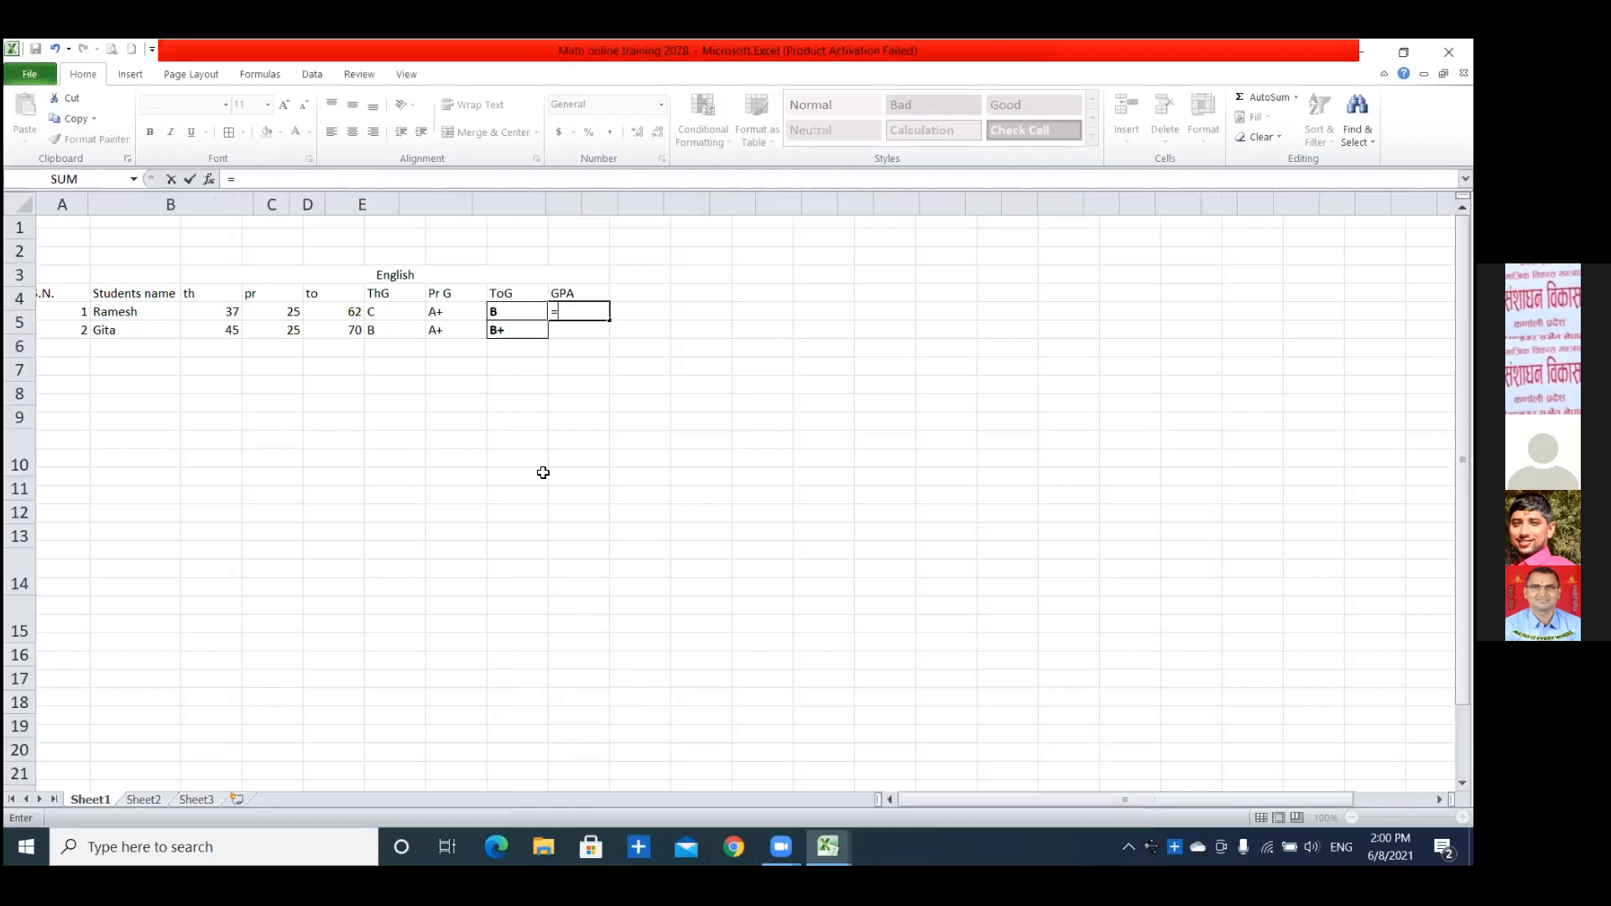
click(531, 322)
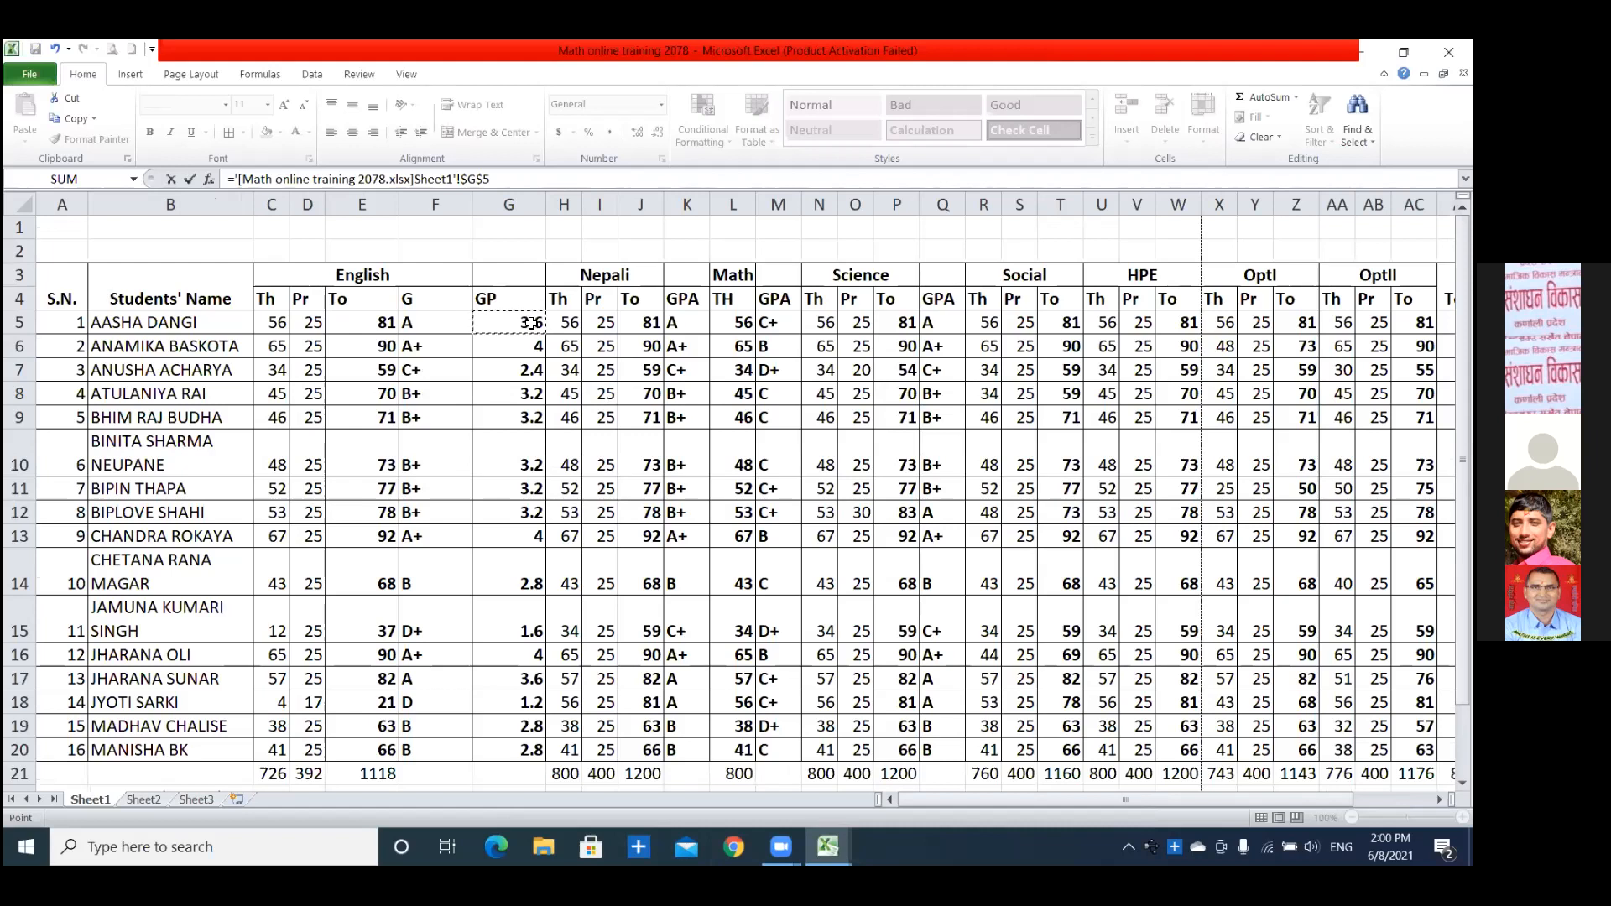
click(525, 353)
key(Escape)
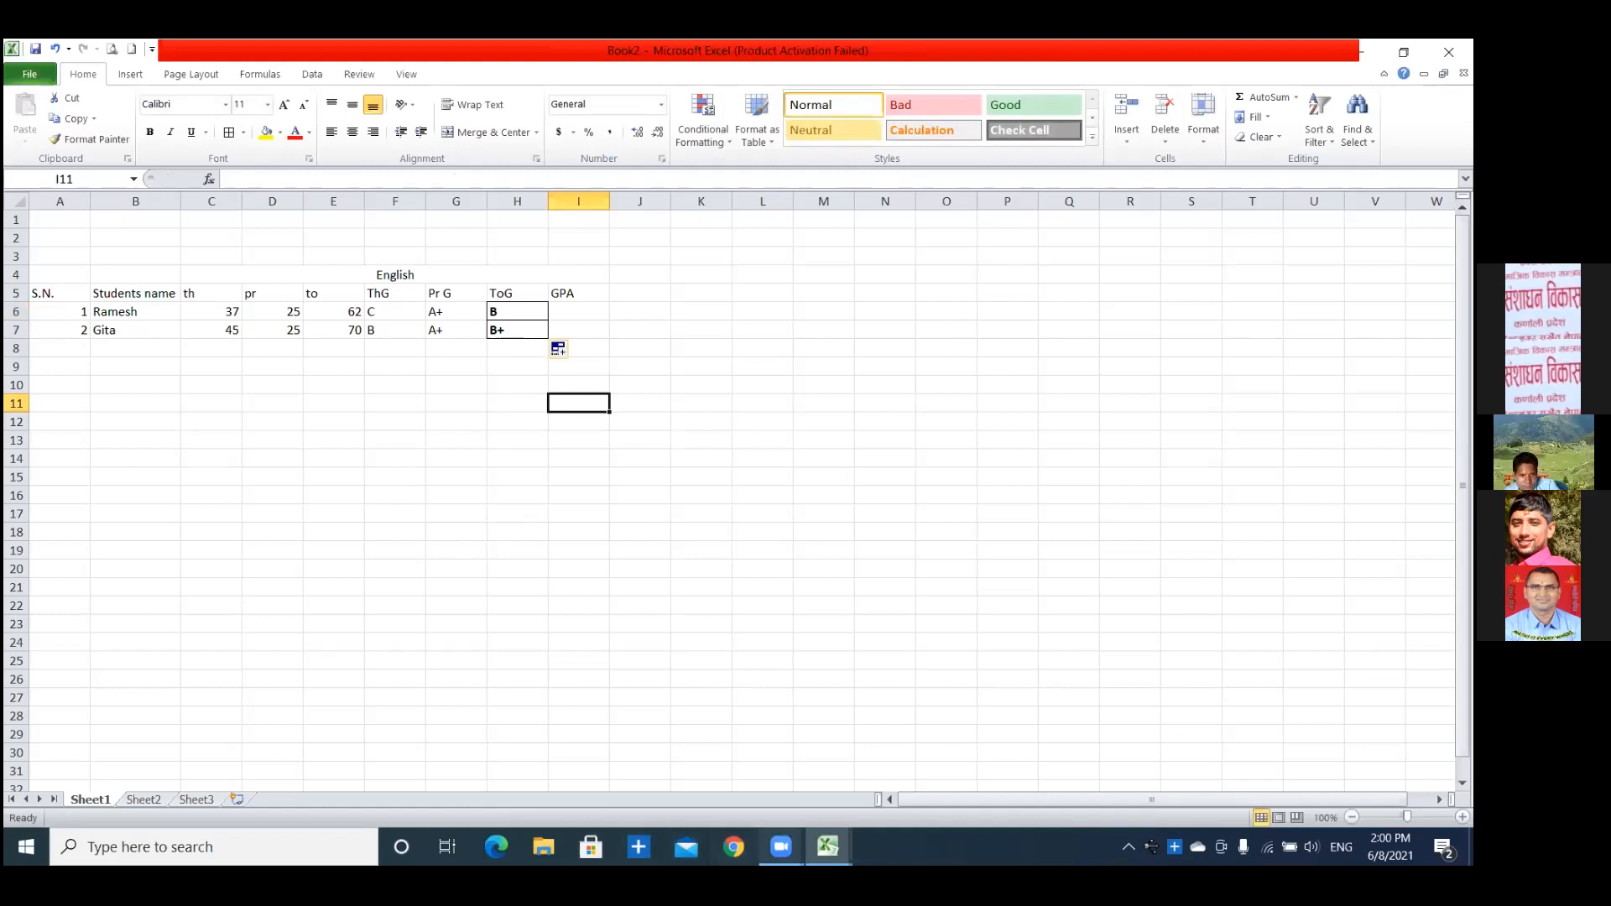
Copy the English grade point formula from G5 of the Math online training 2078 workbook.
click(828, 846)
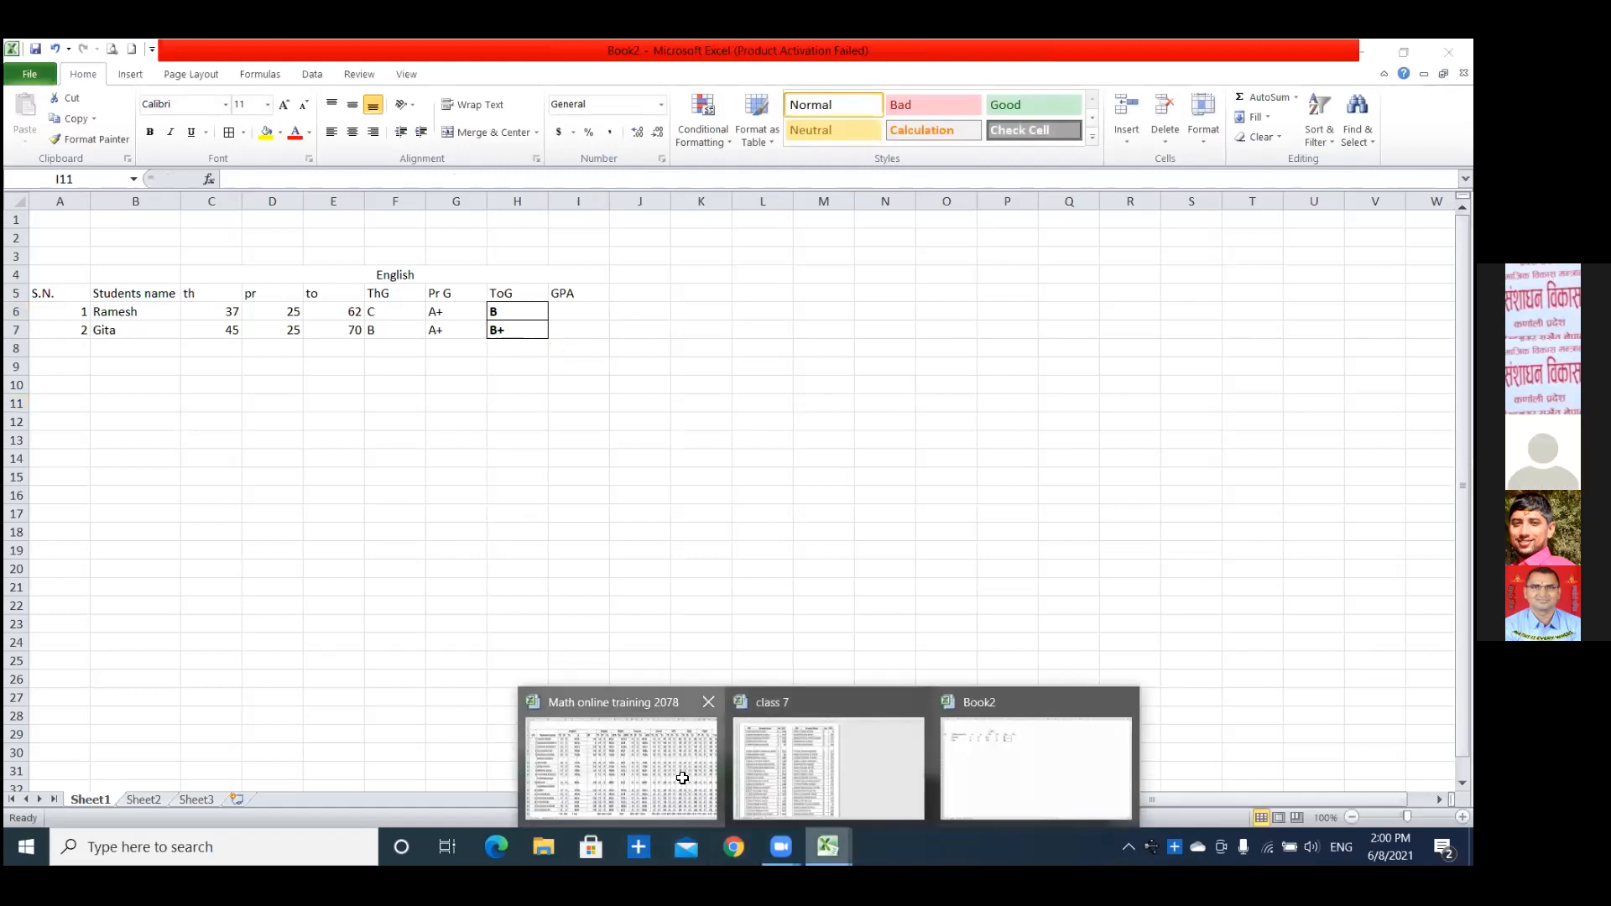
click(621, 767)
click(509, 325)
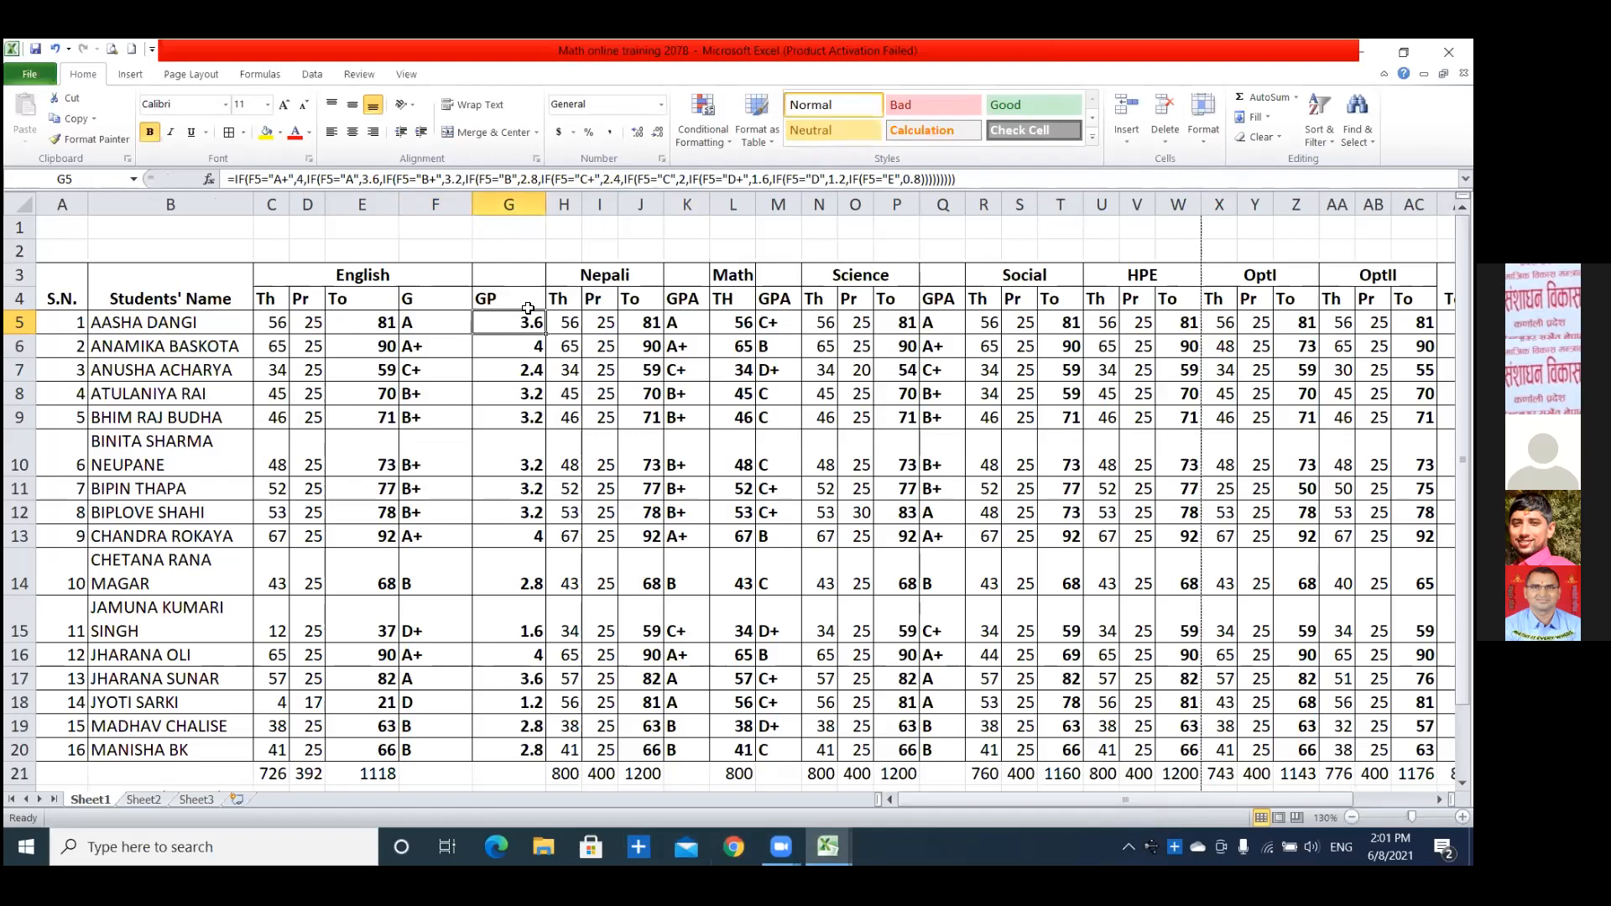
right_click(525, 325)
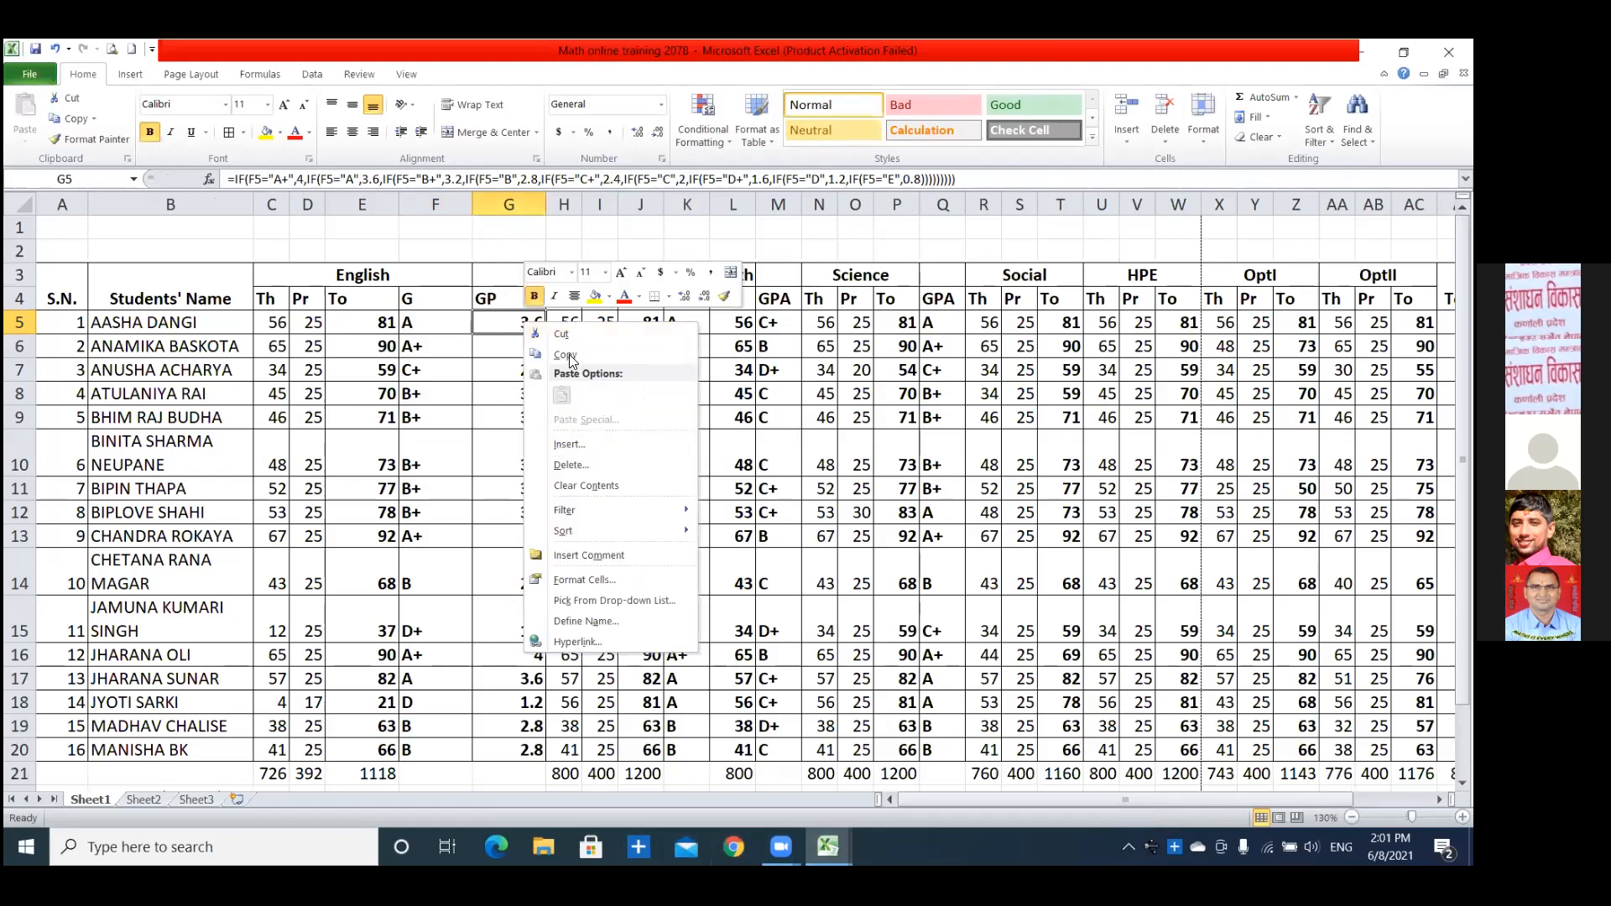
click(569, 354)
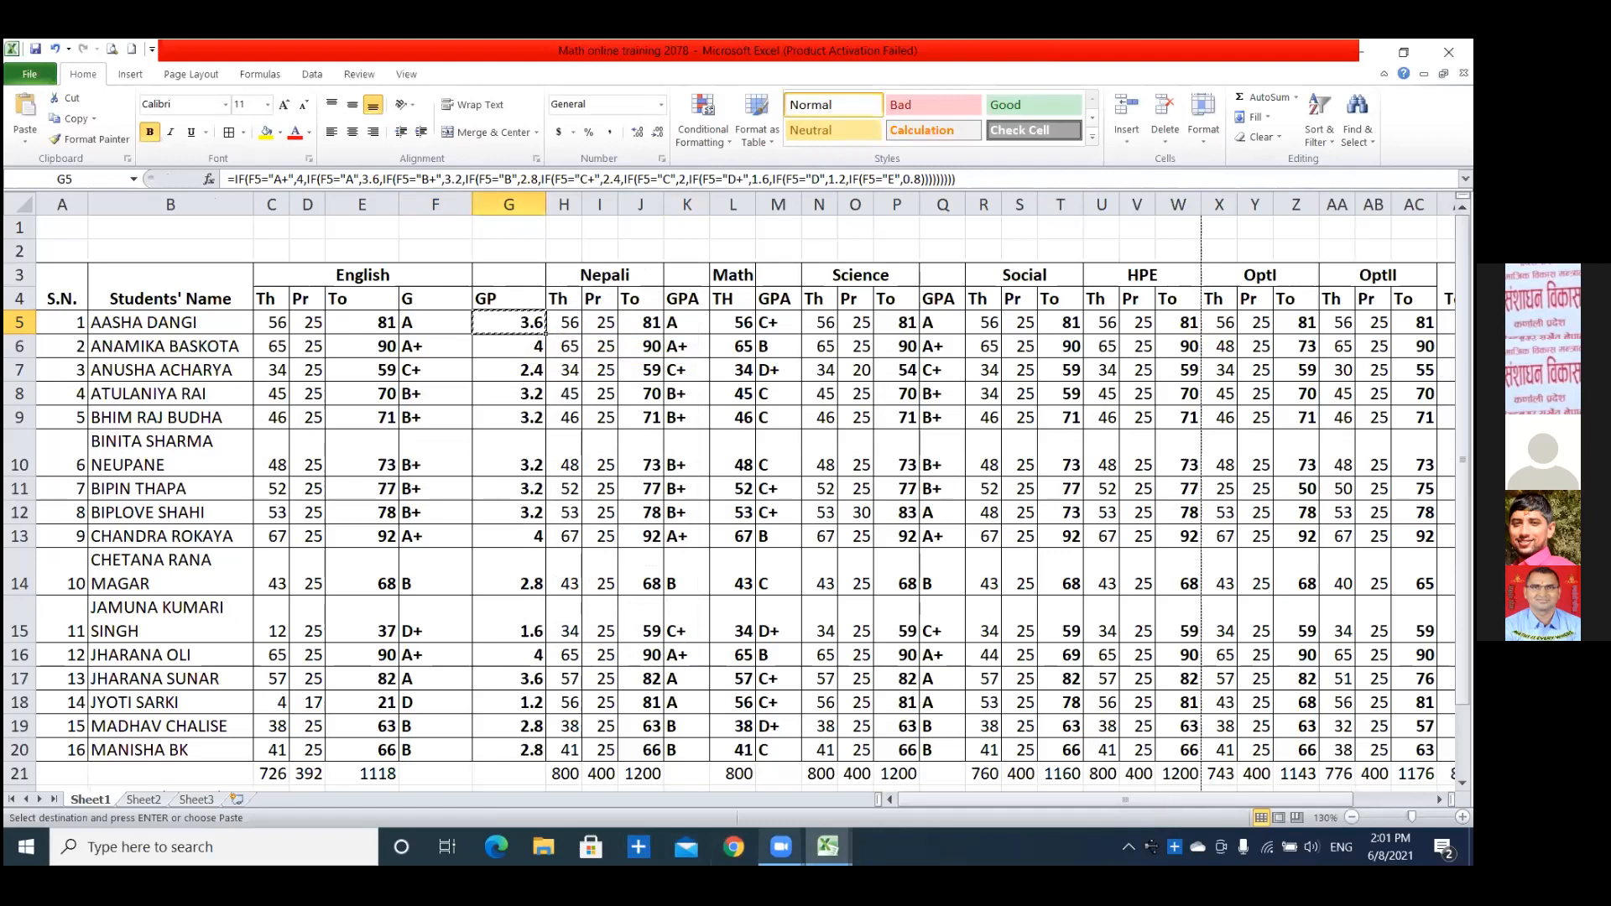
Paste the copied grade point formula into the first student's GPA cell, I6, in Book2.
mouse_move(819, 839)
click(819, 755)
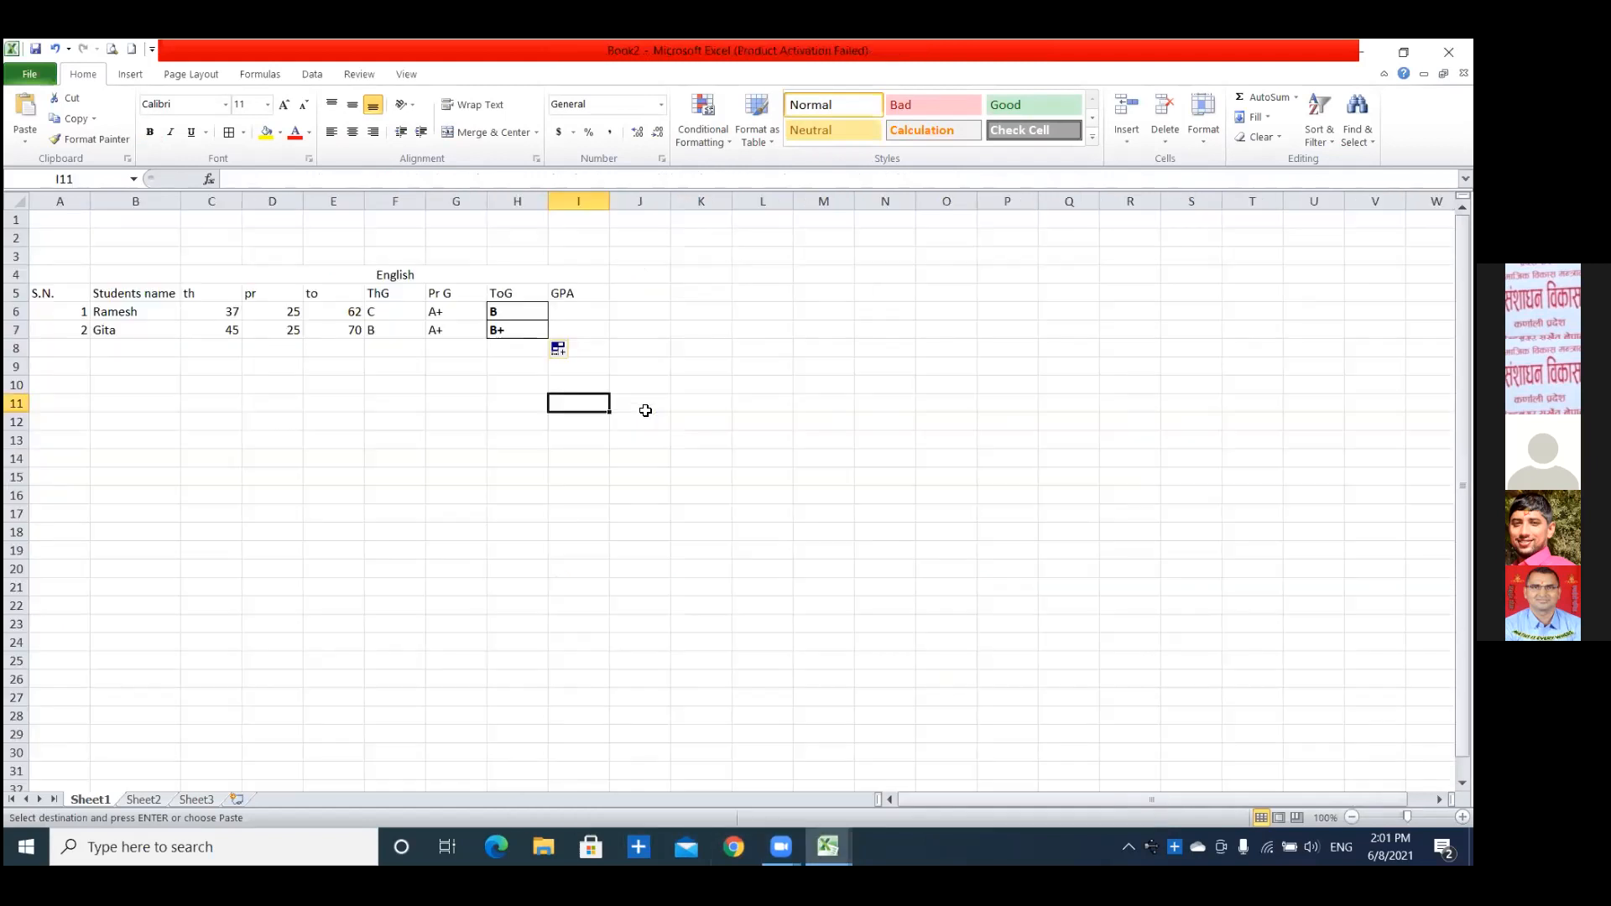
click(556, 311)
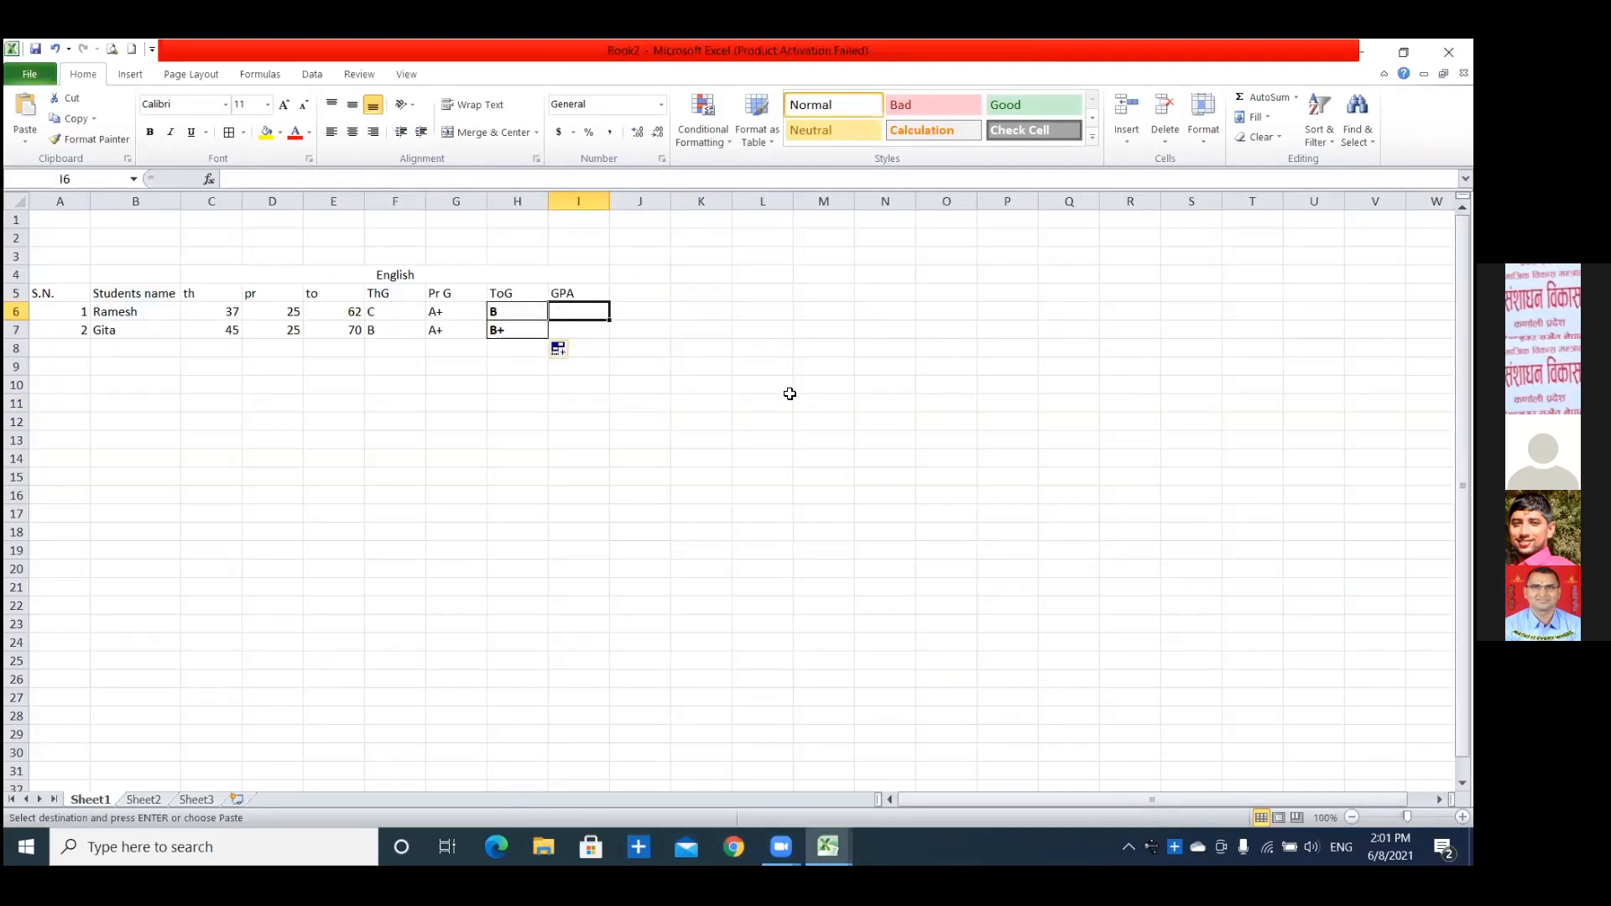
key(ctrl+v)
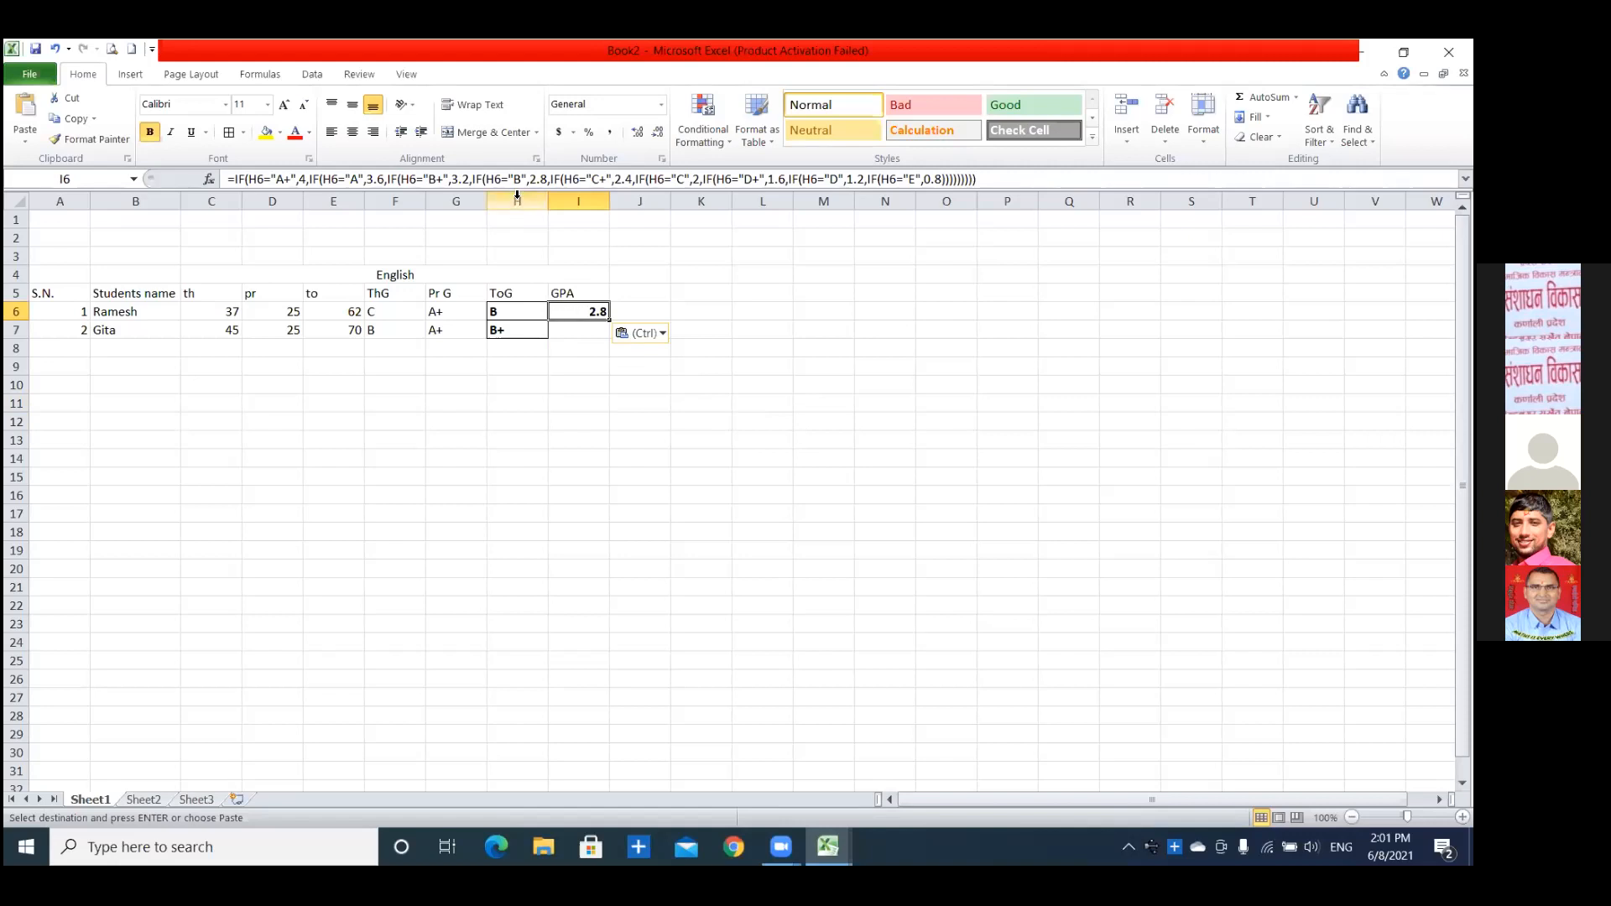
Fill the GPA formula from I6 down to I7 for the second student.
click(577, 344)
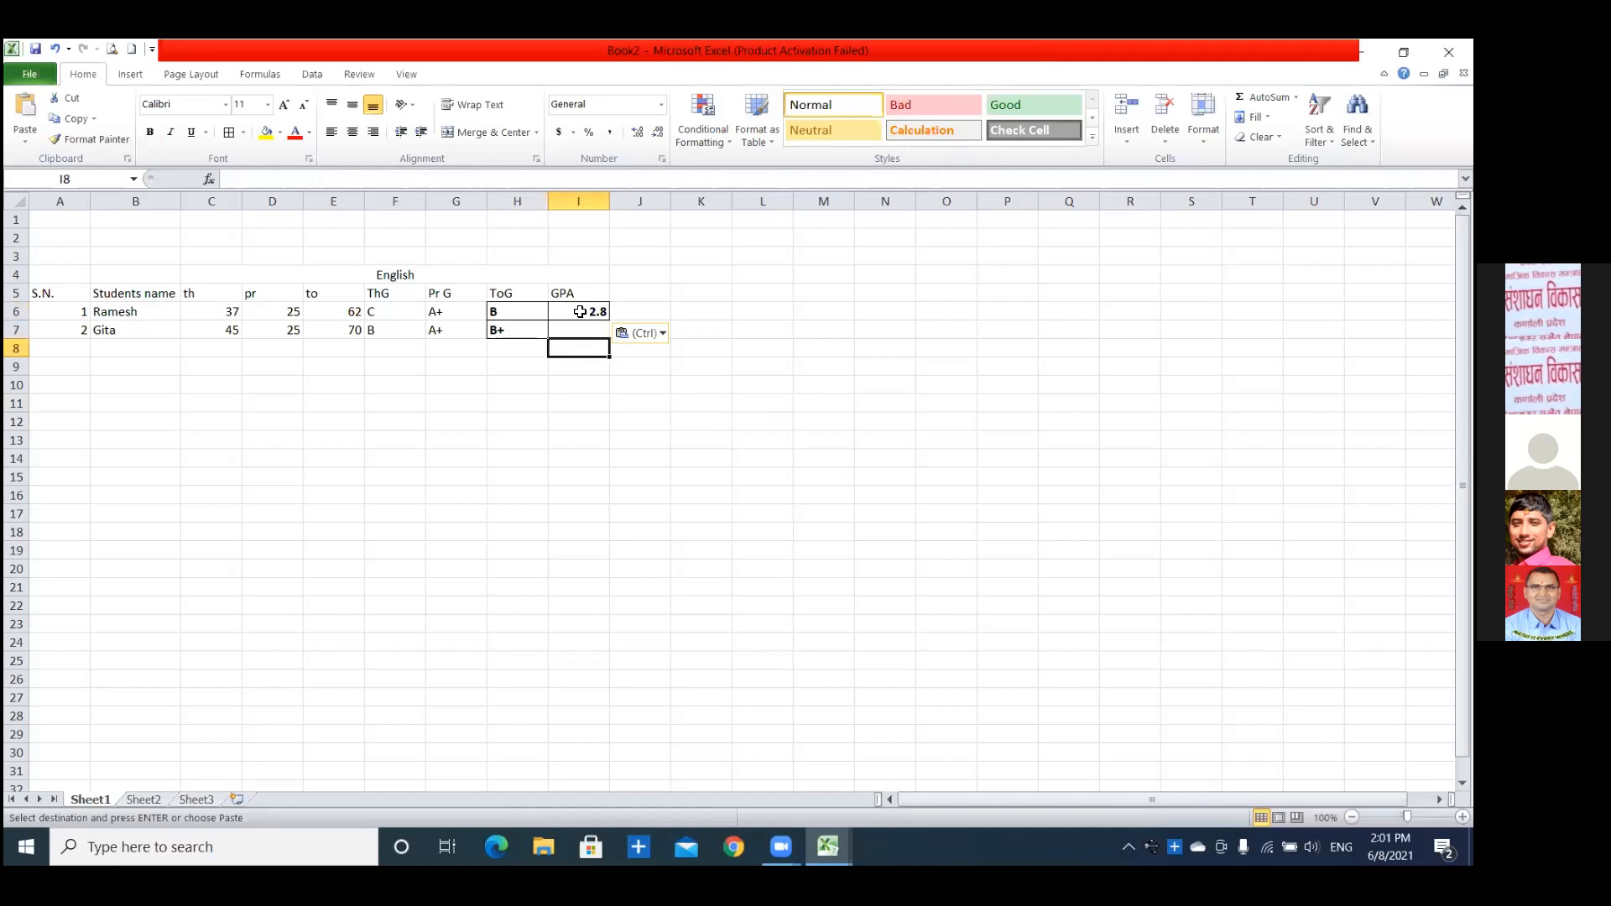
click(580, 311)
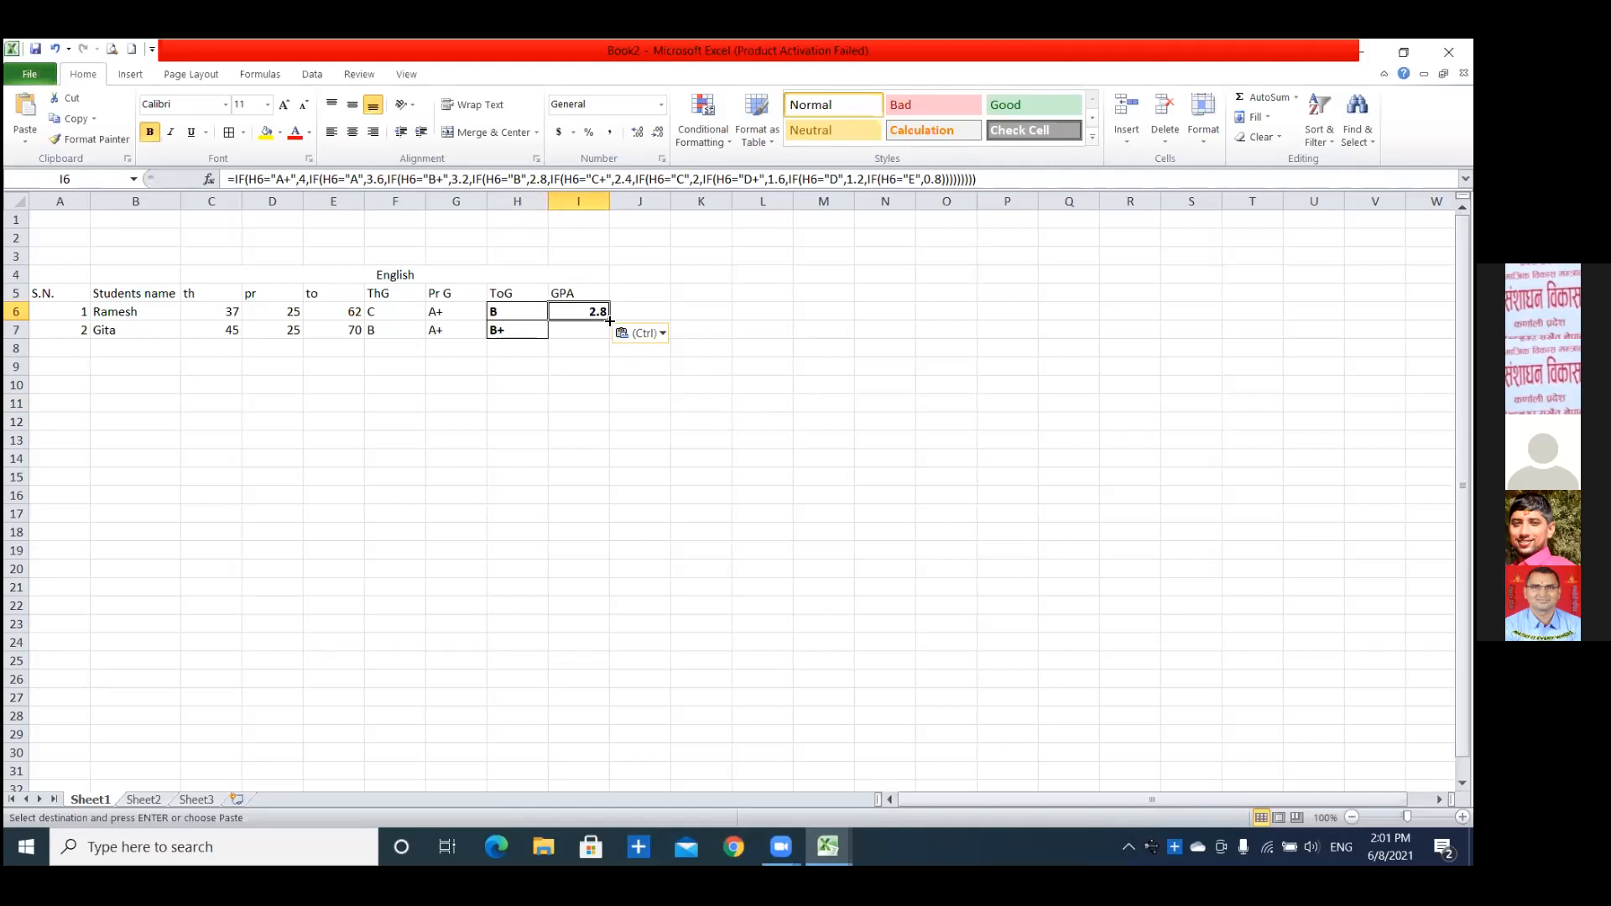
drag(610, 326, 610, 339)
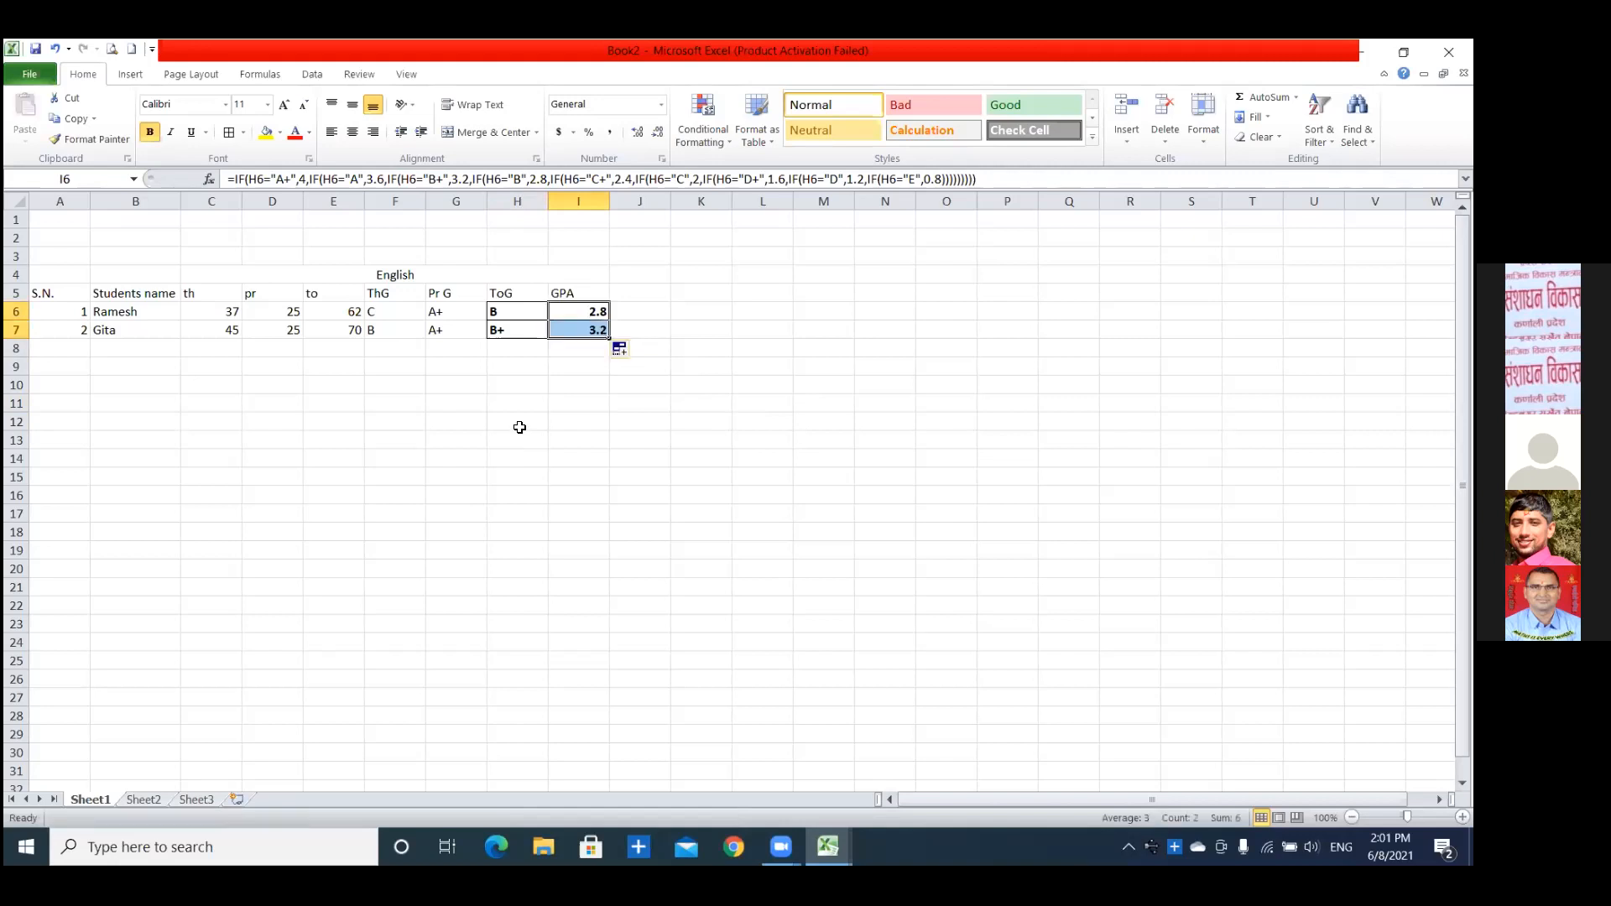
click(520, 427)
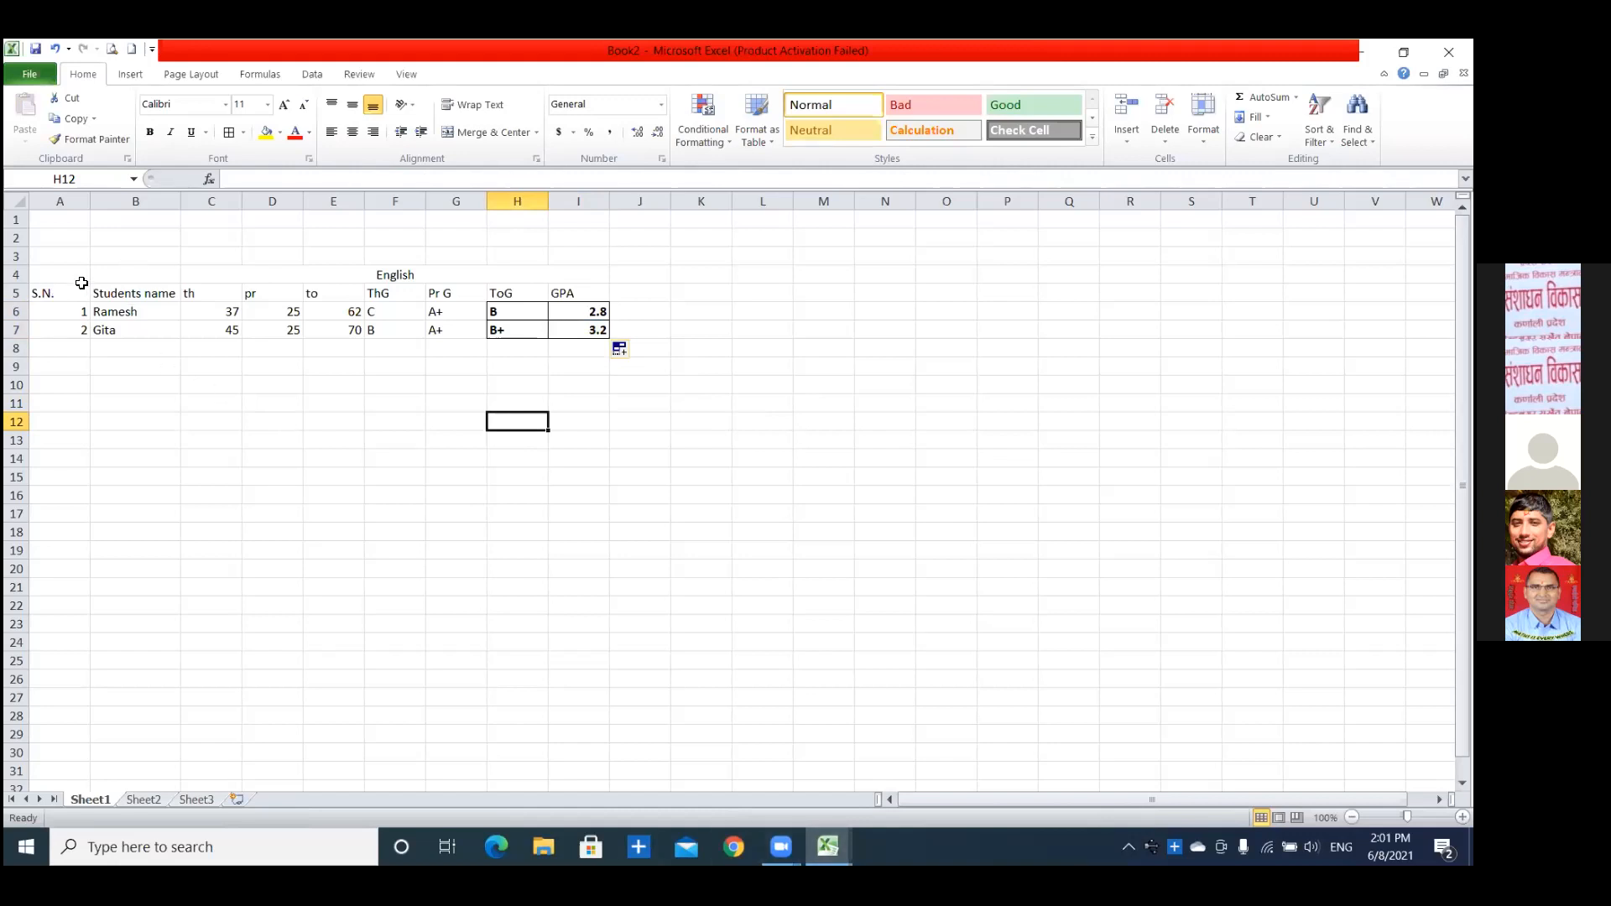
Apply borders to all cells of the marks table range A4:I8.
drag(50, 269, 506, 348)
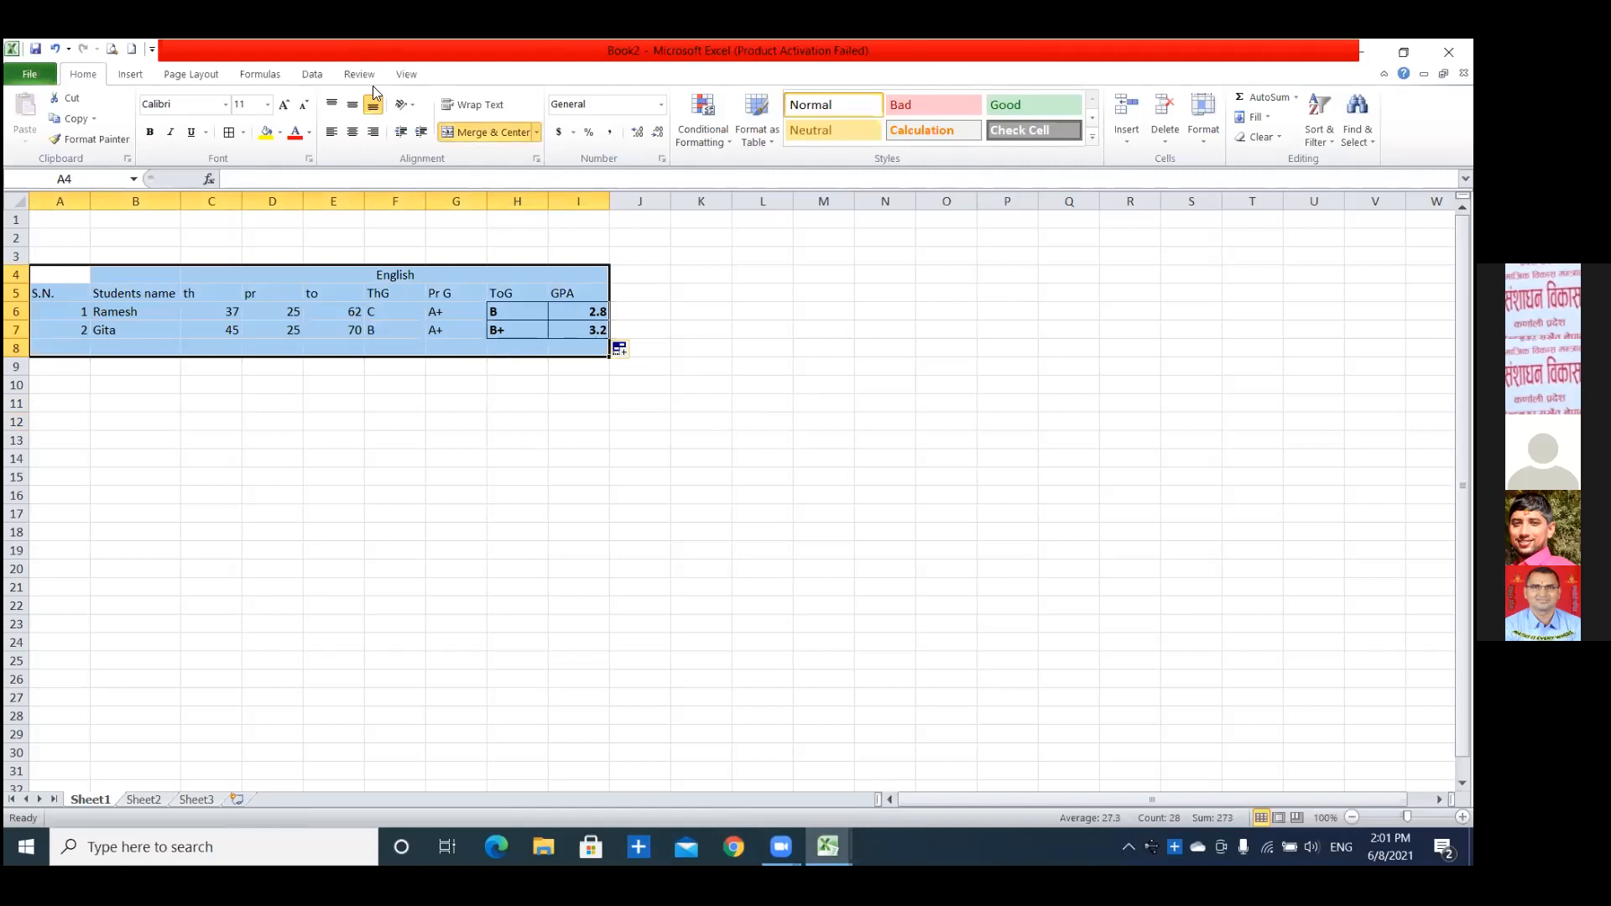
click(232, 132)
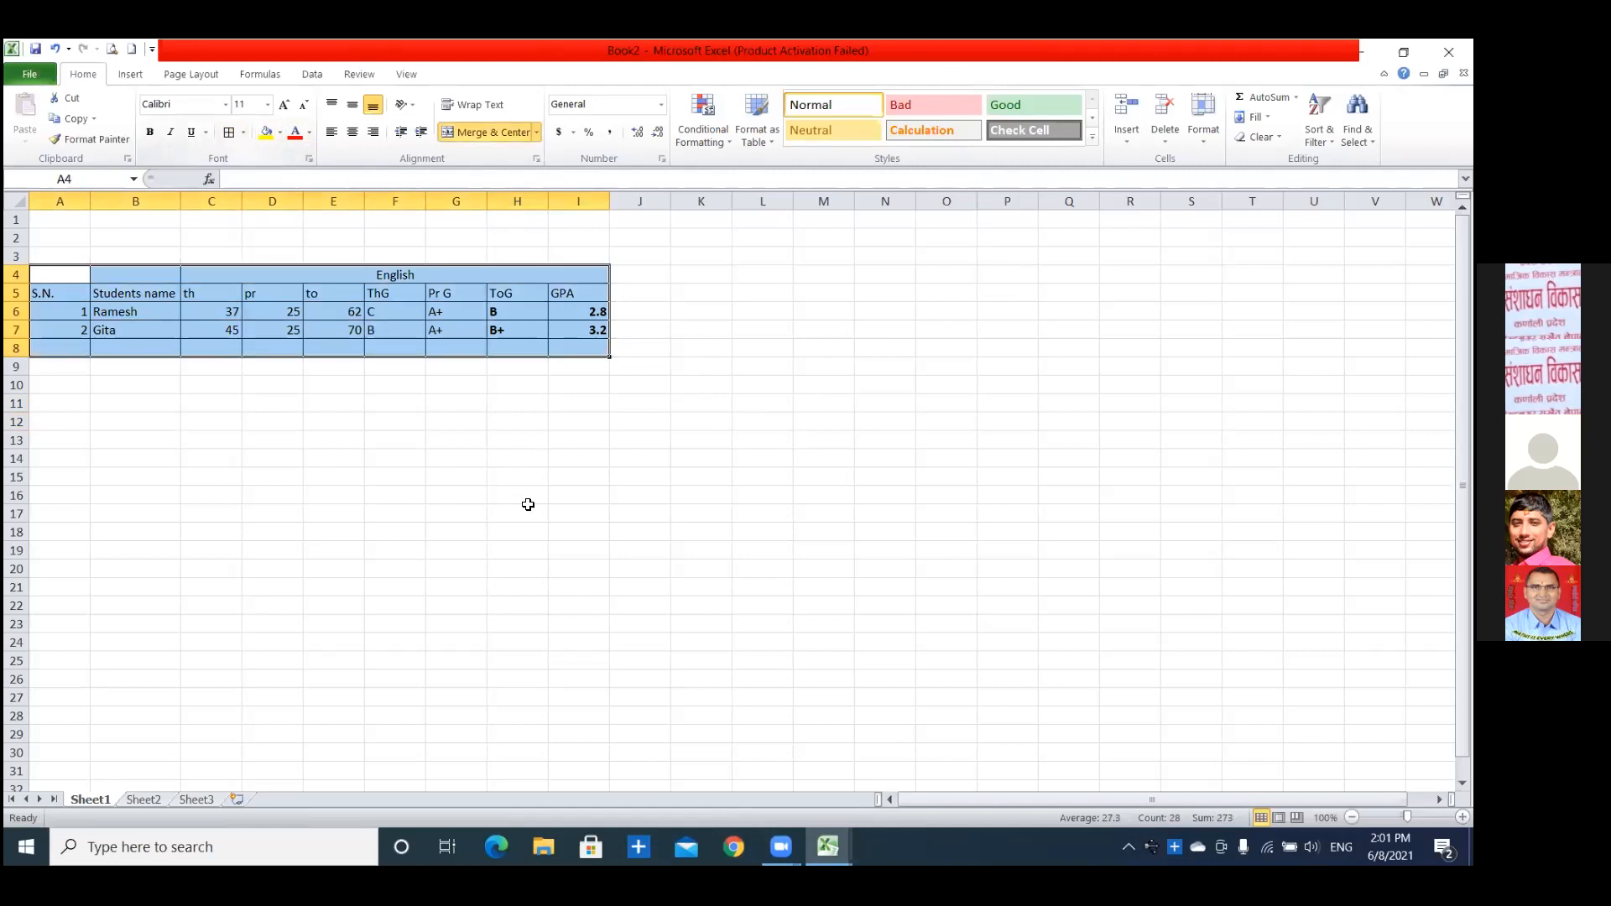
click(557, 443)
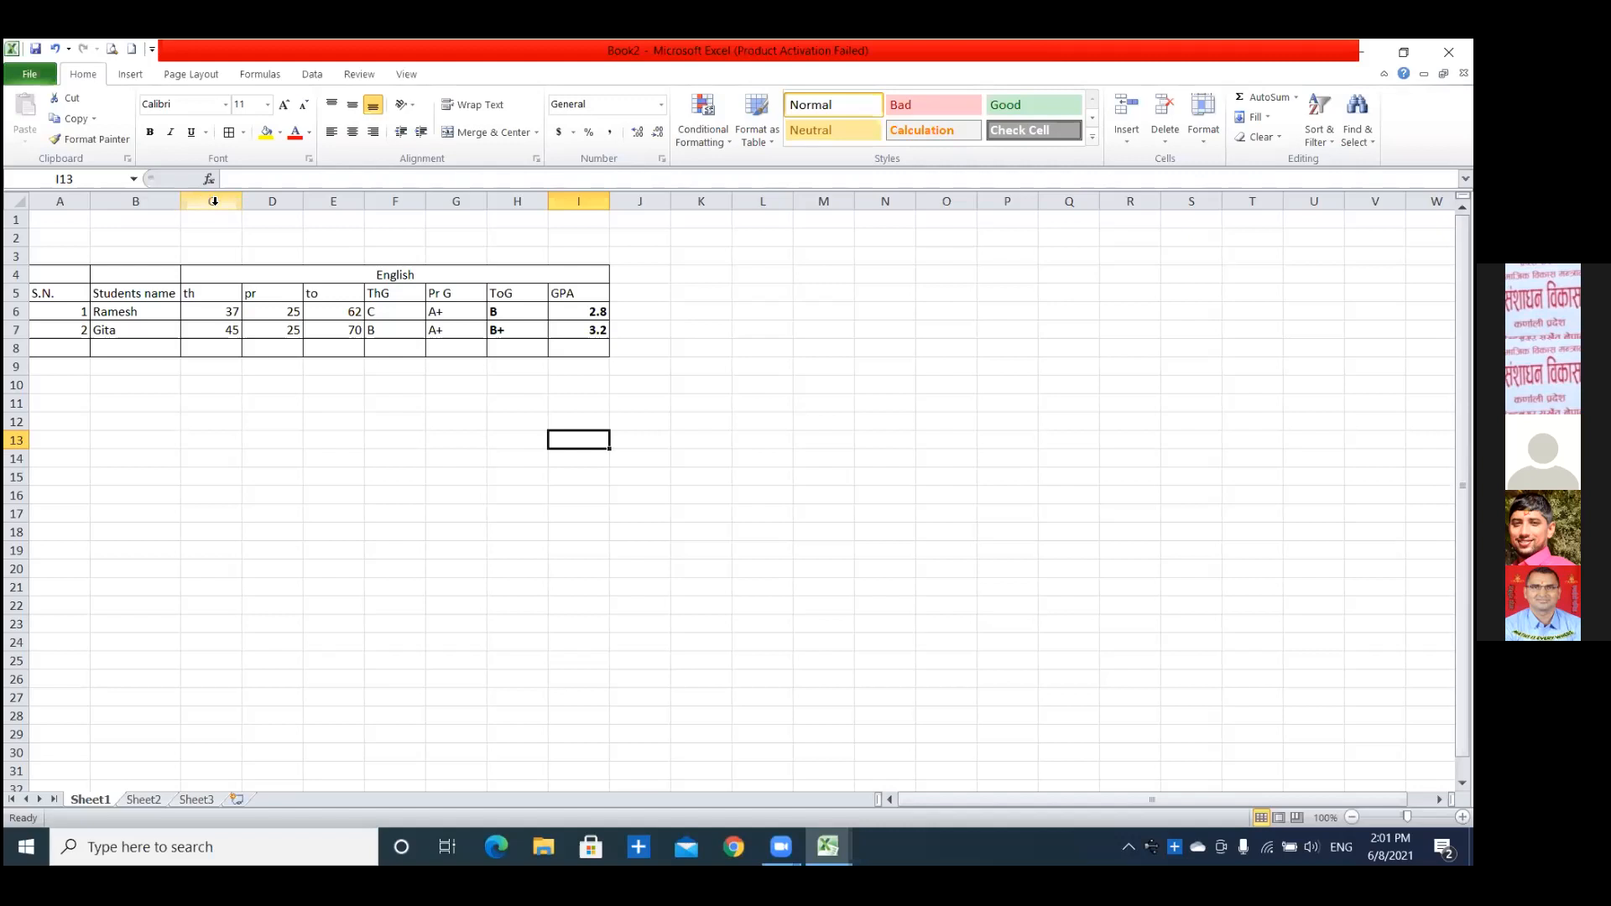
Hide the theory, practical and total mark columns C to E.
drag(214, 201, 307, 199)
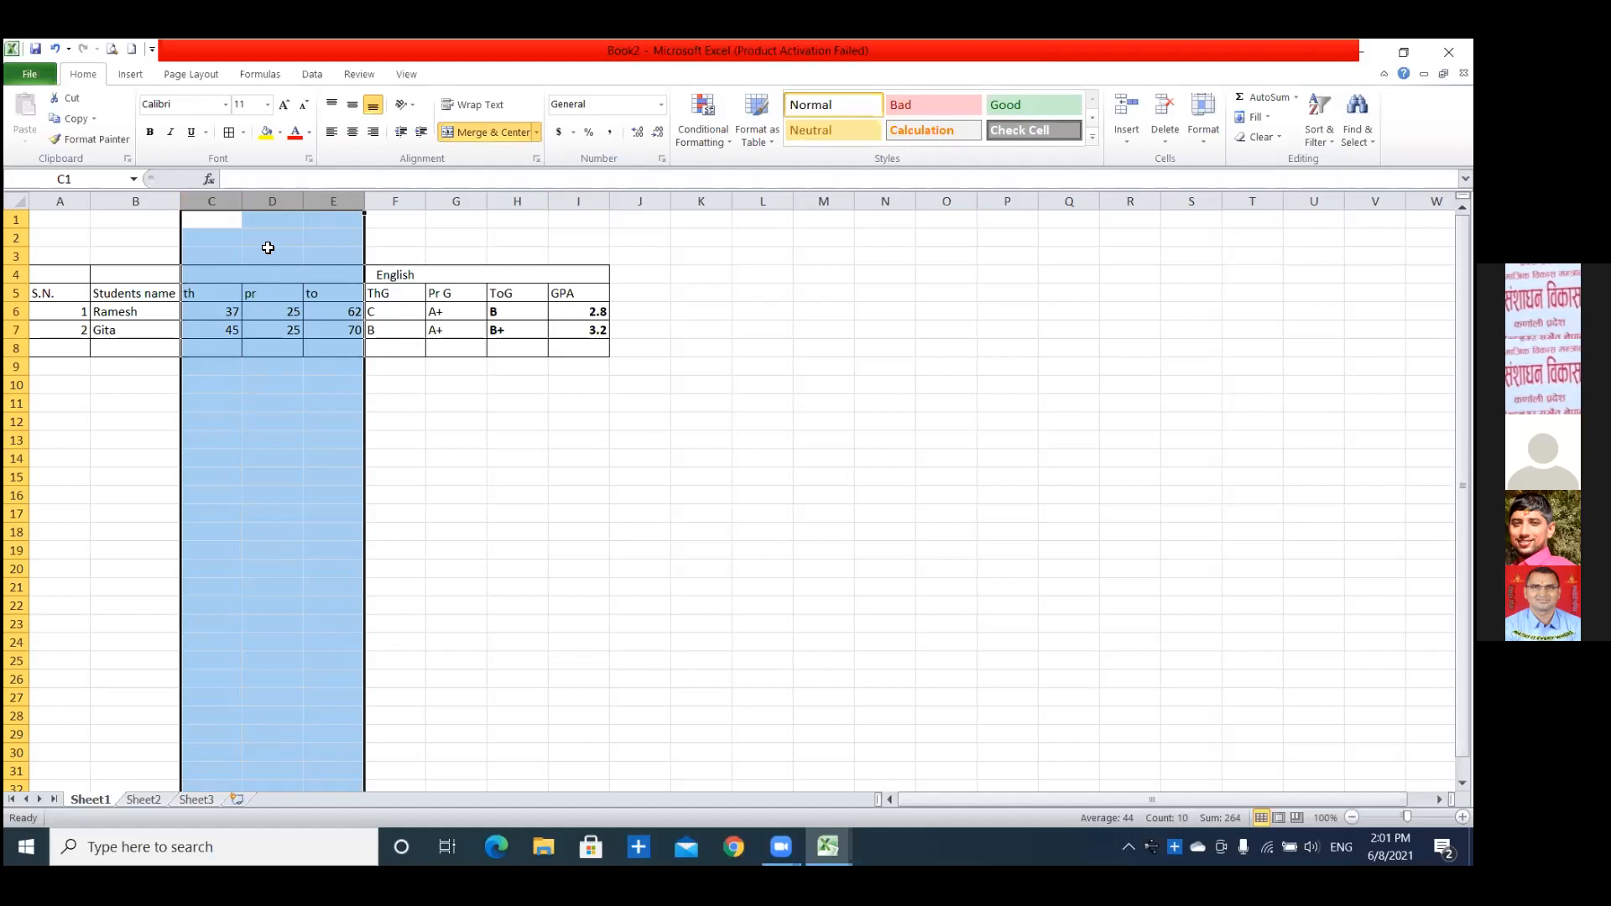
right_click(257, 204)
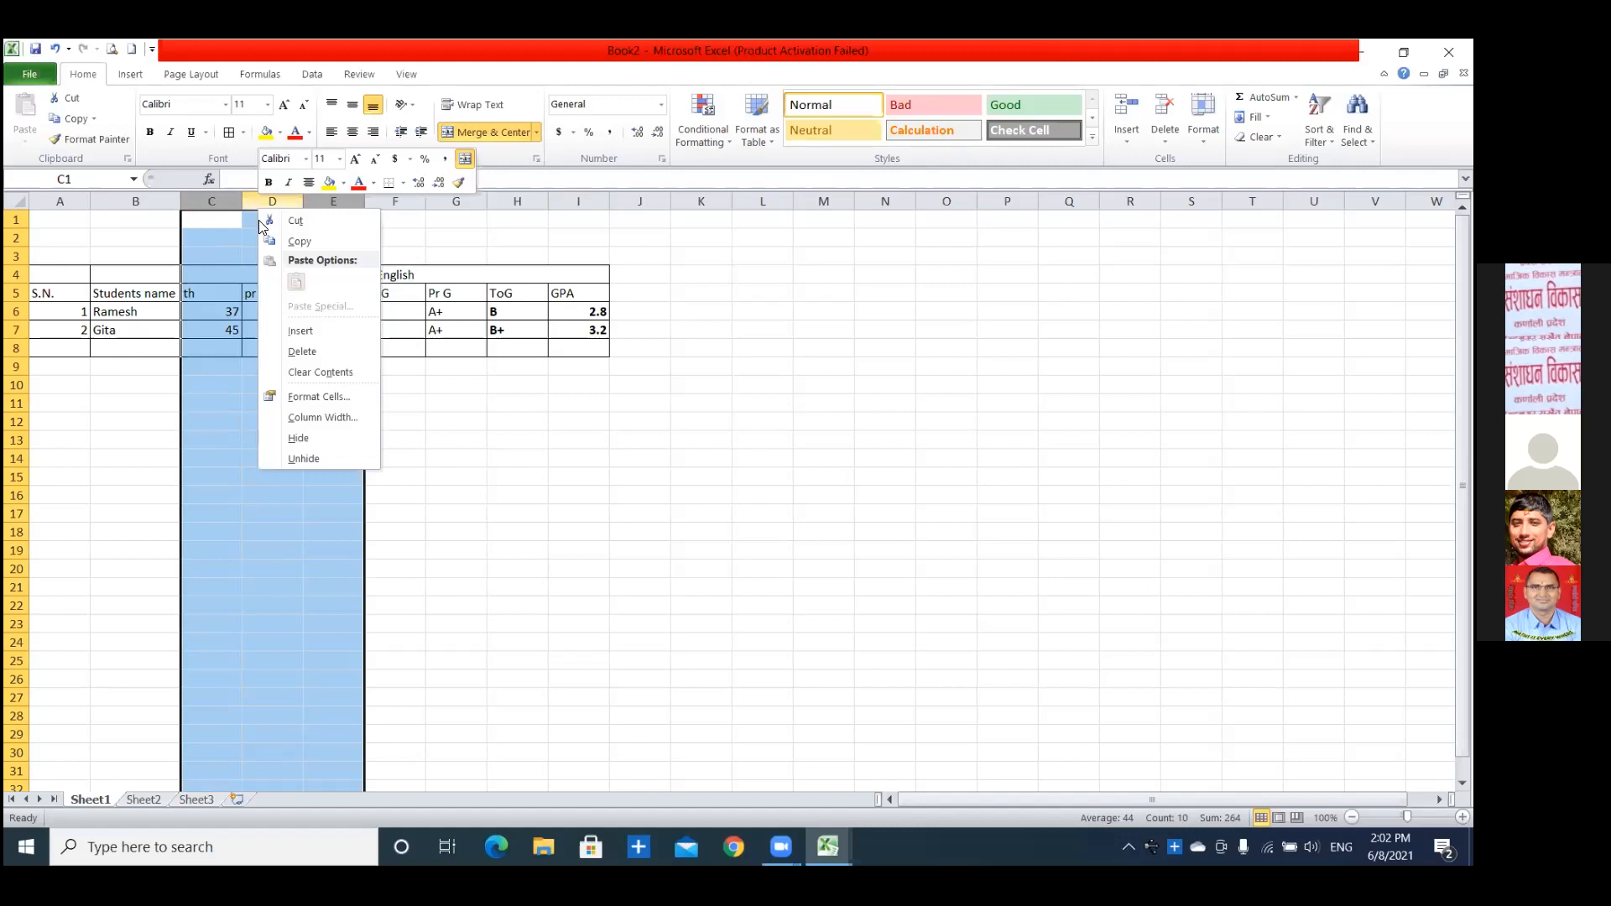
click(300, 438)
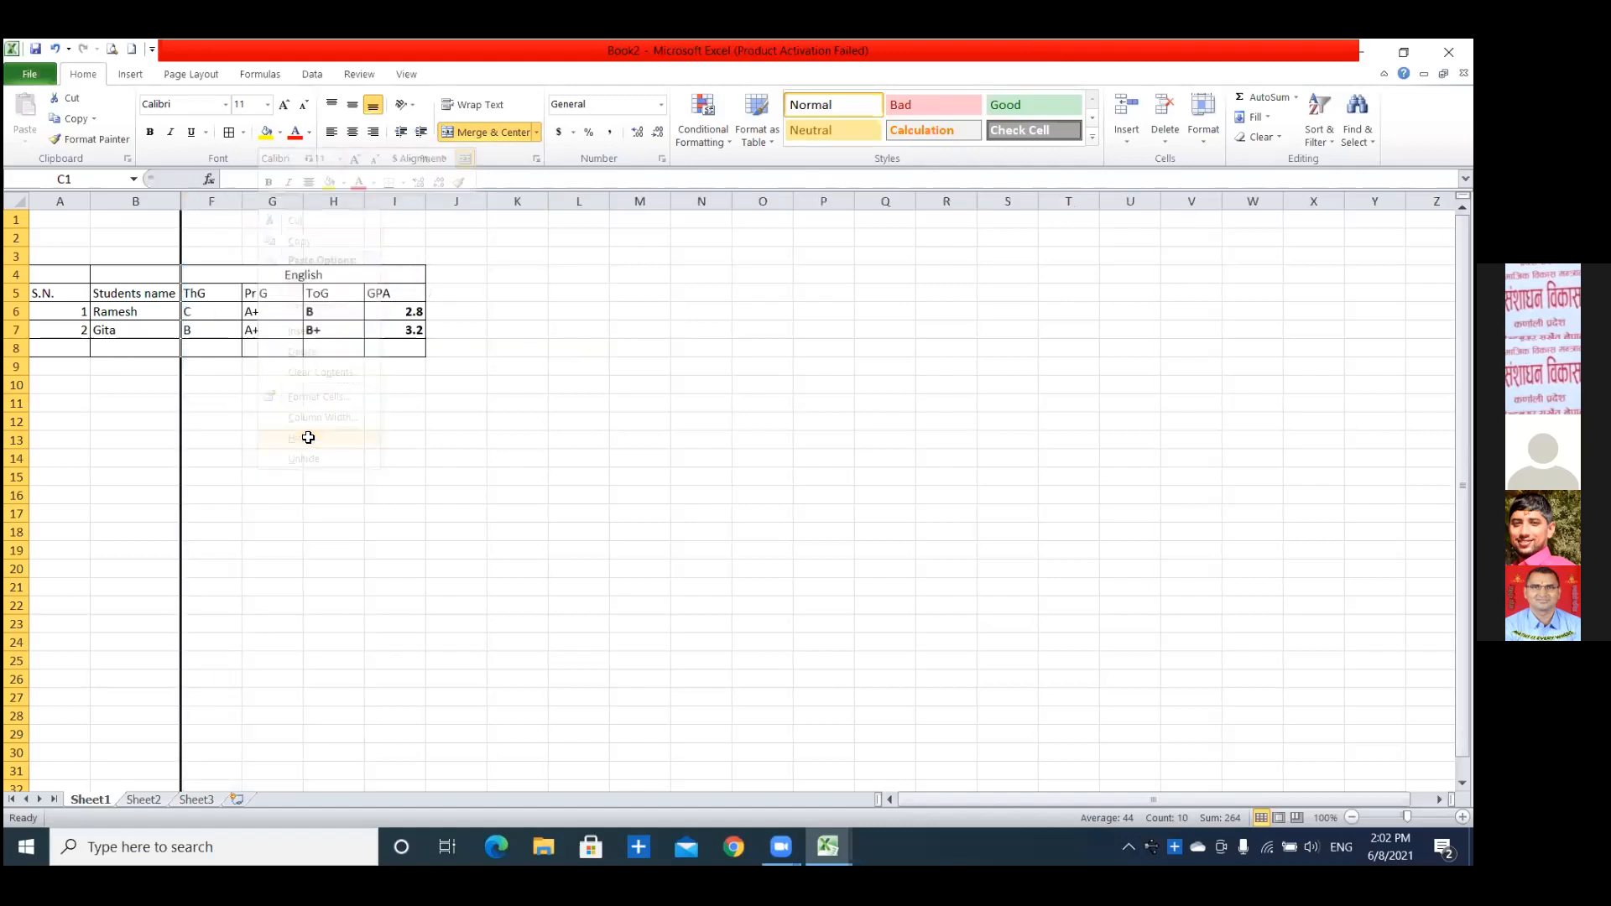
click(374, 478)
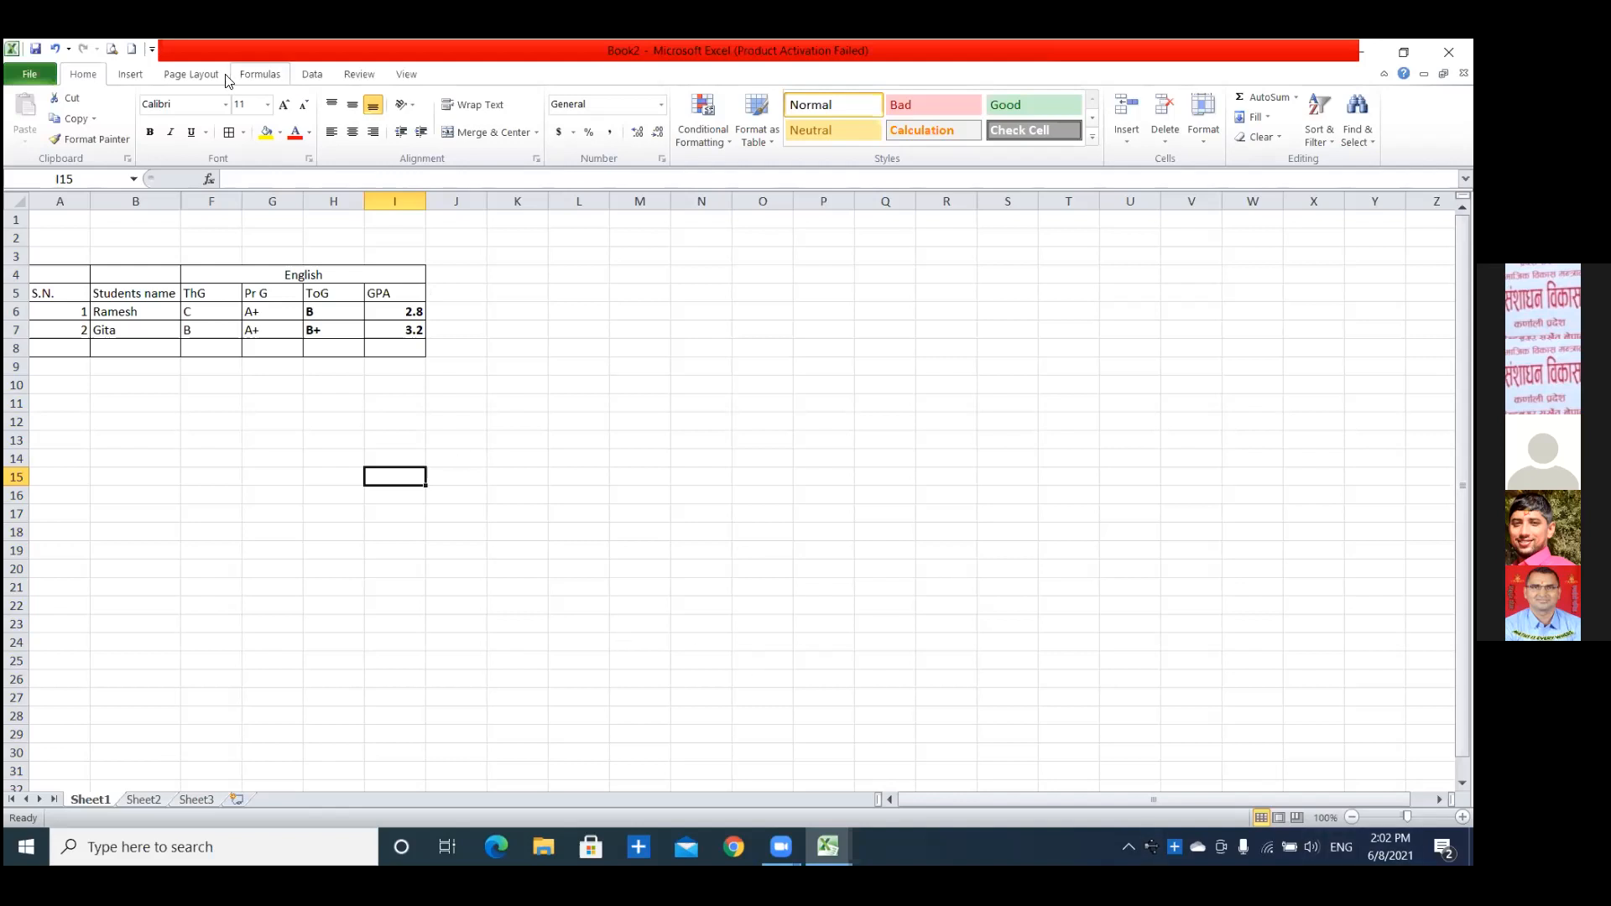
Unhide columns C to E between the student name and theory grade columns.
click(156, 193)
drag(223, 196, 159, 200)
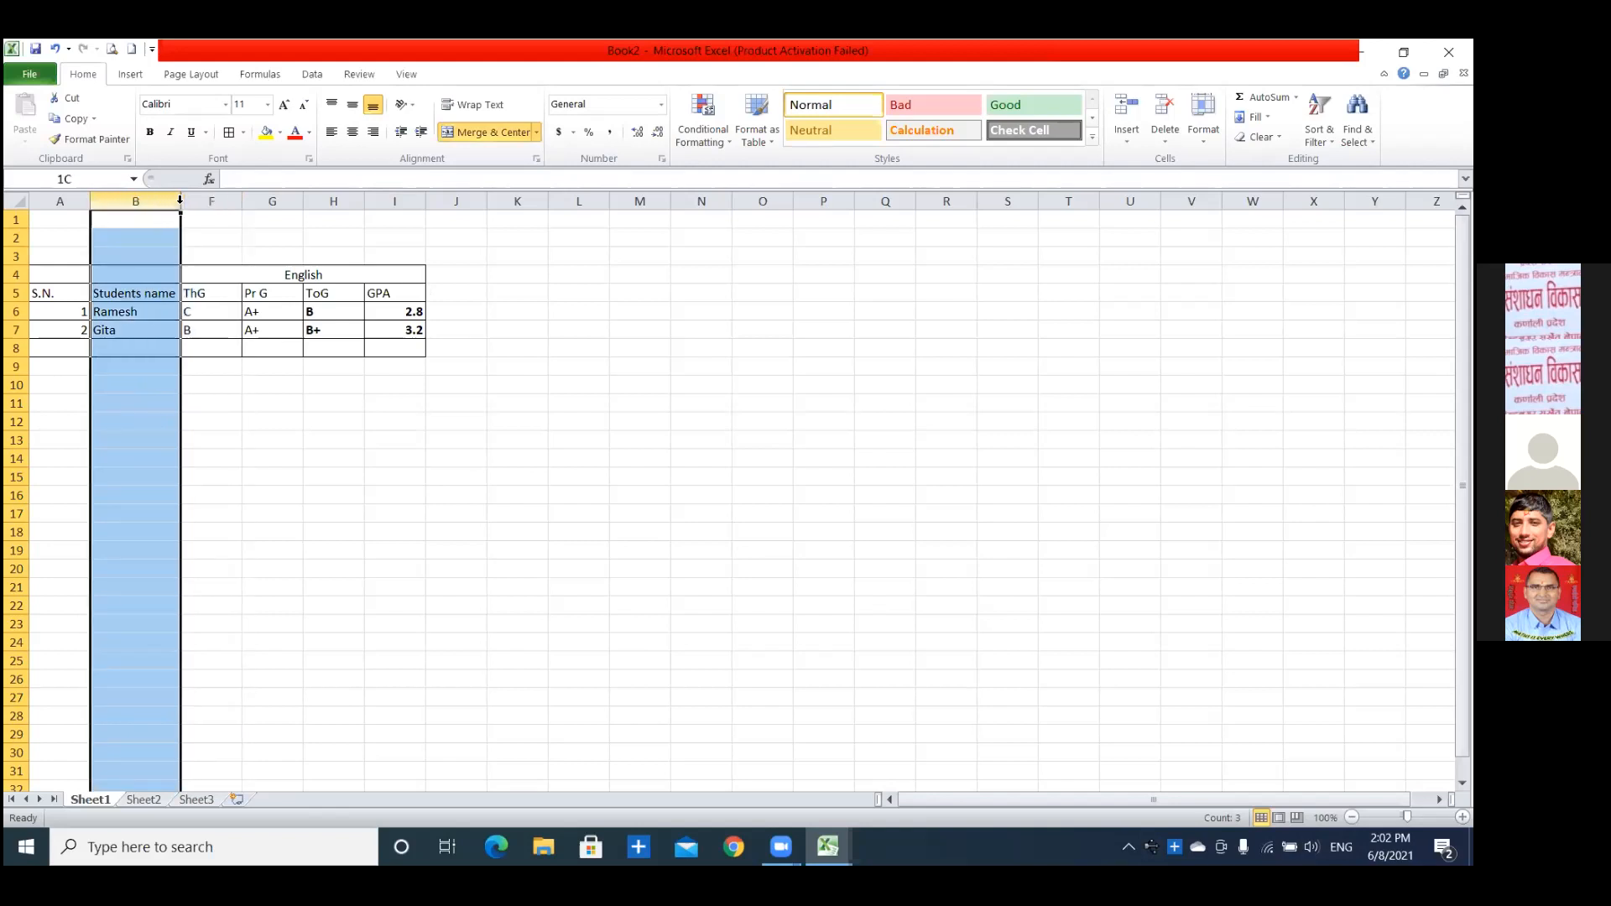
click(529, 438)
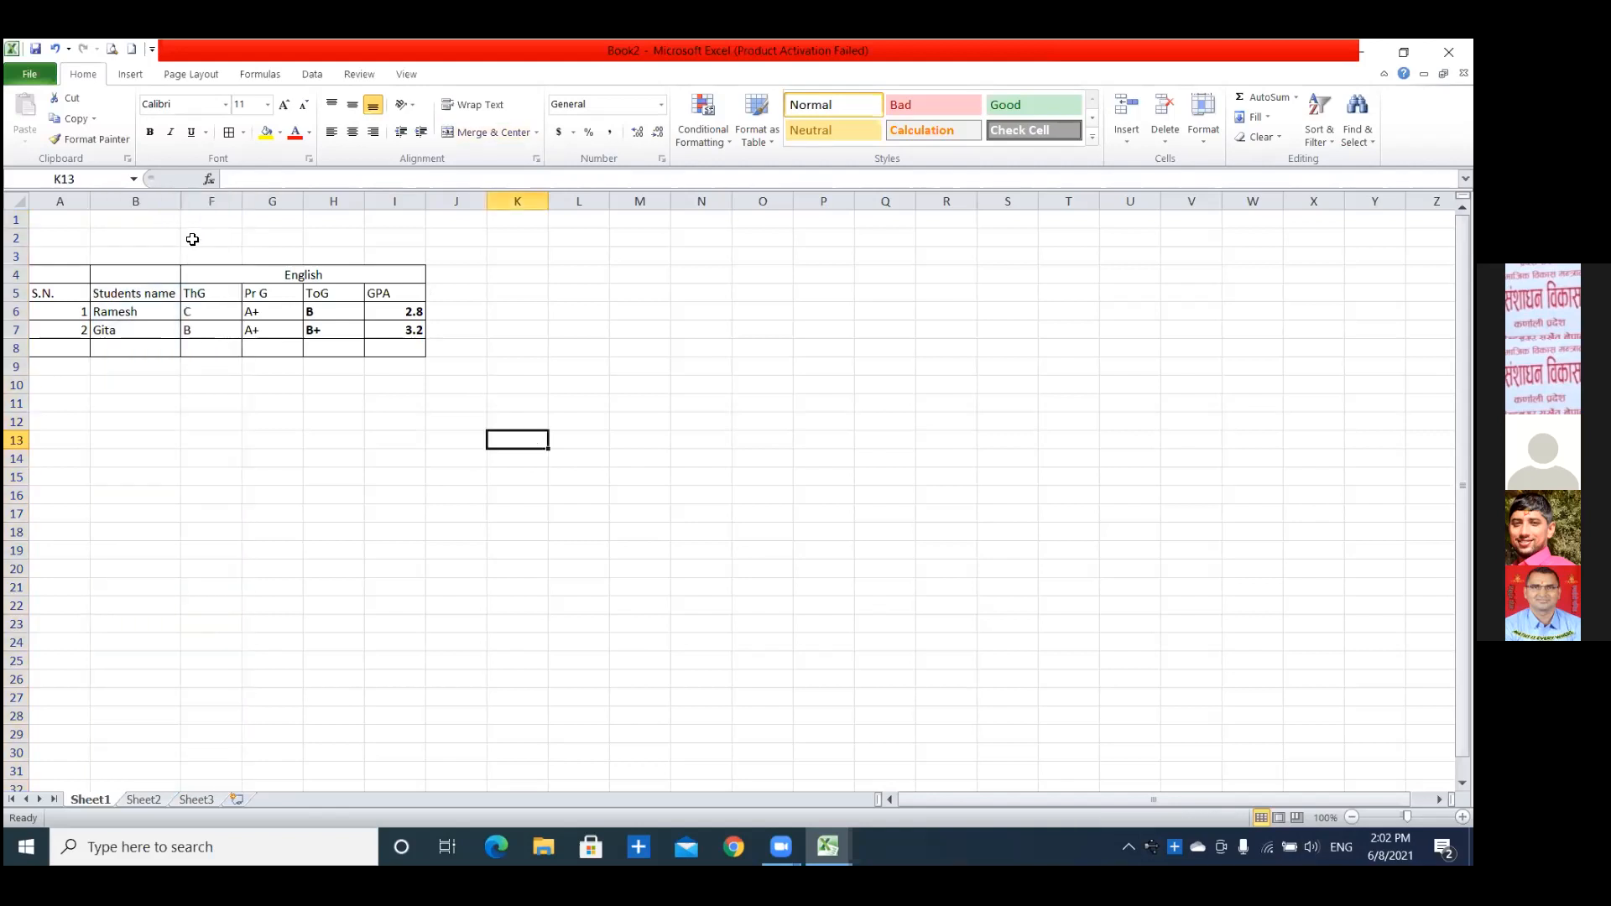
click(152, 194)
drag(171, 196, 209, 201)
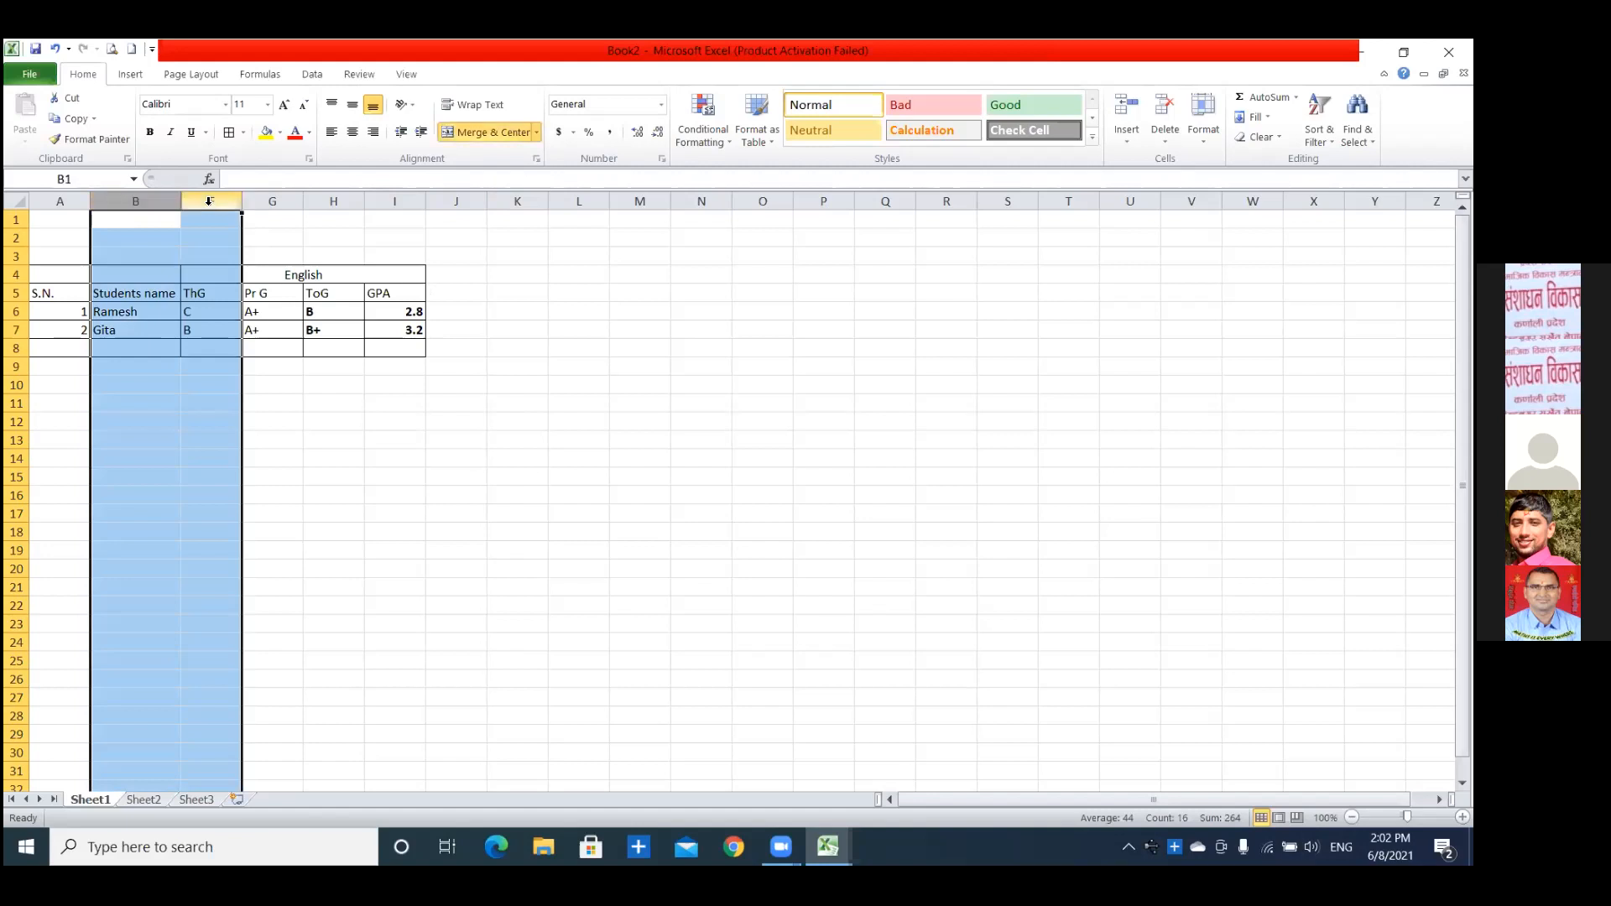
right_click(209, 201)
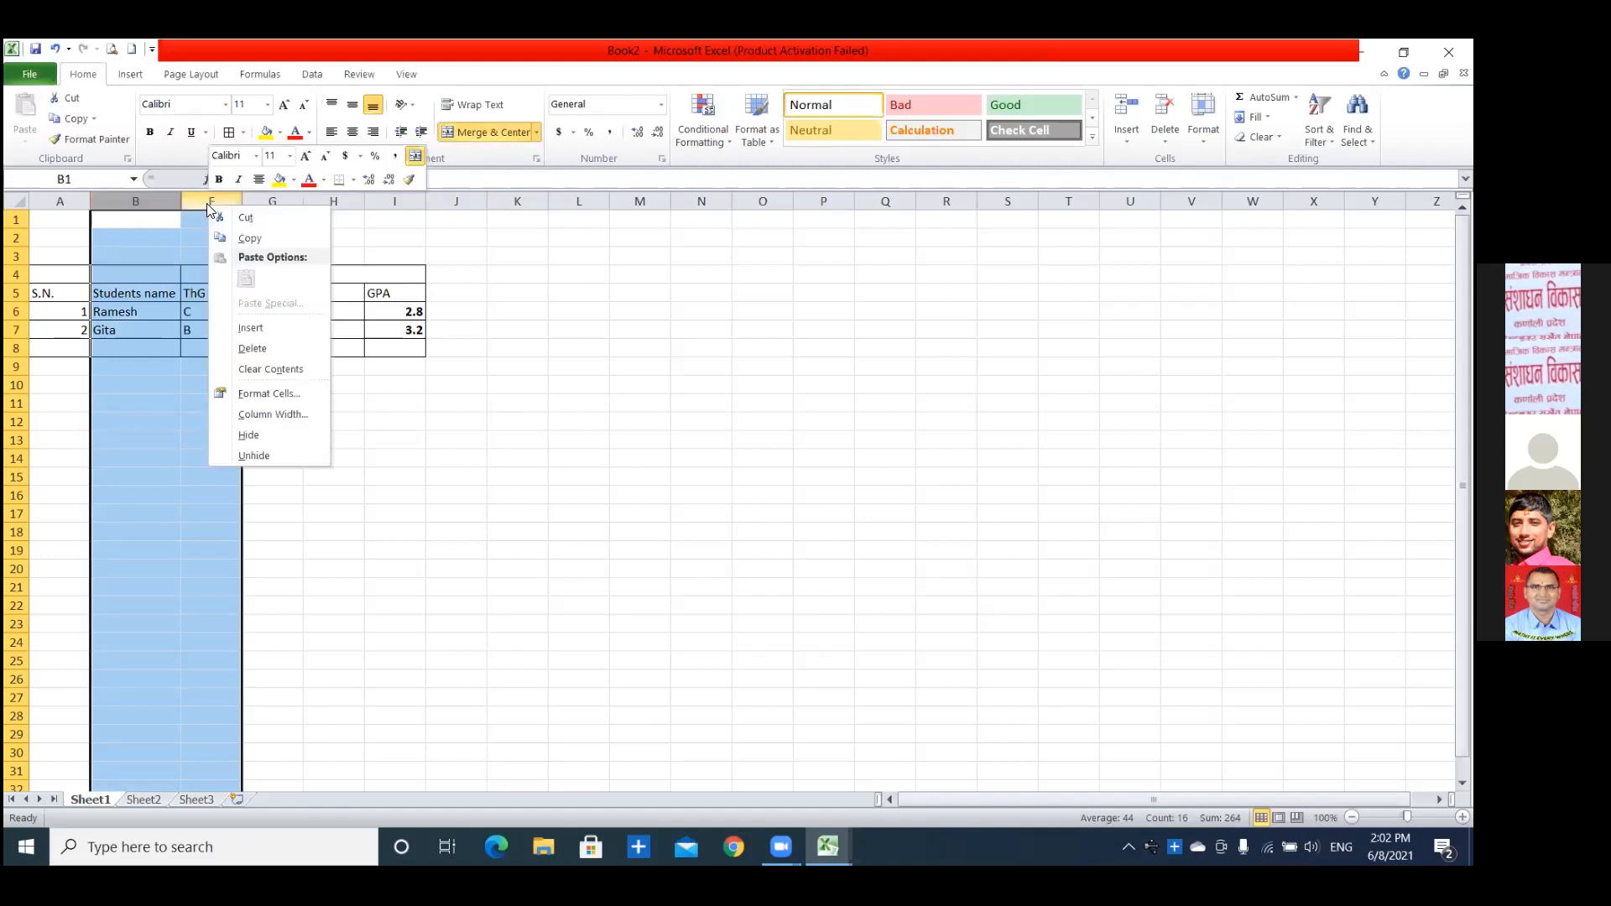
click(272, 455)
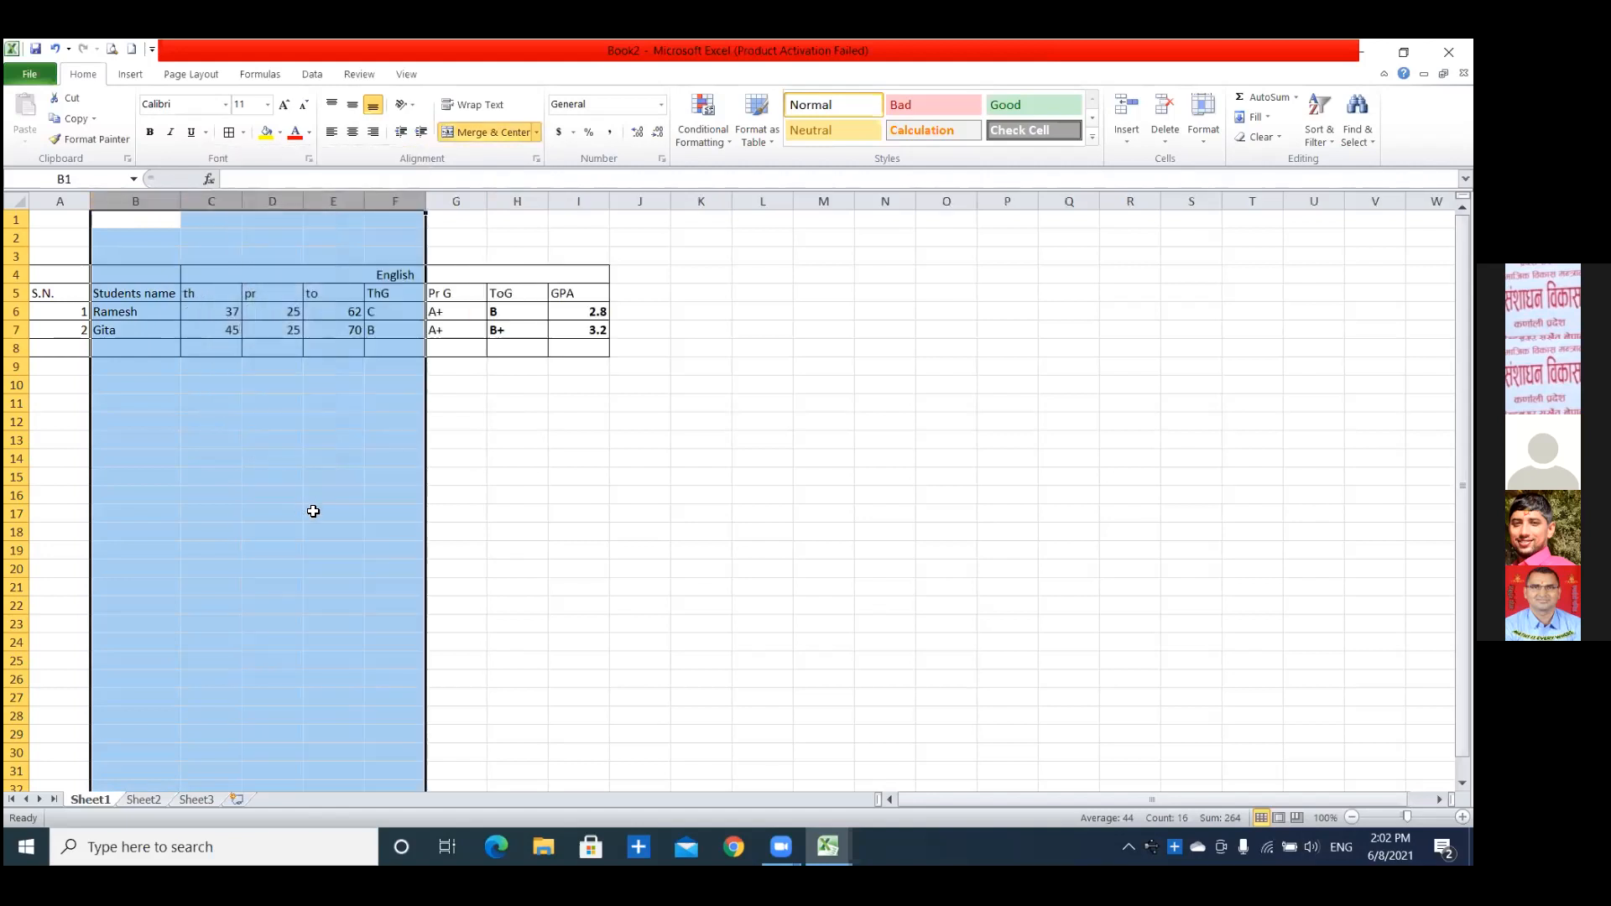
click(337, 521)
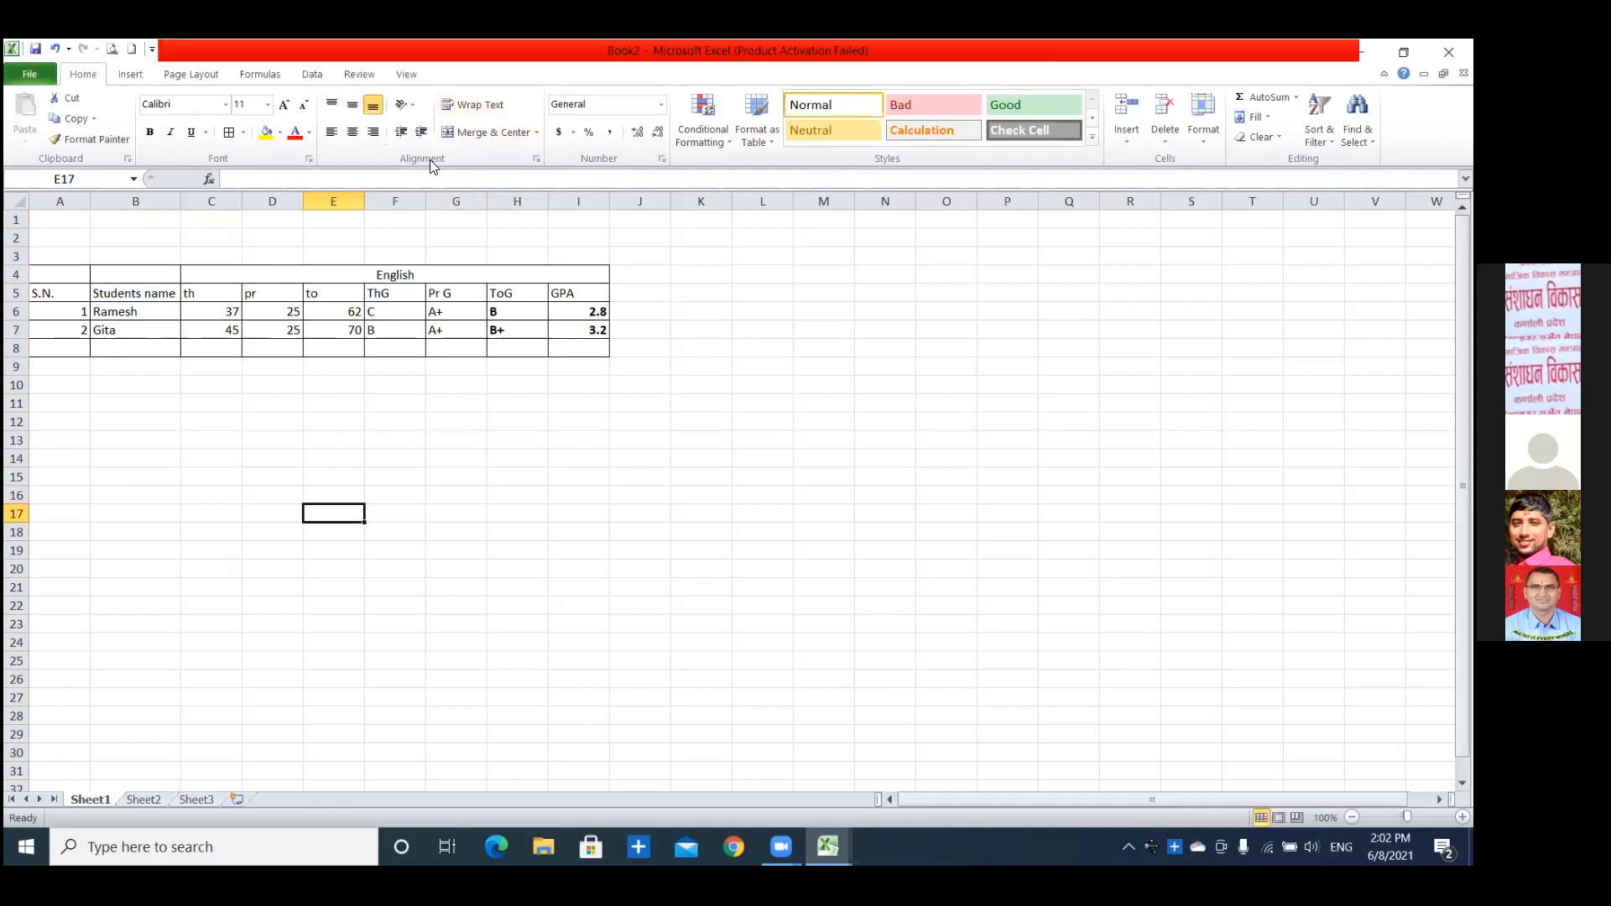
Hide the mark columns C to E again so only the grade columns and GPA show.
click(201, 193)
drag(259, 196, 316, 200)
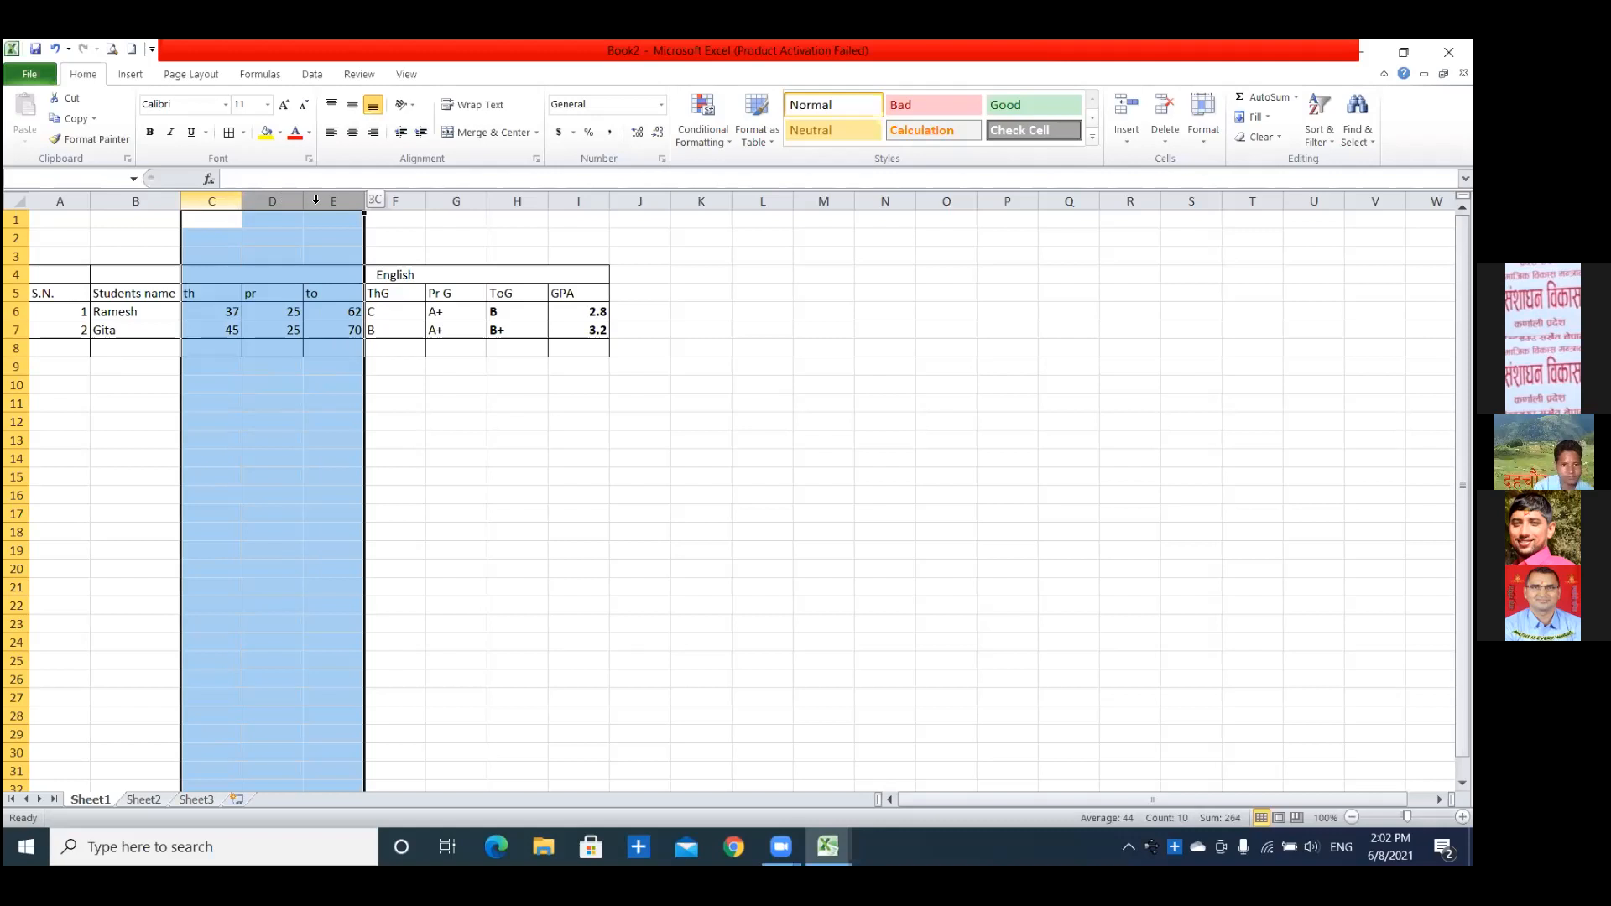
right_click(278, 207)
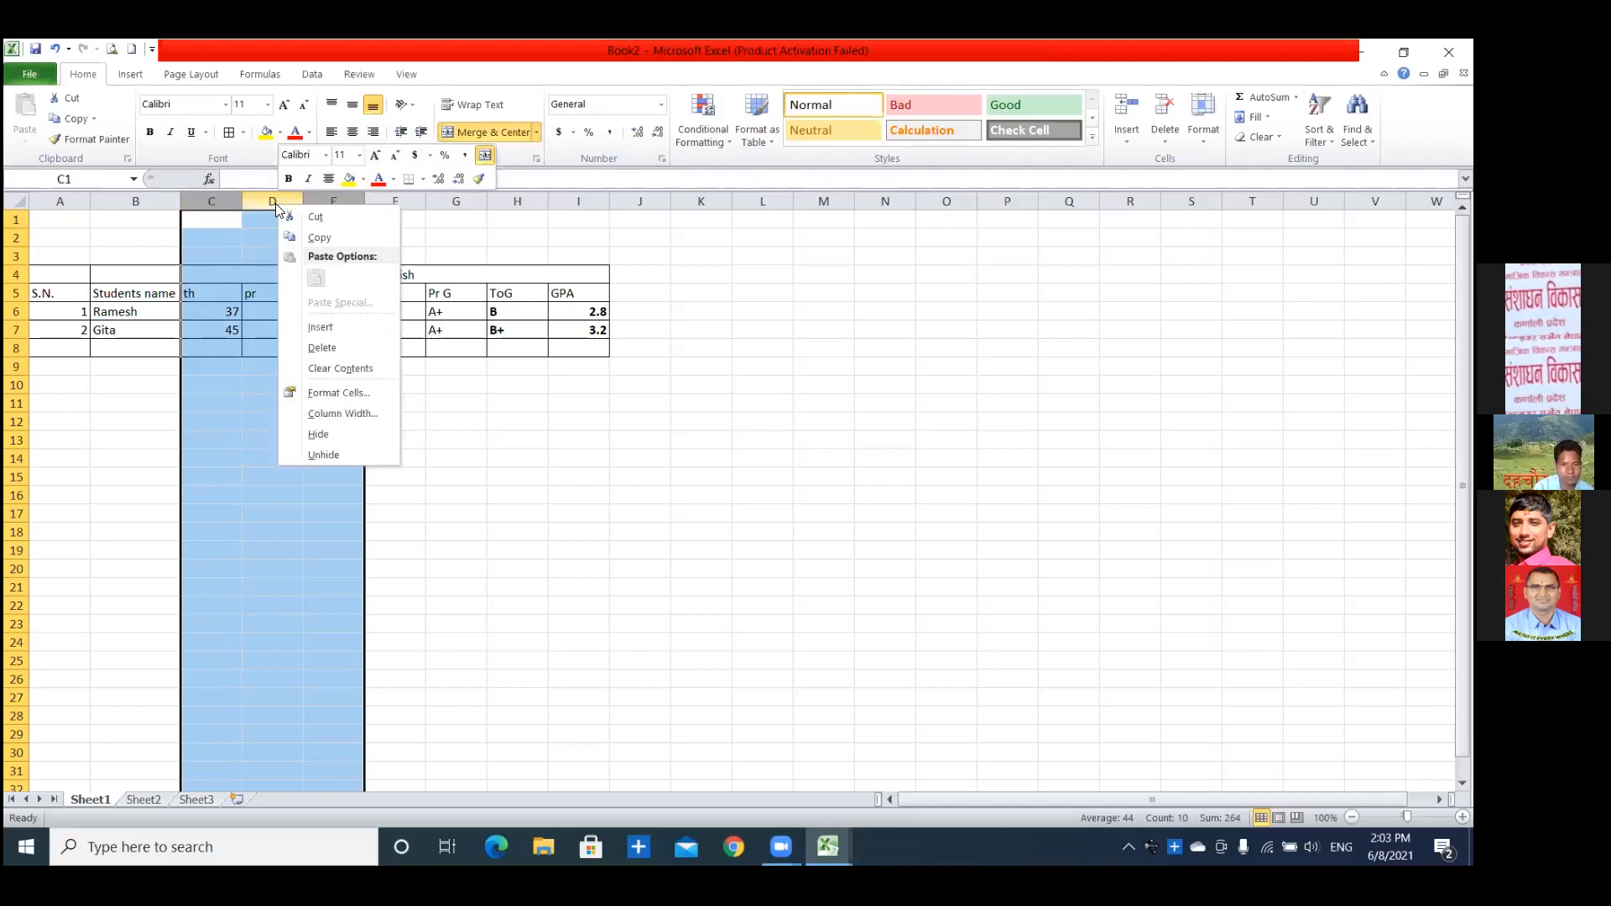
click(322, 433)
click(361, 455)
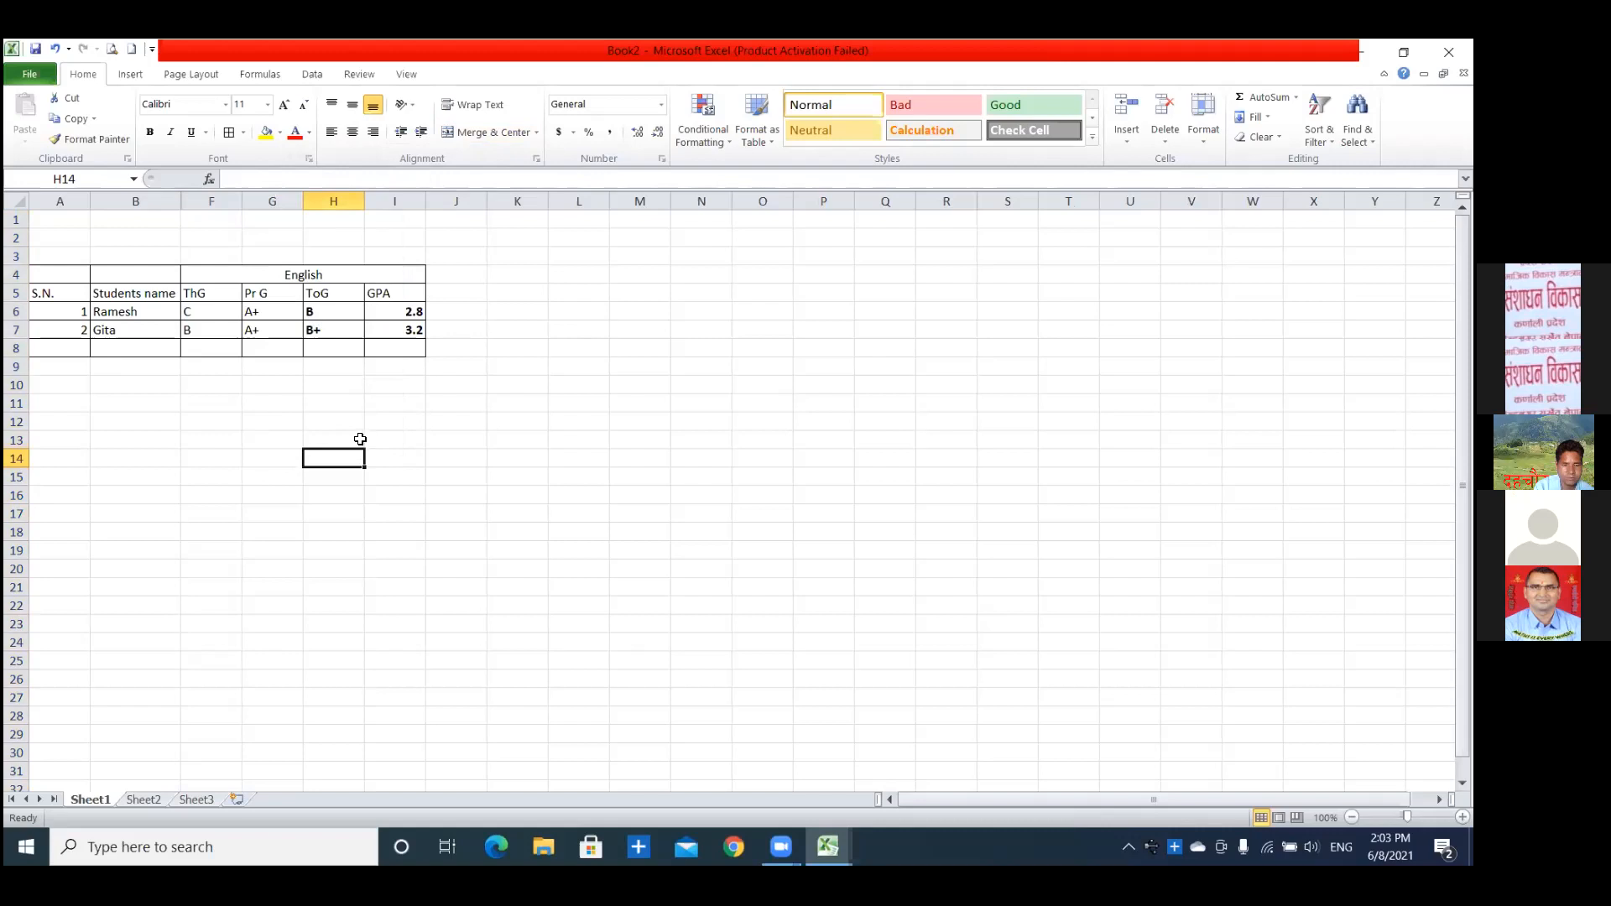
Bring back the hidden mark columns by unhiding the range between columns B and F.
click(160, 192)
click(290, 424)
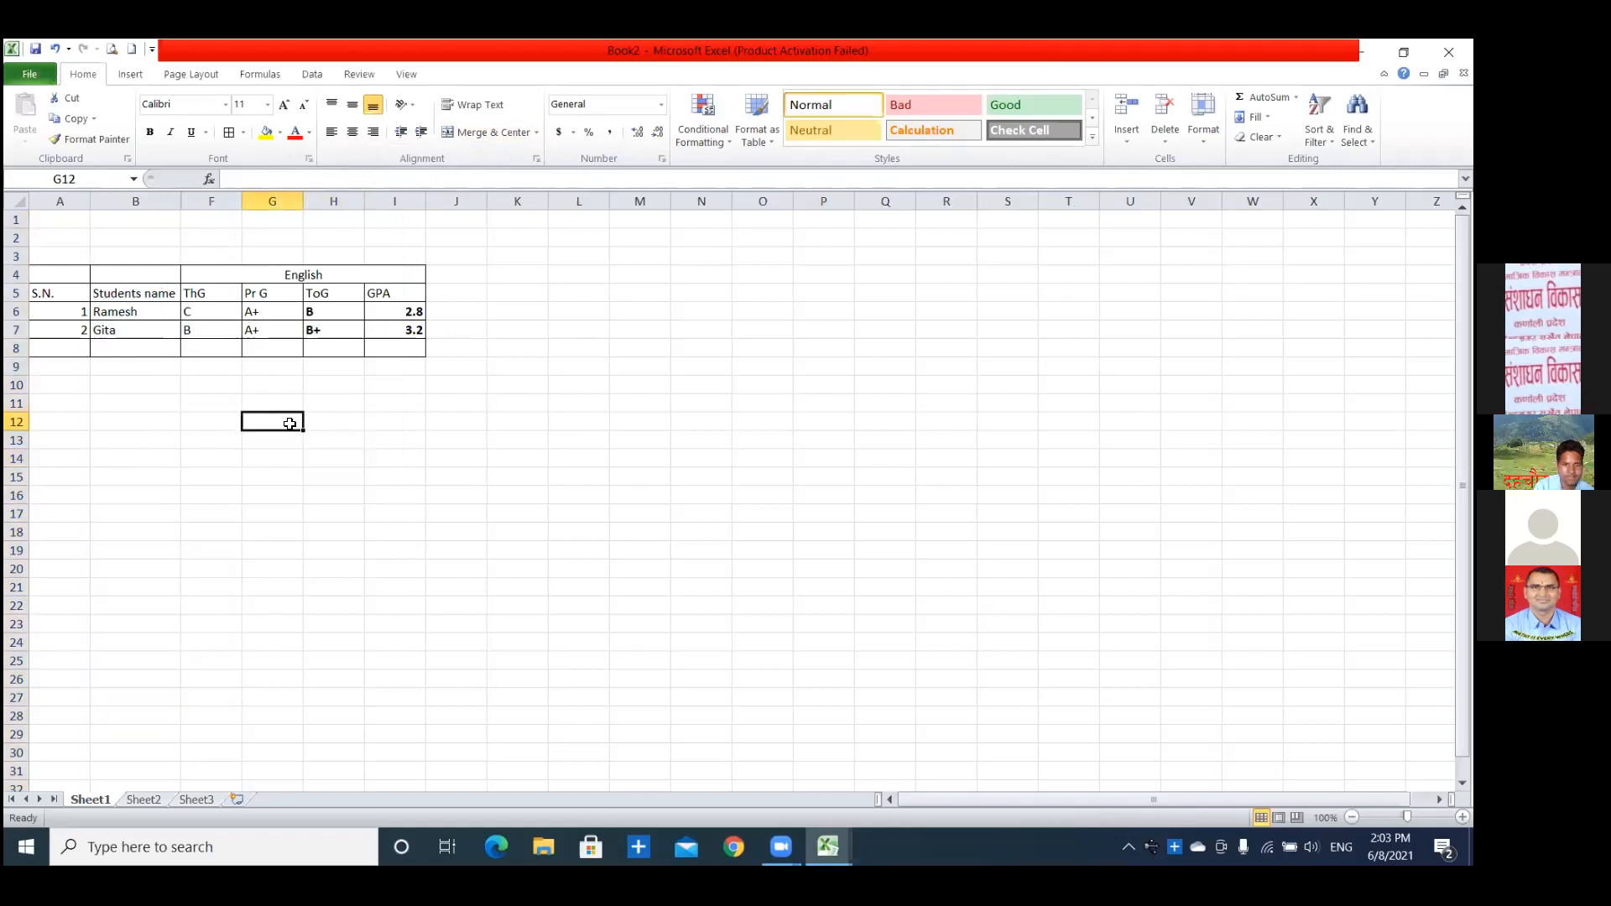
right_click(160, 201)
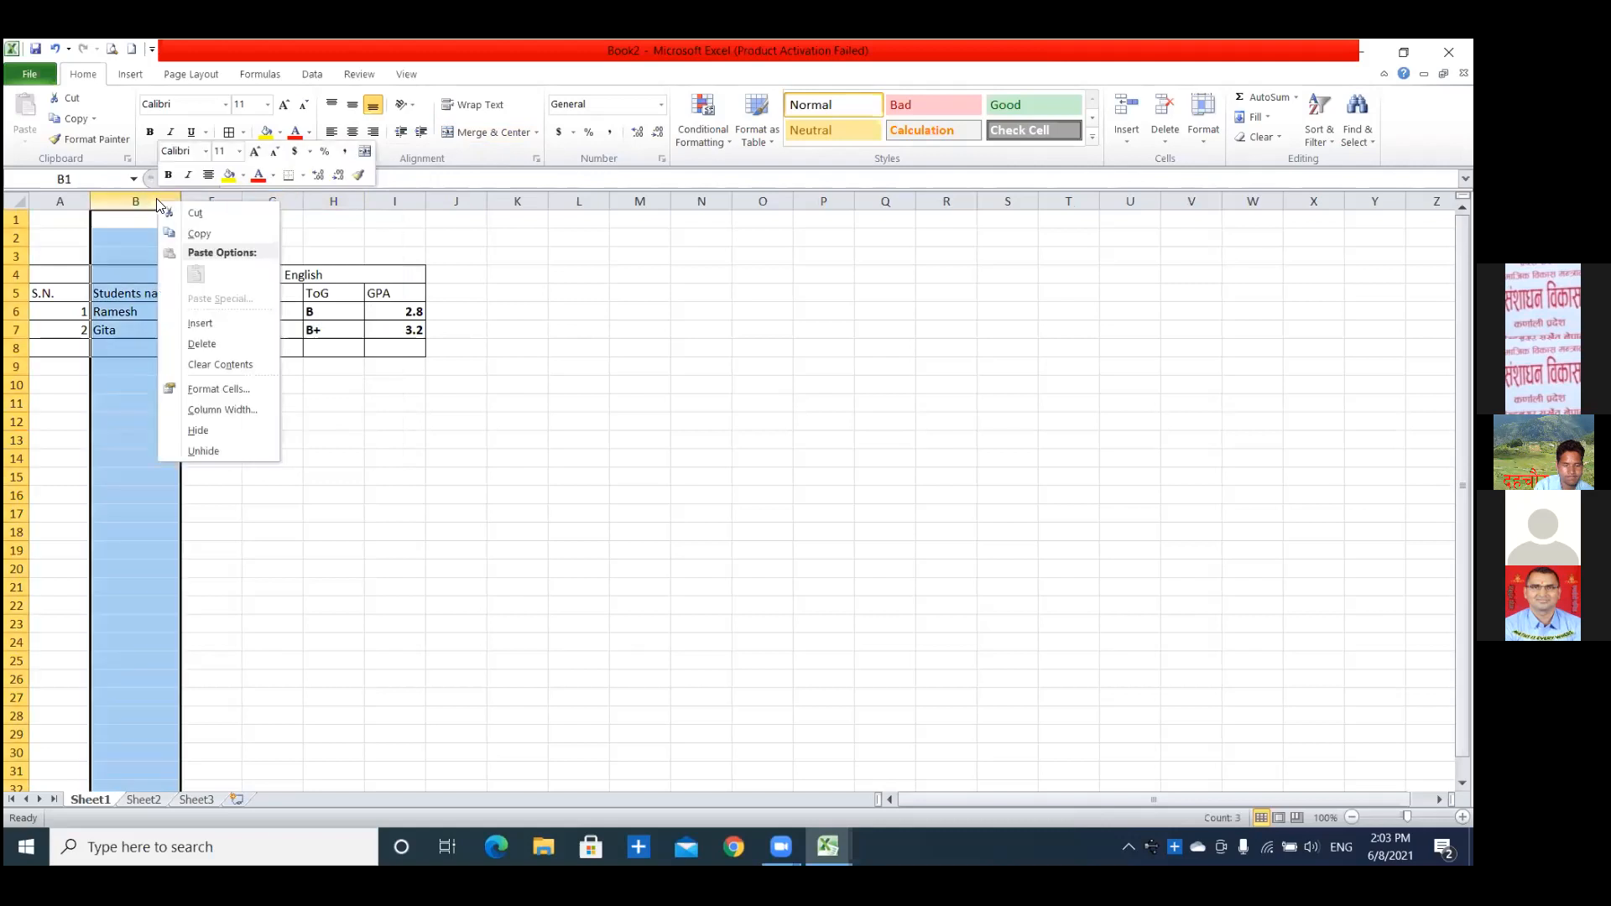
click(370, 519)
drag(158, 196, 214, 197)
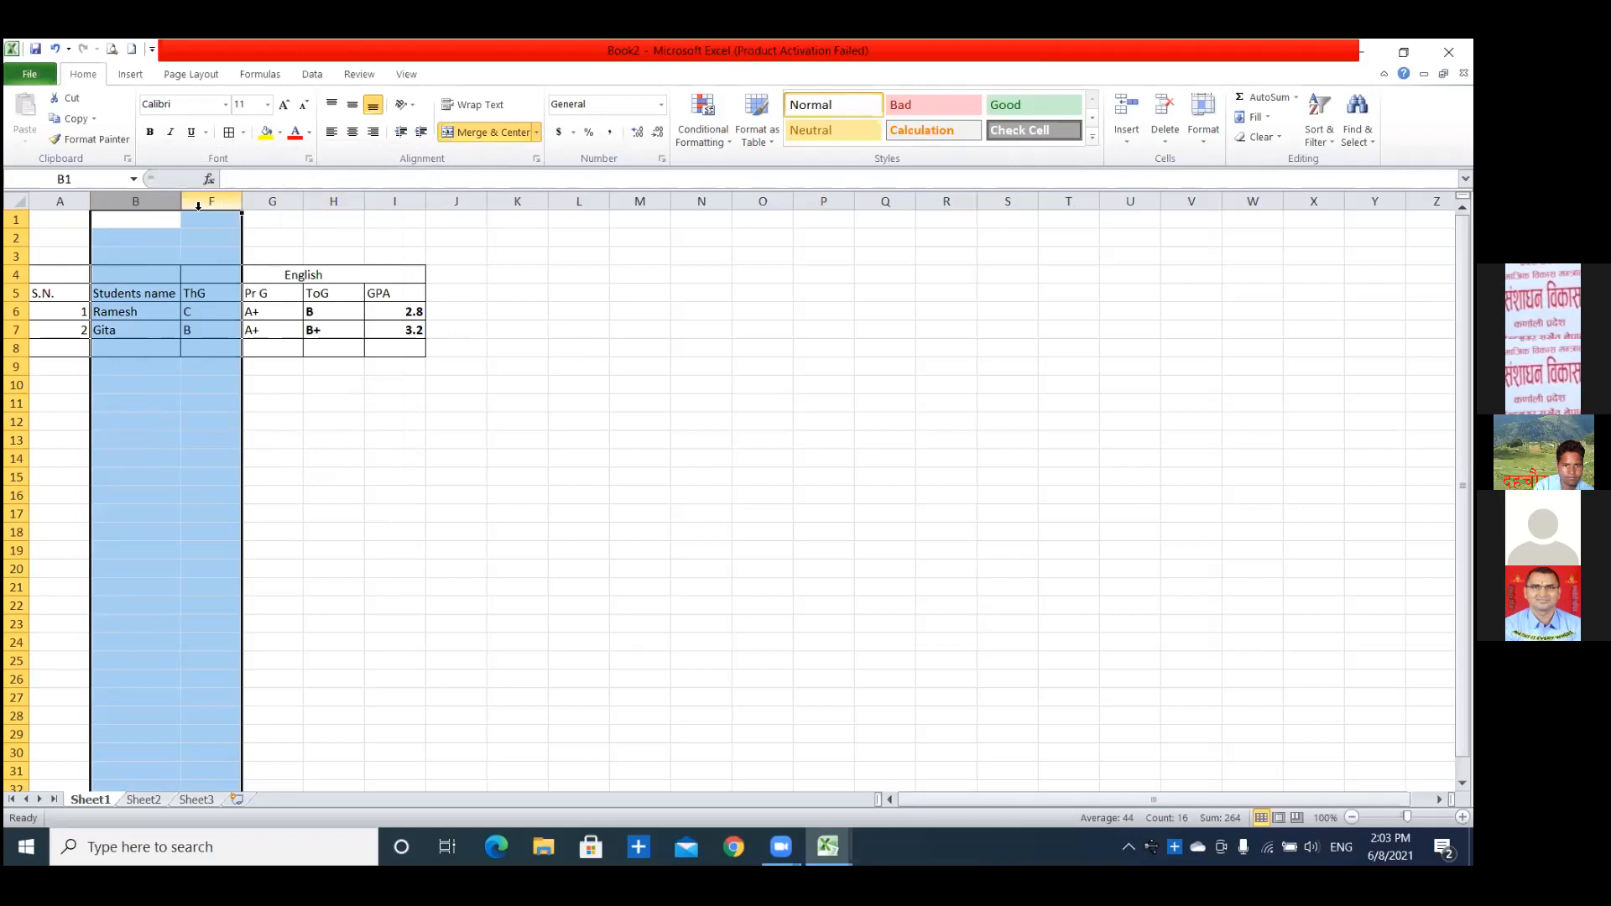
right_click(198, 206)
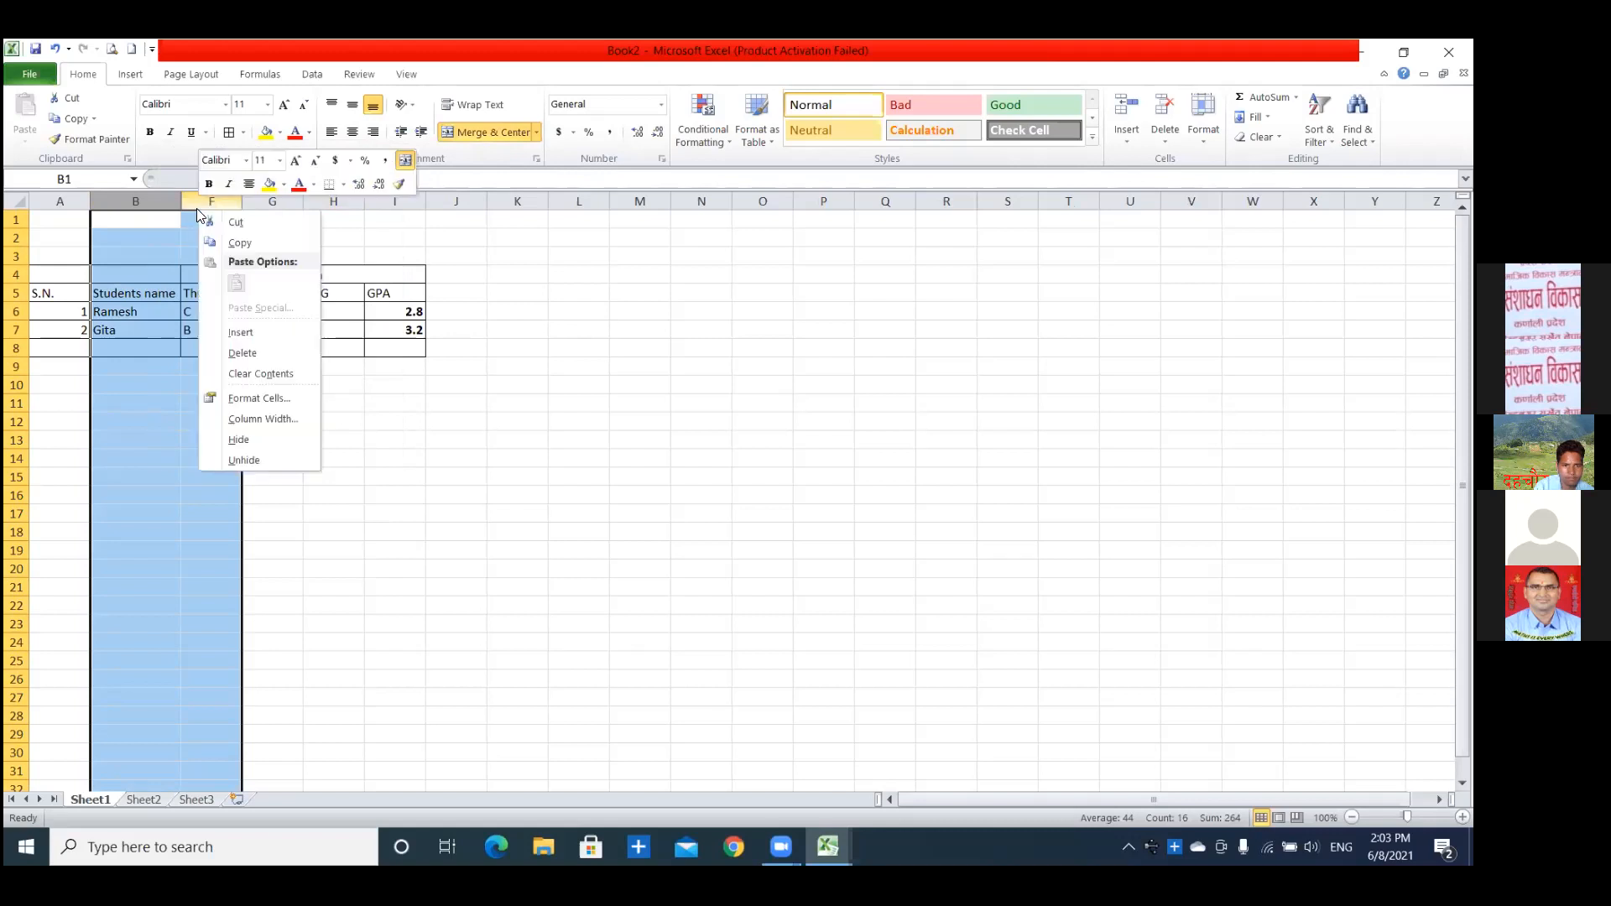
click(257, 458)
click(506, 514)
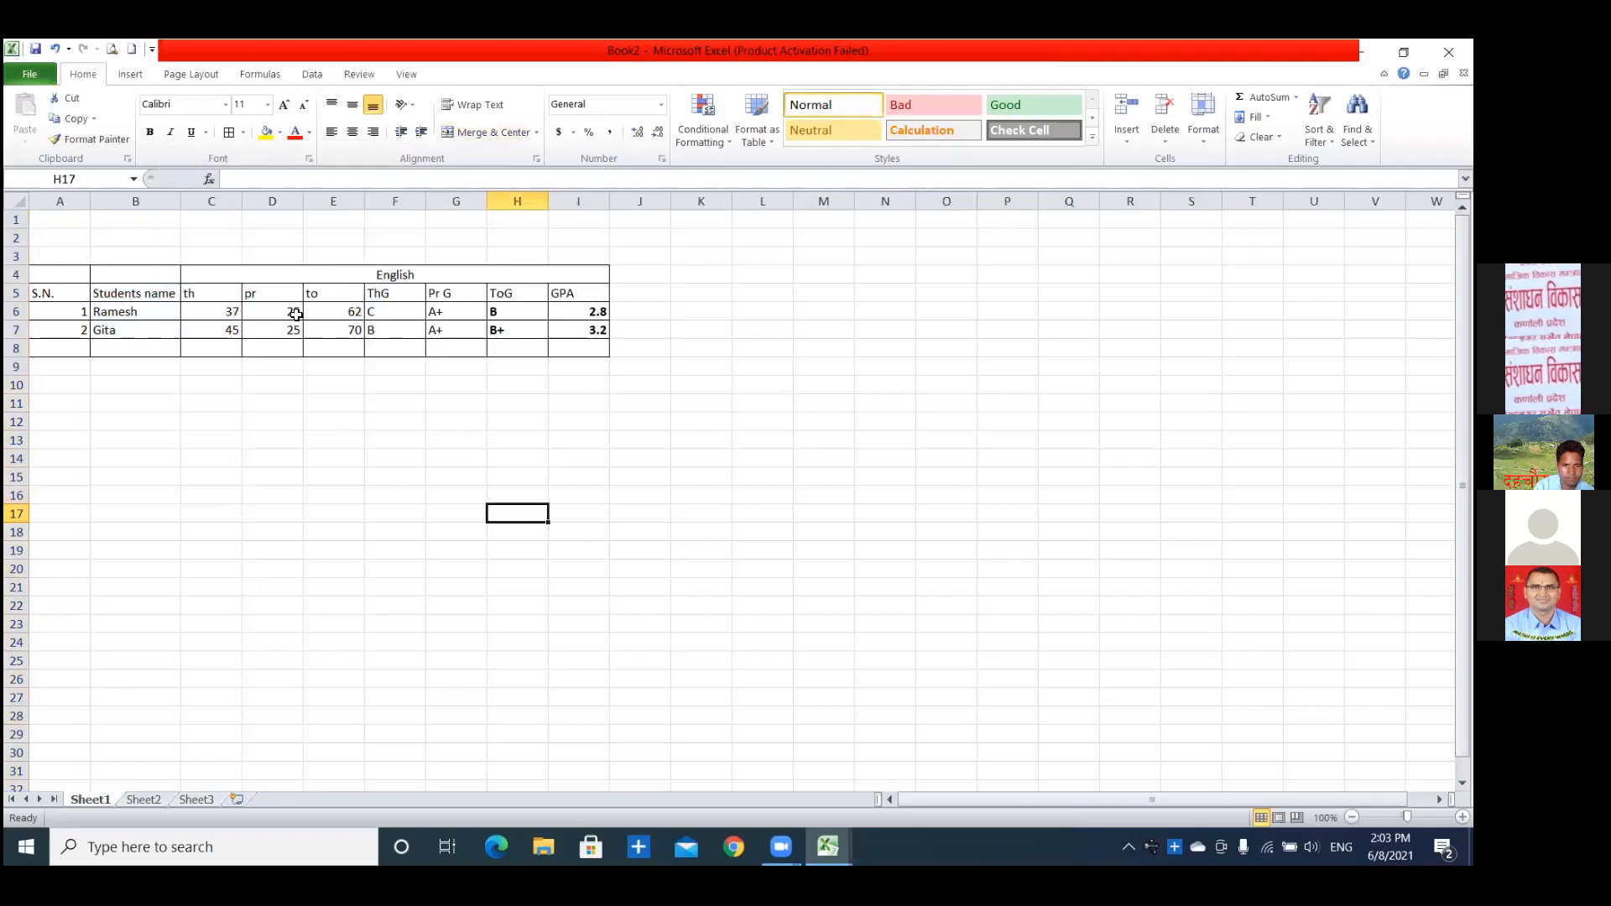
Unmerge the English heading cells C4:I4.
click(305, 277)
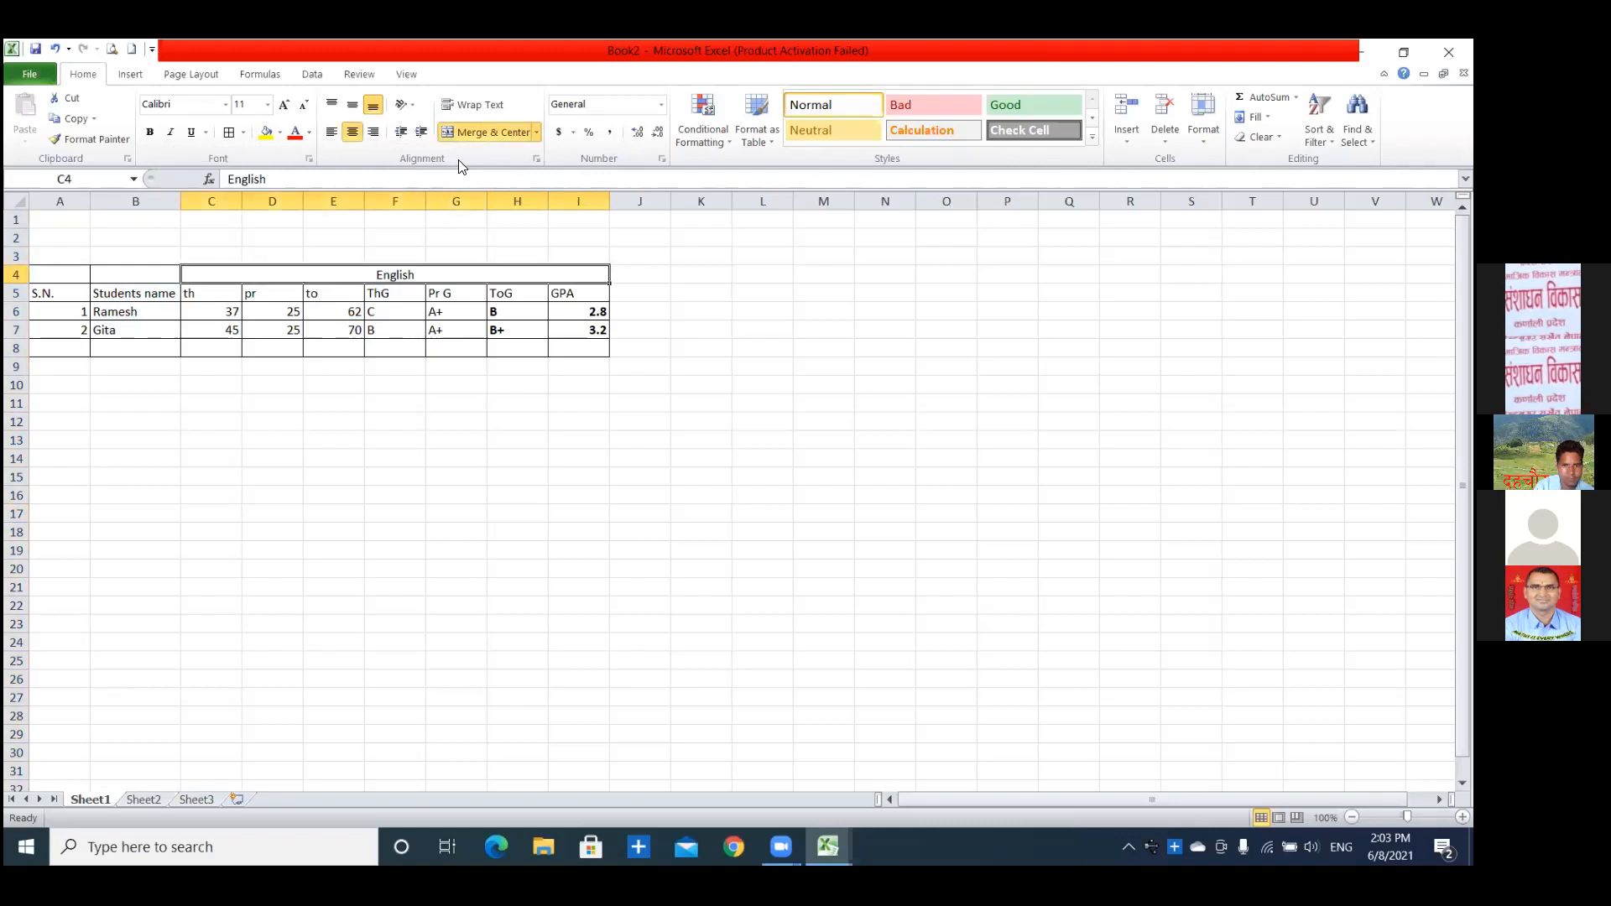
click(474, 133)
click(435, 510)
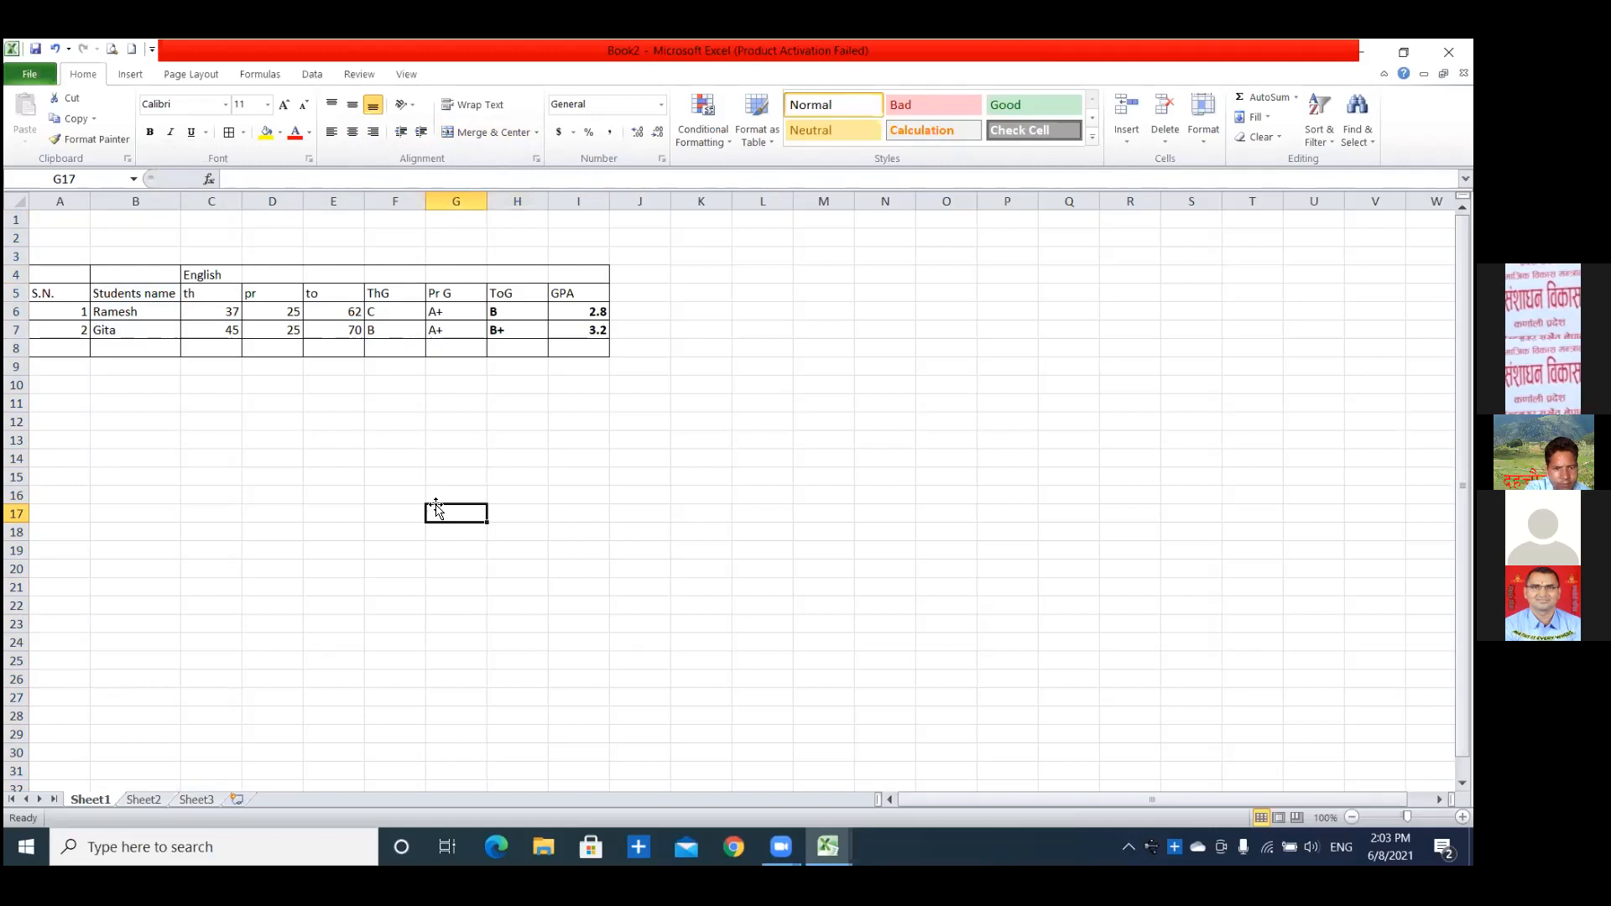
Narrow the theory marks column C to about half its width.
drag(243, 203, 213, 202)
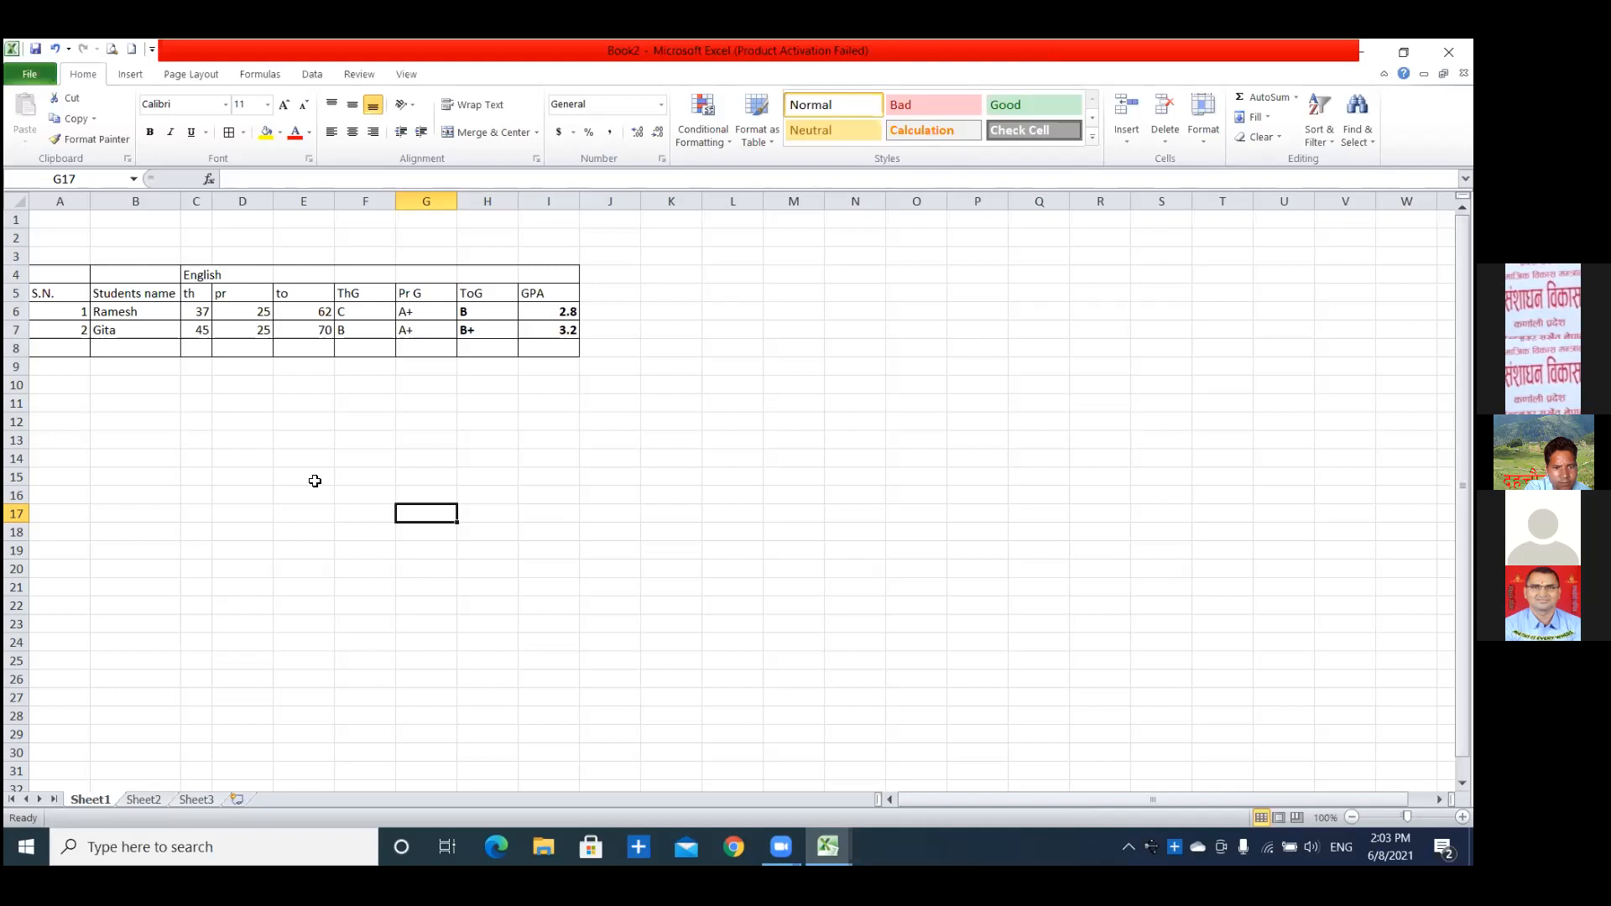
Copy the narrow theory column C's width and formatting onto columns D through I with Format Painter.
click(201, 200)
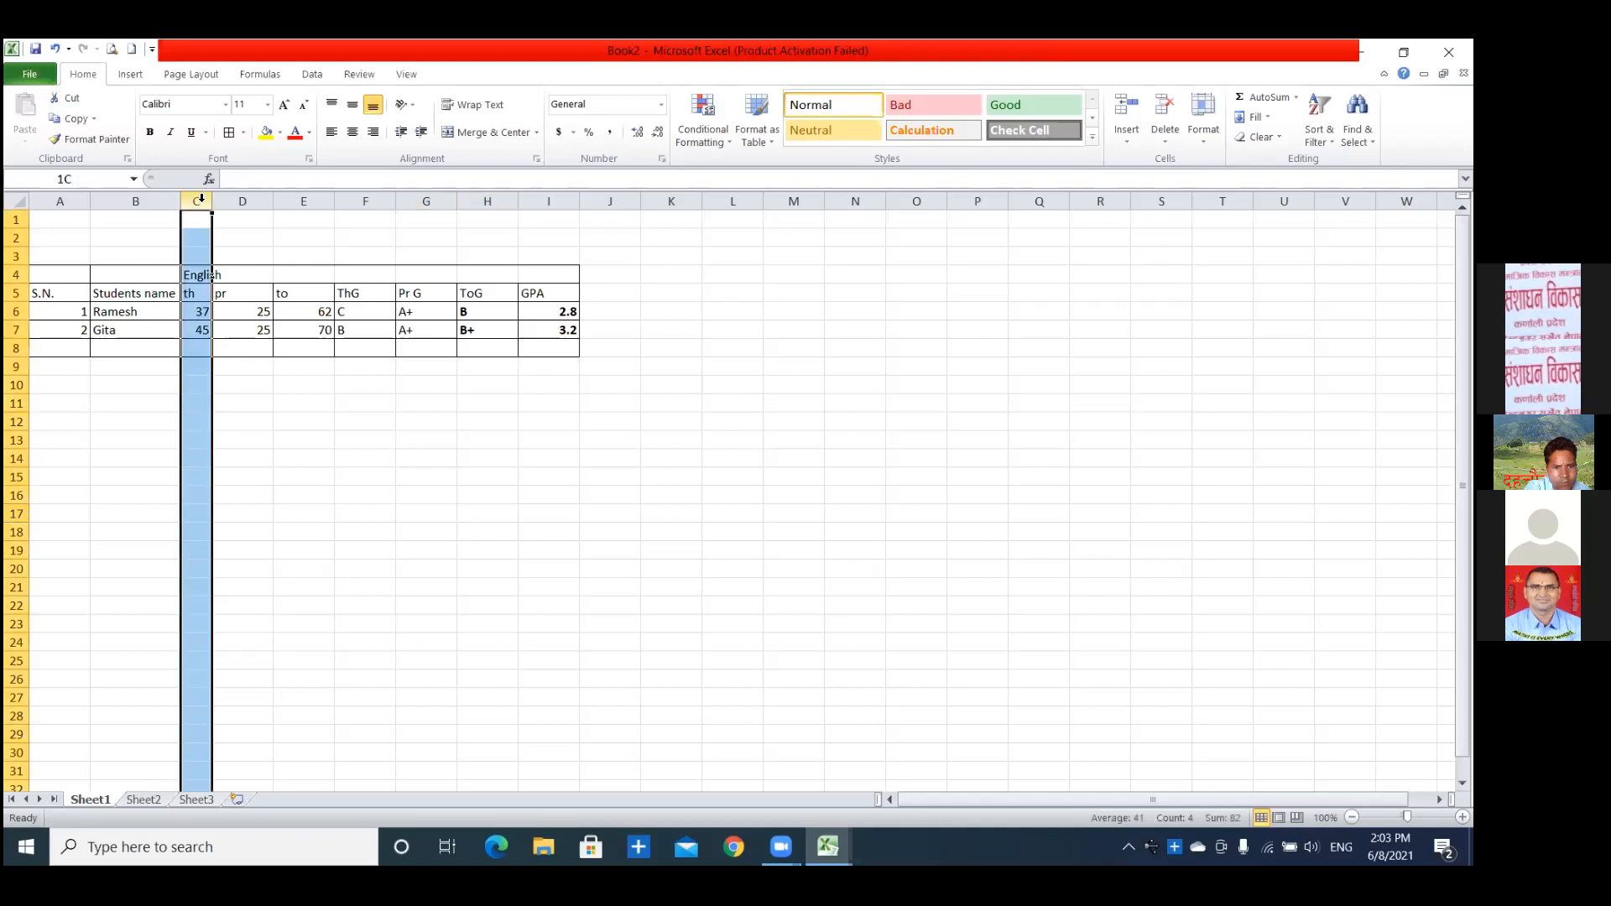
click(316, 459)
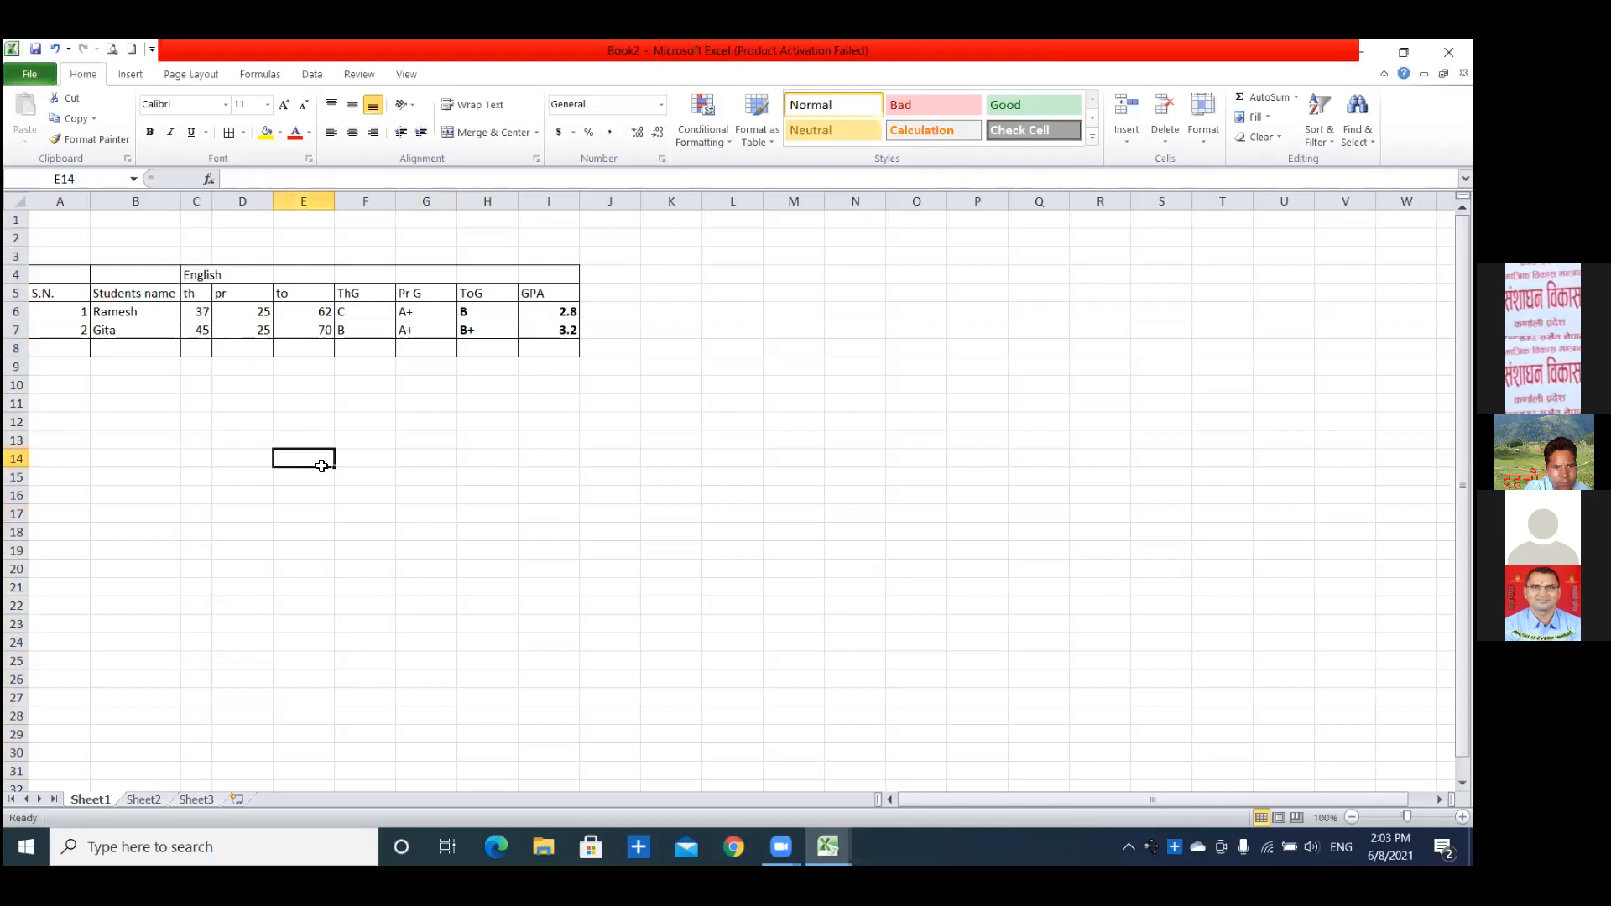
click(200, 199)
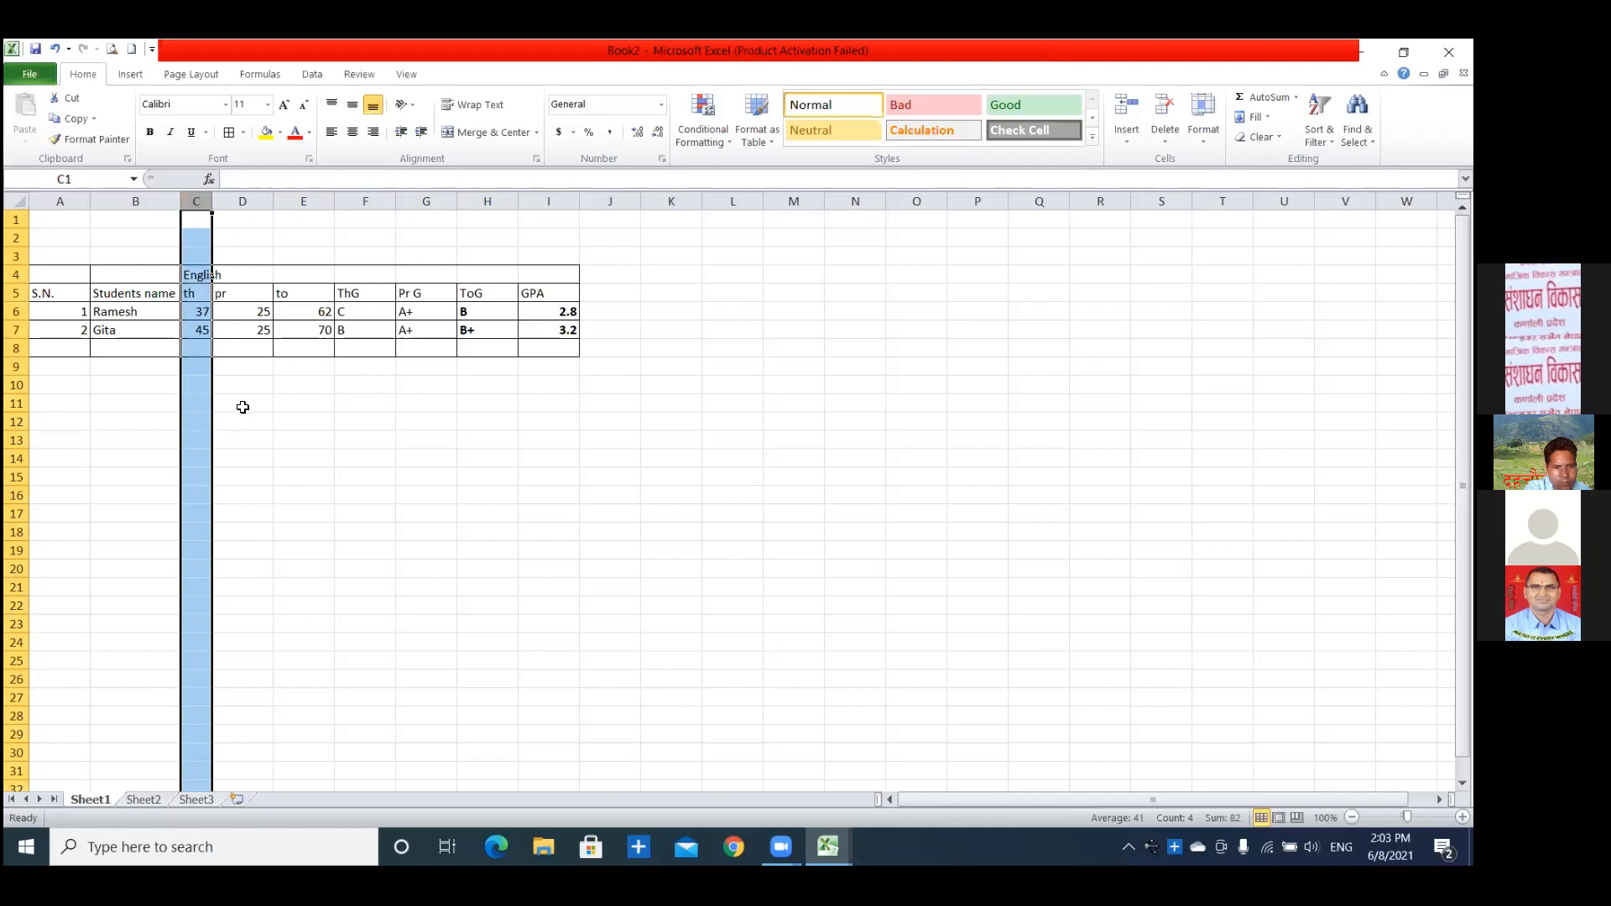
click(83, 137)
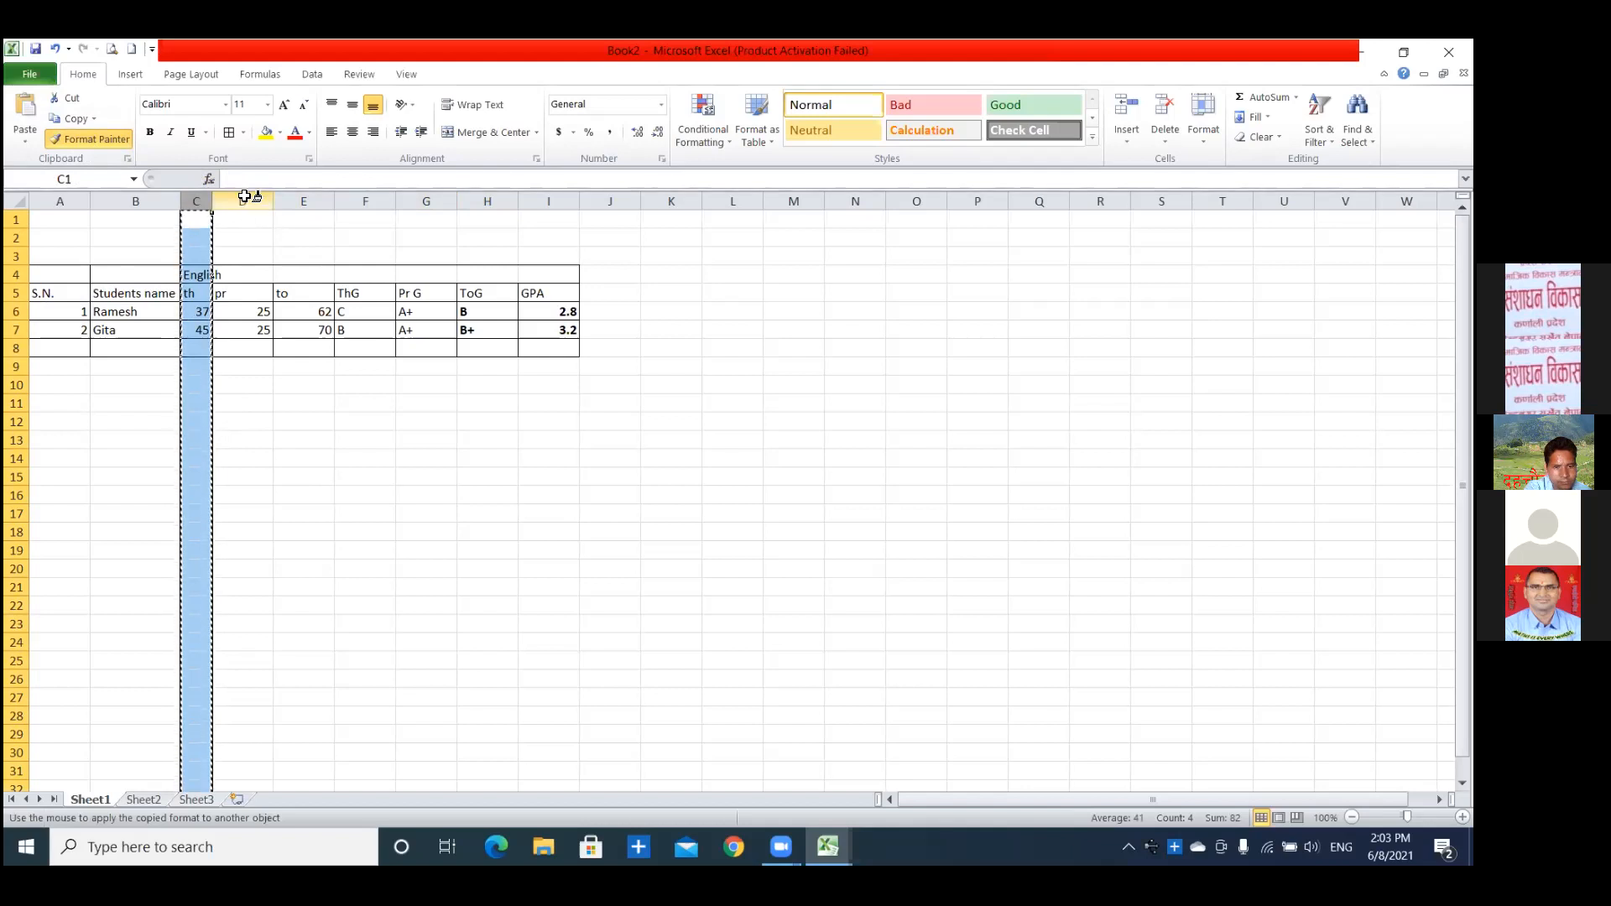
drag(244, 196, 533, 216)
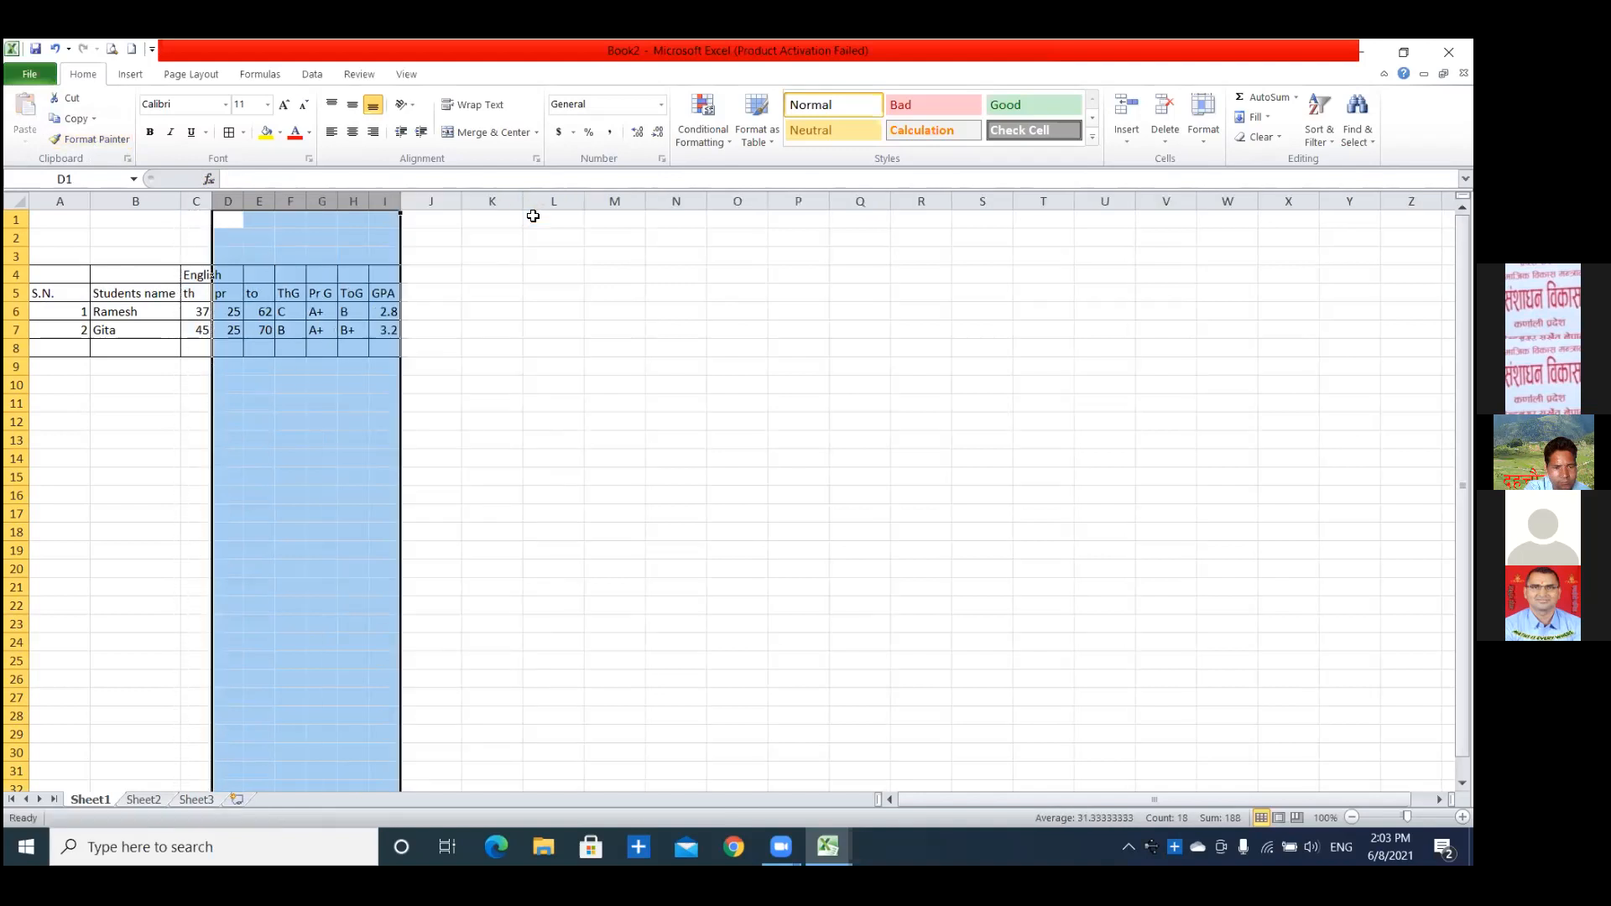
click(493, 386)
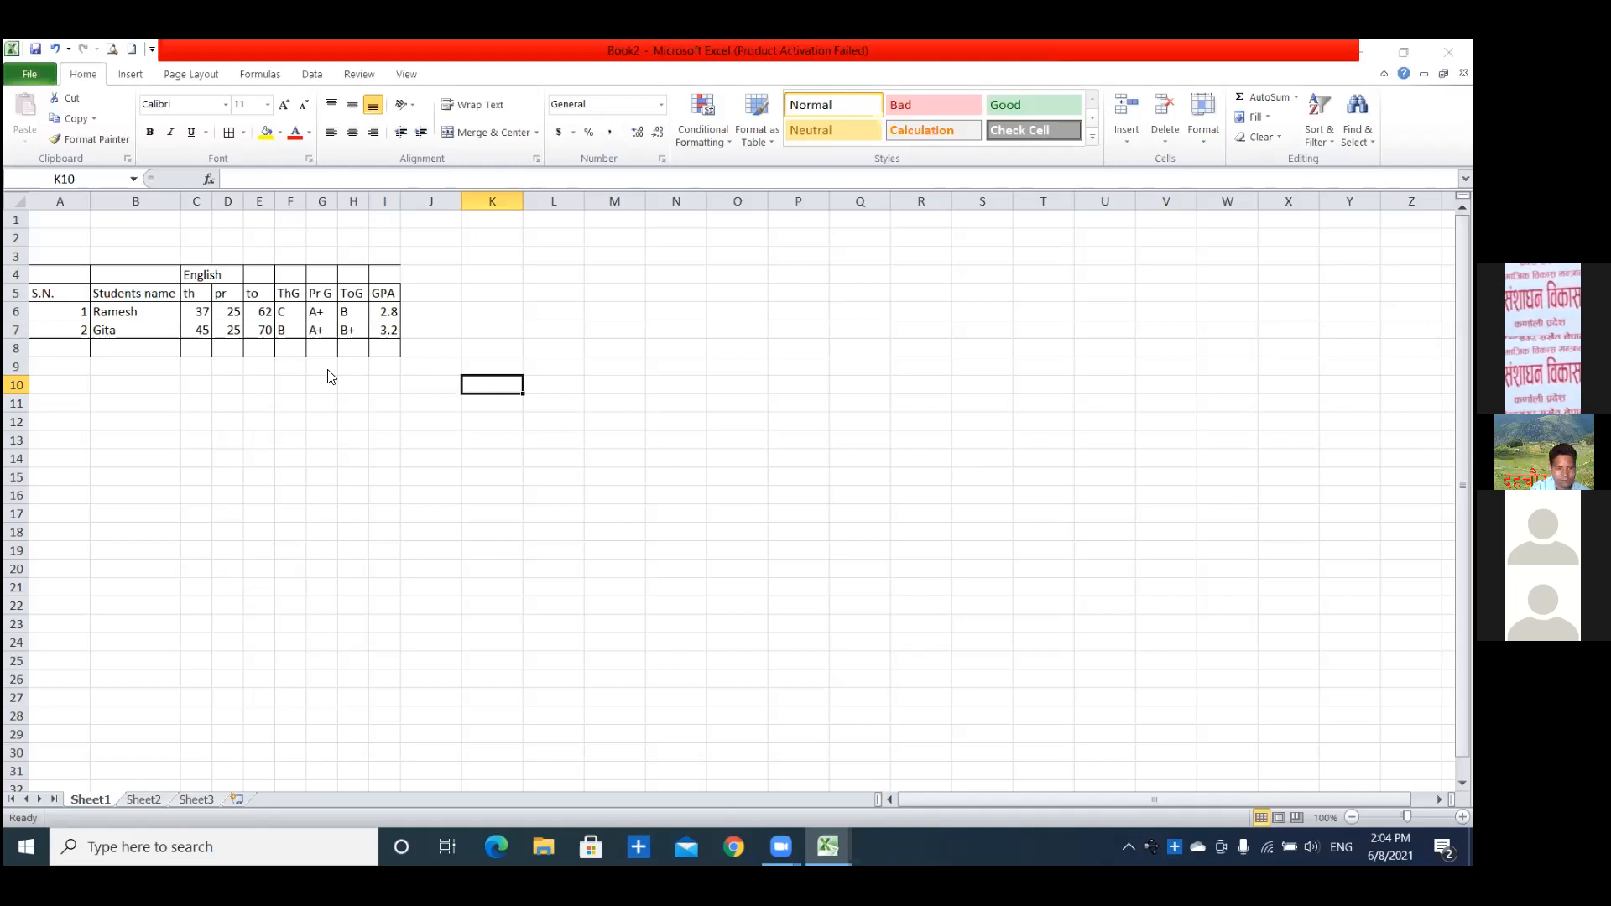
Save the marks workbook to the Desktop as an Excel Workbook named Book2.
key(ctrl+s)
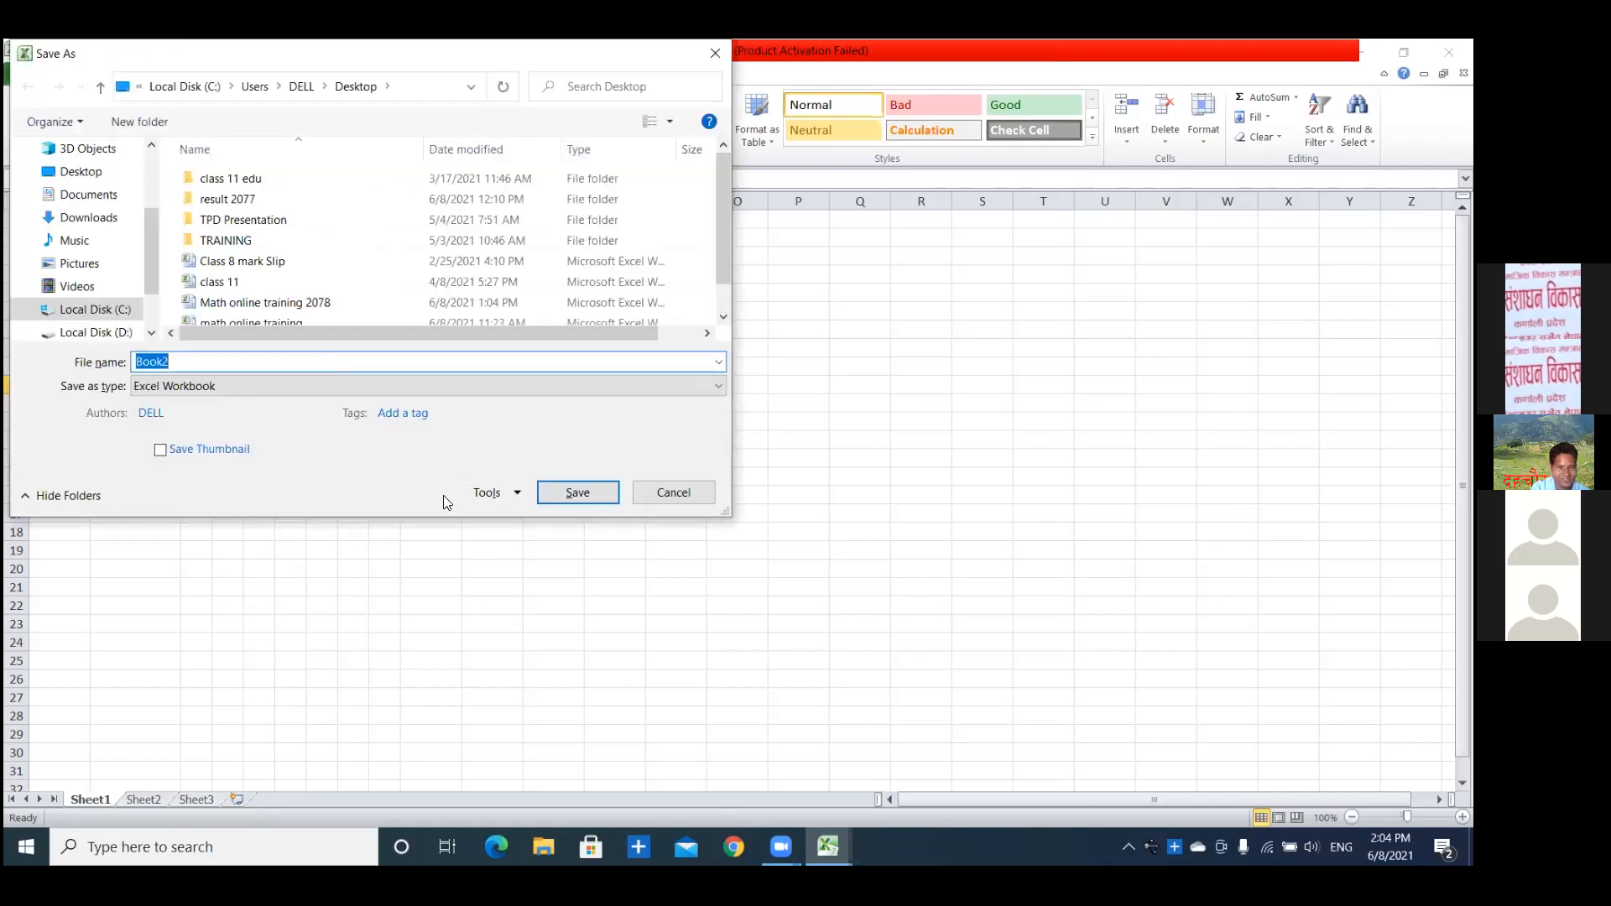
click(578, 492)
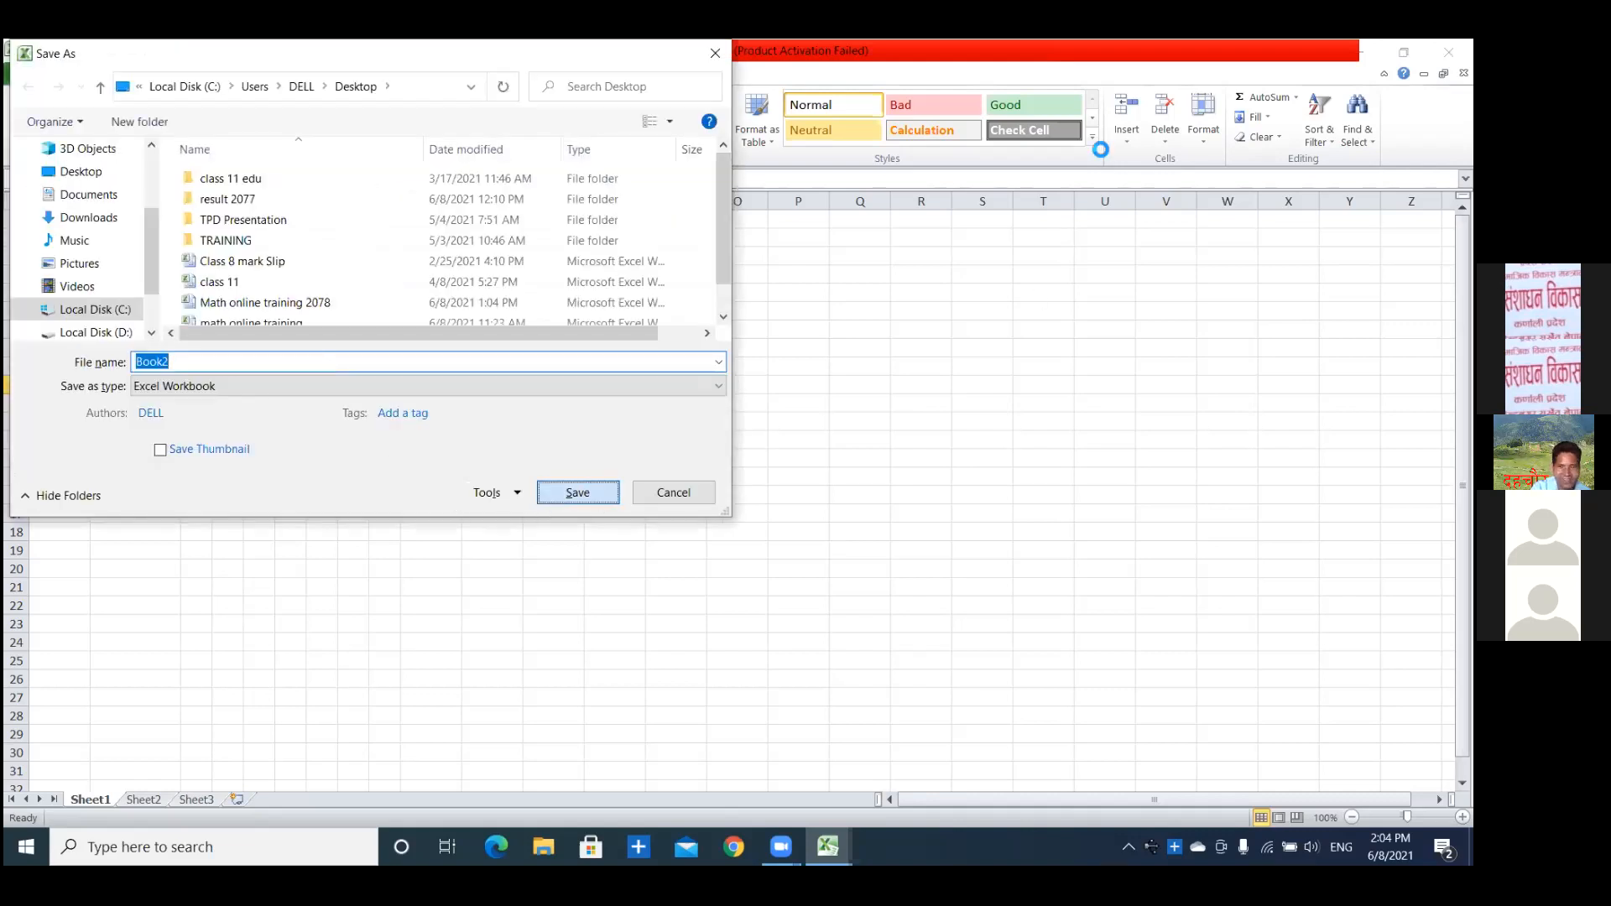